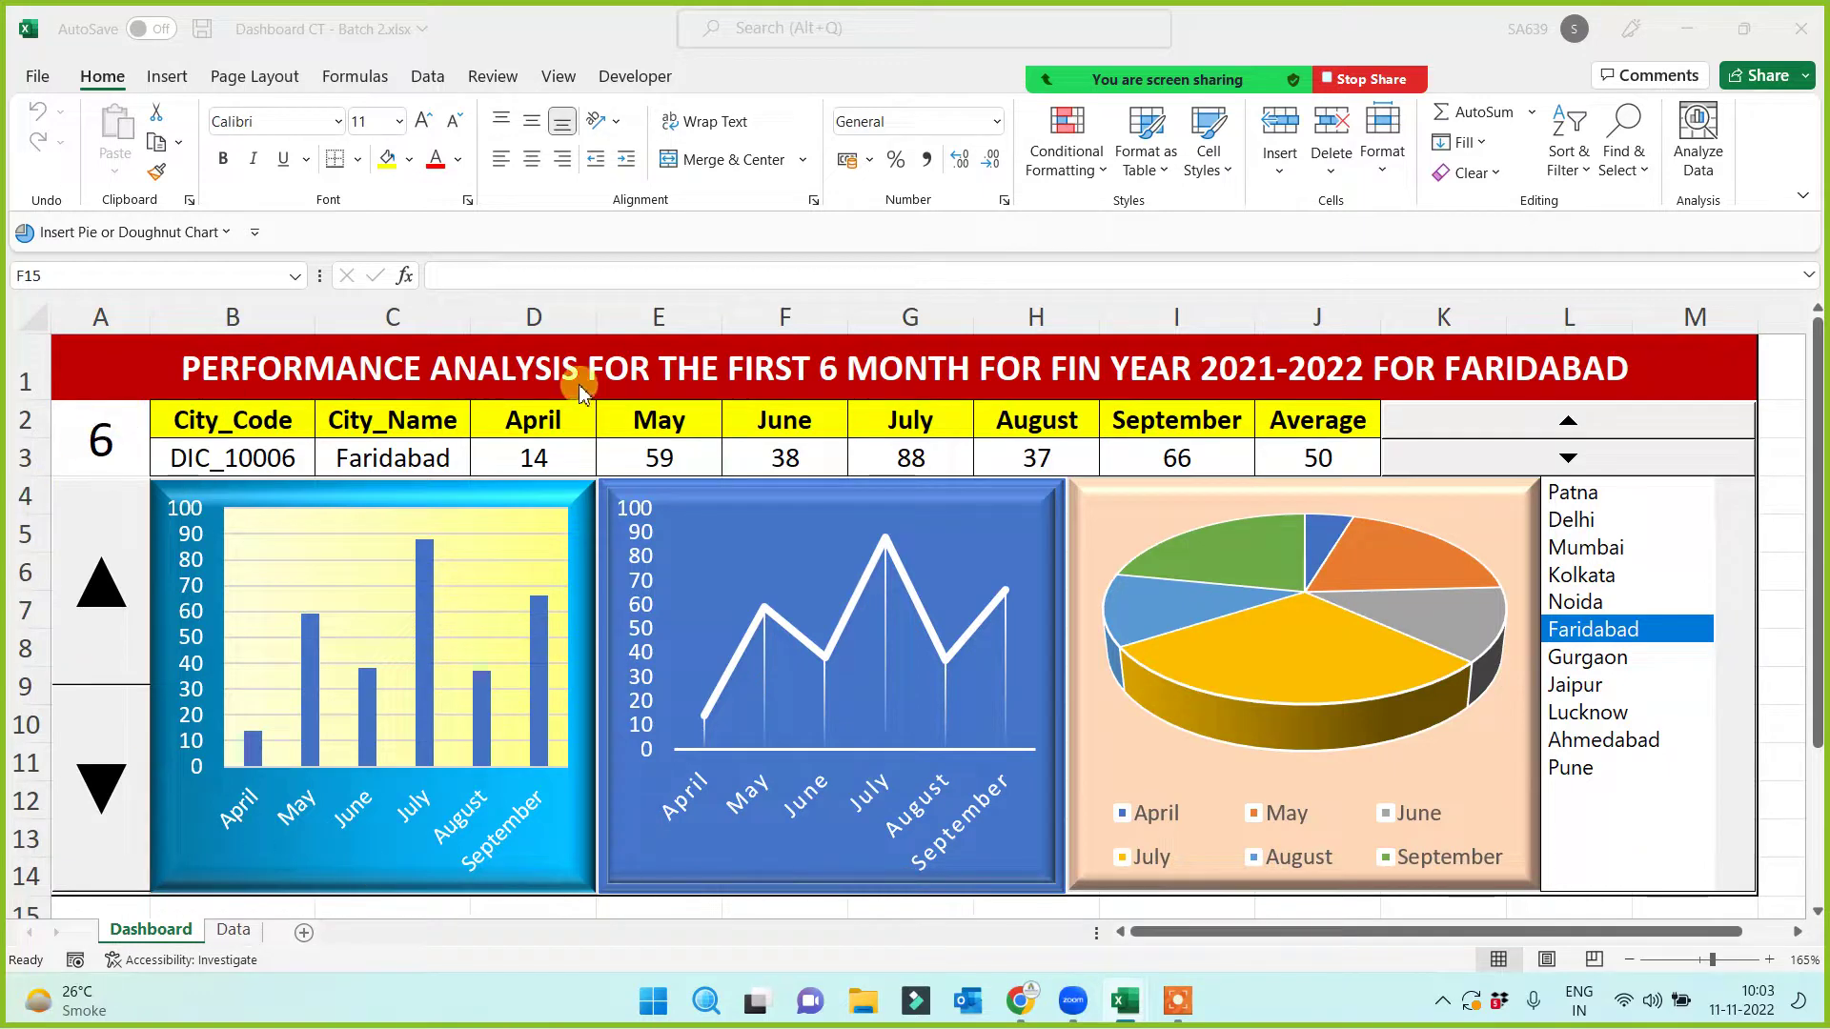
Step: Create a copy of the Dashboard sheet in the same workbook, placed before the original sheet
left_click(396, 460)
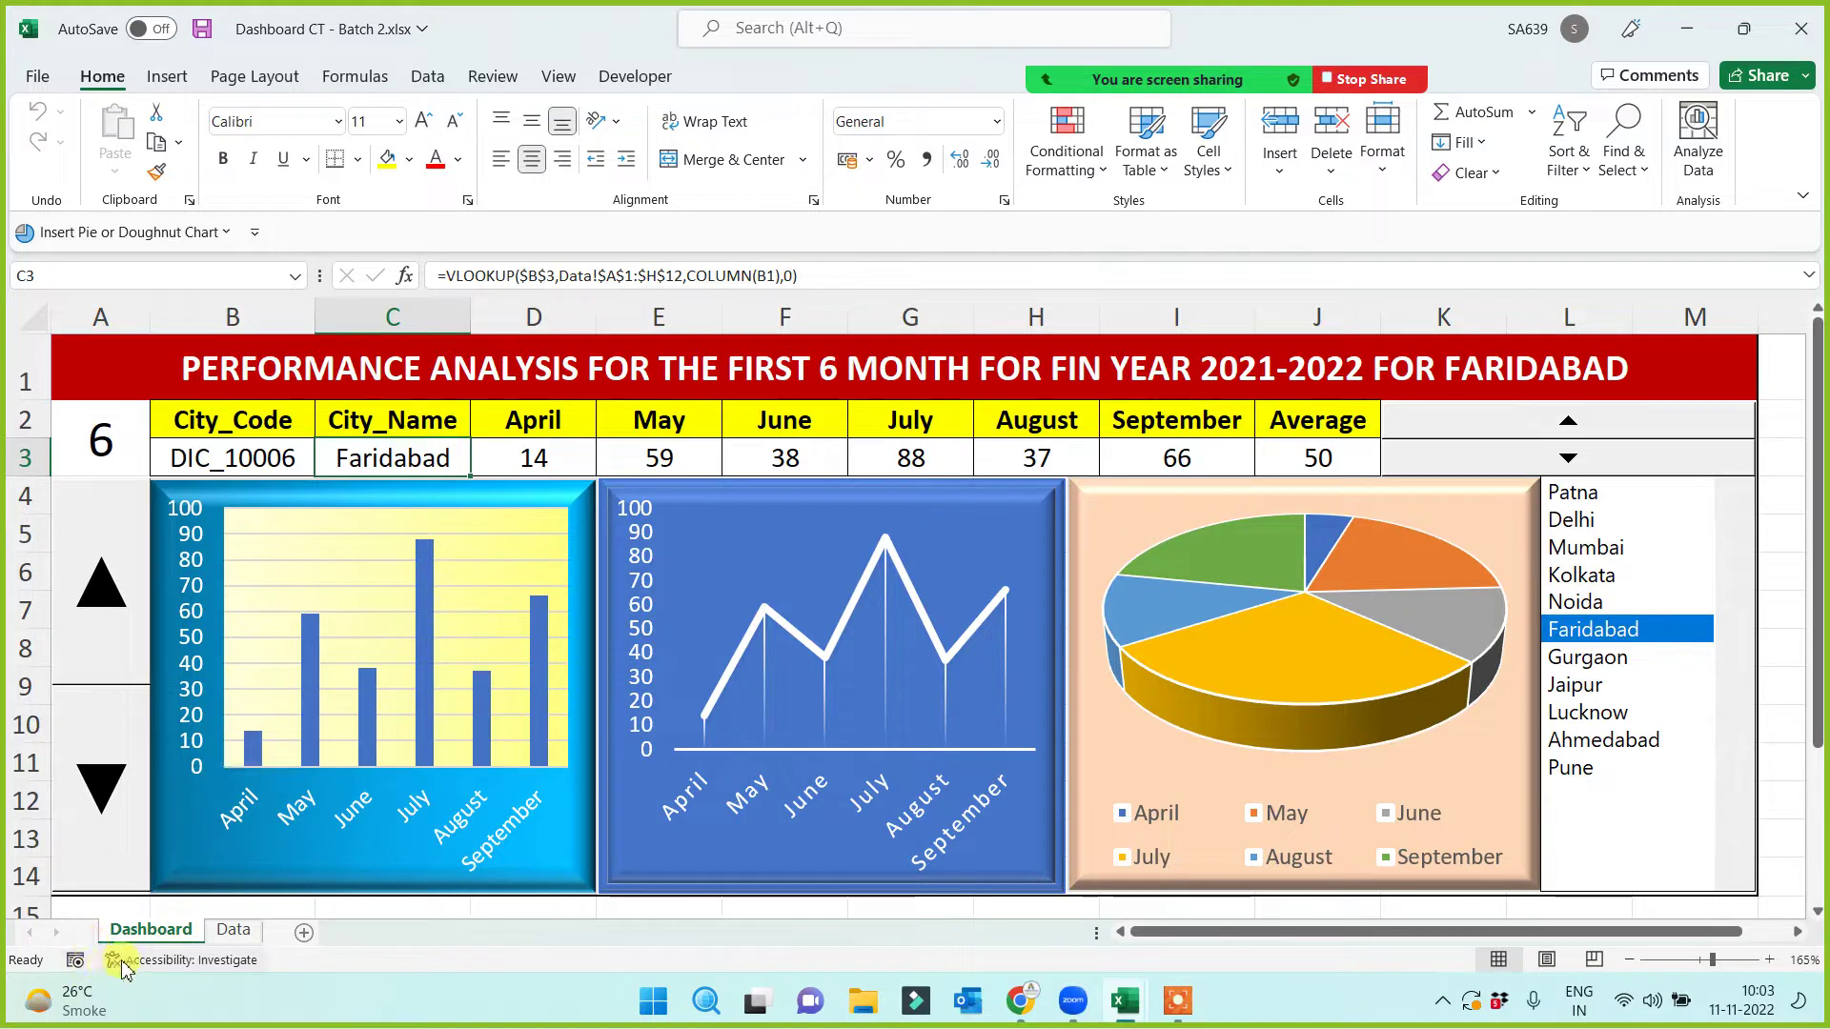
right_click(165, 937)
left_click(246, 702)
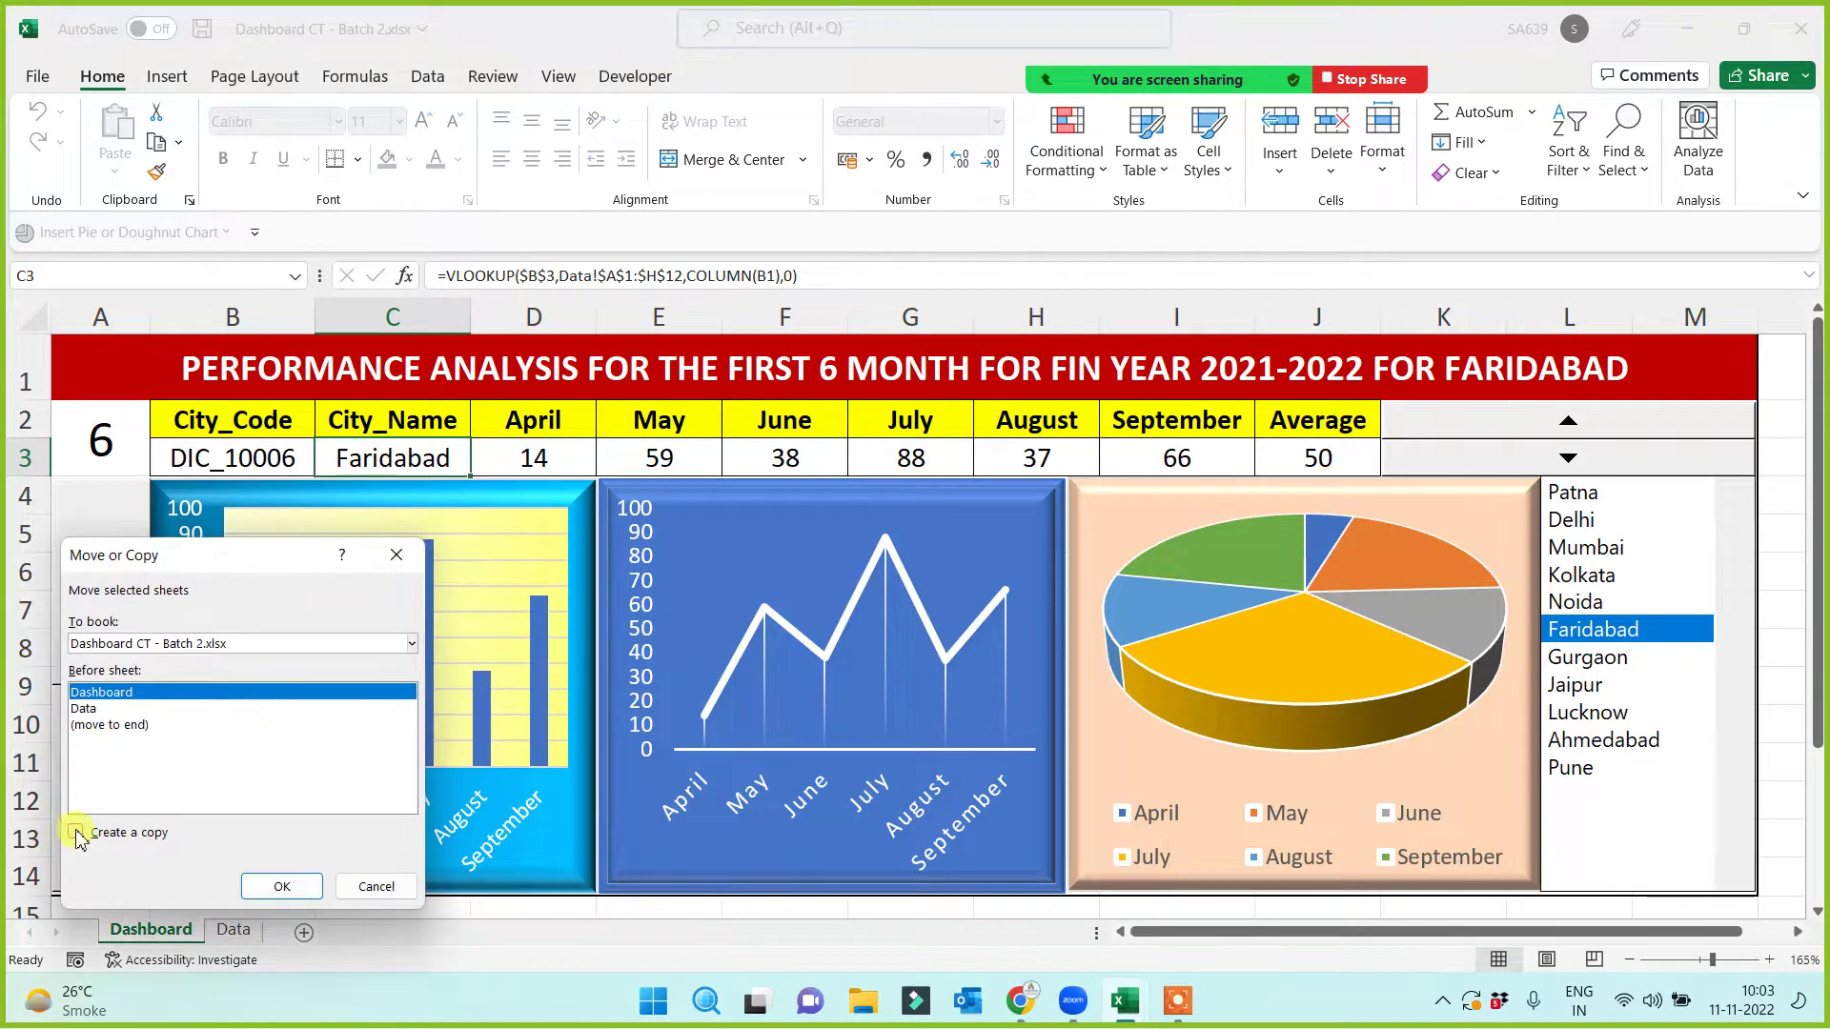
left_click(76, 834)
left_click(284, 887)
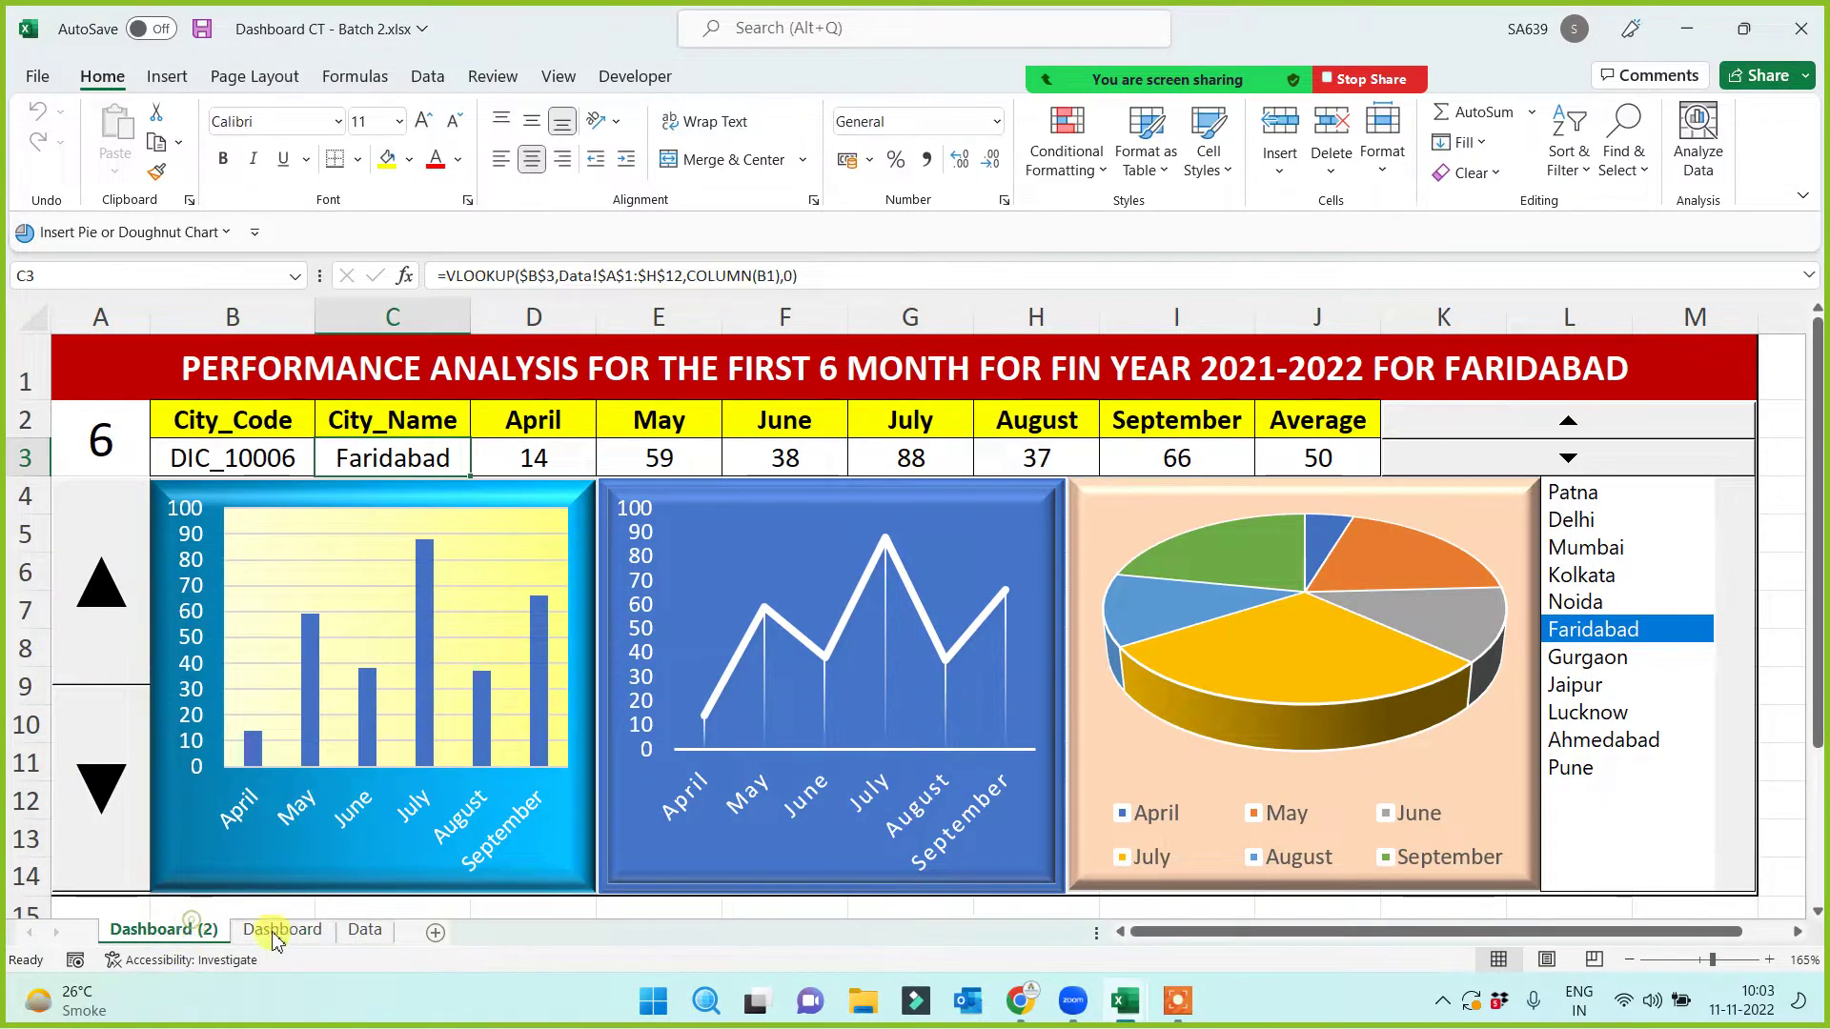
Step: Rename the copied sheet as Con Formatting
double_click(159, 939)
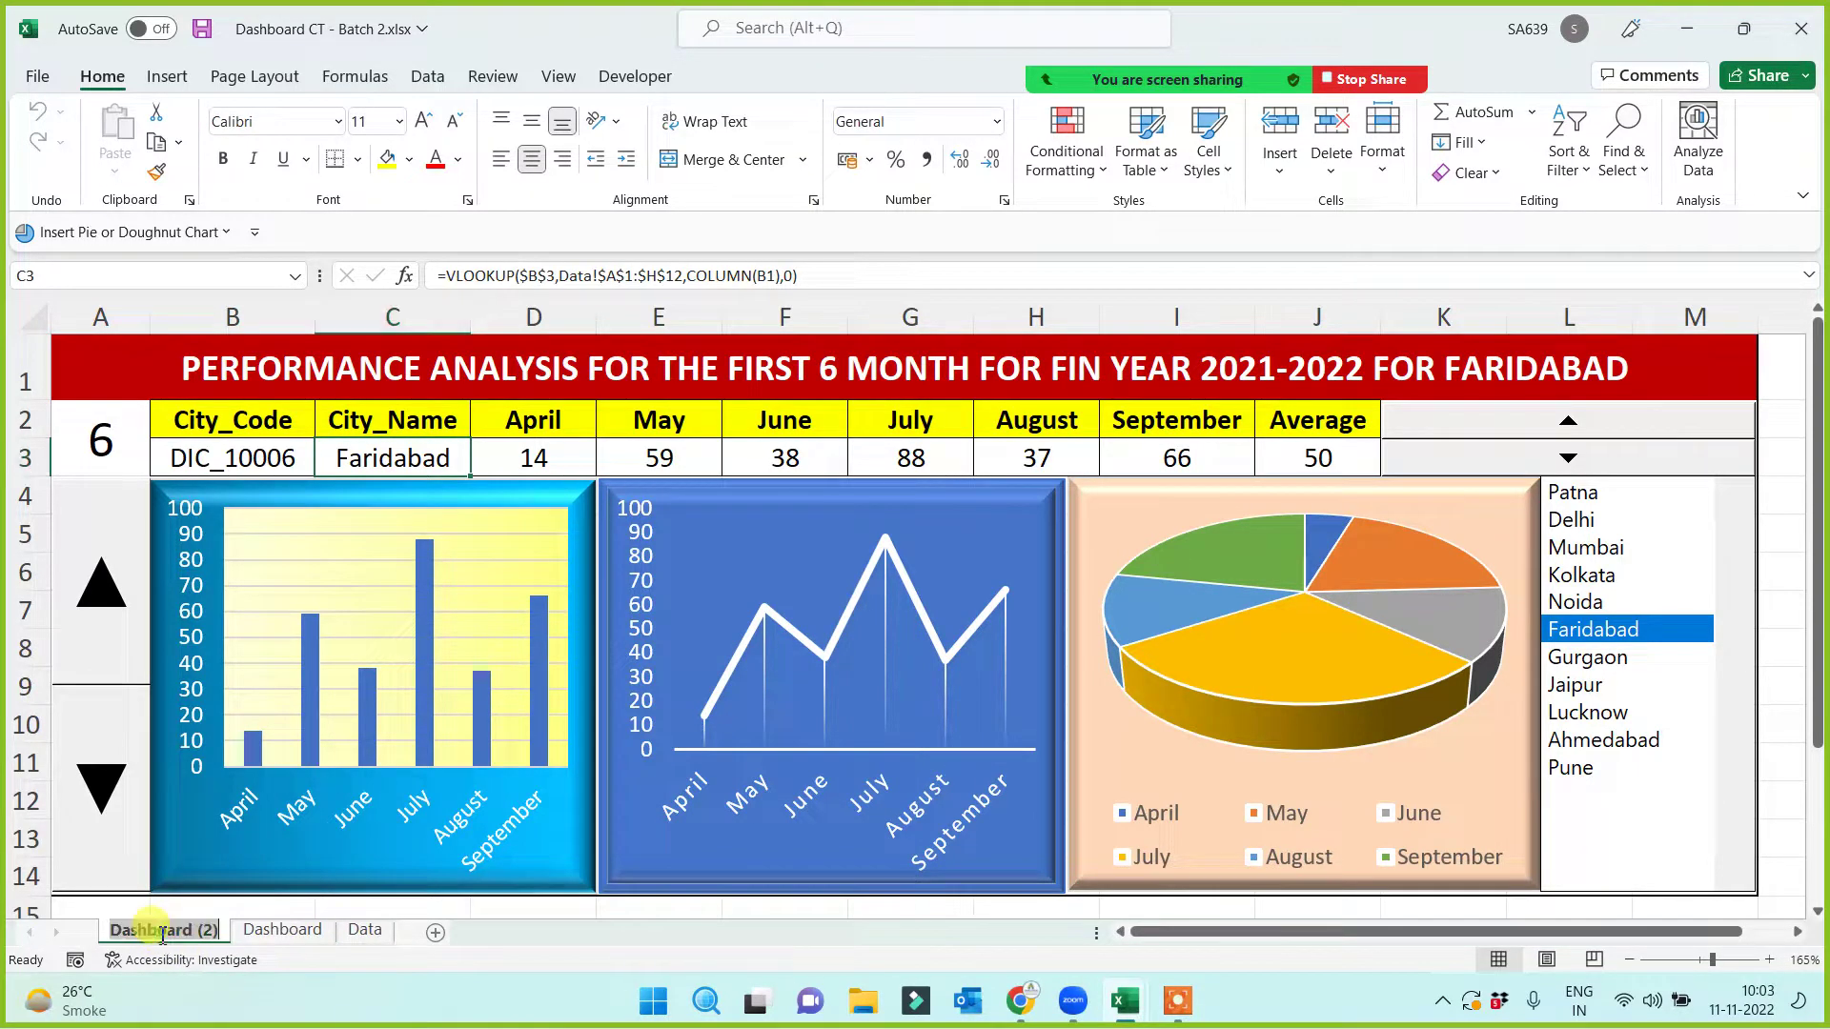
type("C")
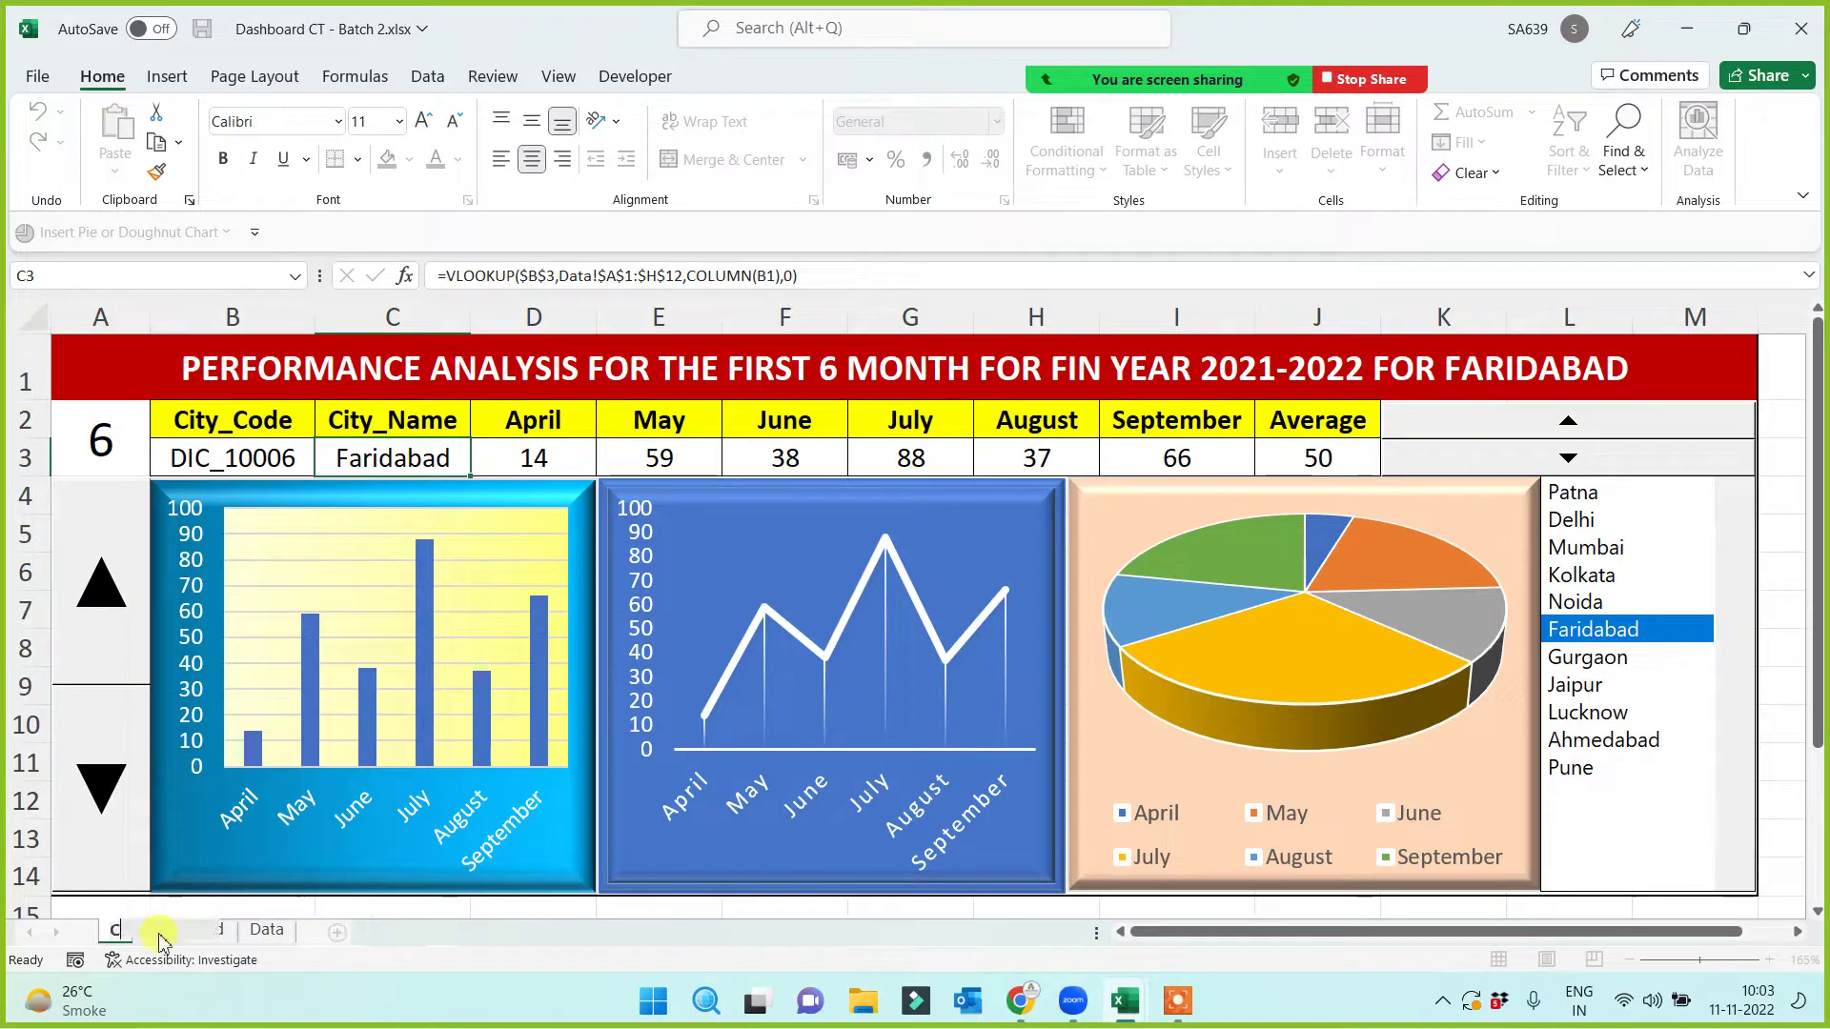
type("on Formatting")
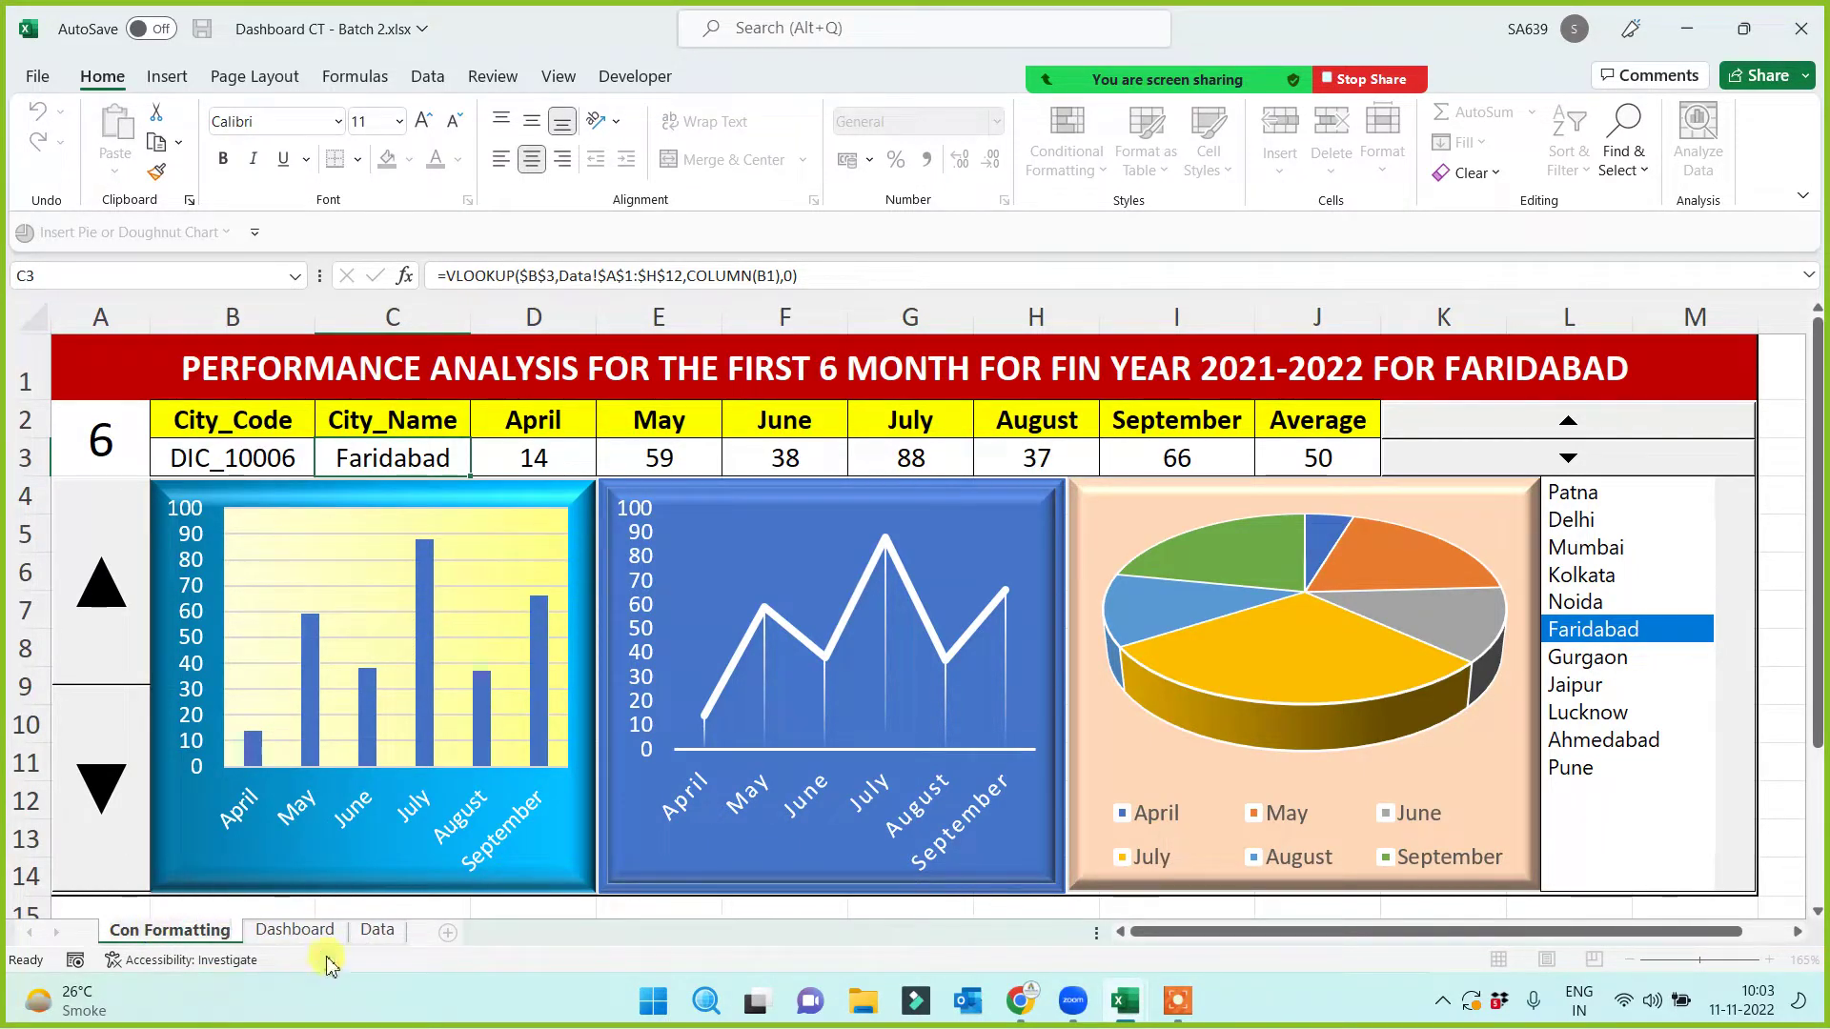
left_click(383, 904)
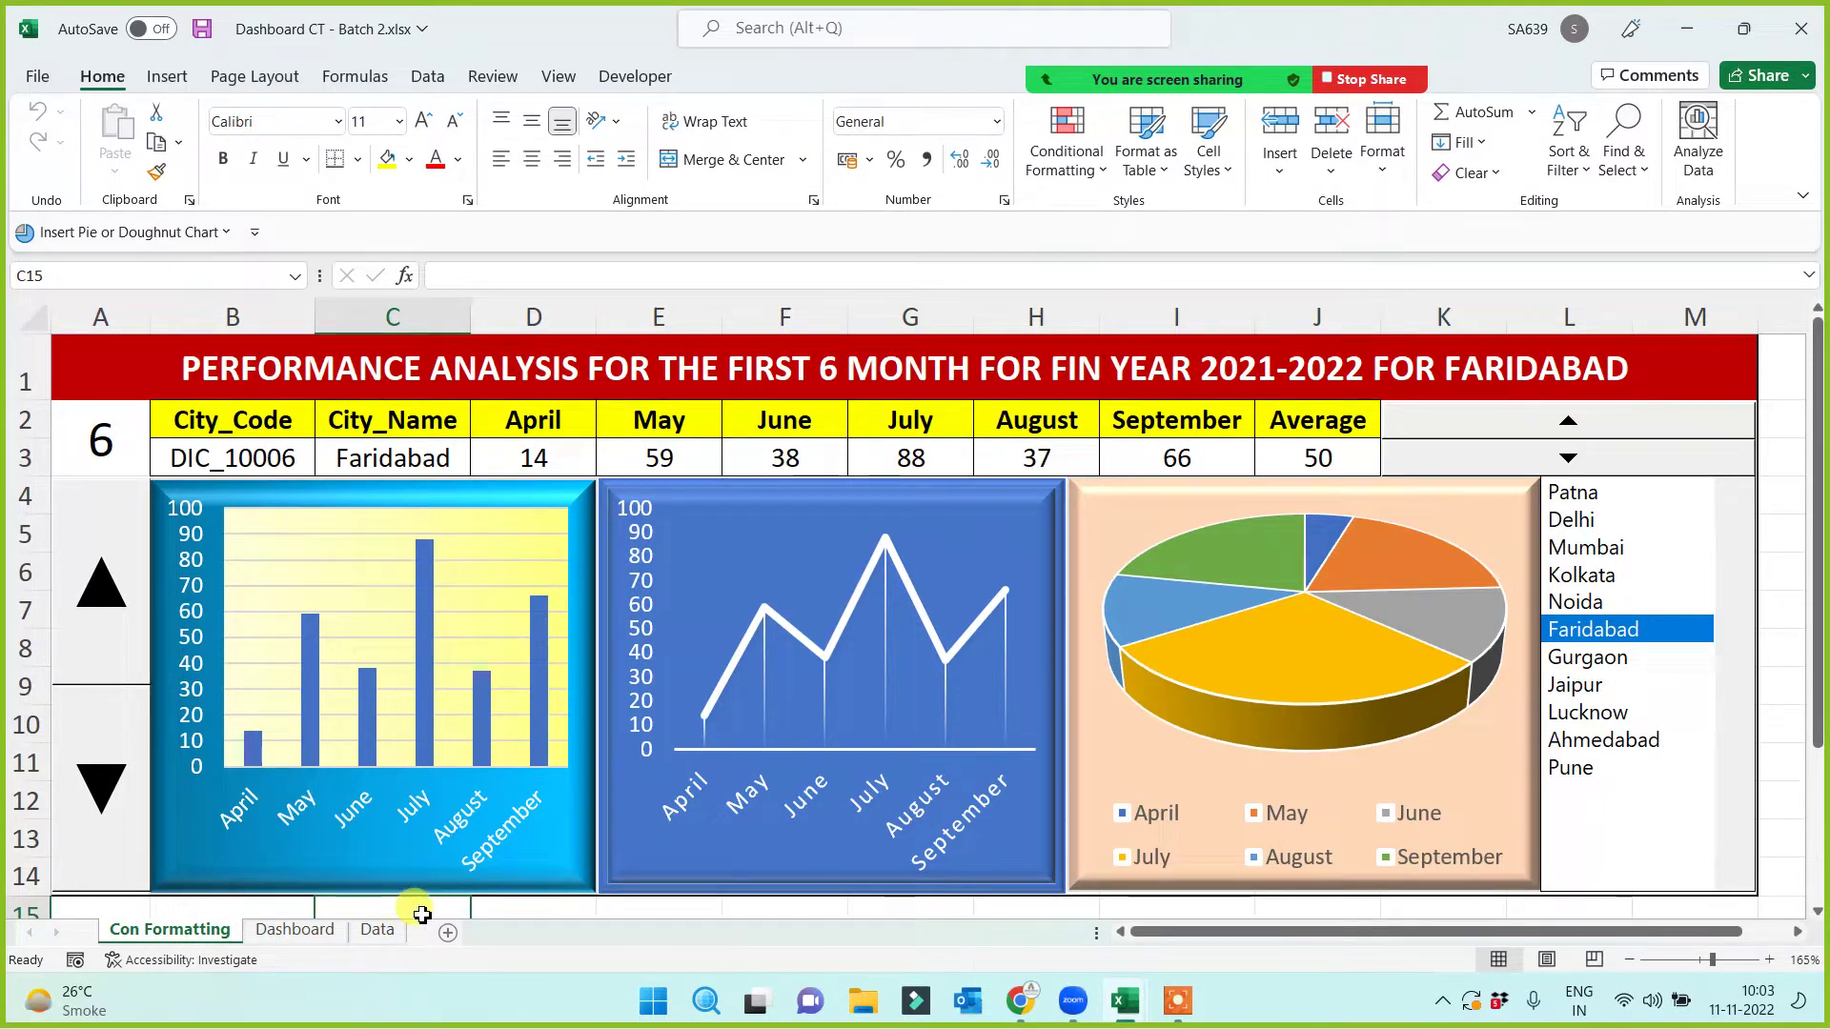
Step: Set the column chart's chart area to No Fill on the Con Formatting sheet
scroll(698, 846, "down", 1)
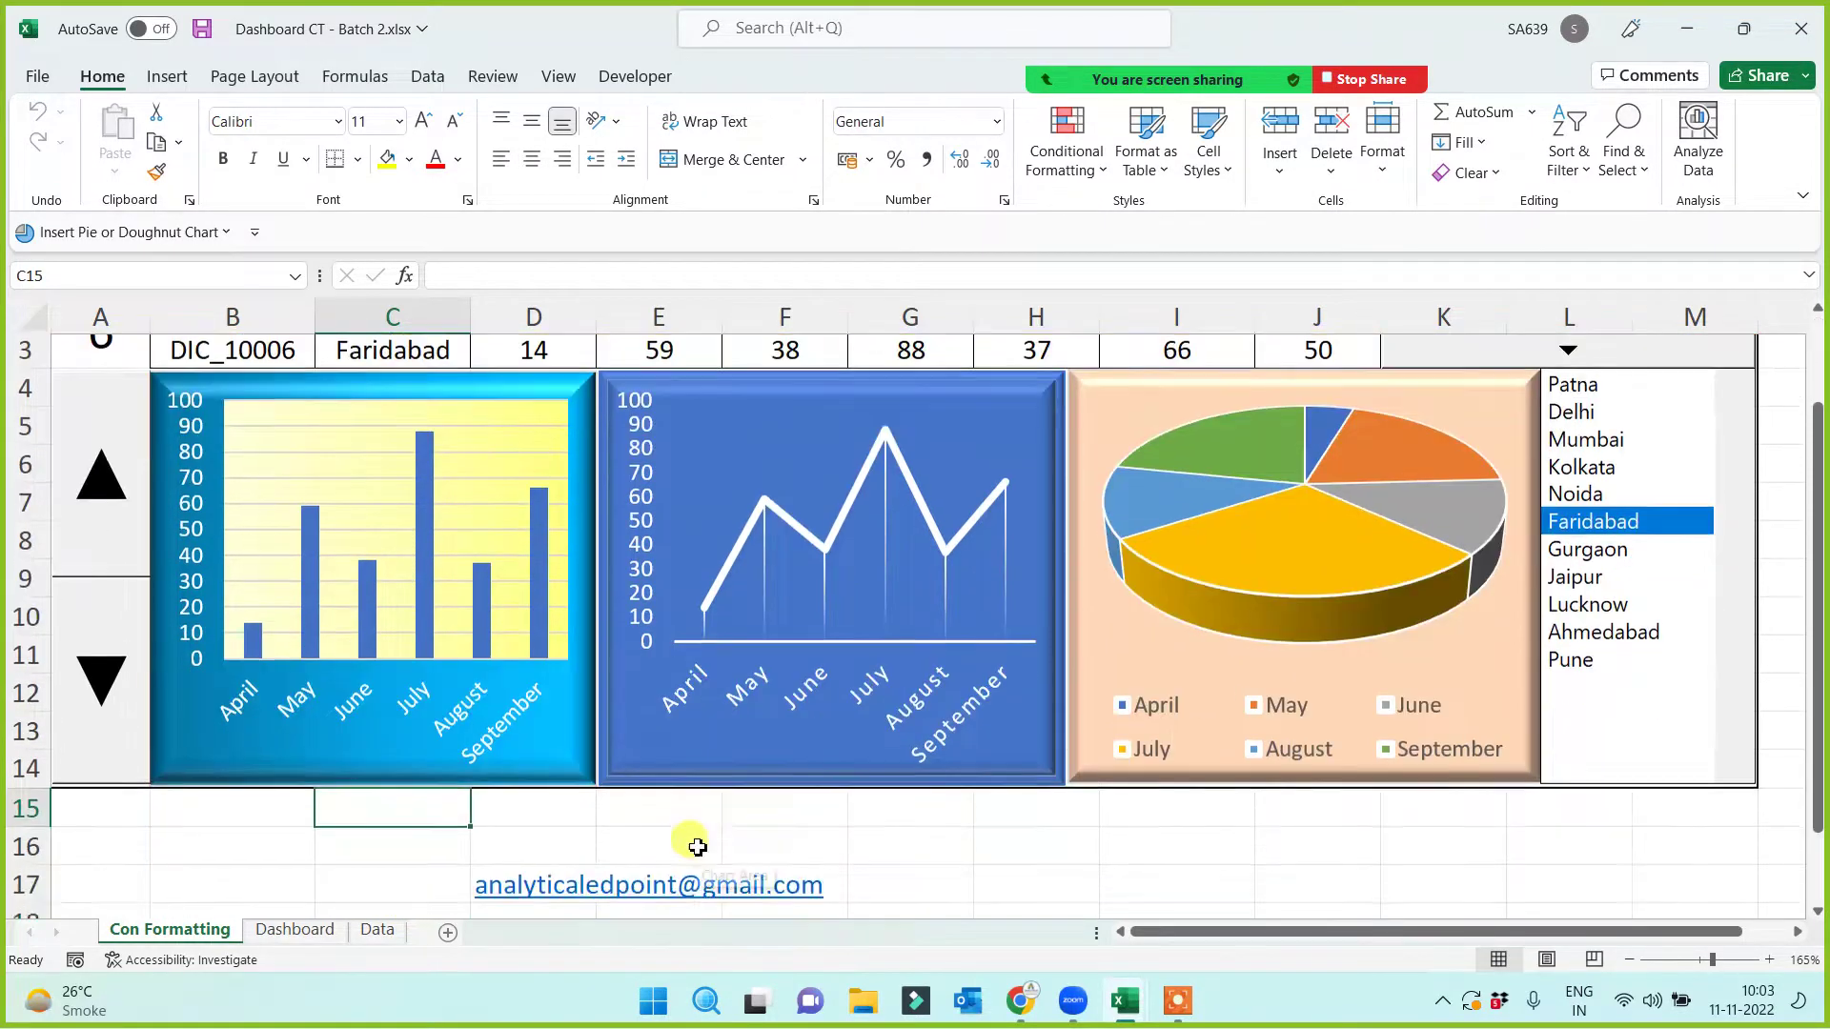
scroll(486, 825, "up", 1)
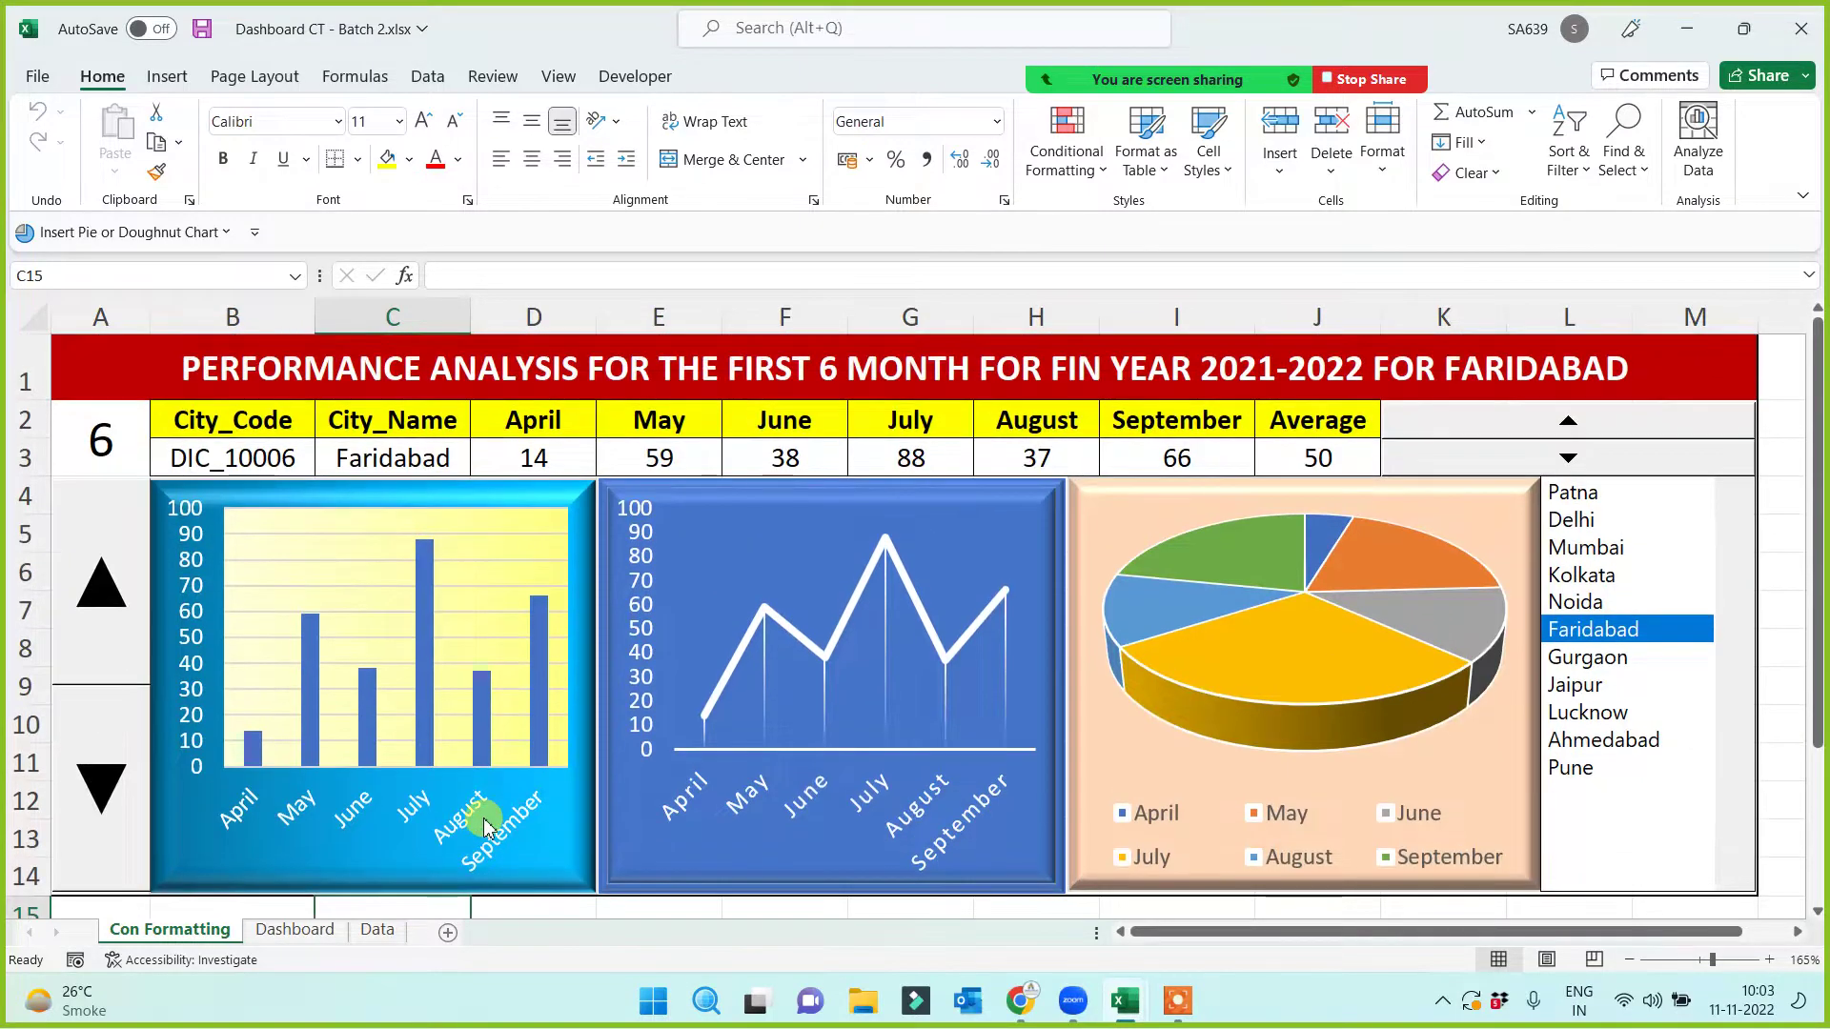
scroll(476, 837, "down", 1)
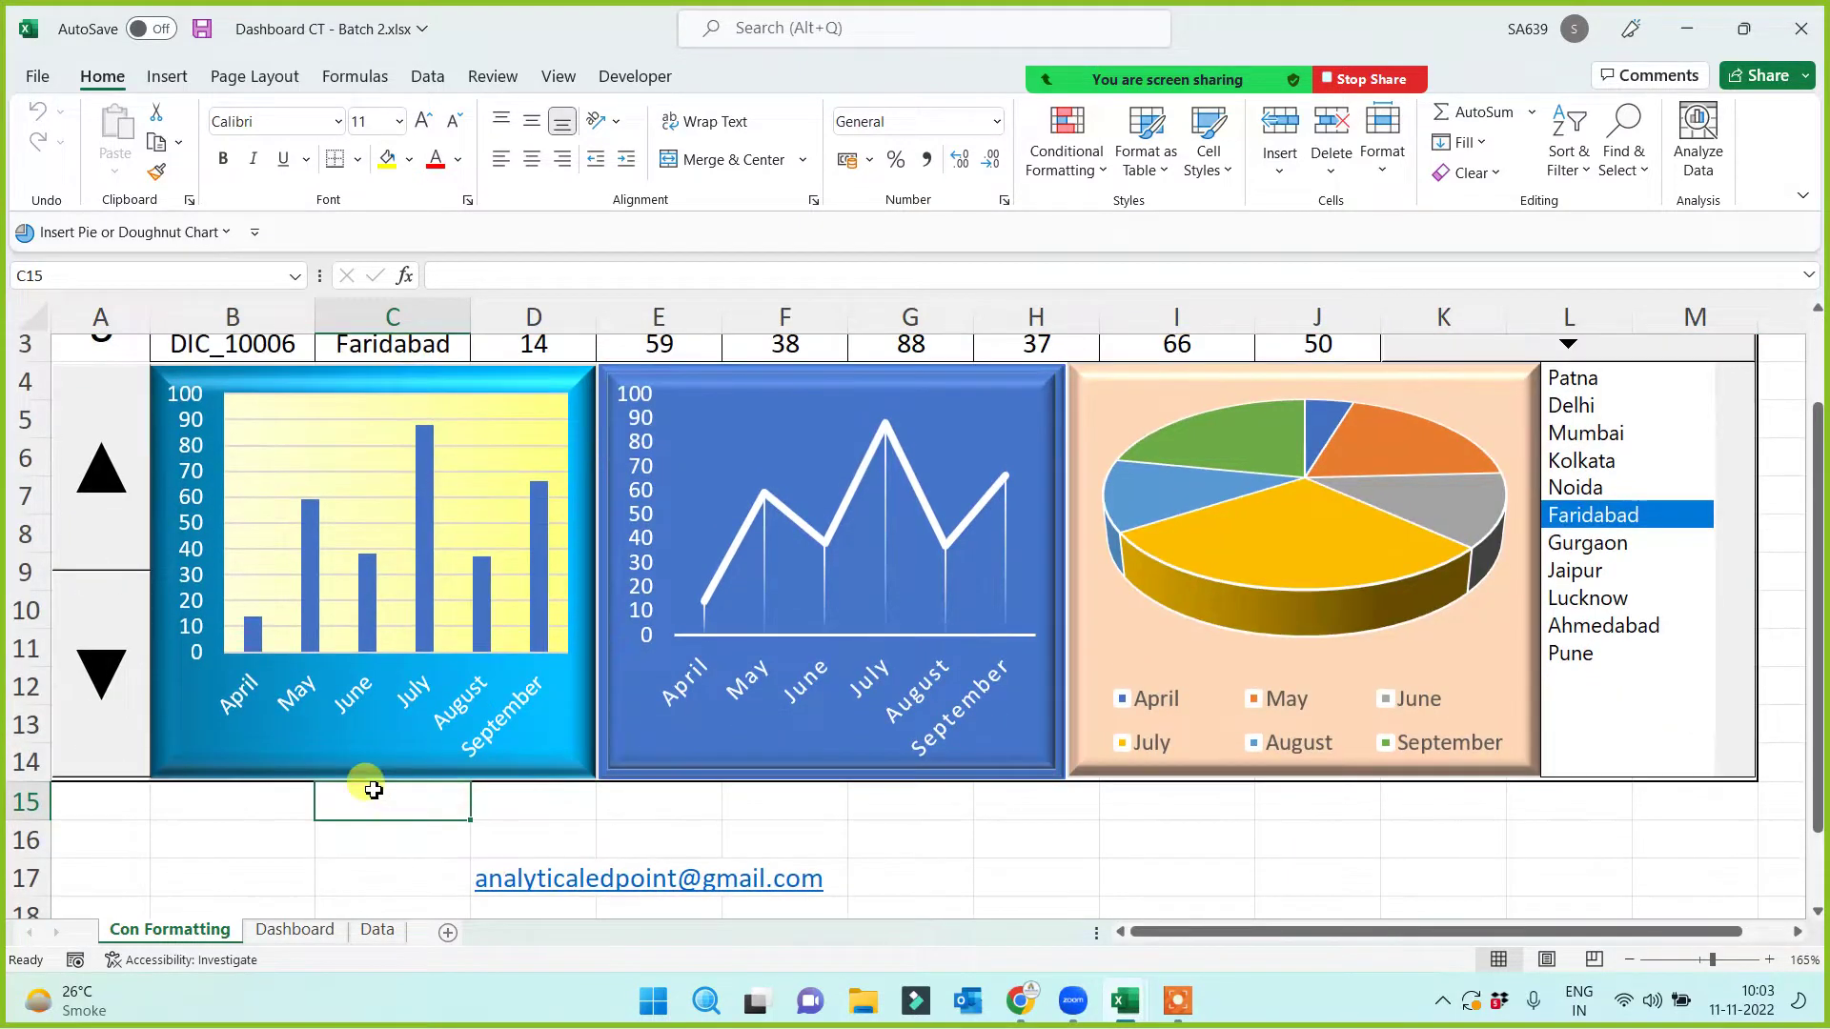
left_click(276, 753)
left_click(836, 76)
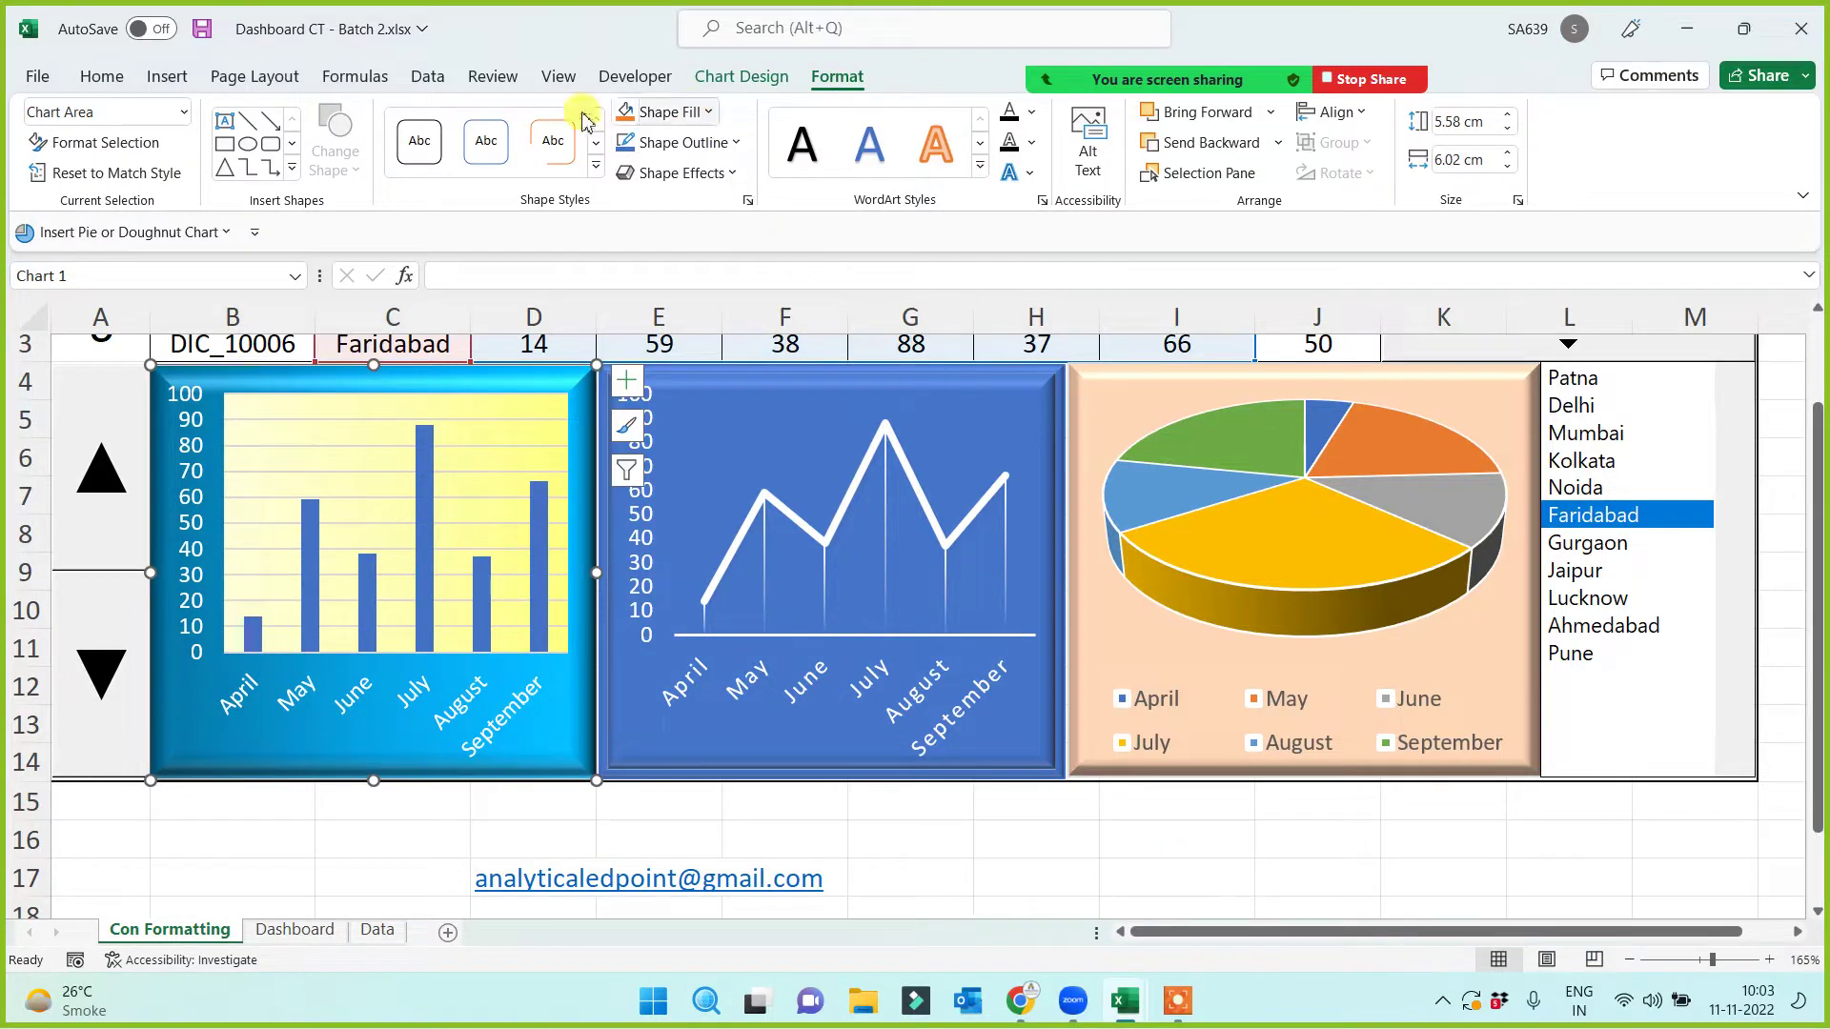
left_click(711, 114)
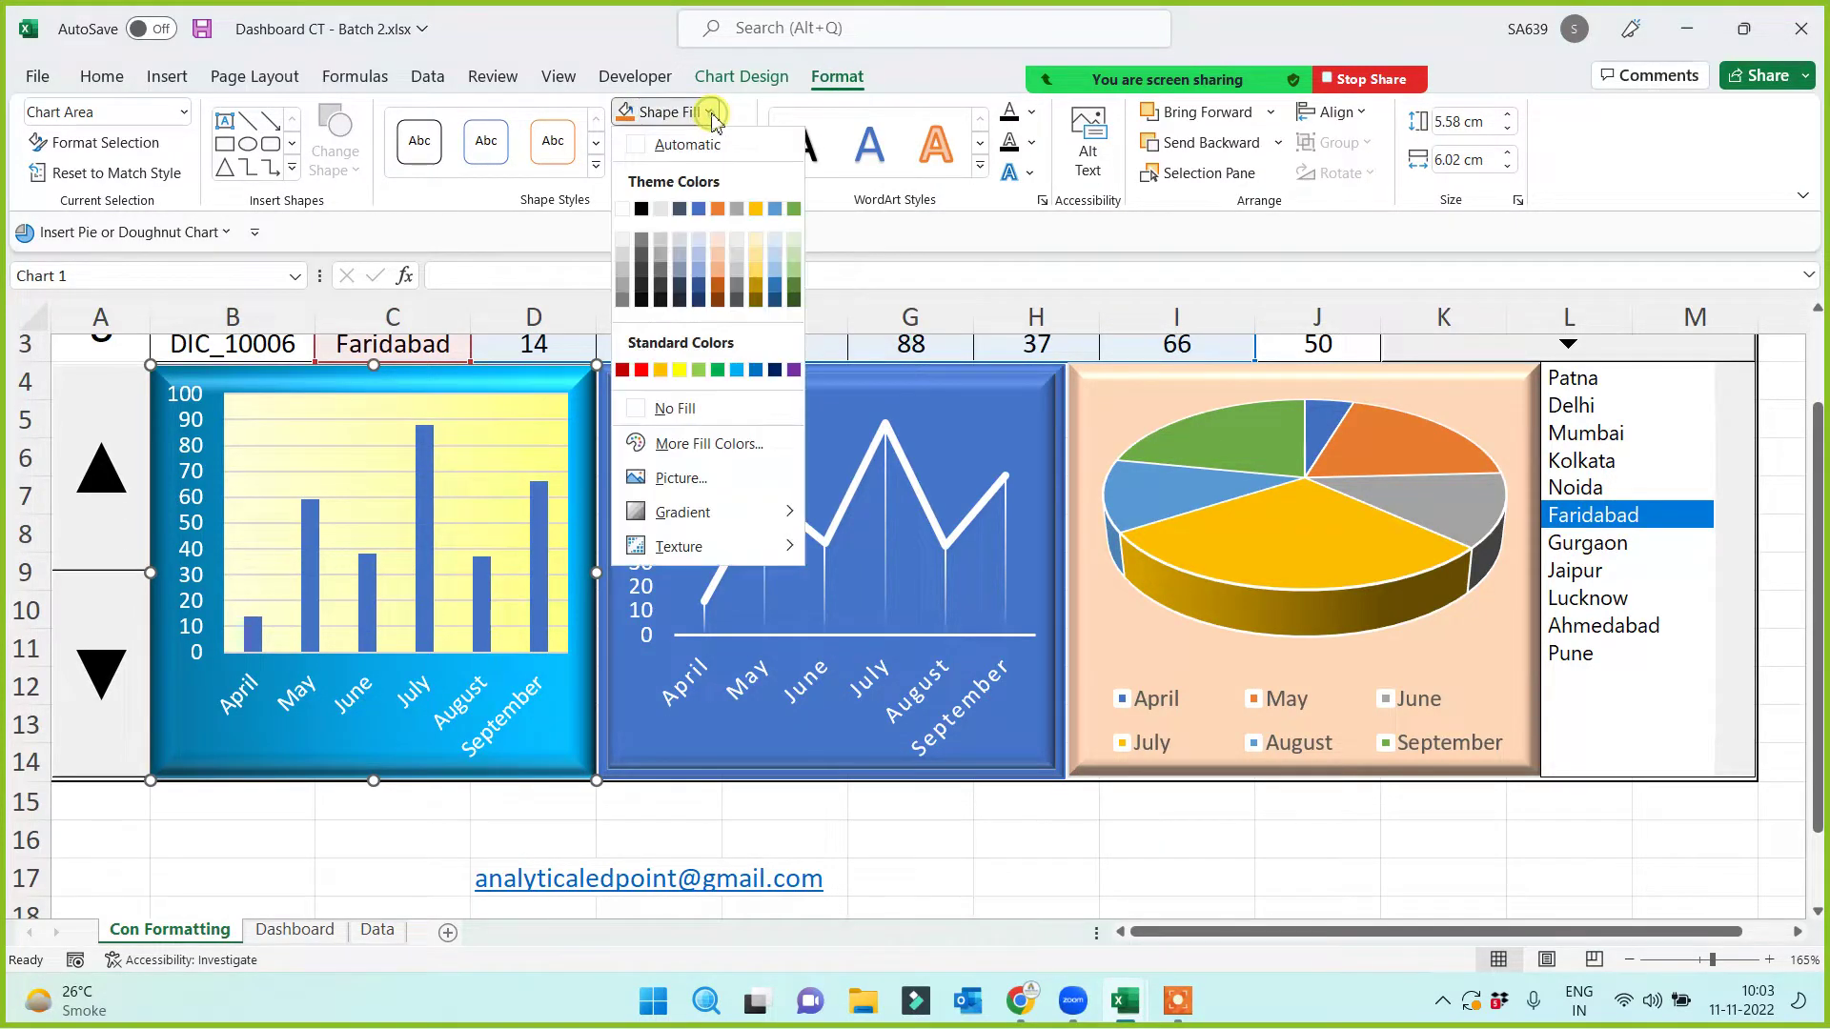
left_click(667, 409)
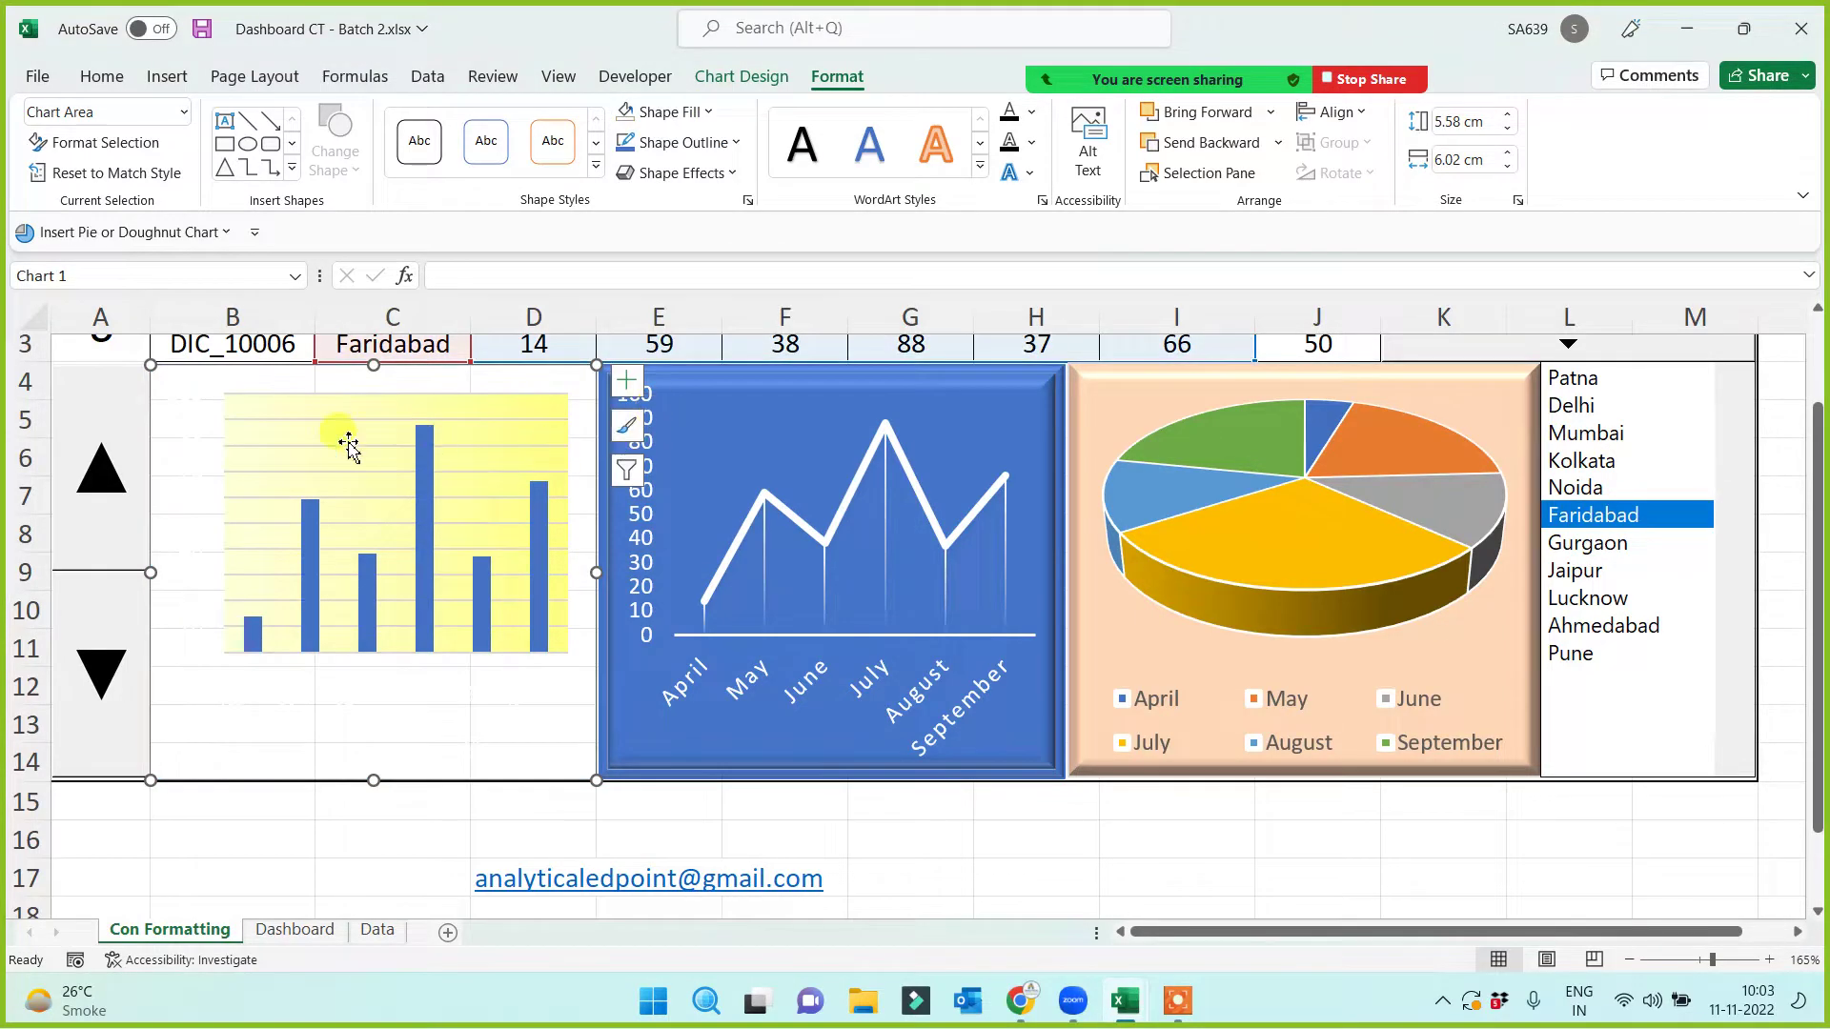
Step: Set the column chart's yellow plot area to No Fill as well
left_click(308, 404)
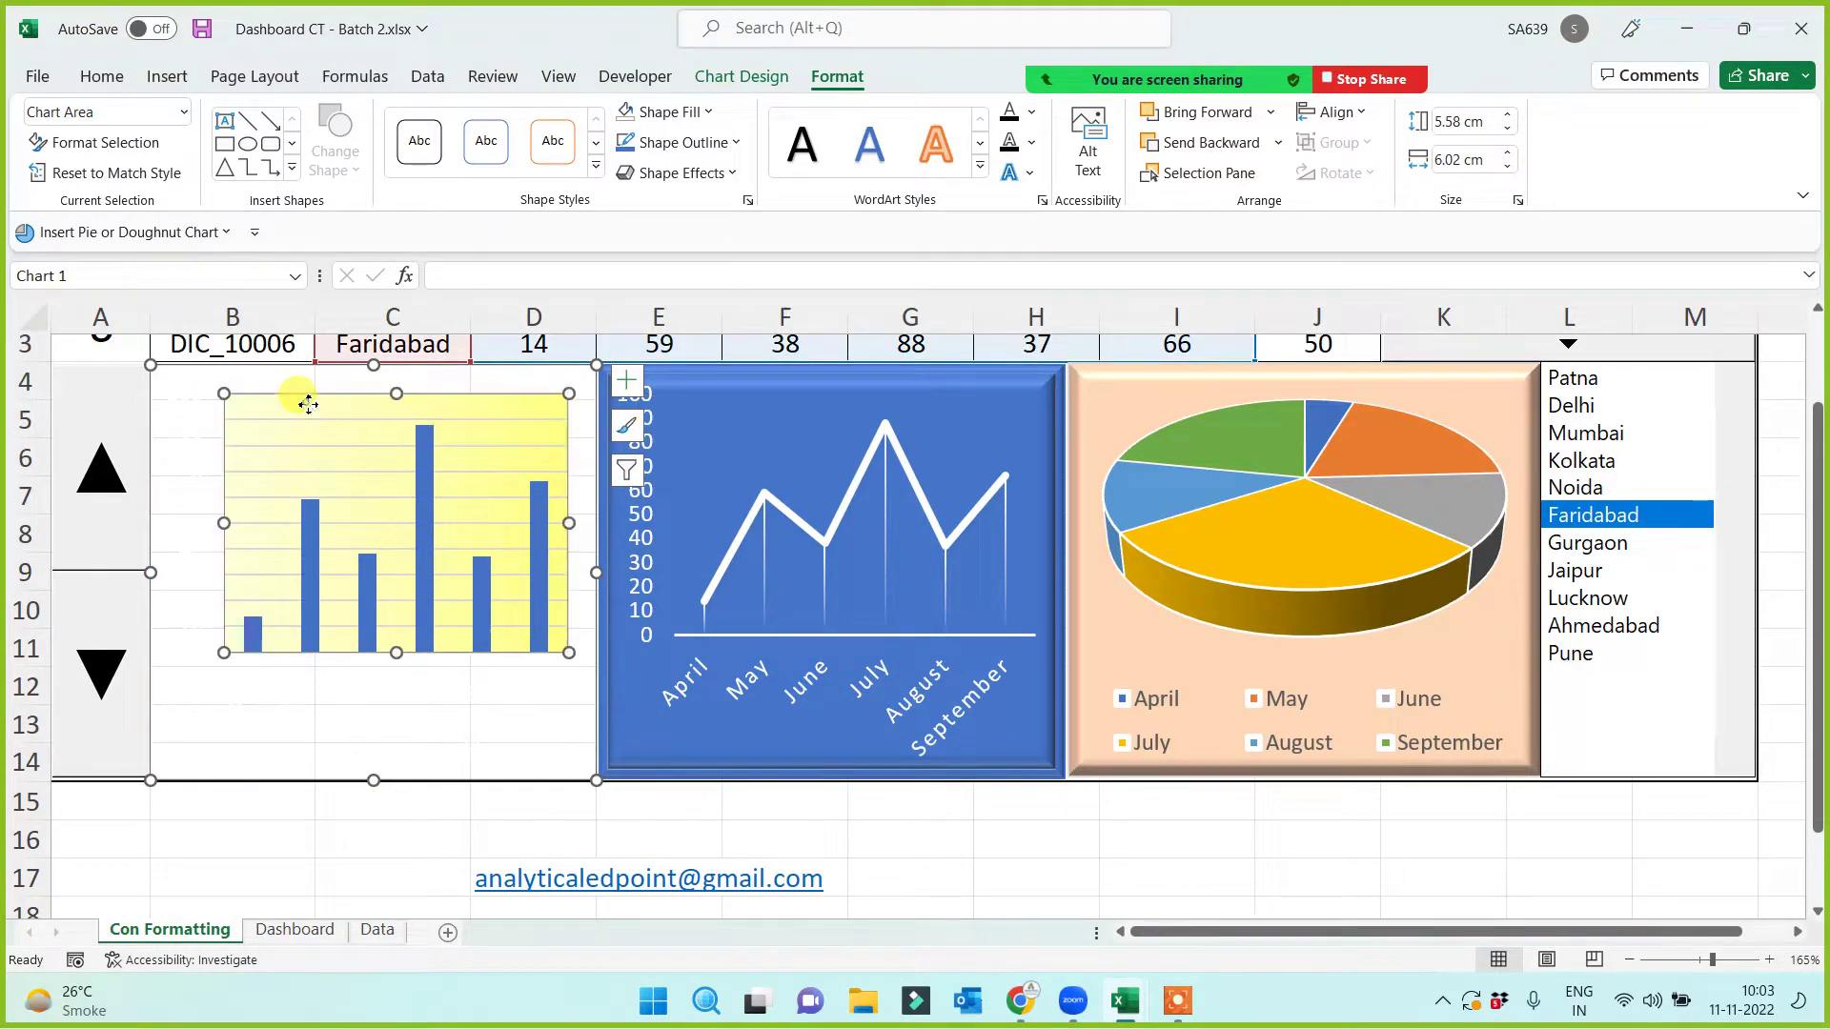
left_click(710, 113)
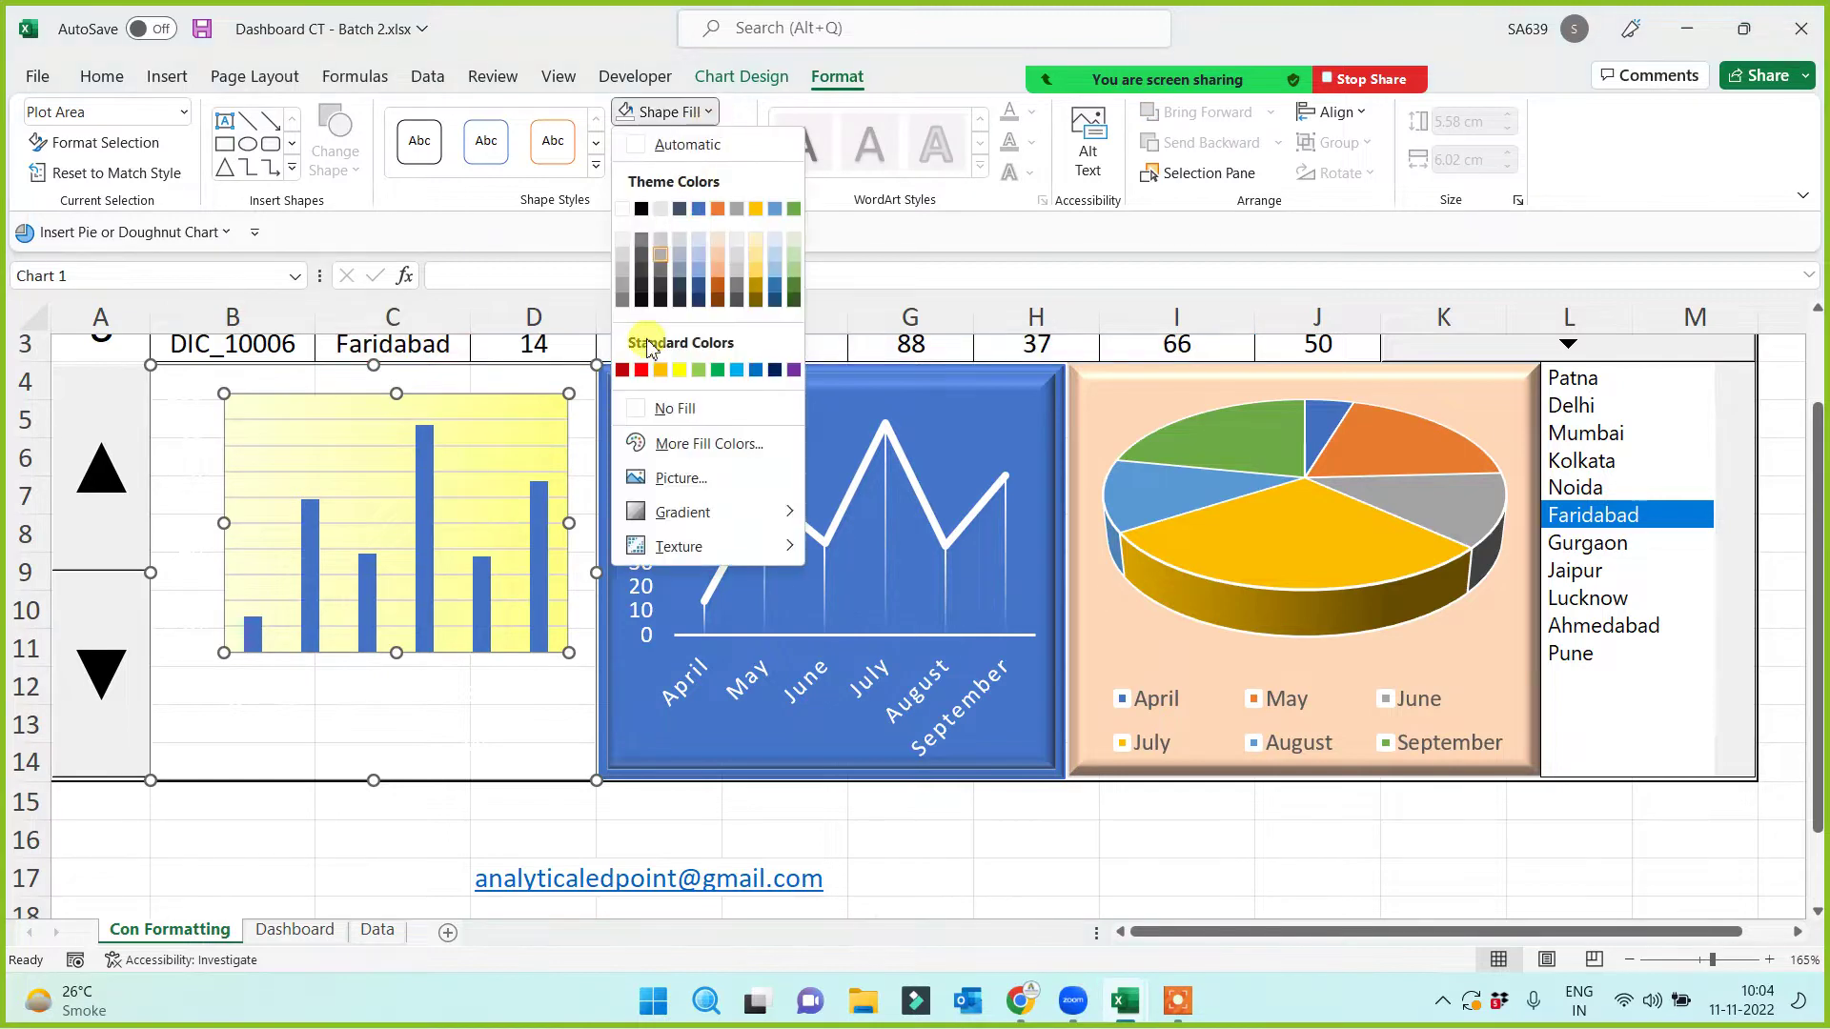
left_click(636, 424)
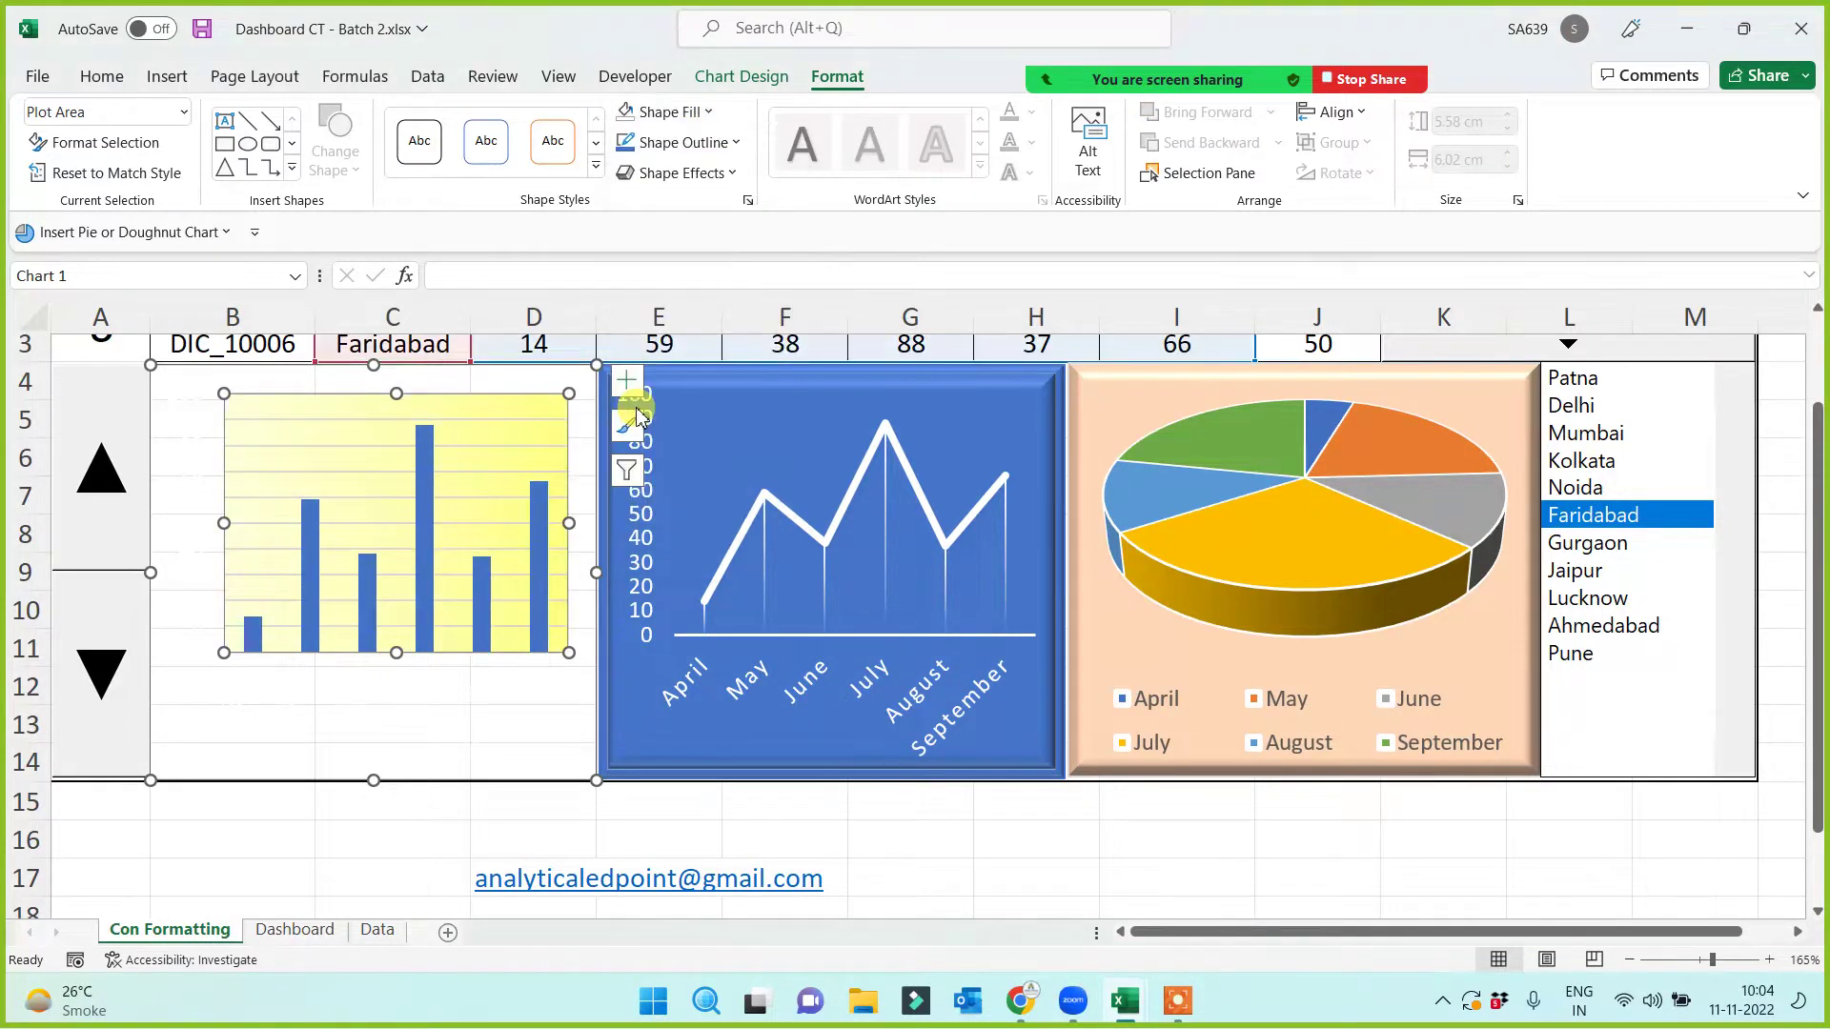
left_click(483, 863)
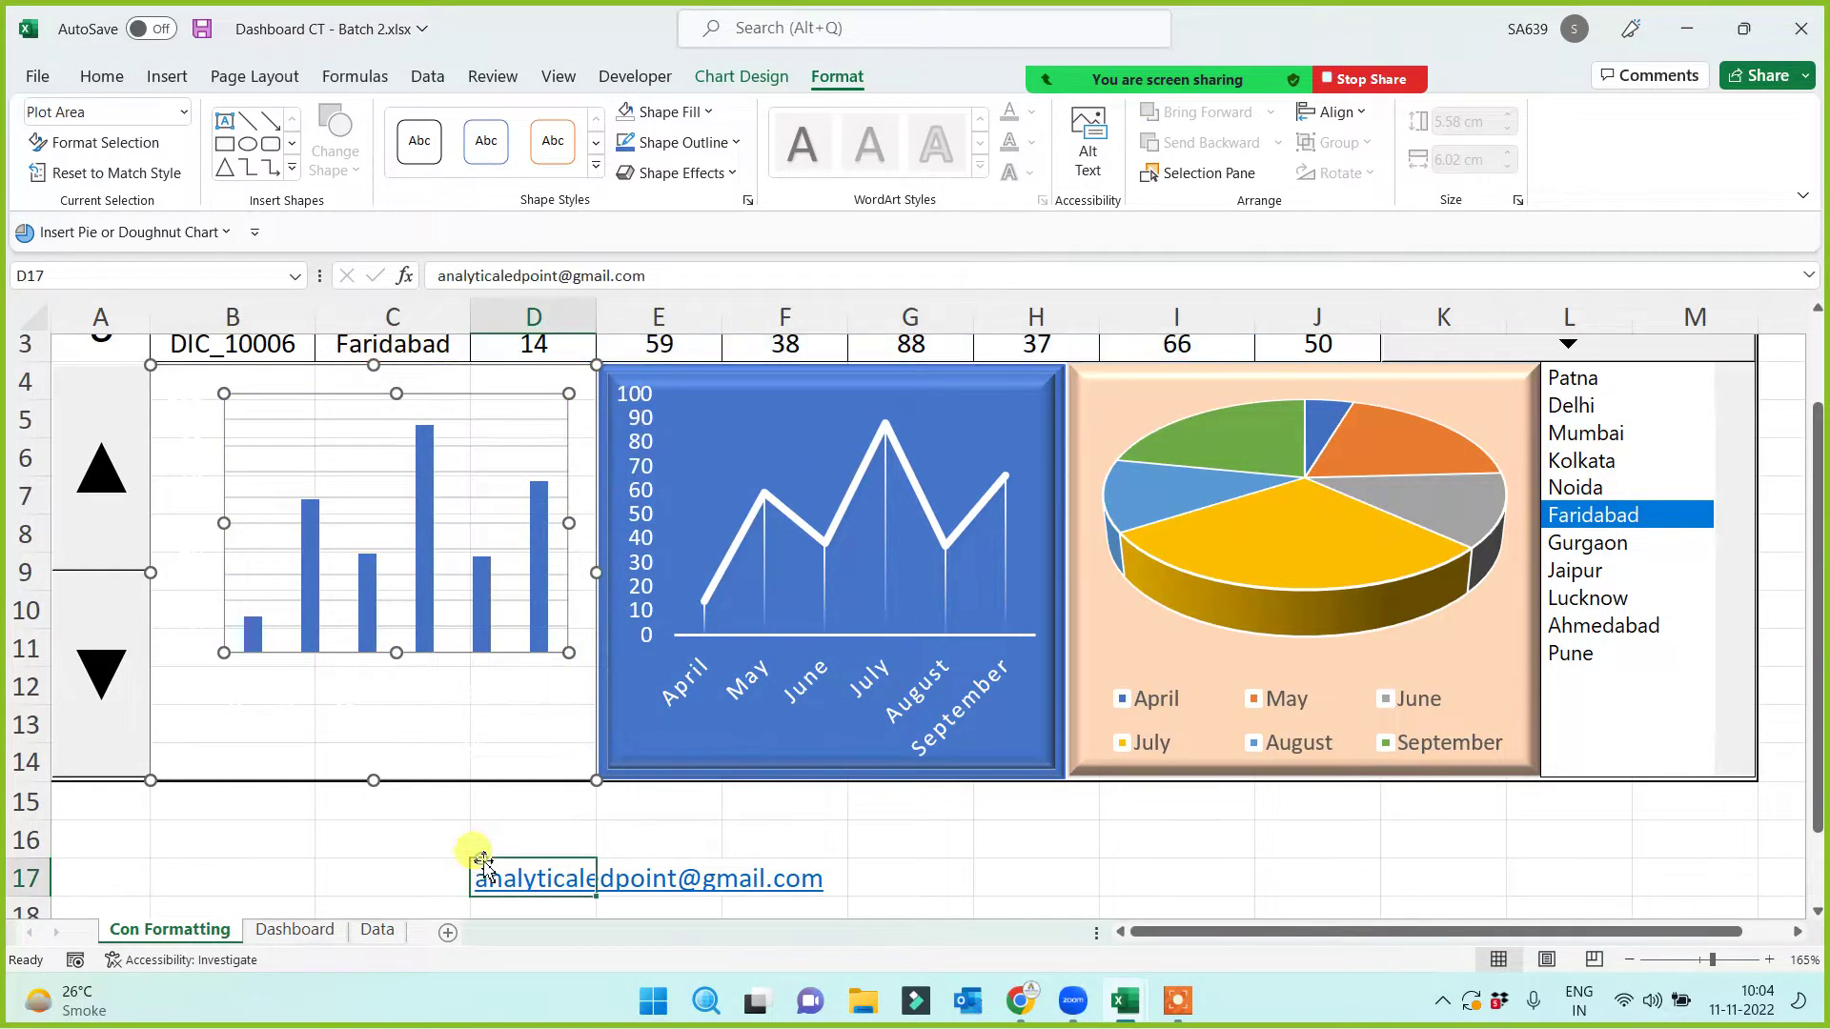
Step: Apply No Fill to the chart areas of the line chart and the pie chart
left_click(620, 778)
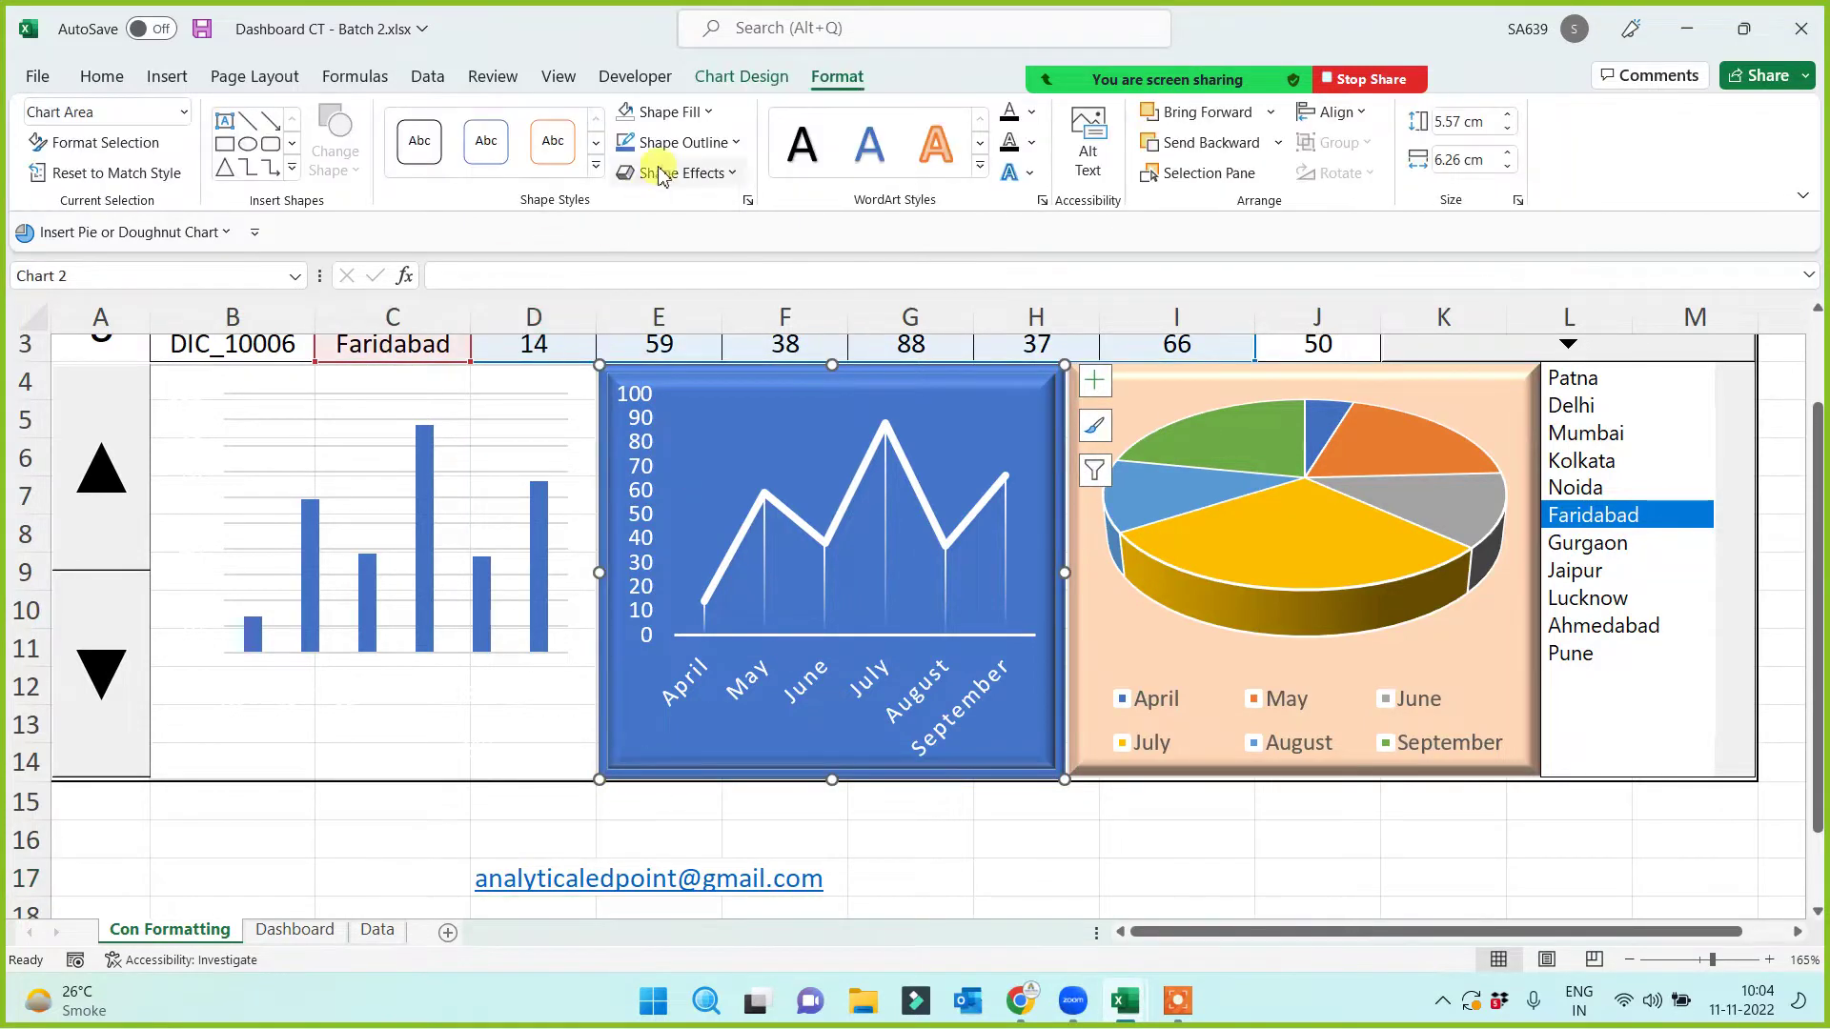
left_click(625, 112)
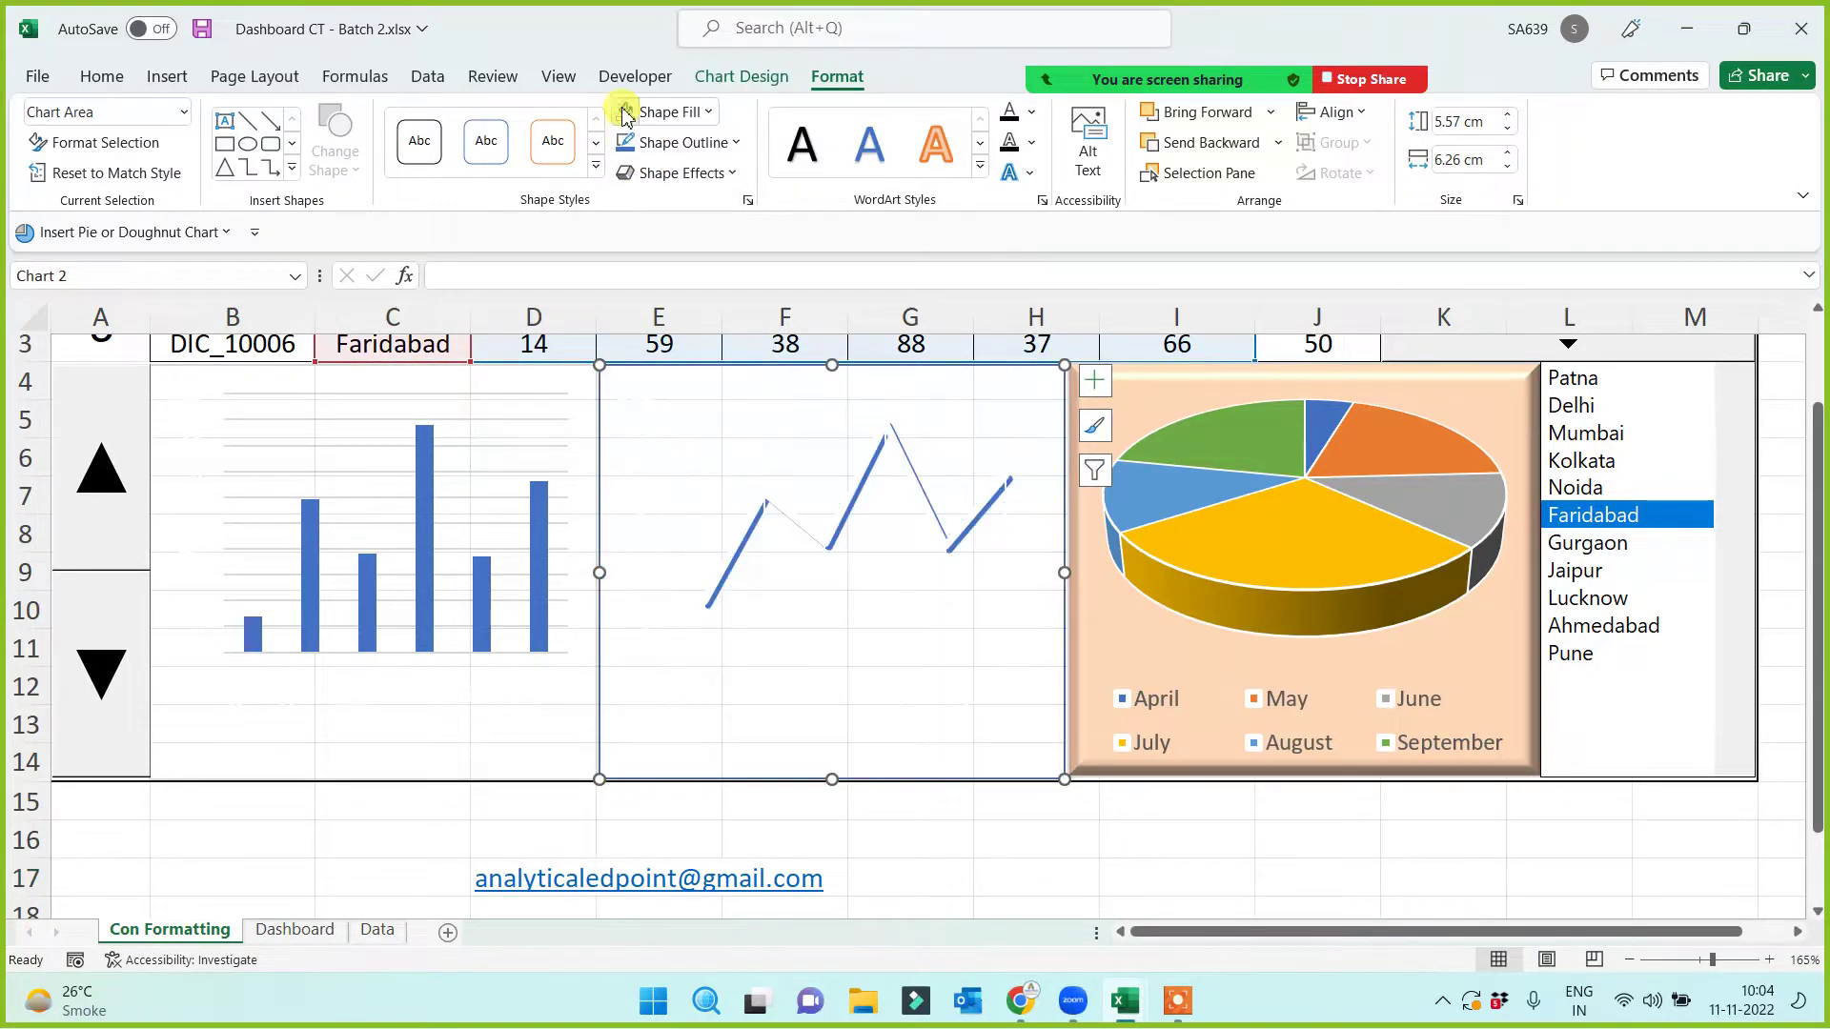
left_click(1091, 757)
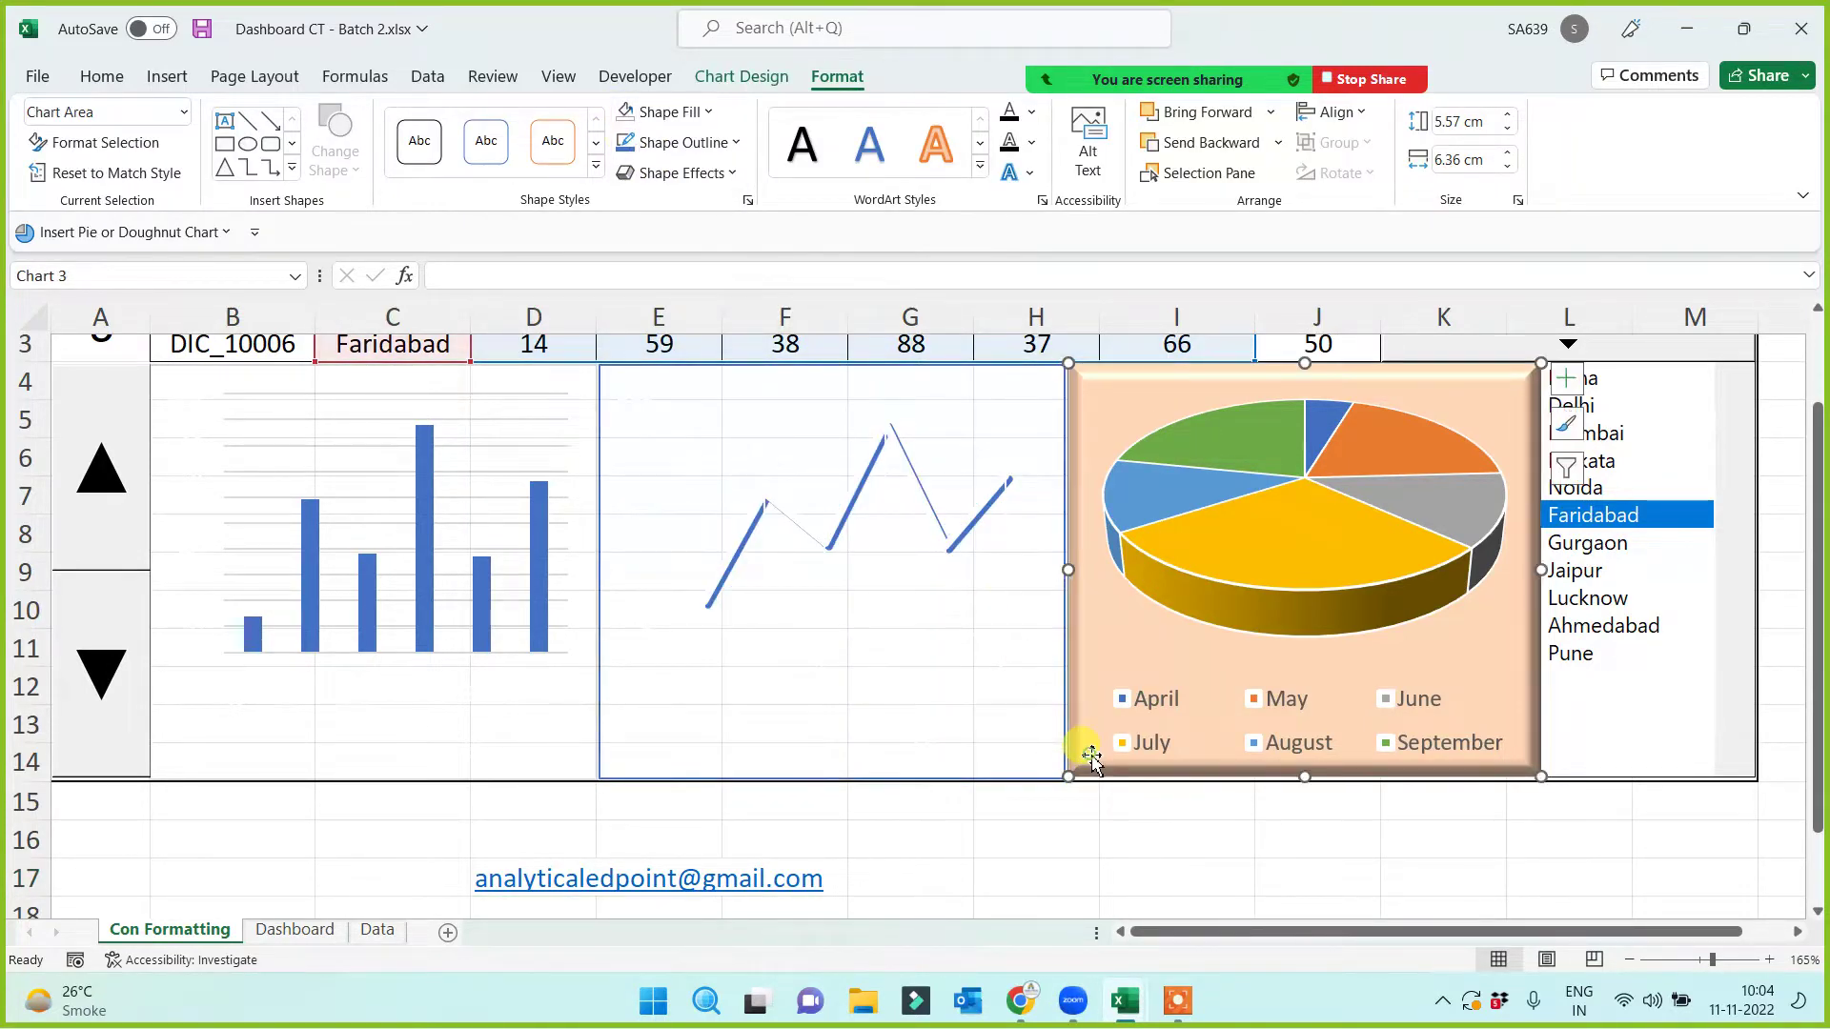
left_click(625, 113)
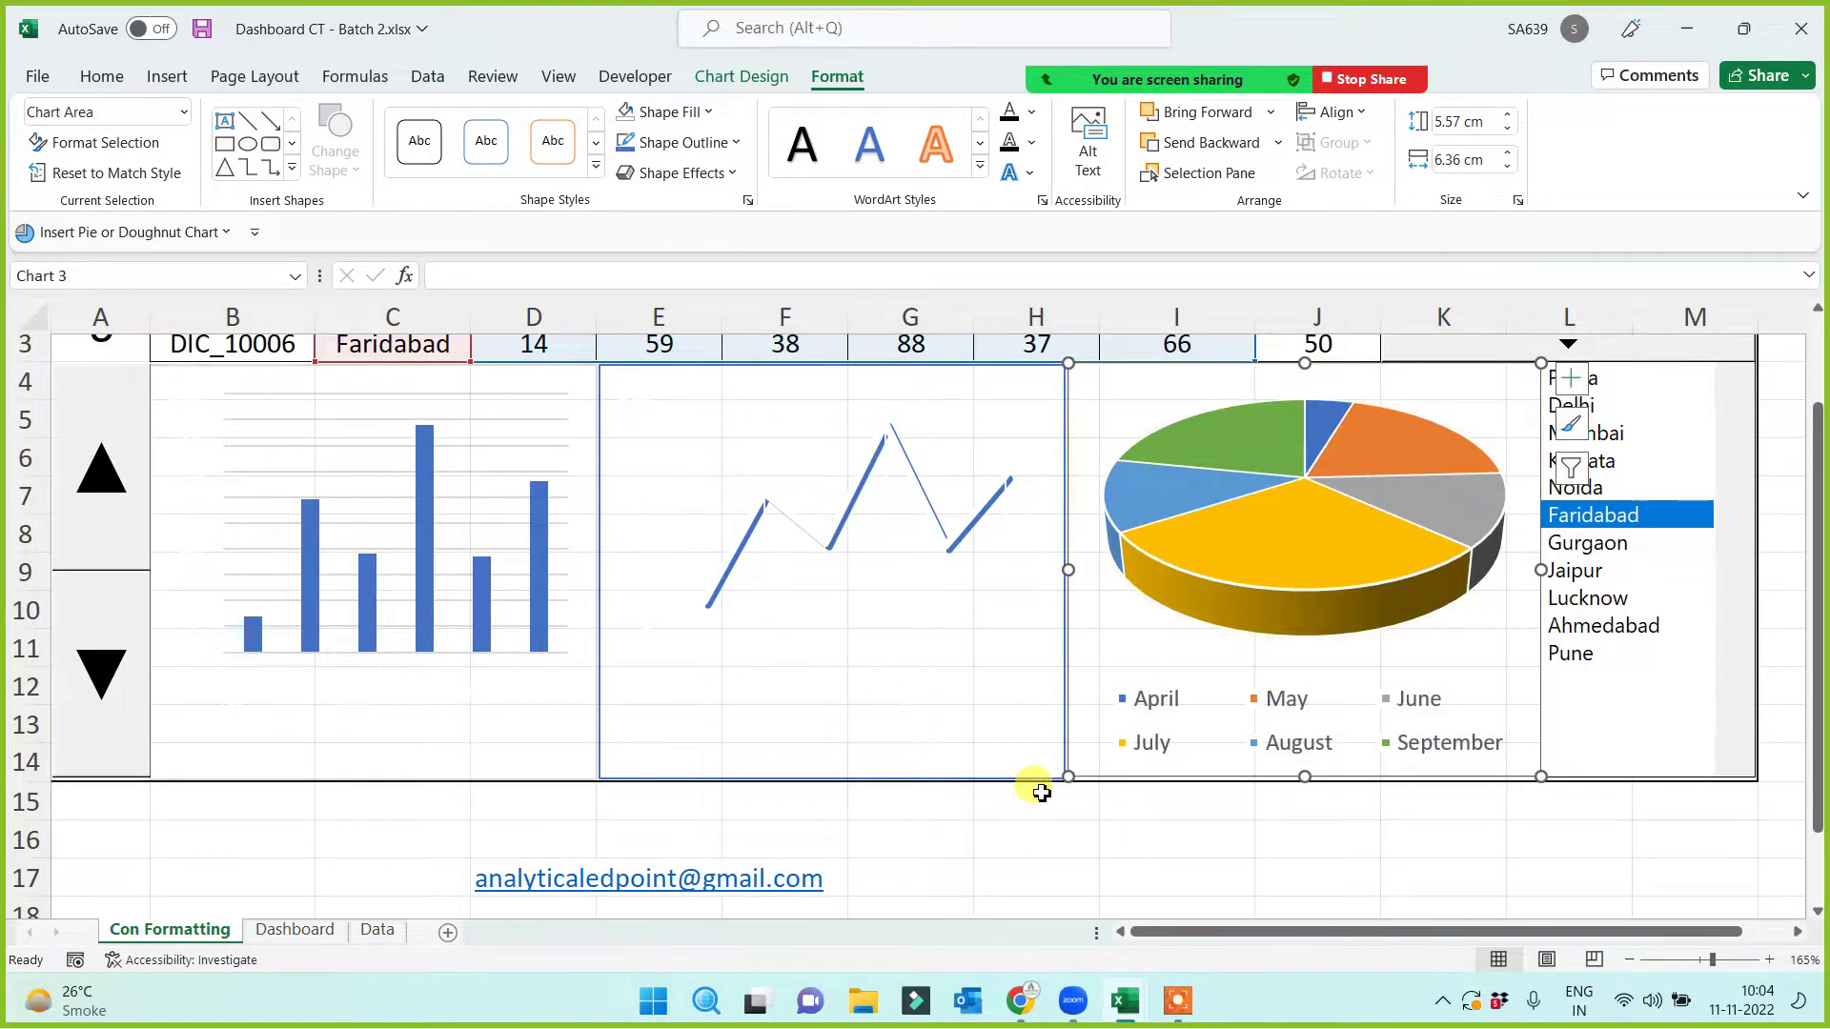
left_click(1056, 838)
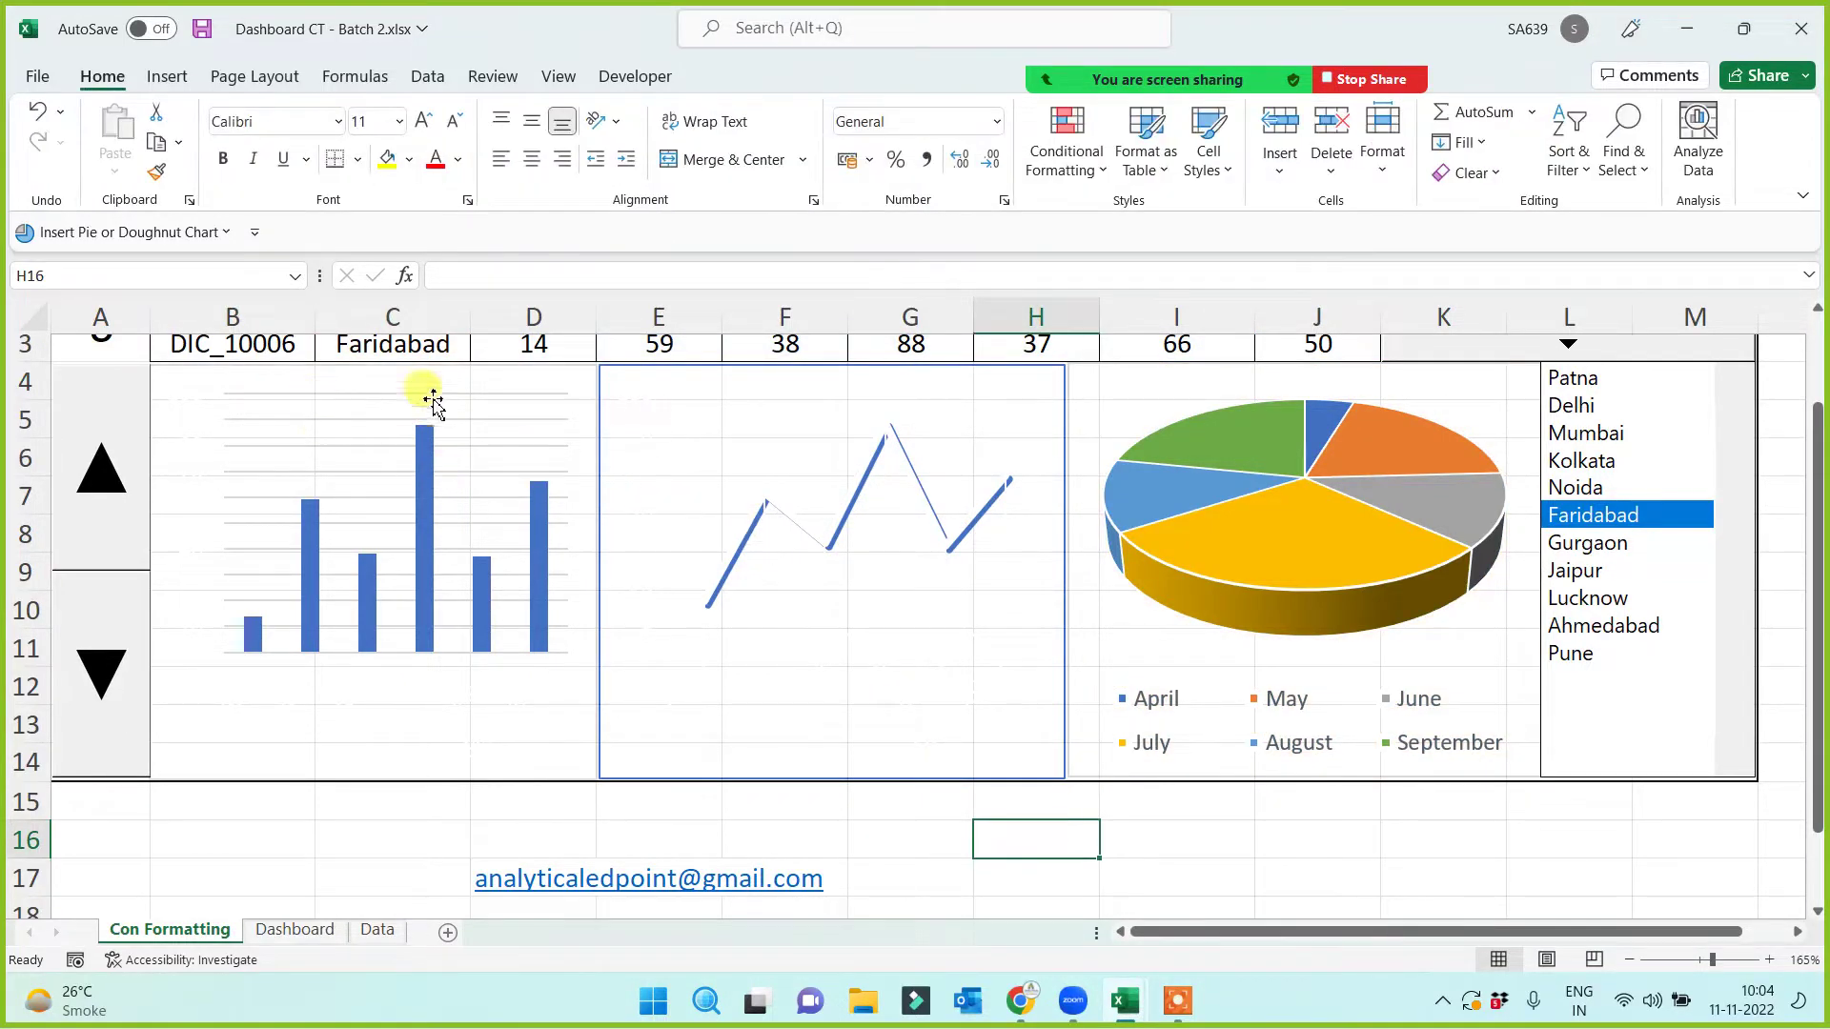
left_click(1277, 843)
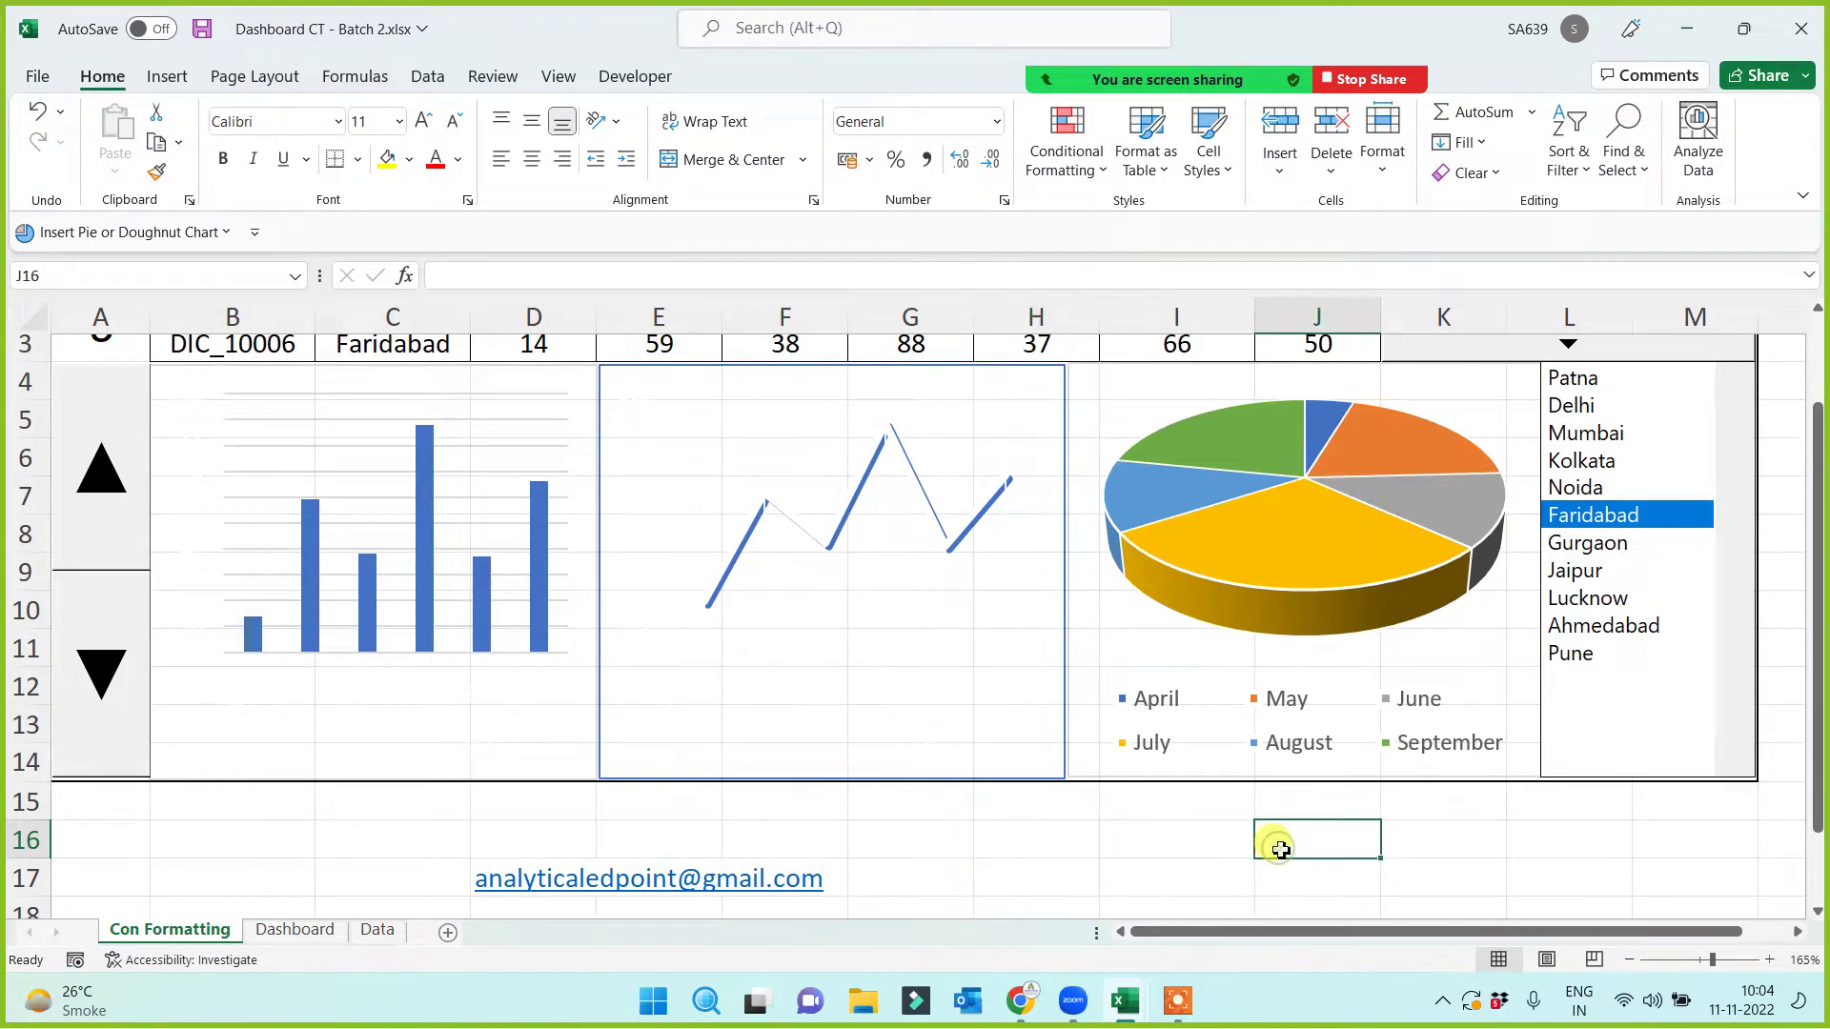
left_click(200, 826)
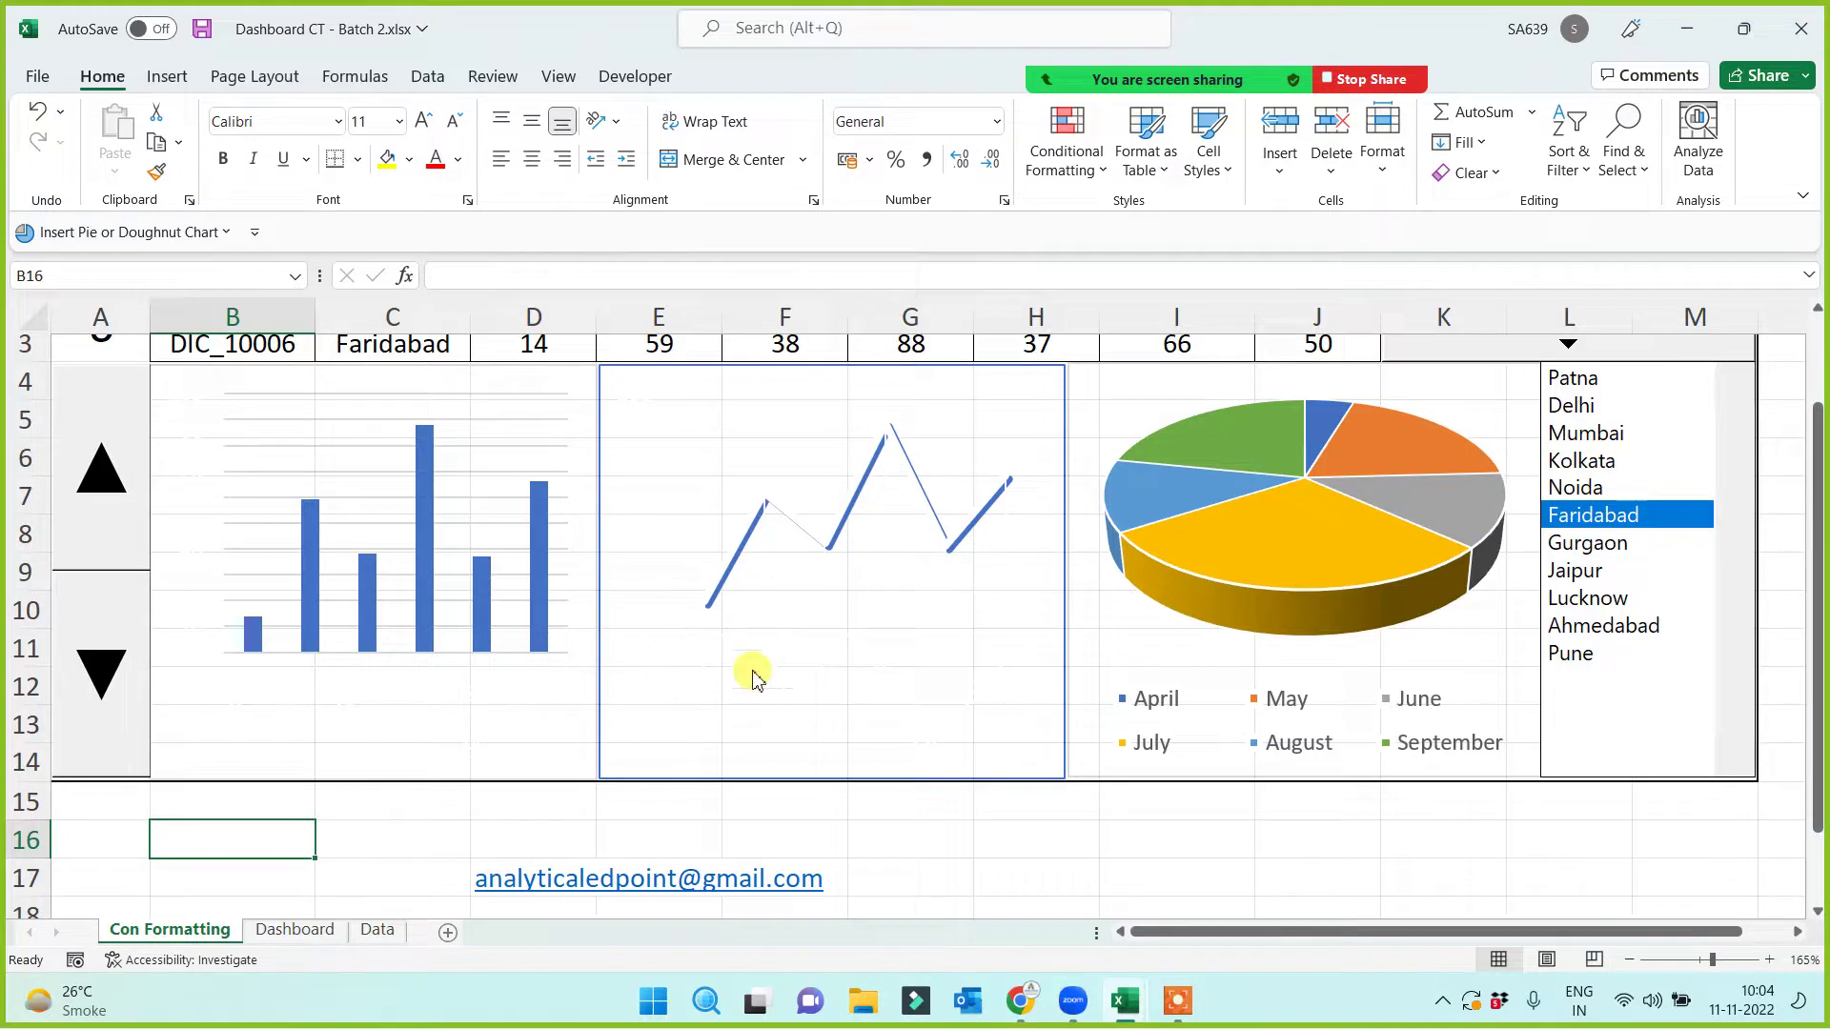
left_click(638, 667)
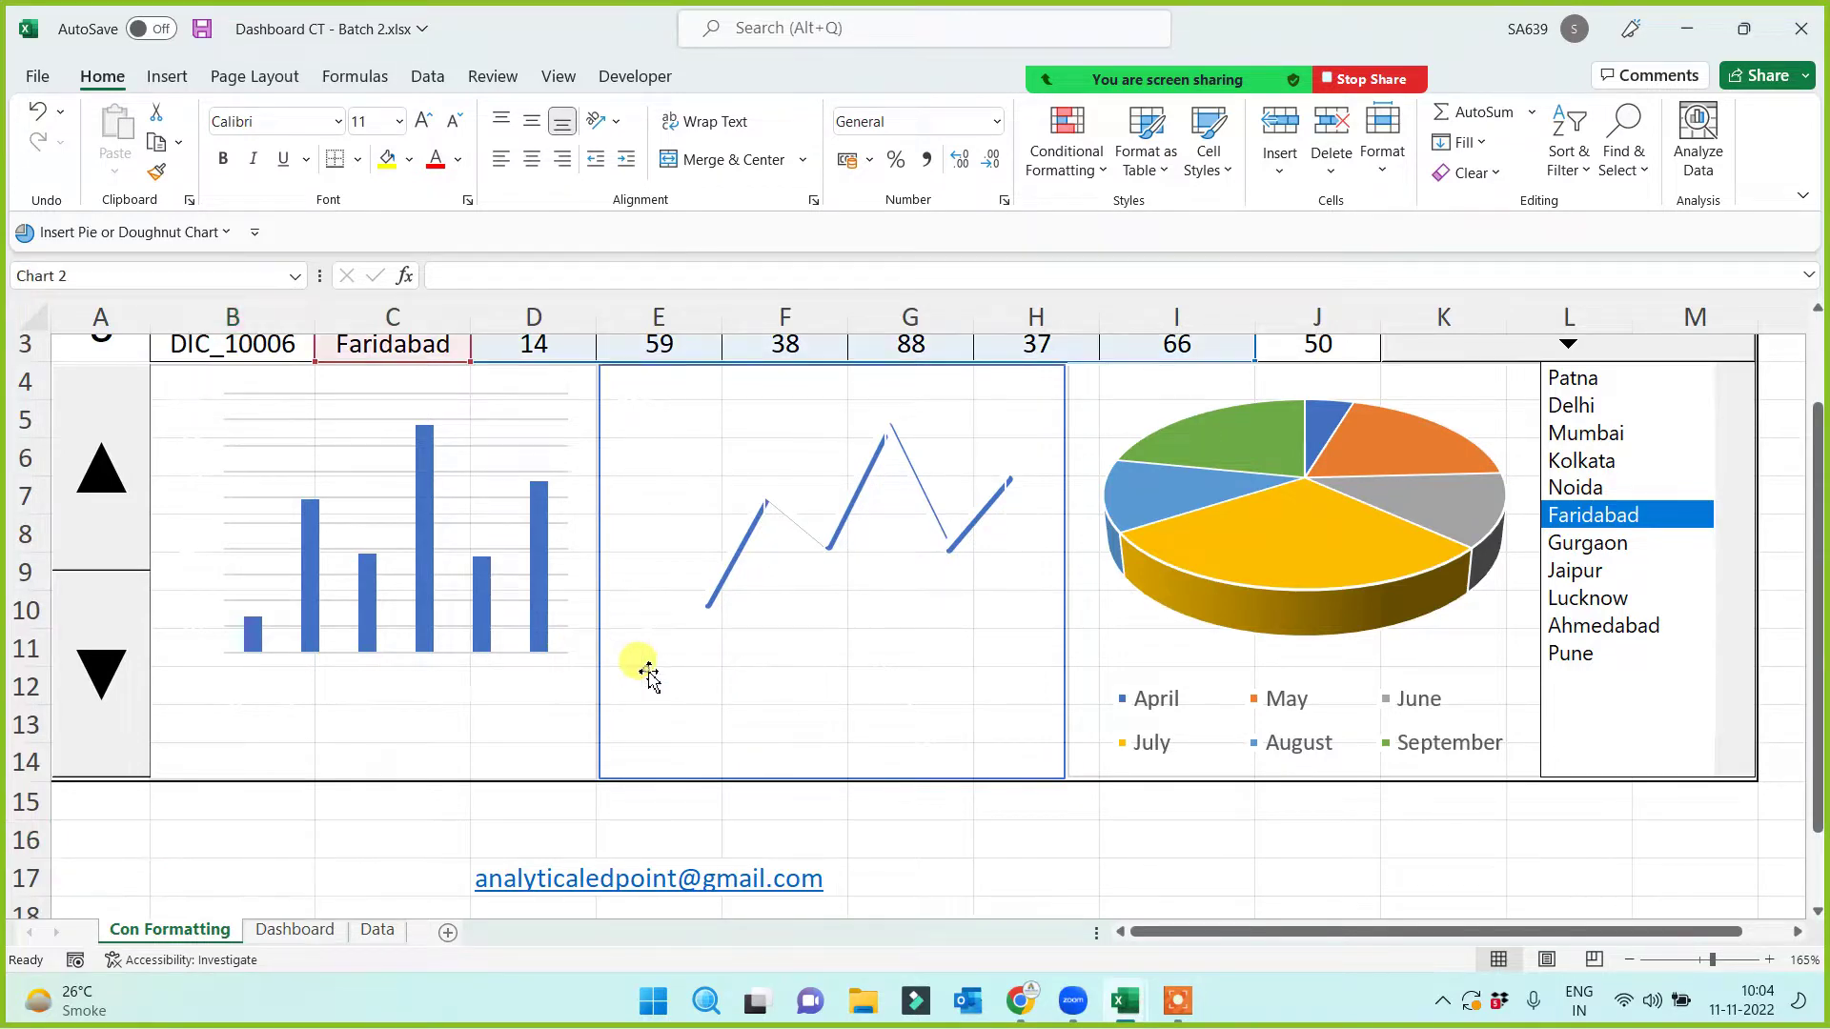
left_click(239, 727)
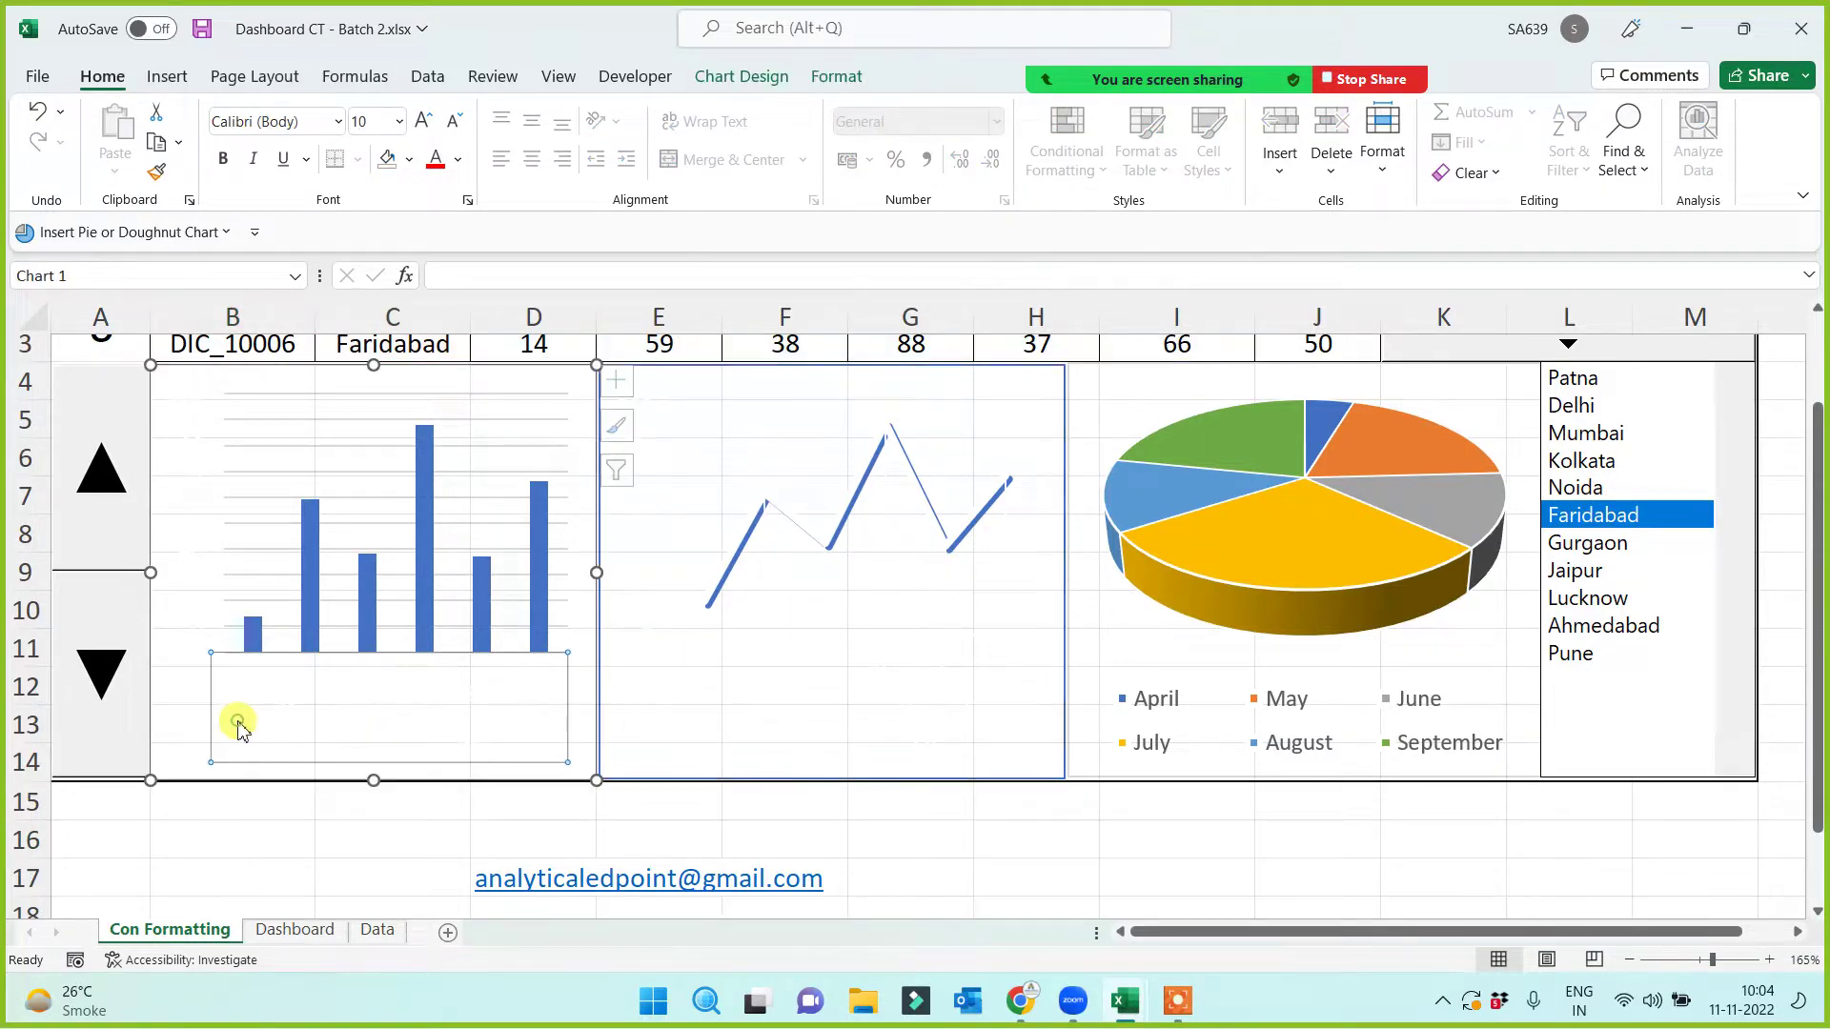
left_click(1128, 648)
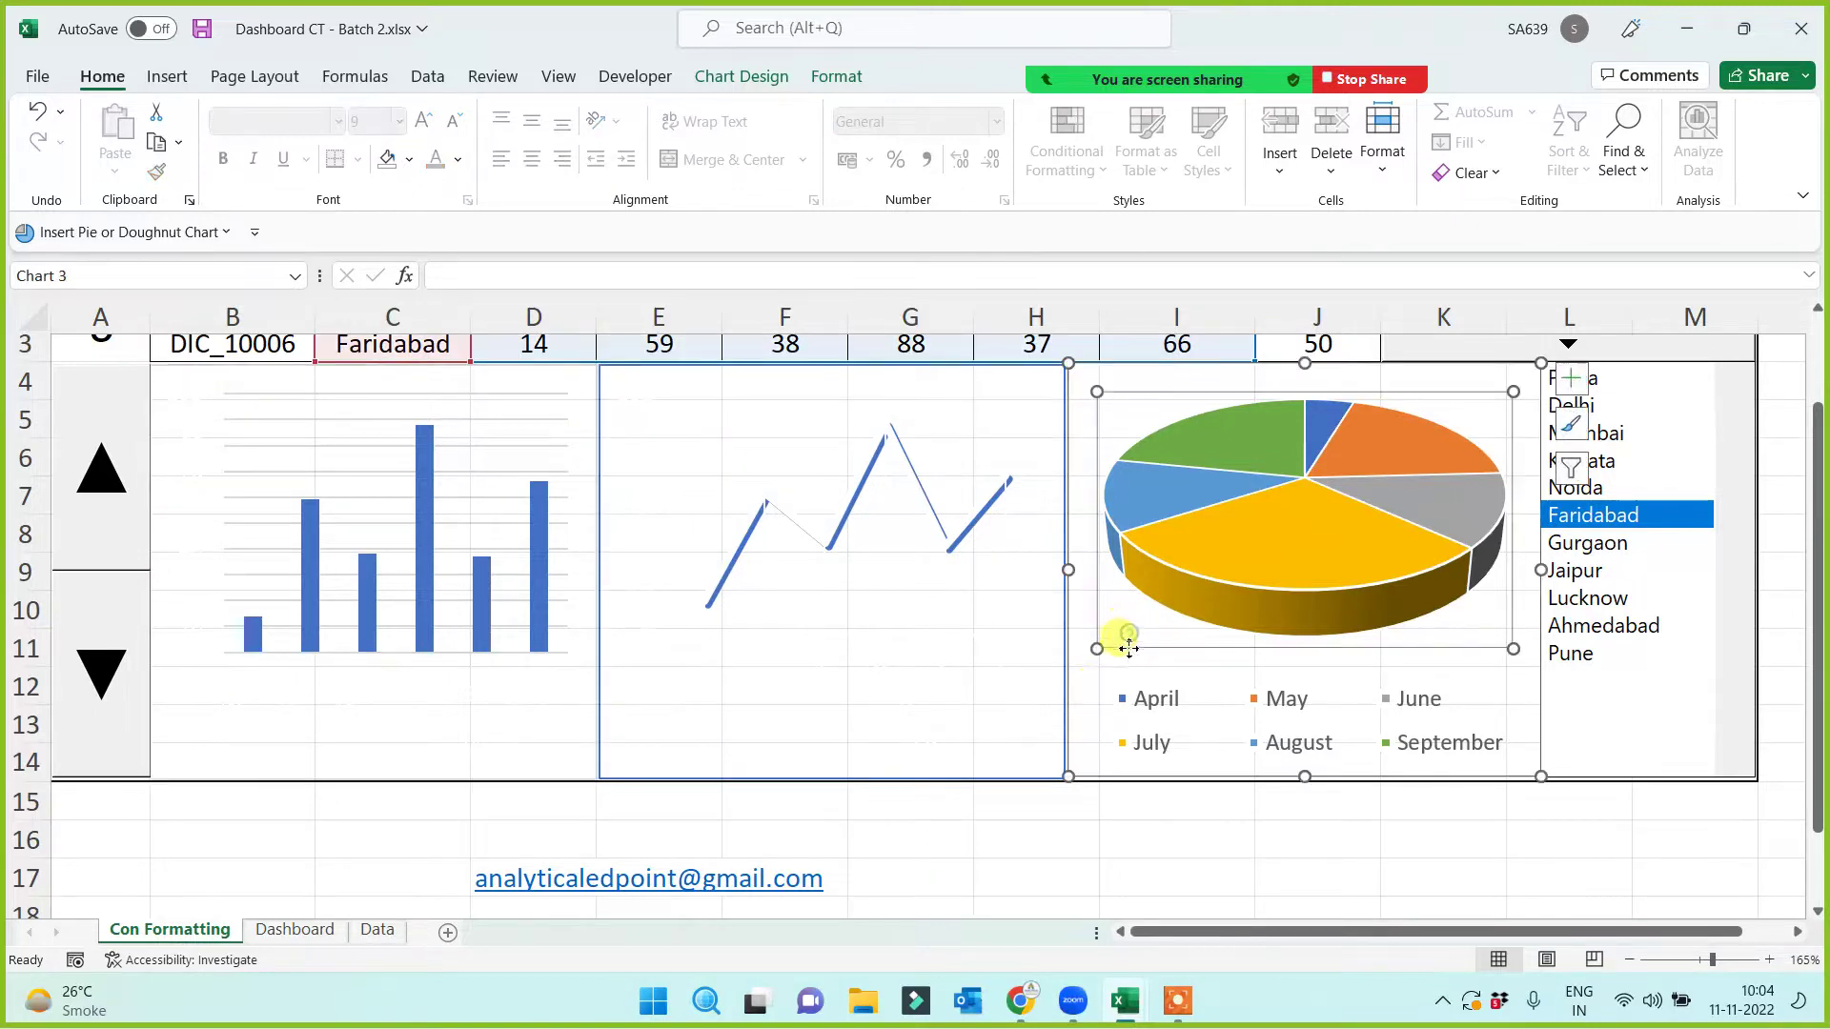
Step: Merge and center the cells B4:K14 behind the three charts
left_click(229, 831)
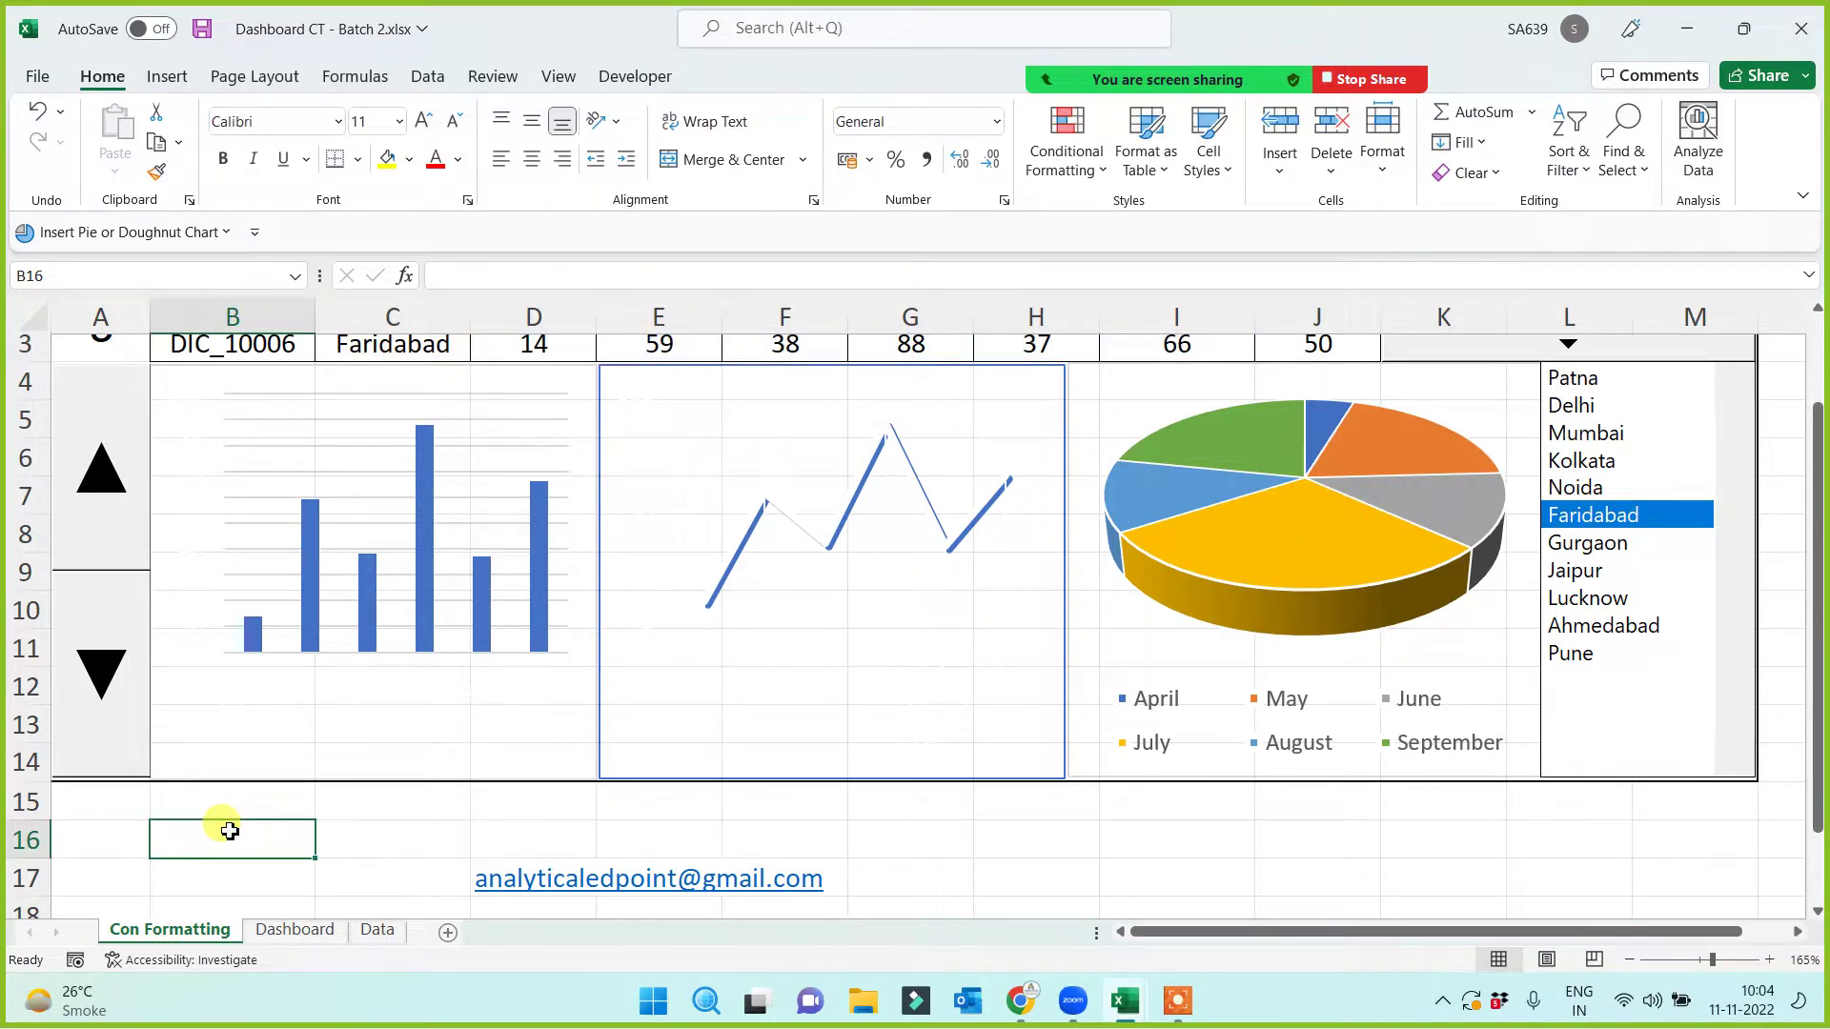
key("Up")
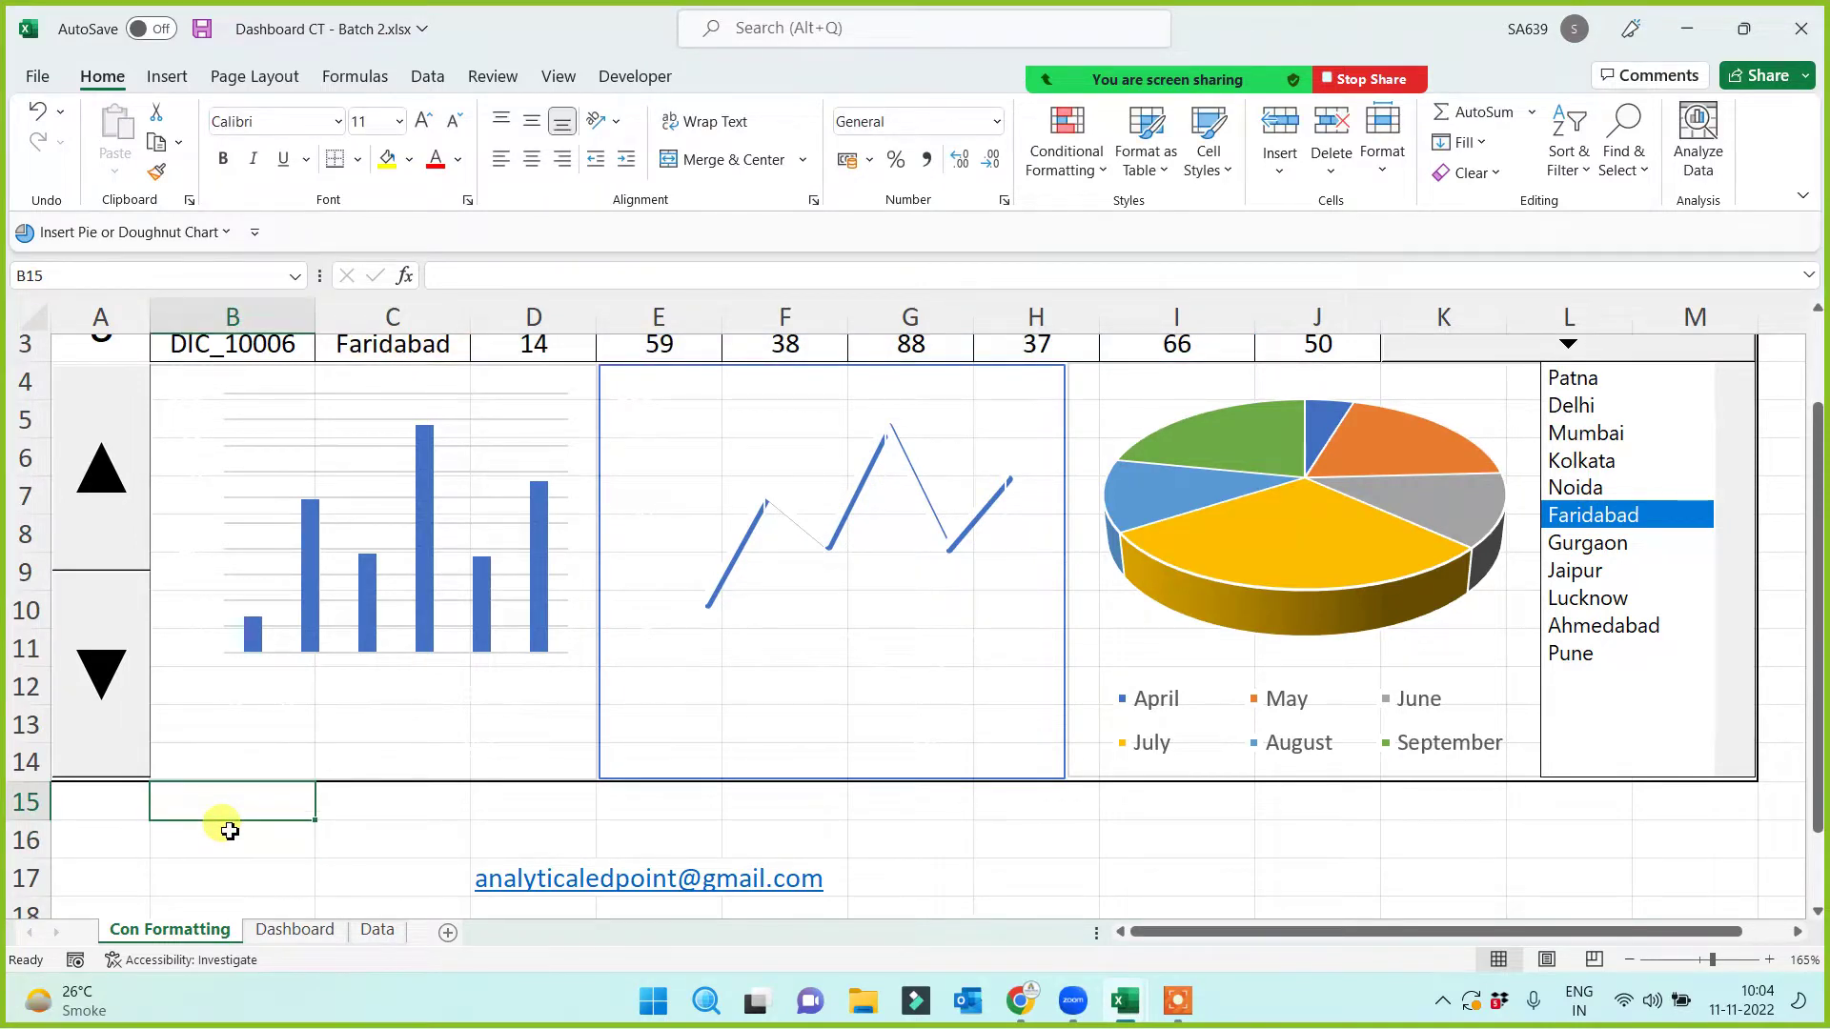
key("Up")
key("Up")
key("Up")
key("Up")
key("Up")
key("Up")
key("Up")
key("Up")
key("Up")
key("Up")
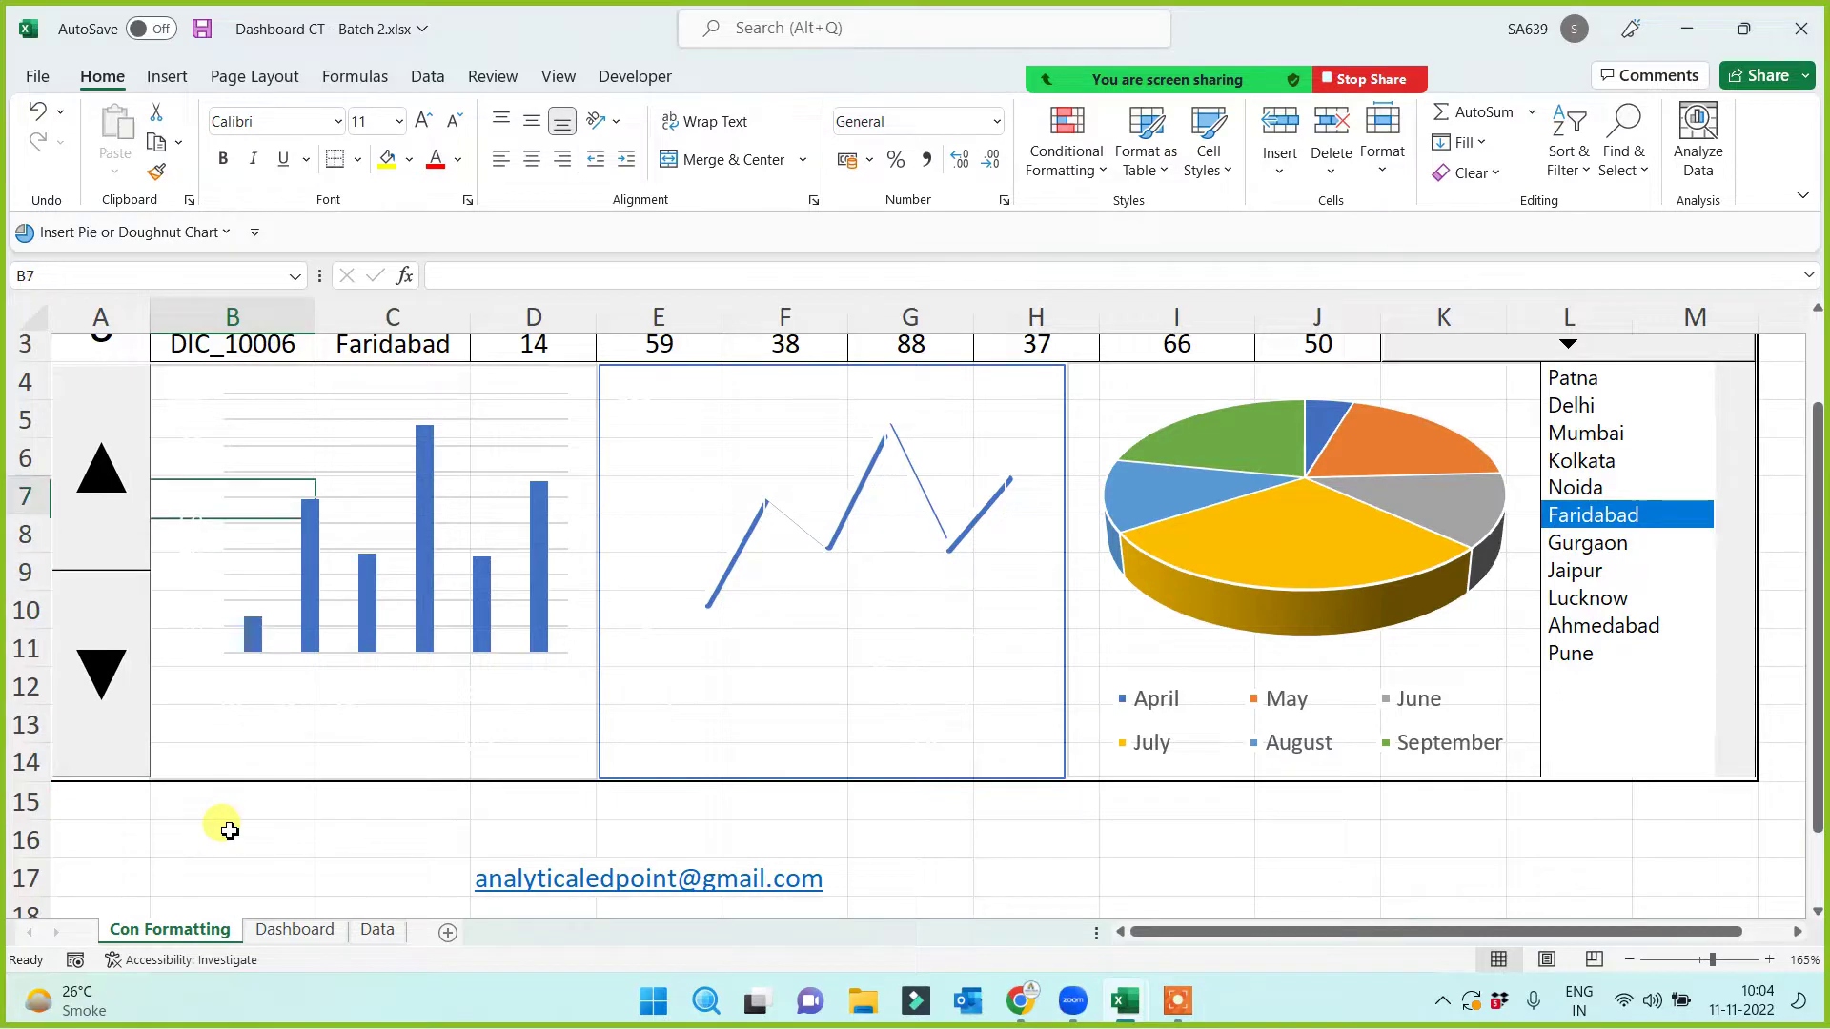
key("Up")
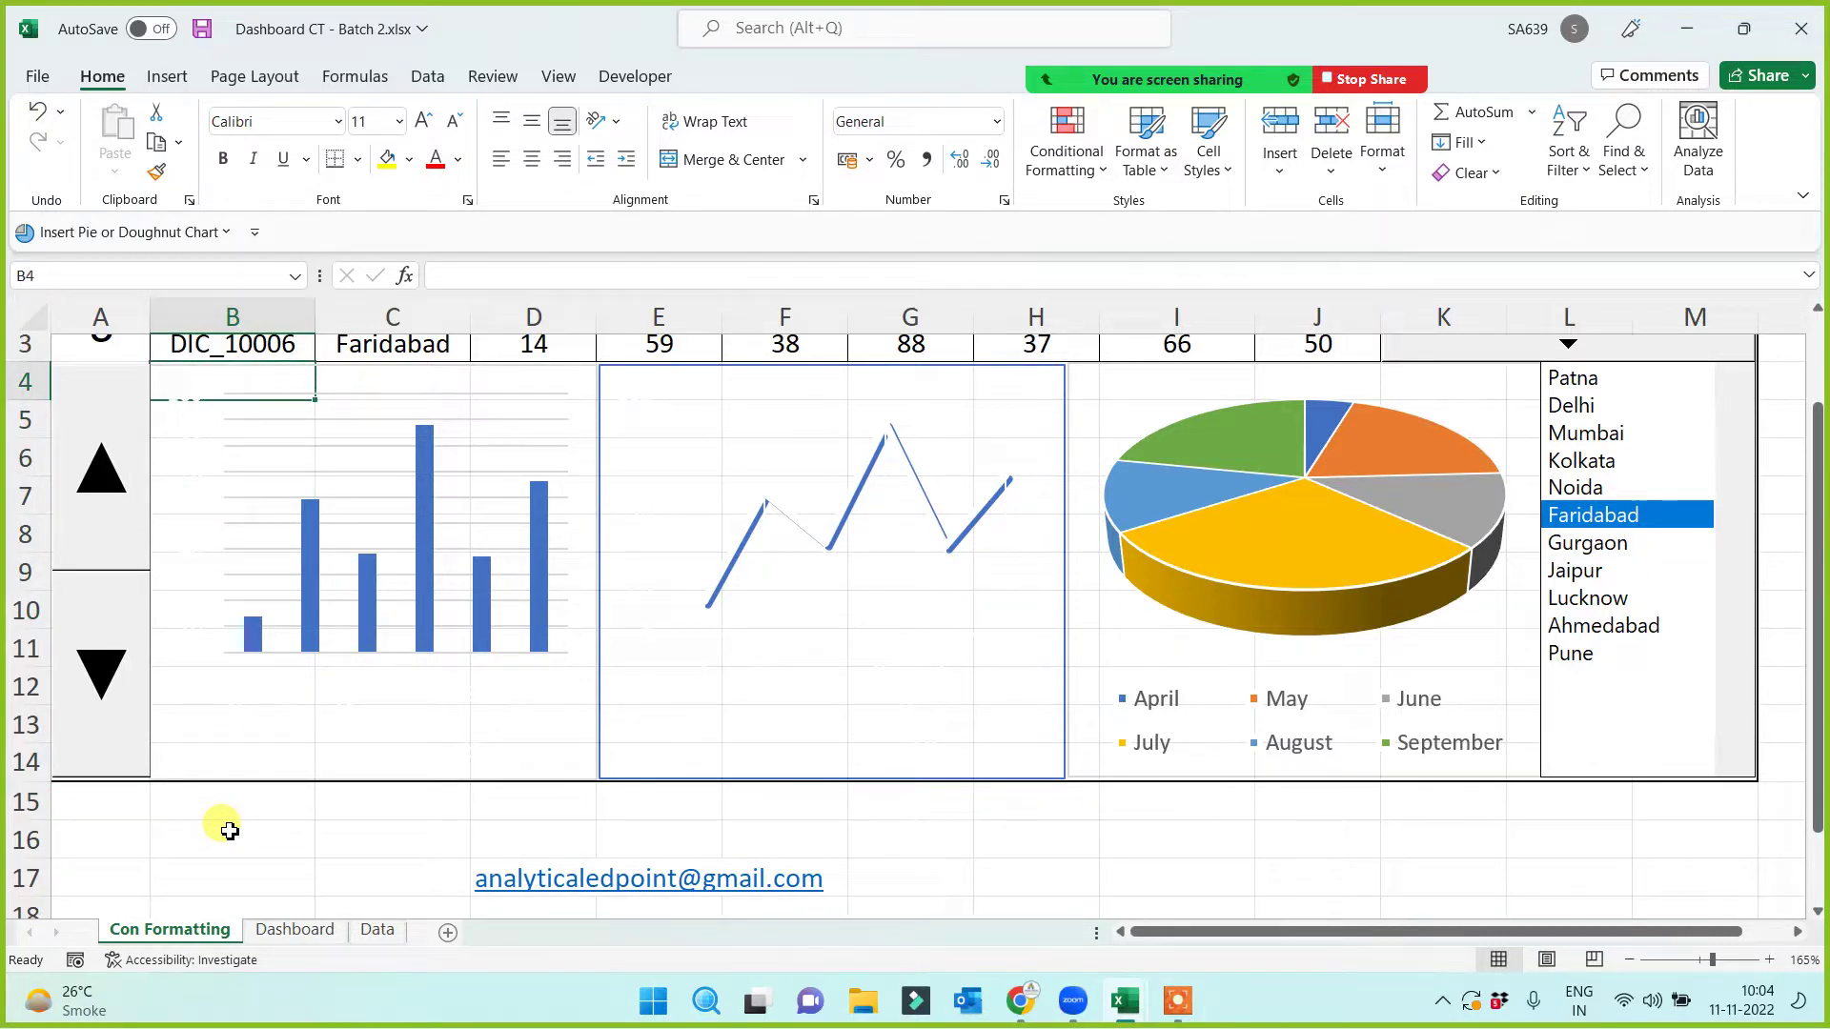
key("shift+Down")
key("shift+Down")
key("shift+Down")
key("shift+Down")
key("shift+Down")
key("shift+Down")
key("shift+Down")
key("shift+Down")
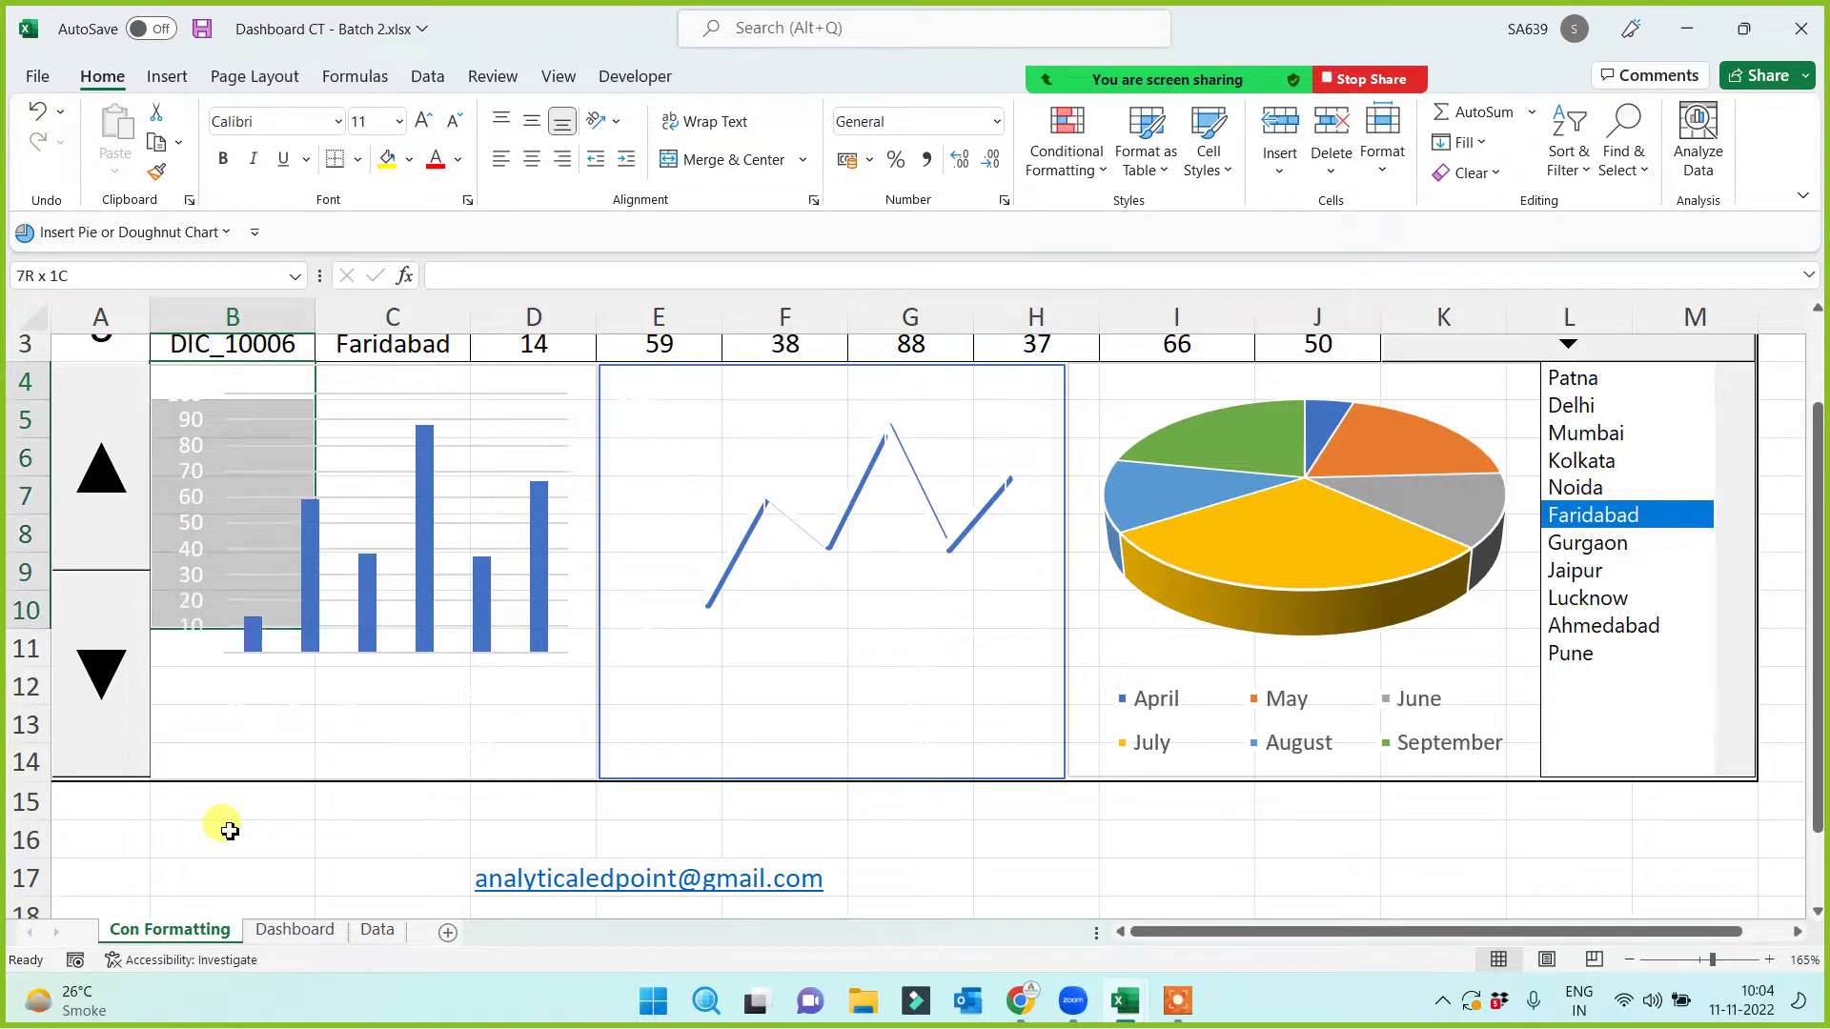
key("shift+Down")
key("shift+Down")
key("shift+Right")
key("shift+Right")
key("shift+Right")
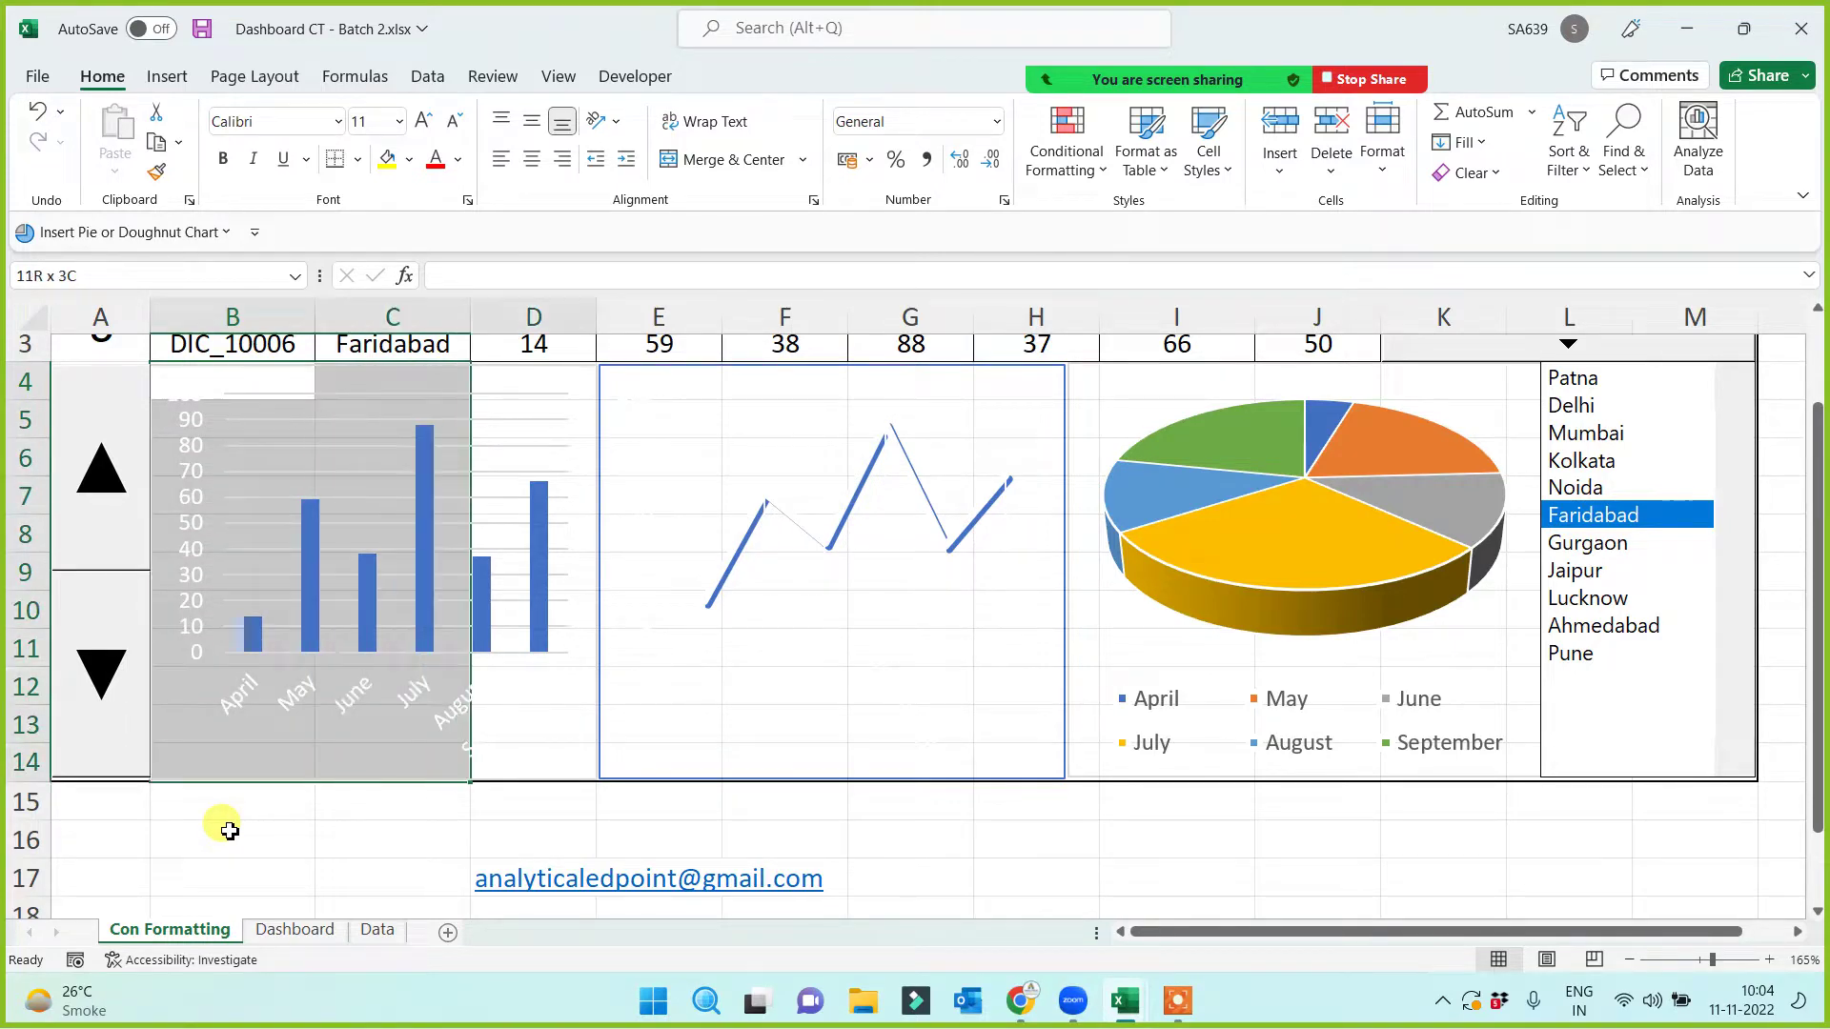
key("shift+Right")
key("shift+Right")
key("shift+Right")
key("shift+Right")
key("shift+Right")
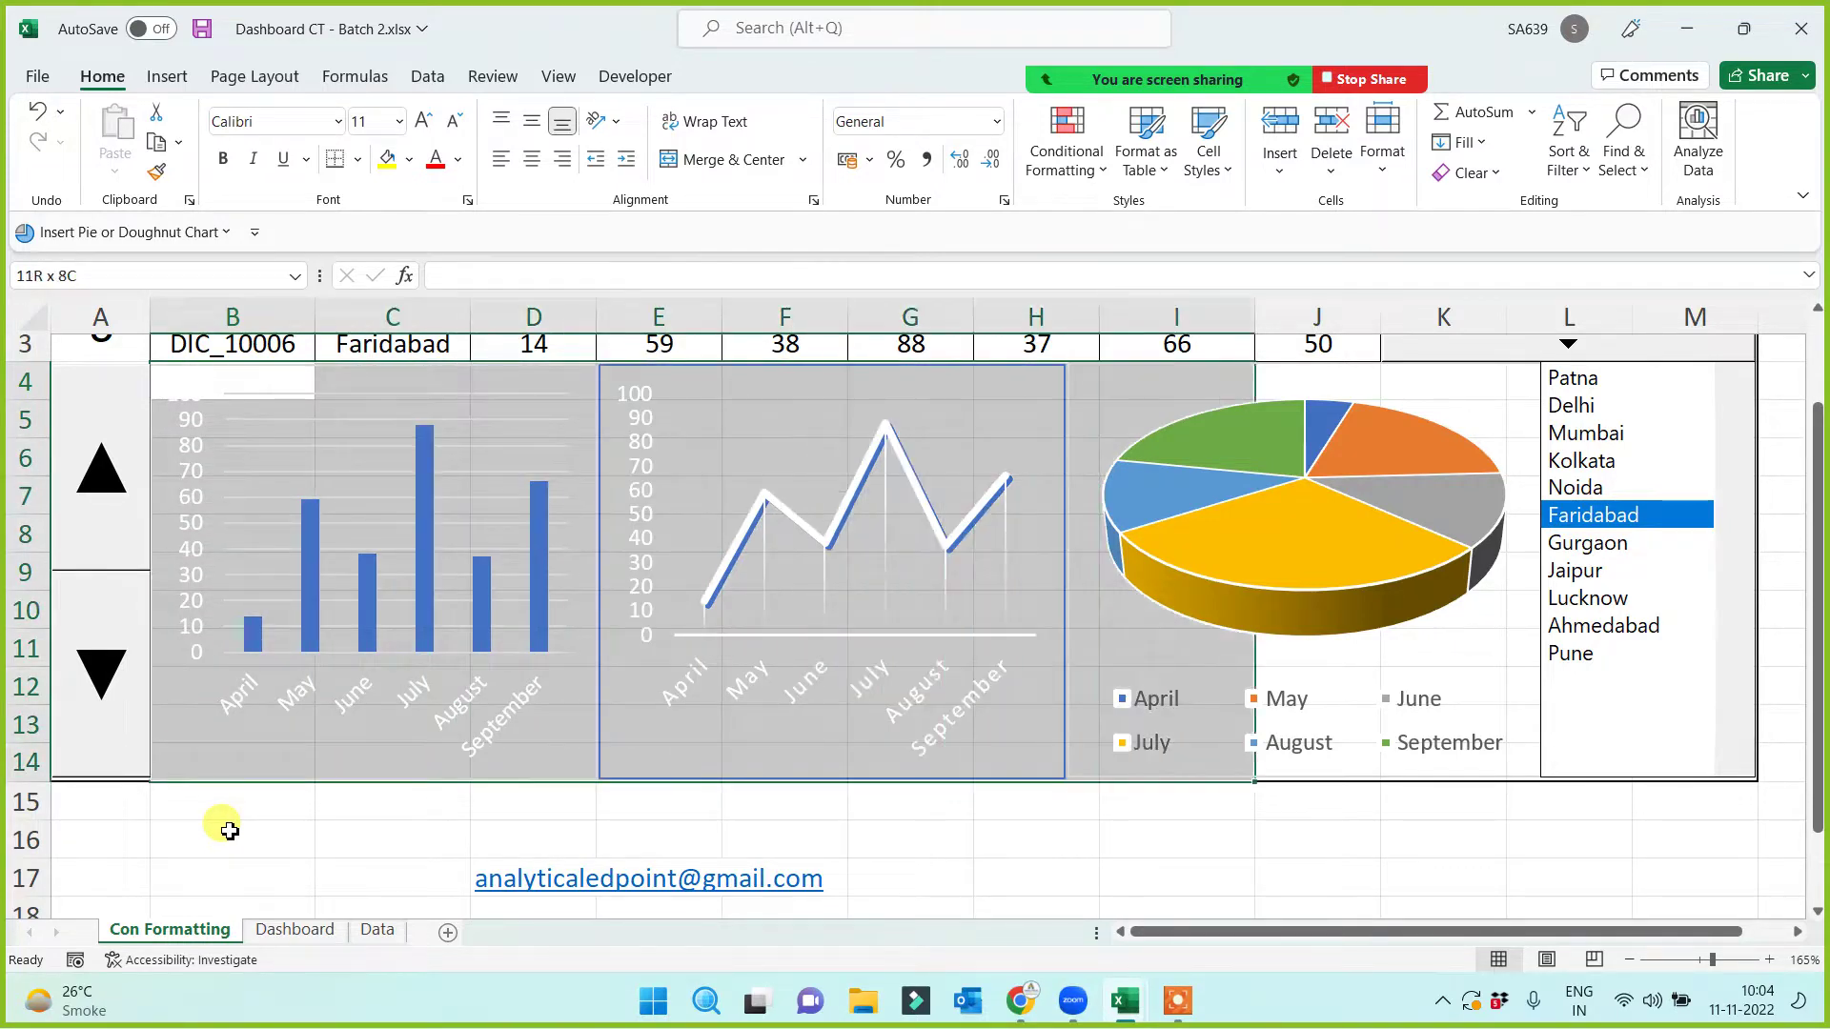
key("shift+Right")
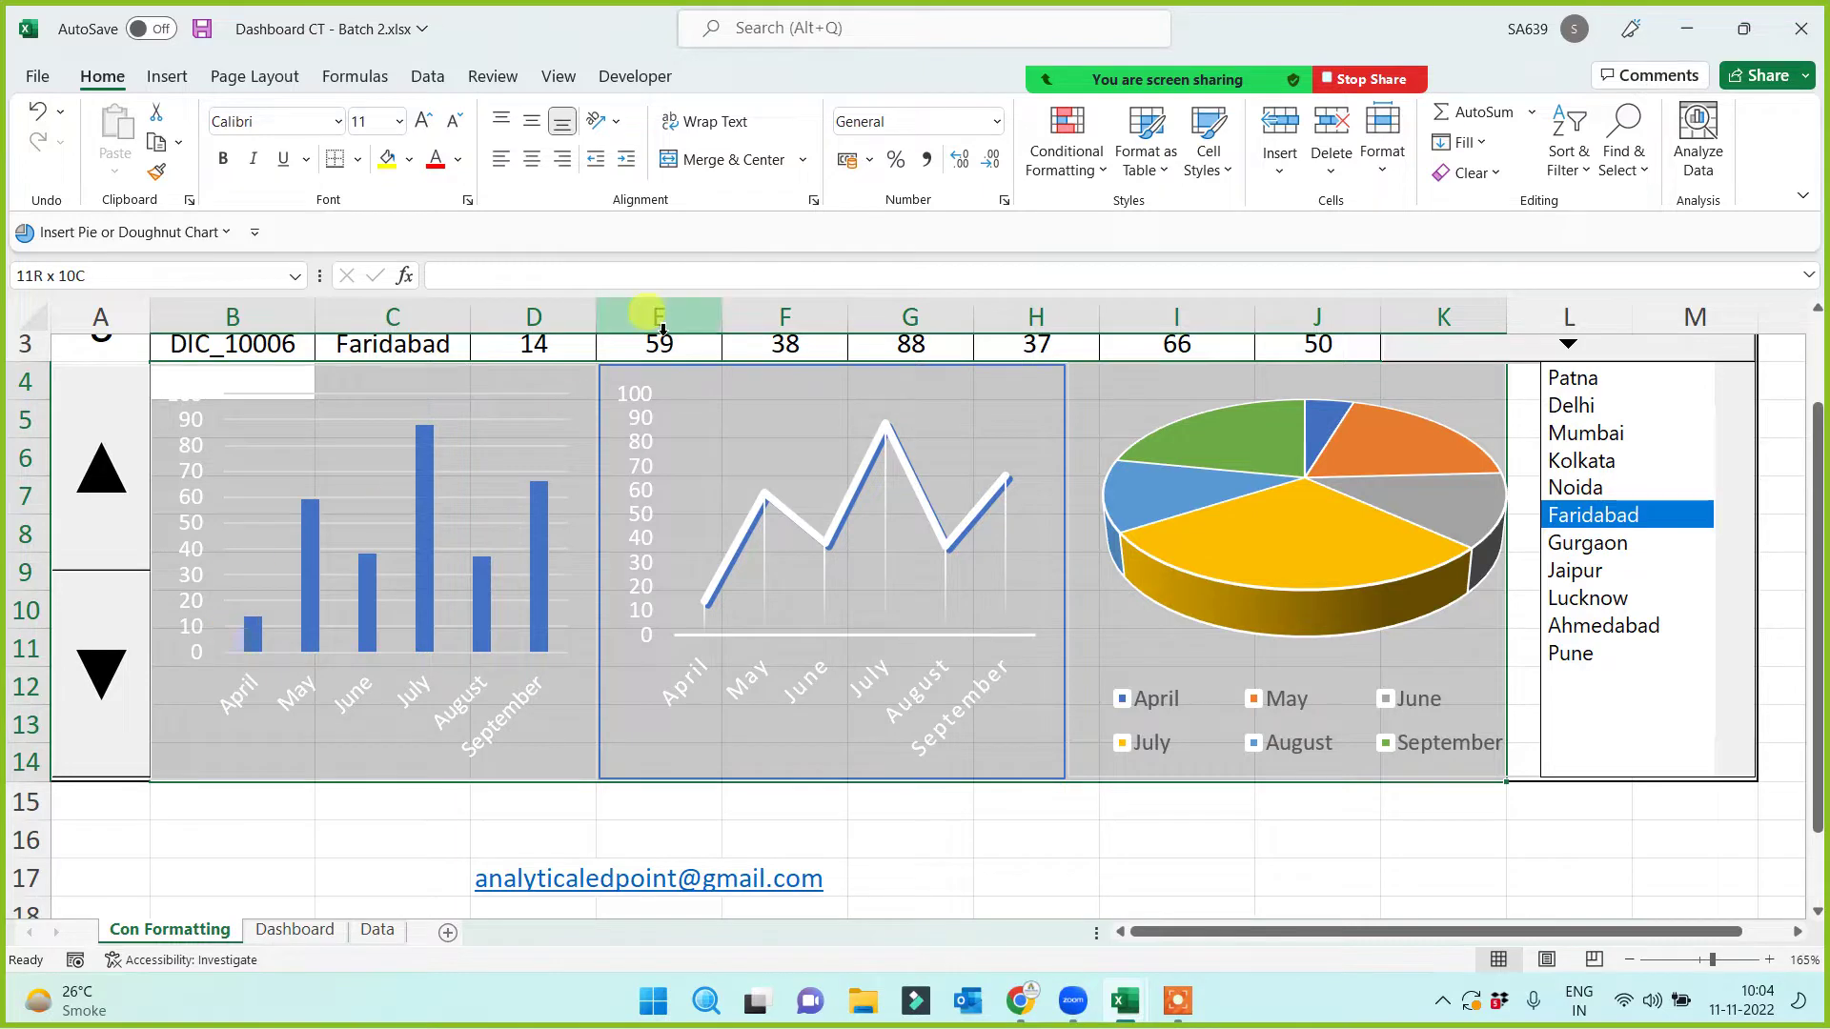
left_click(718, 164)
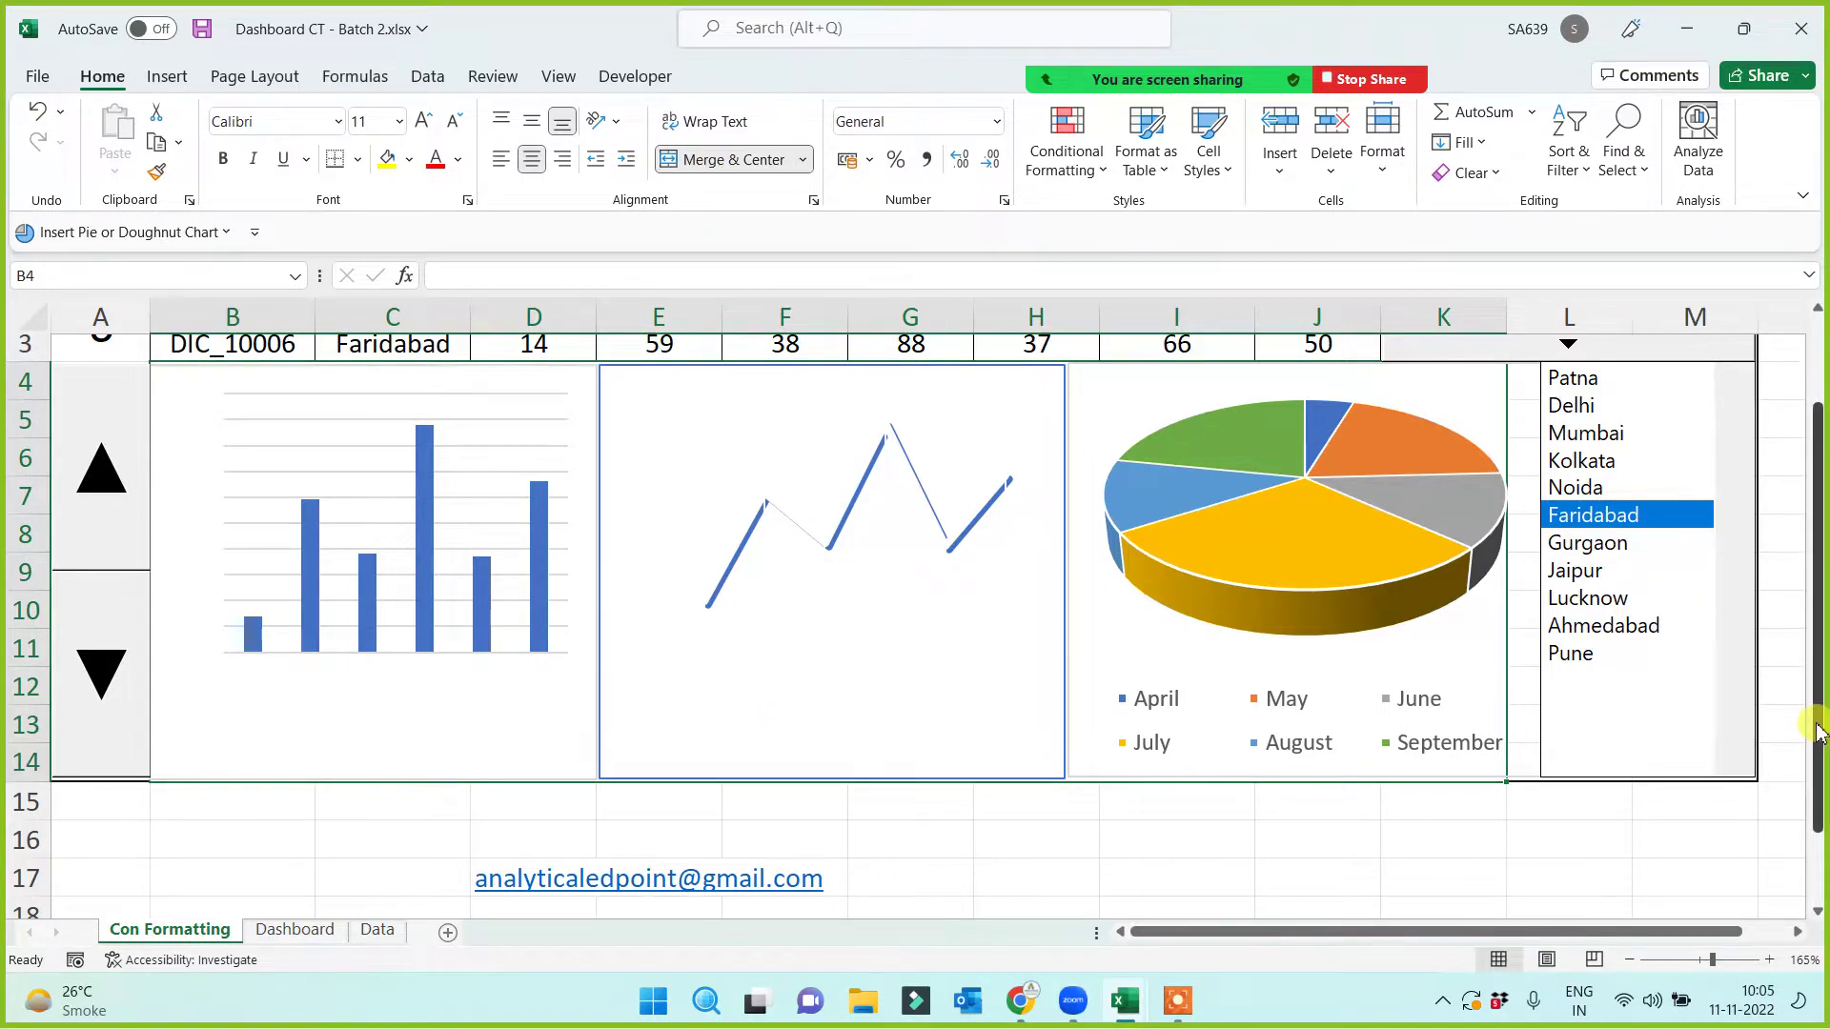
Step: Check the dashboard for several cities in the city list, from Patna to Ahmedabad, ending on Mumbai
left_click_drag(1817, 732, 1816, 660)
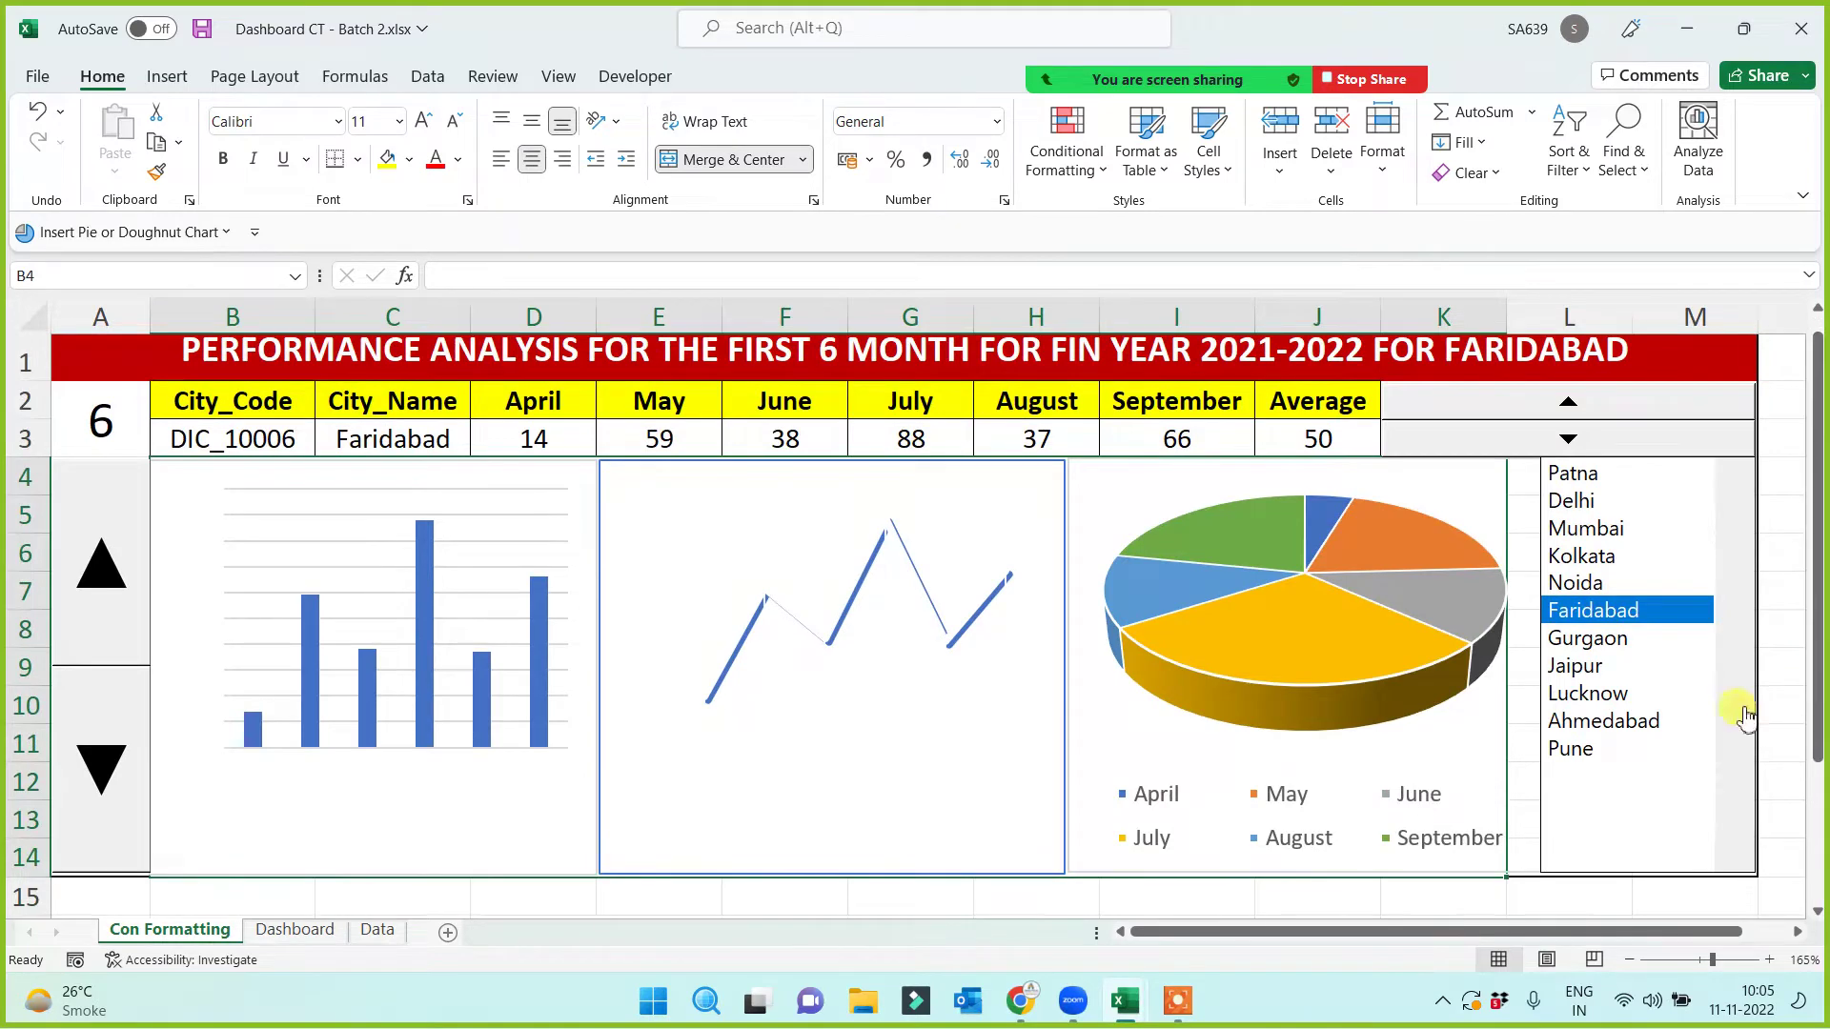
left_click(755, 903)
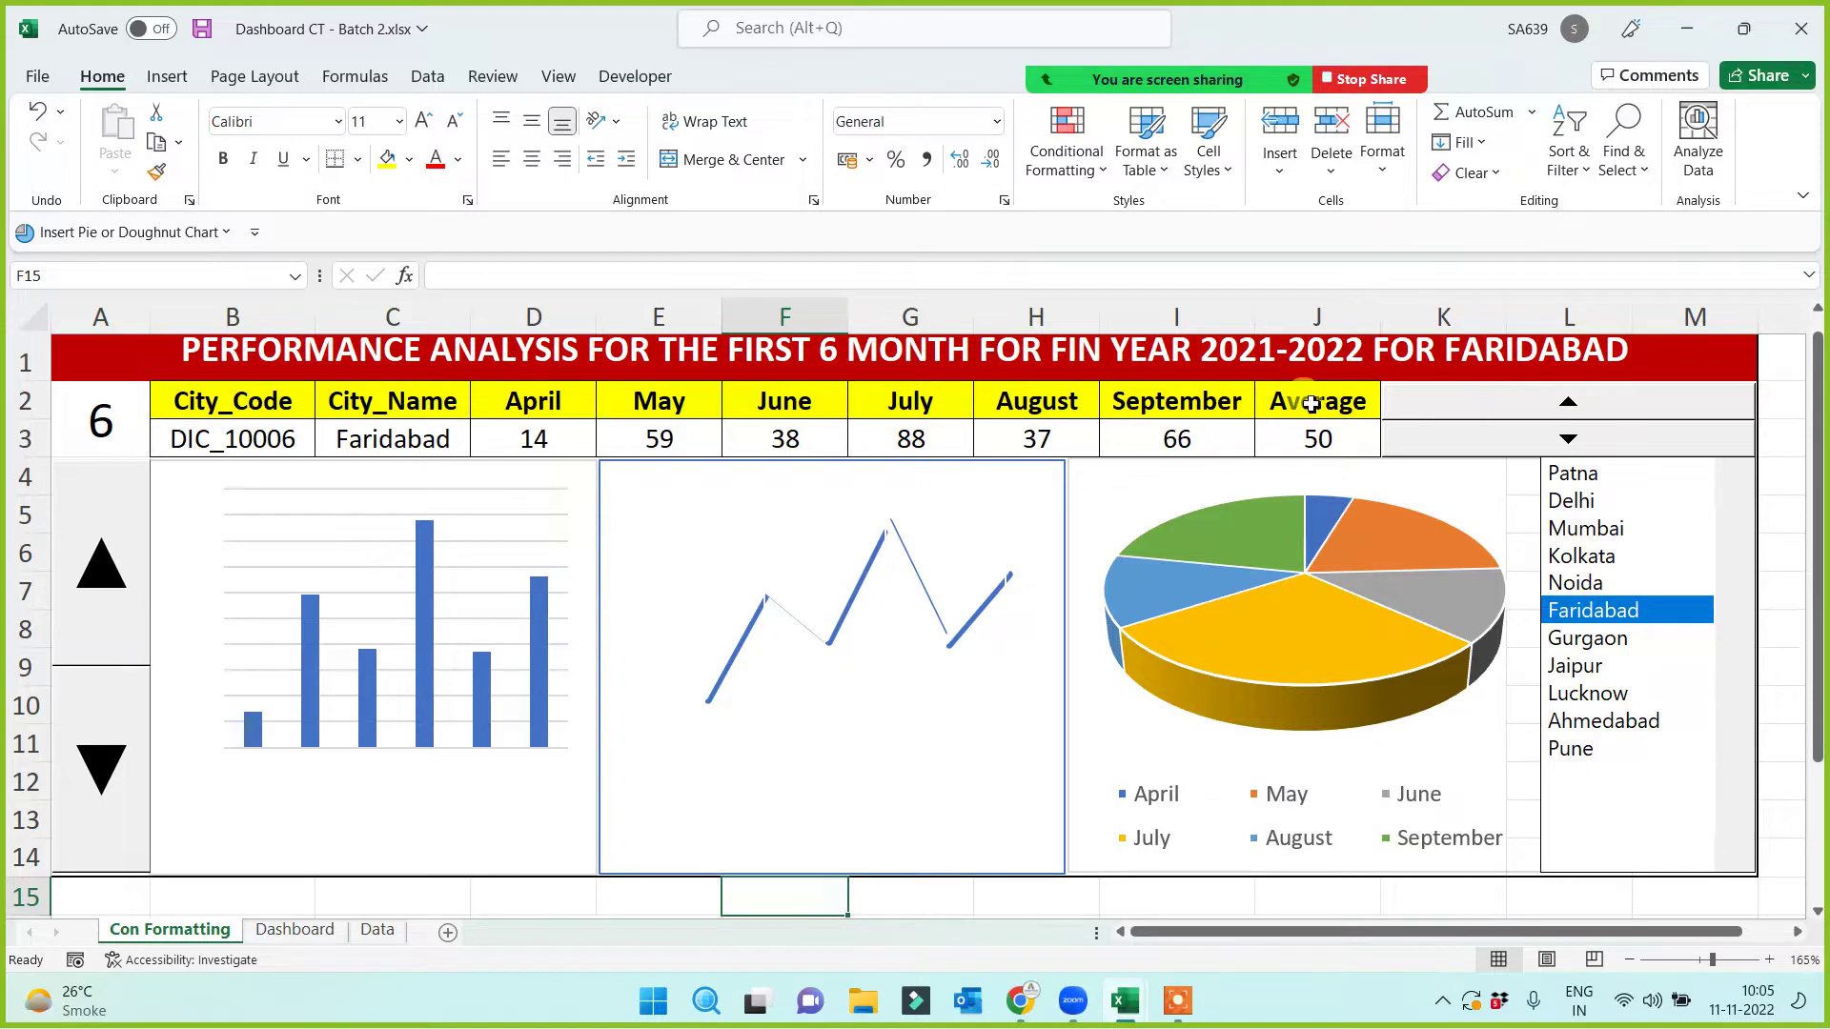
left_click(1589, 474)
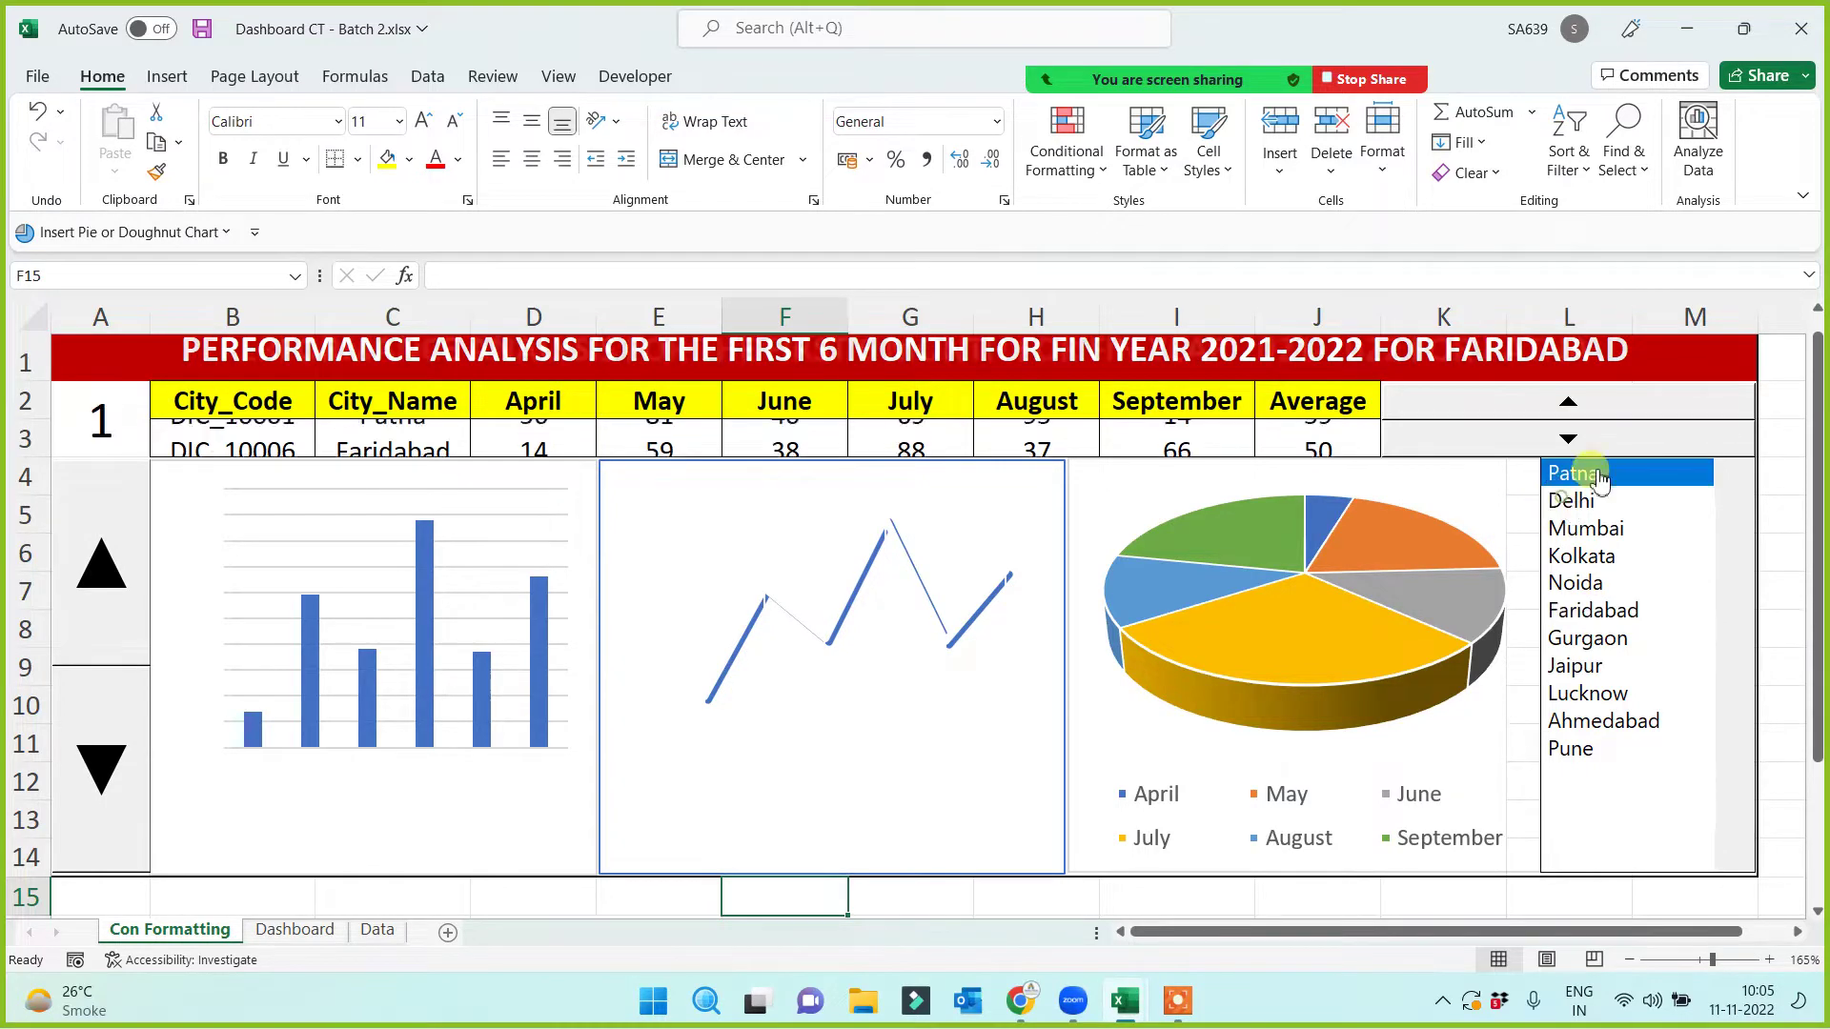
left_click(1580, 529)
left_click(1586, 589)
left_click(1584, 612)
left_click(1581, 663)
left_click(1582, 694)
left_click(1584, 723)
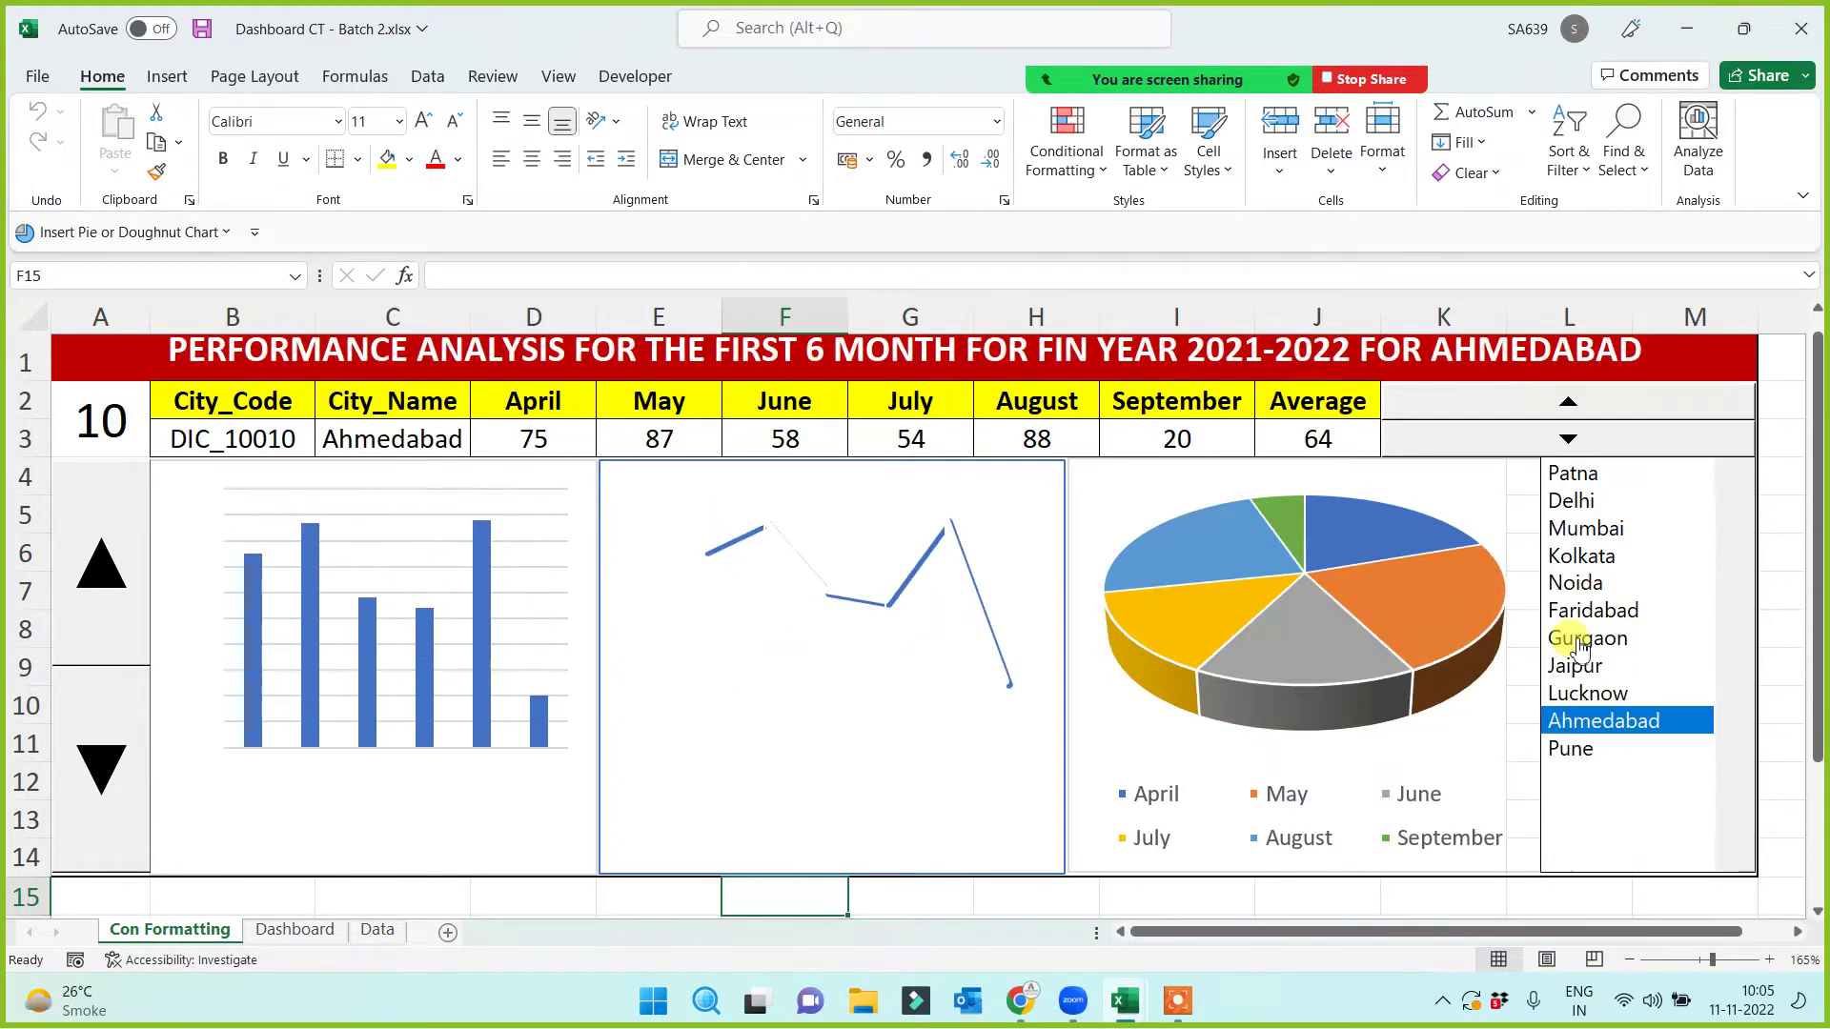
left_click(1585, 554)
left_click(1584, 529)
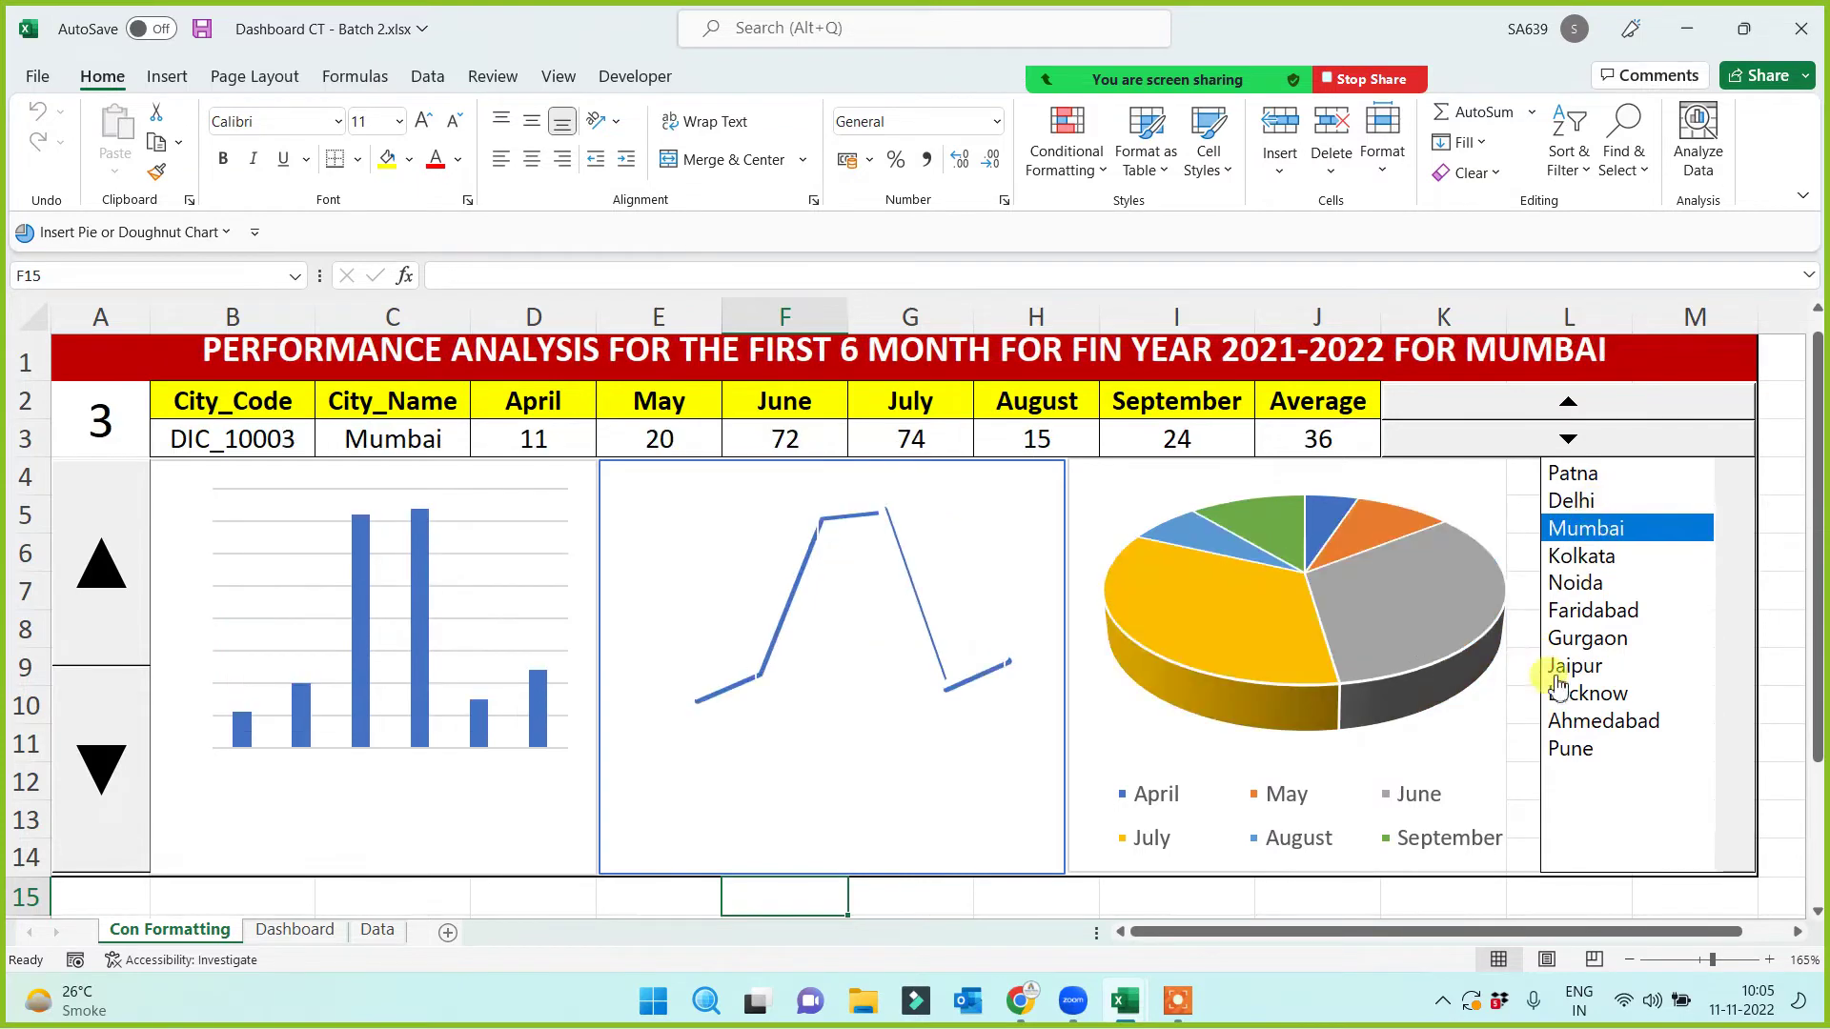
Step: Note the color criteria in cells O4 to O6: ">60, Green", "40-60, Yellow" and "<40, Red"
left_click(1046, 903)
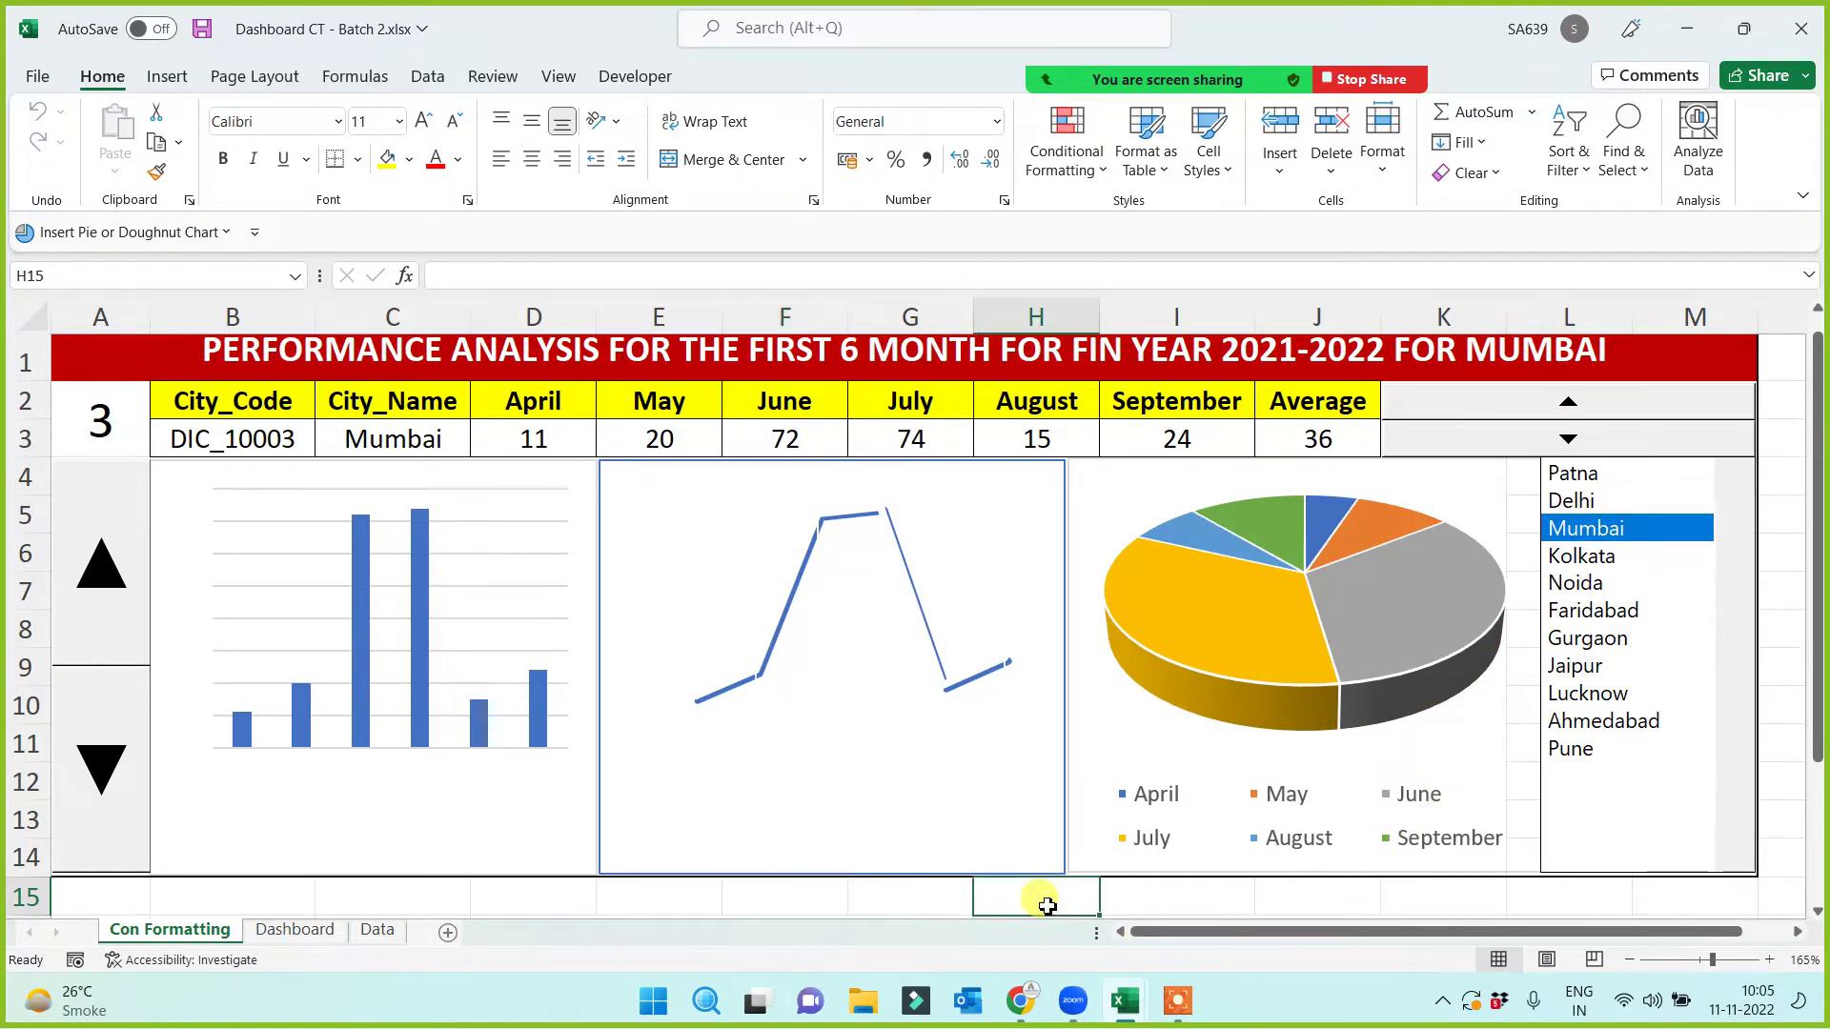
key("Right")
key("Right")
key("Right")
key("Right")
key("Right")
key("Right")
key("Right")
key("Right")
key("Right")
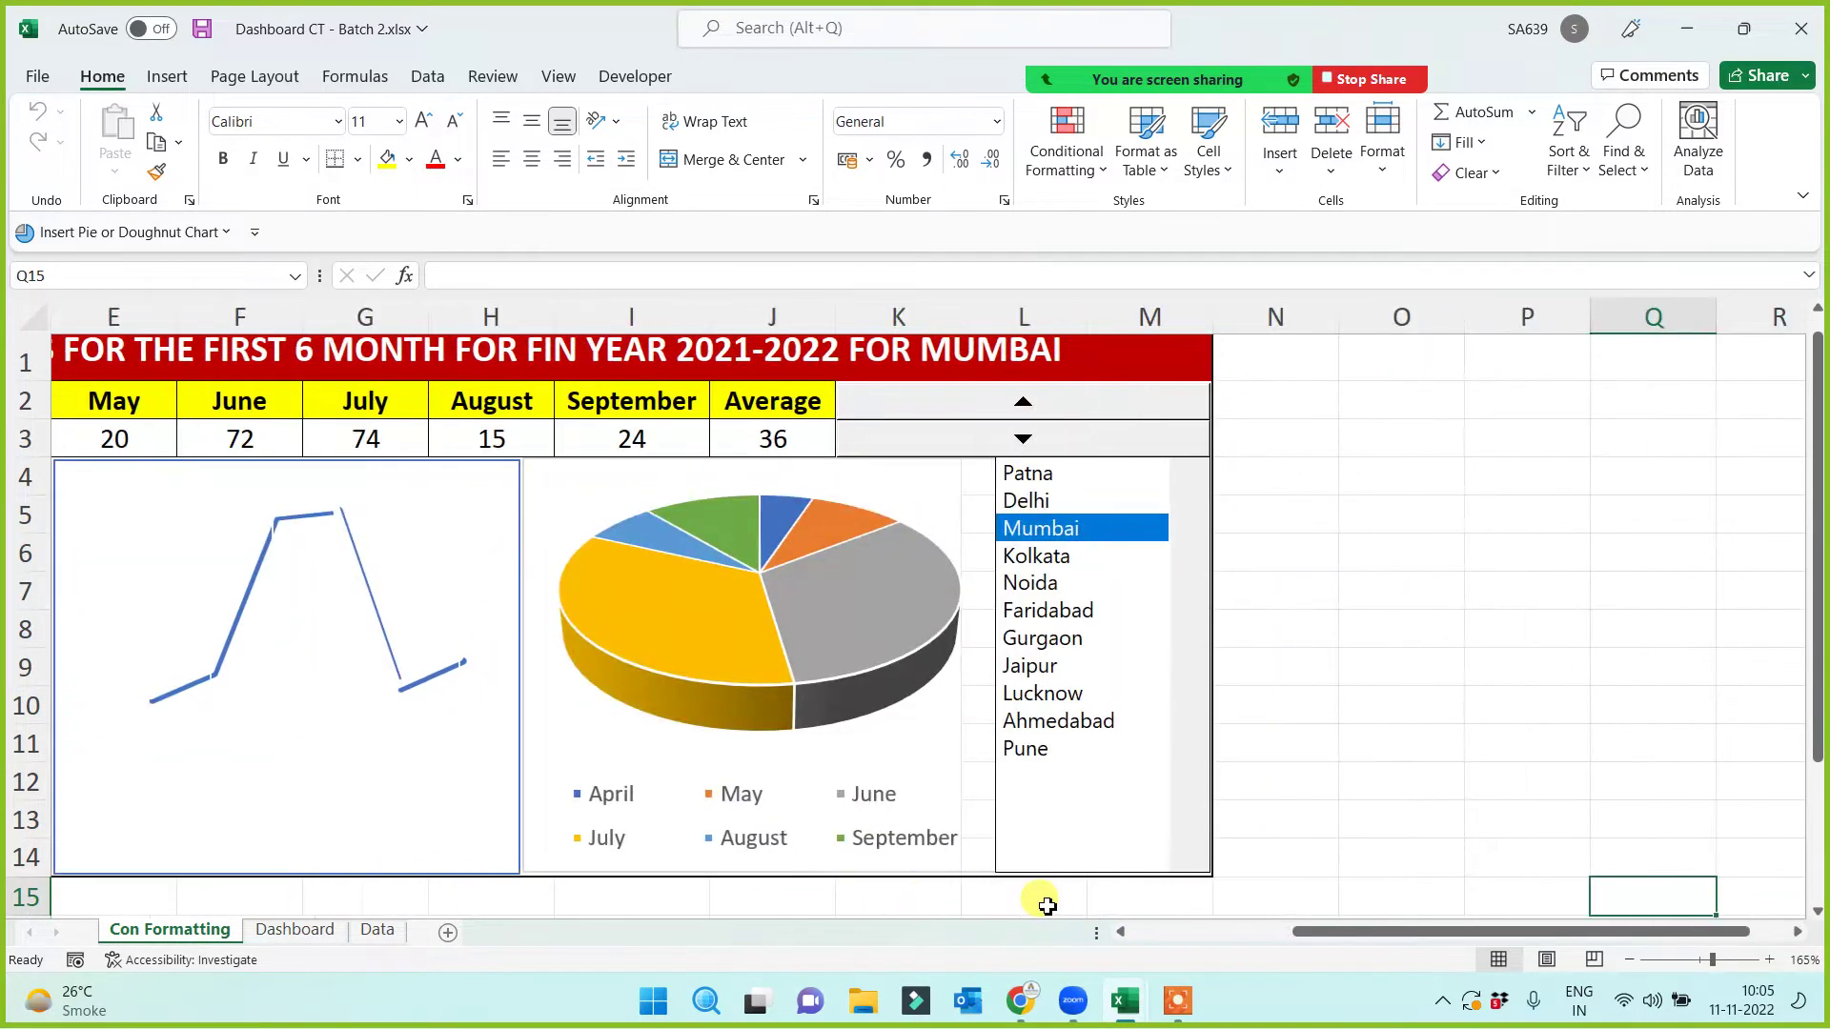
left_click(1379, 470)
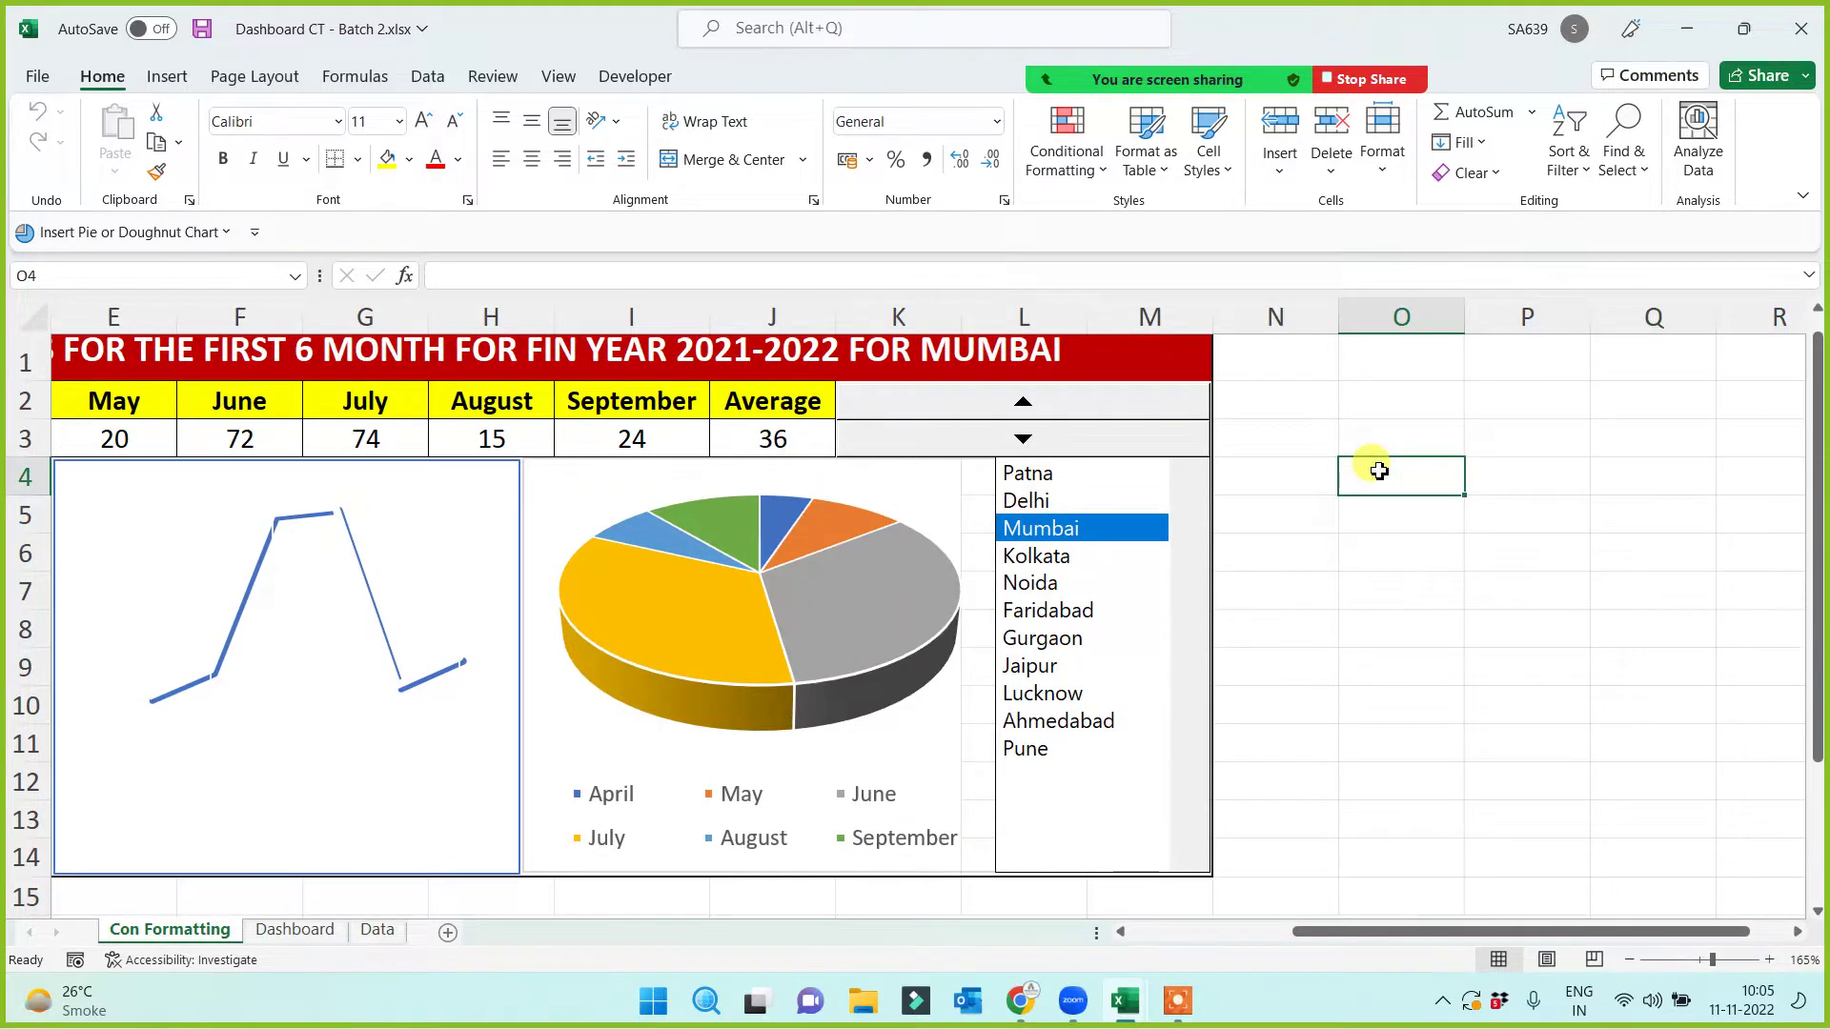
type(">60, Green")
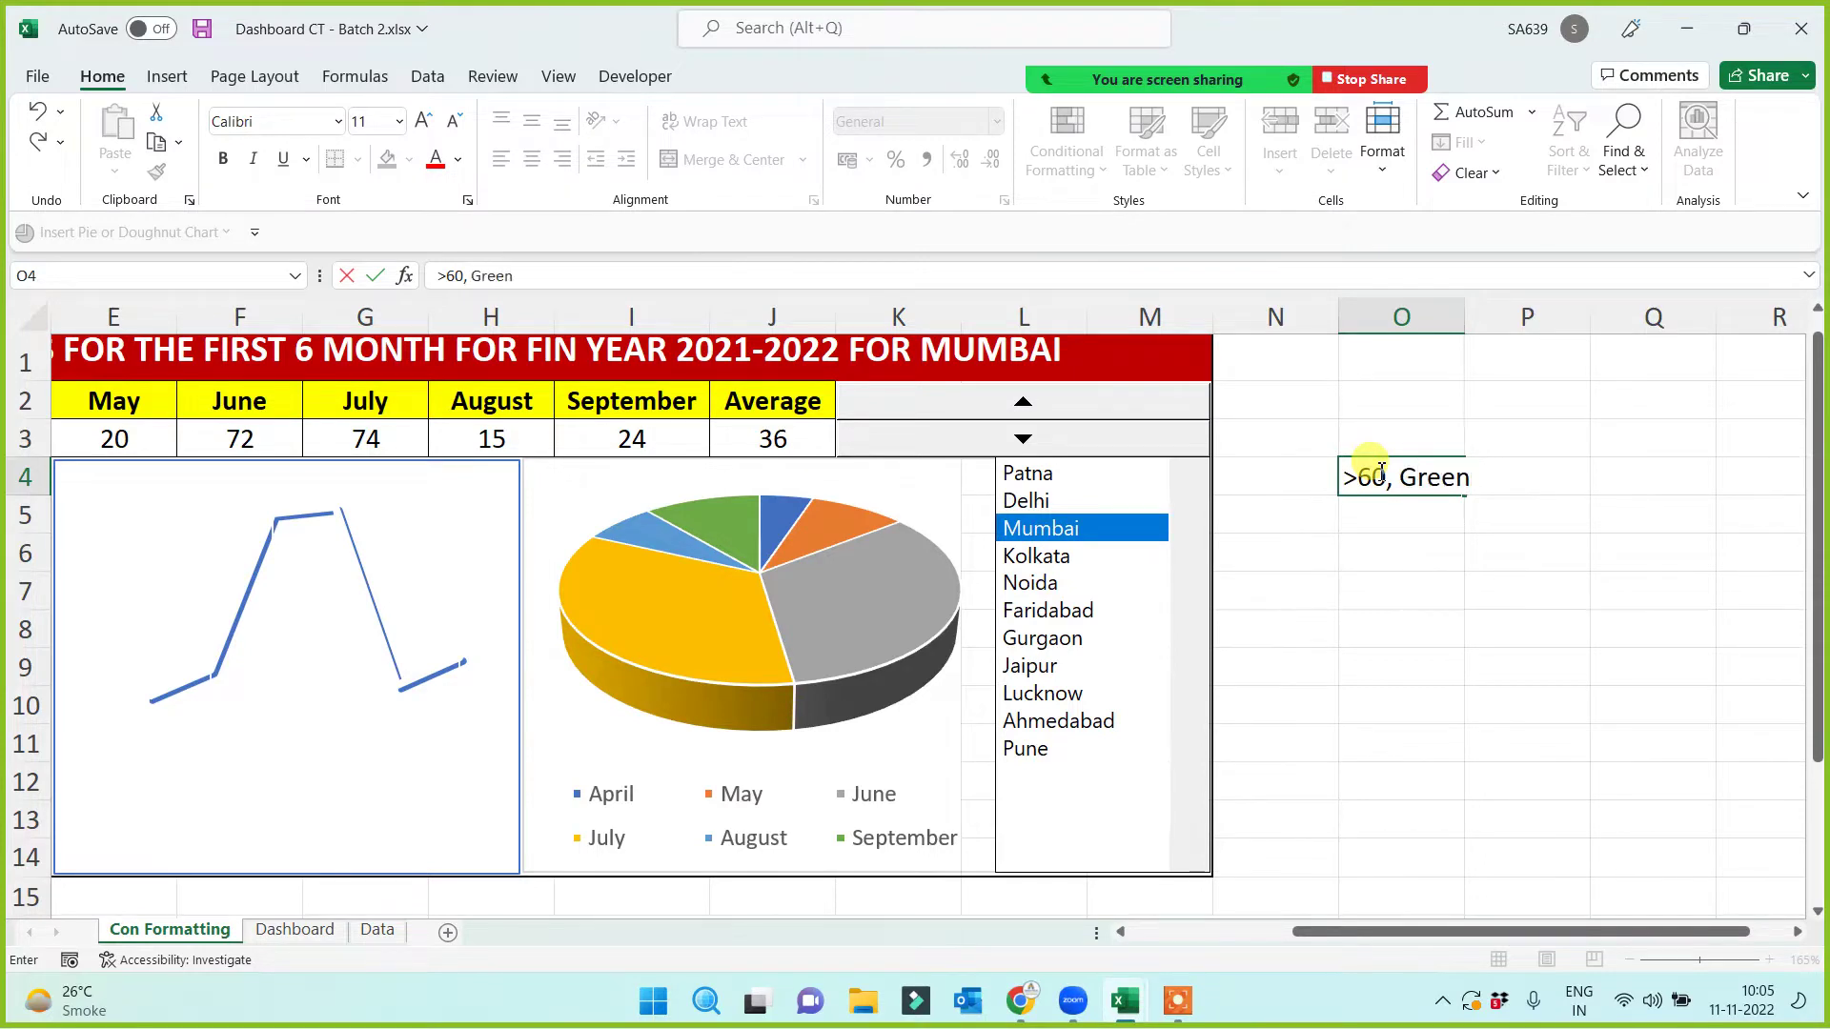
key("Return")
type("40-60, Yellow")
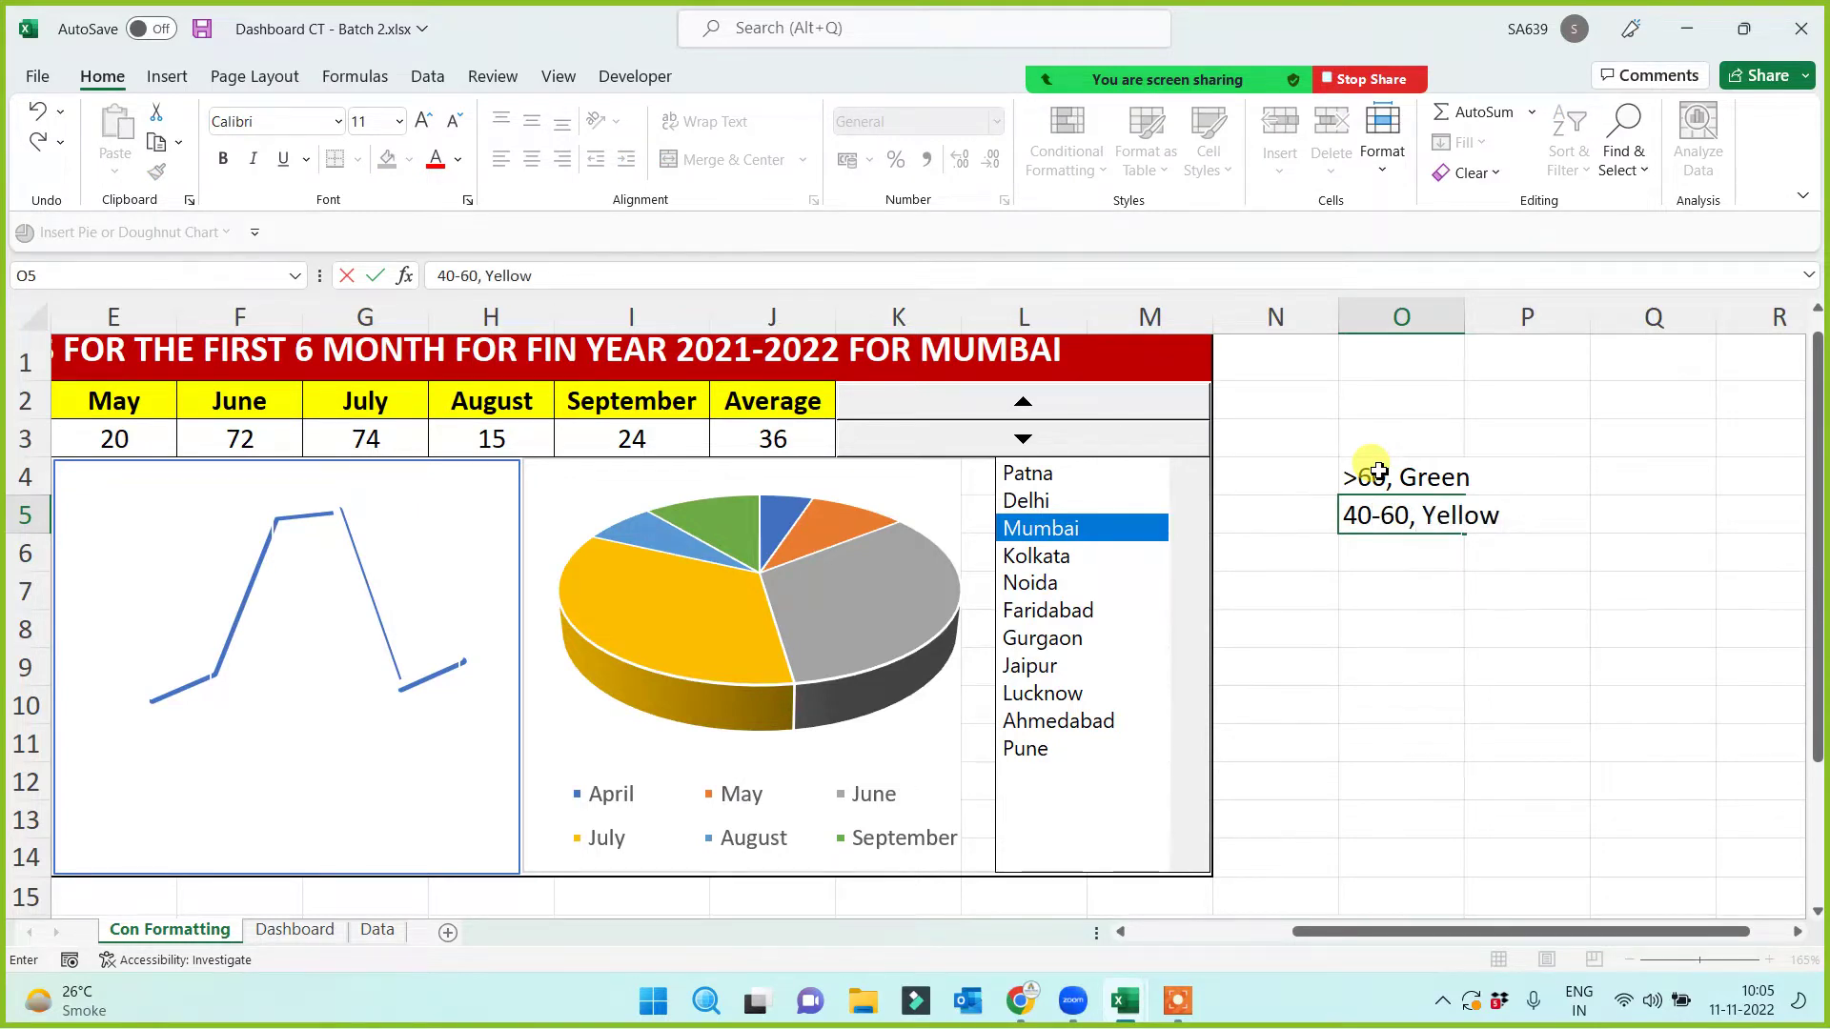
key("Return")
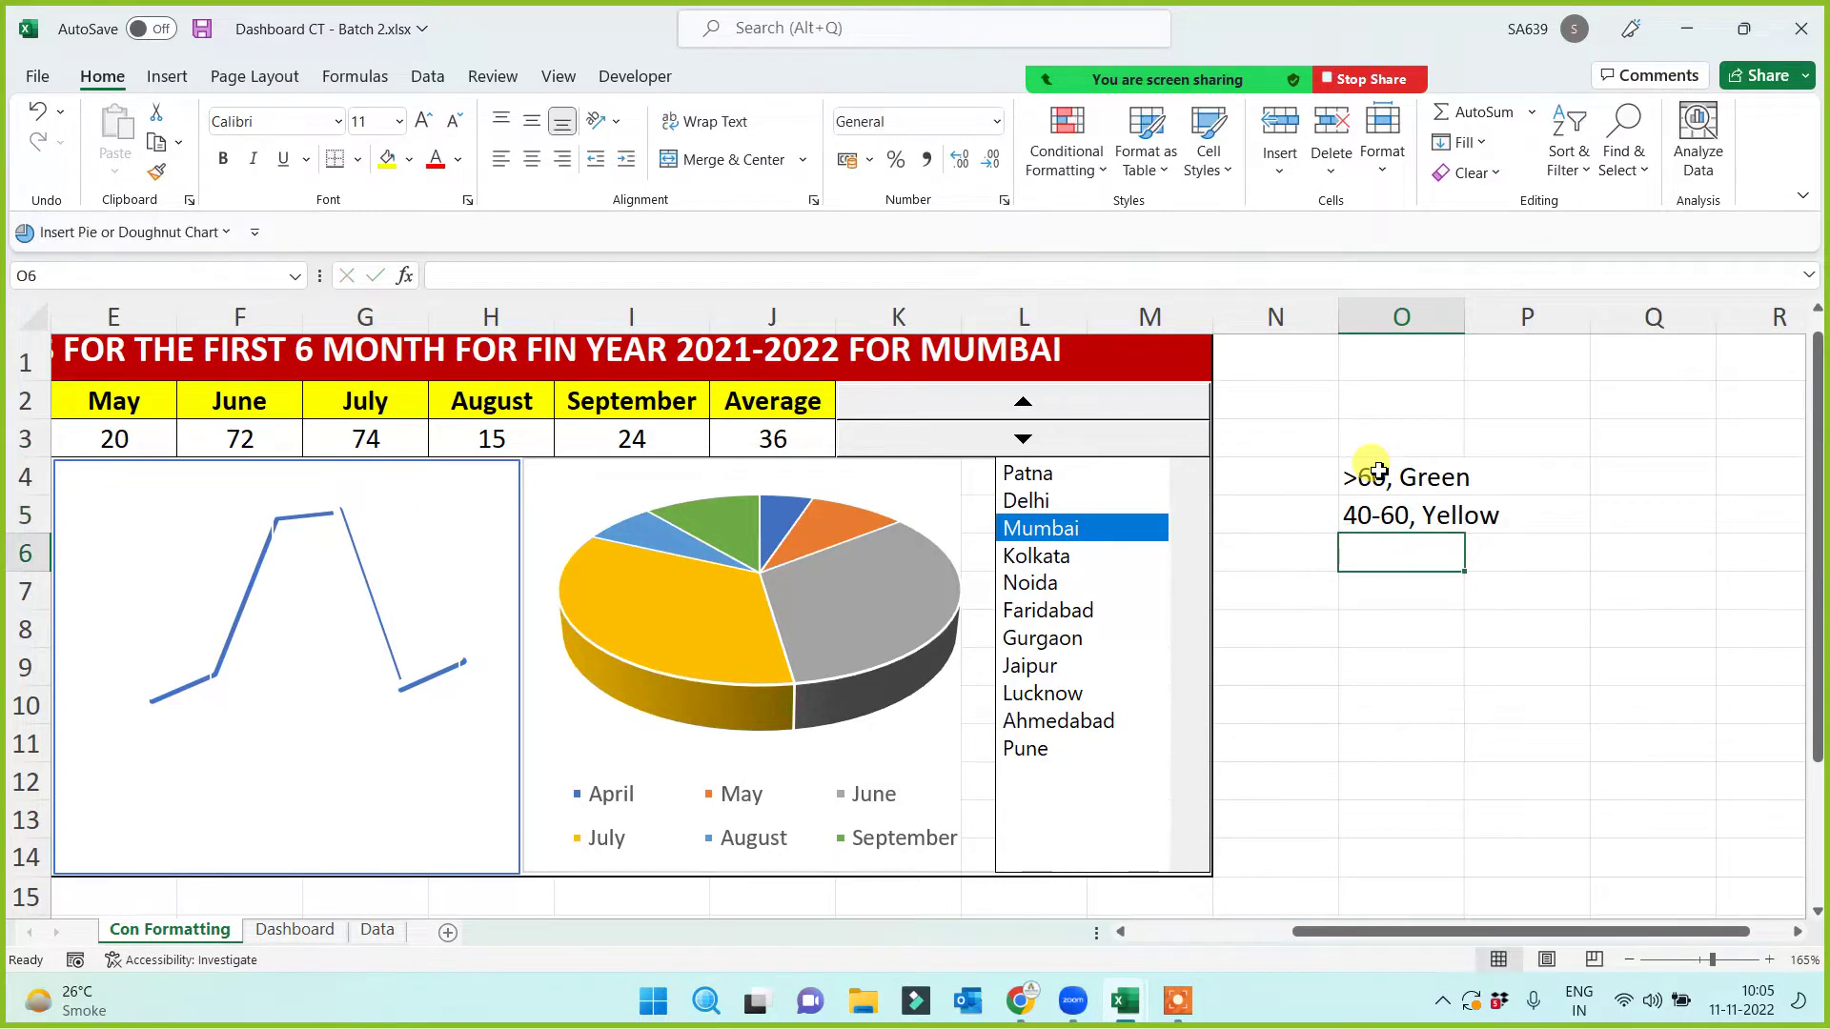
type("<40, Red")
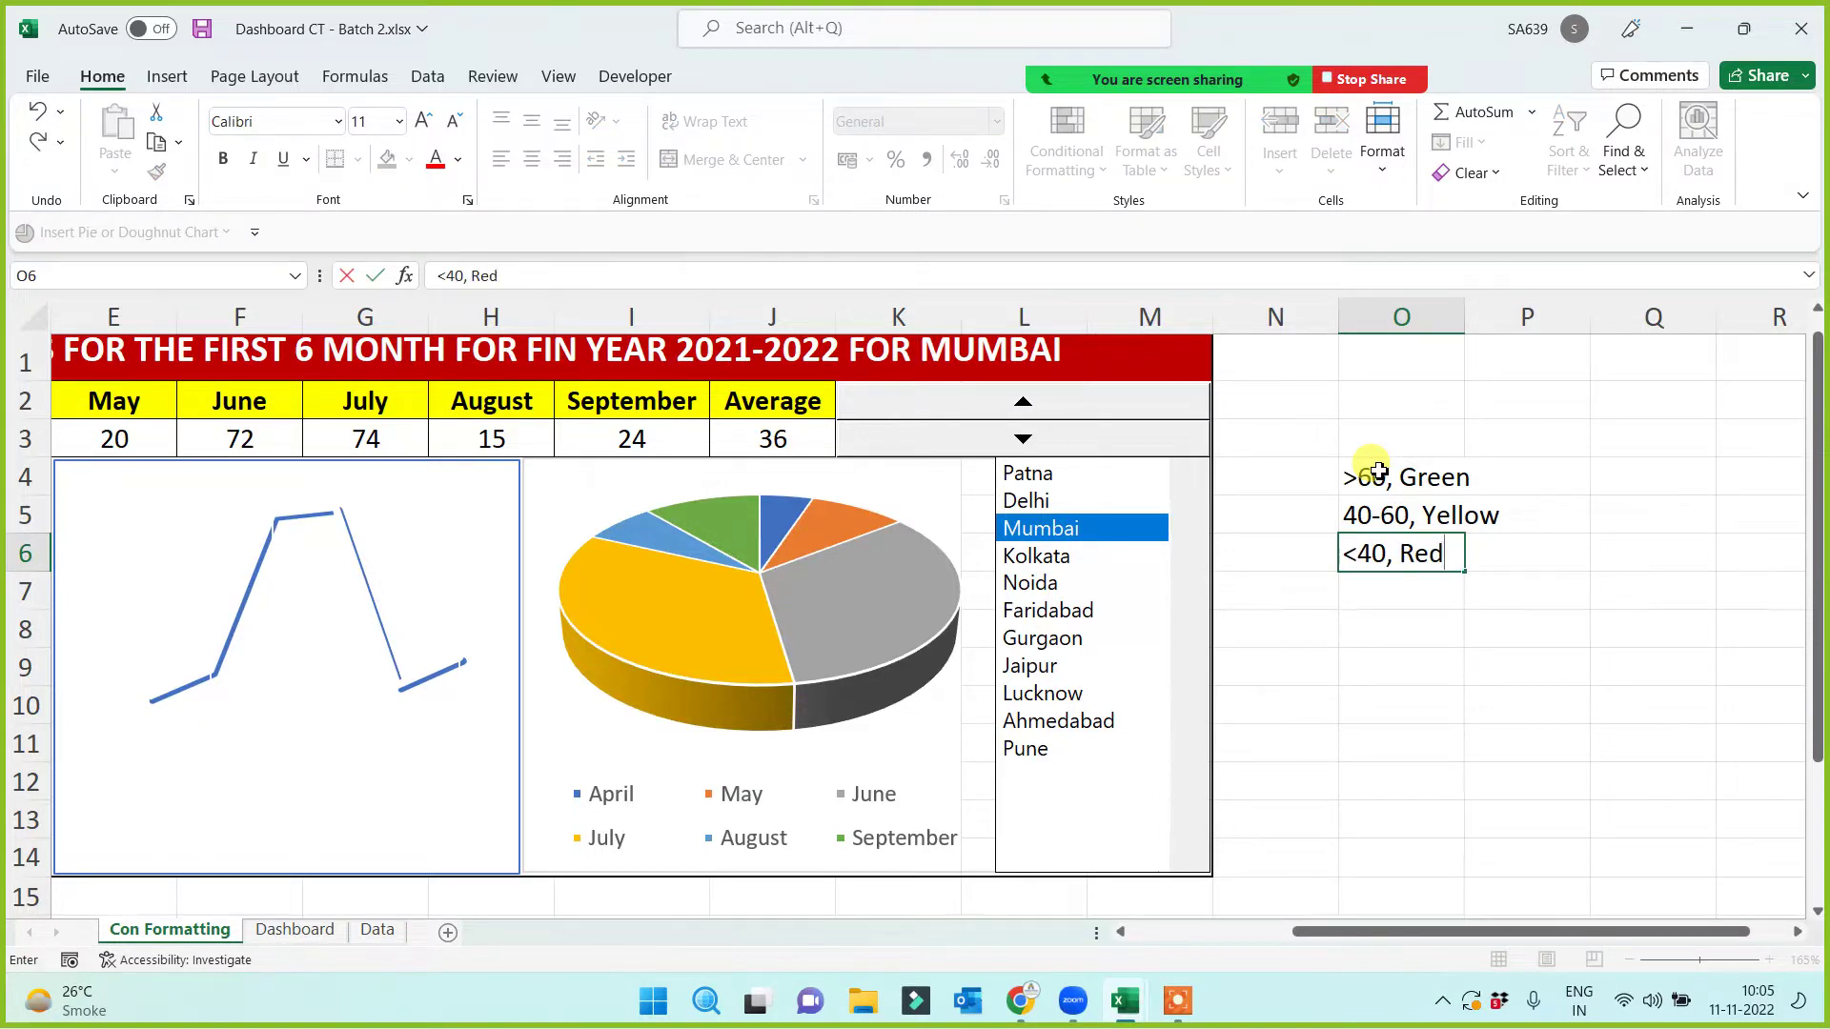
left_click(1390, 700)
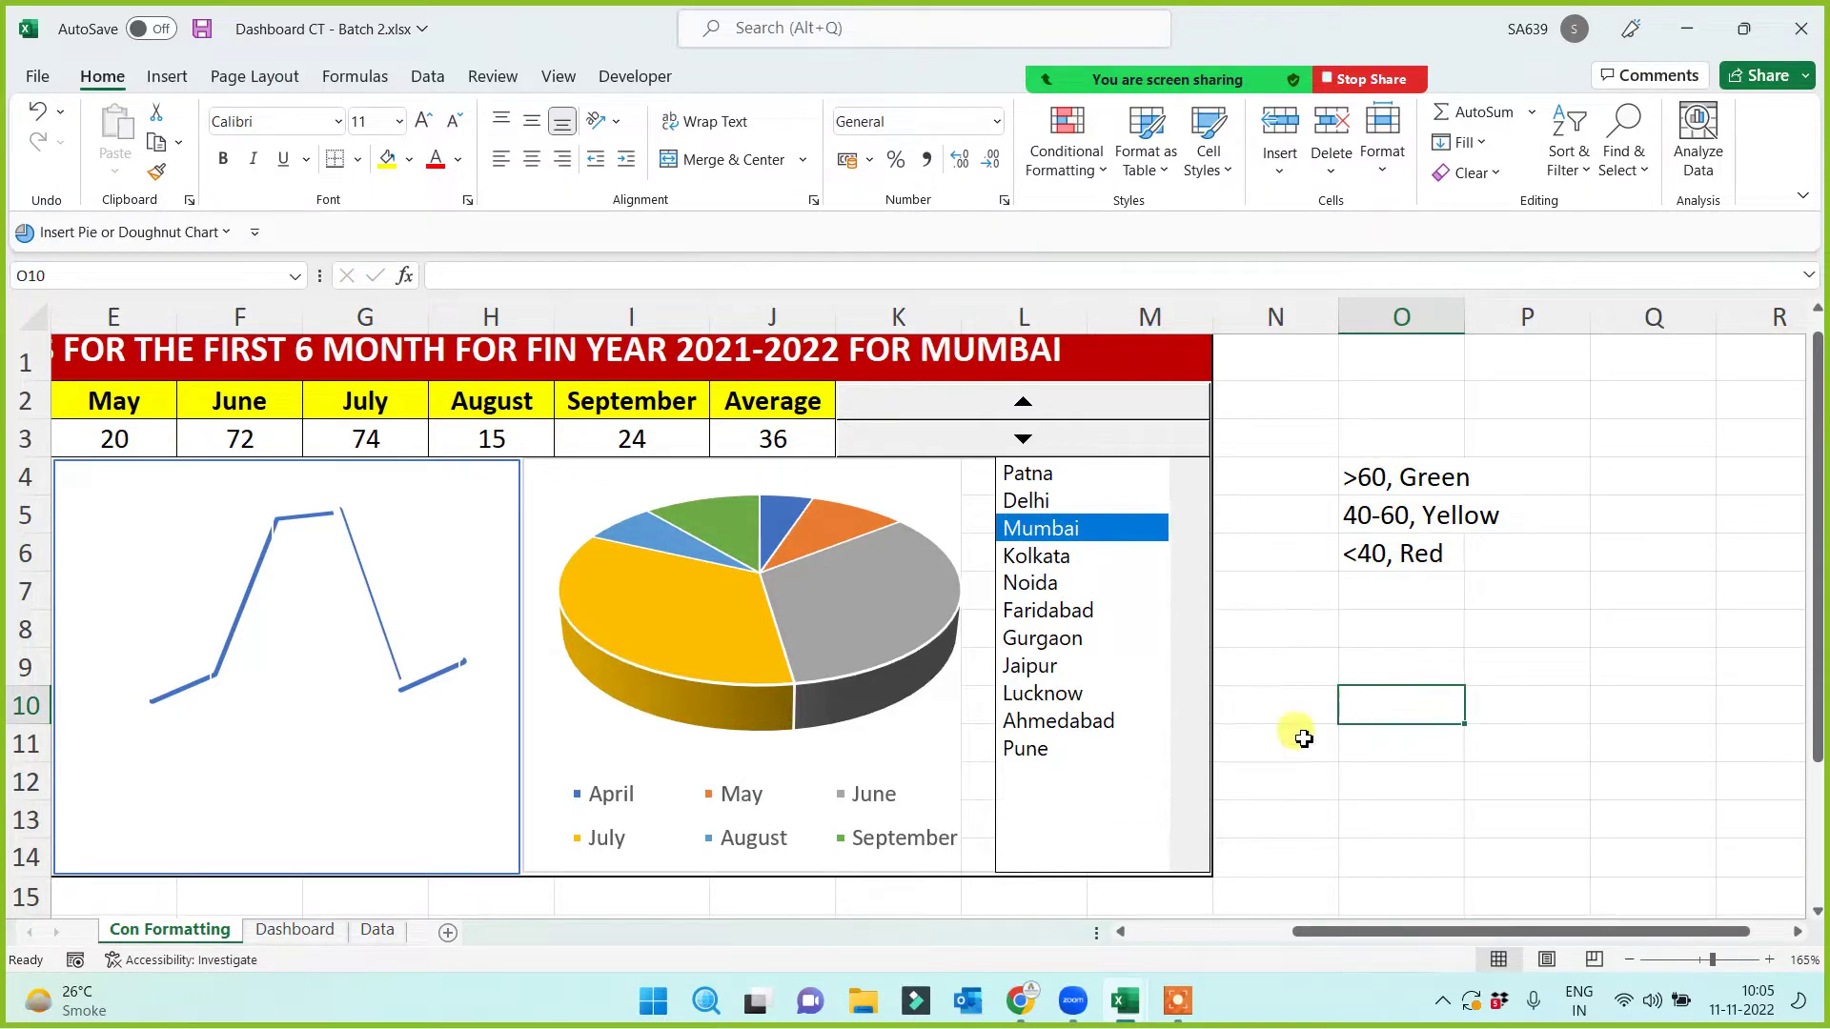
Step: Start a new formula-based conditional formatting rule for the merged chart area at B4, using the formula =$J$3>60
left_click(445, 899)
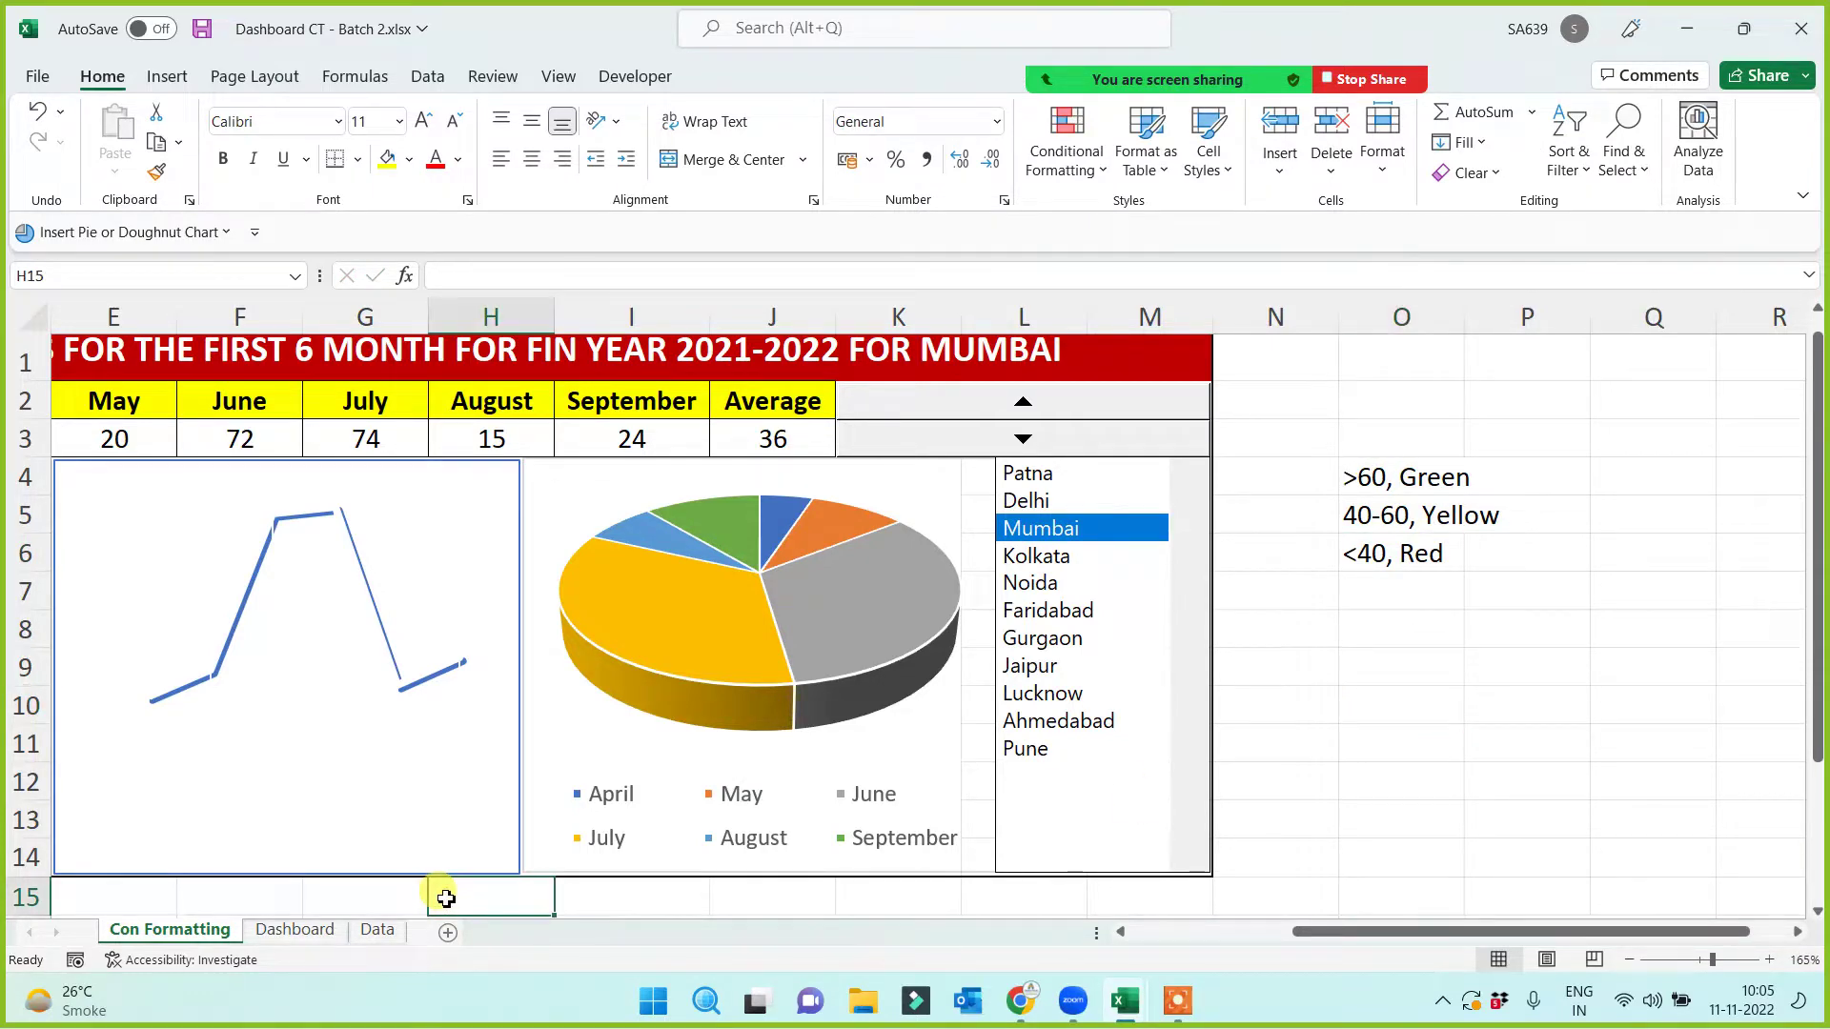
key("ctrl+Home")
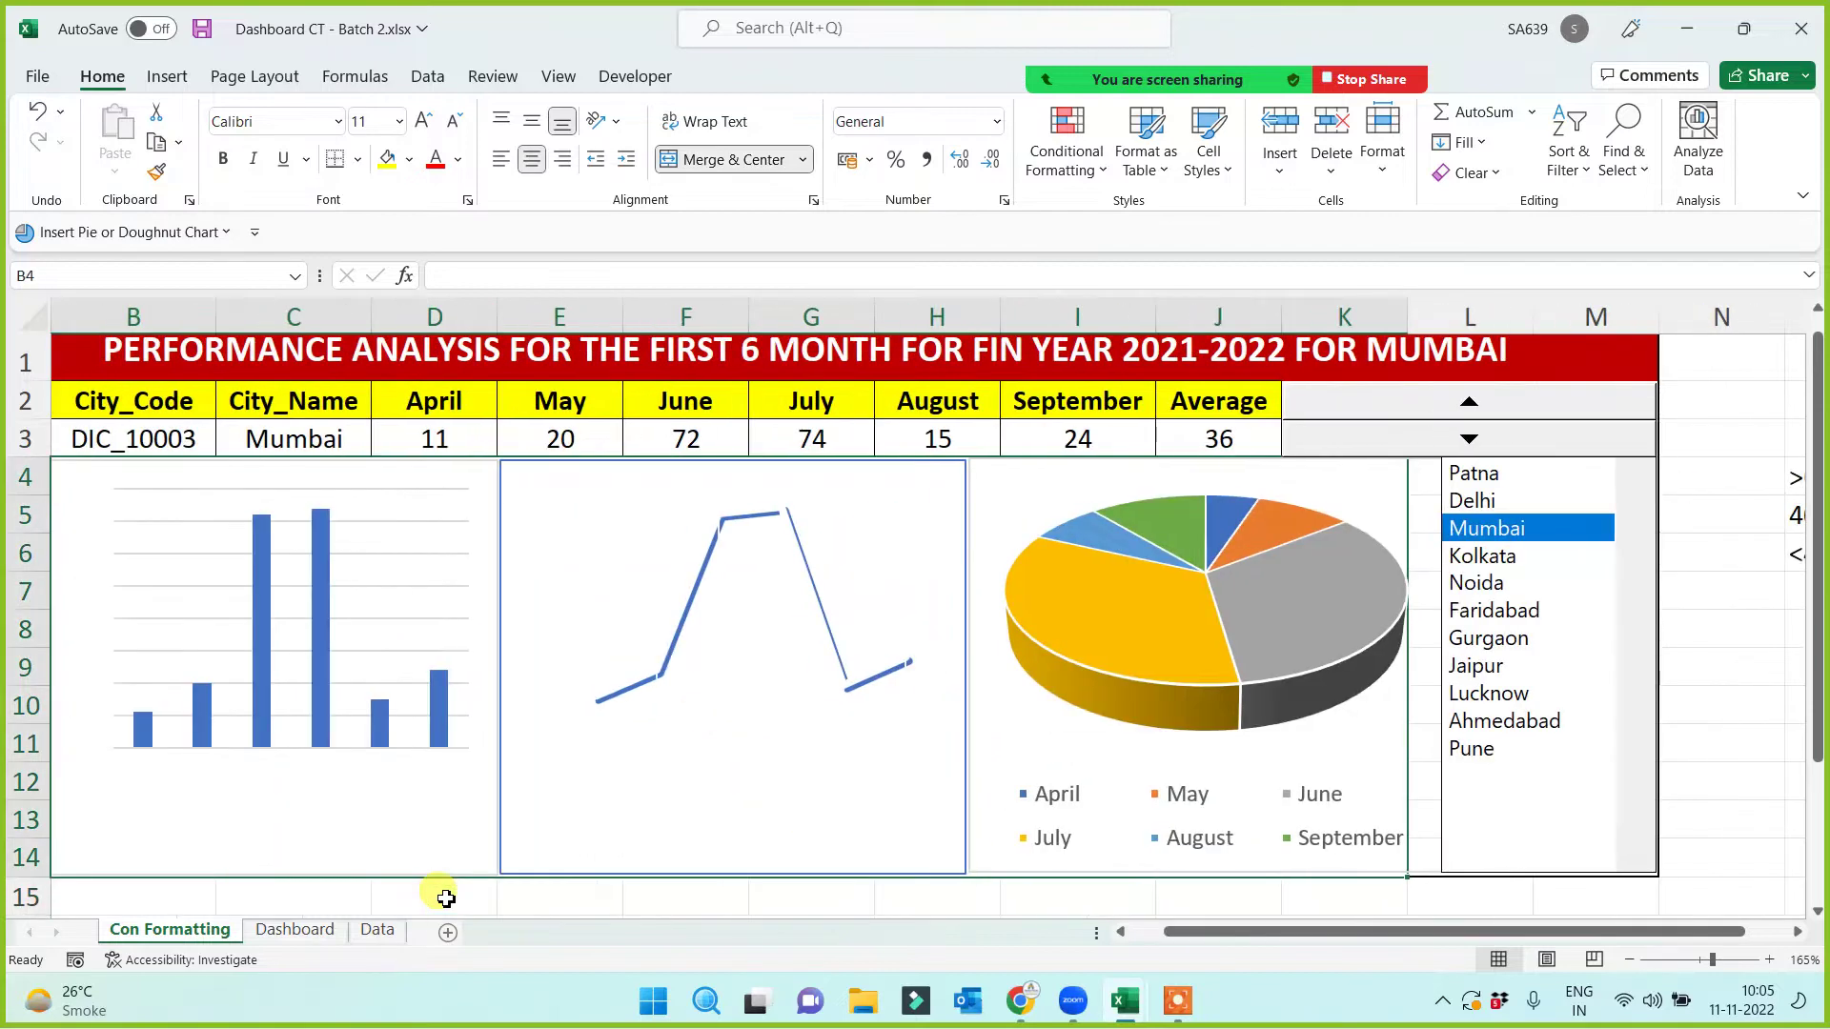
left_click(399, 894)
left_click(202, 907)
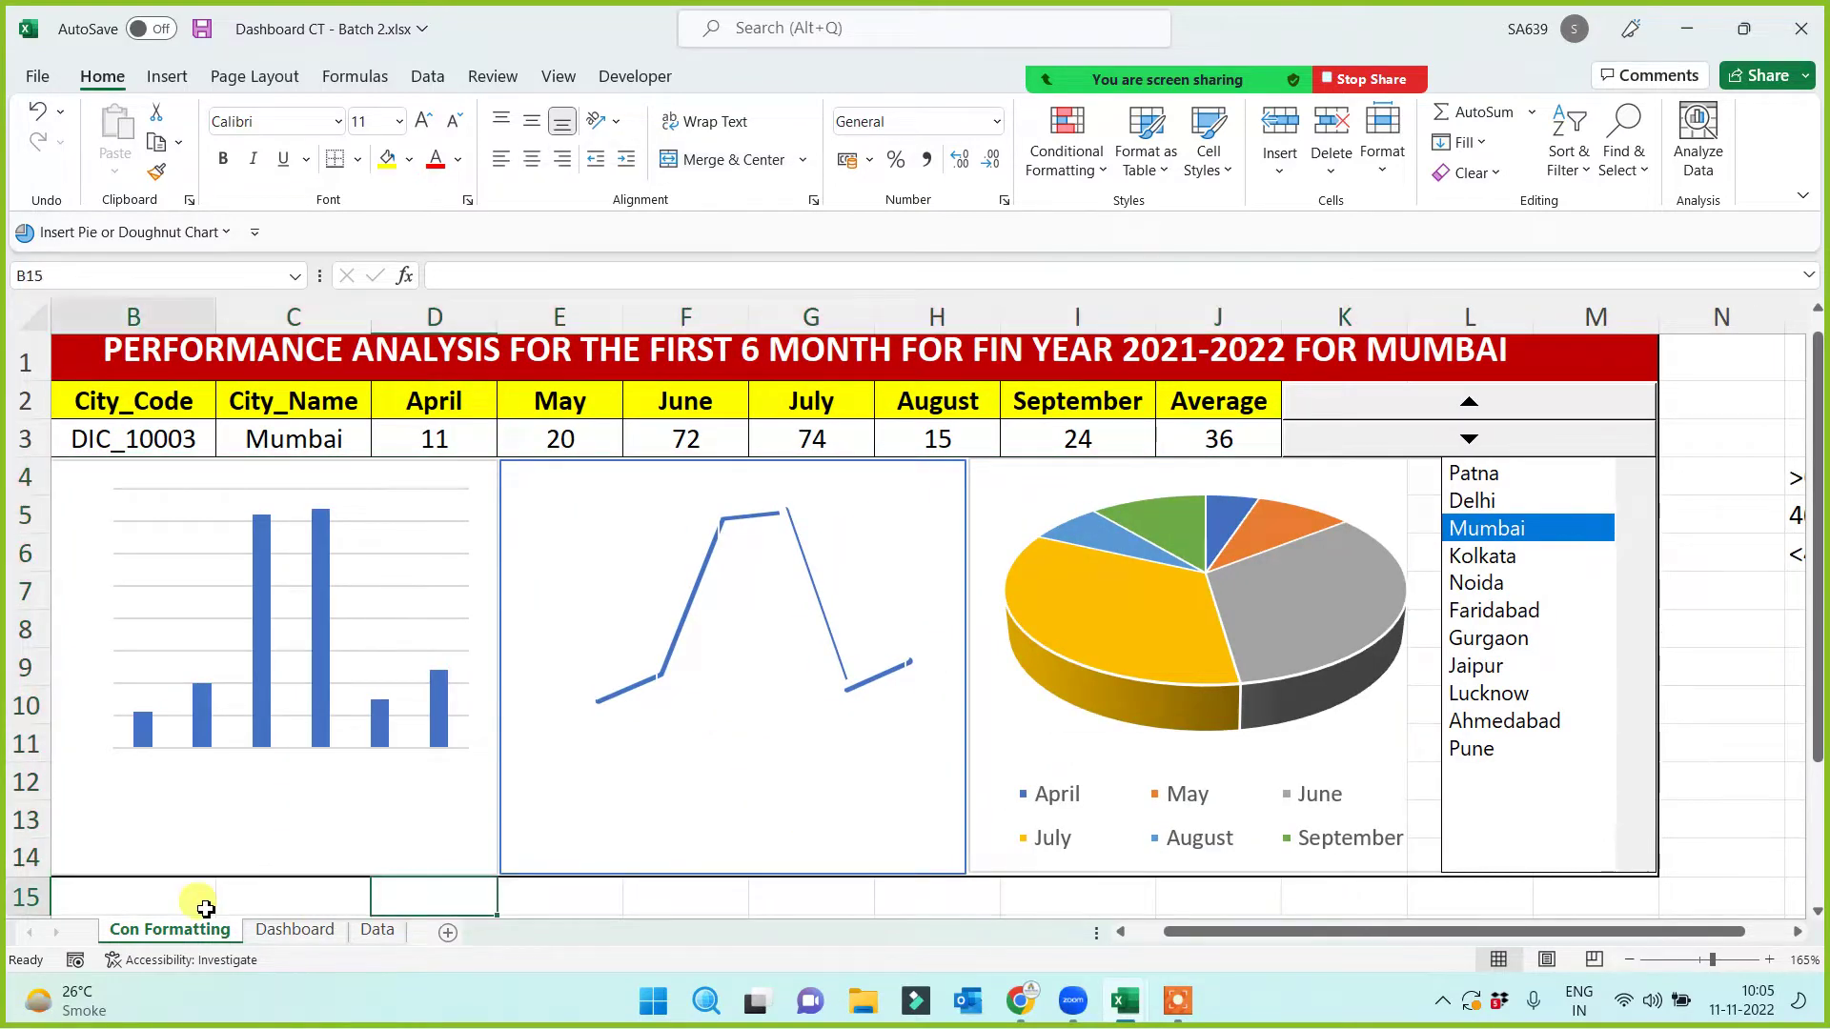
key("Up")
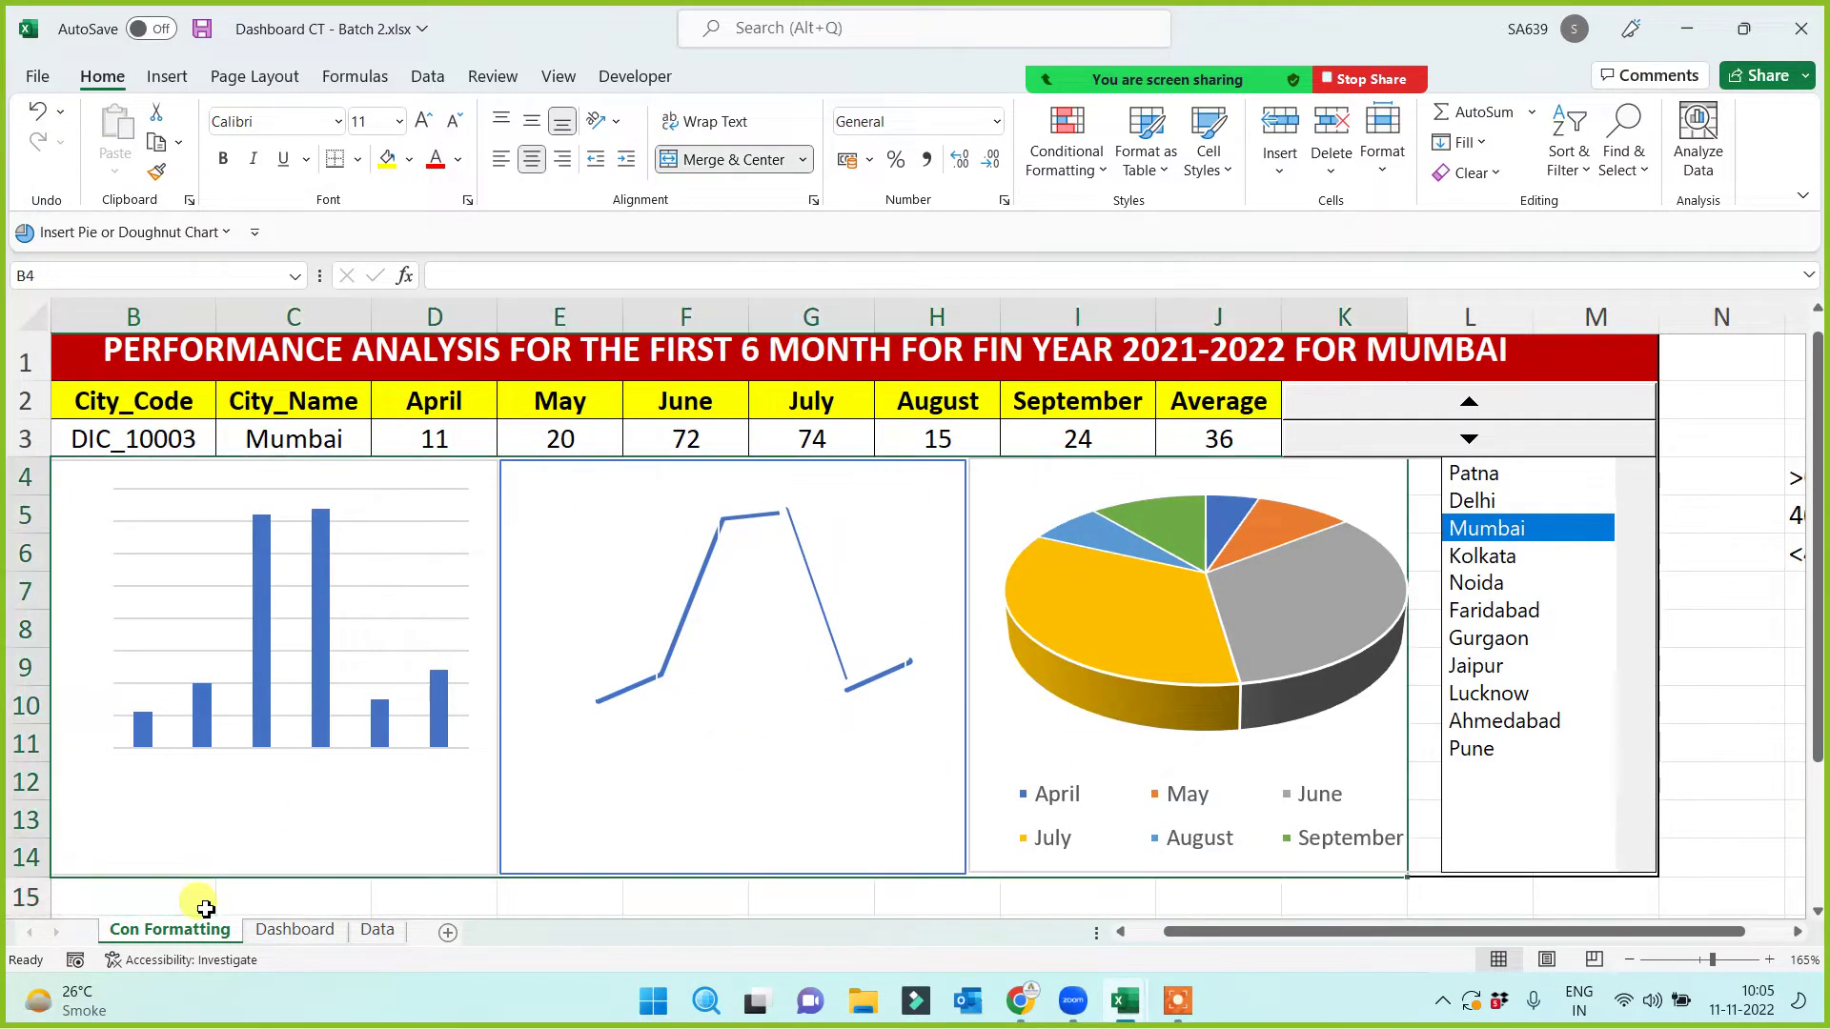
left_click(1051, 172)
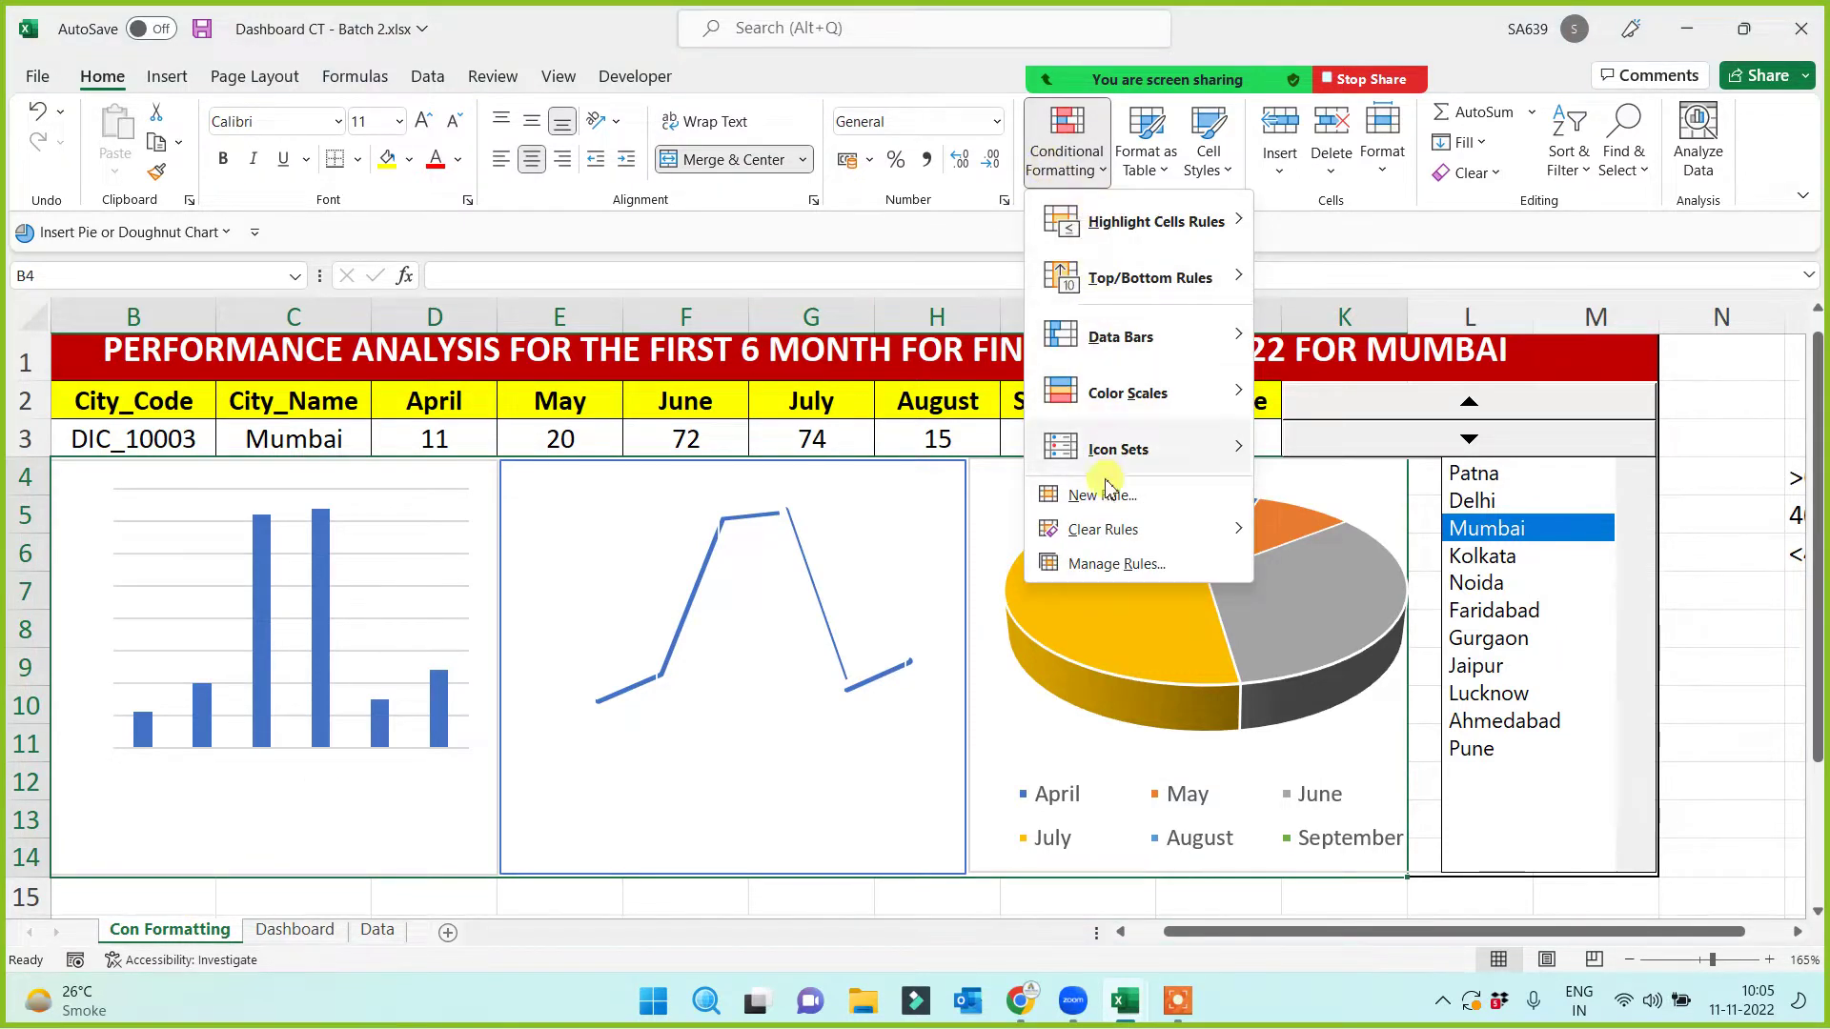
left_click(1111, 563)
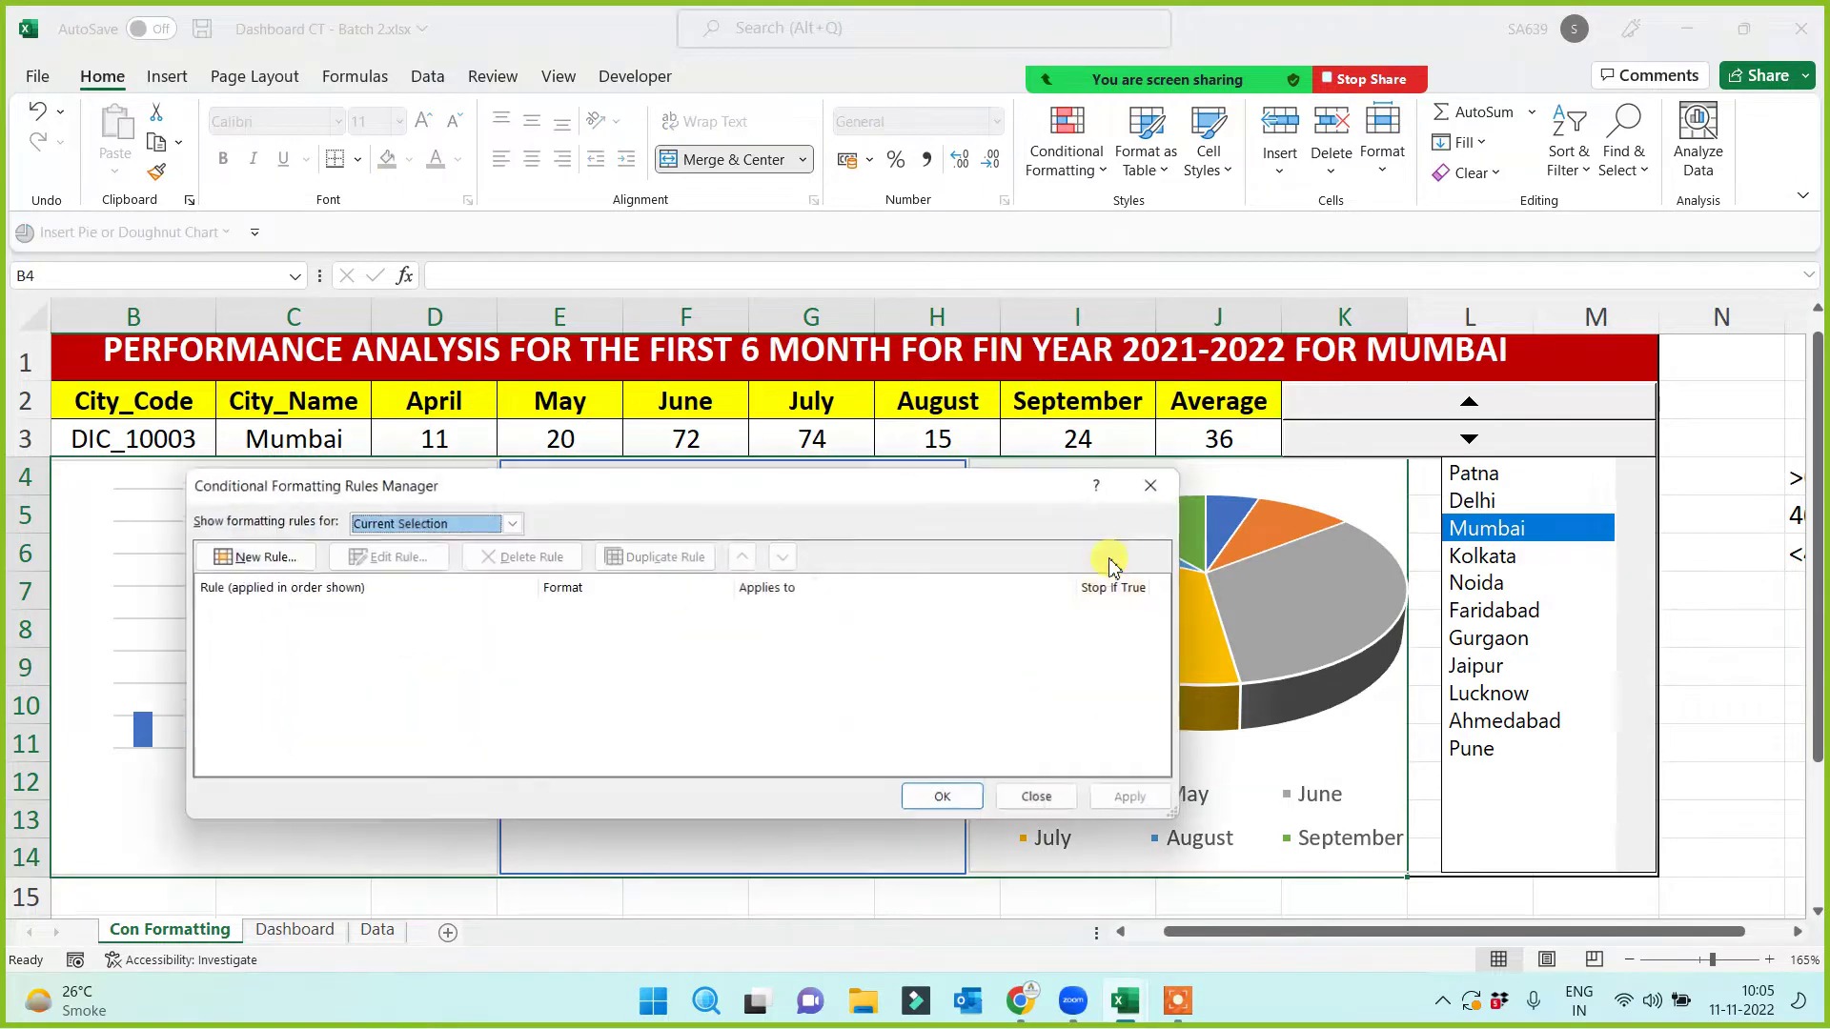
left_click(295, 562)
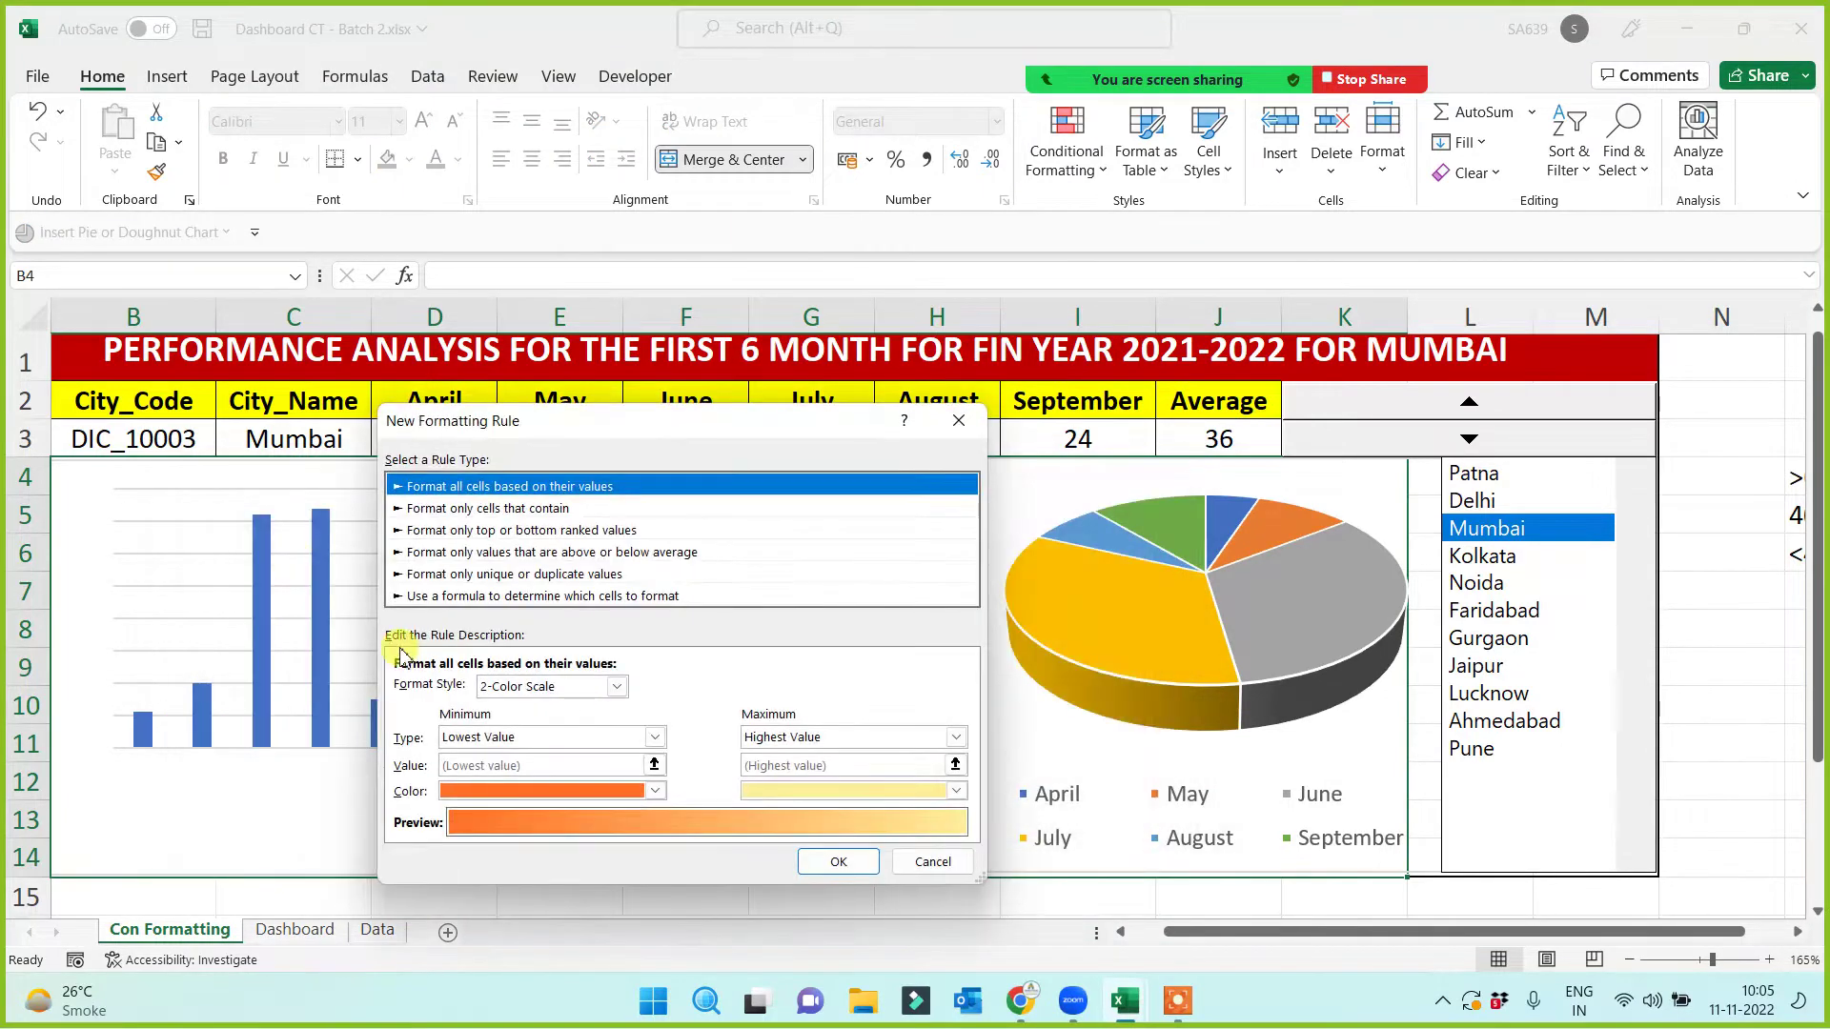
left_click(485, 597)
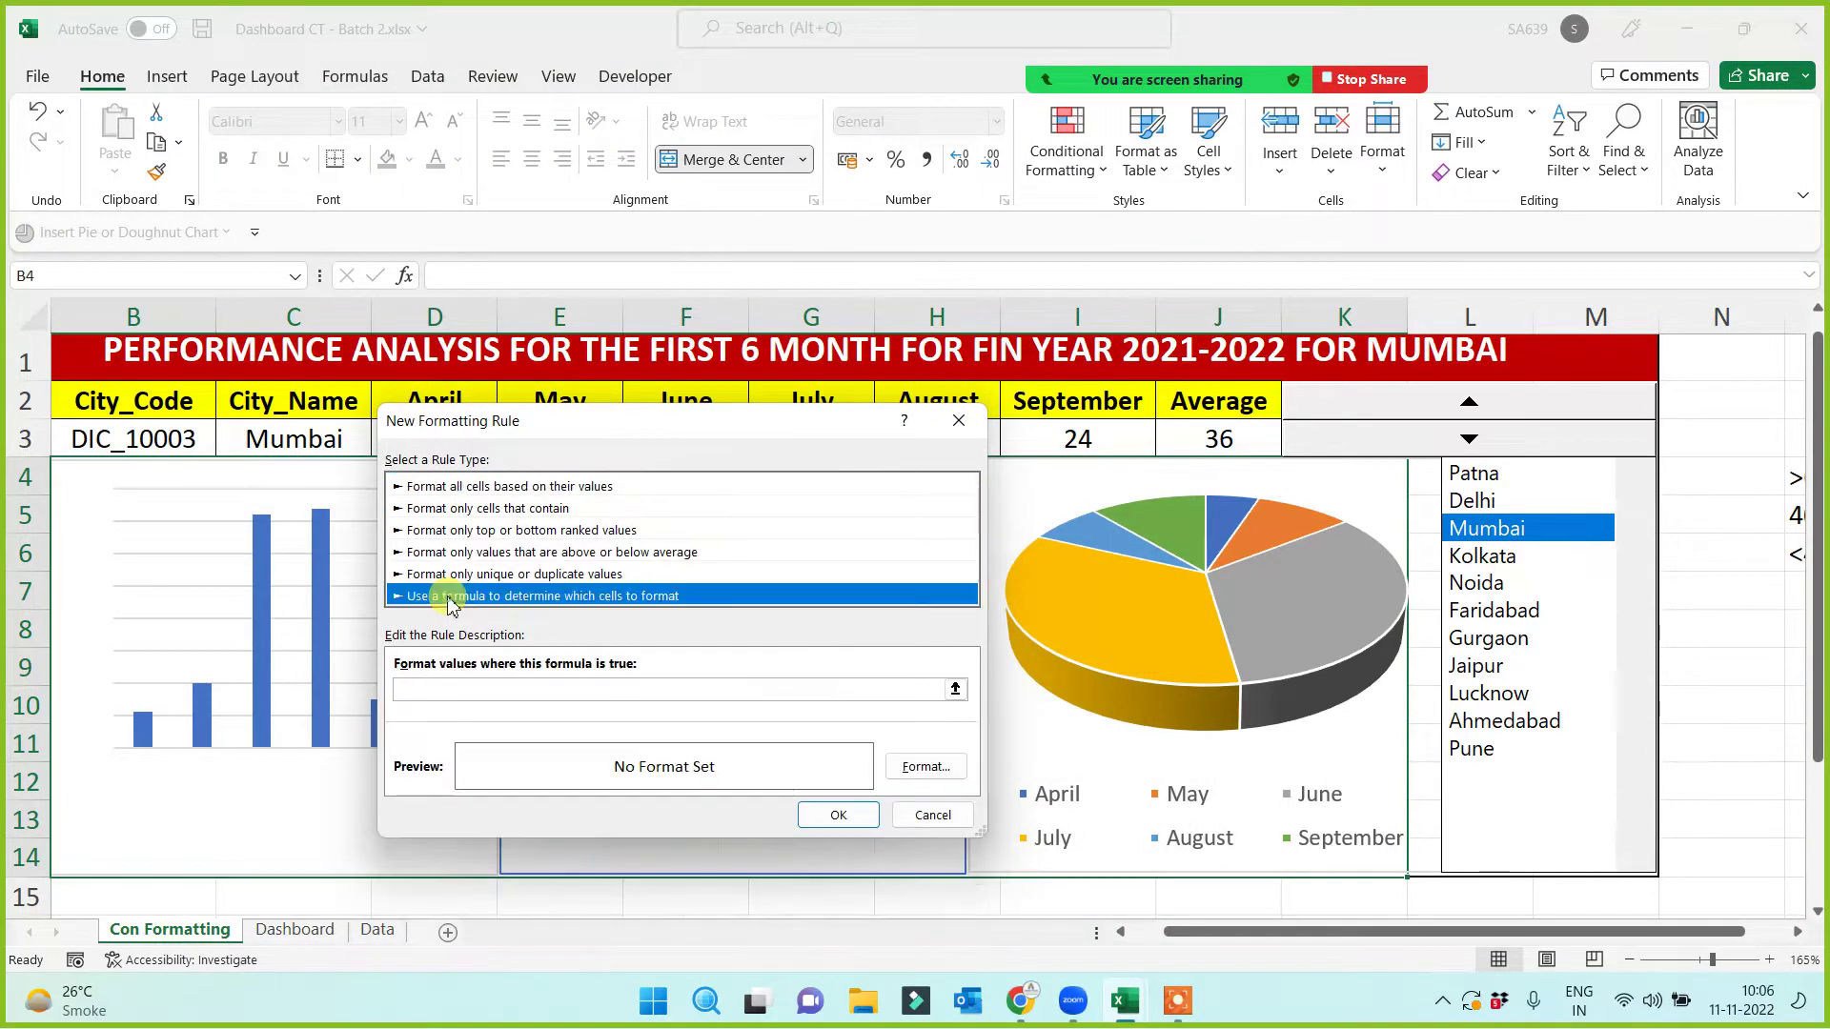
left_click(449, 690)
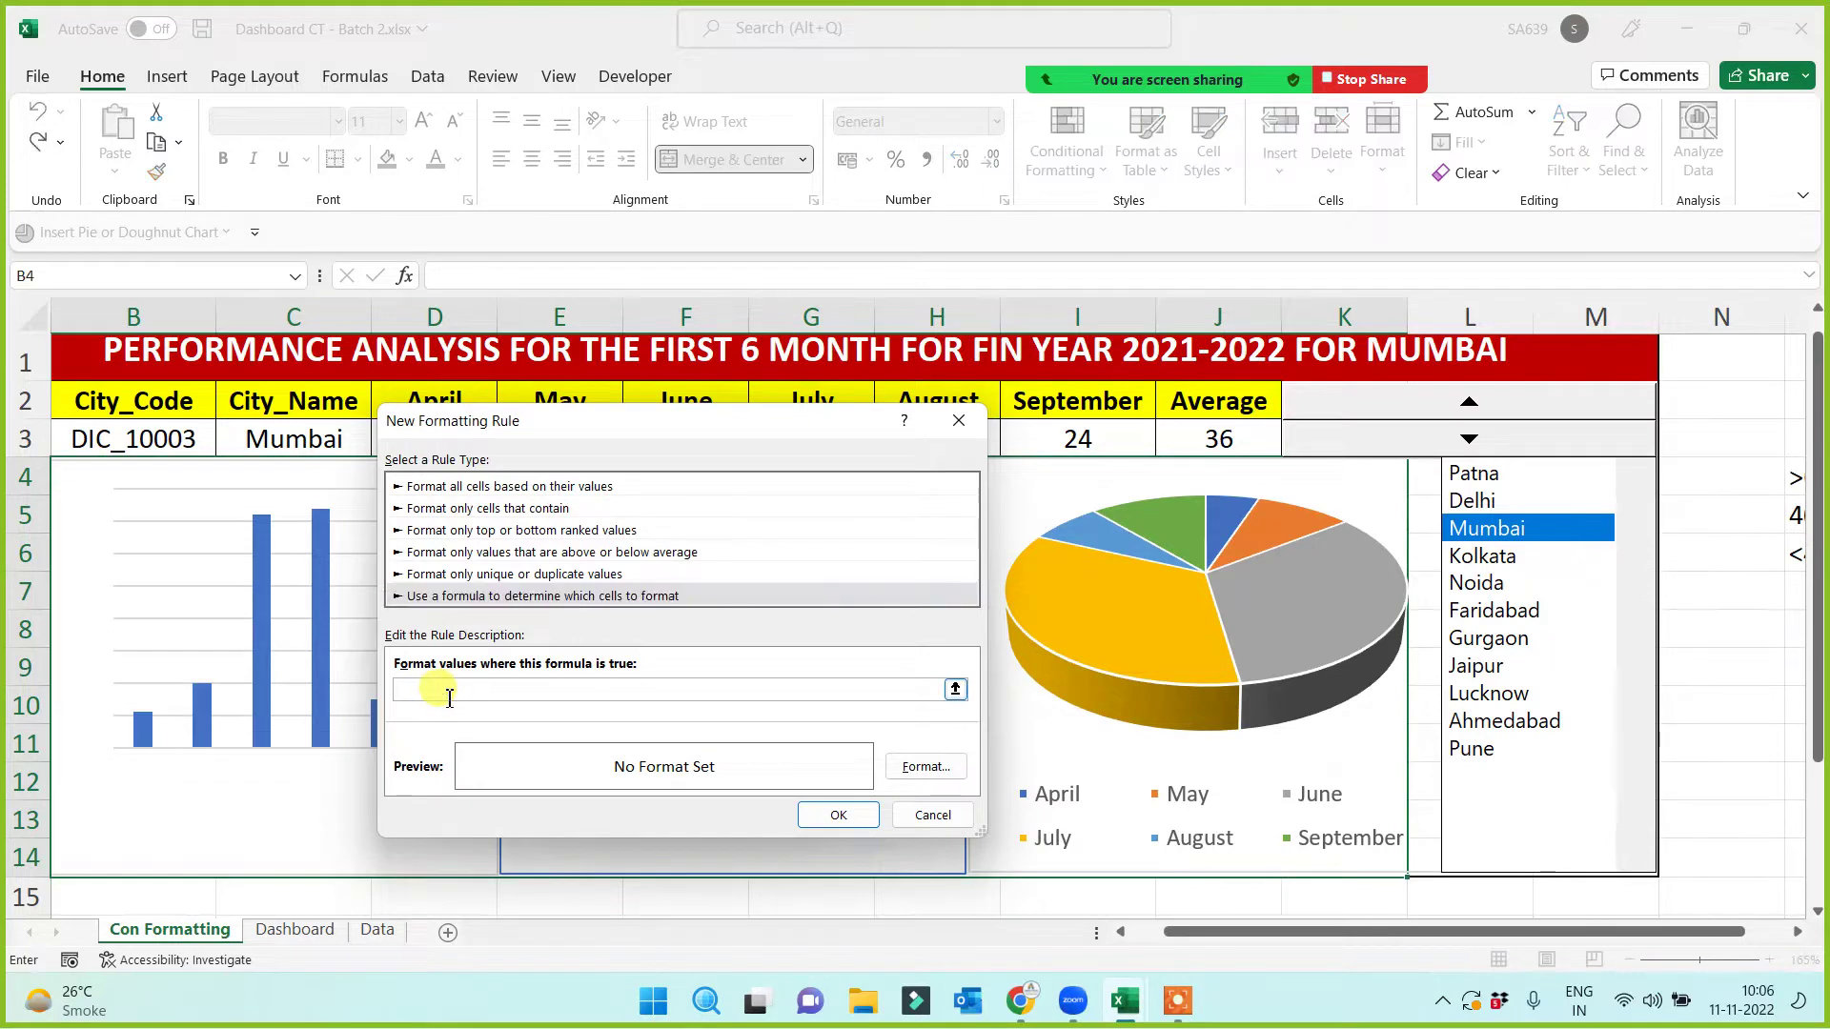
left_click(1226, 438)
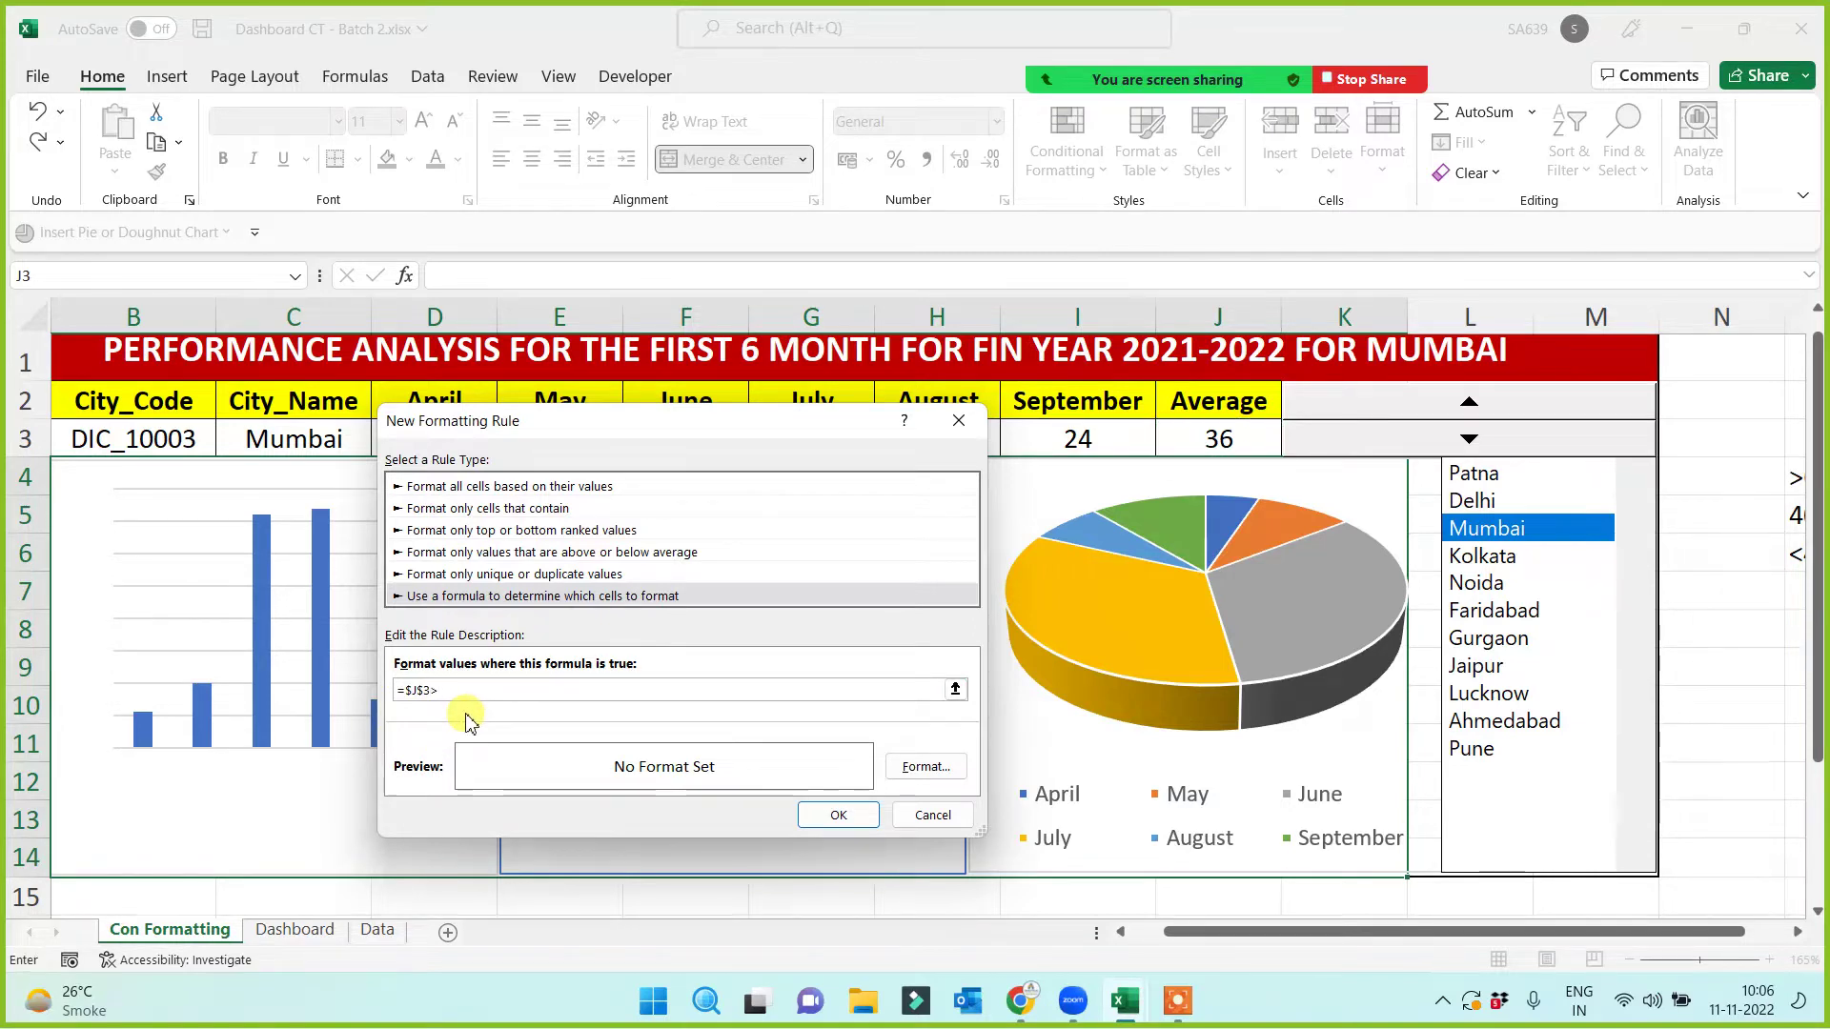
type("60")
Step: Give the >60 rule a solid red fill and apply it to the merged chart area
left_click(926, 768)
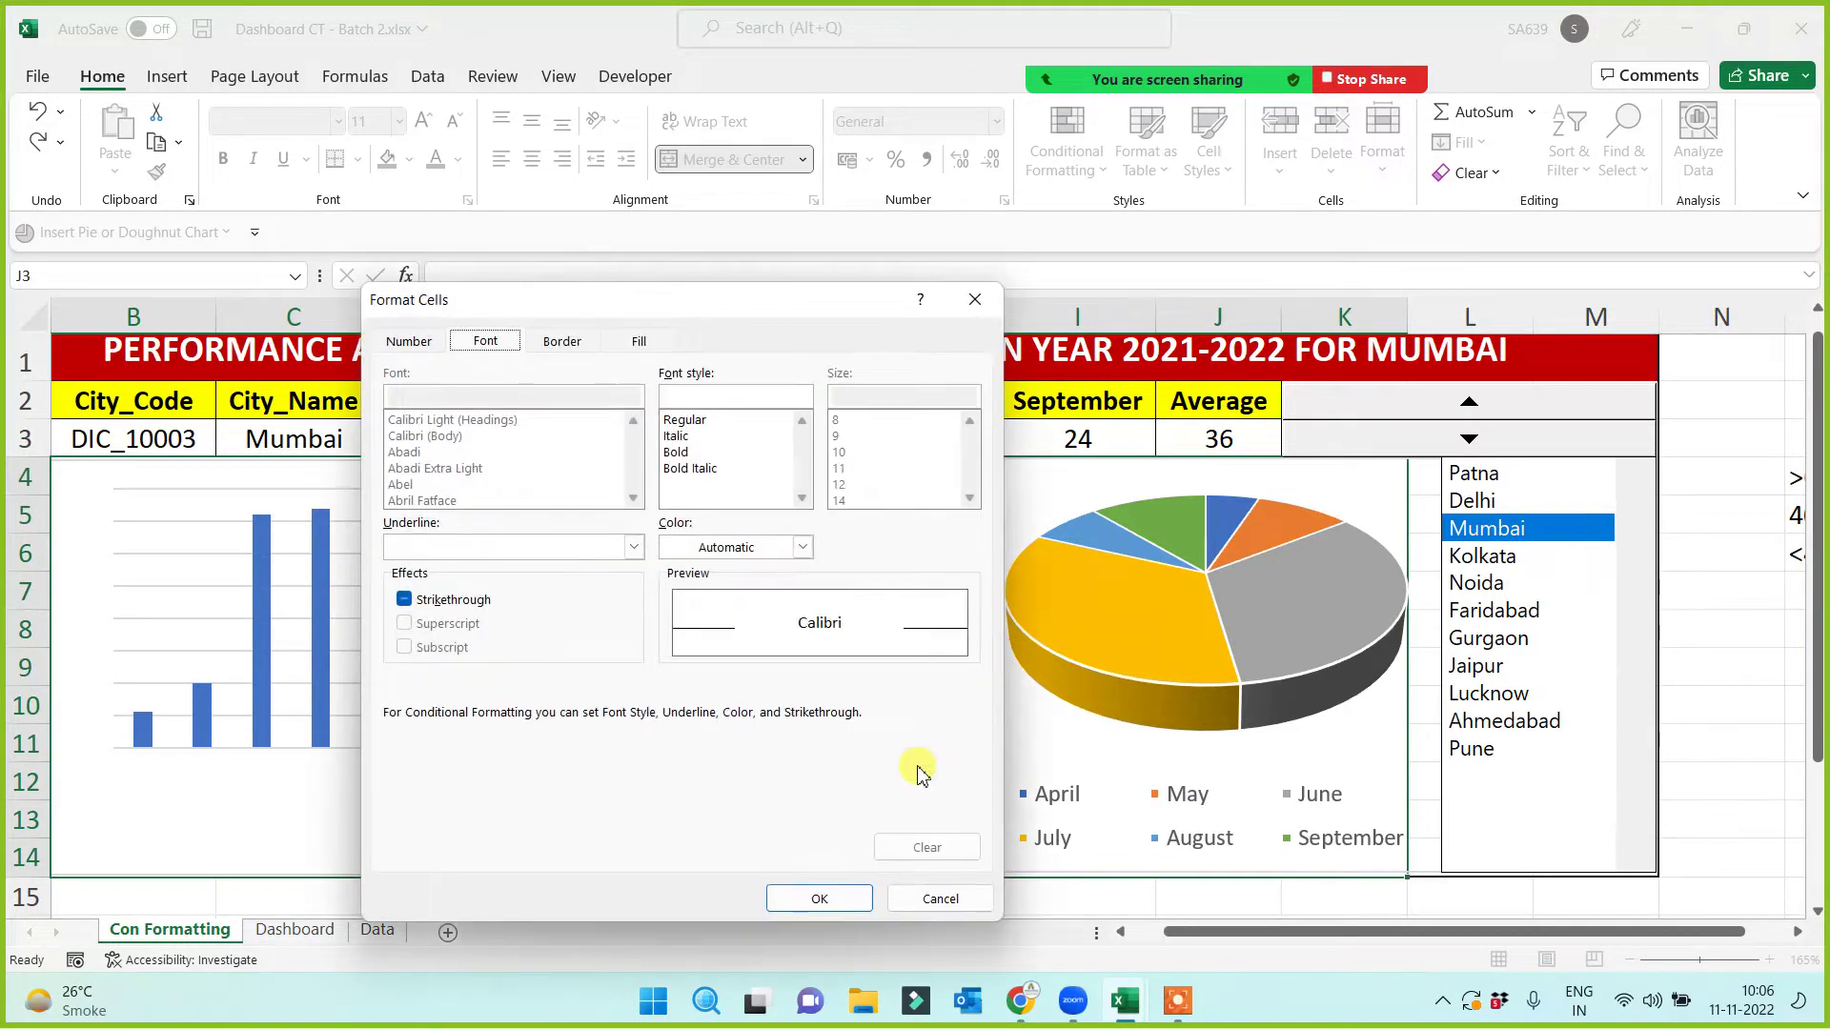
left_click(640, 343)
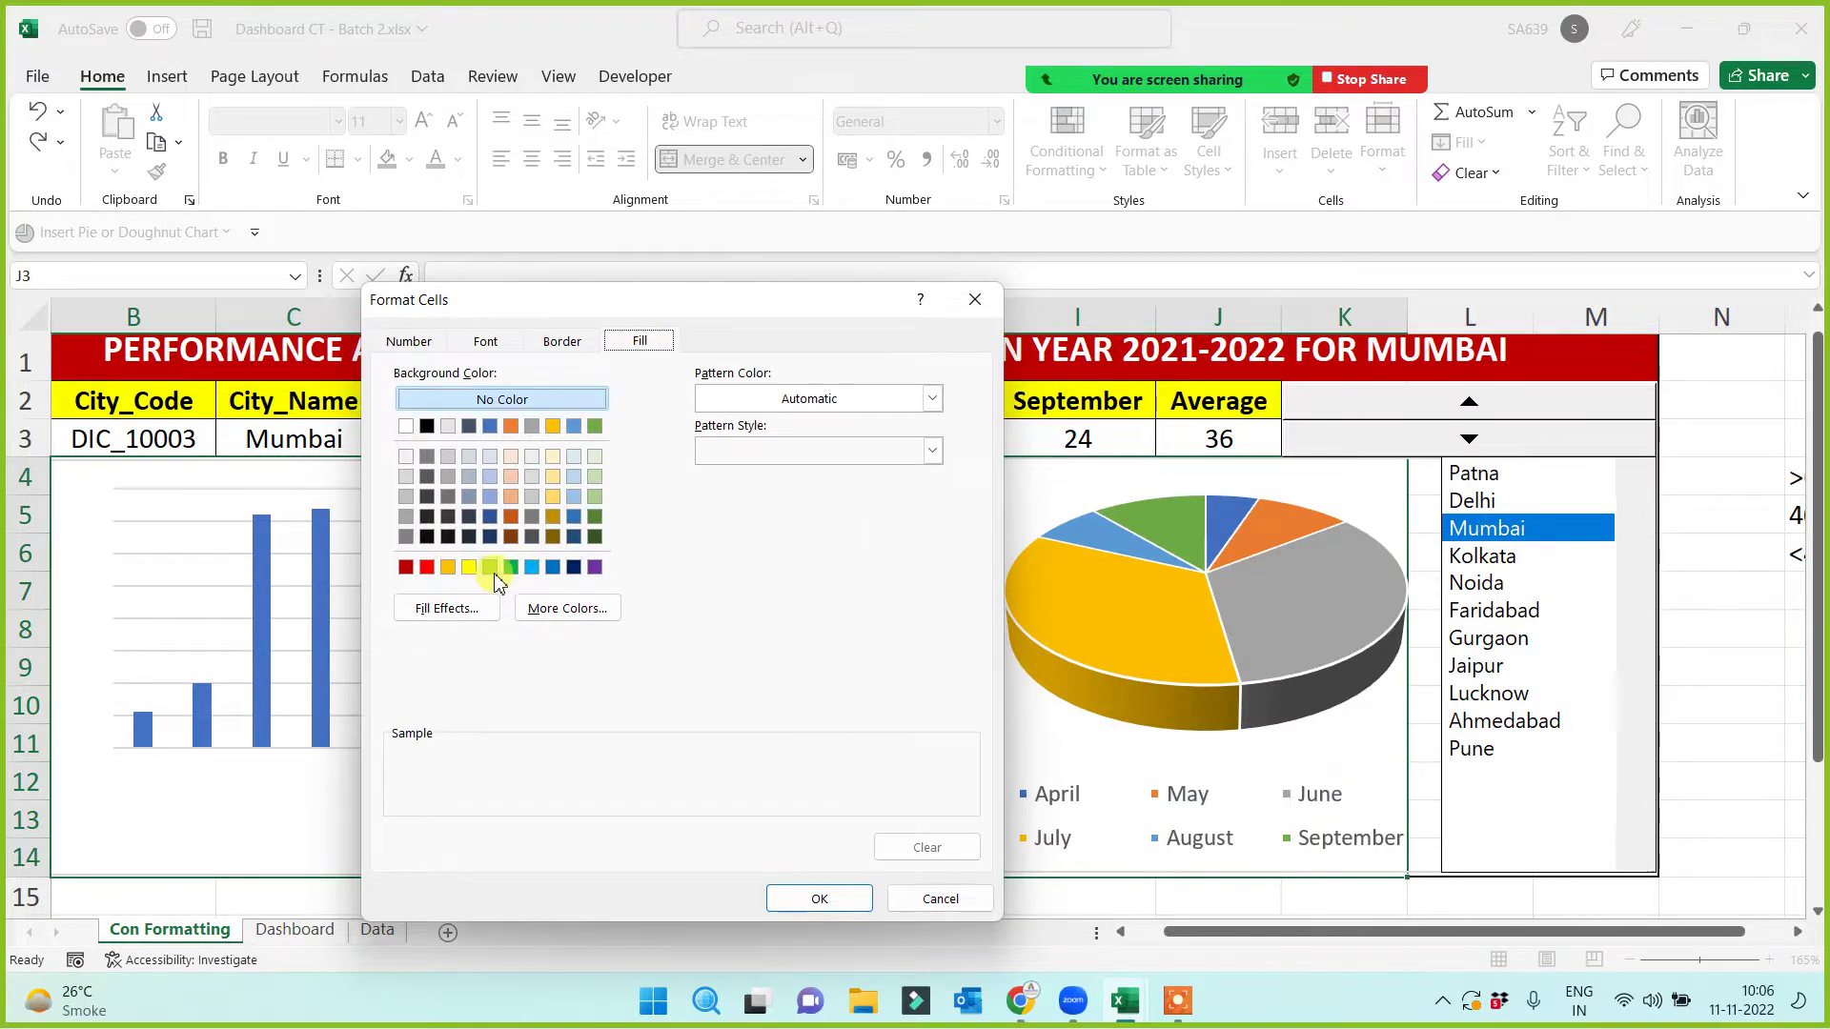
left_click(427, 567)
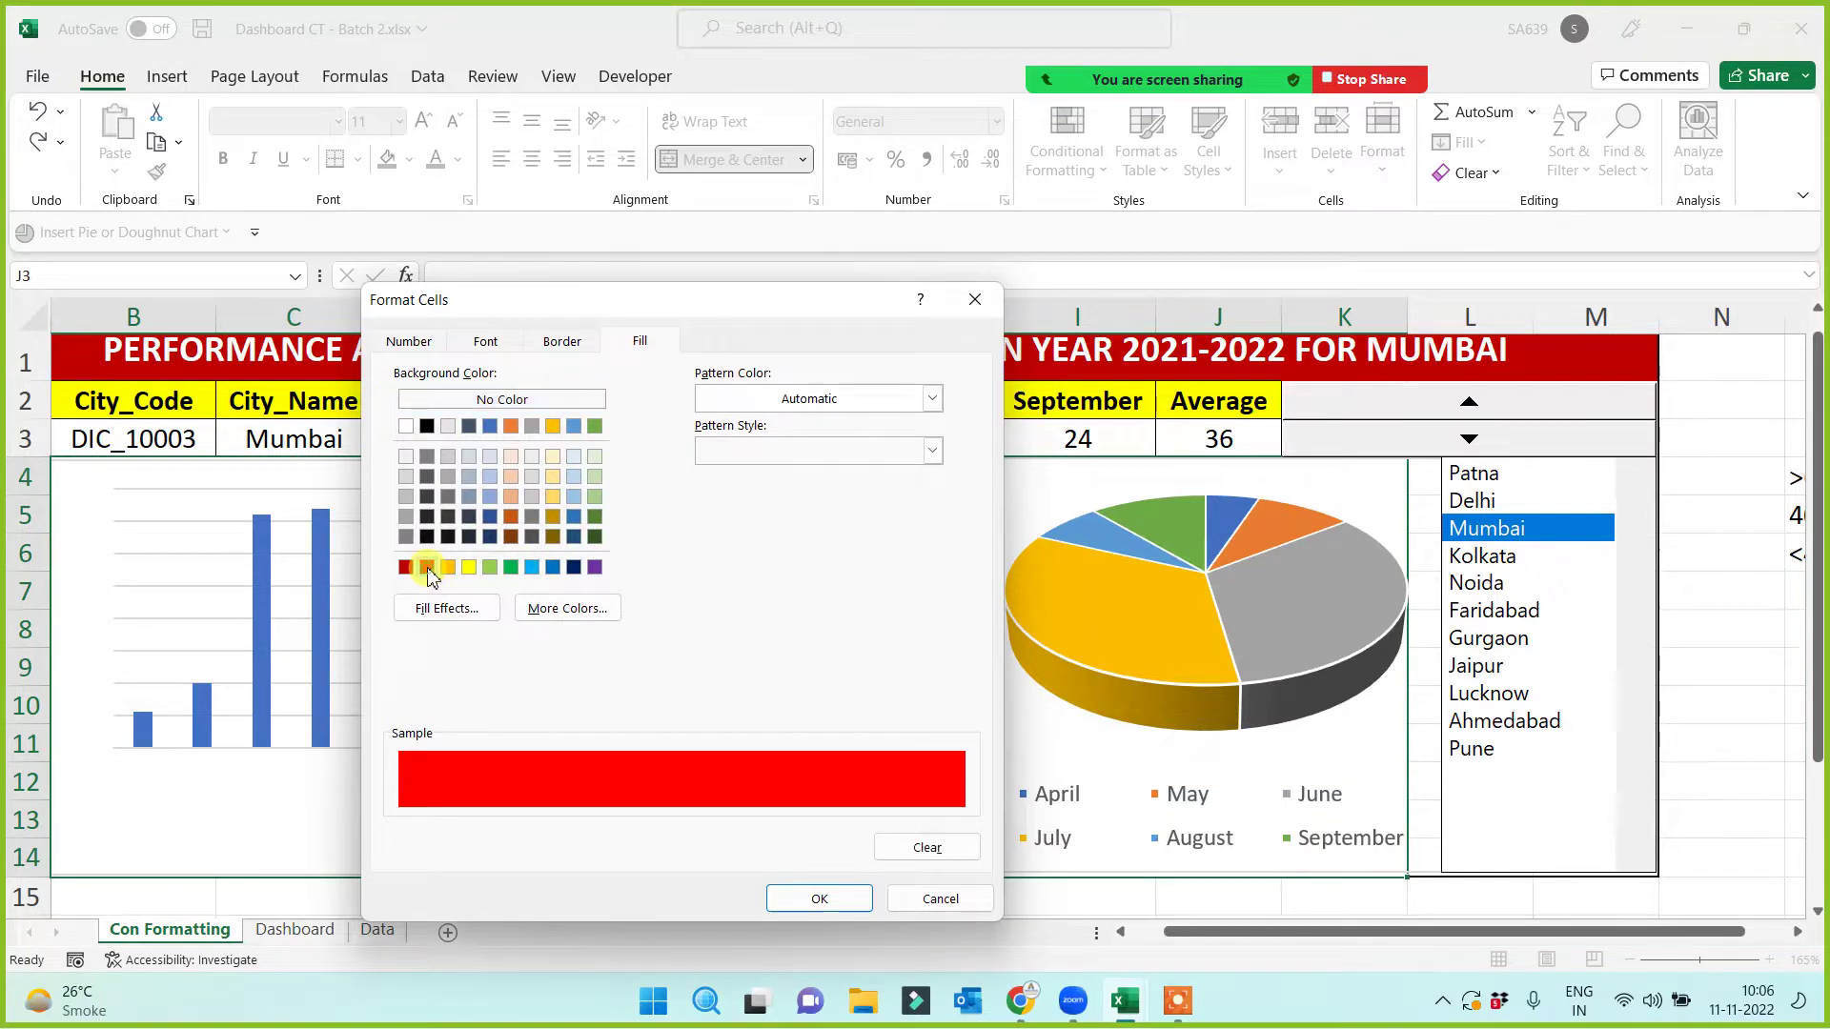
left_click(821, 899)
left_click(846, 816)
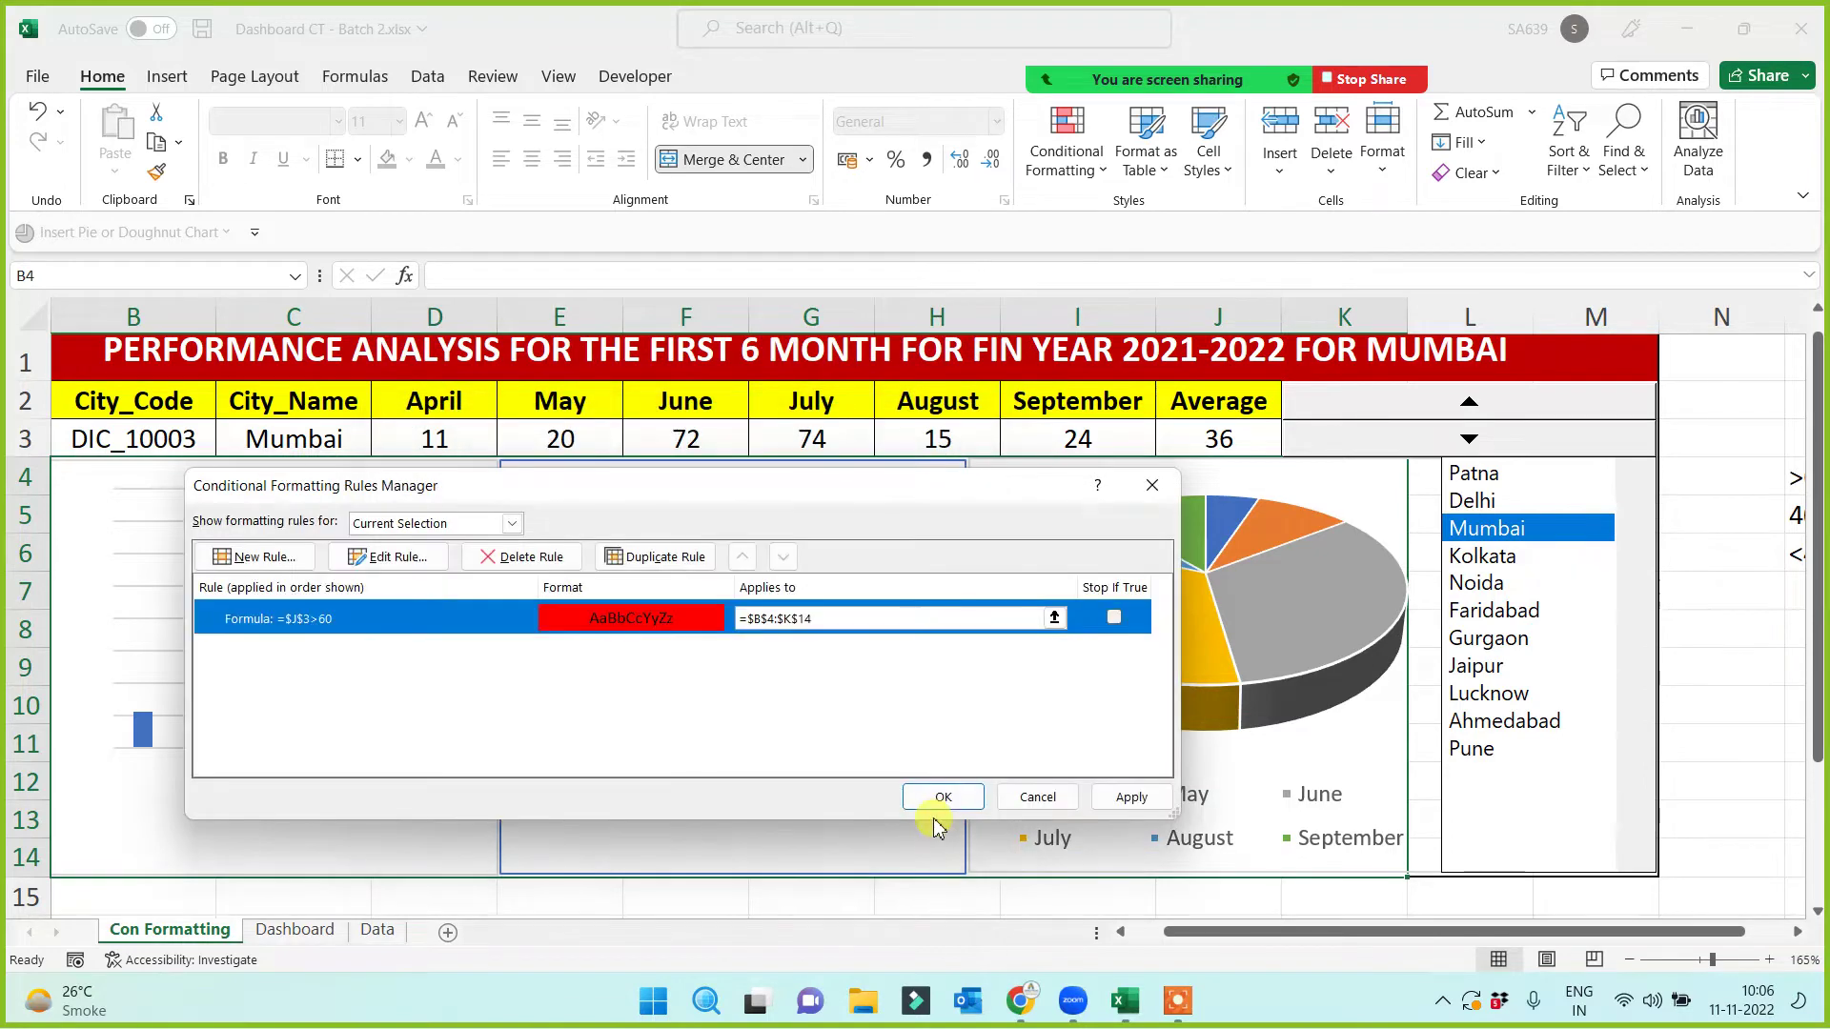
left_click(1132, 799)
left_click(939, 799)
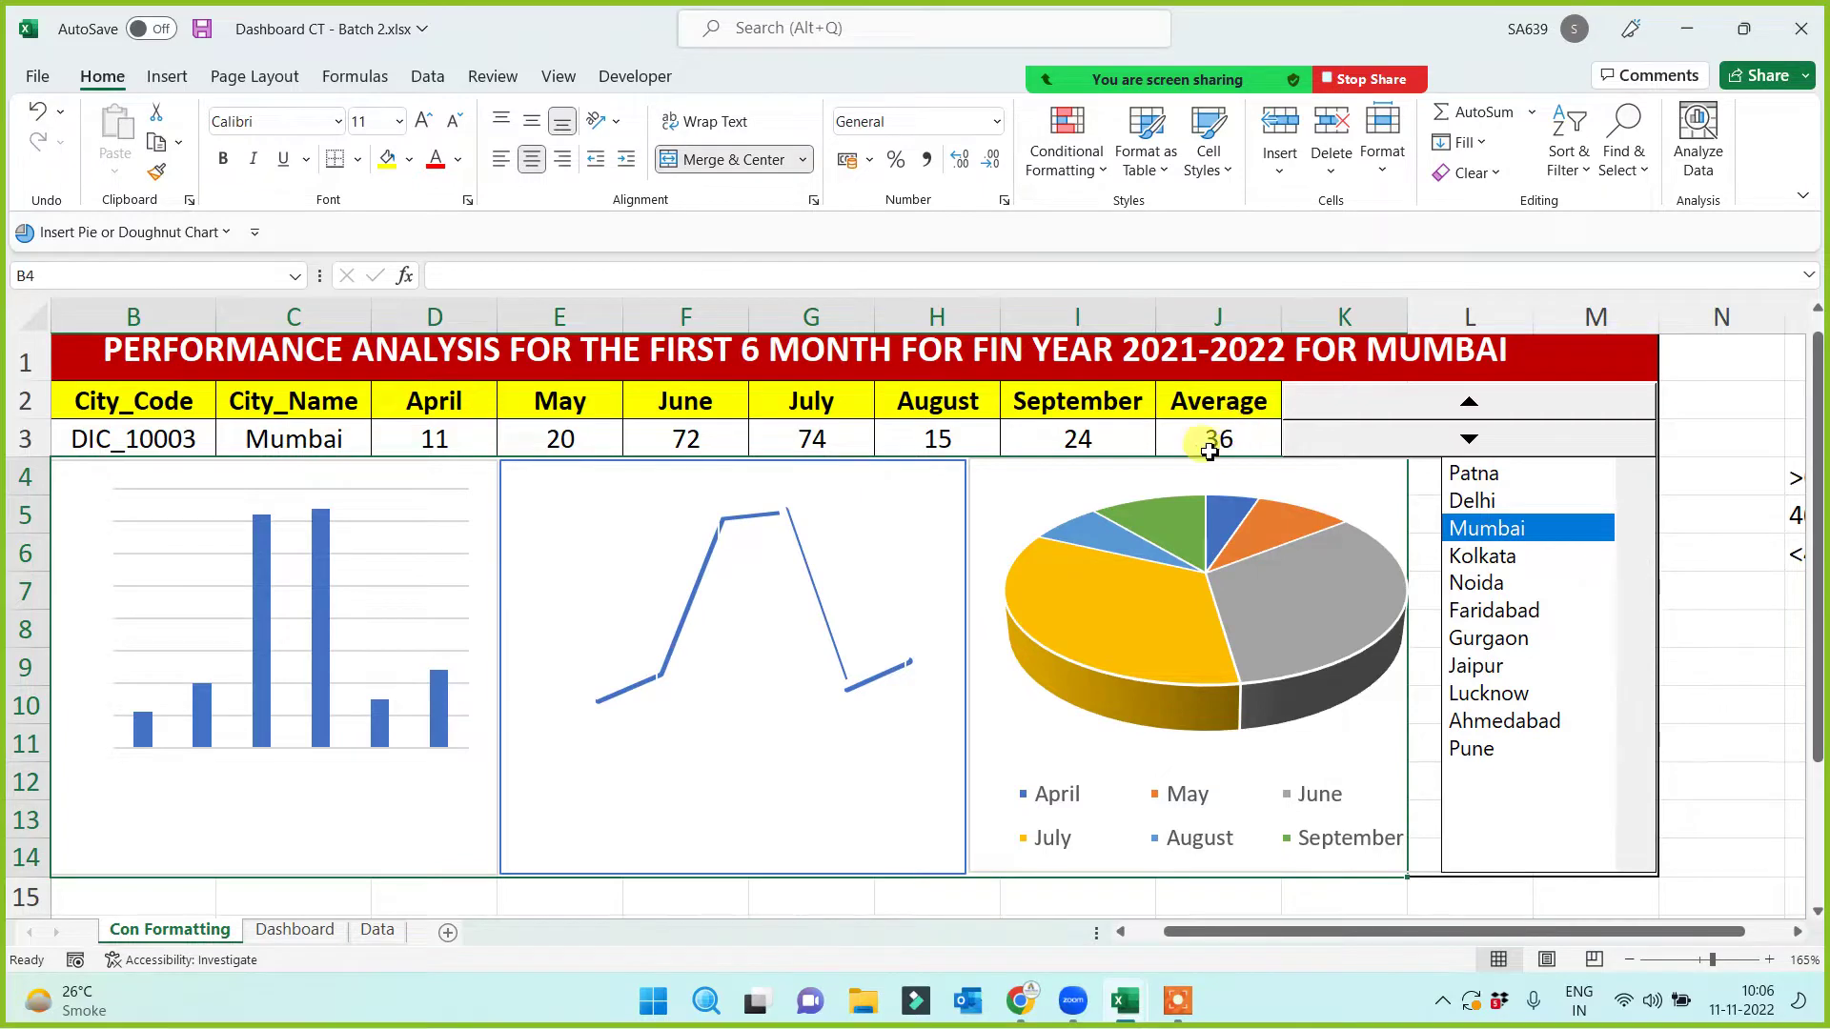
Step: Check the chart background for several cities in the city list, from Delhi and Patna through Gurgaon, ending on Jaipur
left_click(1489, 497)
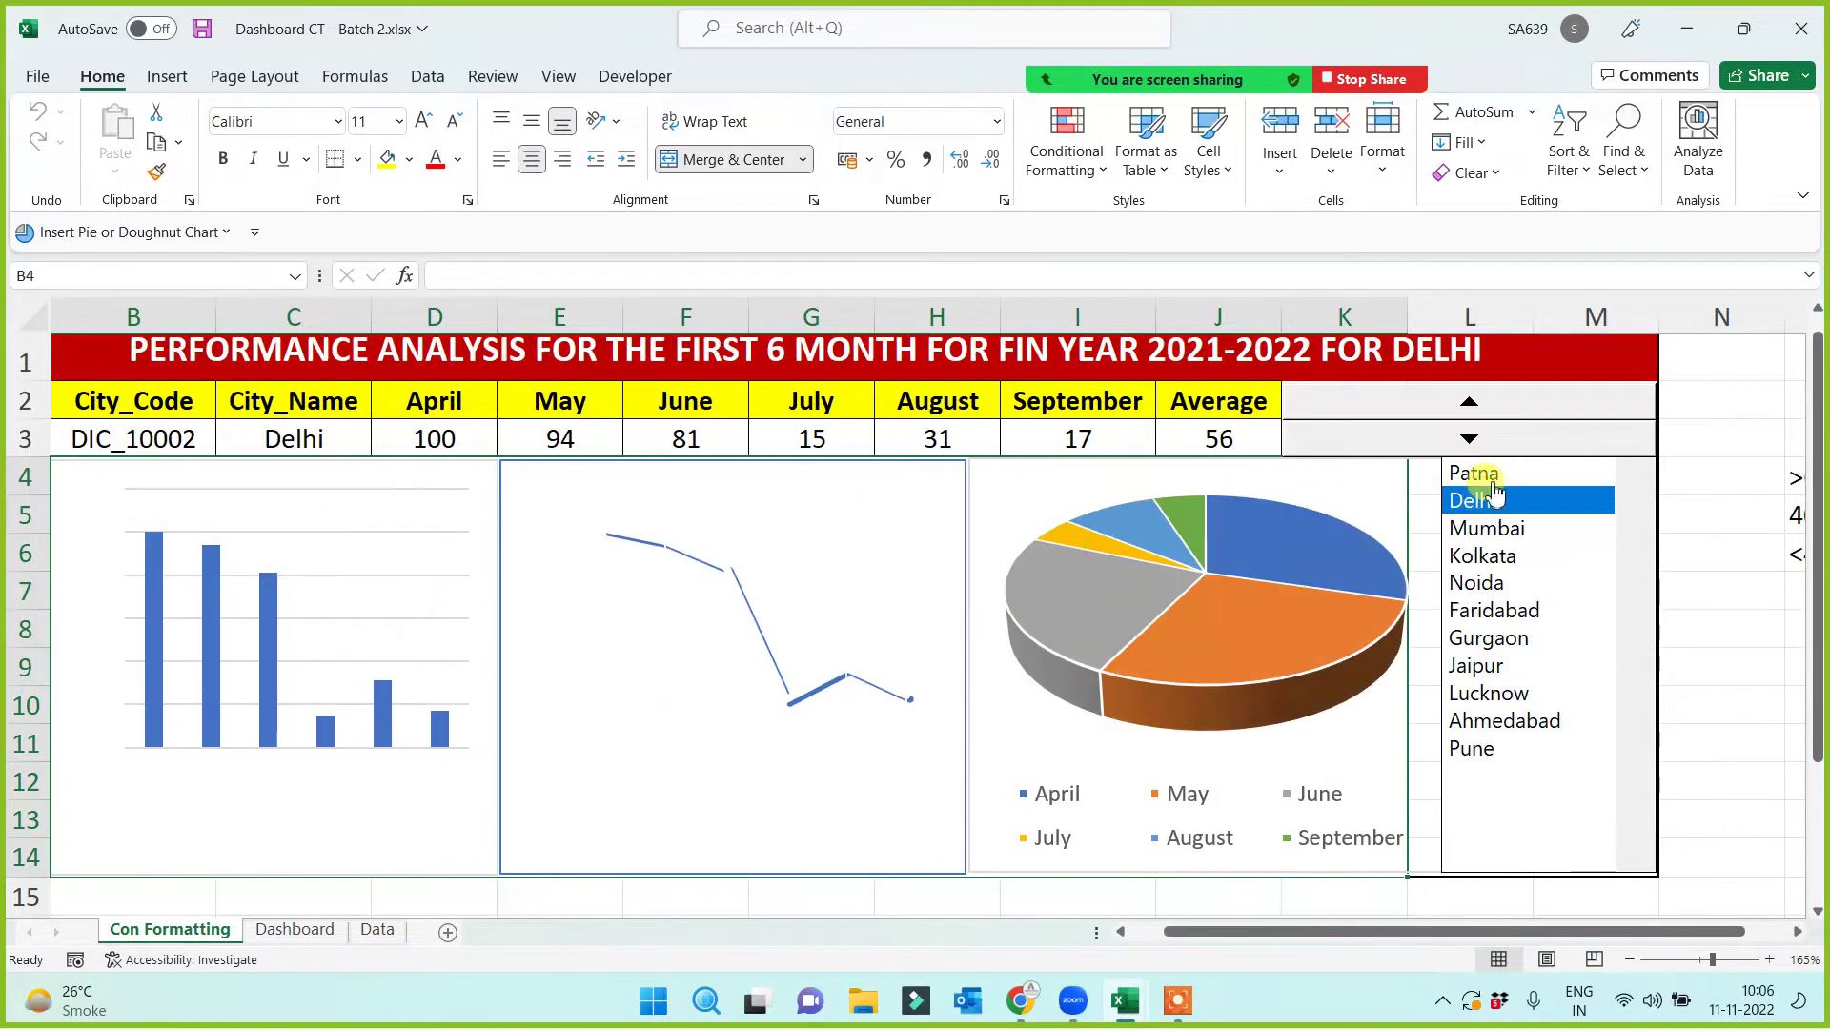
left_click(1485, 477)
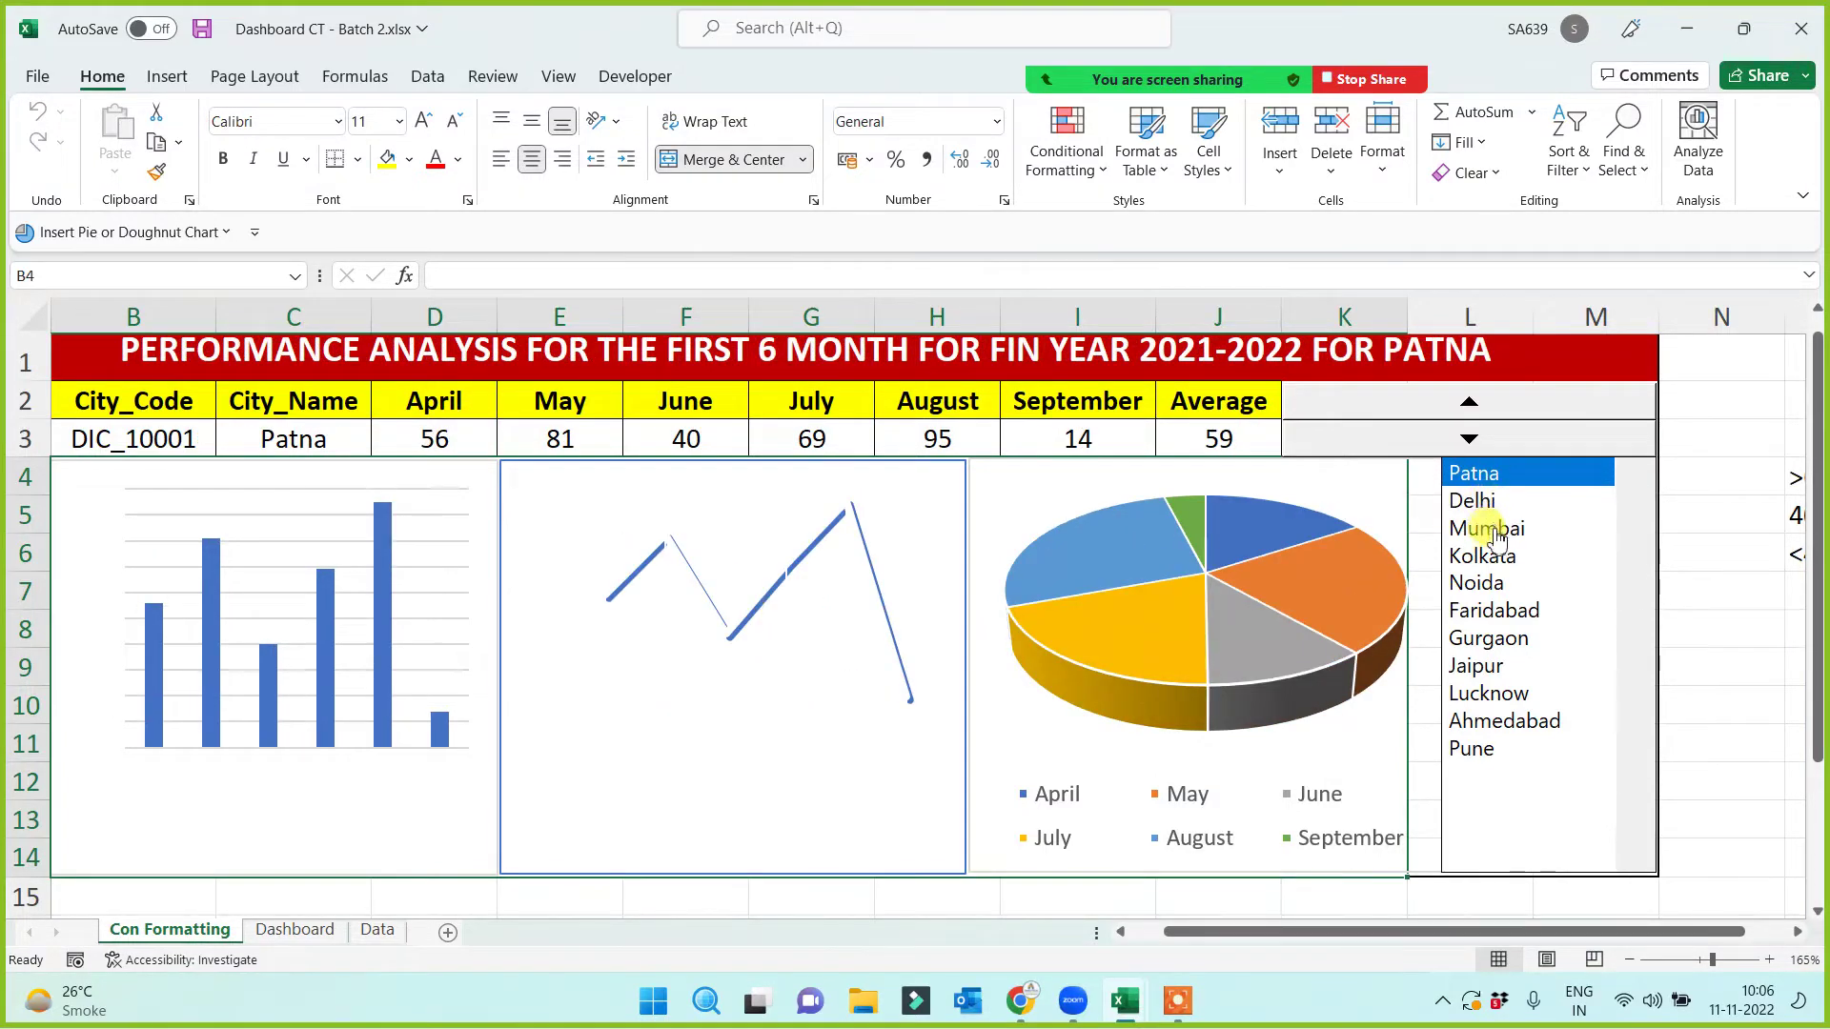
key("Down")
key("Down")
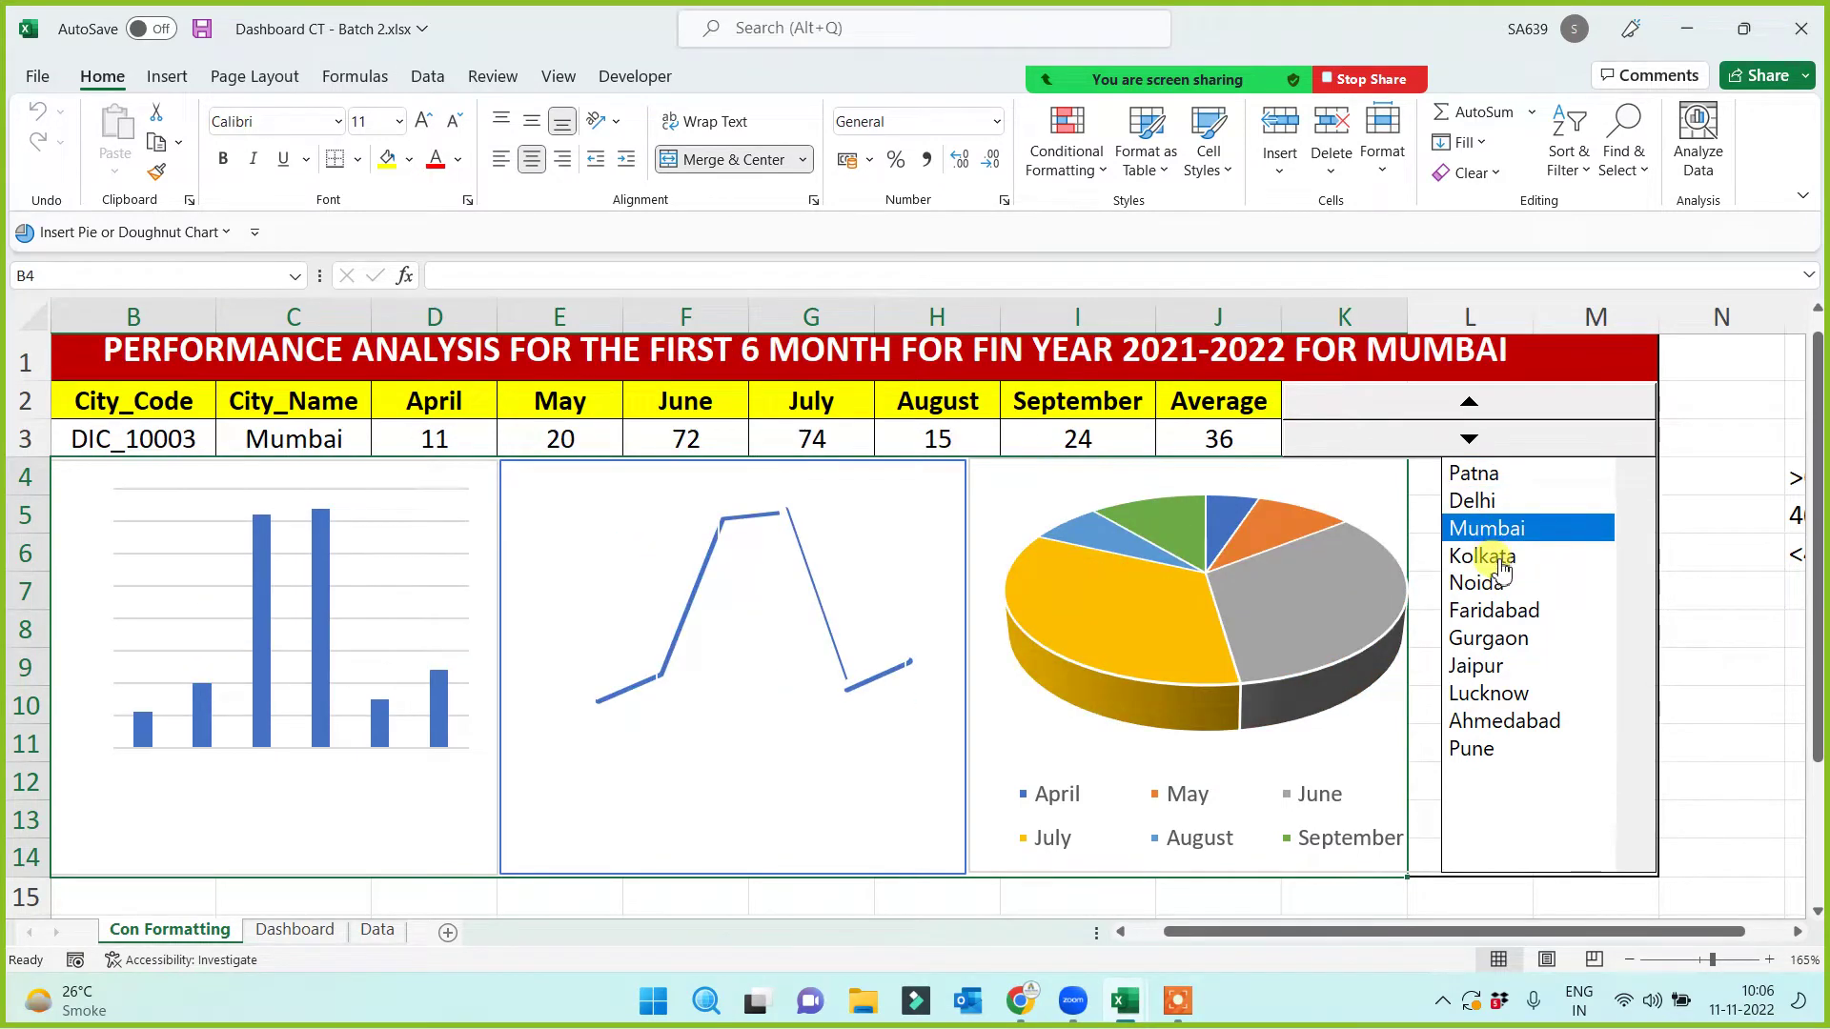
left_click(1491, 583)
left_click(1499, 615)
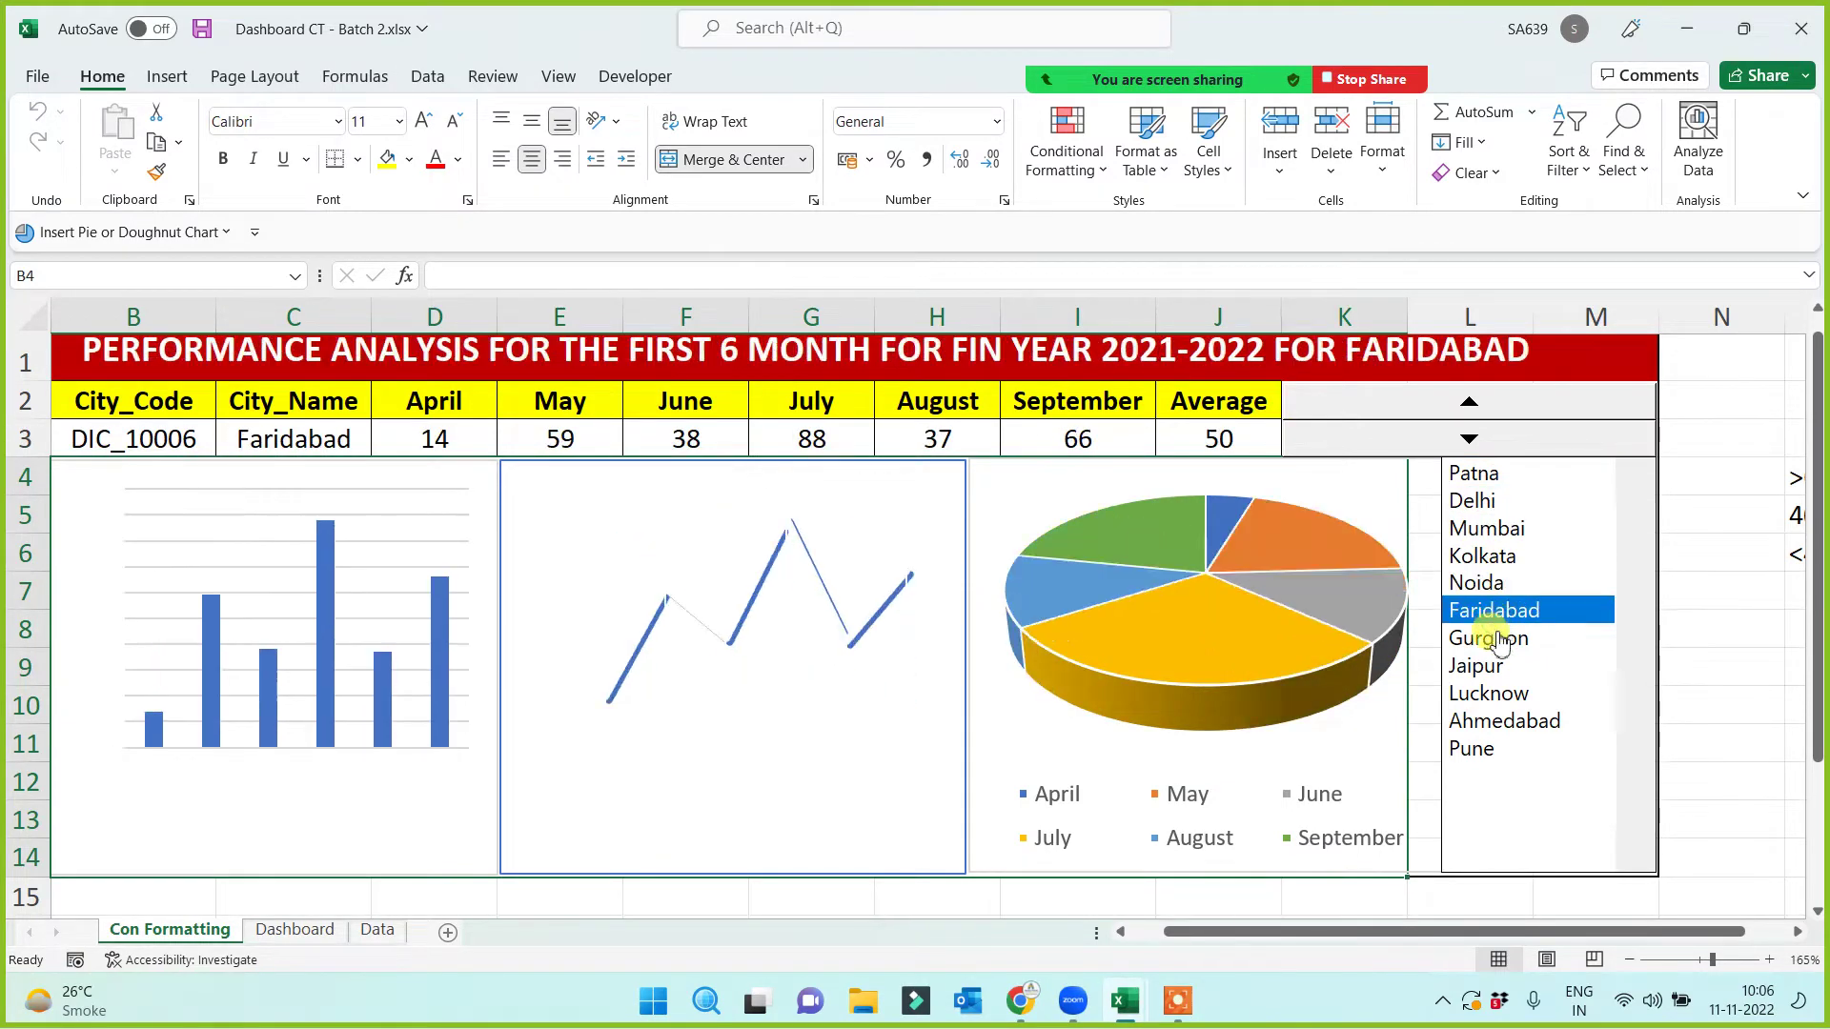
left_click(1498, 638)
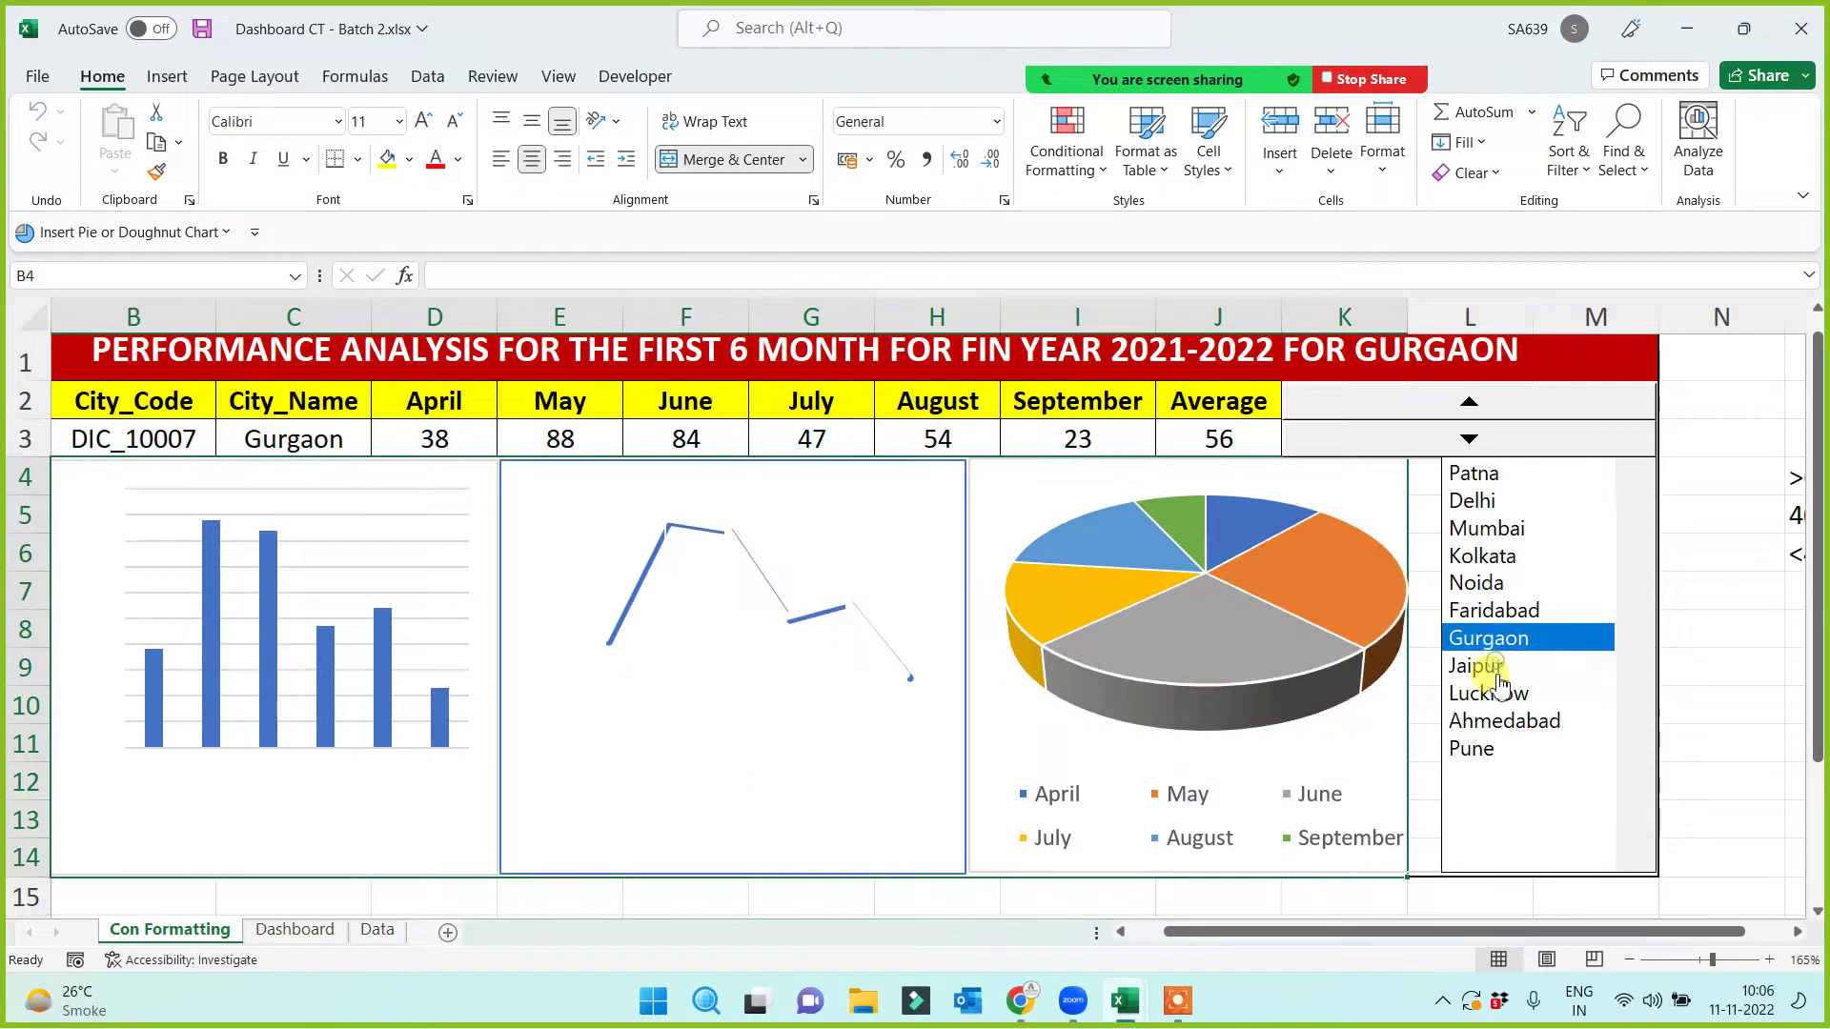
left_click(1499, 669)
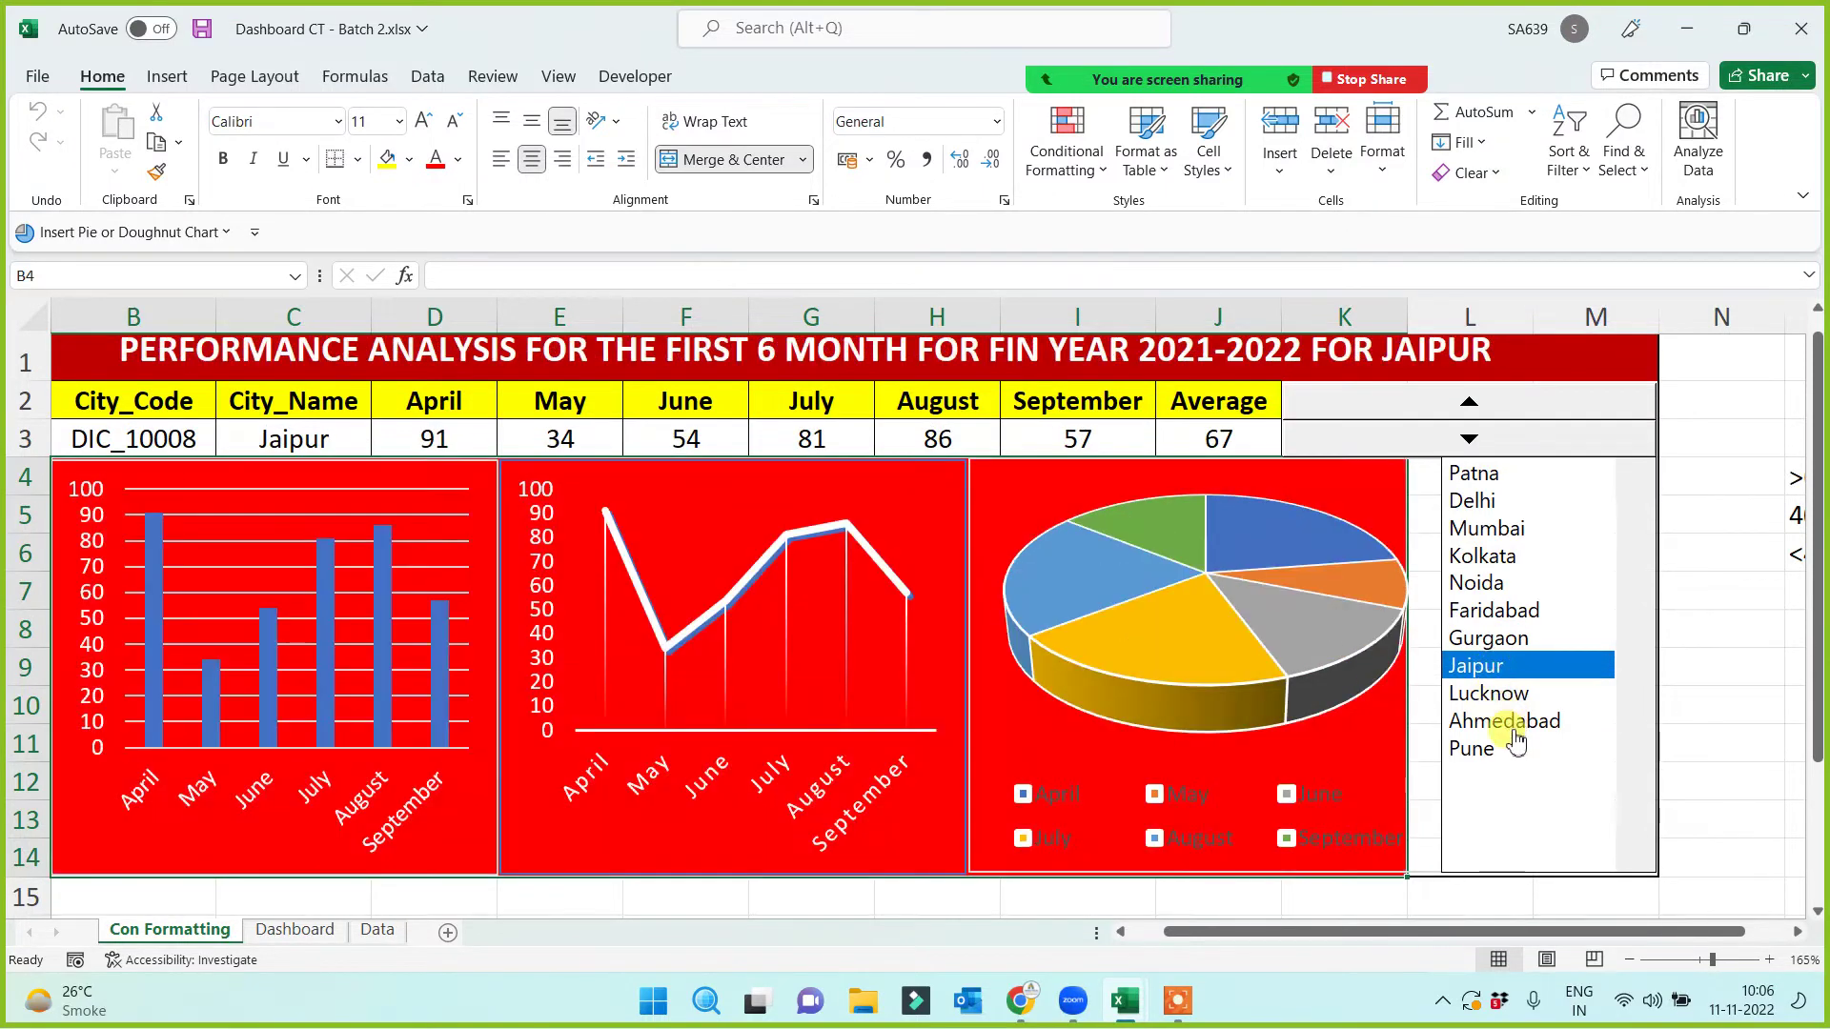
Step: Reselect the merged chart area and open its =$J$3>60 conditional formatting rule for editing
left_click(459, 900)
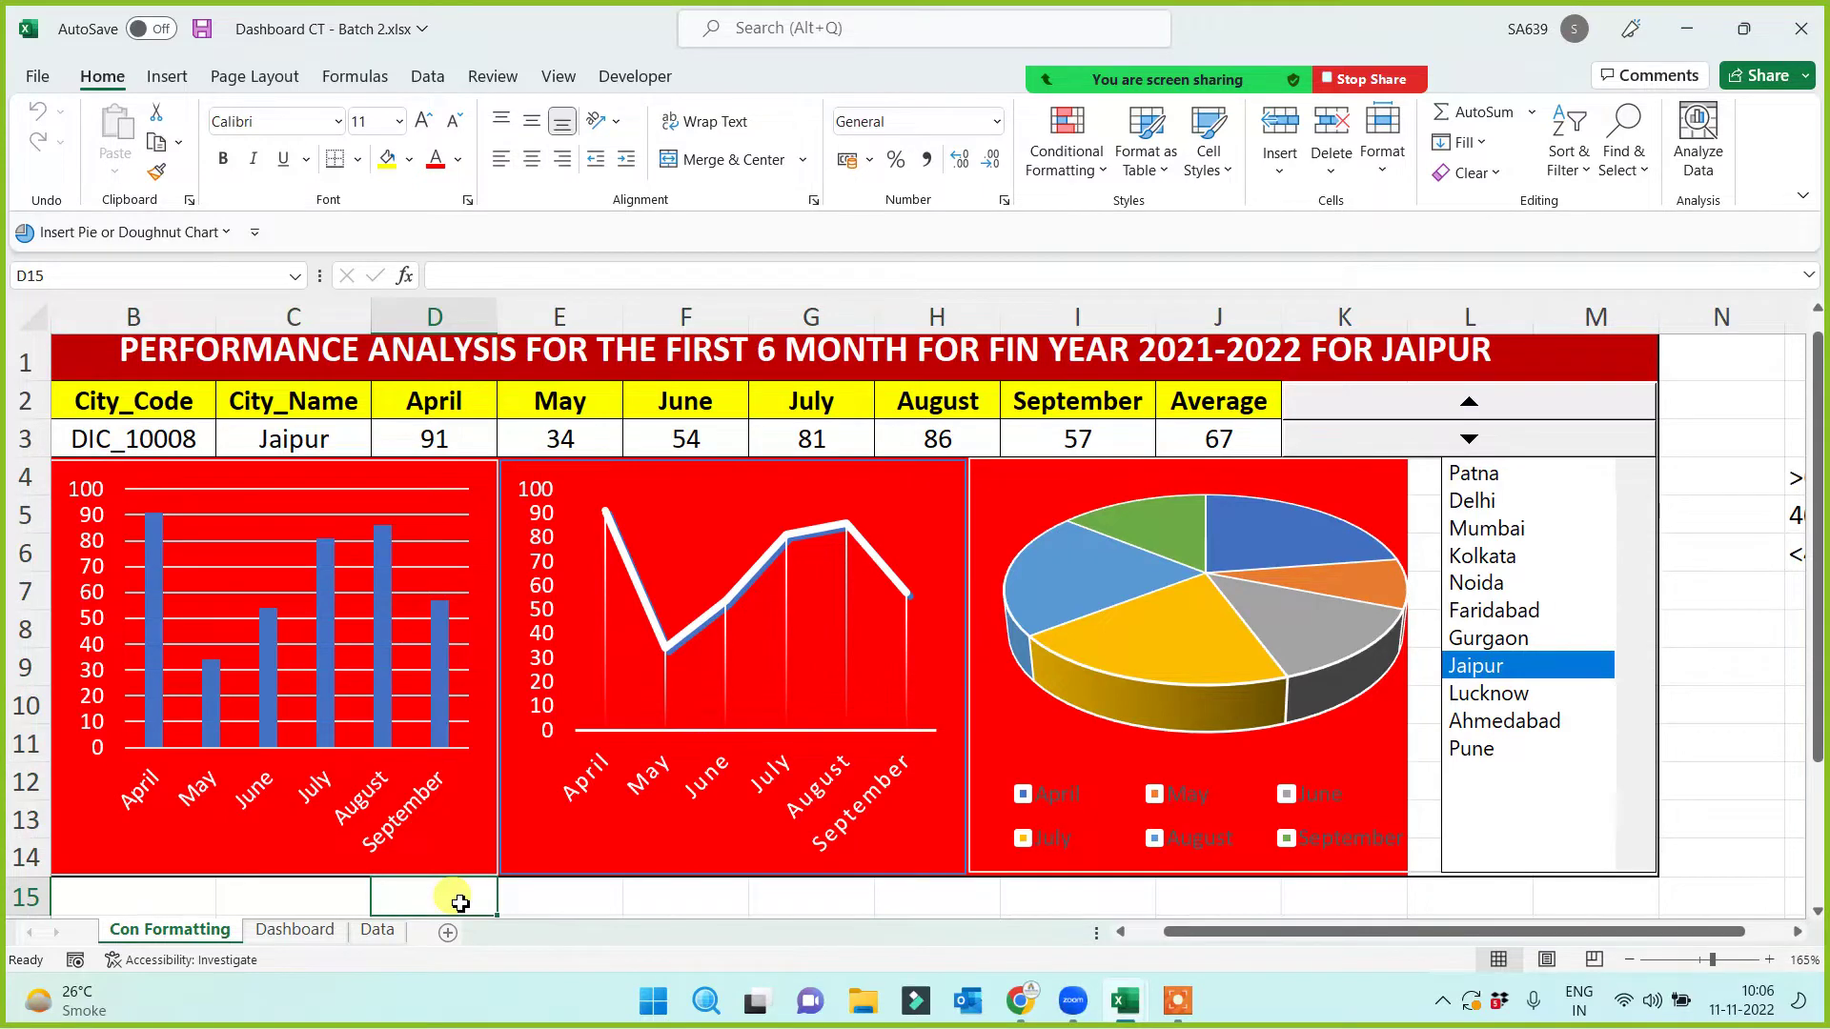
key("Up")
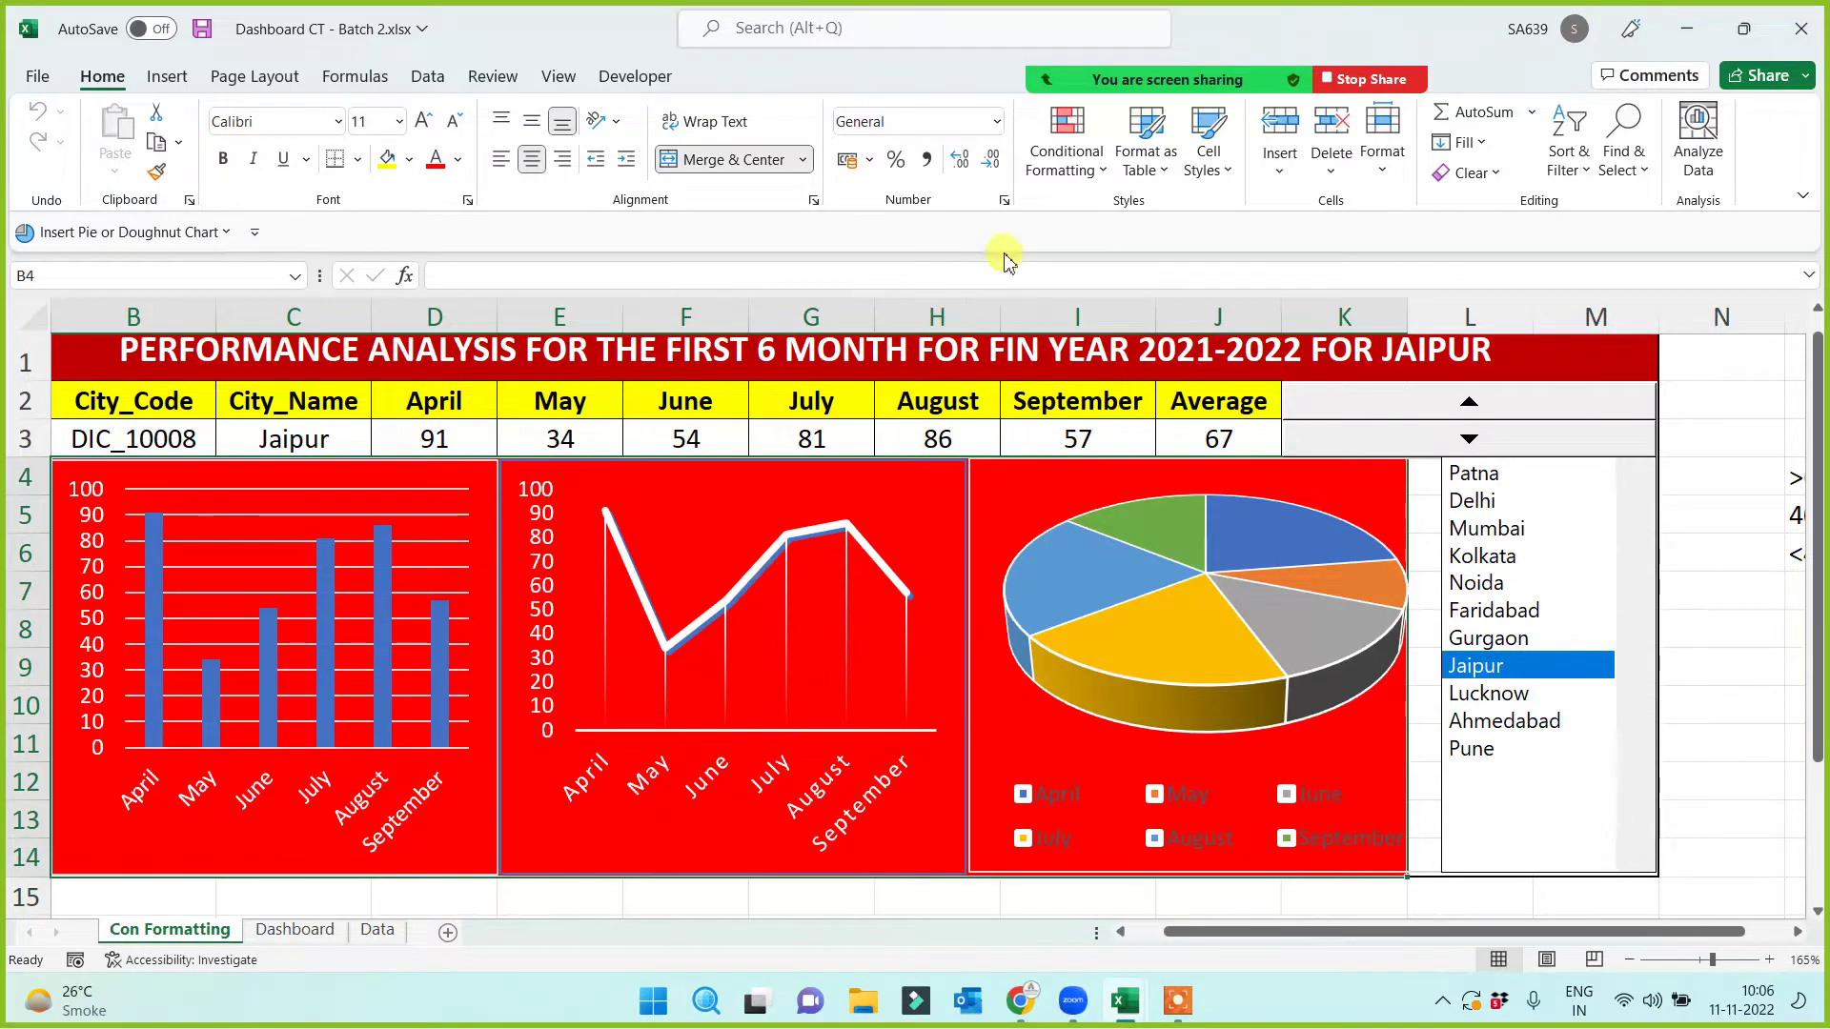
left_click(1074, 162)
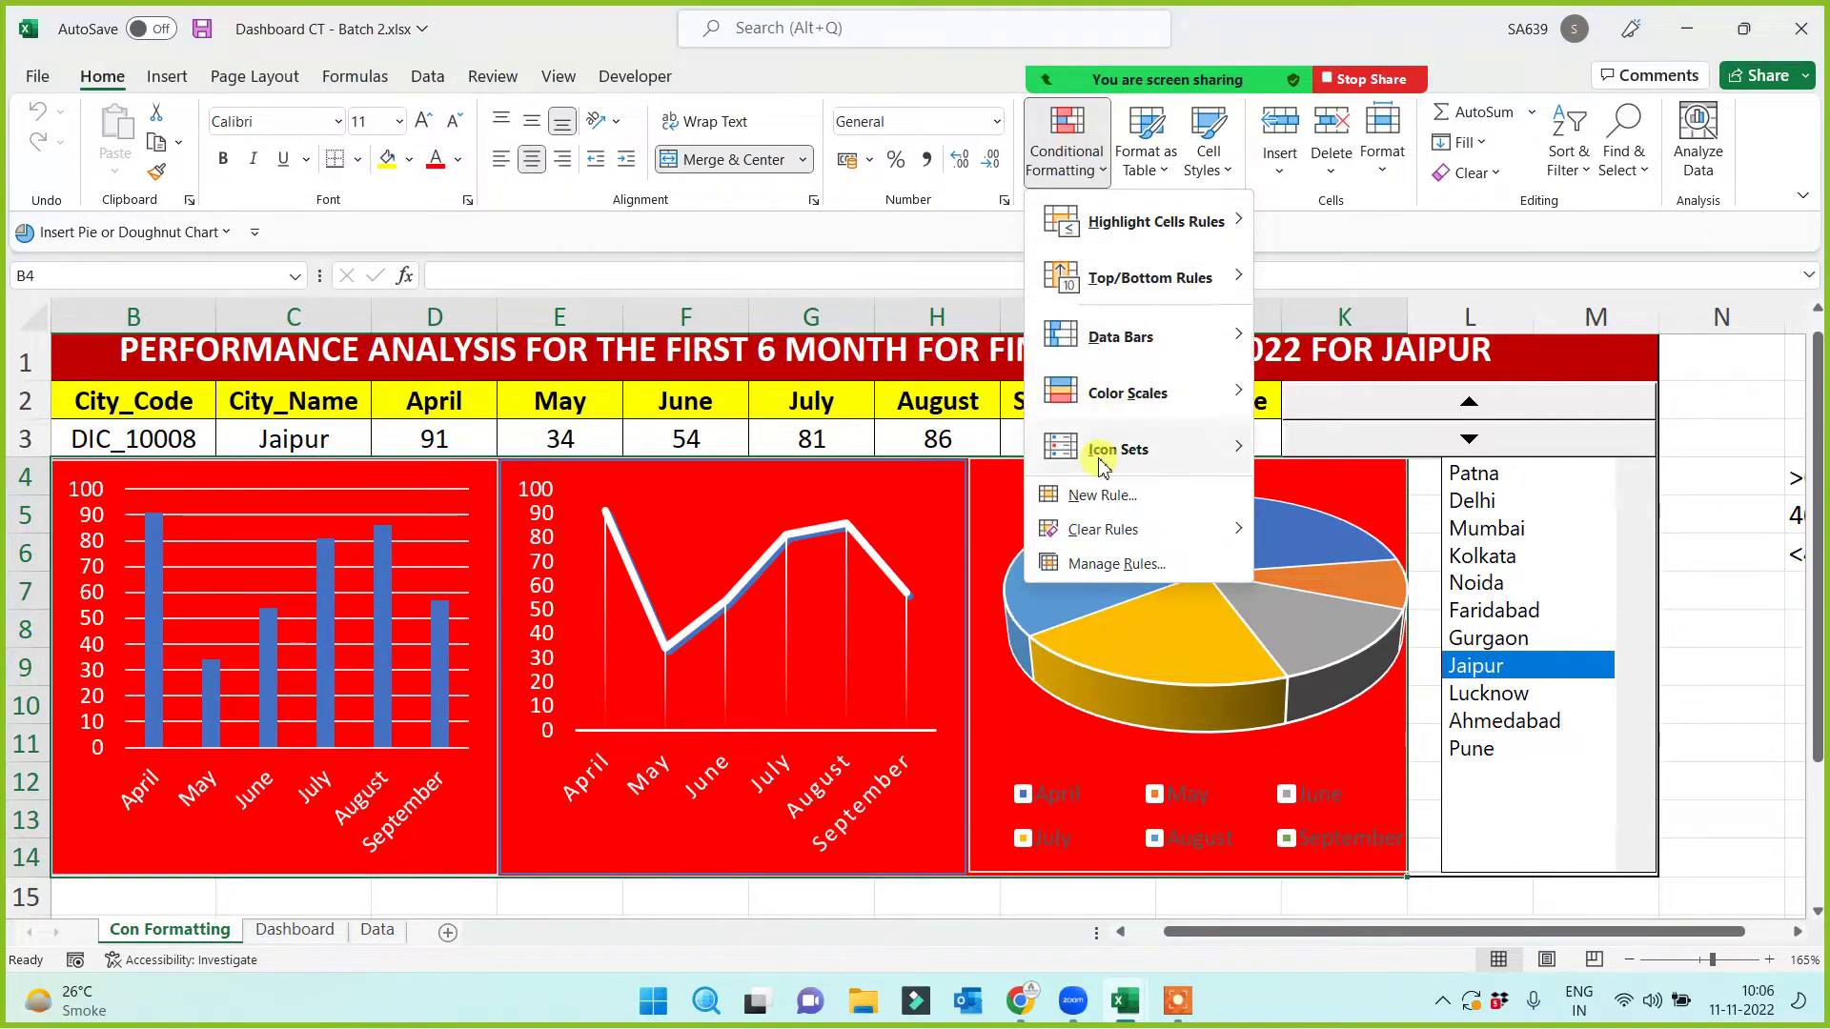
left_click(1103, 569)
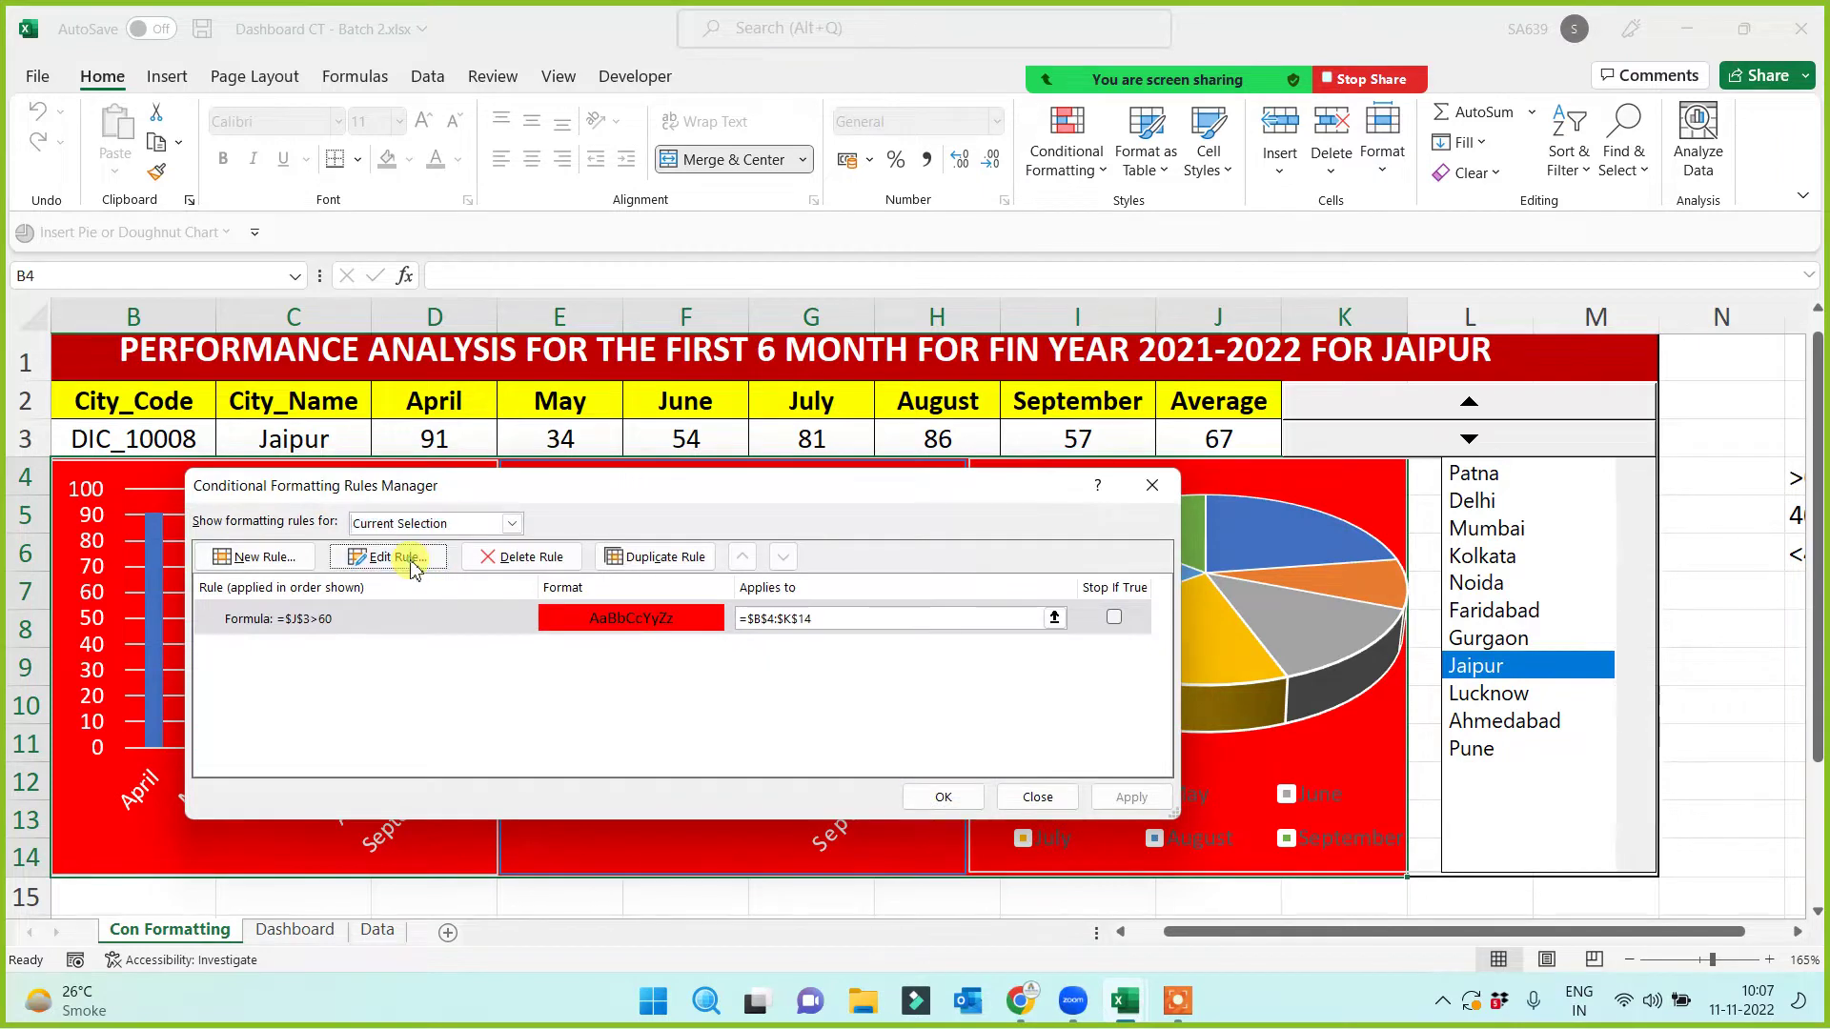
left_click(393, 556)
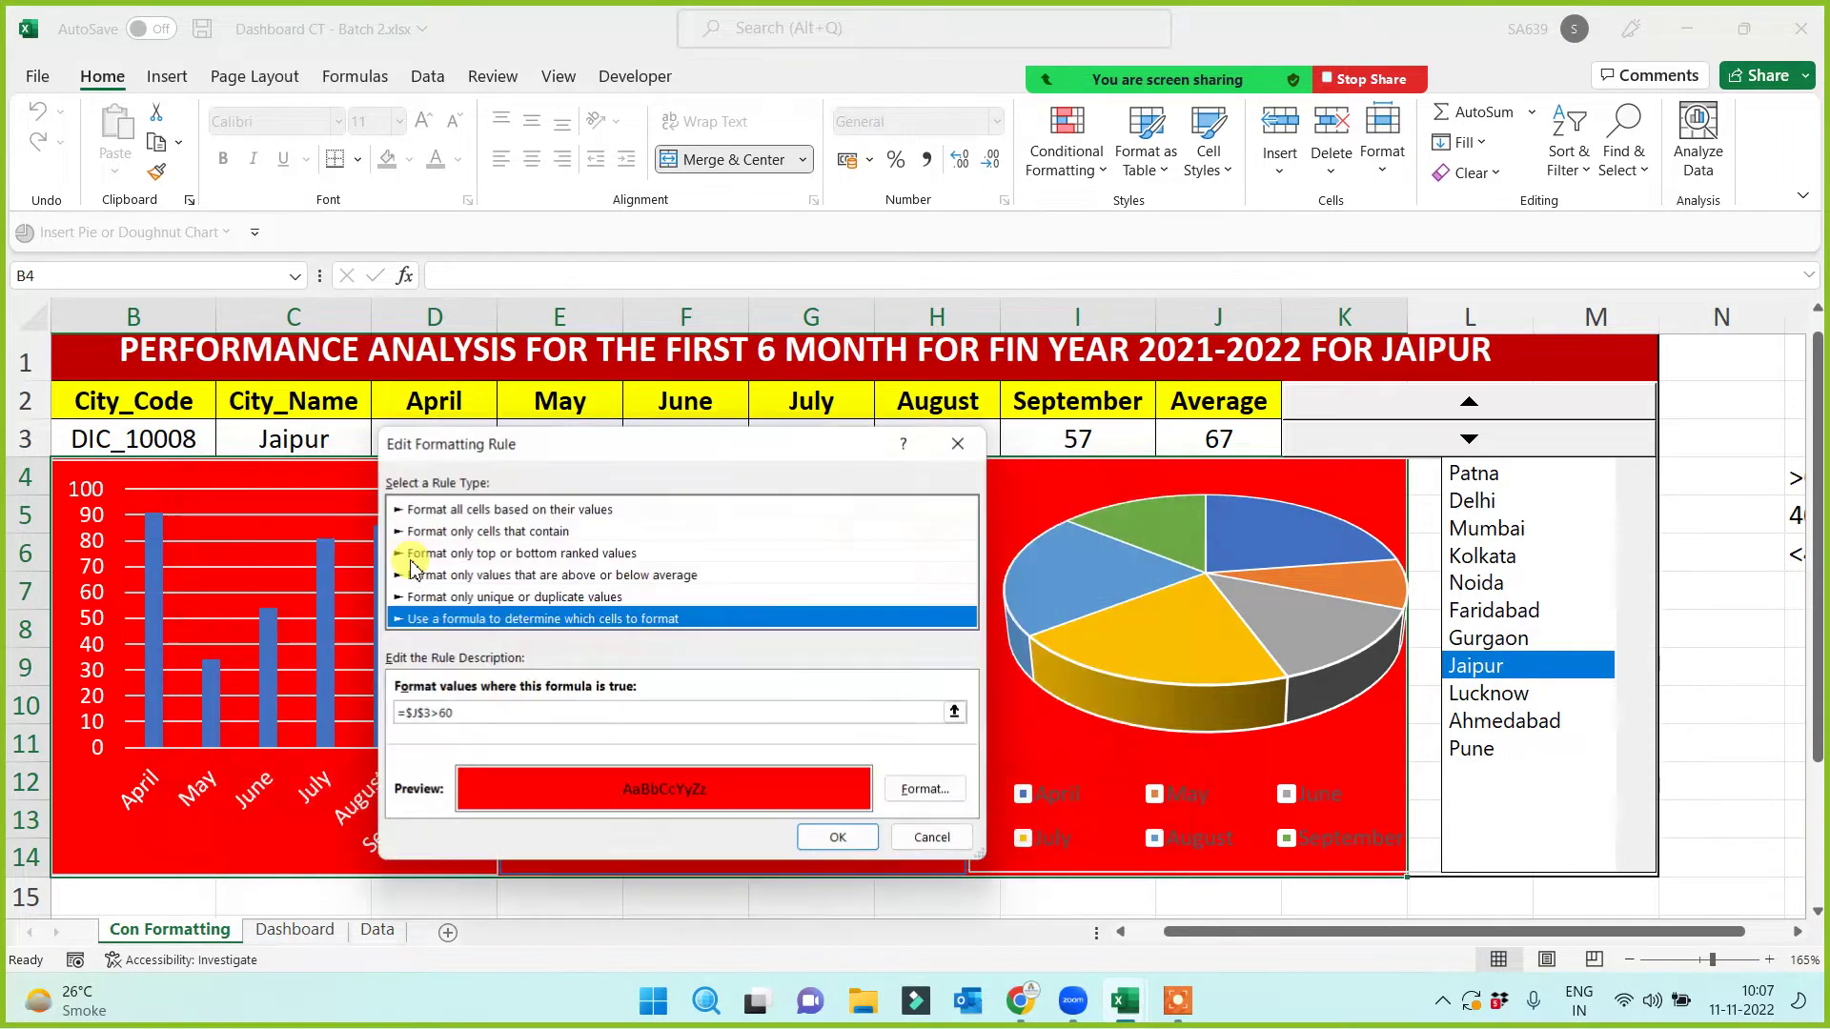
Step: Change the >60 rule's fill to a two-color horizontal gradient from white to red, using the first variant, and apply it
left_click(921, 791)
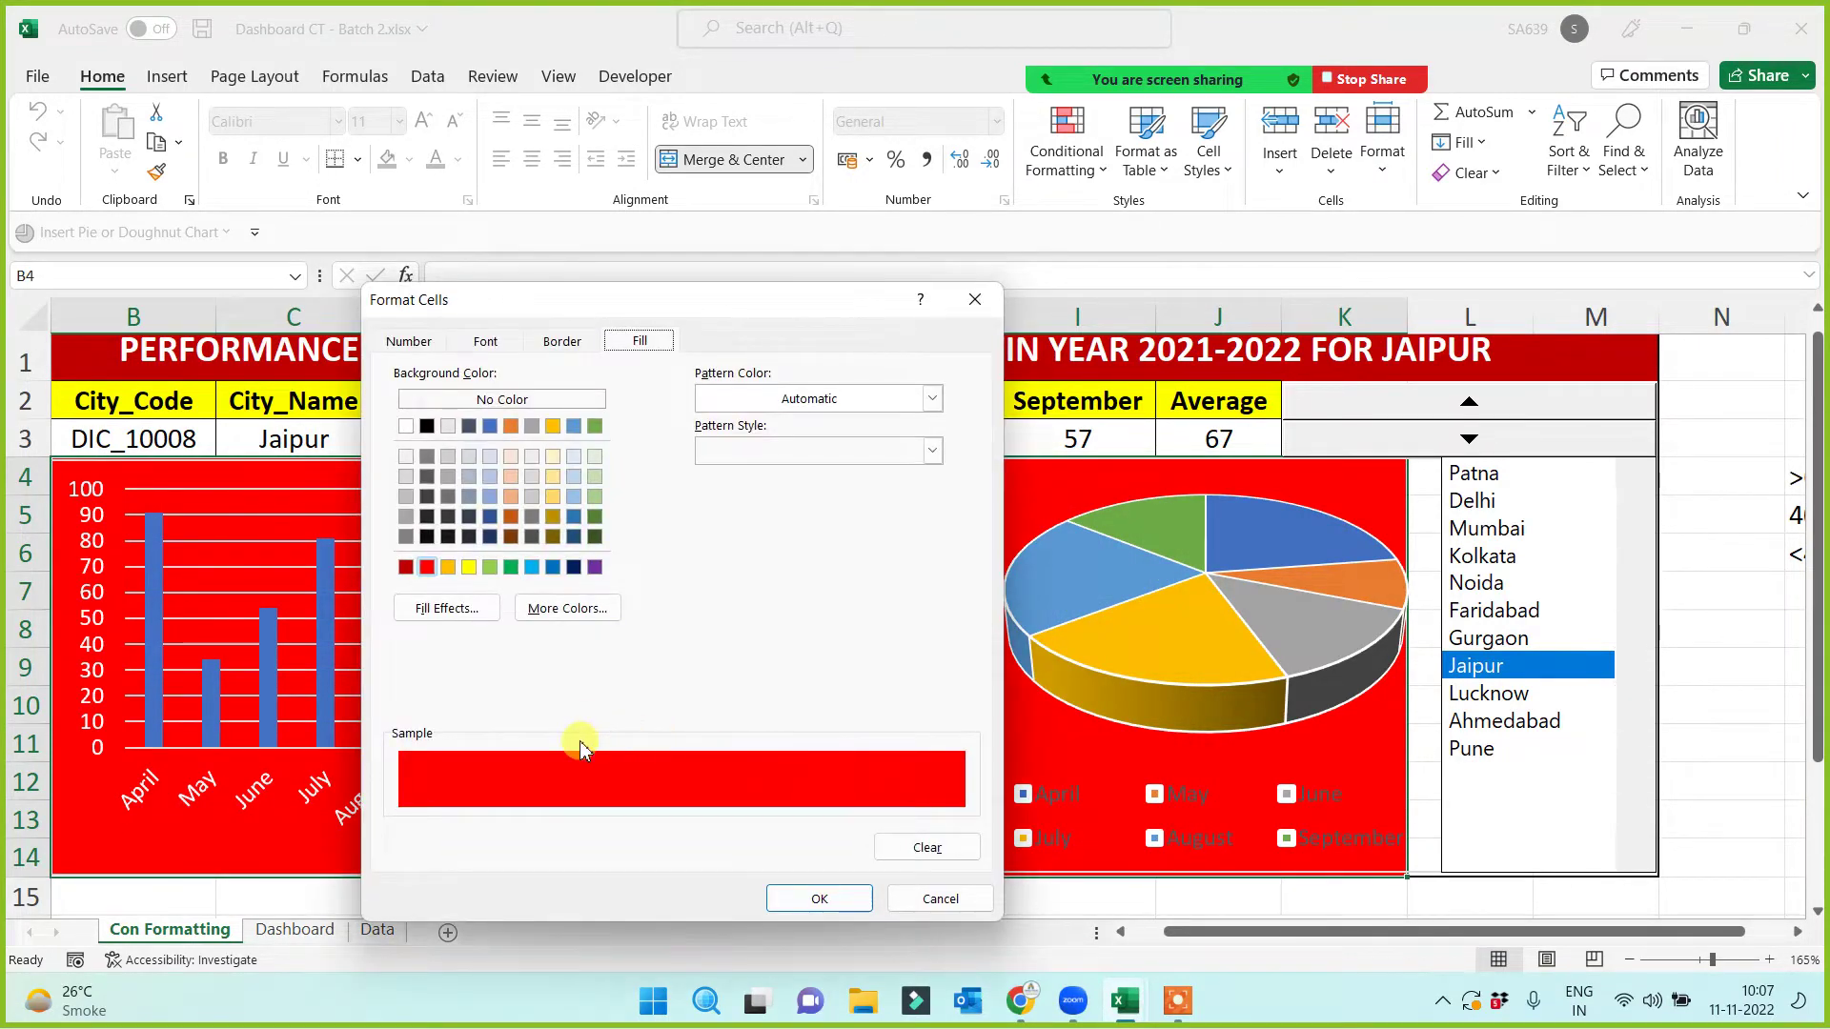
left_click(446, 608)
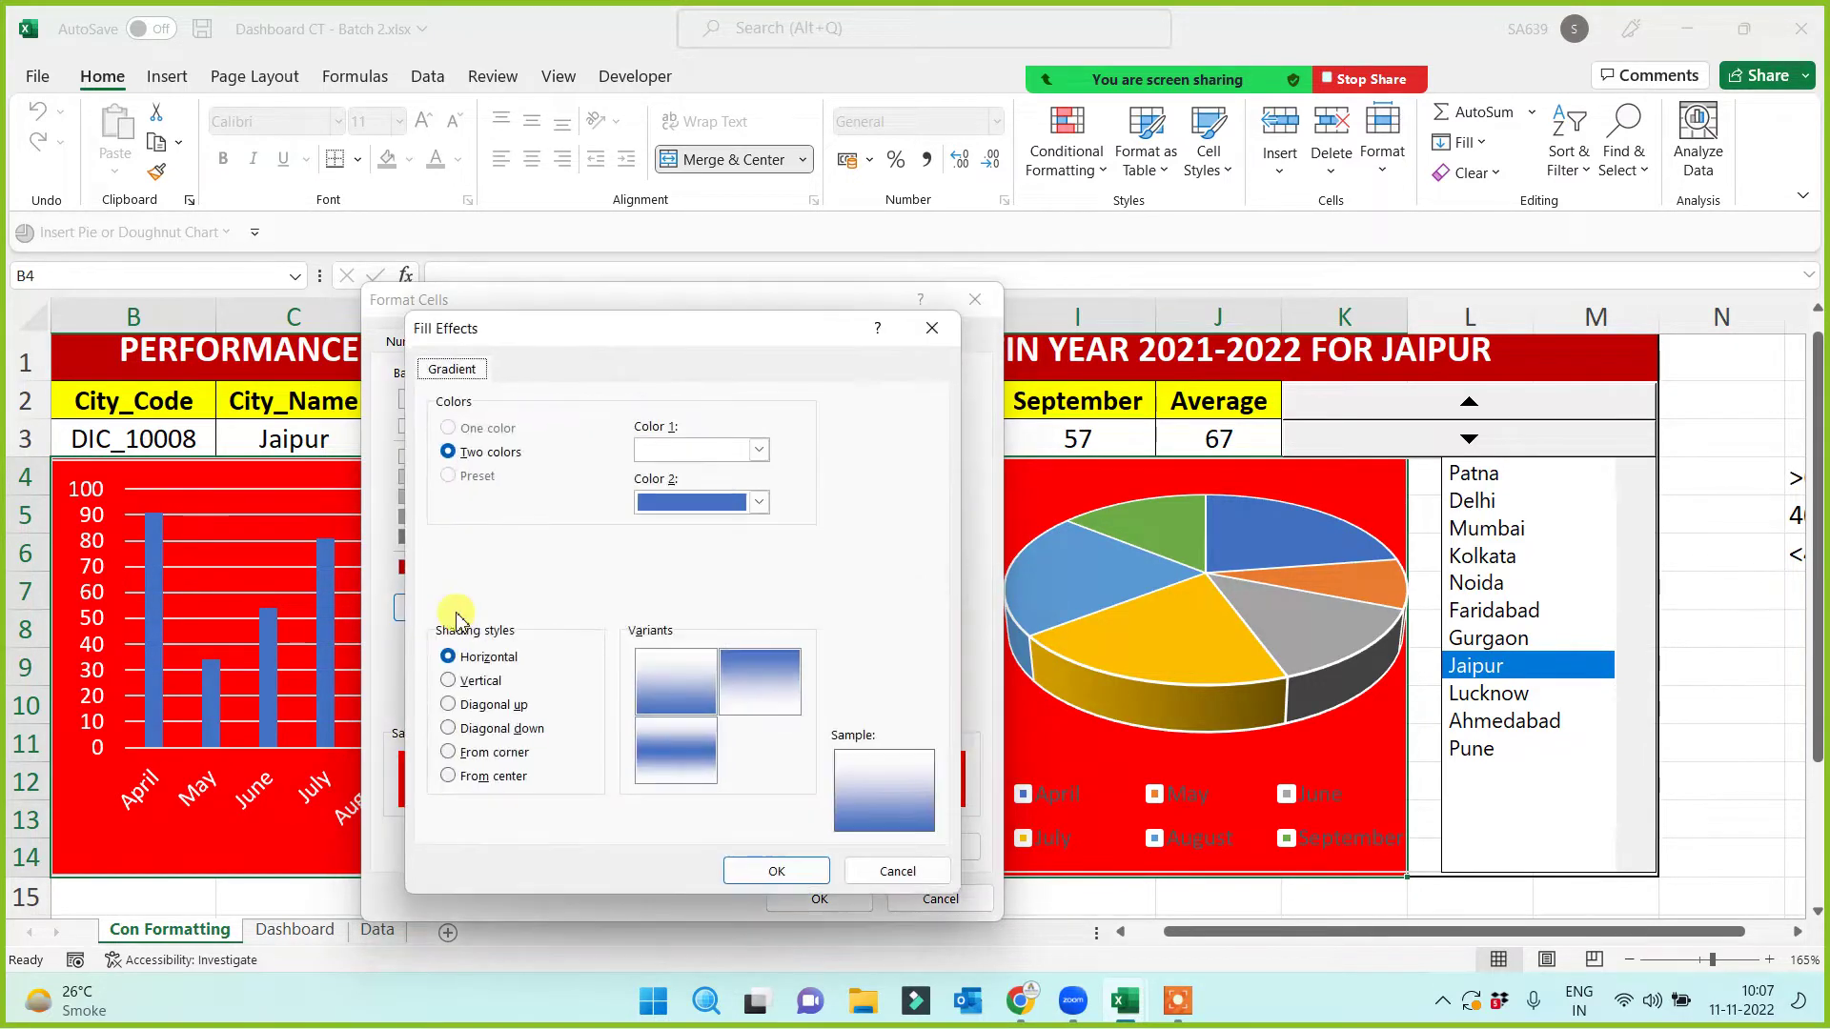
left_click(759, 502)
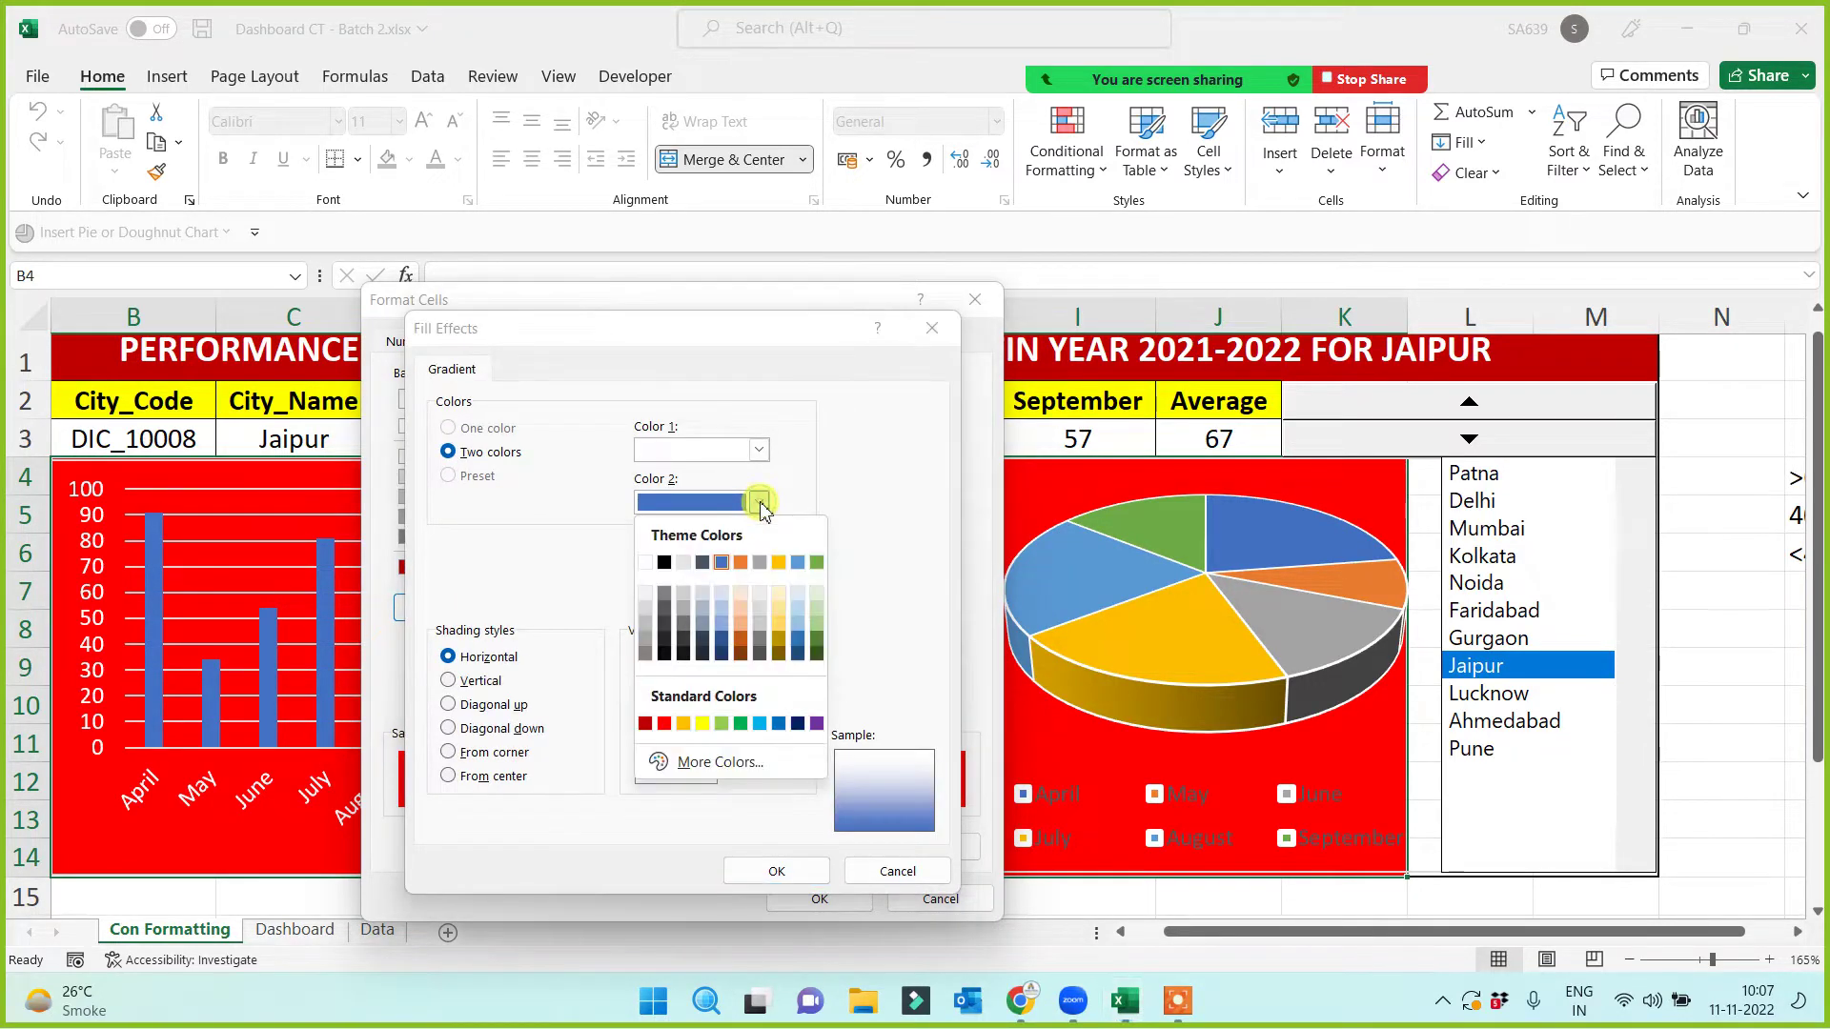
left_click(664, 724)
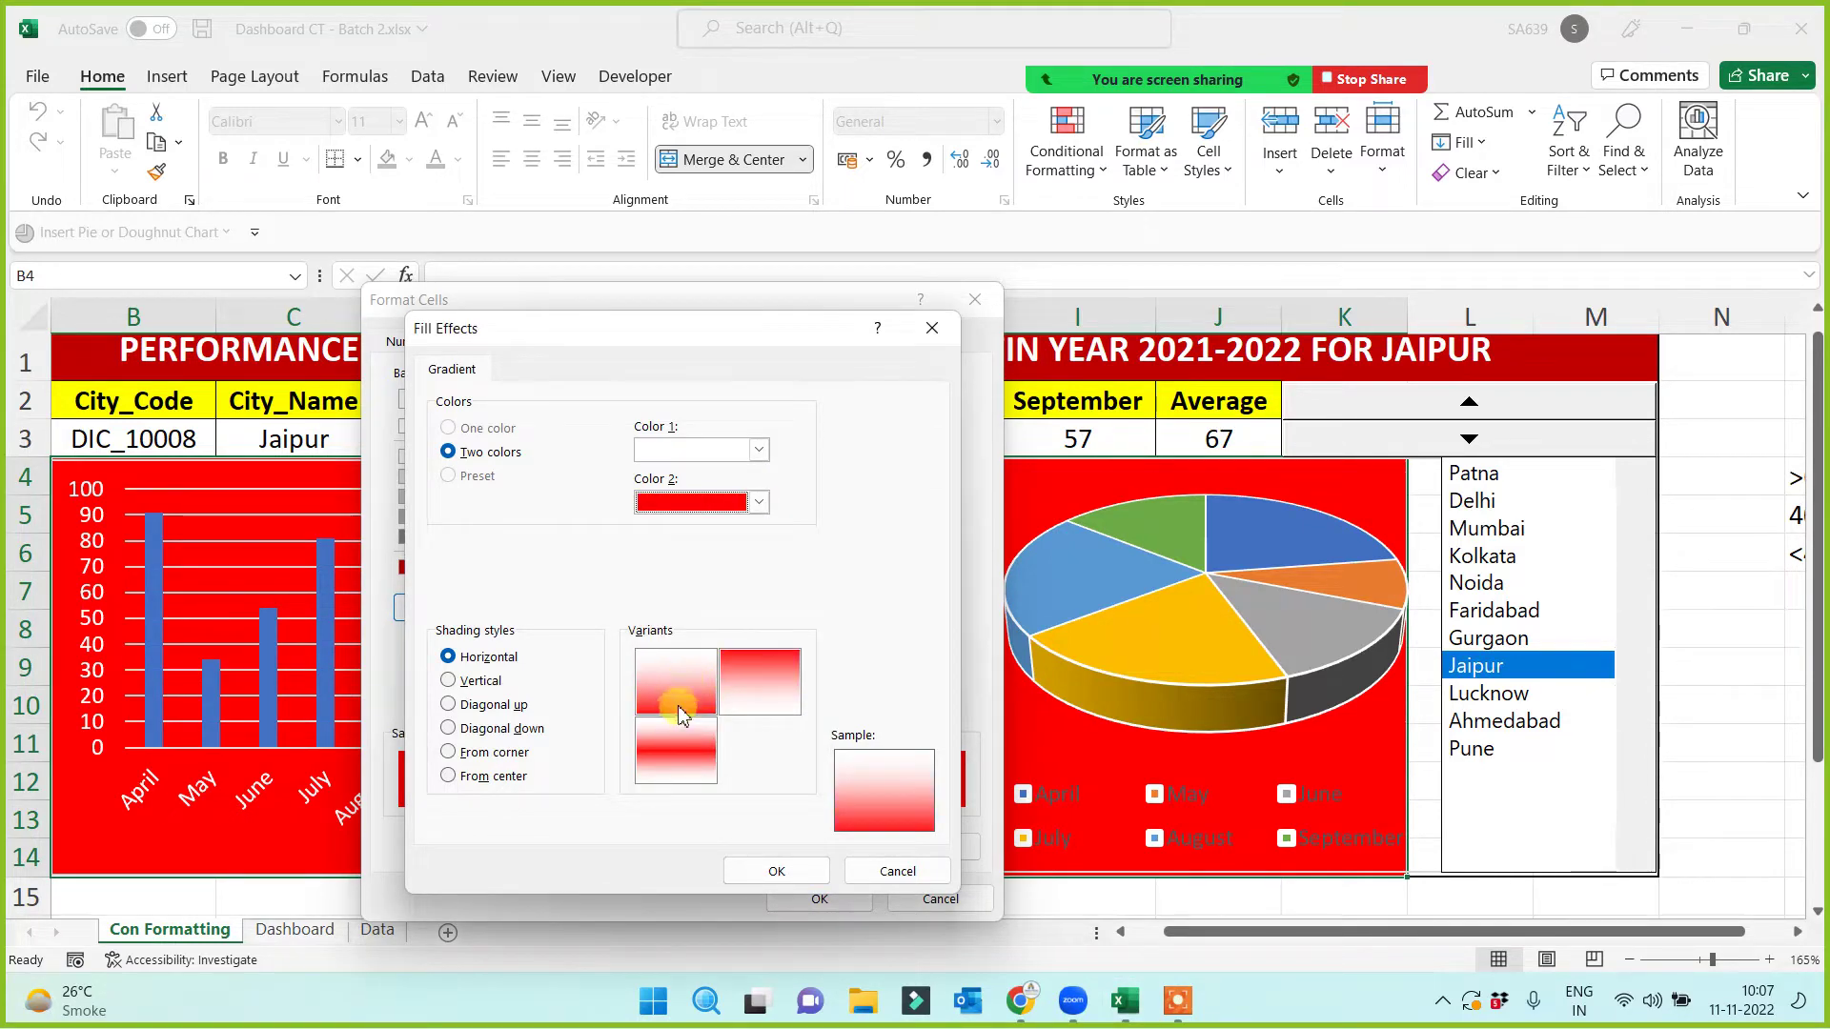
left_click(669, 703)
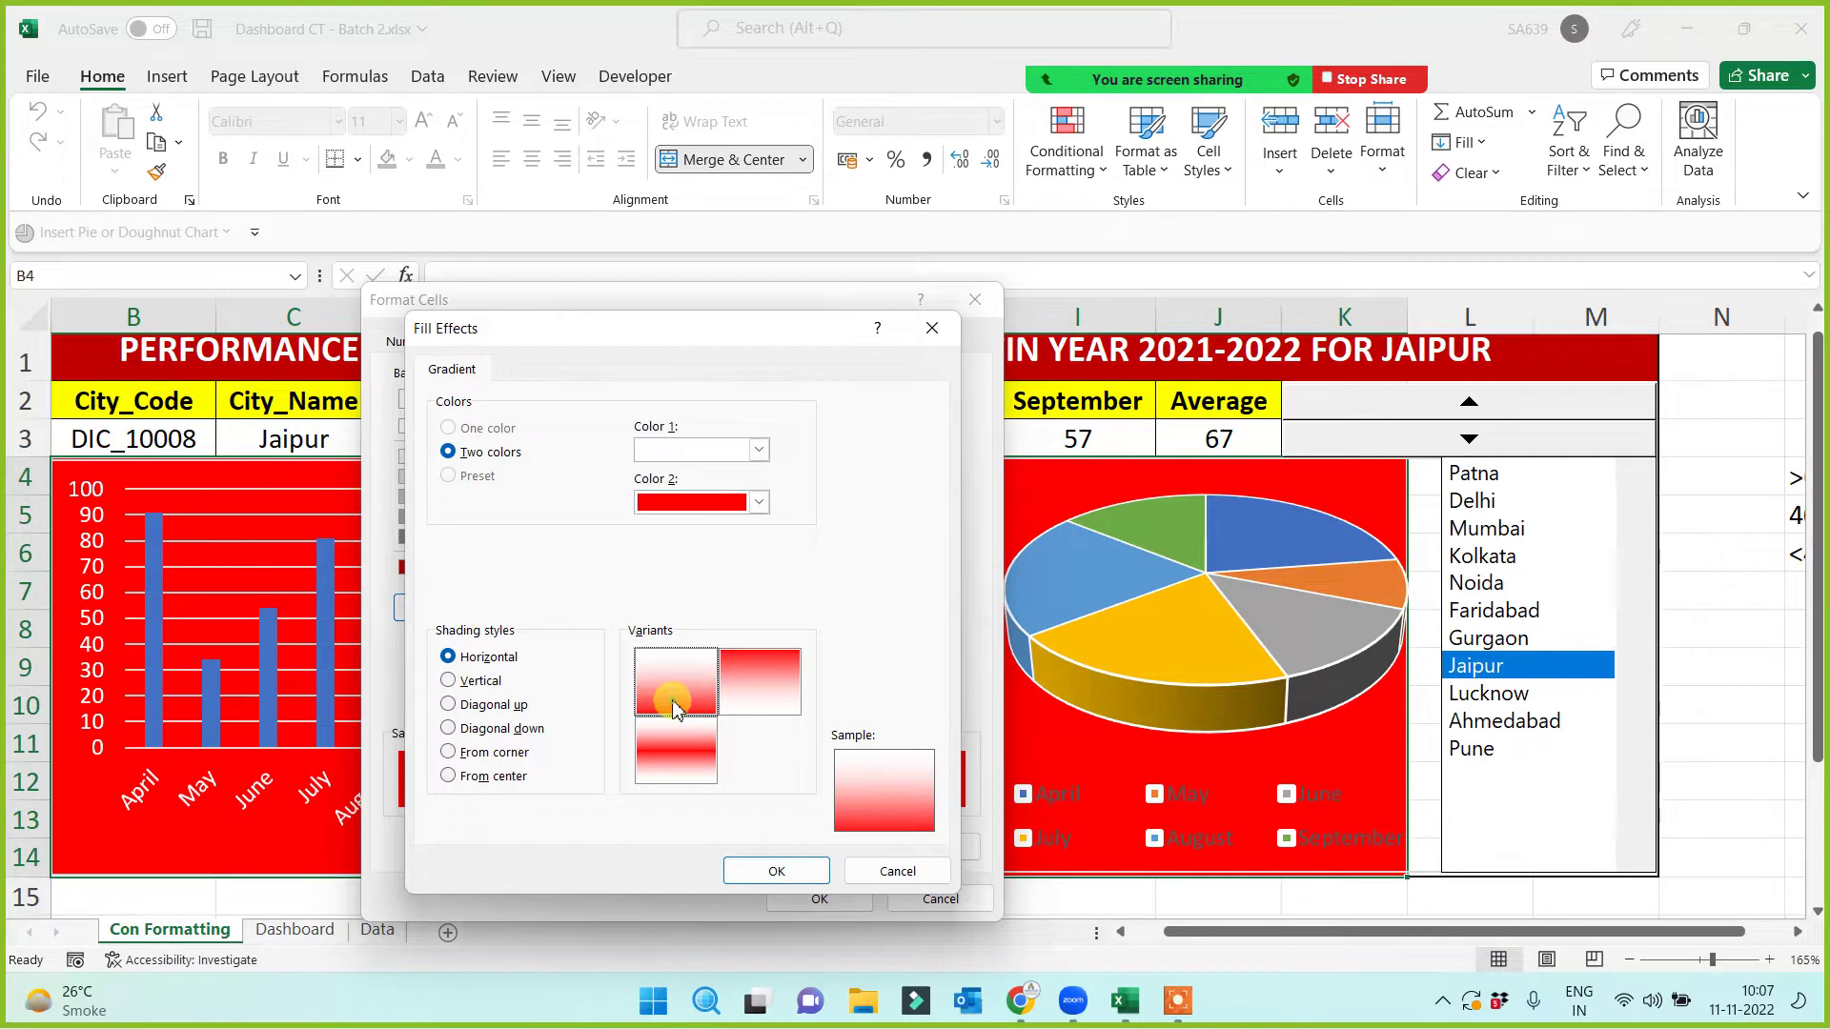
left_click(777, 871)
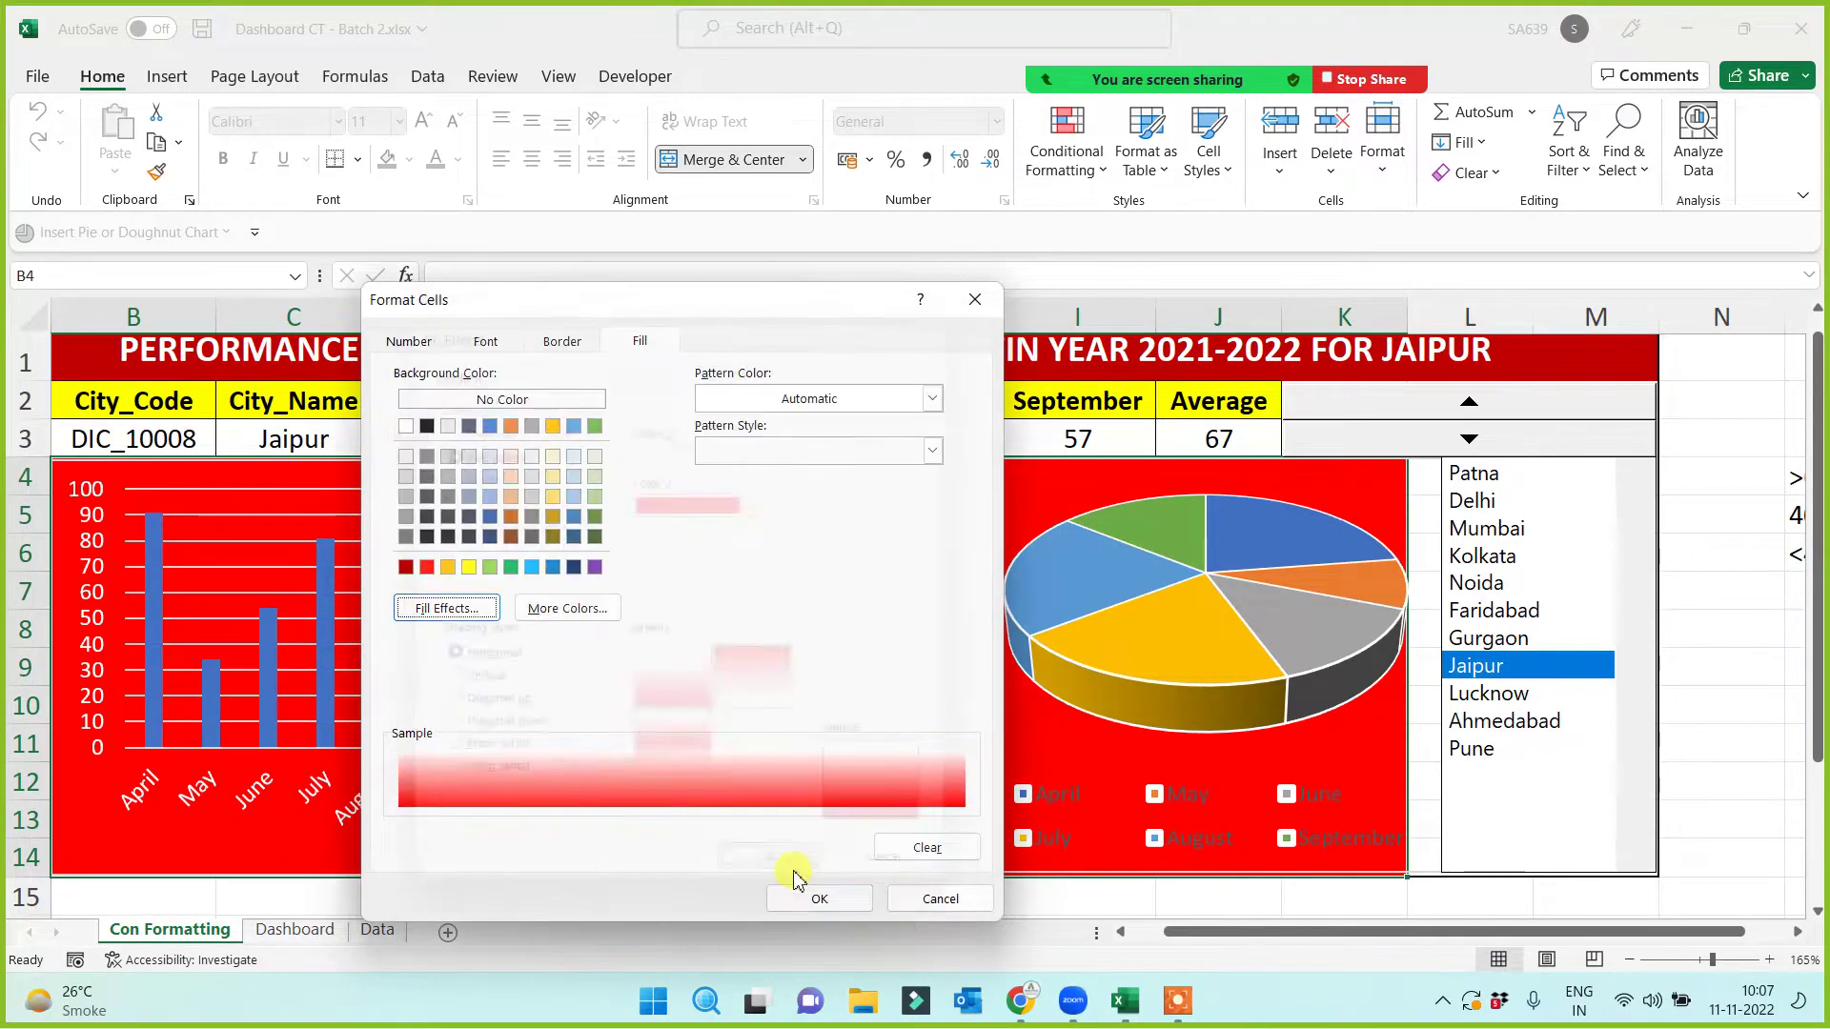
left_click(821, 899)
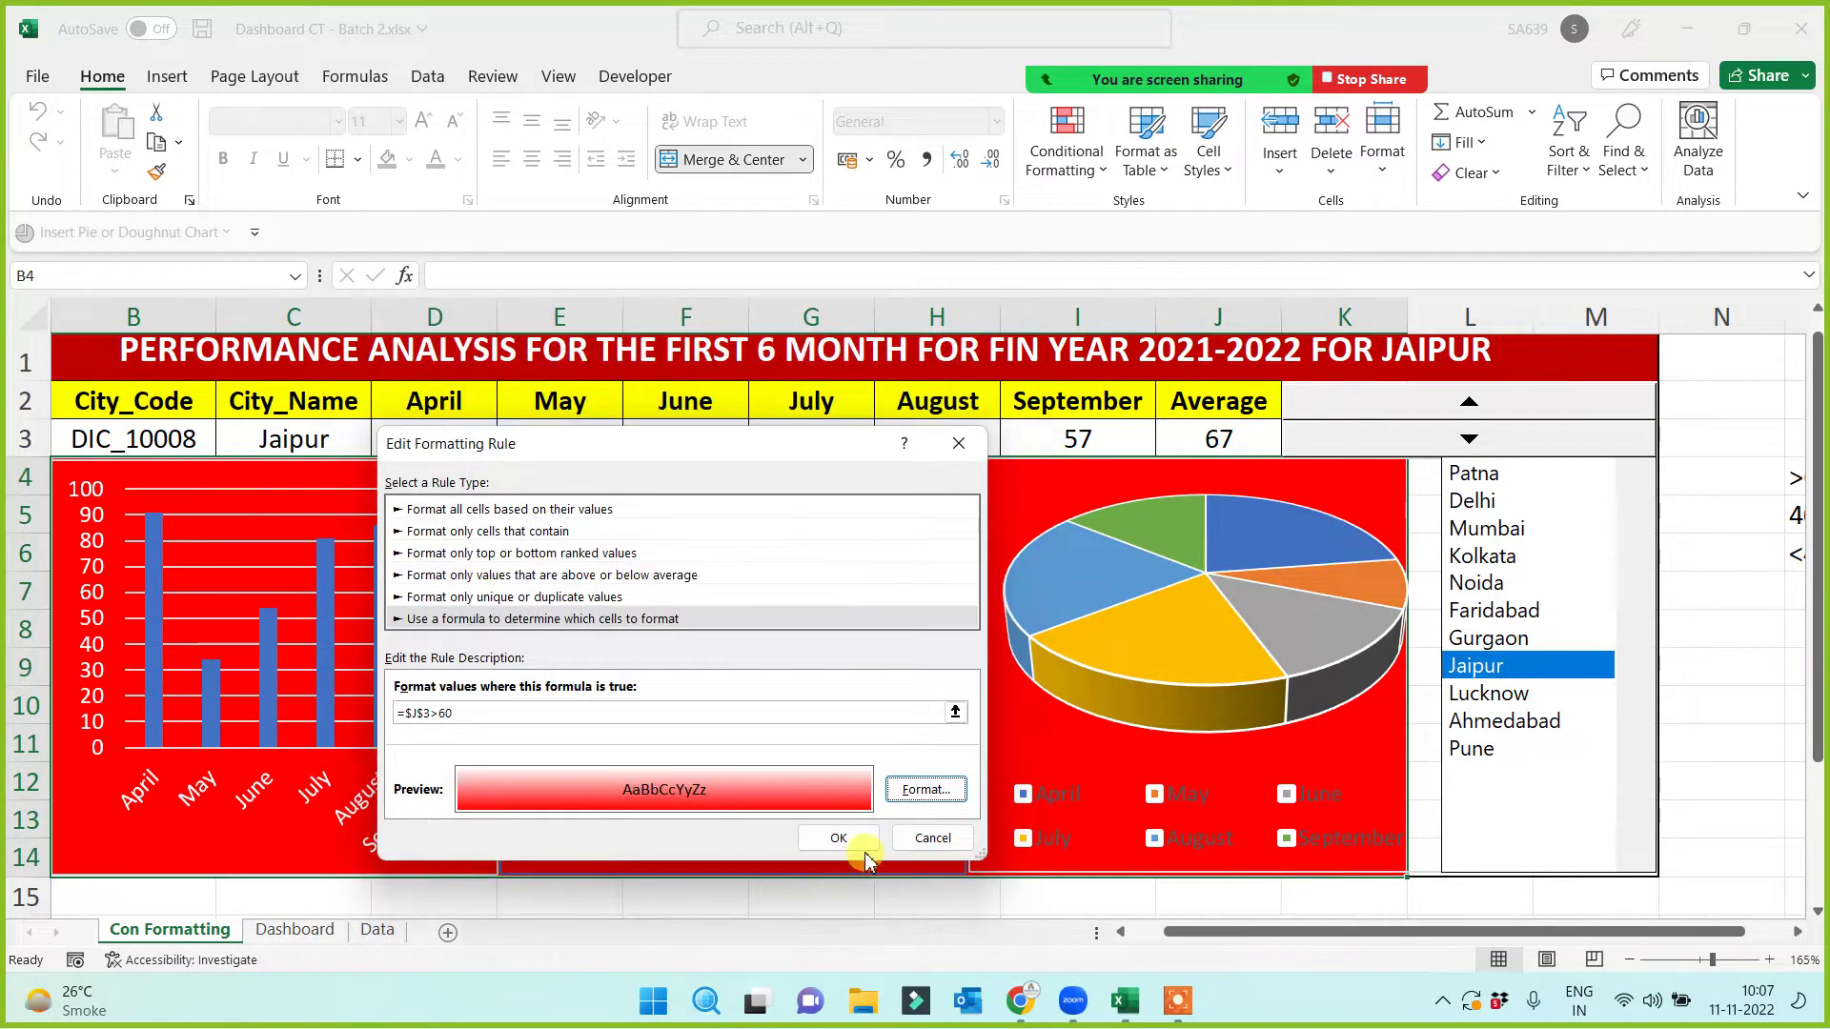
left_click(853, 842)
left_click(1132, 797)
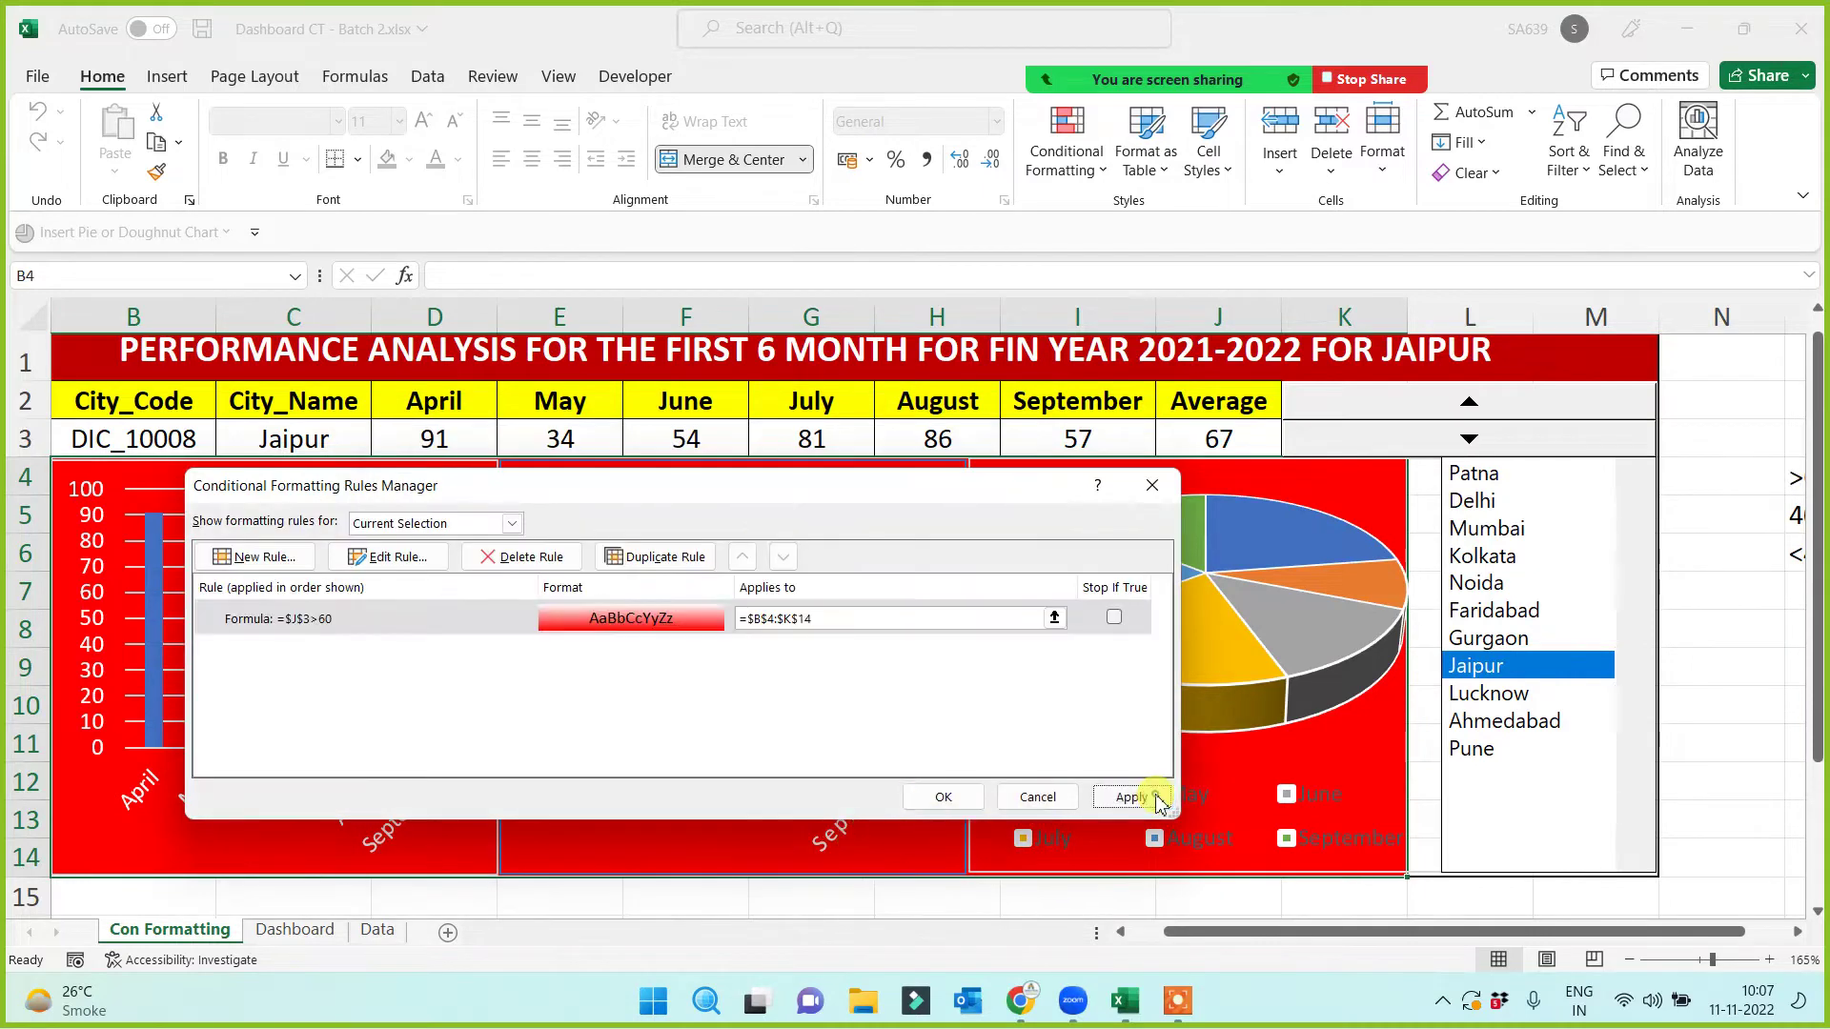
left_click(960, 803)
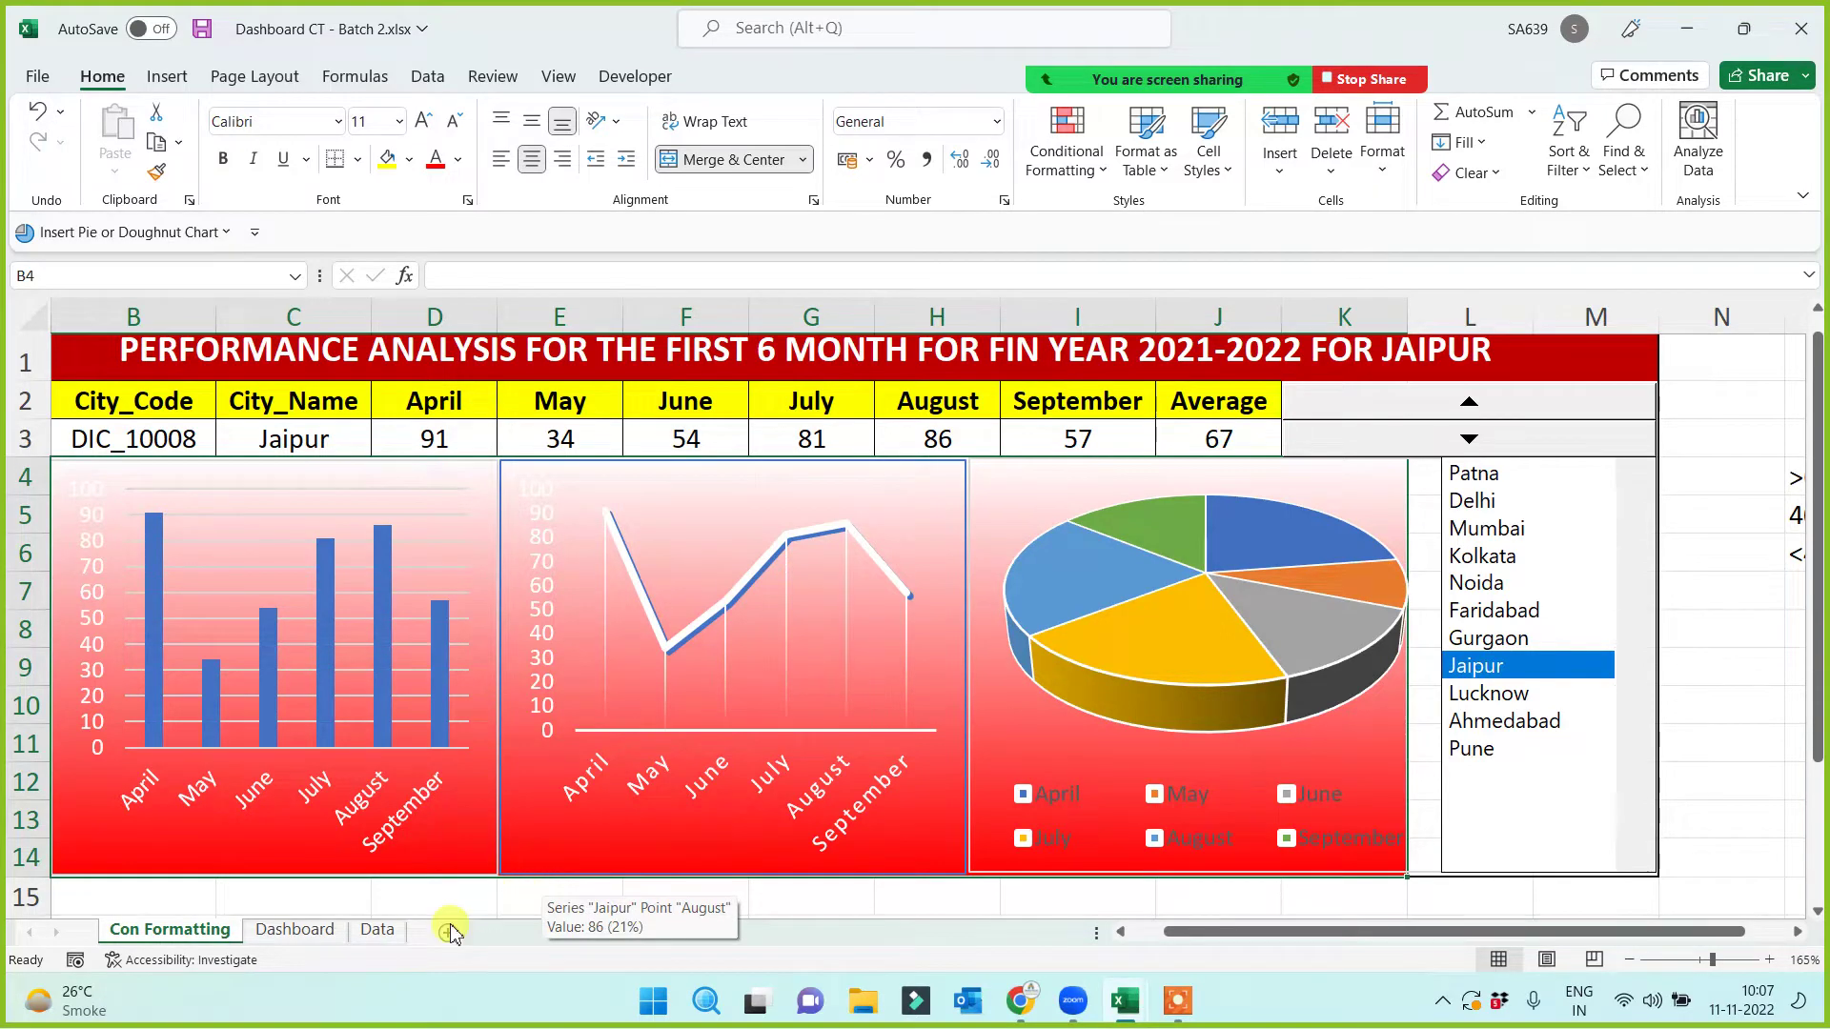
Step: Reselect the merged chart area and open the manager for its conditional formatting rules
left_click(422, 898)
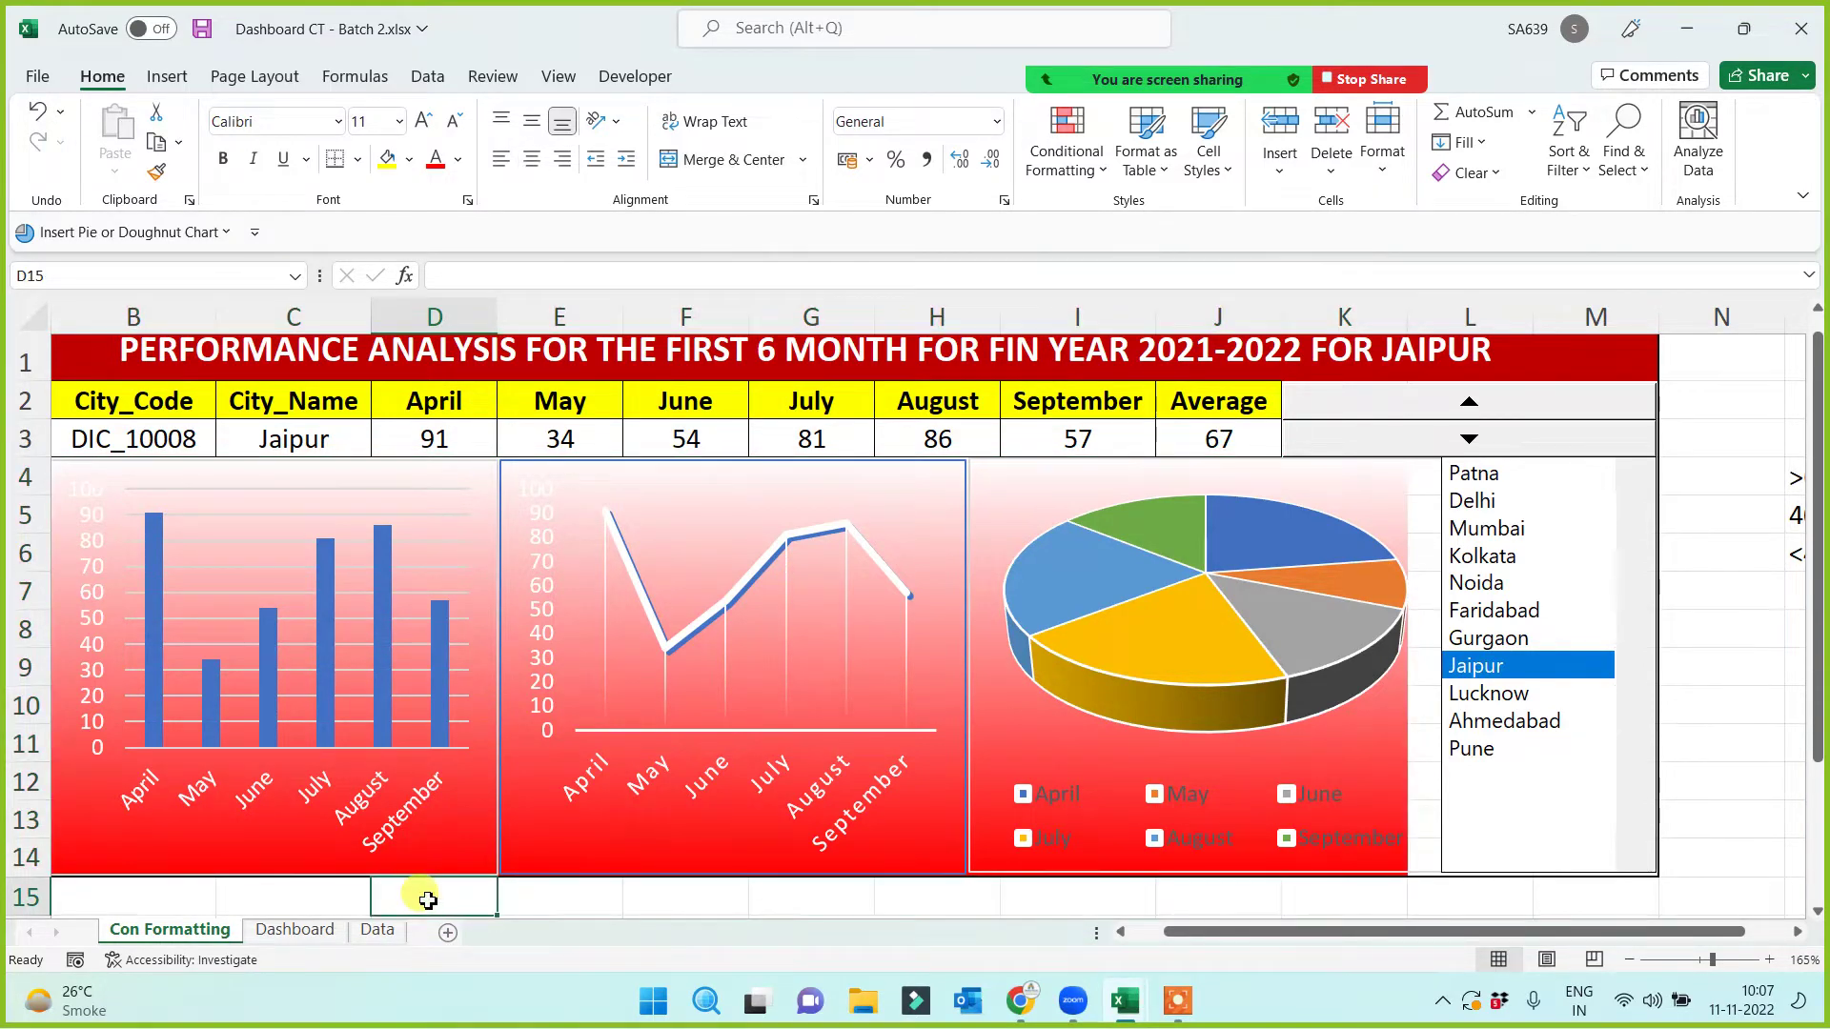
key("Up")
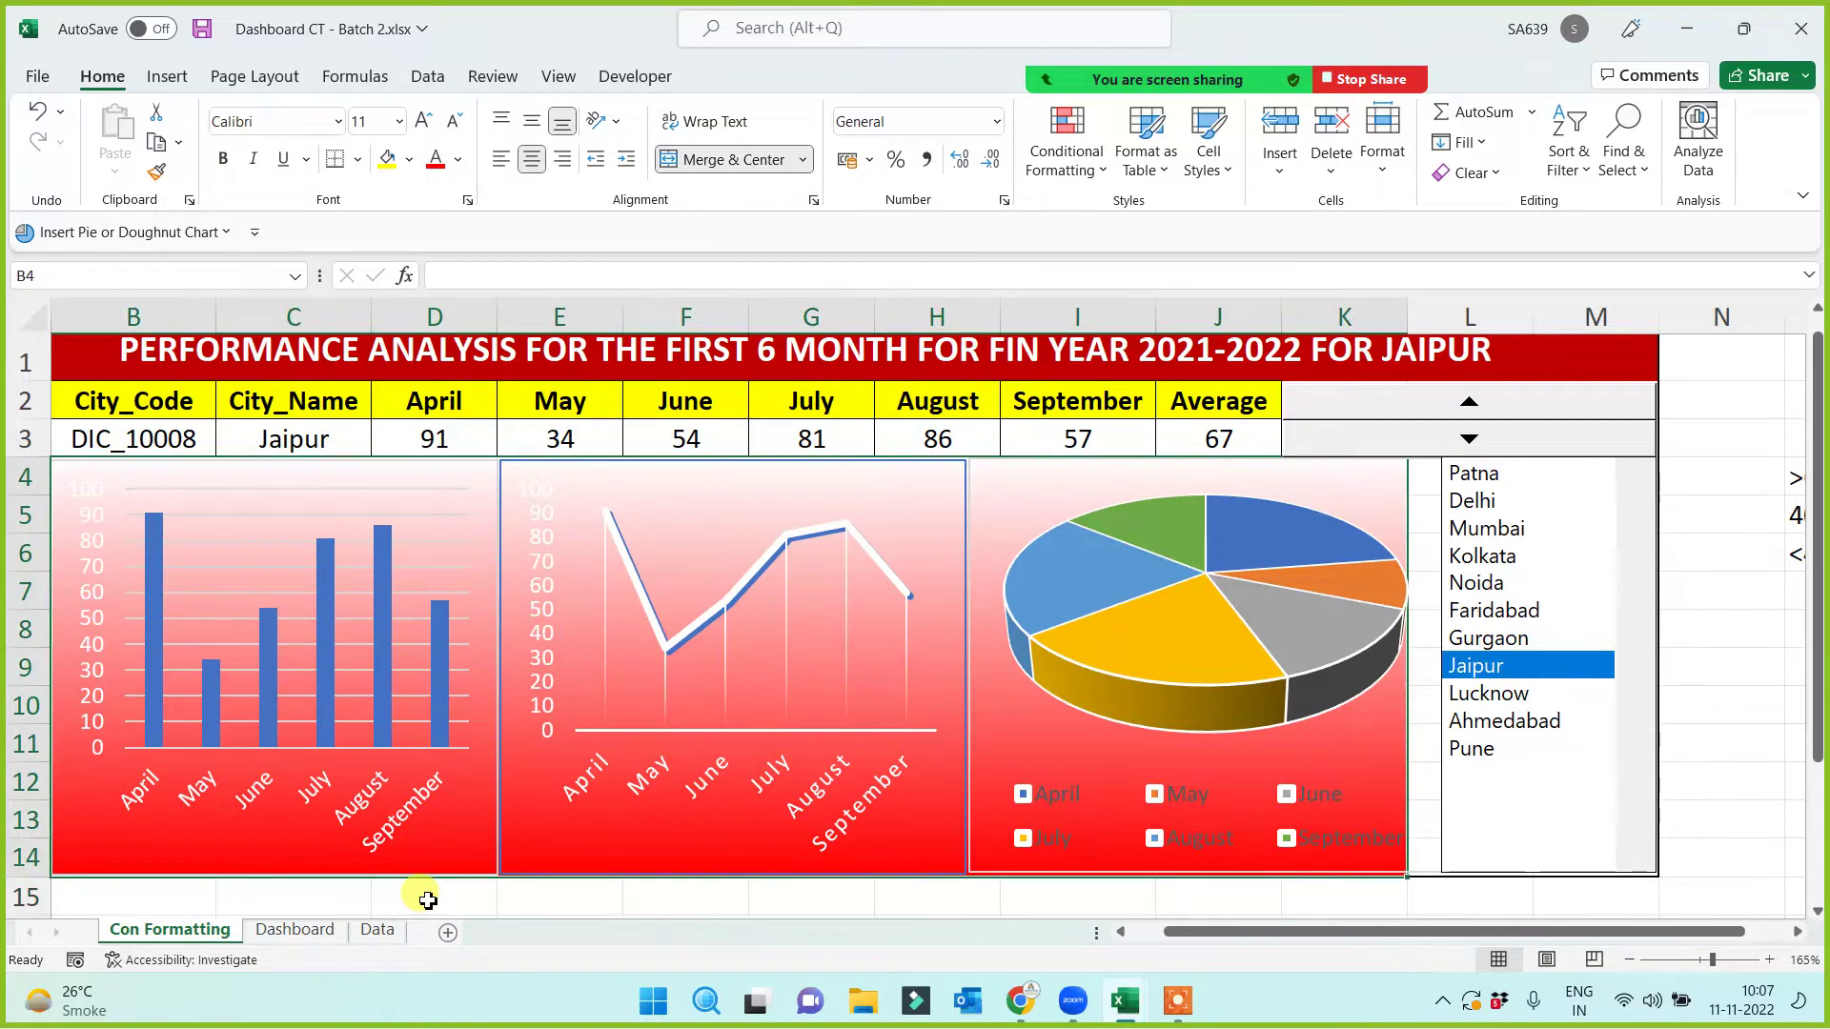
left_click(1071, 155)
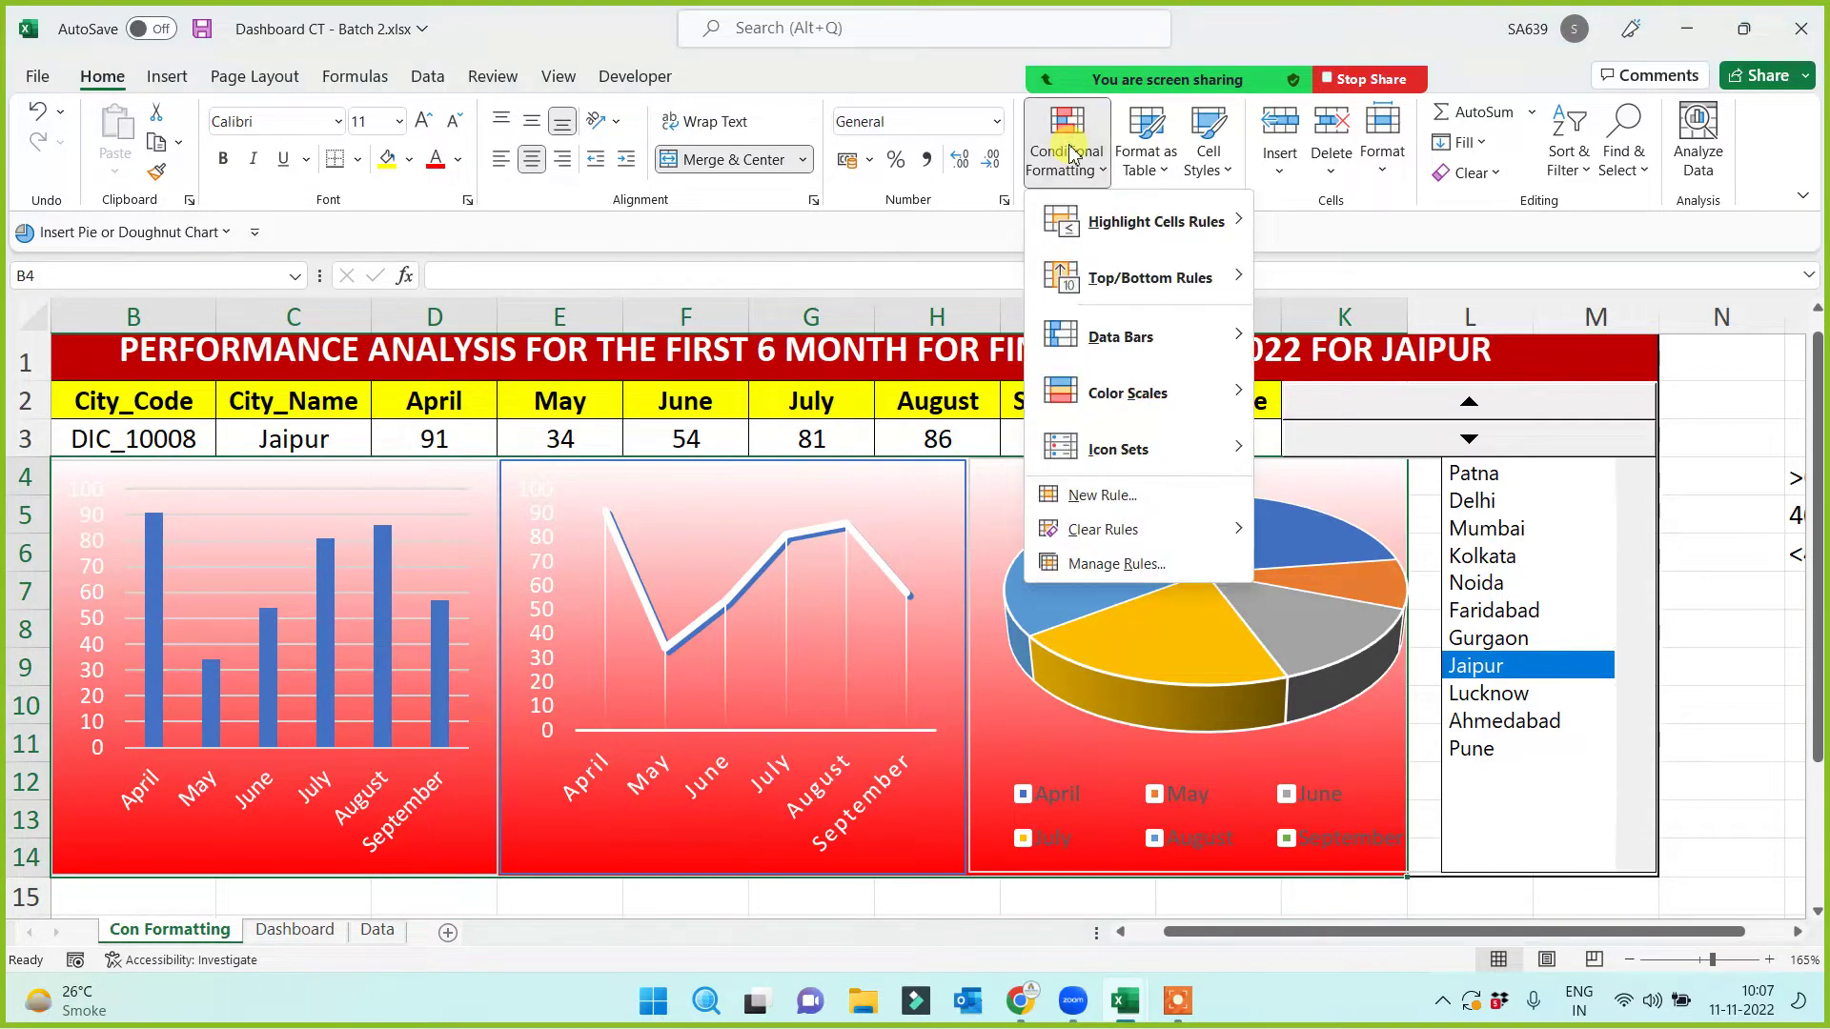
left_click(1110, 565)
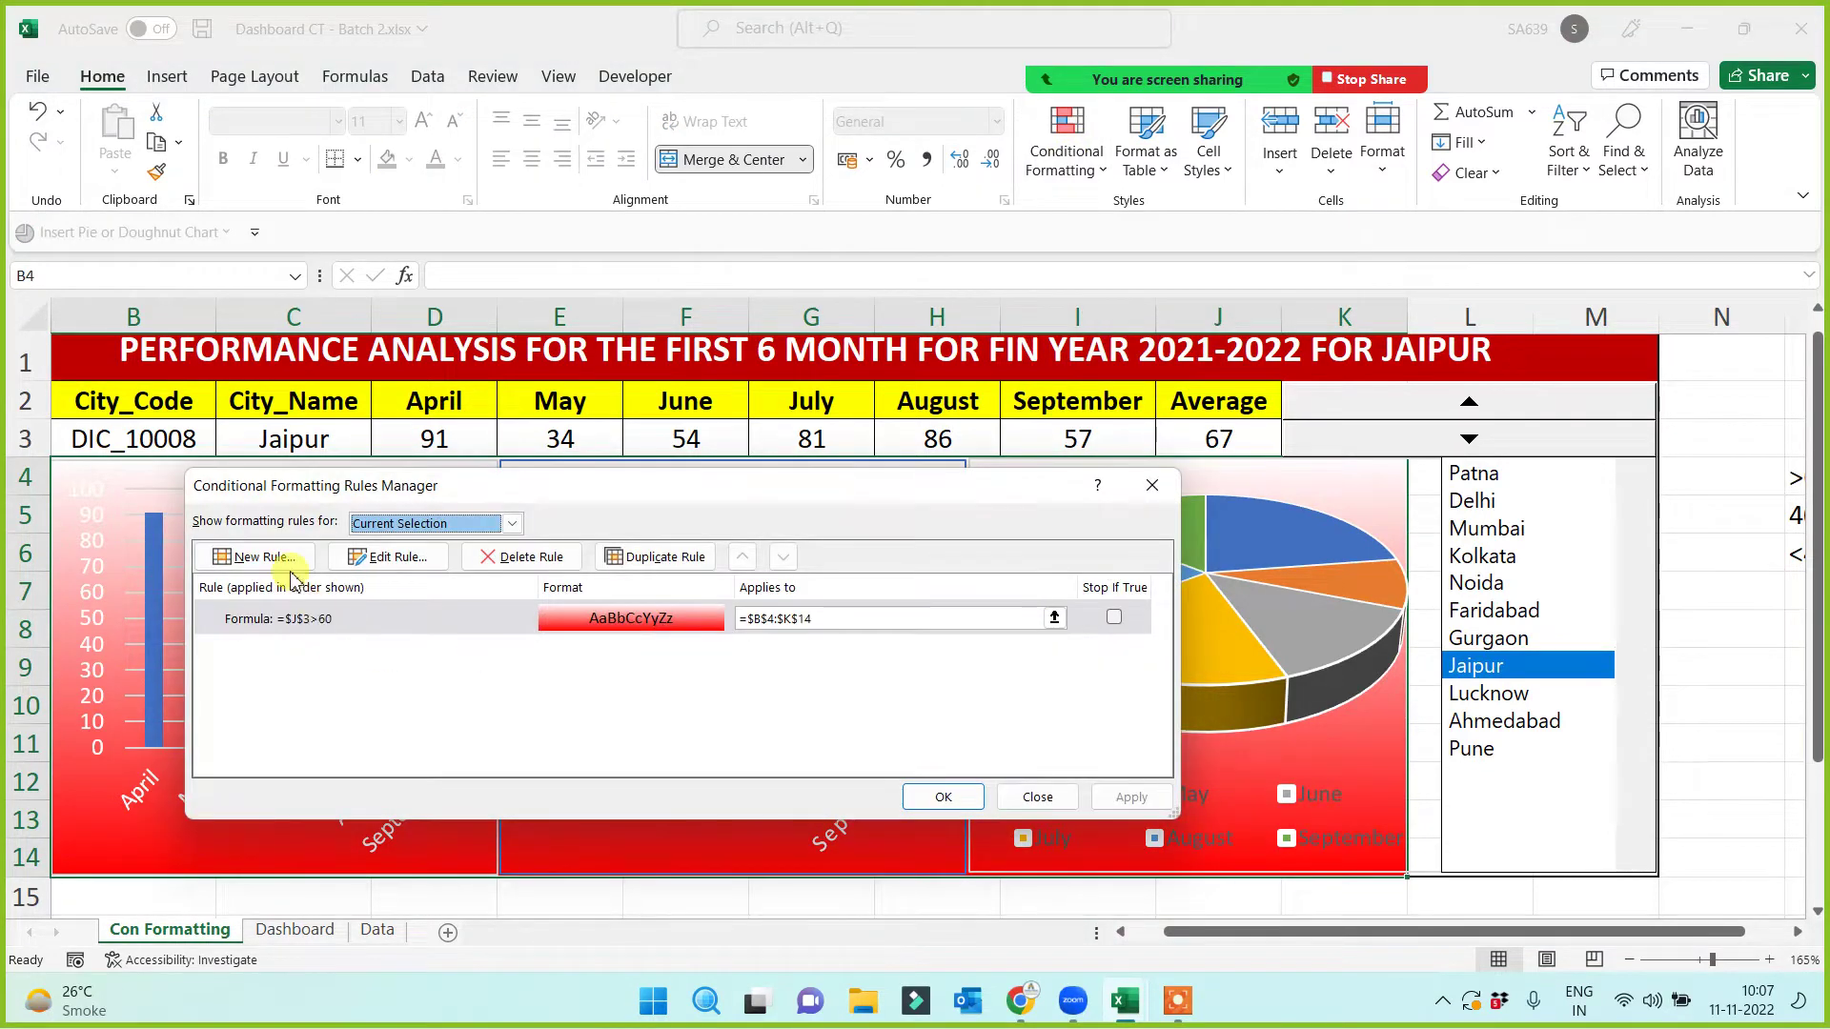
Step: Start a new formula-based formatting rule with =and( followed by a reference to the Average value in $J$3
left_click(286, 572)
left_click(459, 597)
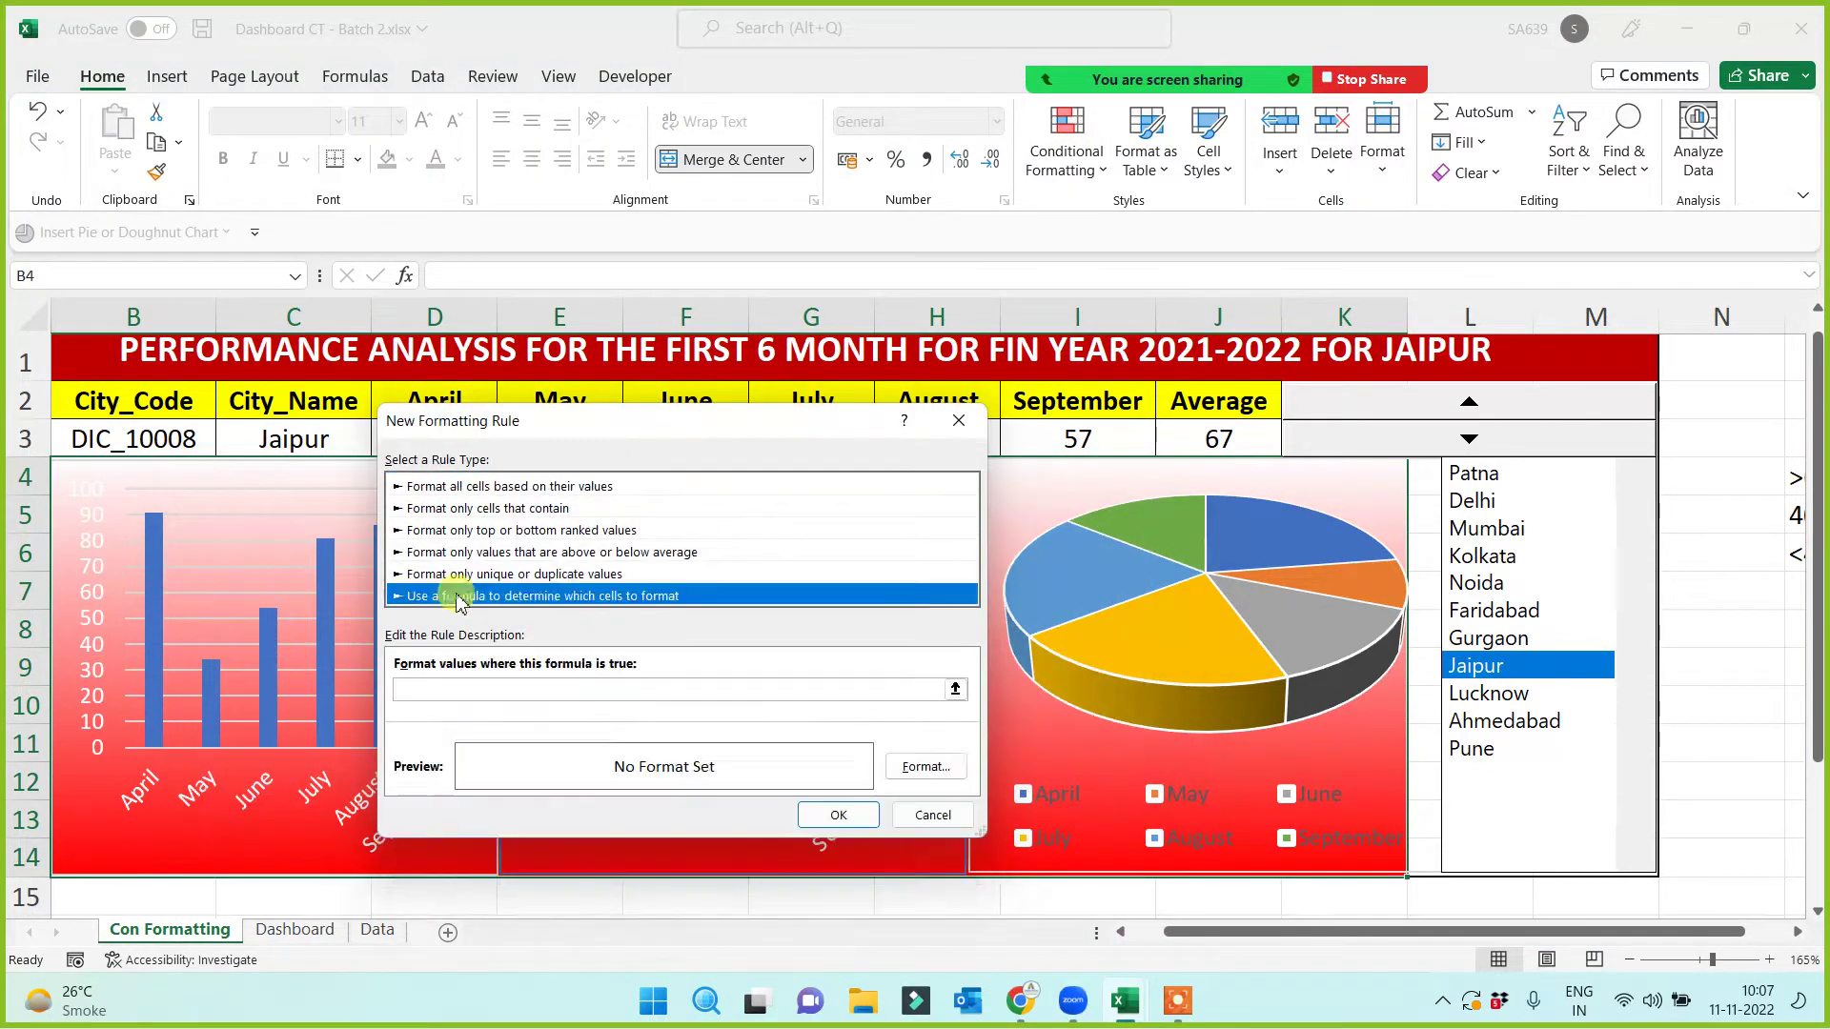
left_click(443, 690)
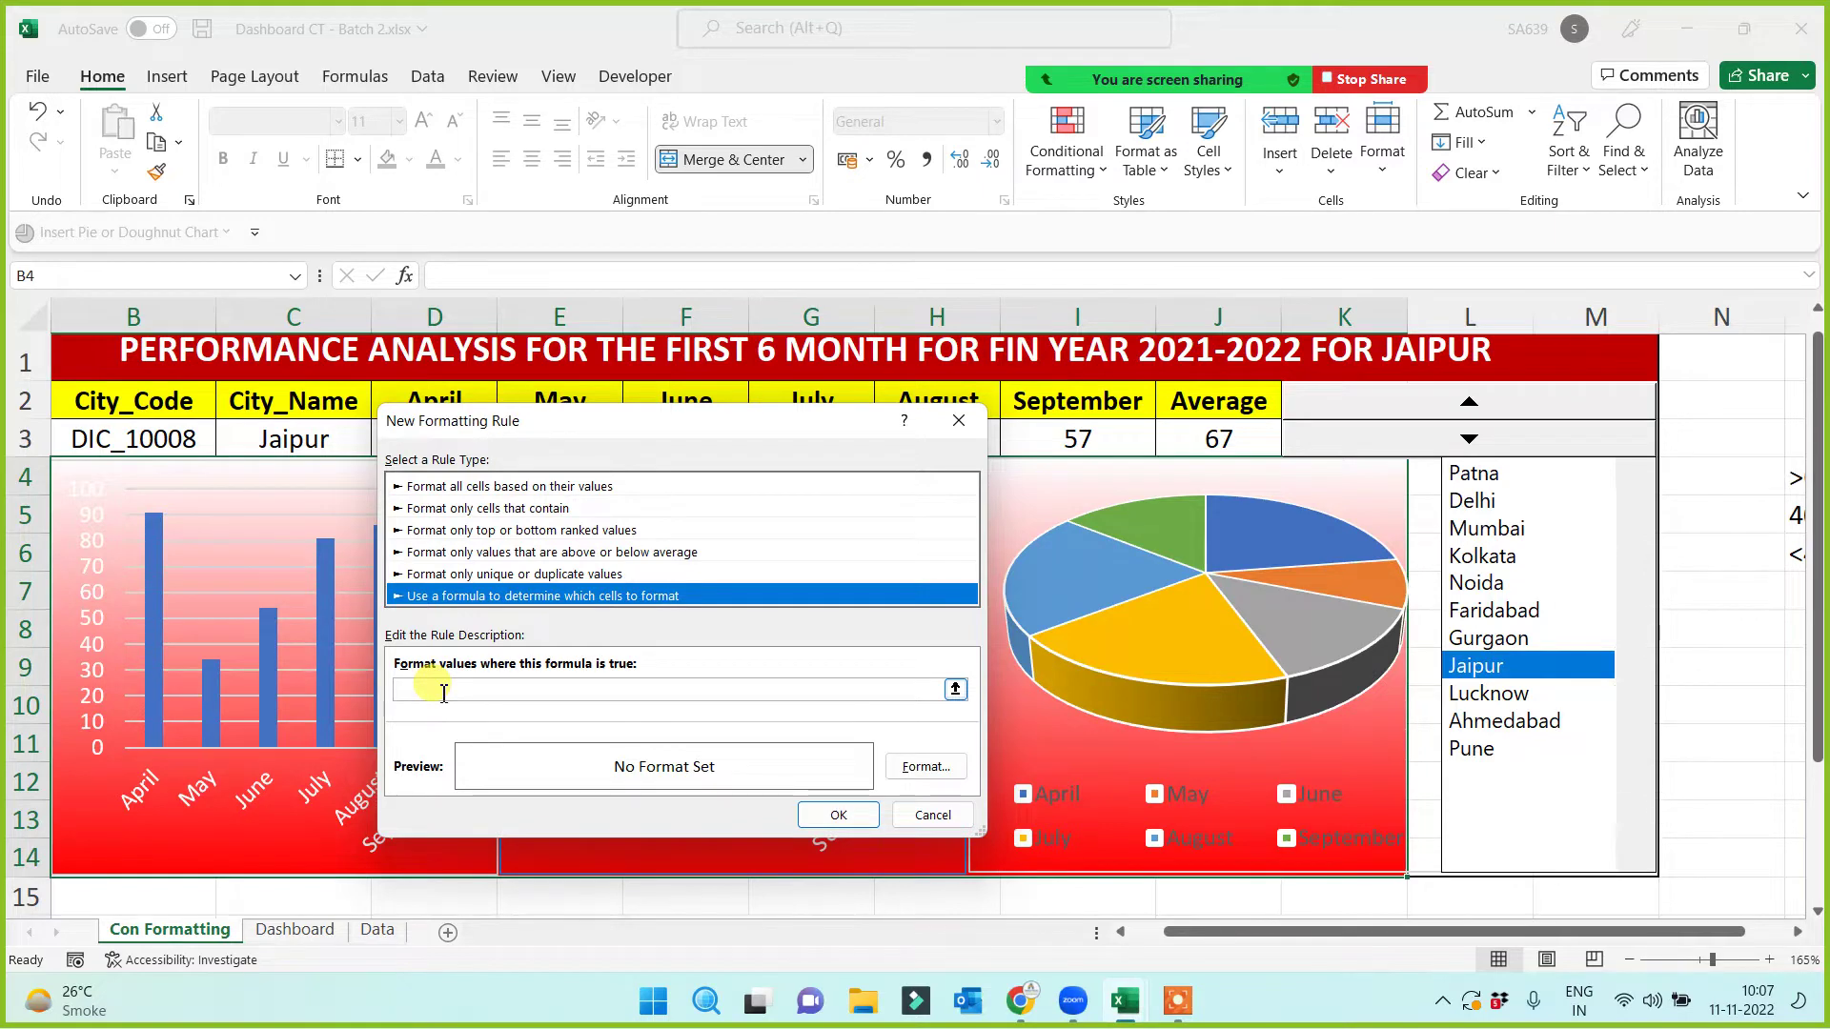
left_click(444, 690)
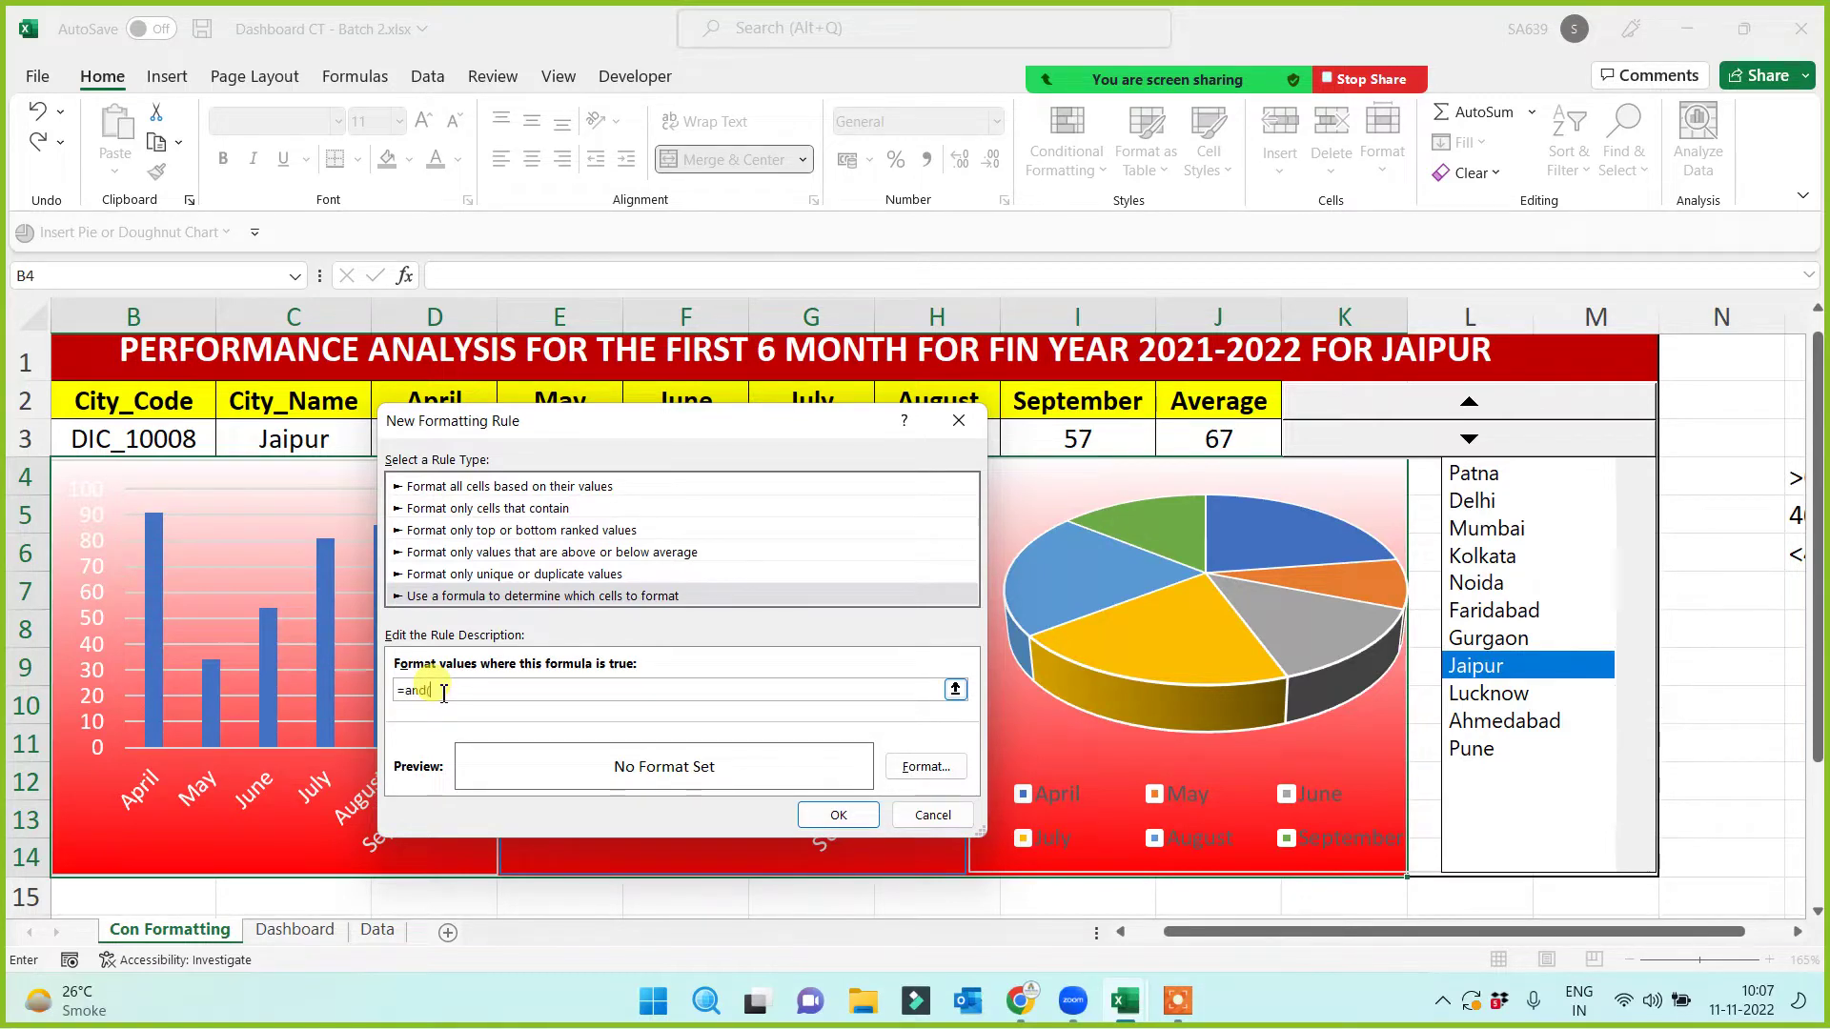
type("=and(")
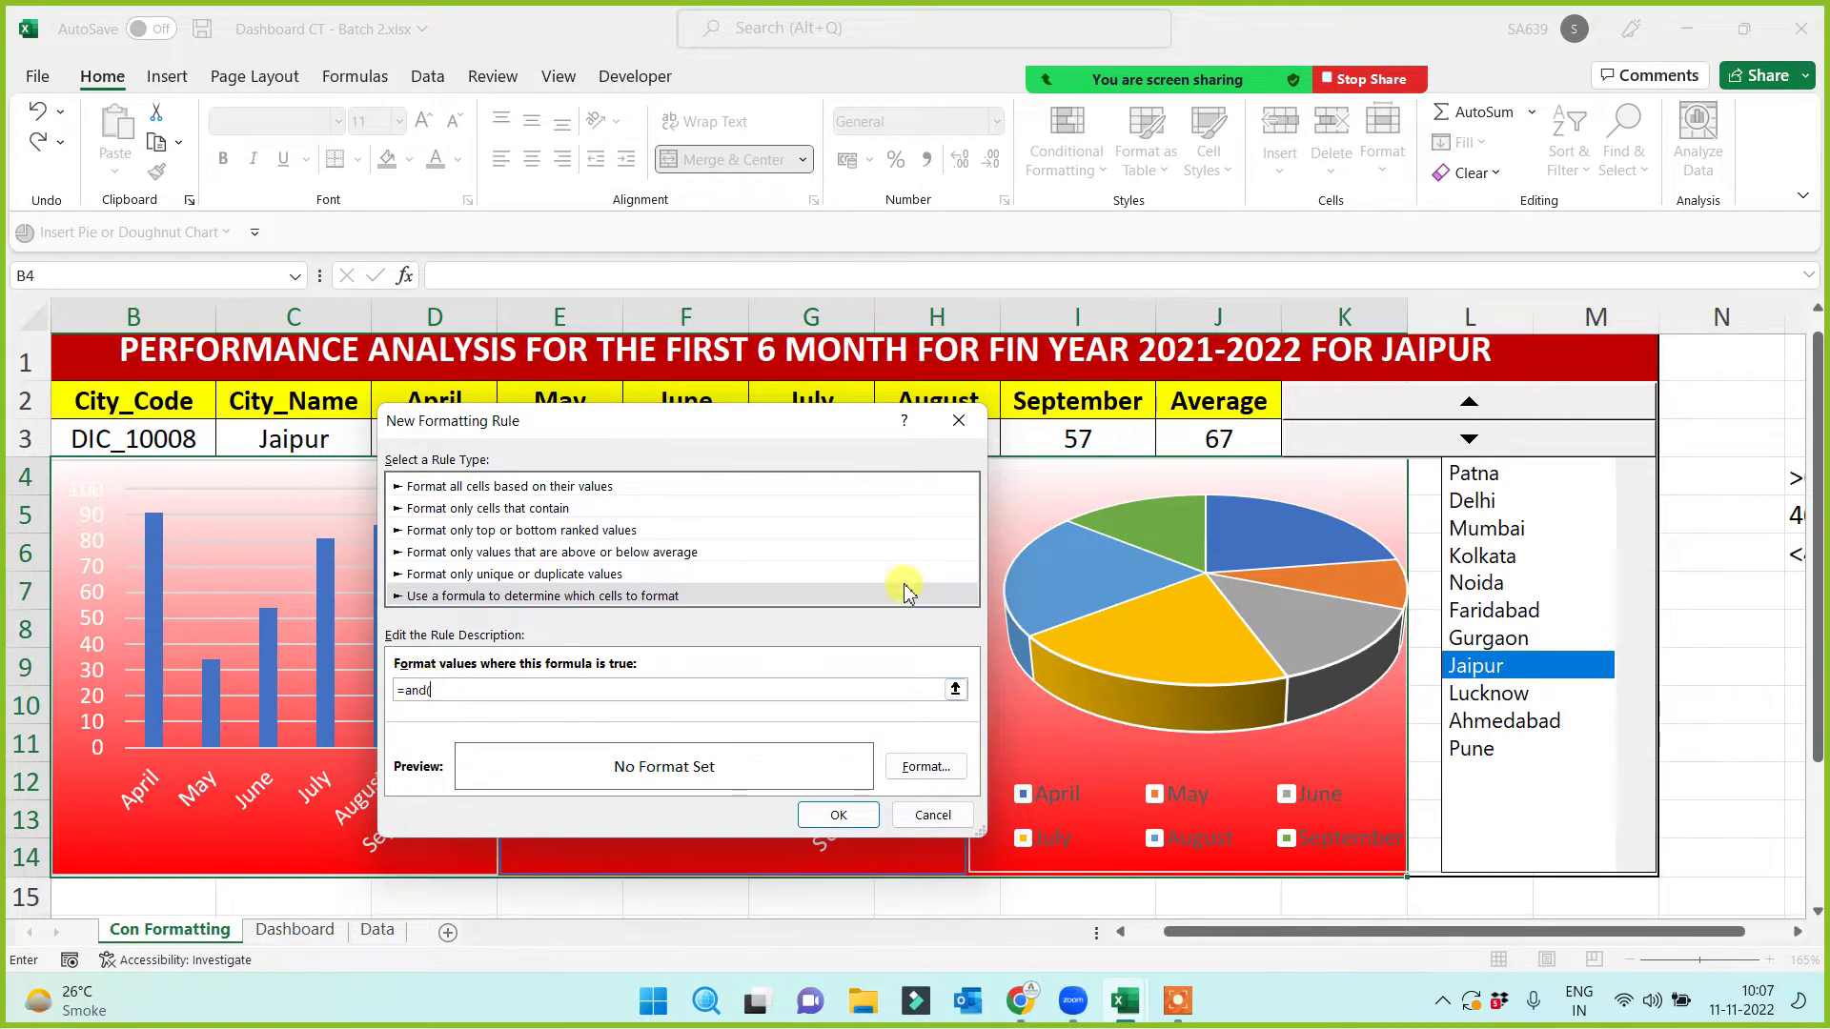
left_click(1230, 441)
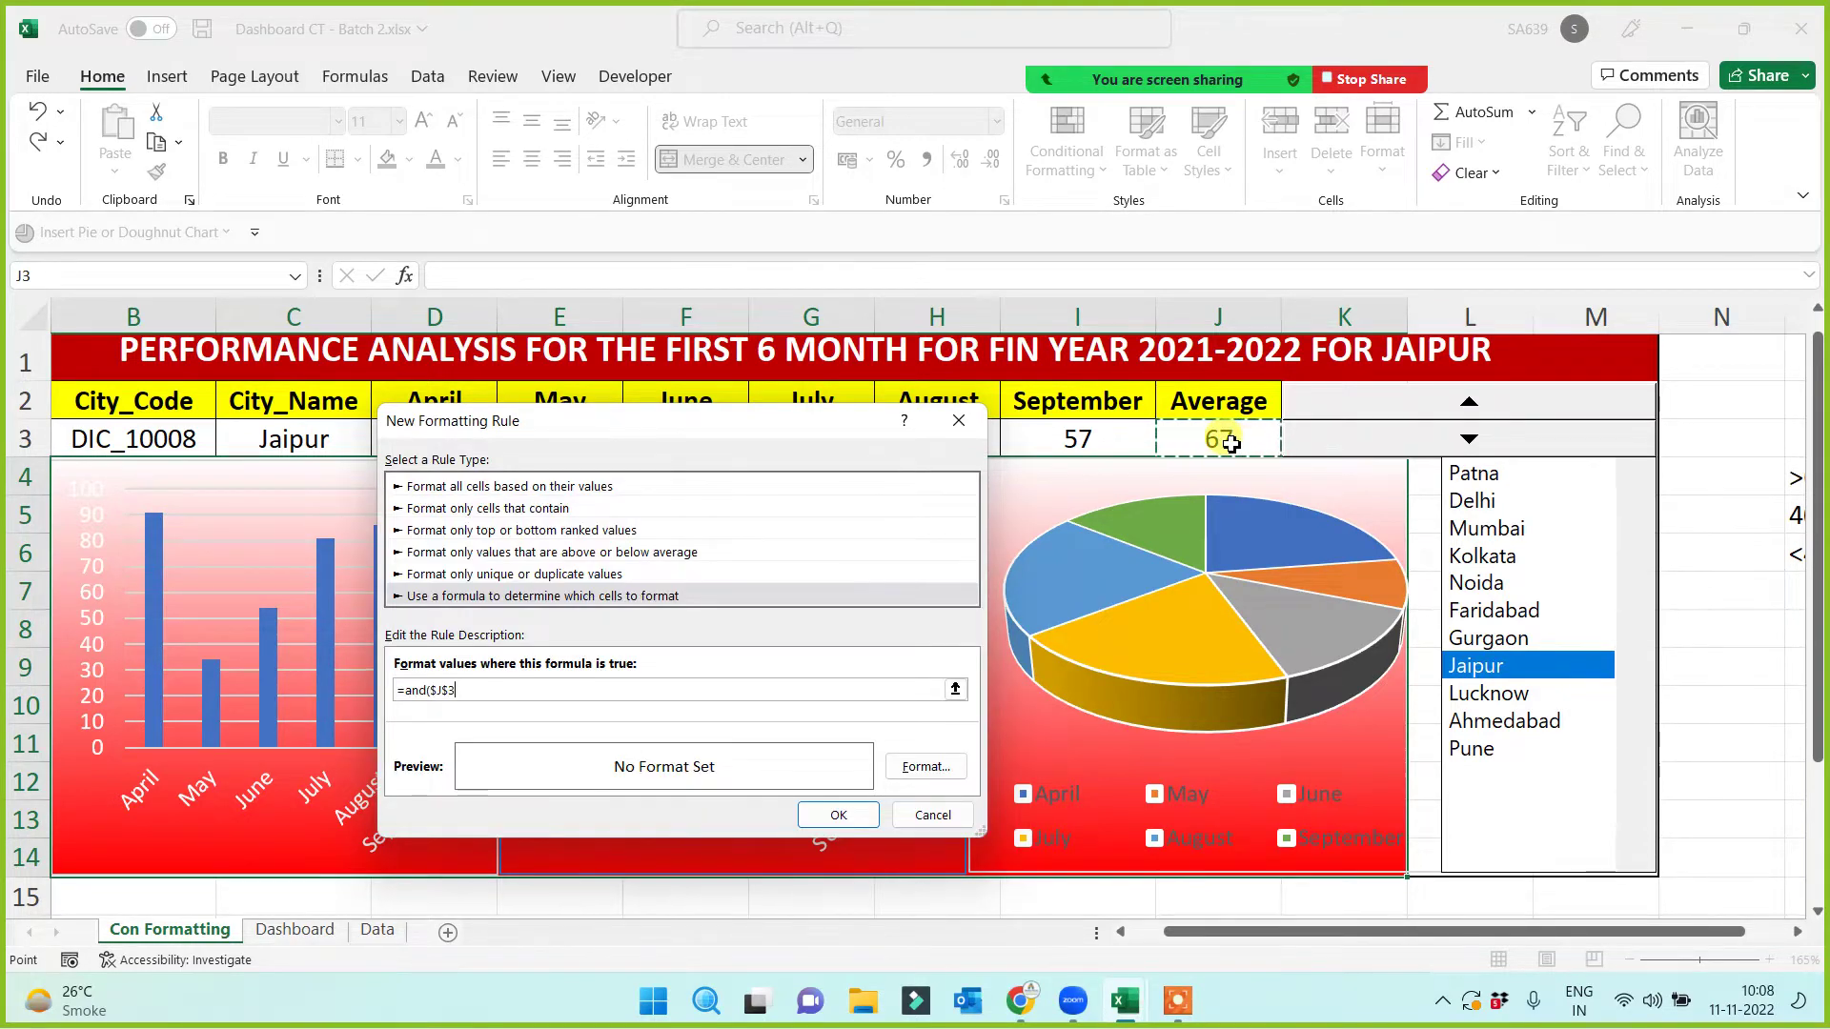
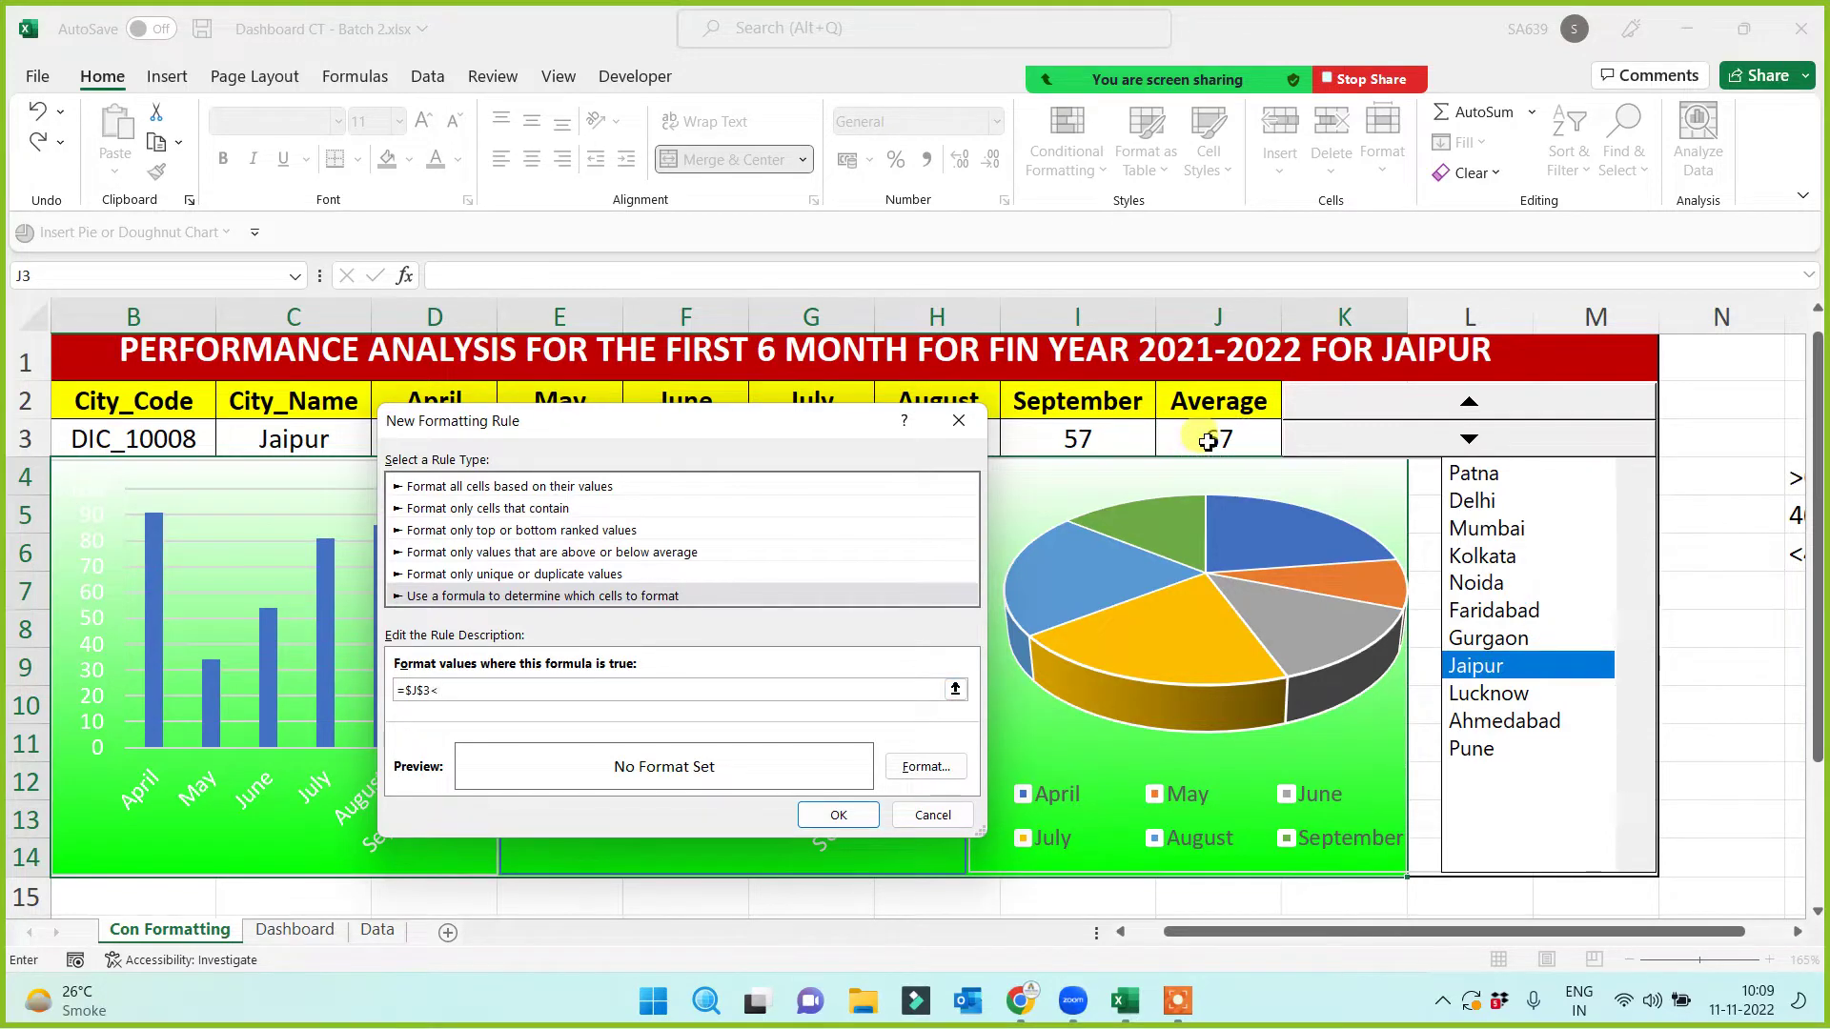
Step: Complete the =$J$3<40 rule with a horizontal two-color gradient from white to red and apply it to the merged chart area
left_click(910, 768)
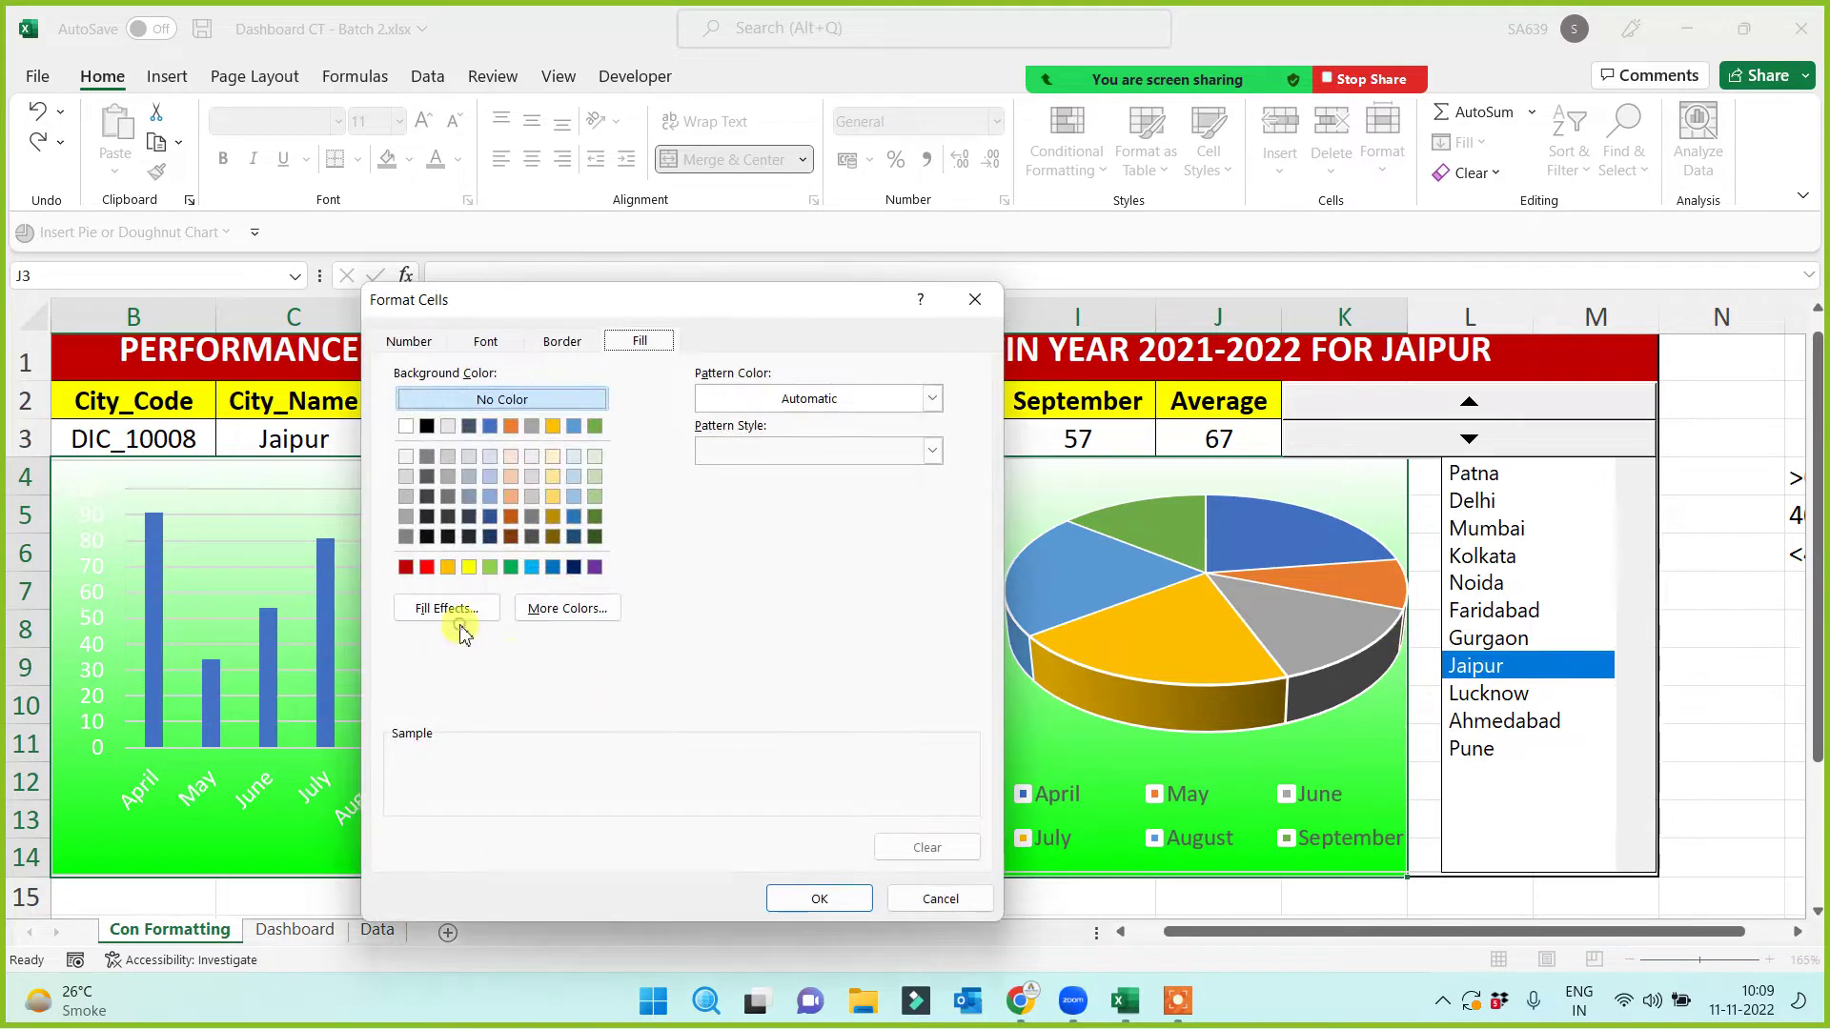
left_click(463, 610)
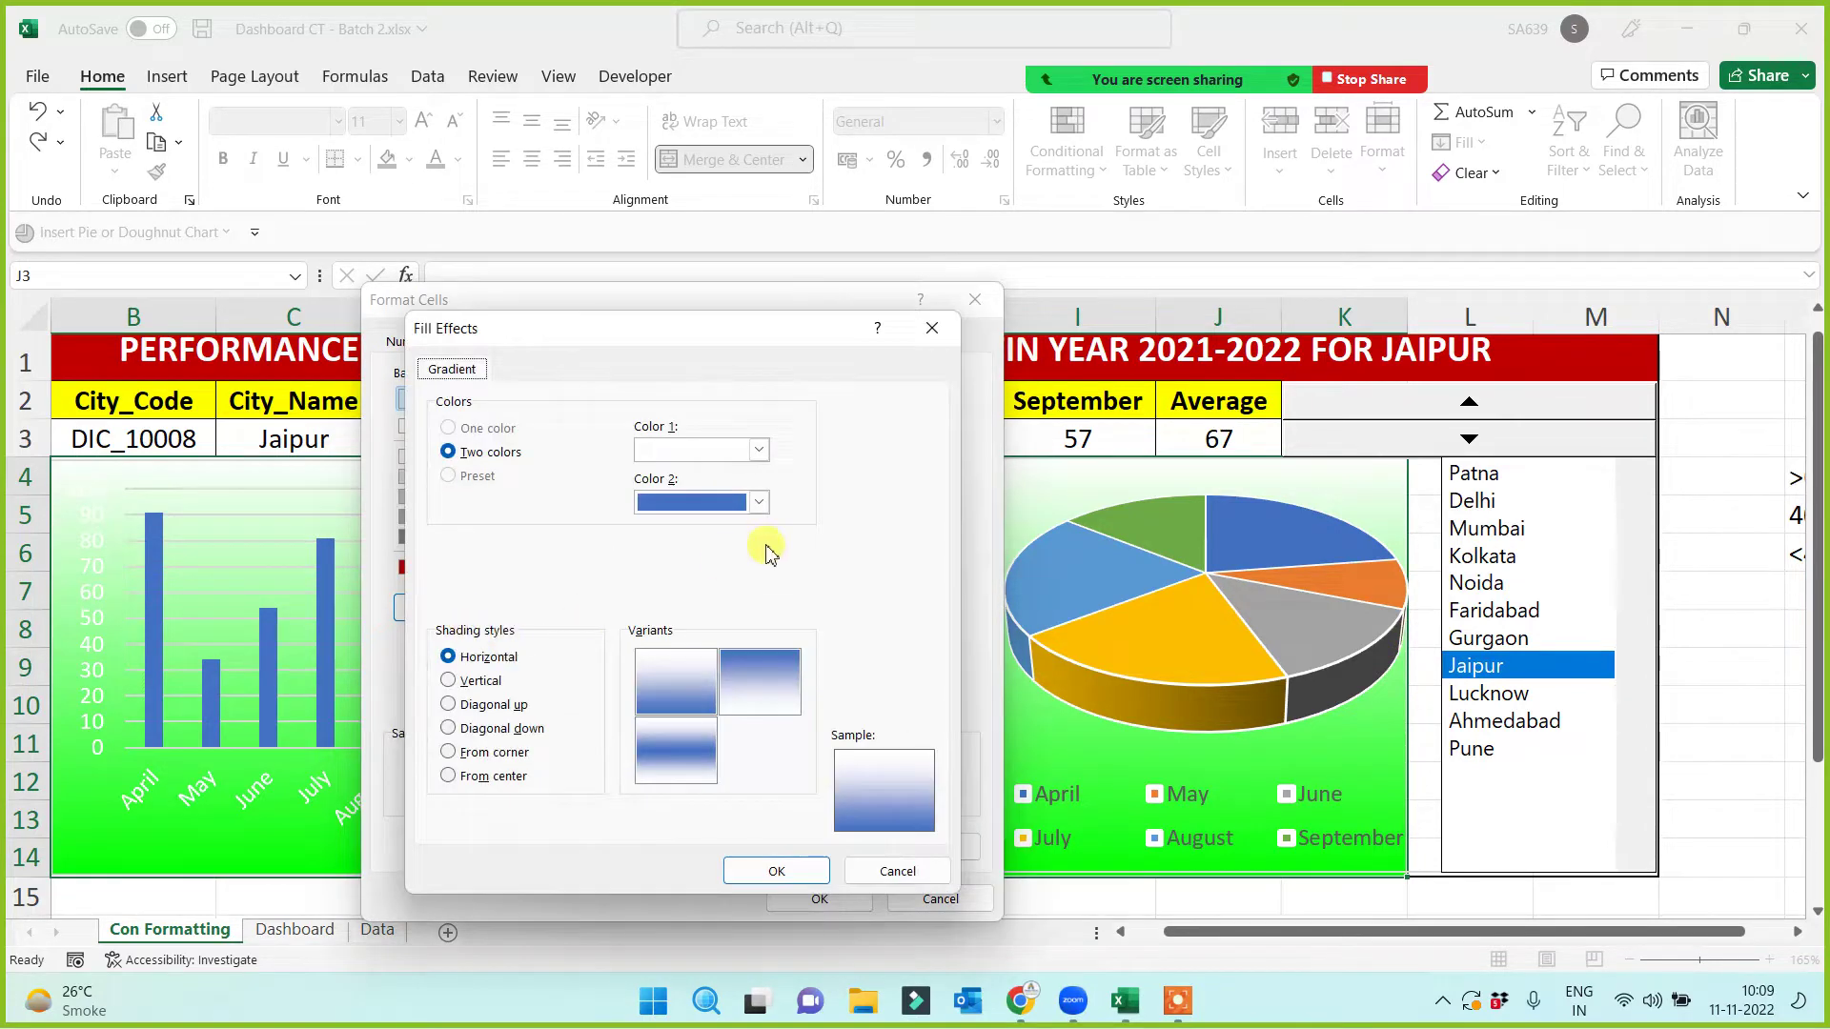
left_click(758, 502)
left_click(665, 723)
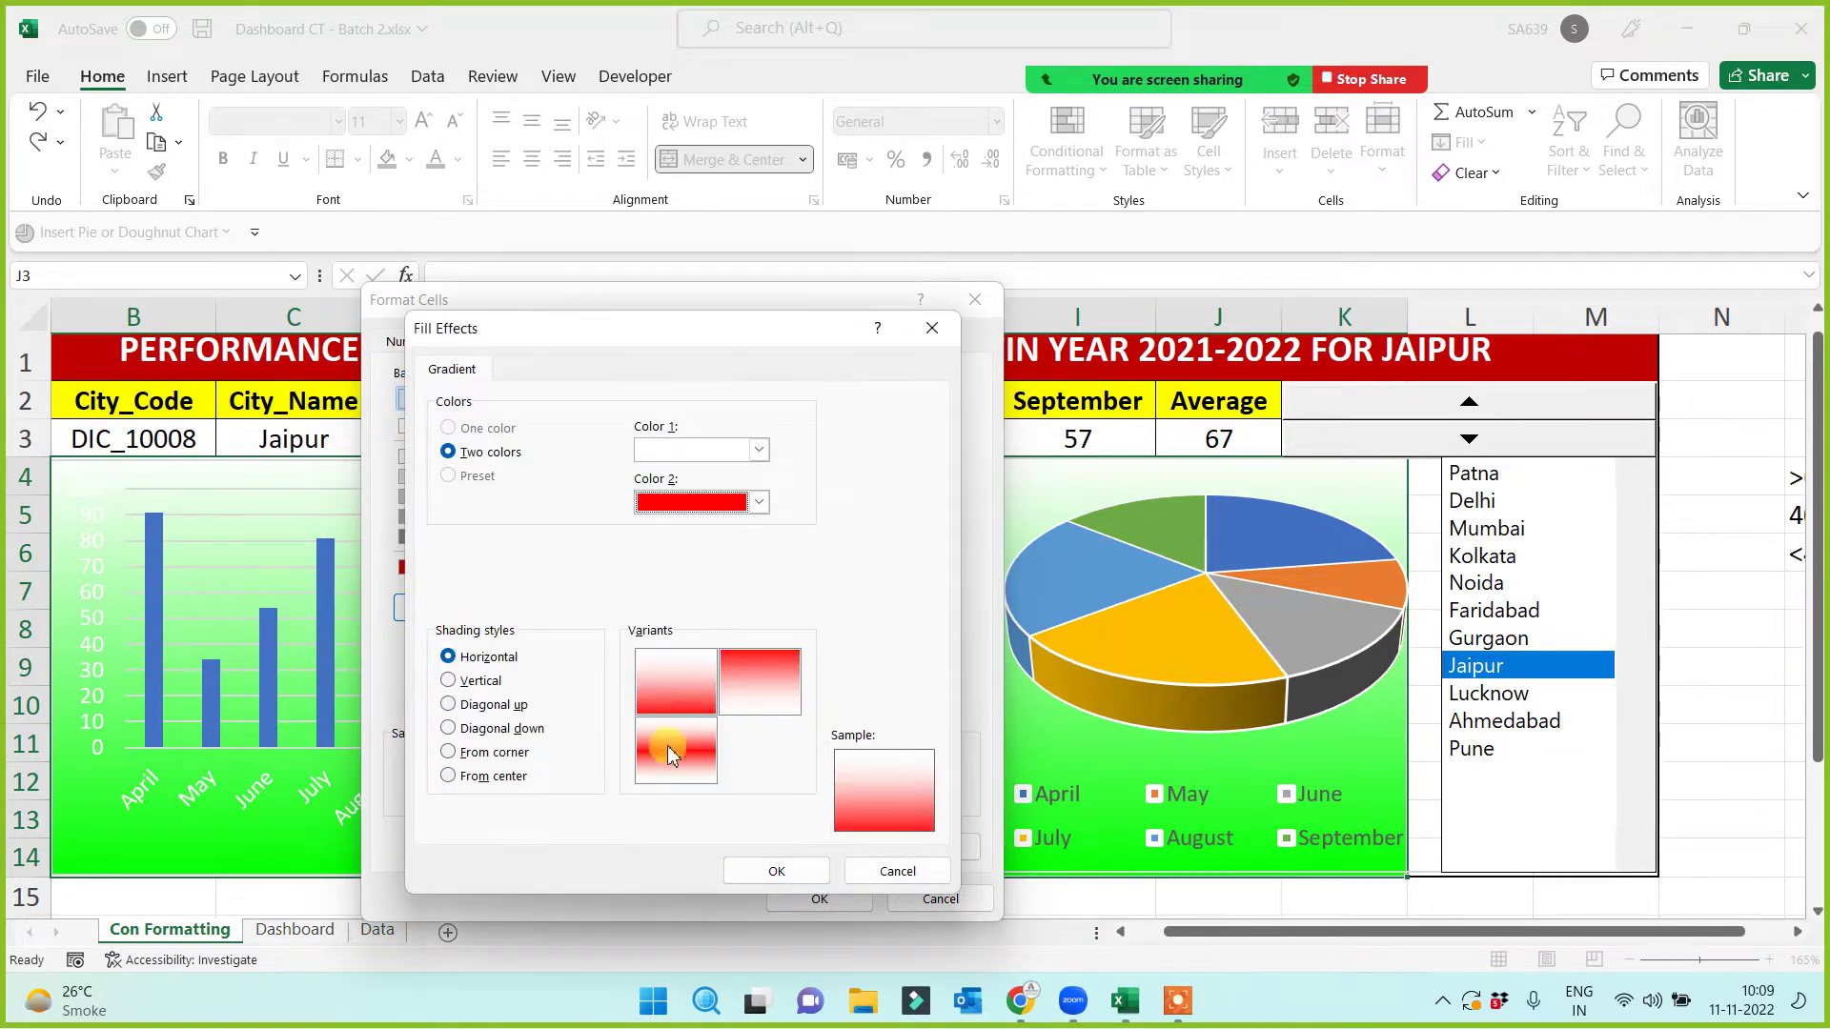
left_click(758, 872)
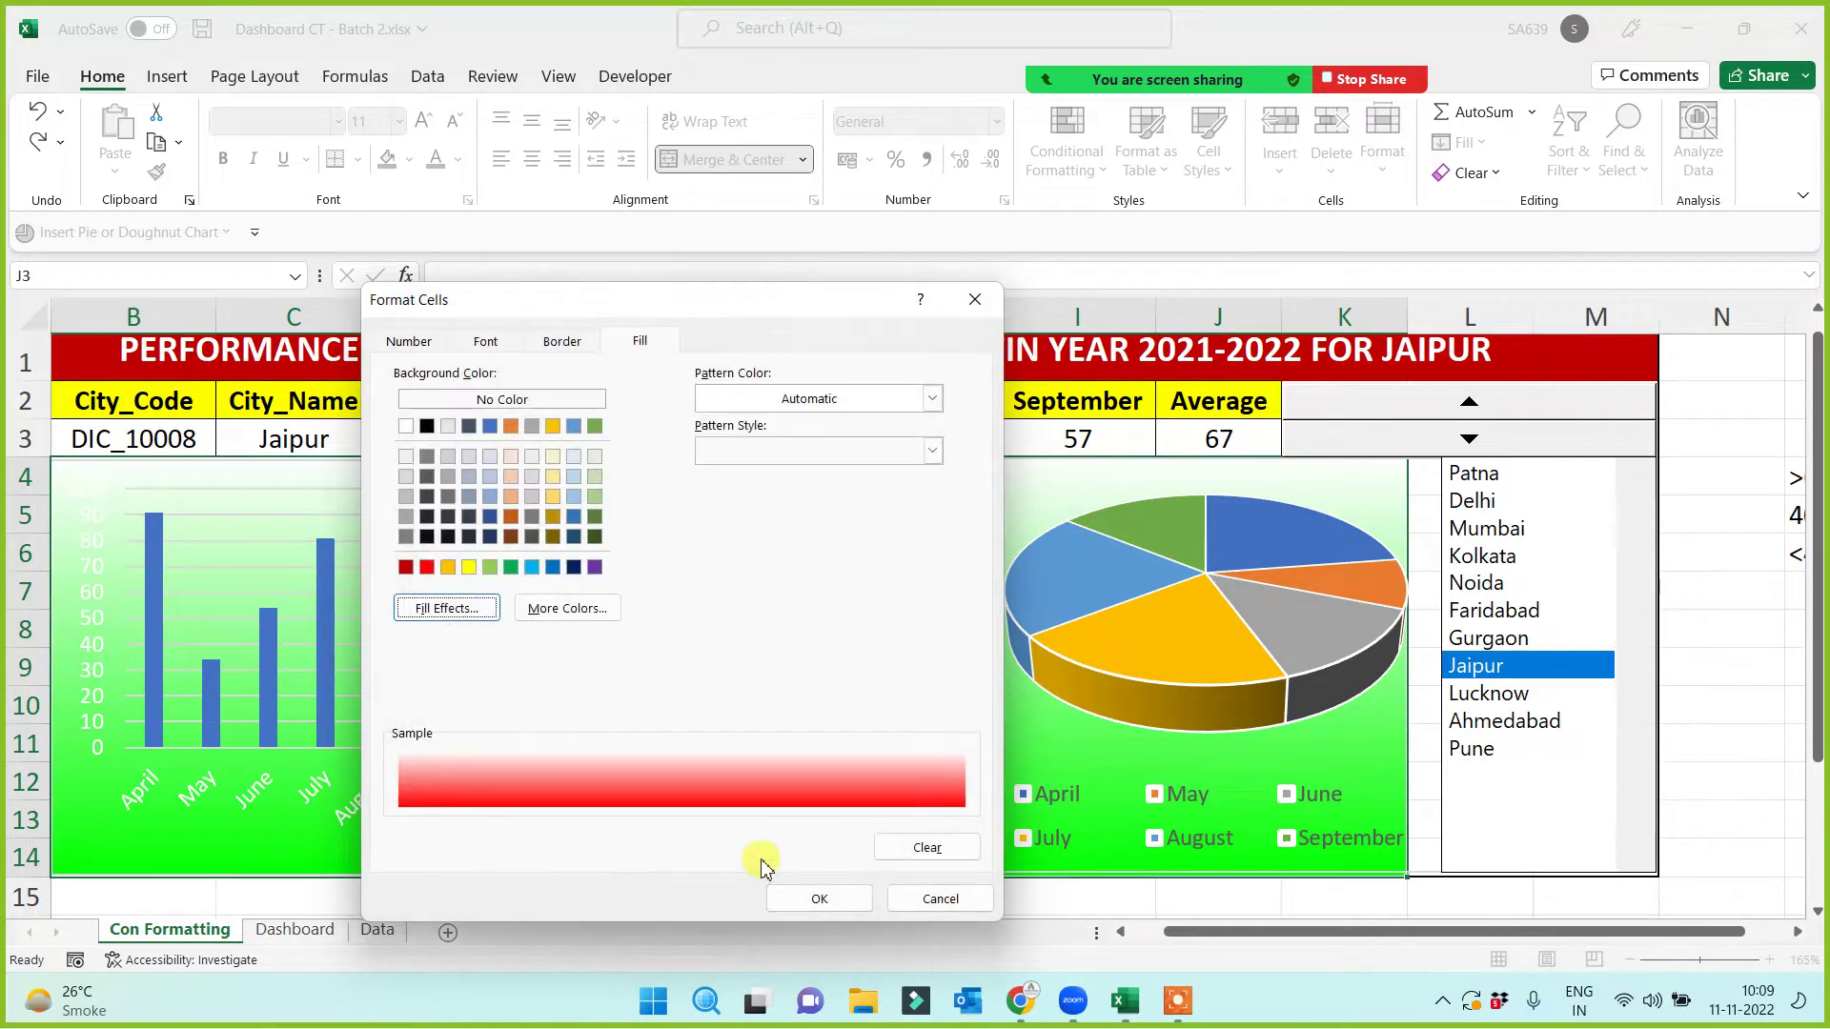
left_click(814, 896)
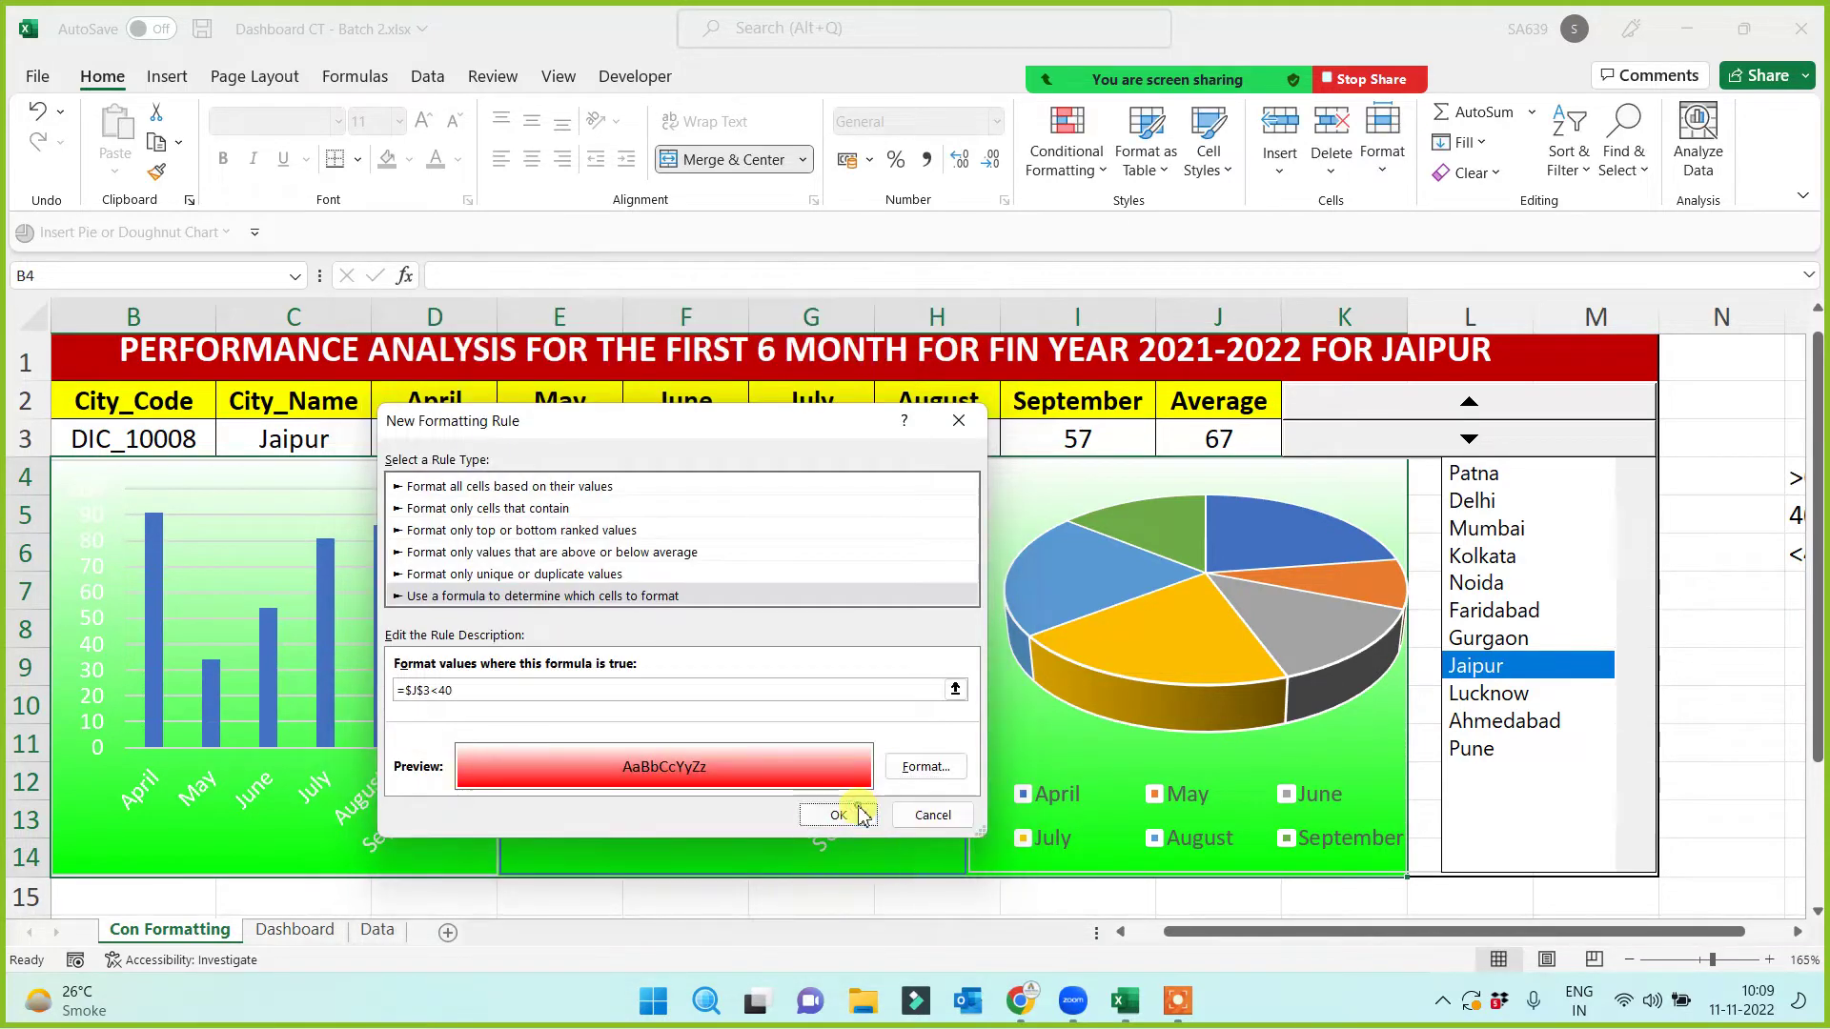
left_click(847, 815)
left_click(1144, 806)
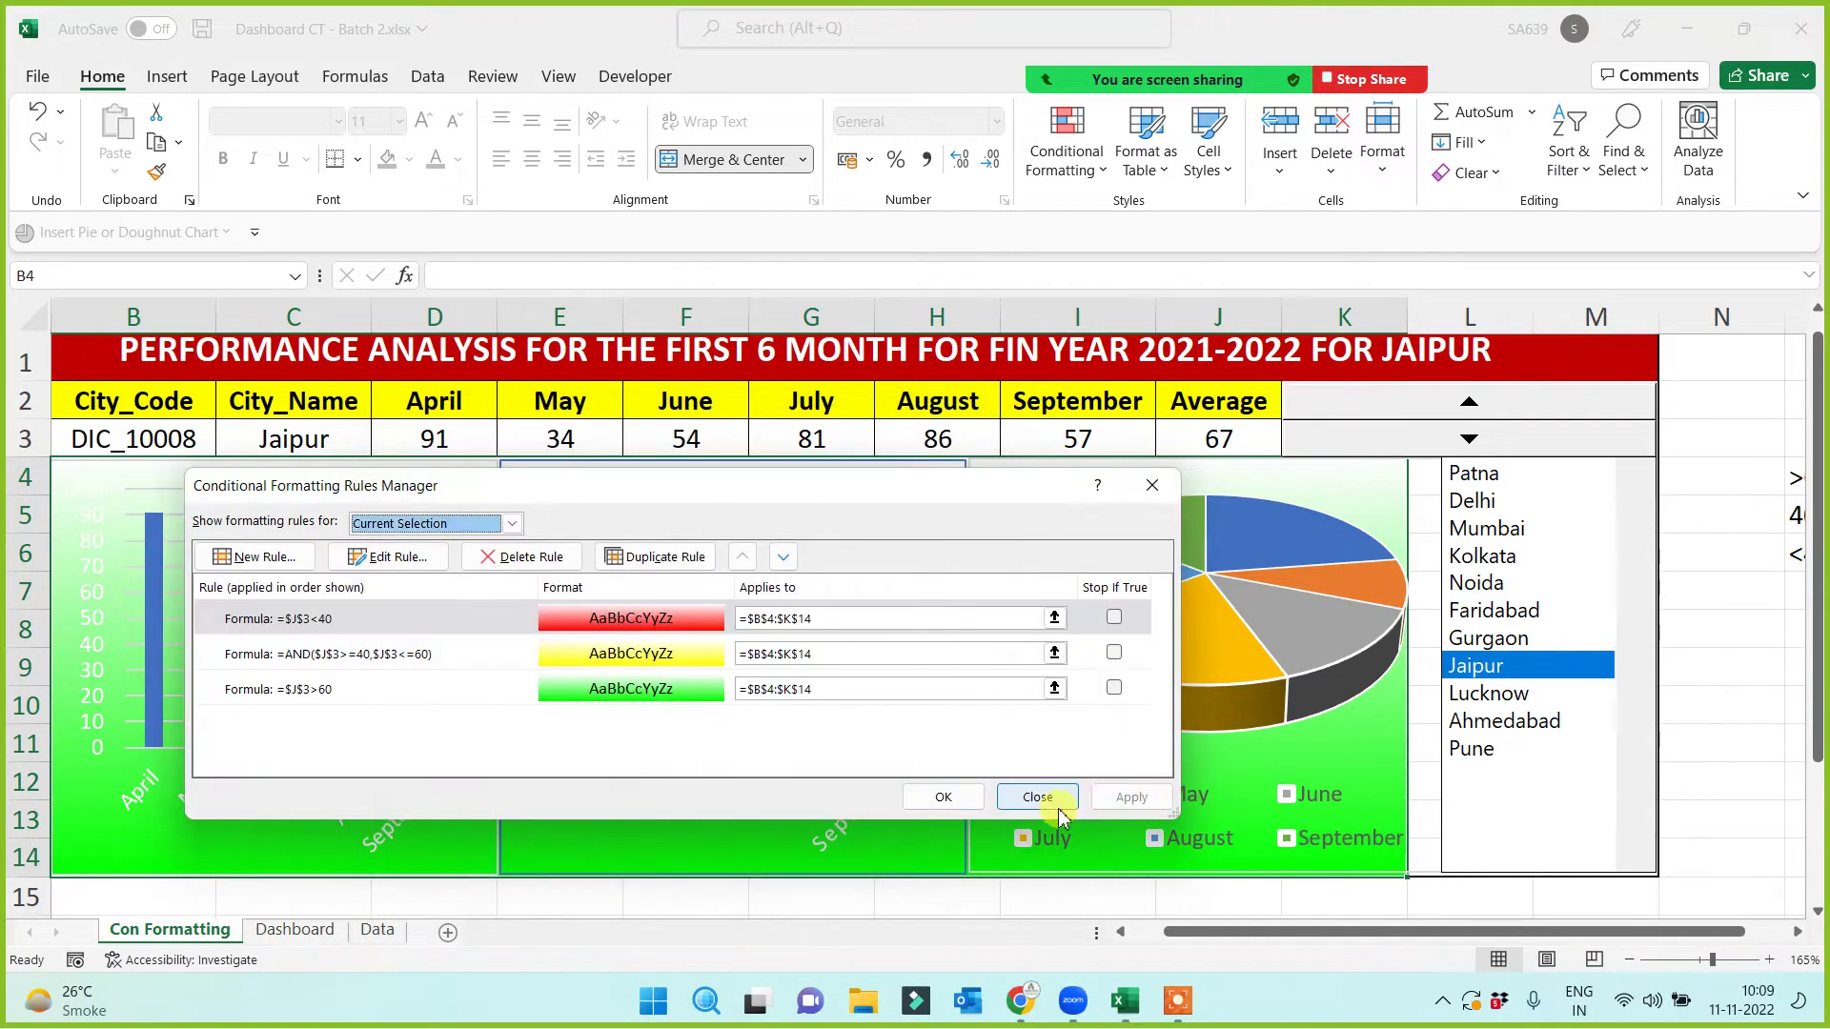
left_click(943, 798)
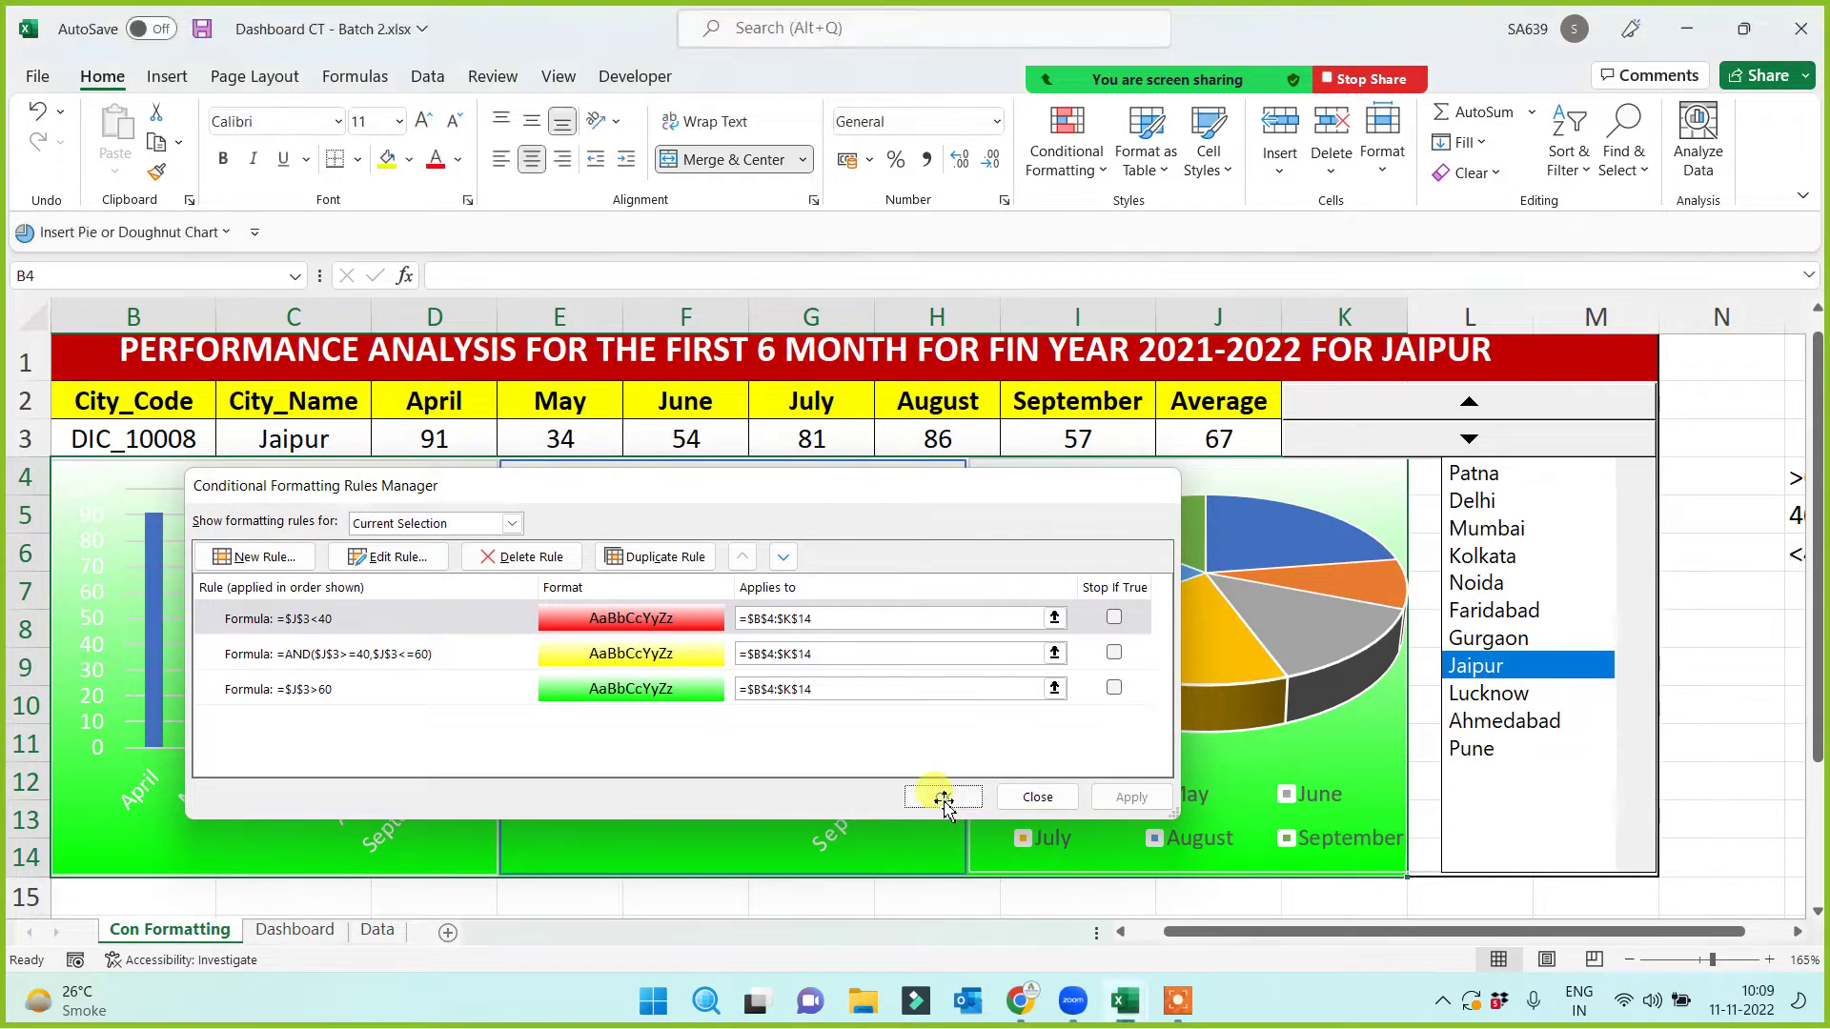
left_click(1720, 755)
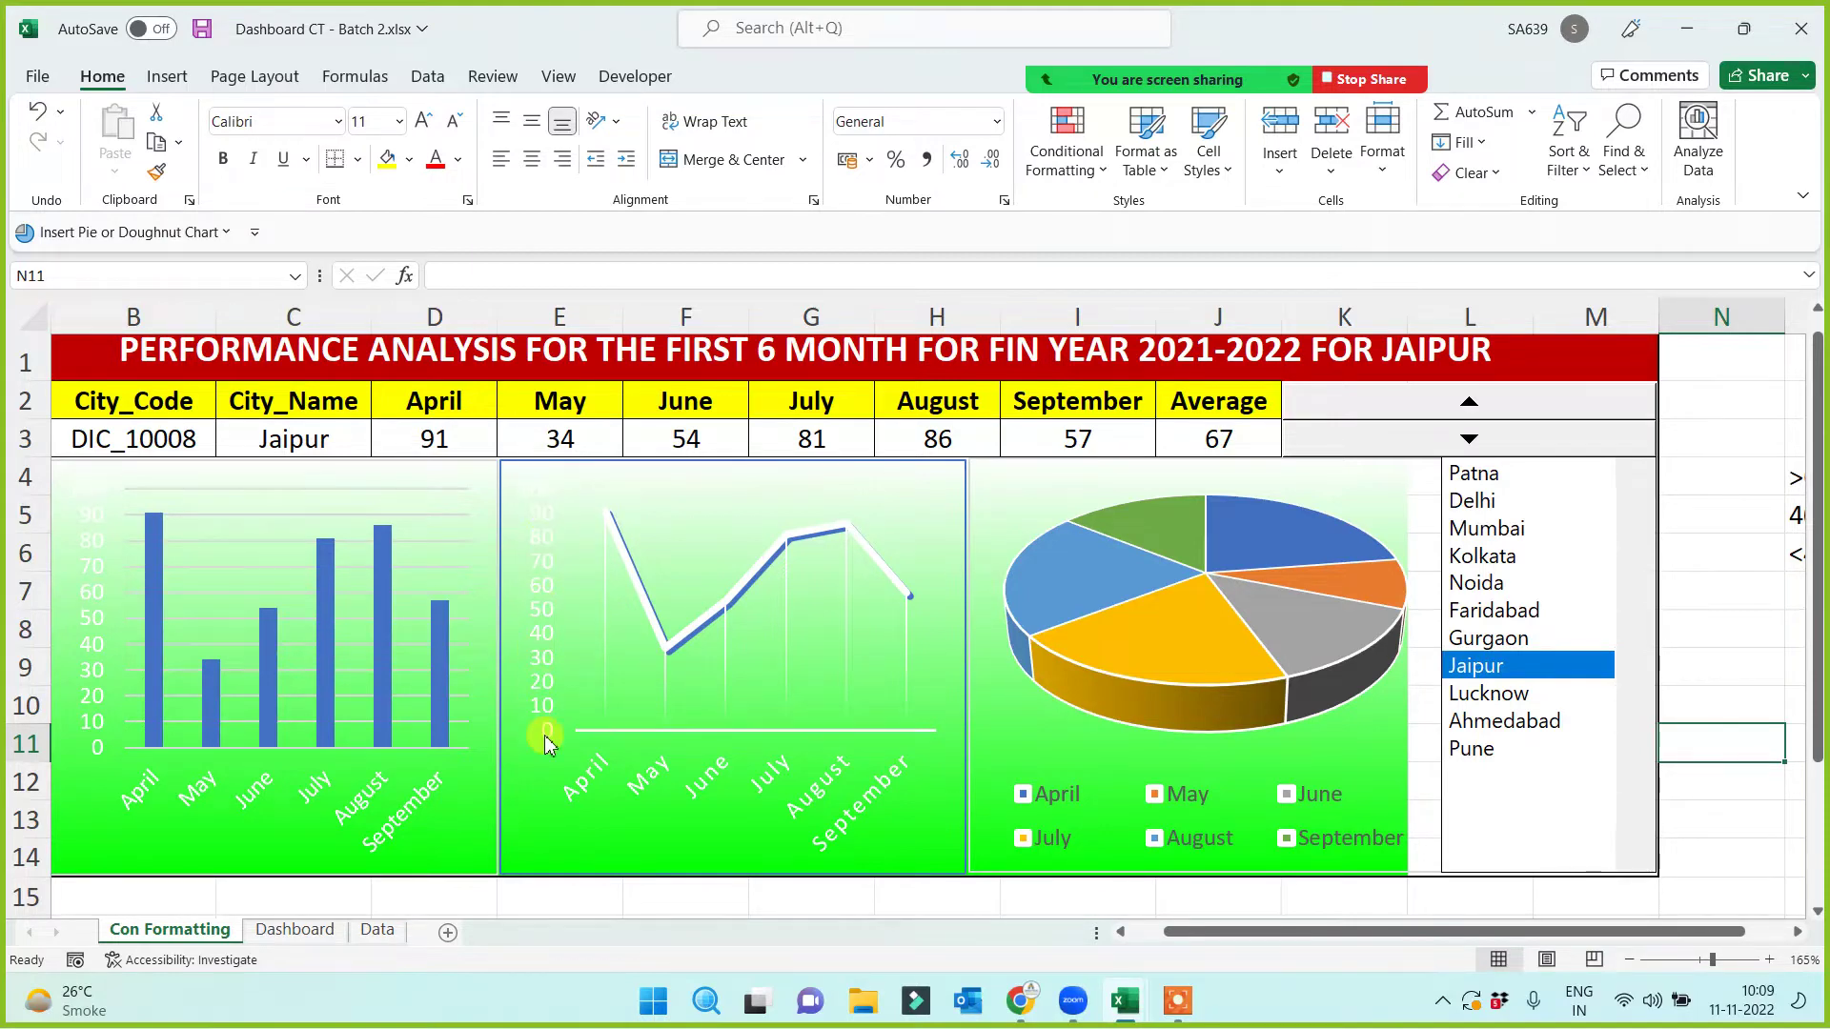
Step: Change the font color of the line chart's value axis and month axis labels to black
left_click(548, 660)
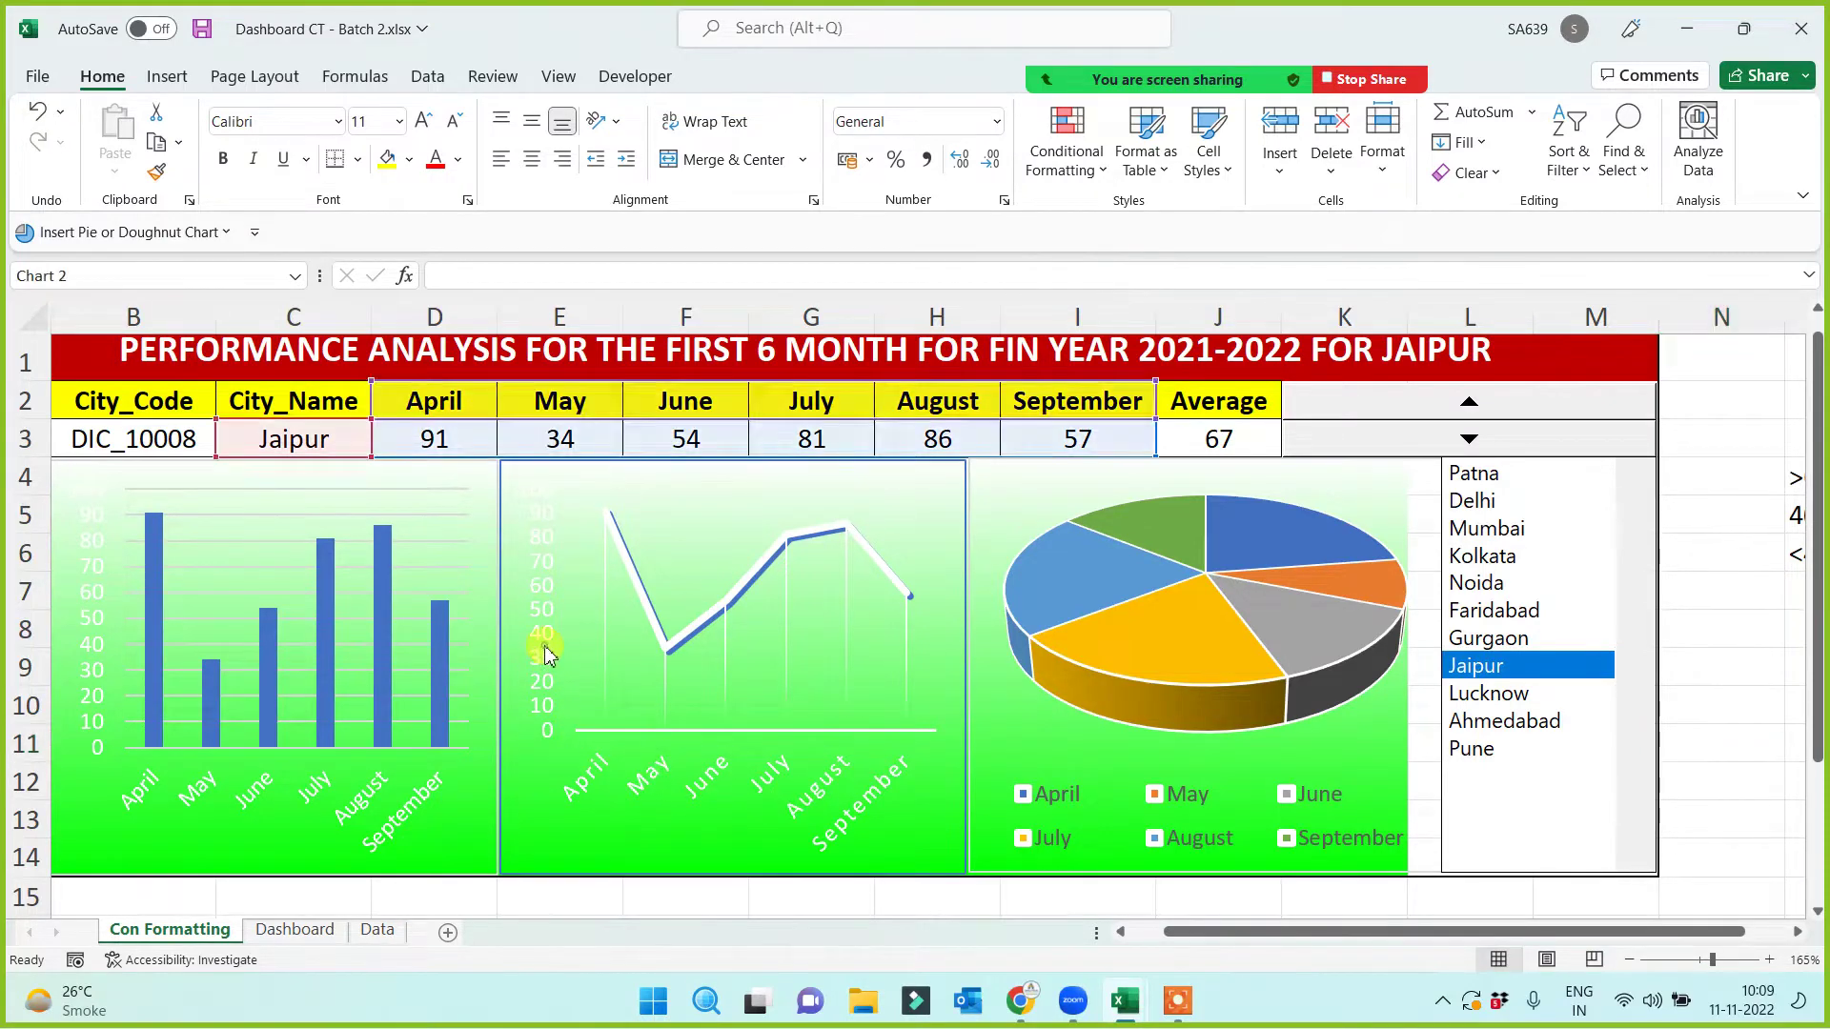
left_click(458, 159)
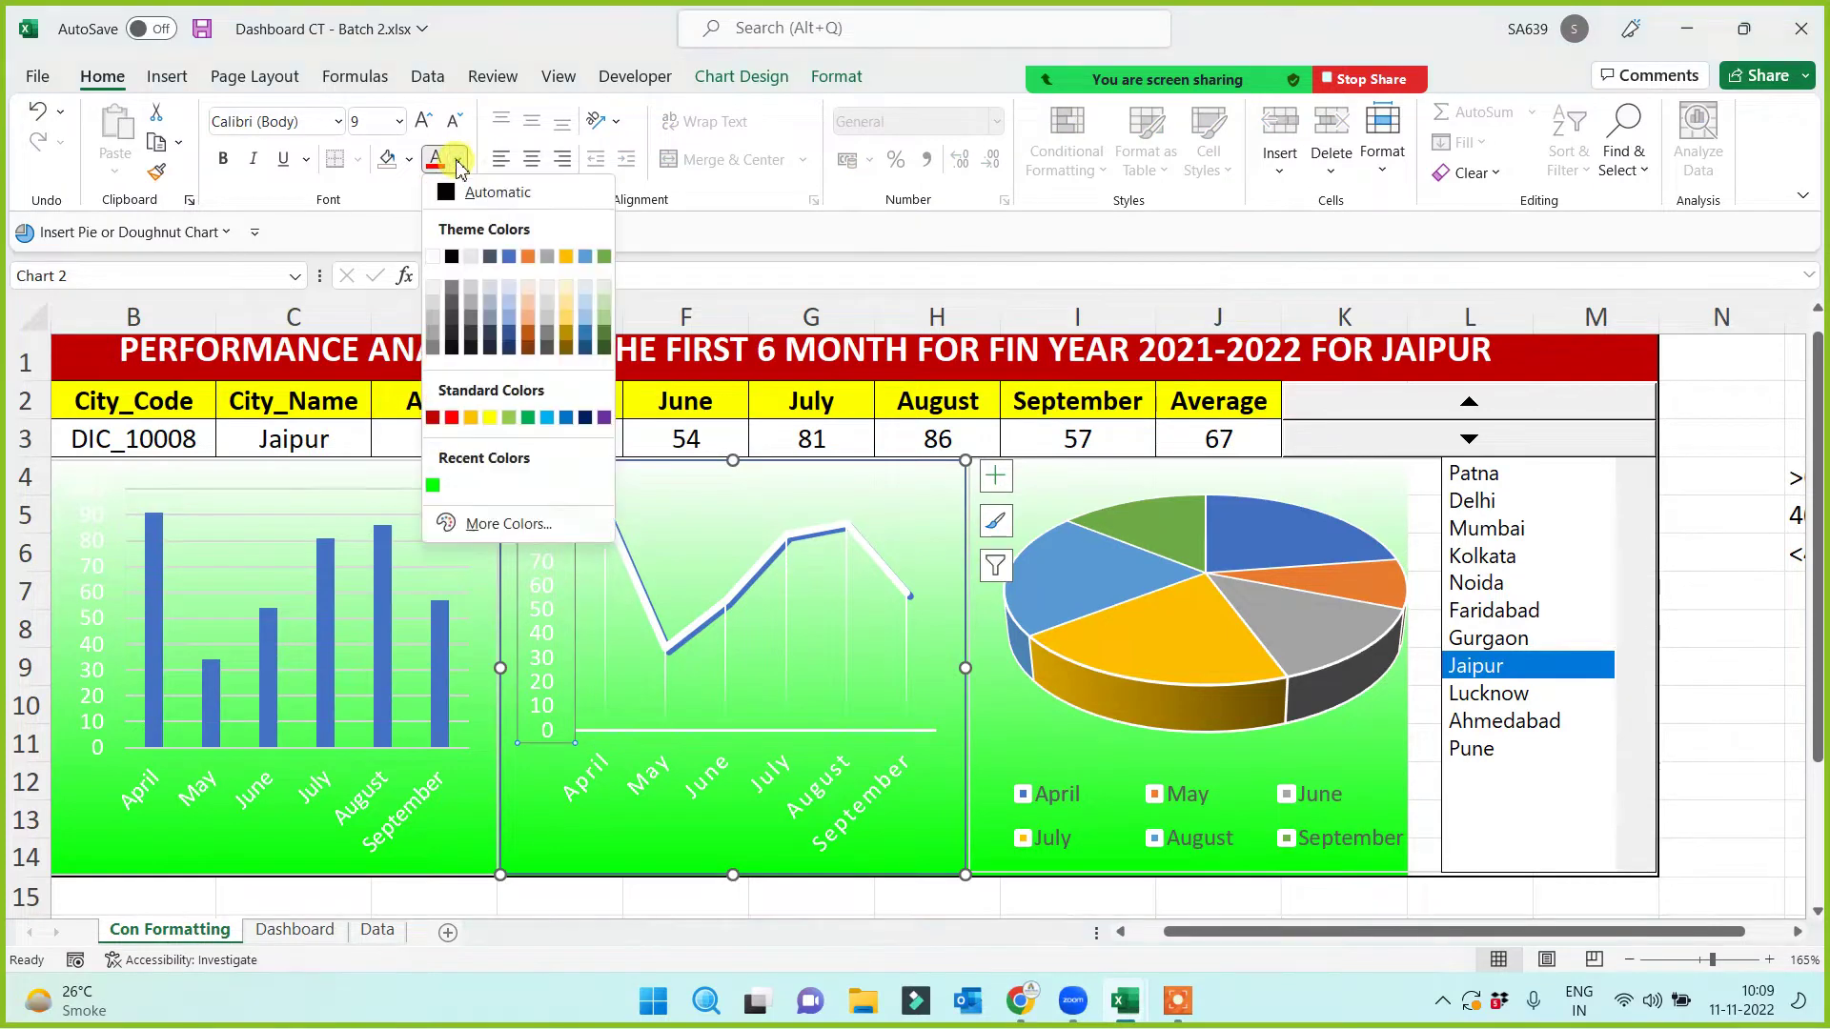
left_click(452, 349)
left_click(593, 782)
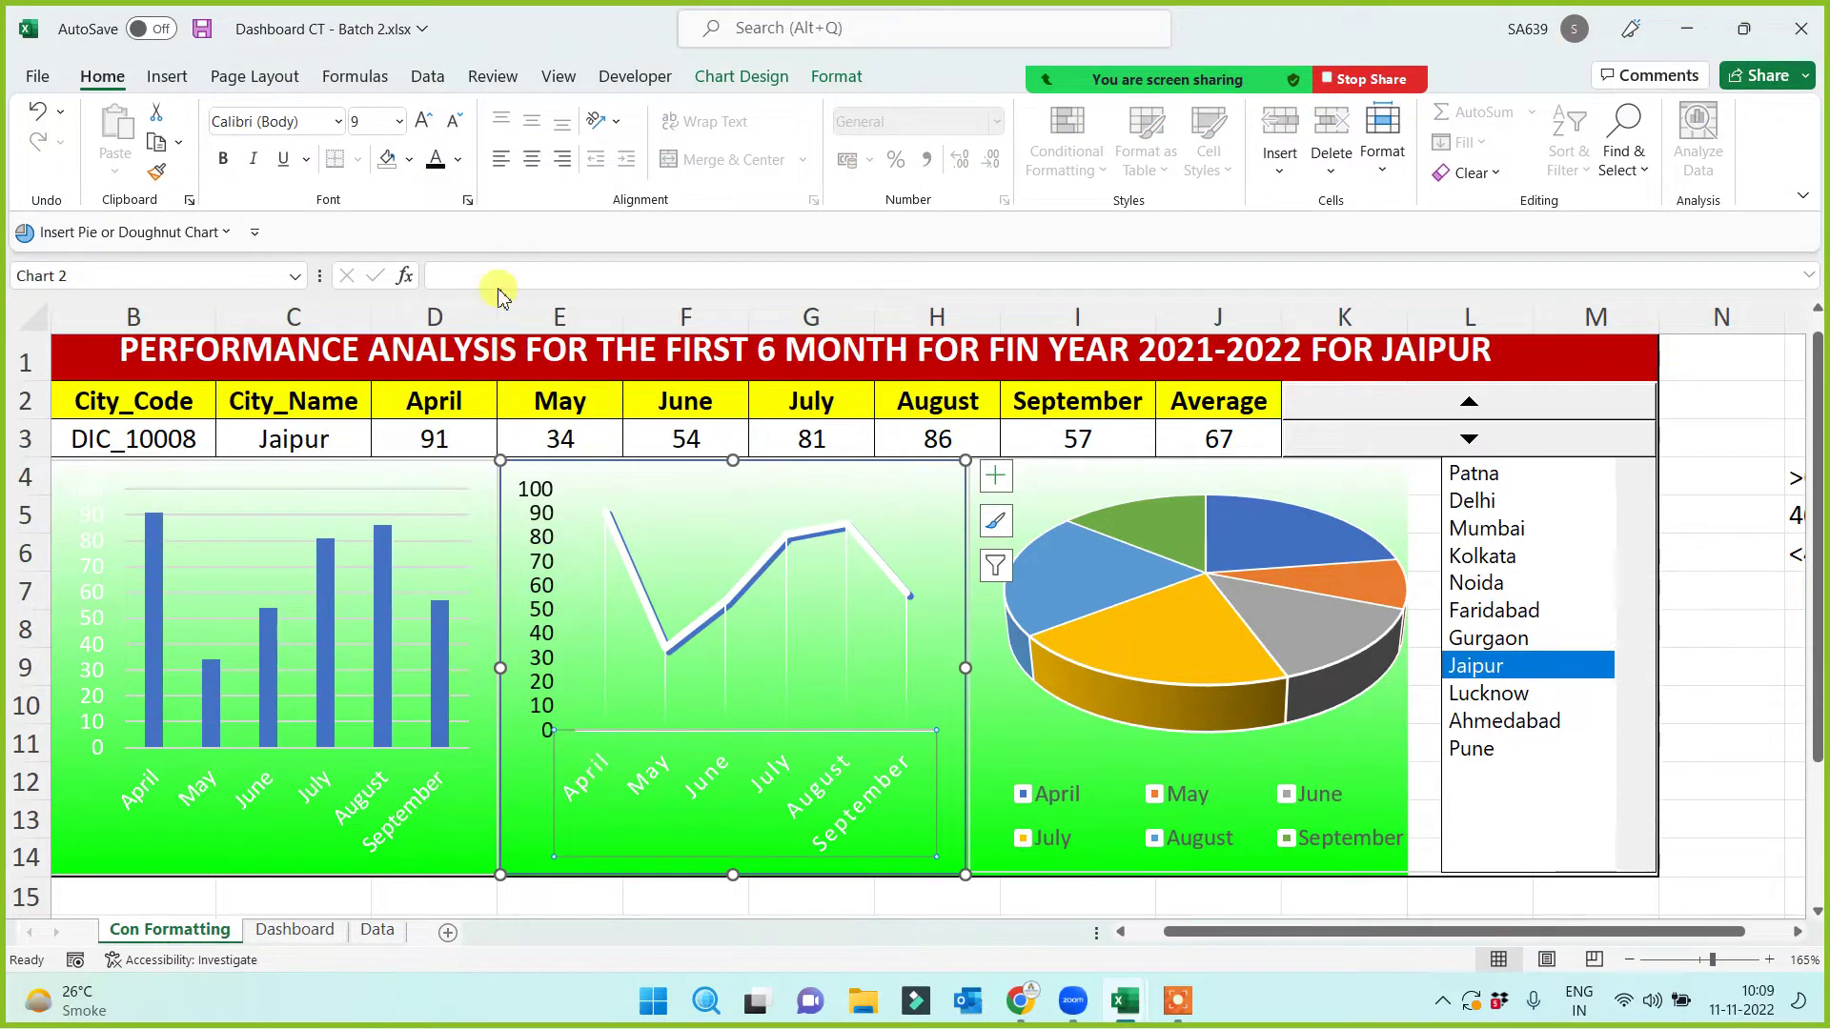
Step: Change the font color of the column chart's month axis and value axis labels to black
left_click(354, 823)
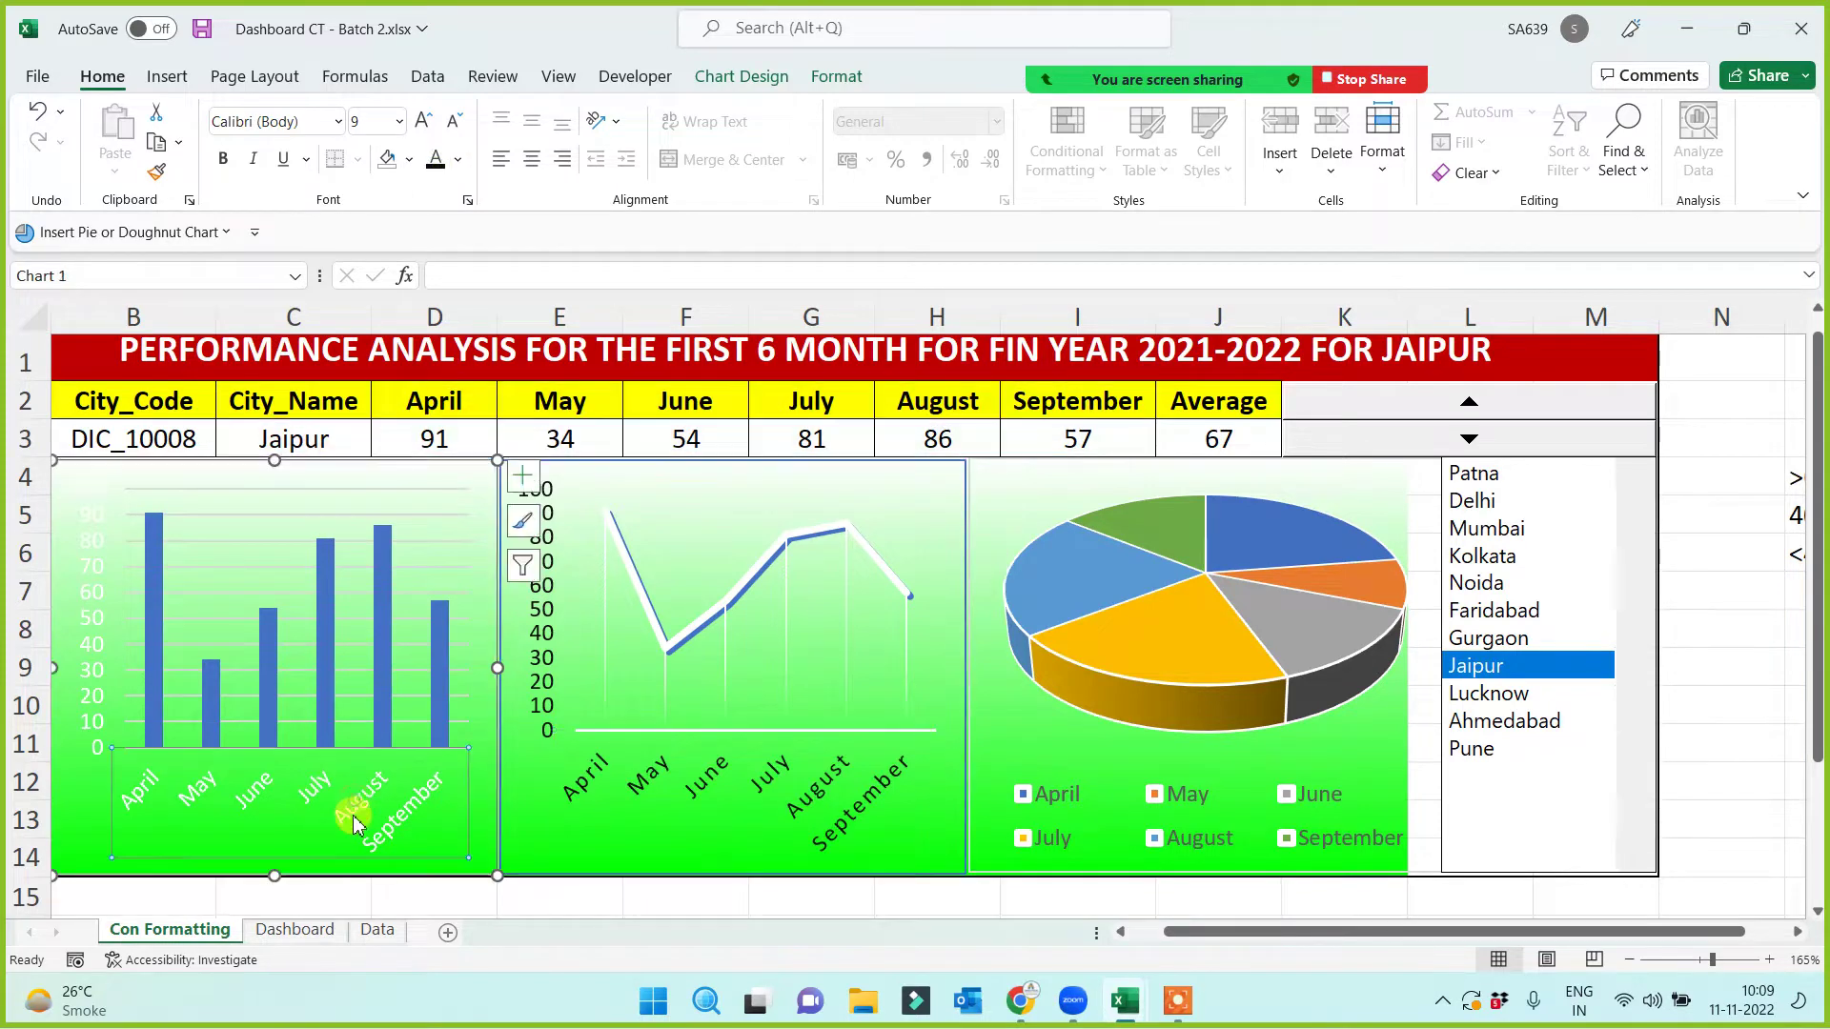
left_click(436, 159)
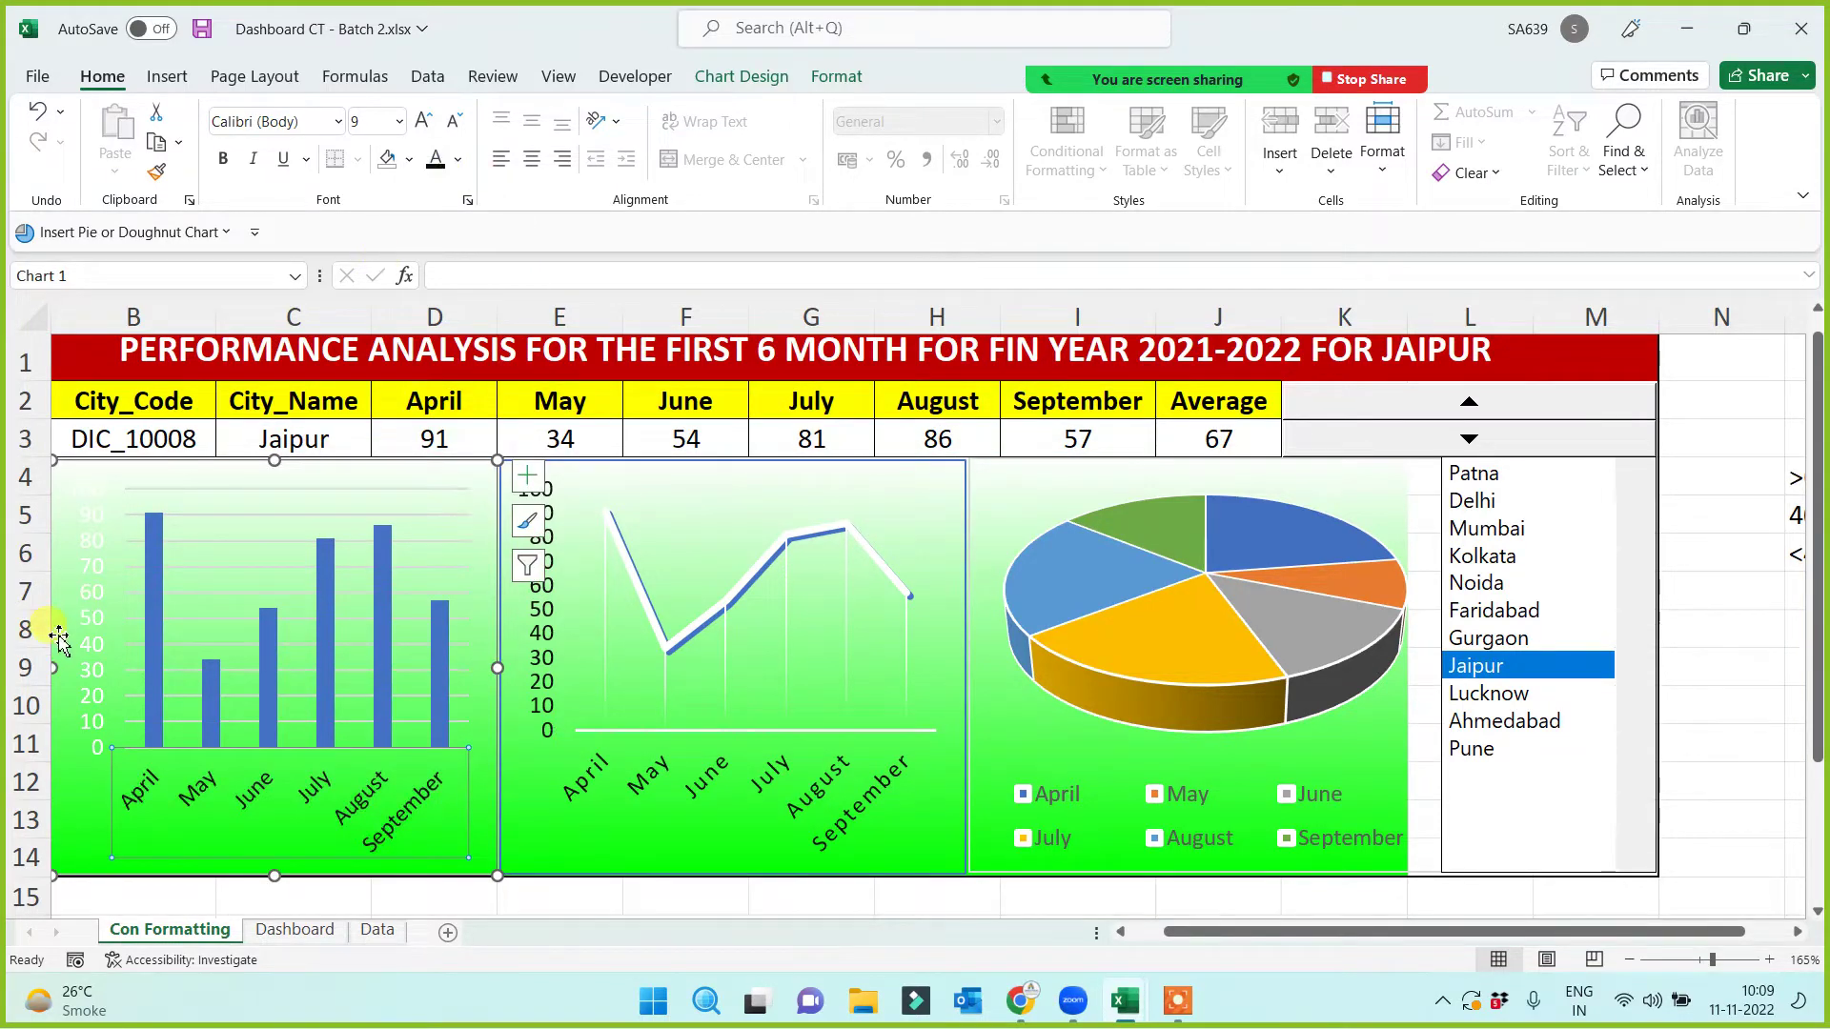
left_click(92, 624)
left_click(436, 159)
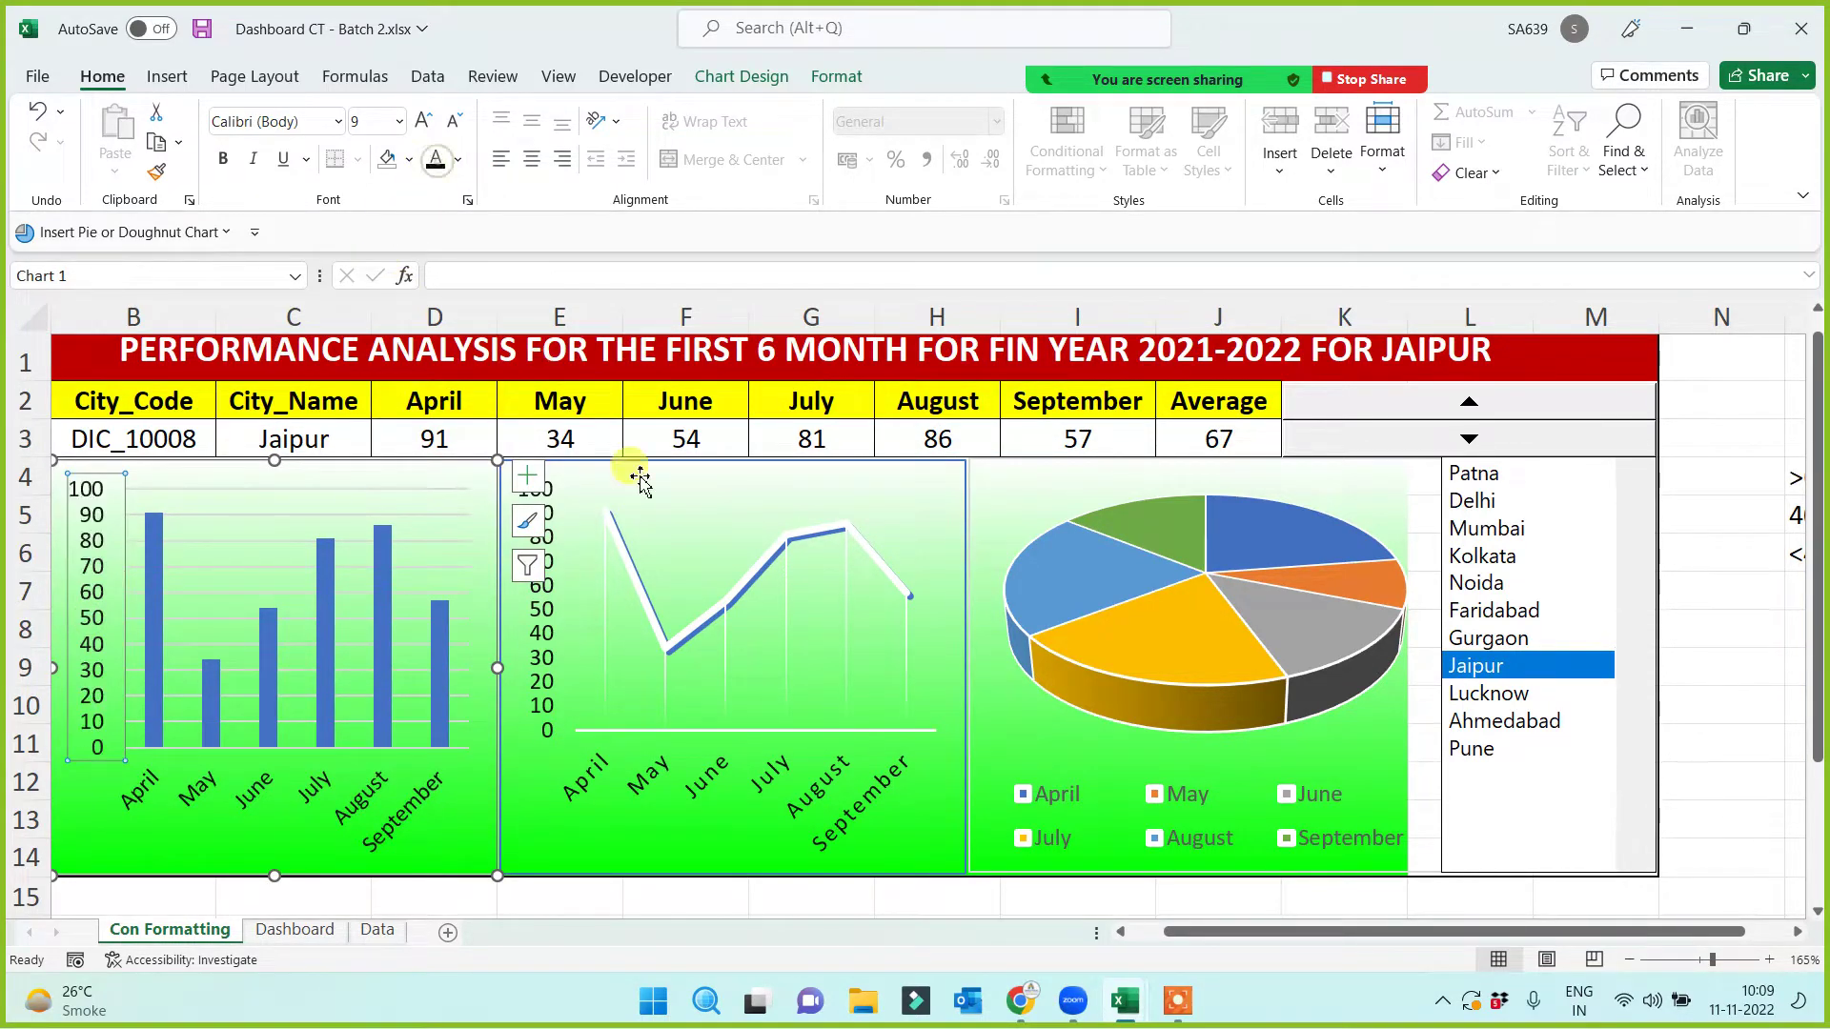
Step: Change the pie chart legend's font color to black and deselect the chart
left_click(1042, 842)
left_click(435, 159)
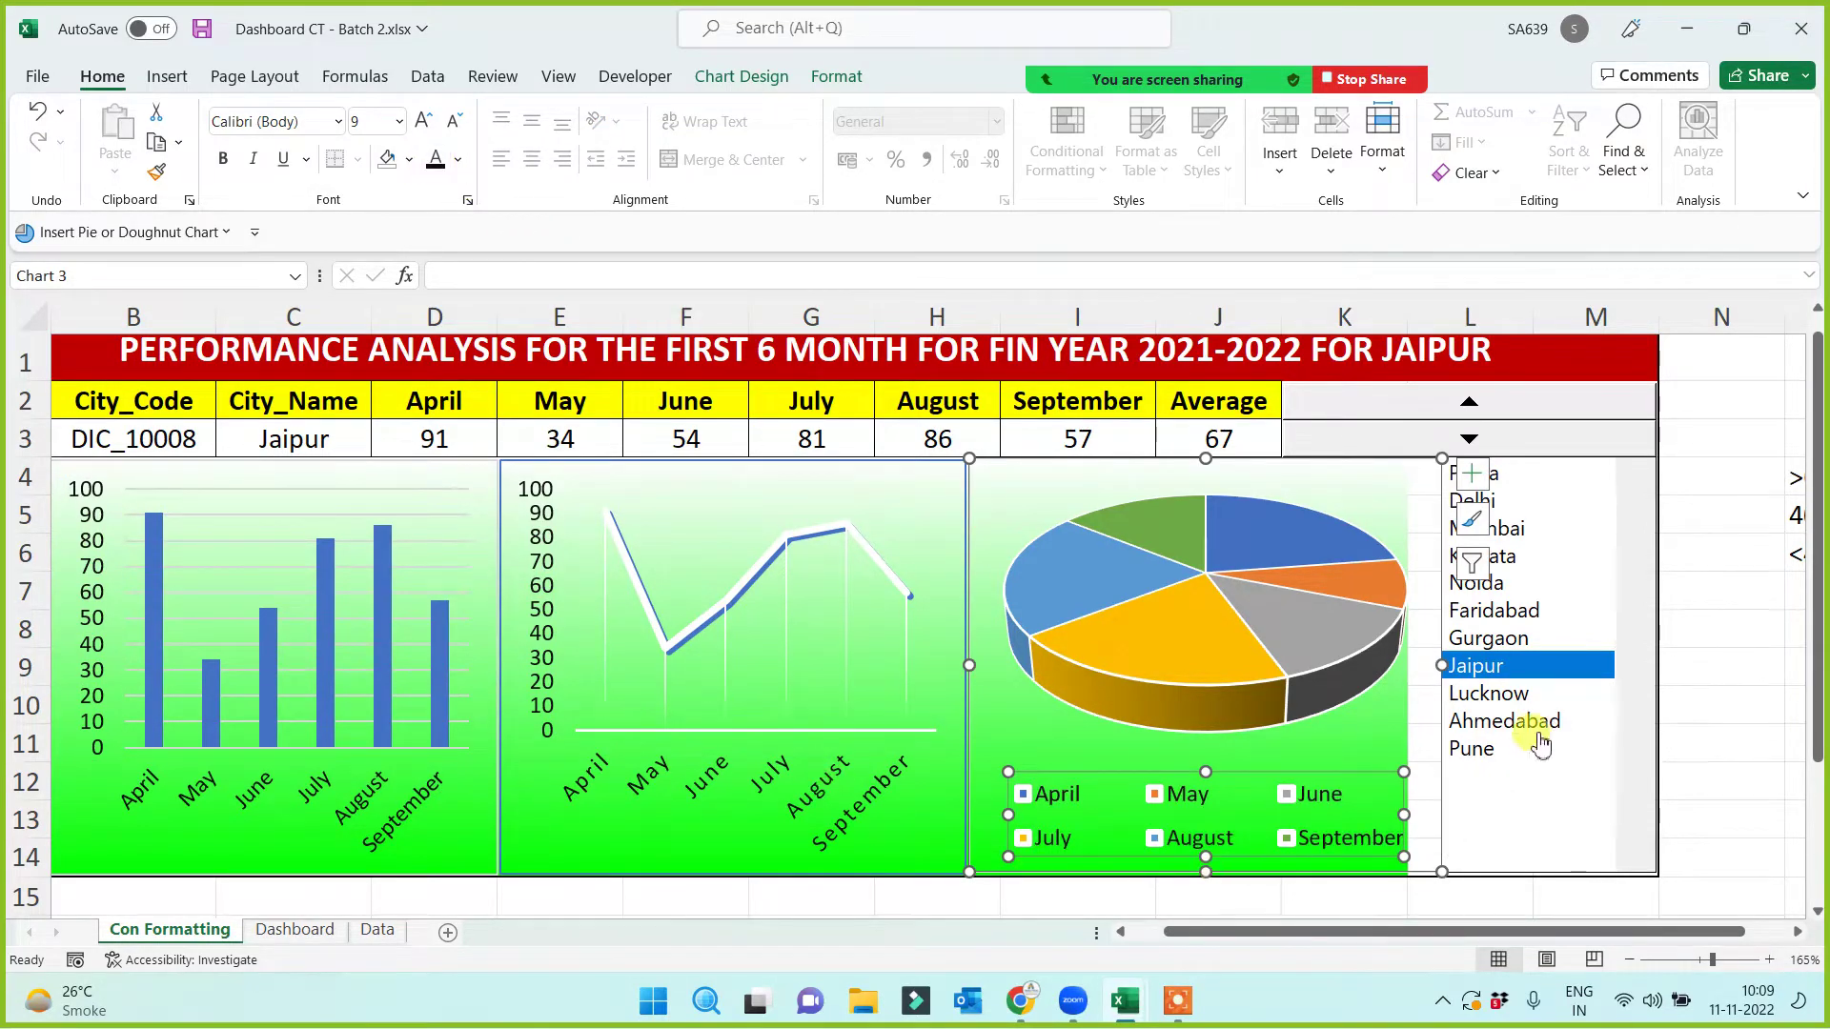
left_click(1683, 617)
Step: Check the chart background for Patna, Kolkata, Noida and Gurgaon by choosing each in the city list
left_click(1473, 474)
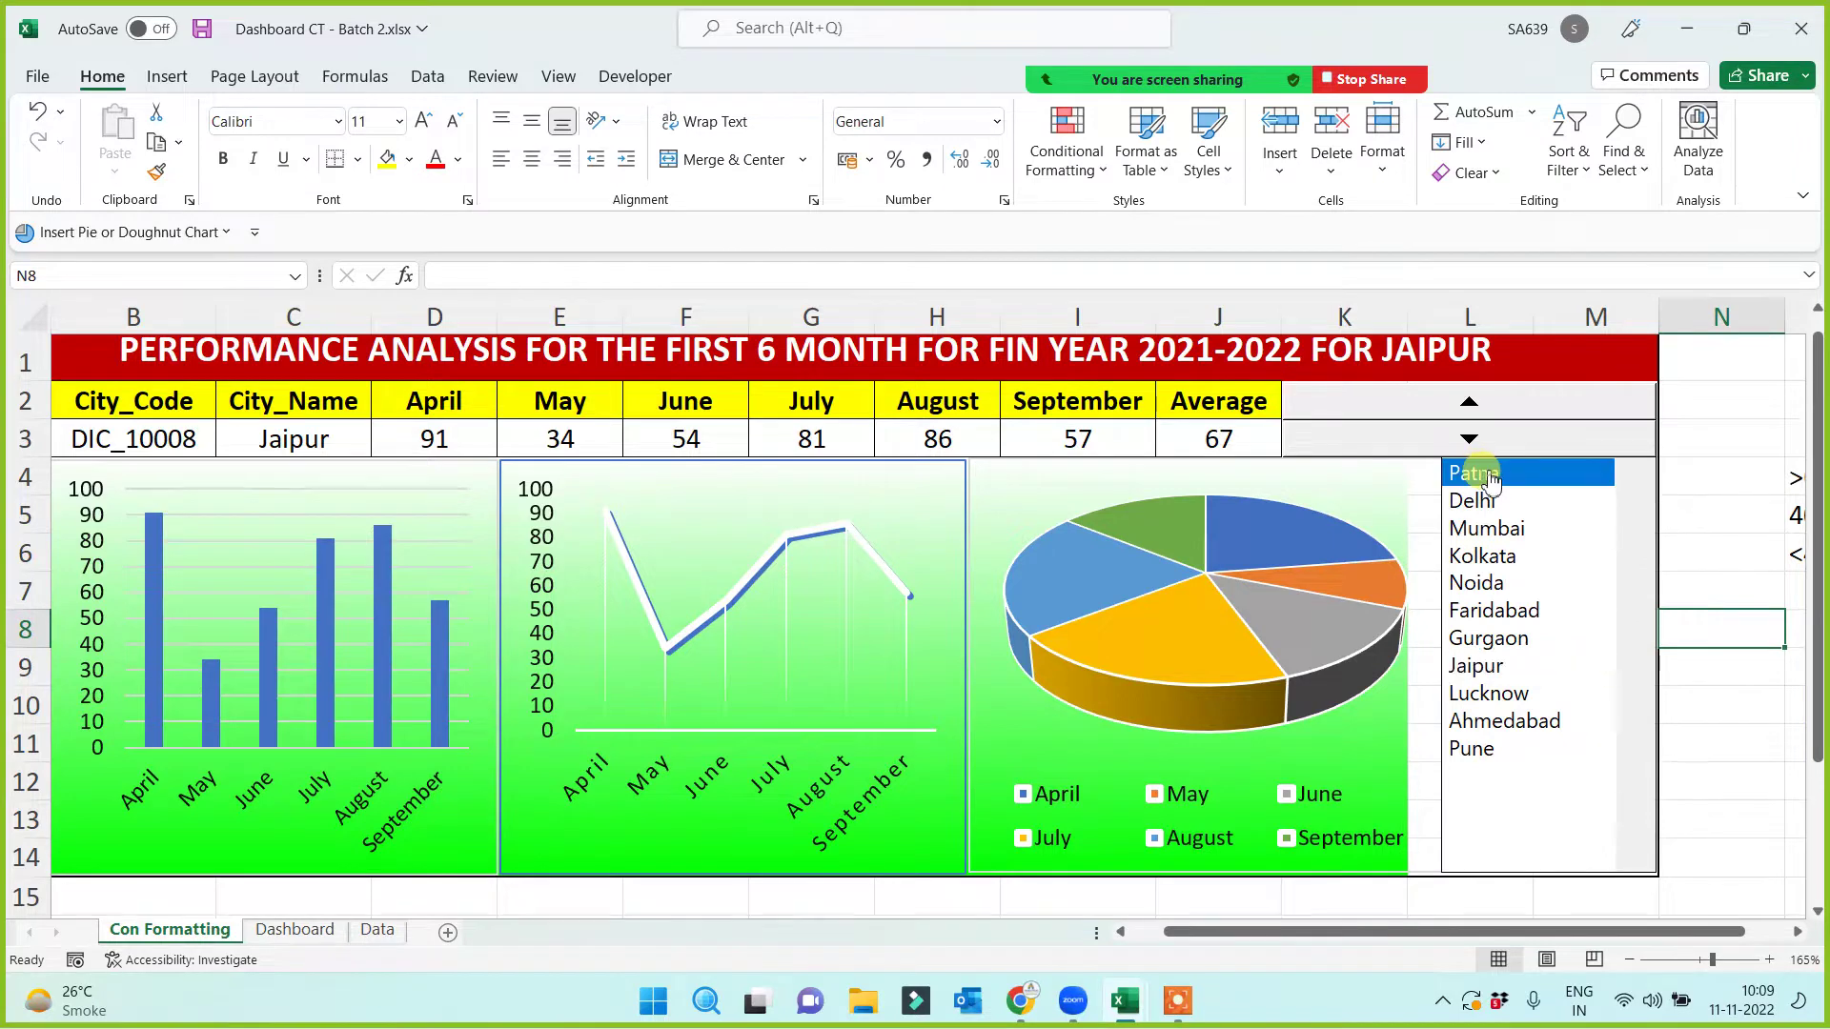
left_click(1487, 557)
left_click(1492, 584)
left_click(1494, 639)
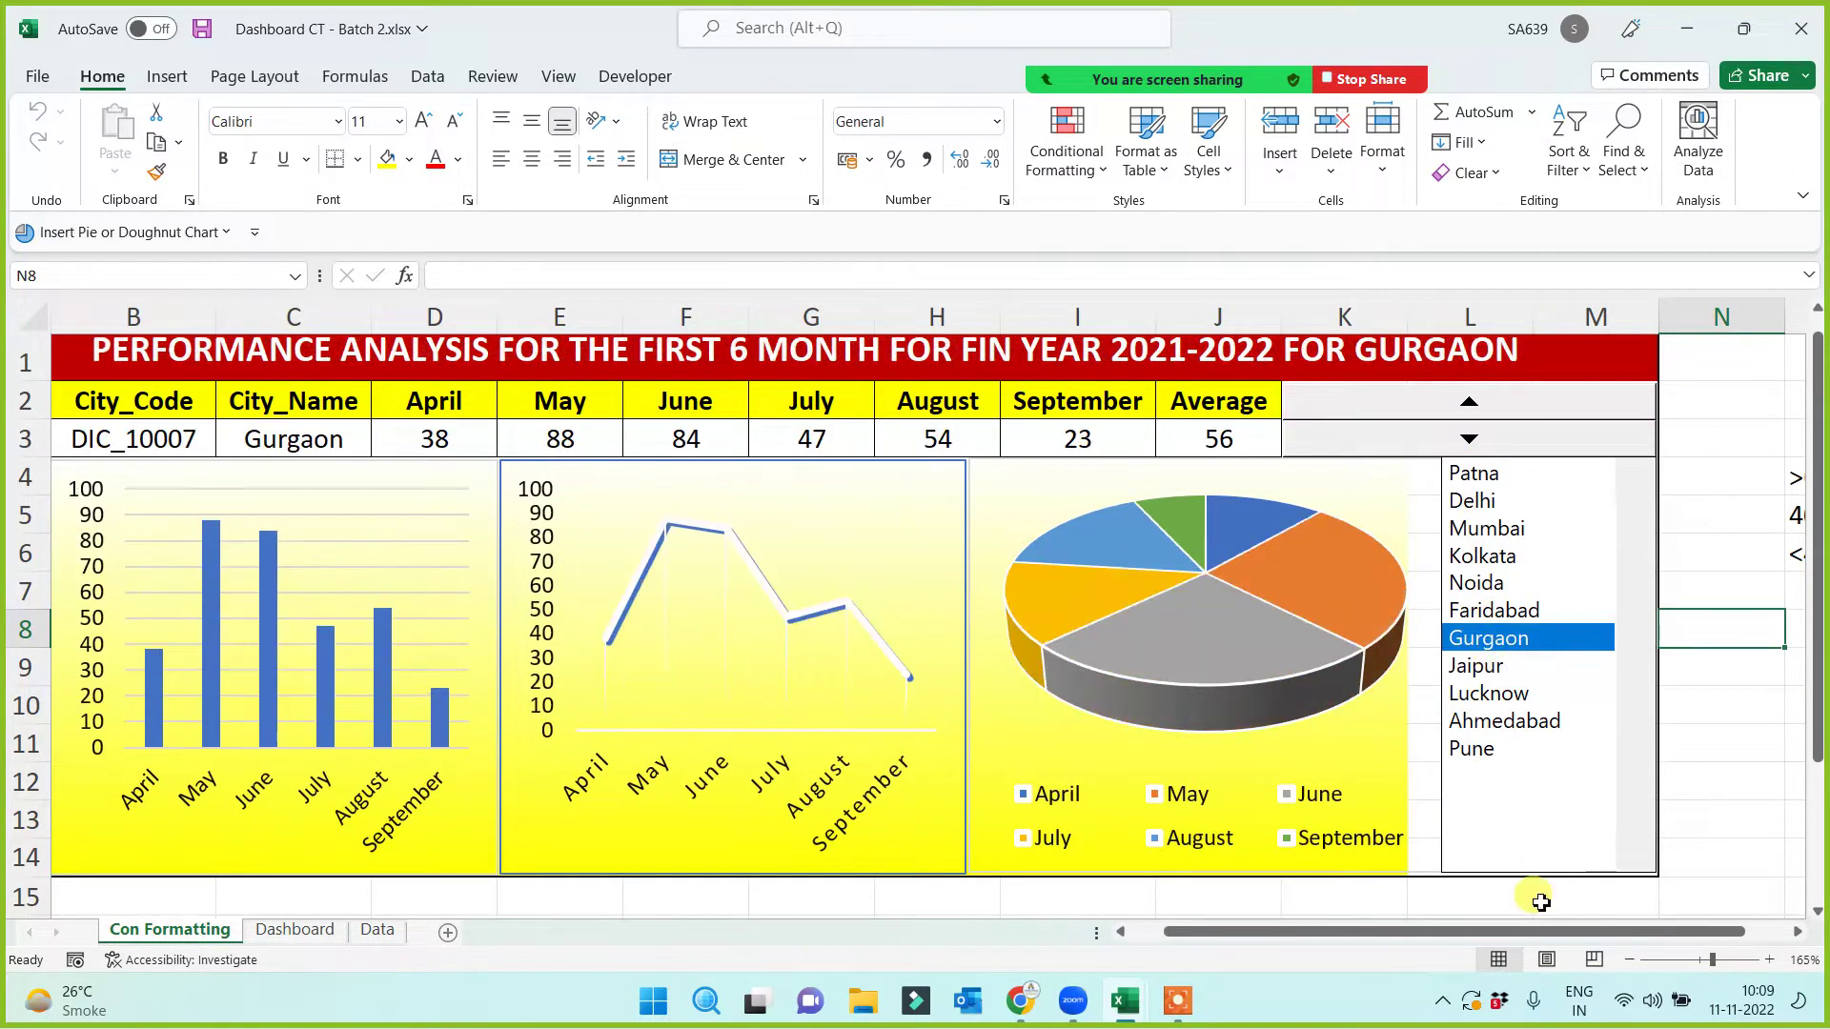
Step: Widen the city list box so its left edge meets the edge of the colored chart area
left_click_drag(1225, 932, 1156, 935)
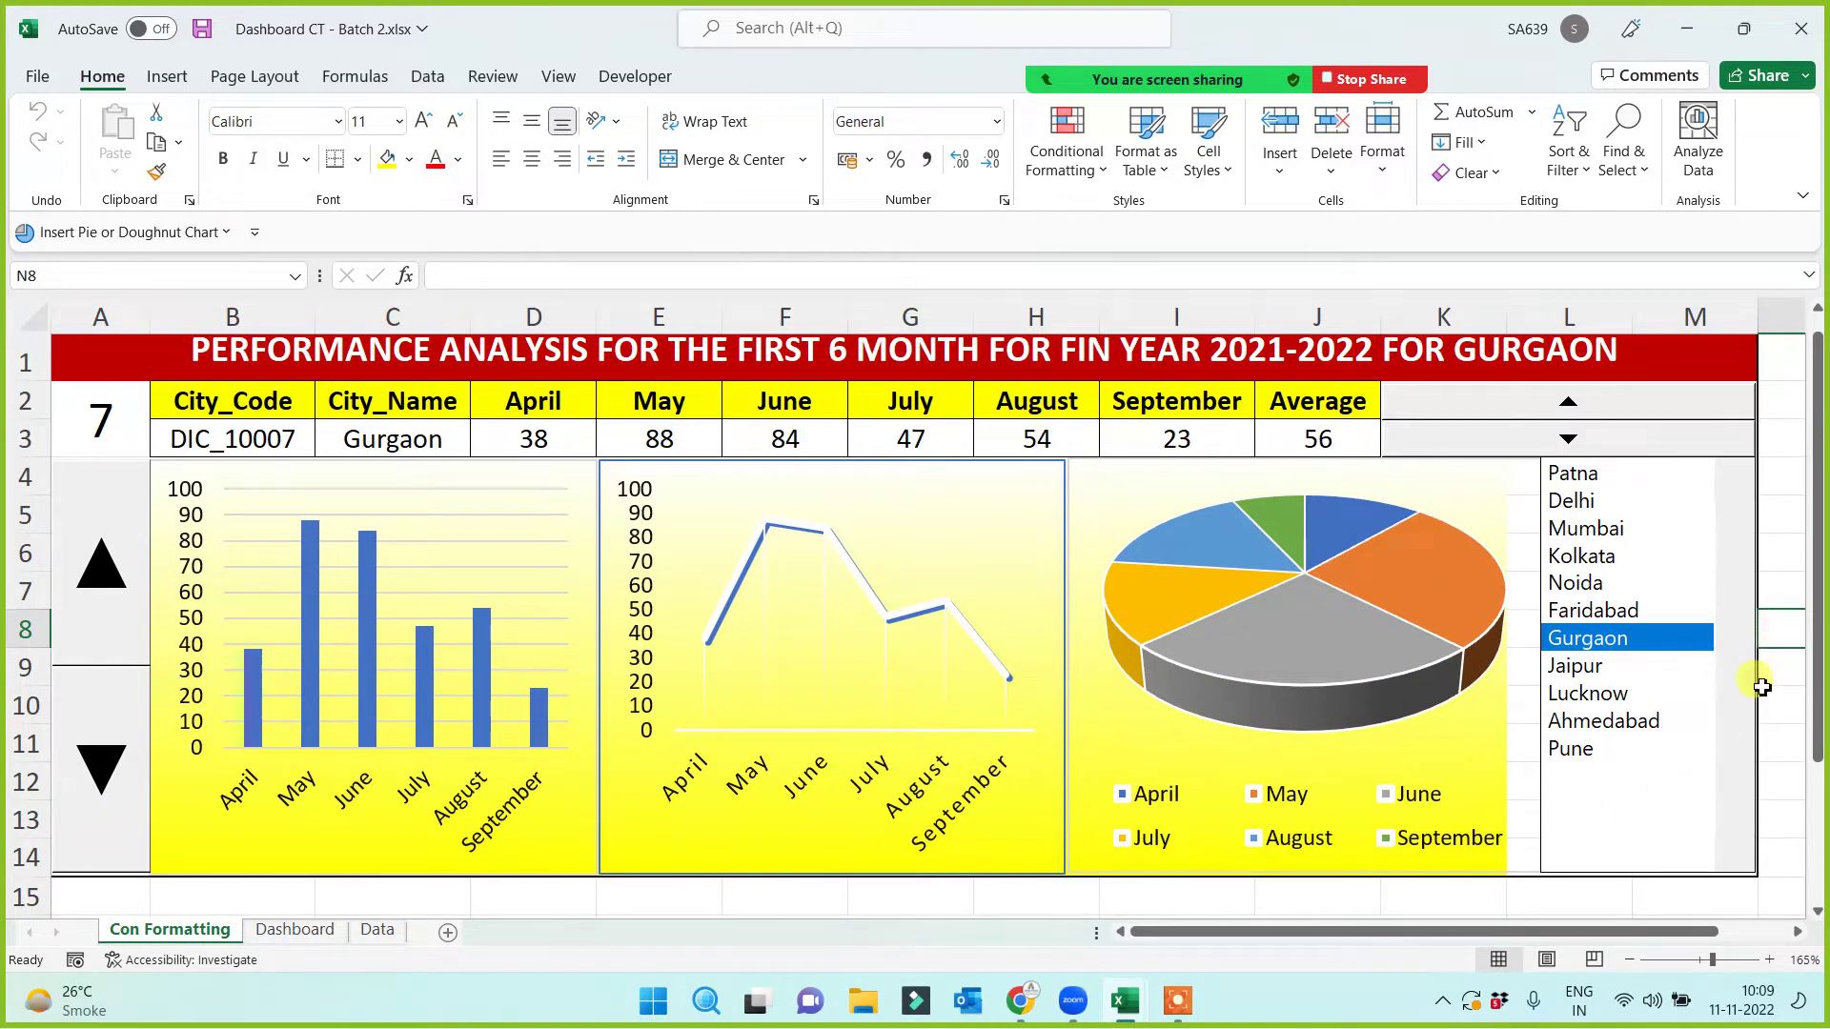
right_click(1550, 787)
left_click(1519, 903)
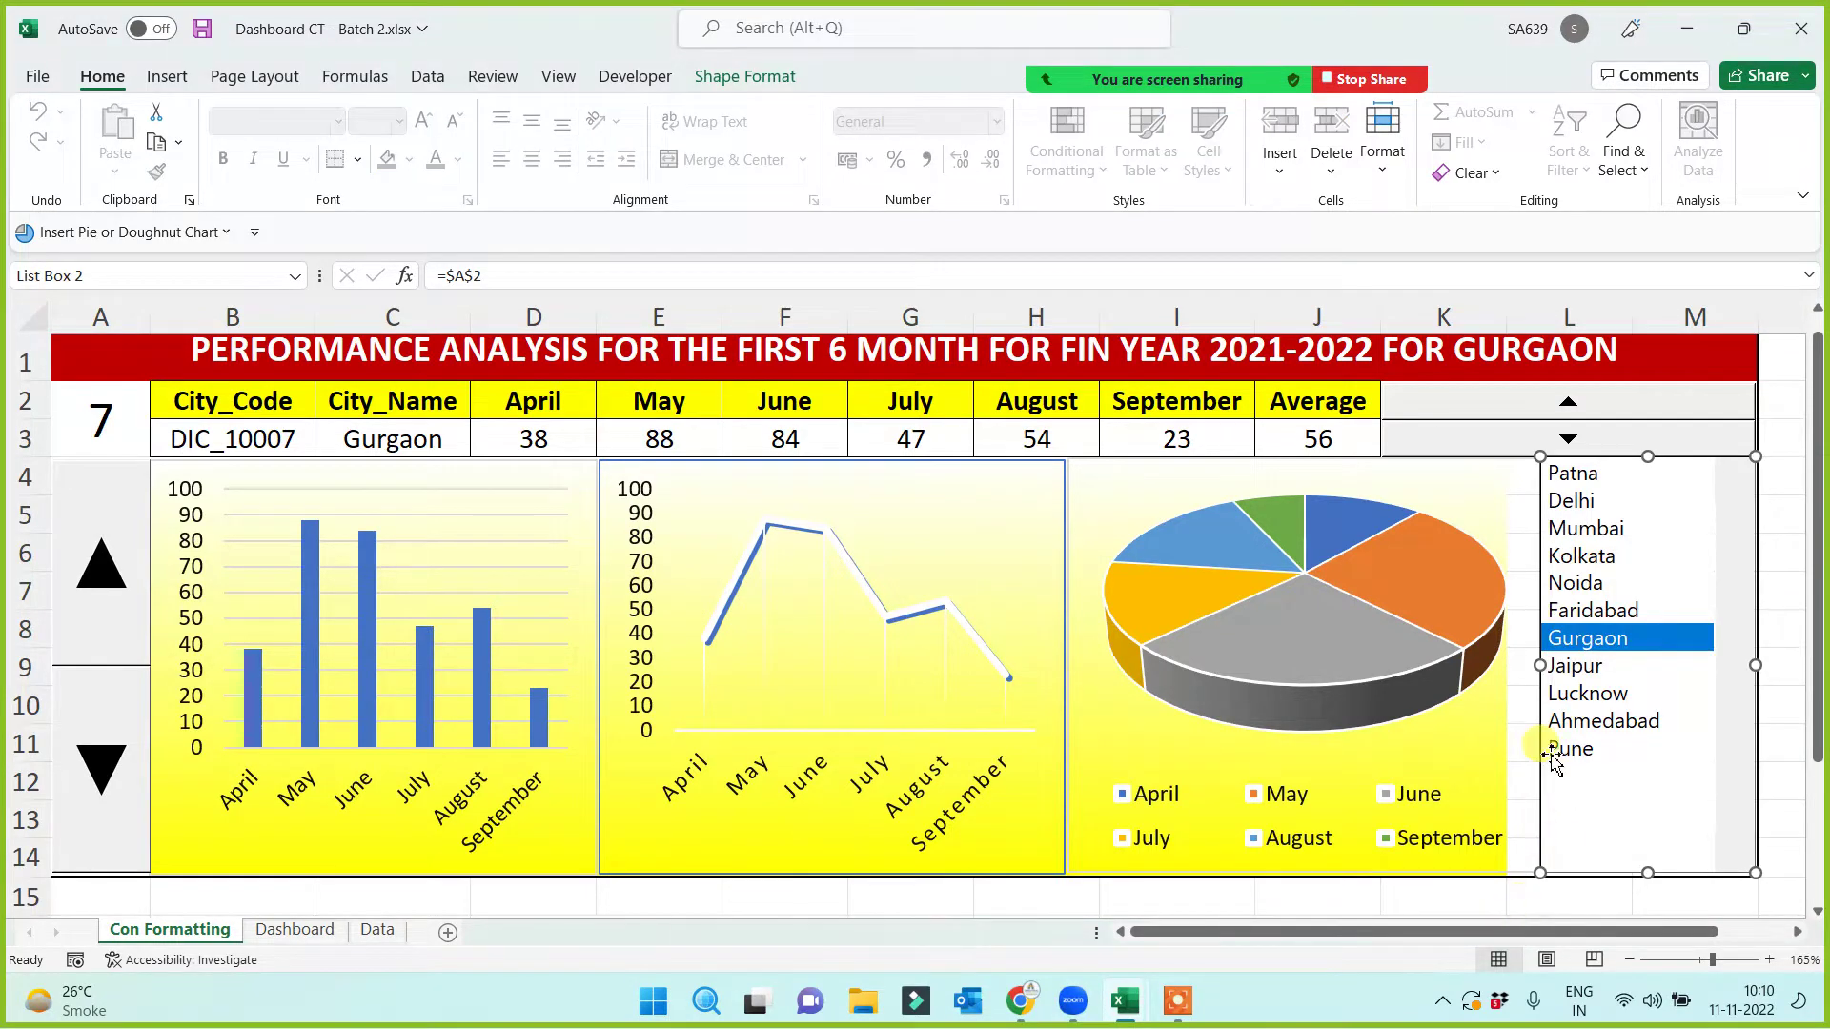
left_click_drag(1543, 667, 1510, 676)
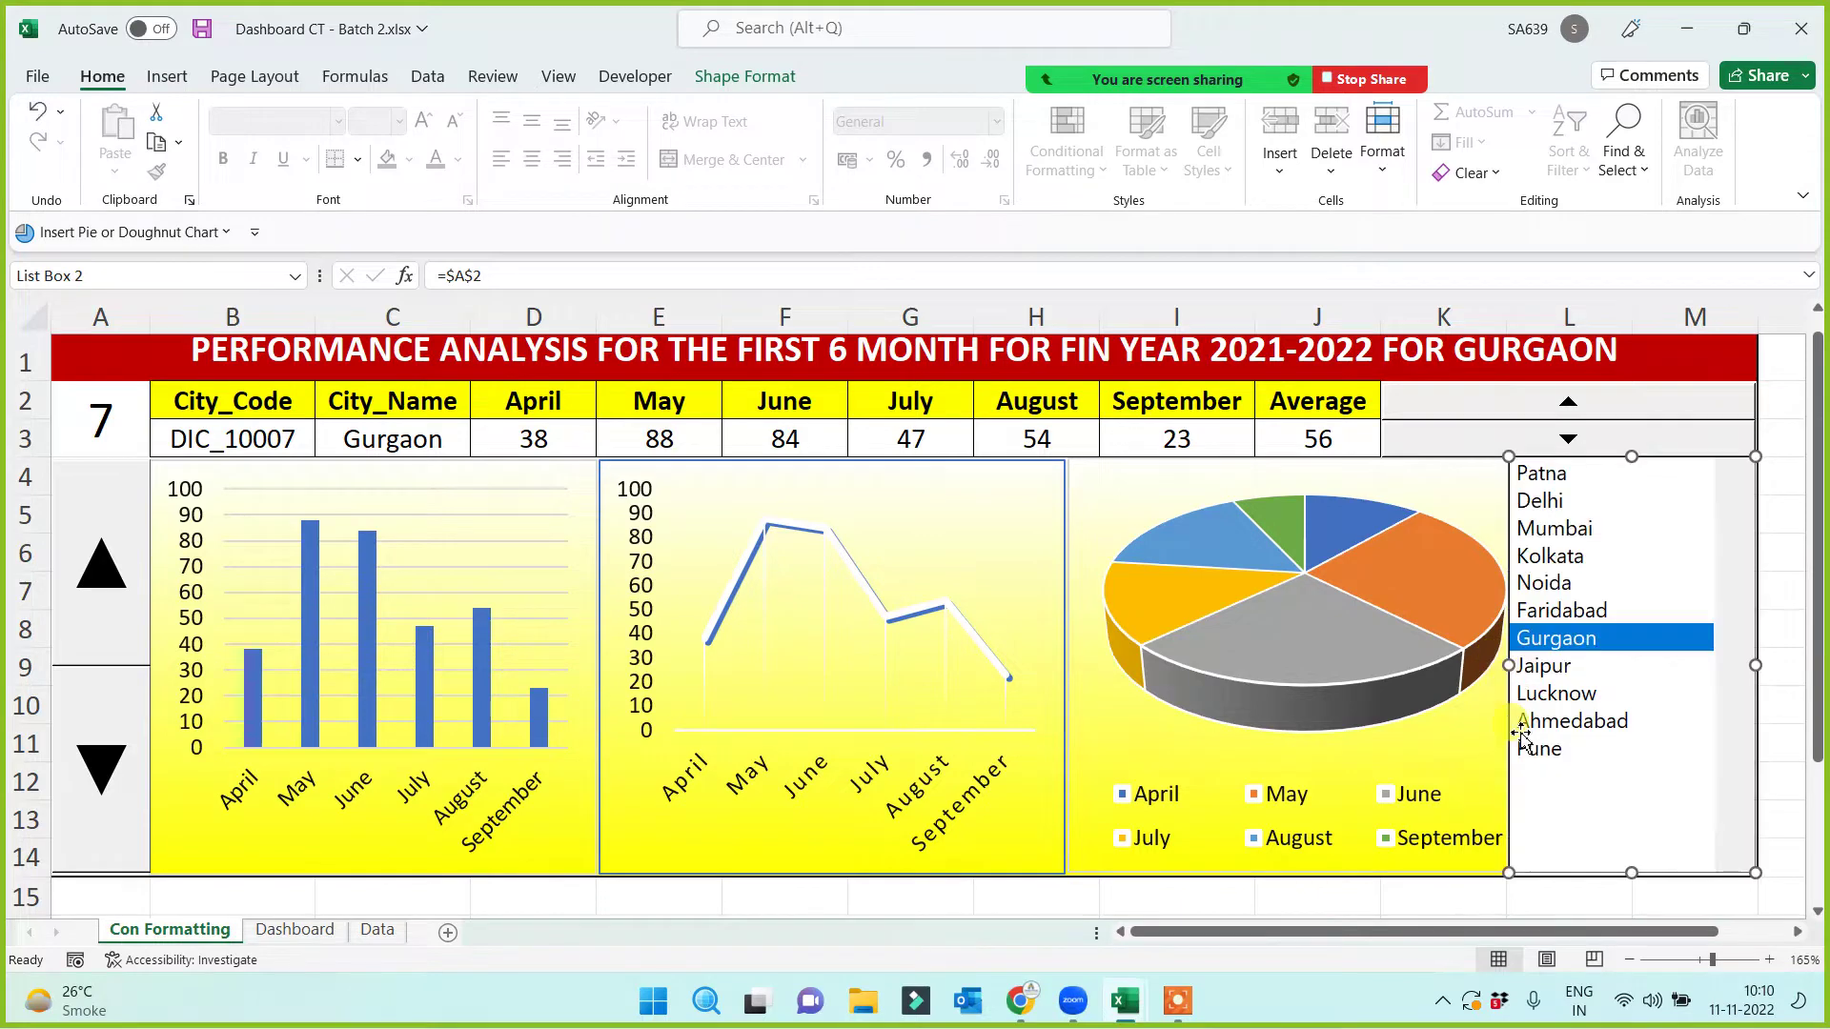
Step: Narrow the pie chart so its right edge aligns with the city list box, and deselect it
left_click(1278, 706)
left_click(1278, 633)
mouse_move(1404, 603)
left_mouse_down()
mouse_move(1381, 591)
mouse_move(1274, 654)
mouse_move(1165, 614)
mouse_move(1193, 610)
left_mouse_up()
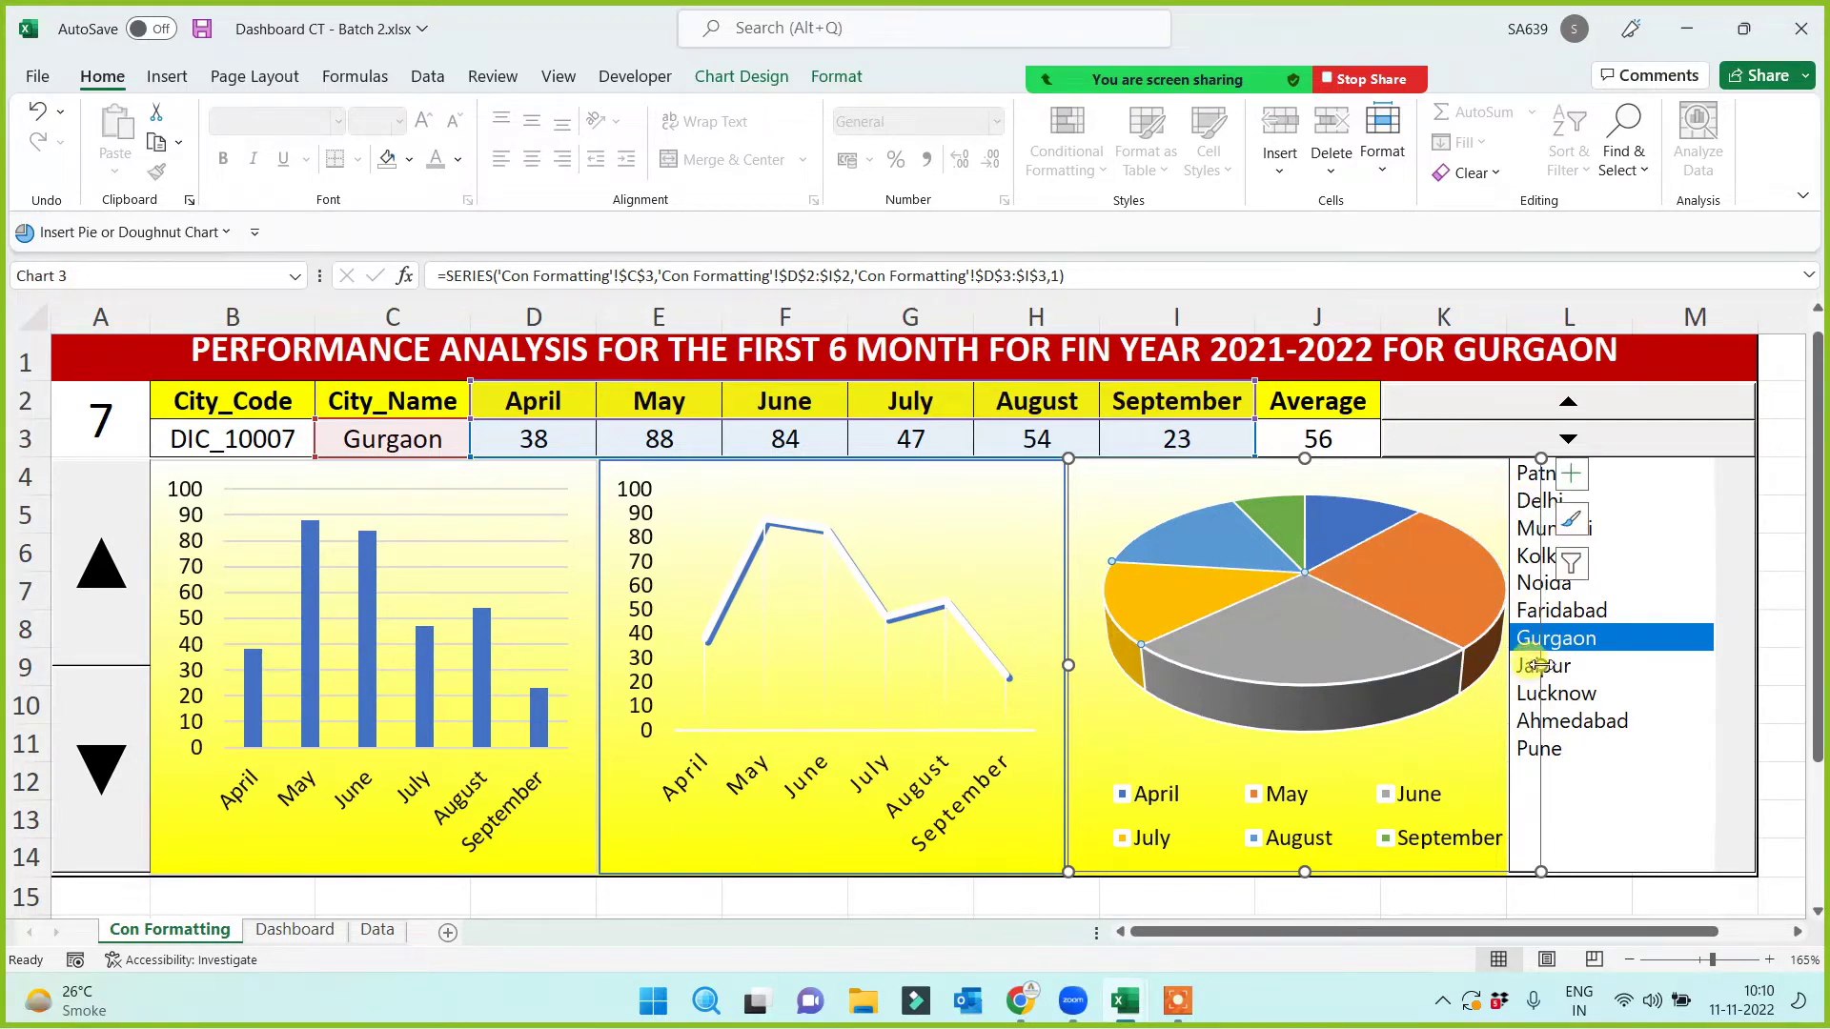
left_click_drag(1541, 665, 1512, 671)
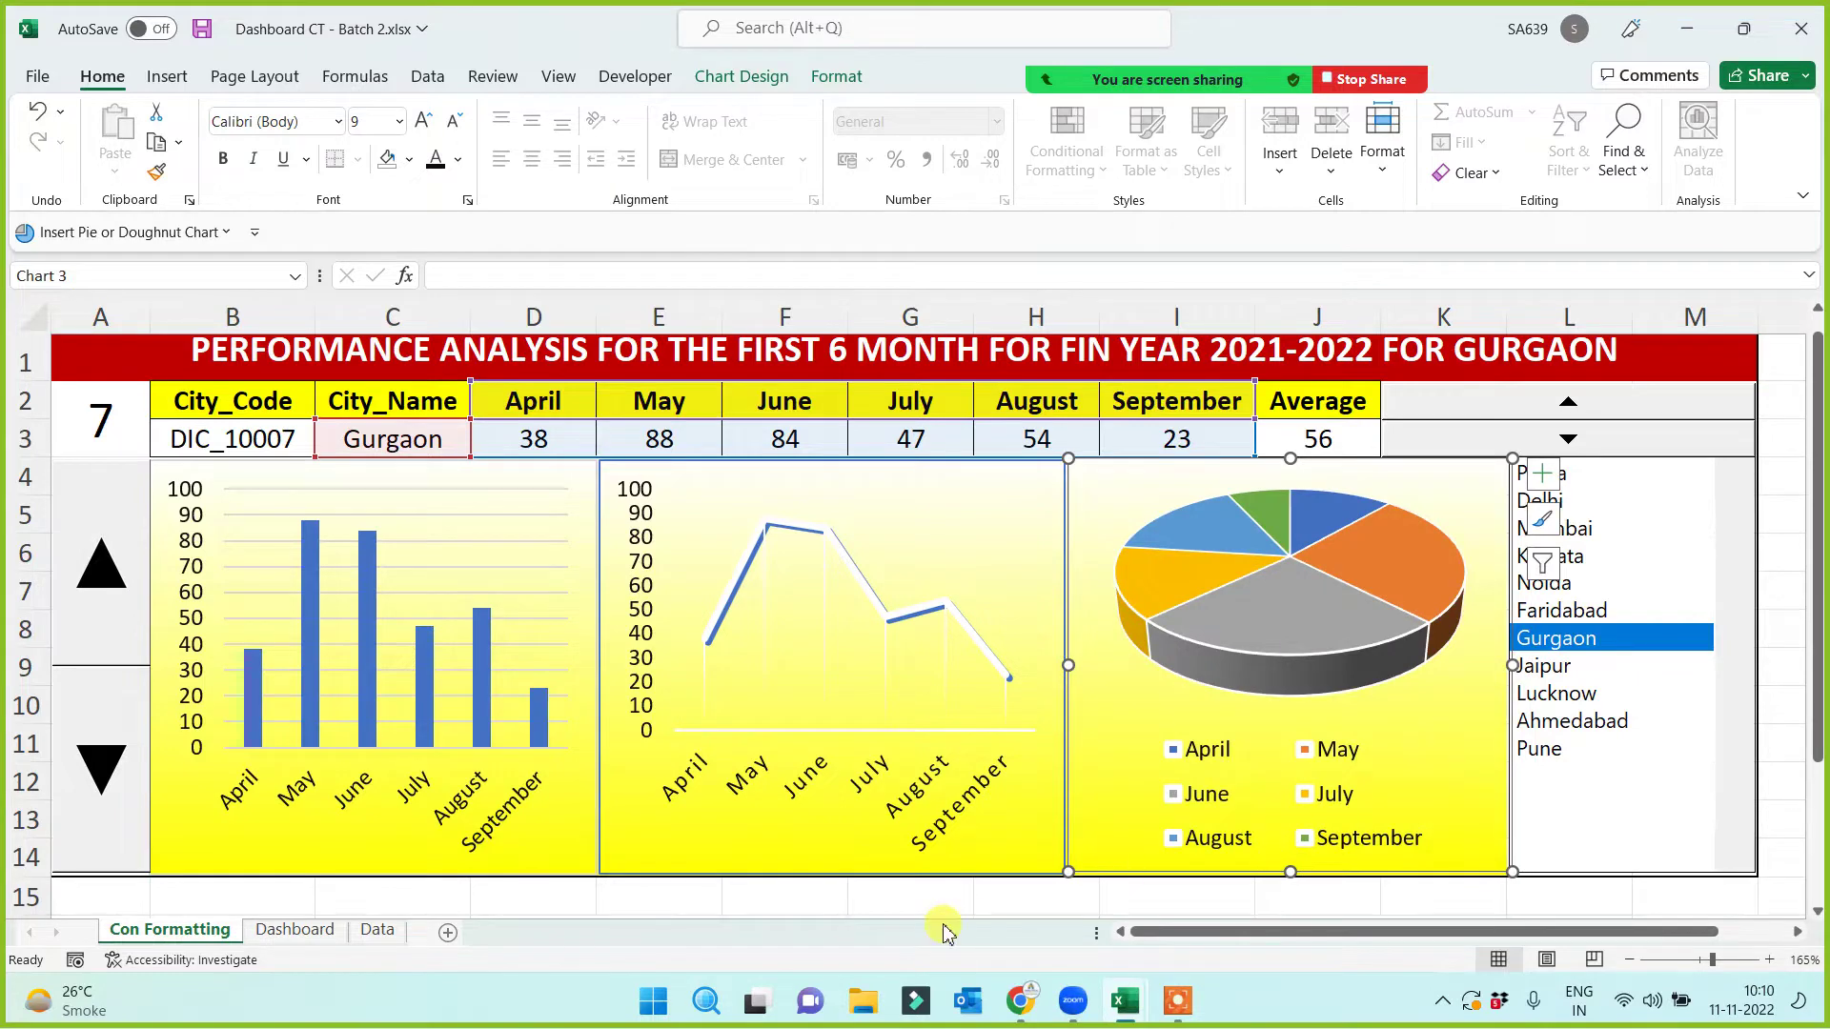
left_click(925, 896)
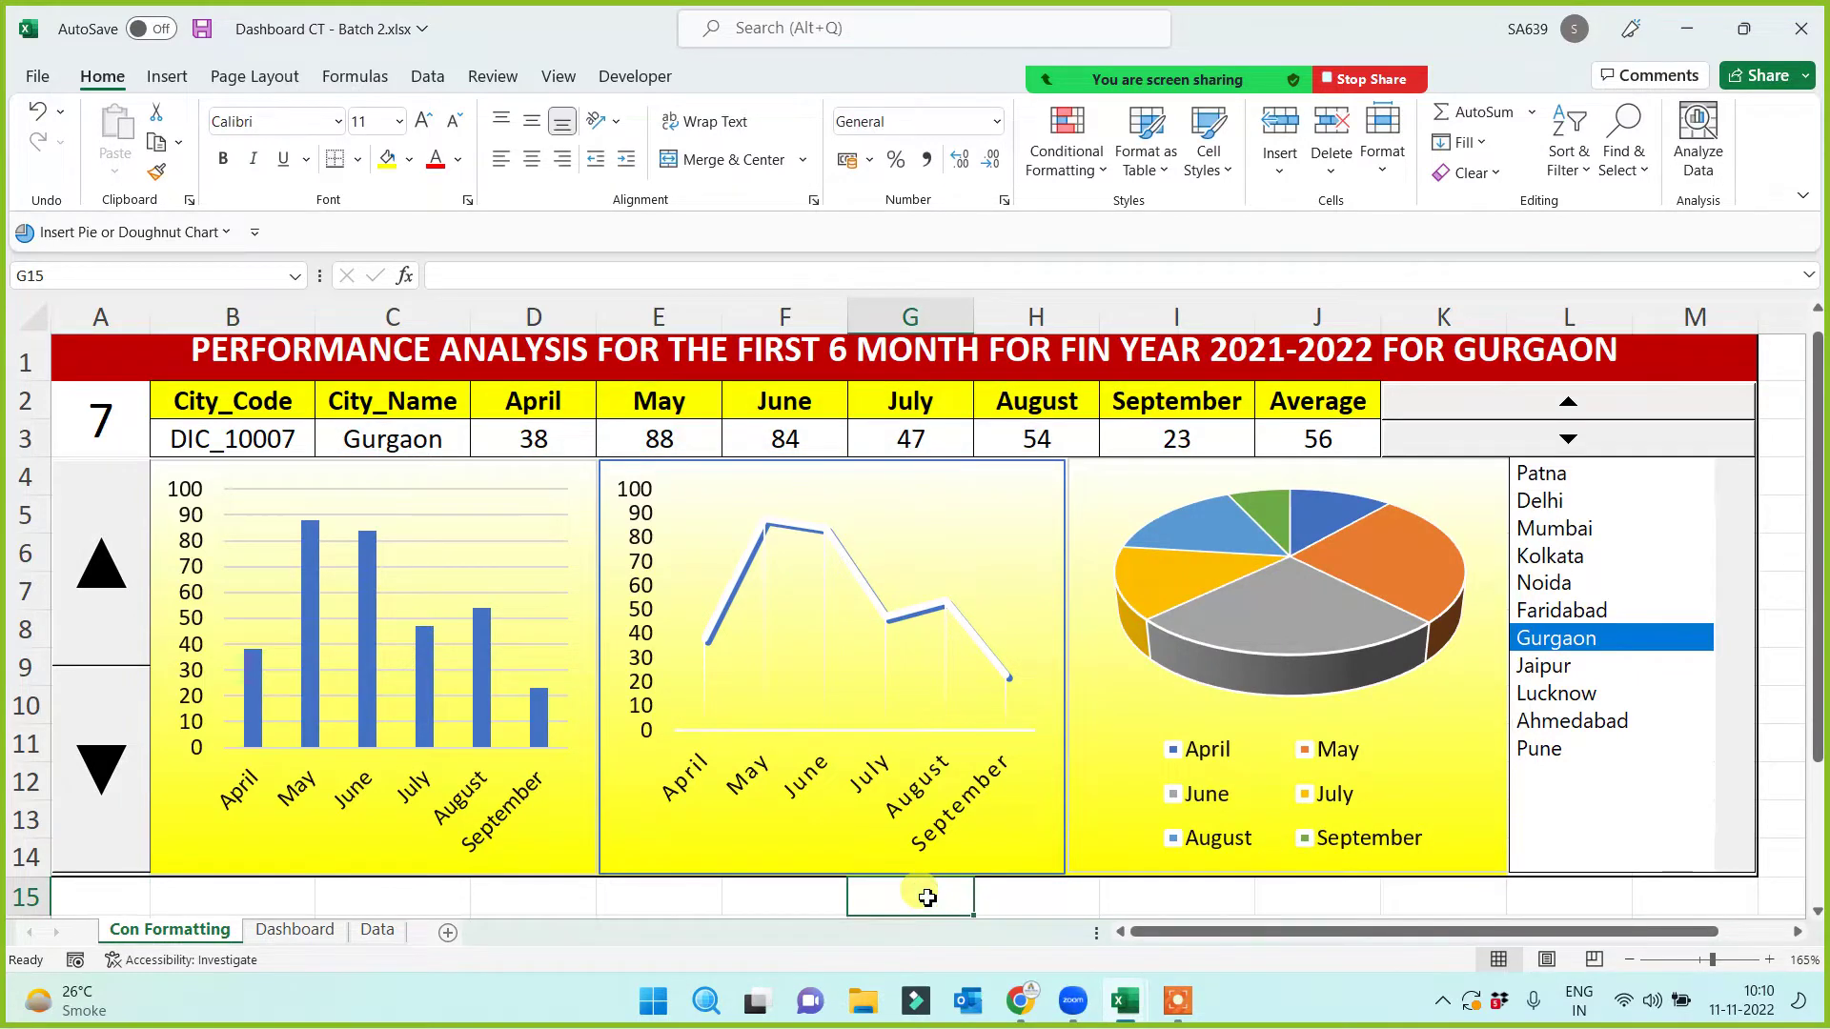
Step: Advance the city index to 9 (Lucknow) with the spinner in column A to check the chart background
left_click(88, 583)
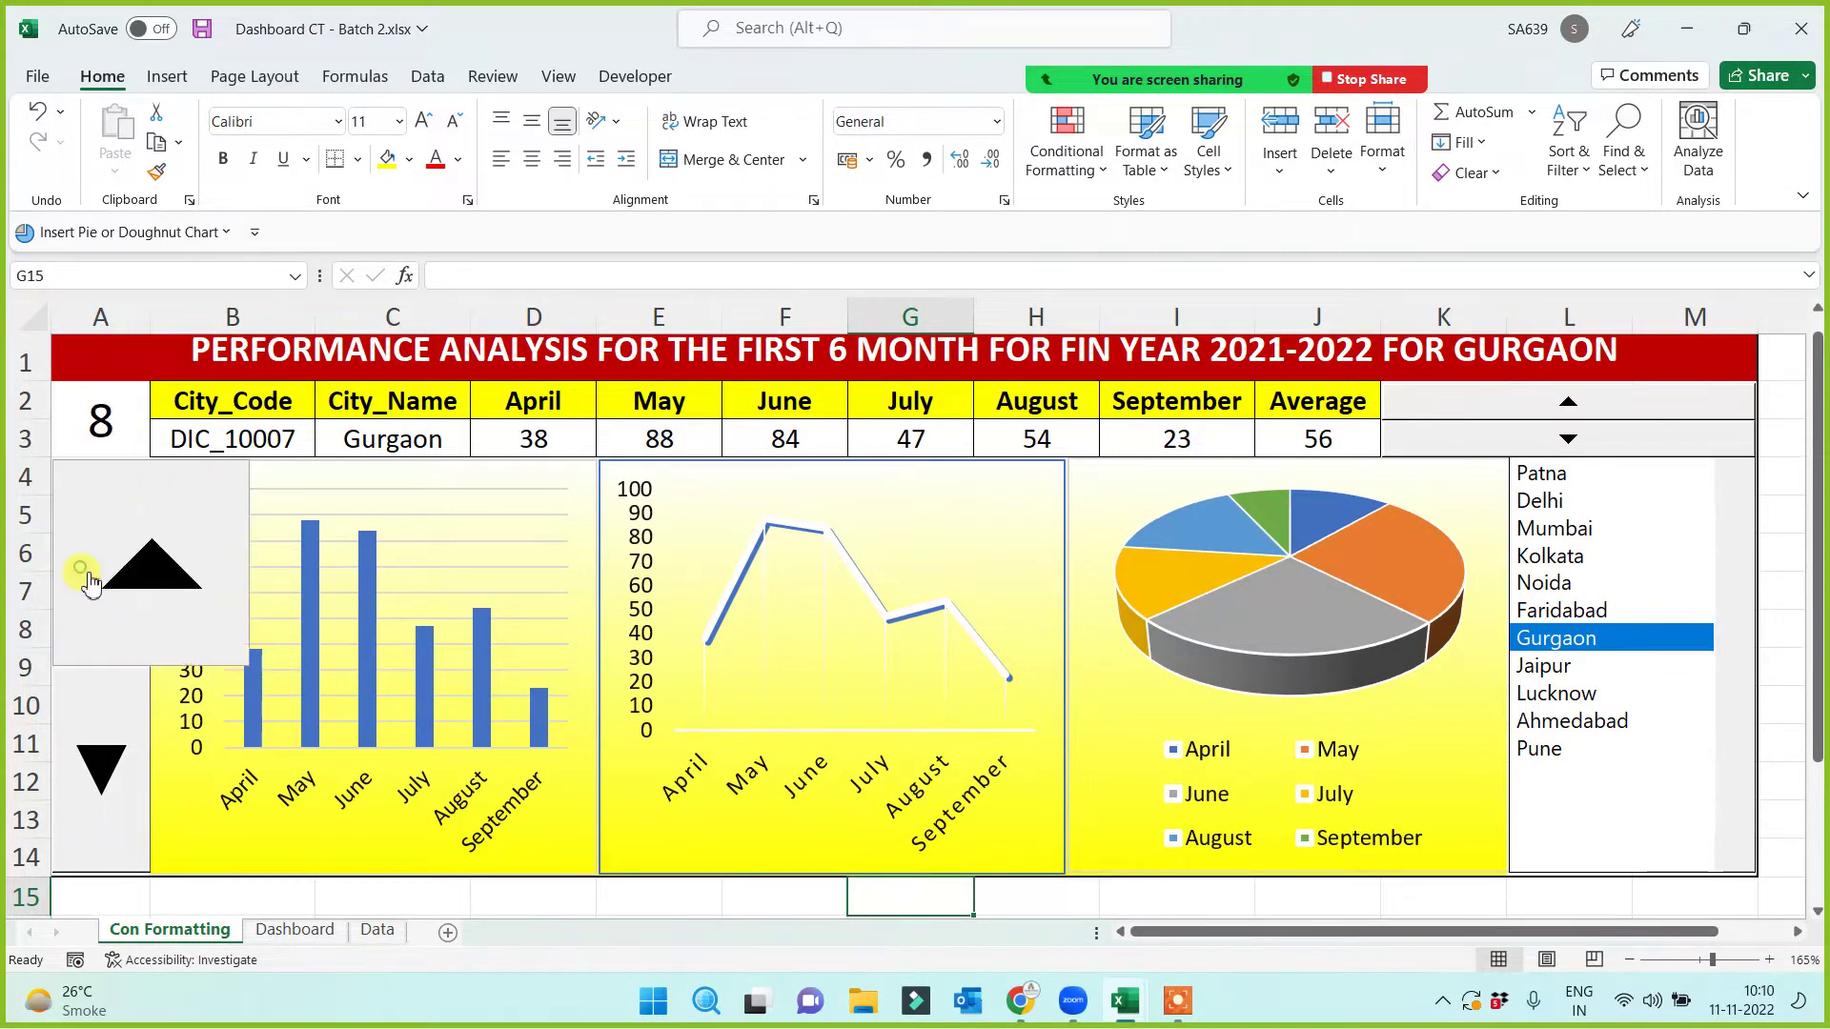
left_click(92, 589)
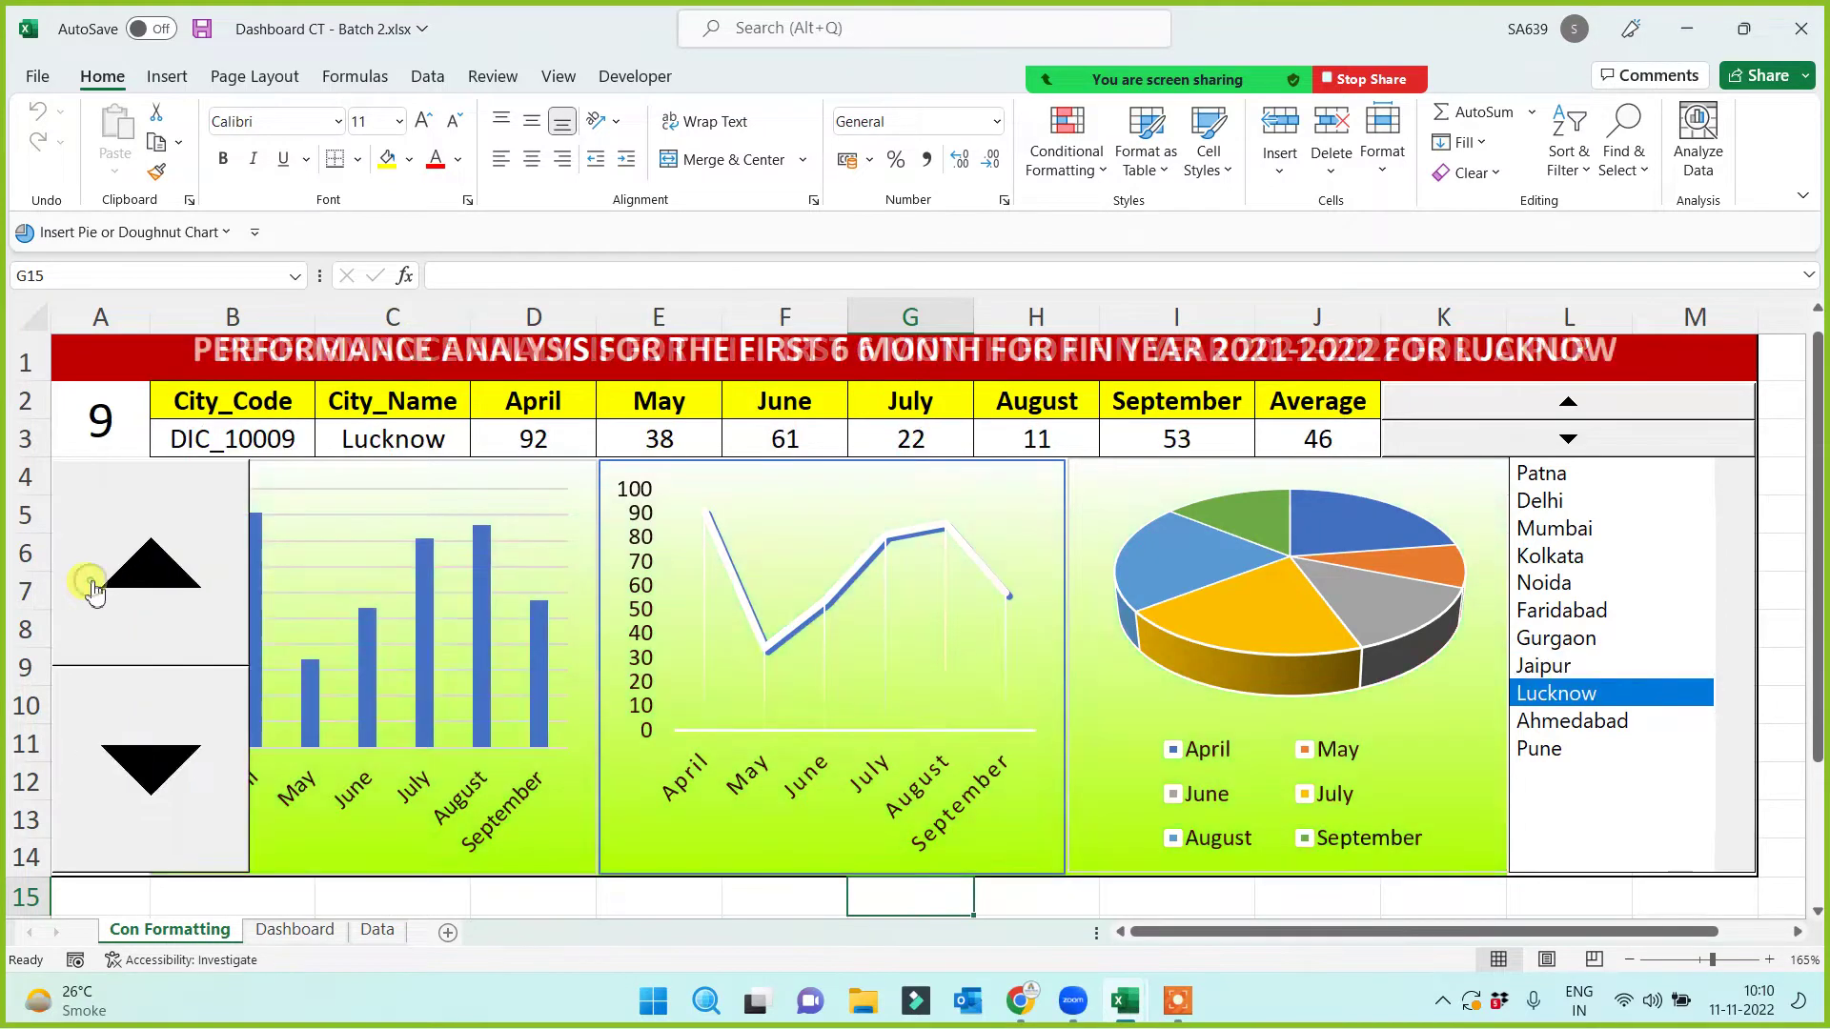
Step: Check the chart background for Ahmedabad and Pune by stepping the city index between 10 and 11 with column A's spinner
left_click(91, 589)
left_click(93, 591)
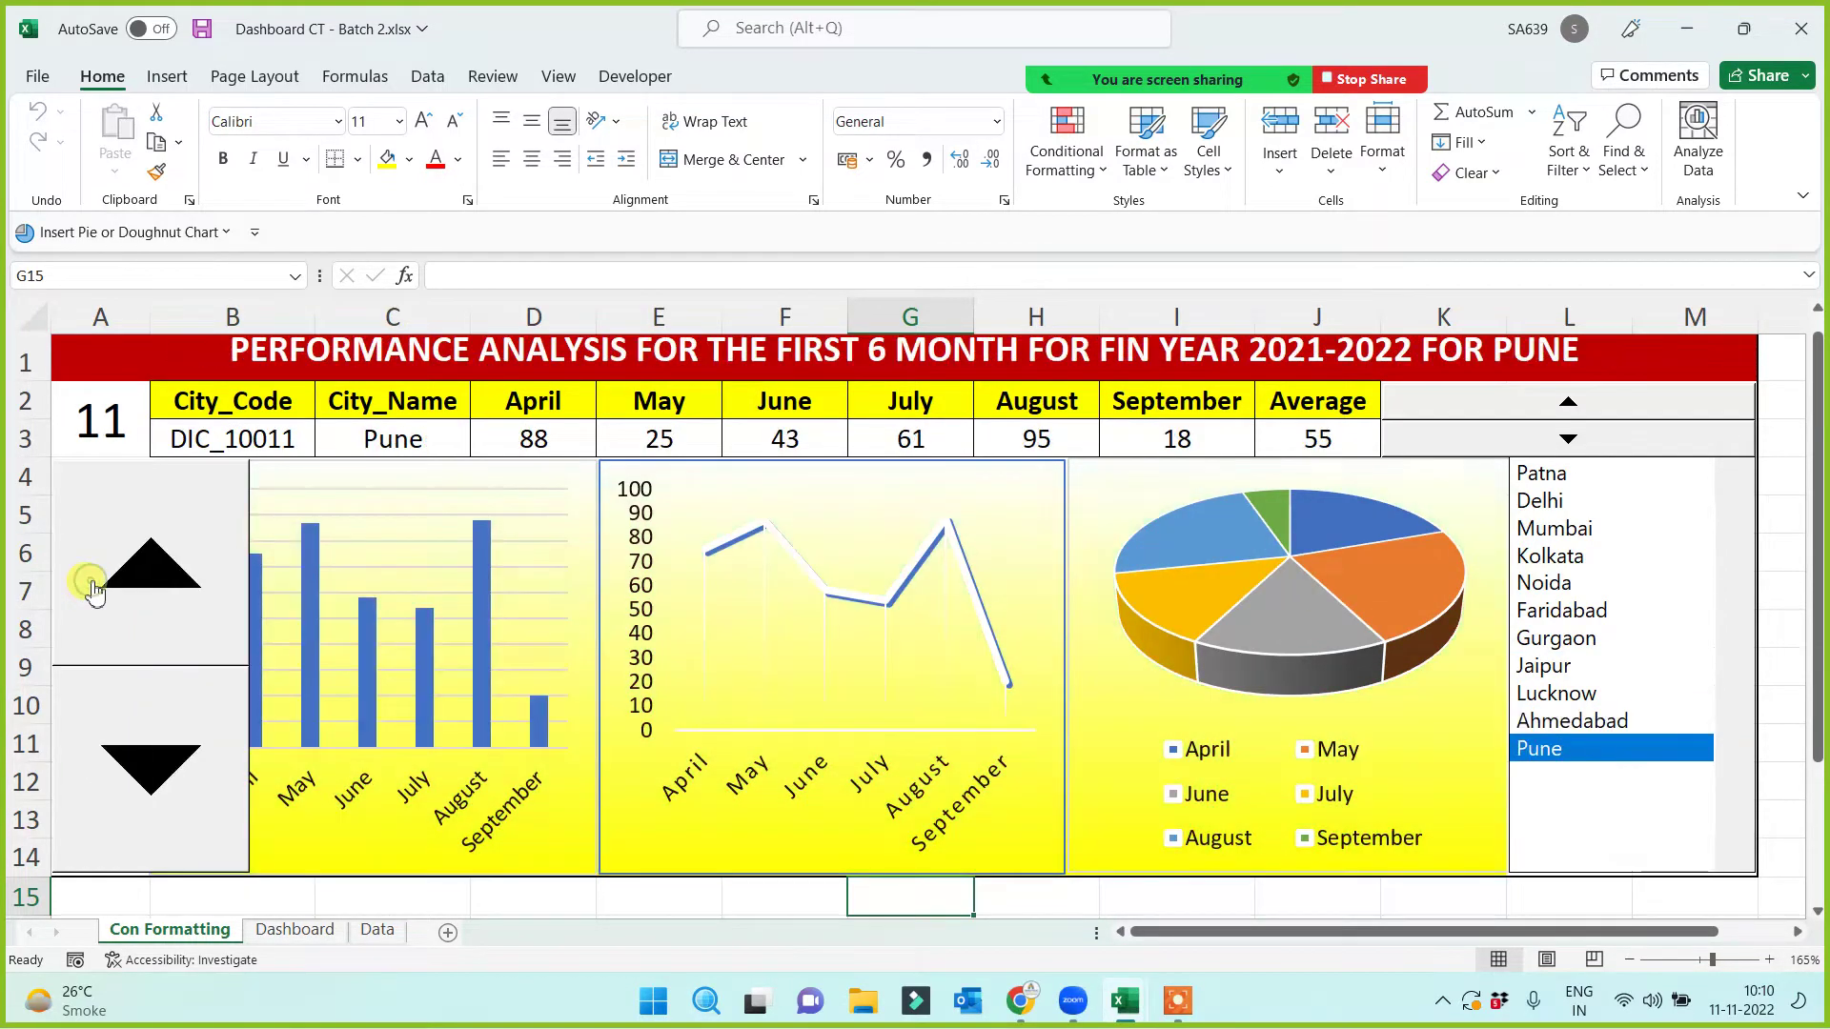
left_click(95, 726)
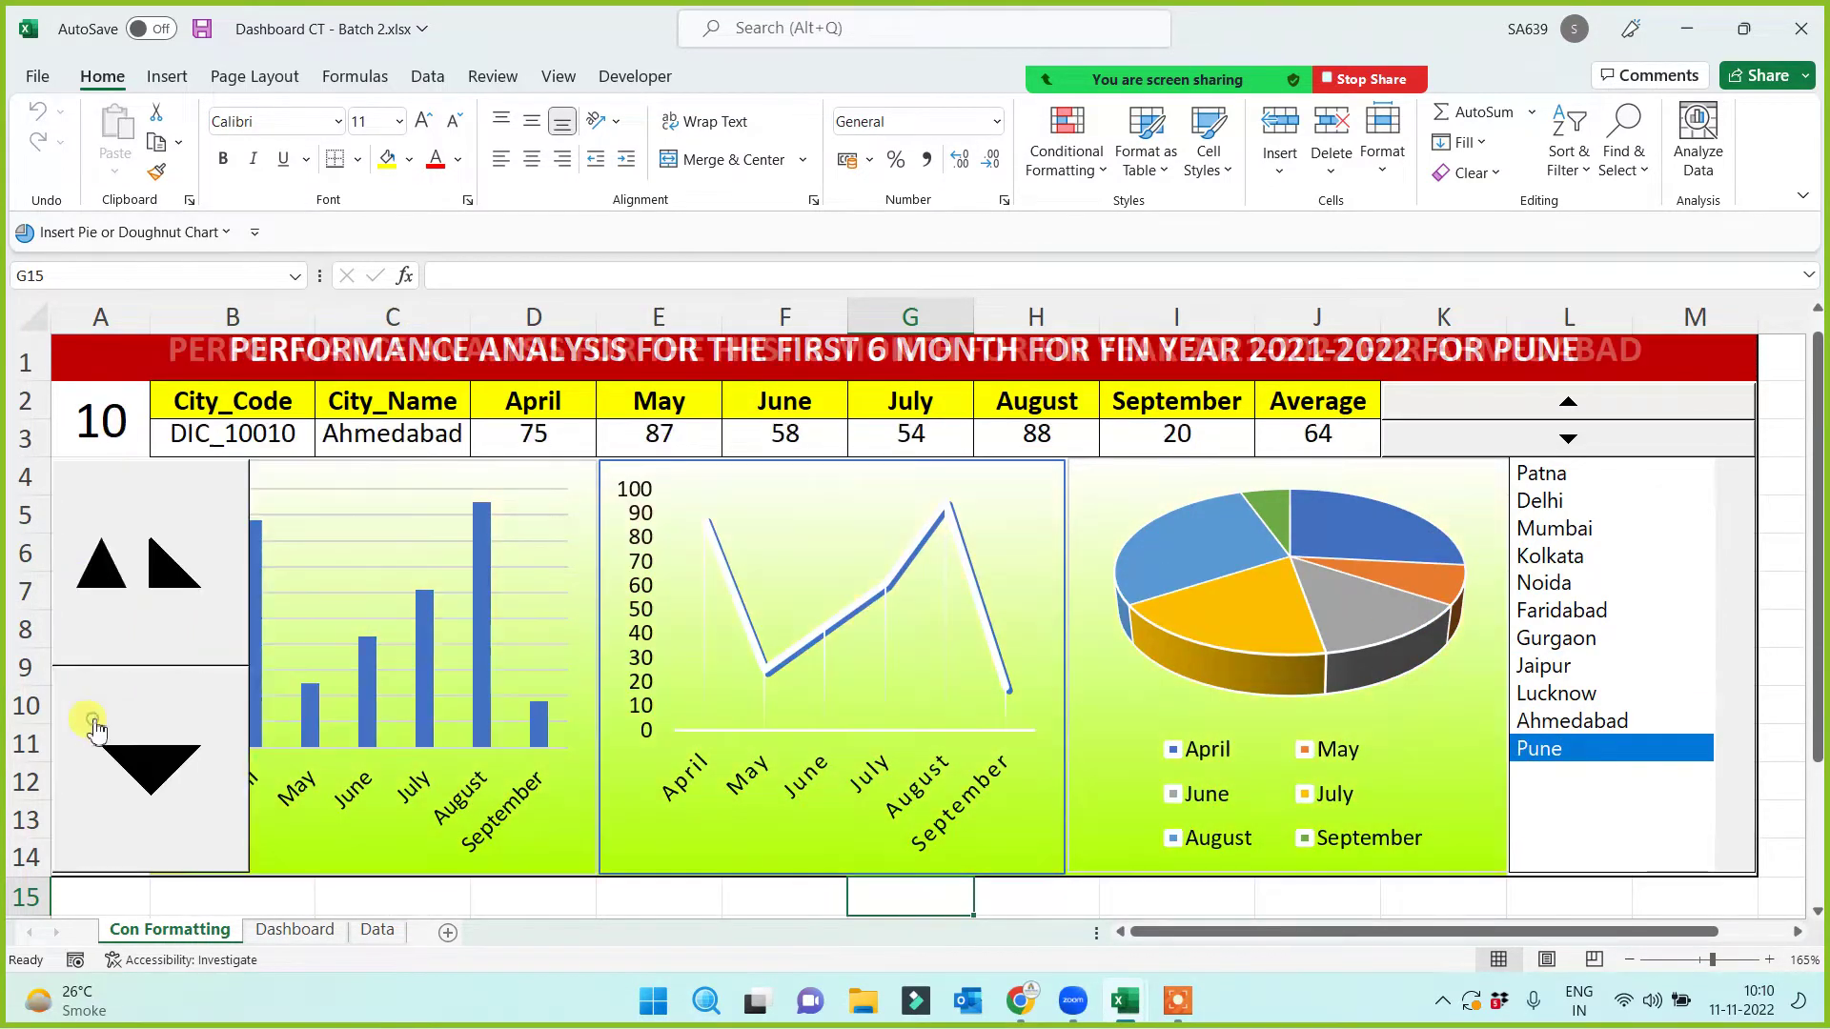
left_click(103, 624)
left_click(102, 619, "ctrl")
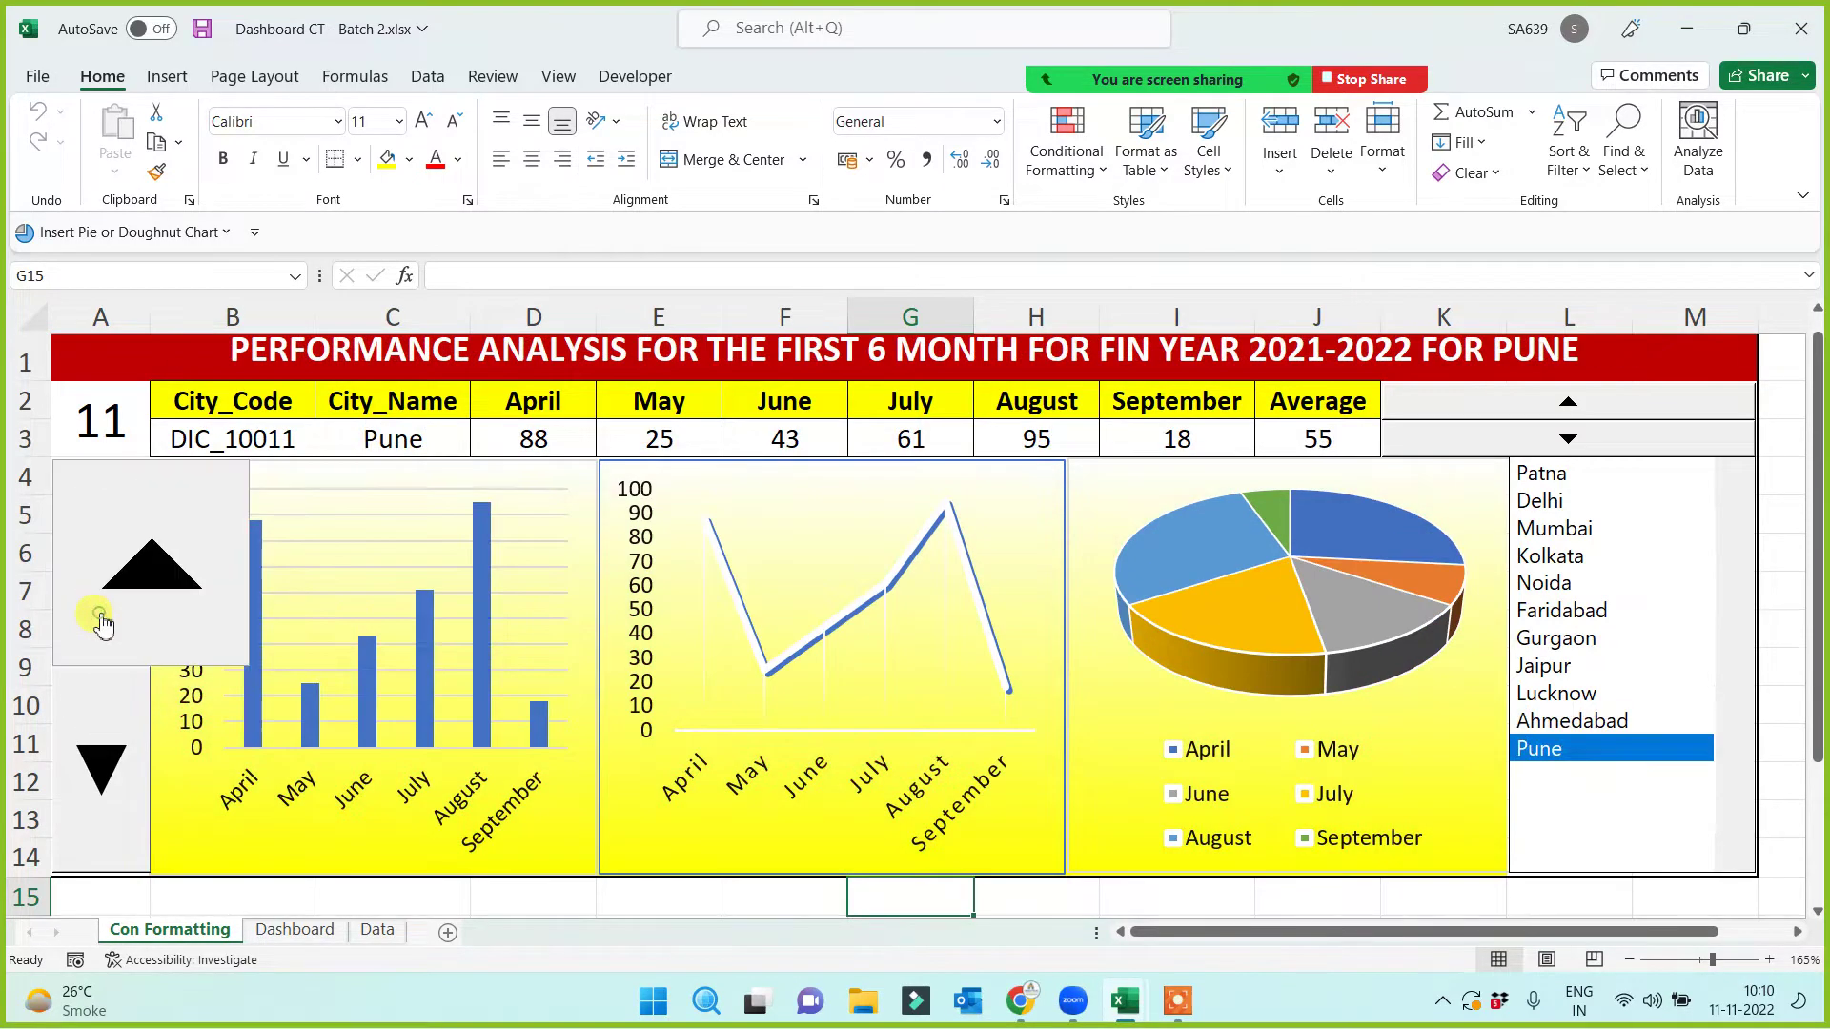
right_click(101, 617)
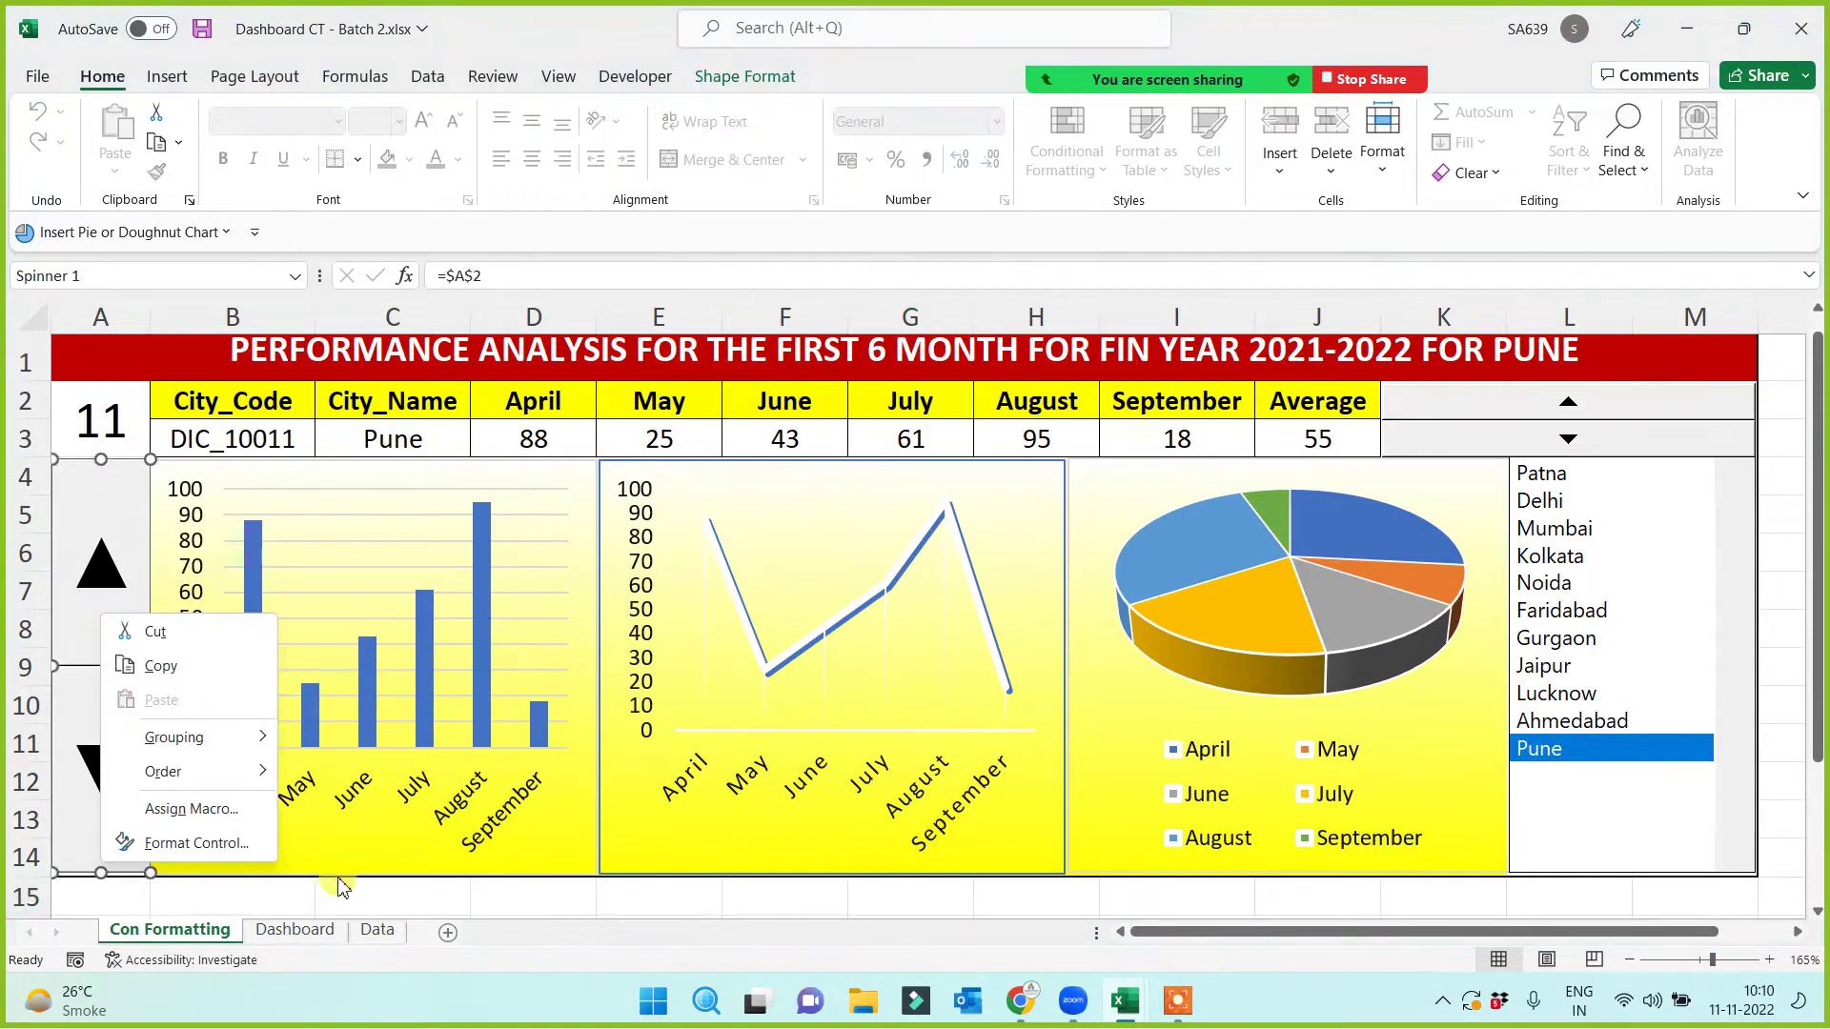
key("Escape")
left_click(290, 887)
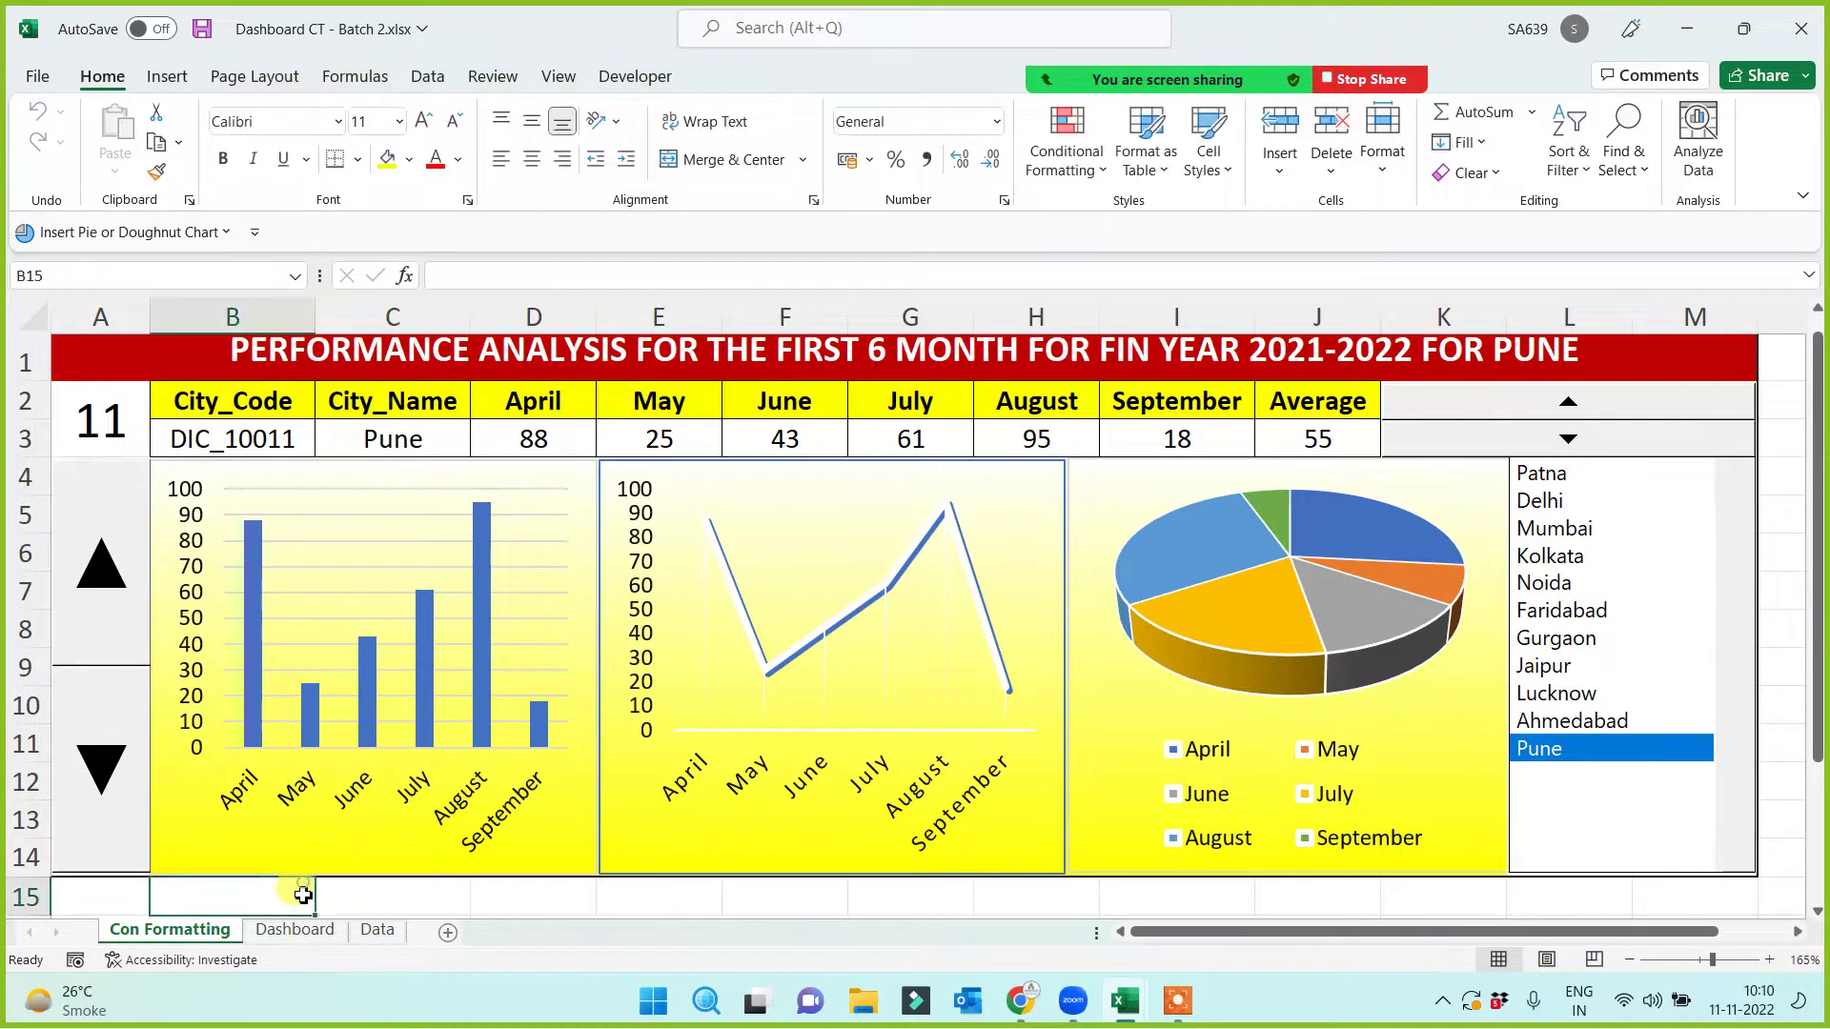
Step: Test column A's spinner, the city list from Patna to Noida, and the spinner beside Average by advancing to Gurgaon
left_click(86, 591)
left_click(95, 755)
left_click_drag(1564, 475, 1594, 602)
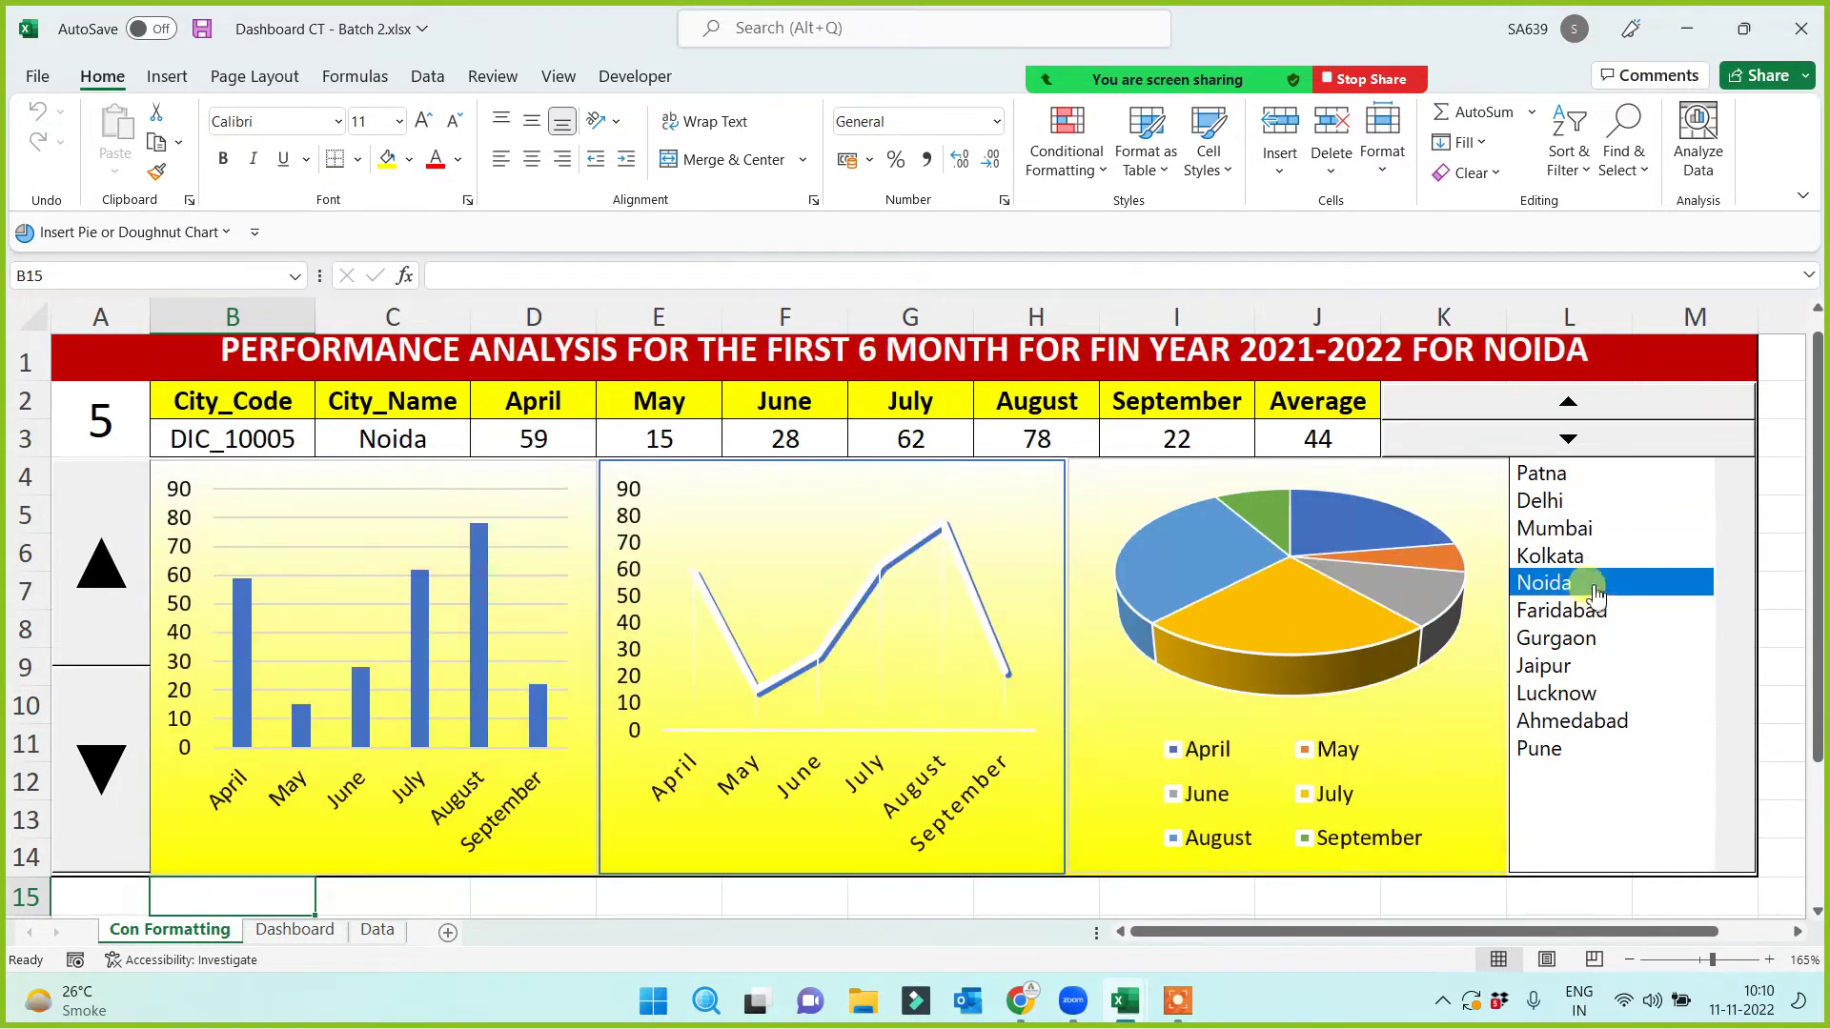
left_click(1620, 439)
left_click(1620, 439)
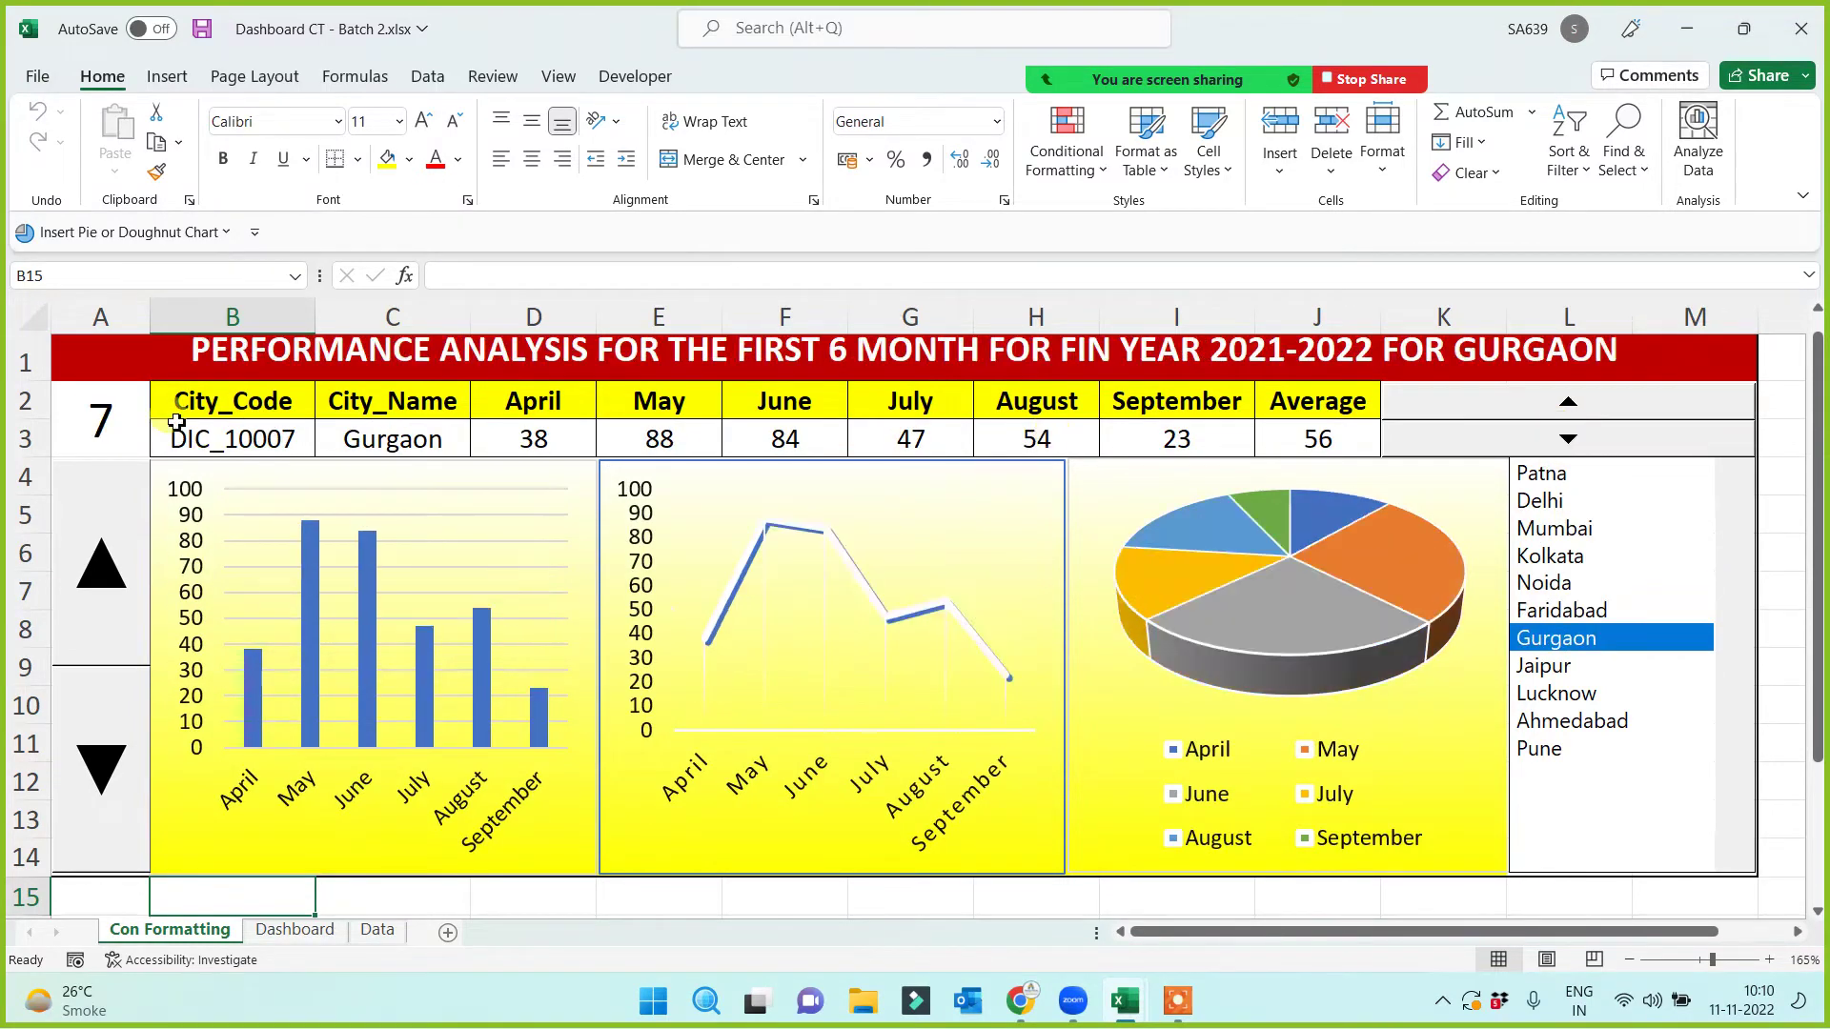
Step: Enter 1 as the city index in cell A2 to check the dashboard for Patna, and select cell G15
left_click(113, 425)
type("1")
left_click(143, 360)
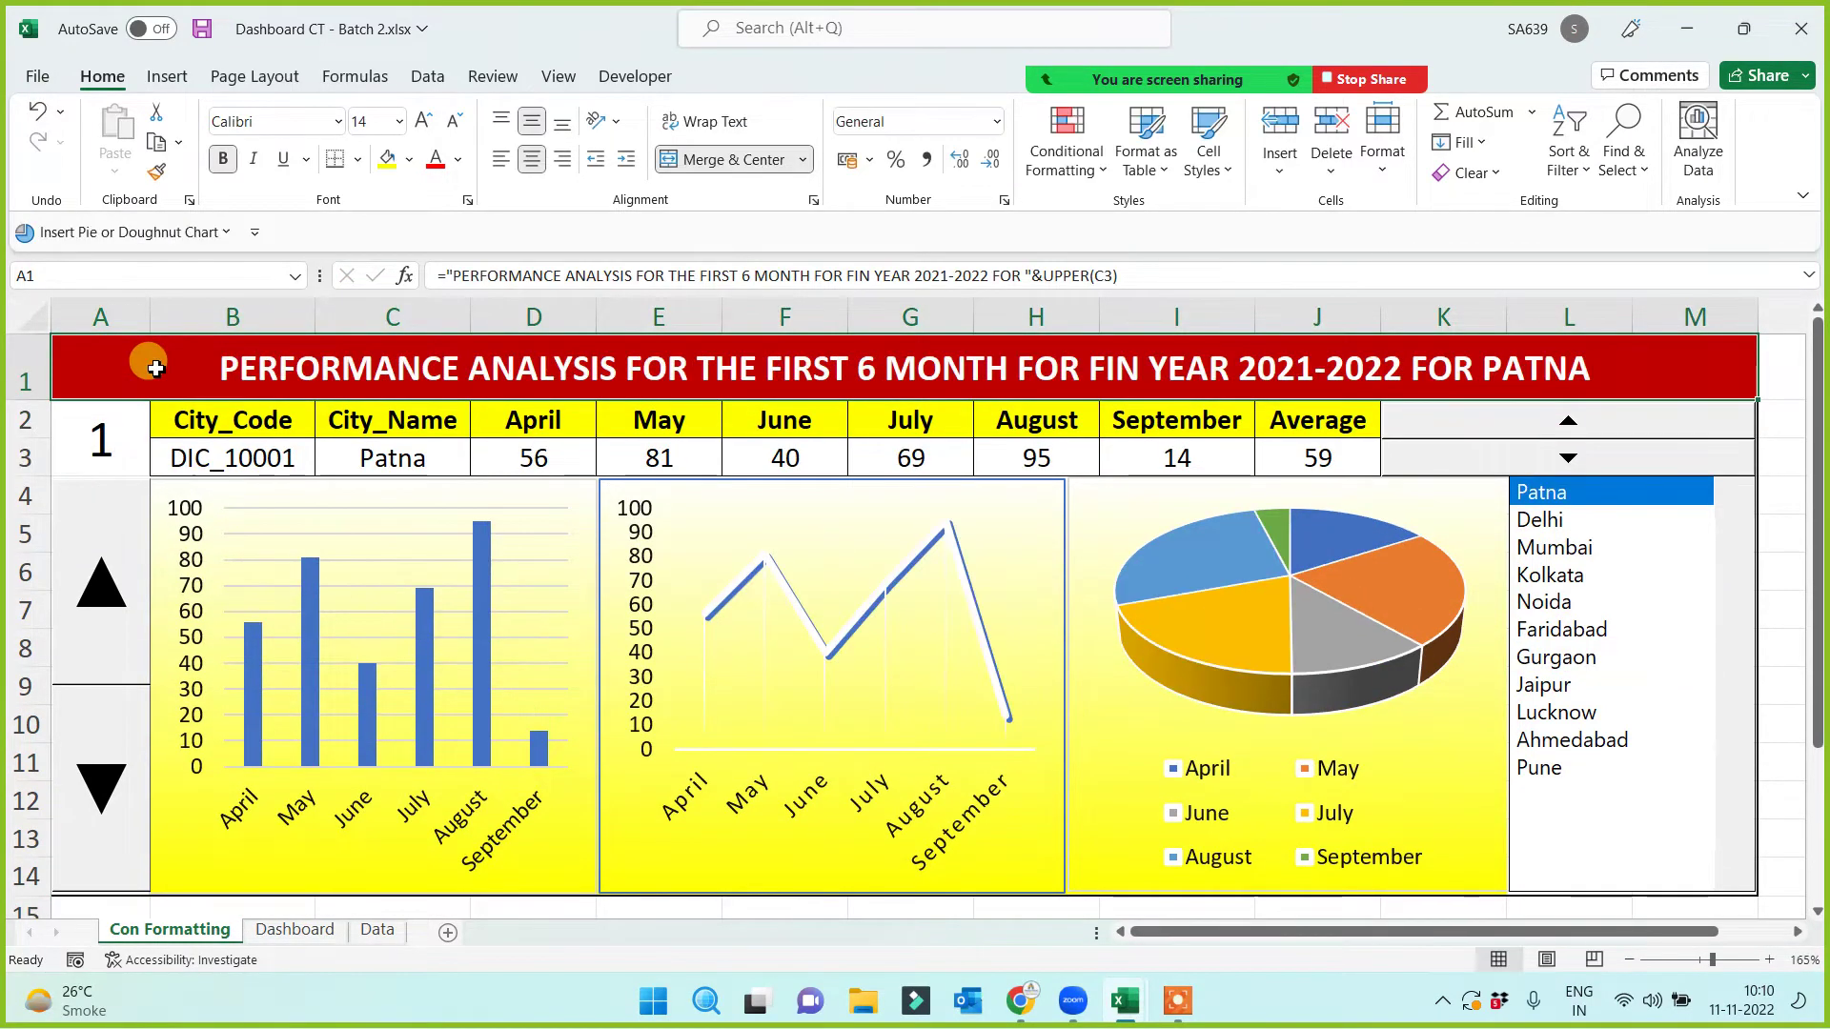
left_click(910, 910)
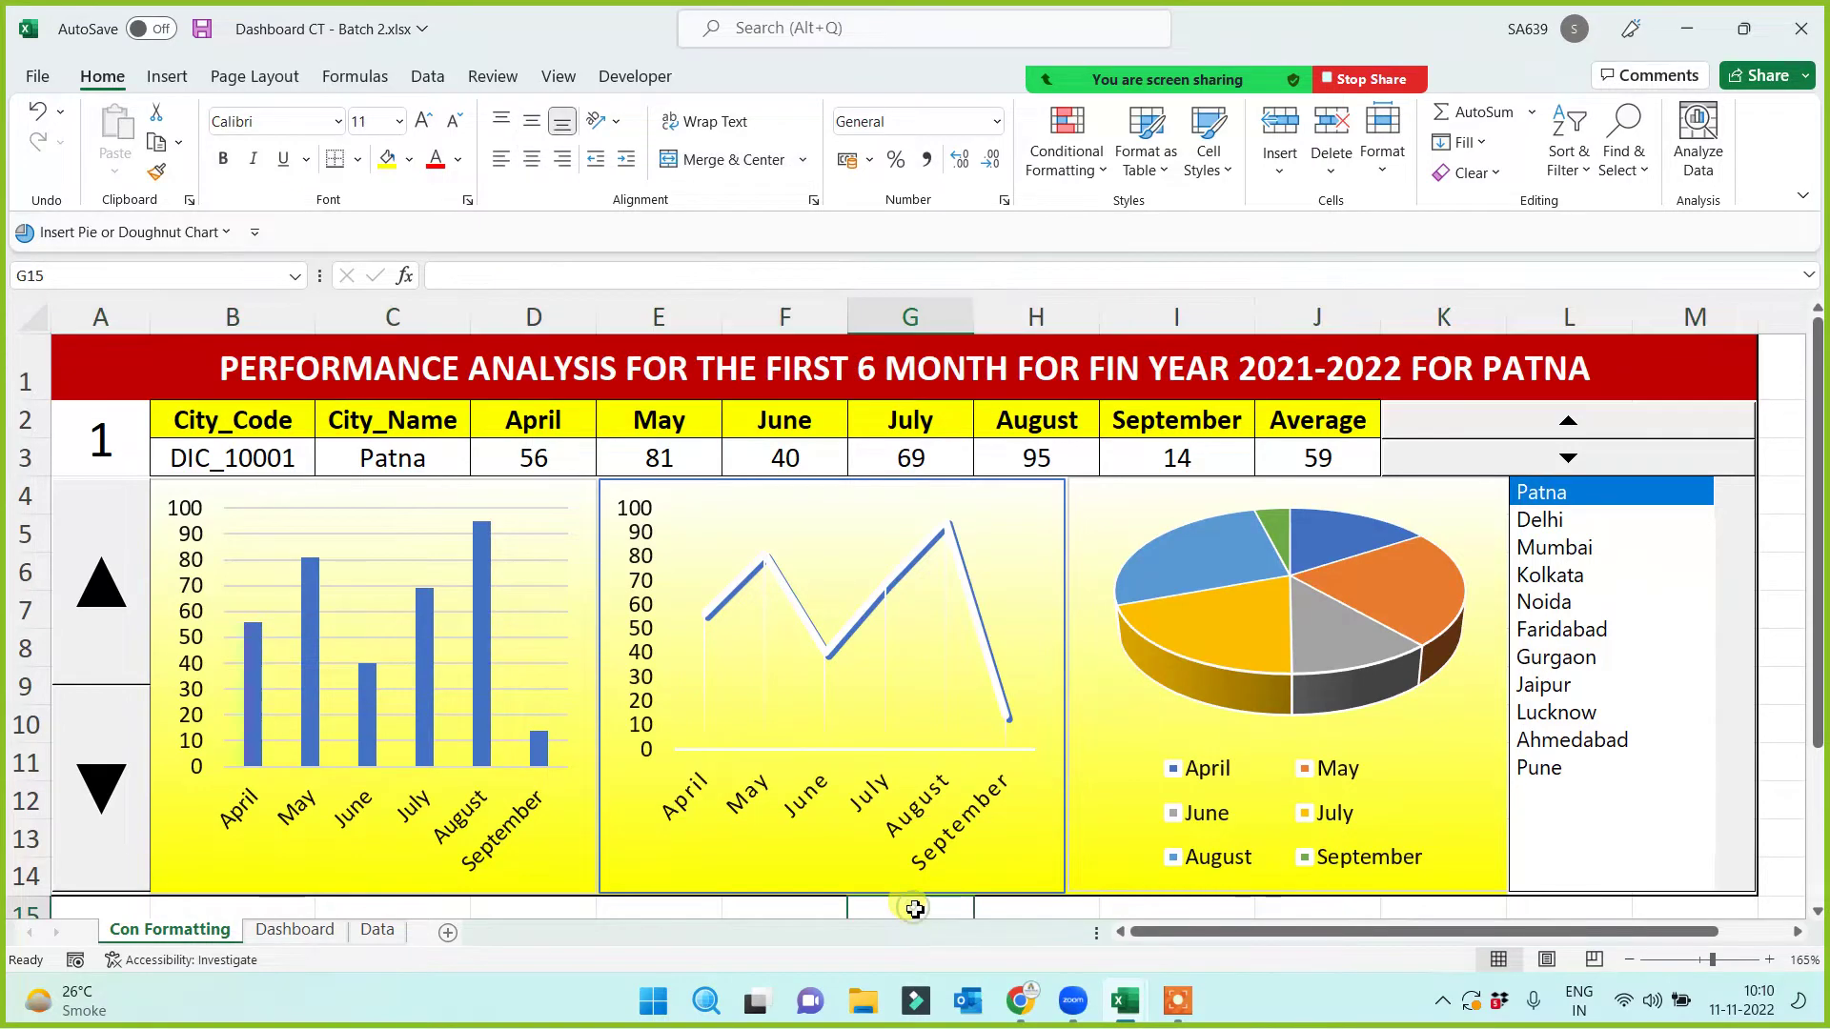
Step: Compare the chart background for Kolkata, Faridabad, Jaipur, Lucknow and Mumbai by choosing them in the city list
left_click(1578, 577)
left_click(1561, 629)
left_click(1553, 686)
left_click(1558, 712)
left_click(1572, 631)
left_click(1577, 578)
left_click(1563, 548)
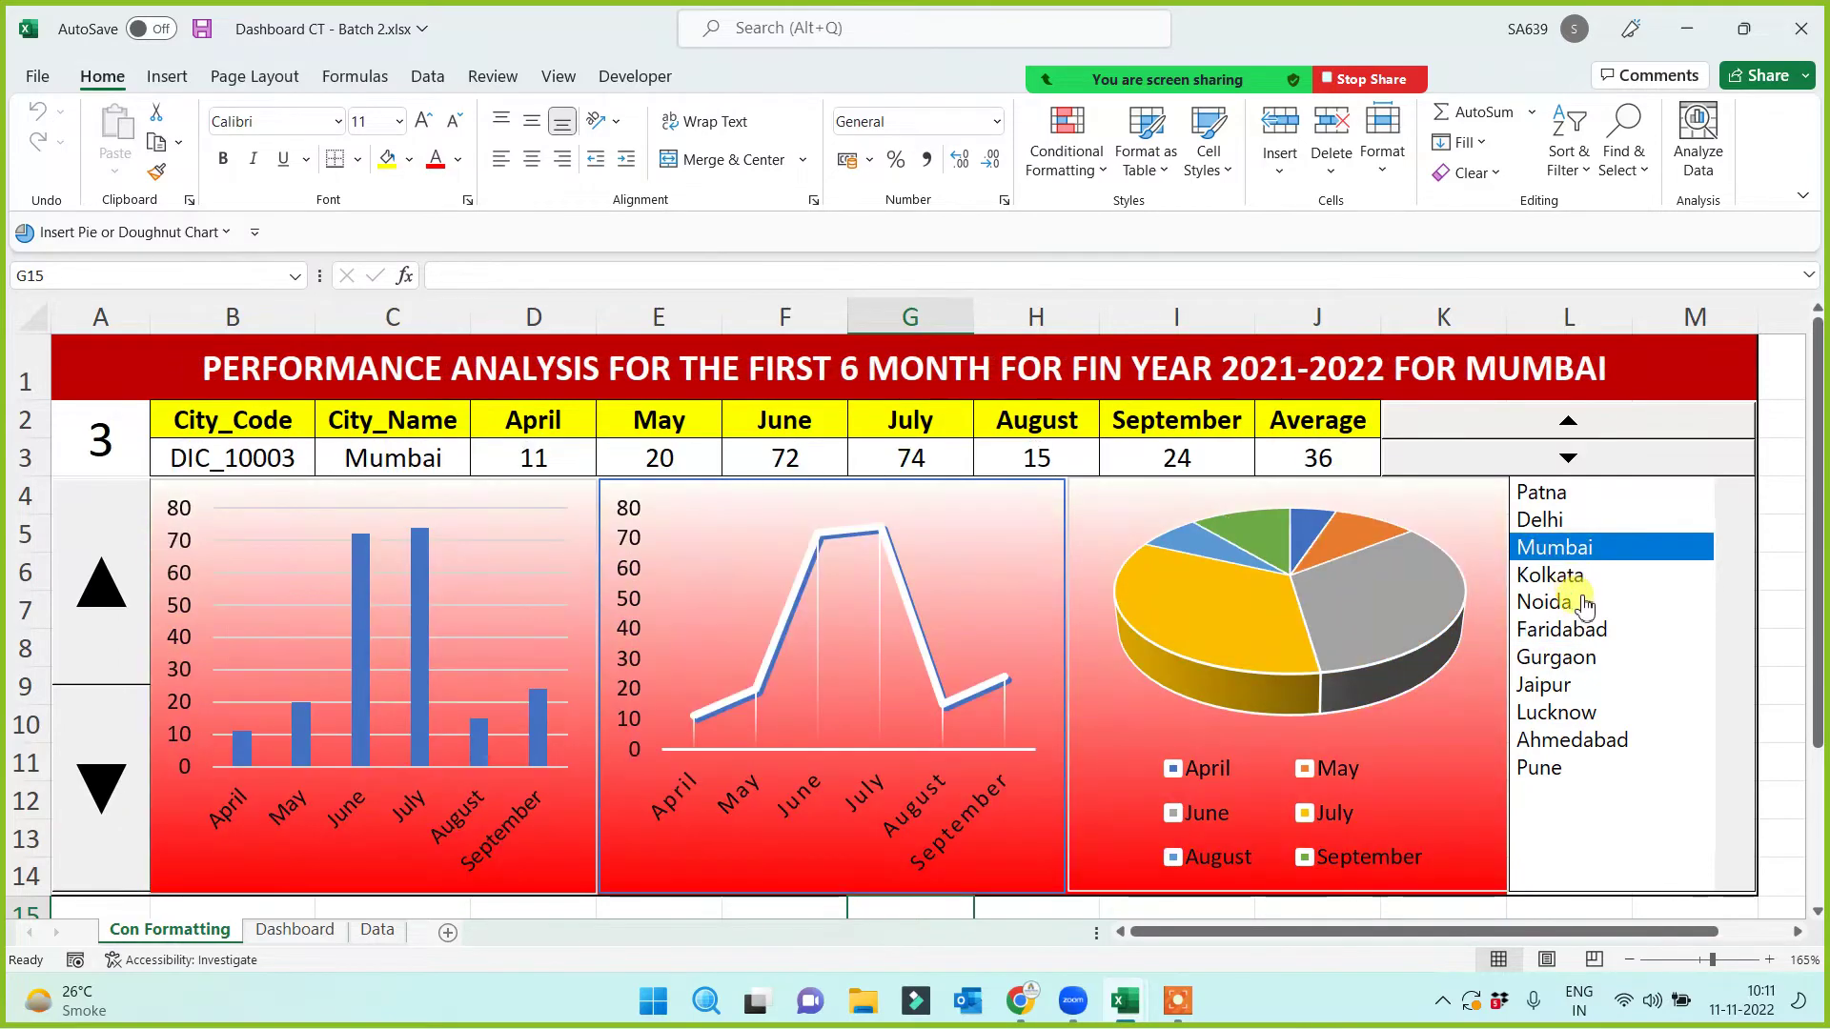
Step: Check the chart background for Jaipur, Ahmedabad, Noida, Mumbai and Delhi by choosing each city in the list
left_click(1563, 684)
left_click(1577, 739)
left_click(1573, 601)
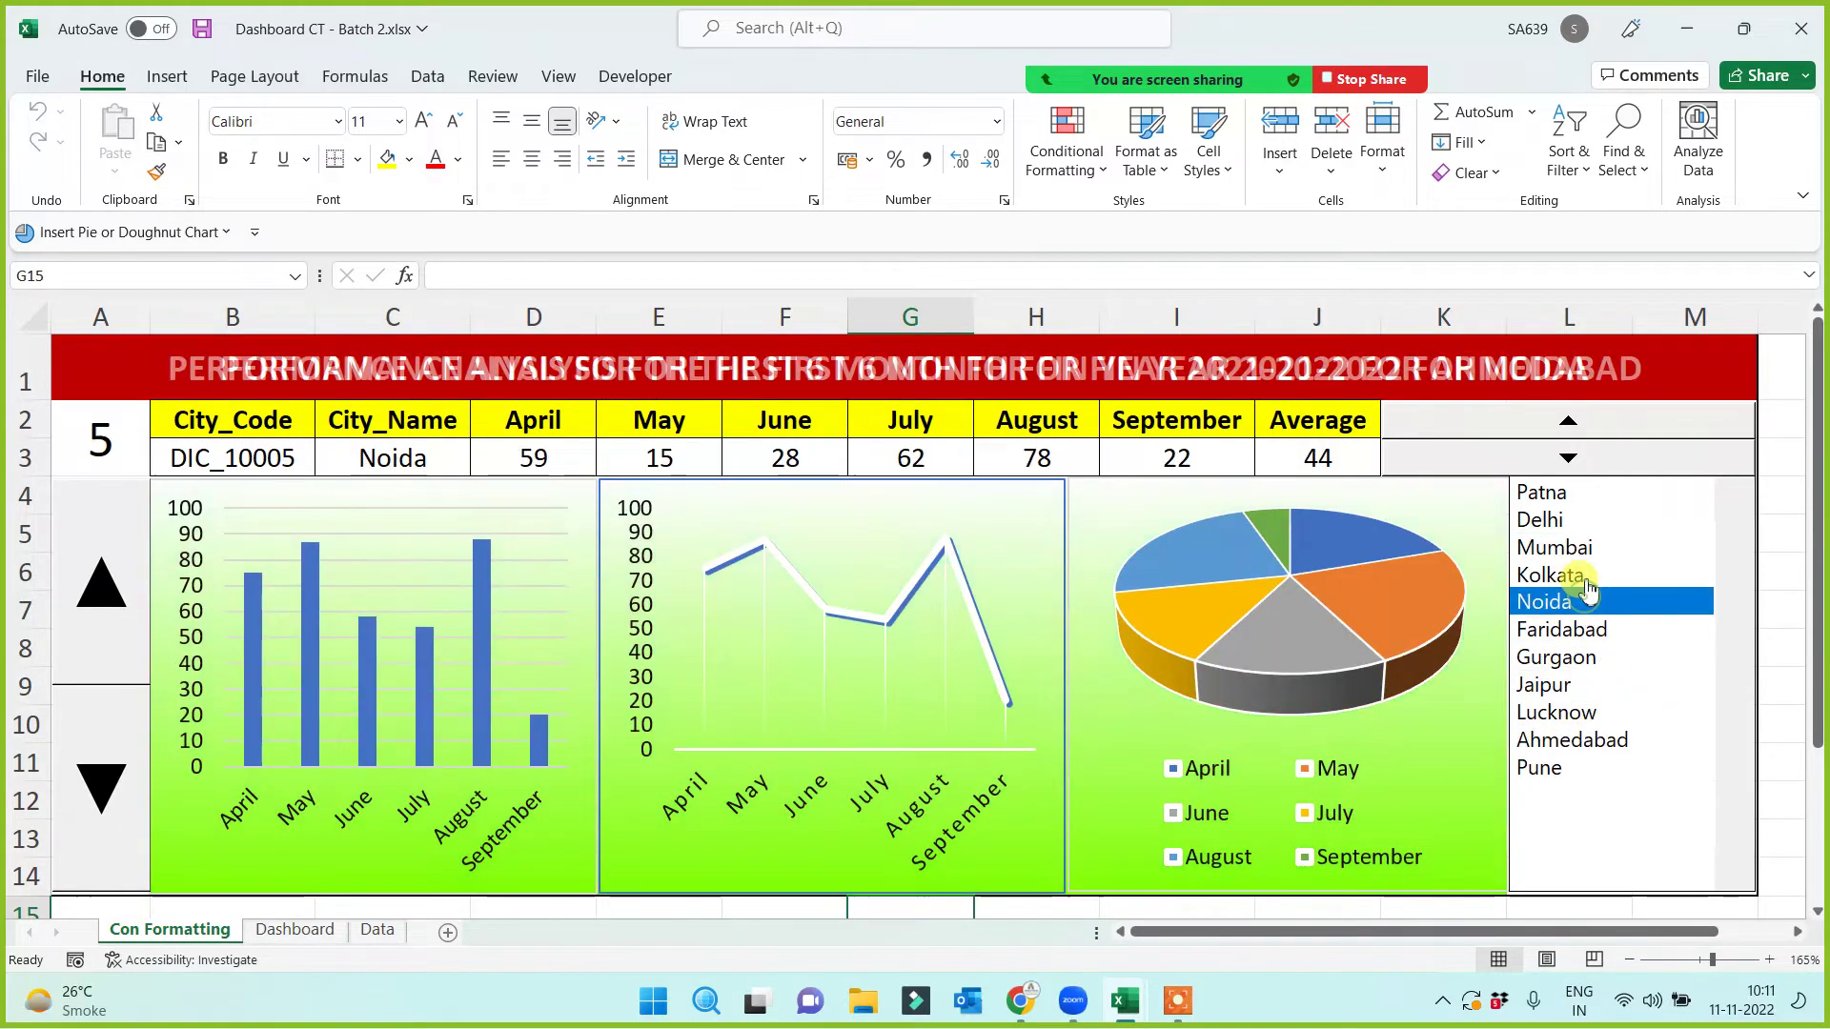
left_click(1593, 548)
left_click(1584, 521)
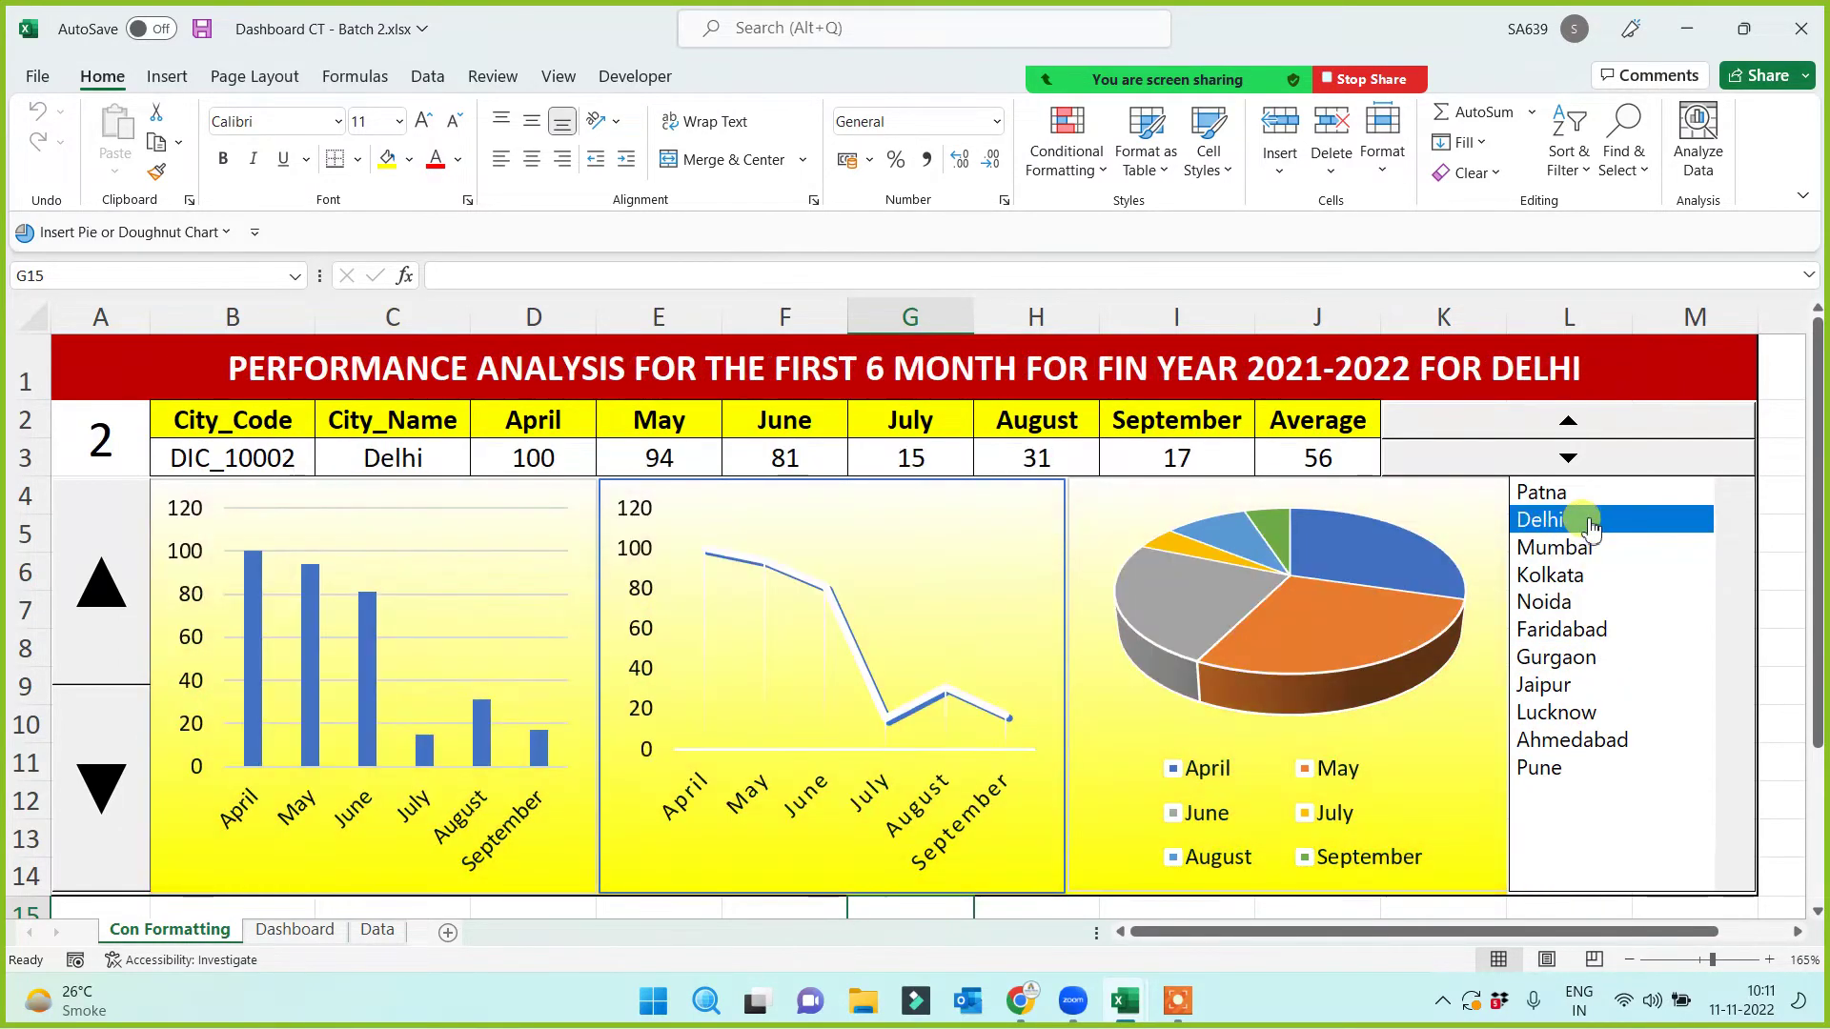
Step: Check the chart background for Patna, Mumbai, Kolkata and Noida by choosing each city in the list
left_click(1582, 492)
left_click(1590, 545)
left_click(1584, 574)
left_click(1582, 602)
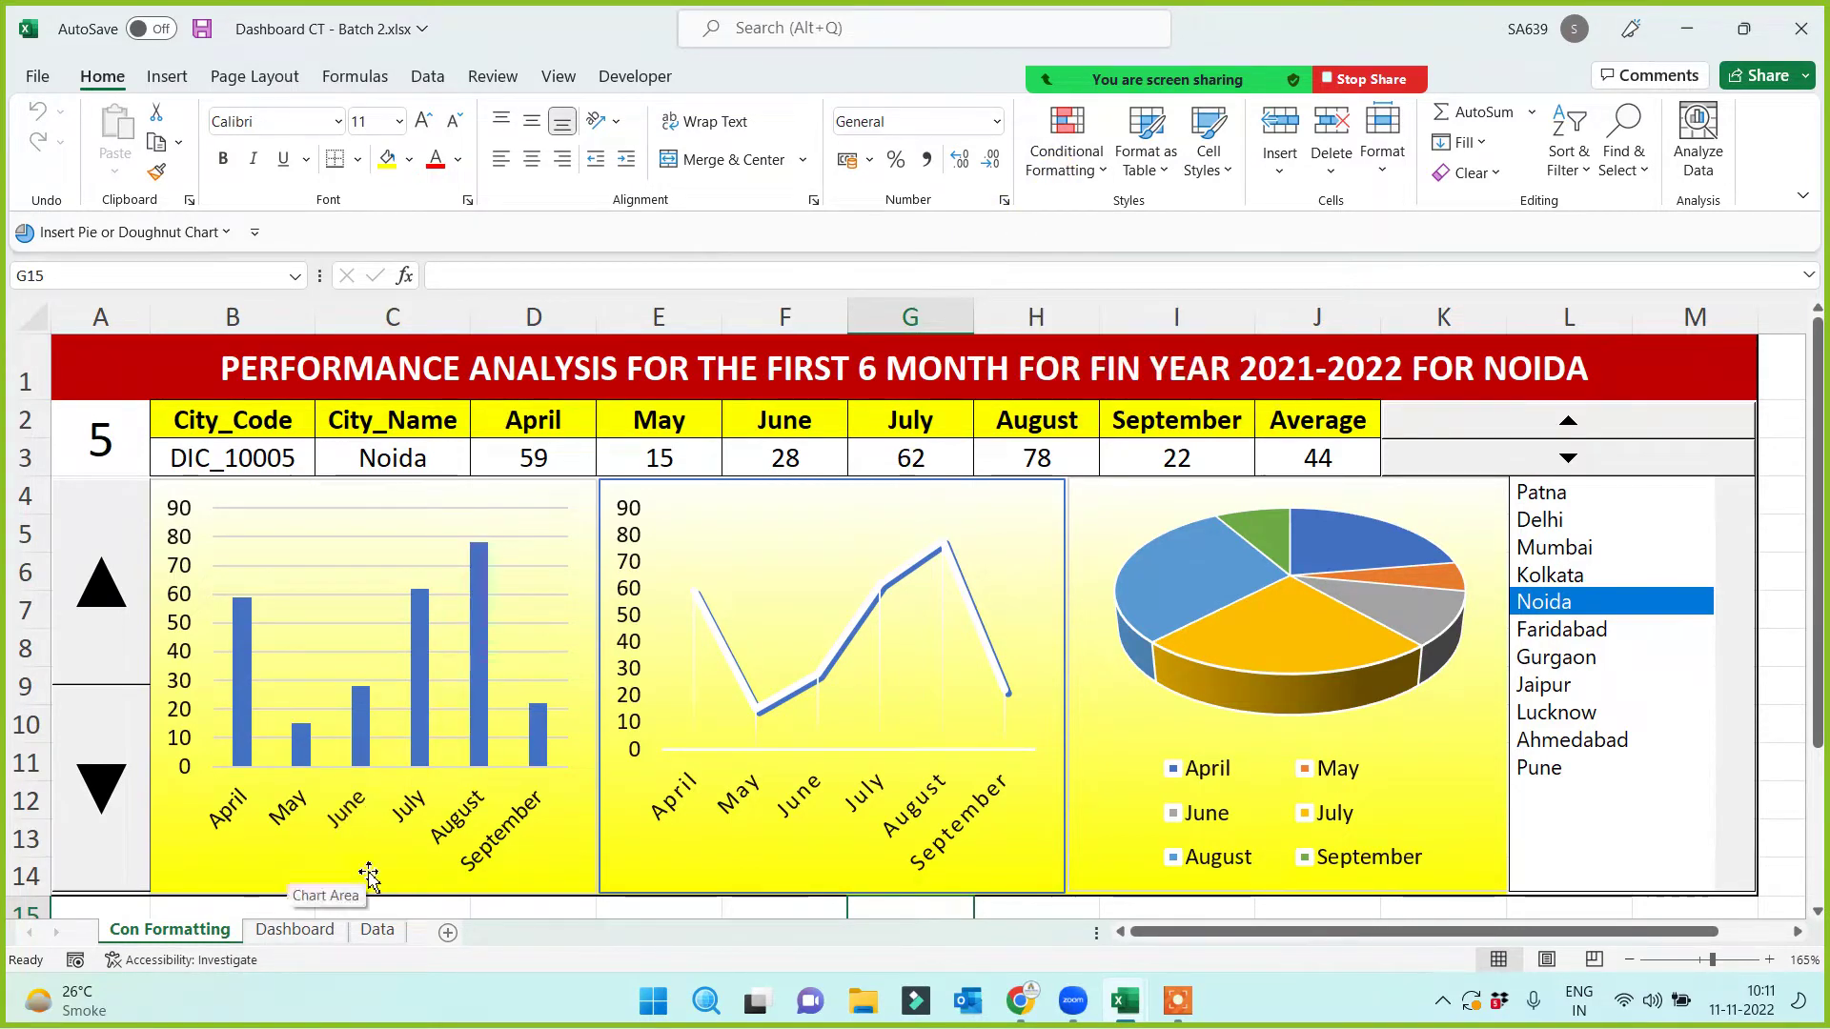
Step: Go down the city list from Faridabad through Gurgaon, Jaipur, Lucknow and Ahmedabad to Pune, checking each chart background
left_click(1563, 631)
left_click(1556, 658)
left_click(1548, 685)
left_click(1553, 715)
left_click(1553, 741)
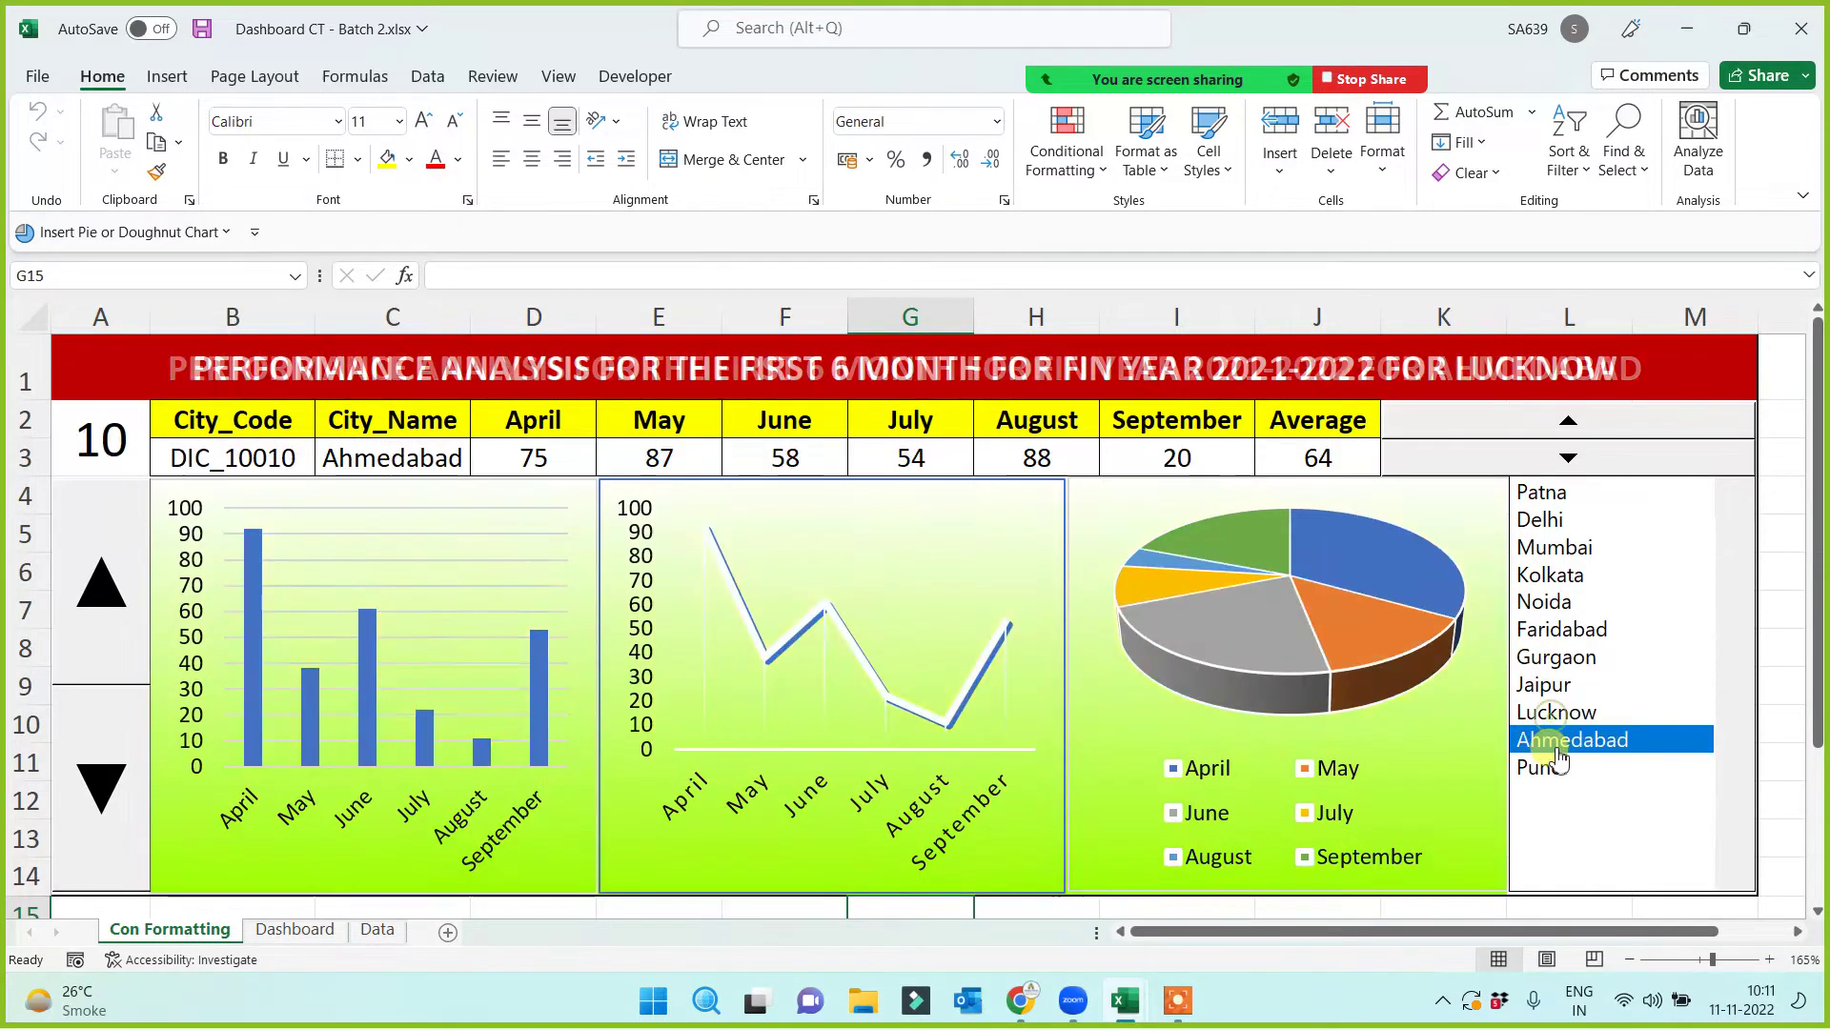
left_click(1551, 768)
Step: Go back up the city list through Jaipur, Noida, Mumbai and Patna, ending on Kolkata, to compare chart backgrounds
left_click(1555, 686)
left_click(1563, 603)
left_click(1565, 549)
left_click(1565, 495)
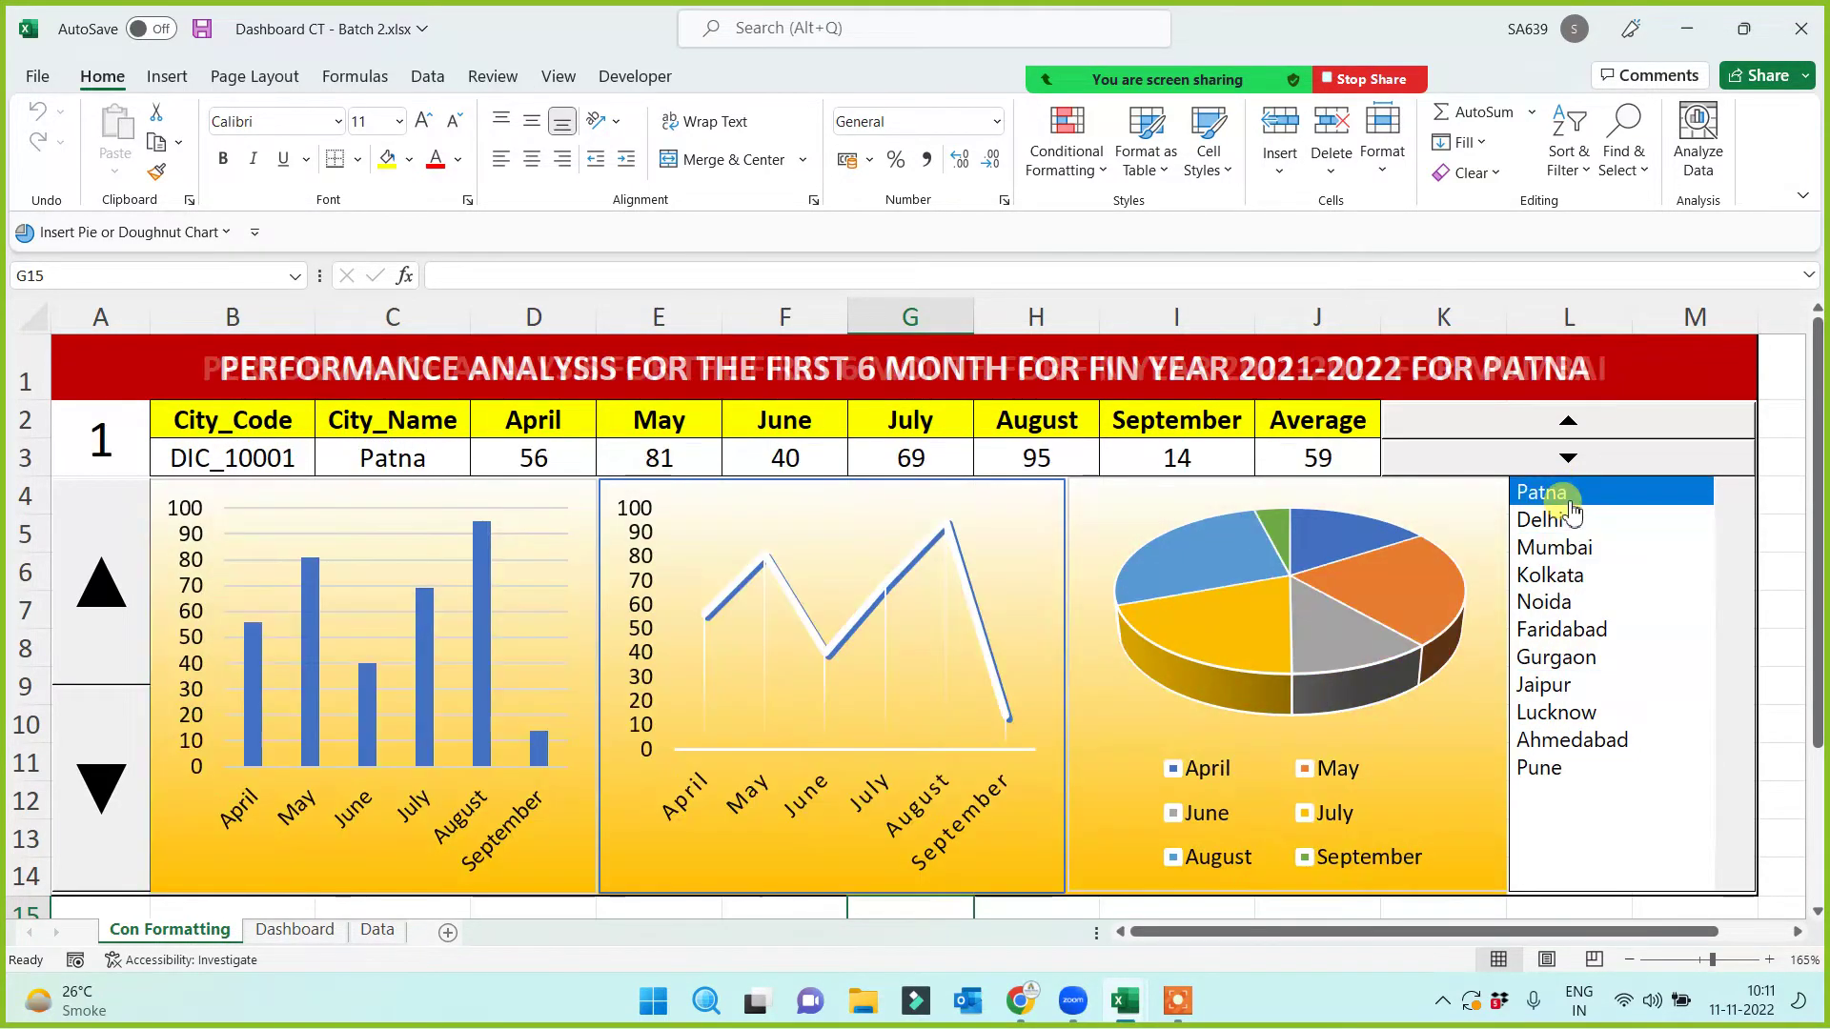
left_click(1568, 575)
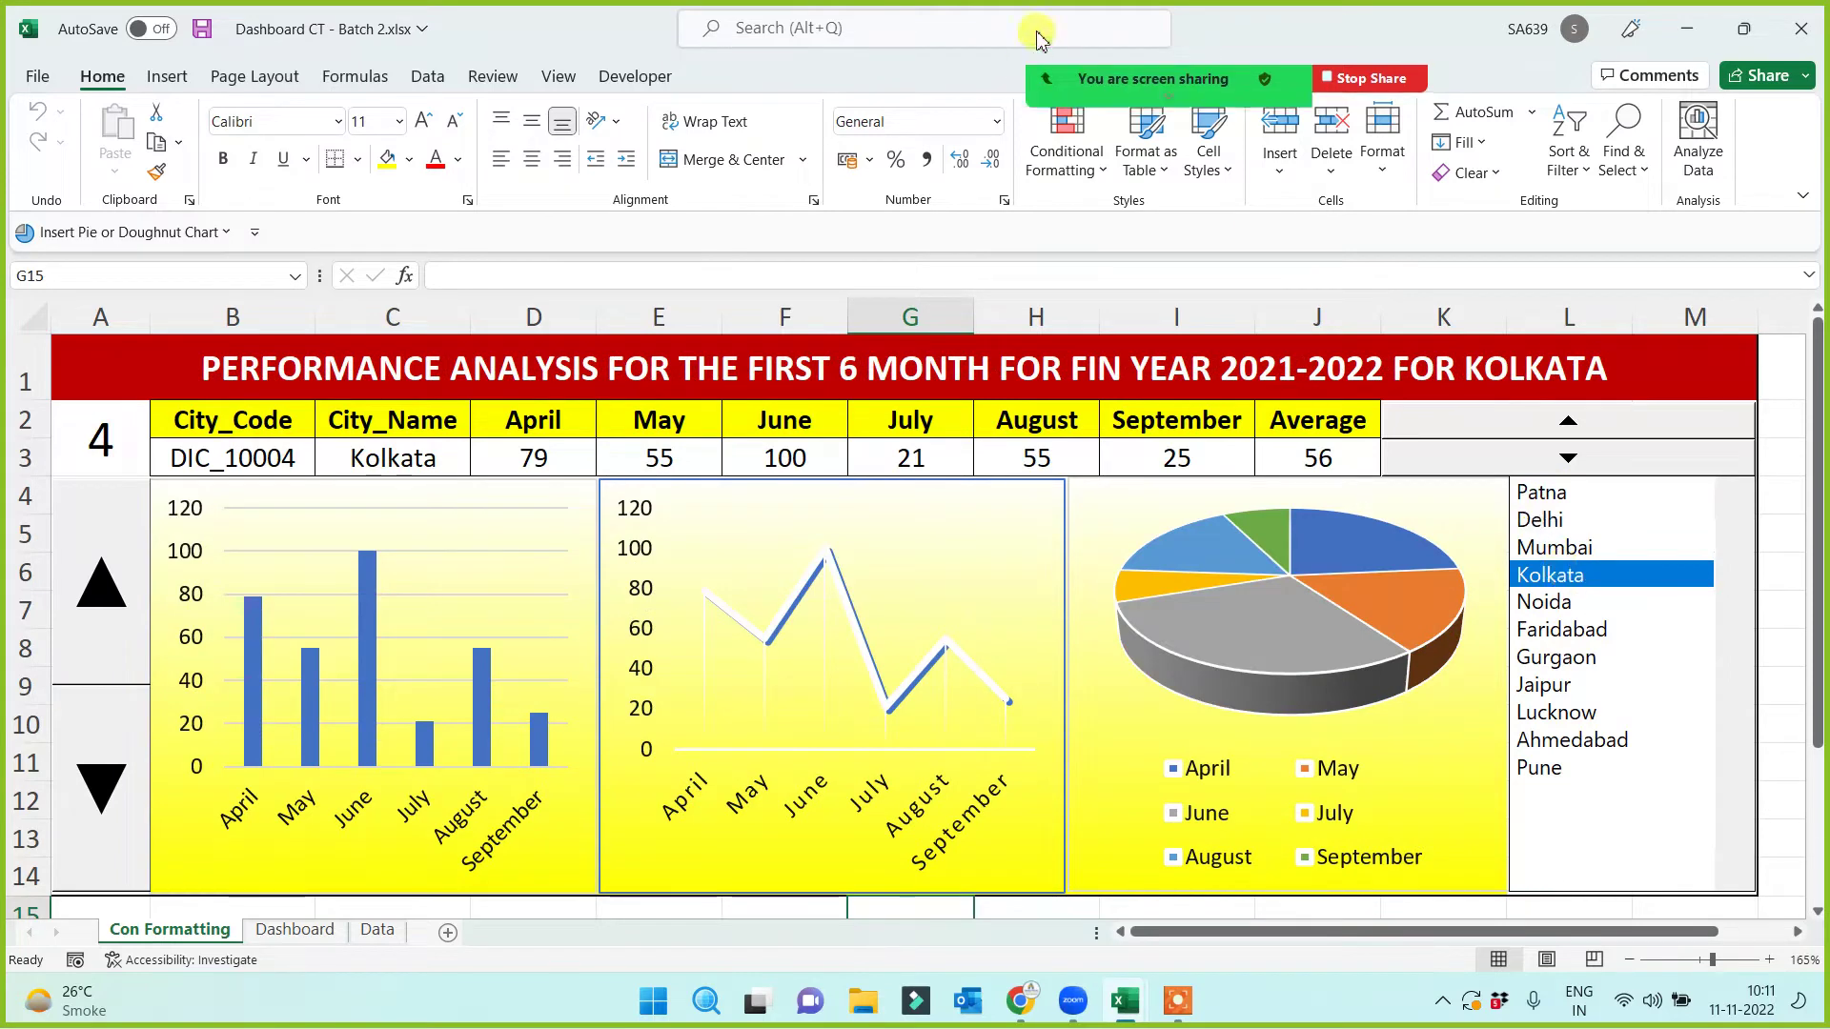
mouse_move(1036, 32)
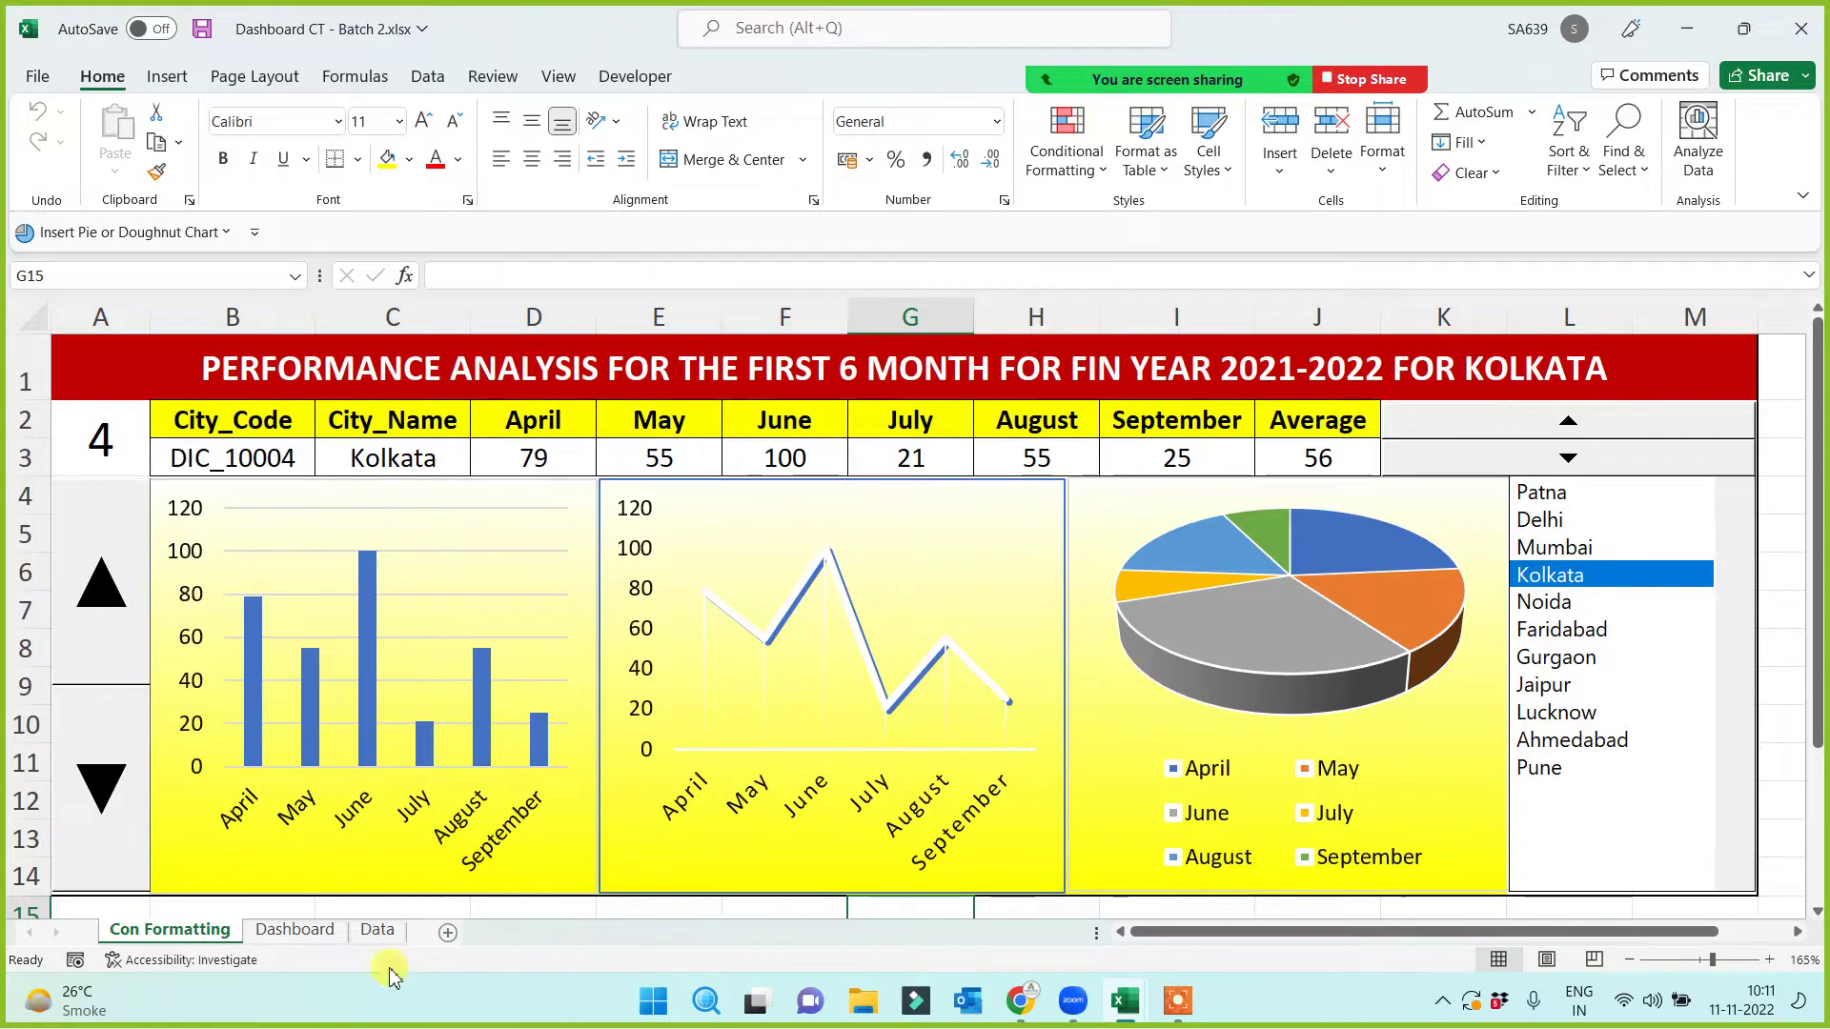
Step: Create a copy of the Dashboard sheet in the same workbook, placed before the Con Formatting sheet
left_click(283, 931)
right_click(283, 939)
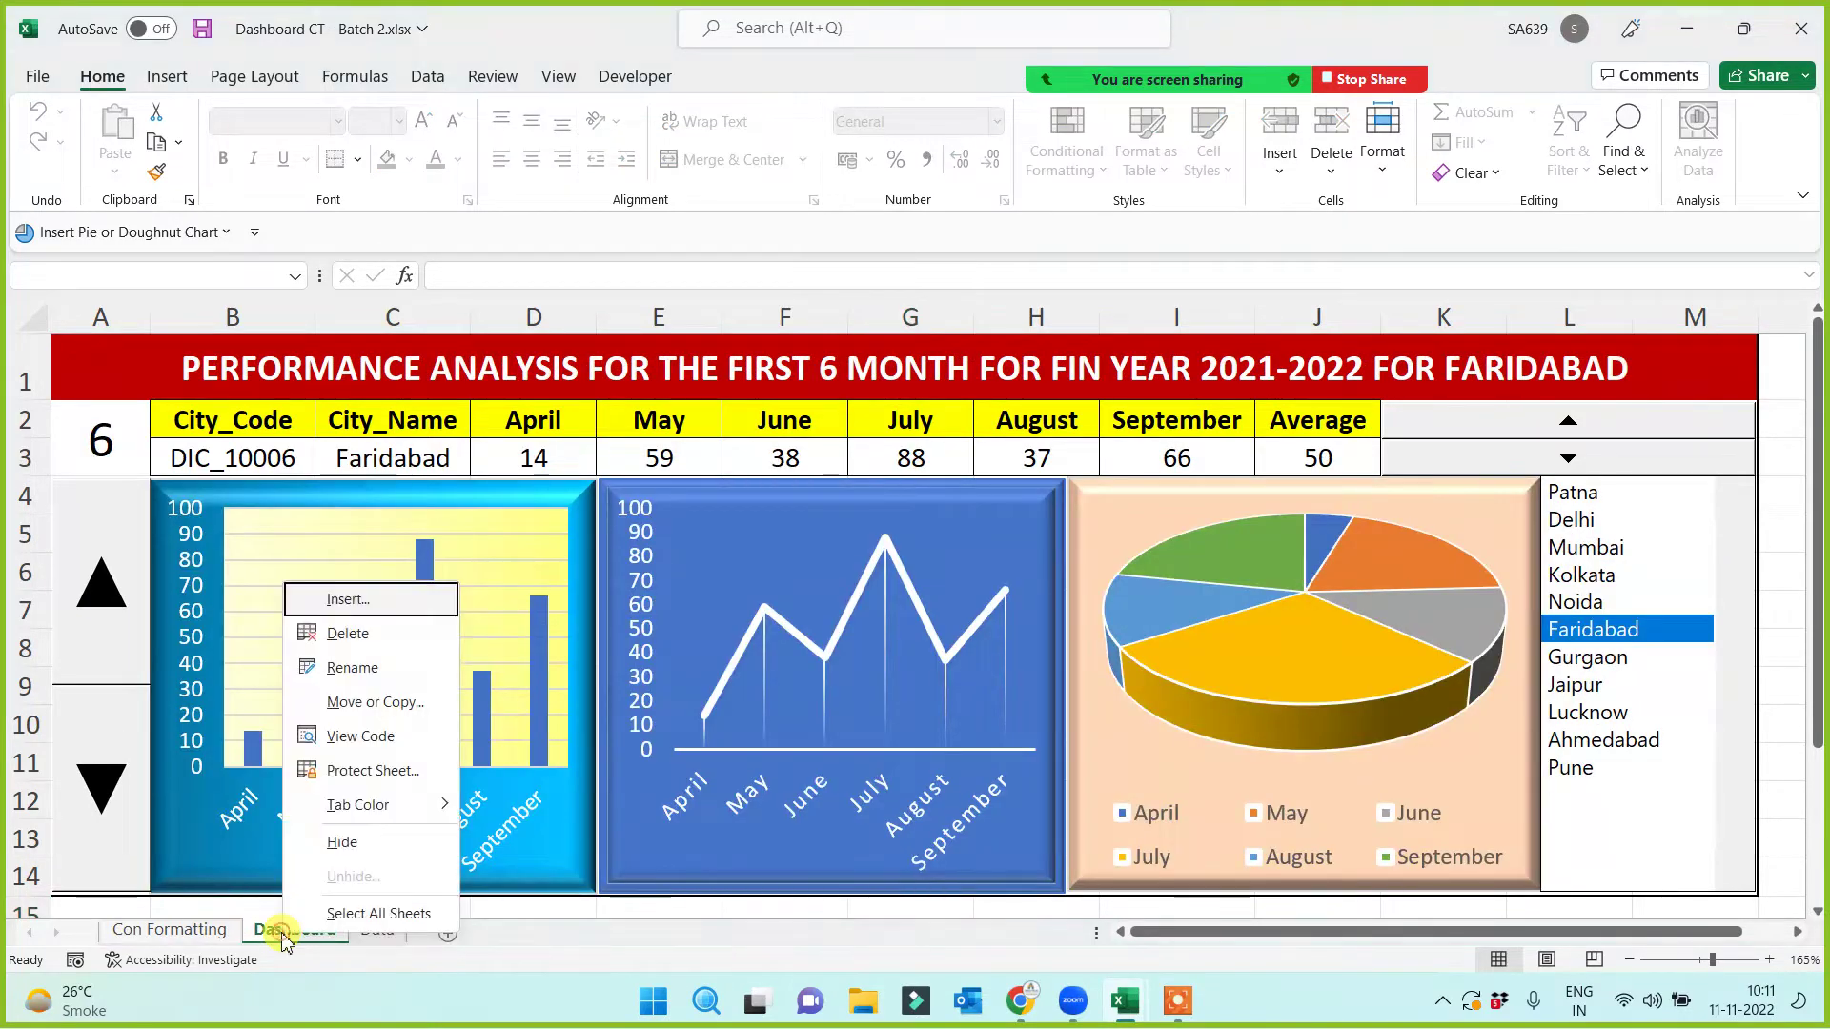
left_click(367, 705)
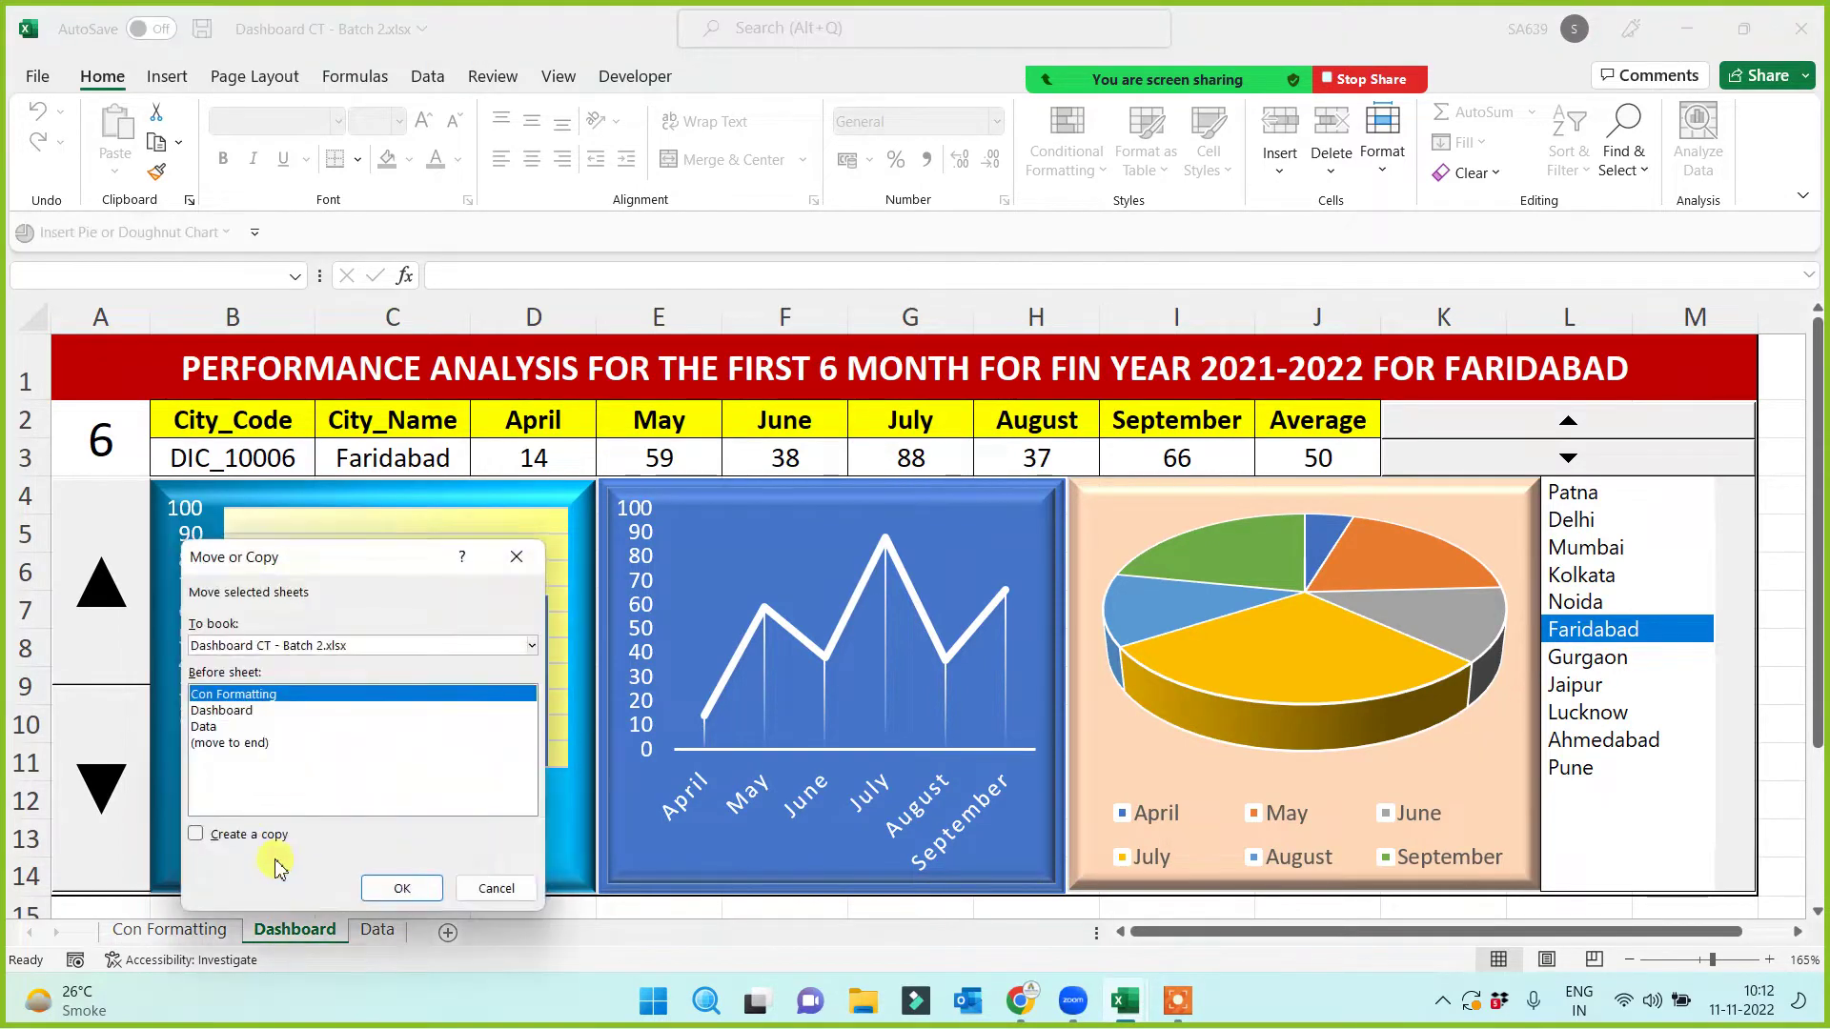
left_click(197, 835)
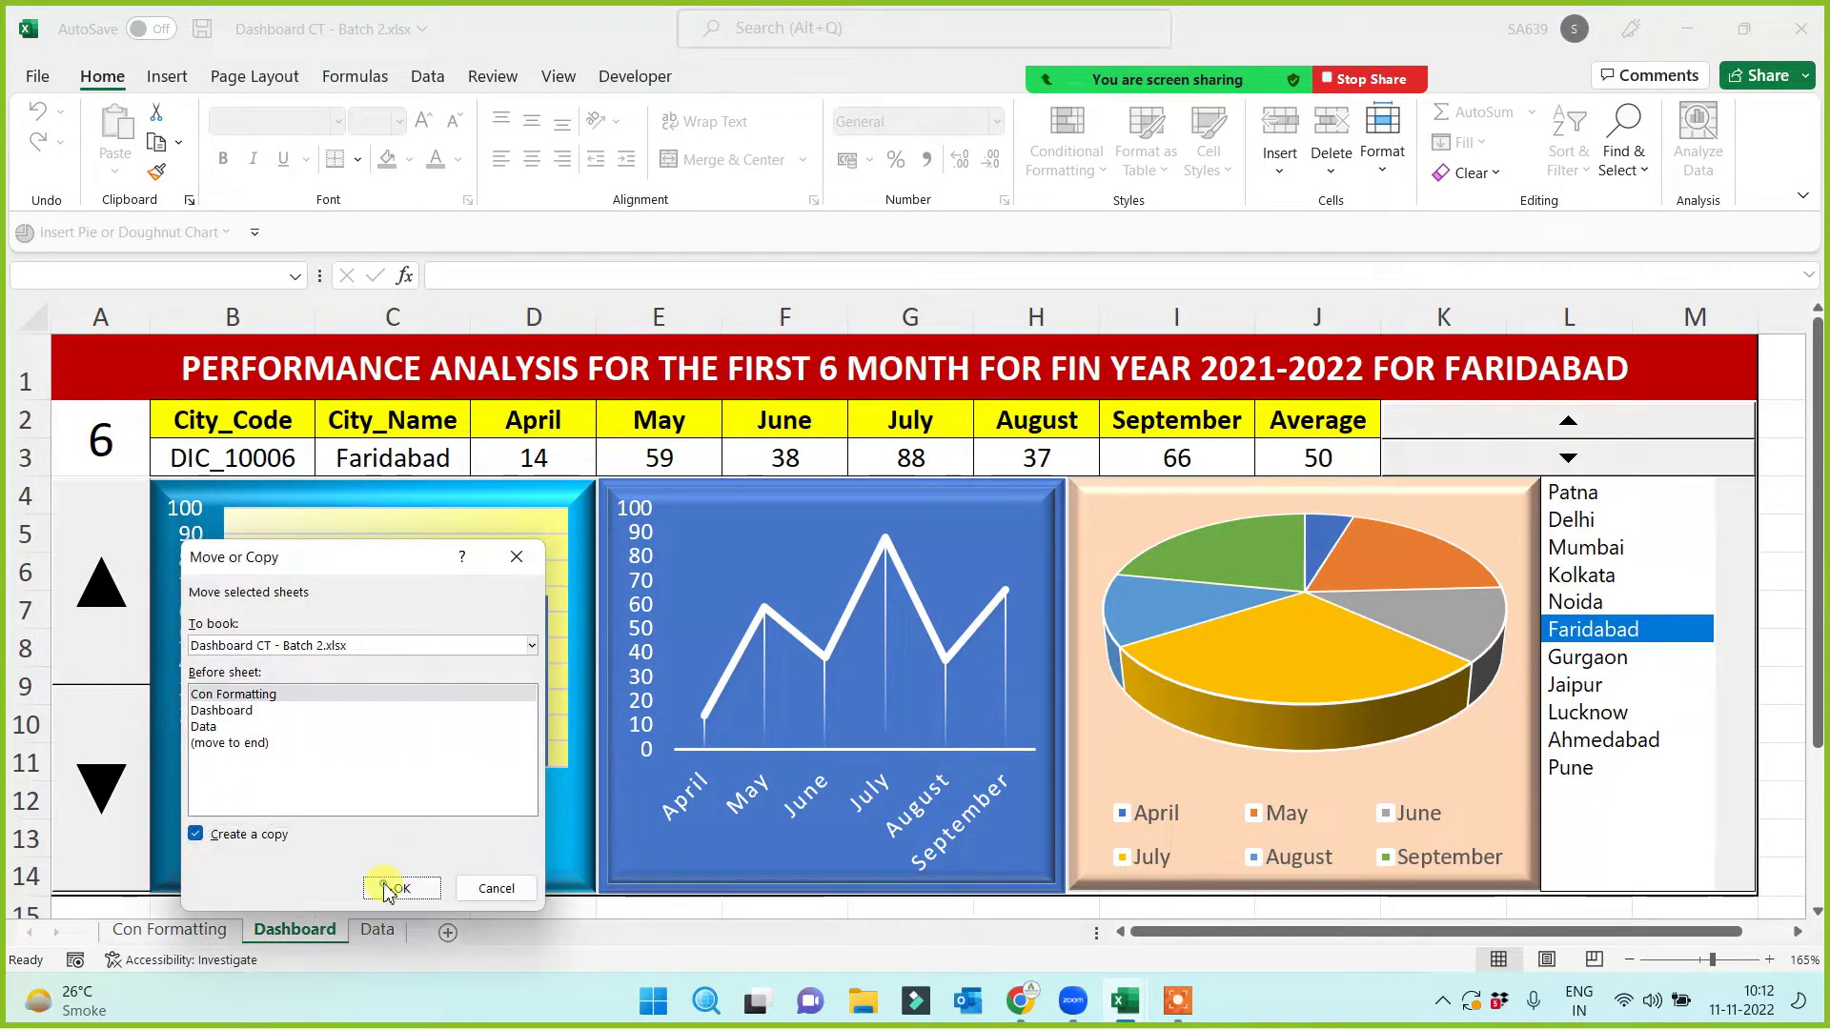
left_click(386, 887)
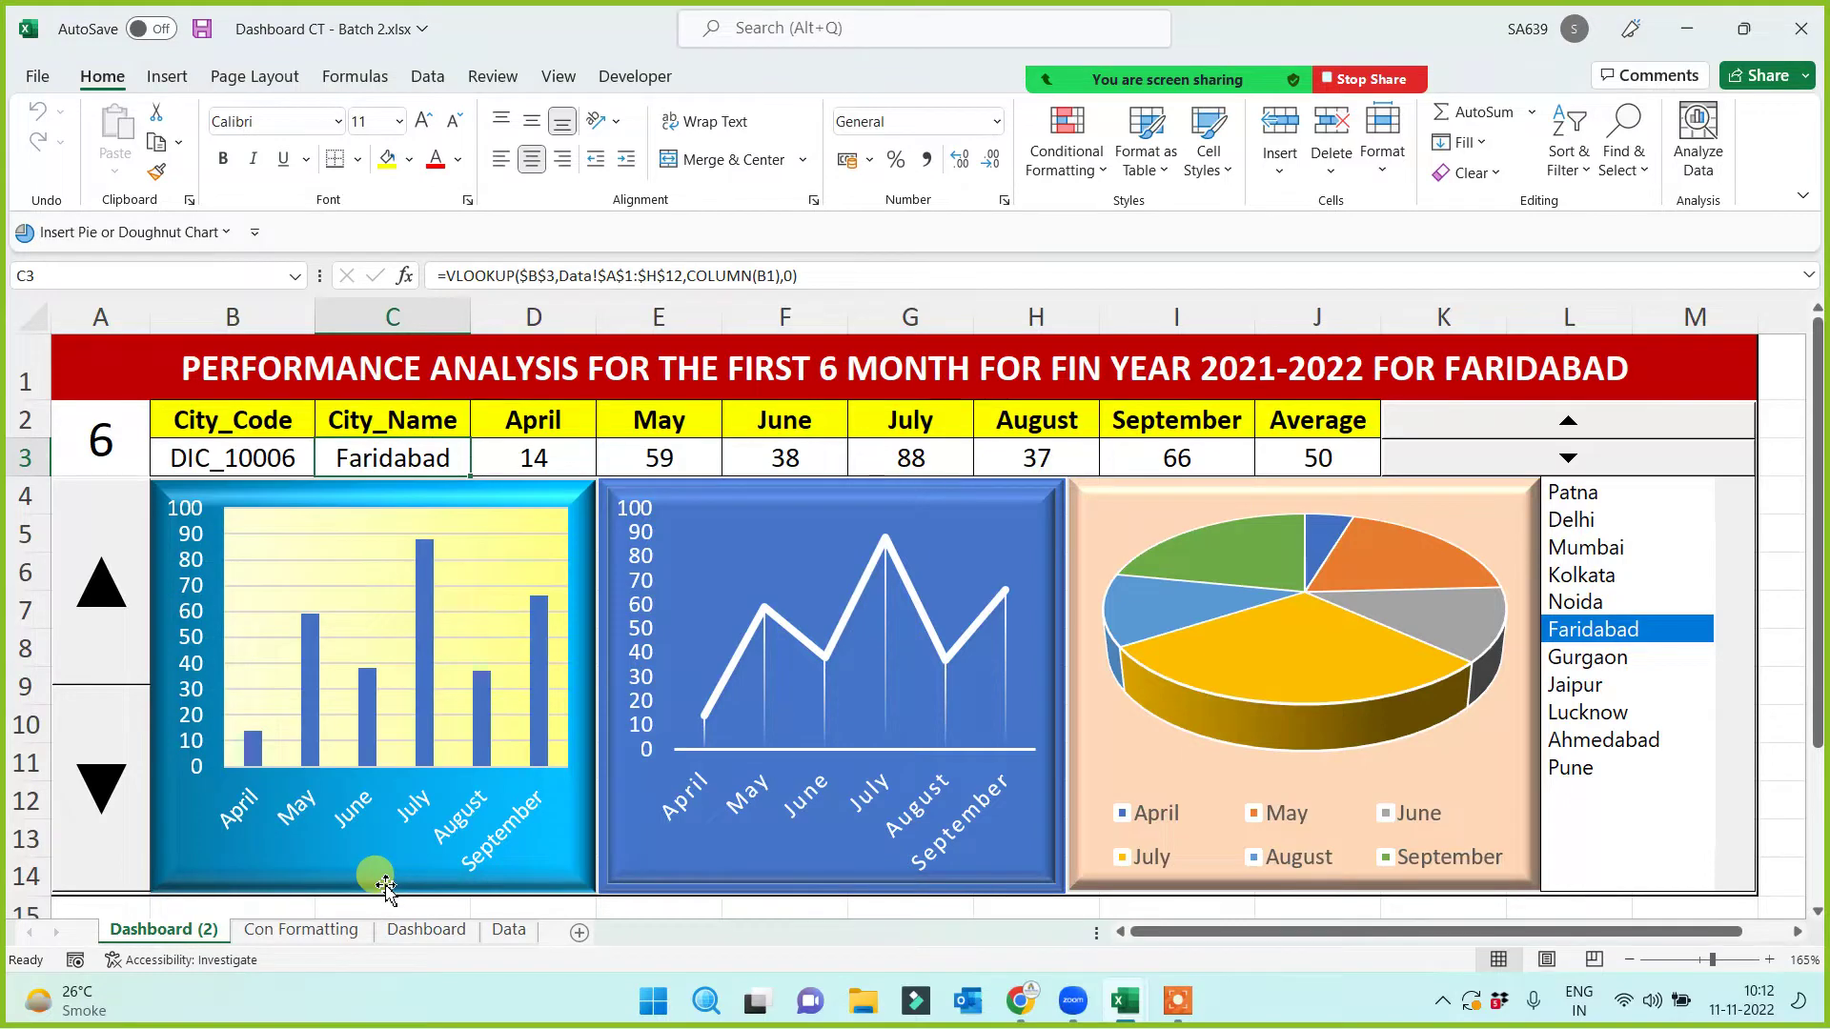
Step: Rename the copied sheet as Batt Effect
left_click(166, 924)
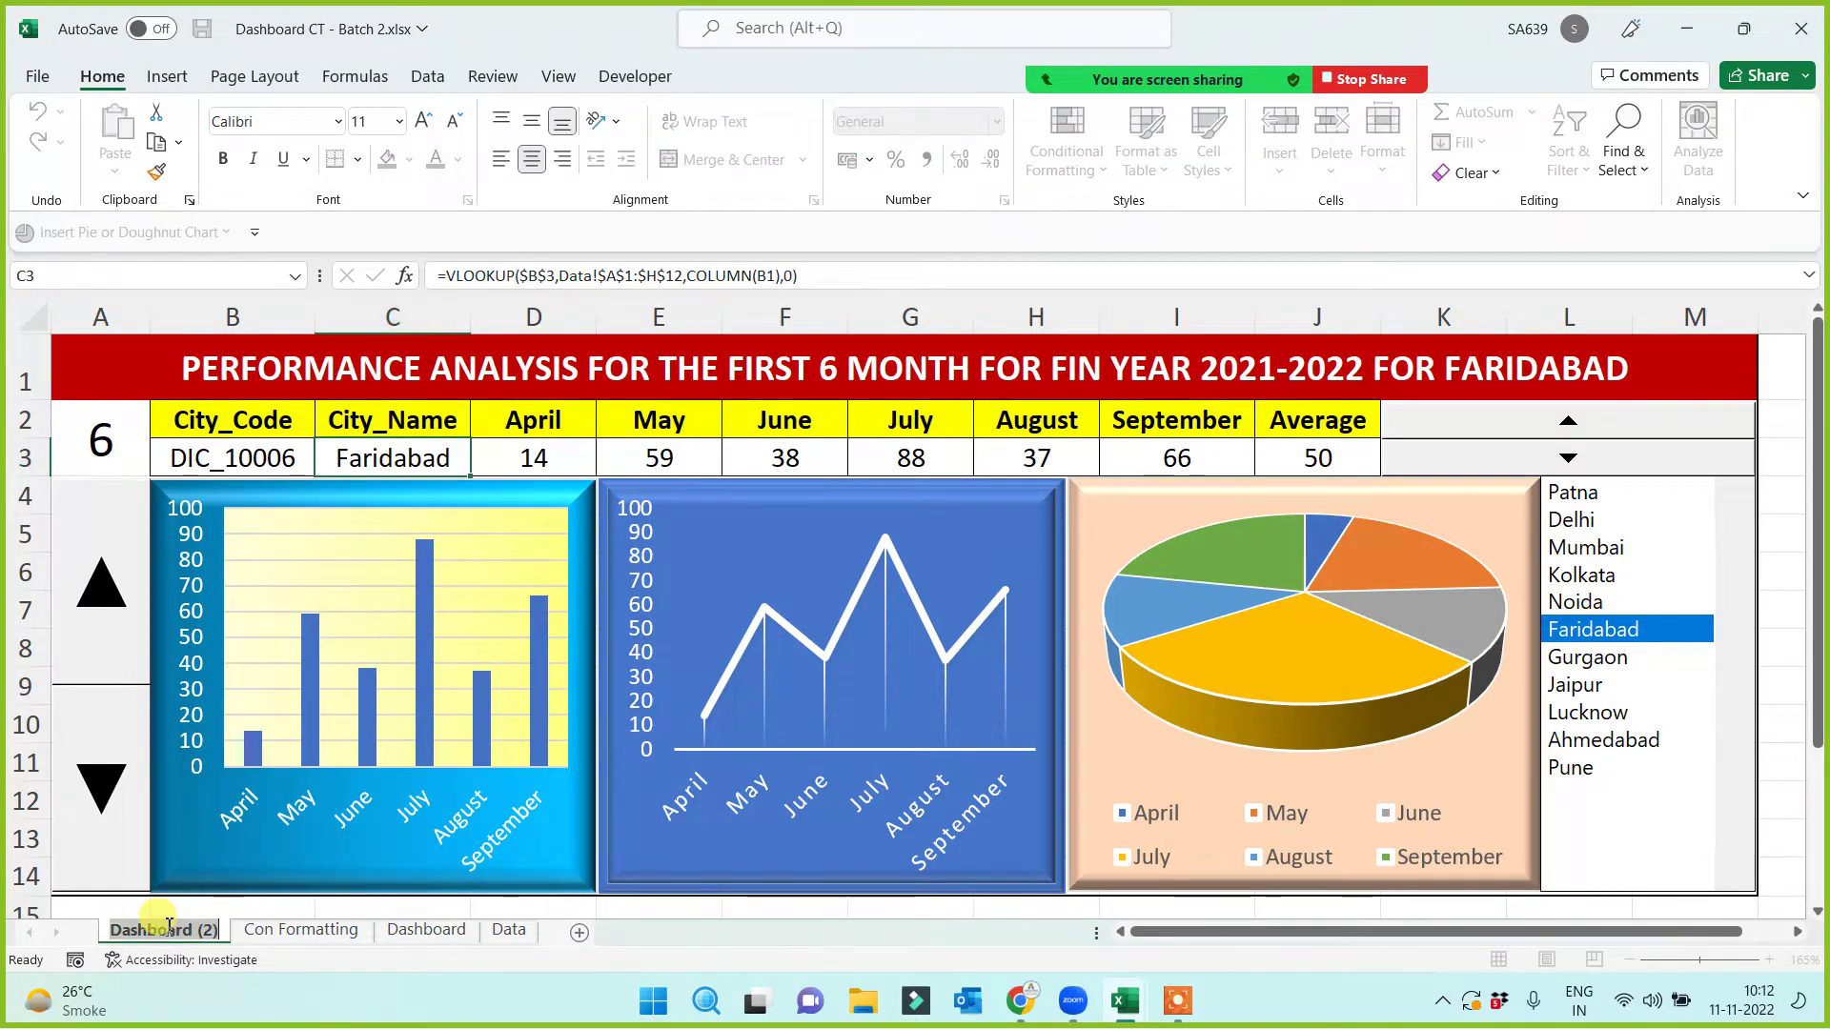
type("Ba")
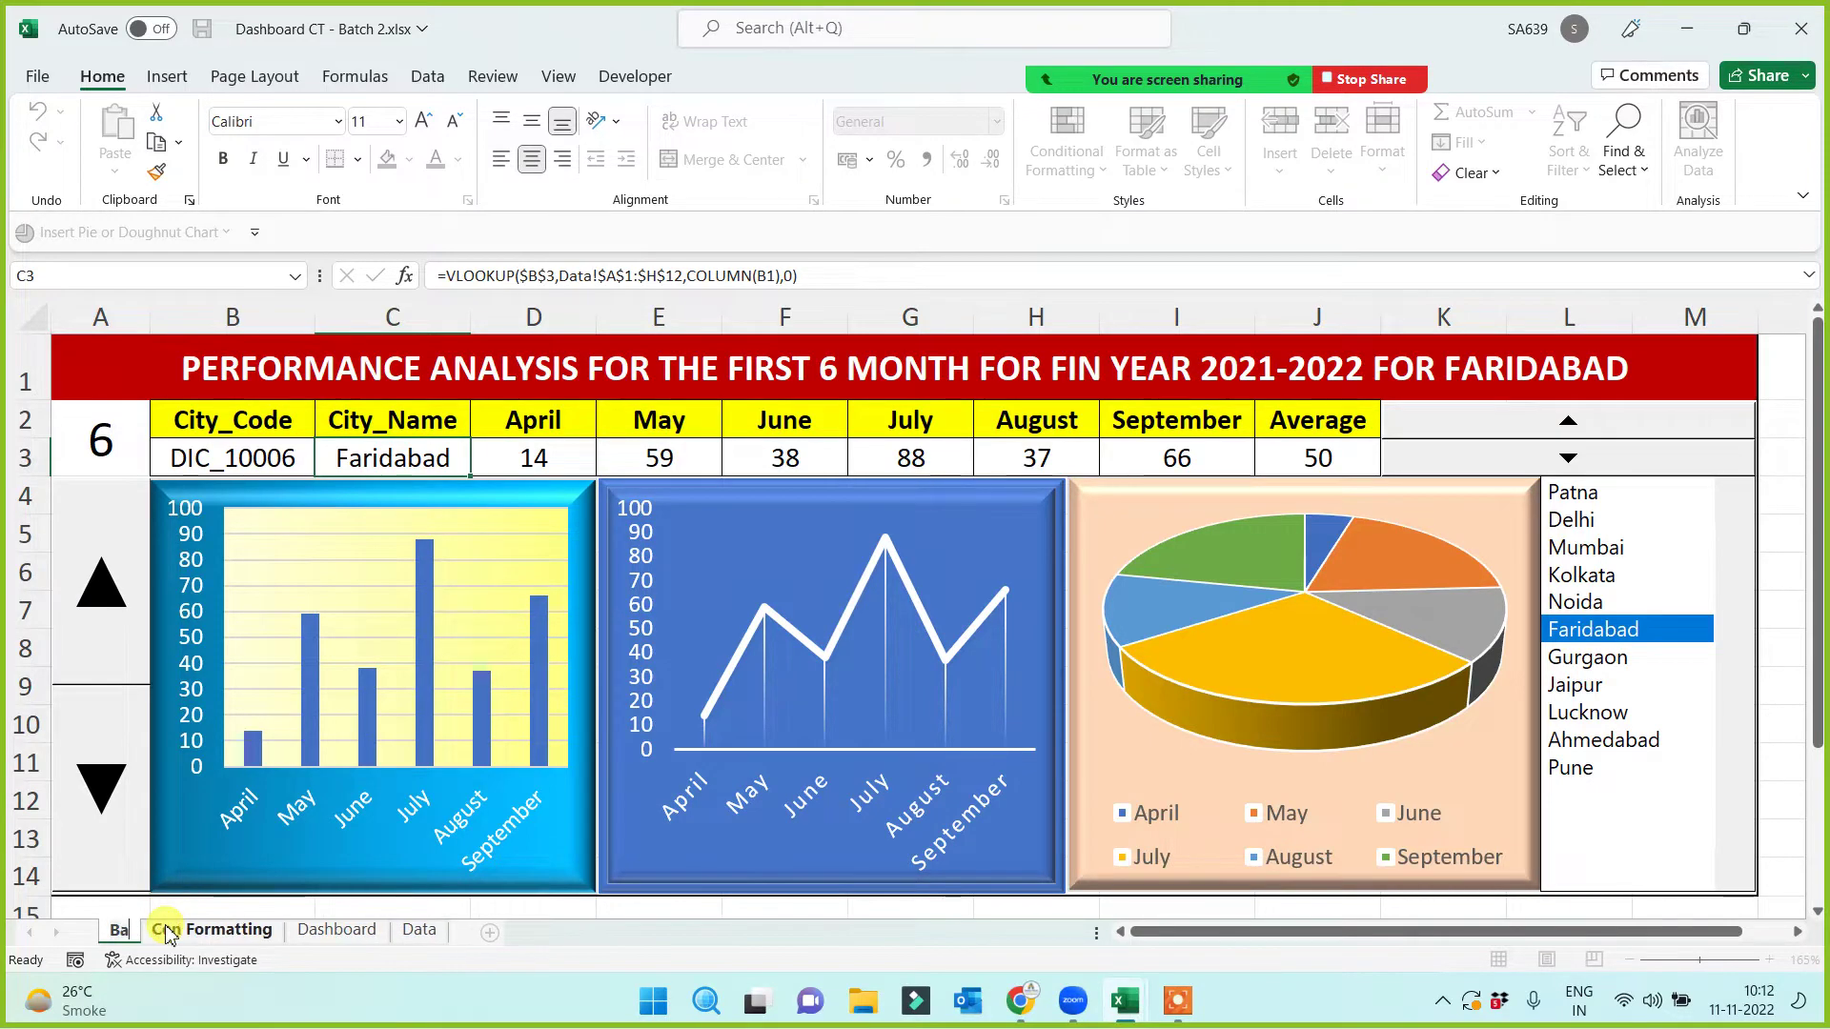
type("tt Effec")
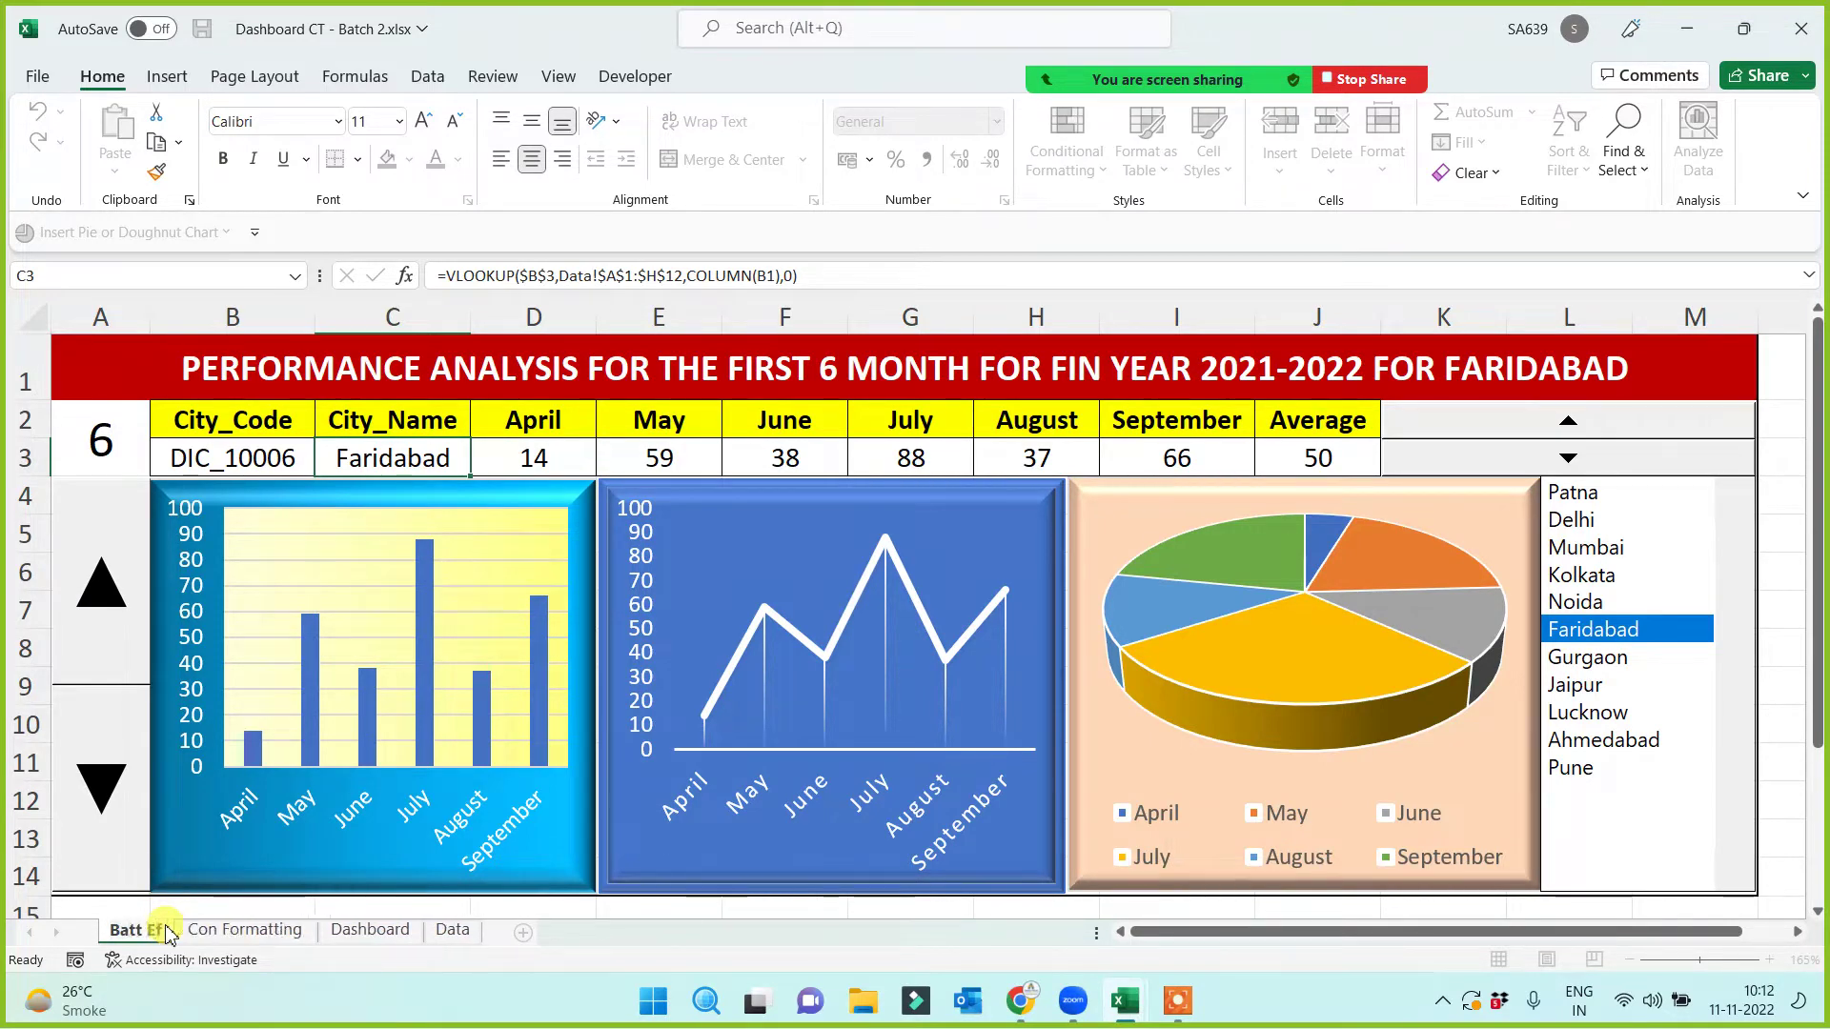
type("t")
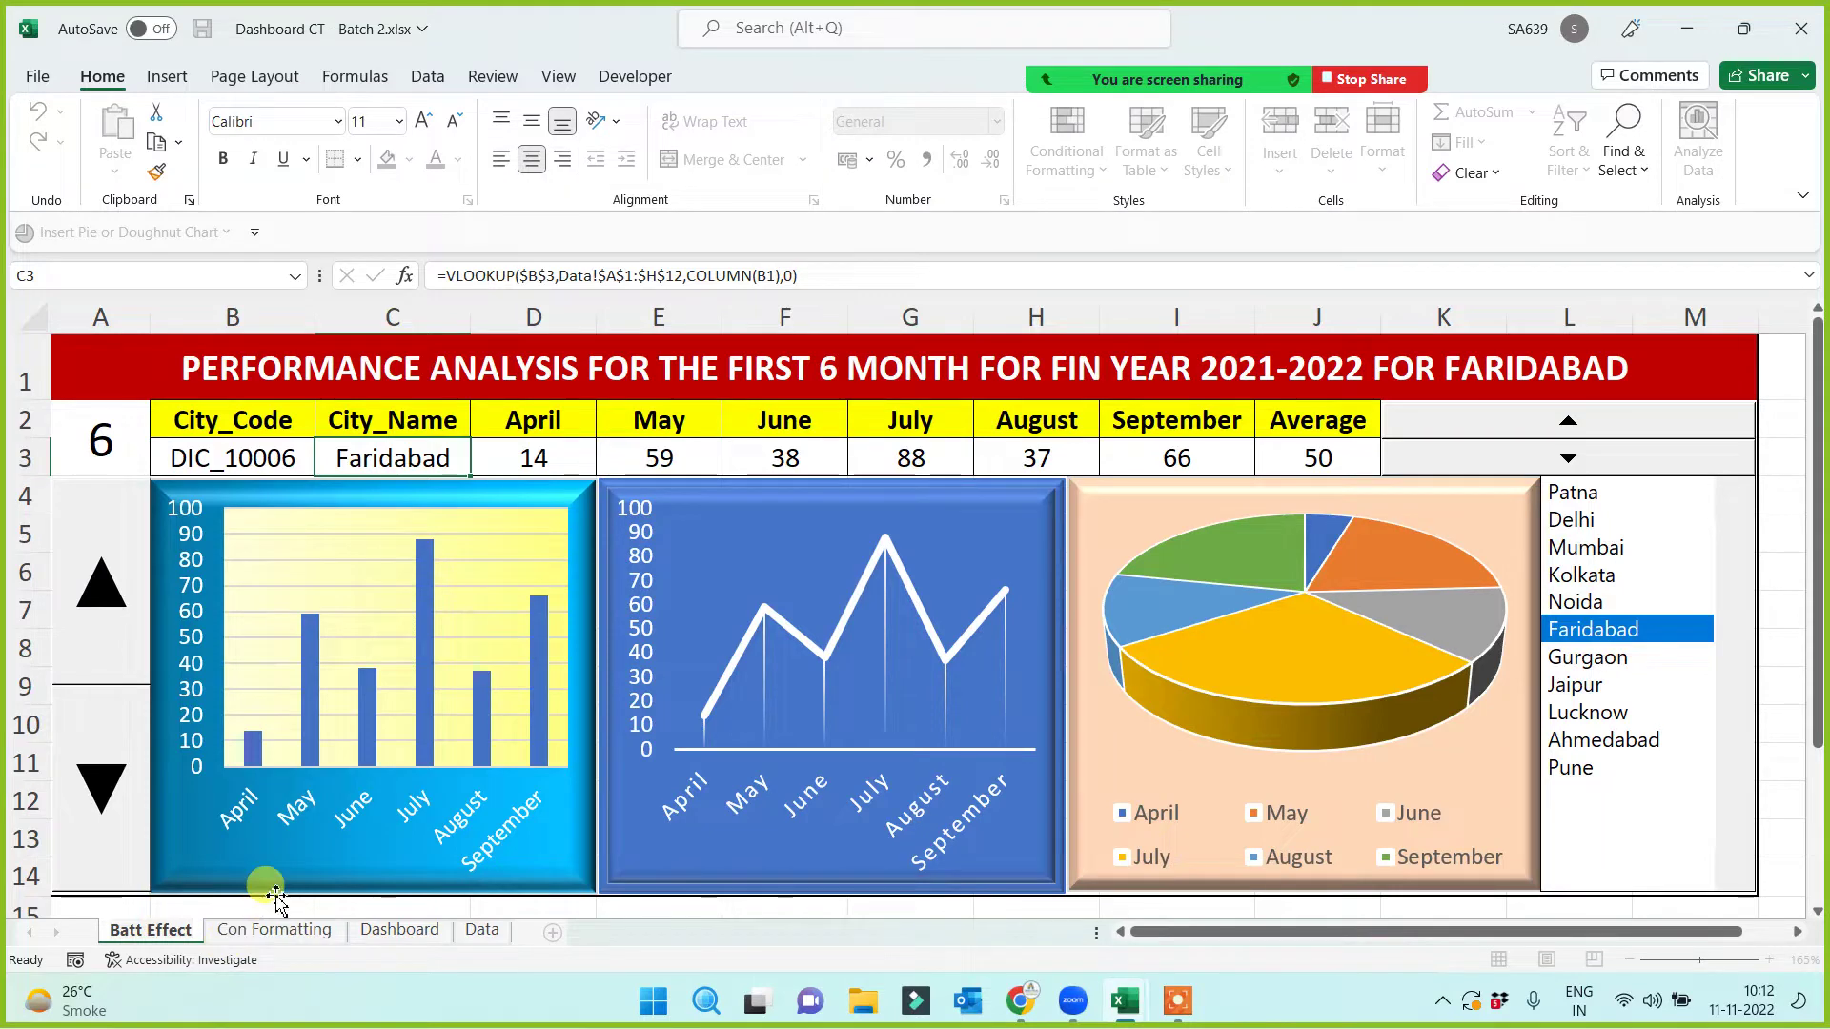
left_click(271, 908)
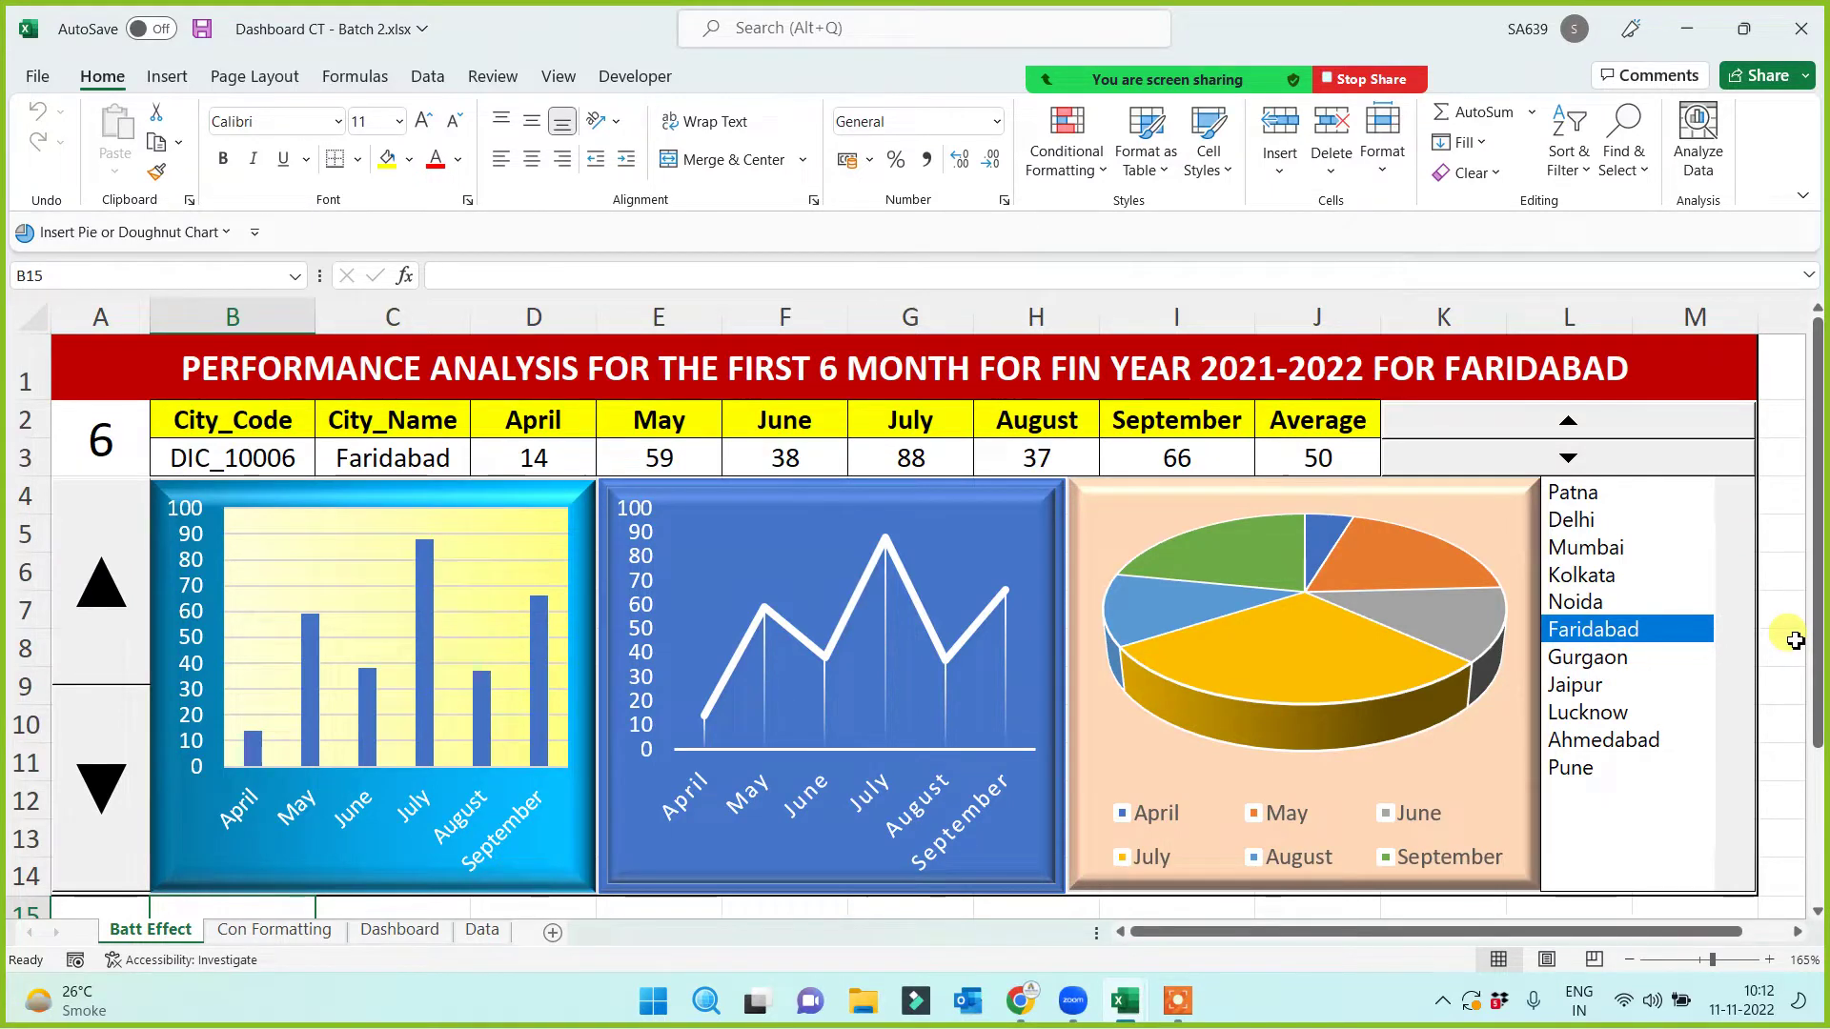
Step: Narrow the column chart from its right edge and move the line chart up against it
left_click(1787, 610)
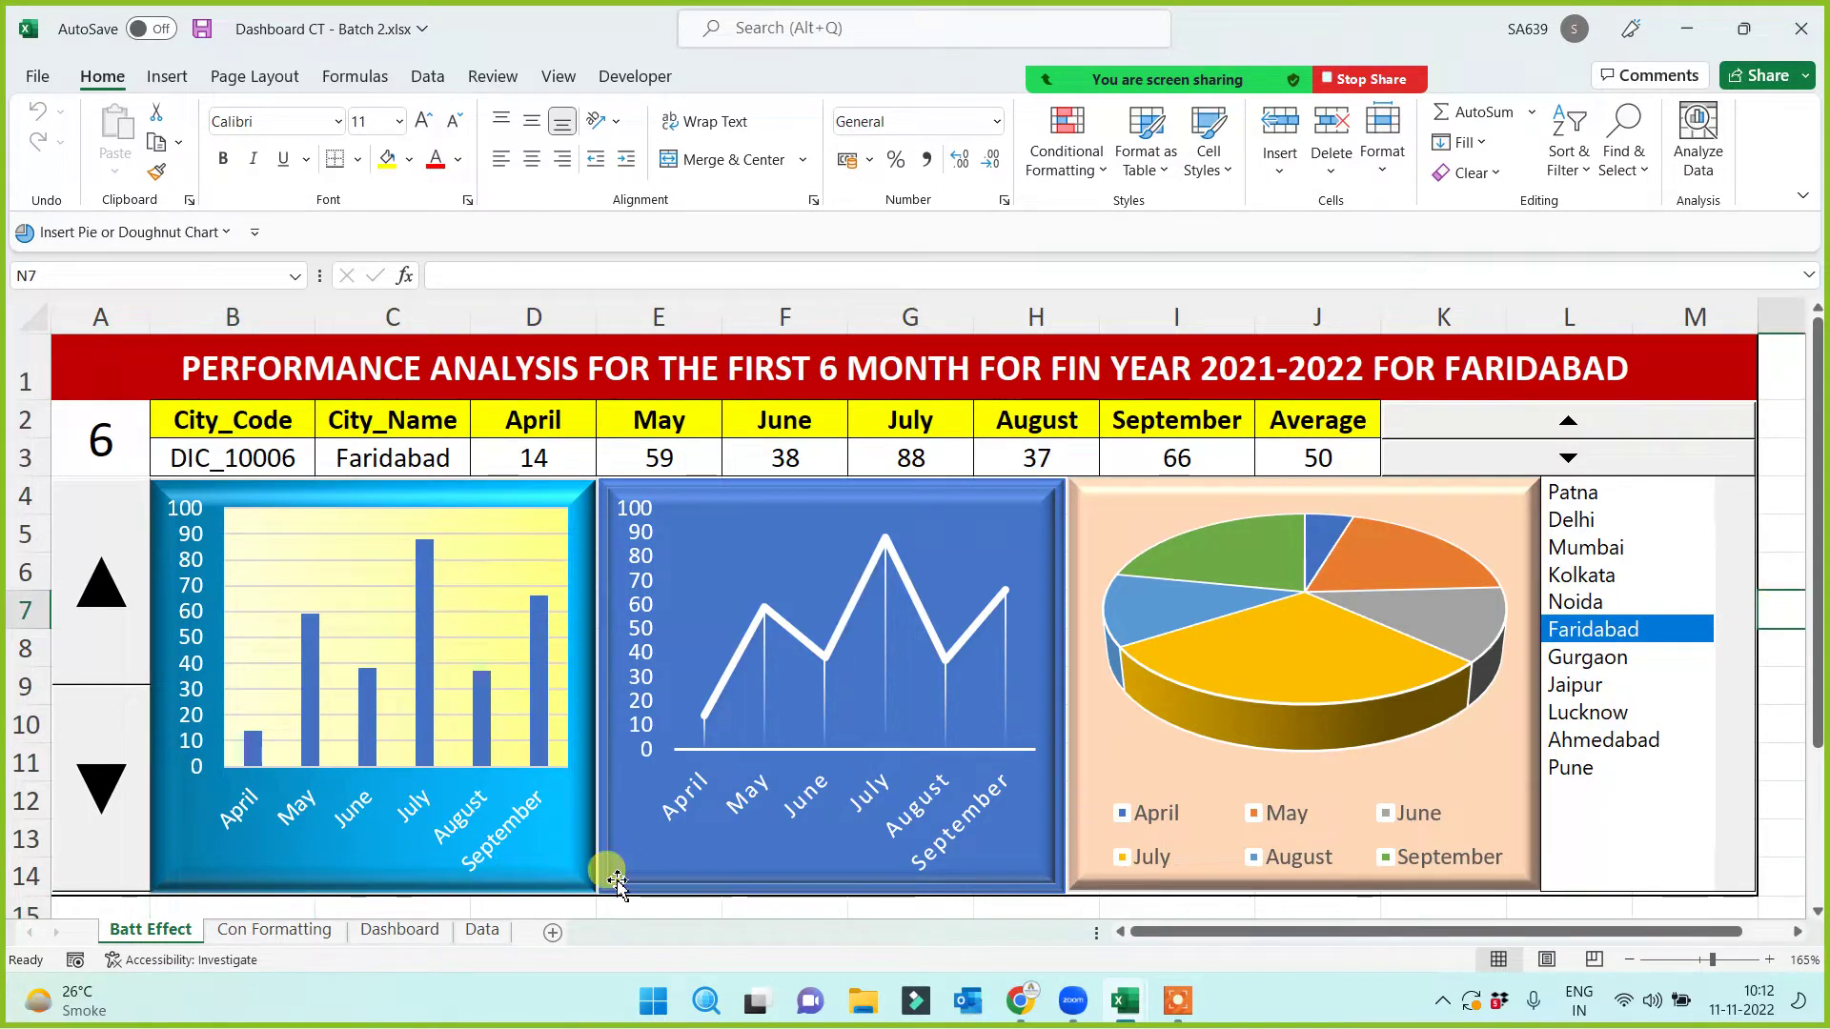
left_click(571, 797)
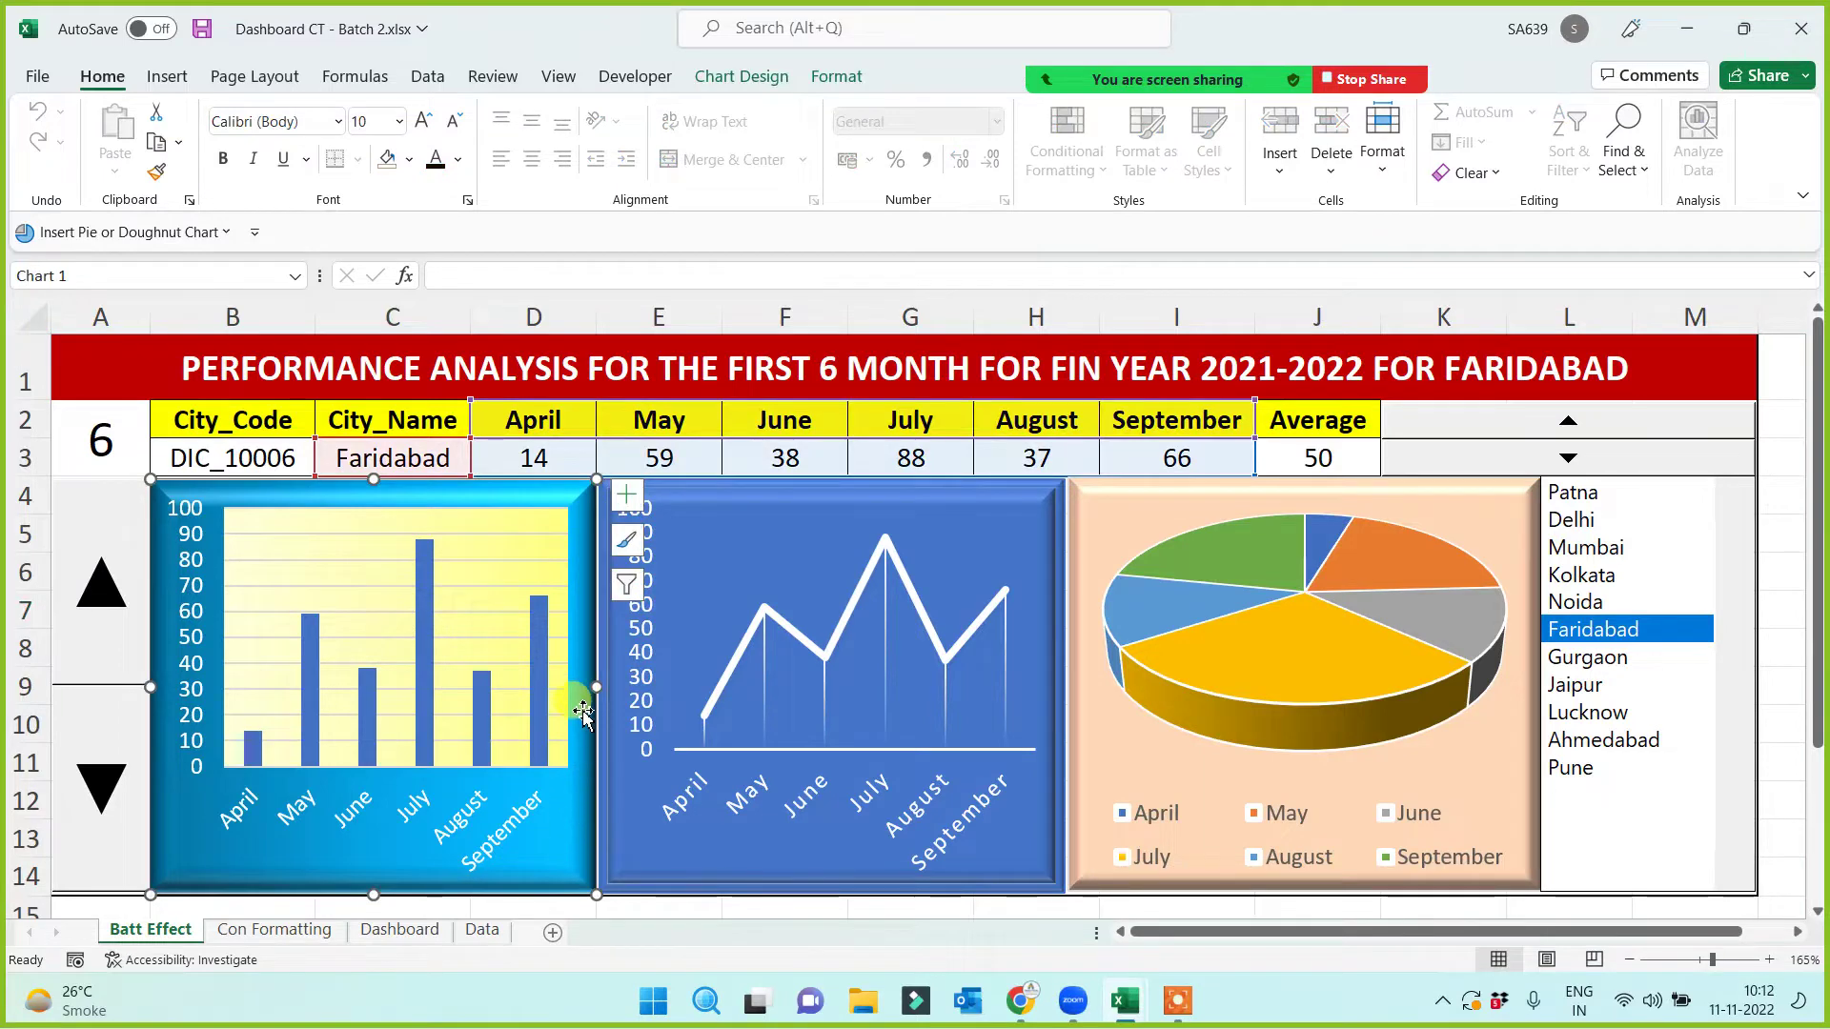
left_click_drag(595, 686, 511, 700)
left_click_drag(615, 738, 537, 737)
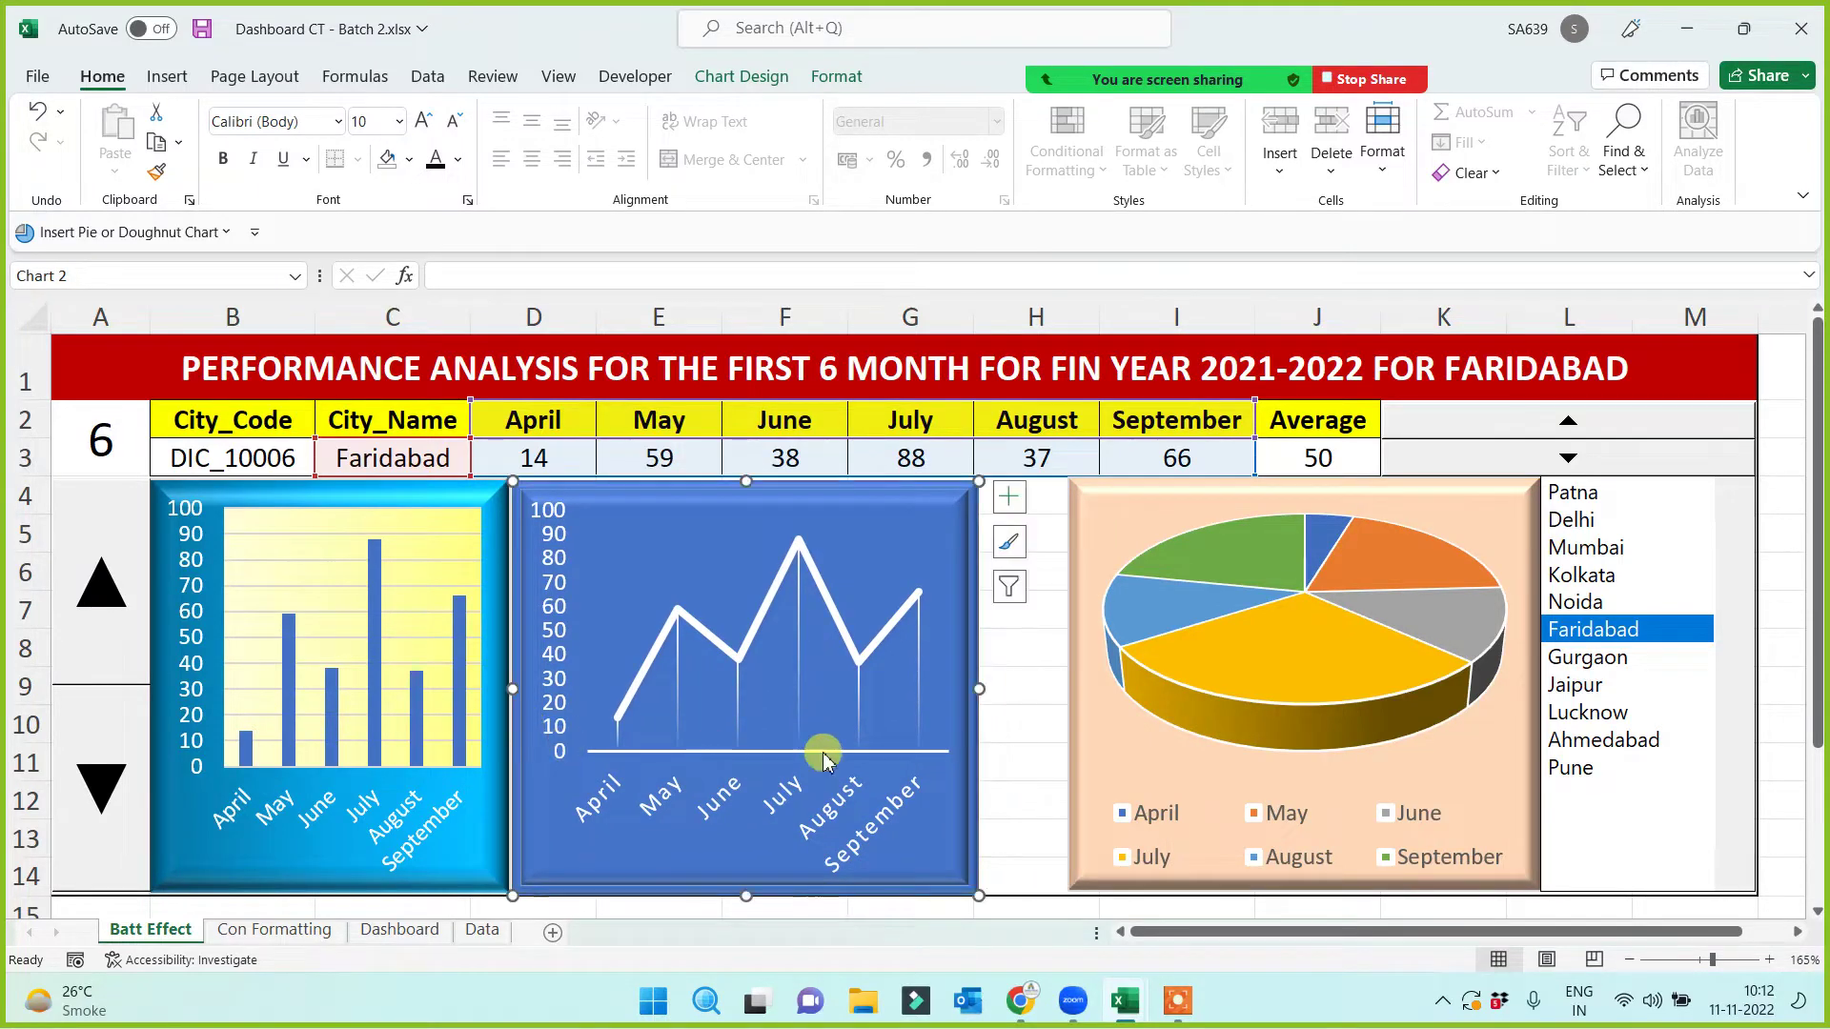
Step: Narrow the line chart from its right edge and the pie chart from its left edge to widen the gap between them
left_click_drag(979, 688, 898, 688)
left_click(1068, 691)
left_click_drag(1069, 679, 1144, 683)
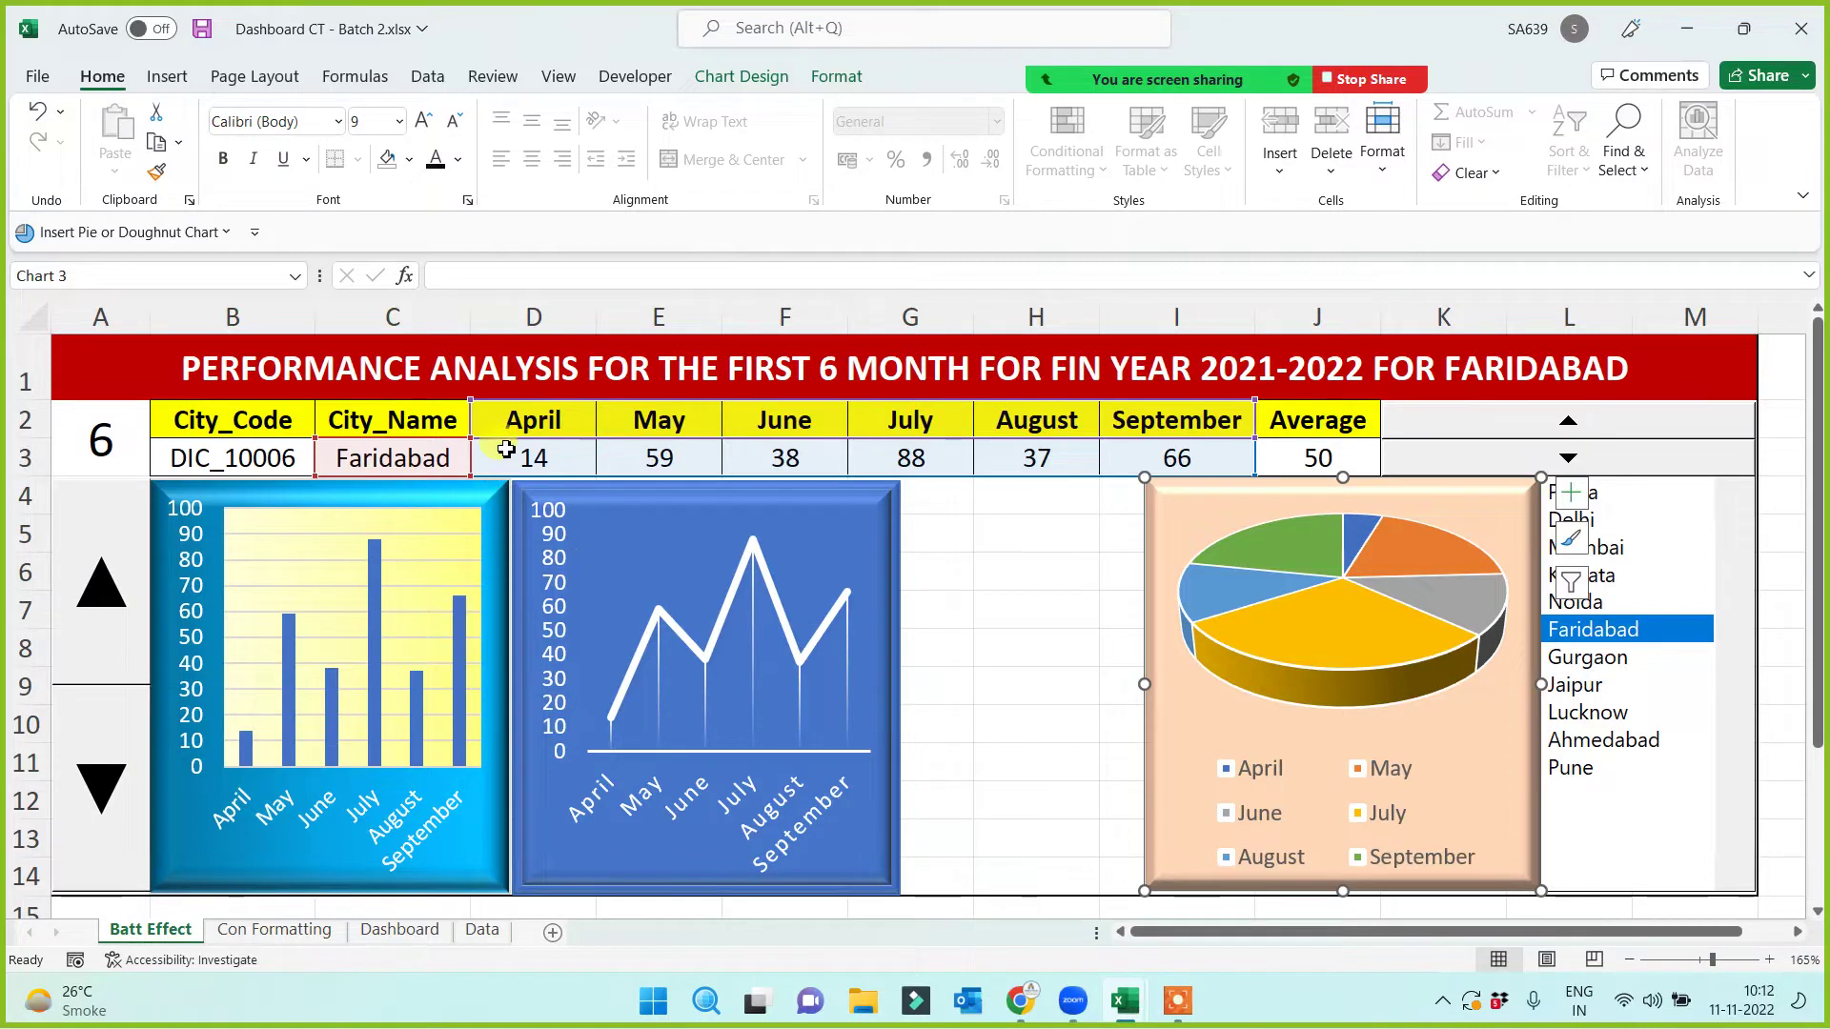
Step: Widen column C slightly and select cell H10 in the gap between the line and pie charts
left_click_drag(471, 314, 482, 312)
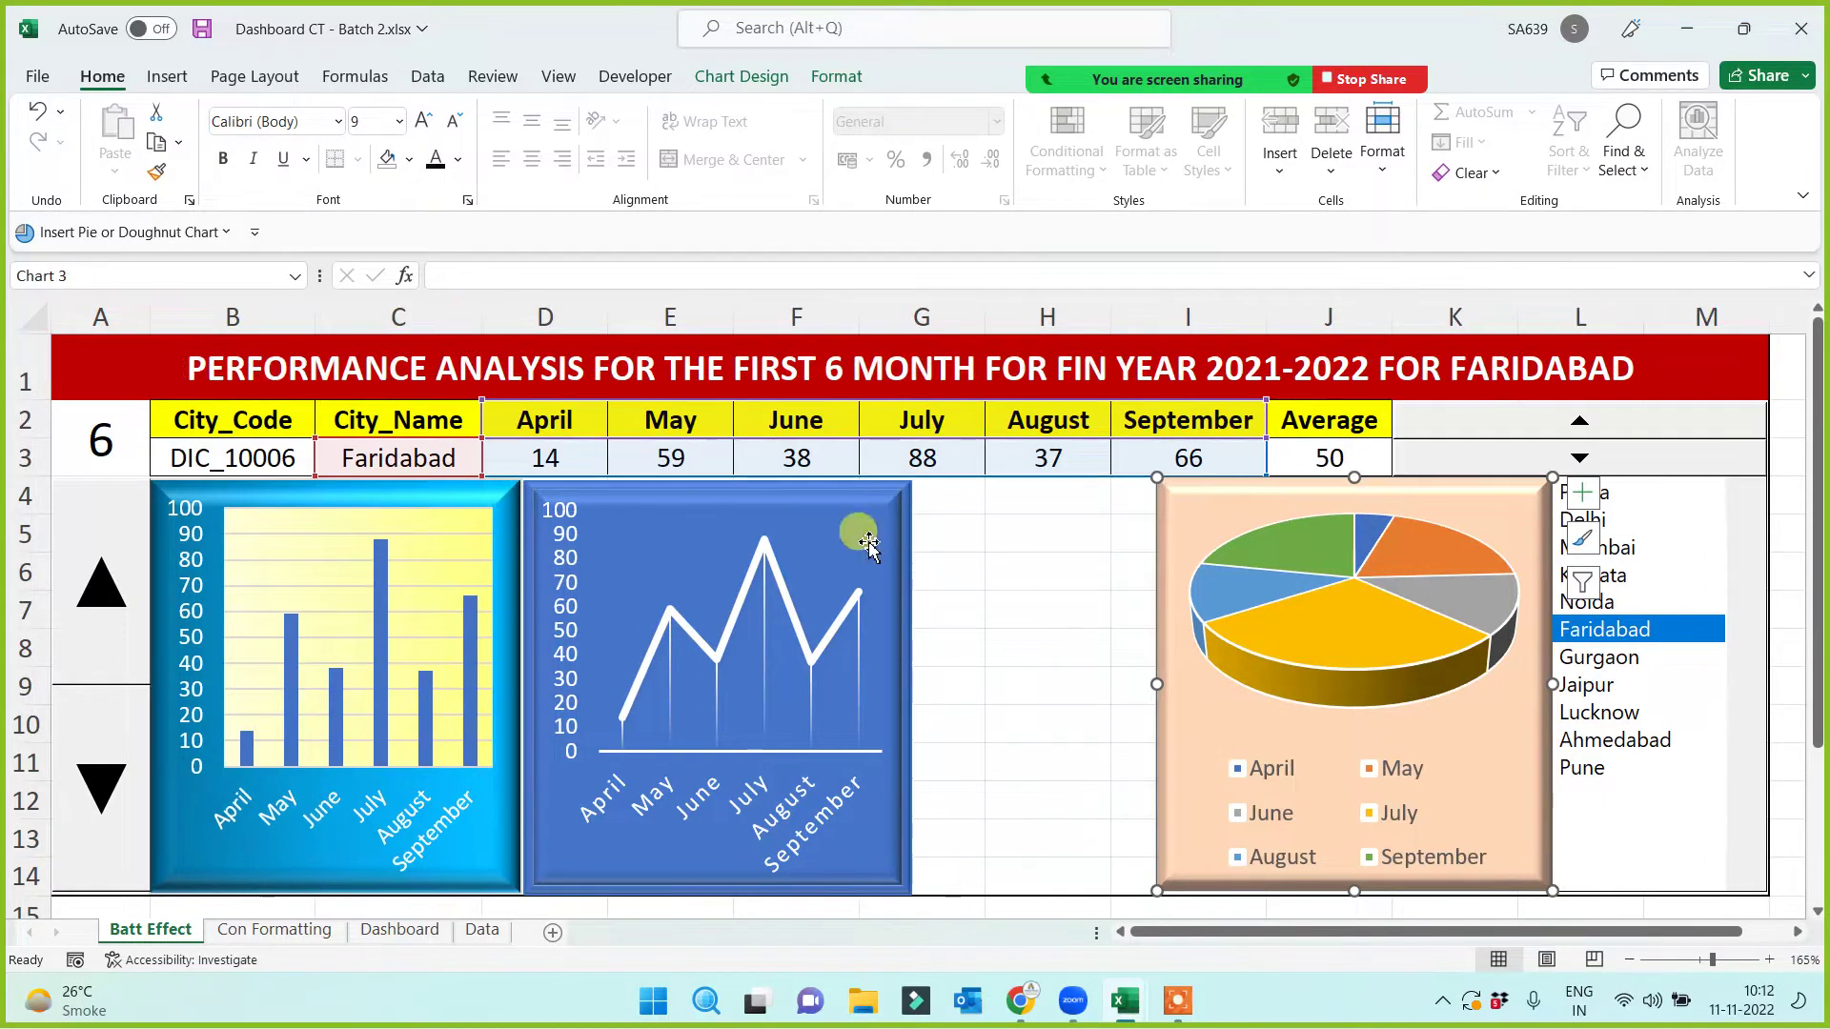
left_click_drag(935, 495, 1132, 865)
left_click(1040, 731)
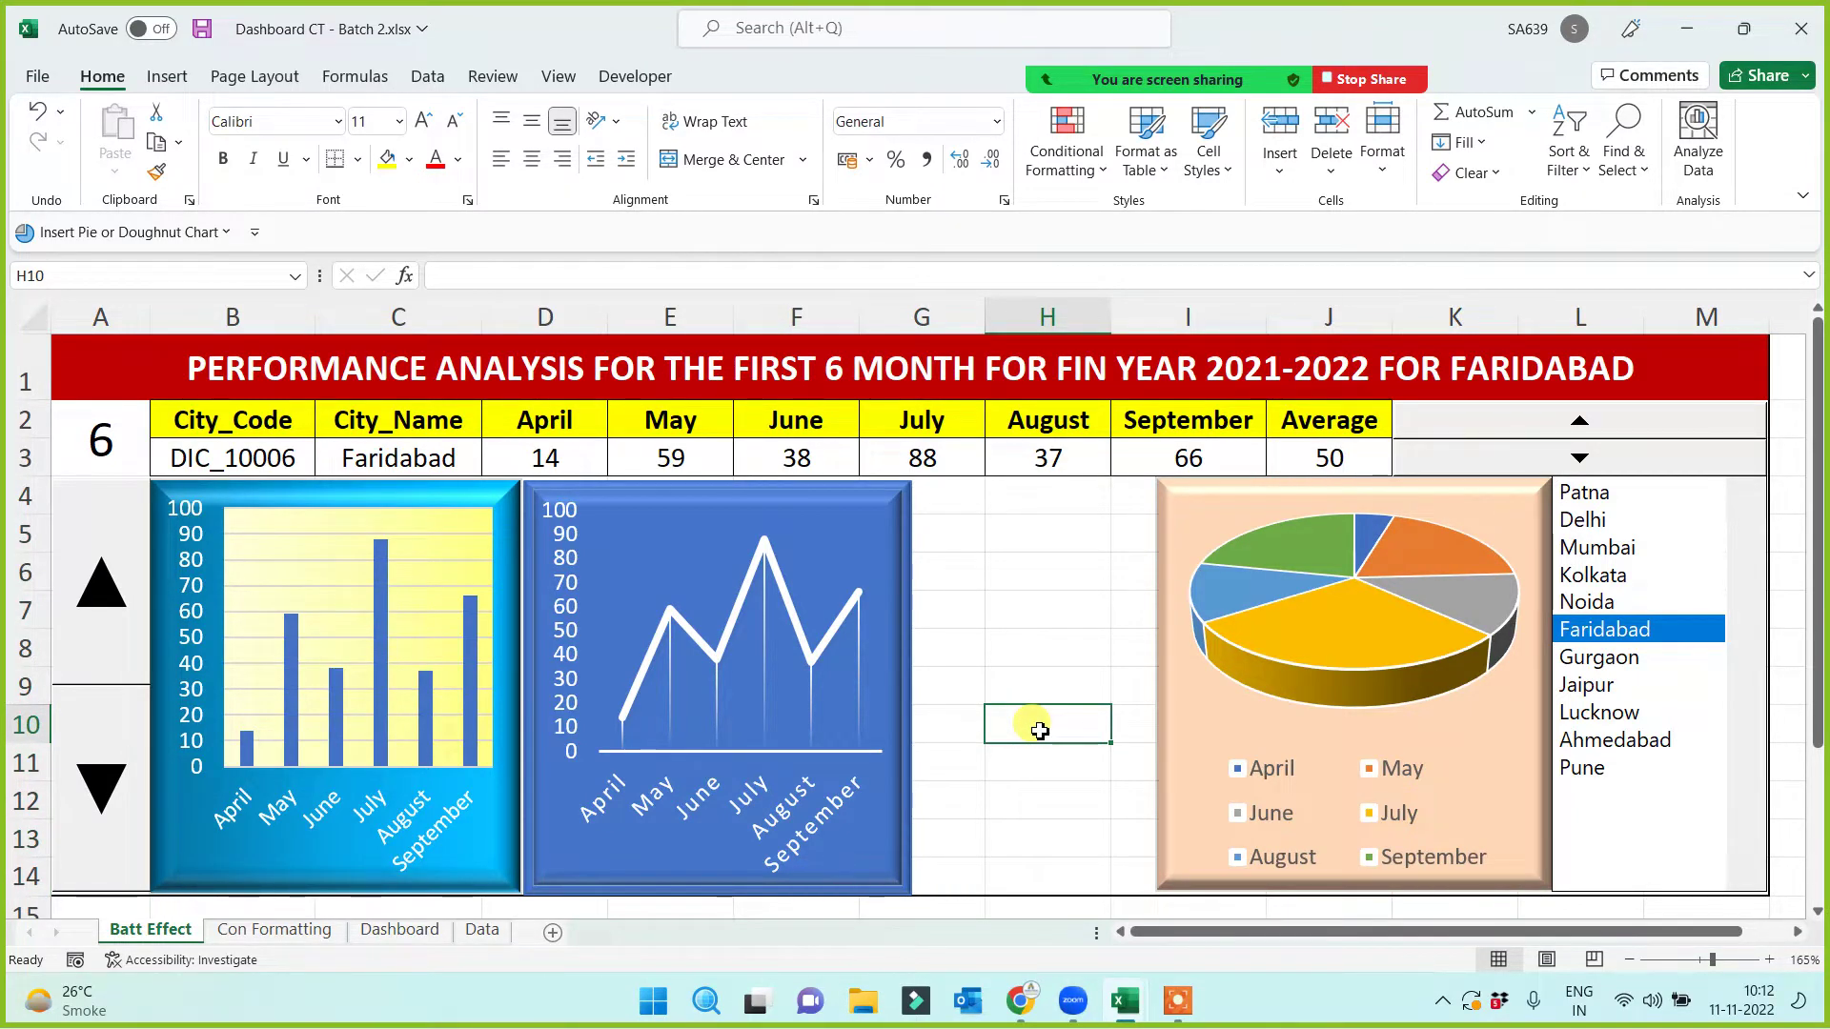
Step: Inspect the formulas of the title in A1 and the city code in B3, and select cell H6 in the chart gap
left_click(116, 372)
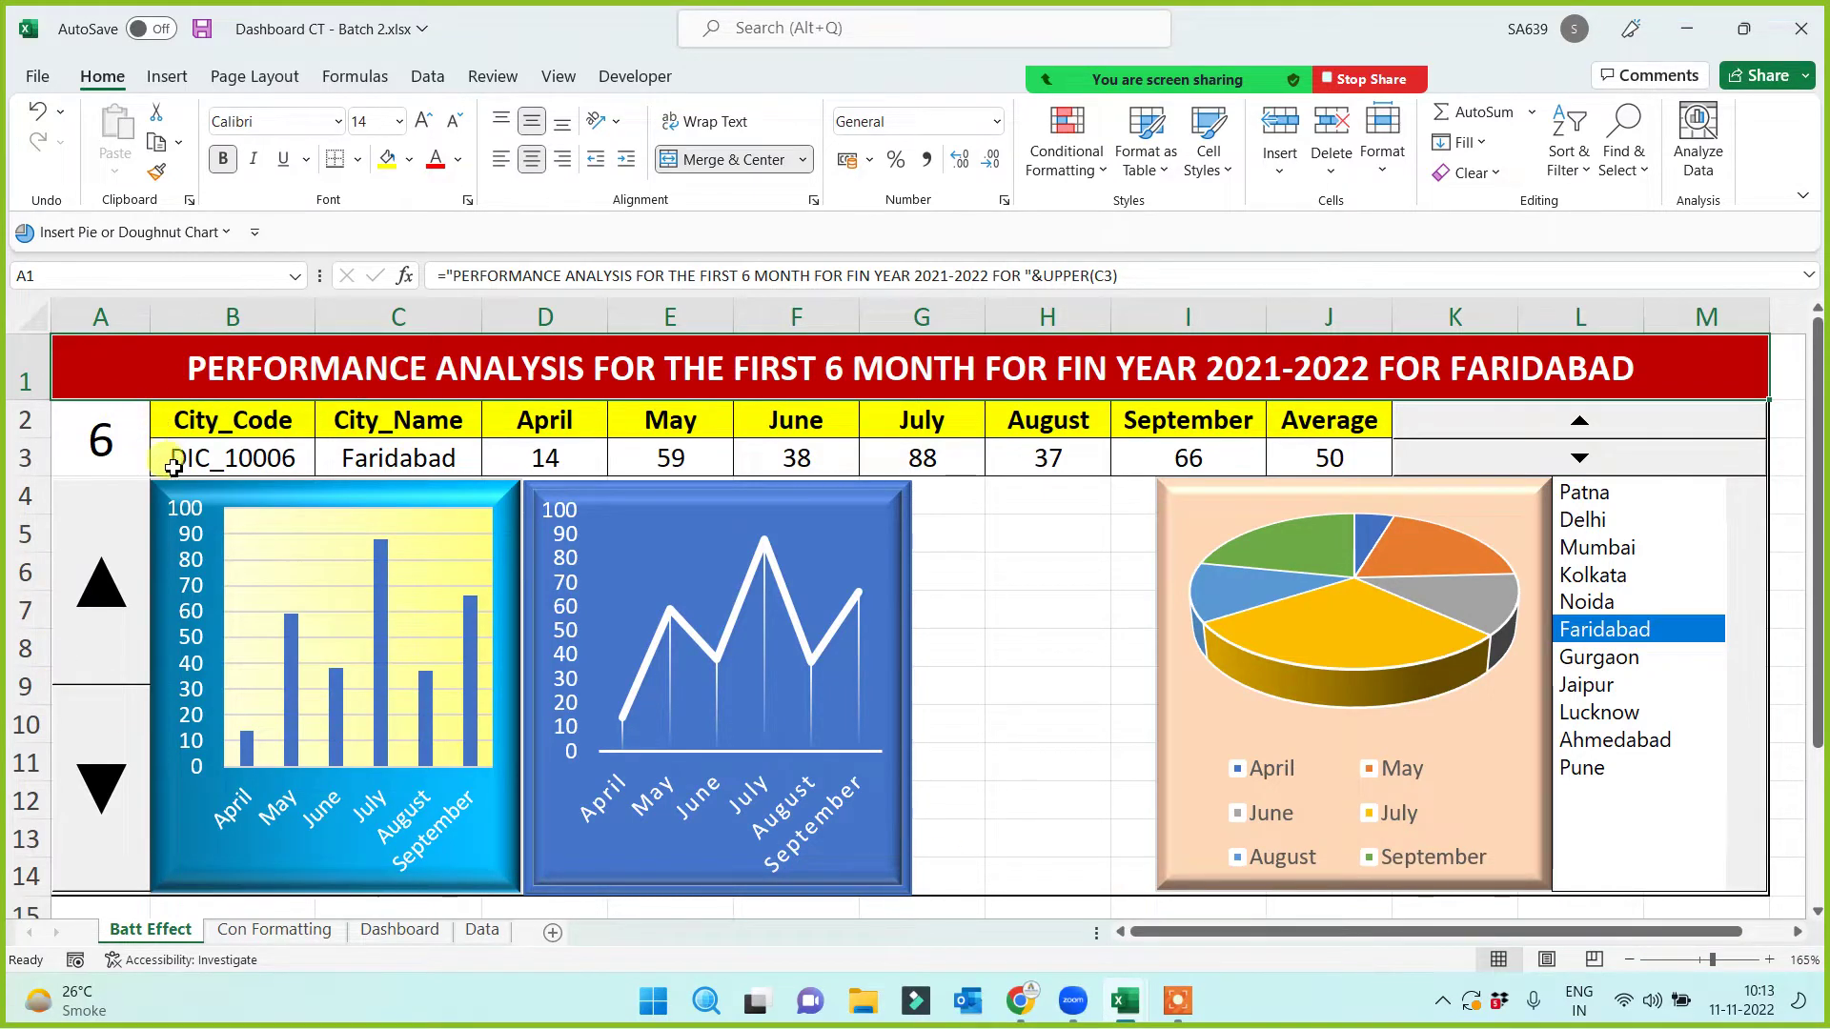
left_click(225, 467)
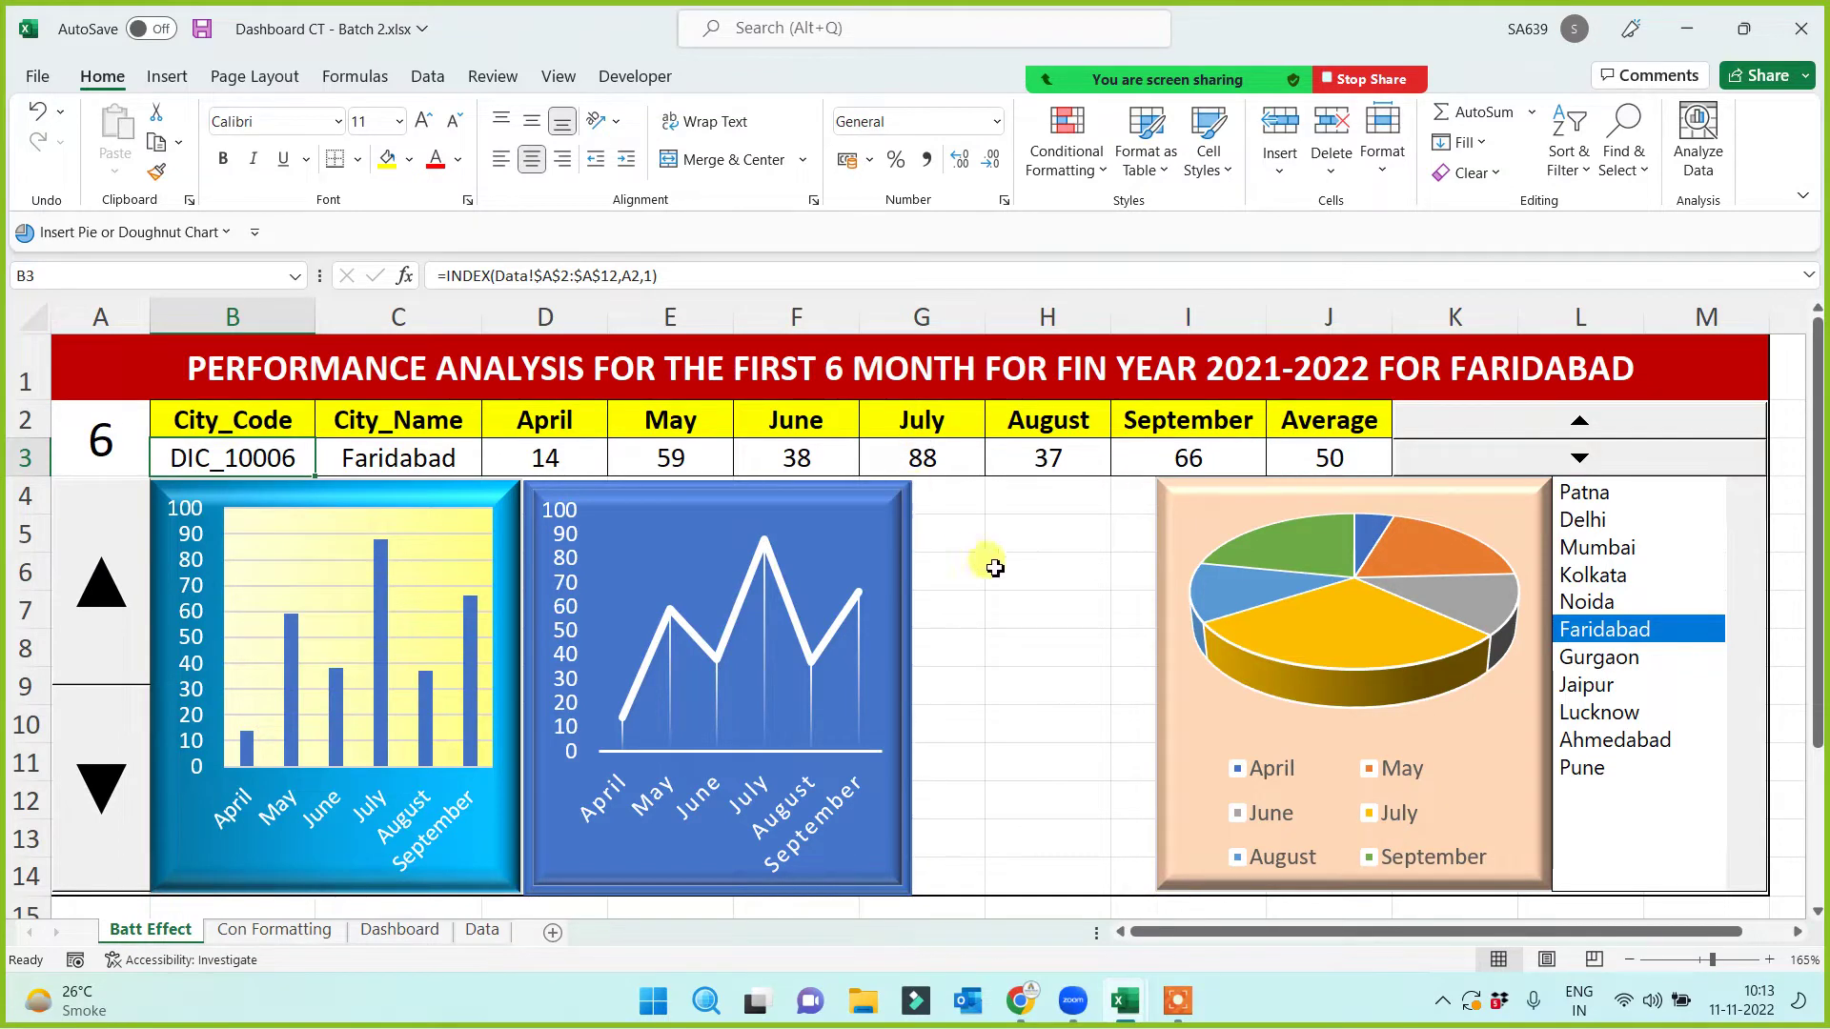
left_click(994, 567)
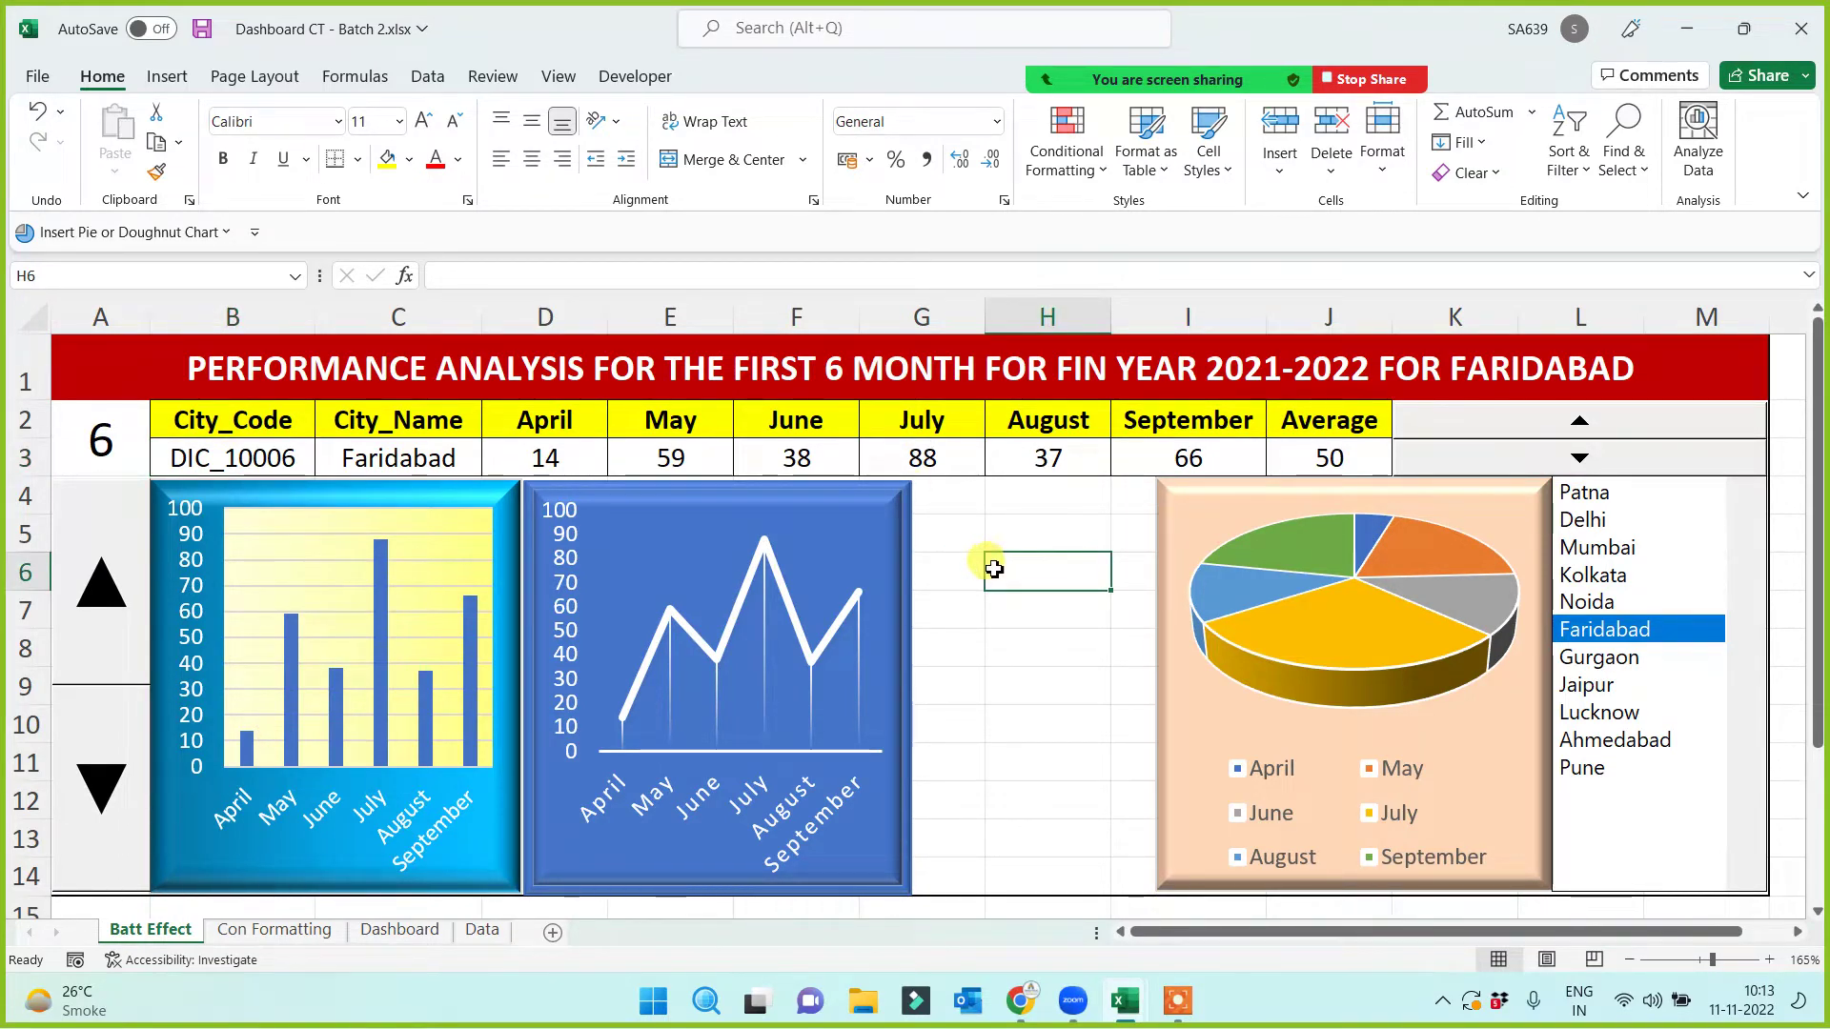
left_click(100, 373)
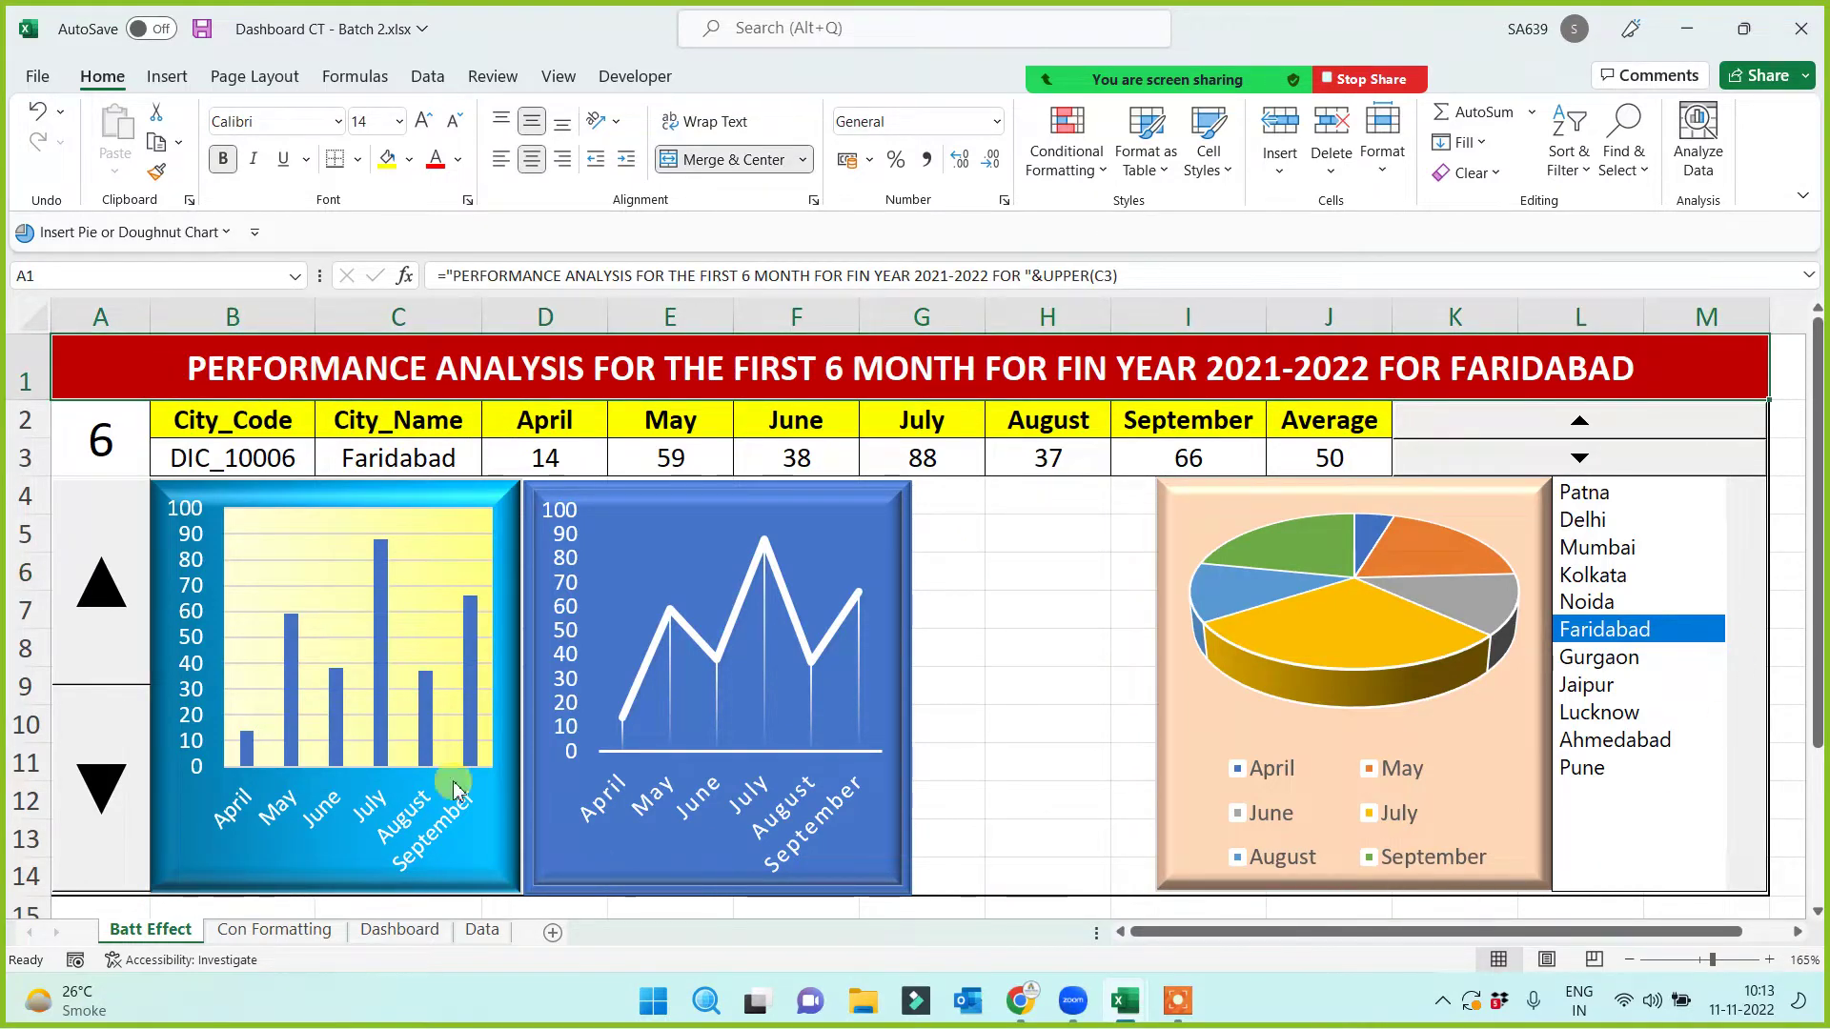
left_click(1018, 615)
left_click(1023, 526)
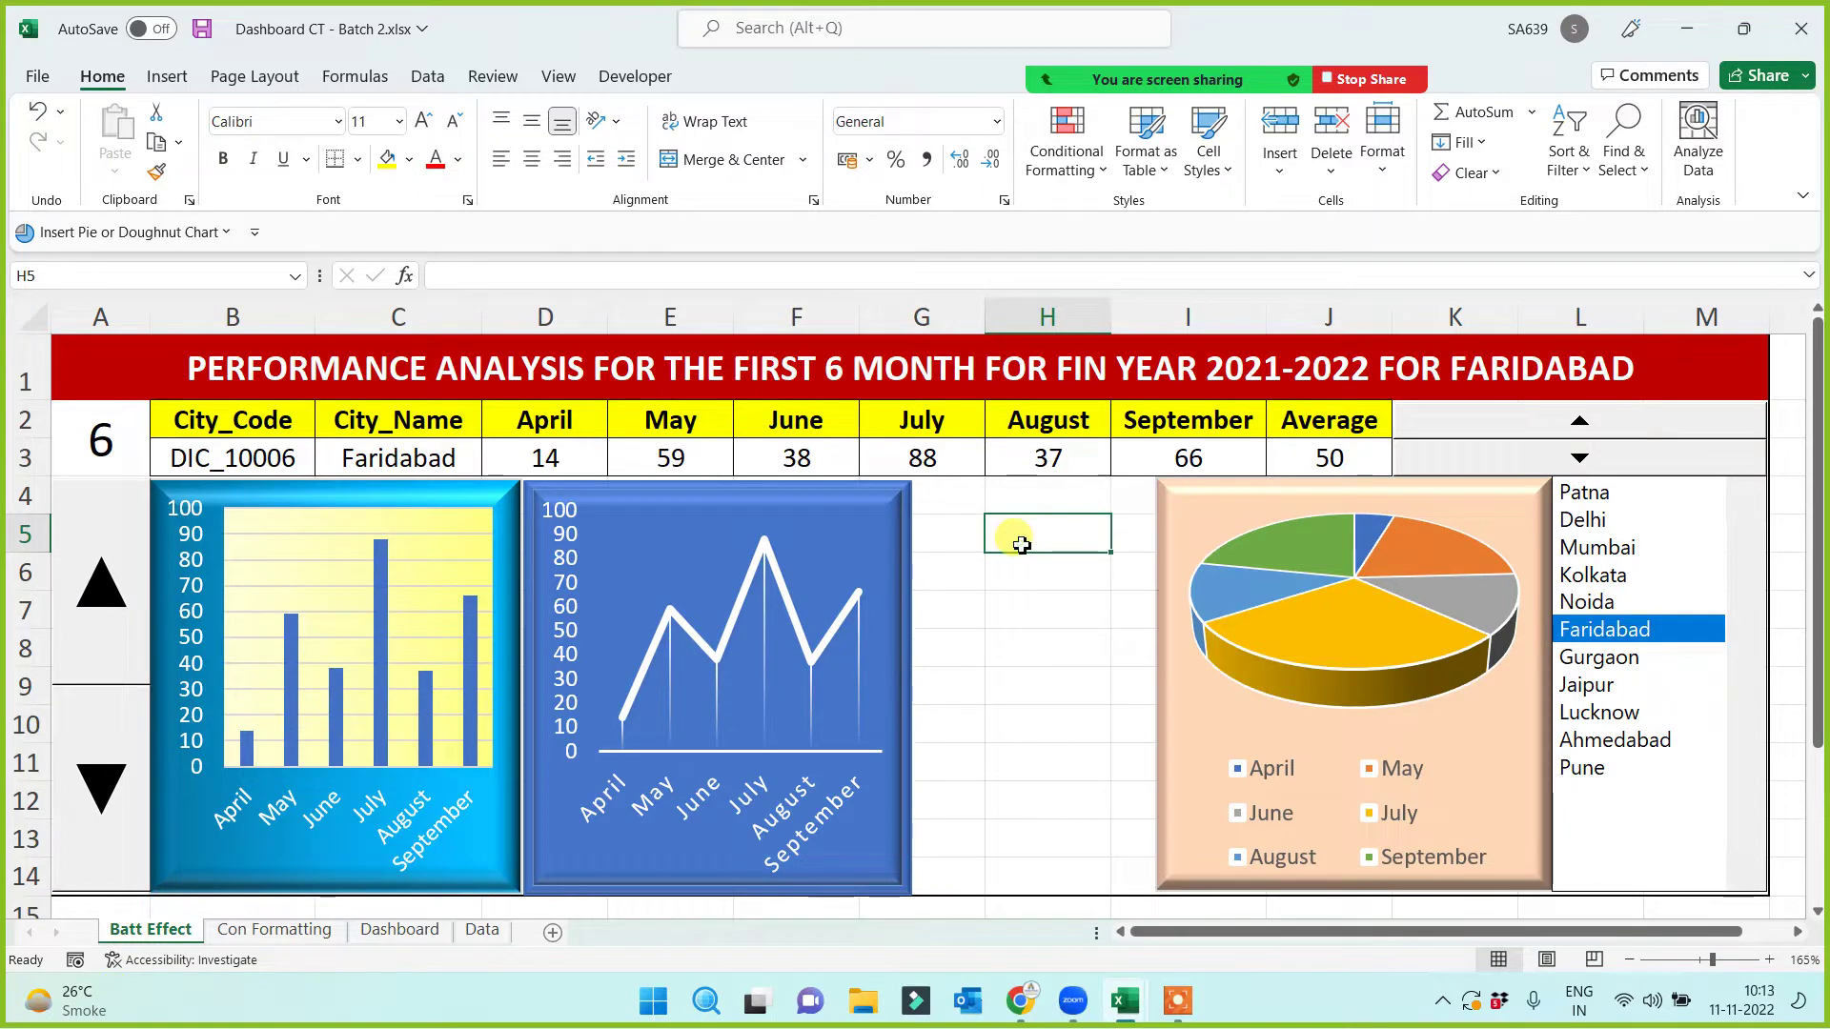
Step: Enter =J3/100 in cell O3, outside the dashboard, and format the result as a percentage
key("Right")
key("Right")
key("Right")
key("Right")
key("Right")
key("Right")
key("Right")
key("Right")
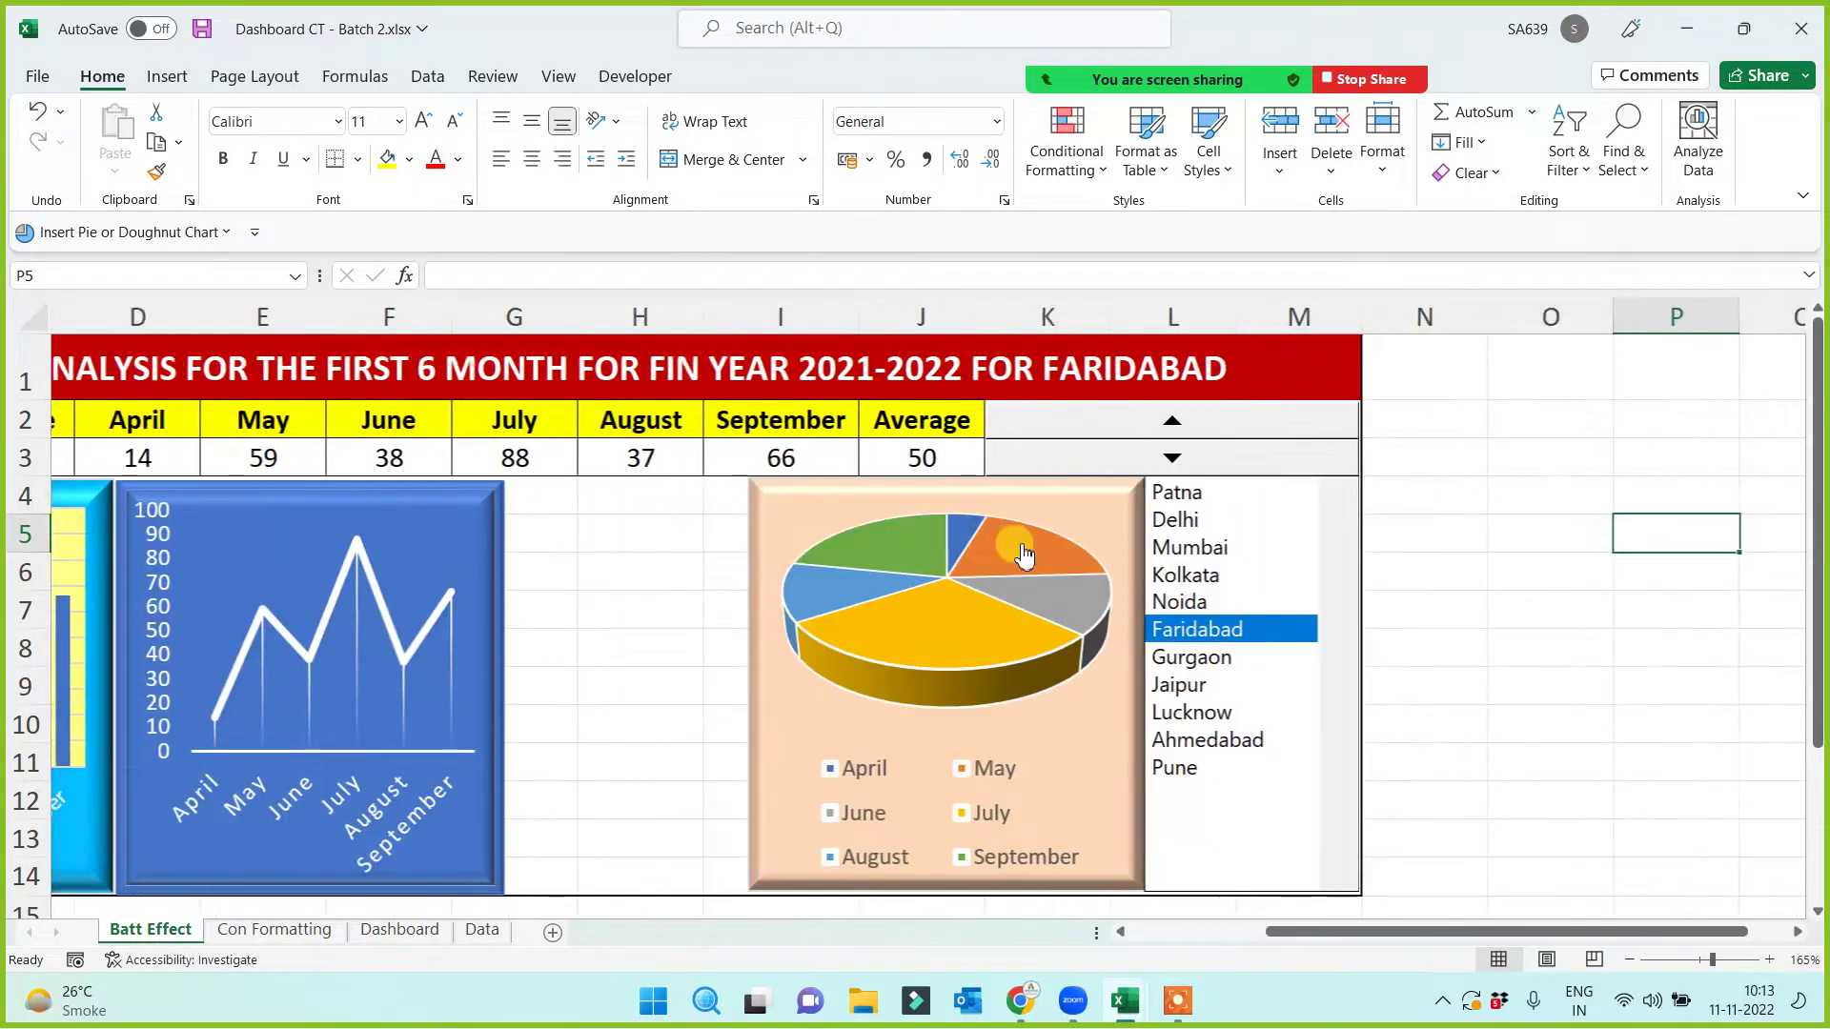
key("Right")
key("Right")
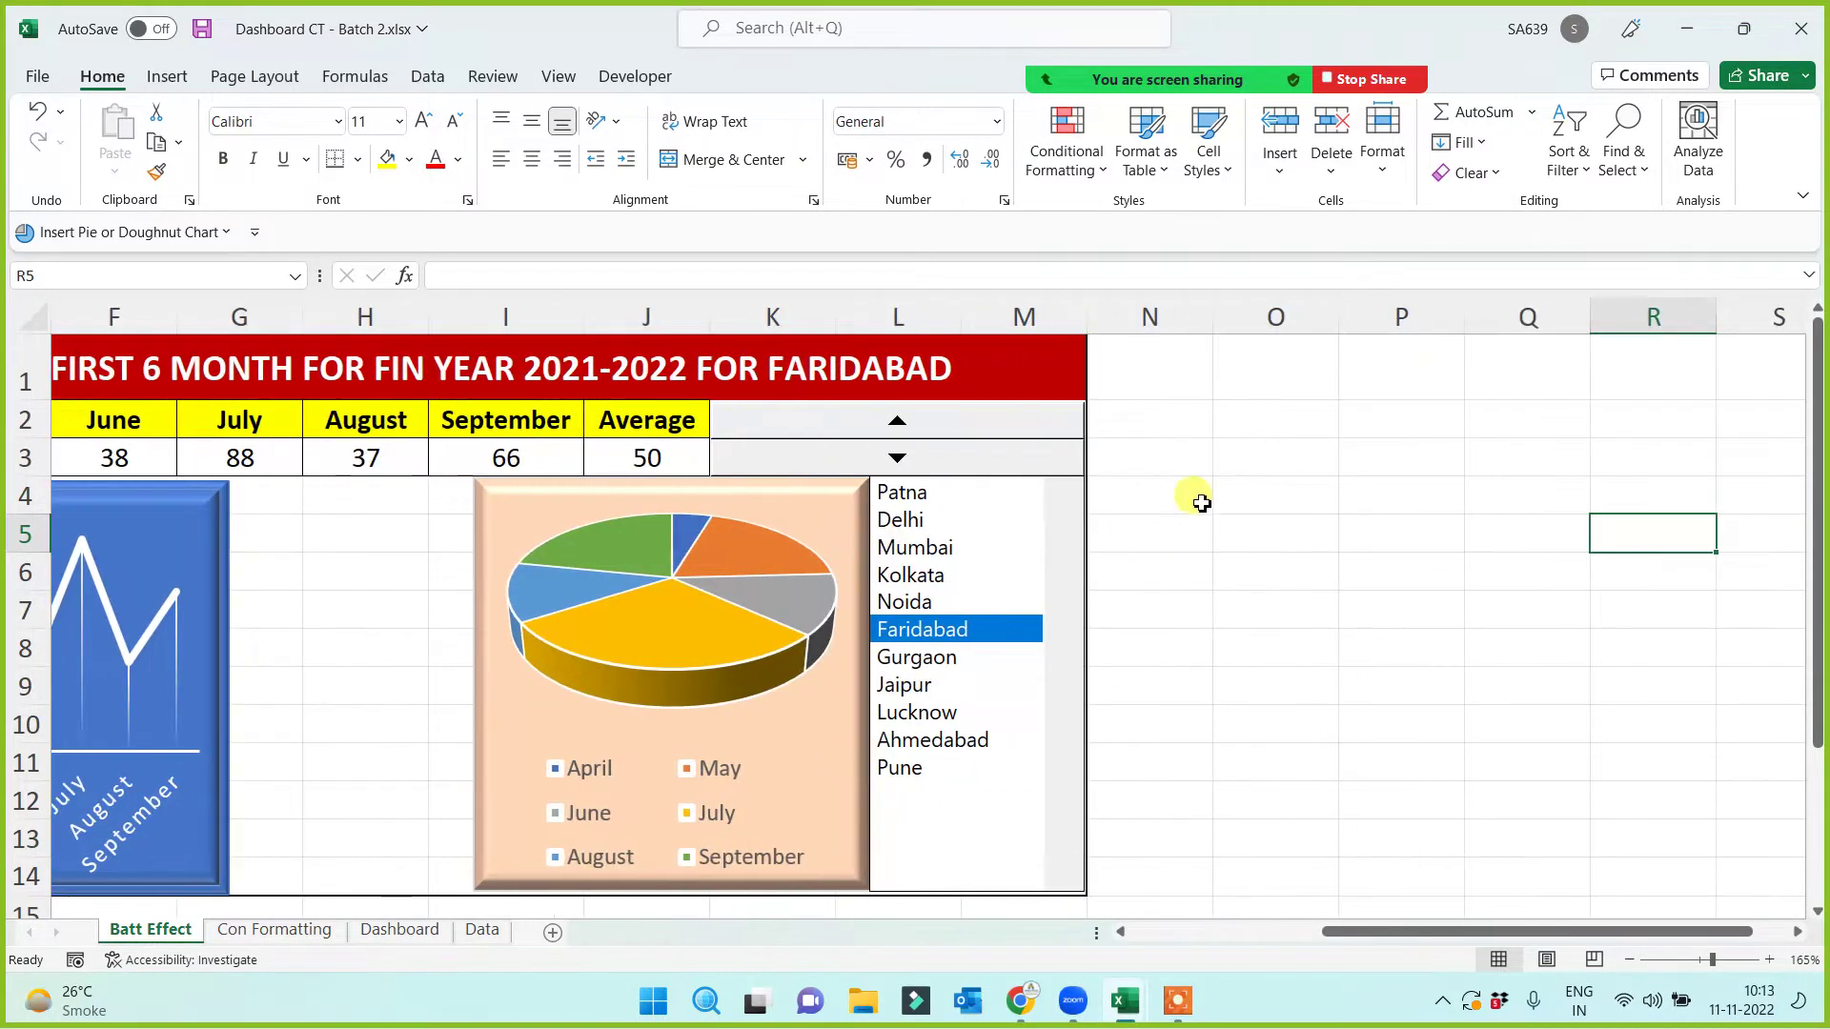
left_click(1279, 447)
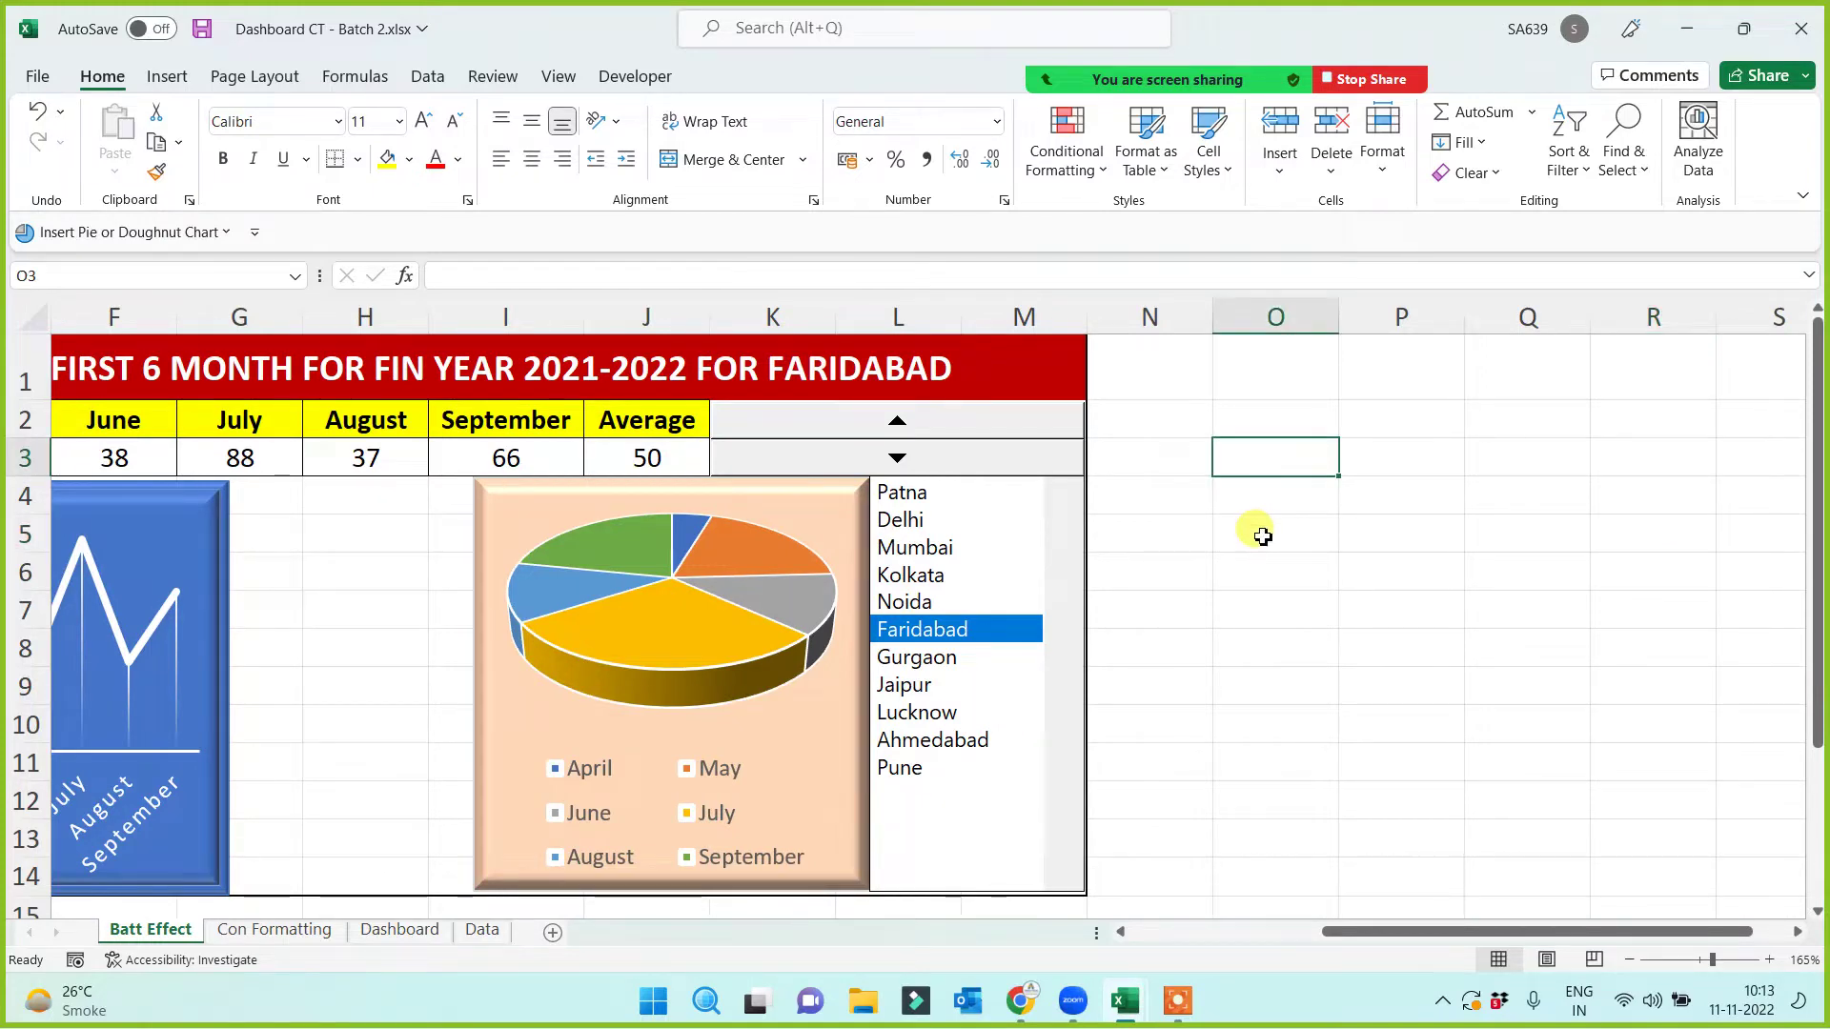
type("=")
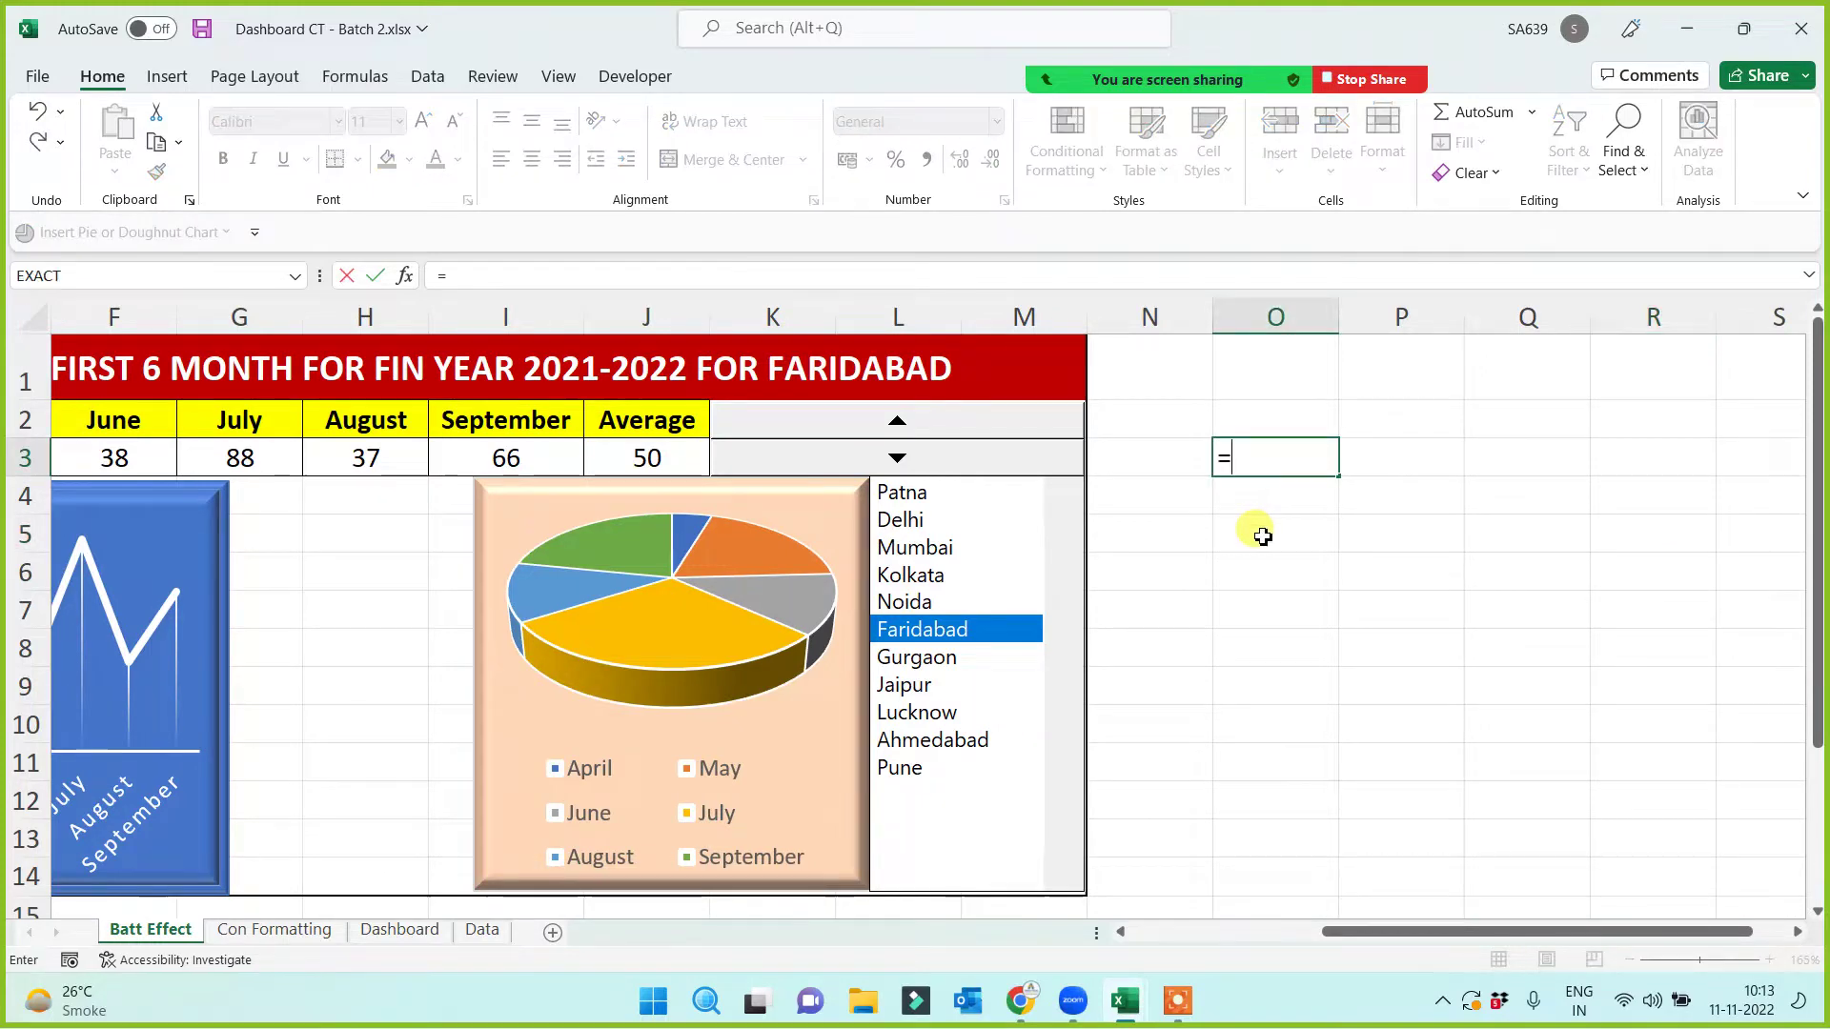
left_click(632, 463)
type("/")
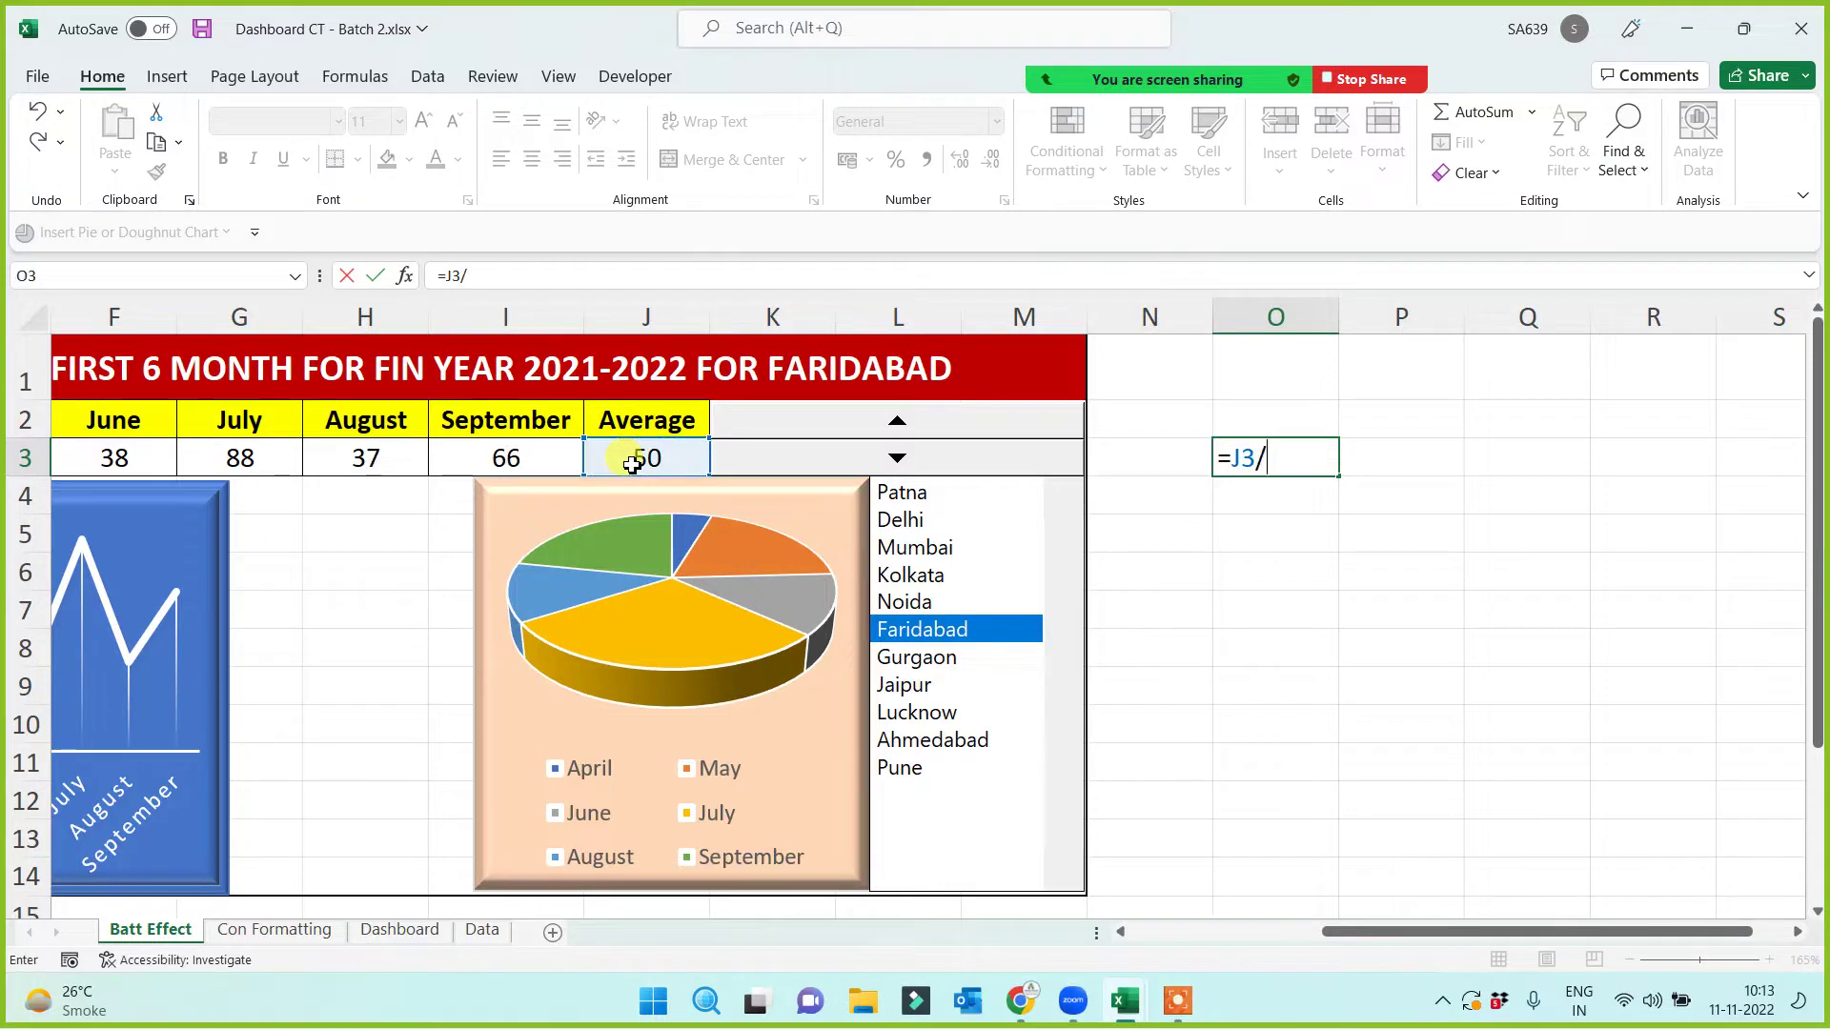
type("100")
key("Return")
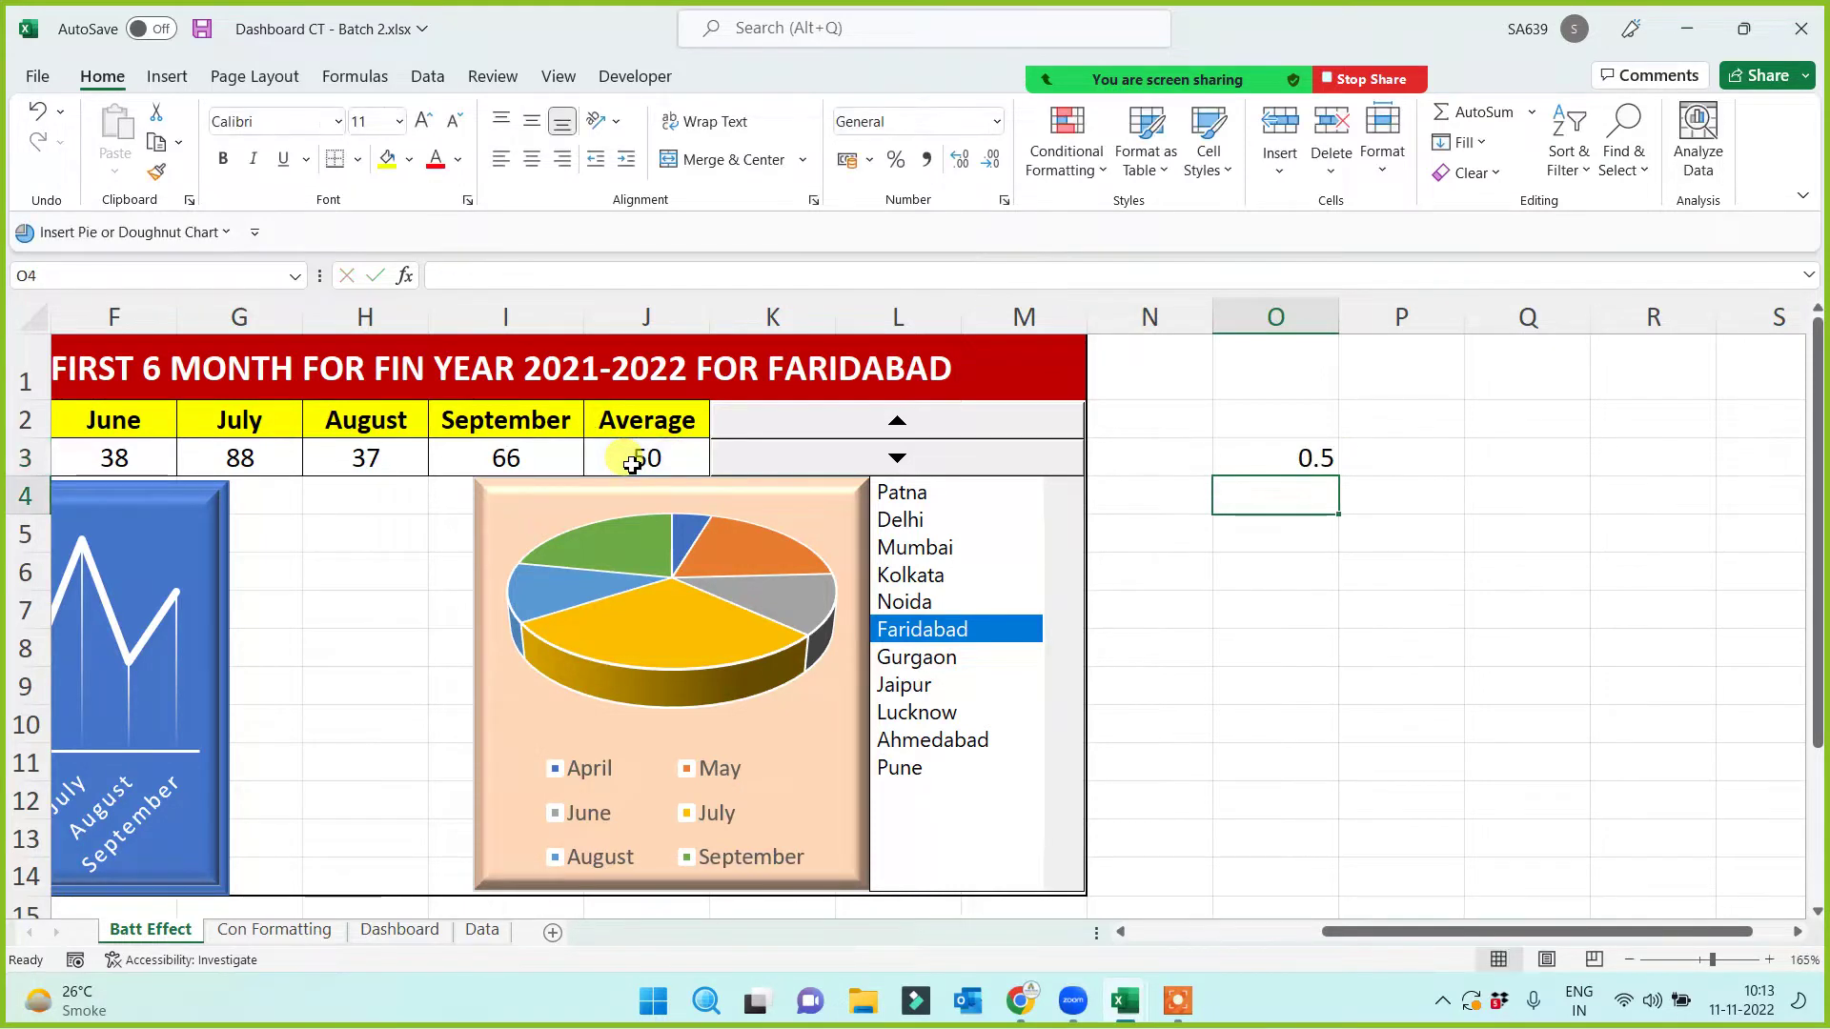
left_click(1258, 452)
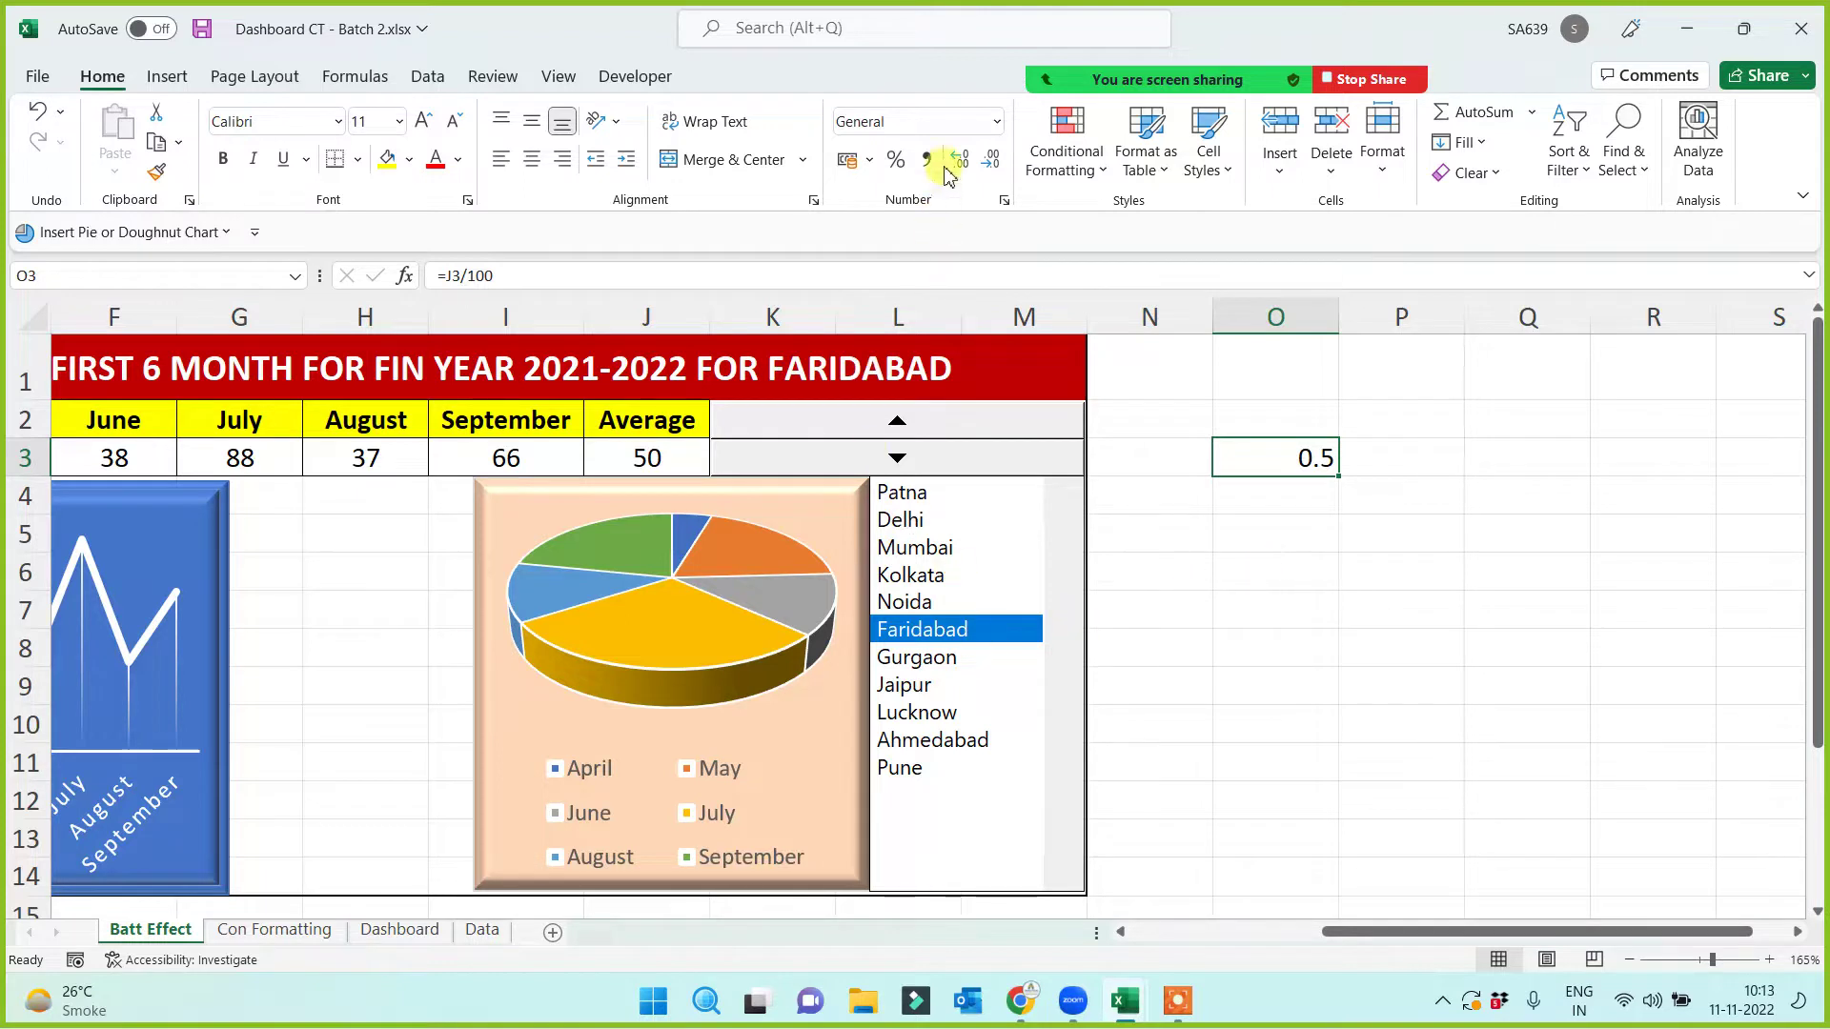
left_click(895, 164)
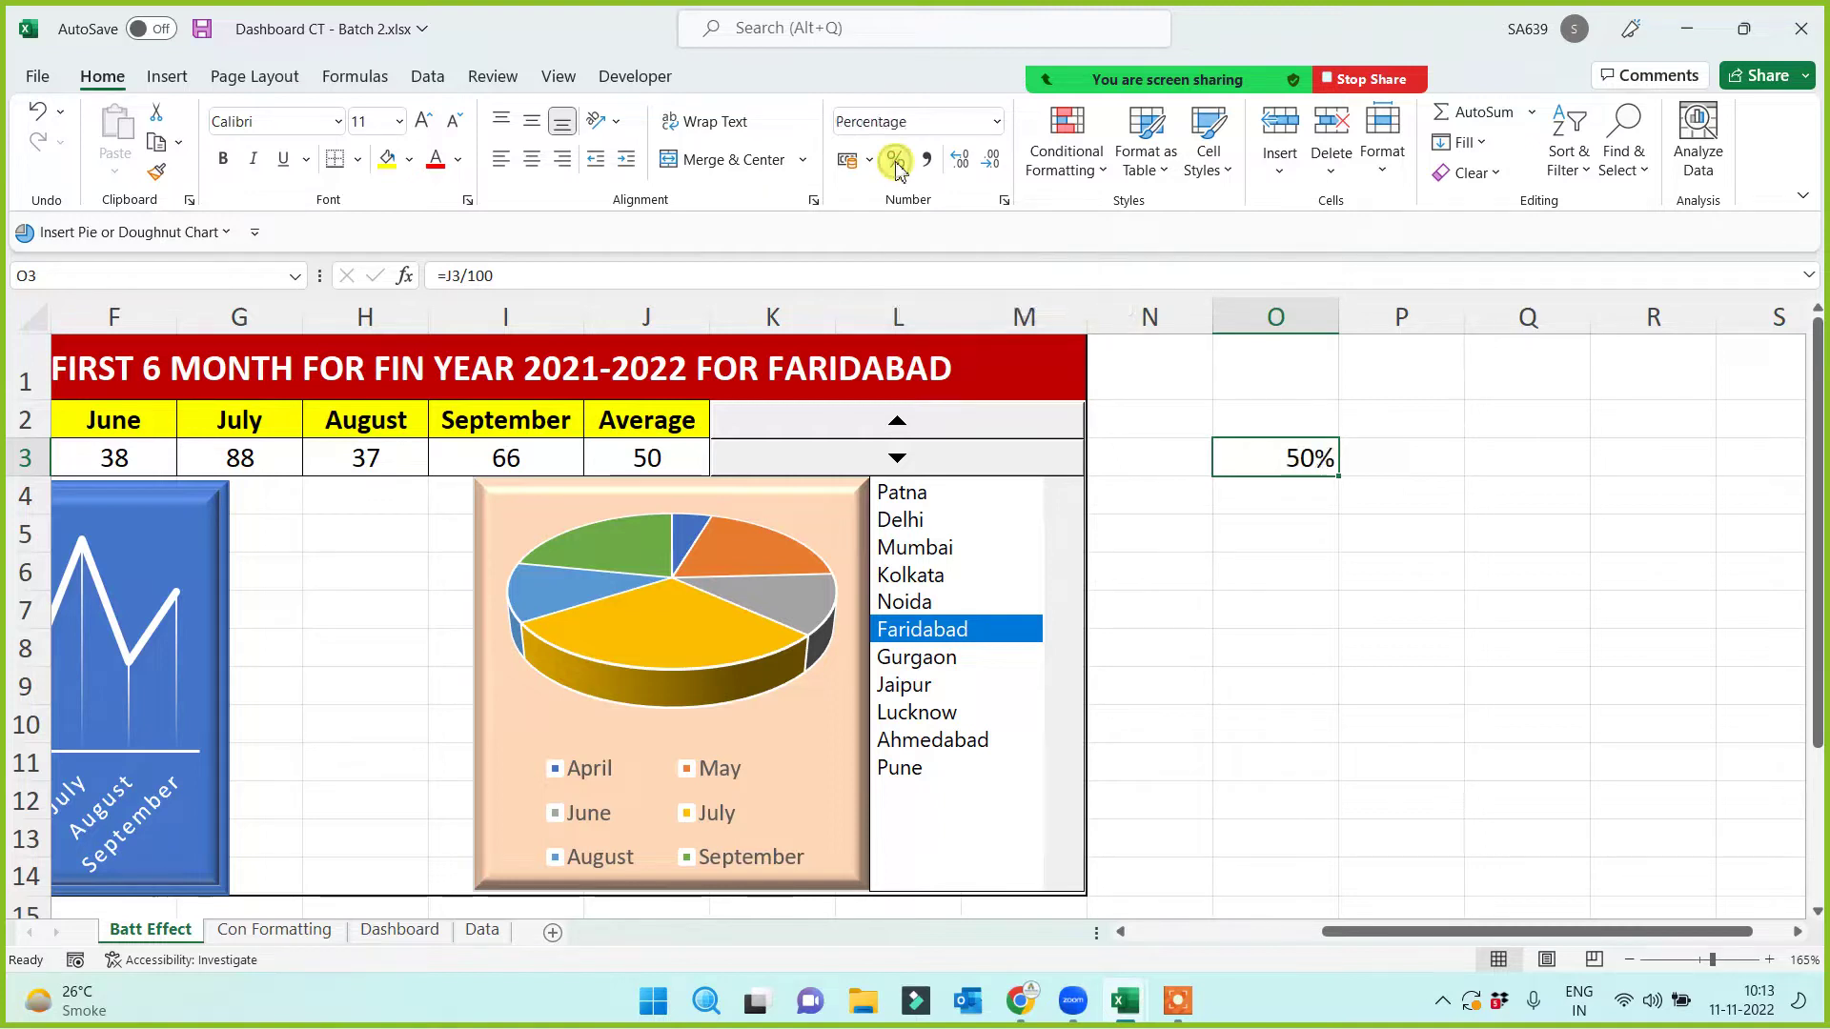
Step: Inspect the average formula in J3 and check the O3 percentage for cities from Patna through Noida in the city list
left_click(668, 462)
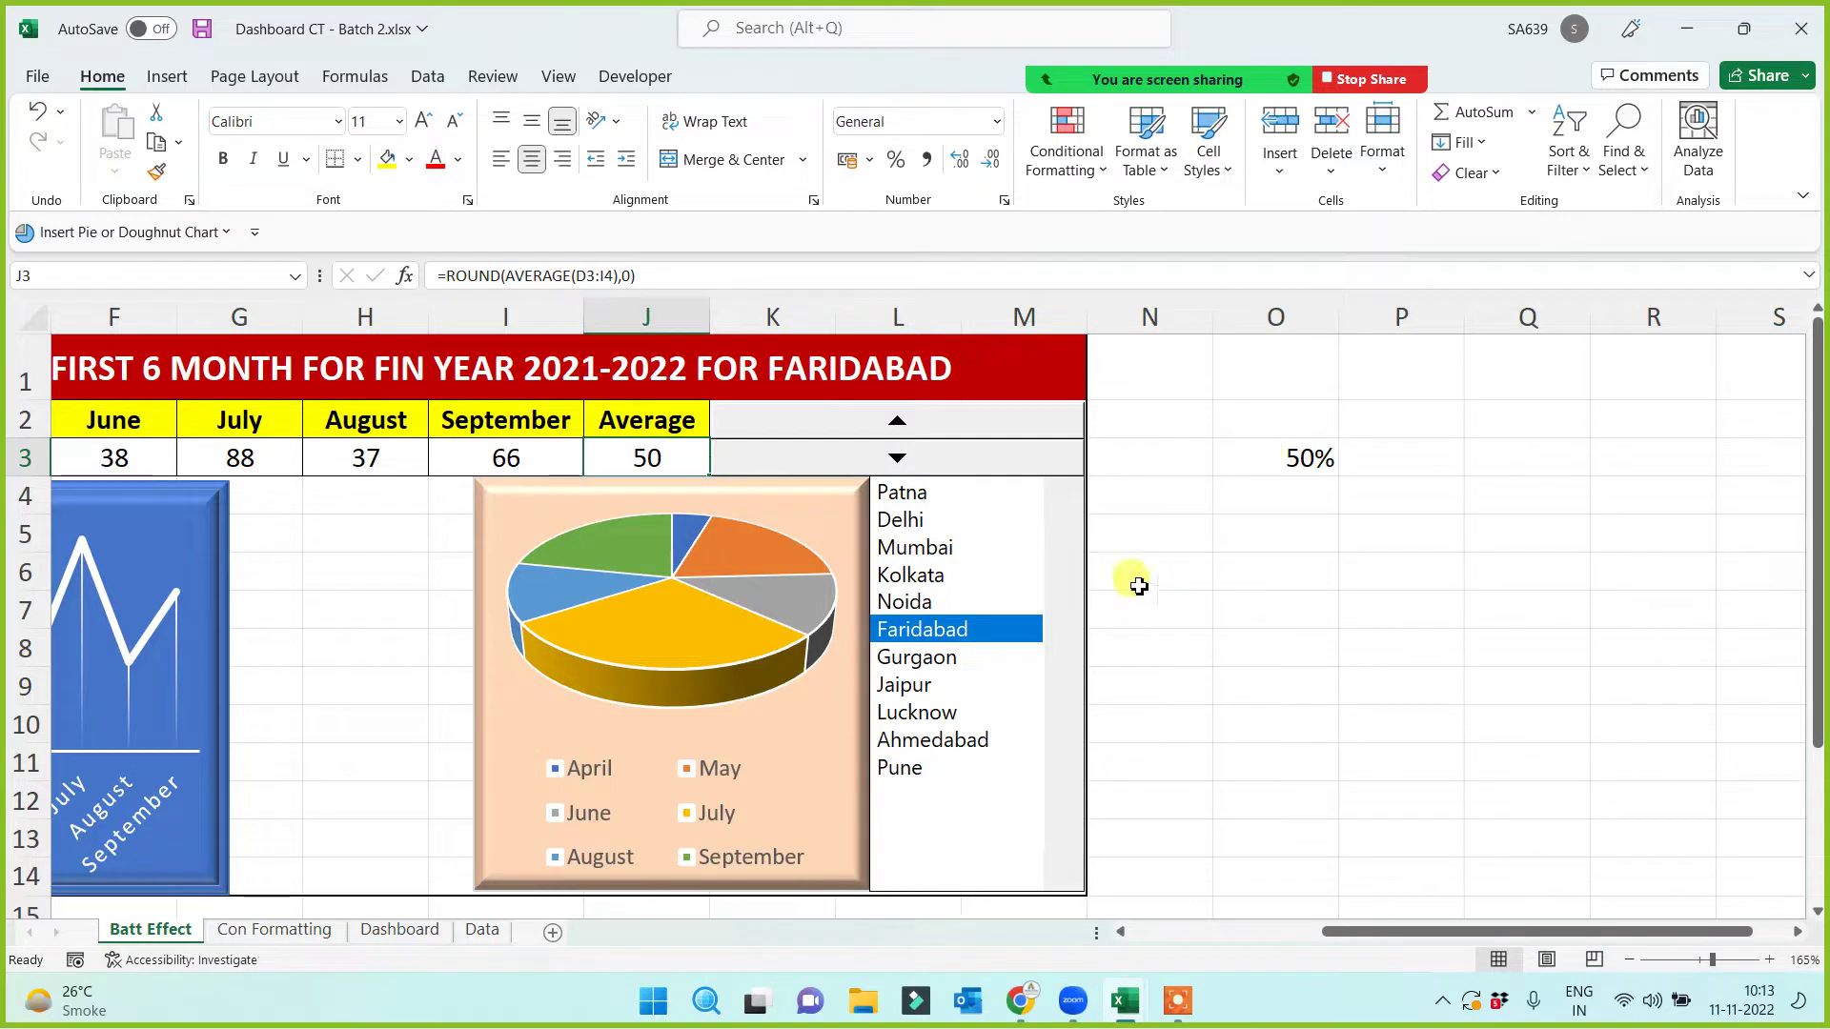
left_click(917, 496)
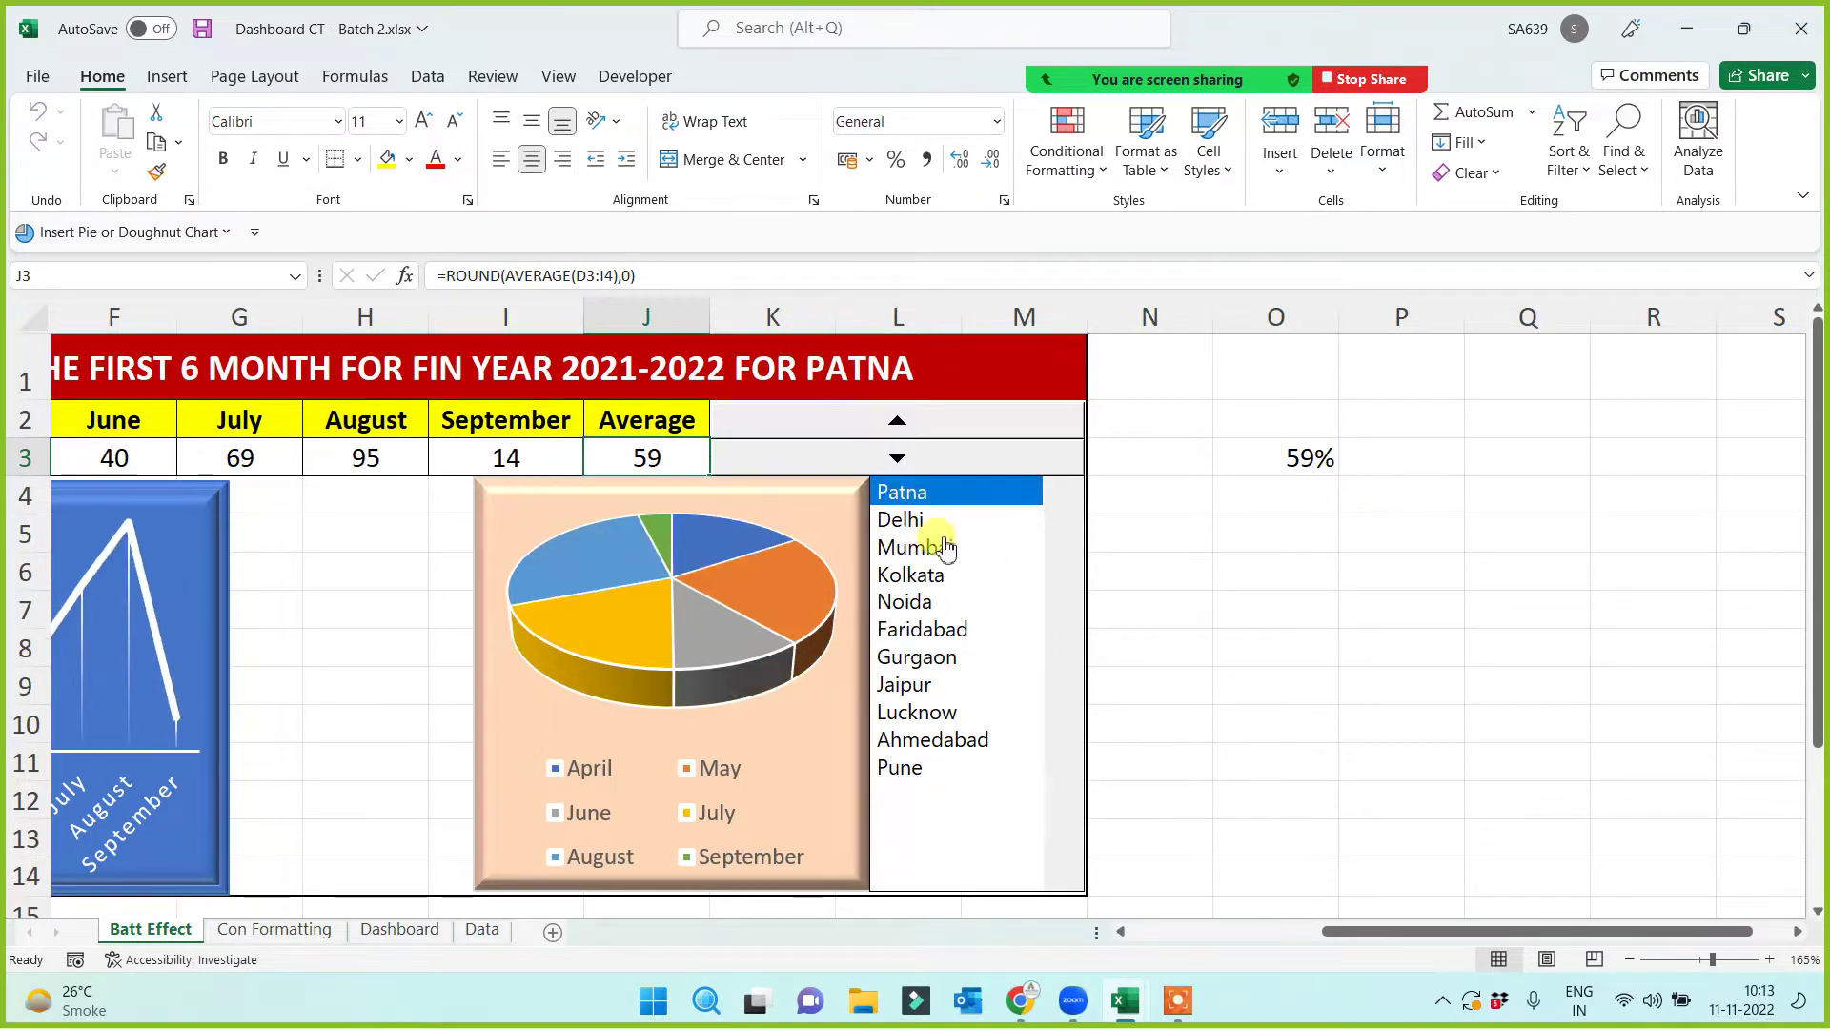
left_click(923, 521)
left_click(925, 549)
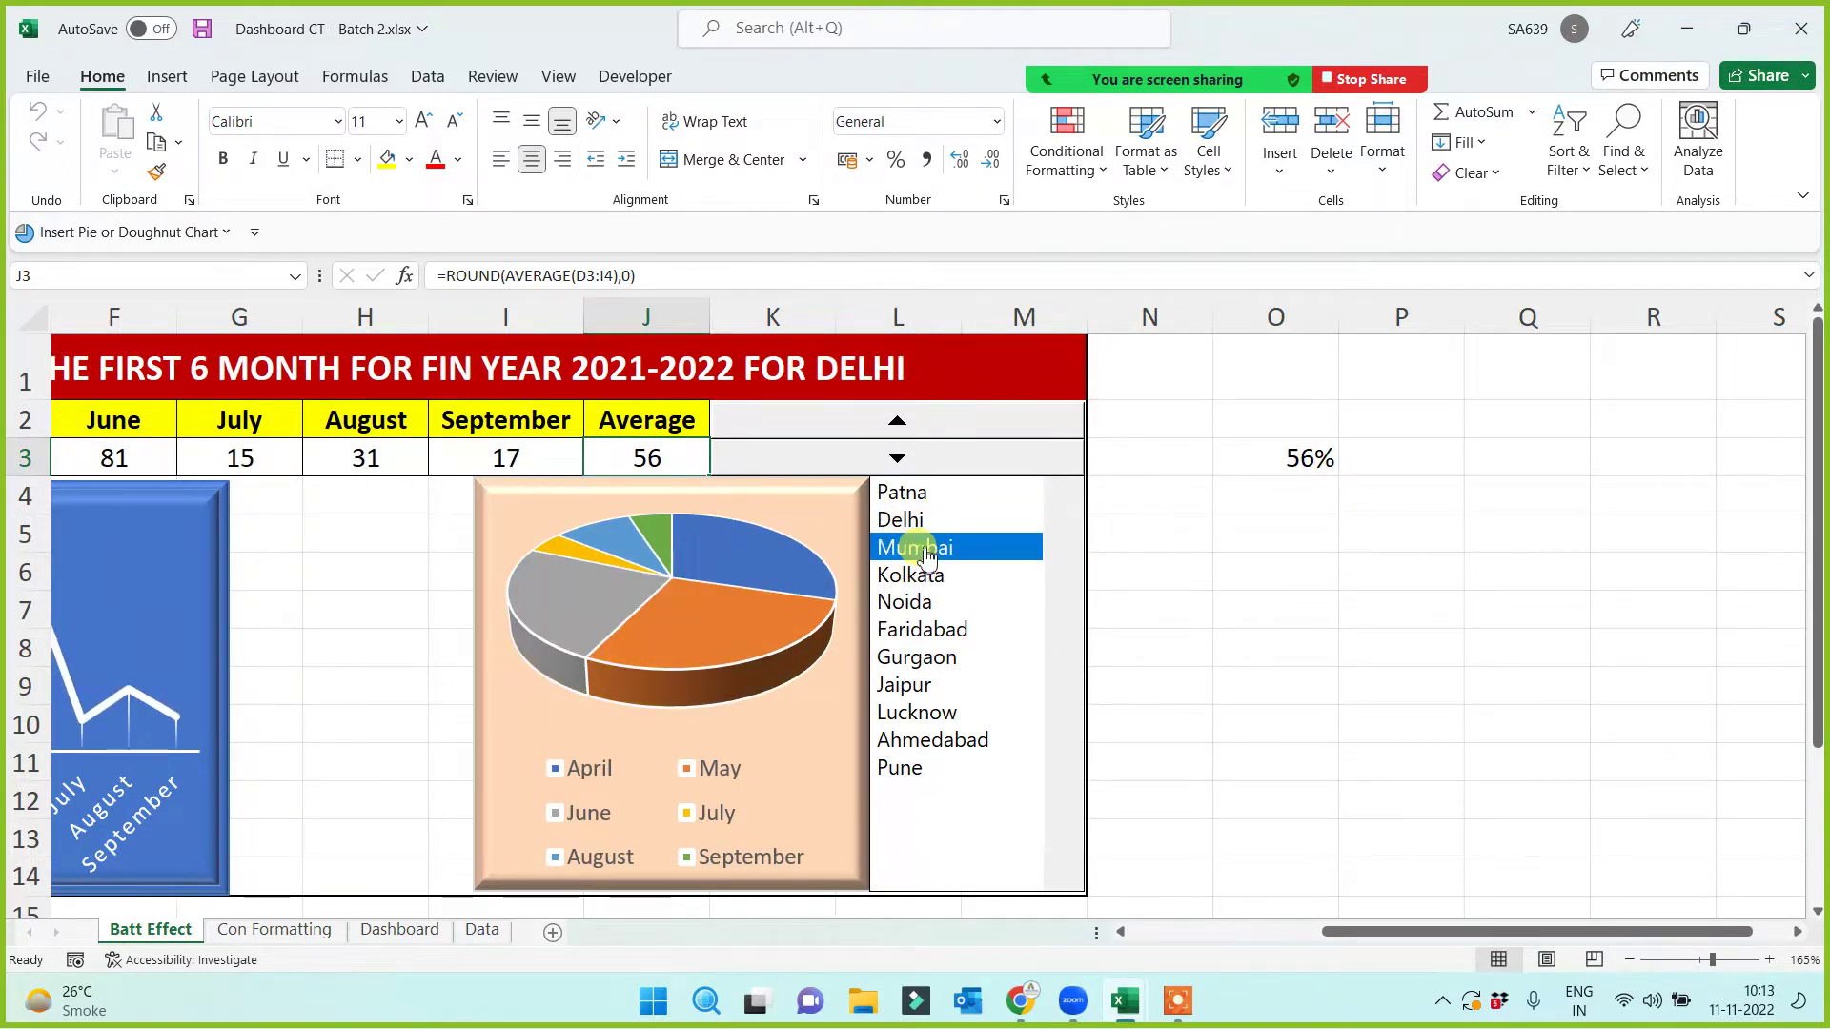
left_click(910, 575)
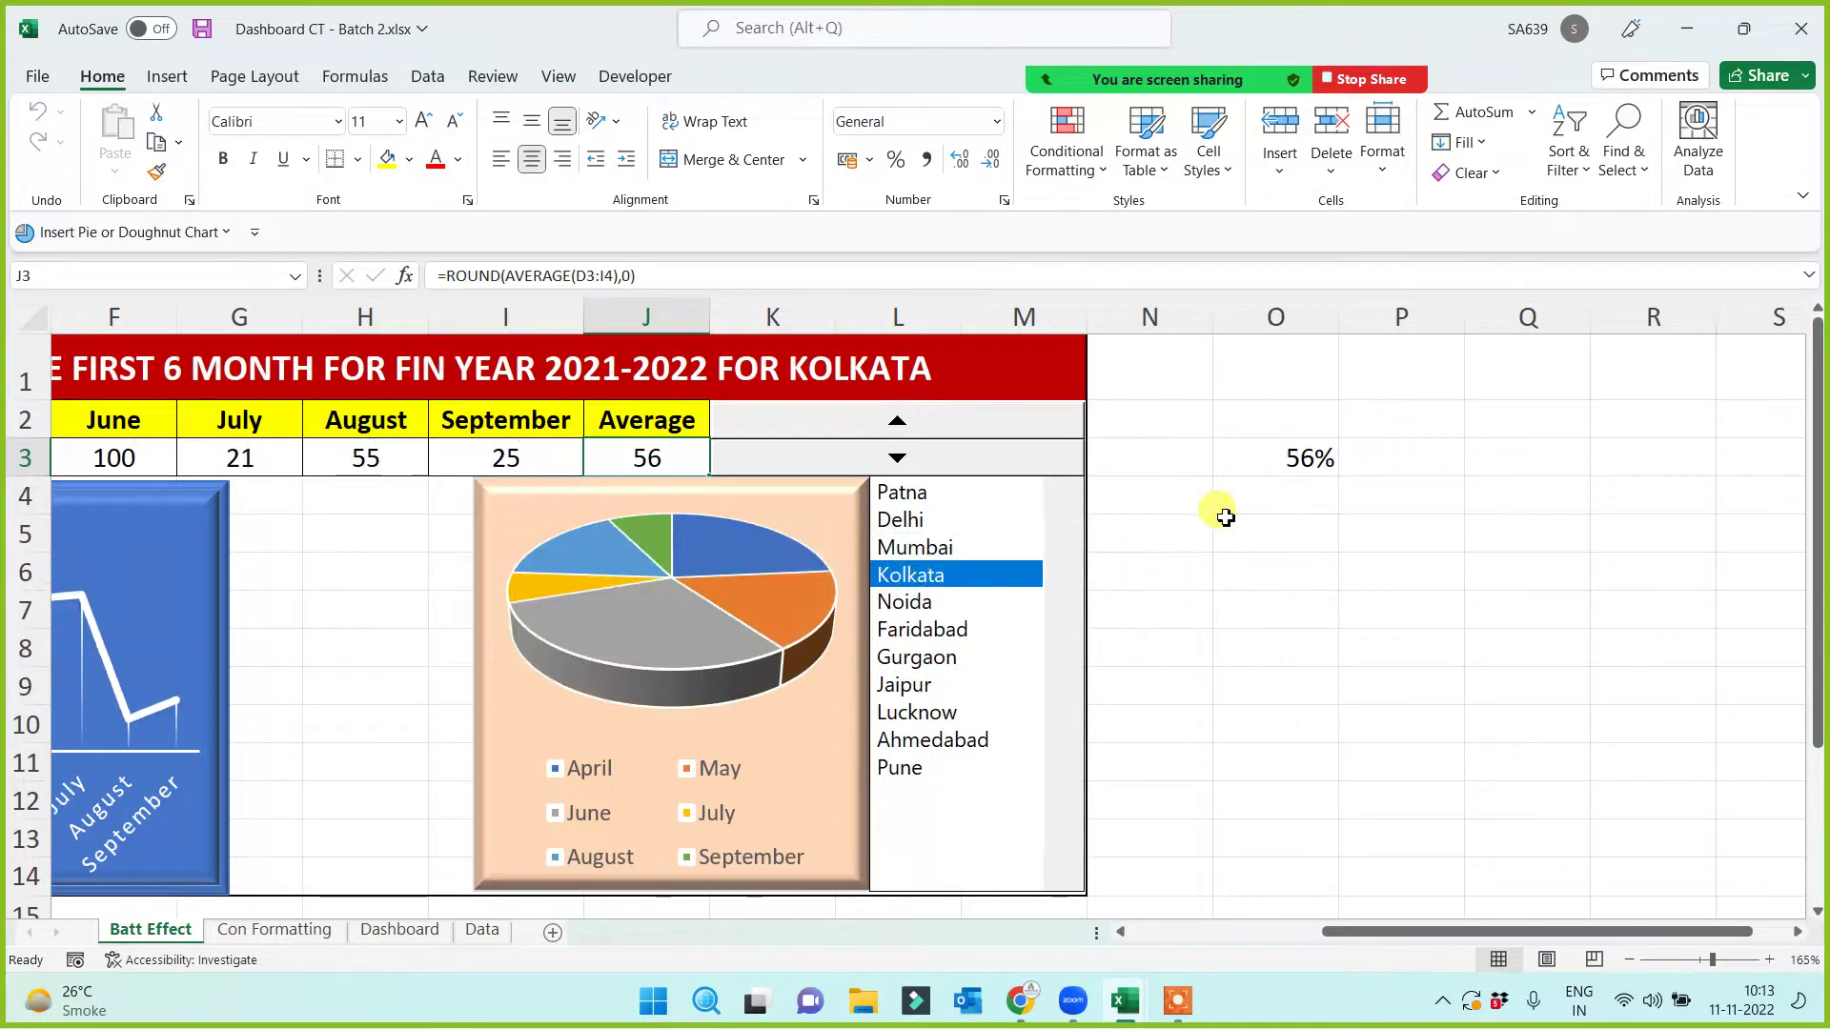
left_click(904, 603)
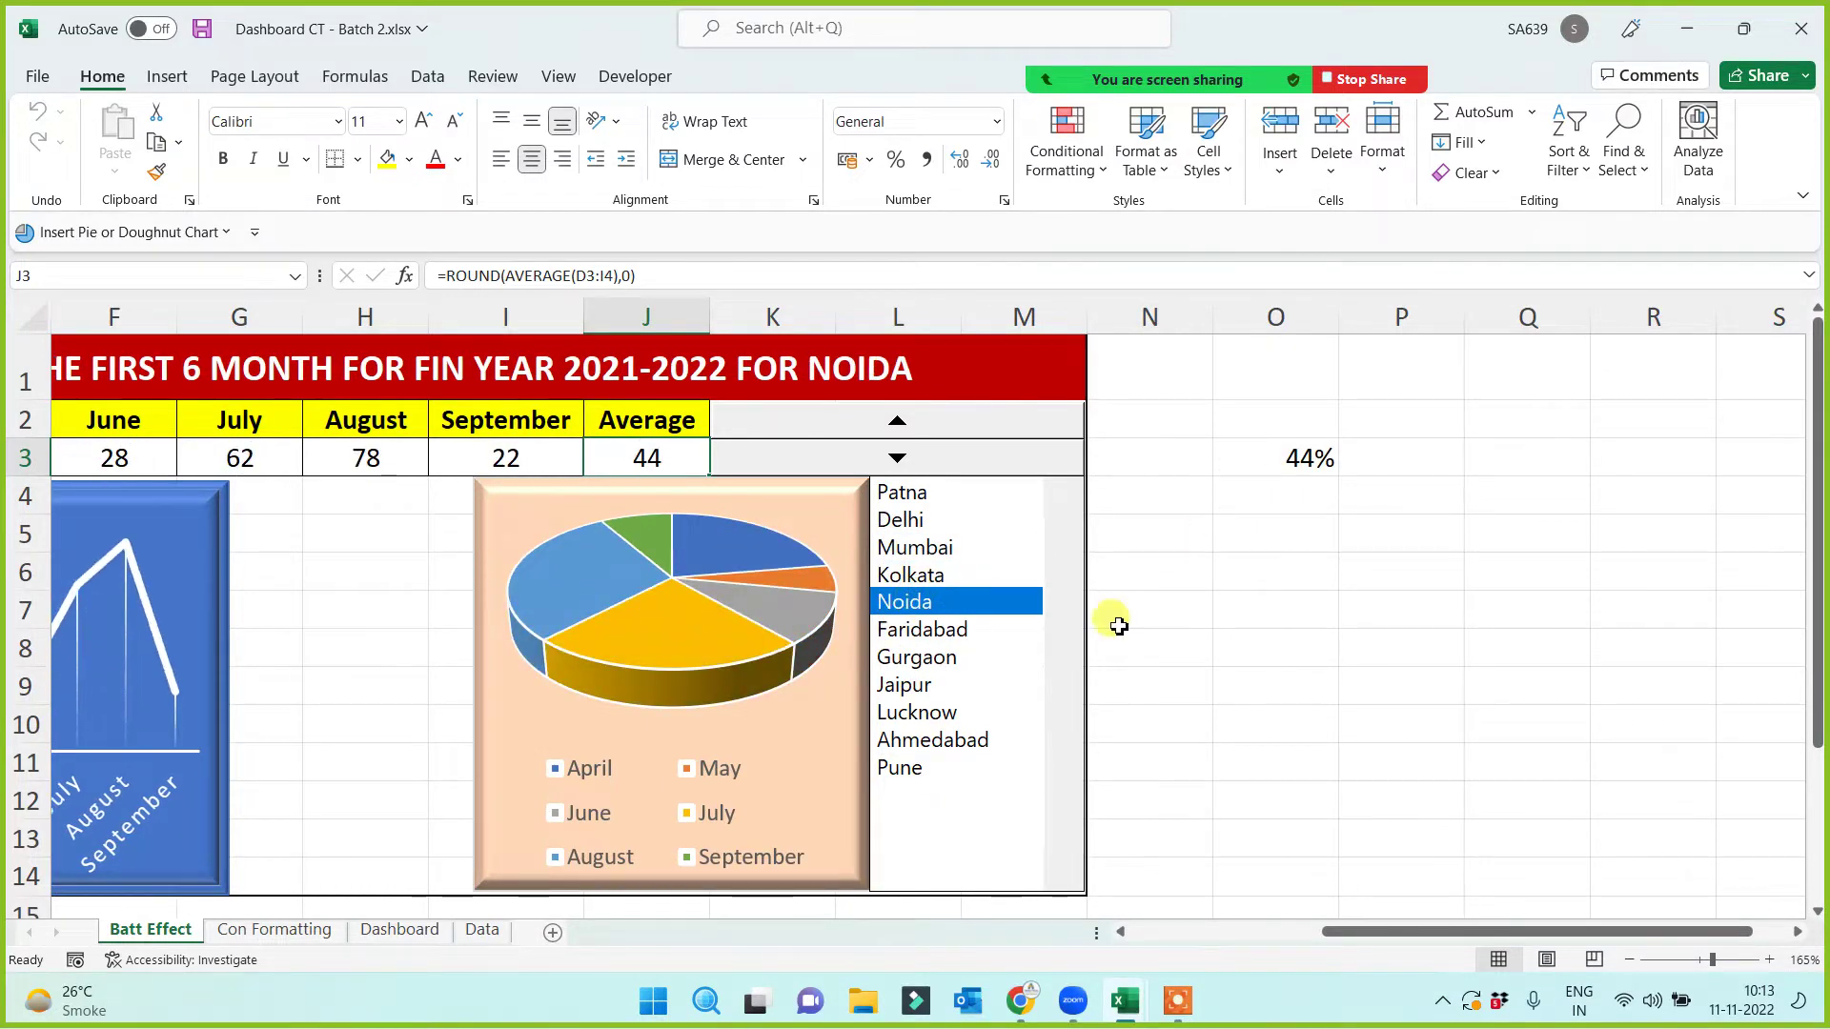
left_click(1165, 683)
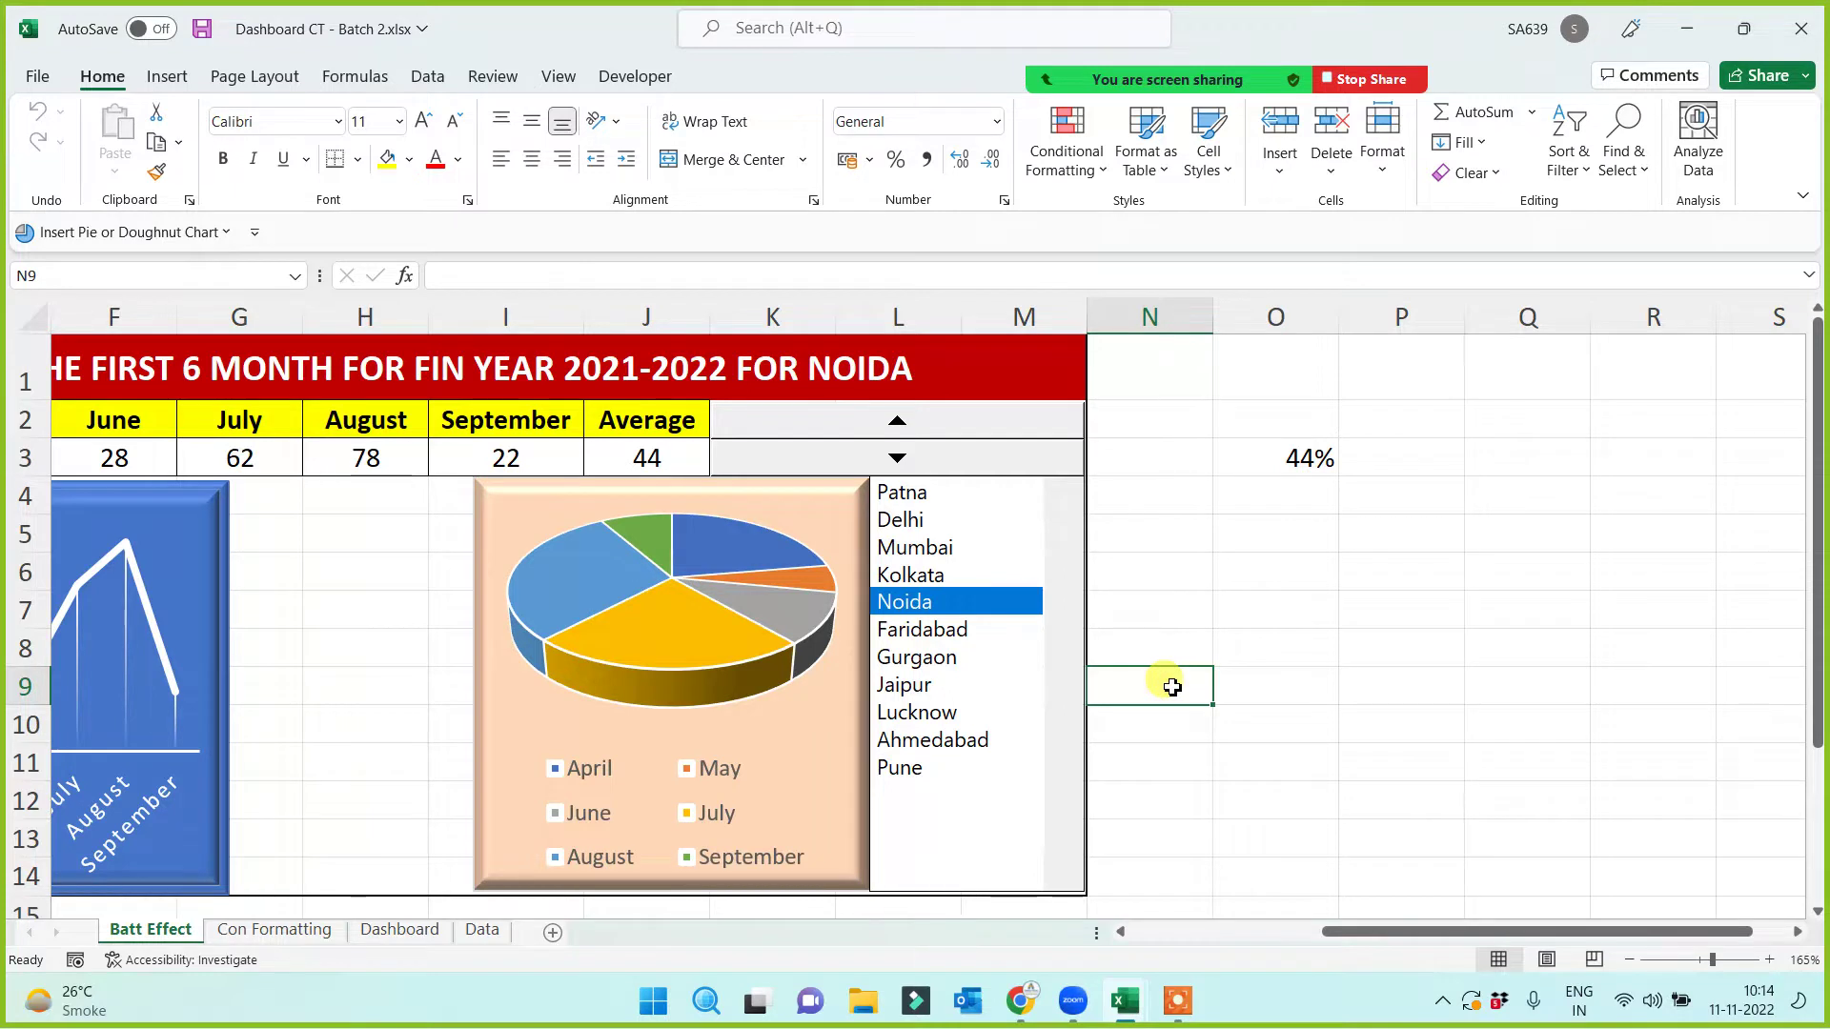
Step: Insert a 2-D stacked column chart based on the percentage in O3
left_click(1271, 457)
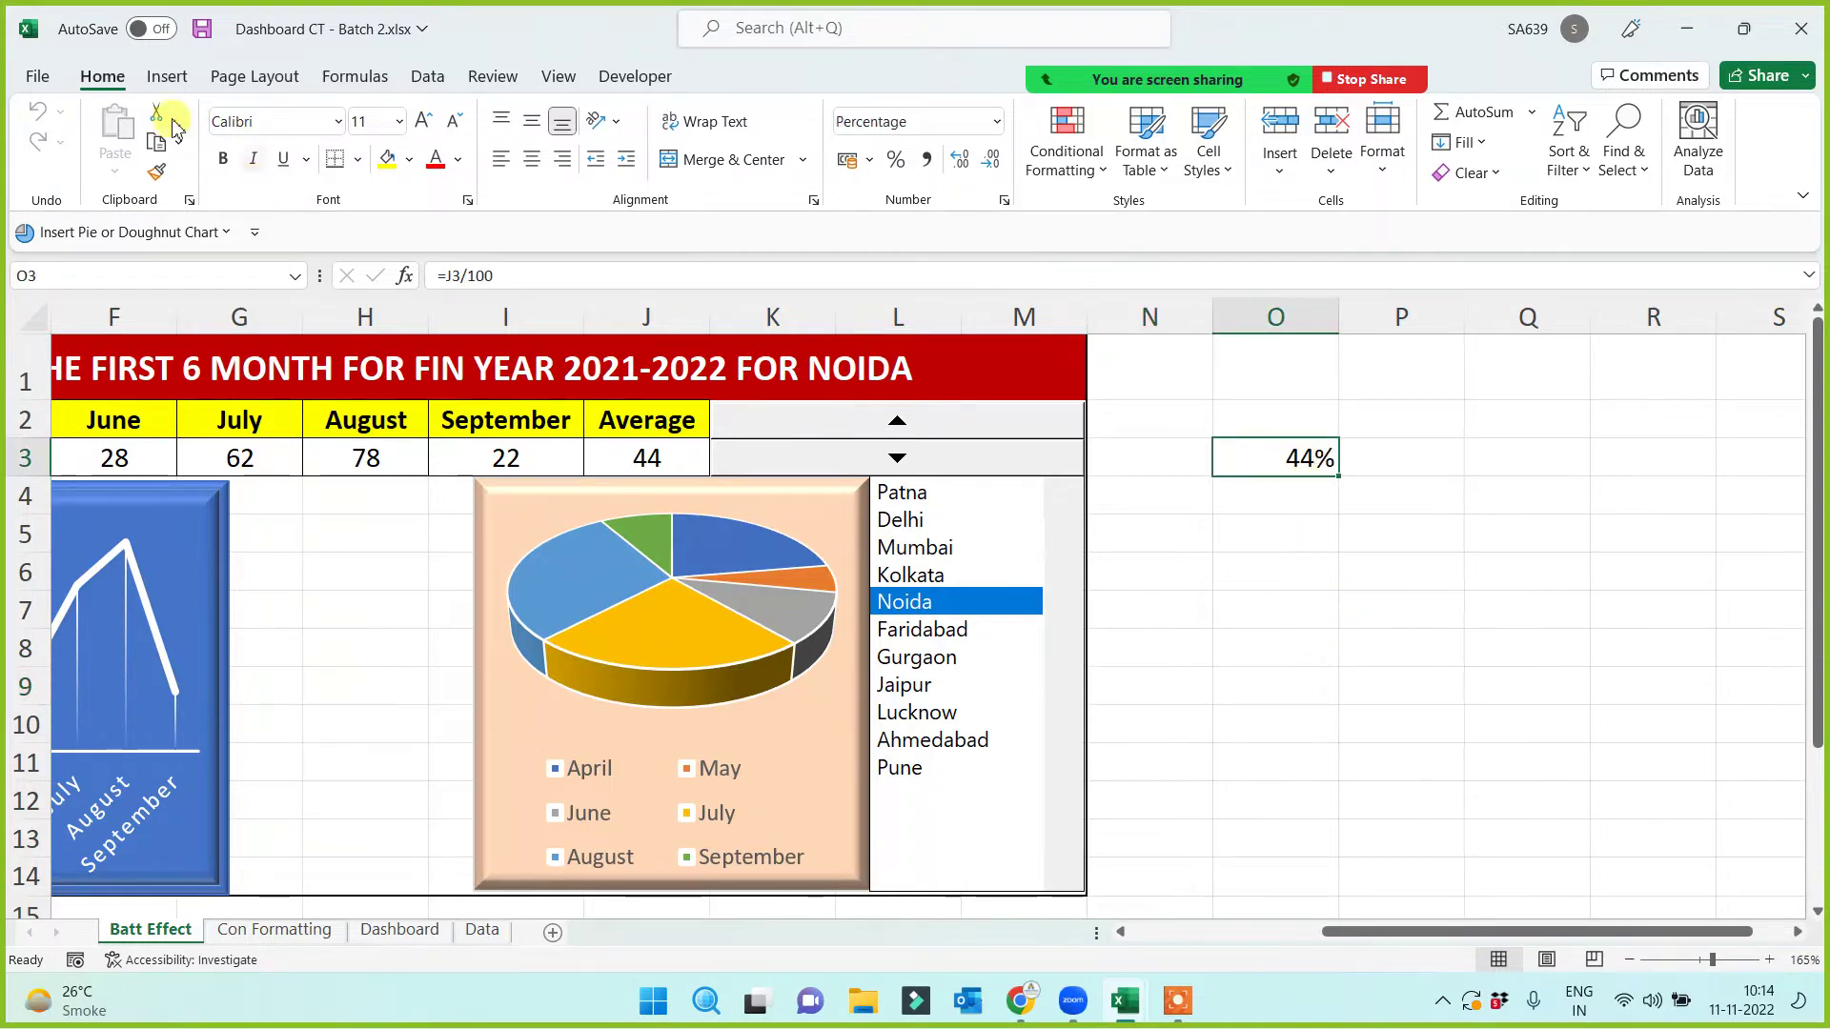
left_click(164, 80)
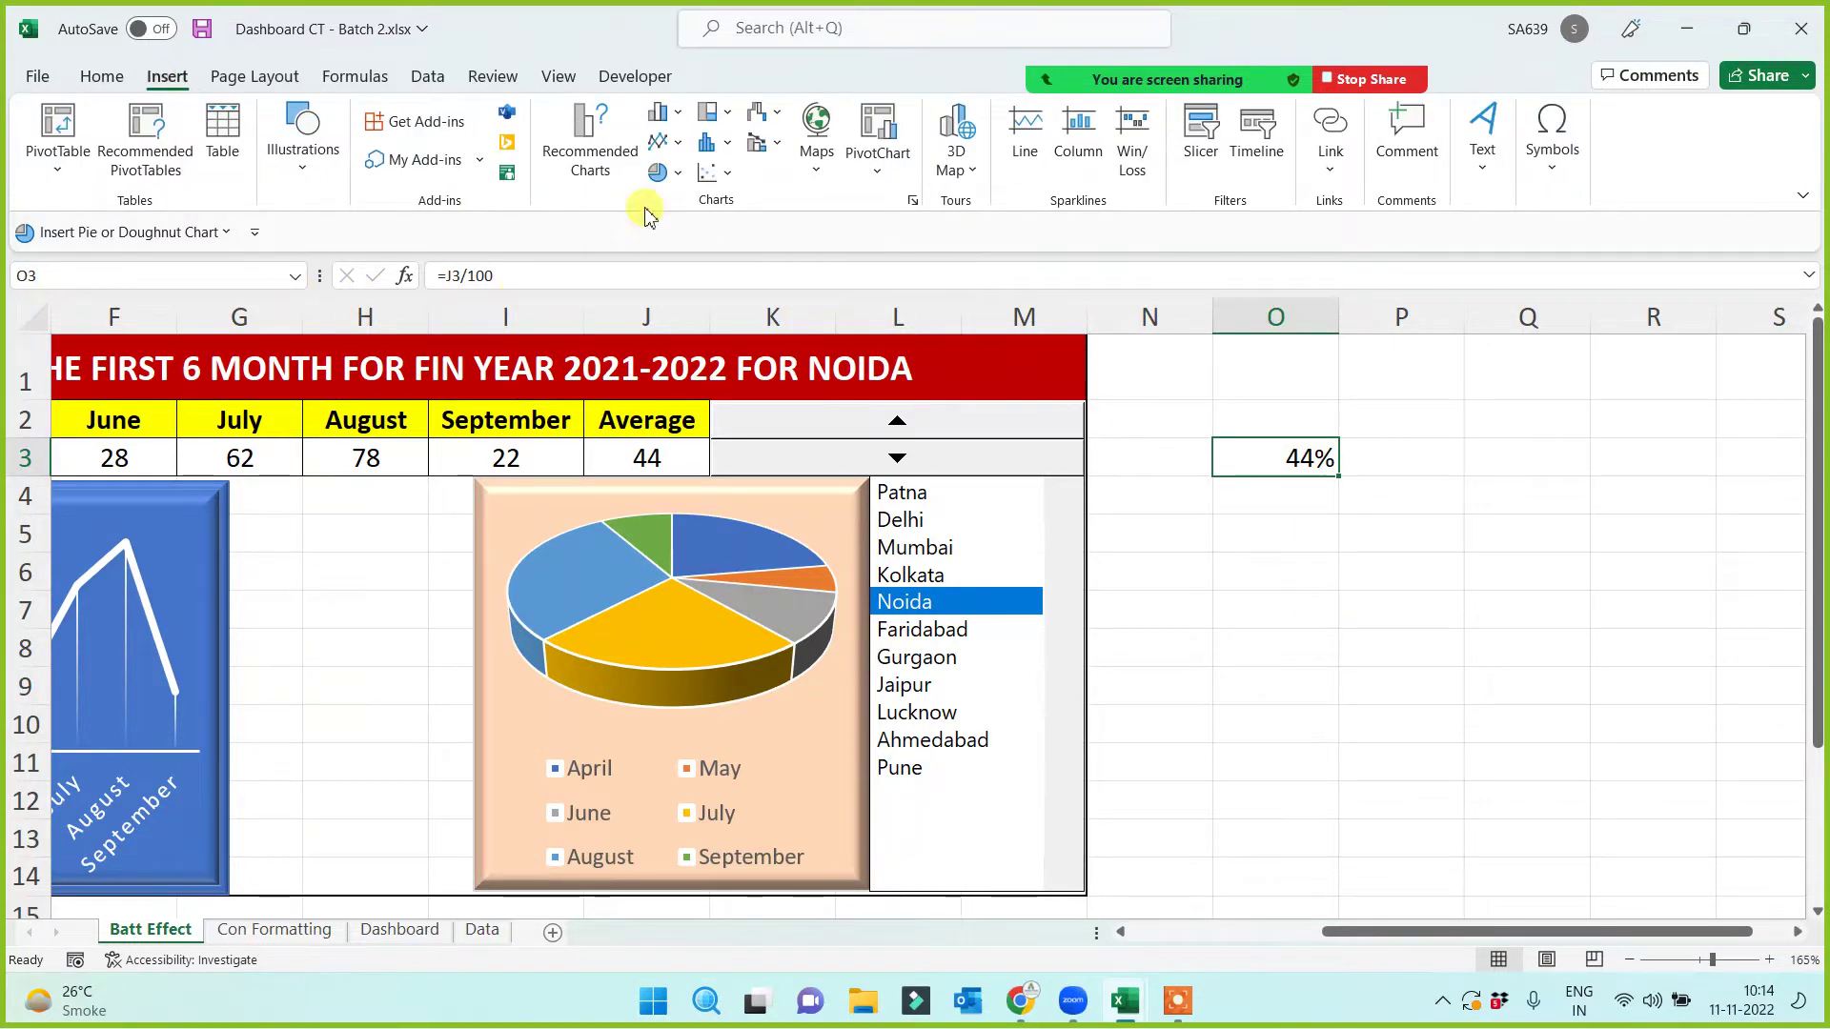
left_click(660, 114)
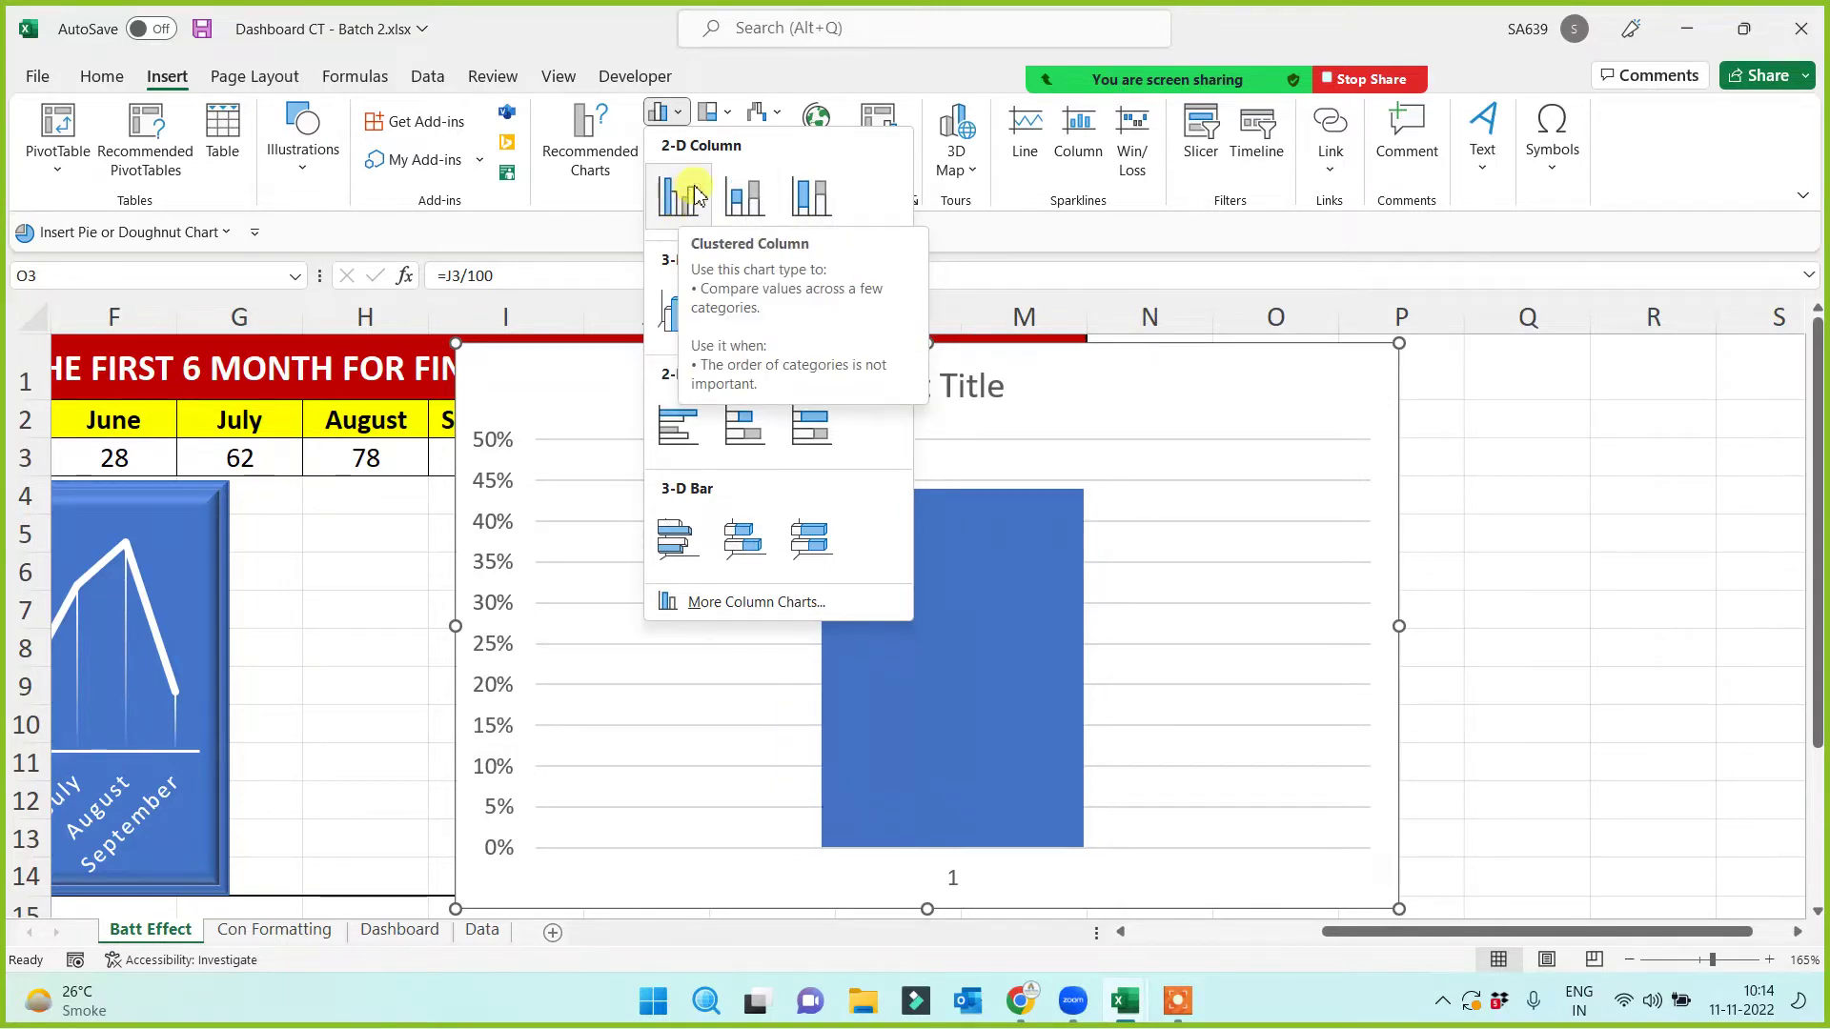
left_click(746, 201)
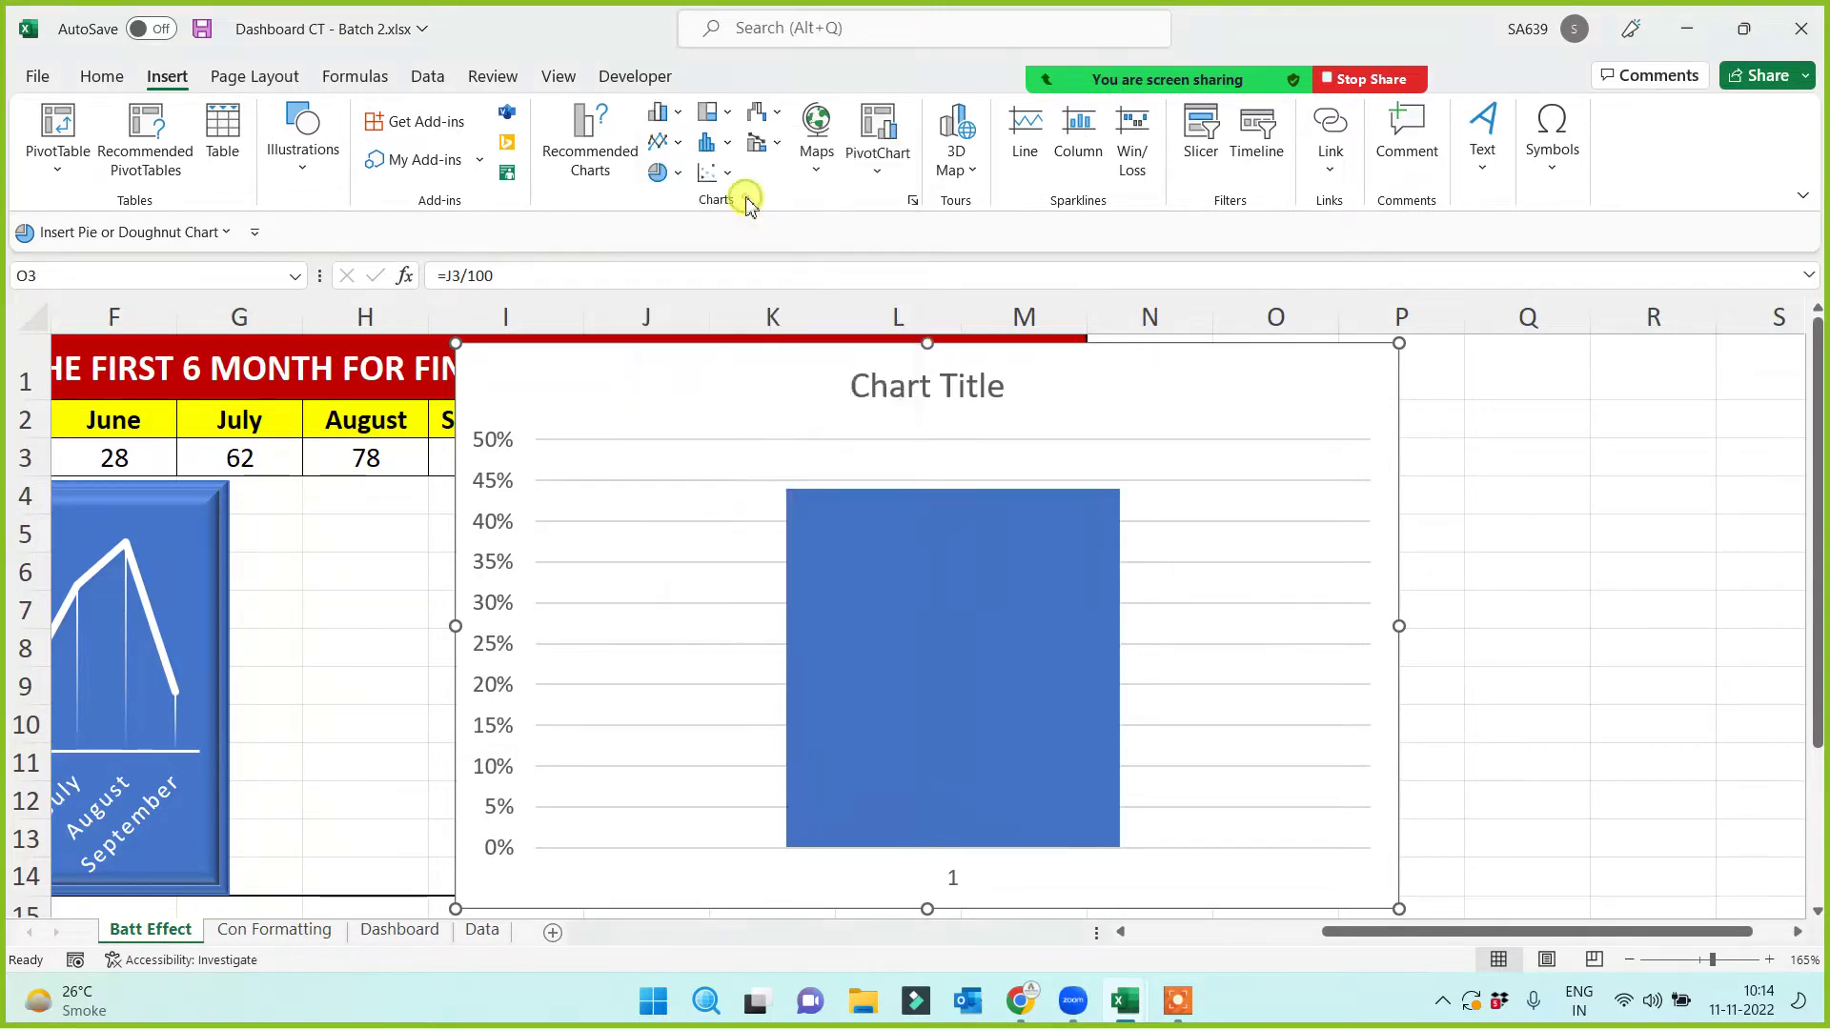
Step: Shrink the new column chart and fit it into the gap between the line and pie charts, matching their height
left_click_drag(1399, 343, 714, 552)
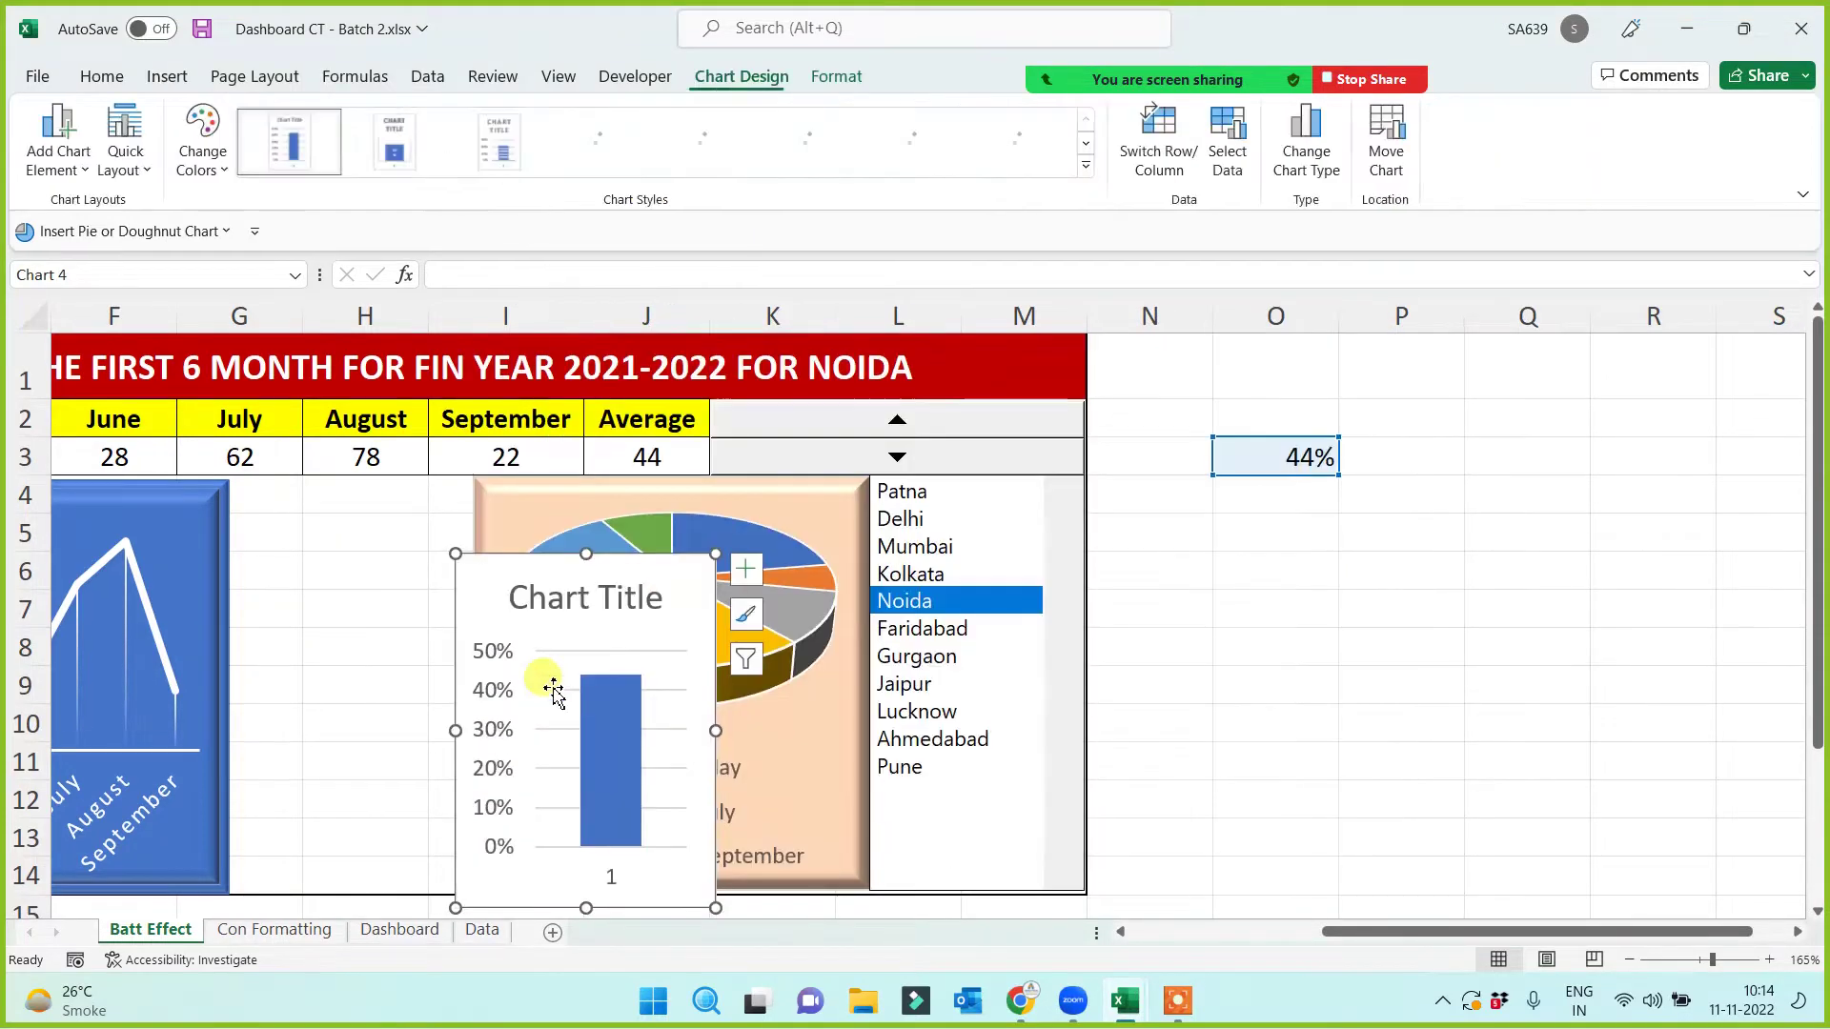
left_click_drag(524, 572, 297, 482)
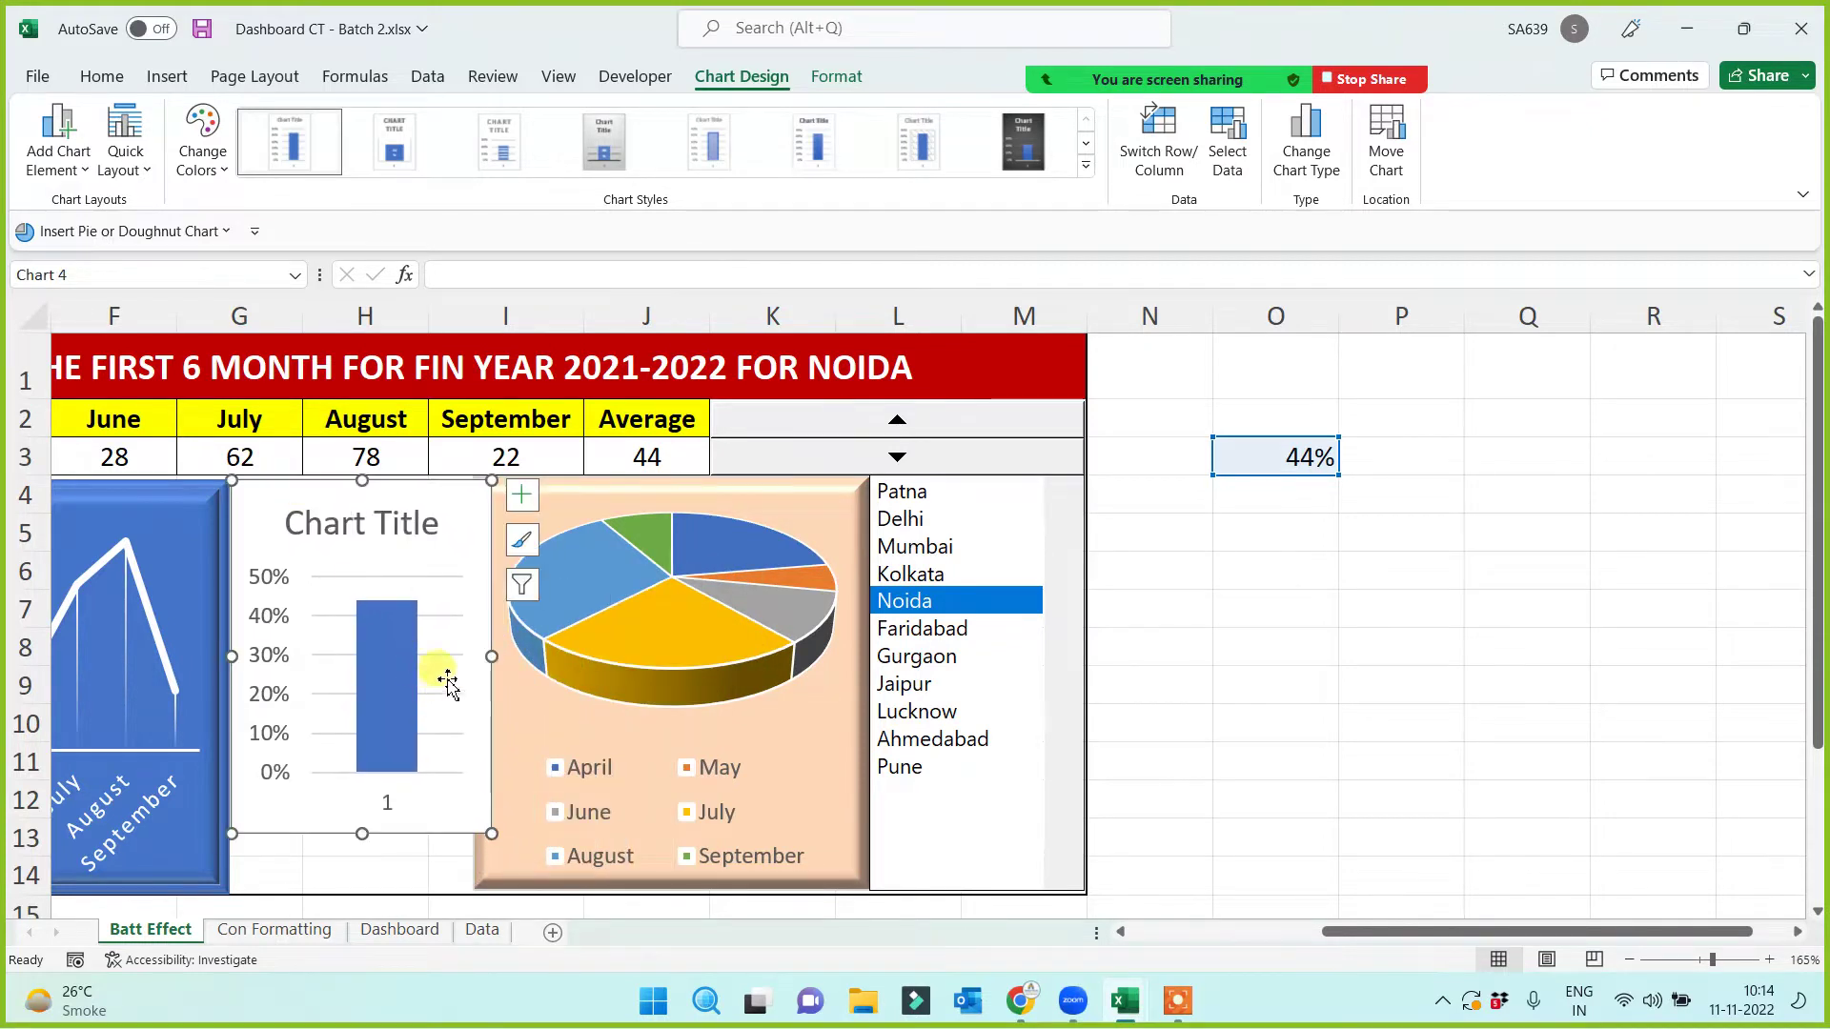
left_click_drag(492, 655, 475, 656)
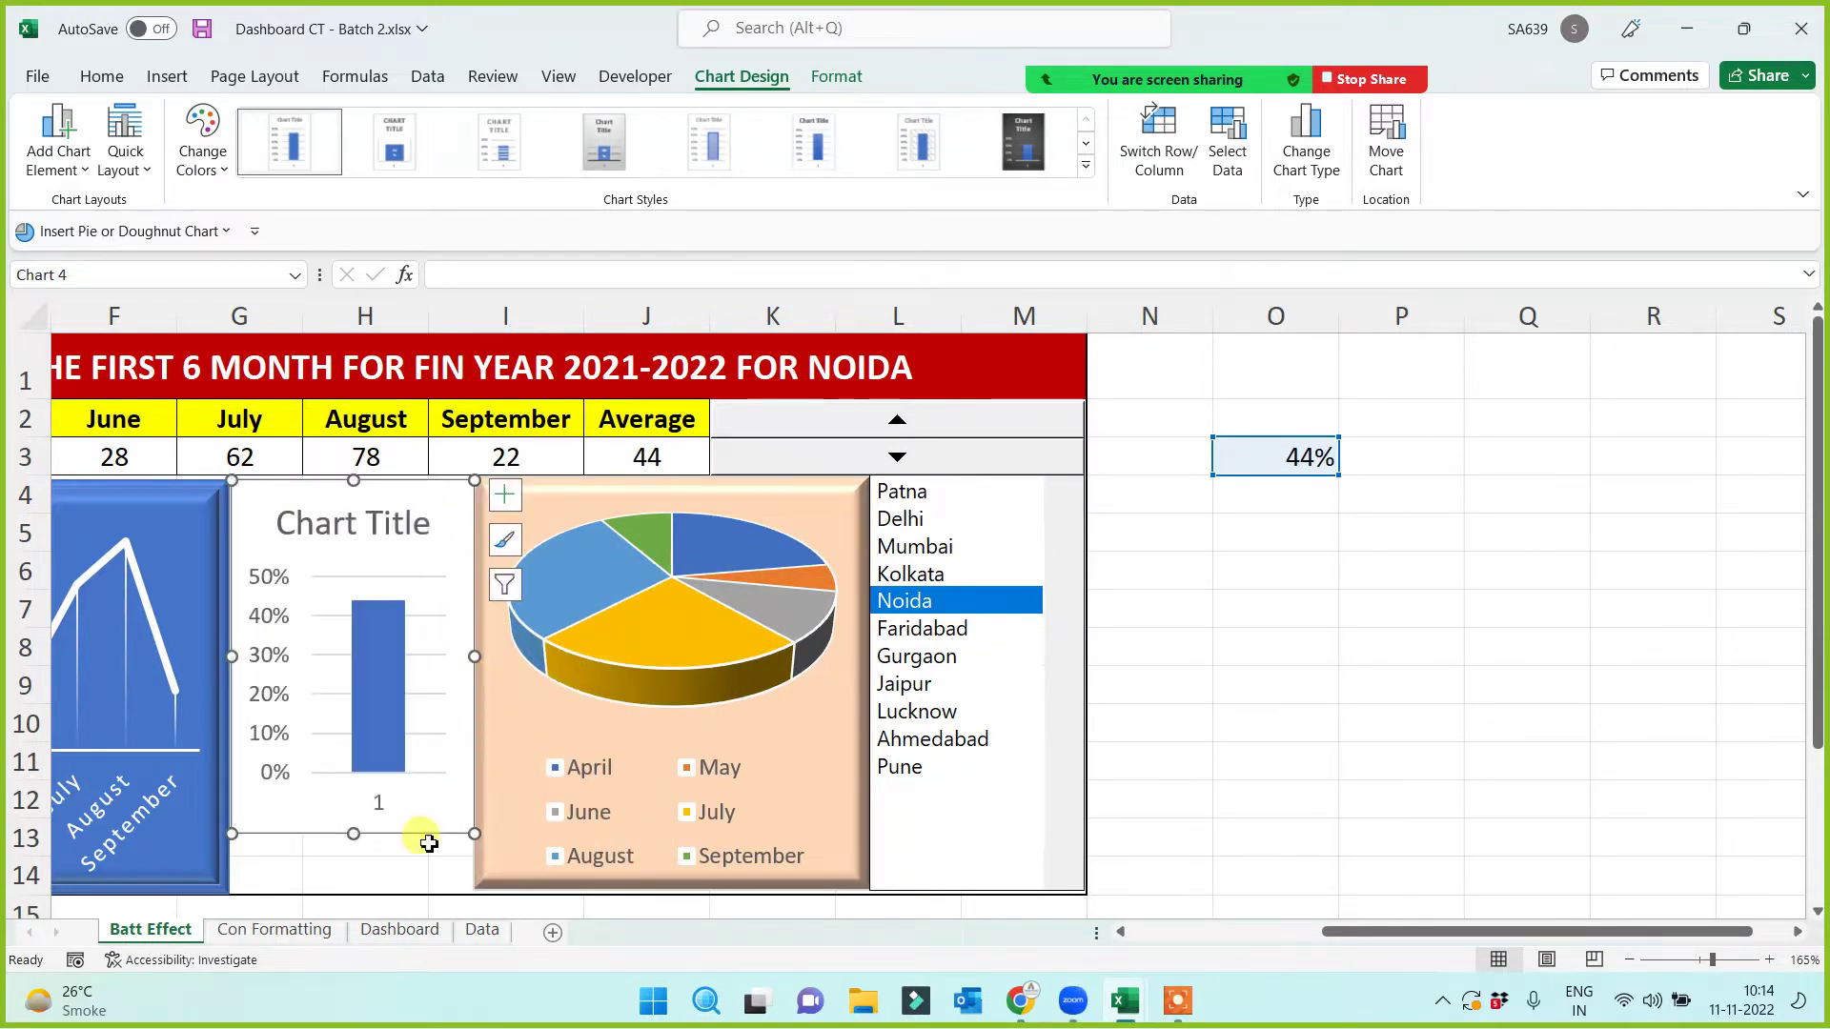
left_click_drag(353, 835, 353, 892)
Step: Delete the chart title and the horizontal axis labels from the new column chart
left_click_drag(1388, 938, 1248, 935)
left_click(826, 523)
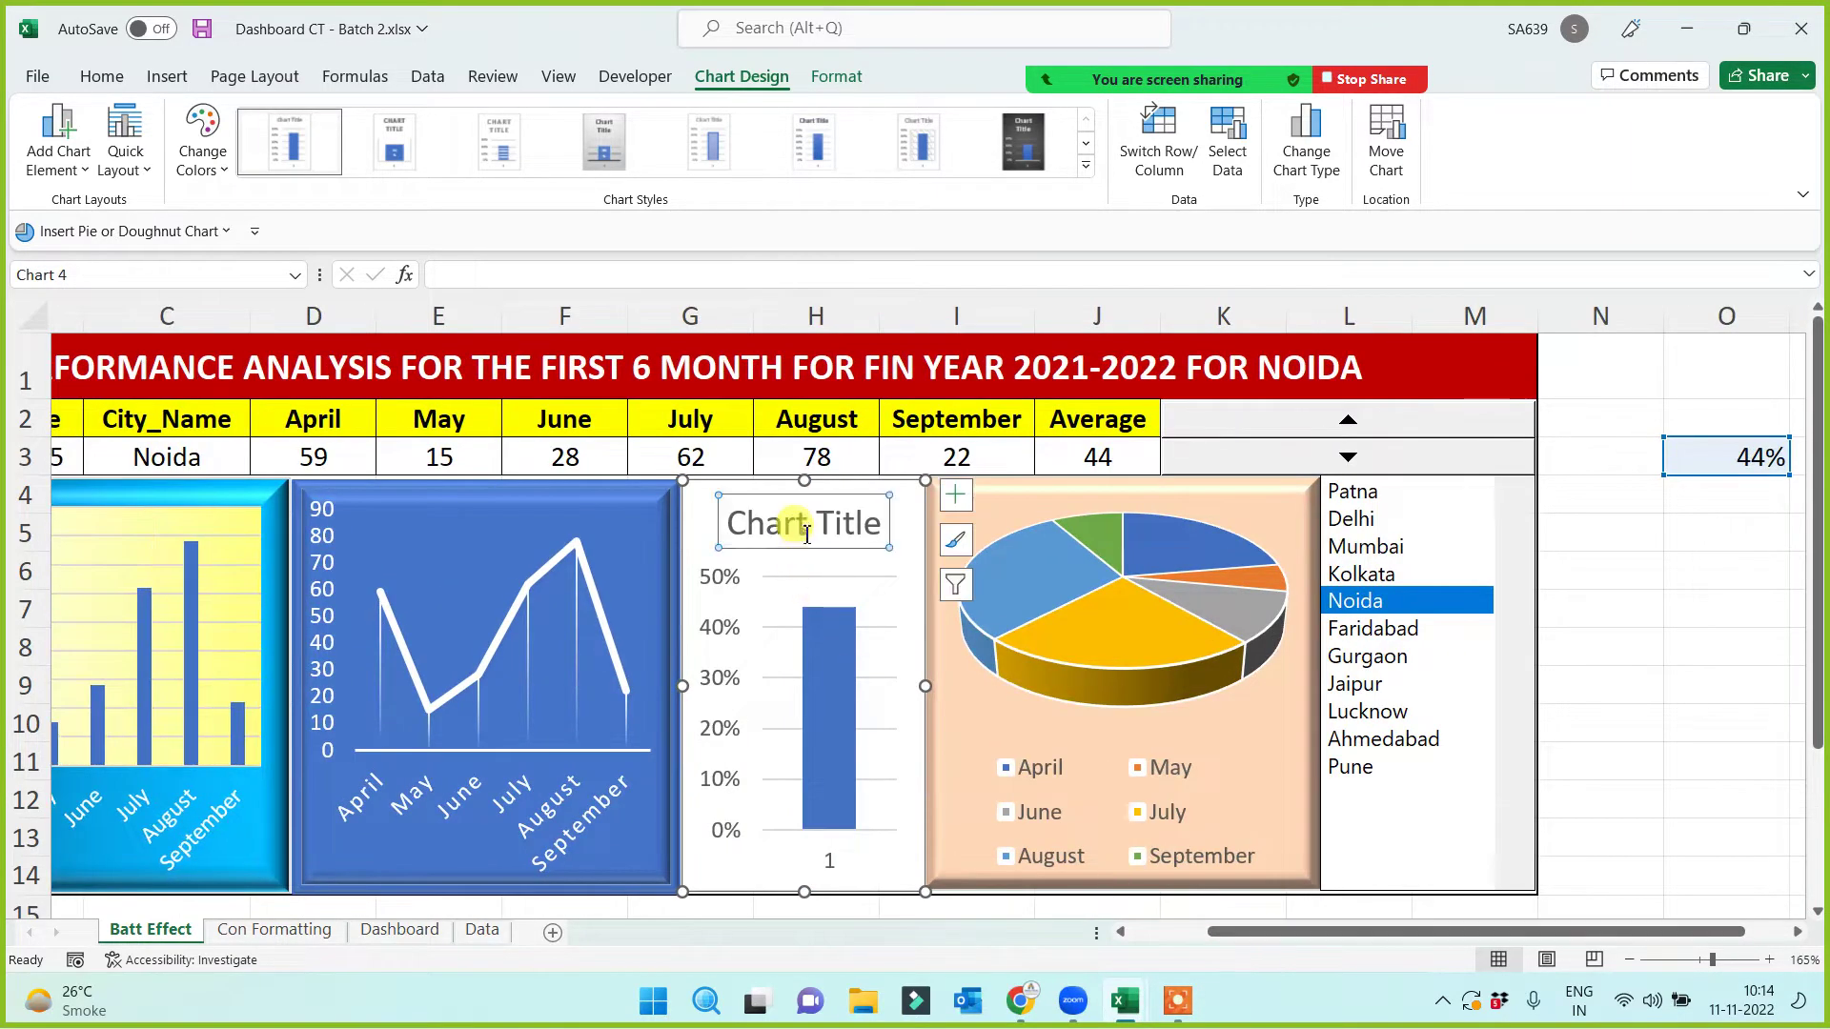
key("Delete")
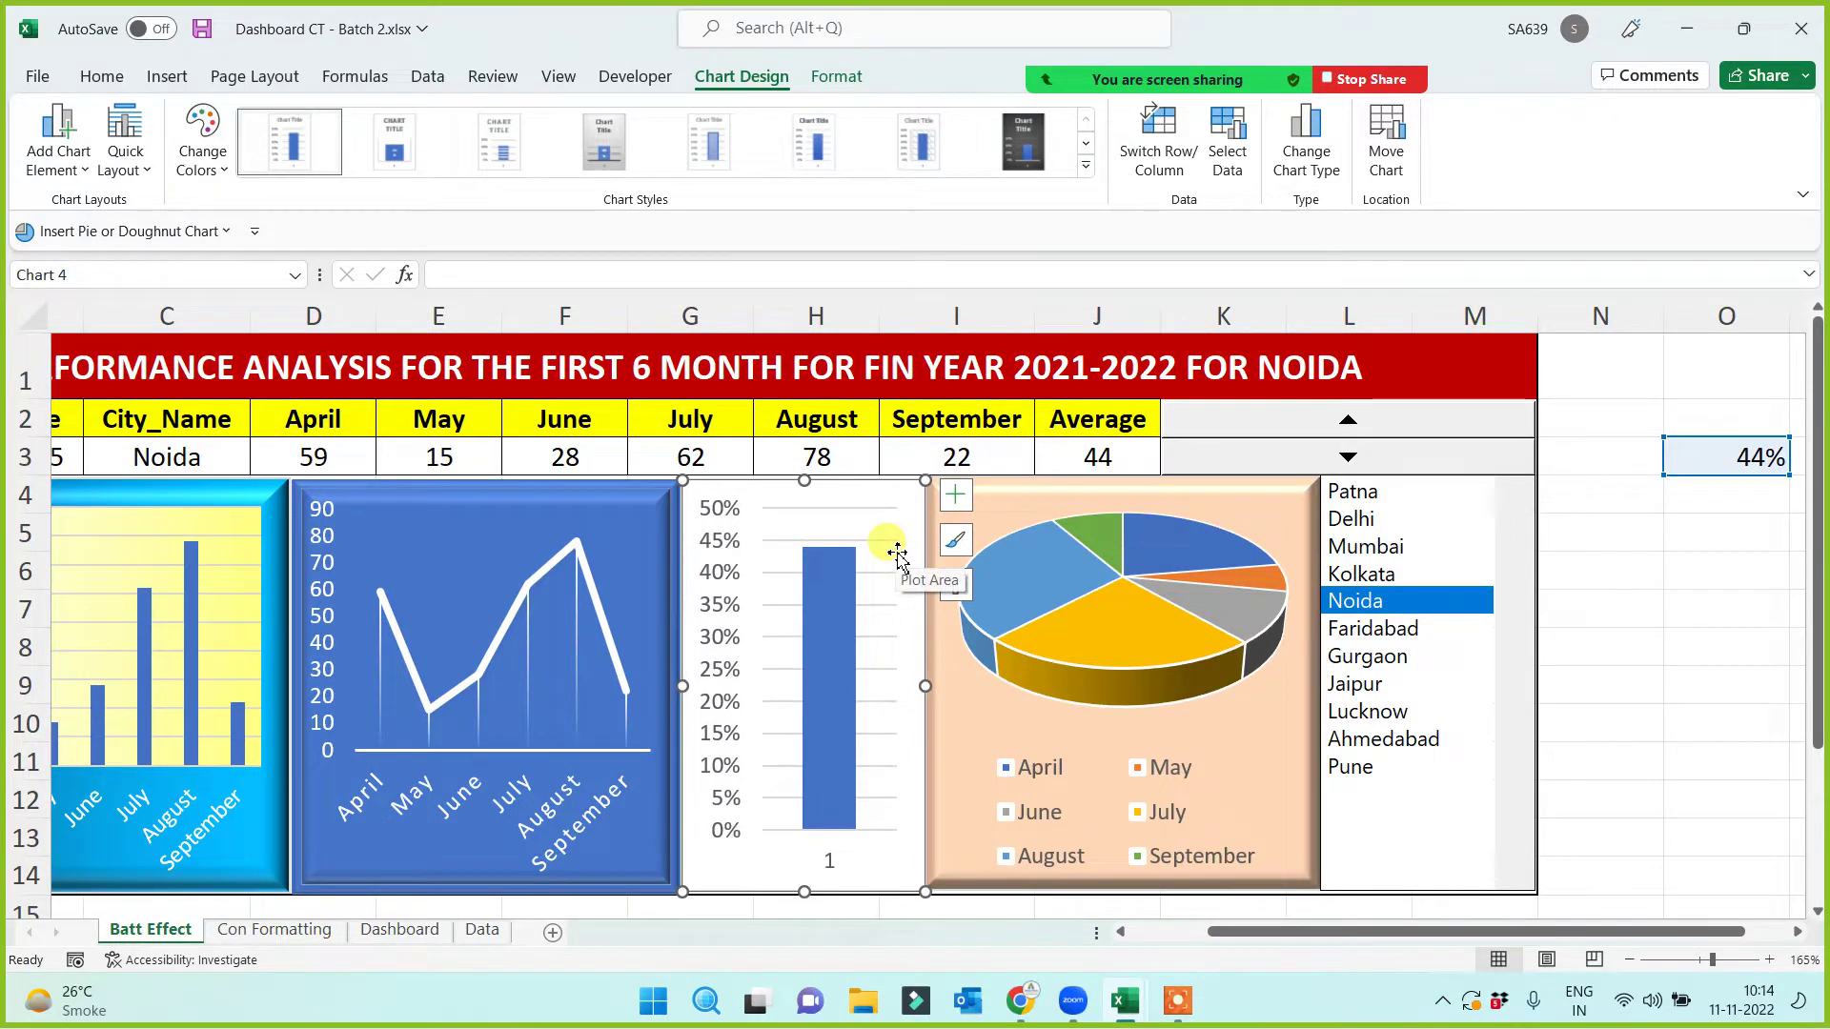
left_click(830, 863)
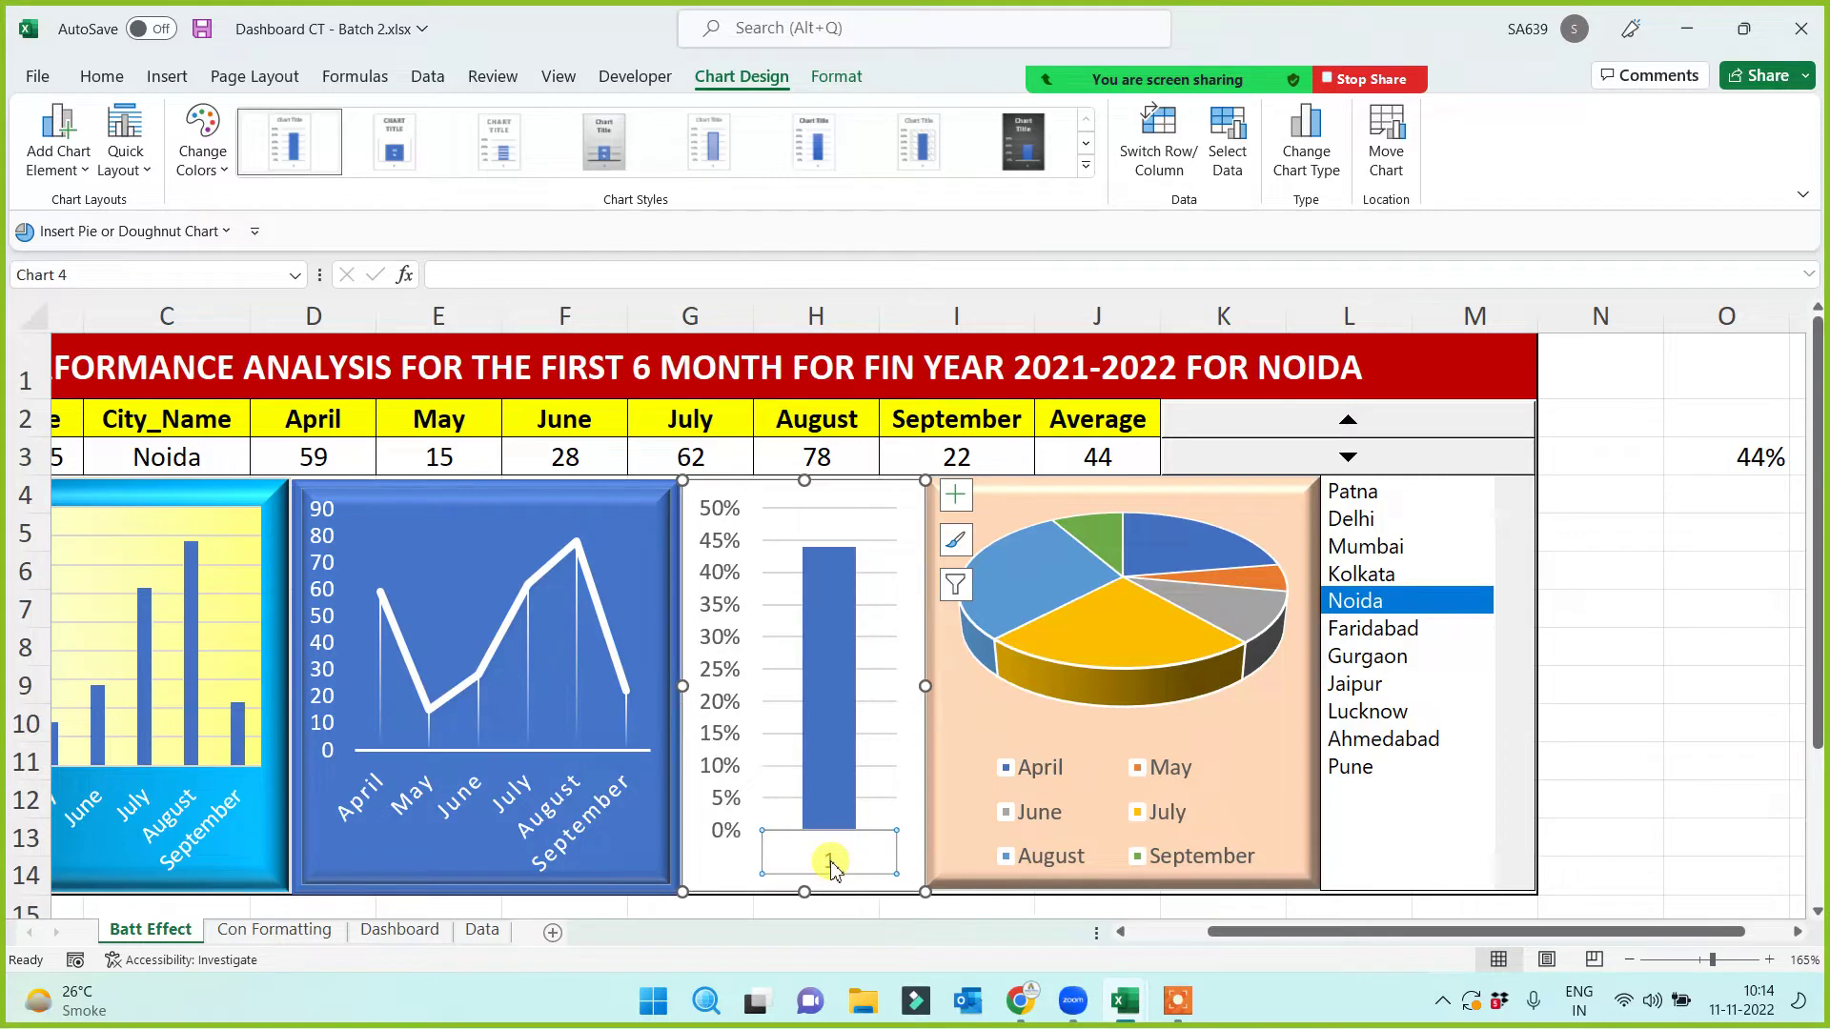
key("Delete")
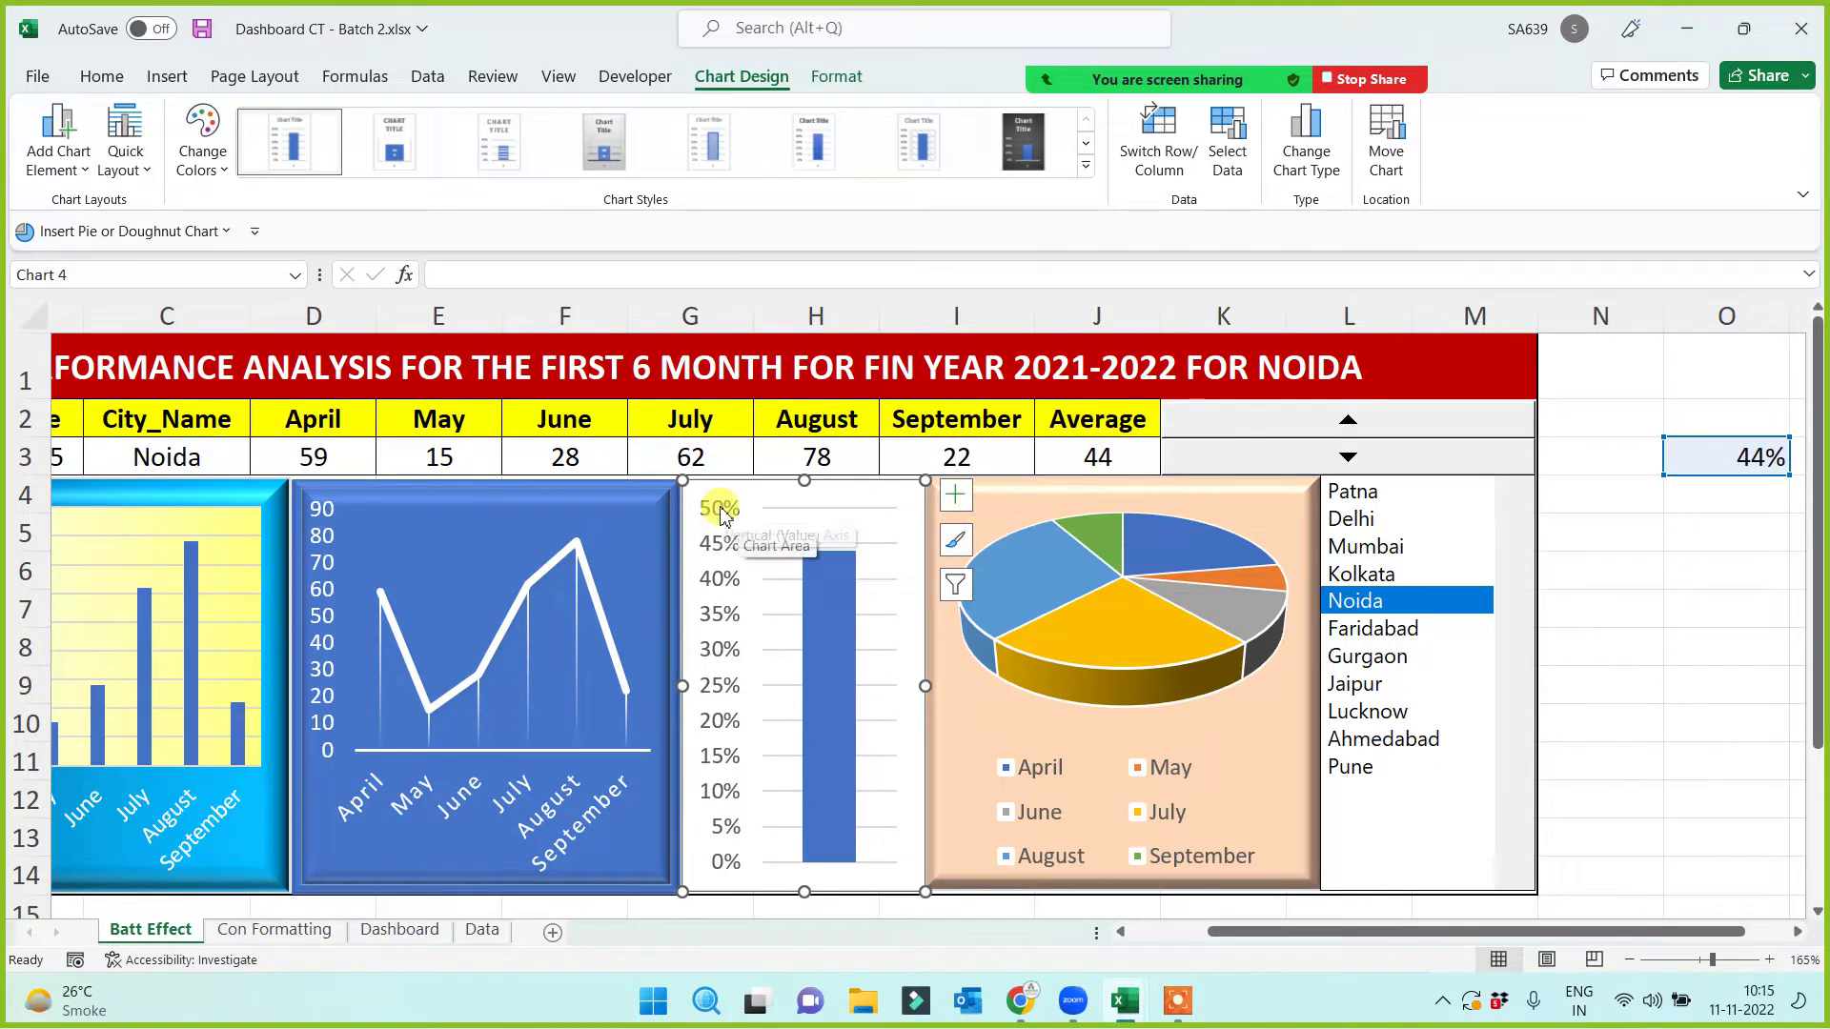
Step: Compare the new chart's scale for Kolkata and Mumbai, and fix its vertical axis bounds at minimum 0 and maximum 1
left_click(1372, 575)
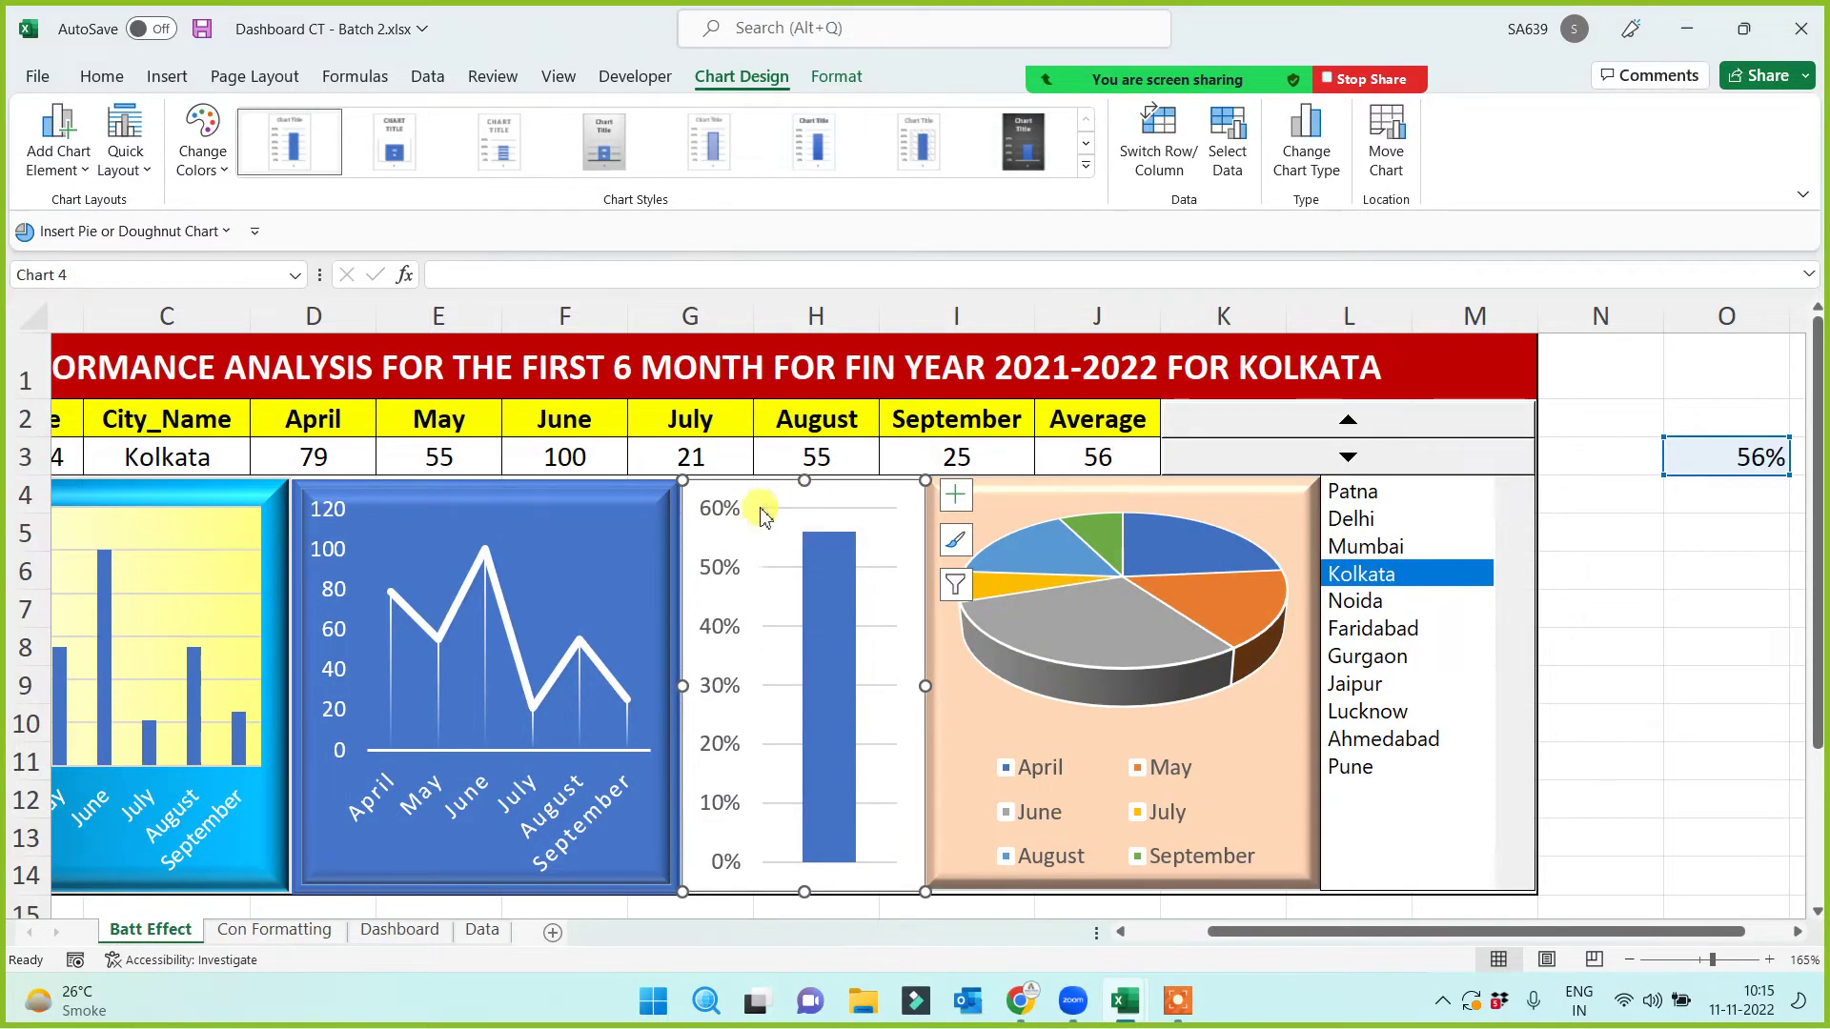
left_click(1372, 549)
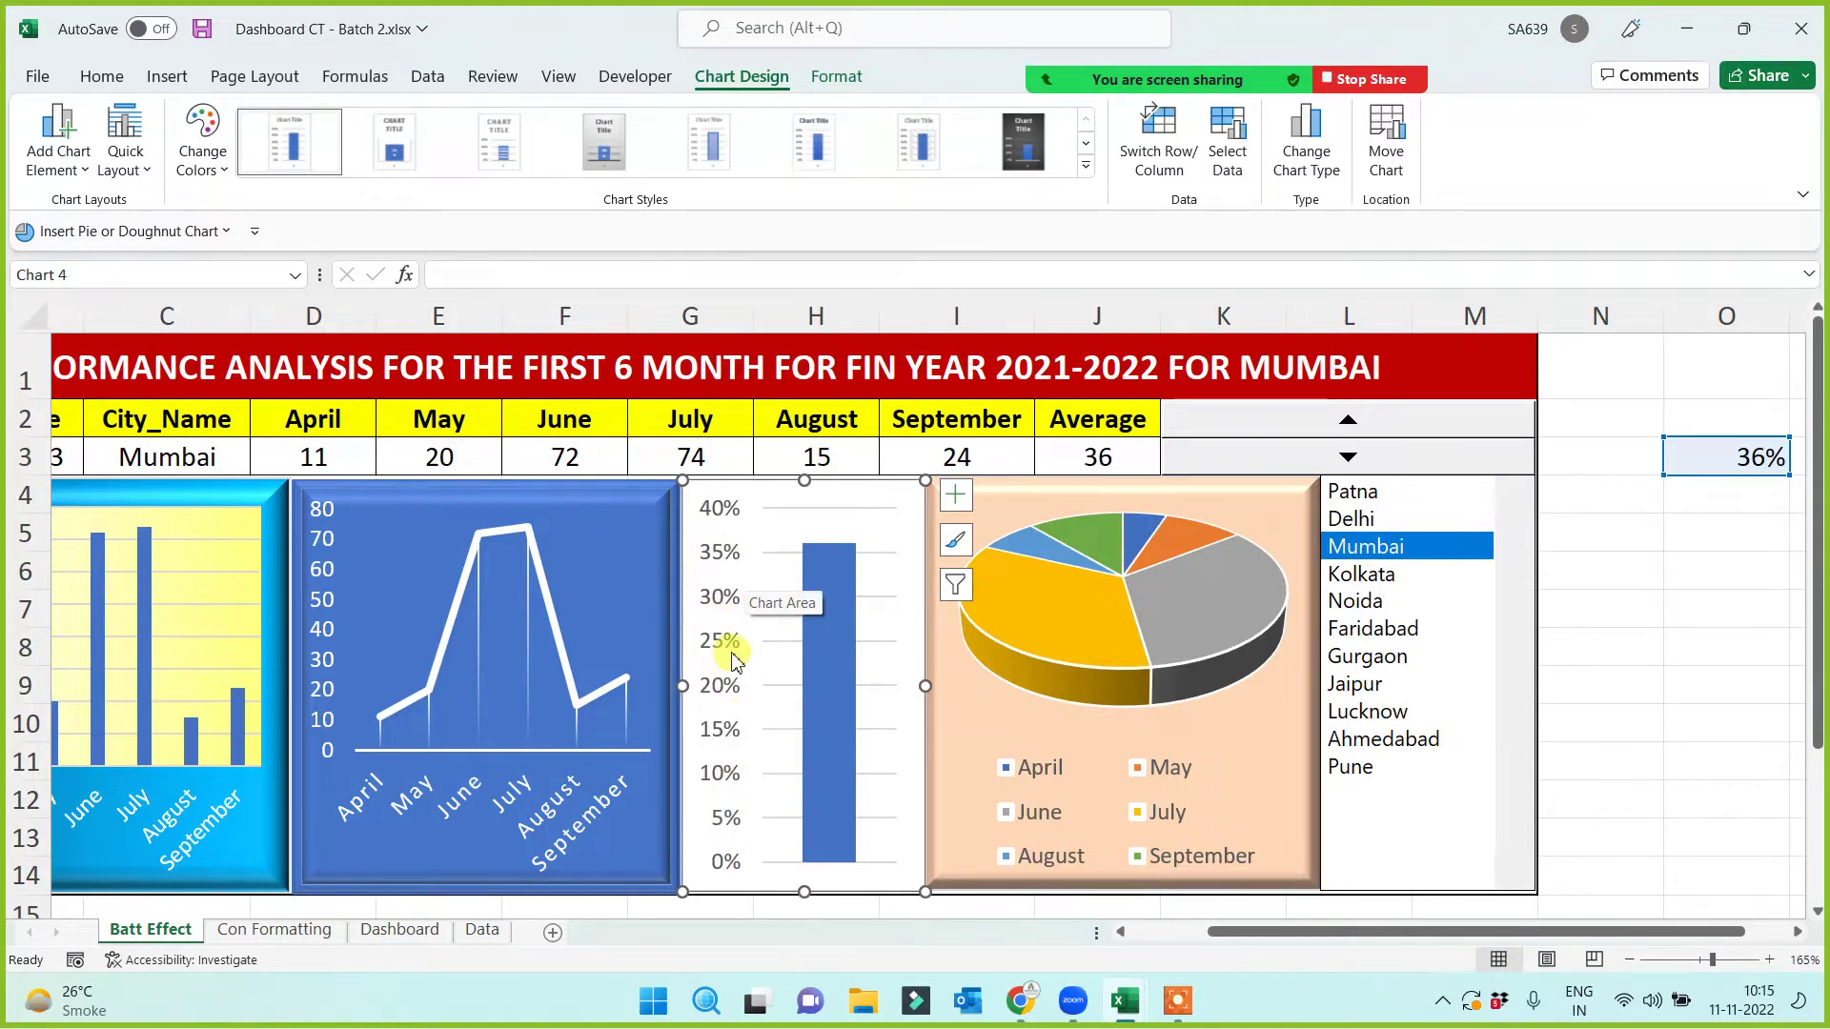
left_click(722, 602)
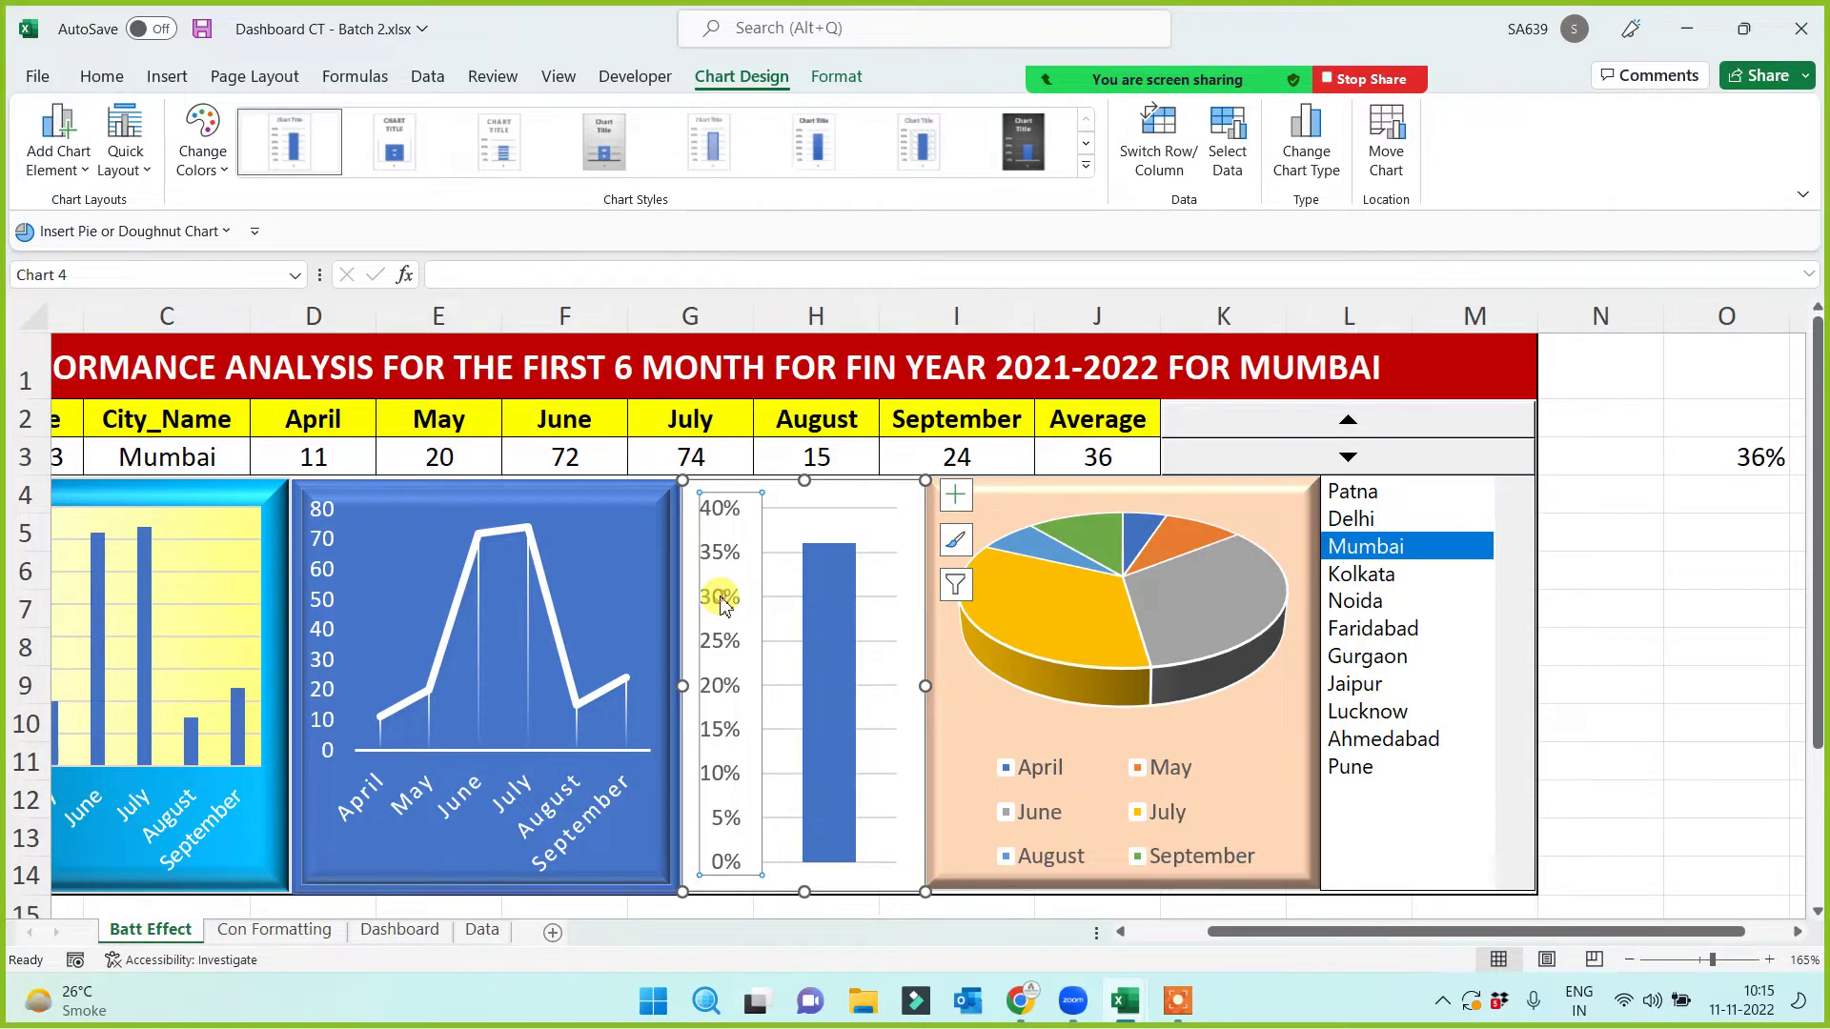
right_click(721, 602)
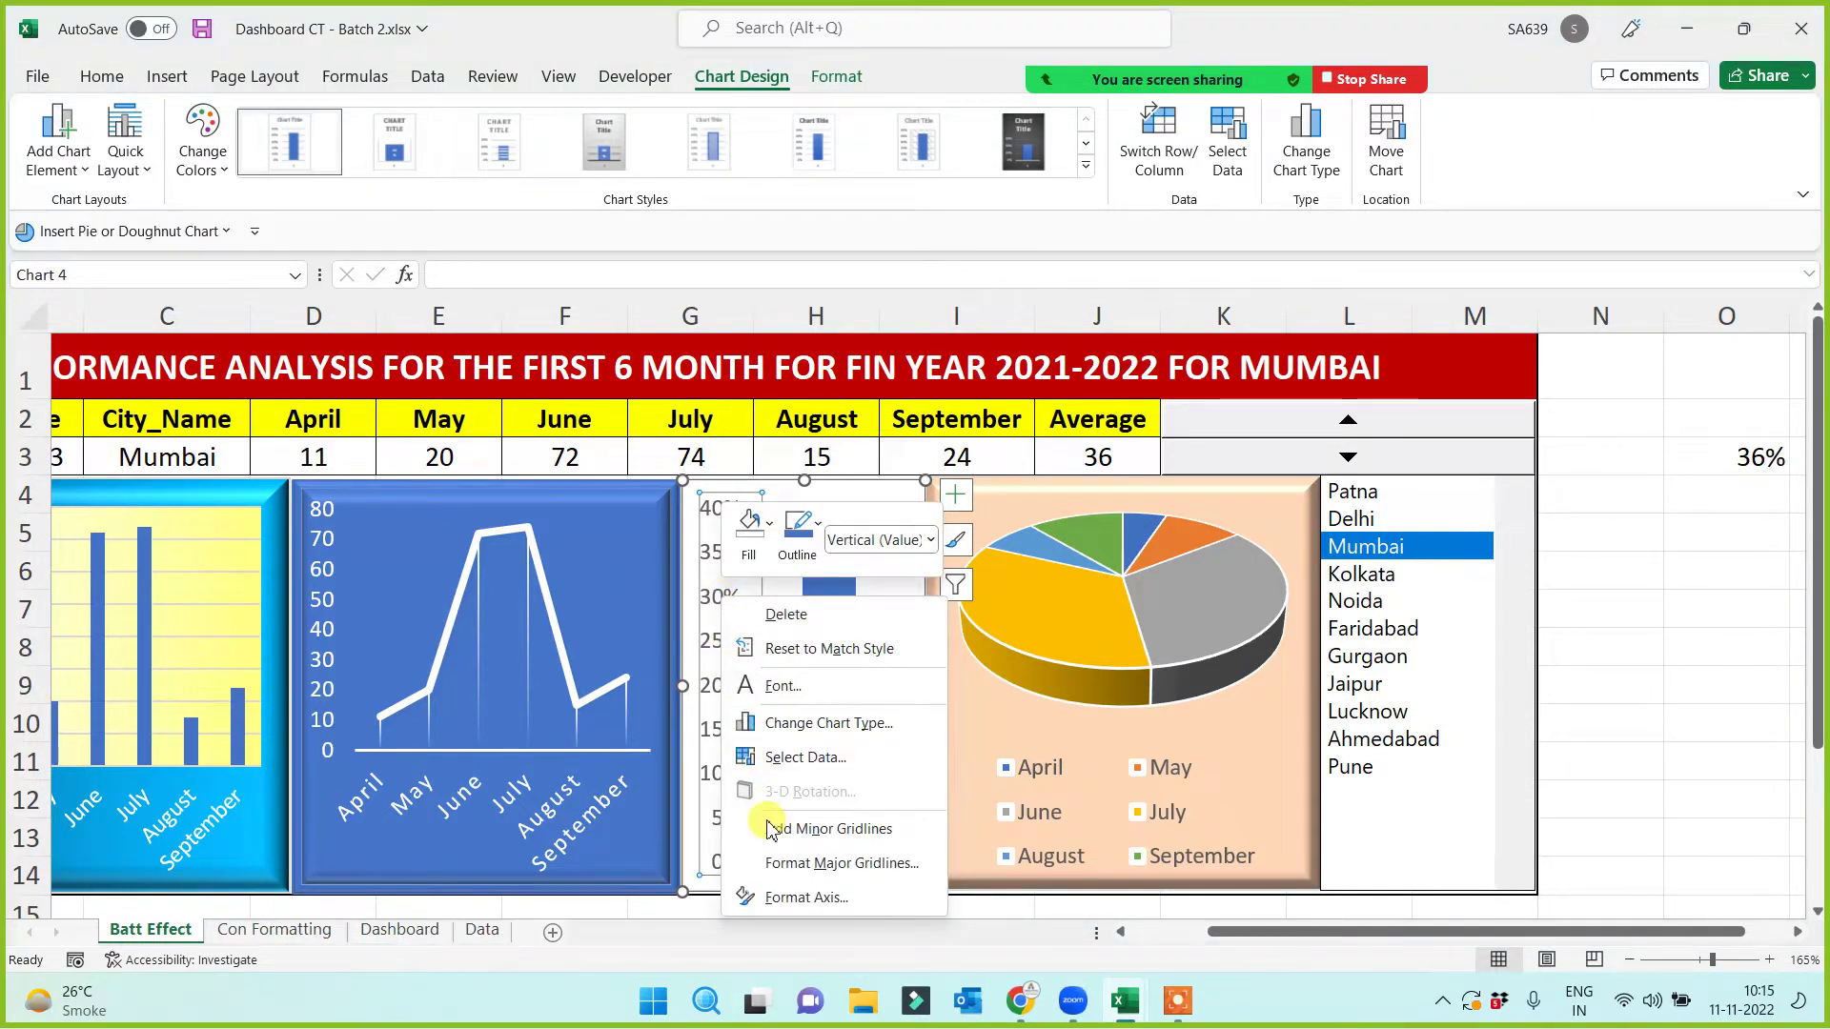
left_click(806, 901)
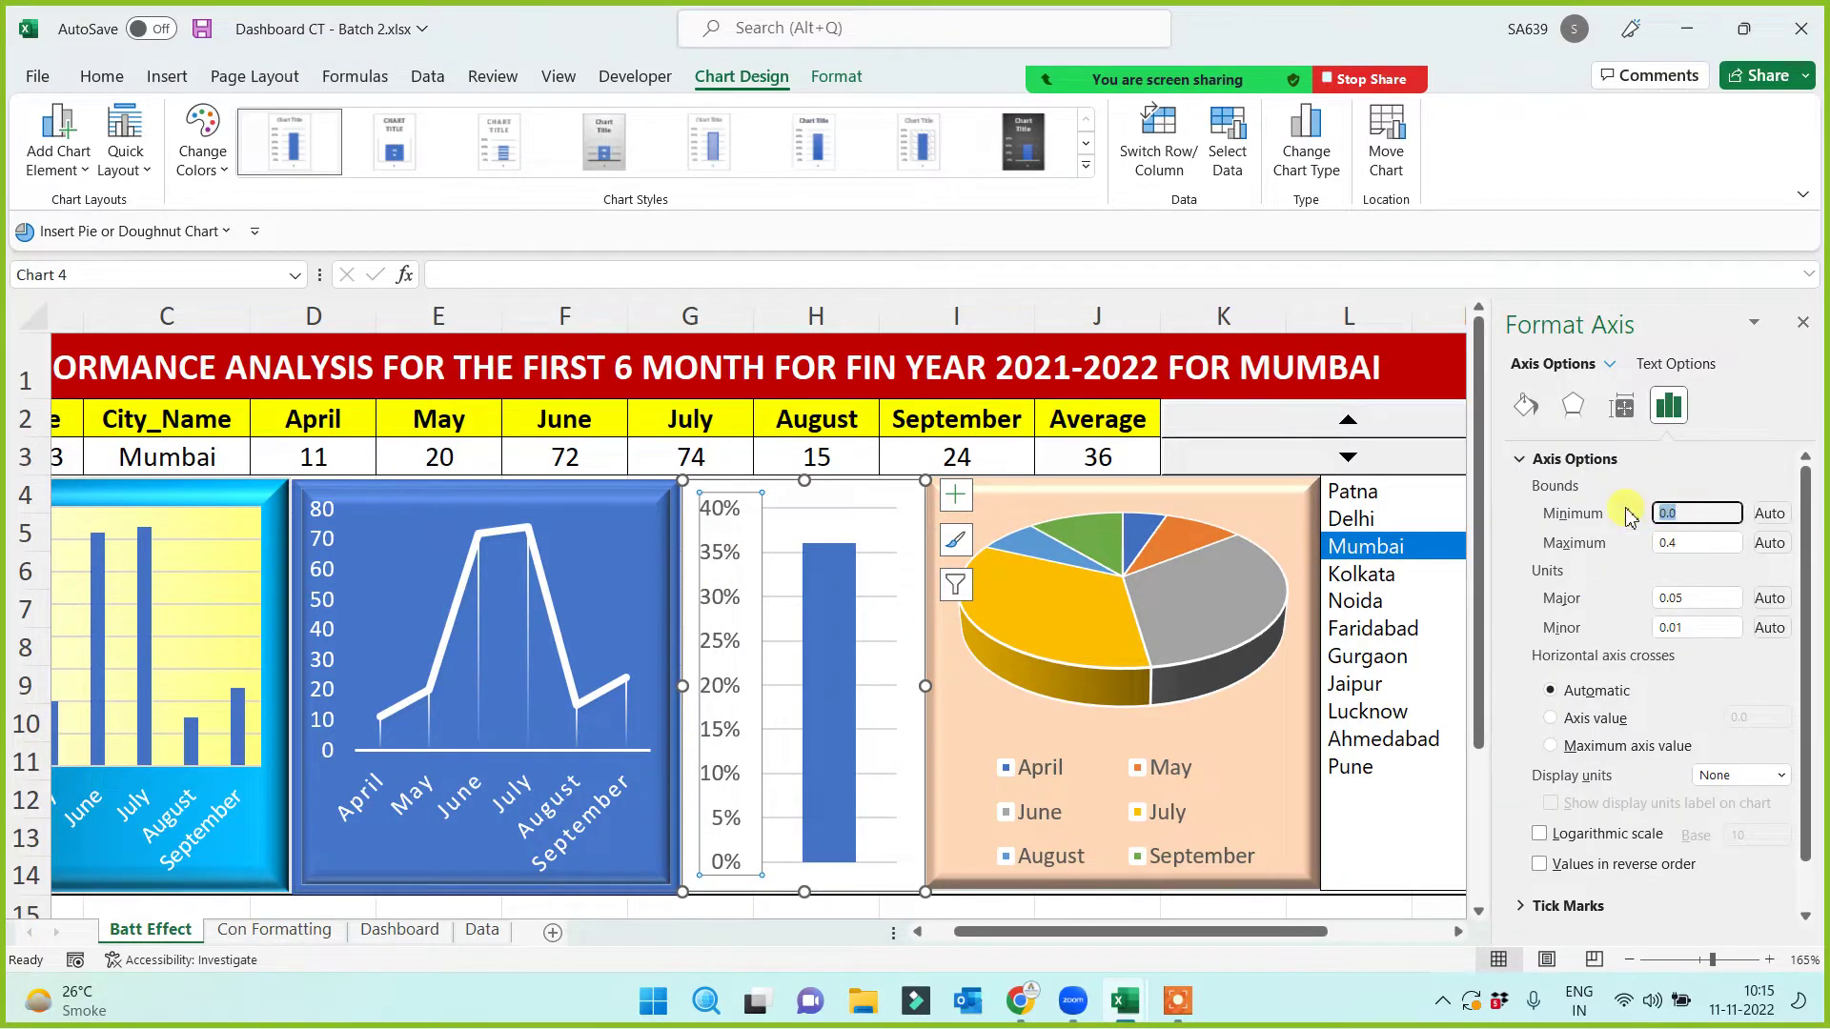
left_click(1682, 543)
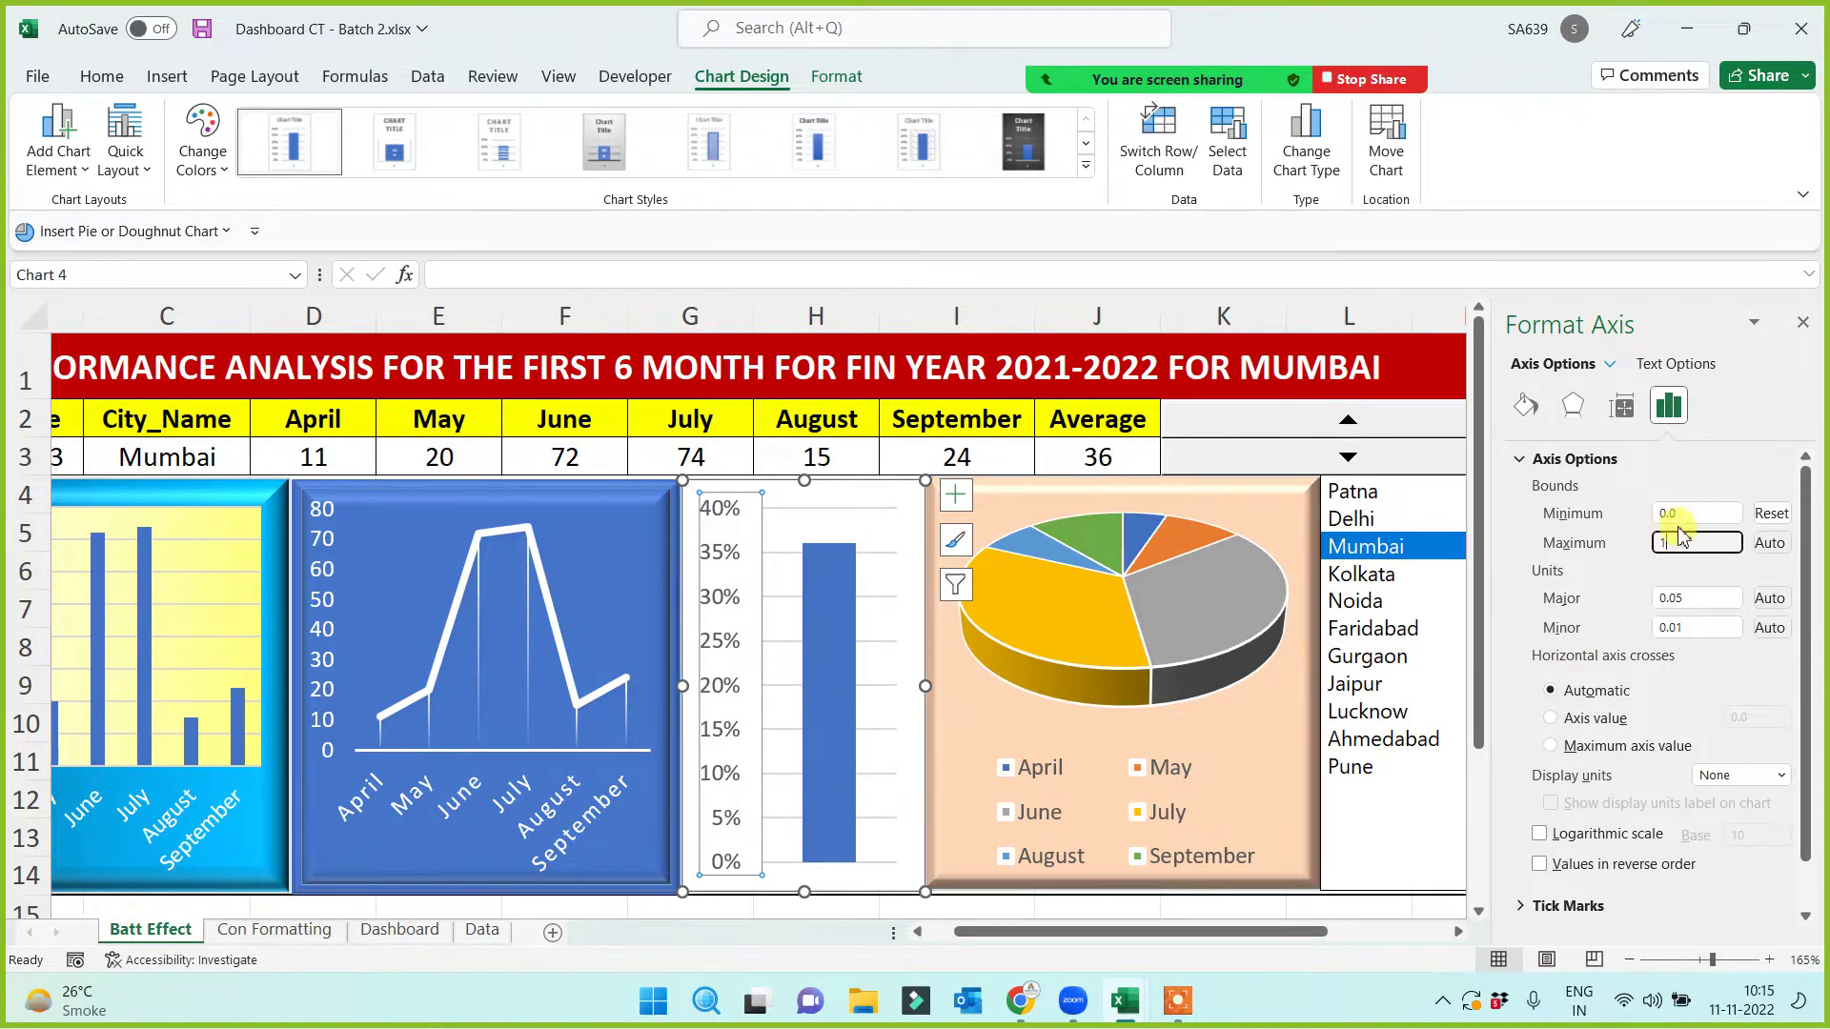
left_click(773, 910)
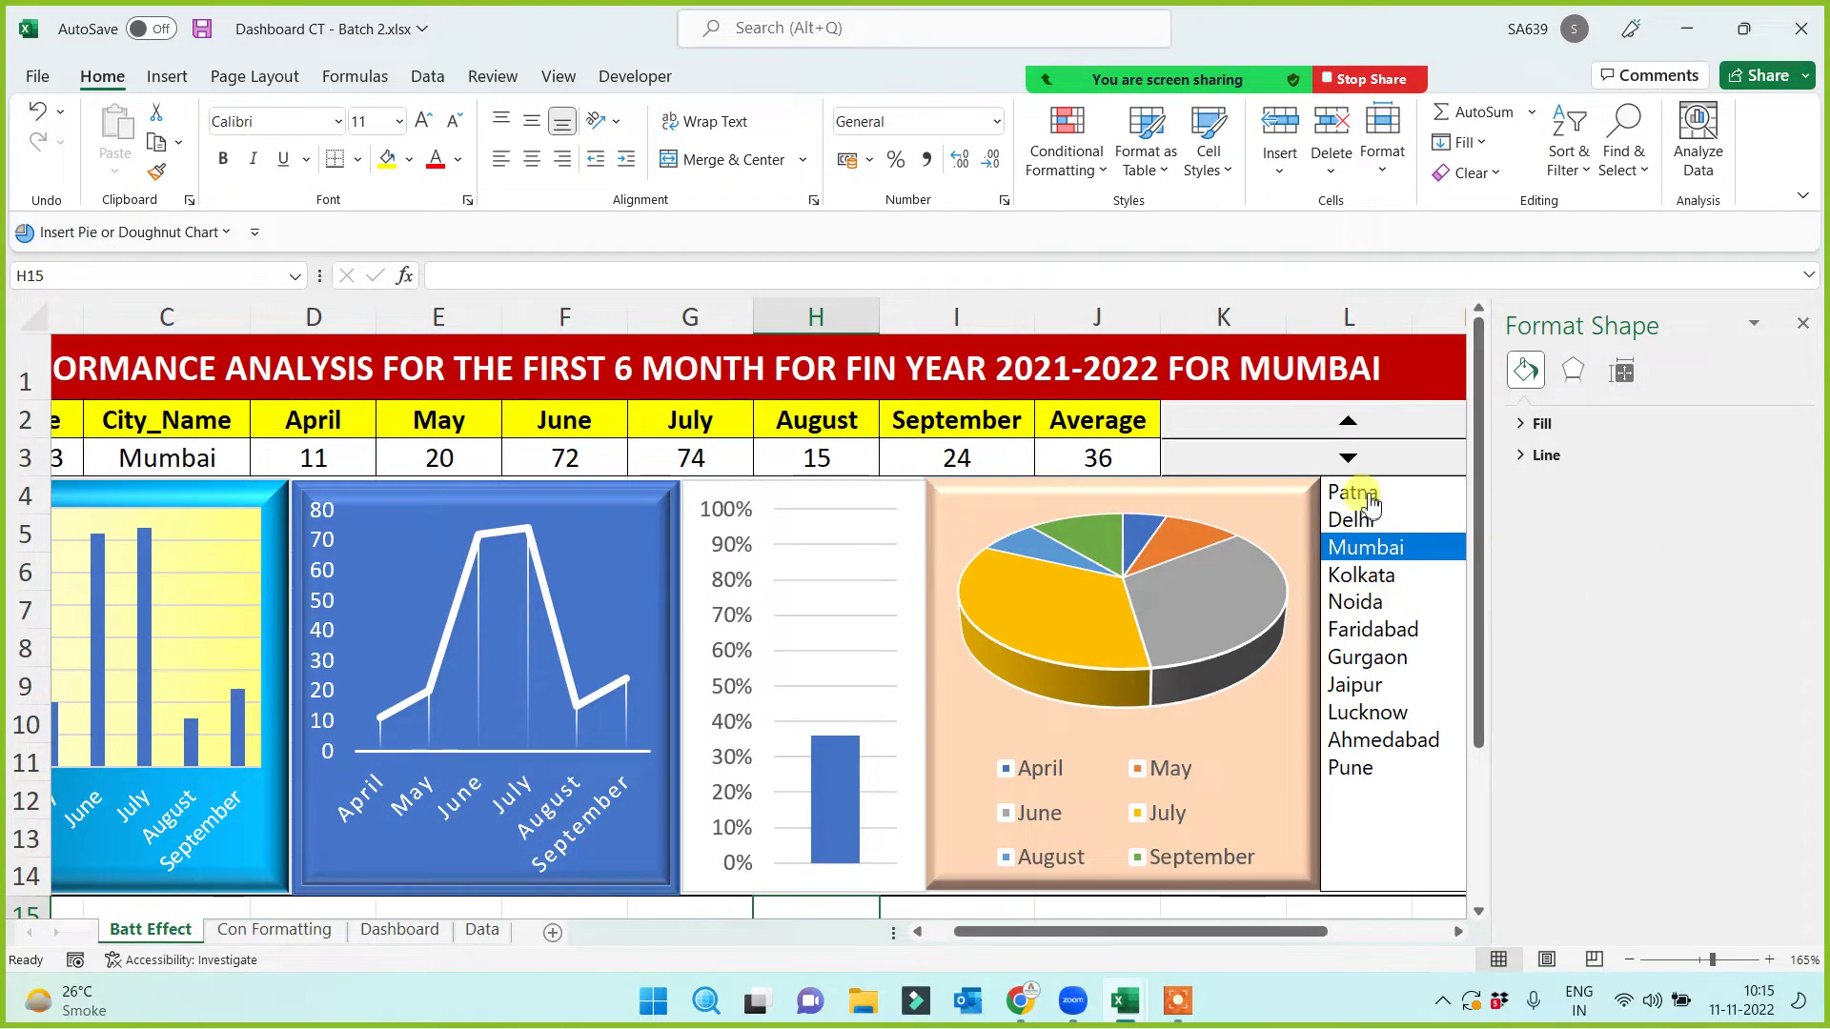
Step: Check the percentage column chart's scale with Patna and Delhi selected in the city list
left_click(1372, 493)
left_click(1358, 521)
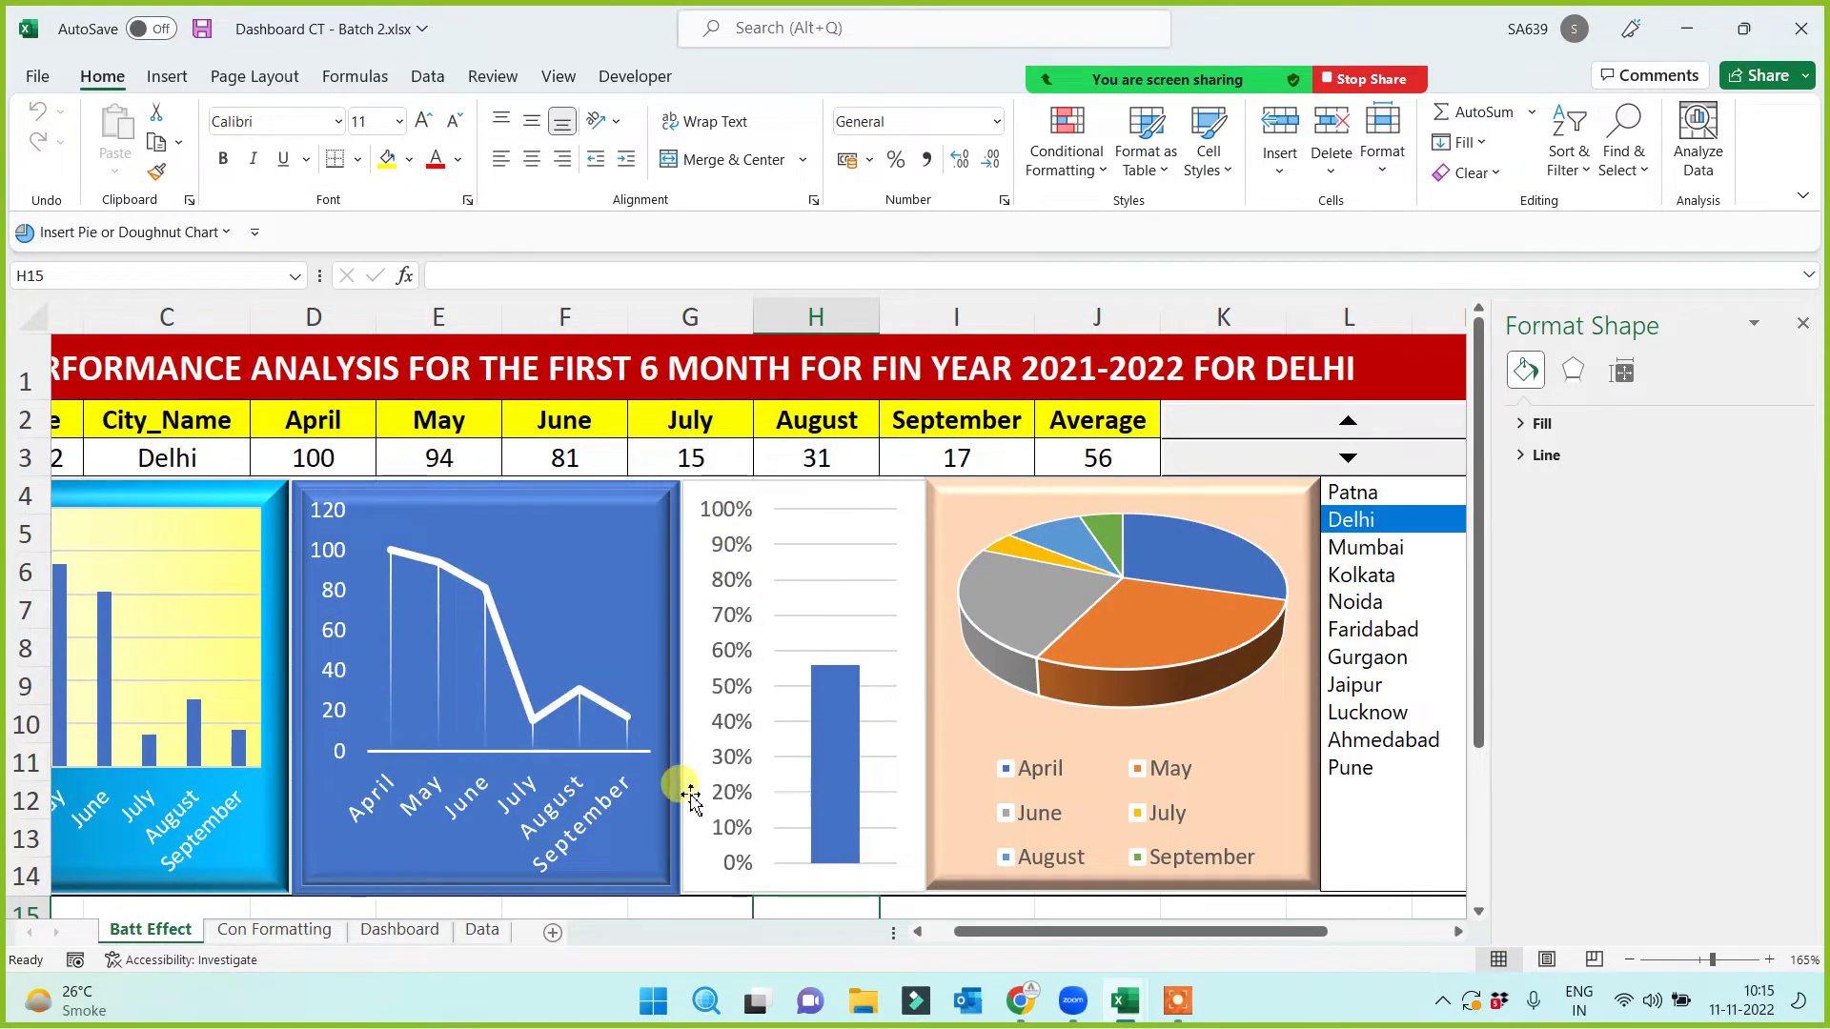
Step: Check the percentage column chart with Mumbai, Noida, Gurgaon and Jaipur selected in the city list
left_click(1377, 550)
left_click(1379, 601)
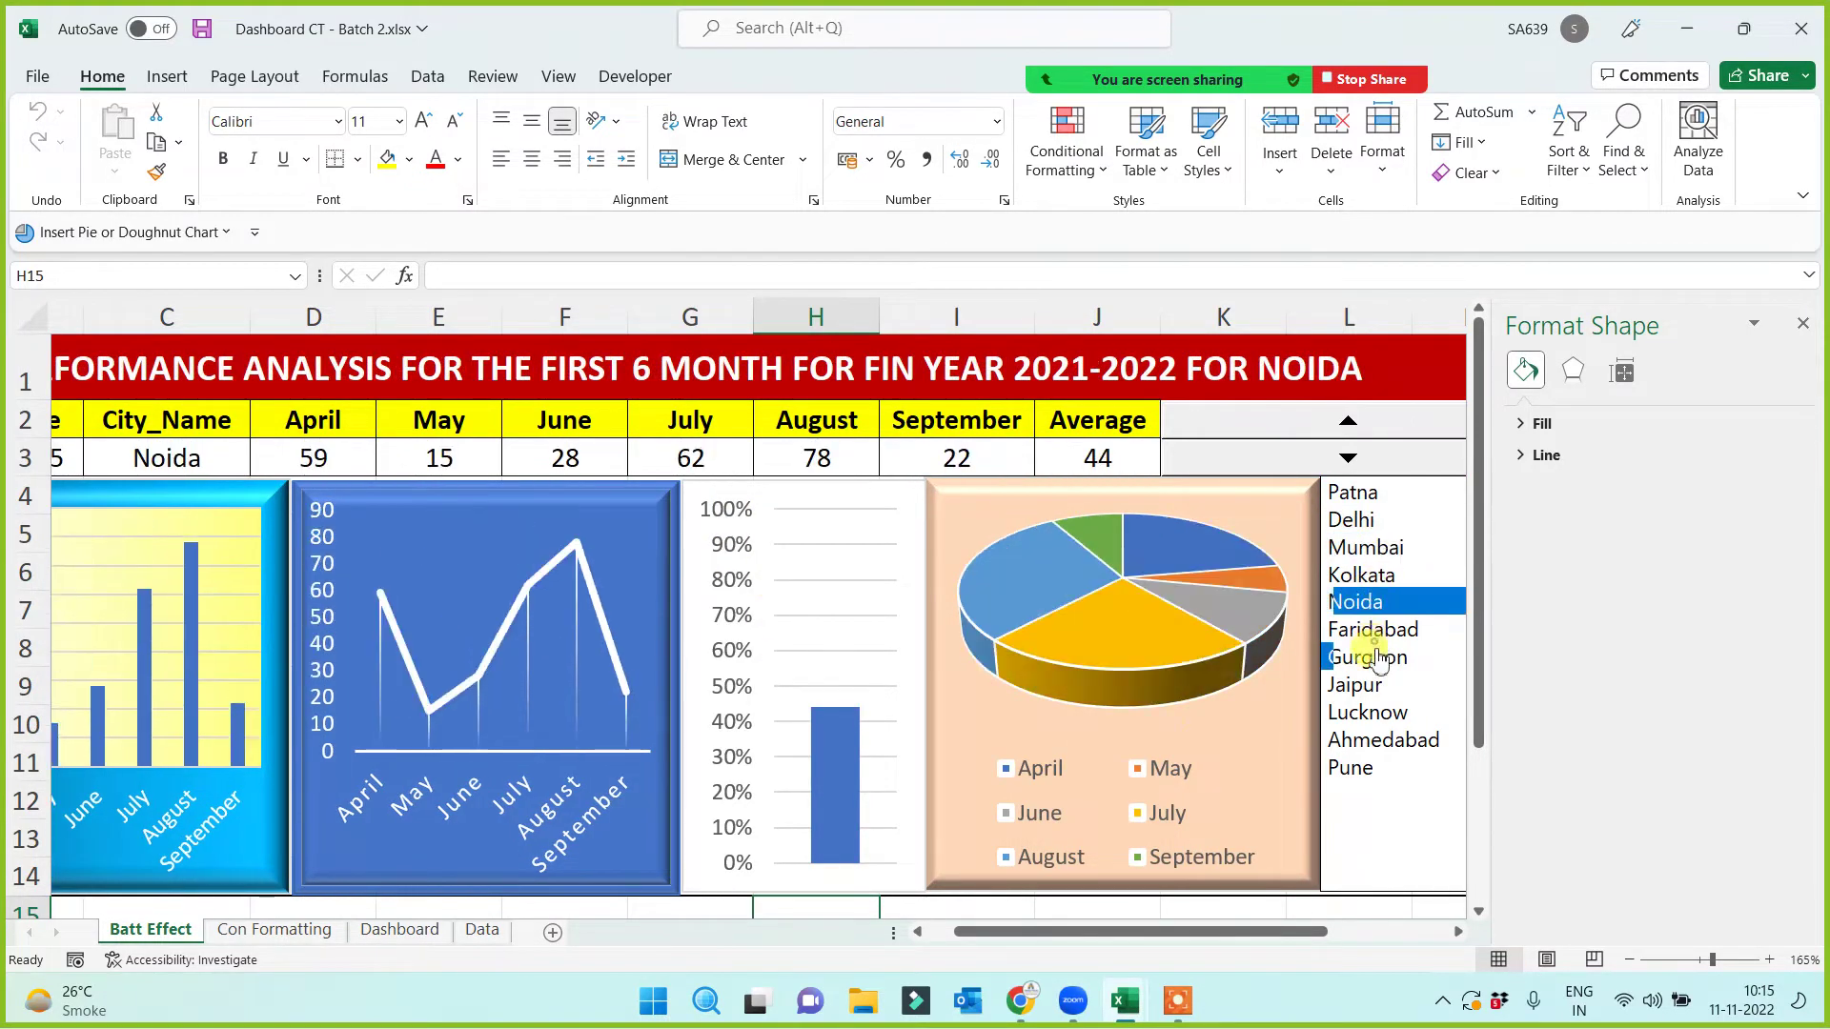
left_click(1371, 658)
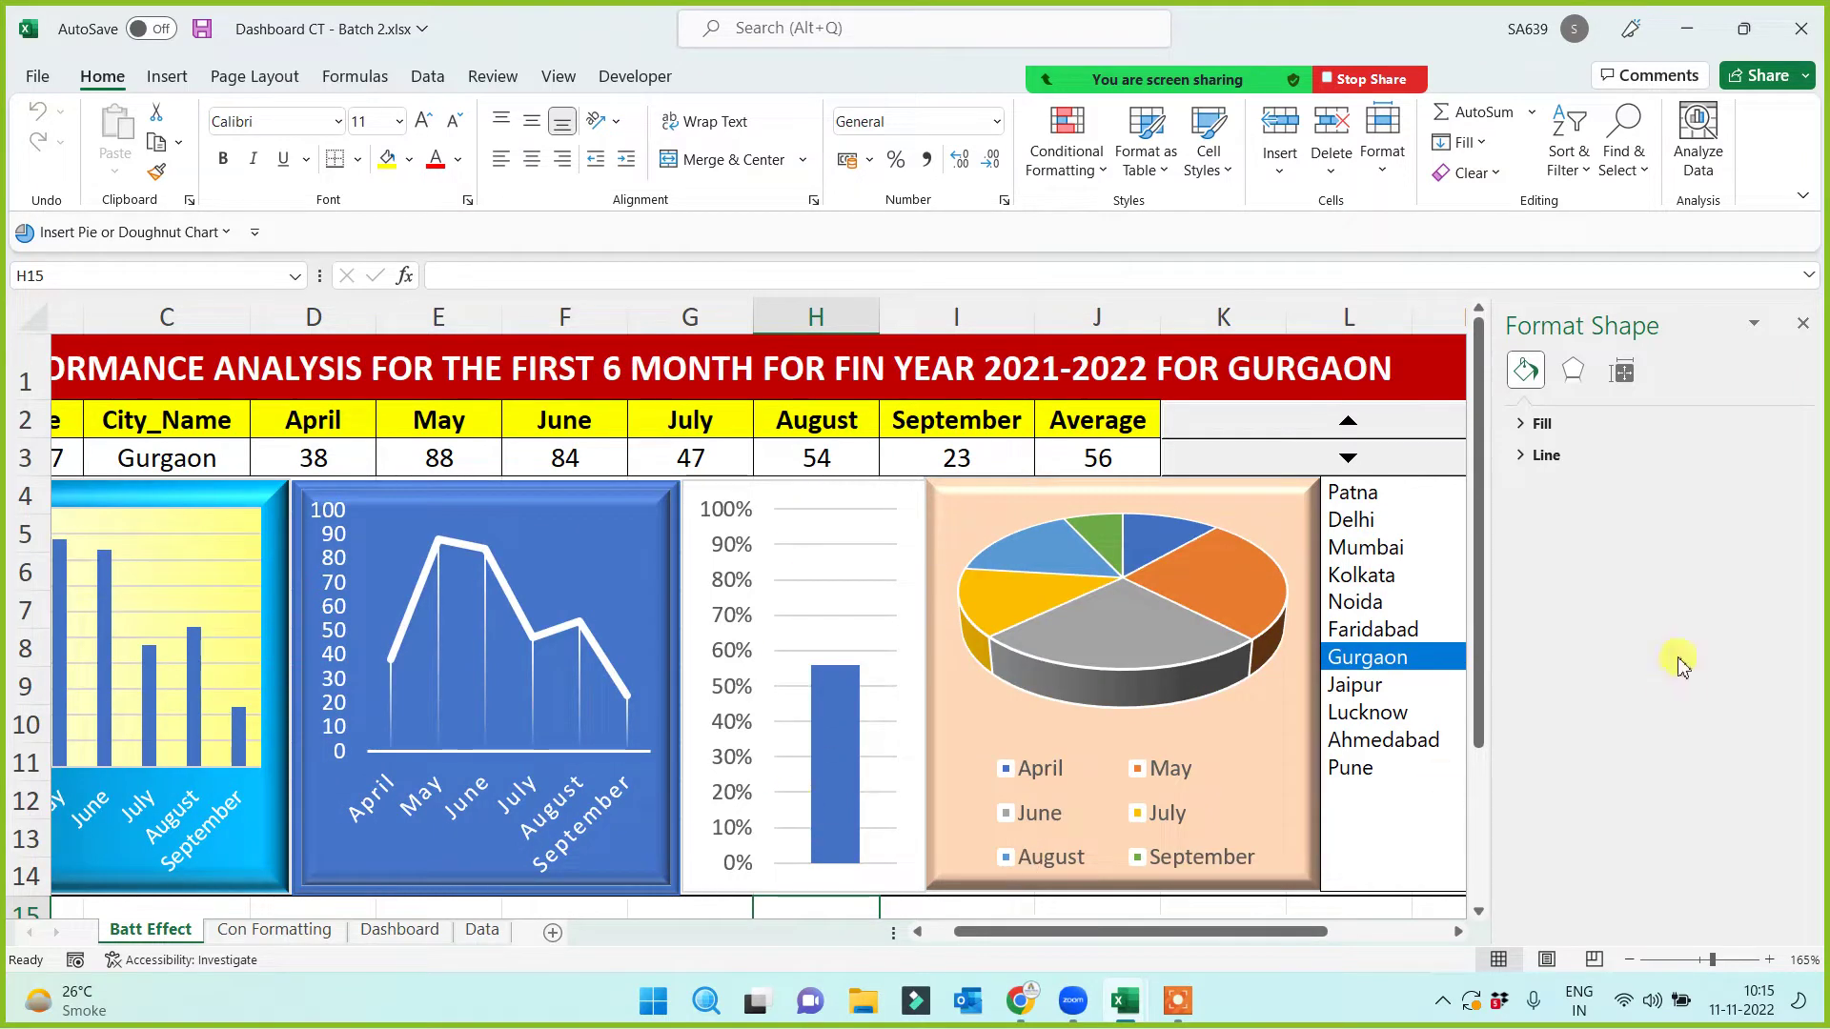
left_click(1802, 323)
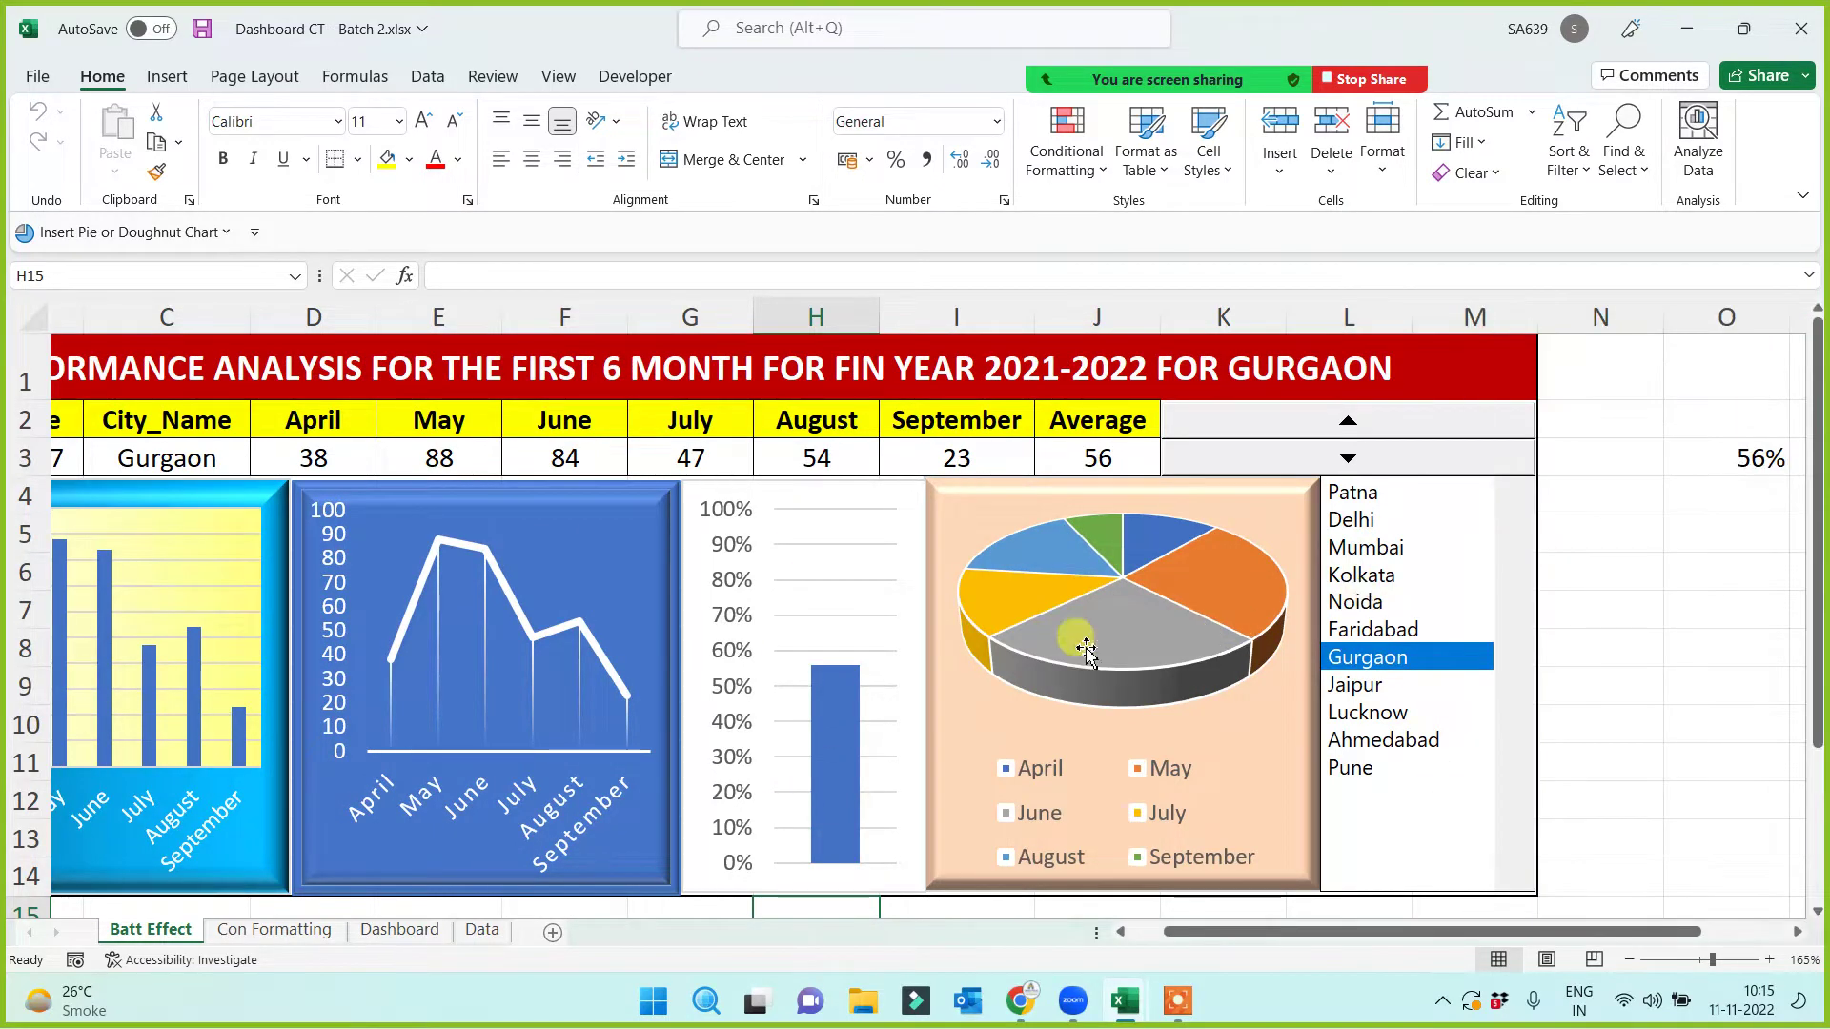
left_click(1406, 686)
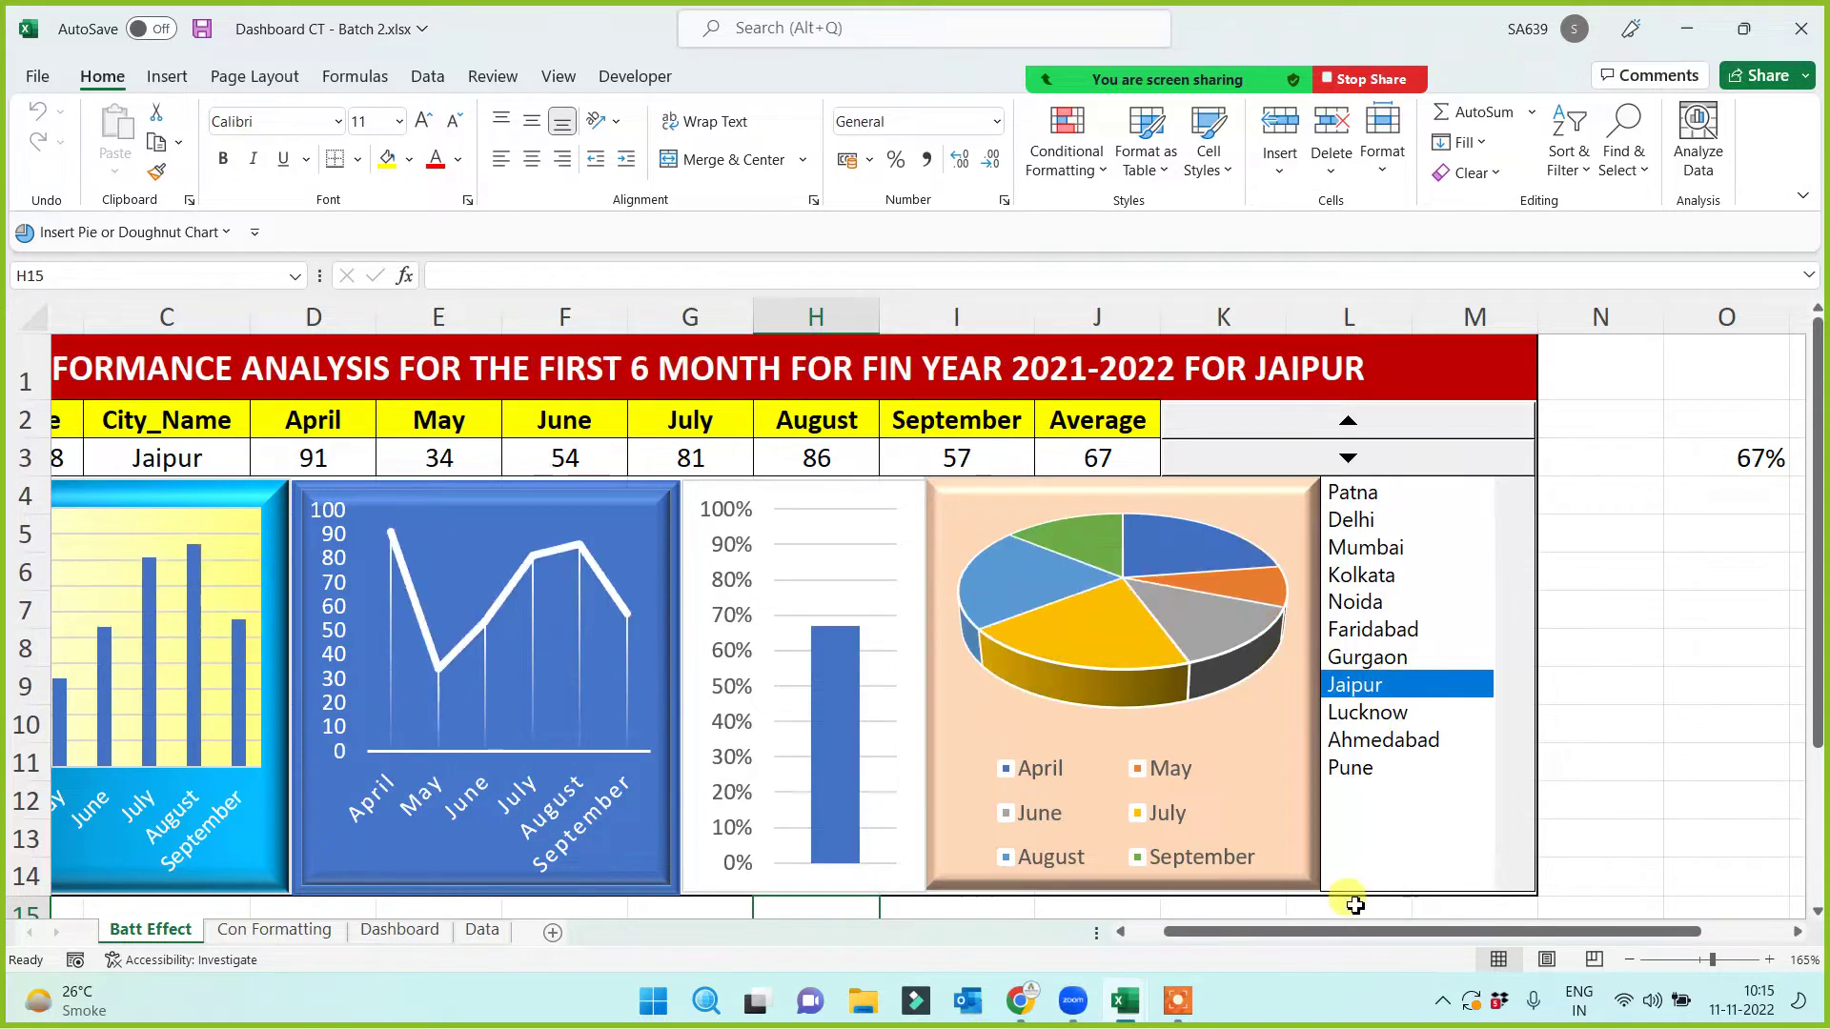
left_click_drag(1298, 938, 1197, 947)
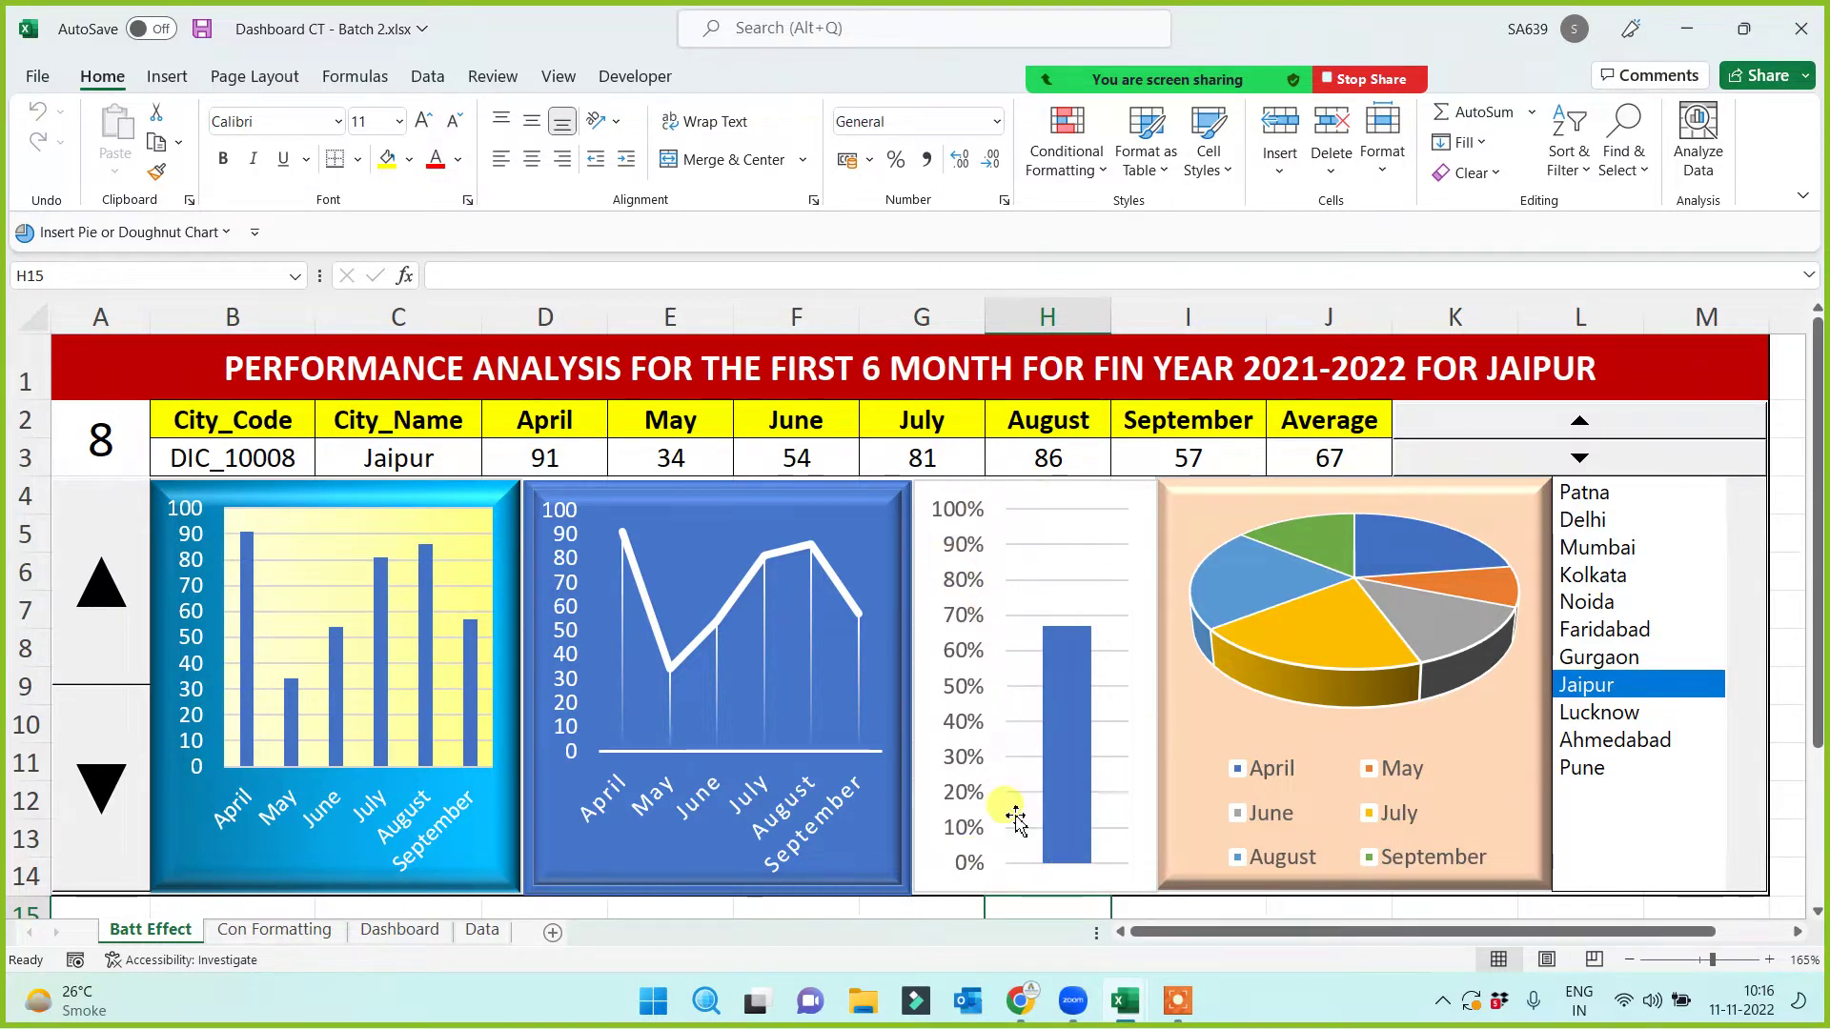
mouse_move(1177, 81)
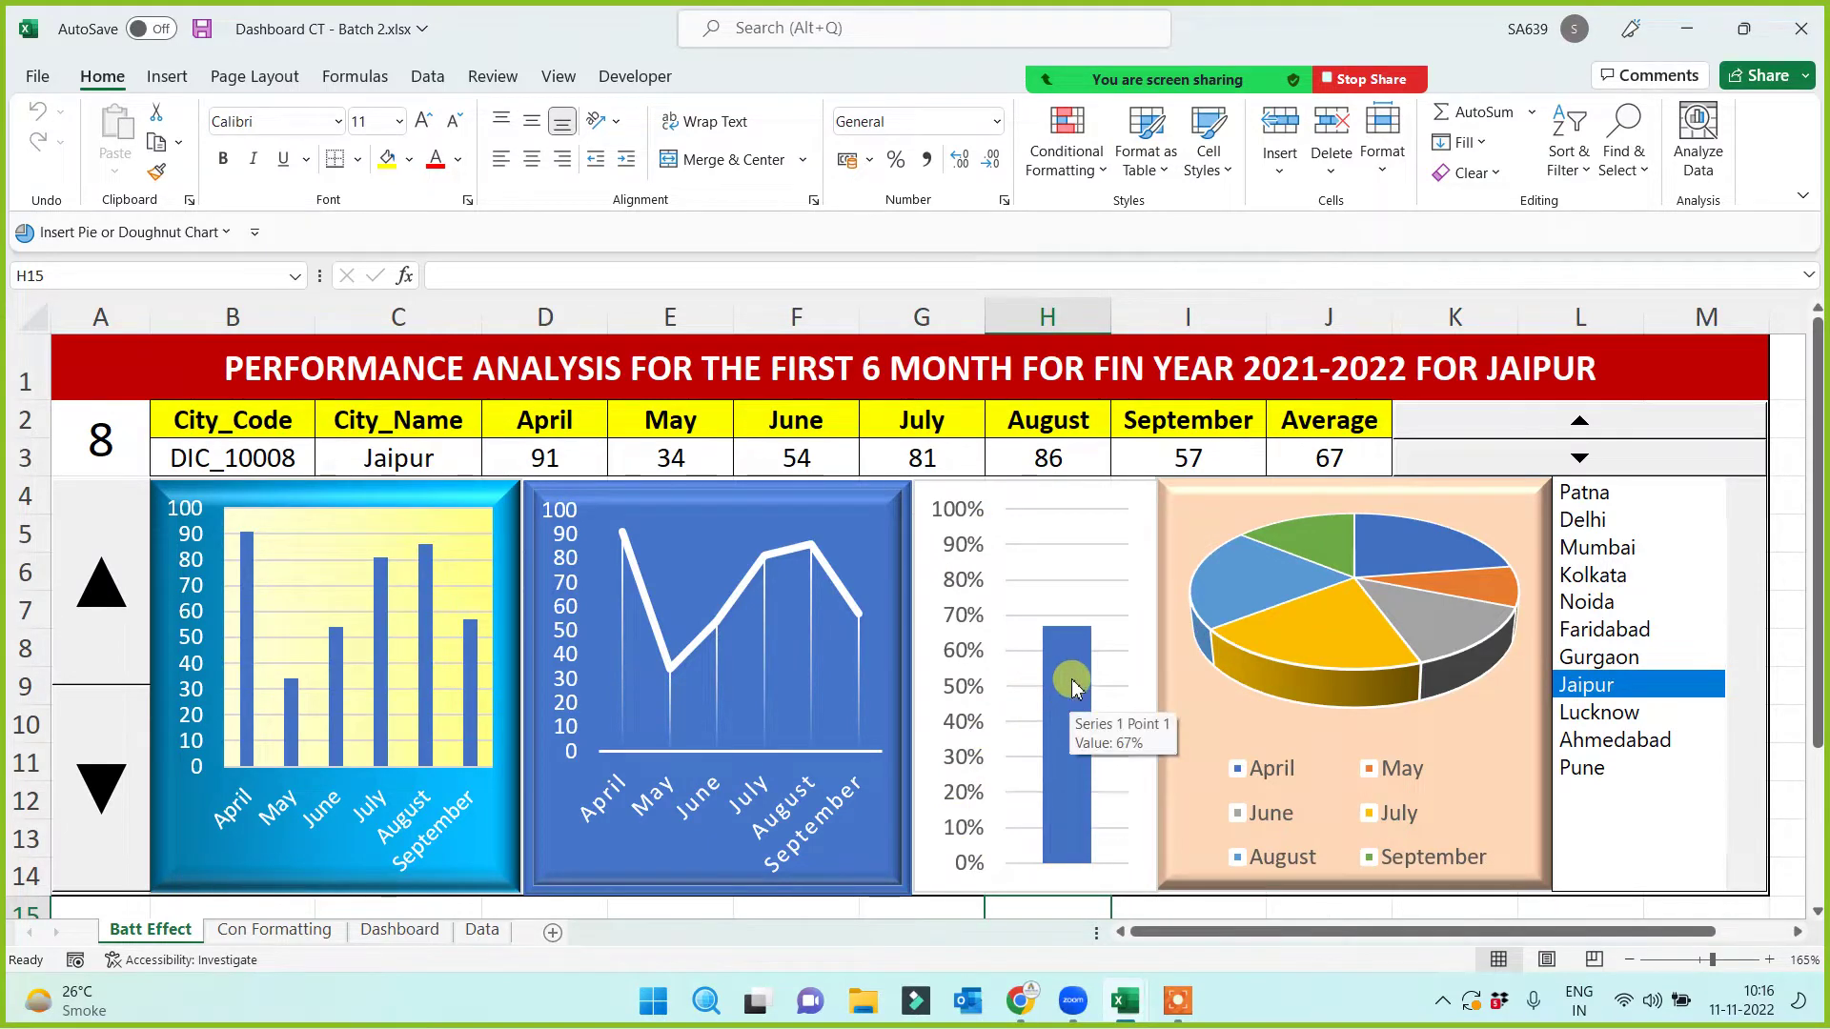
Step: Widen the percentage chart's column to fill its plot area by setting the series gap width to 0%
left_click(1069, 713)
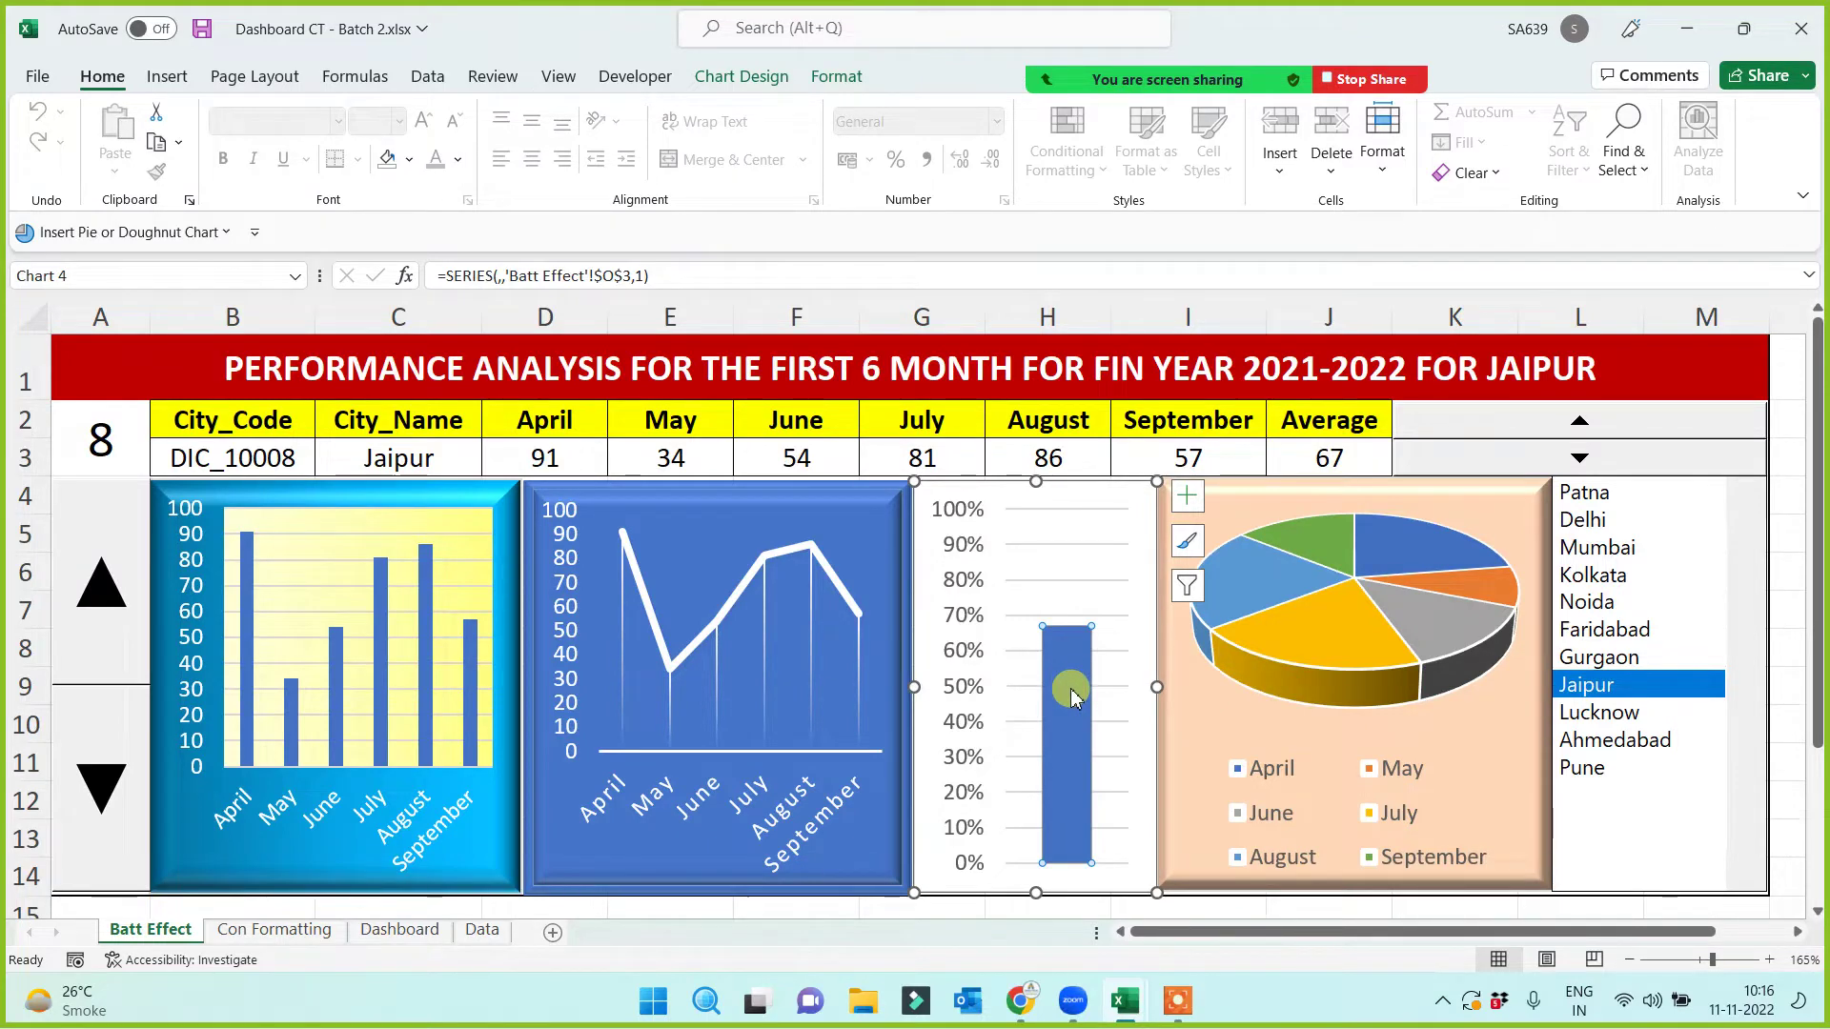
right_click(1064, 684)
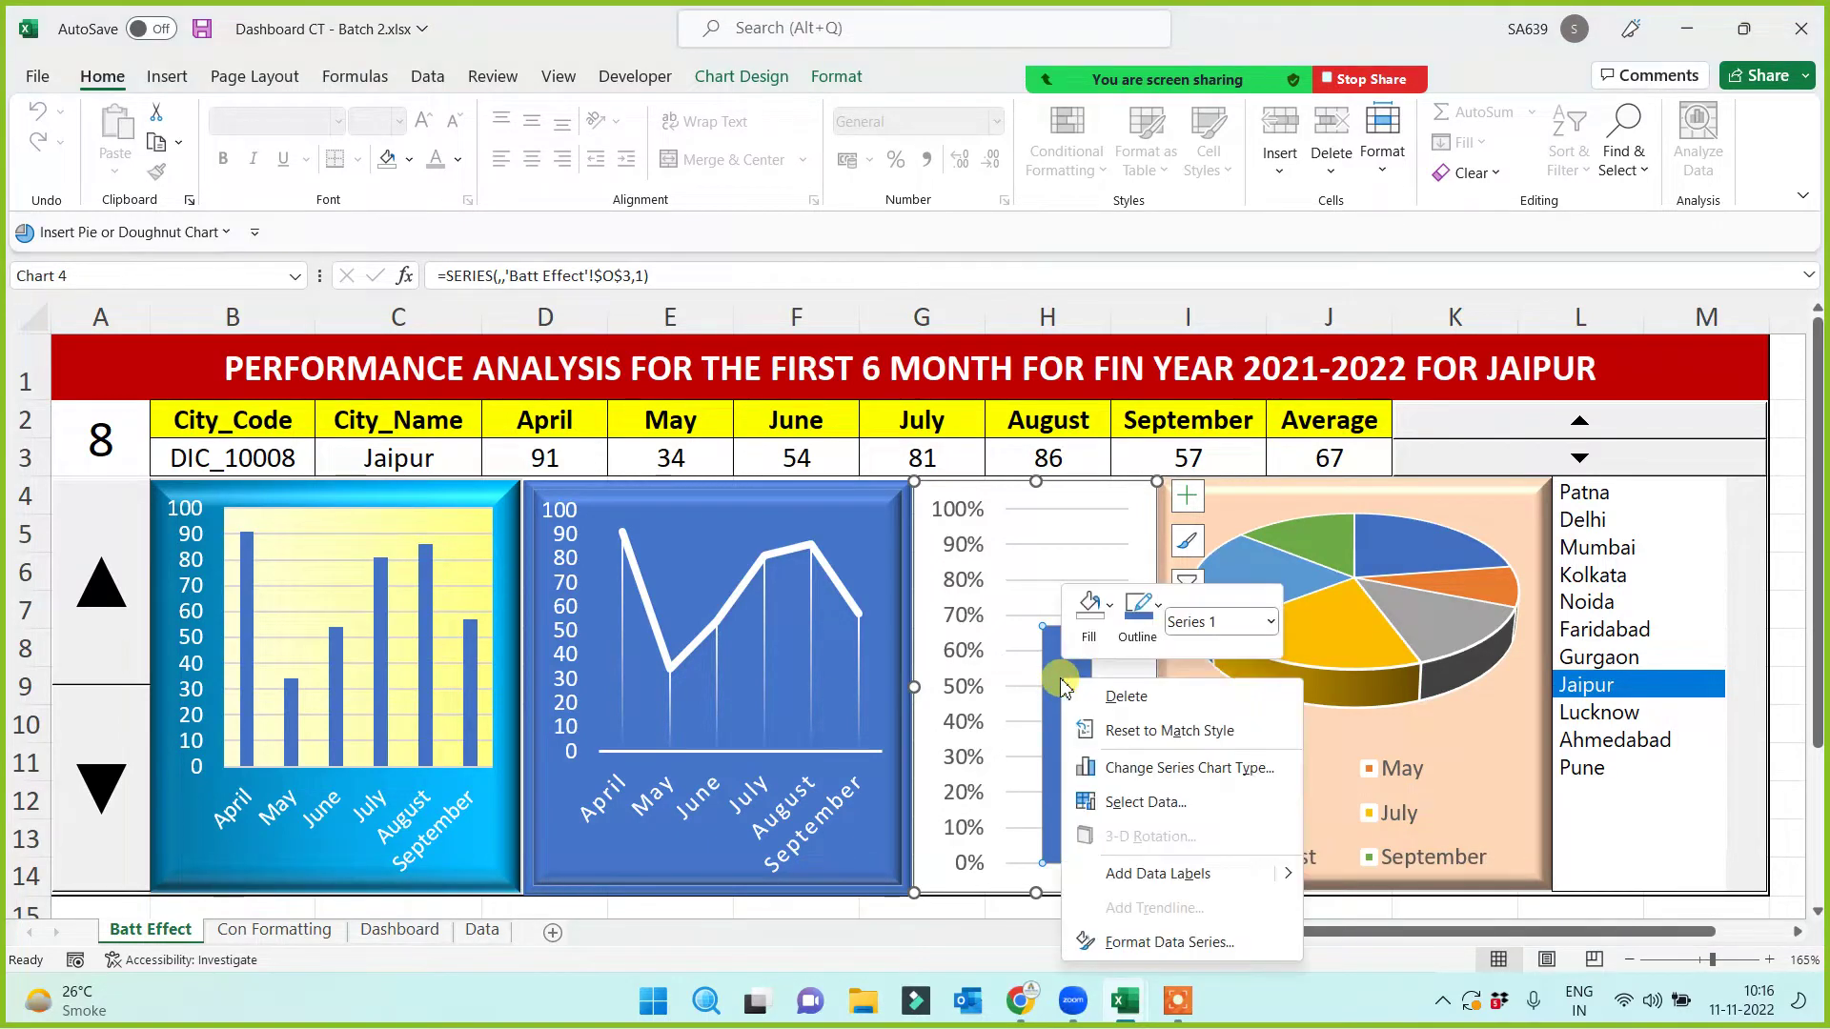
left_click(1169, 943)
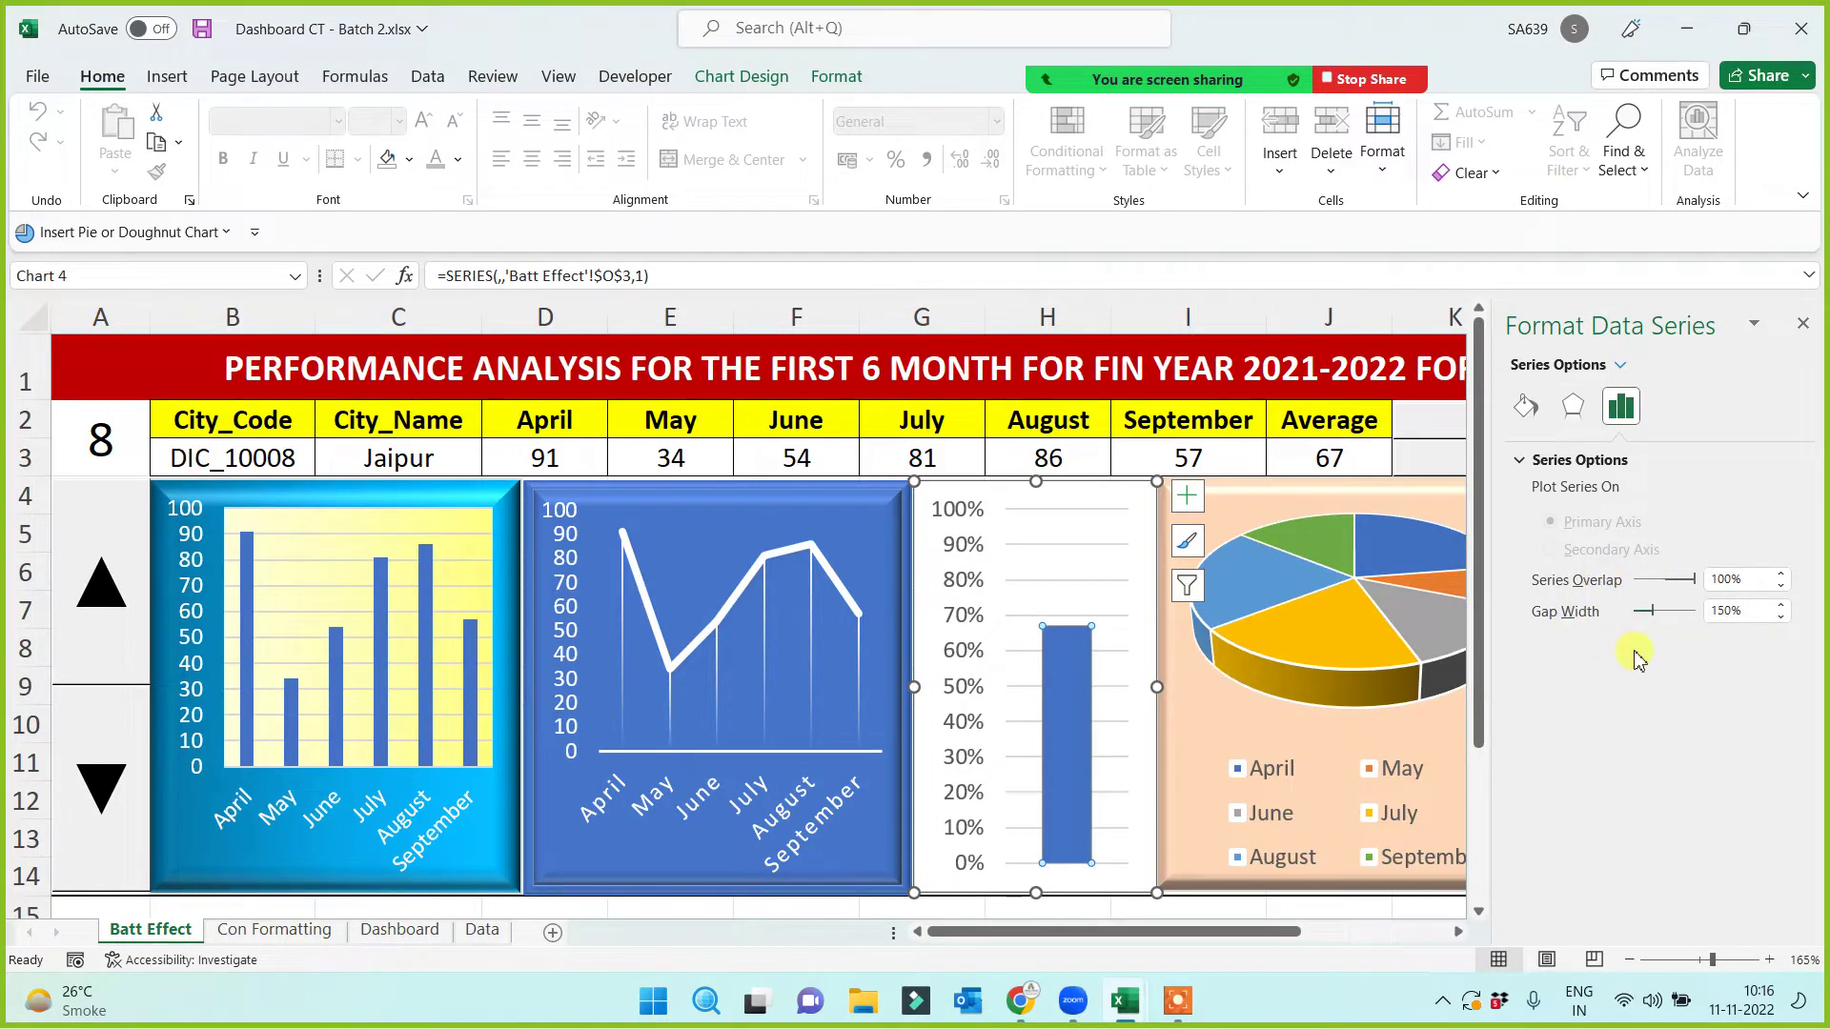
double_click(1732, 612)
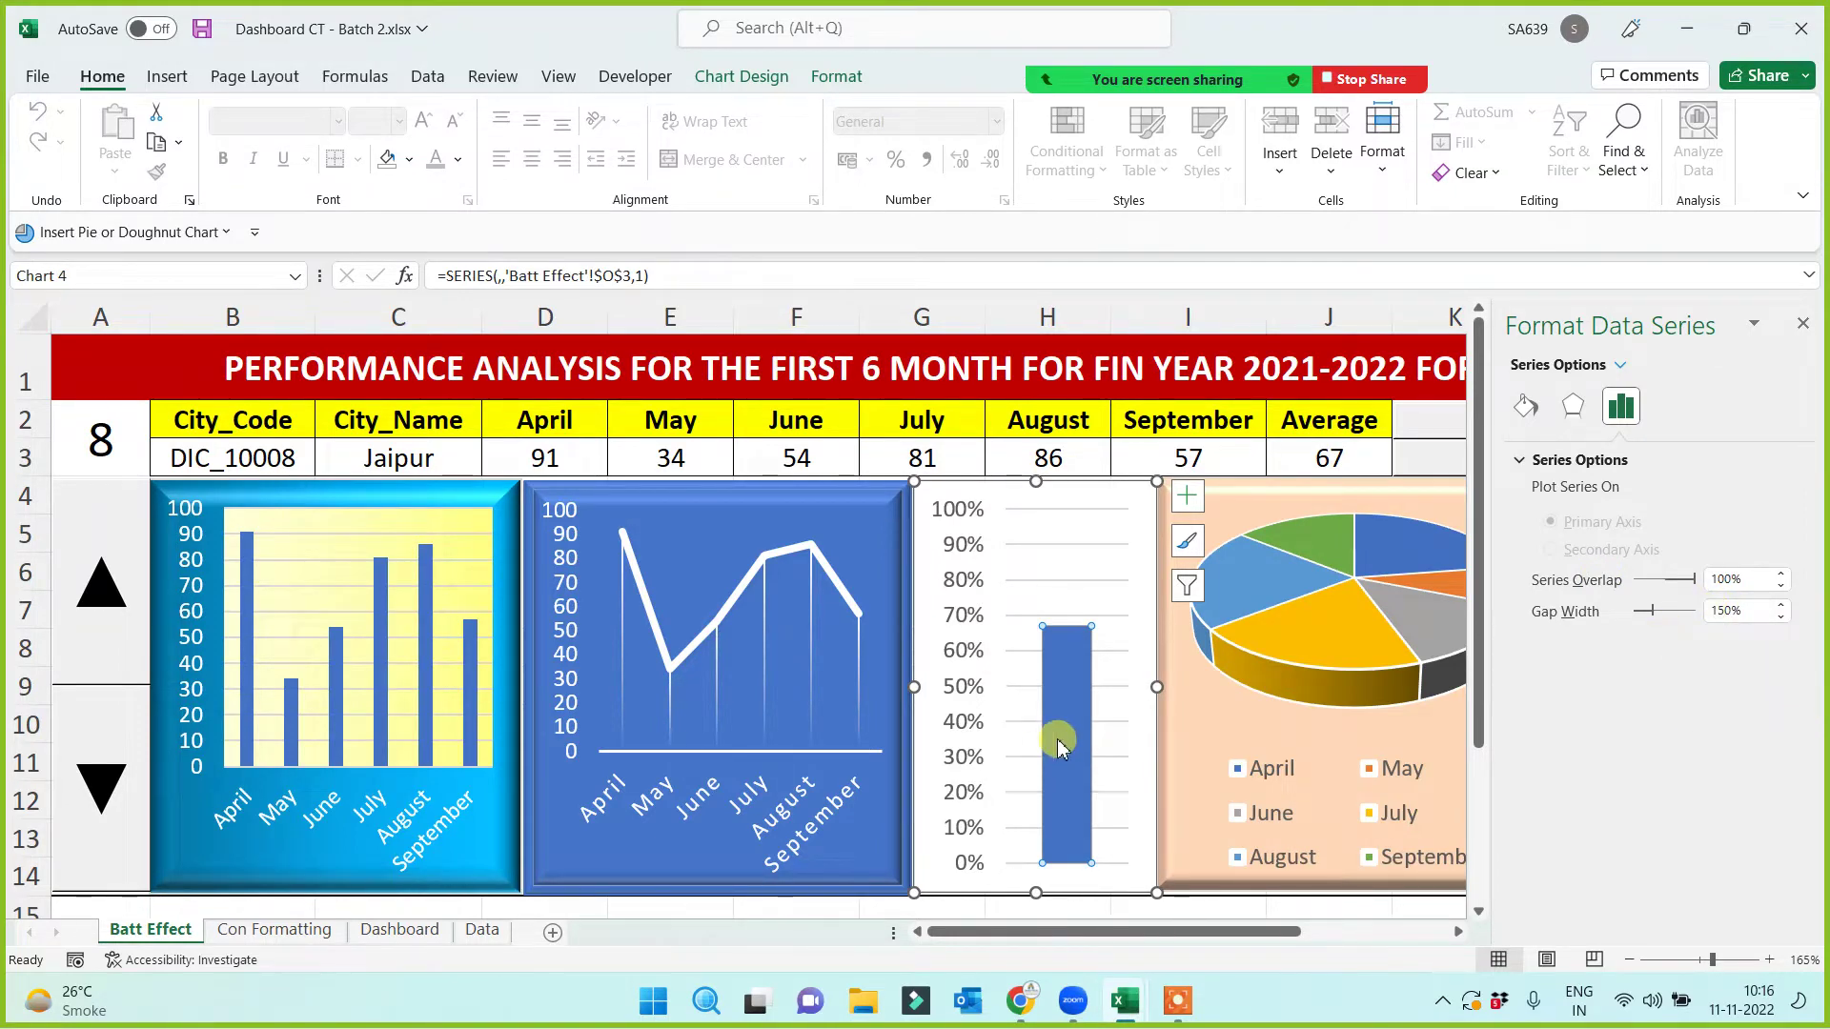
mouse_move(1064, 748)
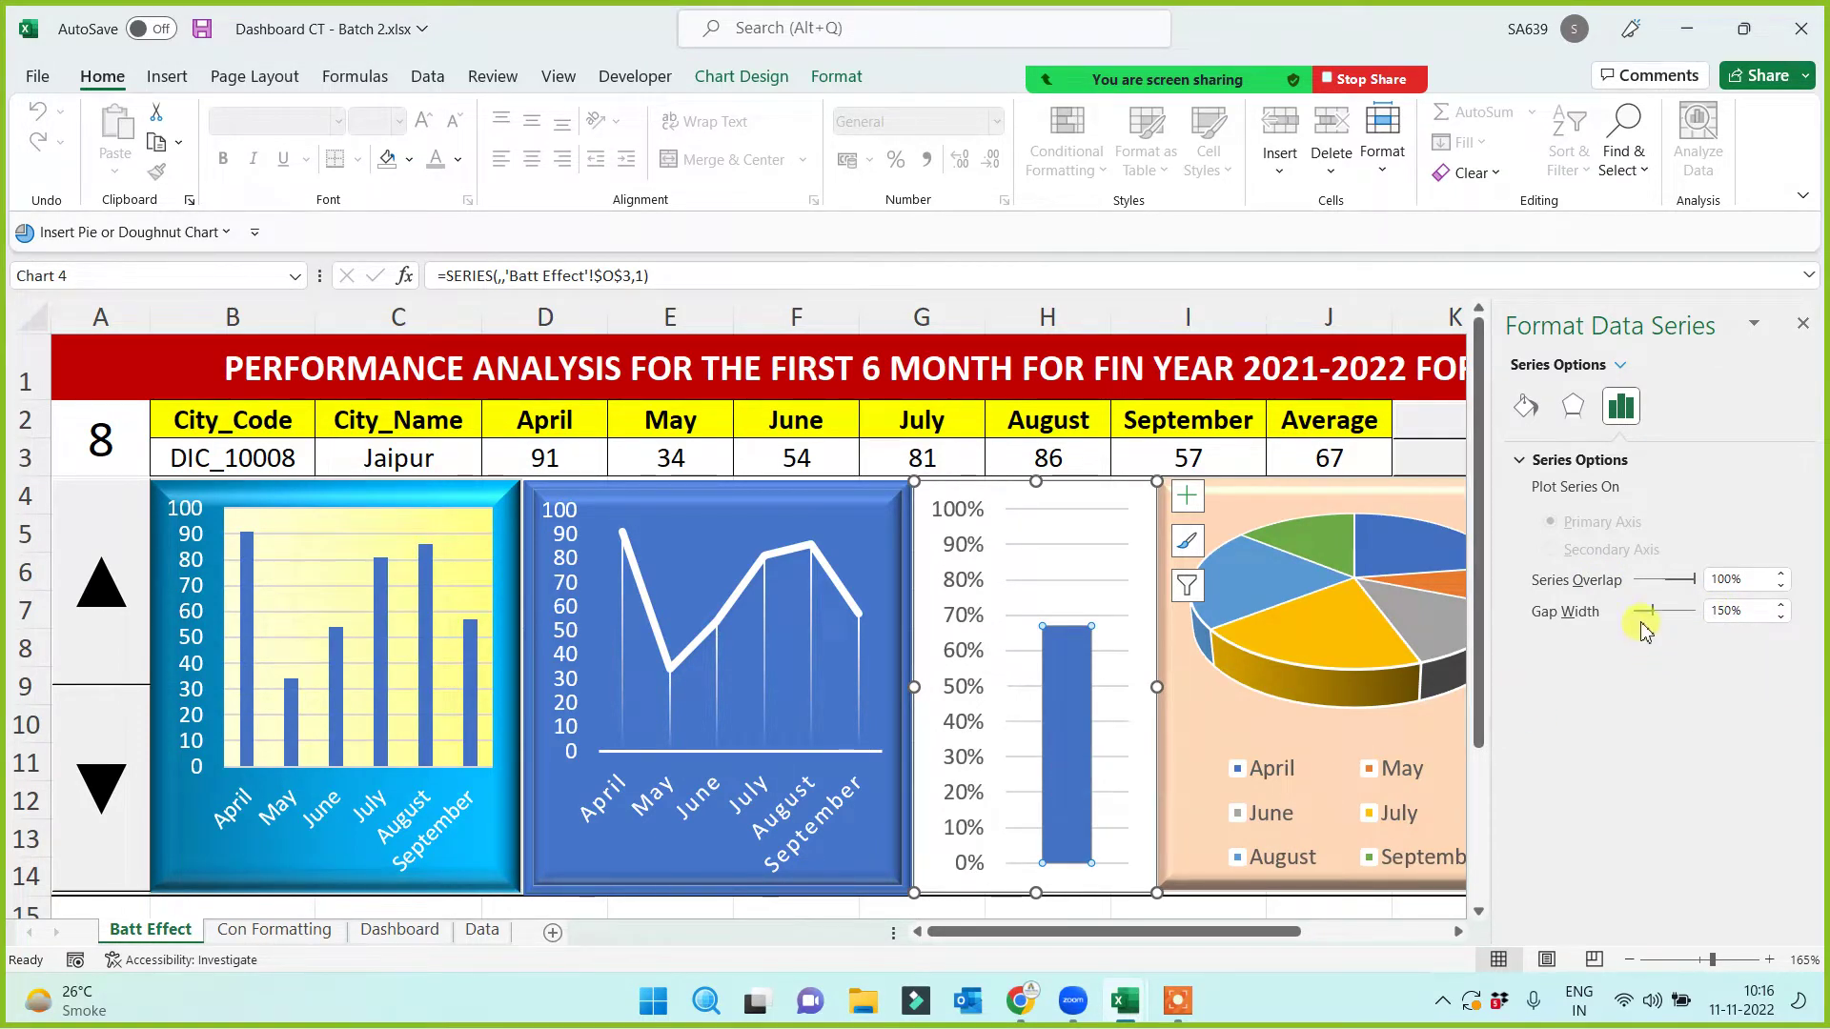
left_click_drag(1663, 618, 1678, 620)
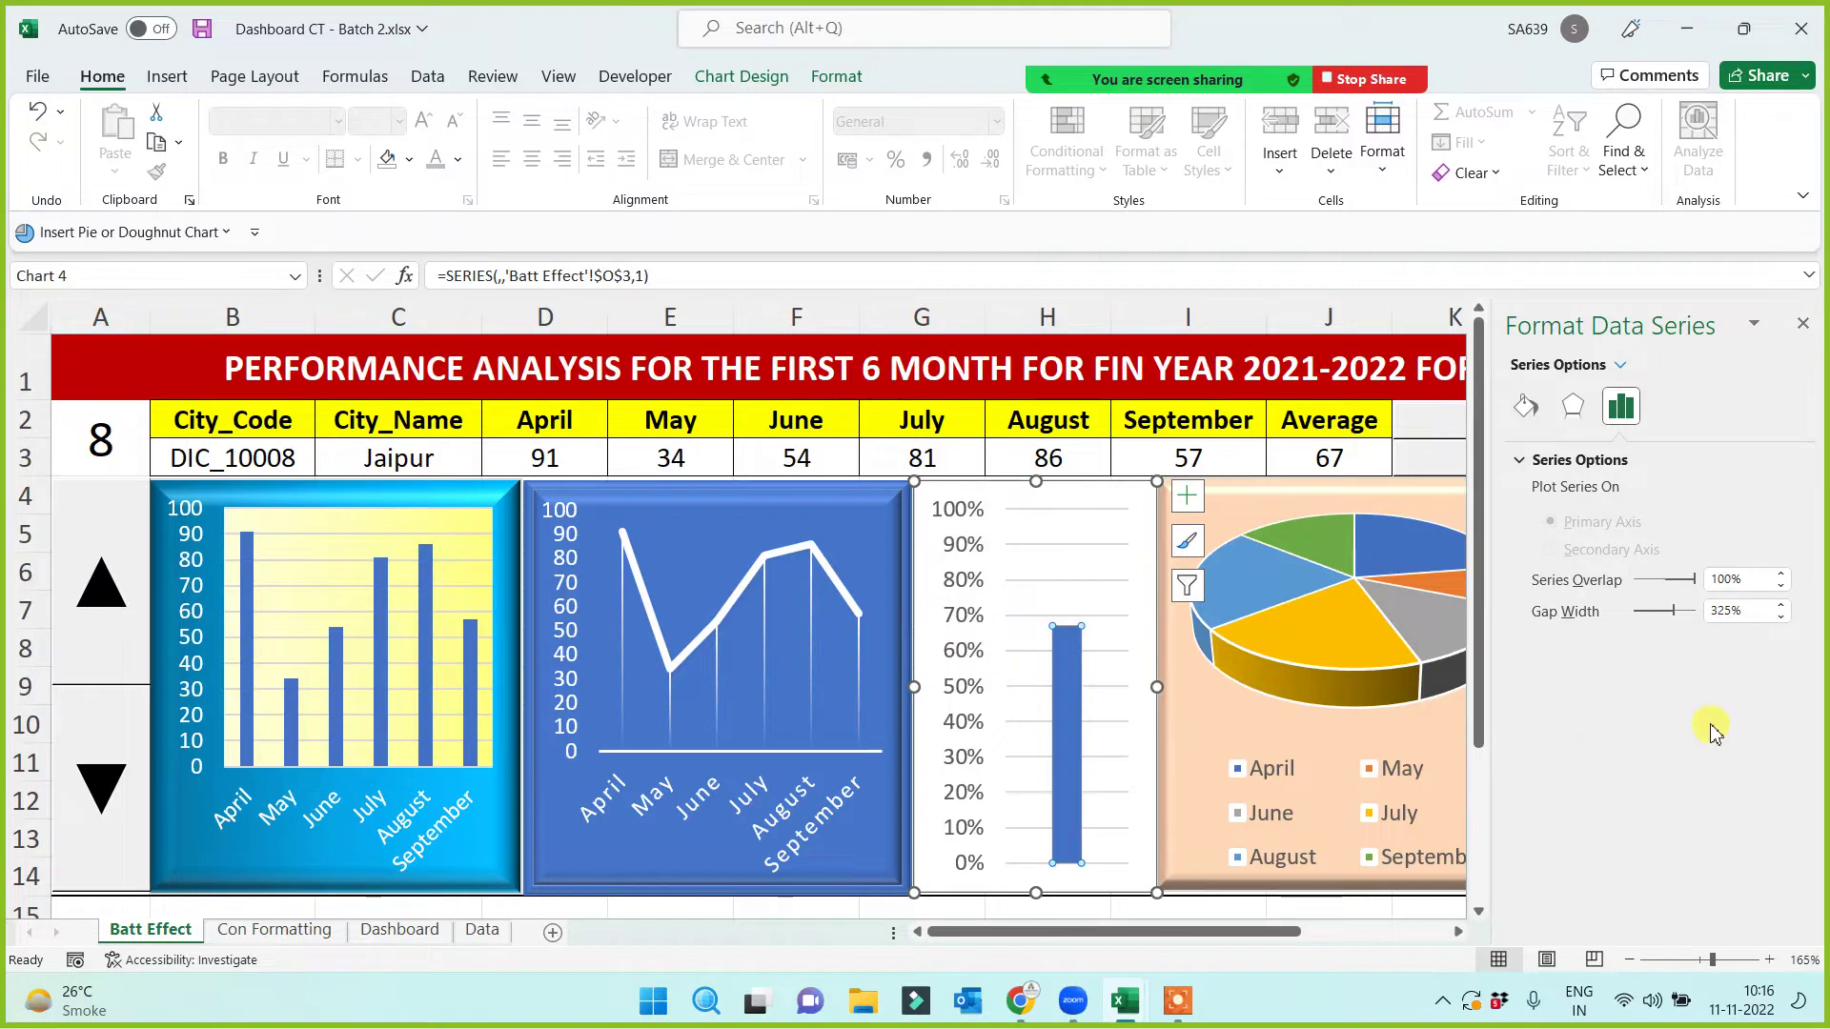
left_click_drag(1683, 618, 1684, 619)
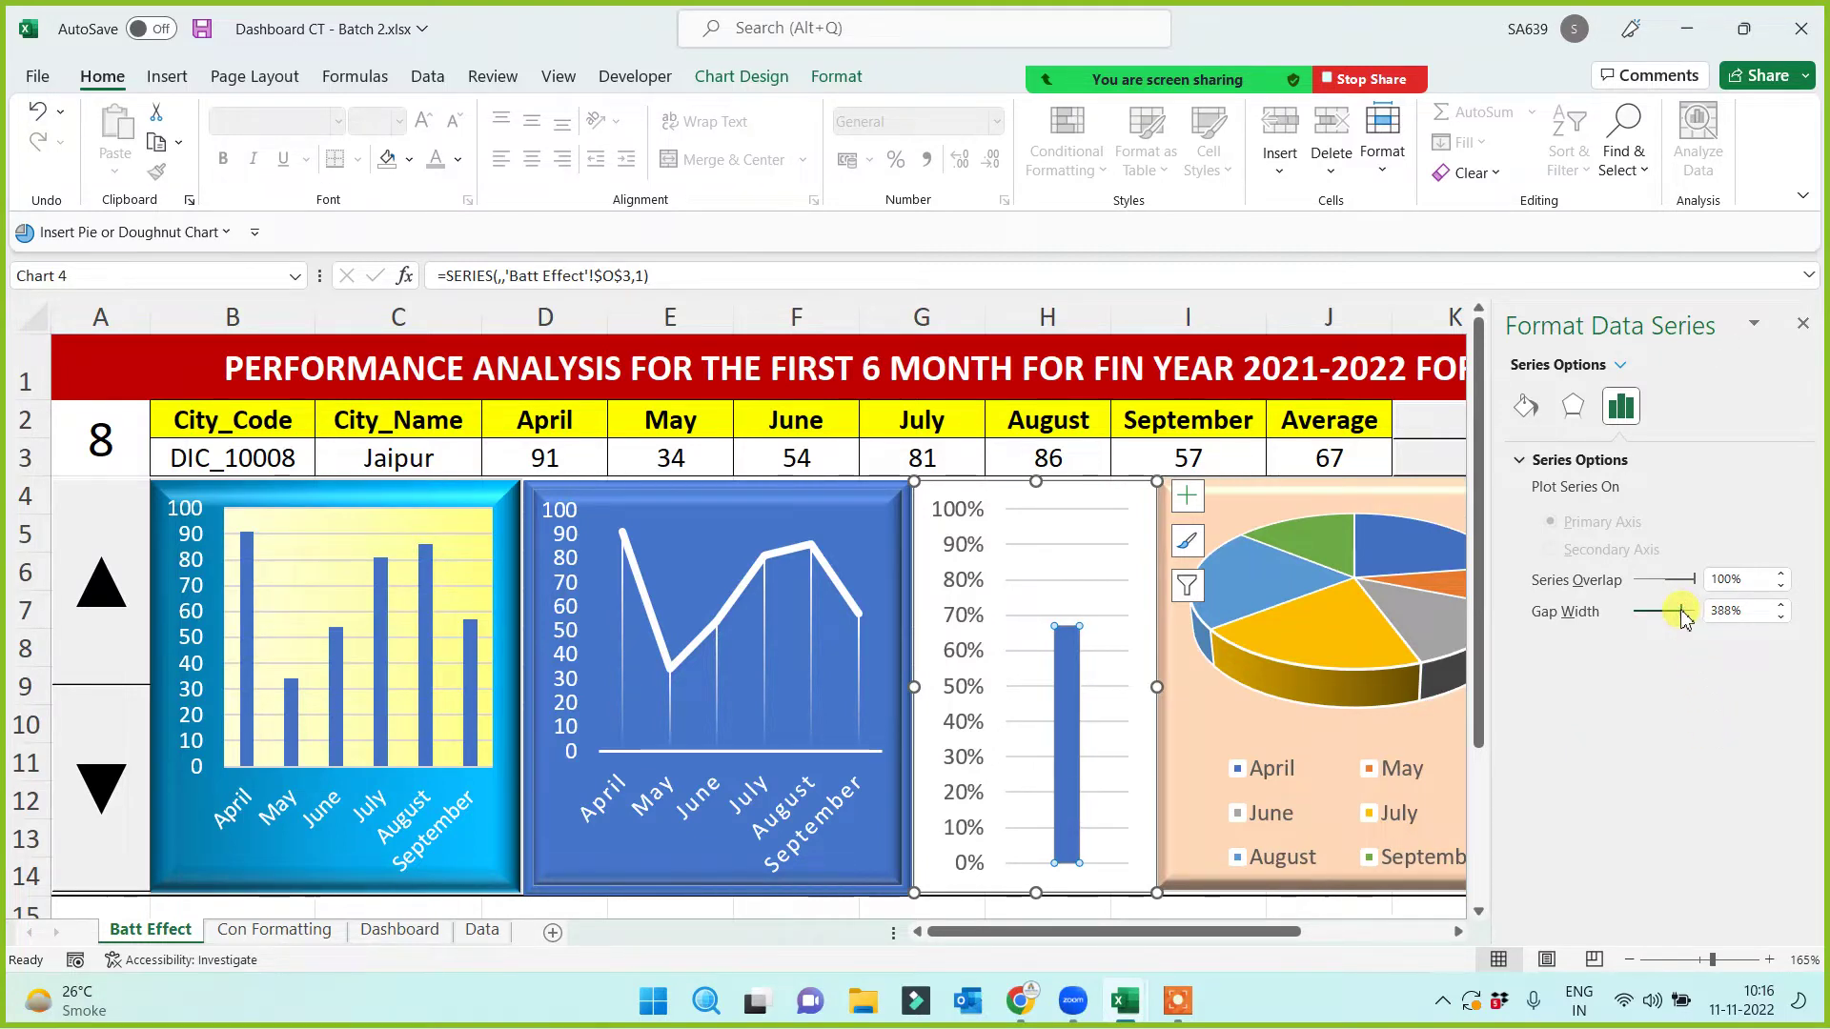
left_click_drag(1679, 618, 1608, 618)
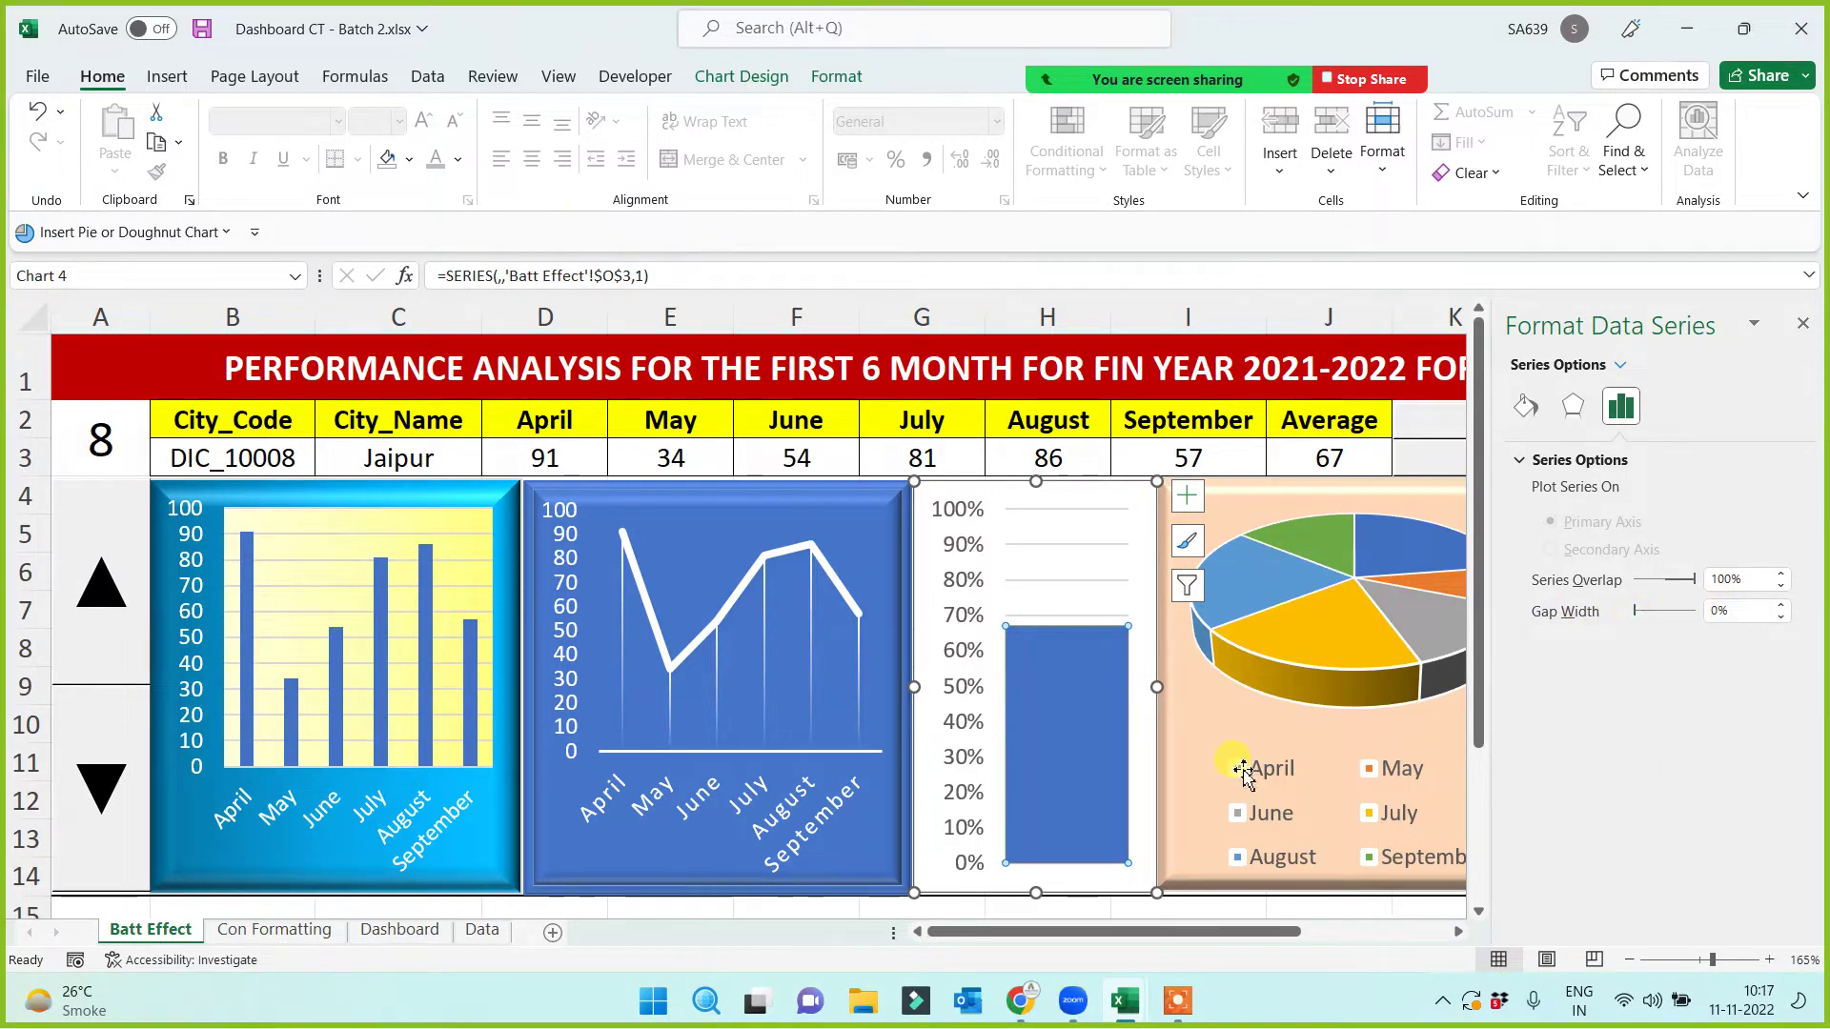
left_click(1810, 327)
left_click(1057, 910)
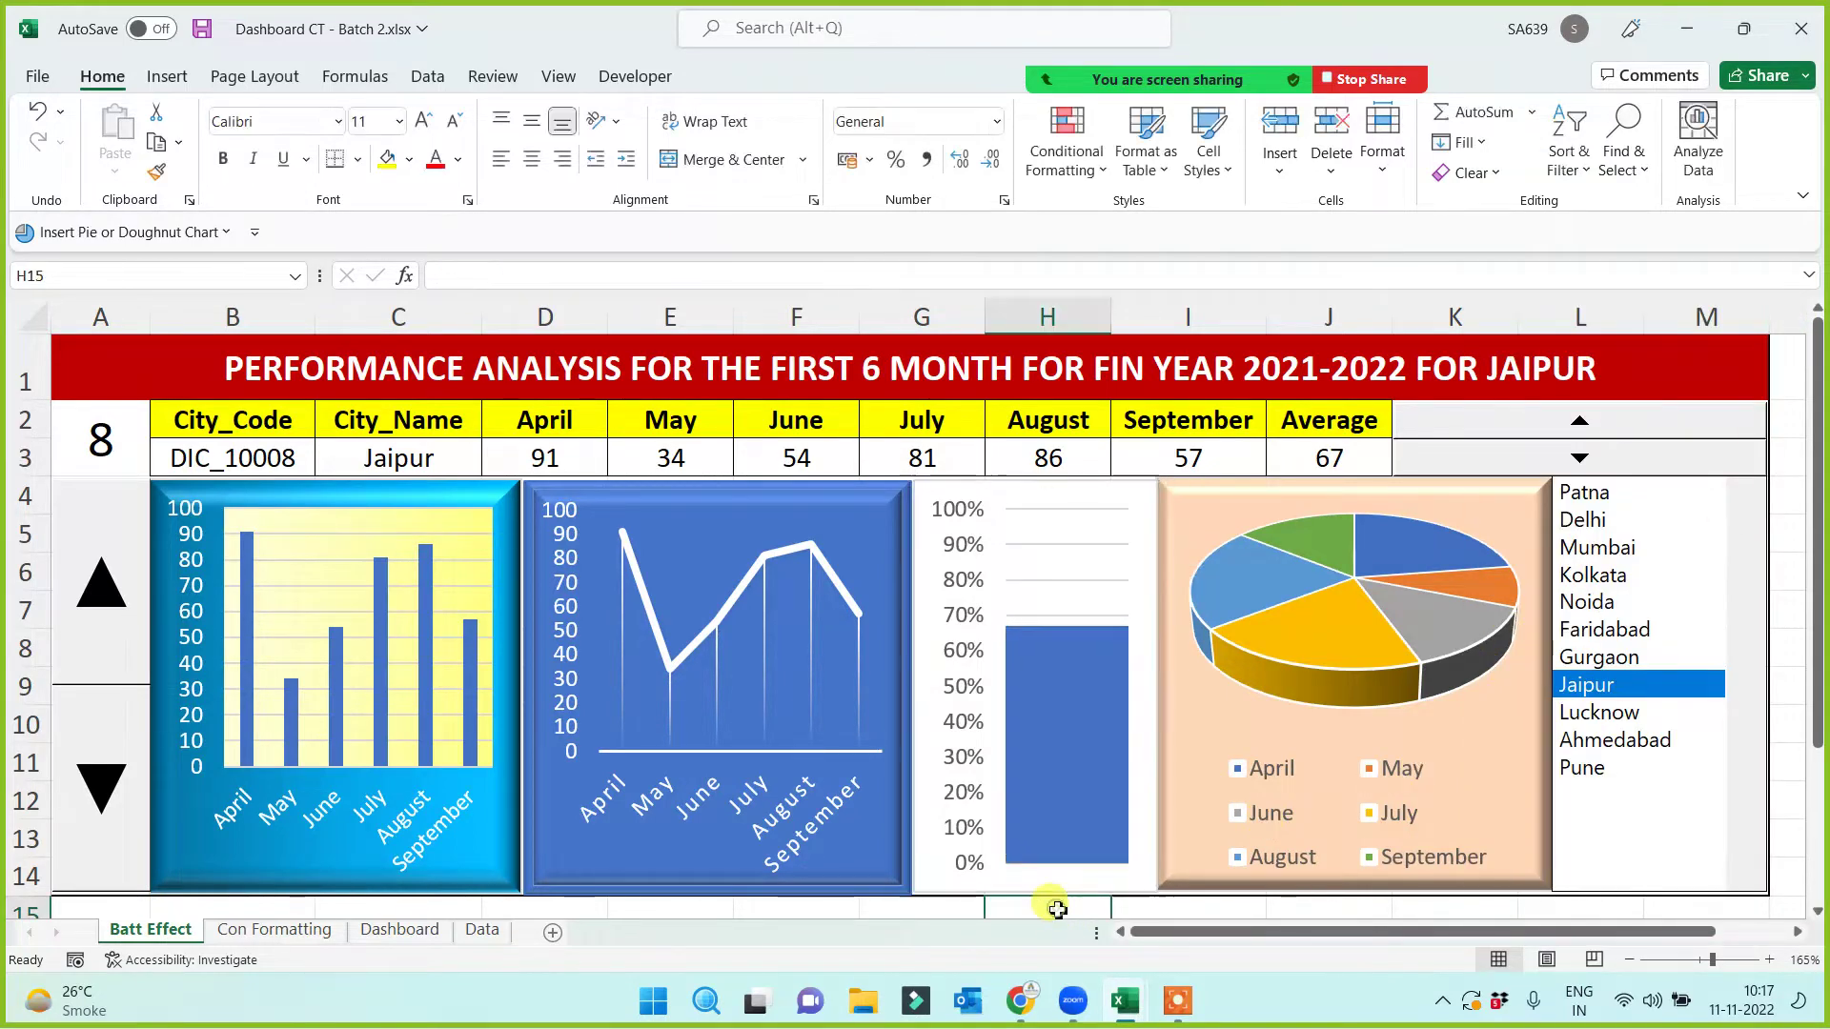
Step: Give the percentage column a gradient fill using the medium green preset gradient from the third row
left_click(1061, 727)
right_click(1062, 727)
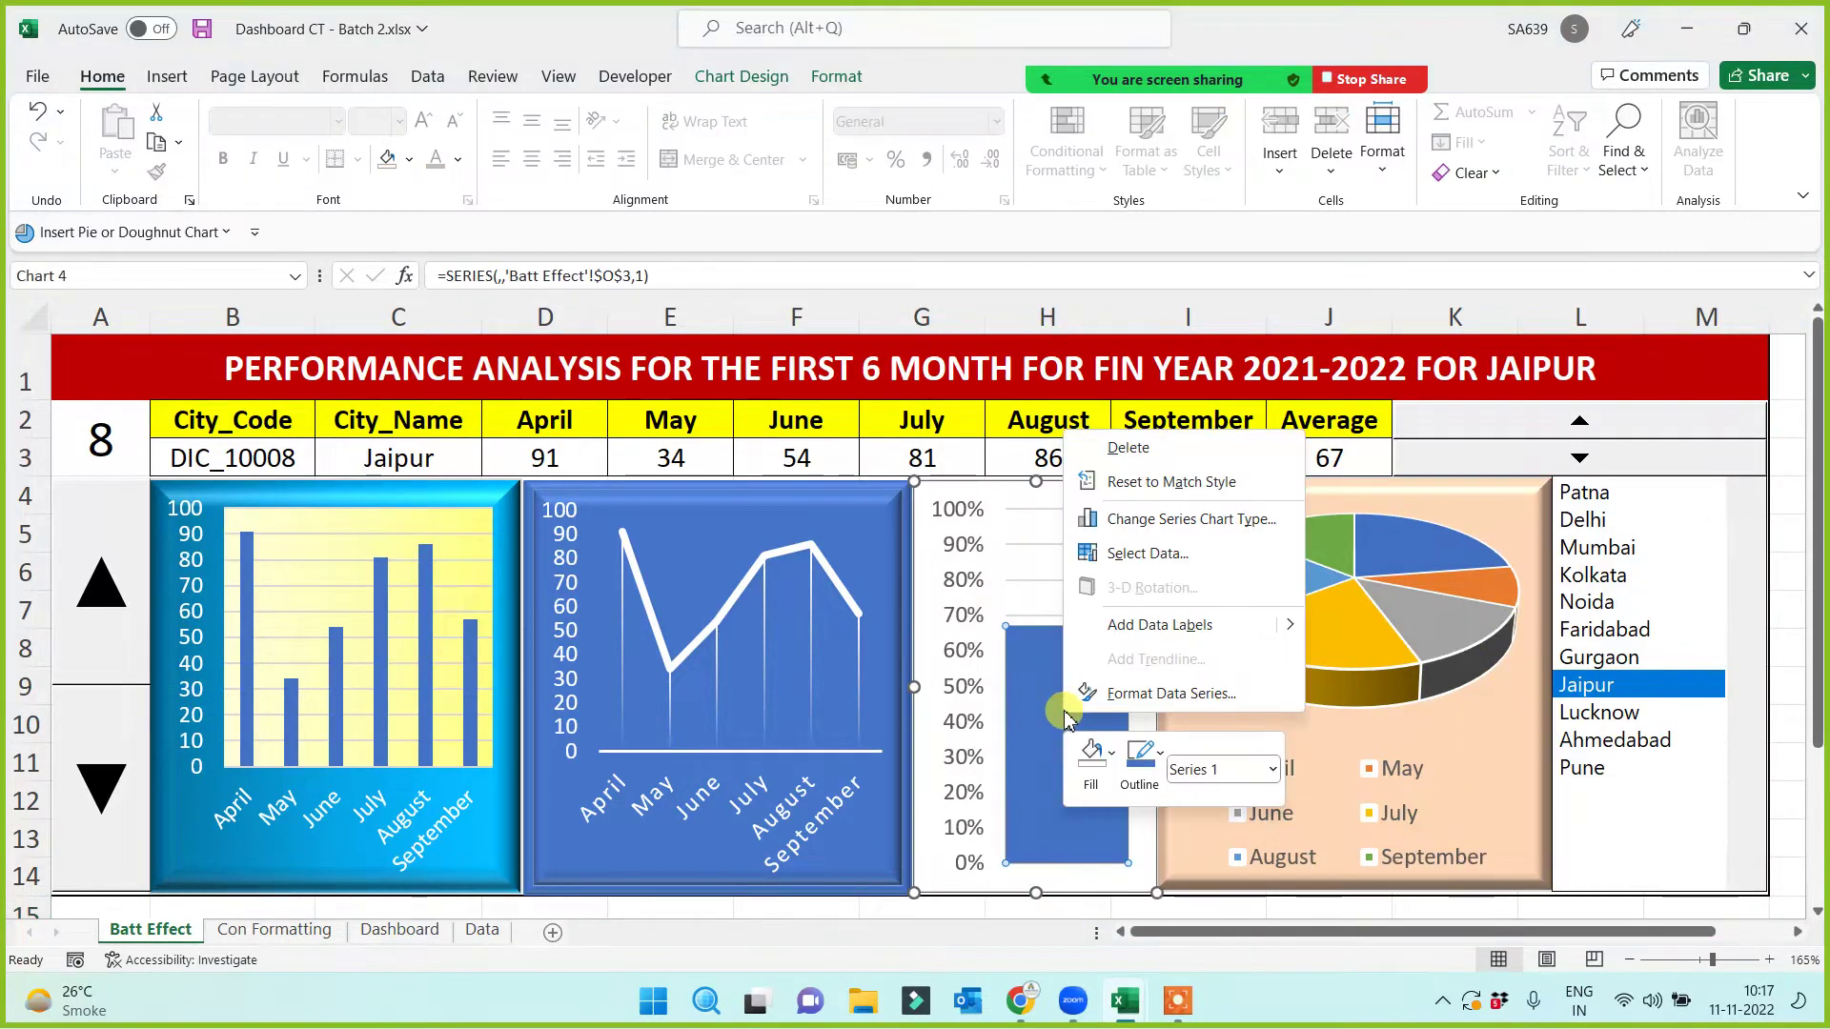
left_click(1178, 697)
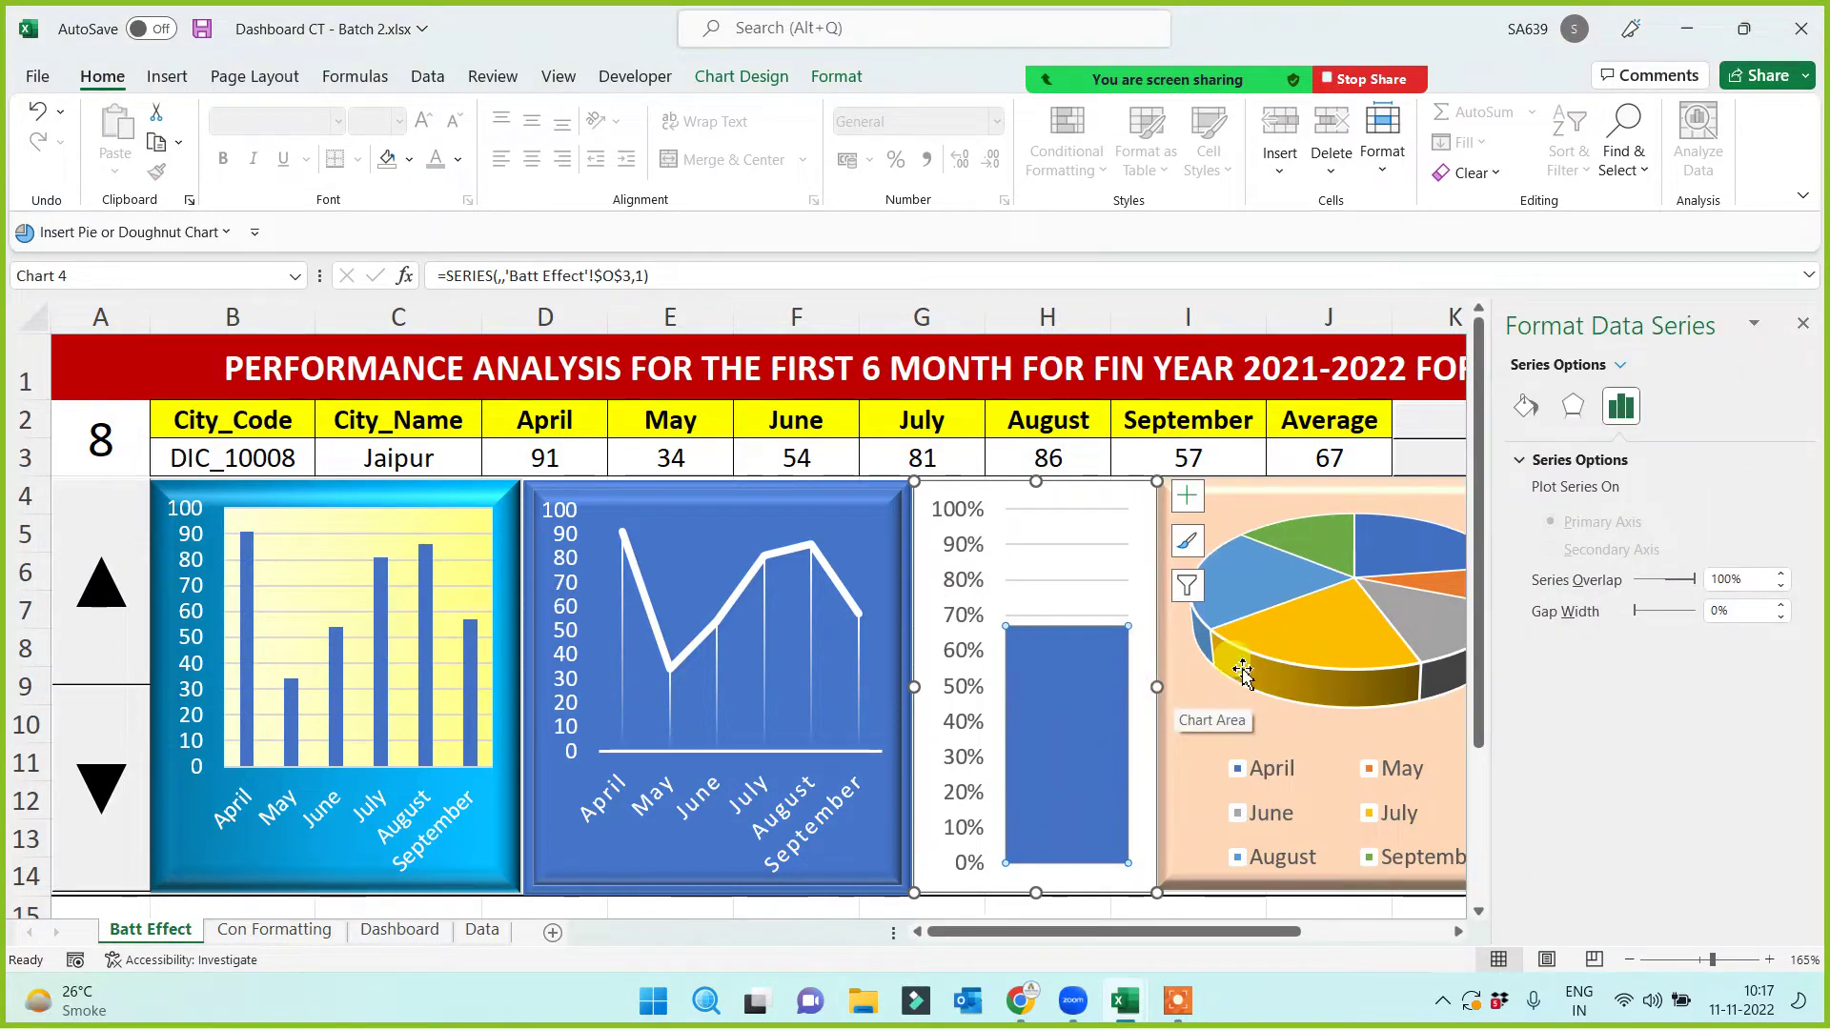
left_click(1525, 409)
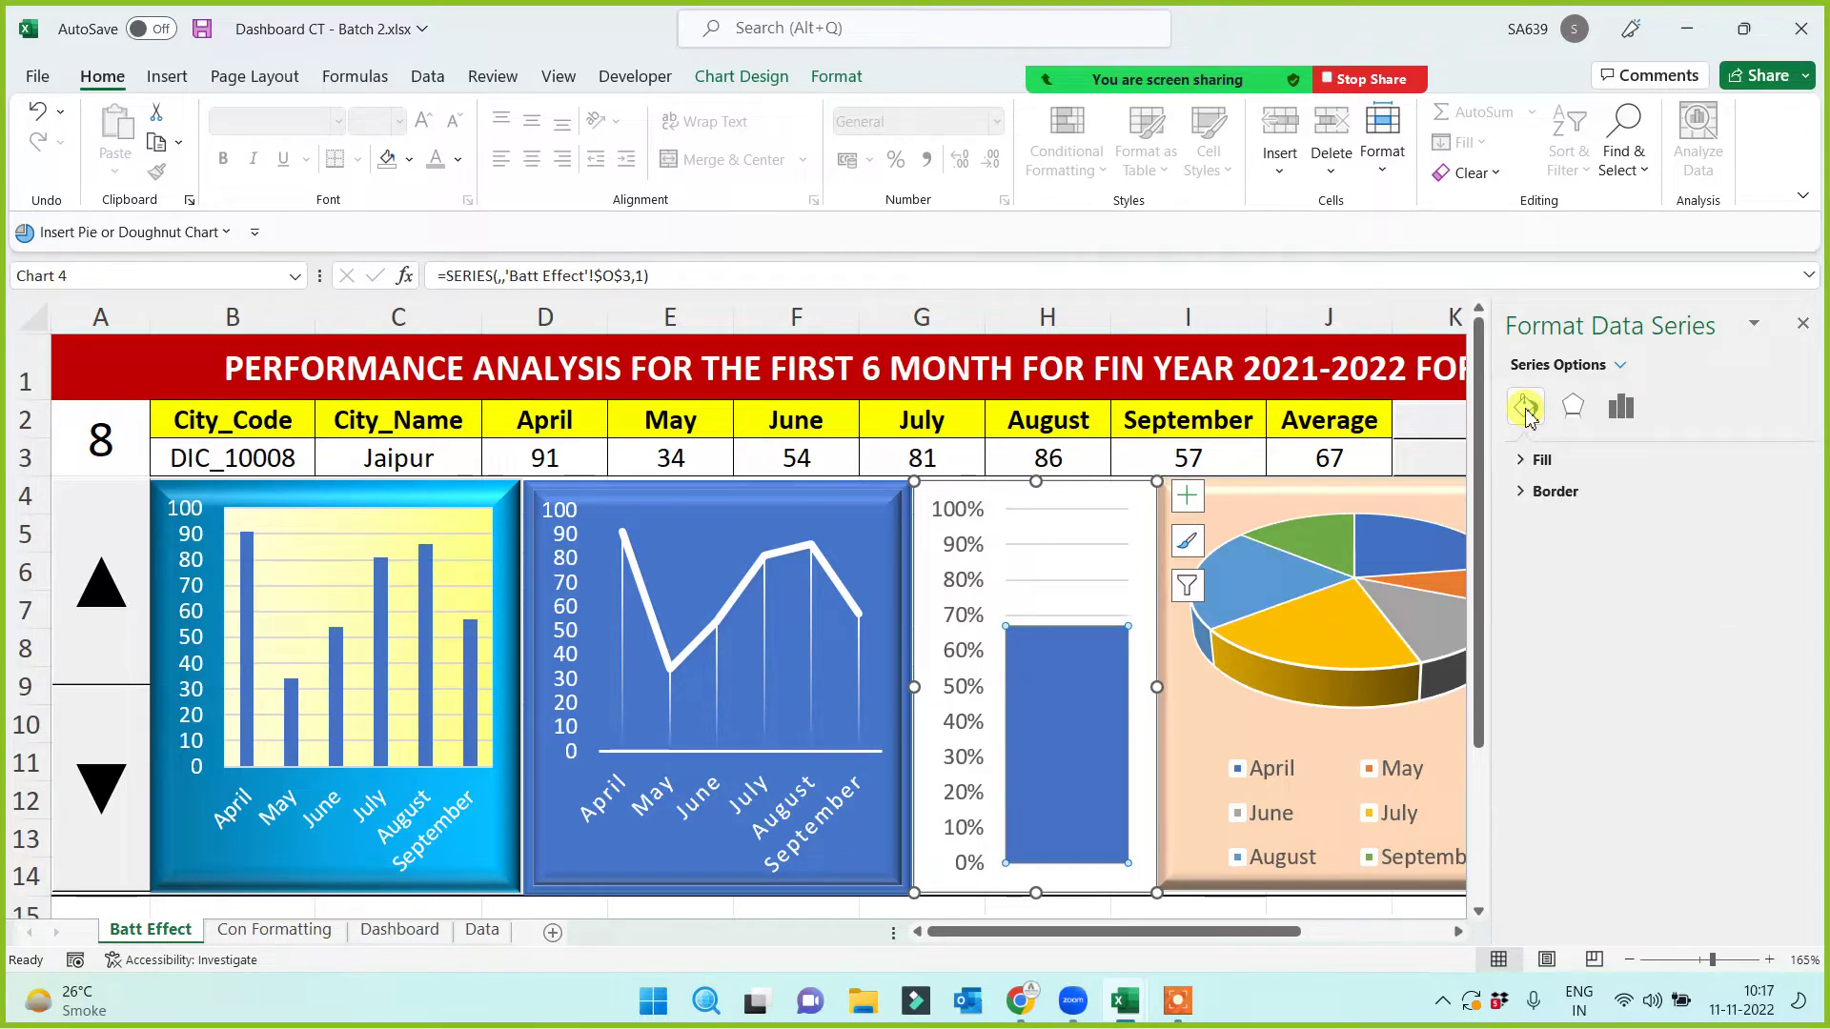
left_click(1526, 461)
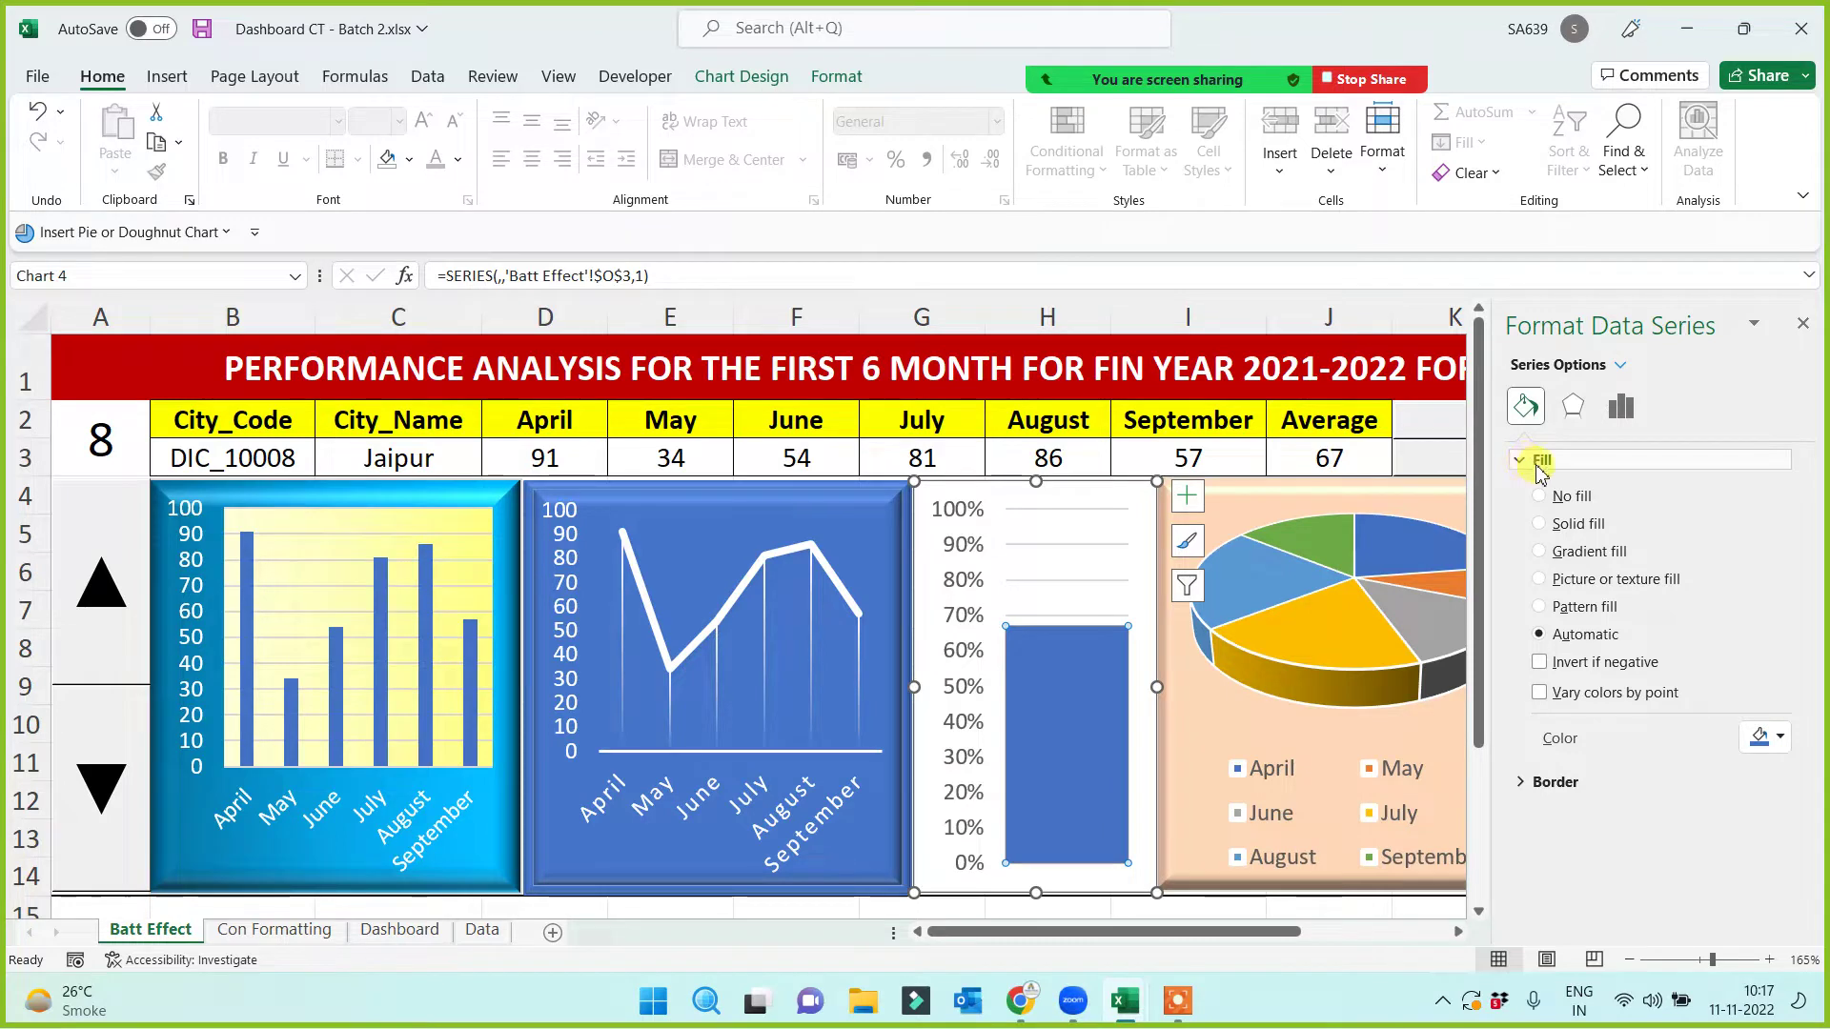
left_click(1572, 557)
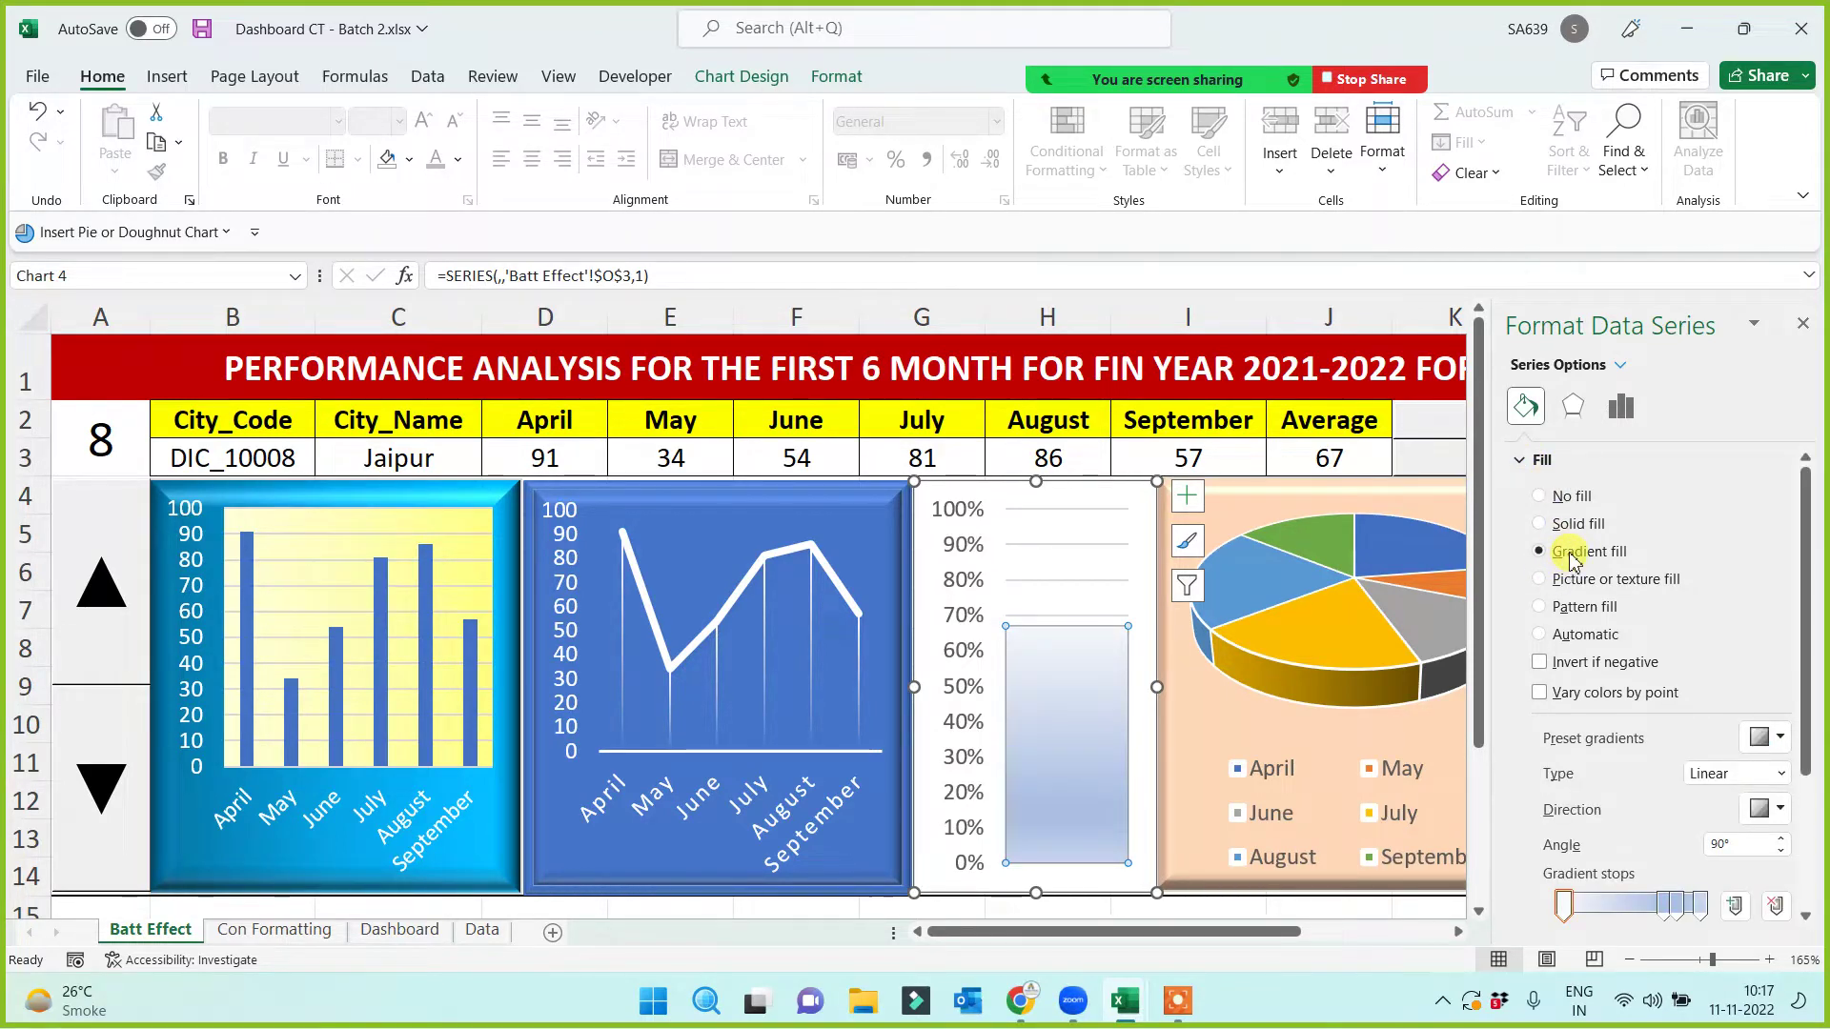
left_click(1780, 738)
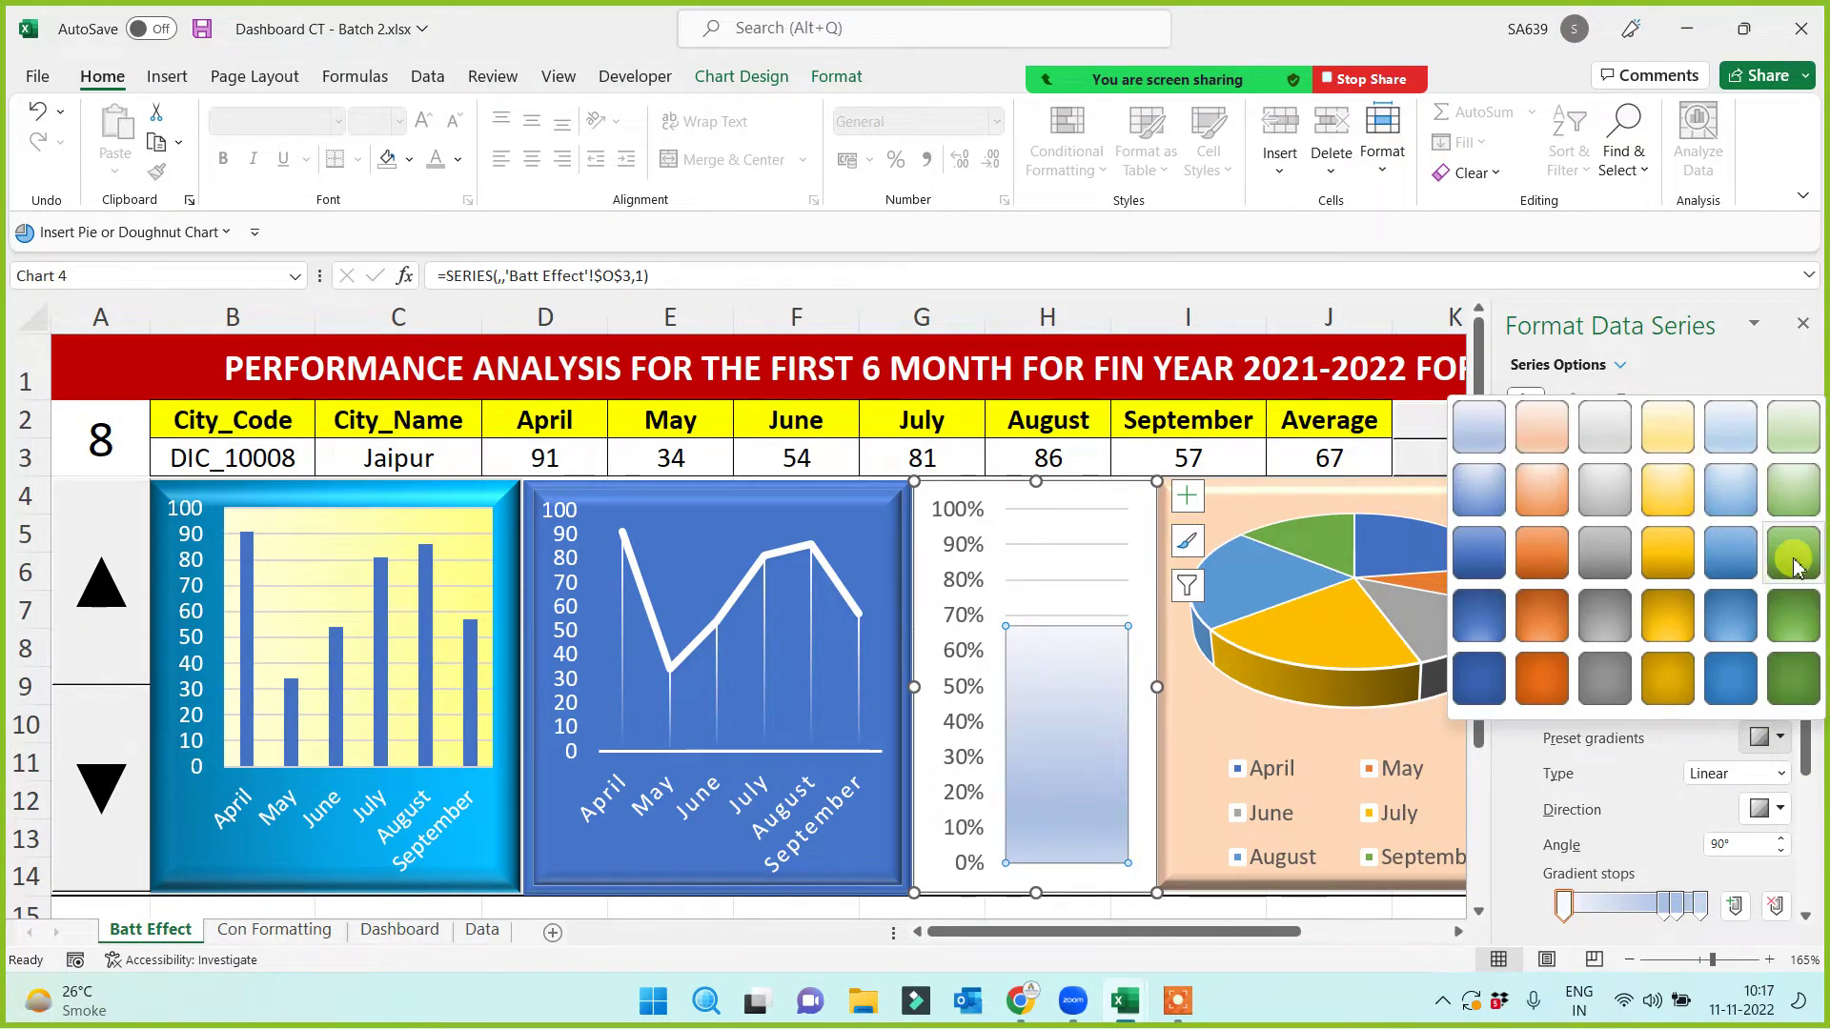
left_click(1794, 554)
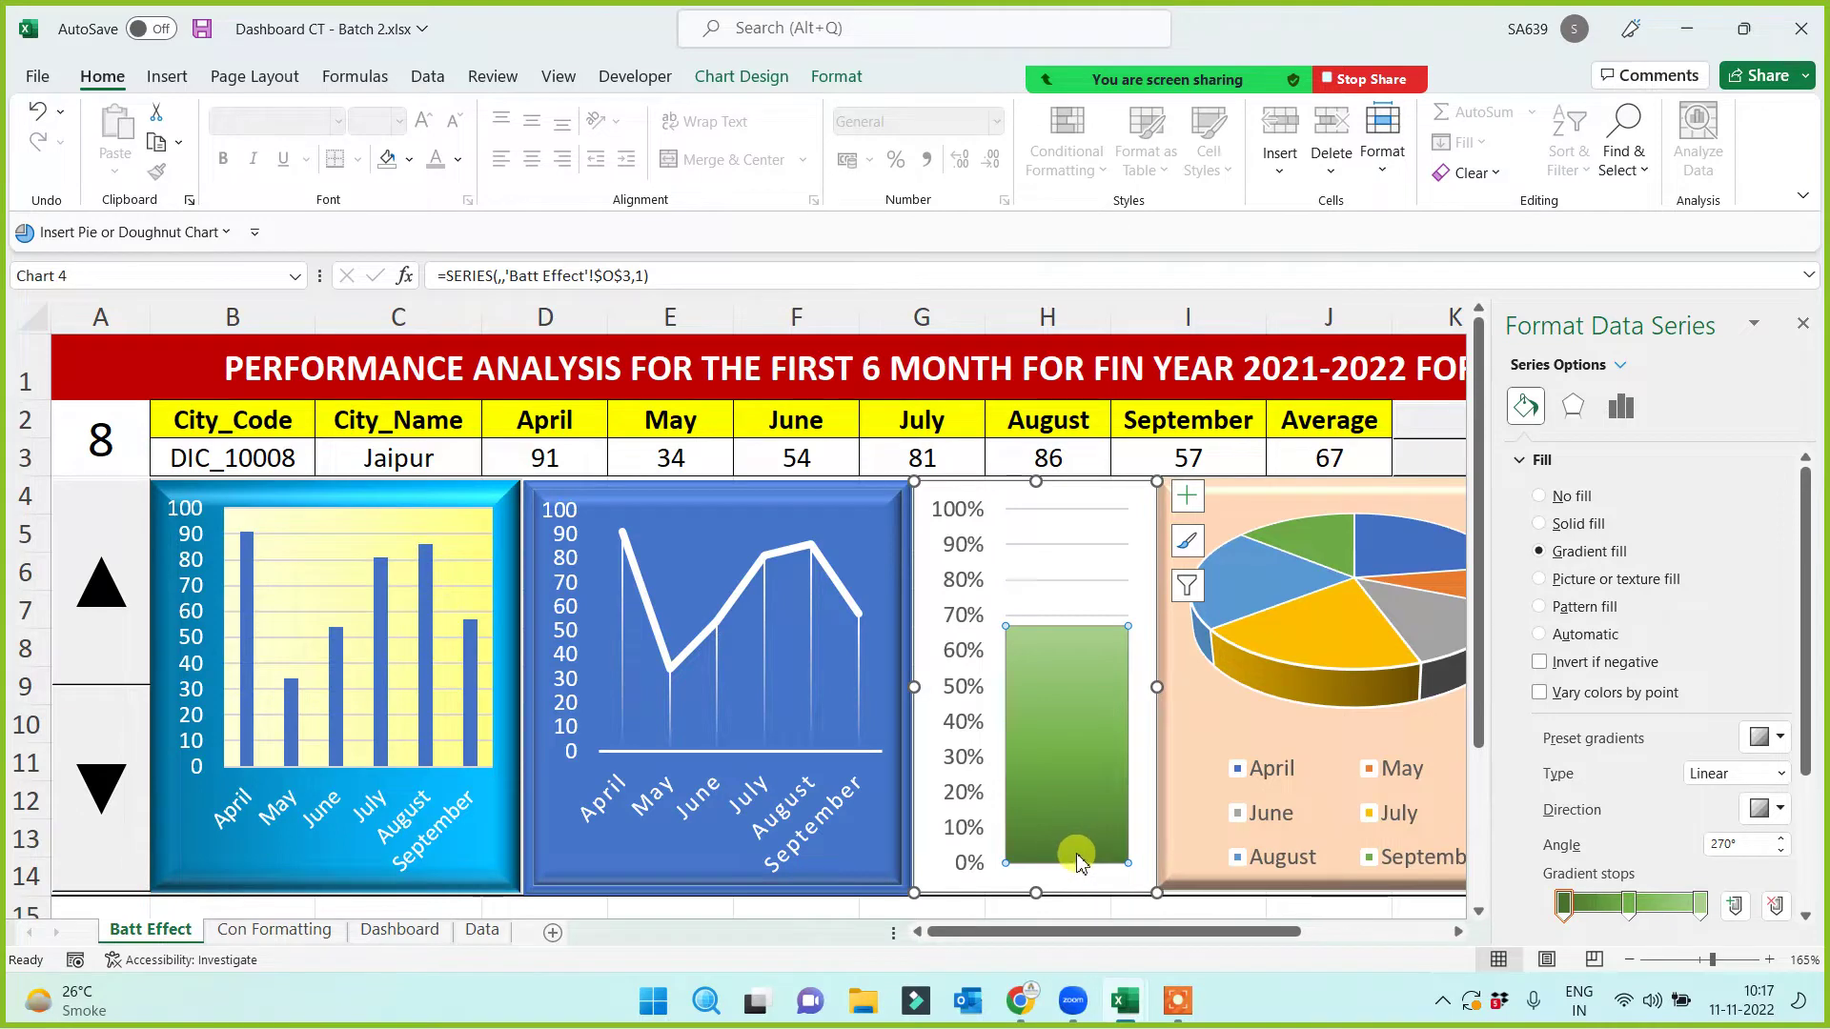
Step: Change the column's linear gradient direction so it runs horizontally at a 0° angle
mouse_move(1074, 638)
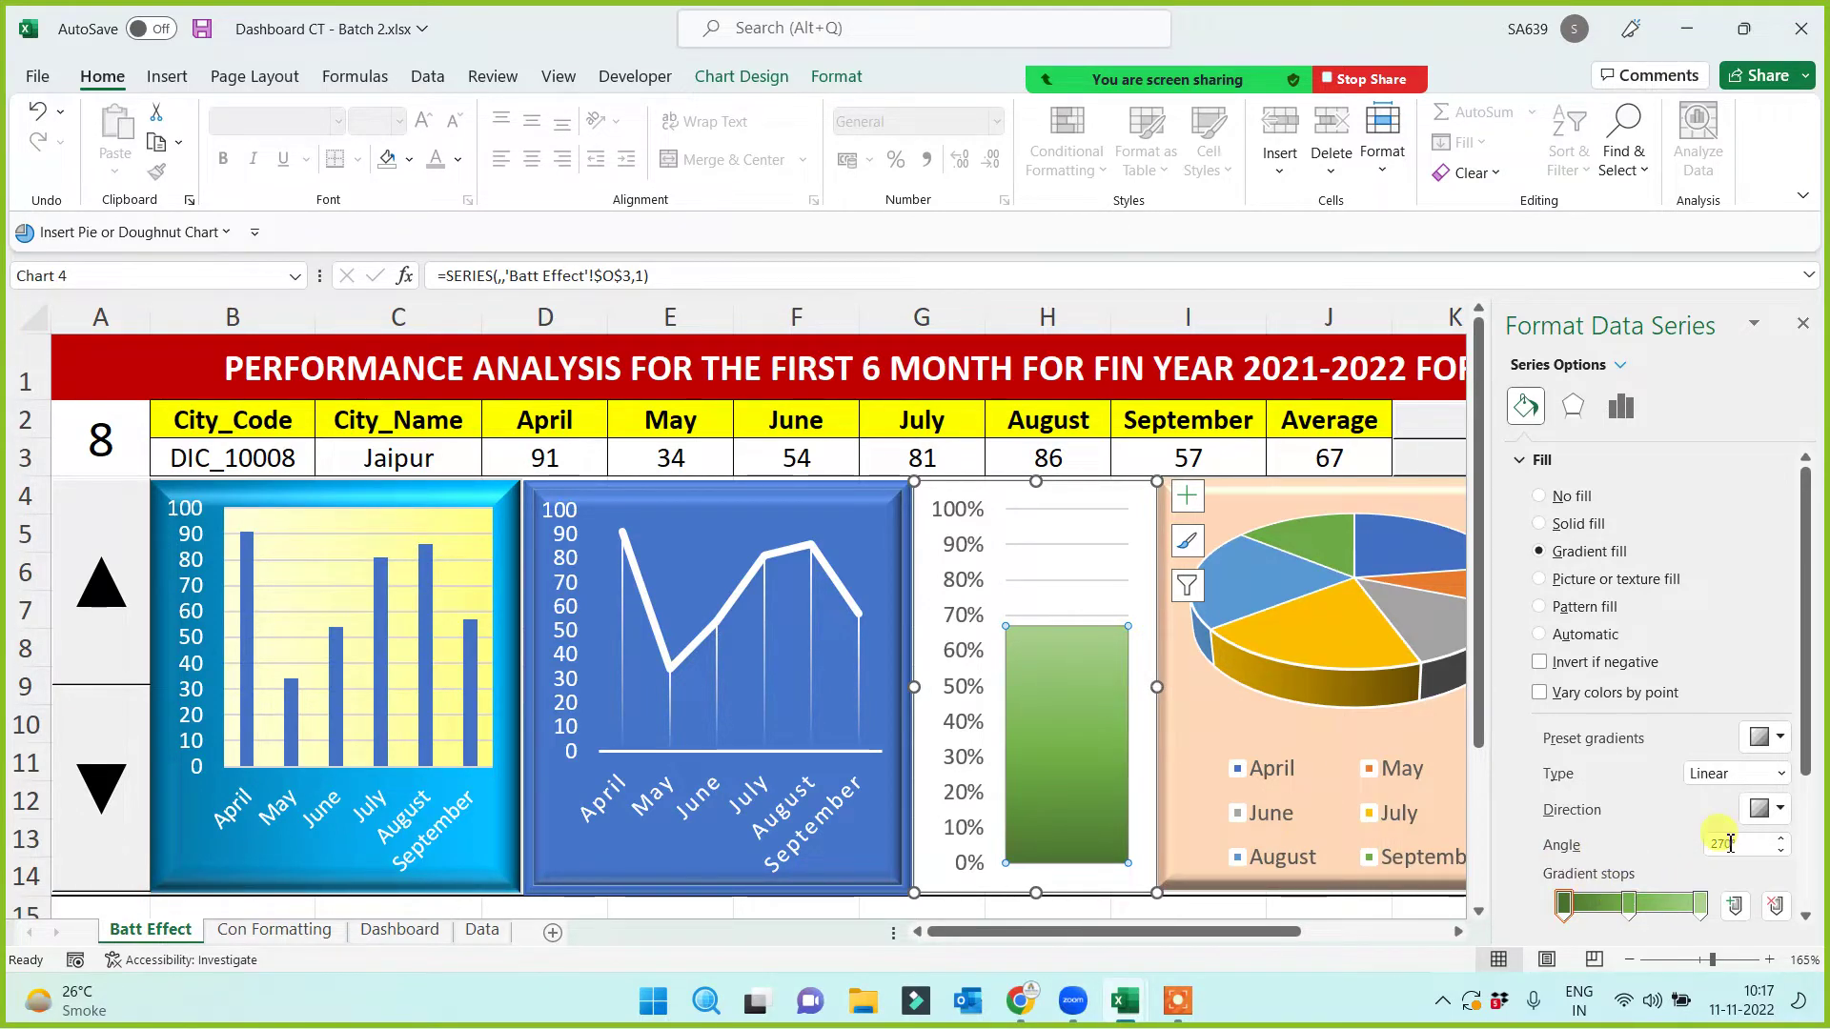
left_click_drag(1810, 742, 1810, 792)
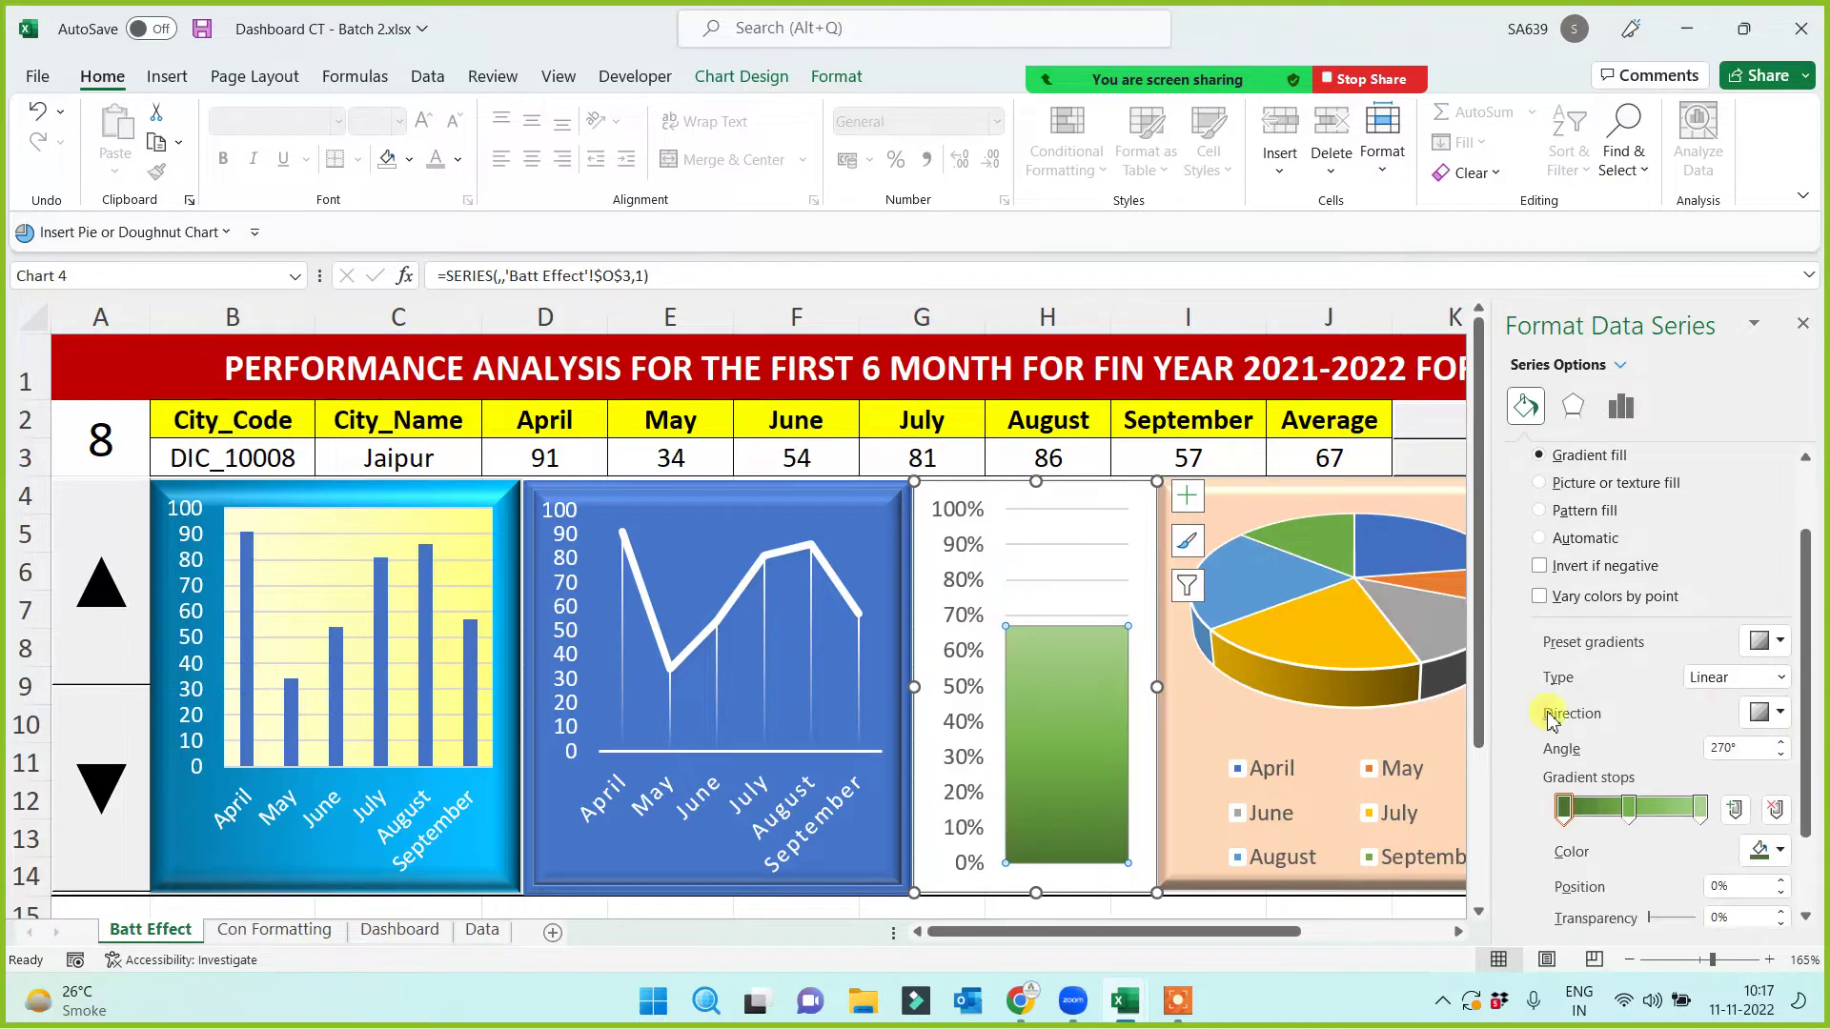
left_click(1779, 715)
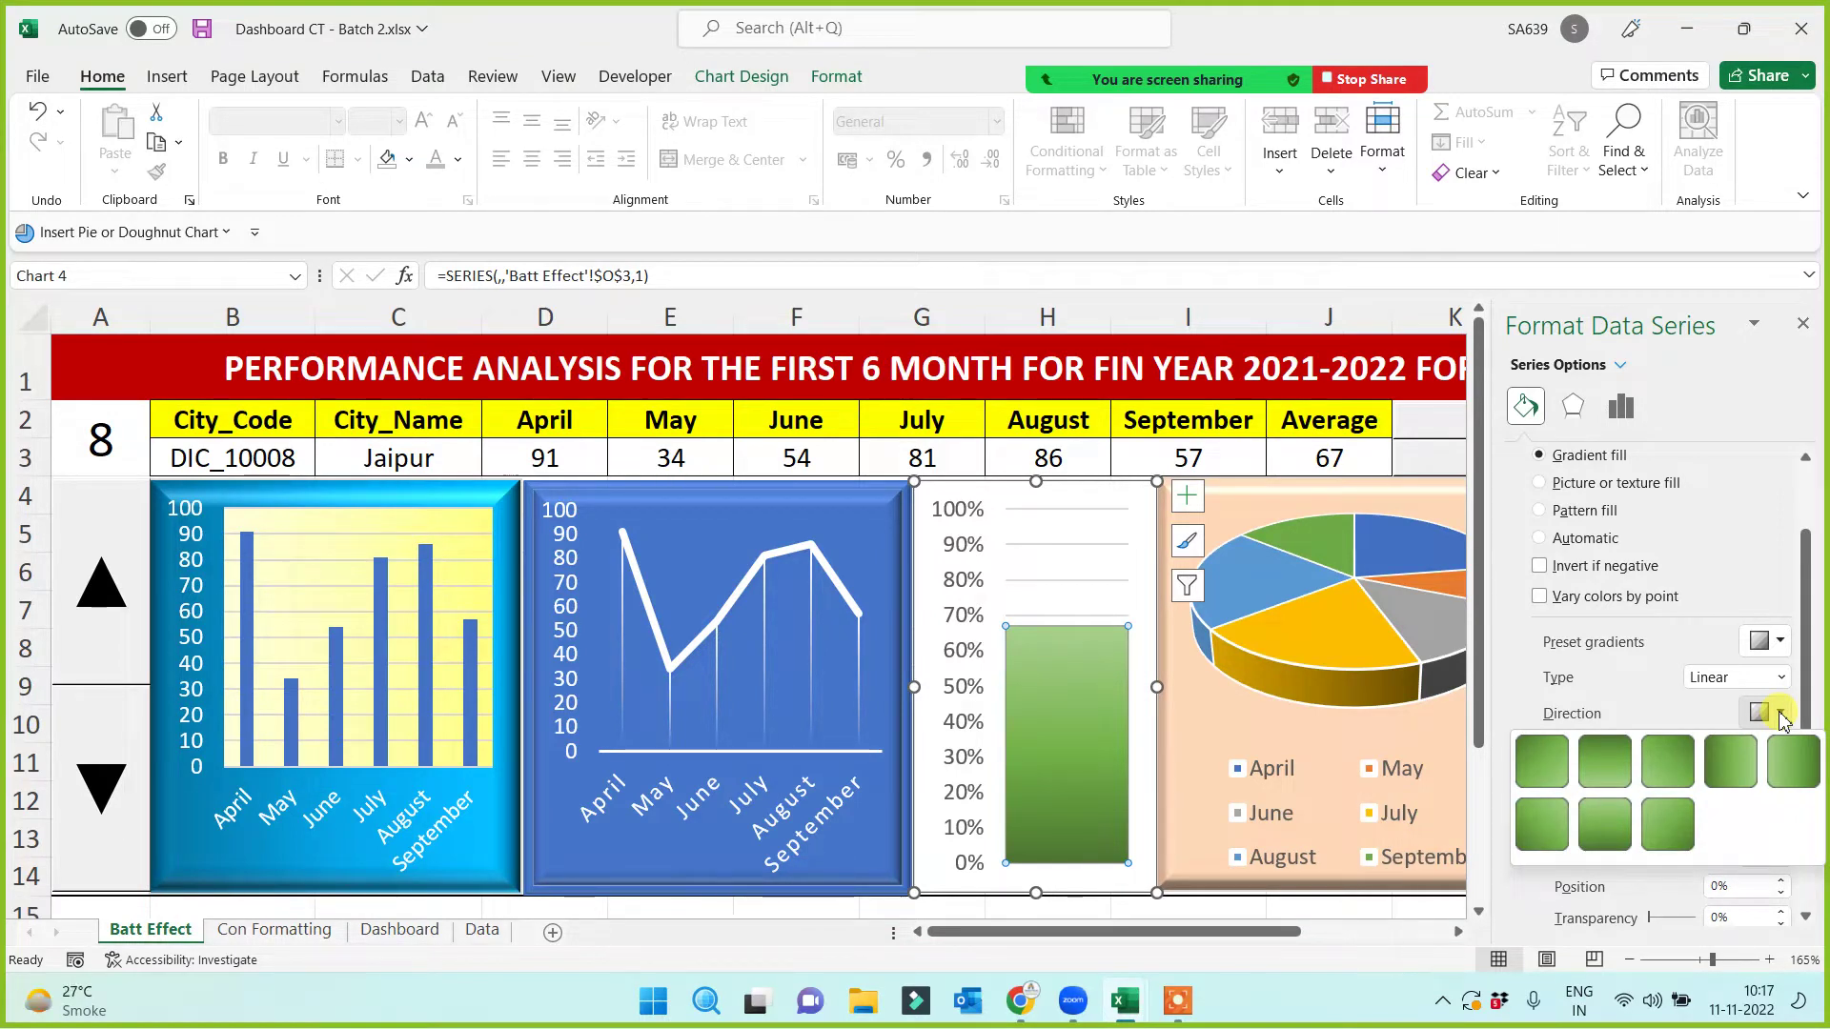
left_click(1727, 770)
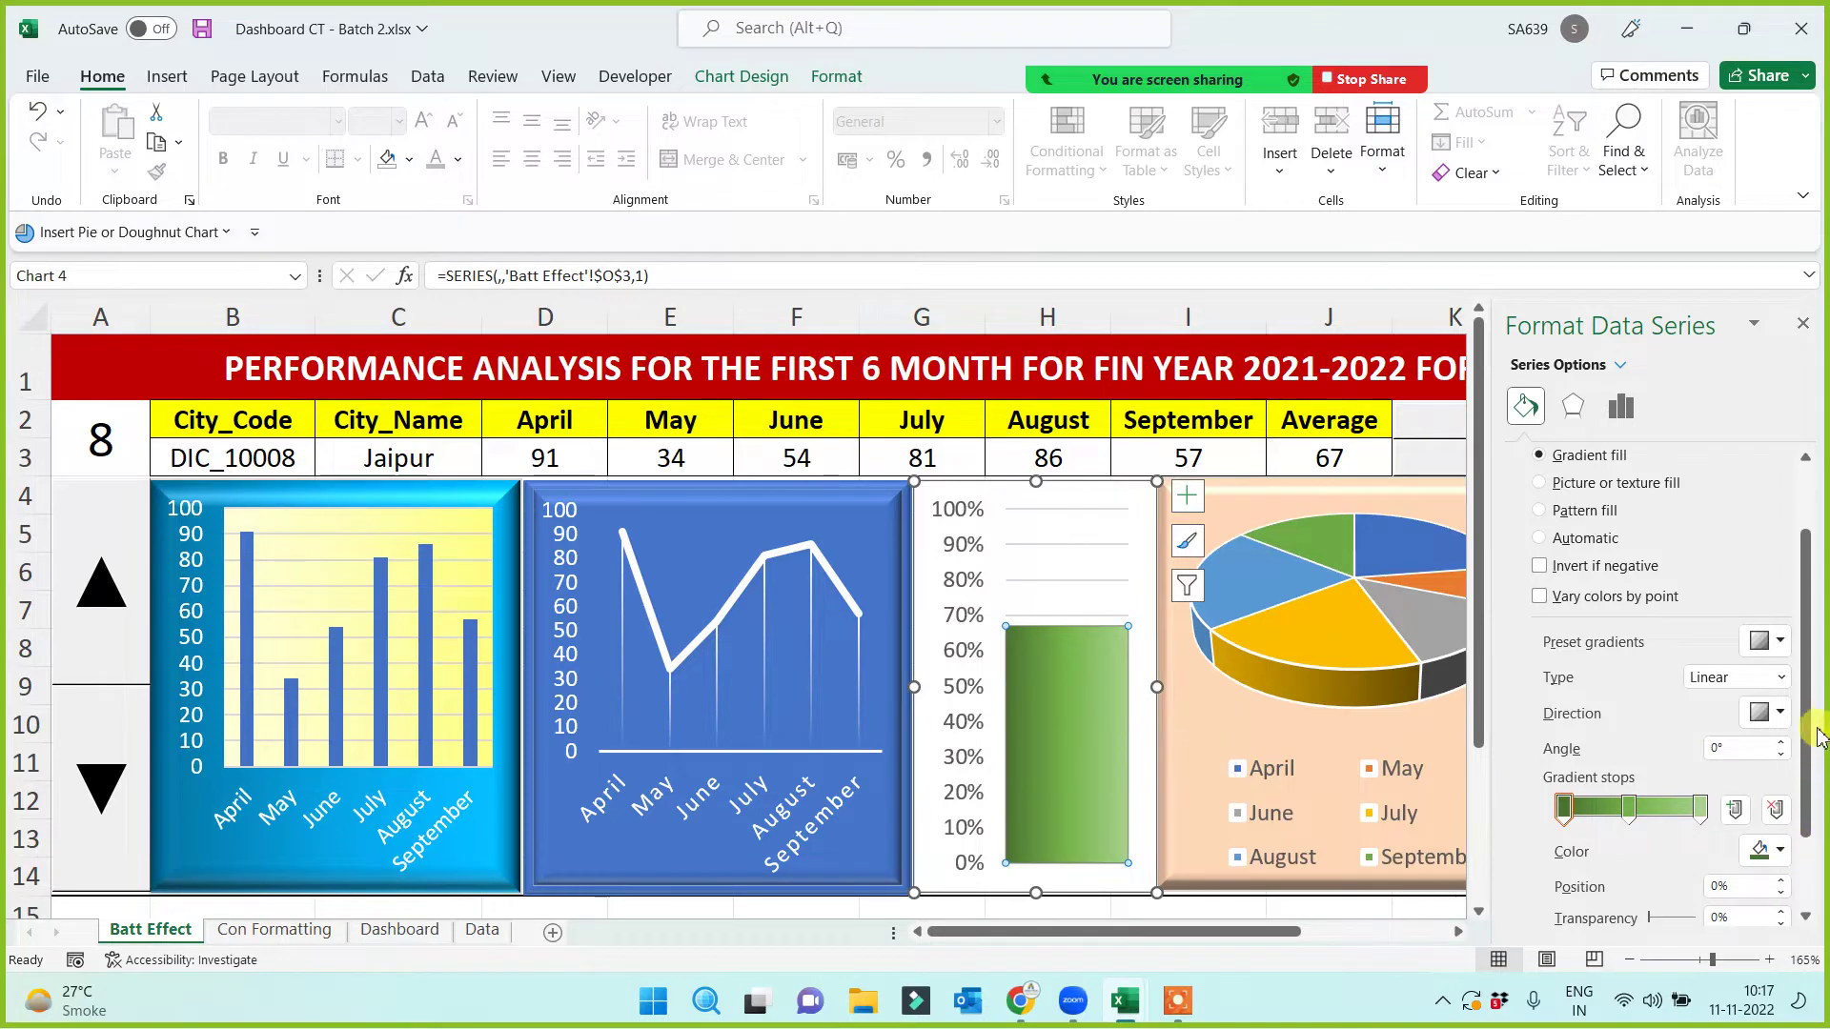
Step: Set the gradient stop at 100% to the theme black shade with 5% brightness
left_click_drag(1811, 732, 1808, 829)
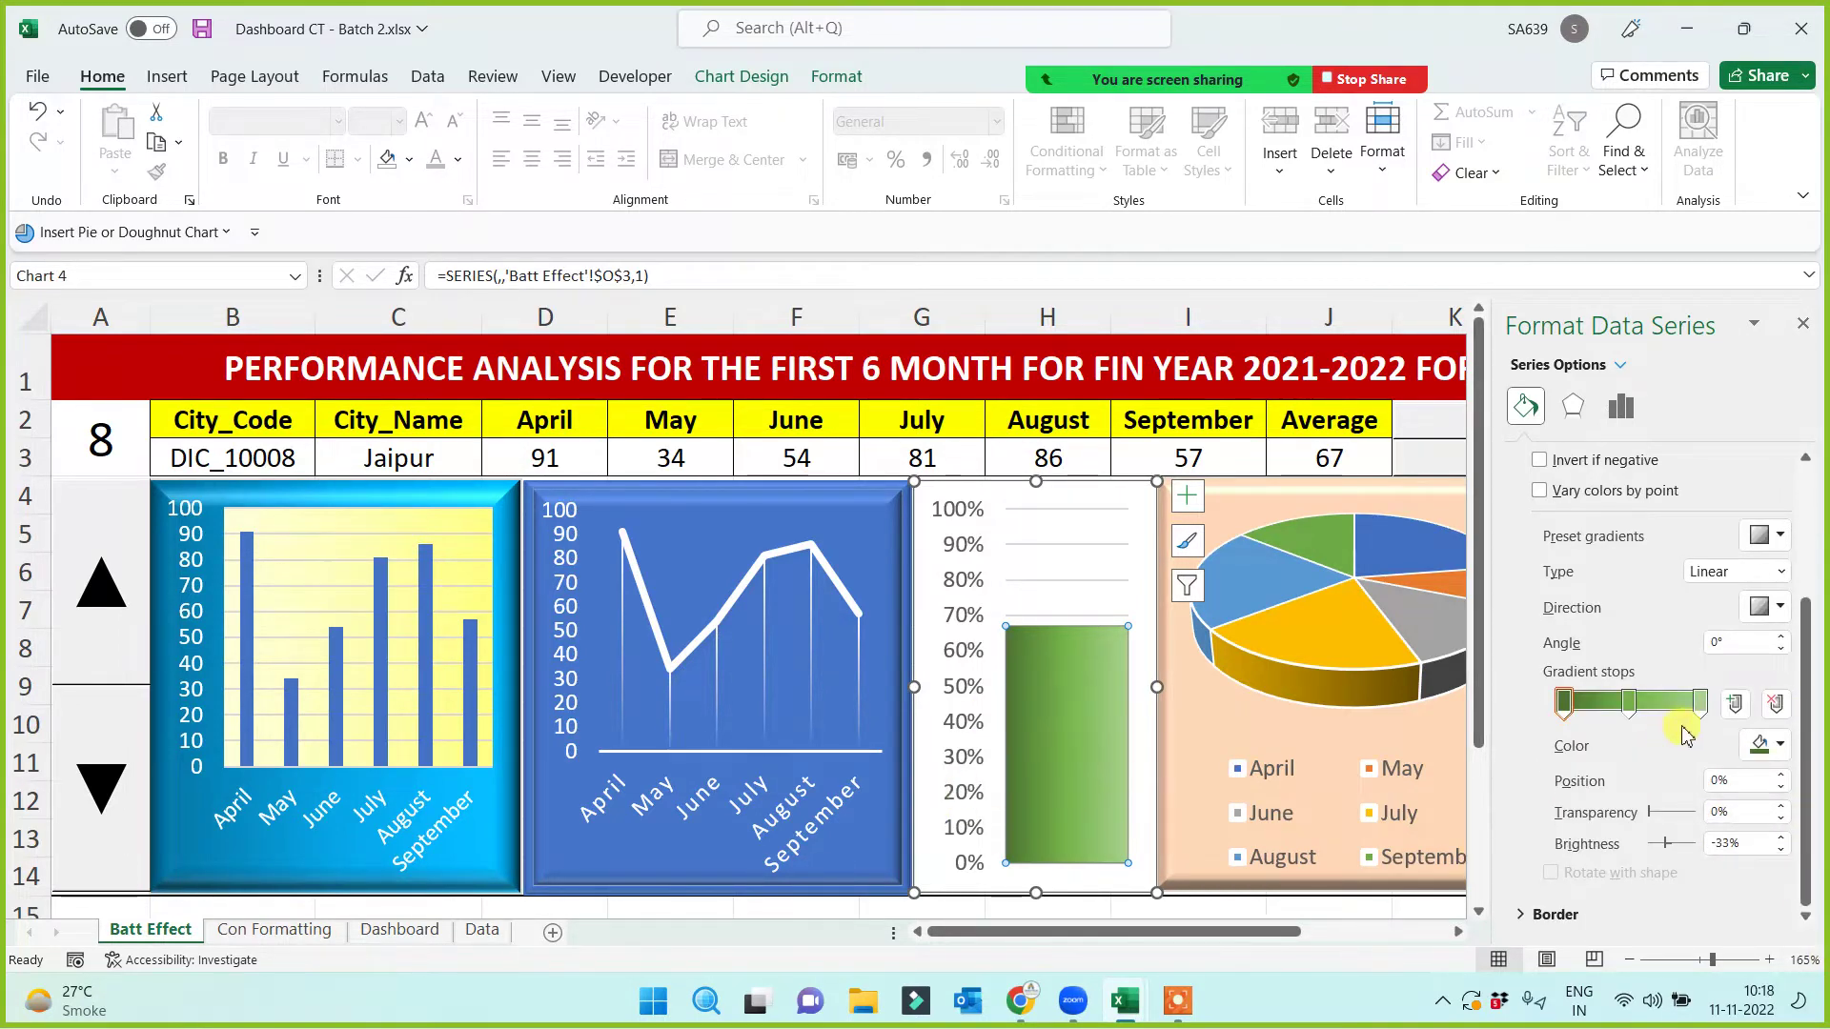
left_click(1701, 706)
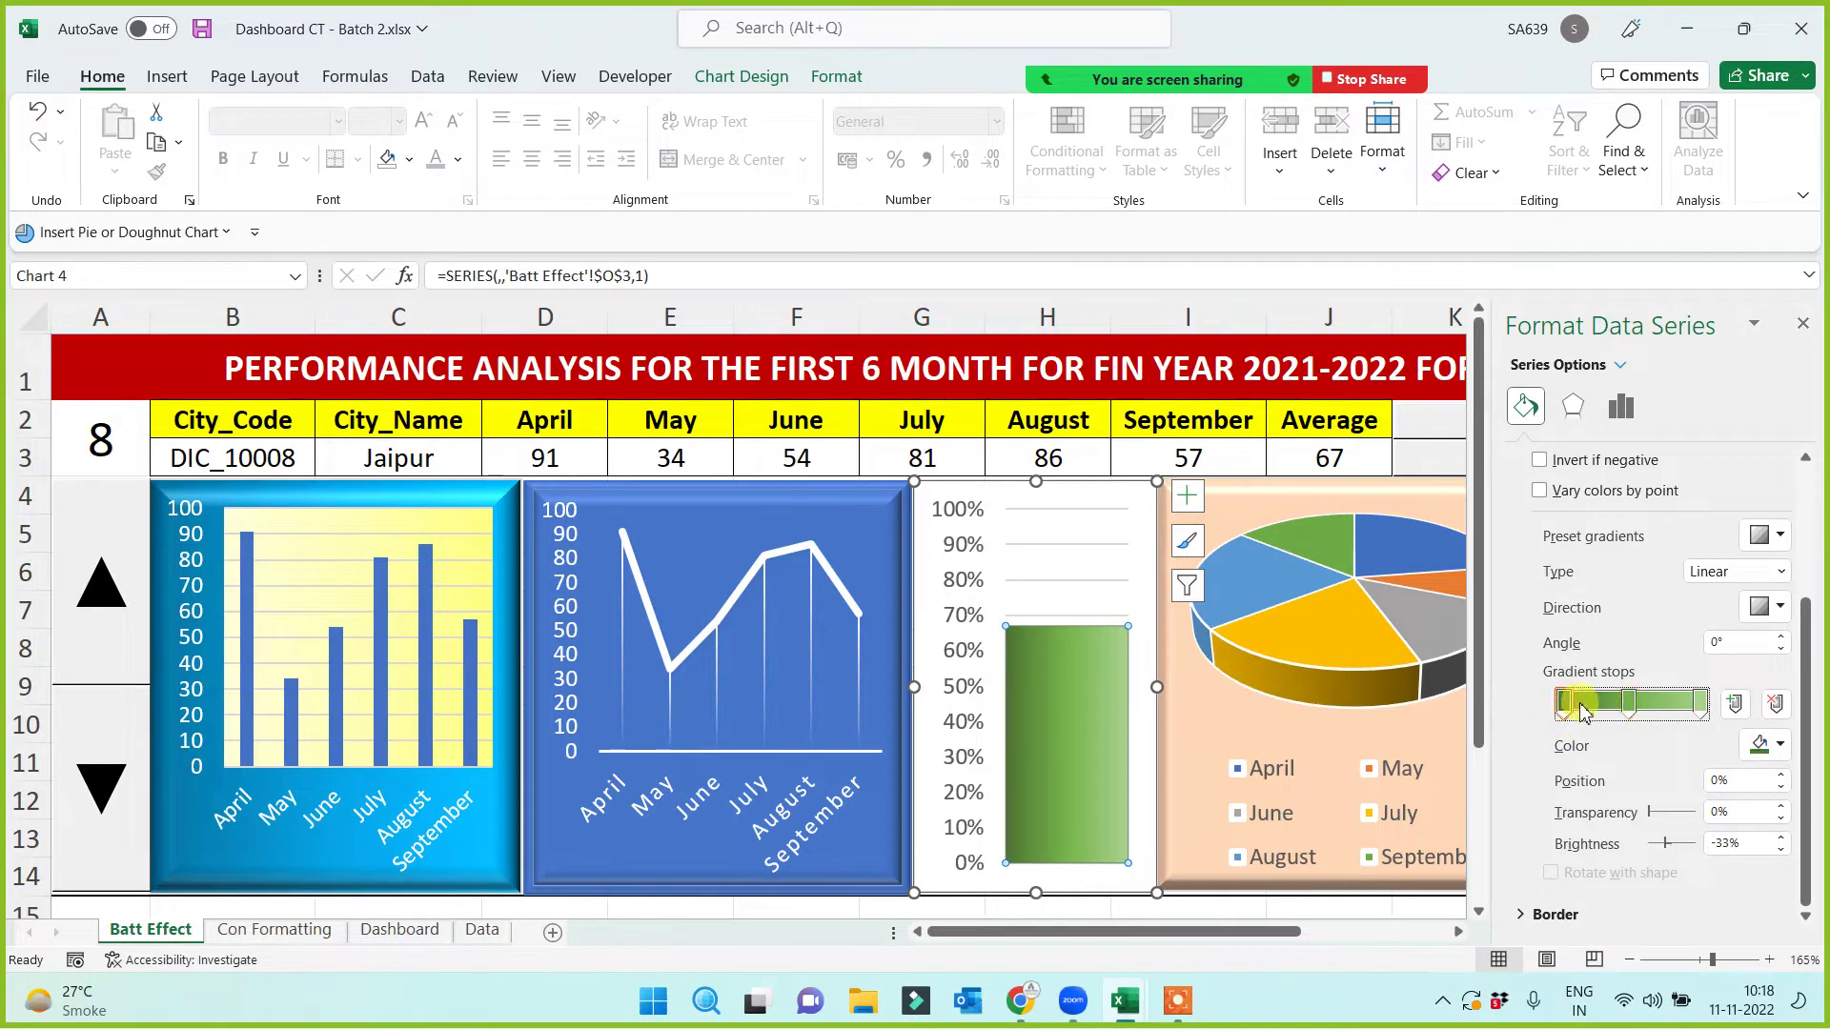
left_click(1700, 702)
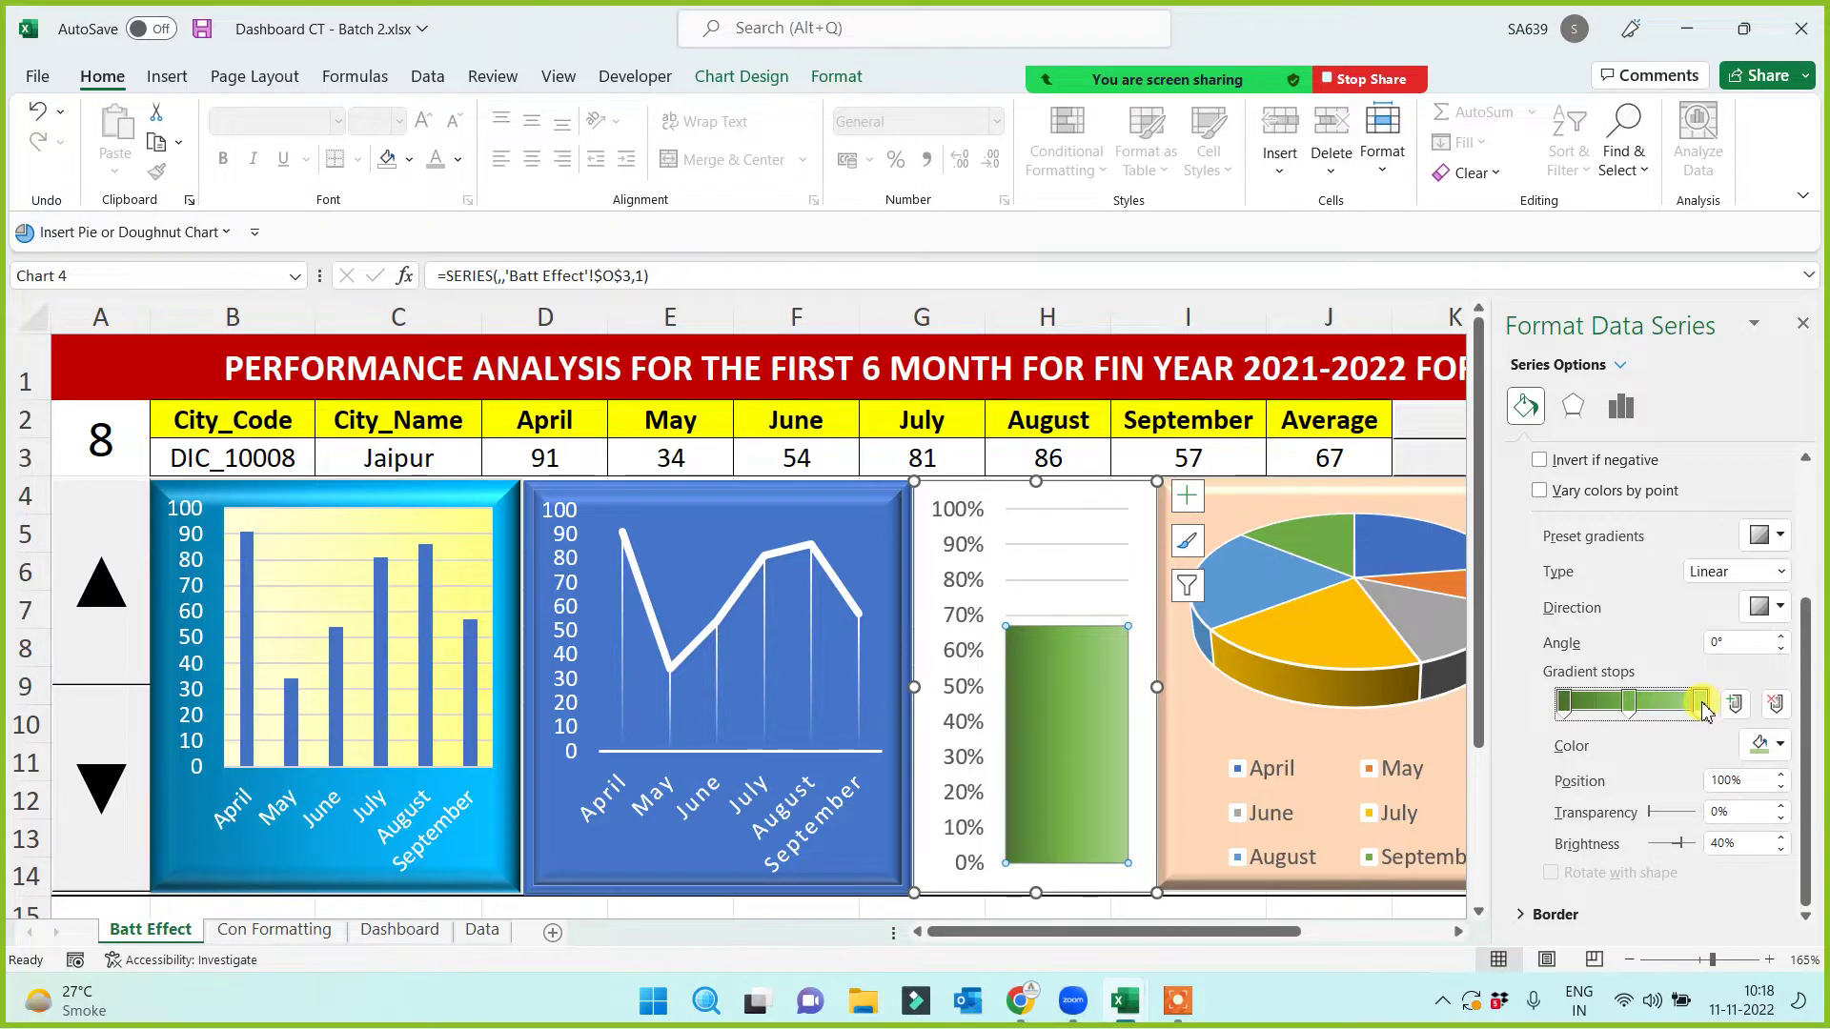
left_click(1780, 746)
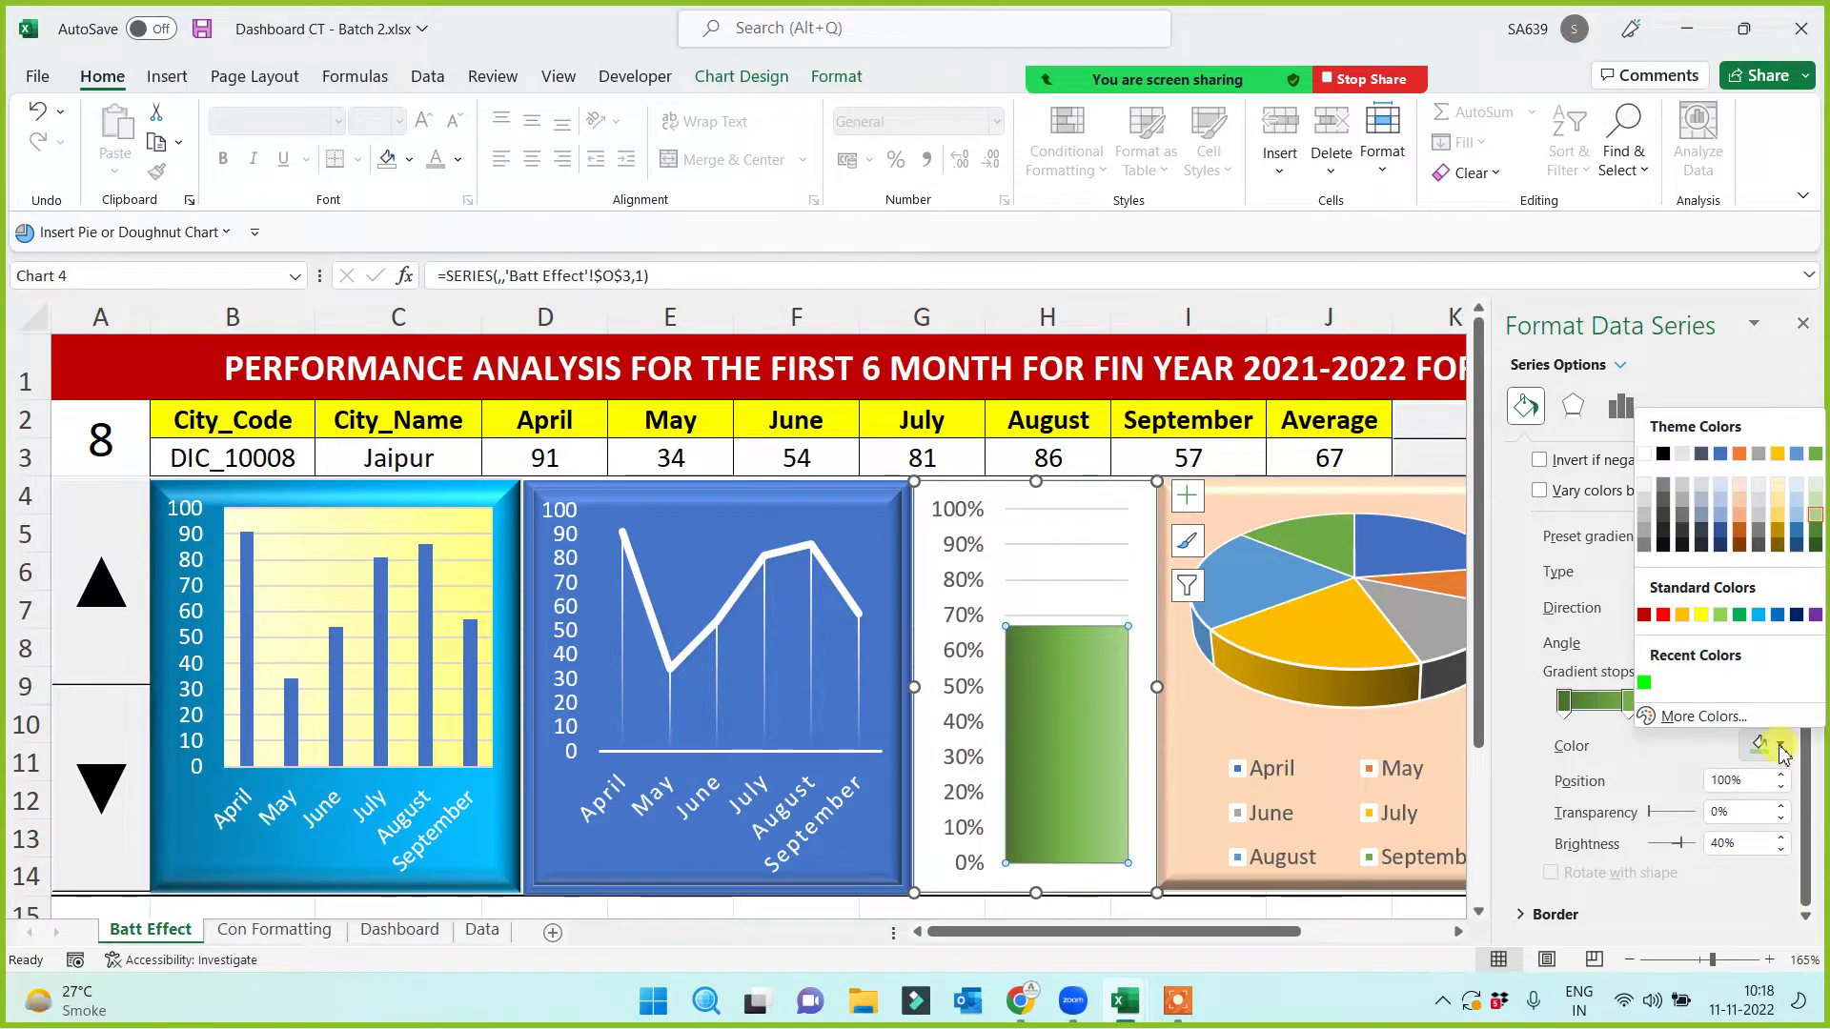
left_click(1663, 546)
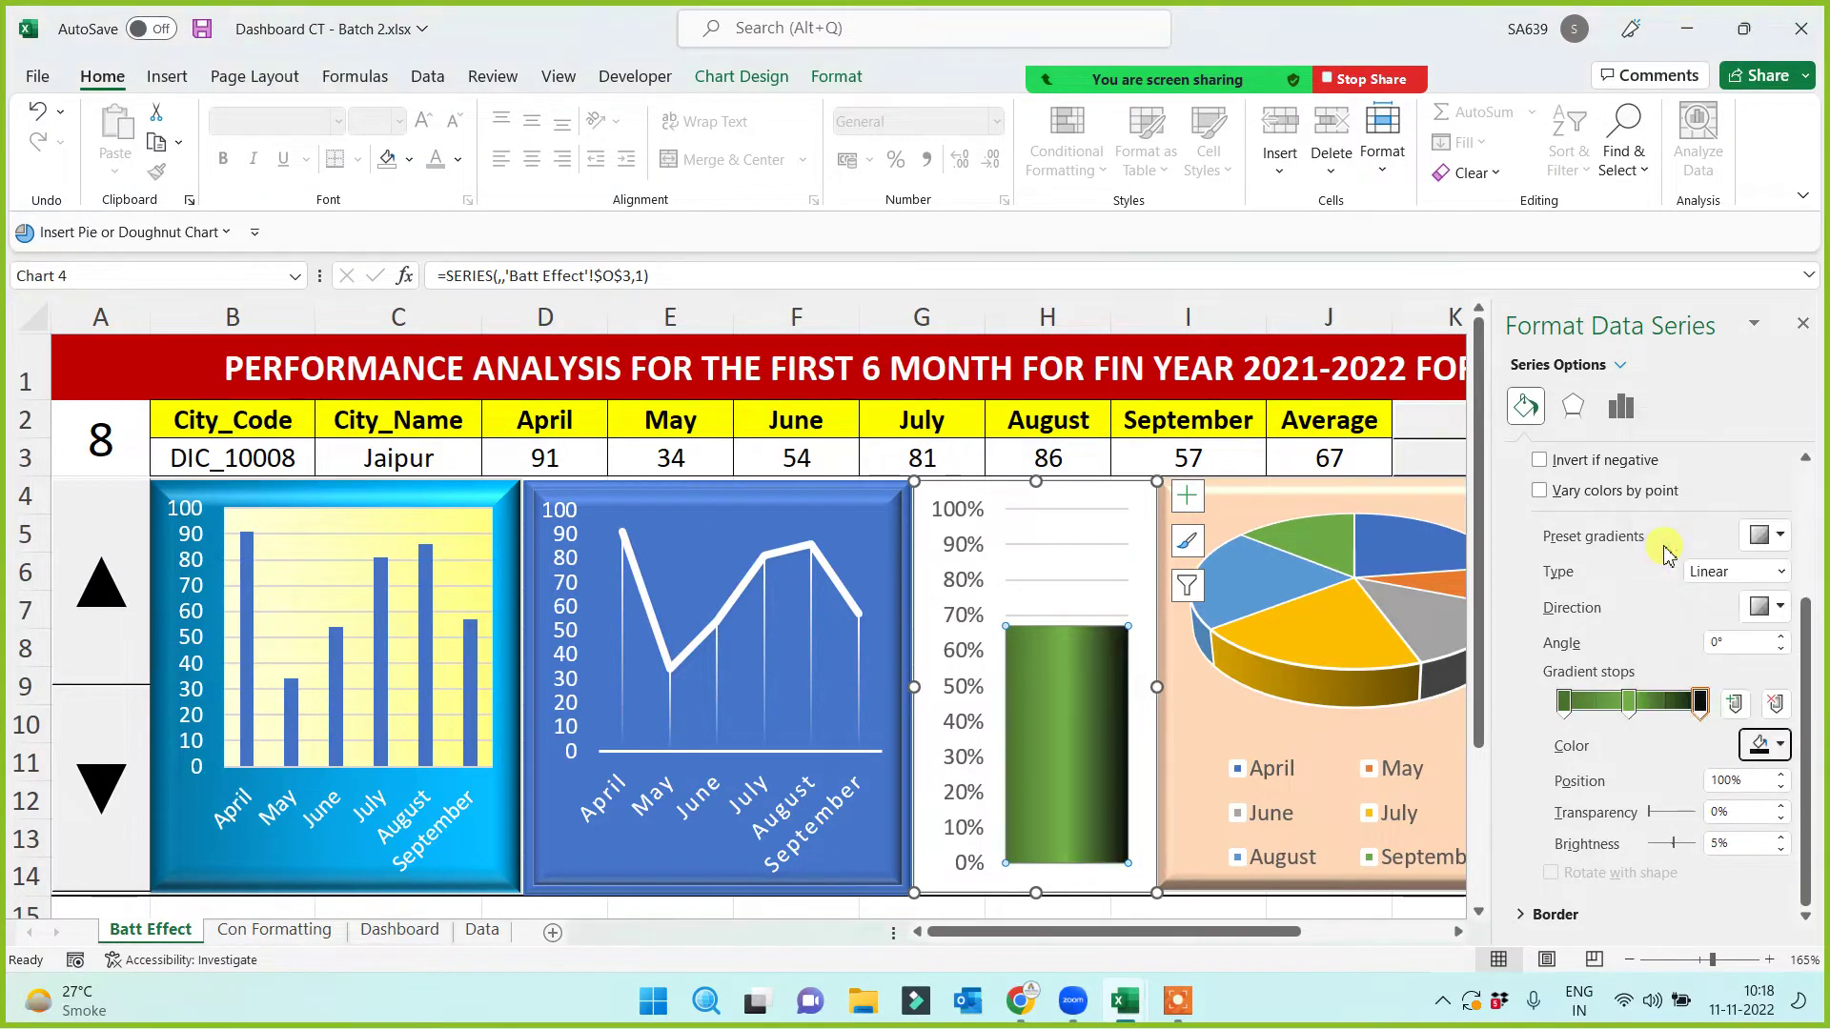
Step: Set the middle gradient stop at 48% to white to create a highlight down the column
left_click(1629, 702)
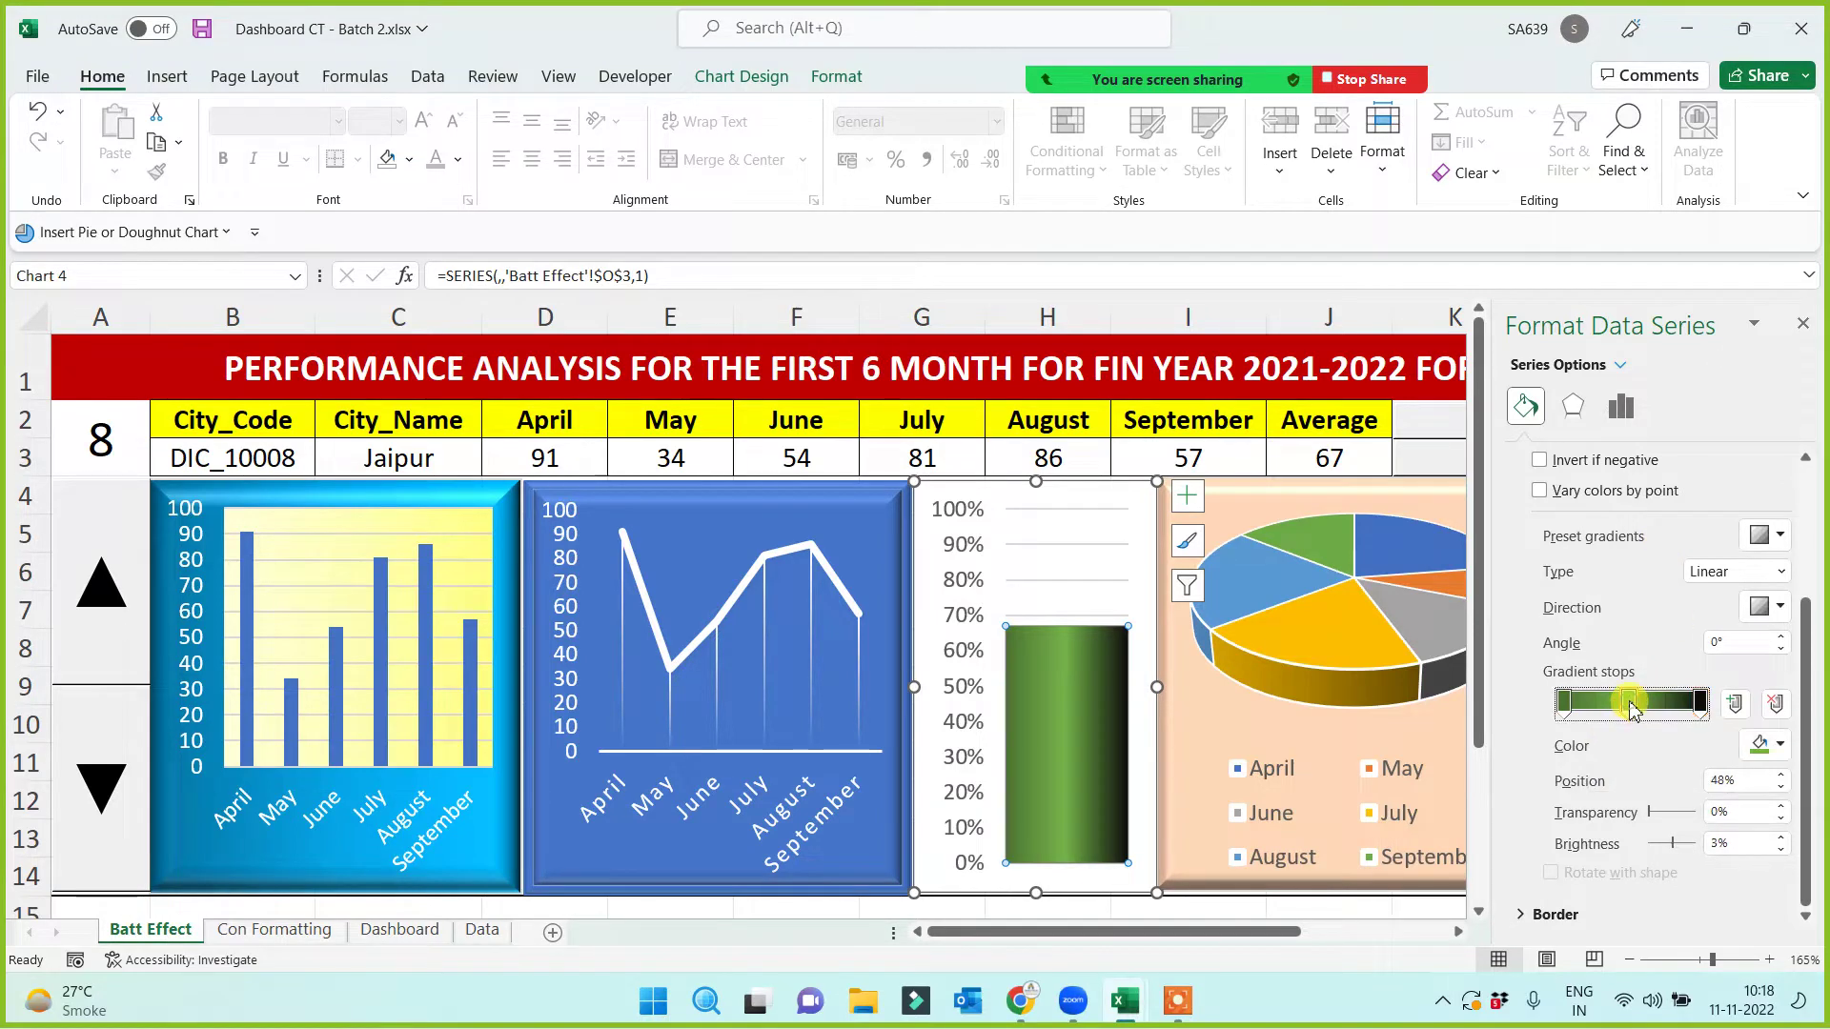
left_click(1781, 746)
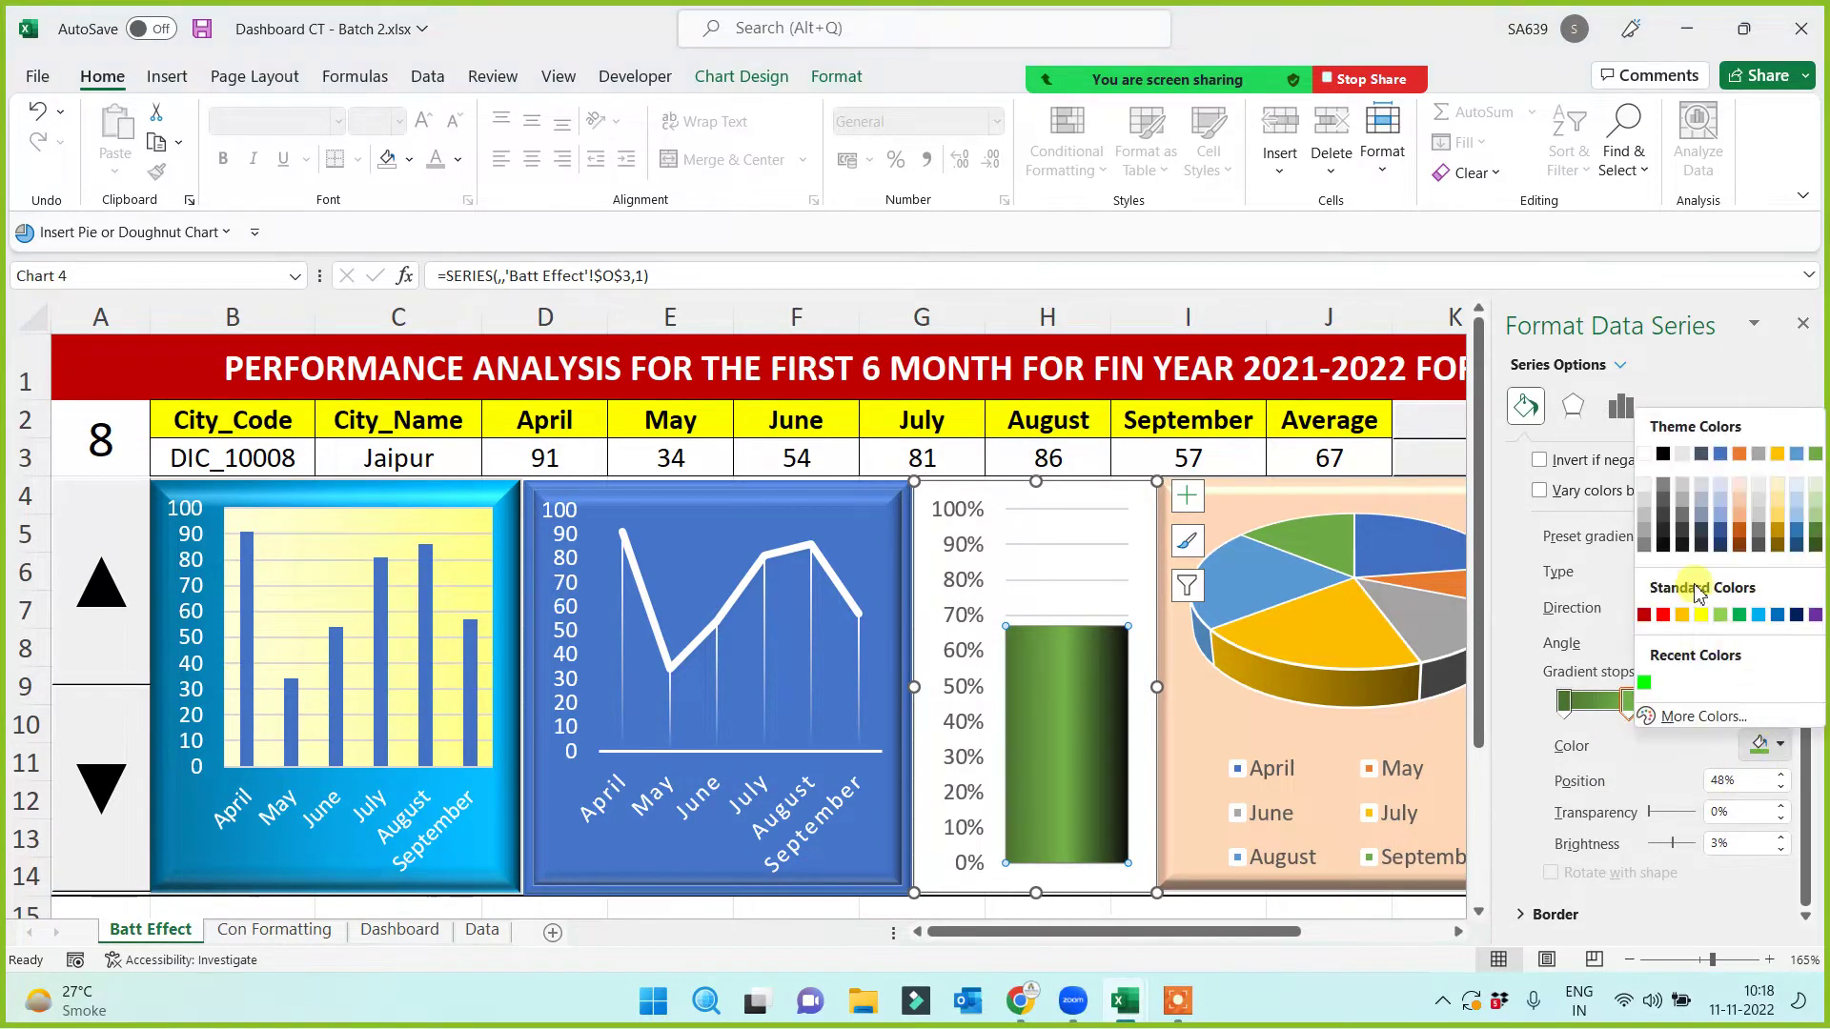
left_click(1645, 455)
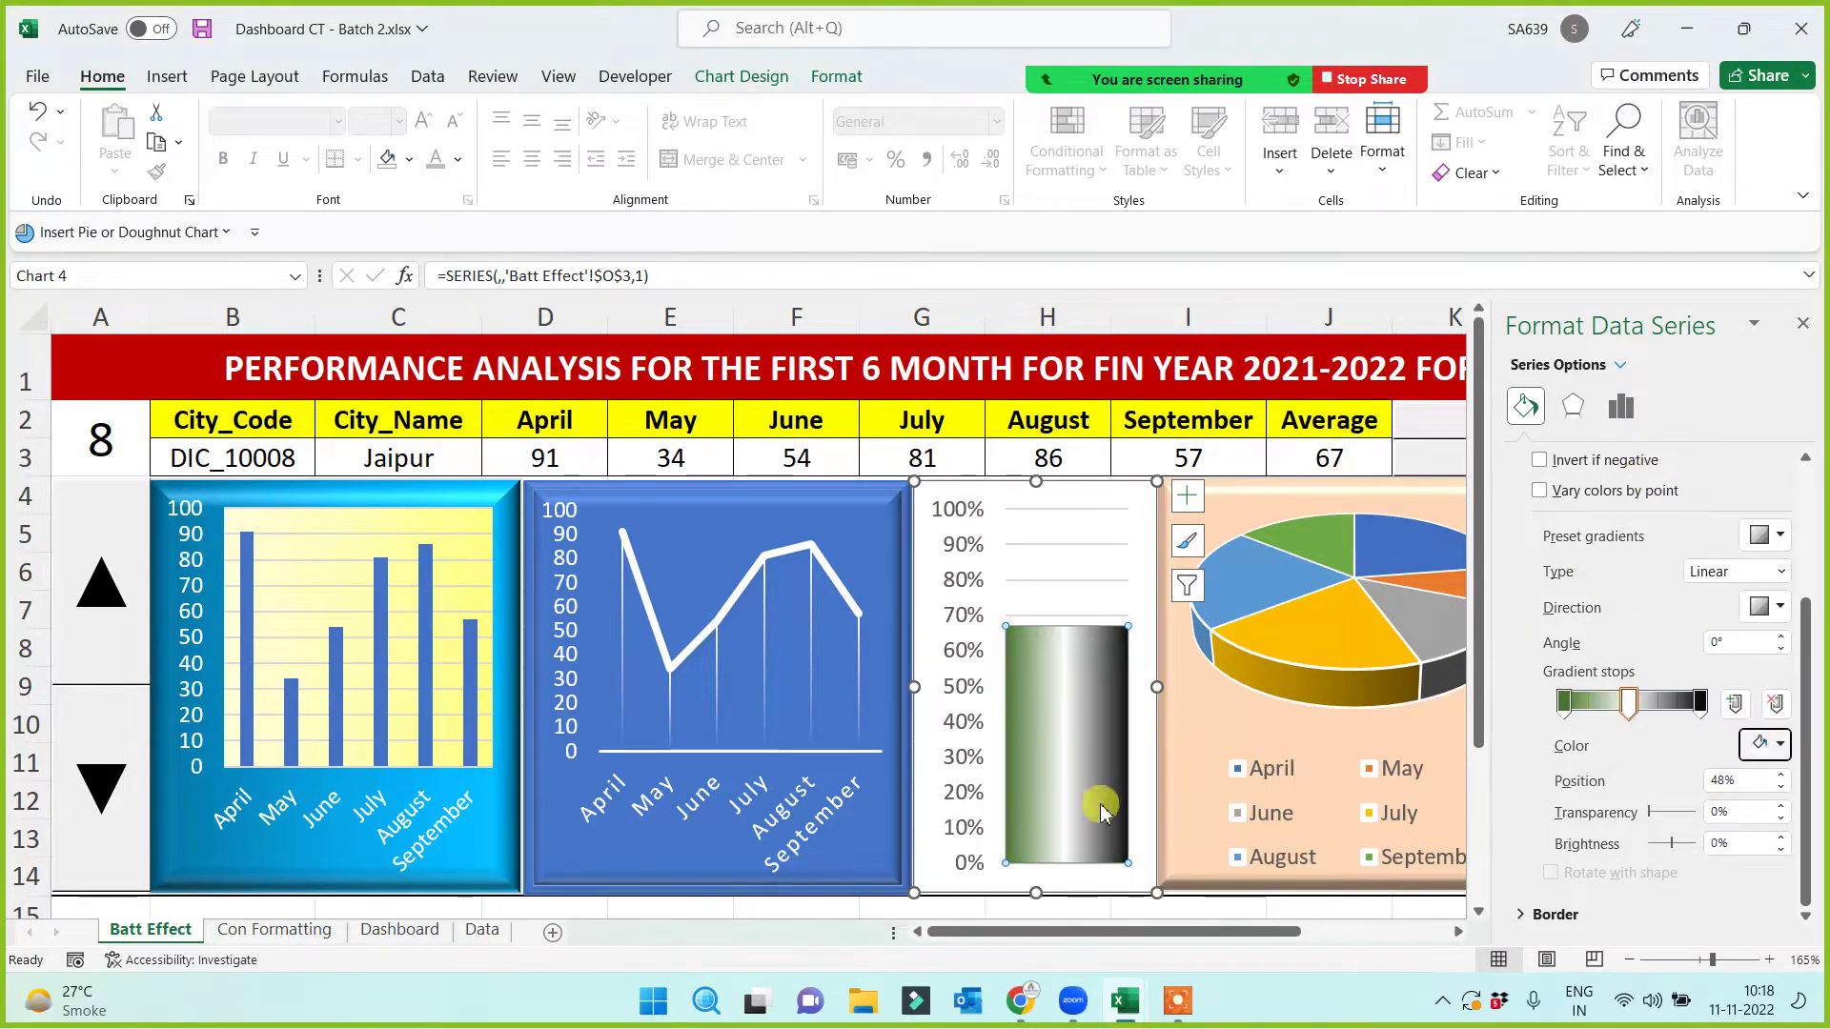
mouse_move(1066, 807)
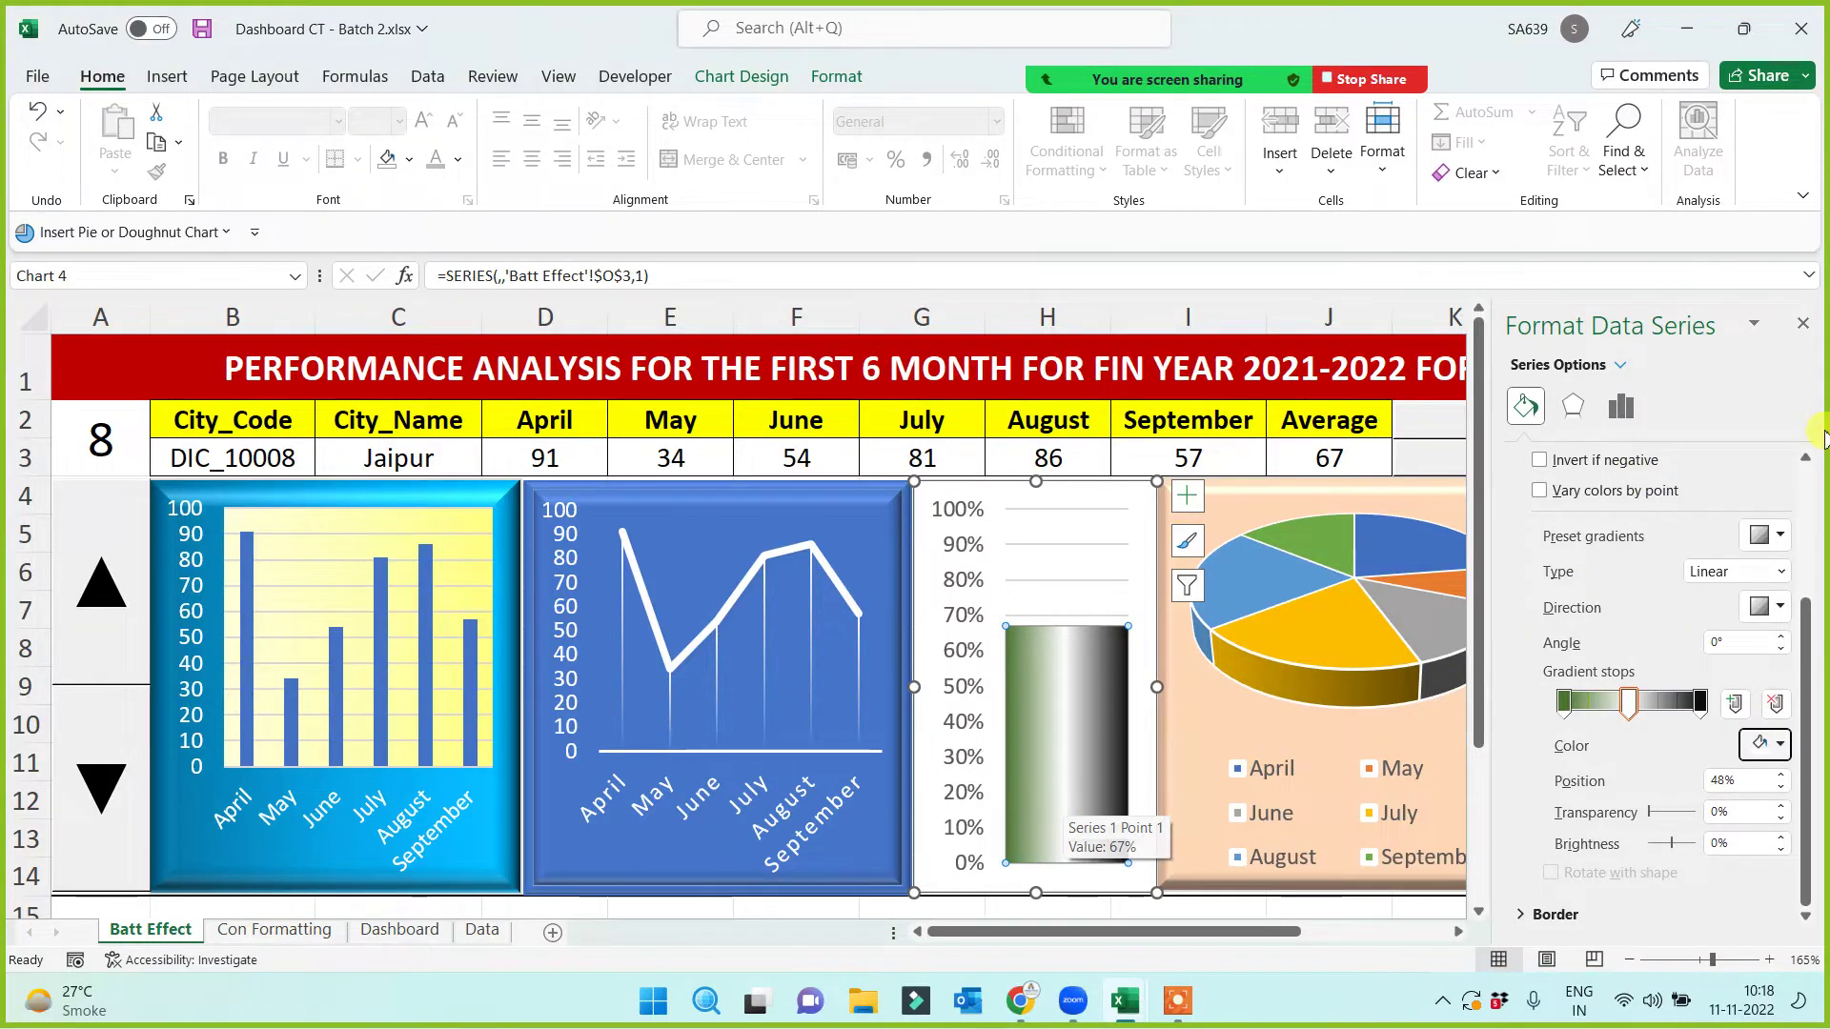
Step: Draw a top-corners-snipped rectangle, about 0.24 cm high and 1.82 cm wide, directly under the percentage column as the battery's base
left_click(1808, 329)
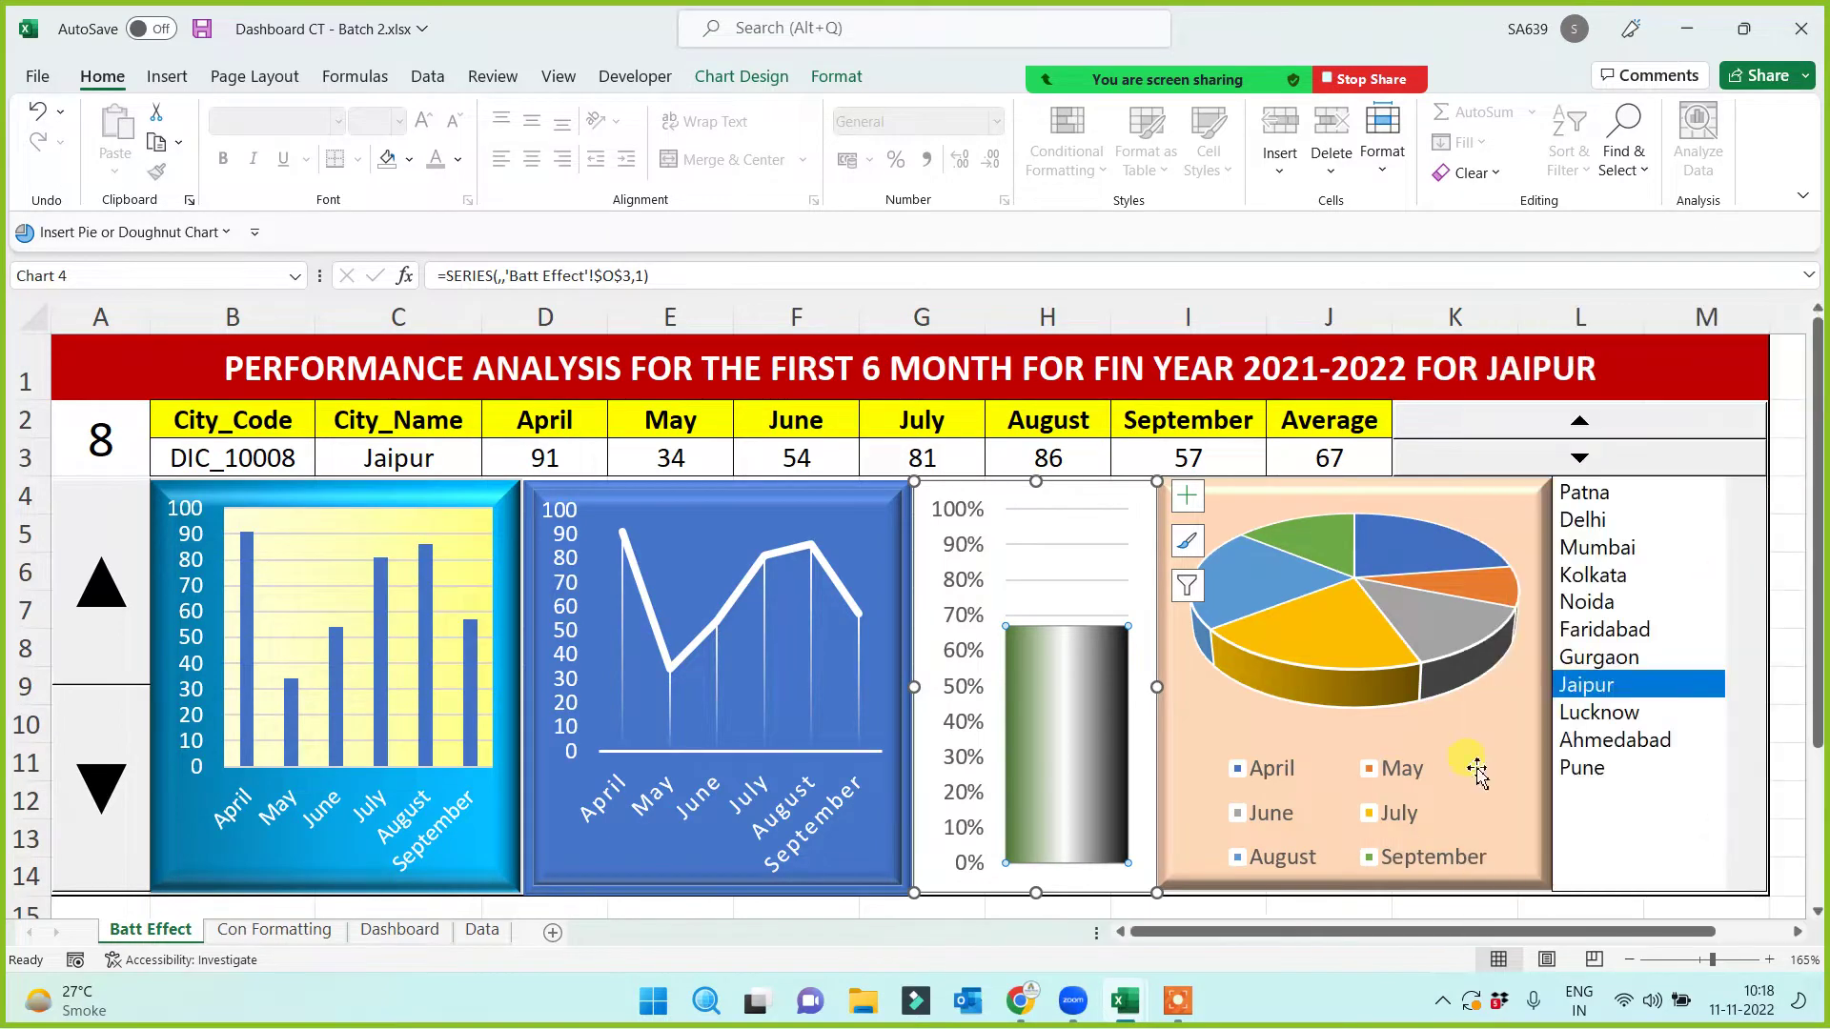
left_click(947, 913)
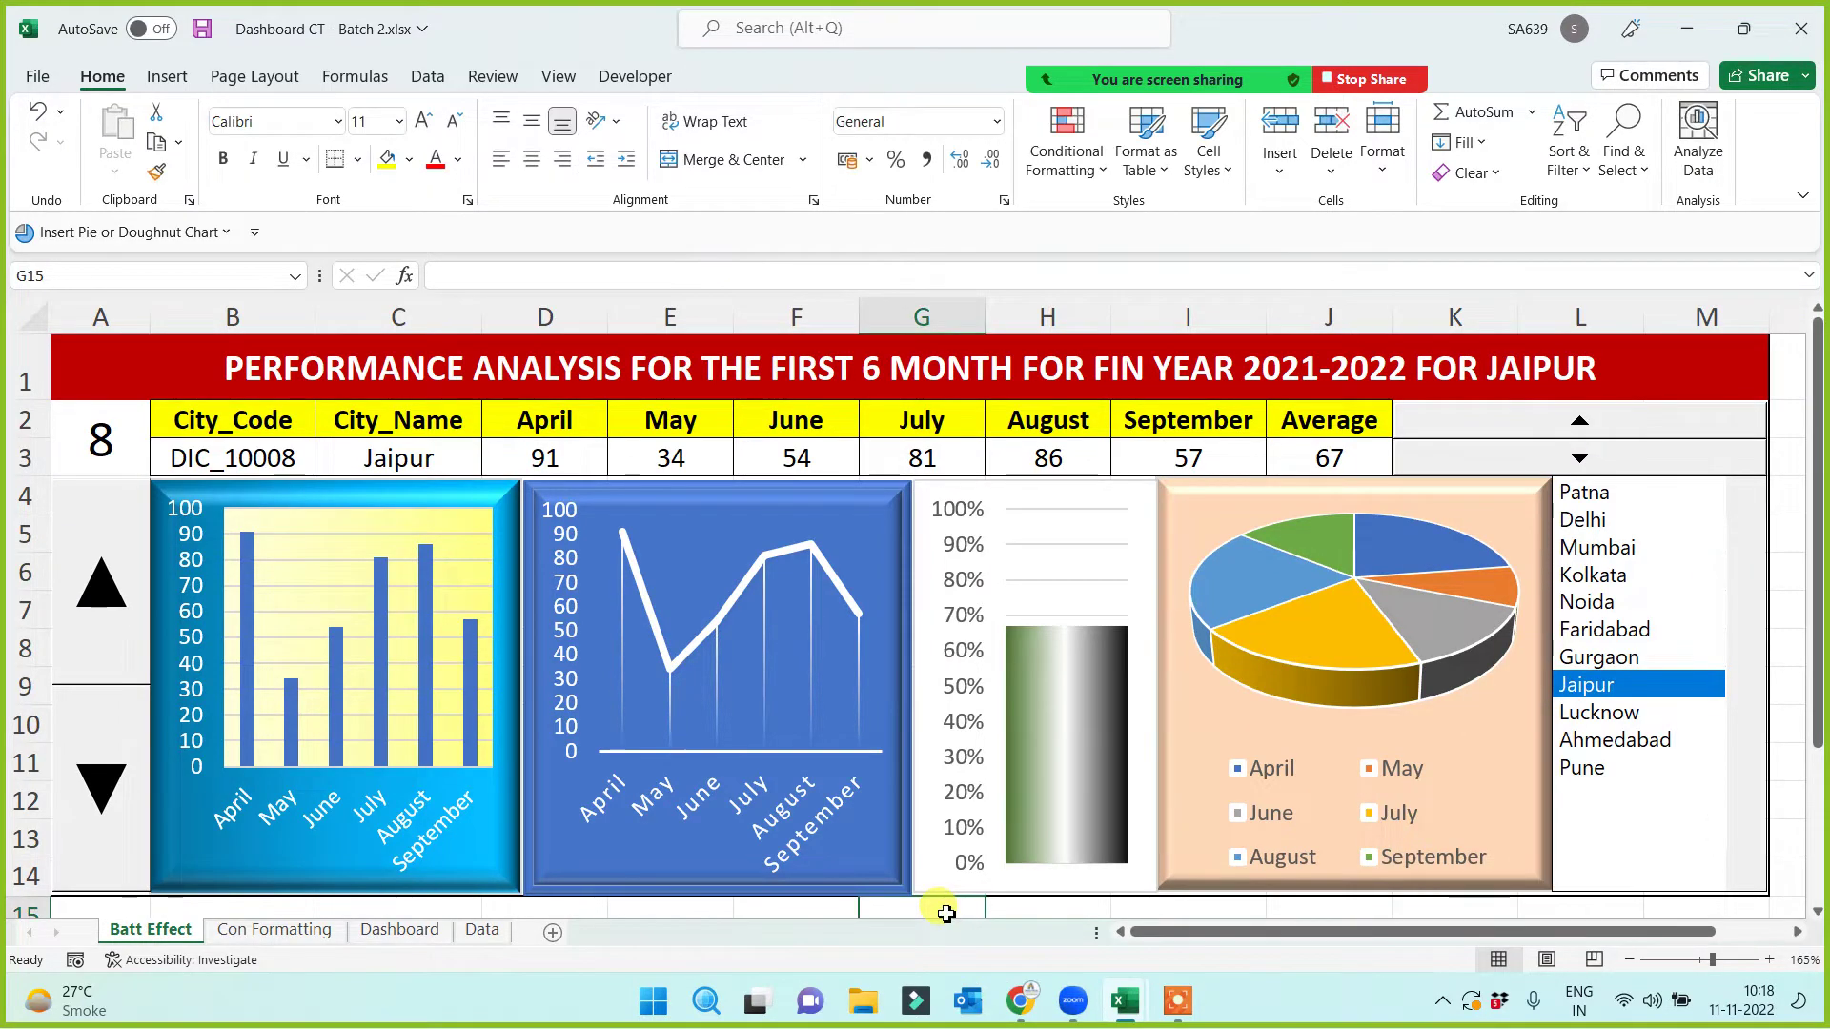
left_click(166, 76)
left_click(313, 171)
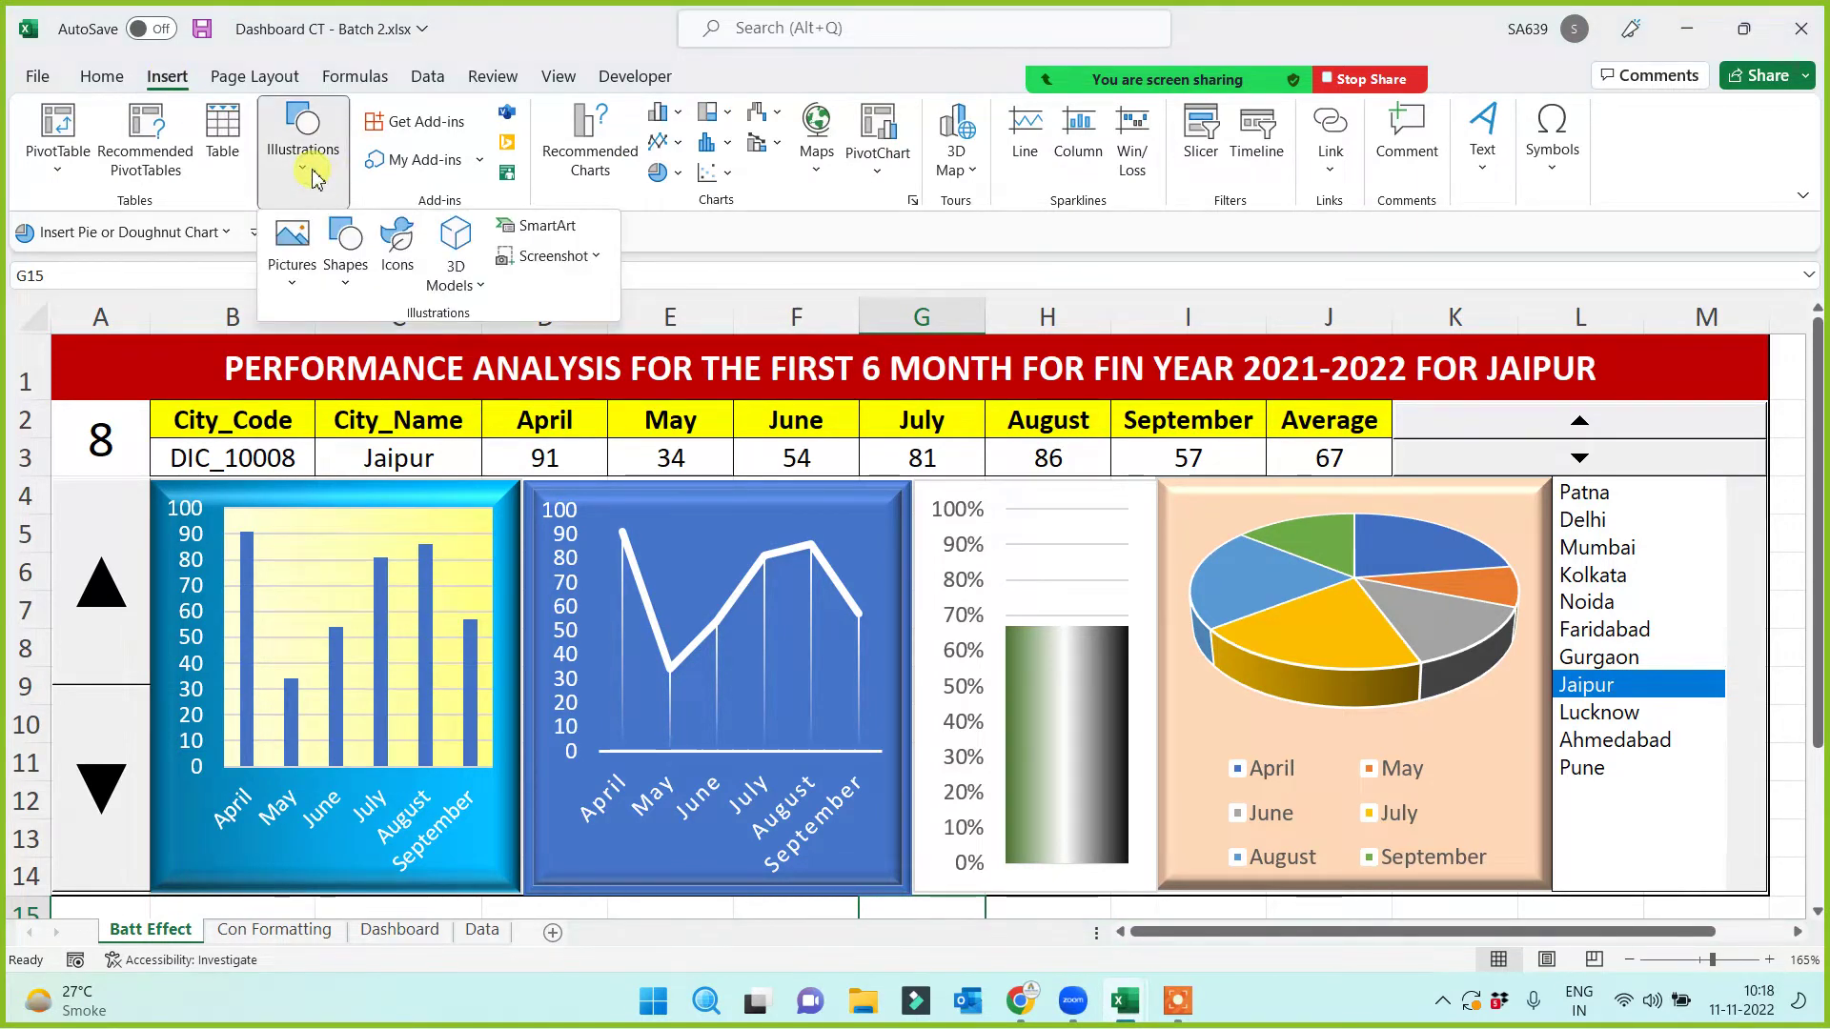
left_click(345, 270)
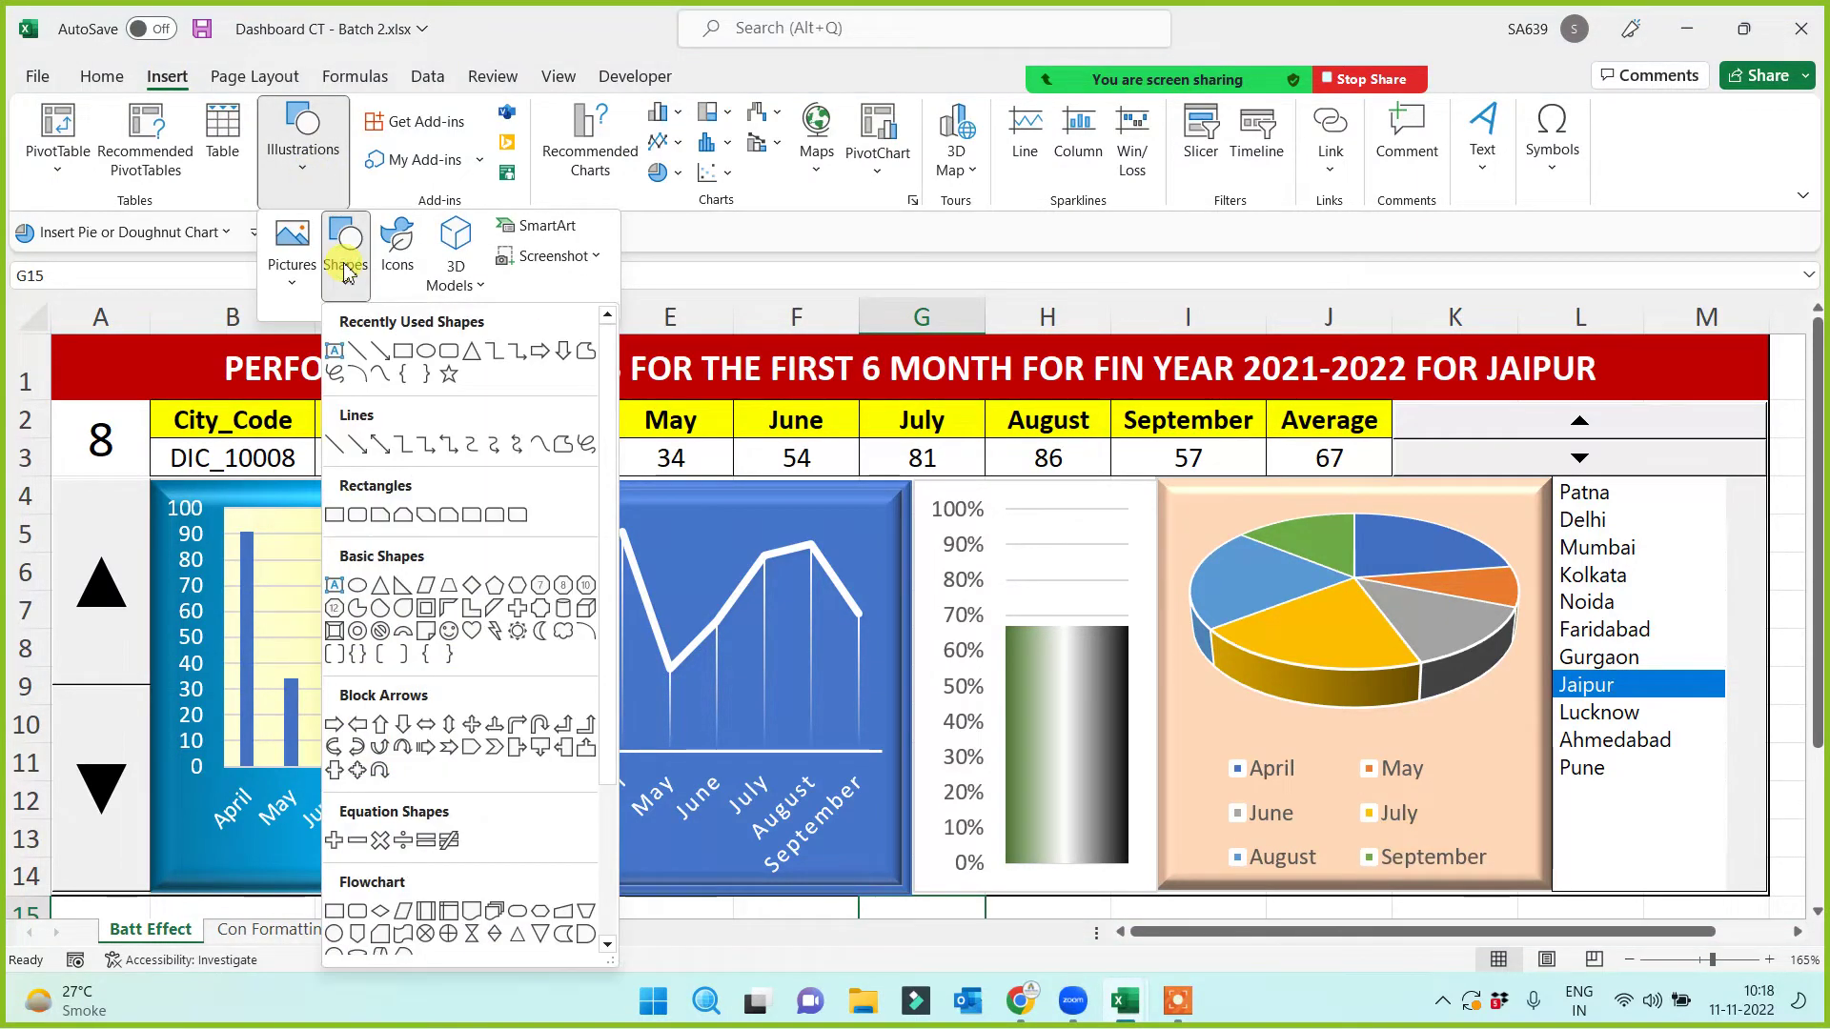
left_click(403, 518)
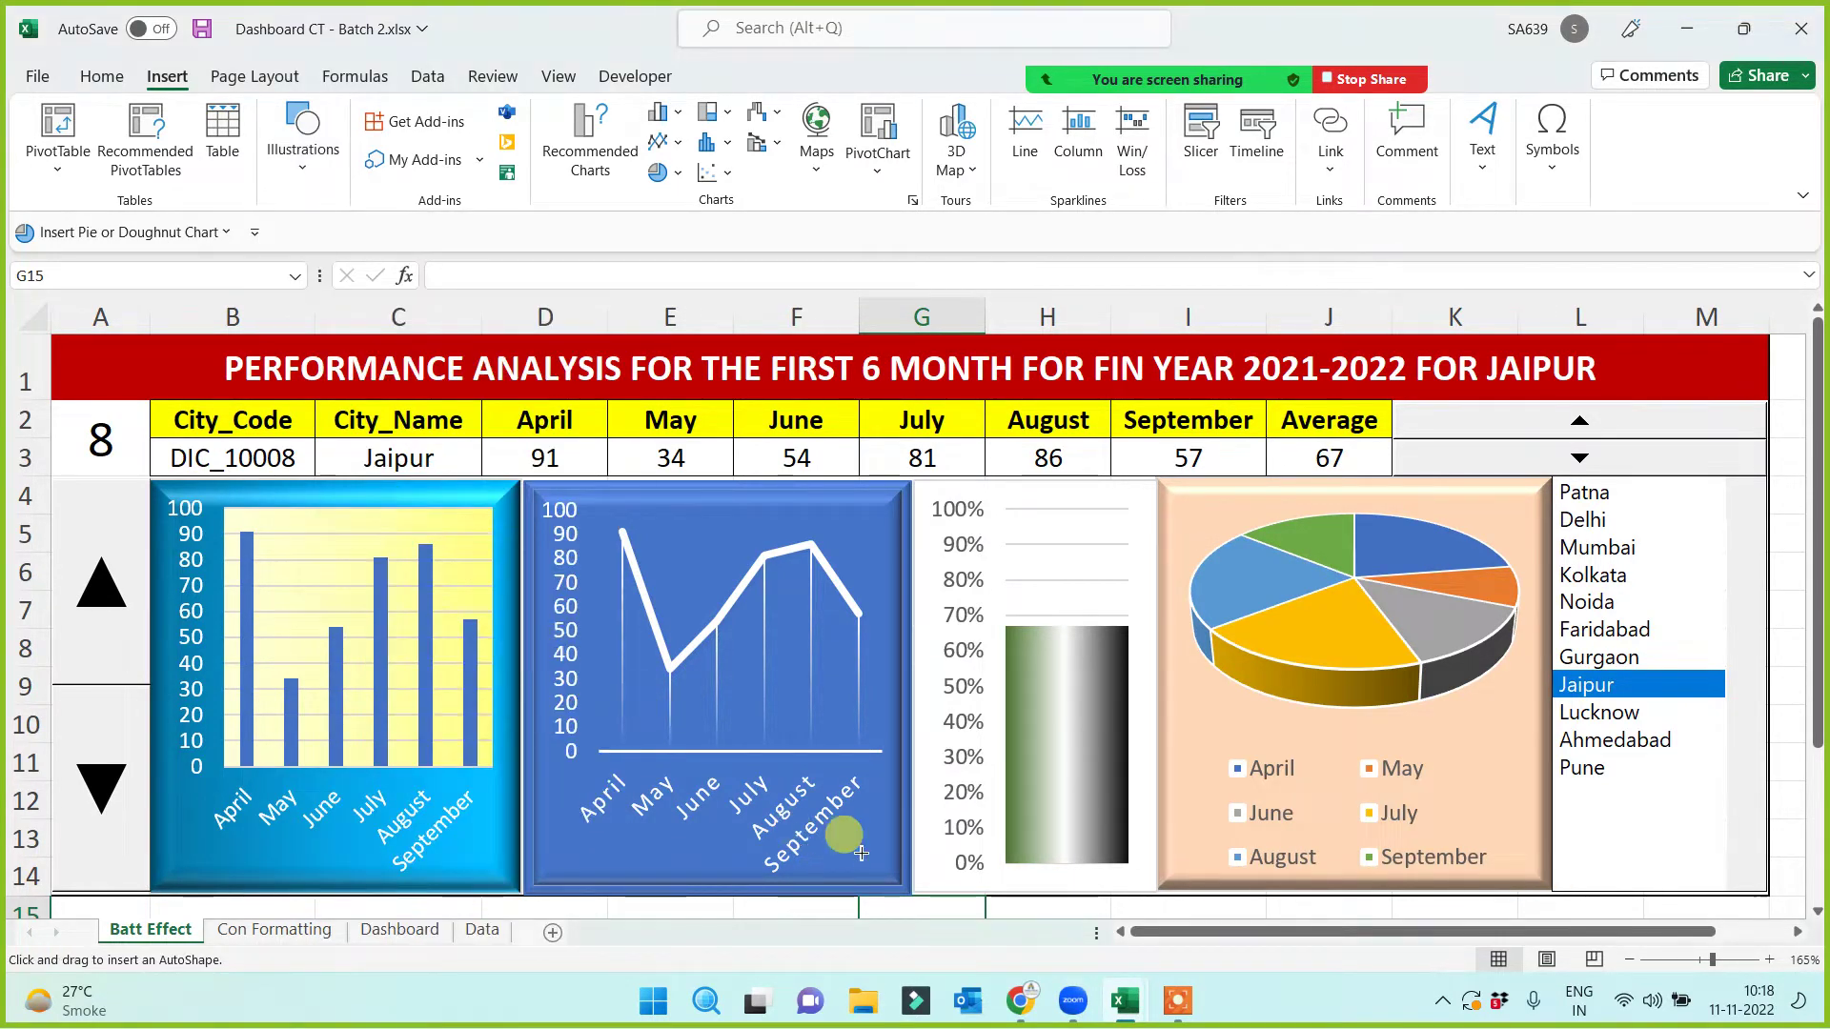
left_click_drag(1003, 870, 1134, 886)
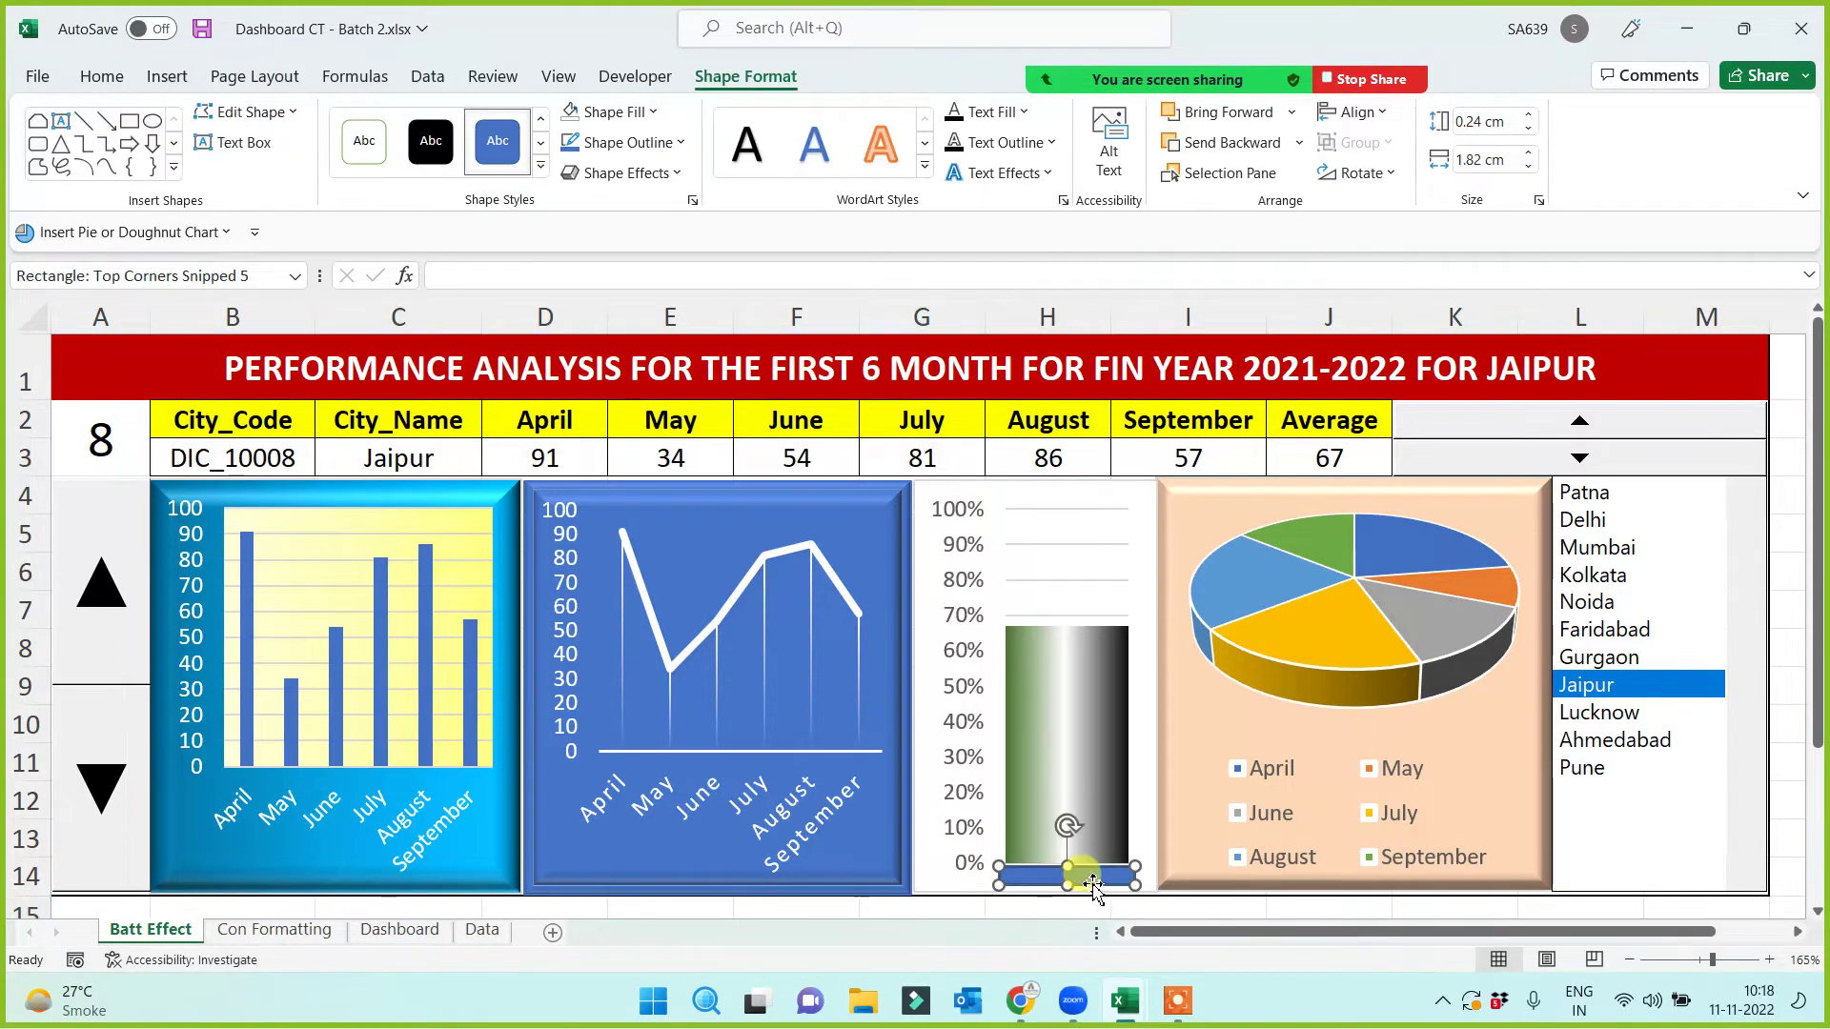
left_click_drag(1093, 882, 1094, 878)
Step: Change the battery base shape's solid fill to the green-white-black gradient fill
right_click(1093, 871)
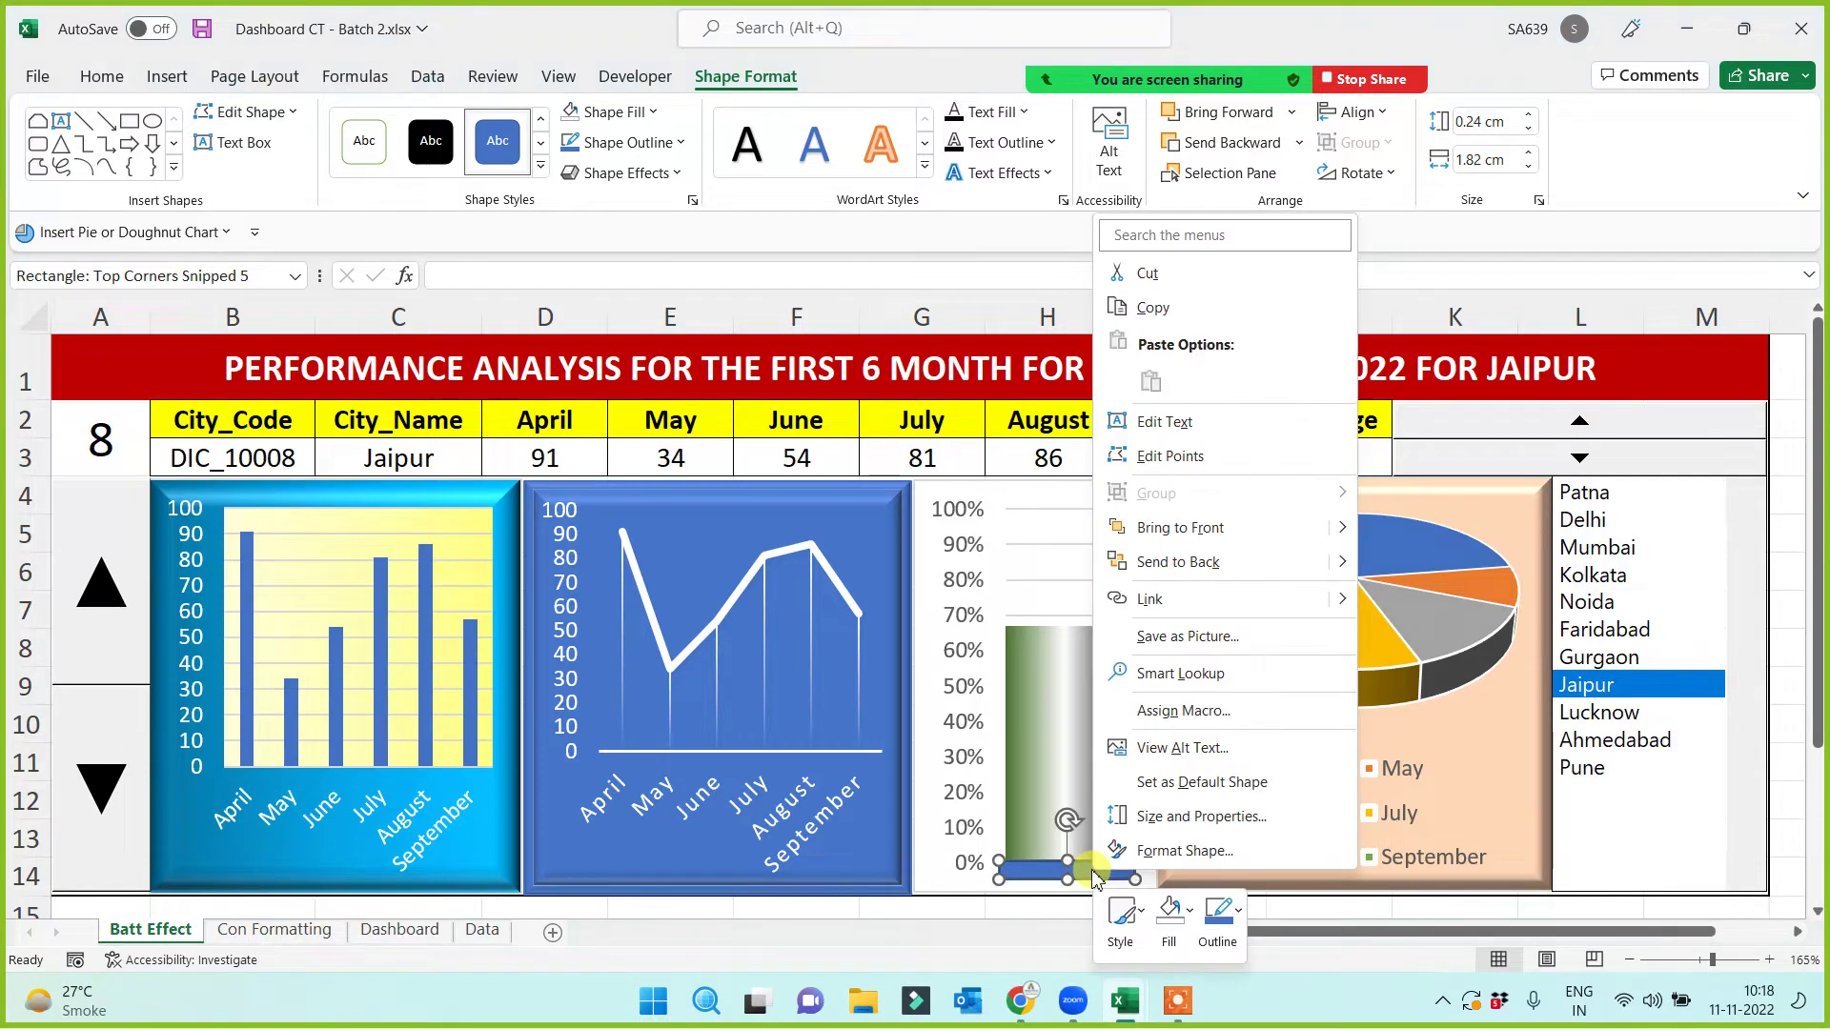
left_click(1185, 851)
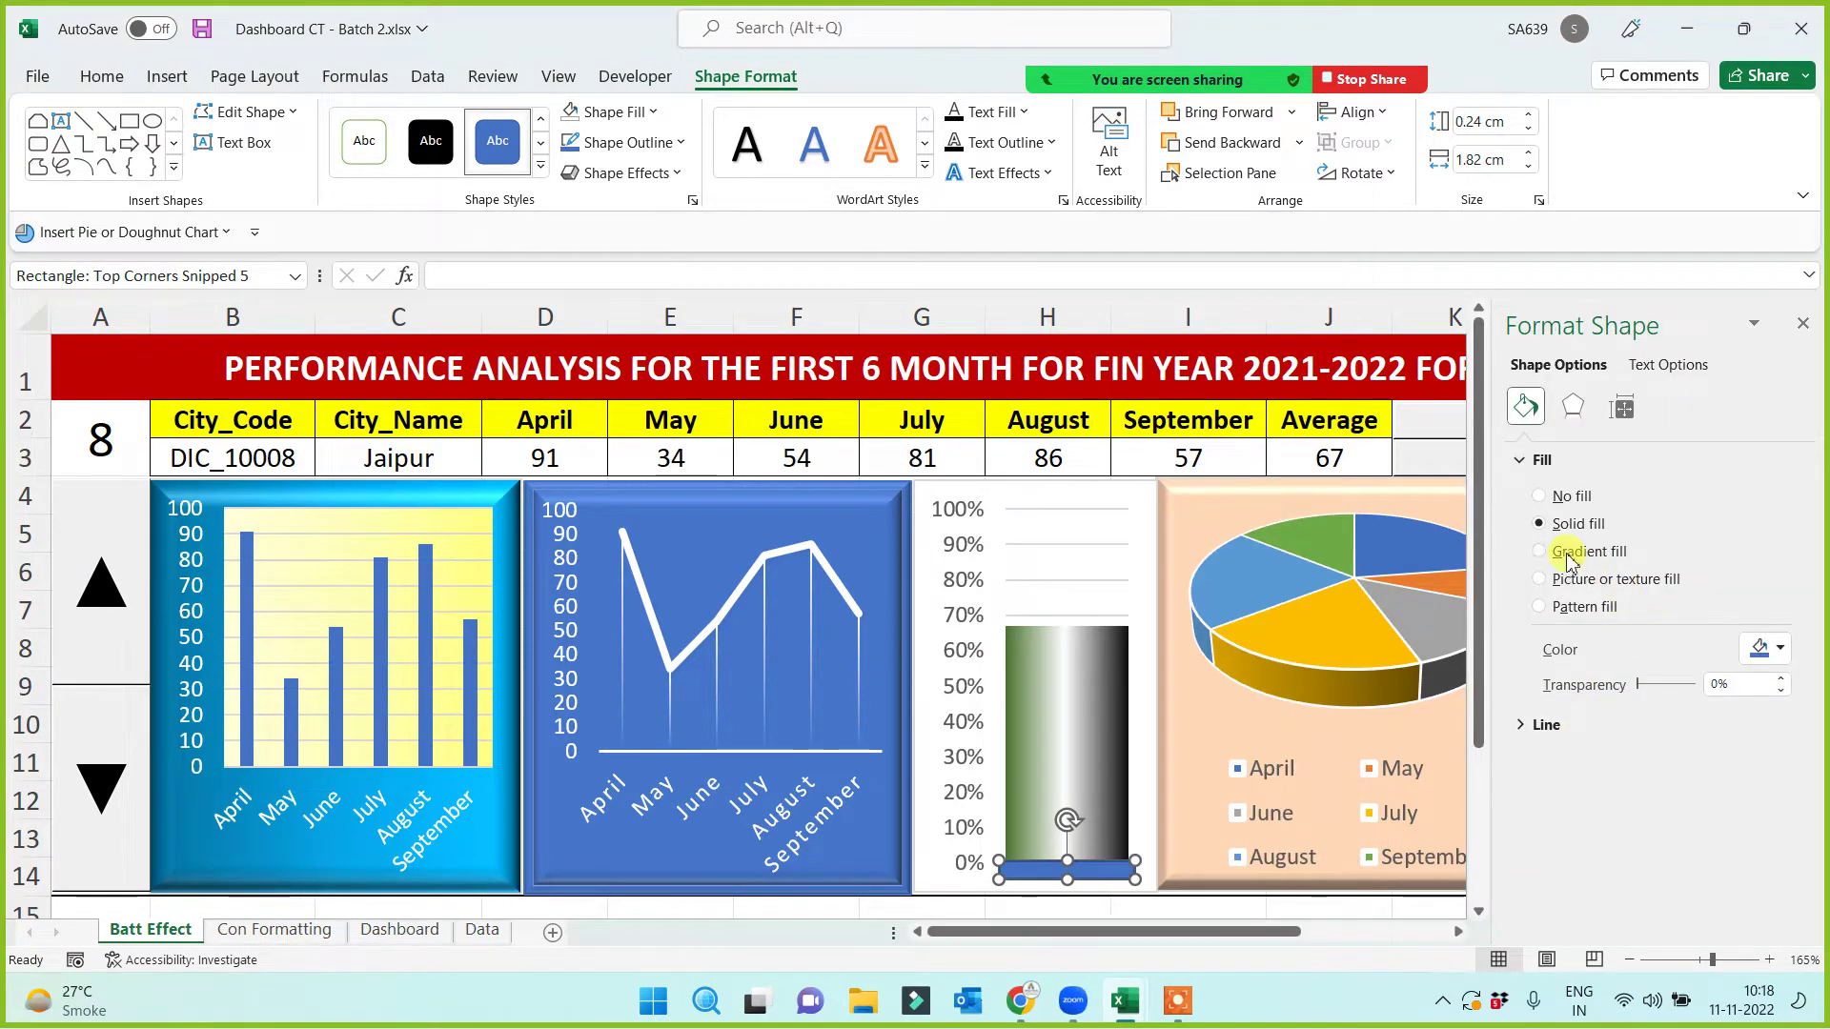
left_click(1551, 552)
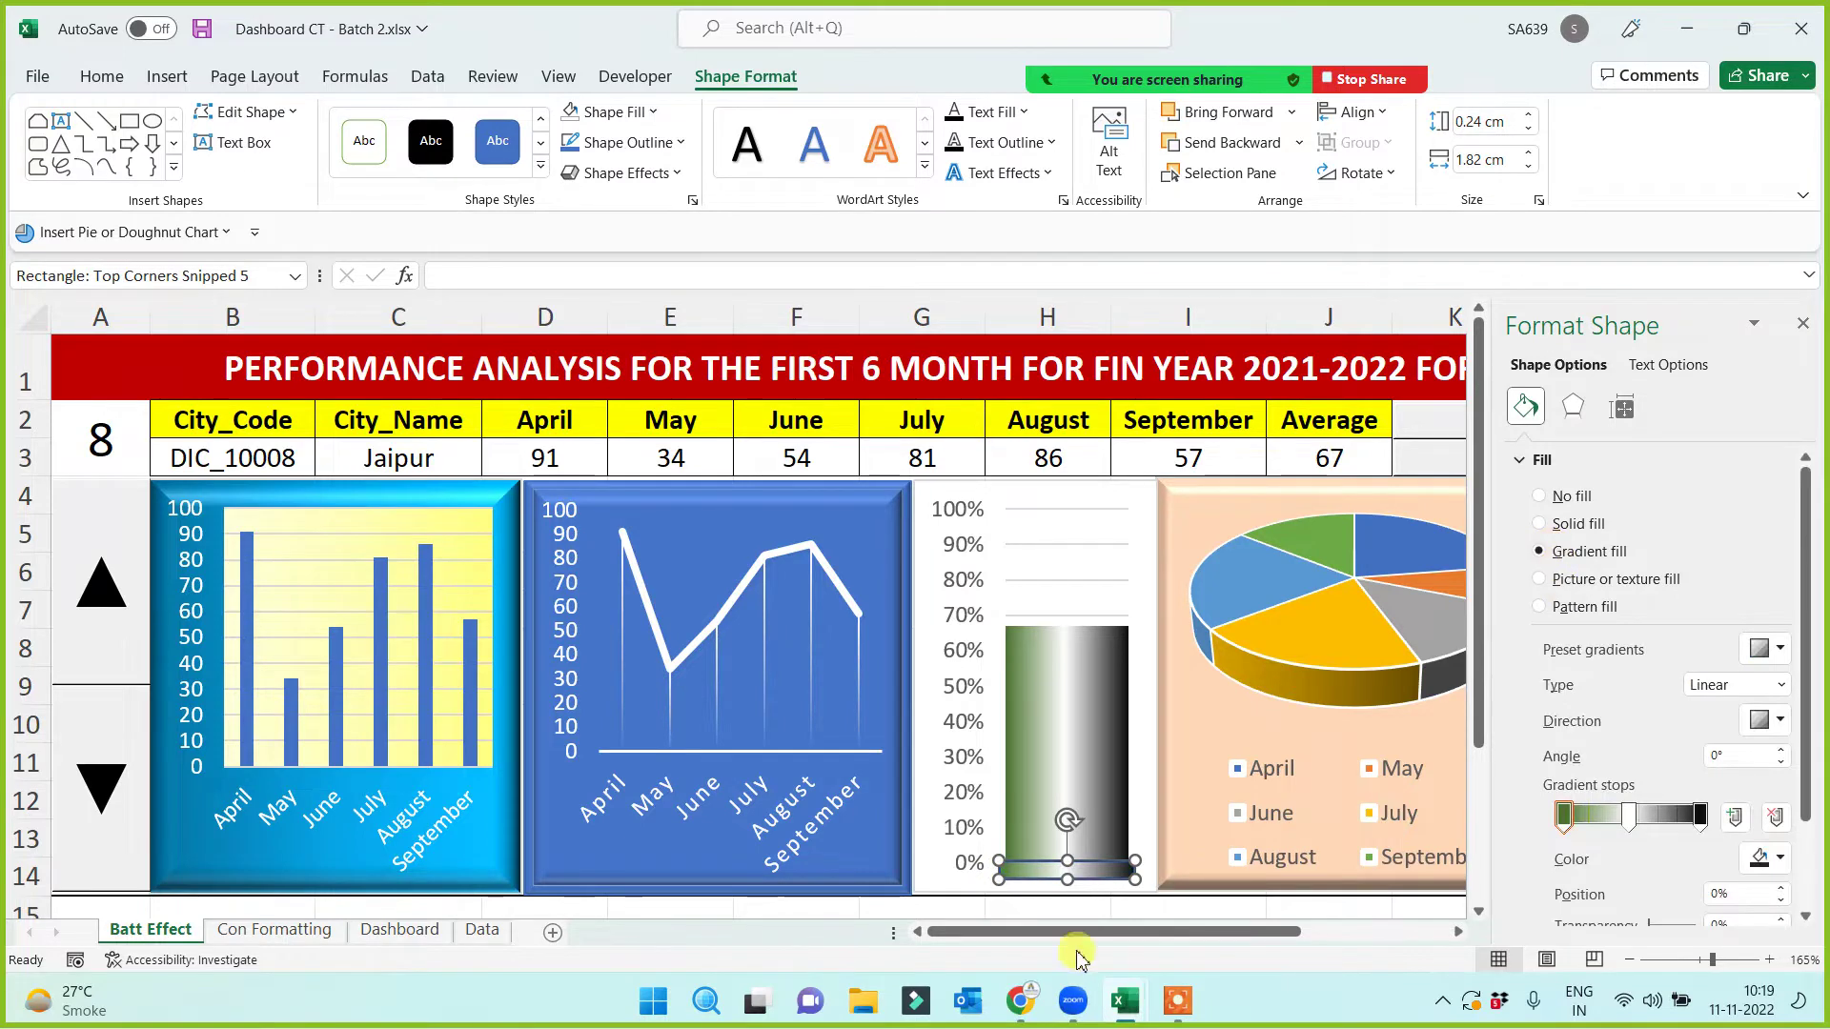
left_click(1111, 908)
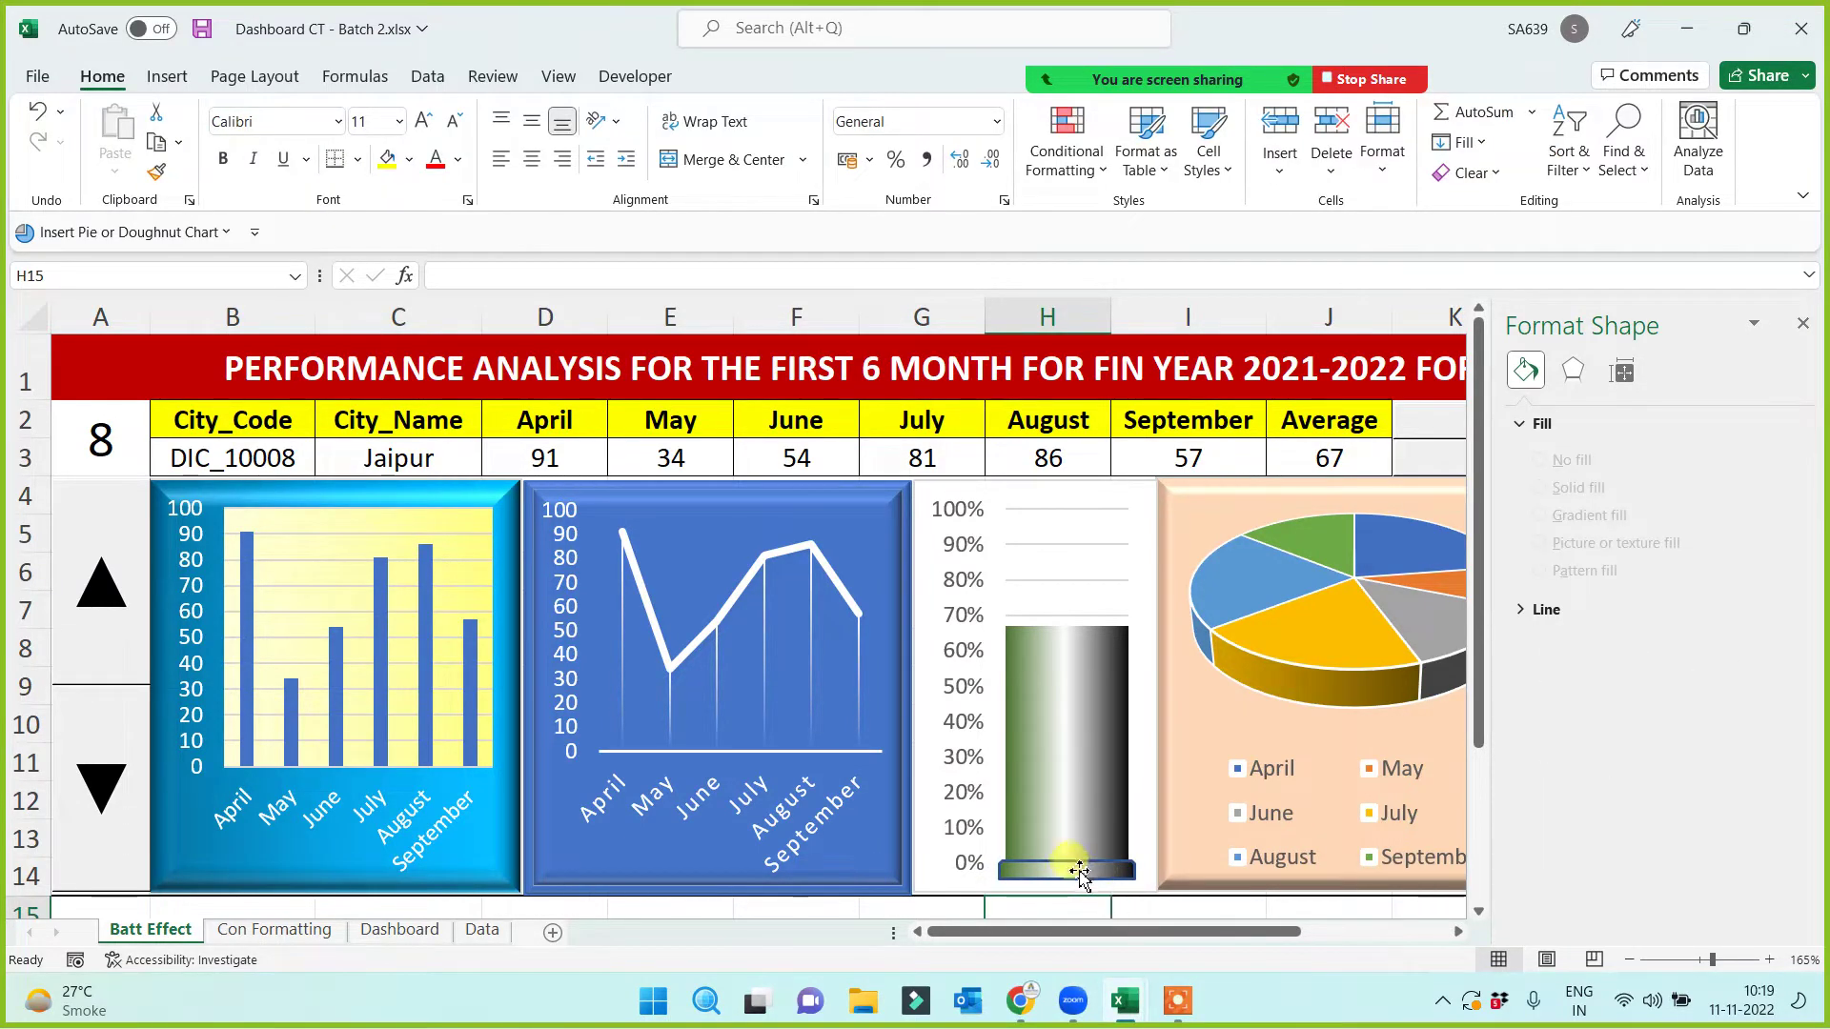
Step: Duplicate the gradient-filled battery base shape twice
left_click(1078, 878)
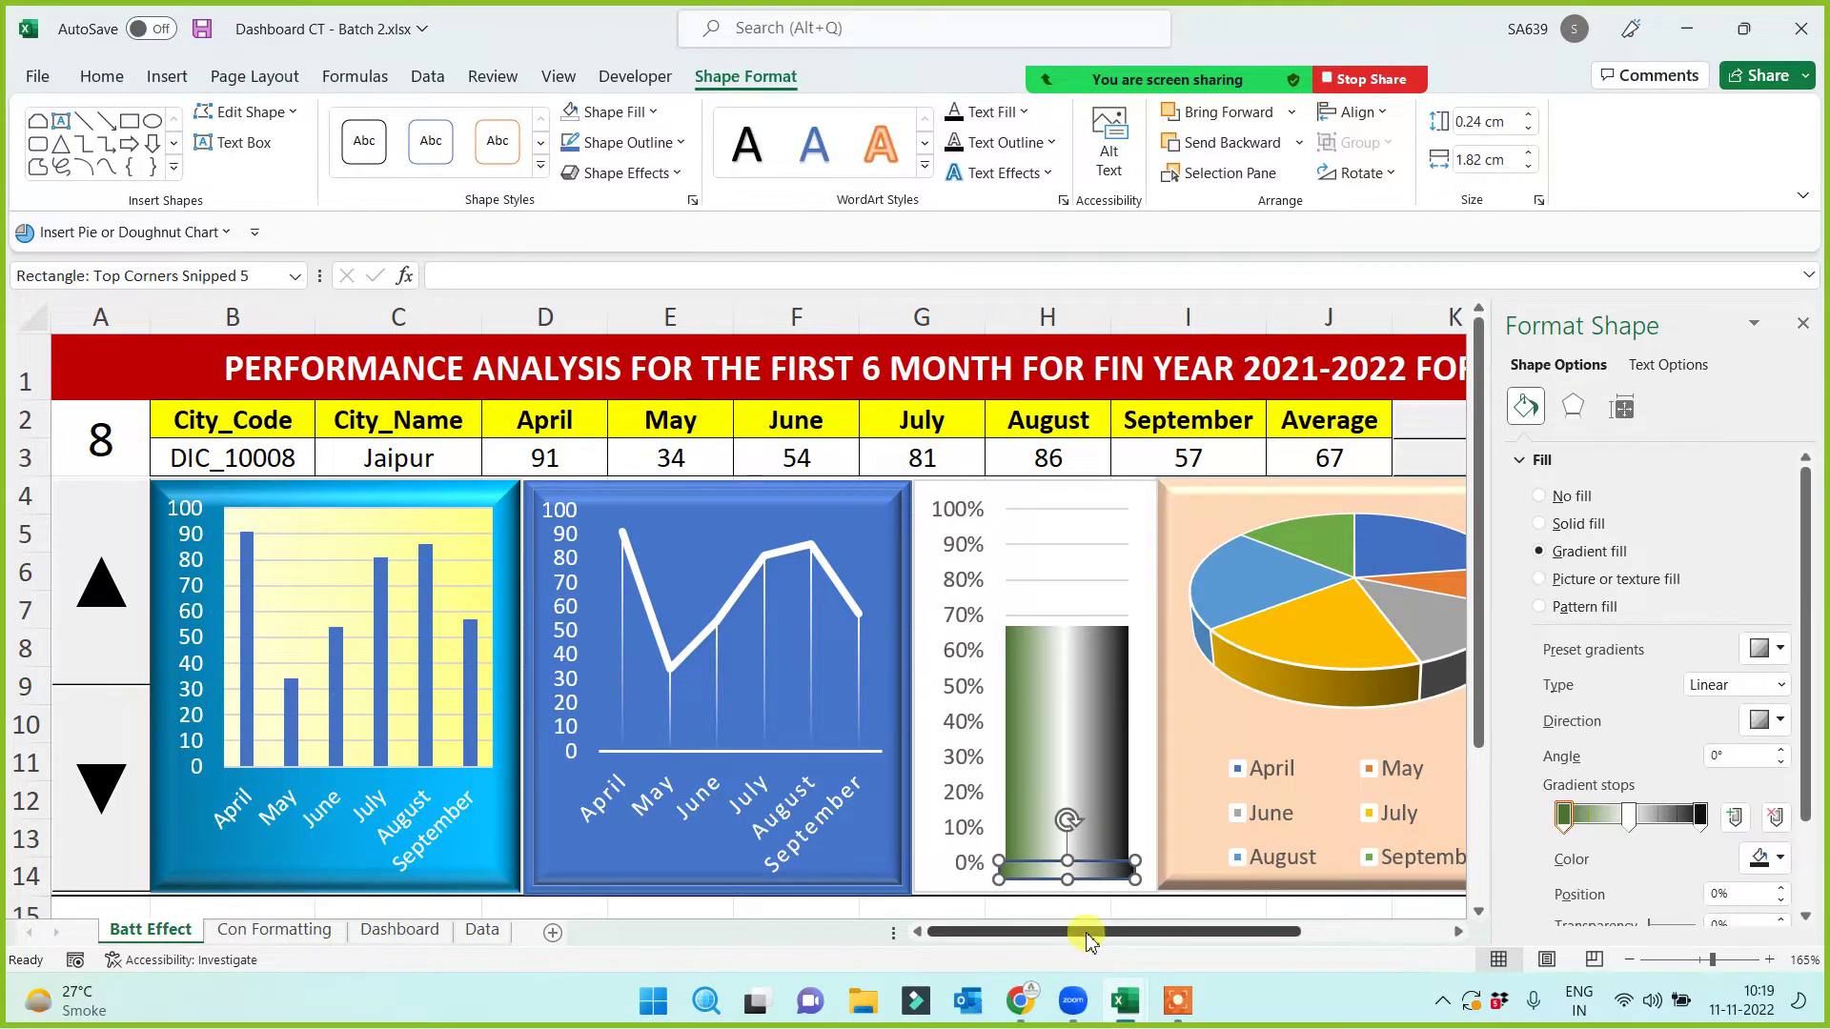
key("ctrl+d")
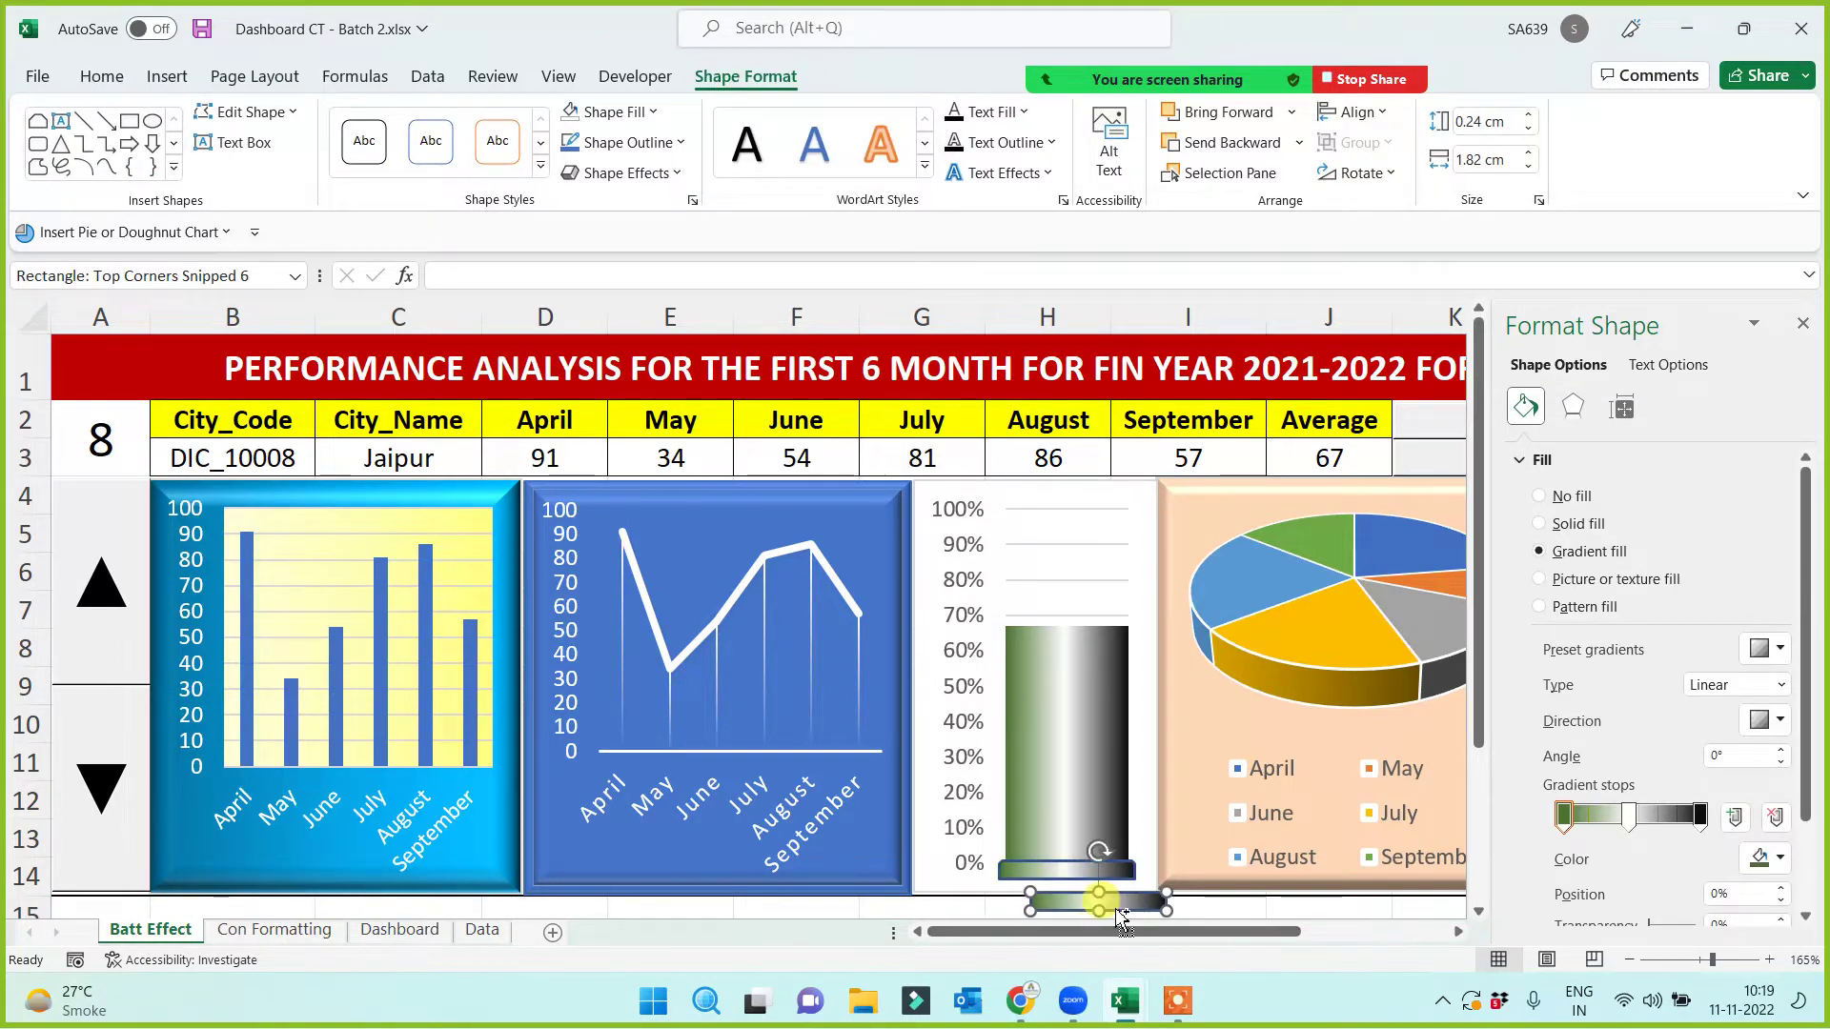
key("ctrl+d")
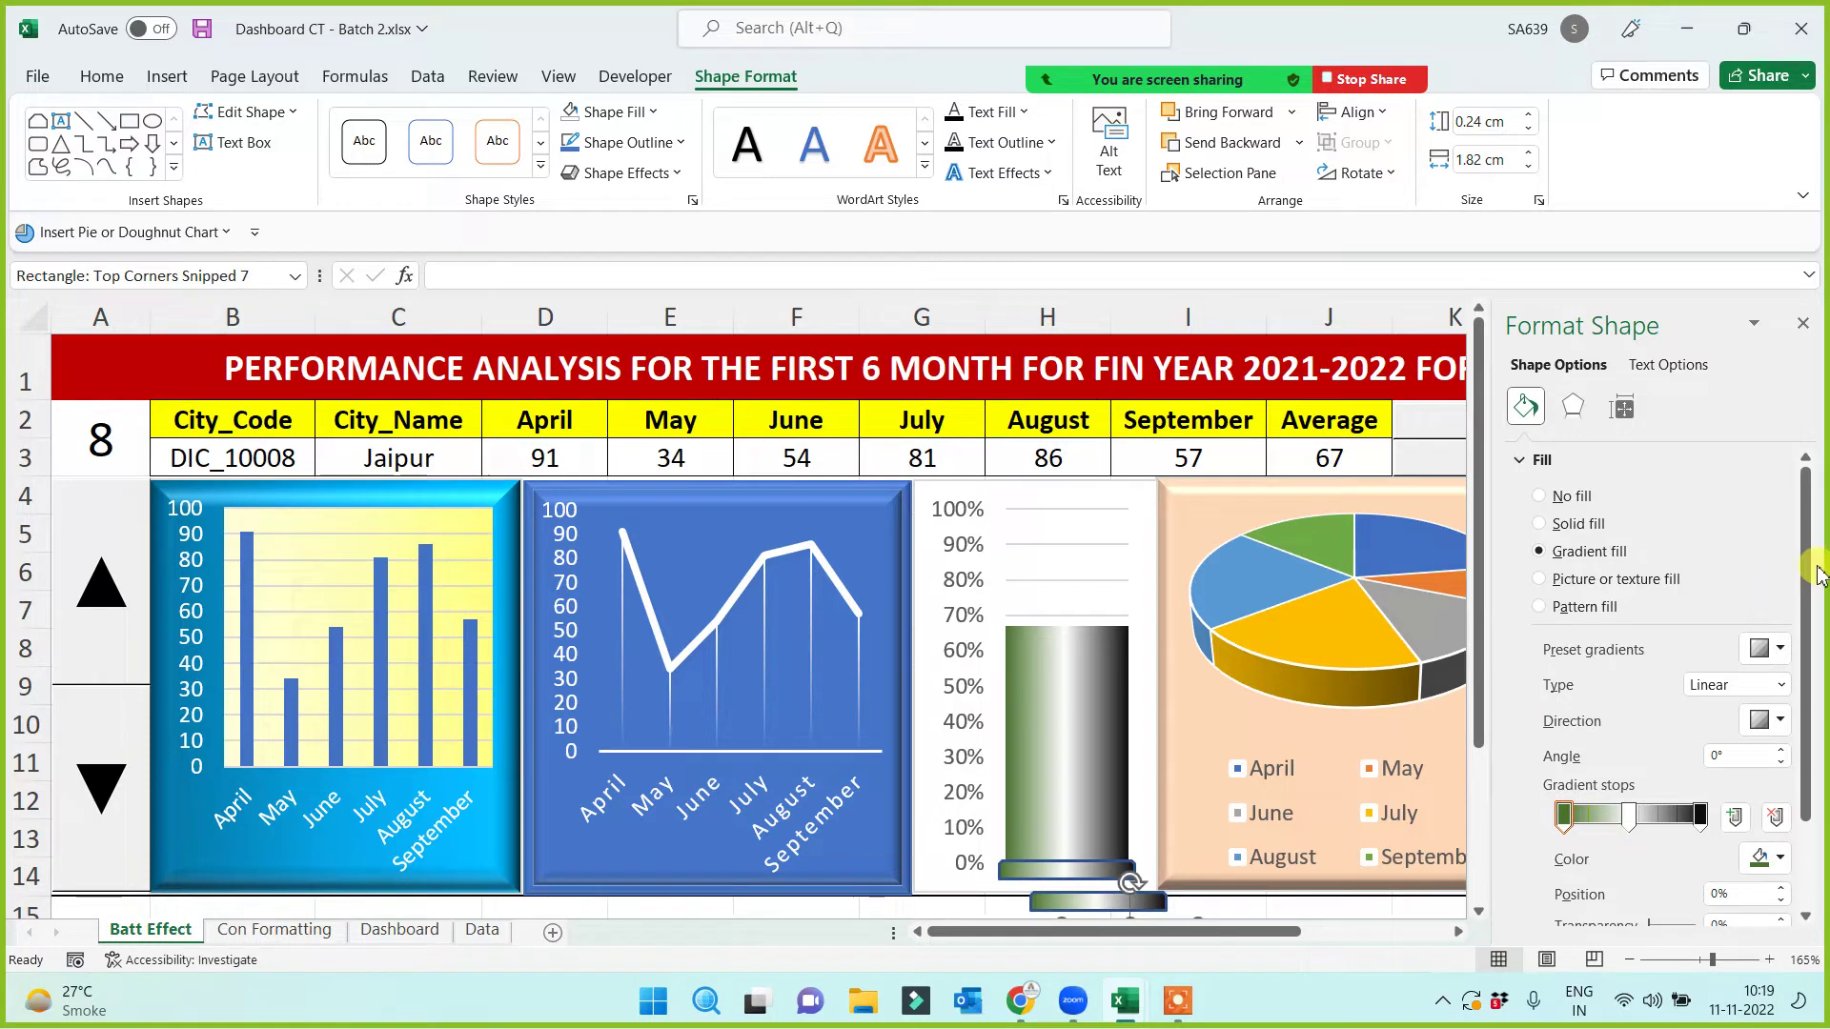
left_click_drag(1811, 561, 1810, 620)
left_click_drag(1479, 615, 1481, 688)
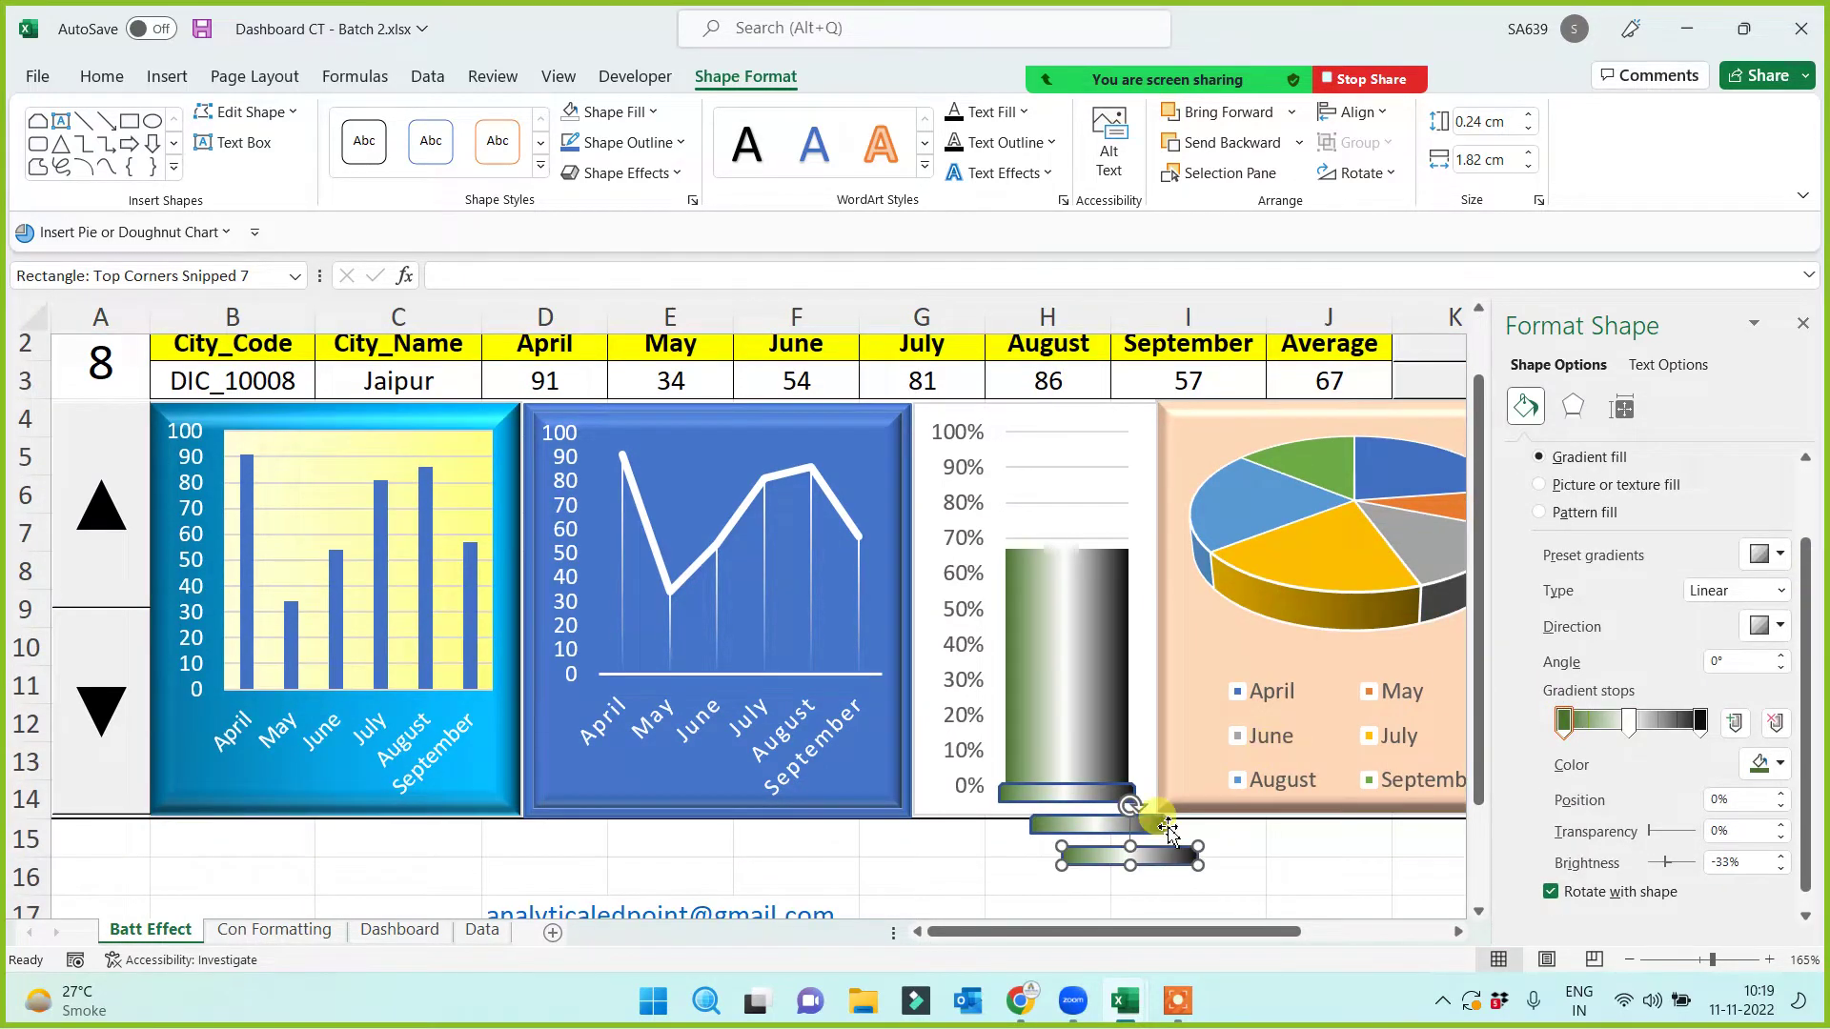
Step: Place one copy at the 100% level, about 0.13 cm high, and the other above it as a terminal about 0.28 by 0.71 cm
left_click_drag(1158, 858, 1067, 427)
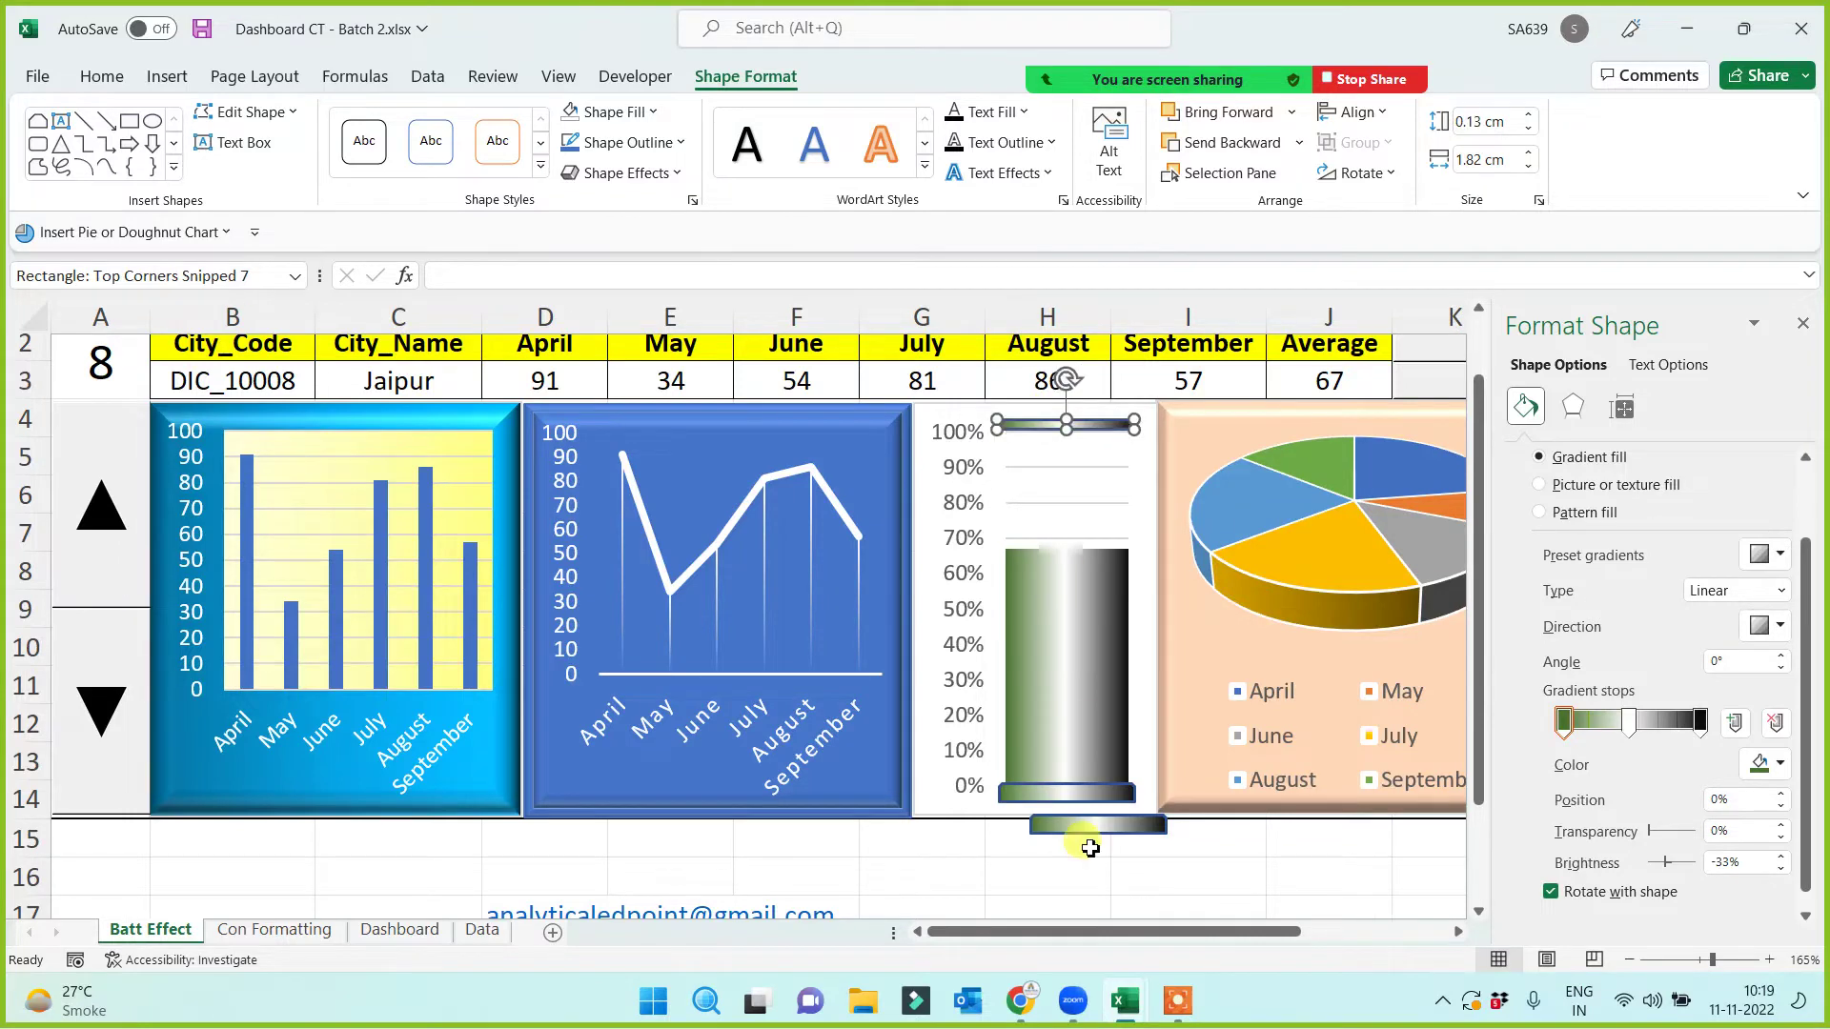
left_click(1112, 827)
left_click_drag(1167, 836, 1072, 412)
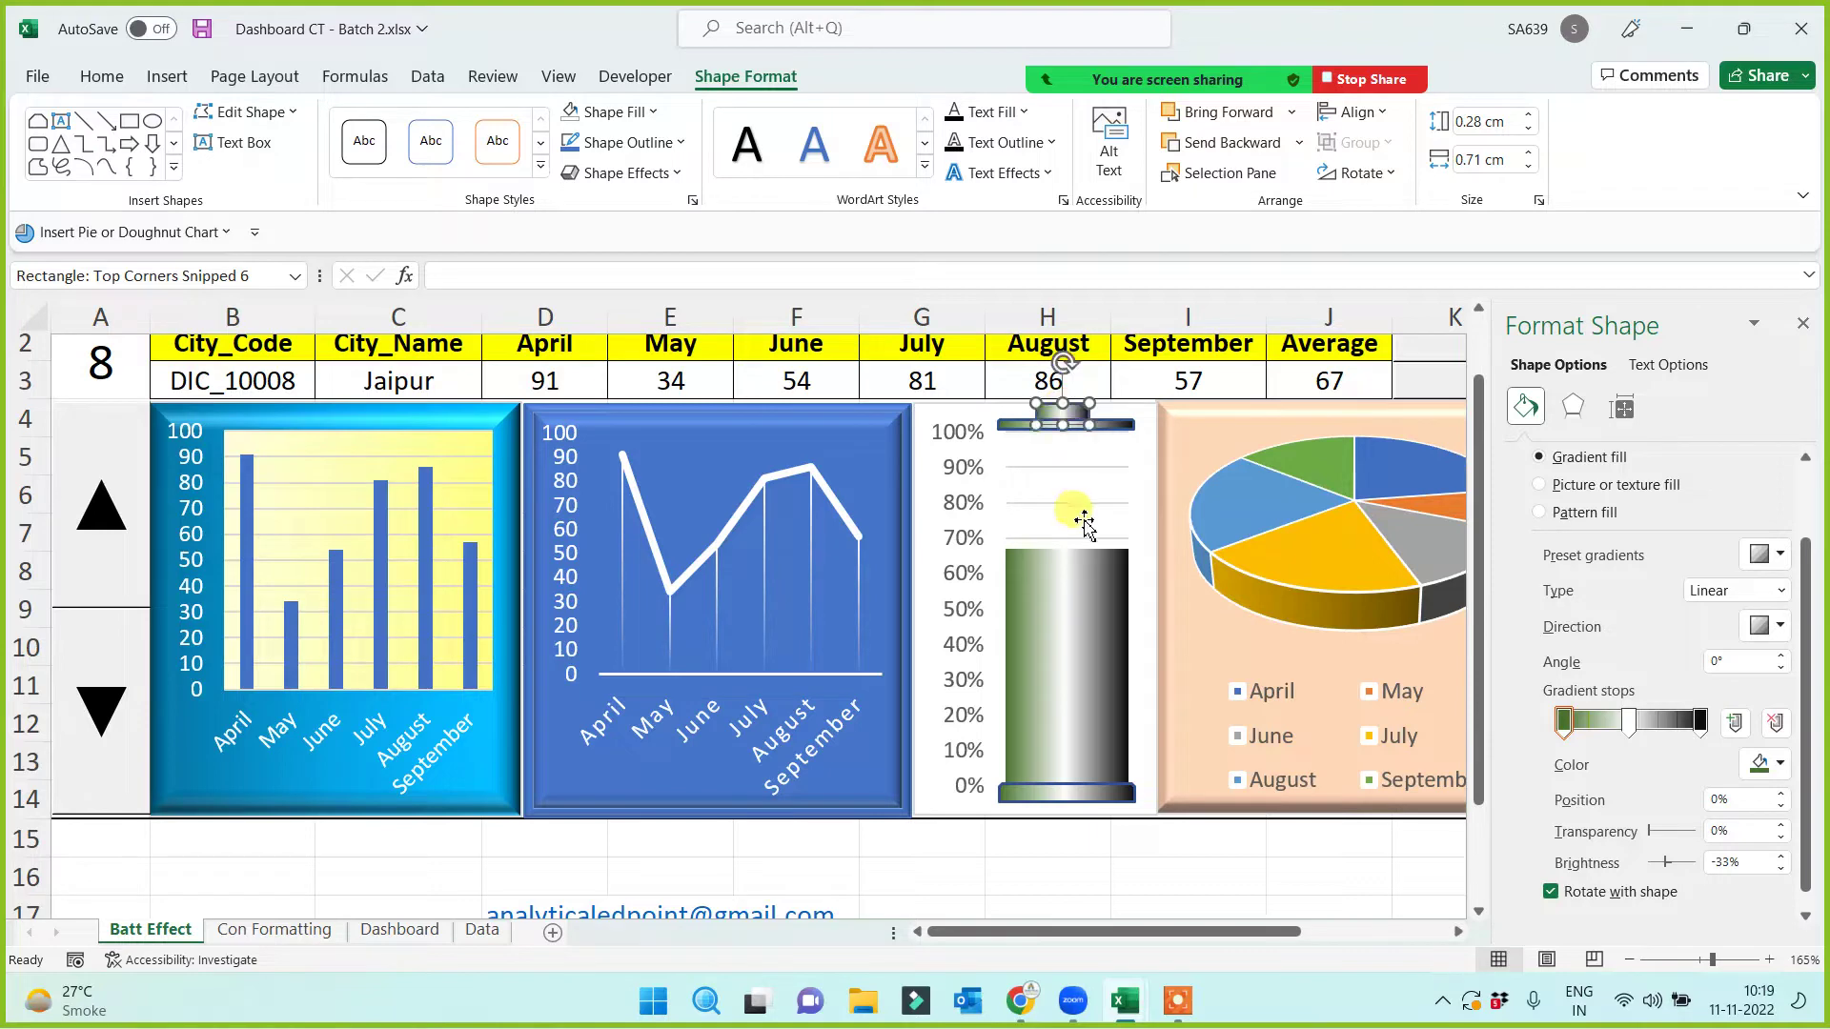
Step: Fill the battery chart's plot area with a dark grey shade of the theme white
left_click(1061, 481)
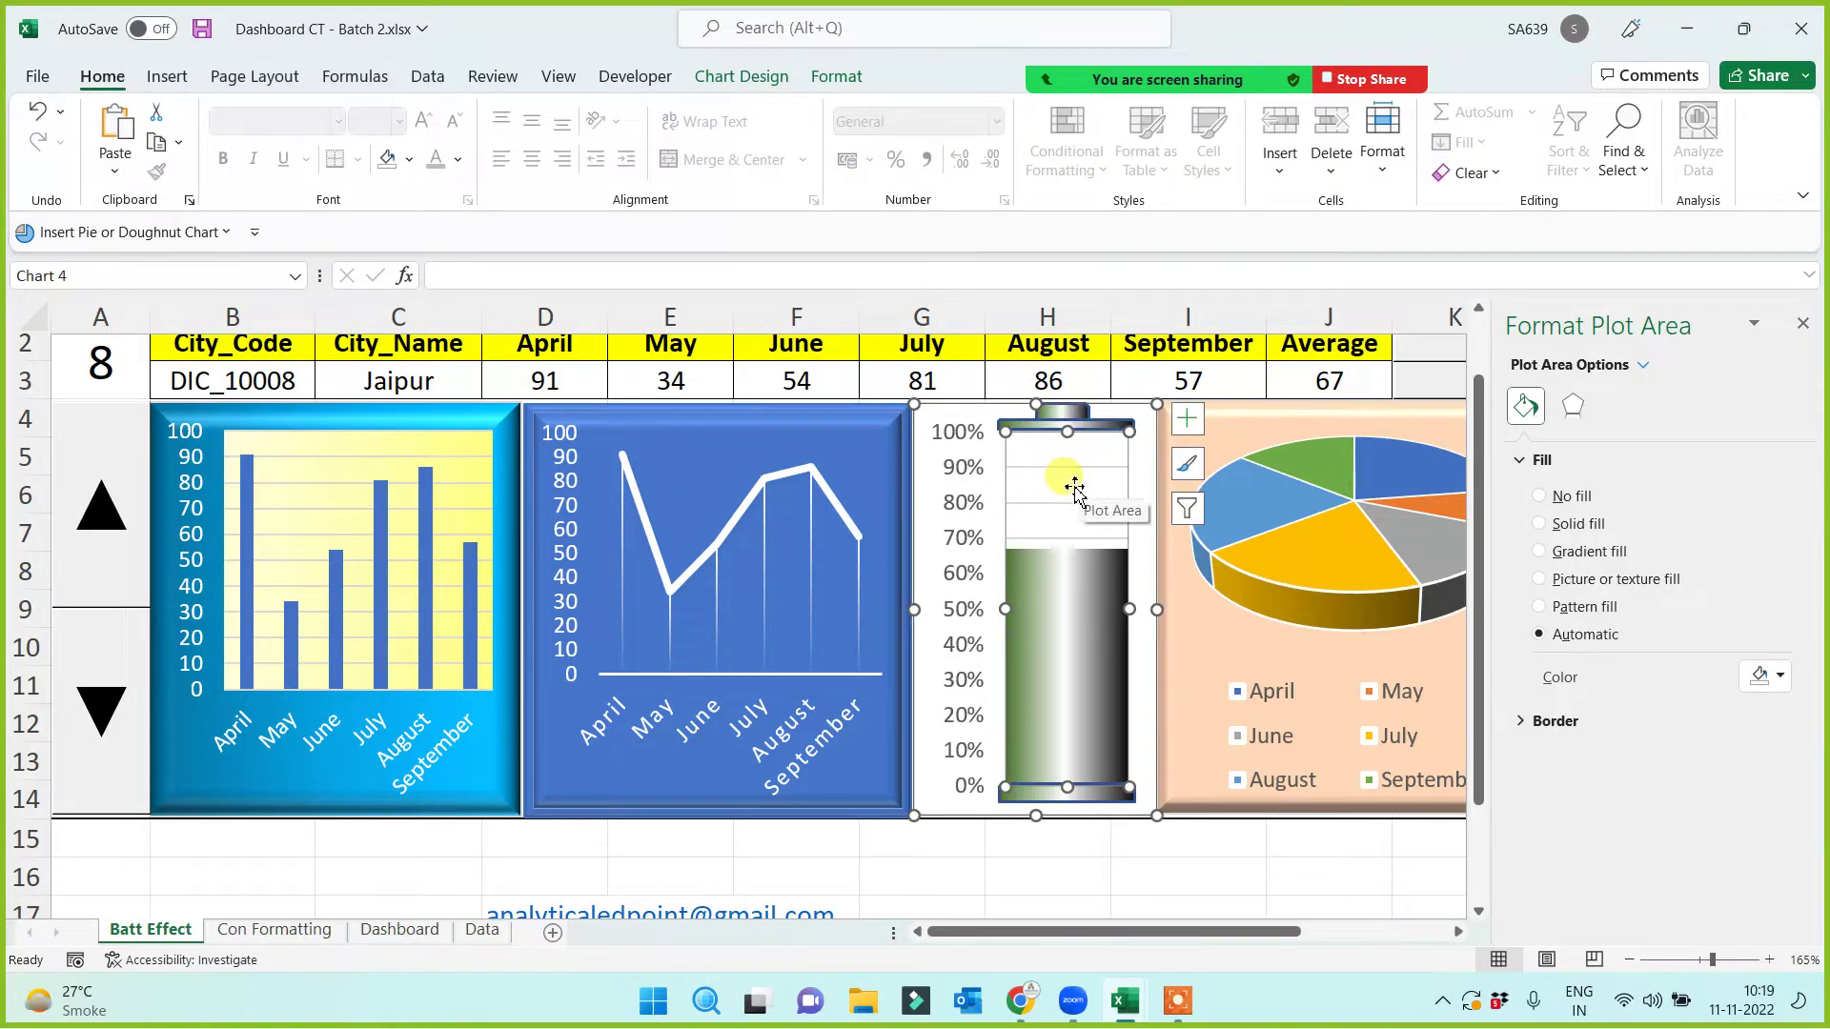
left_click(837, 76)
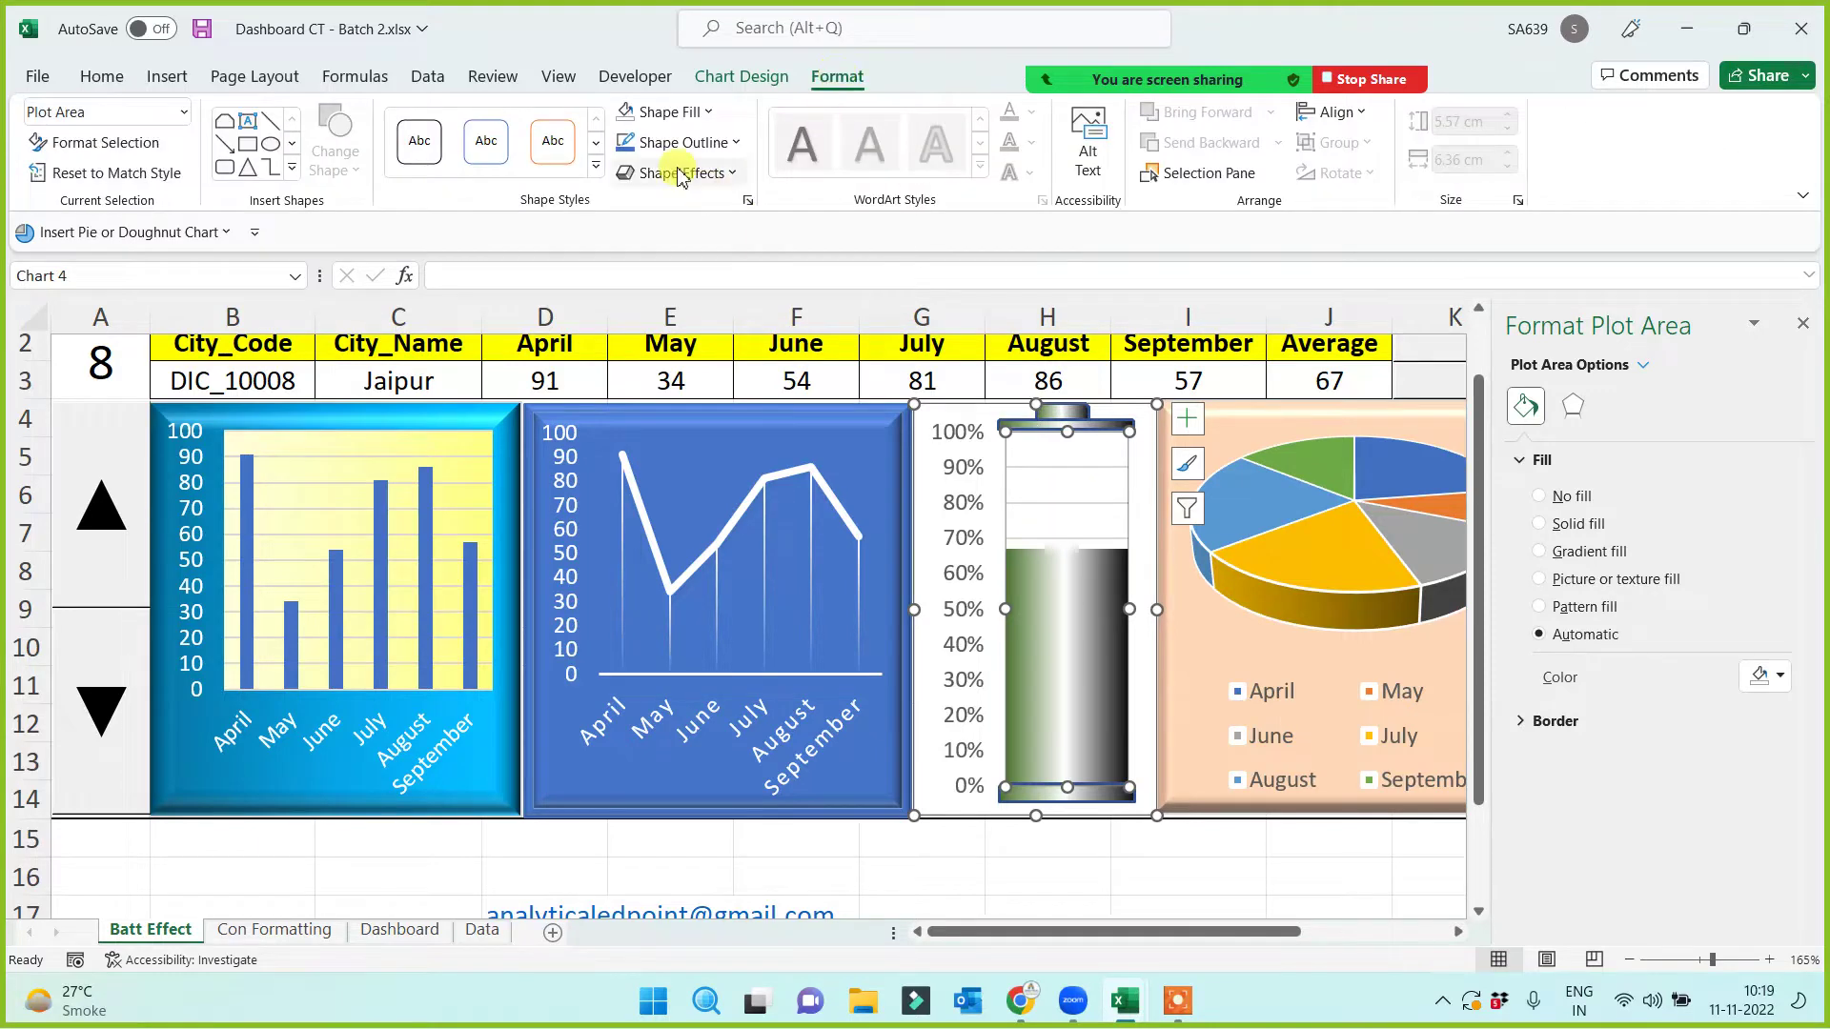
left_click(710, 113)
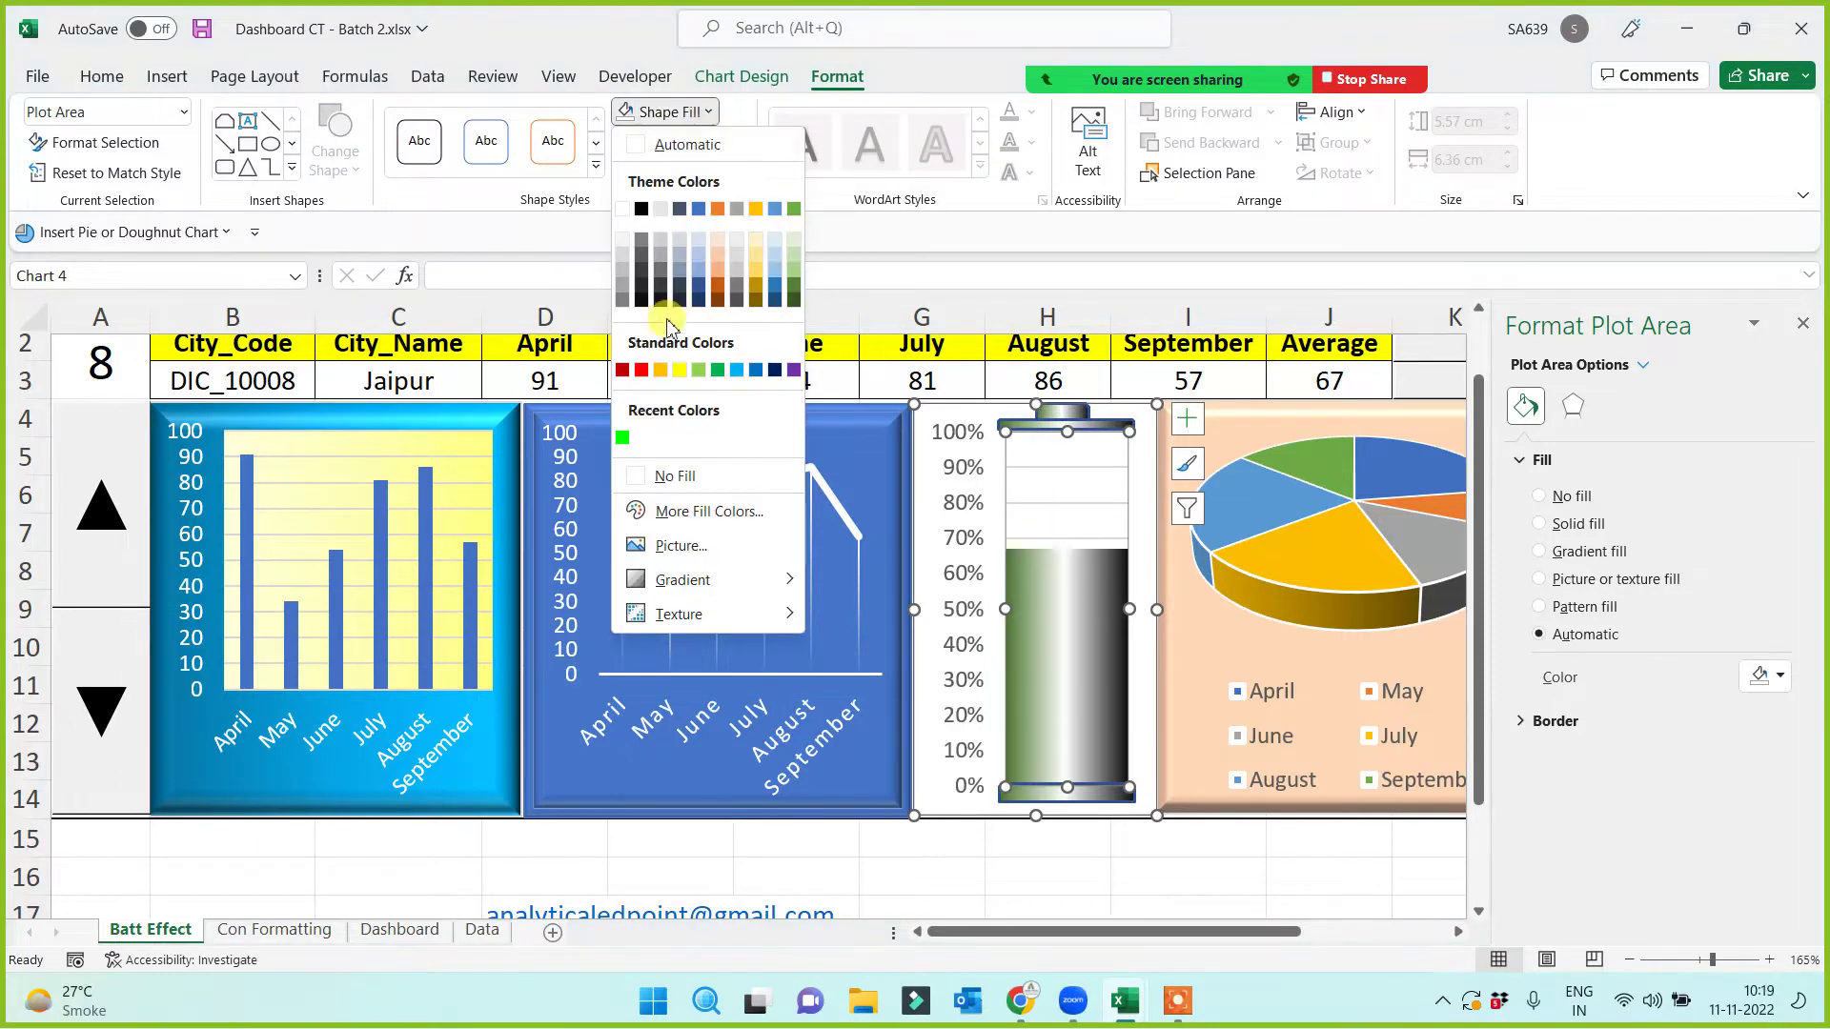
left_click(622, 294)
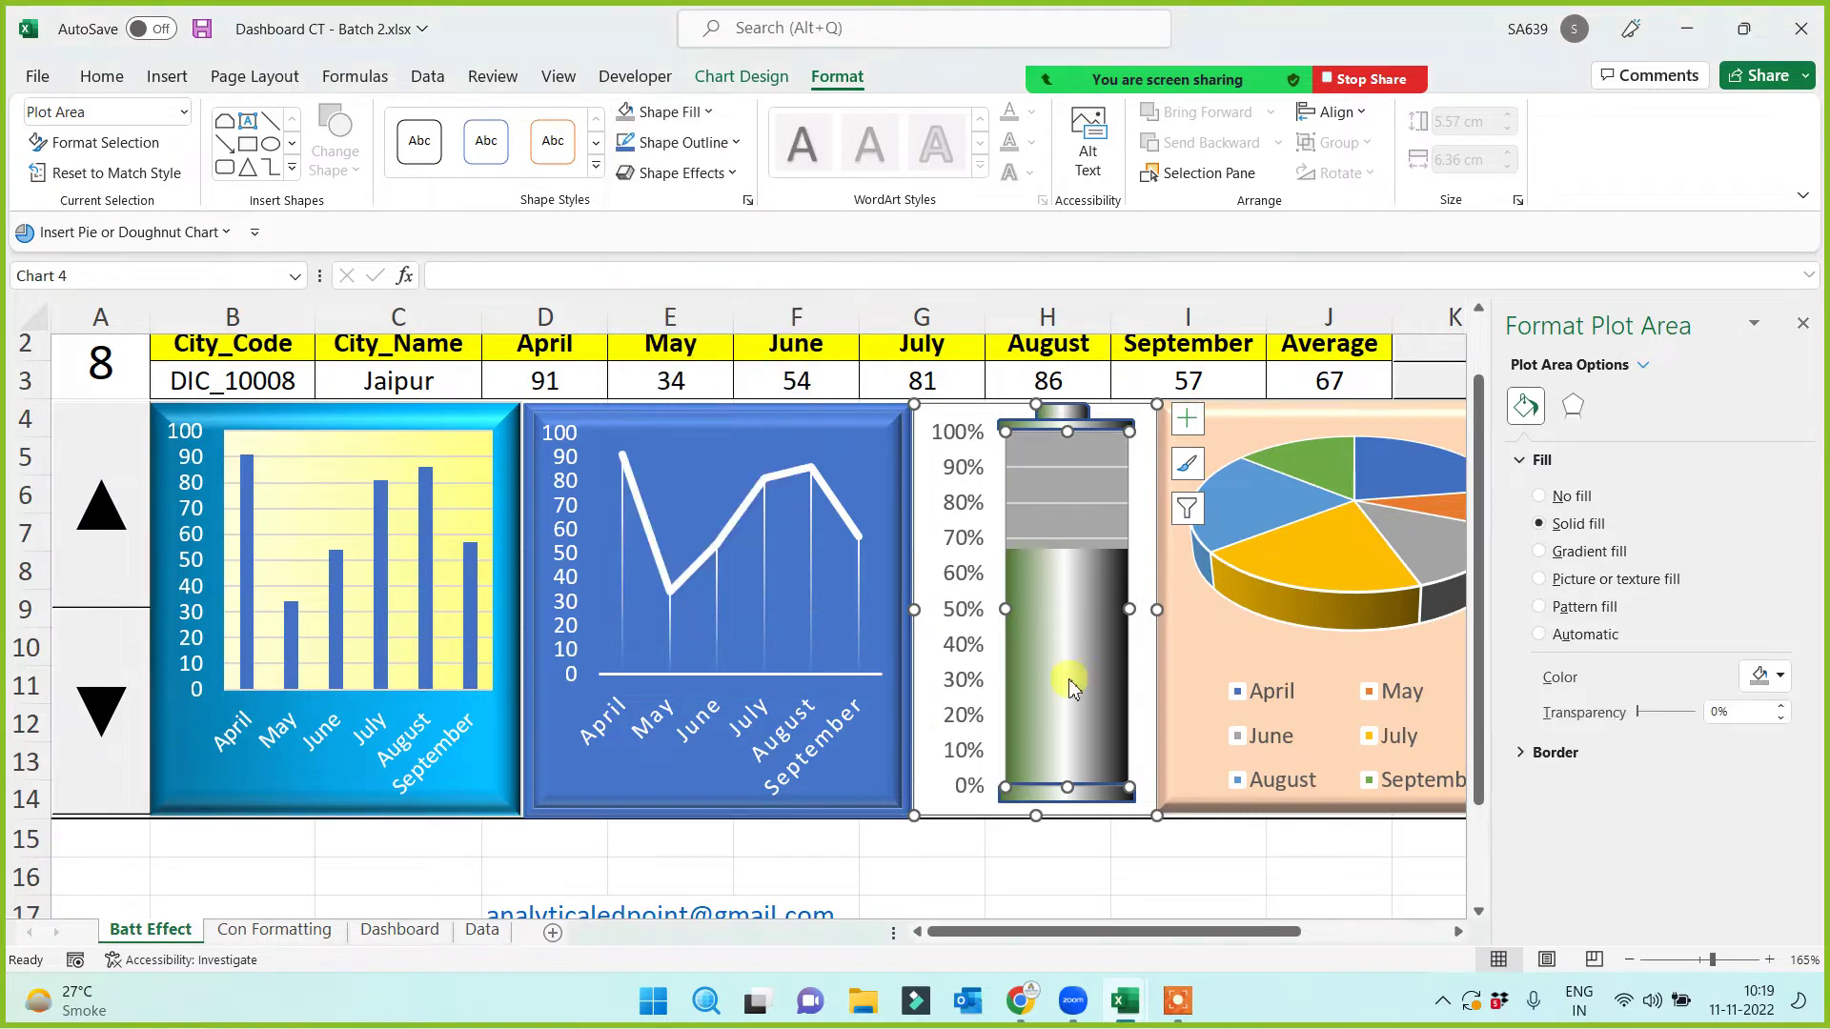
left_click(1033, 884)
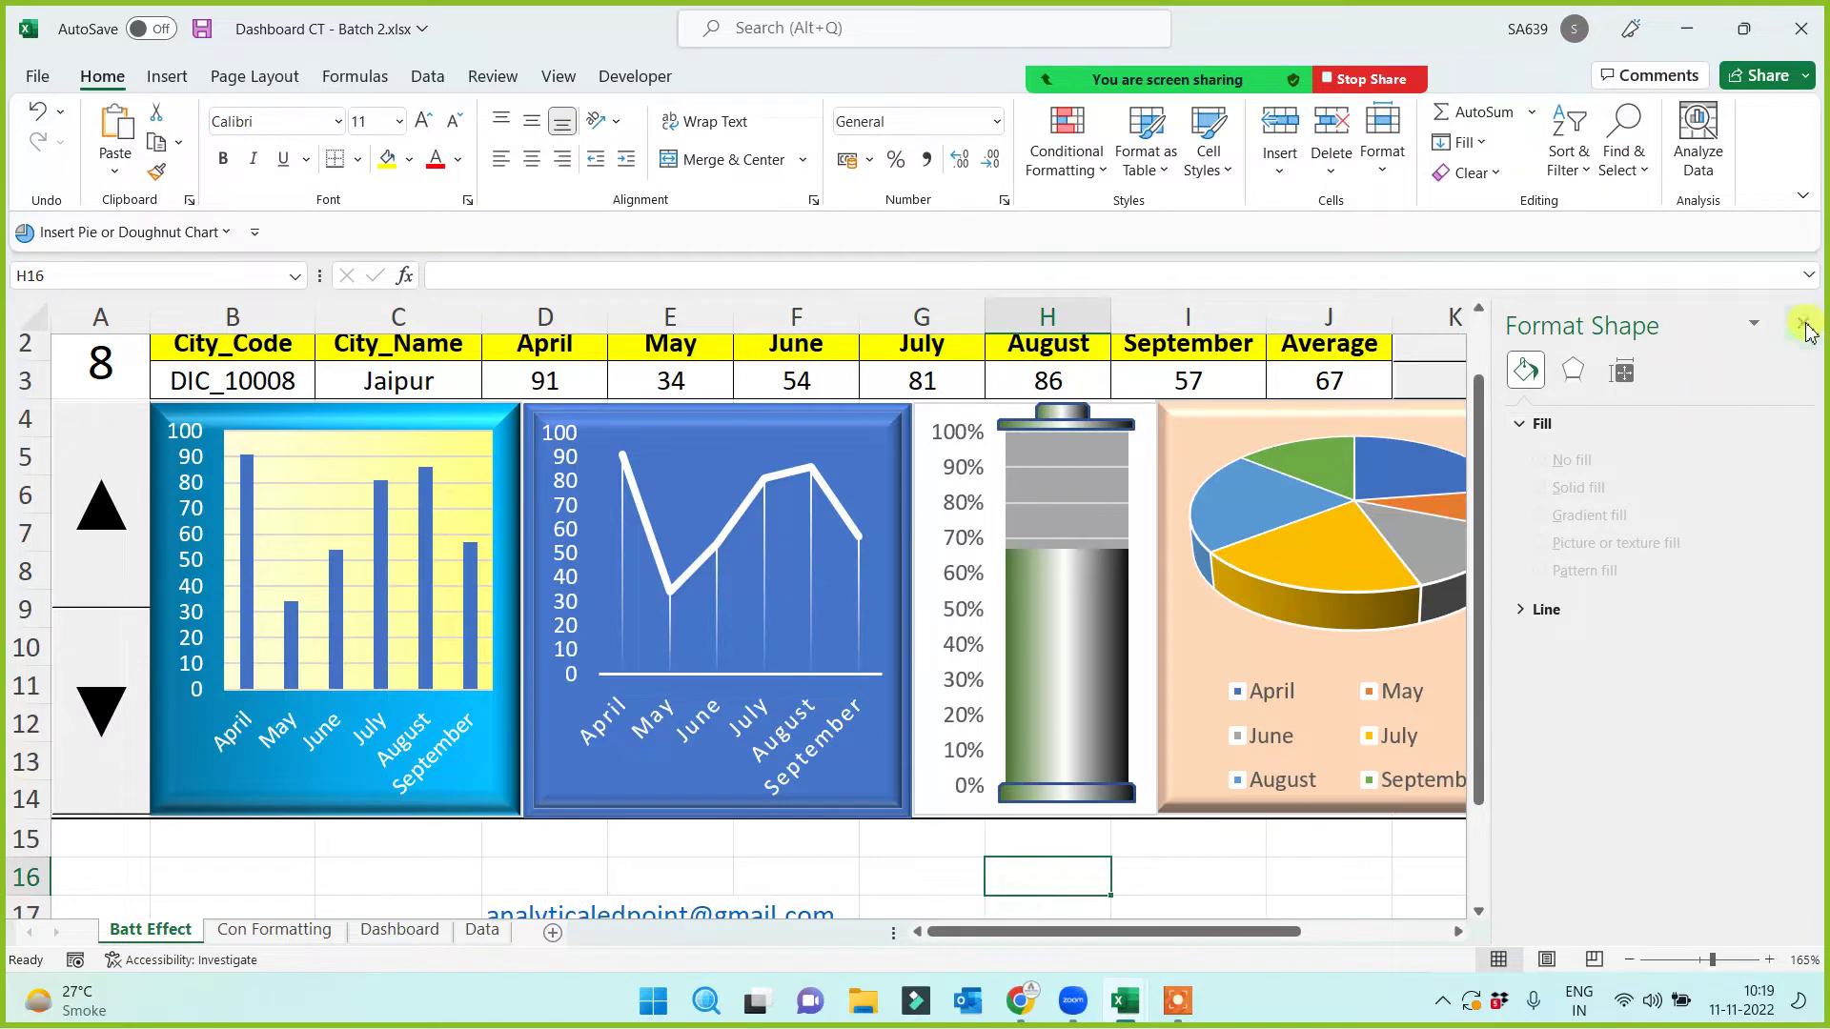
left_click(1804, 324)
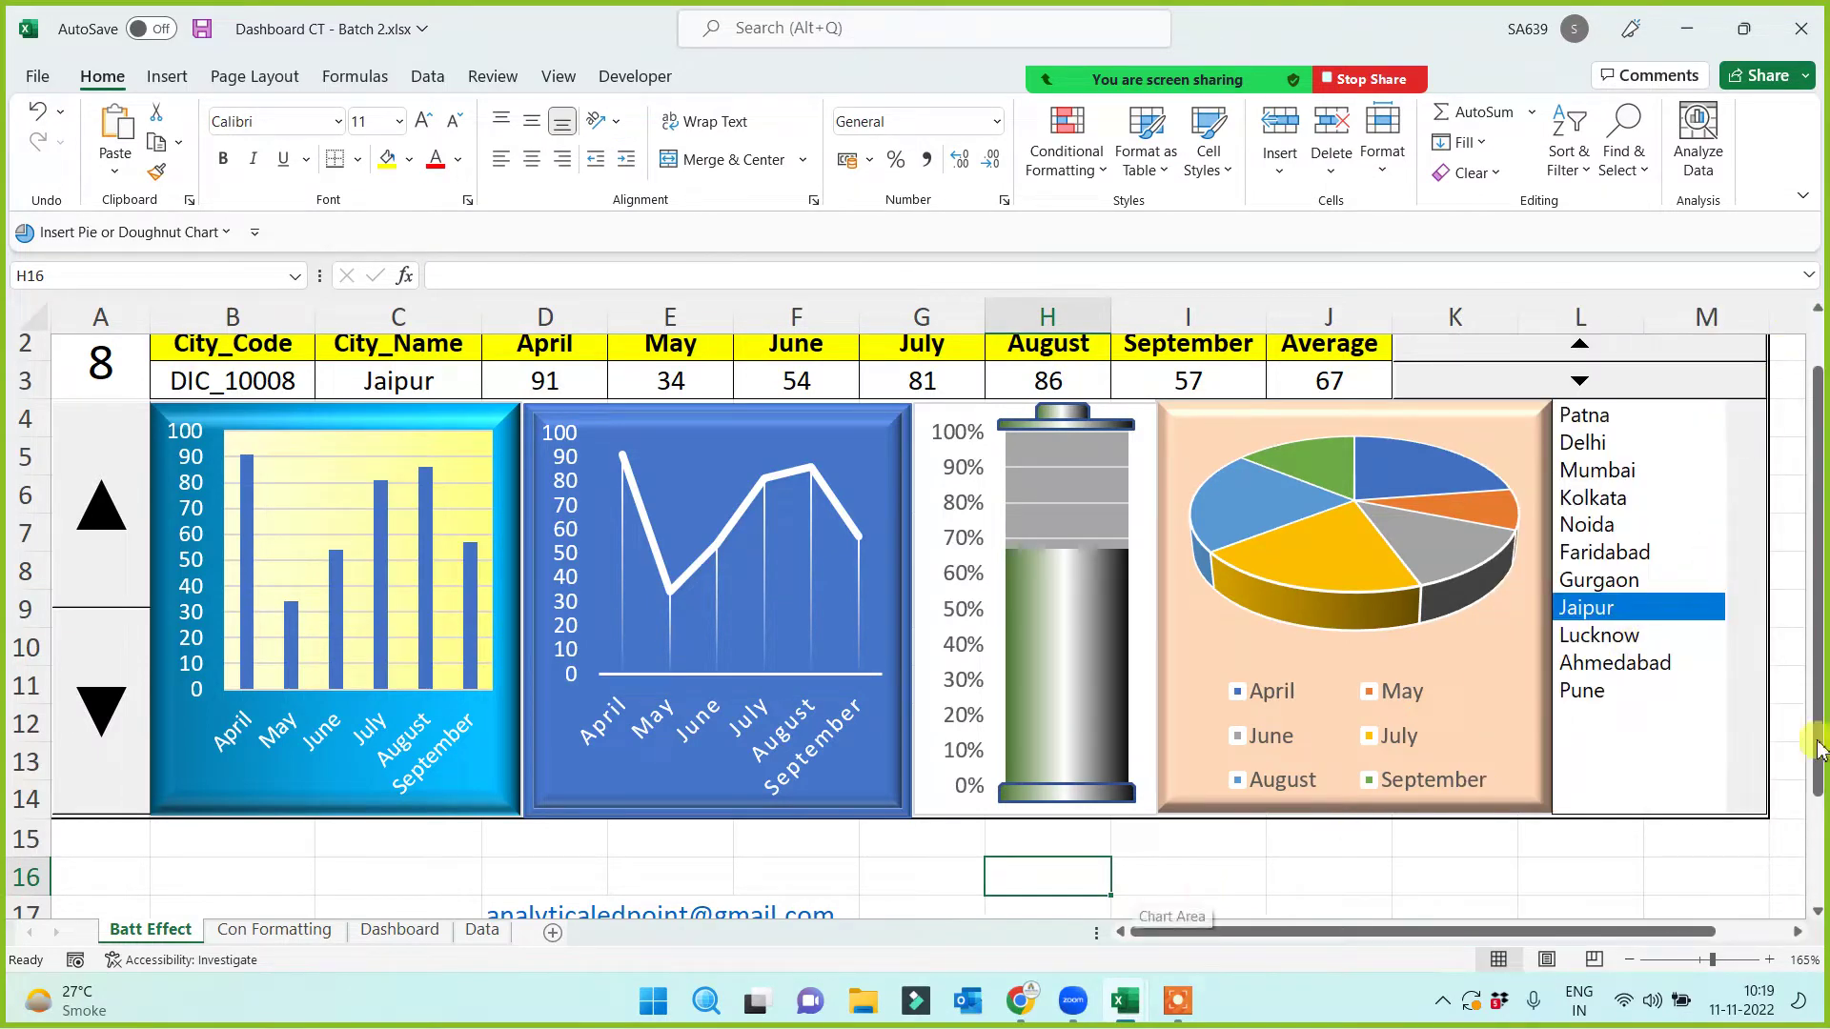
scroll(1274, 934, "up", 1)
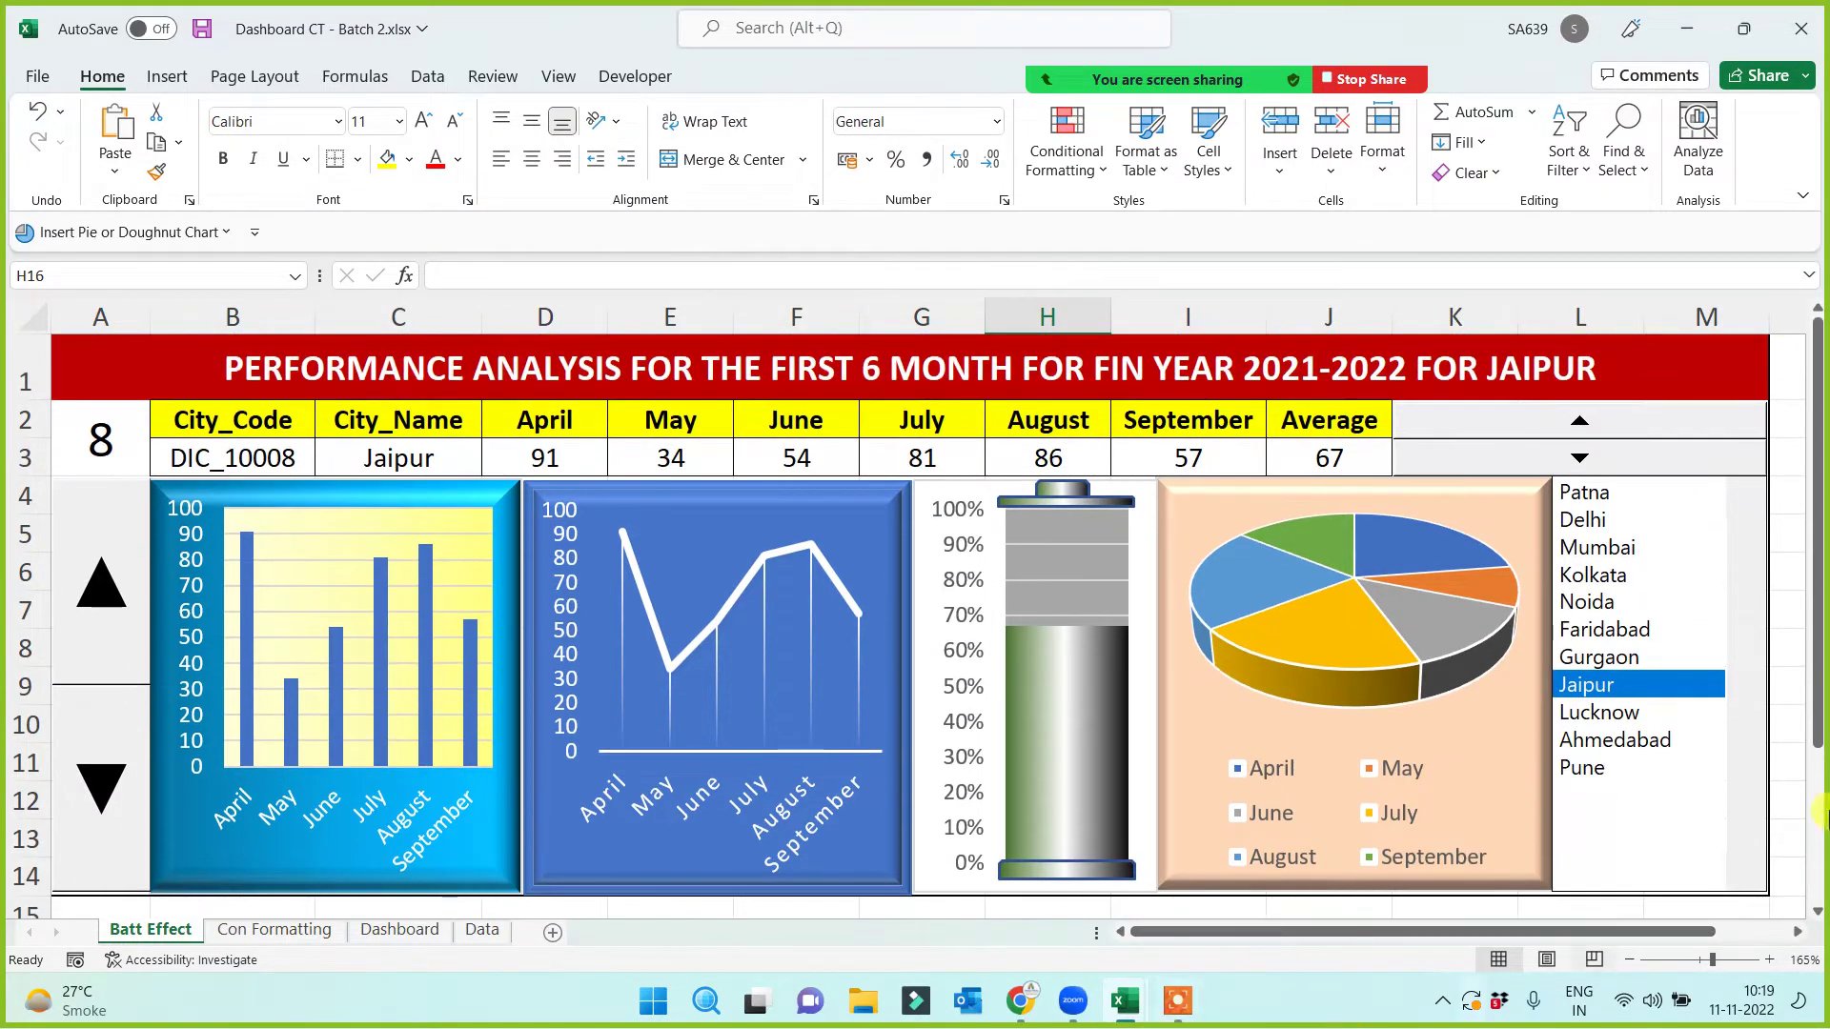
Step: Switch the dashboard through Delhi, Kolkata, Faridabad and Lucknow to check how the battery level responds
left_click(1602, 521)
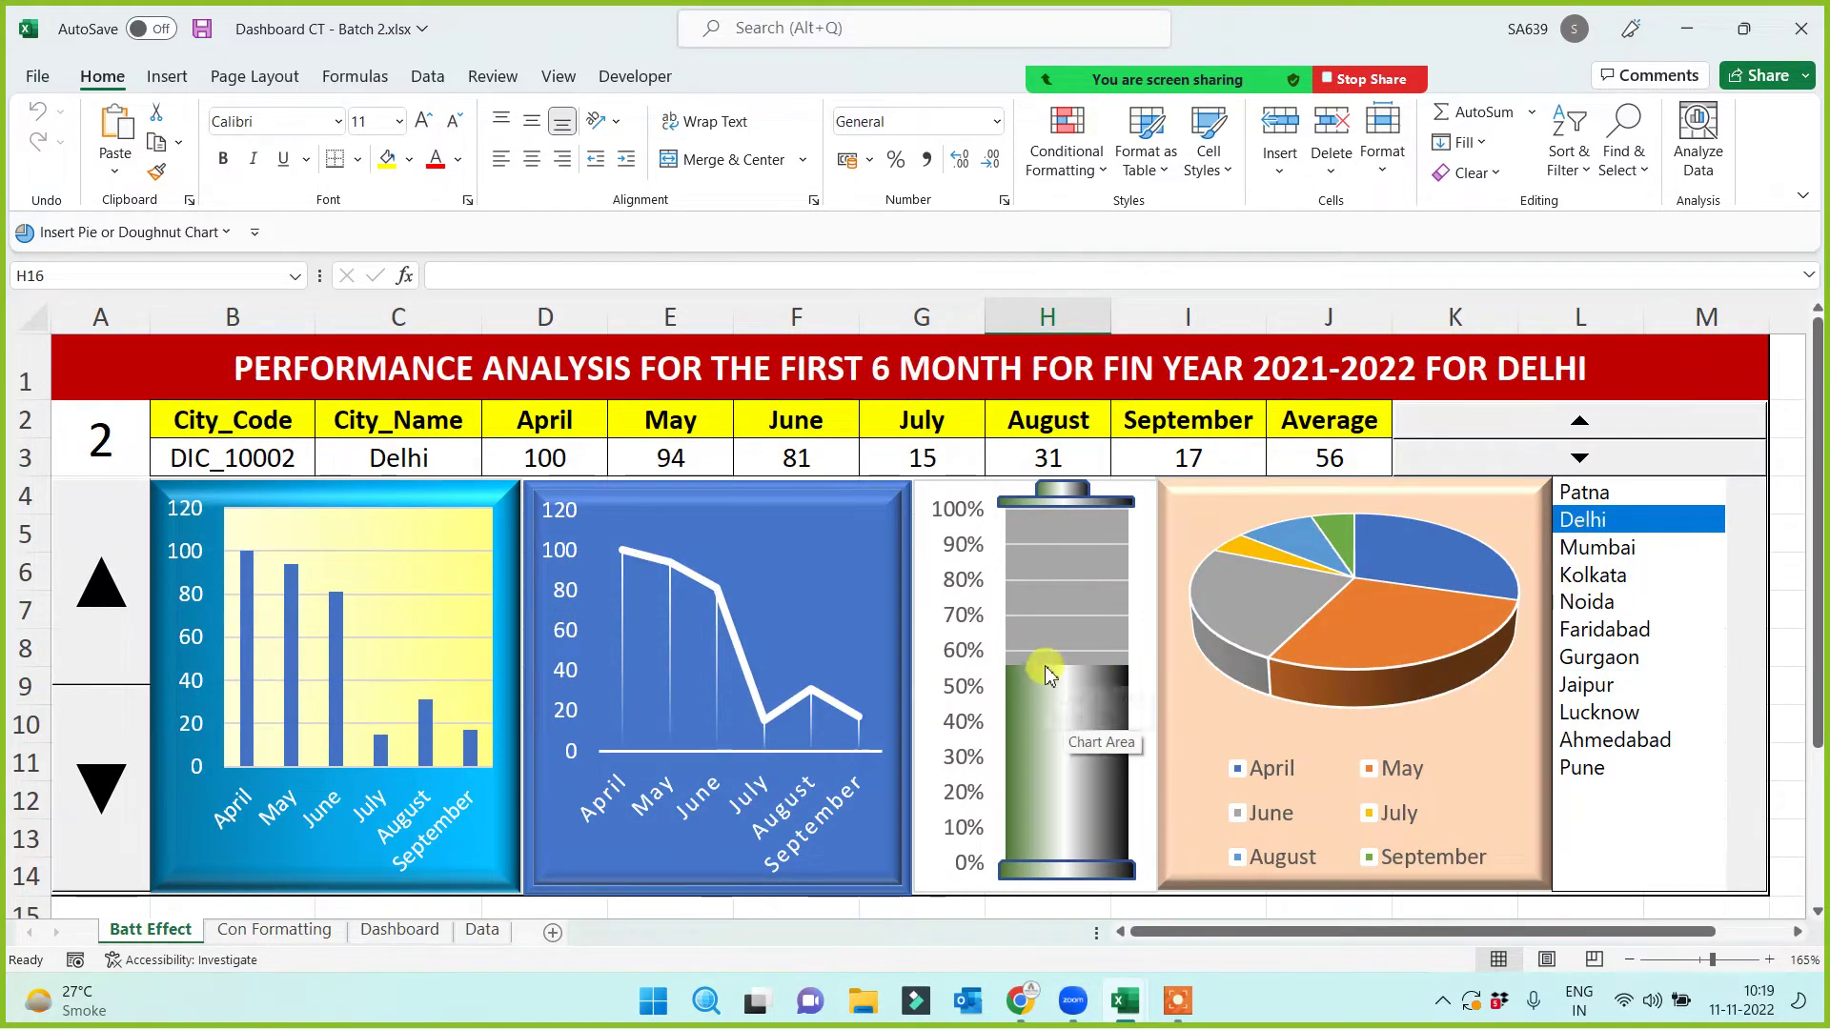
left_click(1592, 574)
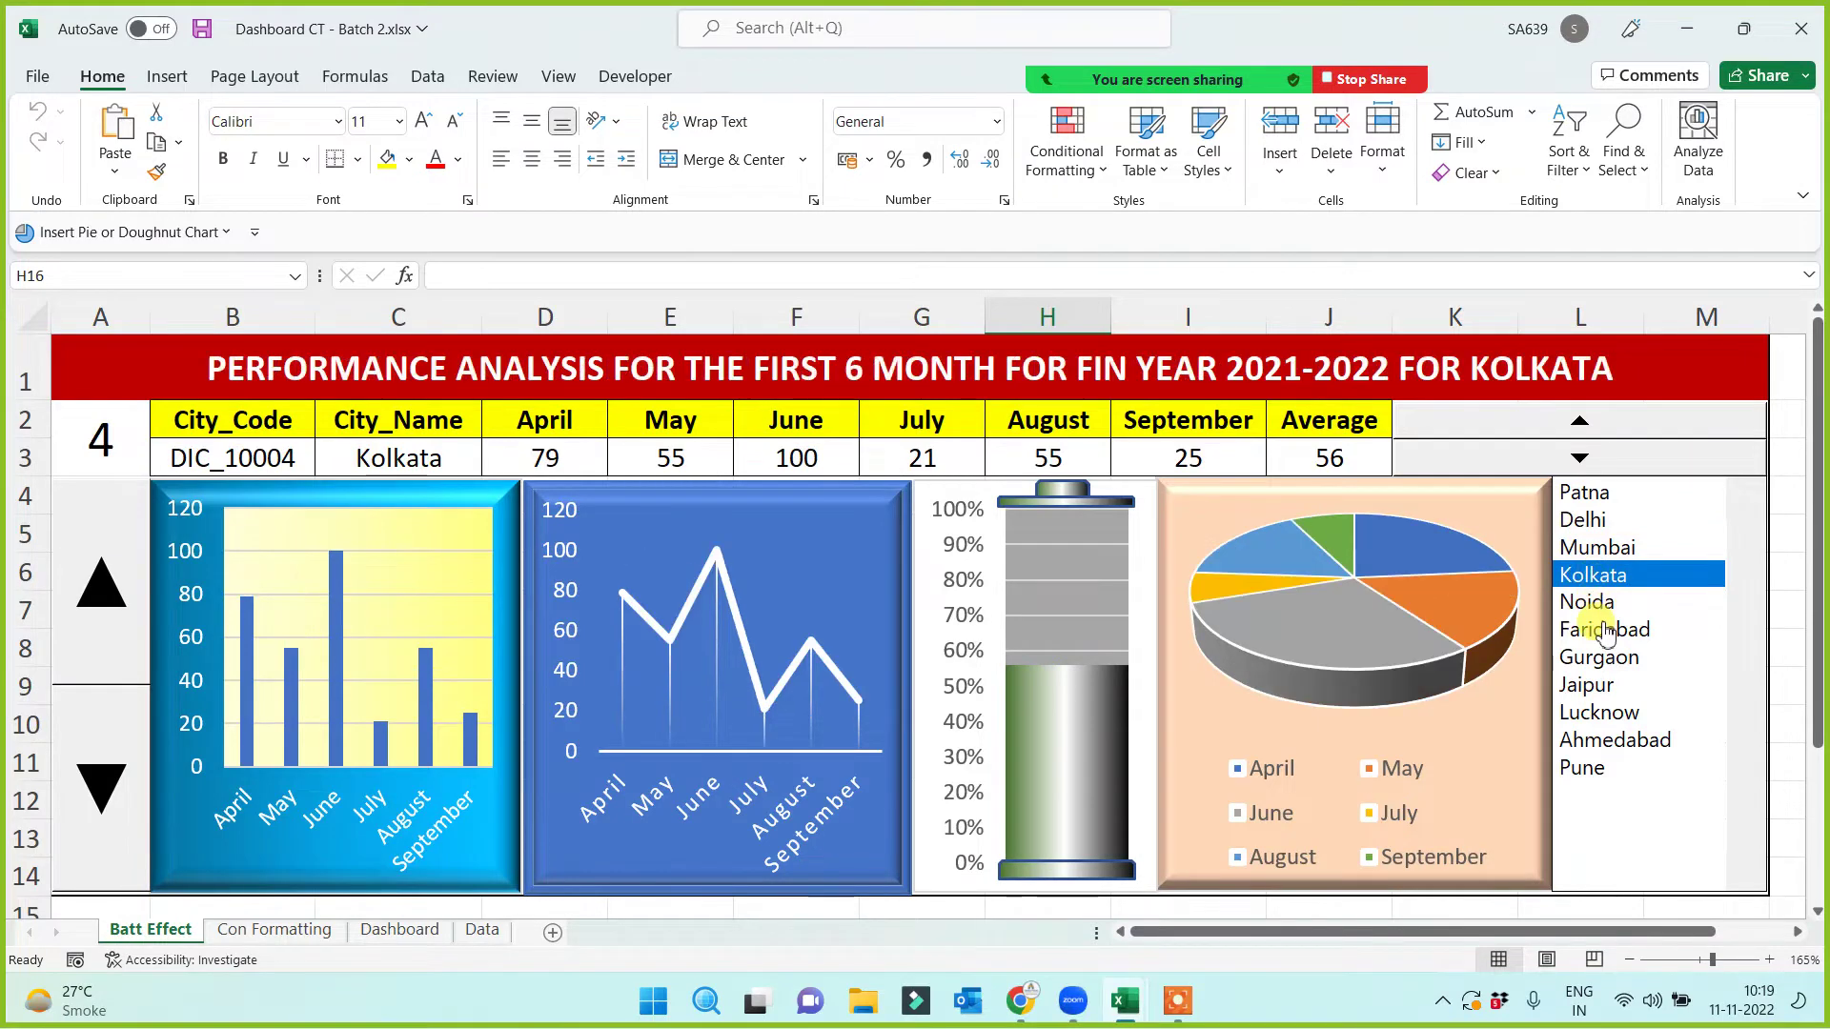
left_click(1606, 629)
left_click(1612, 710)
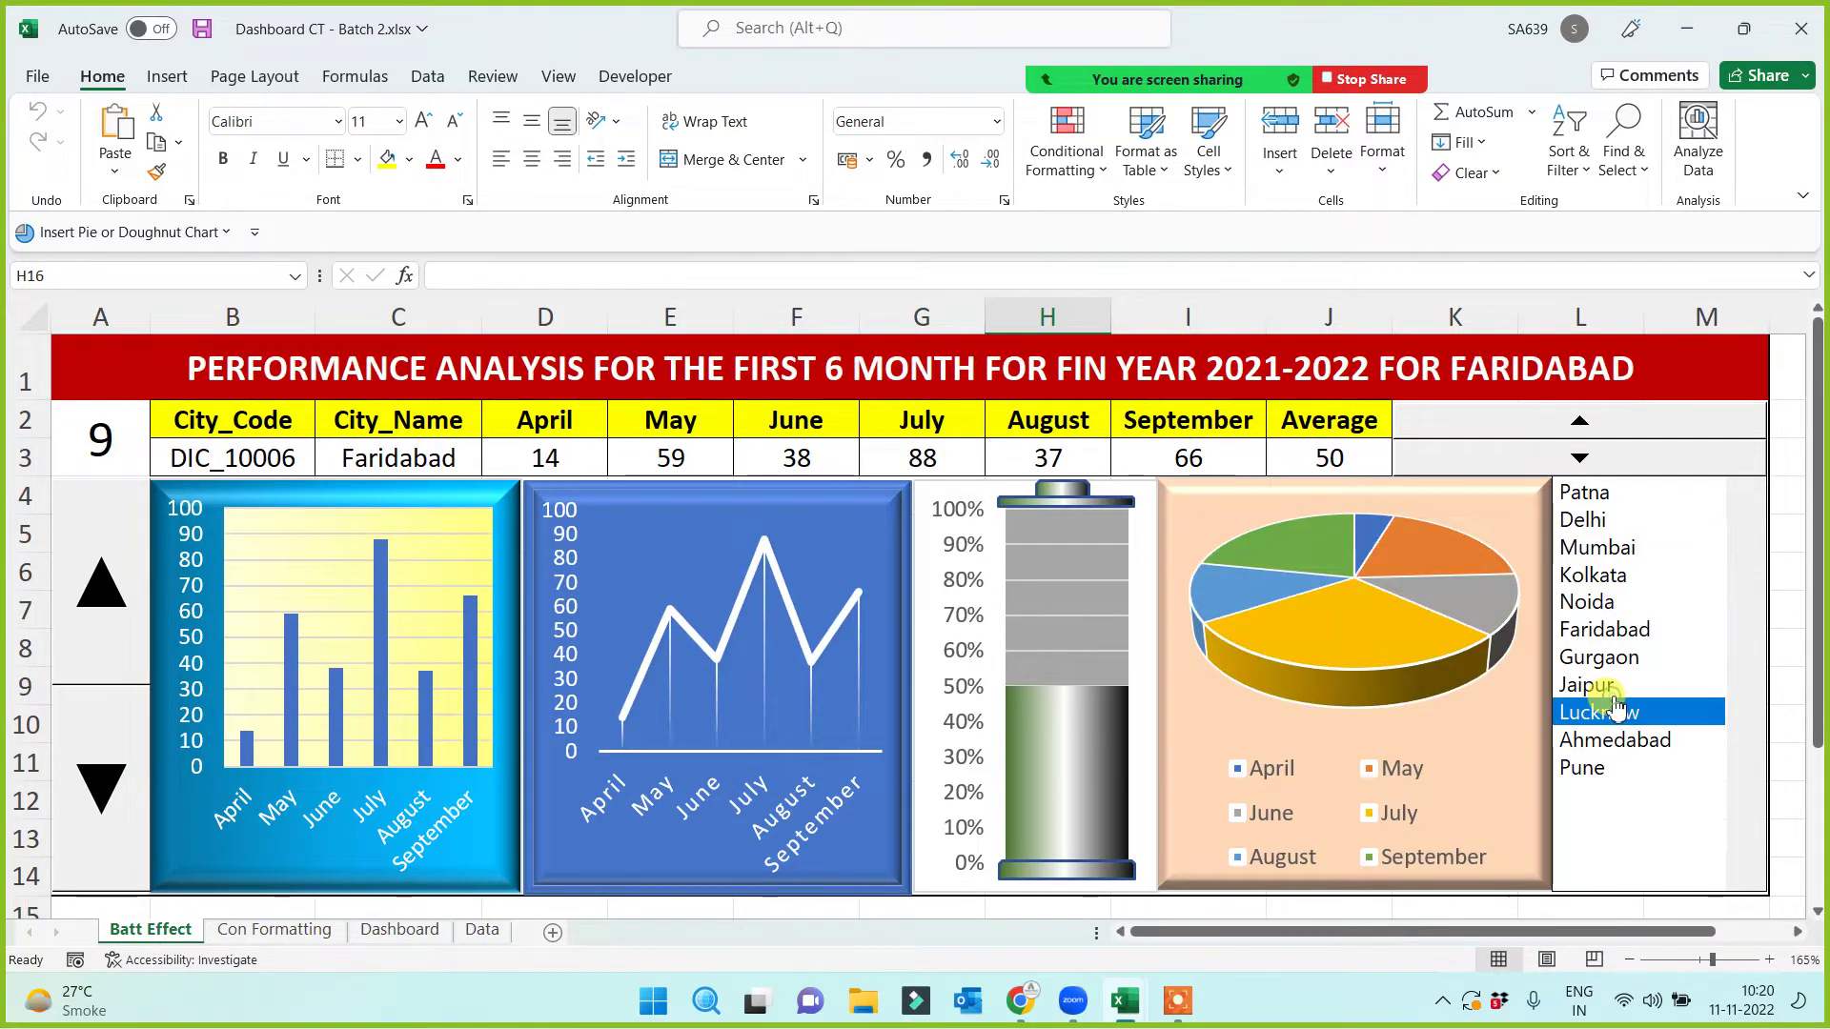
Step: Add data labels to the battery chart's column
right_click(1069, 772)
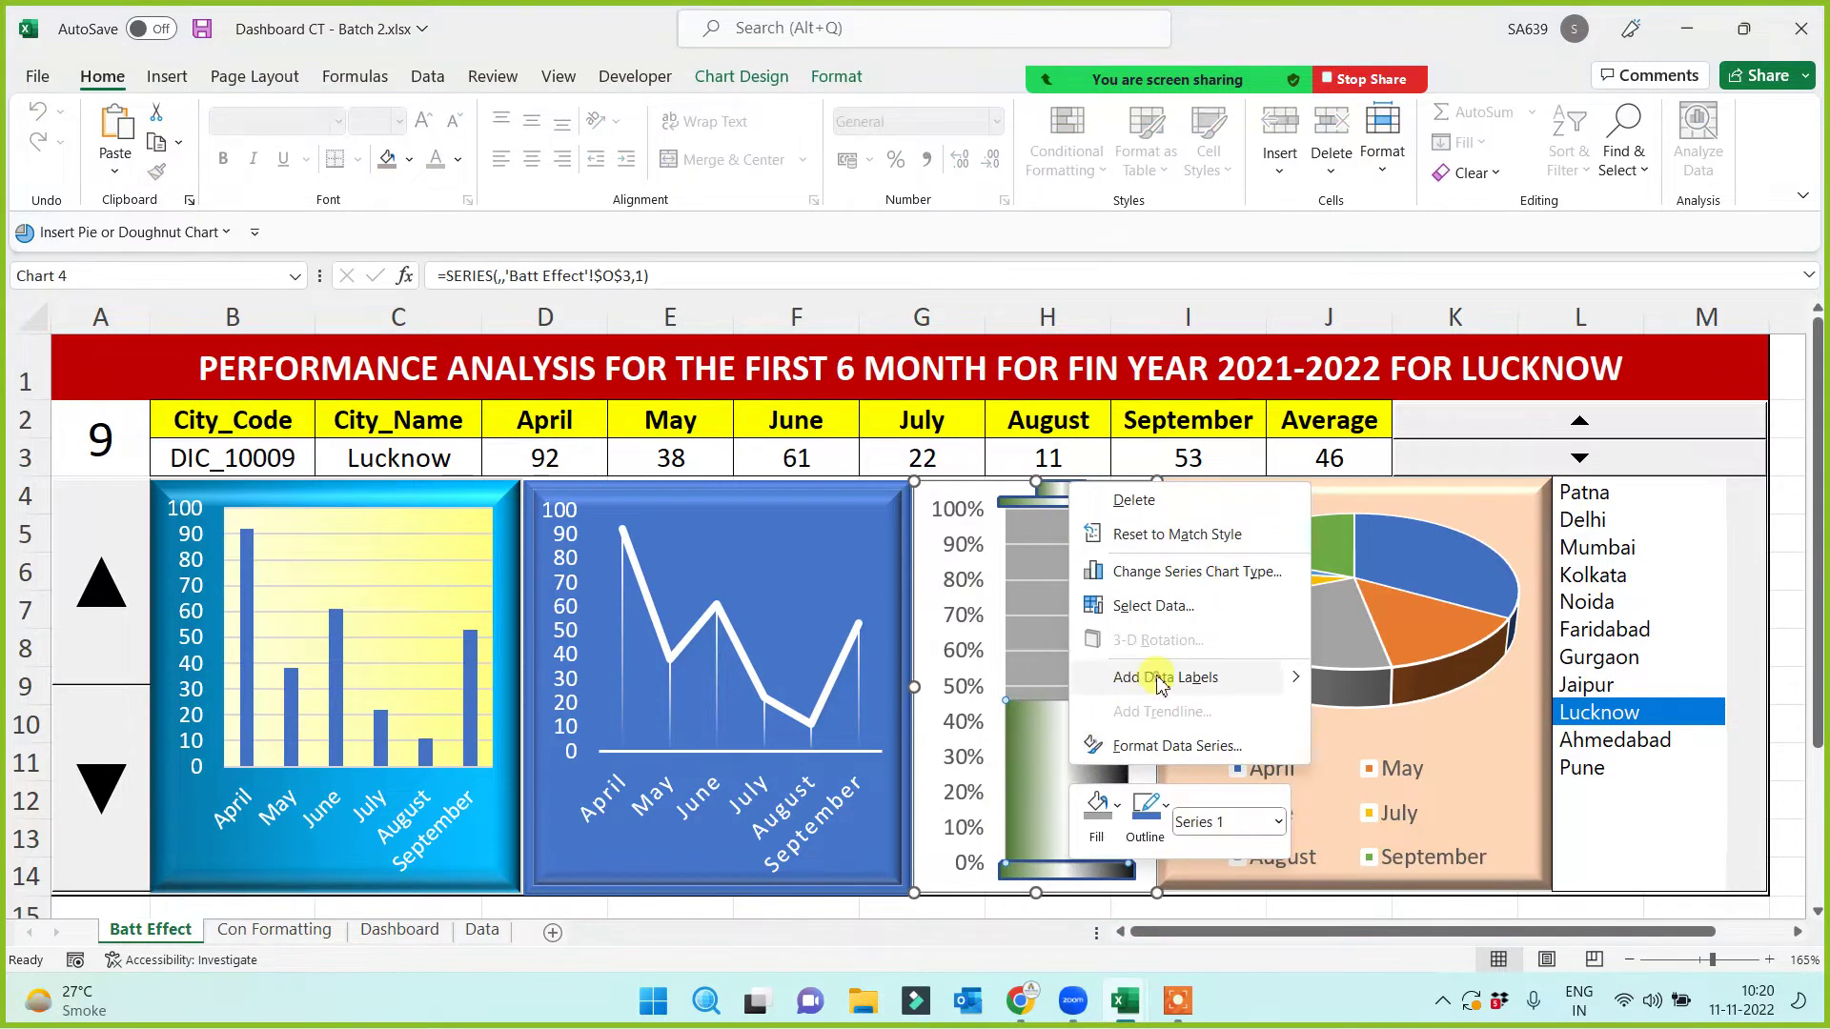
left_click(1161, 678)
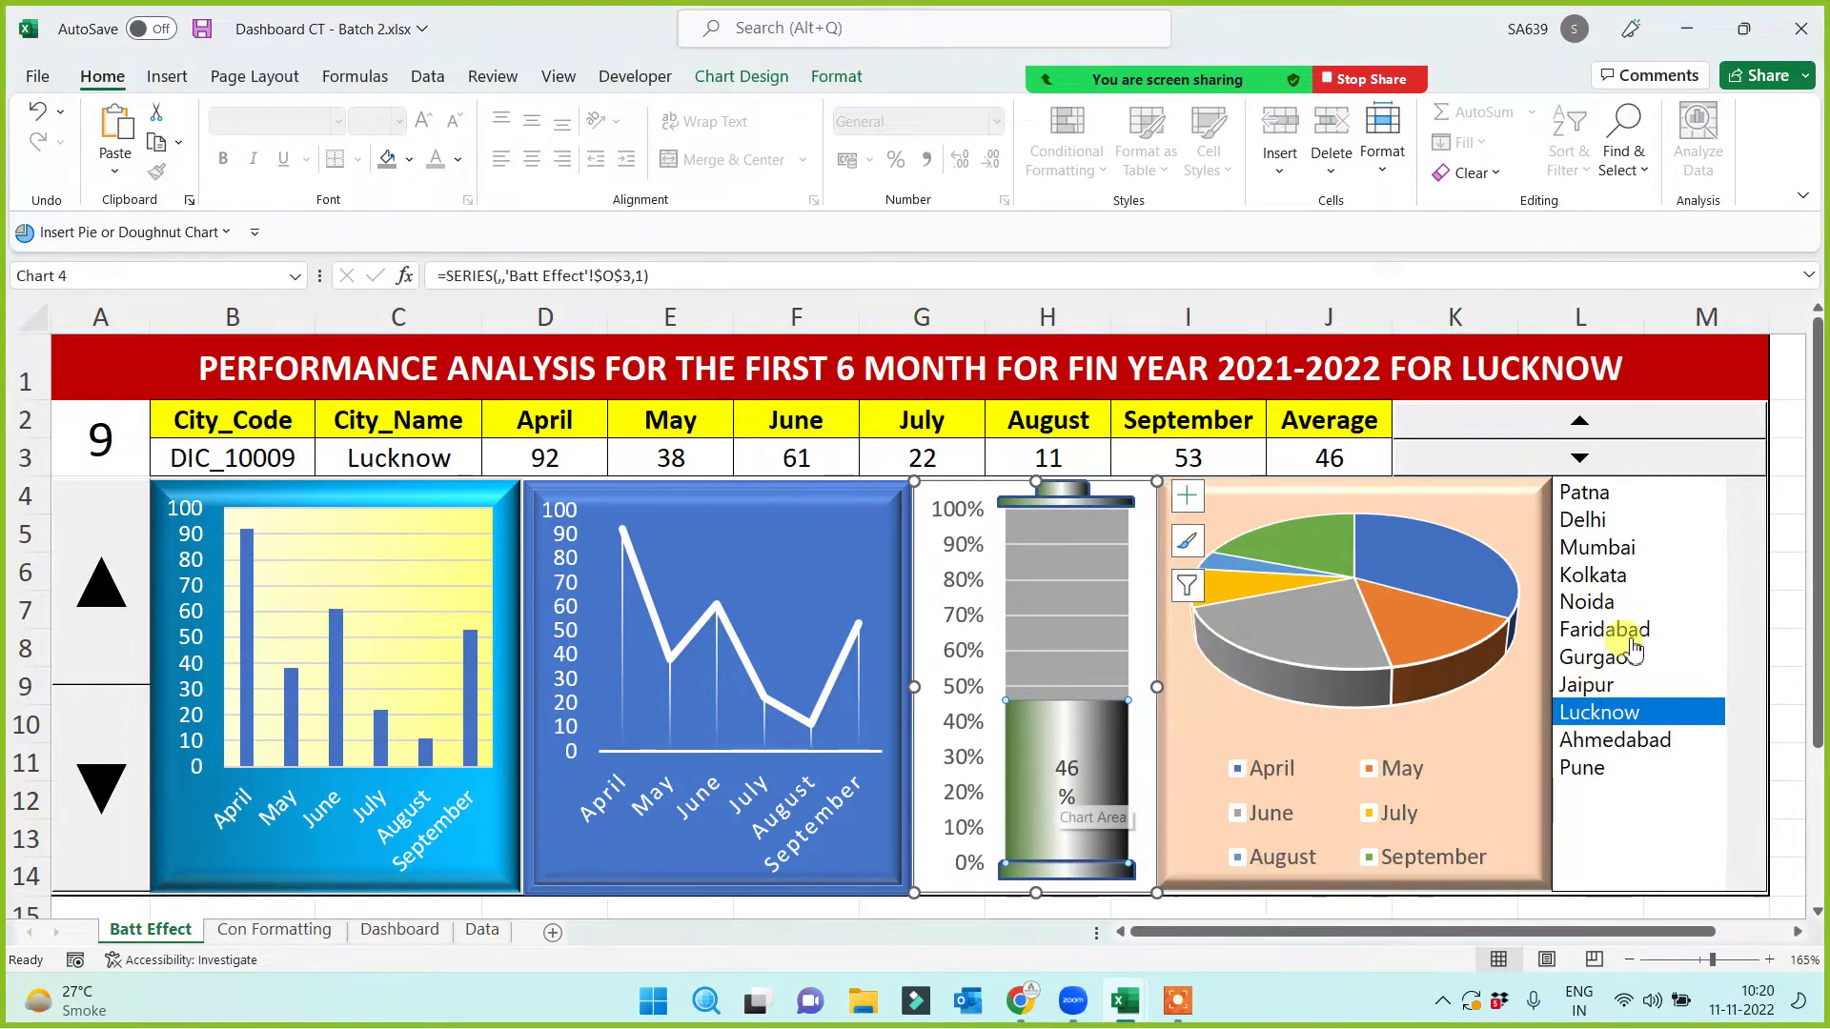
Step: Switch repeatedly between cities in the list, ending on Gurgaon, to check the battery's level and percentage label
left_click(1632, 654)
left_click(1610, 551)
left_click(1605, 494)
left_click(1605, 548)
left_click(1605, 629)
left_click(1587, 684)
left_click(1601, 574)
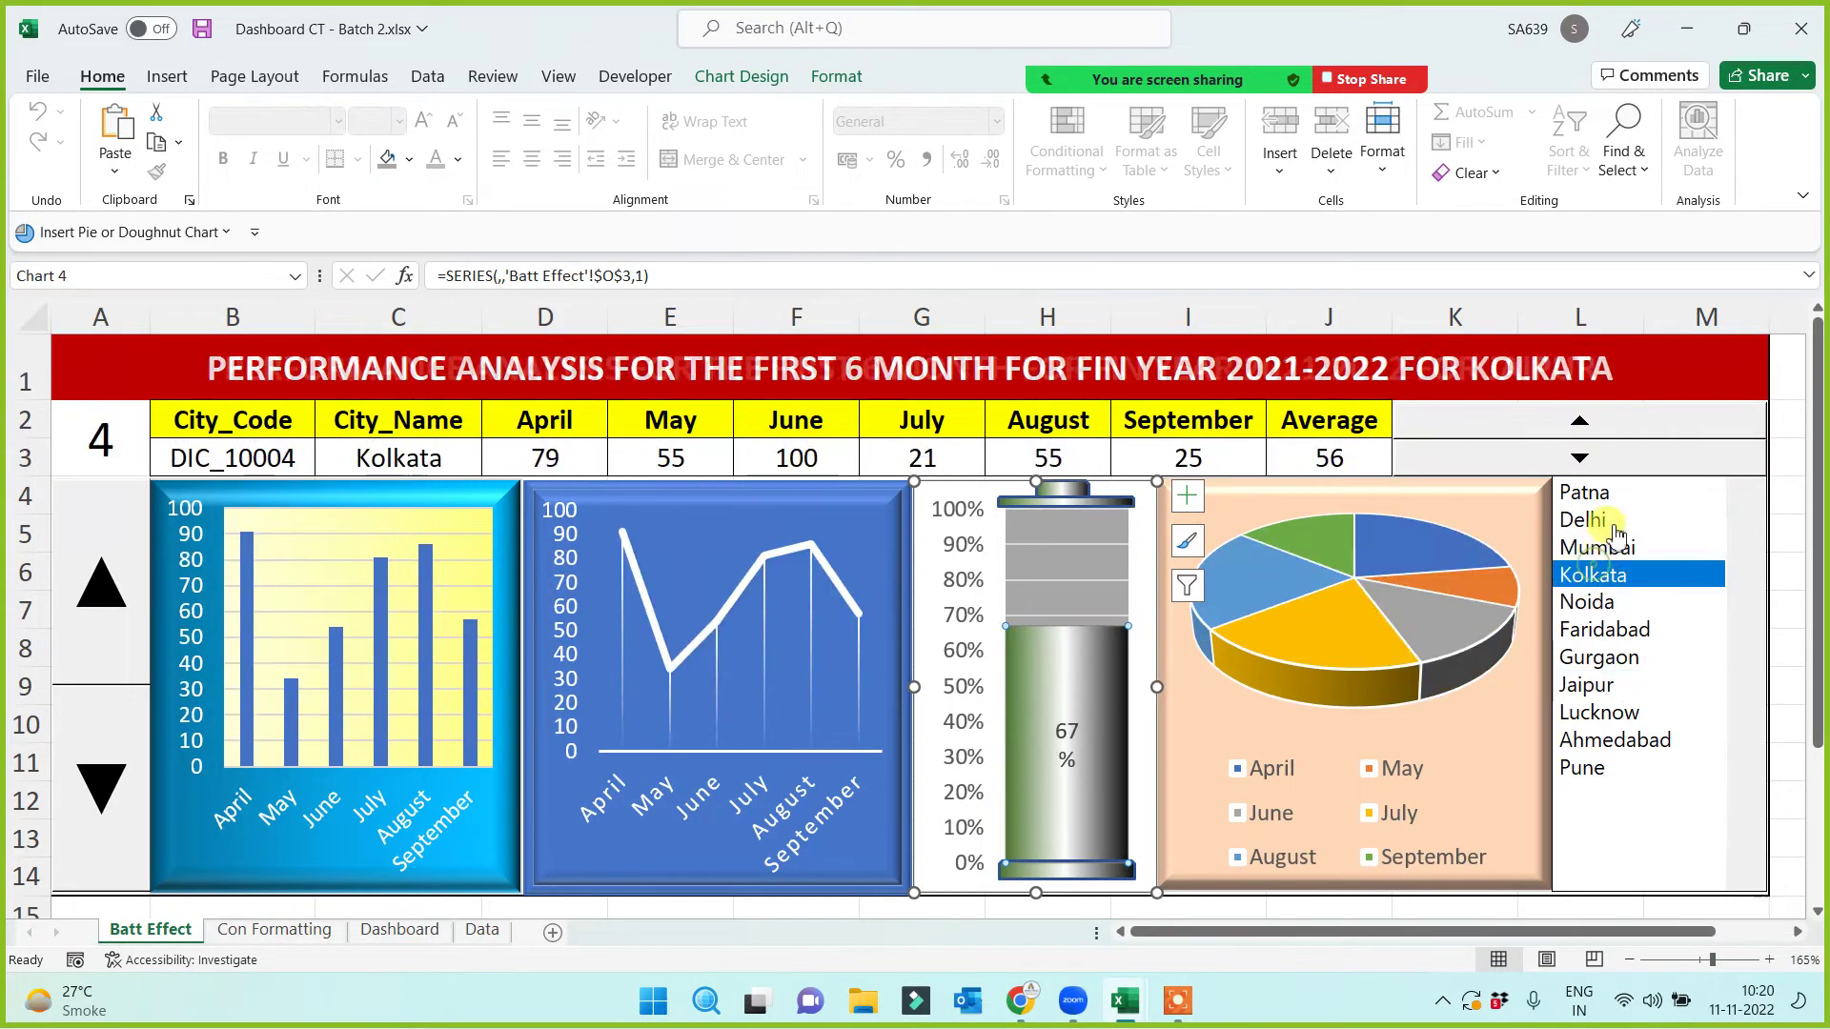
left_click(1617, 522)
left_click(1611, 658)
left_click(1601, 713)
left_click(1601, 574)
left_click(1623, 527)
left_click(1625, 657)
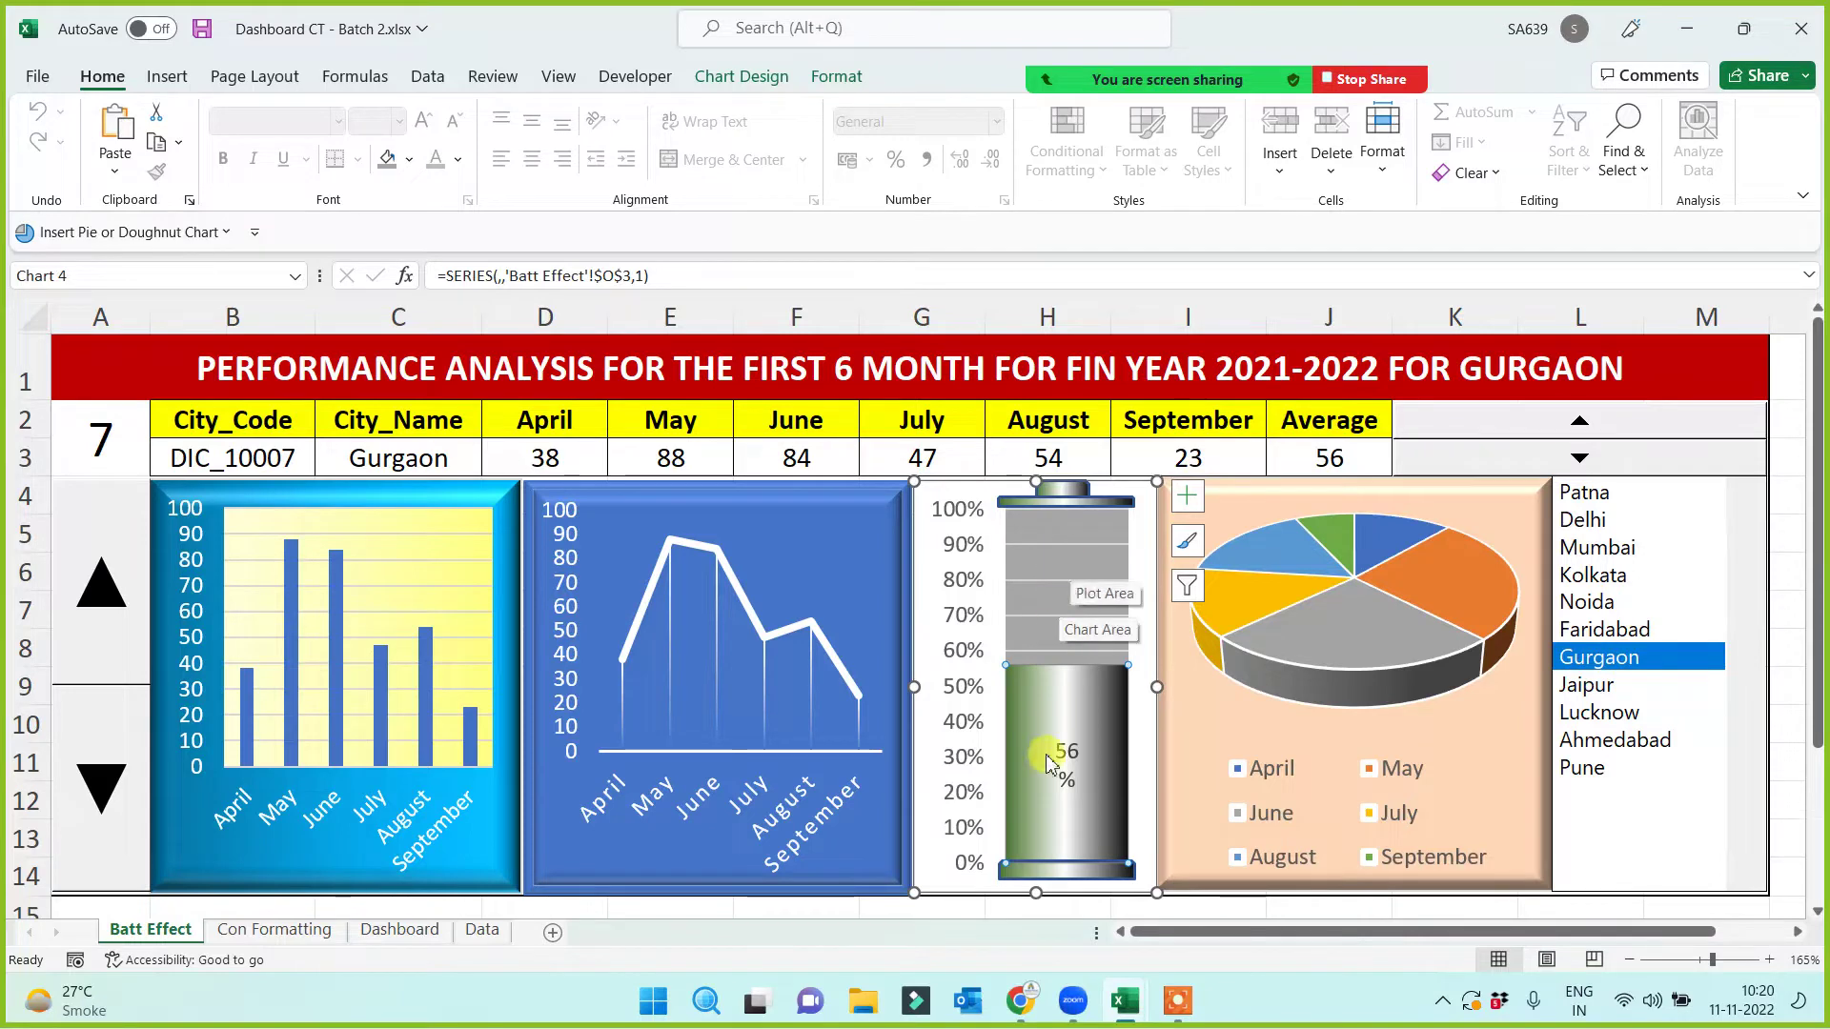
Step: Change the battery chart's plot area from solid to gradient fill
left_click(1080, 575)
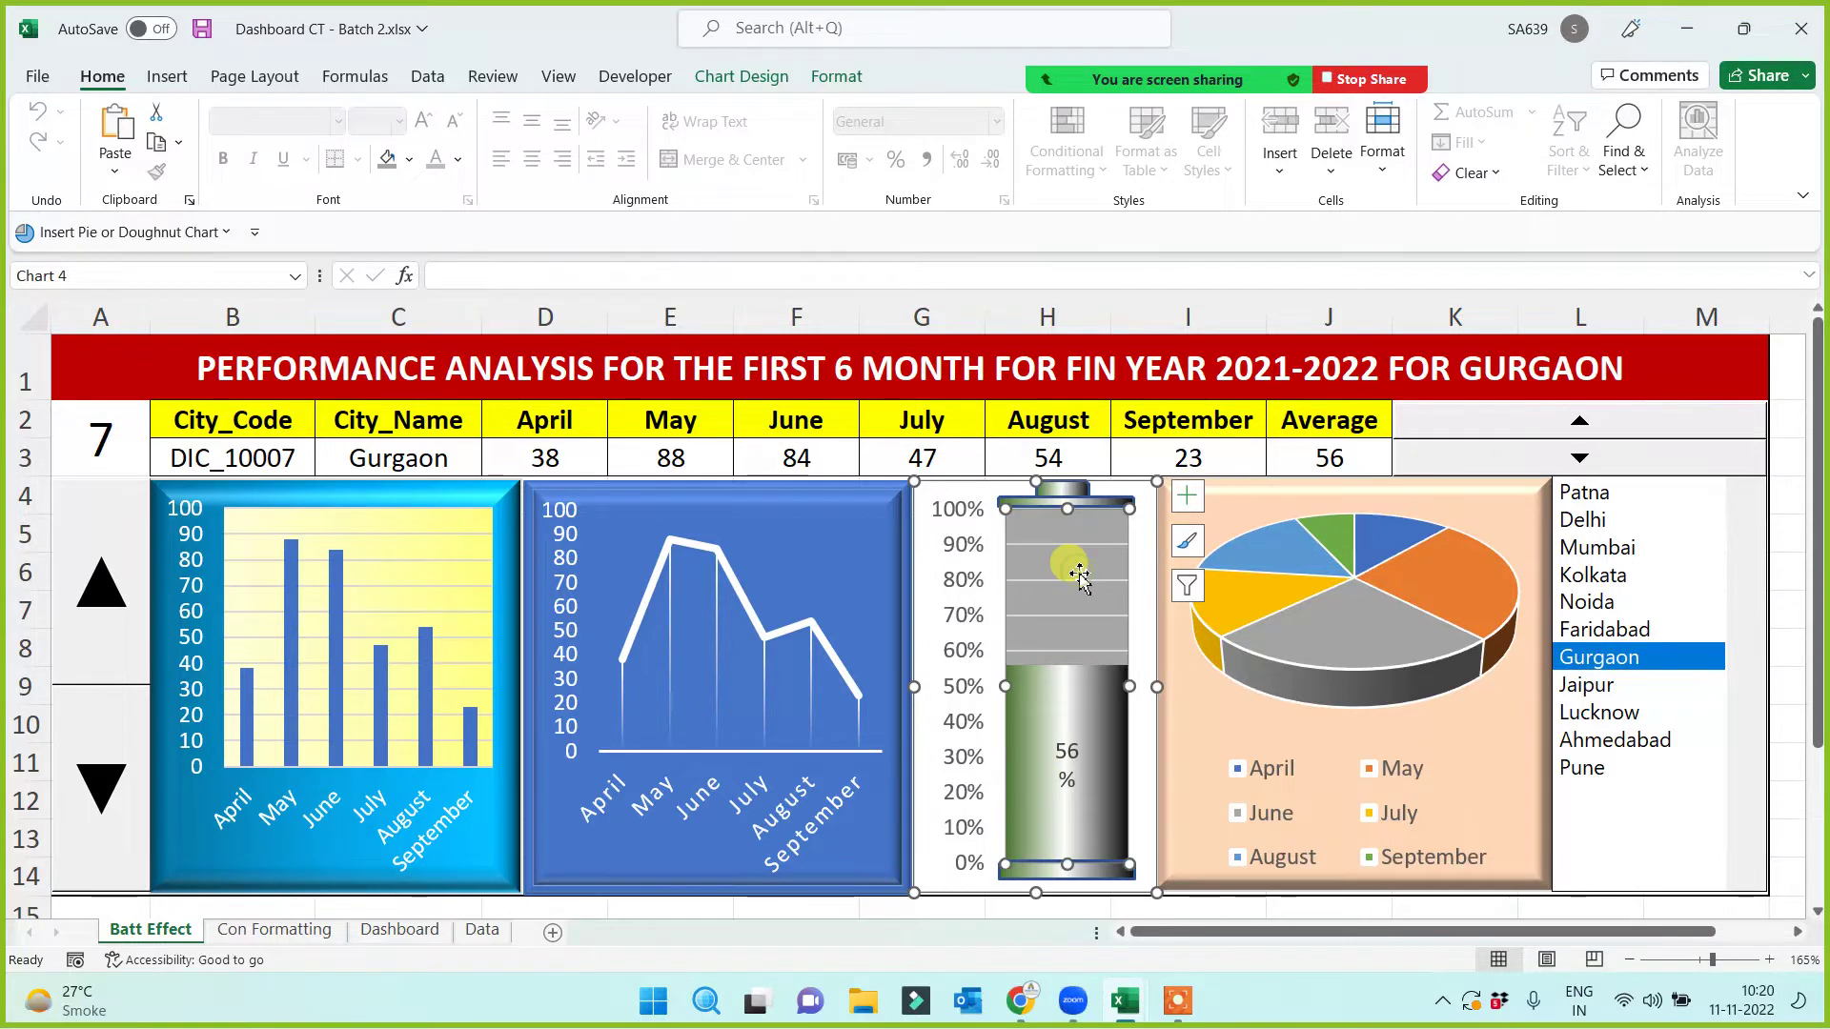
right_click(1079, 575)
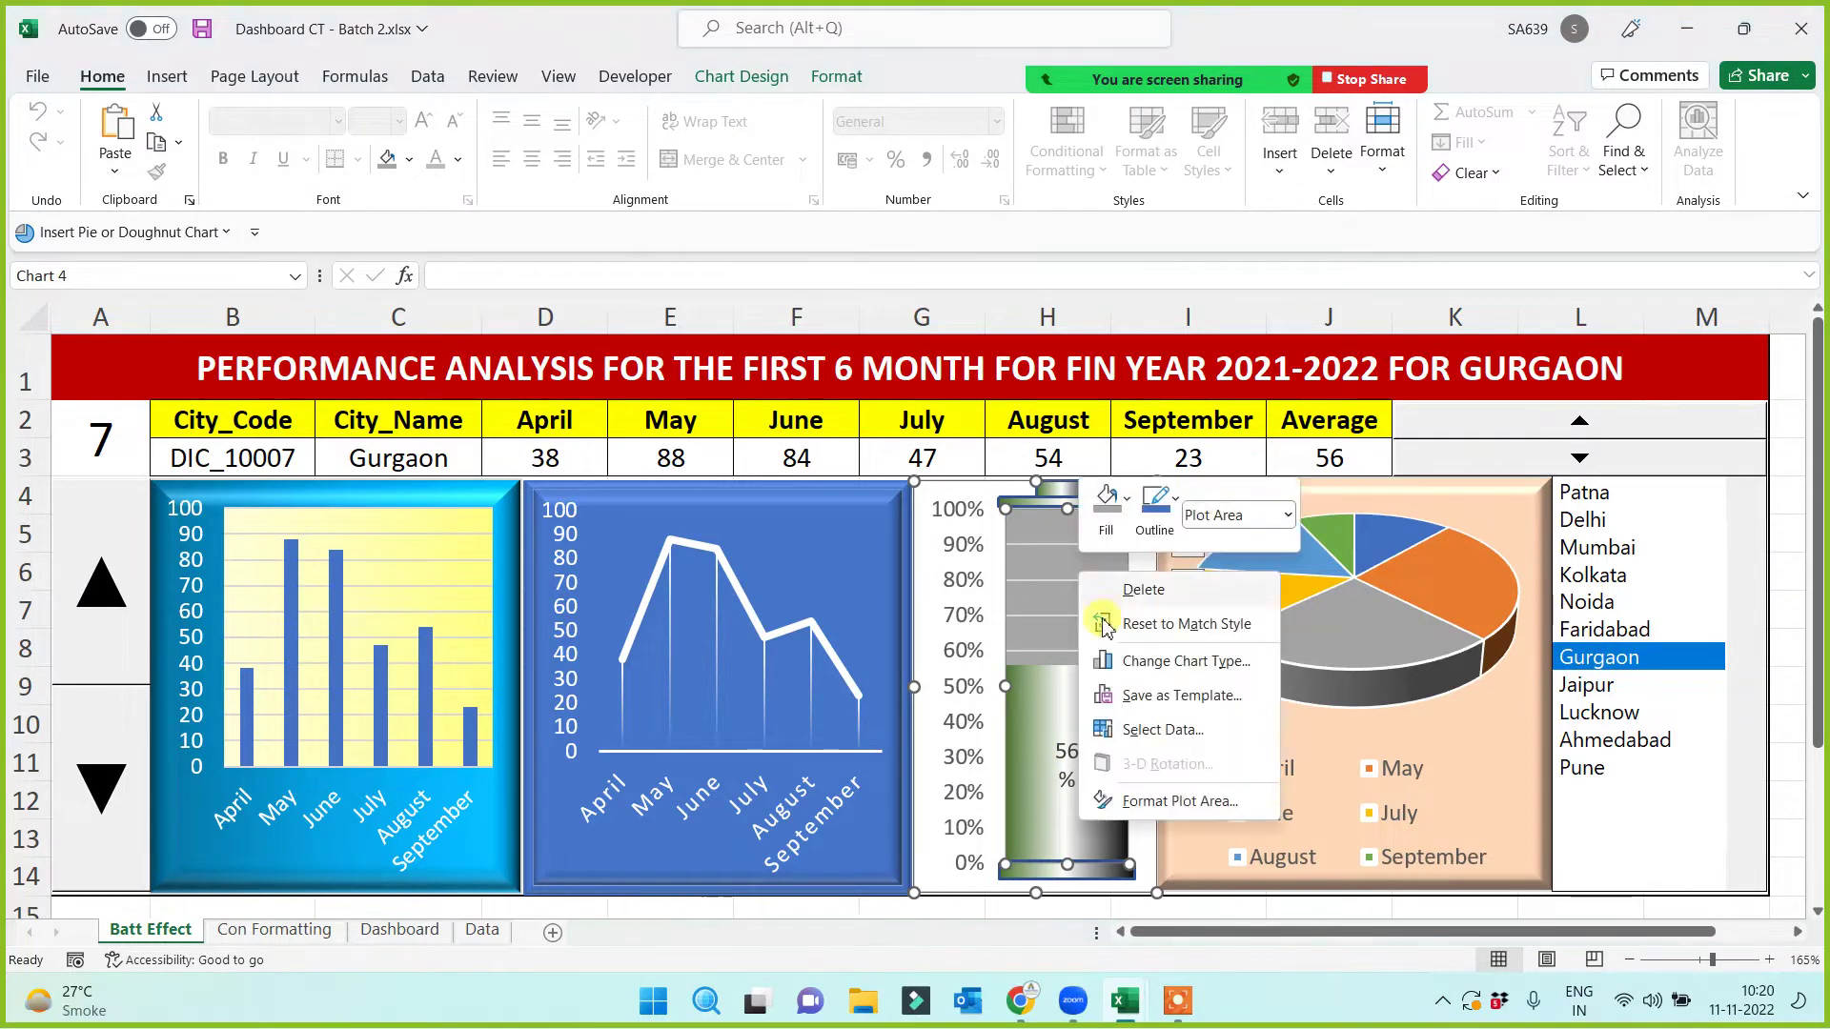
left_click(1162, 801)
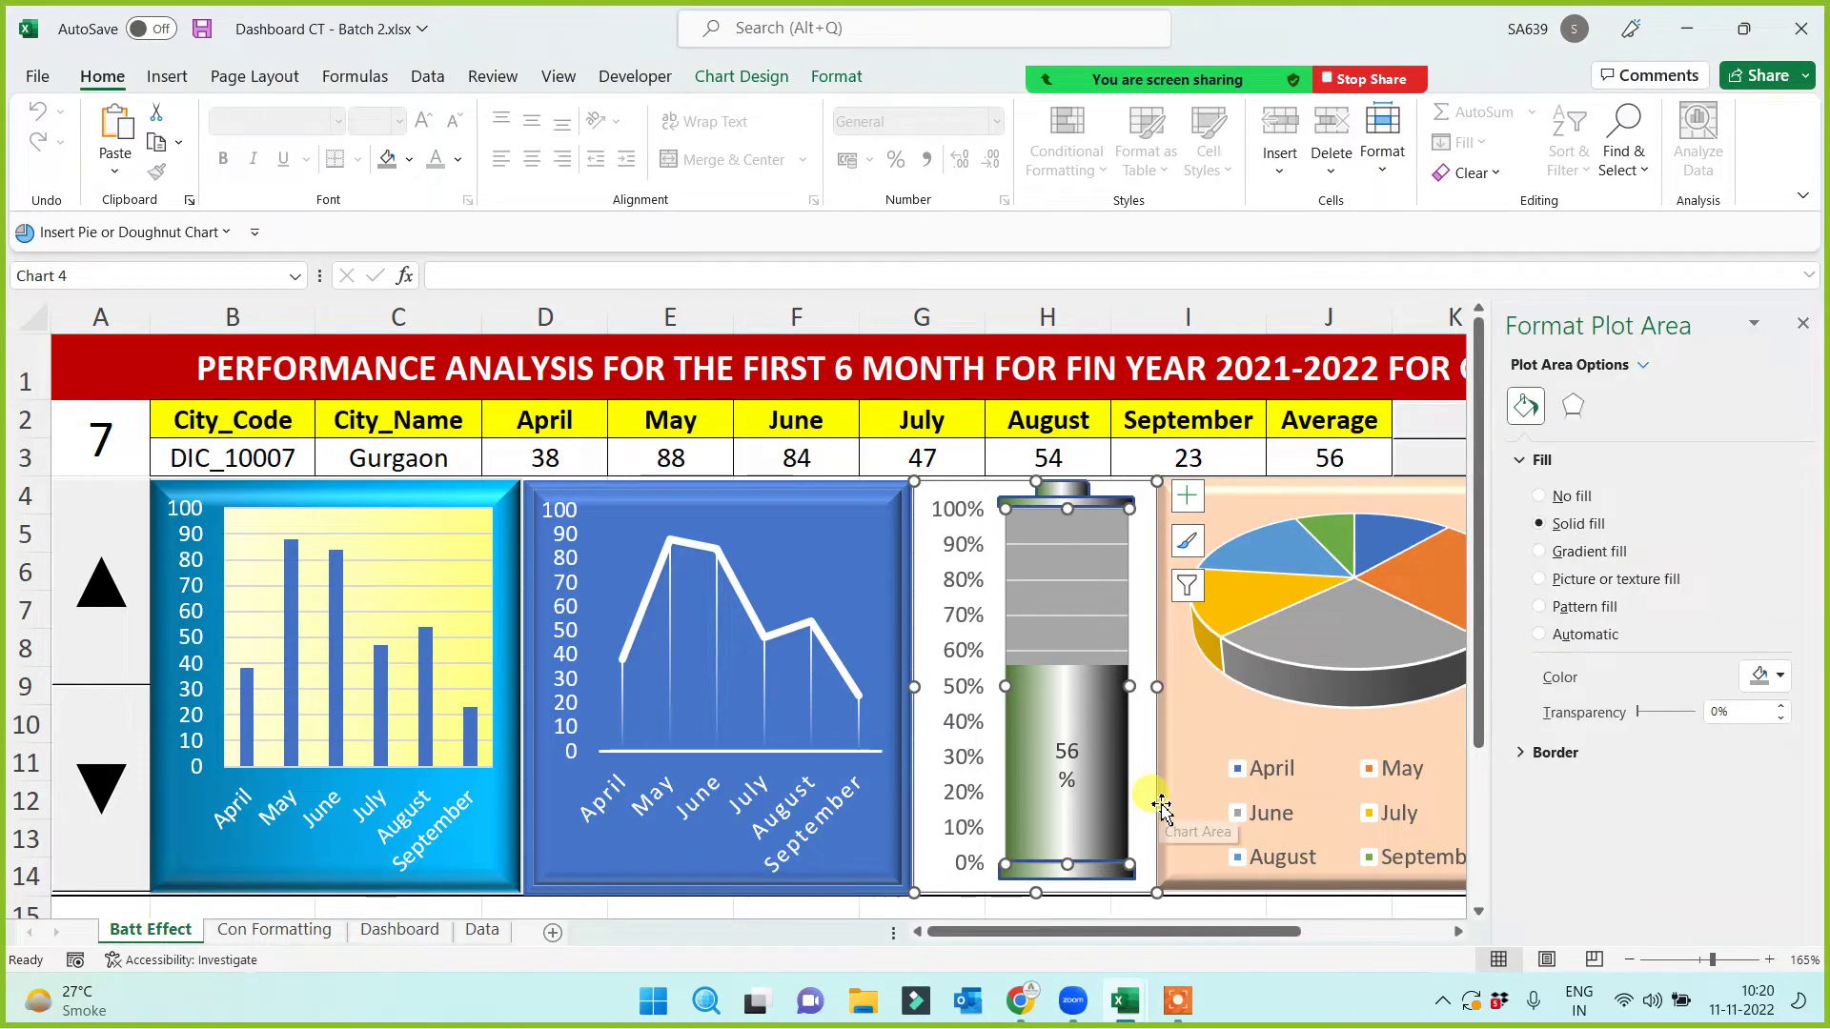
left_click(1559, 555)
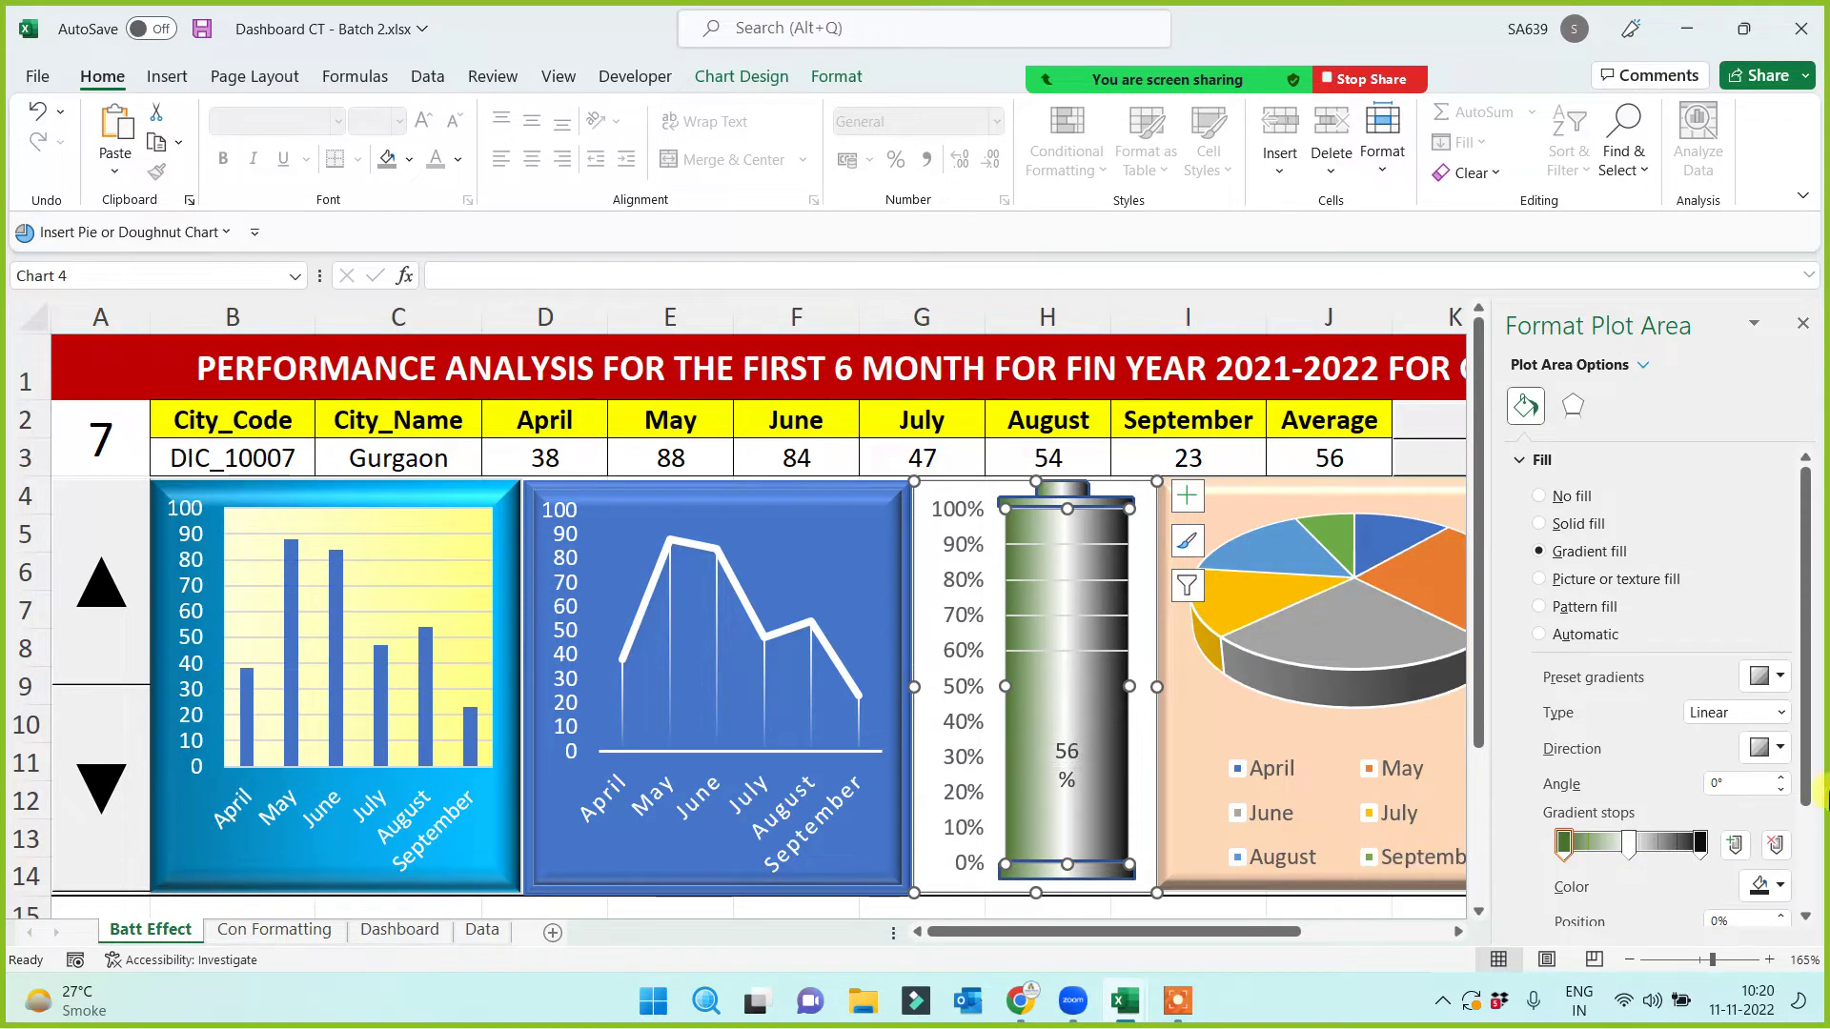
left_click_drag(1804, 679, 1808, 795)
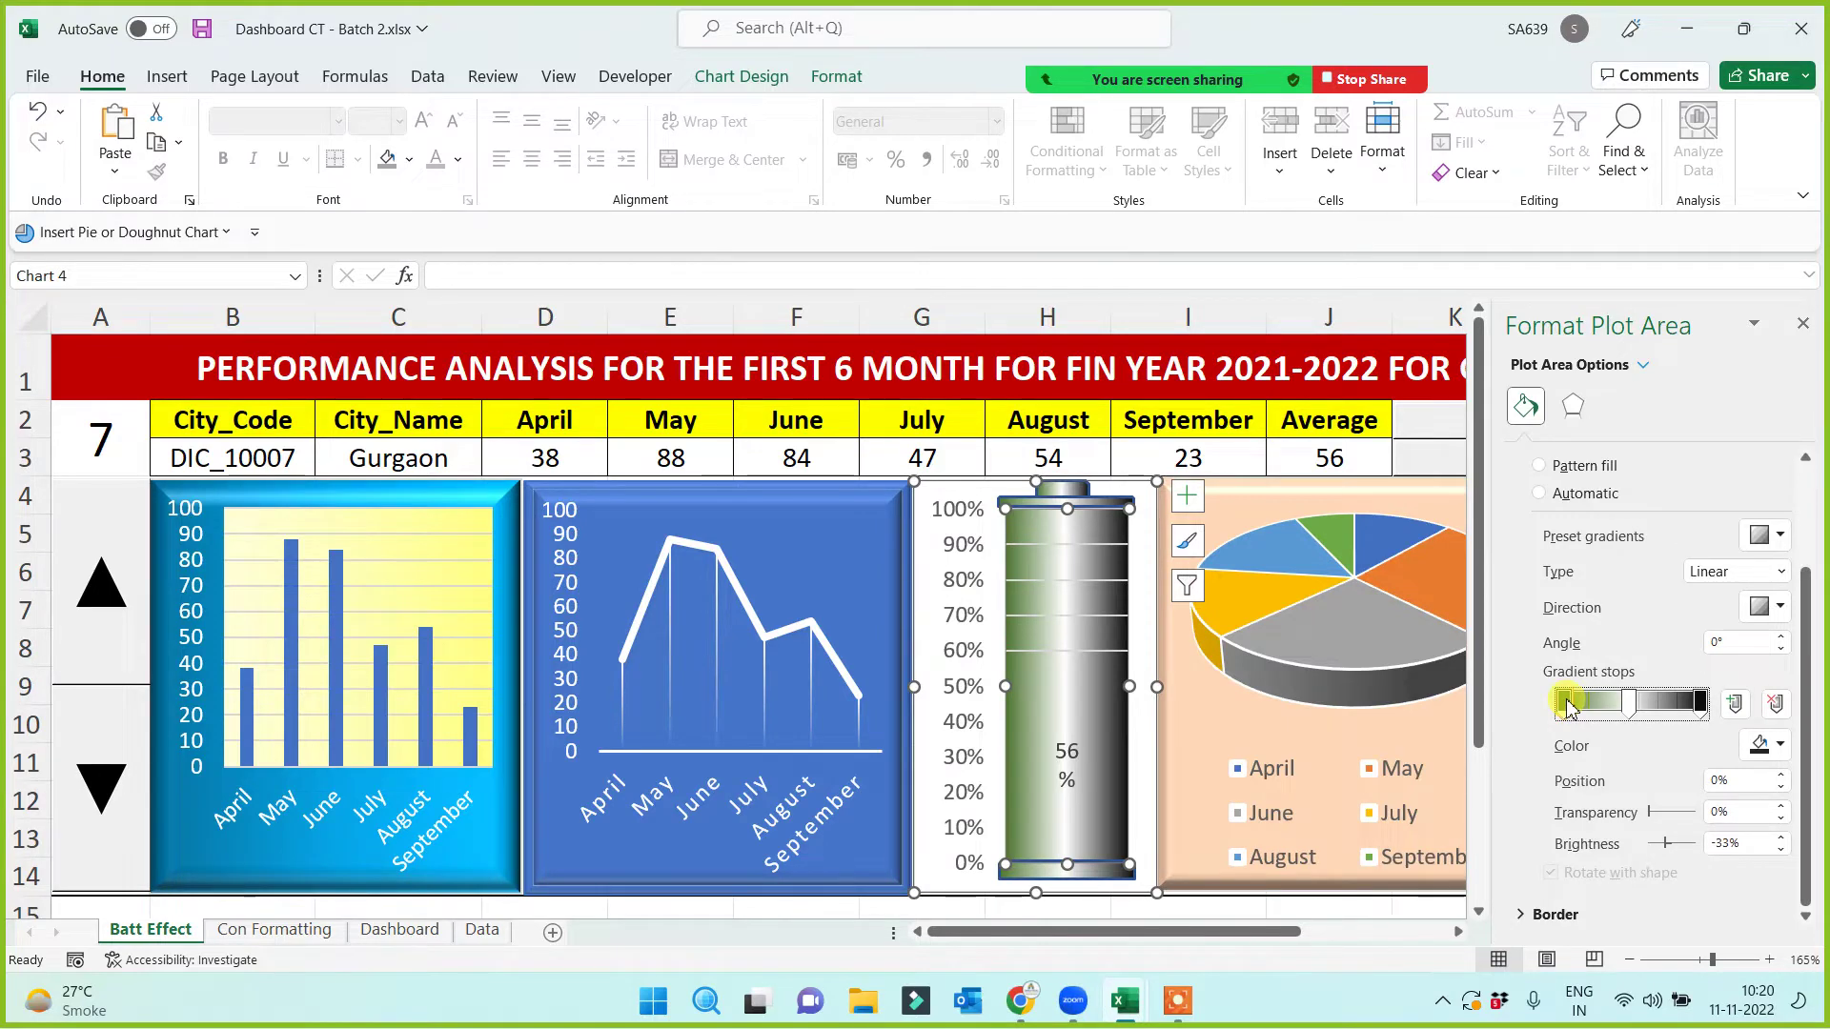
Step: Recolor the first gradient stop of the battery chart's plot area, trying standard red and settling on orange from the extended color palette
left_click(1779, 744)
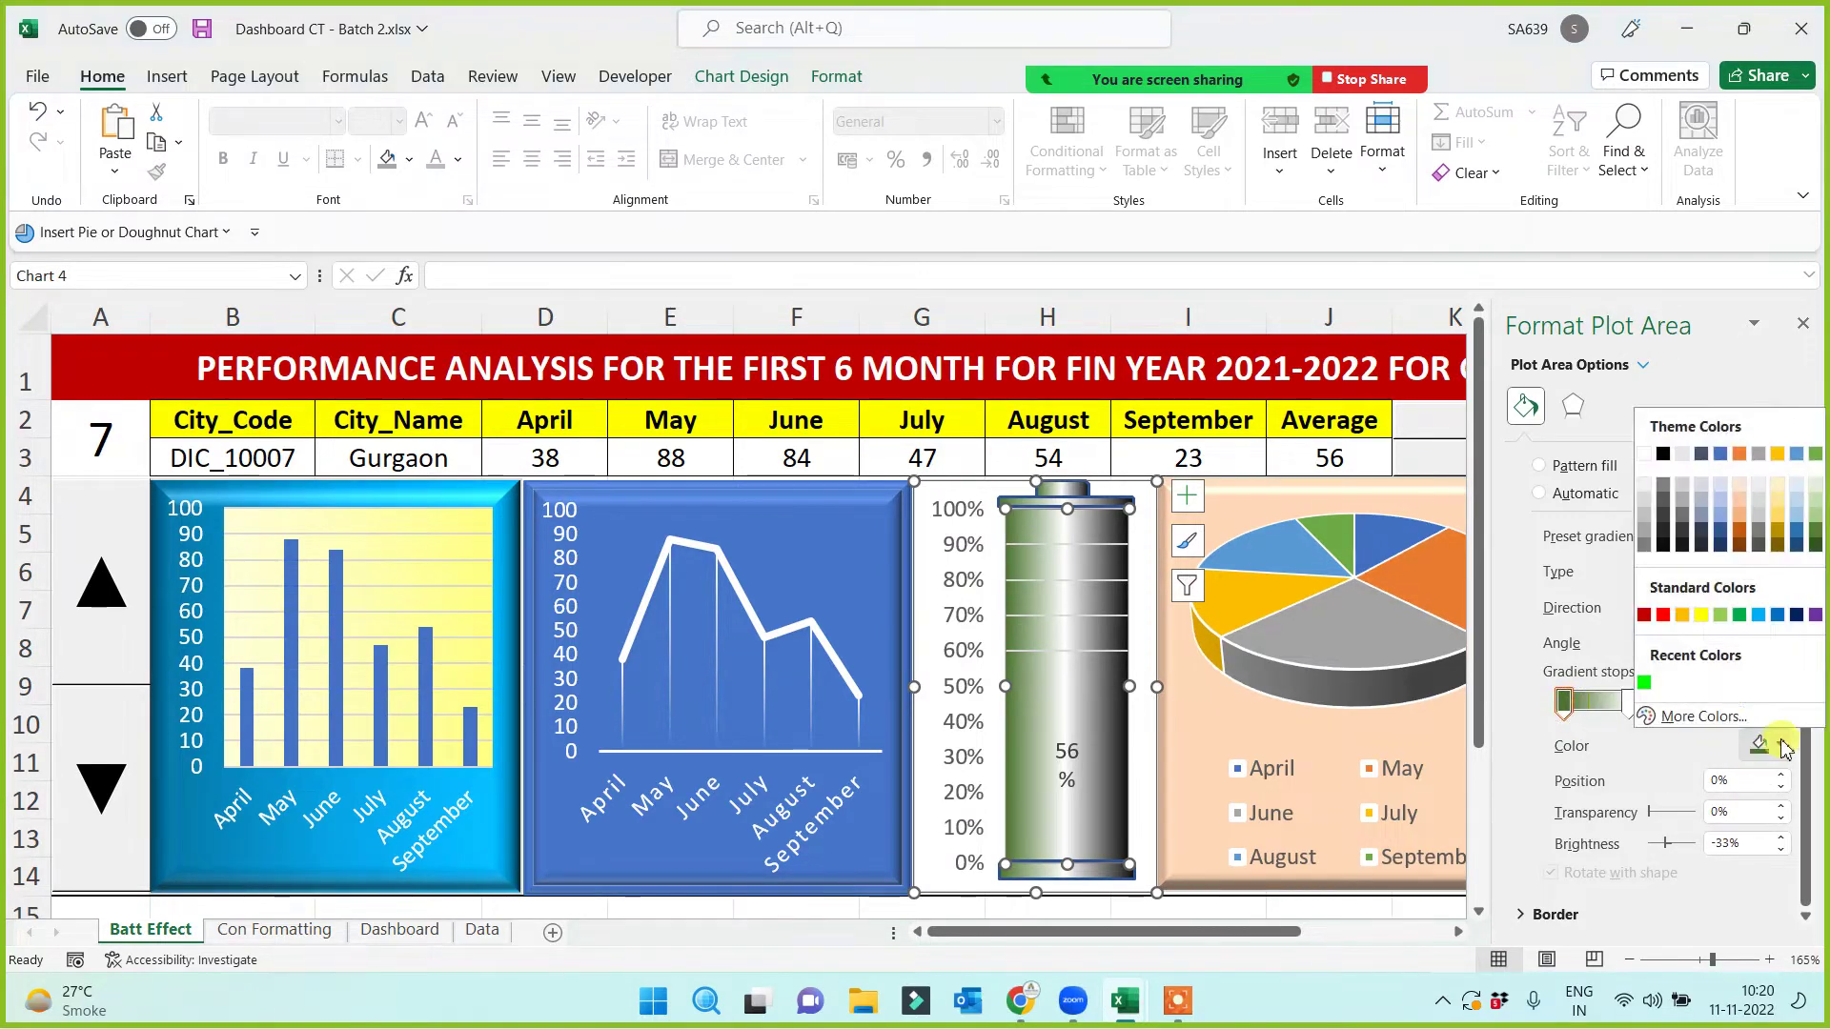
left_click(1661, 615)
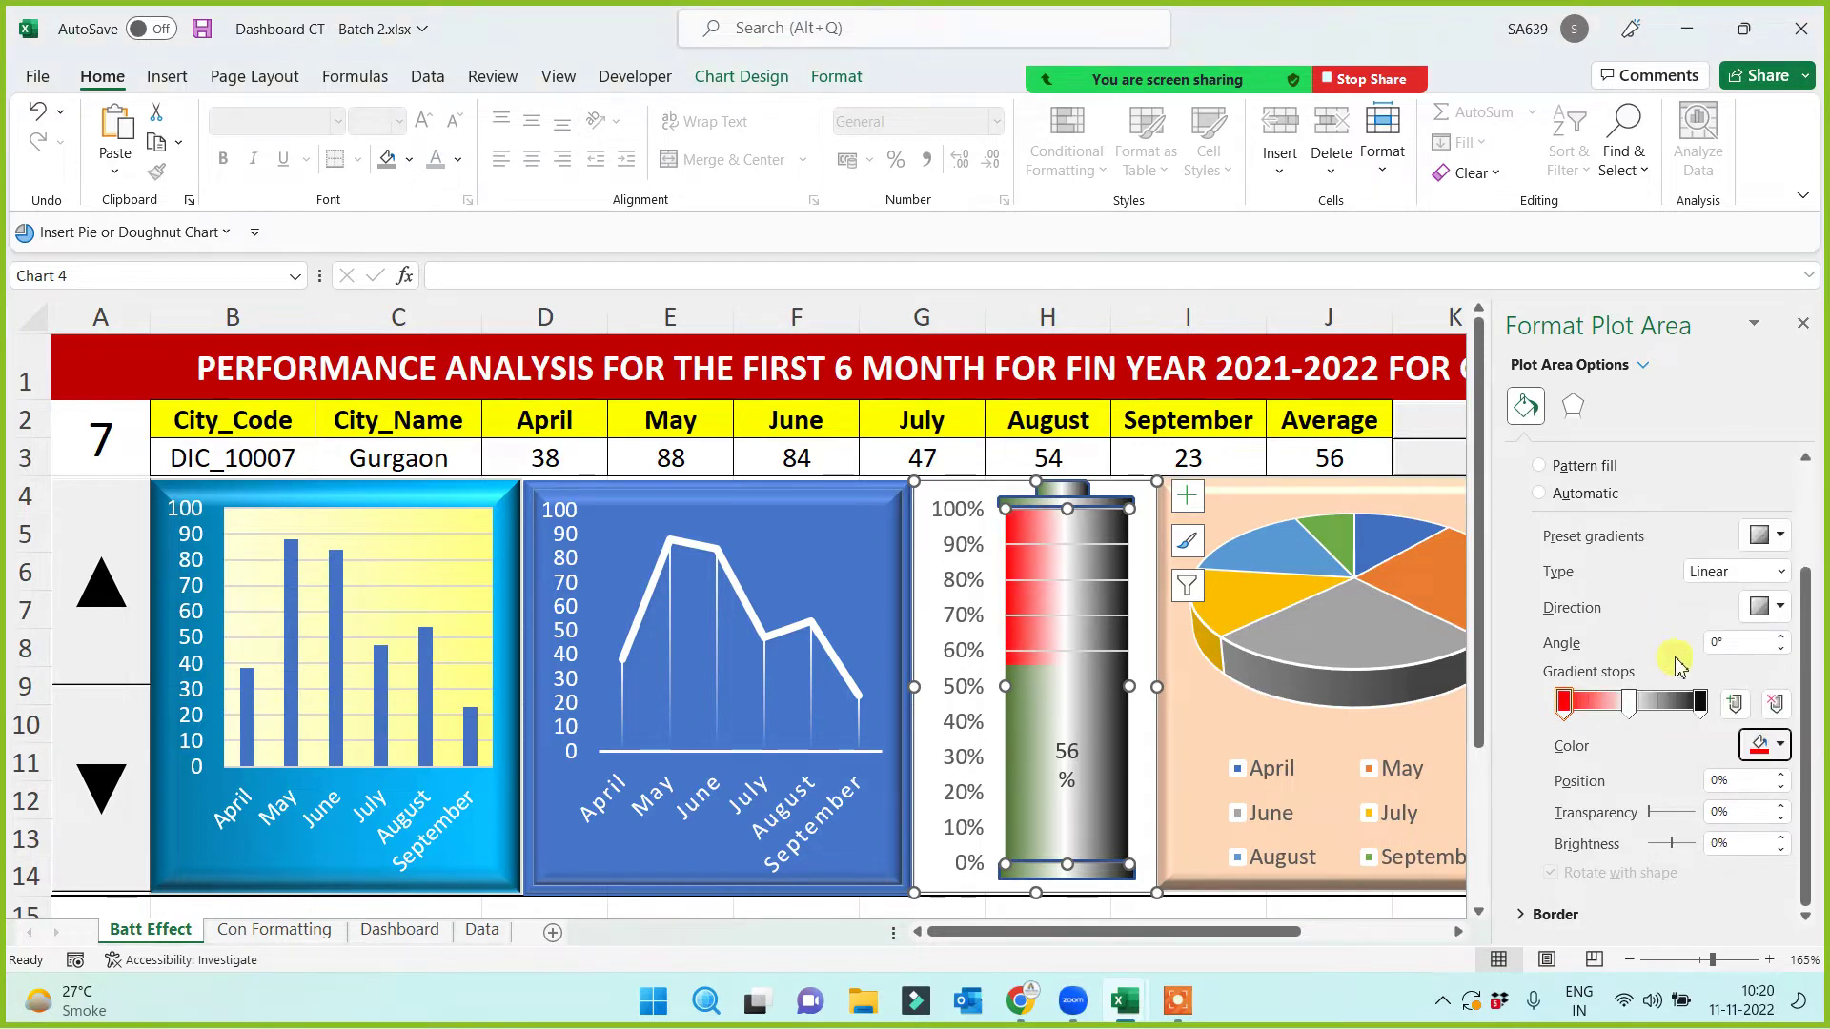
left_click(1778, 744)
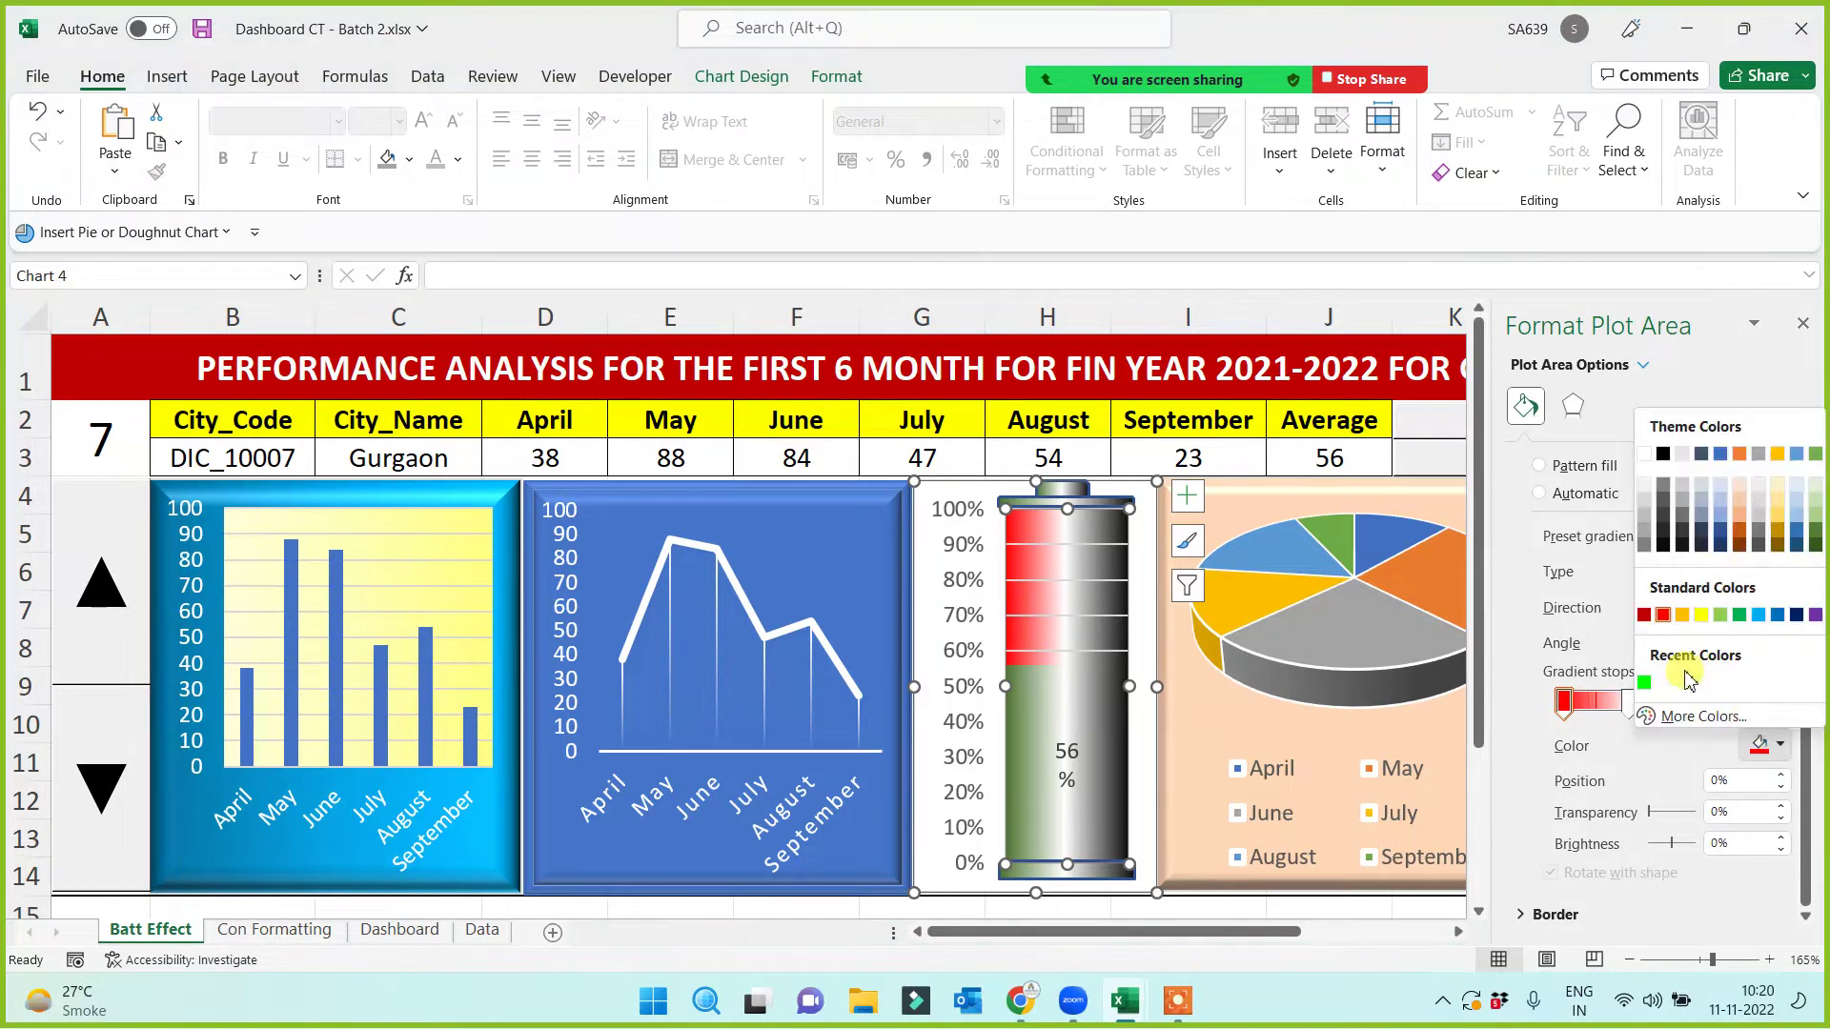
left_click(1699, 717)
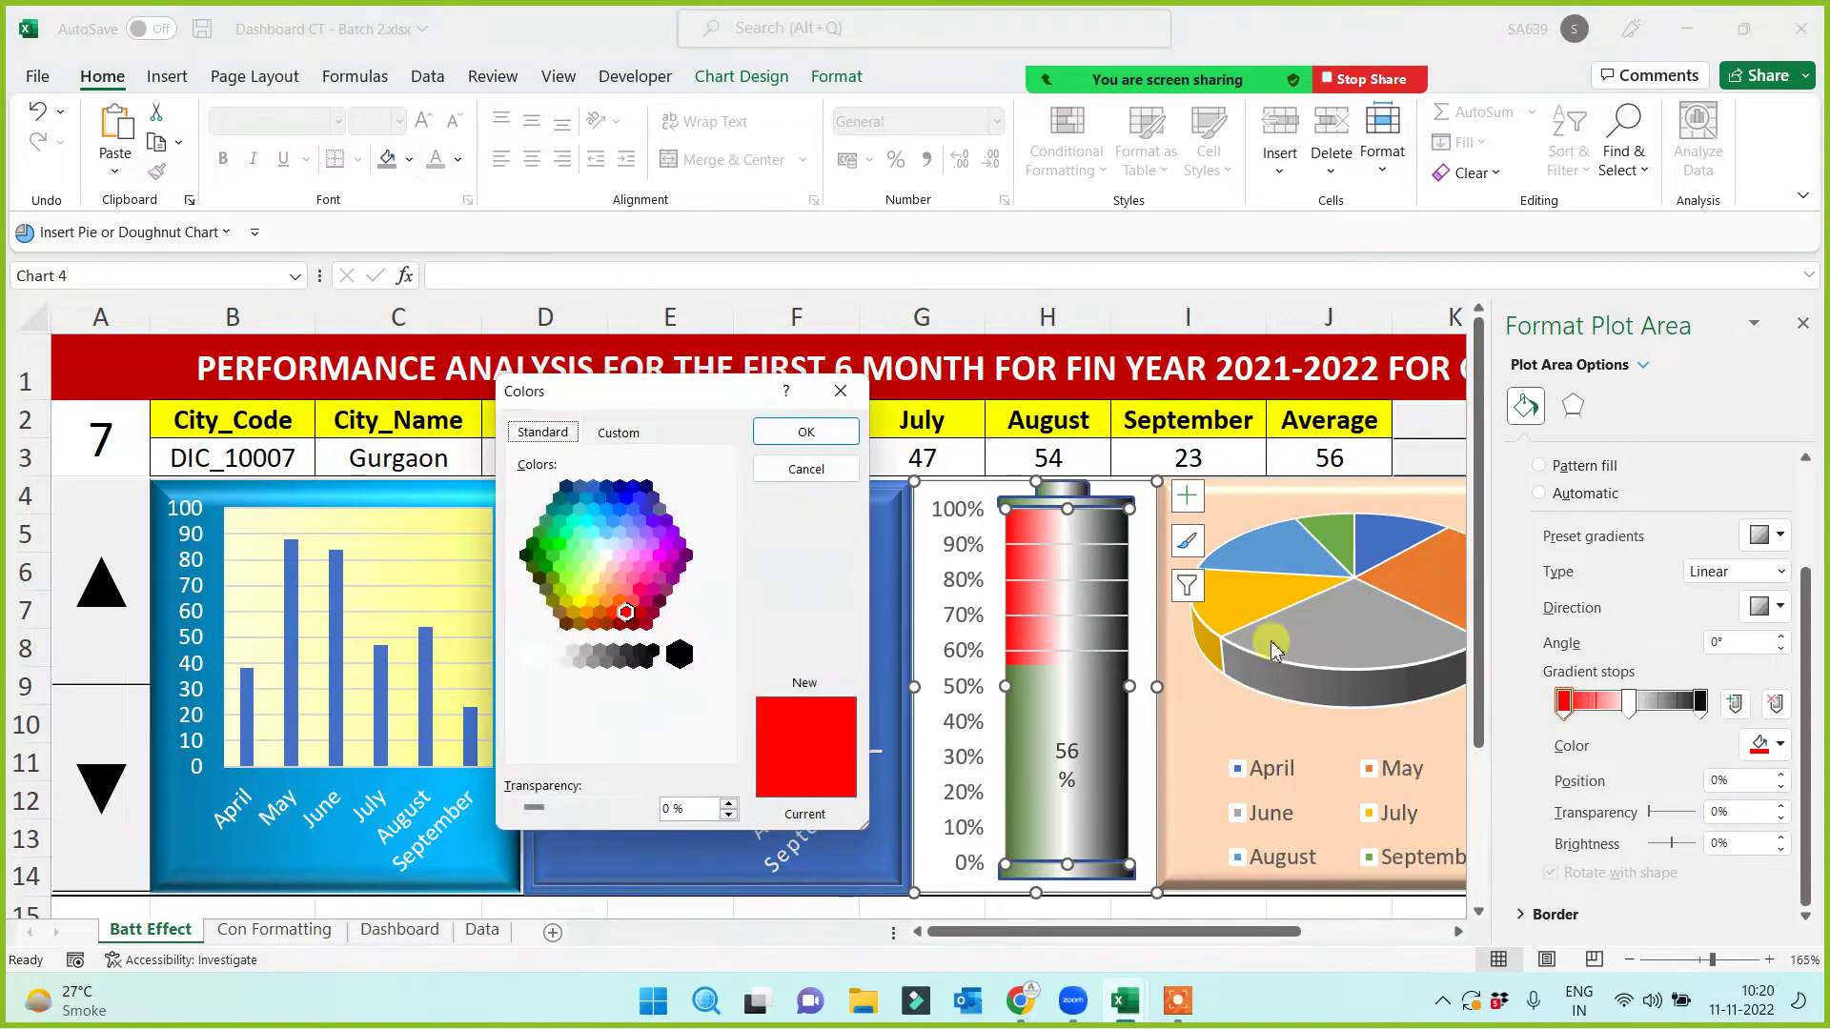
left_click(639, 591)
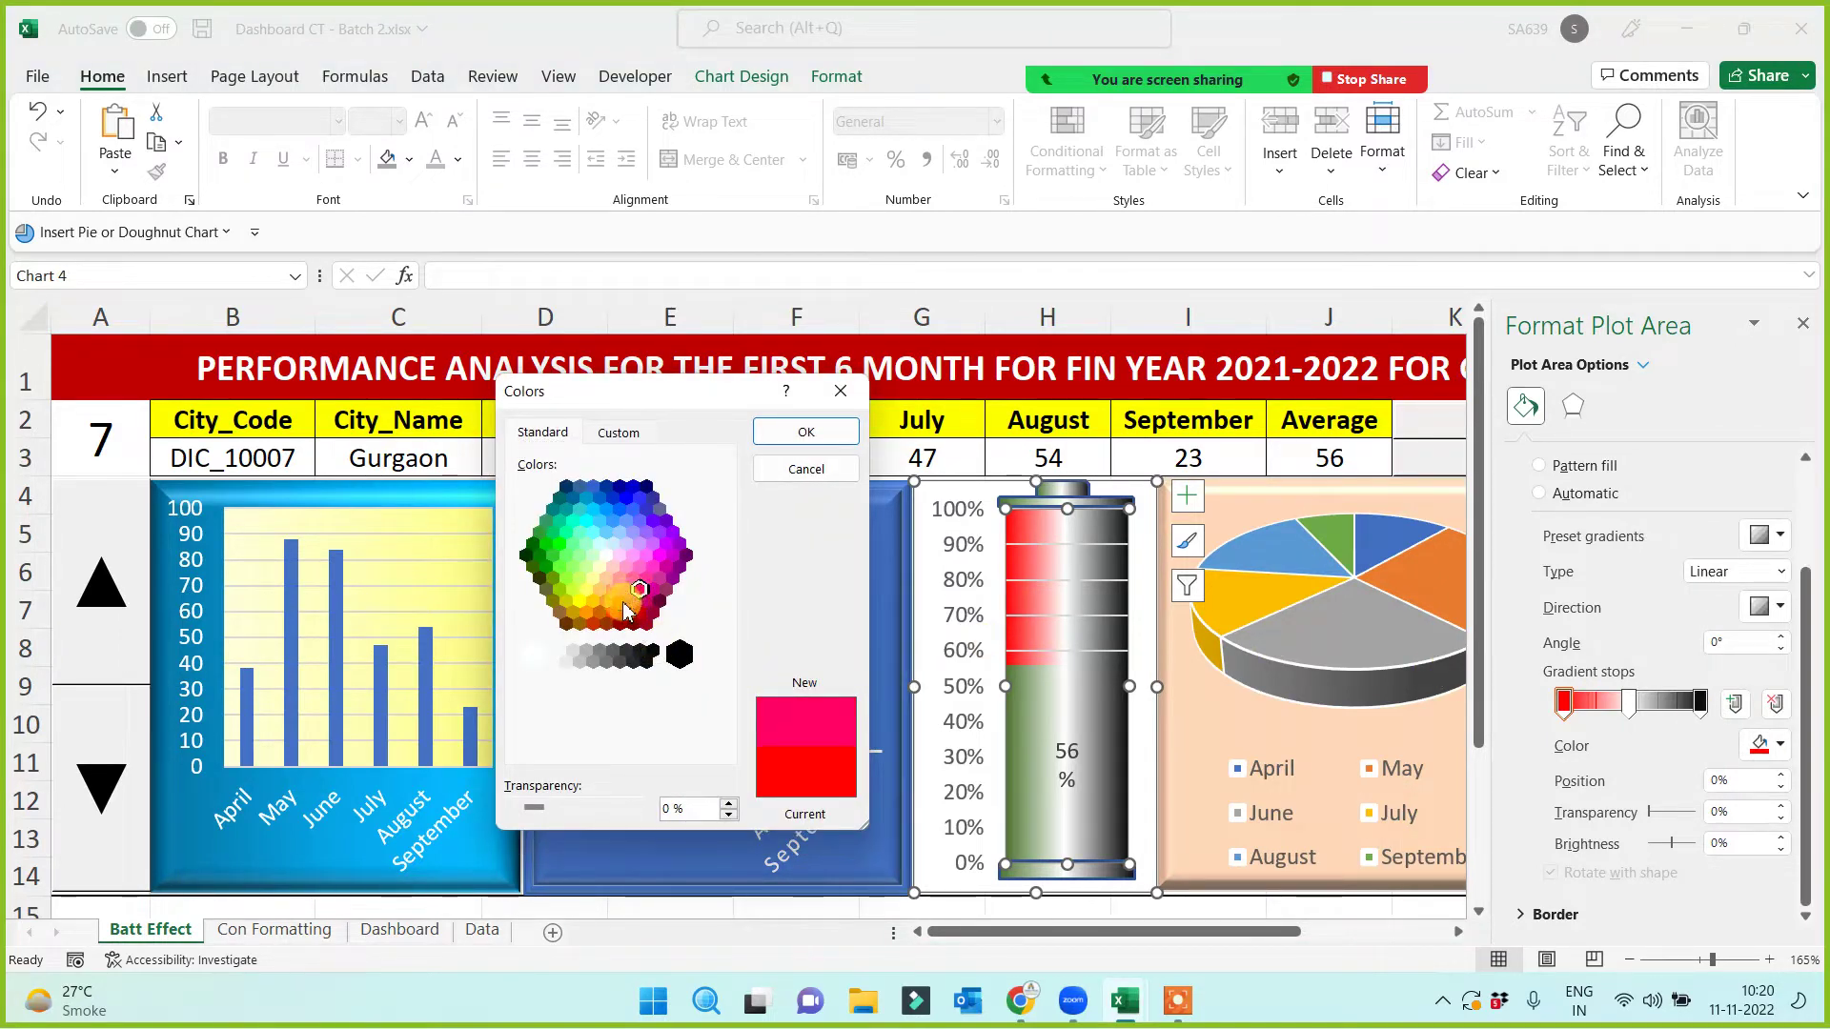
left_click(621, 600)
left_click(803, 430)
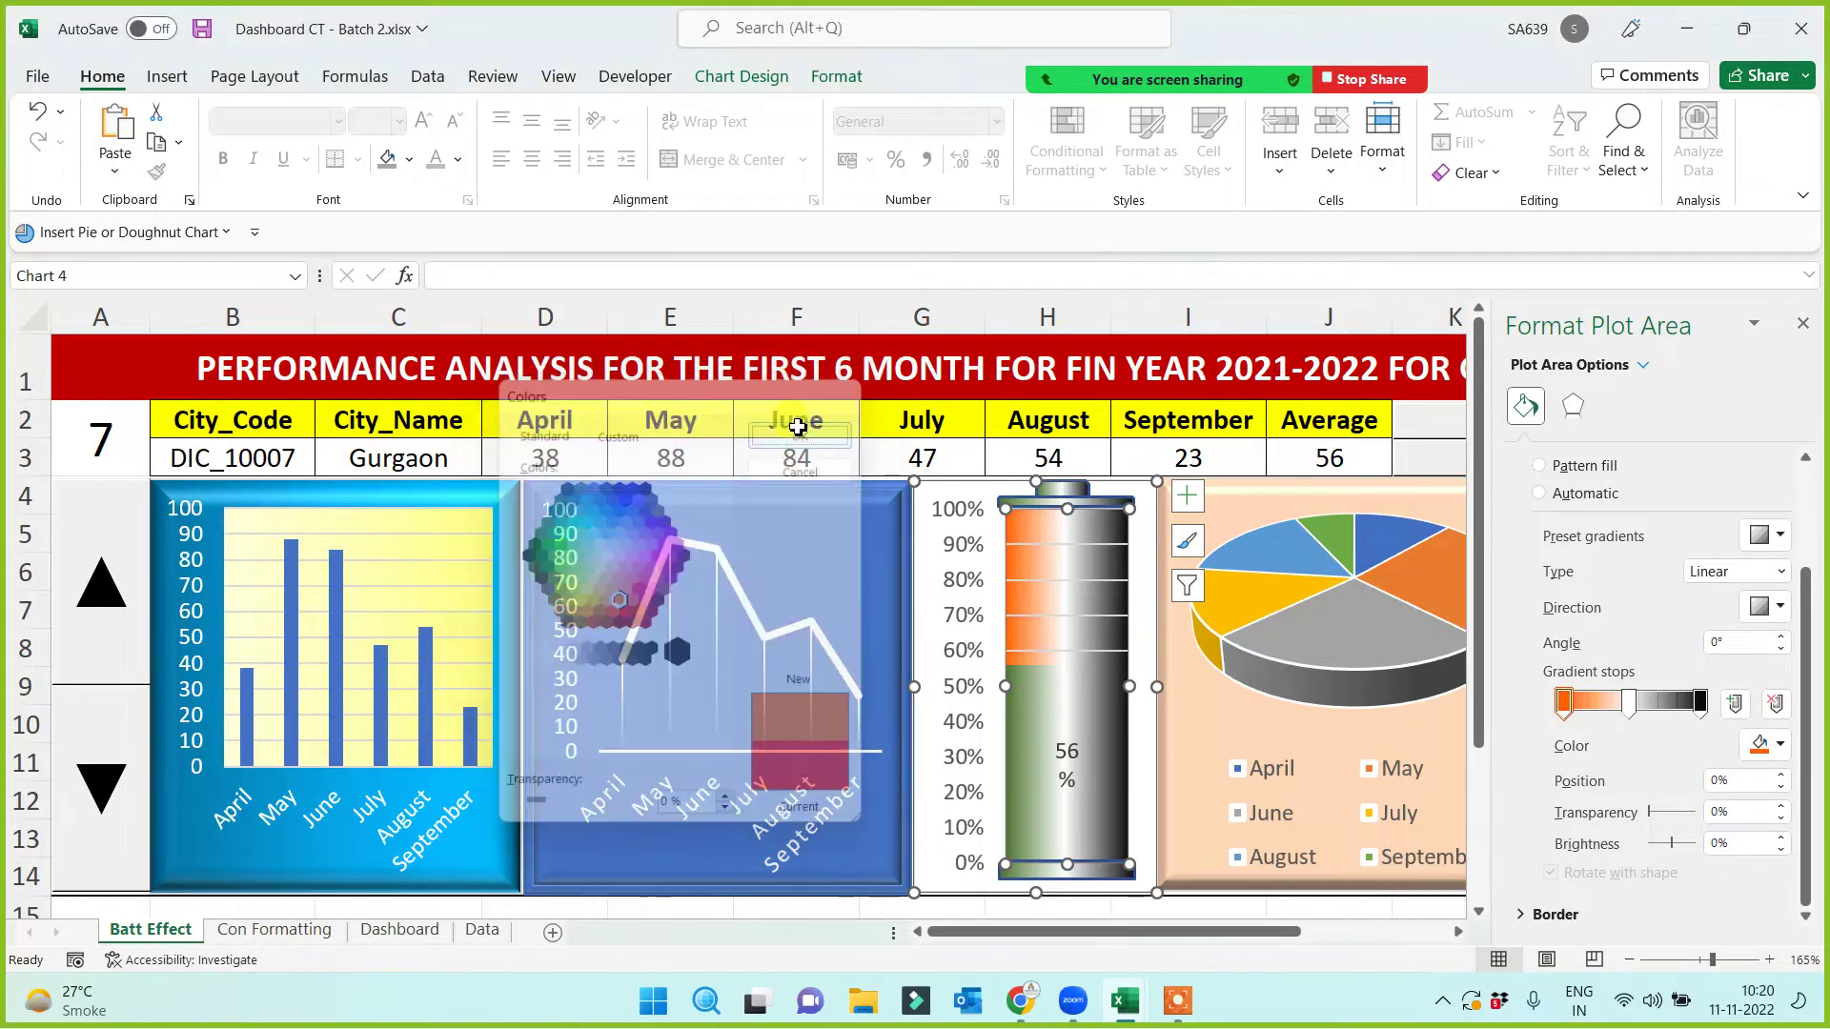
Step: Change the plot area's 100% gradient stop to the theme dark gray with 35% brightness and finish formatting the chart
left_click(1700, 702)
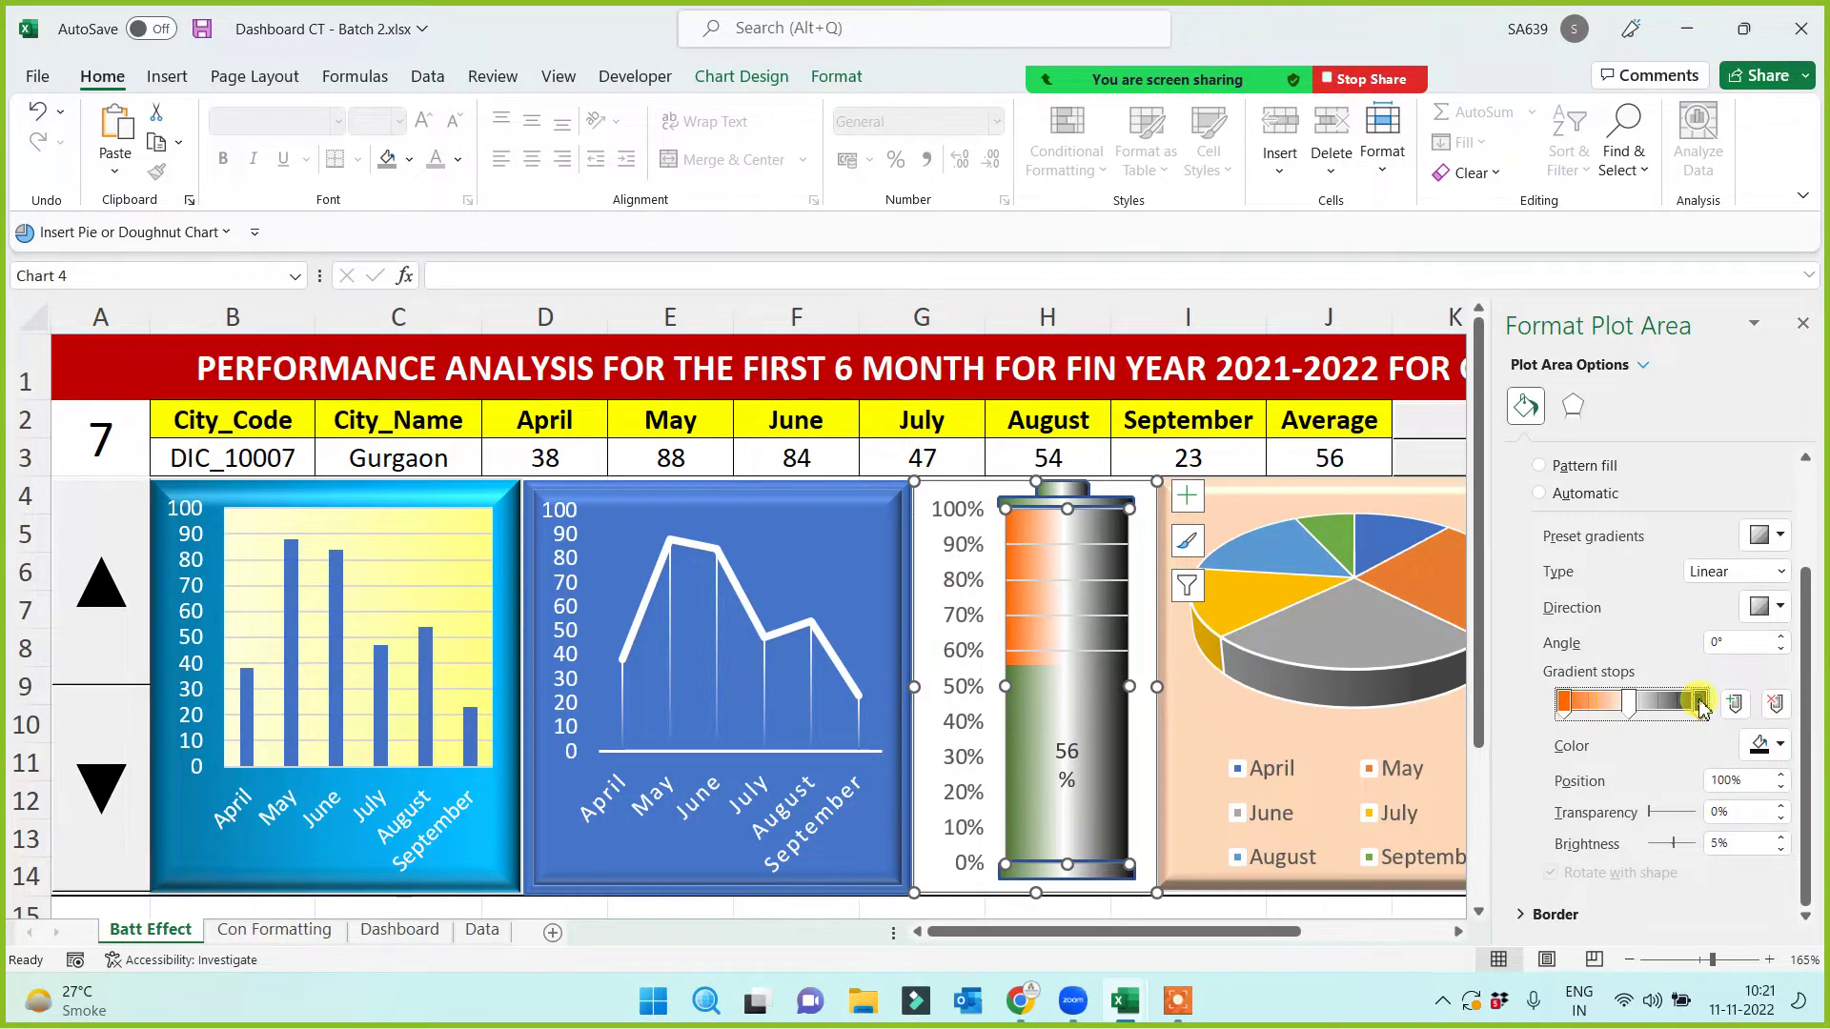
left_click(1780, 745)
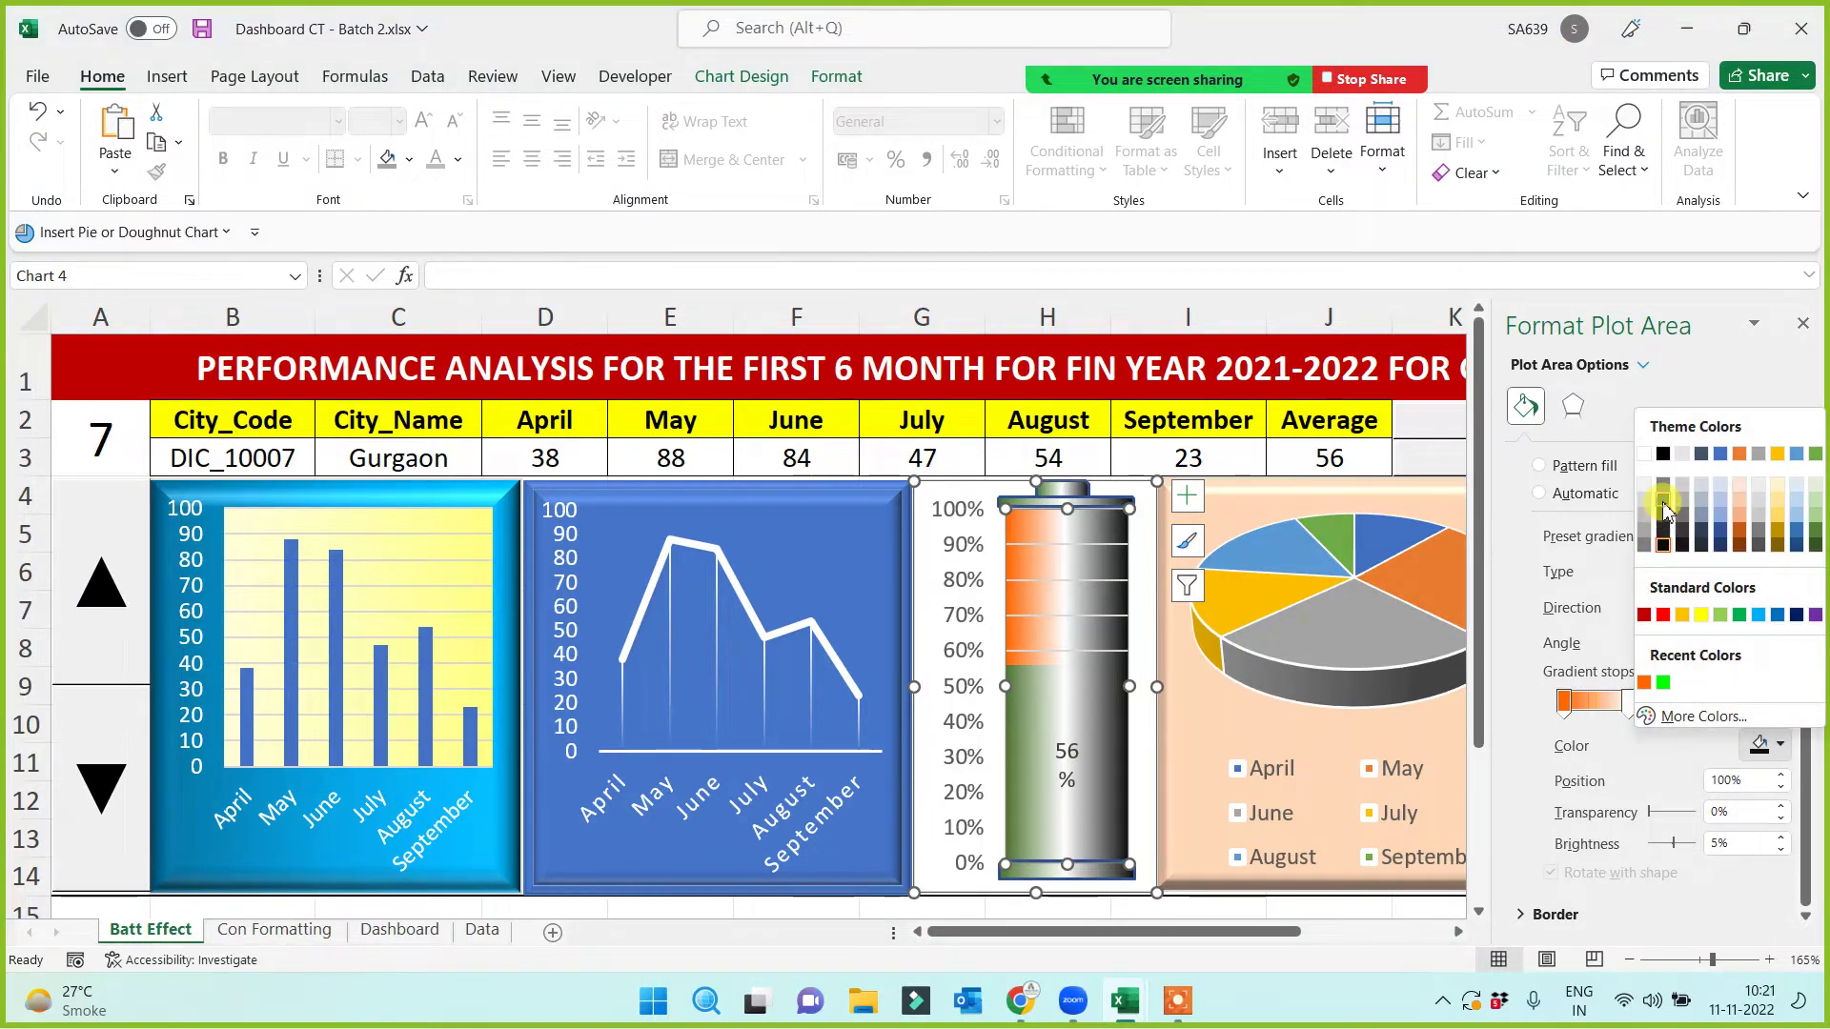
left_click(1662, 499)
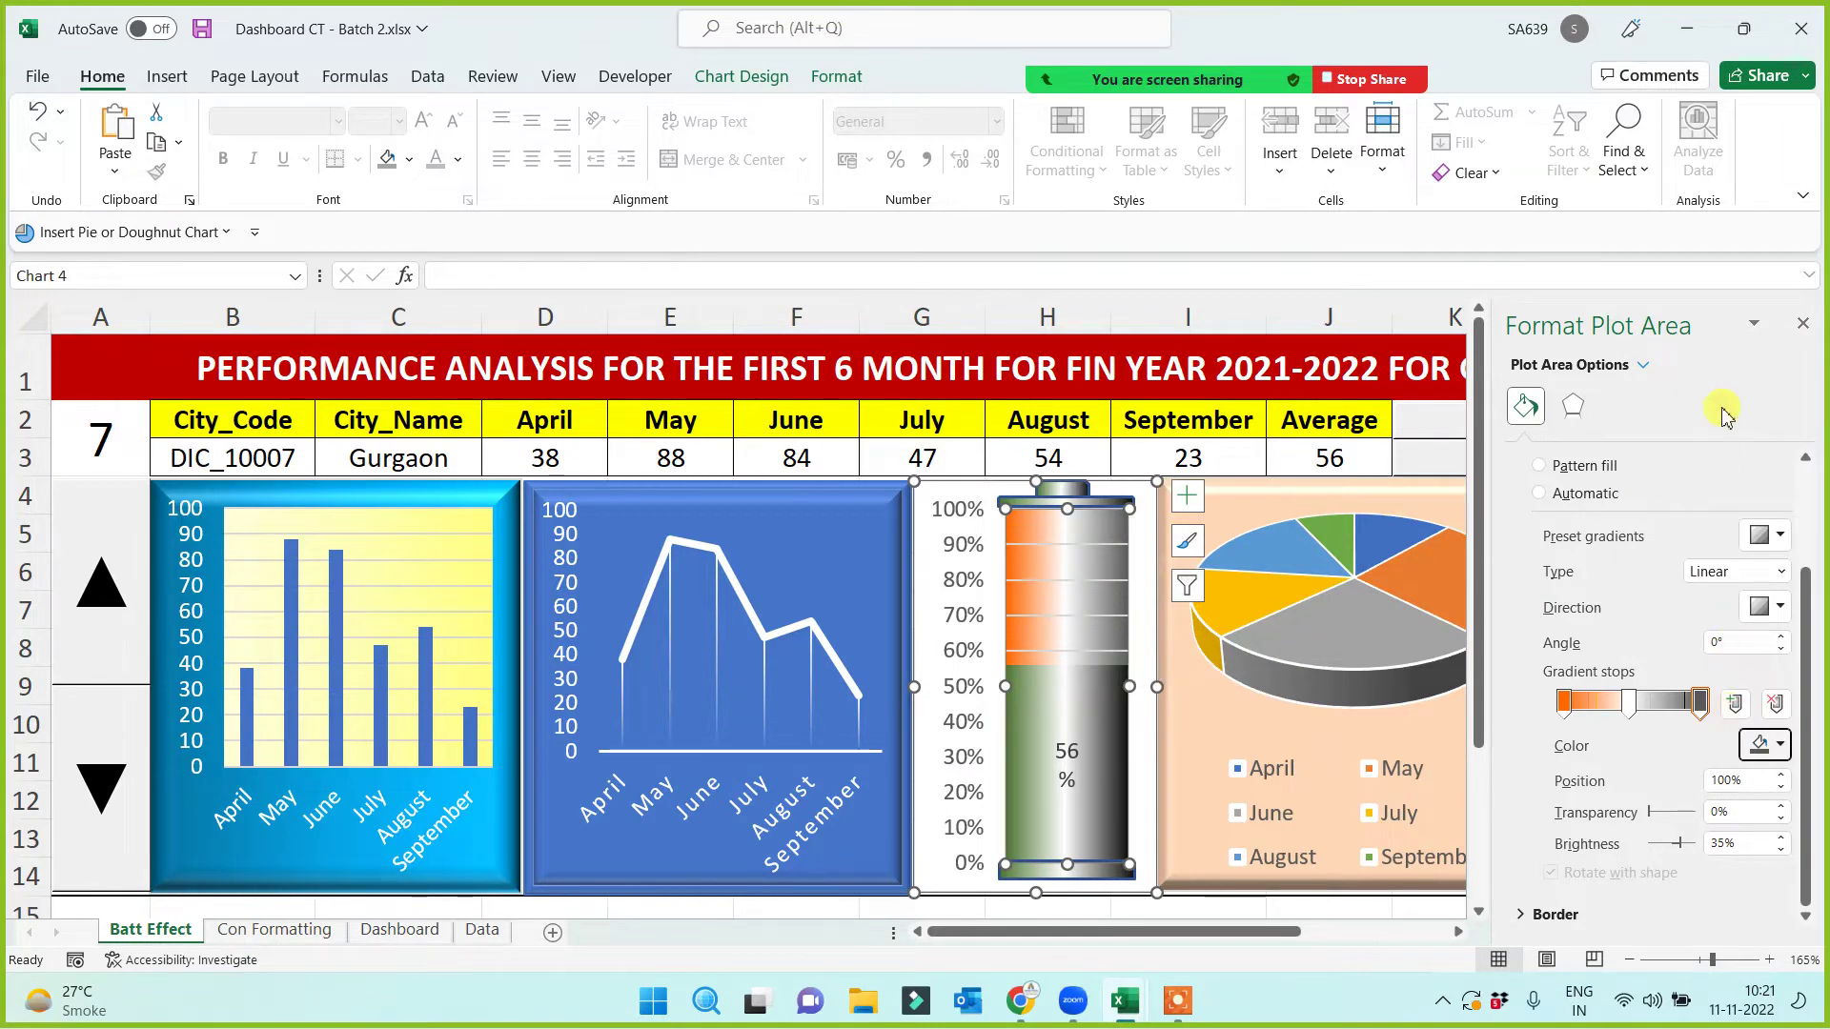
left_click(1803, 324)
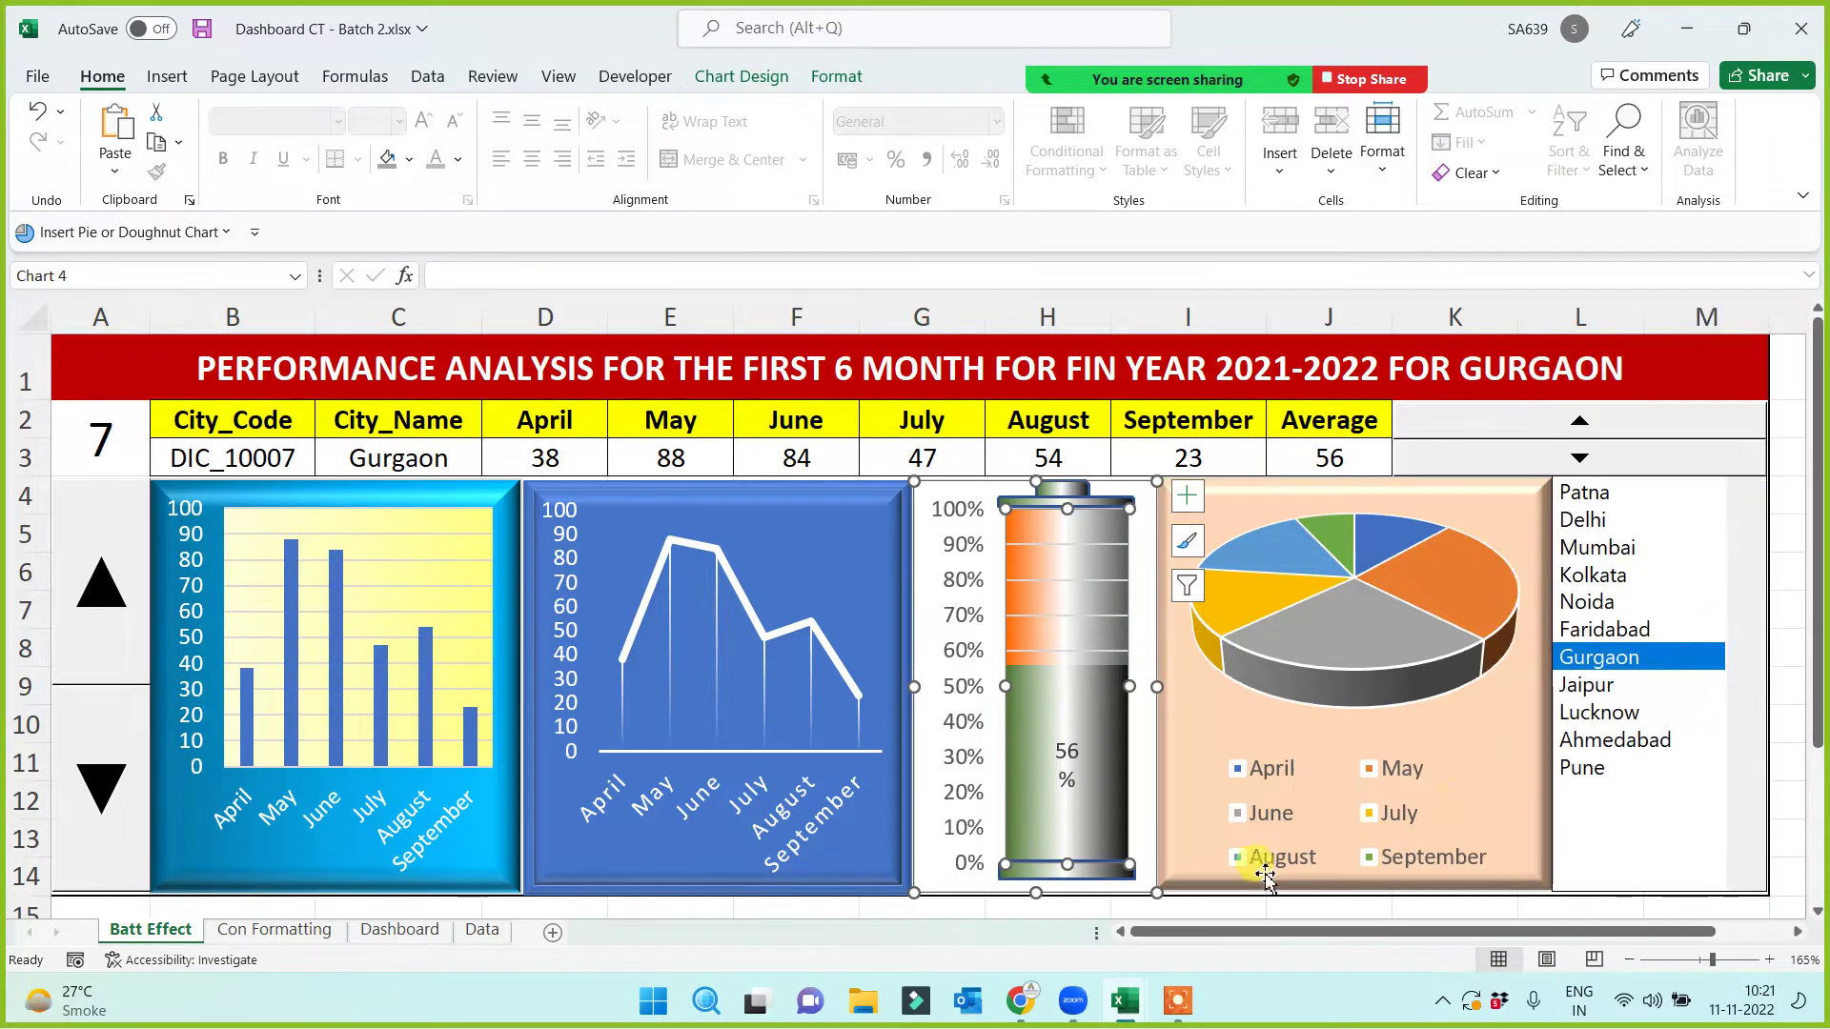
left_click(993, 913)
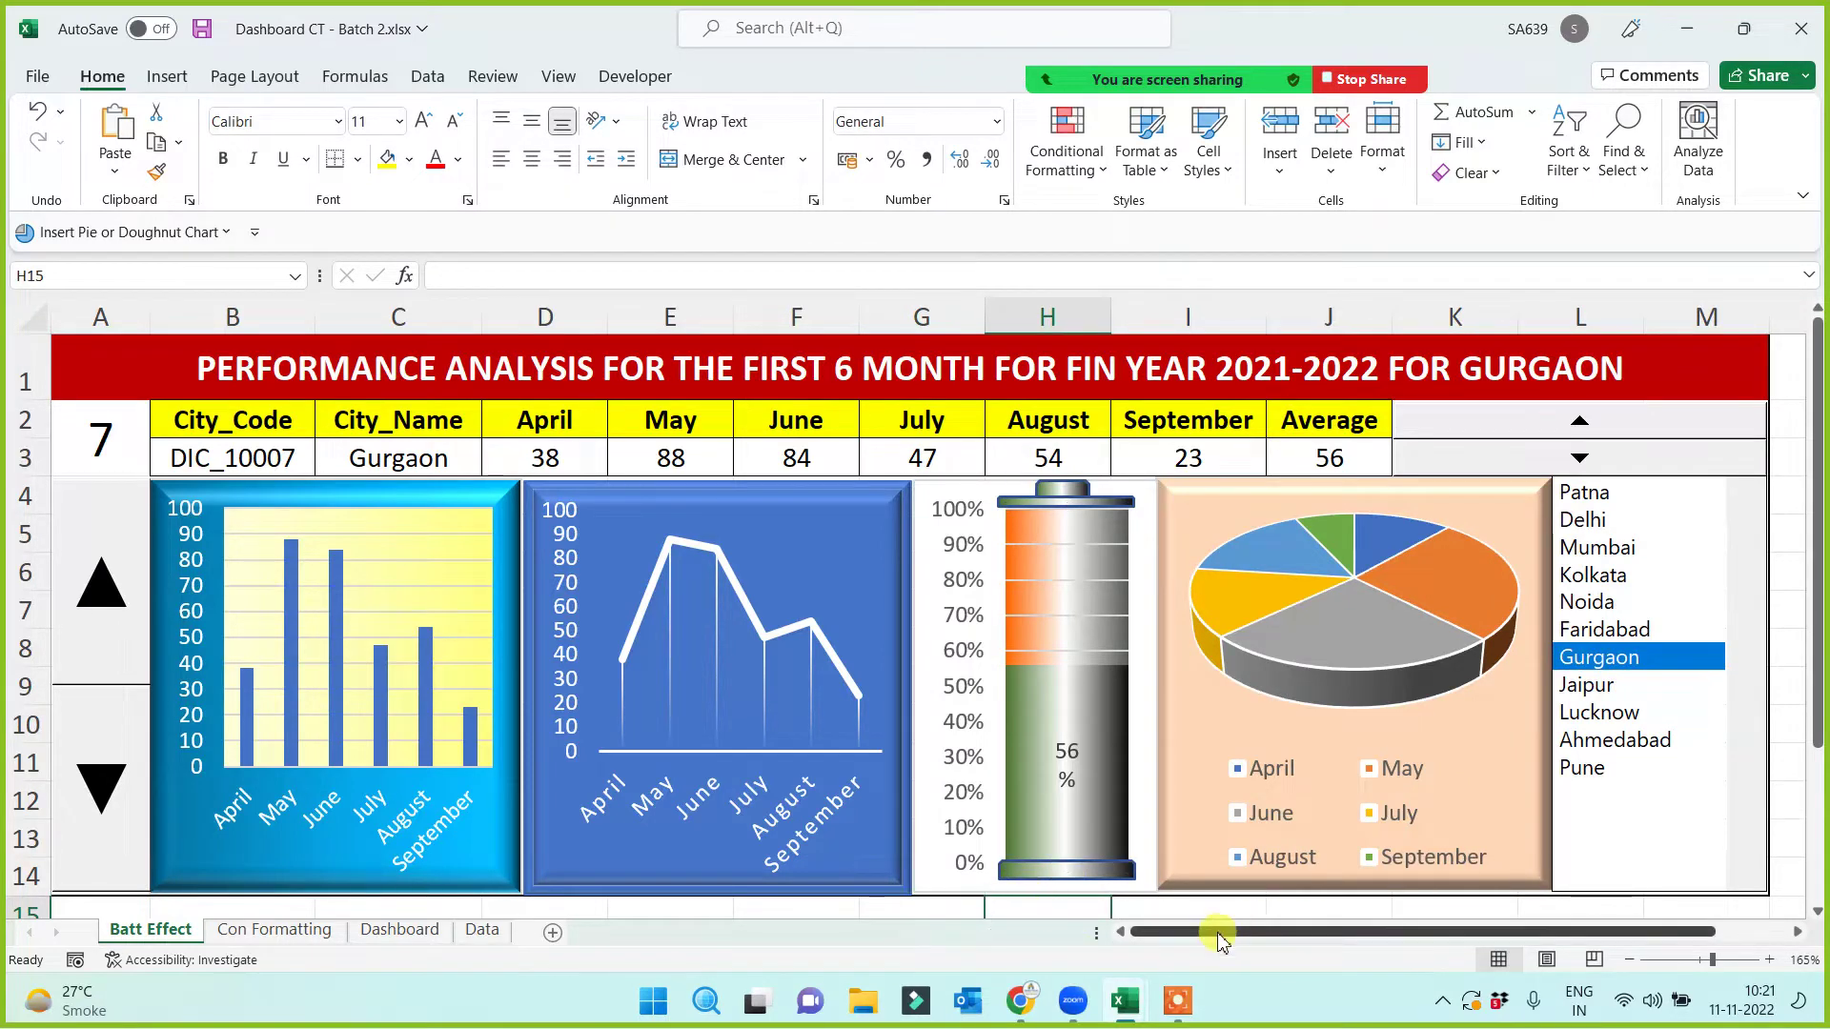
Step: Switch through cities such as Patna, Kolkata, Ahmedabad and Delhi, ending on Noida, to check the battery's orange-gray empty portion
left_click(1620, 603)
left_click(1632, 549)
left_click(1624, 494)
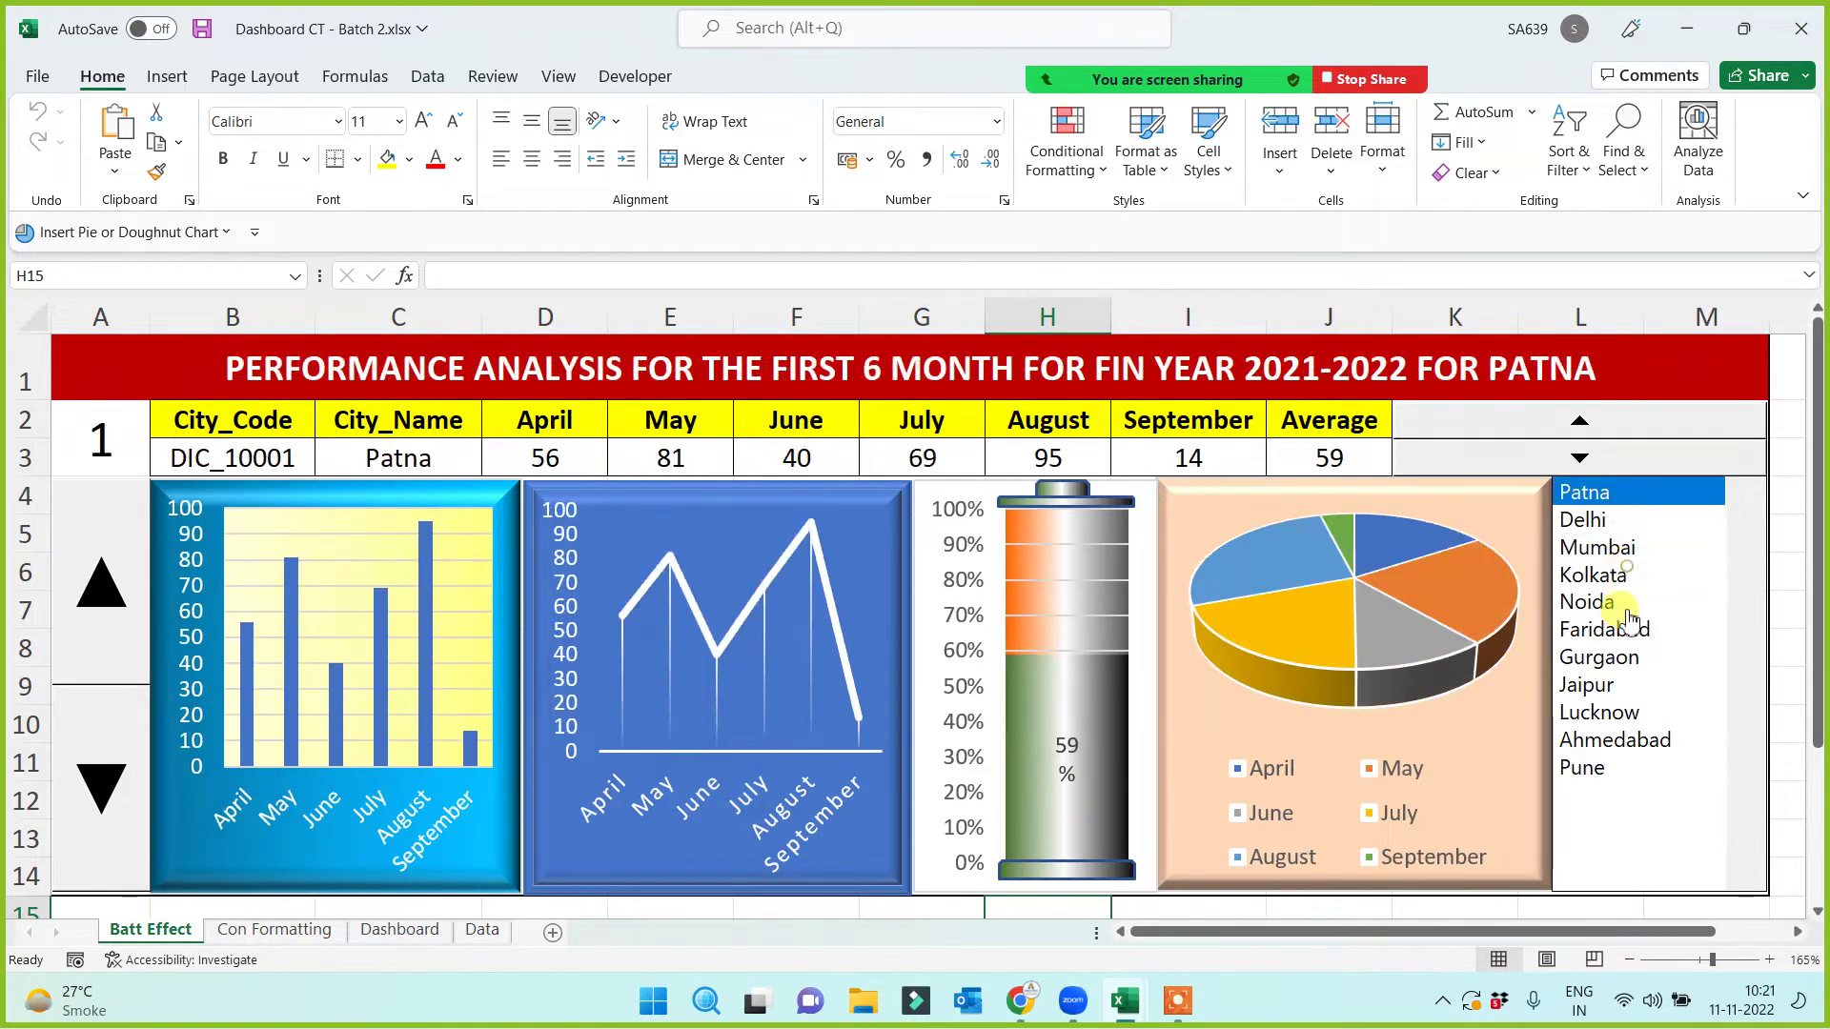
left_click(1620, 574)
left_click(1620, 629)
left_click(1620, 685)
left_click(1615, 740)
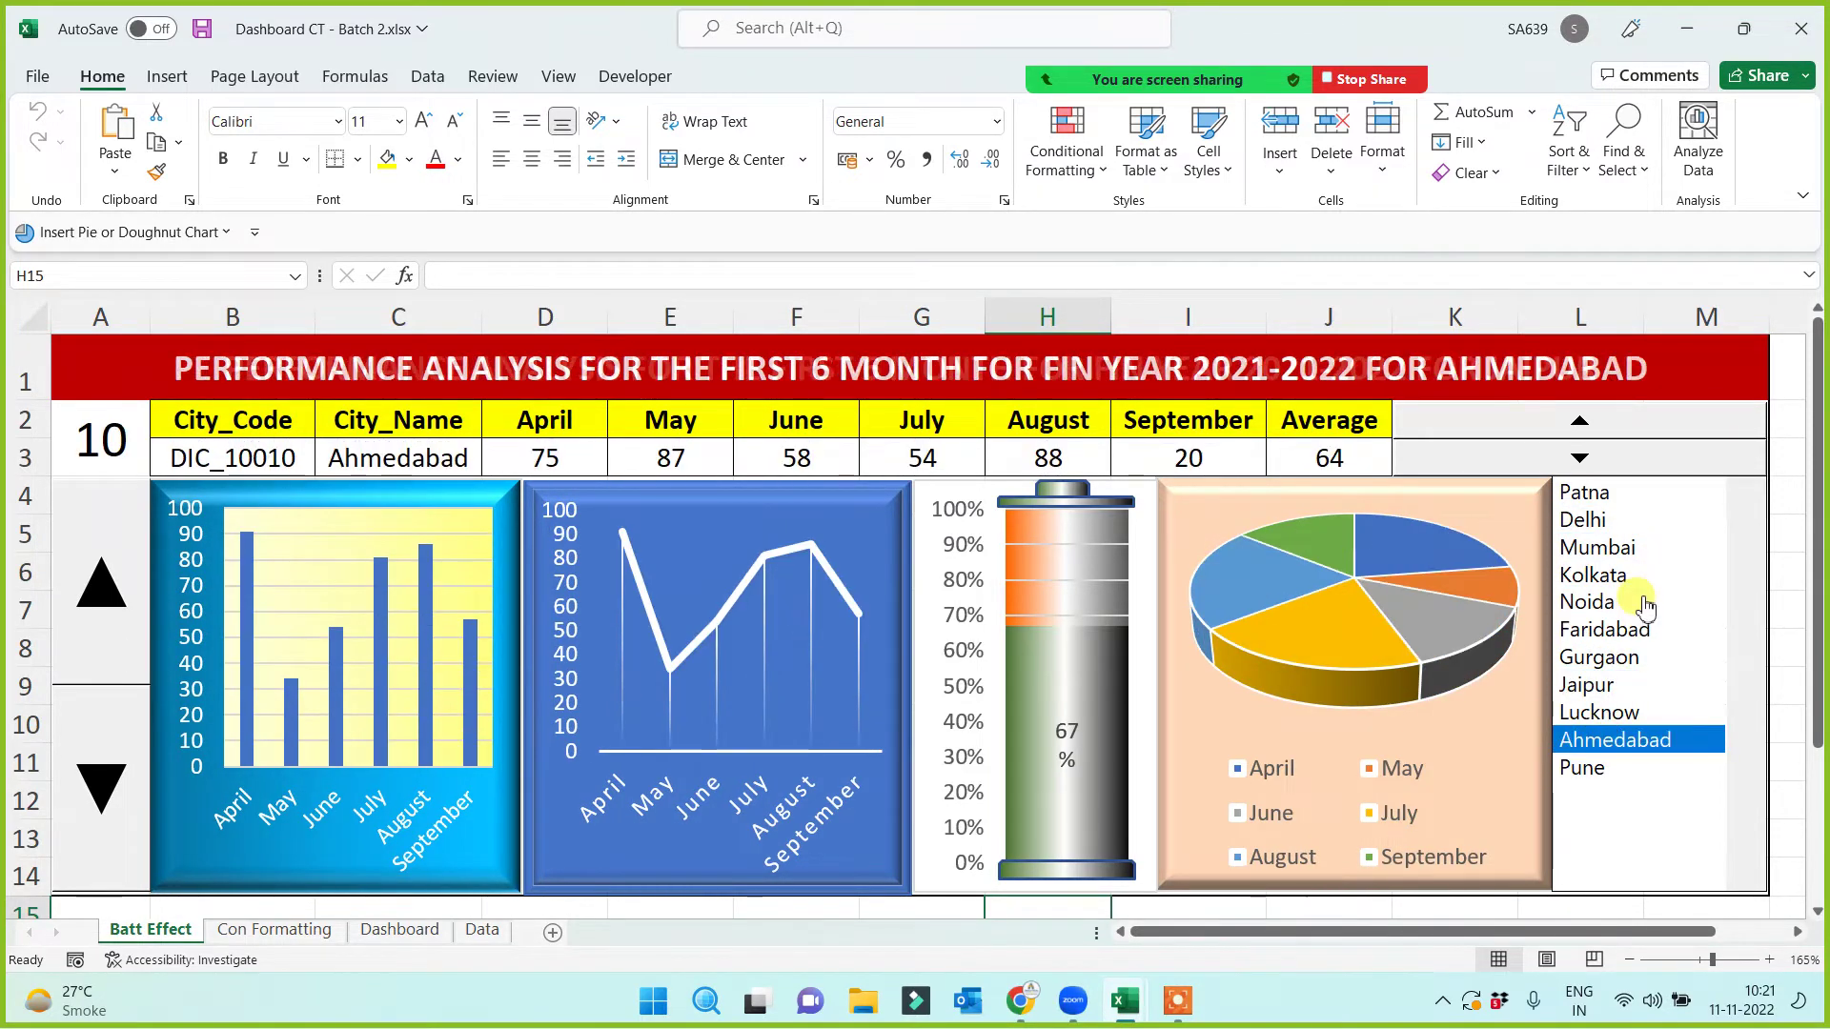
left_click(1611, 601)
left_click(1620, 575)
left_click(1644, 520)
left_click(1610, 601)
left_click(1613, 656)
left_click(1615, 712)
left_click(1620, 604)
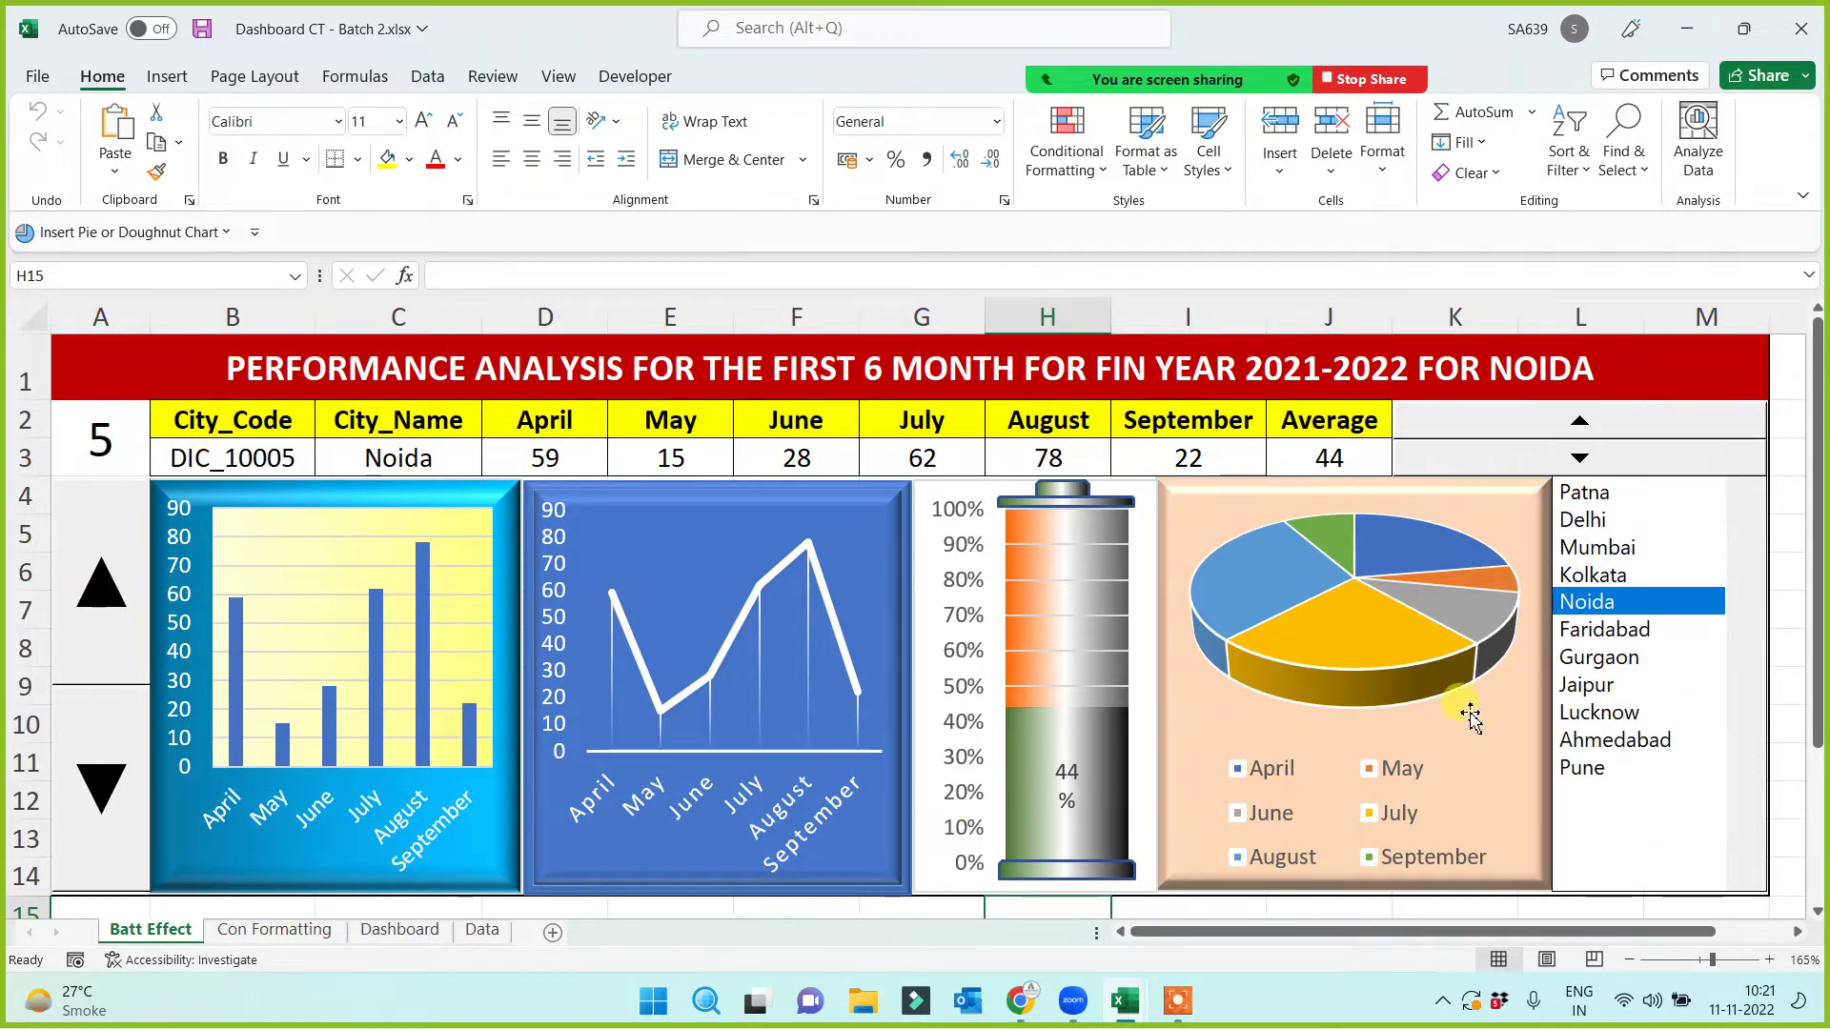
Step: Display Gurgaon and Kolkata on the Batt Effect sheet, and Faridabad and Jaipur on the Con Formatting sheet
left_click(1656, 658)
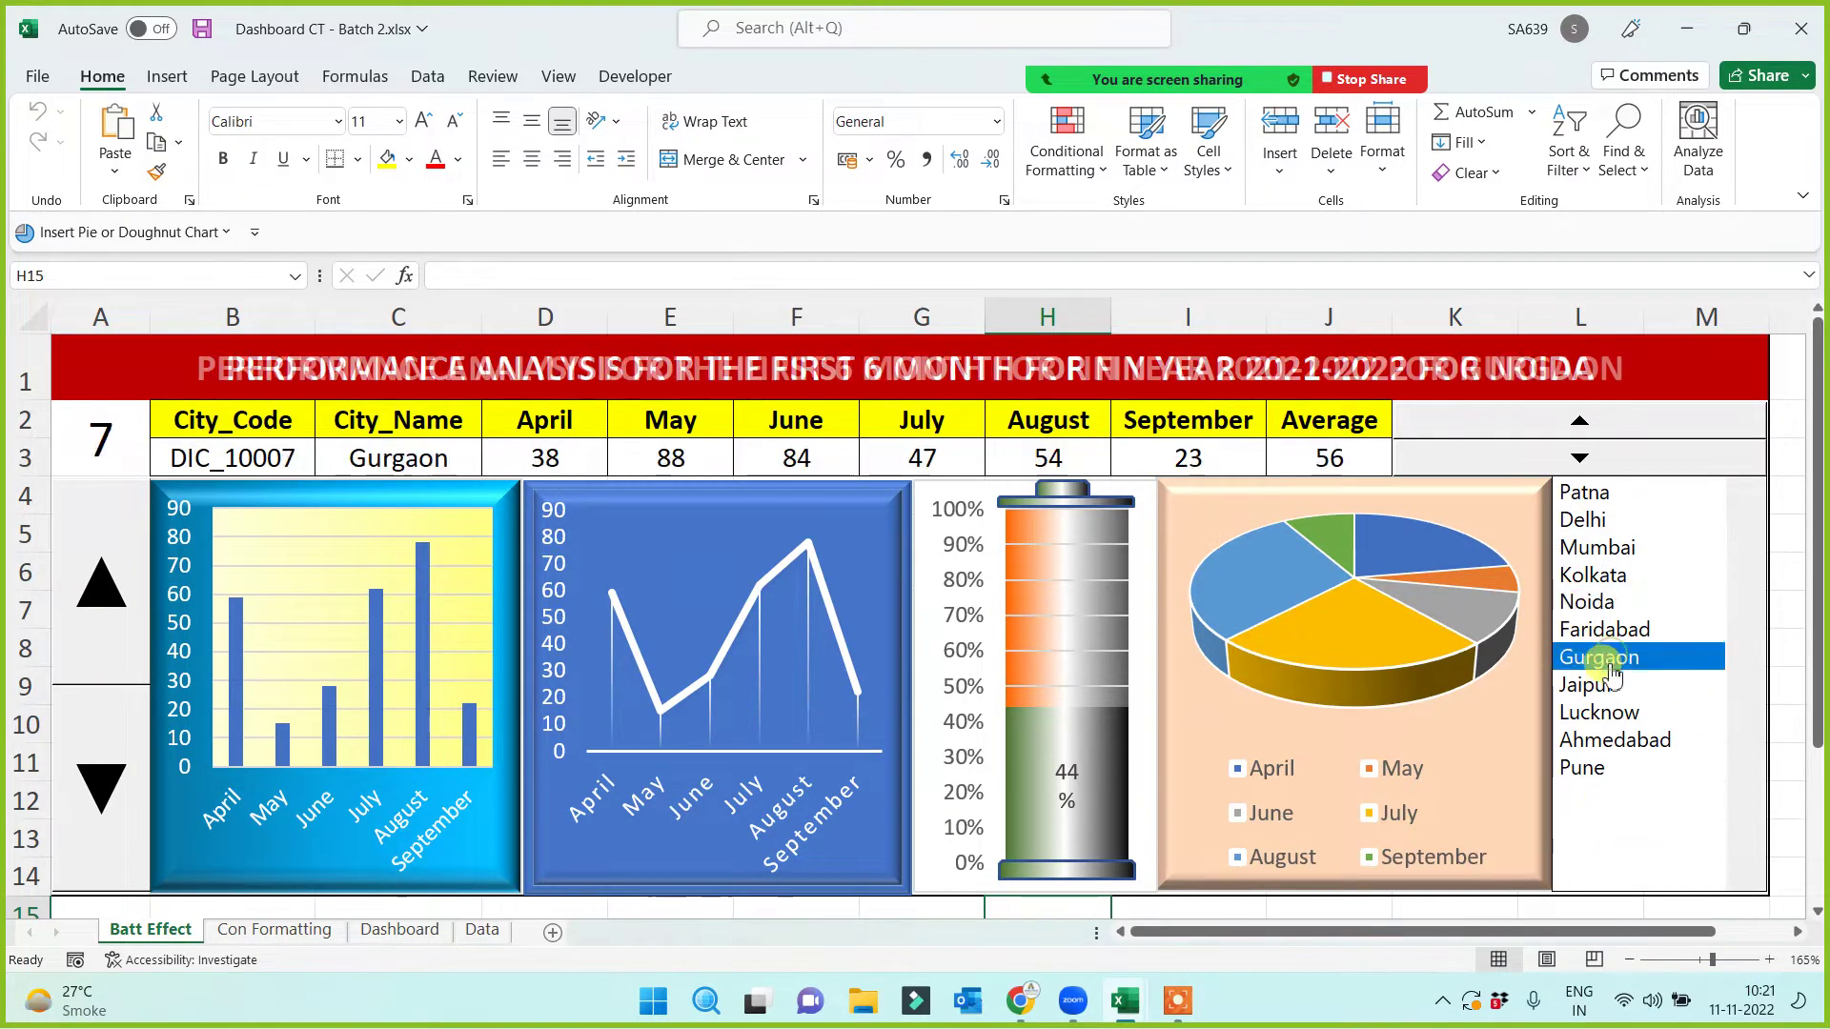
left_click(1626, 578)
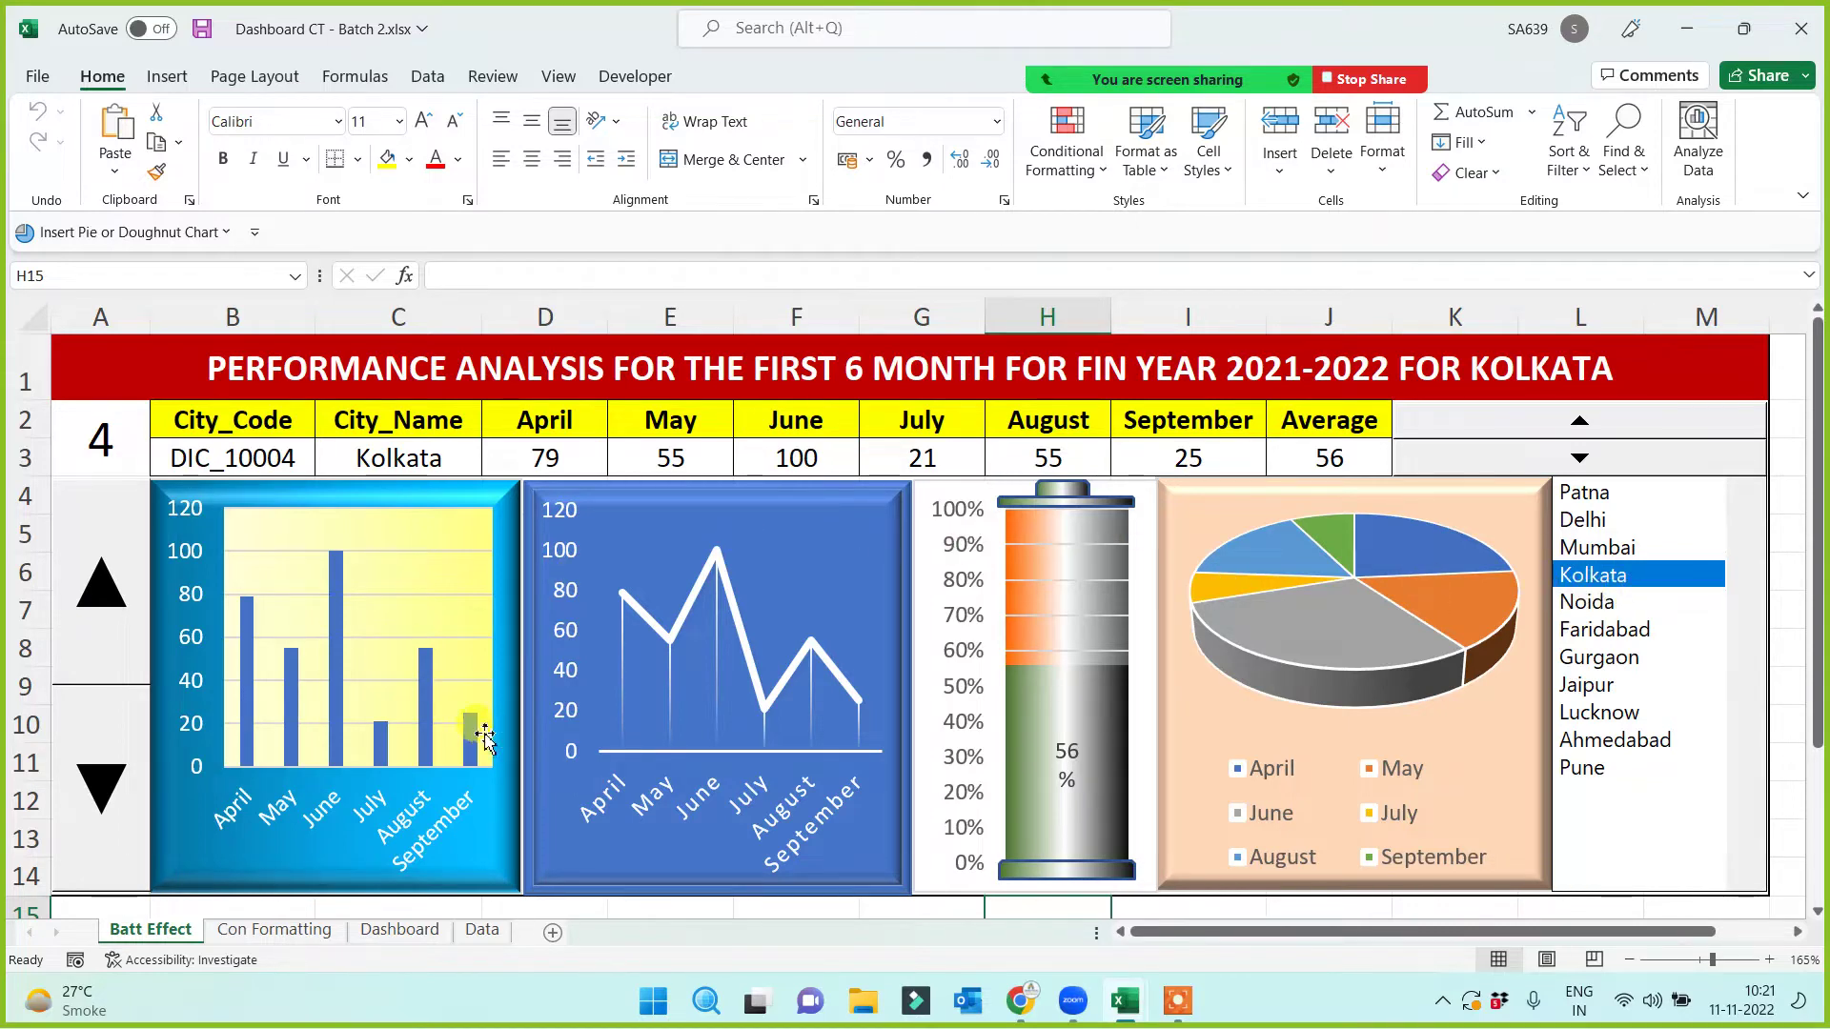
left_click(271, 930)
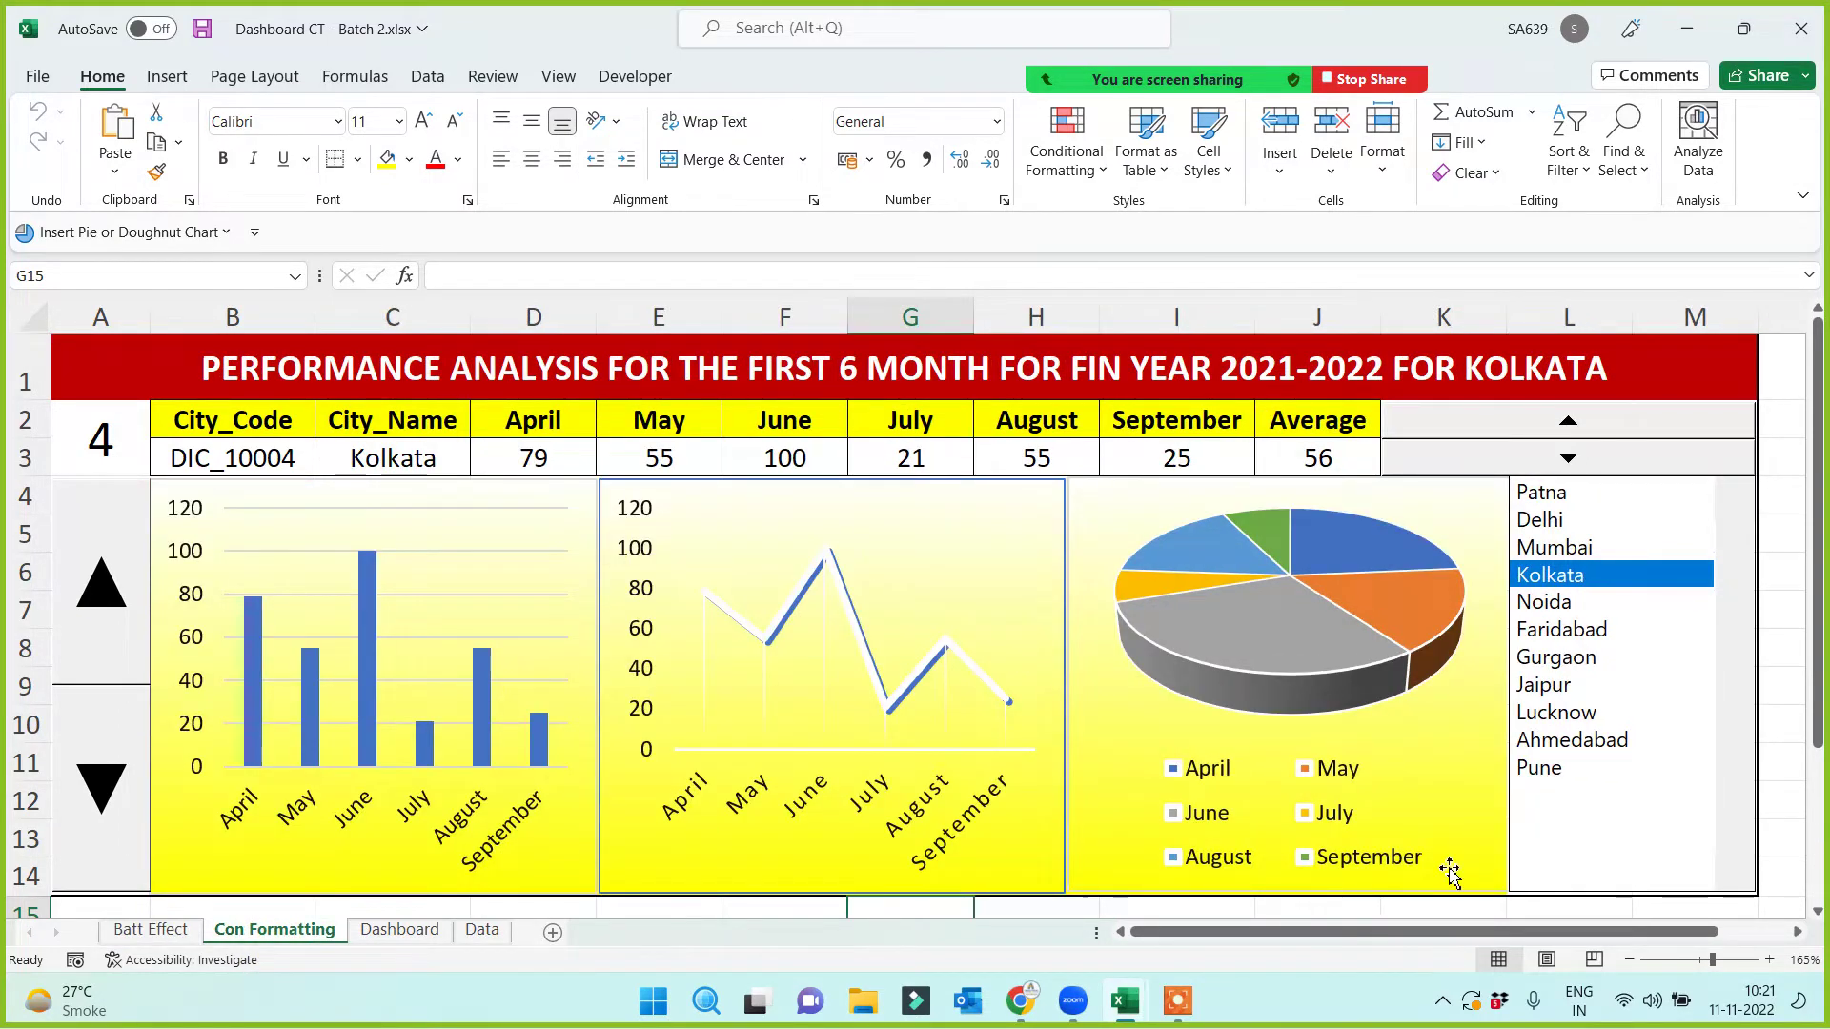
left_click(1611, 631)
left_click(1563, 684)
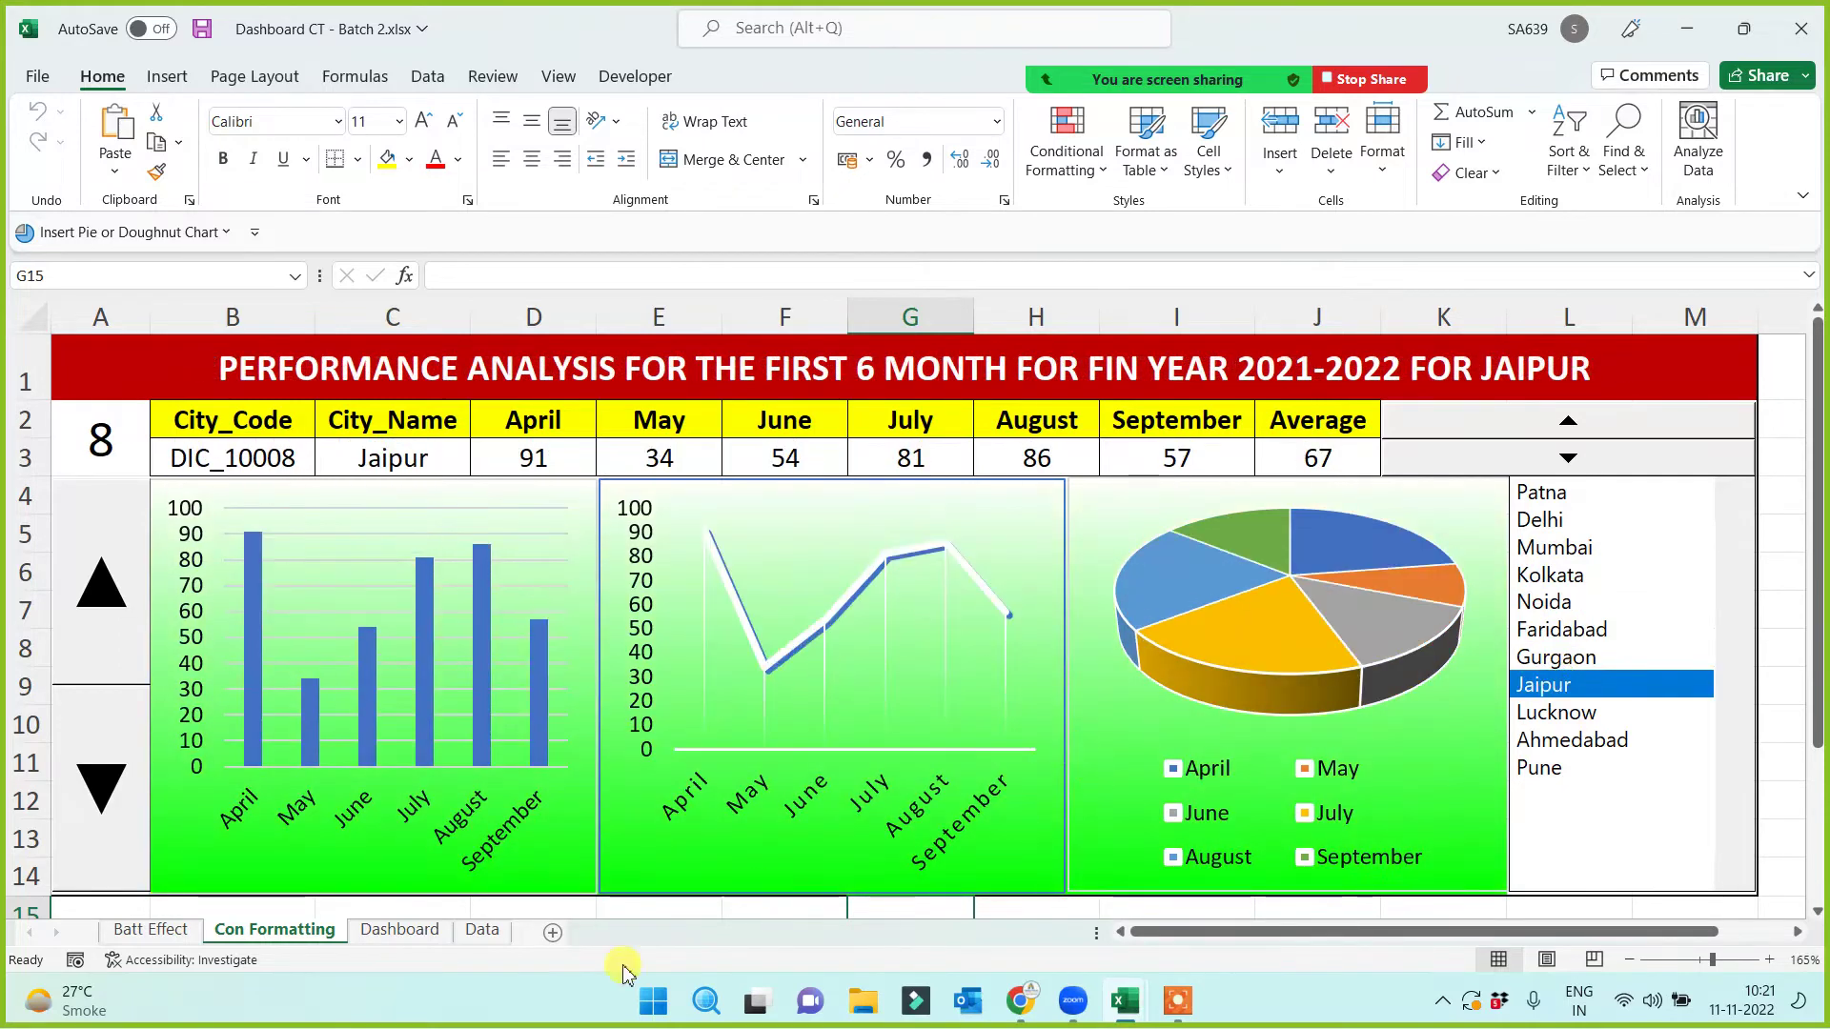
Step: Open the Dashboard sheet and display the performance charts for Lucknow
left_click(400, 930)
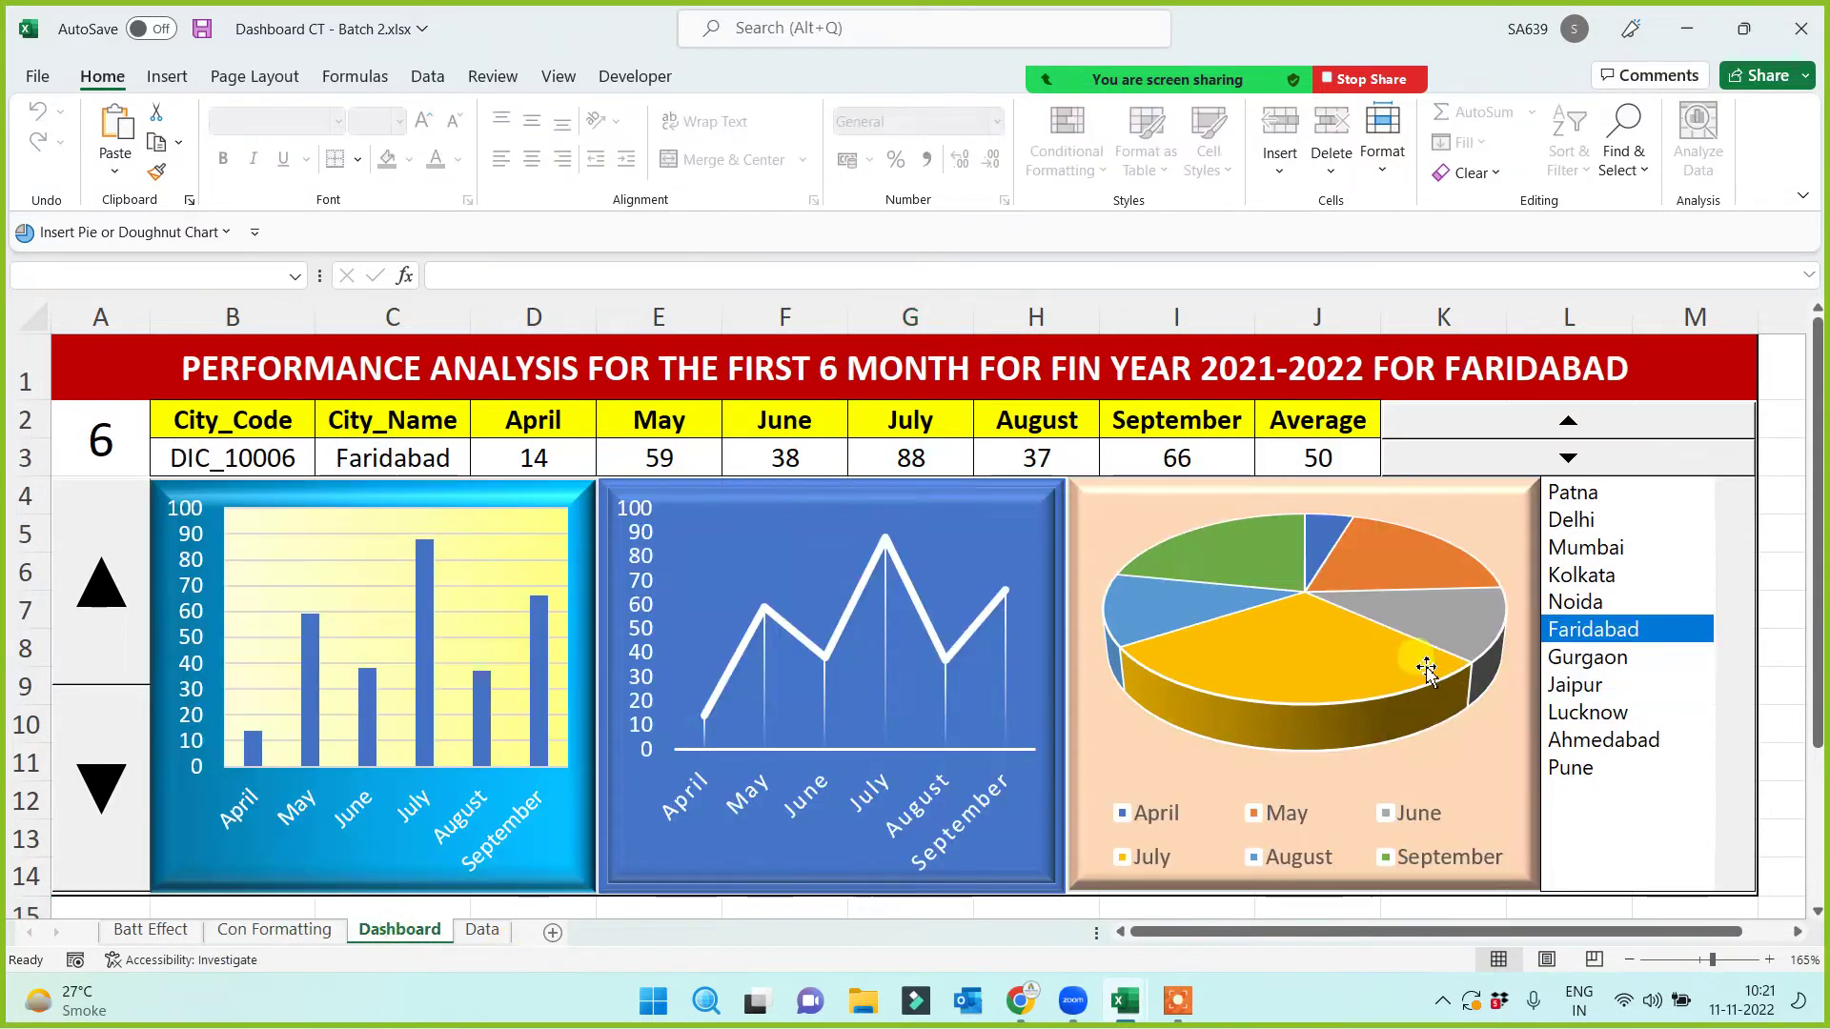
left_click(1658, 576, "ctrl")
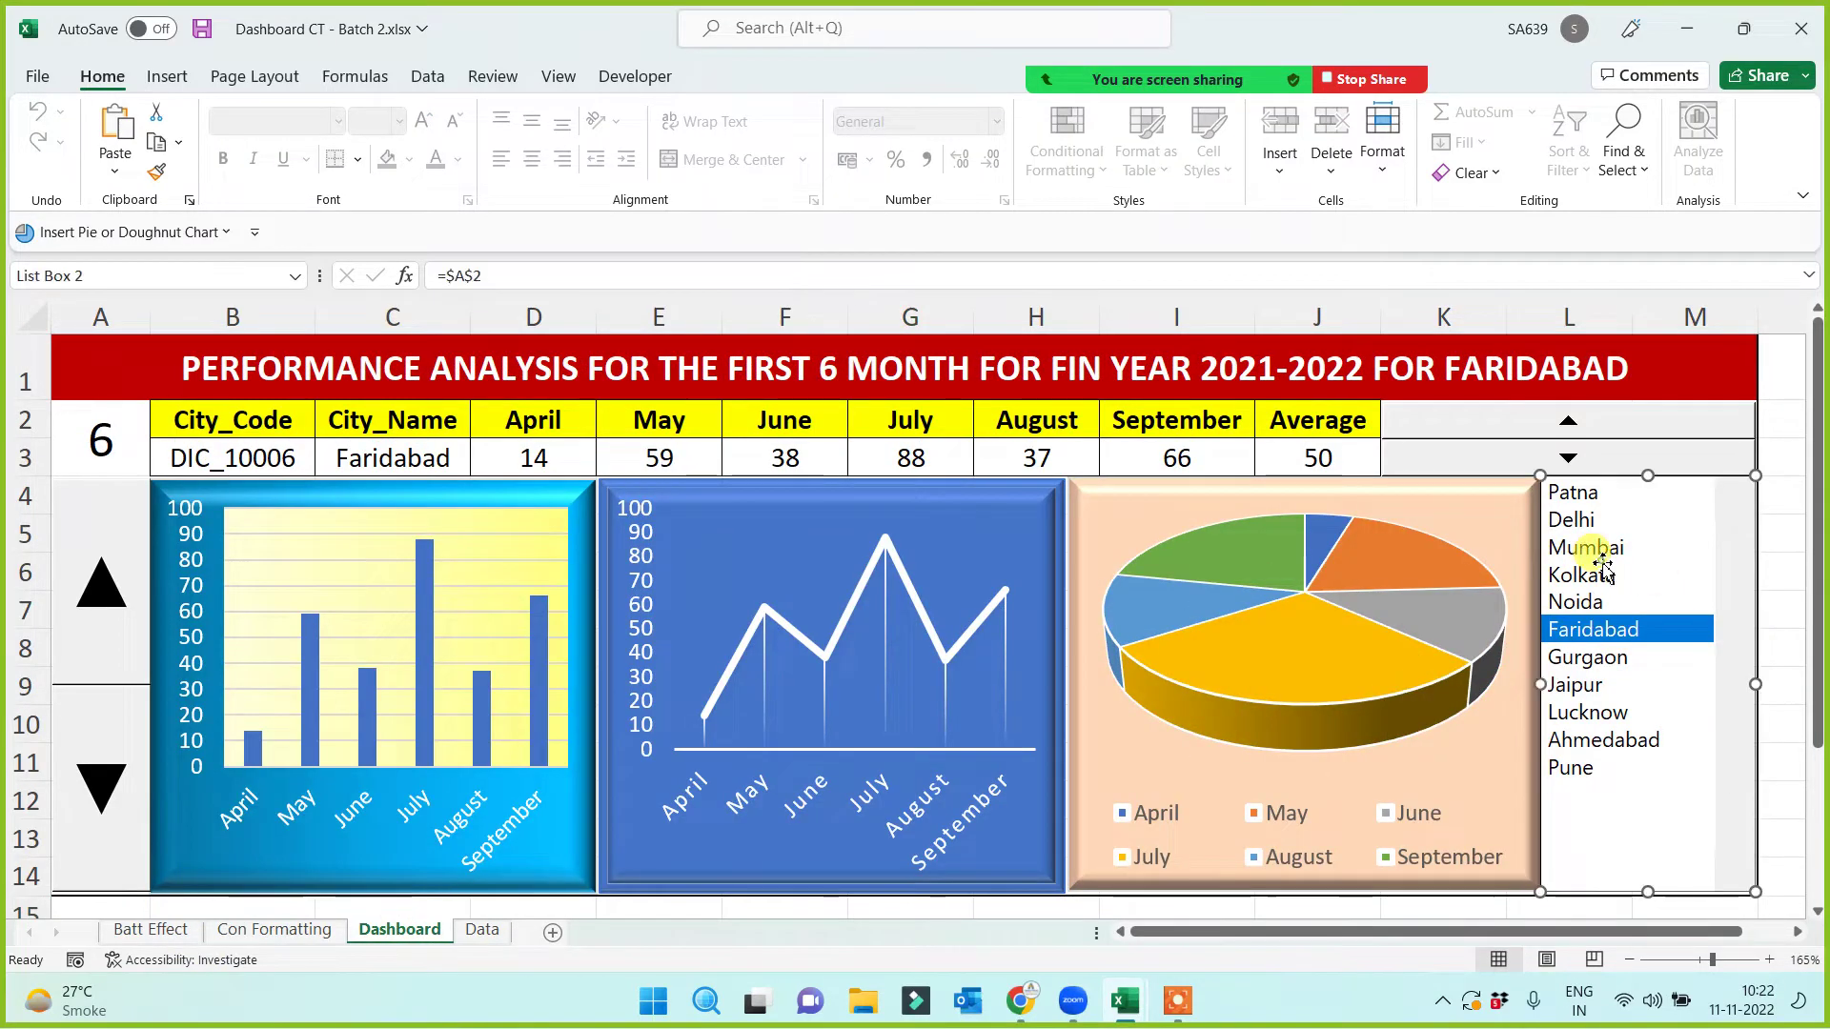
left_click(1780, 696)
left_click(1601, 712)
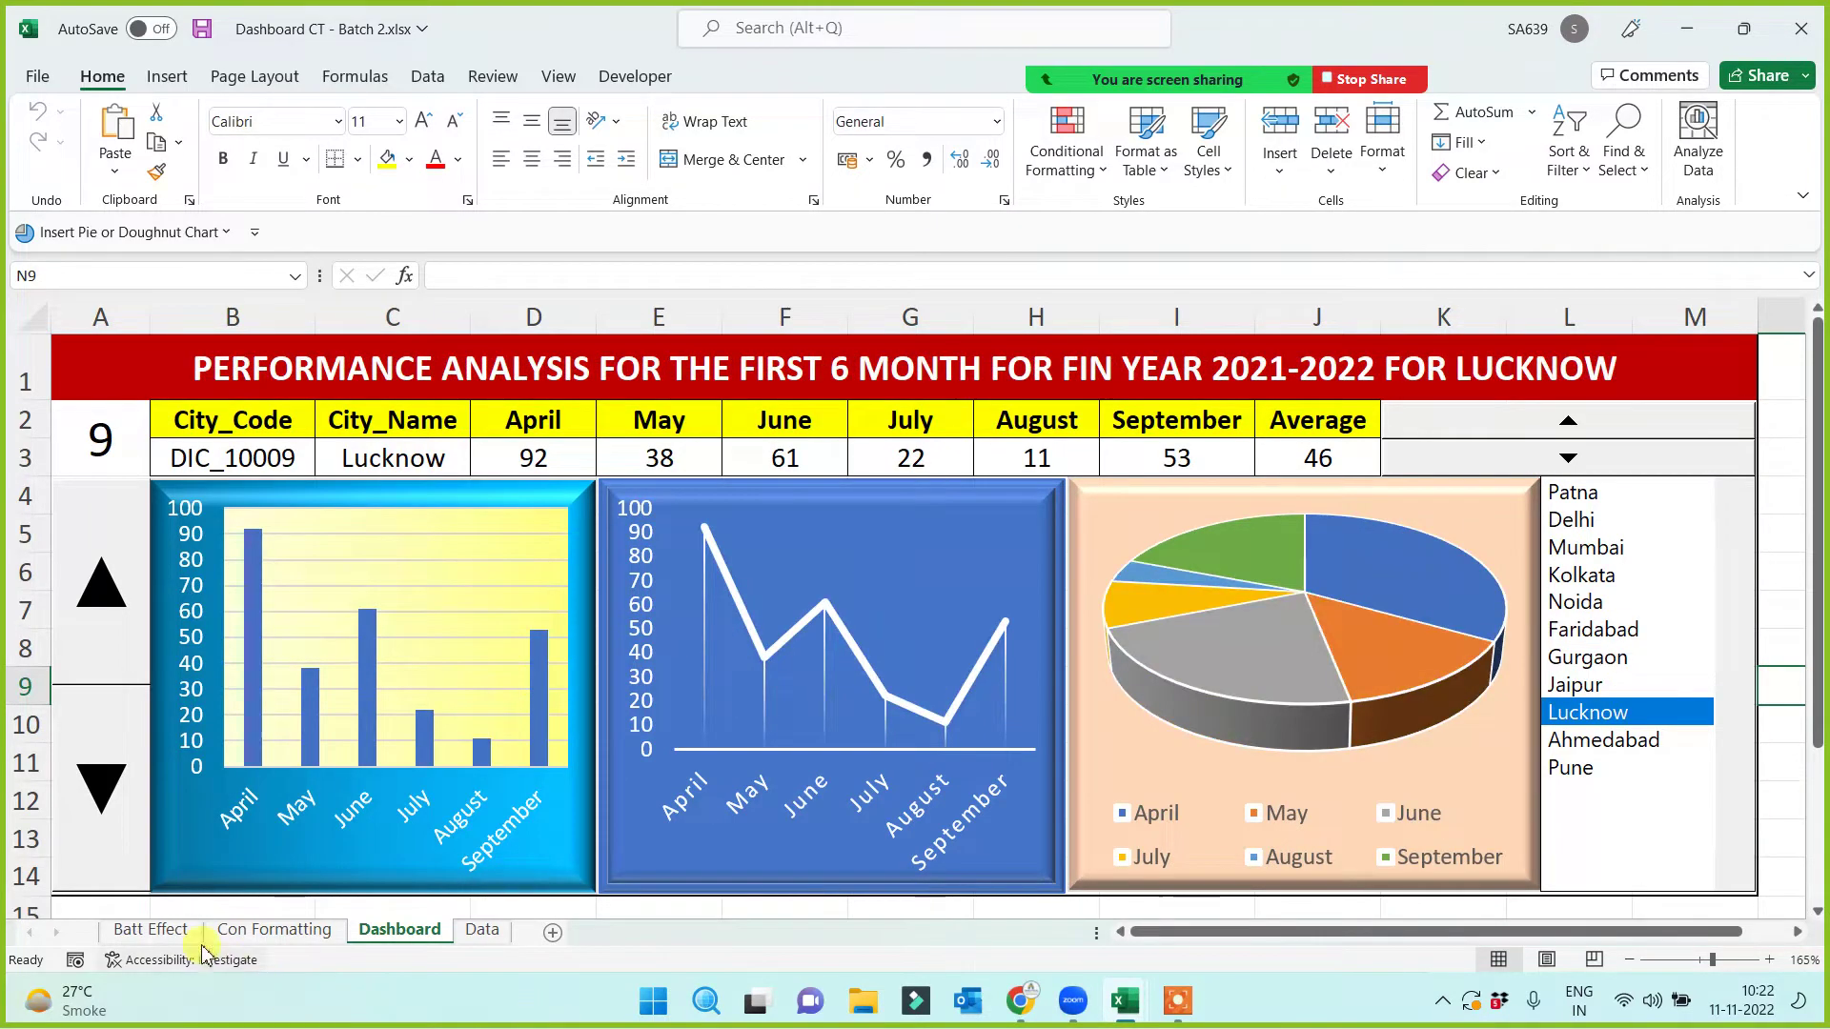
Step: Return to the Batt Effect sheet and display the charts for Gurgaon and Lucknow
left_click(136, 942)
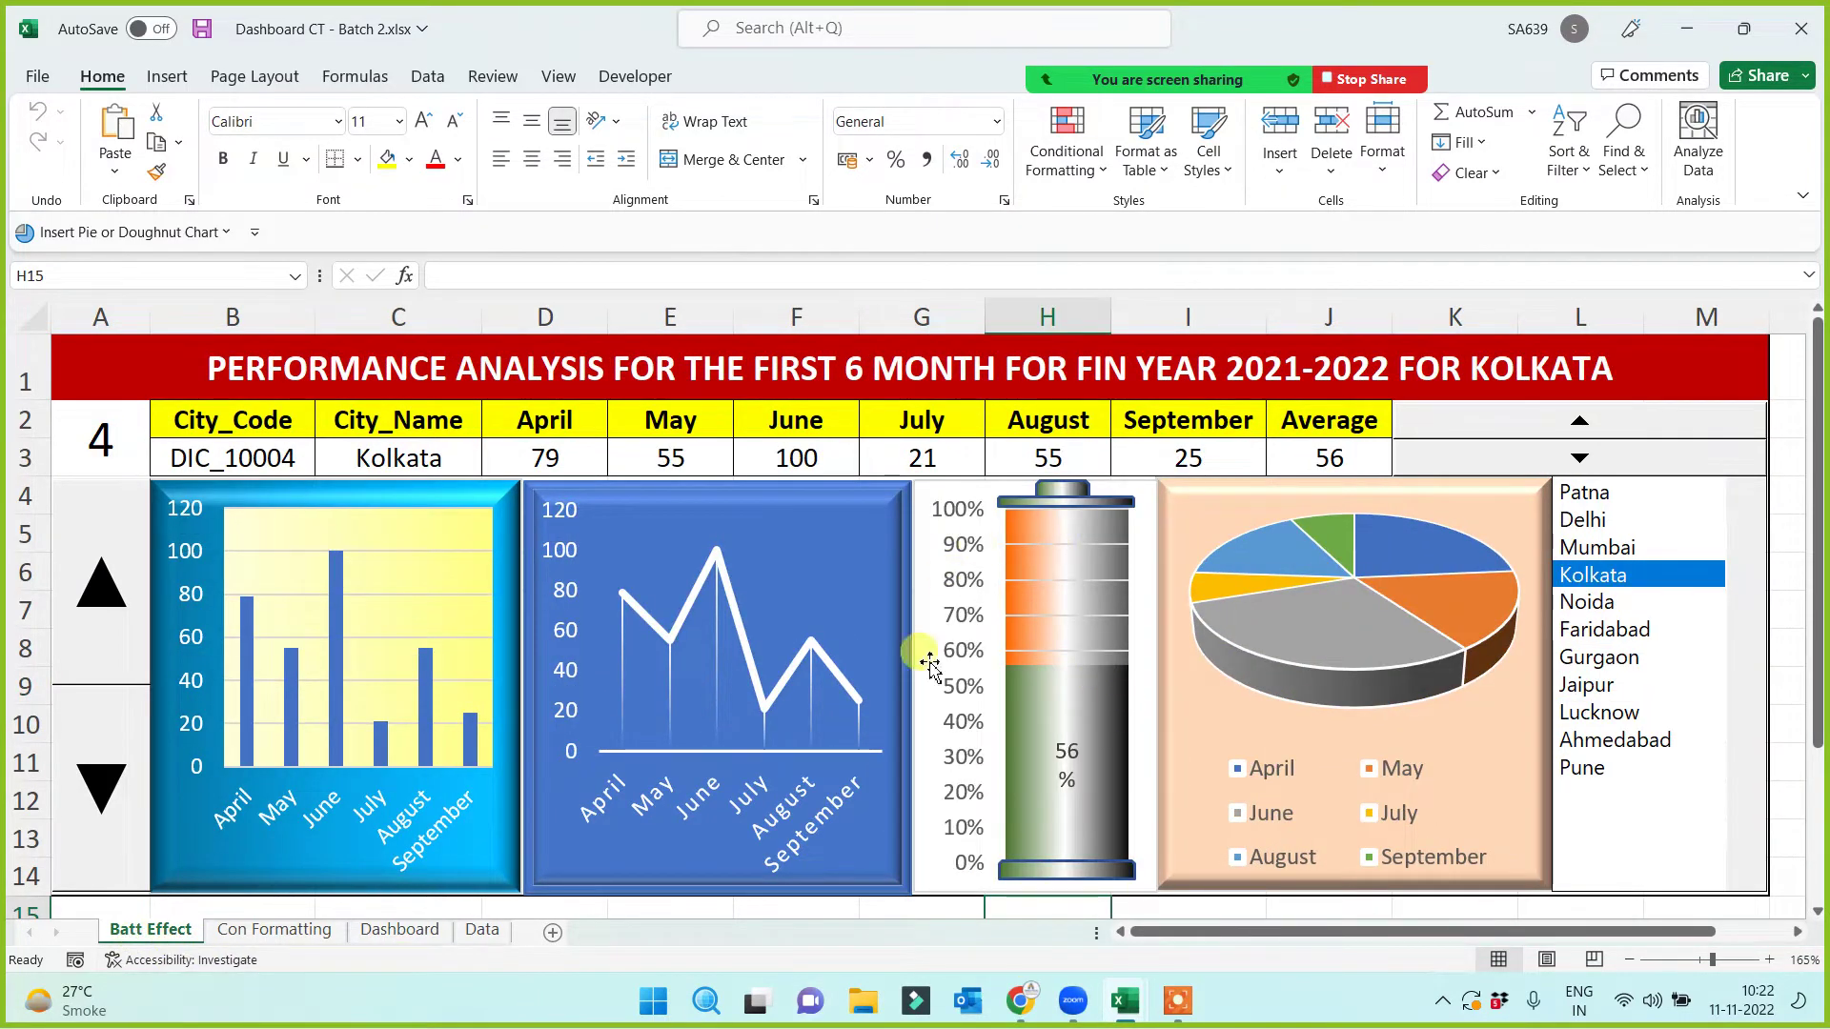
left_click(1586, 658)
left_click(1618, 716)
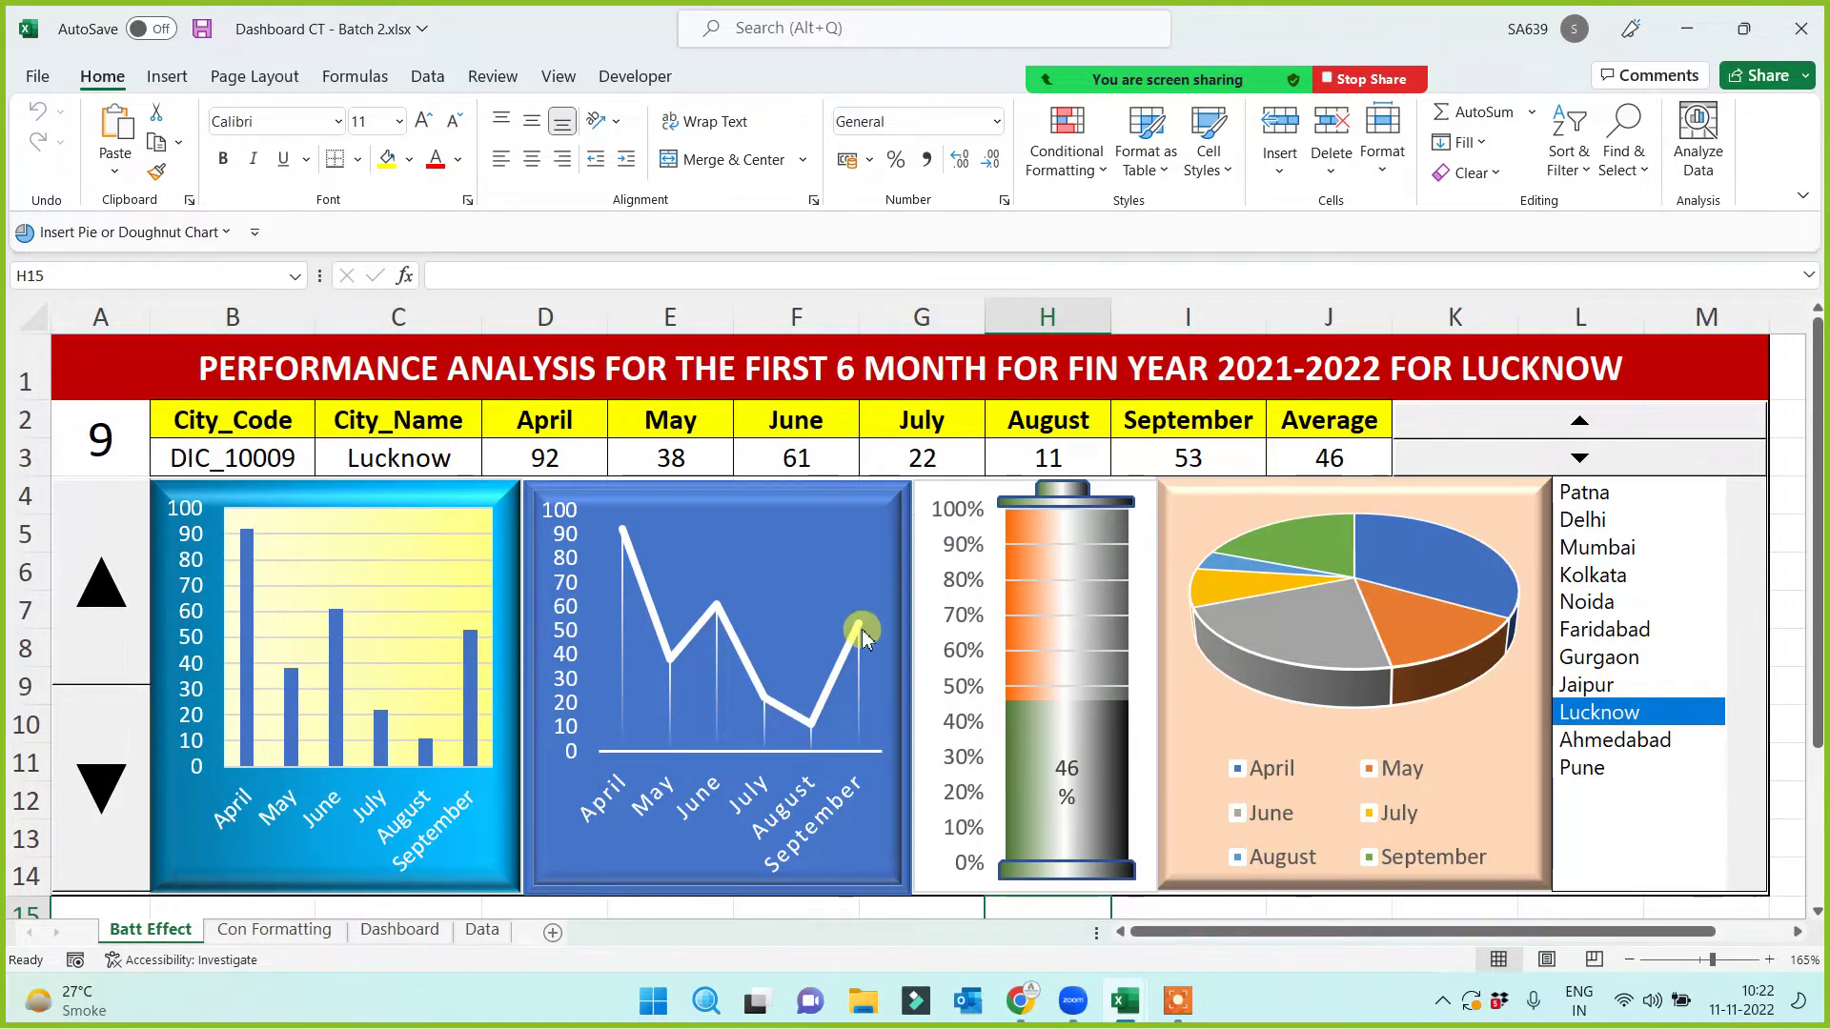
Step: Display different cities one after another to examine how the battery chart and other charts respond, ending with Mumbai
left_click(1606, 601)
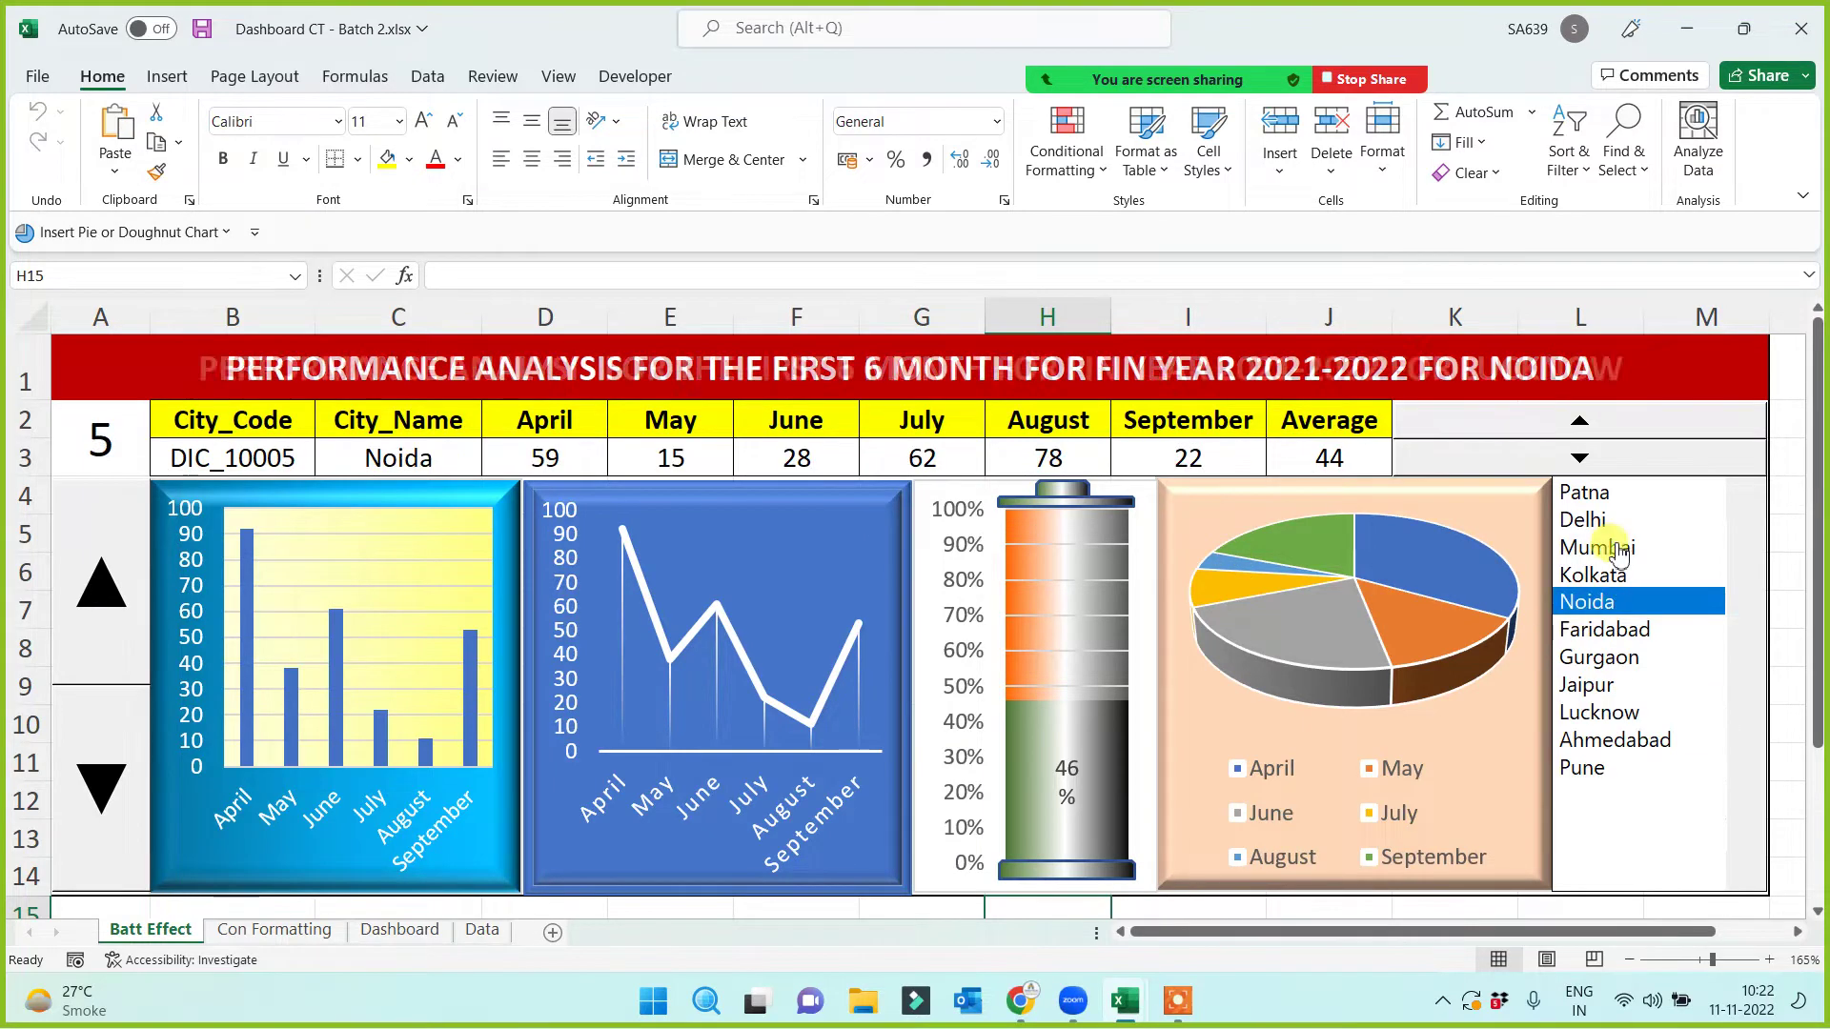
left_click(1620, 547)
left_click(1619, 493)
left_click(1619, 573)
left_click(1620, 629)
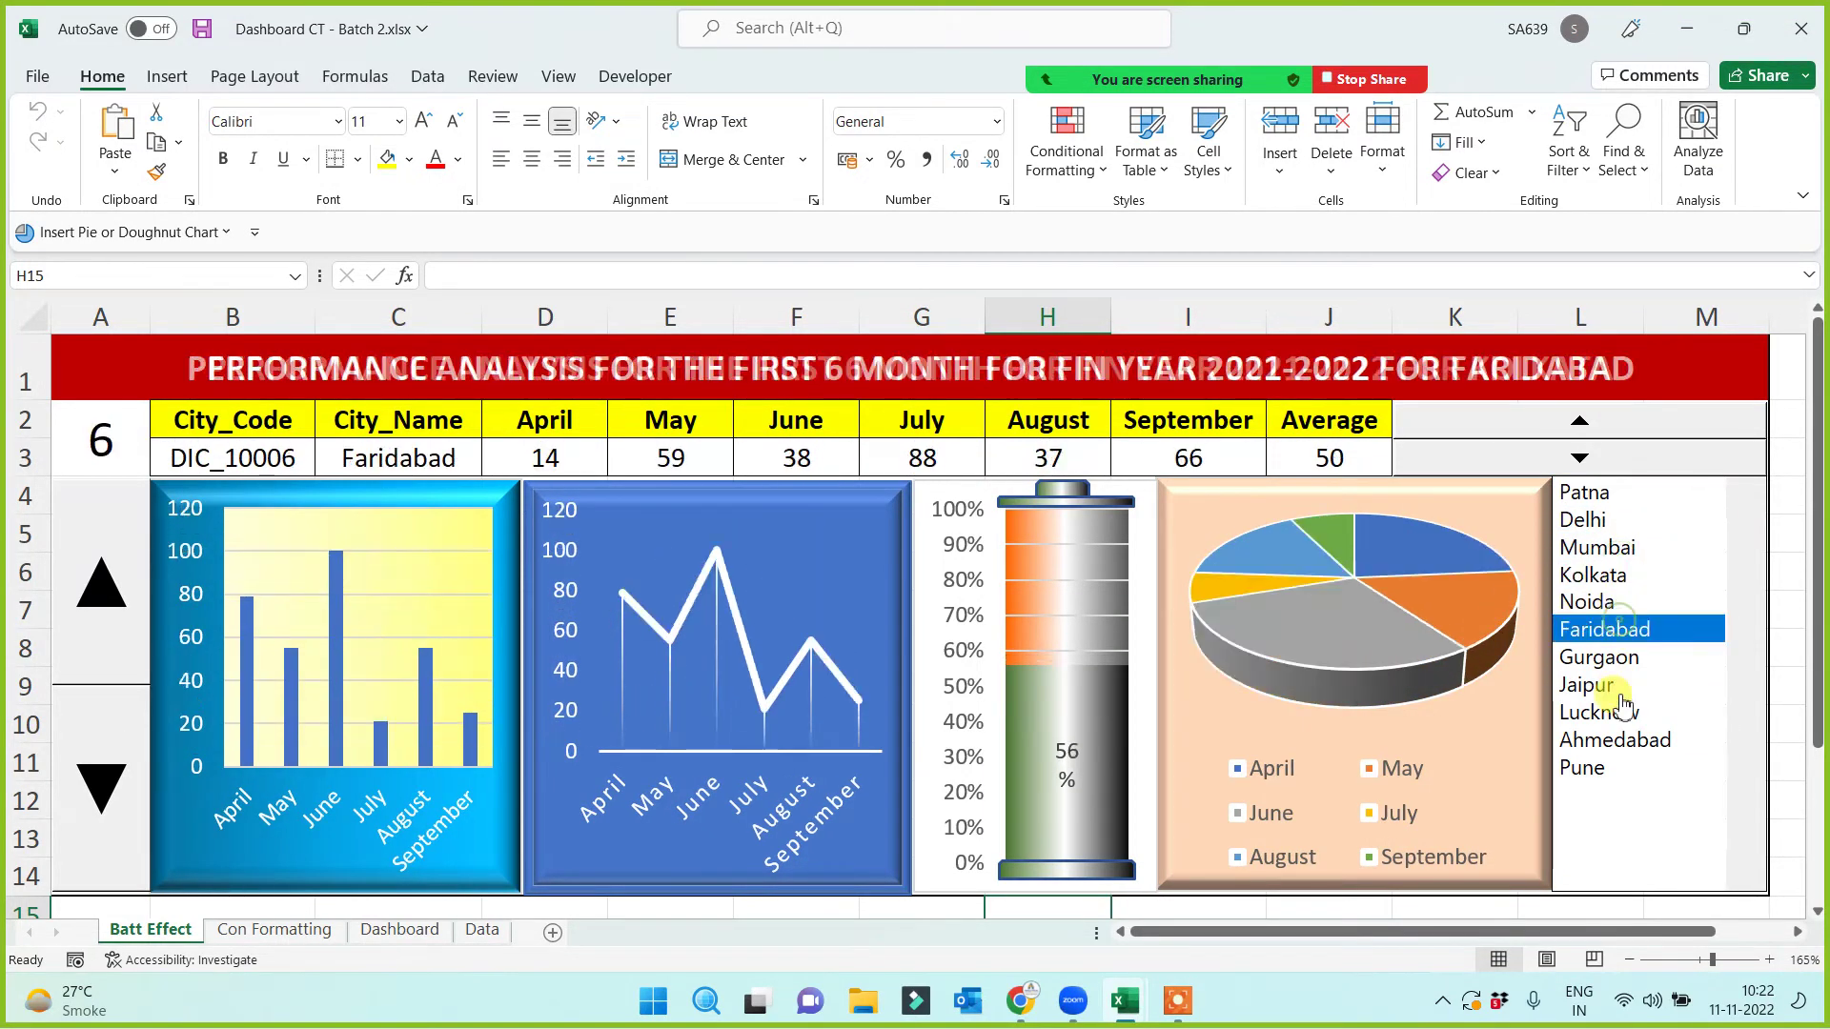
left_click(1619, 705)
left_click(1625, 743)
left_click(1623, 657)
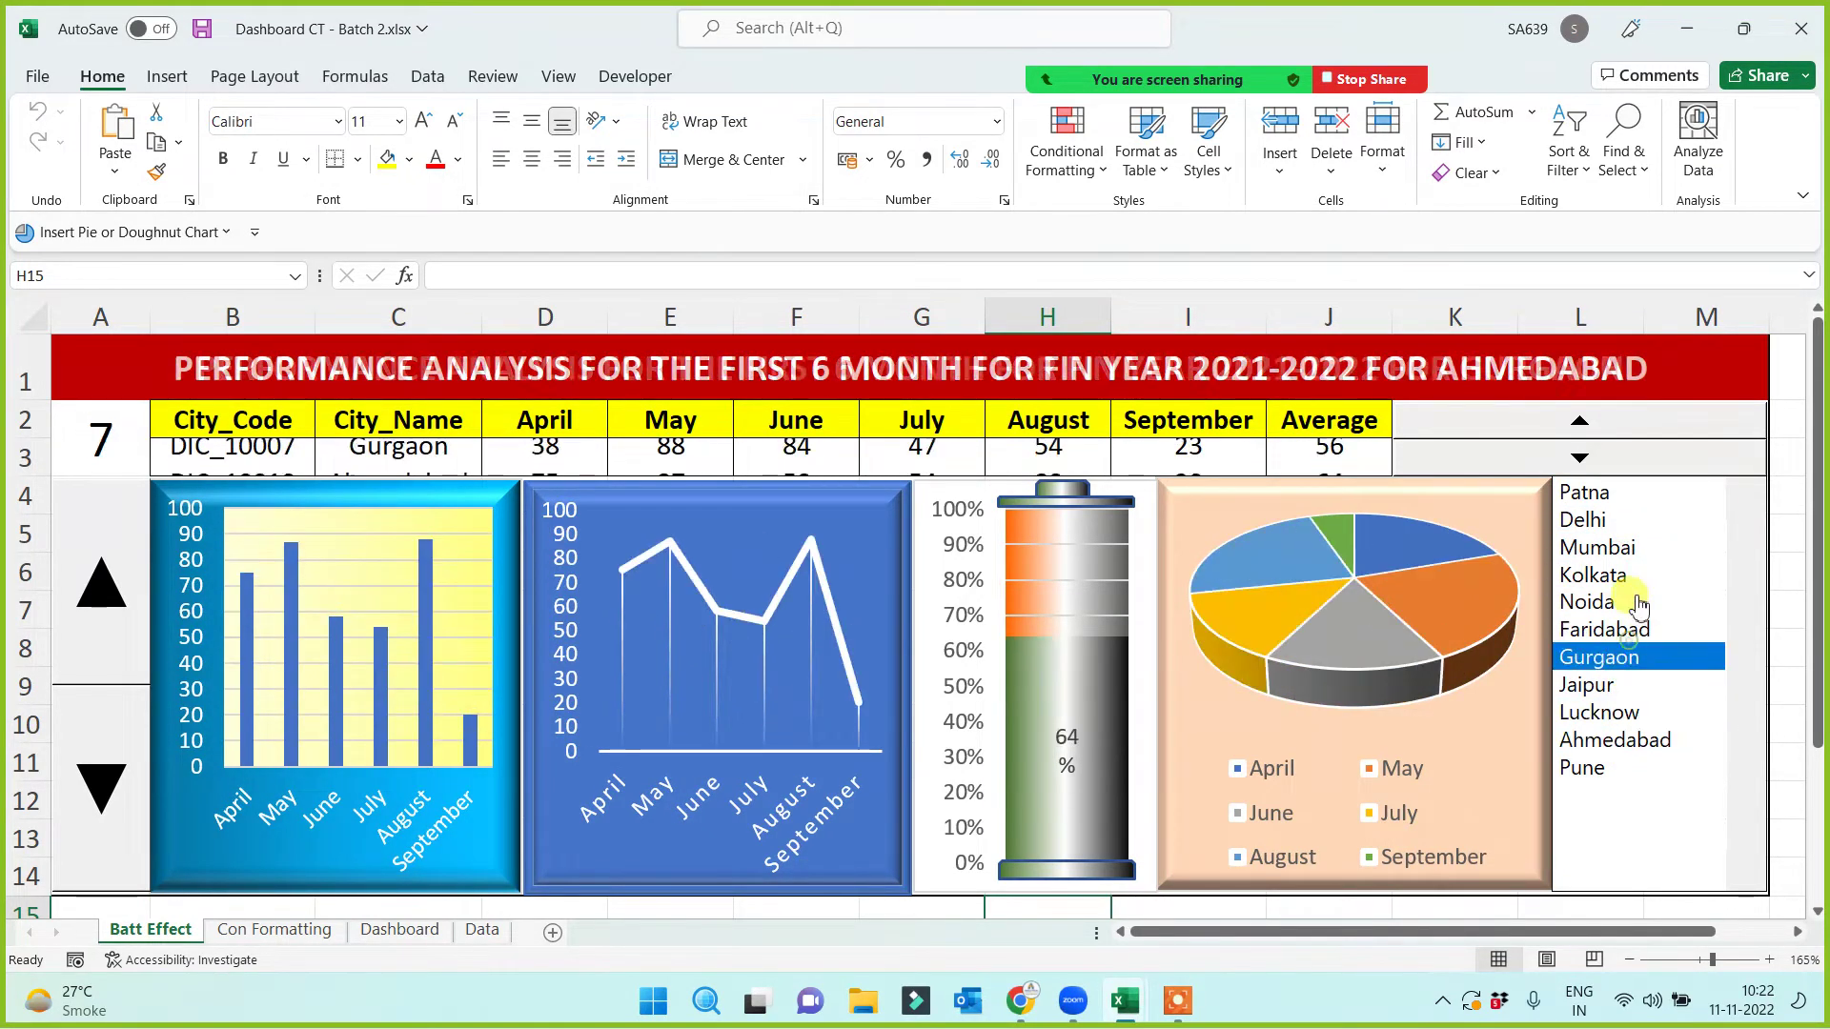
left_click(1631, 572)
left_click(1636, 521)
left_click(1620, 493)
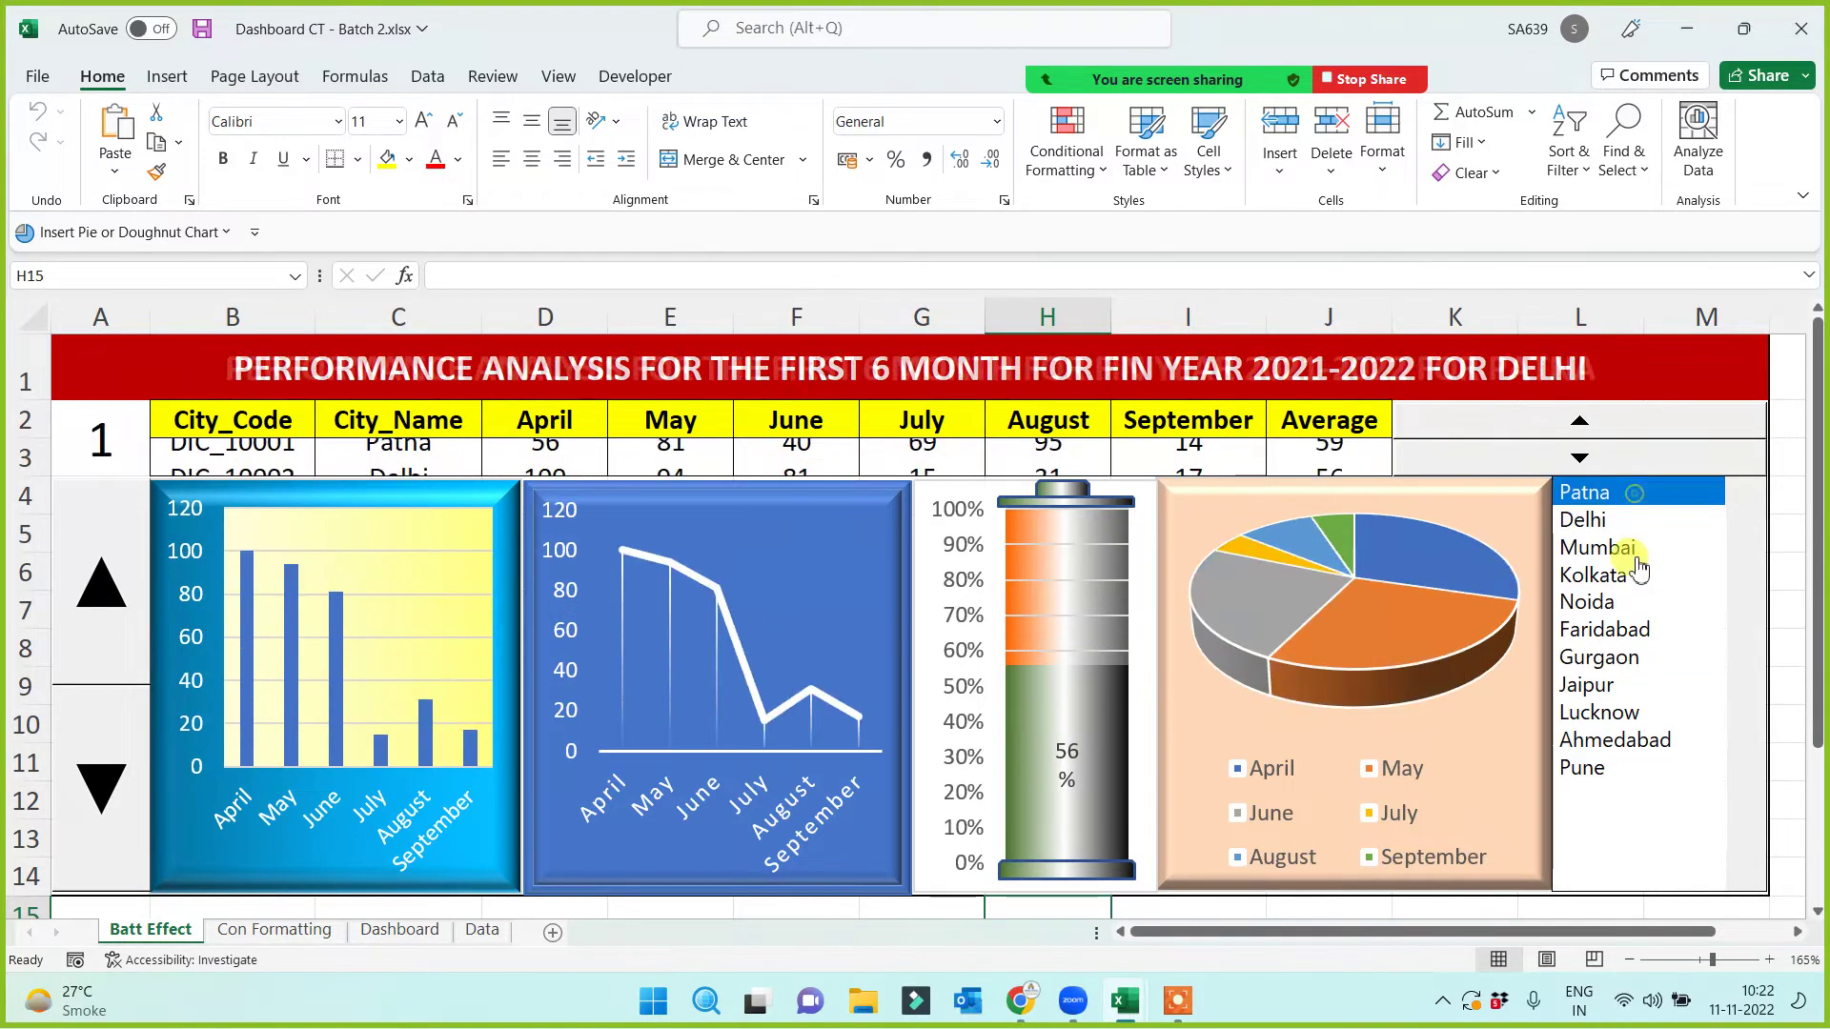
left_click(1601, 602)
left_click(1590, 684)
left_click(1608, 739)
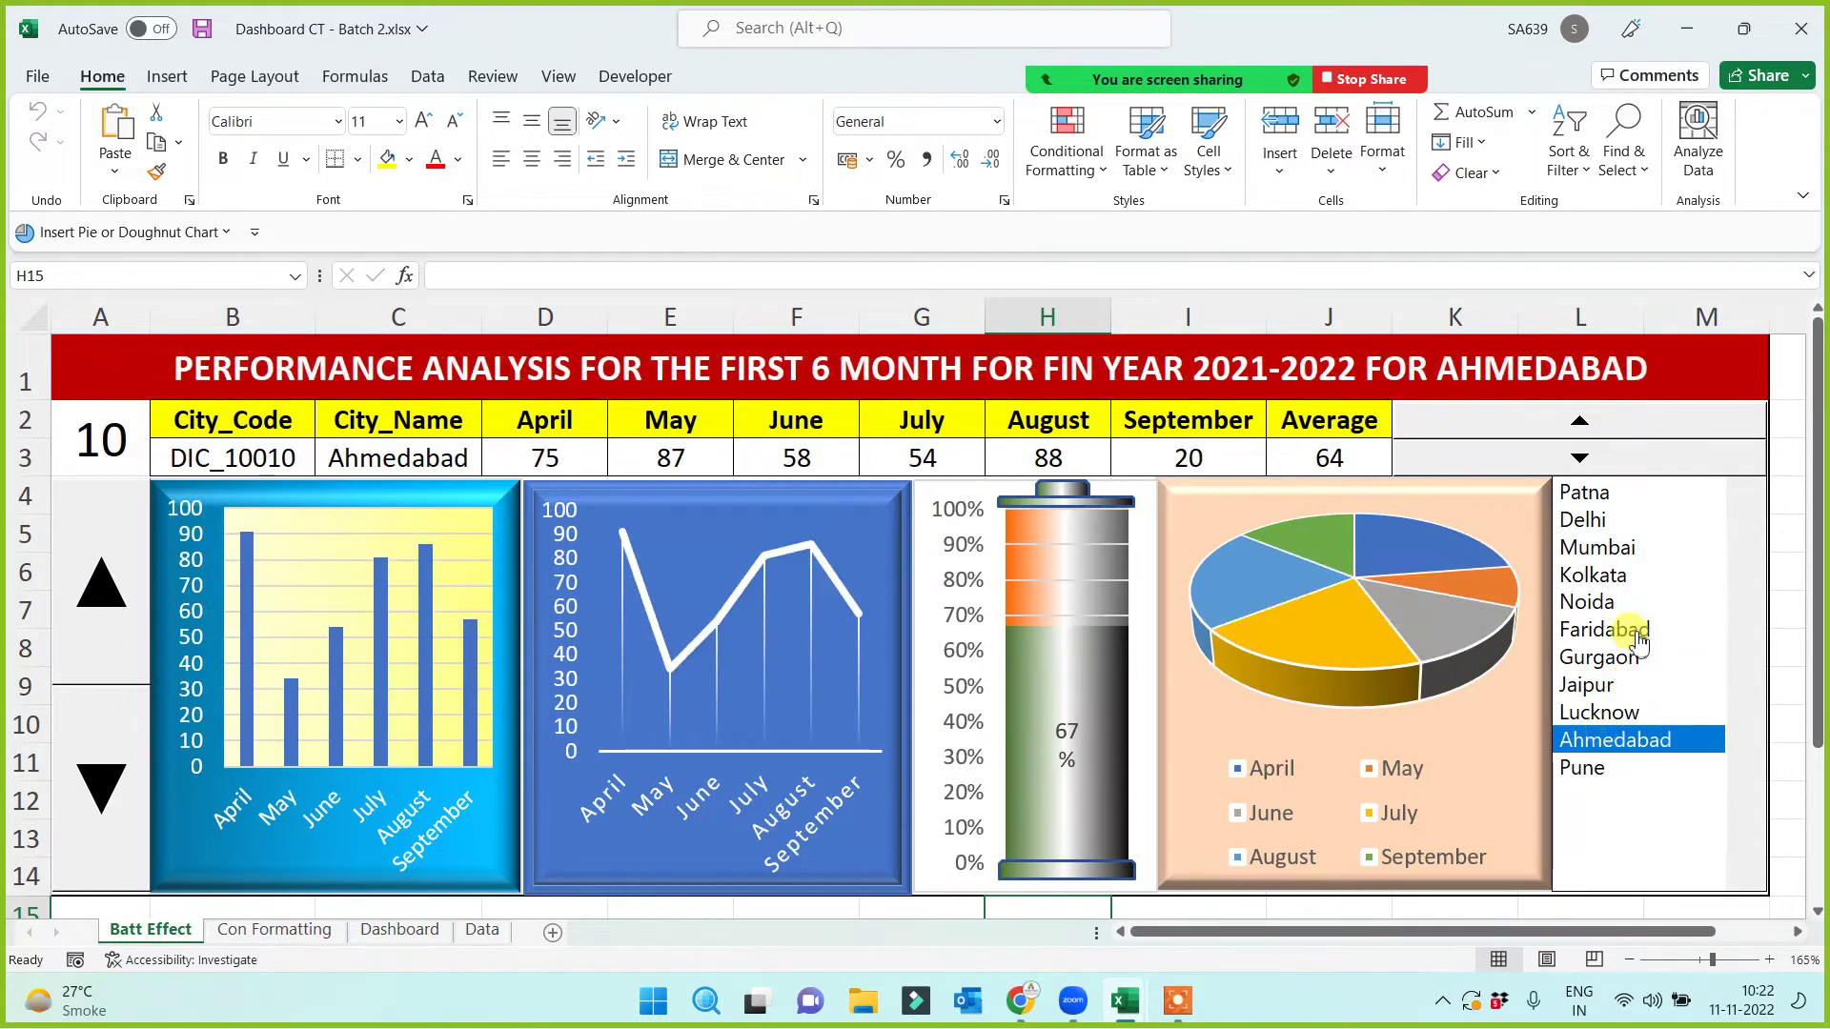
left_click(1610, 629)
left_click(1601, 547)
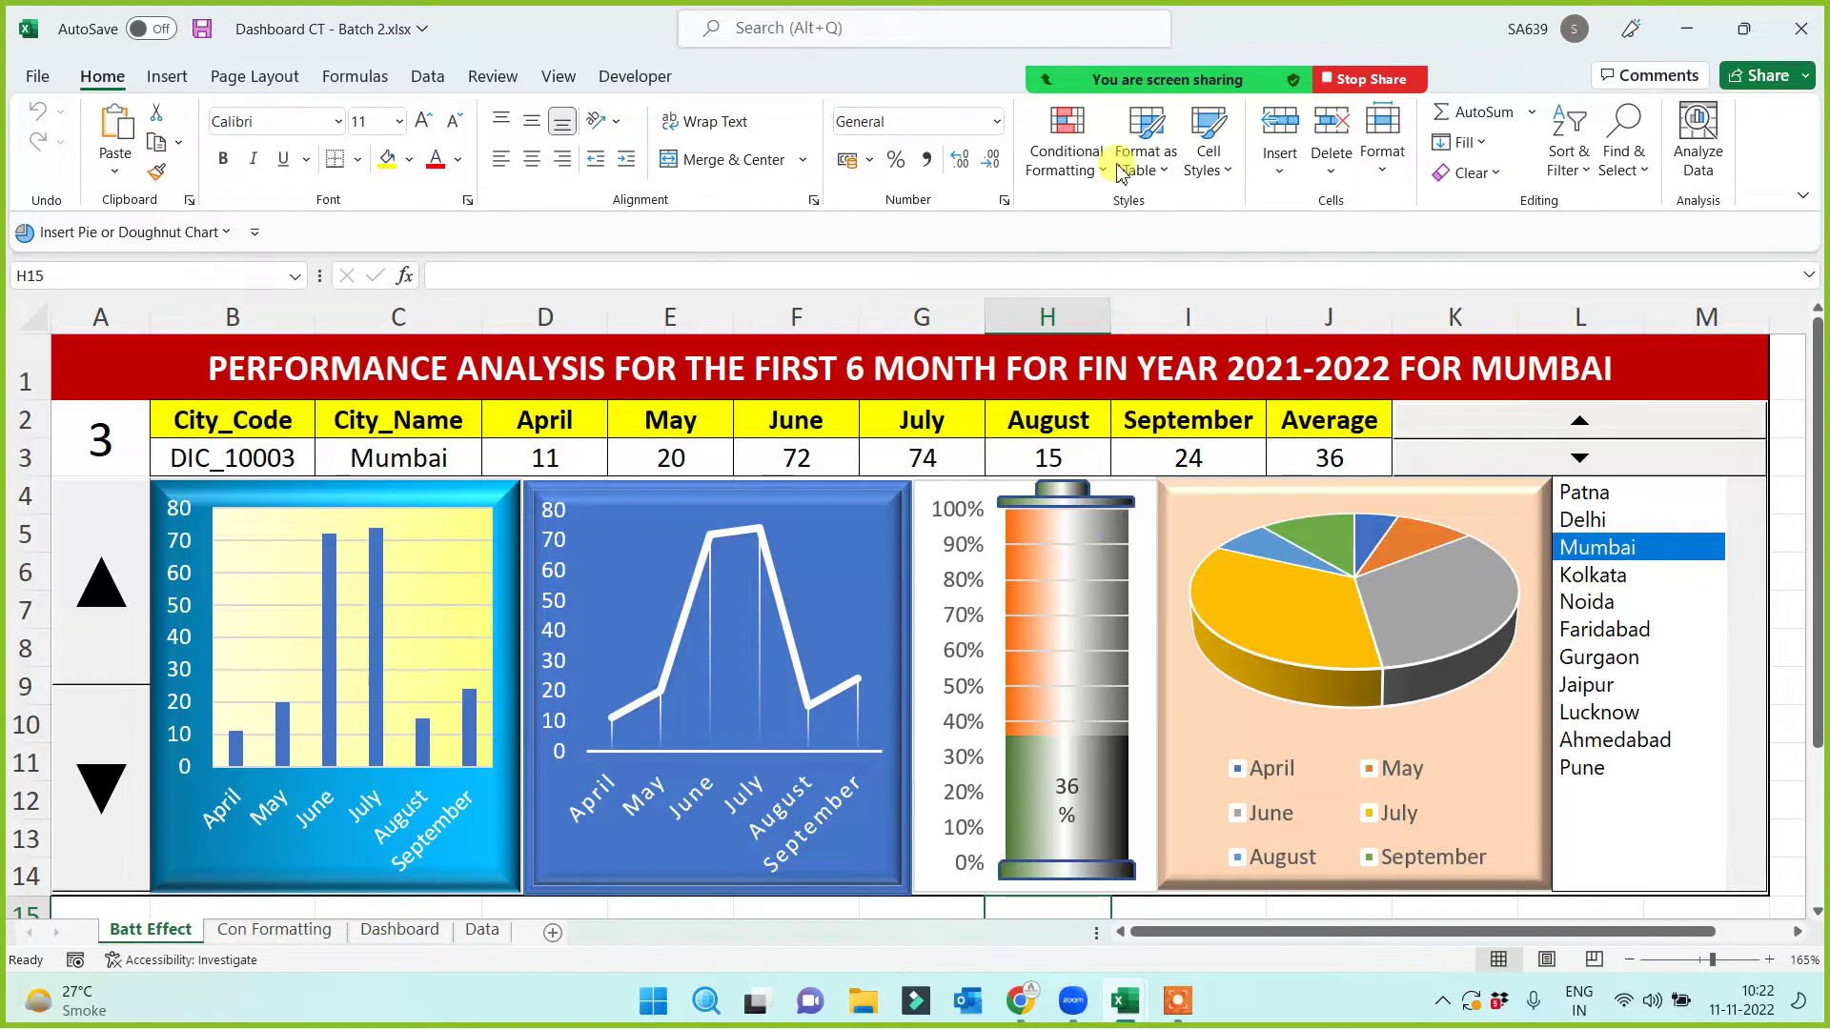
Step: View the participant list of the Zoom meeting and minimize it again
mouse_move(1166, 100)
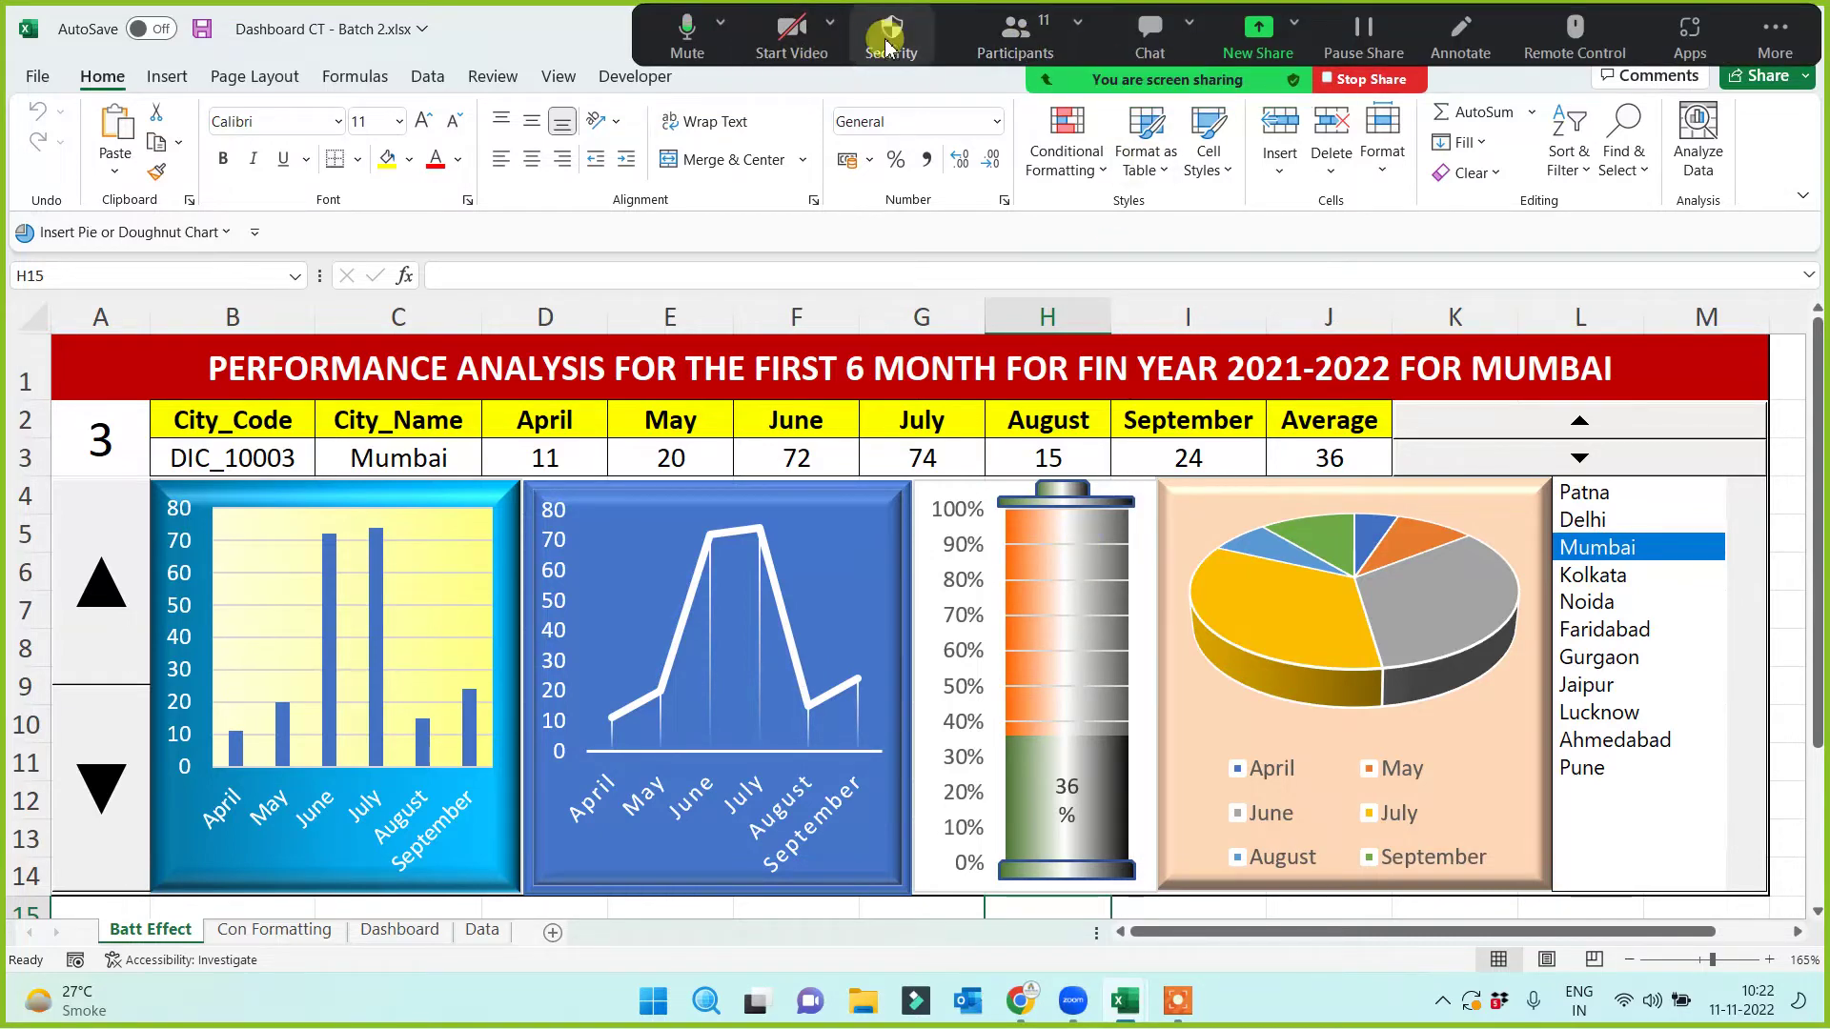
left_click(1011, 56)
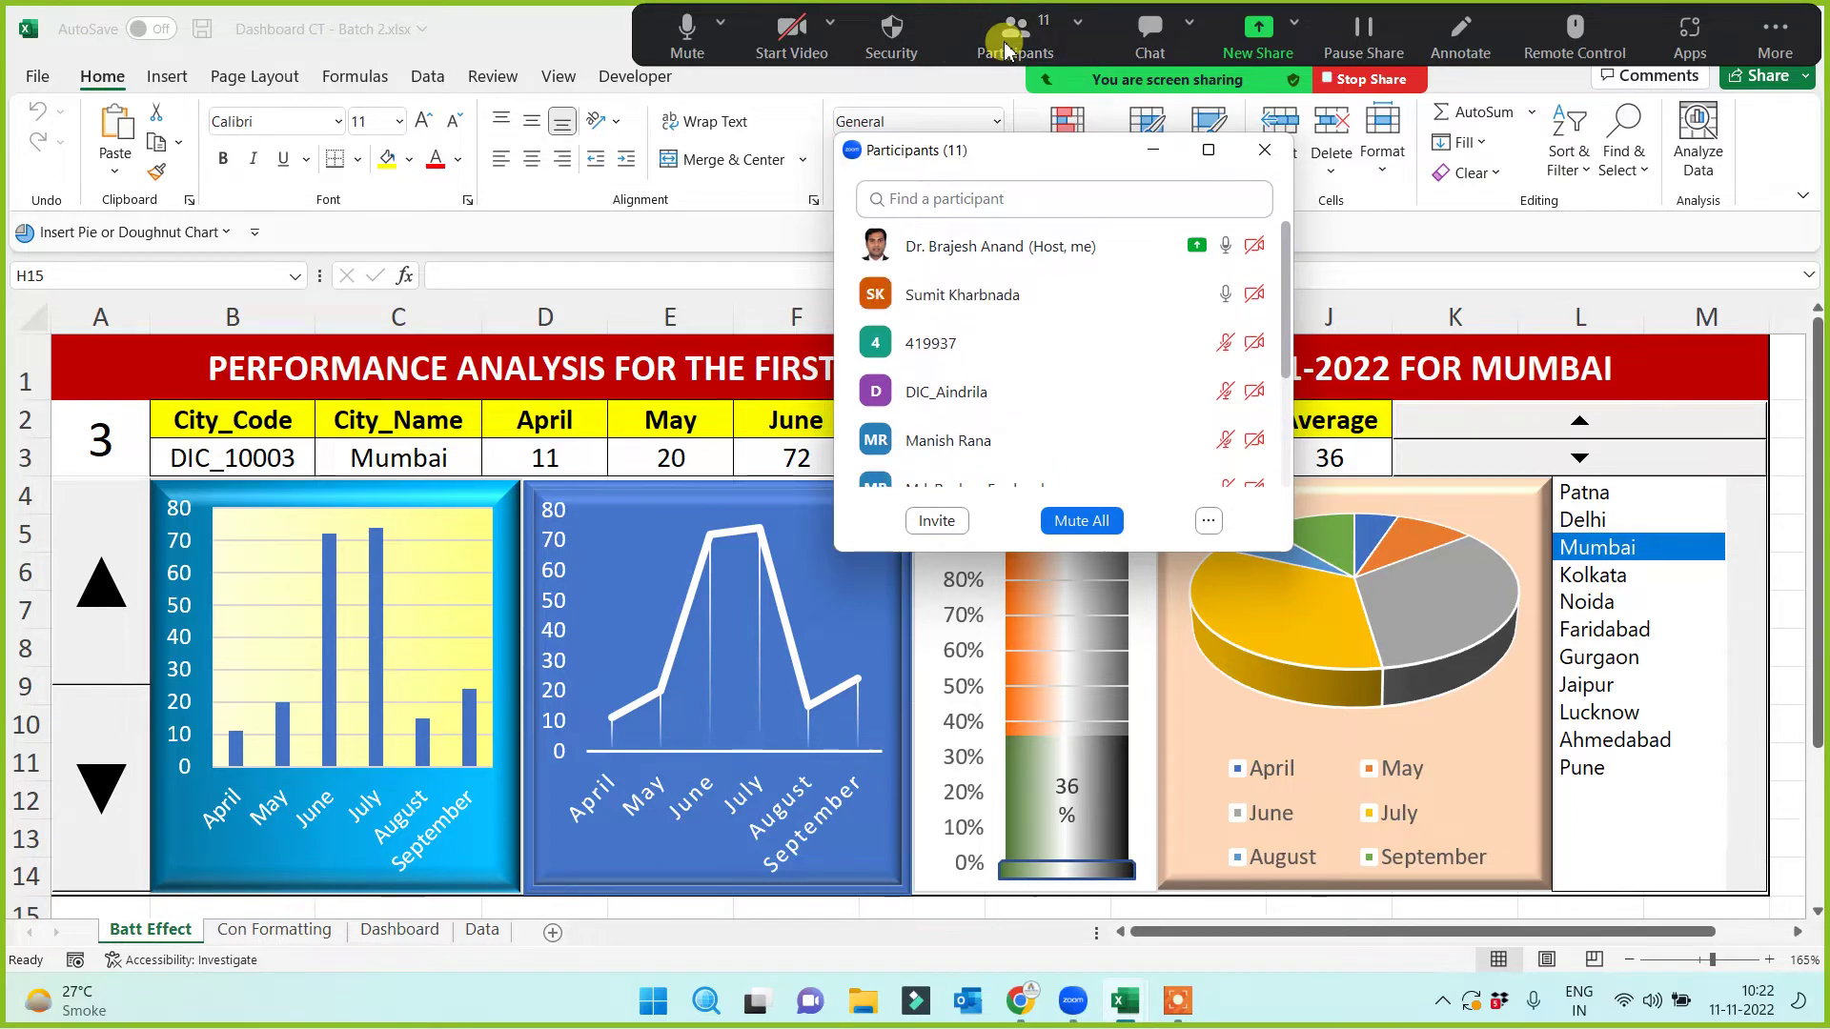
left_click(1156, 149)
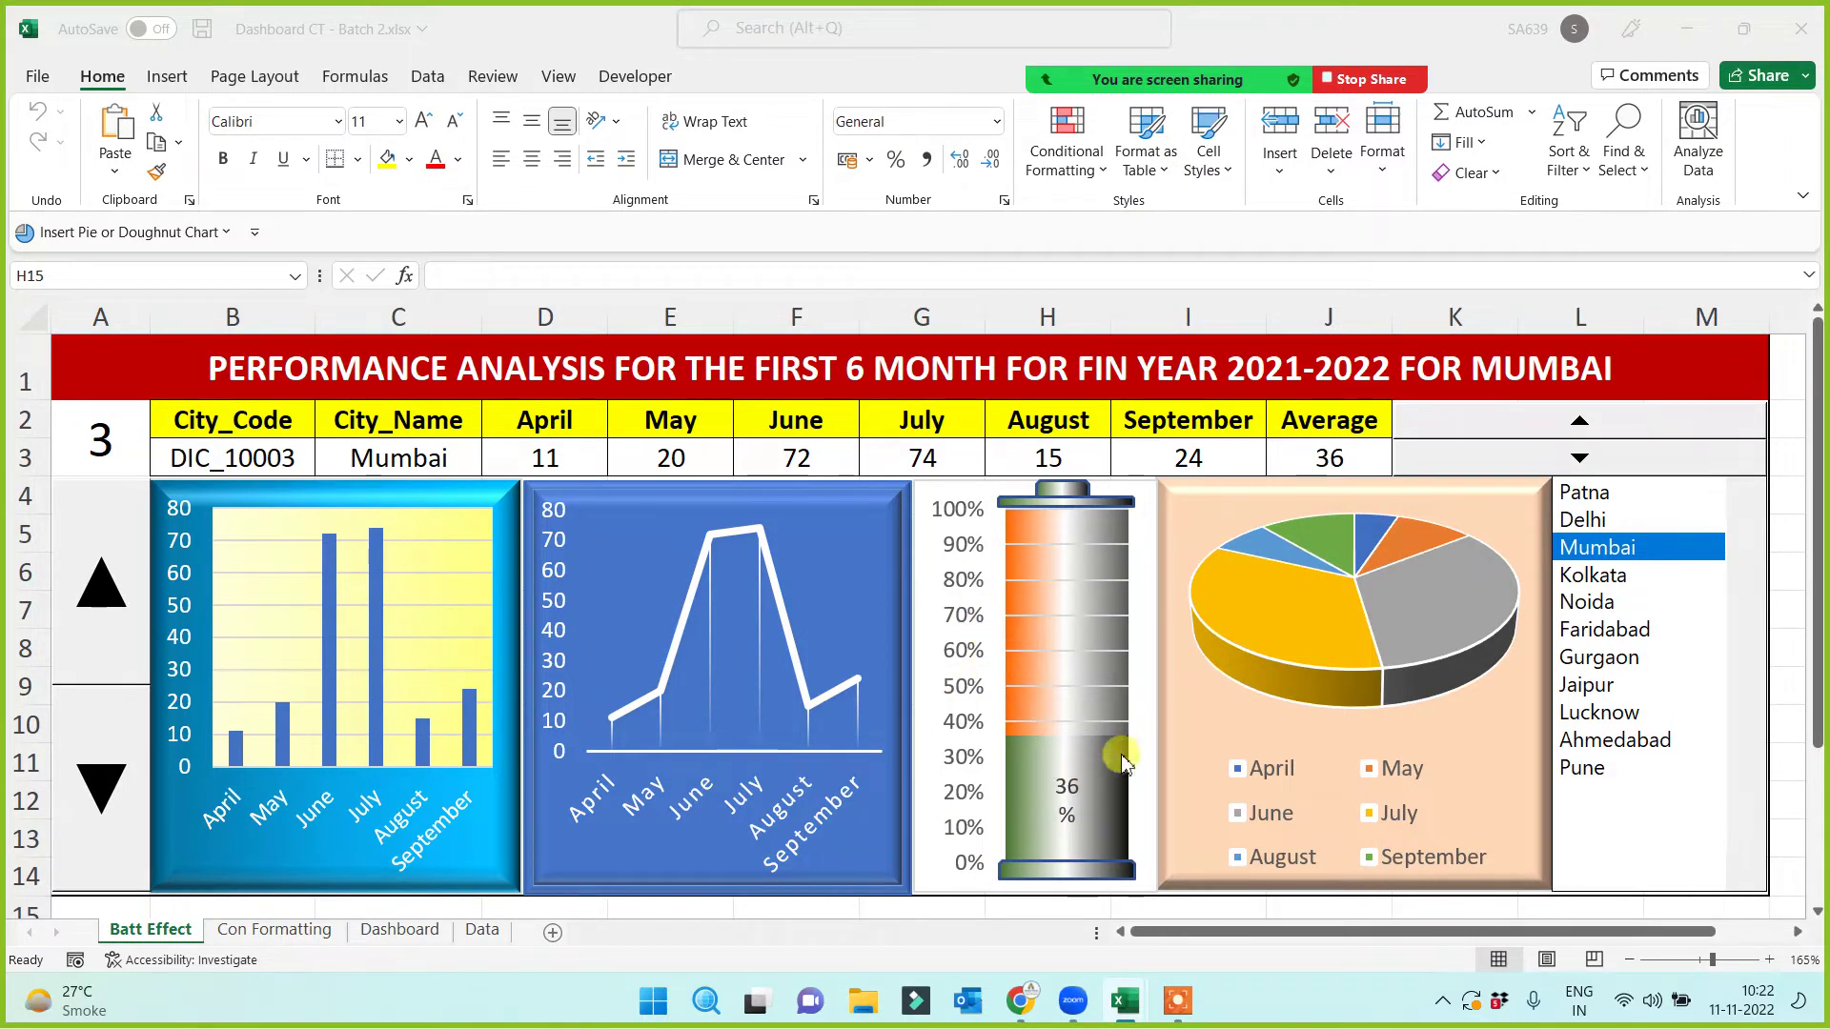
Step: Switch among cities from Patna to Lucknow to examine the battery chart's fill level, ending with Gurgaon
mouse_move(1116, 777)
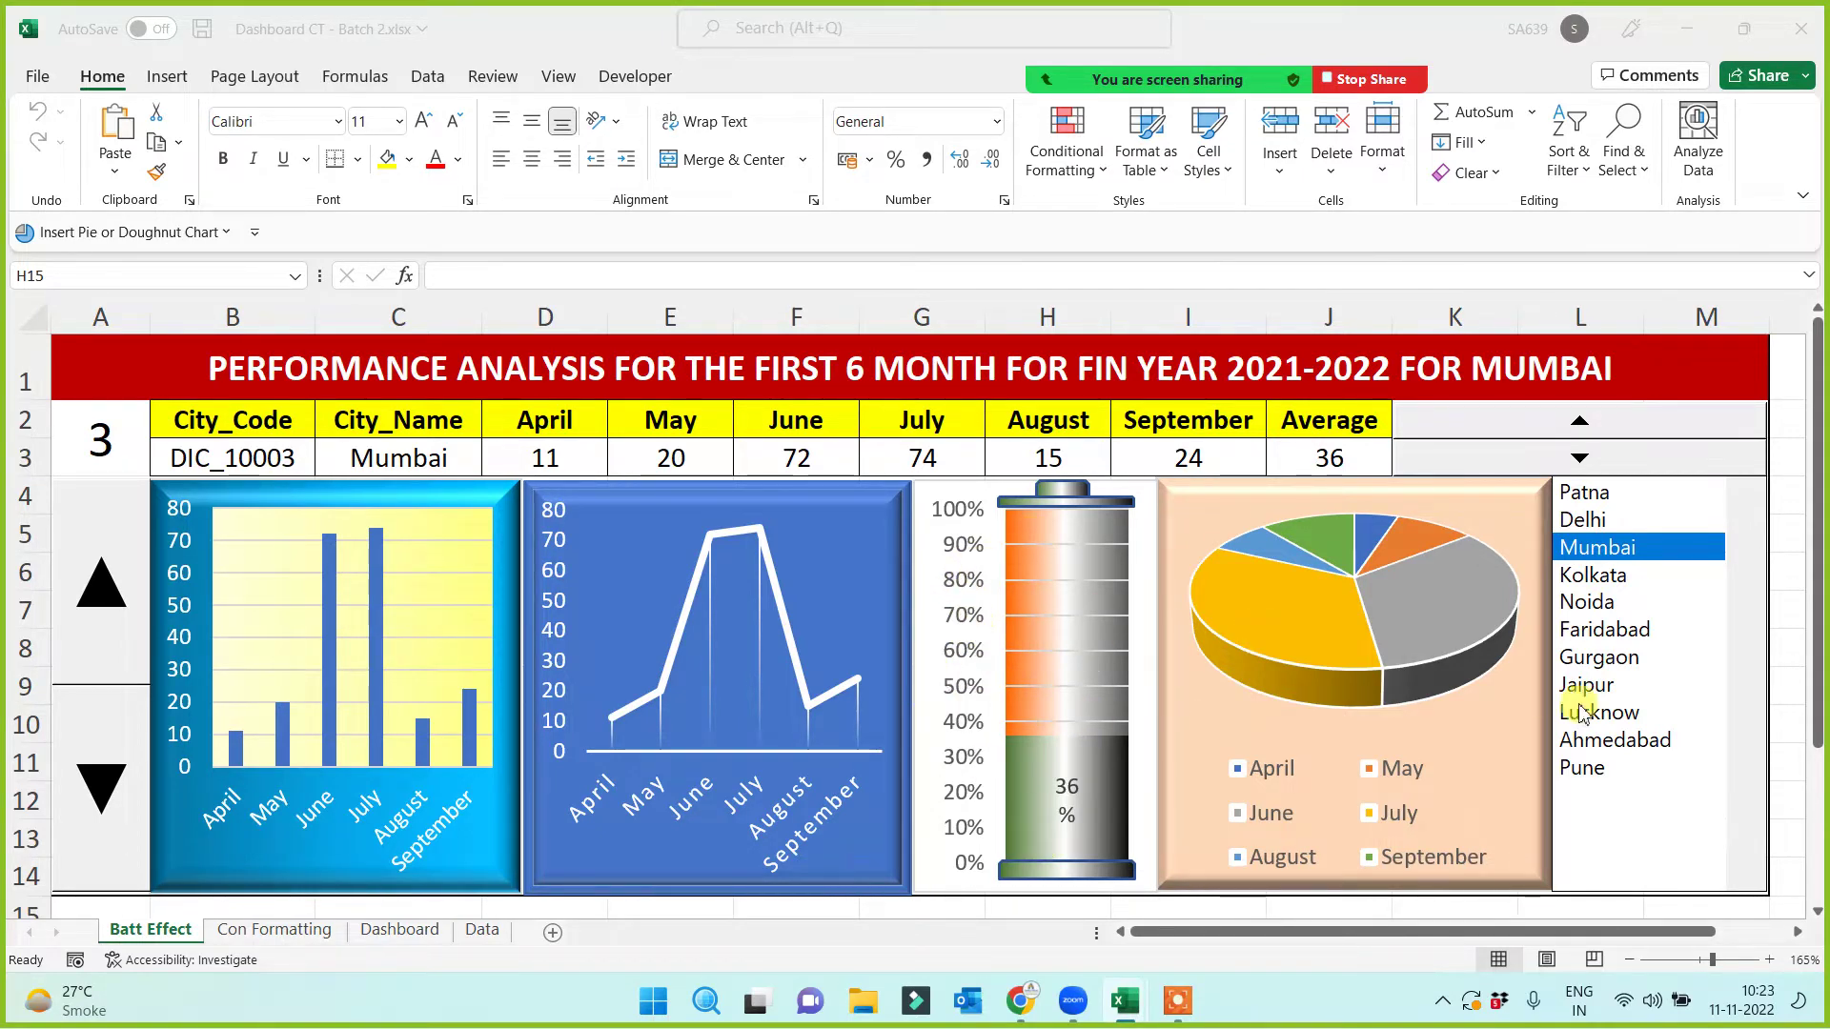
left_click(1598, 605)
left_click(1610, 522)
left_click(1610, 492)
left_click(1605, 601)
left_click(1611, 658)
left_click(1616, 717)
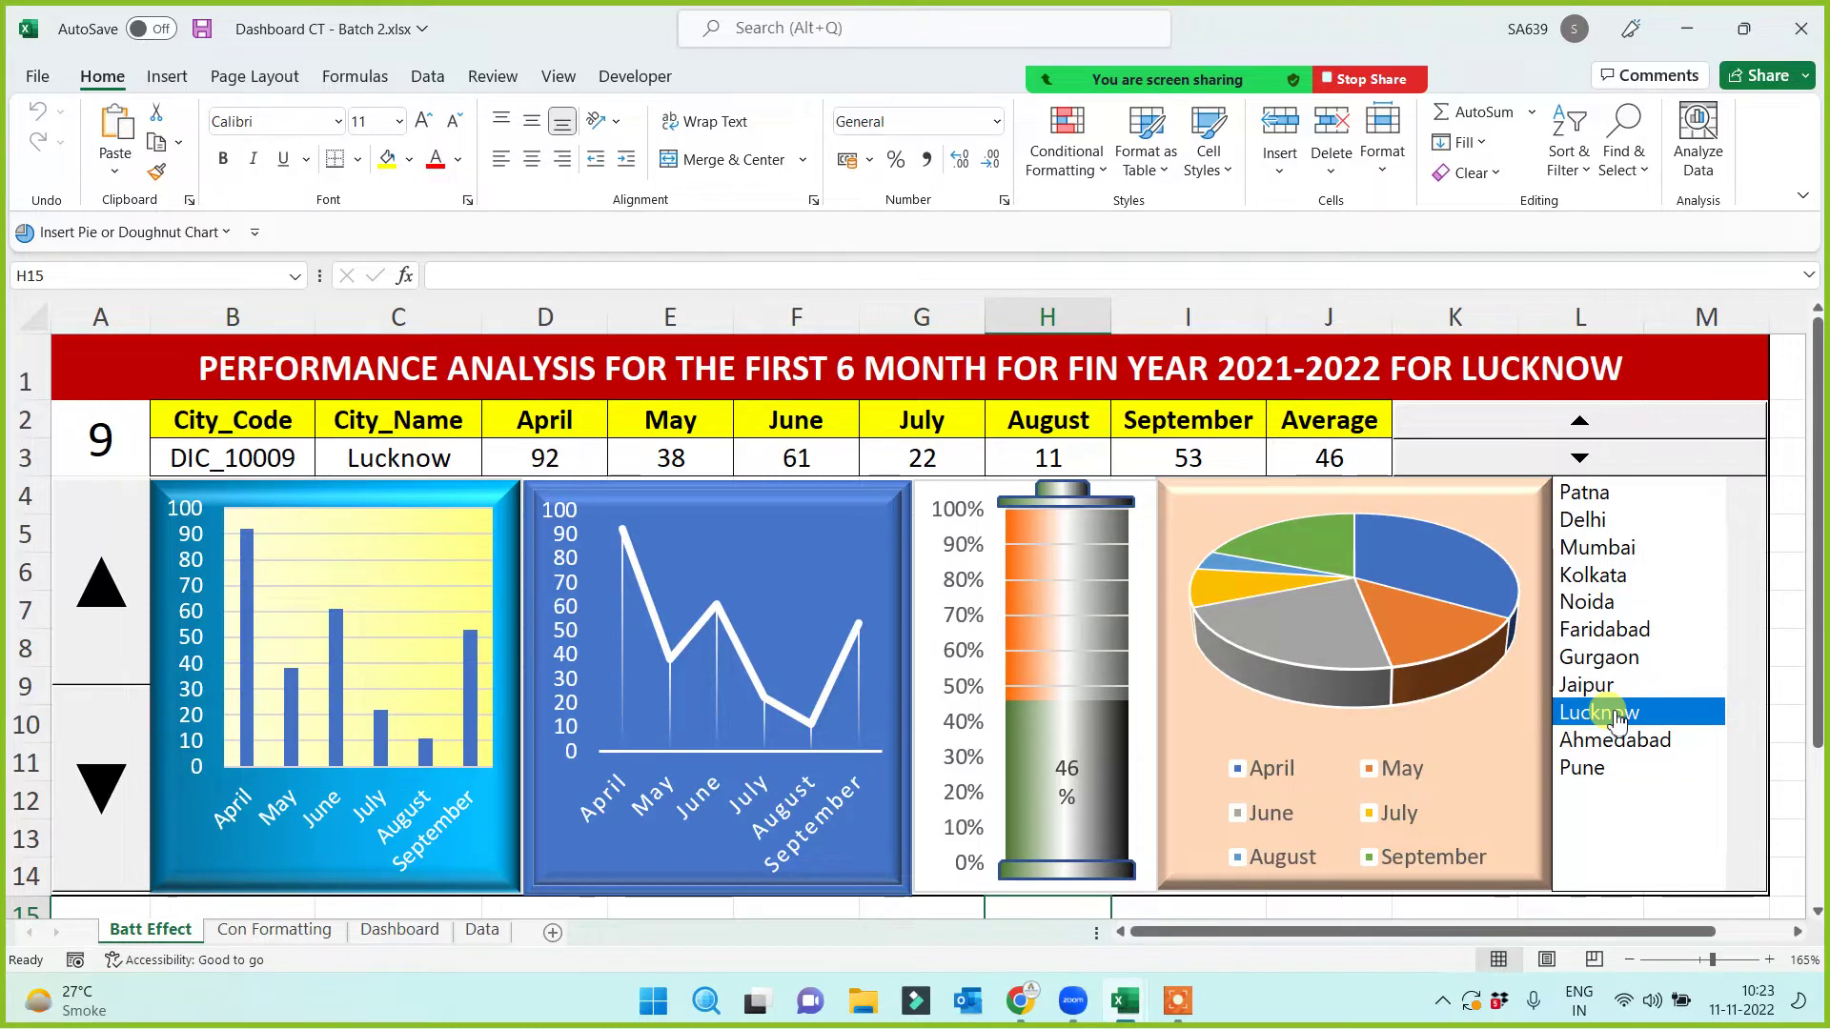
left_click(1605, 631)
left_click(1605, 575)
left_click(1604, 656)
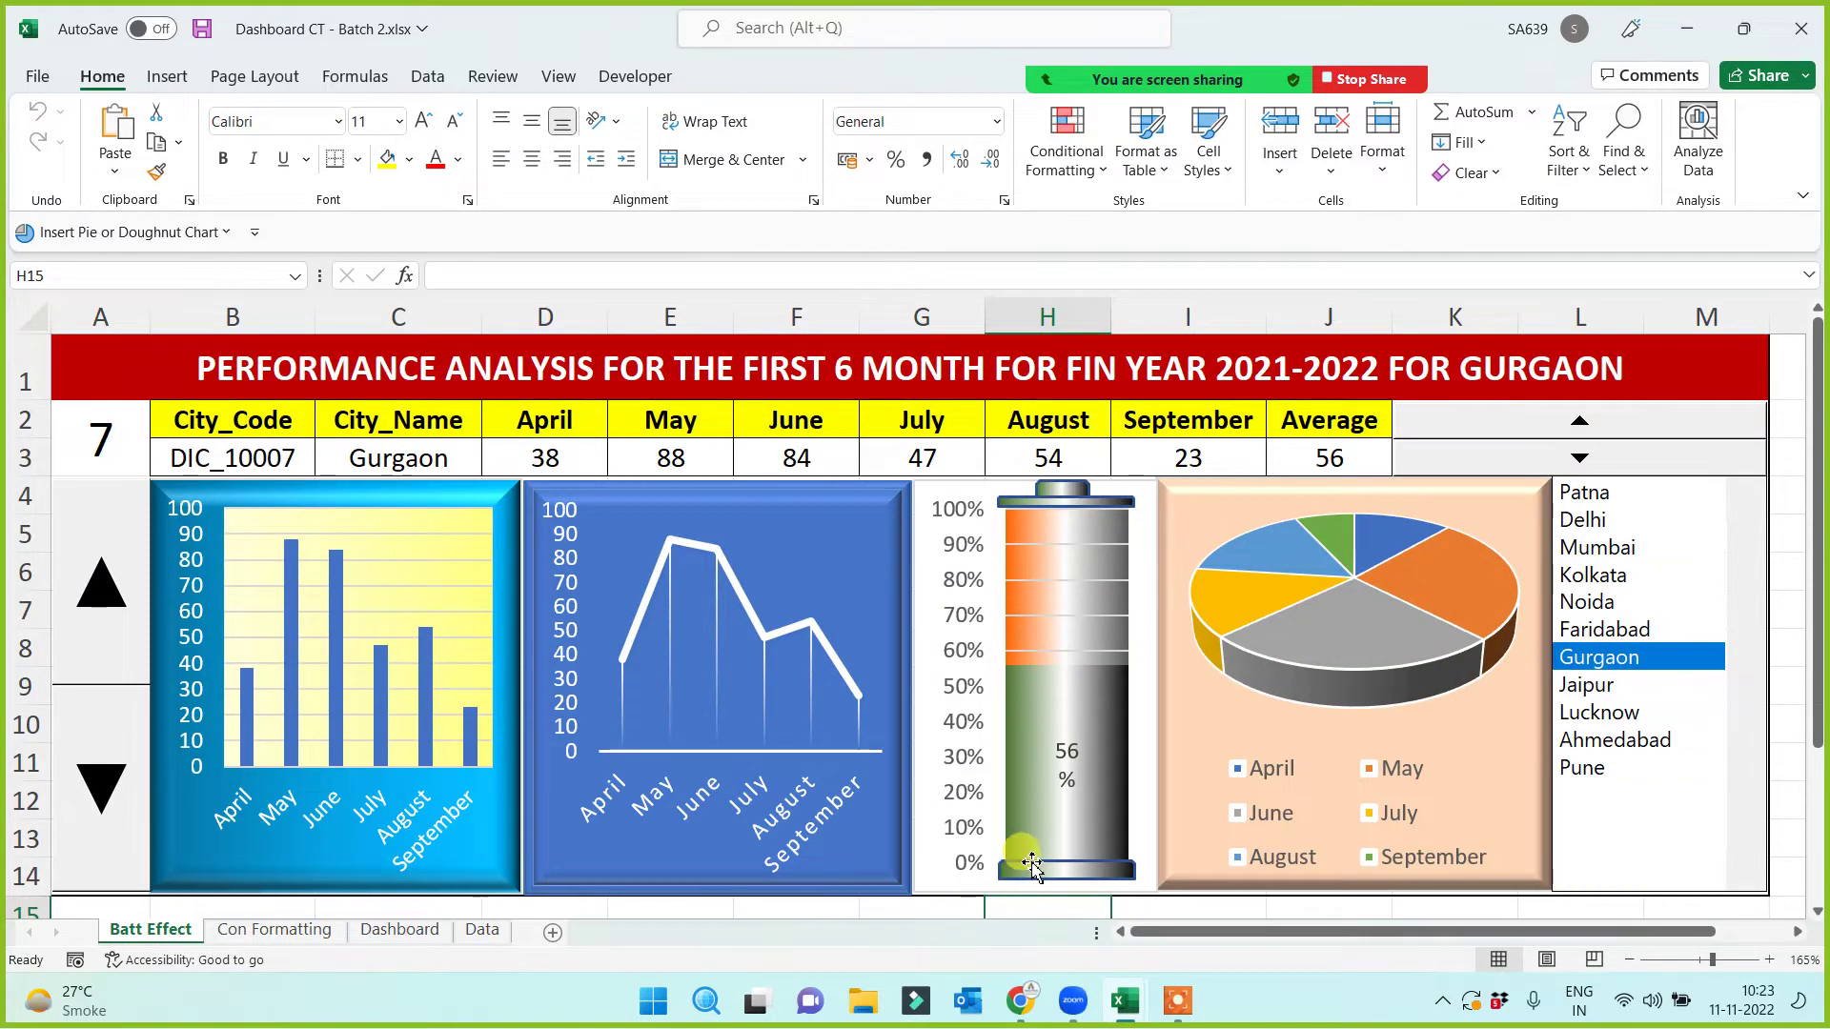
Step: Enlarge the battery chart's percentage data label to font size 14 and widen its box to fit the value on one line
left_click(1066, 776)
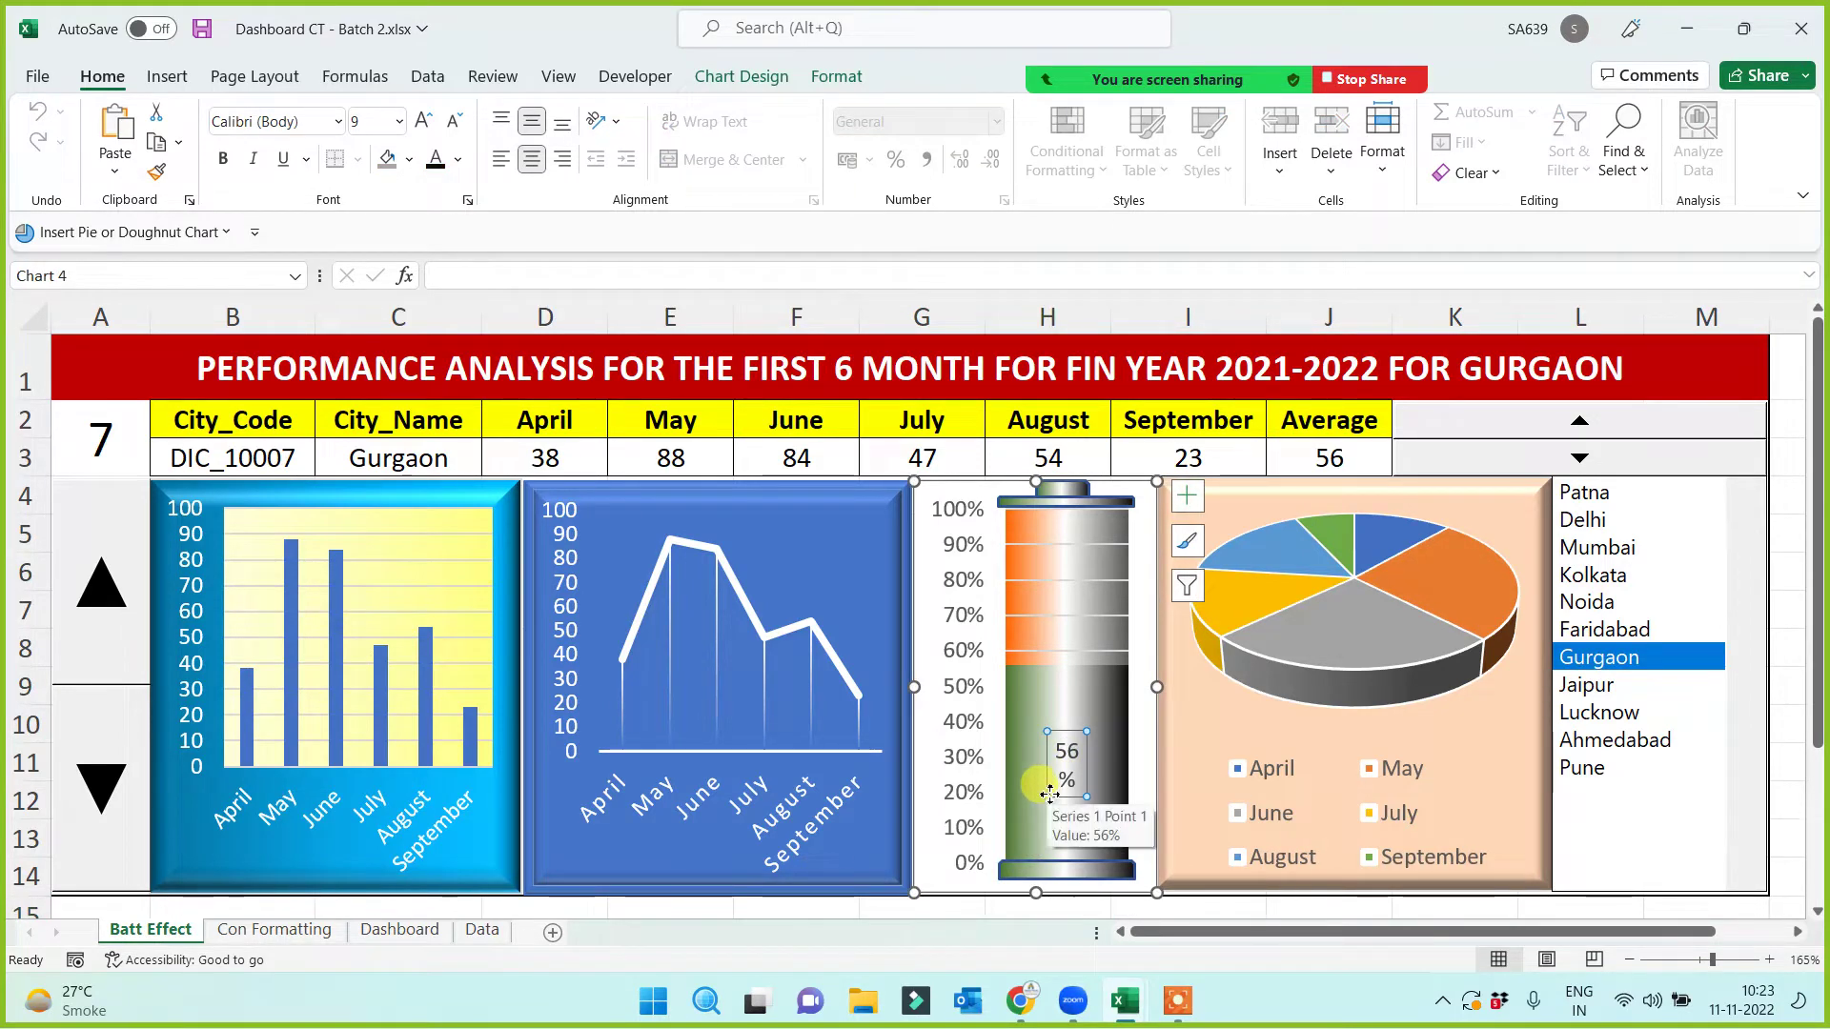
left_click(1064, 757)
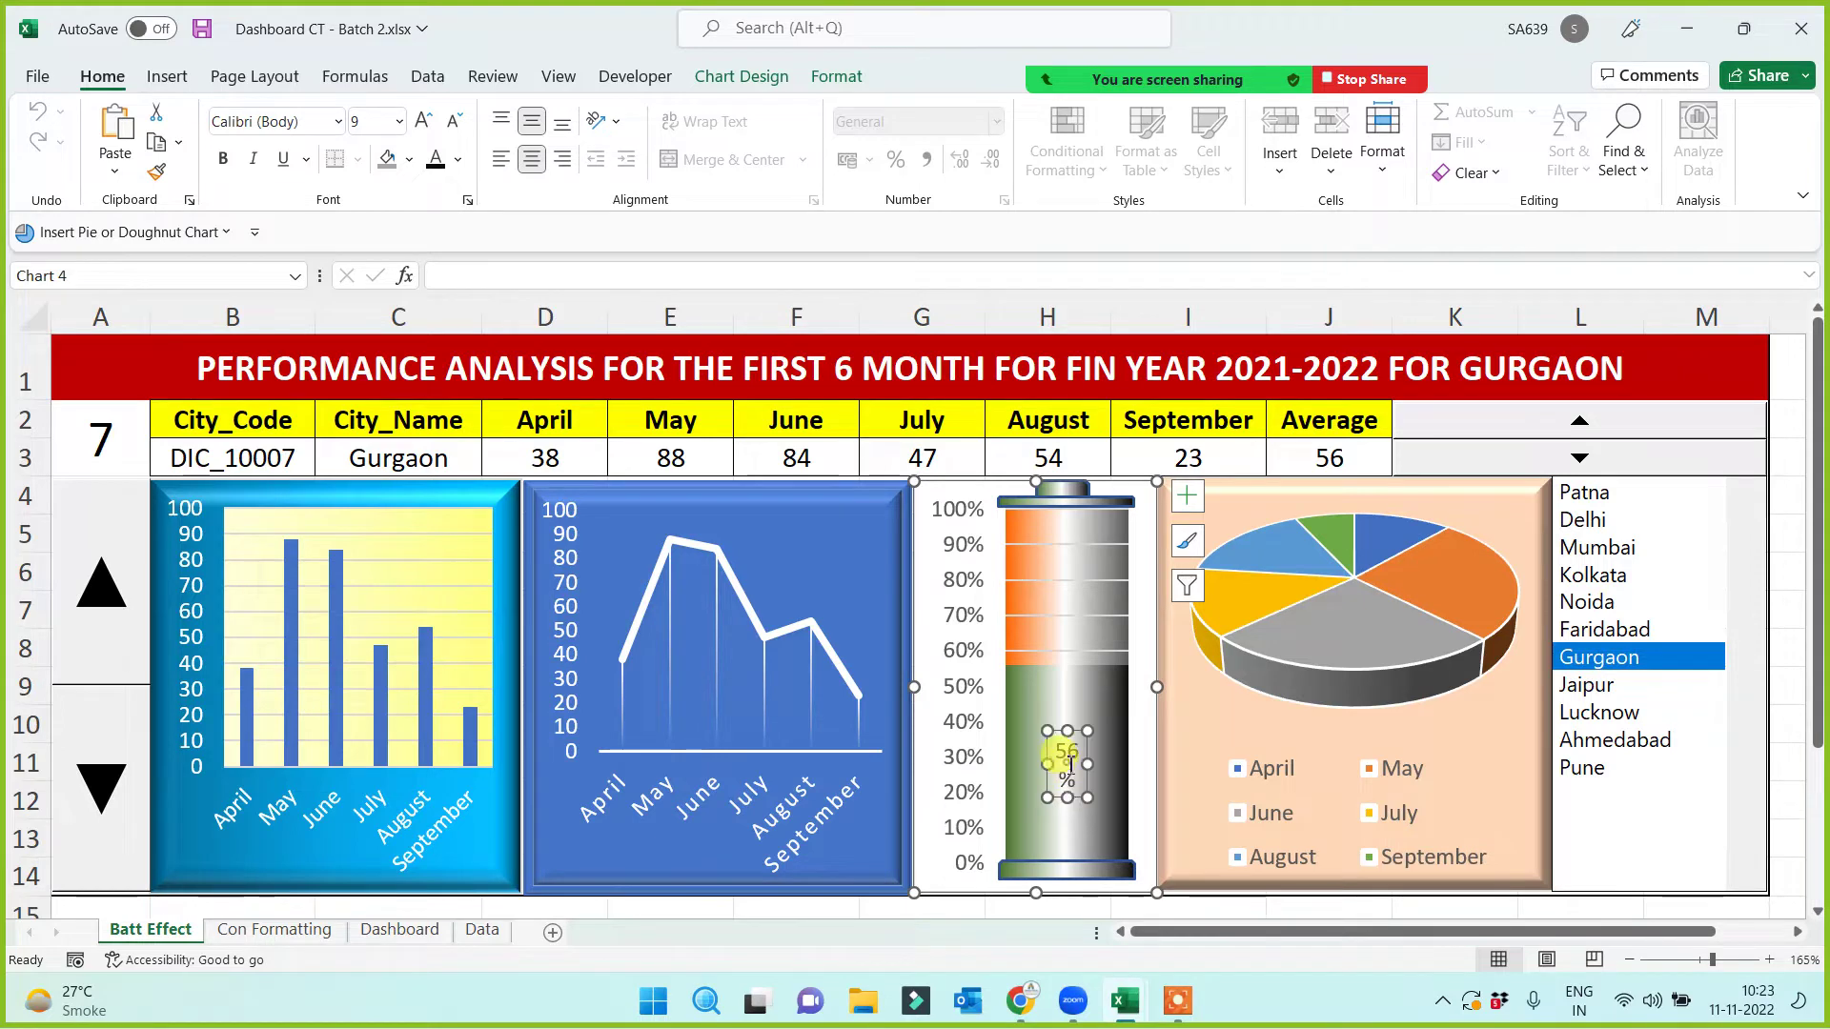
left_click(422, 121)
left_click(422, 121)
left_click(422, 121)
left_click(422, 121)
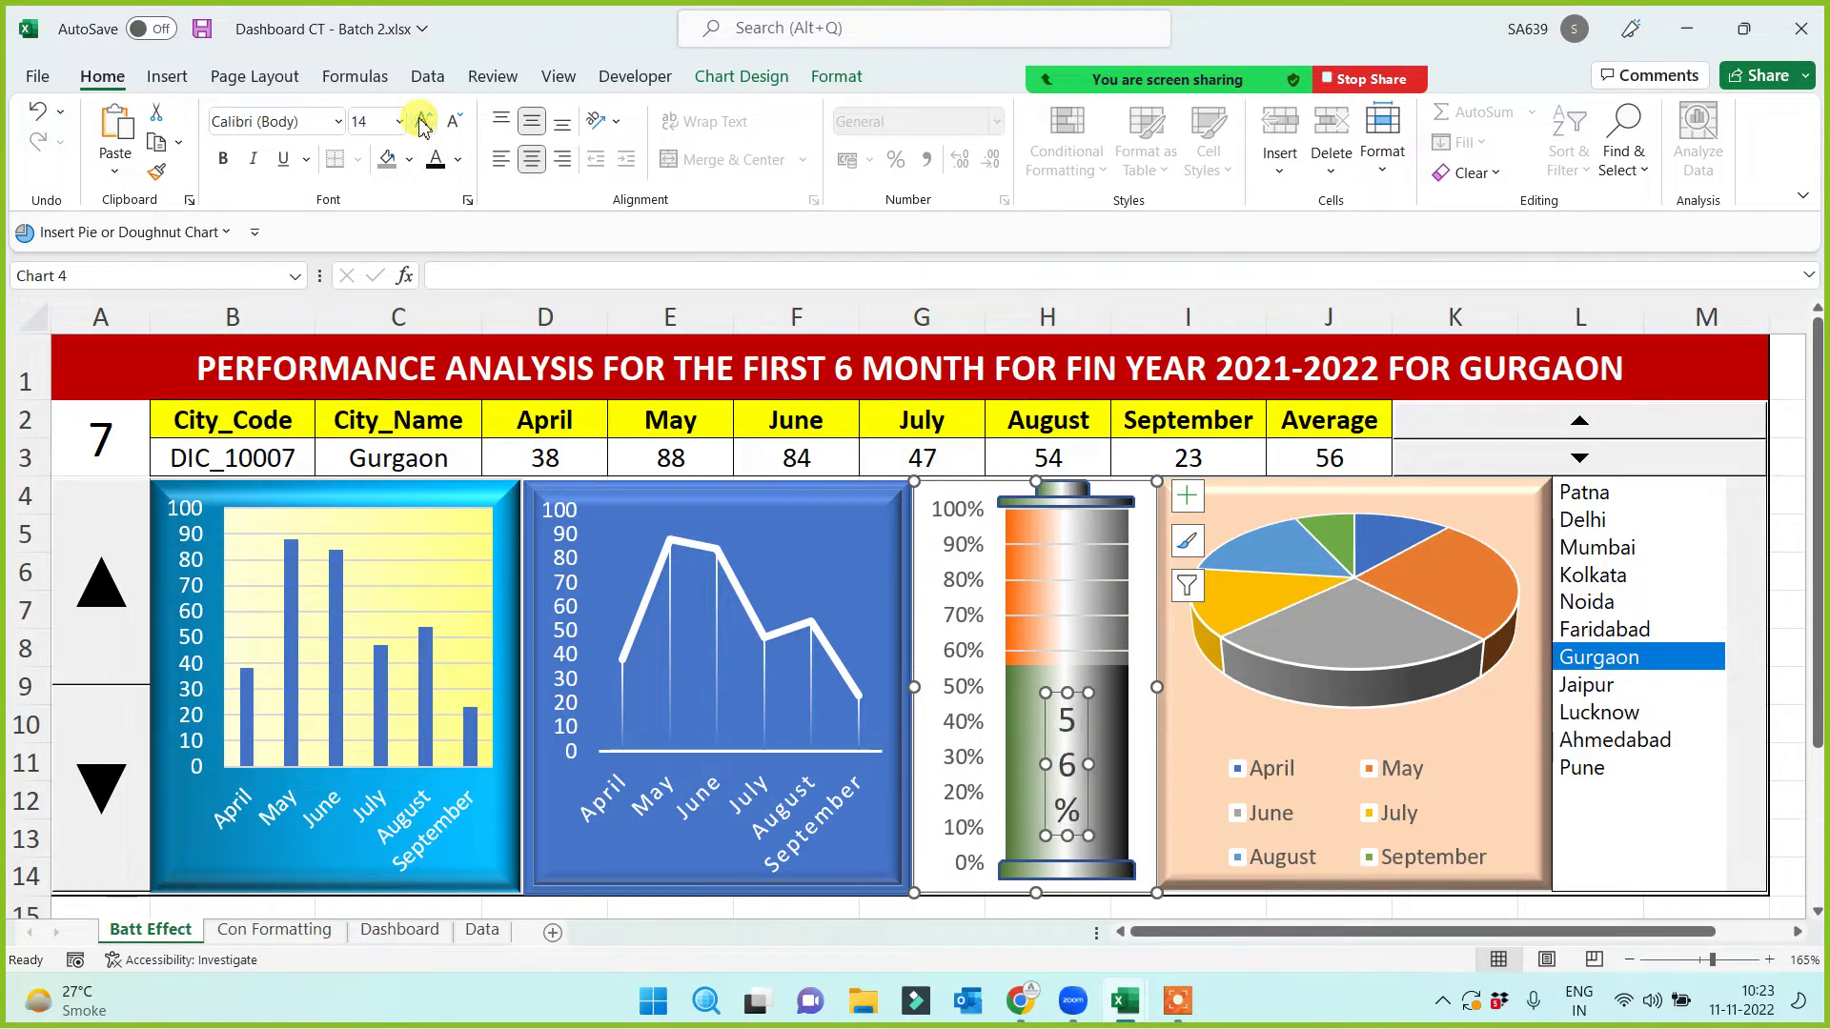
left_click_drag(1088, 764, 1023, 768)
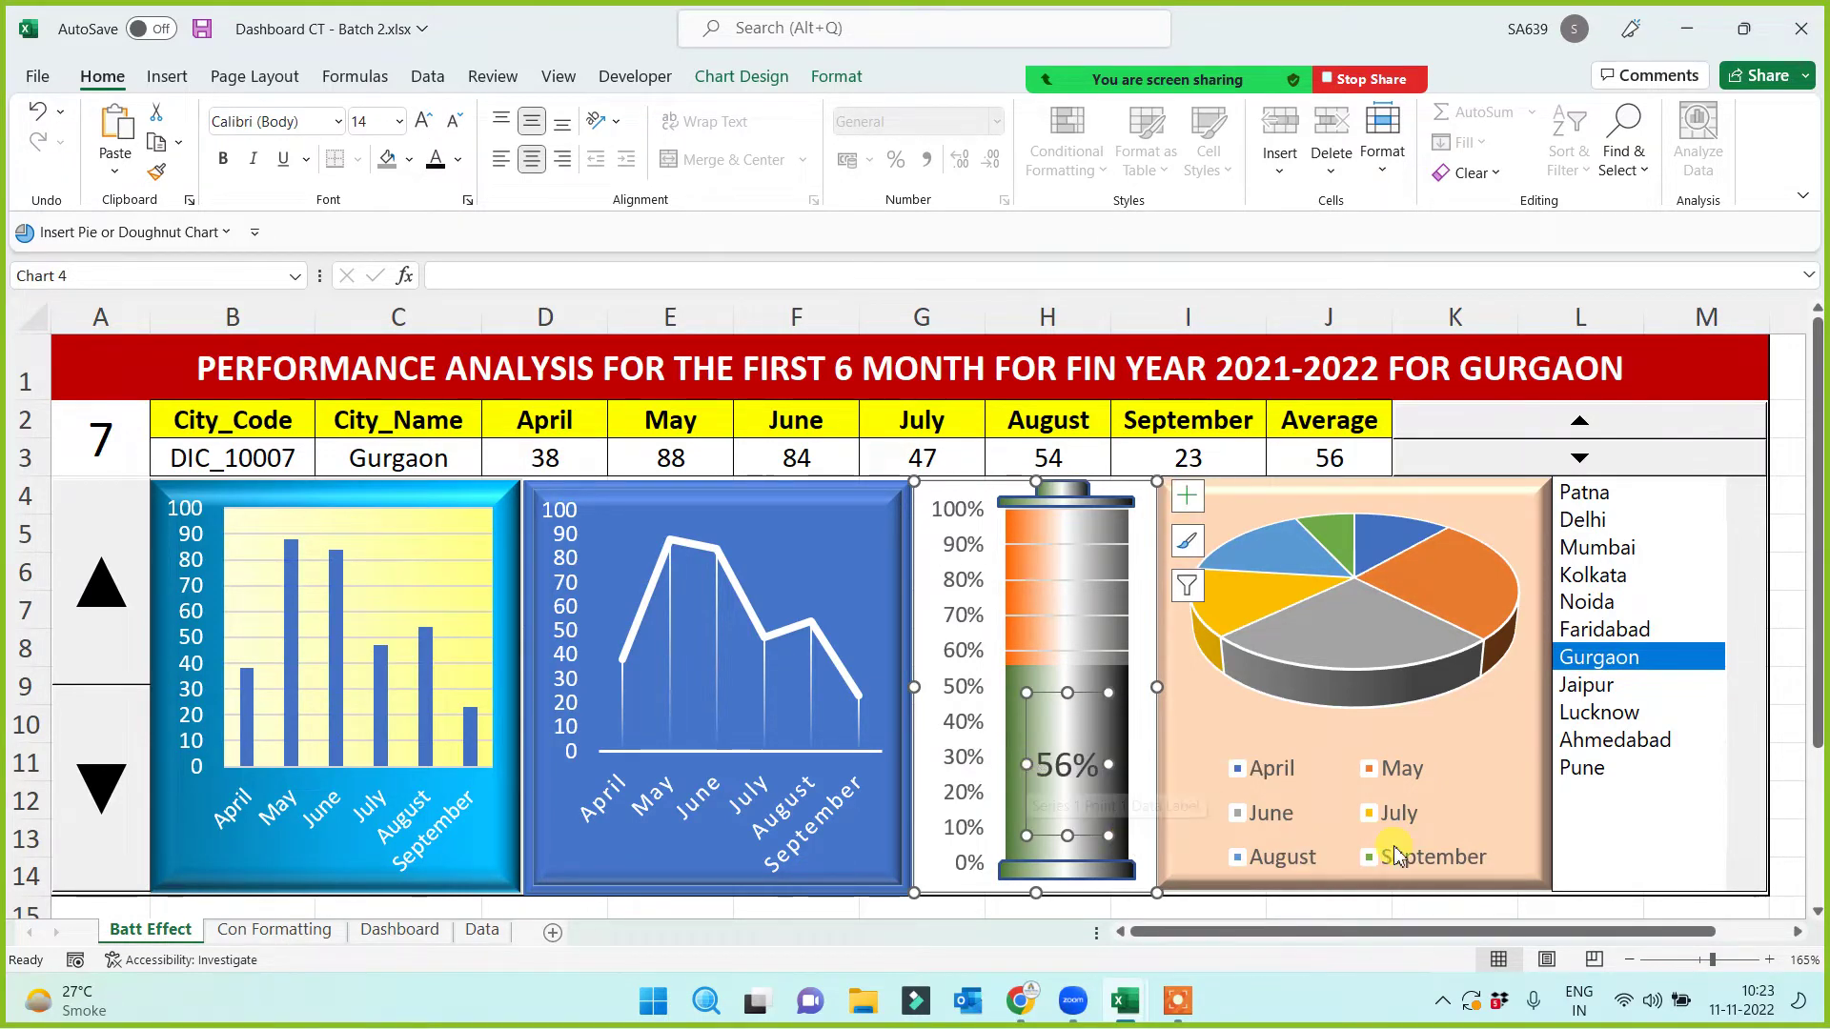
left_click(1789, 611)
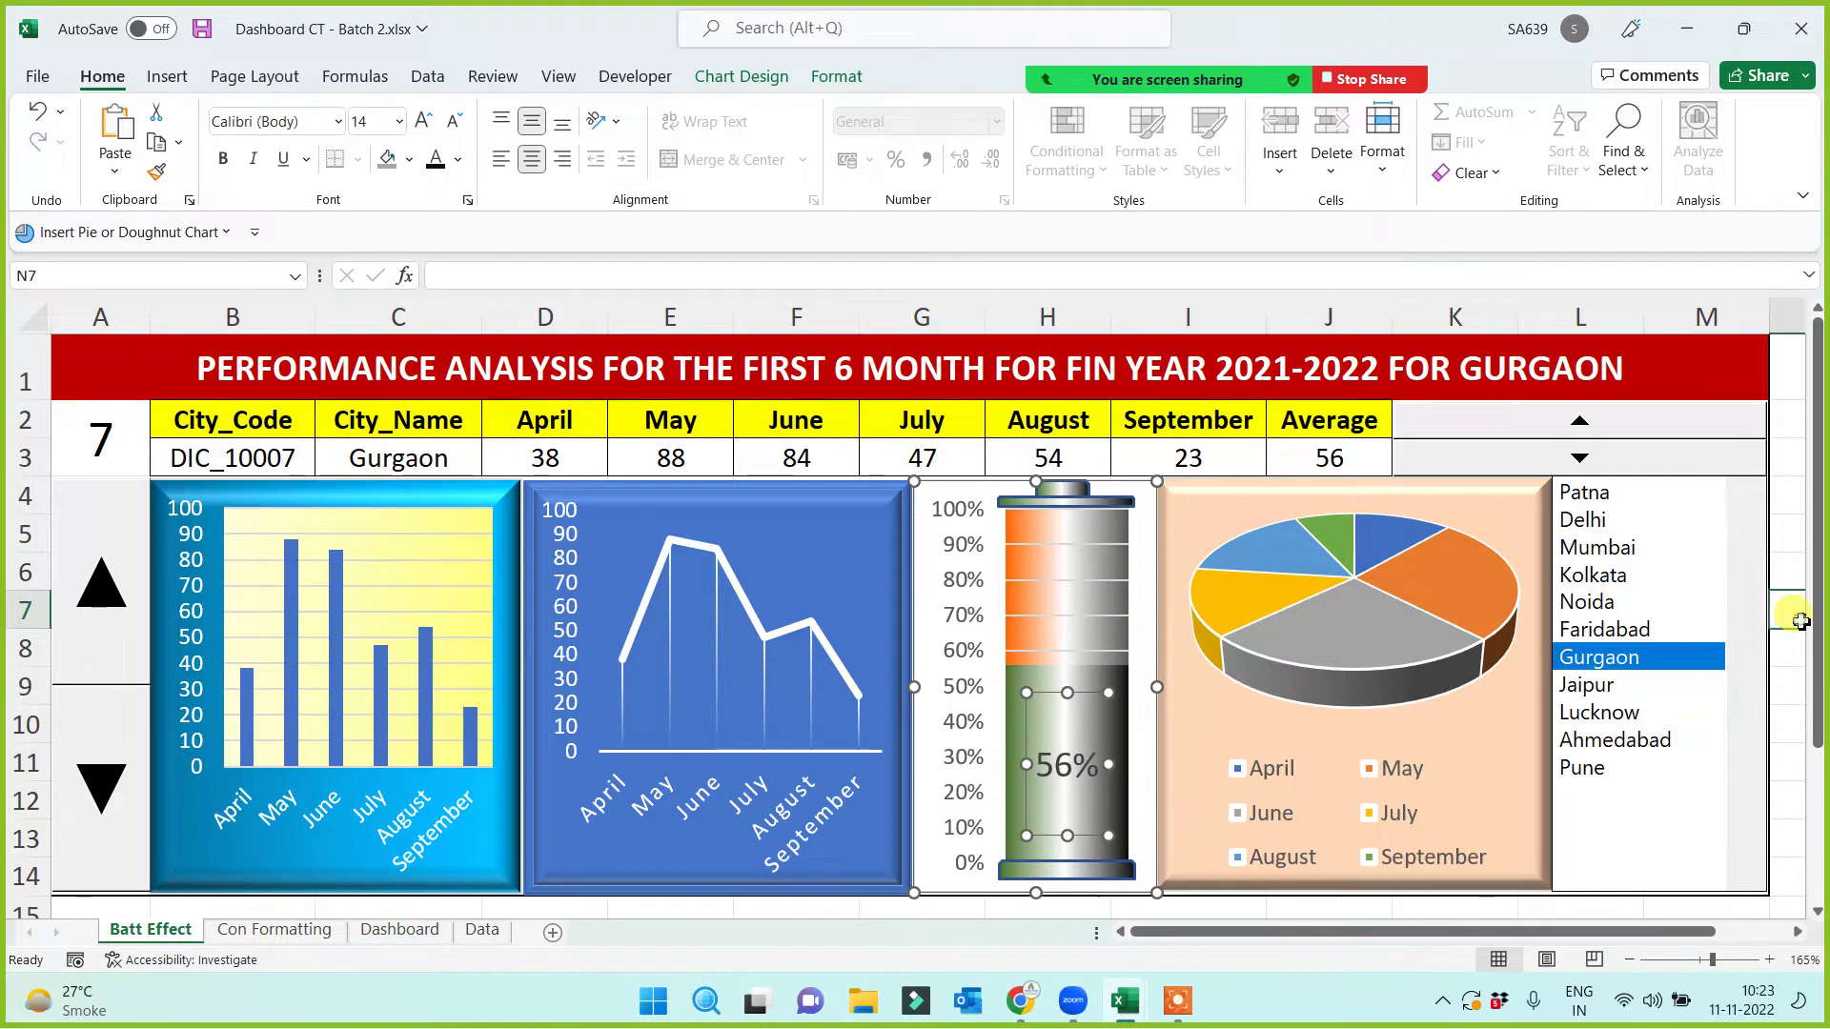
Step: Check the enlarged battery percentage label for several cities, ending with Noida
left_click(1589, 602)
left_click(1610, 522)
left_click(1609, 657)
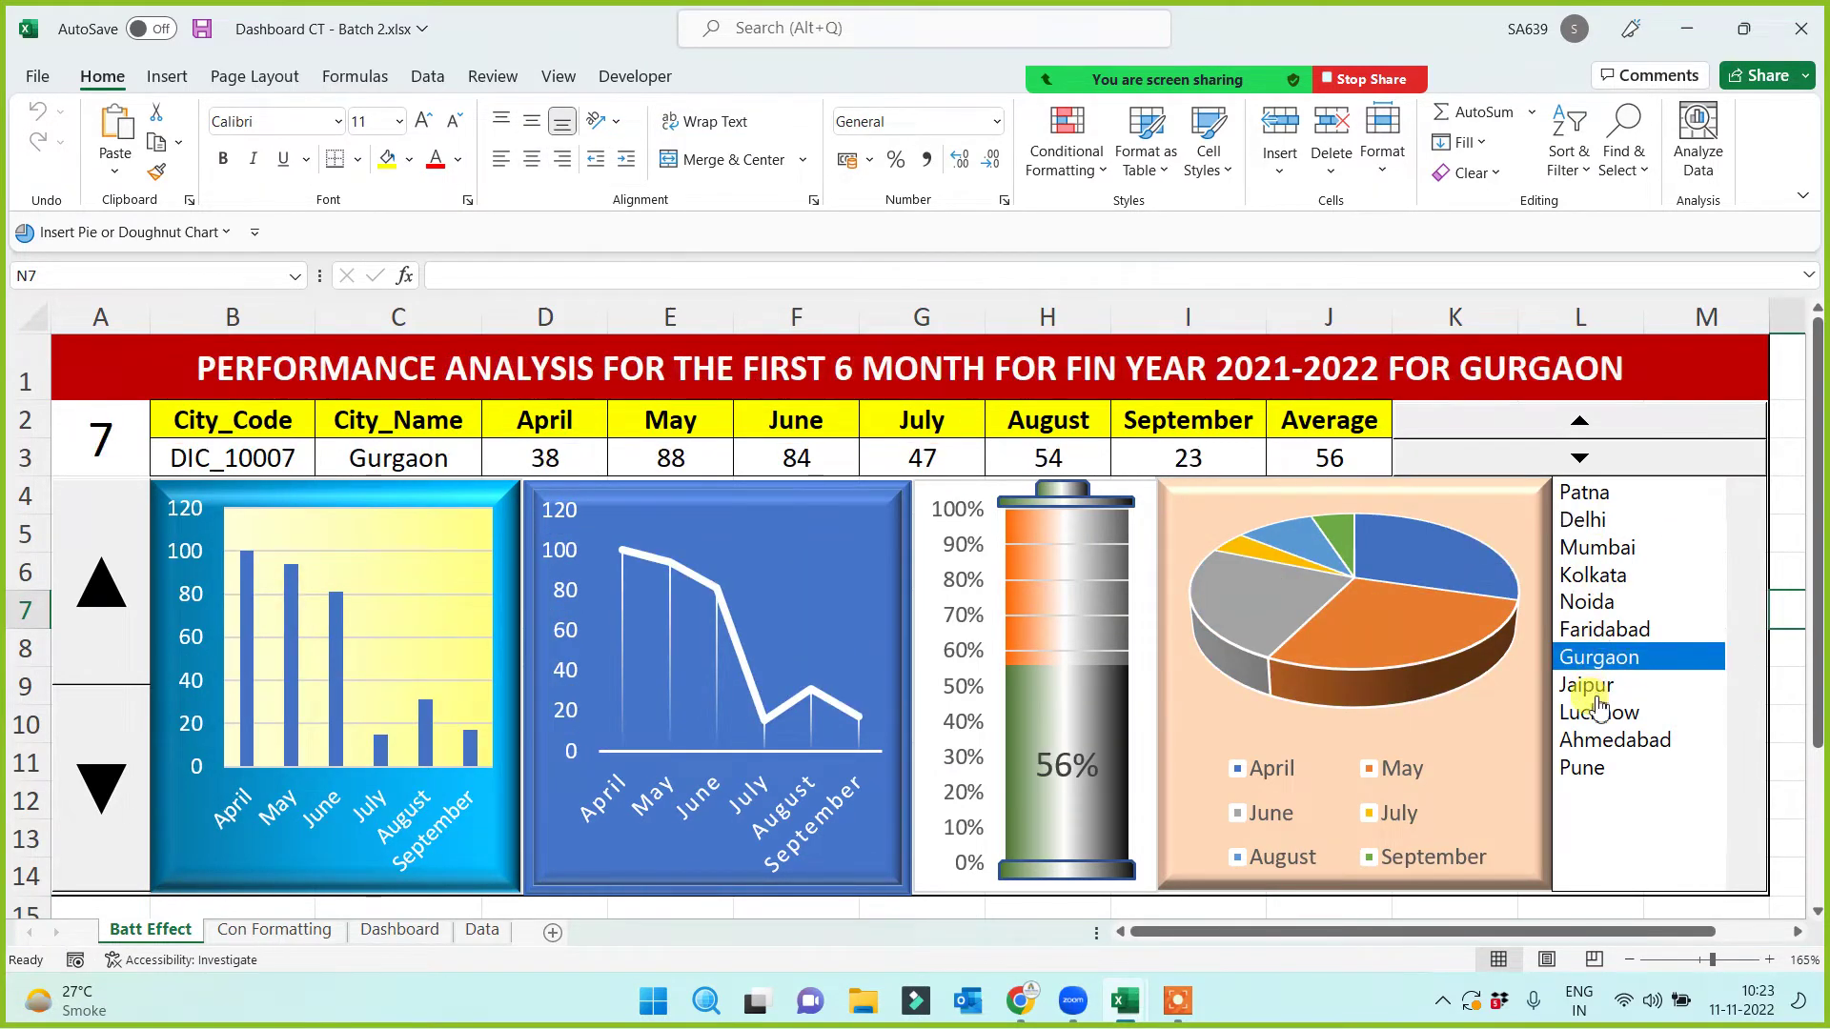
left_click(1611, 710)
left_click(1604, 629)
left_click(1601, 574)
left_click(1590, 520)
left_click(1584, 493)
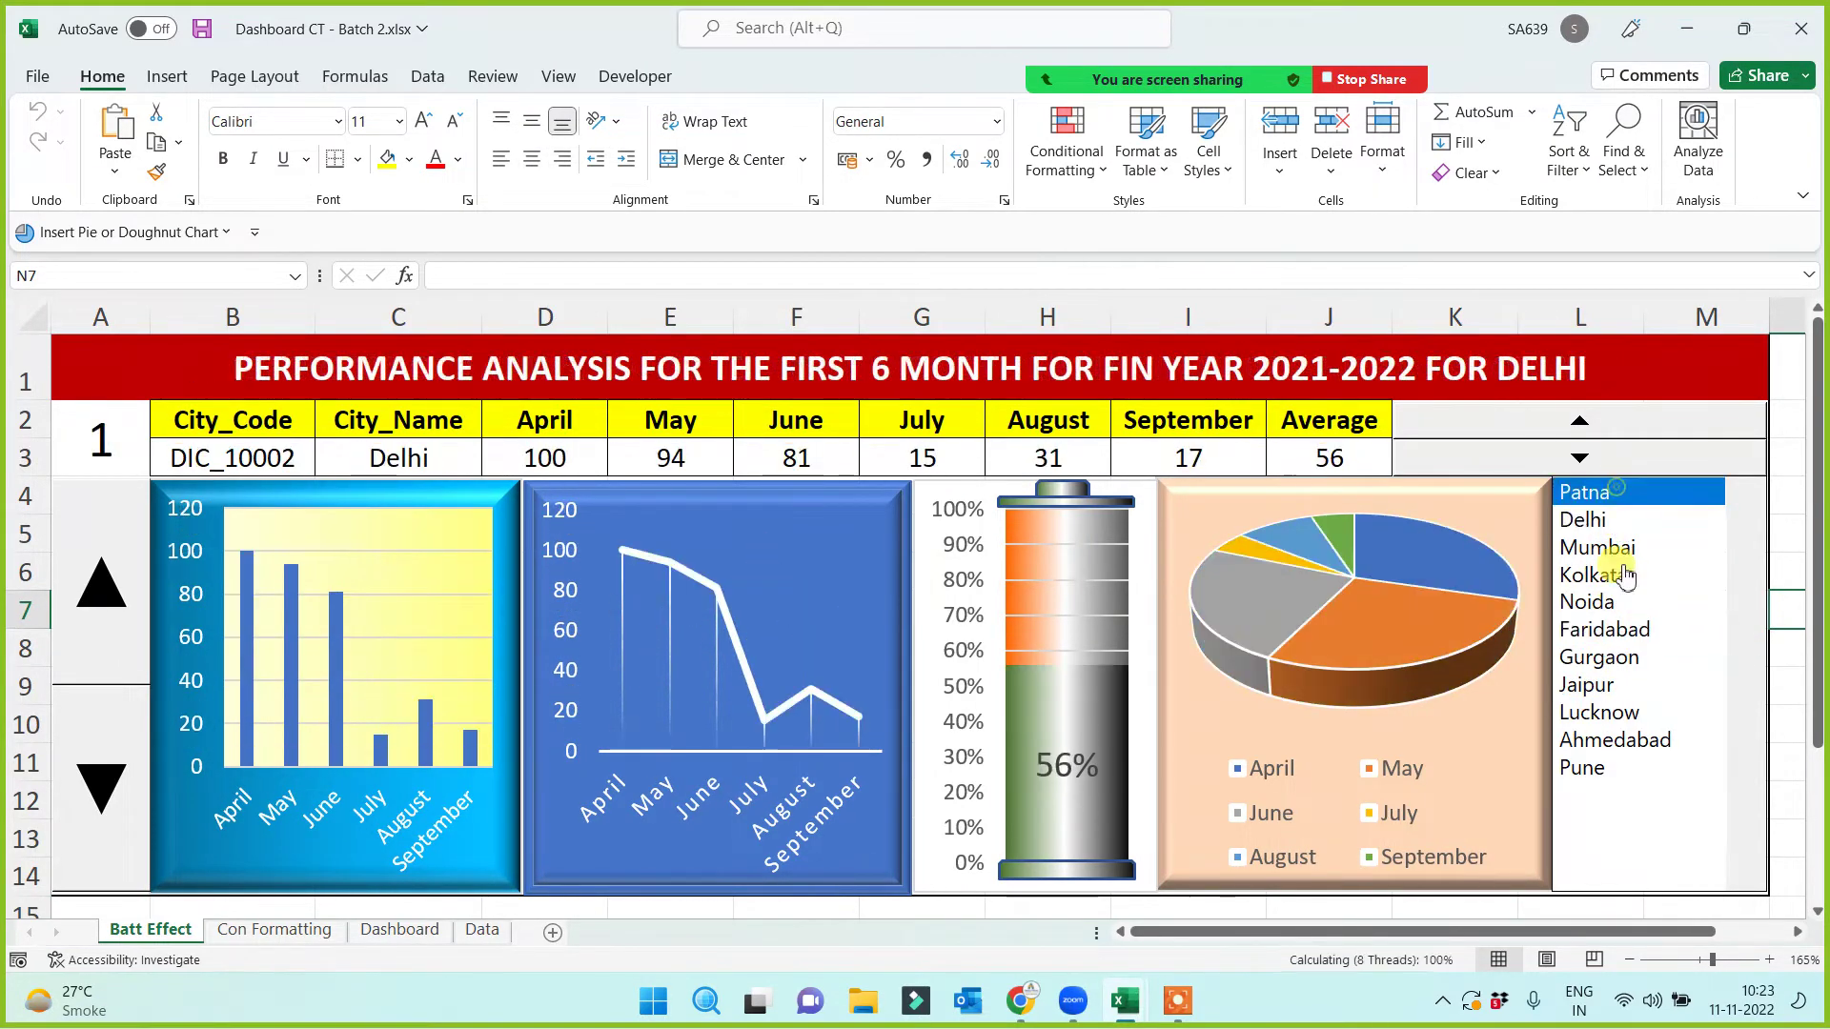
left_click(1621, 602)
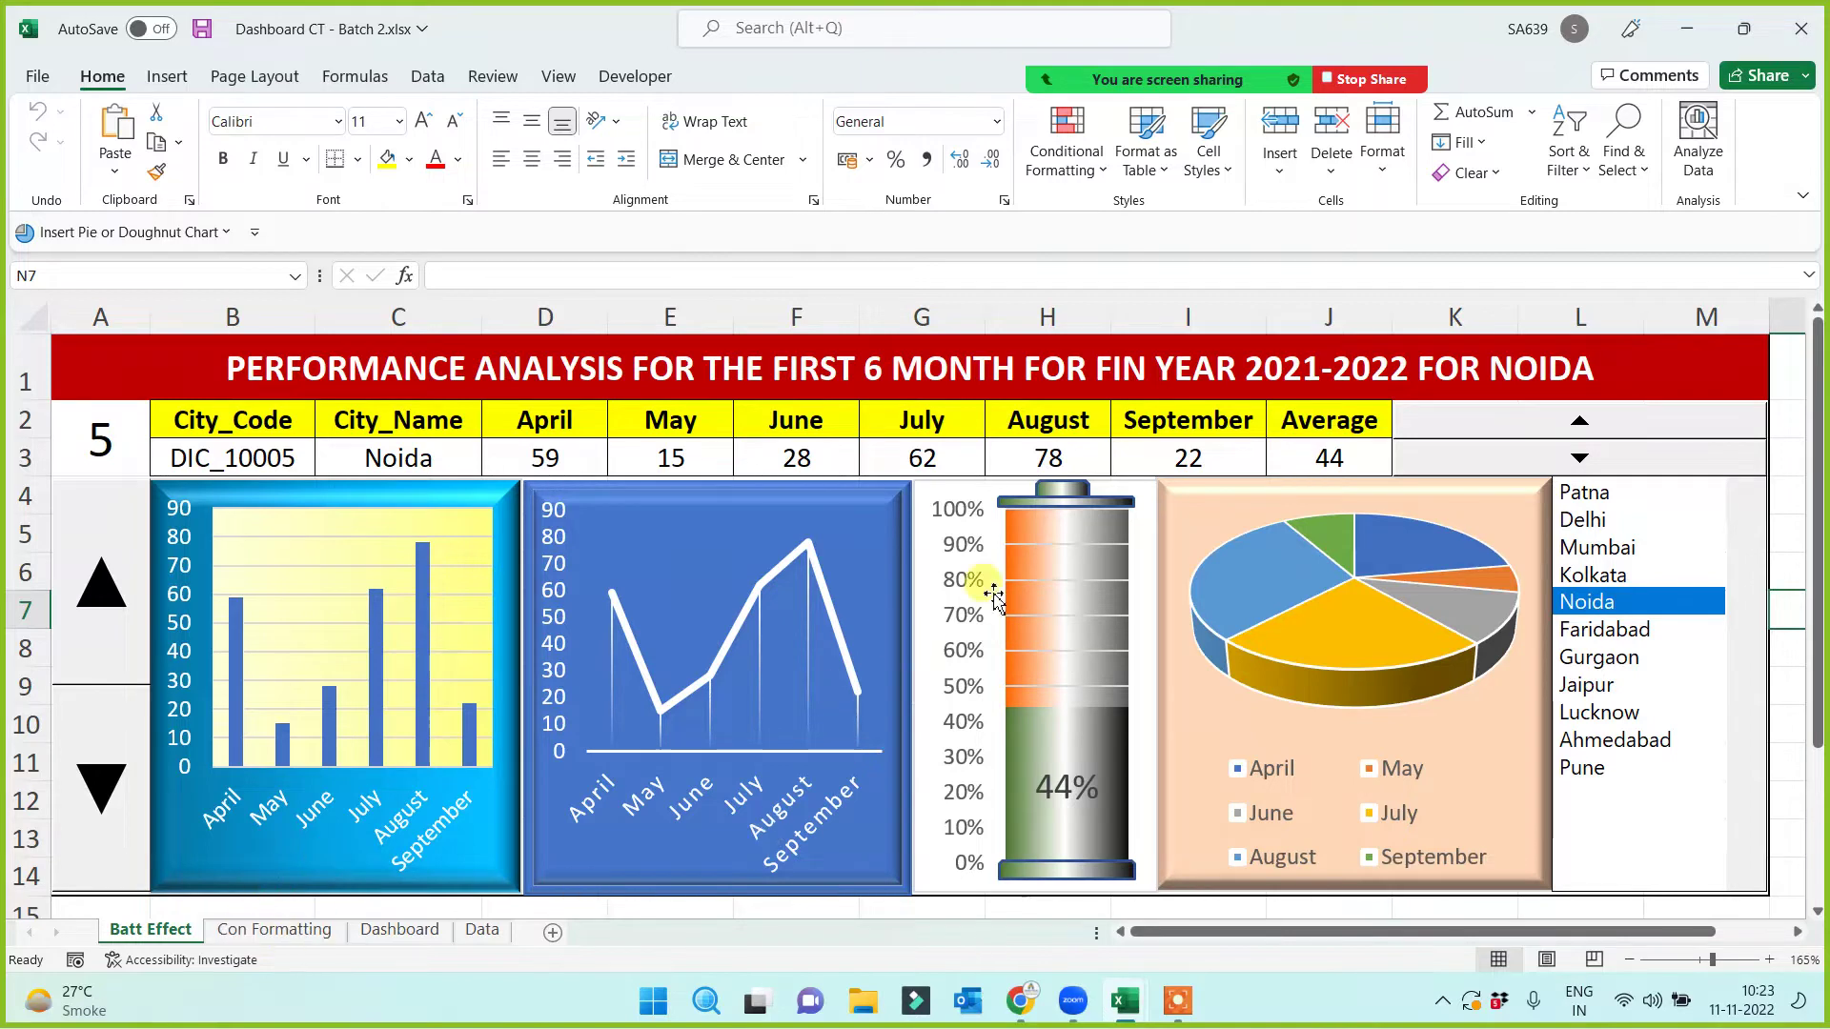
Step: Compare the Con Formatting and Batt Effect sheets by alternating between them, ending on Batt Effect
left_click(282, 934)
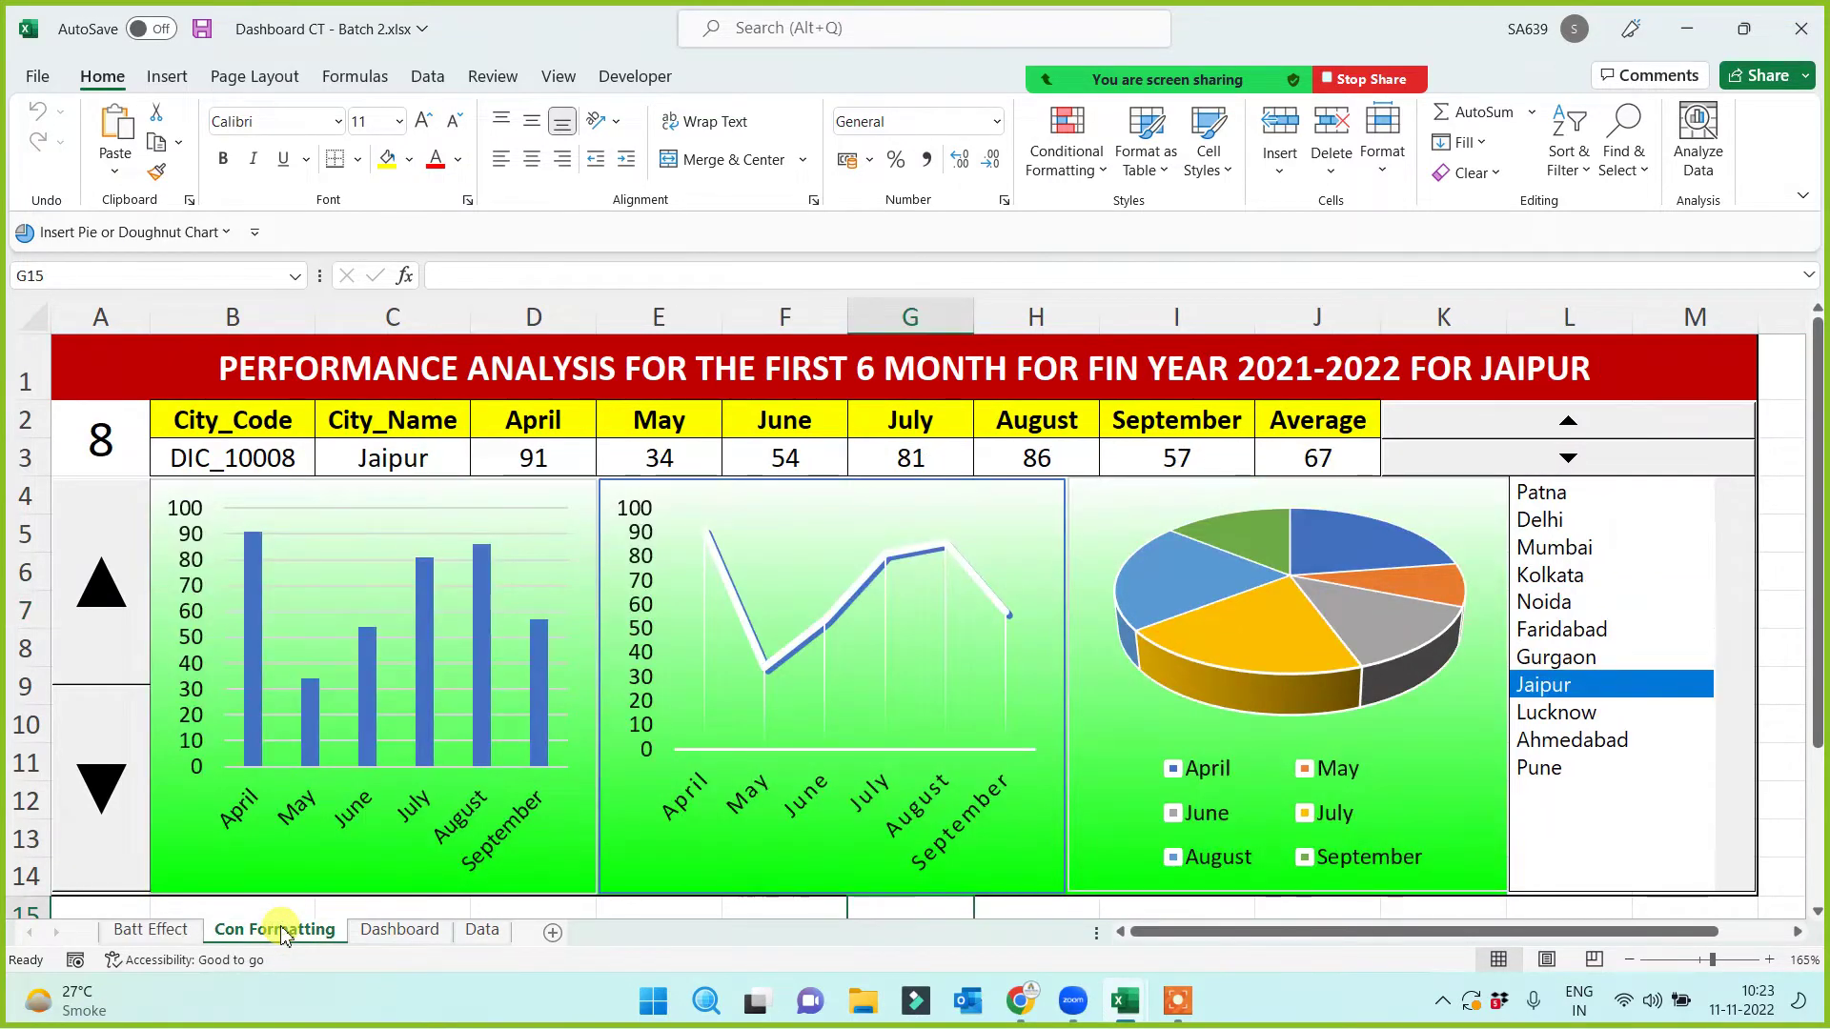
left_click(169, 932)
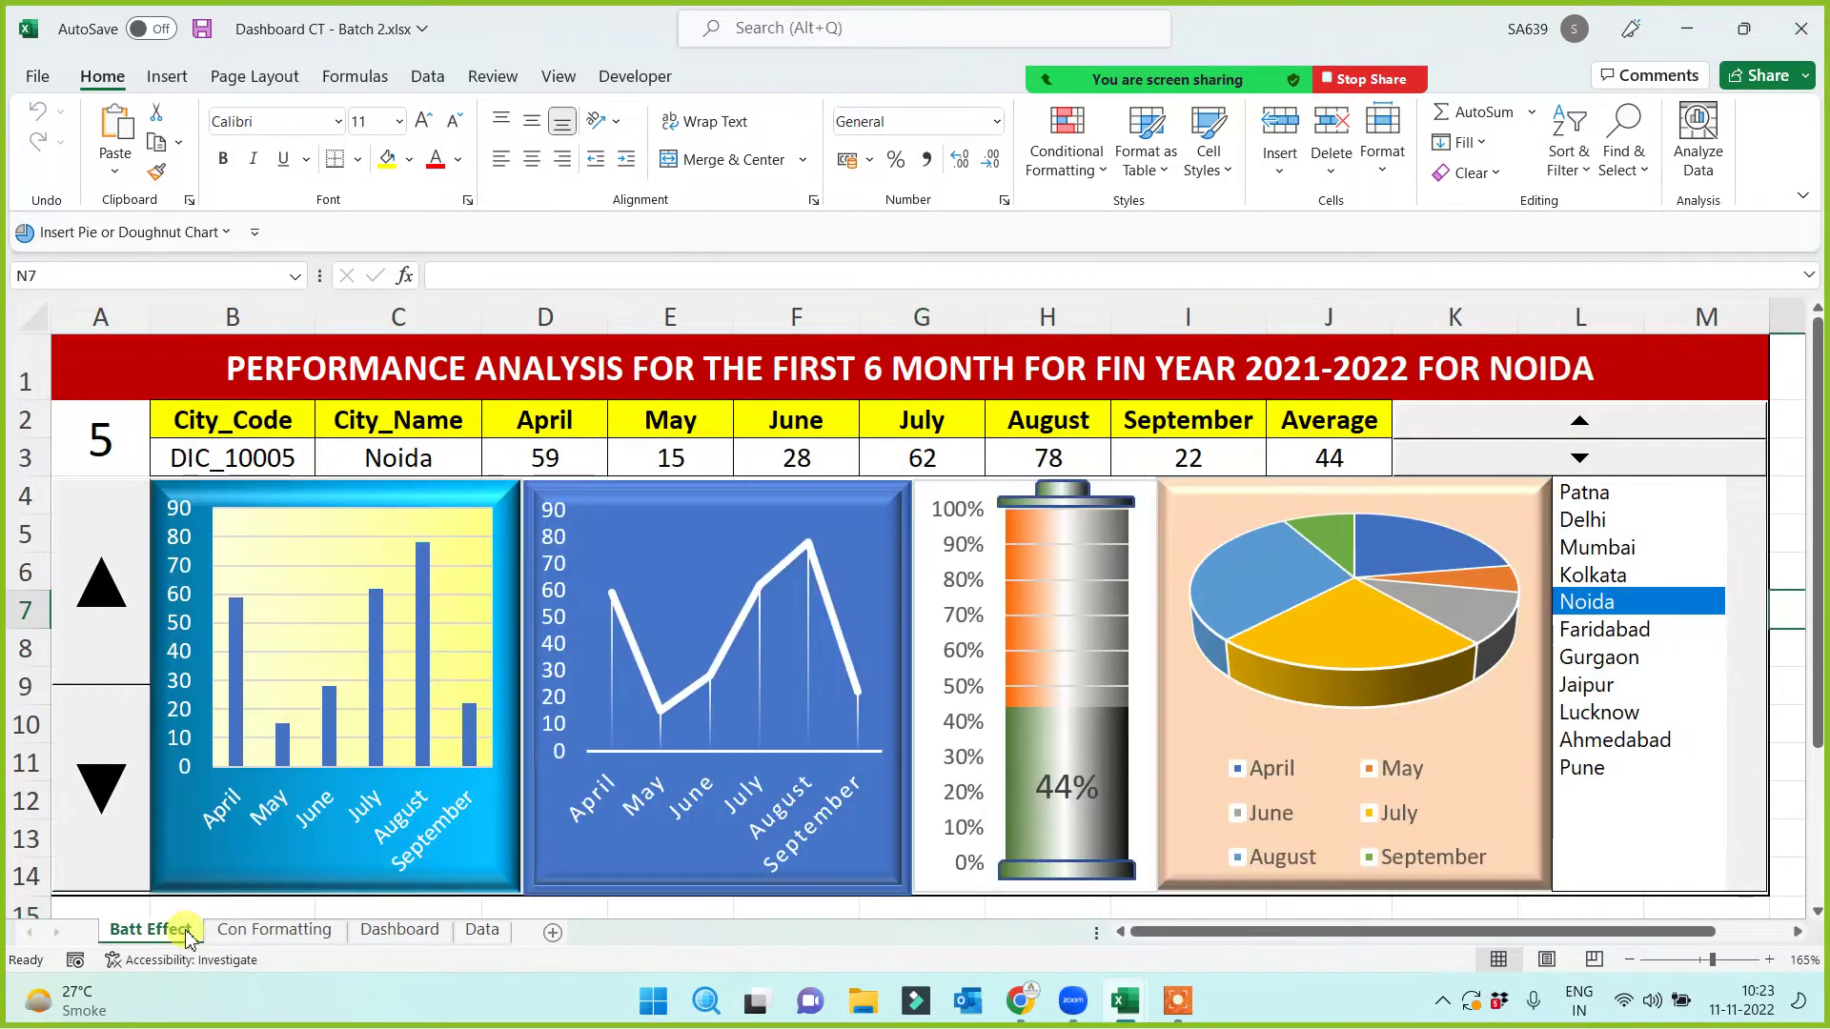
left_click(233, 931)
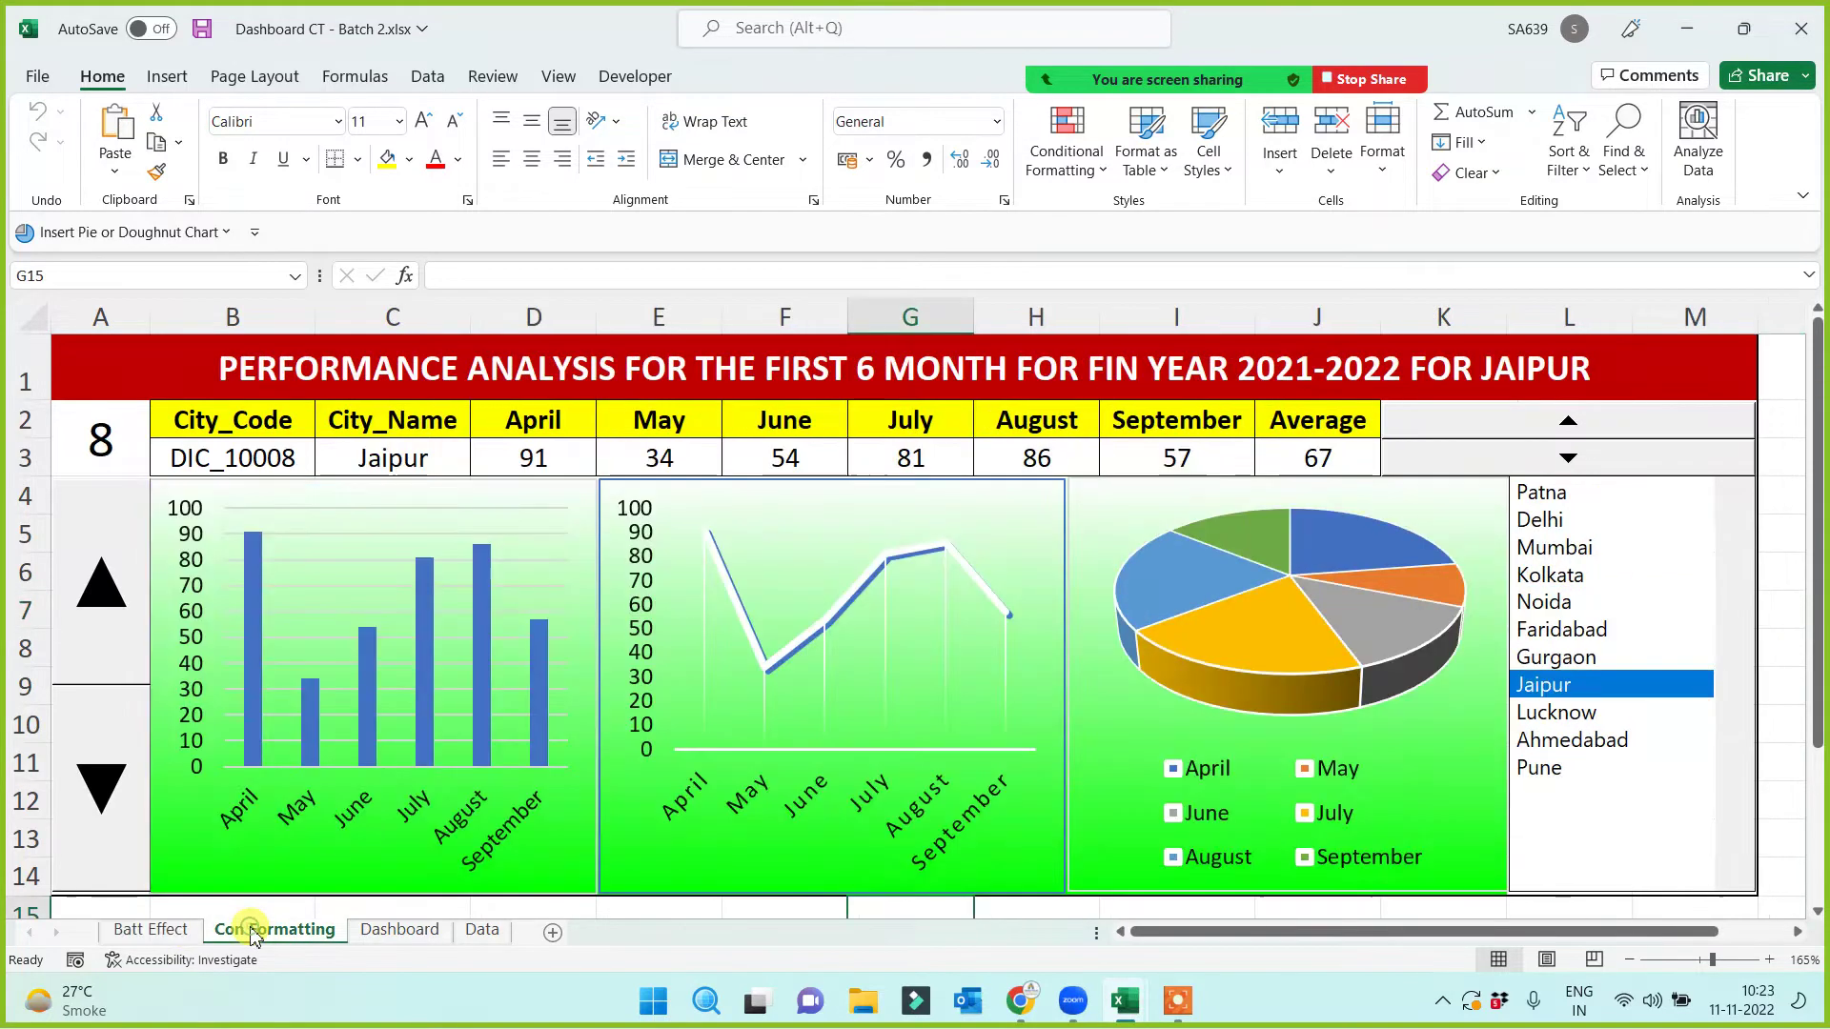
left_click(172, 932)
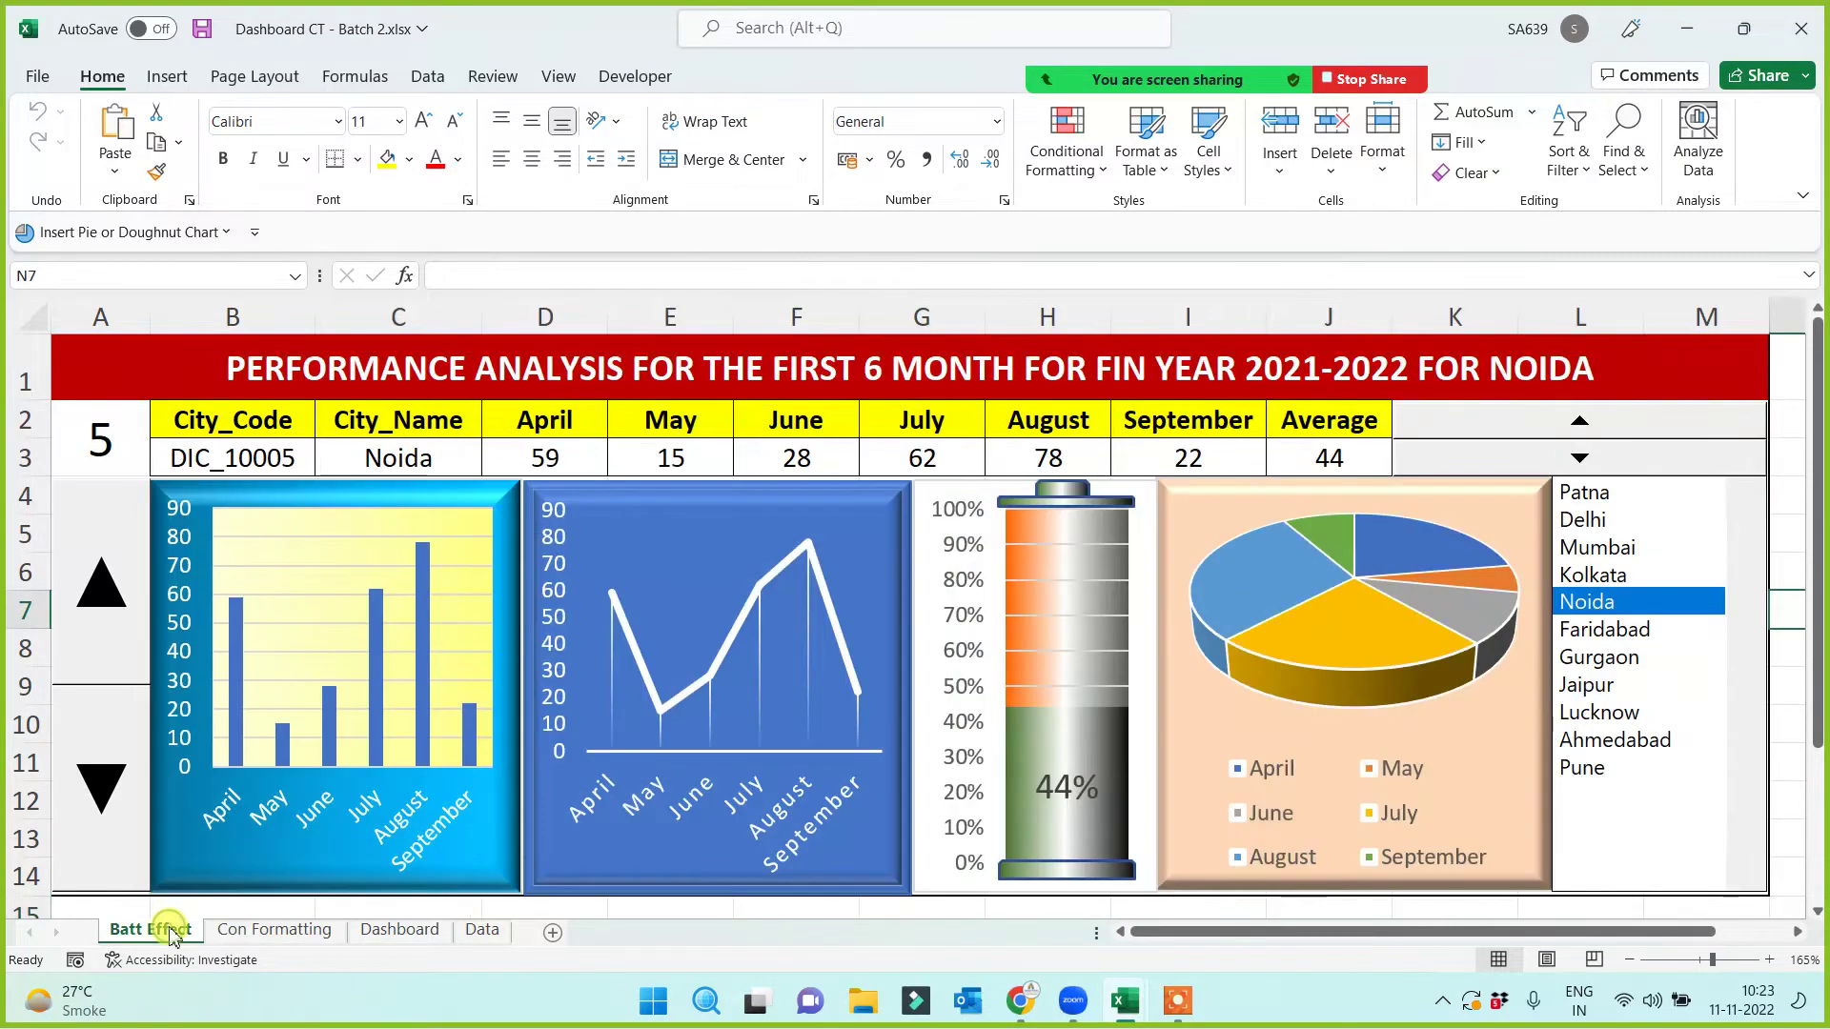
Step: Display Kolkata, Mumbai, Delhi, Noida and Gurgaon in turn on the Batt Effect sheet
left_click(1603, 575)
left_click(1620, 548)
left_click(1592, 520)
left_click(1601, 603)
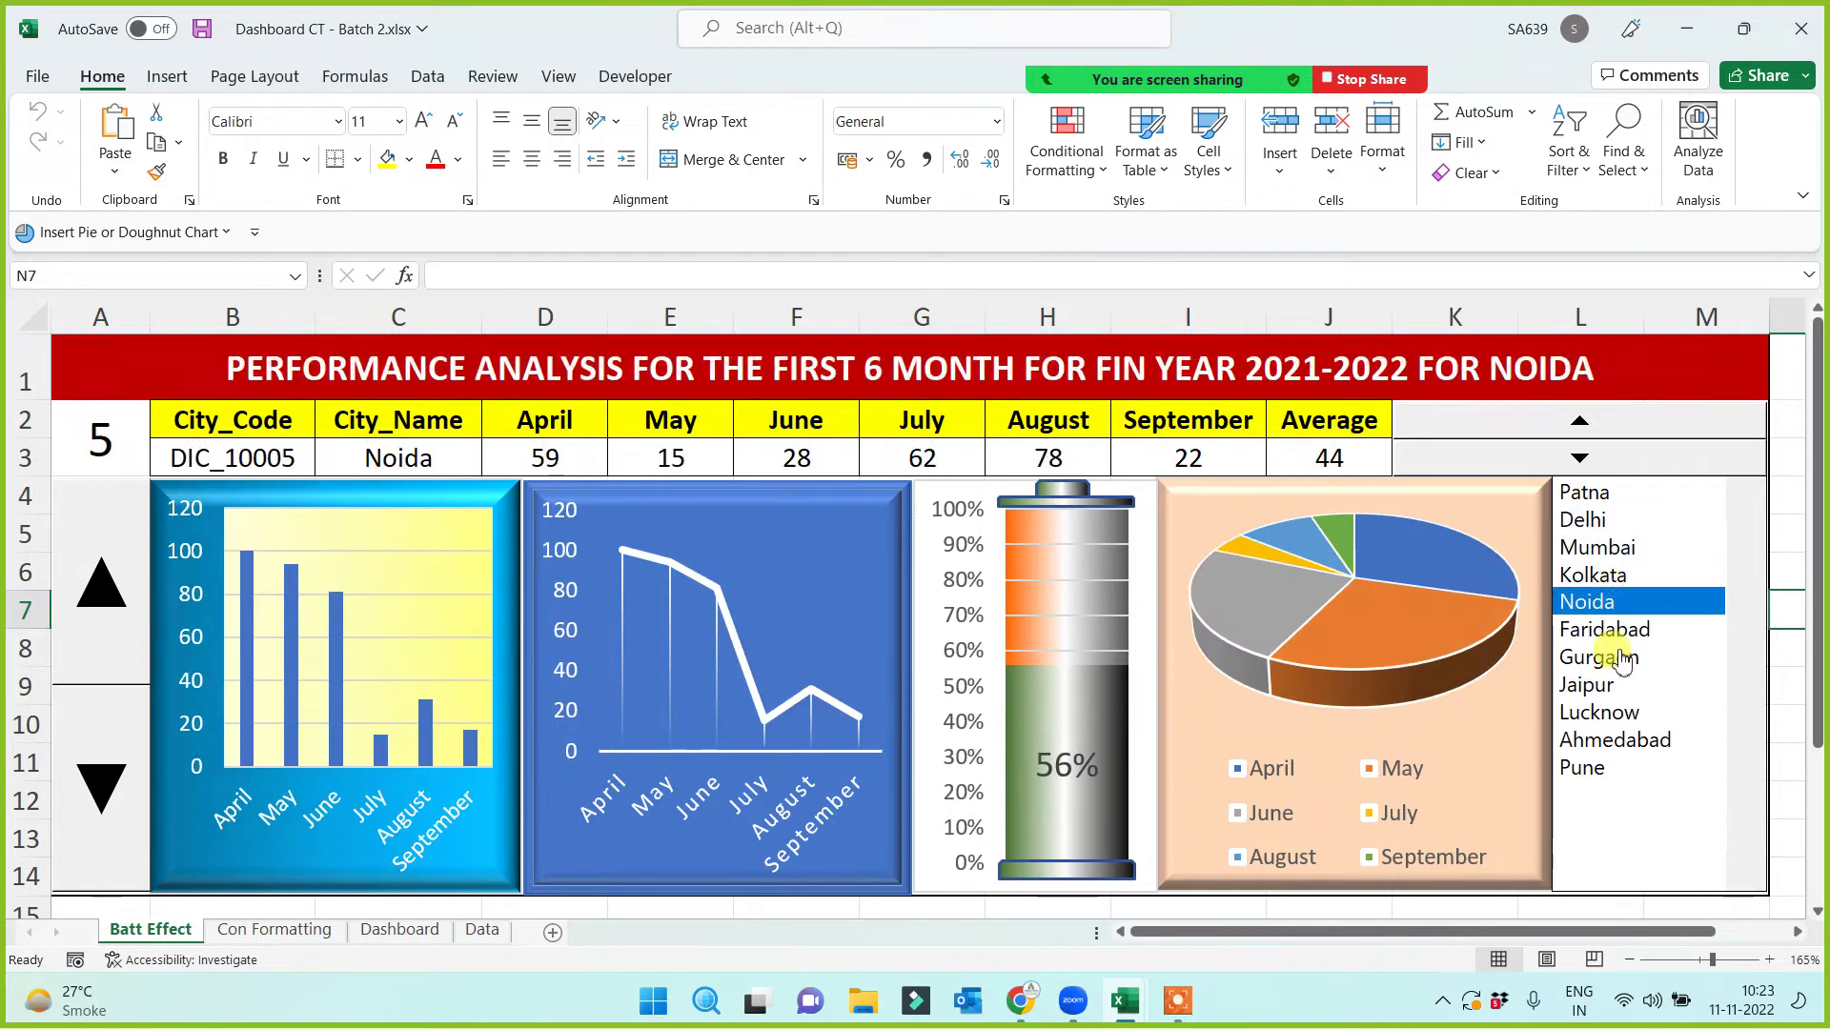
left_click(1610, 658)
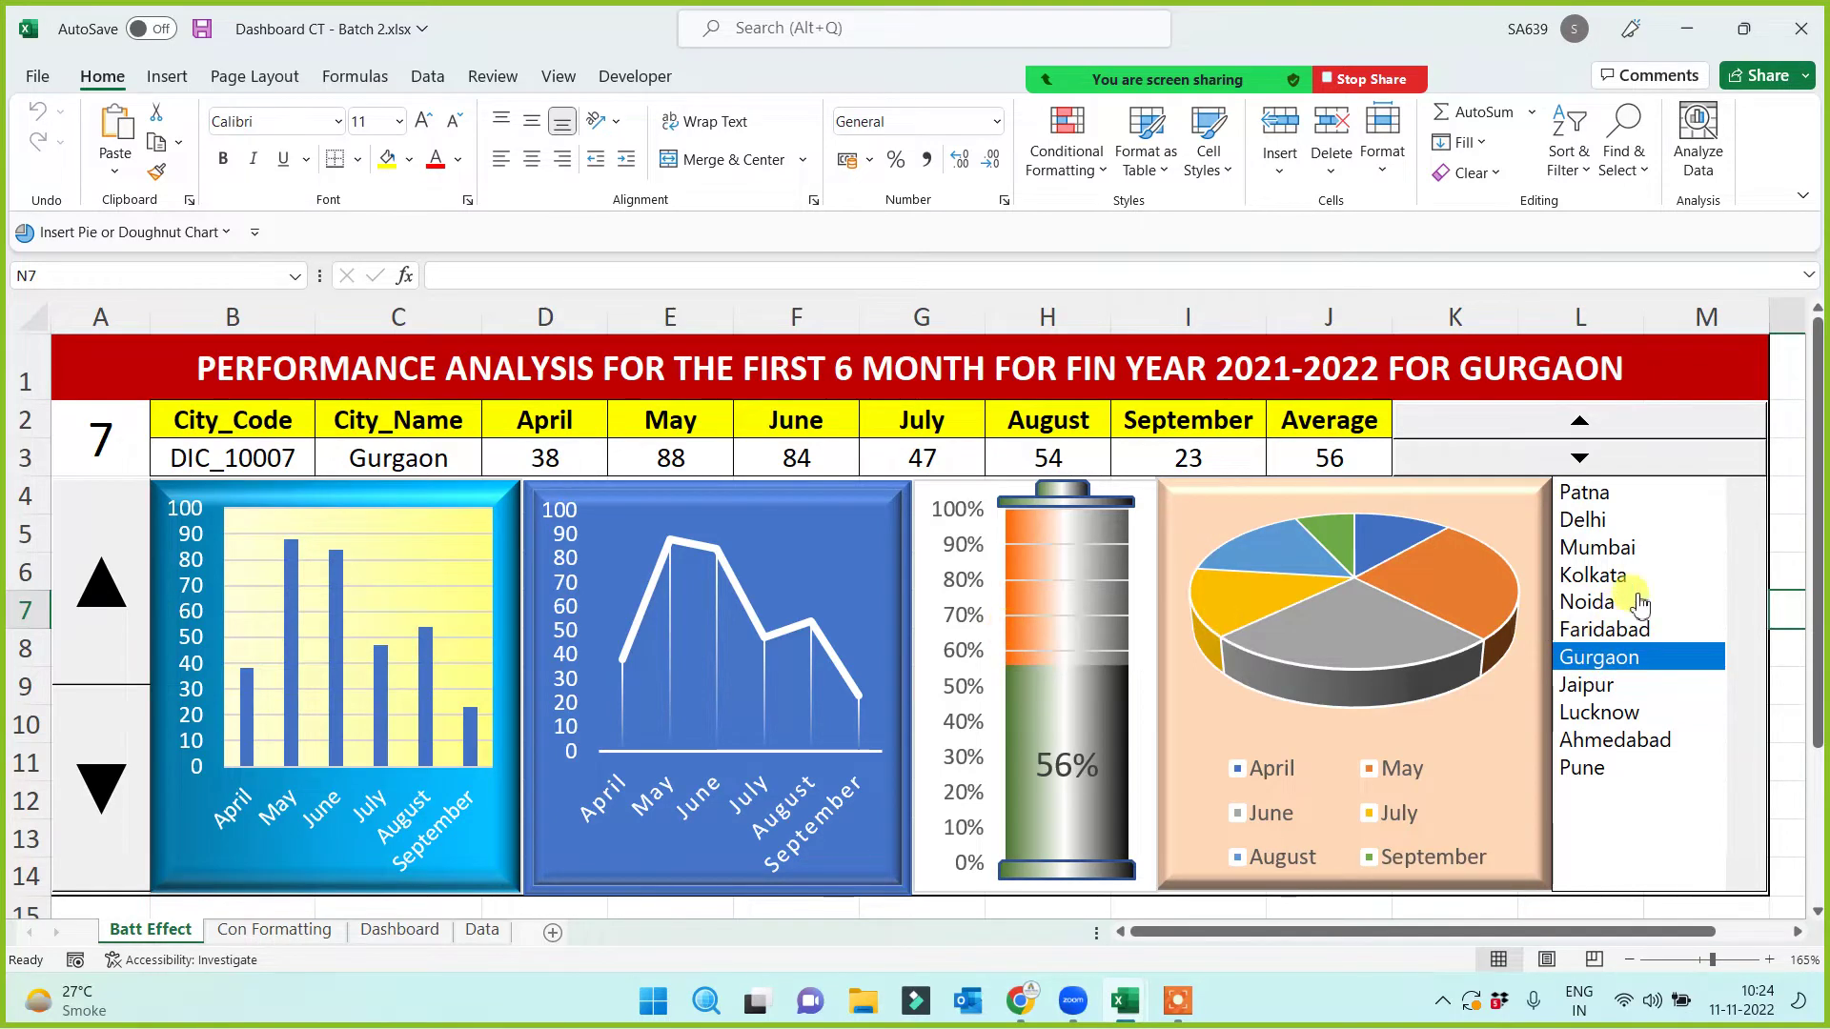
Step: Display Mumbai, Noida, Gurgaon, Noida again, Lucknow and Faridabad in turn on the Batt Effect sheet
left_click(1611, 547)
left_click(1611, 602)
left_click(1614, 656)
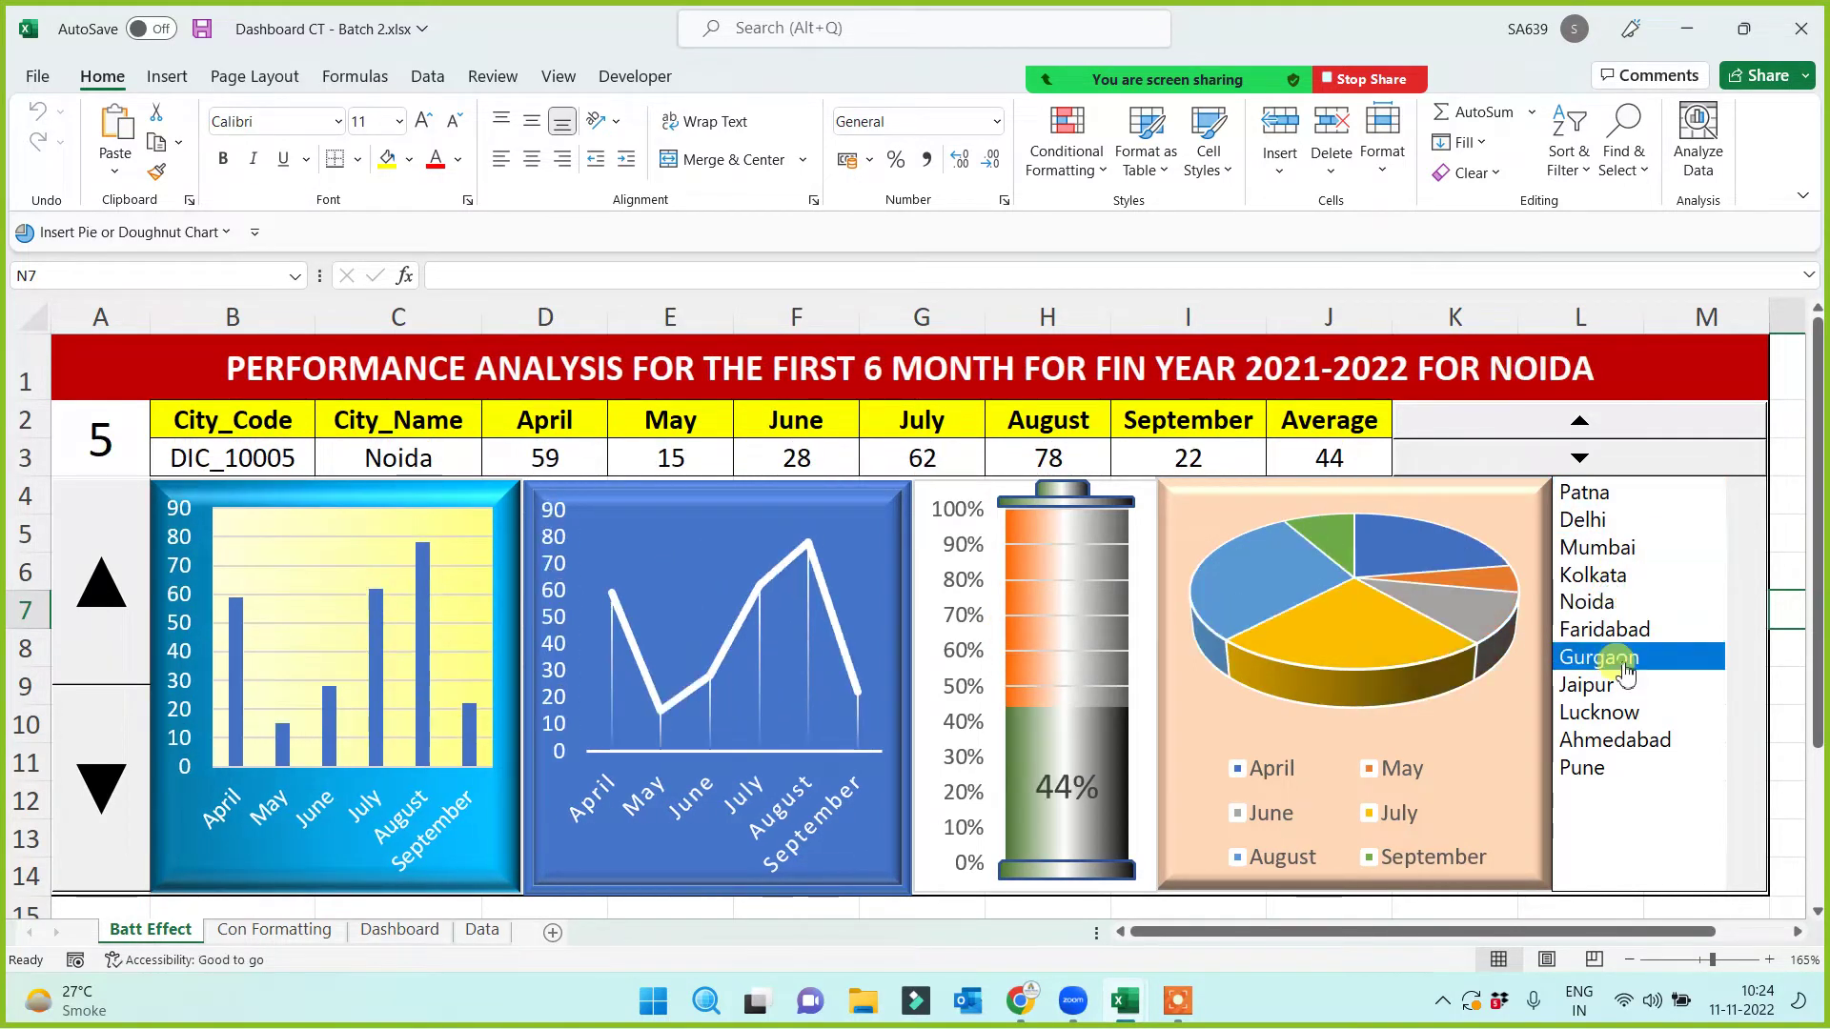
left_click(1623, 608)
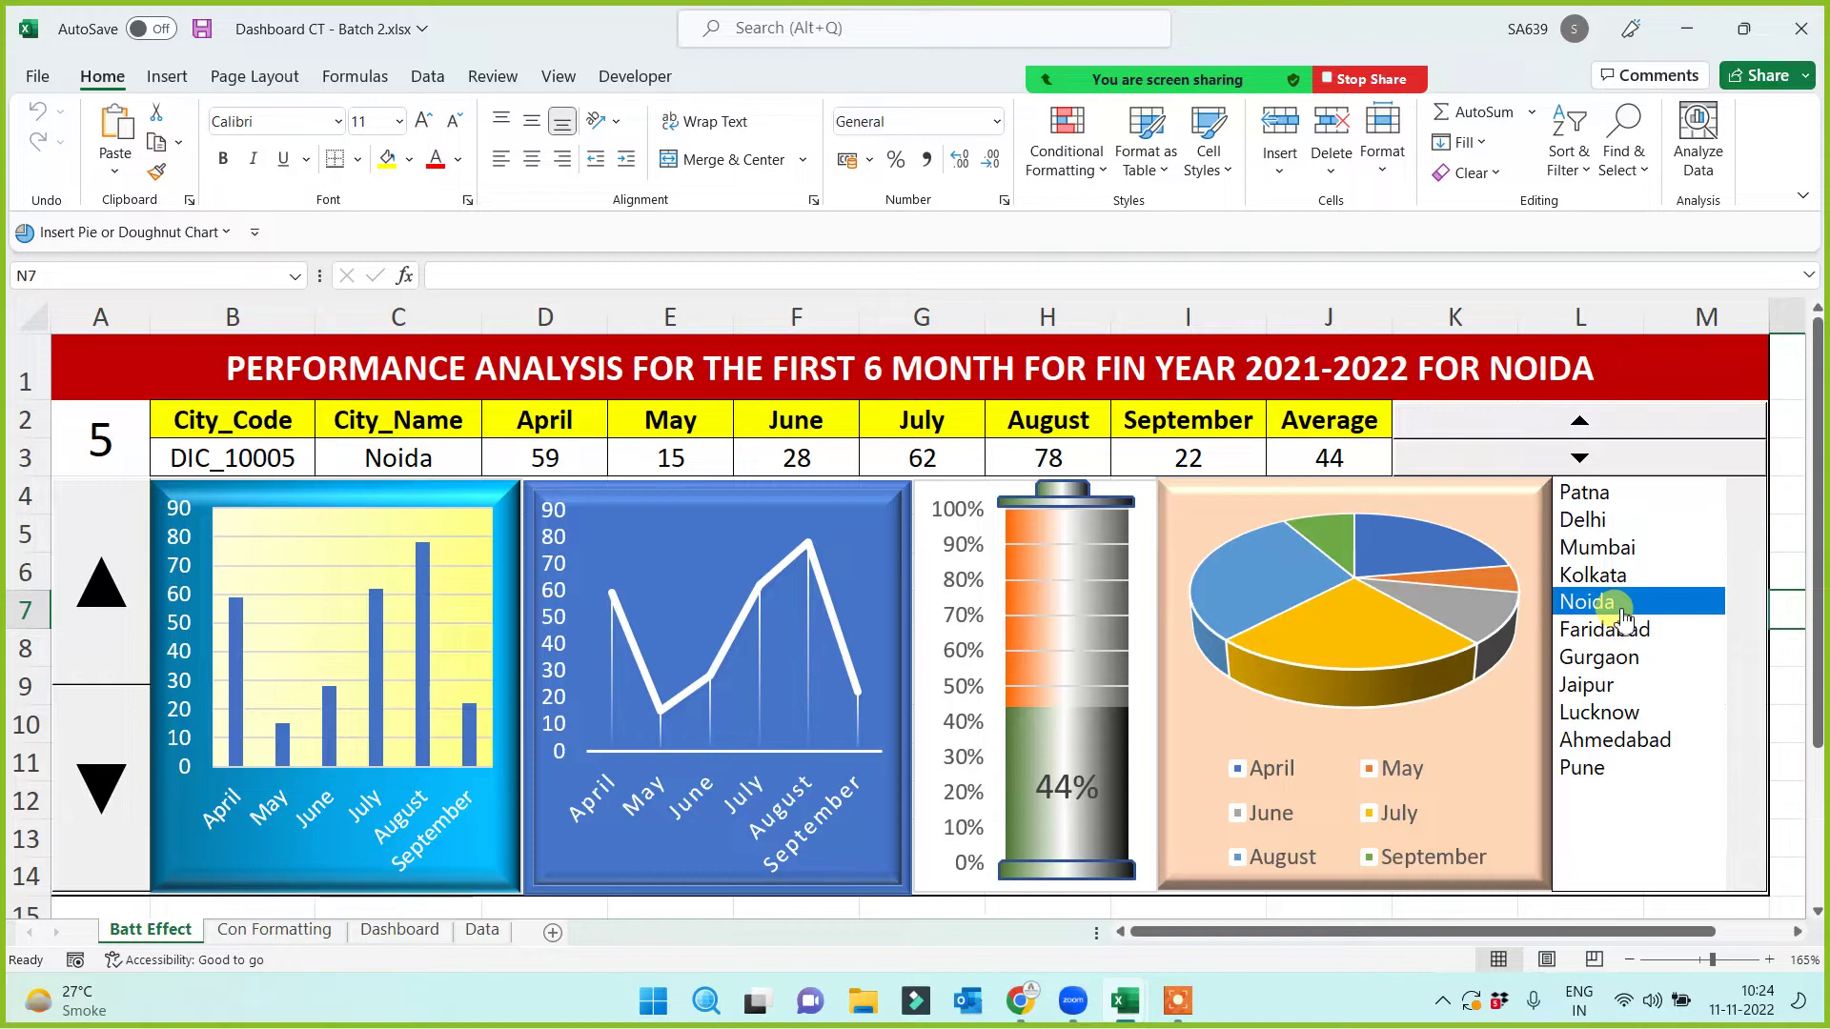
left_click(1593, 712)
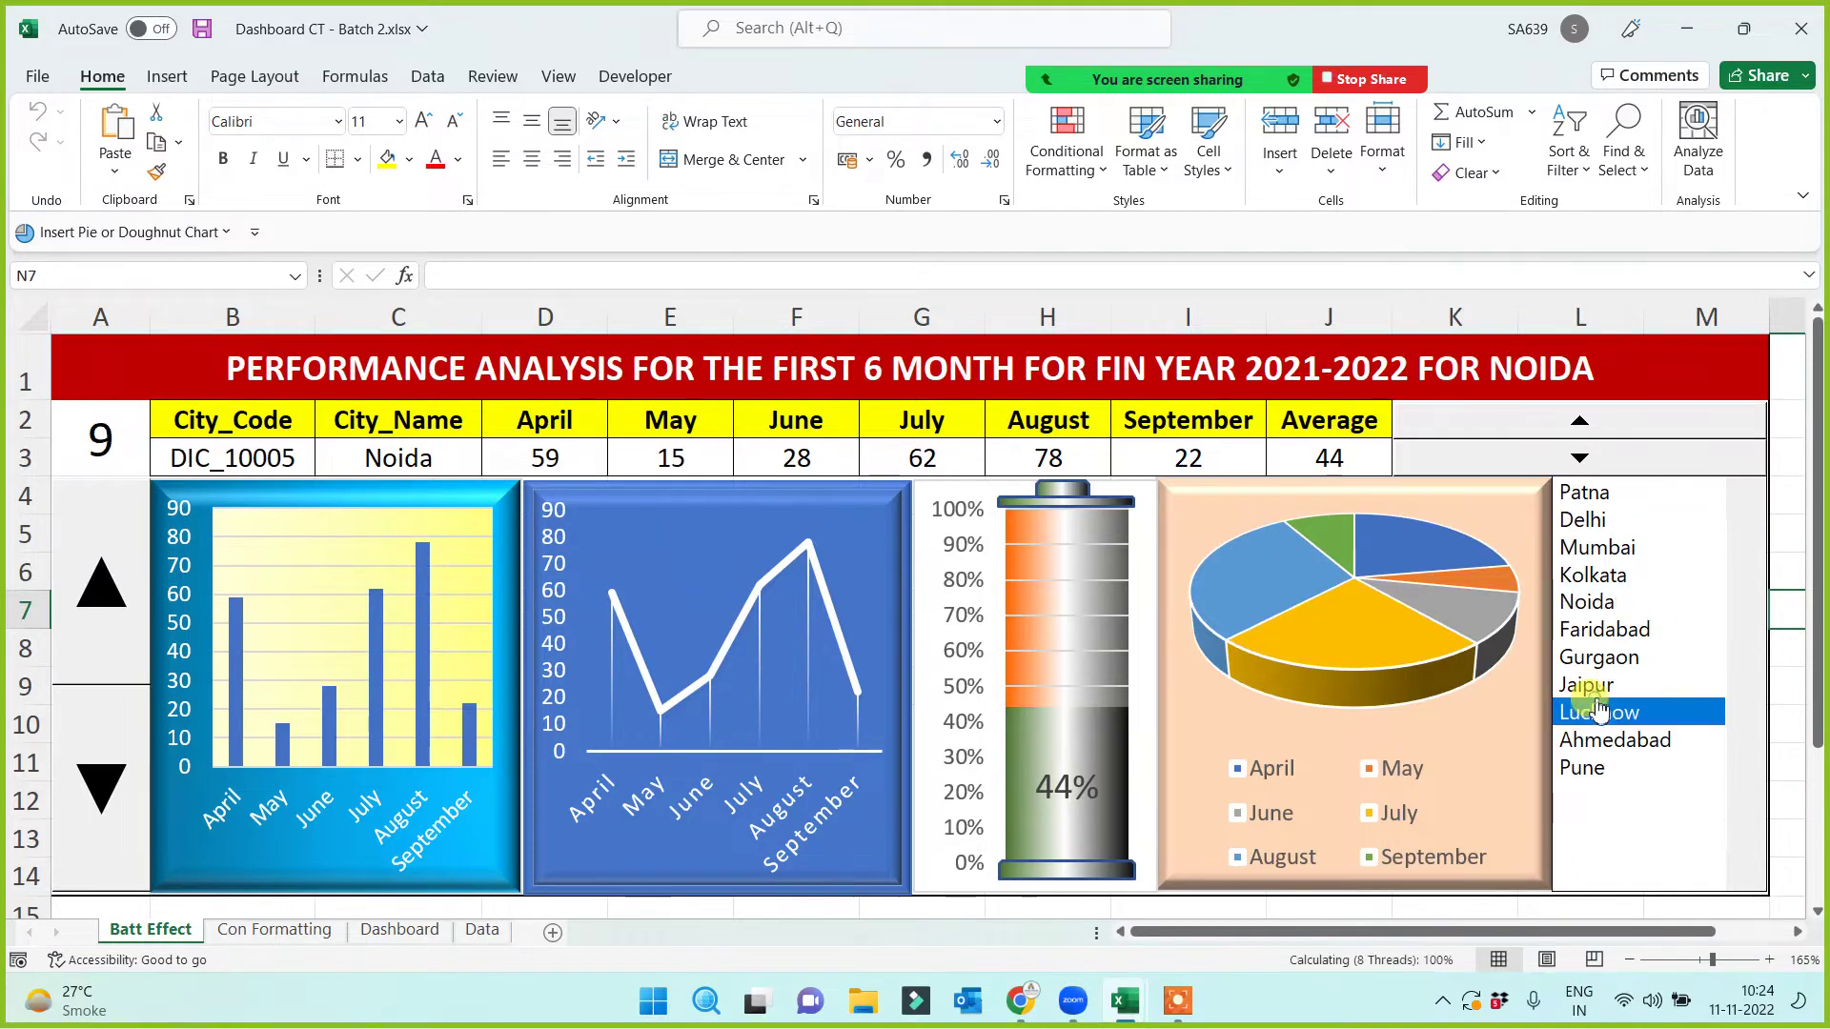
left_click(1610, 629)
Step: Look through the Data, Con Formatting and Dashboard sheets, ending on the Batt Effect sheet
left_click(493, 932)
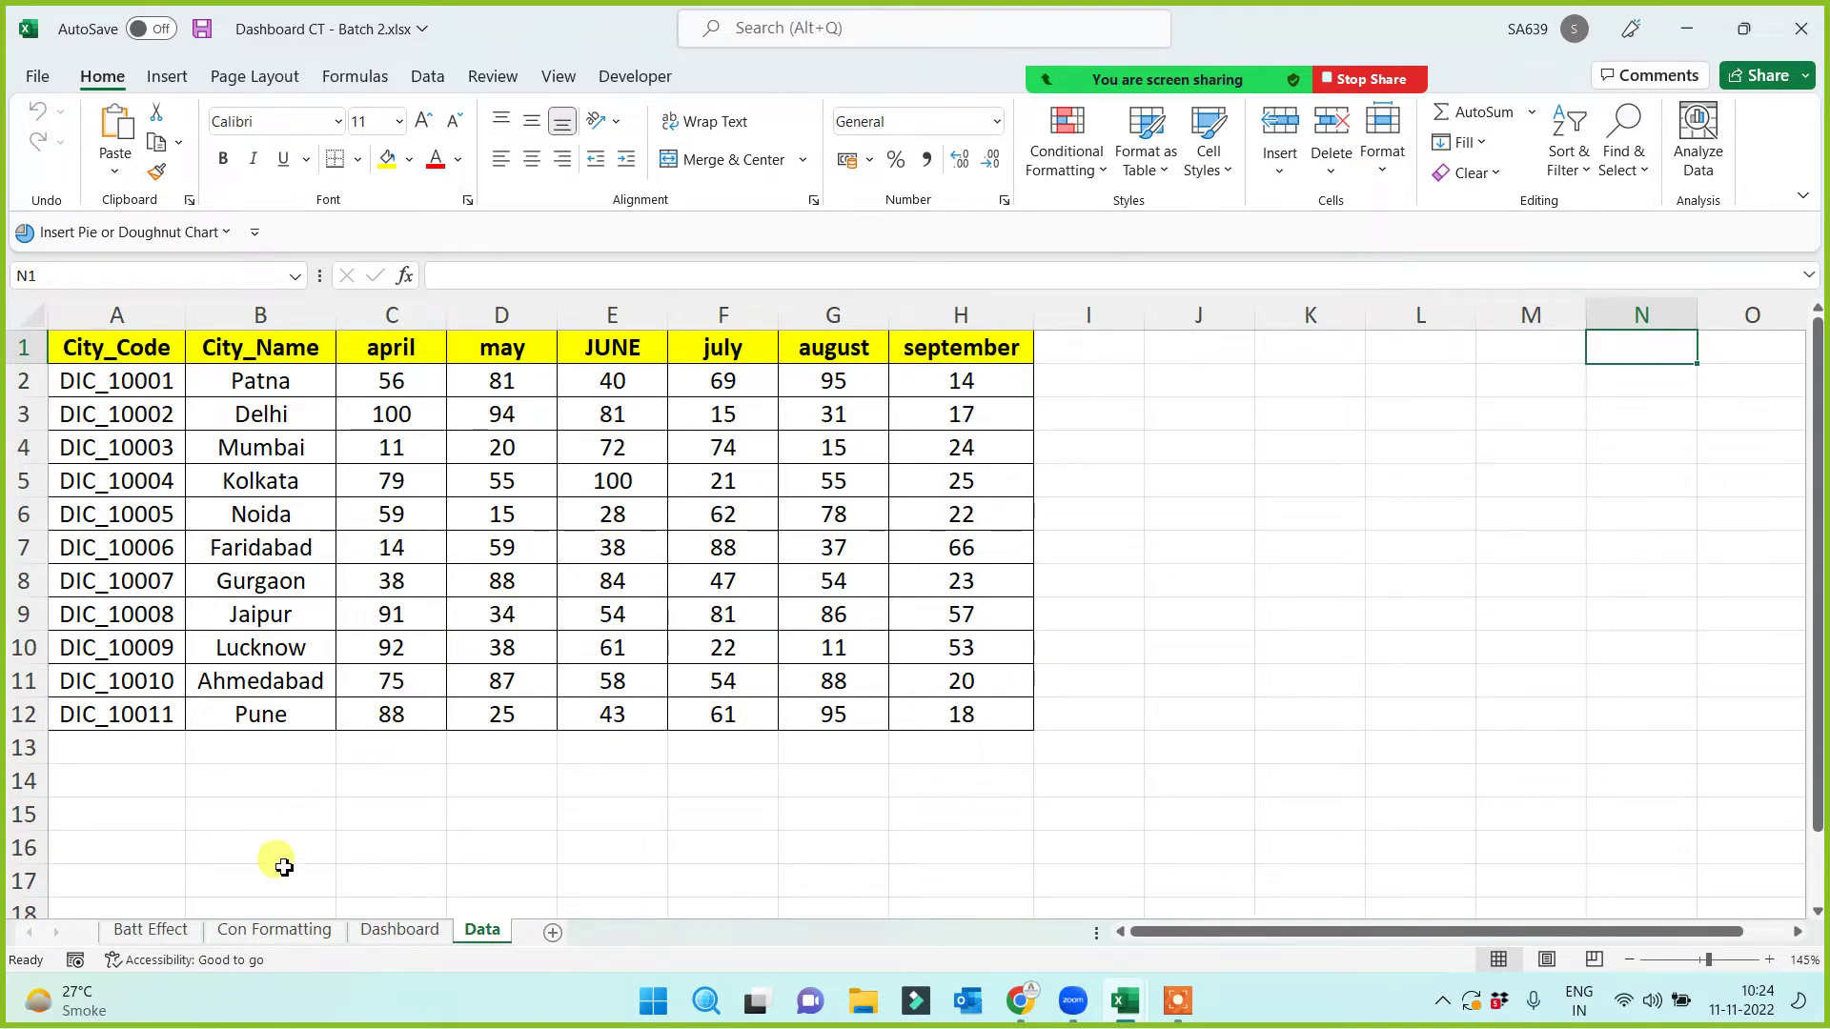
left_click(152, 929)
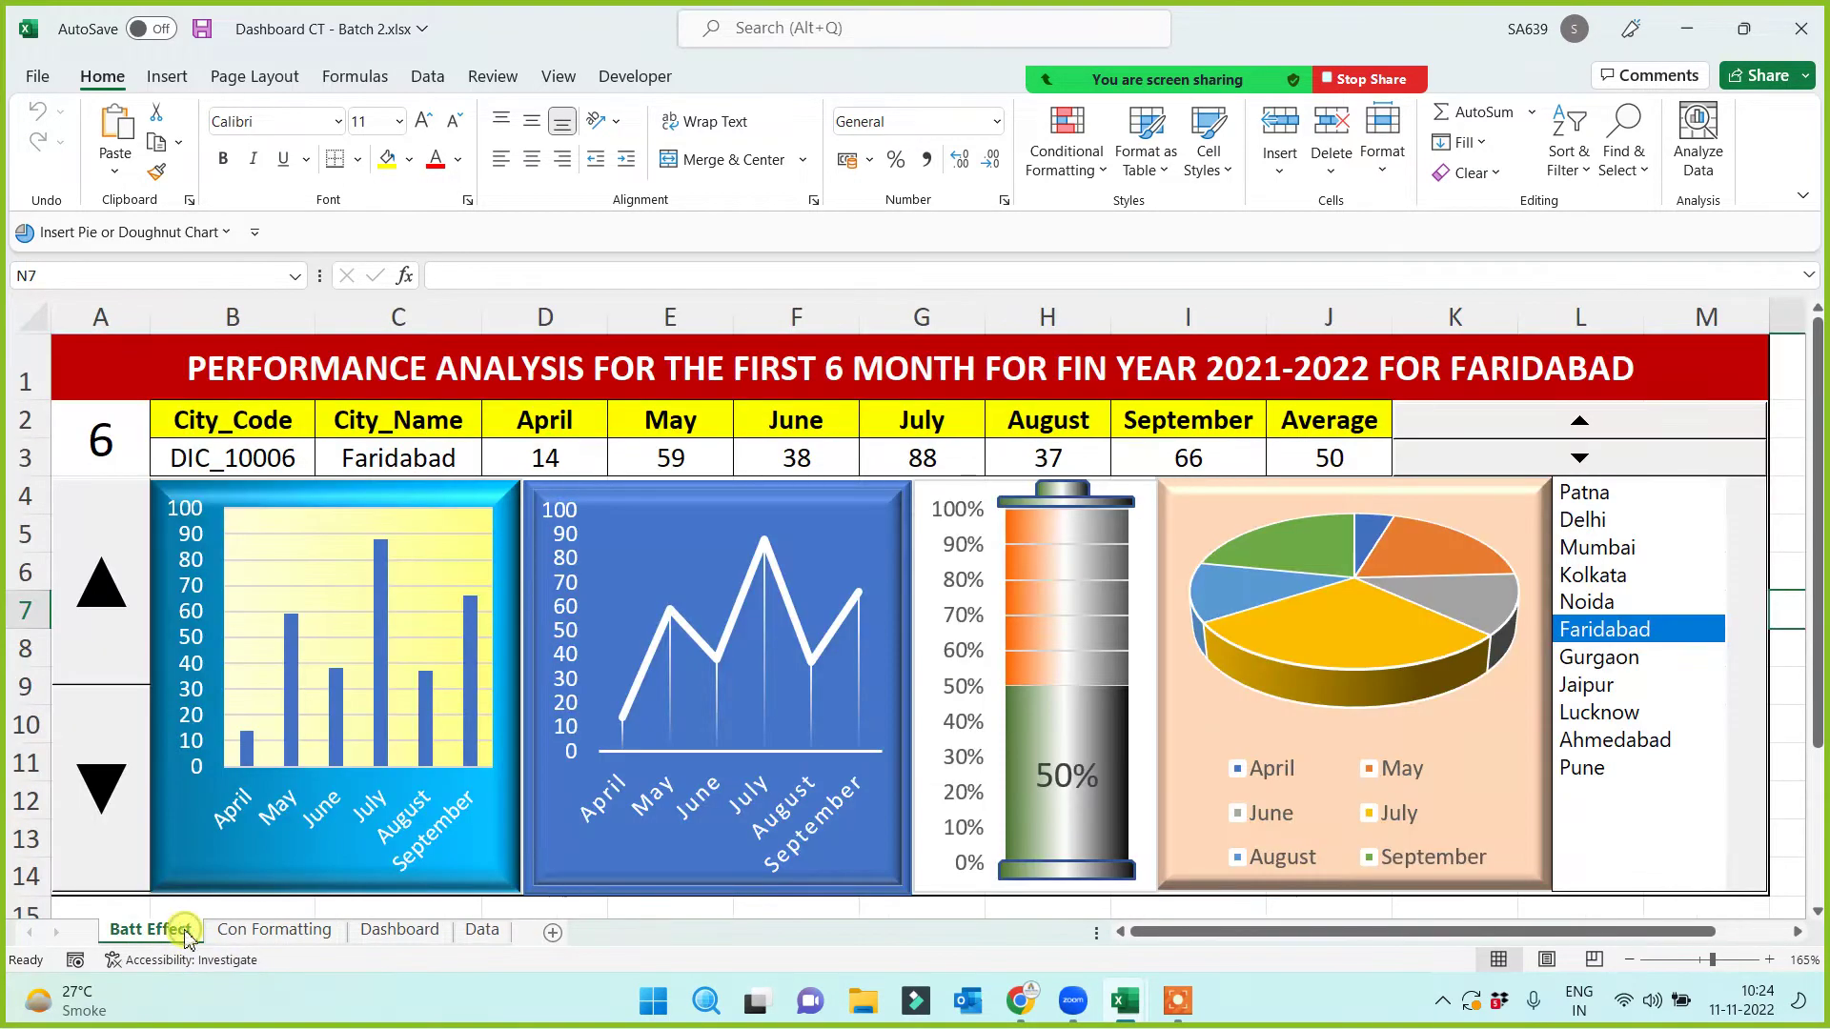
left_click(259, 932)
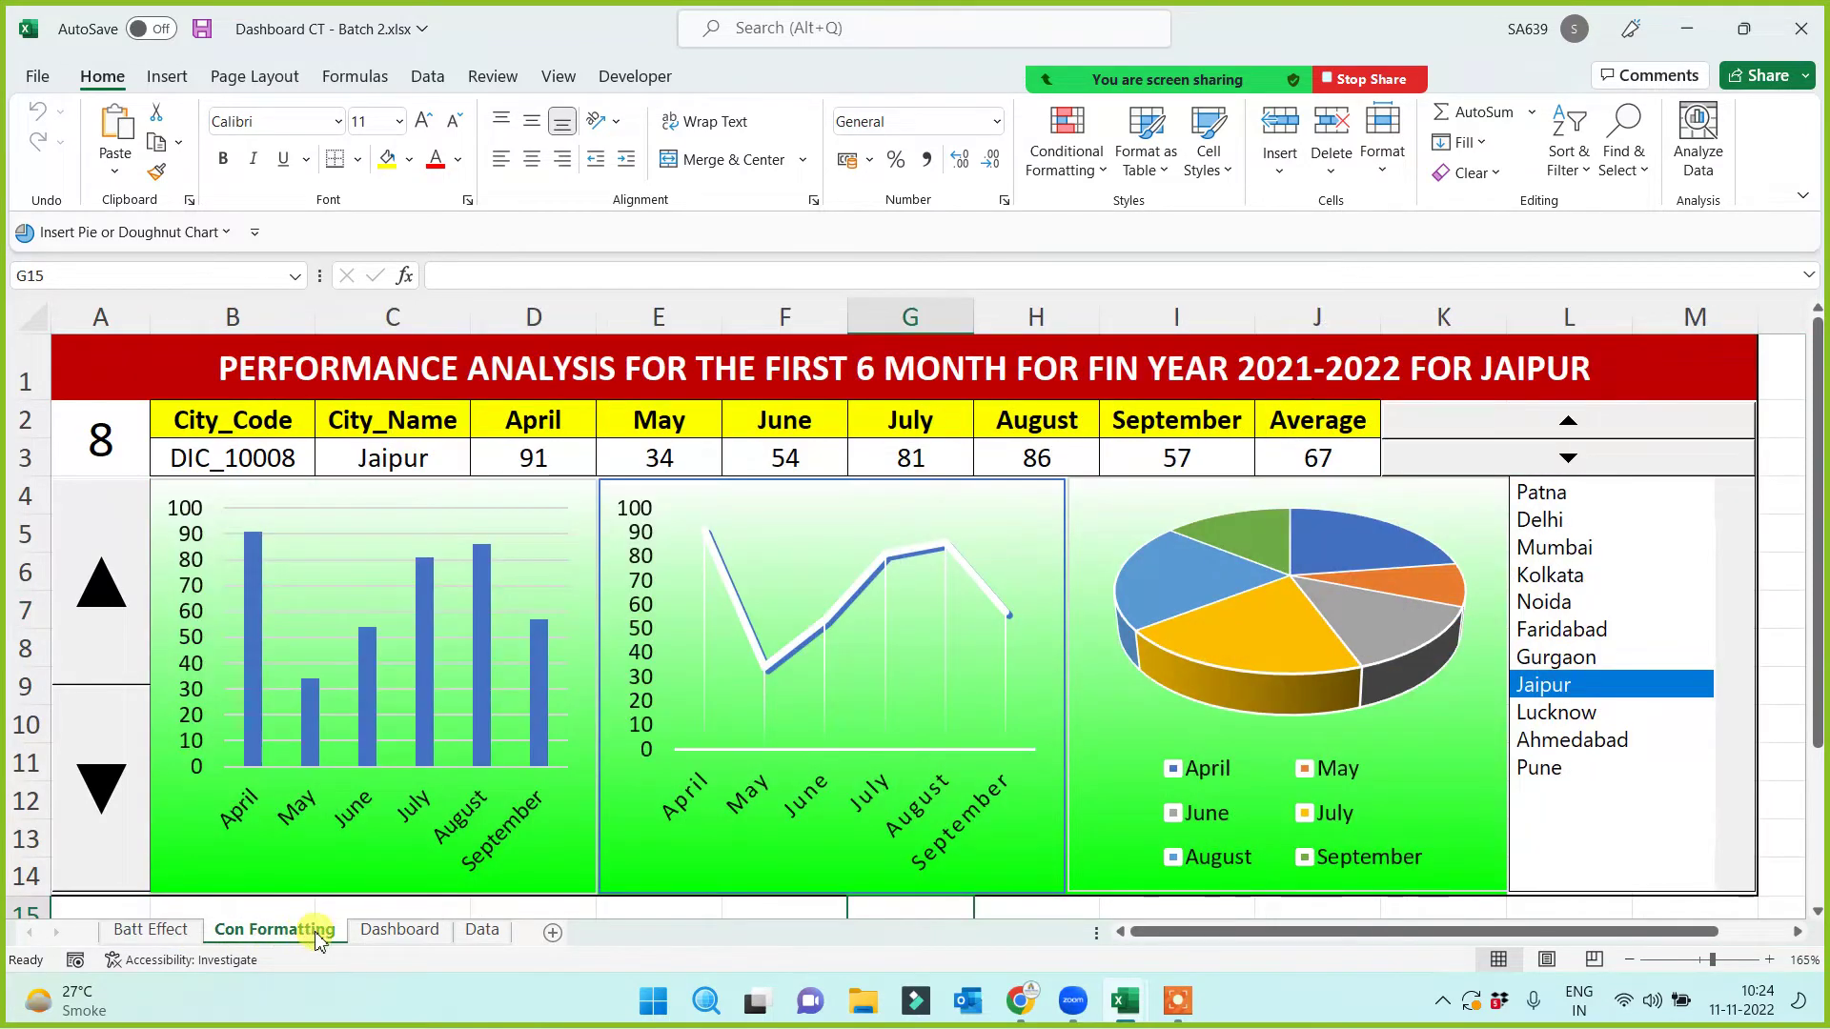
left_click(382, 939)
left_click(300, 934)
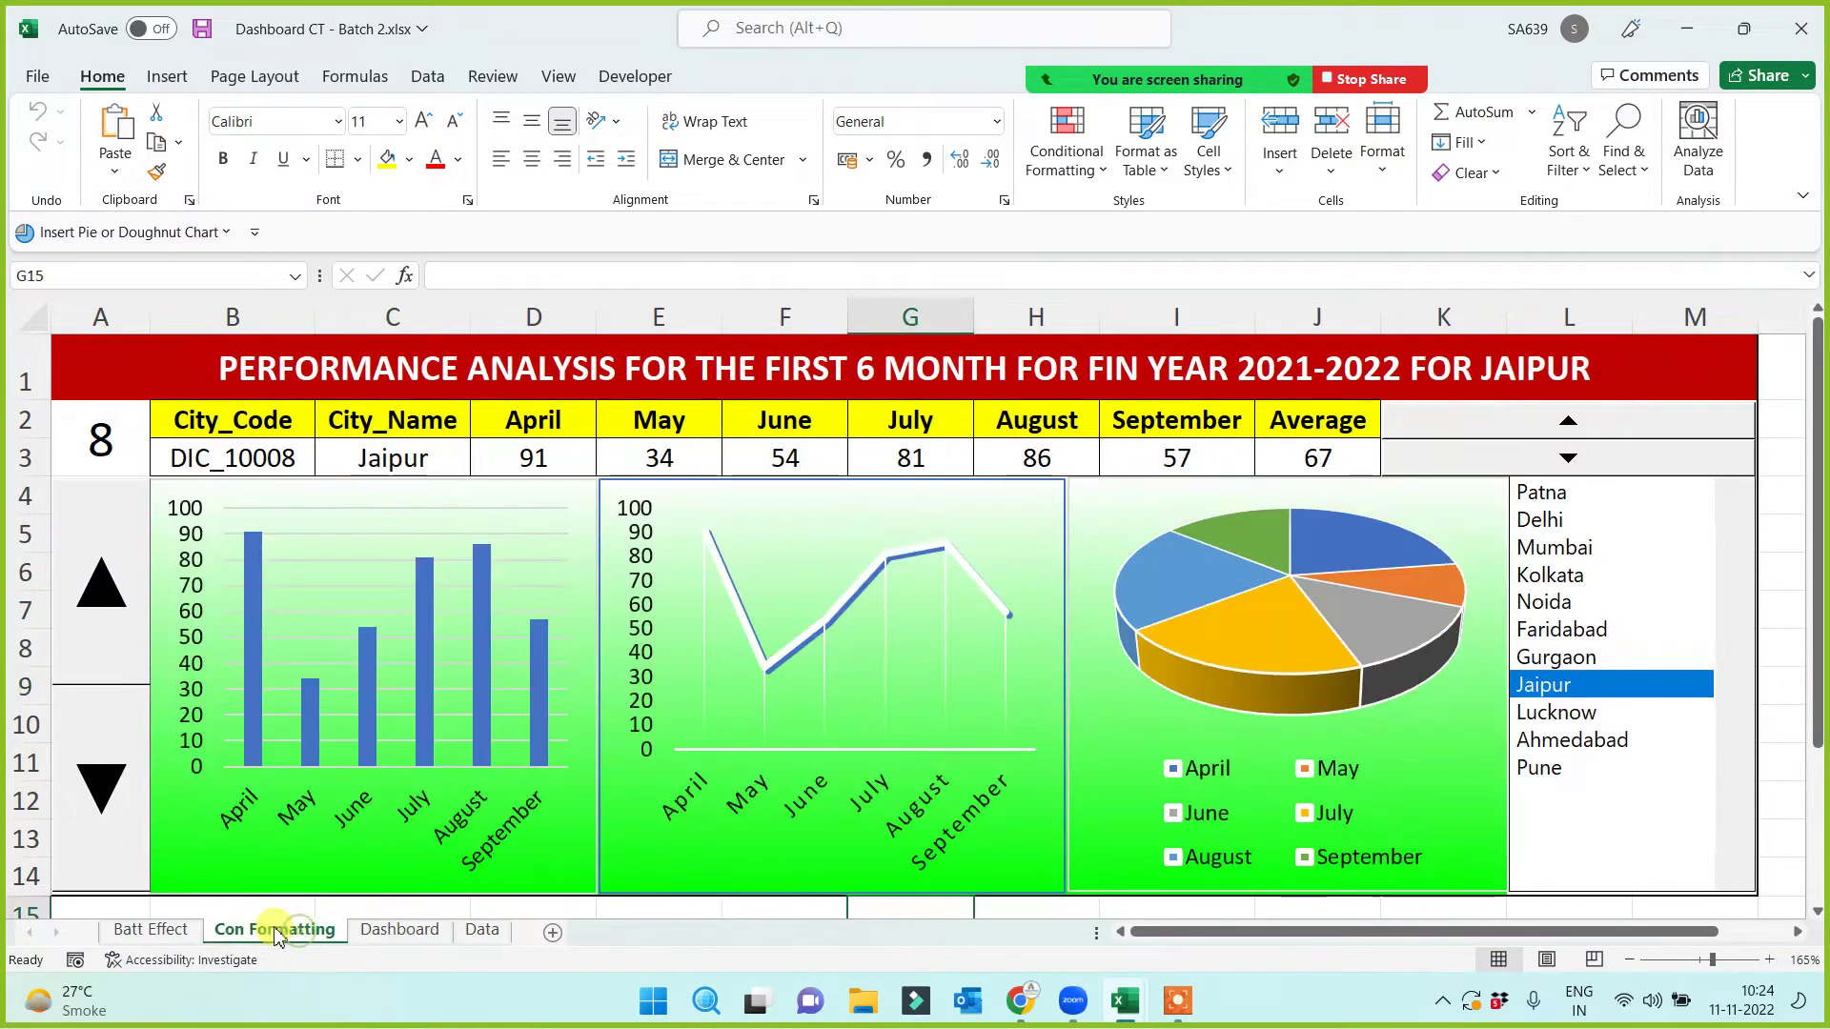
left_click(151, 931)
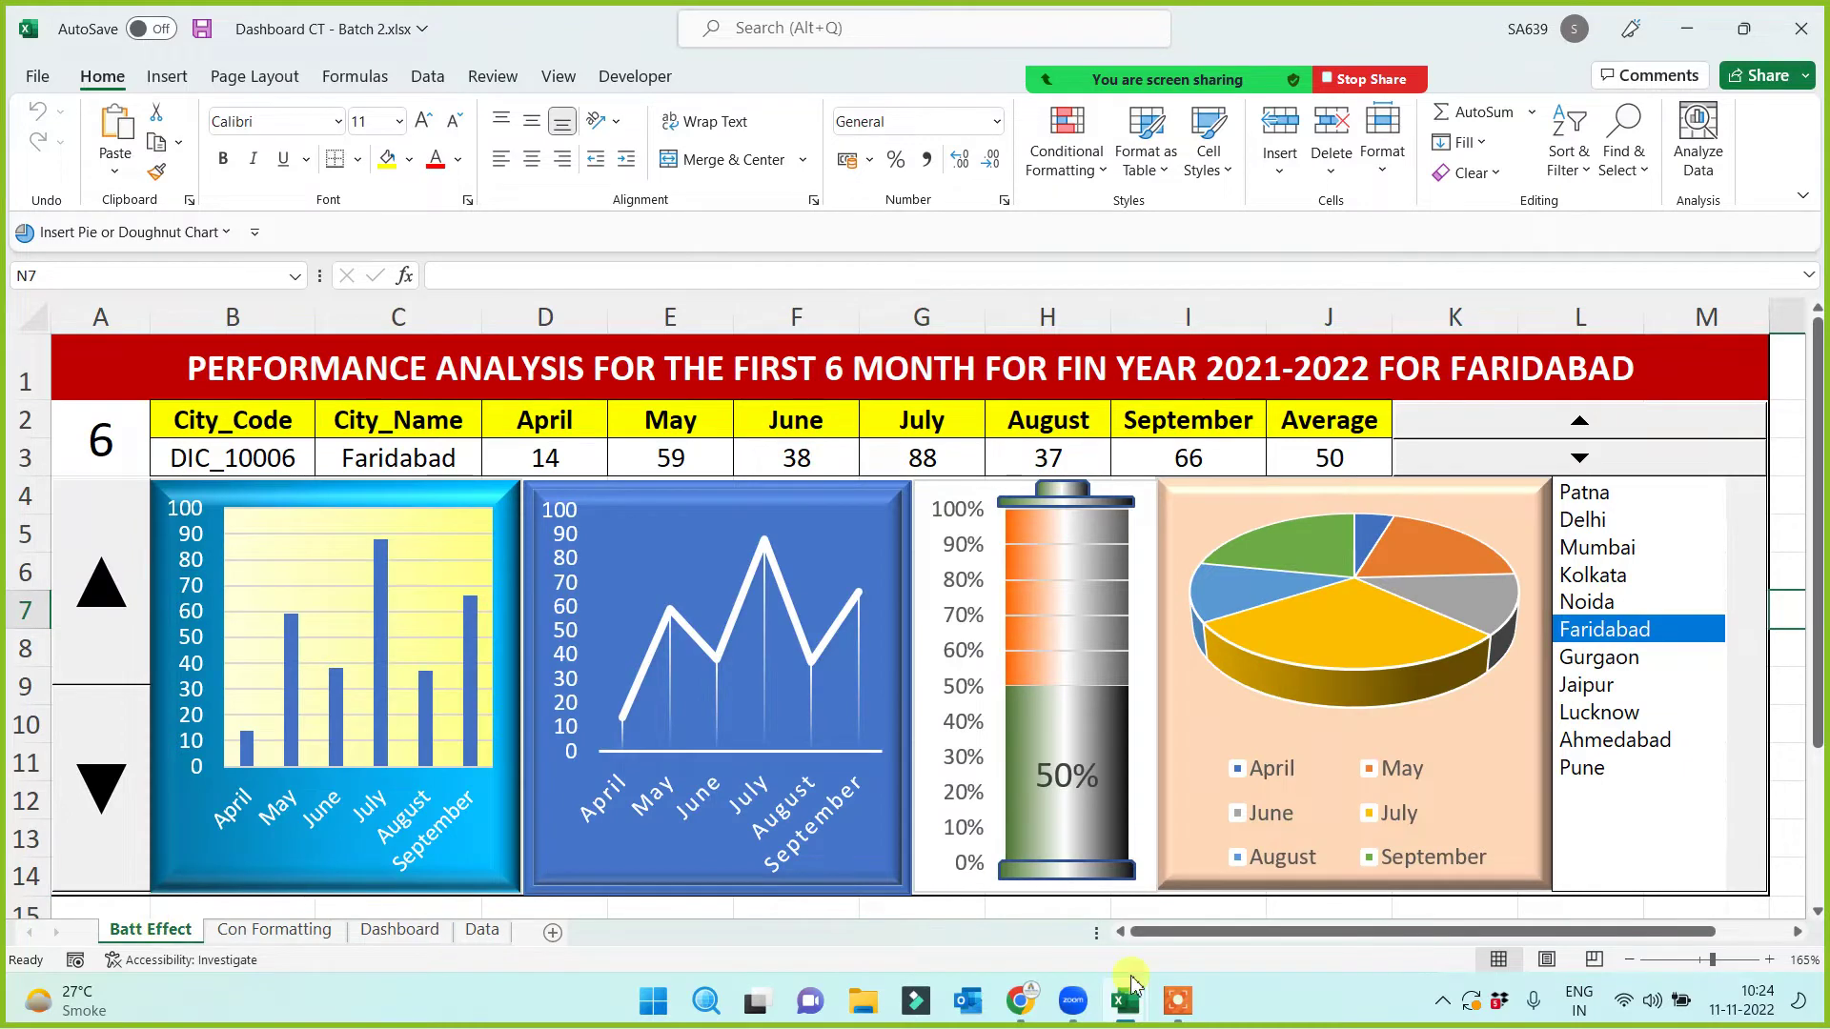
Step: Display Kolkata, Faridabad, Delhi, Mumbai and Noida in turn on the Batt Effect sheet
left_click(1609, 575)
left_click(1606, 631)
left_click(1584, 520)
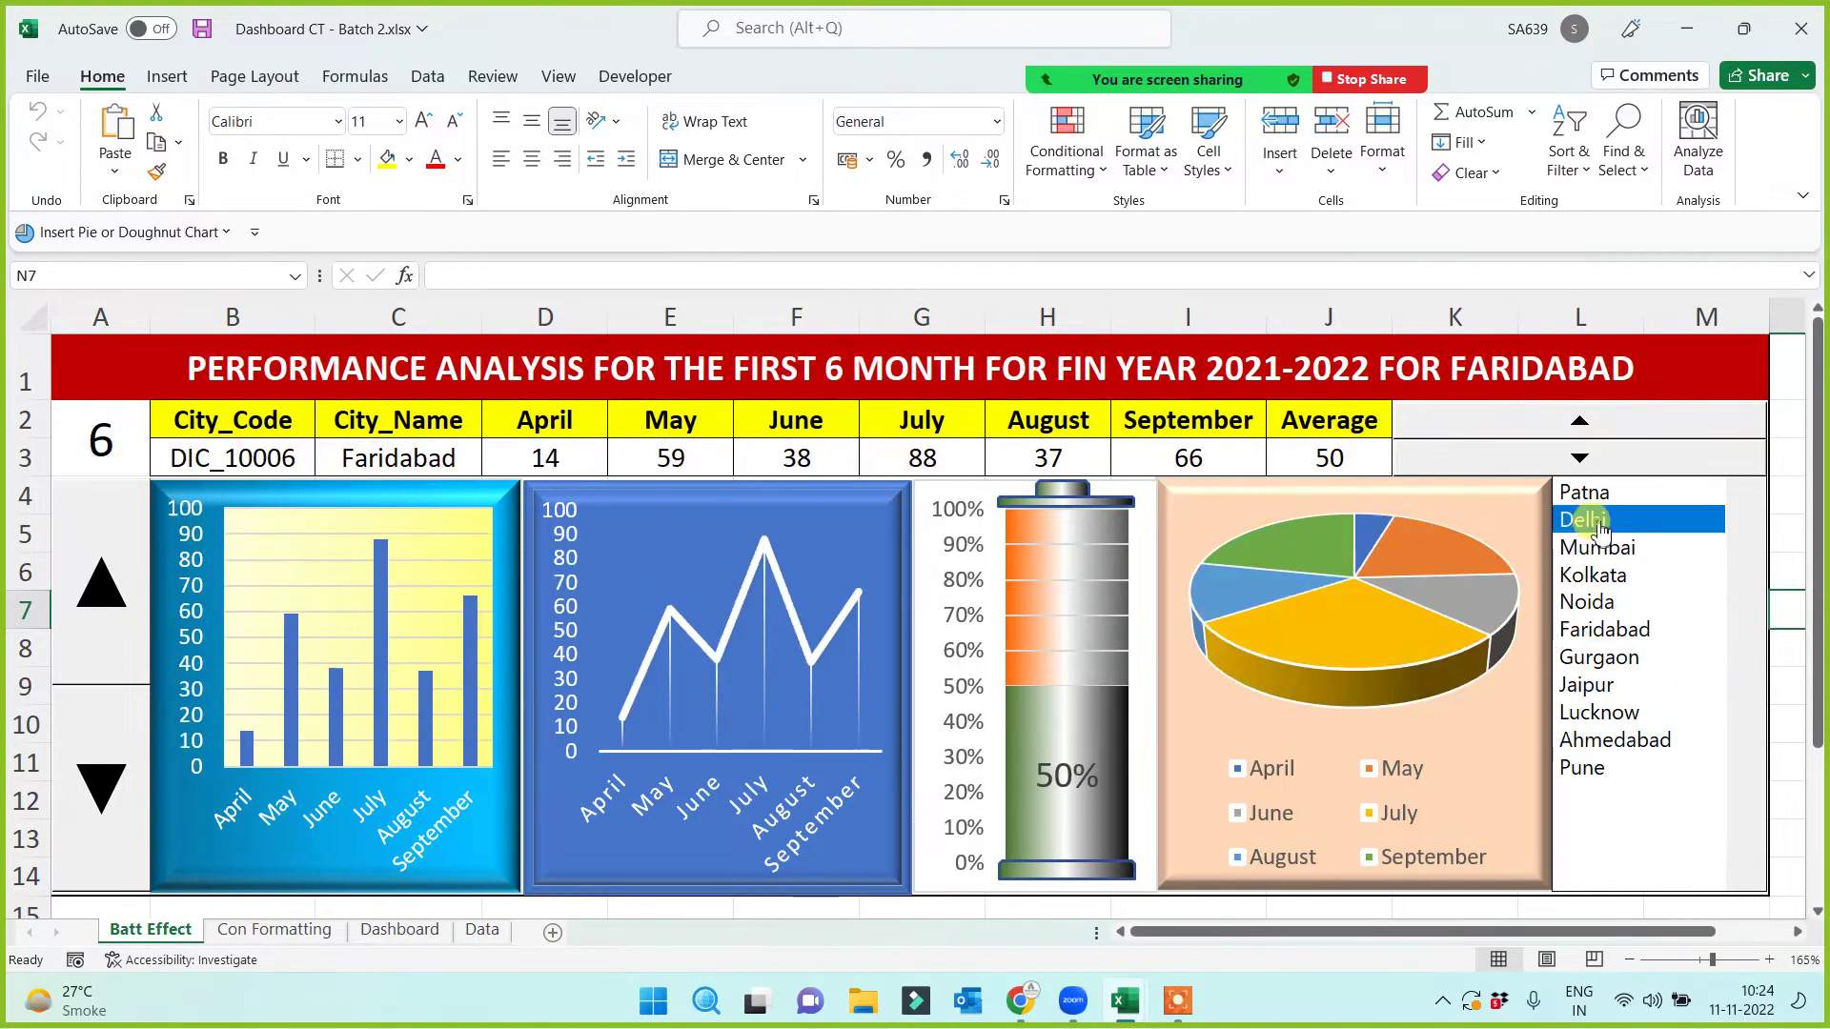
left_click(1597, 548)
left_click(1587, 602)
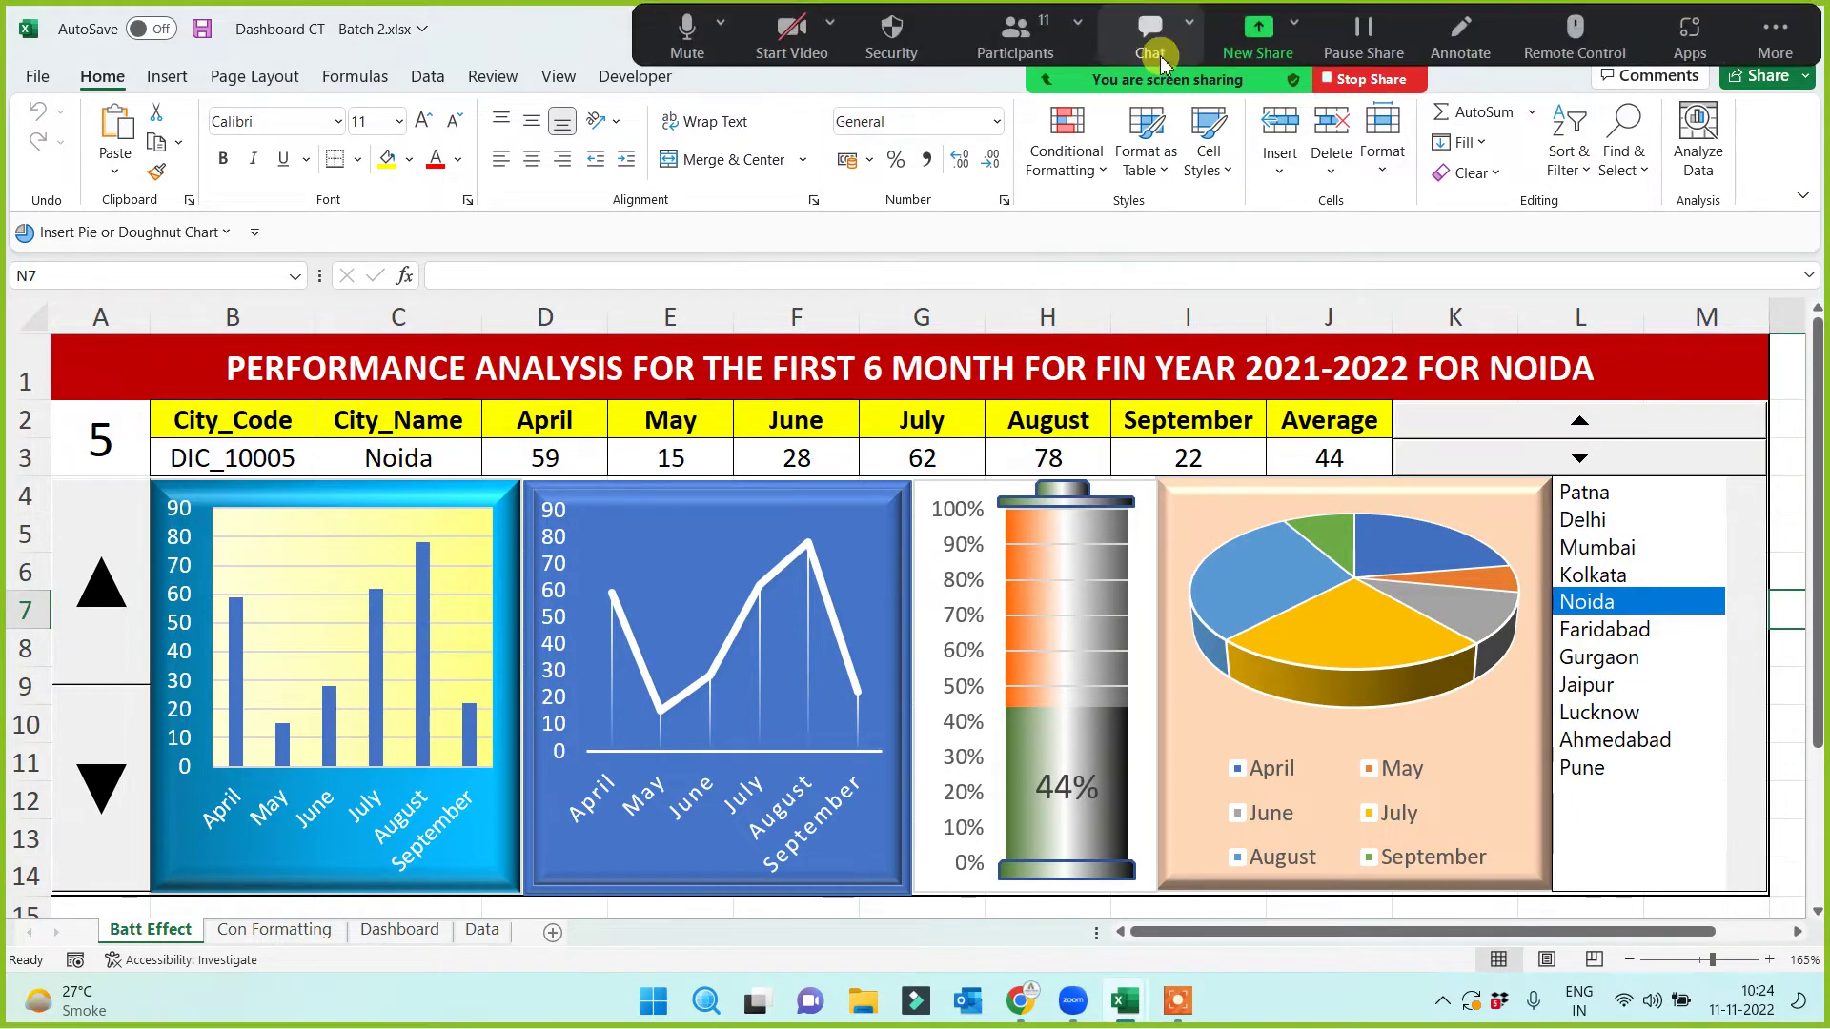
Step: Open the Zoom meeting's participant list and look through the attendees
left_click(1006, 34)
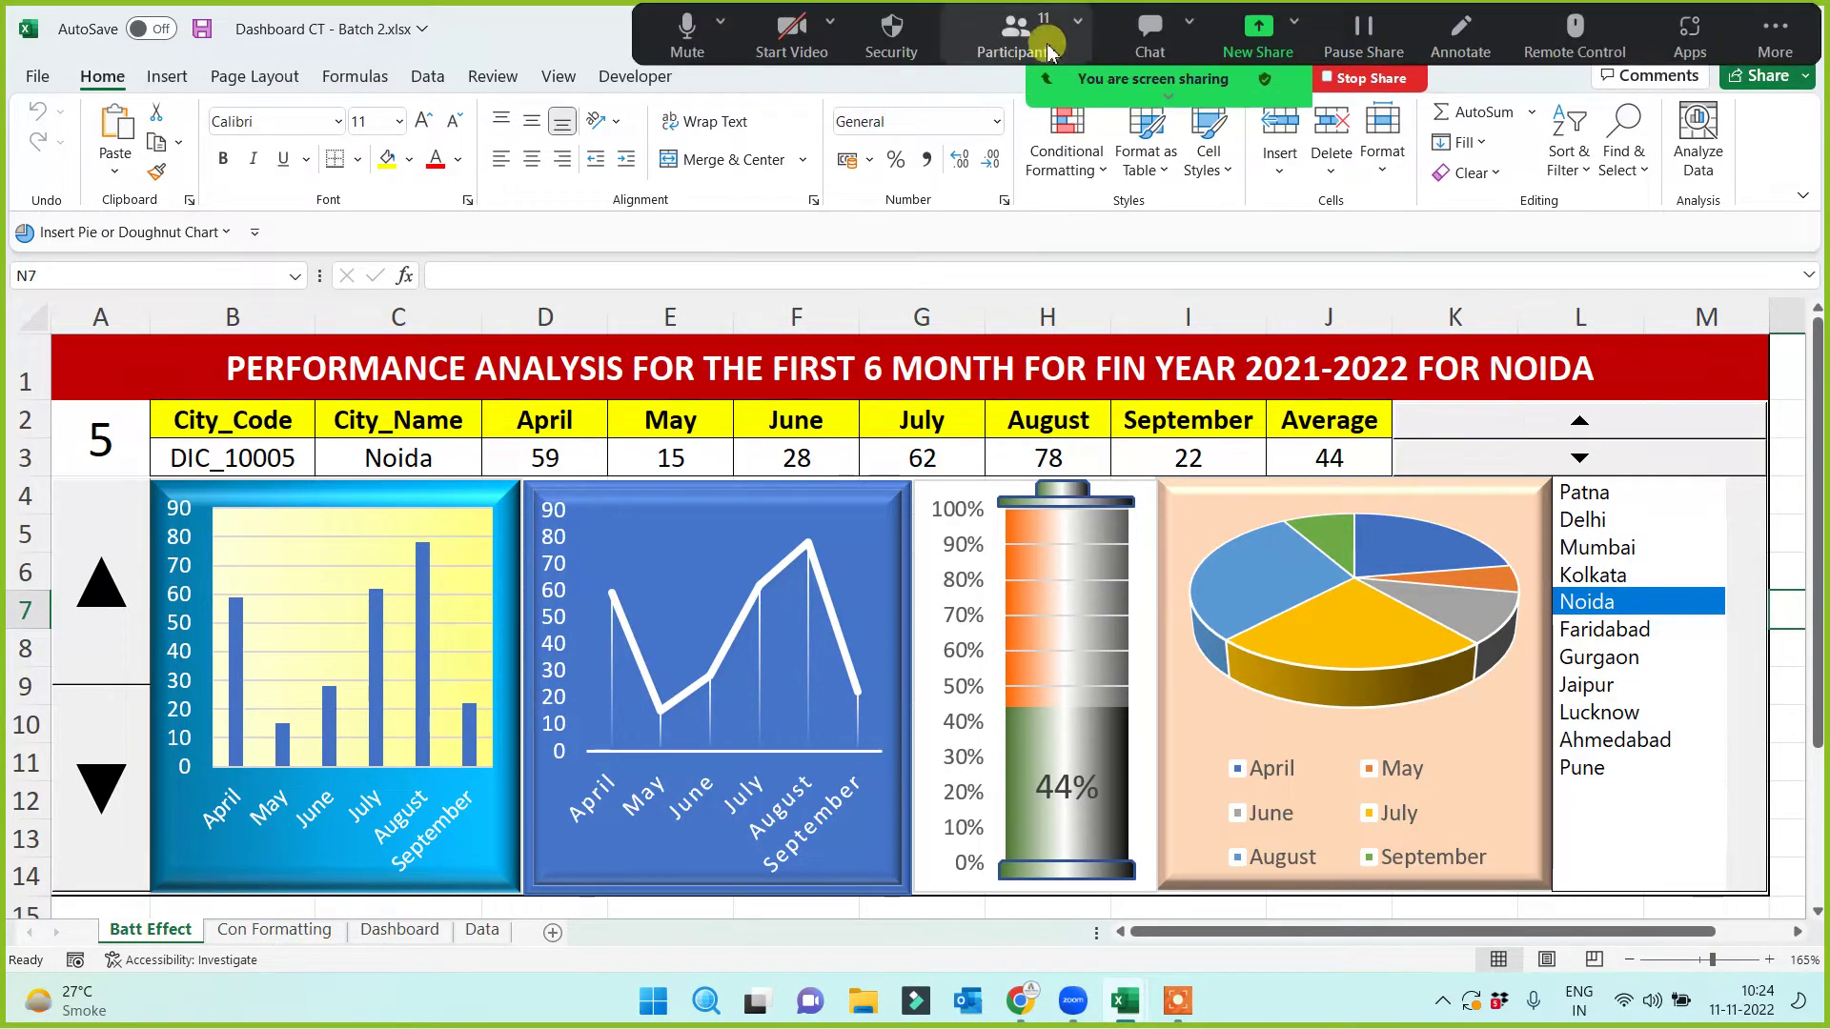
left_click(1042, 36)
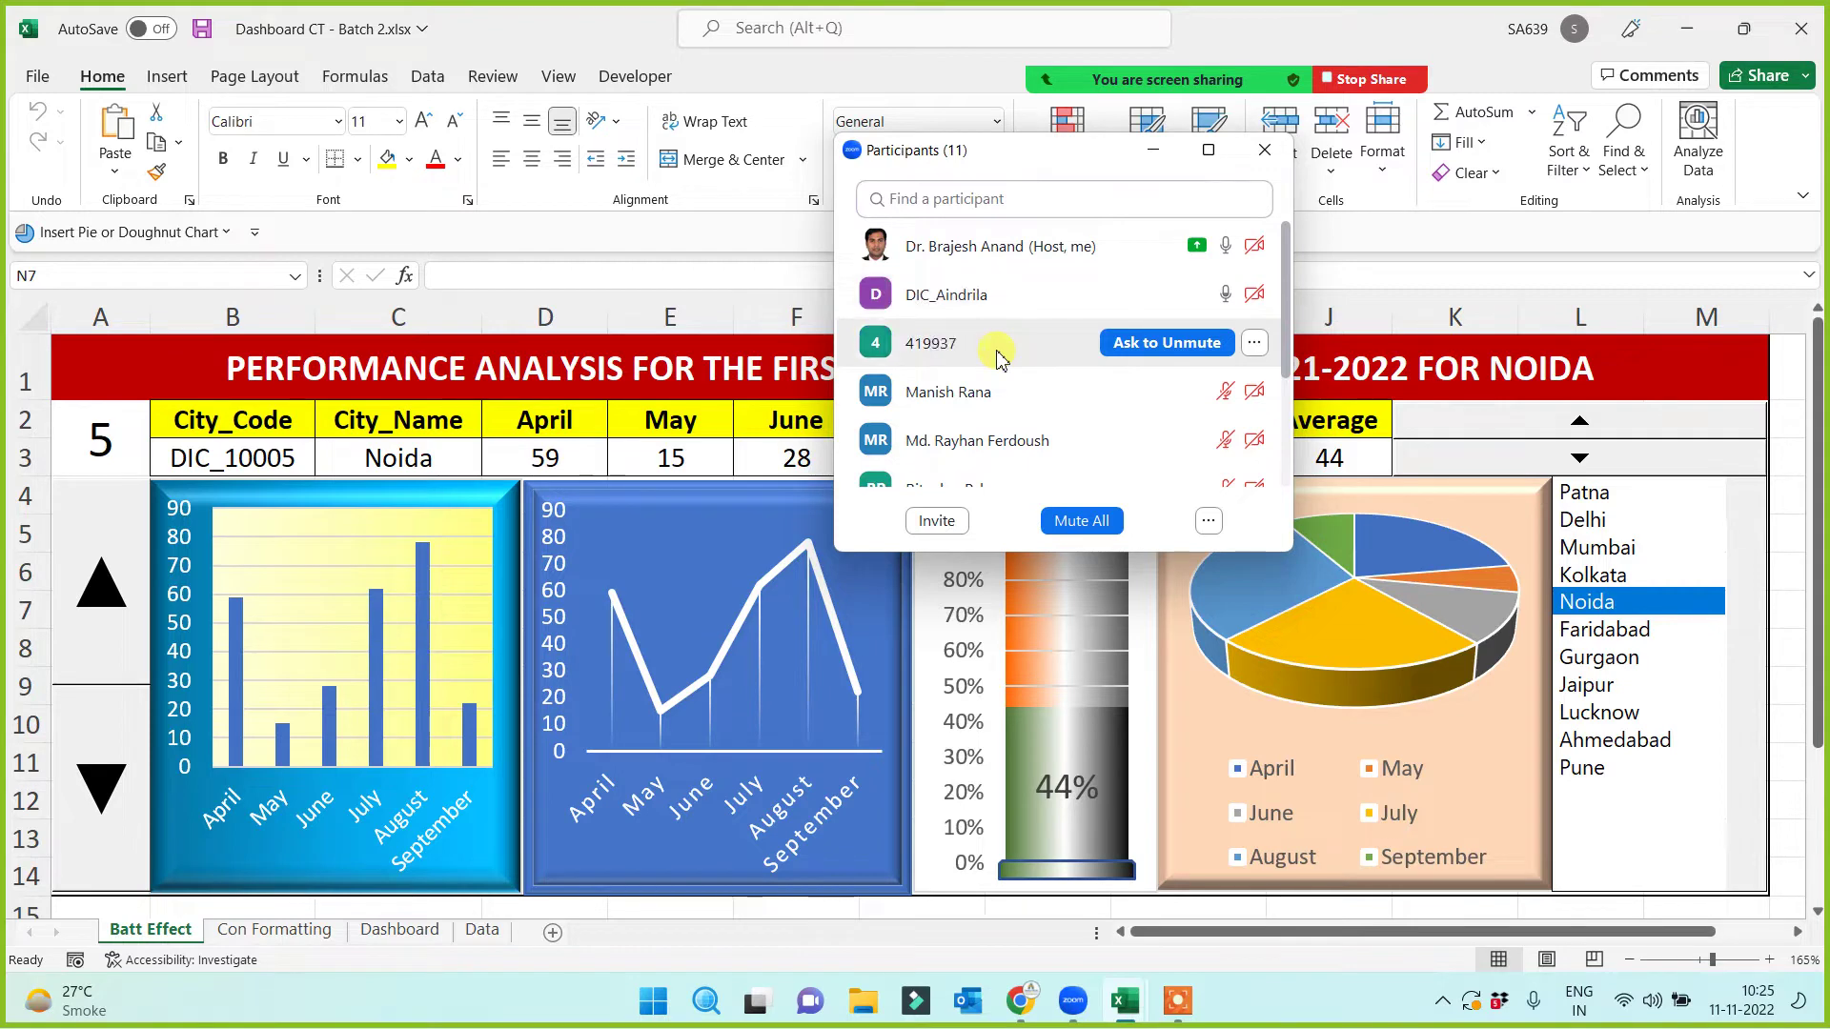
scroll(1007, 365, "down", 4)
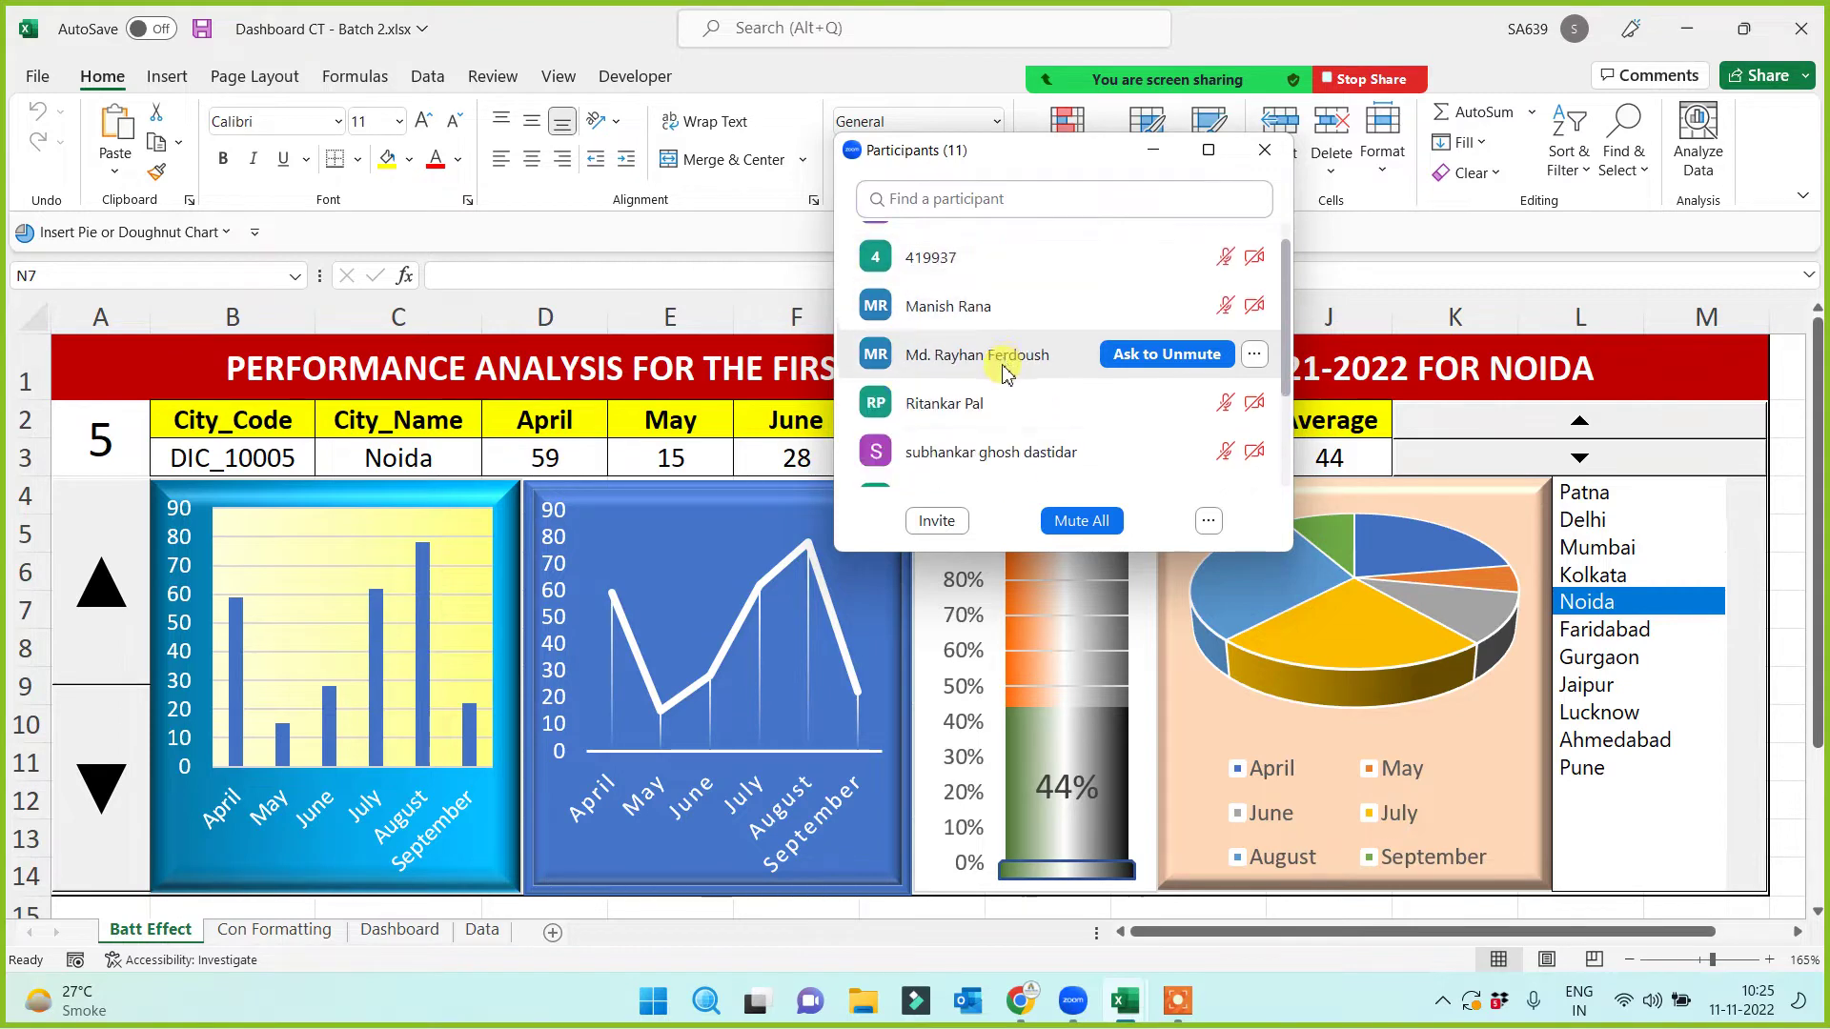
scroll(998, 408, "up", 3)
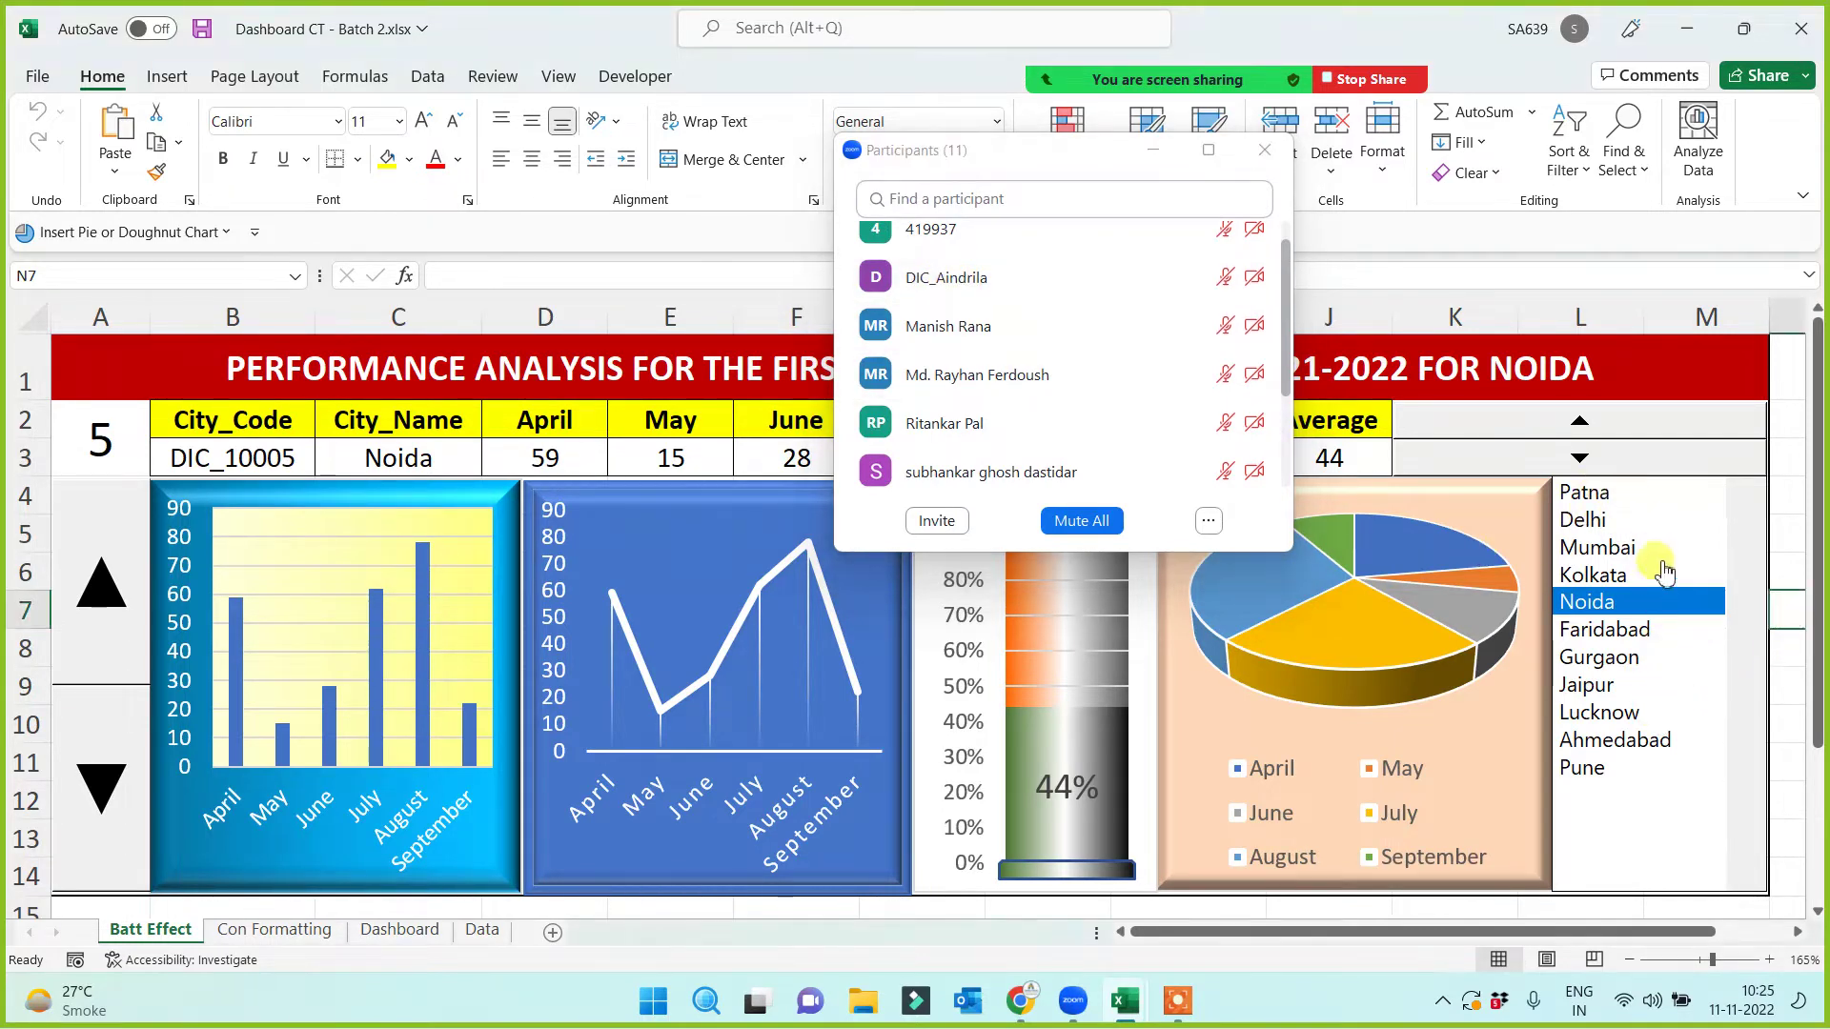
Step: Minimize the meeting's participant window and delete the city list box beside the pie chart
left_click(1782, 532)
right_click(1729, 500)
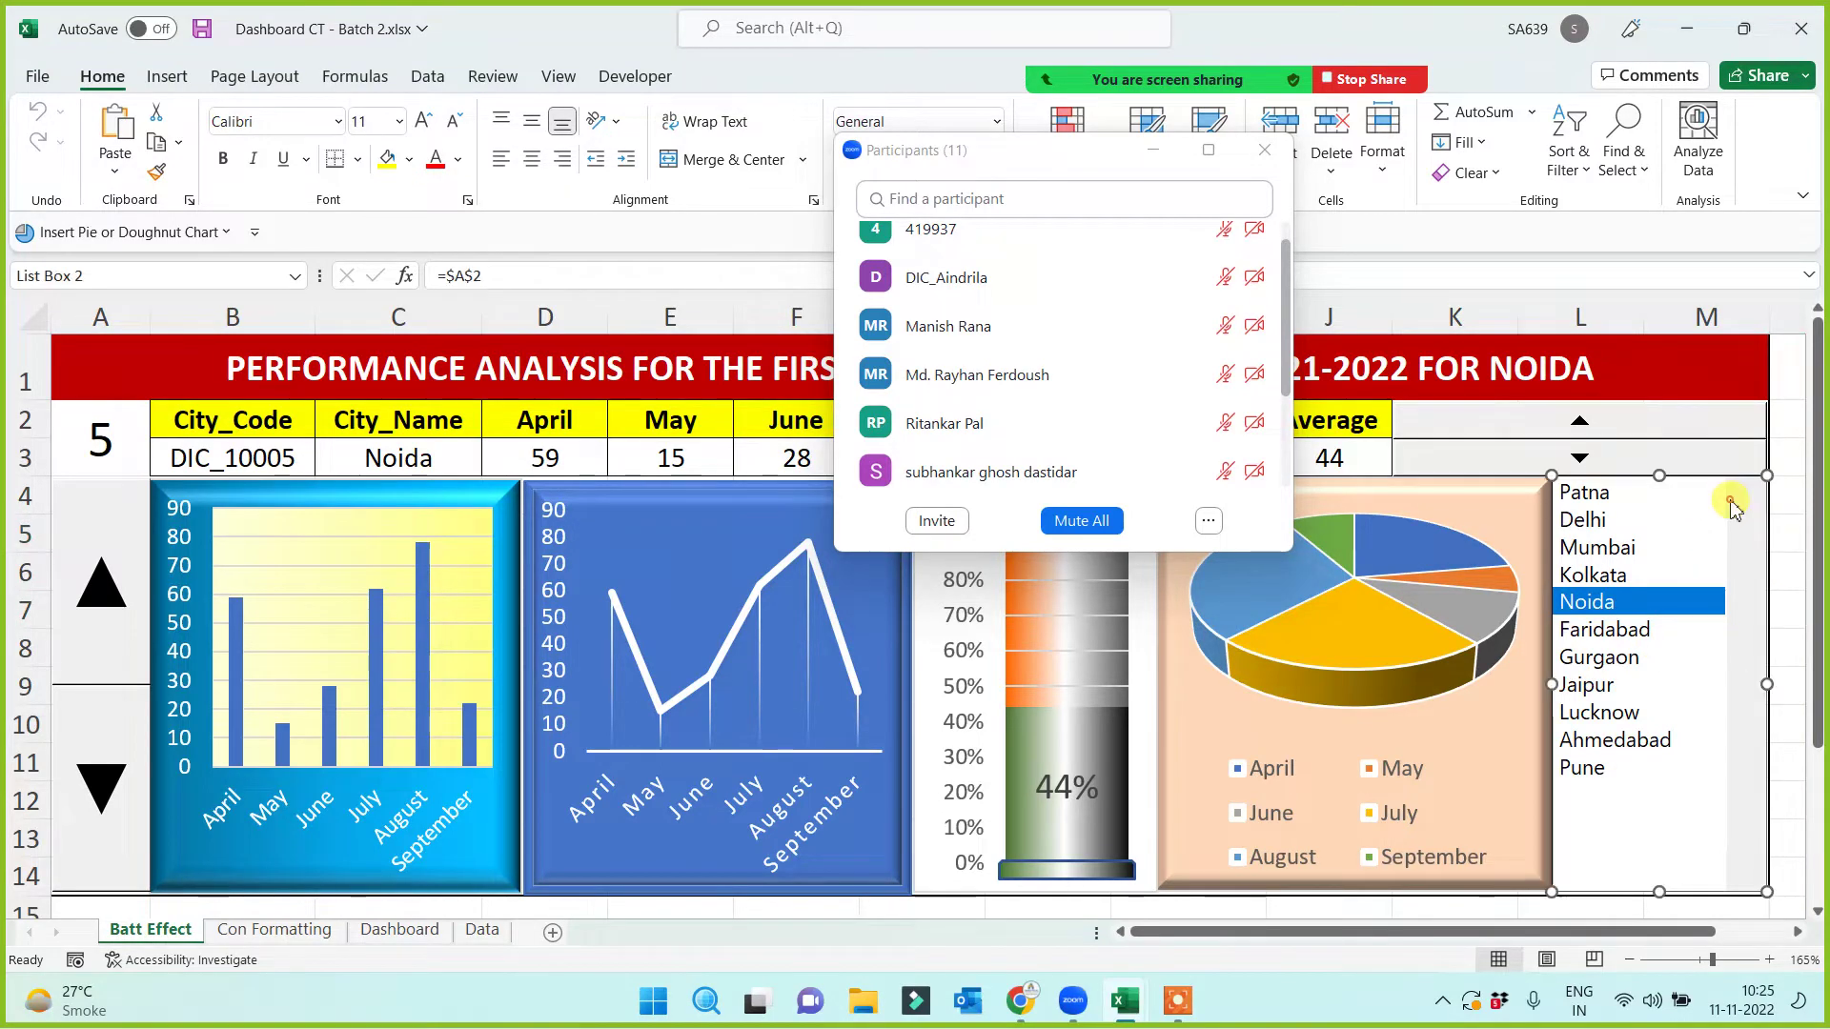
key("Escape")
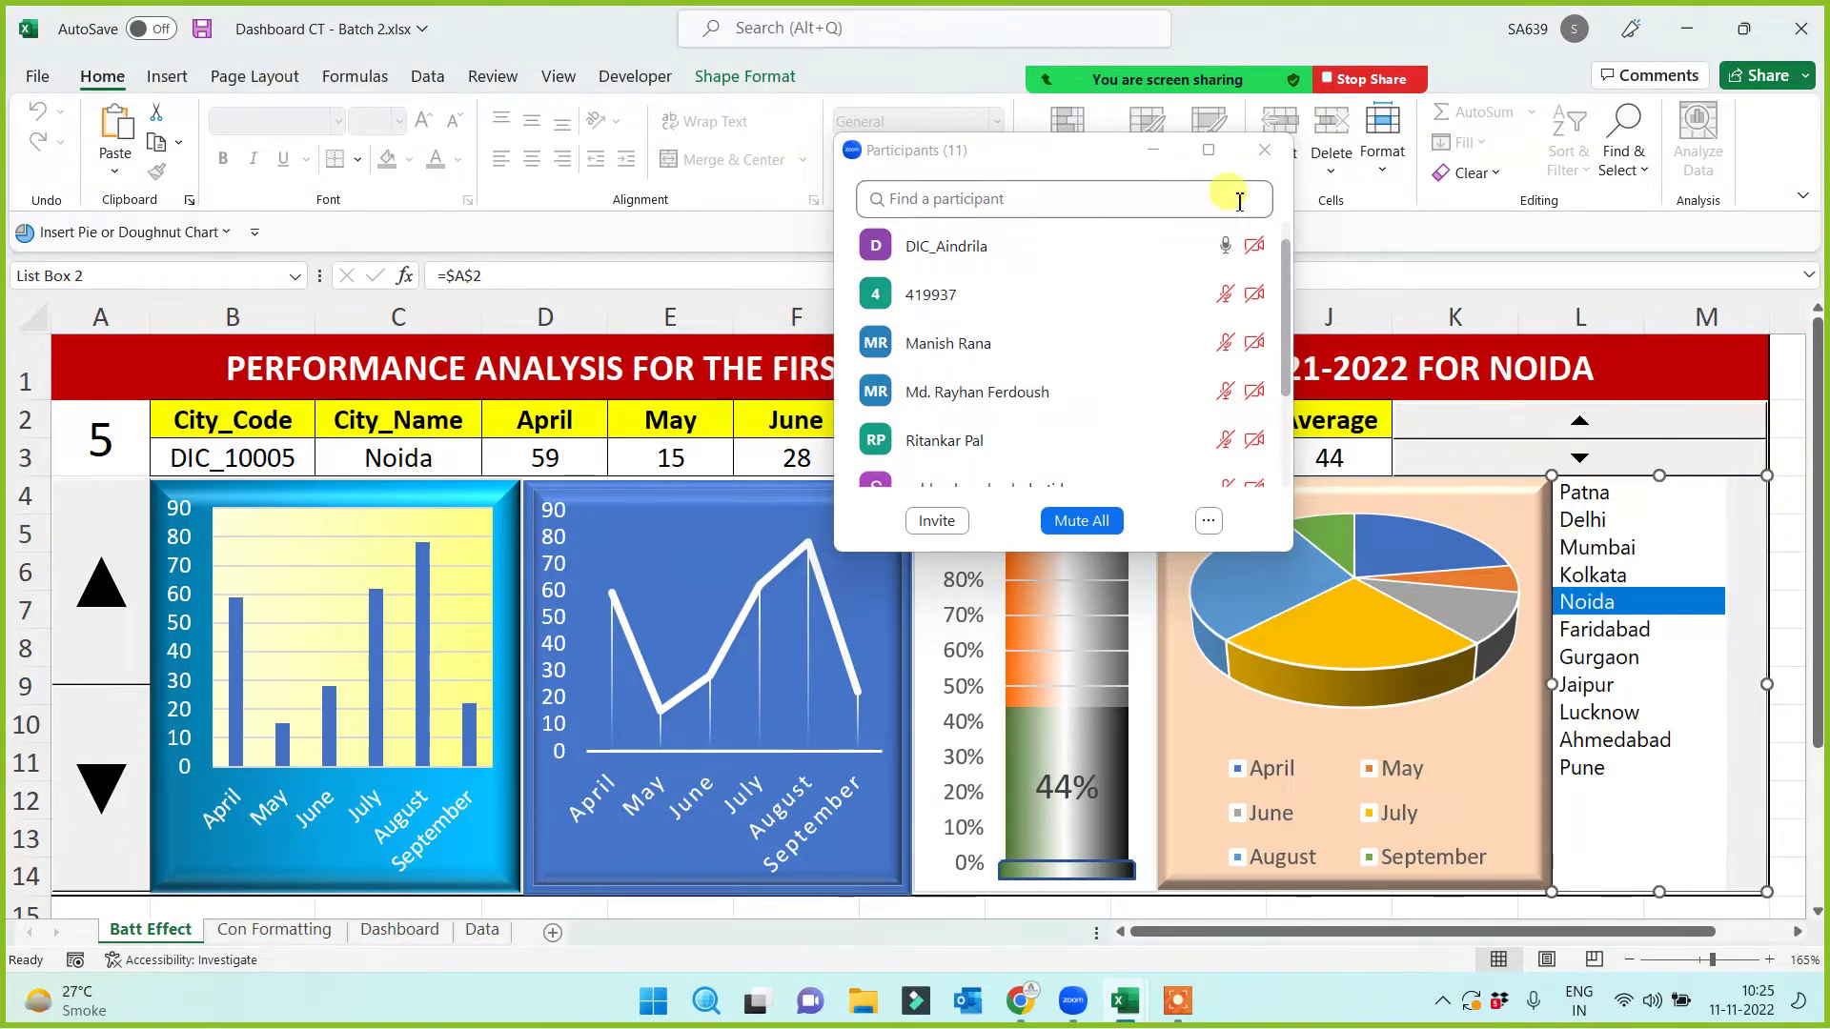
left_click(1155, 147)
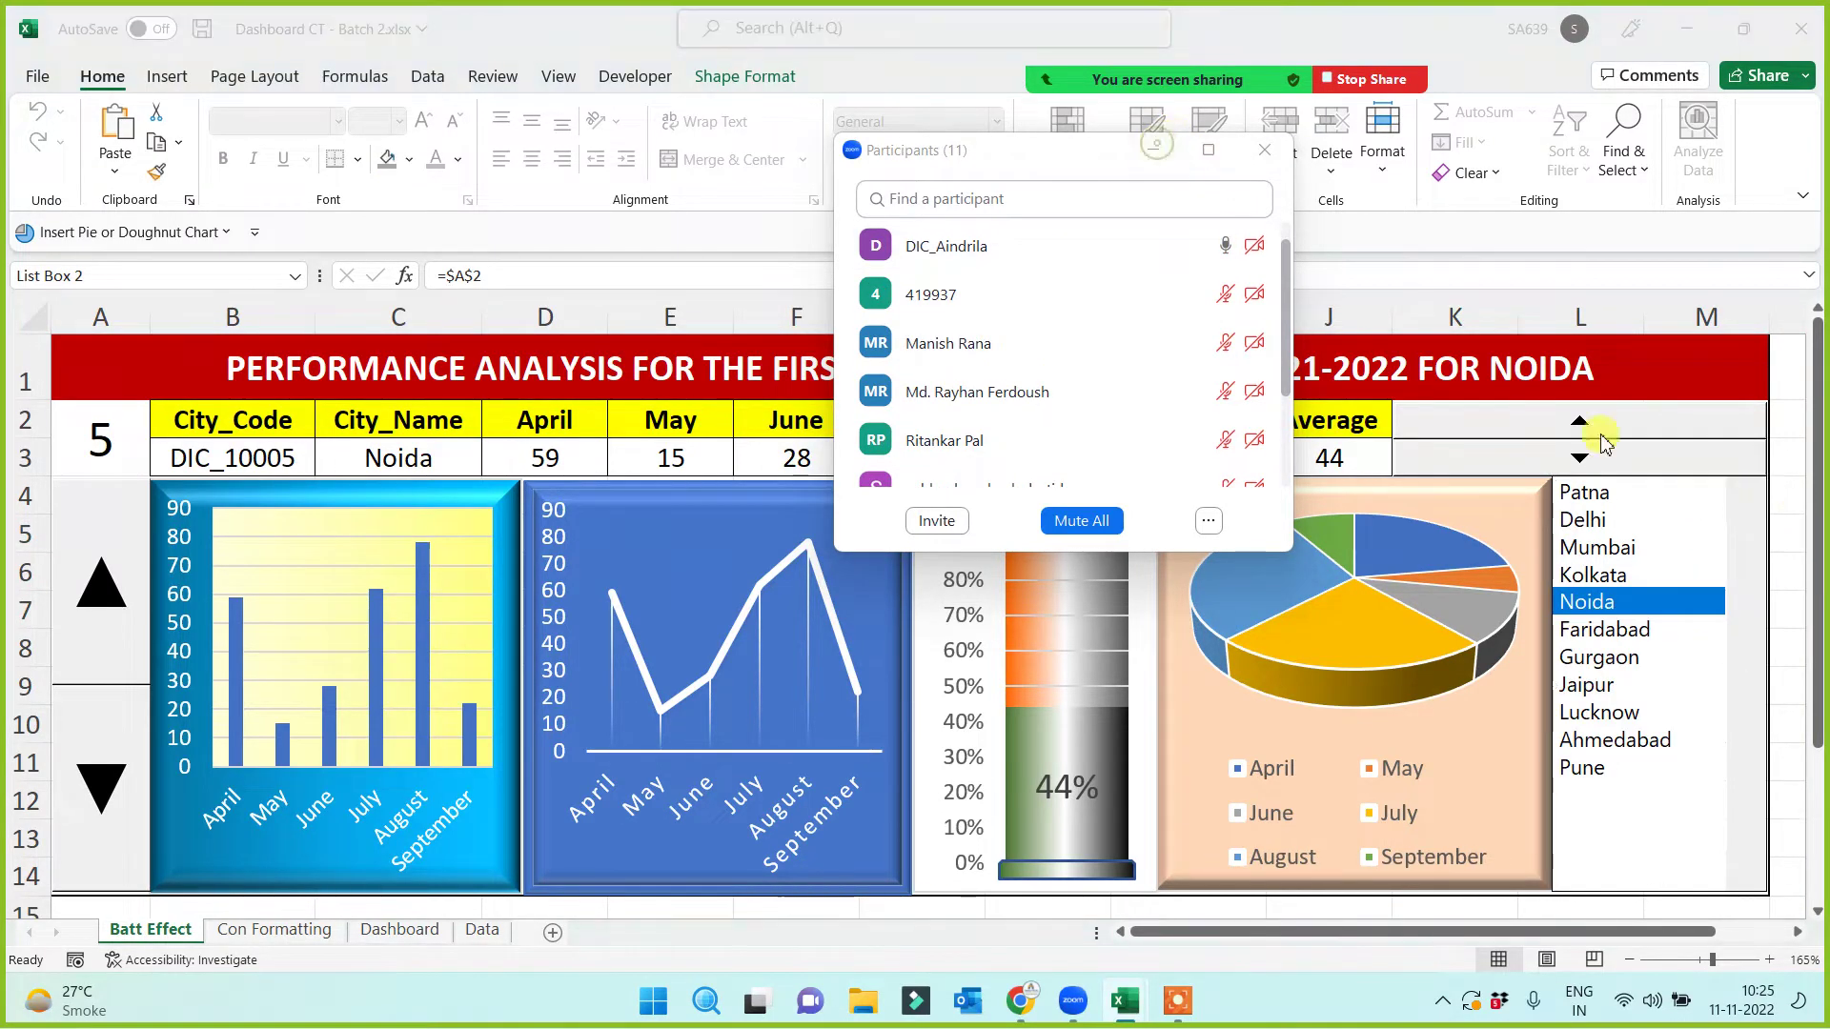
left_click(1750, 524)
key("Delete")
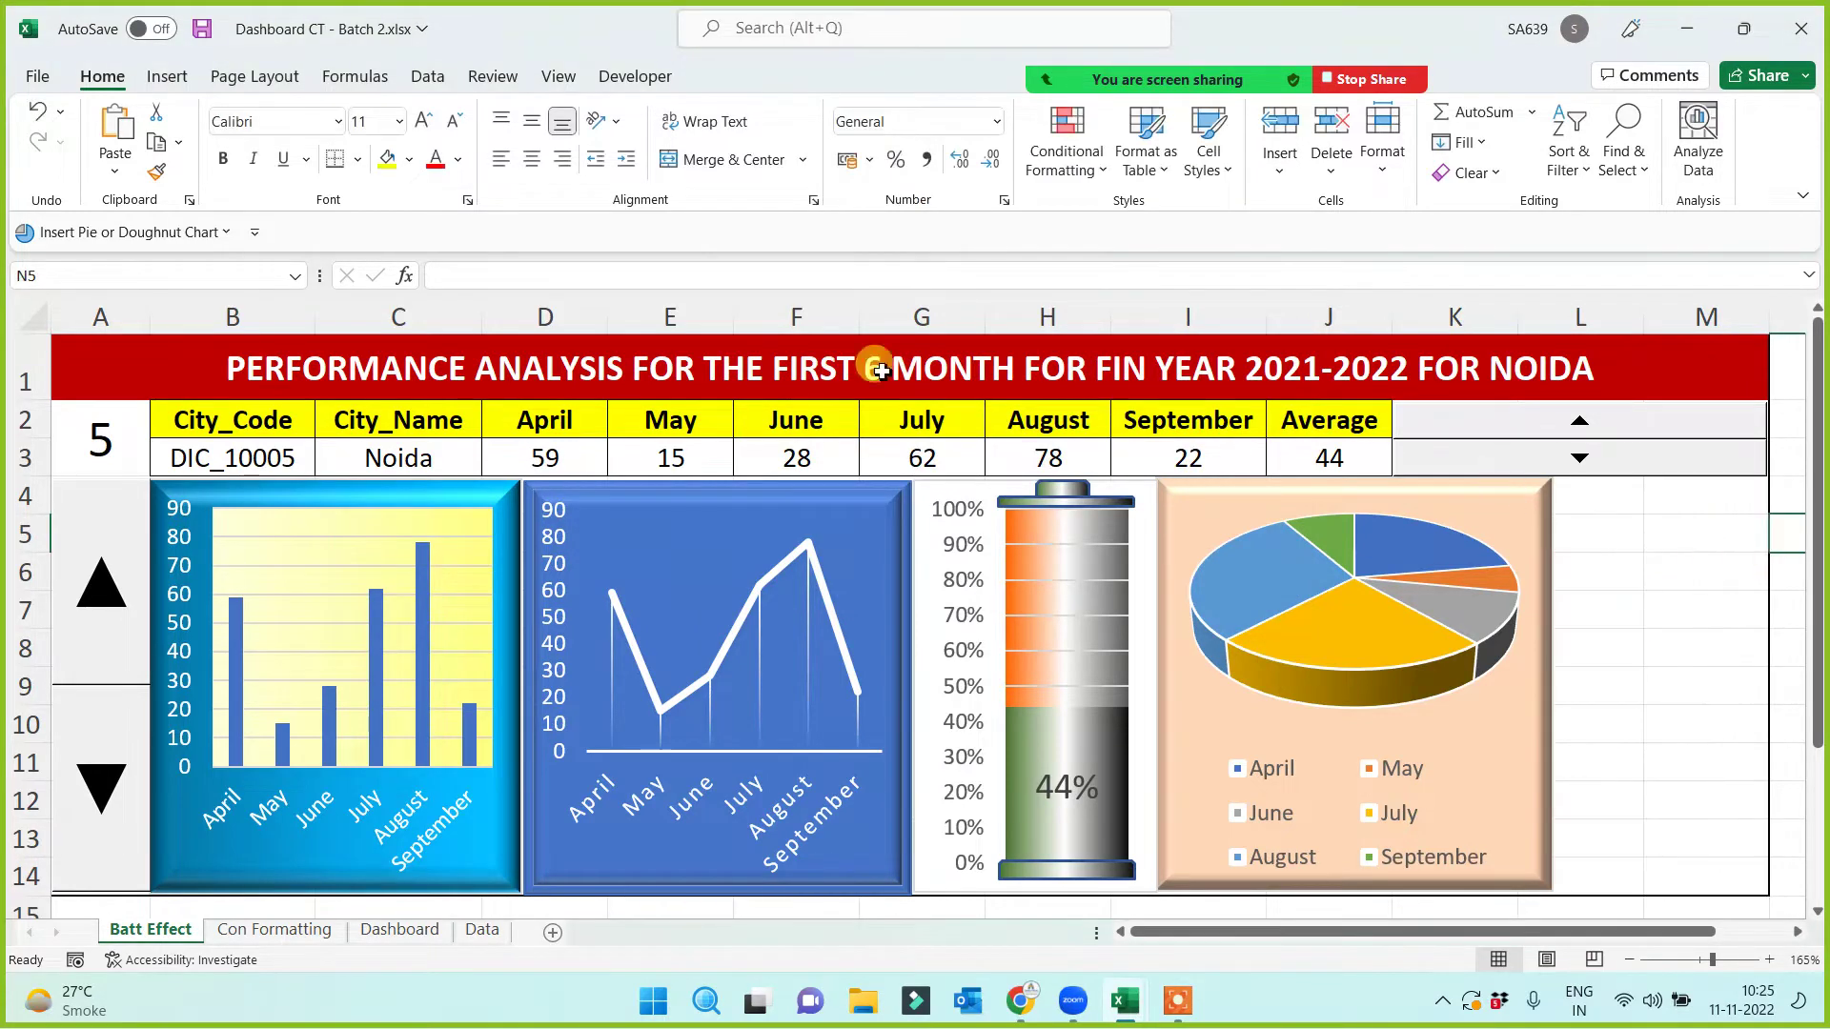
Step: Review the City_Name column in B1:B12 of the Data sheet and return to the Batt Effect sheet
left_click(645, 86)
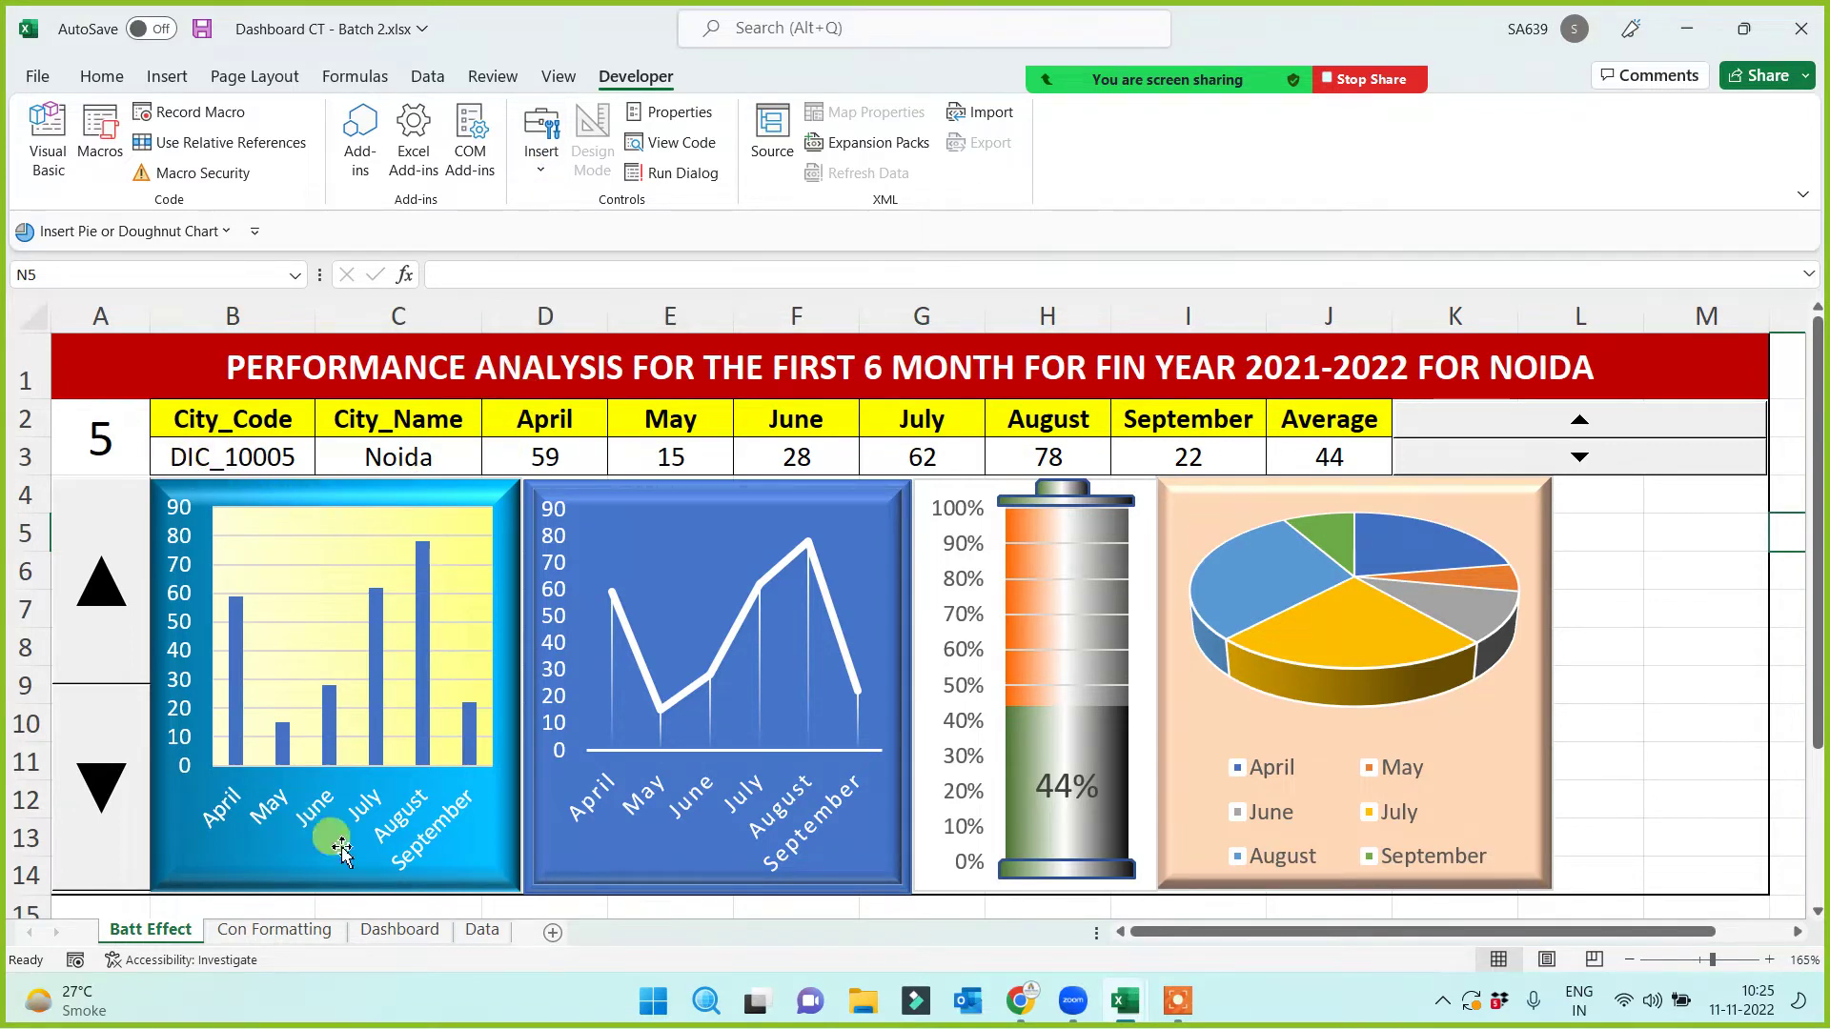
left_click(480, 931)
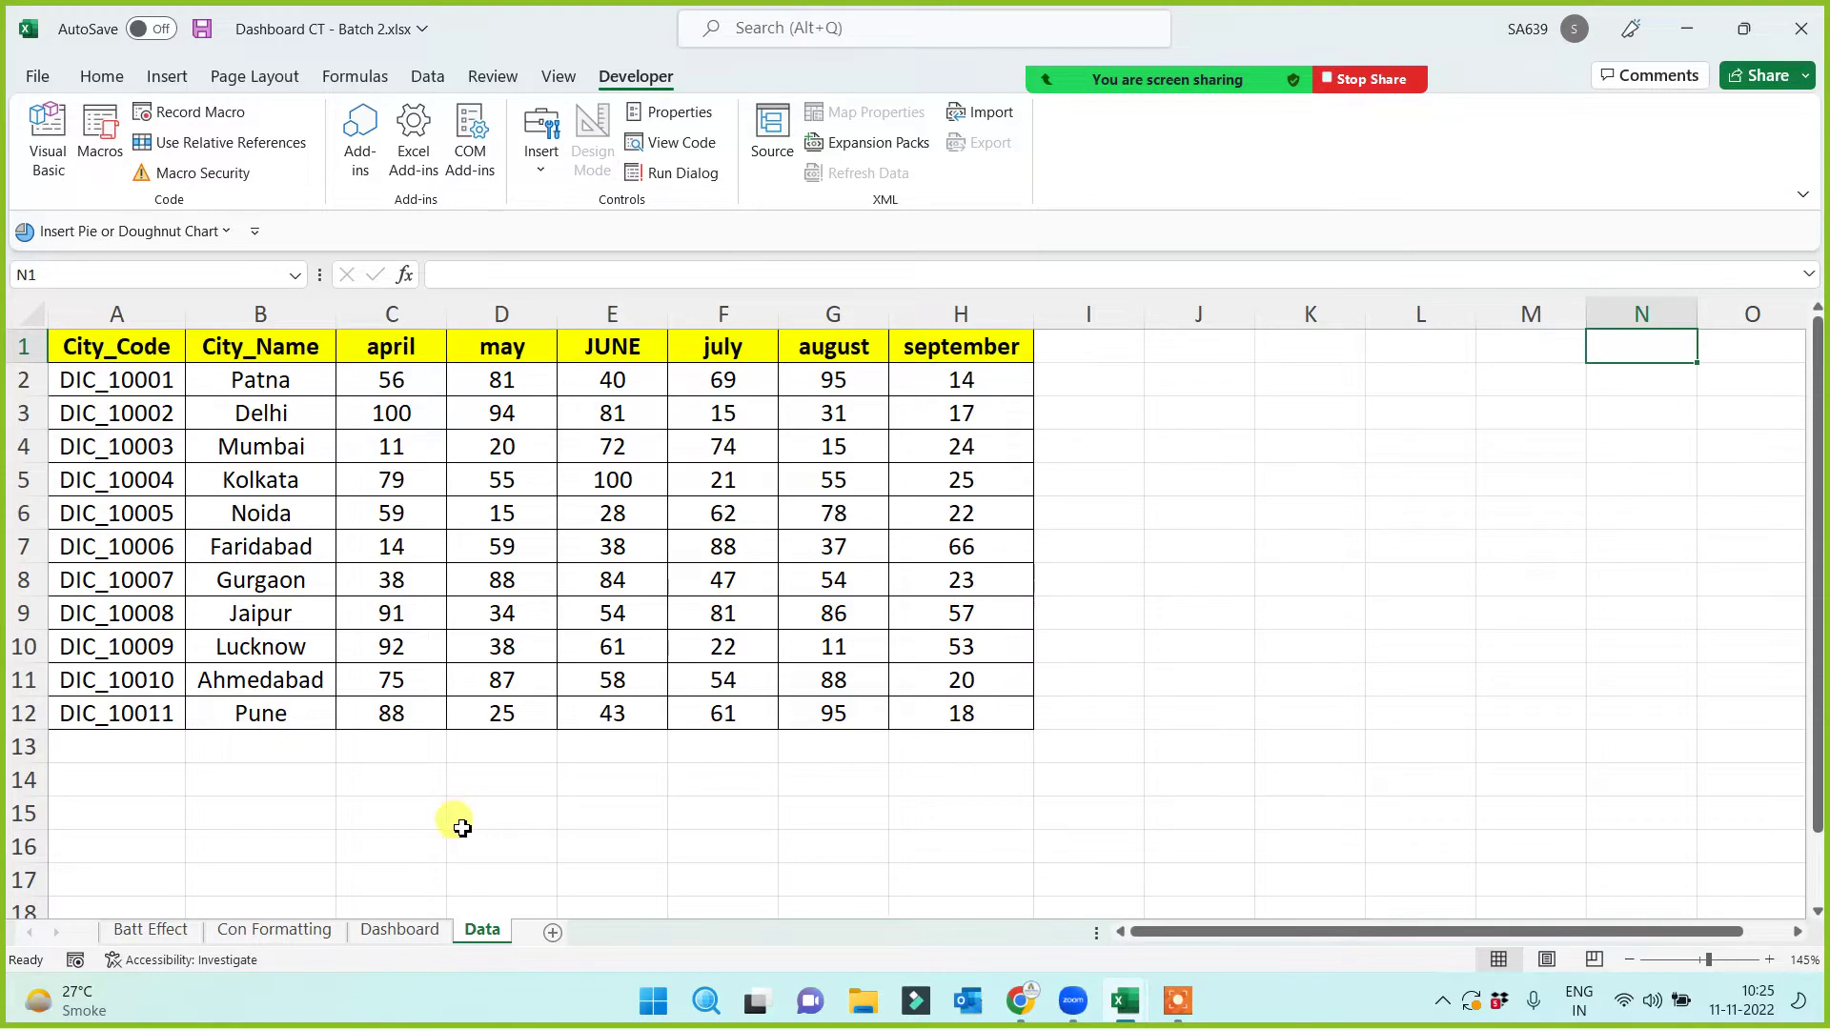
left_click_drag(259, 349, 253, 706)
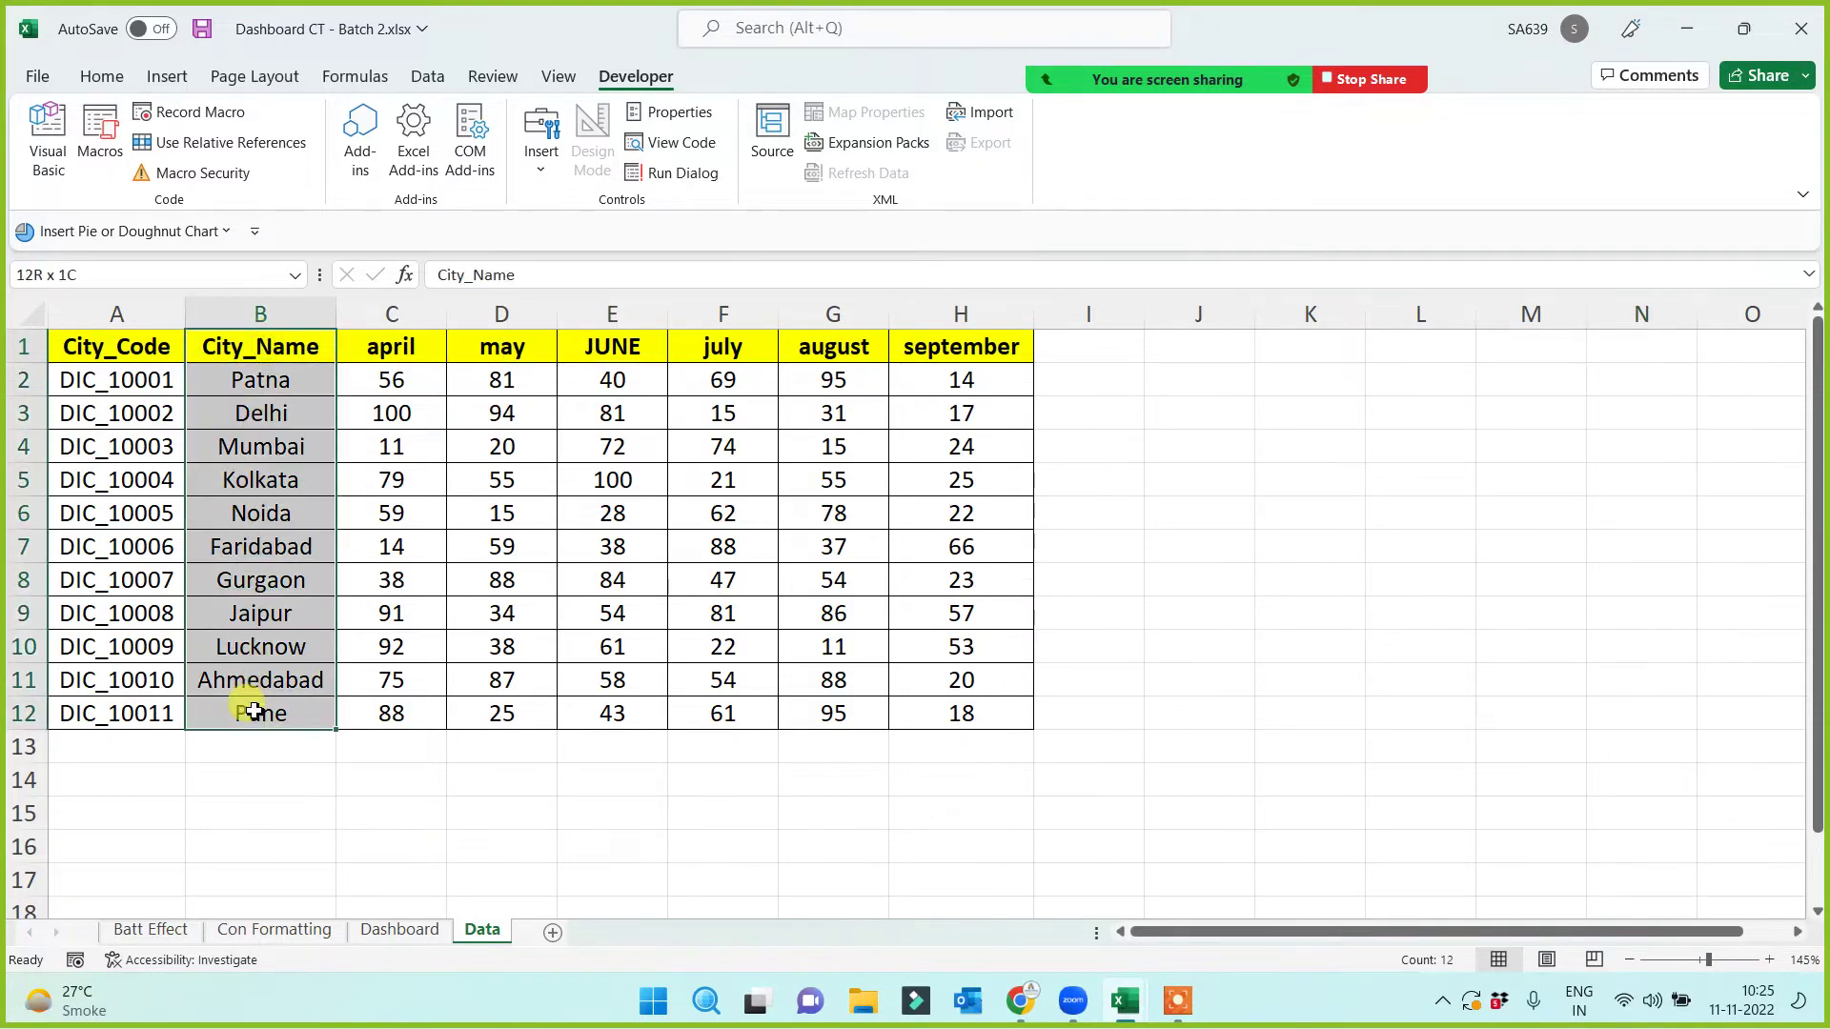
left_click(383, 932)
left_click(233, 933)
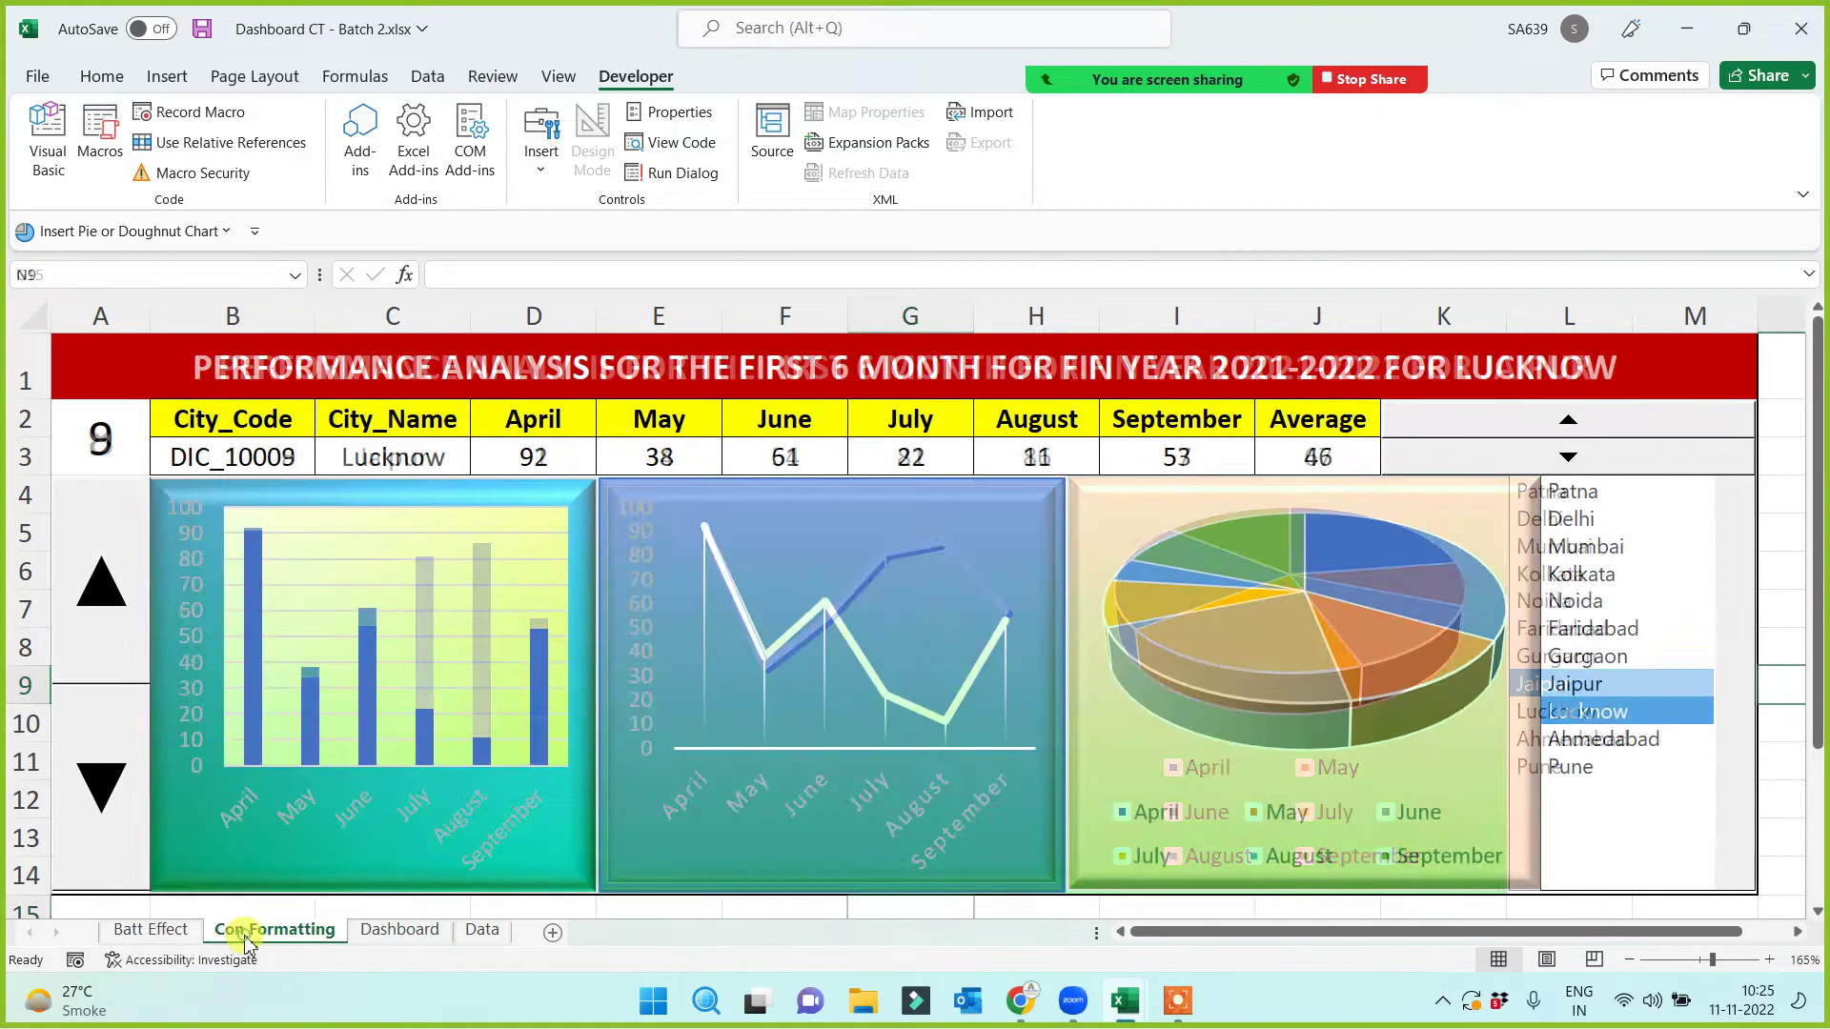
left_click(122, 934)
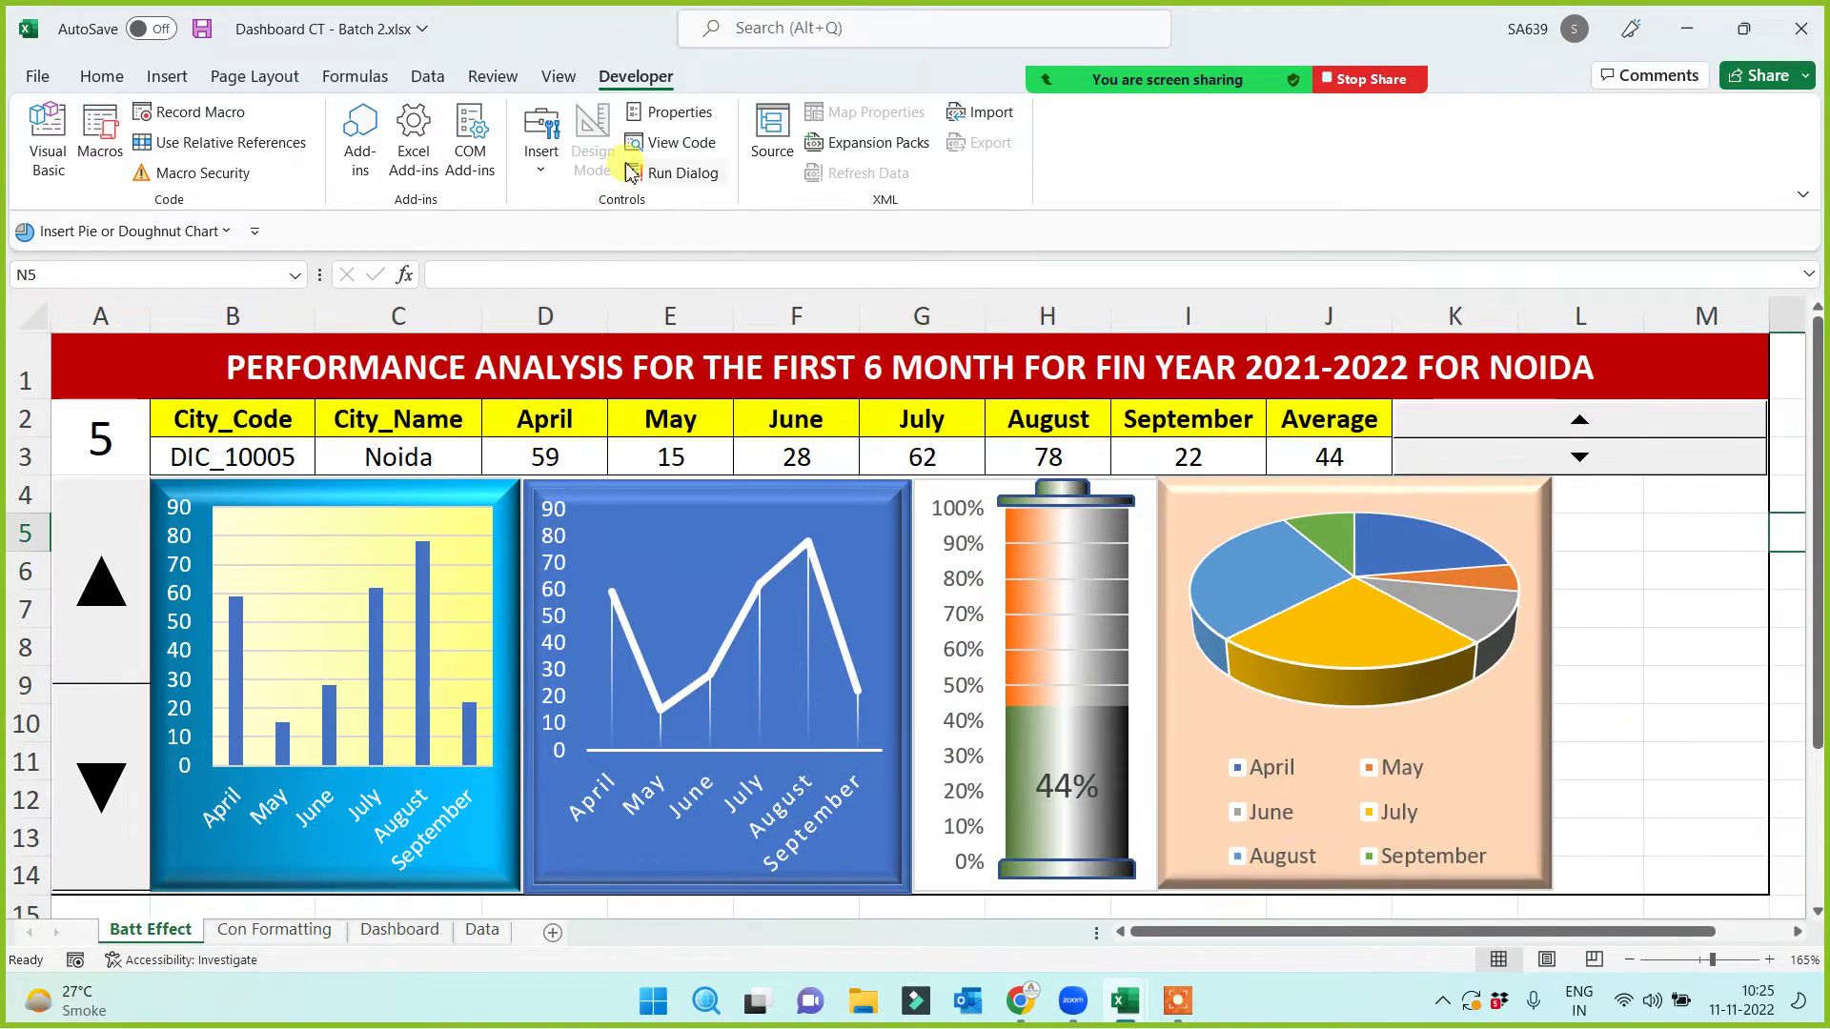
Step: Insert a list box form control filling the empty area beside the pie chart, across columns L and M from row 4 to 14
left_click(542, 169)
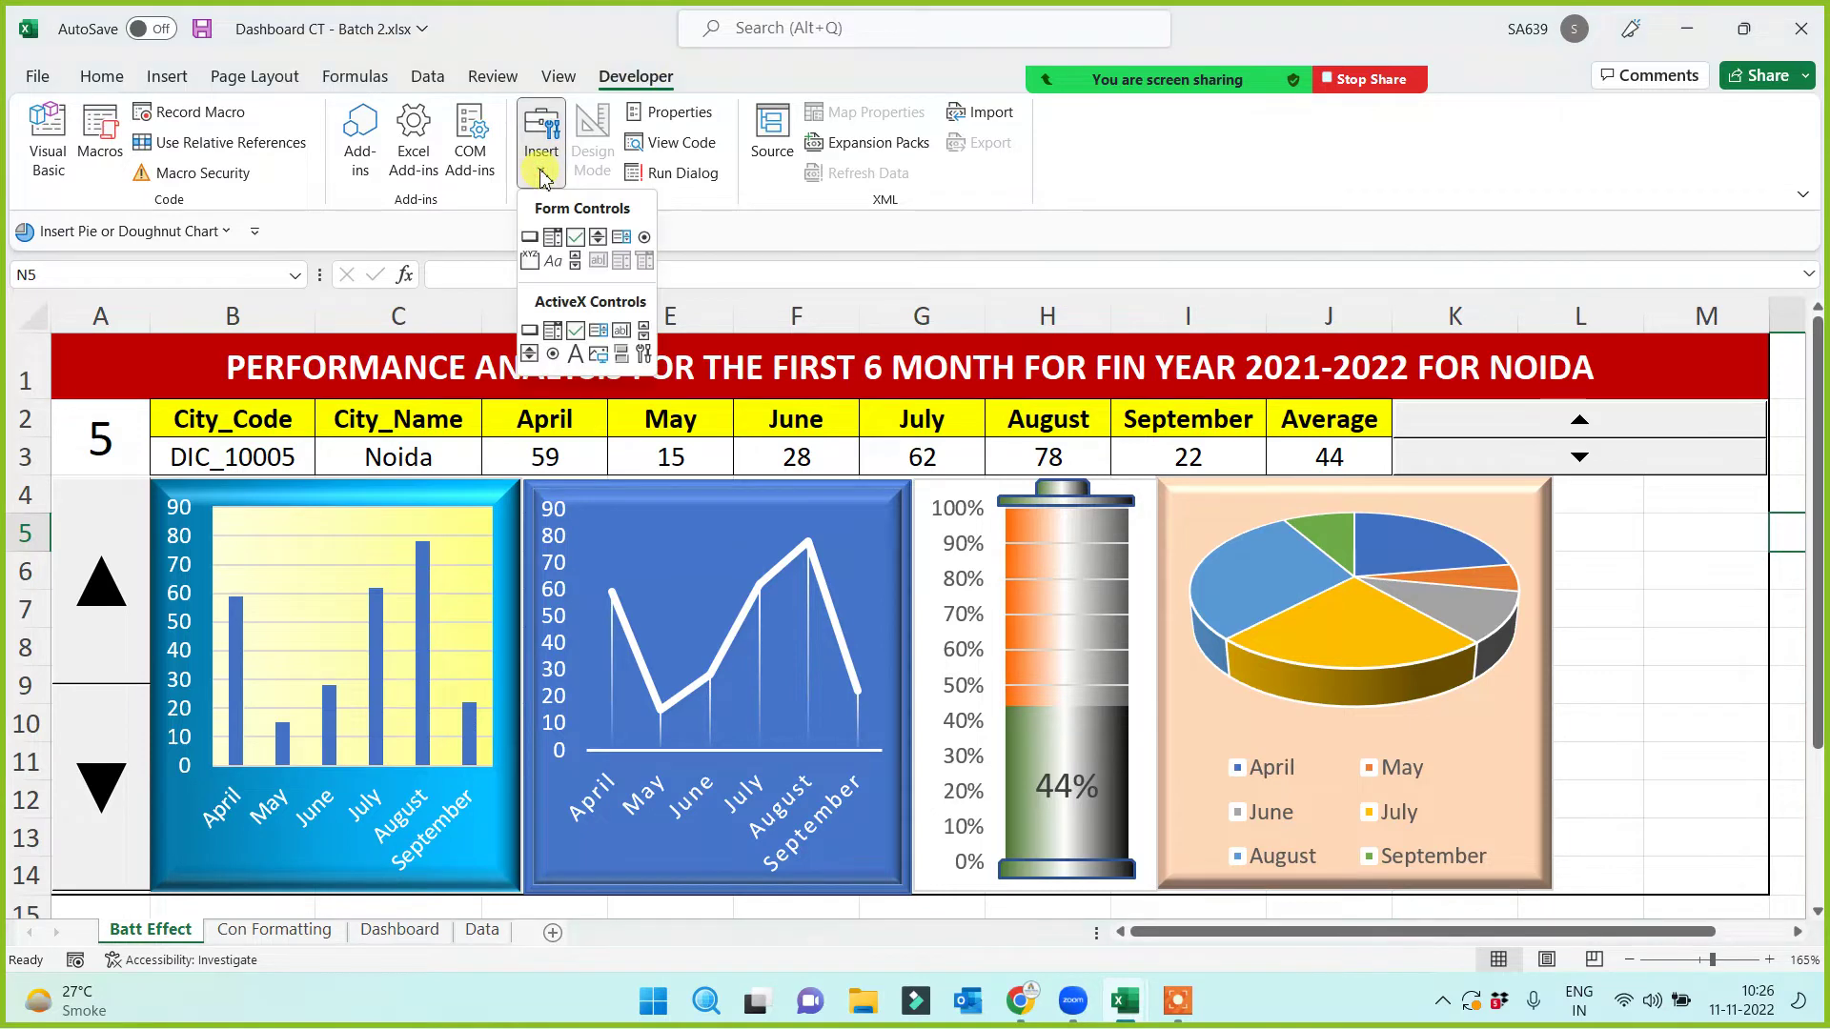
left_click(620, 236)
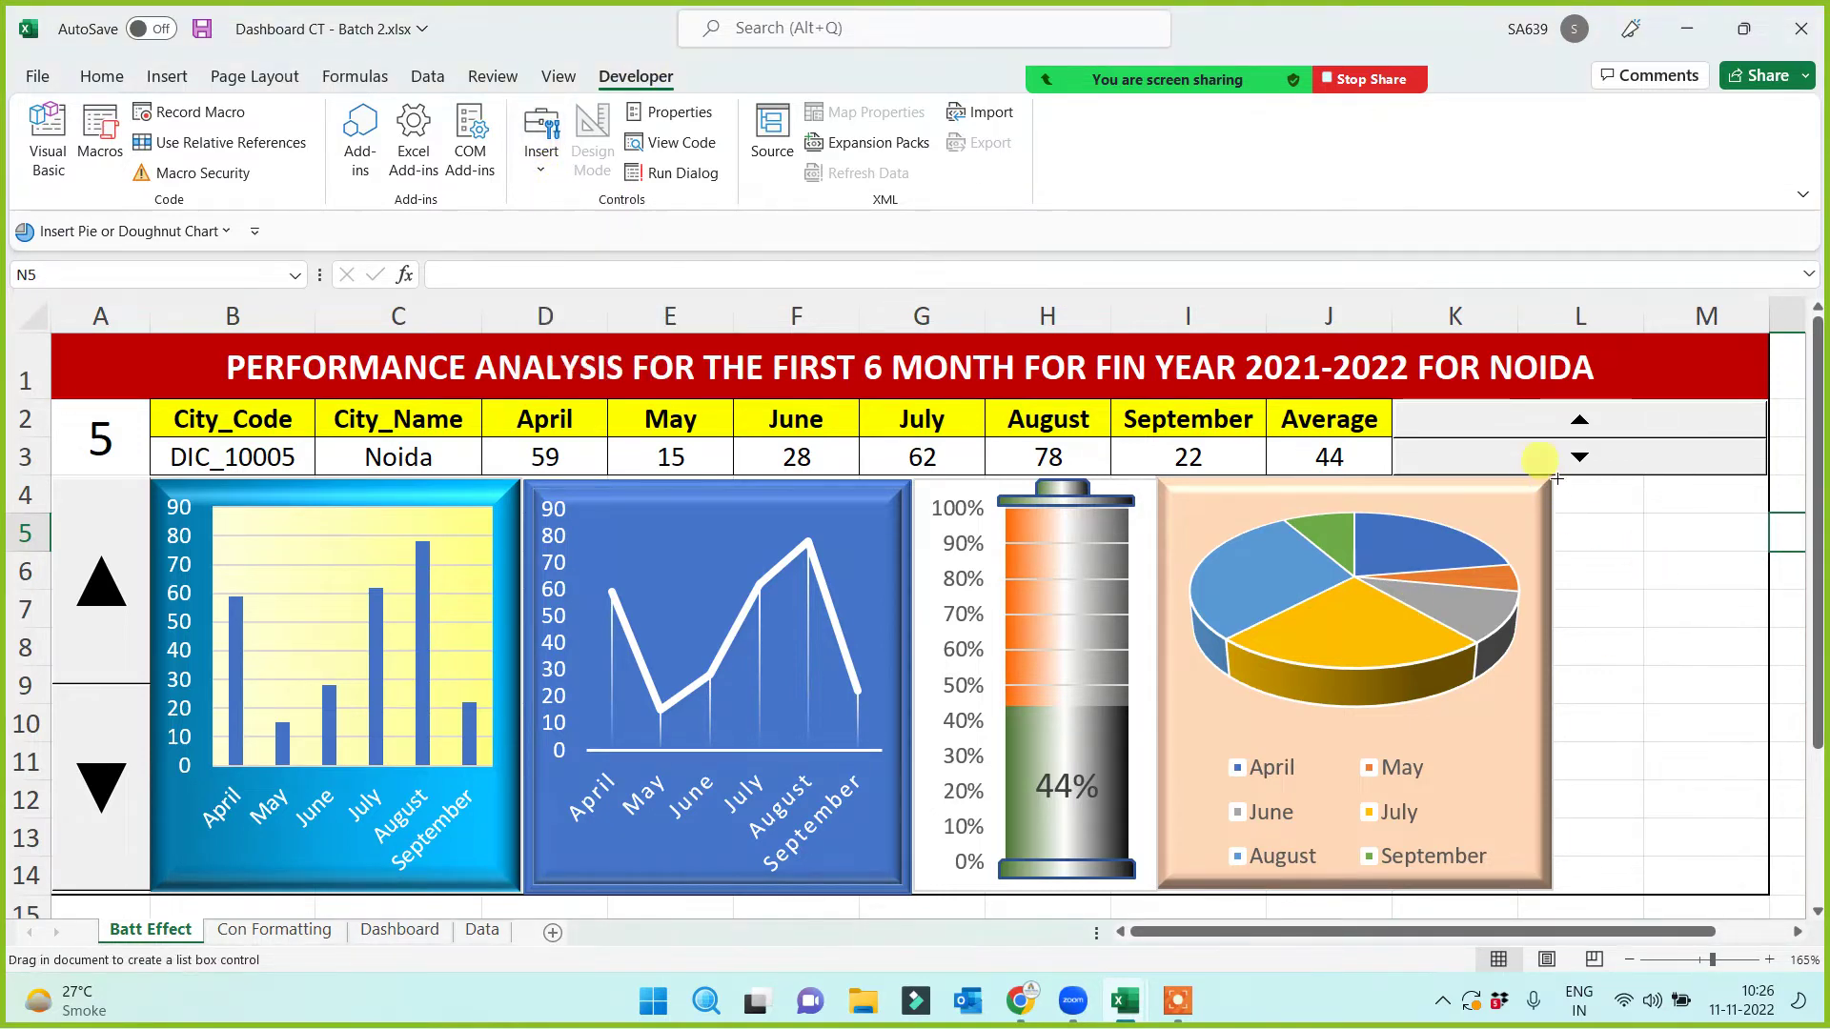
left_click_drag(1555, 477, 1767, 881)
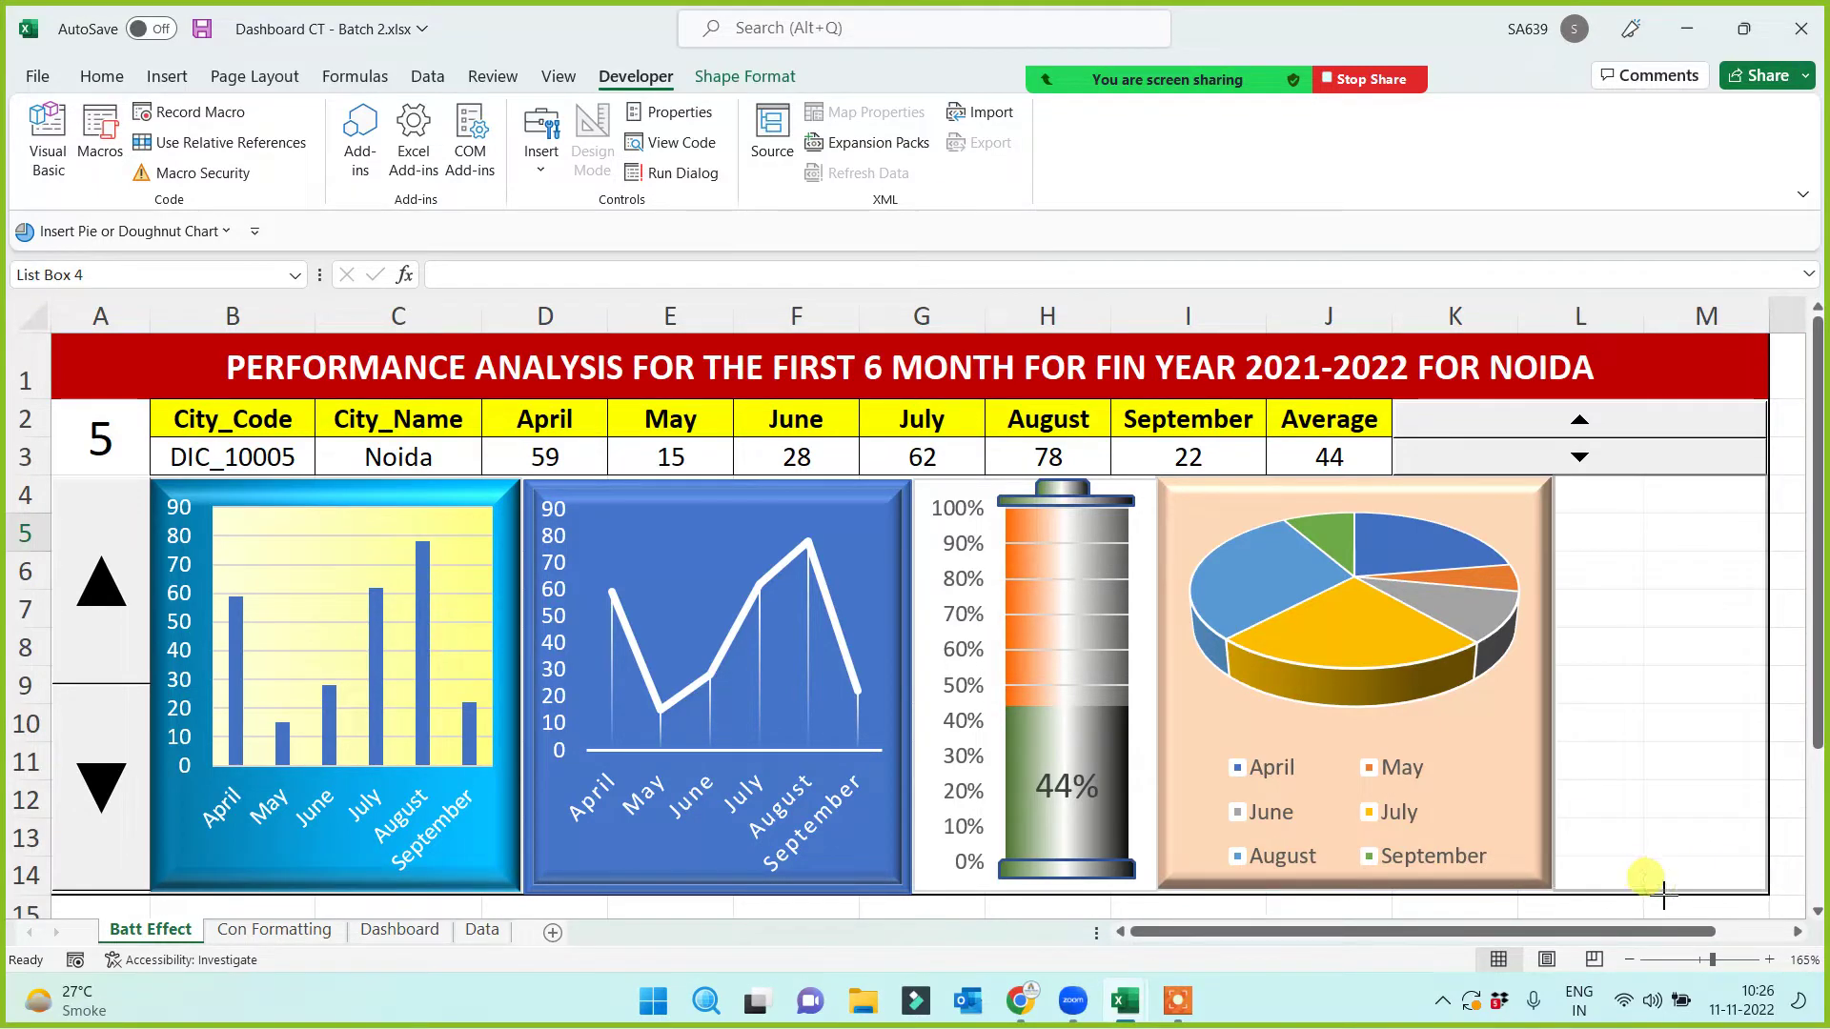
left_click(1798, 678)
Step: Set the new list box's input range to Data!$B$2:$B$12 and its cell link to $A$2
right_click(1631, 610)
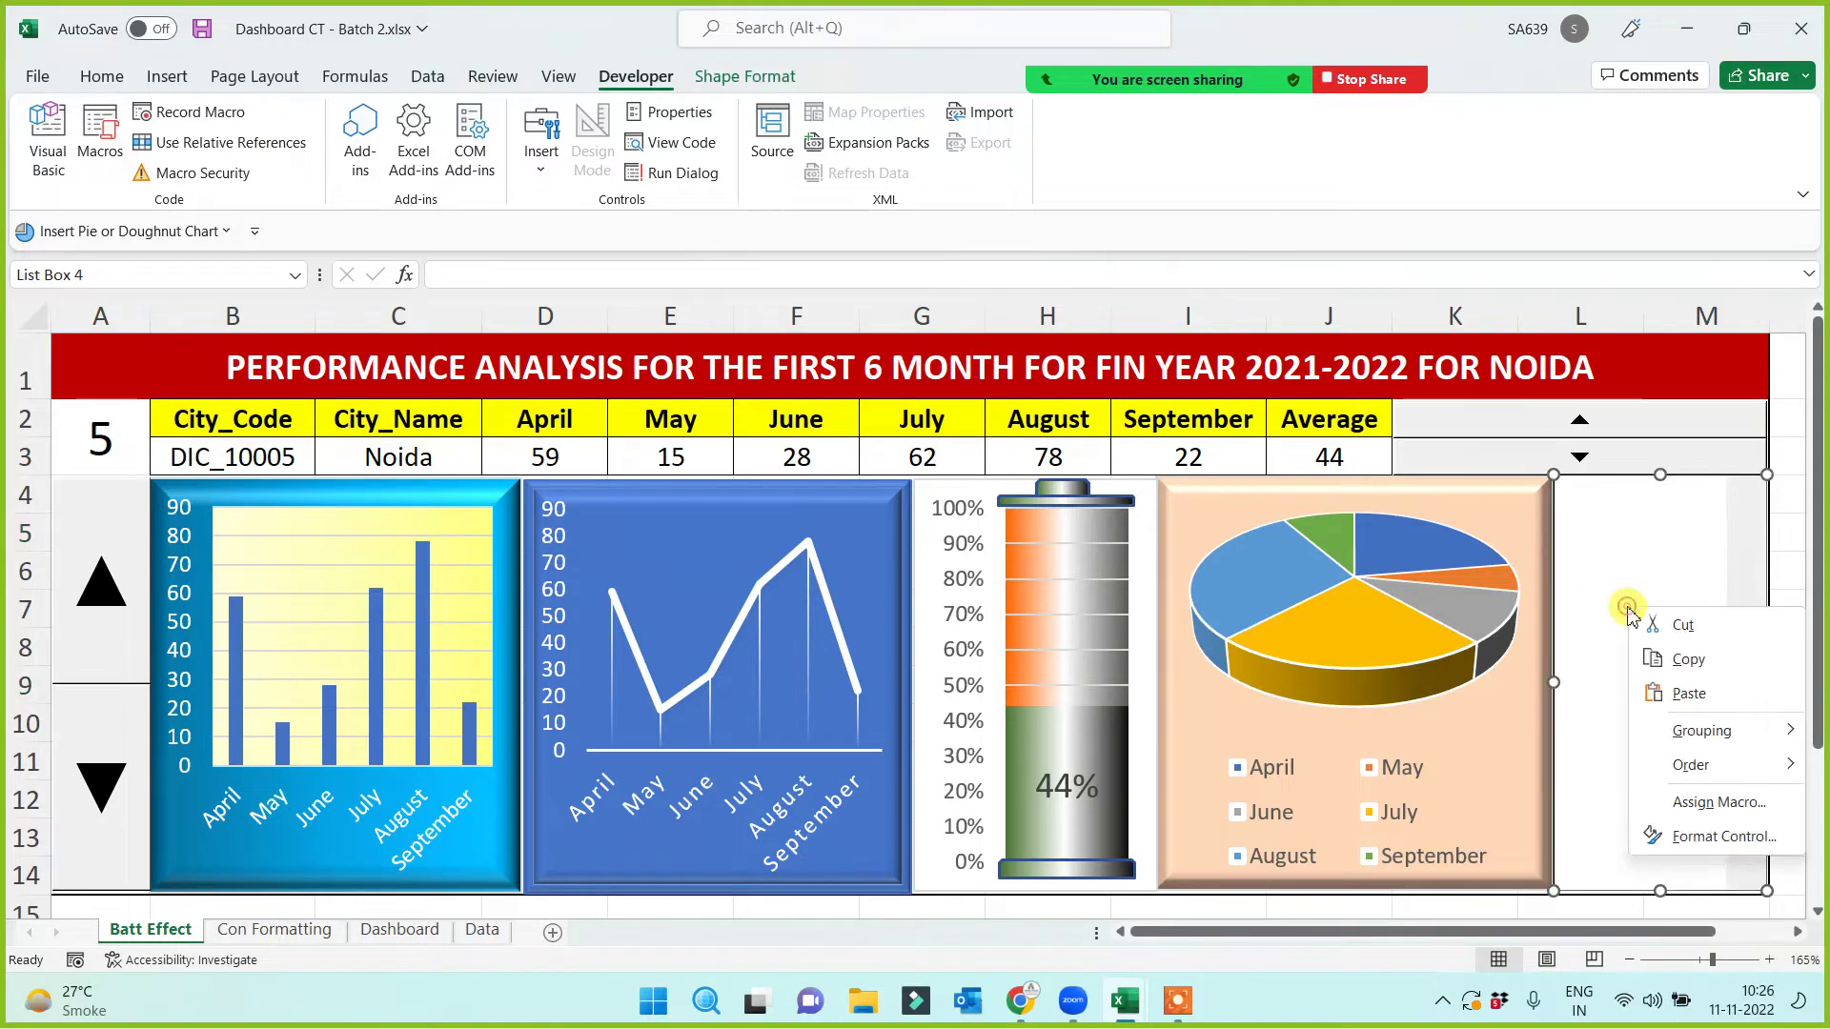
left_click(1703, 835)
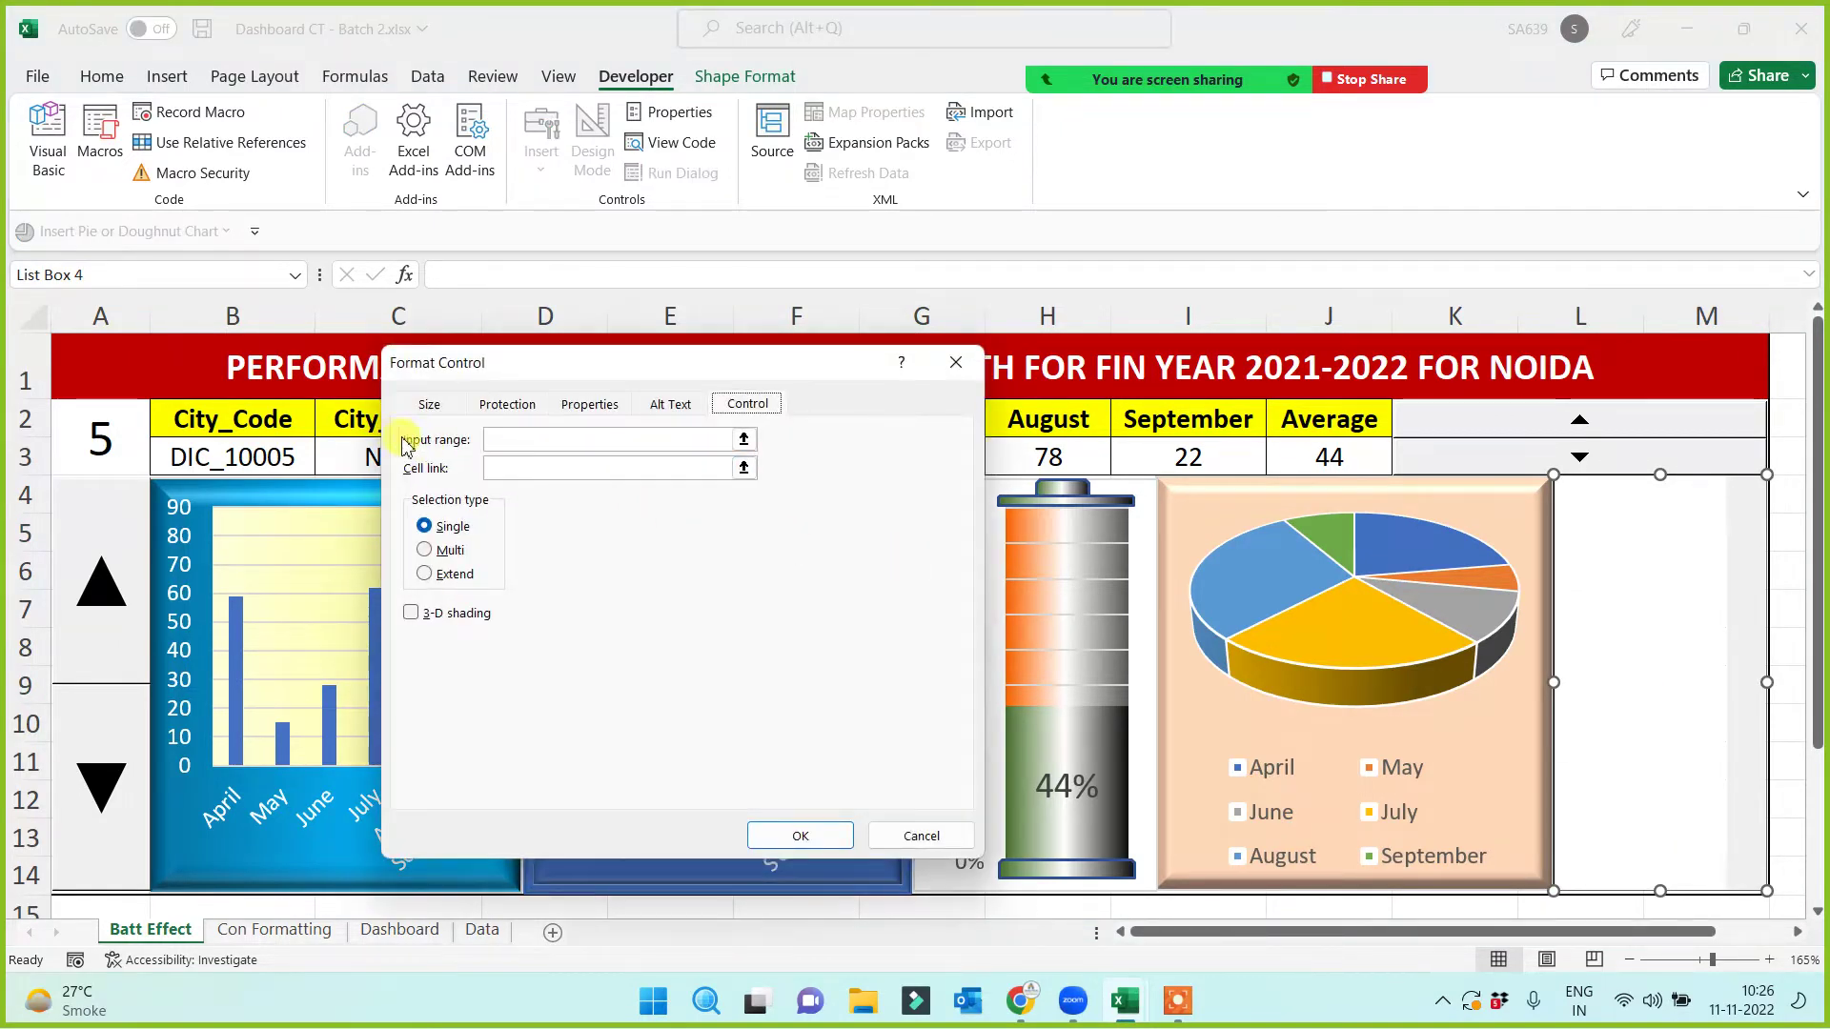
left_click(495, 440)
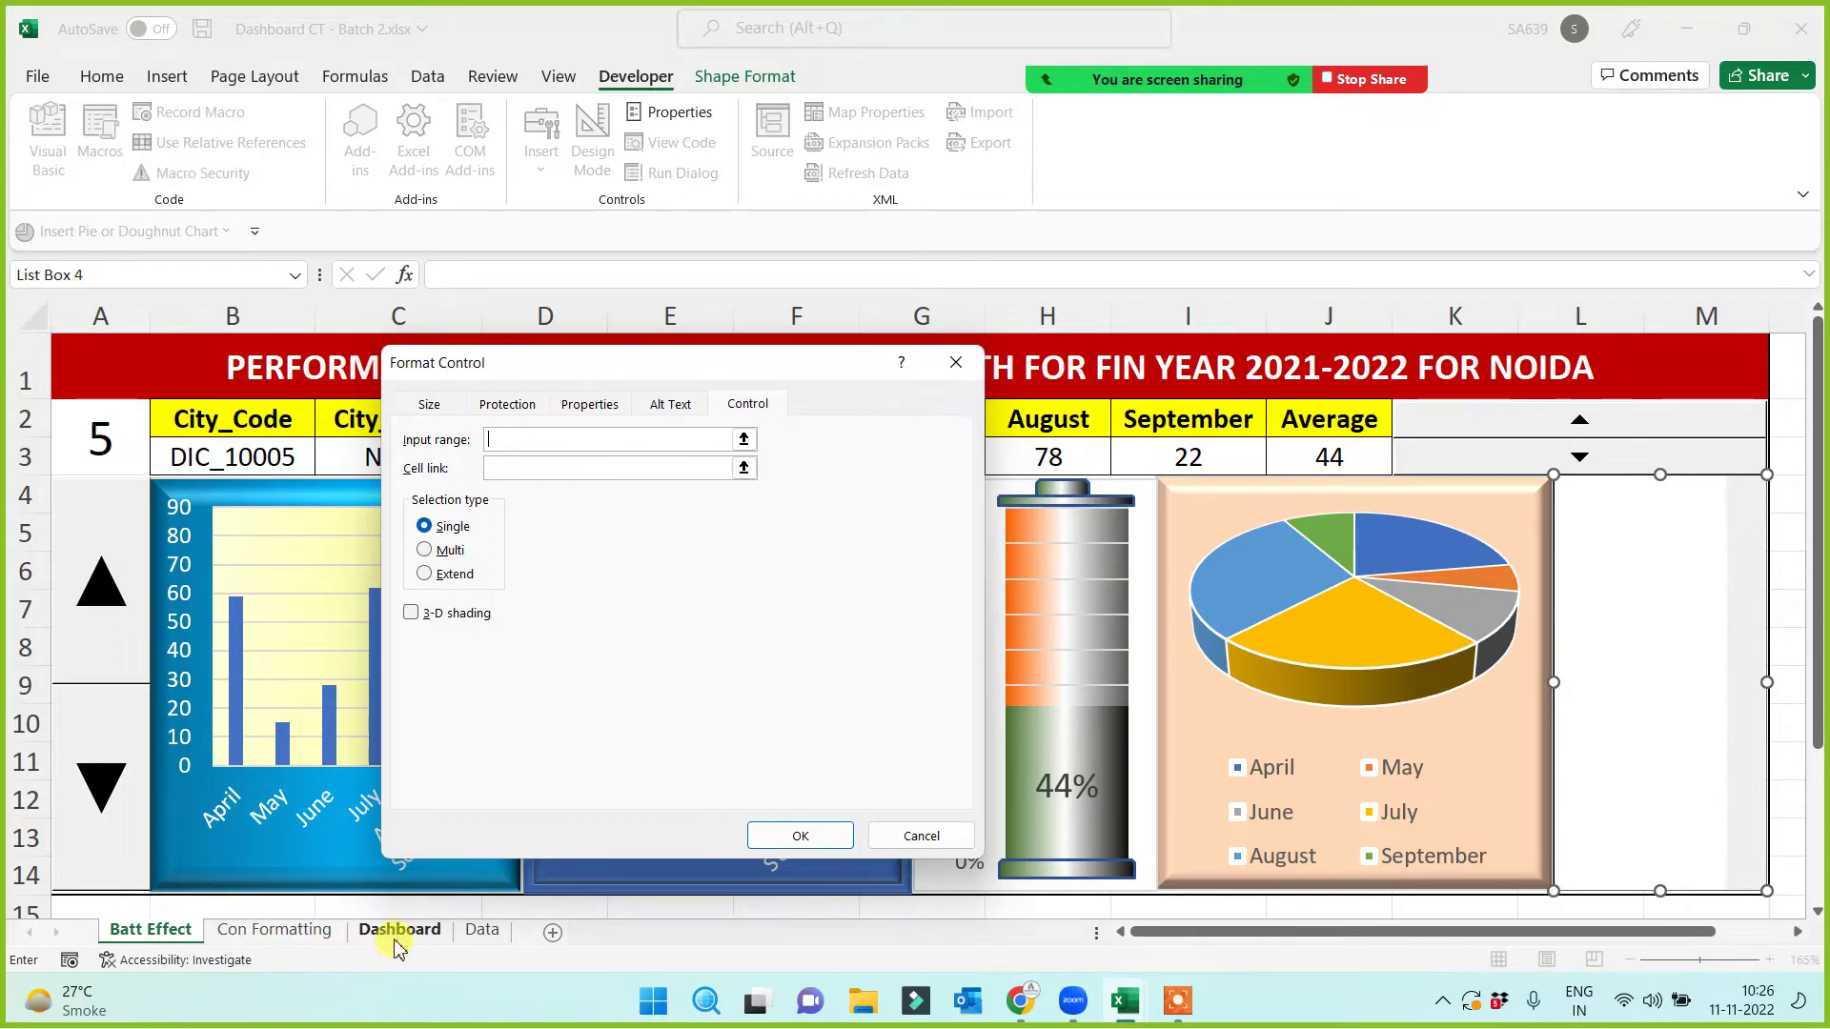
left_click(481, 929)
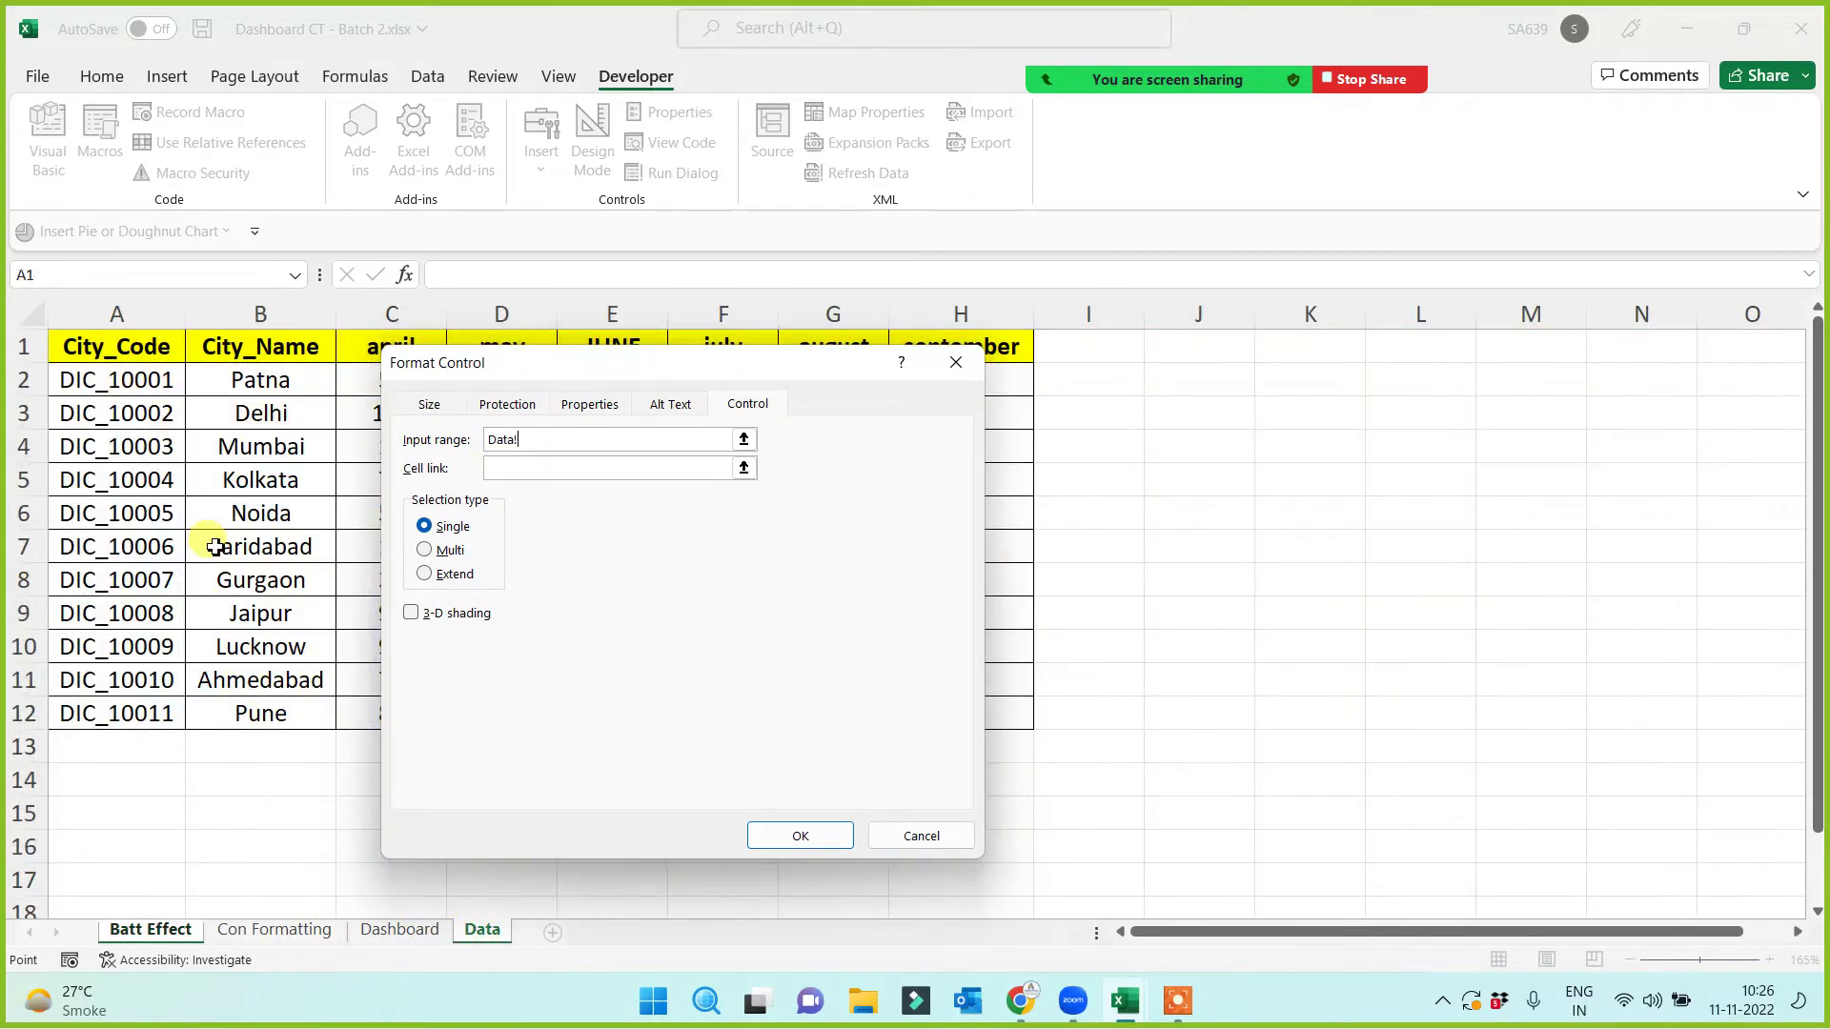
left_click_drag(255, 378, 255, 714)
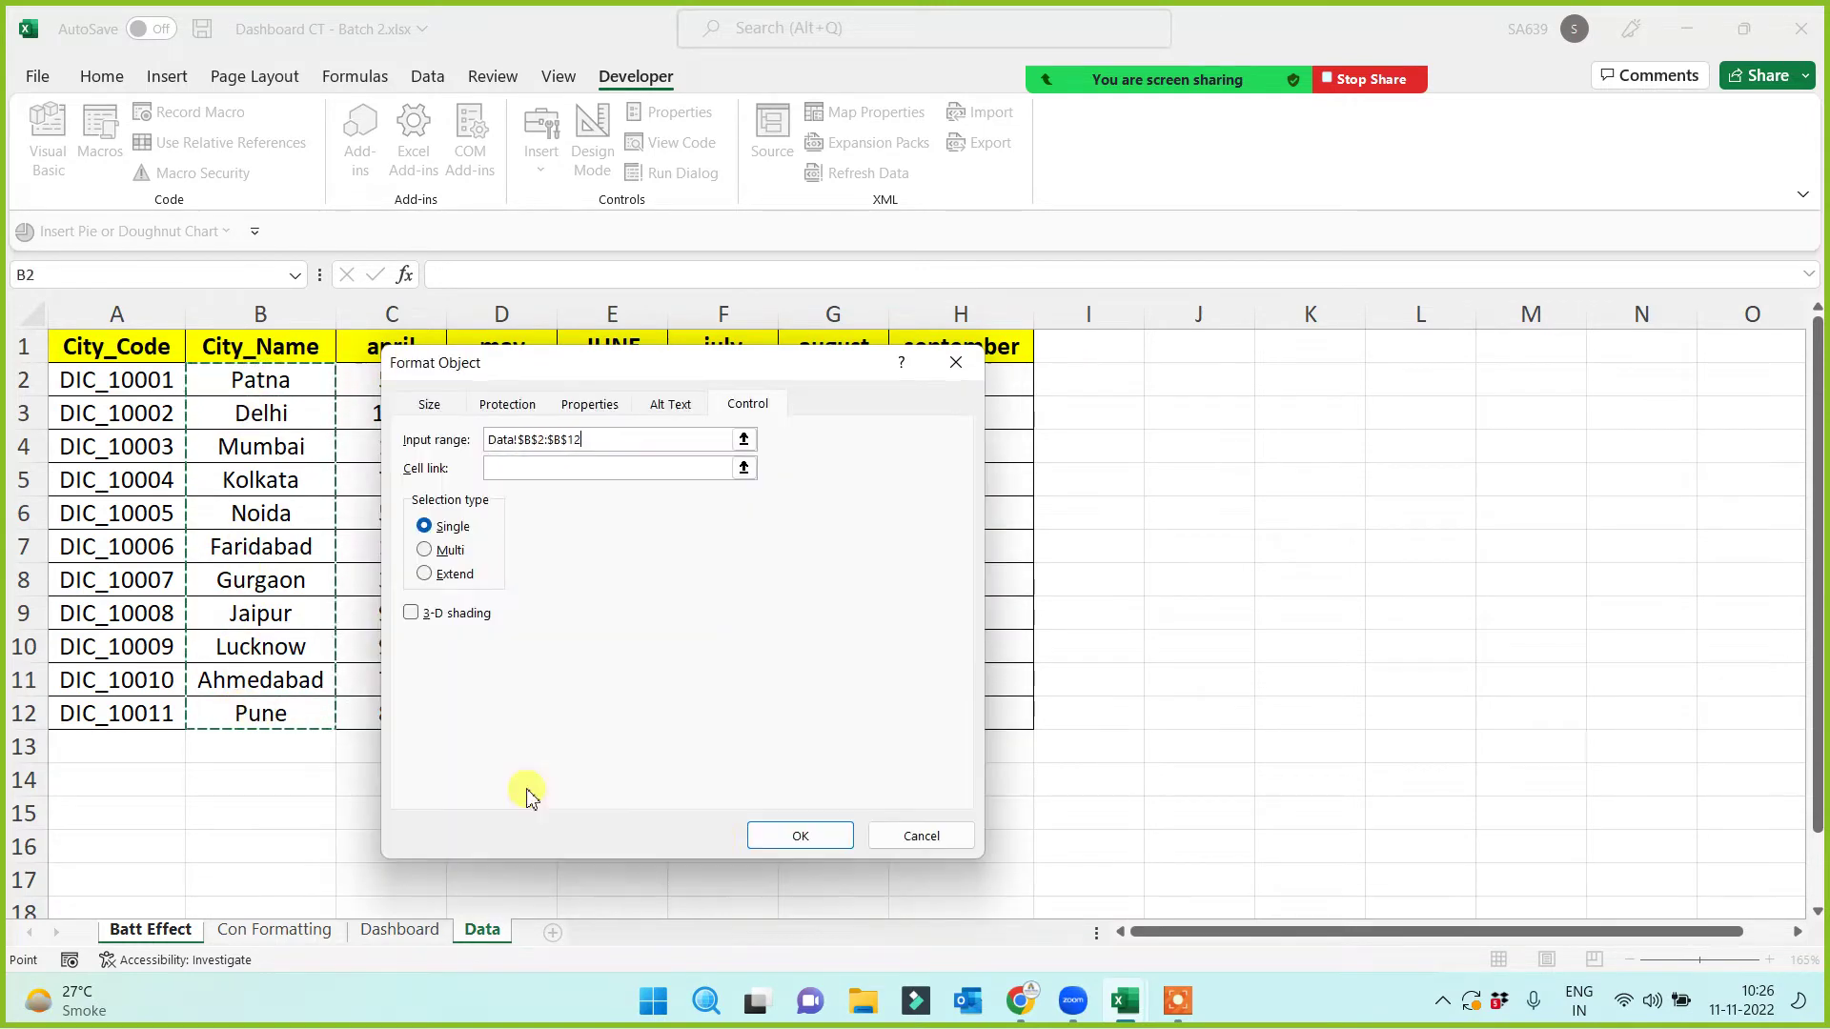
left_click(505, 468)
left_click(100, 439)
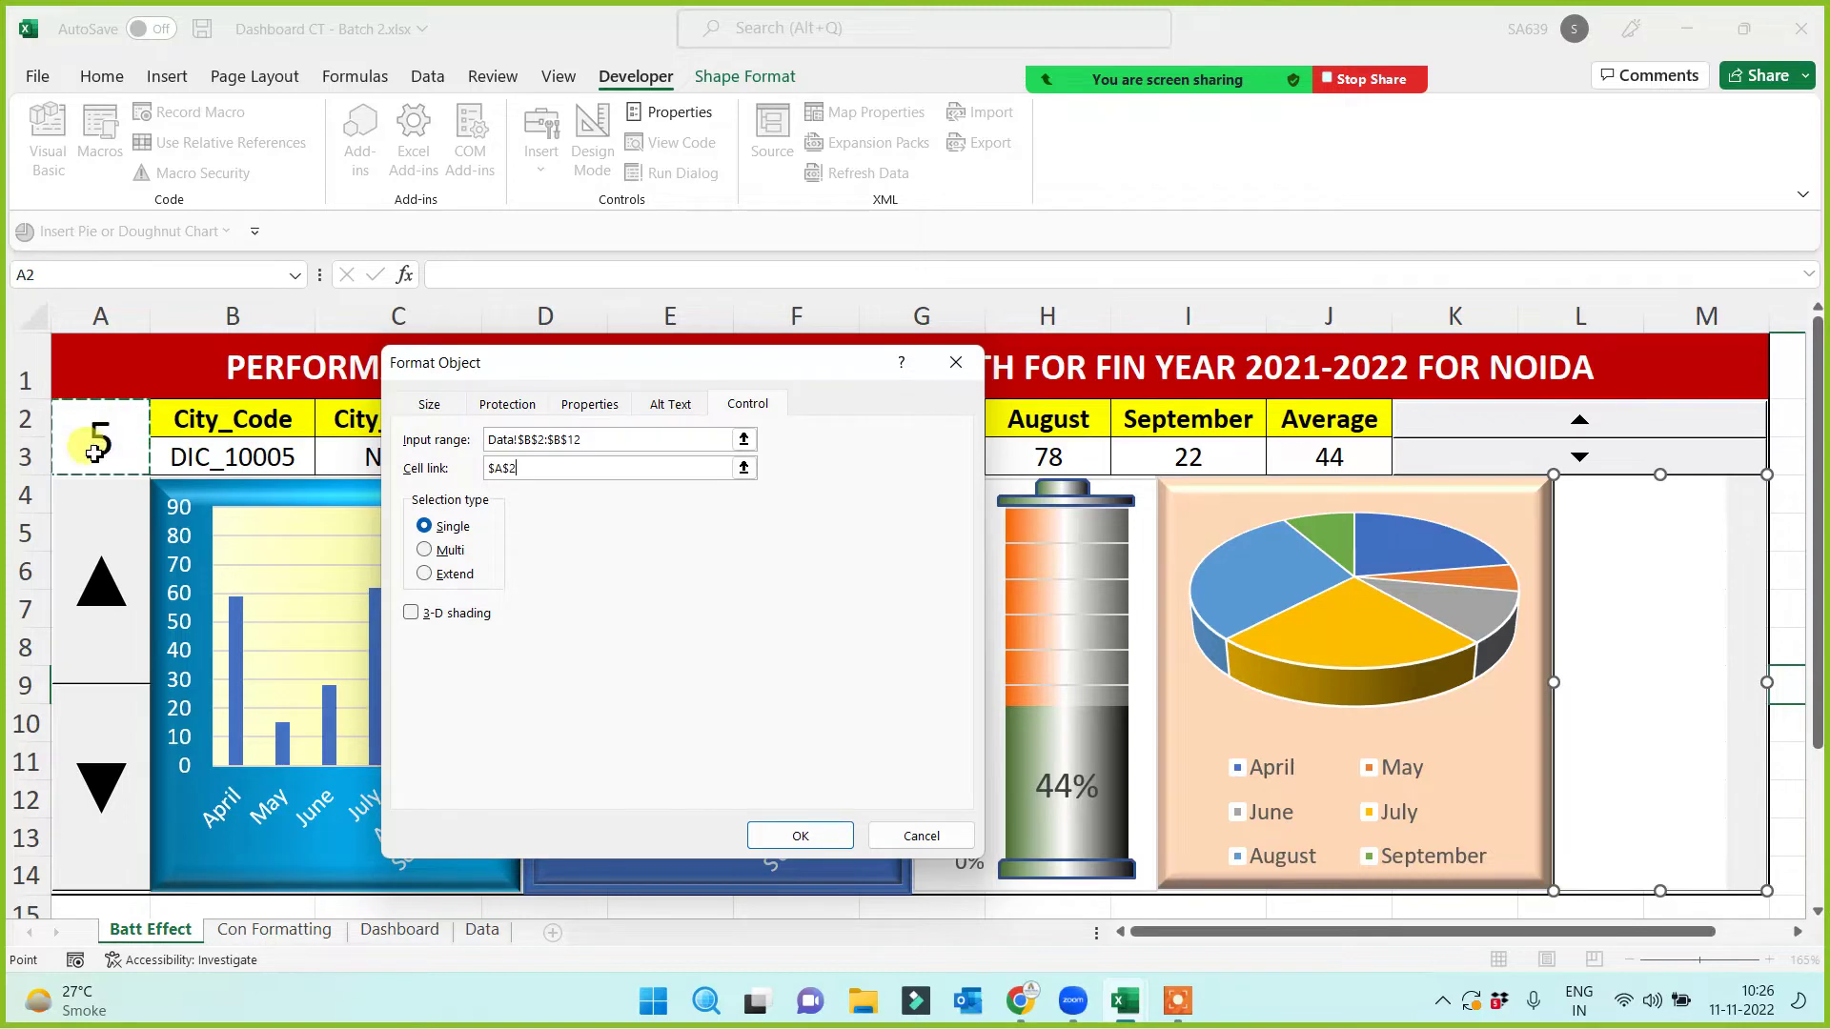
left_click(816, 836)
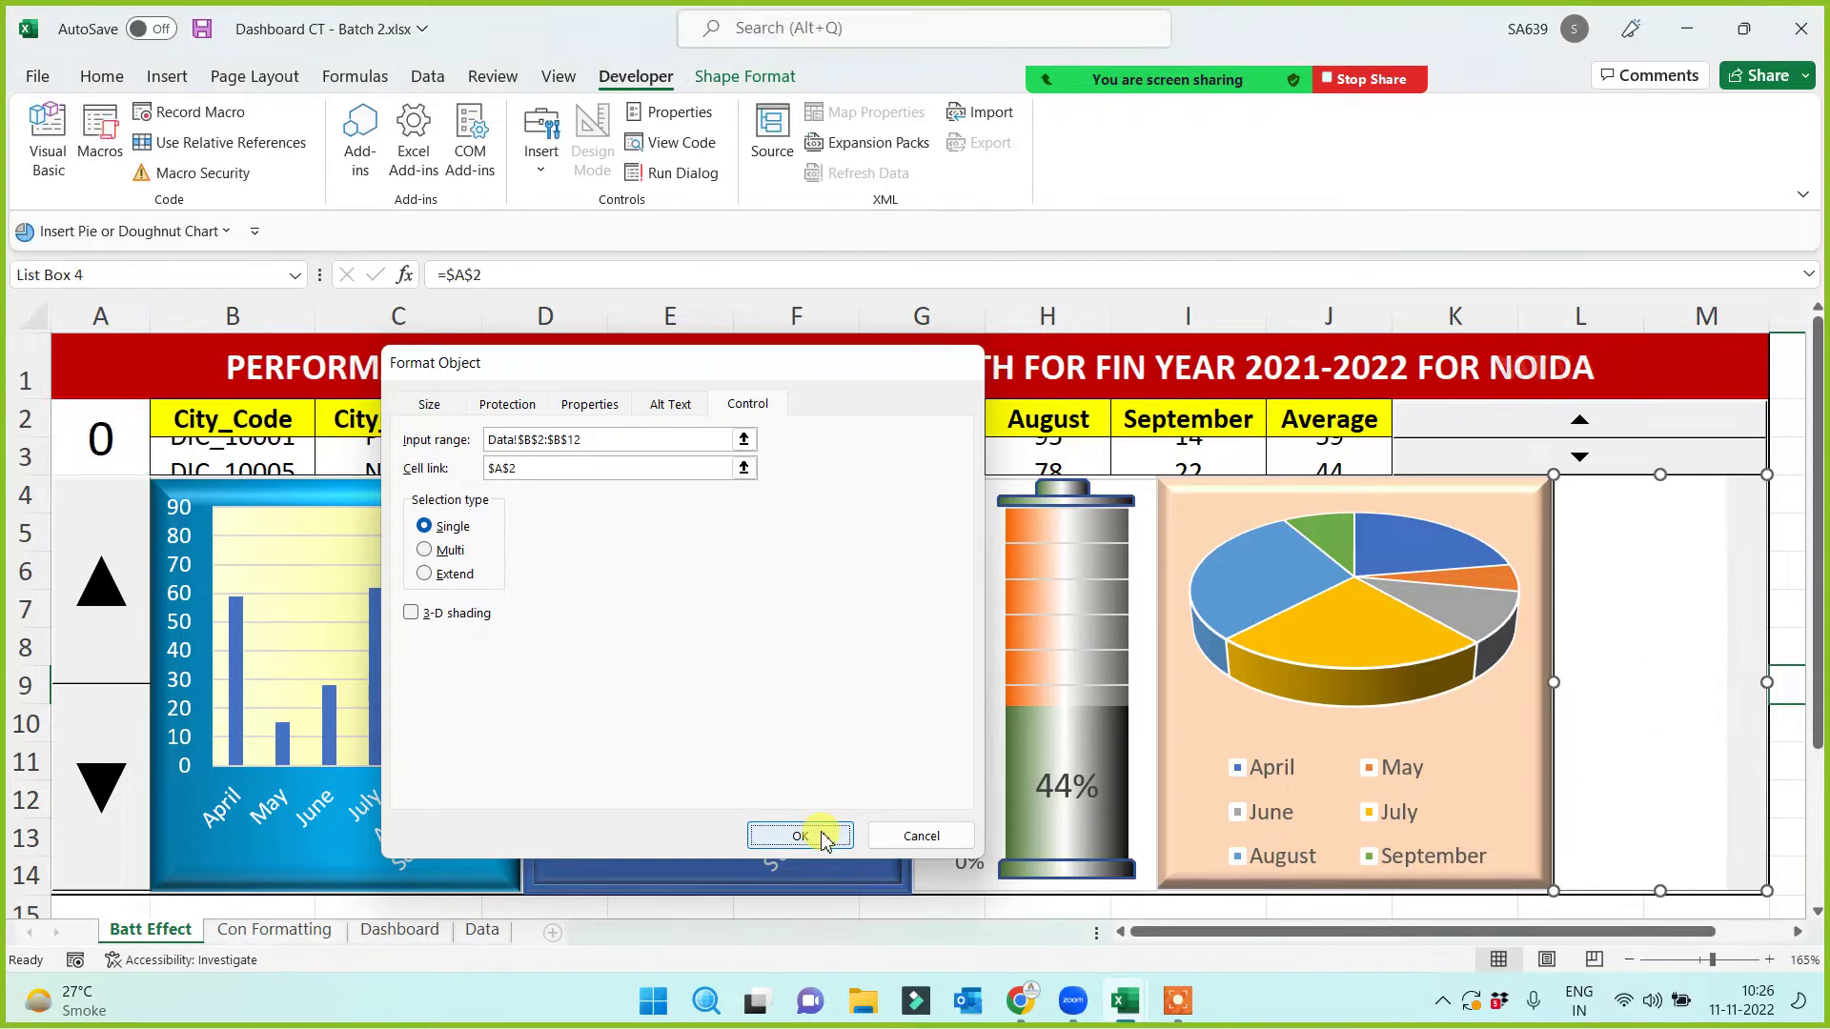
left_click(949, 917)
Step: Test the new list box by choosing Faridabad, Delhi, Patna, Ahmedabad, Gurgaon and Kolkata in turn
left_click(1620, 628)
left_click(1614, 516)
left_click(1611, 492)
left_click(1620, 740)
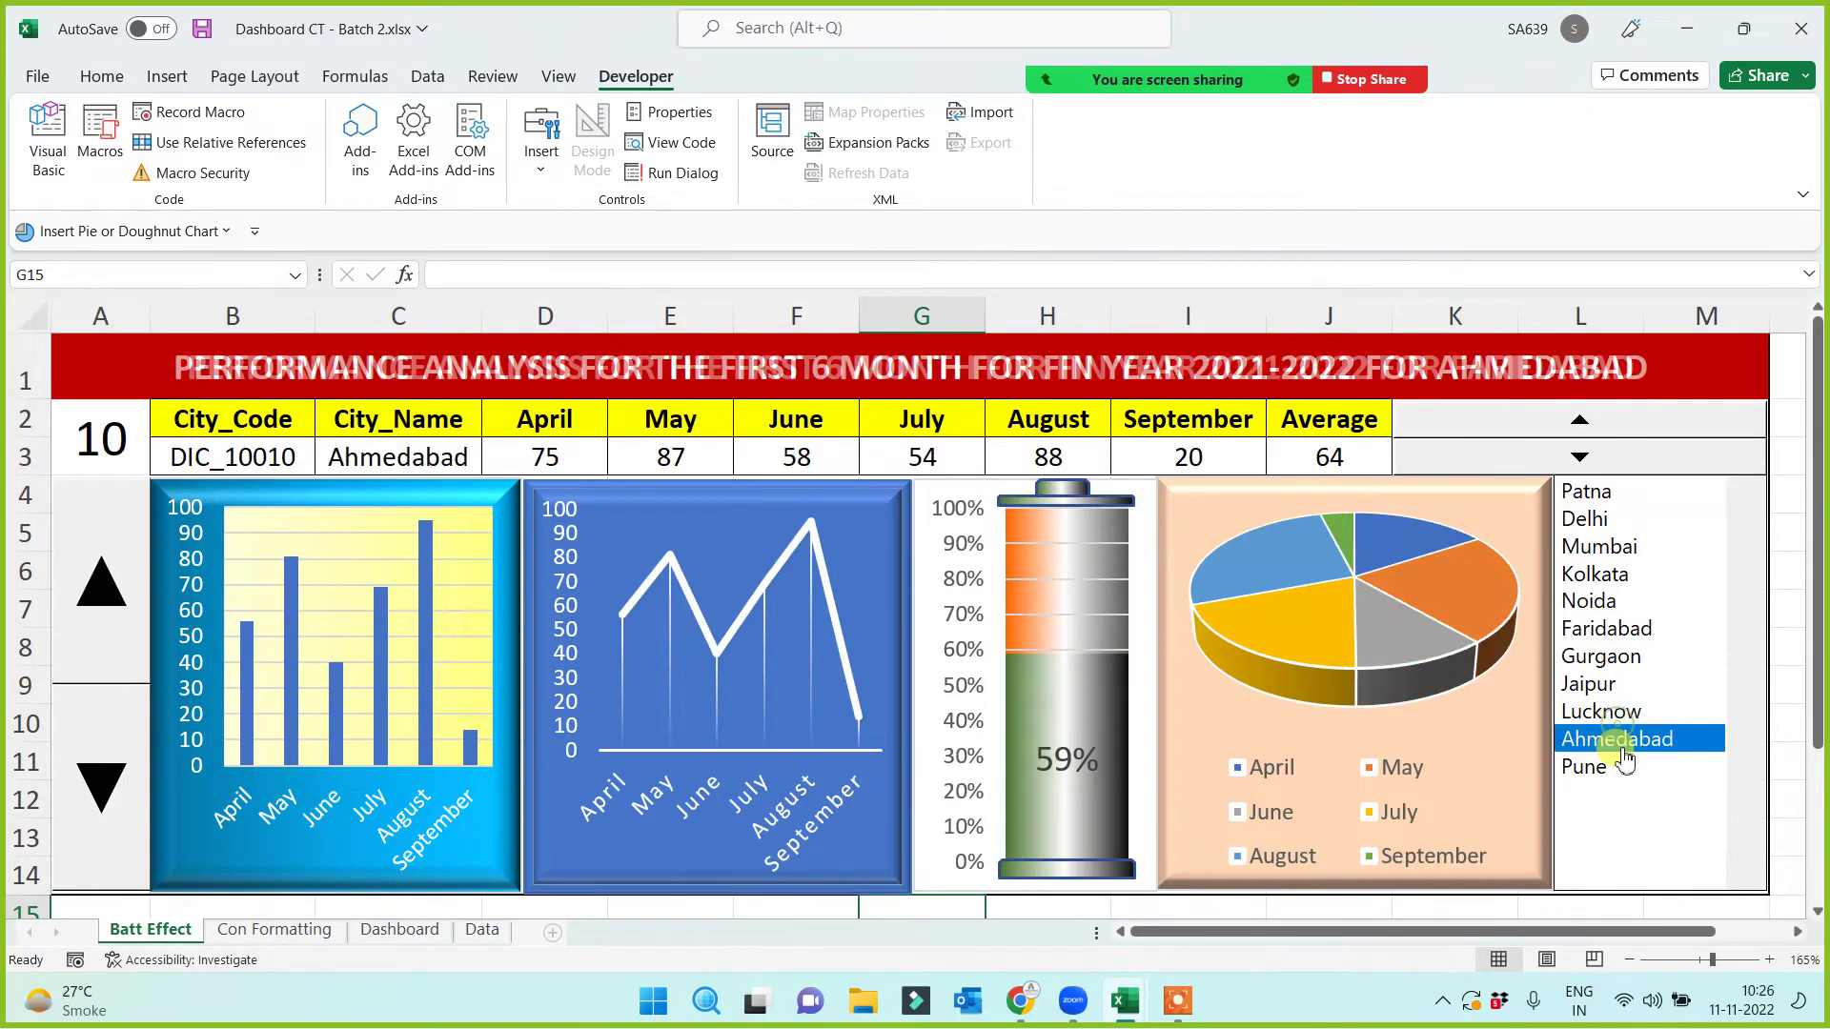
left_click(1615, 657)
left_click(1614, 574)
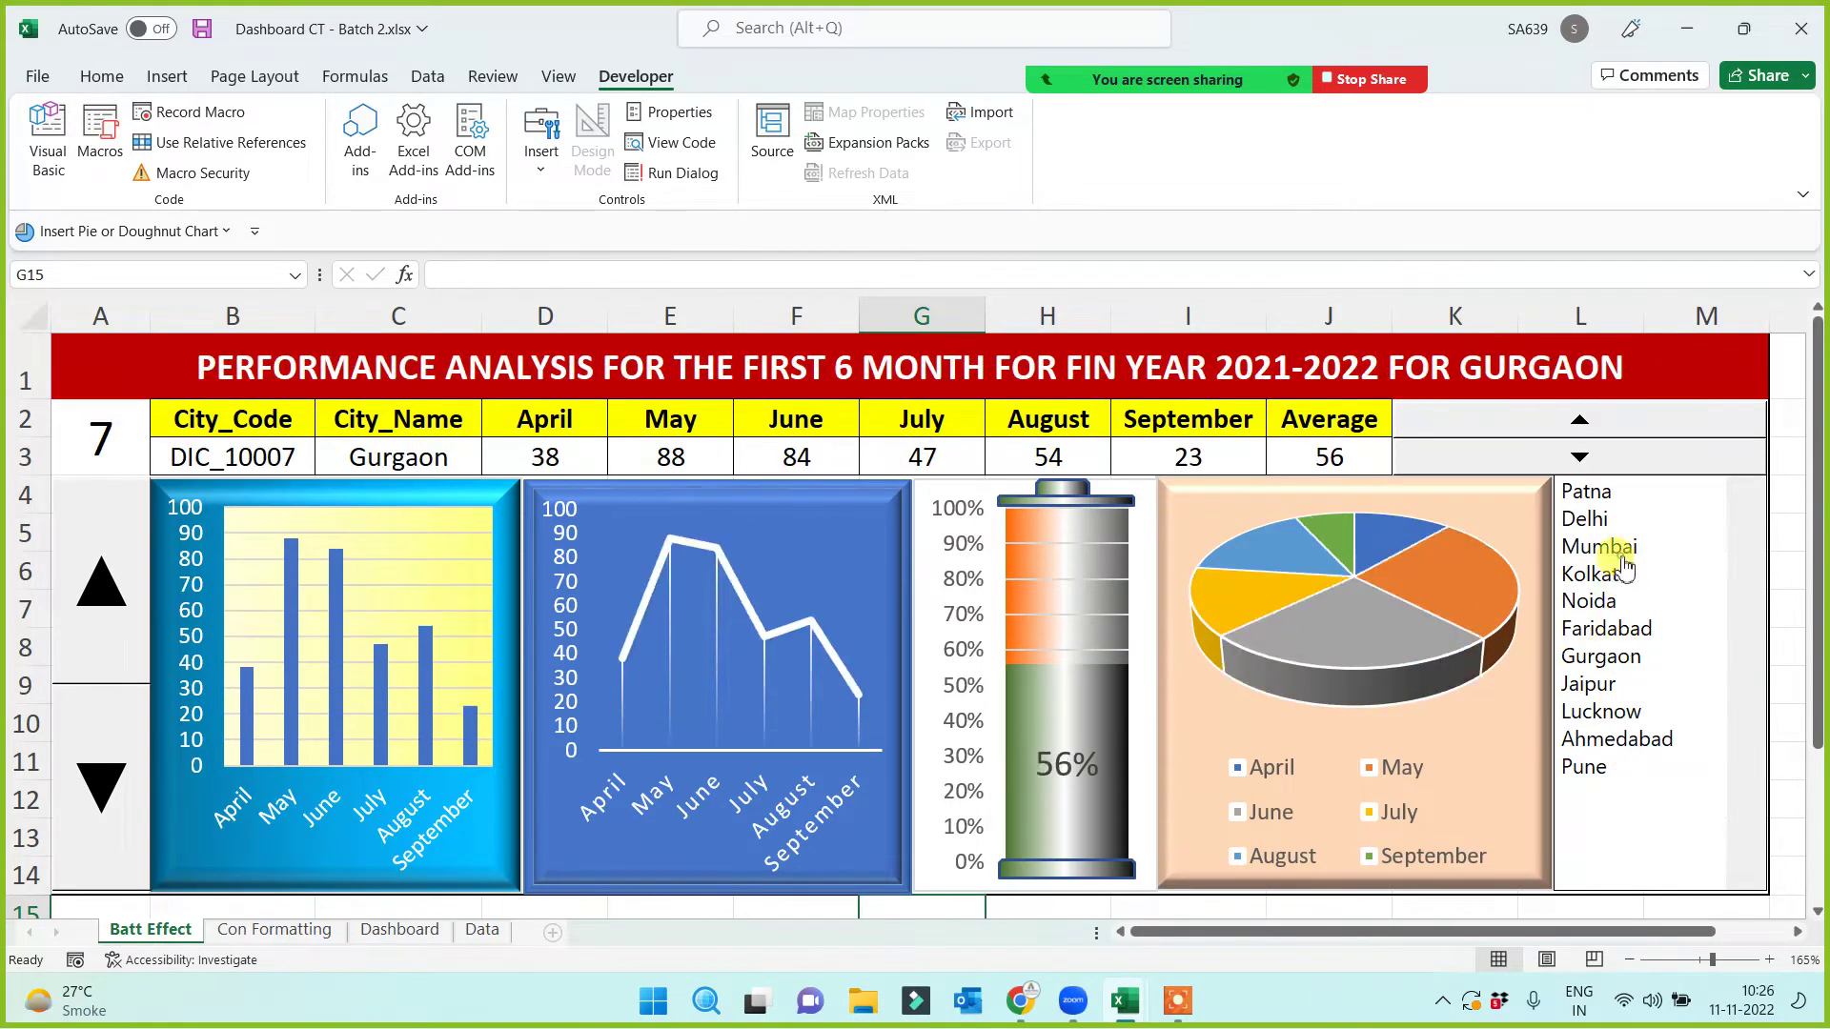
Step: Try the Batt Effect list box with Delhi, Noida, Gurgaon, Kolkata, Faridabad, Mumbai, Kolkata, Patna and Jaipur in turn
left_click(1613, 519)
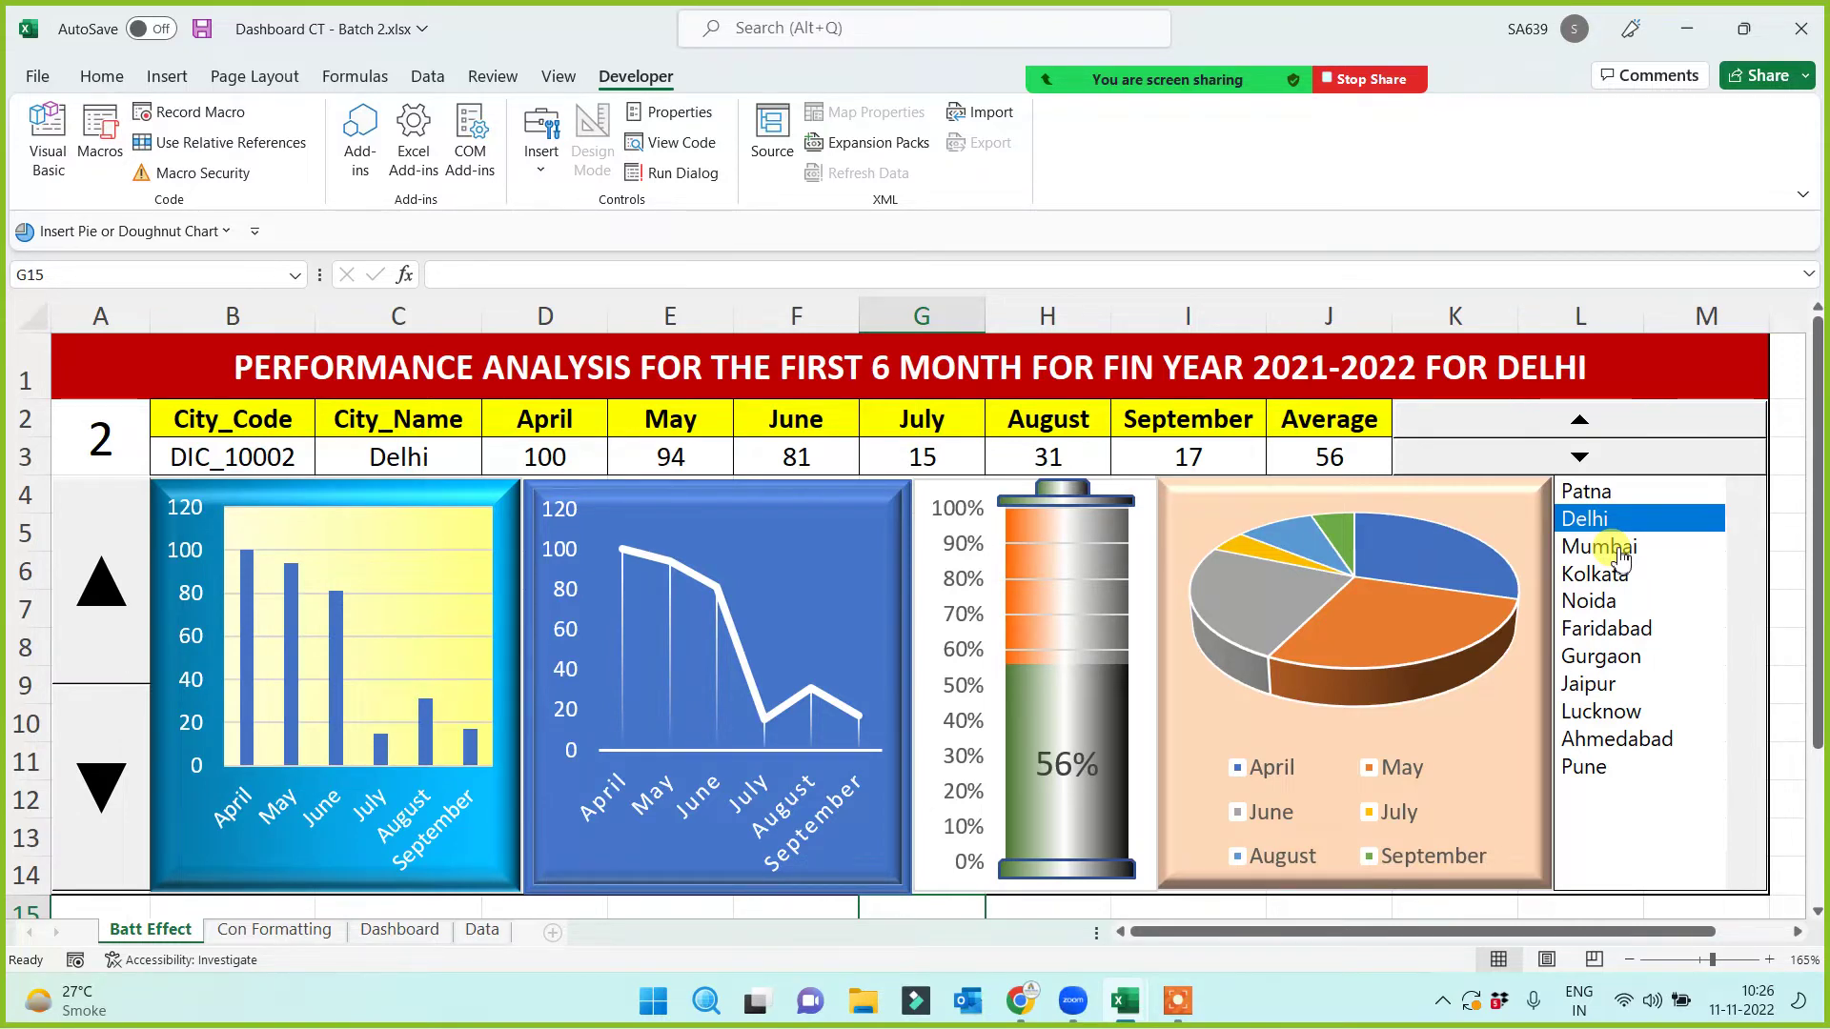
left_click(1611, 600)
left_click(1609, 657)
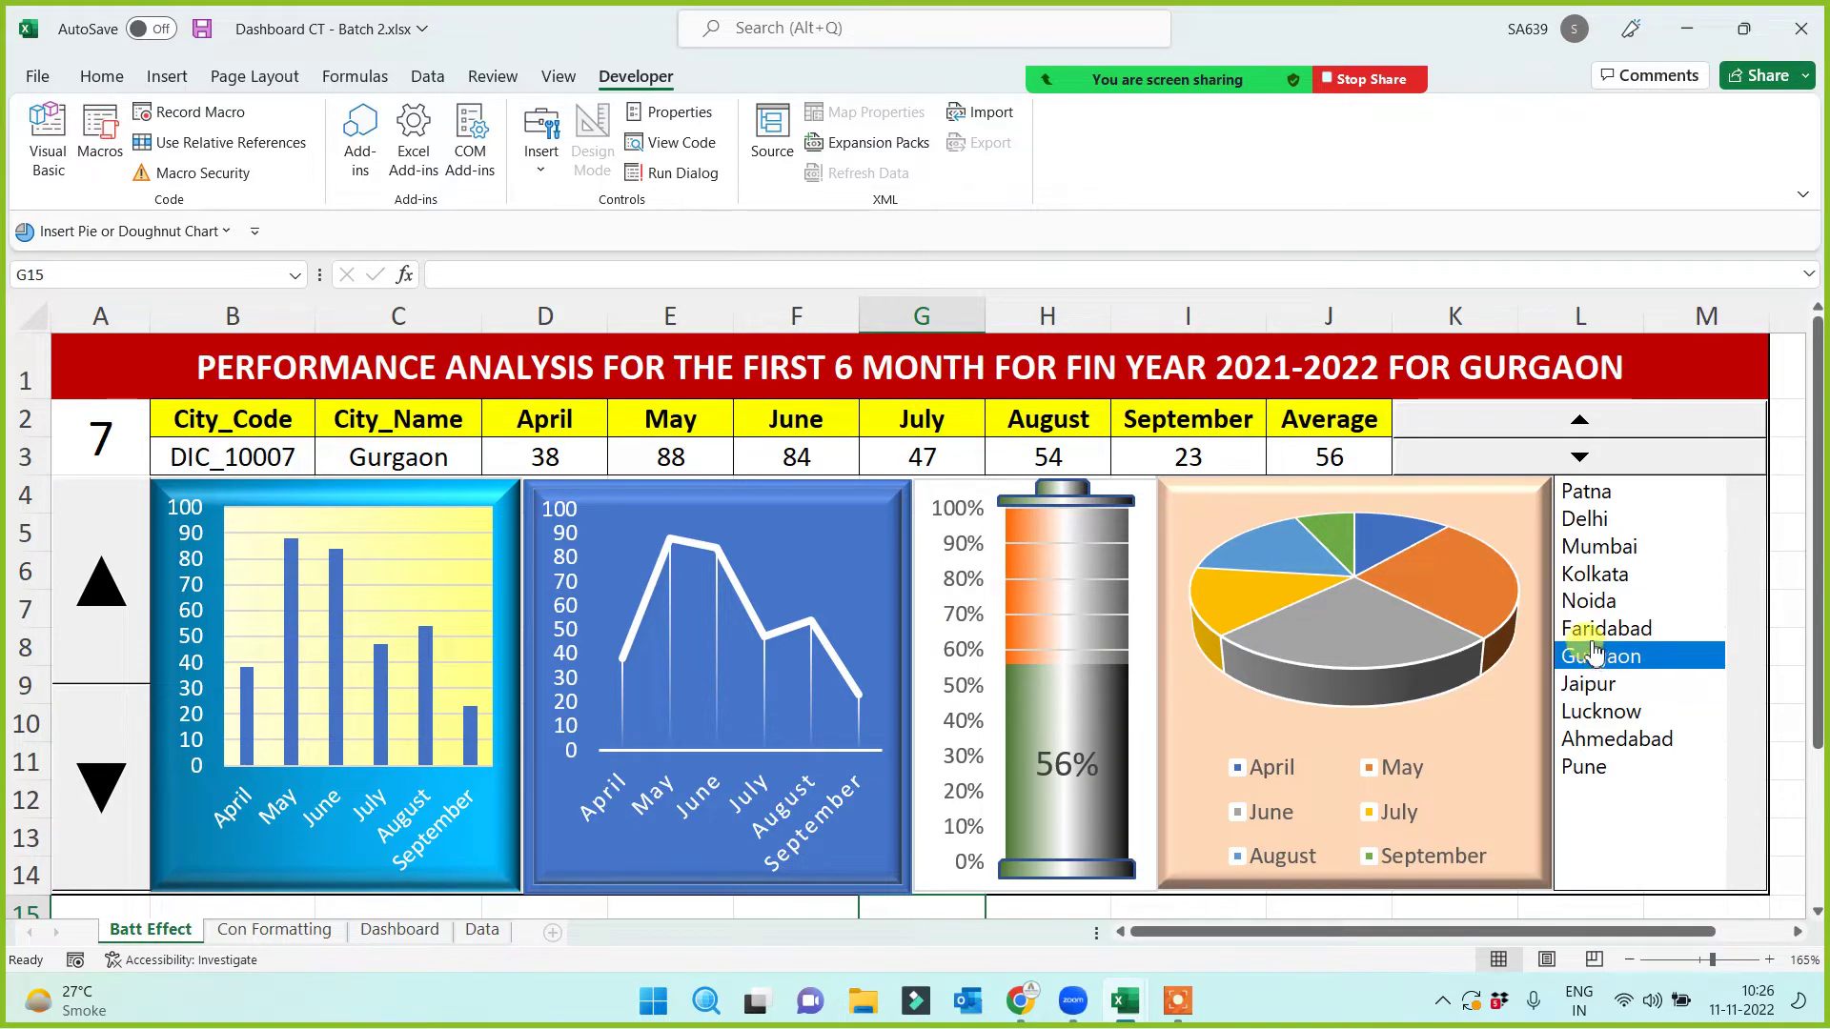
left_click(1624, 575)
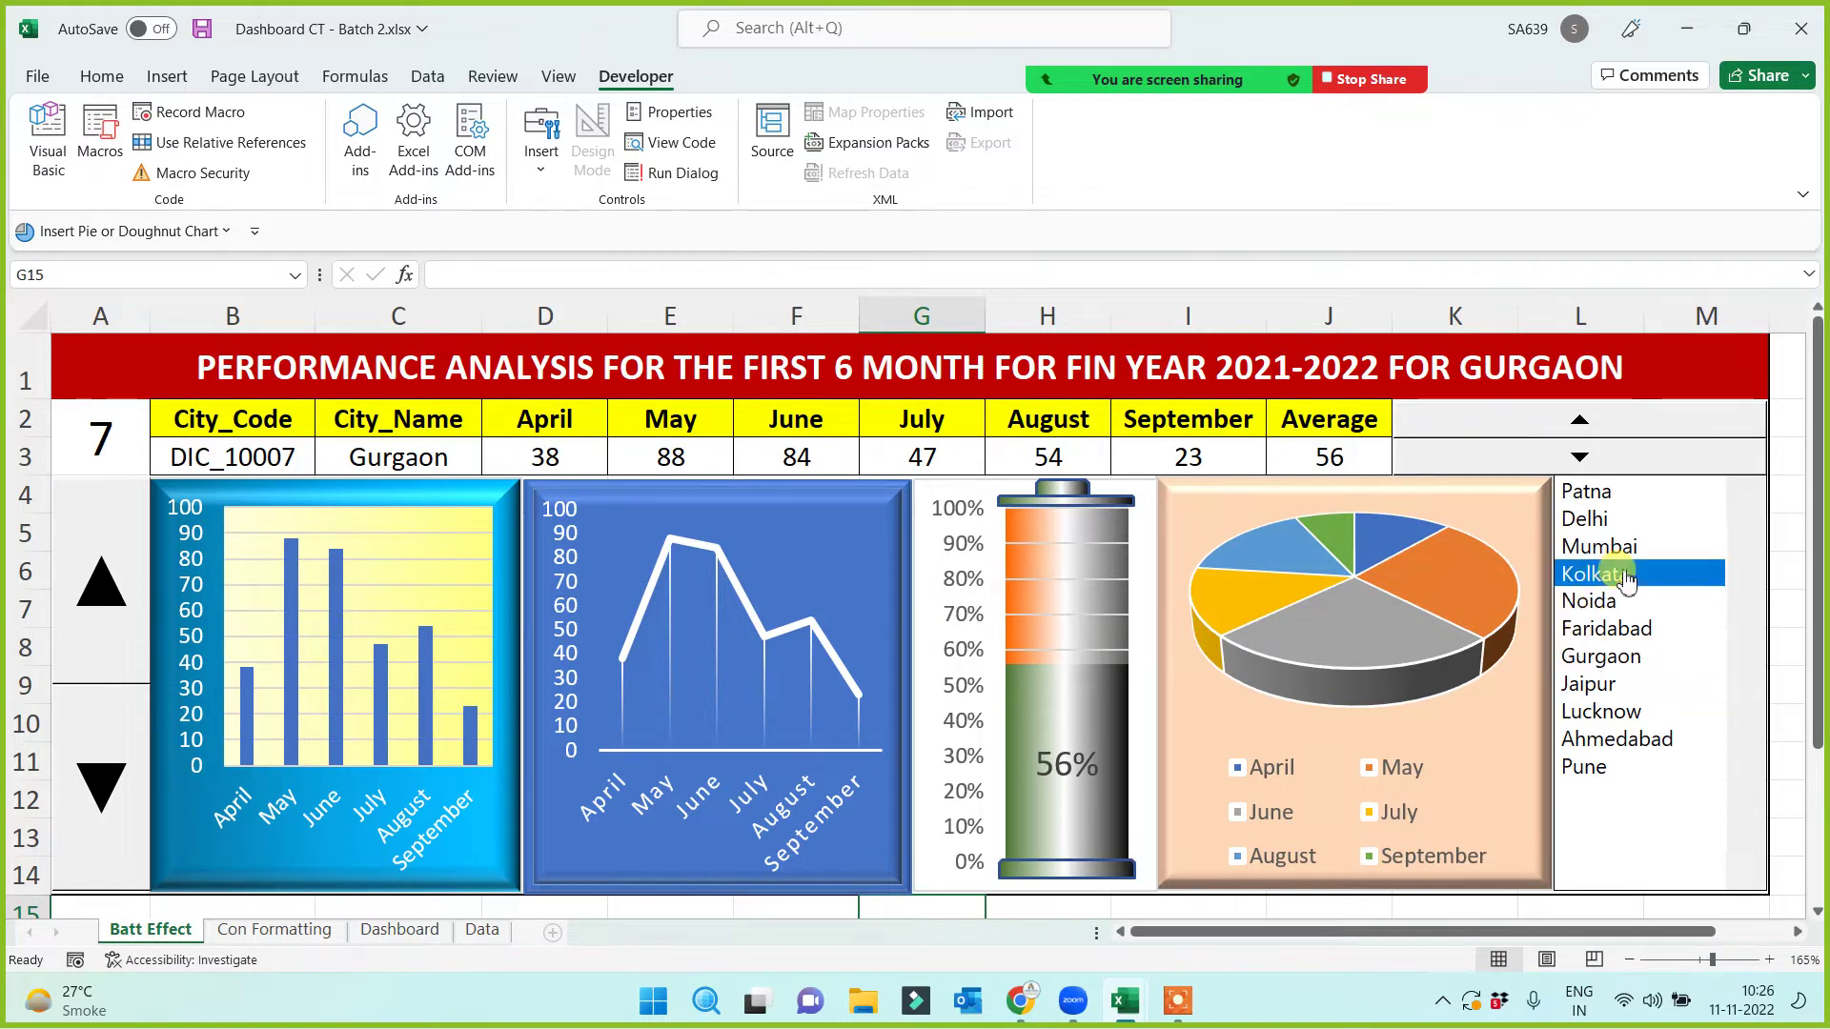
left_click(1608, 629)
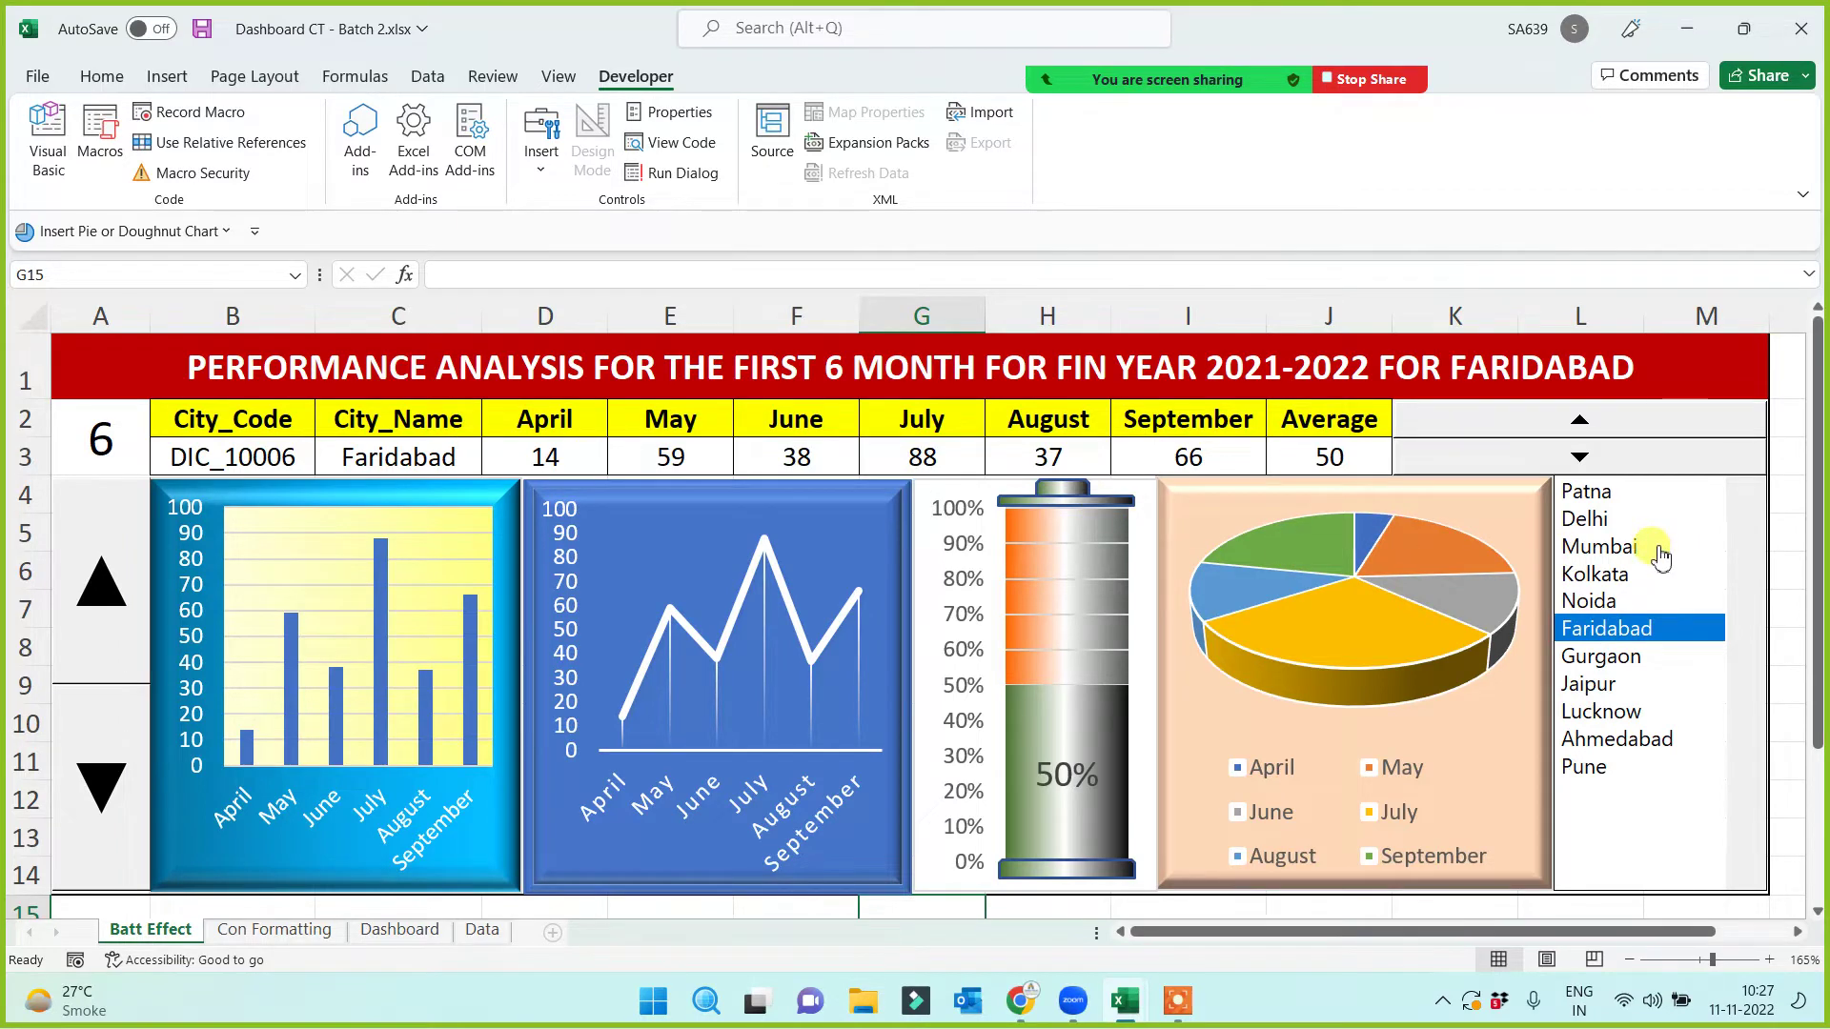
left_click(1622, 546)
left_click(1613, 574)
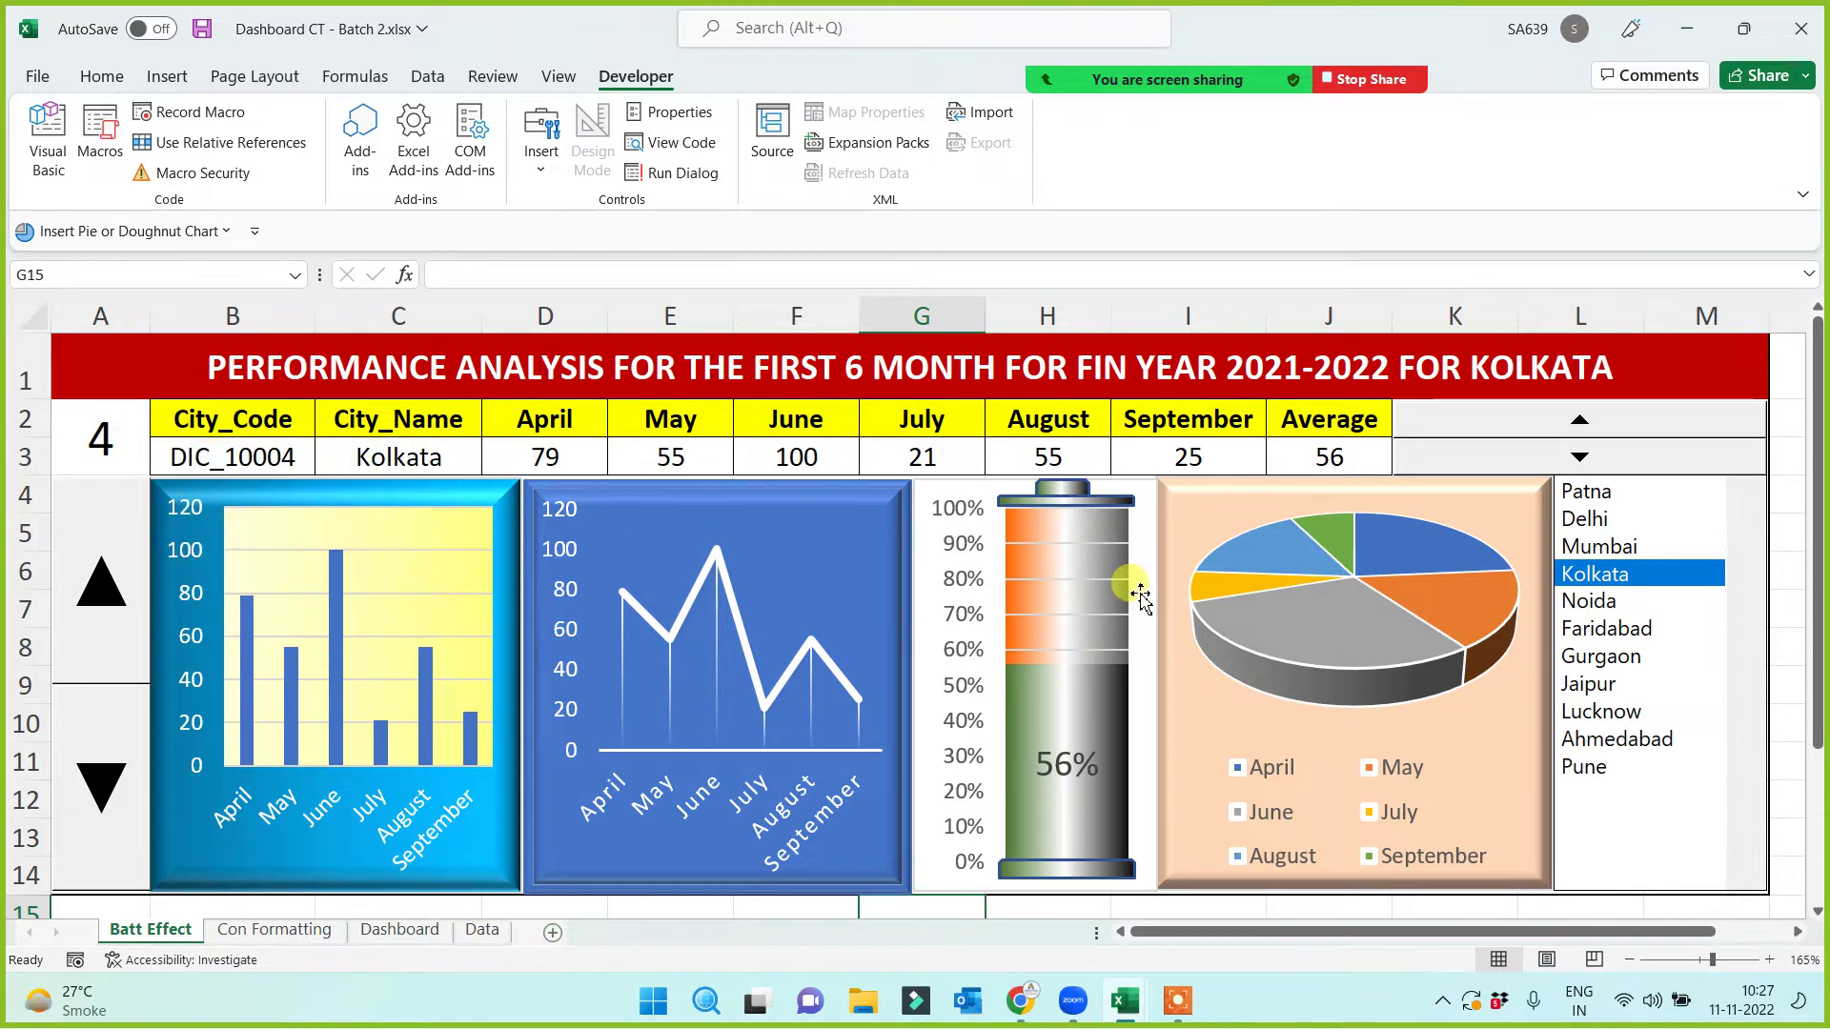
left_click(1589, 493)
left_click(1602, 681)
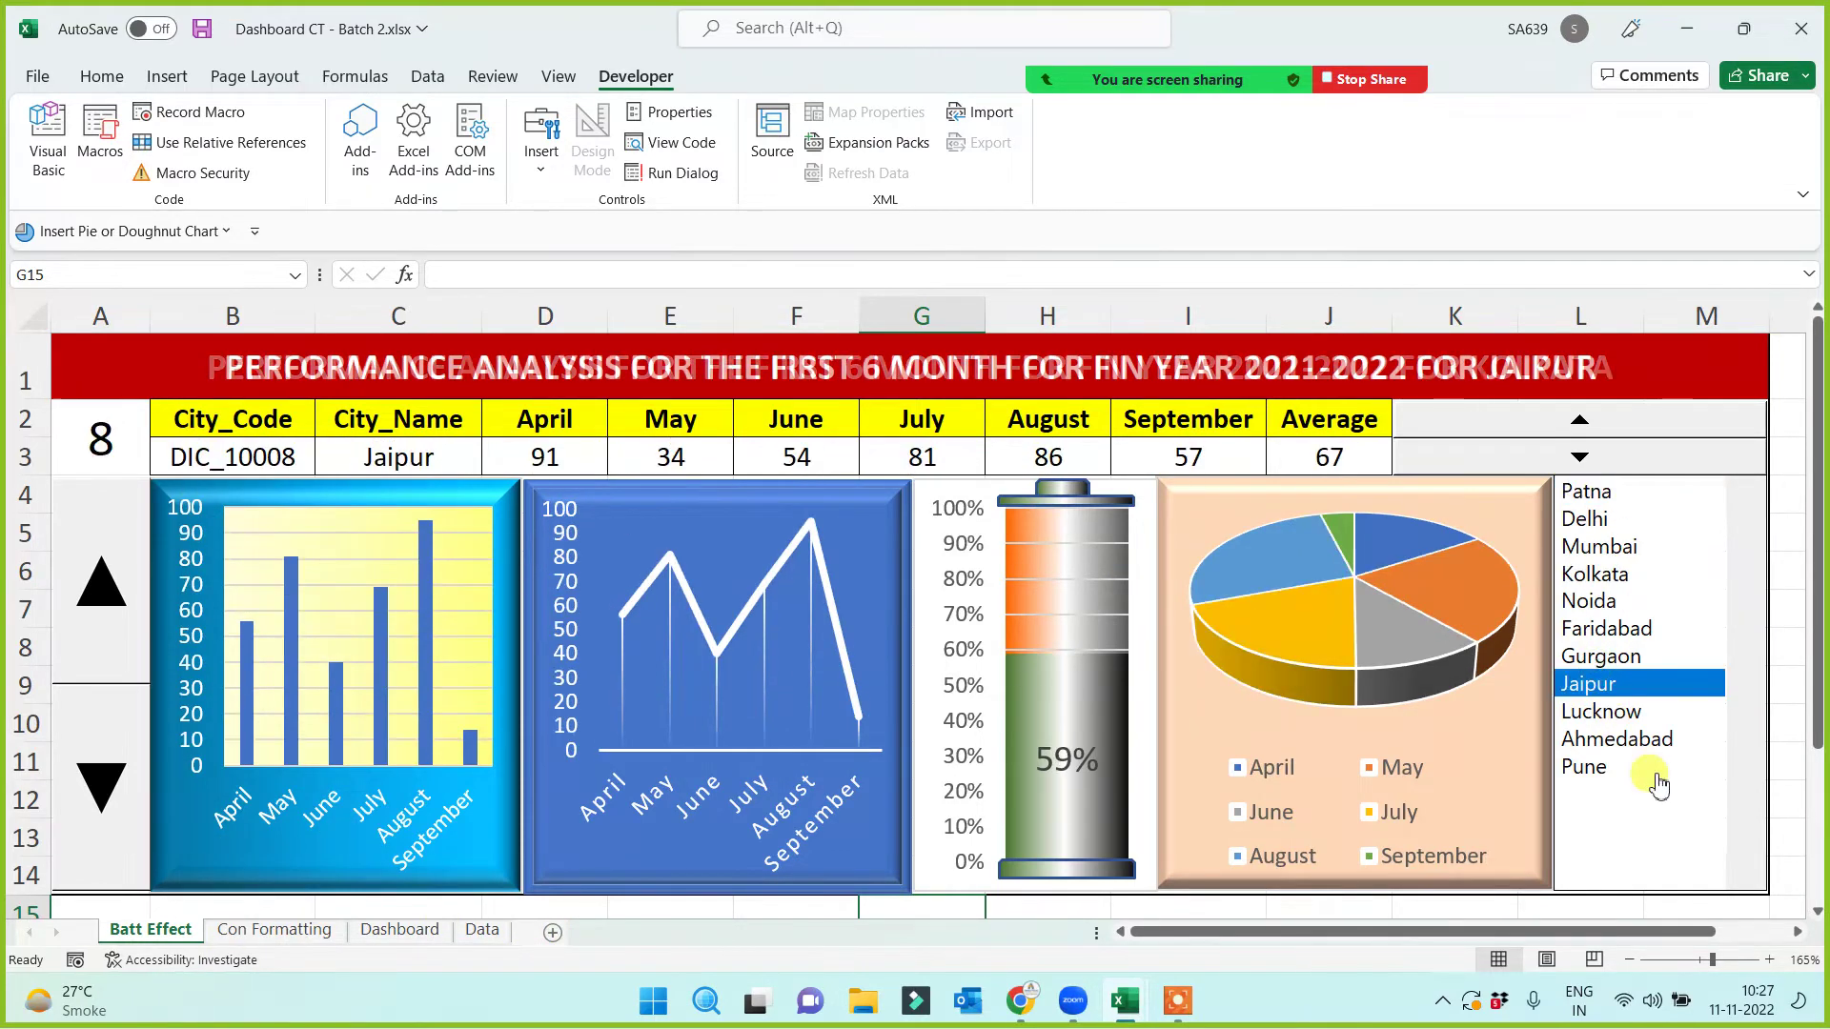
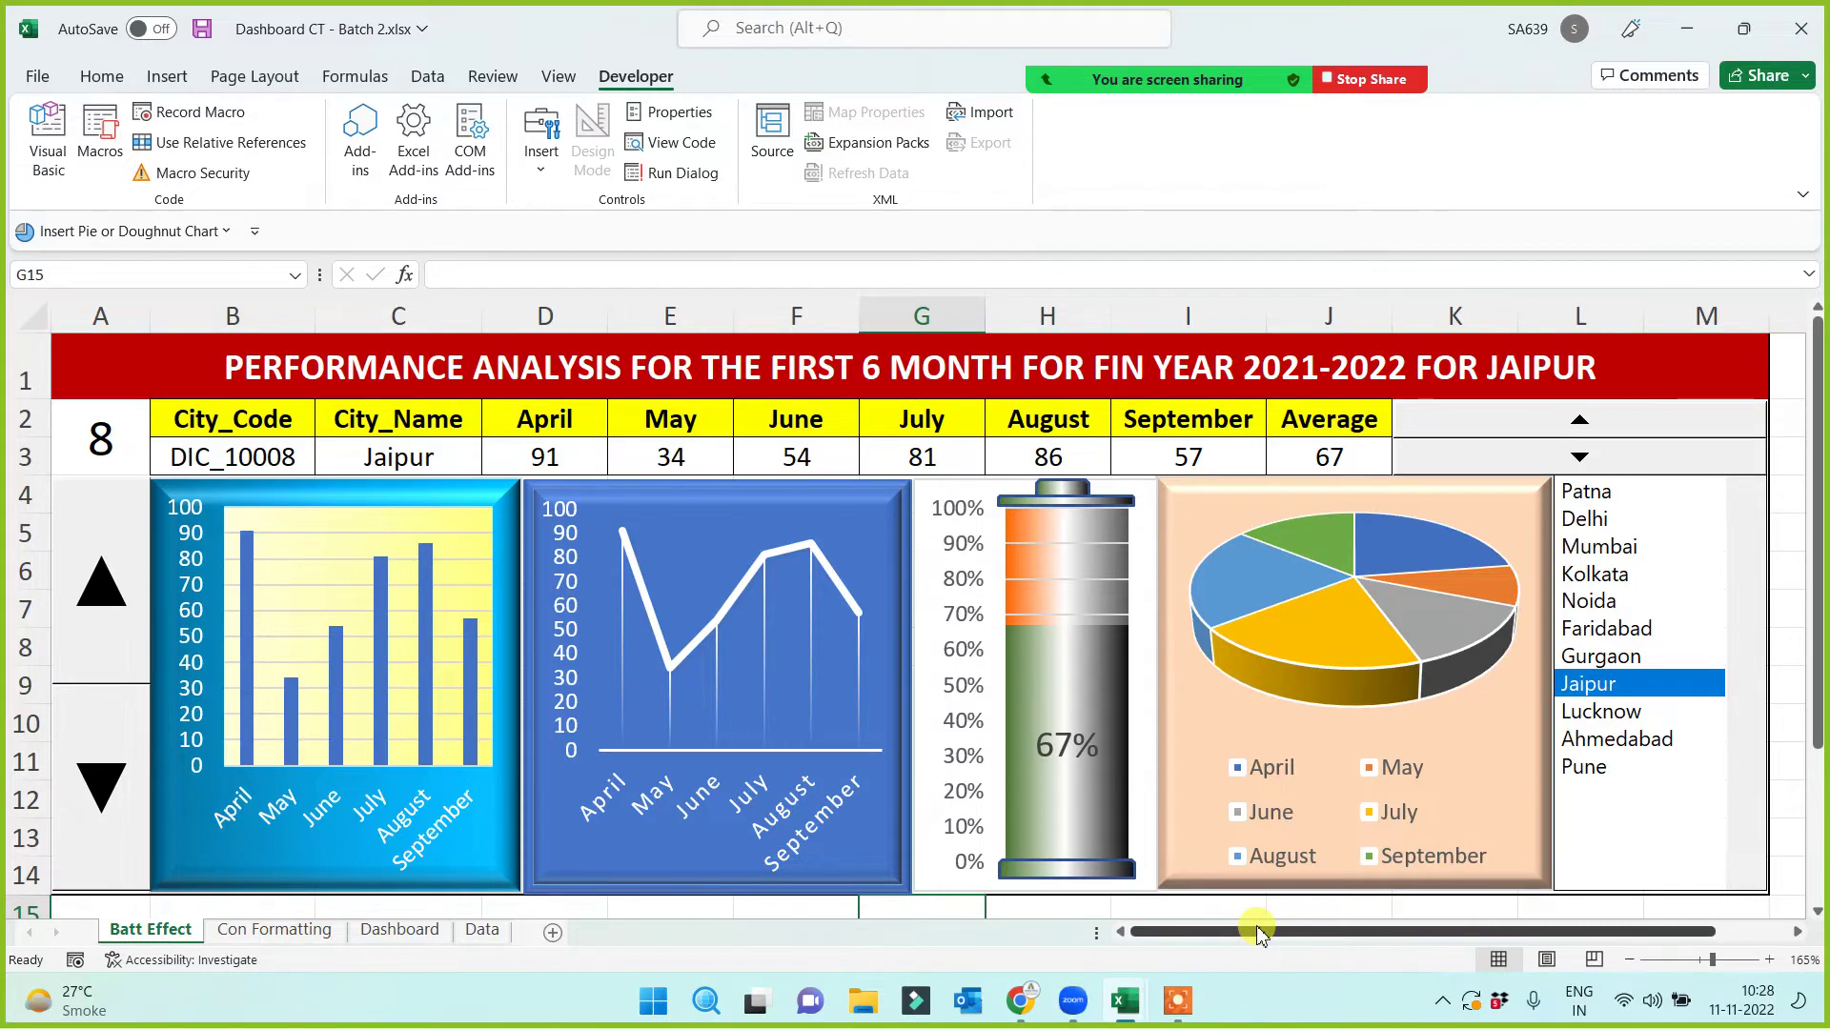
Step: Check the Batt Effect charts for Delhi, Kolkata, Gurgaon, Ahmedabad, Faridabad and Mumbai, ending on Patna
left_click(1621, 521)
left_click(1611, 573)
left_click(1610, 656)
left_click(1620, 741)
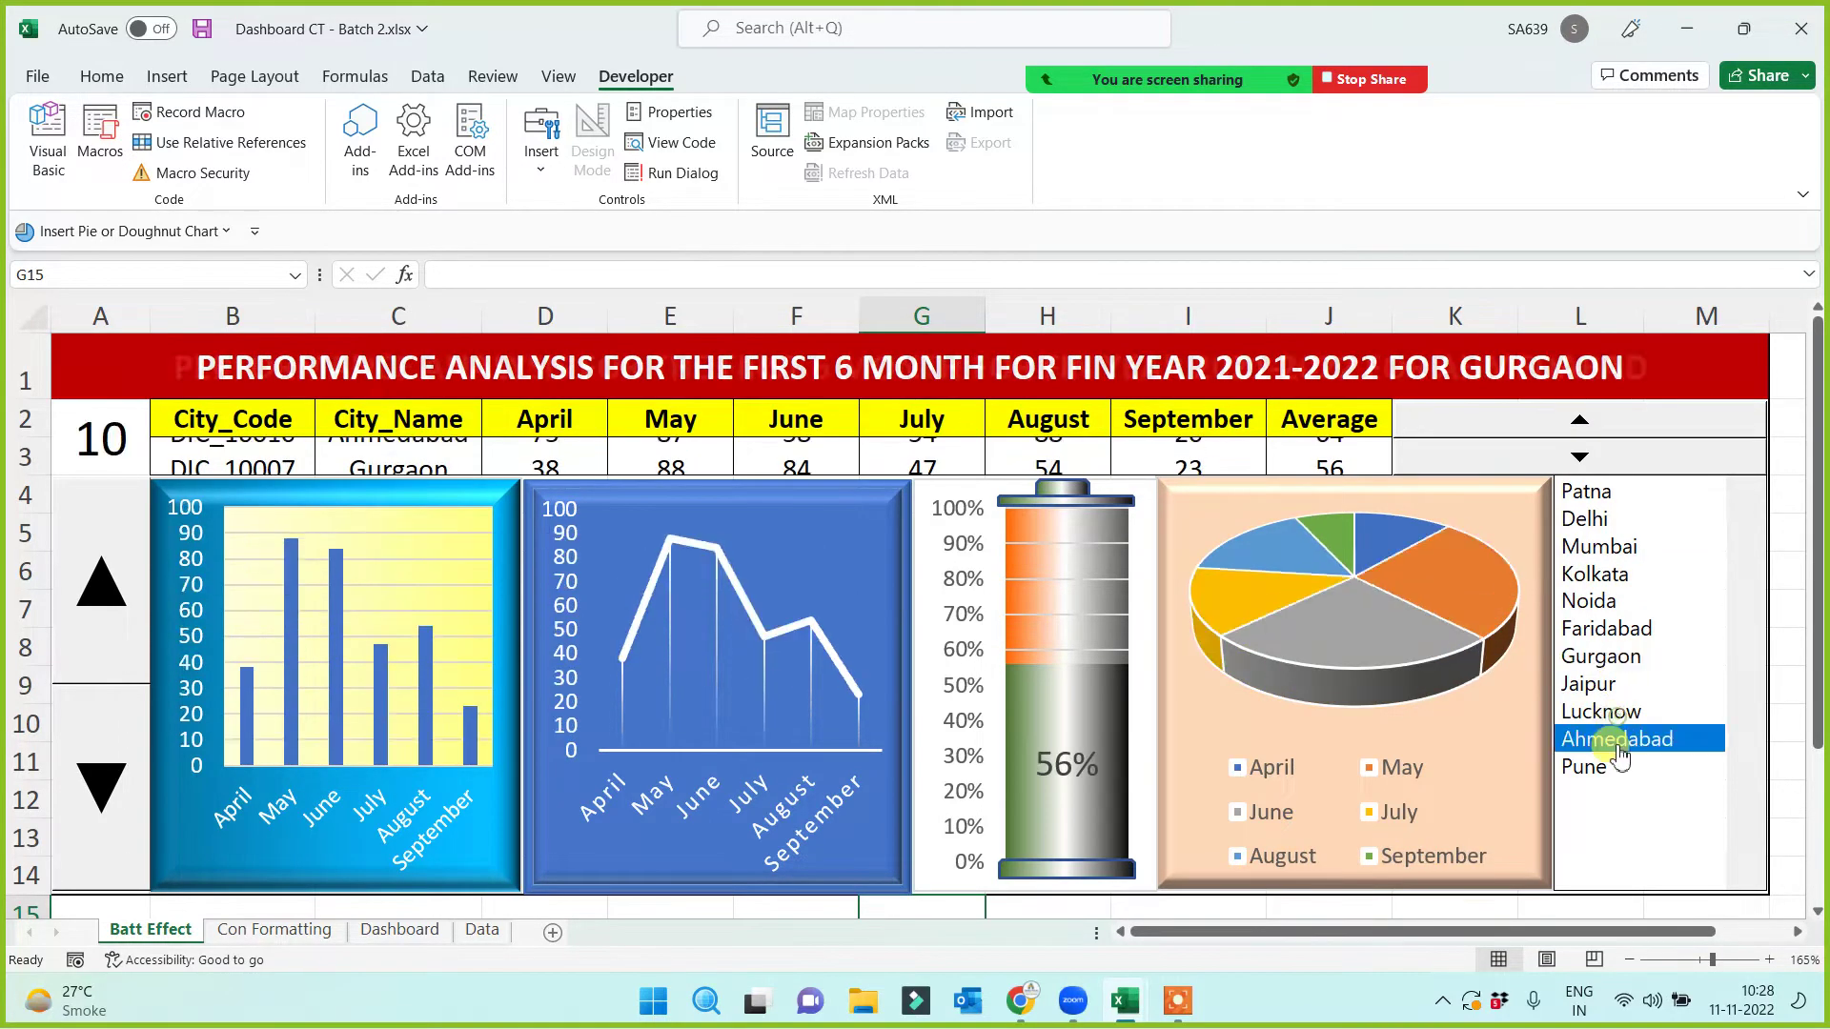
left_click(1620, 629)
left_click(1622, 546)
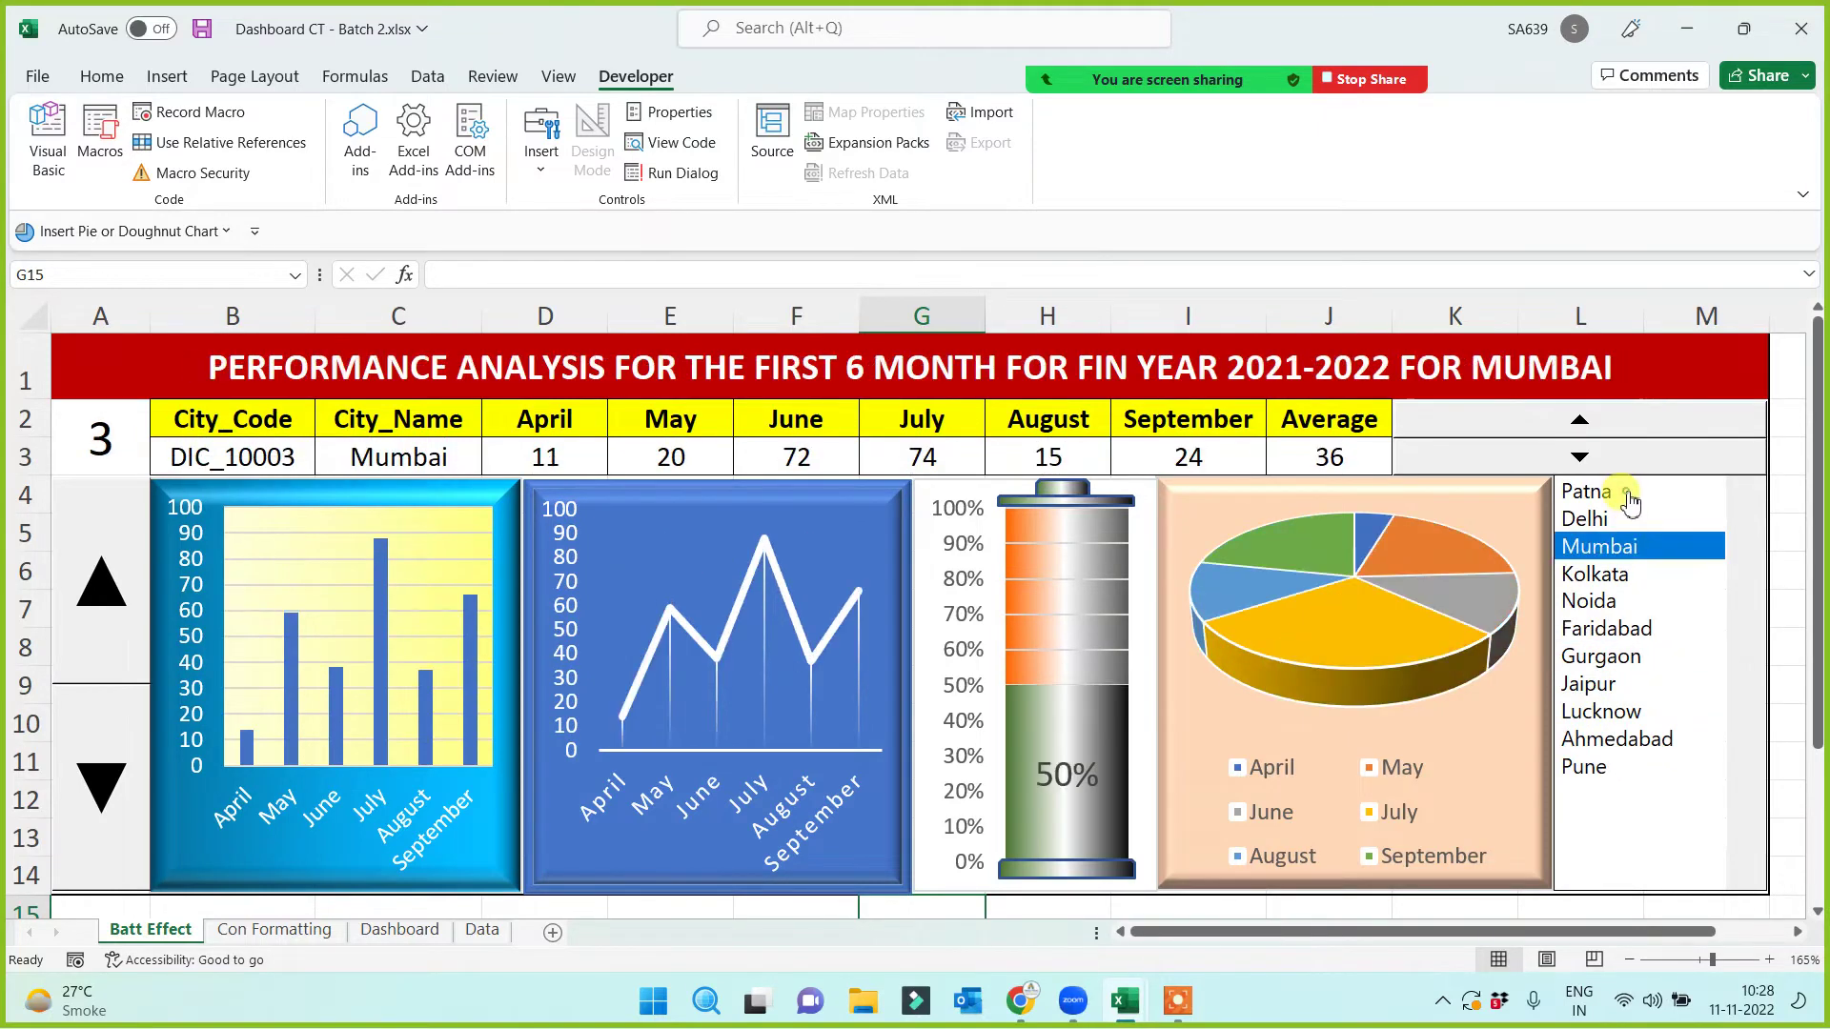
left_click(1628, 493)
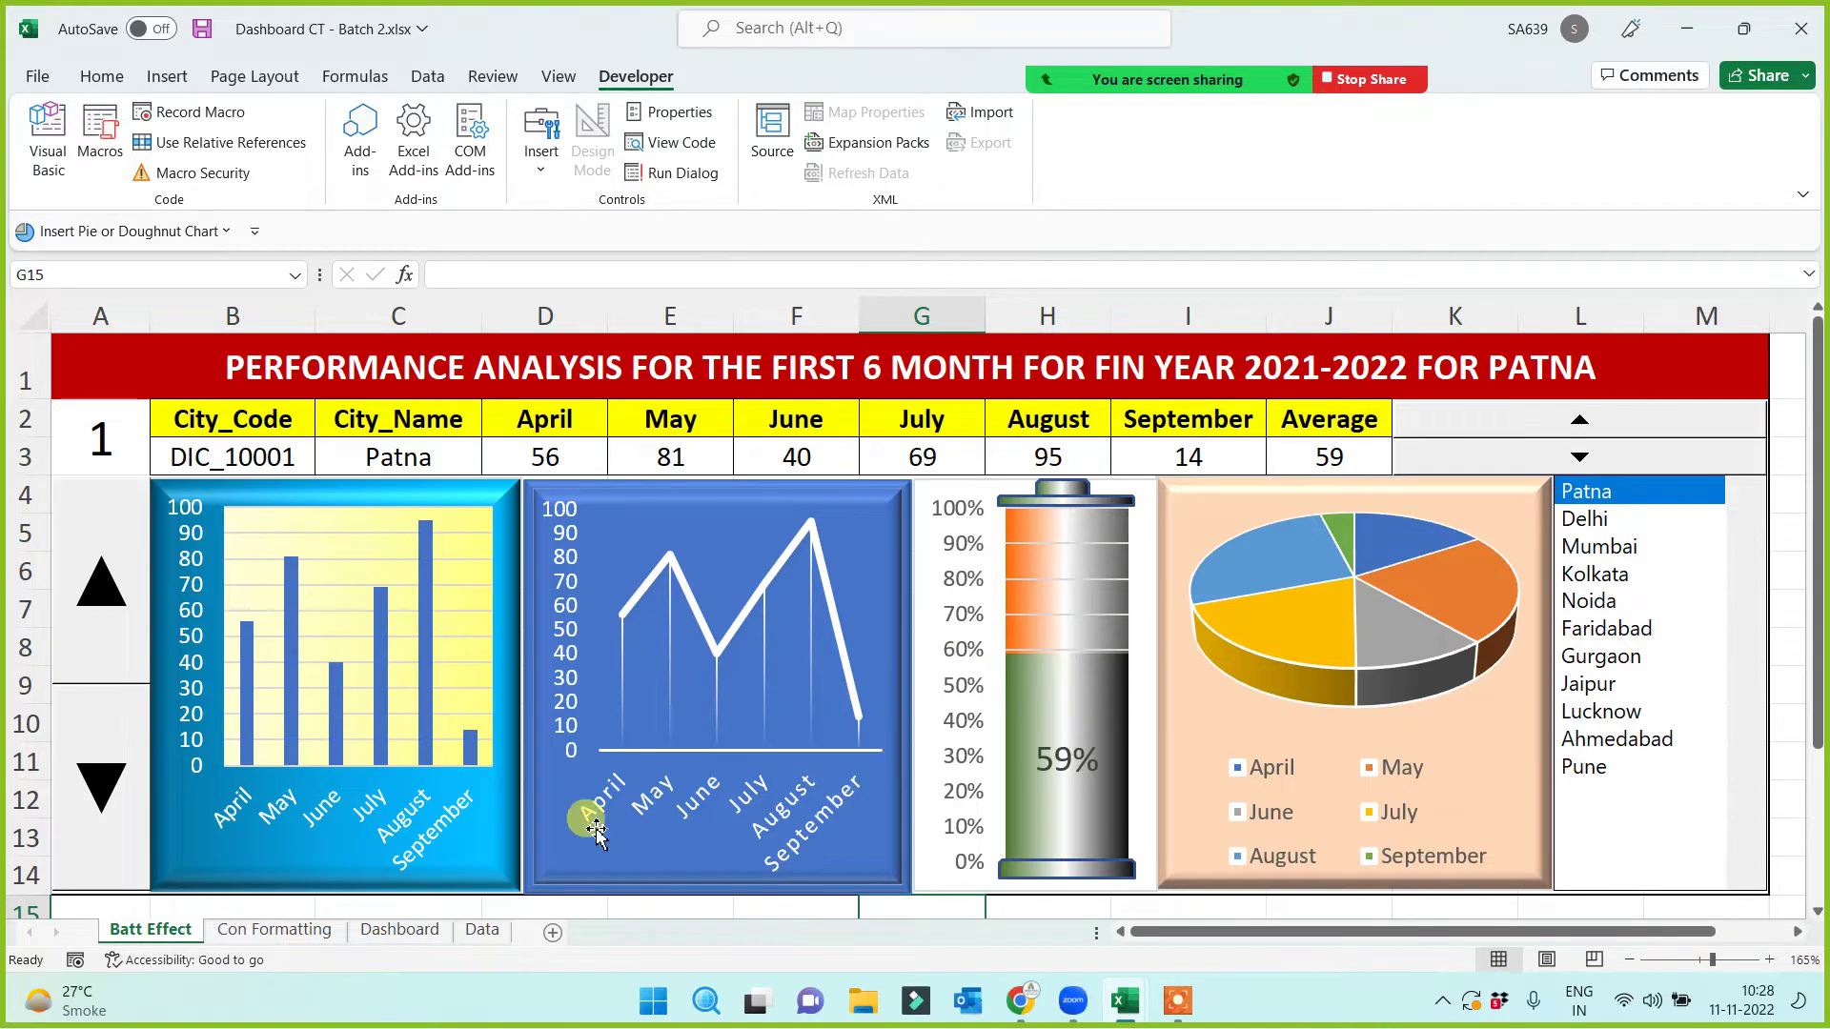
Step: Select the spinner in column A of the Con Formatting sheet and save the workbook
left_click(263, 929)
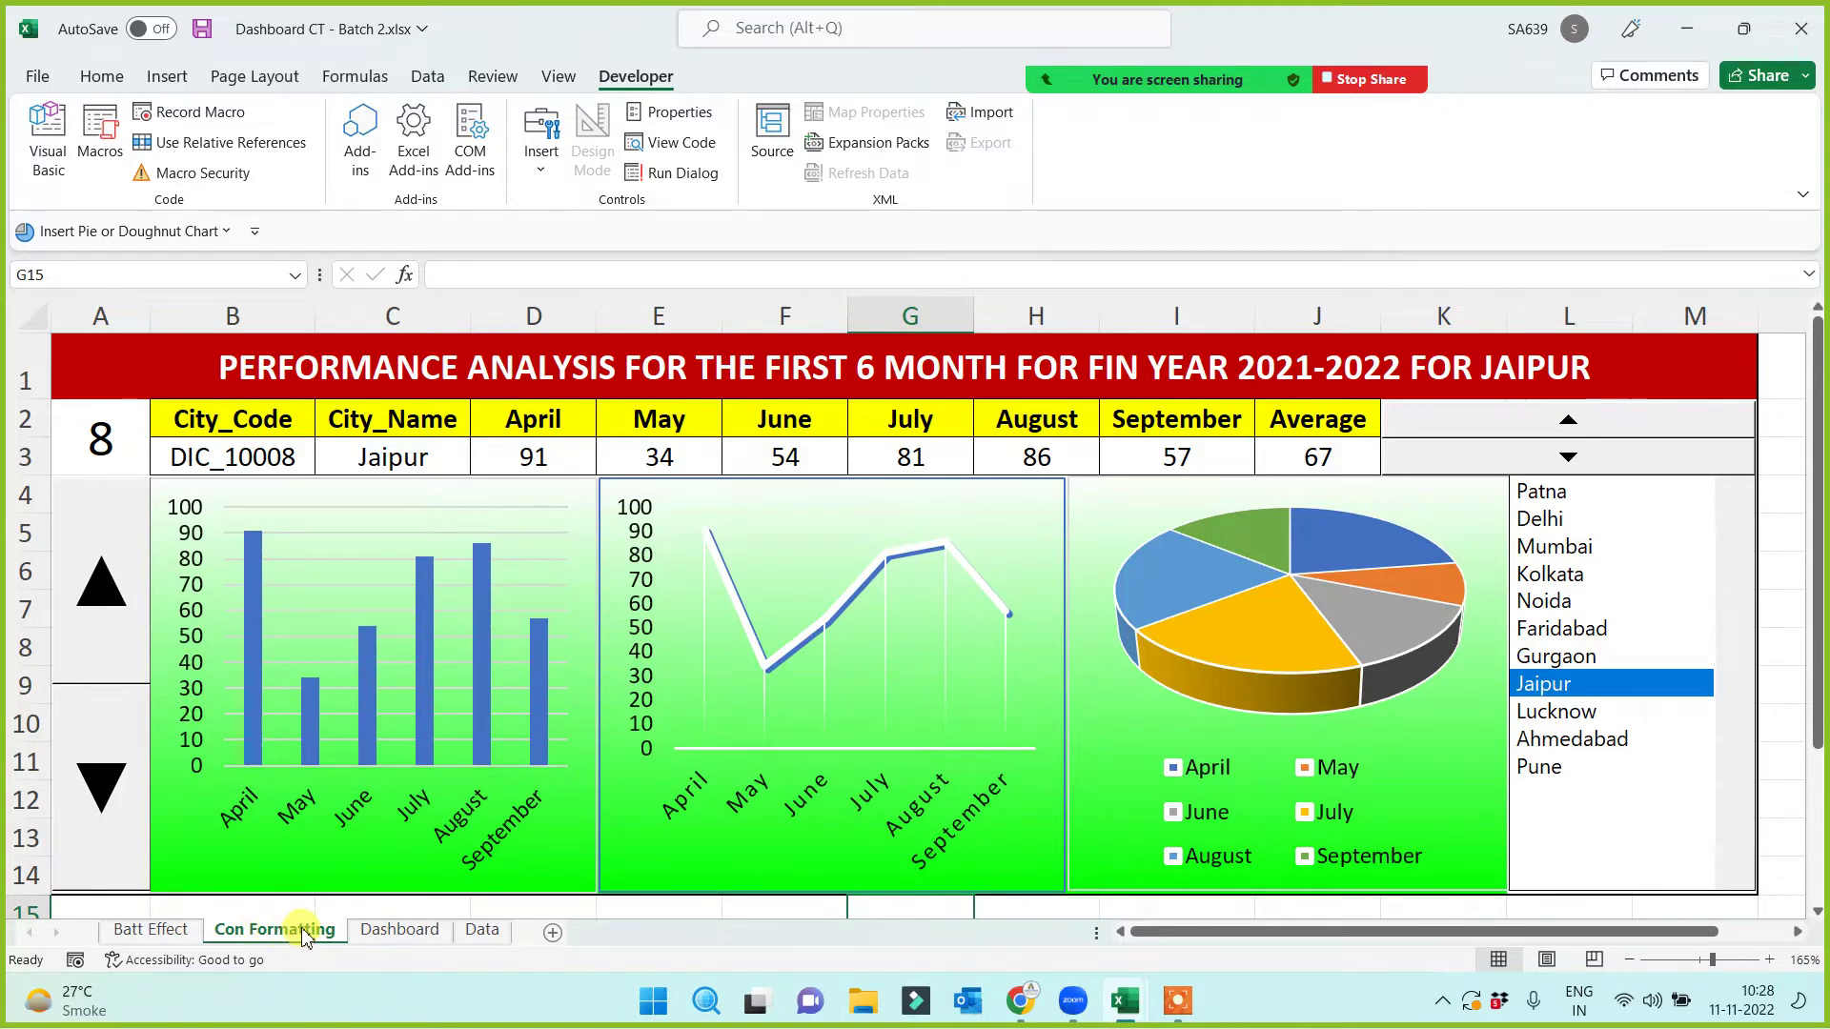
right_click(80, 656)
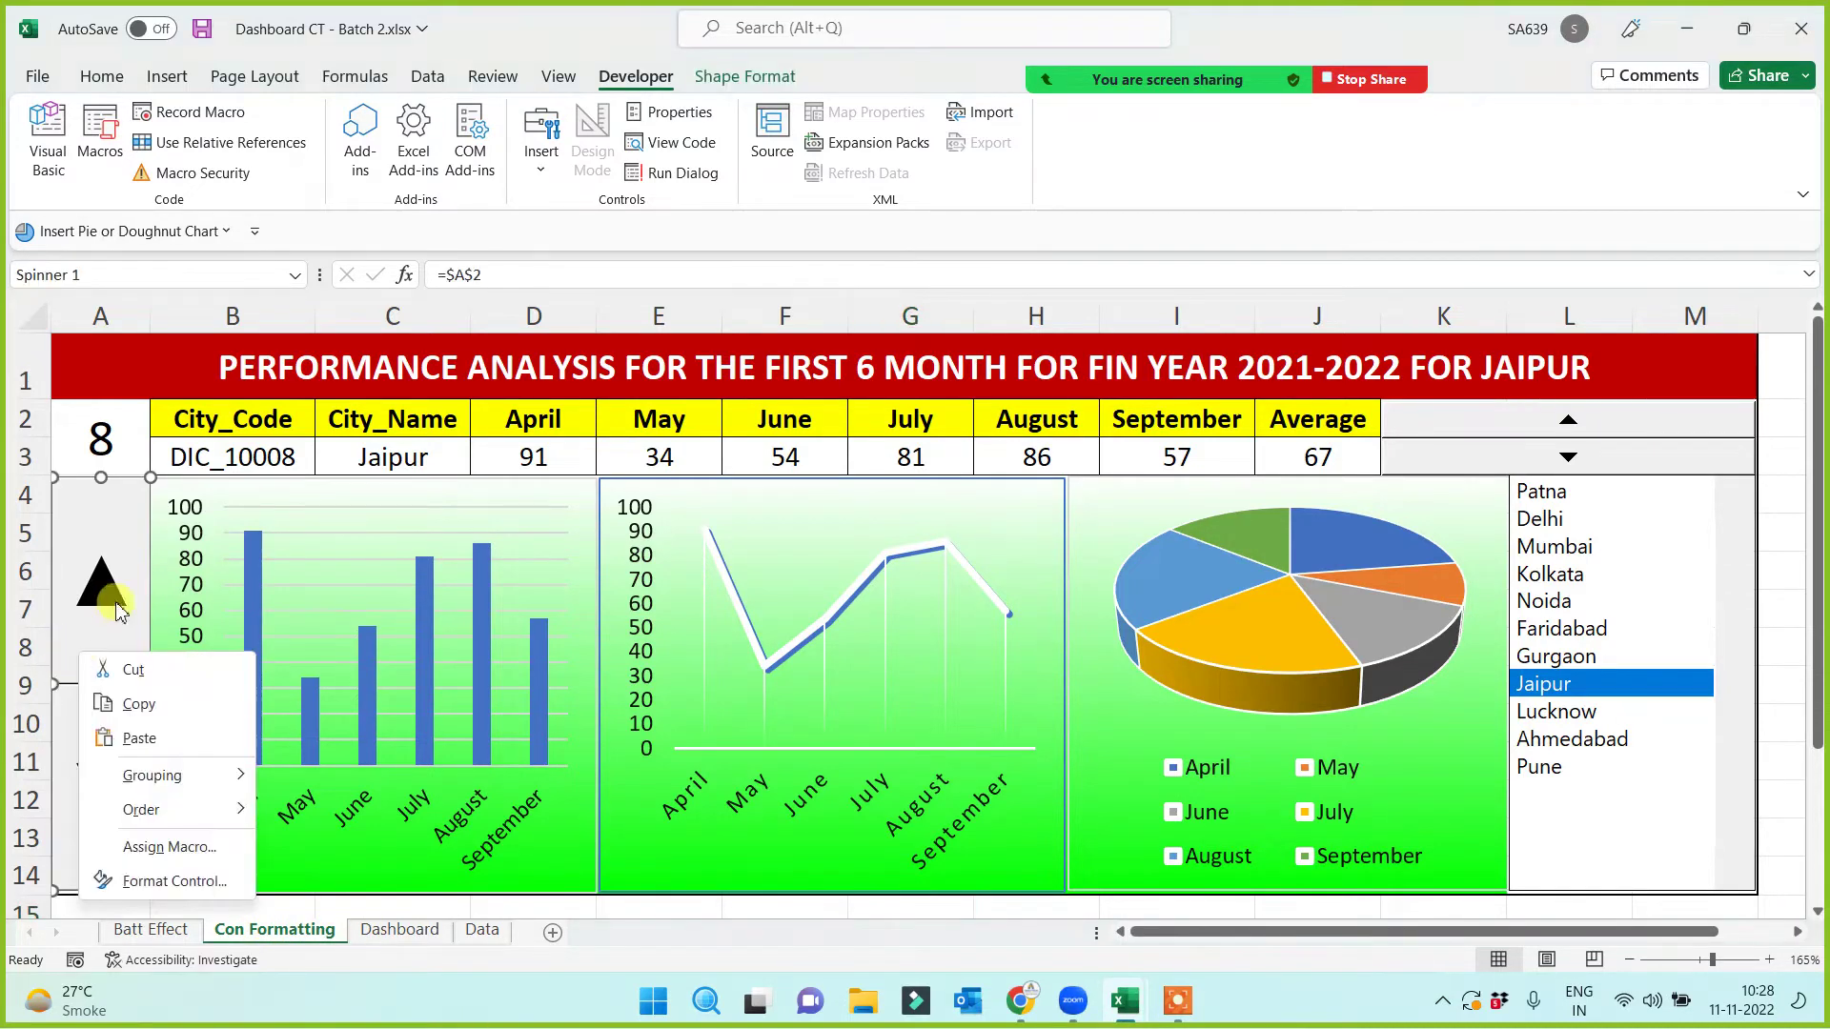
left_click(1687, 903)
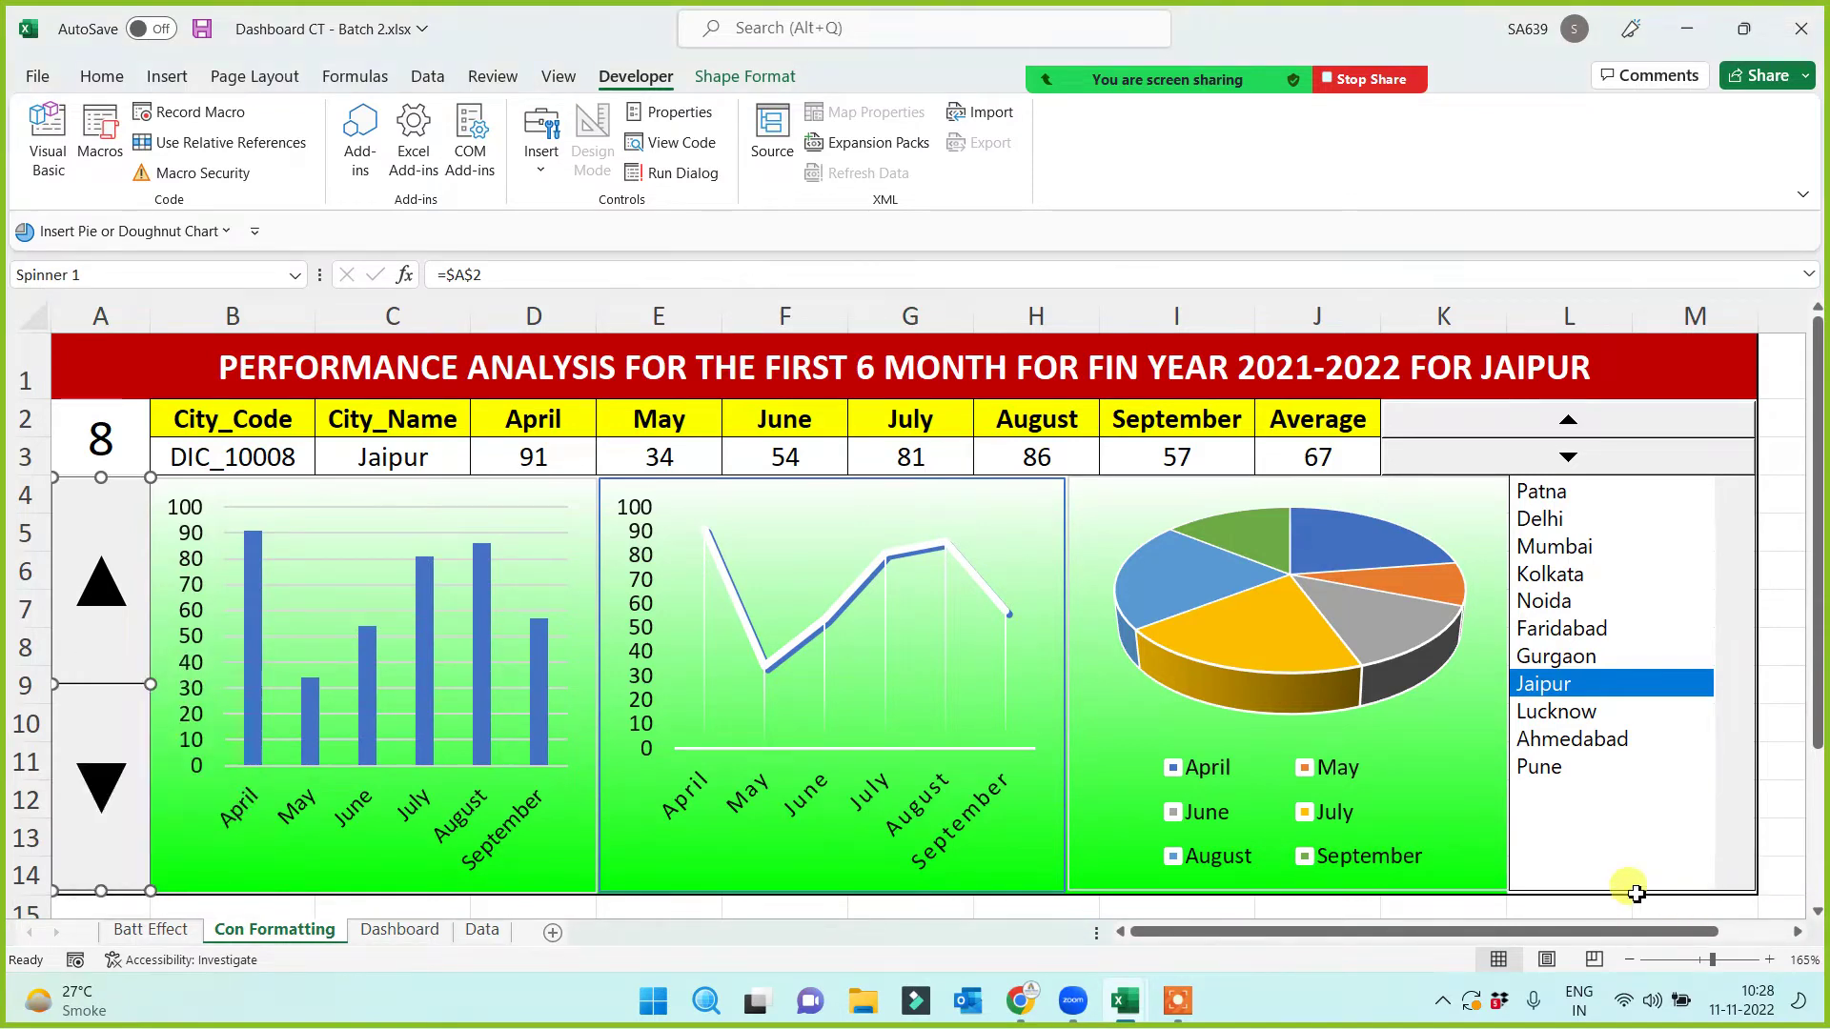
key("ctrl+s")
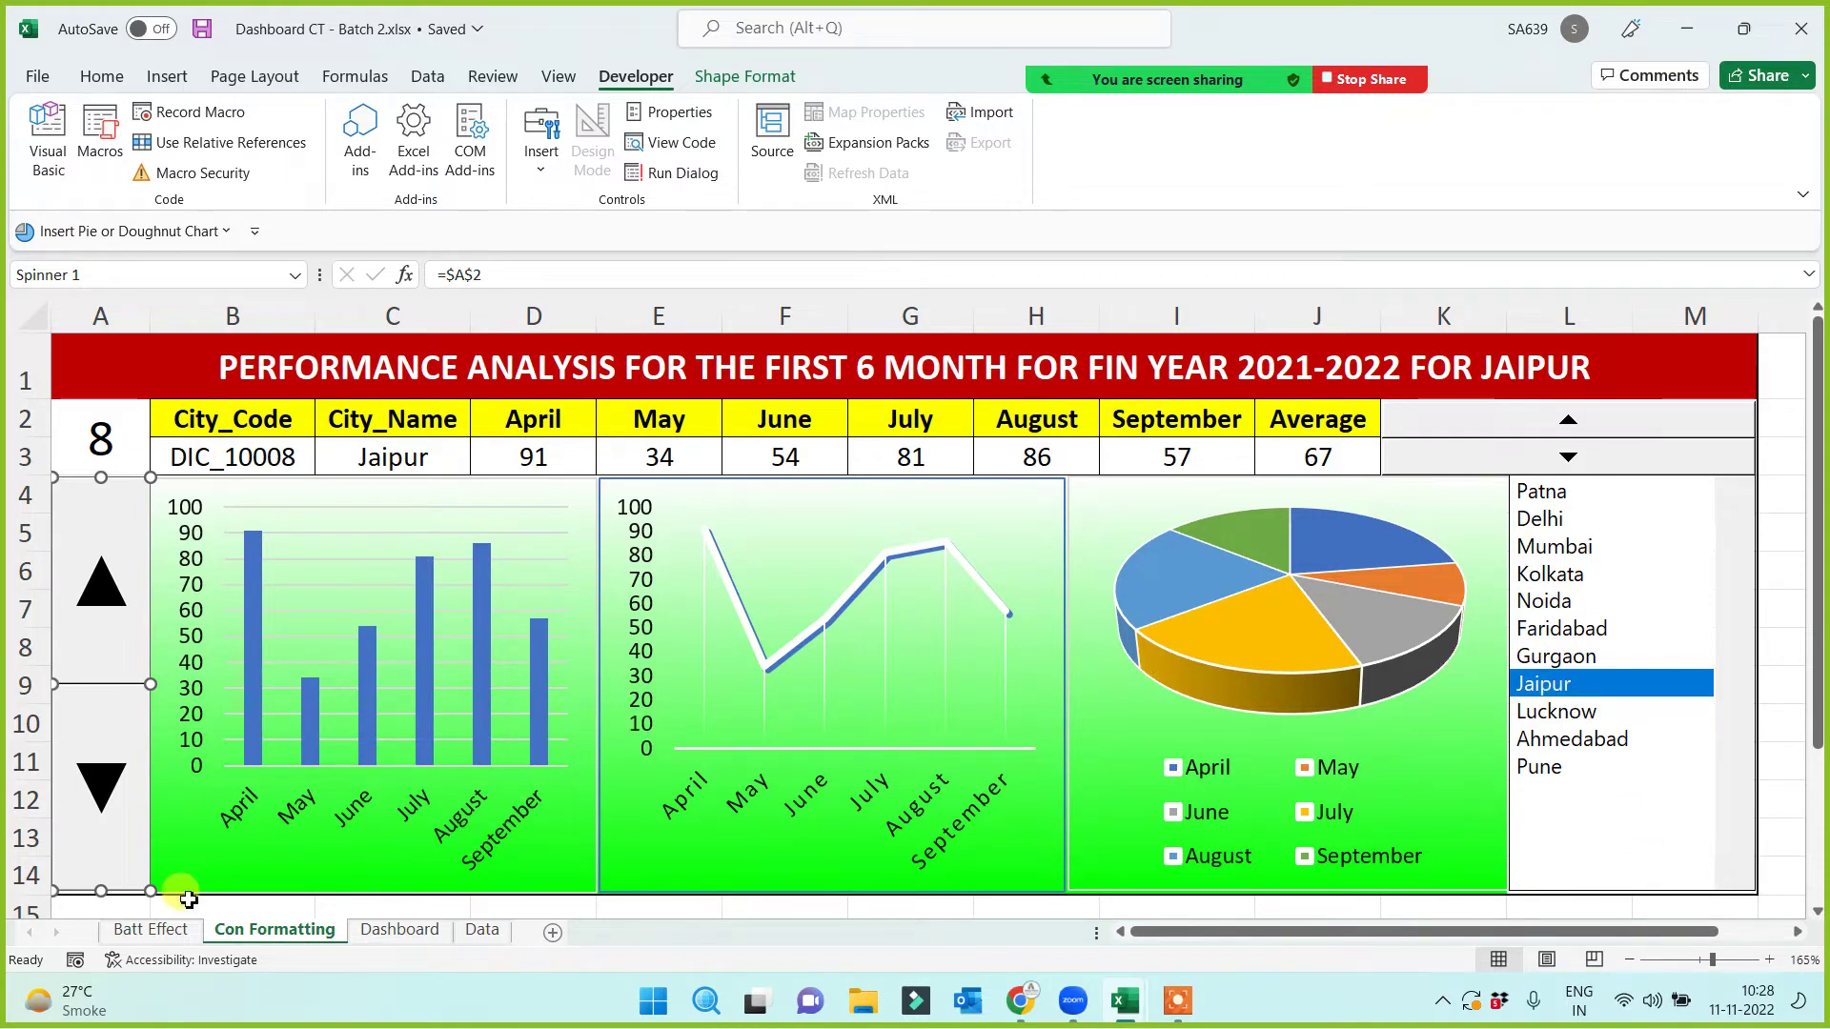
Step: Look through the Batt Effect, Con Formatting and Dashboard sheets and the source table on the Data sheet
left_click(152, 931)
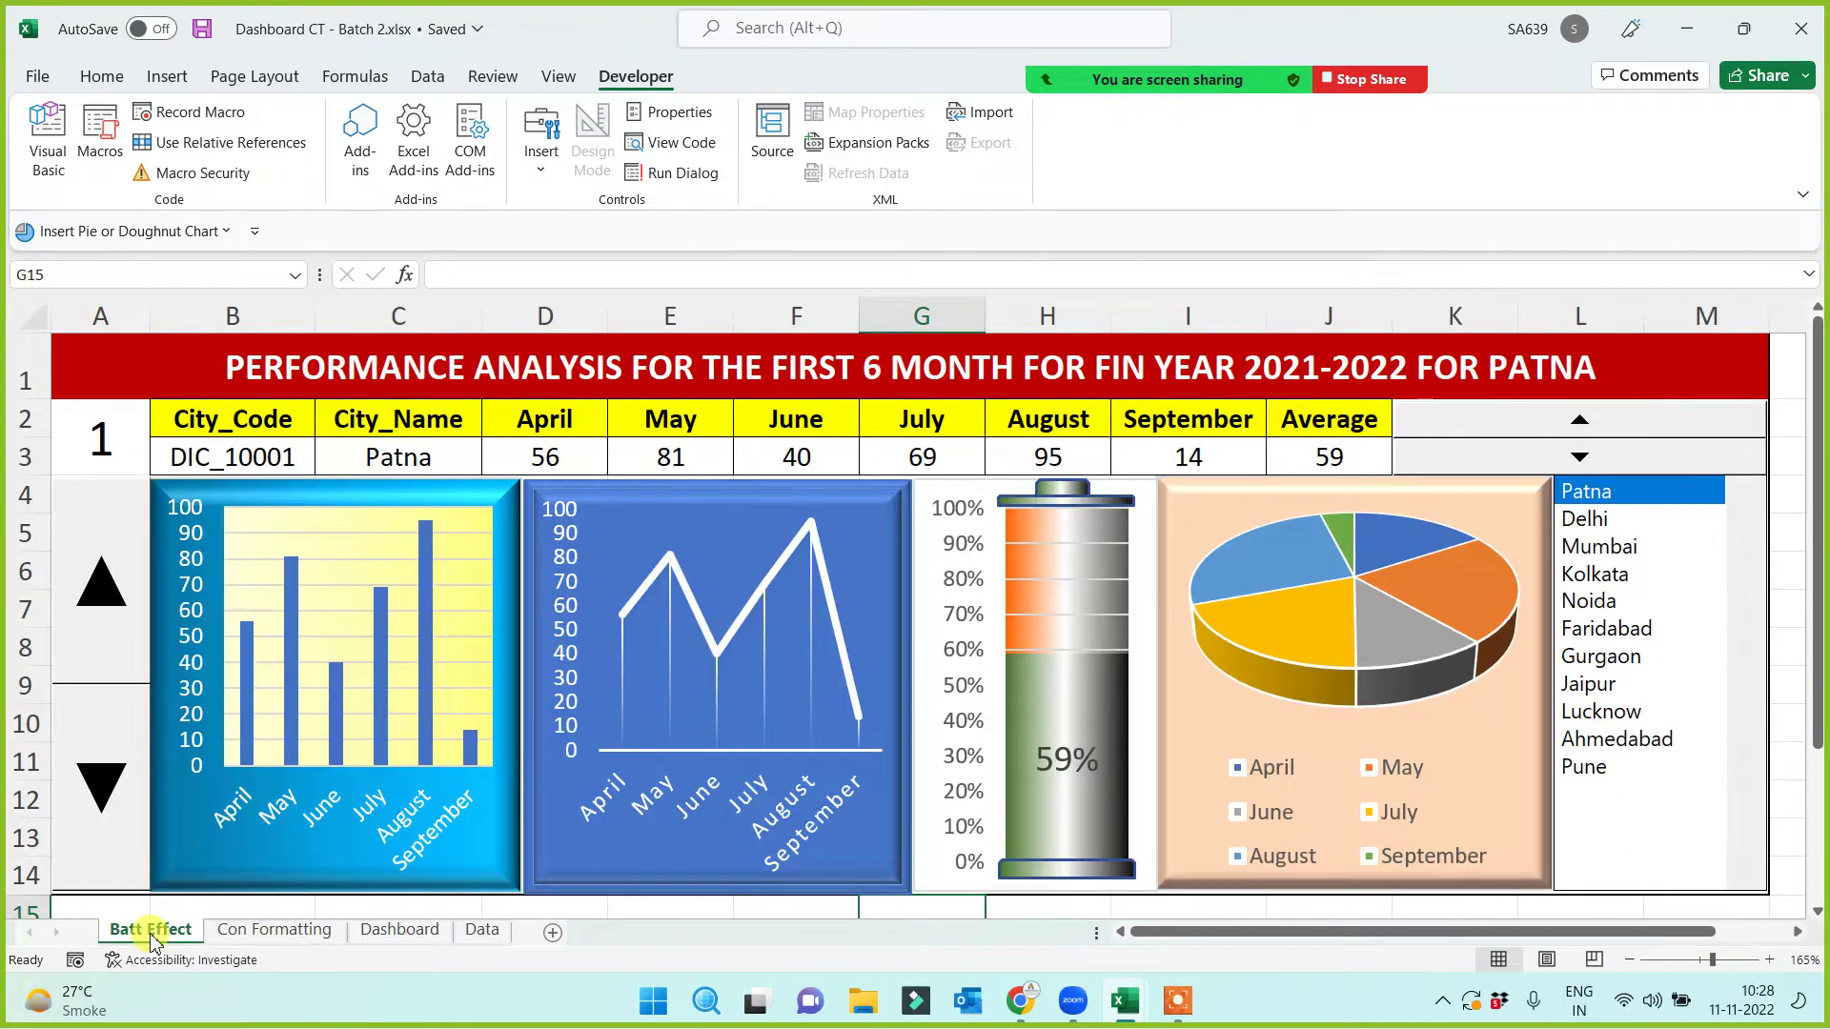
left_click(255, 931)
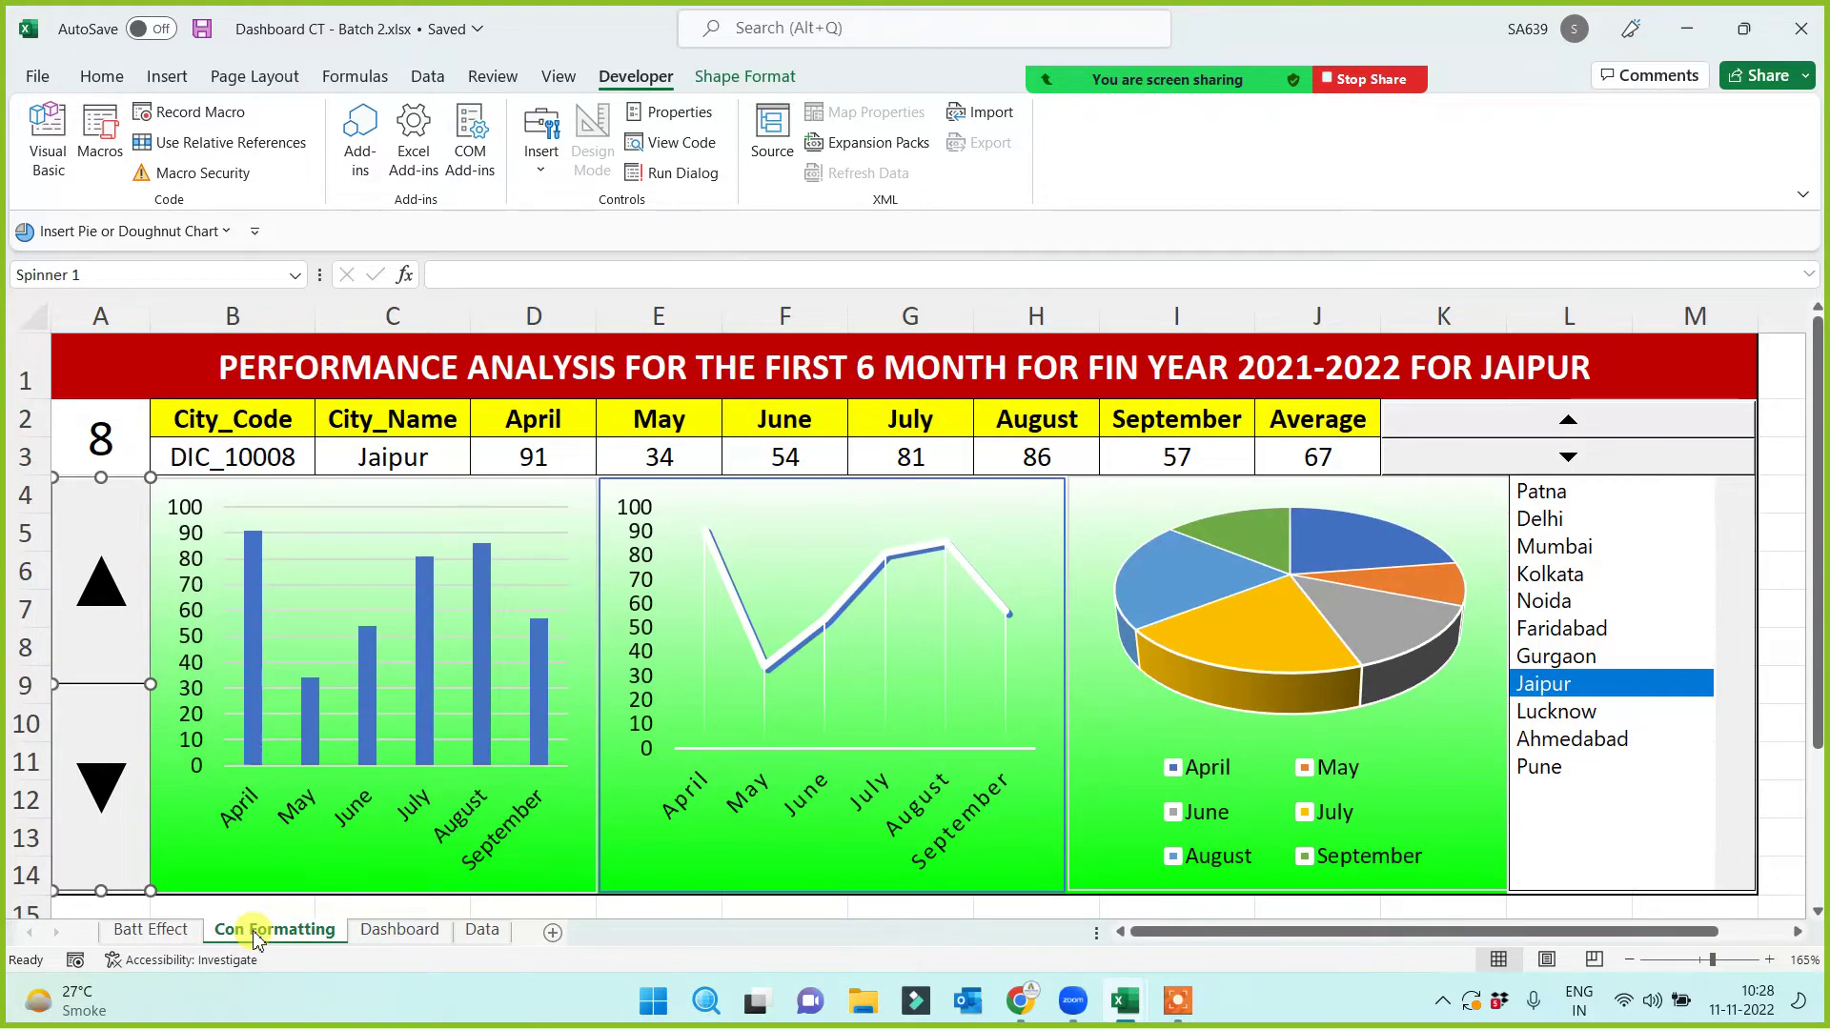
left_click(393, 934)
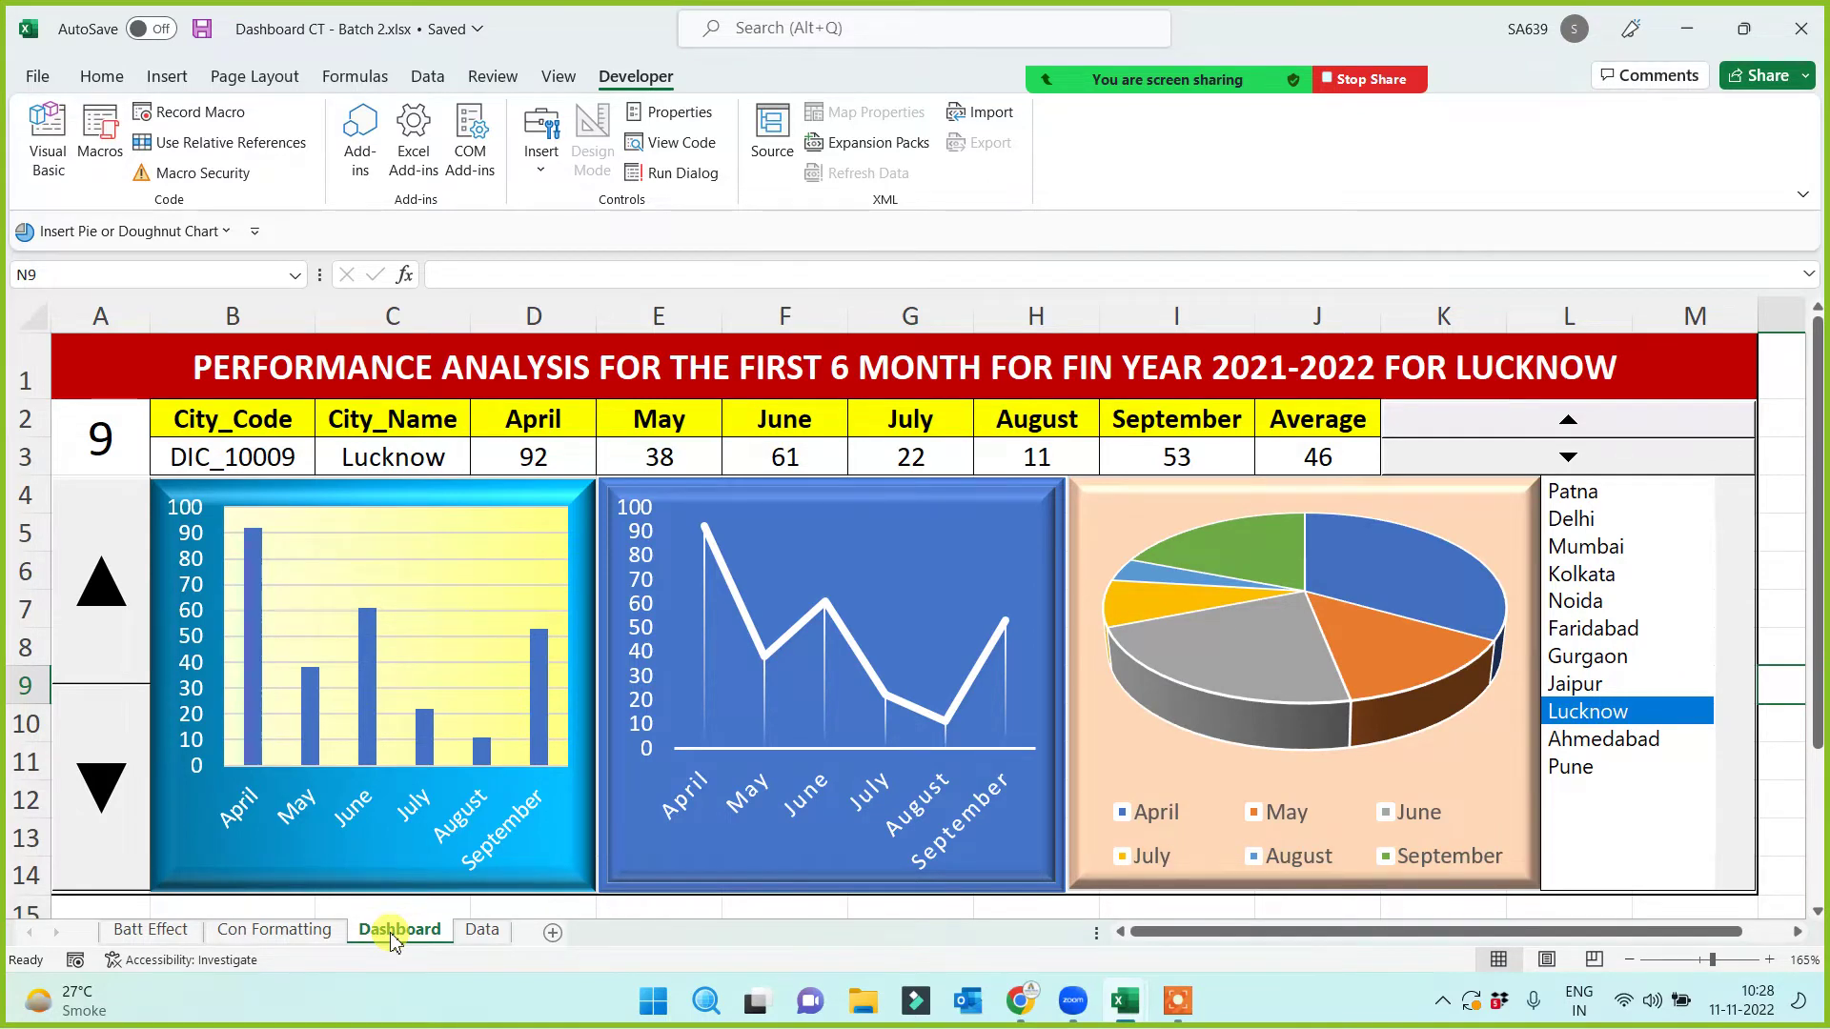
left_click(485, 934)
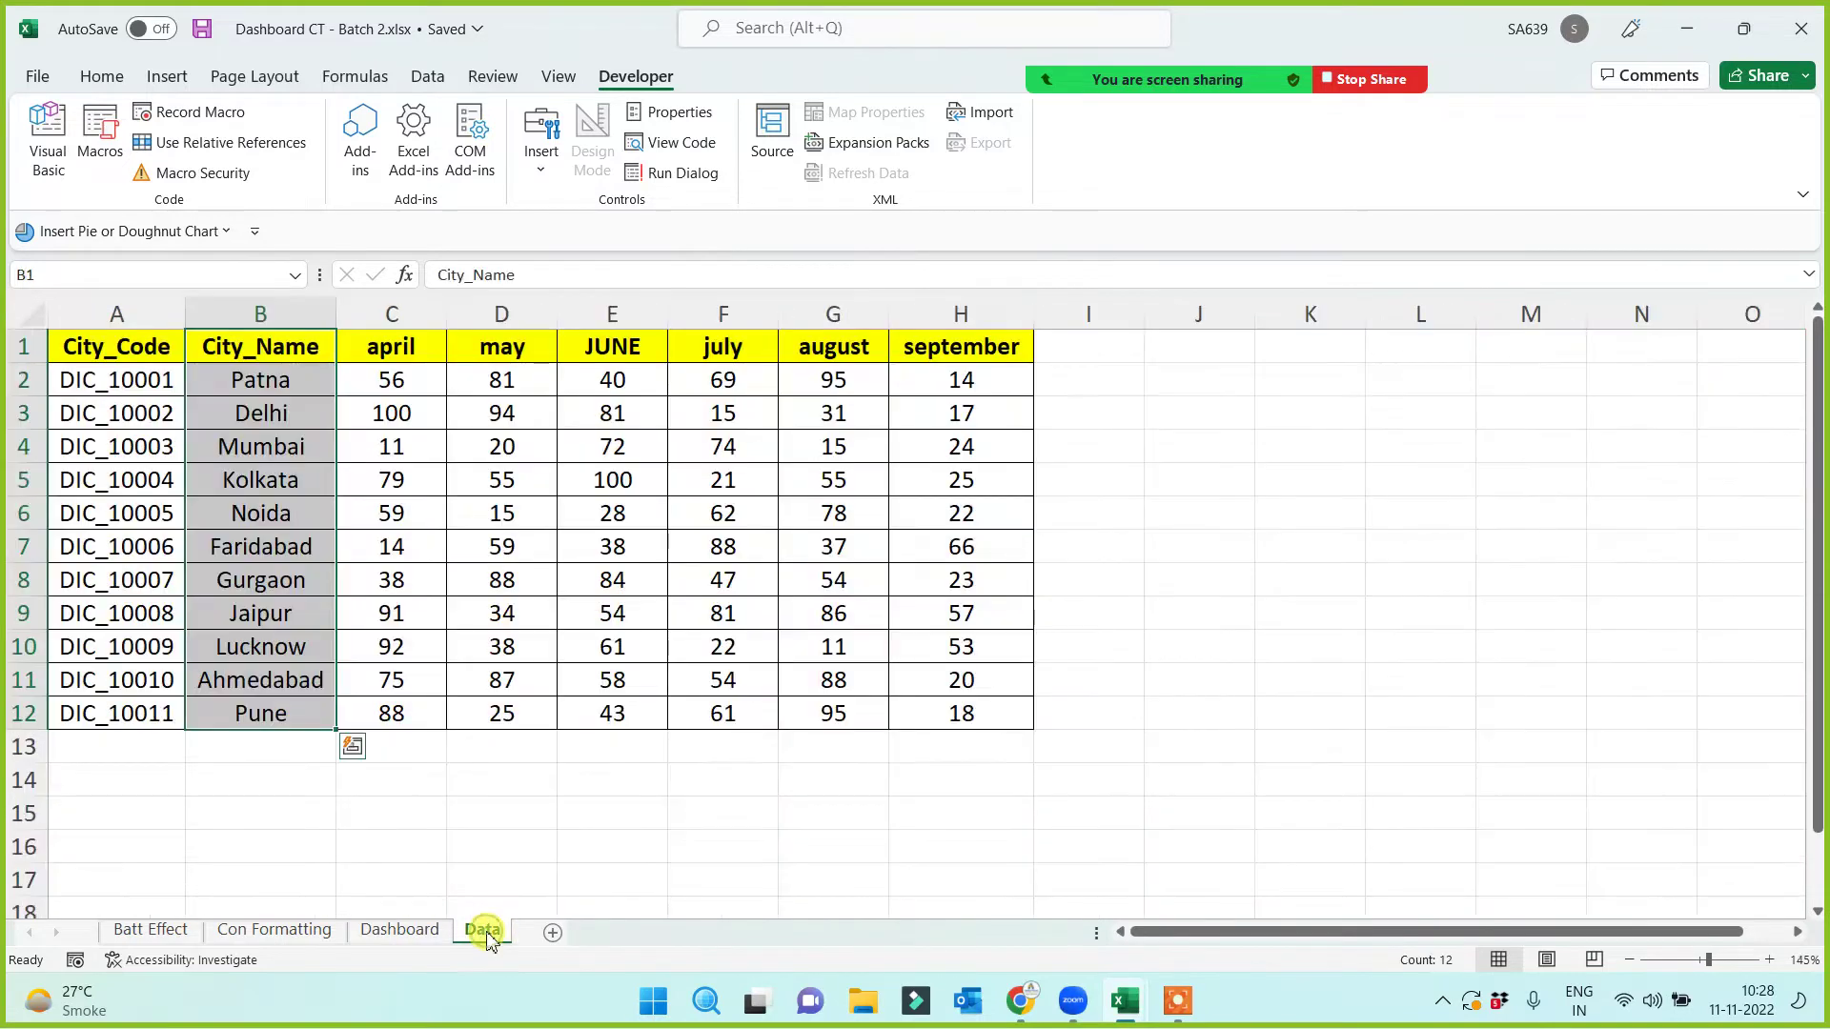
left_click(484, 822)
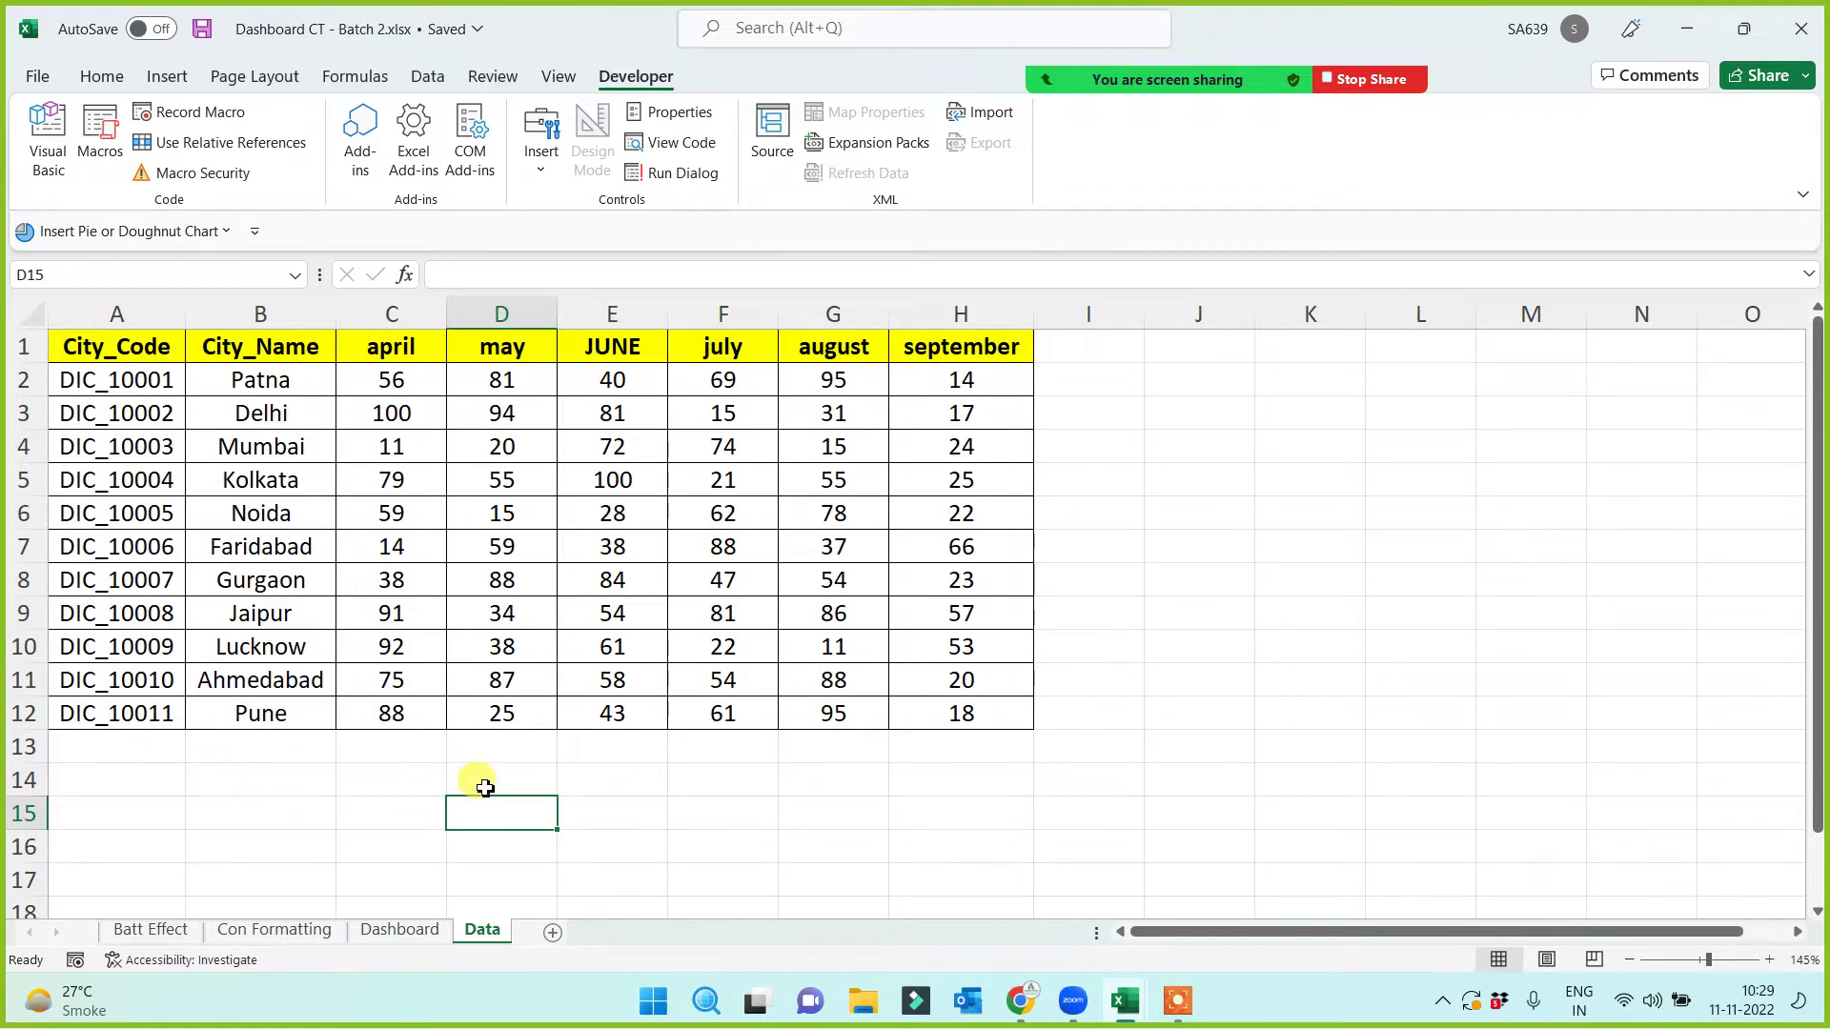
Step: Add a new worksheet after Data and name it "Bar Effect Dashboard"
left_click(553, 931)
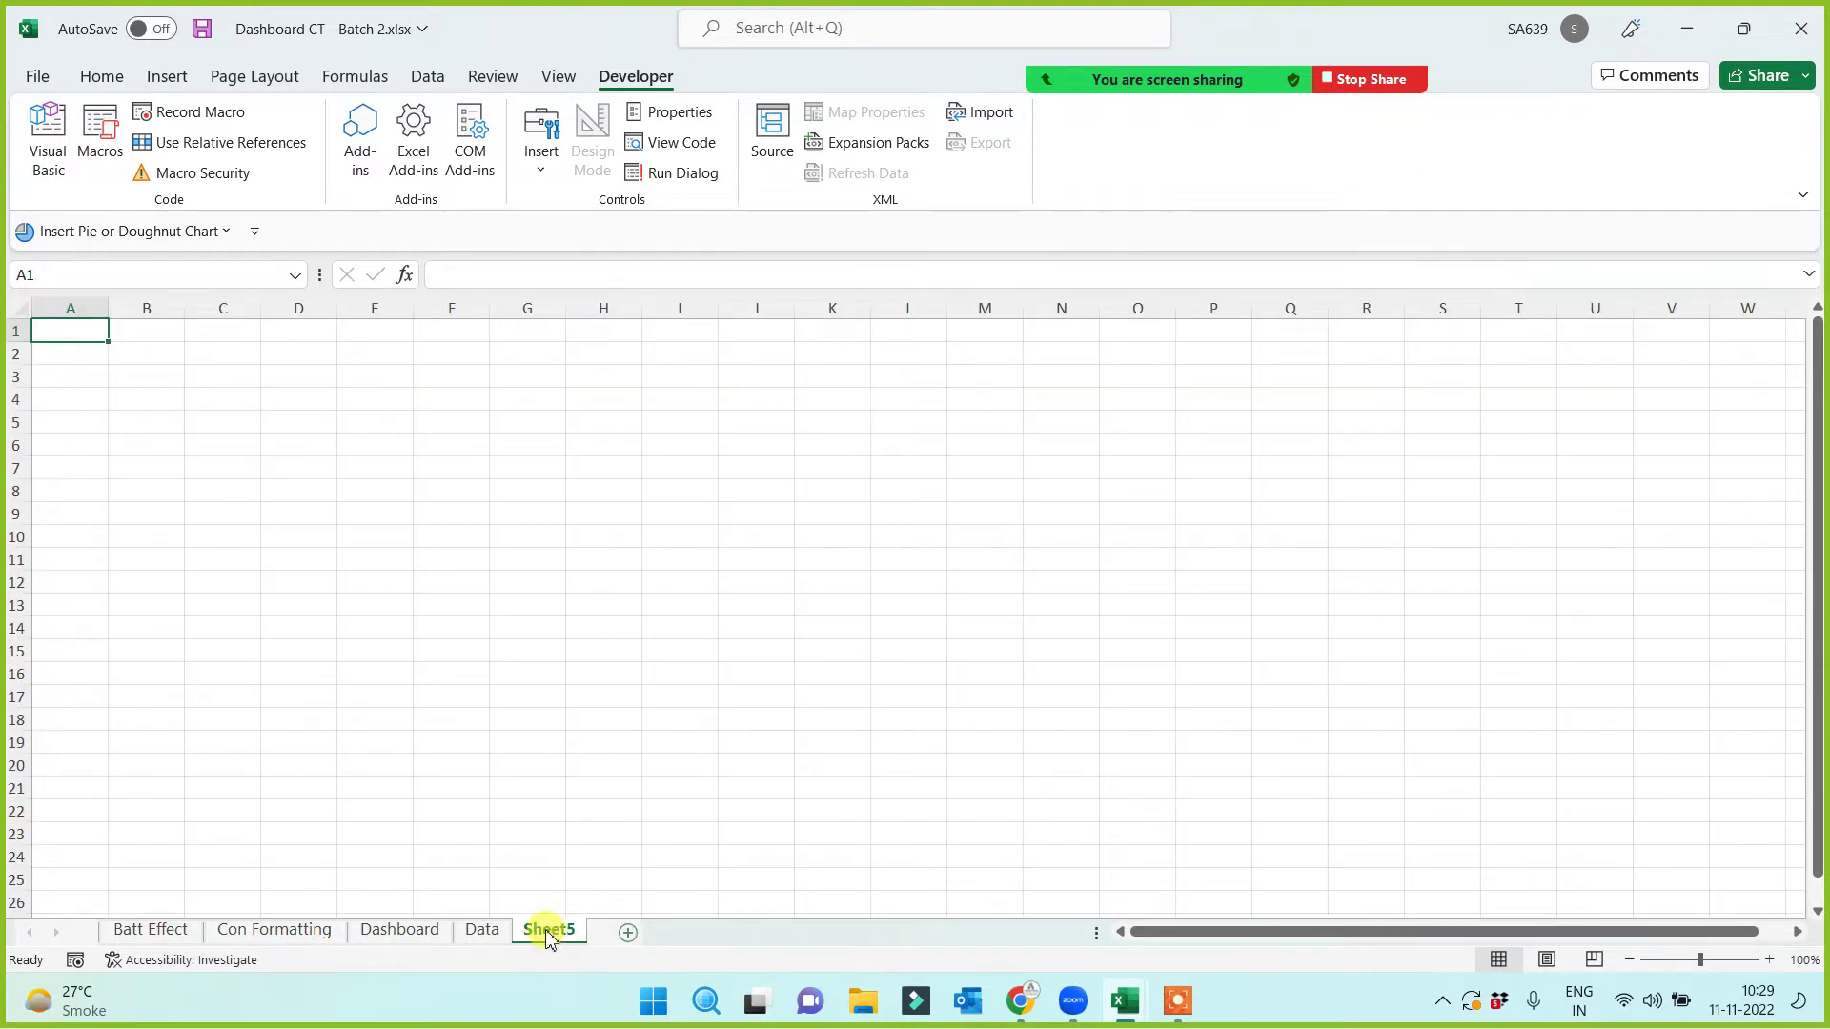
double_click(549, 931)
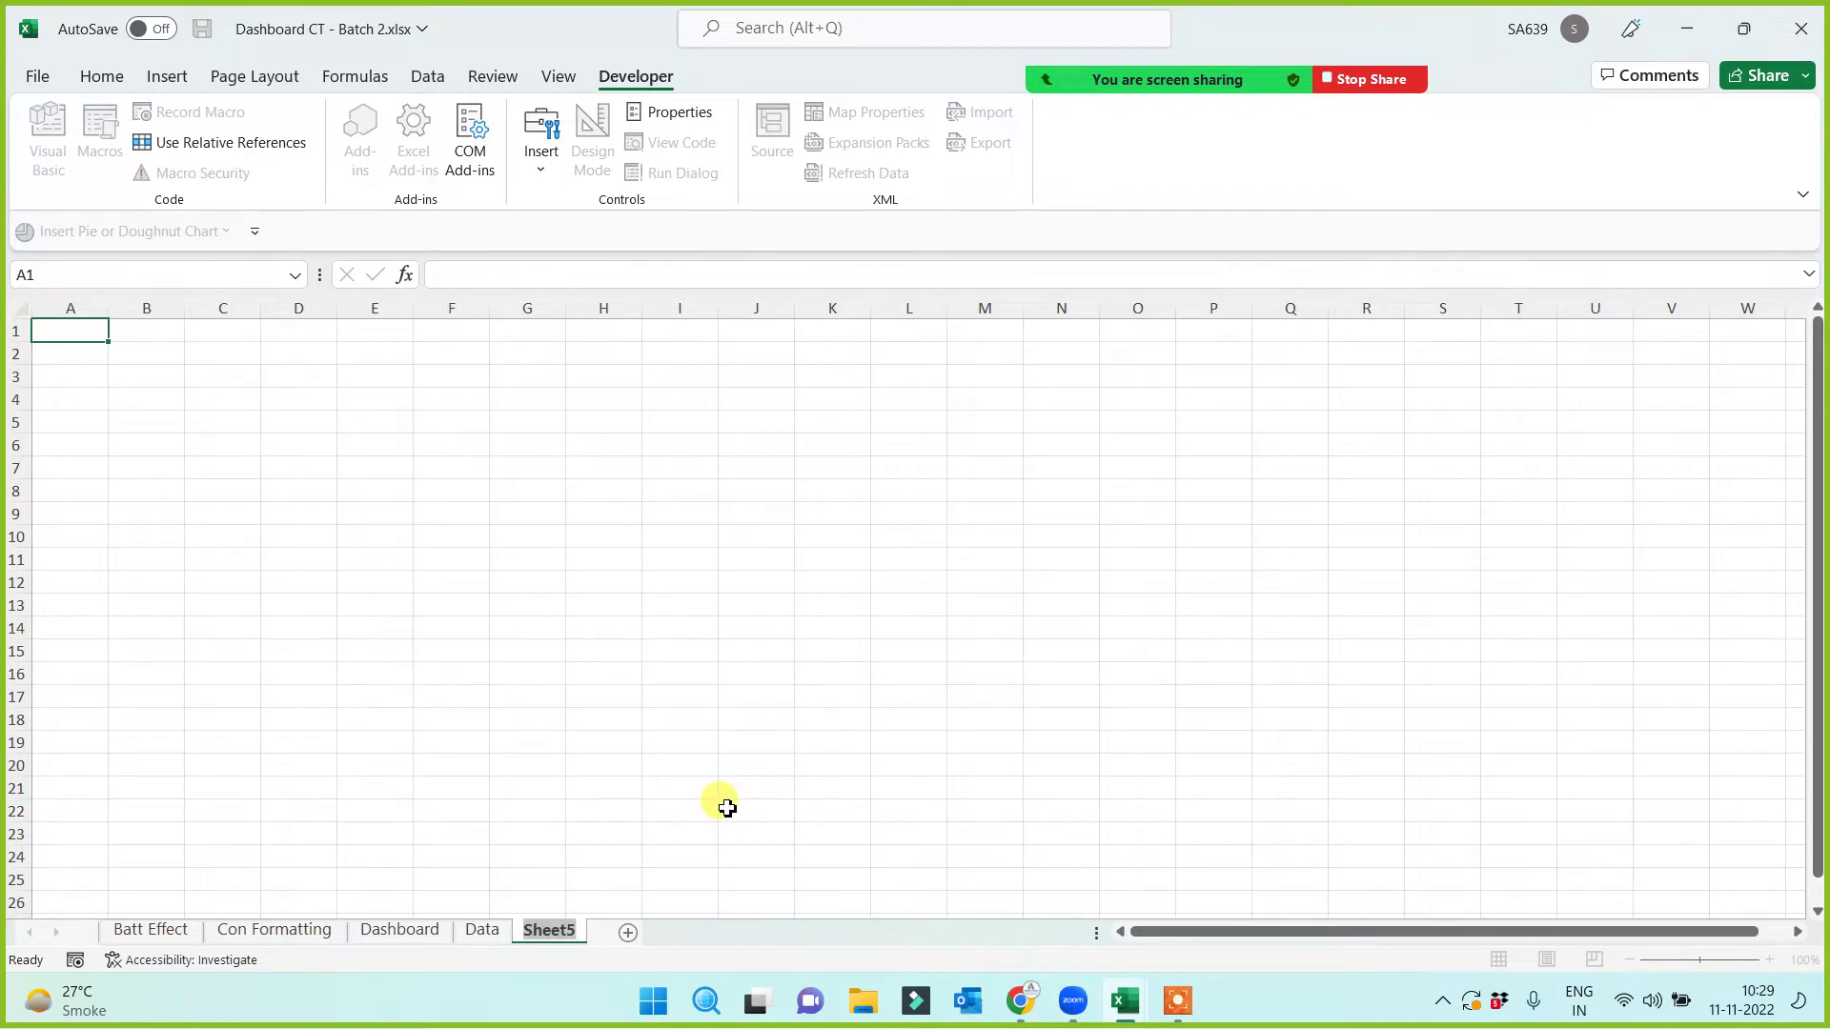
type("Bar Effect Dashboard")
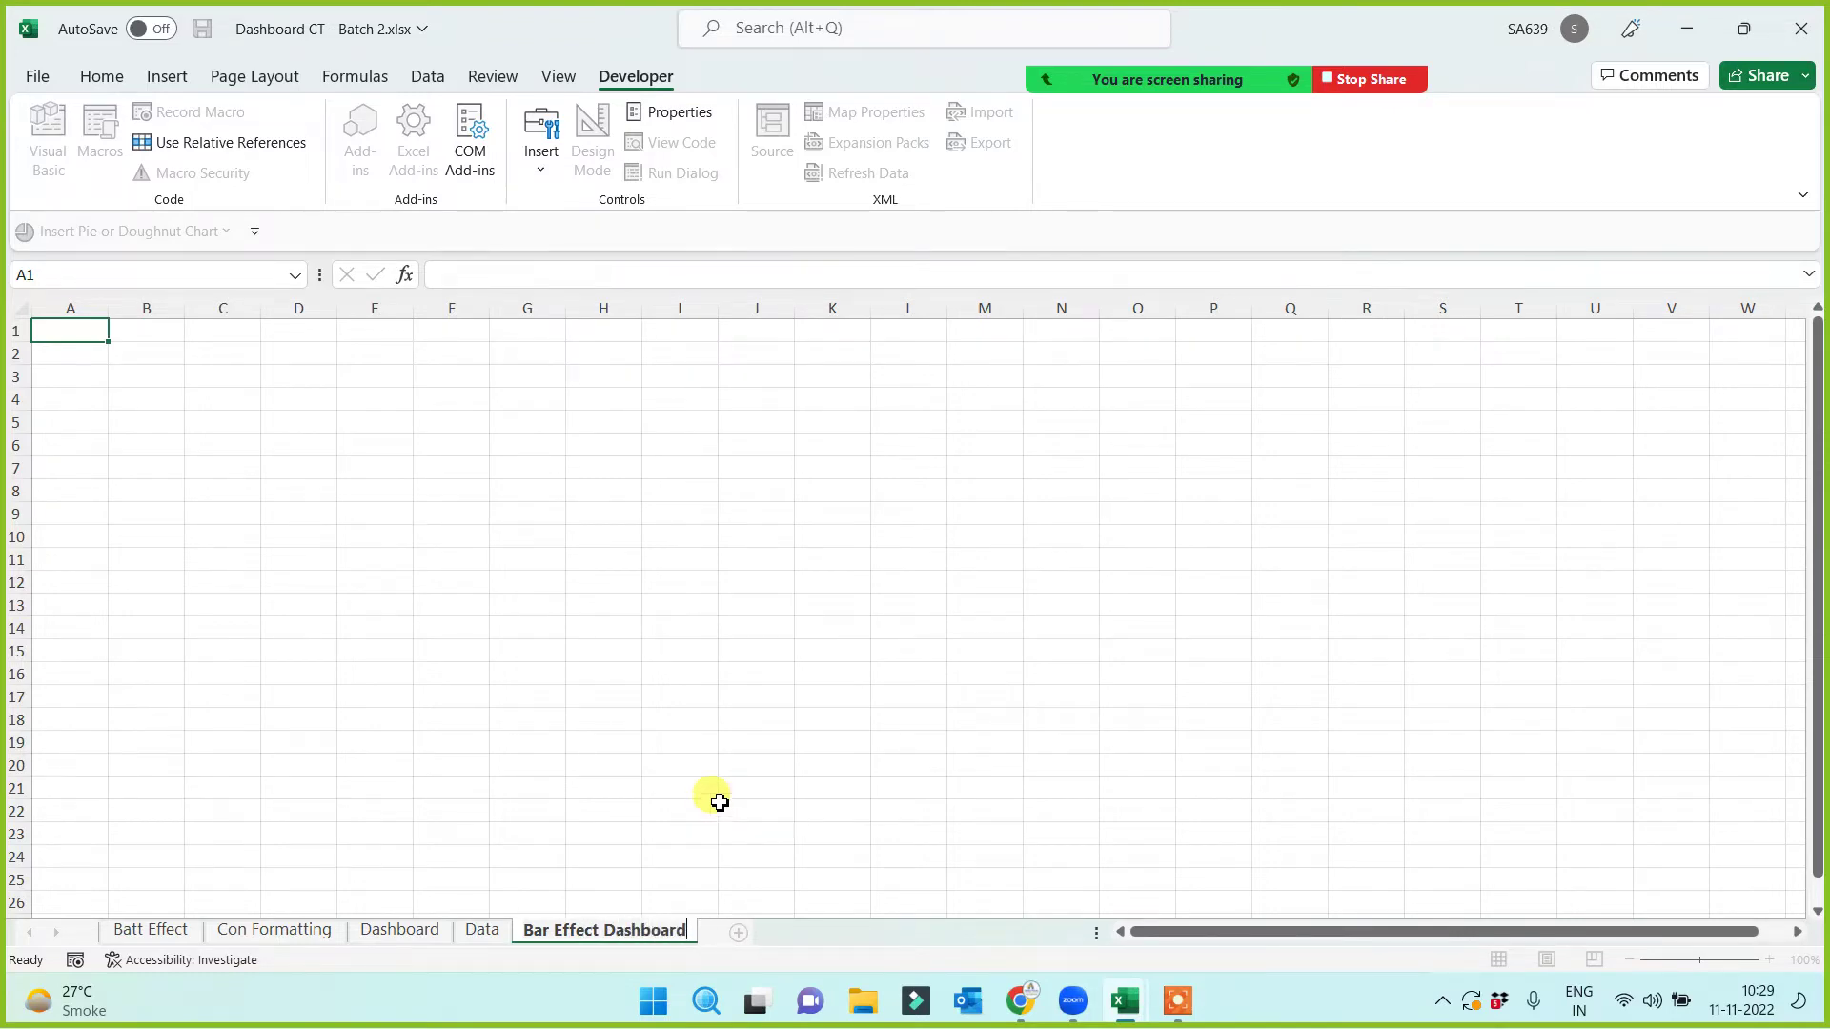
left_click(686, 742)
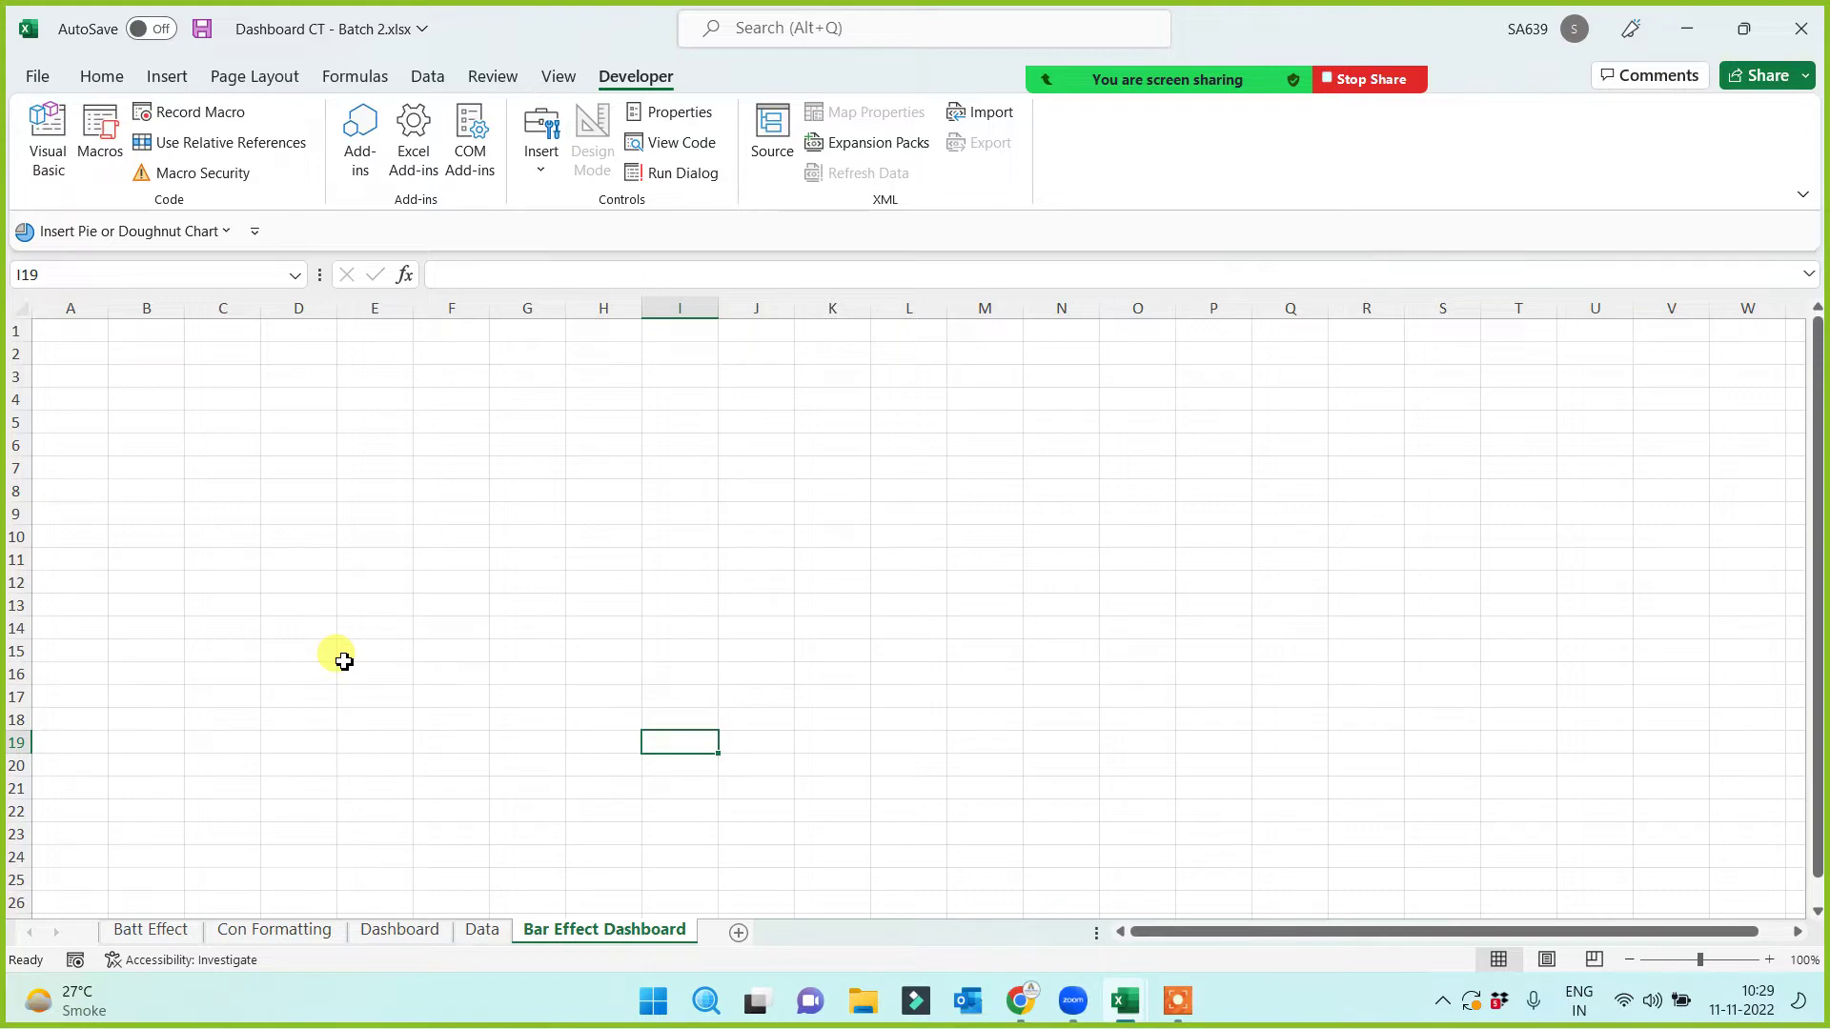
Step: Merge and center A1:L1 on the Bar Effect Dashboard sheet and make row 1 taller for the title
scroll(306, 572, "up", 3)
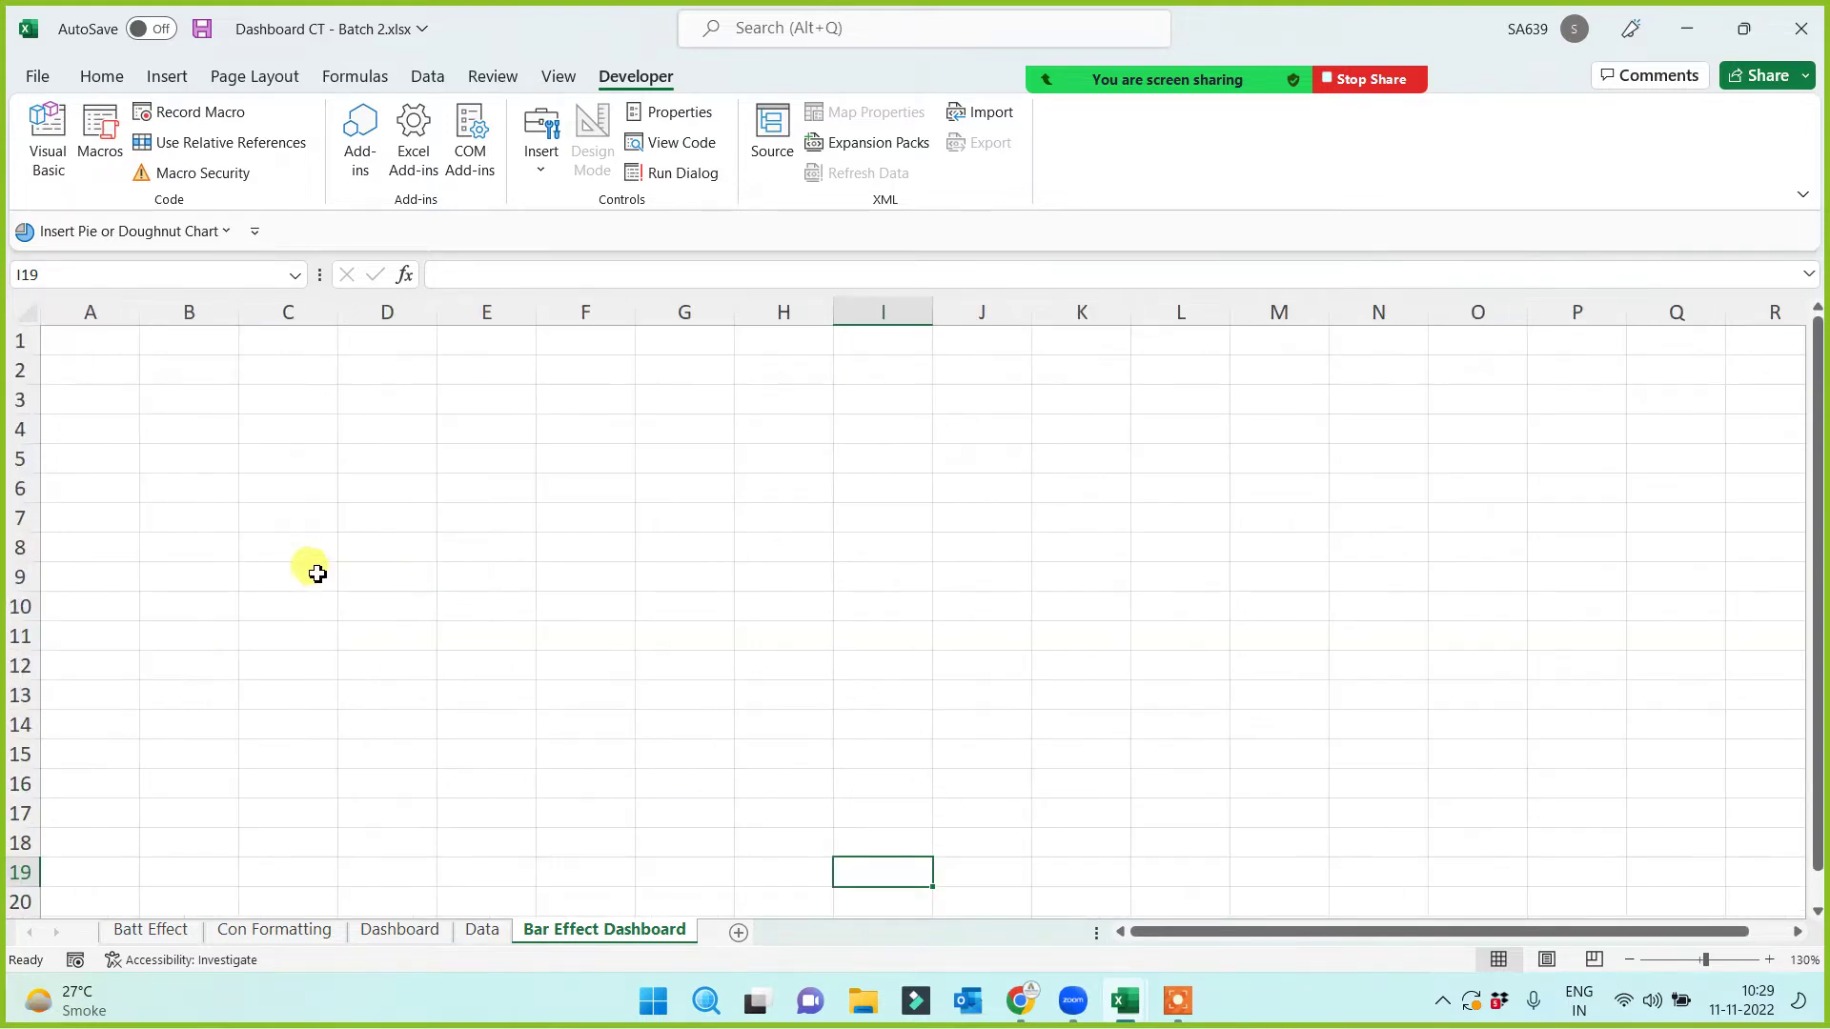
scroll(352, 518, "up", 1)
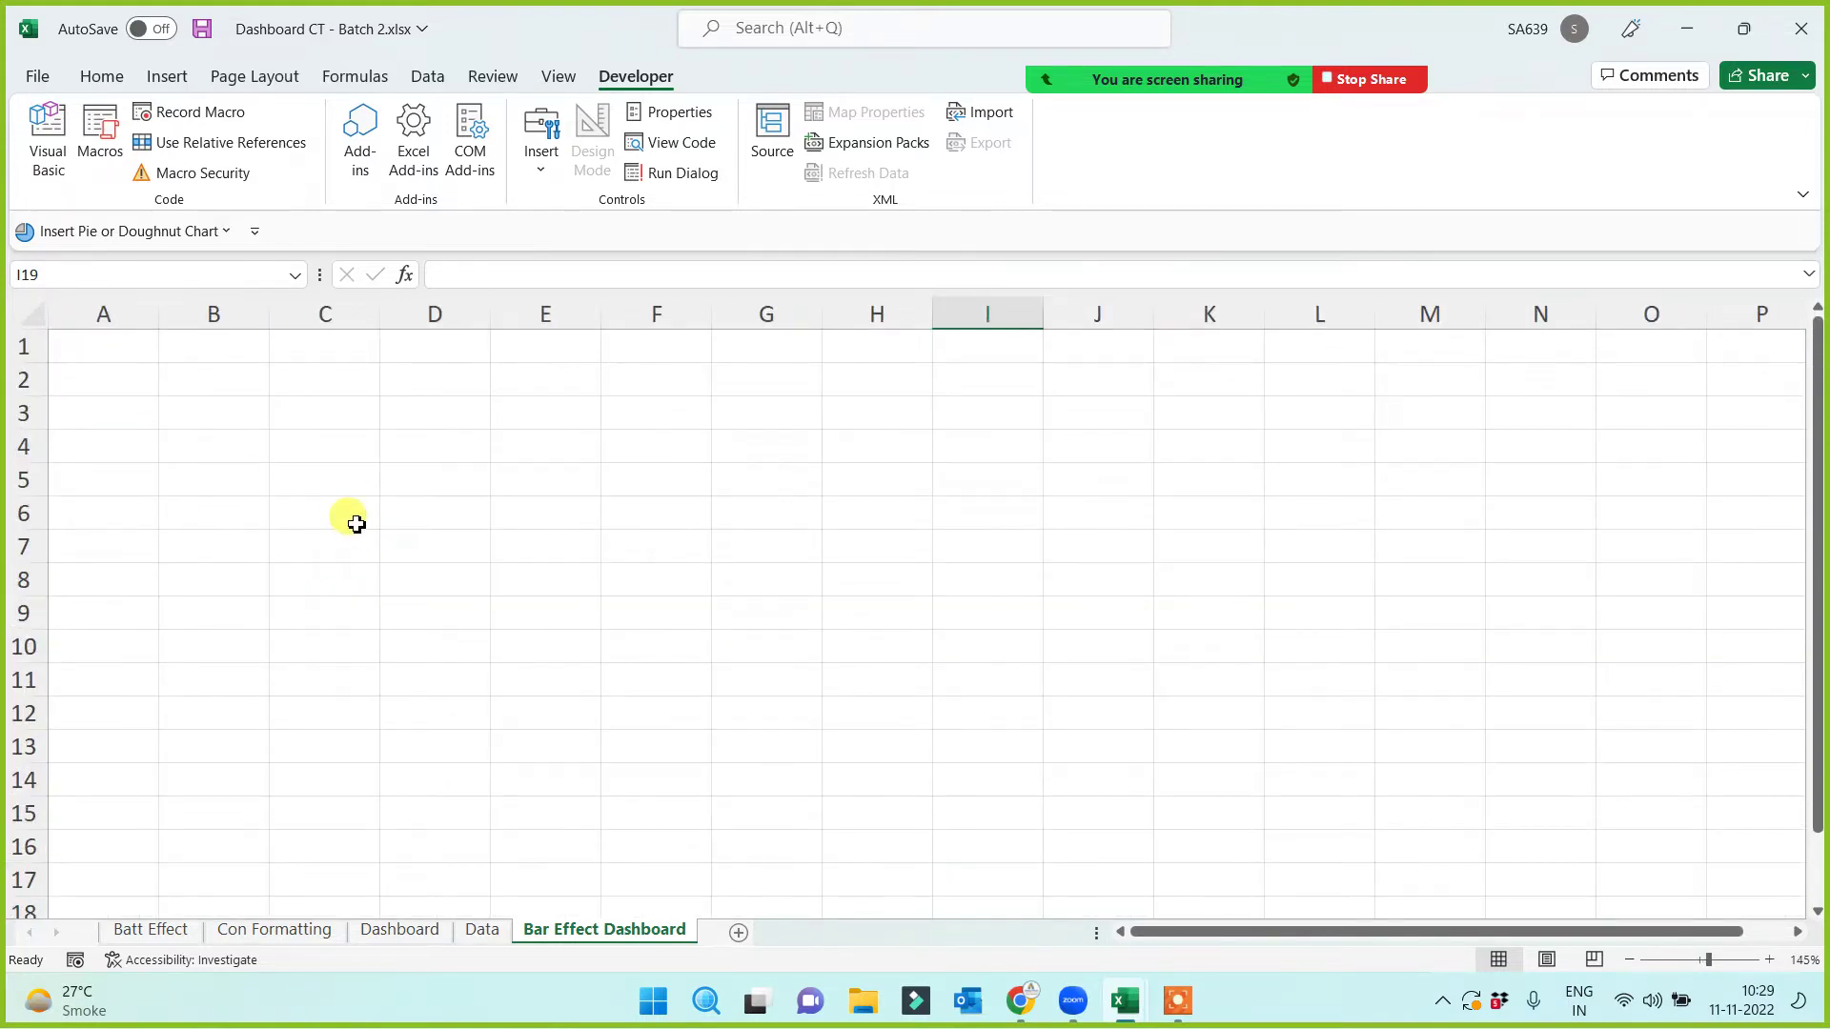
scroll(326, 546, "up", 1)
left_click_drag(127, 359, 1423, 354)
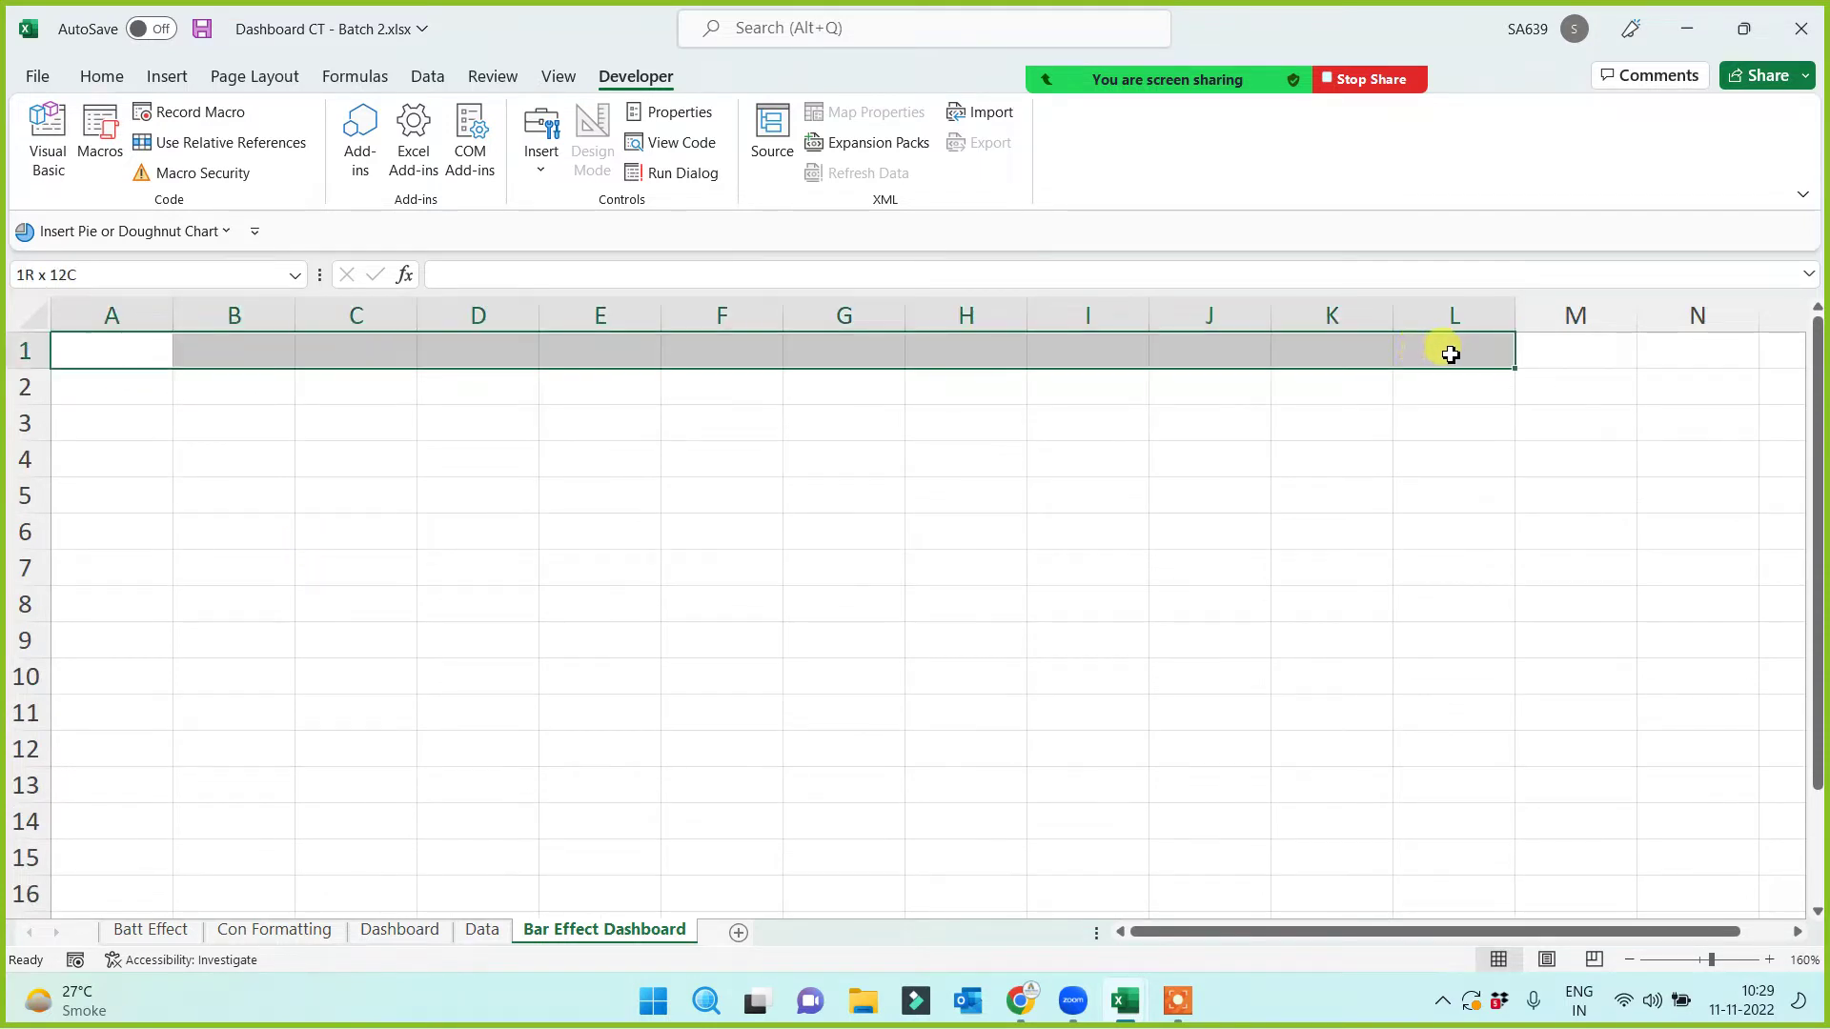
left_click_drag(118, 345, 1425, 331)
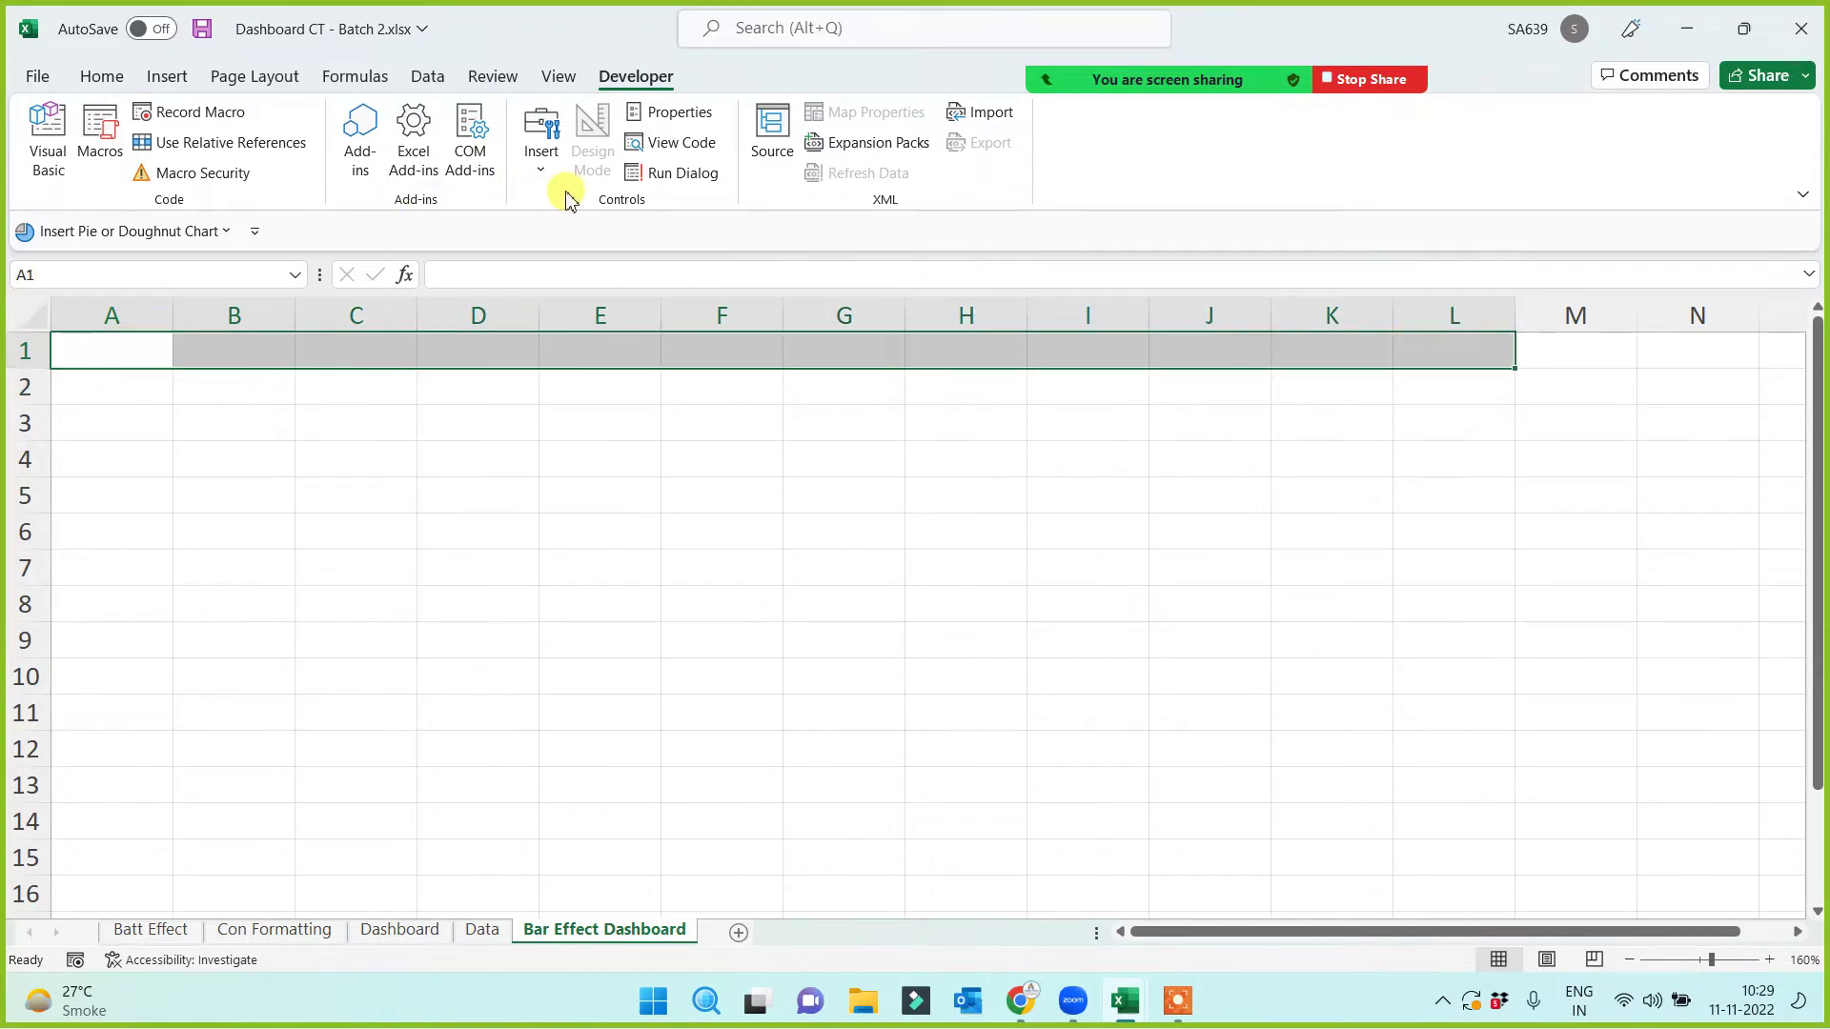
left_click(111, 81)
left_click(734, 159)
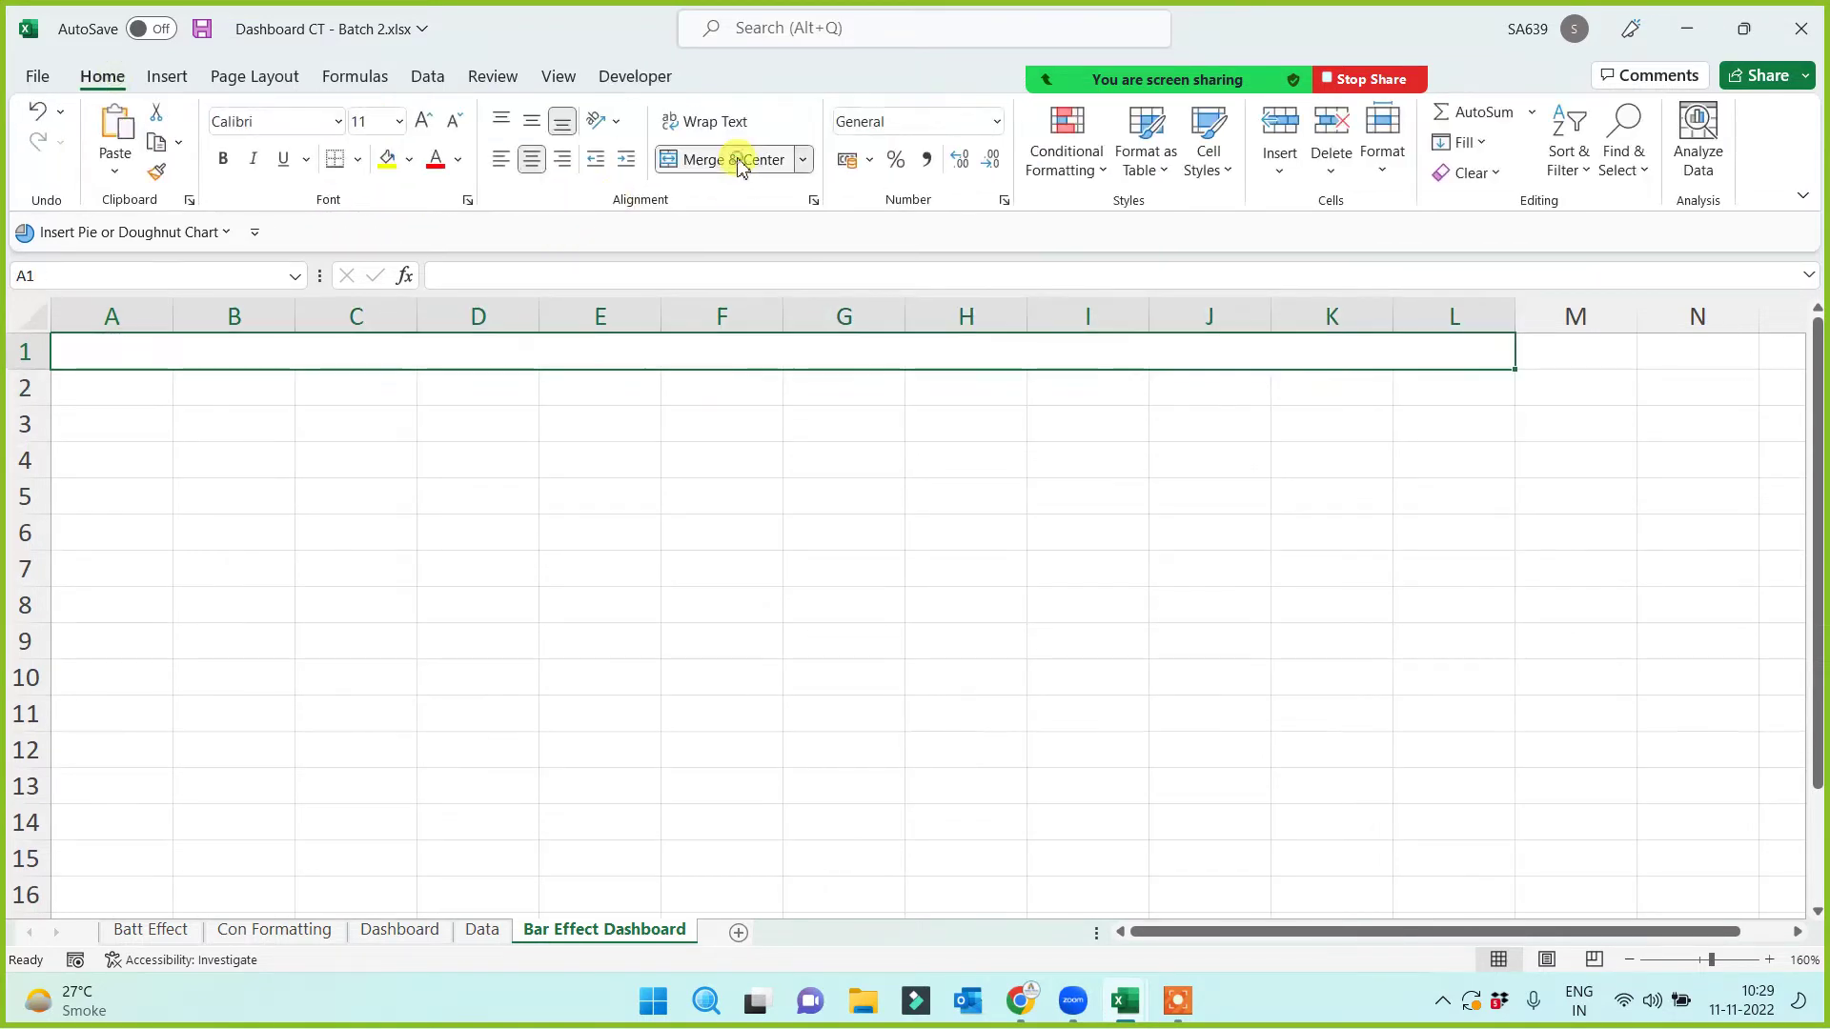
left_click_drag(29, 369, 53, 390)
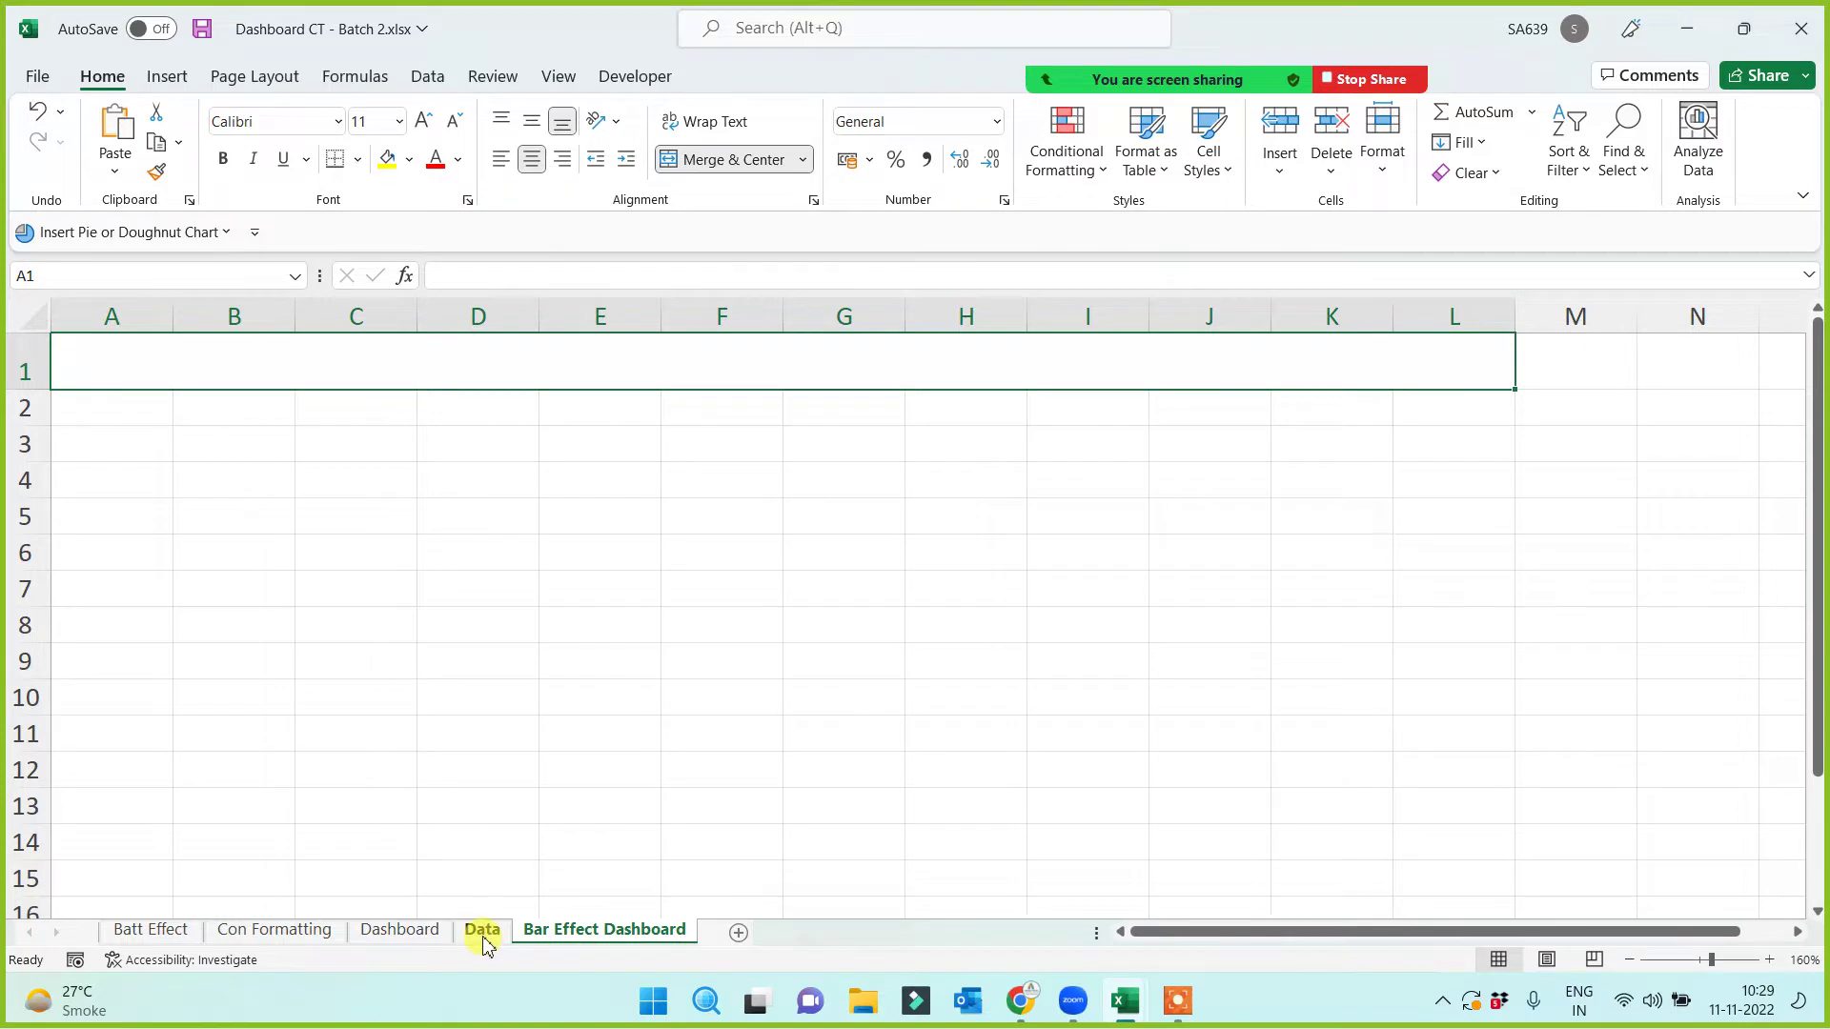
Step: Review the Dashboard sheet's layout and the City_Code and City_Name columns in A1:B12 of the Data sheet
left_click(396, 930)
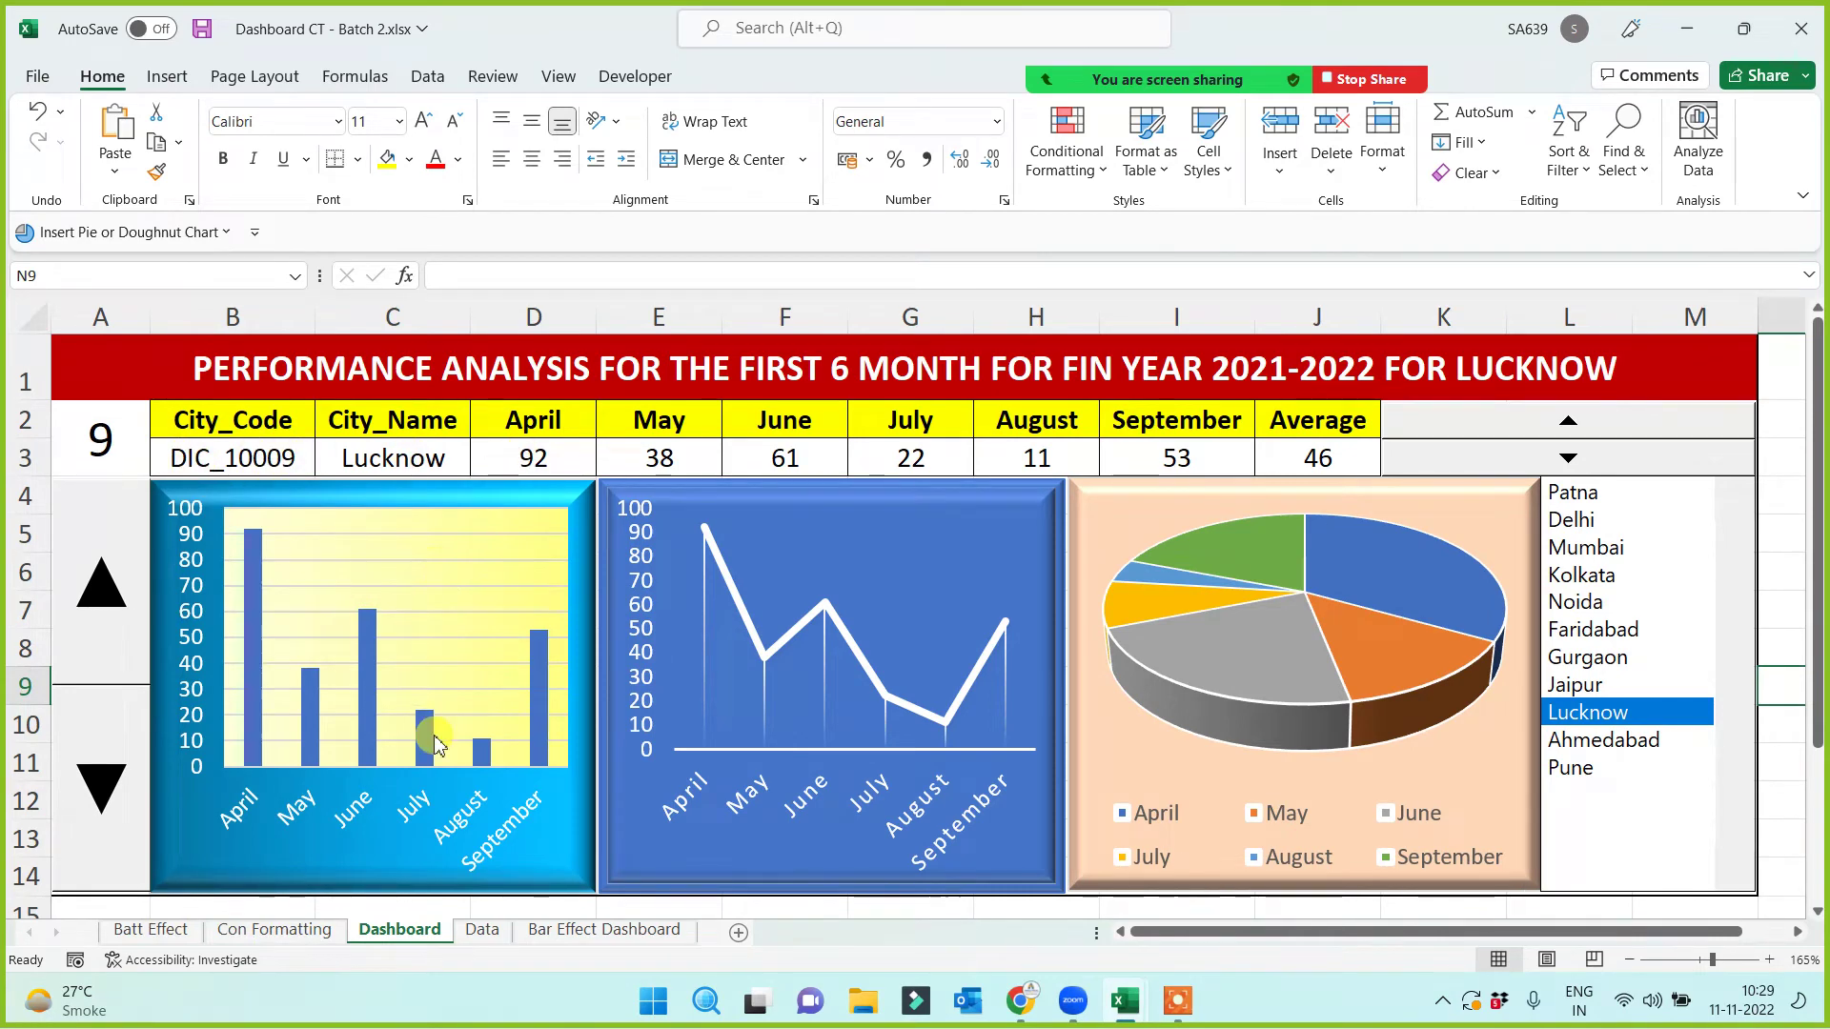
left_click(580, 932)
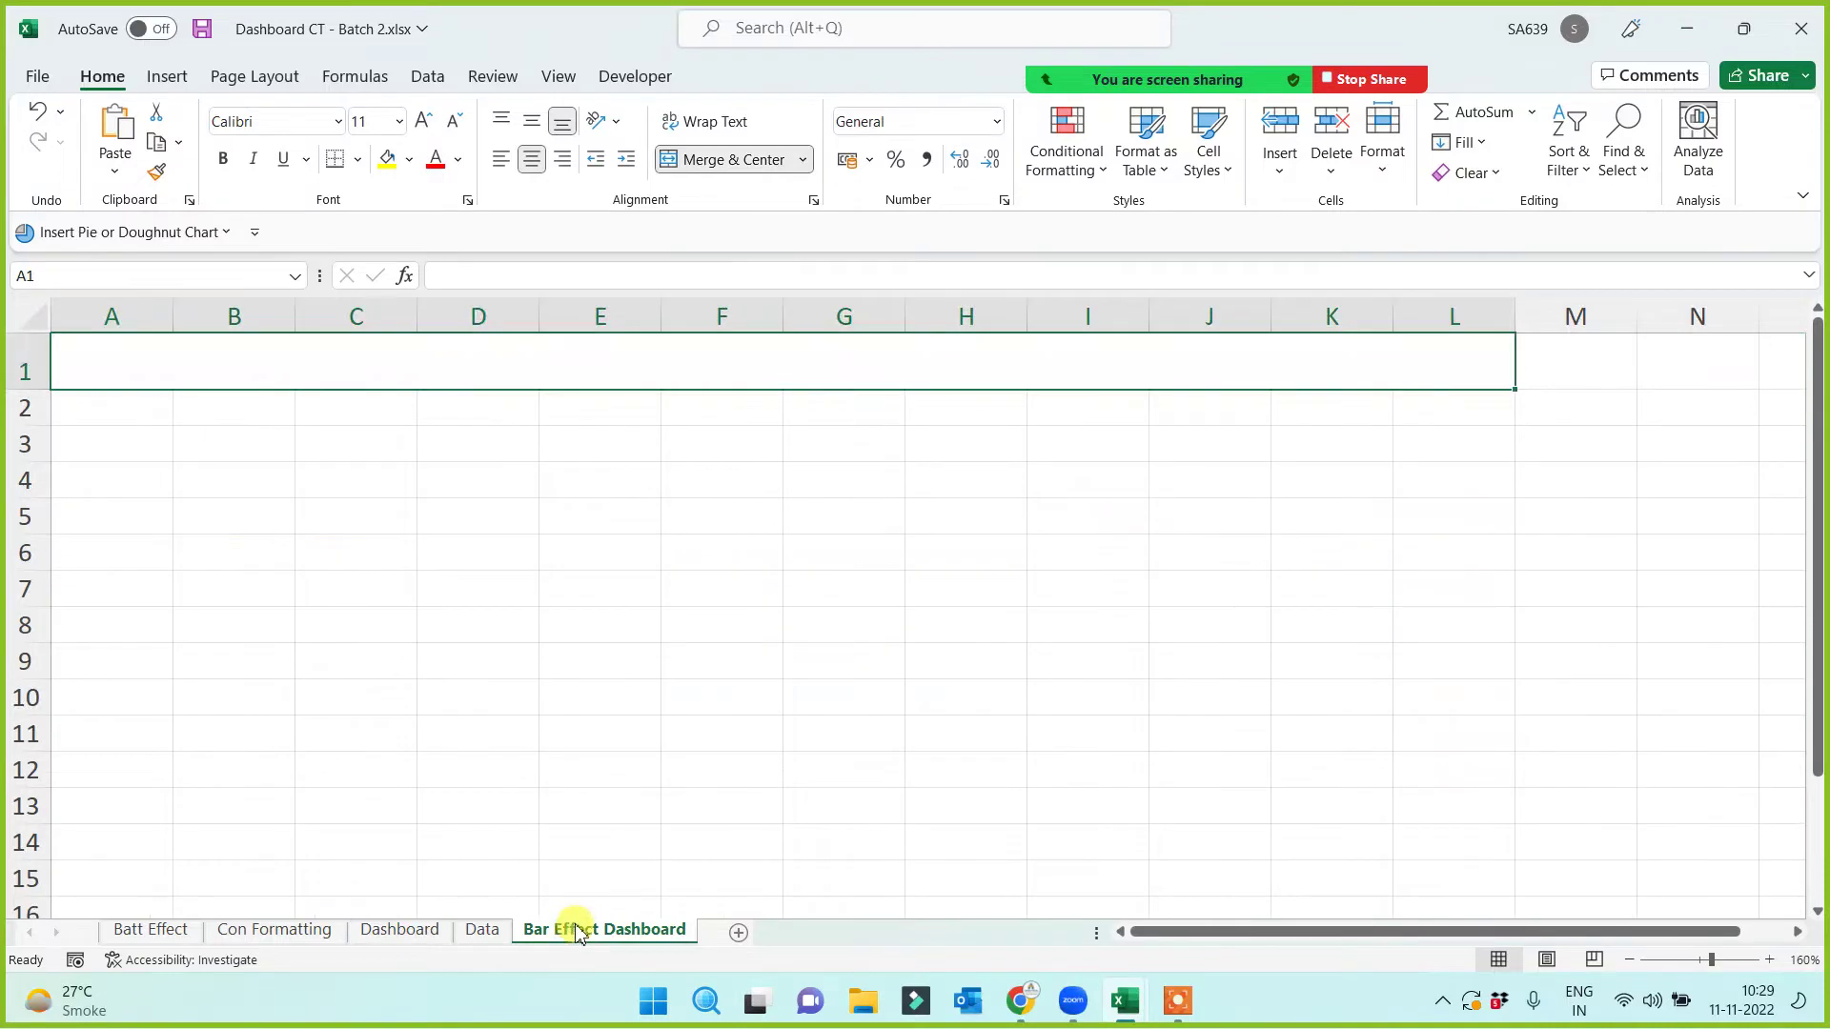
left_click(476, 933)
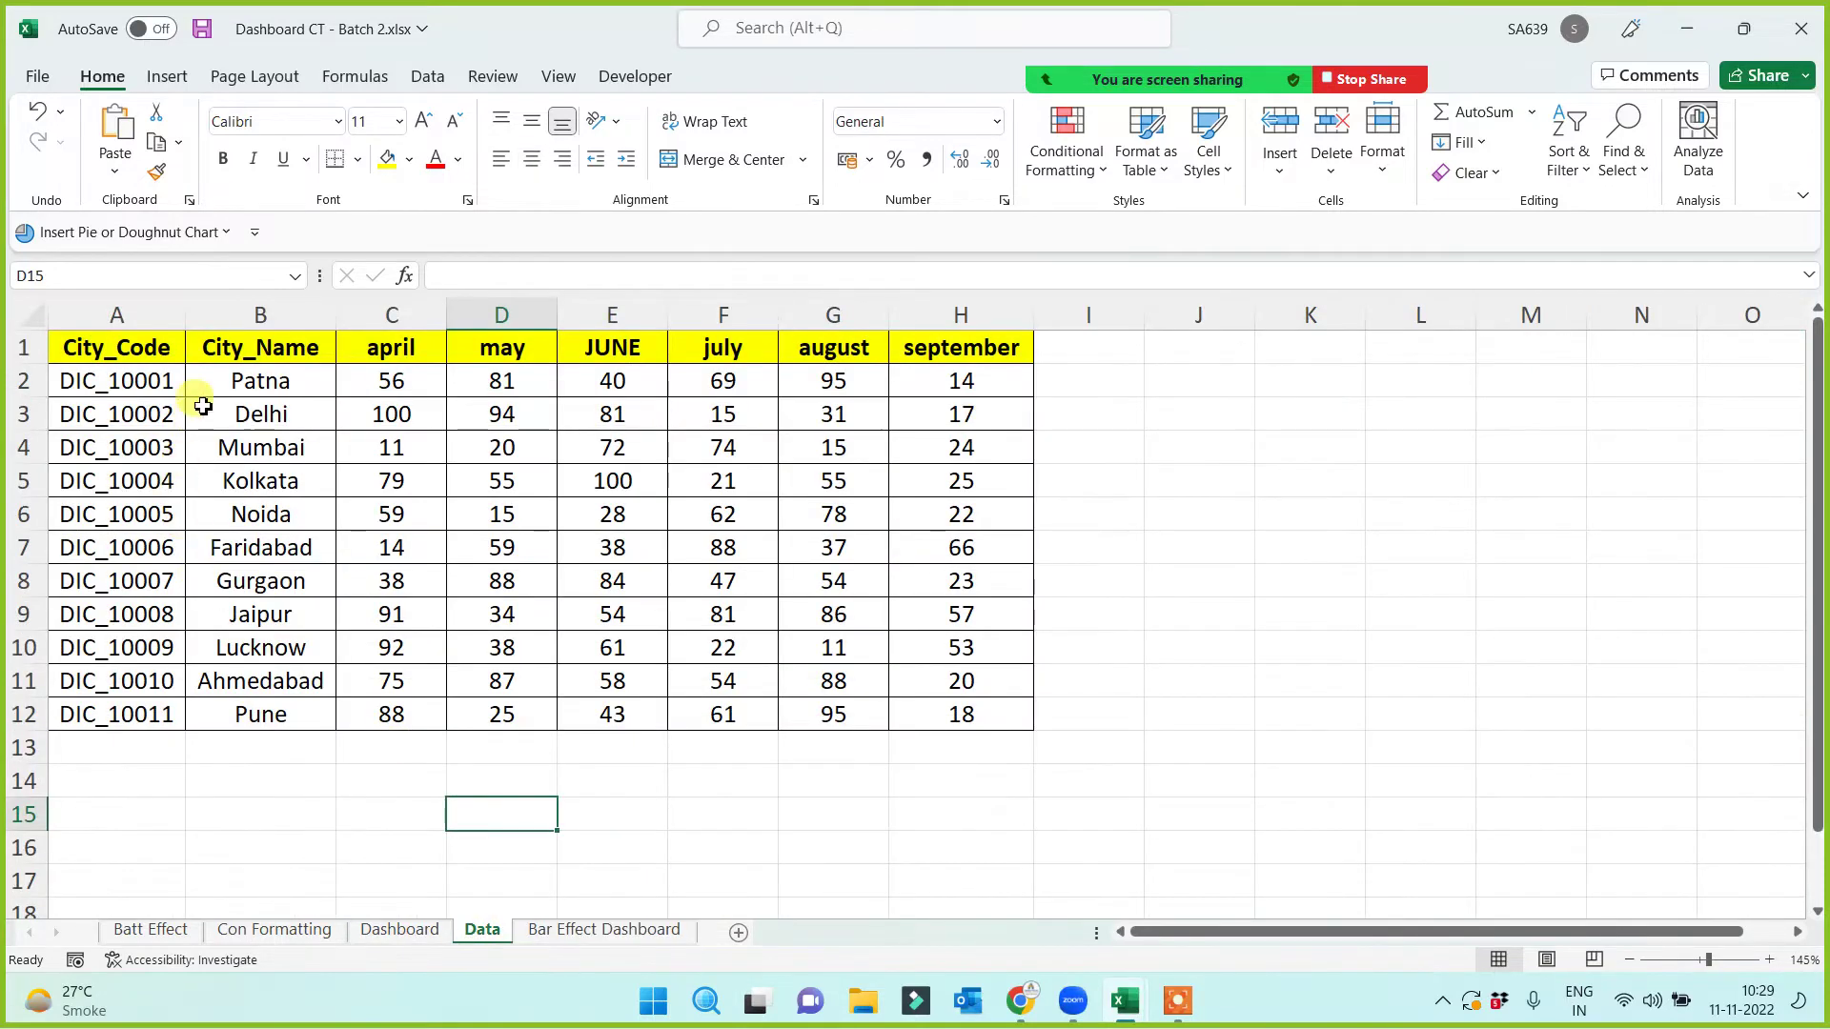
left_click_drag(157, 349, 242, 726)
left_click(562, 846)
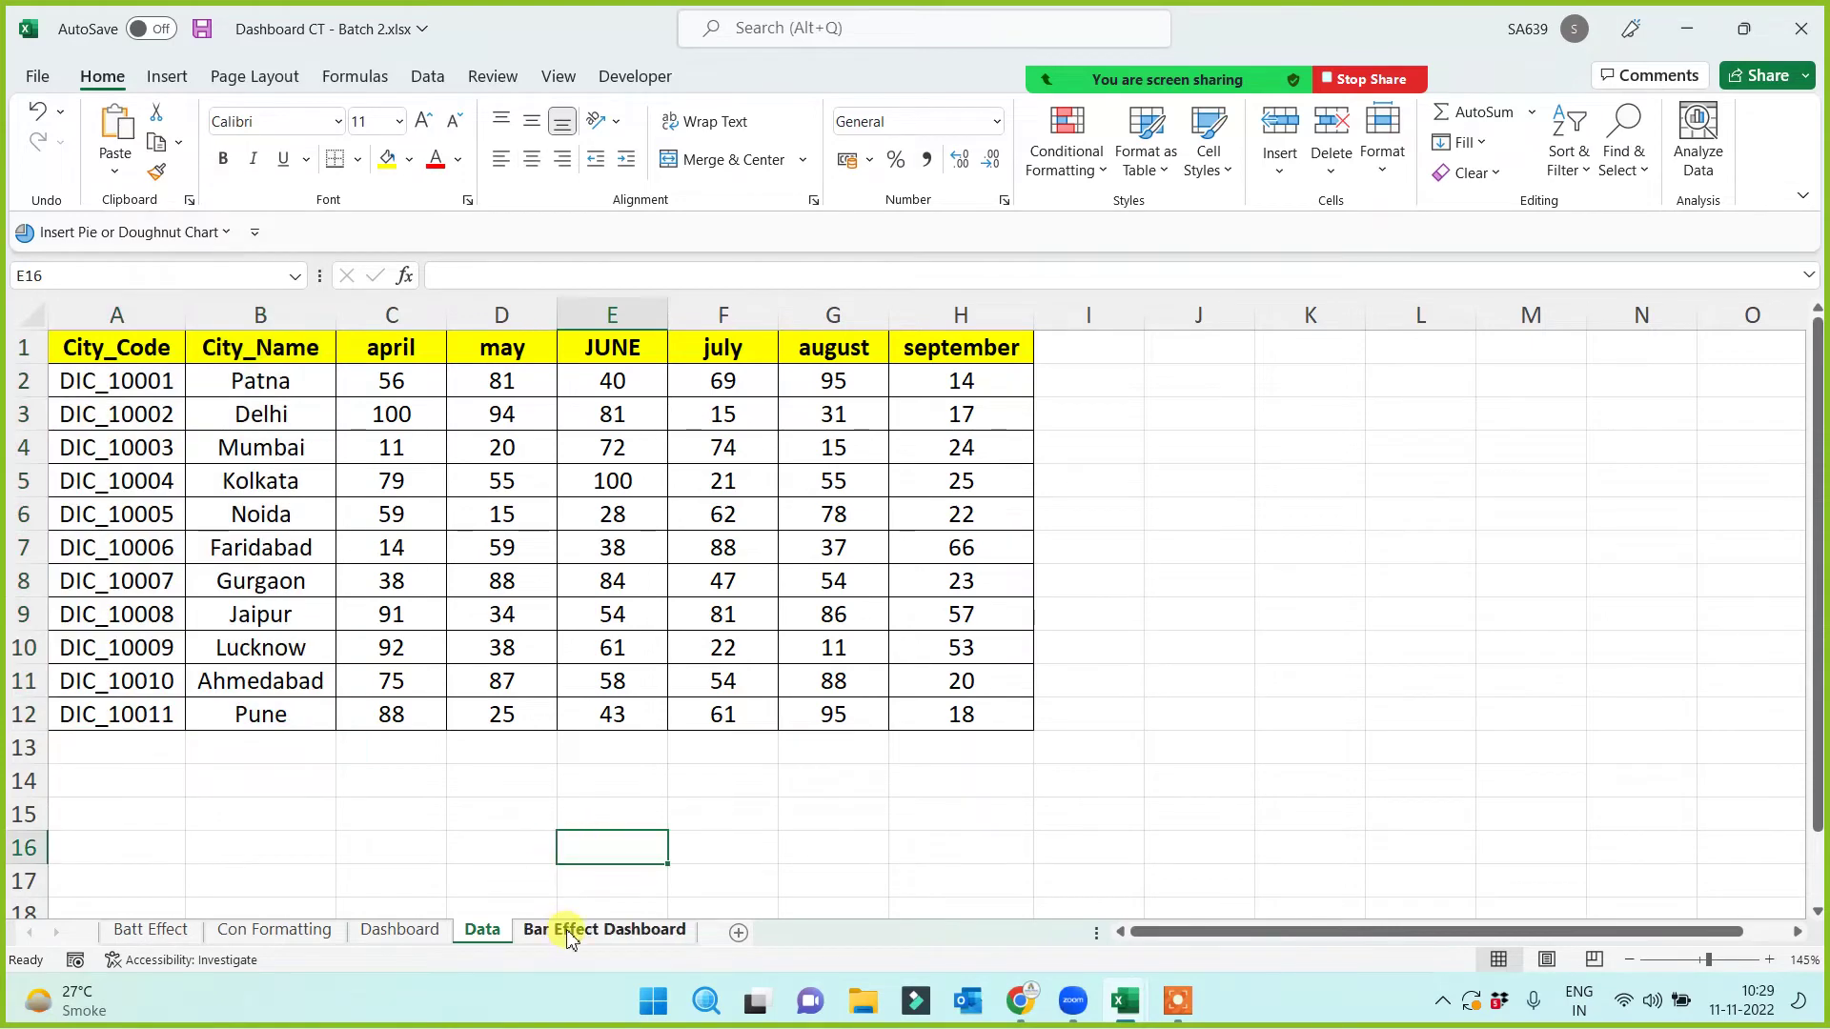
Step: Link cell A2 of the Bar Effect Dashboard sheet to the City_Code header with the formula =Data!A1
left_click(576, 931)
left_click(118, 413)
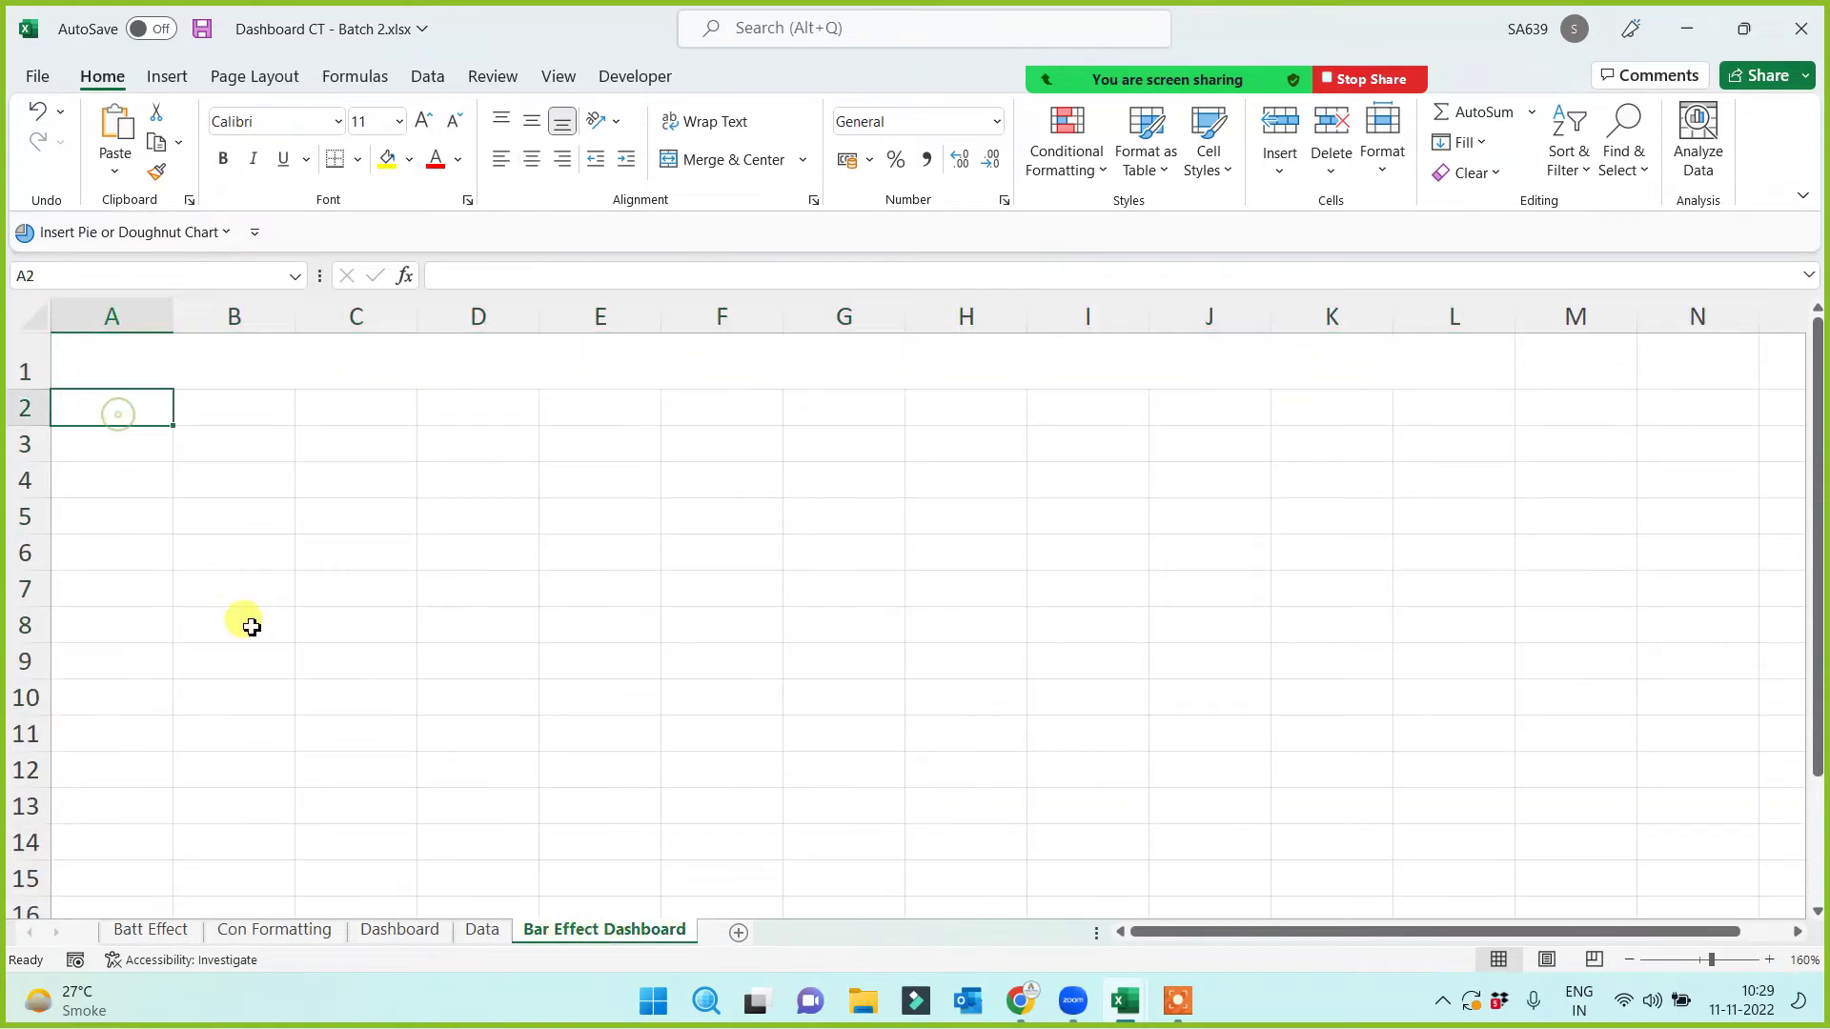
type("=")
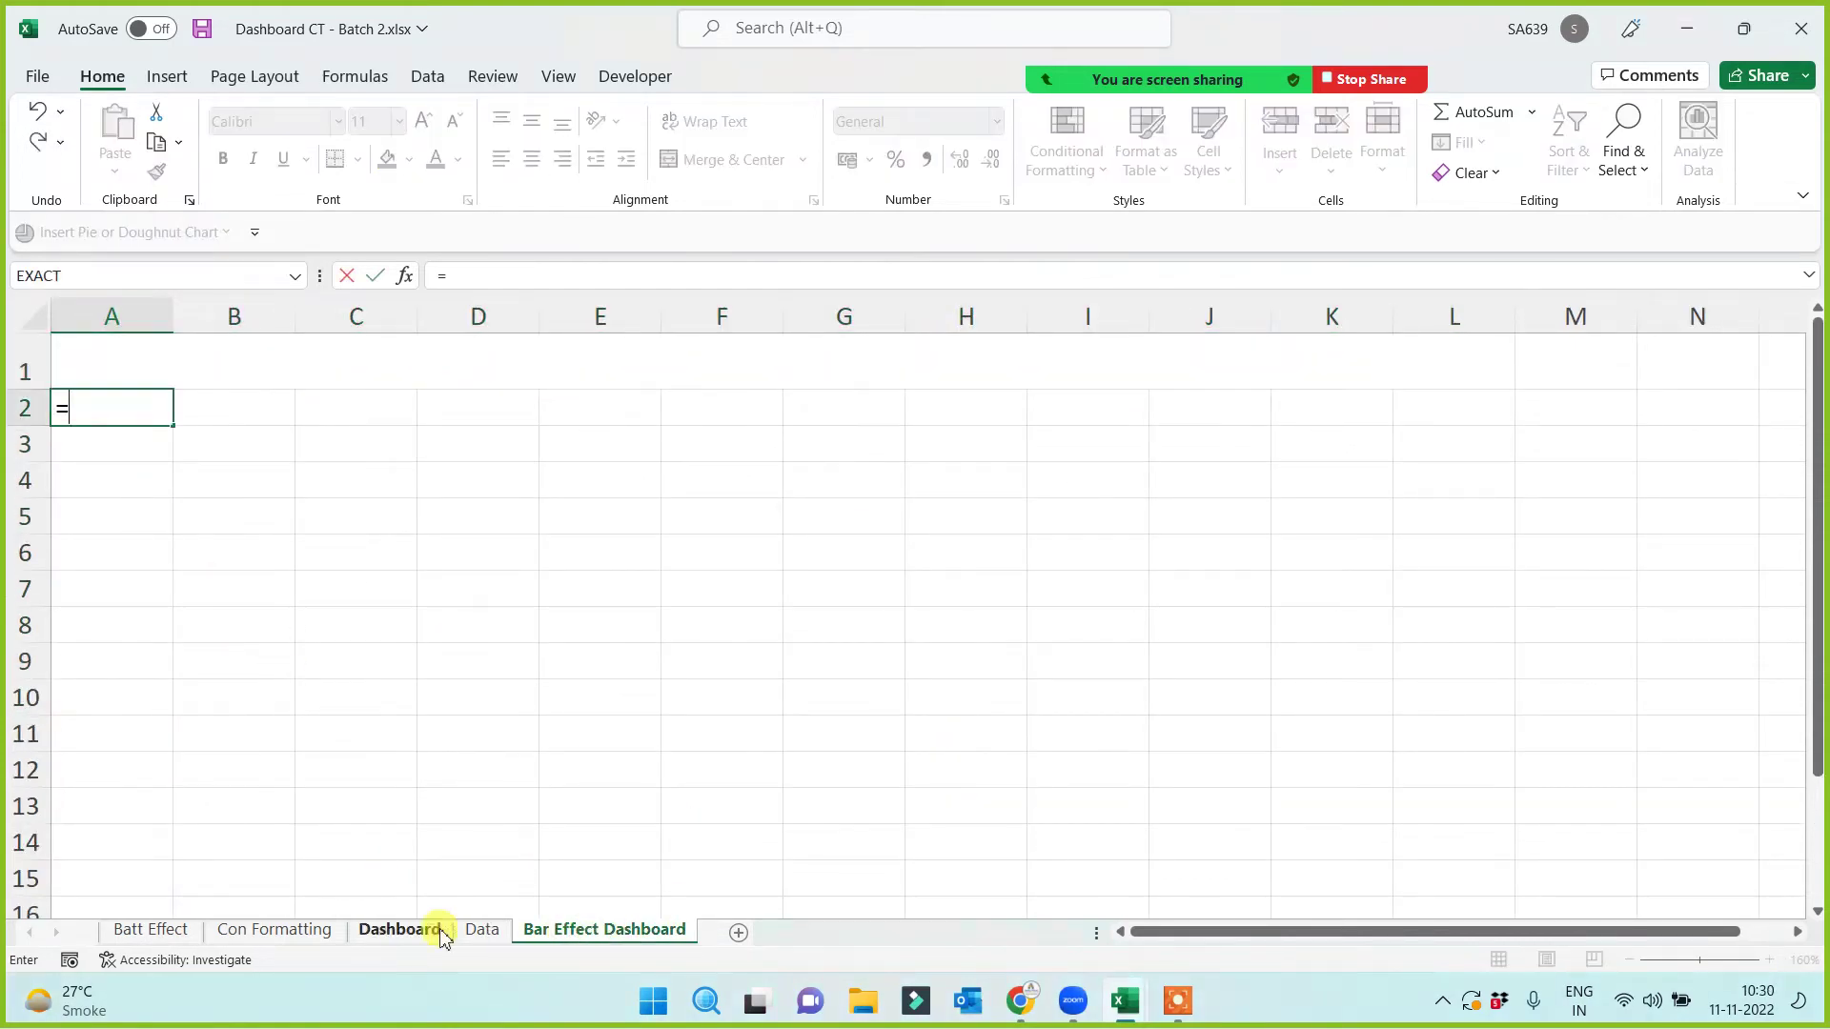
left_click(483, 930)
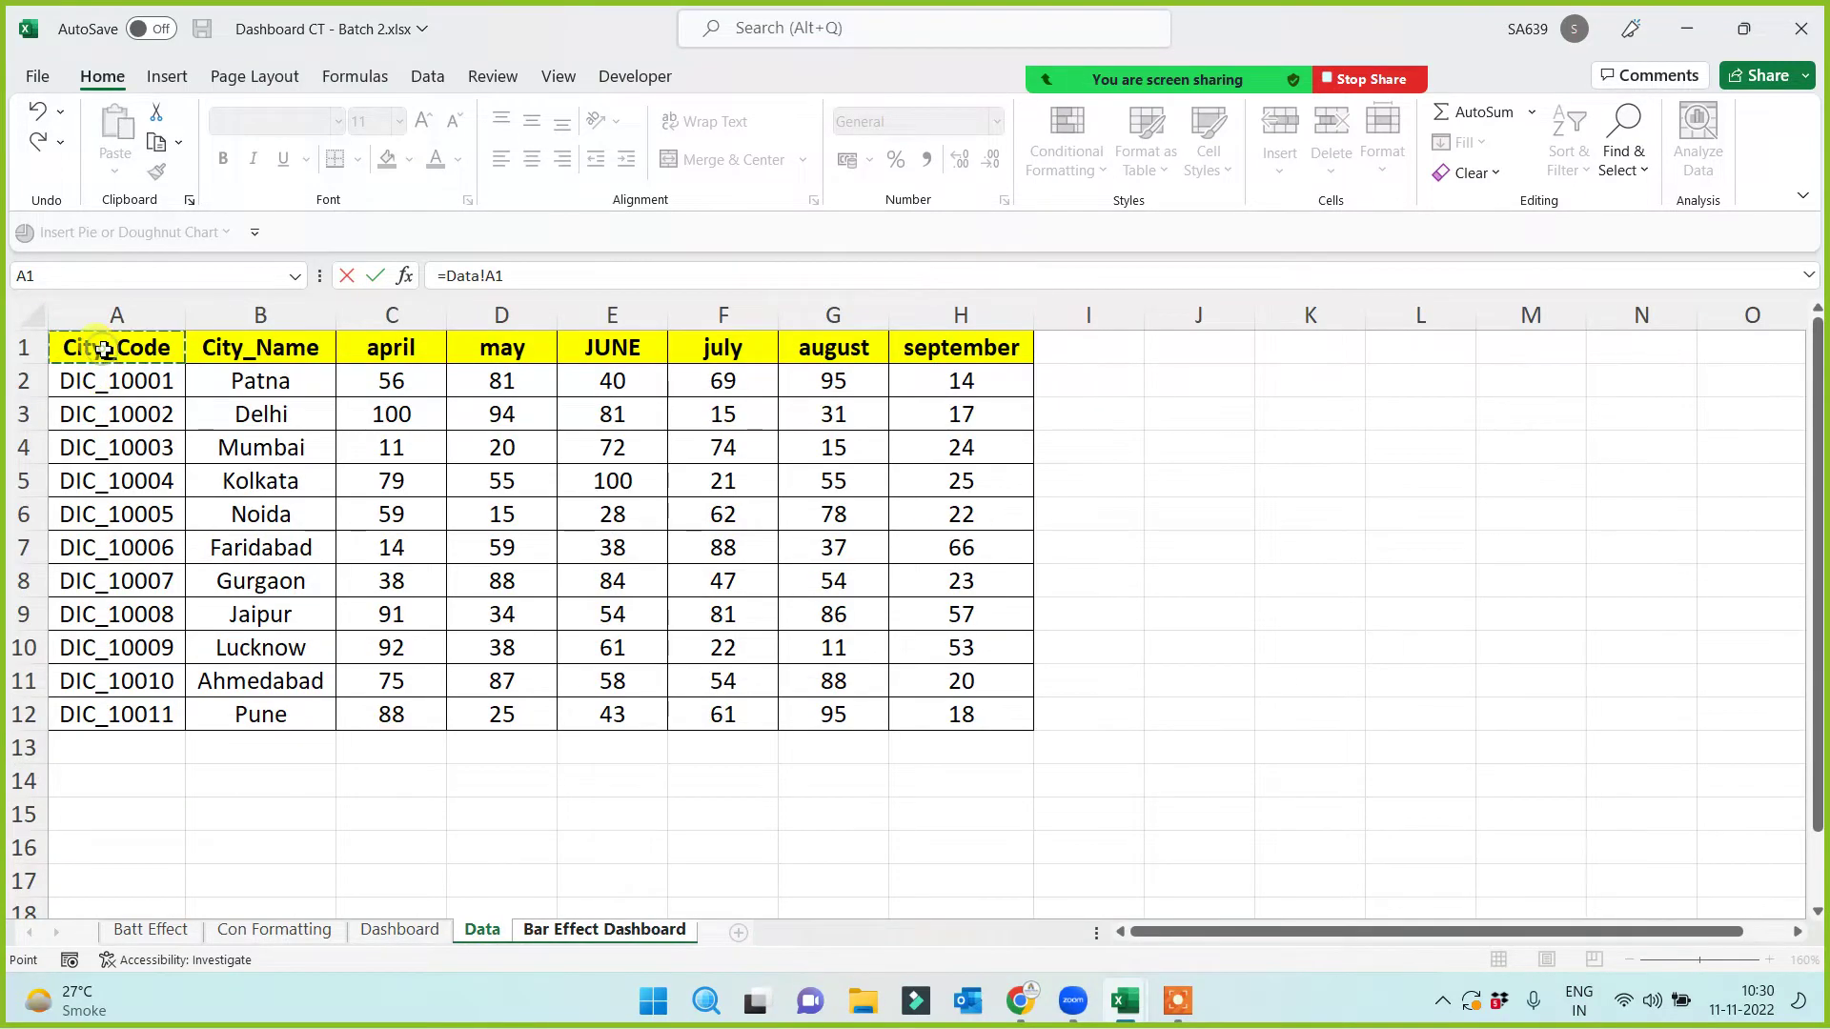
key("Return")
left_click(147, 421)
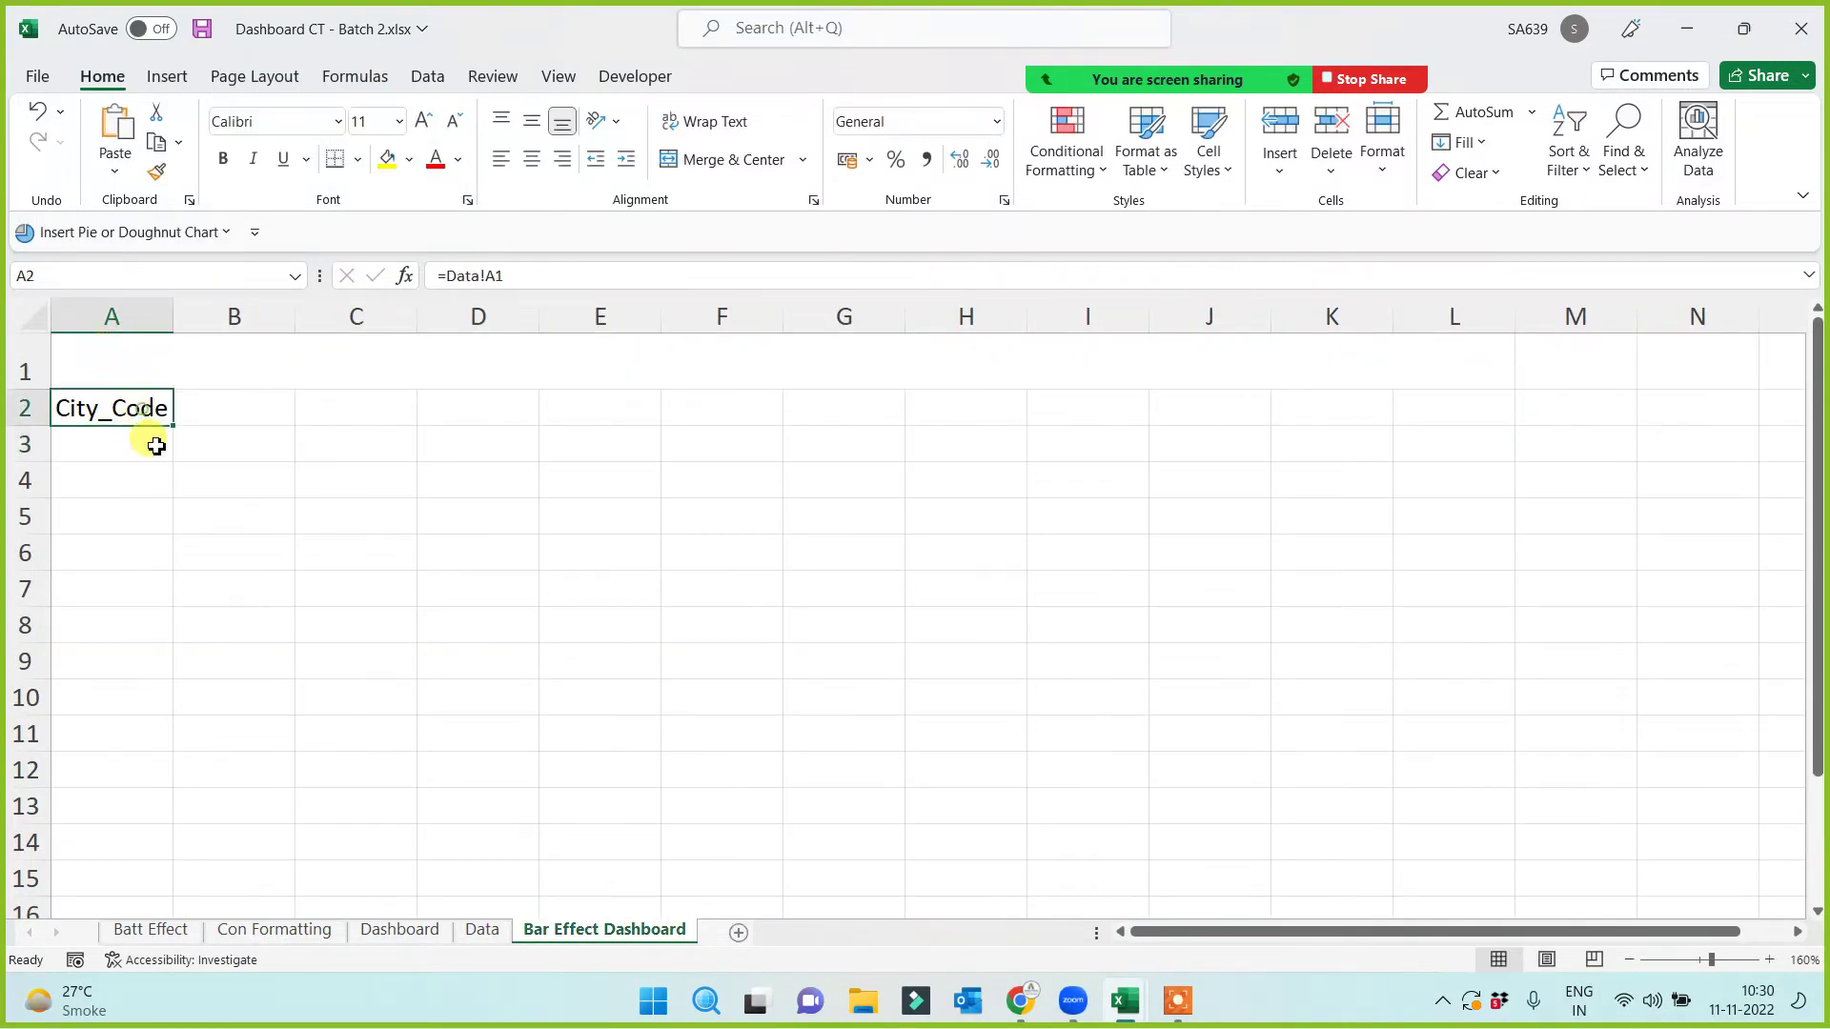
Step: Fill the A2 link formula across to column B and down through row 13, clearing the extra entries in row 14
left_click_drag(176, 429, 283, 500)
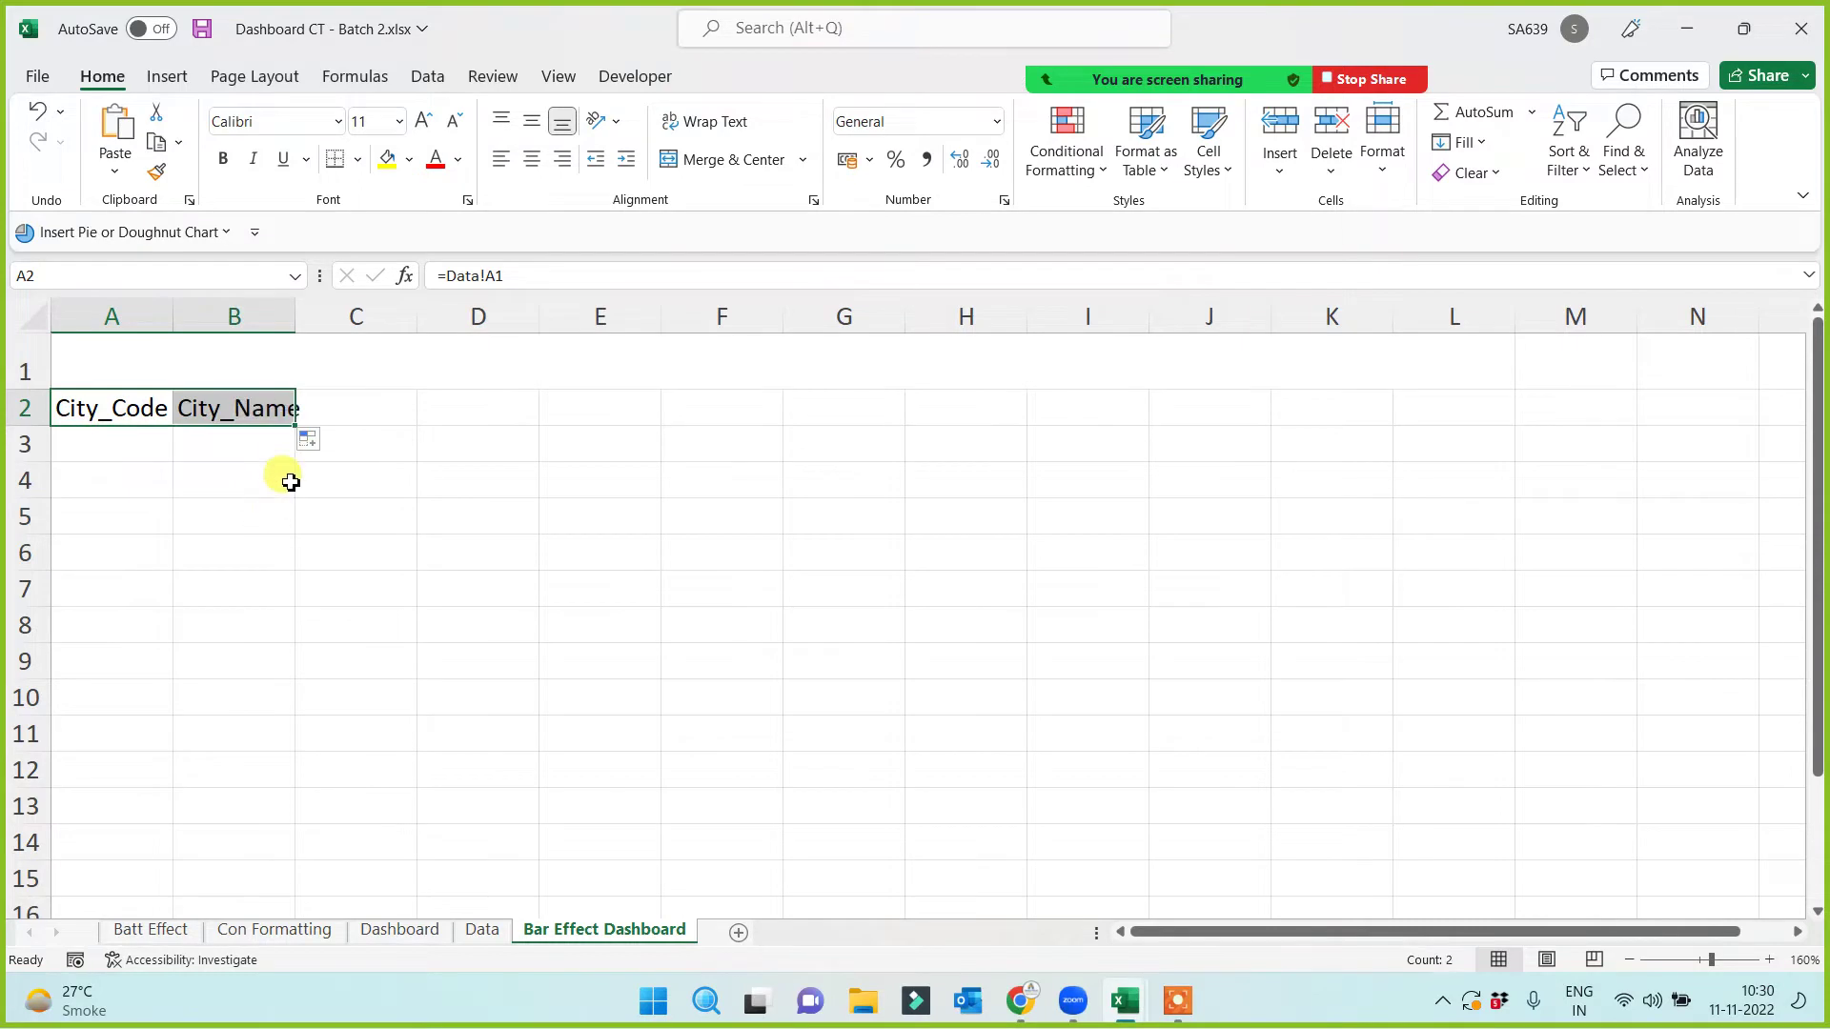
left_click_drag(298, 426, 723, 744)
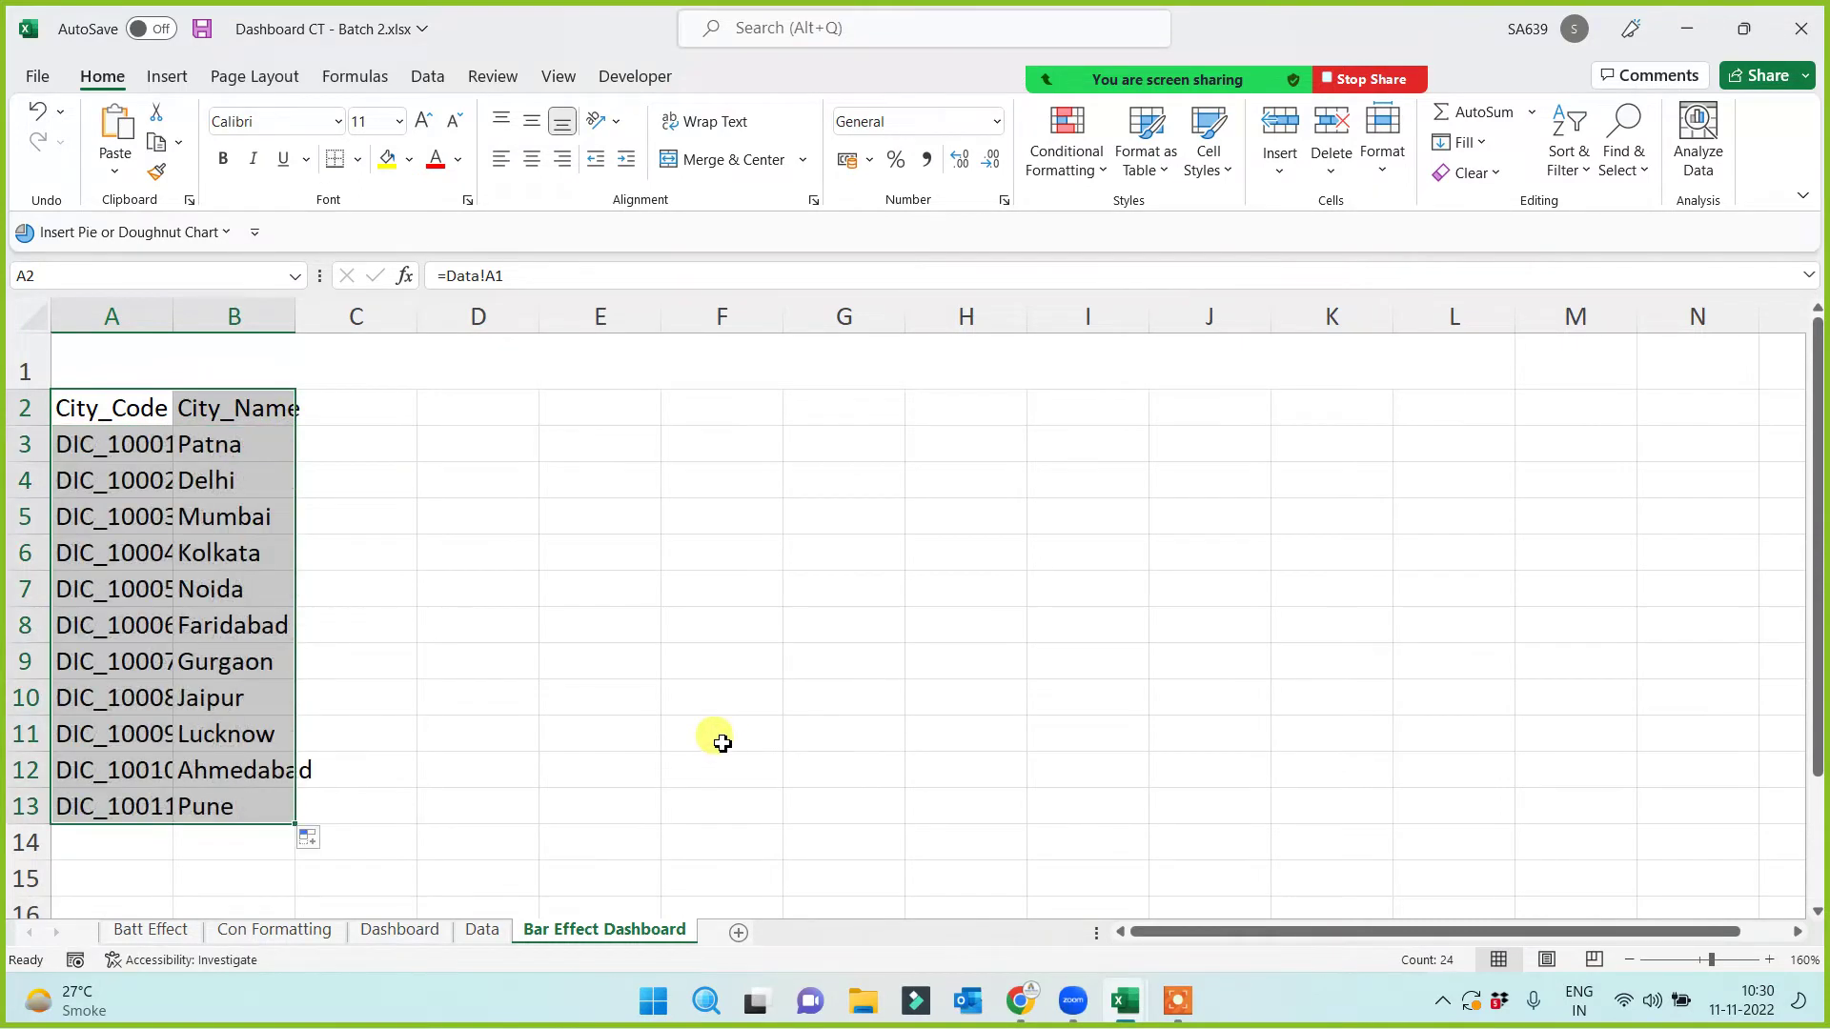
left_click_drag(297, 823, 486, 825)
scroll(488, 824, "down", 2)
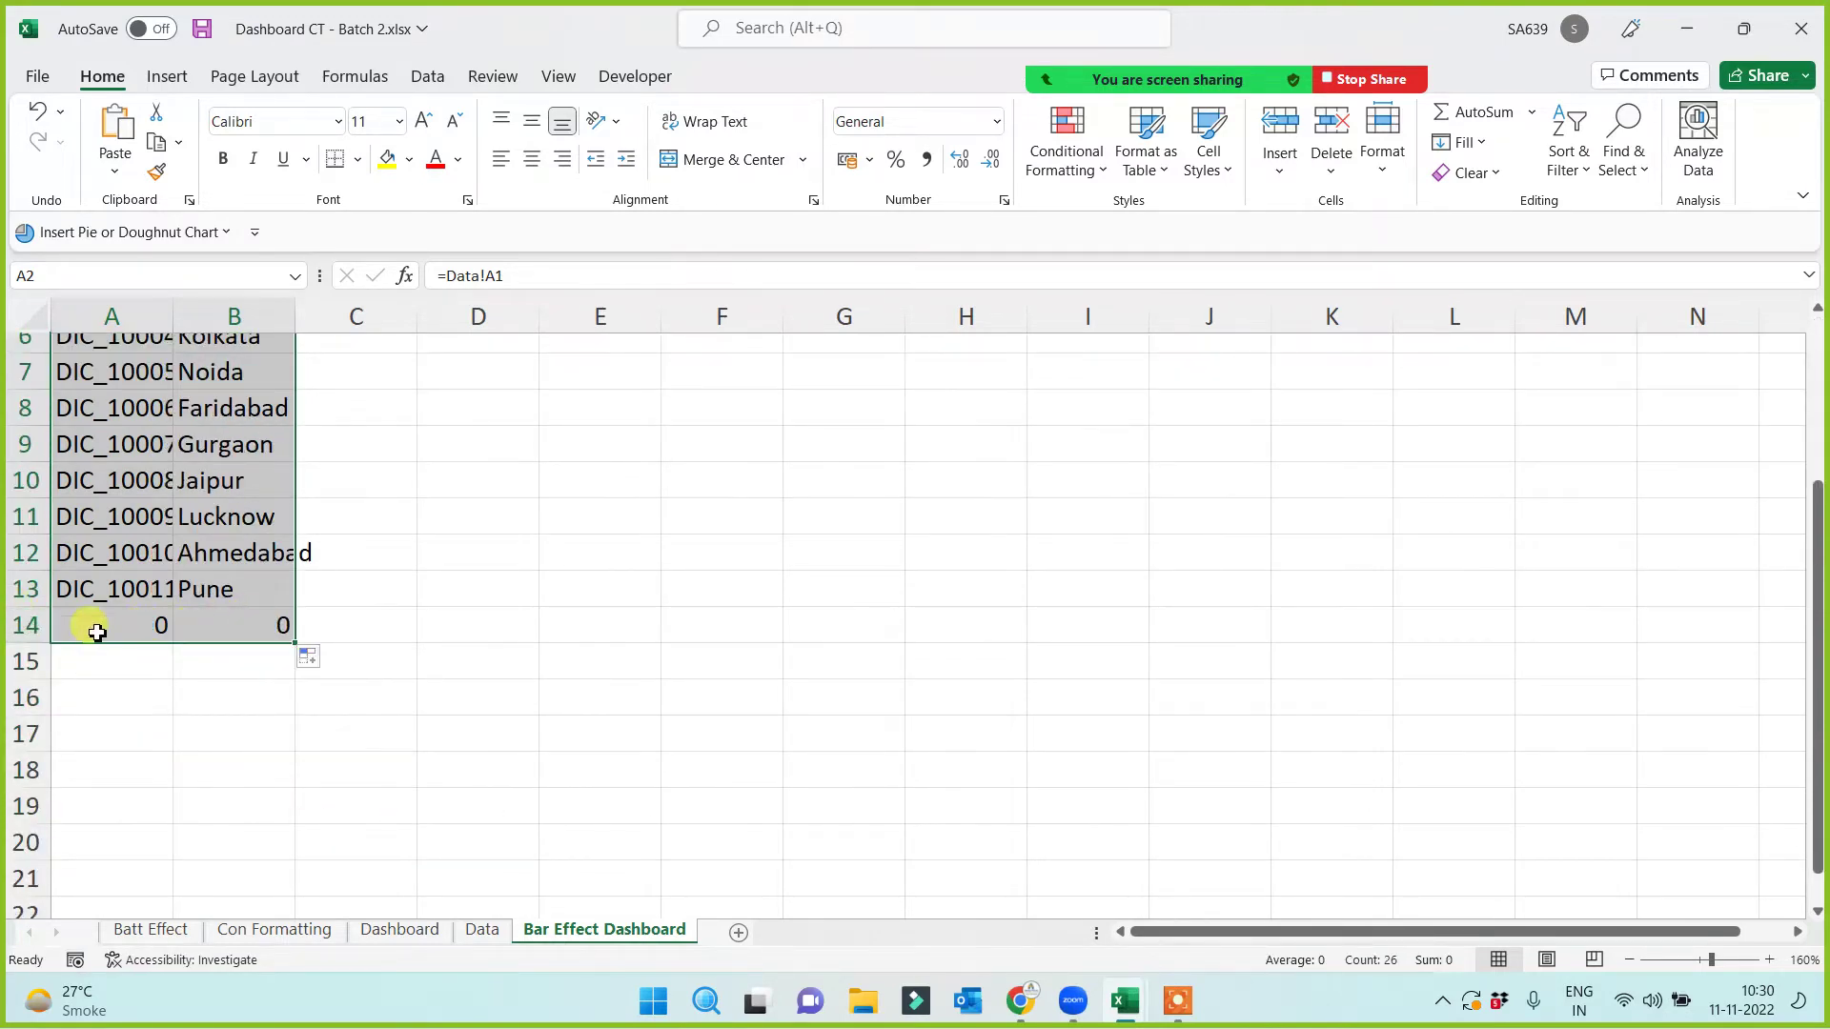
left_click(31, 625)
key("Delete")
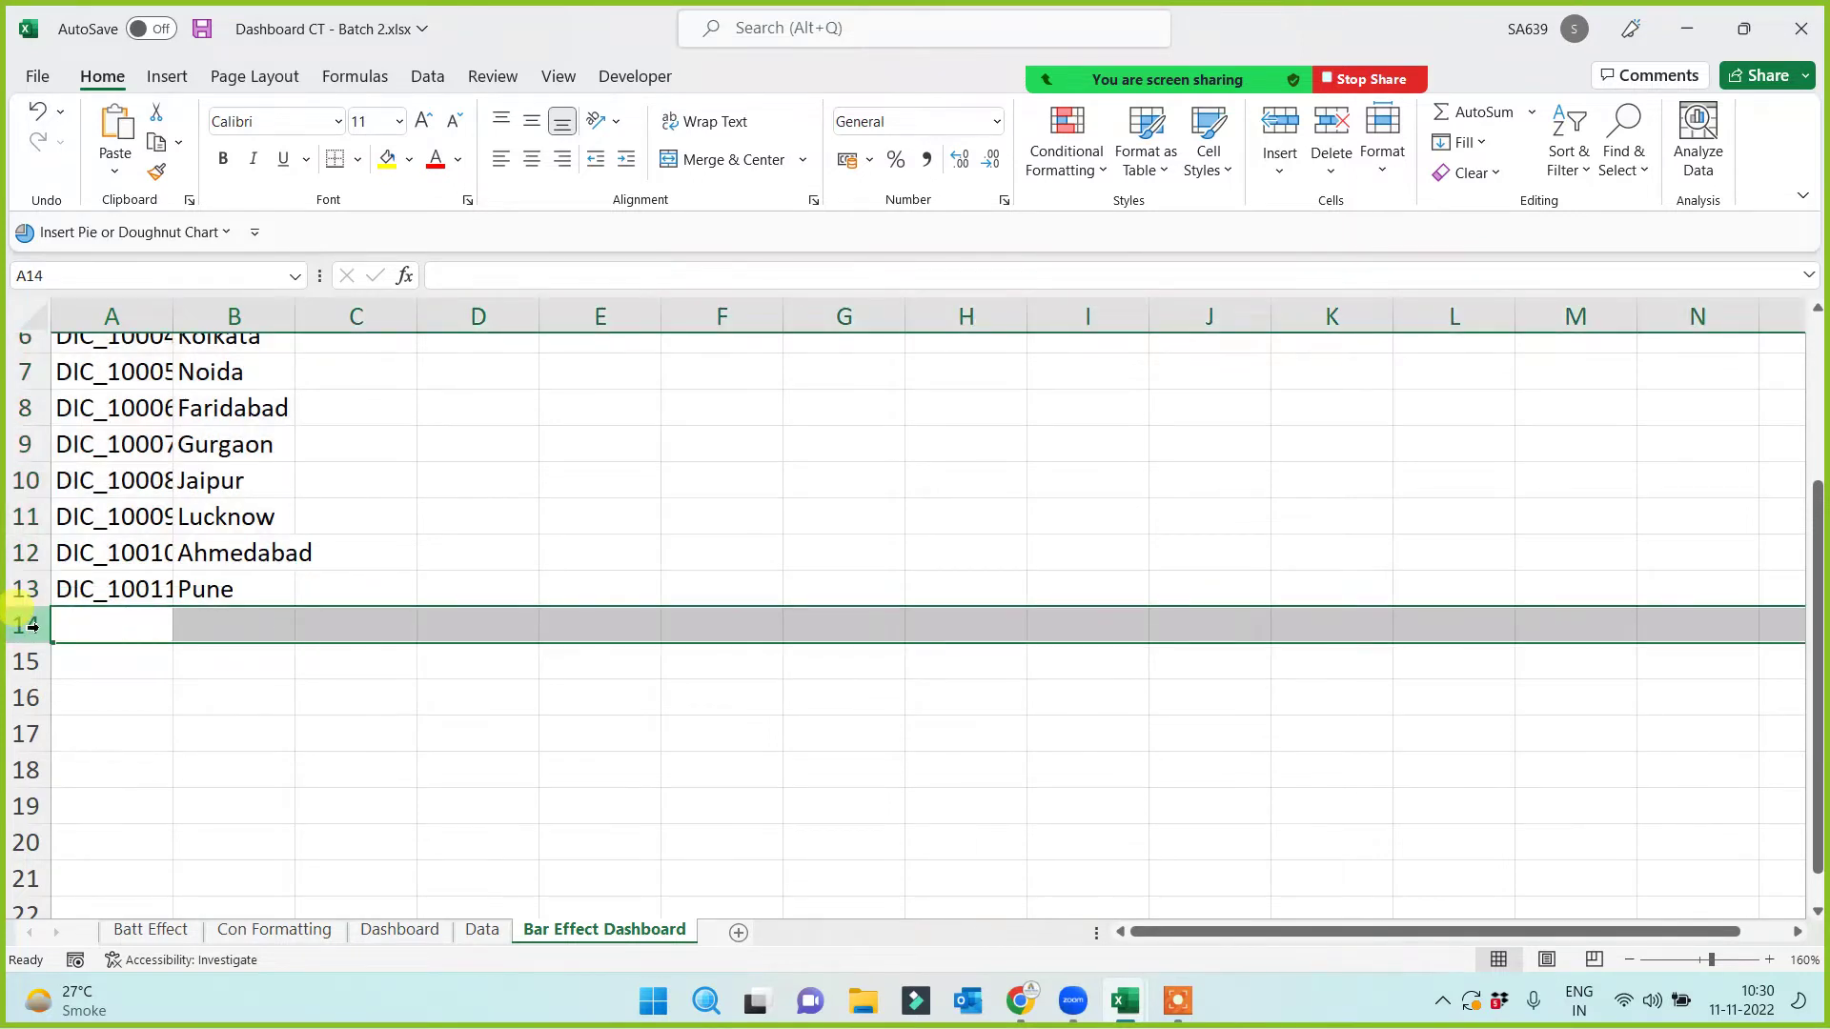
Step: Widen column A to fit the city codes and put a thick outside border around A1:L13
scroll(515, 767, "up", 2)
left_click_drag(173, 316, 552, 801)
left_click(167, 442)
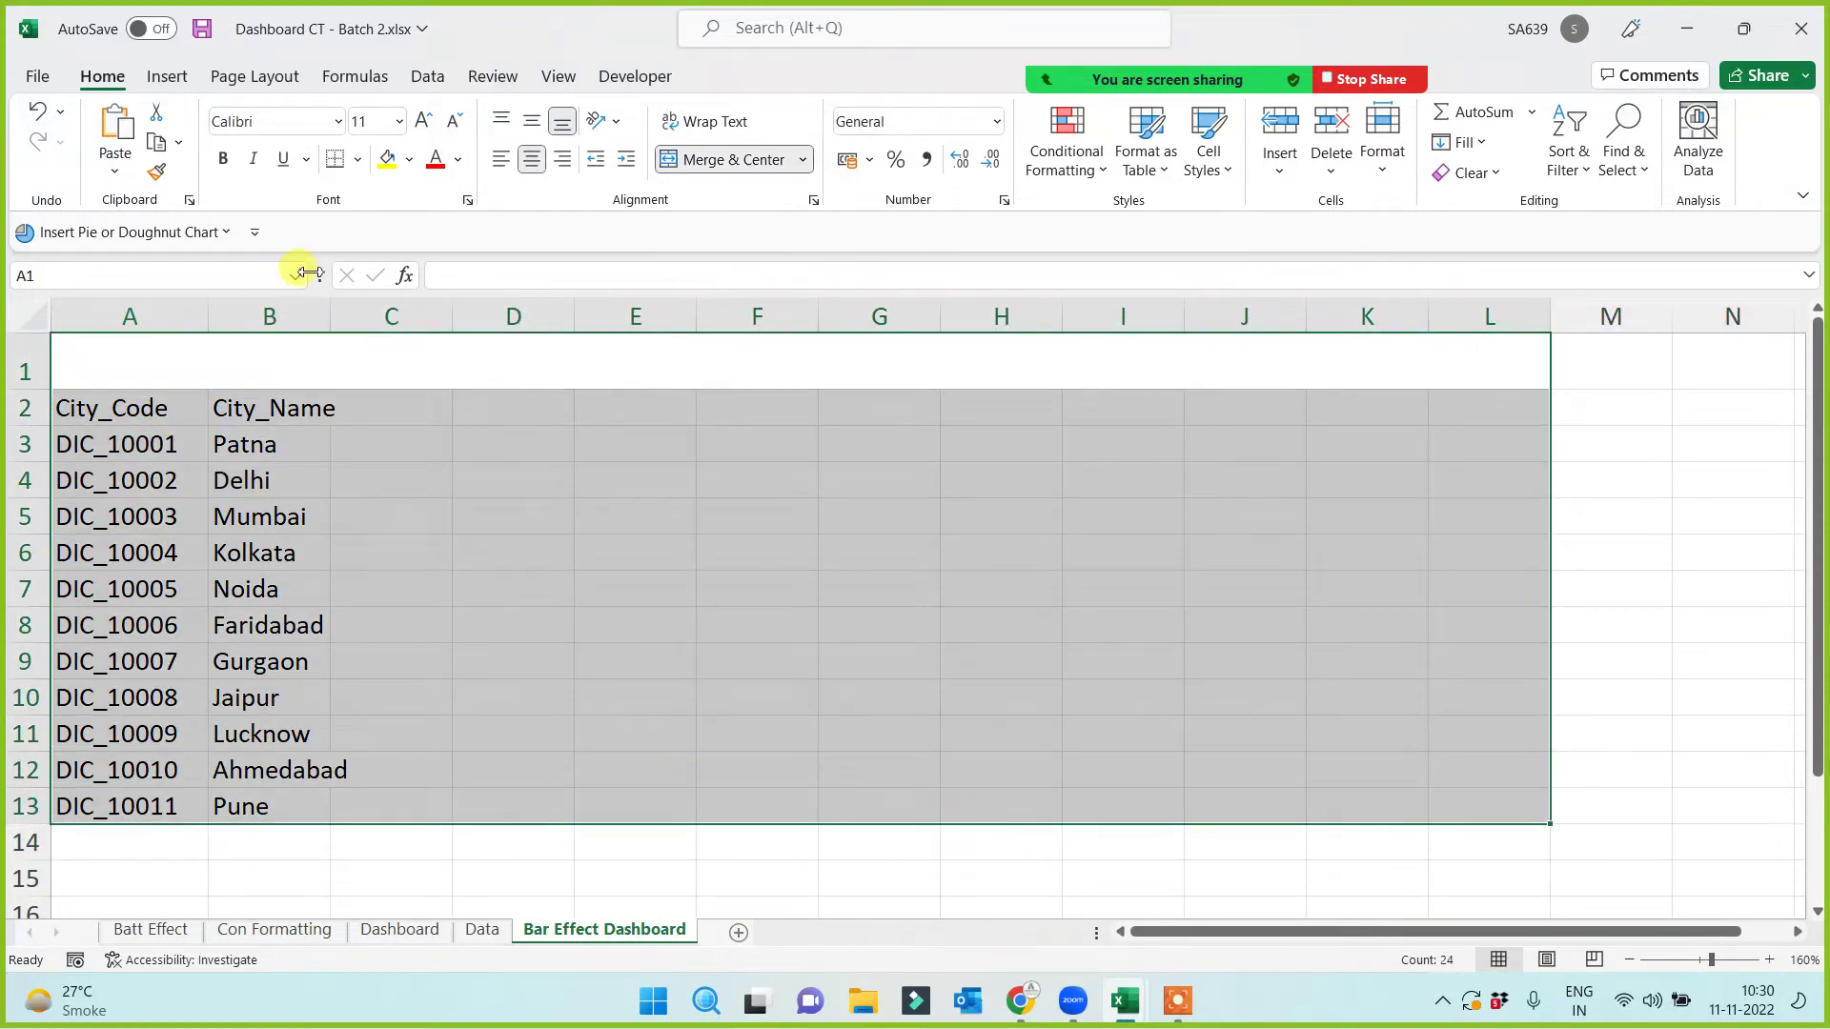
left_click(358, 159)
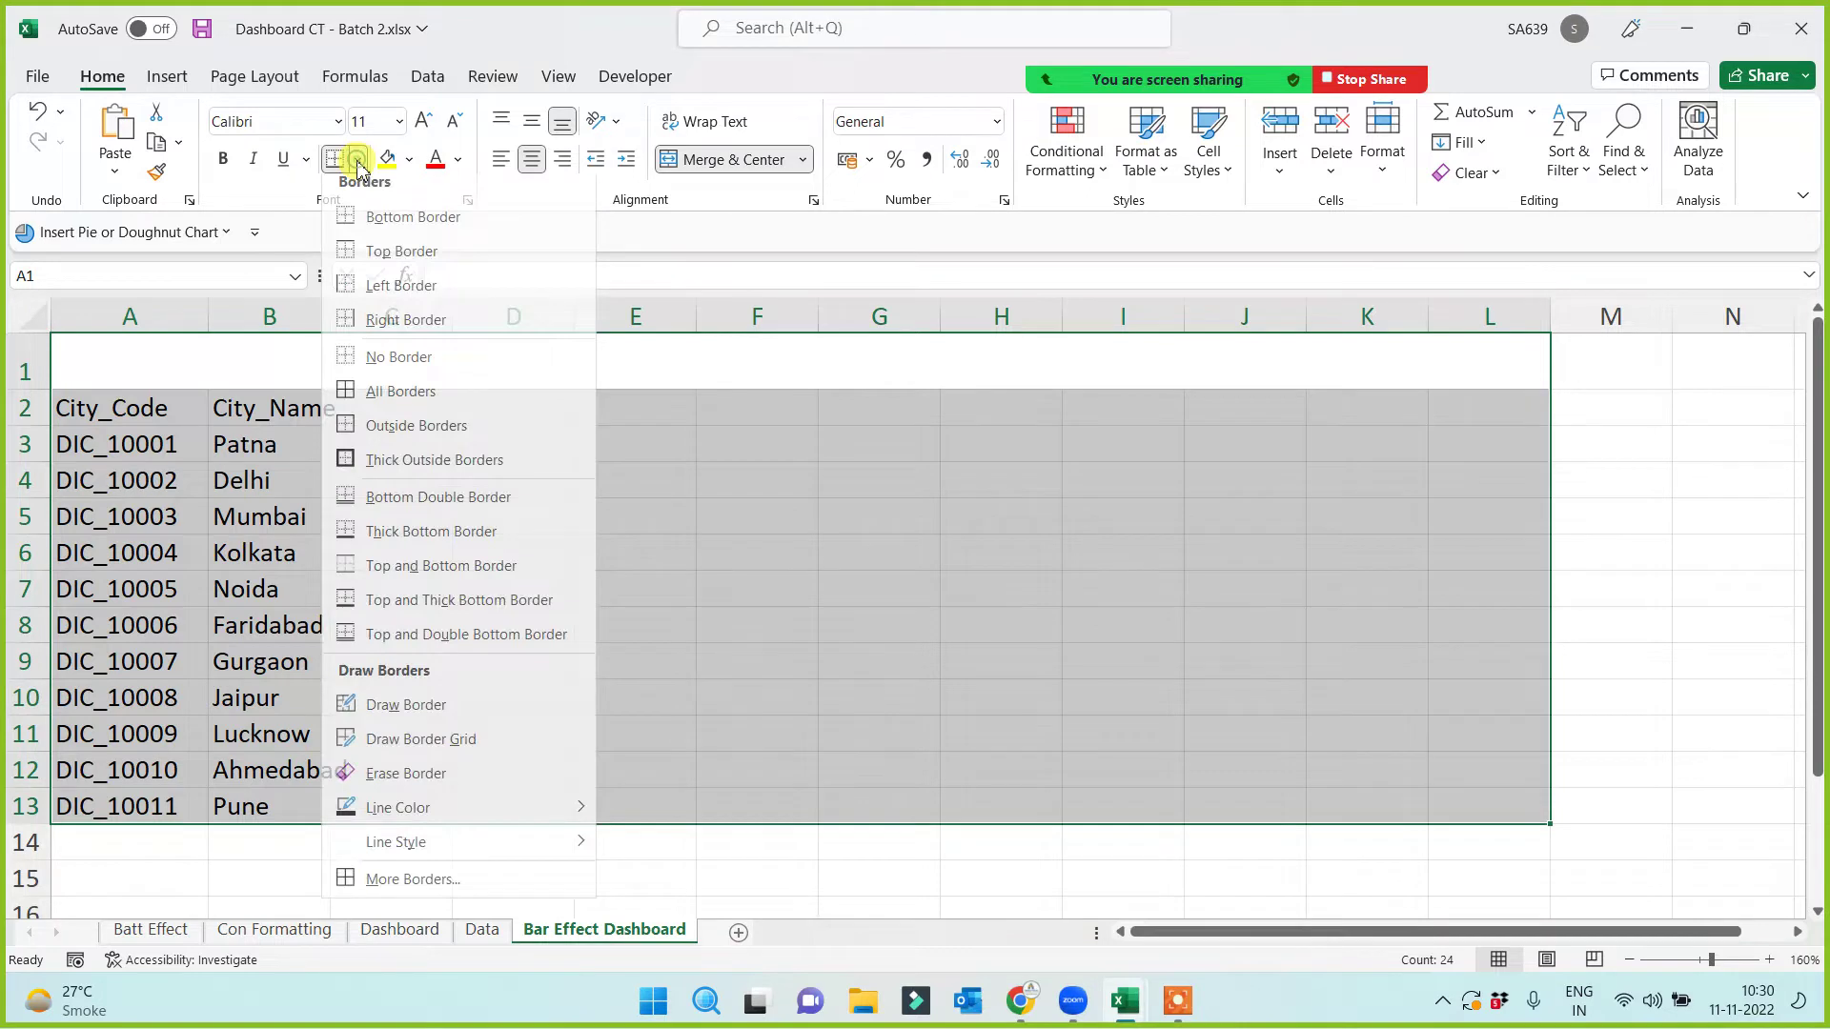
left_click(352, 471)
left_click(534, 610)
left_click(393, 369)
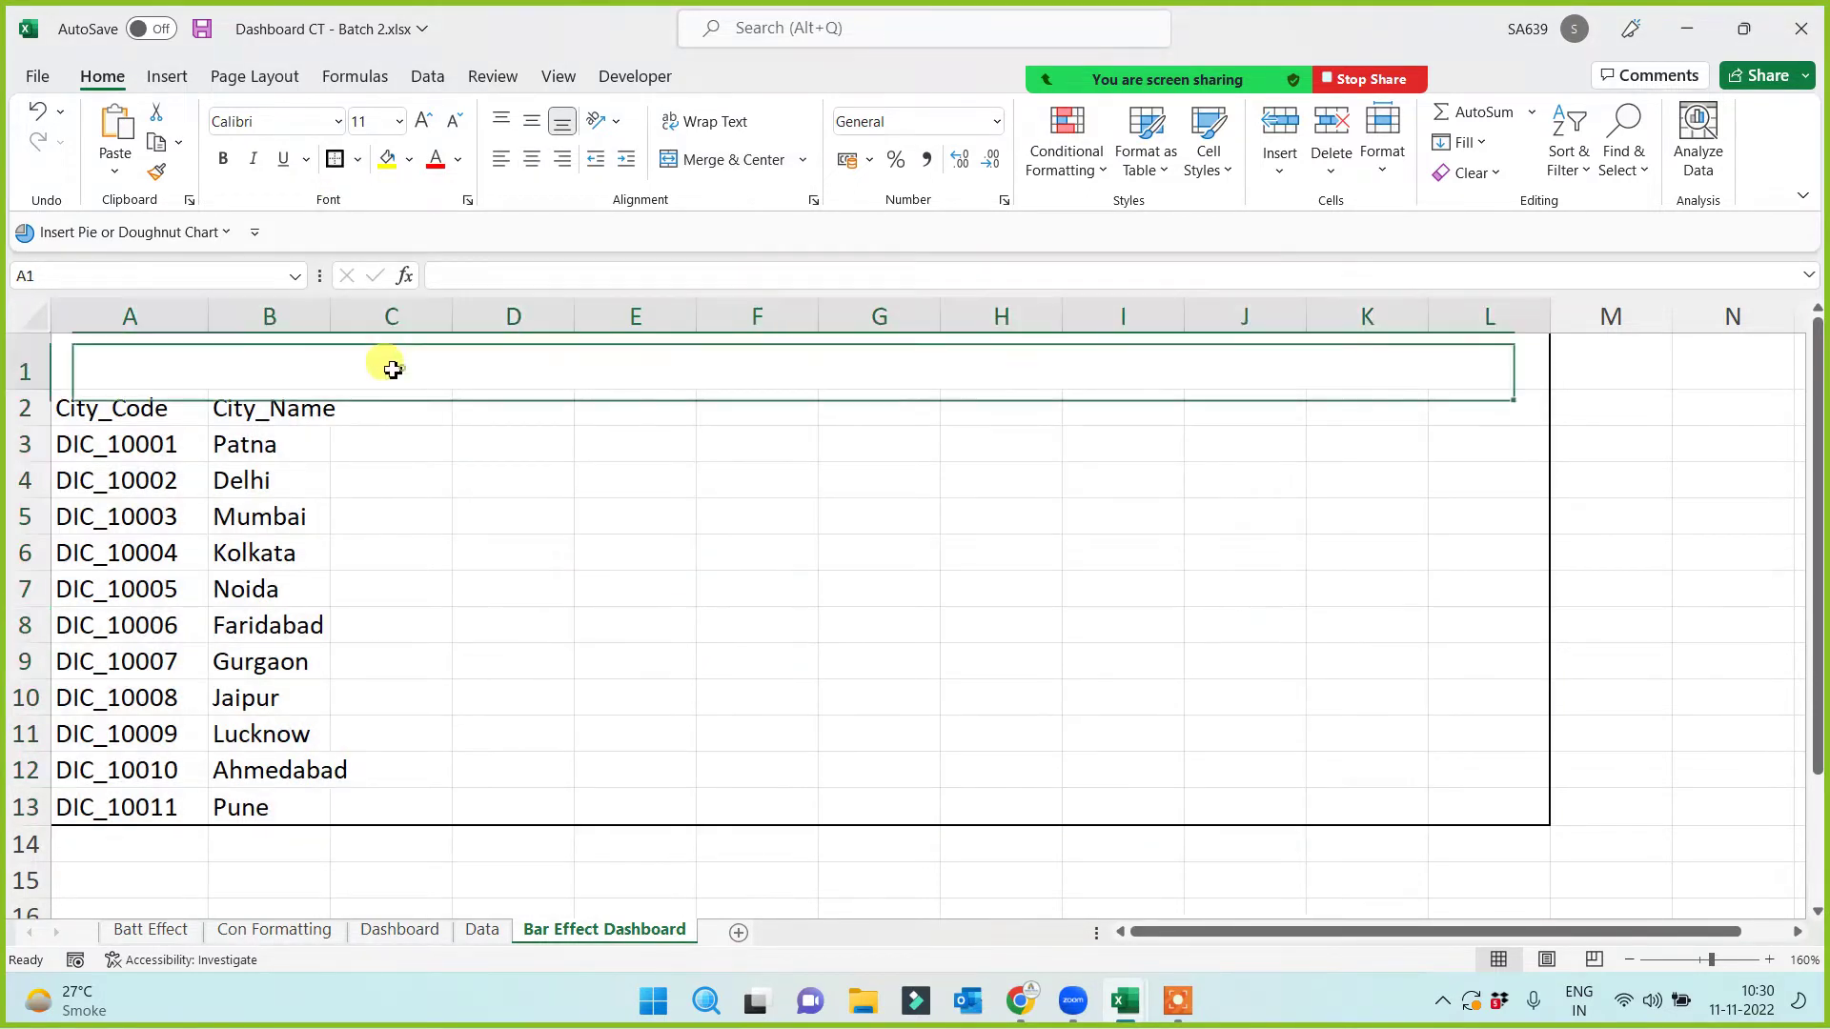
left_click(621, 541)
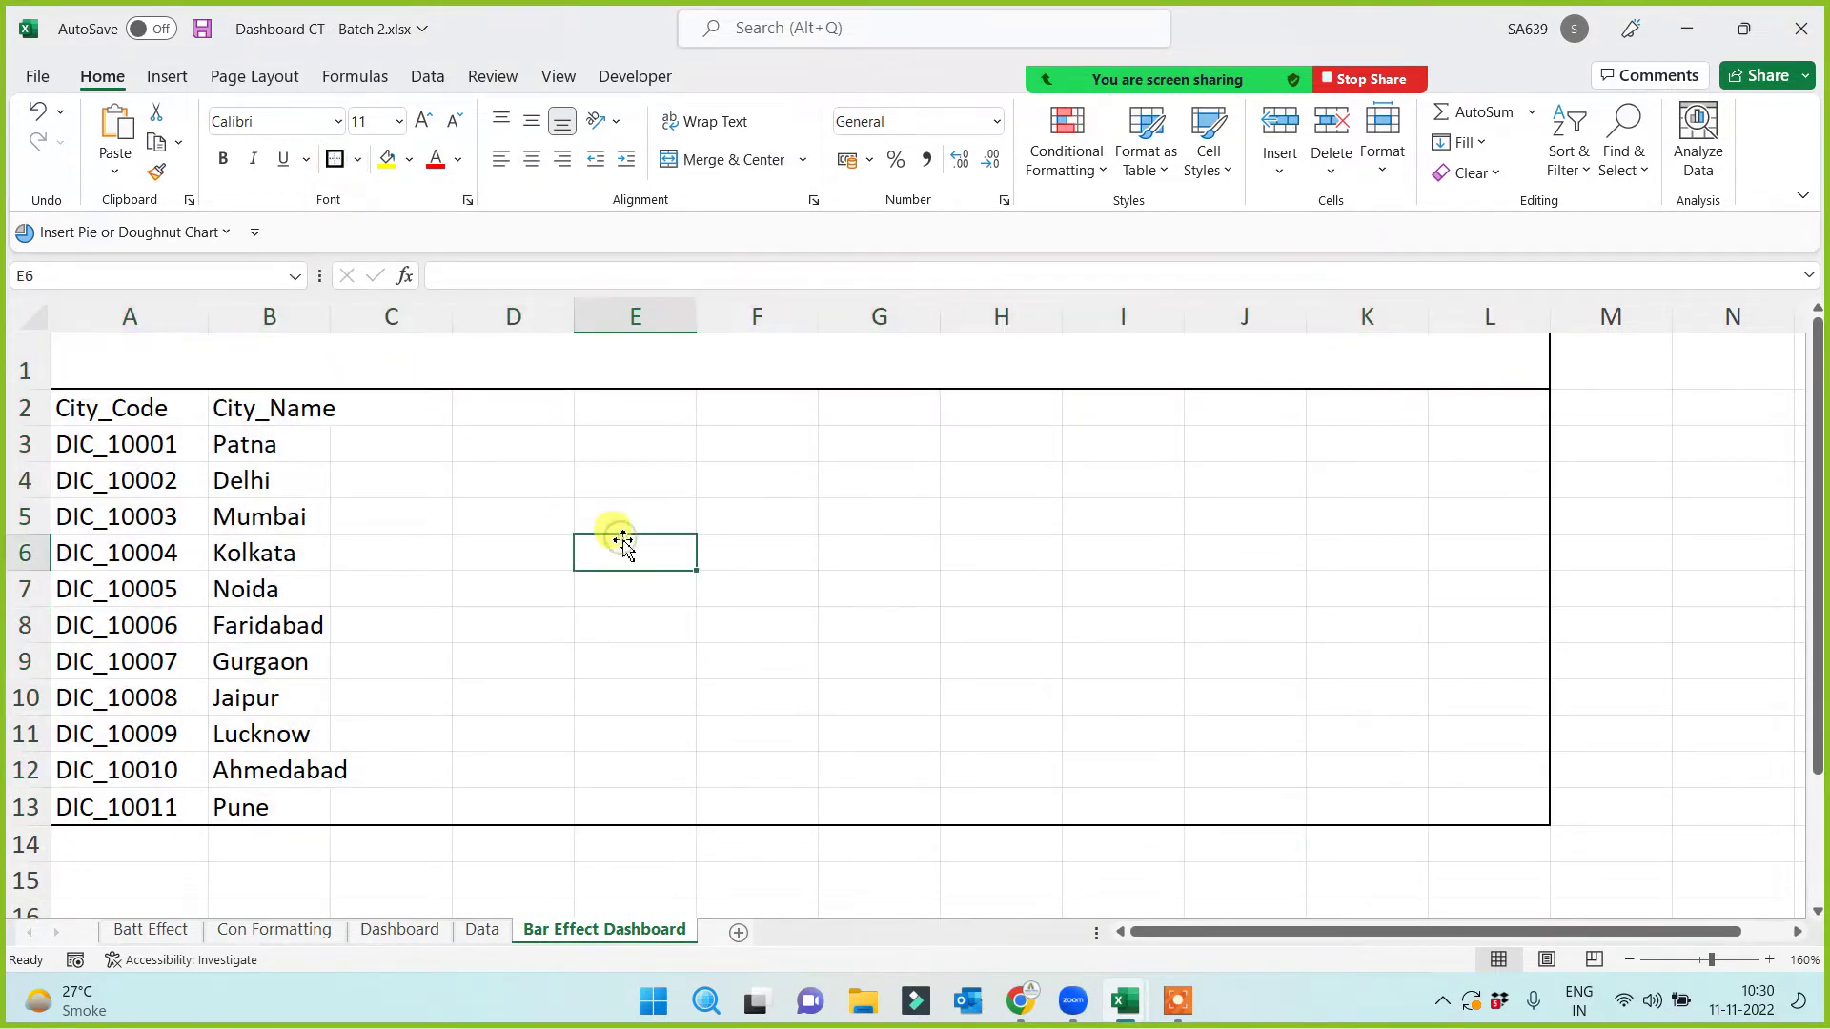
Step: Format the header cells A2:C2 with a red fill and bold white text
left_click_drag(61, 404, 368, 416)
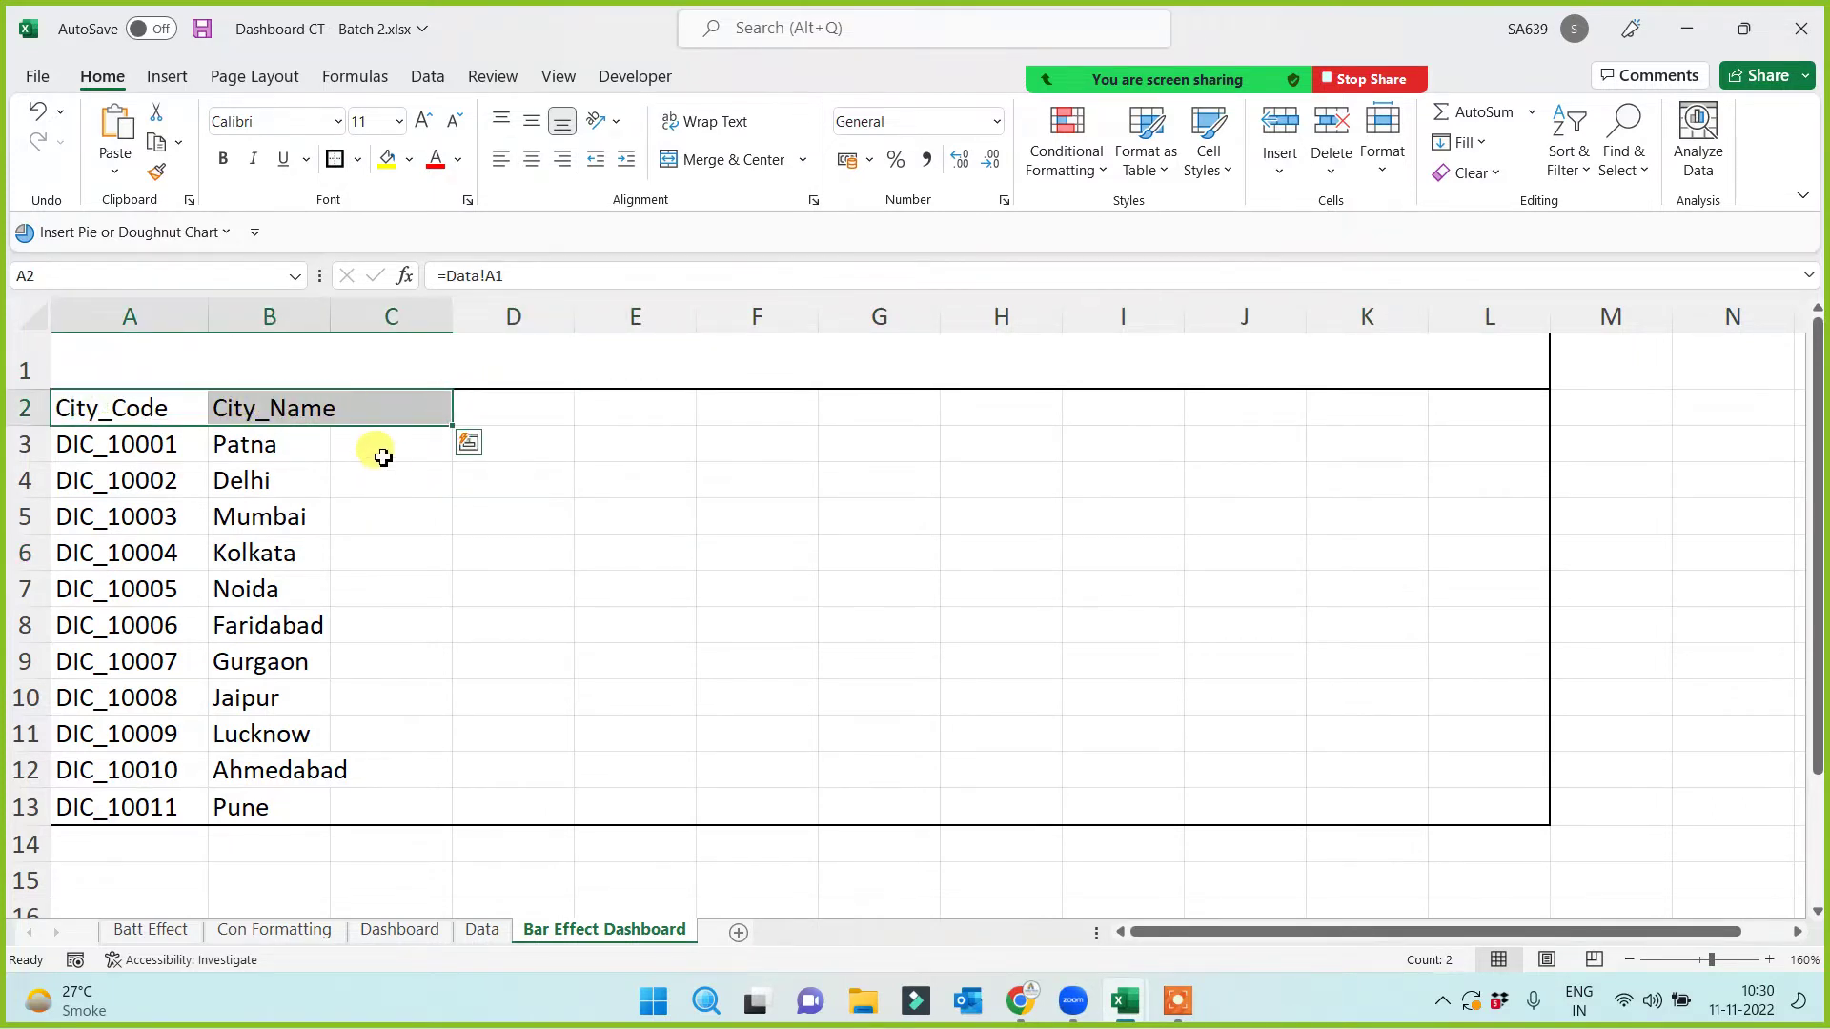
left_click(412, 161)
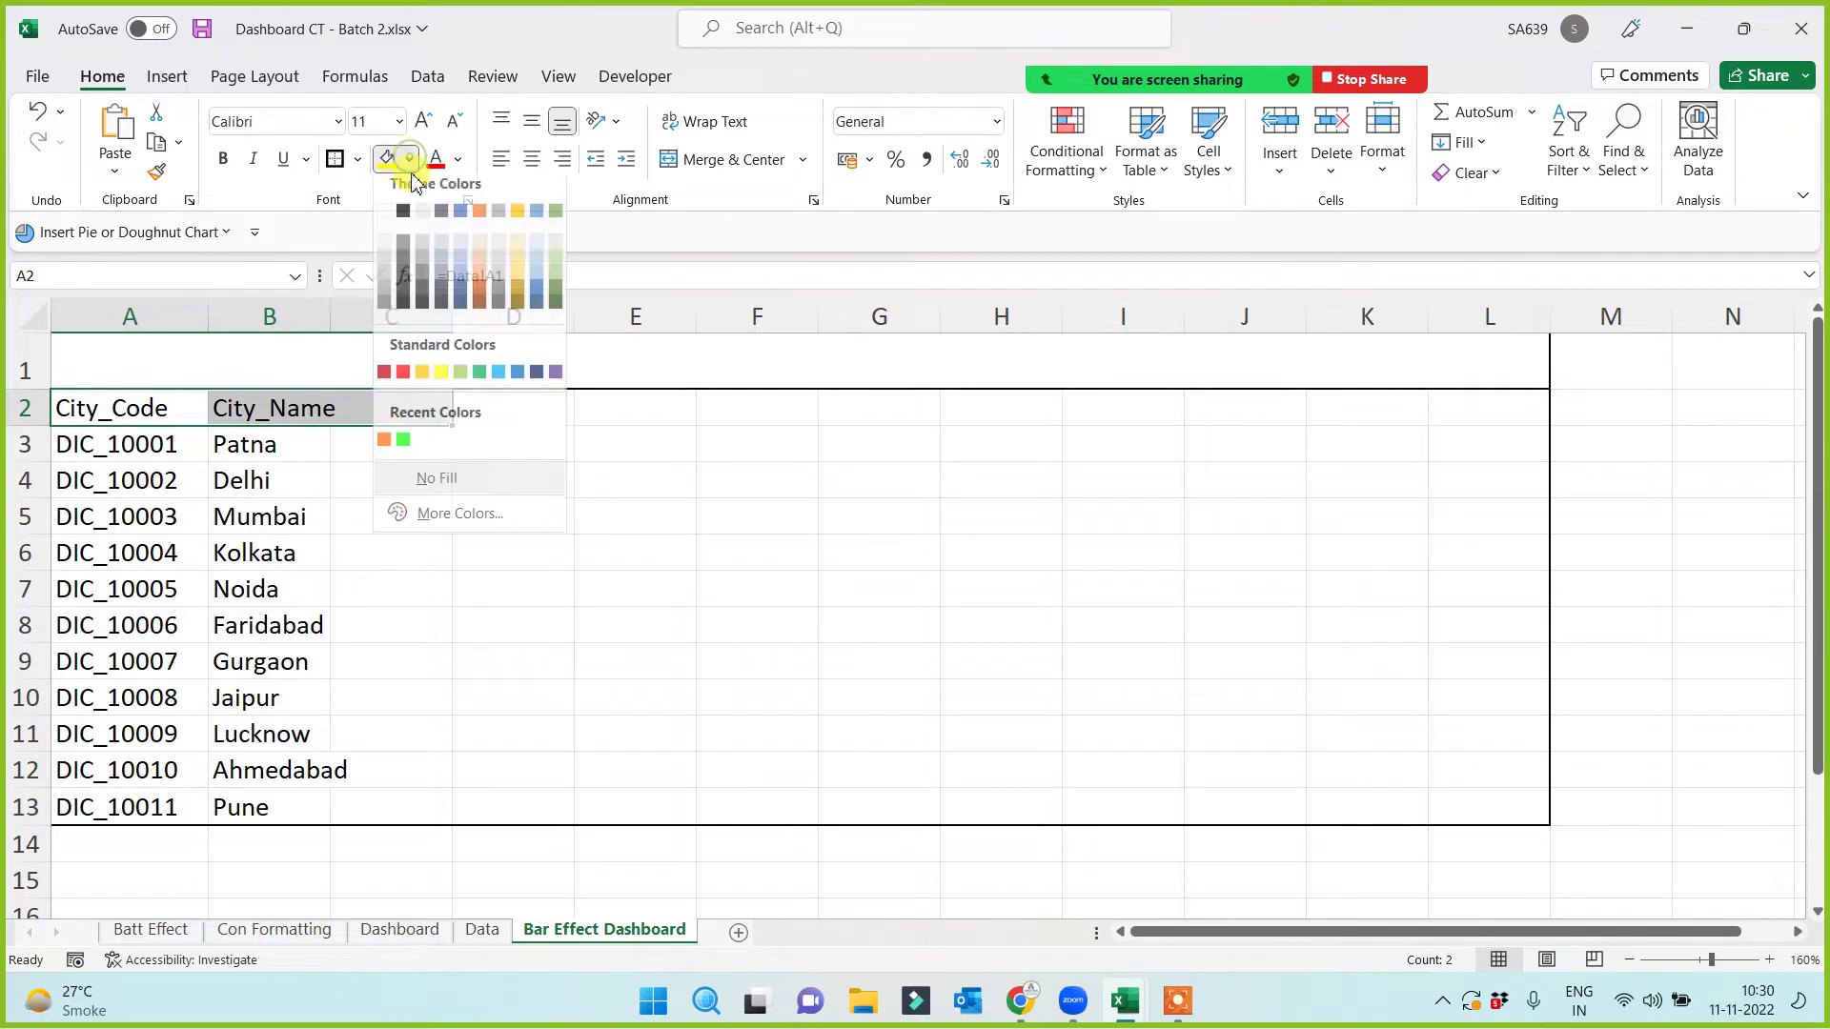
left_click(404, 383)
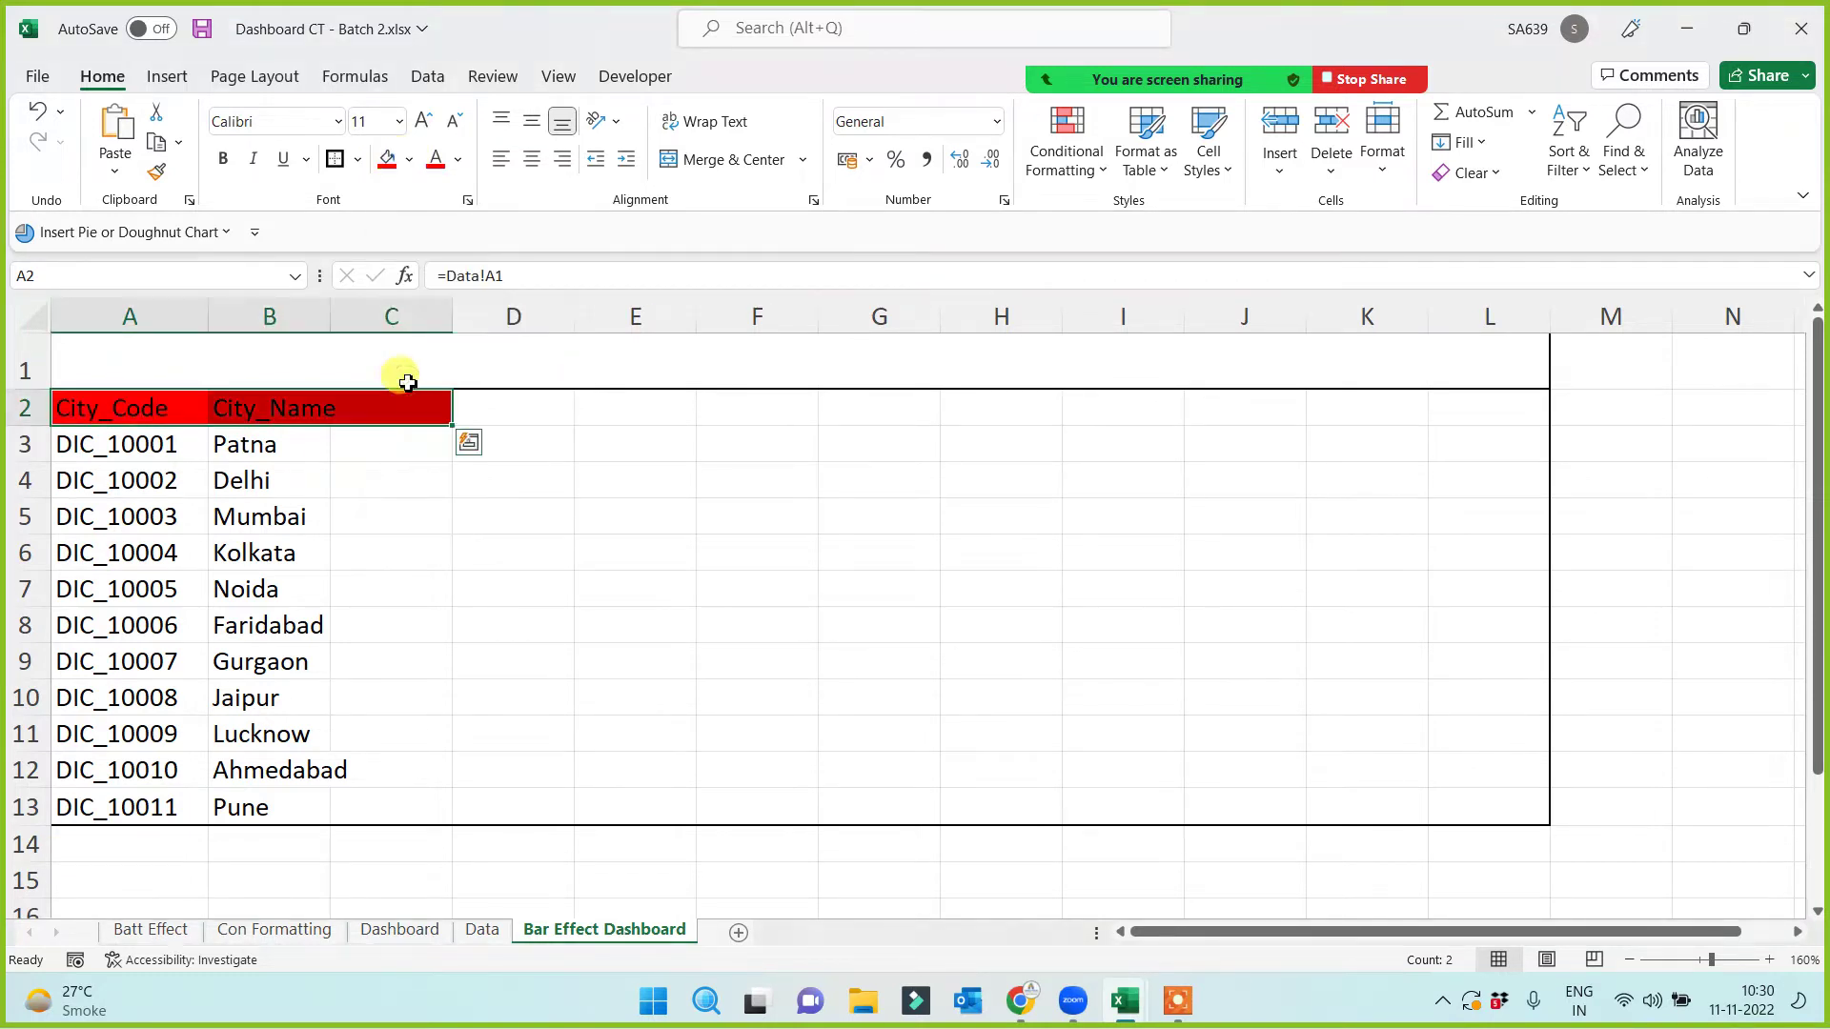
left_click(458, 164)
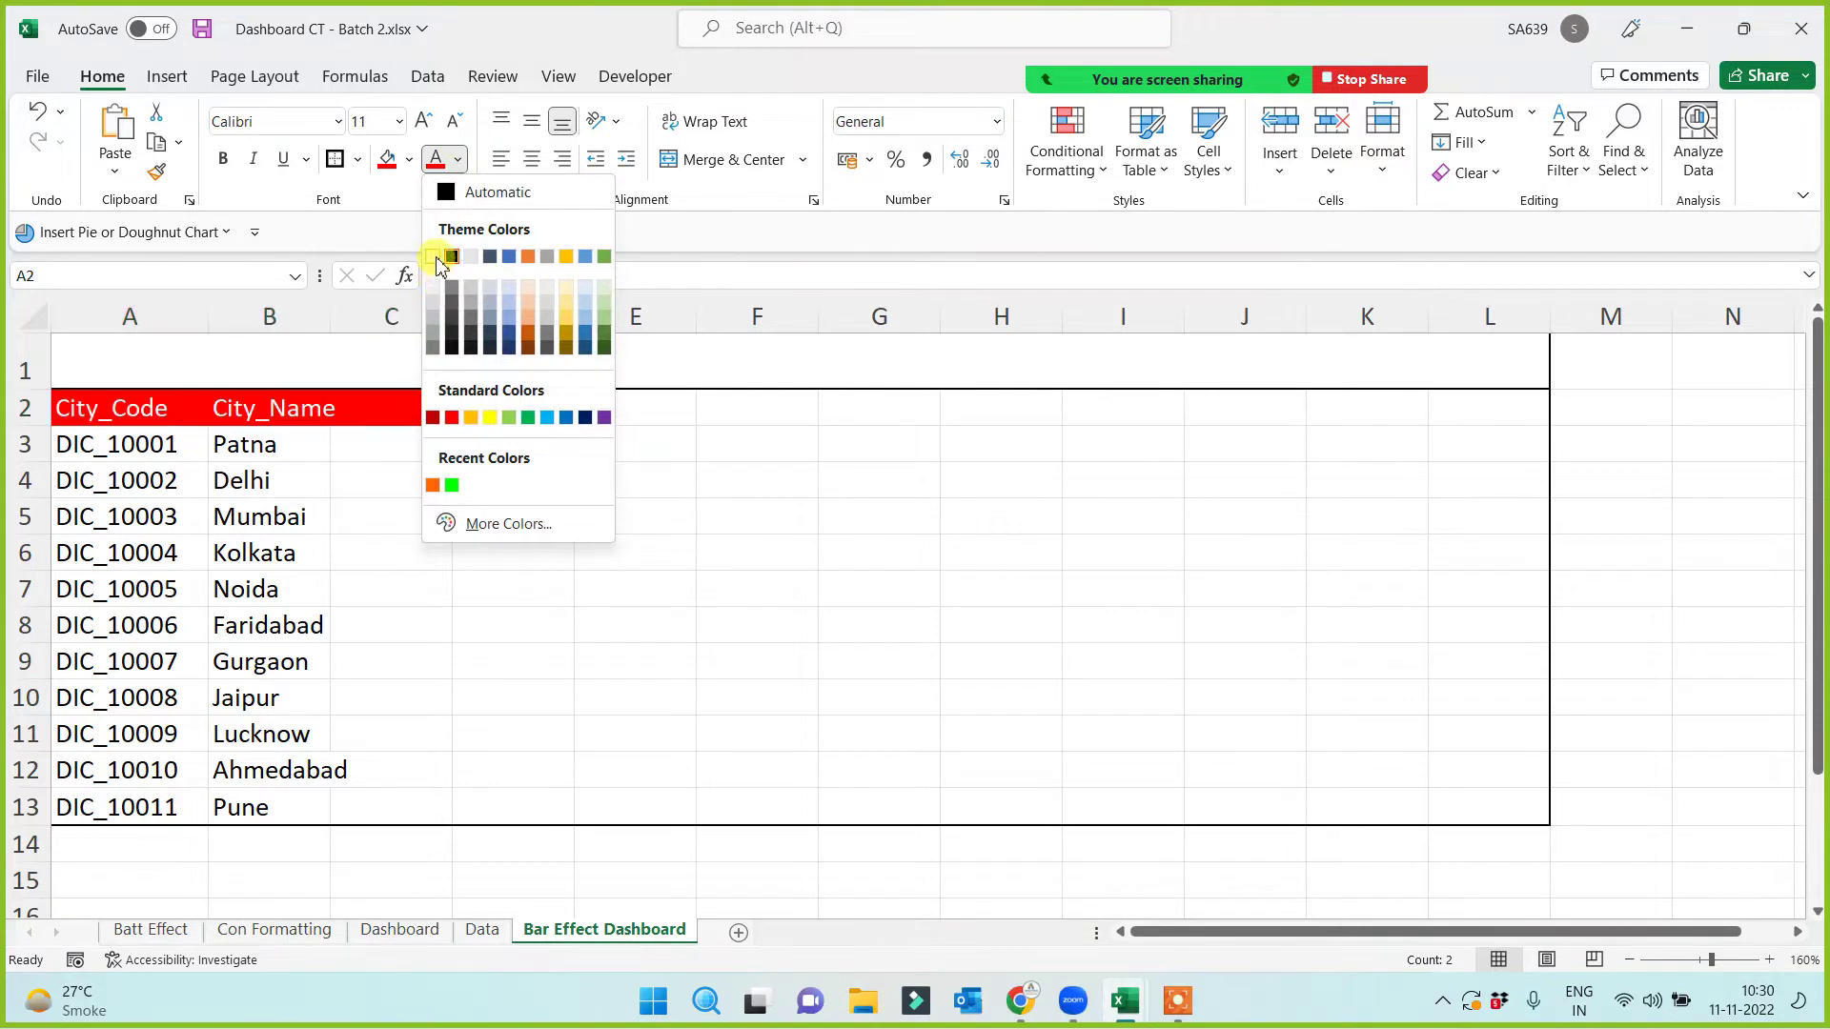
left_click(434, 257)
left_click(413, 555)
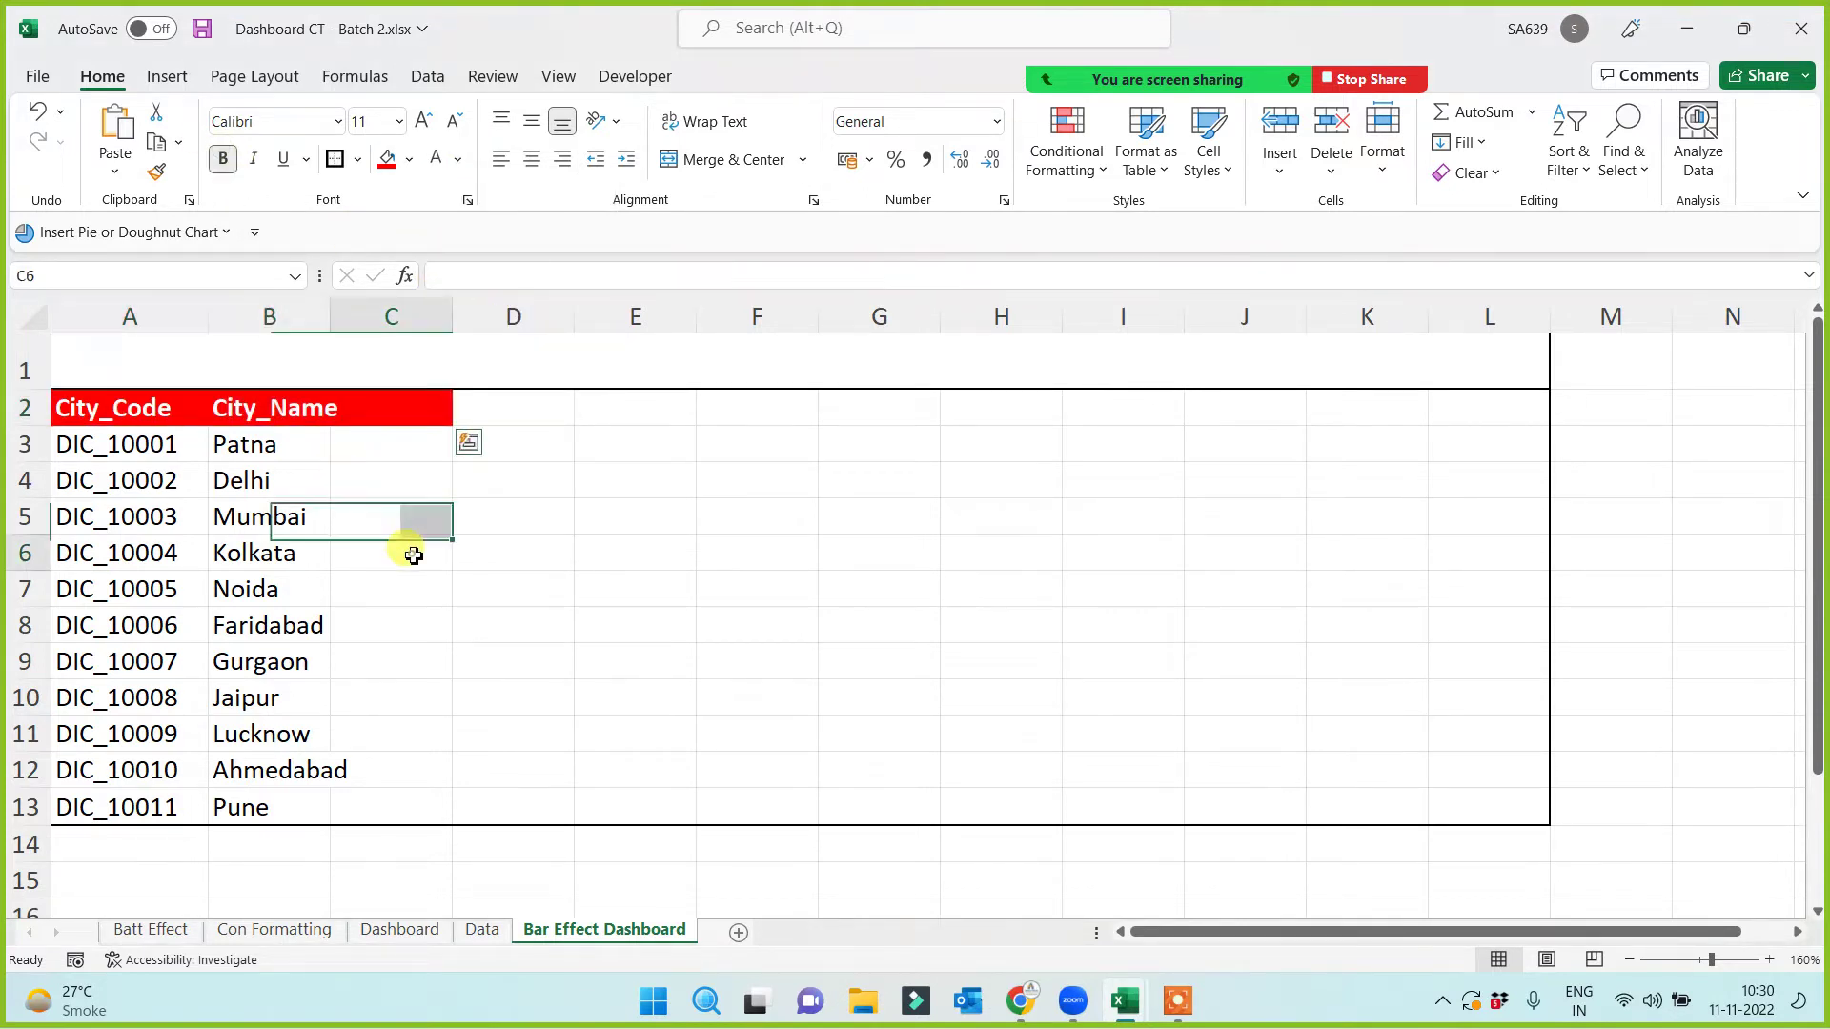
Step: Widen columns A and B and format the city table A2:B13 with all borders and centered text
left_click_drag(336, 305, 397, 310)
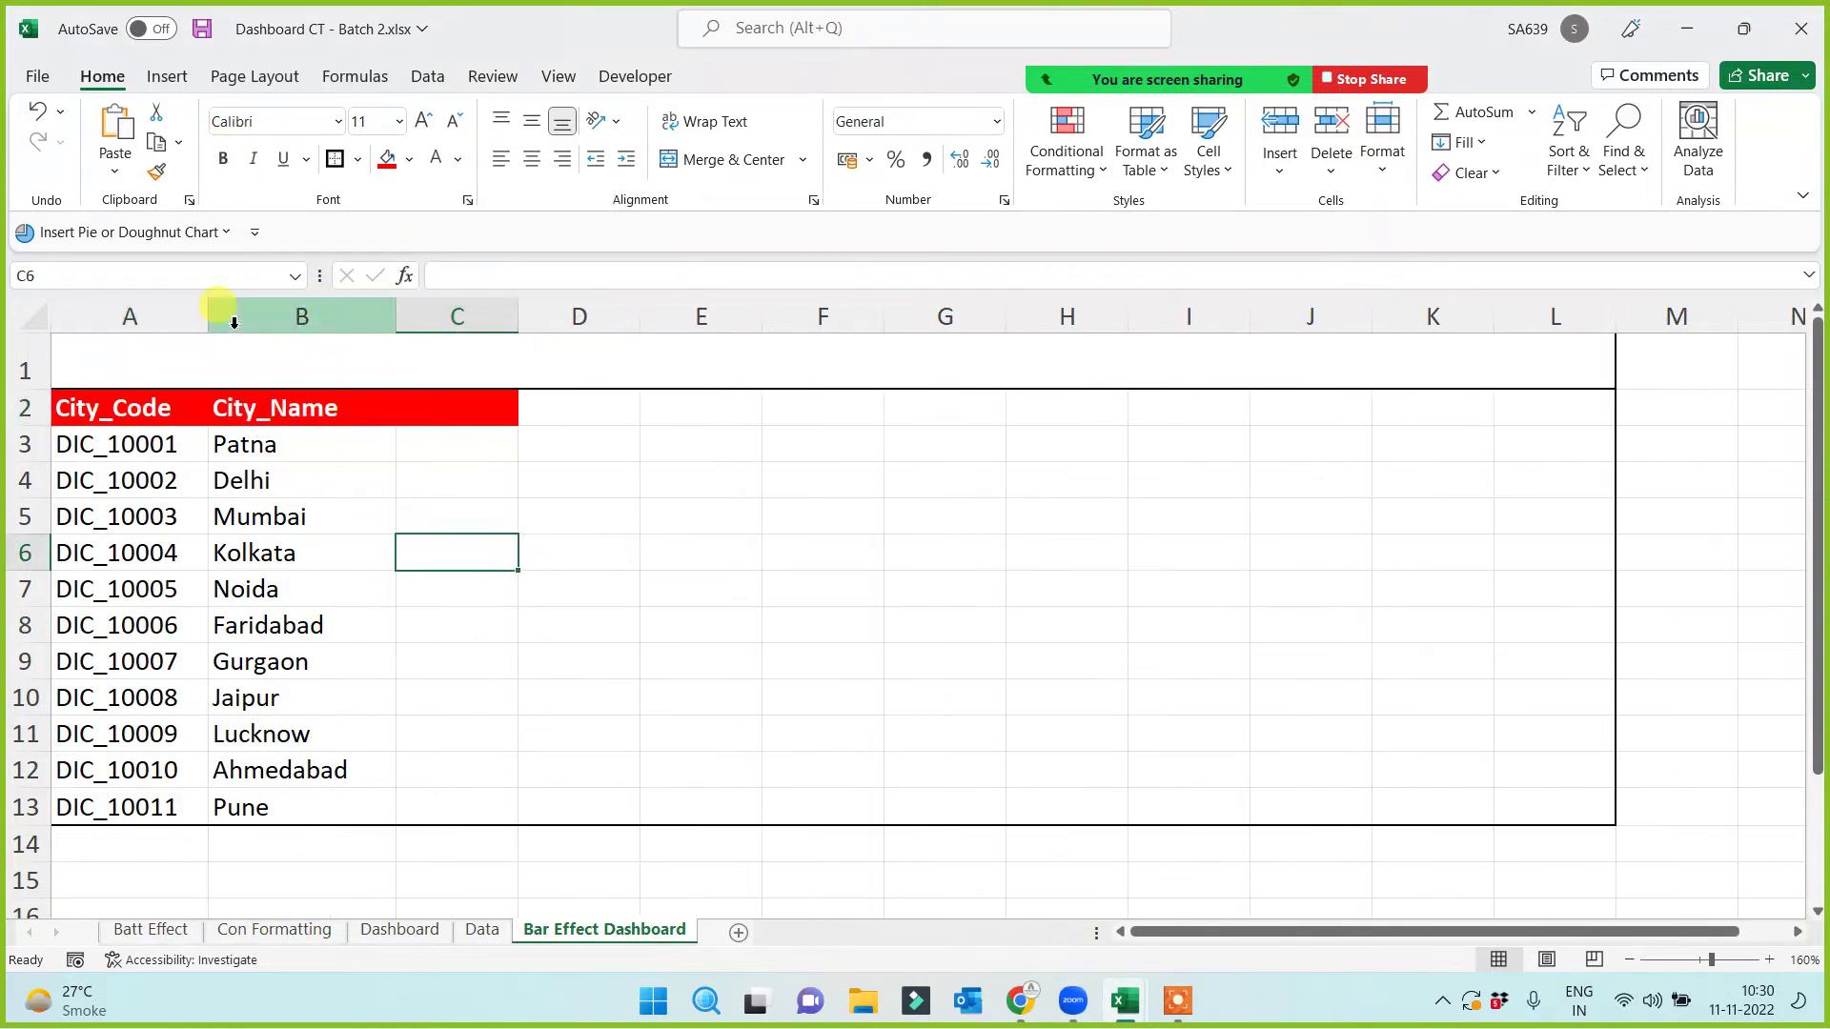
left_click_drag(209, 307, 252, 319)
left_click_drag(150, 449, 286, 625)
left_click_drag(151, 403, 343, 810)
left_click(358, 159)
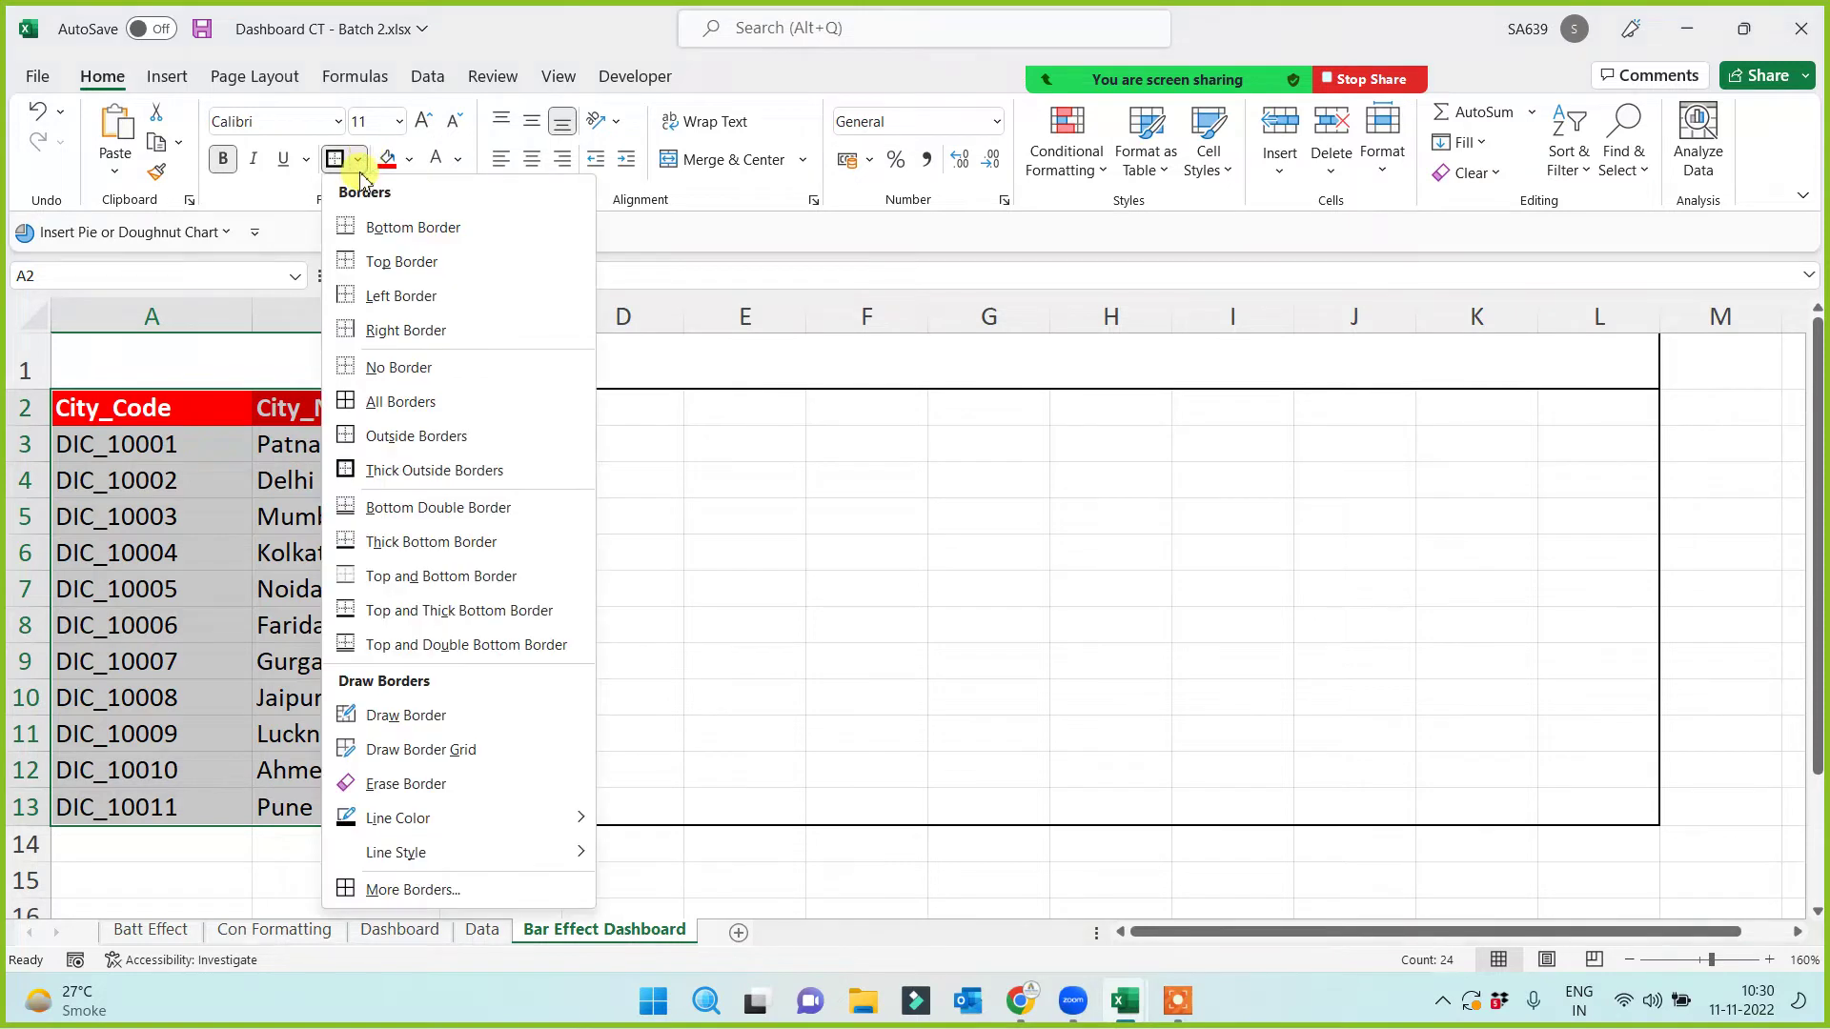
left_click(348, 404)
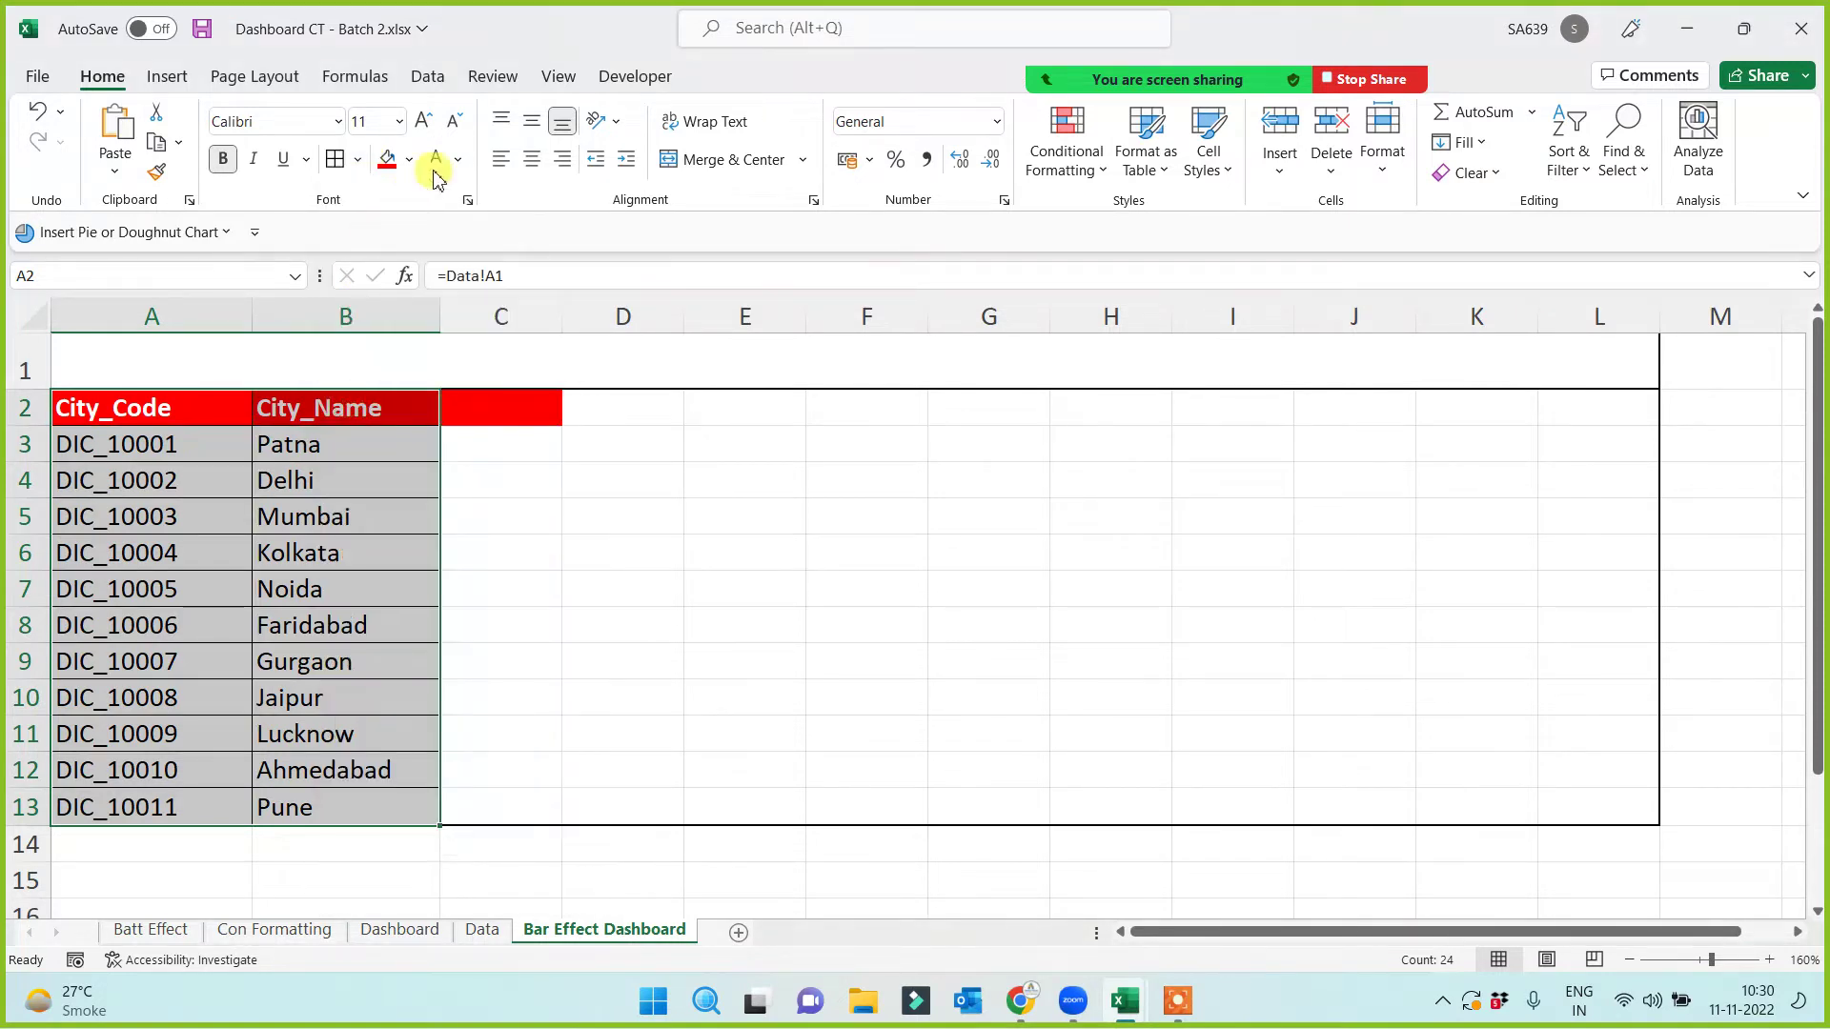
left_click(532, 159)
left_click(527, 526)
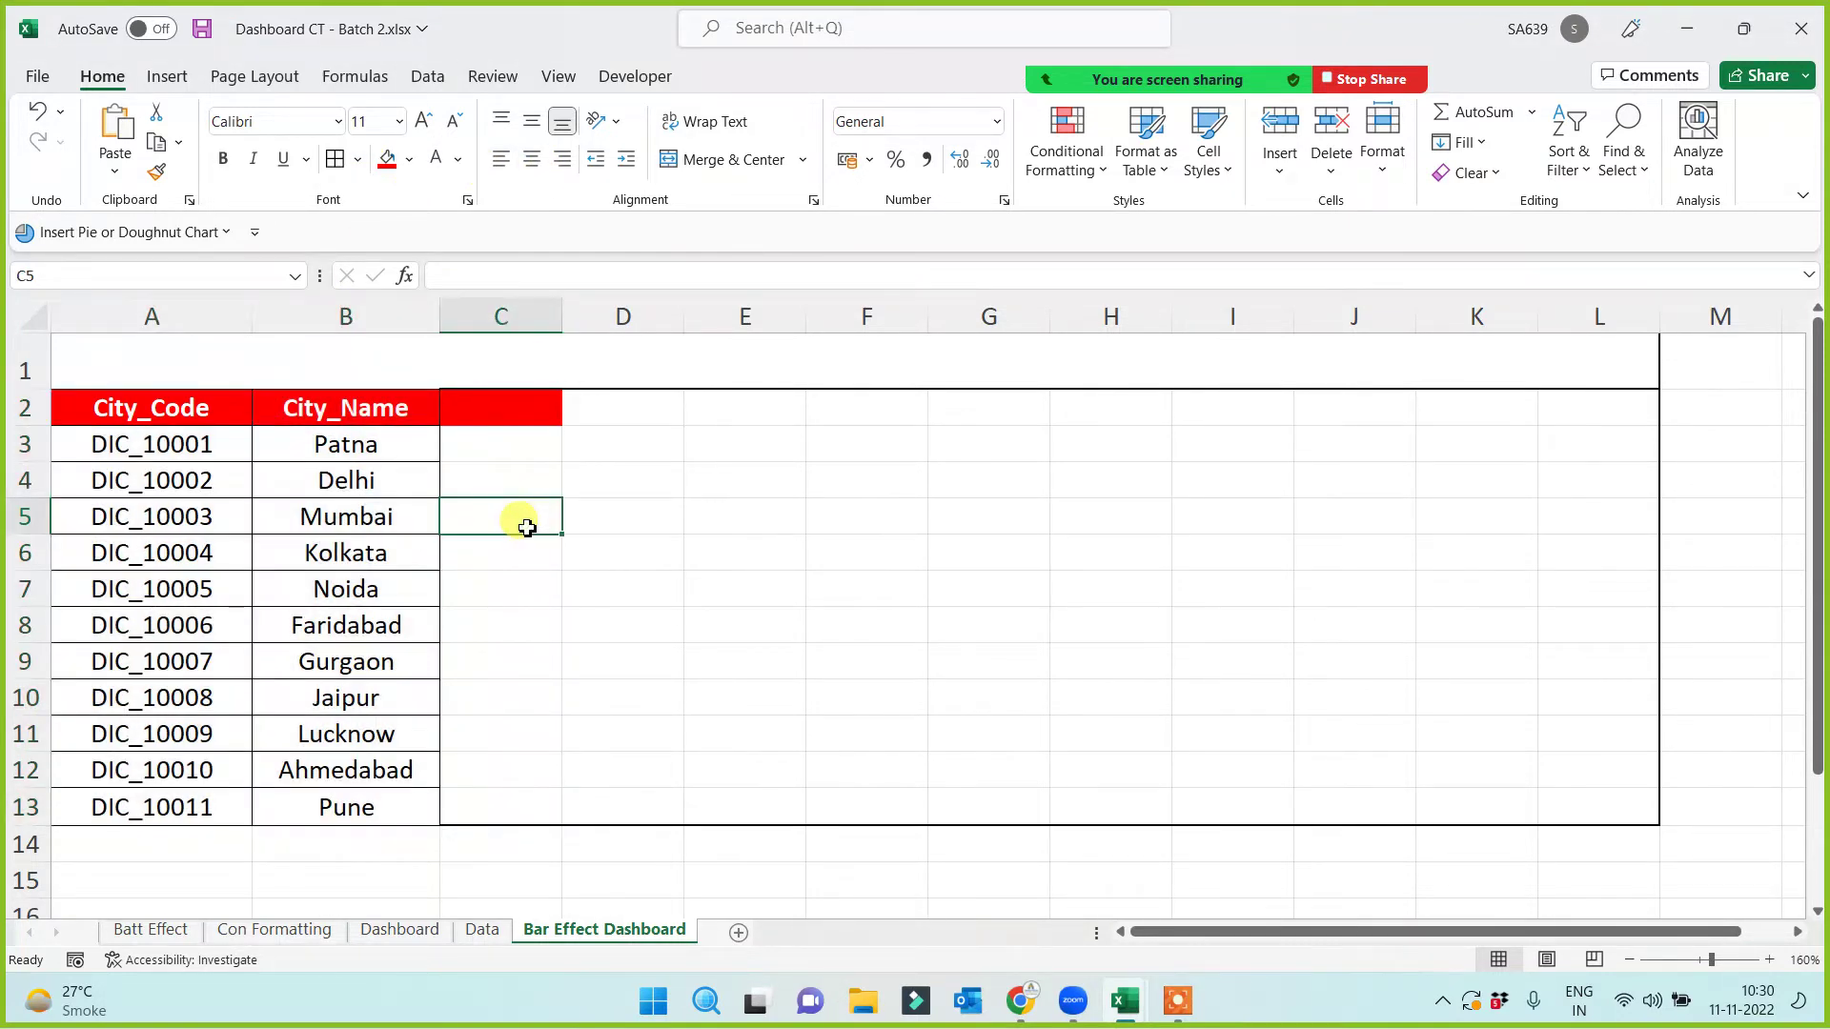
Step: Fill the merged title cell A1:L1 with the standard dark blue color
left_click(261, 348)
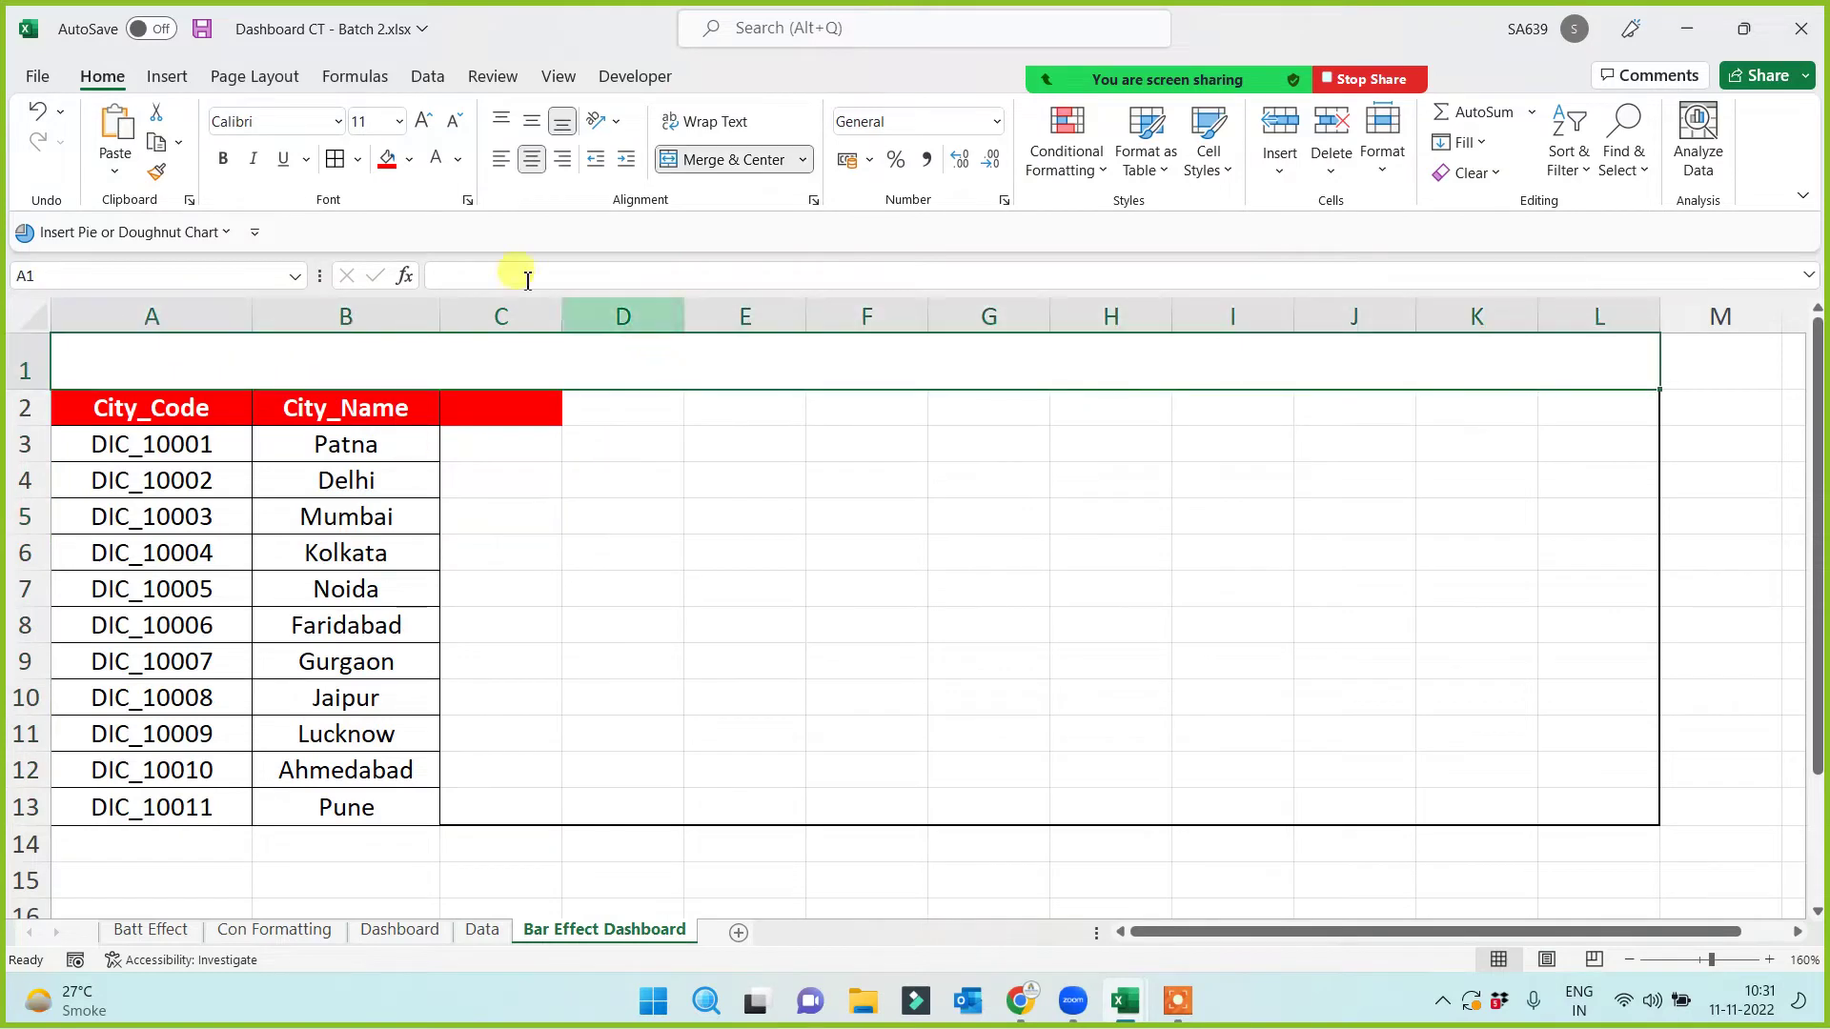
left_click(413, 162)
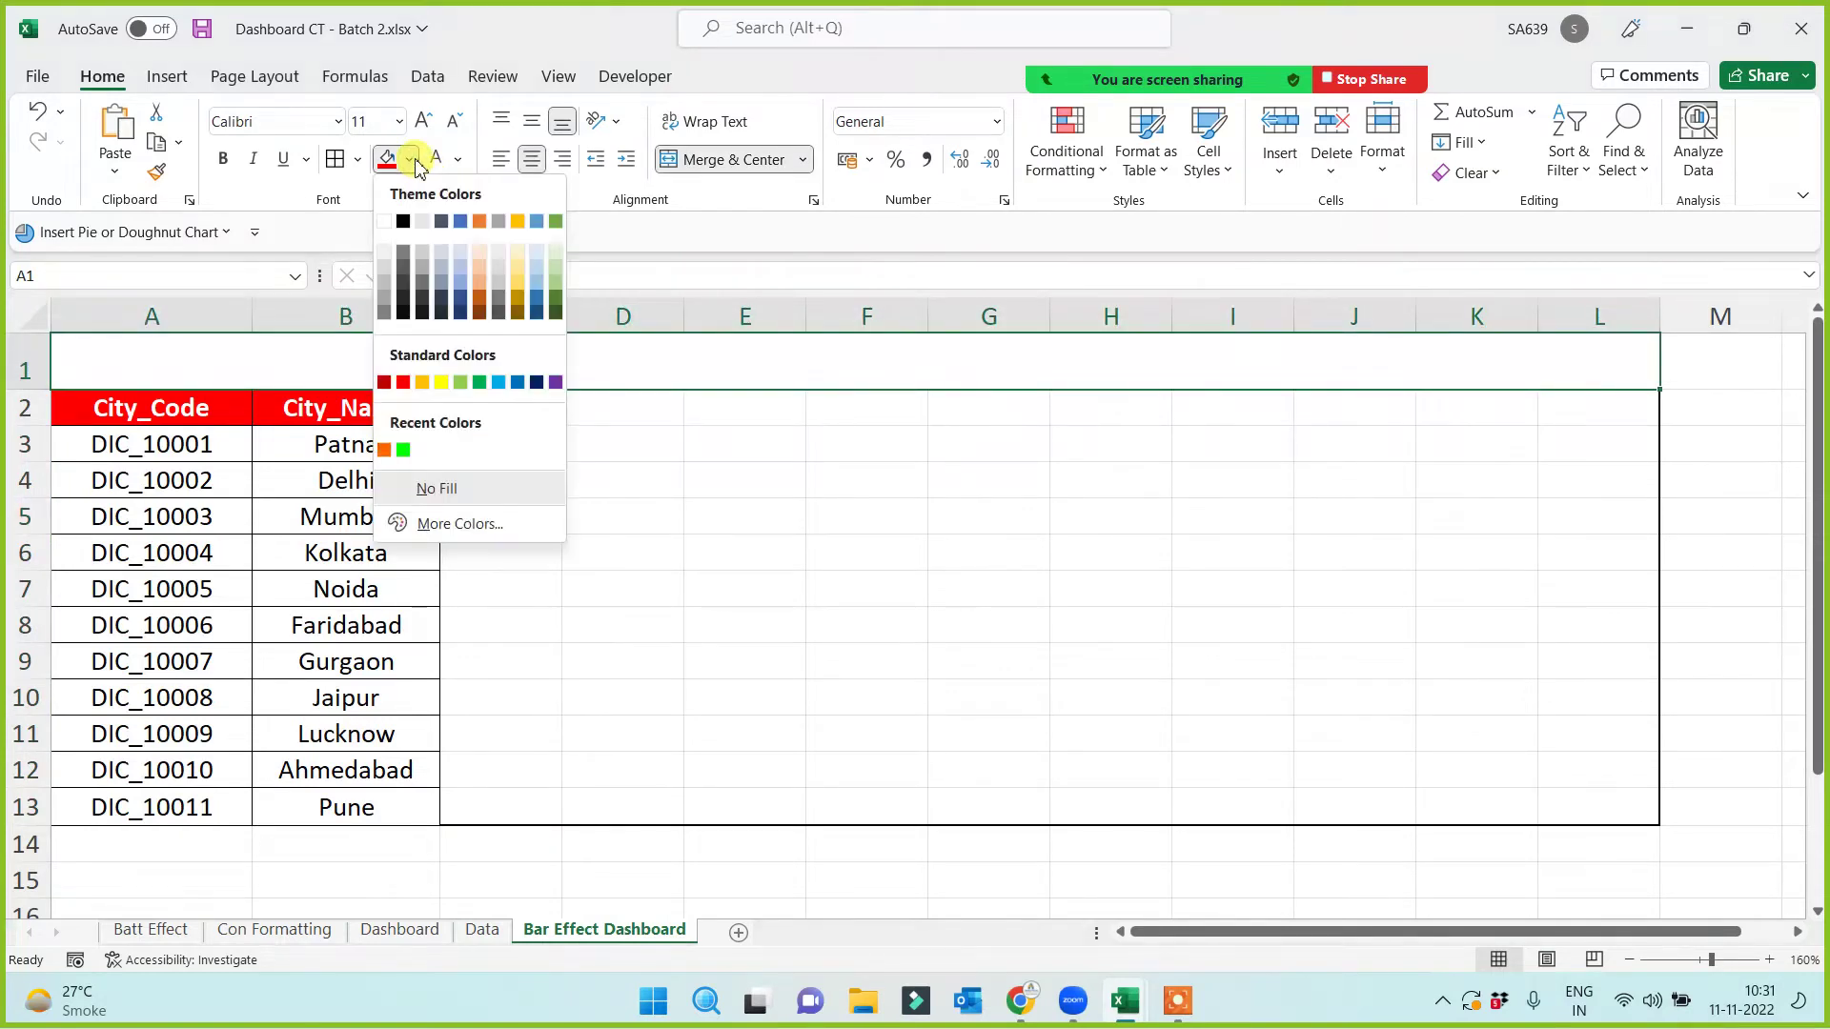
left_click(544, 384)
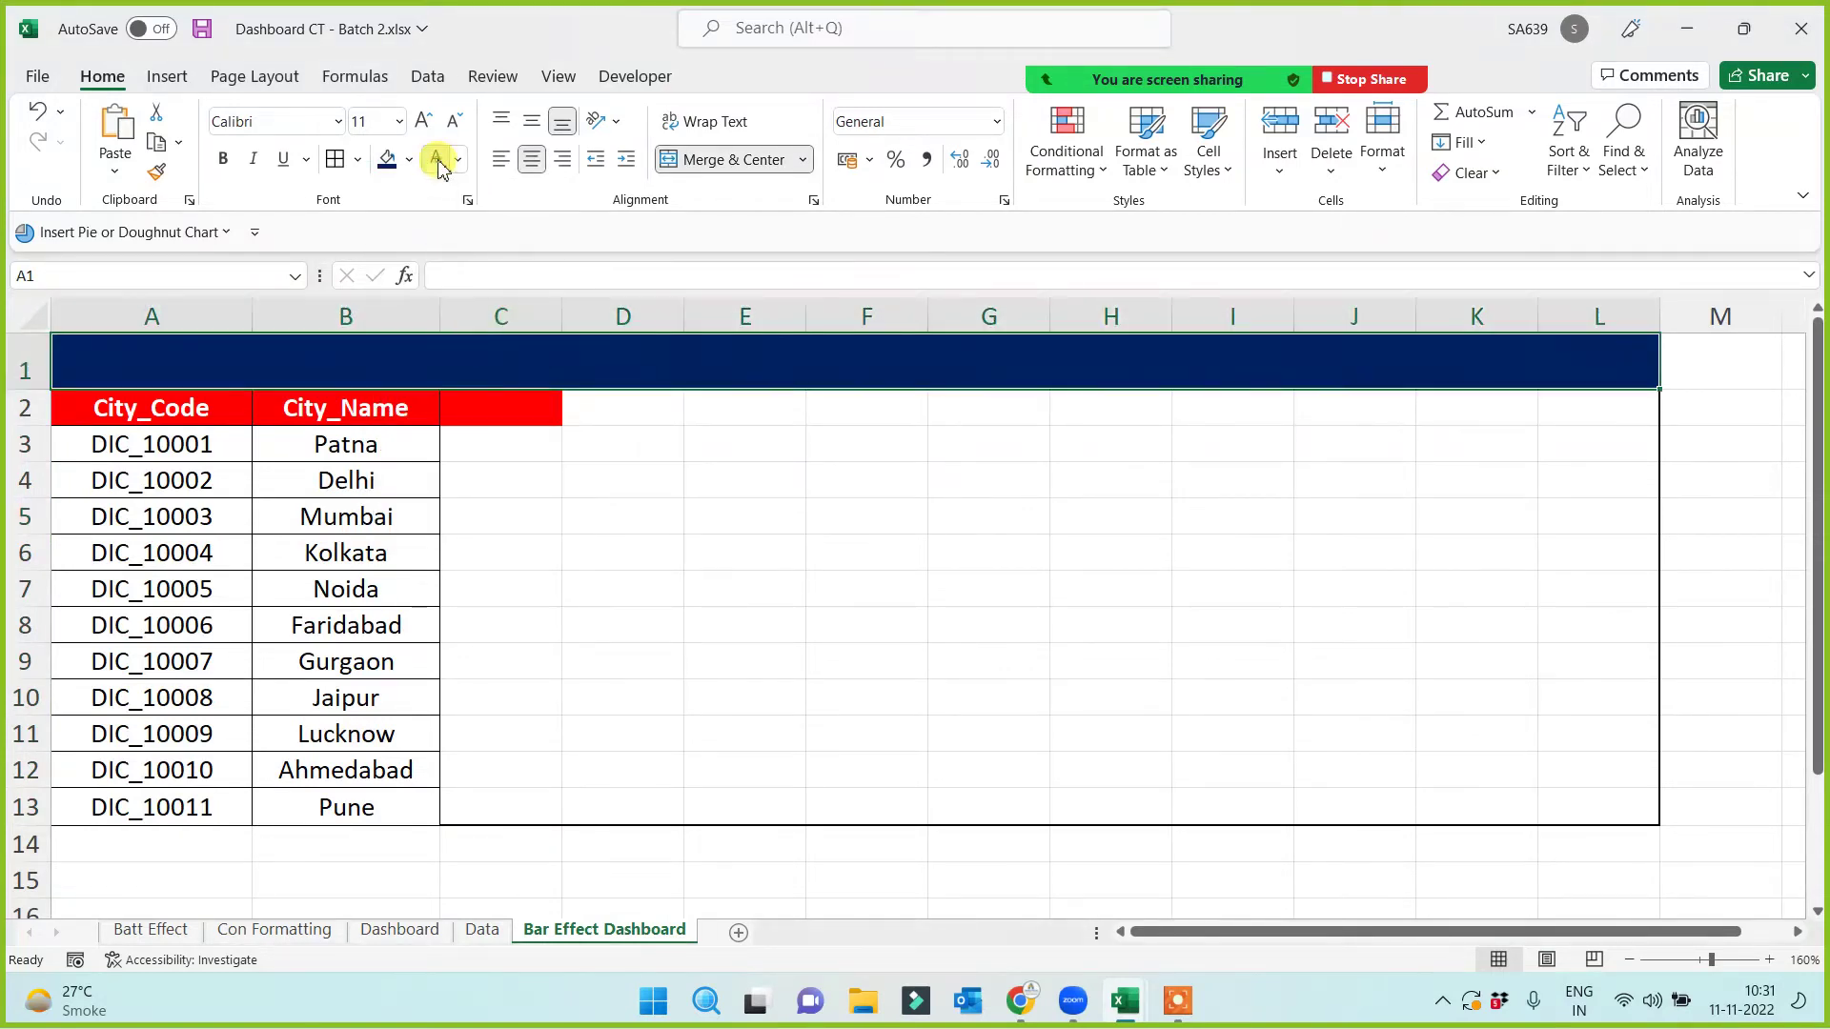
left_click(606, 530)
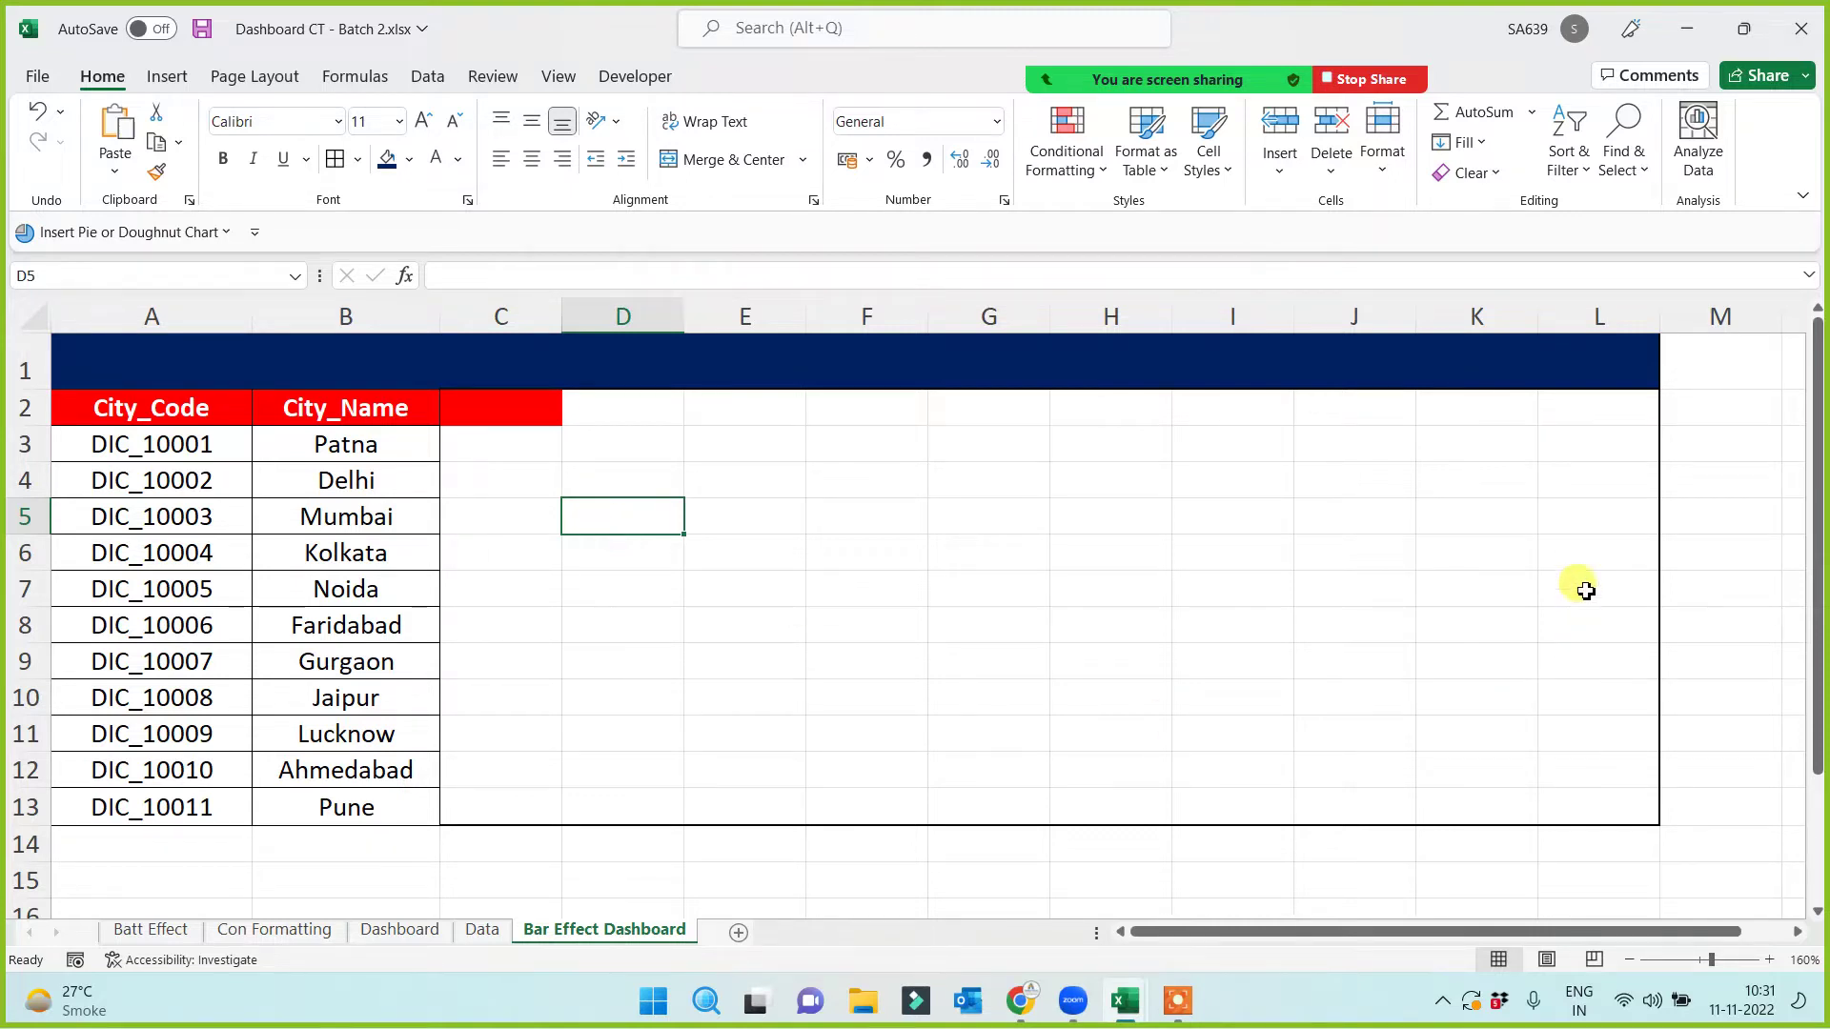
Step: Merge and center cells L2:L4 below the title bar
left_click(1586, 406)
left_click_drag(1585, 419, 1582, 489)
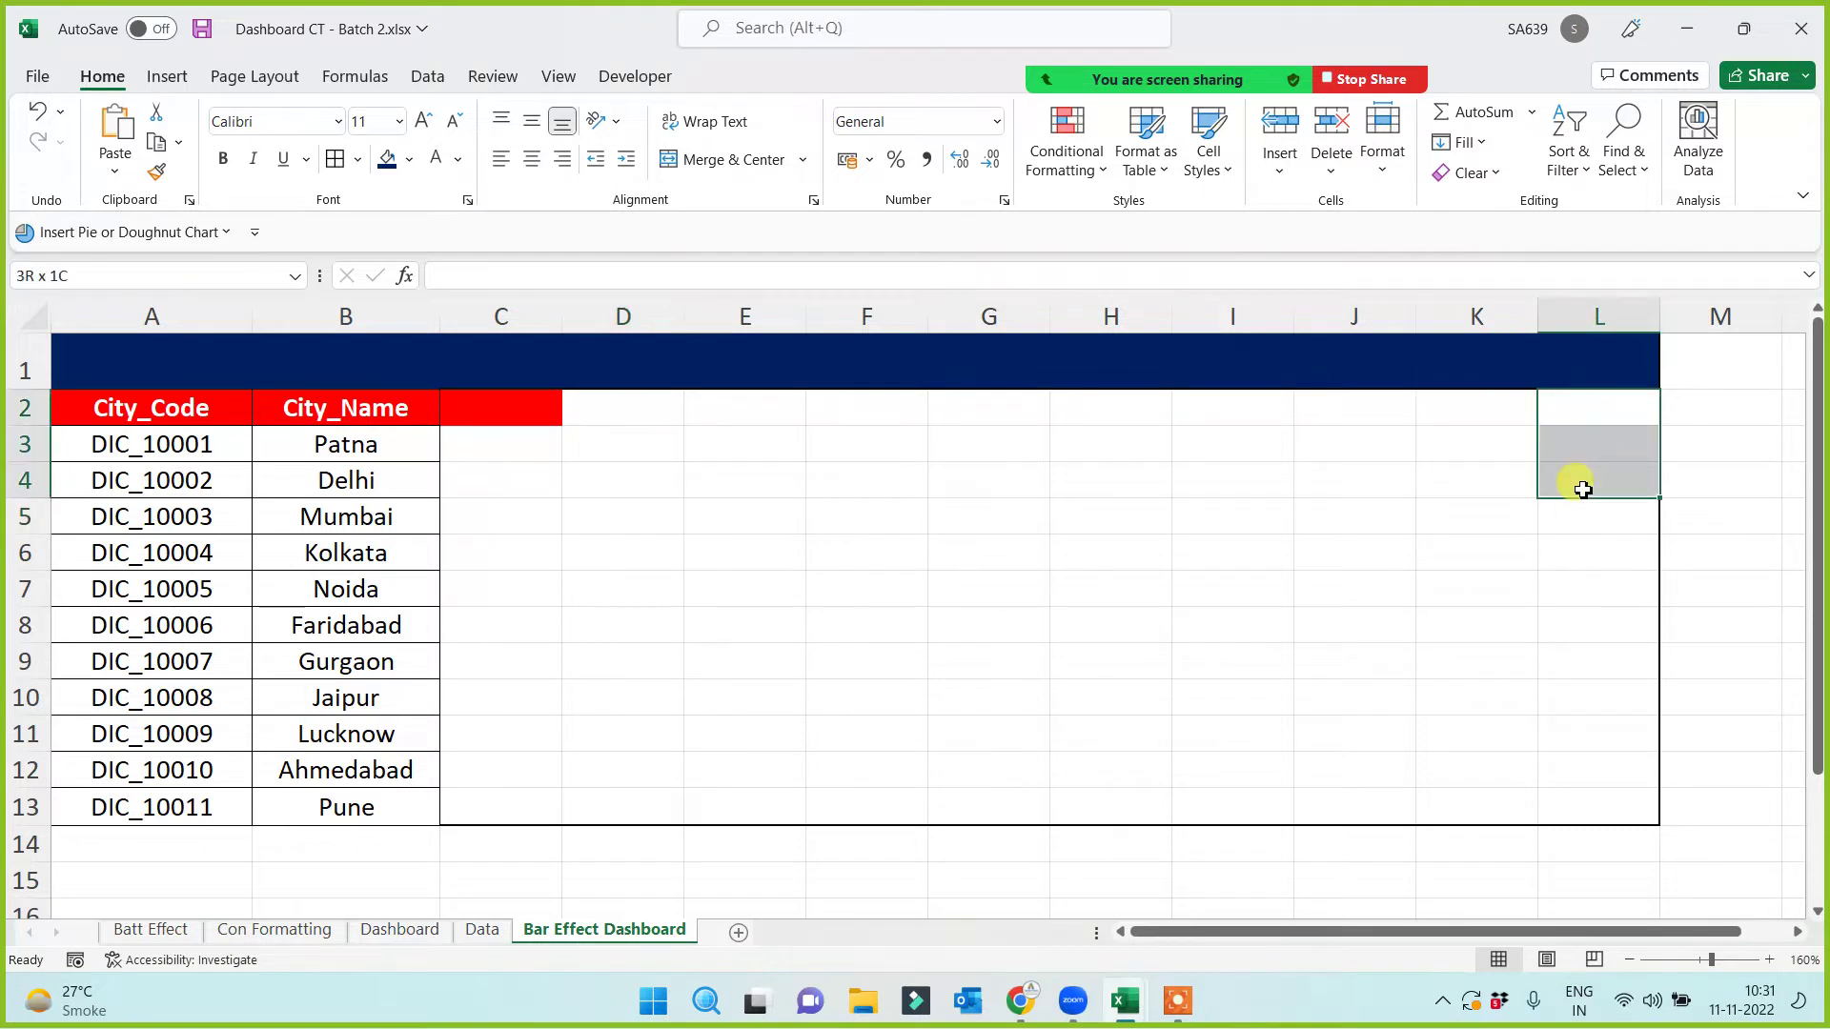
left_click(717, 162)
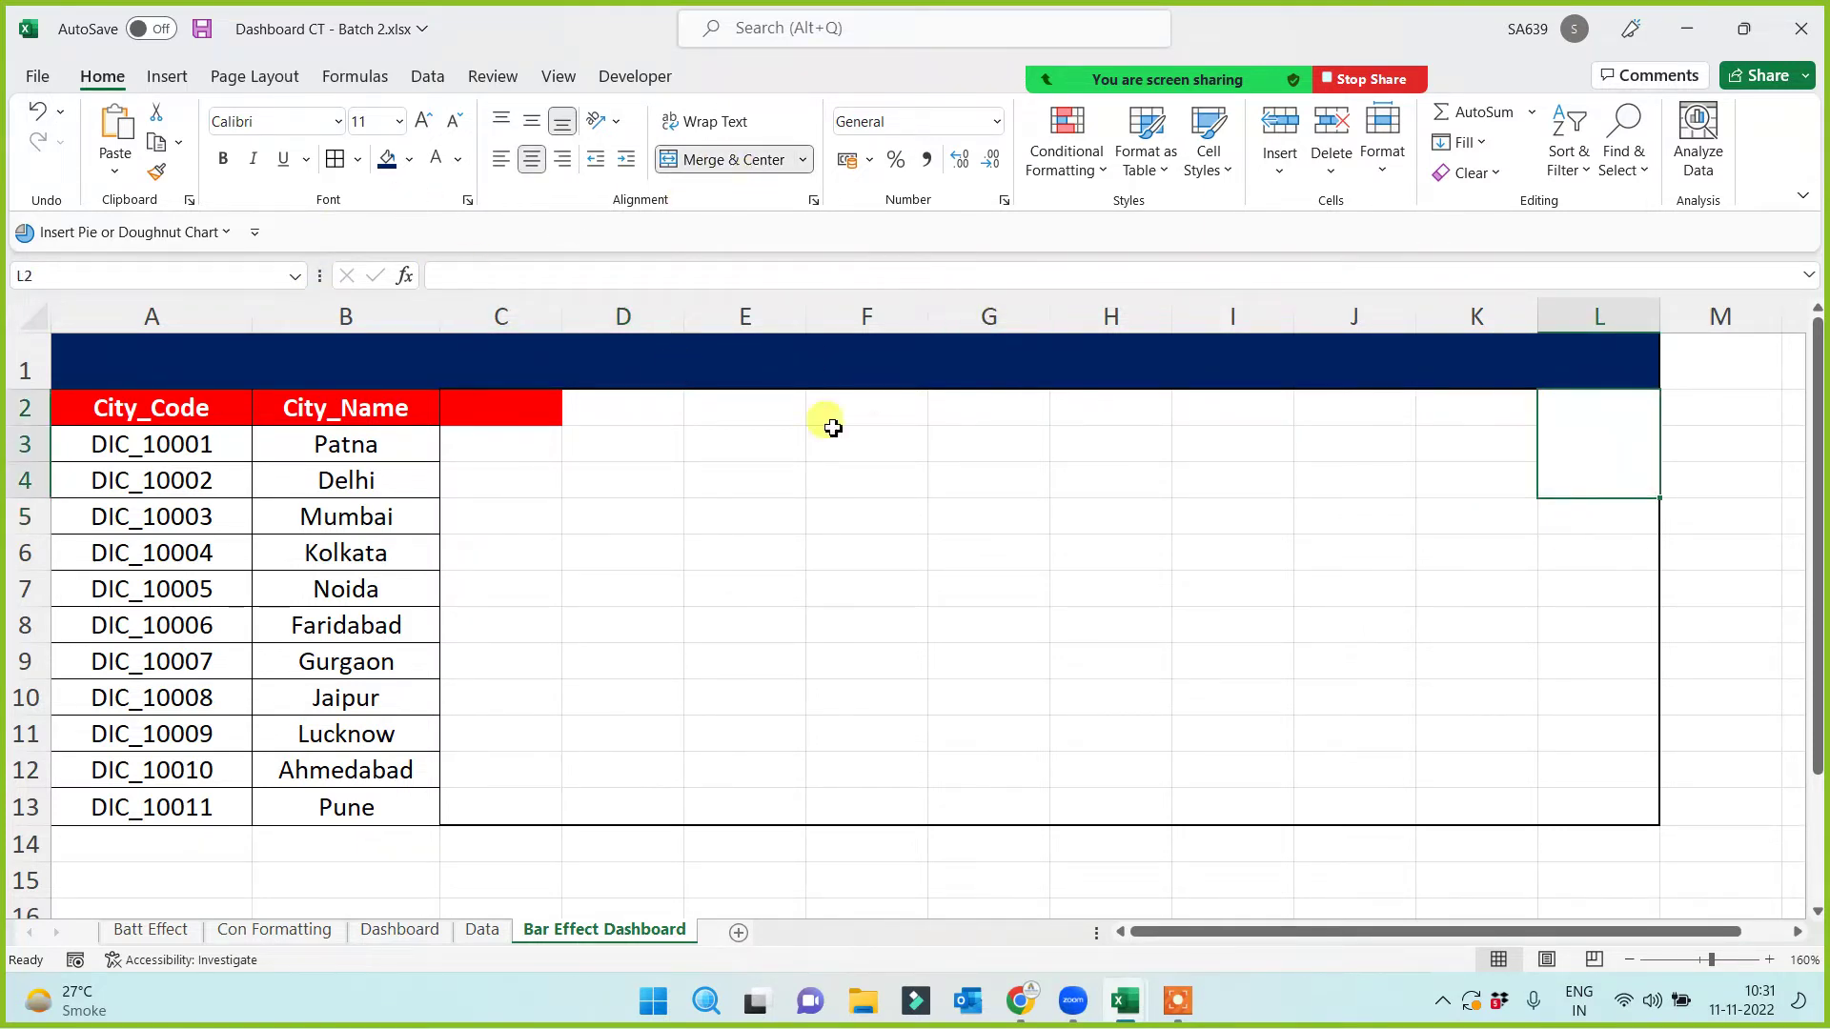
left_click_drag(1581, 520, 1567, 739)
left_click(1331, 625)
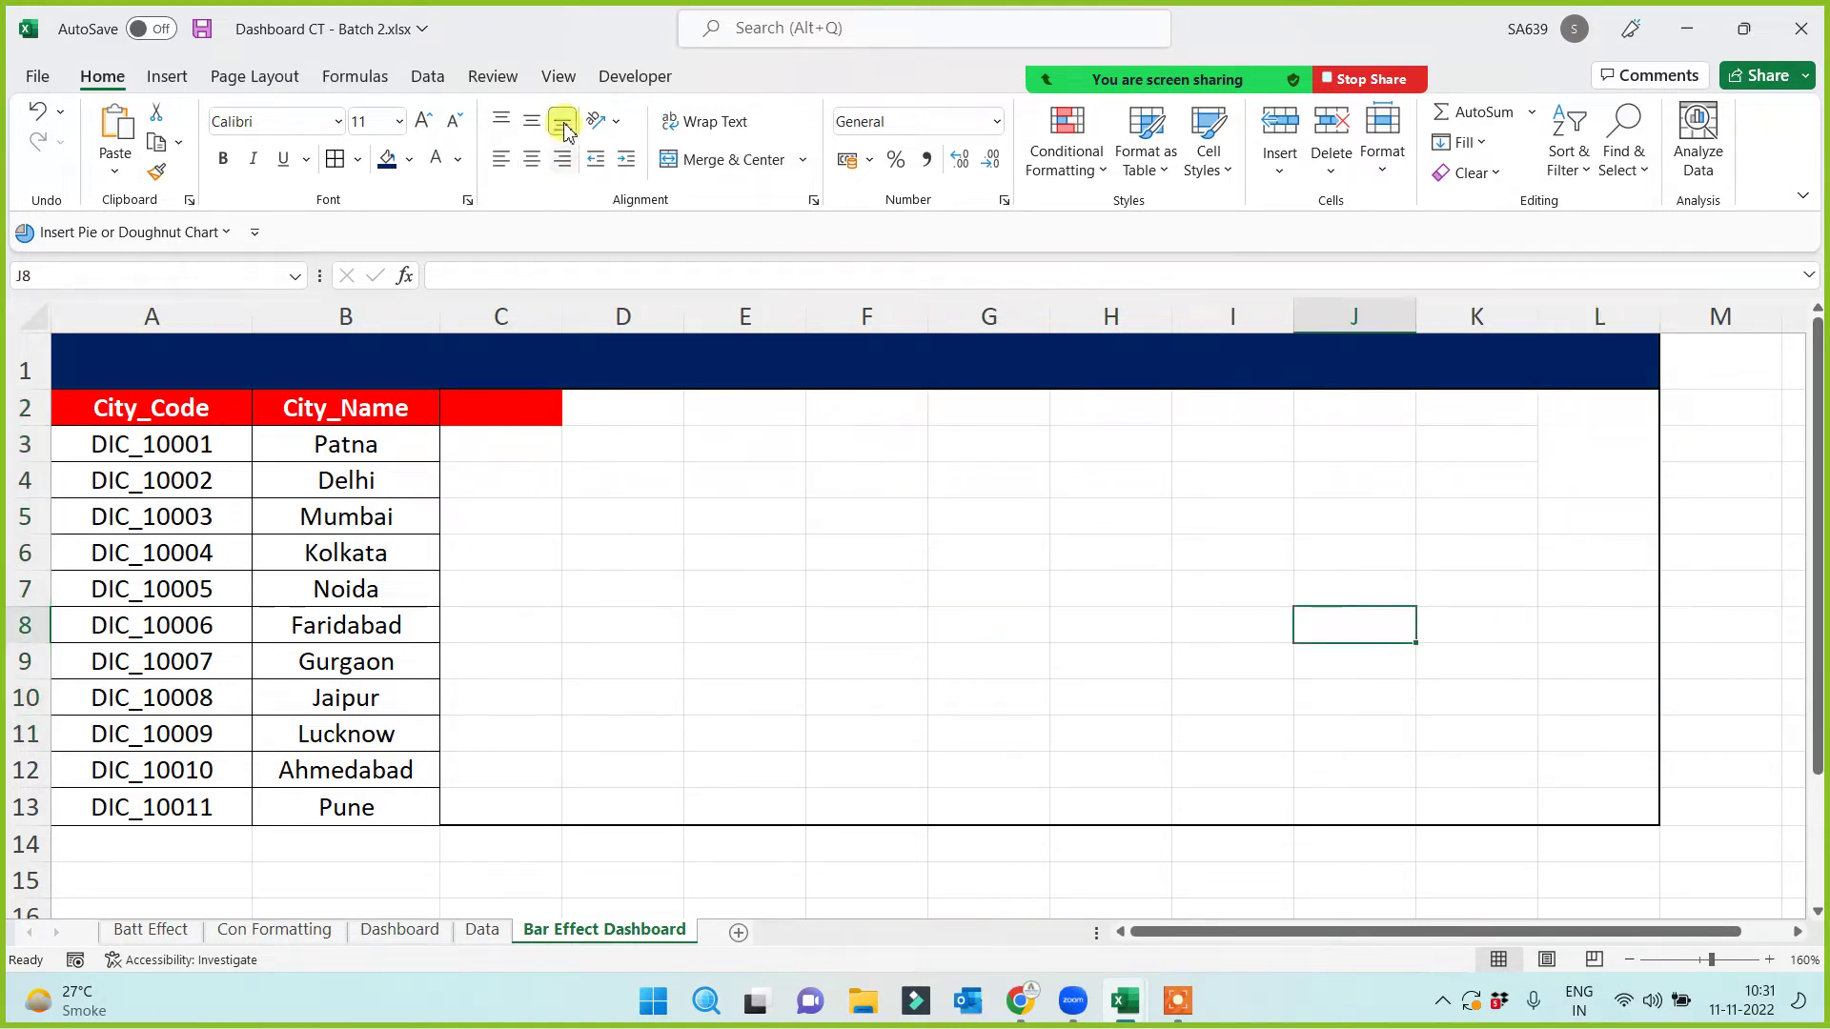
Step: Insert a spin button form control covering cells L5:L13
left_click(636, 78)
left_click(543, 172)
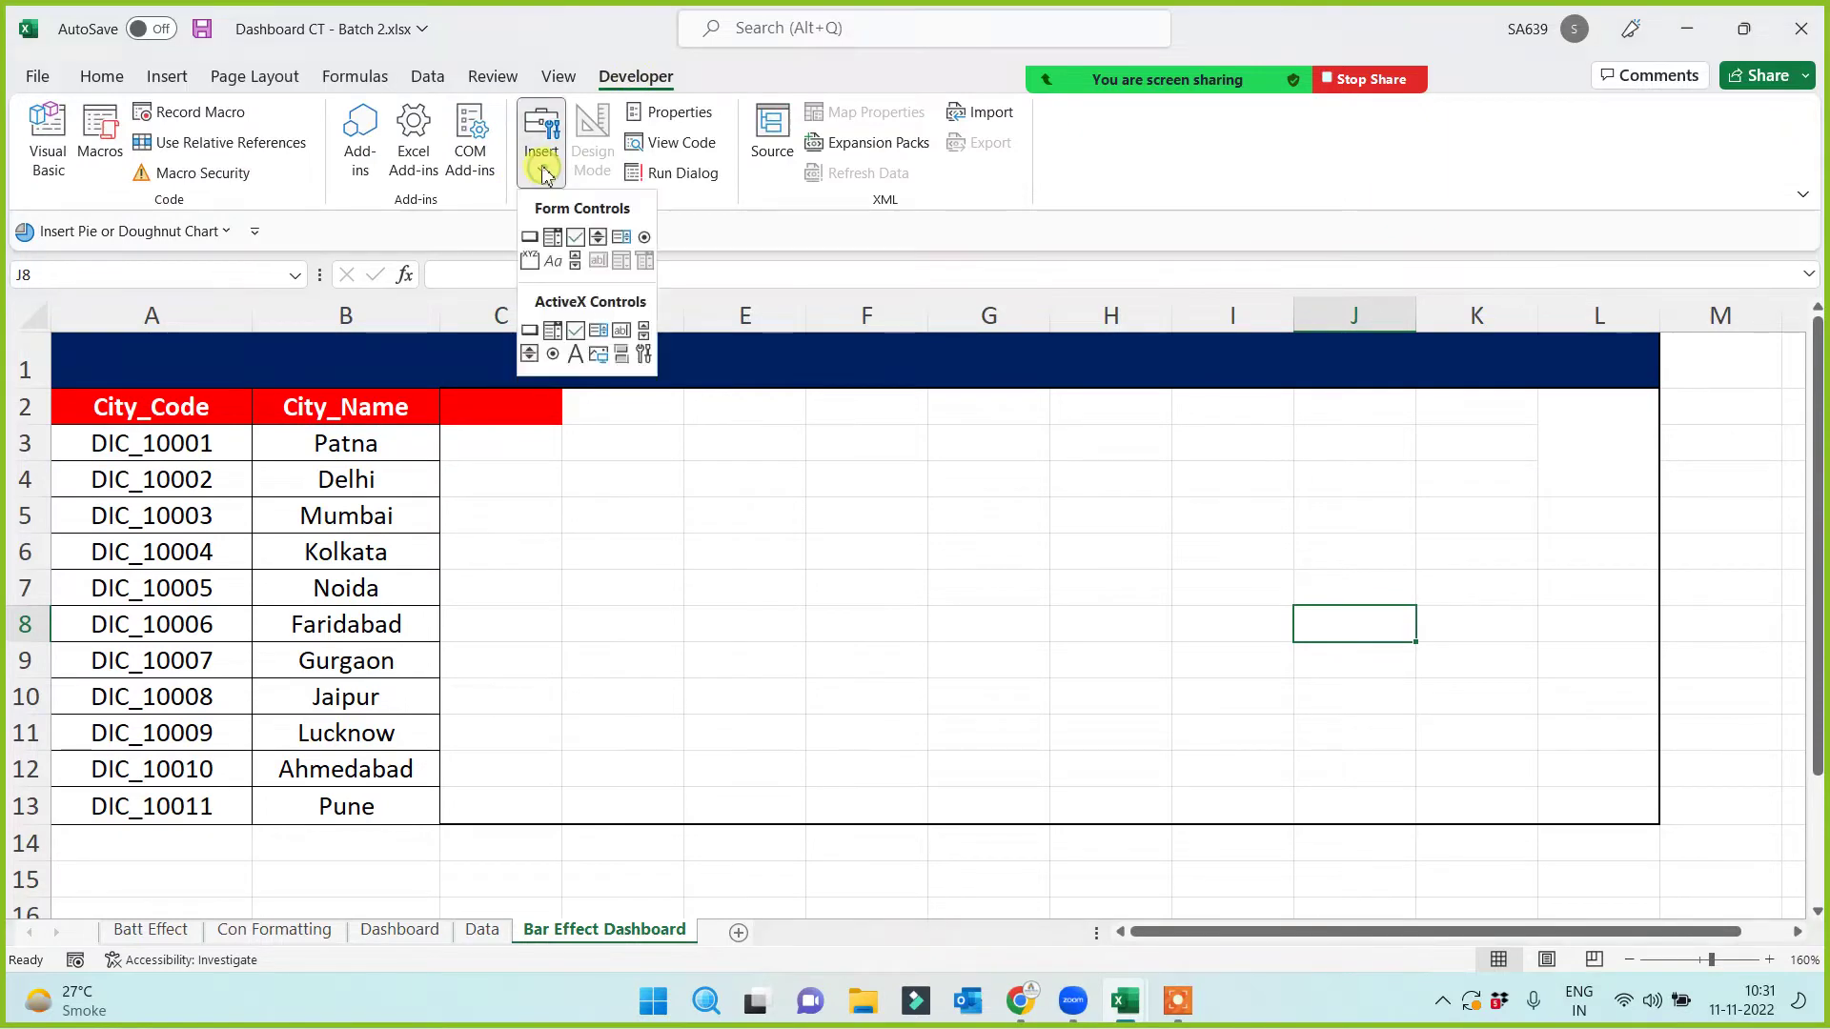
left_click(598, 238)
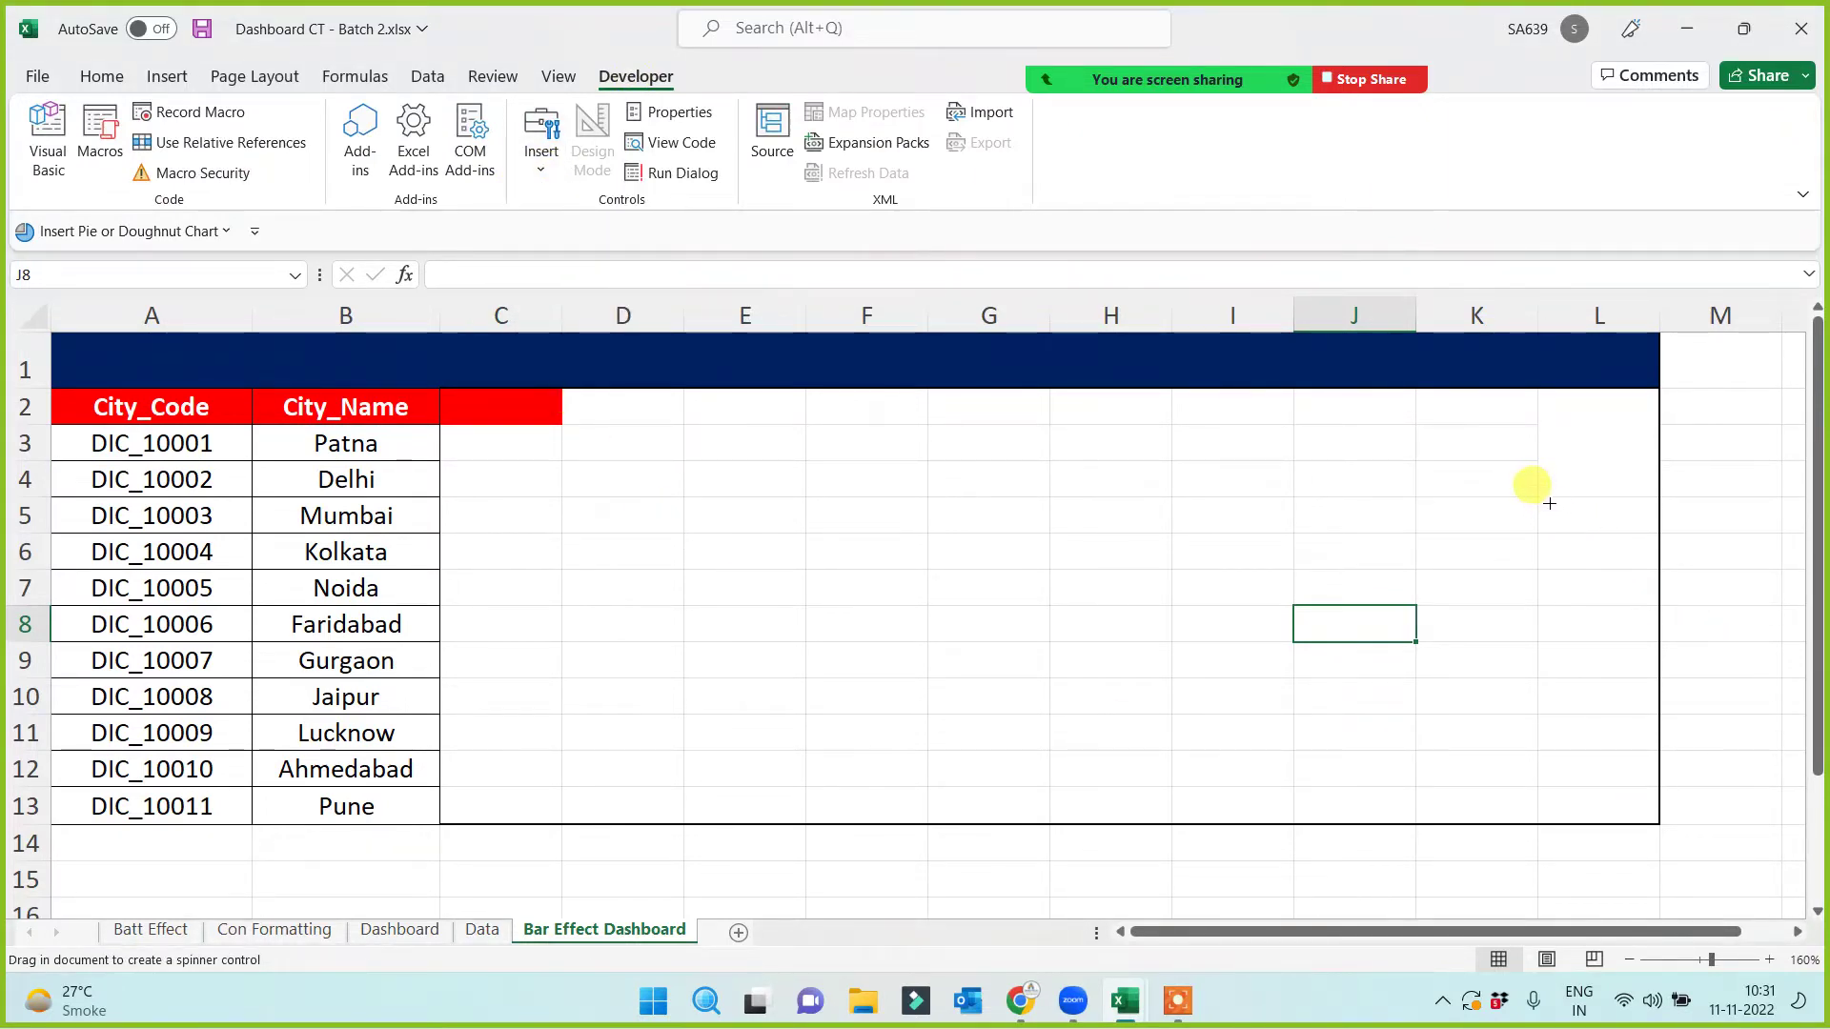
left_click_drag(1545, 499, 1661, 822)
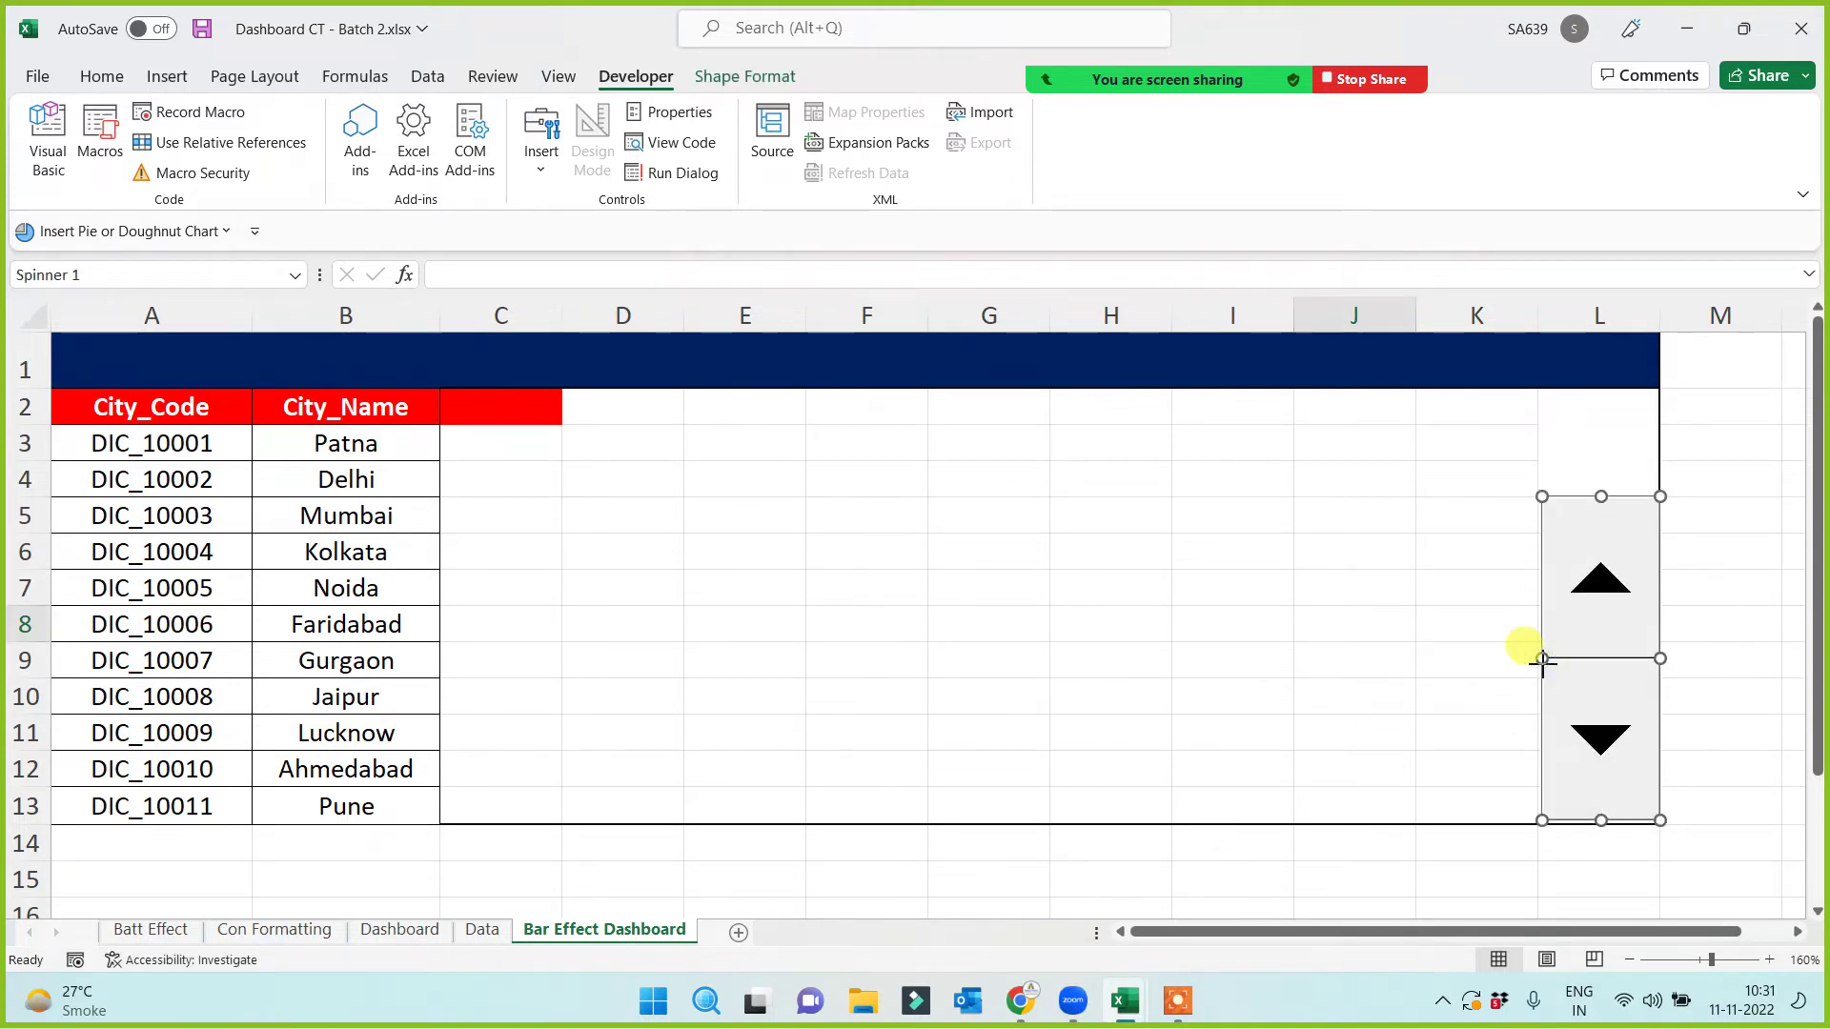
left_click(854, 587)
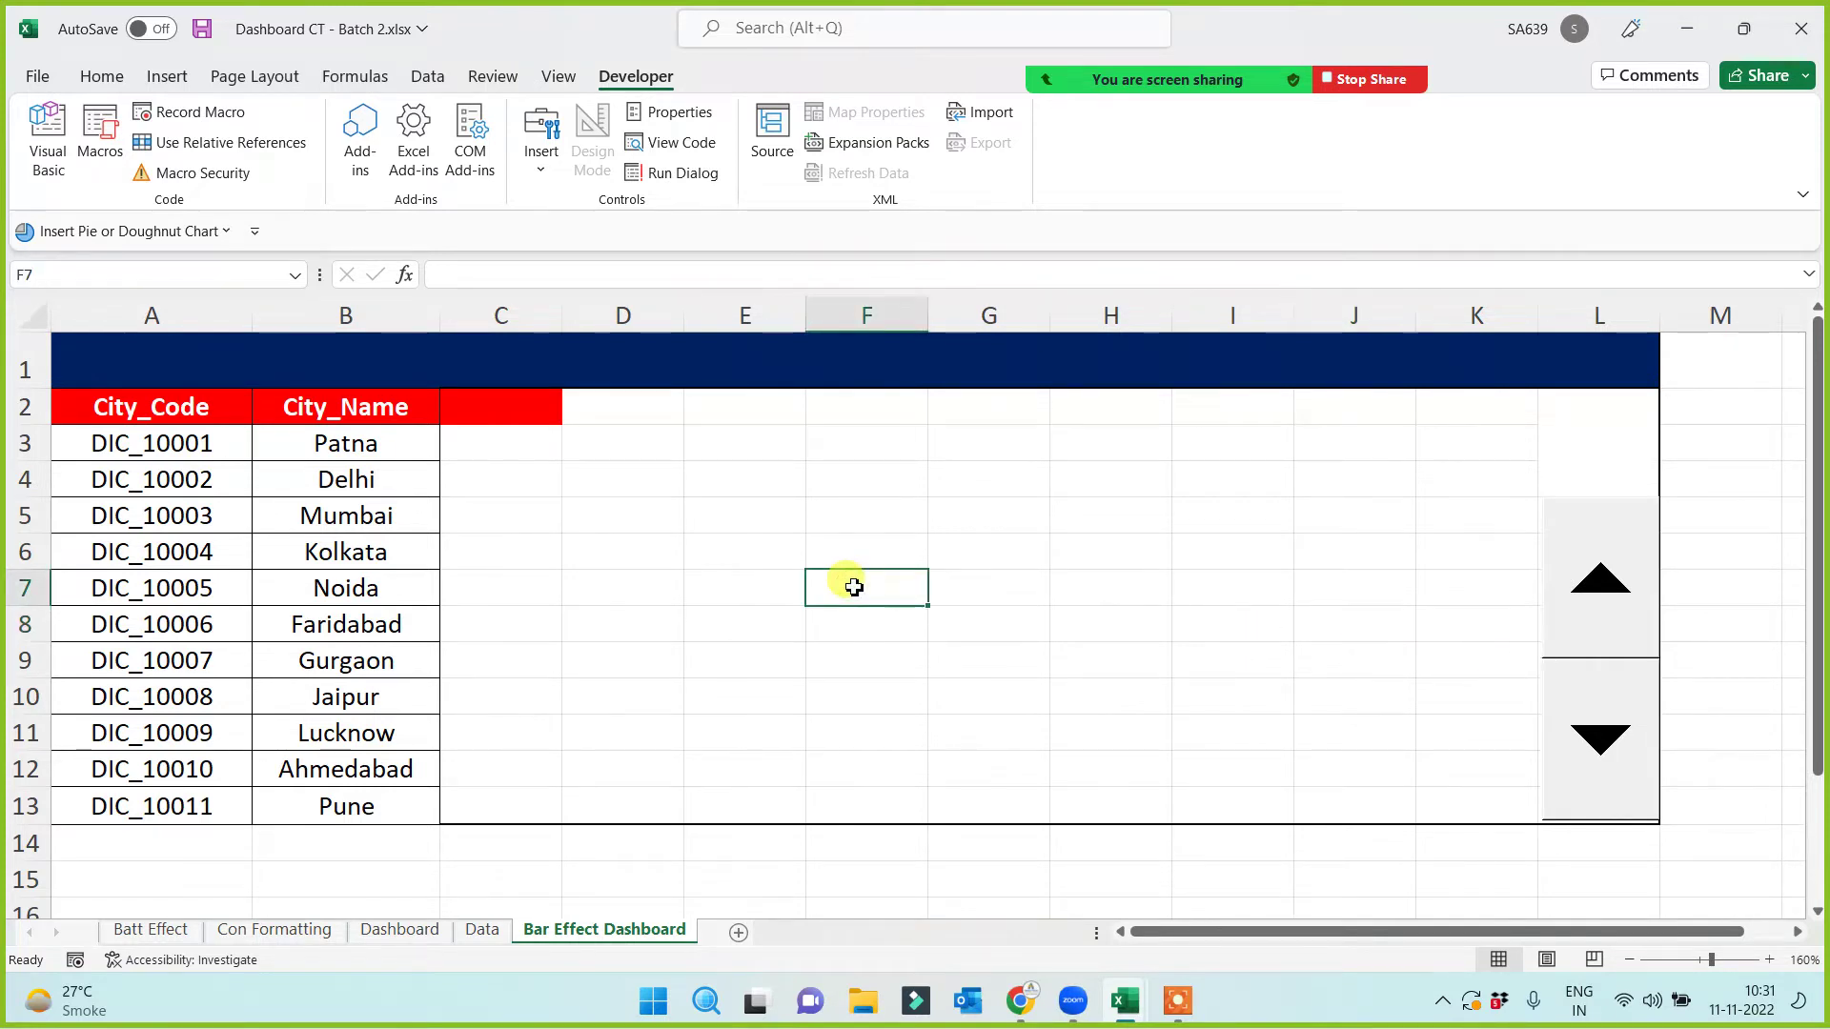
Step: Enter 1 in the merged cell L2:L4 above the spin button and align it vertically to the middle
left_click(1601, 450)
type("1")
left_click(986, 648)
left_click(1595, 449)
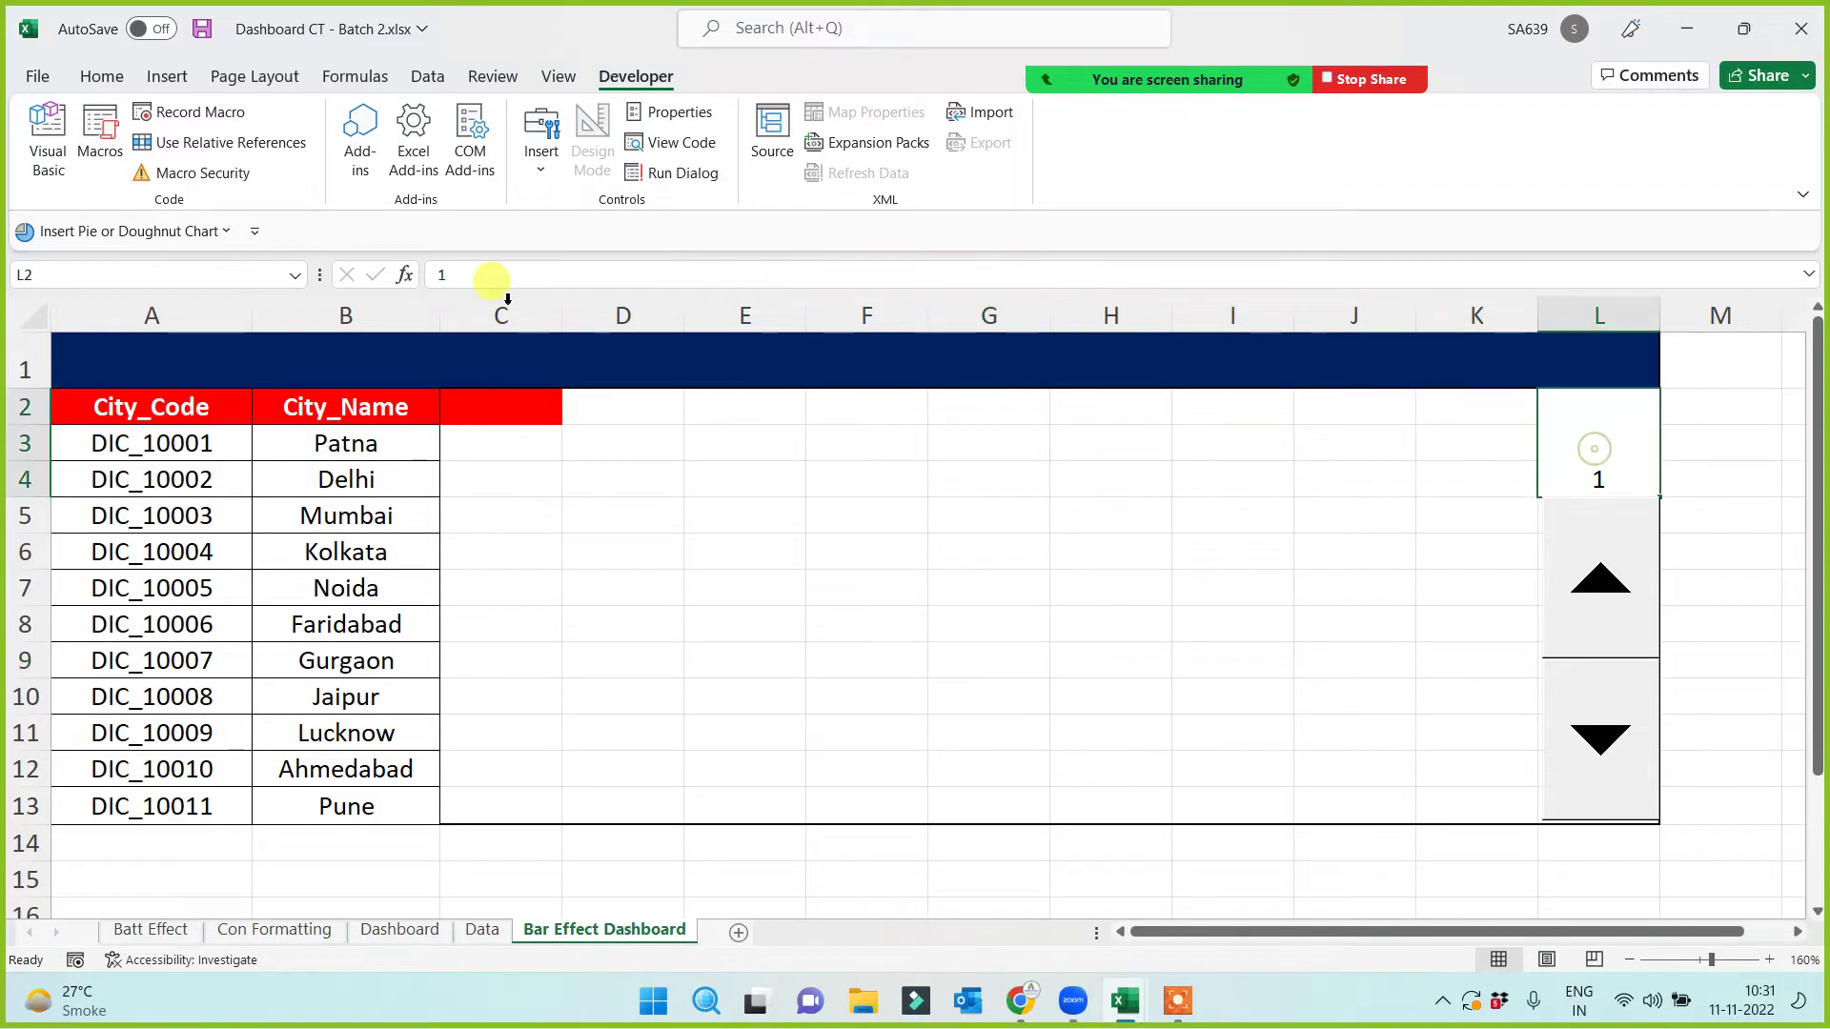
left_click(102, 76)
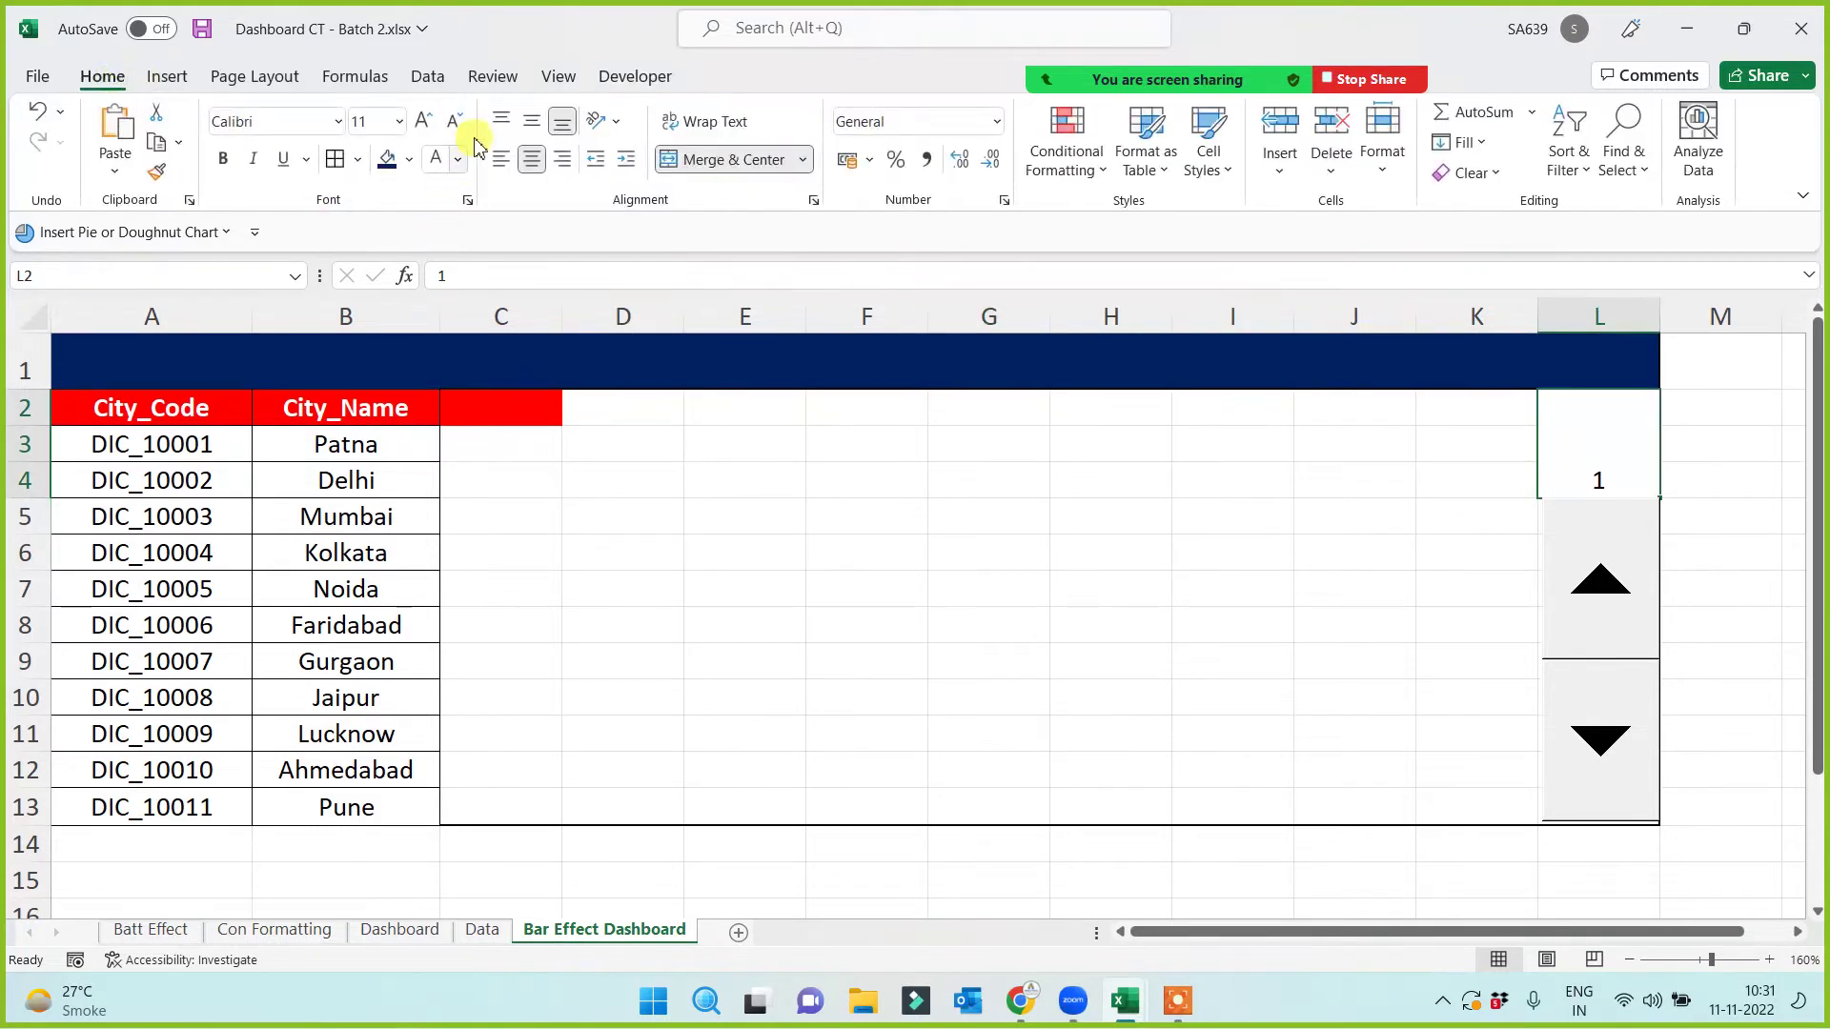
left_click(532, 121)
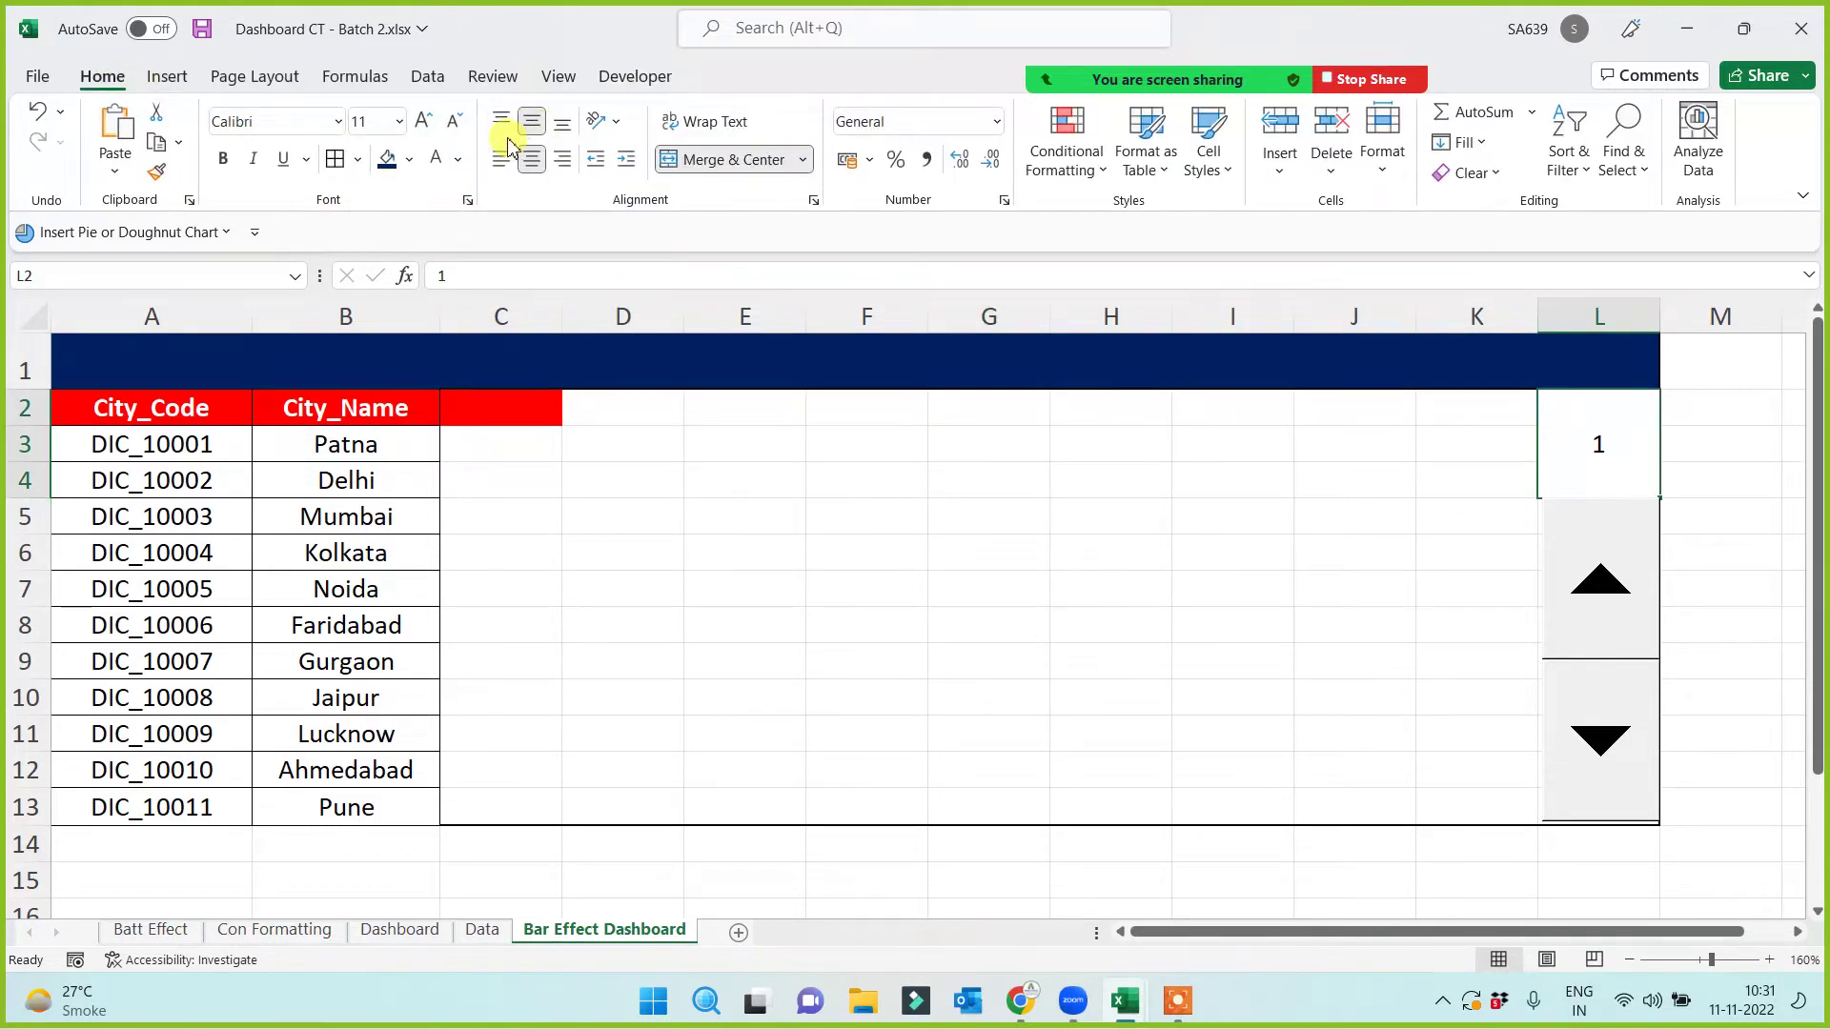
Step: Increase the font size of the number in merged cell L2:L4 to 24
left_click(426, 121)
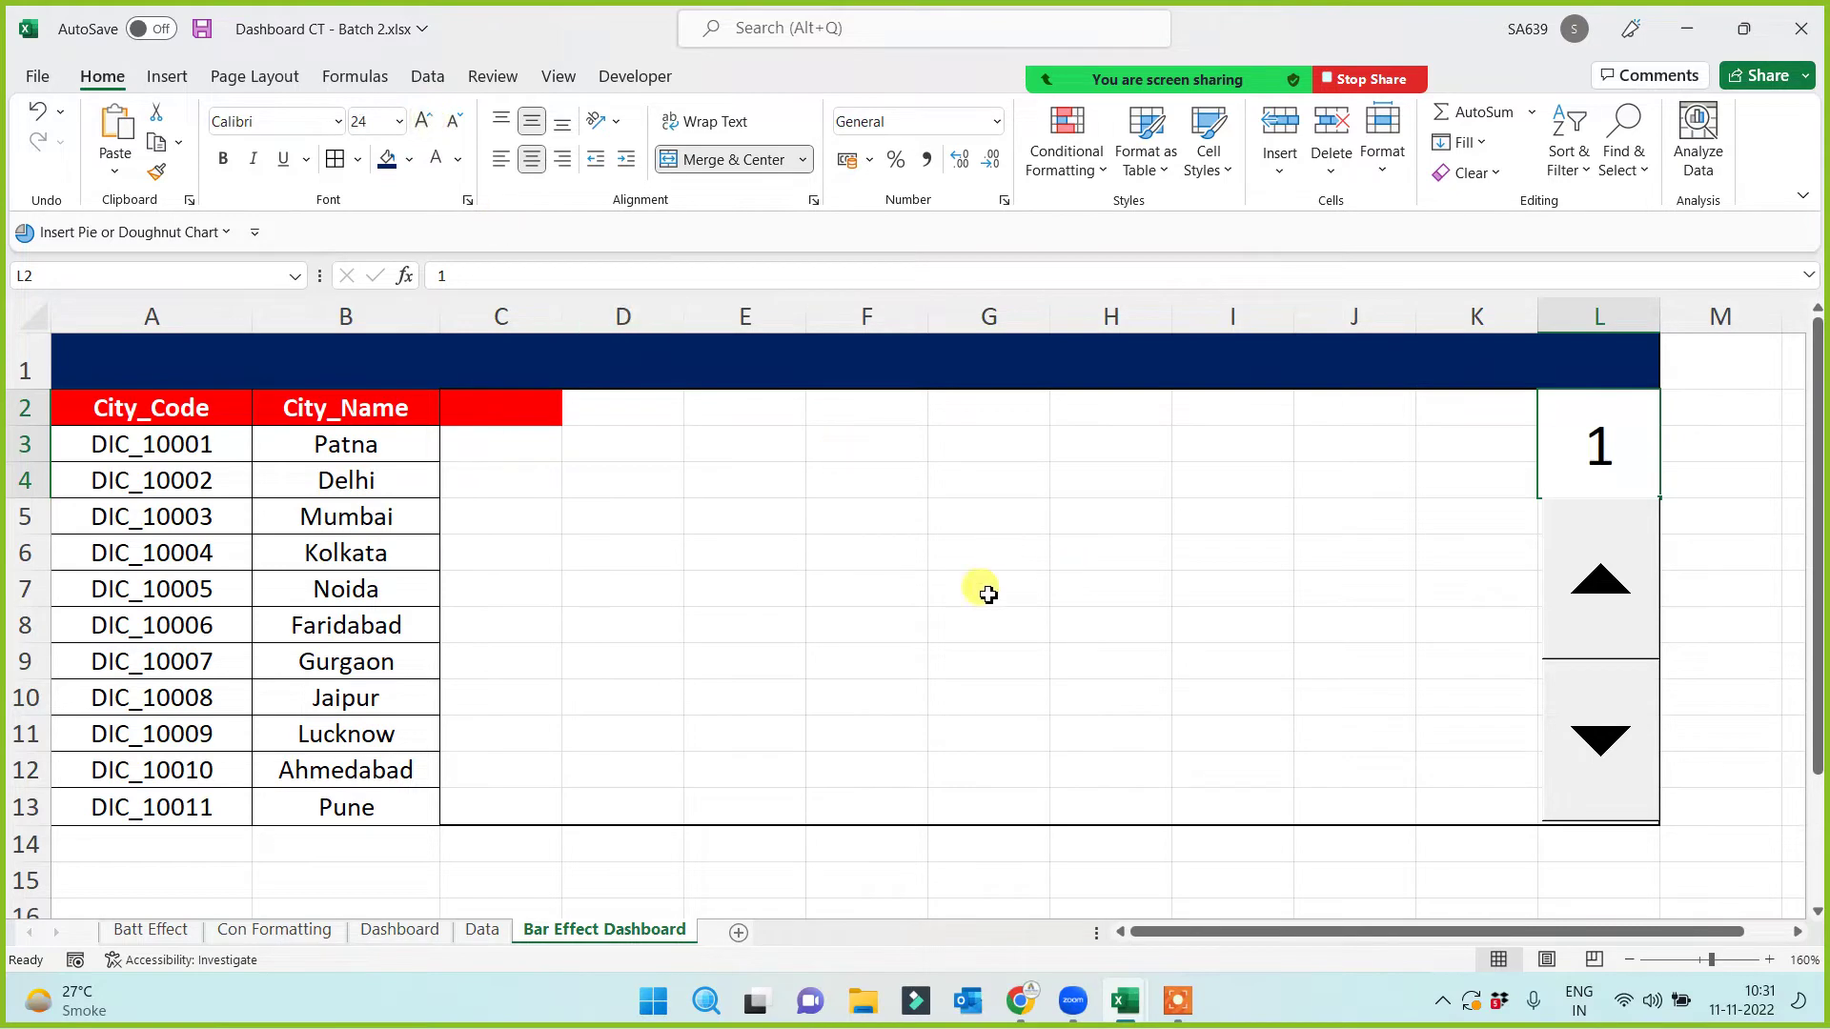
Step: Examine the monthly value columns on the Data sheet, starting from April, and return to the Bar Effect Dashboard sheet
left_click(479, 931)
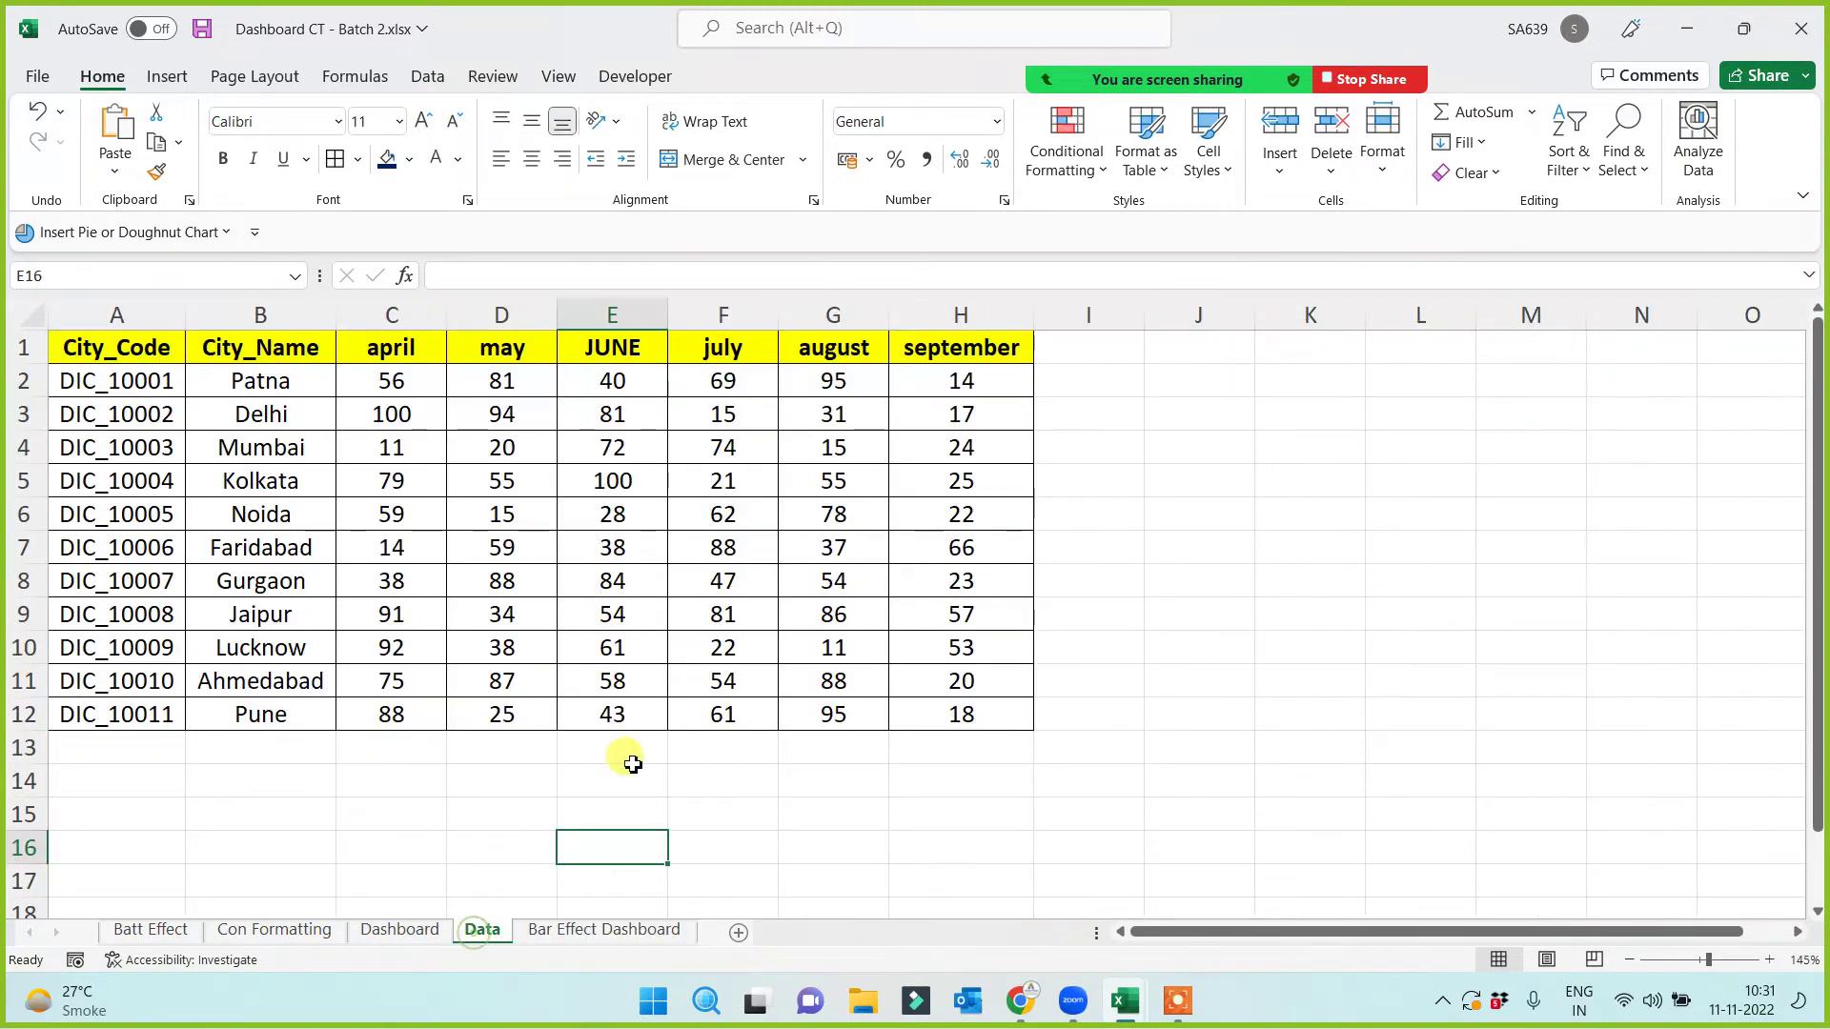
left_click(388, 352)
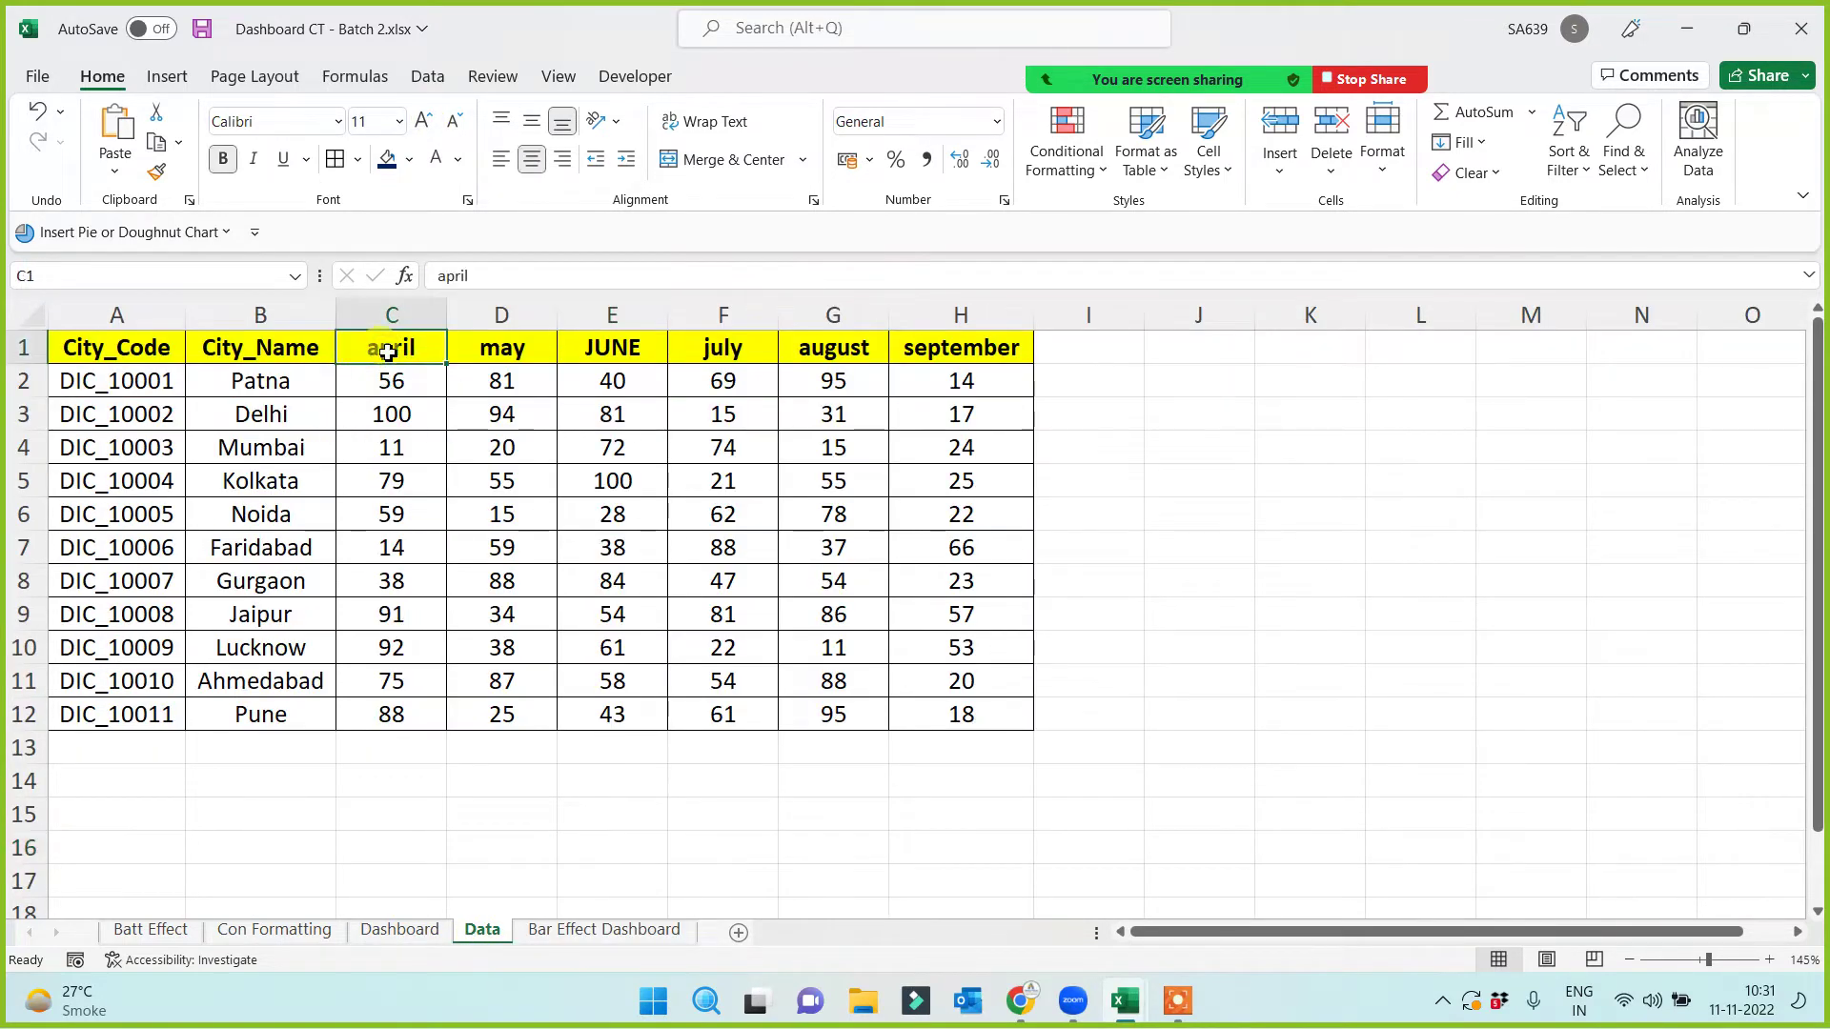
left_click_drag(391, 349, 381, 715)
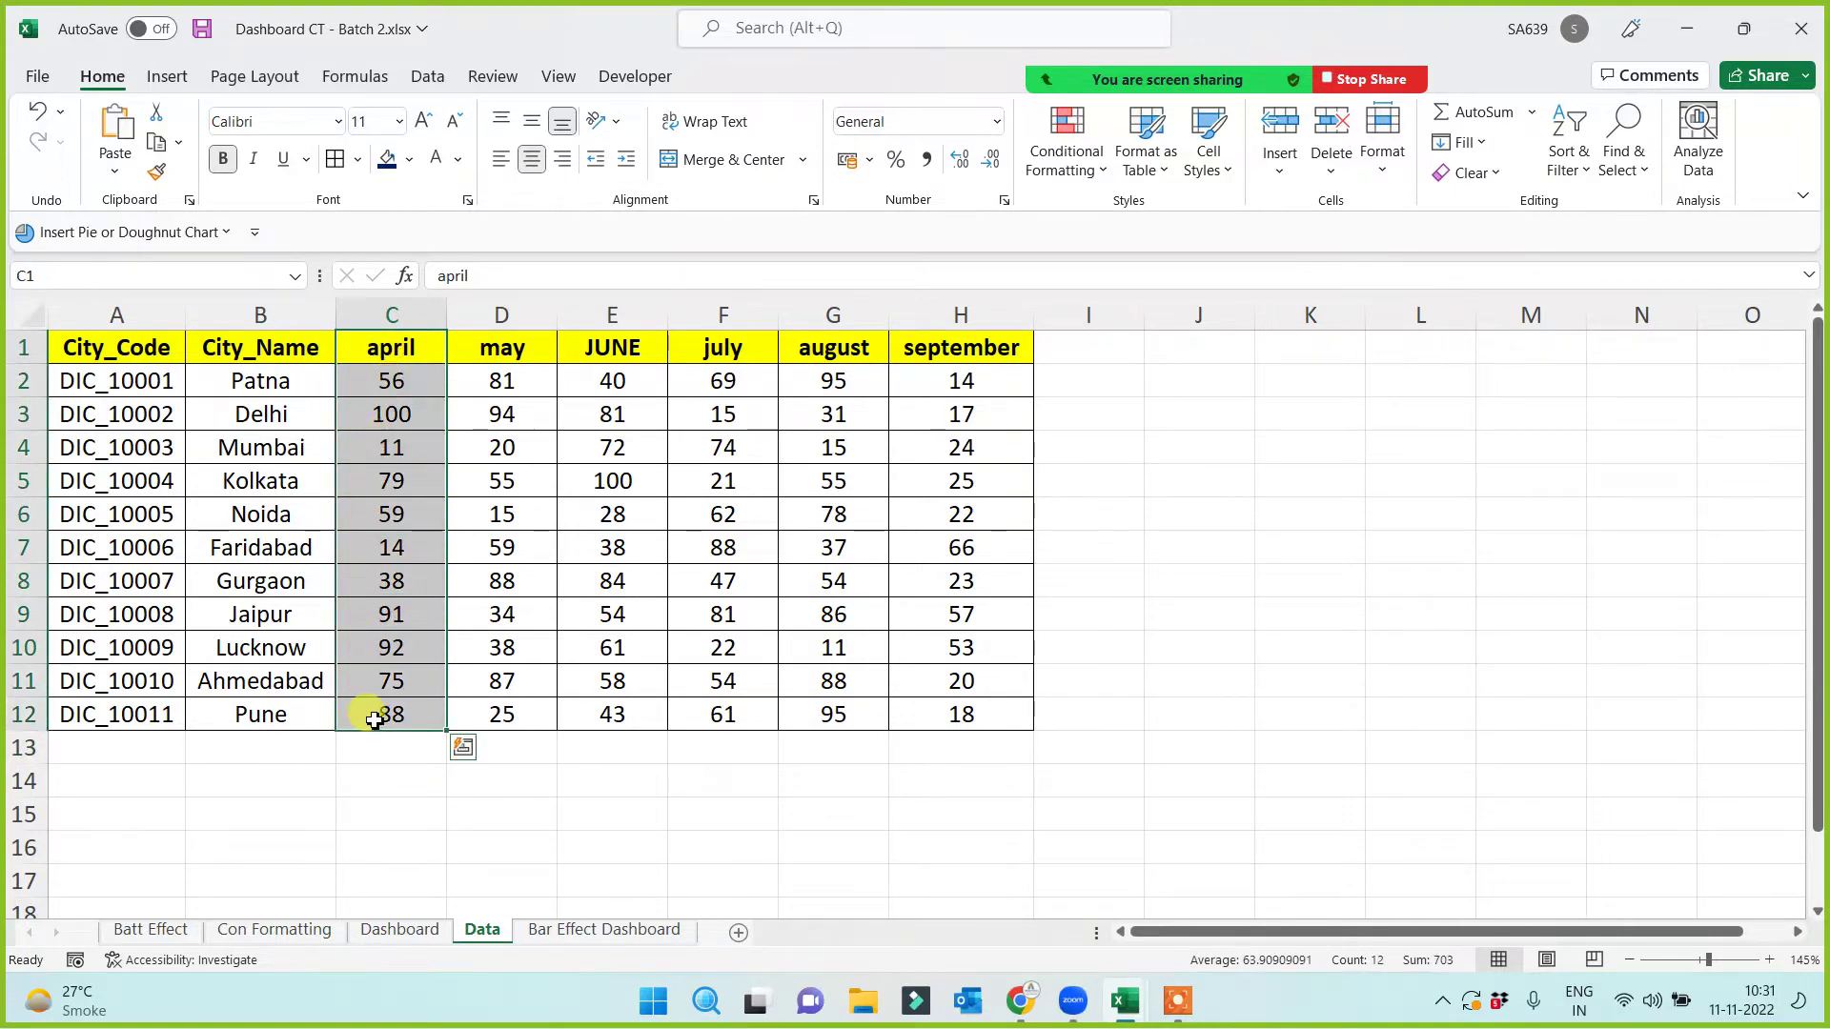
left_click(502, 347)
left_click_drag(502, 347, 488, 714)
left_click(615, 345, "ctrl")
left_click_drag(618, 477, 604, 719)
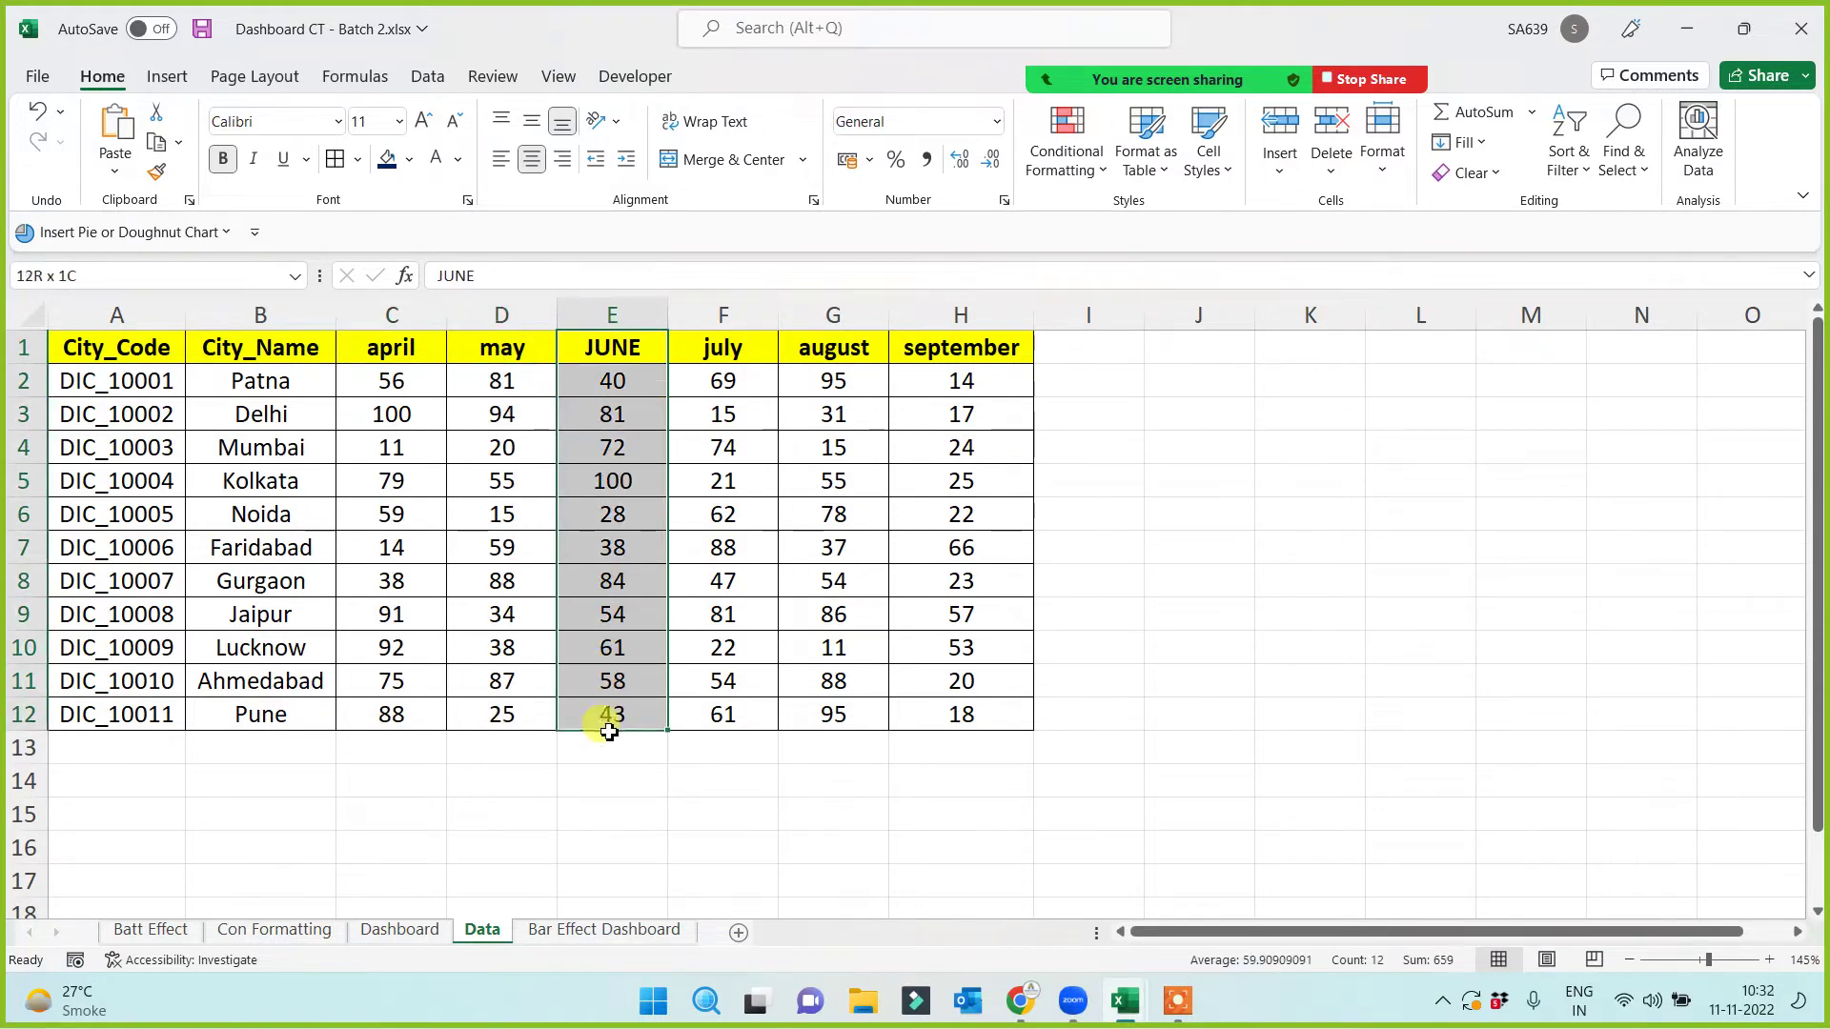
left_click_drag(727, 351, 715, 702)
left_click(1230, 712)
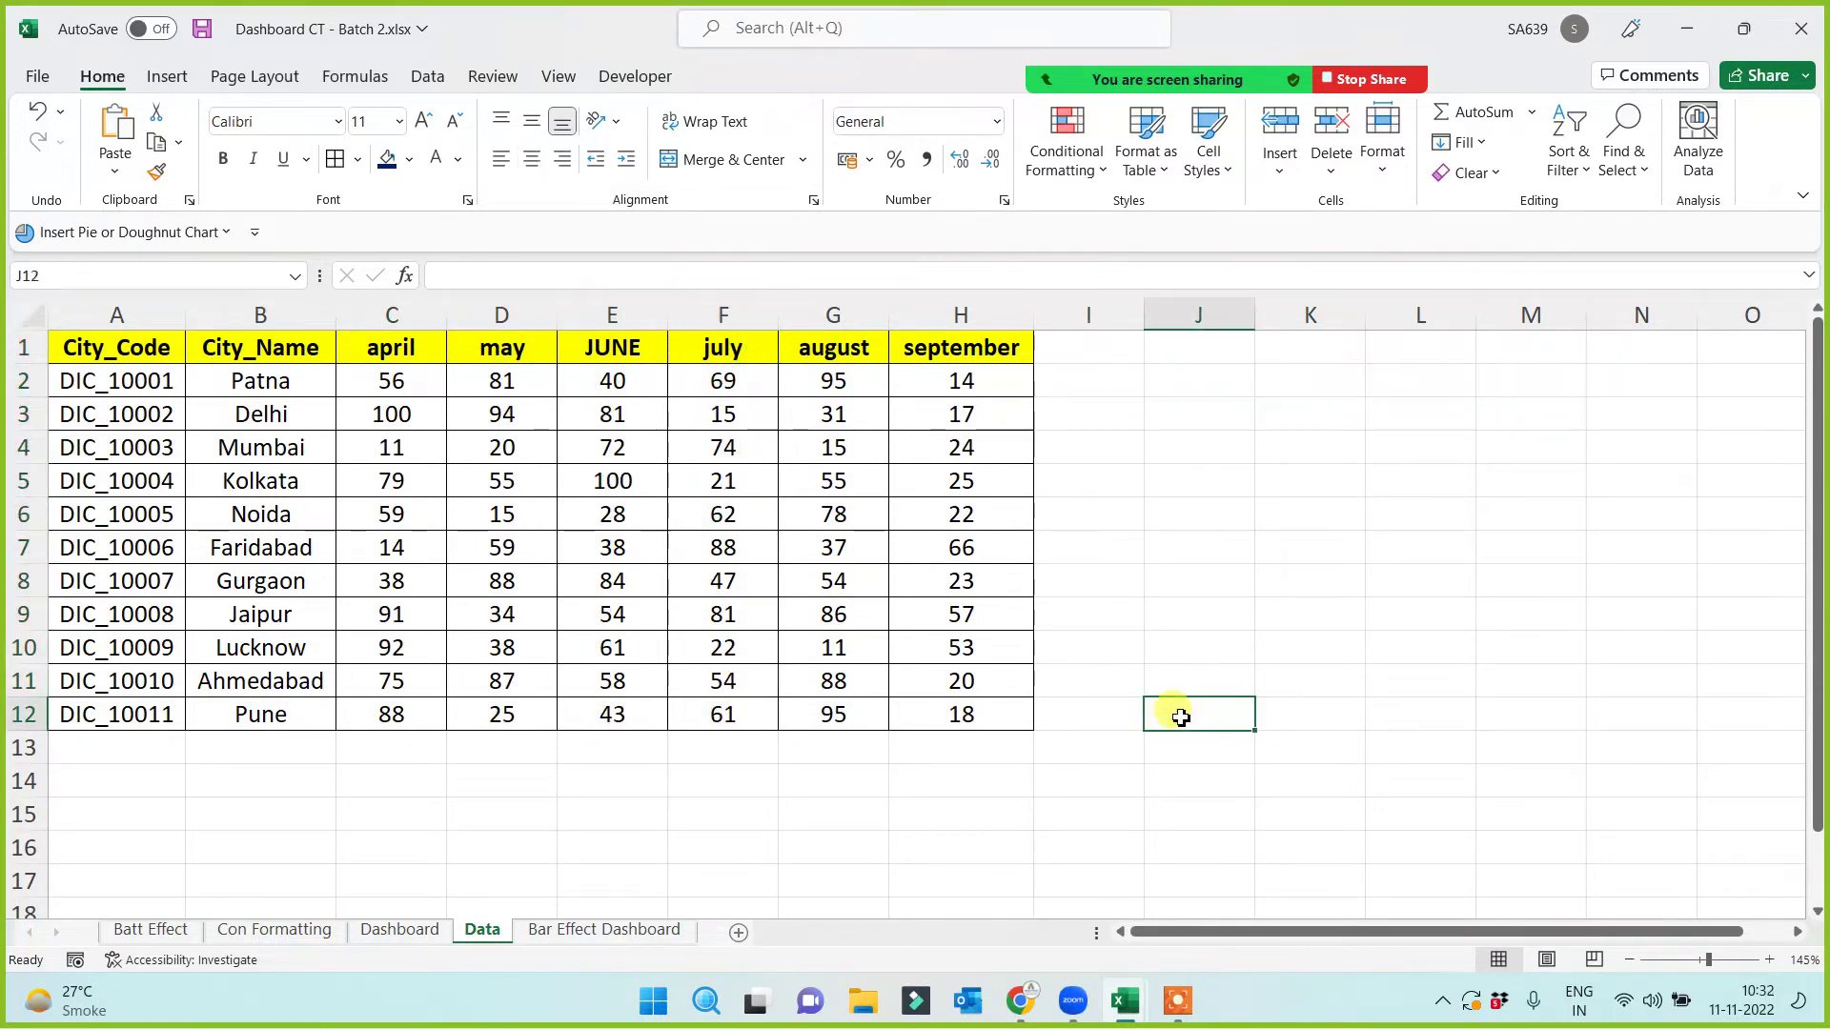
left_click(564, 929)
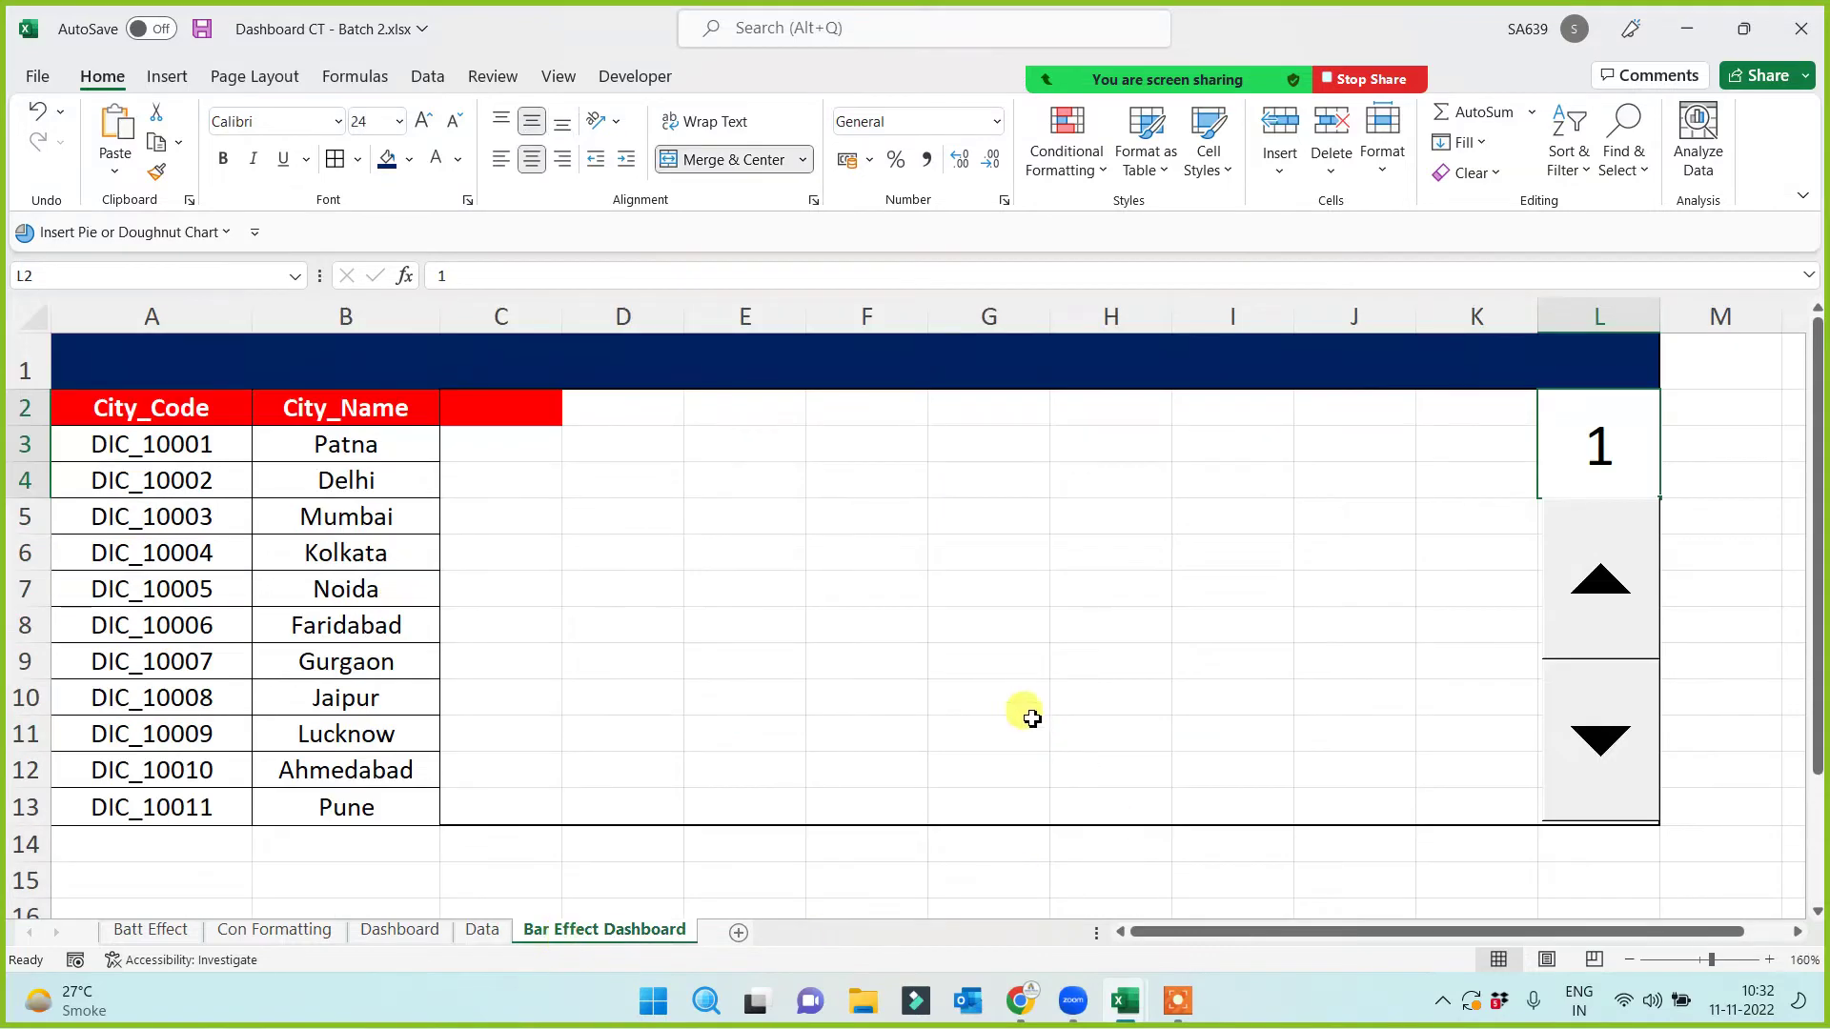
Step: Extend the spin button's left edge slightly so it fills the width of column L
right_click(1606, 650)
key("Escape")
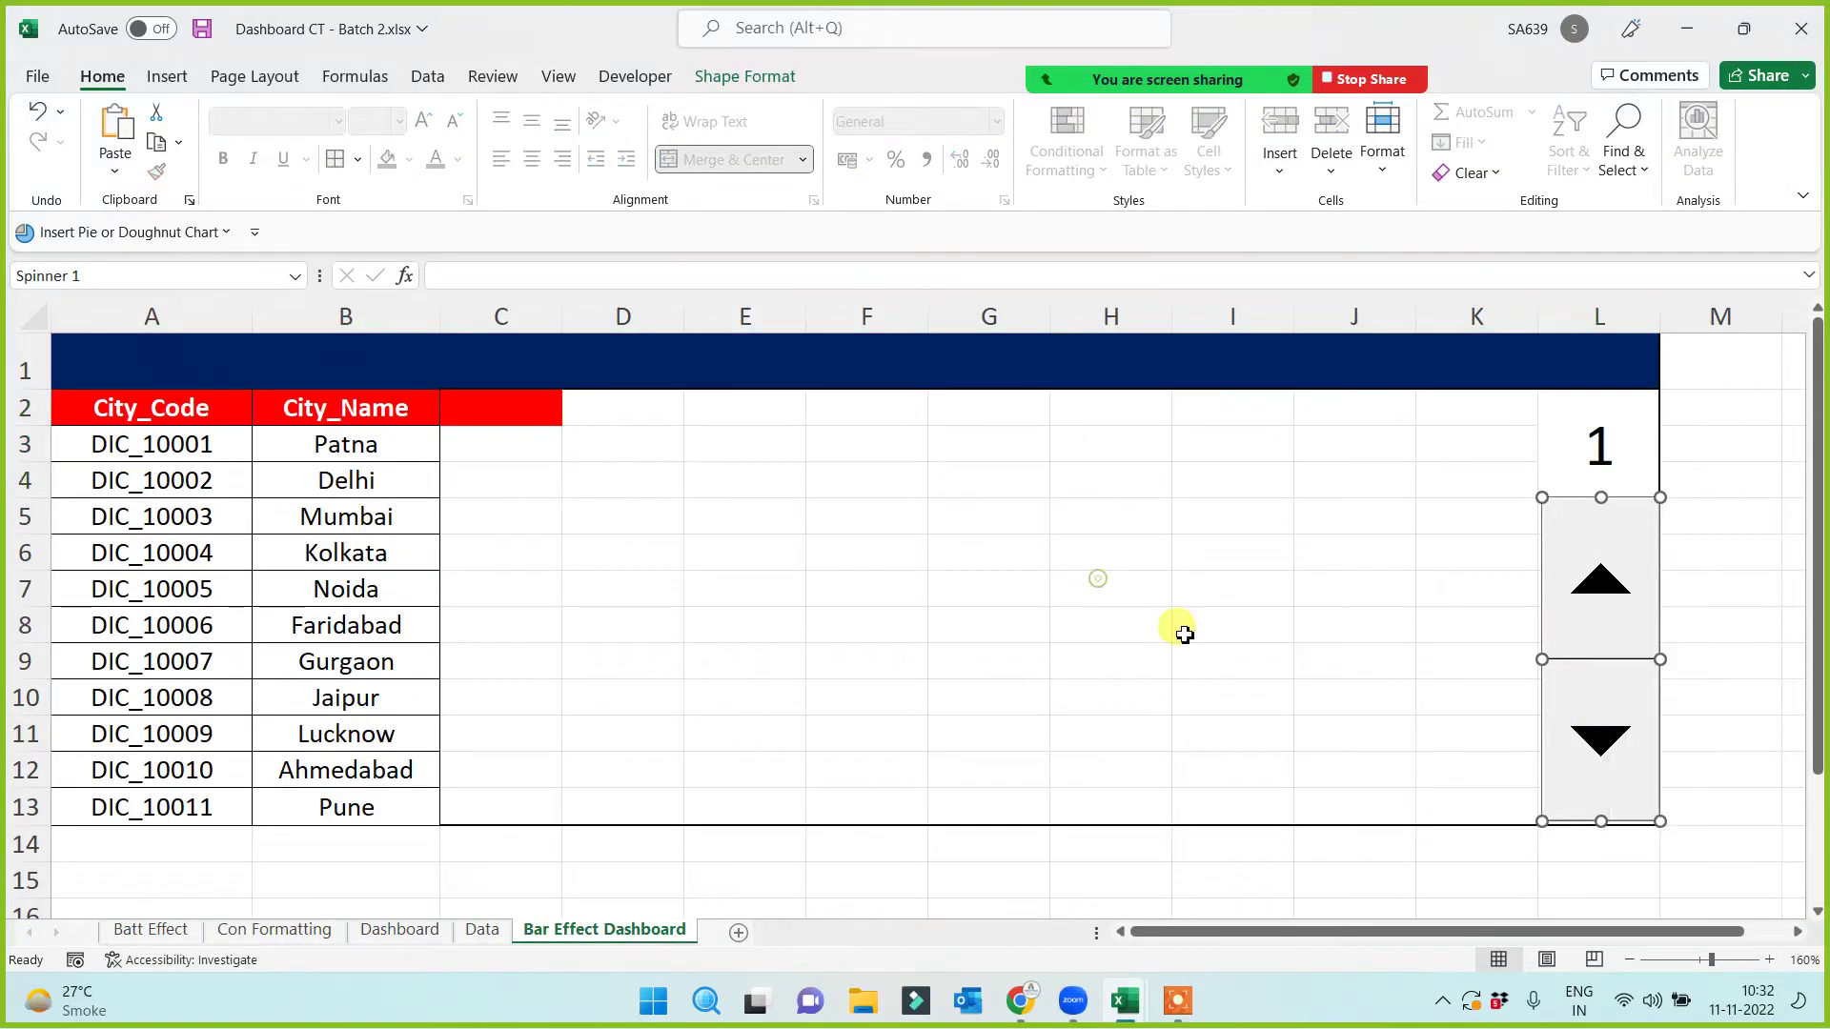
left_click_drag(1542, 660, 1543, 664)
left_click(1197, 625)
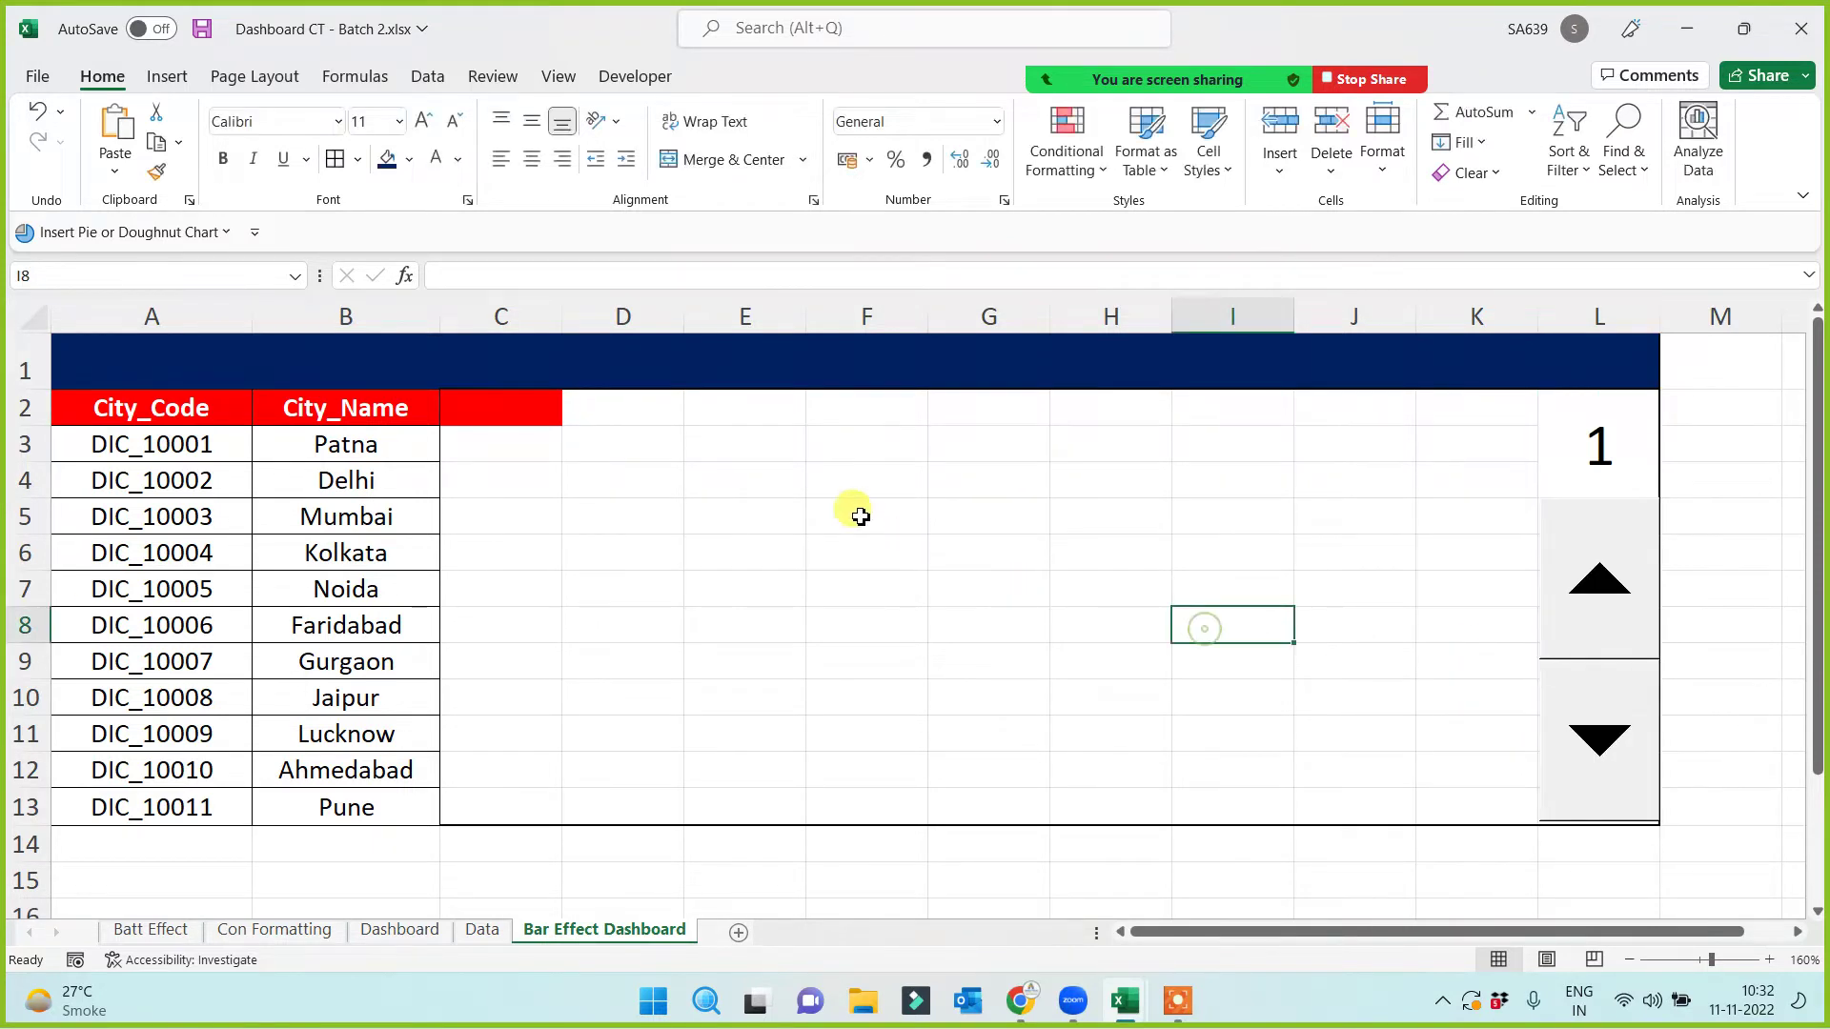
Step: Start a CHOOSE formula in cell C2 with the absolute reference $L$2 as its index number
left_click(478, 415)
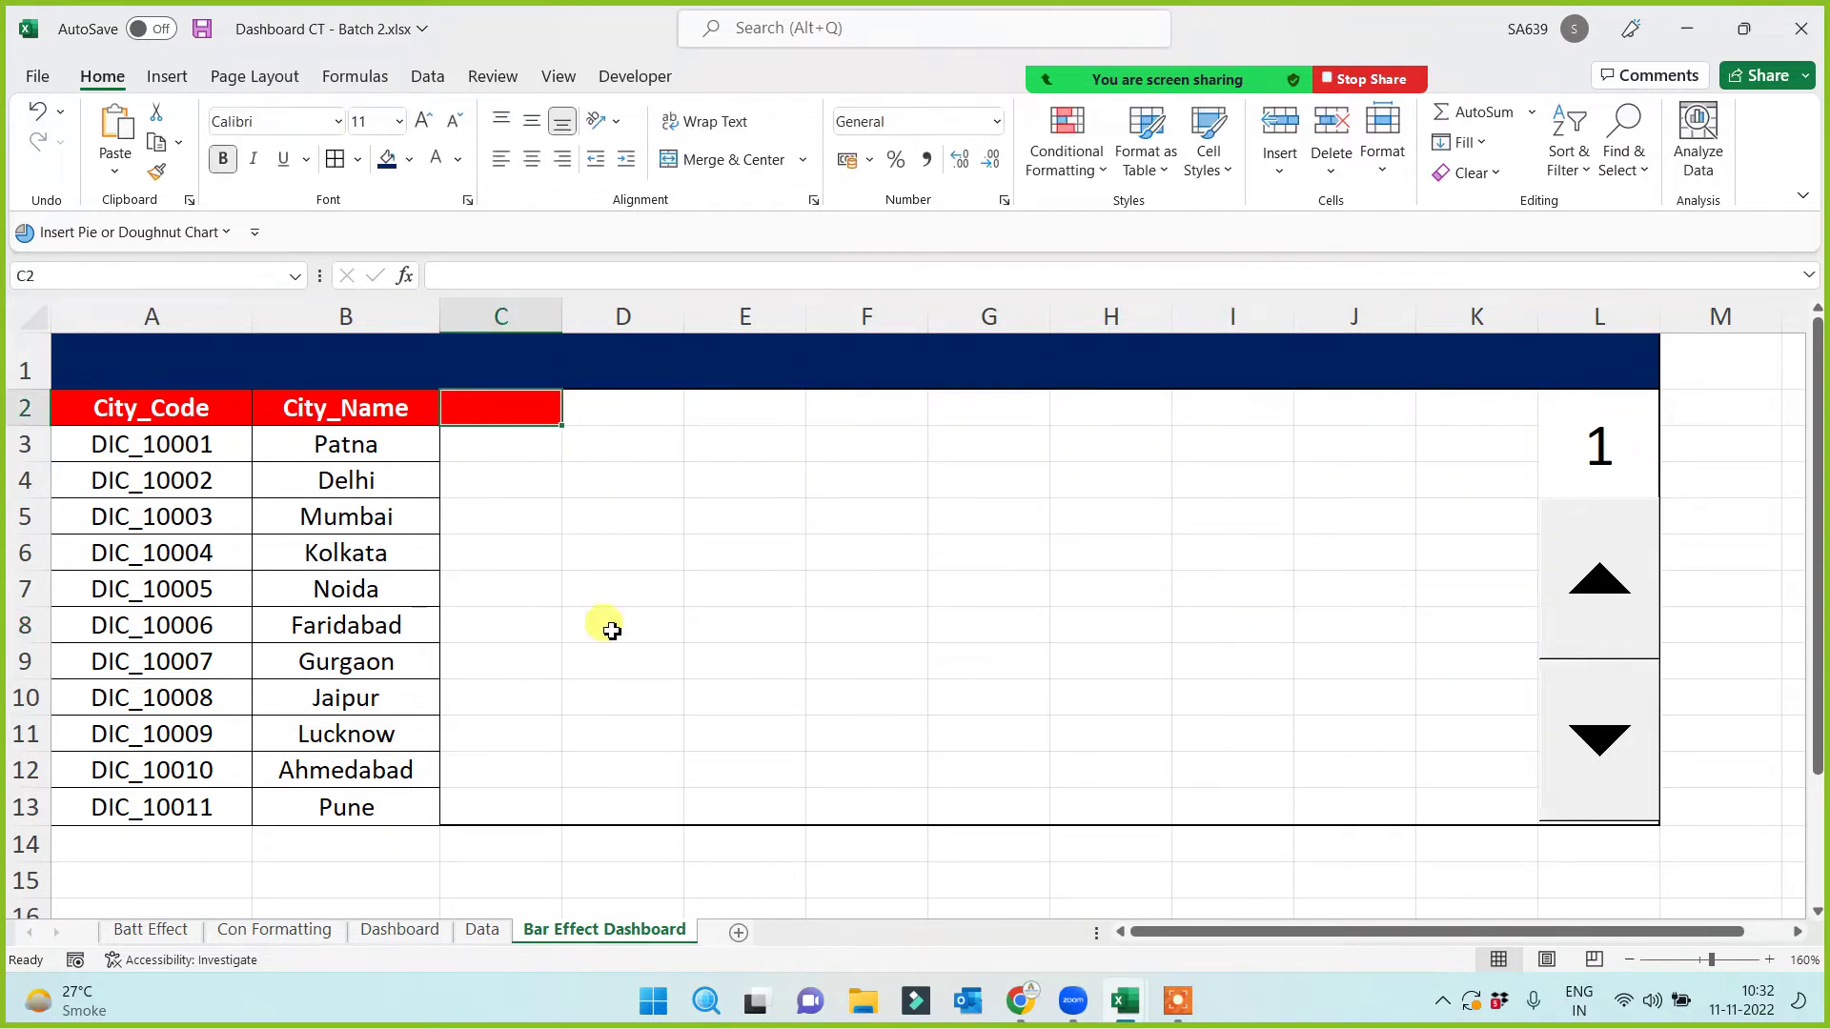
type("=")
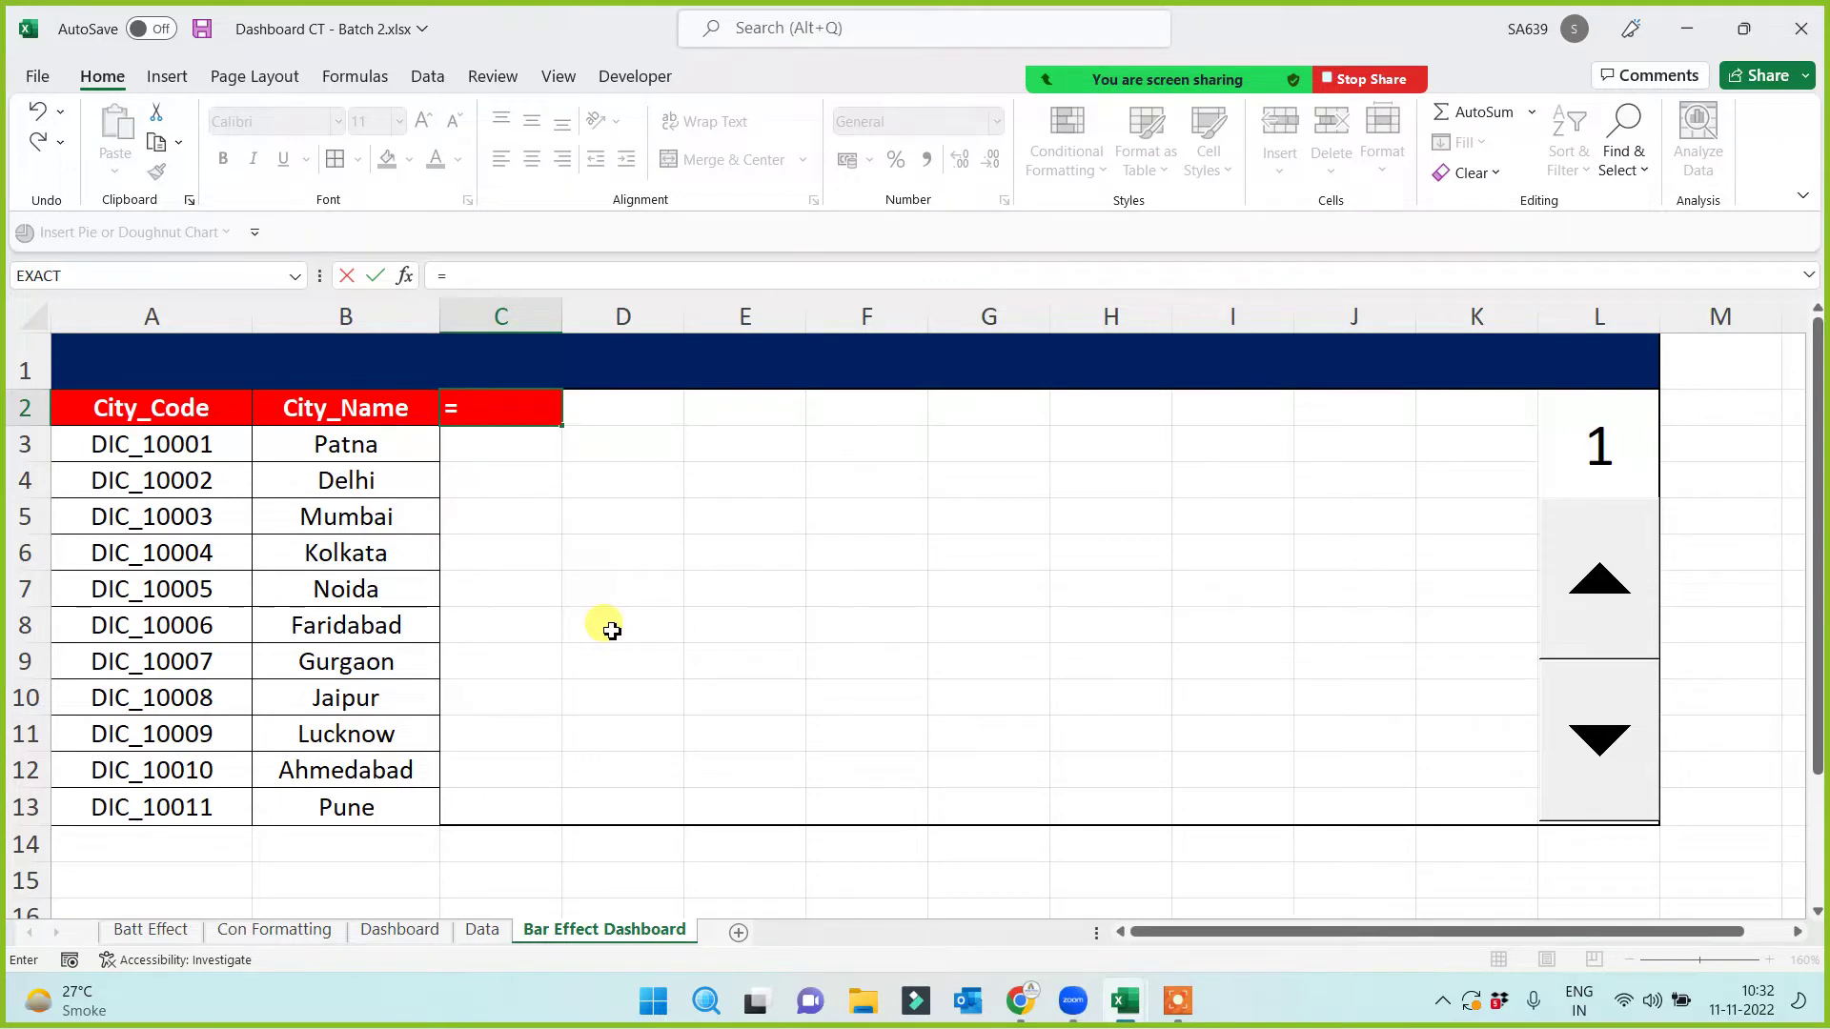
type("choo")
key("Tab")
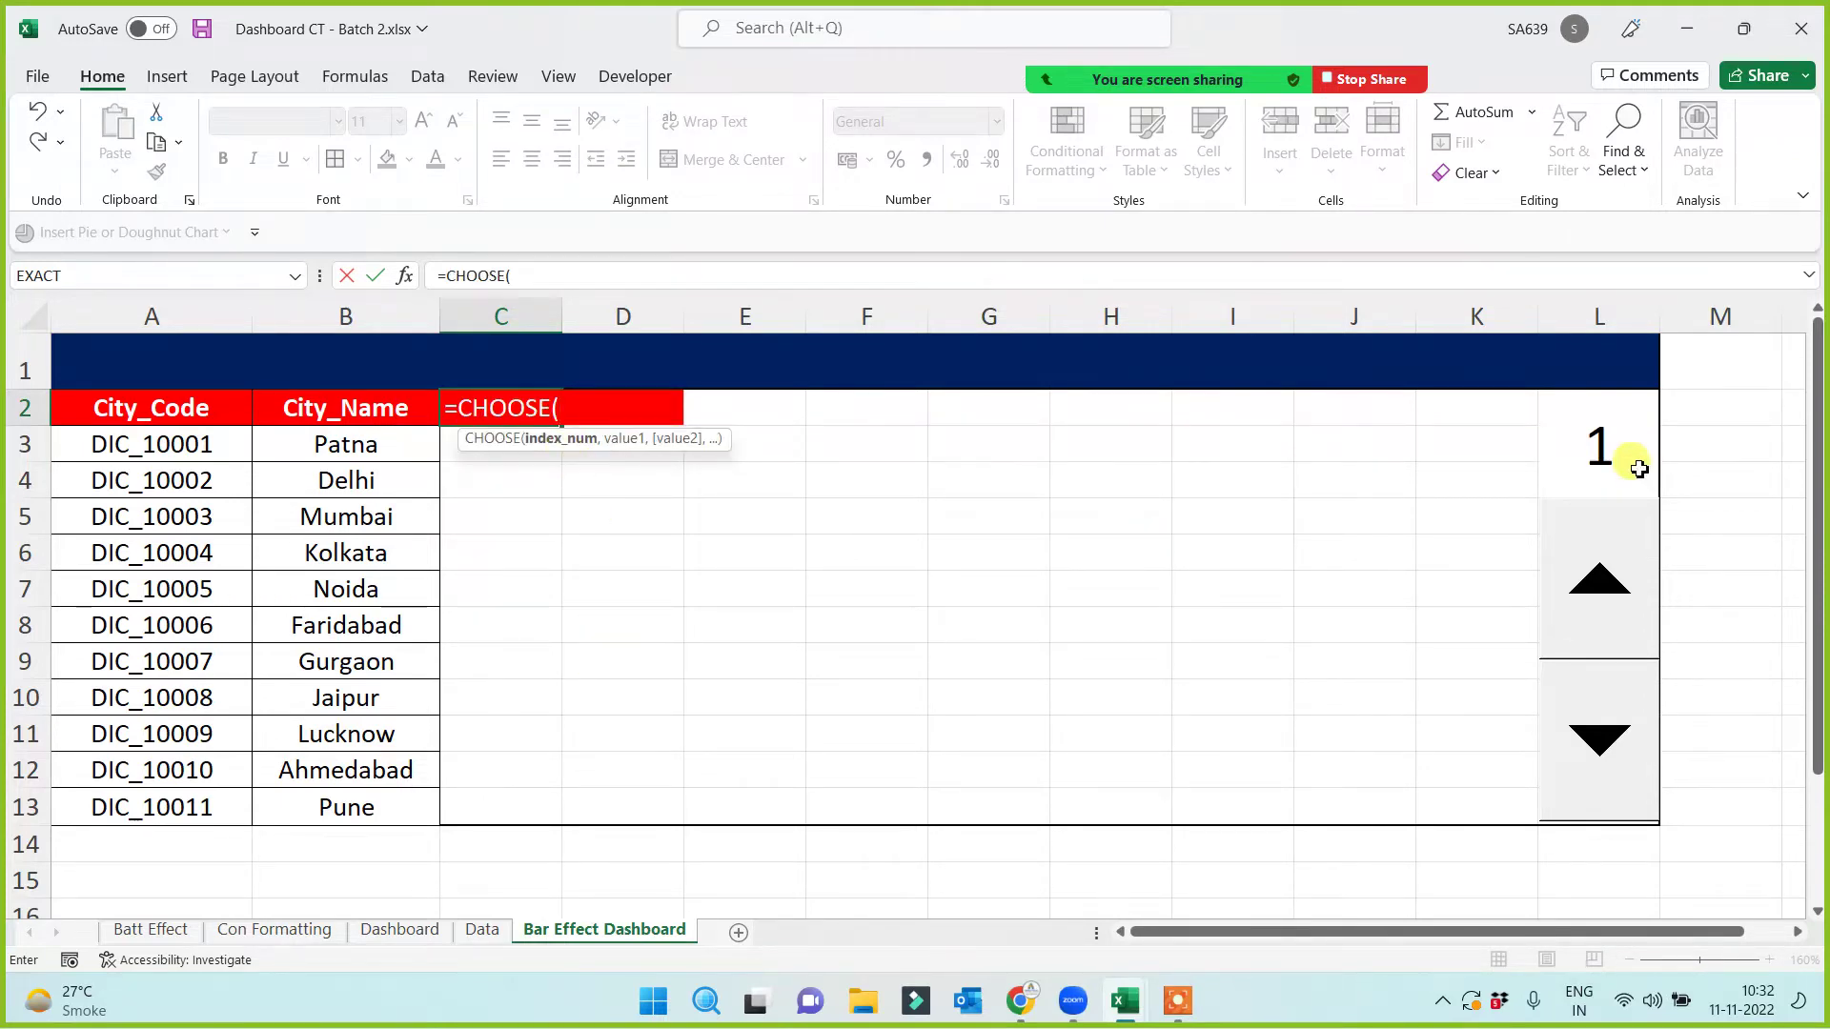
left_click(1610, 450)
key("F4")
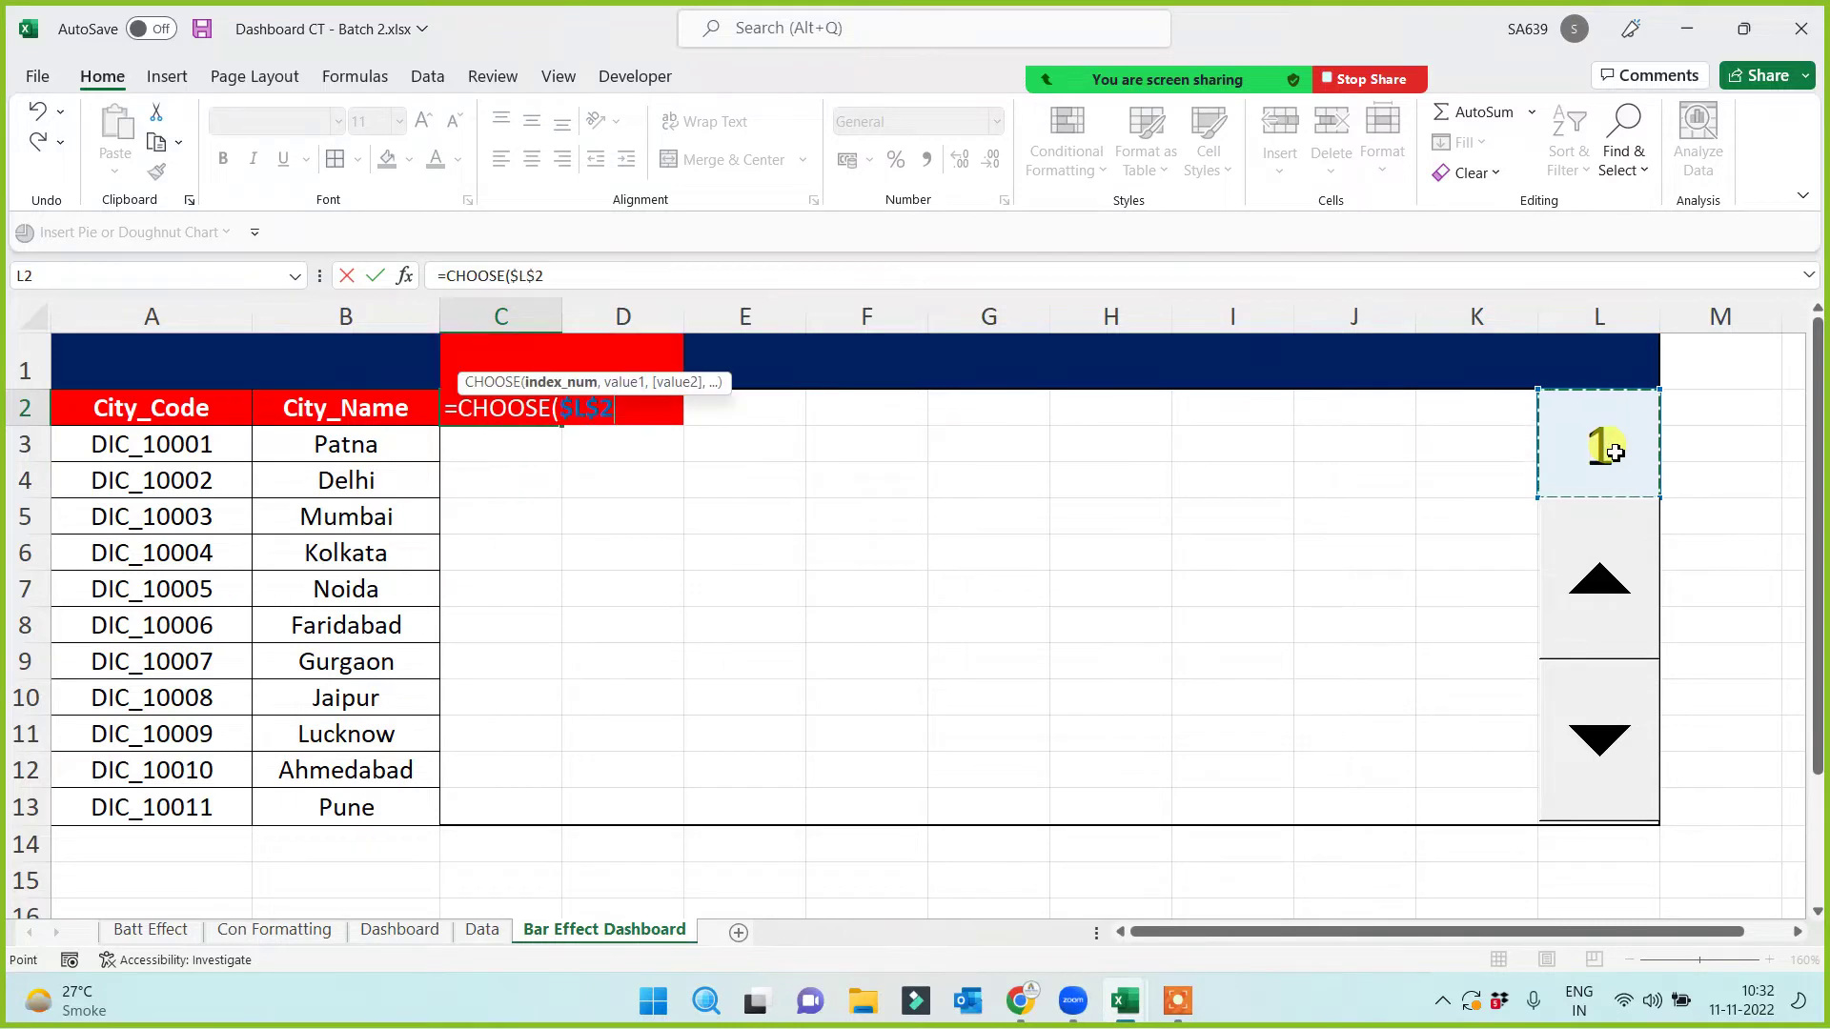
type(",")
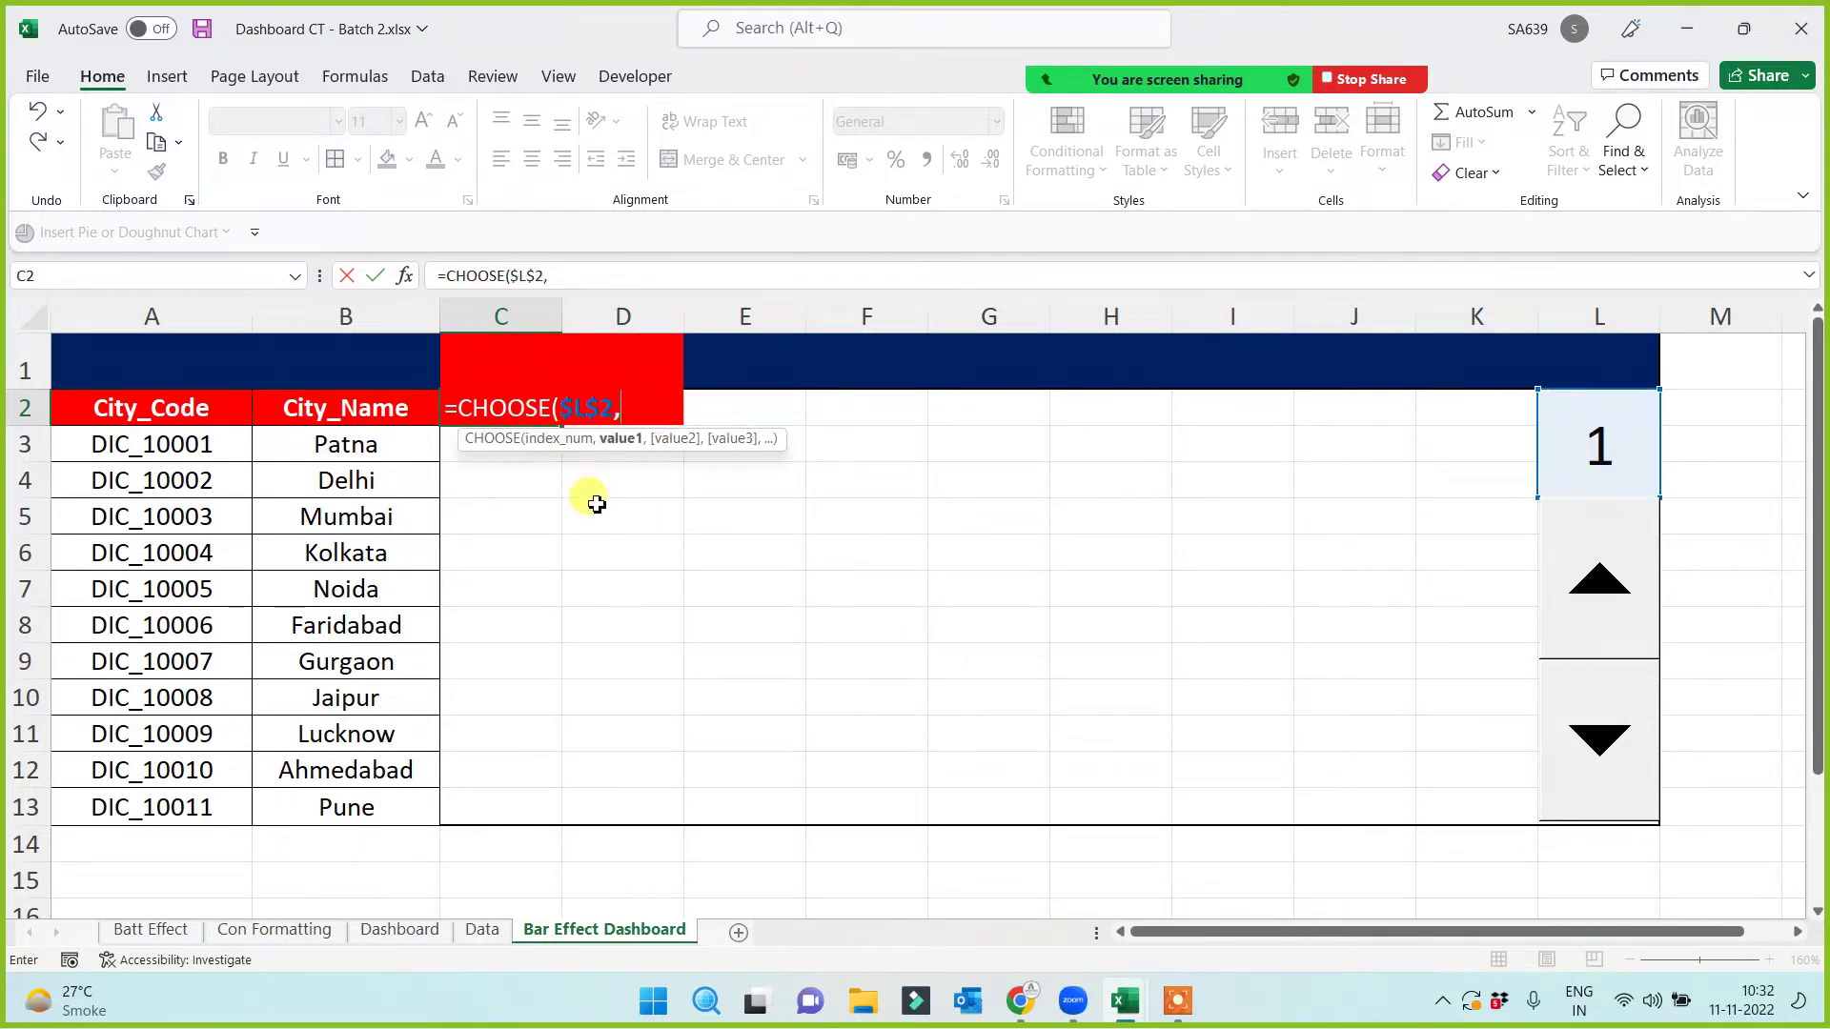
Step: Complete the CHOOSE formula with the month headers Data!C1, Data!D1, Data!E1, Data!F1, Data!G1 and Data!H1 as its values
left_click(482, 930)
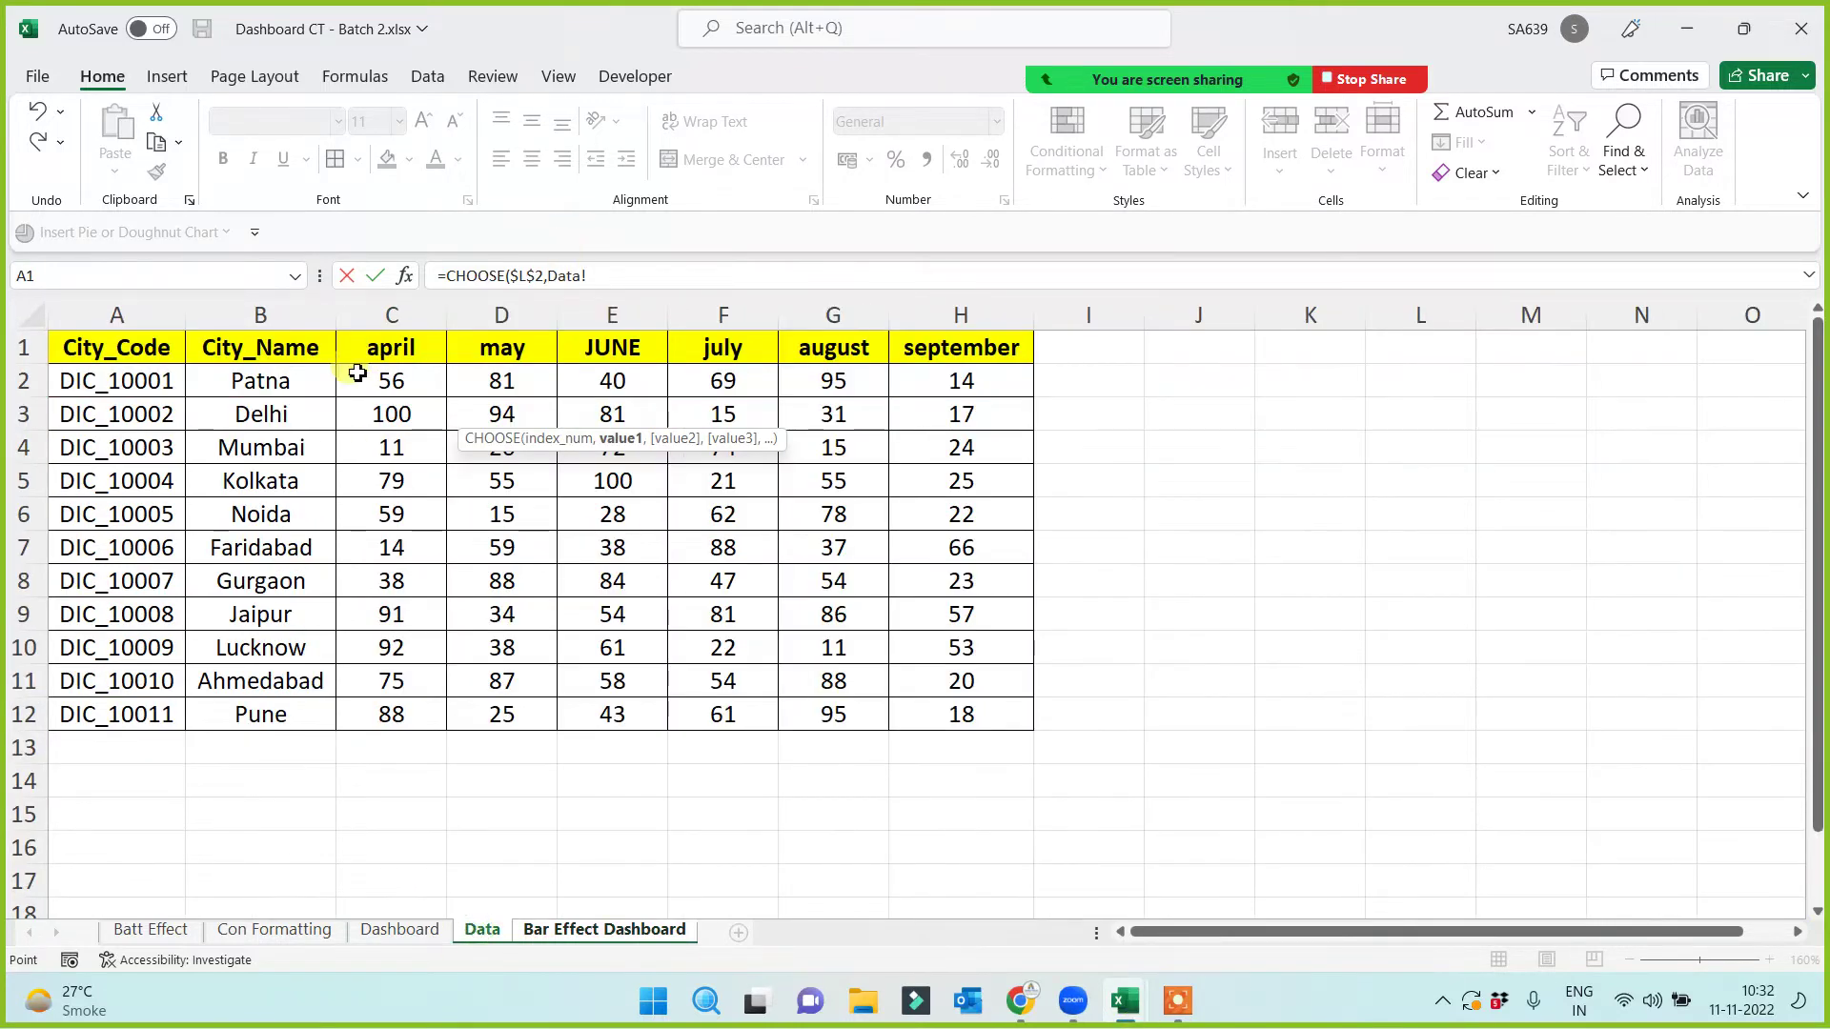
type(",")
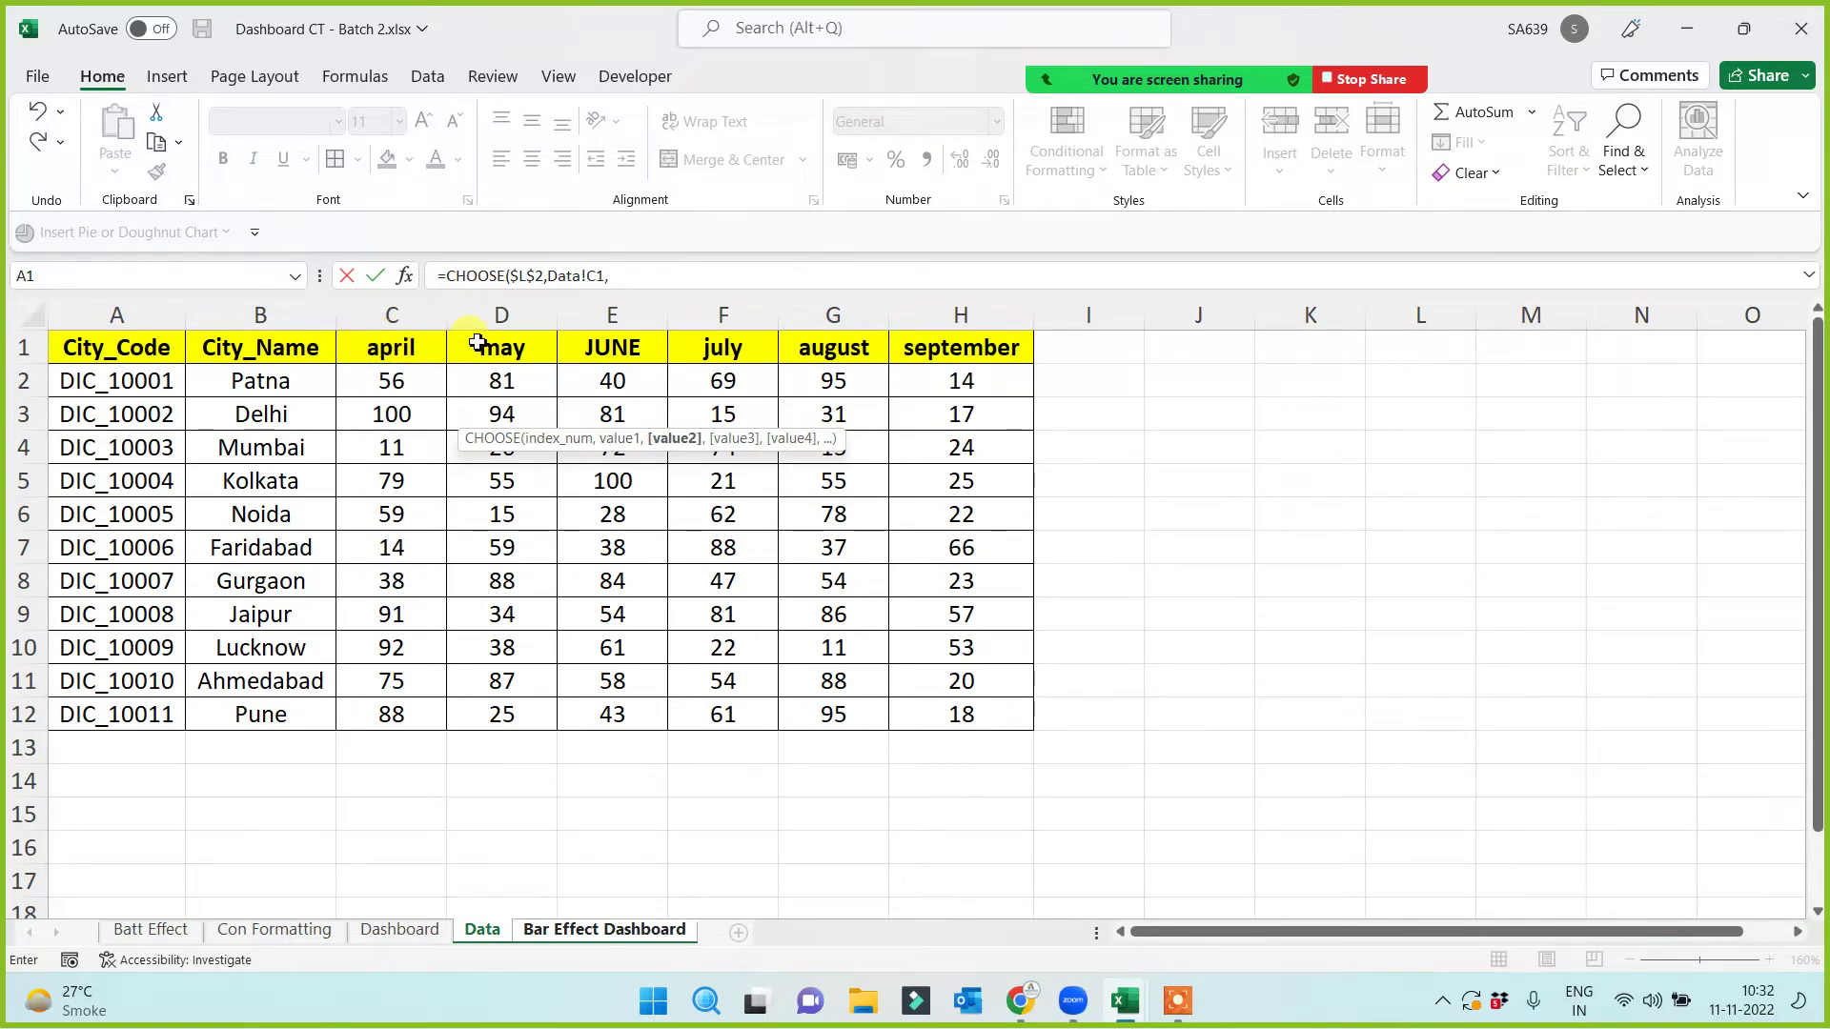
type(",")
left_click(602, 347)
type(",Data!E1,")
left_click(722, 349)
type(",Data!E1,Data!F1,")
left_click(824, 349)
type(",Data!F1,Data!G1,Data!H1")
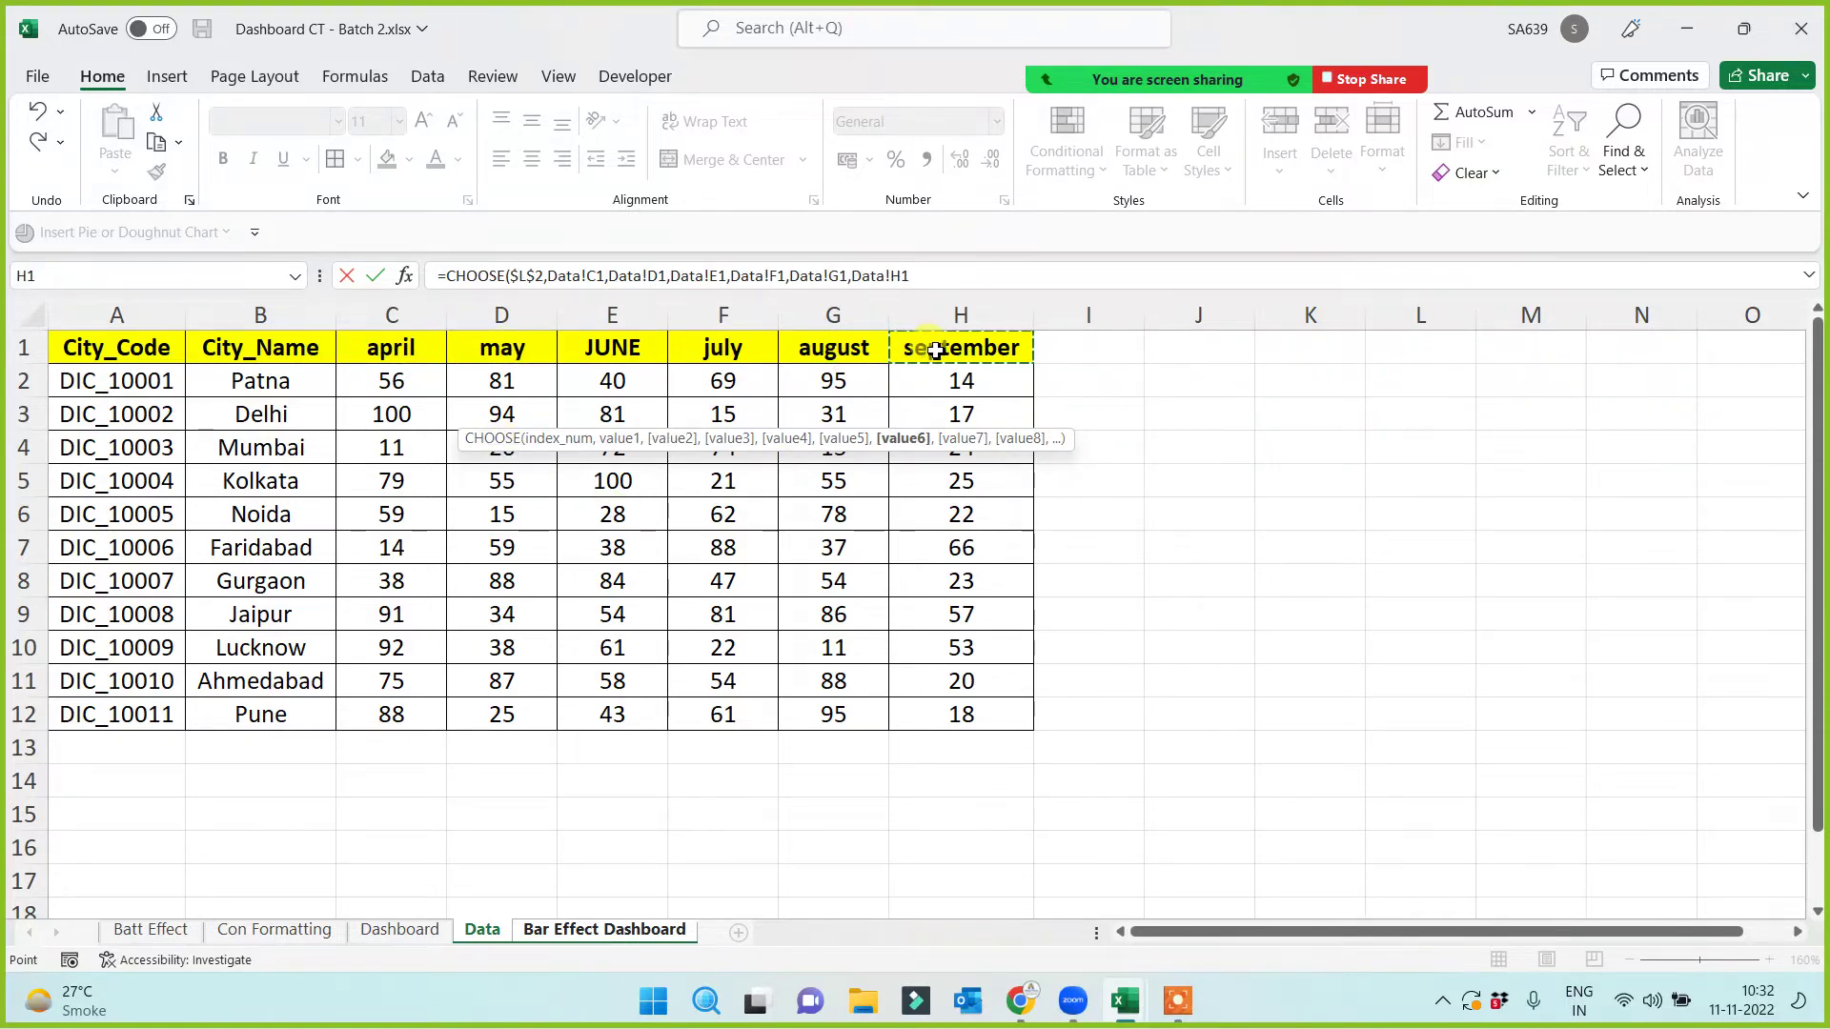
type(")")
key("Return")
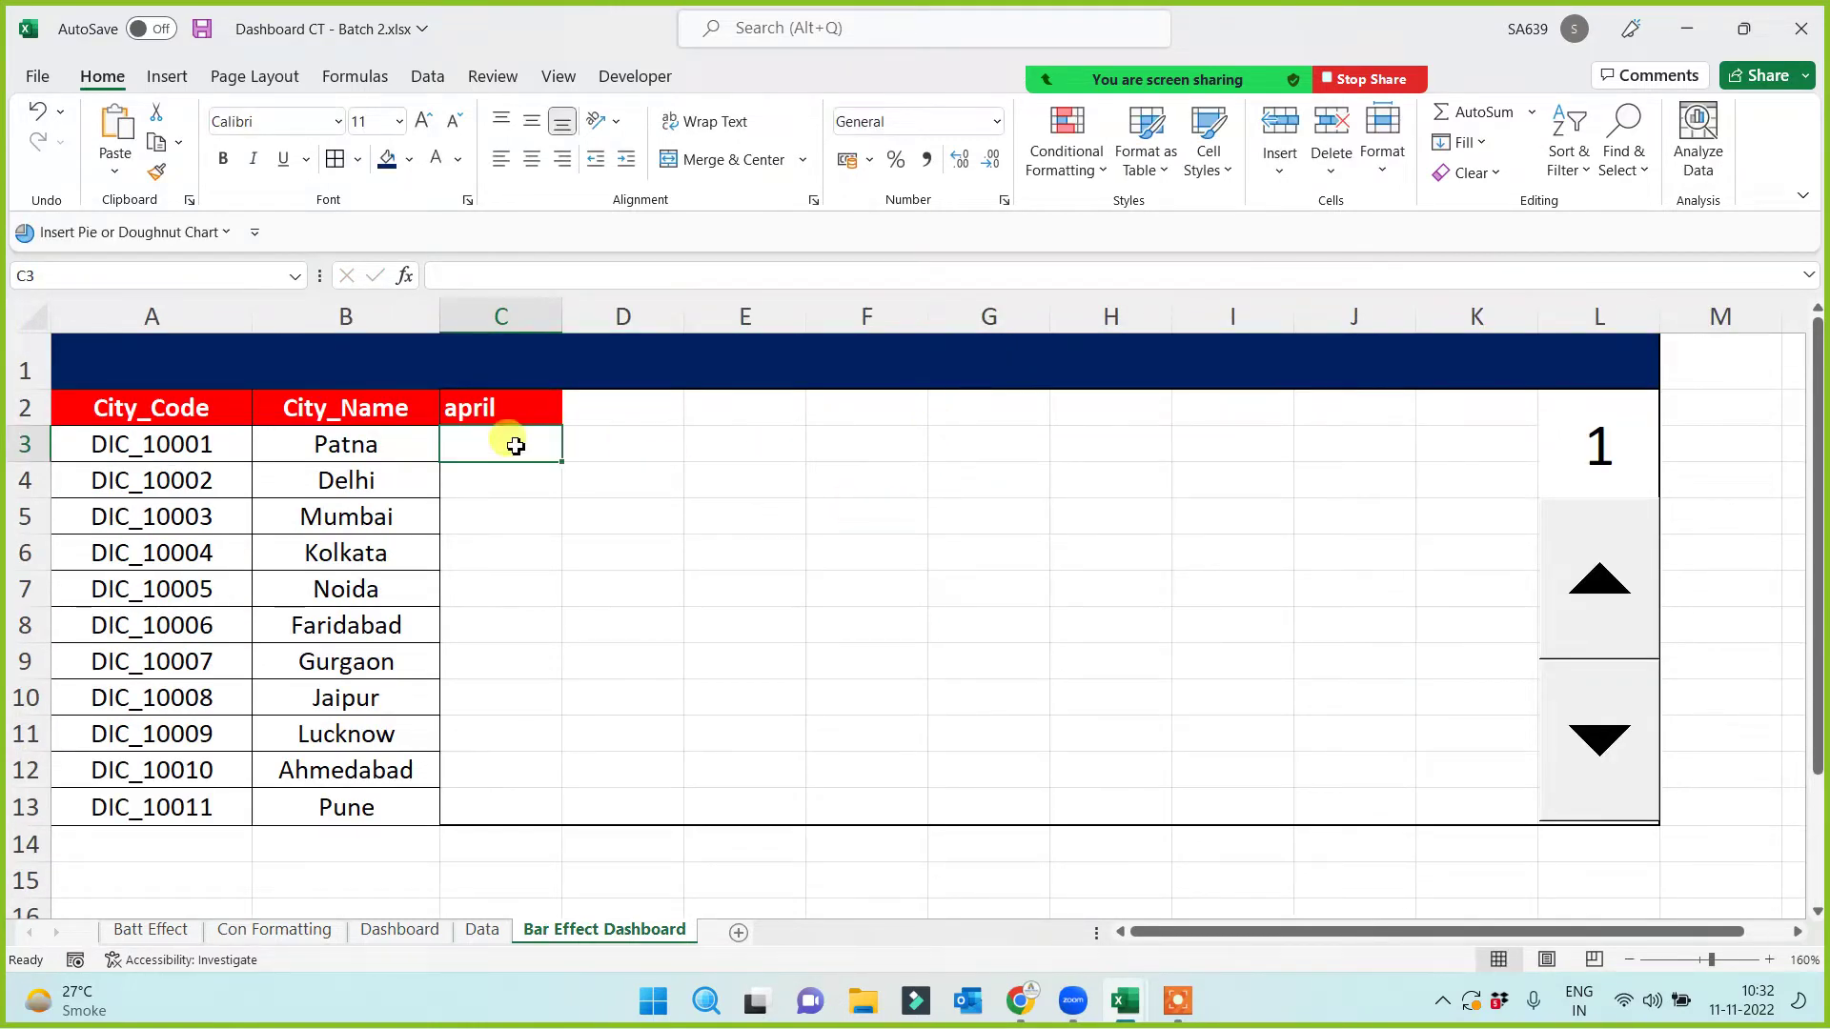
Step: Fill the CHOOSE formula from C2 down to C13
left_click(502, 408)
left_click_drag(567, 429, 537, 815)
left_click(818, 637)
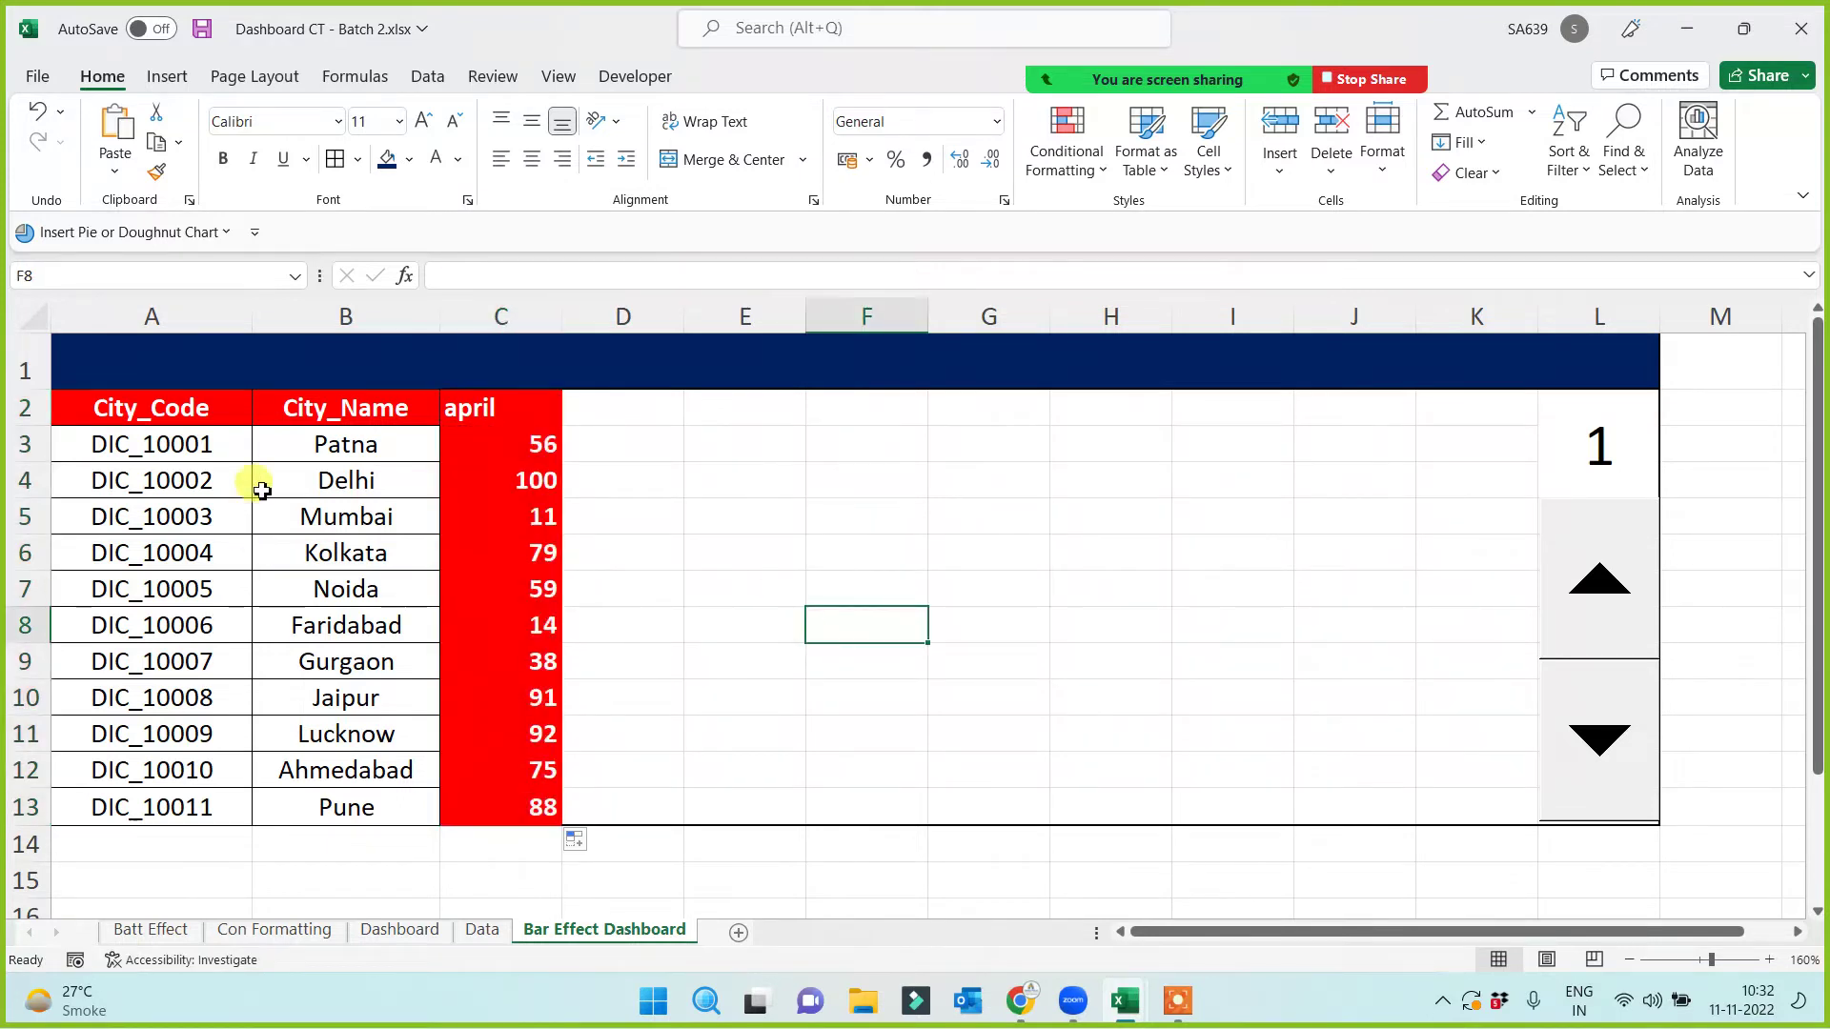
Step: Copy the formatting of the city names in B3:B13 onto the month values in C3:C13
left_click_drag(294, 441, 291, 793)
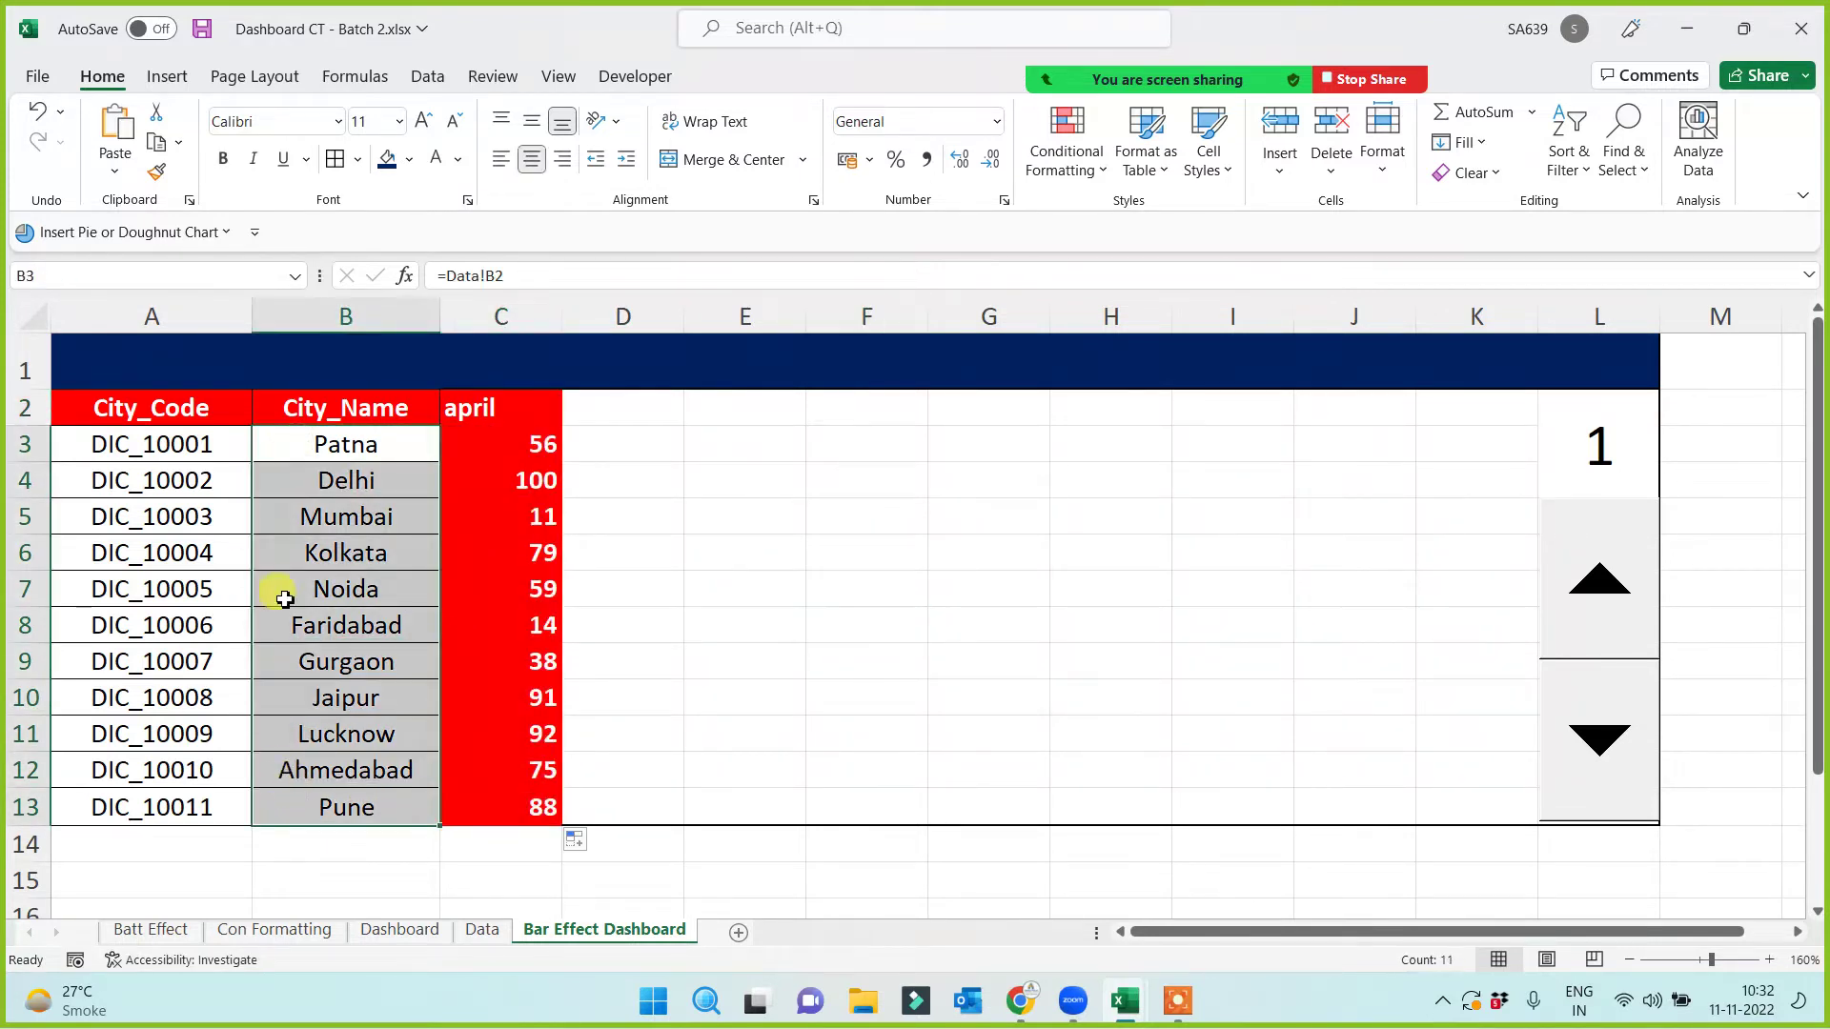
left_click(156, 172)
left_click_drag(481, 437, 472, 808)
left_click(790, 675)
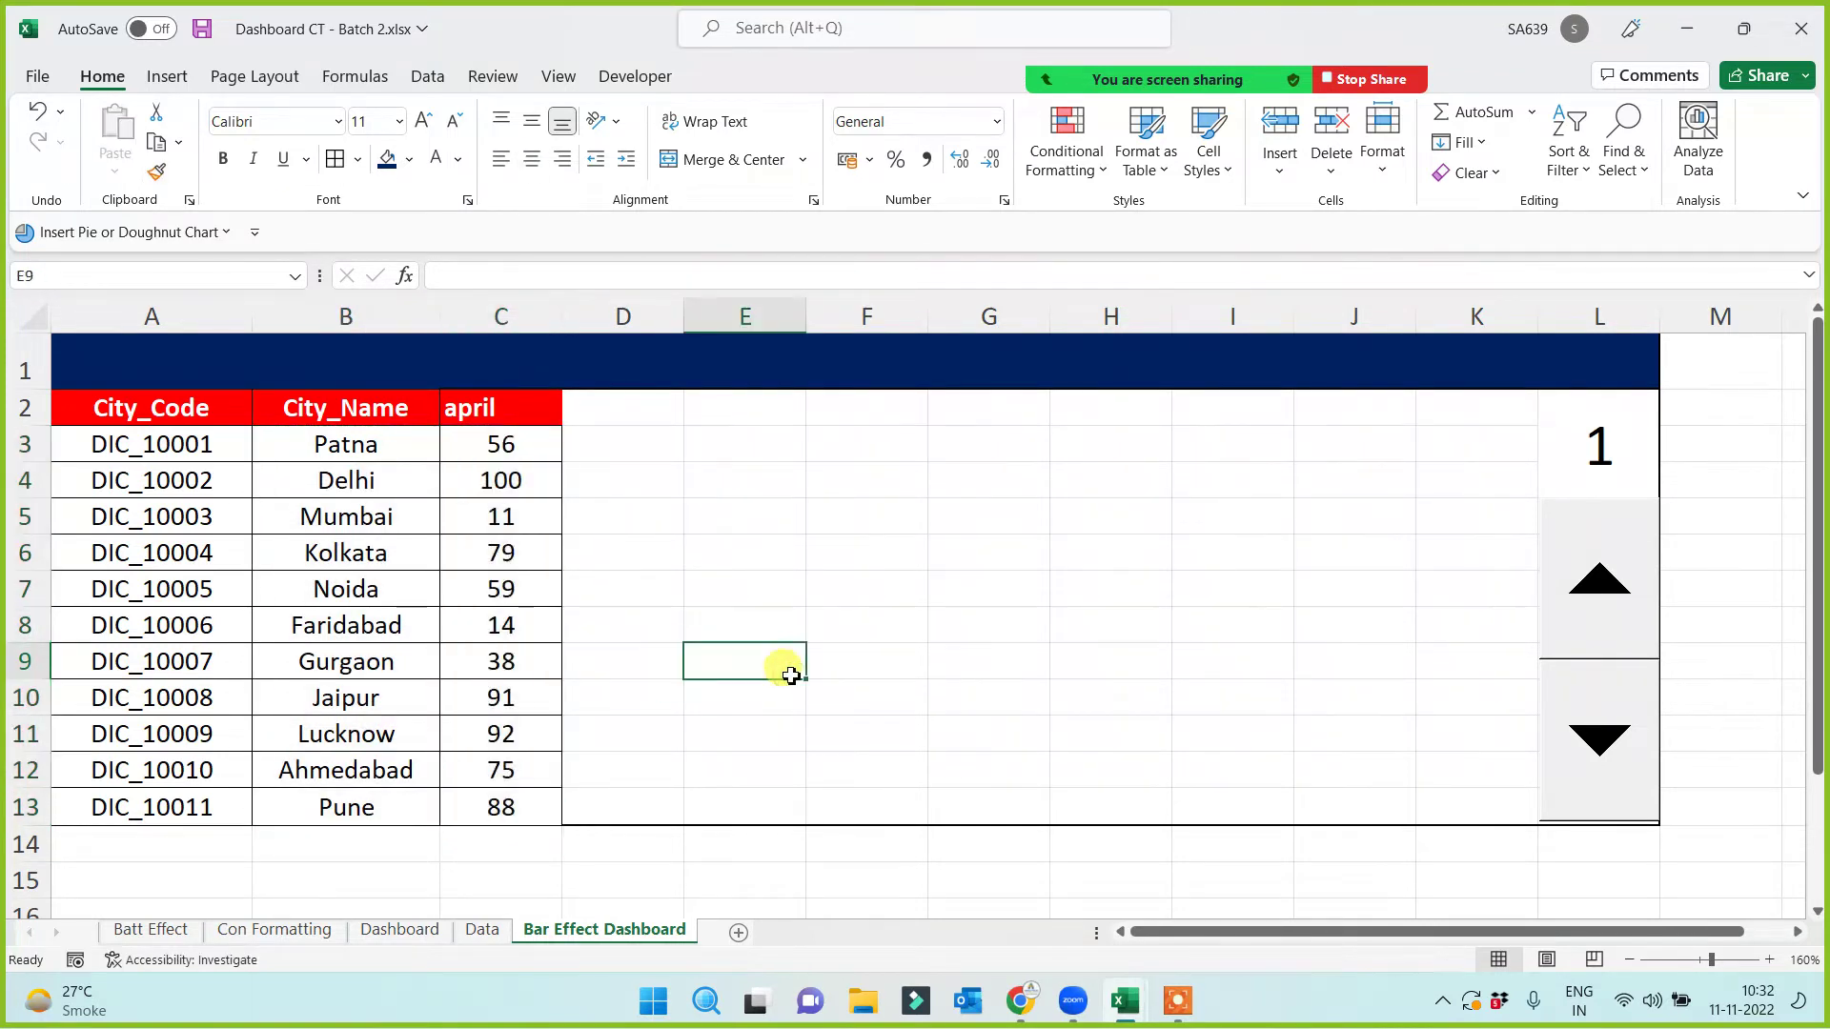
Step: Test the month column by entering 2, 3 and 4 in turn in the merged index cell L2:L4
left_click(1602, 443)
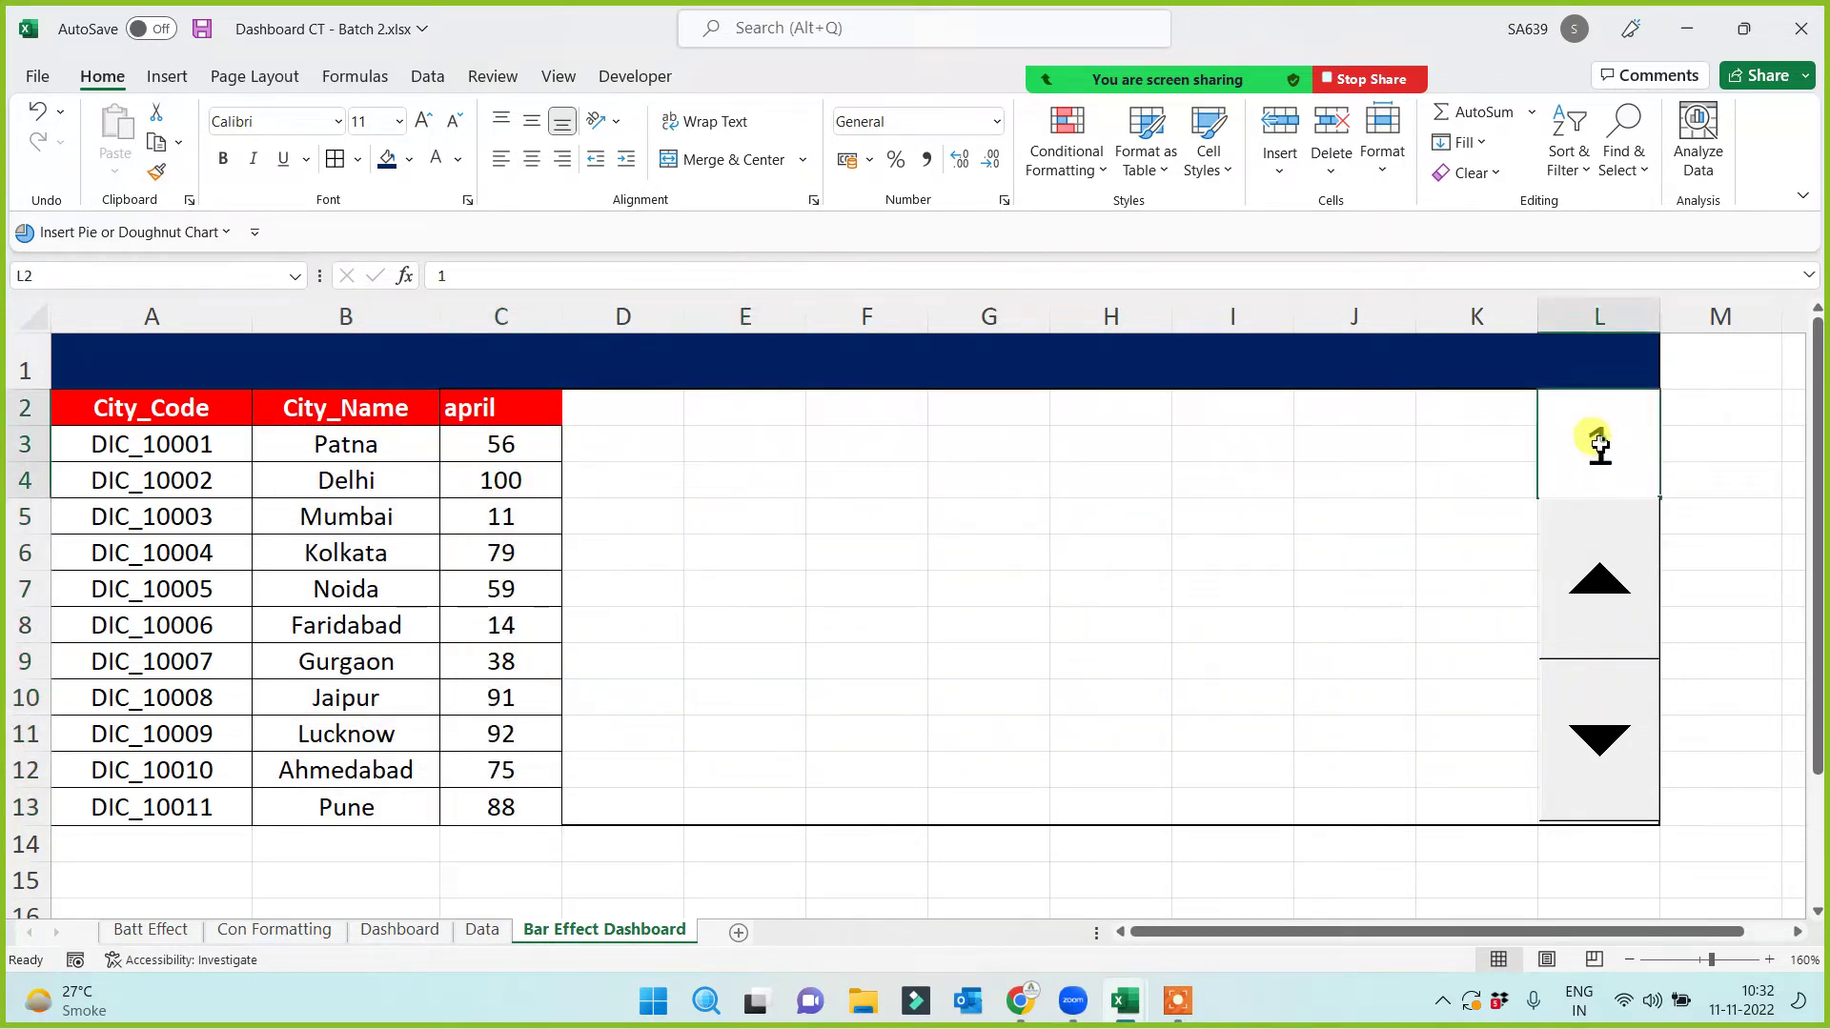
type("2")
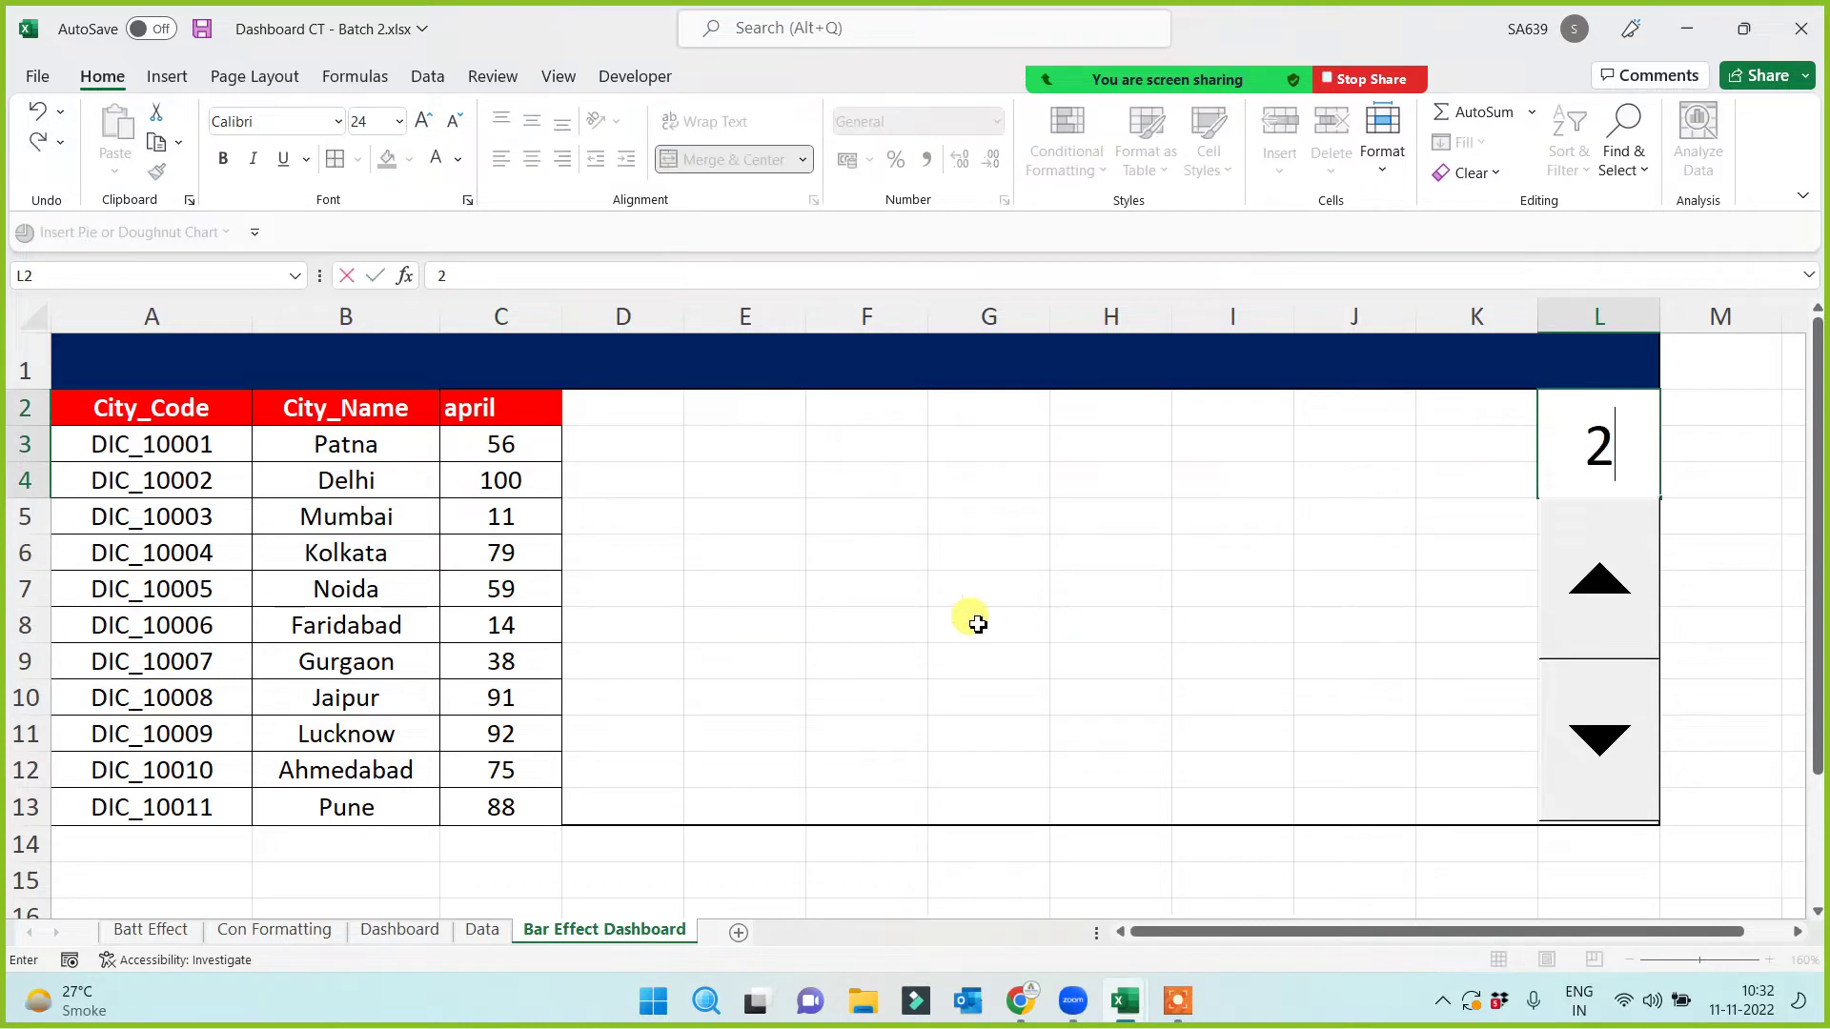
left_click(972, 620)
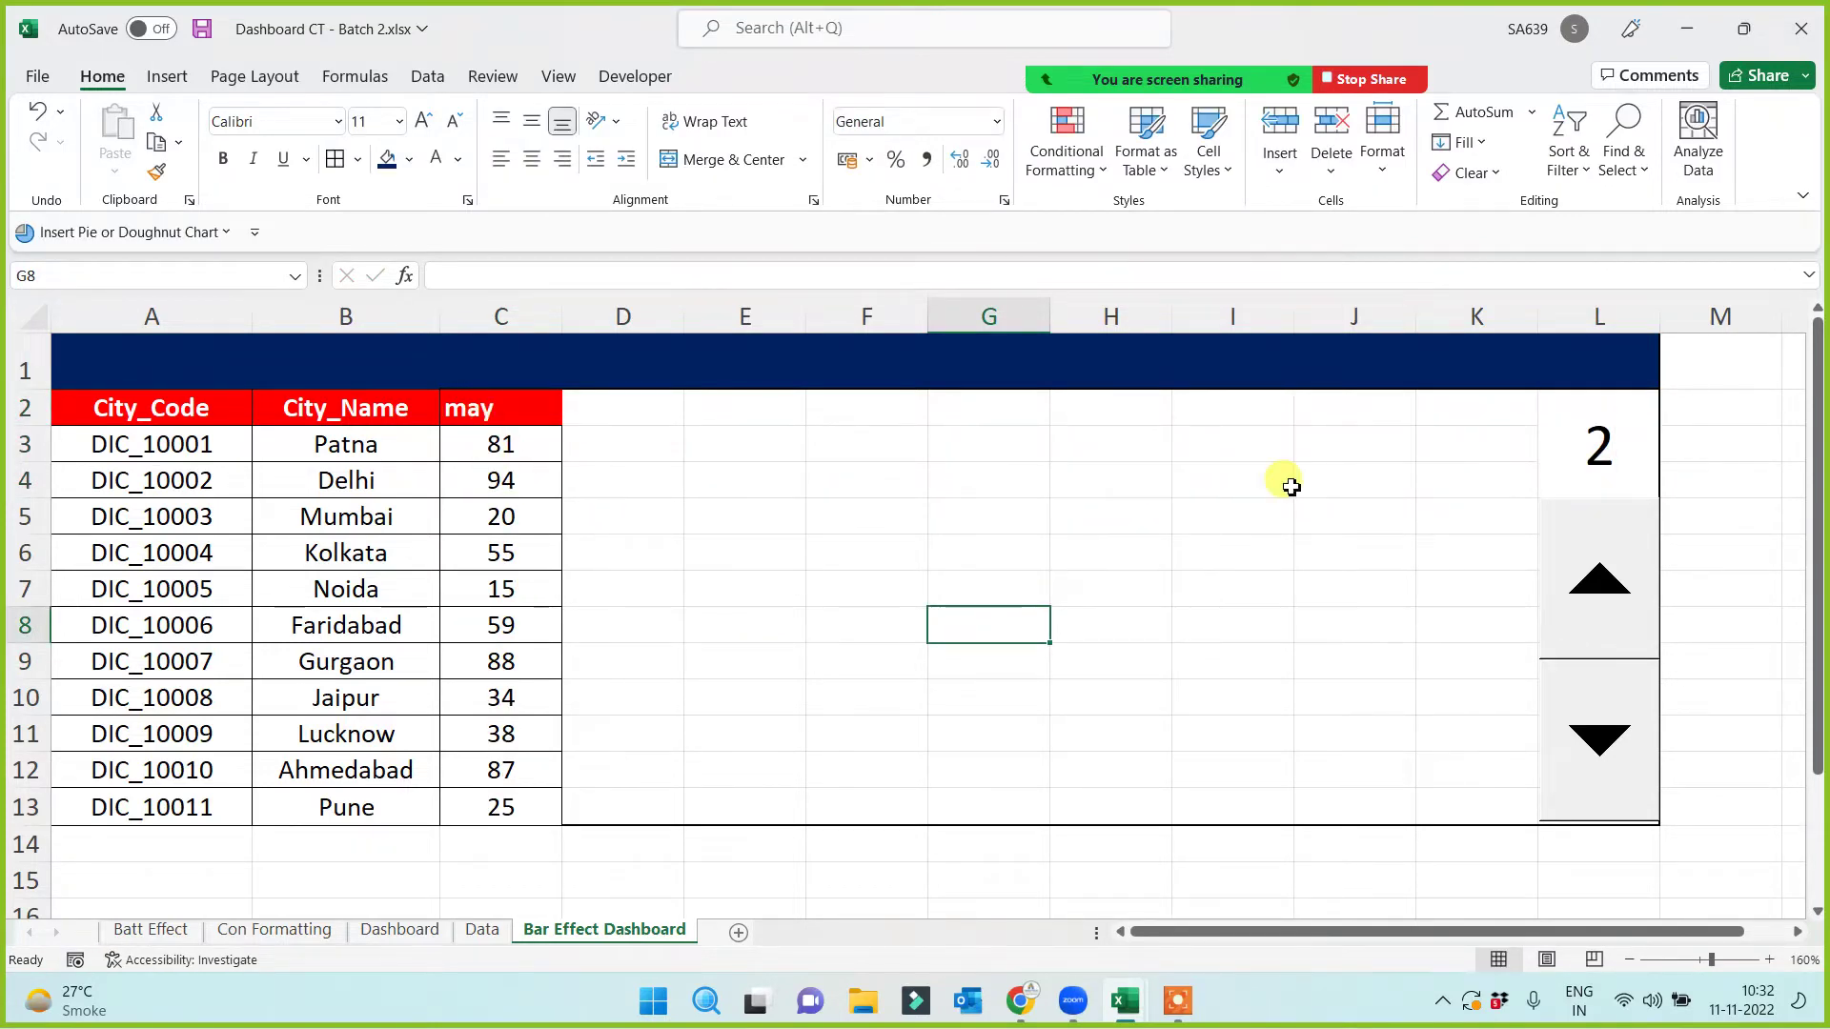
left_click(1562, 443)
type("3")
left_click(1116, 603)
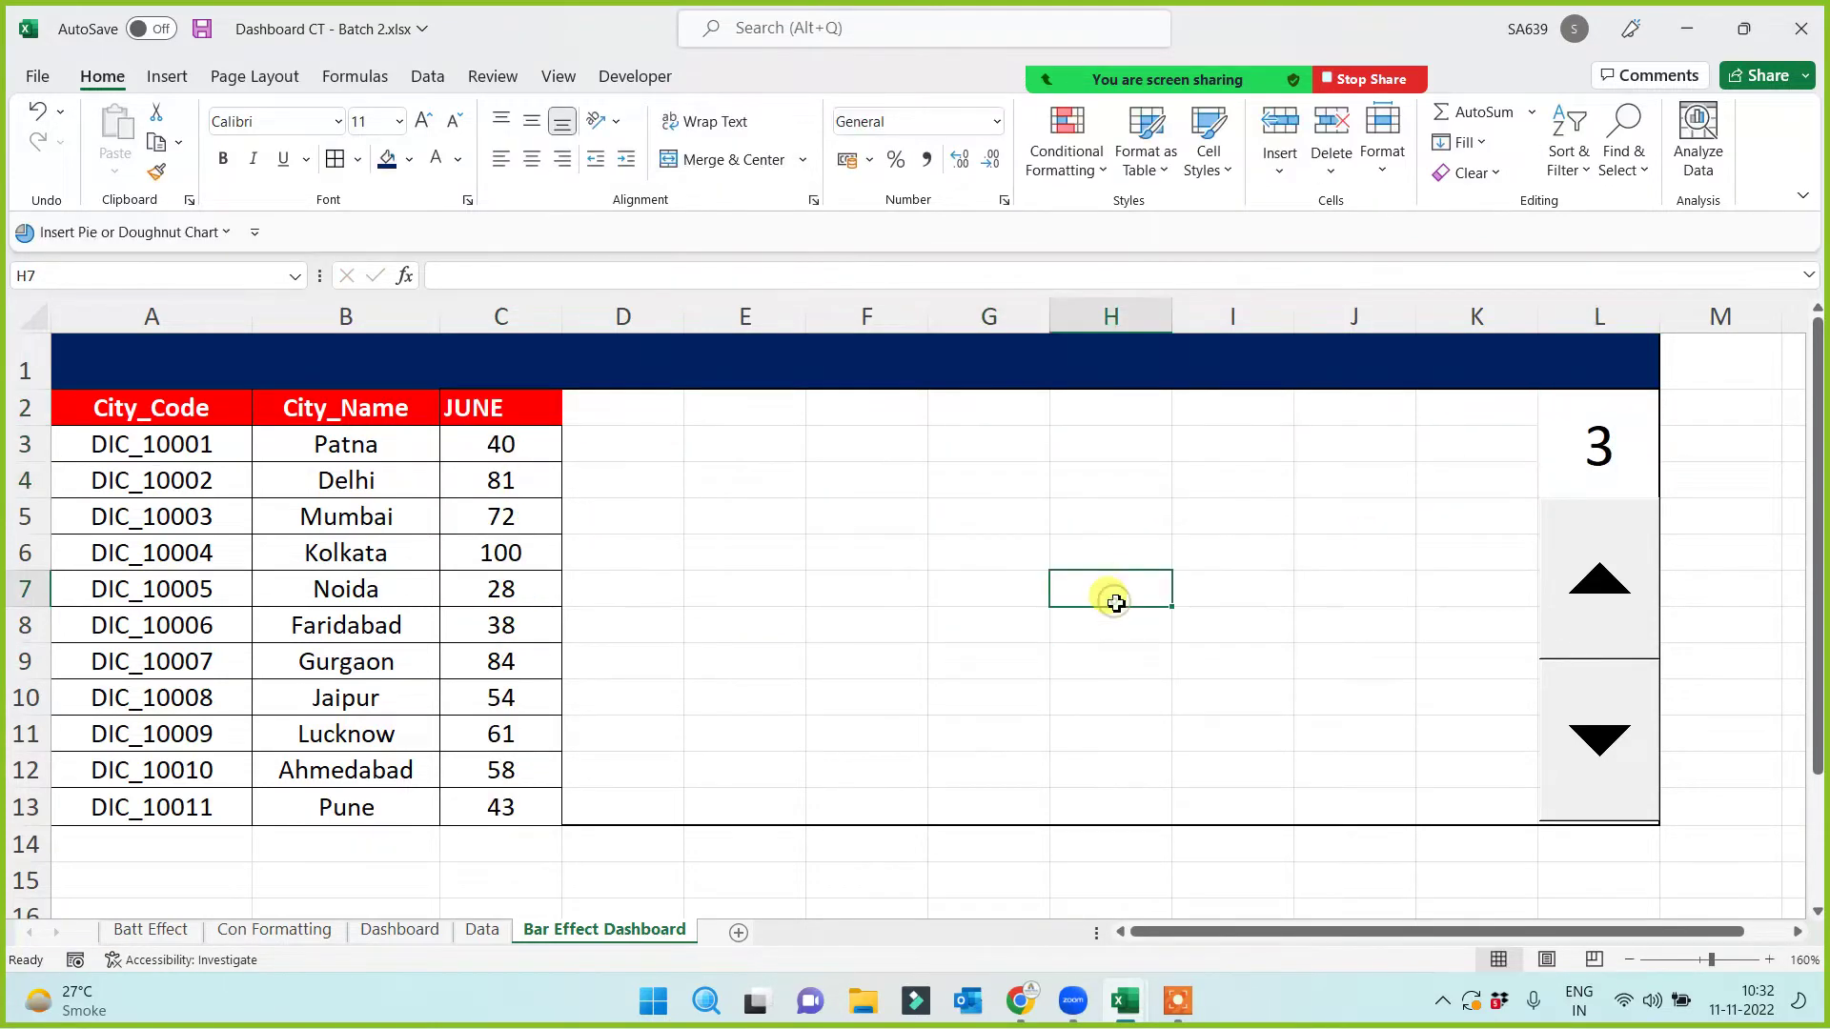
left_click(1574, 457)
type("4")
left_click(1067, 588)
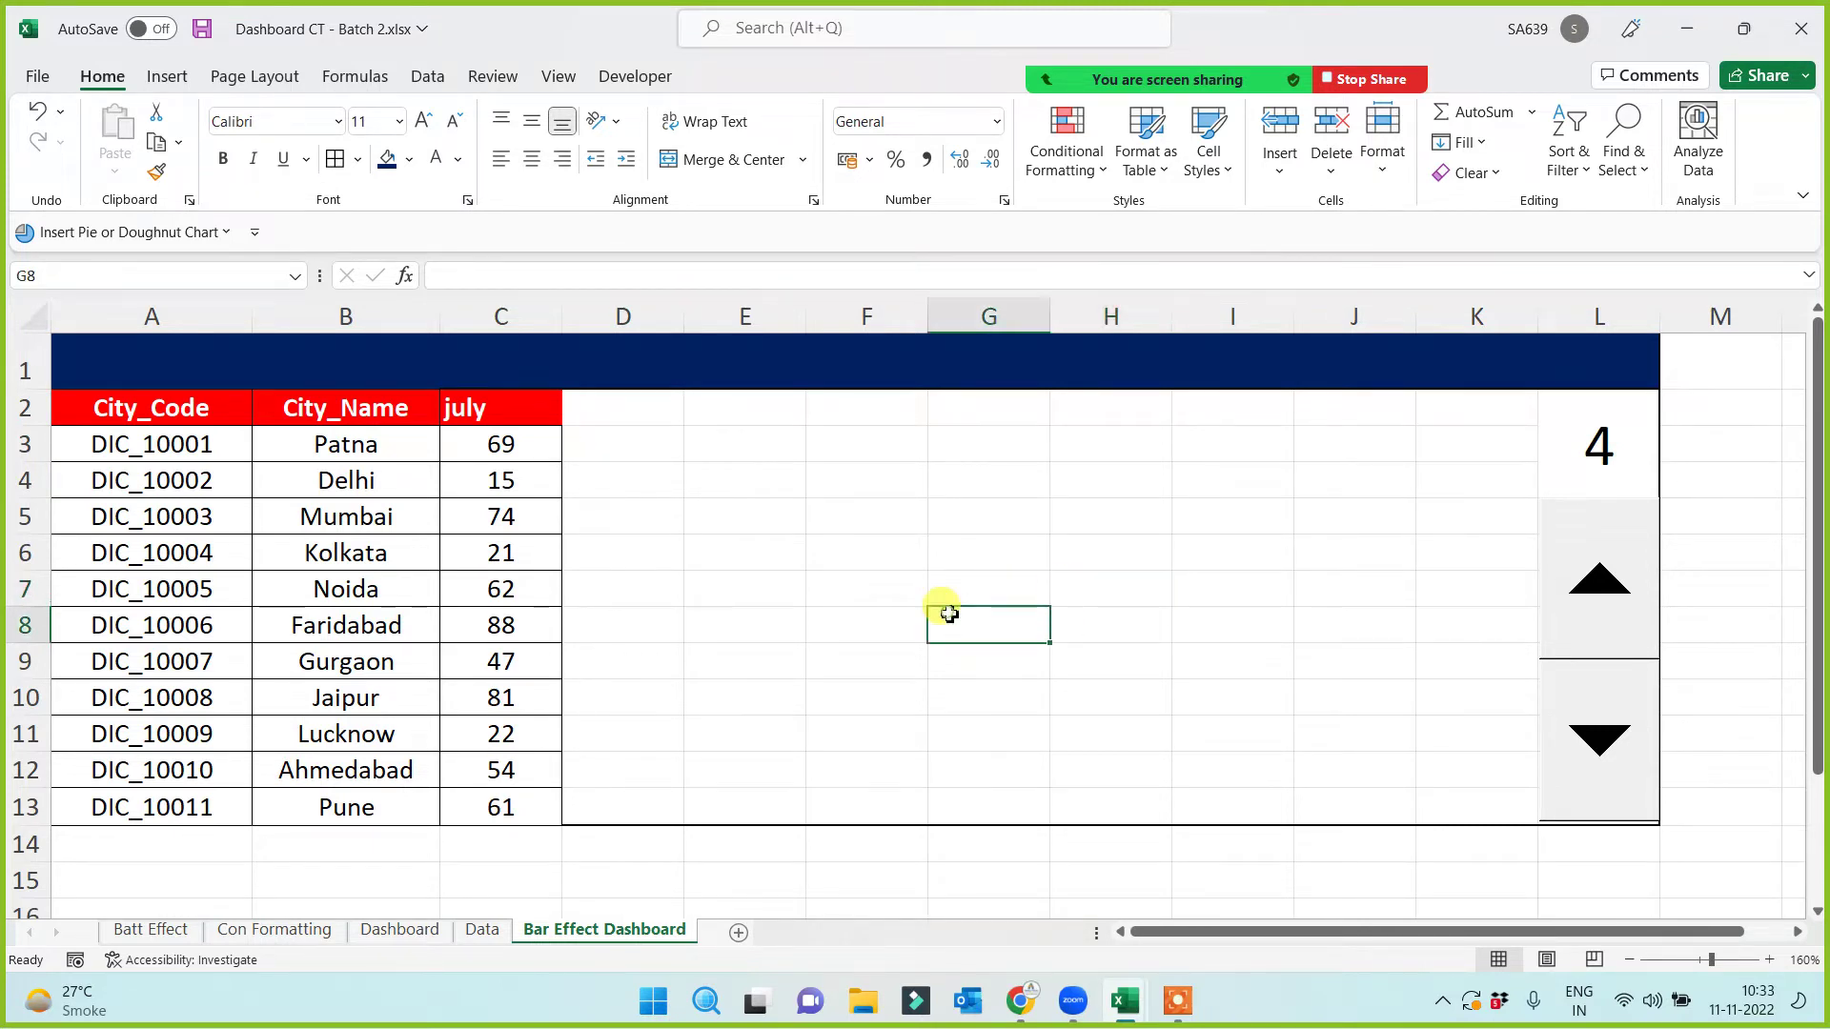
Step: Center the contents of A2:C13 horizontally and apply thick outside borders to the range
left_click_drag(159, 409, 494, 804)
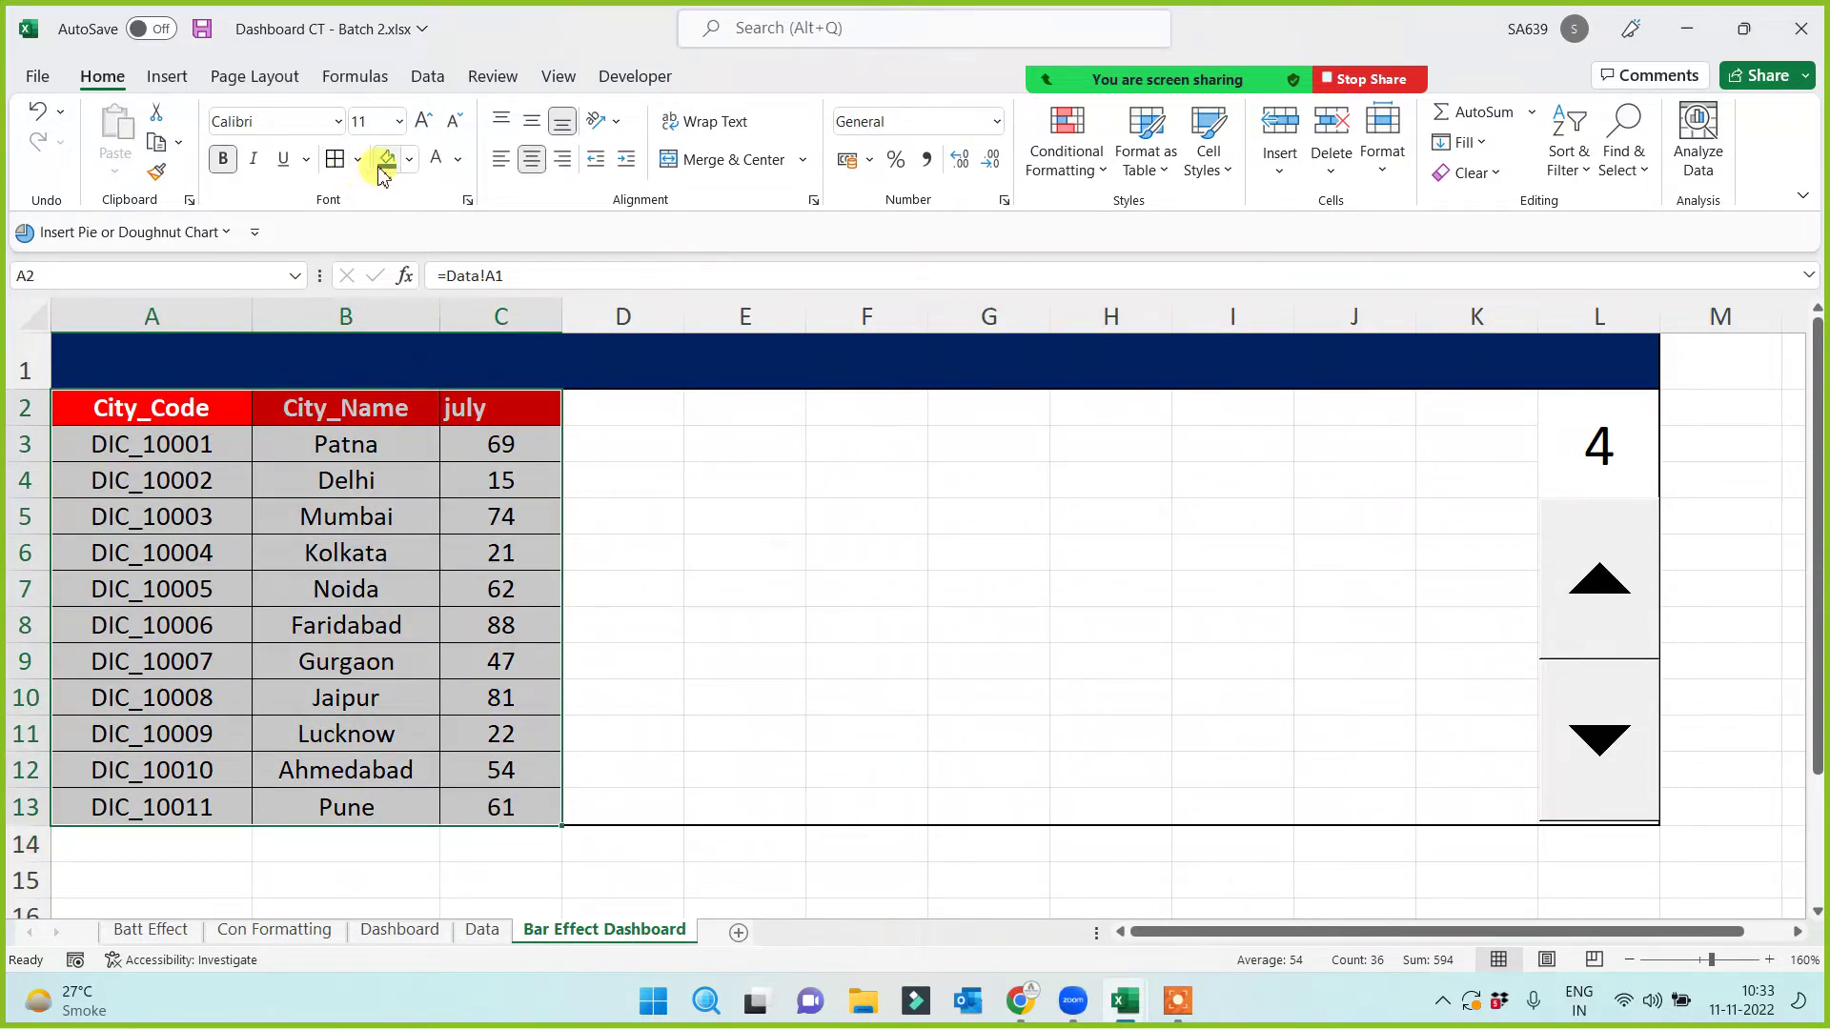
left_click(531, 160)
left_click(531, 164)
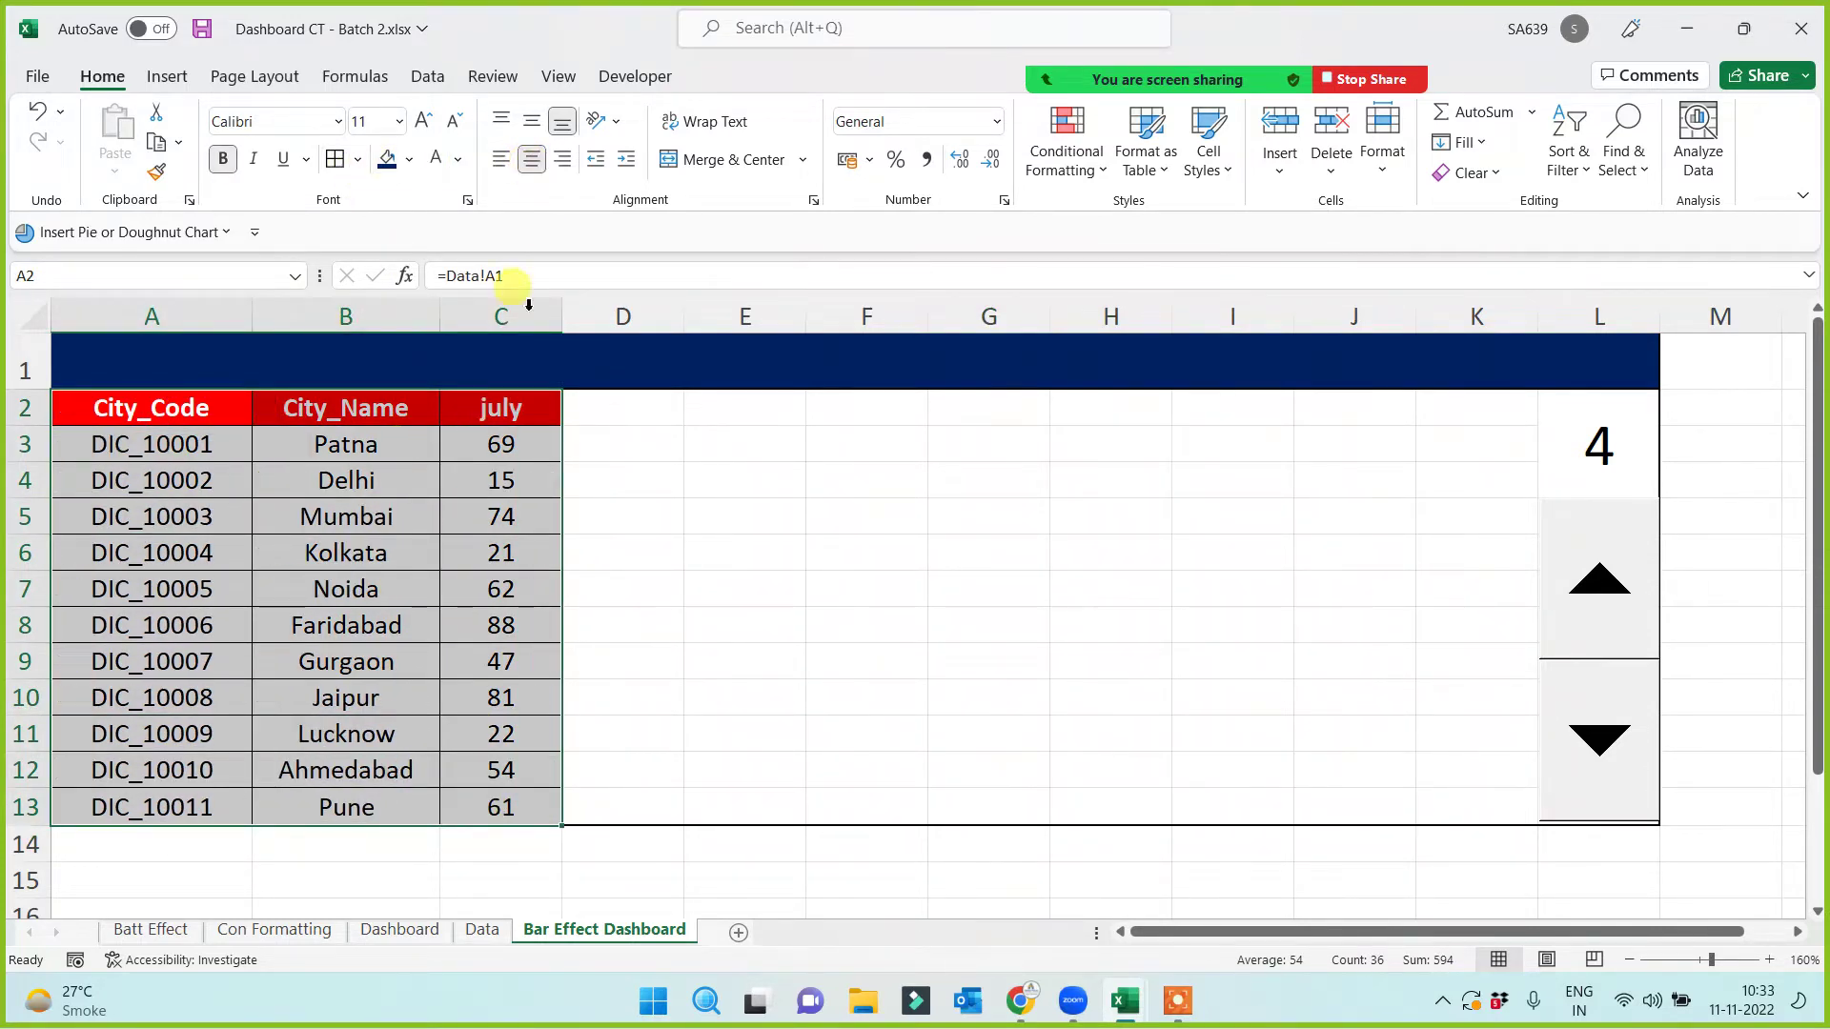
left_click(358, 159)
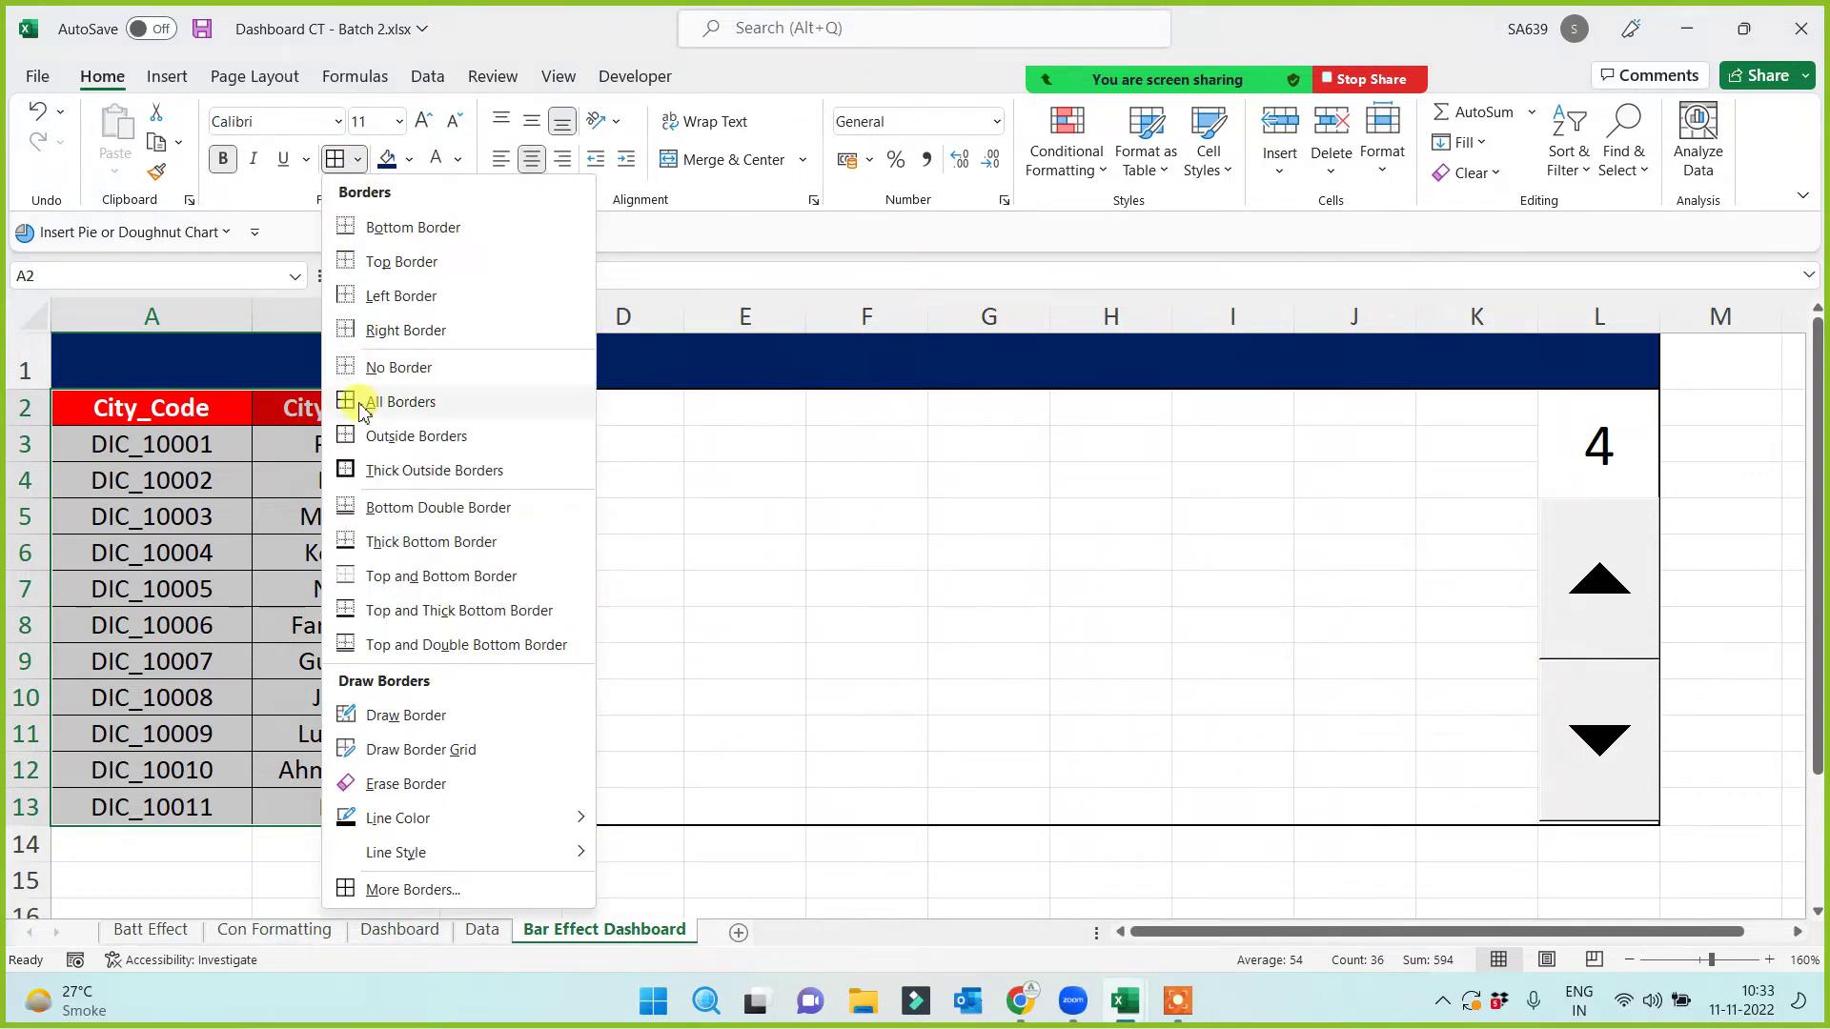
left_click(349, 470)
left_click(901, 614)
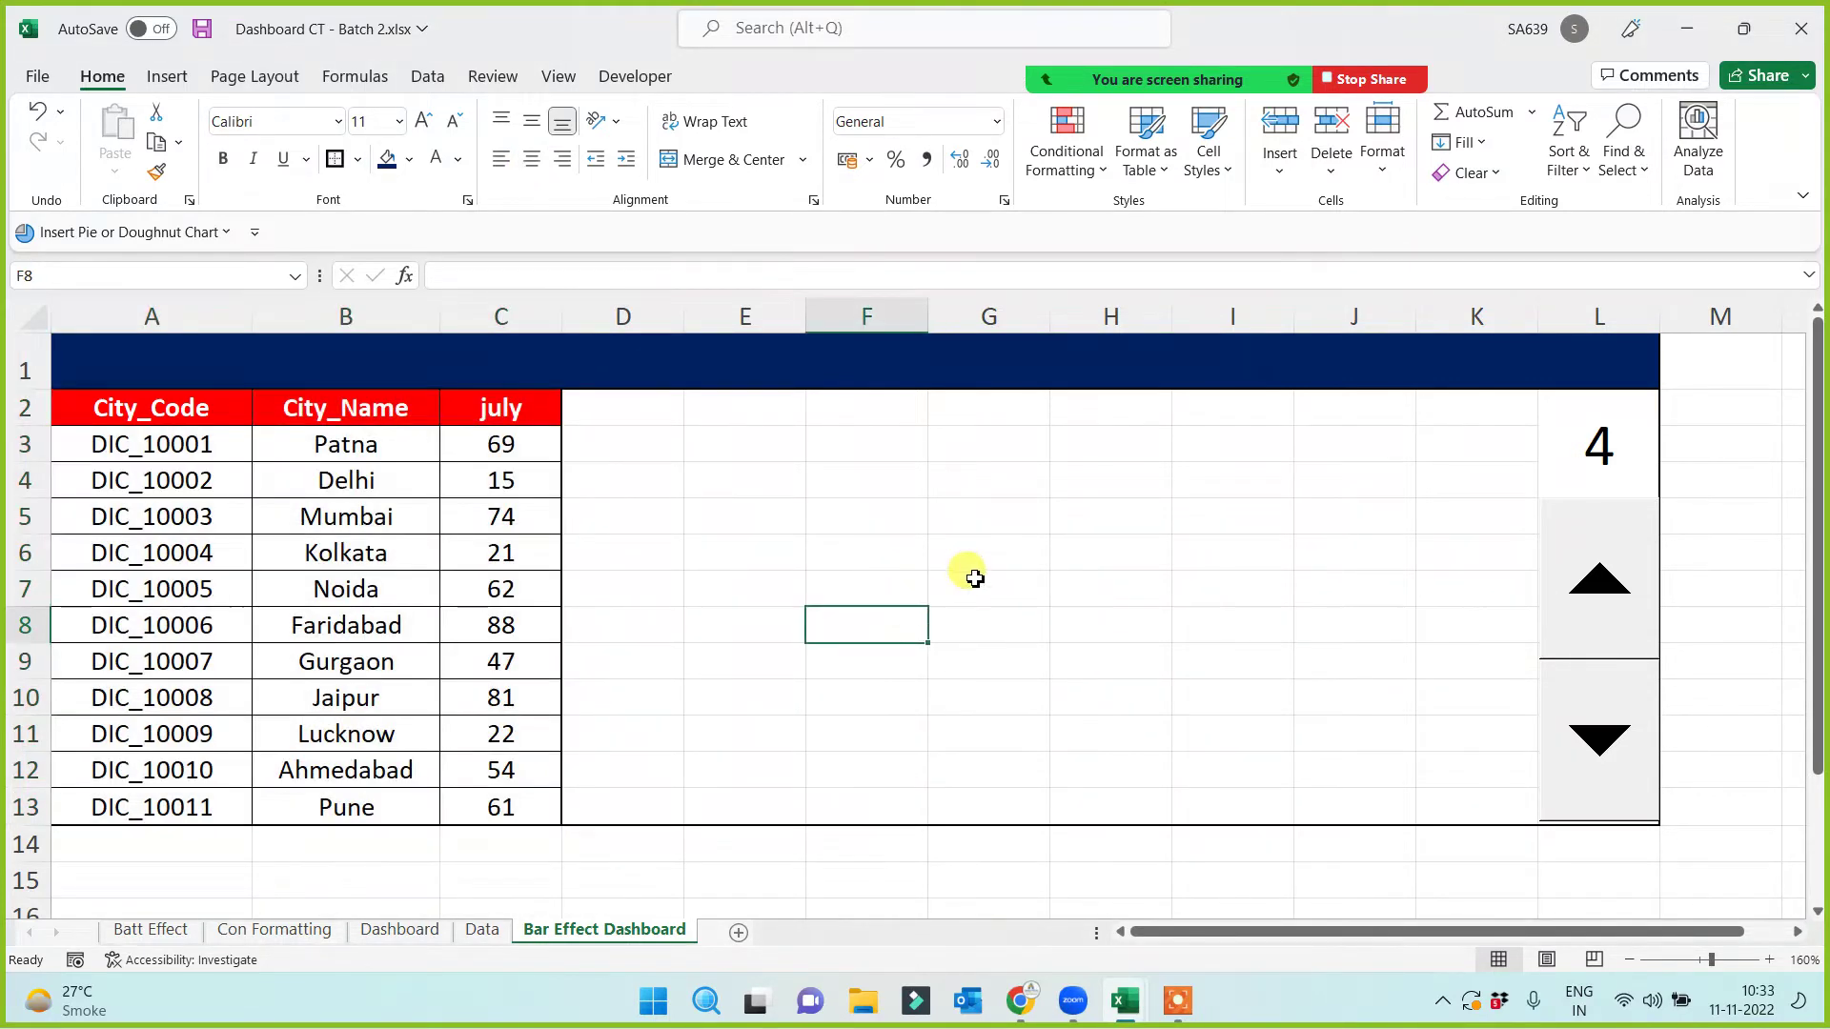
Step: Check how many month headers, april to september, the Data sheet holds, and return to the Bar Effect Dashboard sheet
left_click(479, 930)
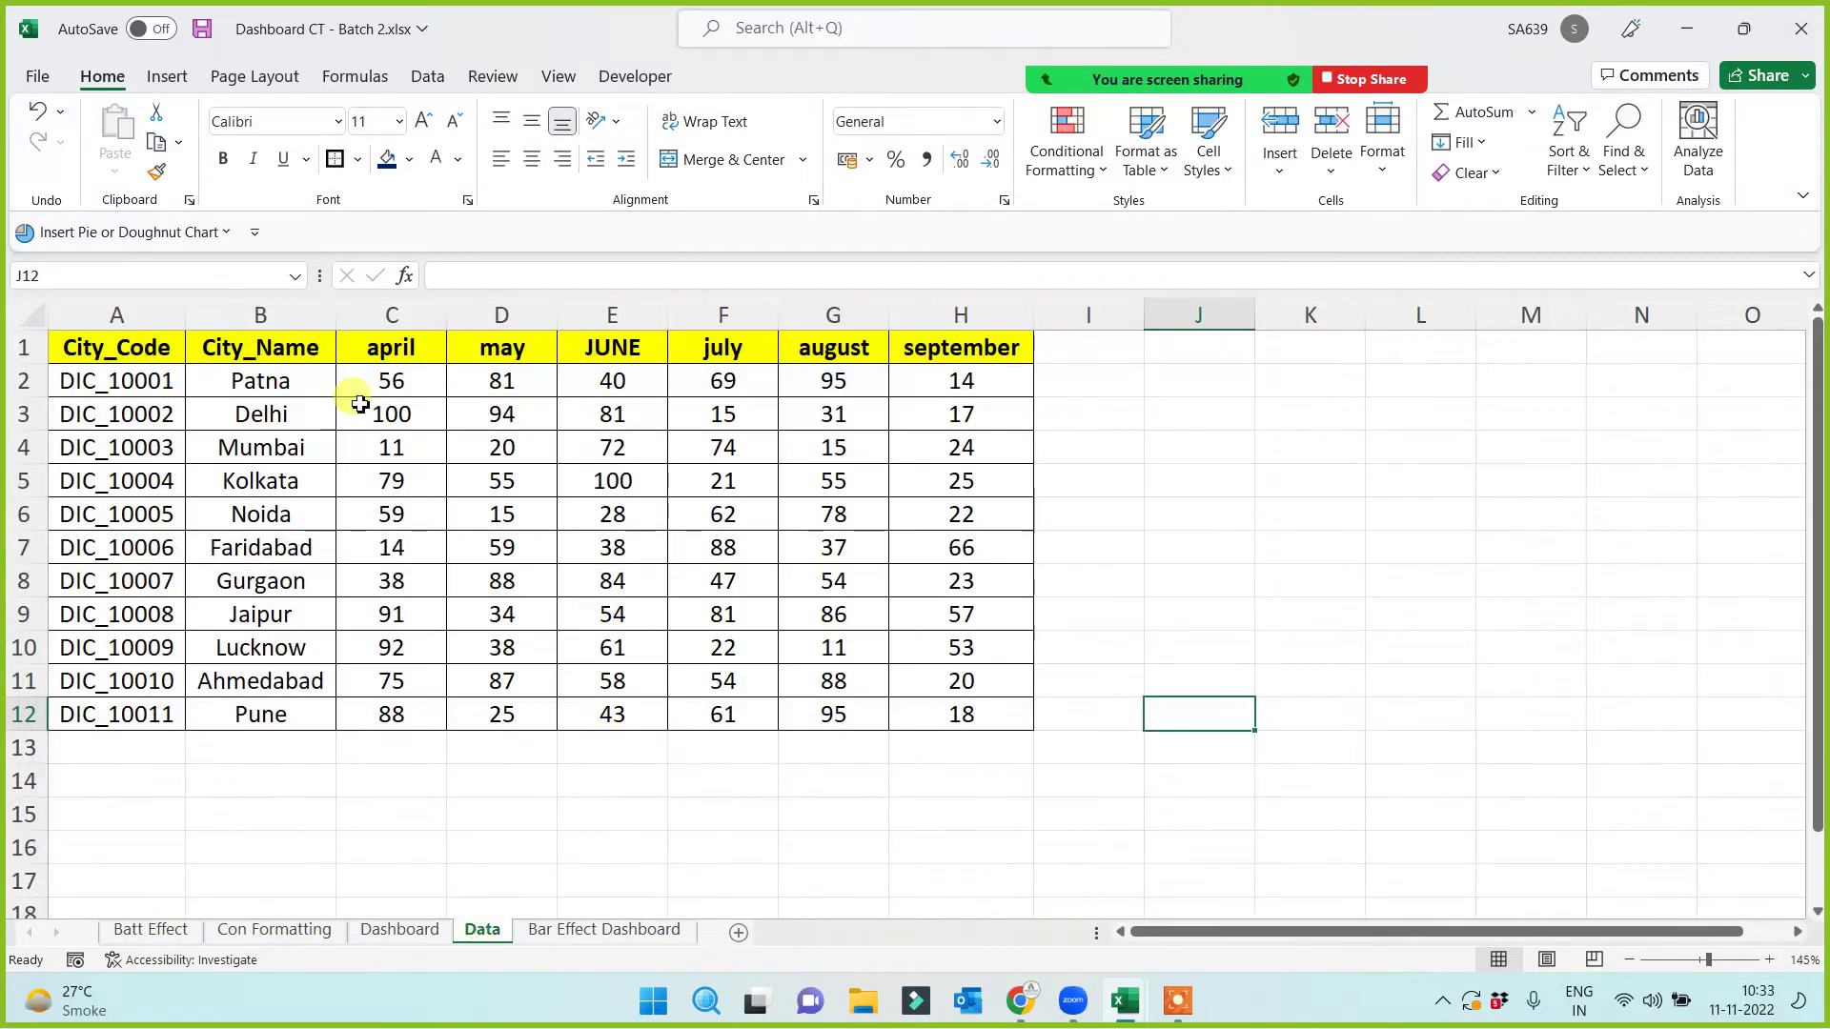
left_click(366, 354)
left_click(505, 352)
left_click(626, 356)
left_click(720, 354)
left_click(839, 353)
left_click(967, 352)
left_click(637, 930)
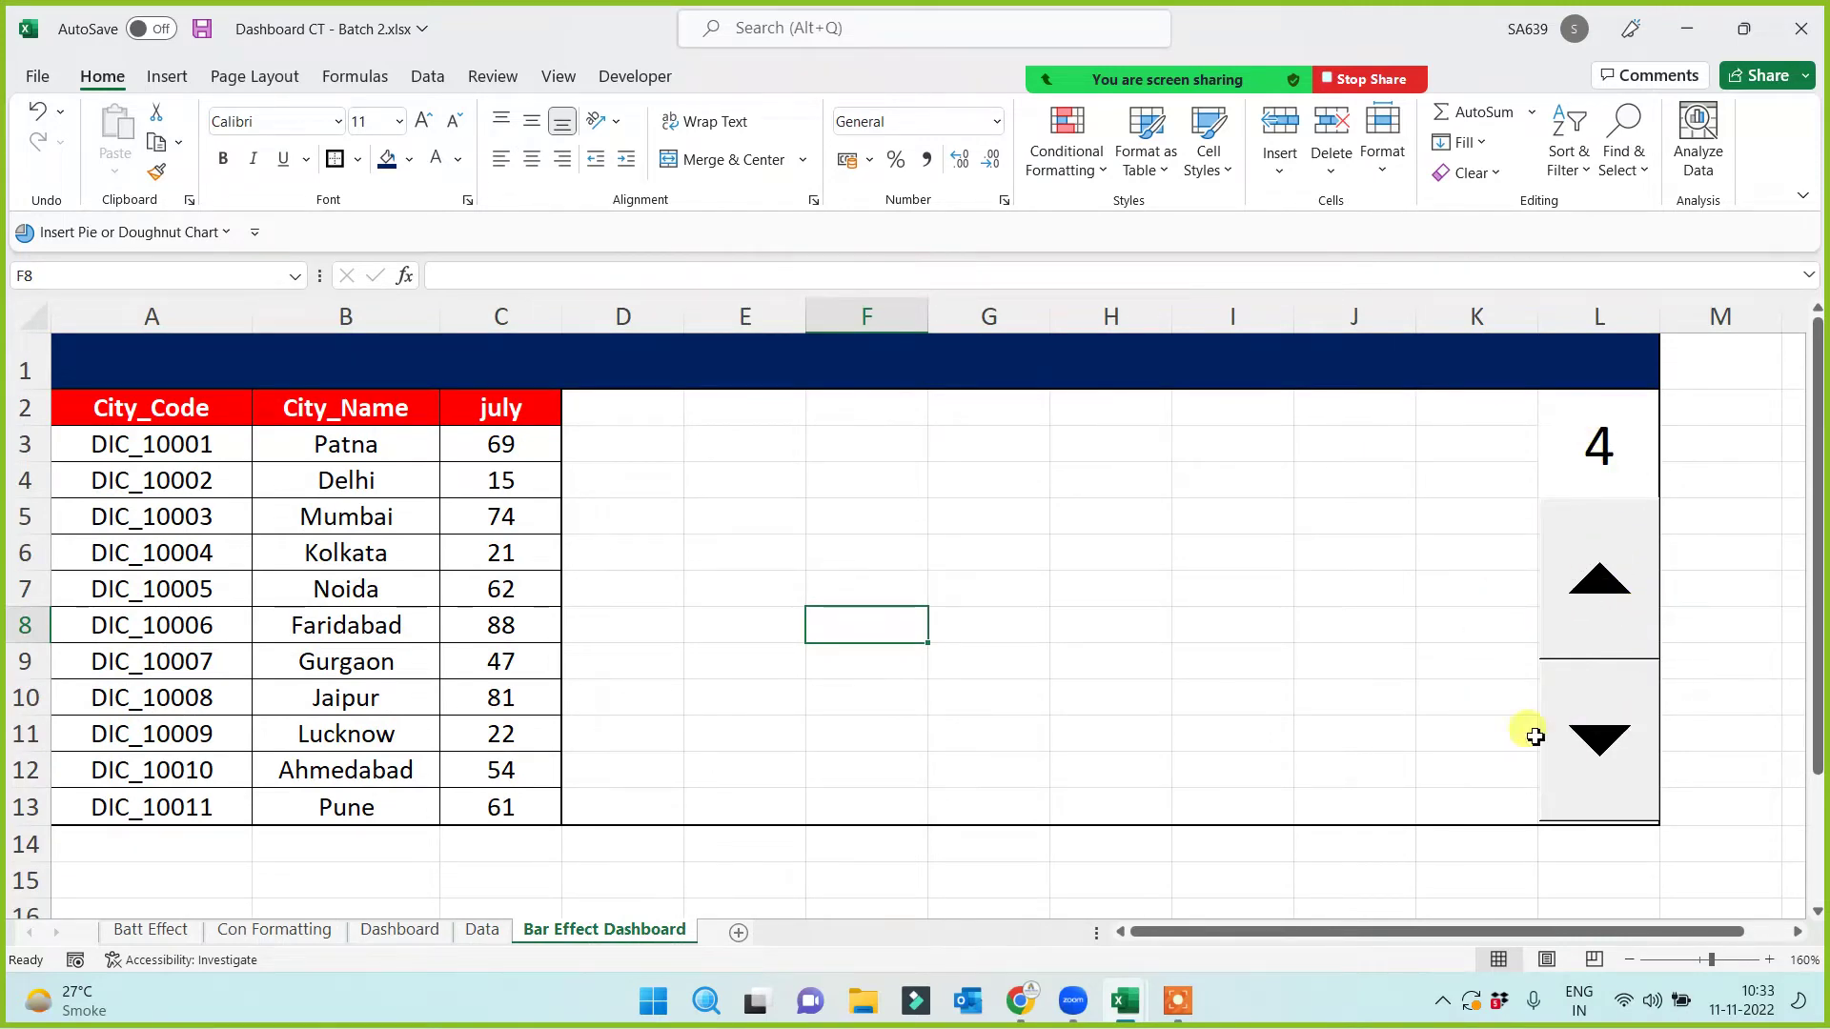
Step: Set the spin button's minimum value to 1 and maximum to 6, and link it to cell $L$2
right_click(1604, 634)
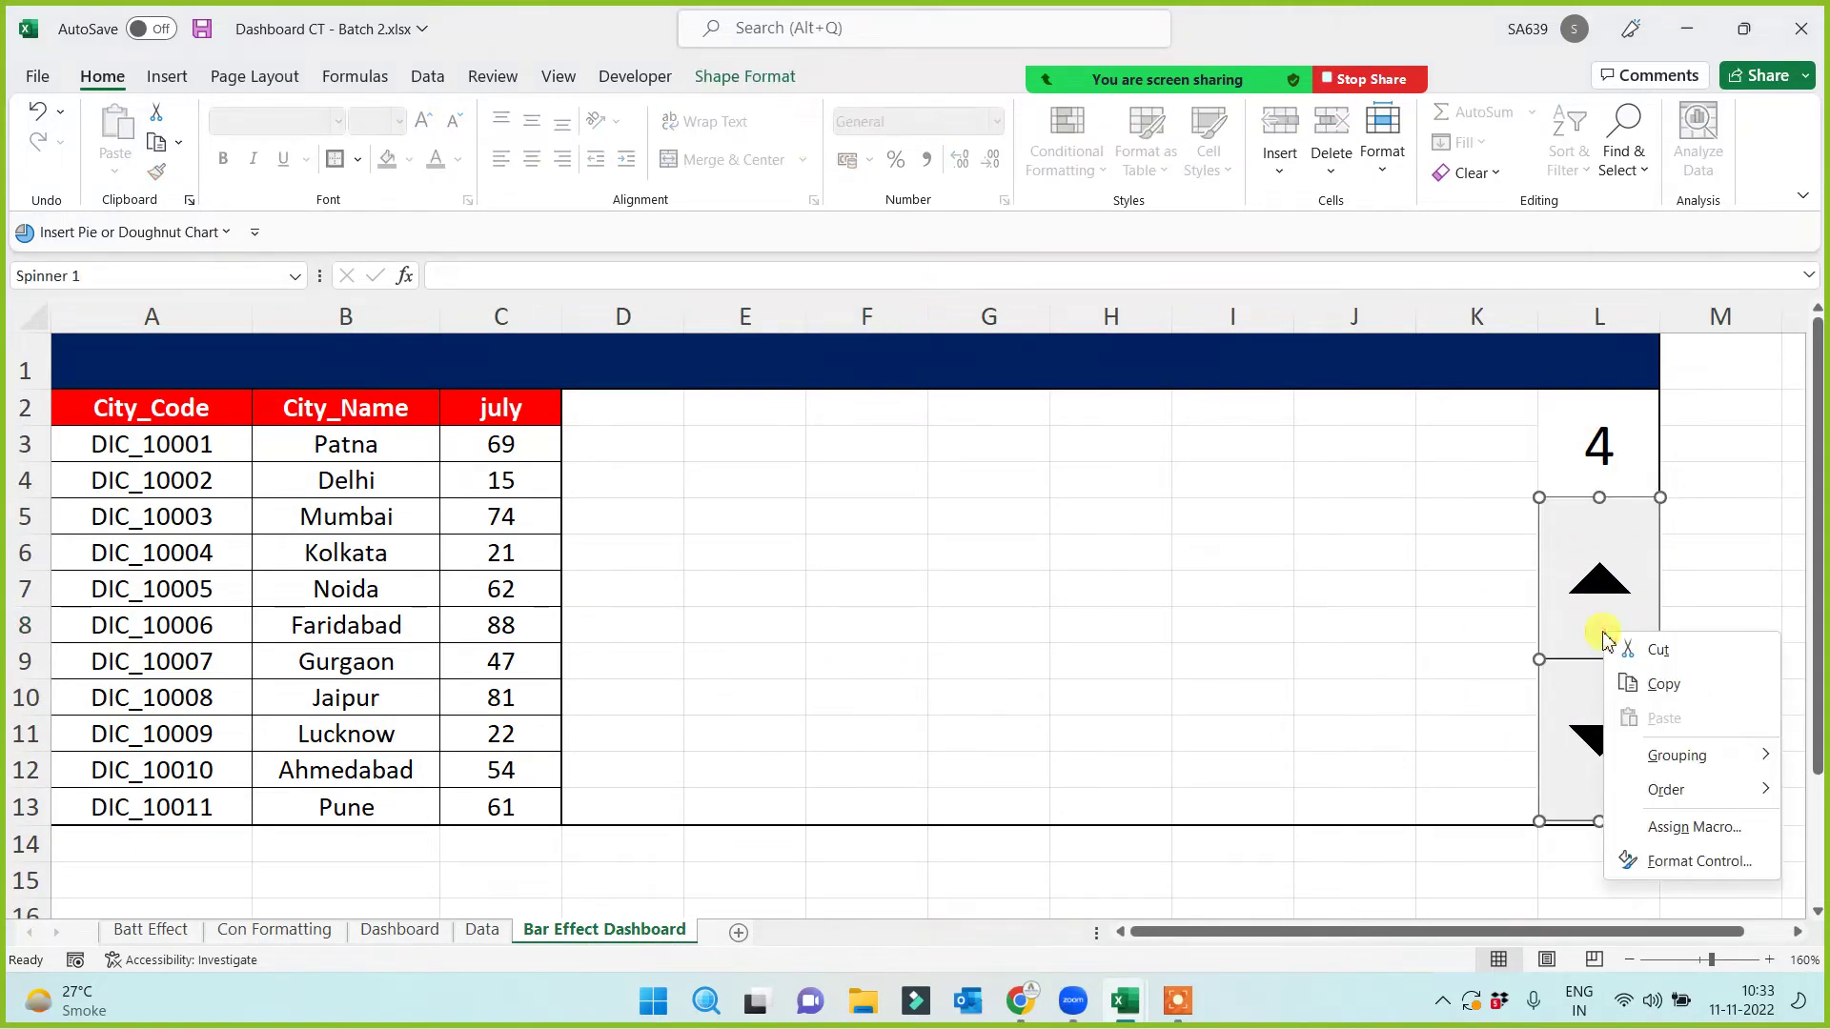
left_click(1663, 860)
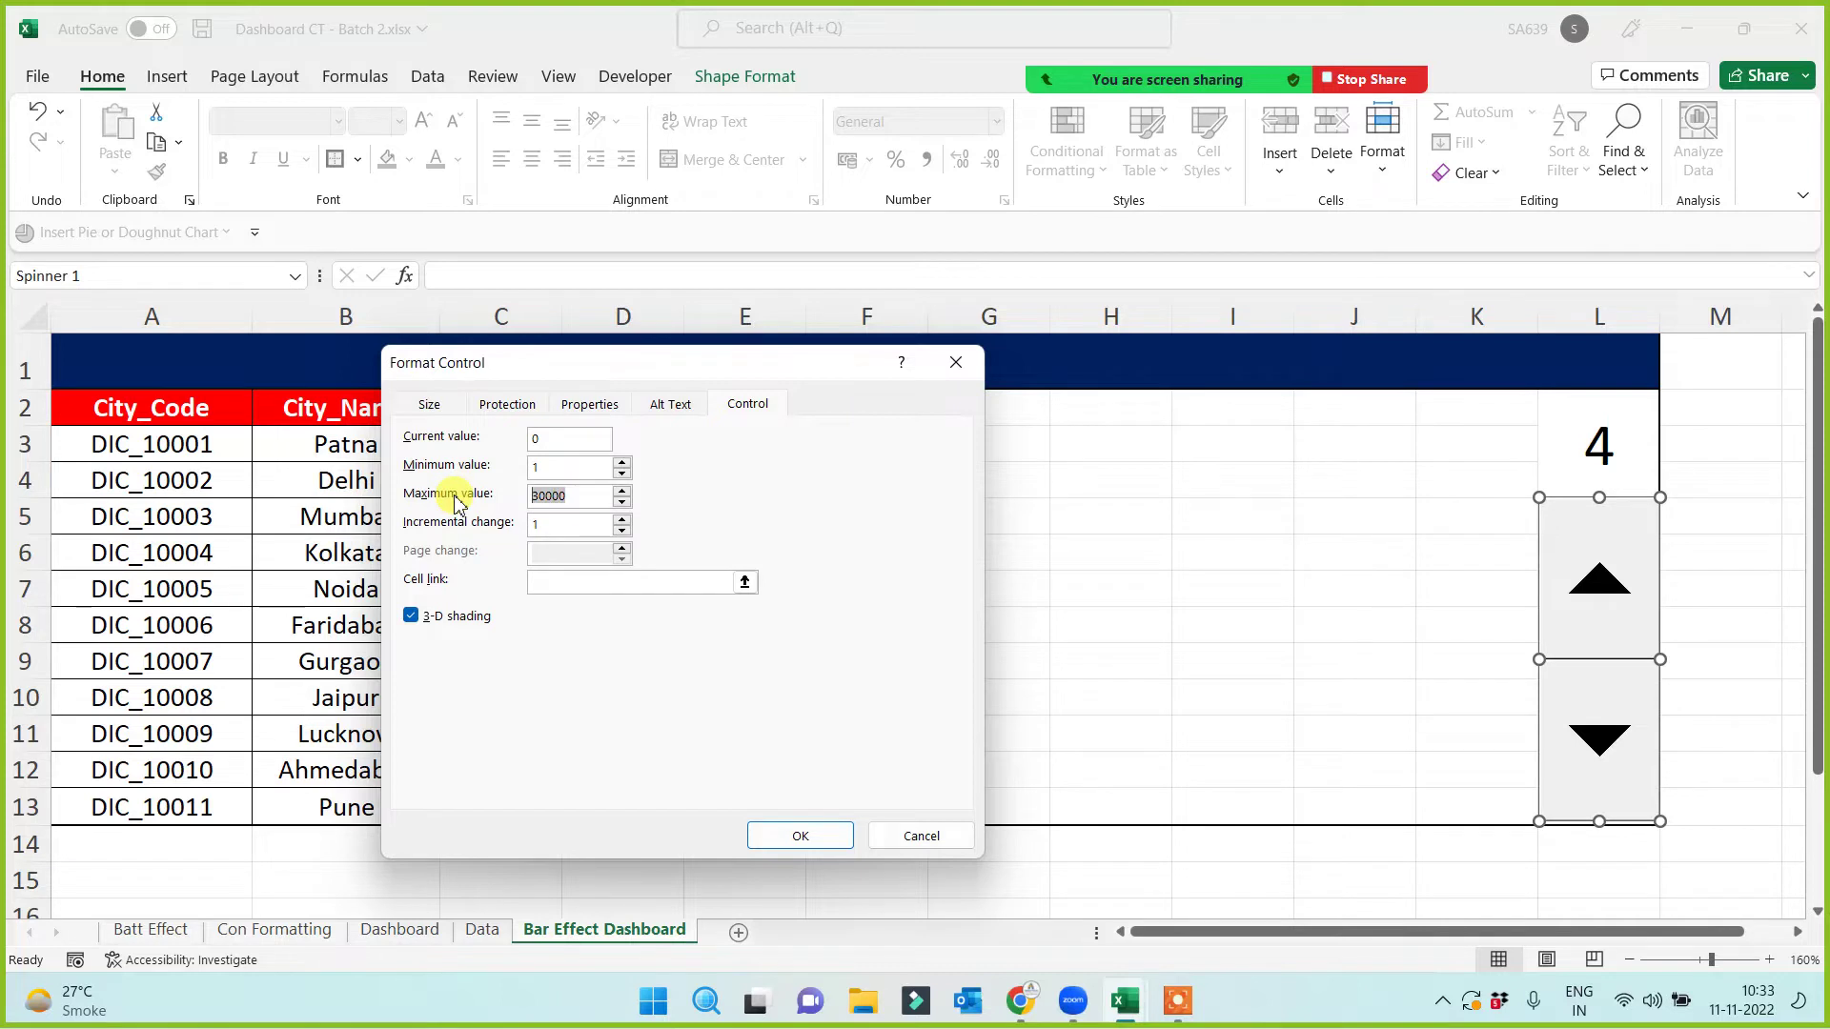
left_click(545, 583)
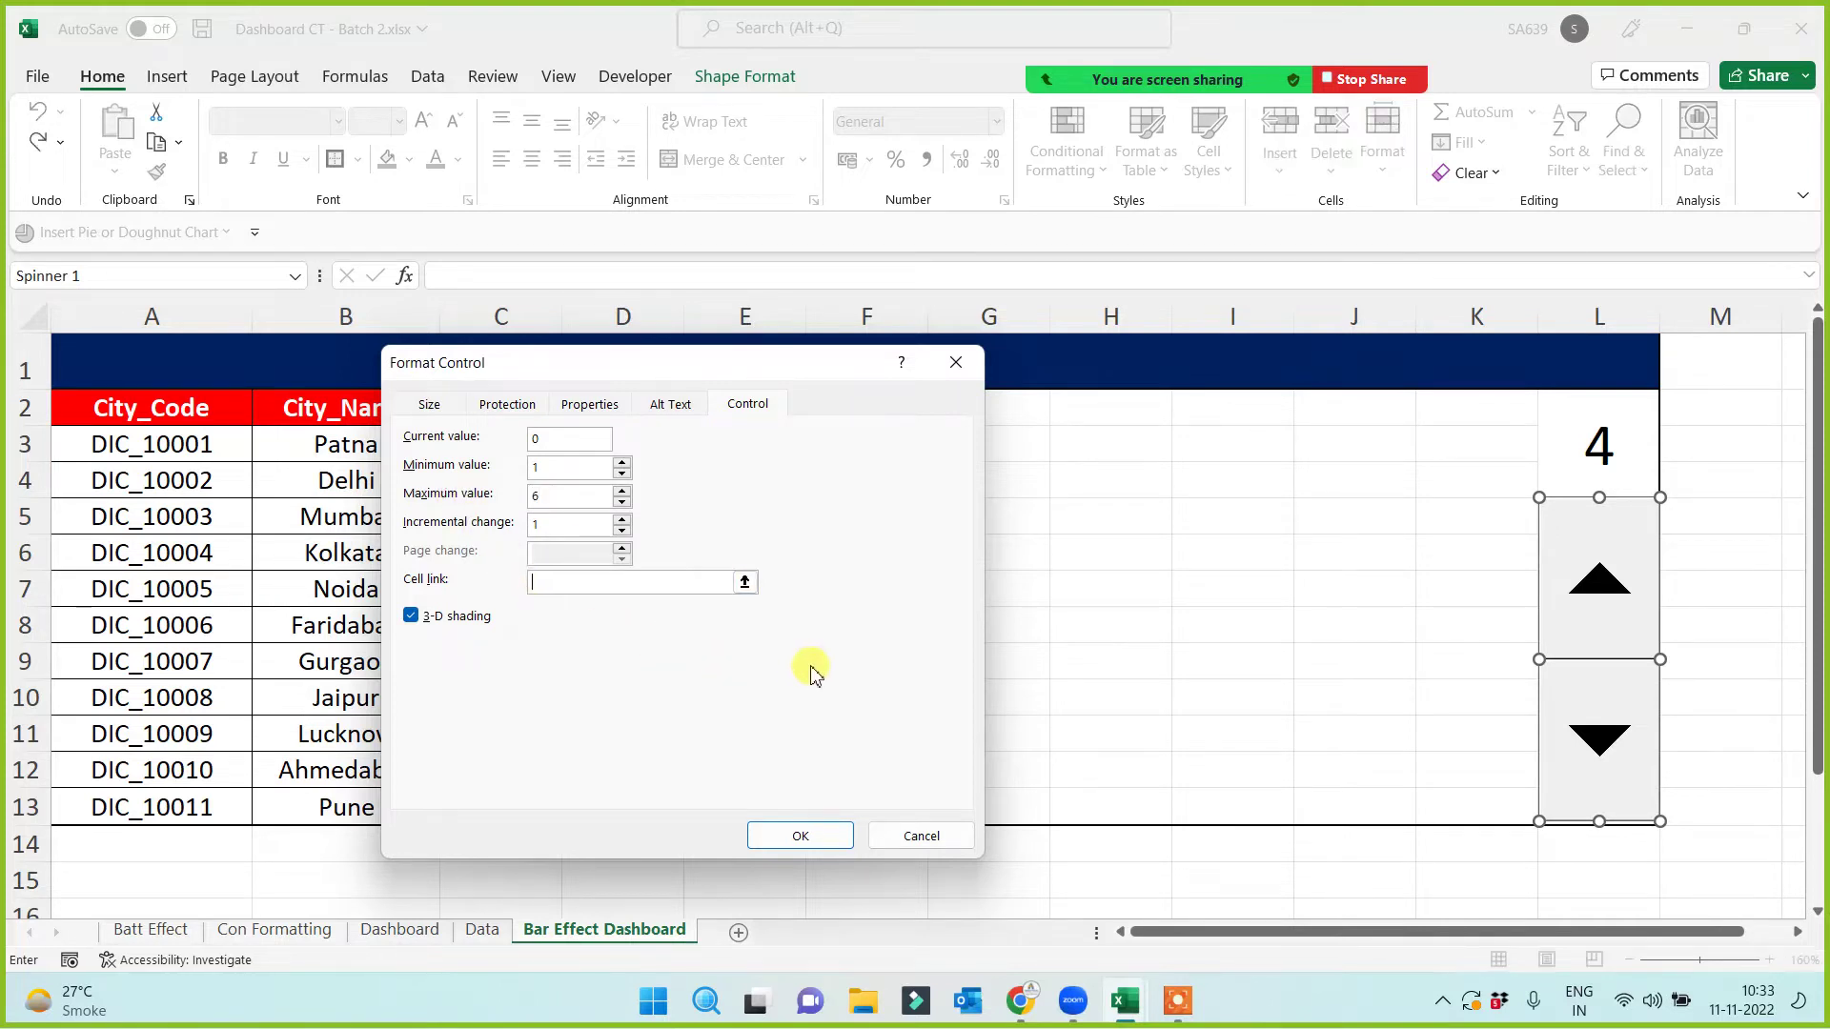
left_click(1601, 453)
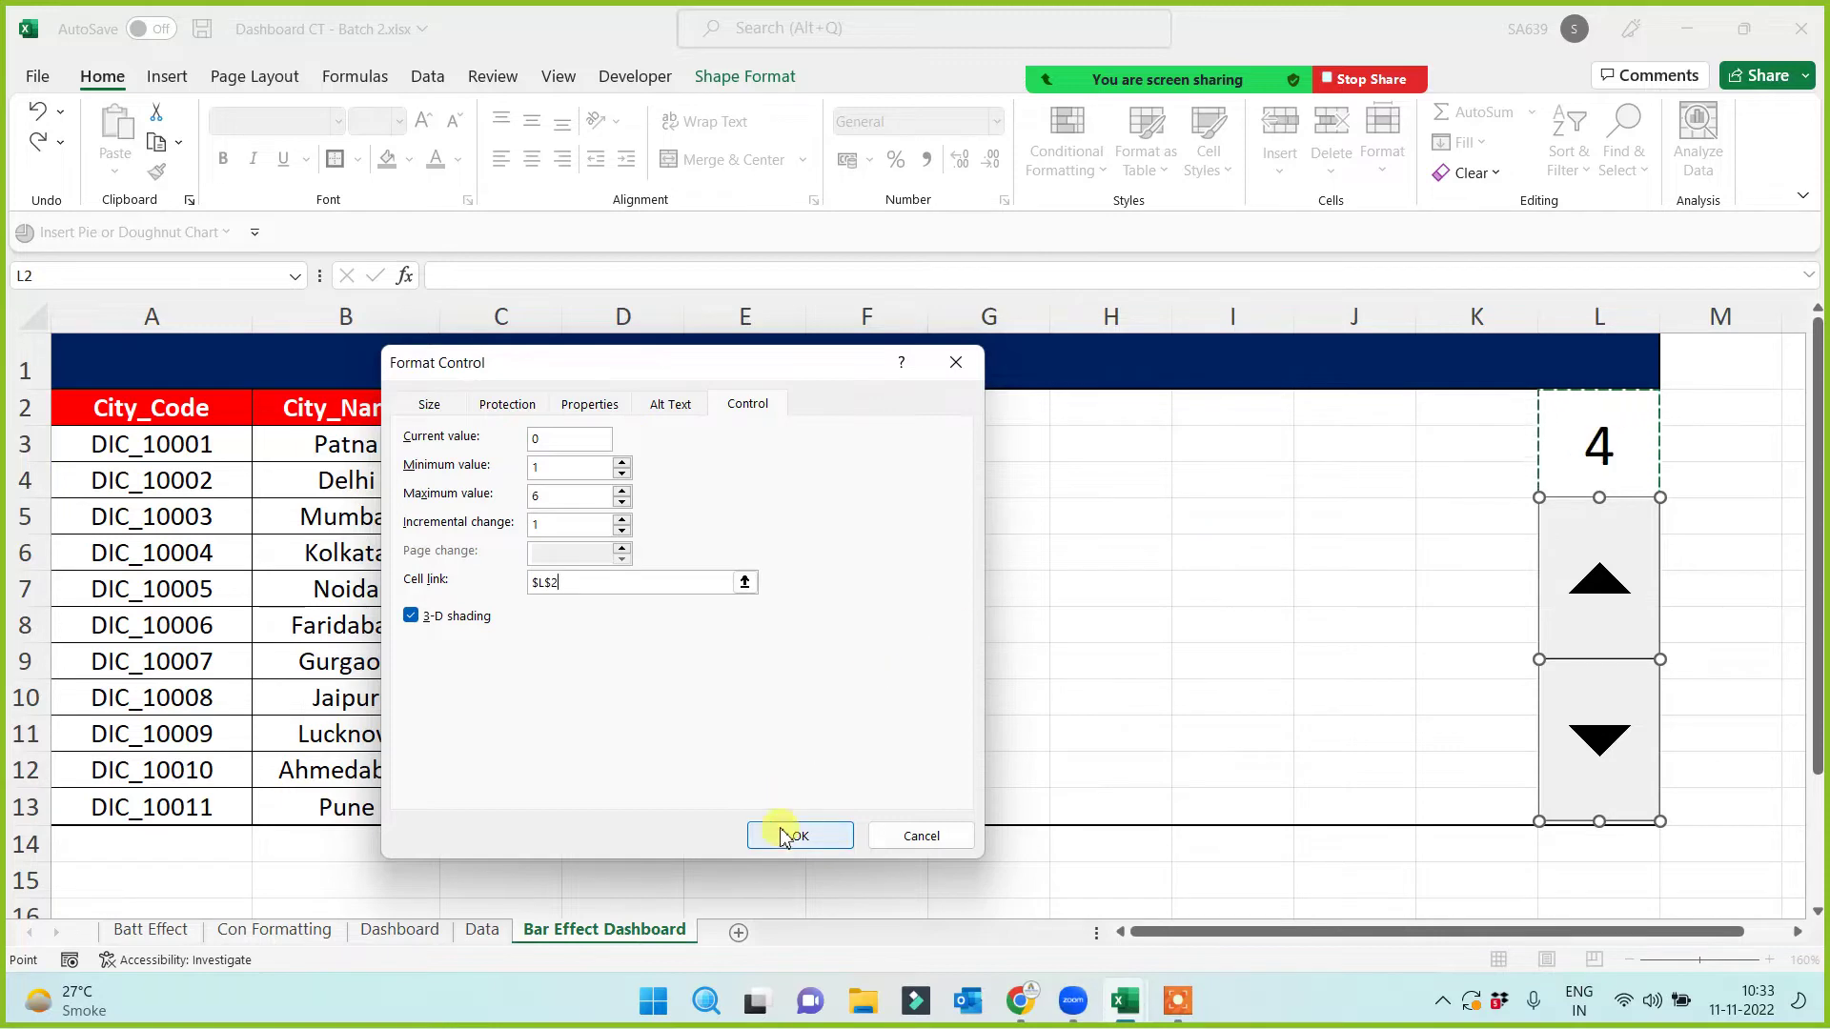
left_click(785, 835)
left_click(1192, 629)
Step: Test the spin button by stepping the index in L2 up and down, ending on 6
left_click(1617, 593)
left_click(1620, 596)
left_click(1620, 593)
left_click(1620, 593)
left_click(1620, 593)
left_click(1602, 700)
left_click(1599, 724)
left_click(1599, 726)
left_click(1606, 591)
left_click(1605, 592)
left_click(1606, 592)
Step: Widen column C to fit the longest month name and wrap the CHOOSE formula in C2 in the PROPER function
left_click_drag(563, 317, 618, 316)
left_click(526, 407)
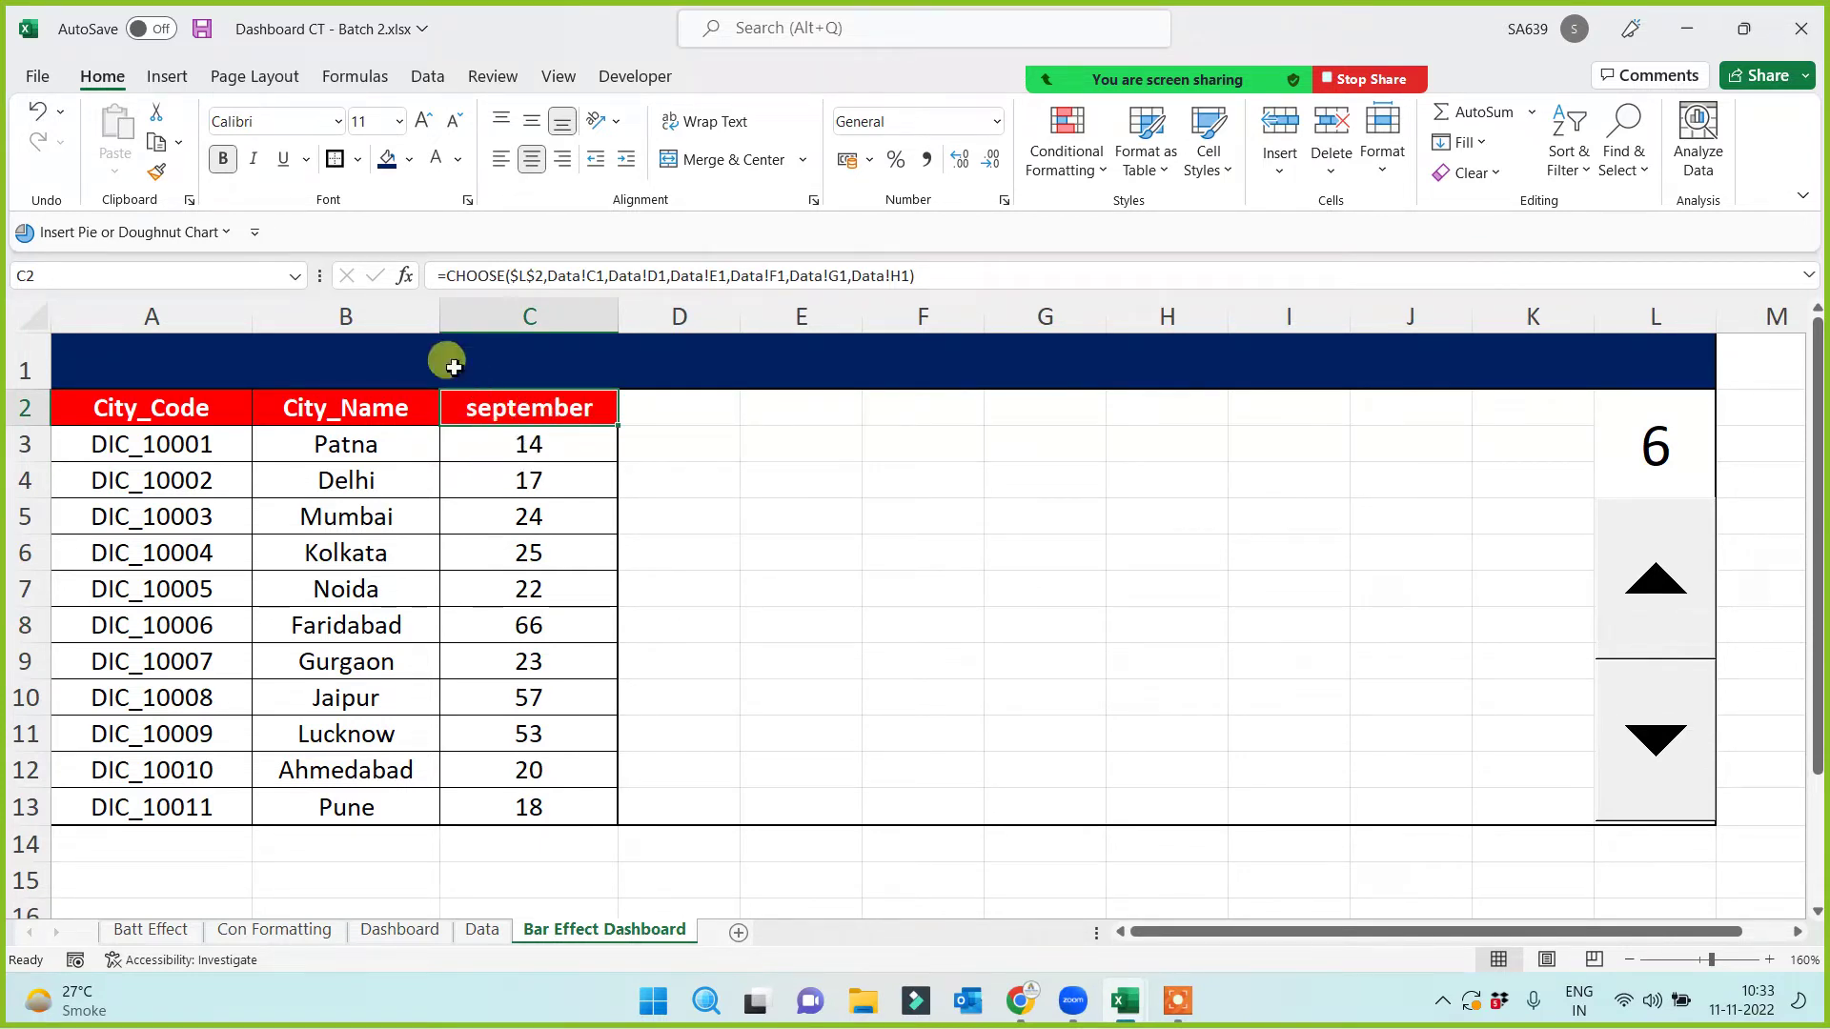
left_click(446, 276)
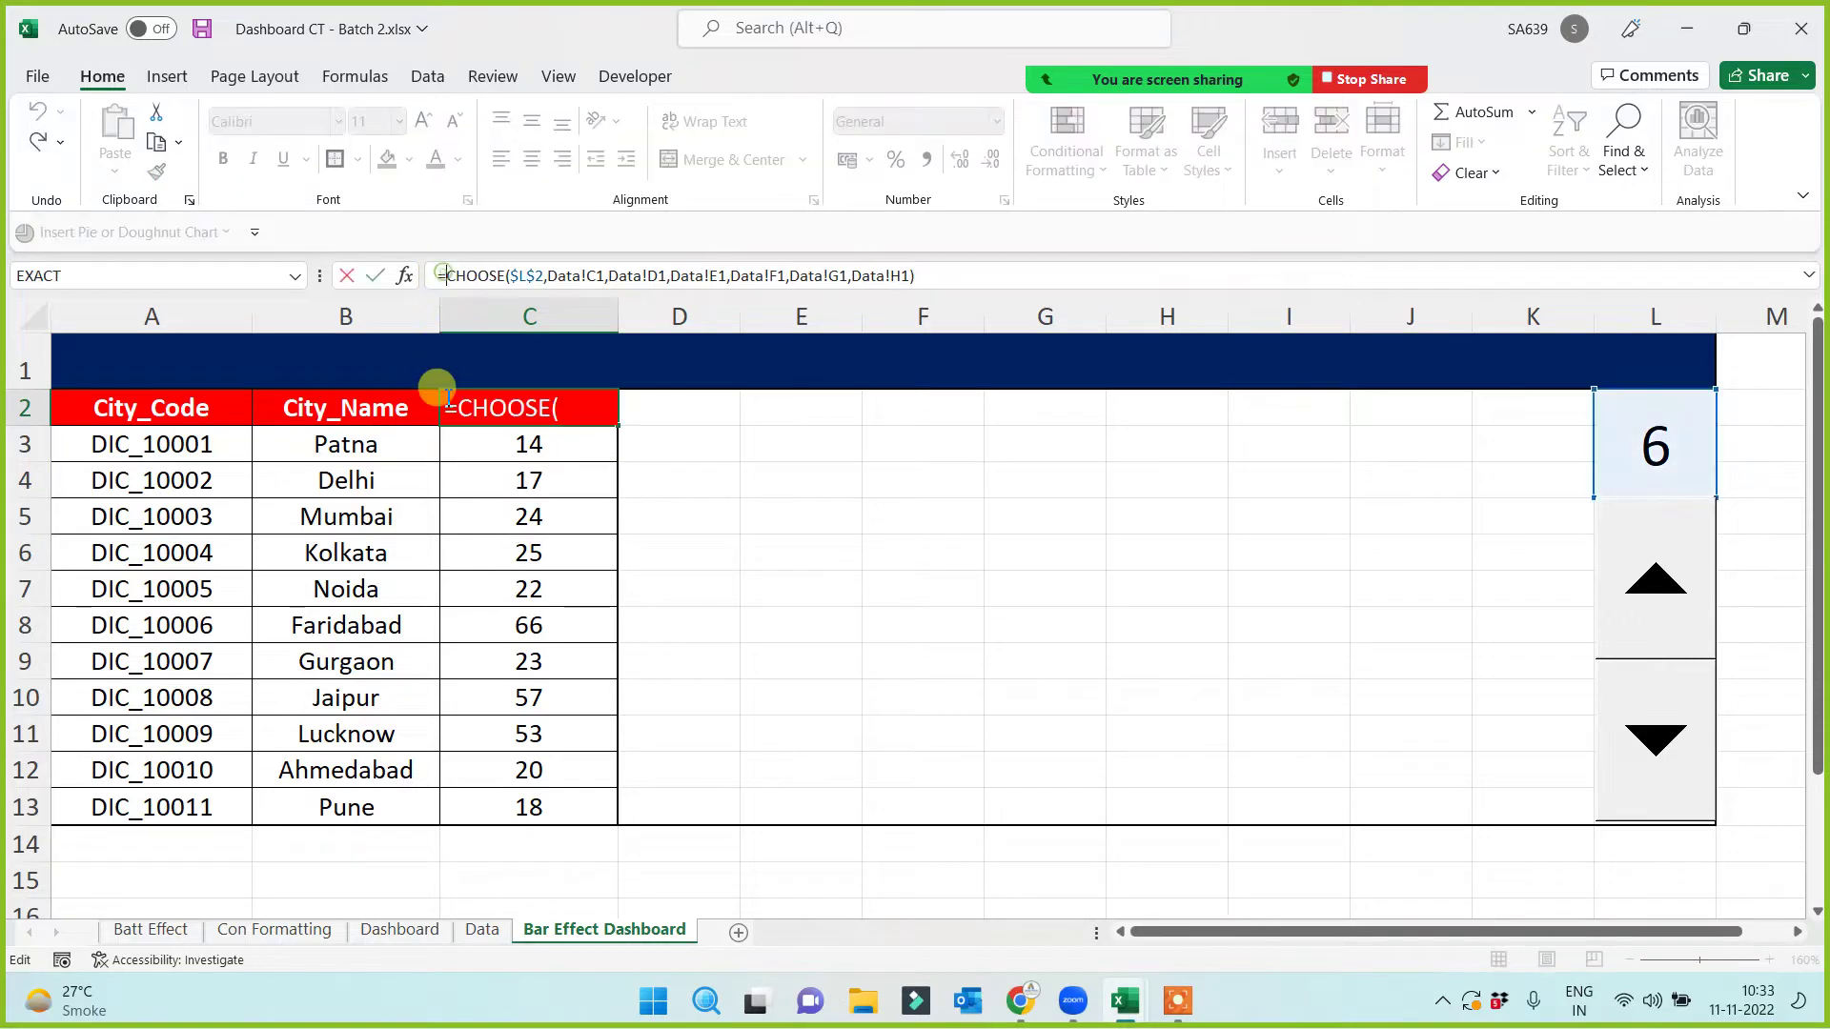
type("proper")
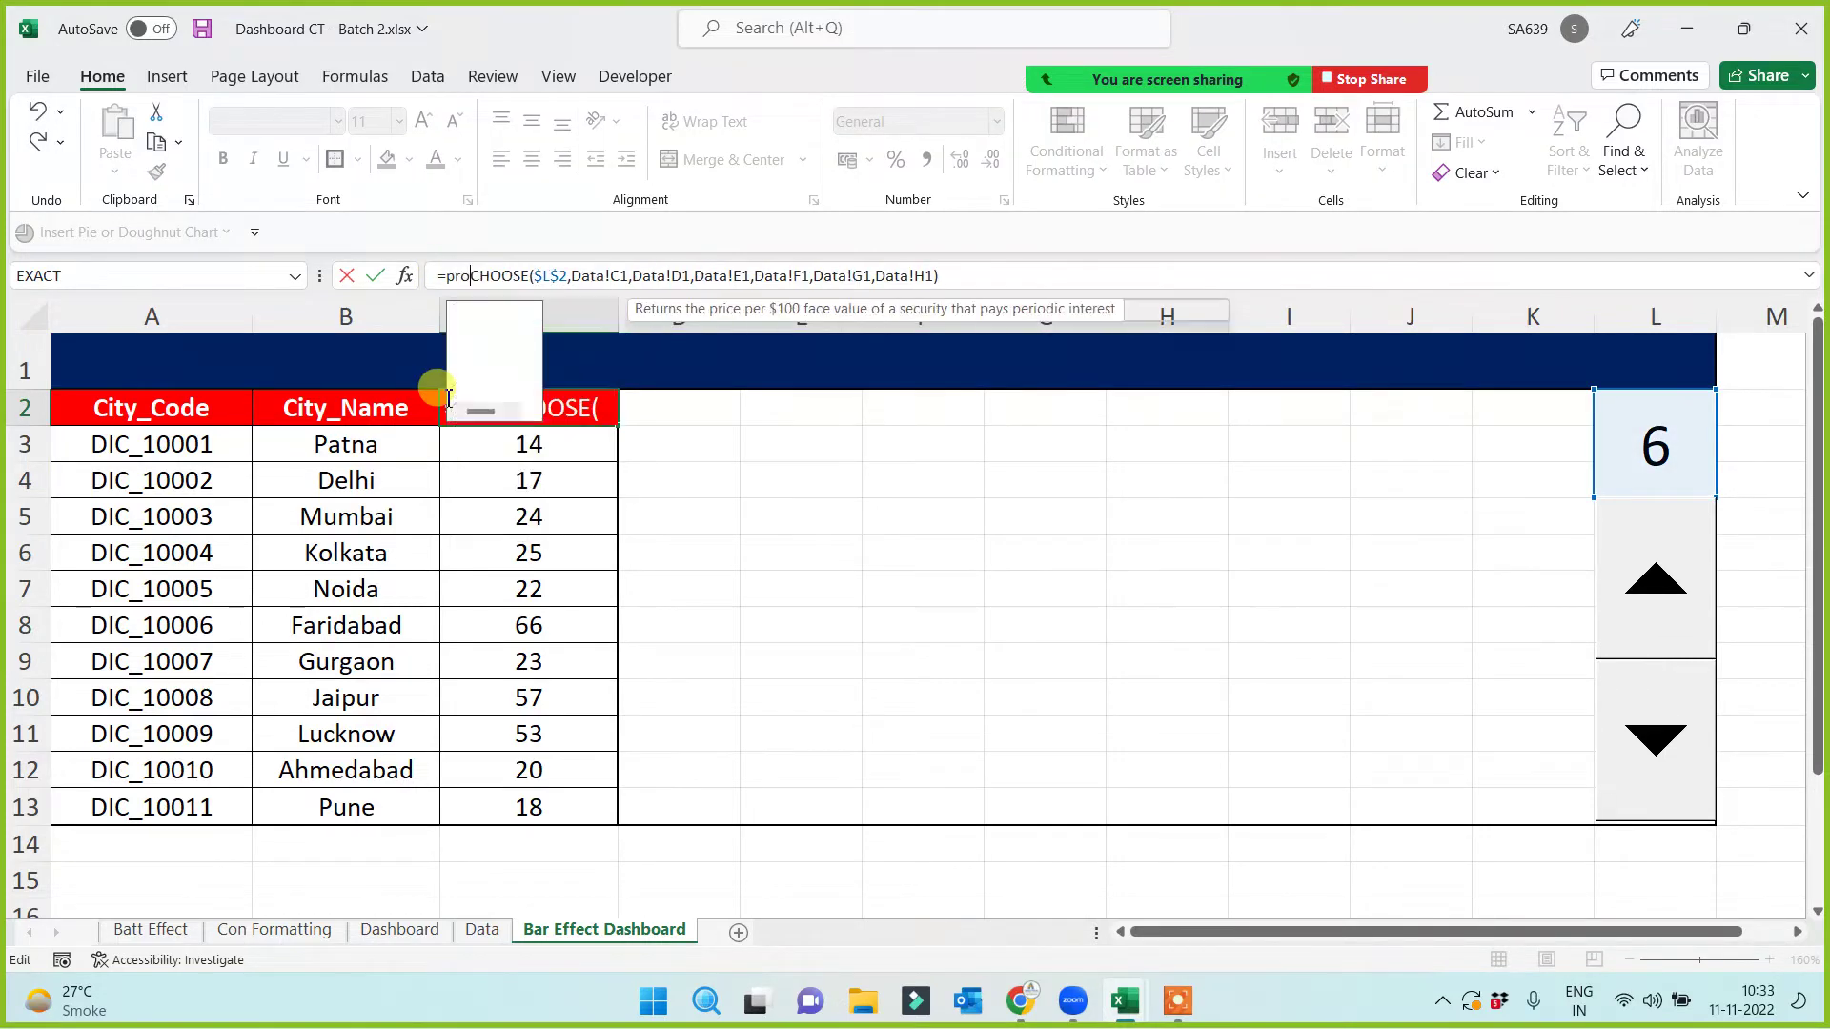
type("(")
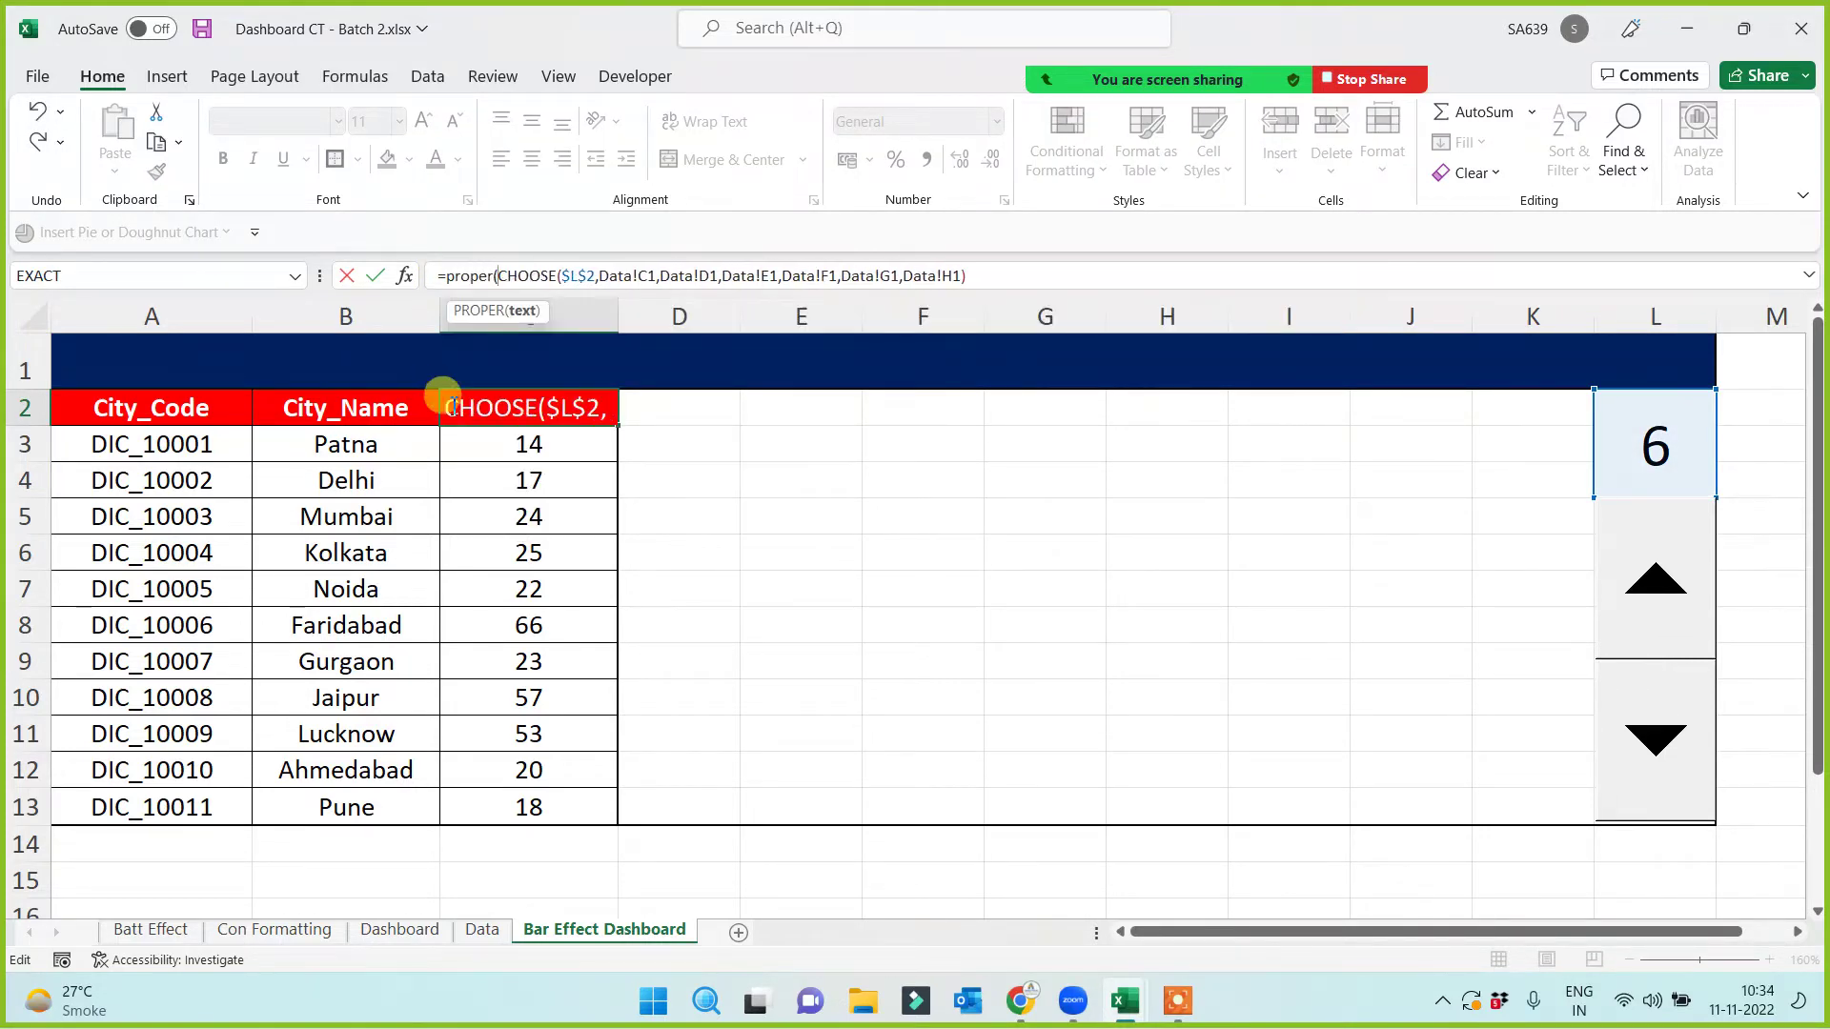
left_click(1023, 290)
type(")")
key("Return")
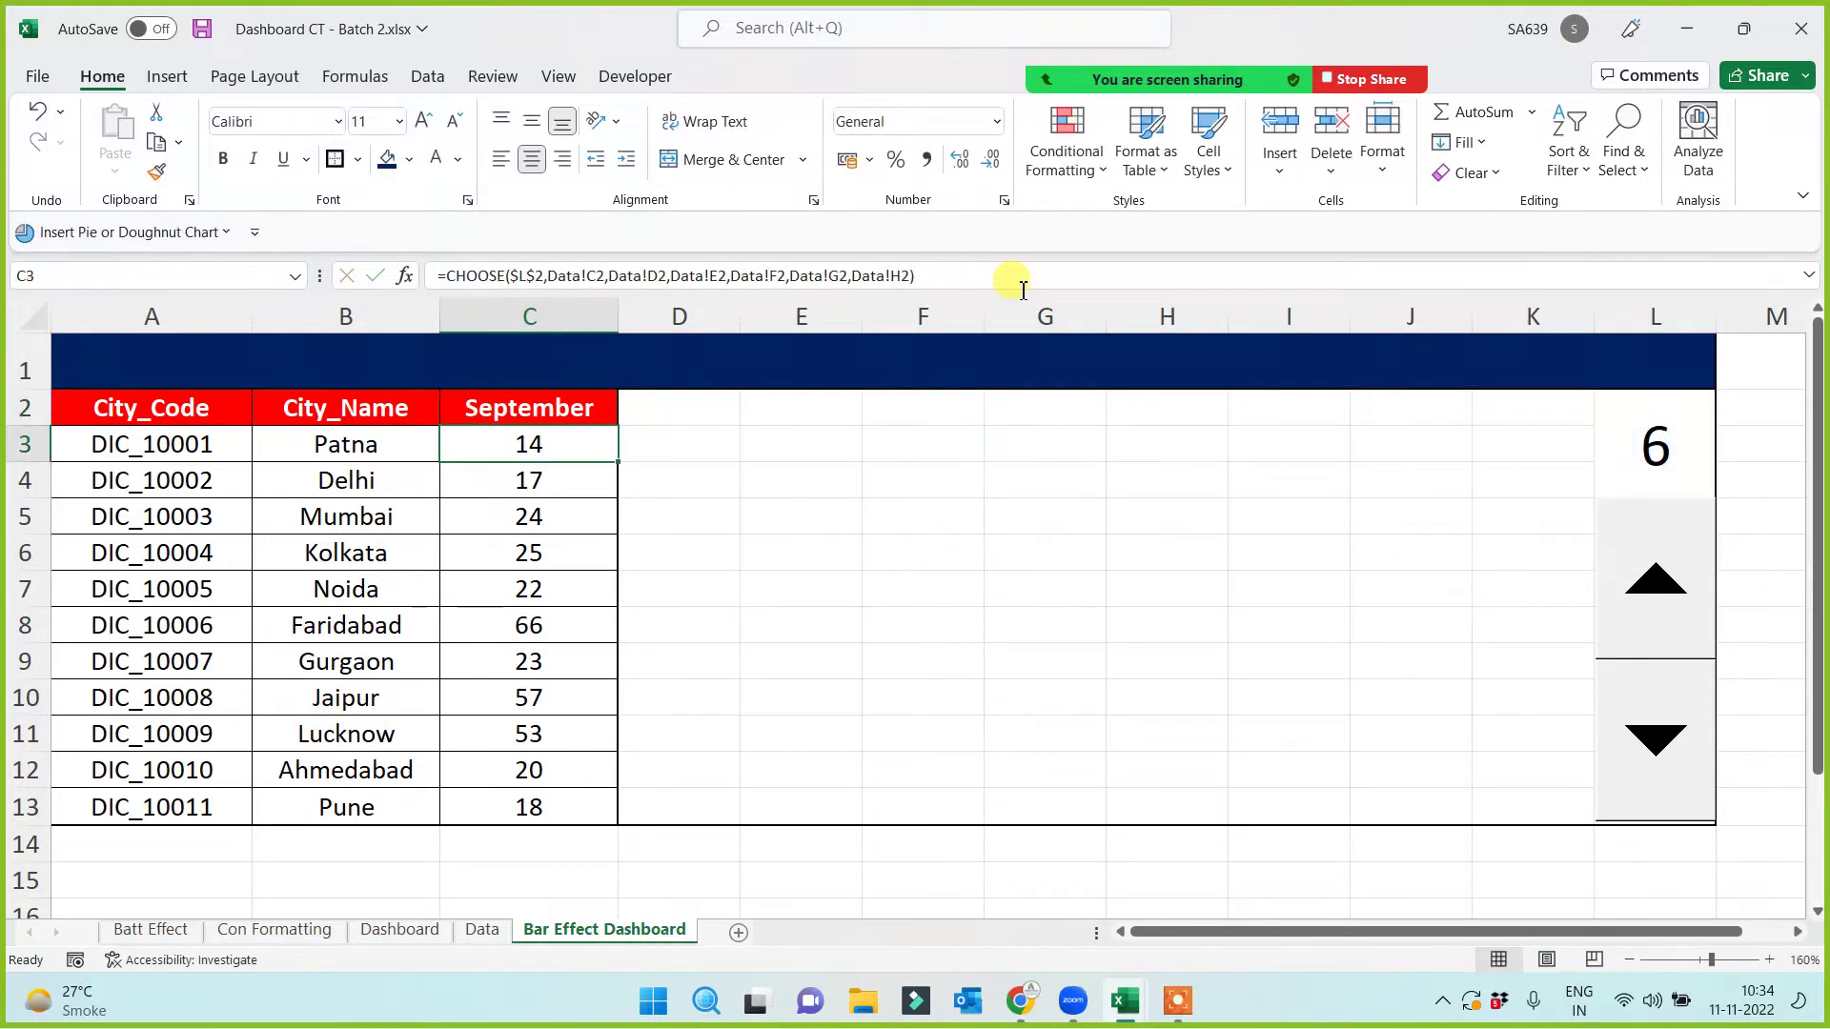
Step: Check the letter case of the month headers on the Data sheet and return to the Bar Effect Dashboard sheet
left_click(482, 930)
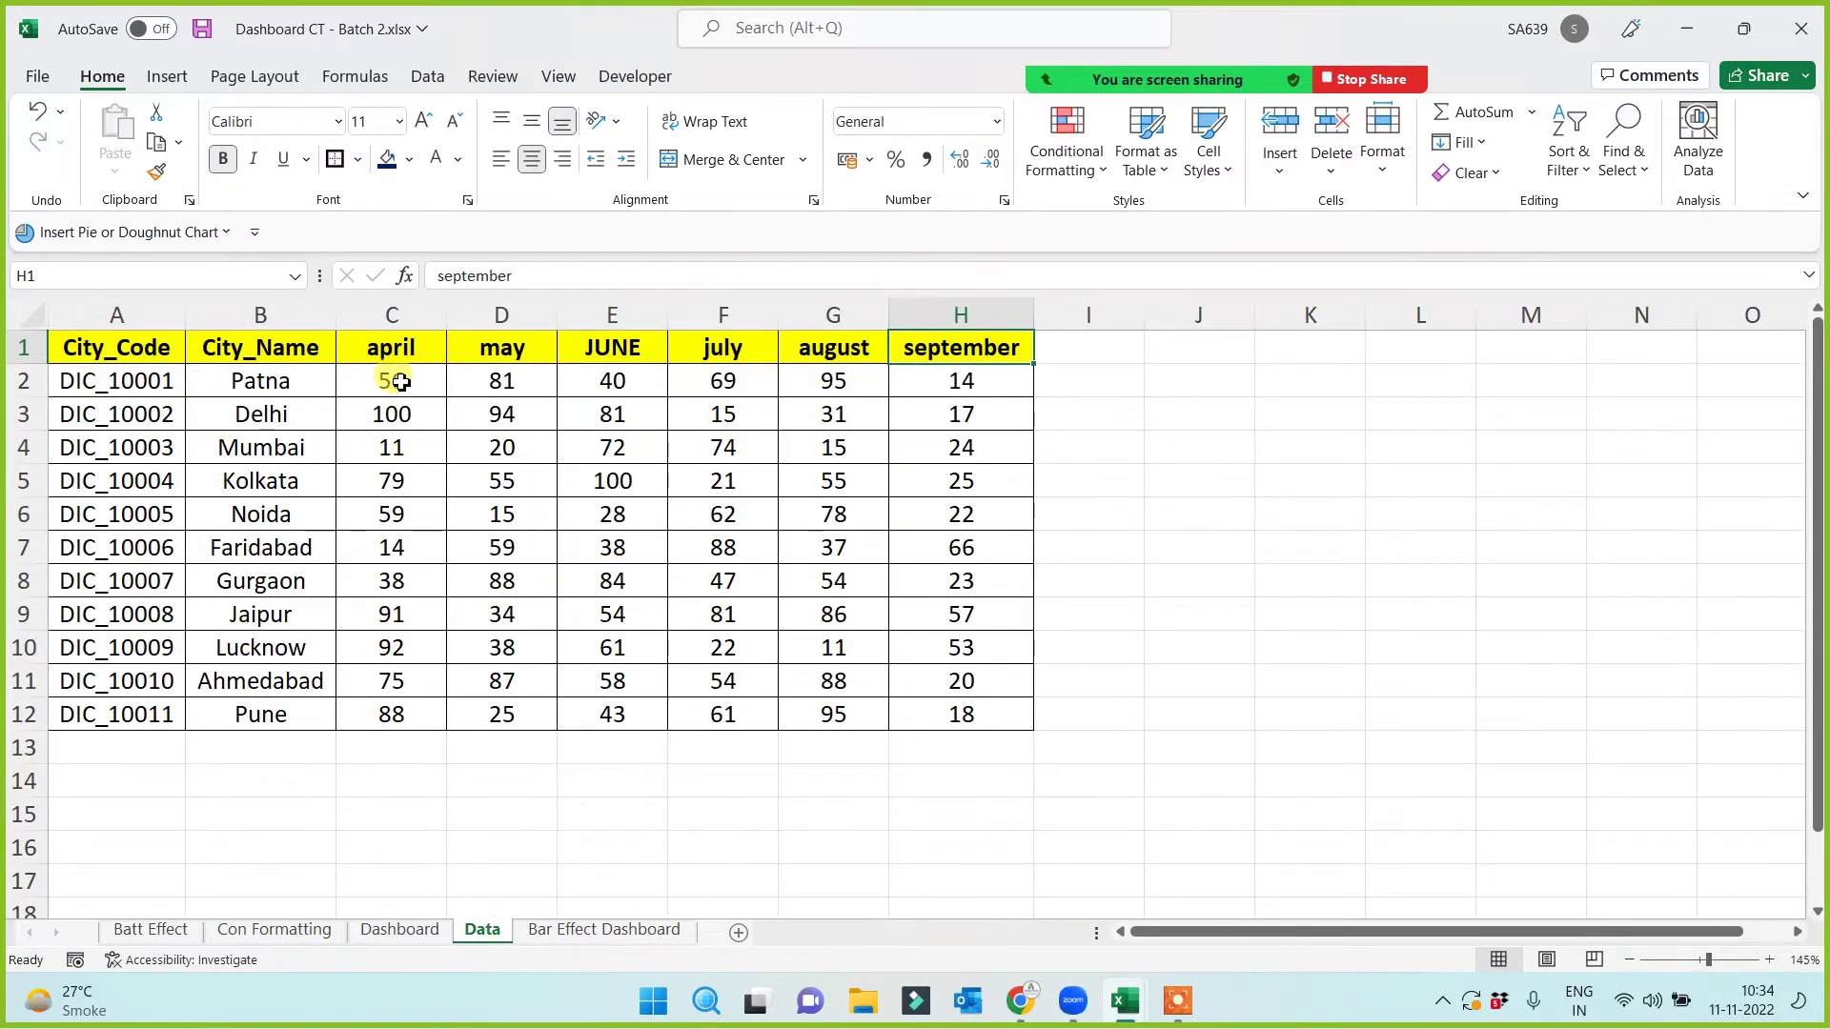
left_click(604, 356)
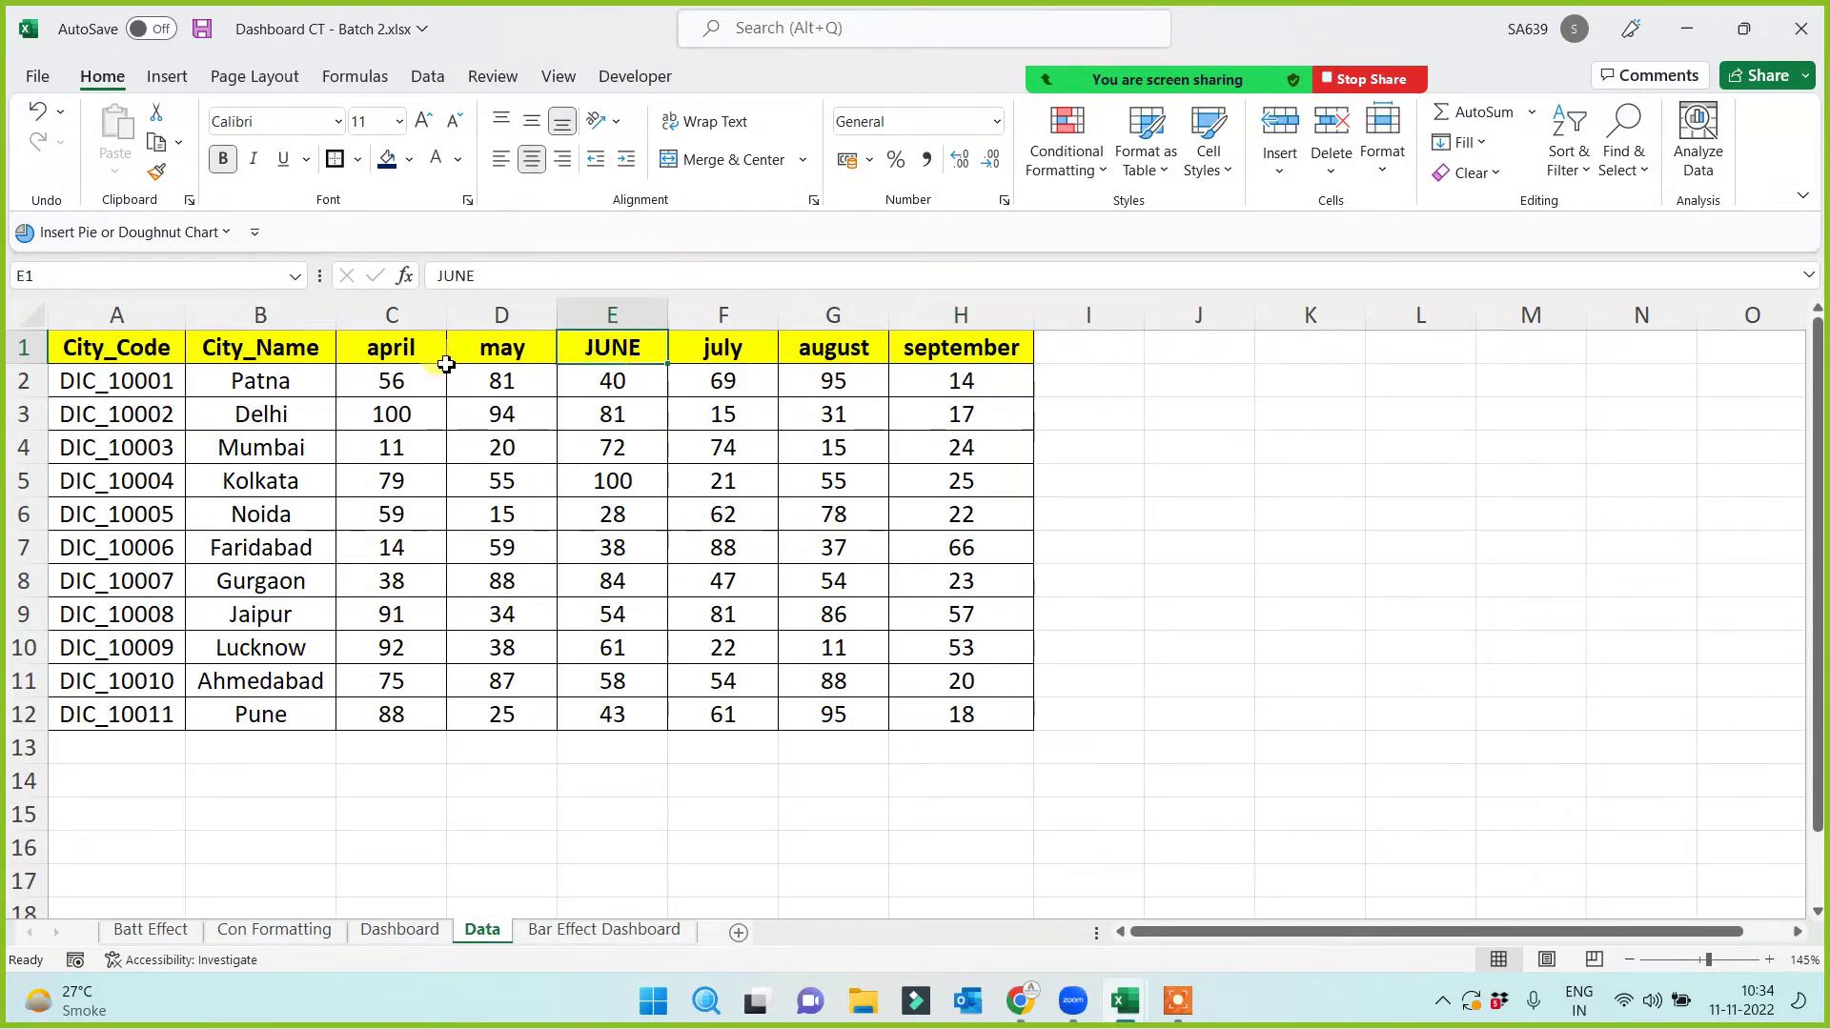
left_click(389, 354)
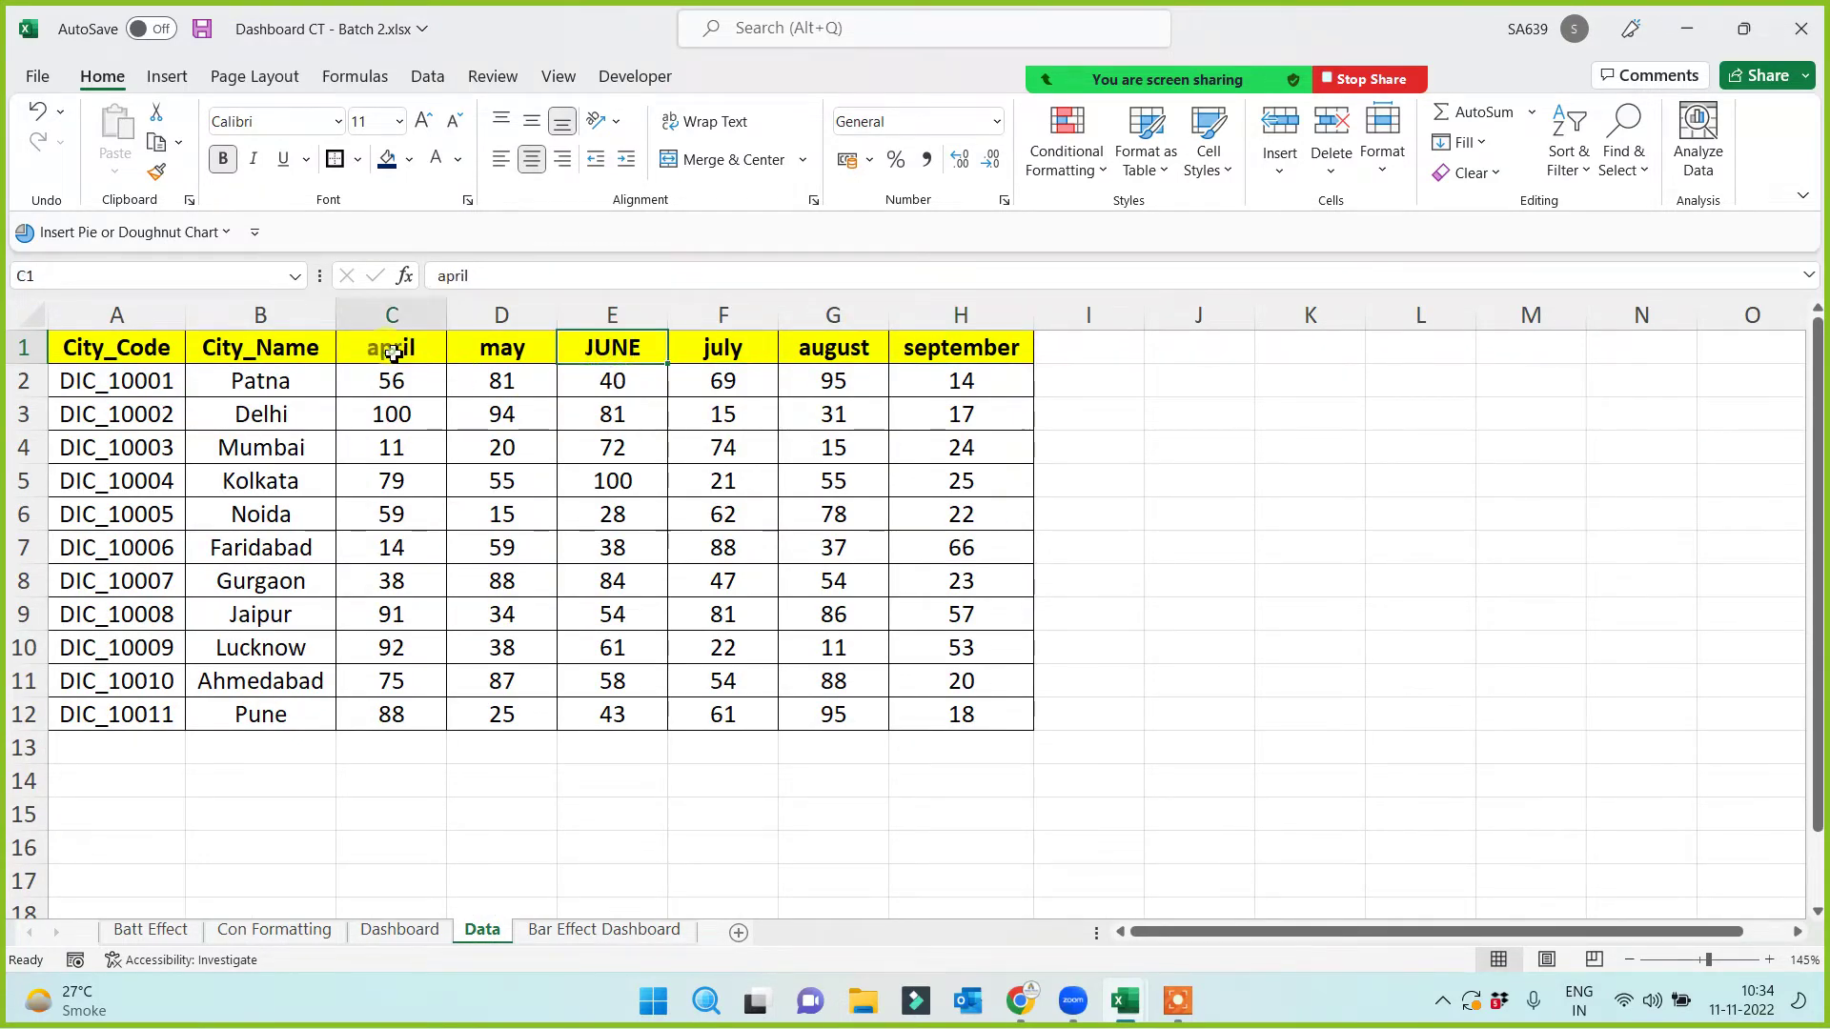
left_click(602, 930)
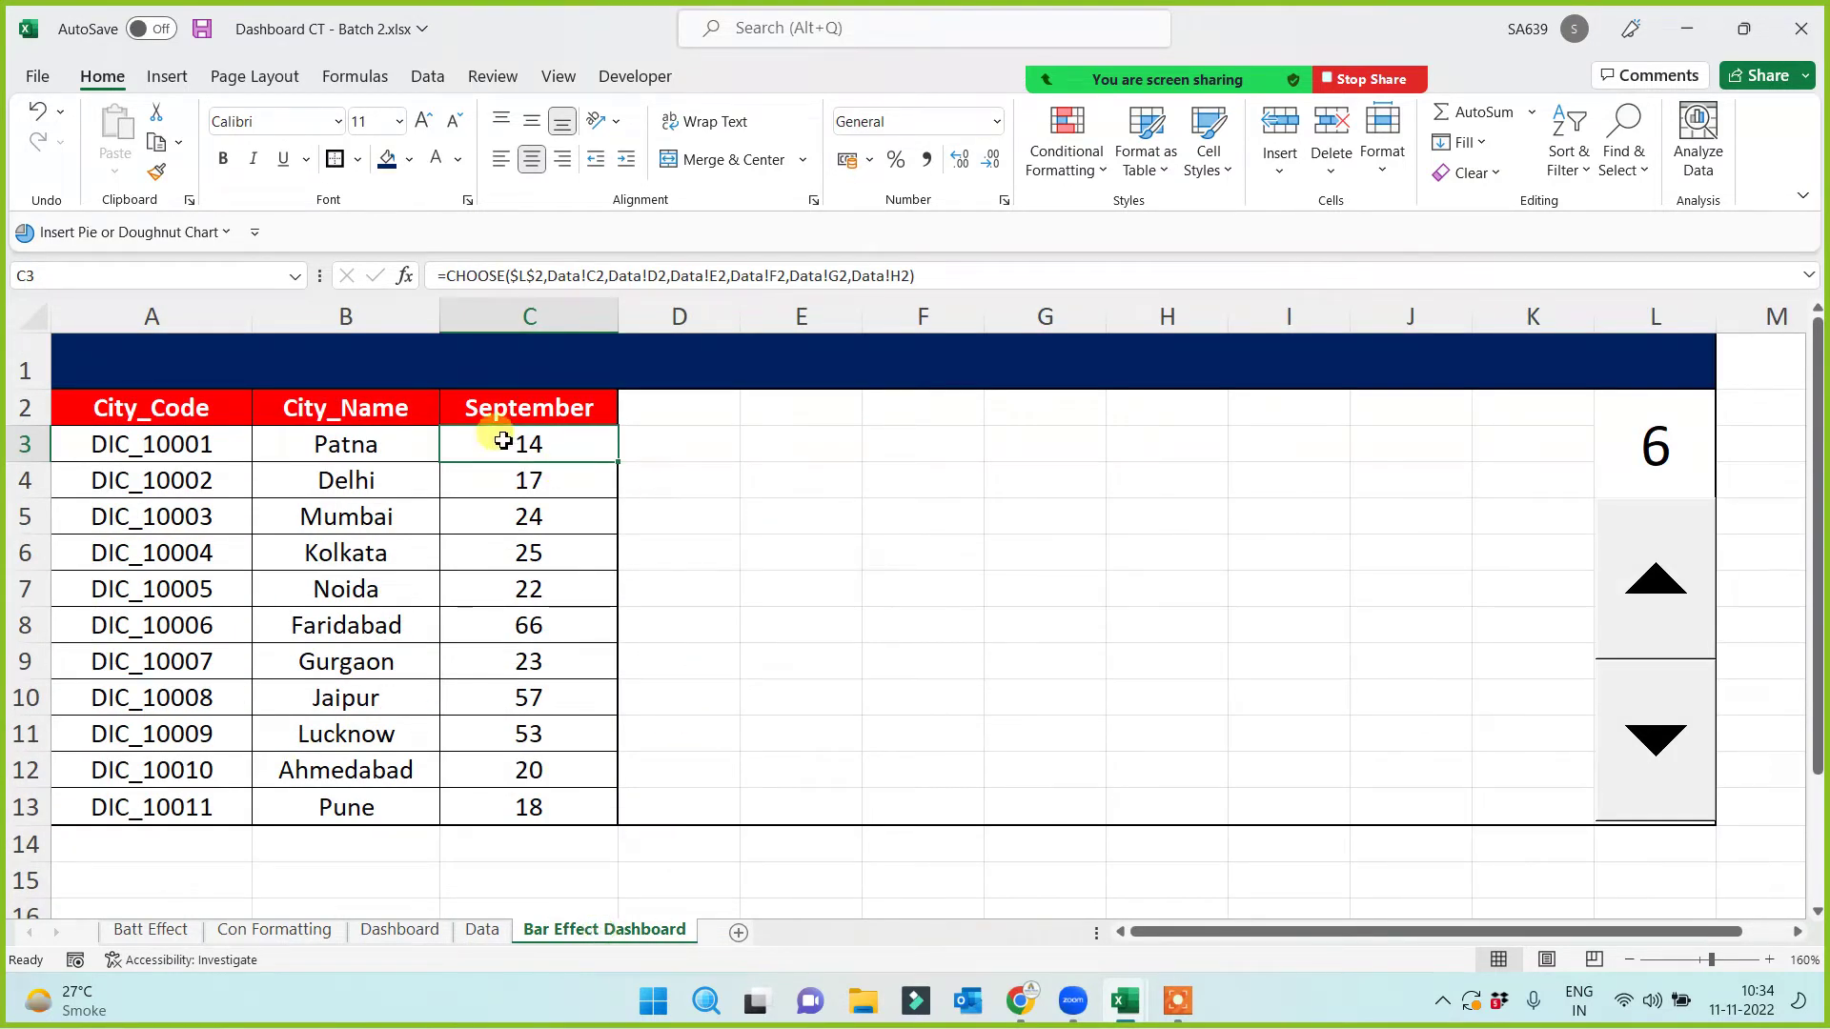
Step: Cycle the spin button down to 1 and back up to 6 to check the month header in C2
left_click(1654, 748)
left_click(1656, 749)
left_click(1655, 749)
left_click(1658, 756)
left_click(1658, 755)
left_click(1658, 602)
left_click(1668, 610)
left_click(1670, 612)
left_click(1674, 614)
left_click(1674, 614)
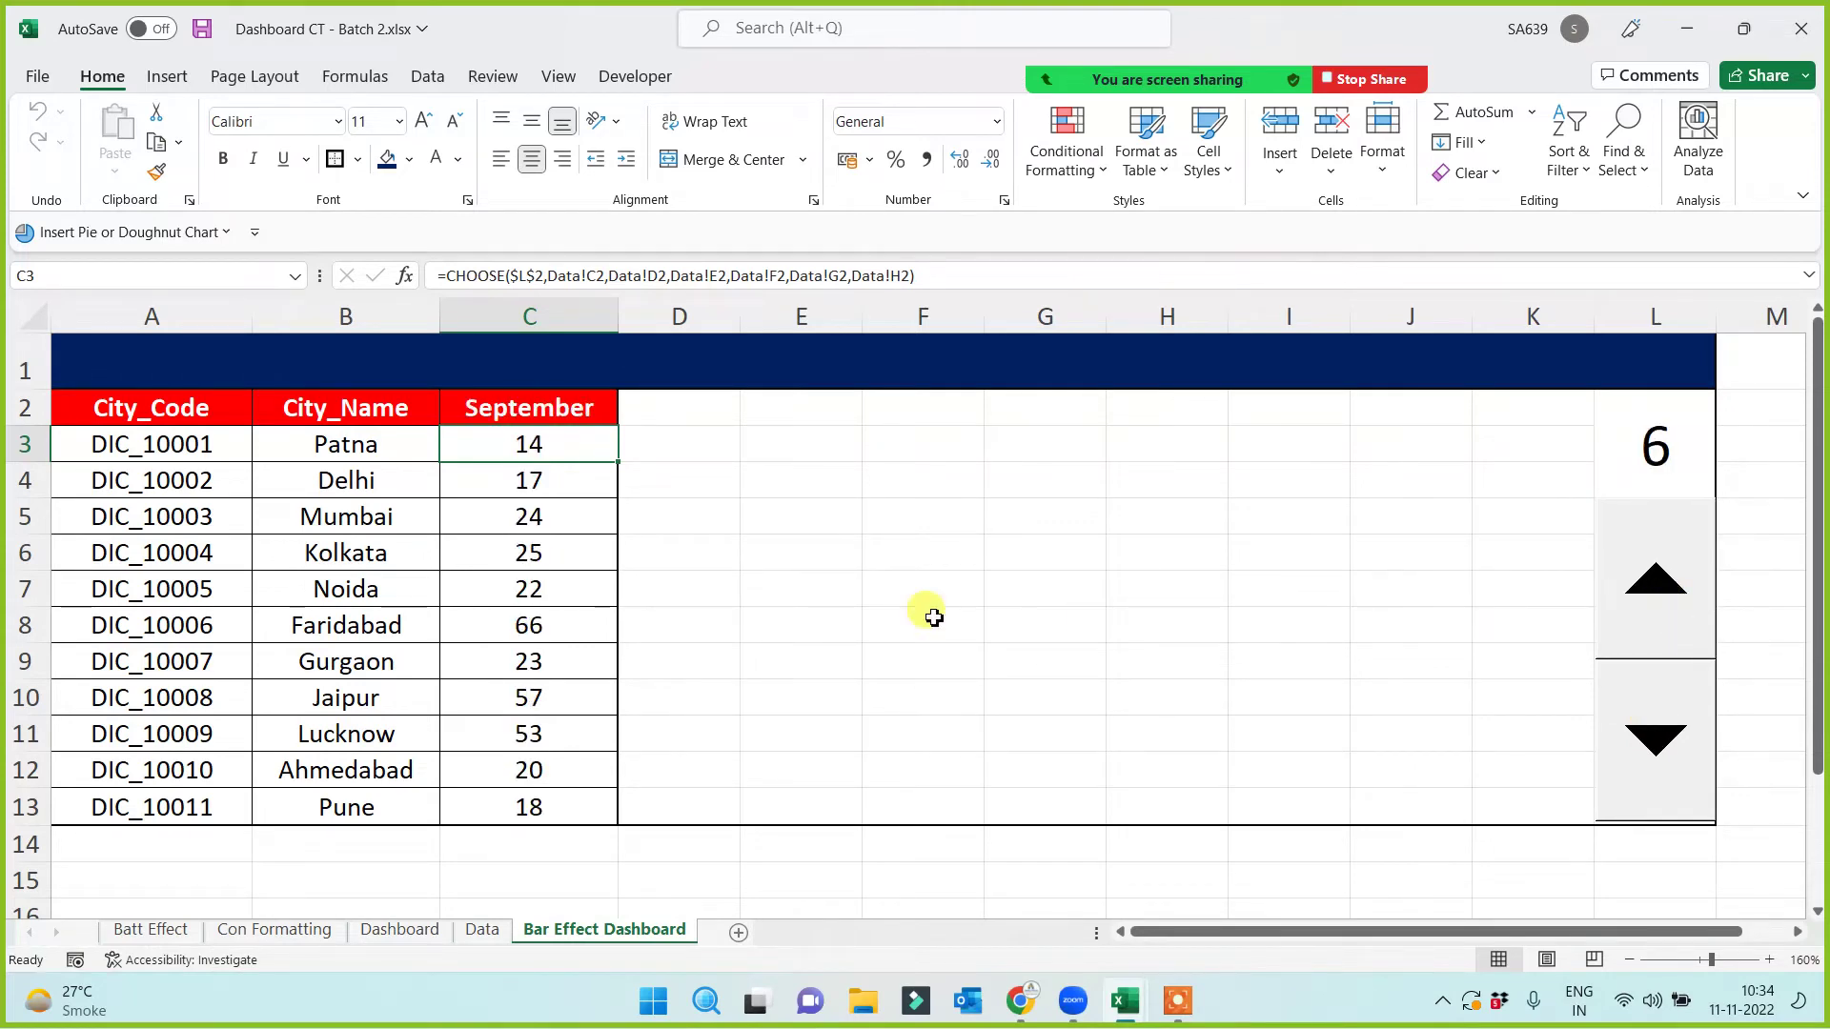
left_click(885, 604)
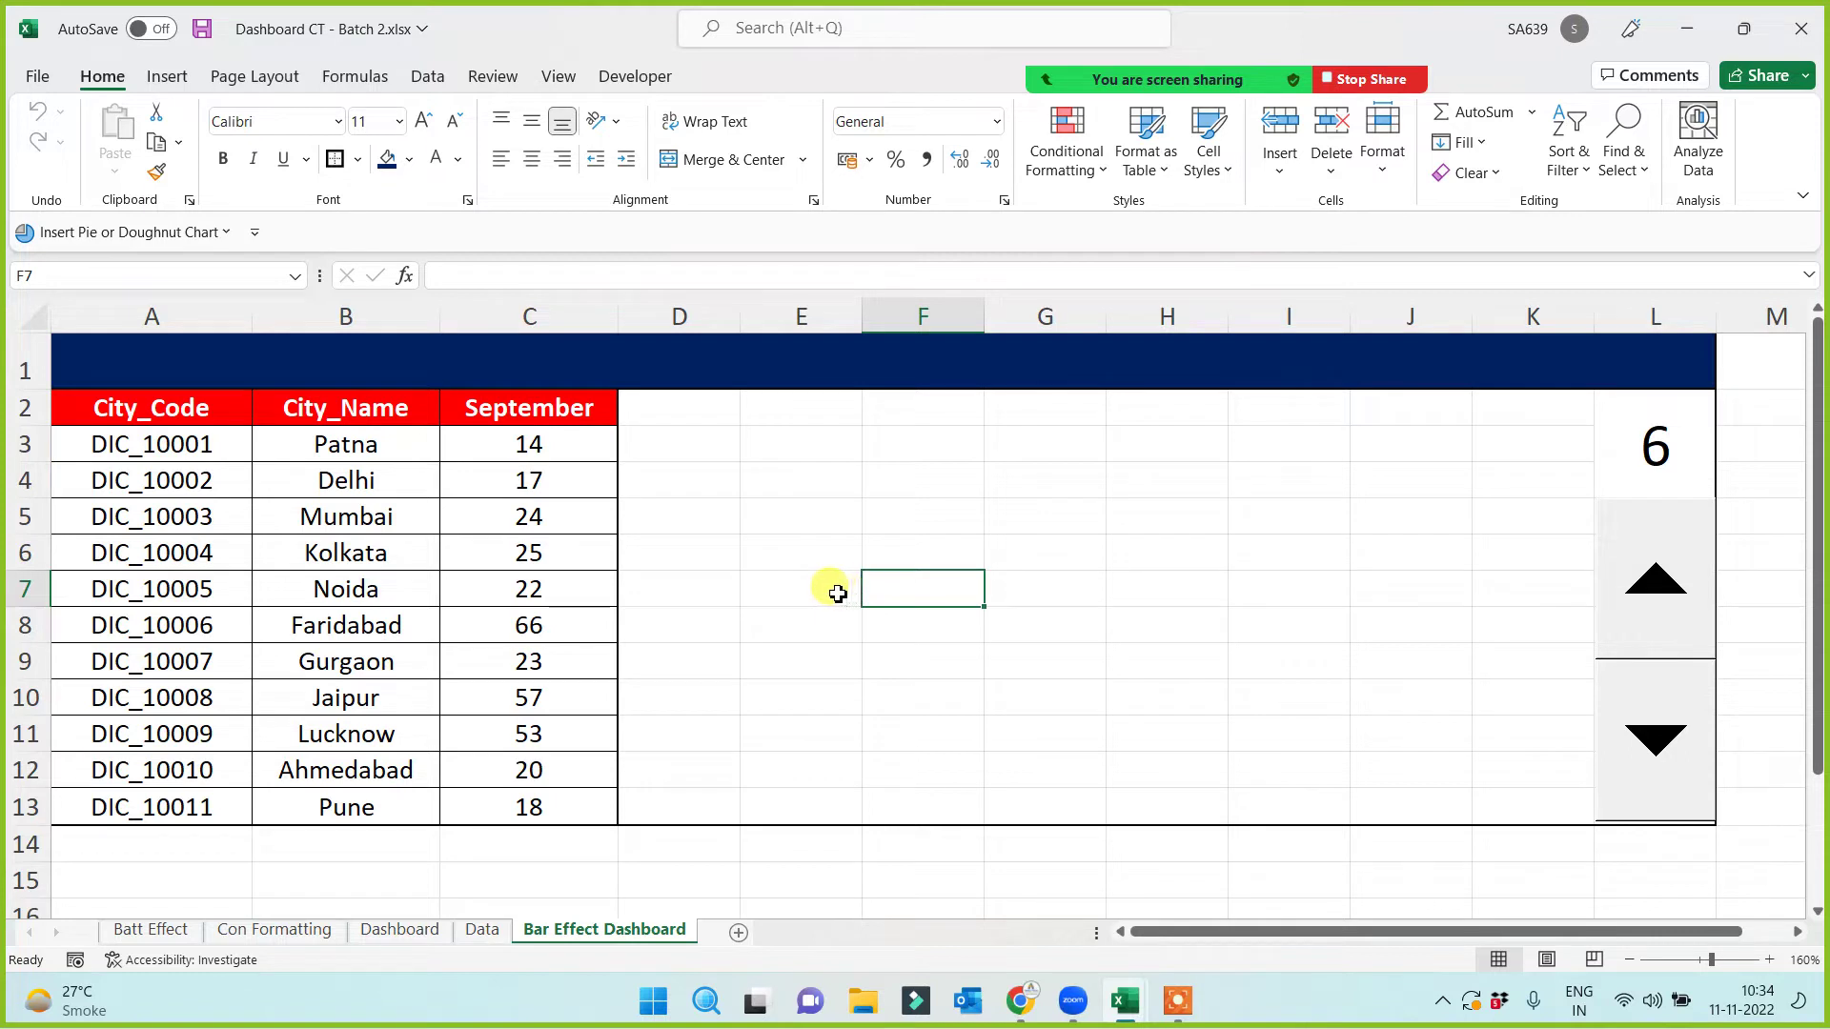
Step: Delete the empty columns G and H to narrow the dashboard area
left_click_drag(1047, 316, 1199, 311)
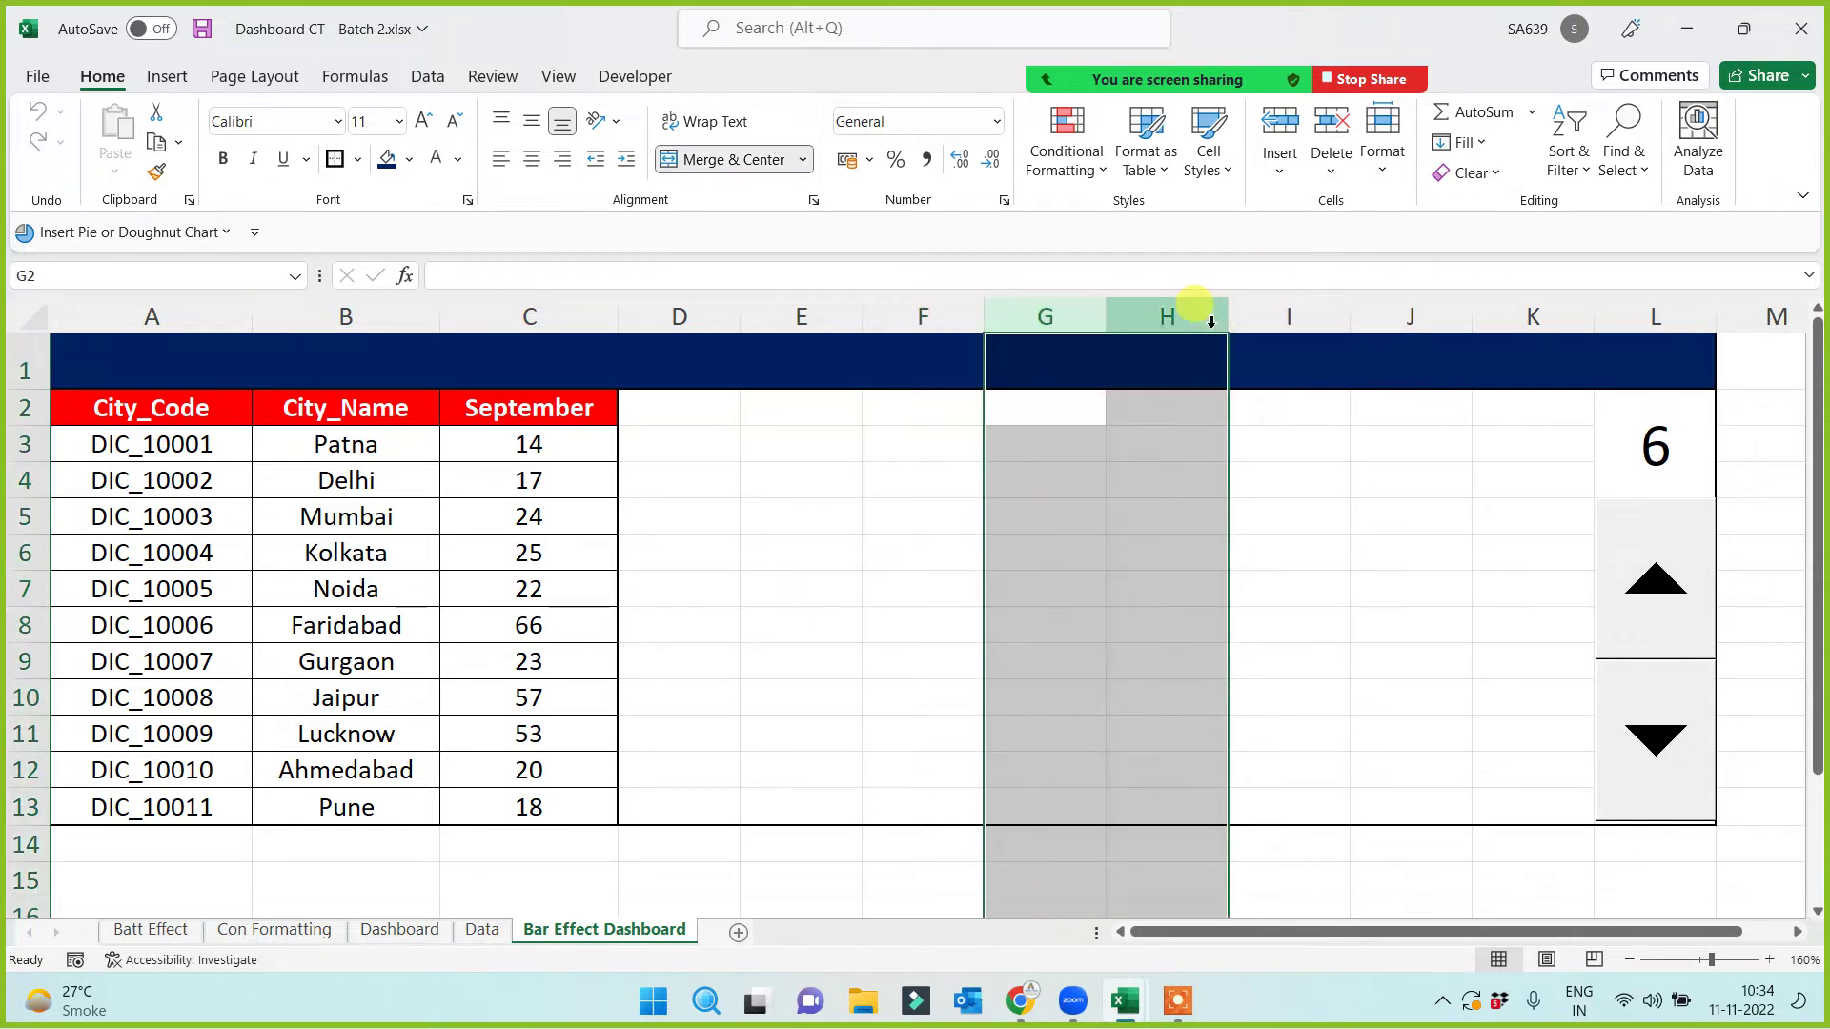
key("ctrl+minus")
left_click(964, 627)
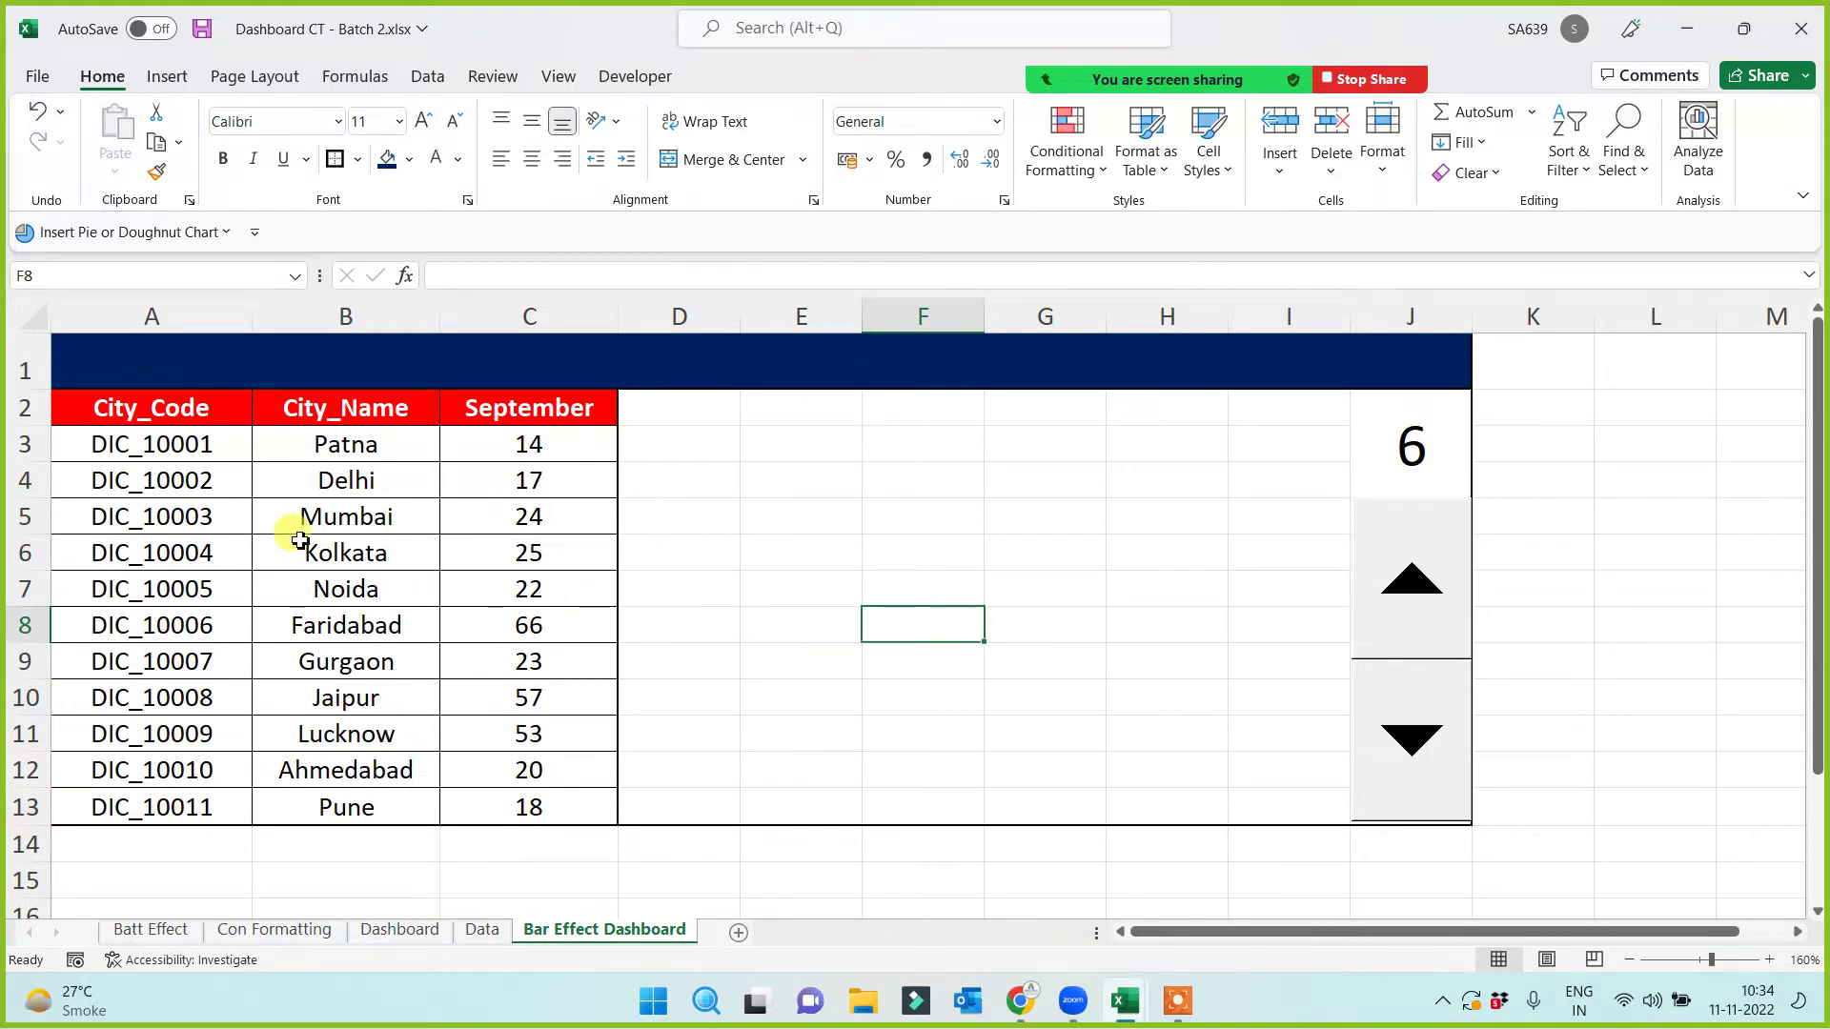
Step: Insert a 2-D clustered bar chart from the city names and month values in B2:C13
left_click_drag(343, 405, 502, 807)
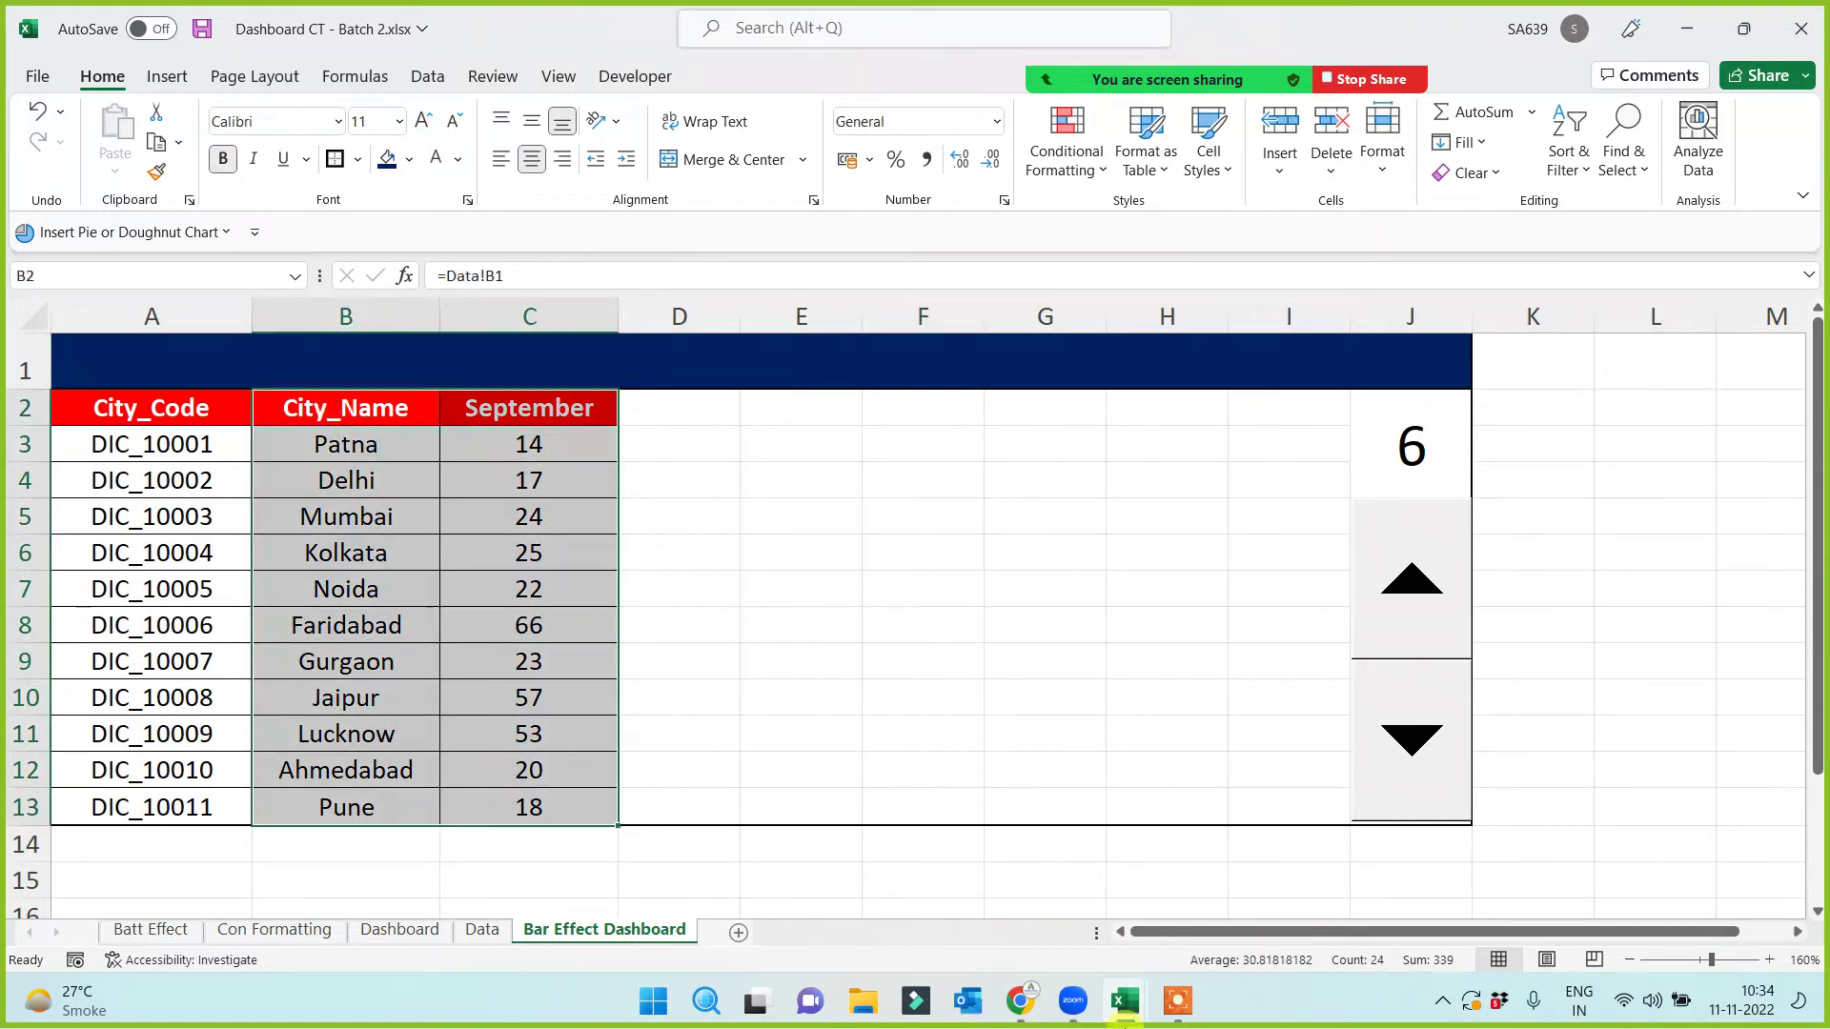
left_click(183, 80)
left_click(681, 115)
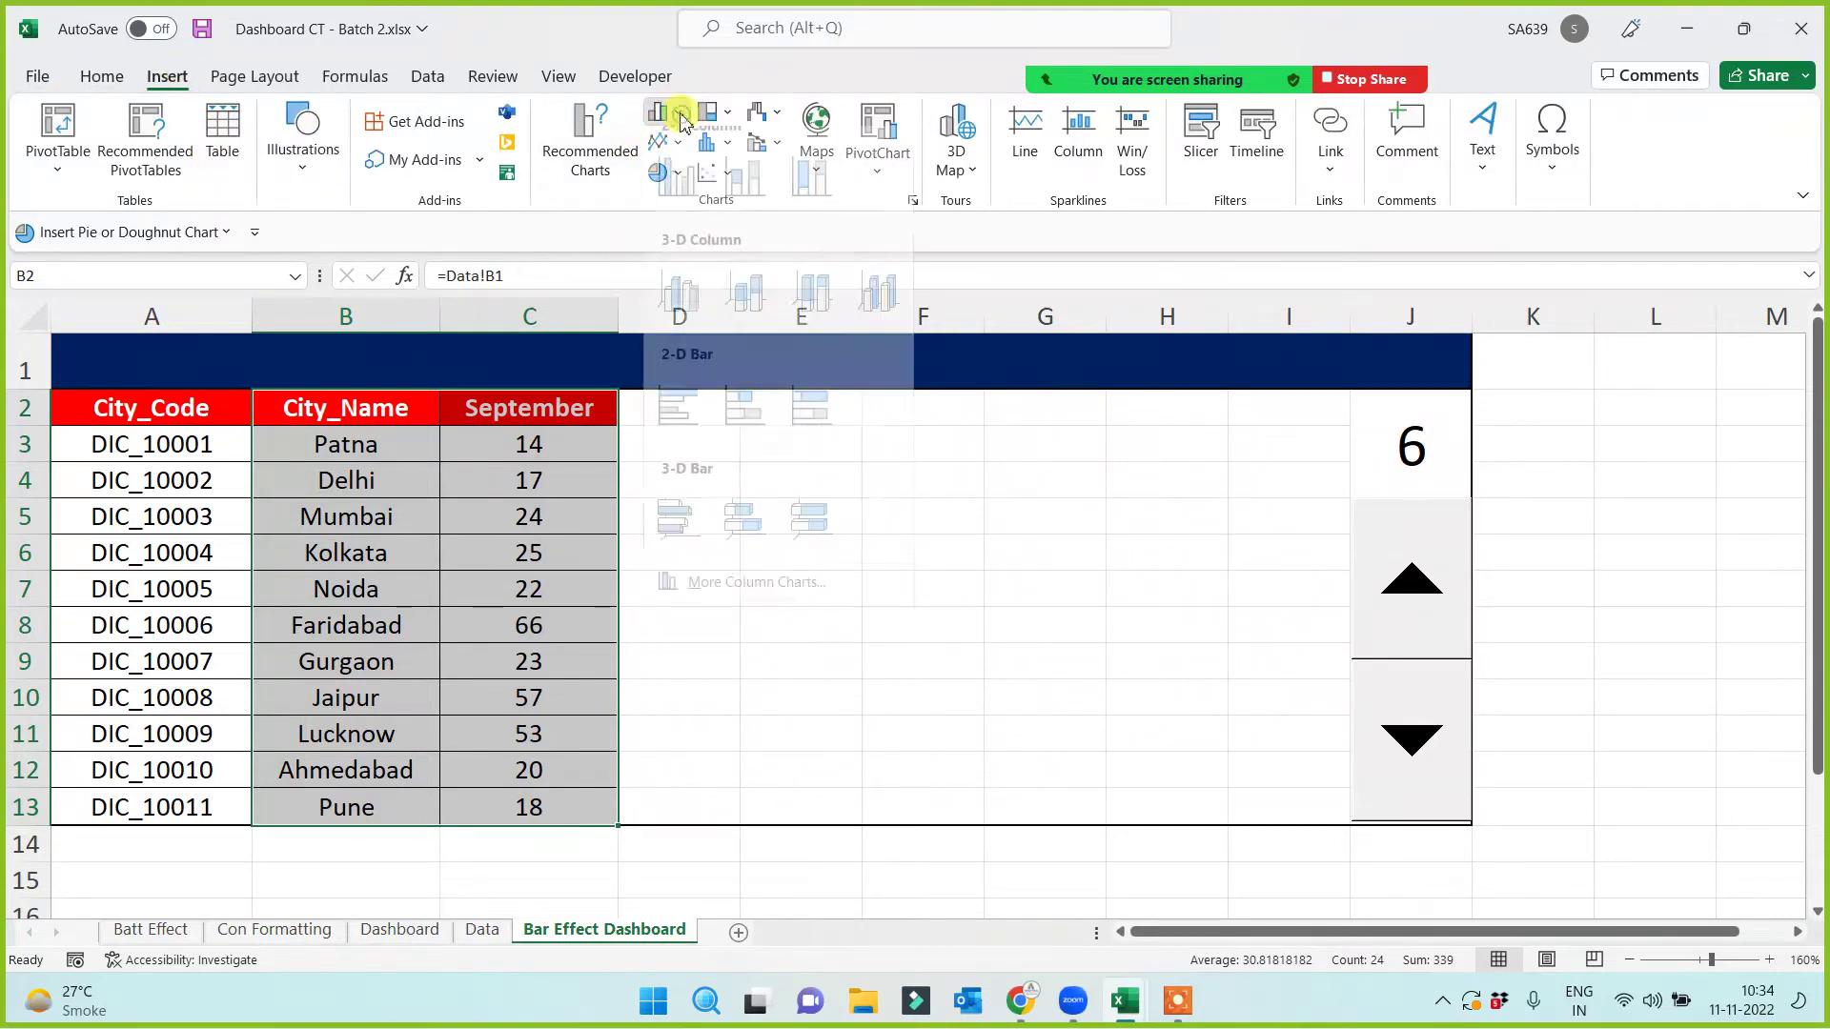
left_click(676, 423)
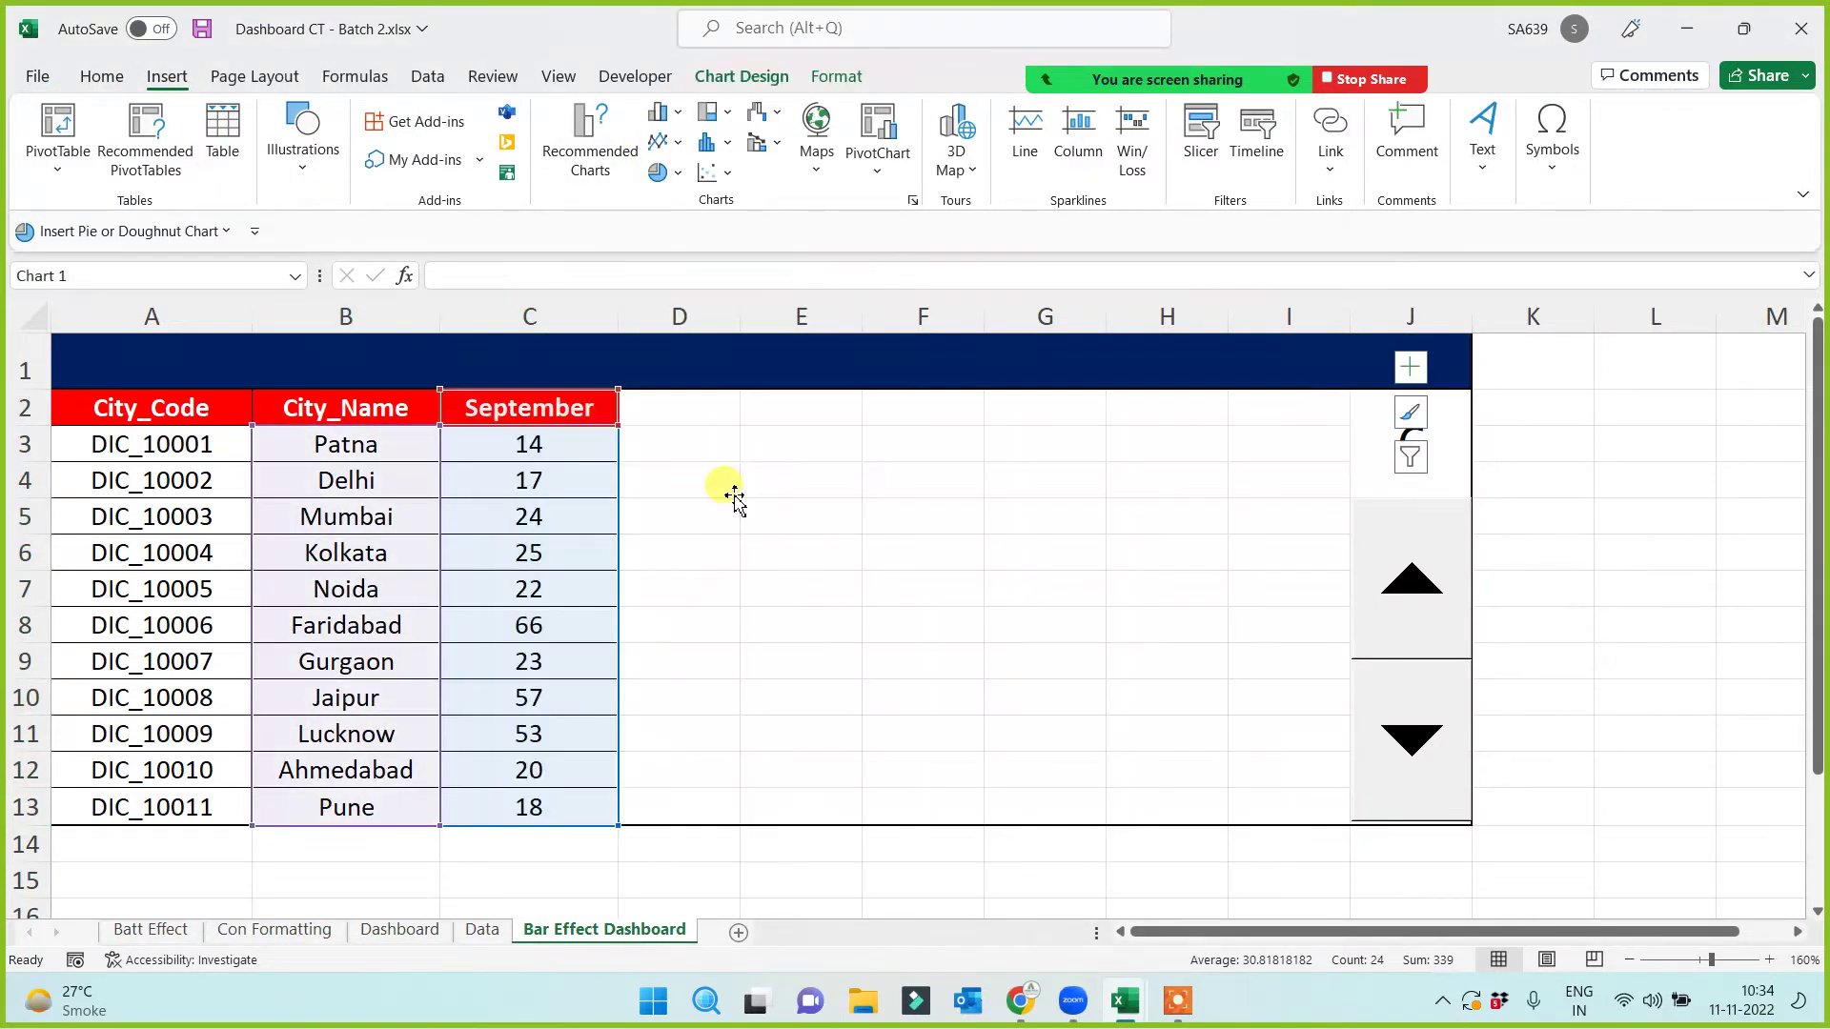
Step: Place the bar chart directly beside the spin button and resize it to span rows 2 to 13, from the edge of column E through column I
left_click_drag(1377, 360, 1072, 522)
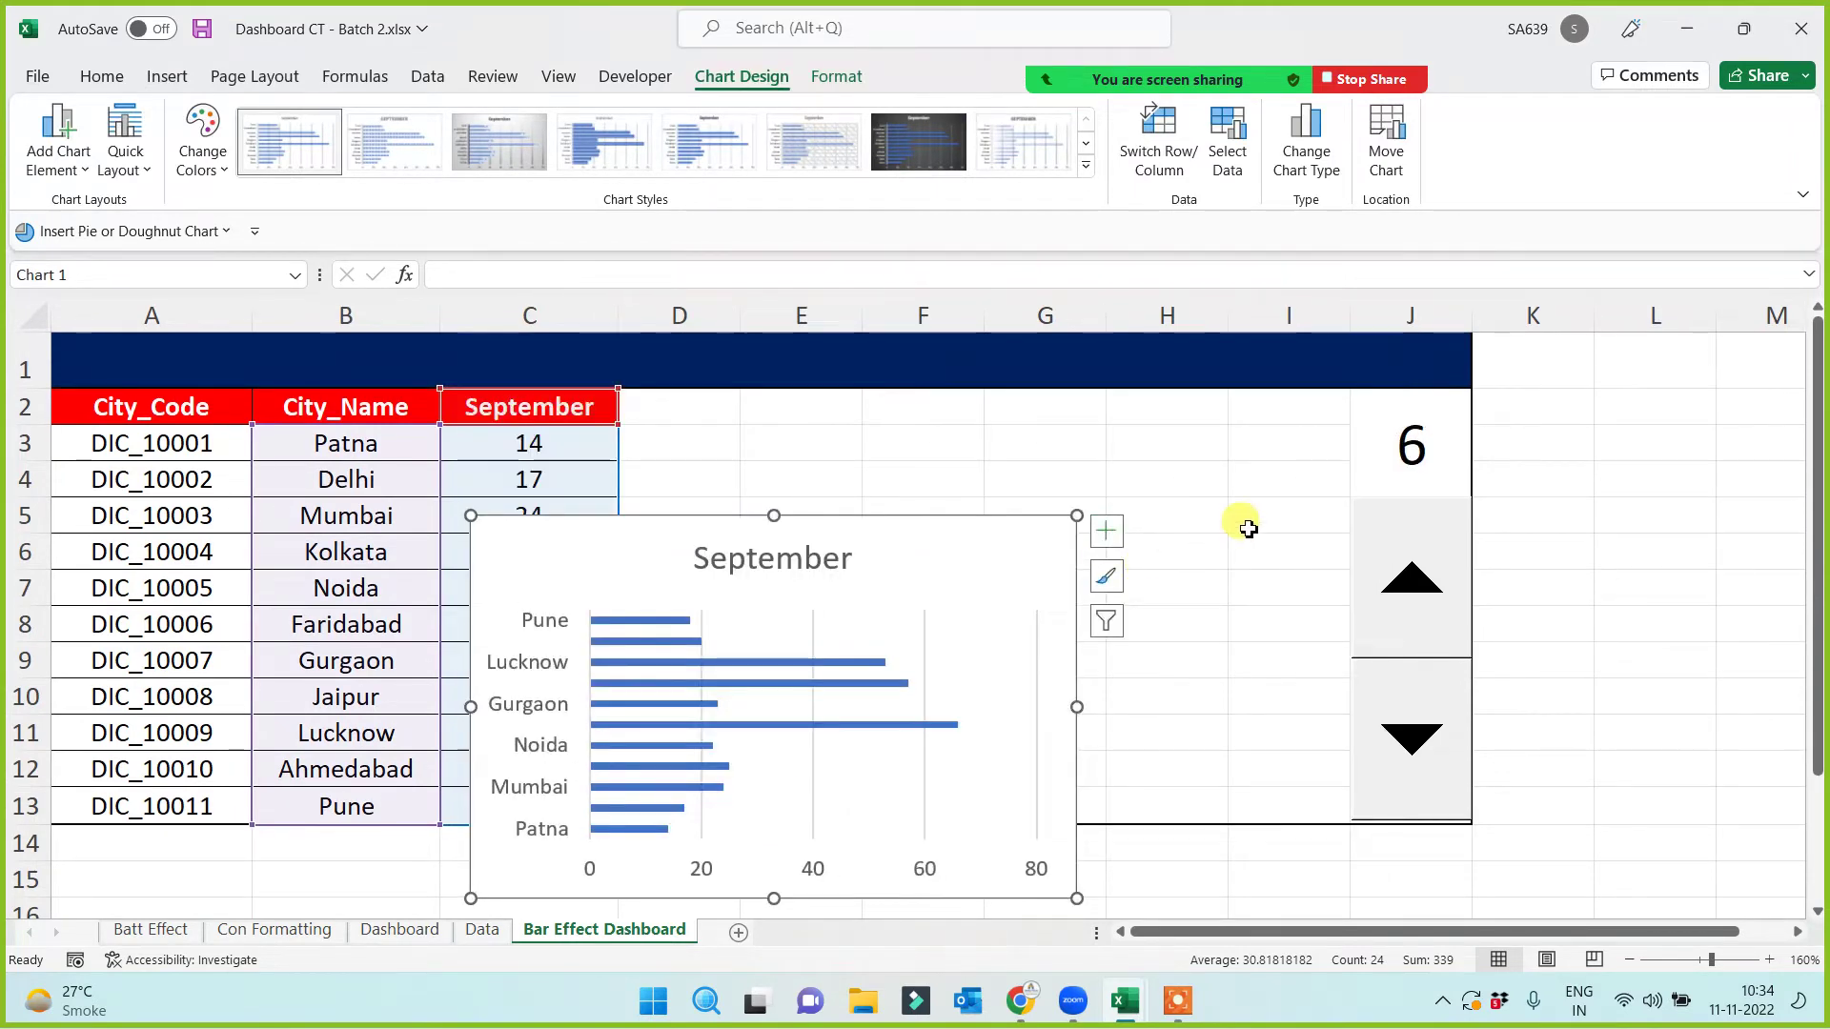
left_click_drag(1055, 710, 1011, 710)
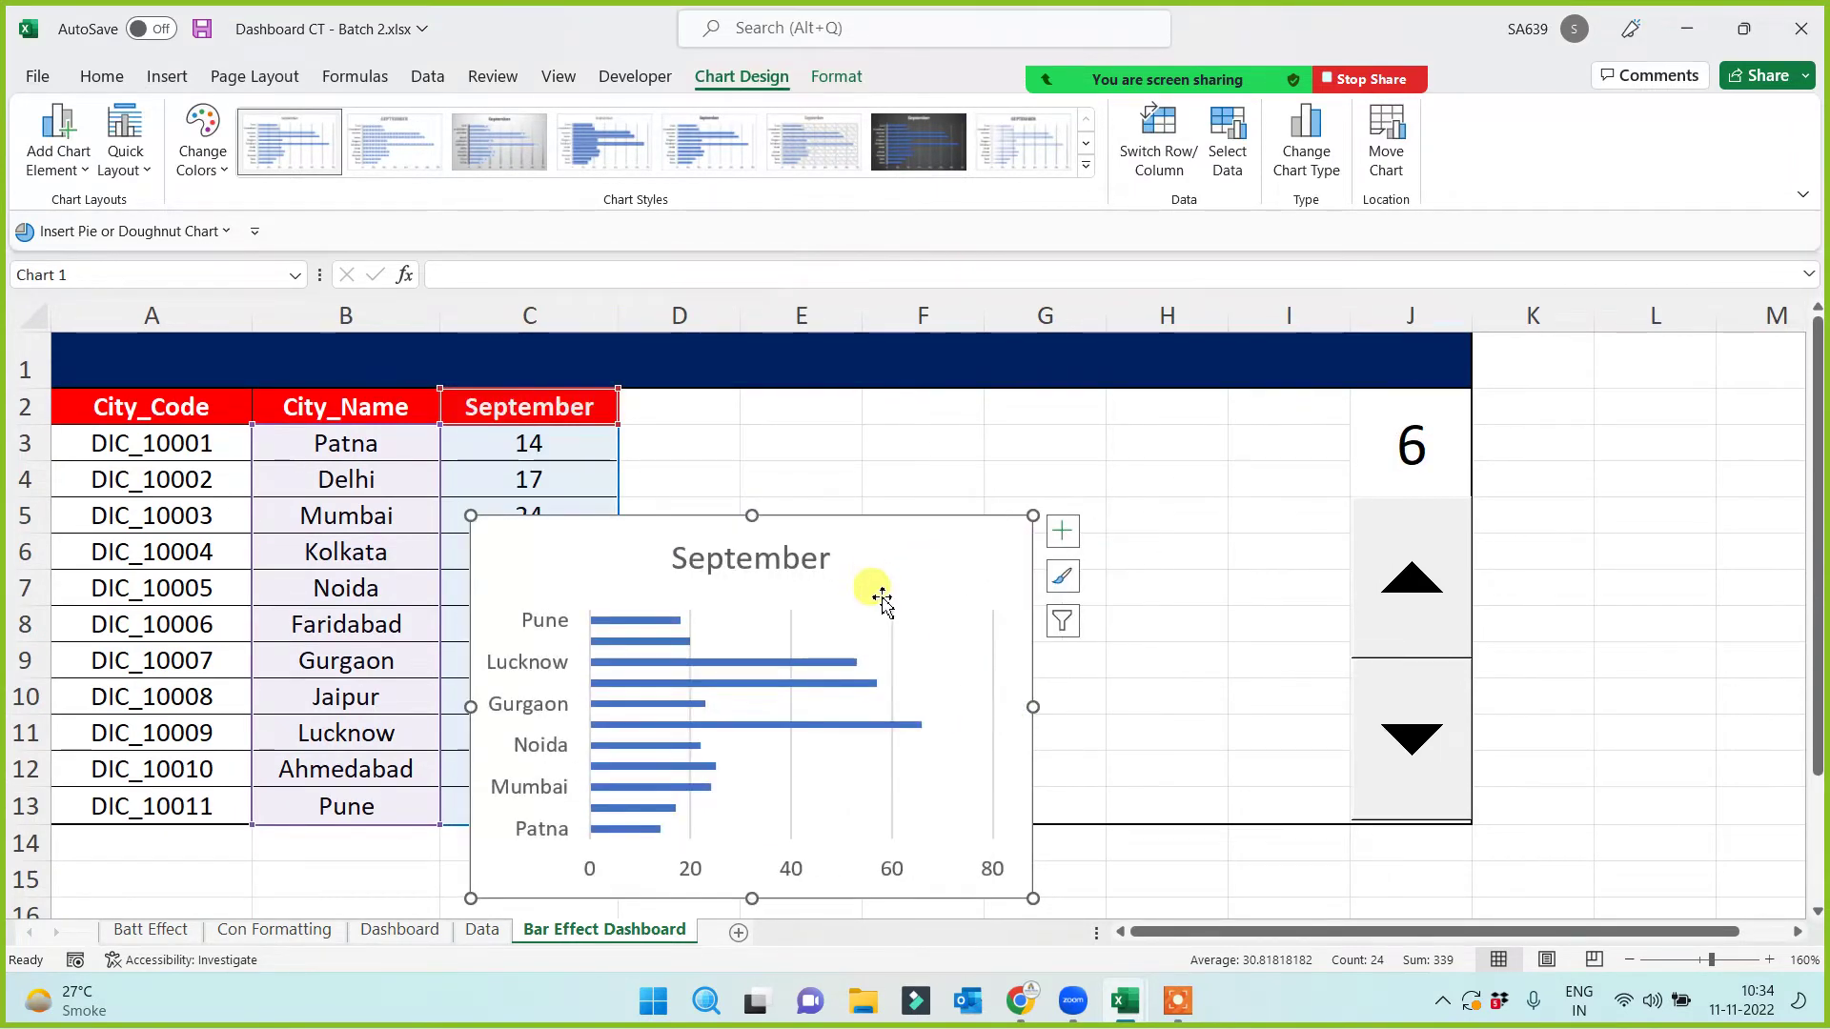
left_click_drag(874, 506, 1187, 391)
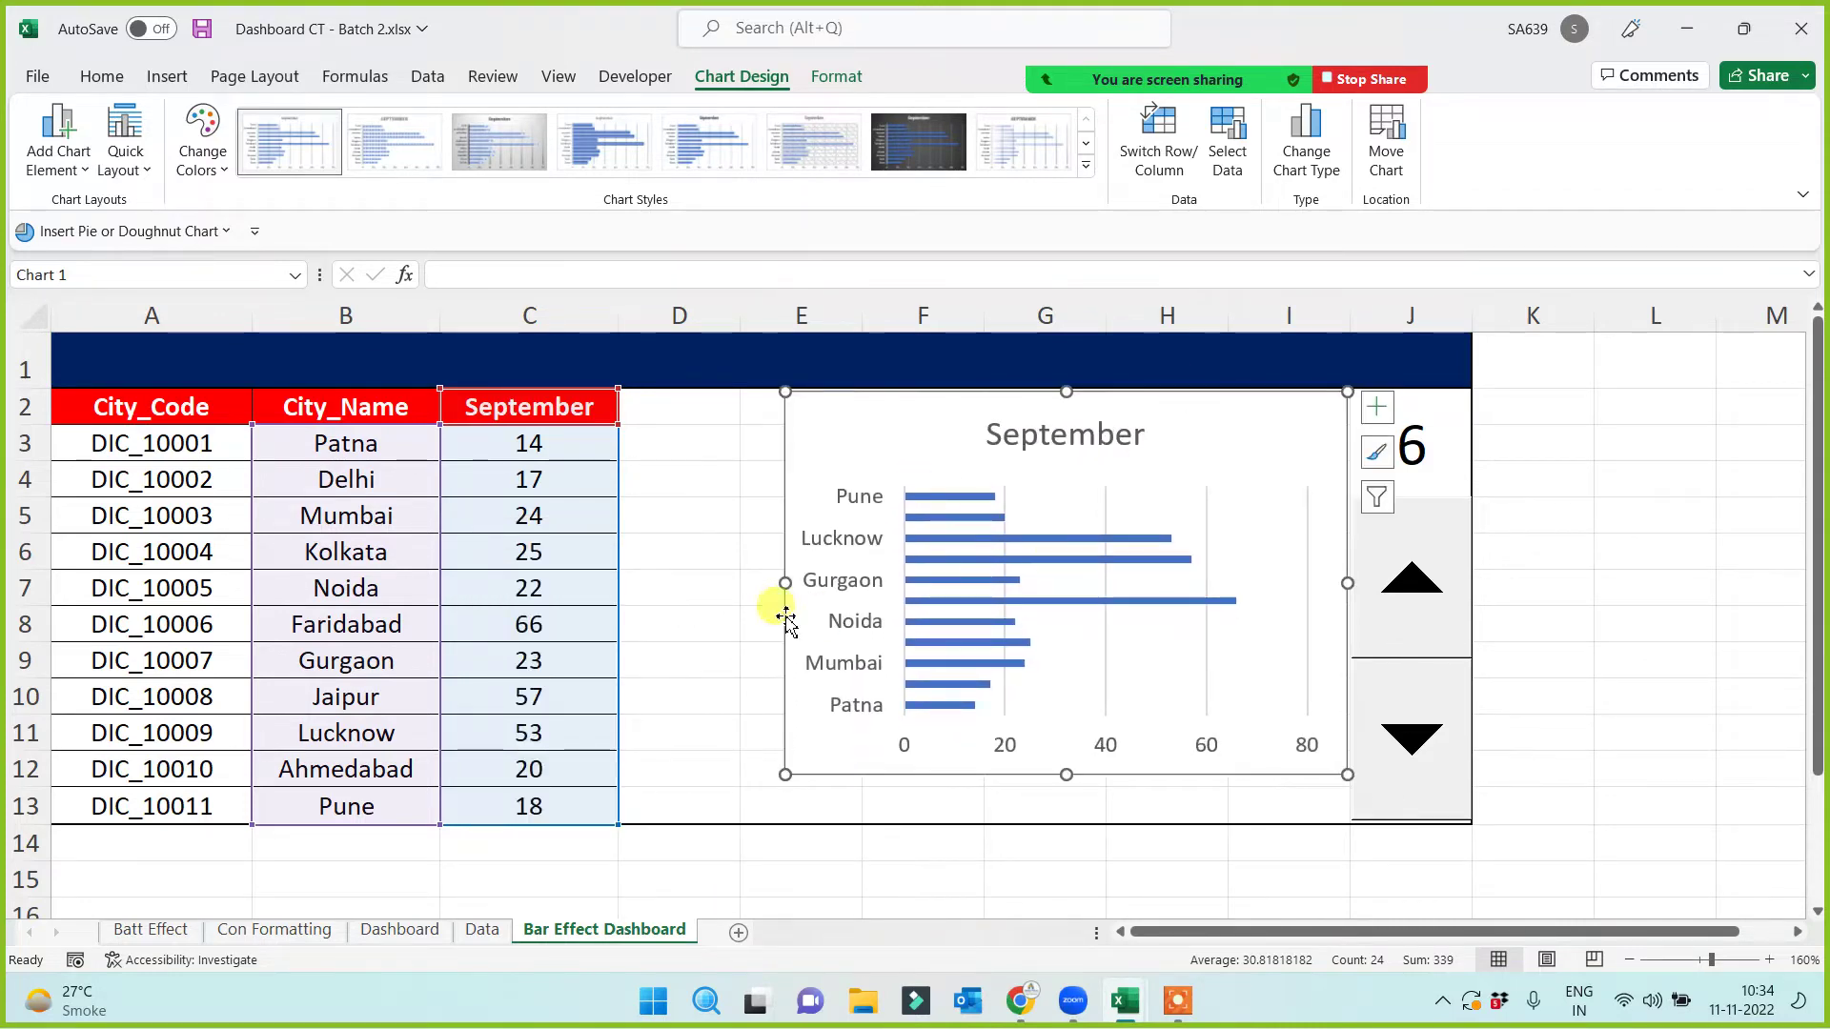
left_click_drag(785, 582, 833, 582)
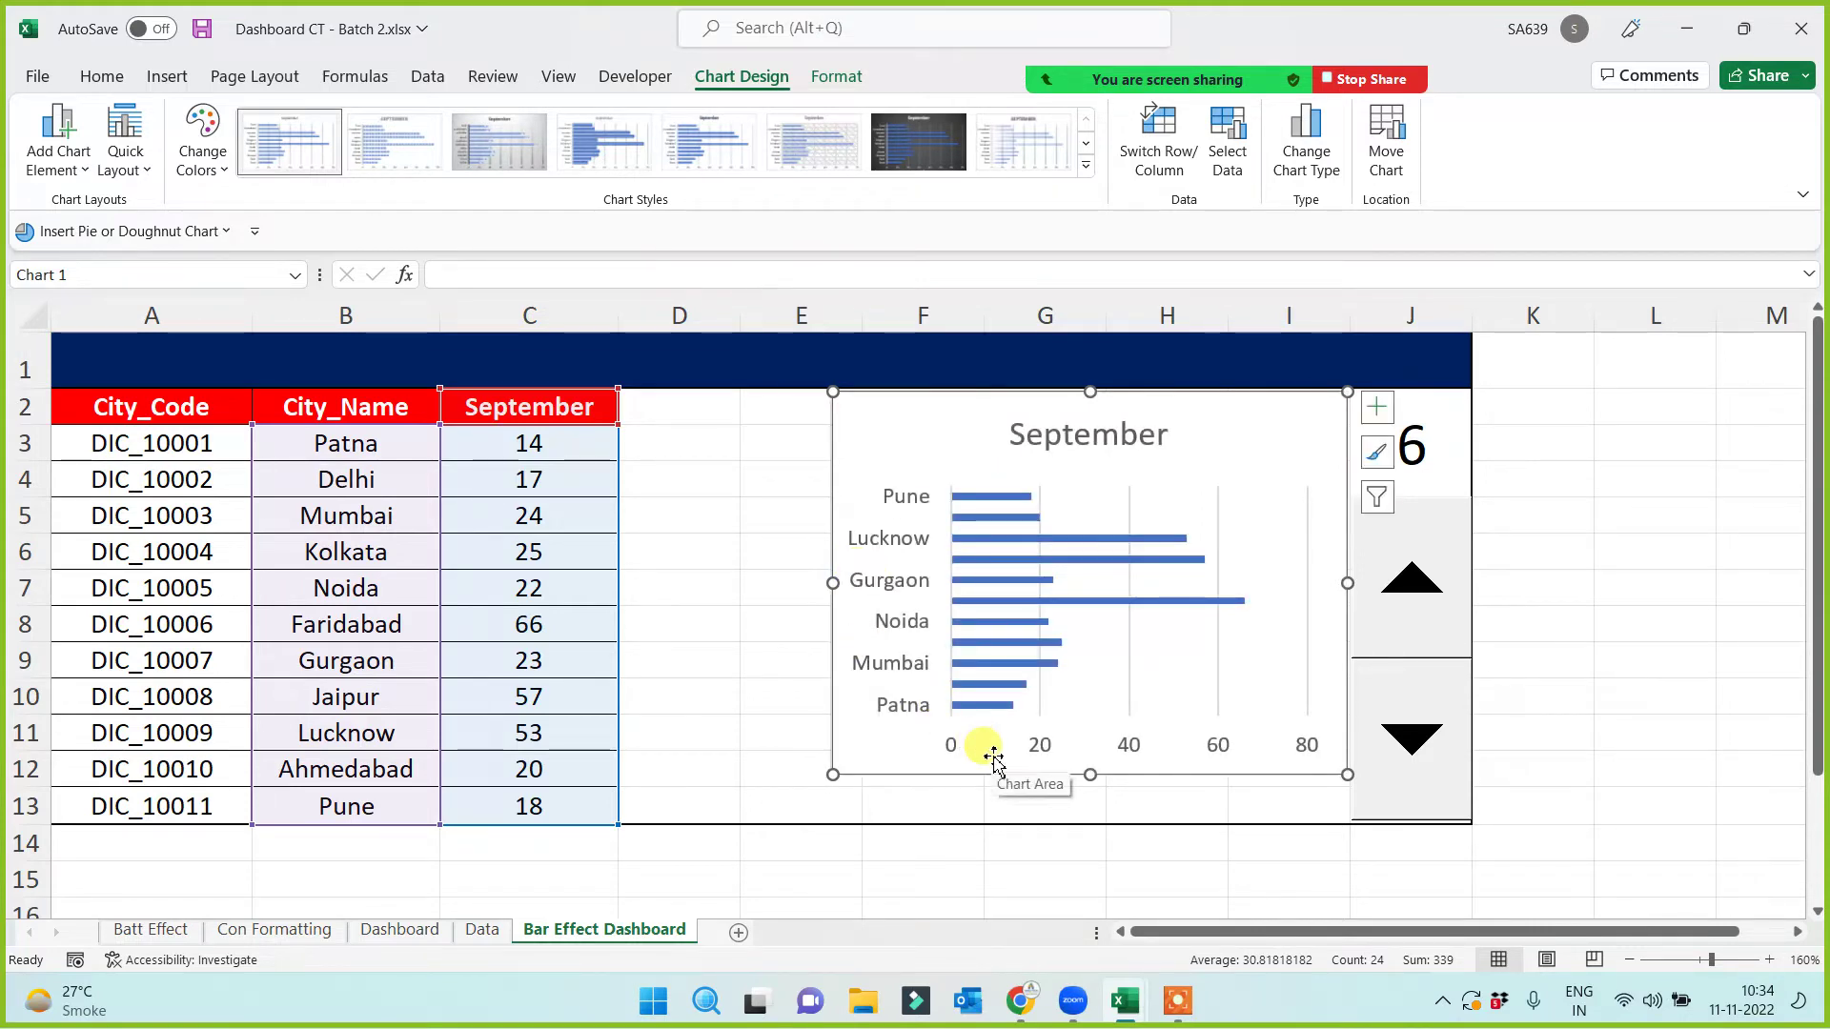
left_click_drag(1091, 773, 1093, 822)
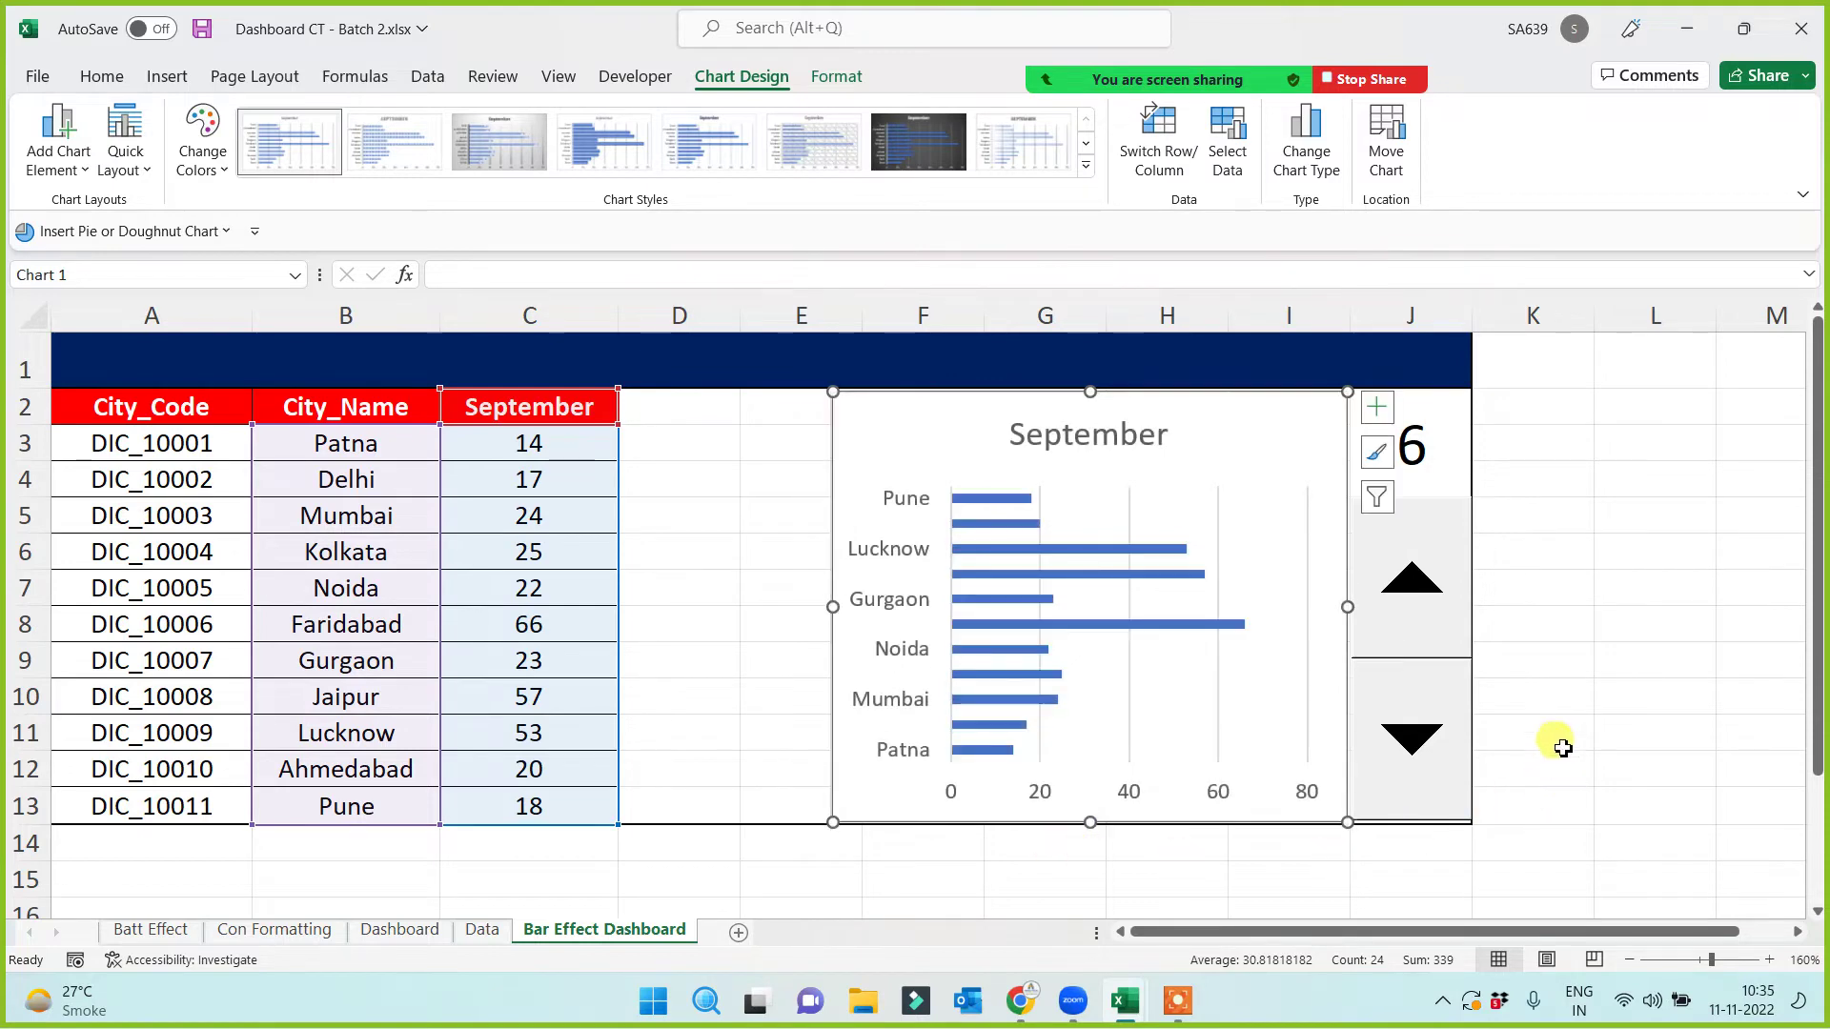
left_click(1575, 667)
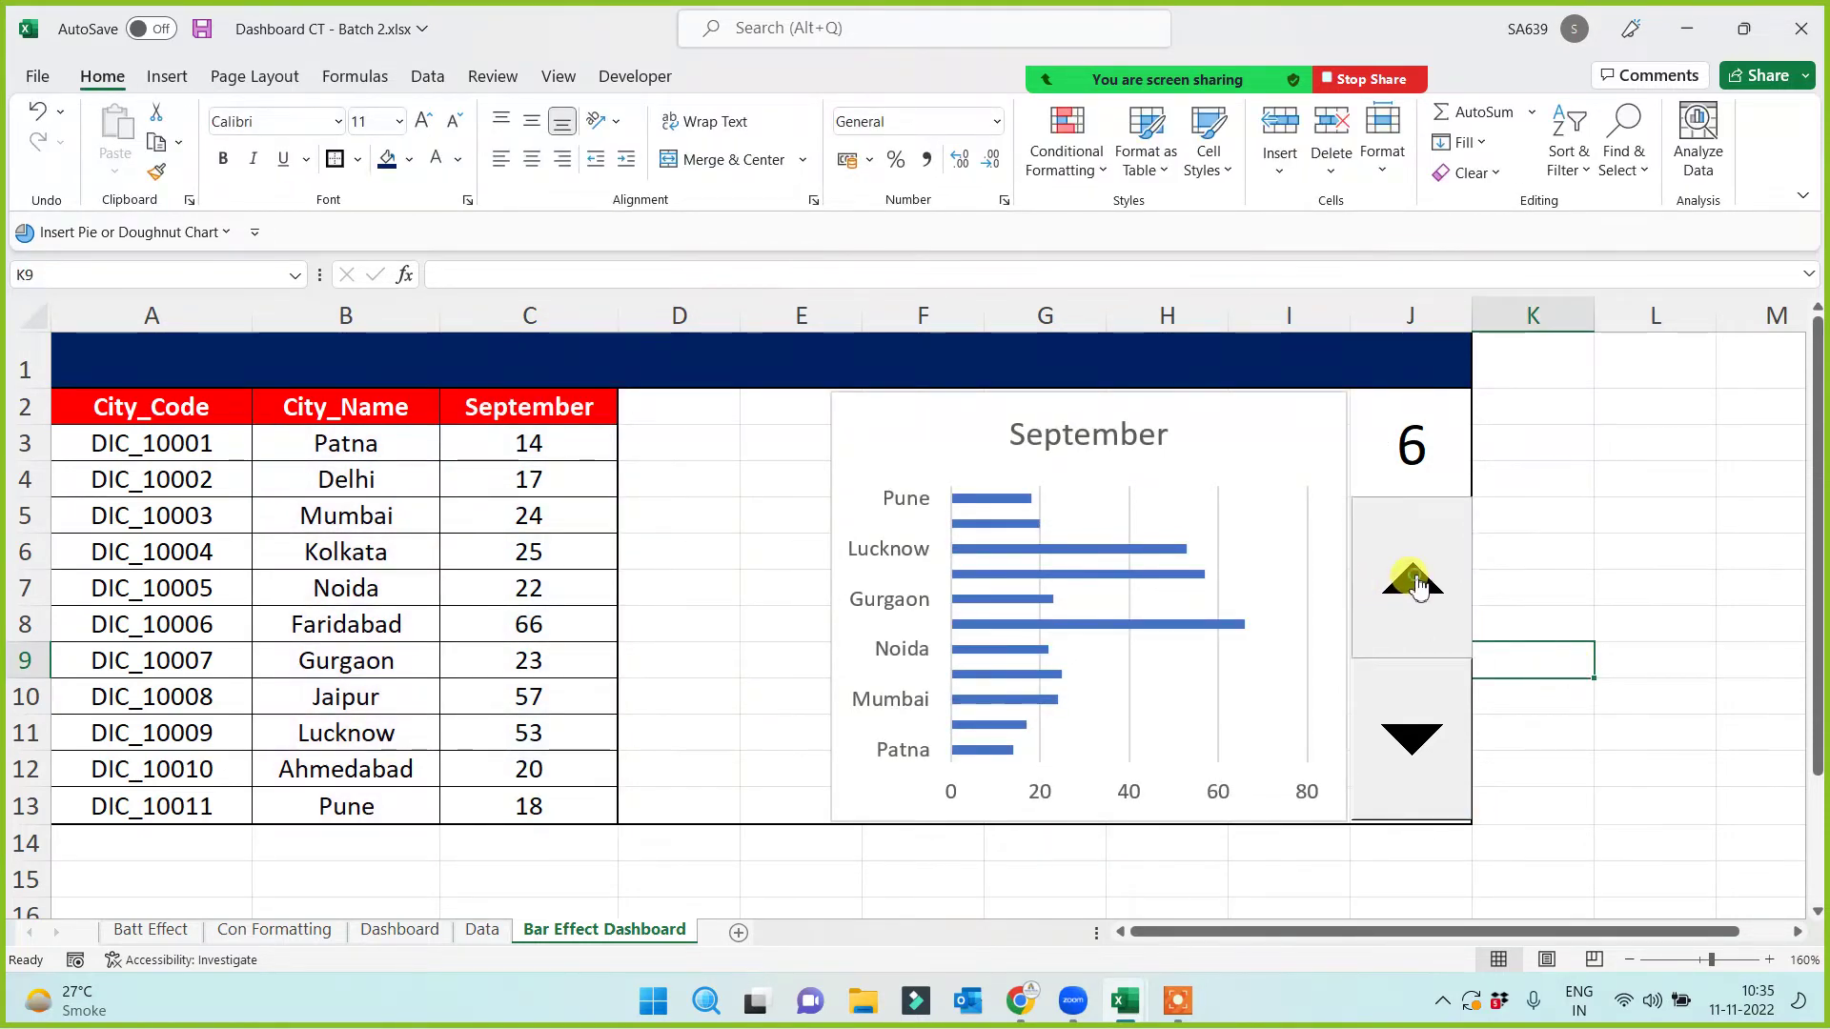
Step: Step the spin button down to 2 to test that the bar chart follows the selected month
left_click(1411, 727)
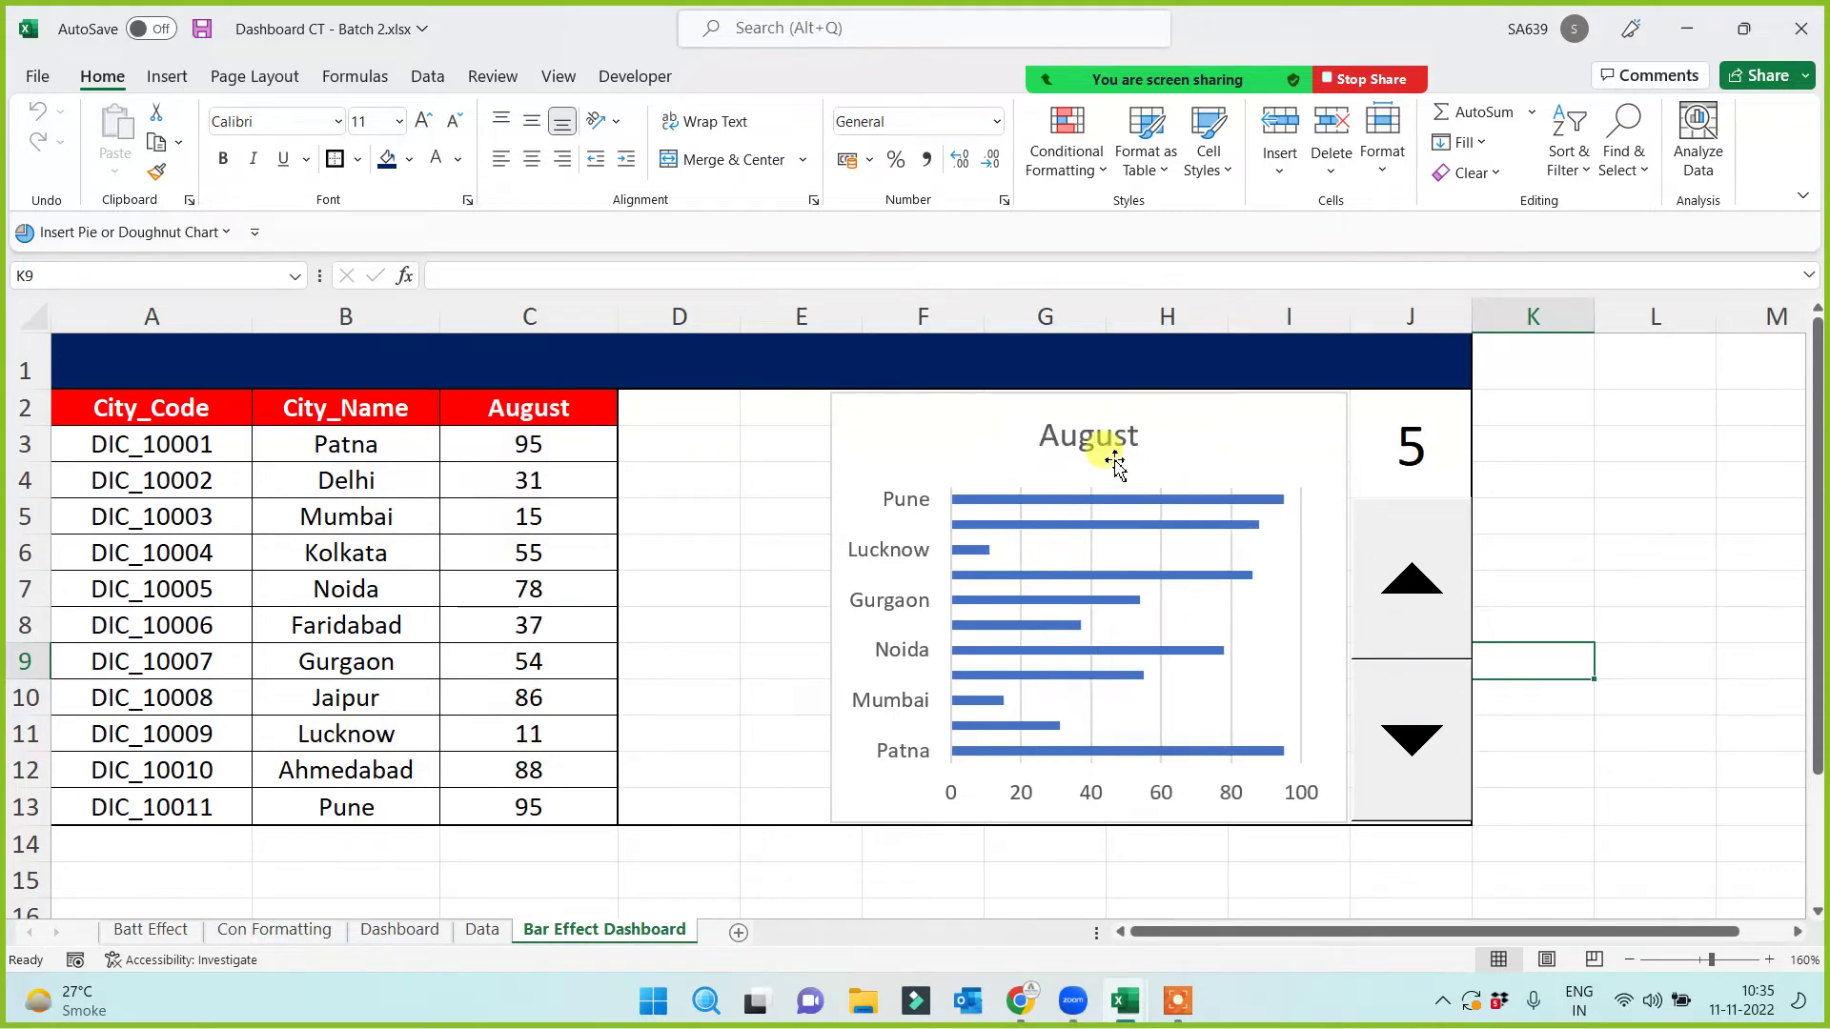
left_click(1396, 741)
left_click(1398, 743)
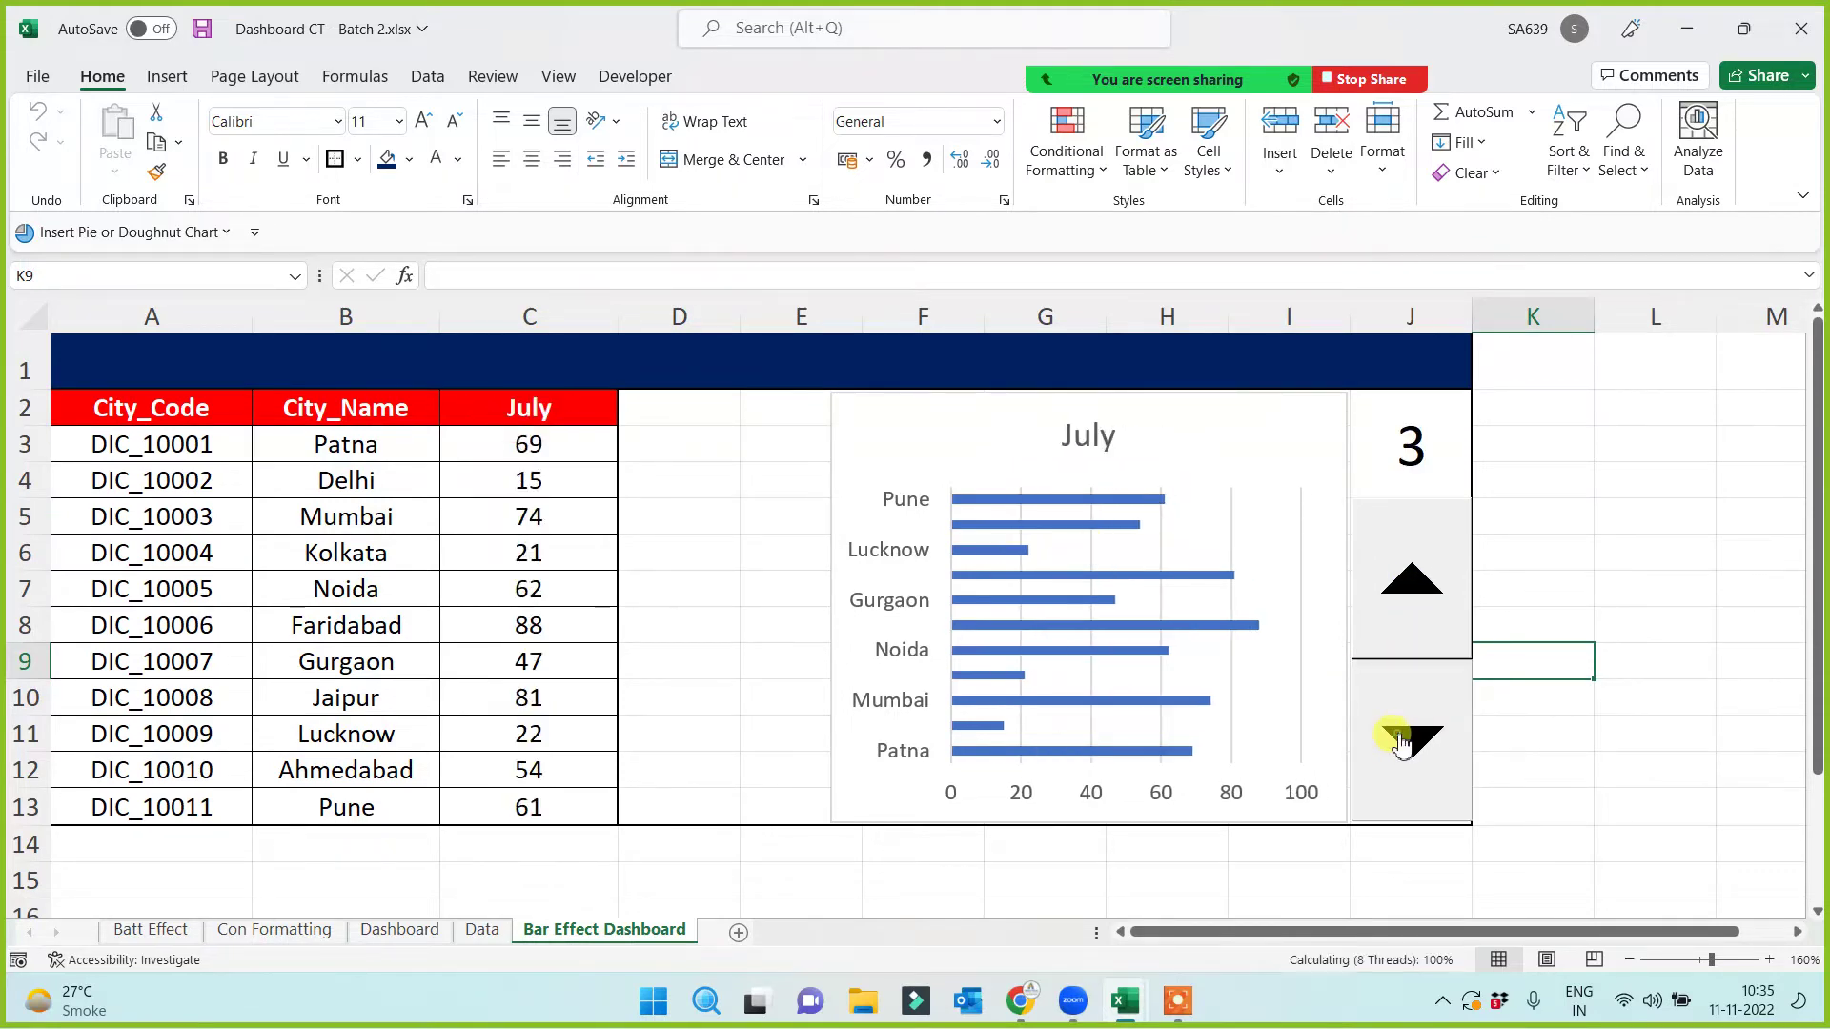
left_click(1402, 743)
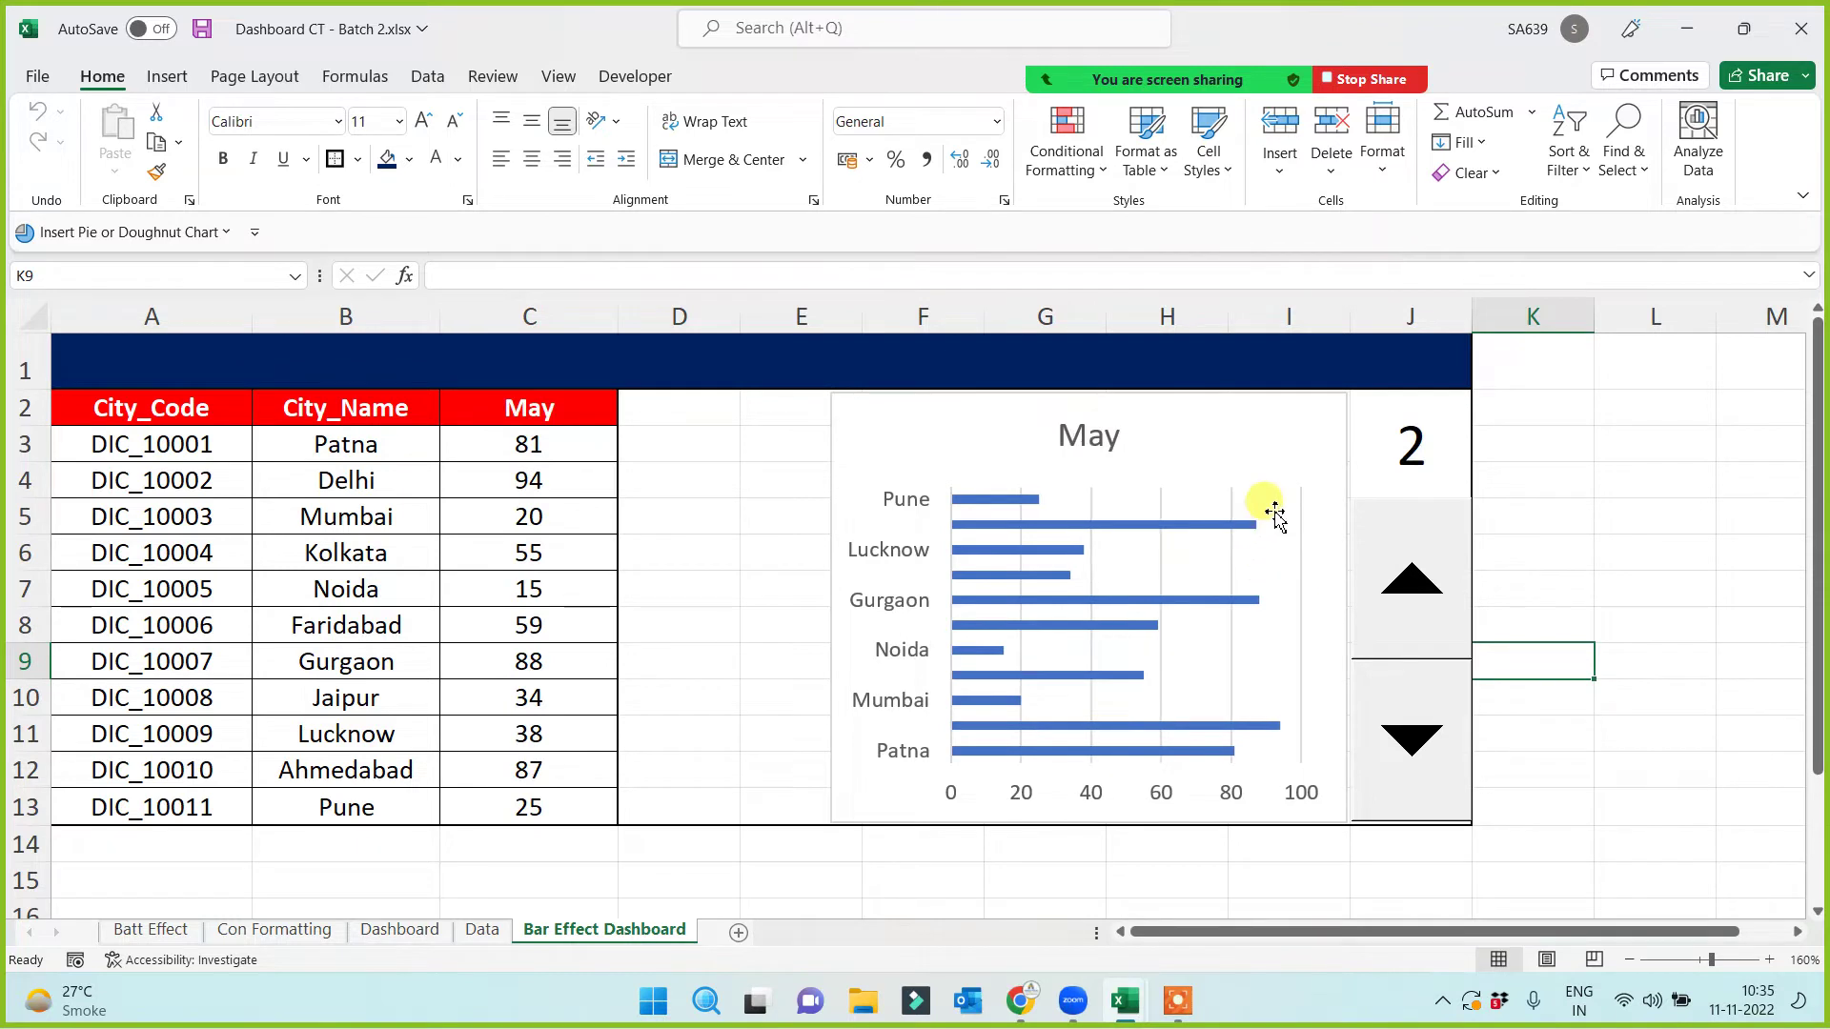
Step: Apply the dark-background chart style to the bar chart
left_click(1272, 458)
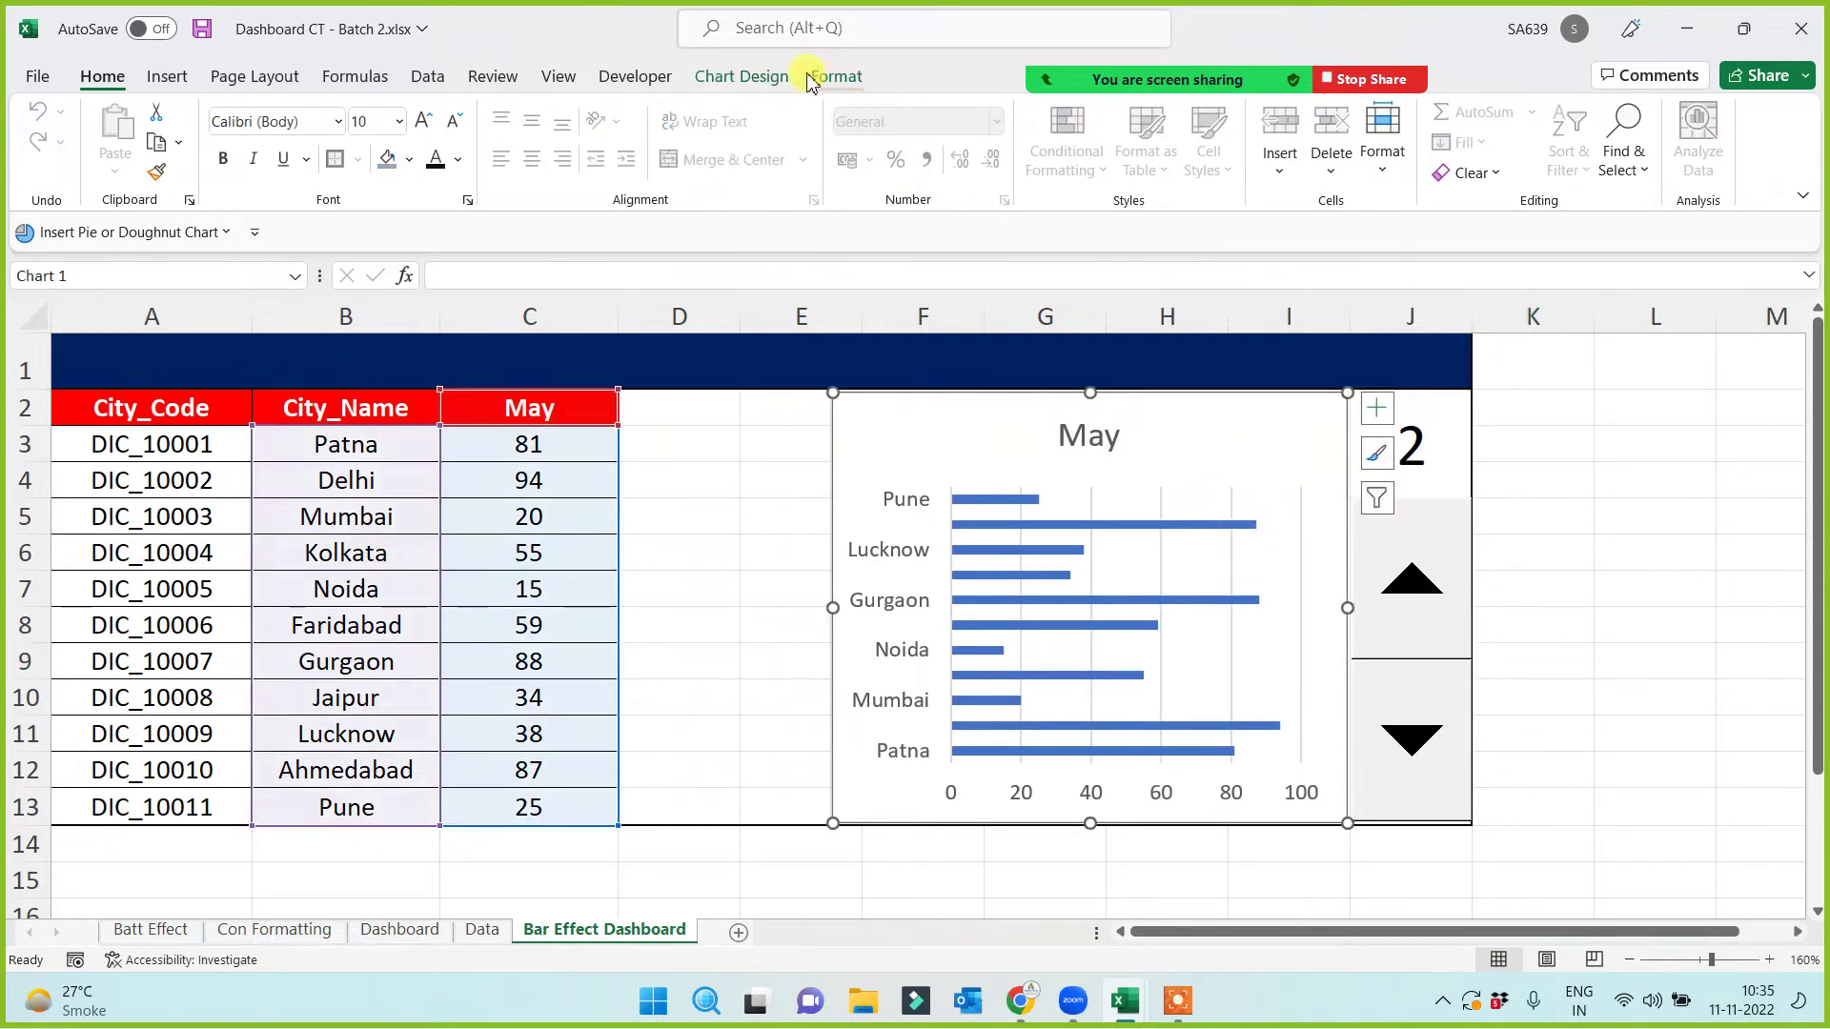
left_click(769, 84)
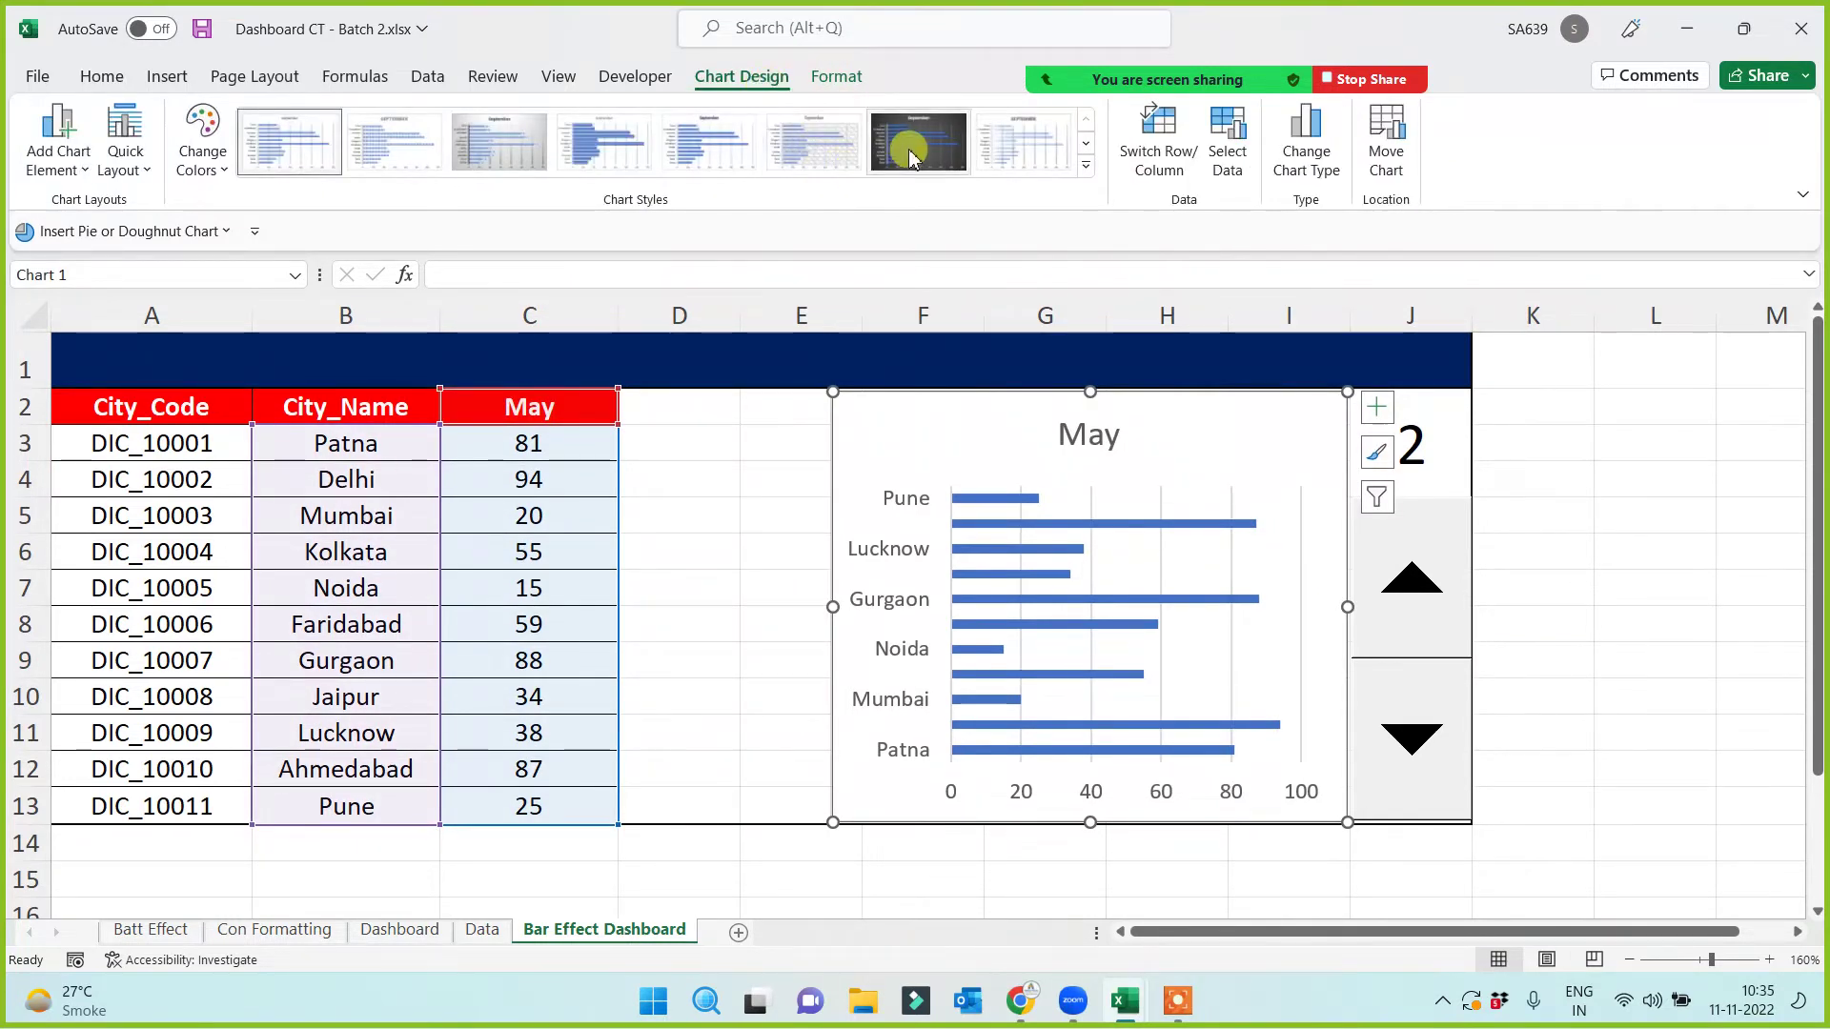
left_click(910, 155)
left_click(1548, 700)
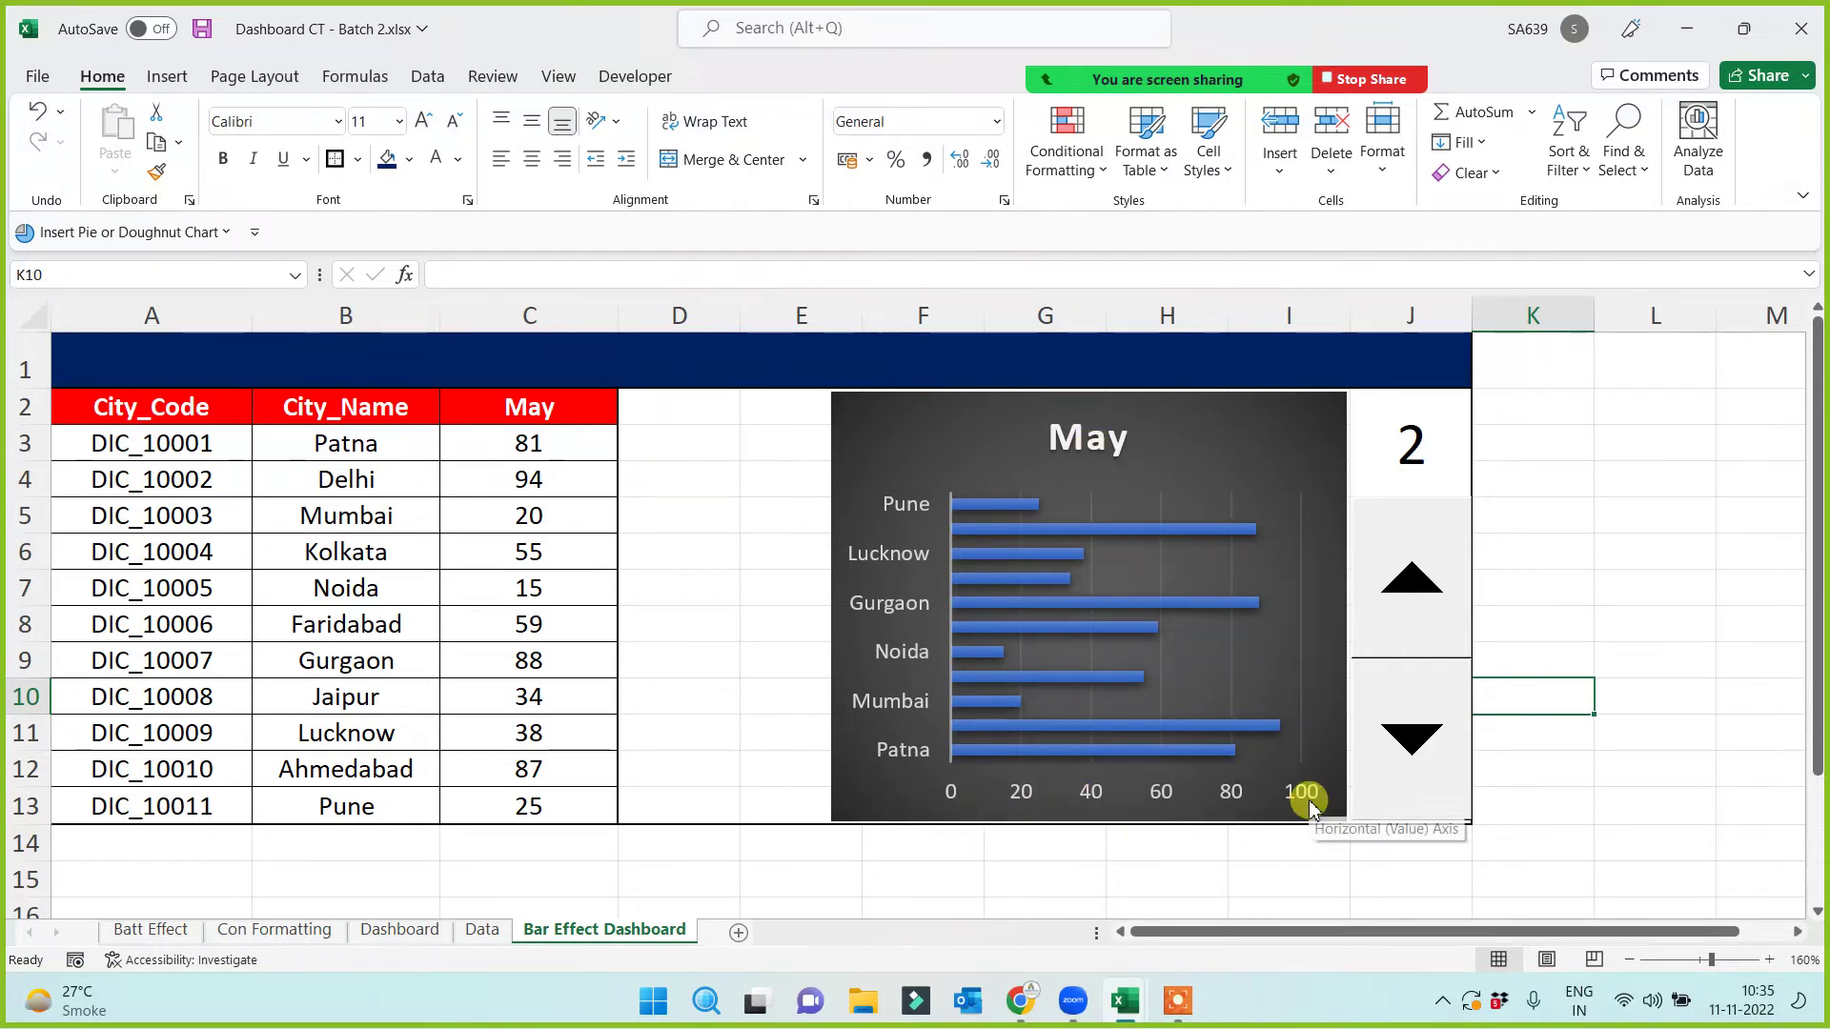
Step: Advance the spin button to 3 and fix the chart's horizontal value axis bounds at minimum 0 and maximum 100
left_click(1431, 603)
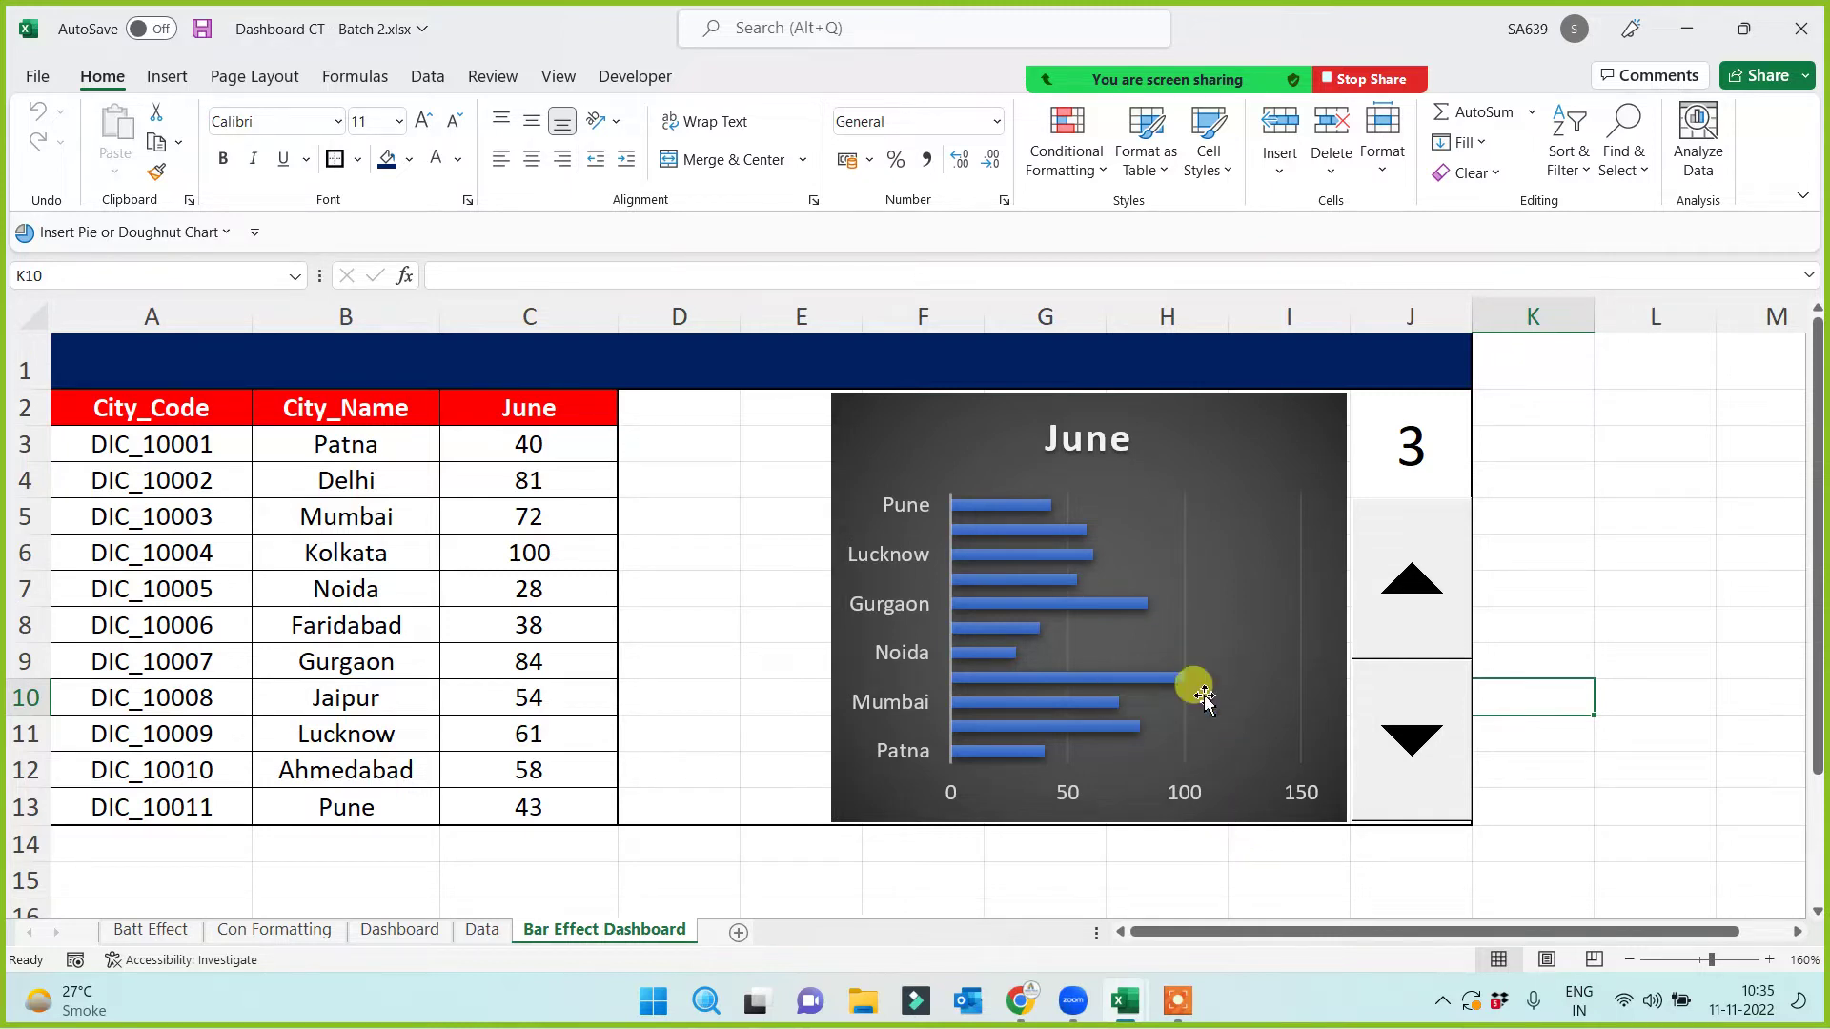
left_click(1188, 798)
right_click(1189, 802)
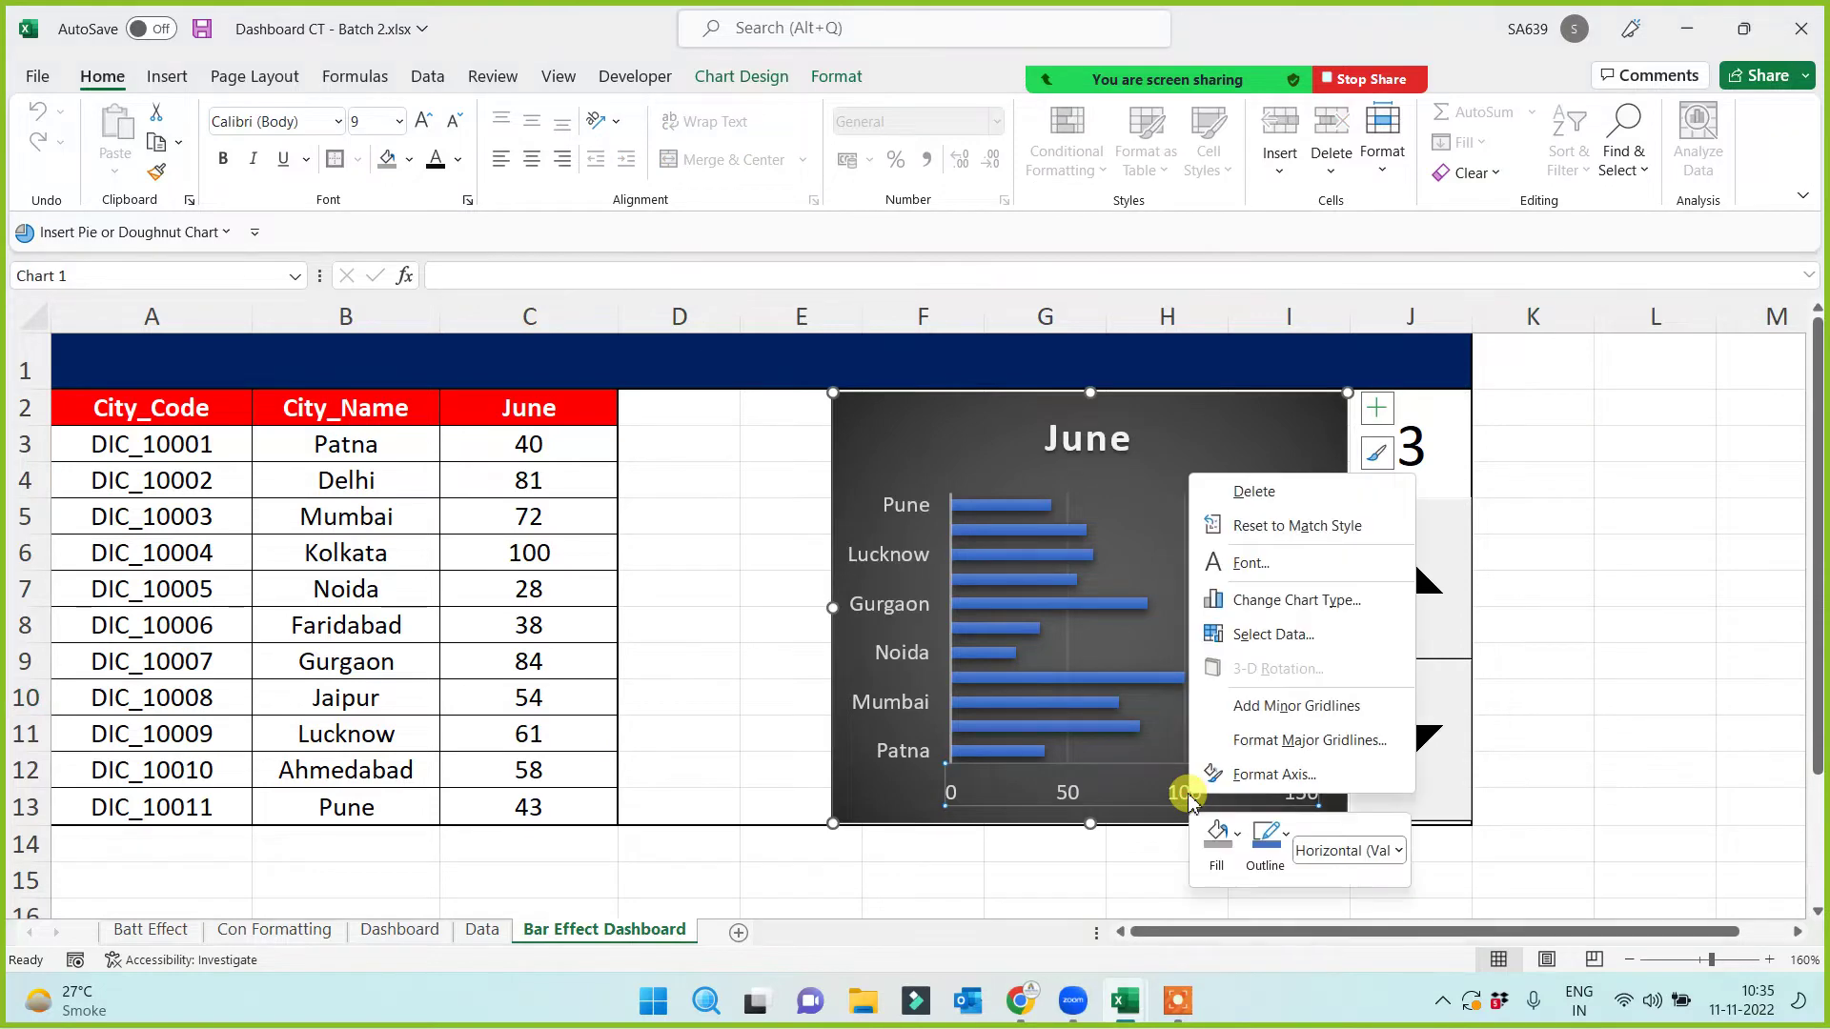
left_click(1274, 774)
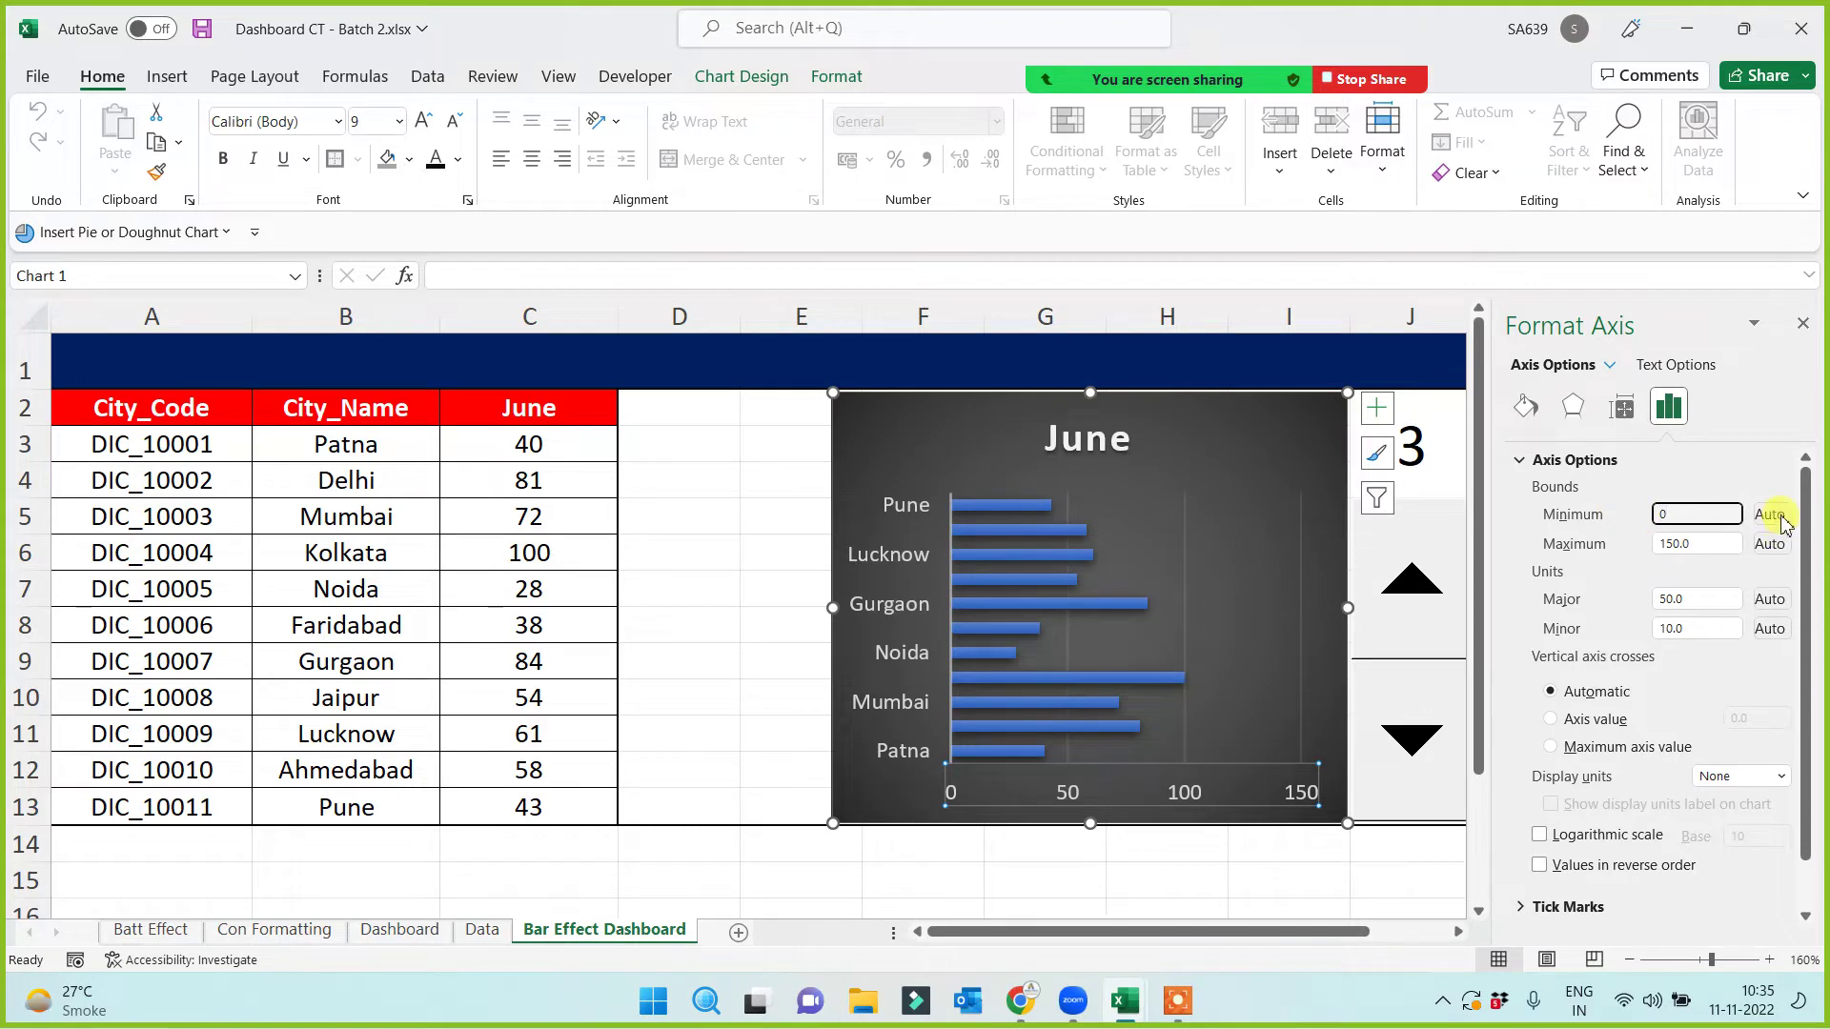
left_click(1710, 545)
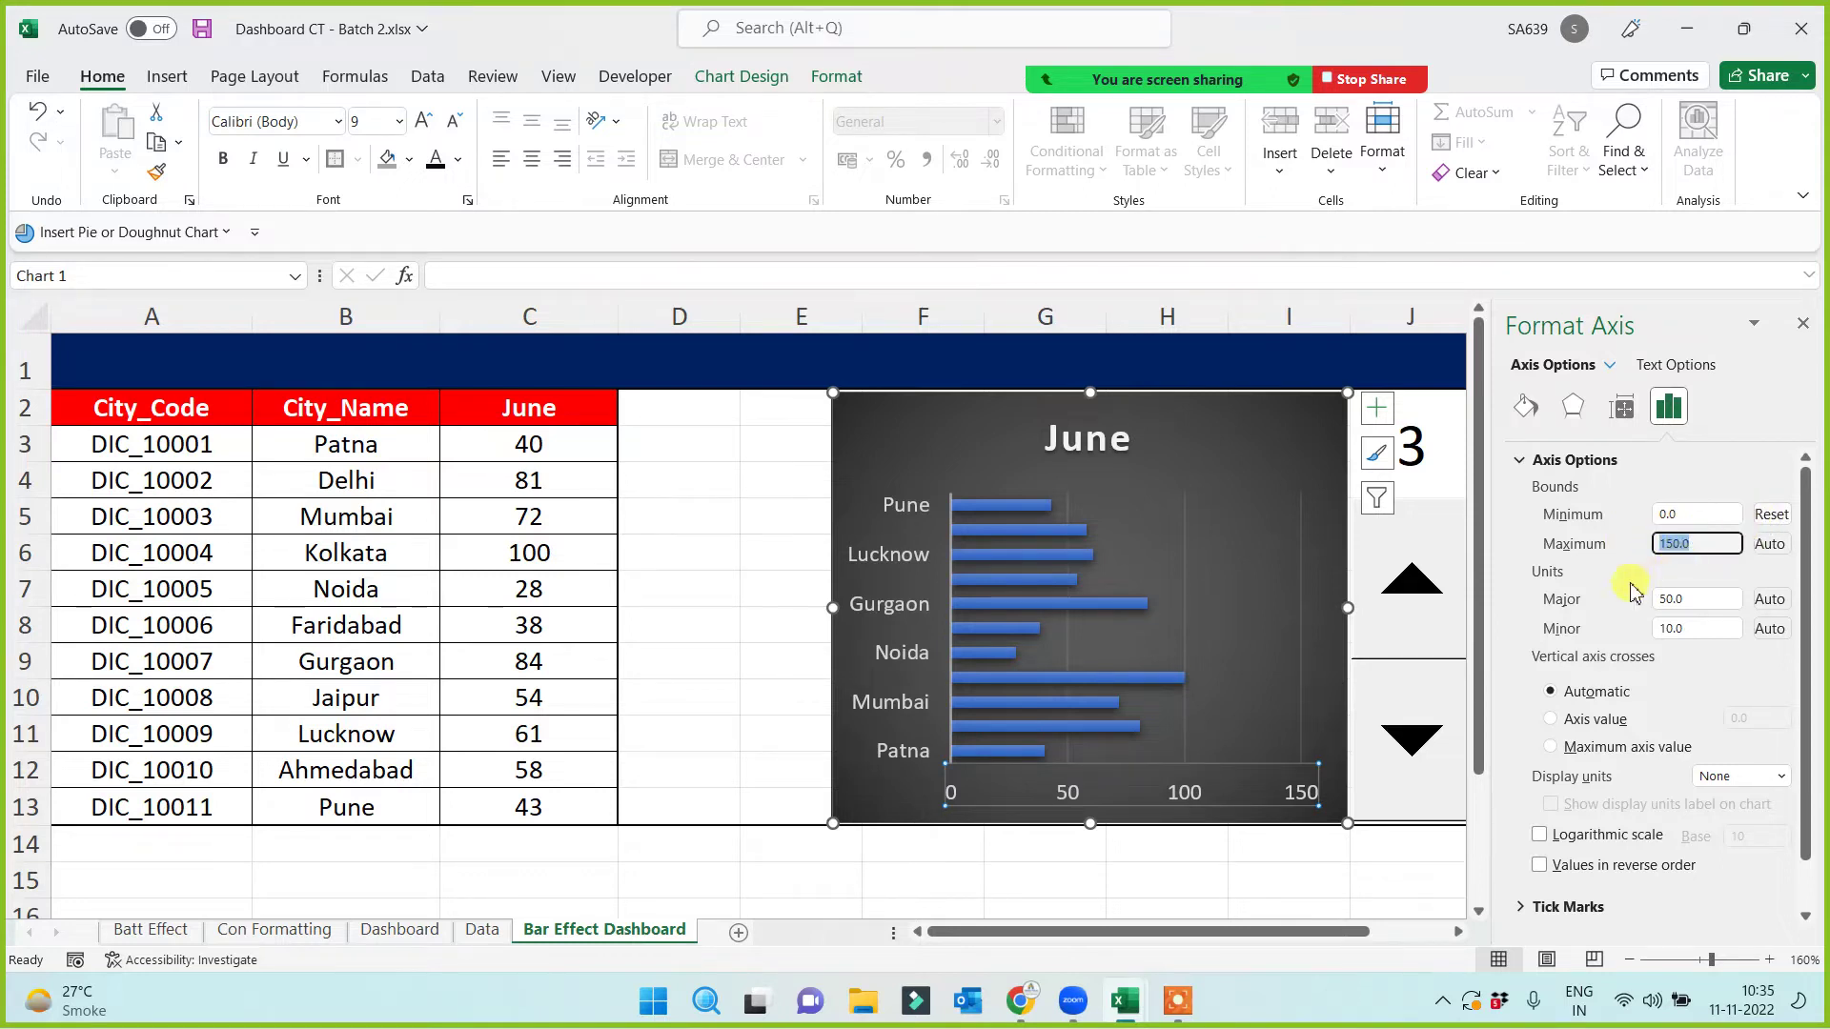
left_click(1320, 869)
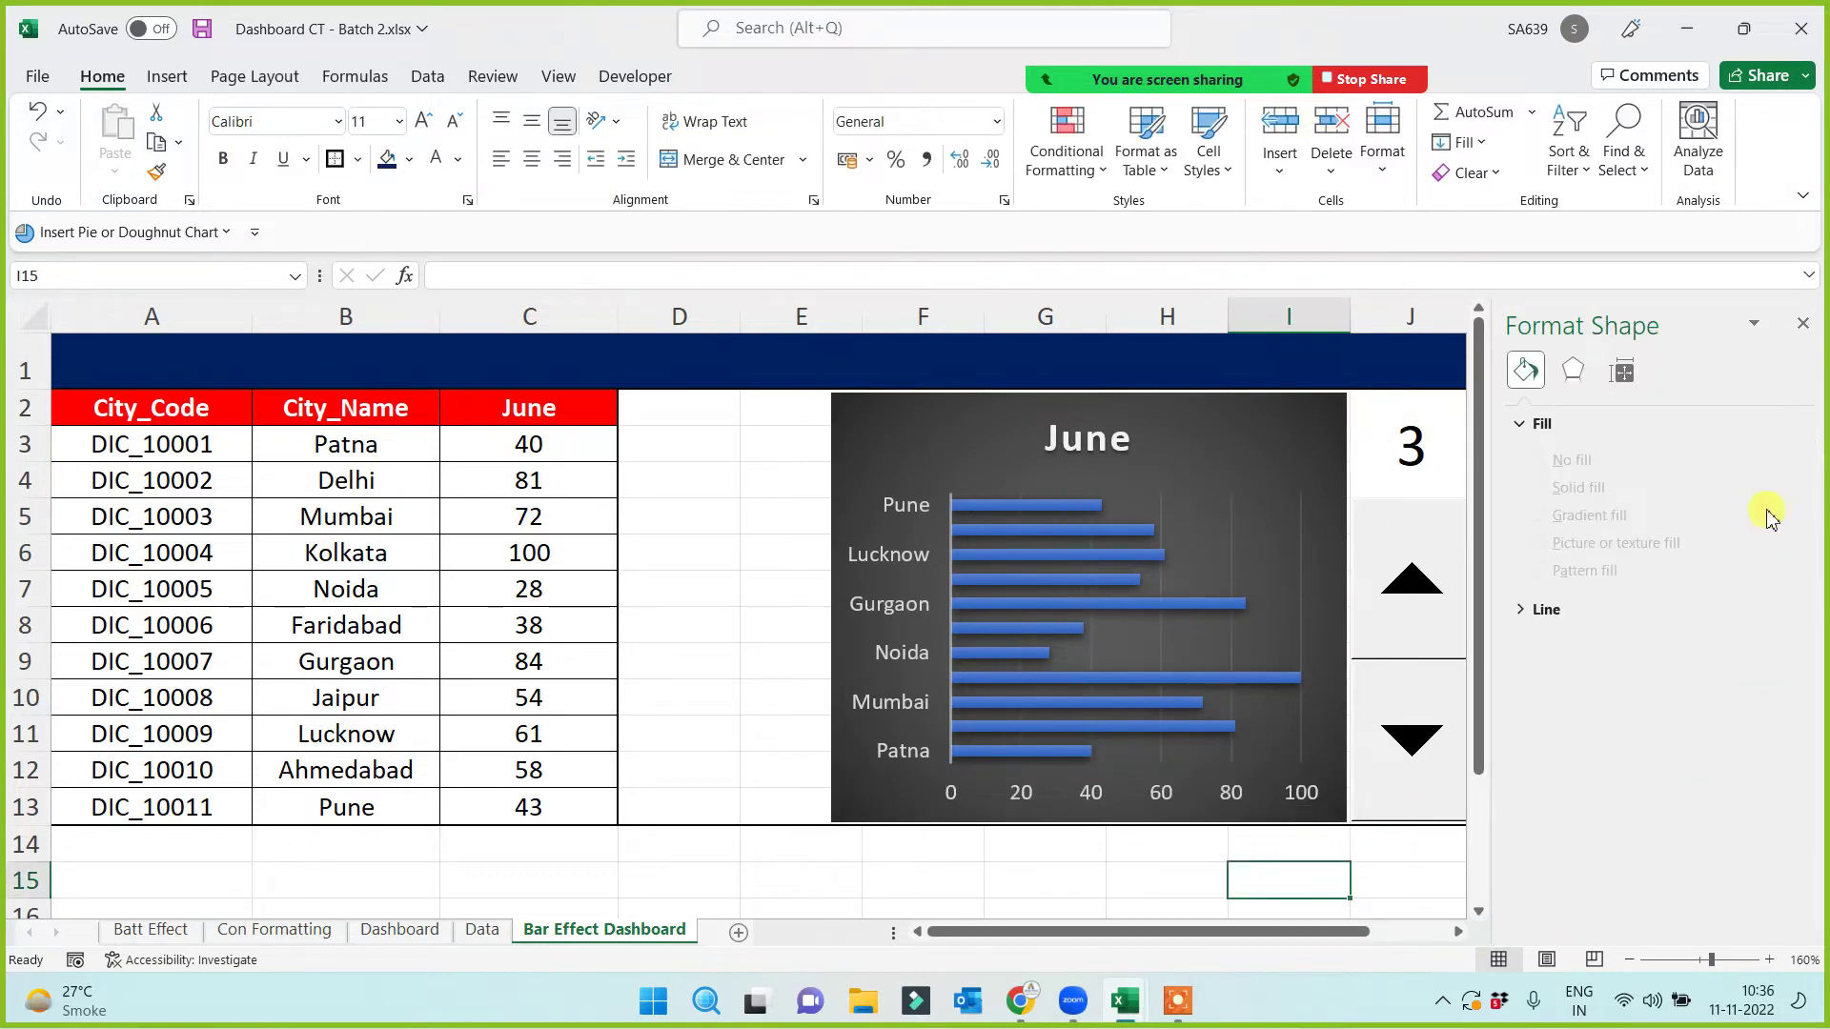
left_click(1802, 323)
left_click(1094, 877)
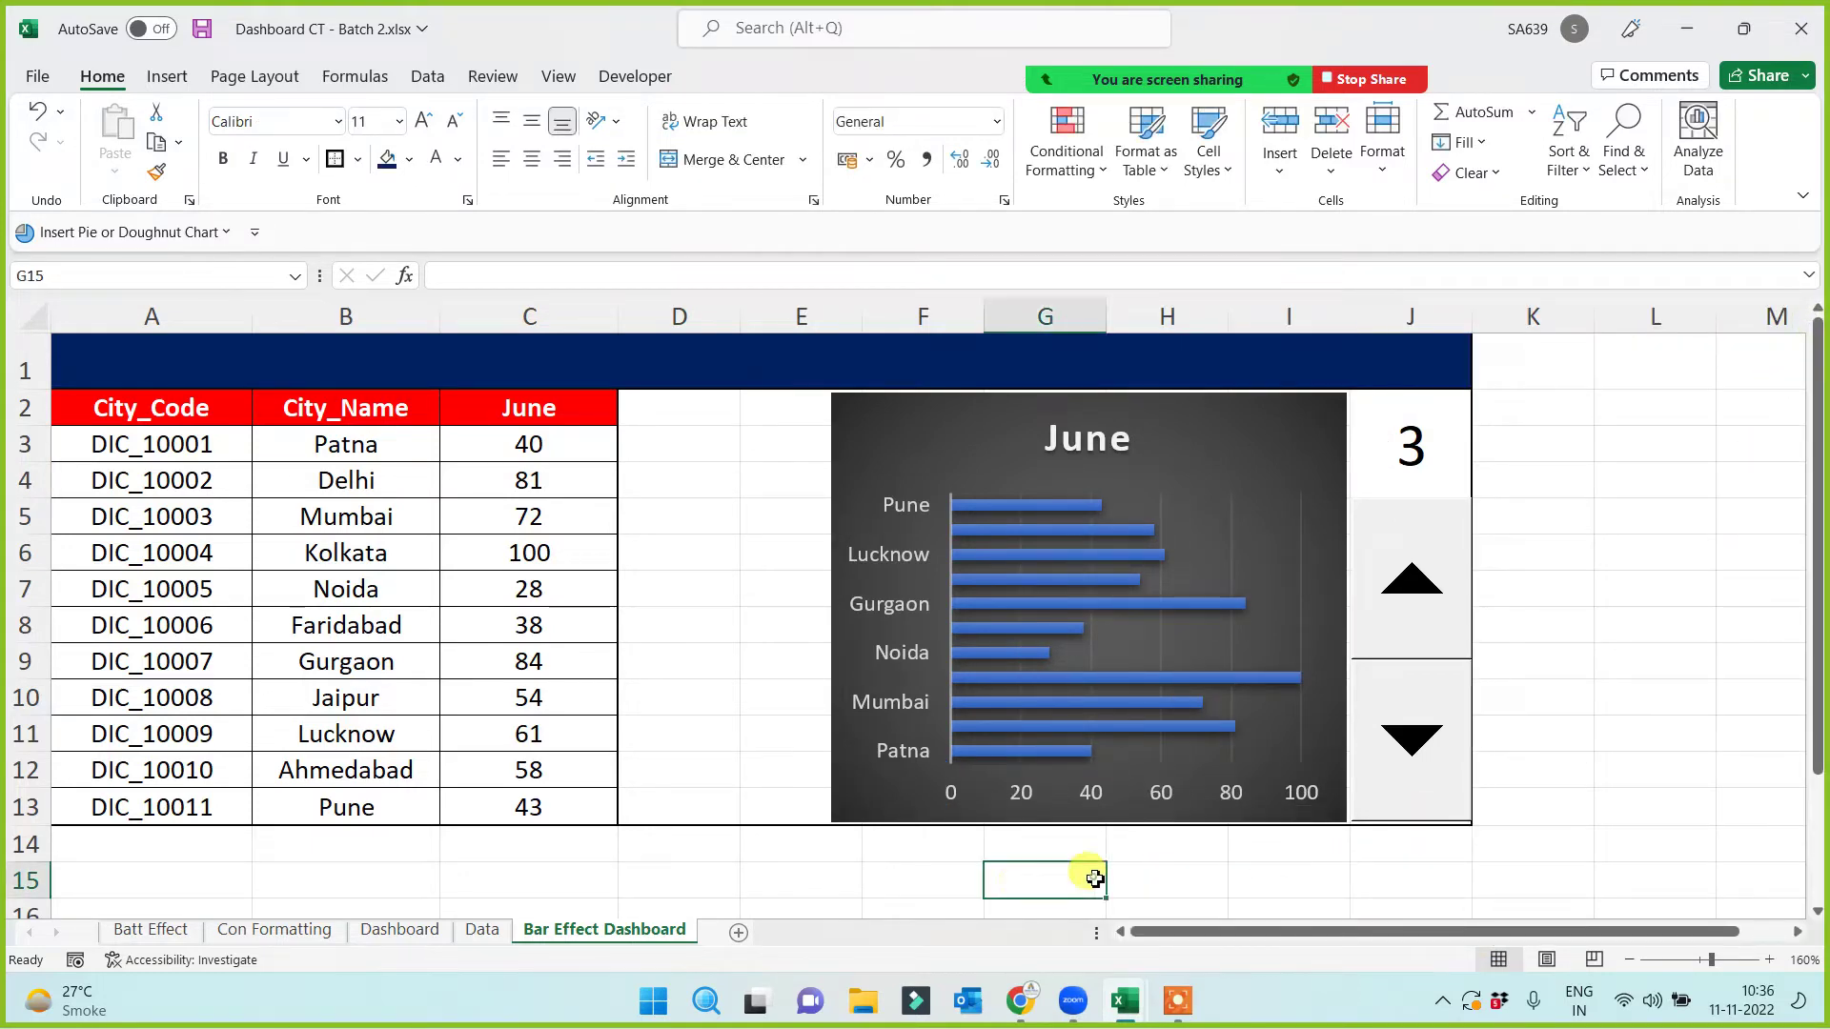
Step: Step the spin button up and down between months, ending on 6, to test the chart with its fixed axis
left_click(1376, 616)
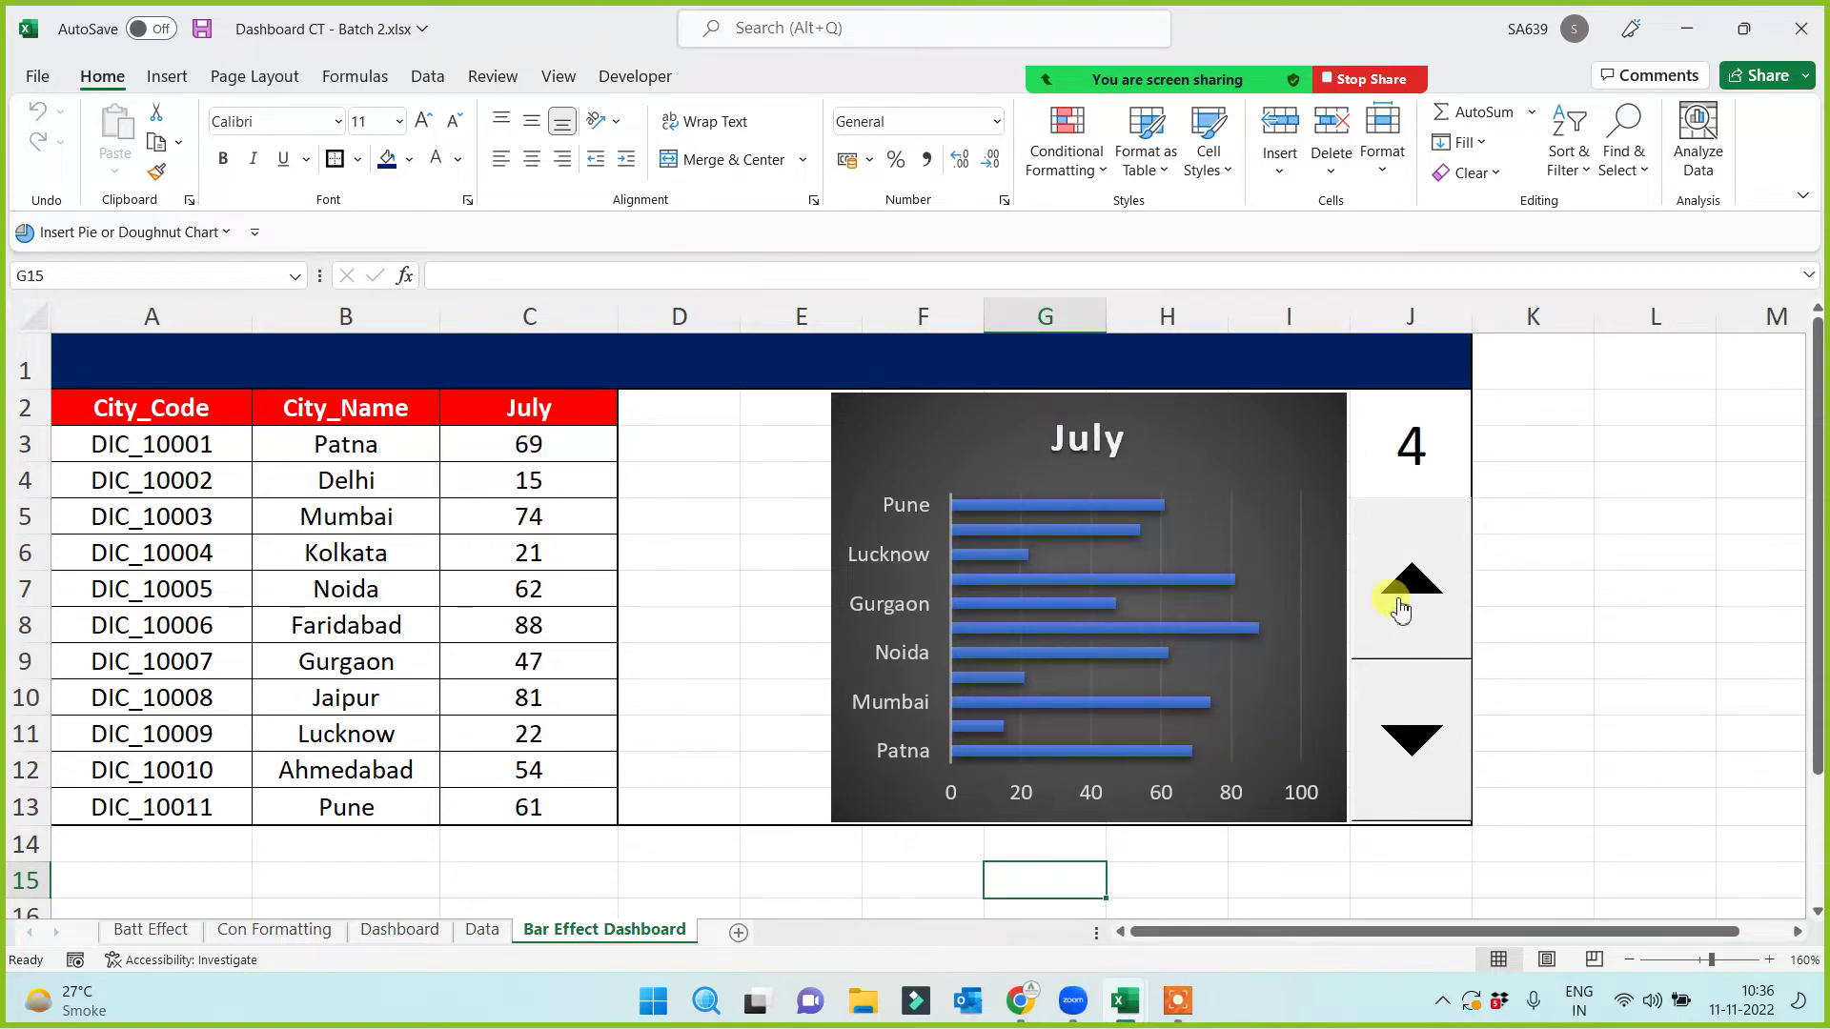
left_click(1397, 606)
left_click(1398, 606)
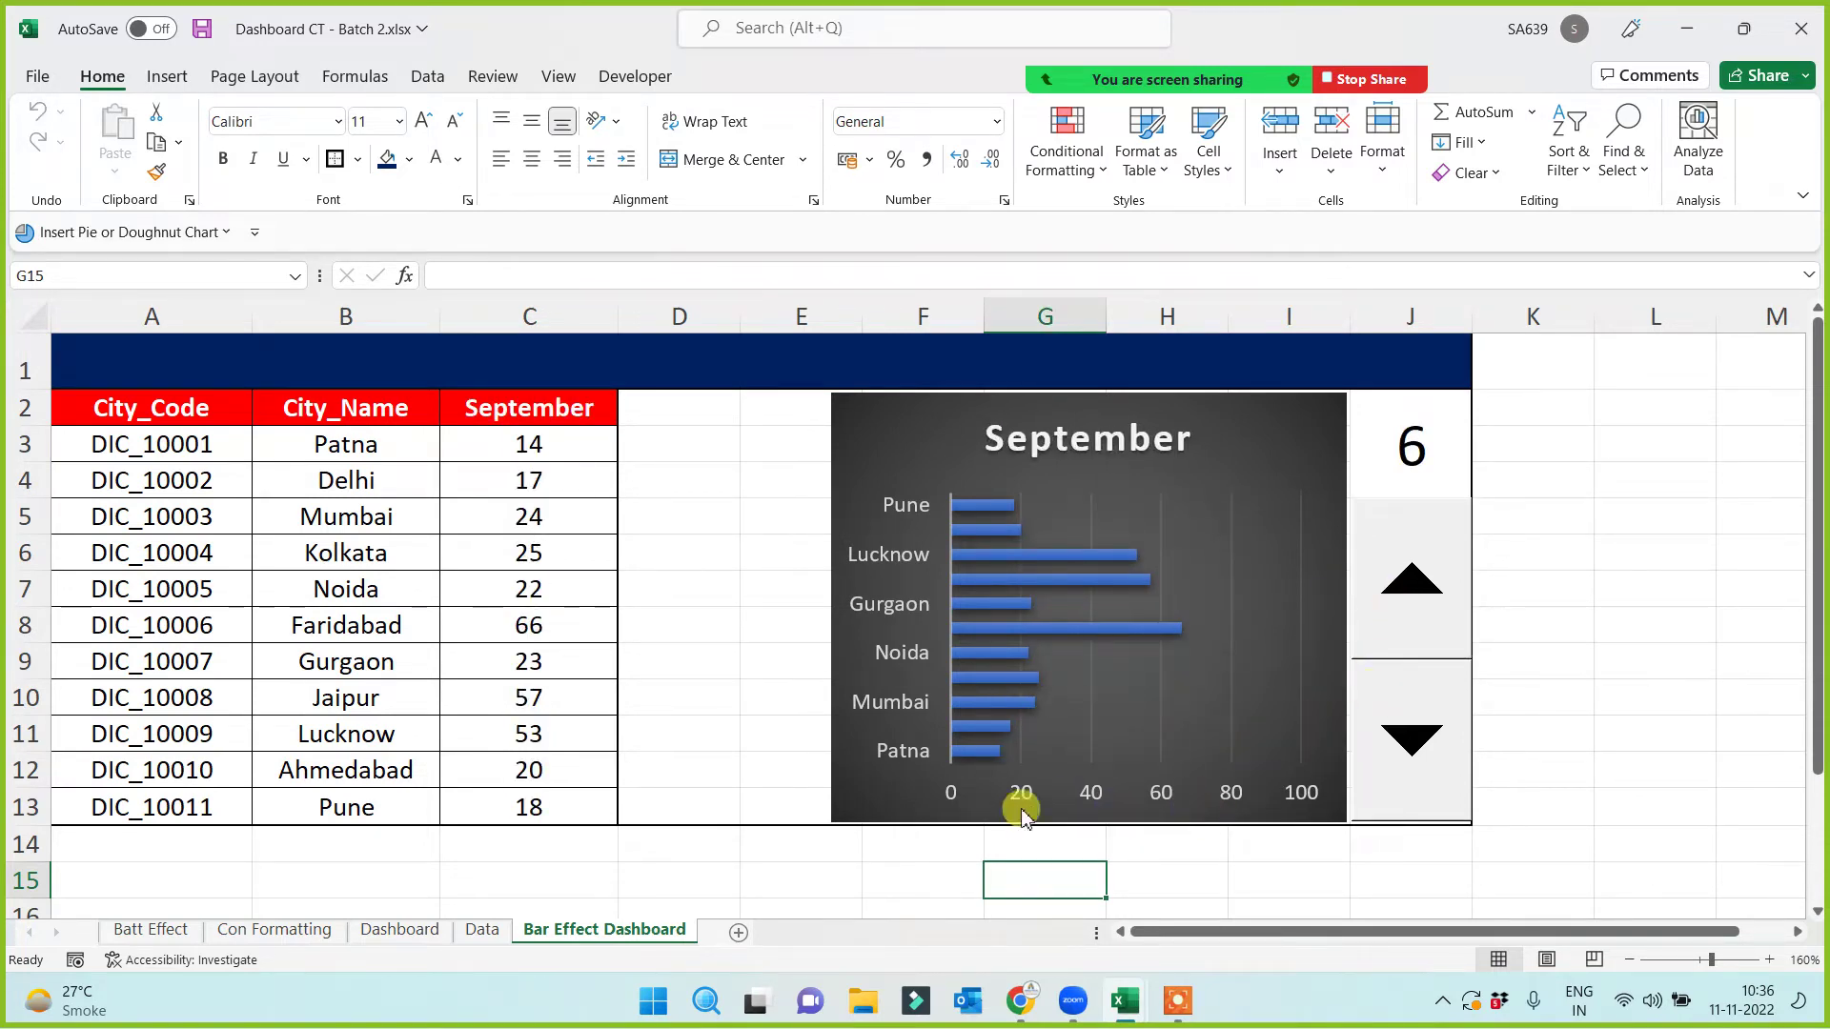
left_click(1402, 728)
left_click(1410, 727)
left_click(1425, 596)
left_click(1429, 598)
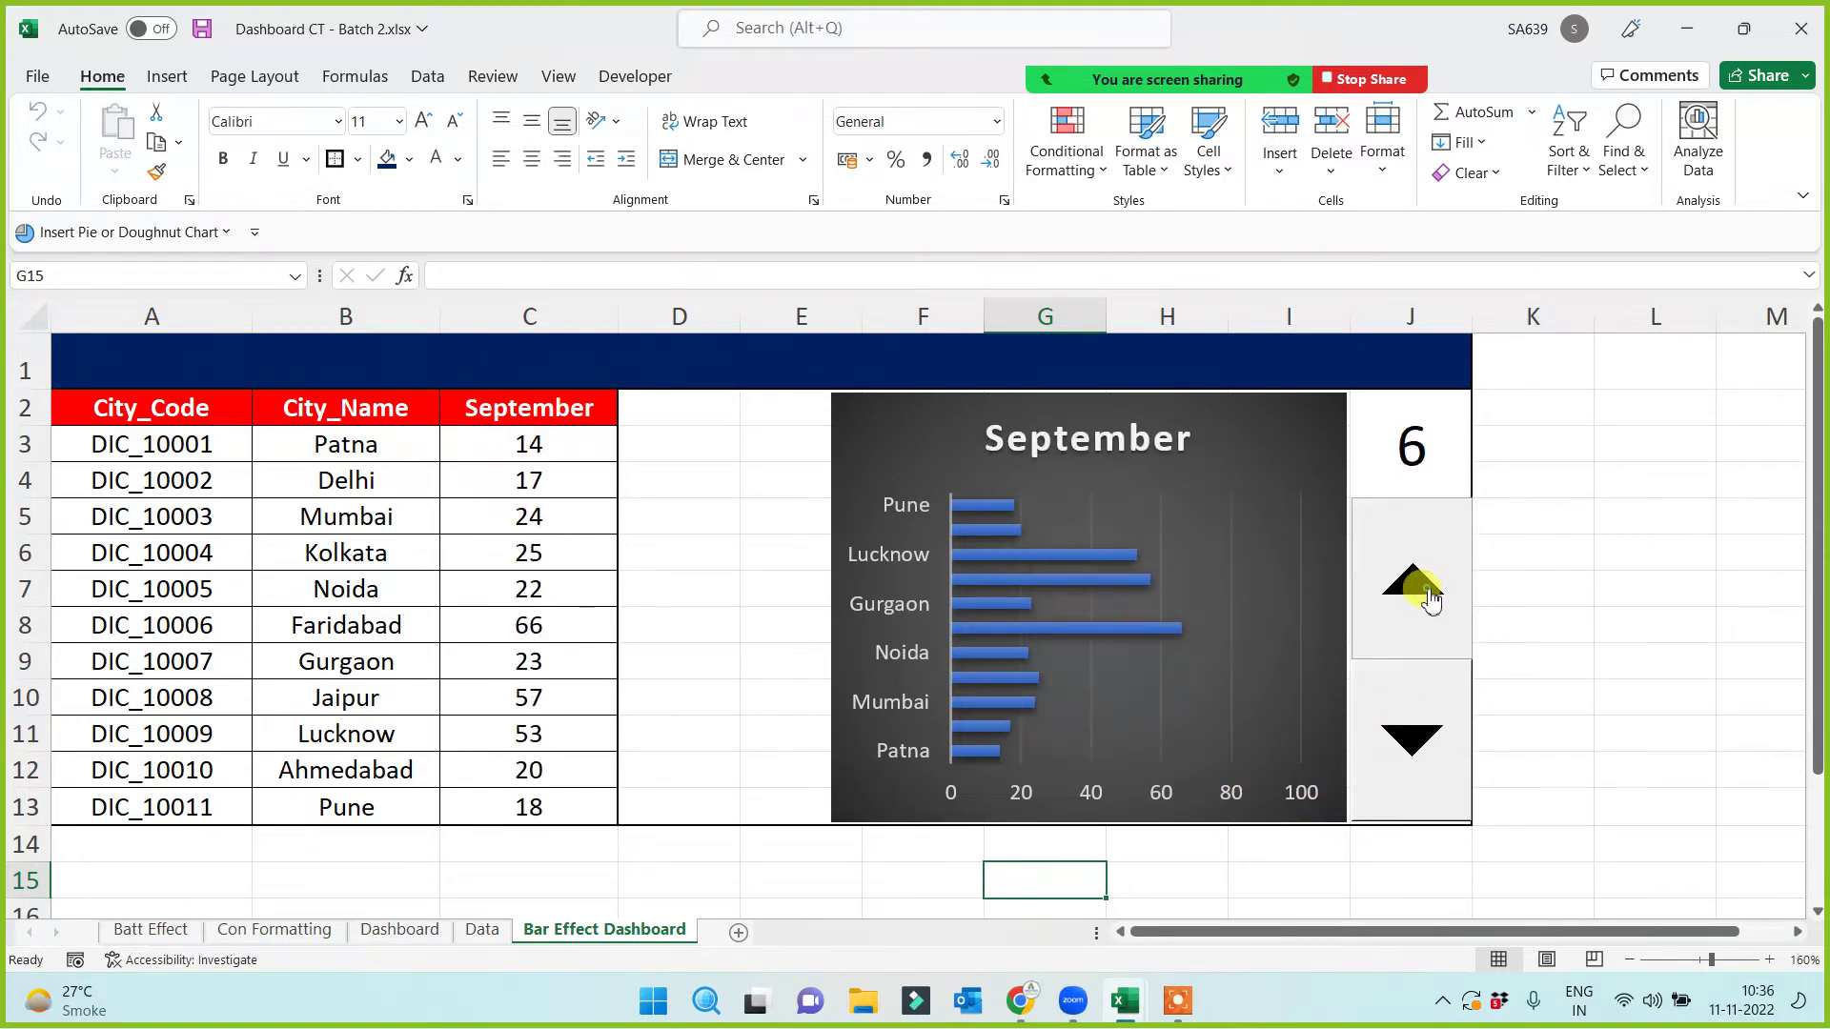
Step: Delete the month title from the bar chart
left_click(1125, 452)
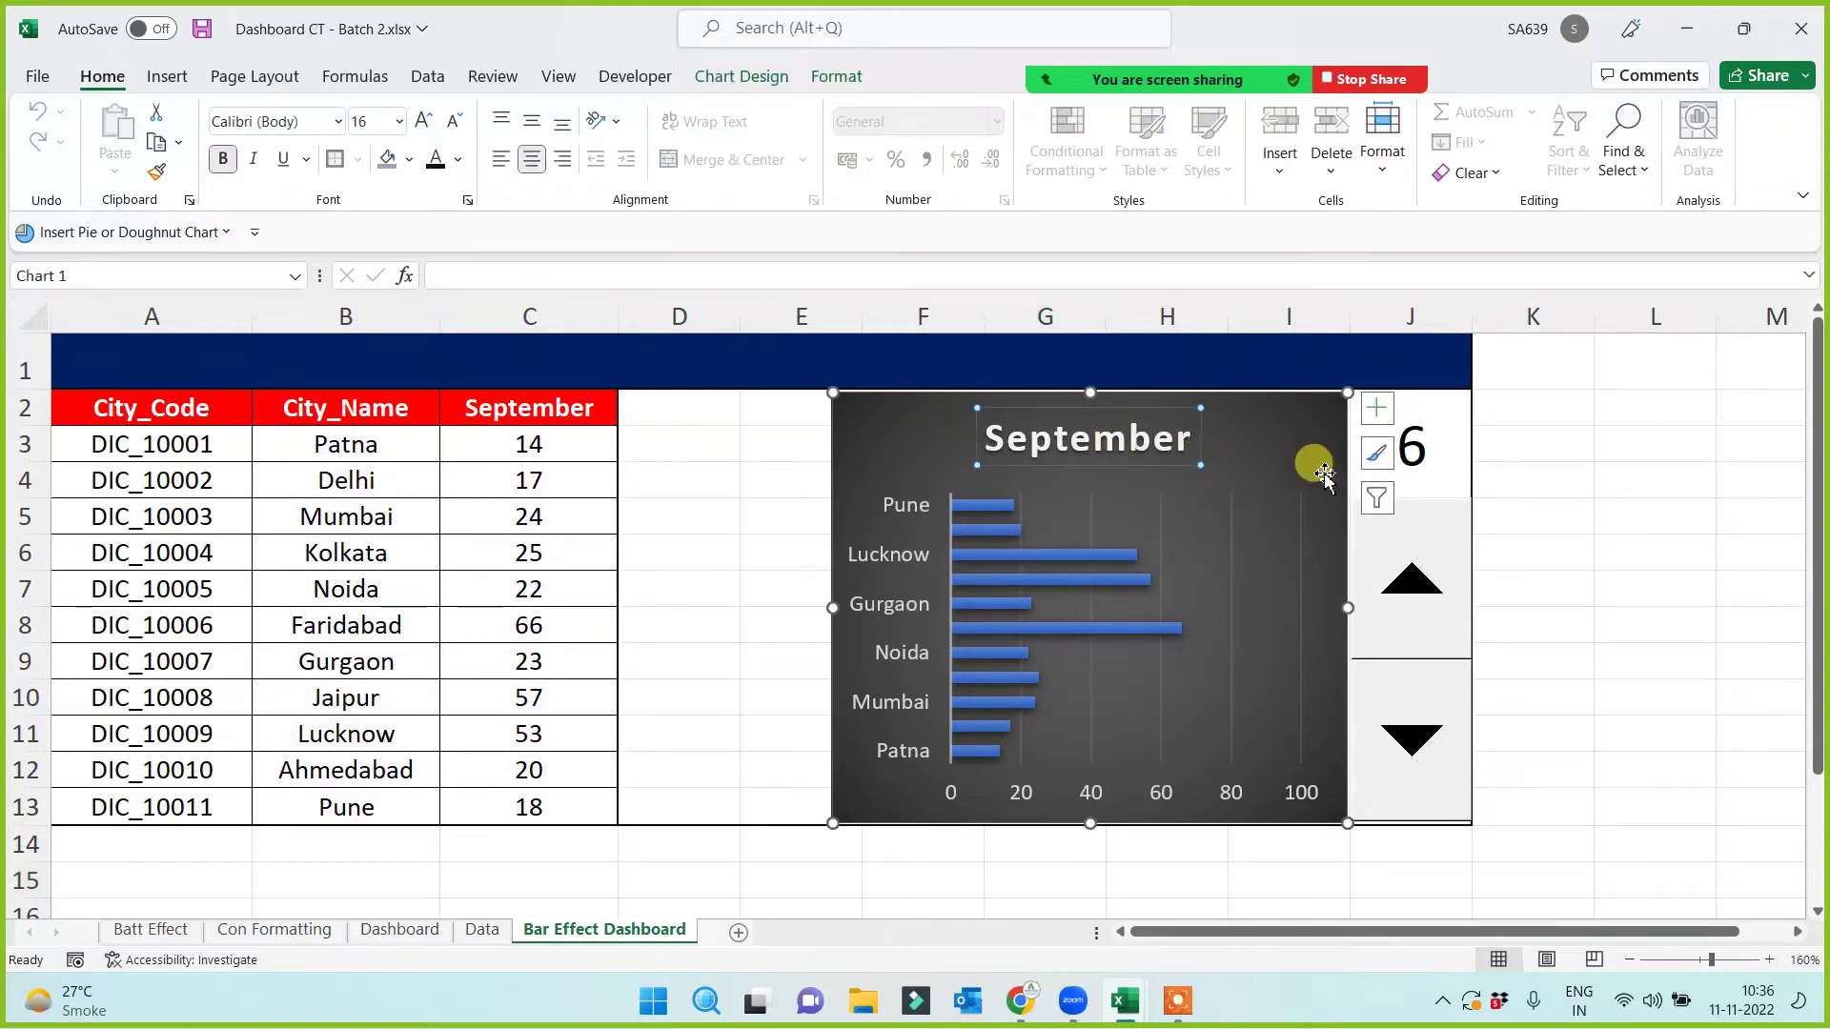
key("Delete")
left_click(1571, 564)
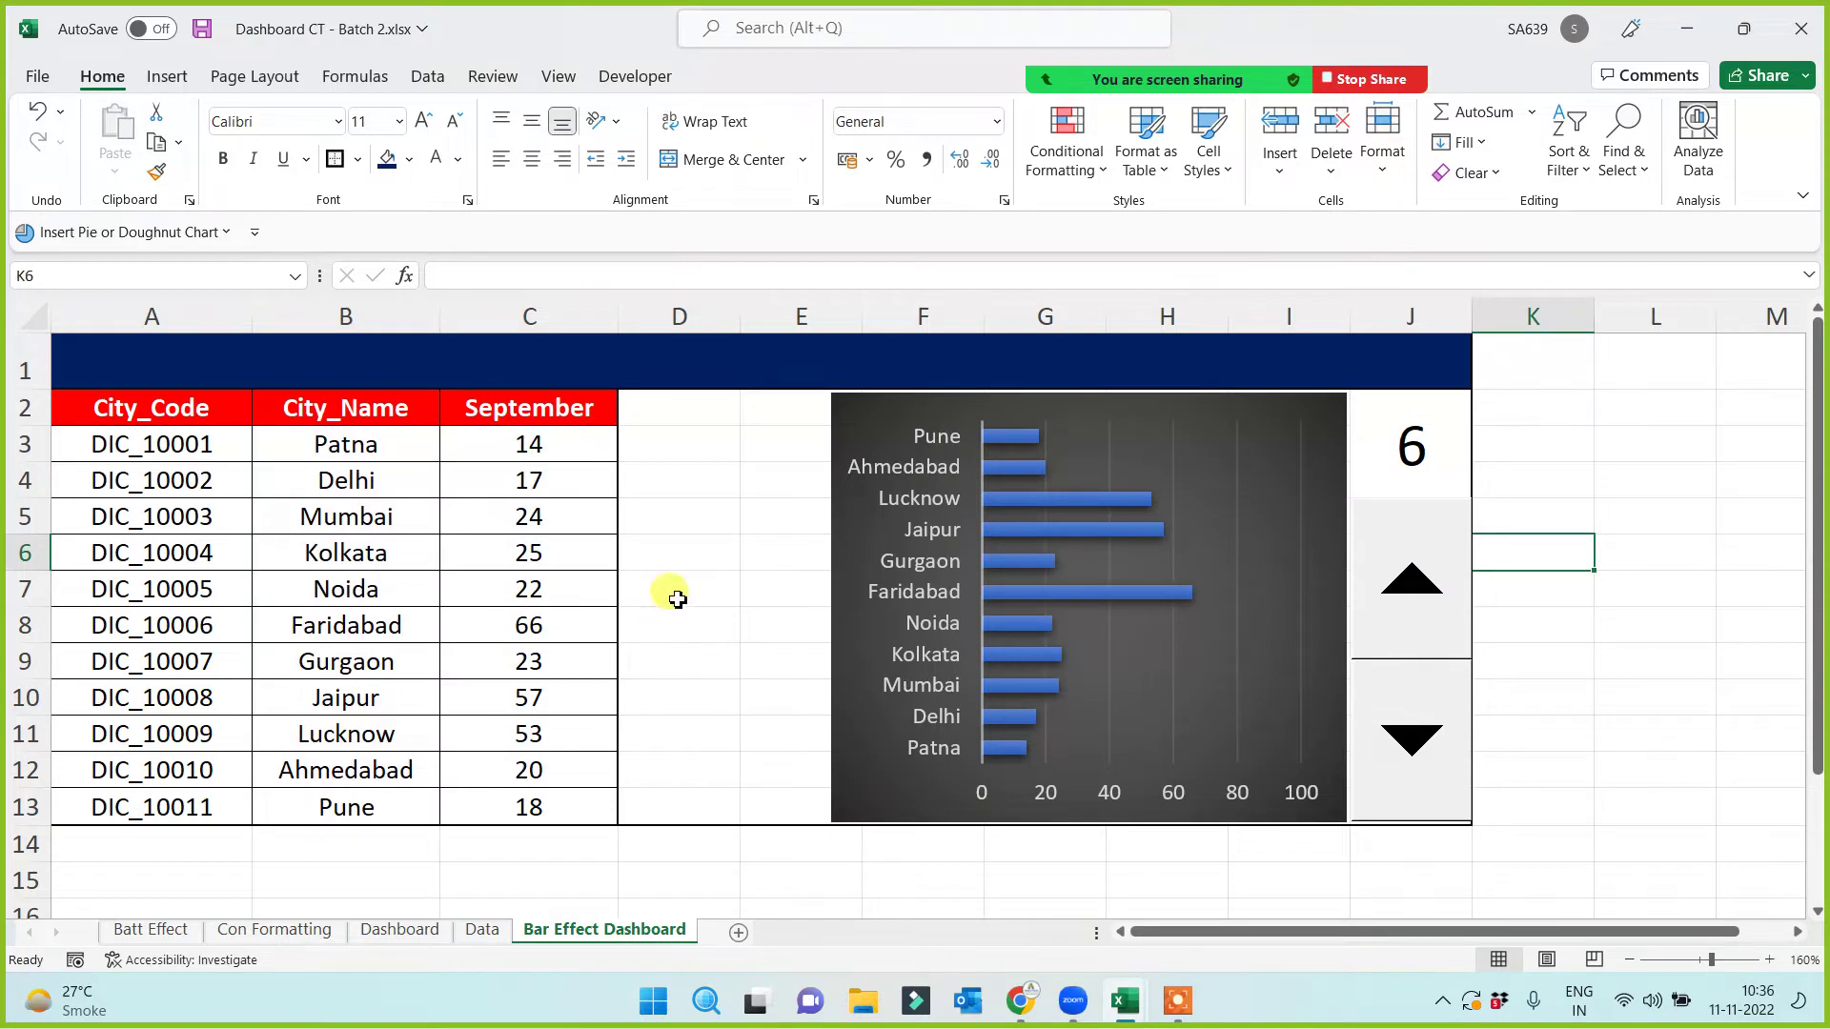
left_click_drag(317, 409, 531, 808)
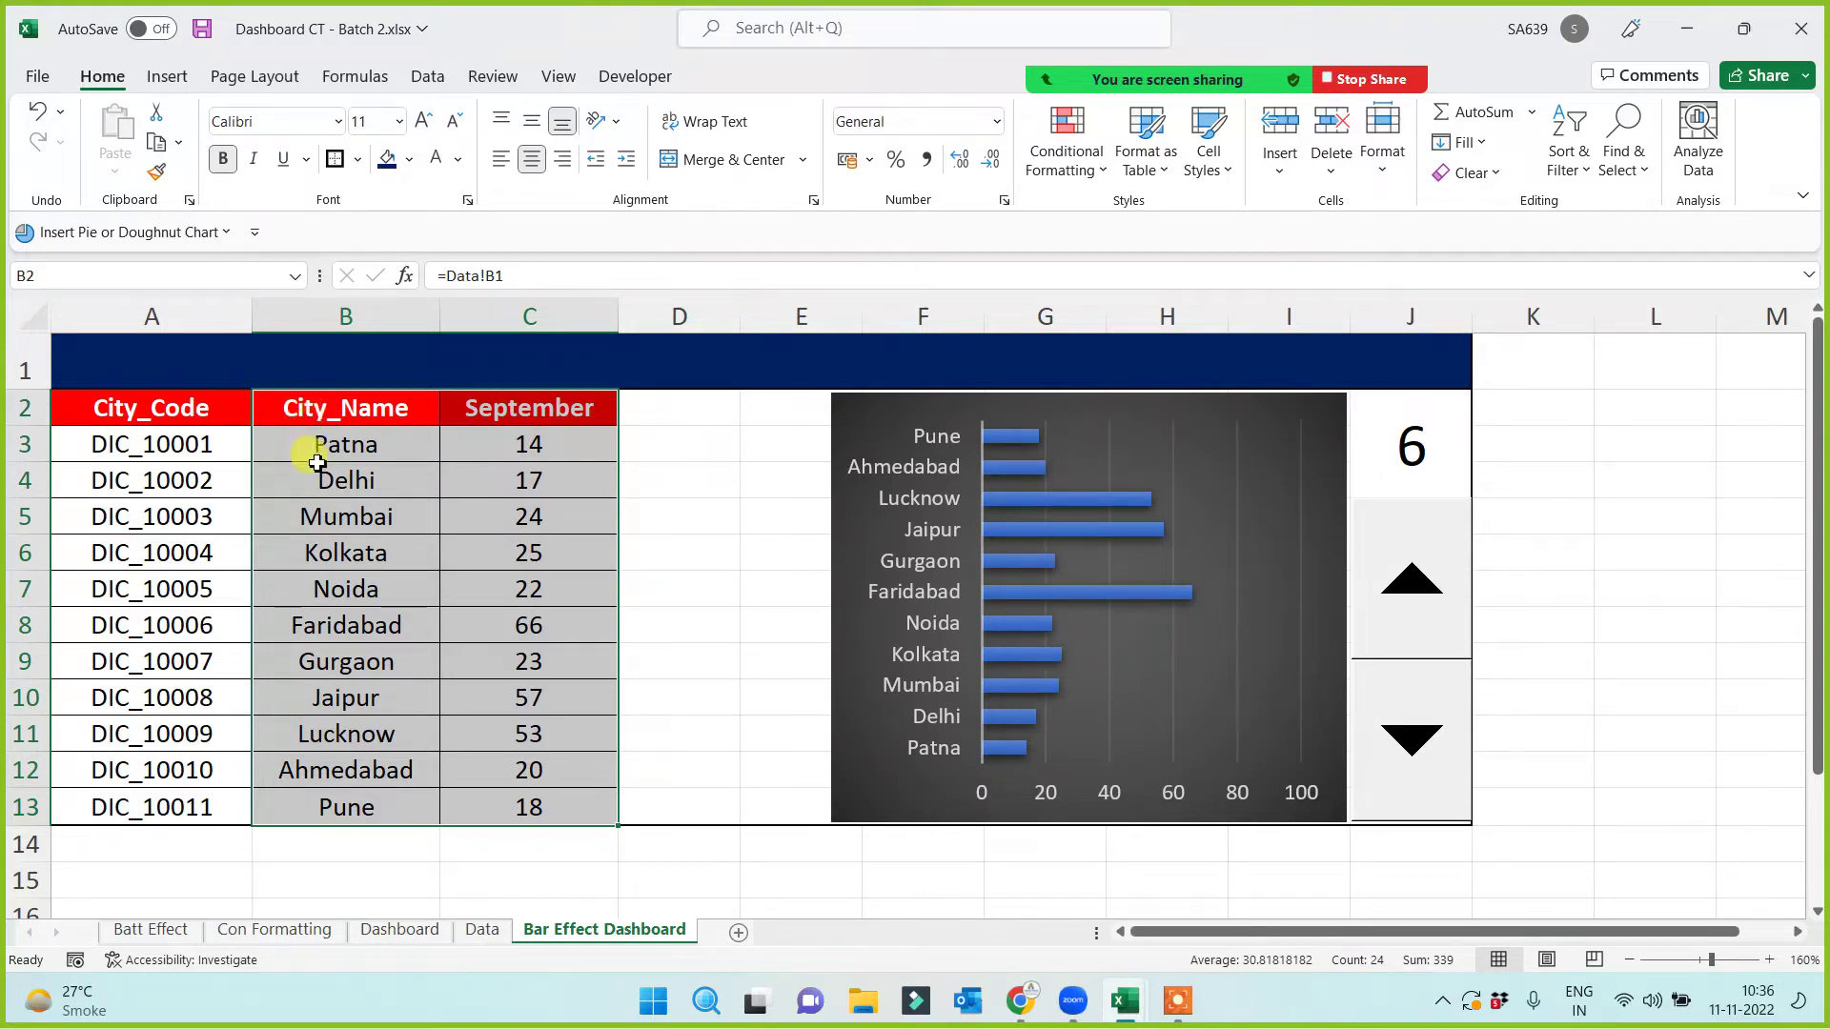
left_click(322, 408)
left_click_drag(357, 443, 531, 800)
left_click_drag(334, 441, 505, 444)
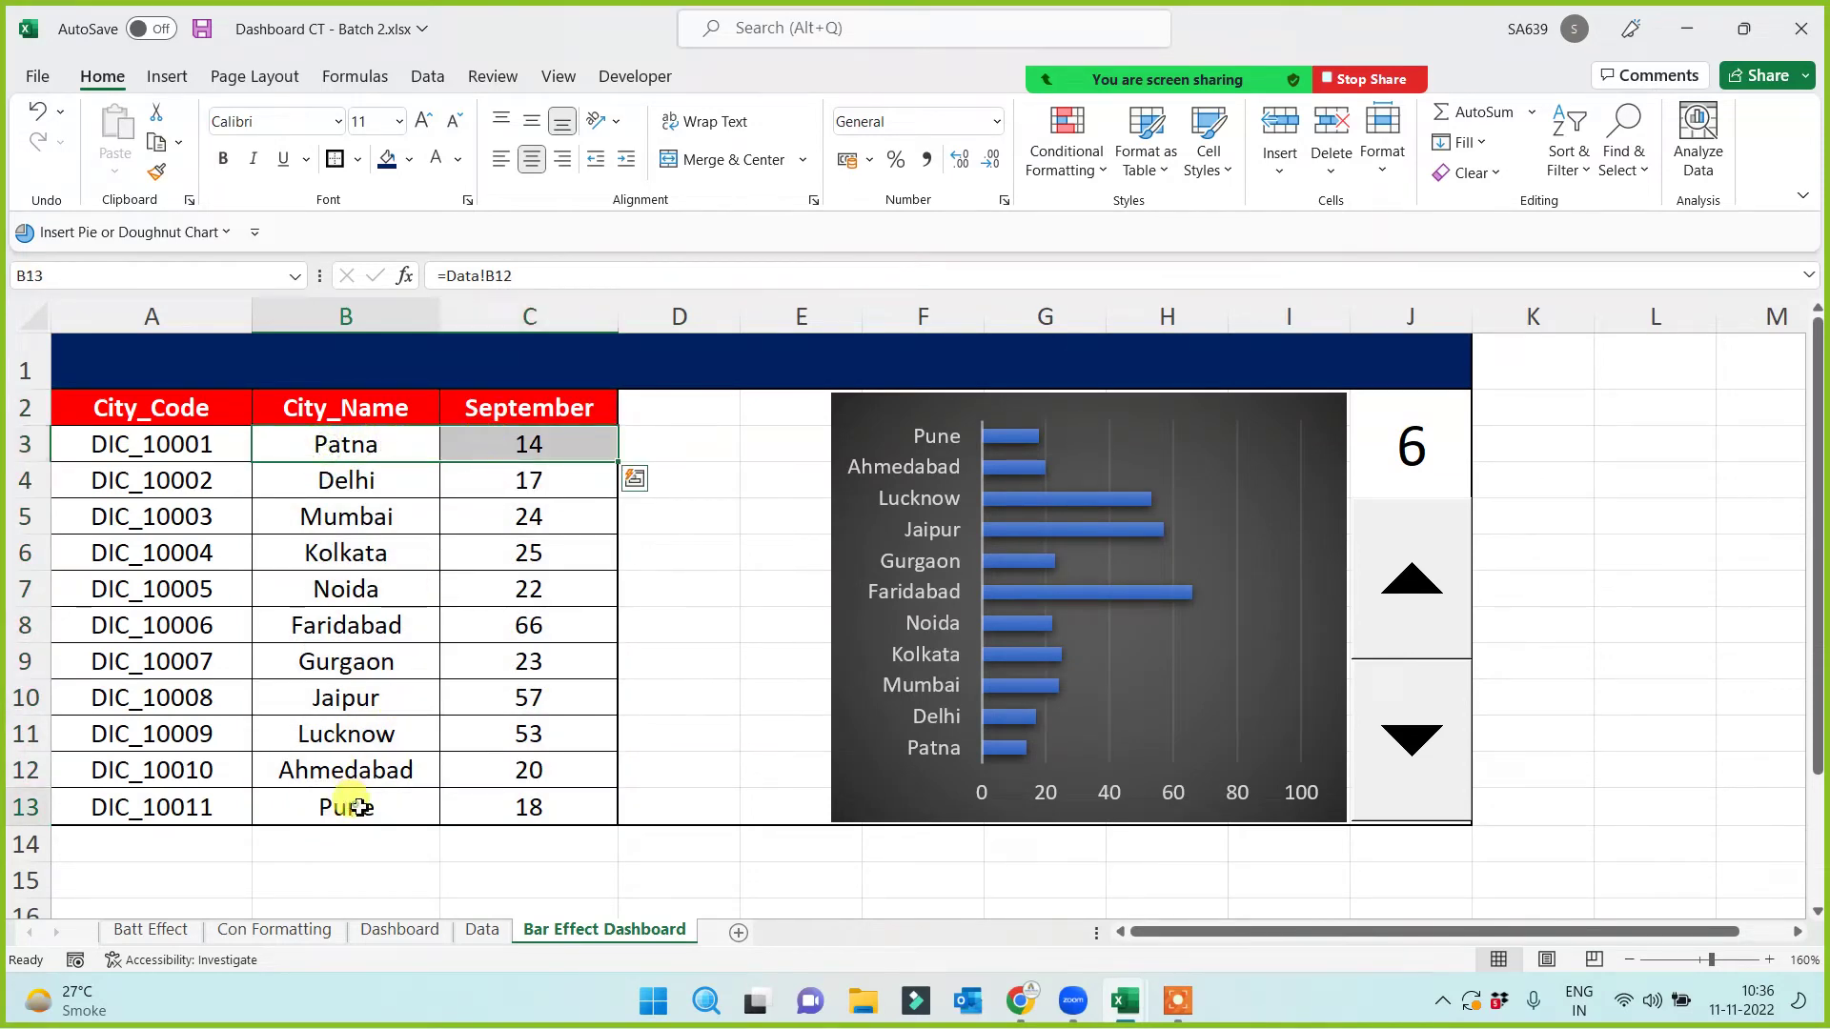
left_click_drag(347, 804, 503, 808)
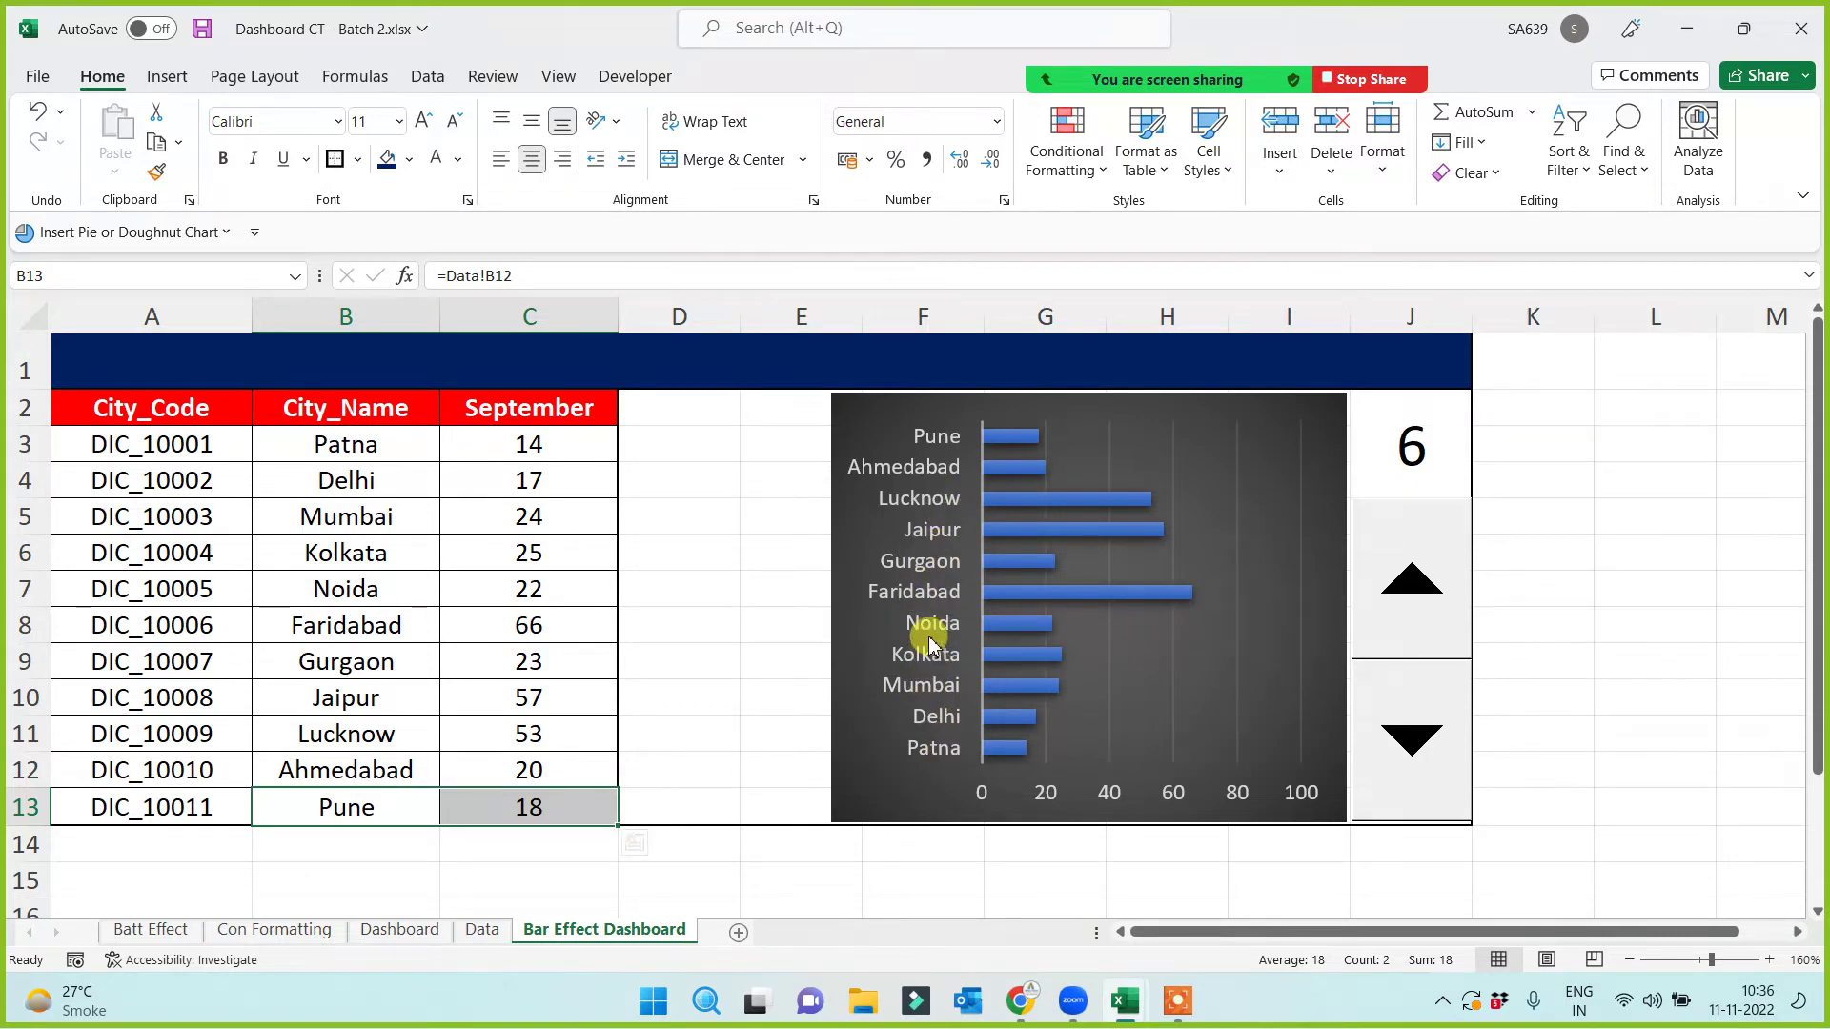
Step: Reverse the category order on the bar chart's vertical city axis so it matches the table's order
right_click(939, 597)
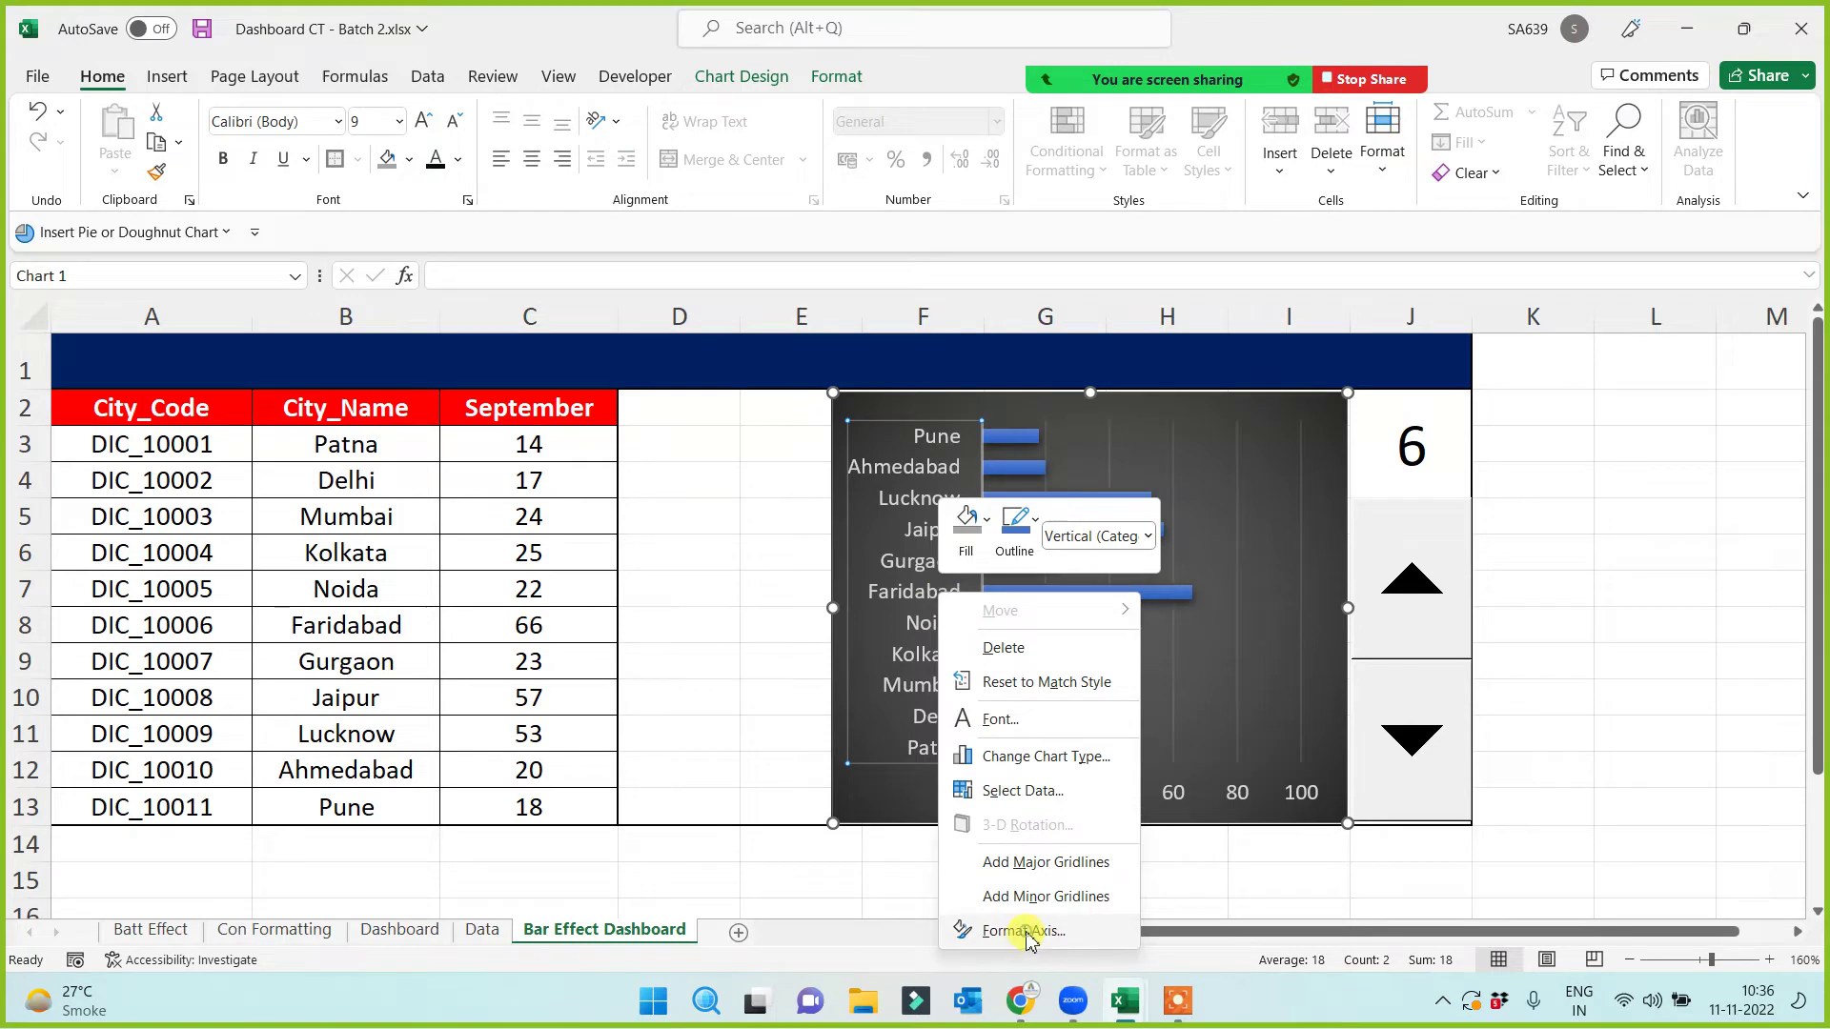
left_click(1027, 934)
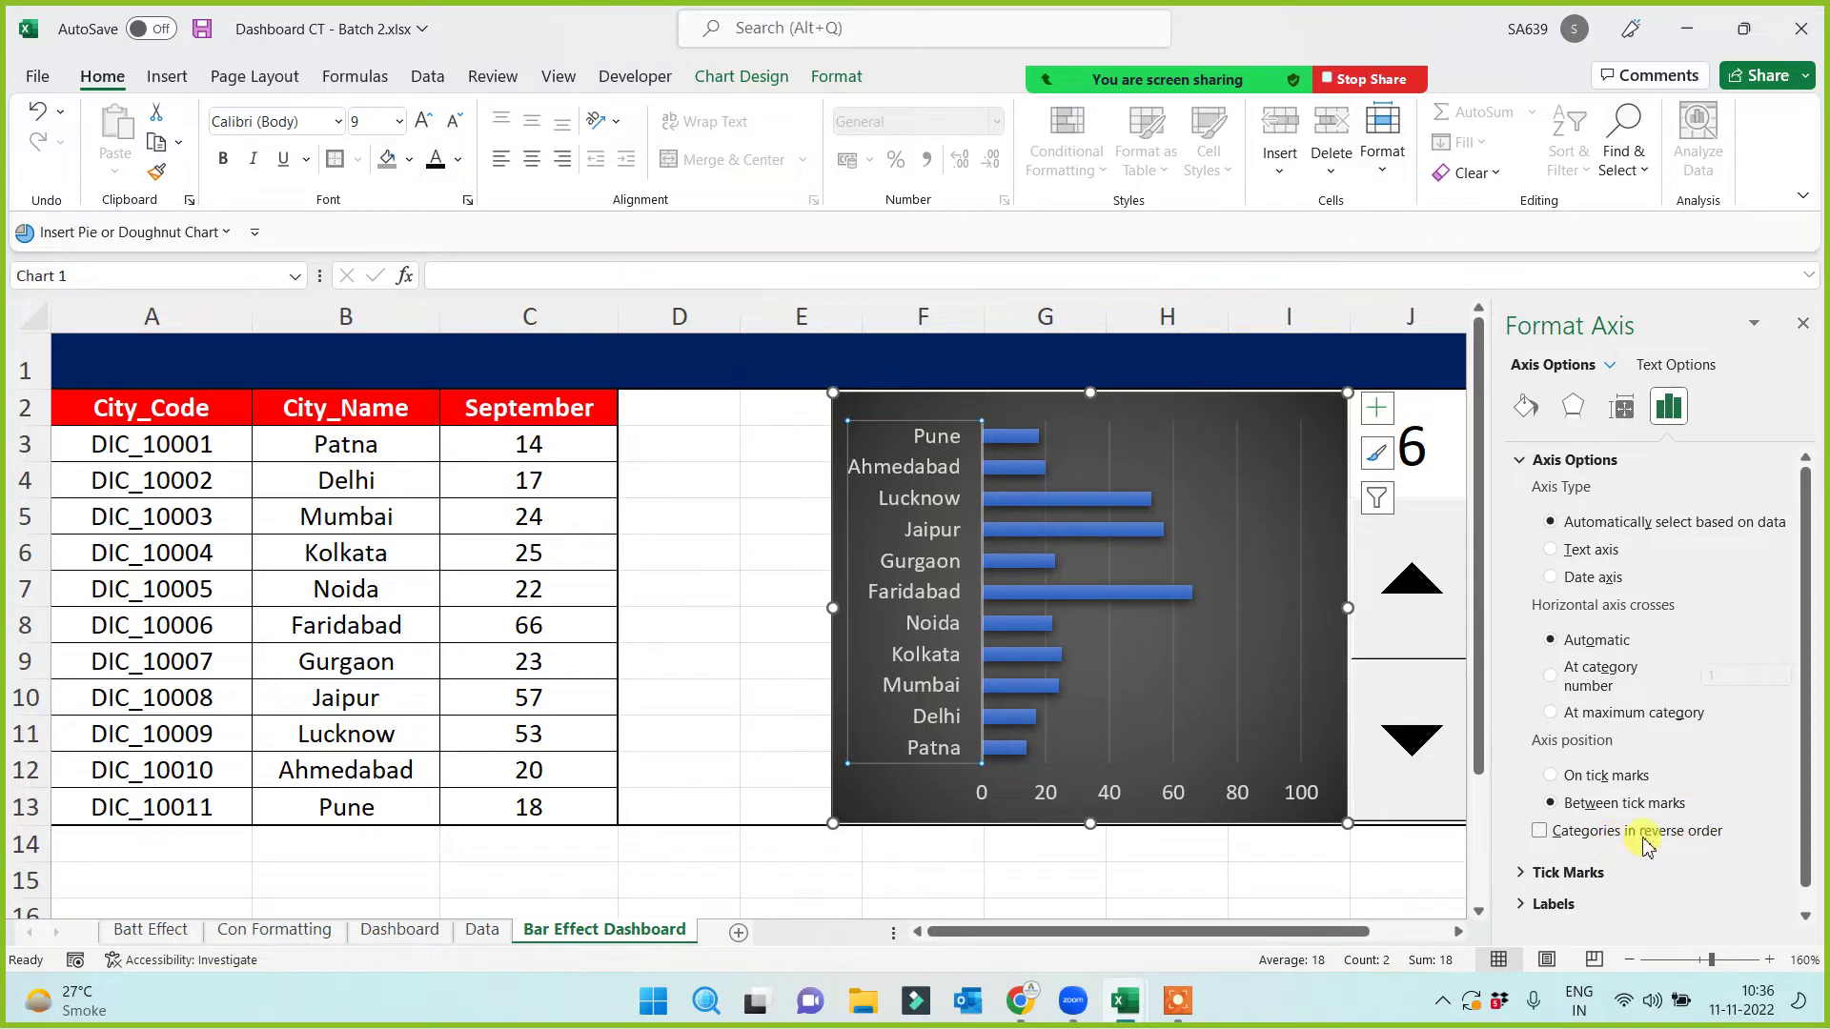
left_click(1540, 832)
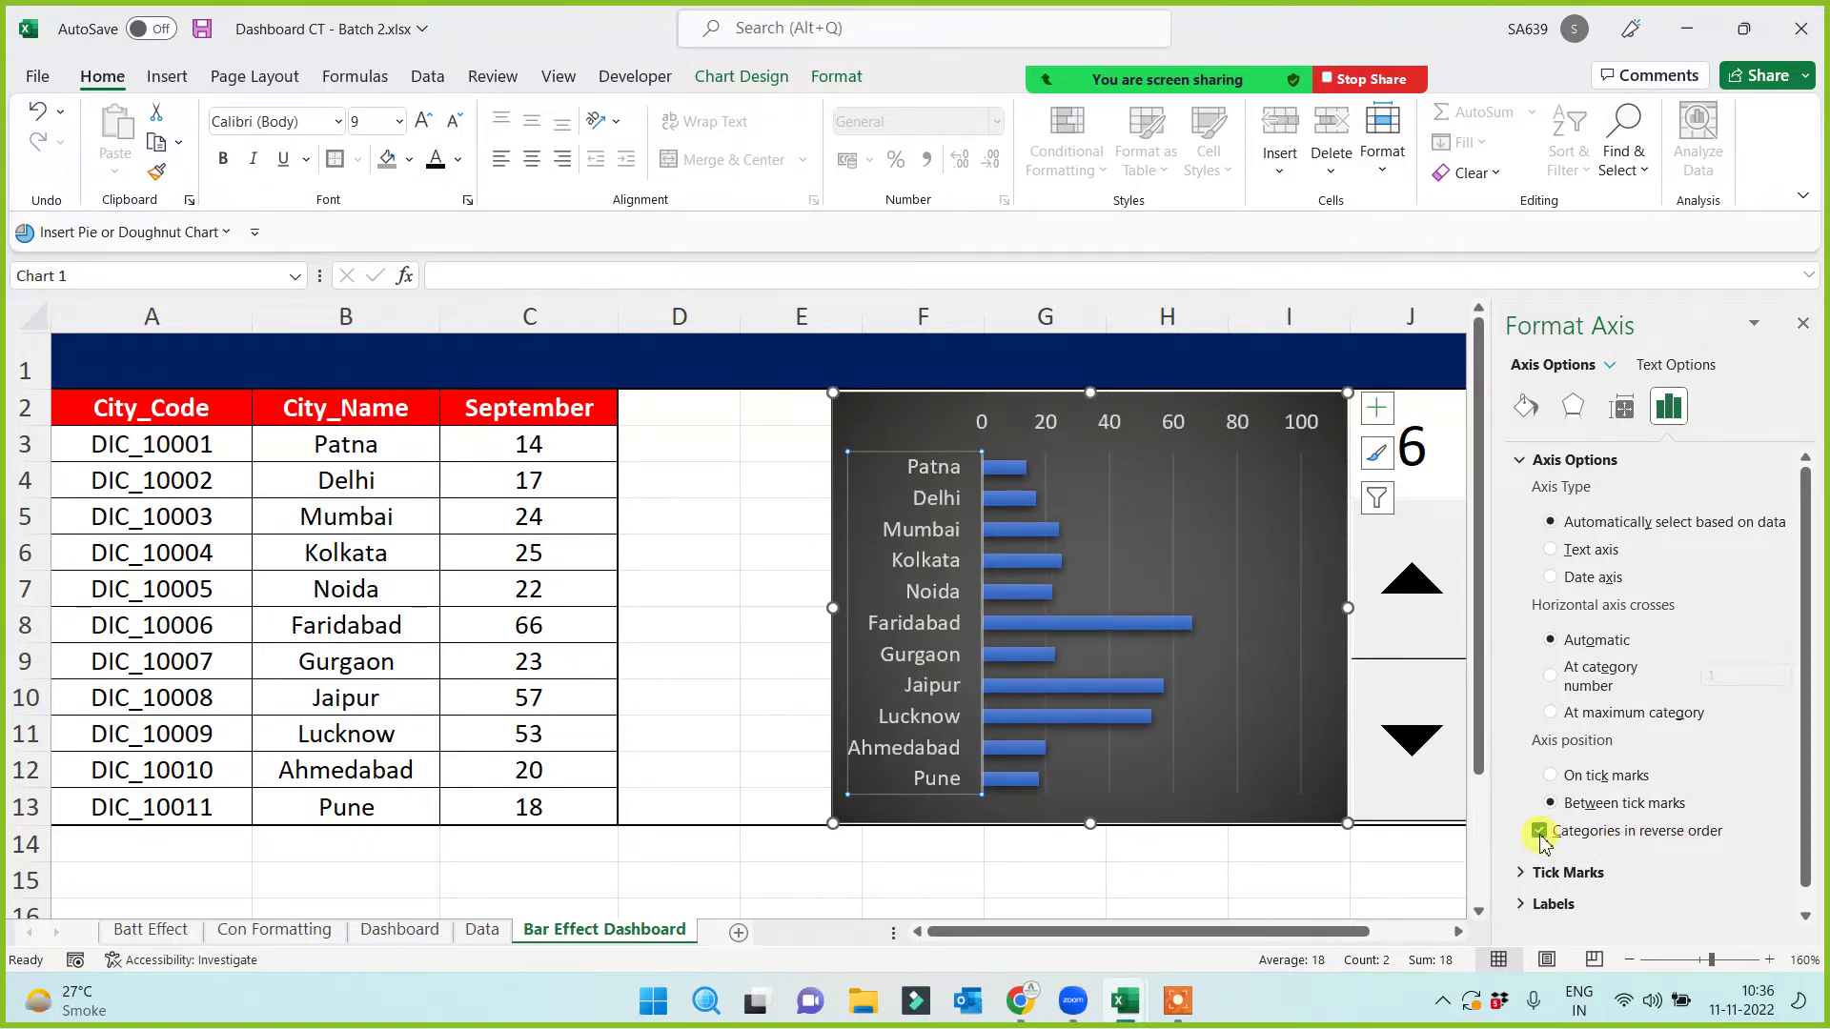
left_click(1802, 323)
left_click(992, 884)
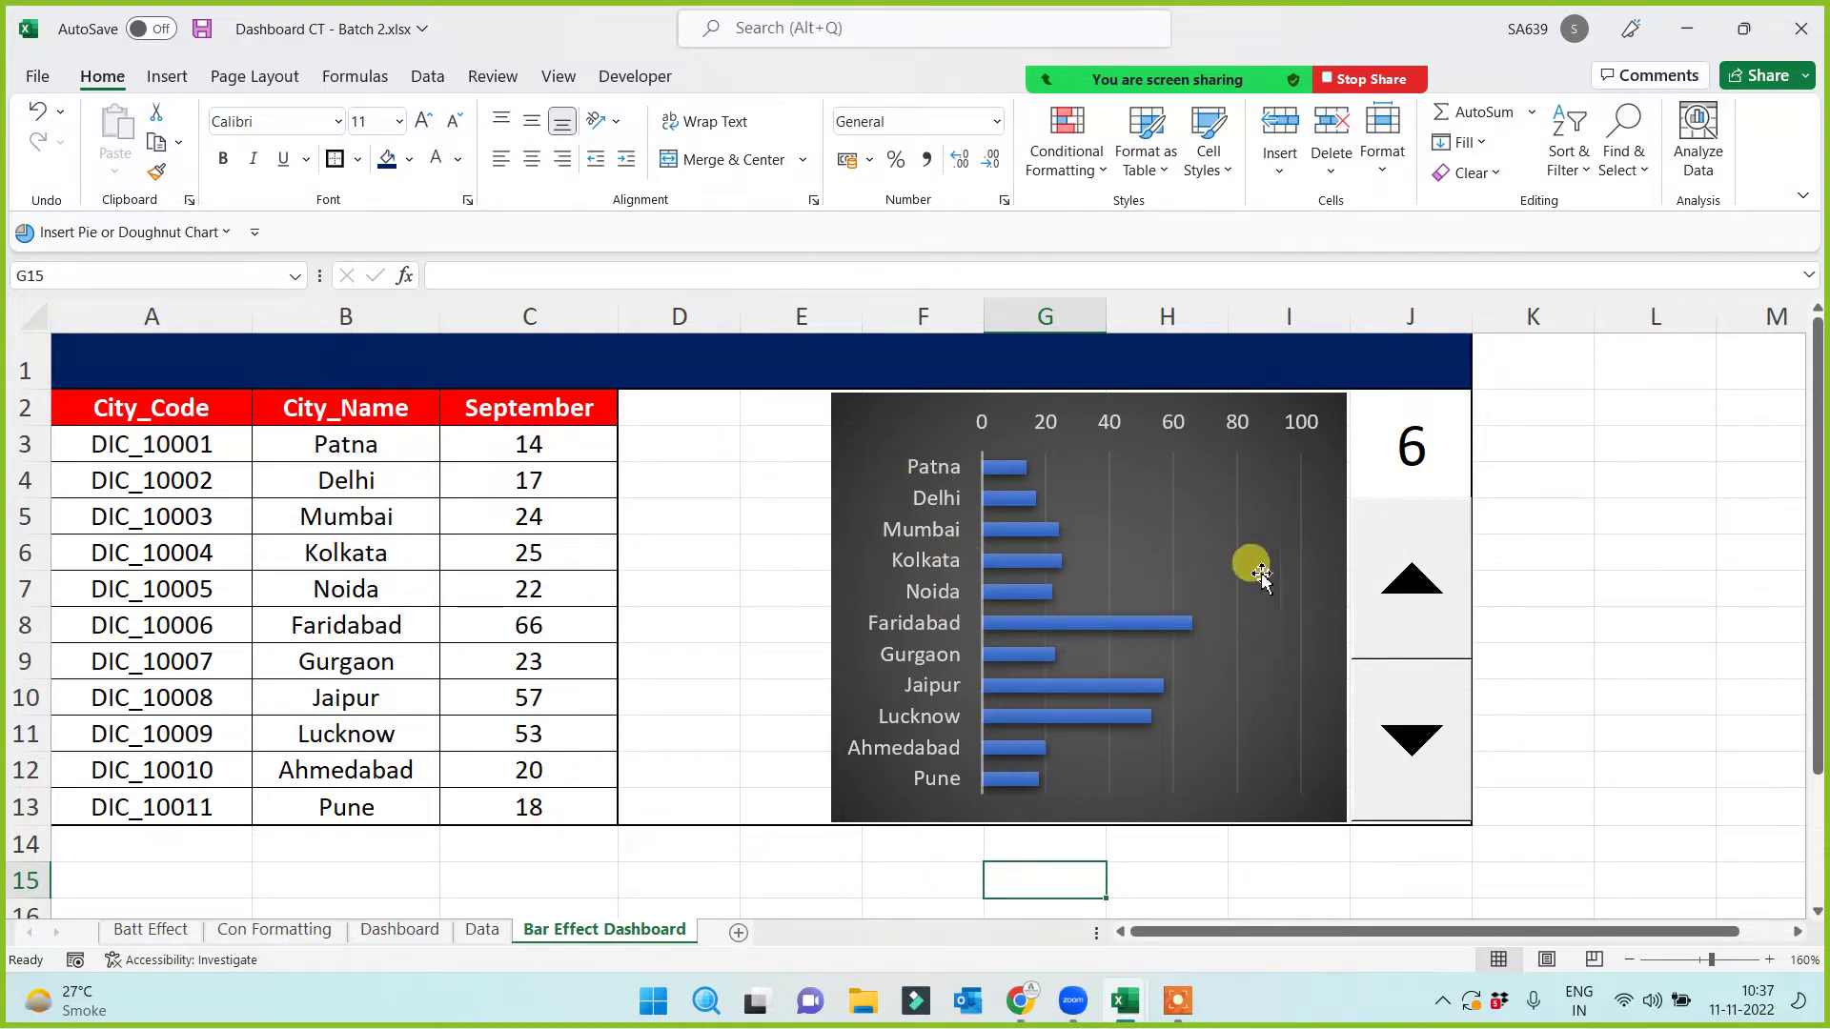
Step: Widen the bar chart to start at the edge of column D, and step the spin button down to 2 and back to 3
left_click(829, 610)
left_click_drag(829, 617, 619, 618)
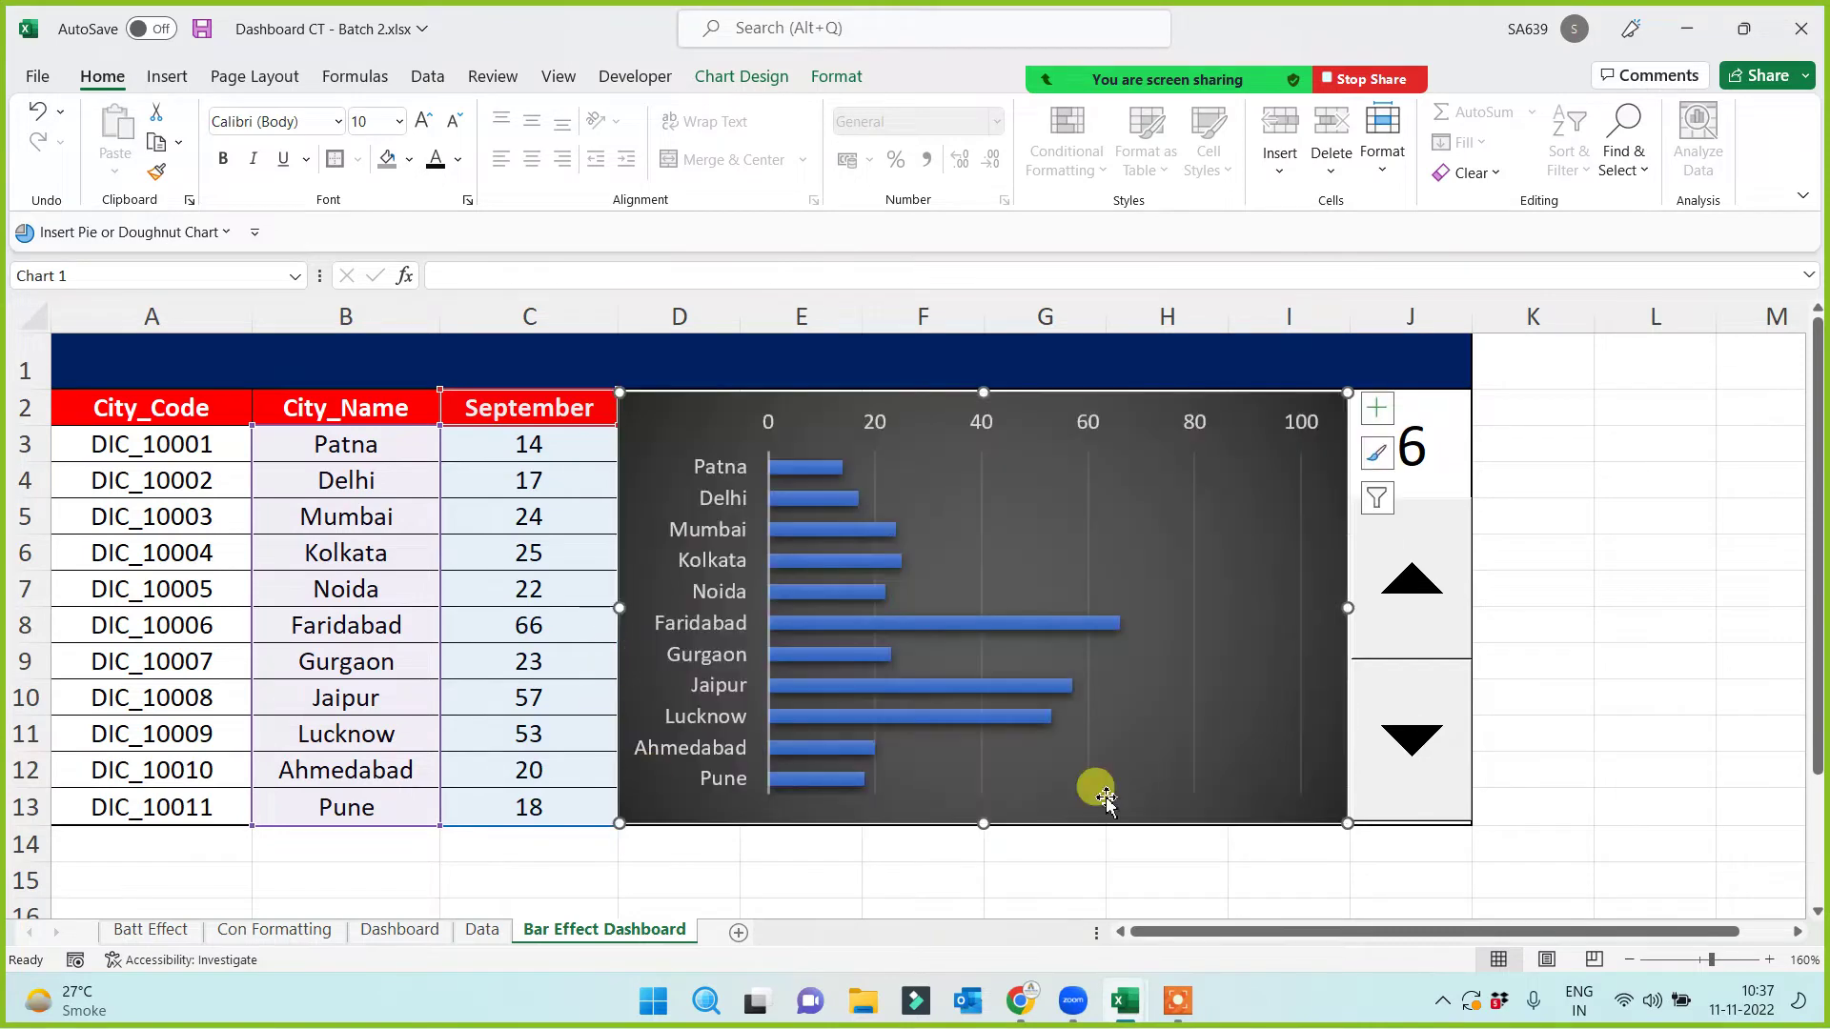
left_click(1420, 738)
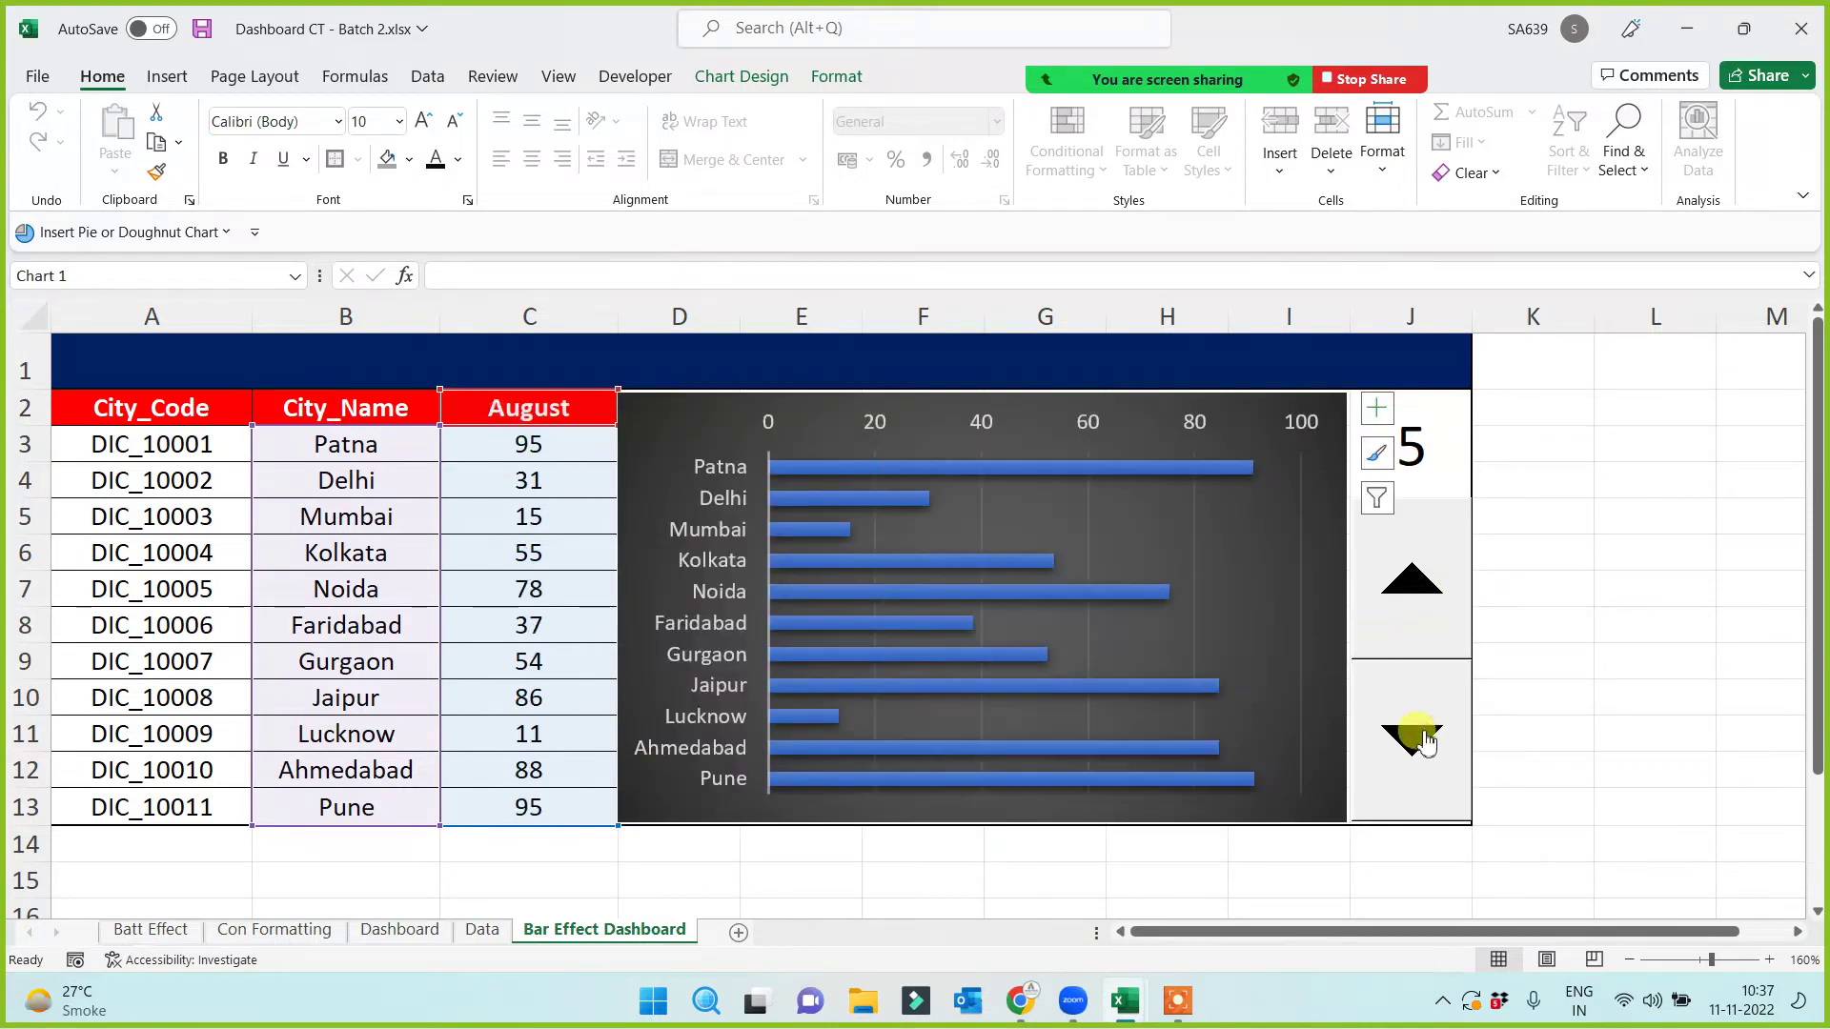
left_click(1420, 738)
left_click(1420, 739)
left_click(1420, 738)
left_click(1418, 582)
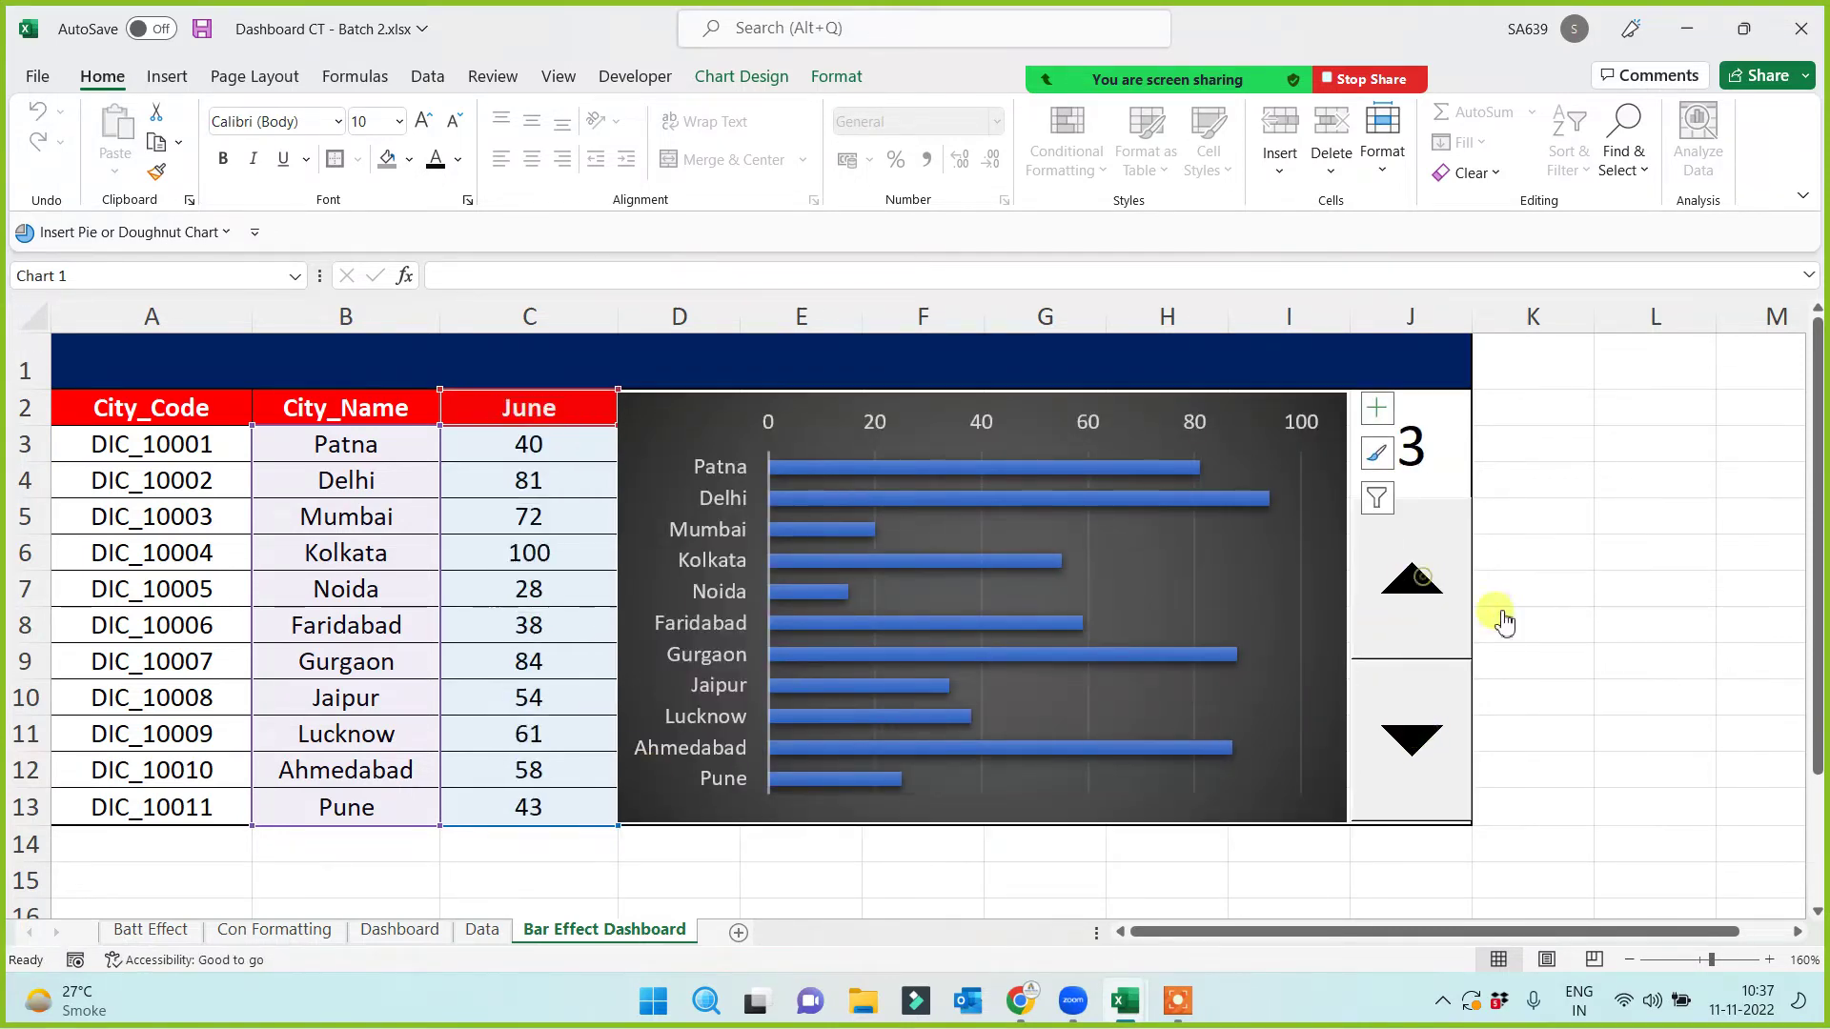
Step: Enter "City Wise Monthly Performance Analysis" as the heading in the merged cell A1
left_click(596, 352)
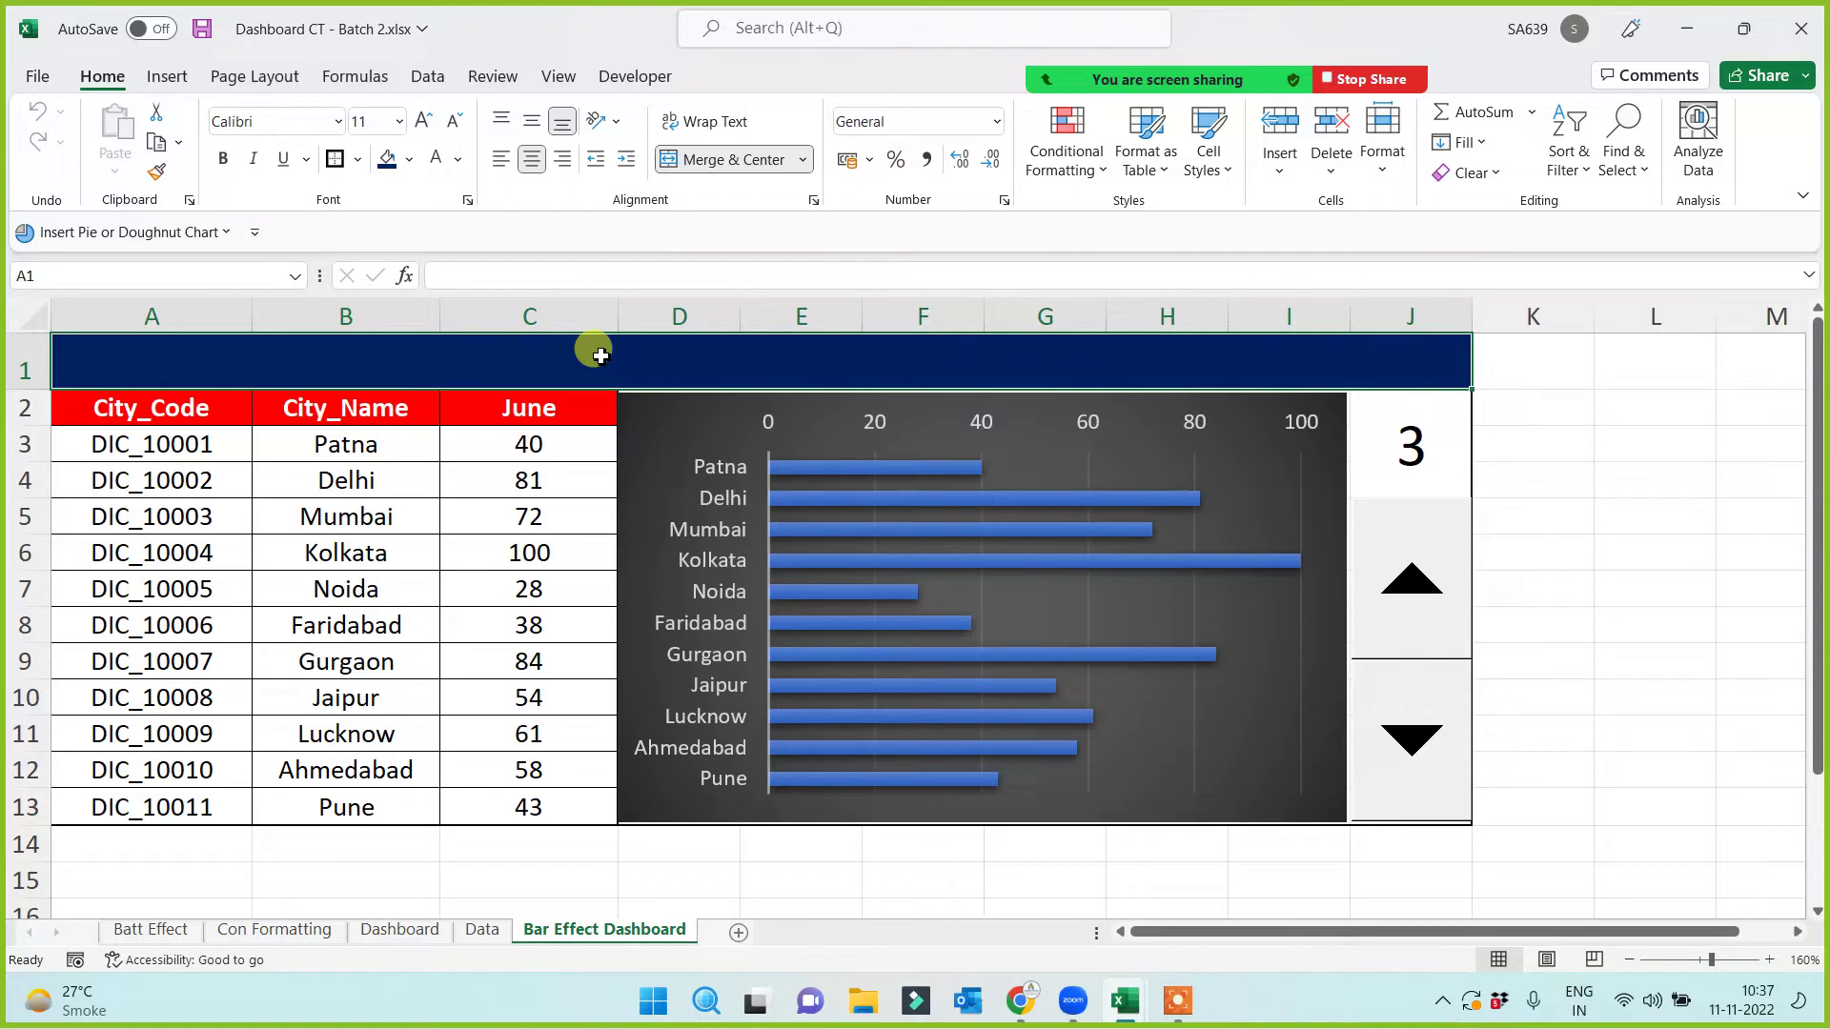
type("C i")
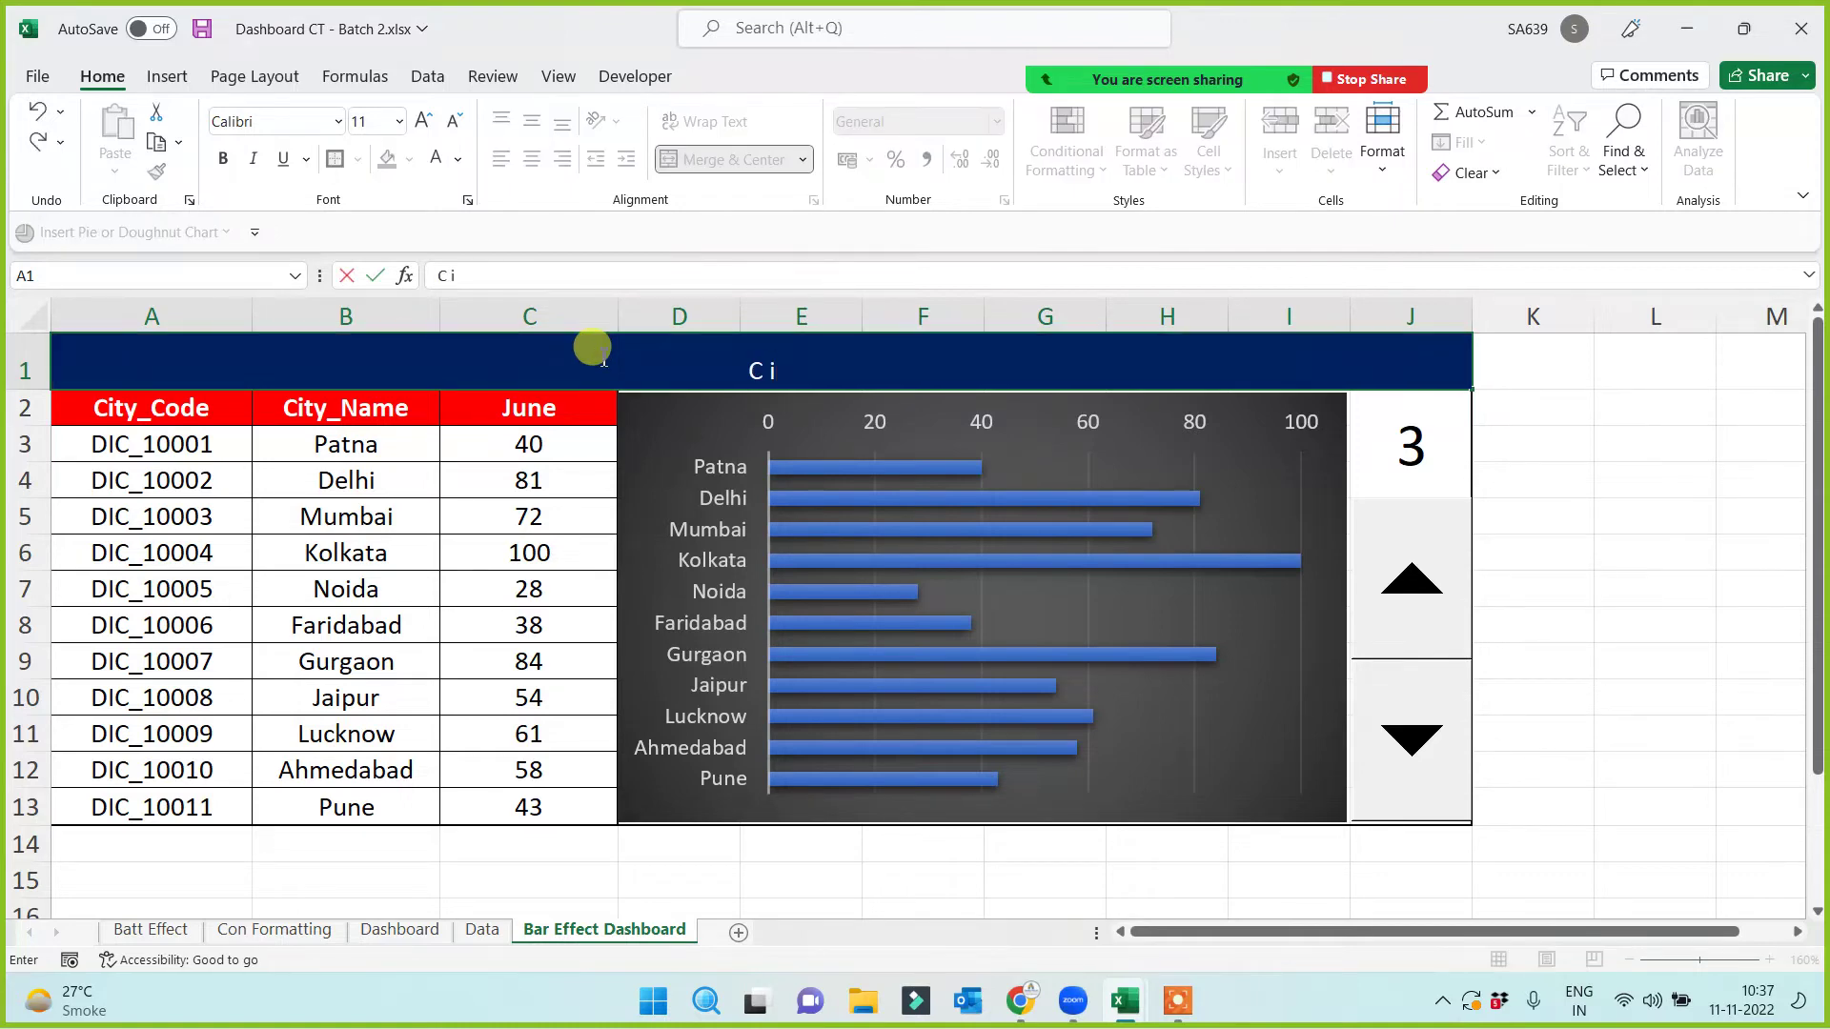
type("ity Wise Monthly")
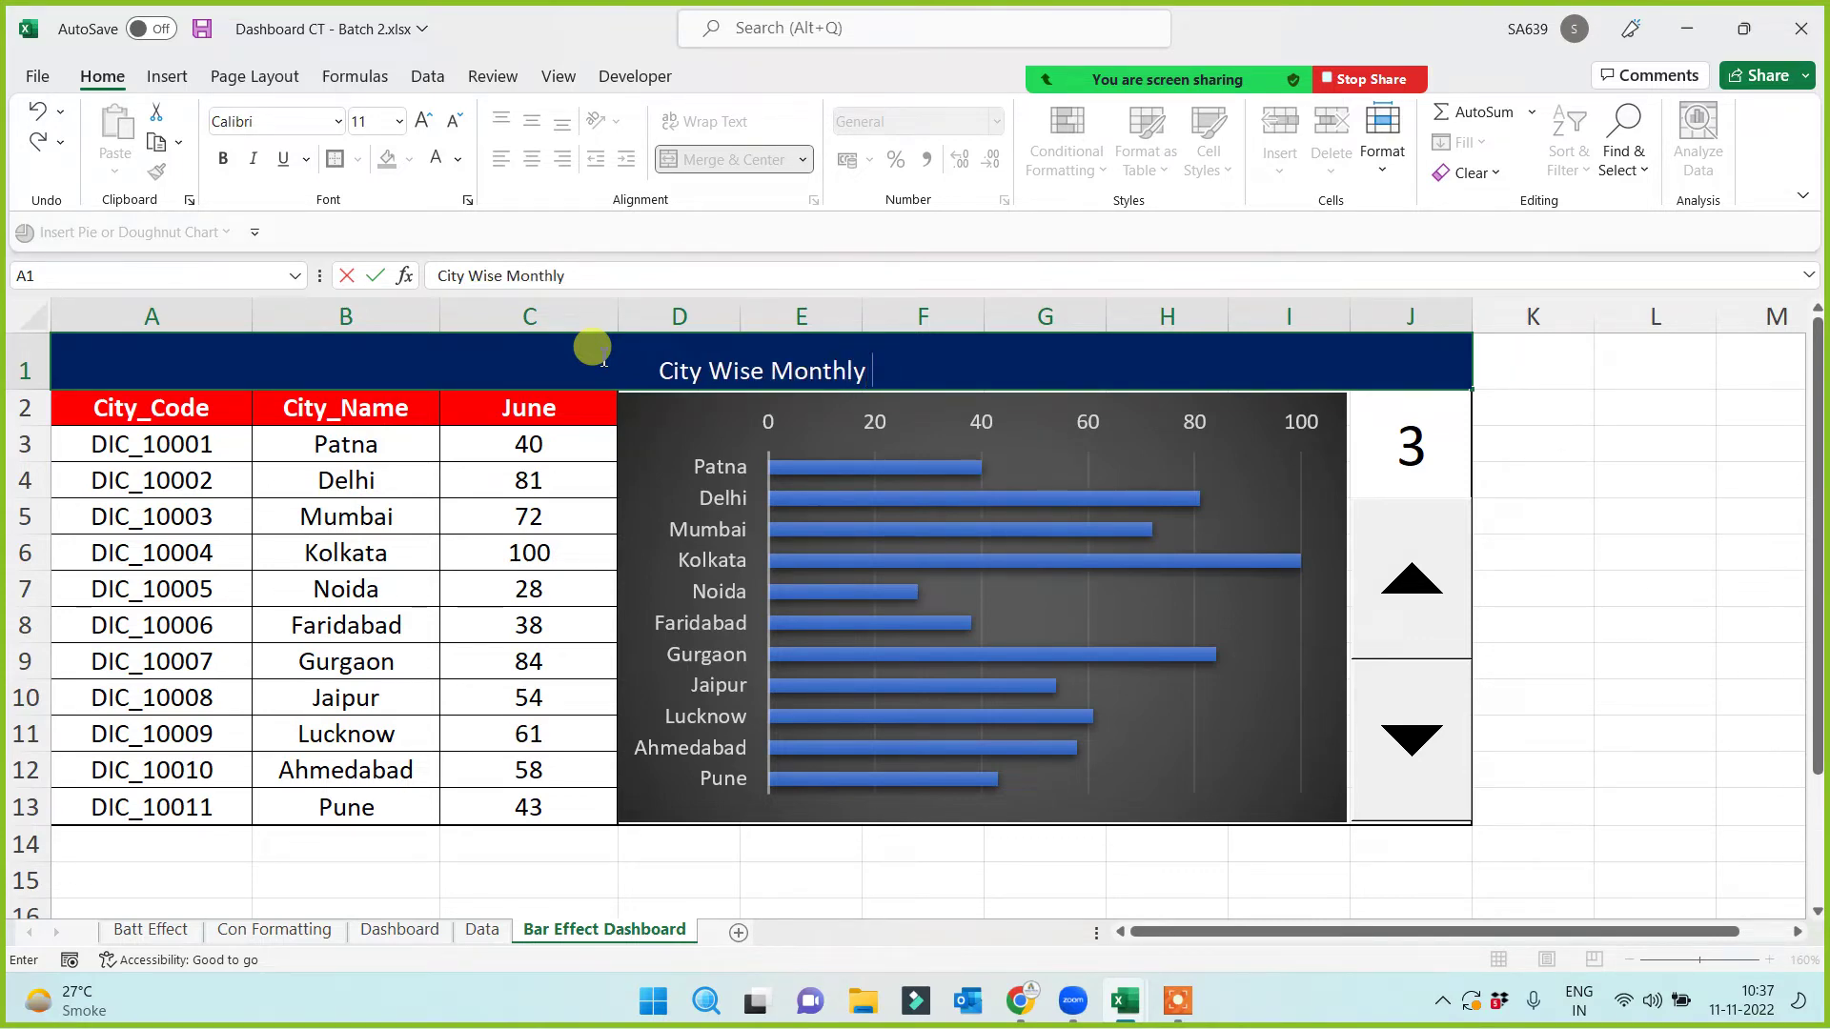
type(" Per")
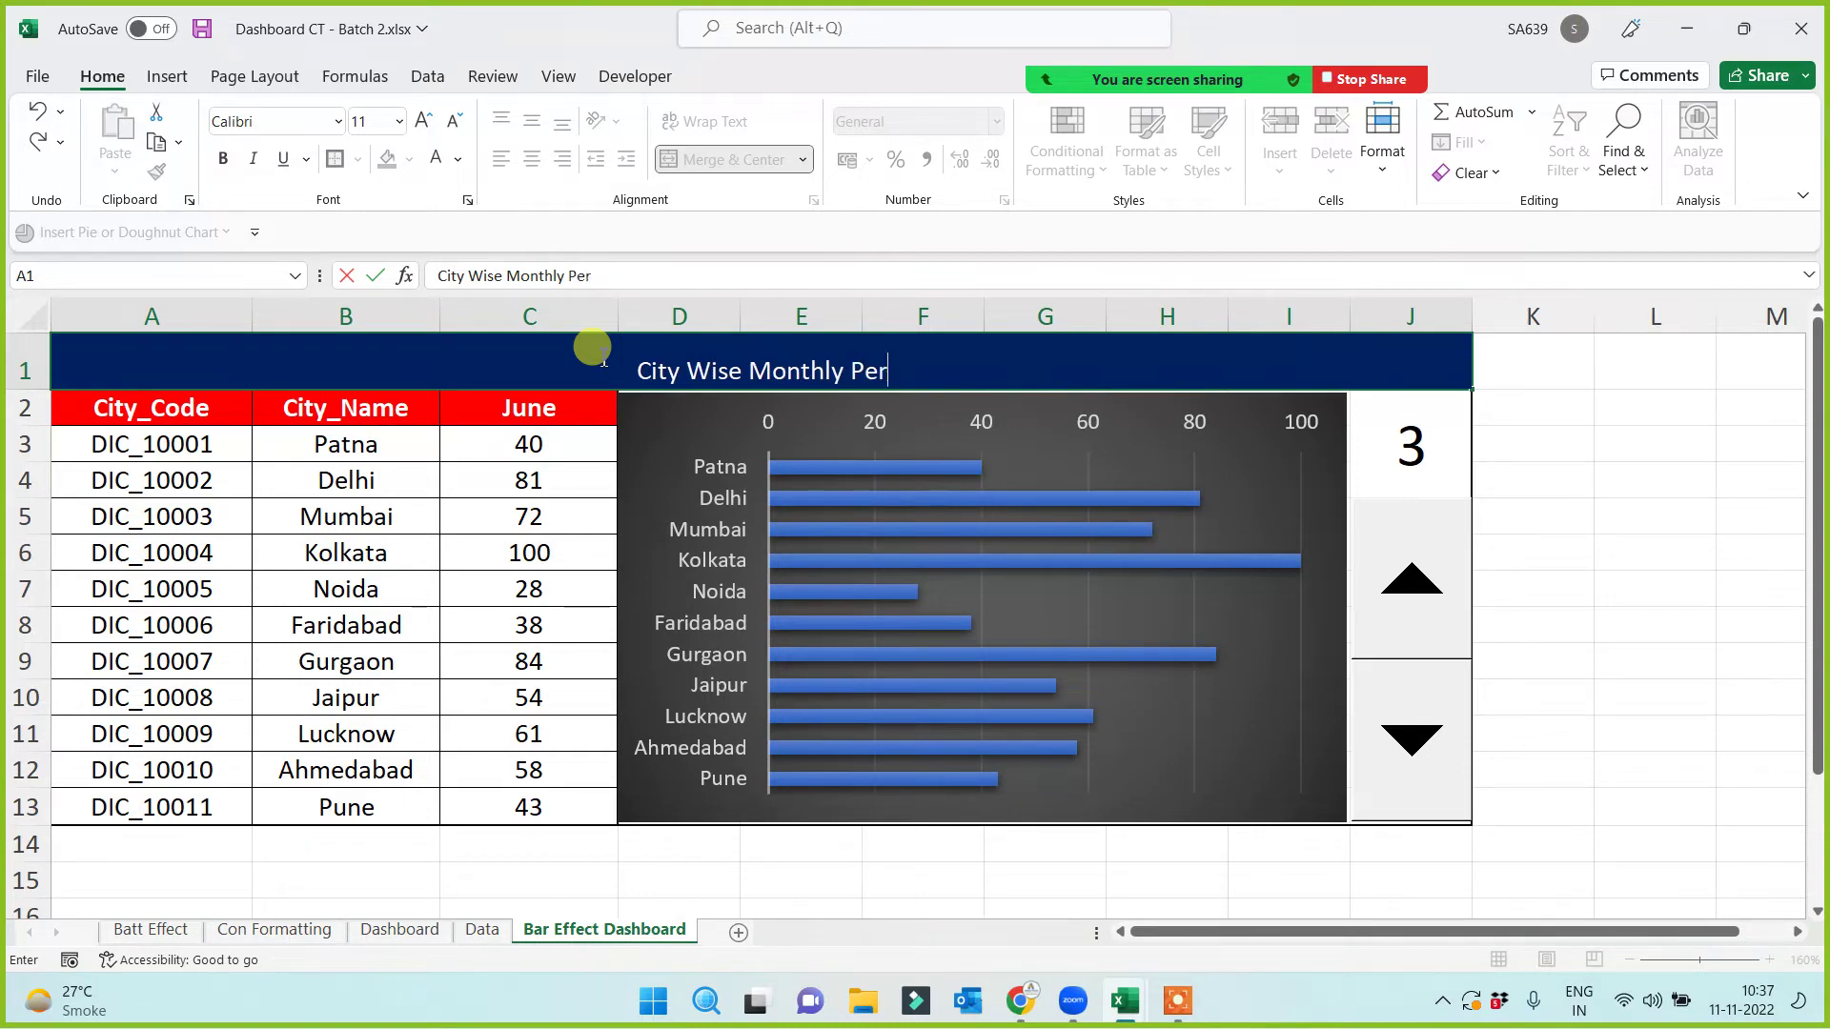
type("formance Analyusiss")
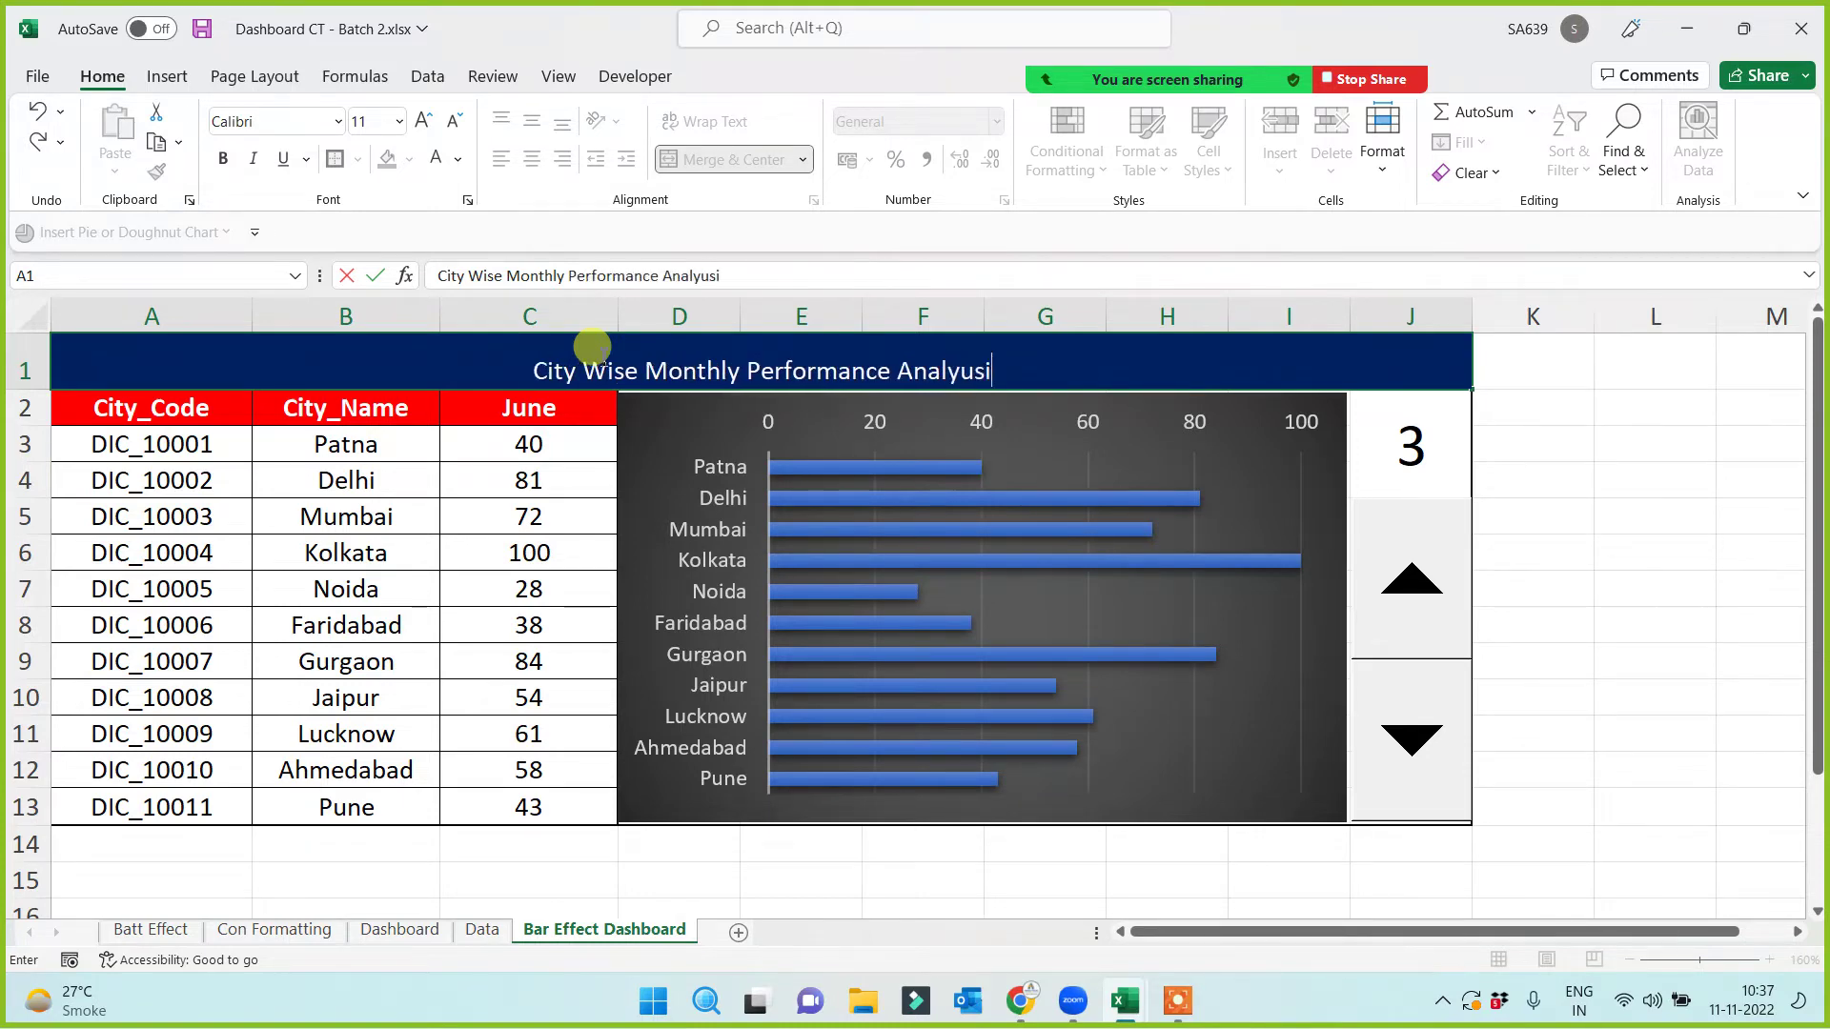
key("BackSpace")
key("BackSpace")
key("BackSpace")
key("BackSpace")
key("BackSpace")
type("sis")
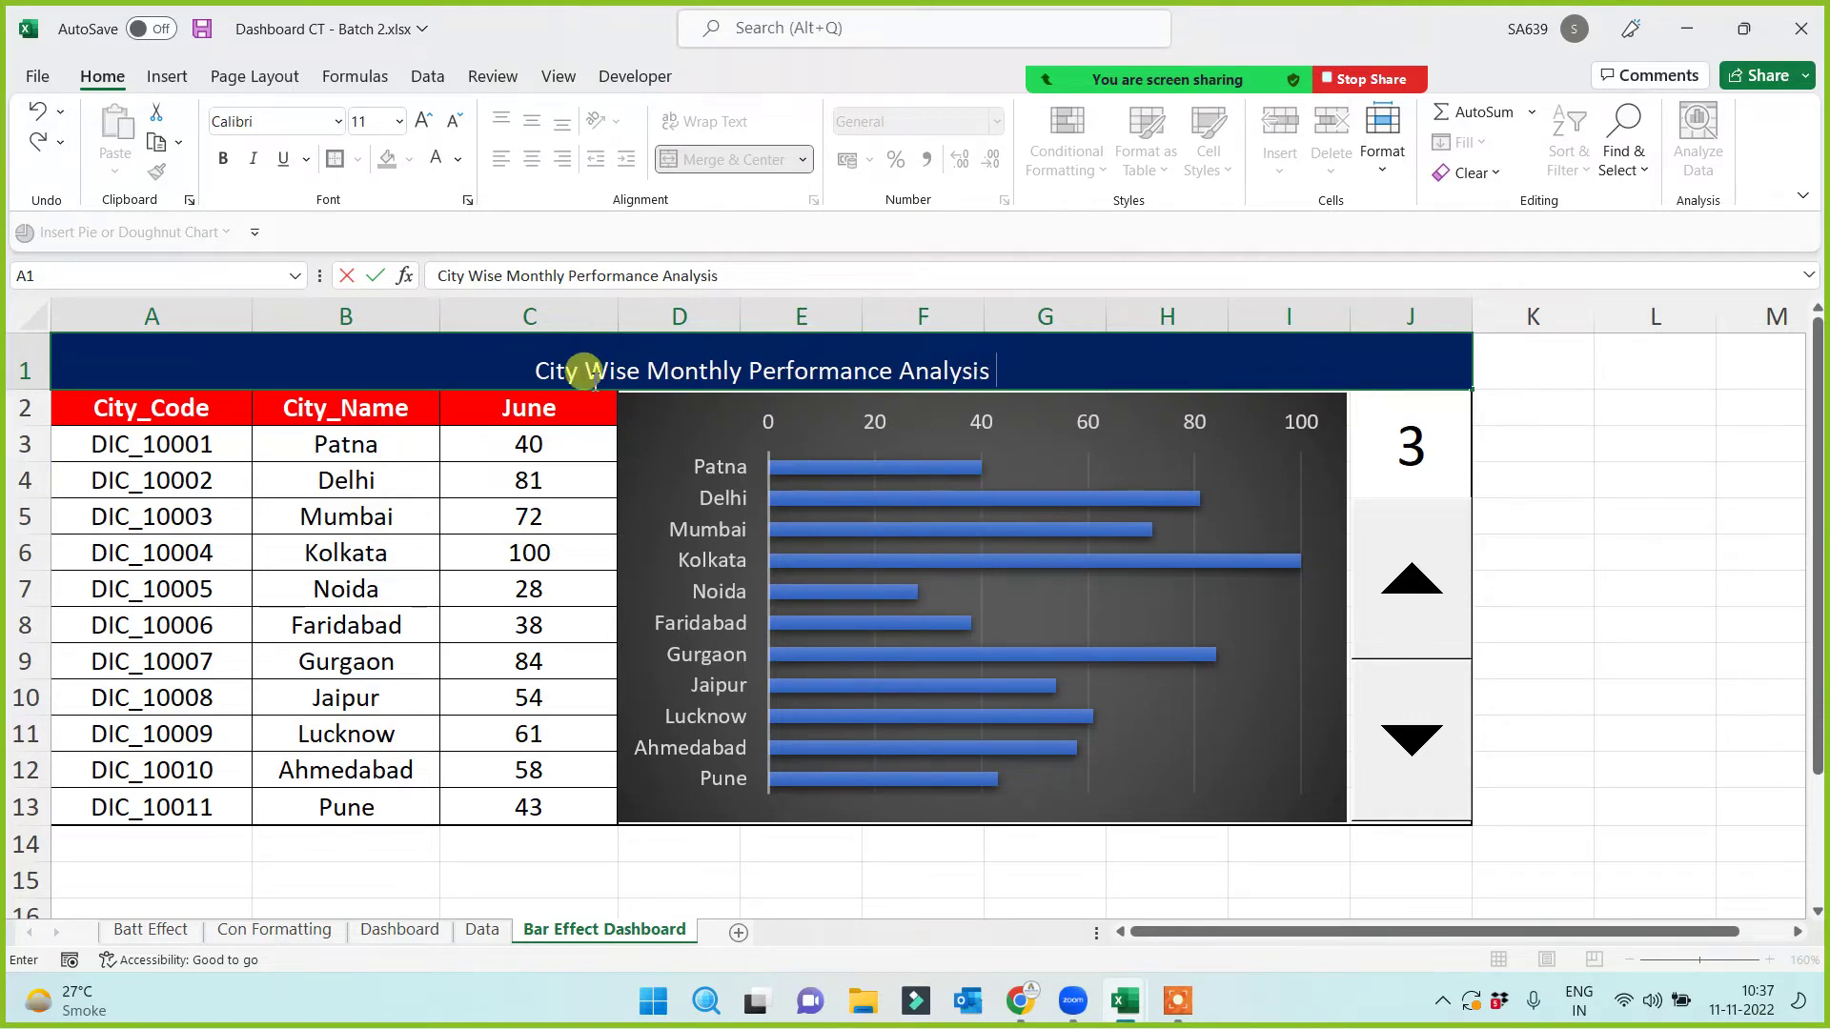
Step: Insert "Dashbaord for" before "Monthly" in the A1 heading and commit the text
left_click(644, 366)
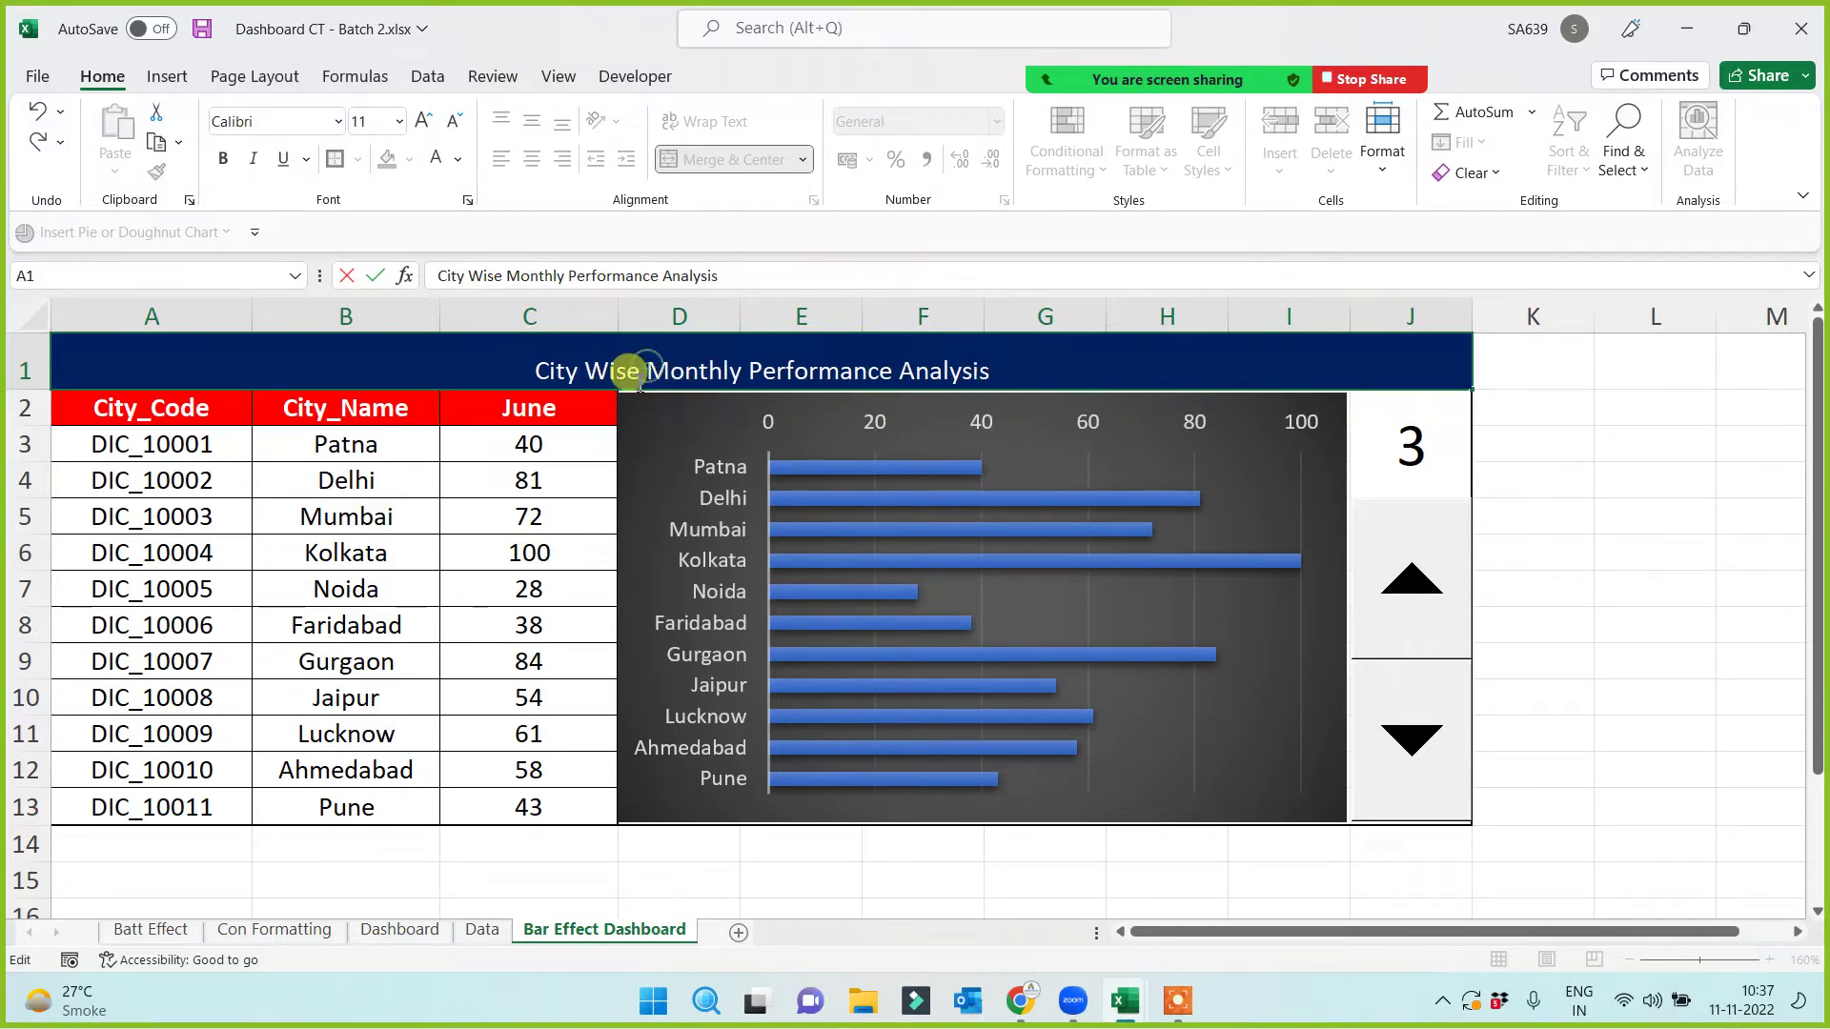
type("Dashbaord ")
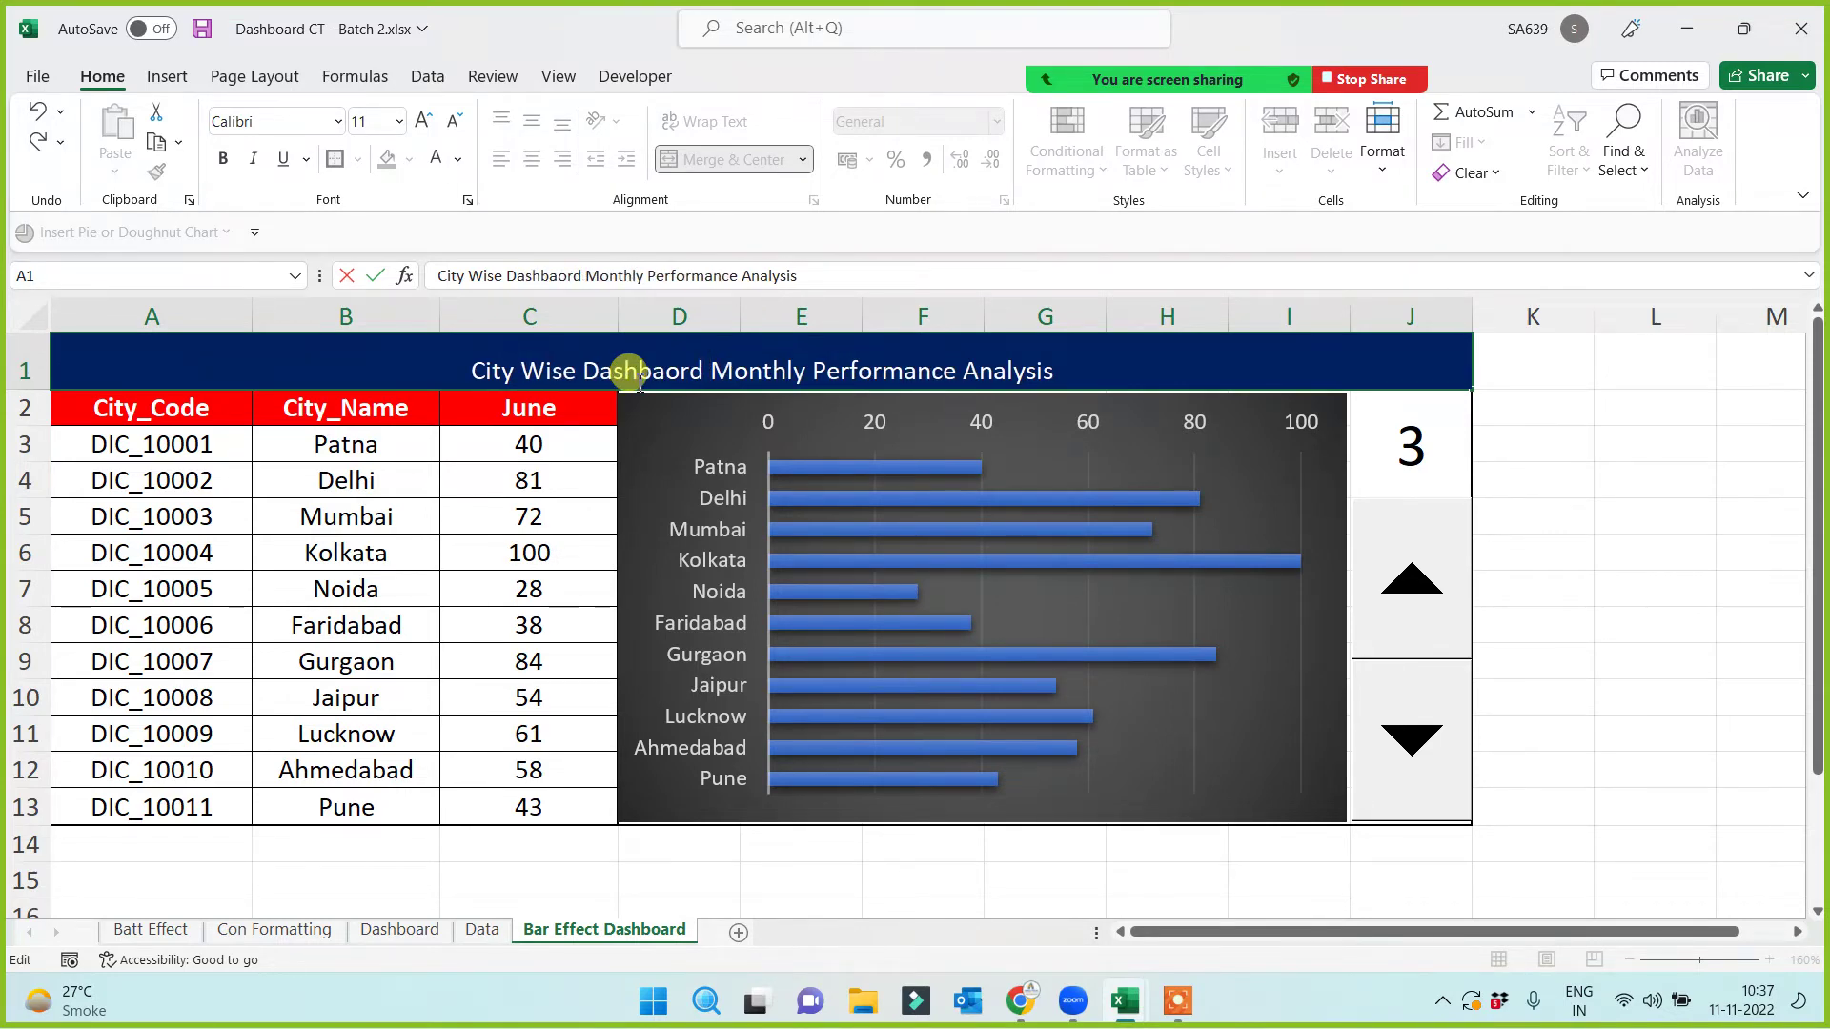
type("for")
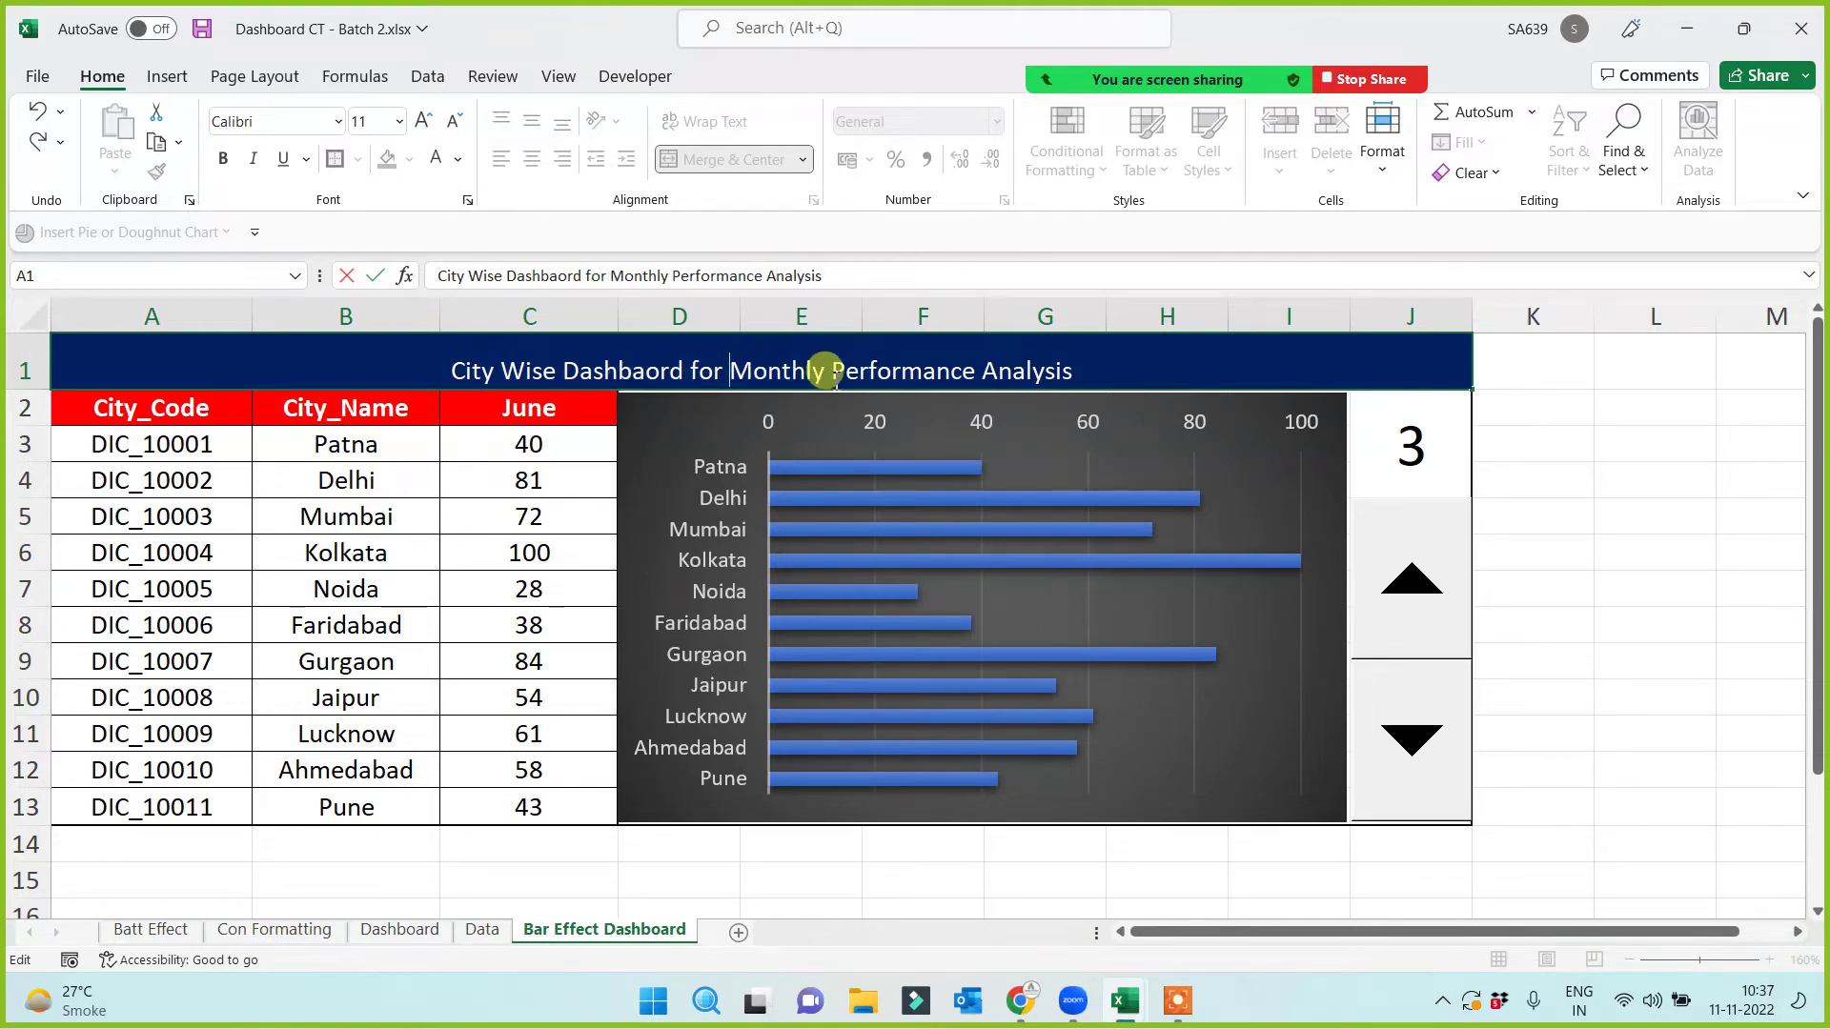
left_click(1083, 370)
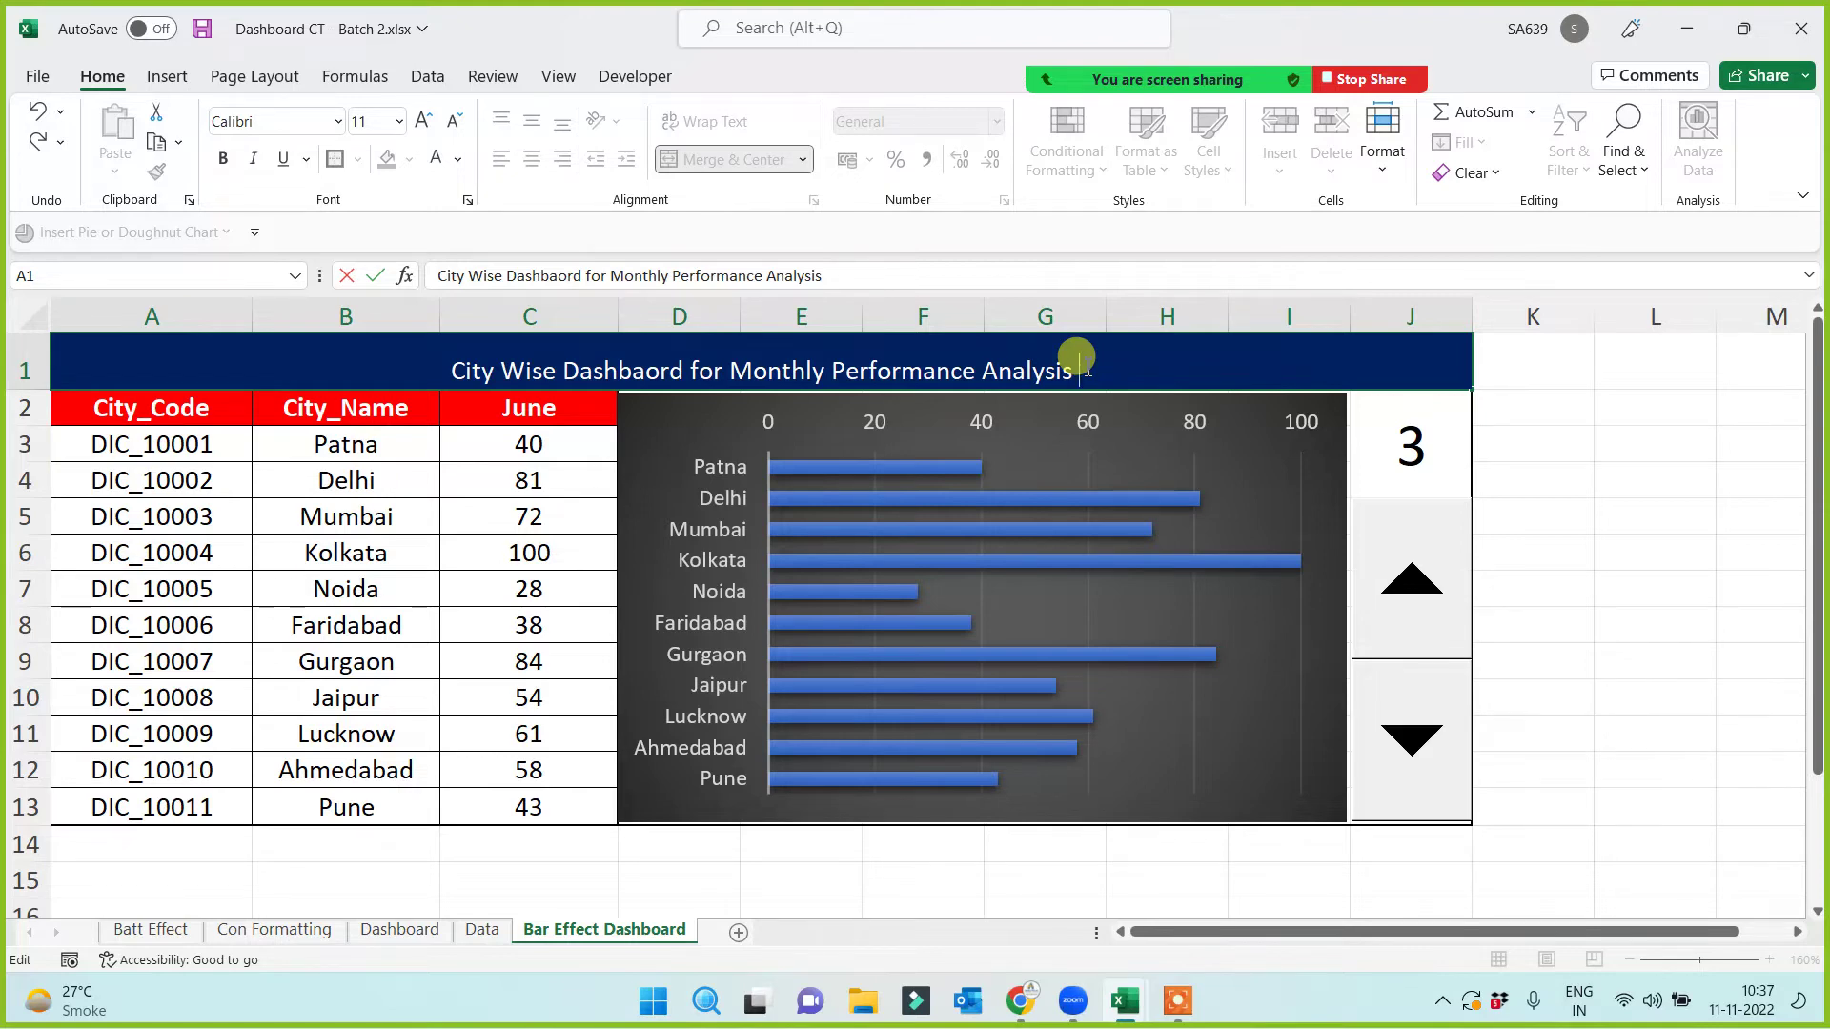
left_click(700, 872)
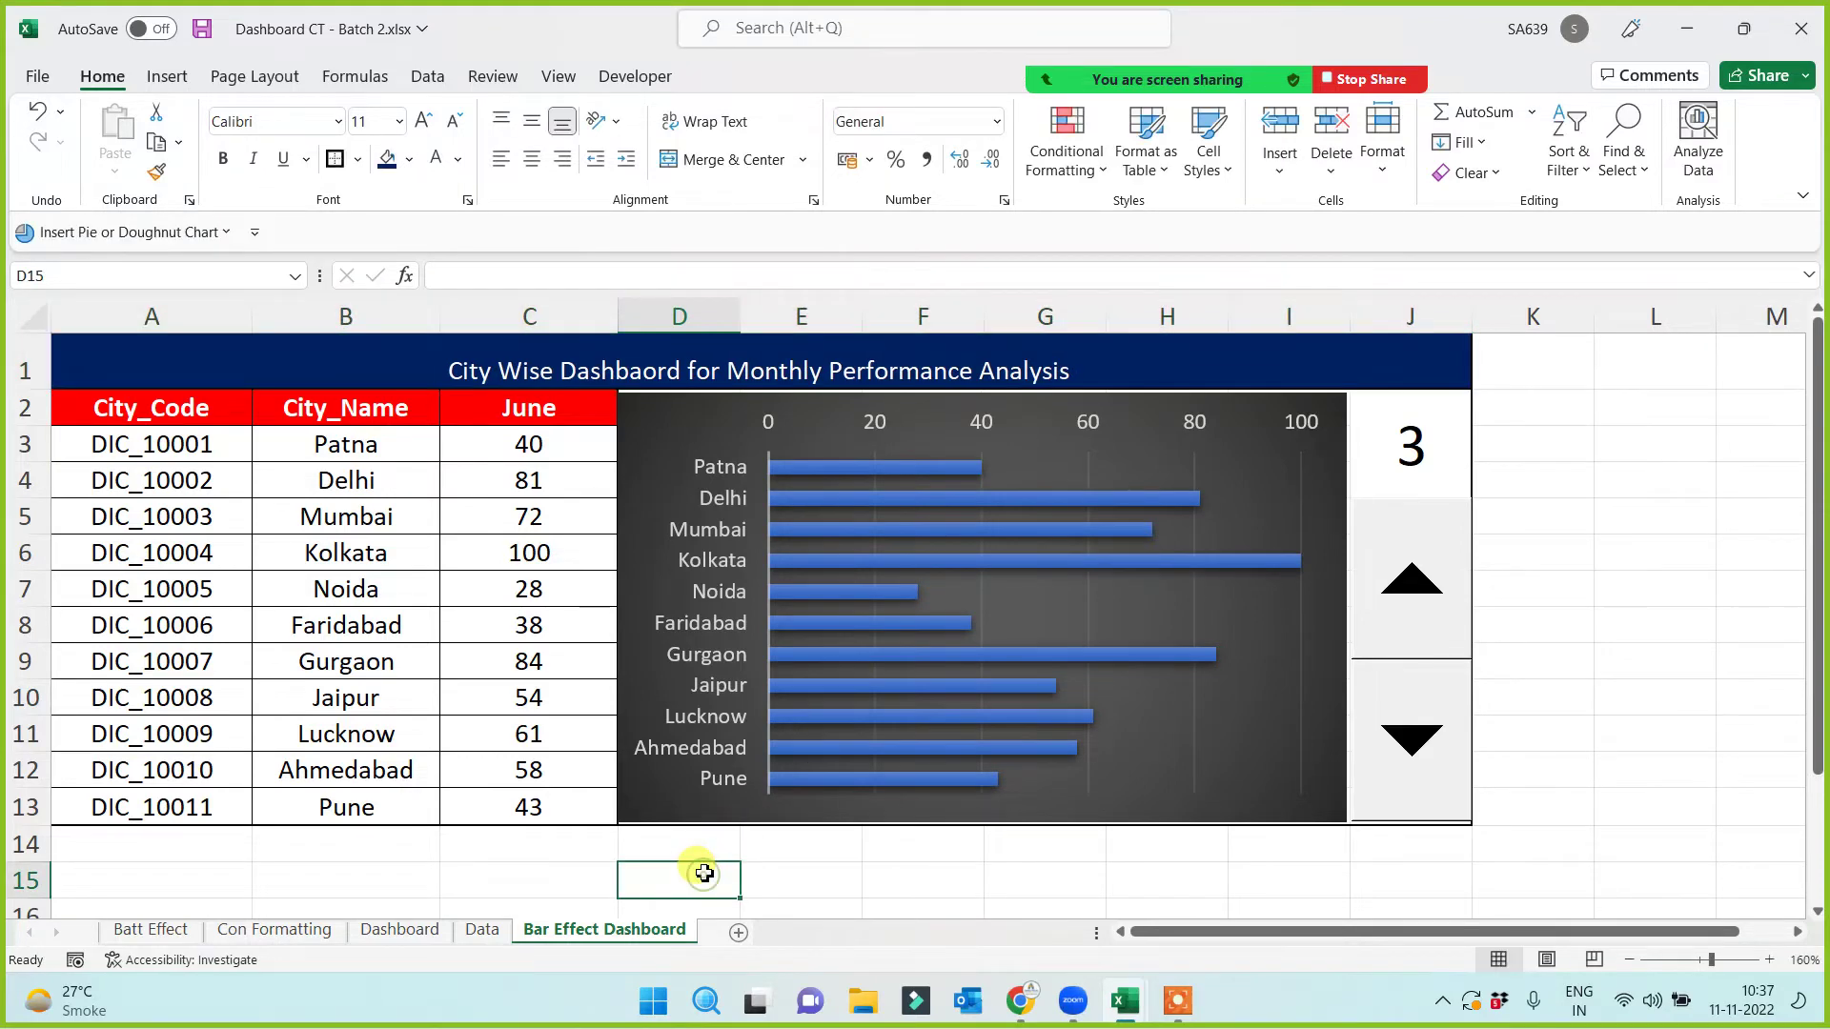
Step: Middle-align the A1 heading vertically and enlarge its font size to 16
left_click(691, 379)
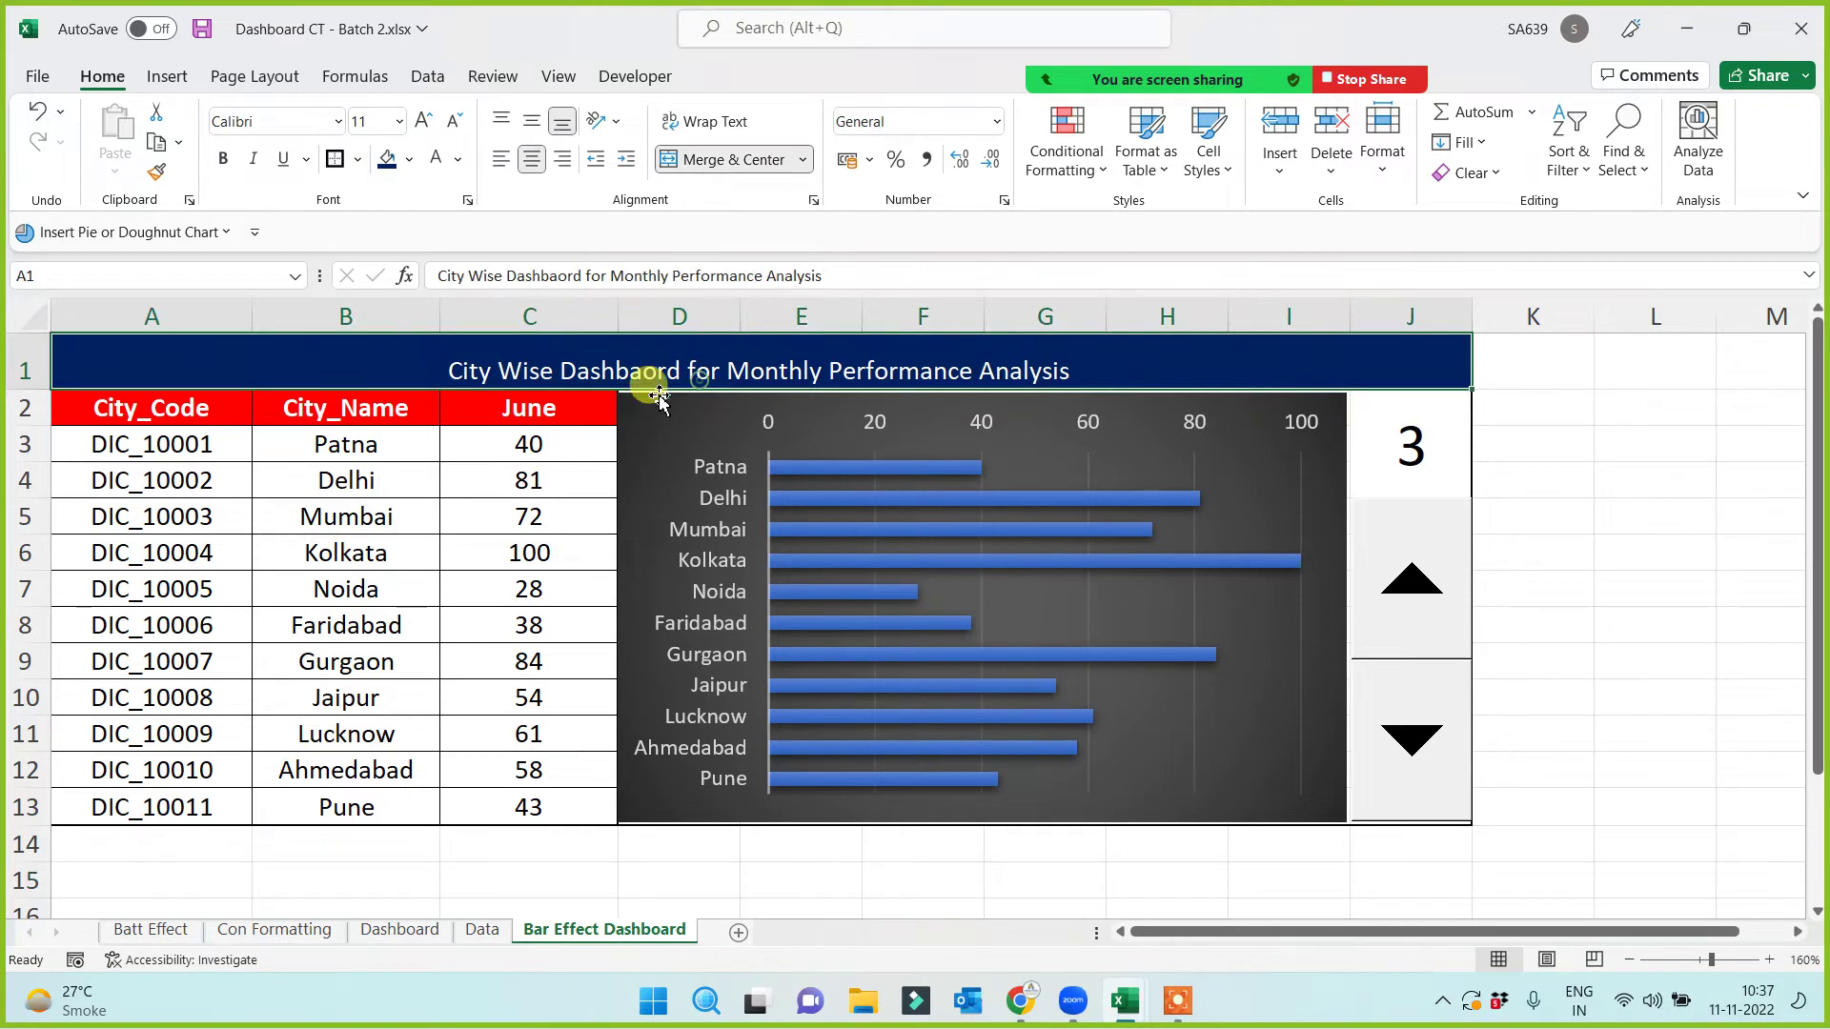
left_click(533, 122)
left_click(423, 121)
left_click(424, 121)
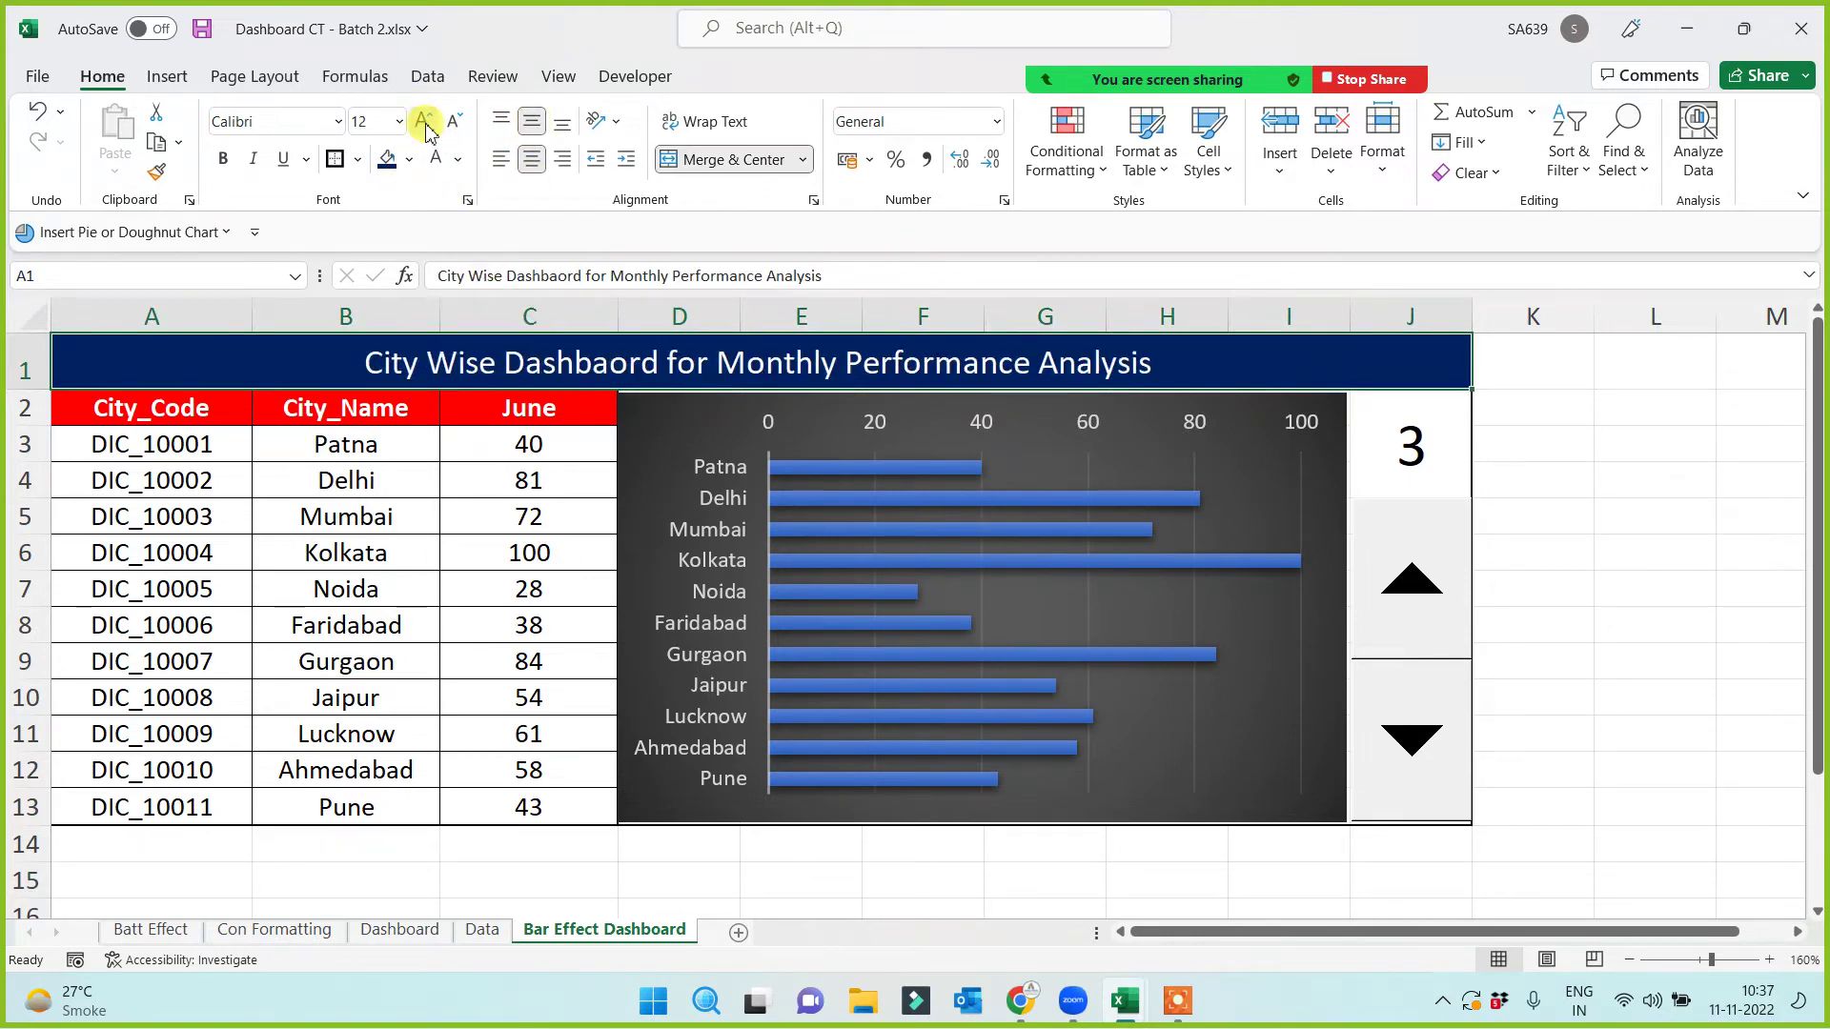
left_click(423, 121)
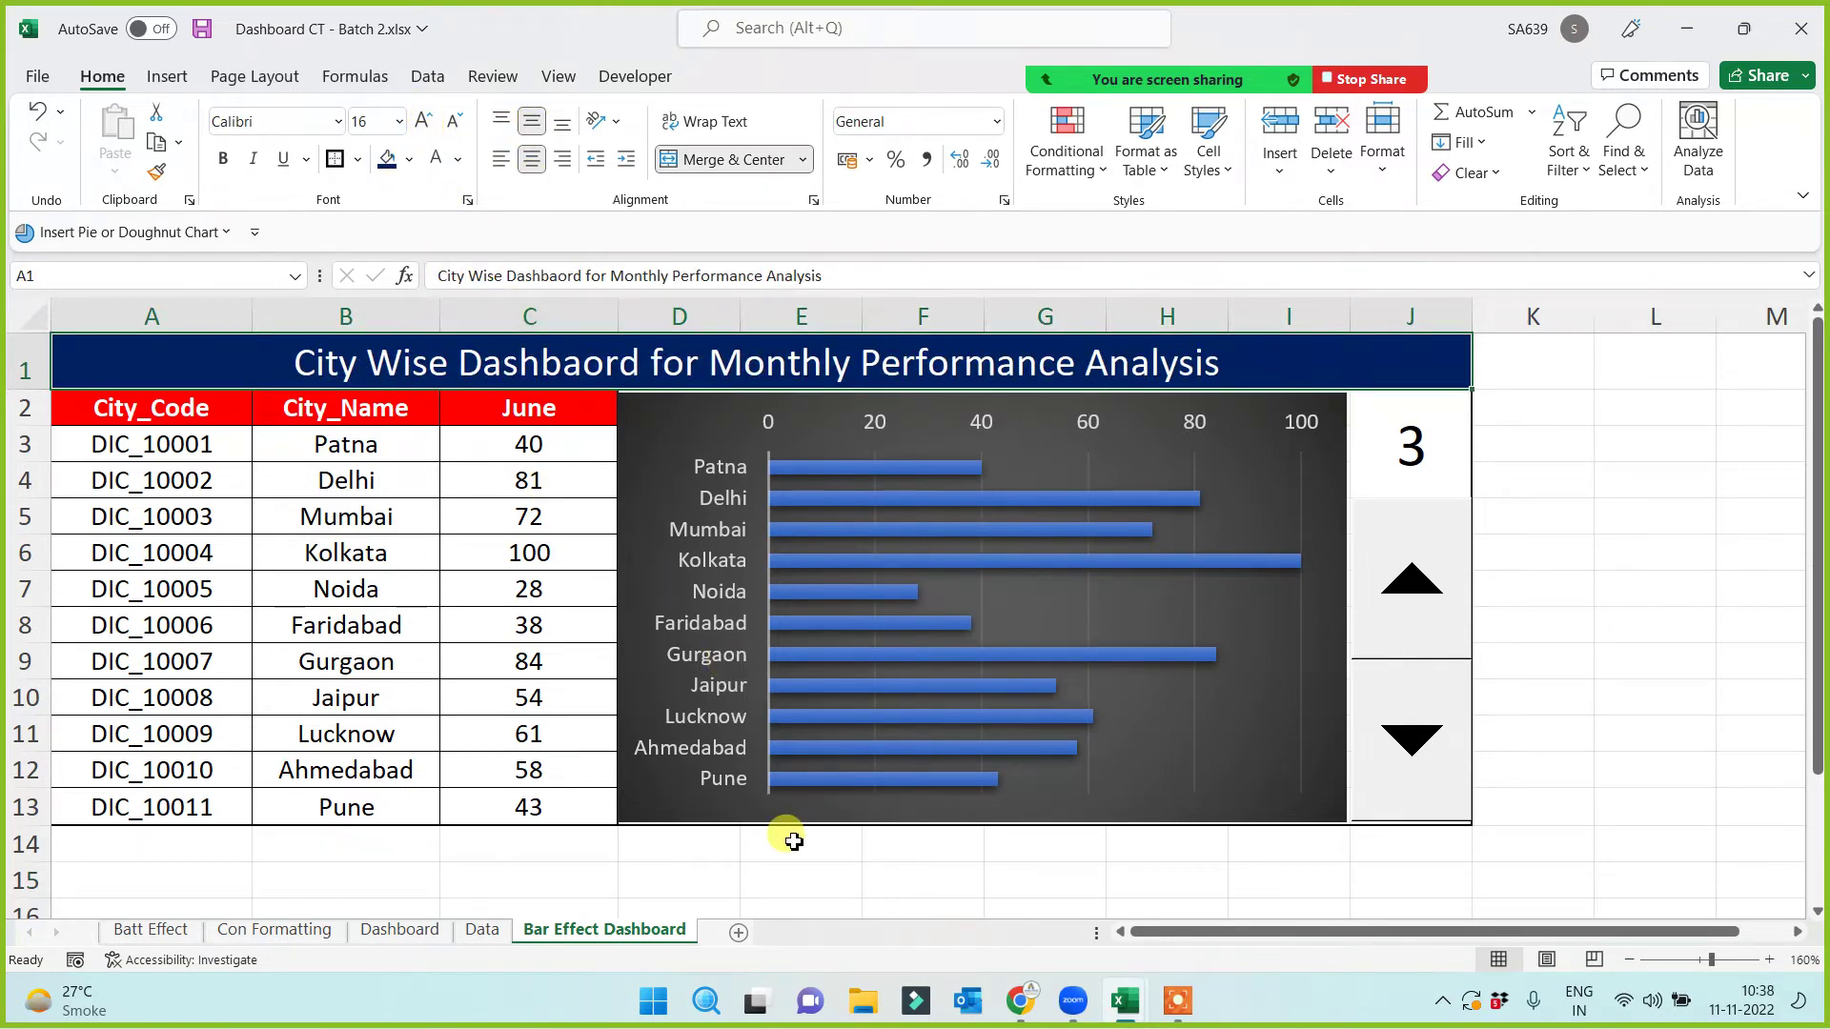
Step: Reduce the A1 heading's font size to 14 and append "For June" to the end of its text
left_click(454, 123)
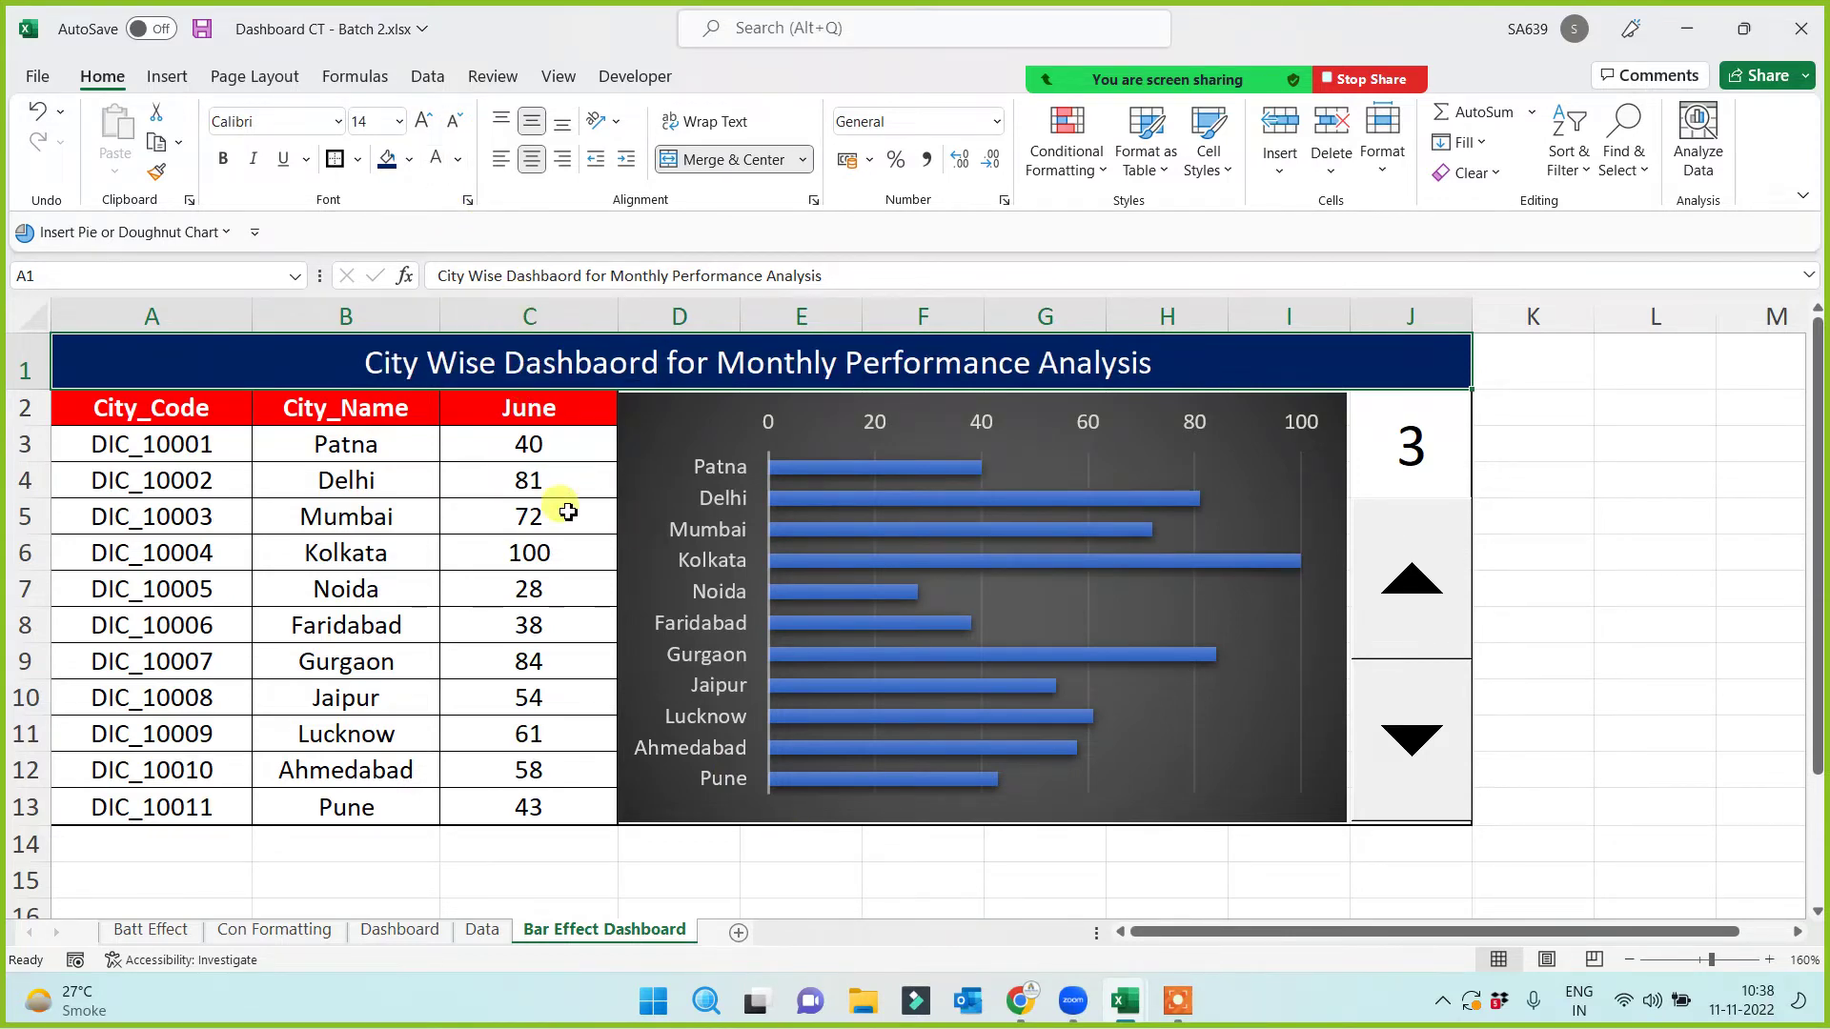
left_click(525, 408)
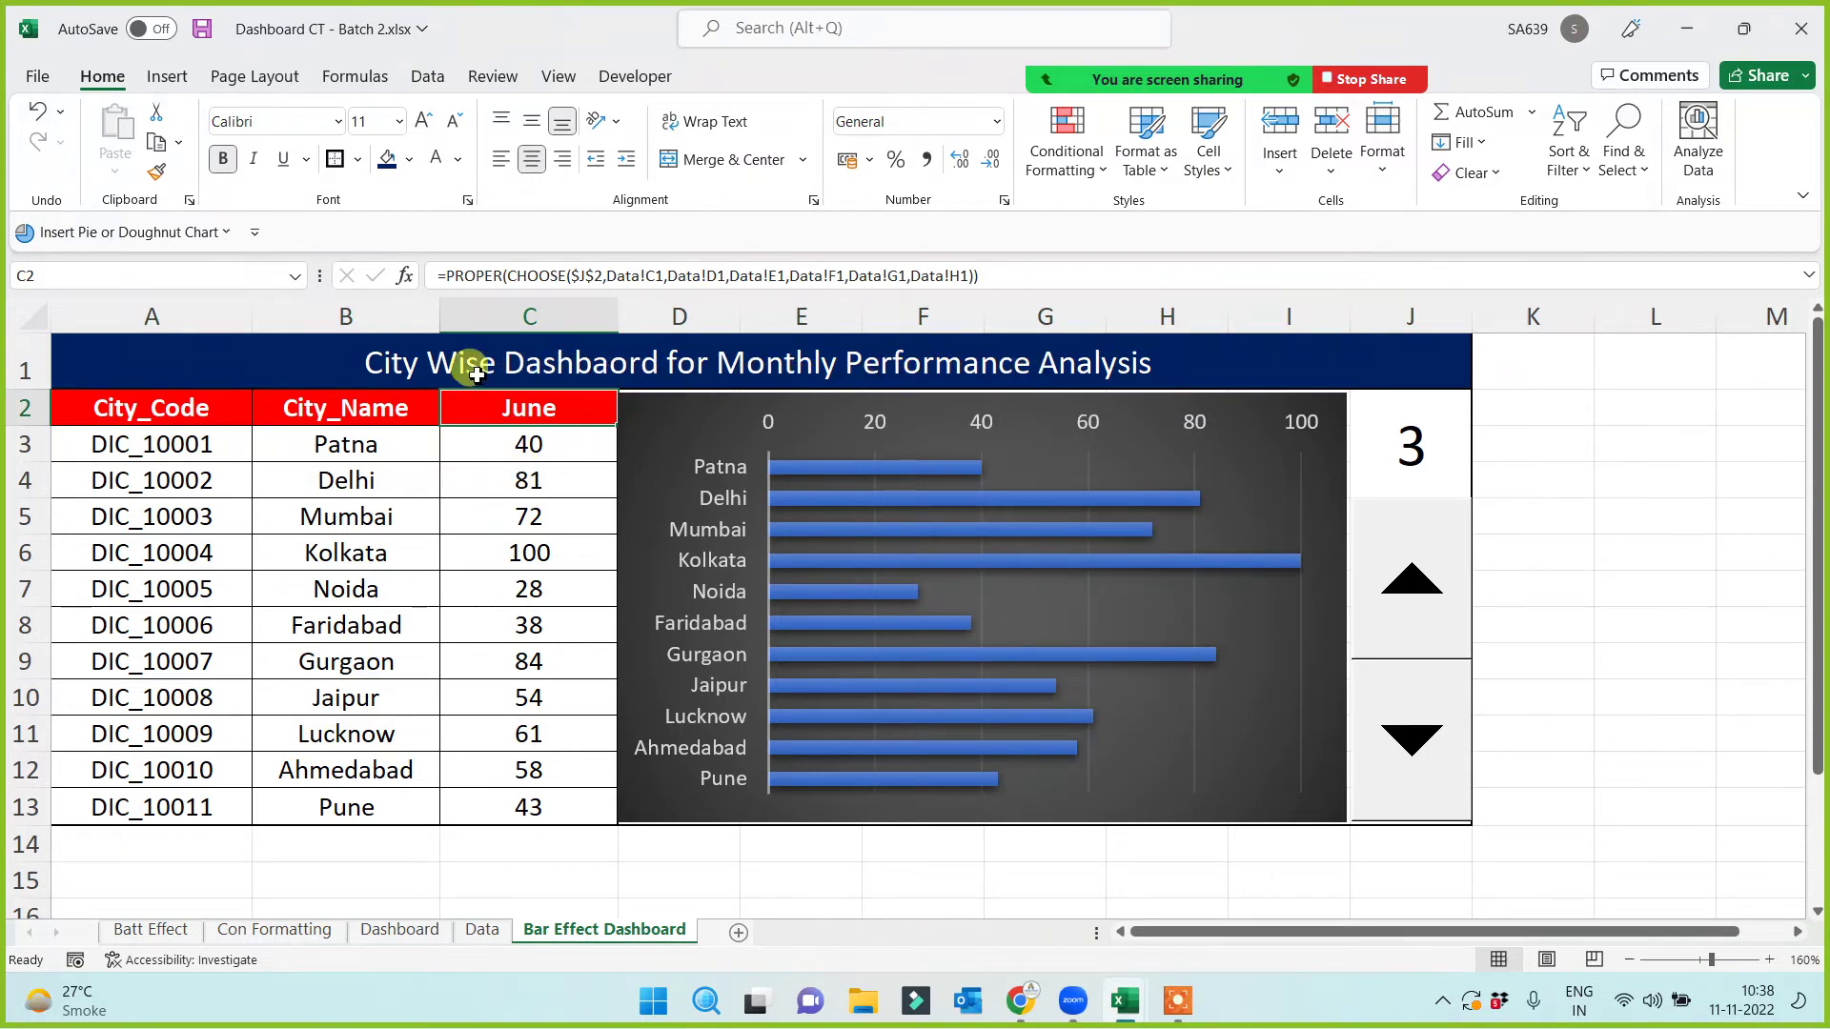
double_click(1164, 365)
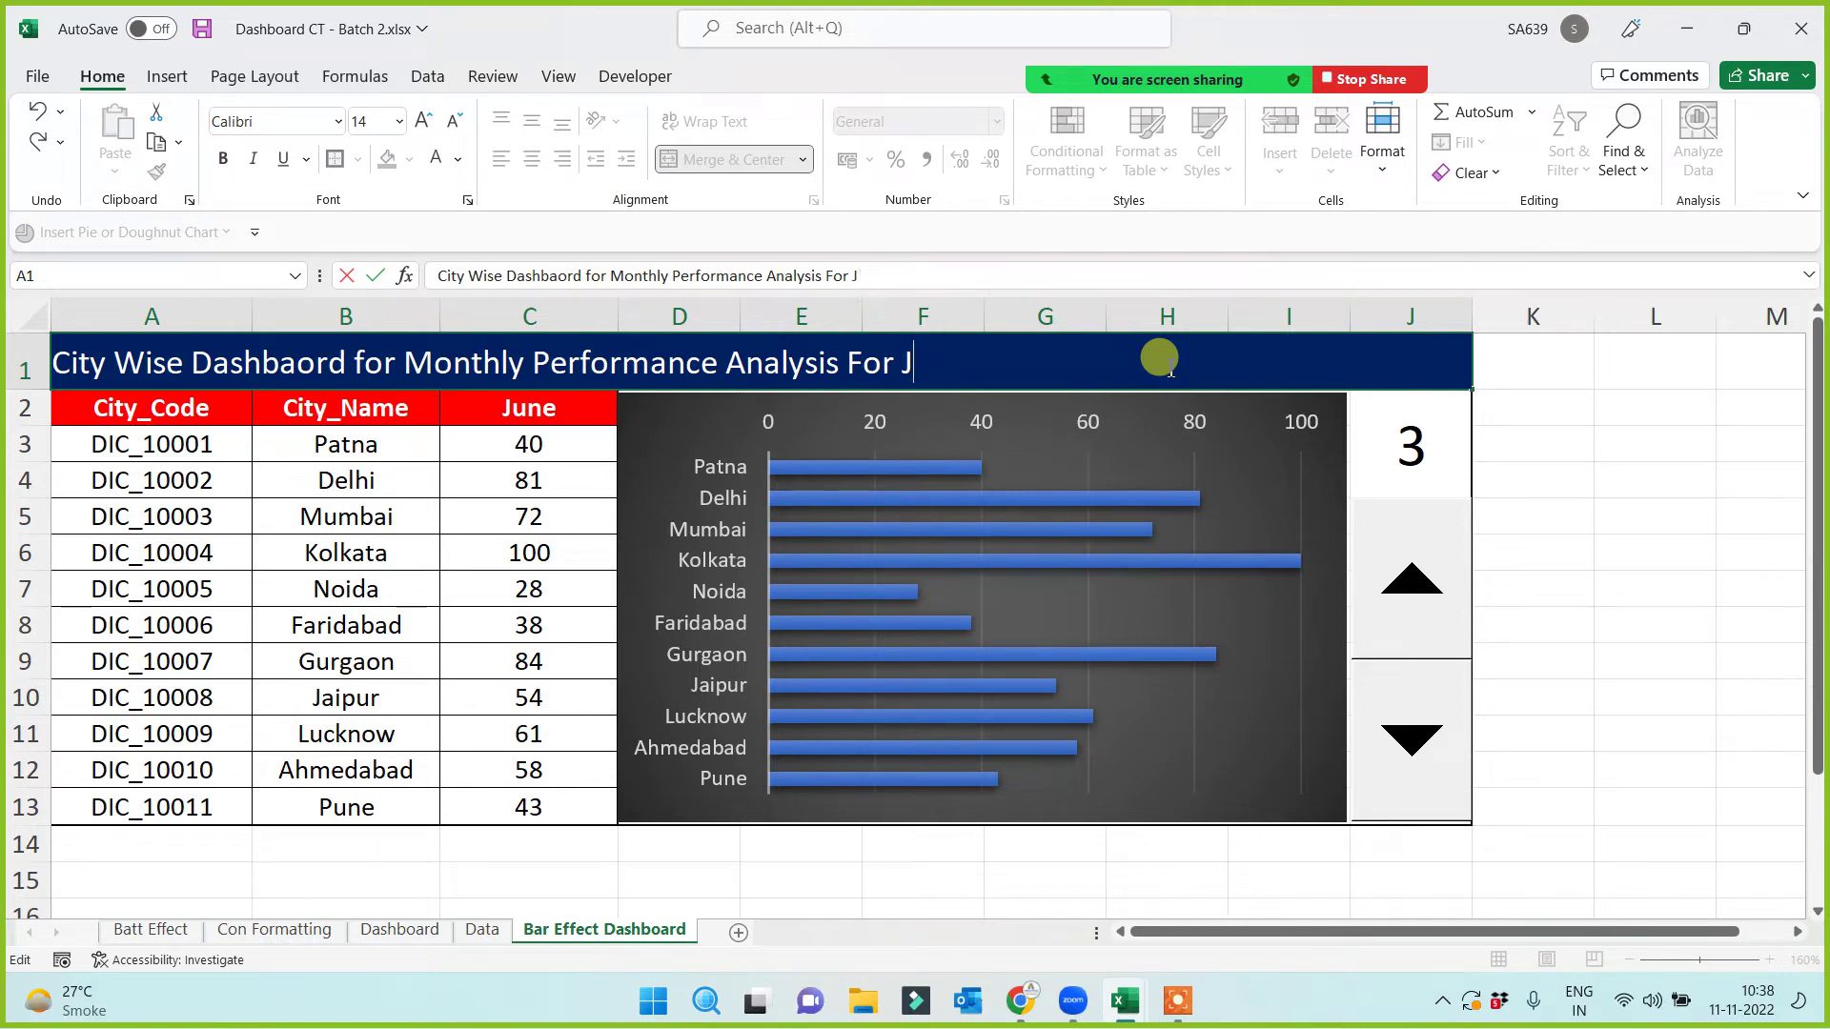
left_click(812, 872)
Step: Turn the A1 heading into the formula ="City Wise Dashbaord for Monthly Performance Analysis For "&C2 so its month follows cell C2
left_click(413, 360)
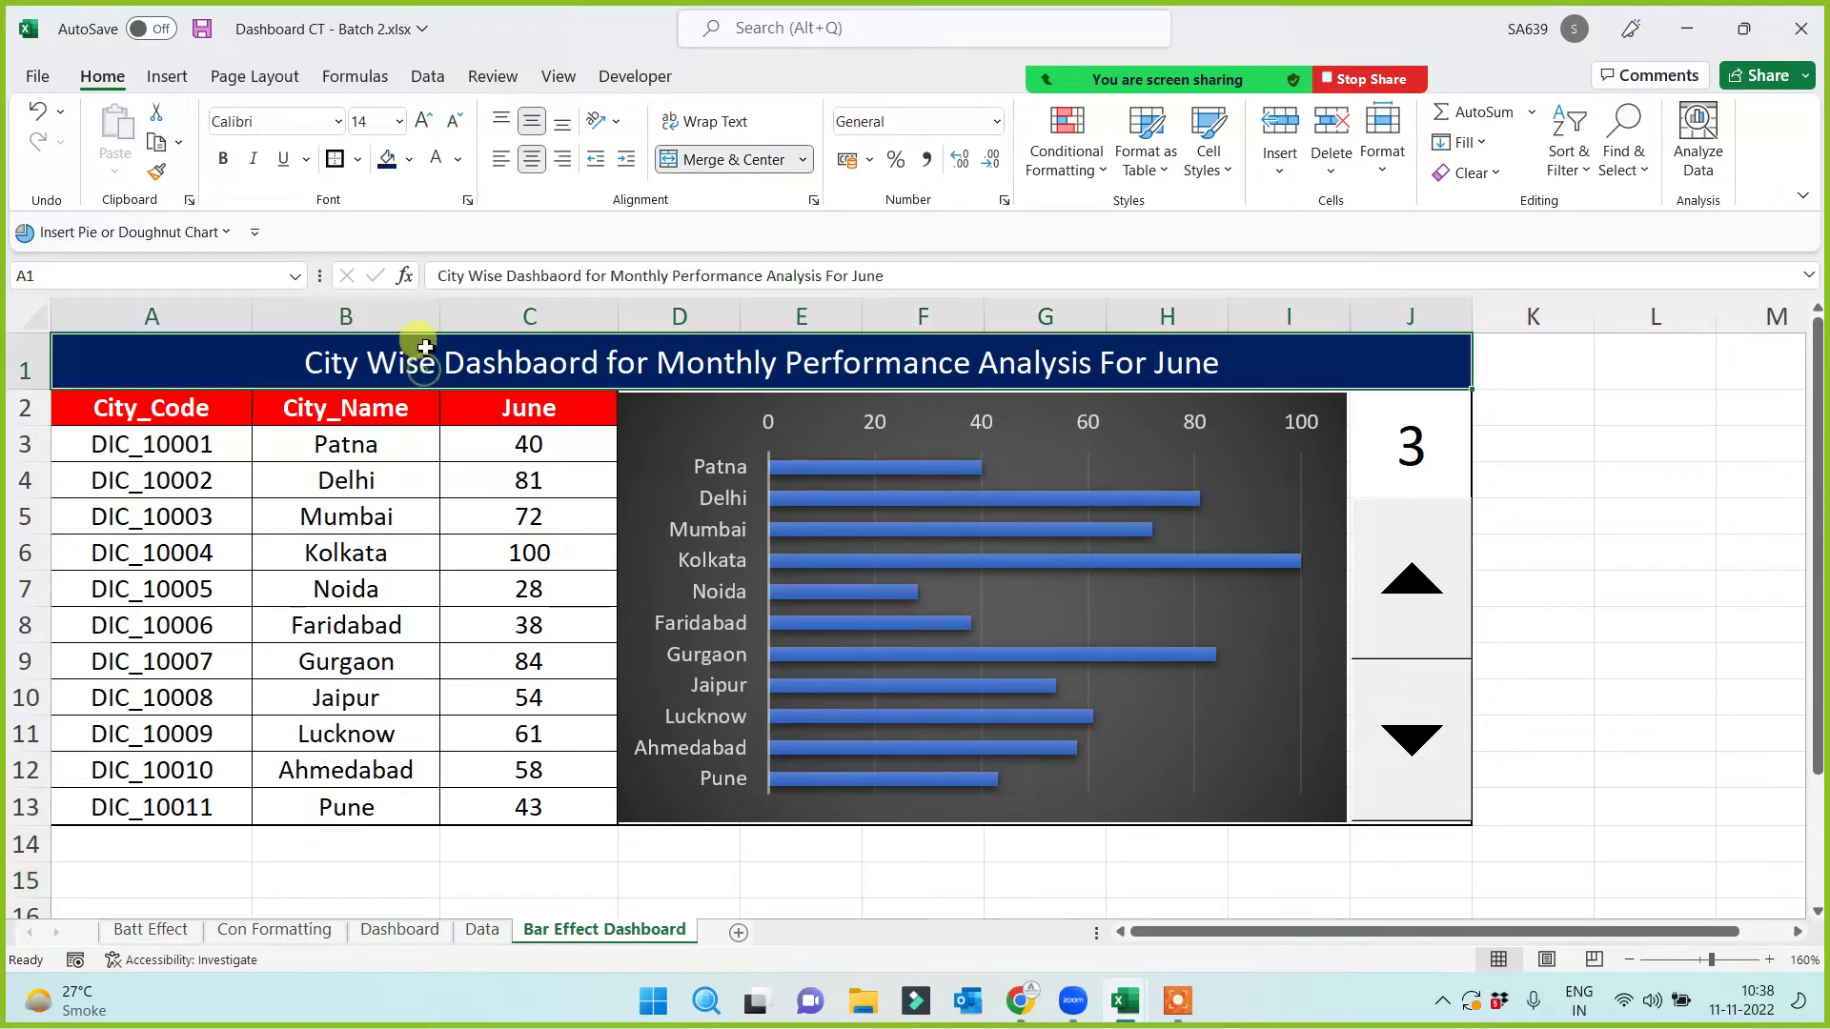
left_click(434, 276)
type("=")
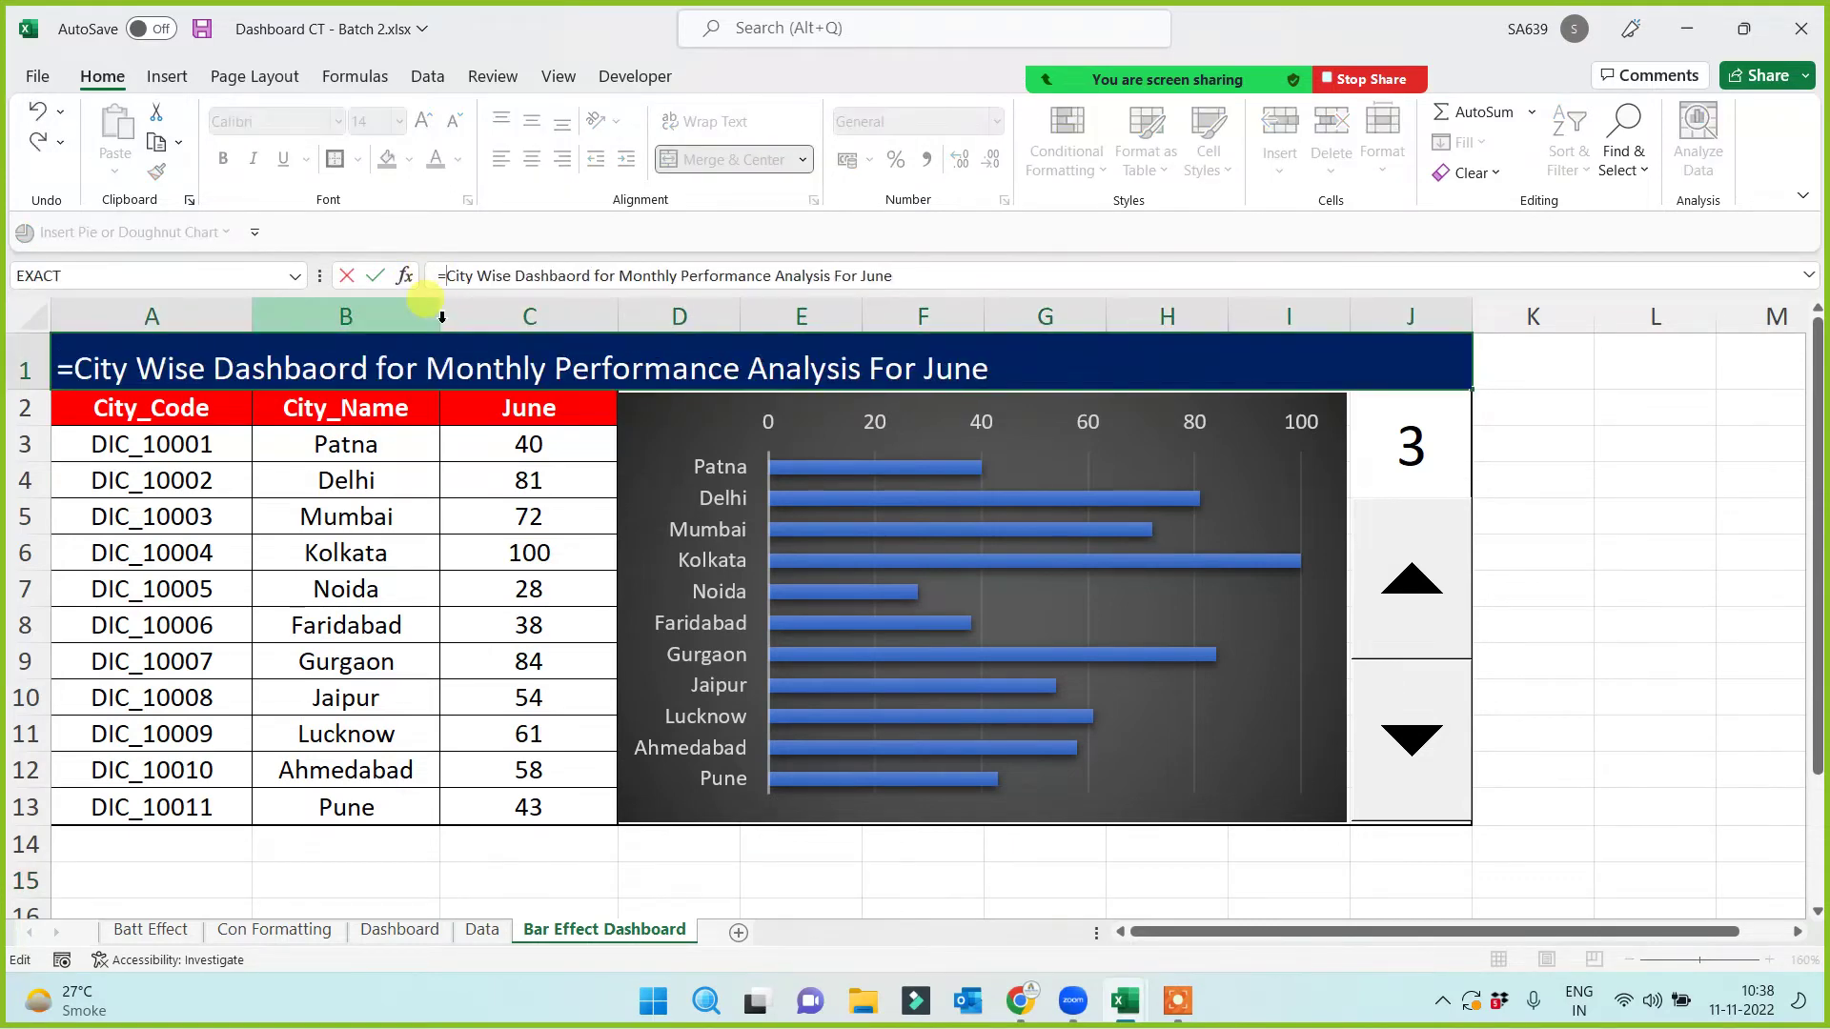
type("\"")
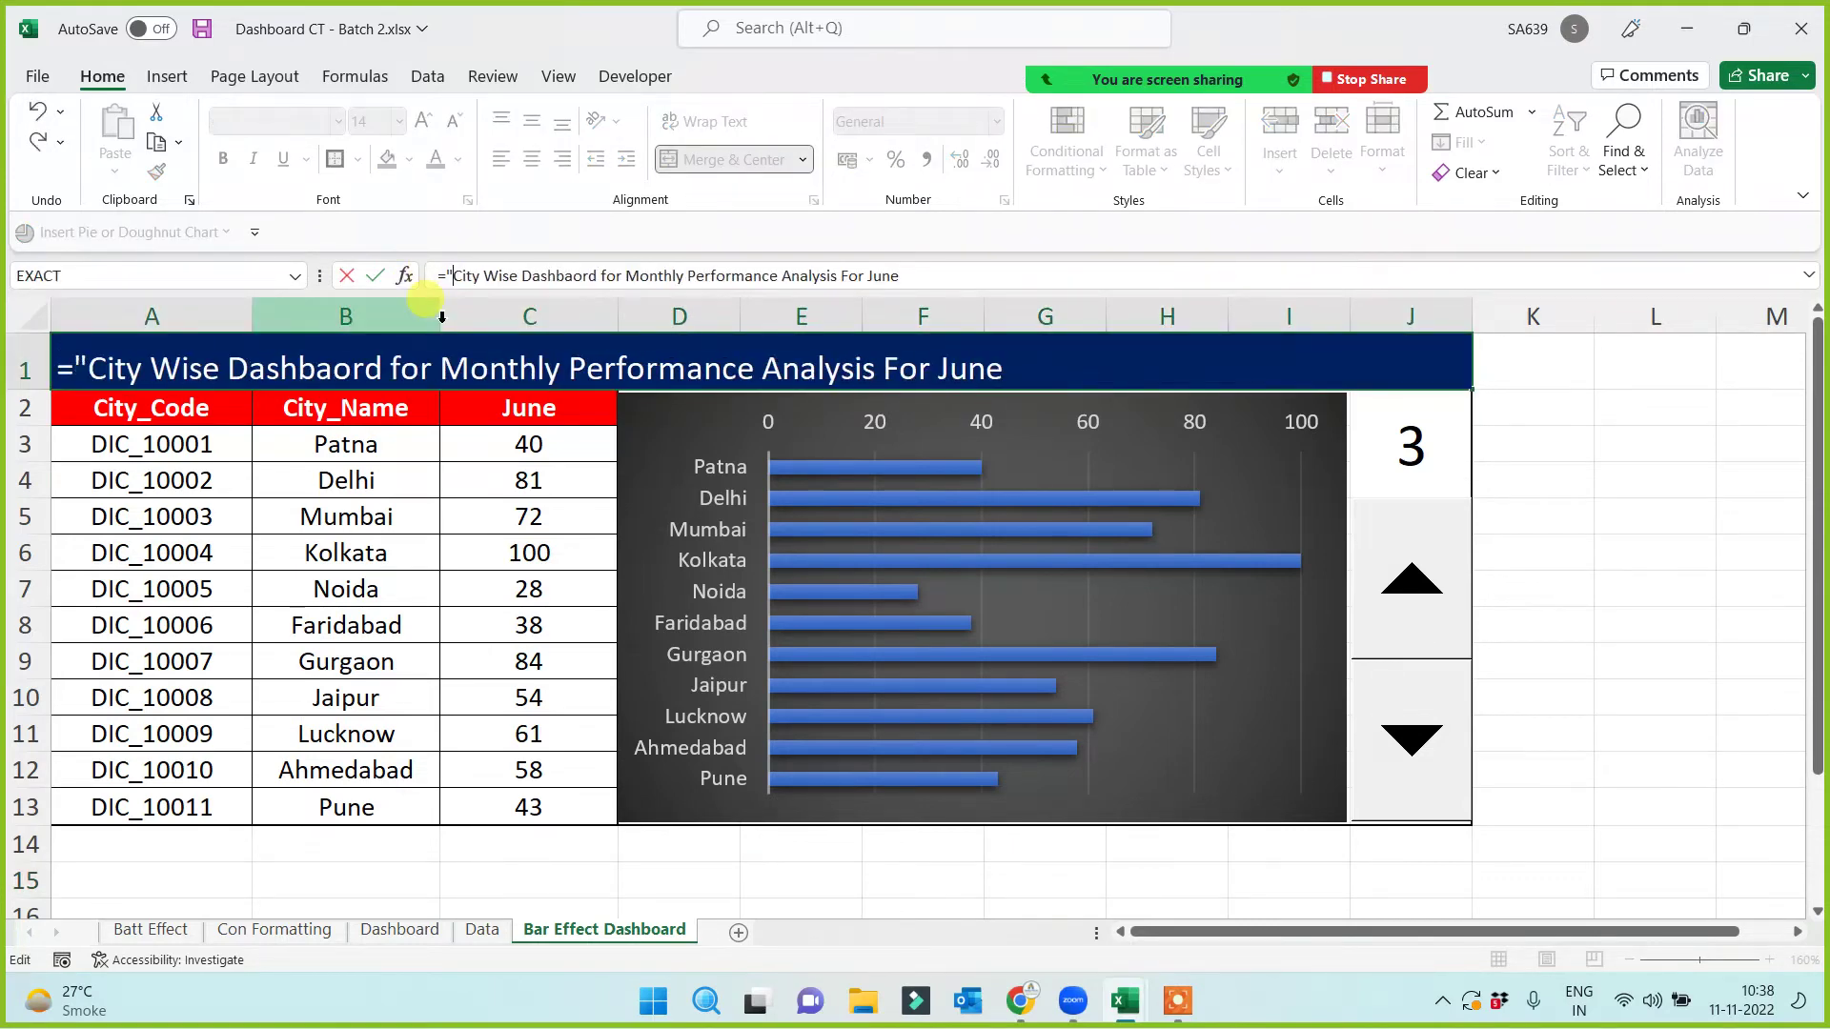
left_click(871, 276)
type("\"")
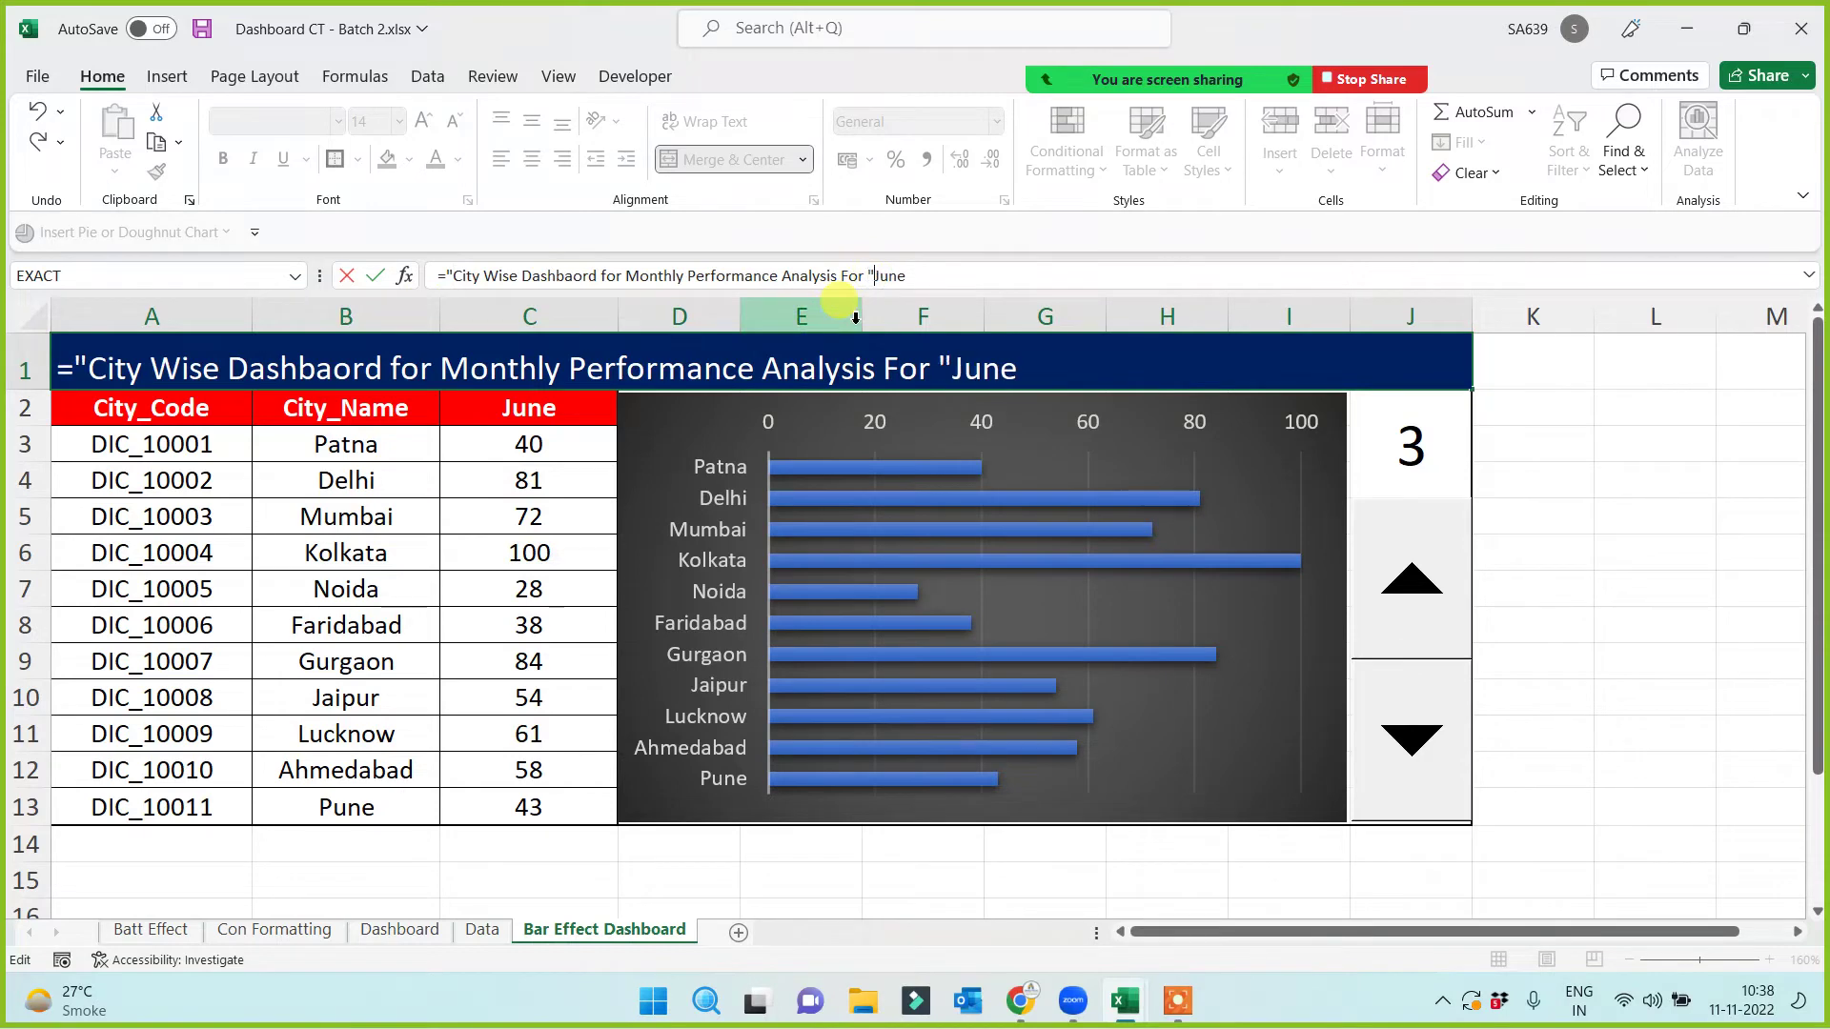
left_click(929, 276)
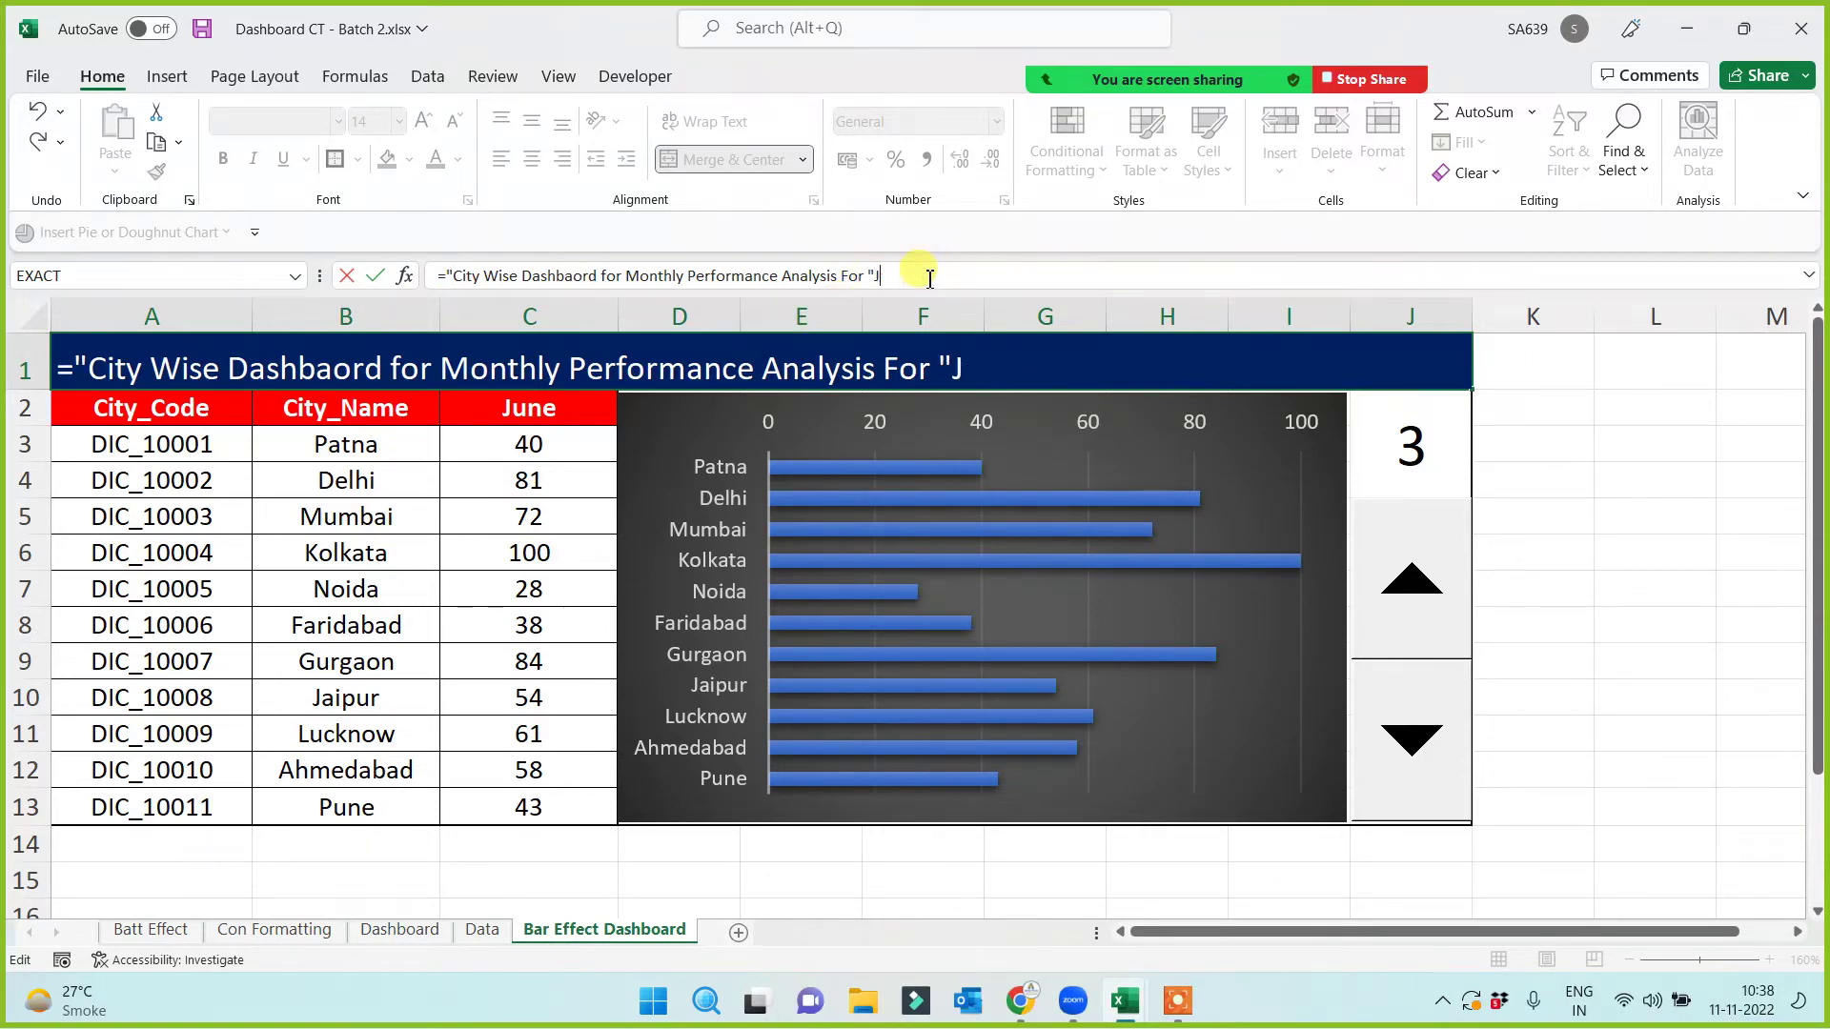
left_click(550, 417)
key("ctrl+Return")
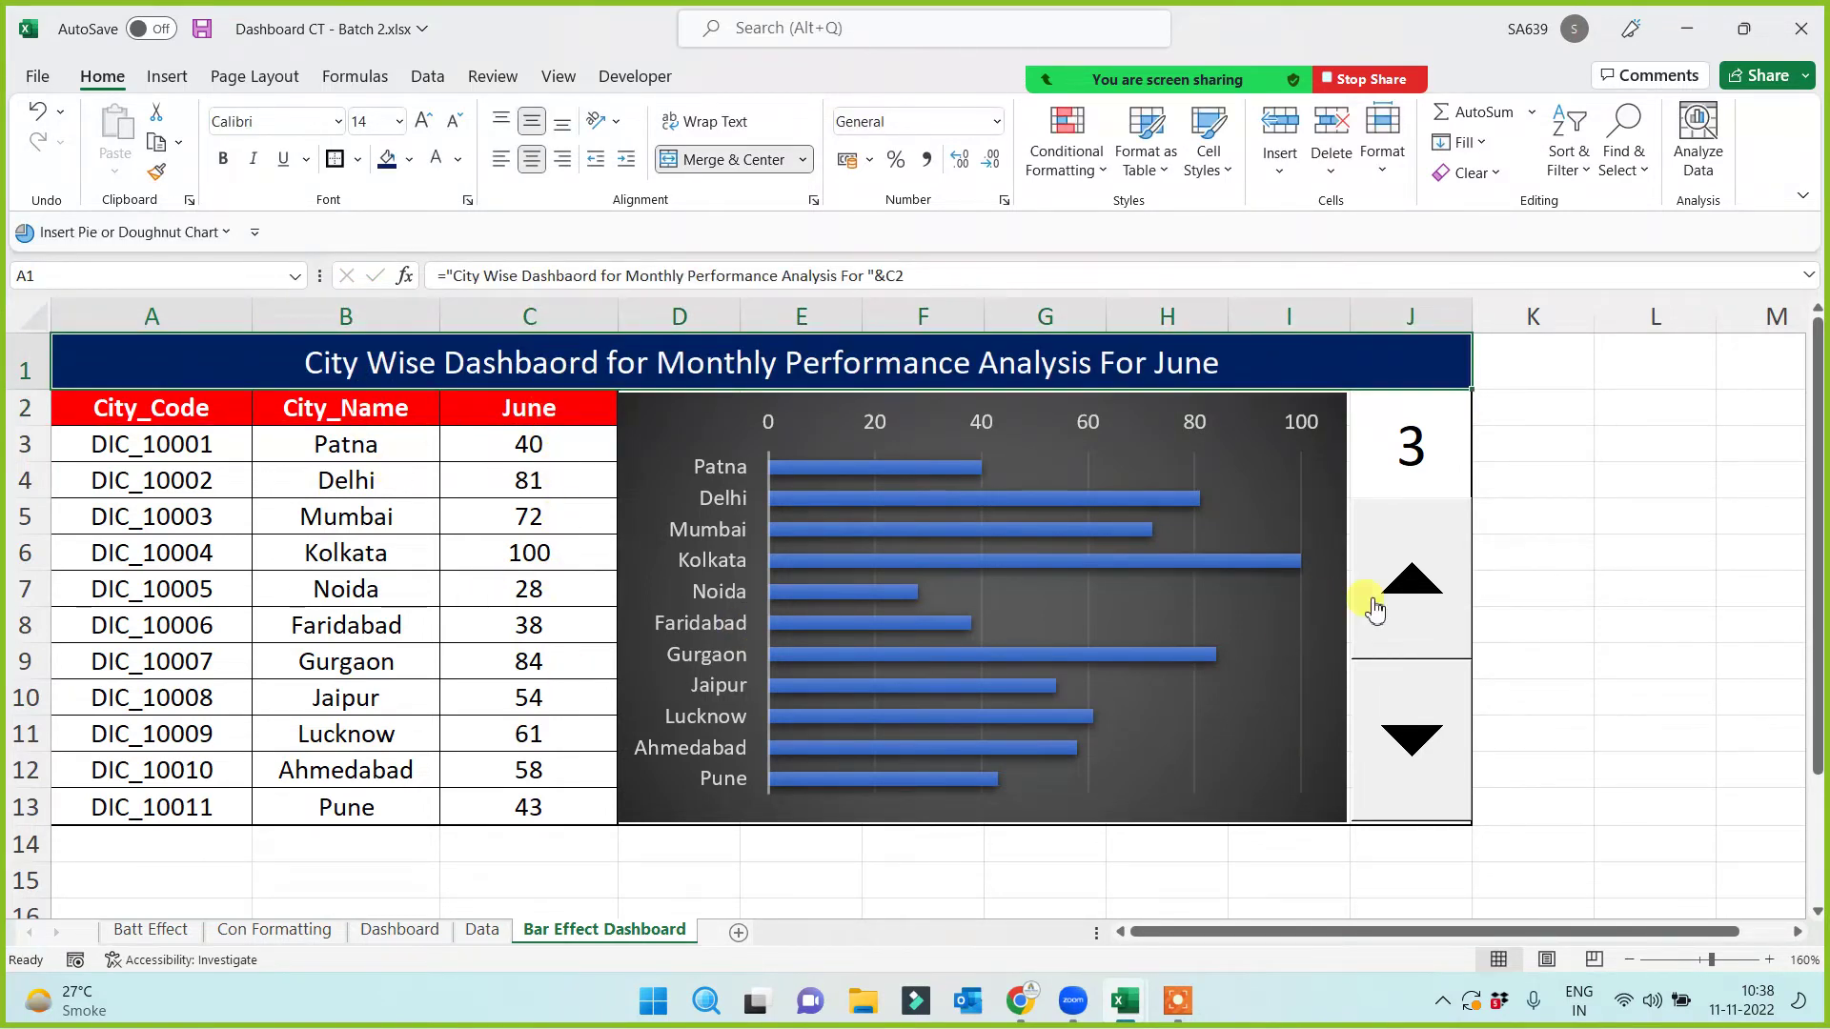
Step: Test the dynamic heading by stepping the spin button up to 6 and back down to 3
left_click(1415, 583)
left_click(1420, 583)
left_click(1420, 583)
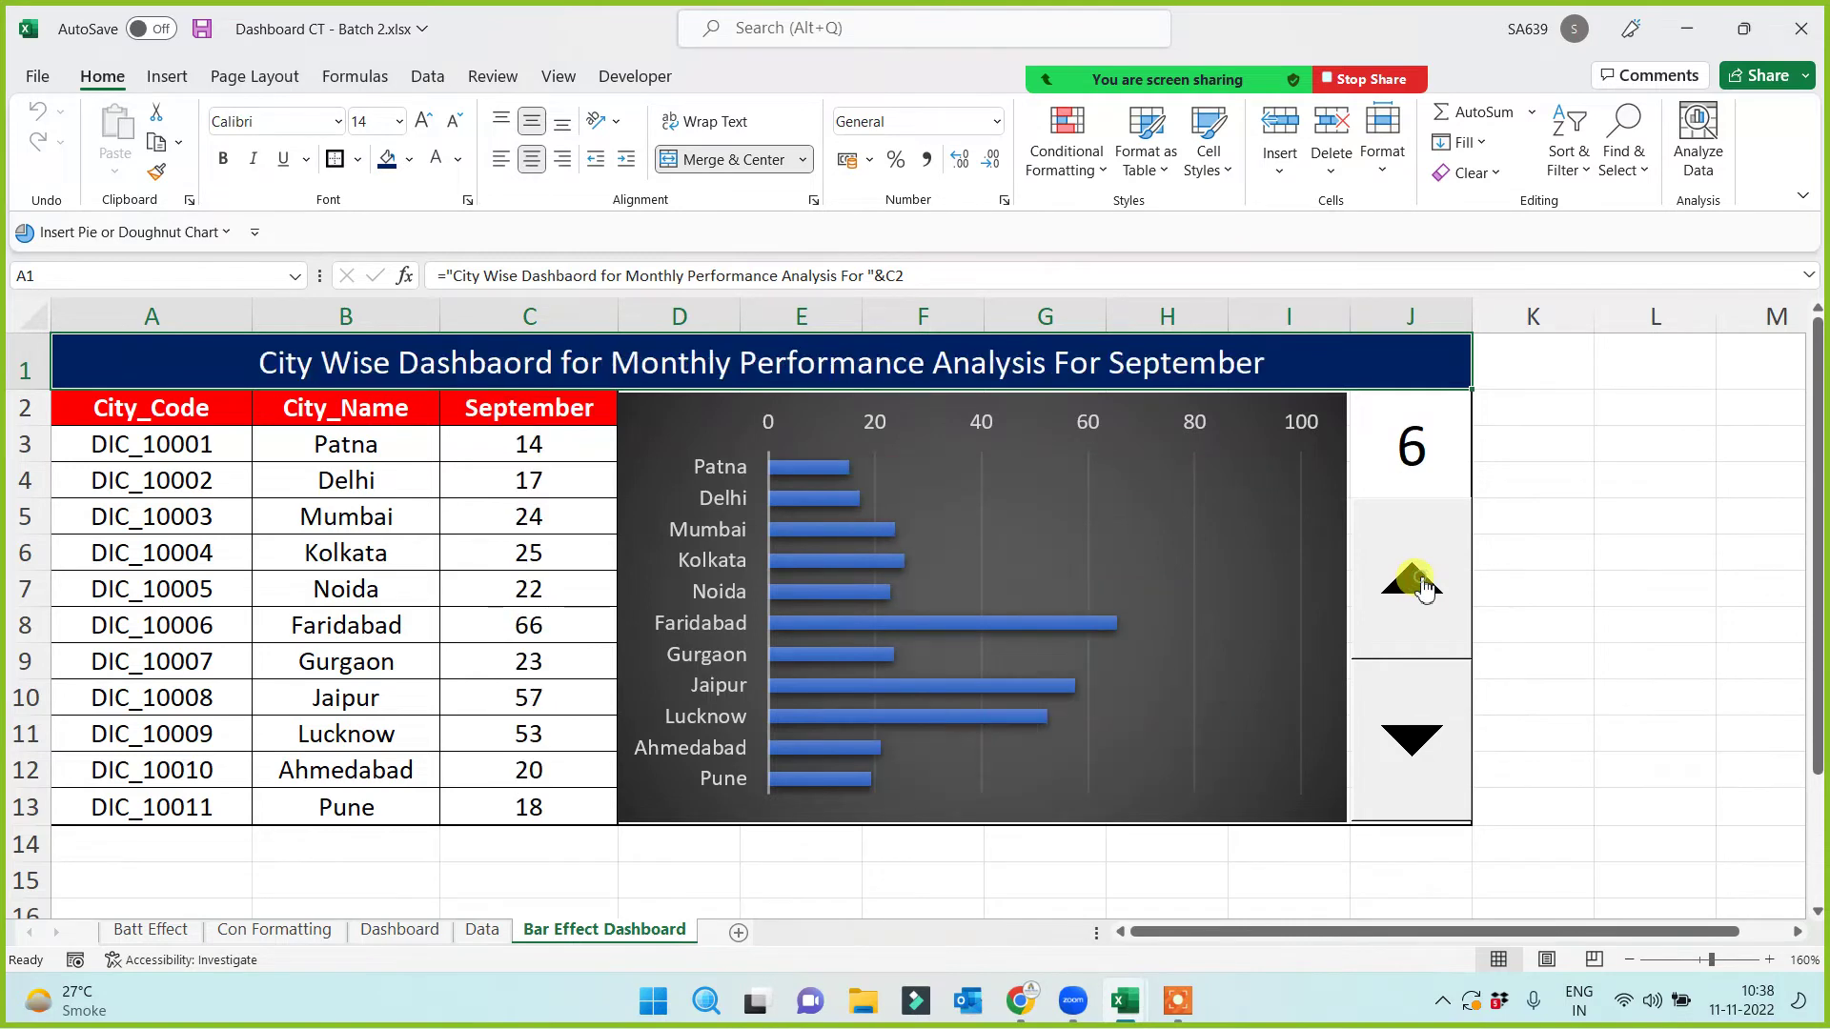
left_click(1425, 734)
left_click(1425, 734)
left_click(1425, 733)
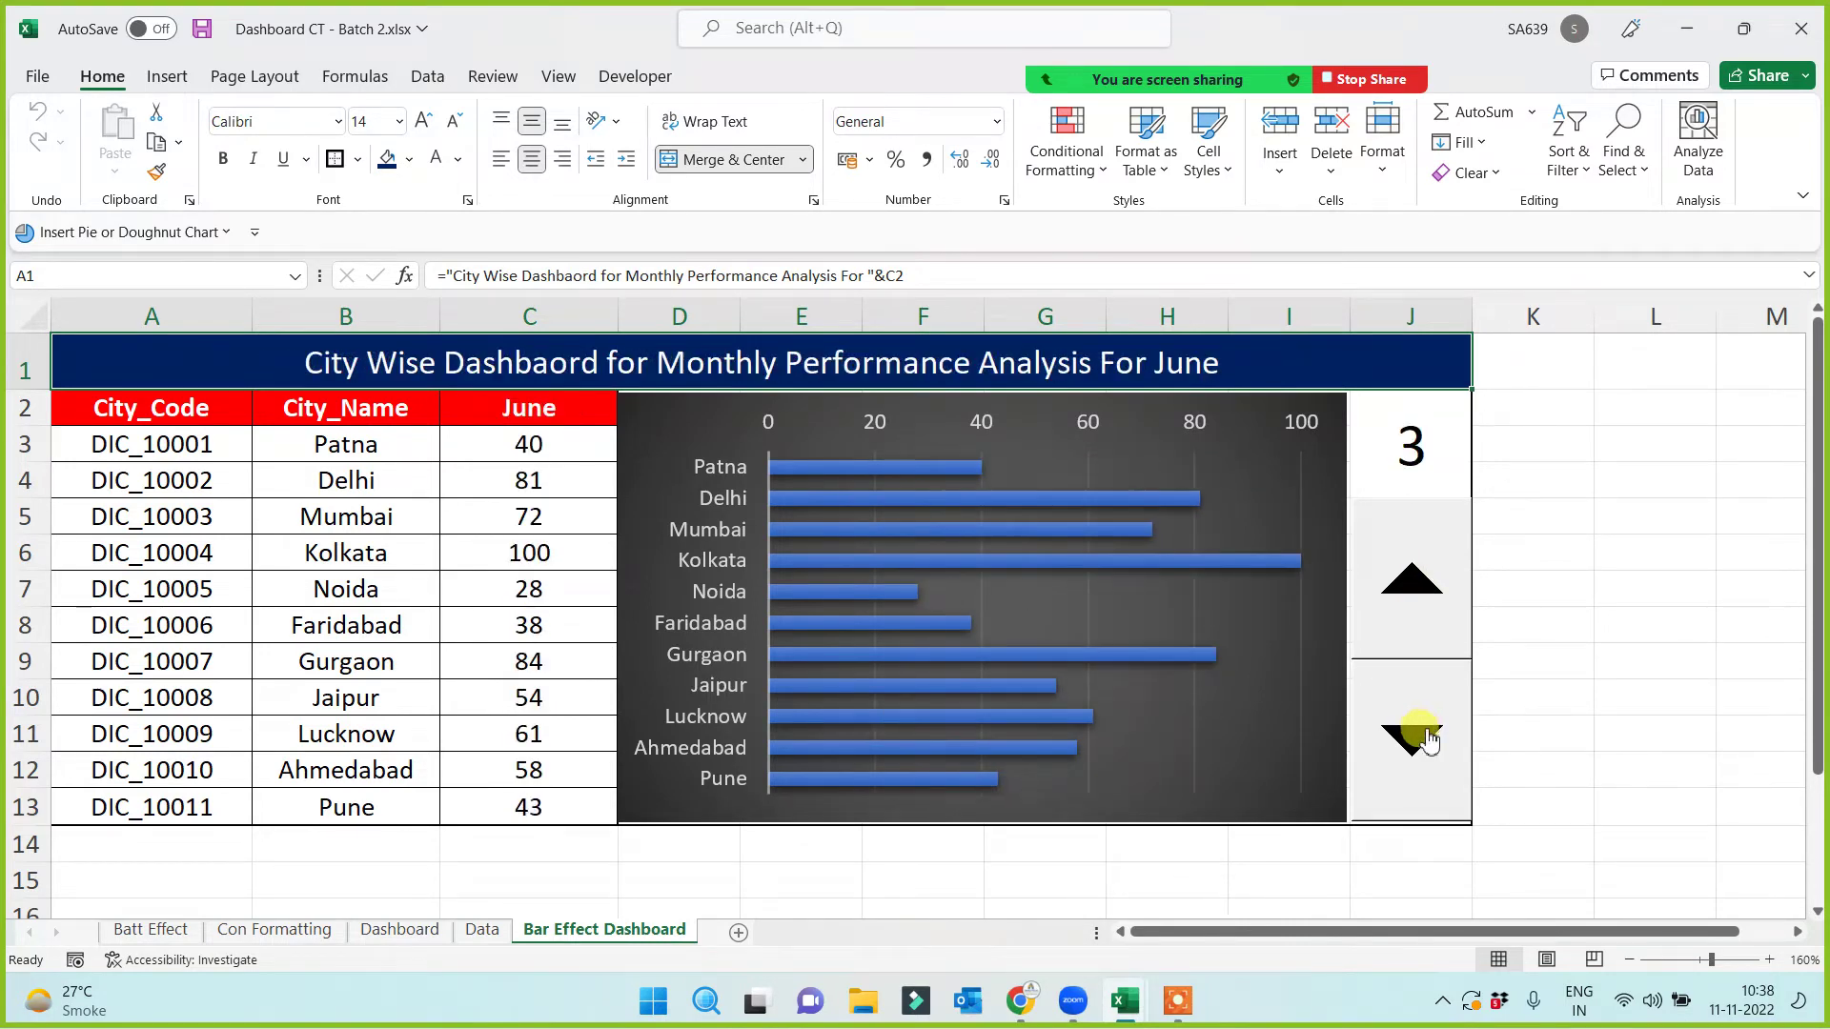
left_click(535, 454)
left_click_drag(543, 486, 520, 808)
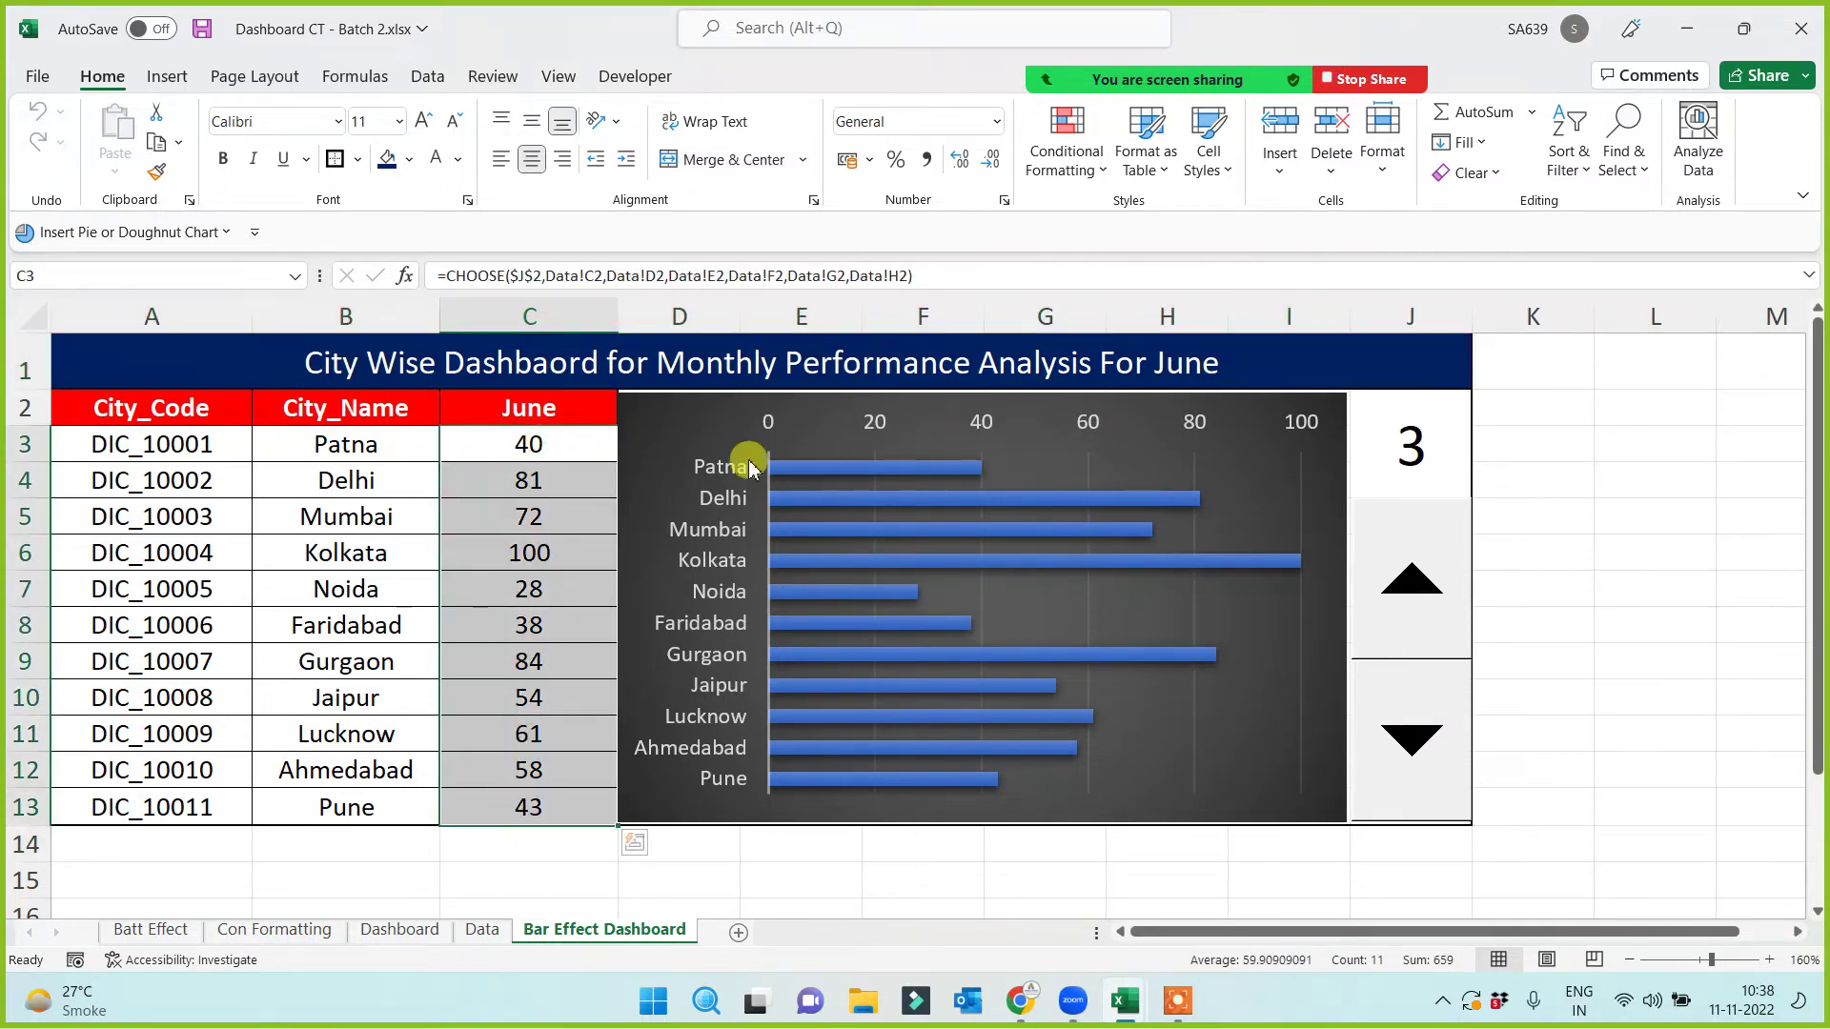
left_click(352, 869)
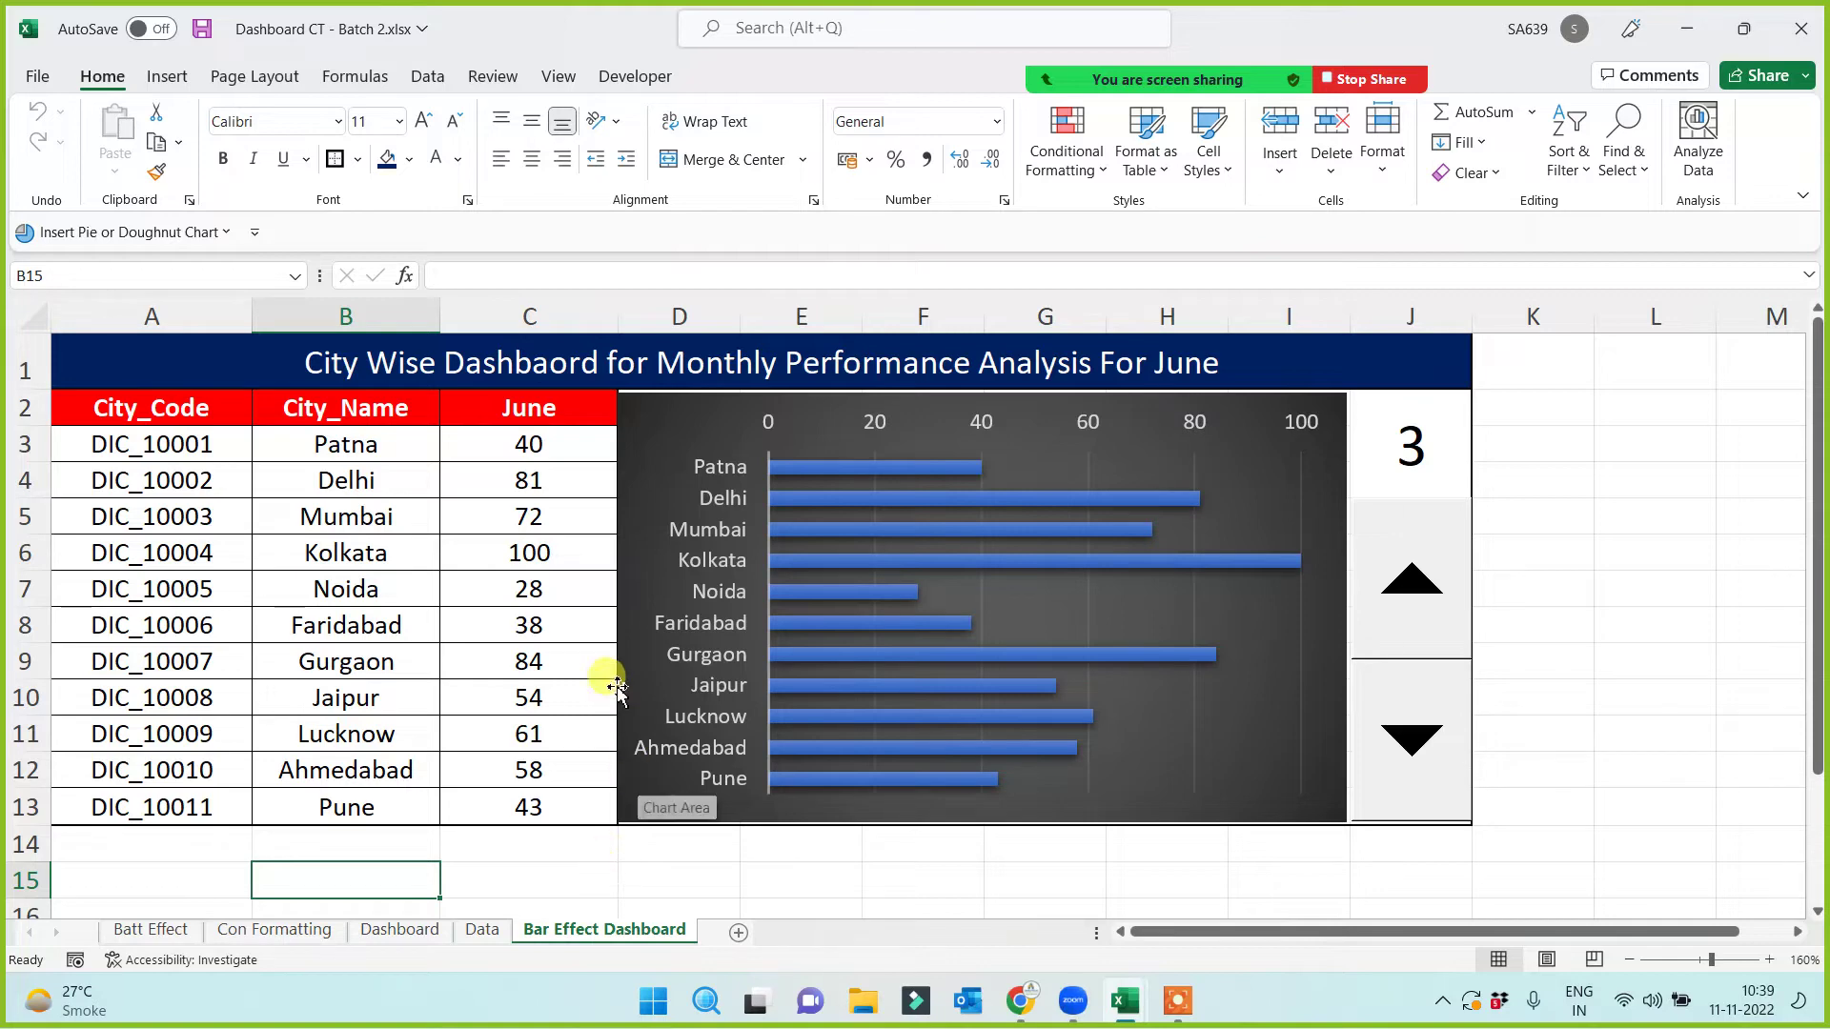
left_click(624, 624)
left_click_drag(622, 609, 740, 621)
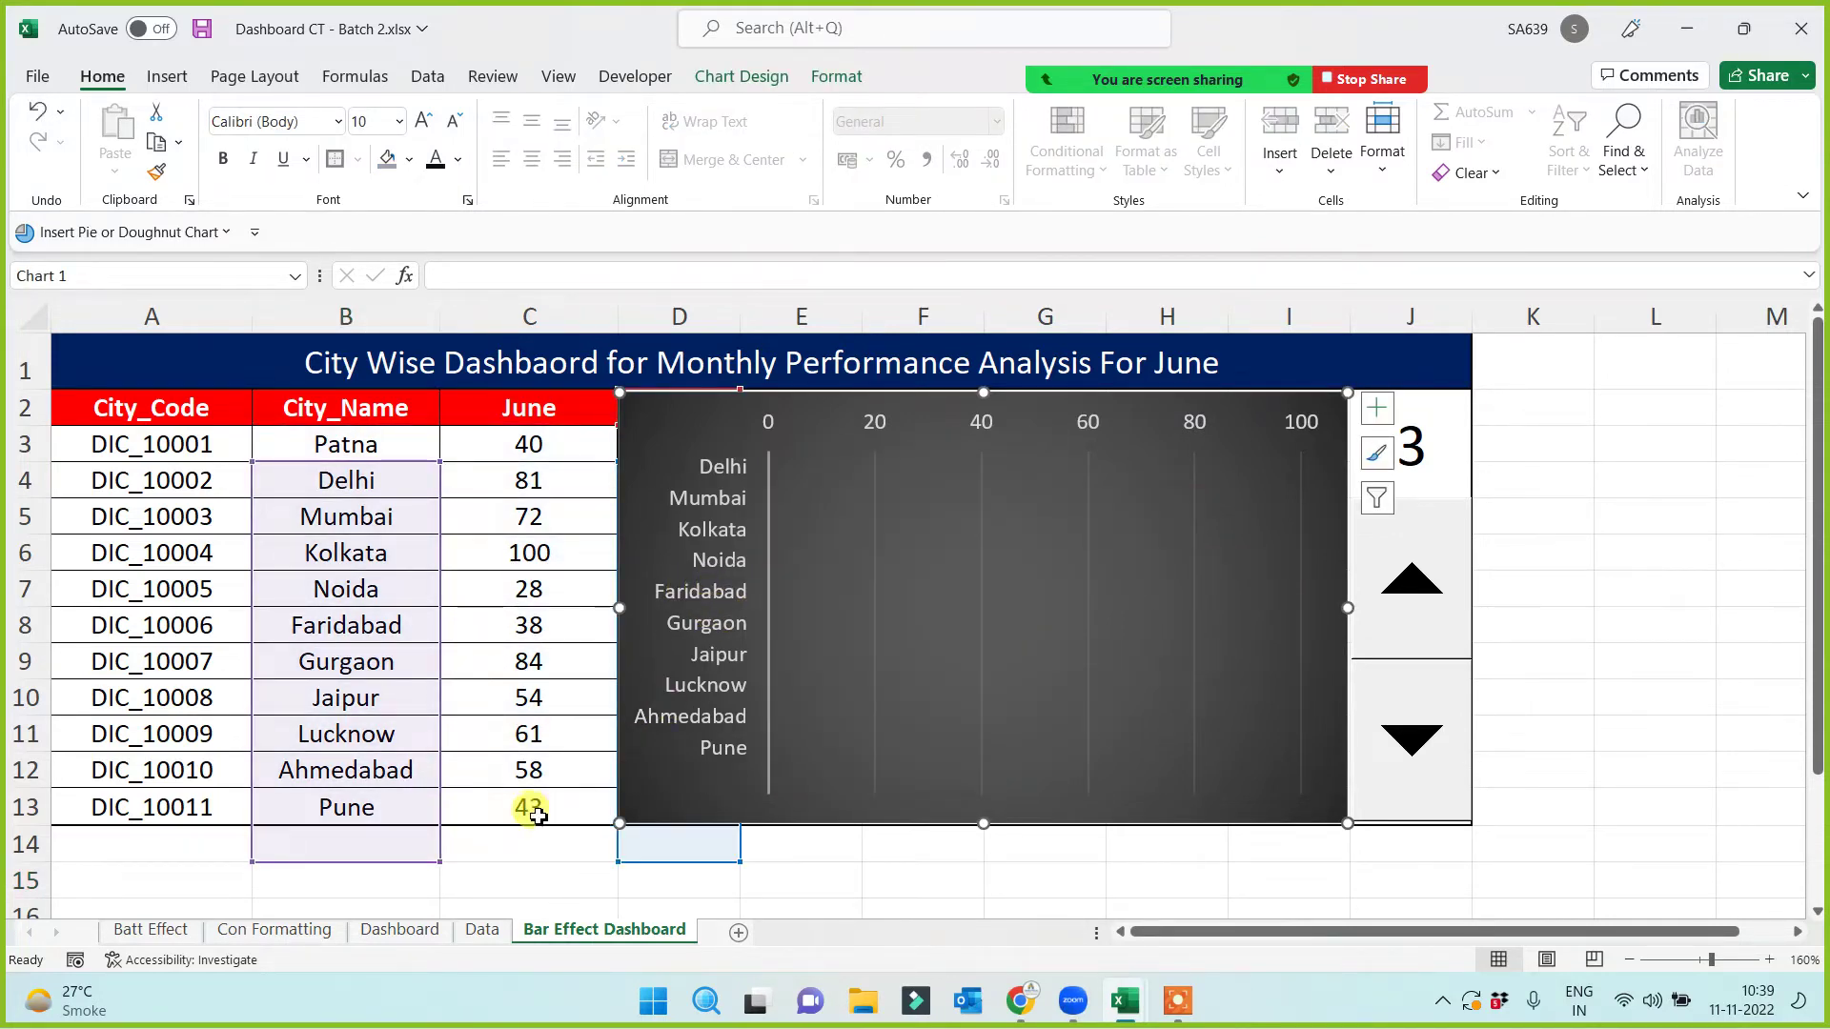
key("ctrl+z")
left_click(515, 872)
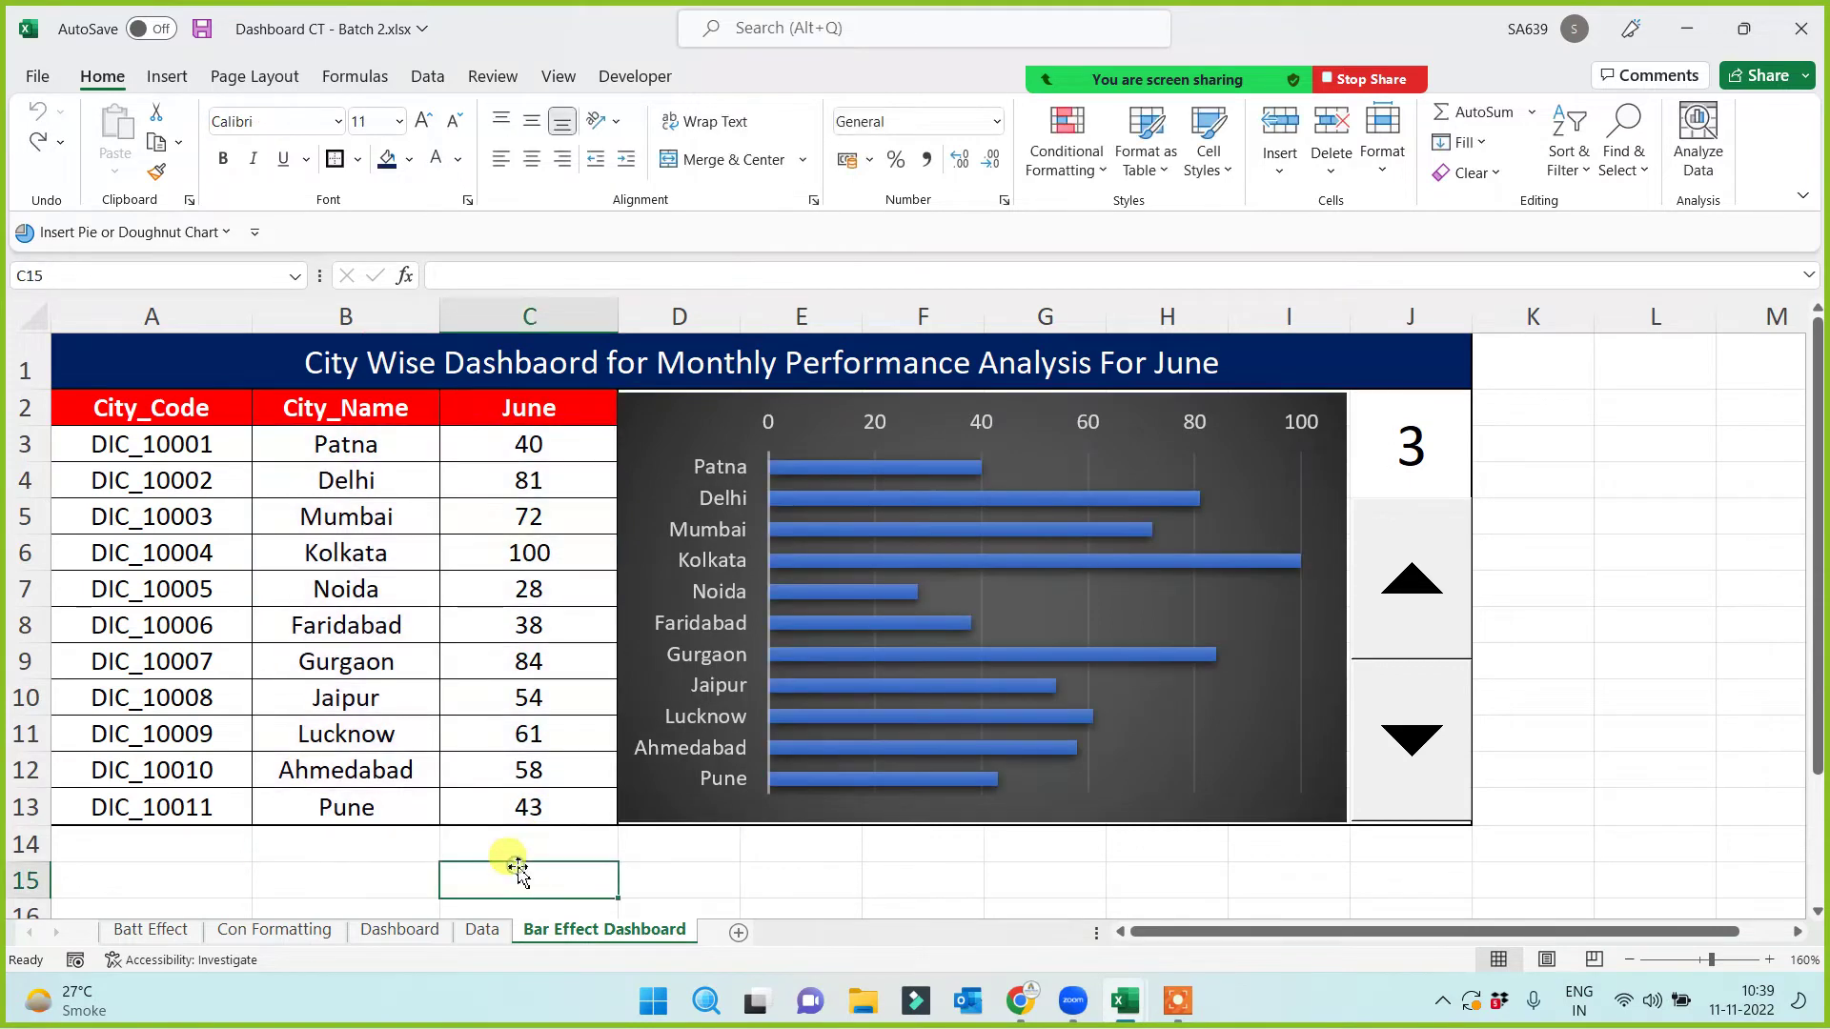
Step: Narrow the bar chart to start at the edge of column E, and widen the freed column D to roughly three times its width
left_click(641, 598)
left_click_drag(626, 607, 740, 608)
left_click(674, 619)
left_click(868, 599)
left_click(713, 637)
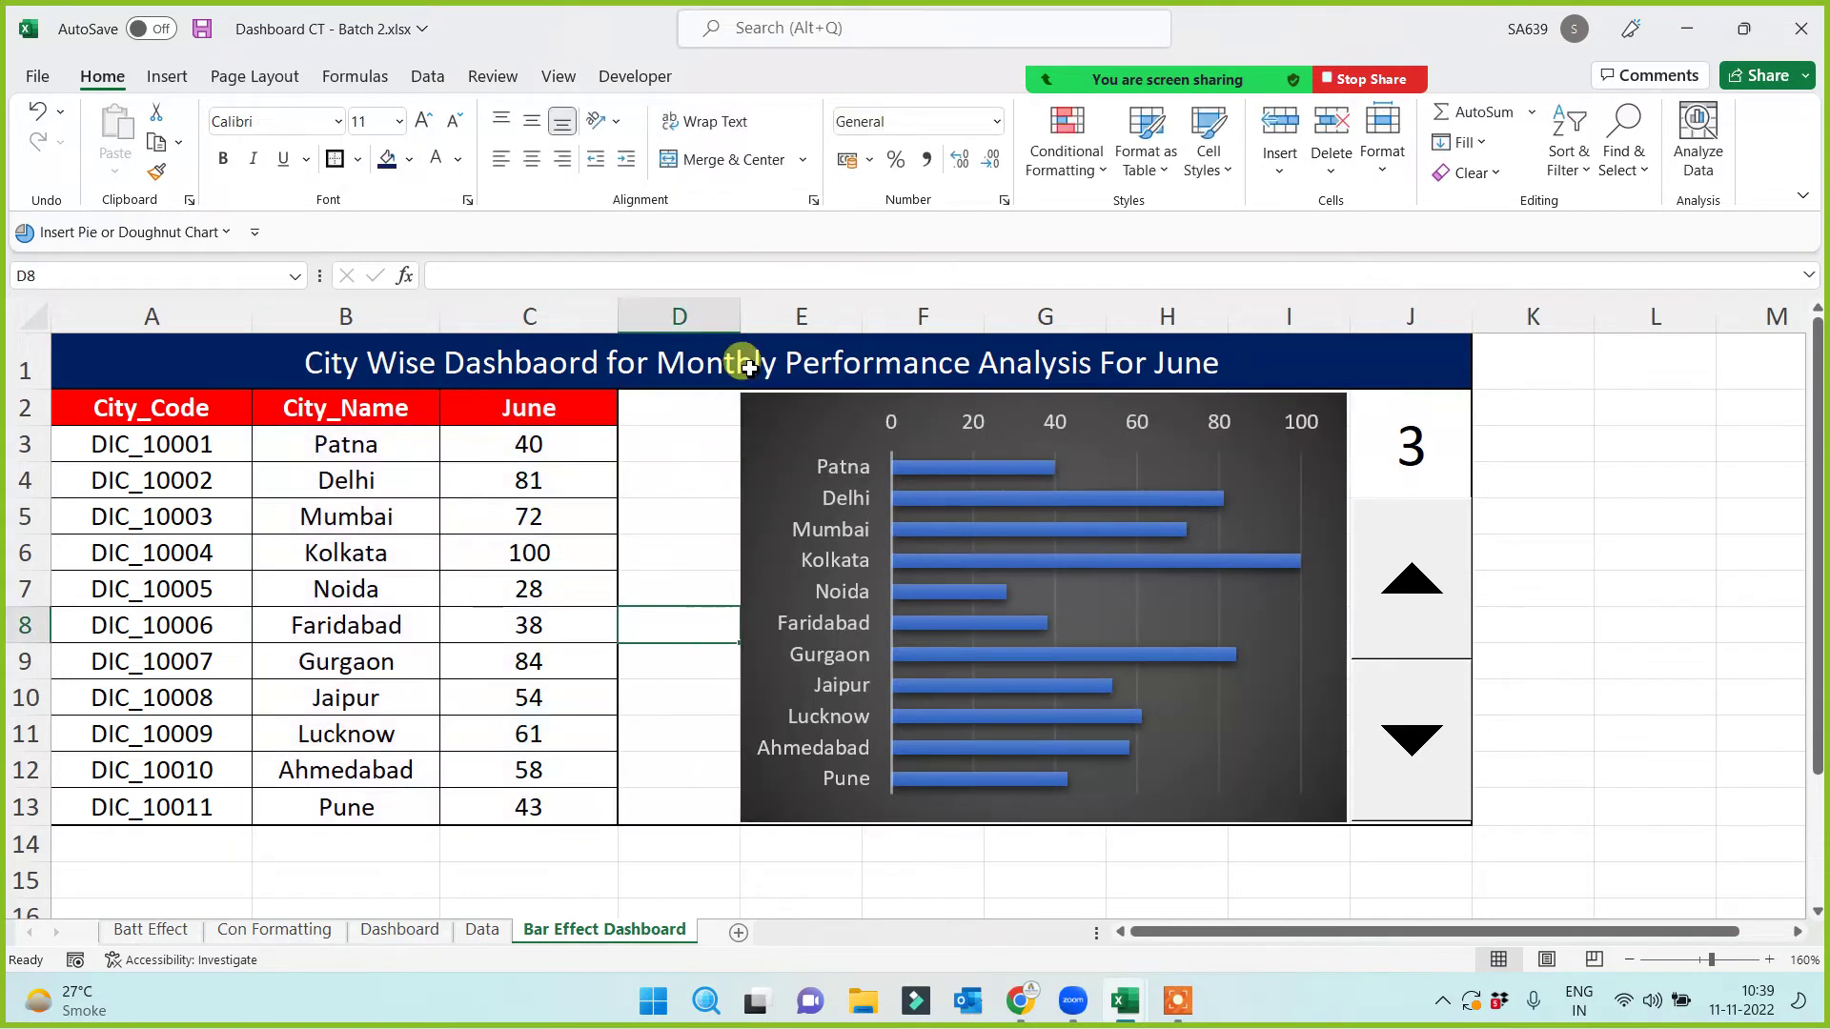
left_click_drag(741, 317, 1019, 312)
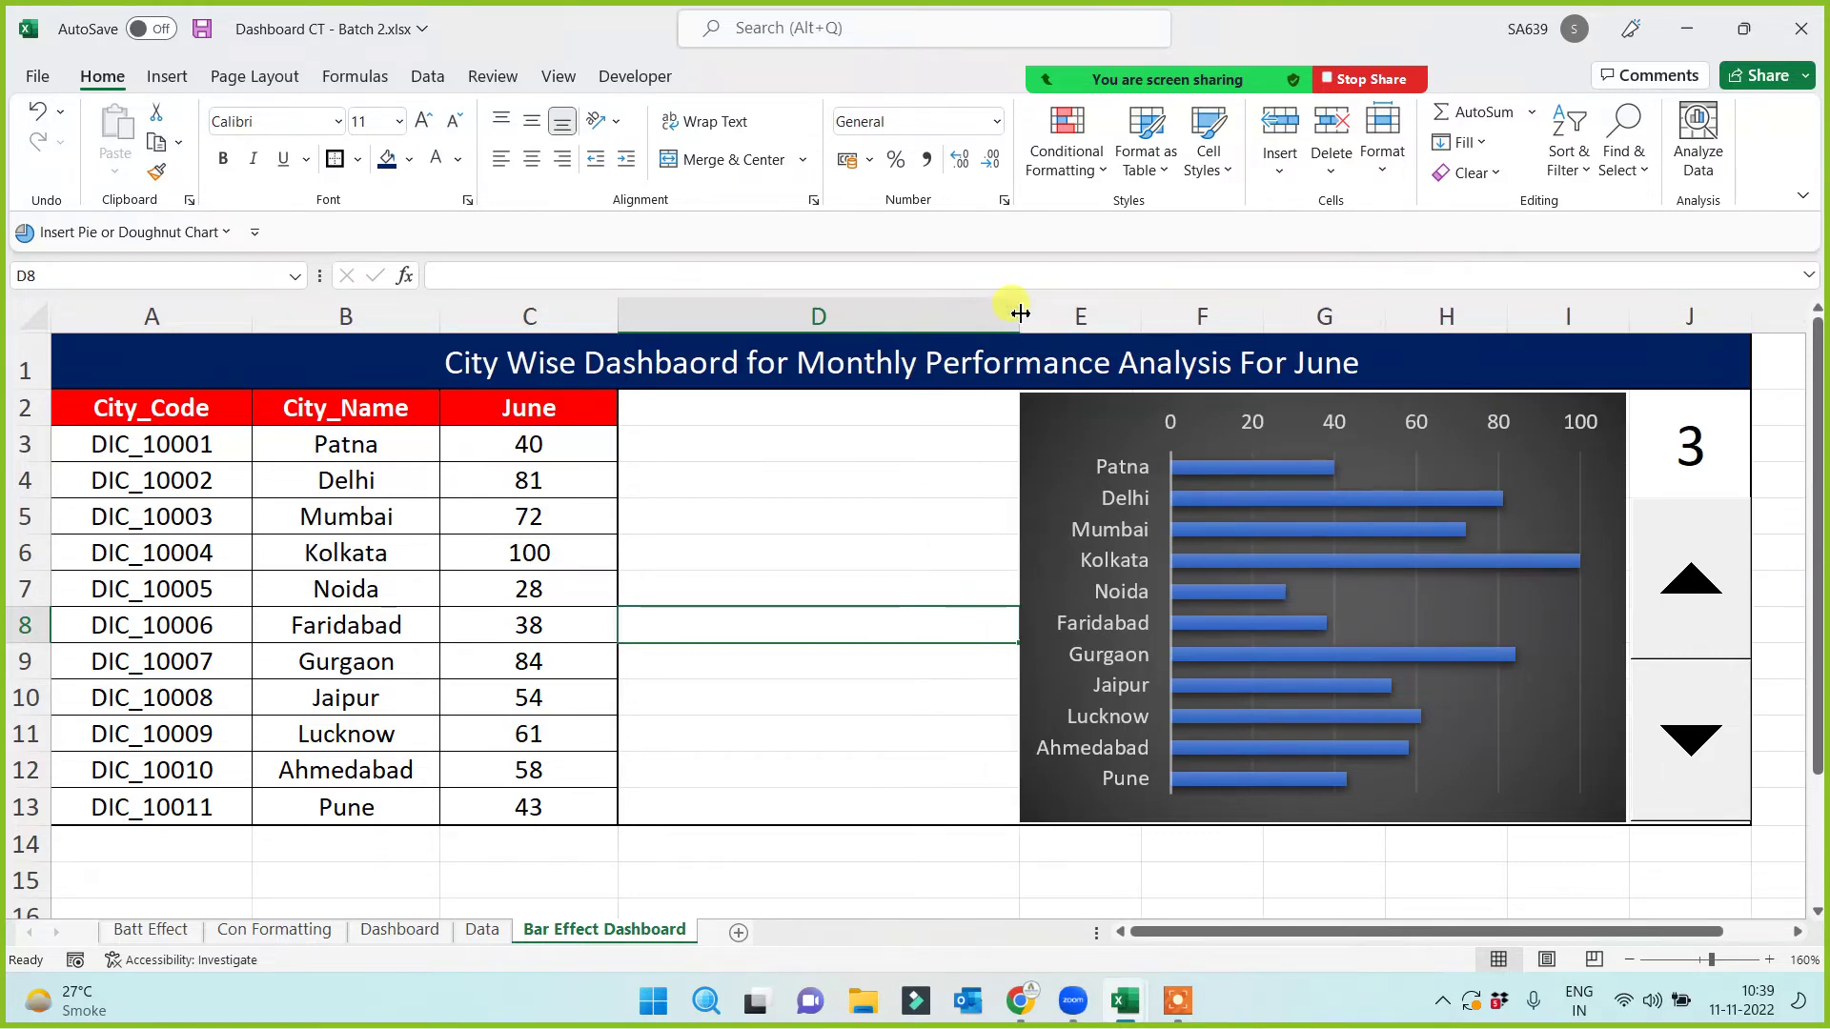
left_click(896, 566)
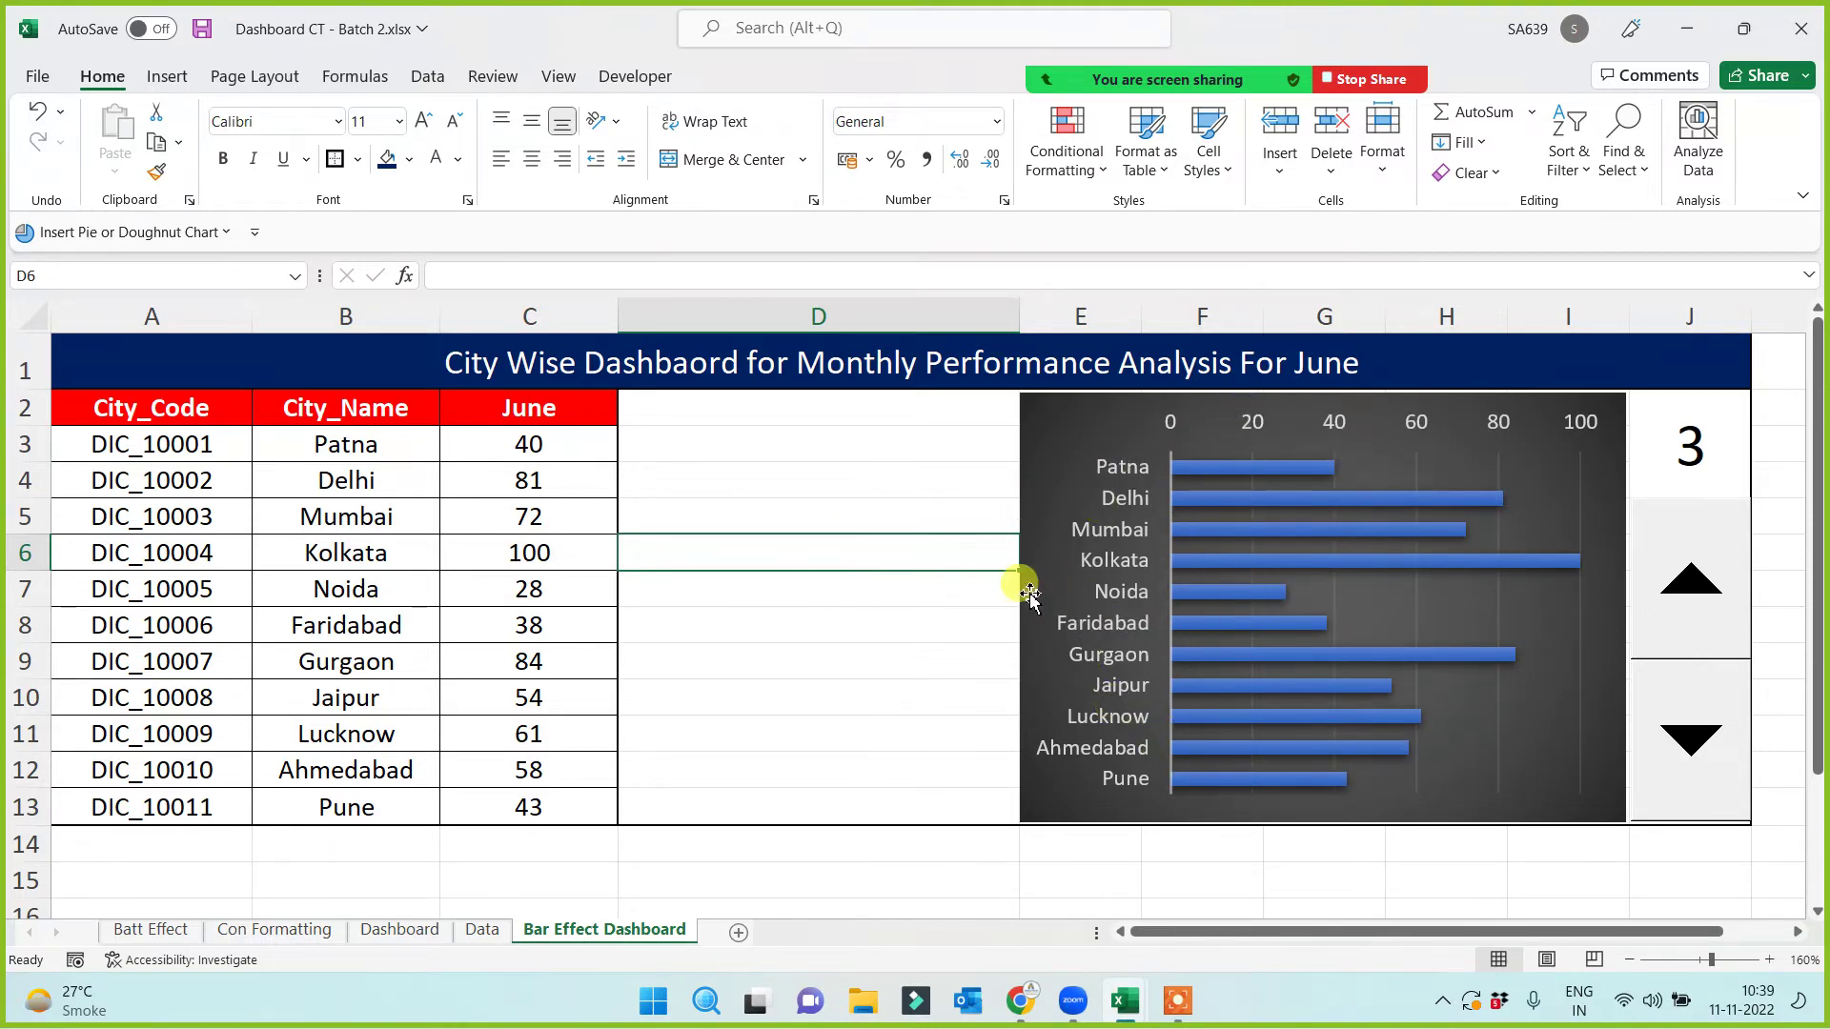
Step: Enter "Bar Effect with Condition" as the column heading in cell D2
left_click(821, 412)
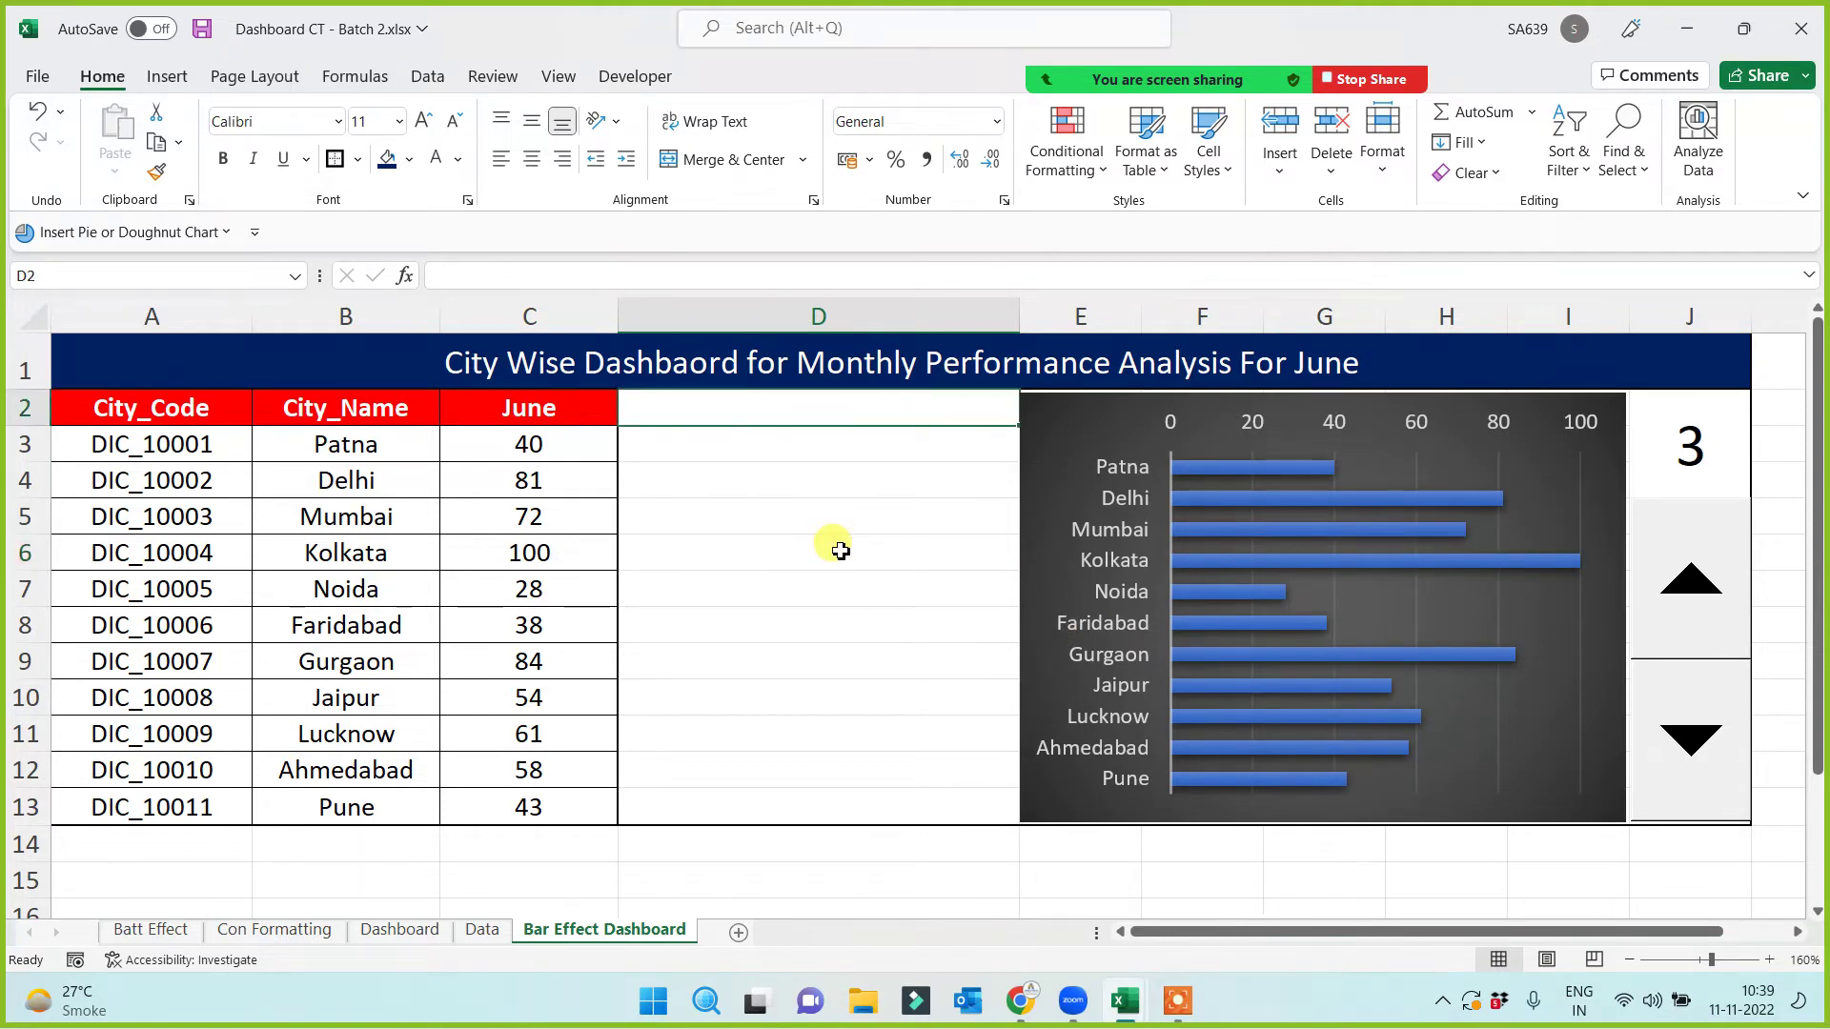
type("Bar Effect with Condition")
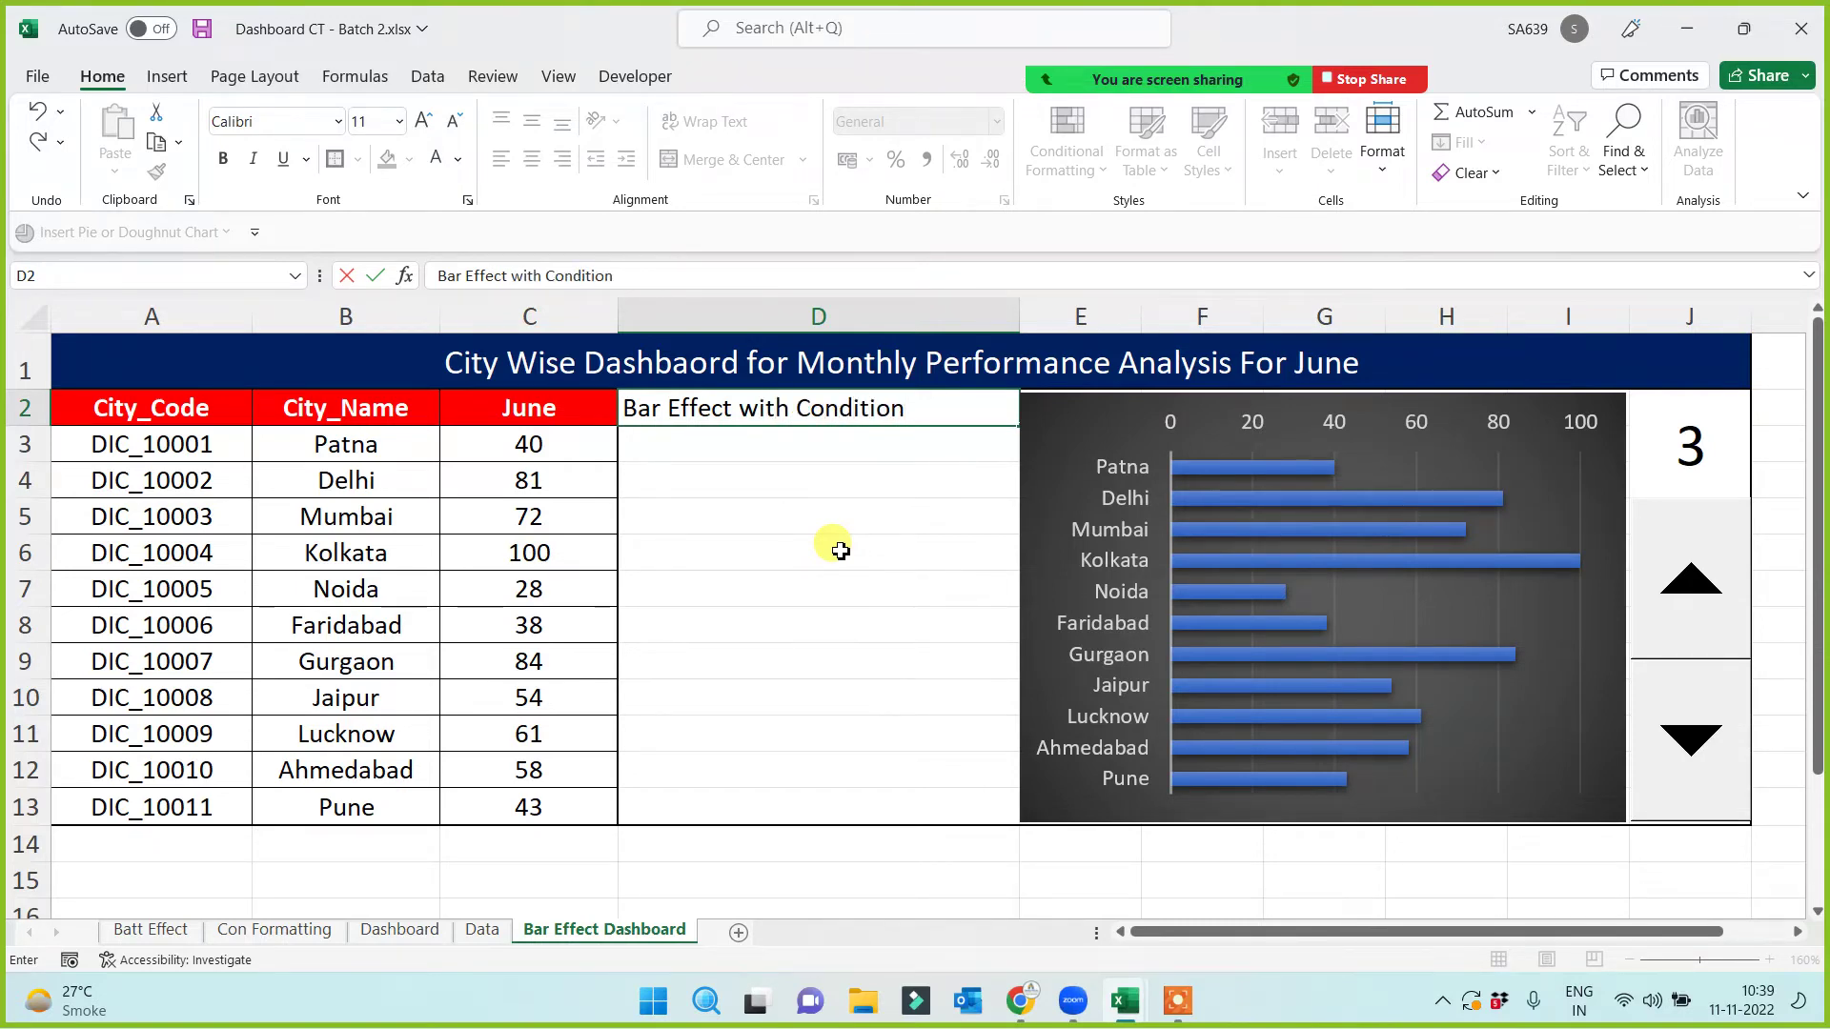
key("Return")
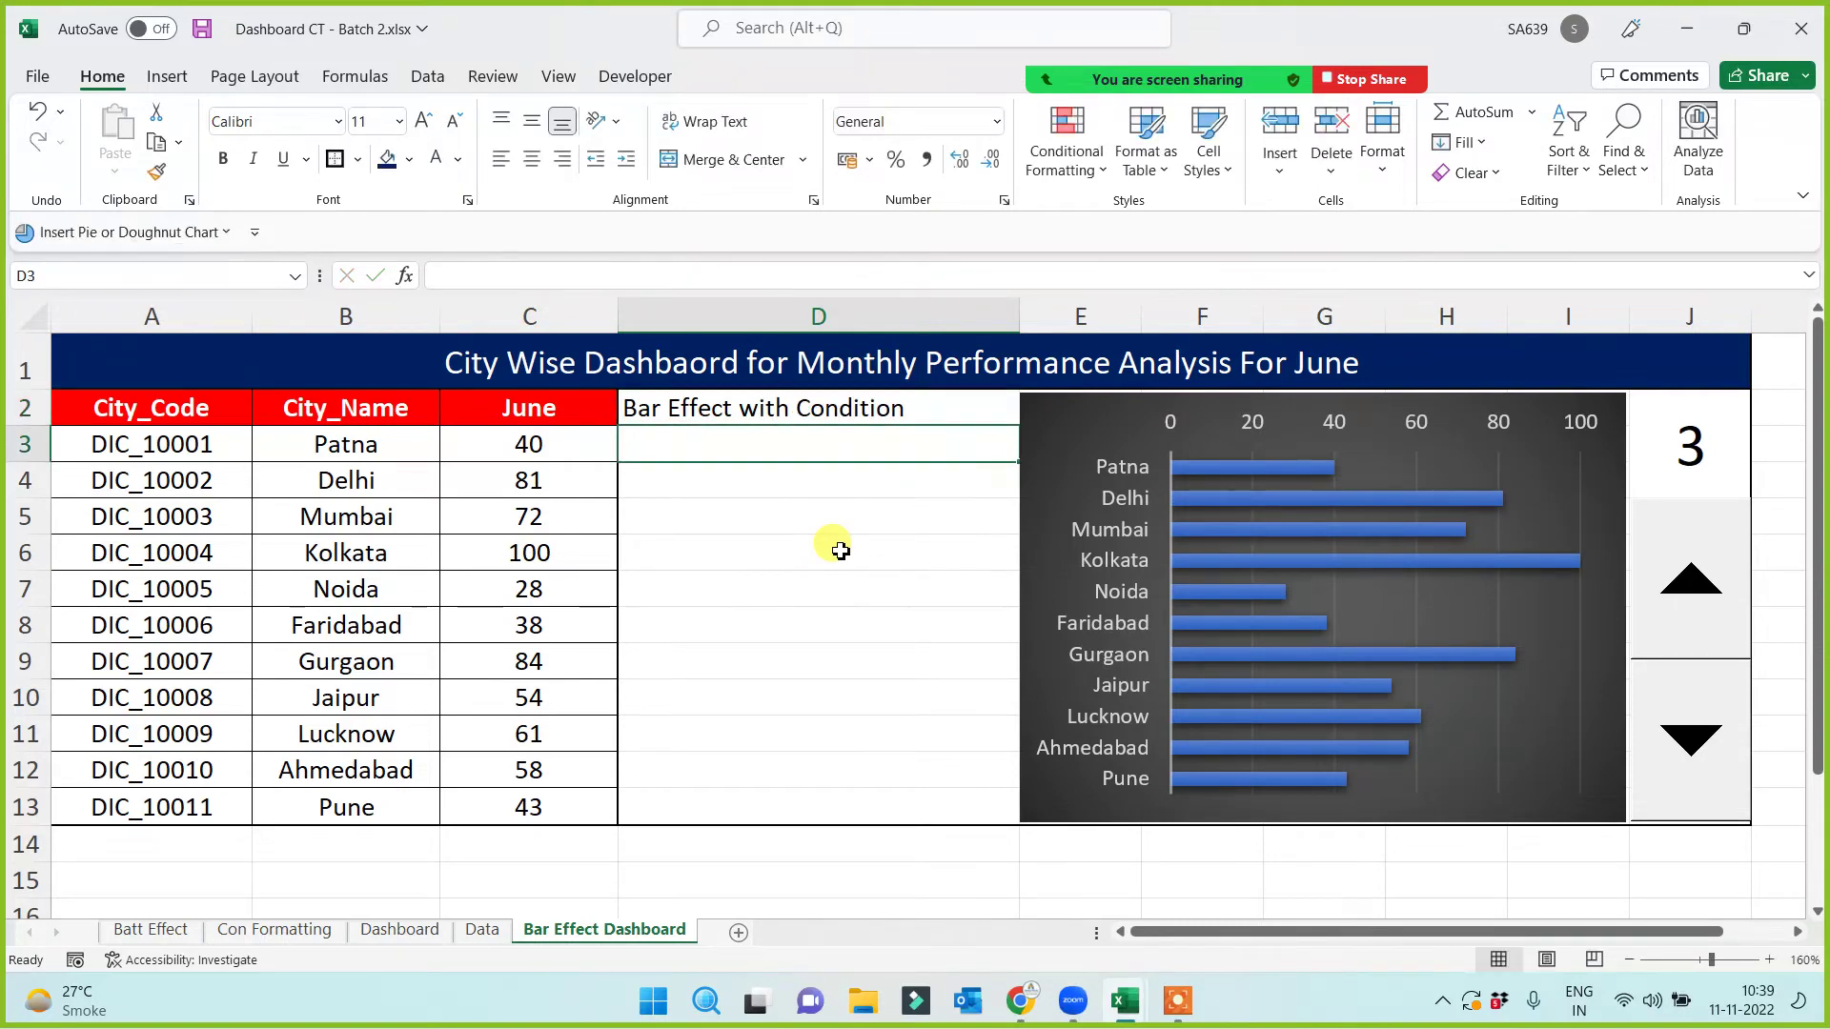
Step: Centre the D2 heading horizontally and fill the cell with the standard Orange colour
left_click(888, 406)
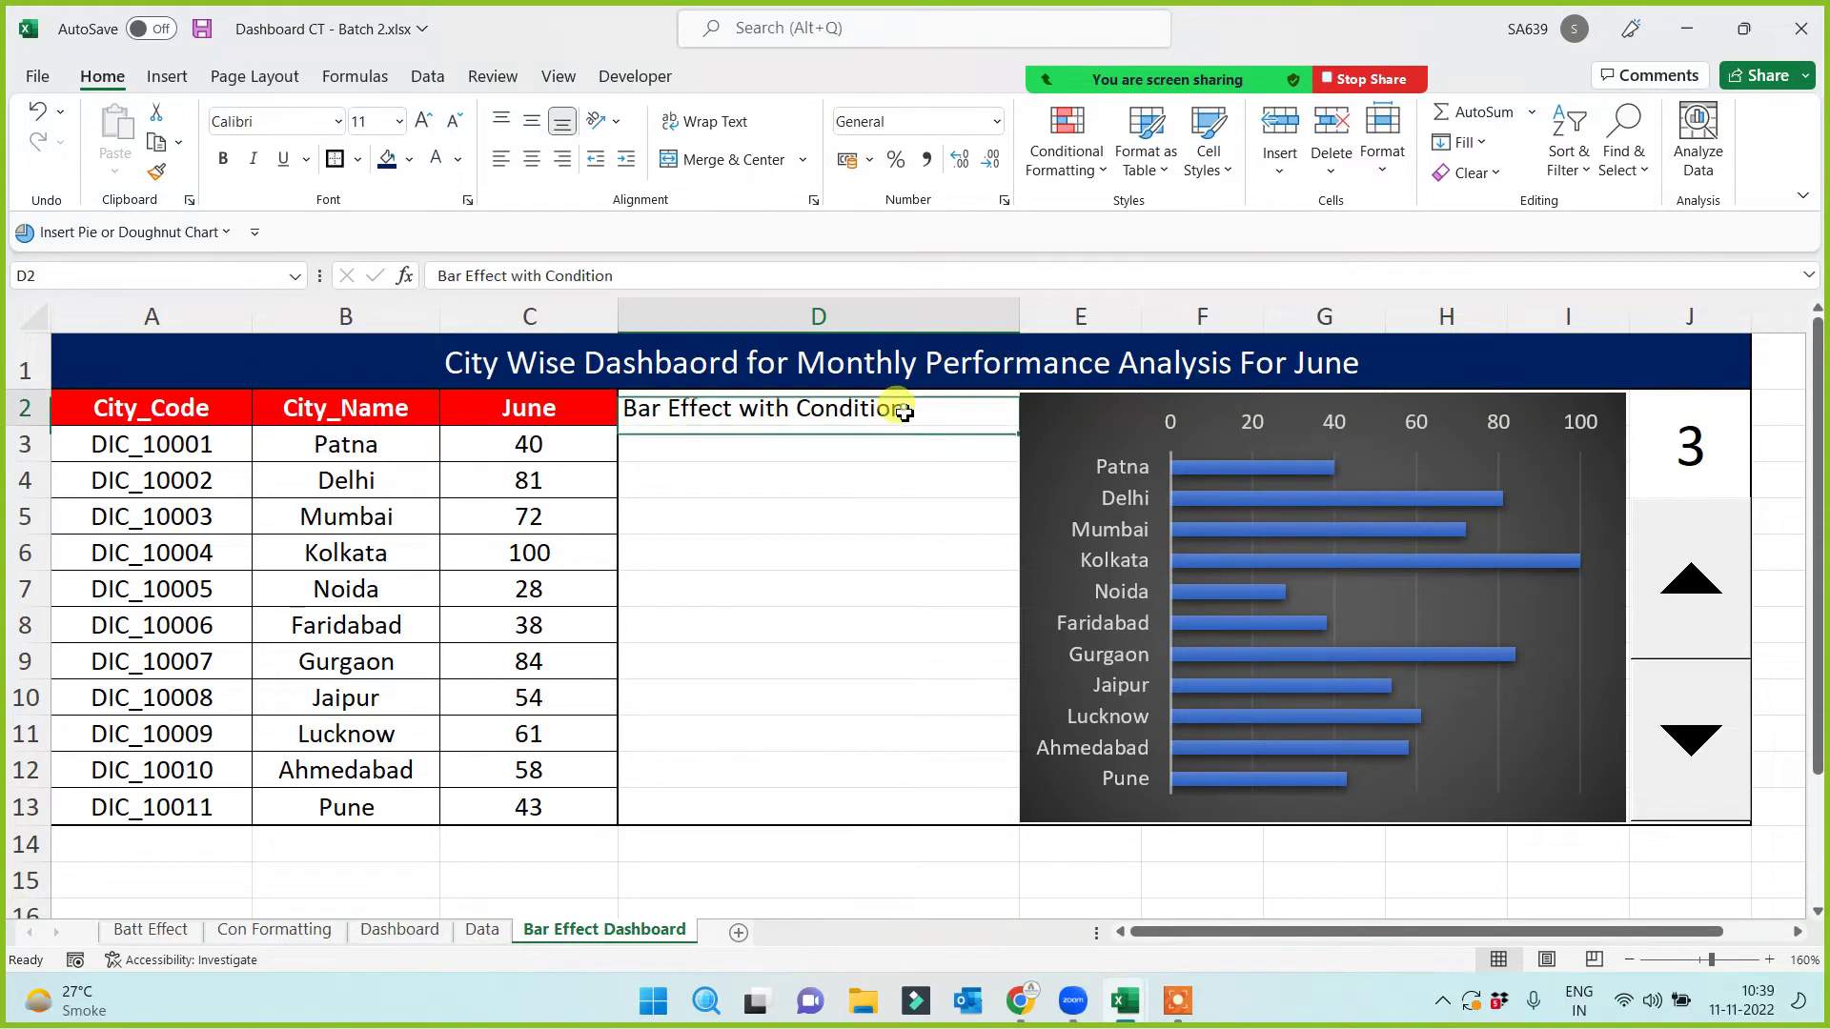
left_click(532, 160)
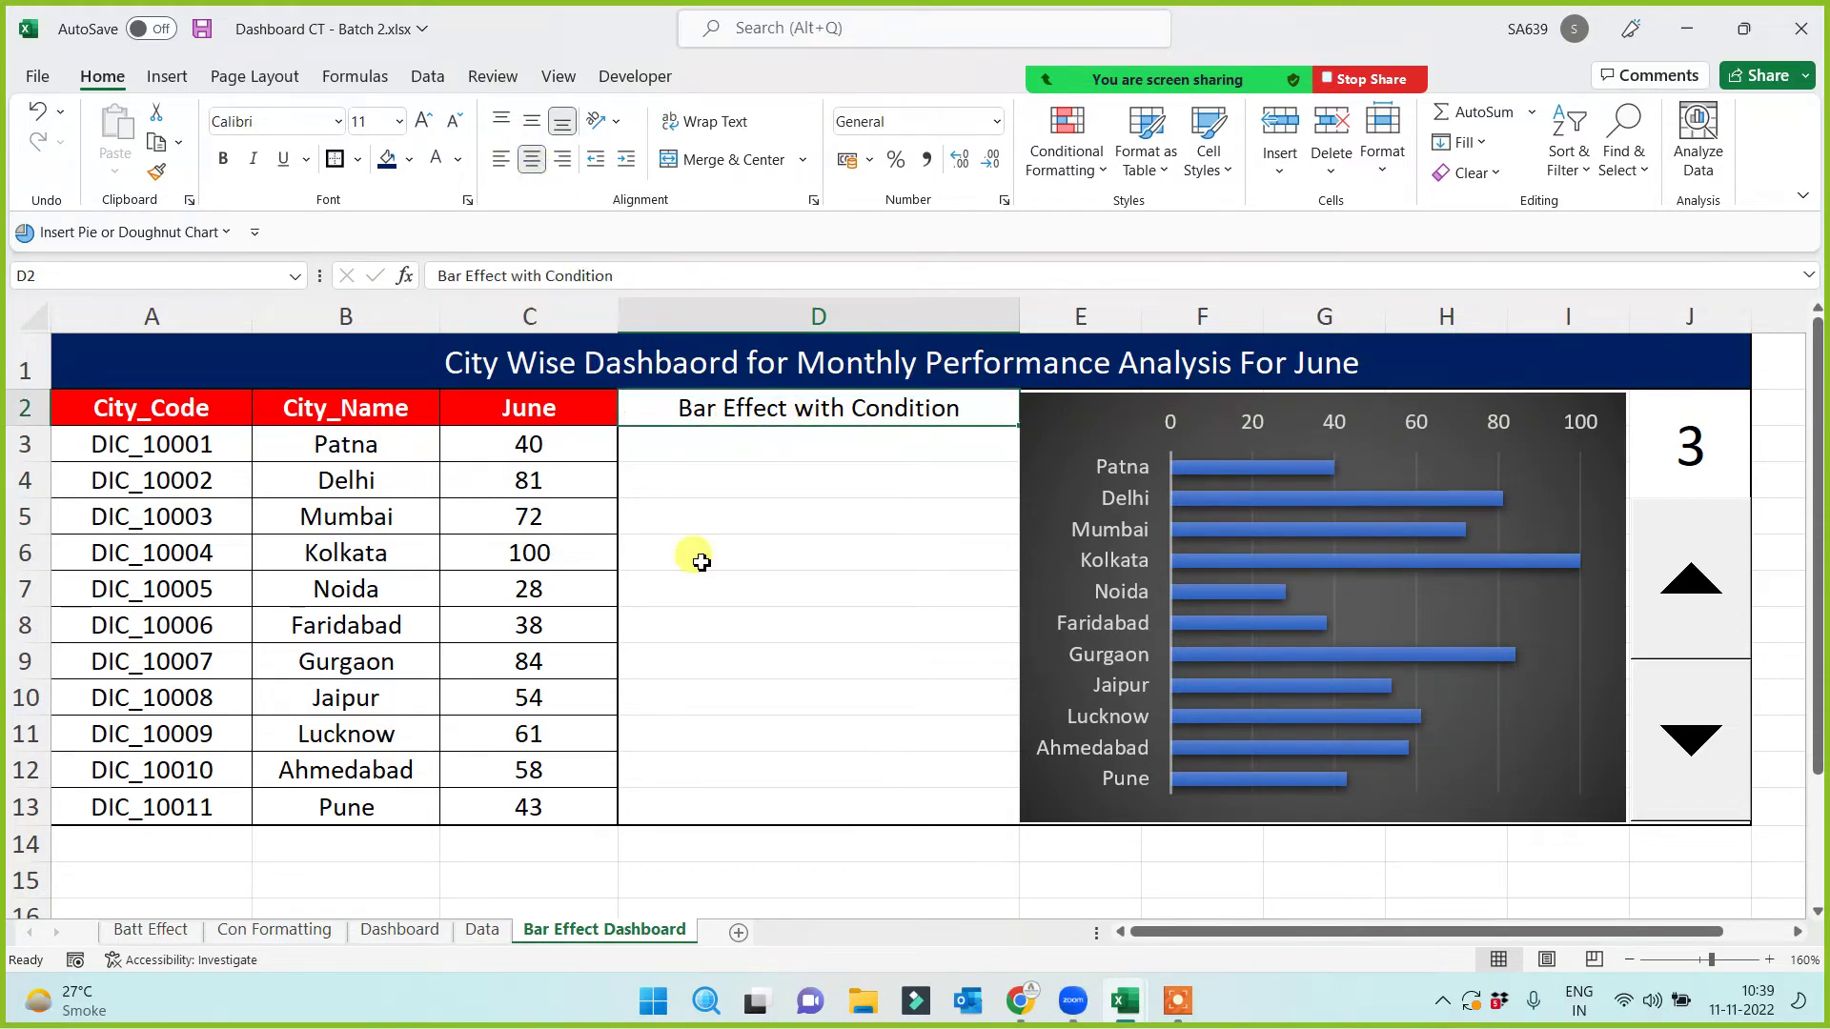
left_click(410, 162)
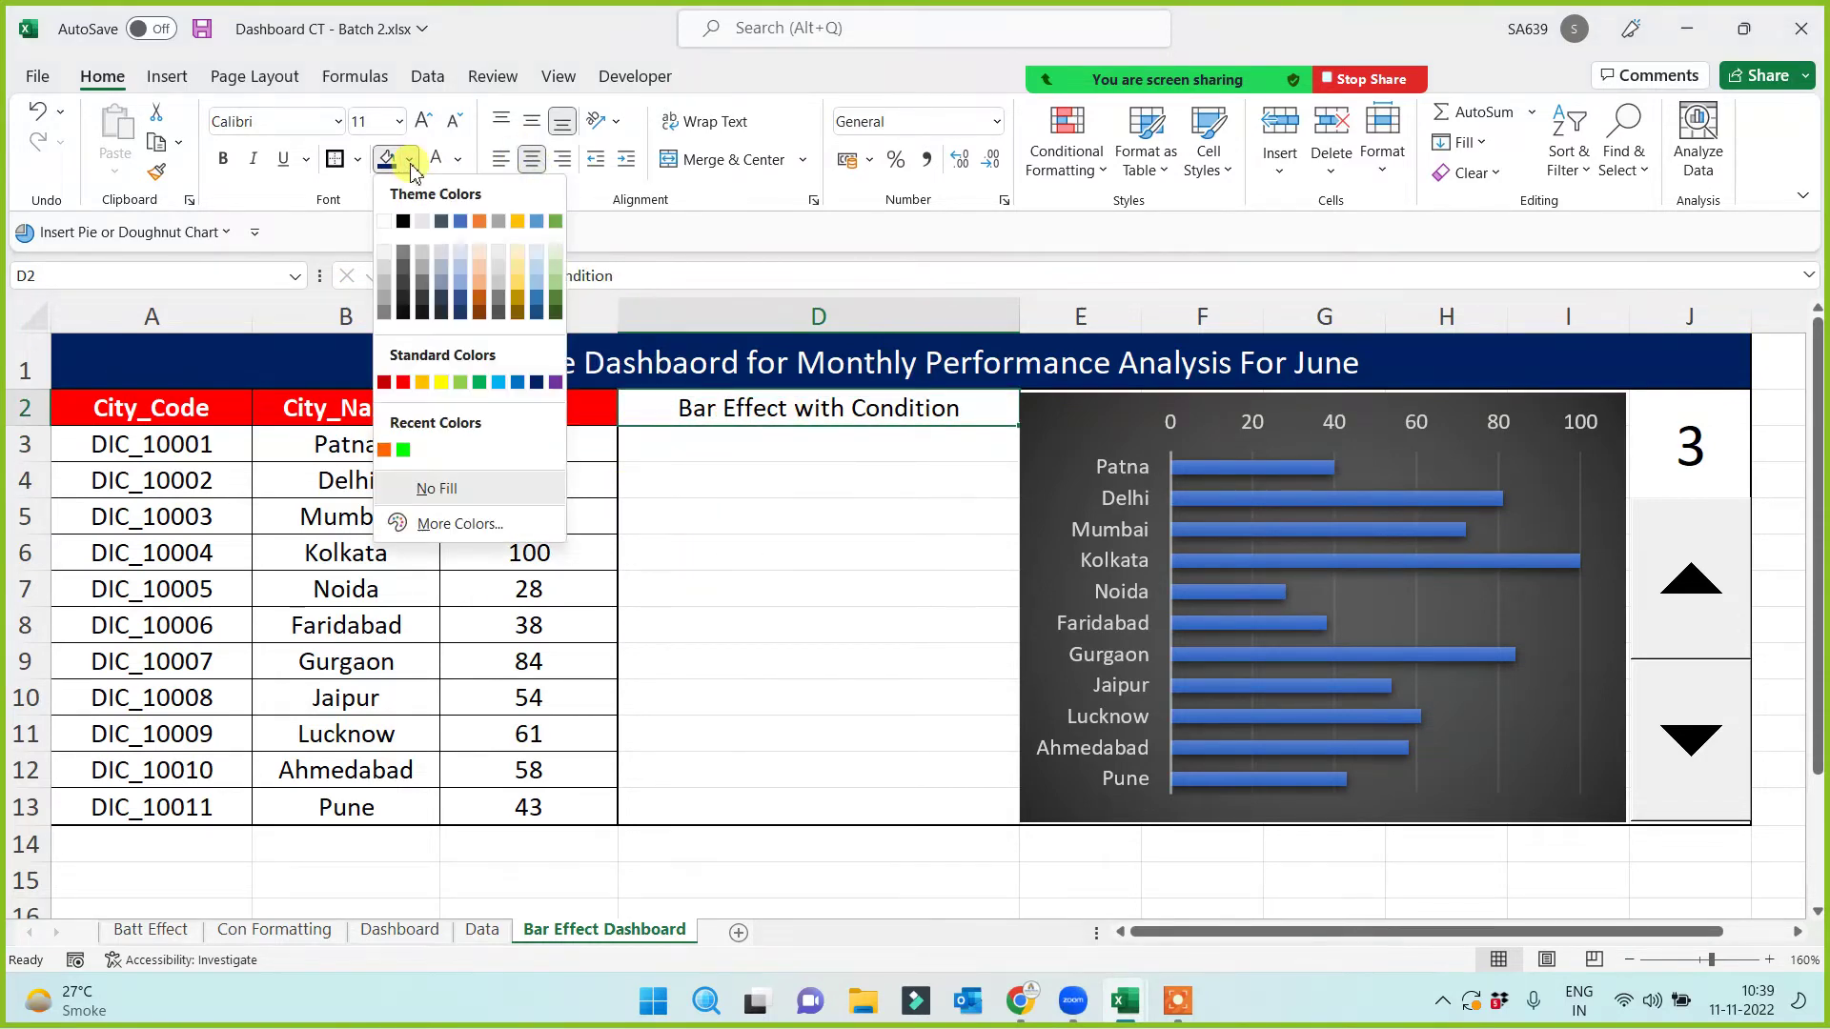
left_click(423, 383)
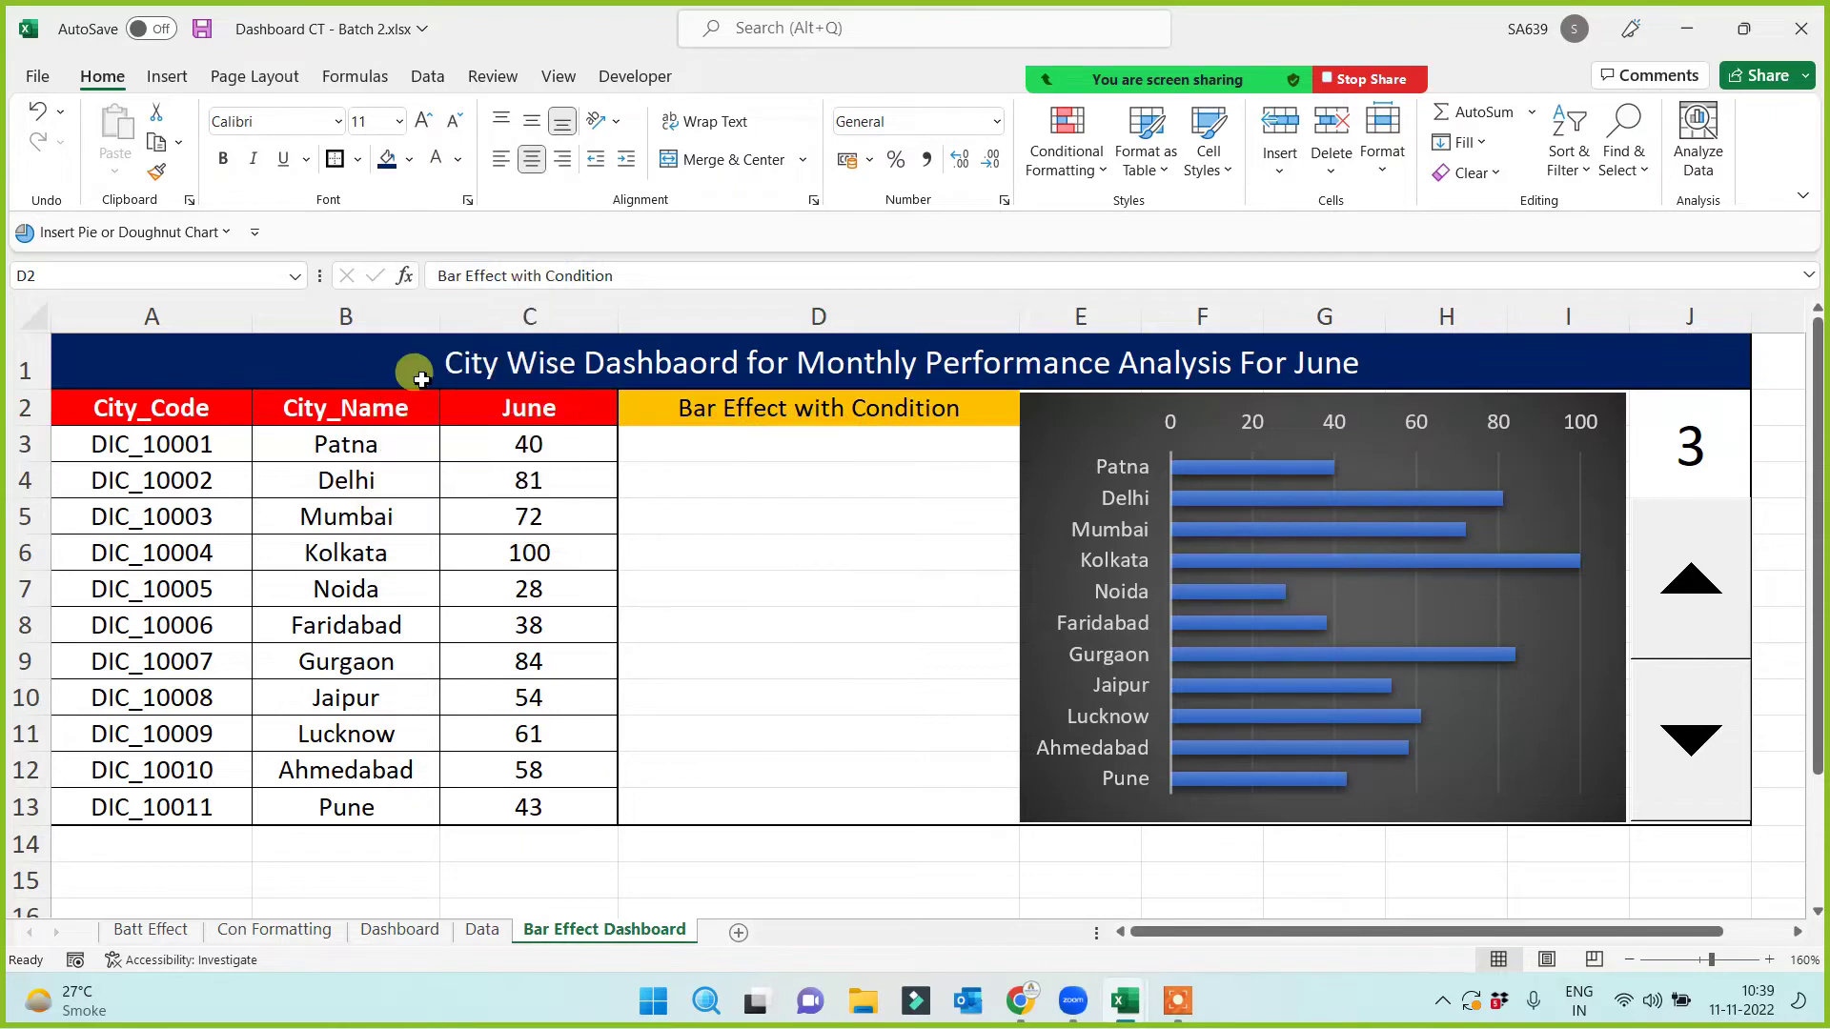
left_click(734, 514)
left_click_drag(748, 445, 727, 788)
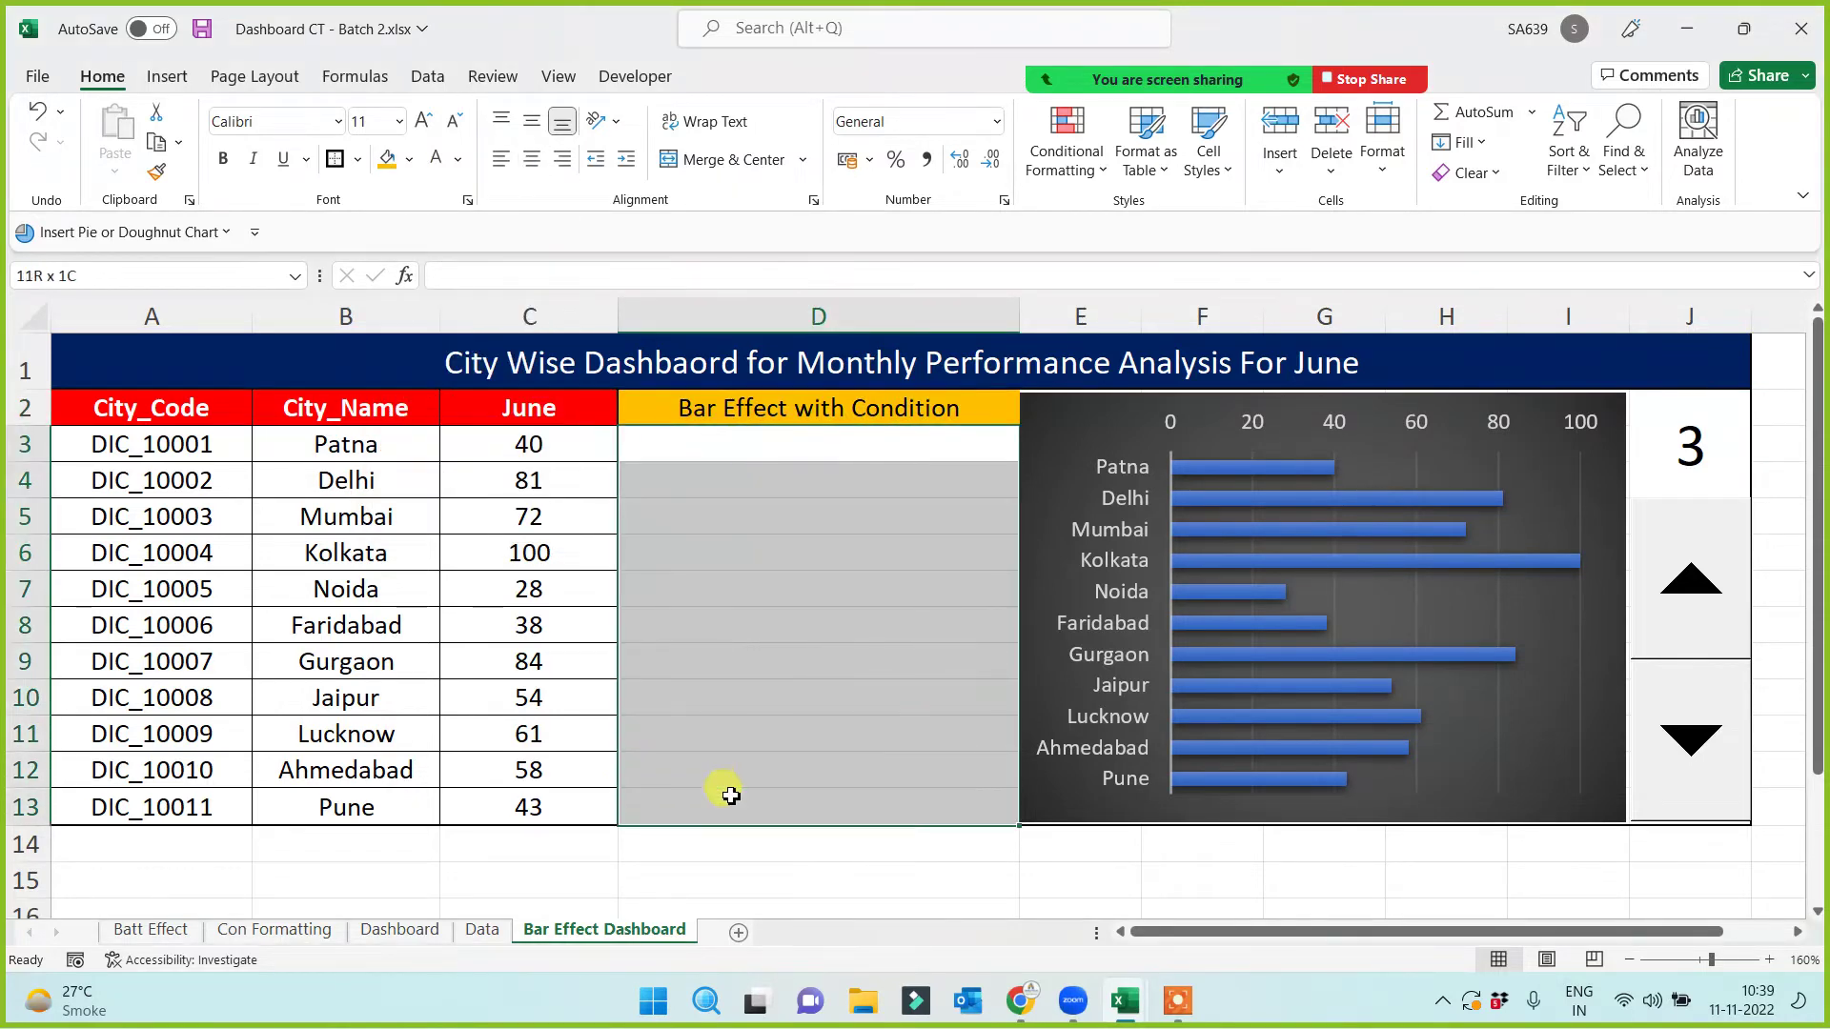
Step: Insert the Webdings vertical bar symbol, character code 124, into the empty cell L3 beside the dashboard
left_click(742, 455)
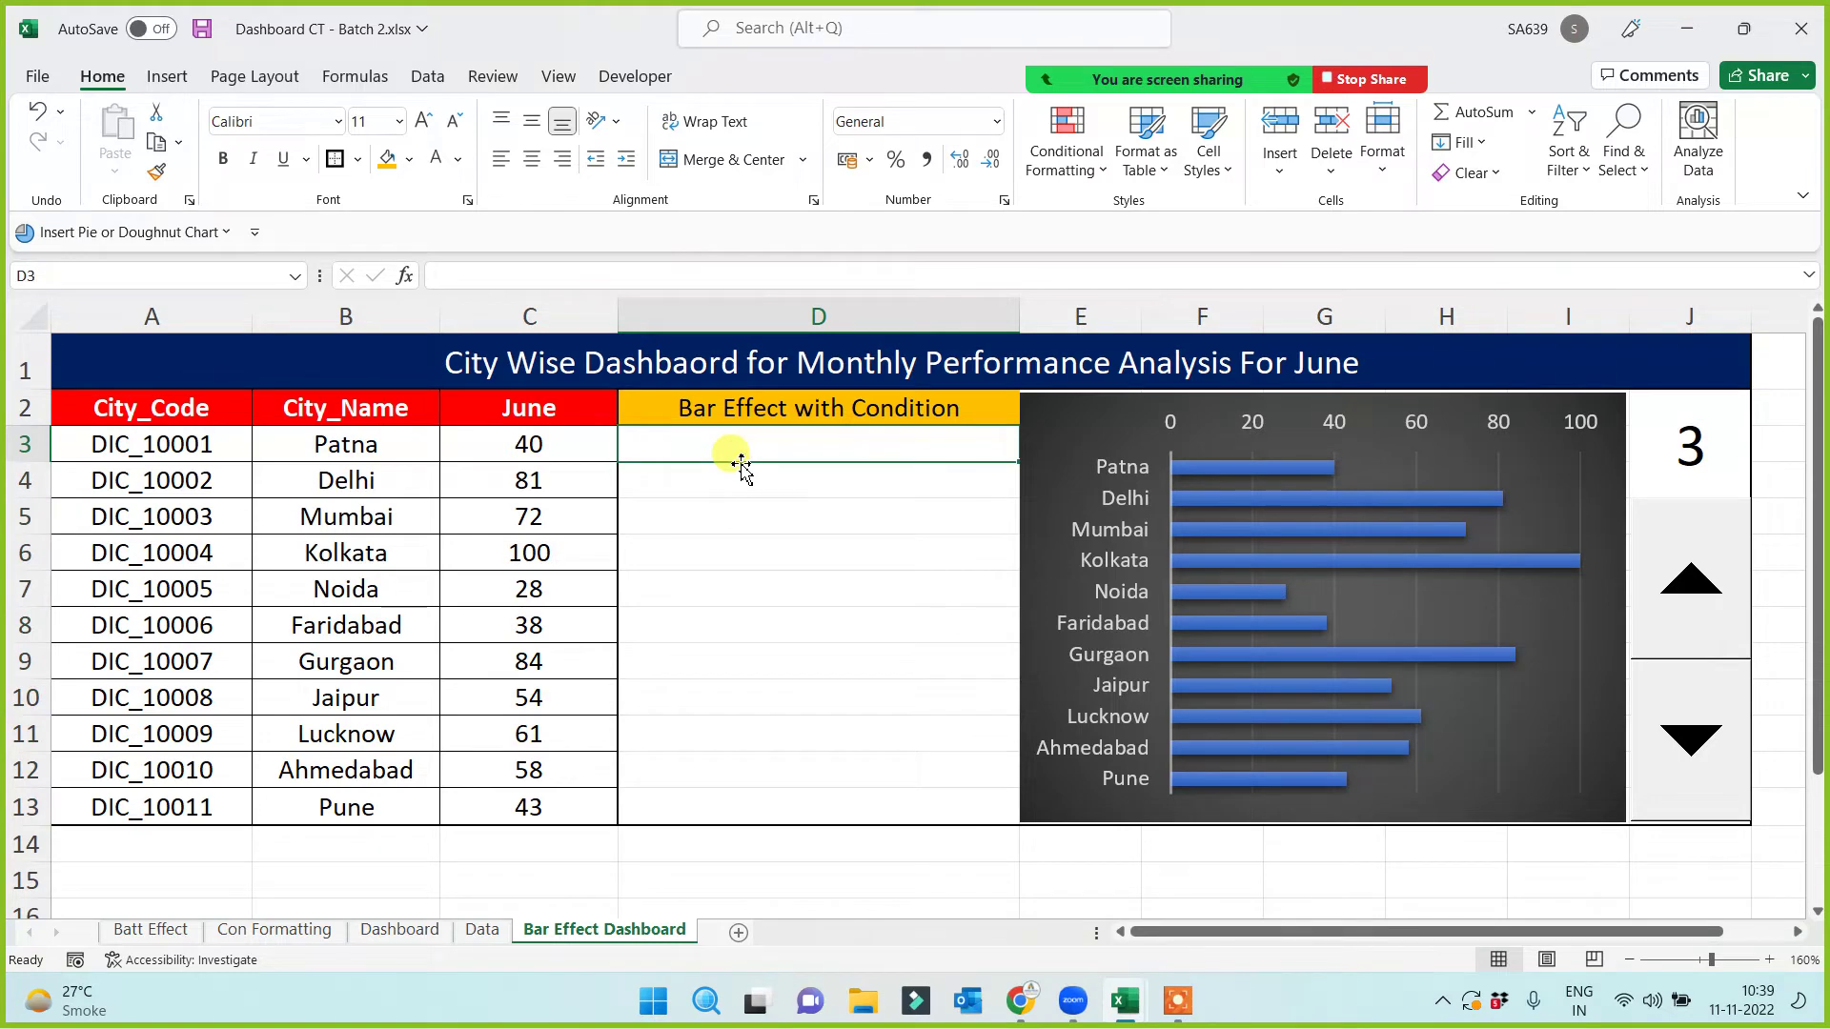
key("Right")
key("Right")
key("Right")
key("Right")
key("Right")
key("Right")
key("Right")
key("Right")
key("Right")
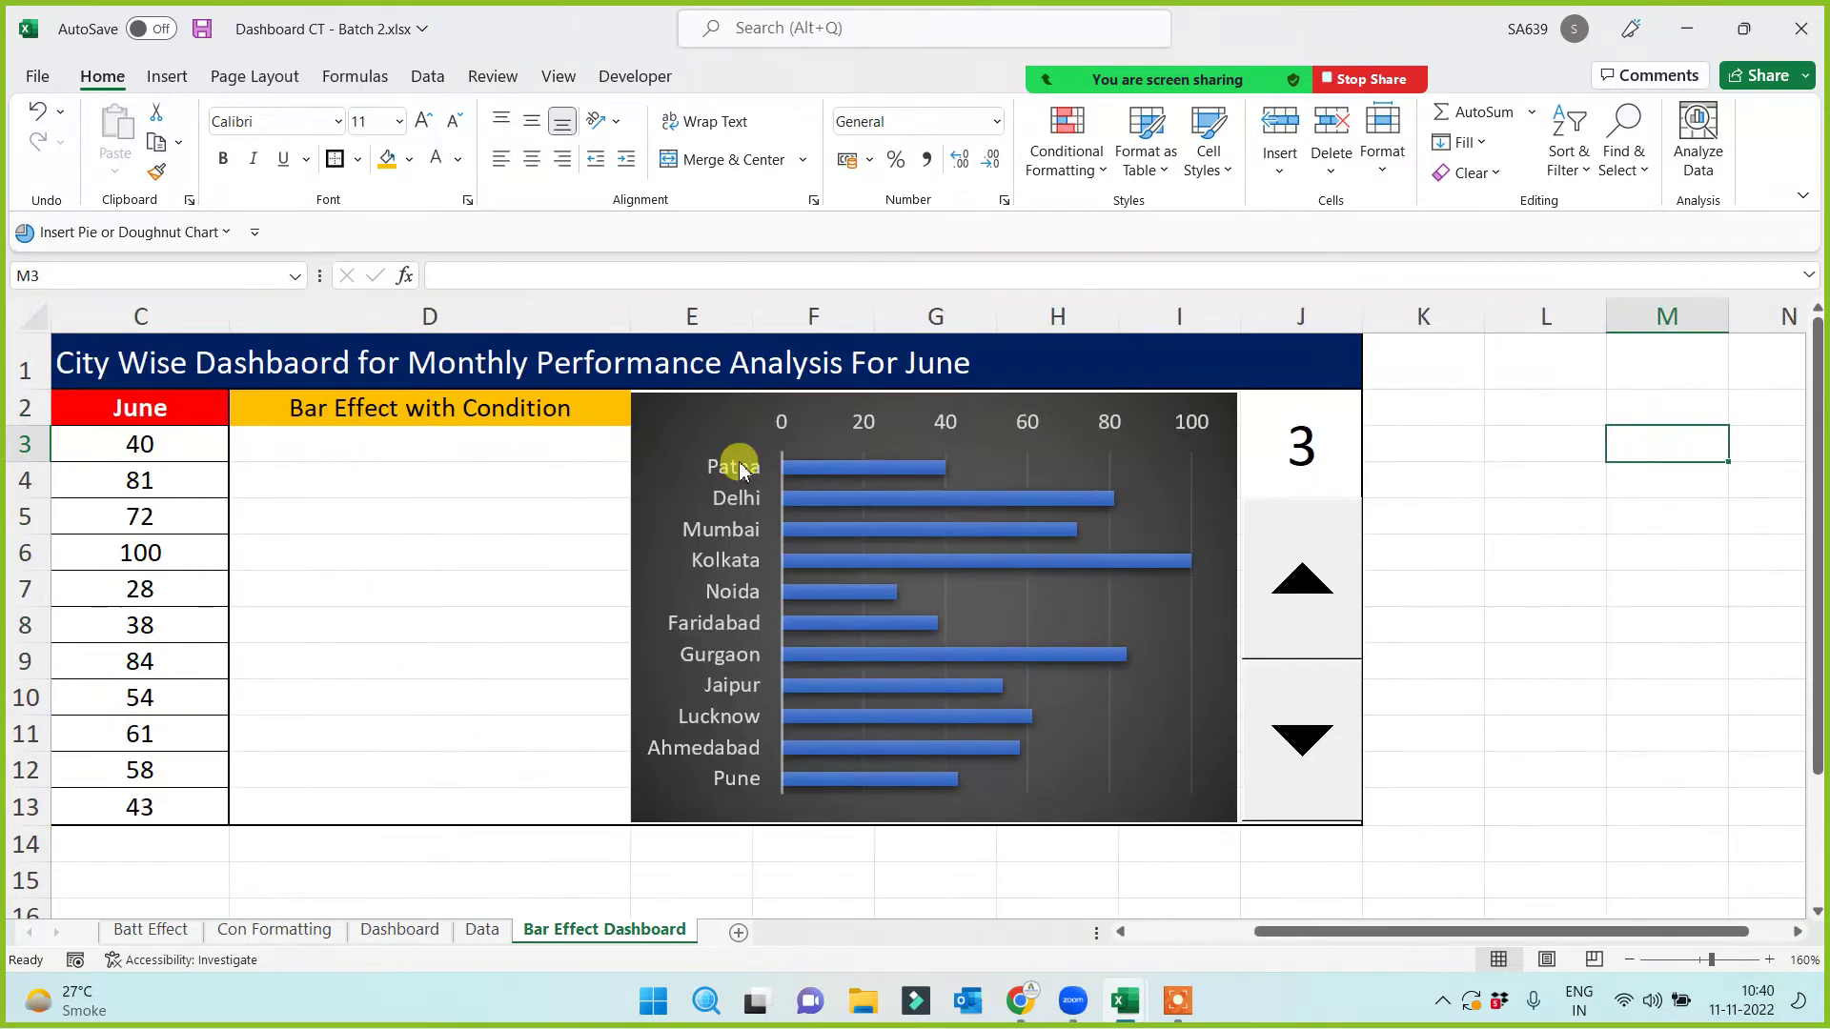
key("Left")
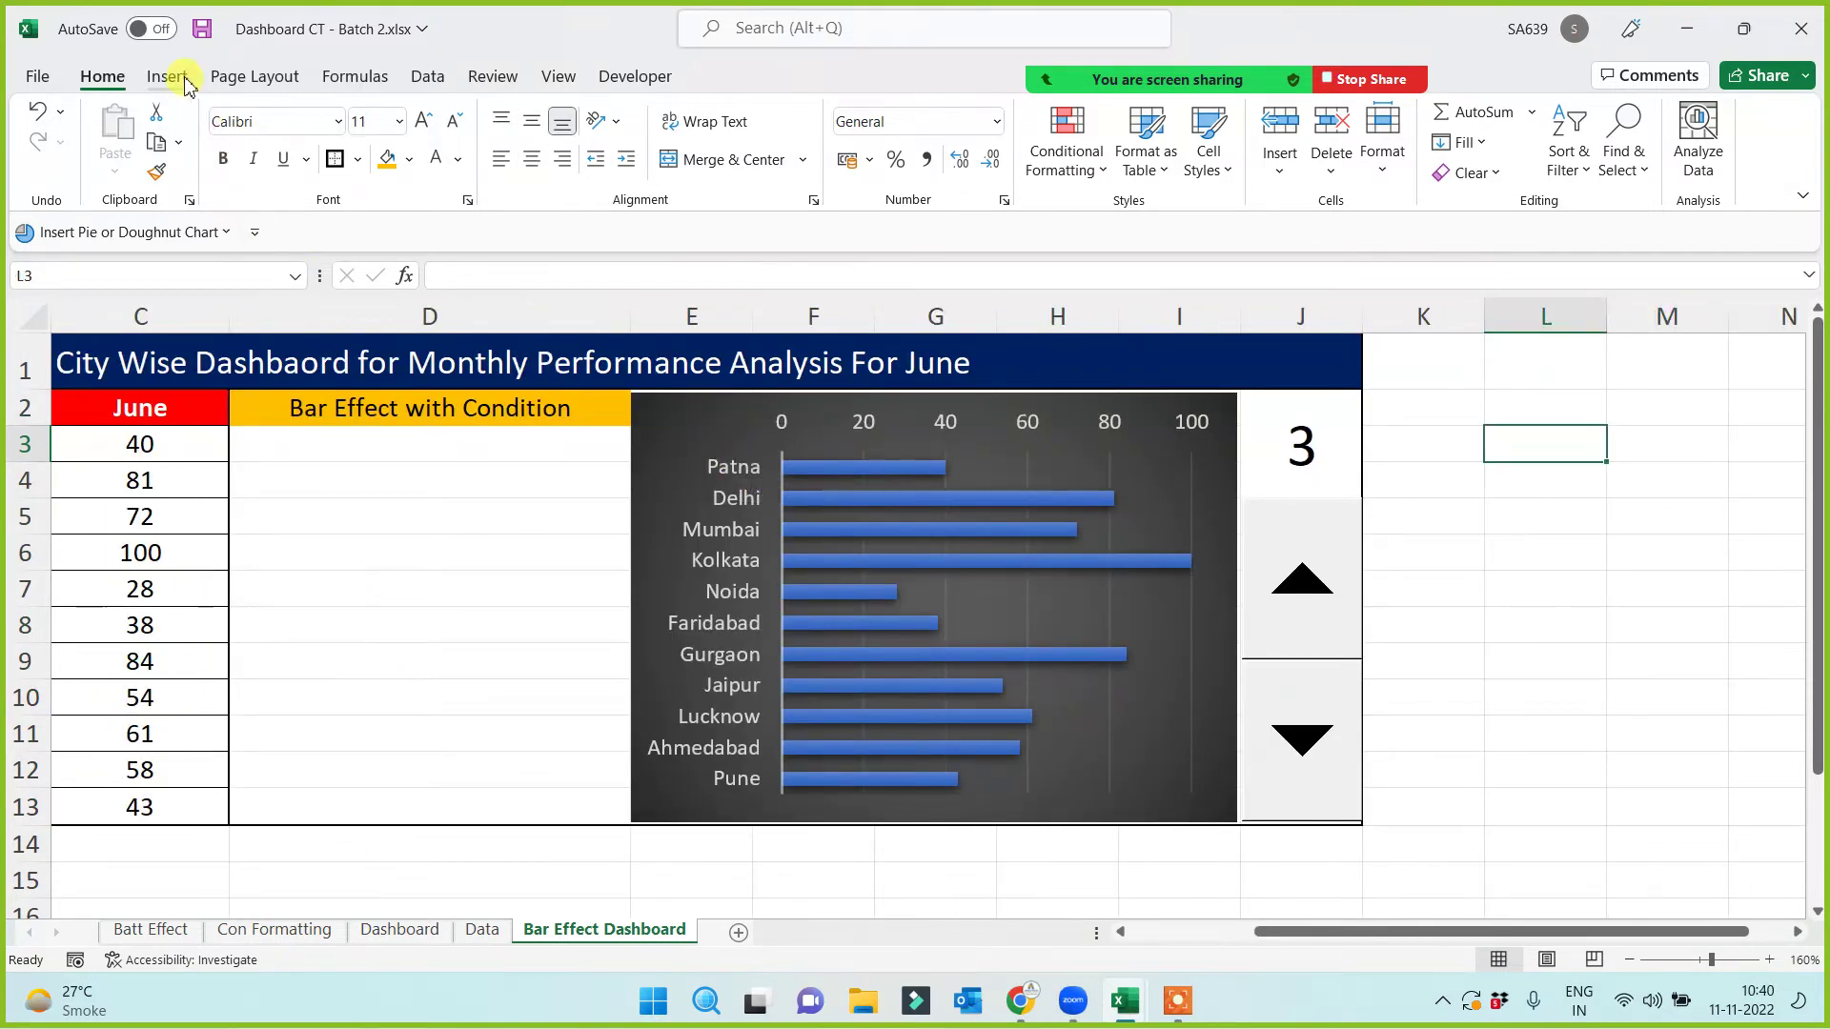
left_click(181, 80)
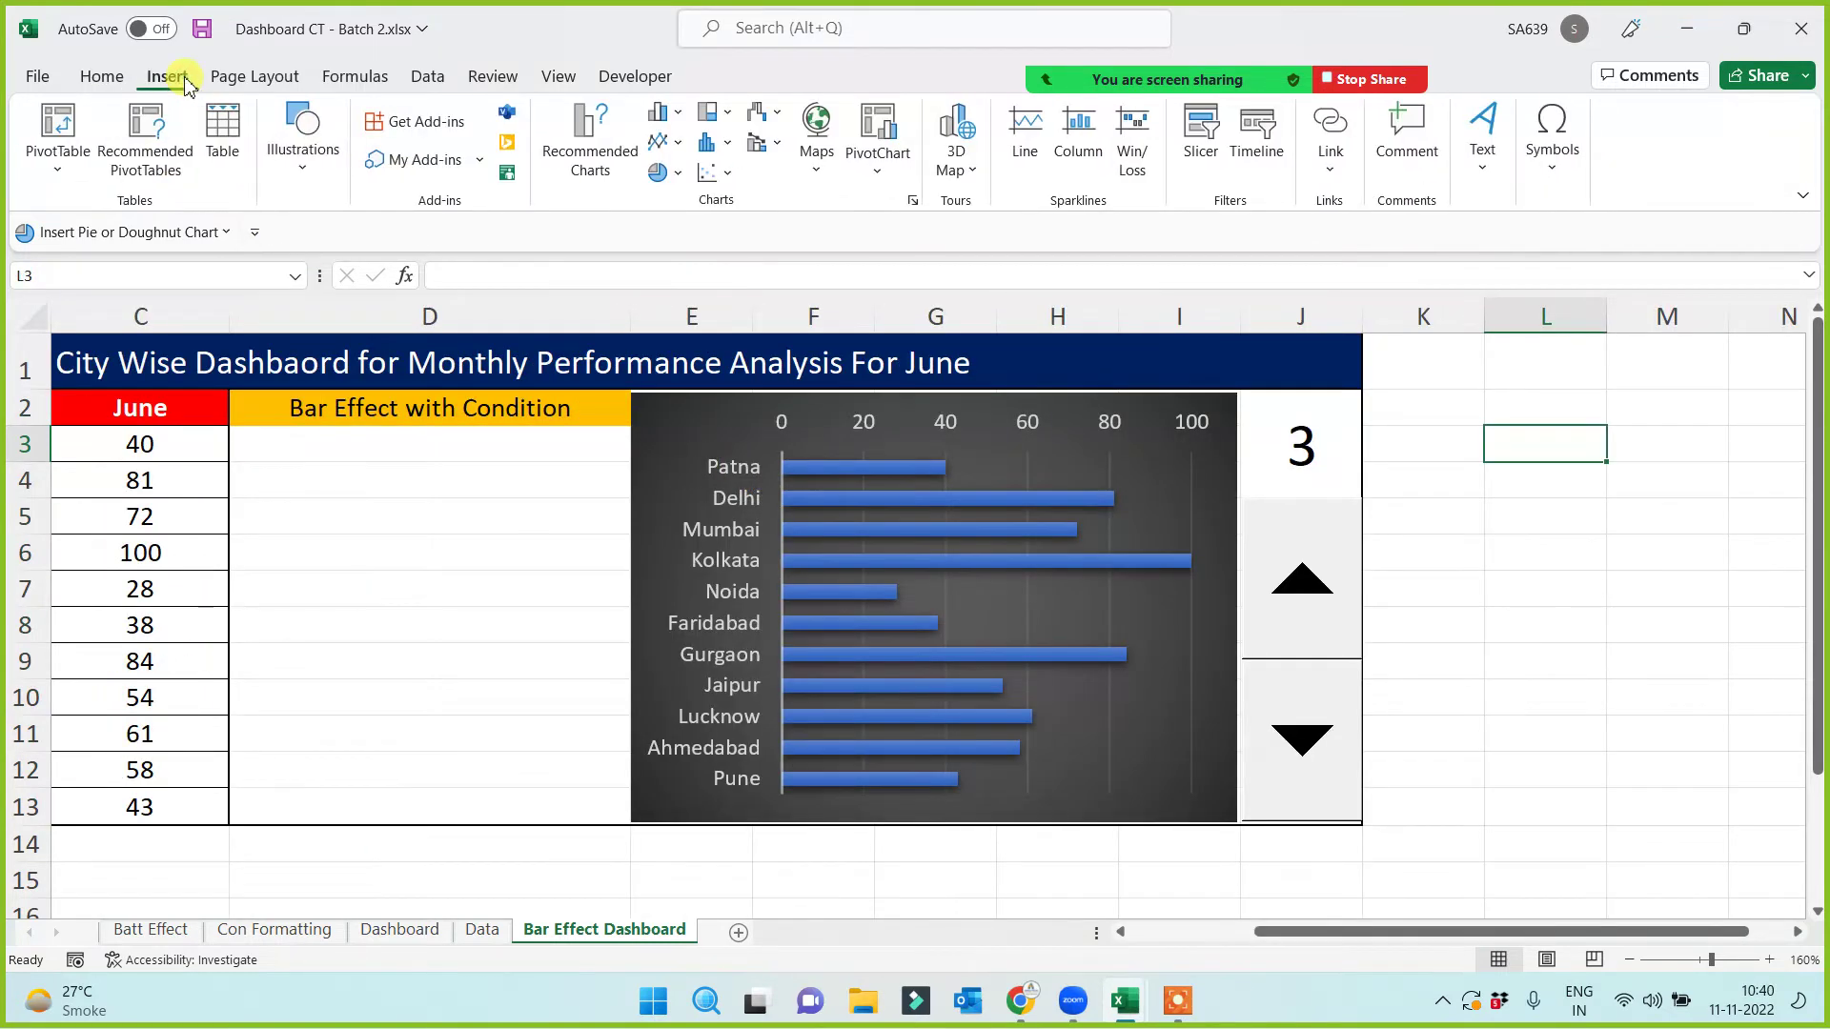
left_click(1556, 170)
left_click(1613, 238)
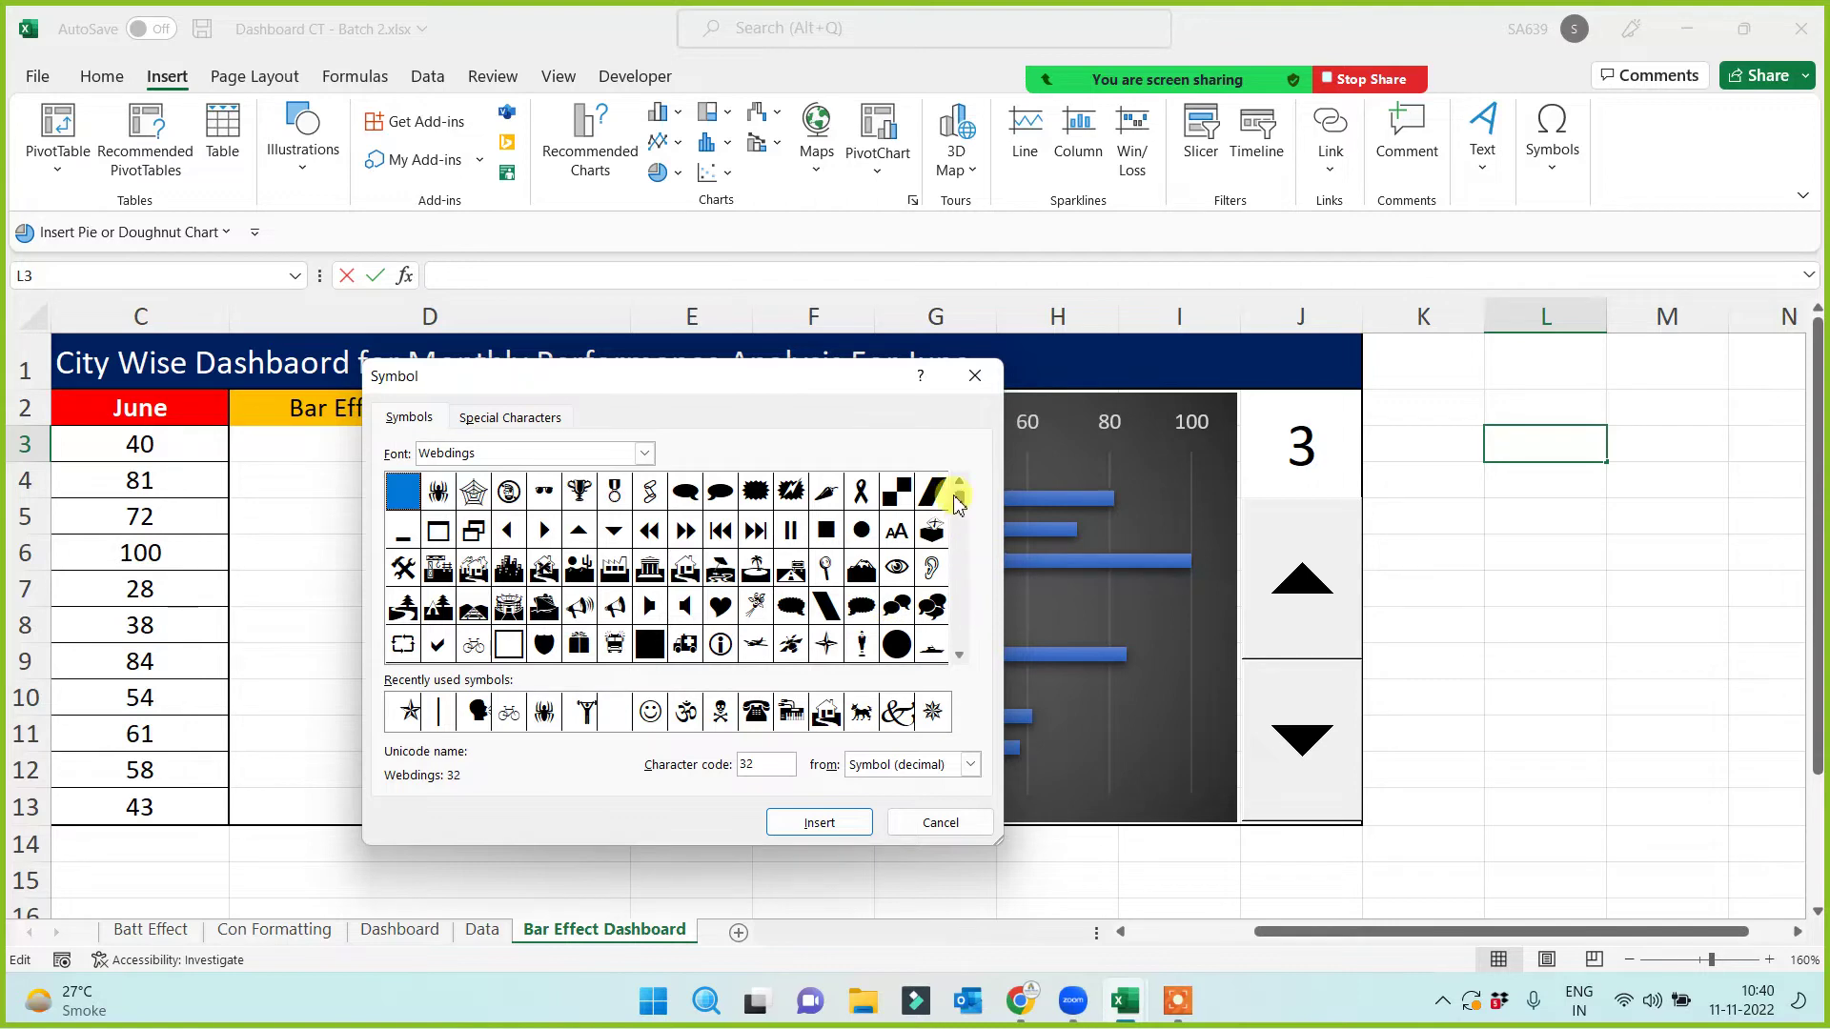
left_click(961, 656)
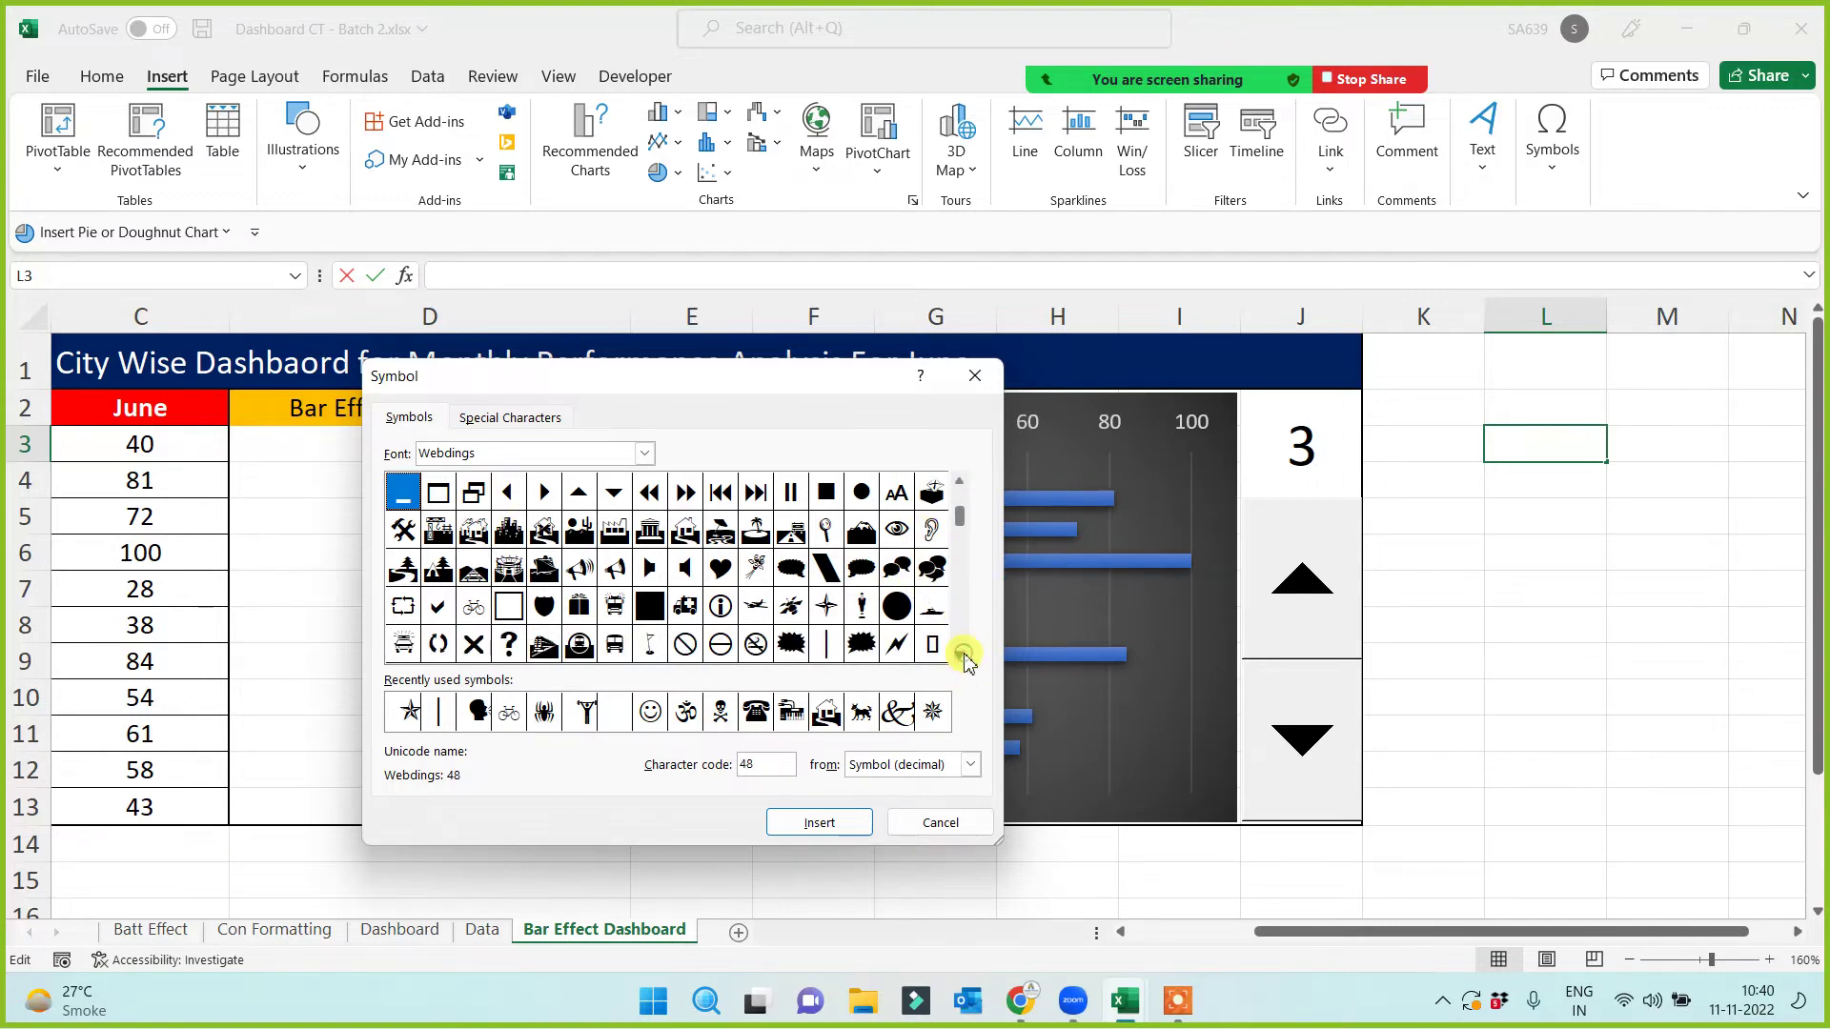
left_click(961, 656)
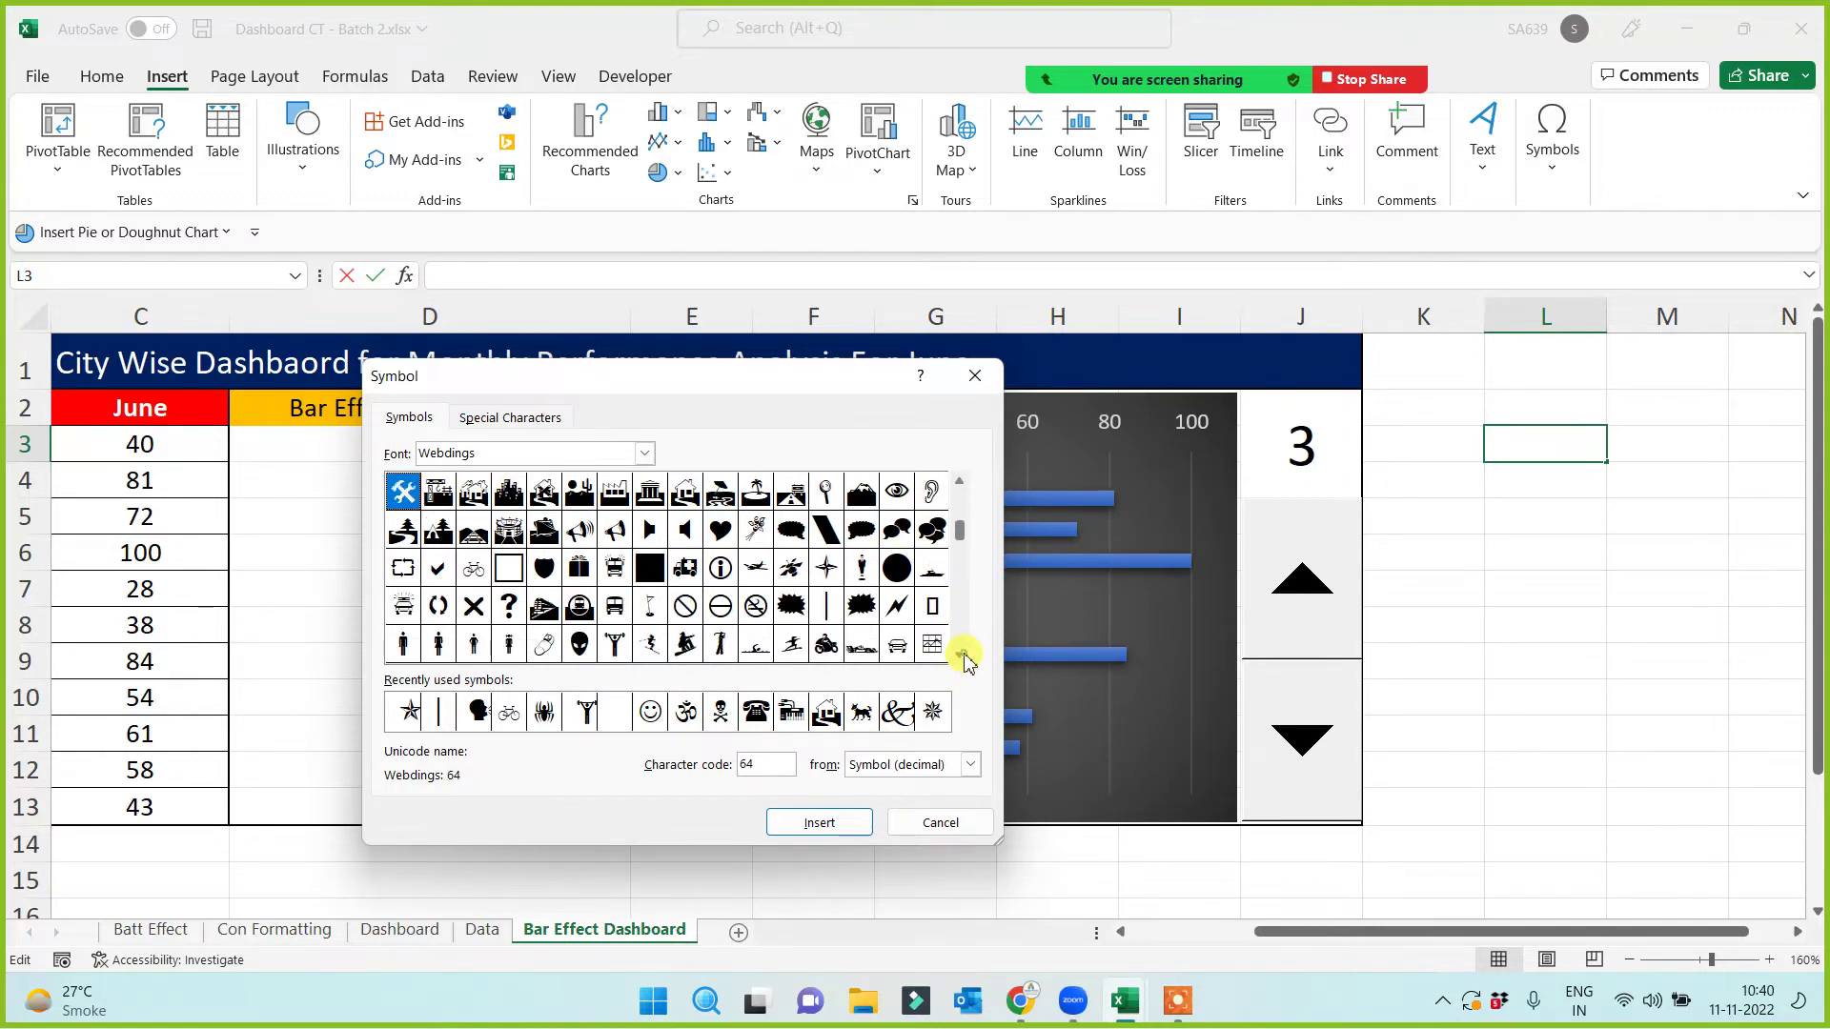
left_click(827, 608)
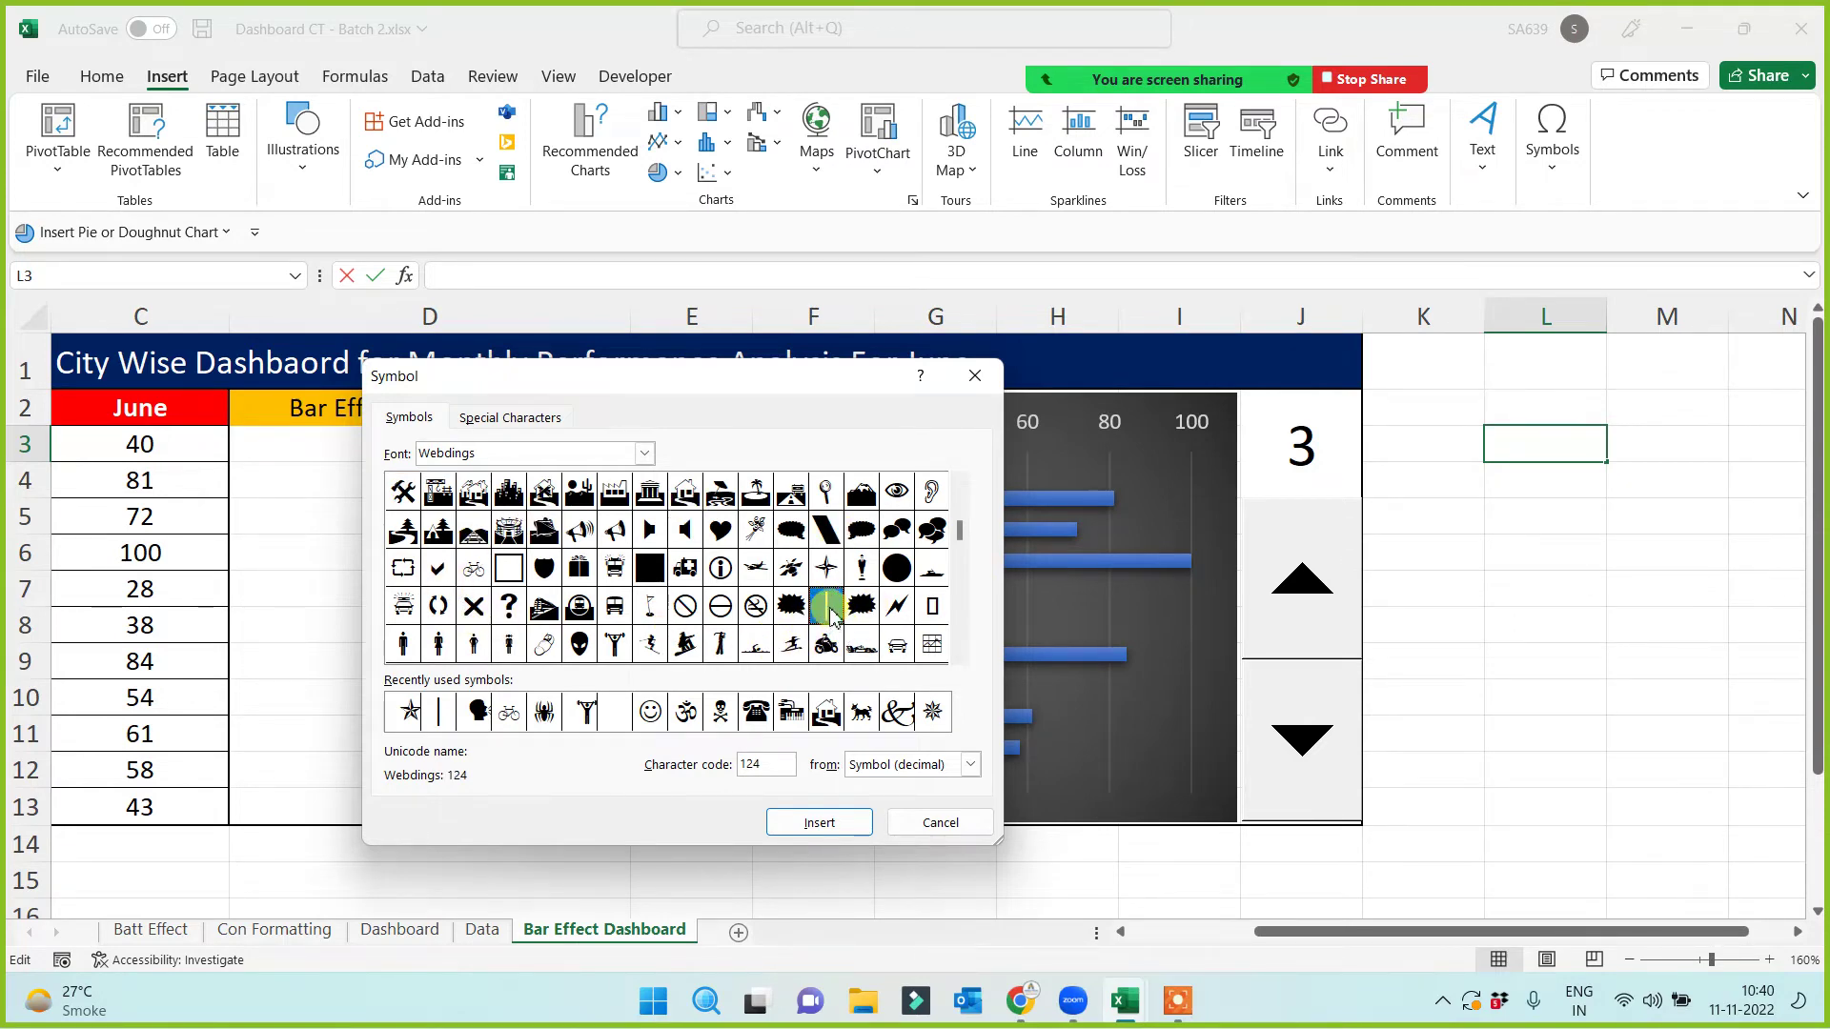
left_click(814, 823)
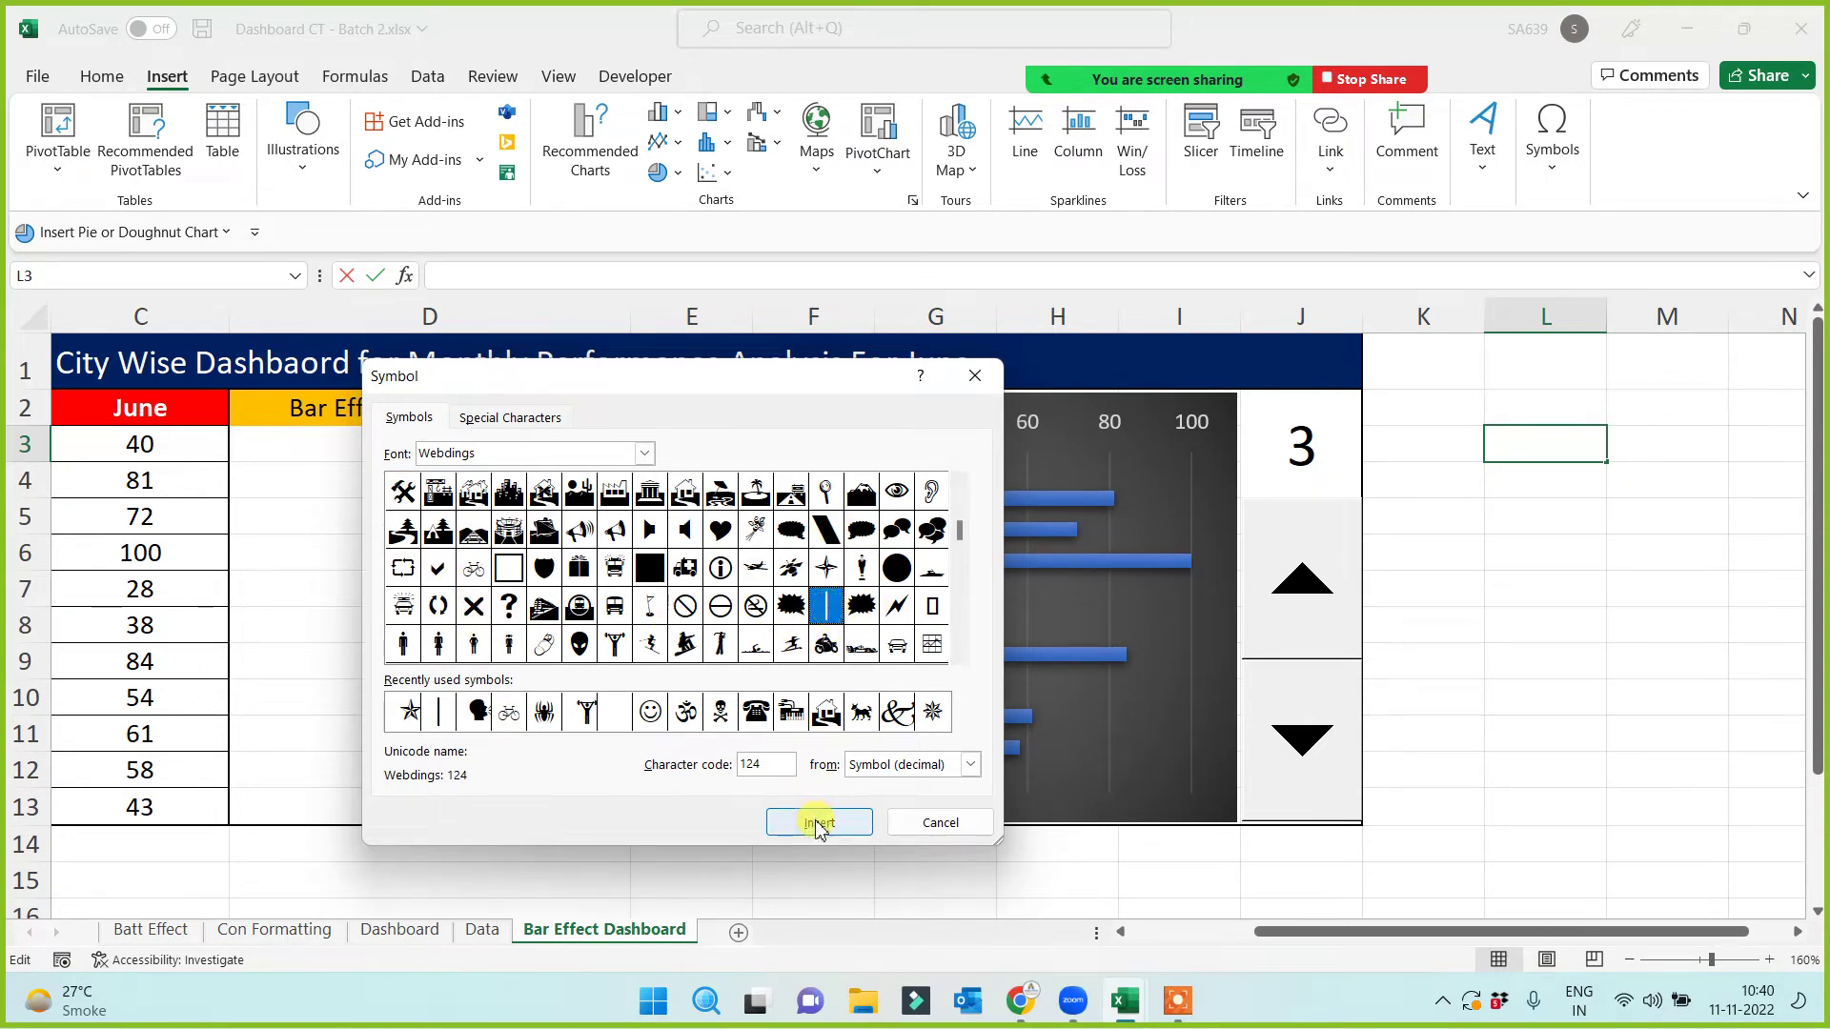
left_click(931, 825)
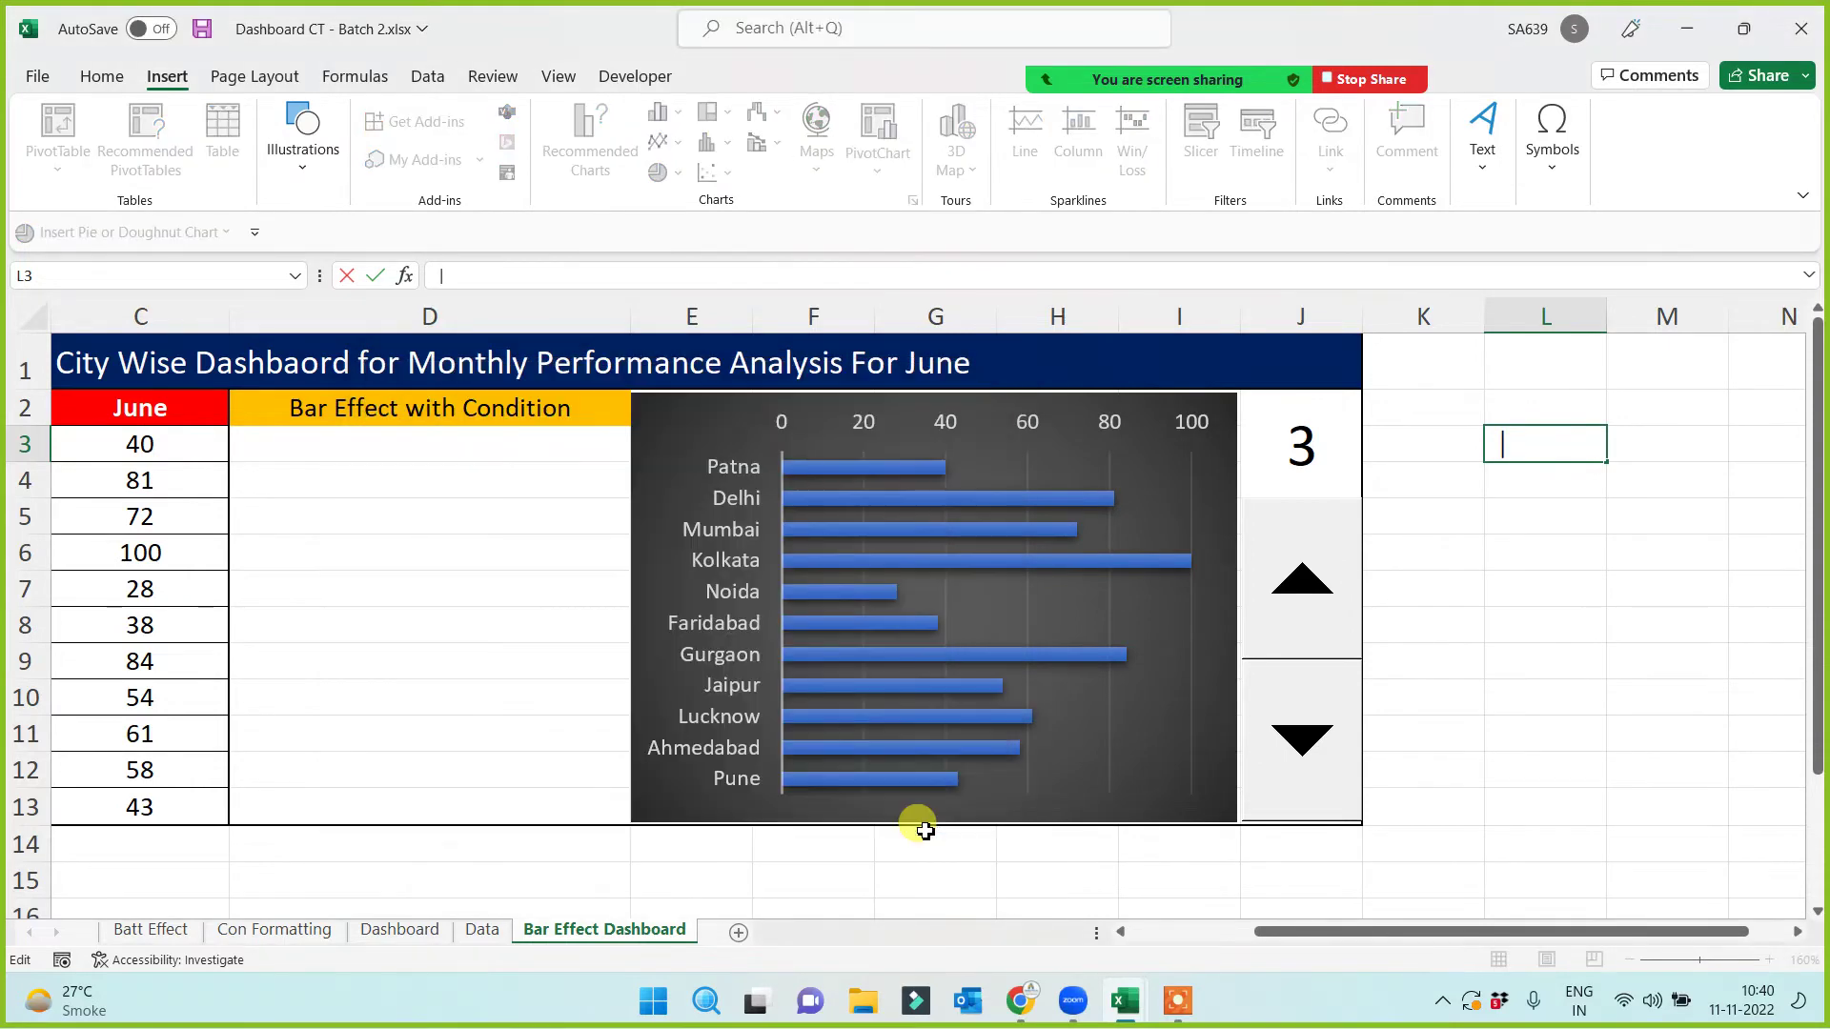
Step: Confirm the pipe character in L3 and enter the formula =REPT($L$3,C3) in D3
left_click(1539, 446)
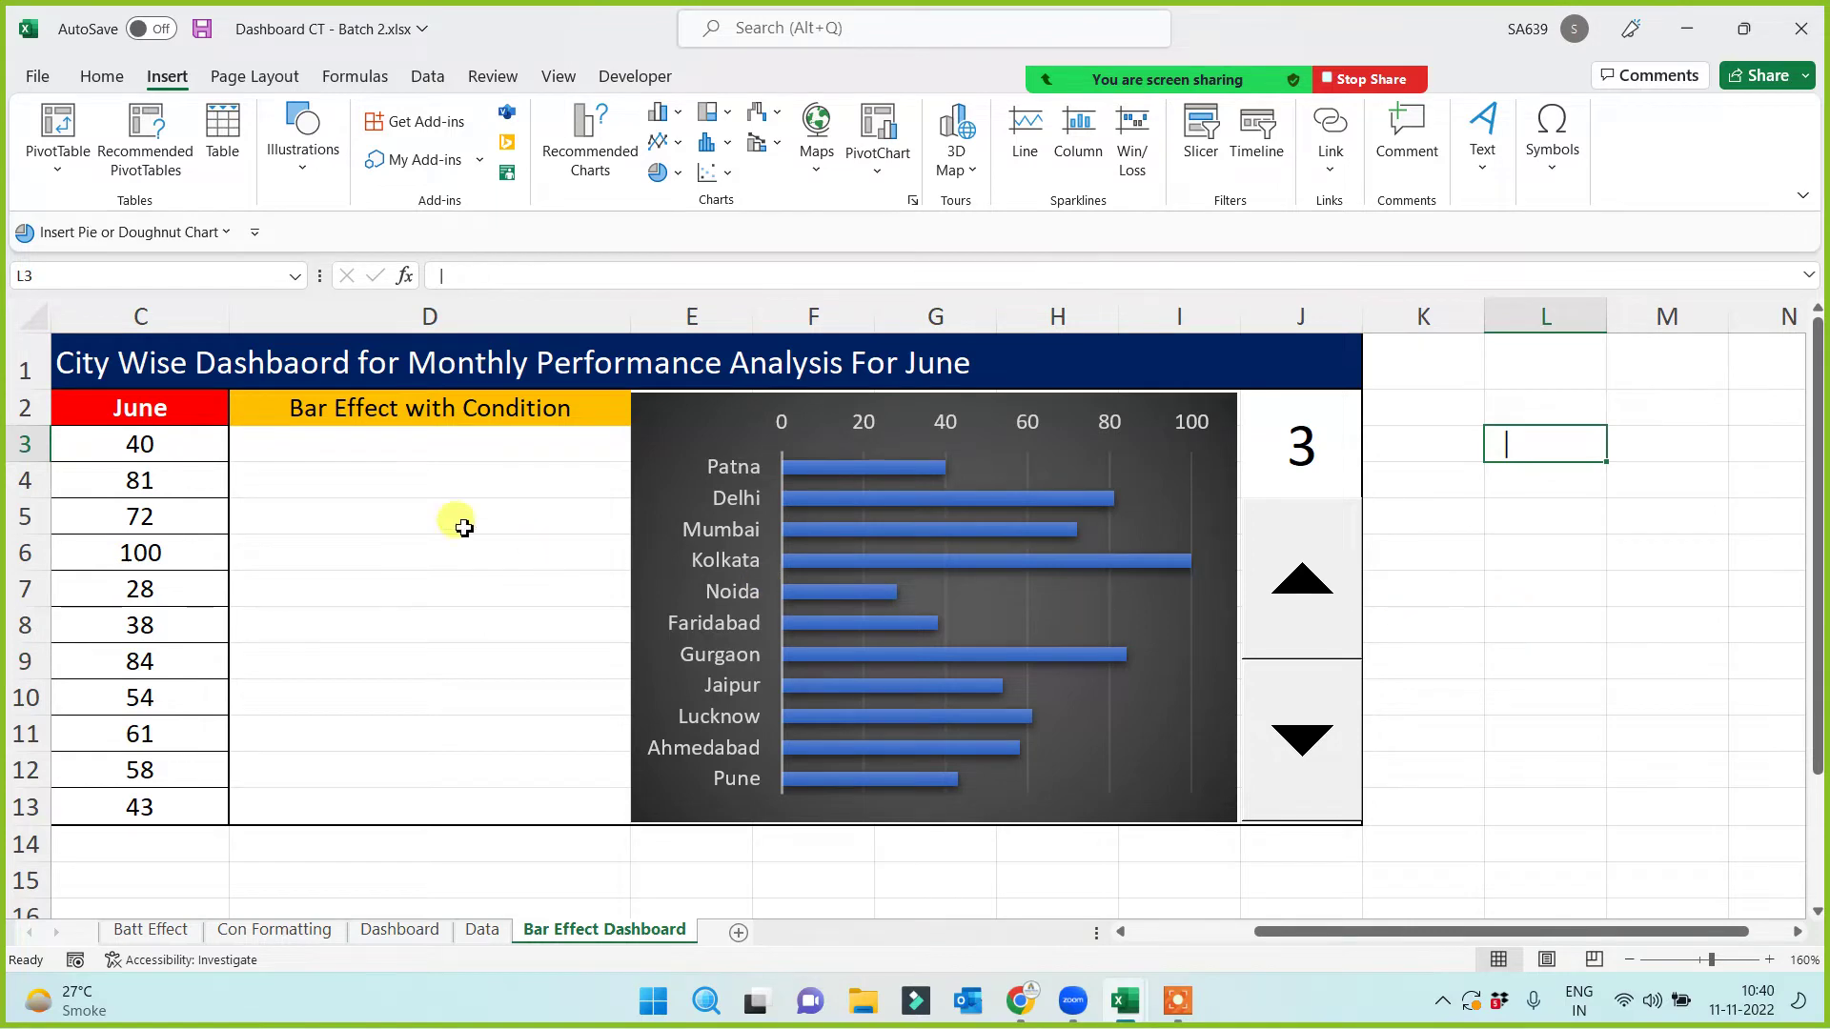
left_click(386, 450)
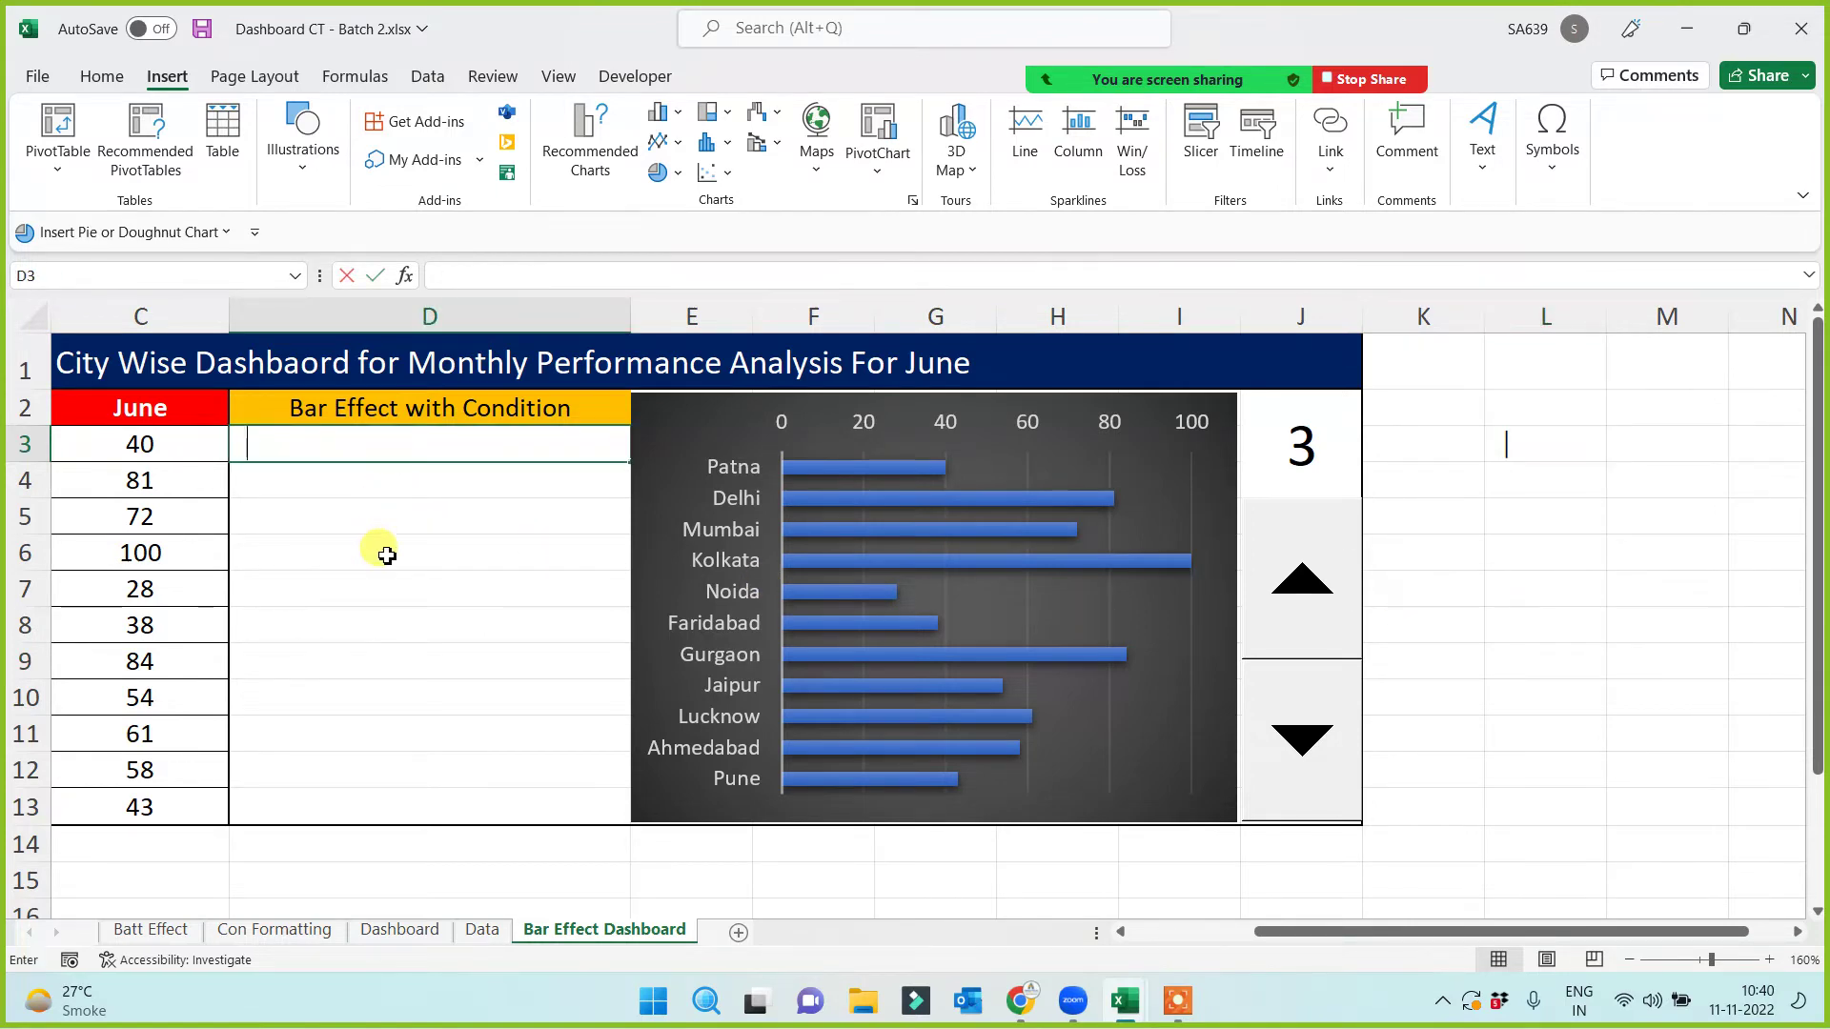
type("=rept(")
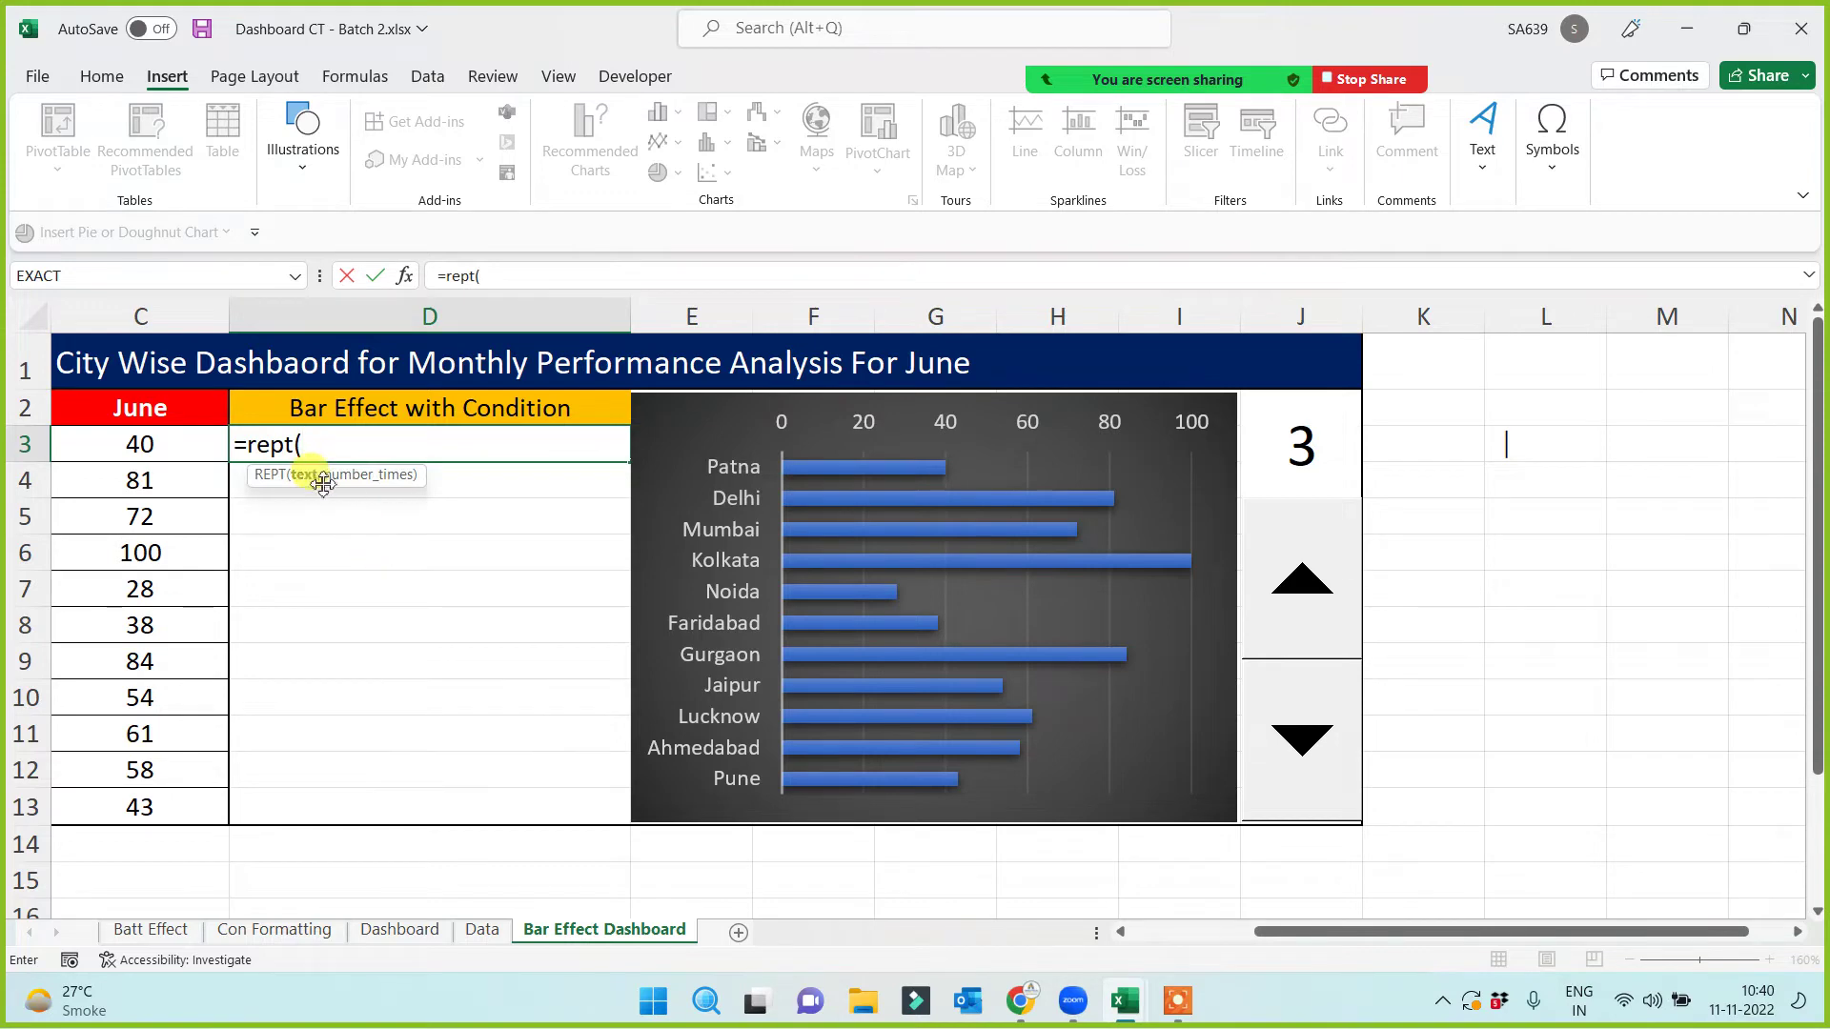
left_click(1512, 448)
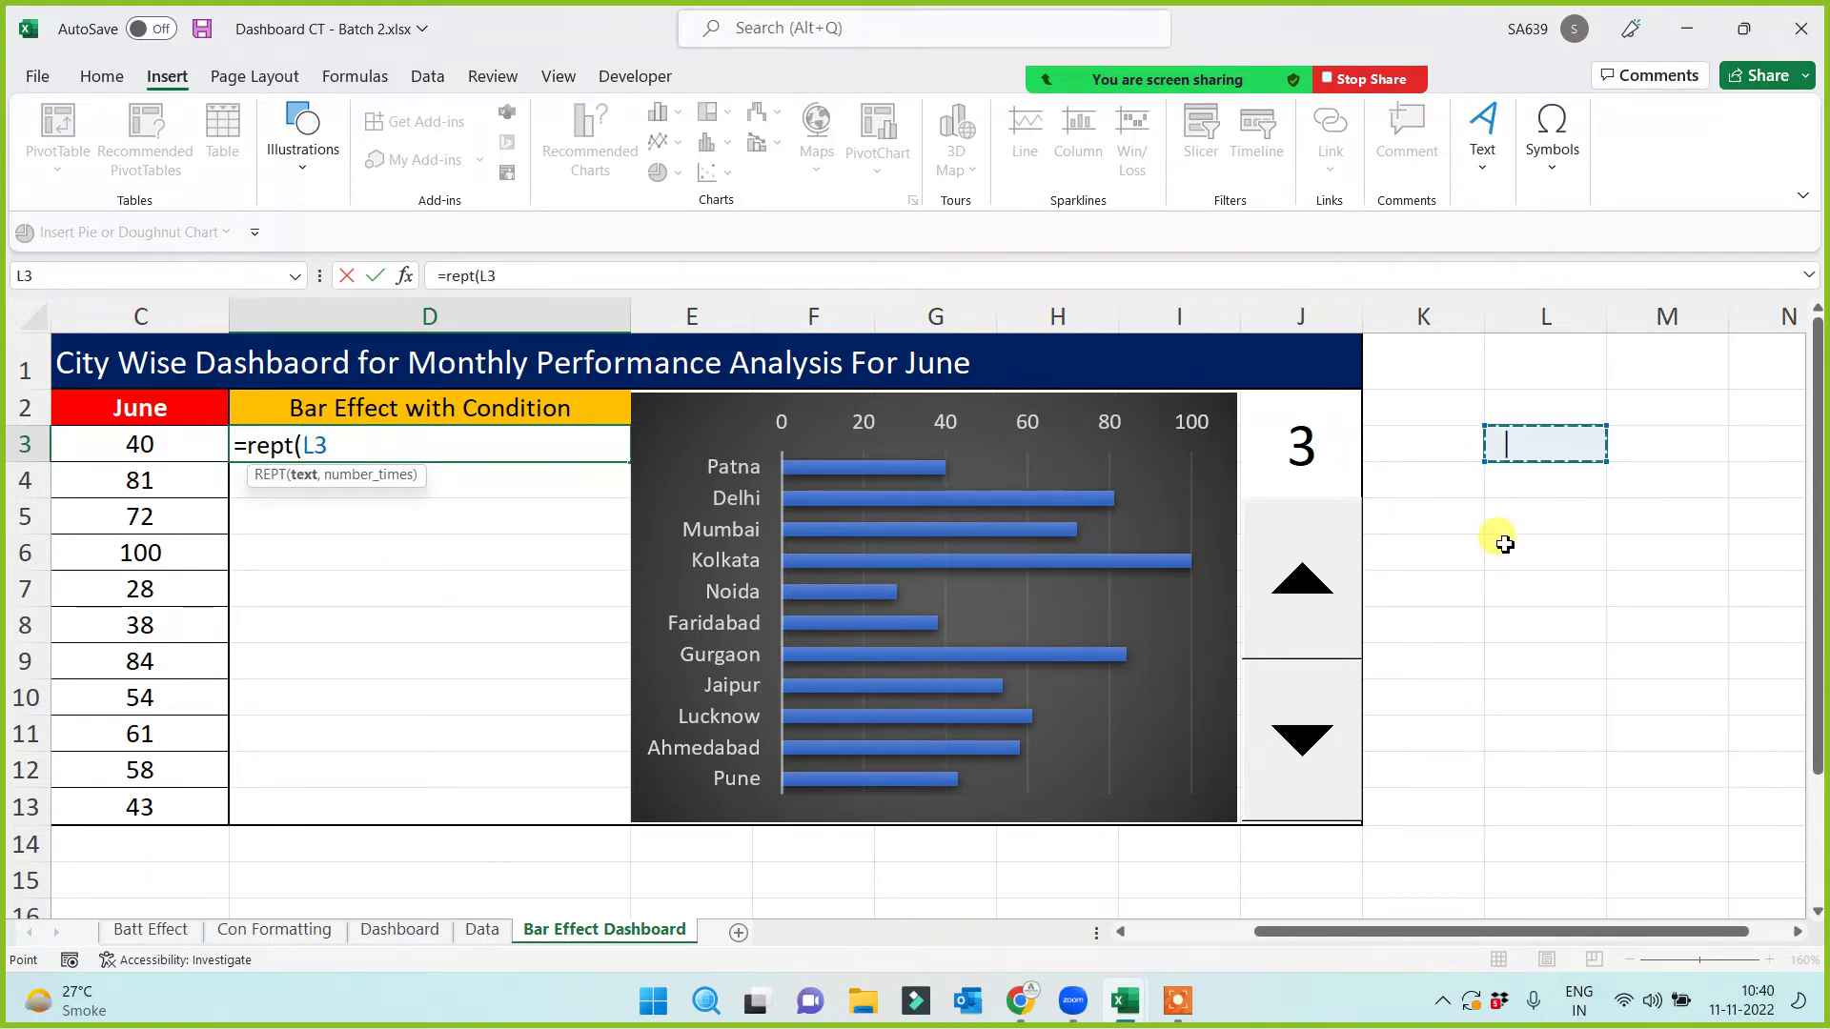
key("F4")
type(",")
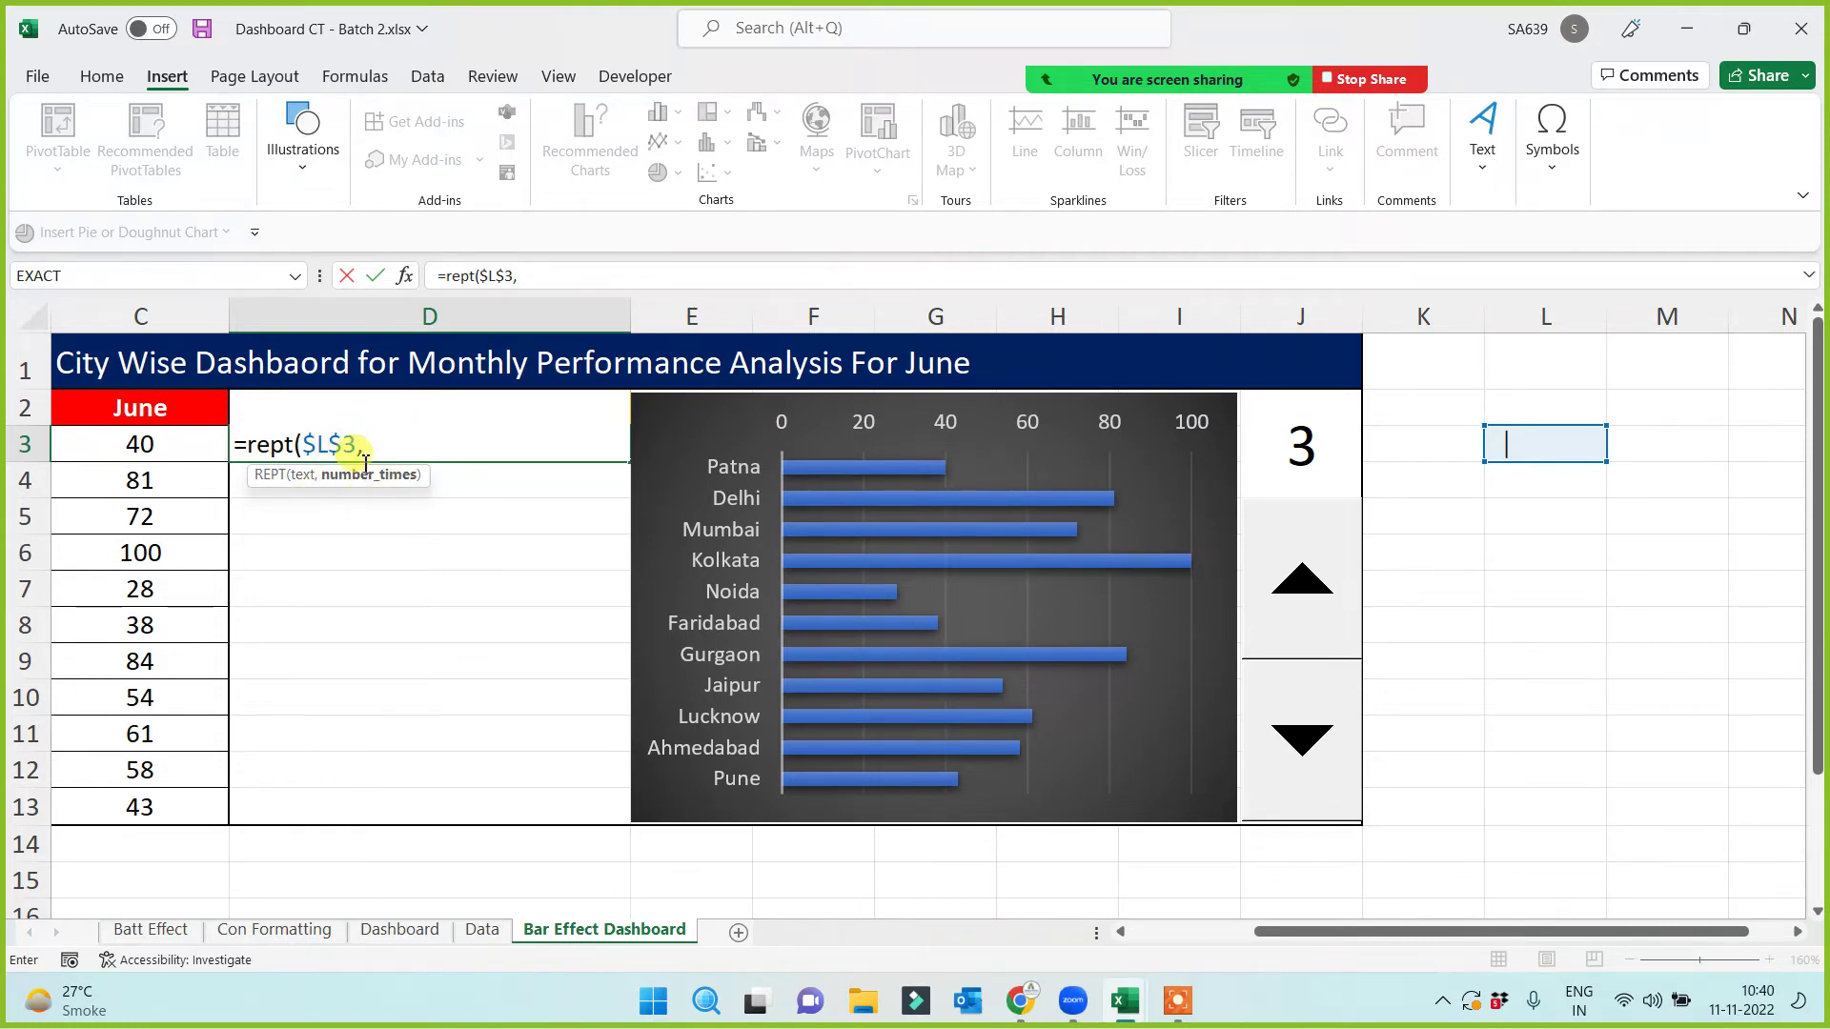
left_click(162, 449)
type(")")
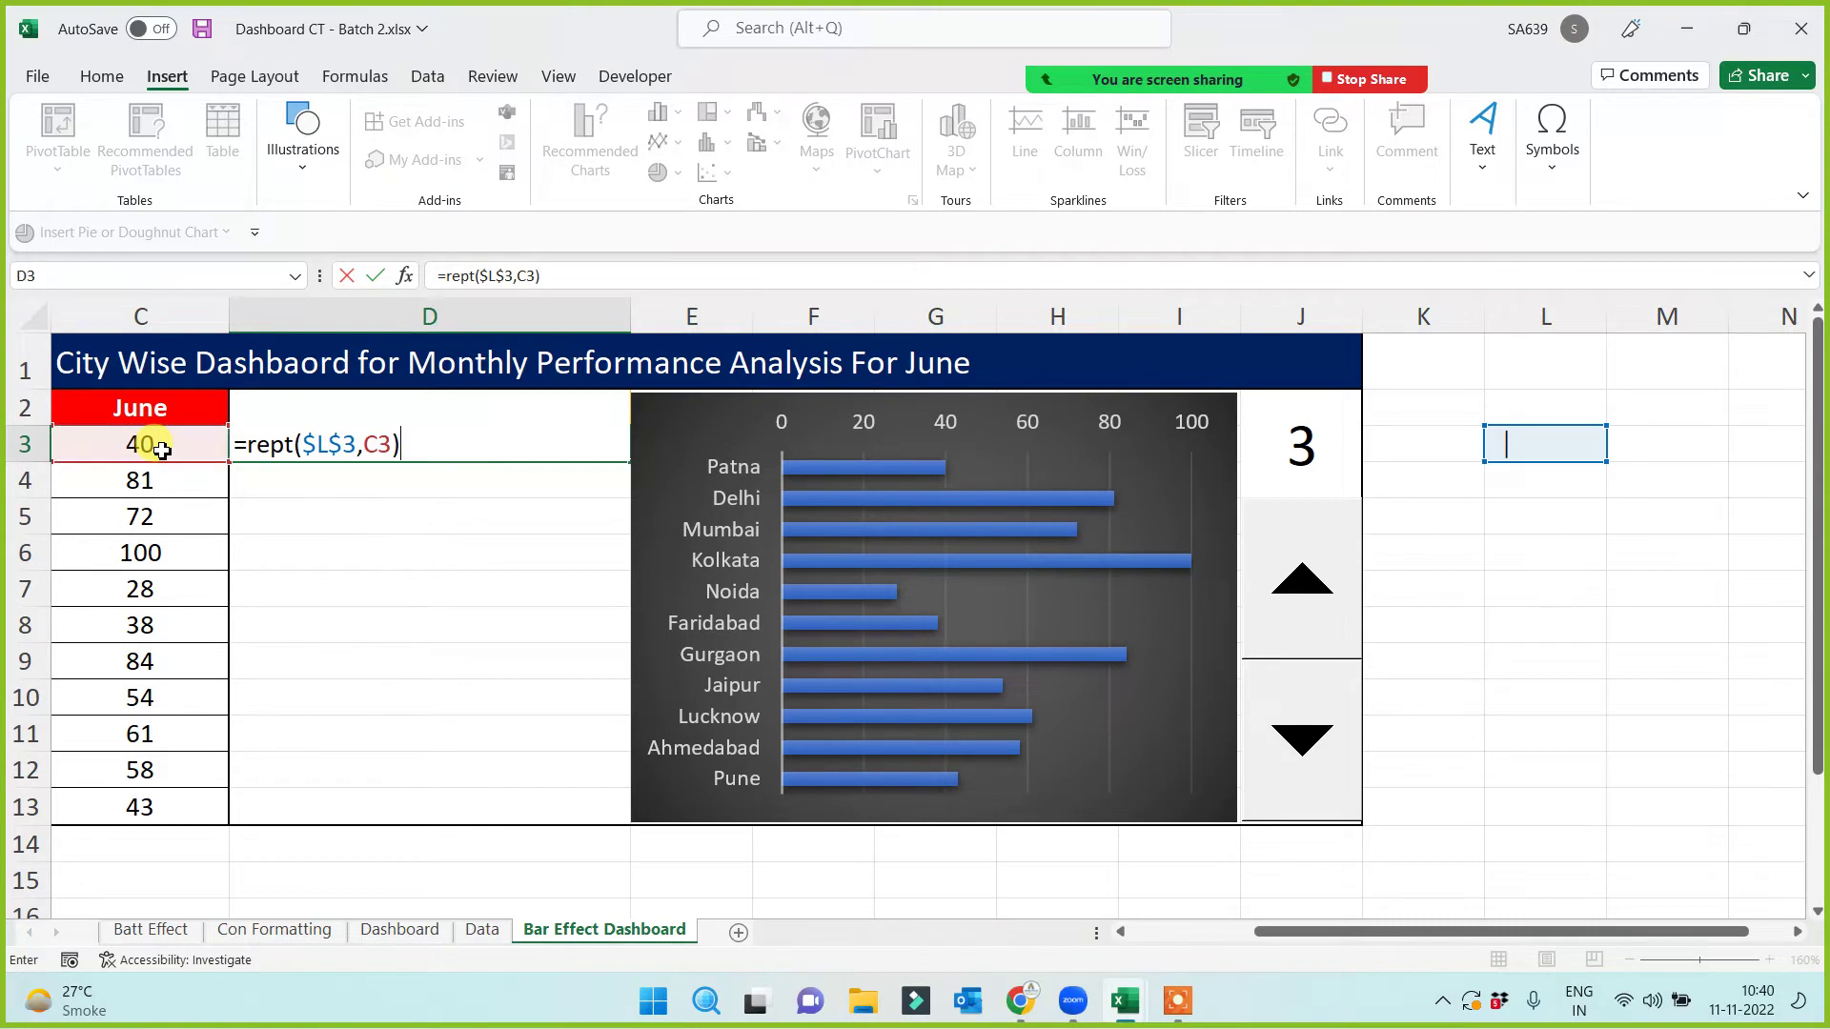
key("Return")
key("Up")
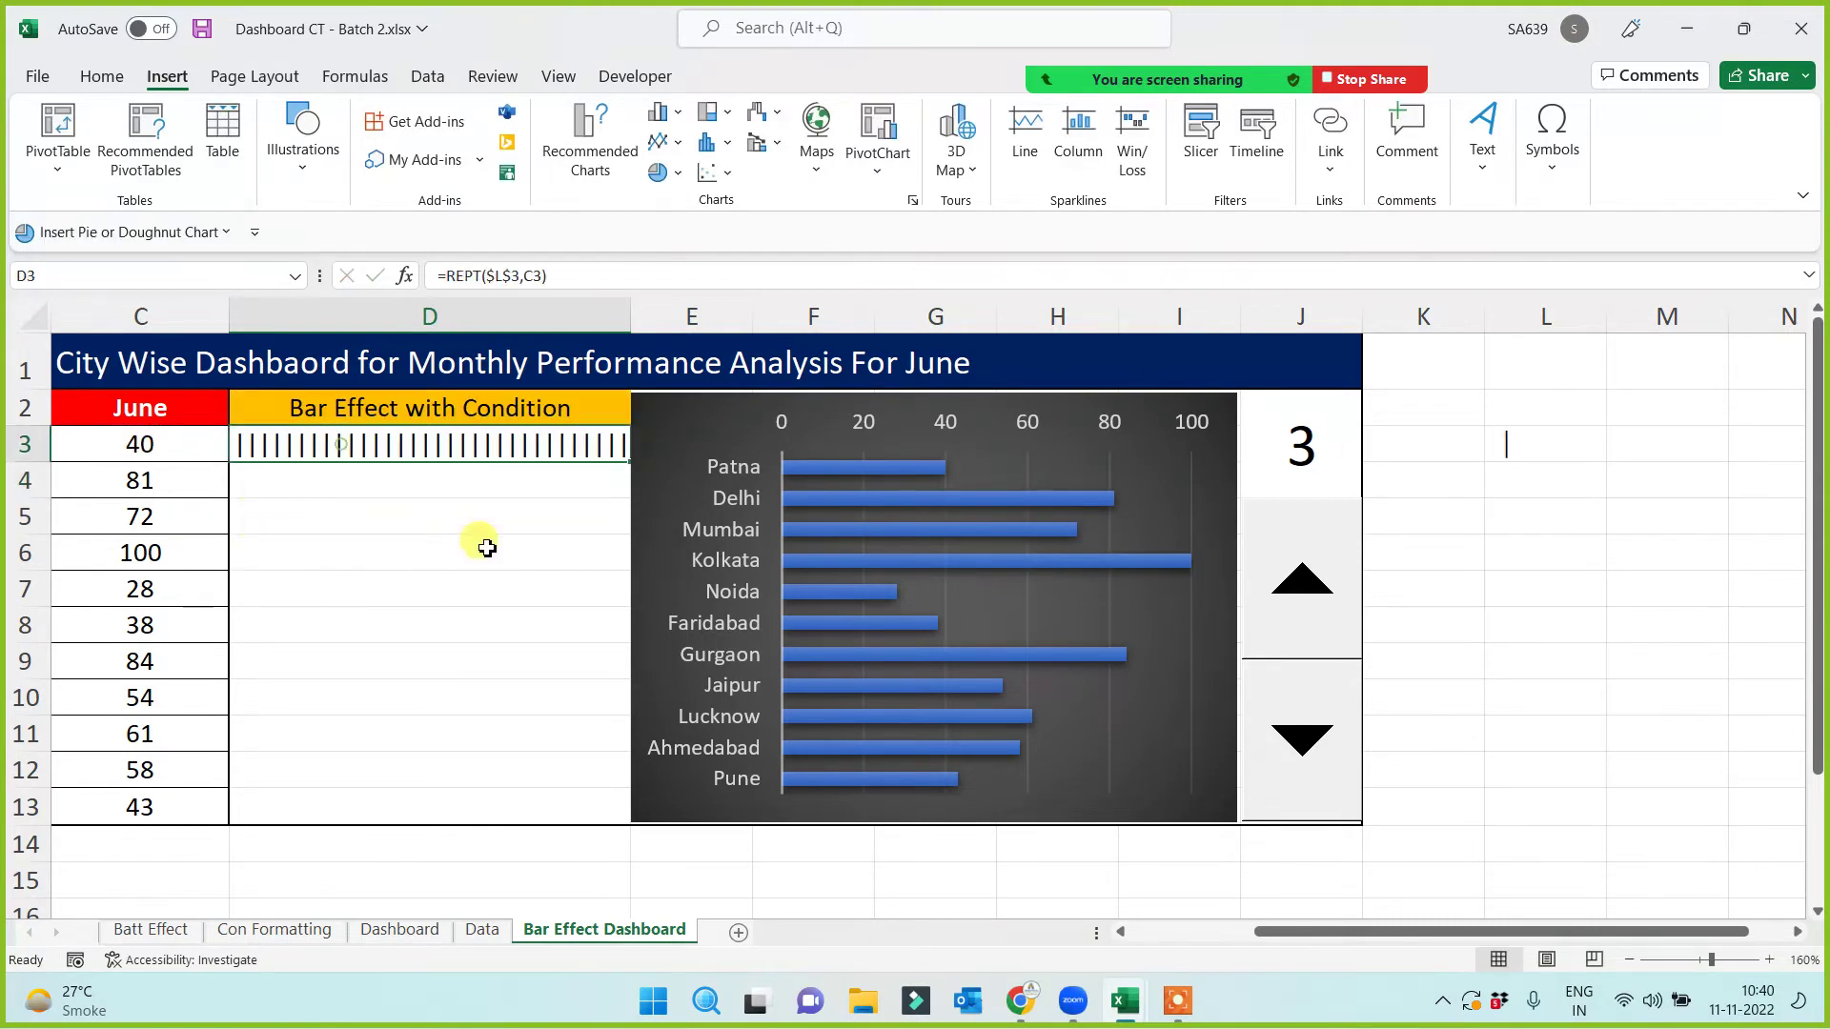
Step: Fill the REPT formula from D3 down to D13 and widen column D to hold the long bars
left_click_drag(631, 463, 591, 810)
left_click_drag(1277, 934, 1063, 945)
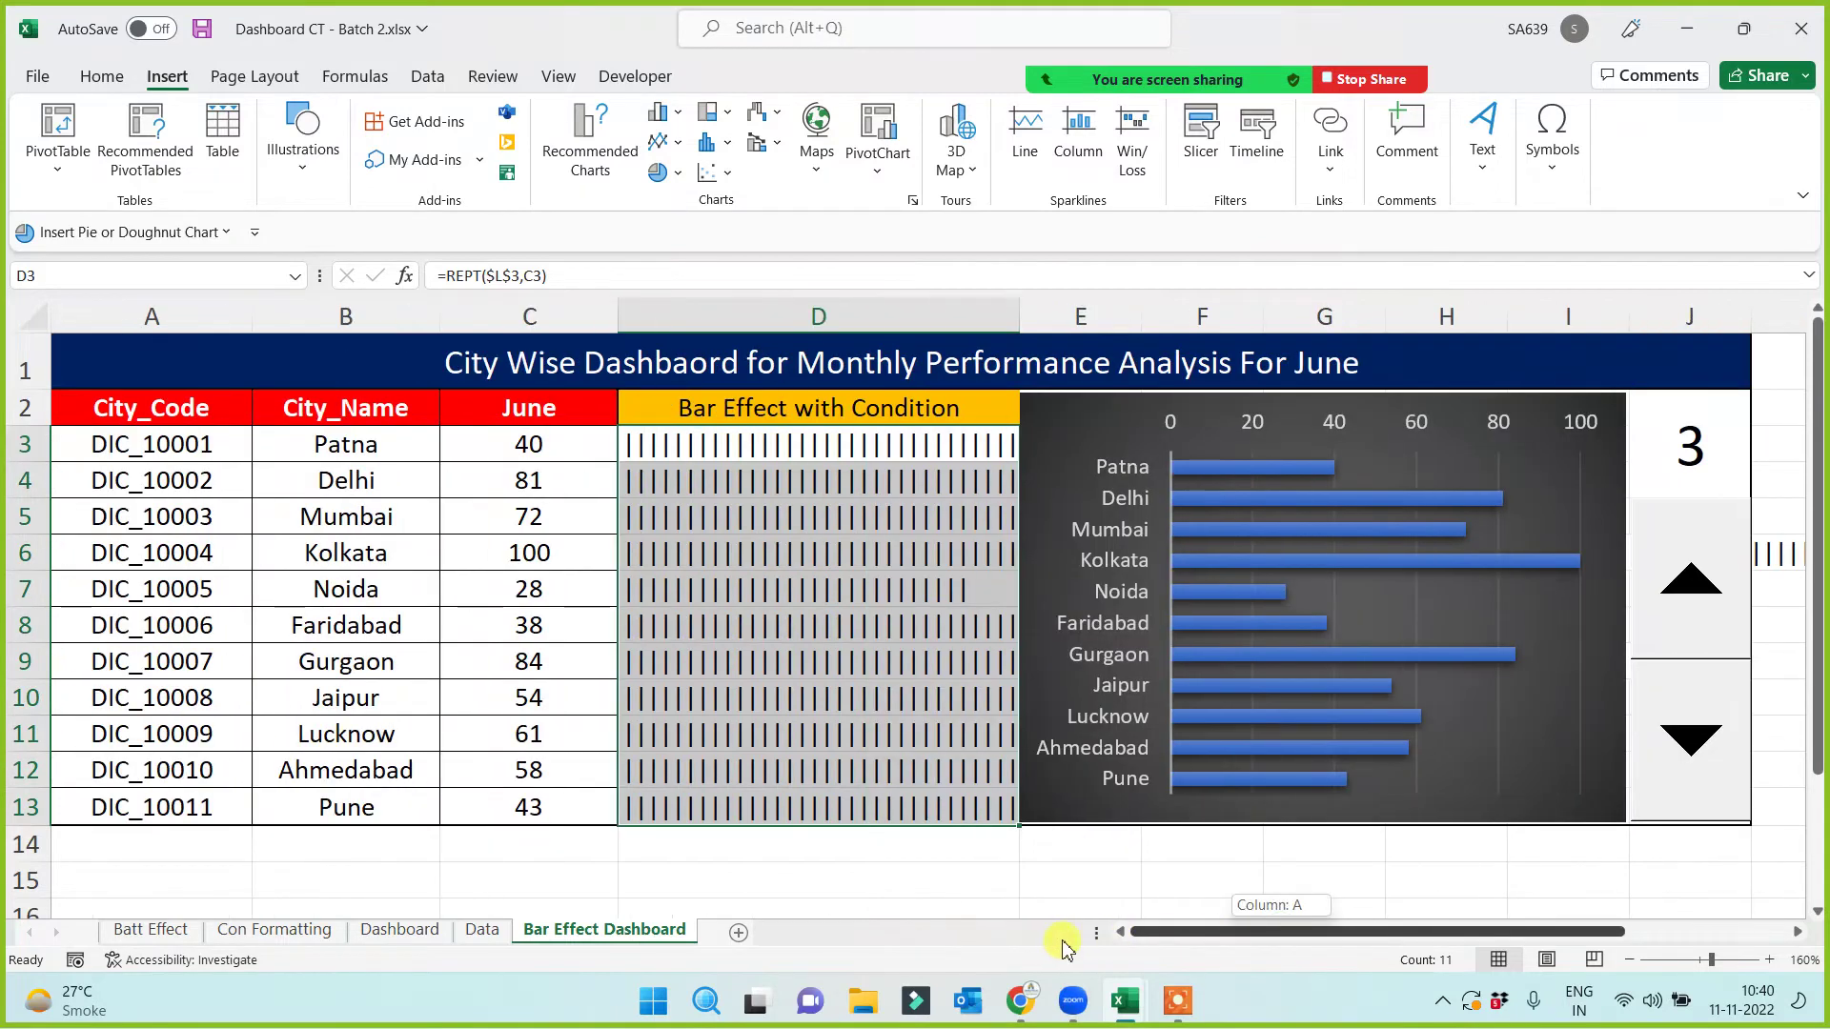
left_click_drag(1019, 316, 1606, 344)
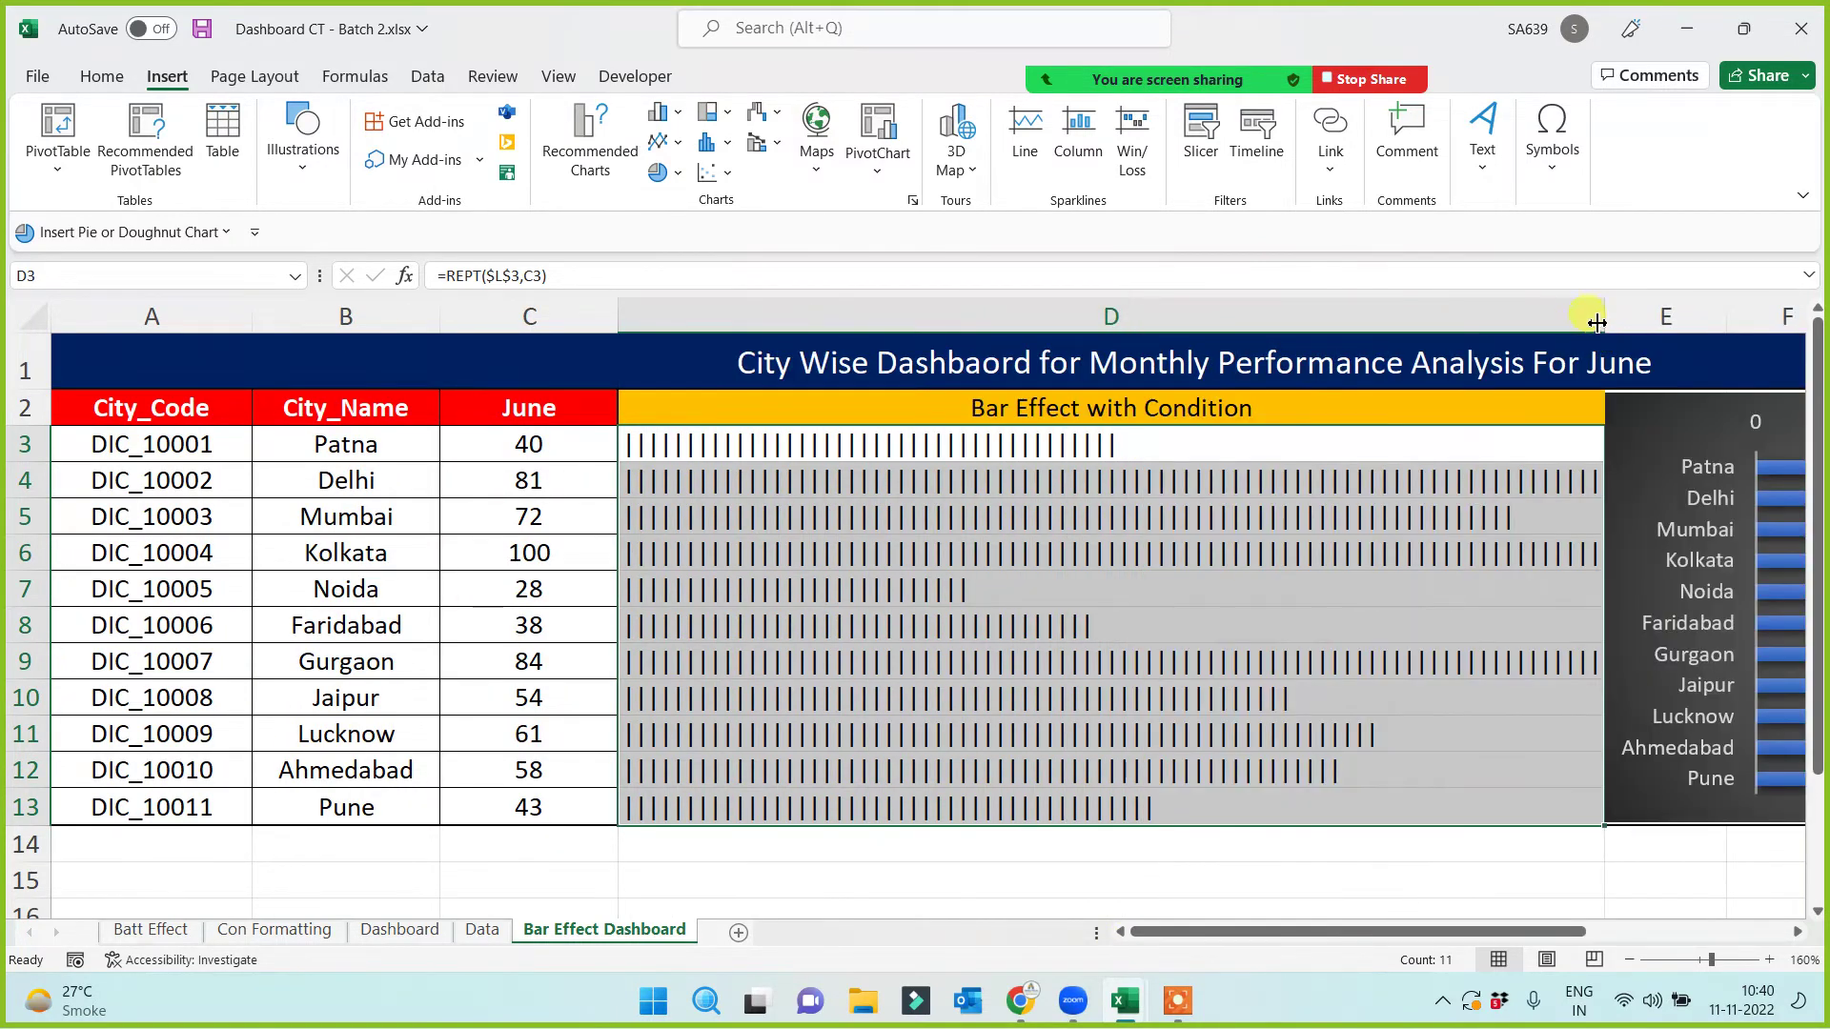
left_click(539, 875)
Step: Test the bars by stepping the month spinner up to 6 and back down to 5
left_click_drag(1320, 943, 1466, 915)
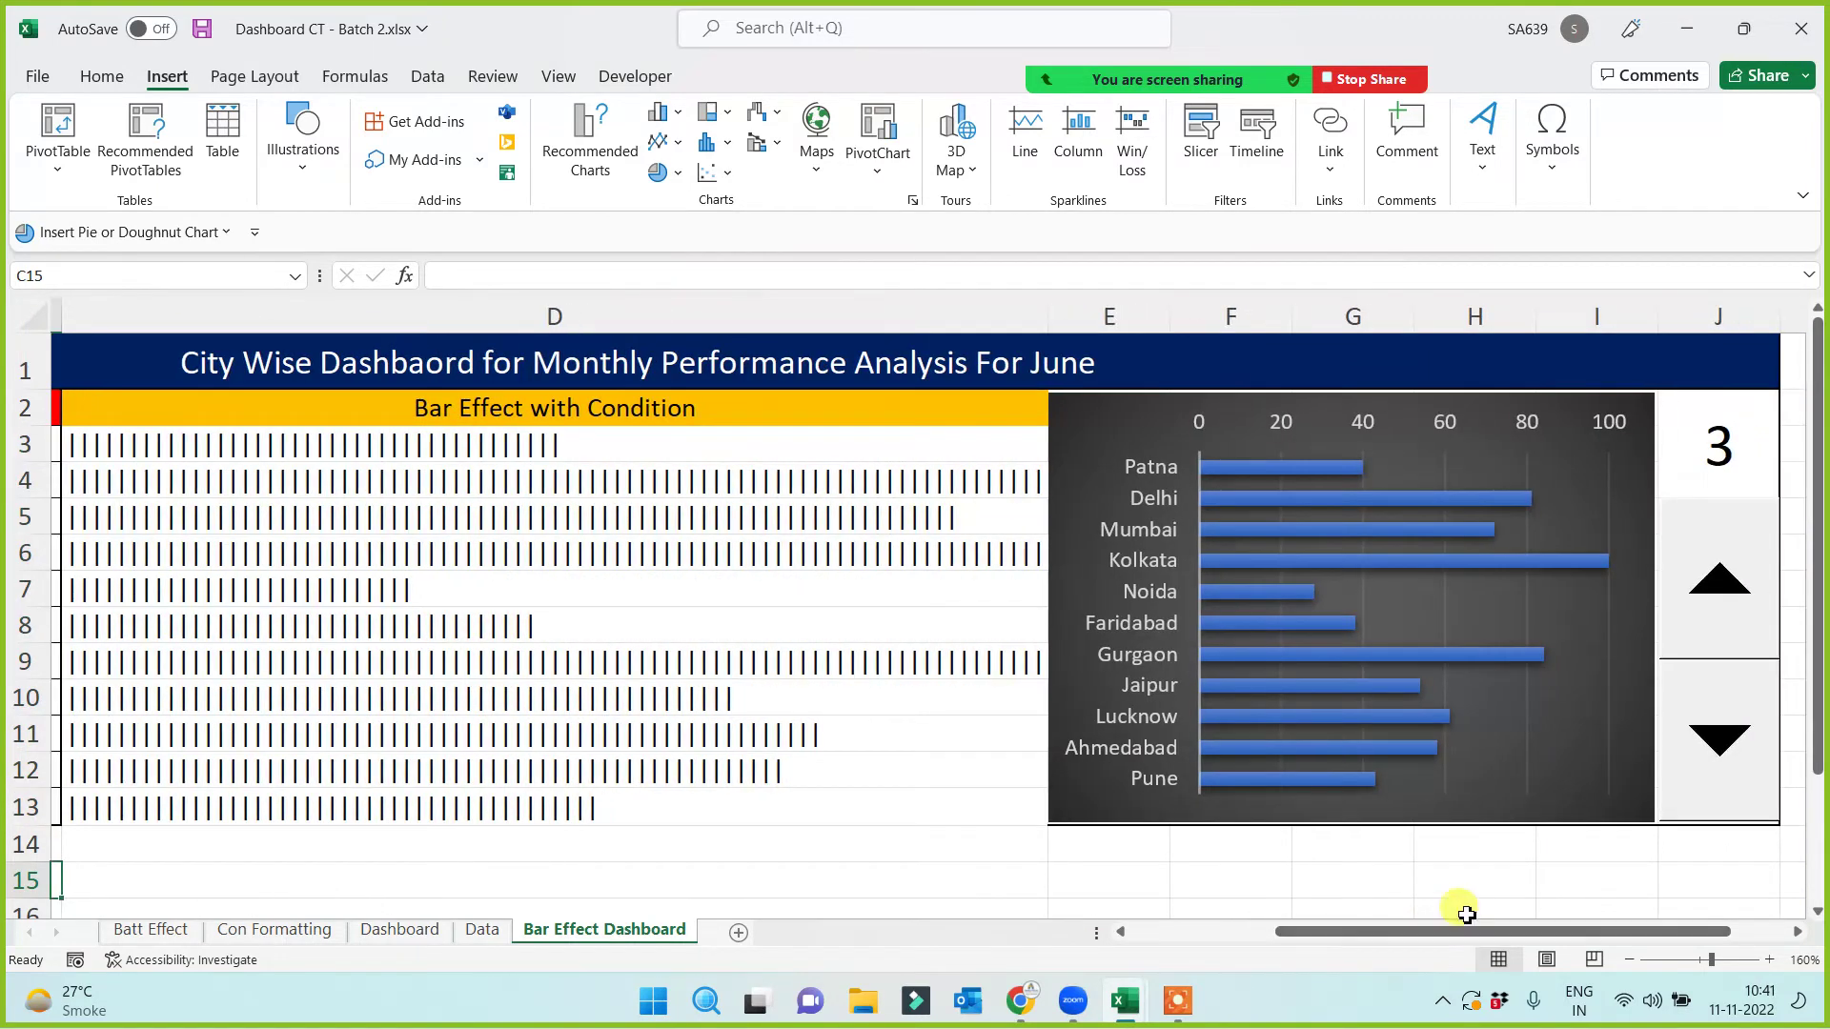
left_click(1750, 610)
left_click(1750, 610)
left_click(1750, 610)
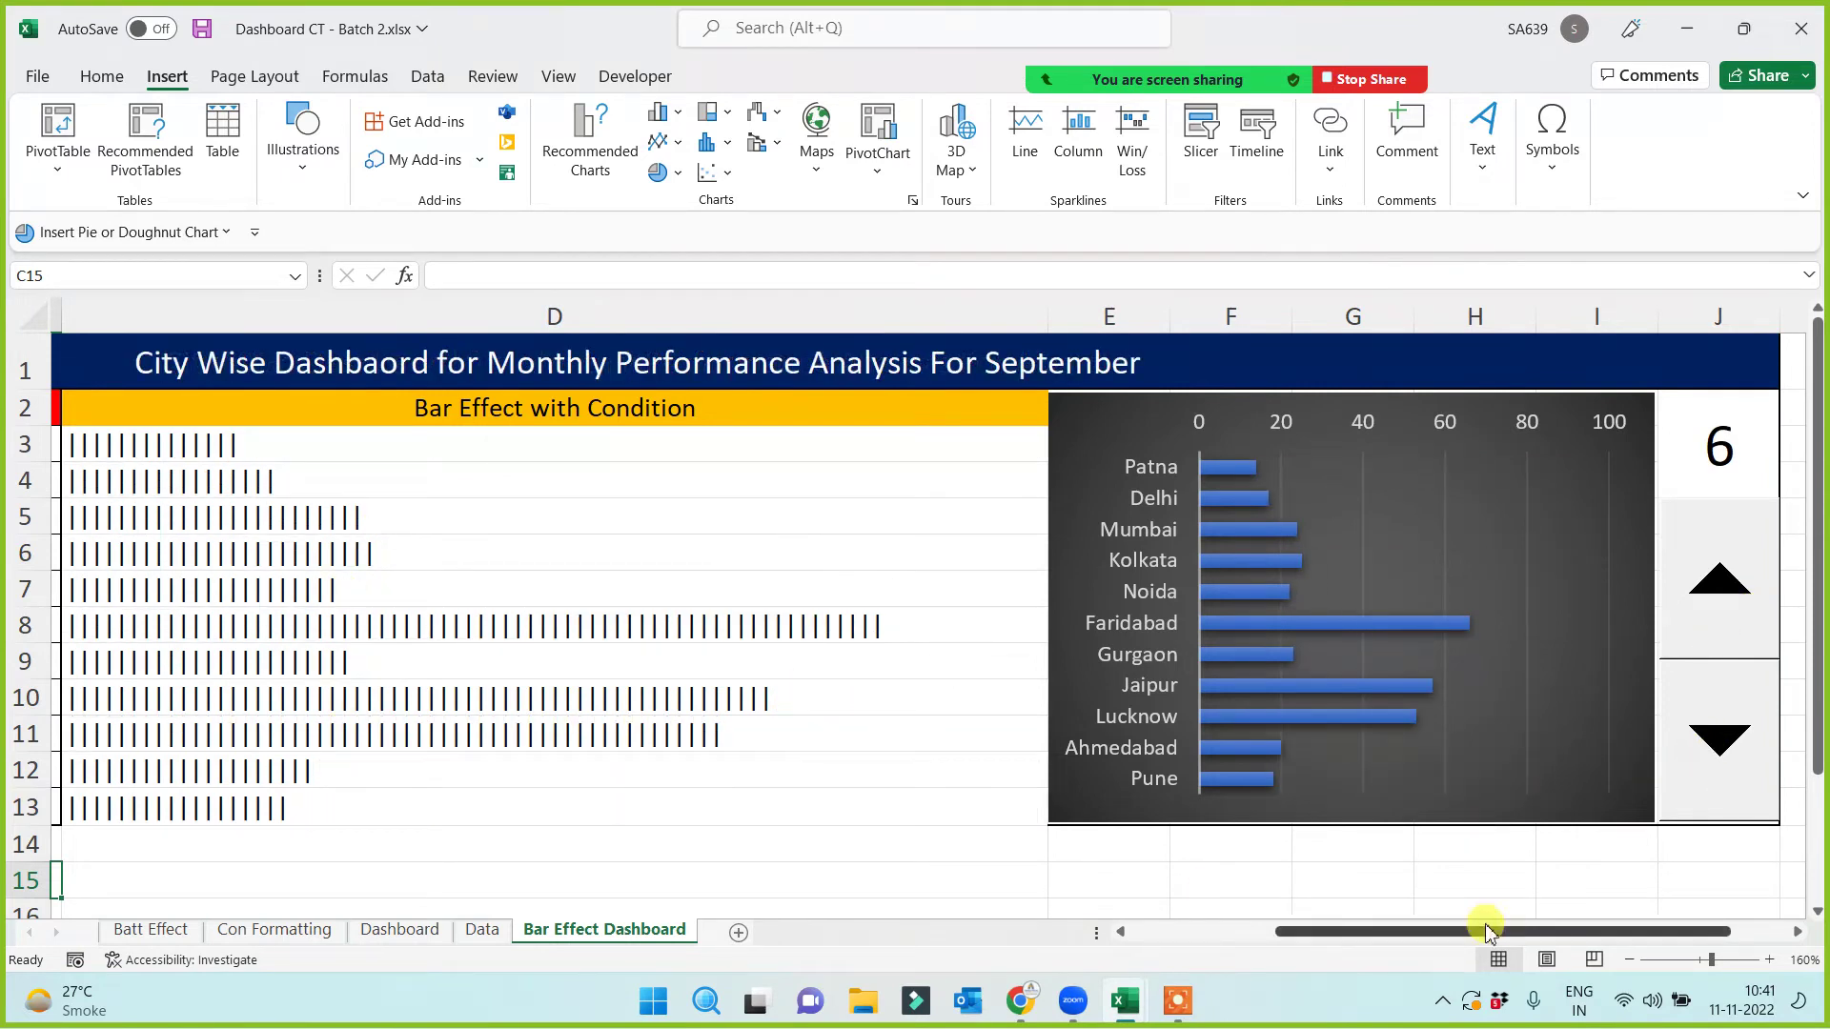
left_click(1724, 752)
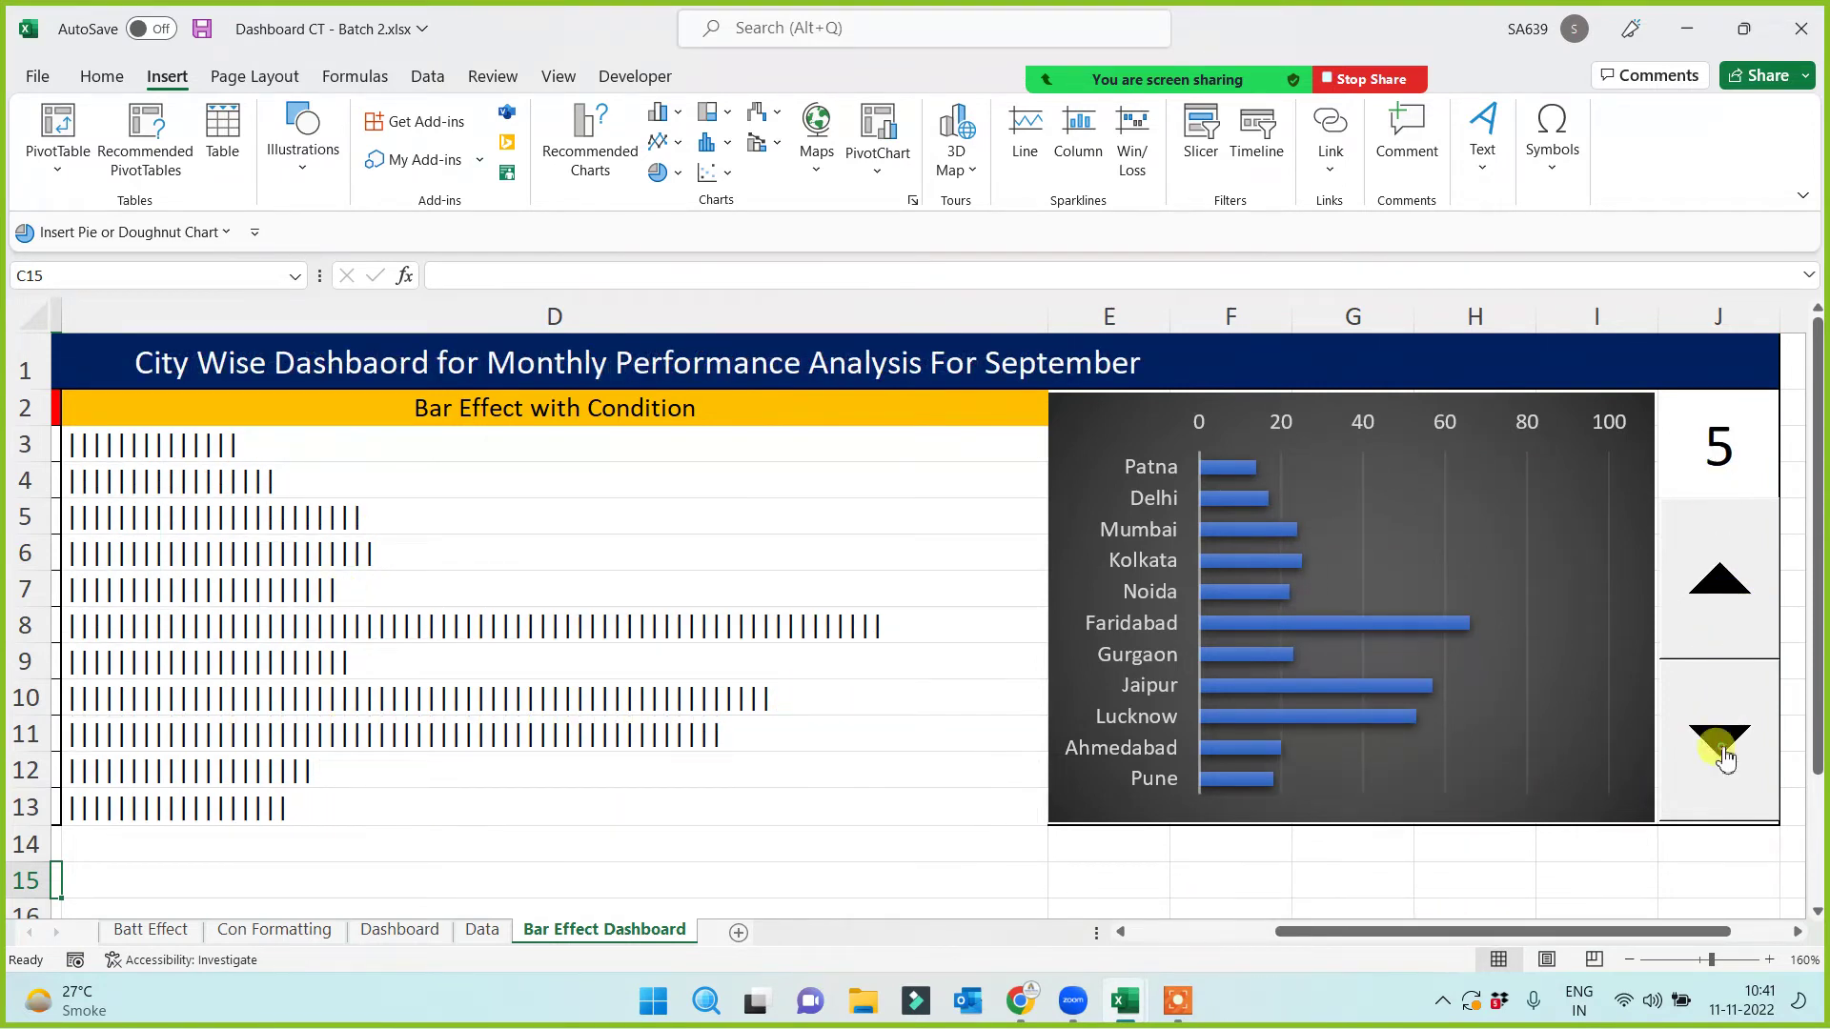
Step: Try the fonts Amasis MT Pro Black and Aharoni on the REPT bars in D3:D13
left_click_drag(1308, 941, 1136, 943)
left_click_drag(714, 445, 667, 808)
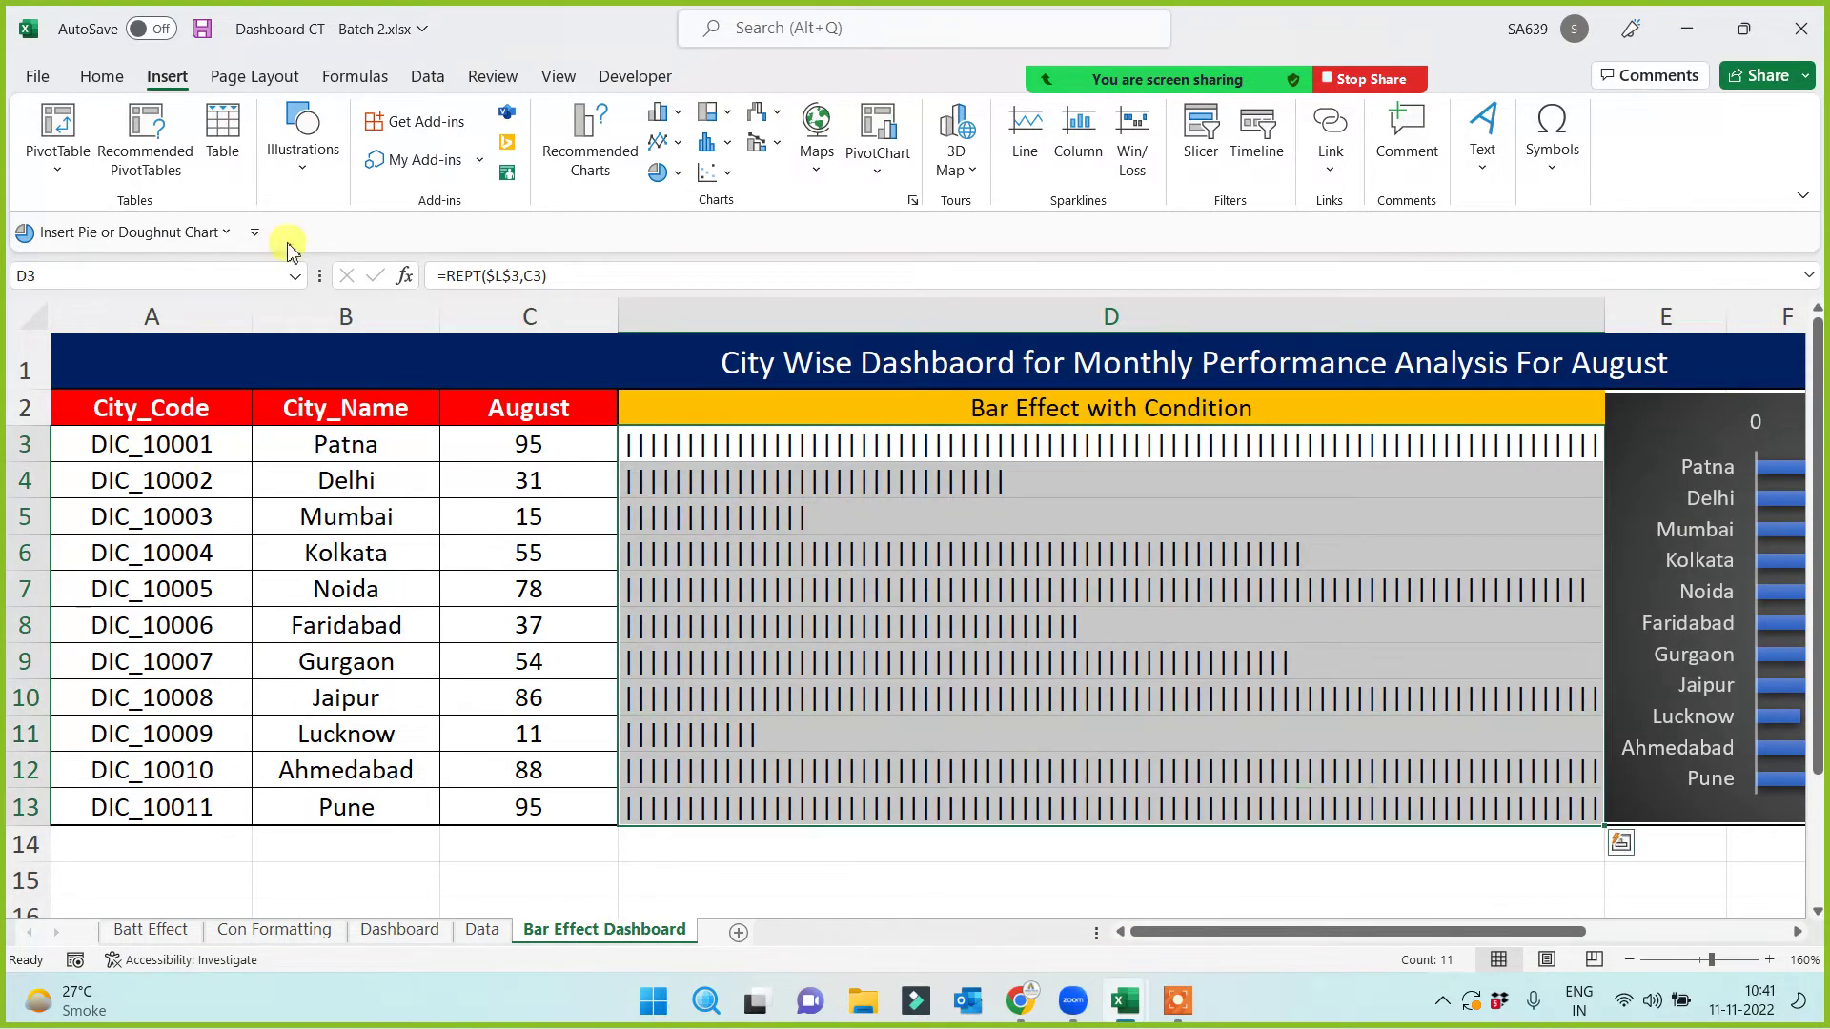
left_click(98, 78)
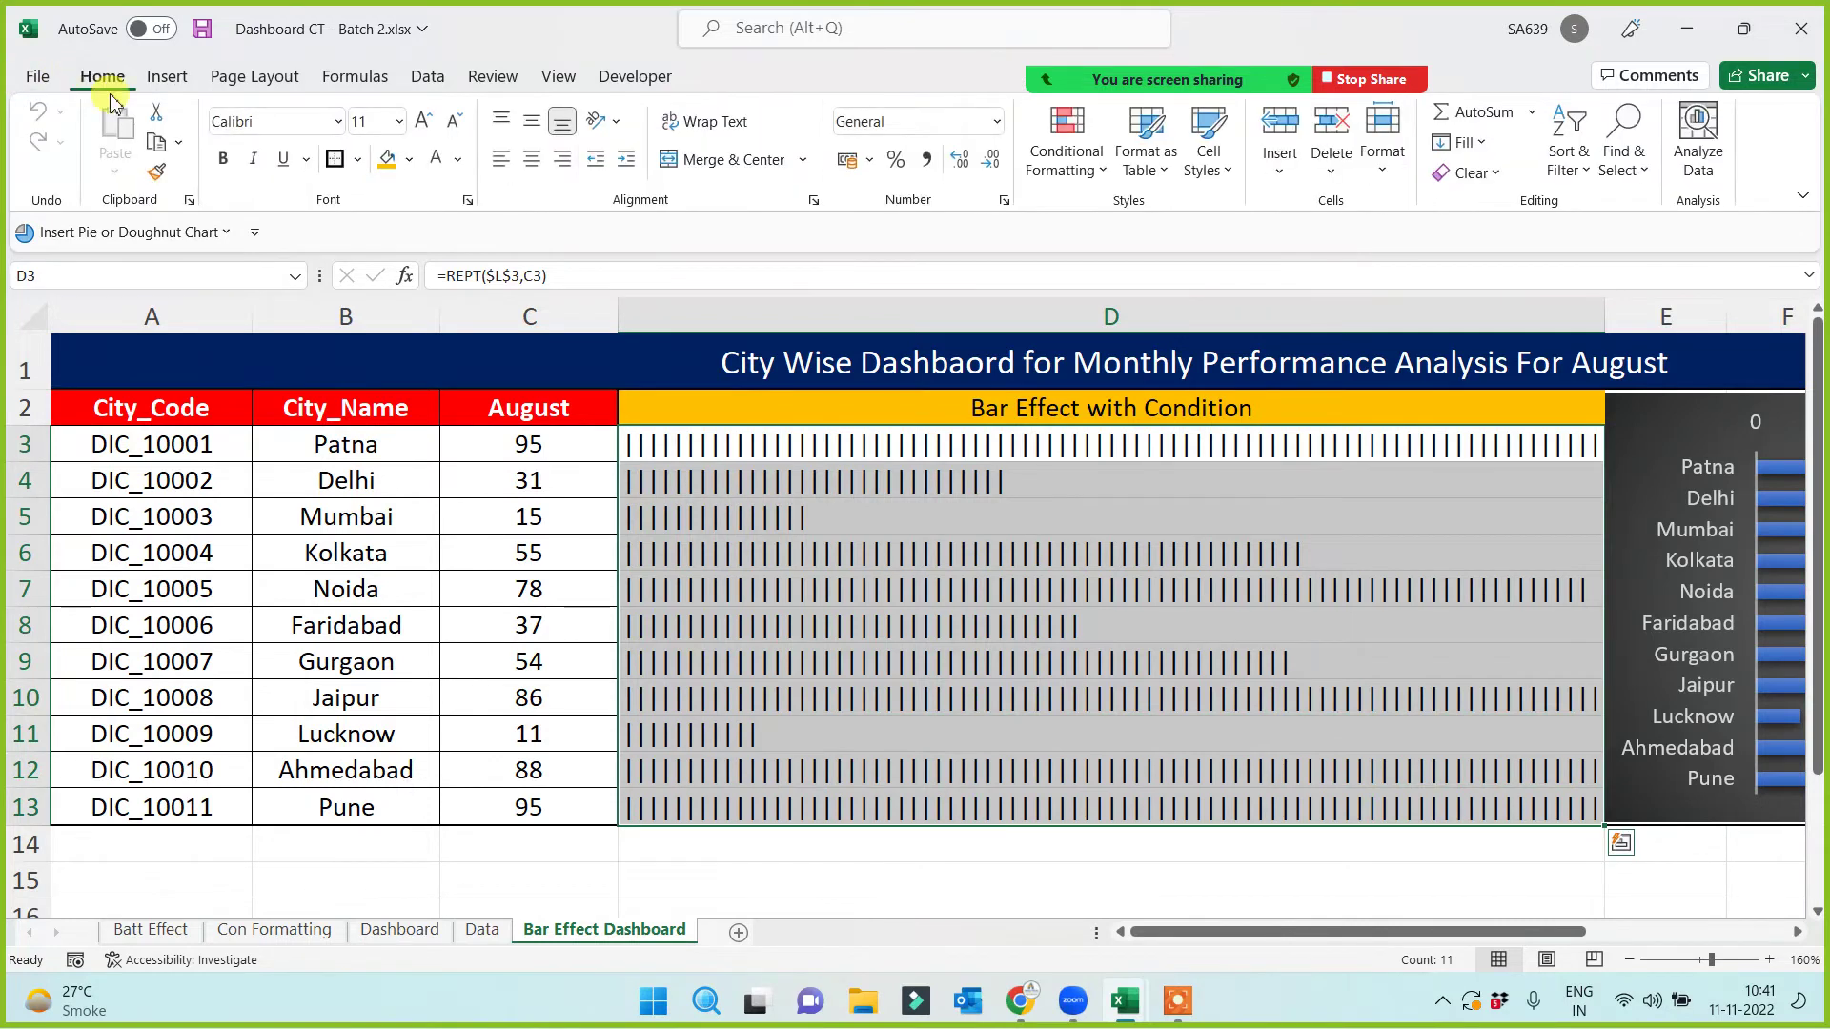
left_click(339, 122)
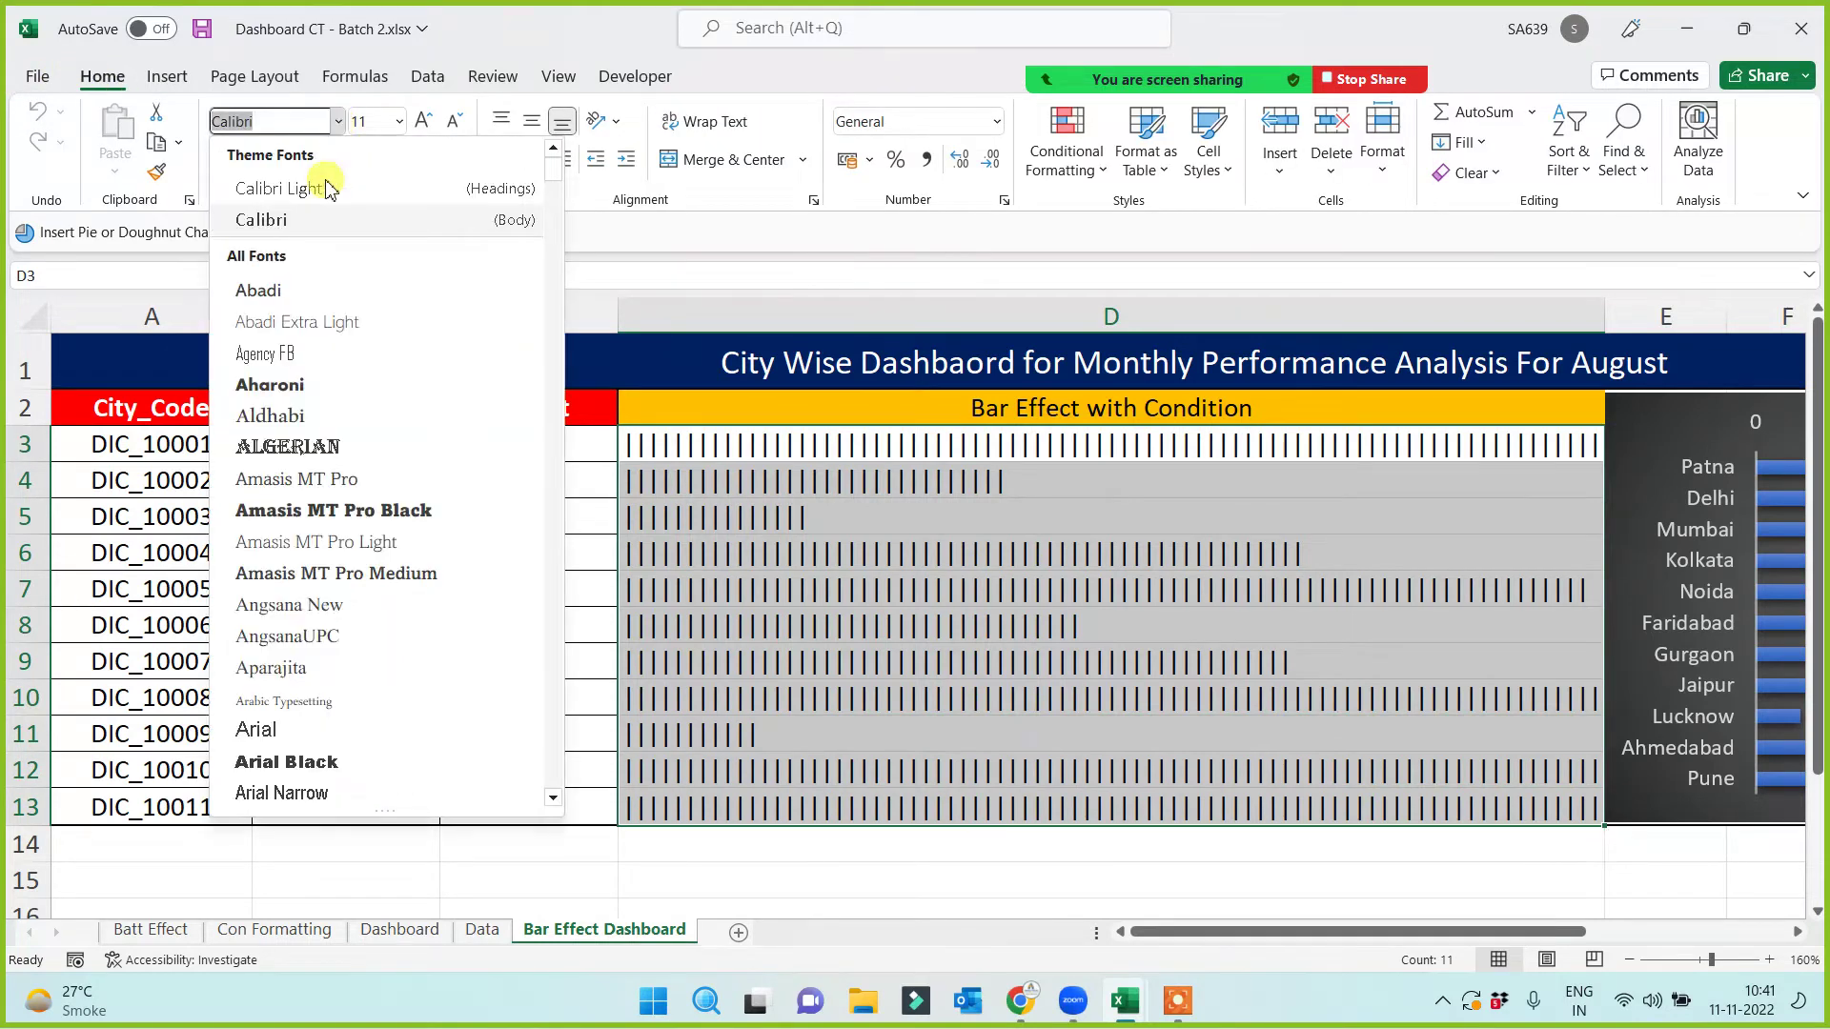
left_click(287, 511)
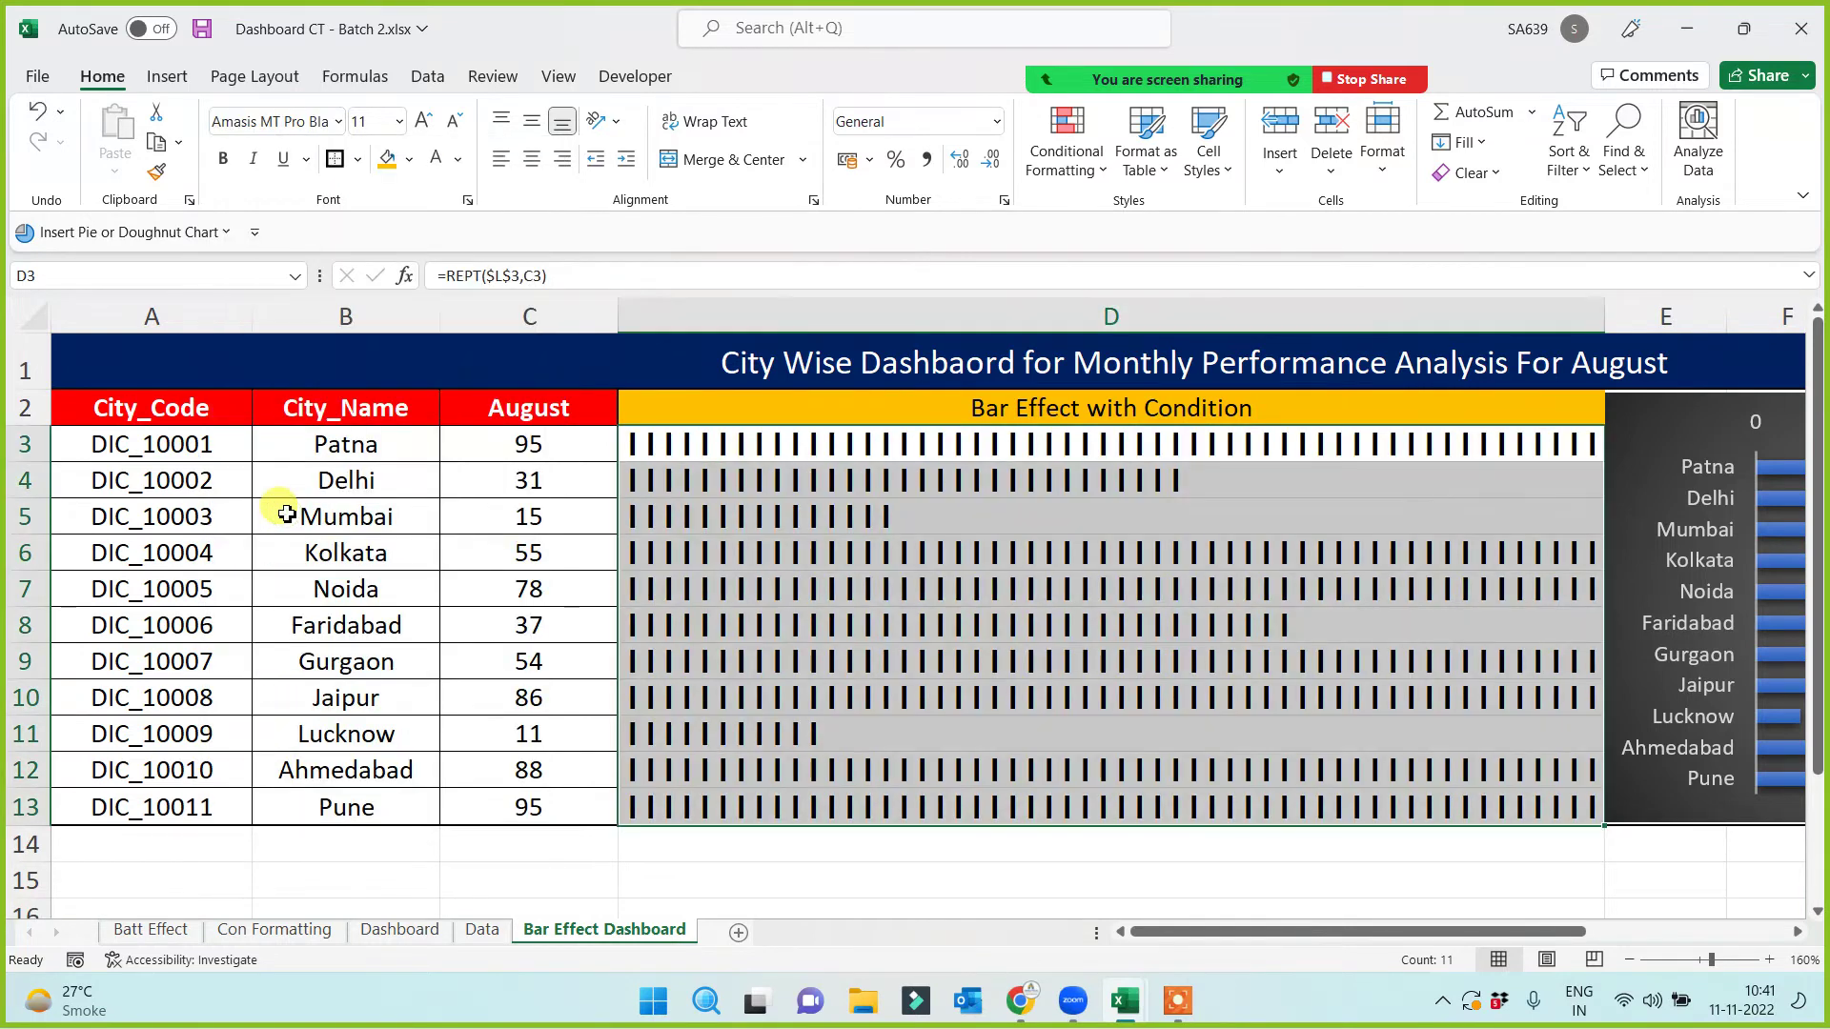
left_click(338, 122)
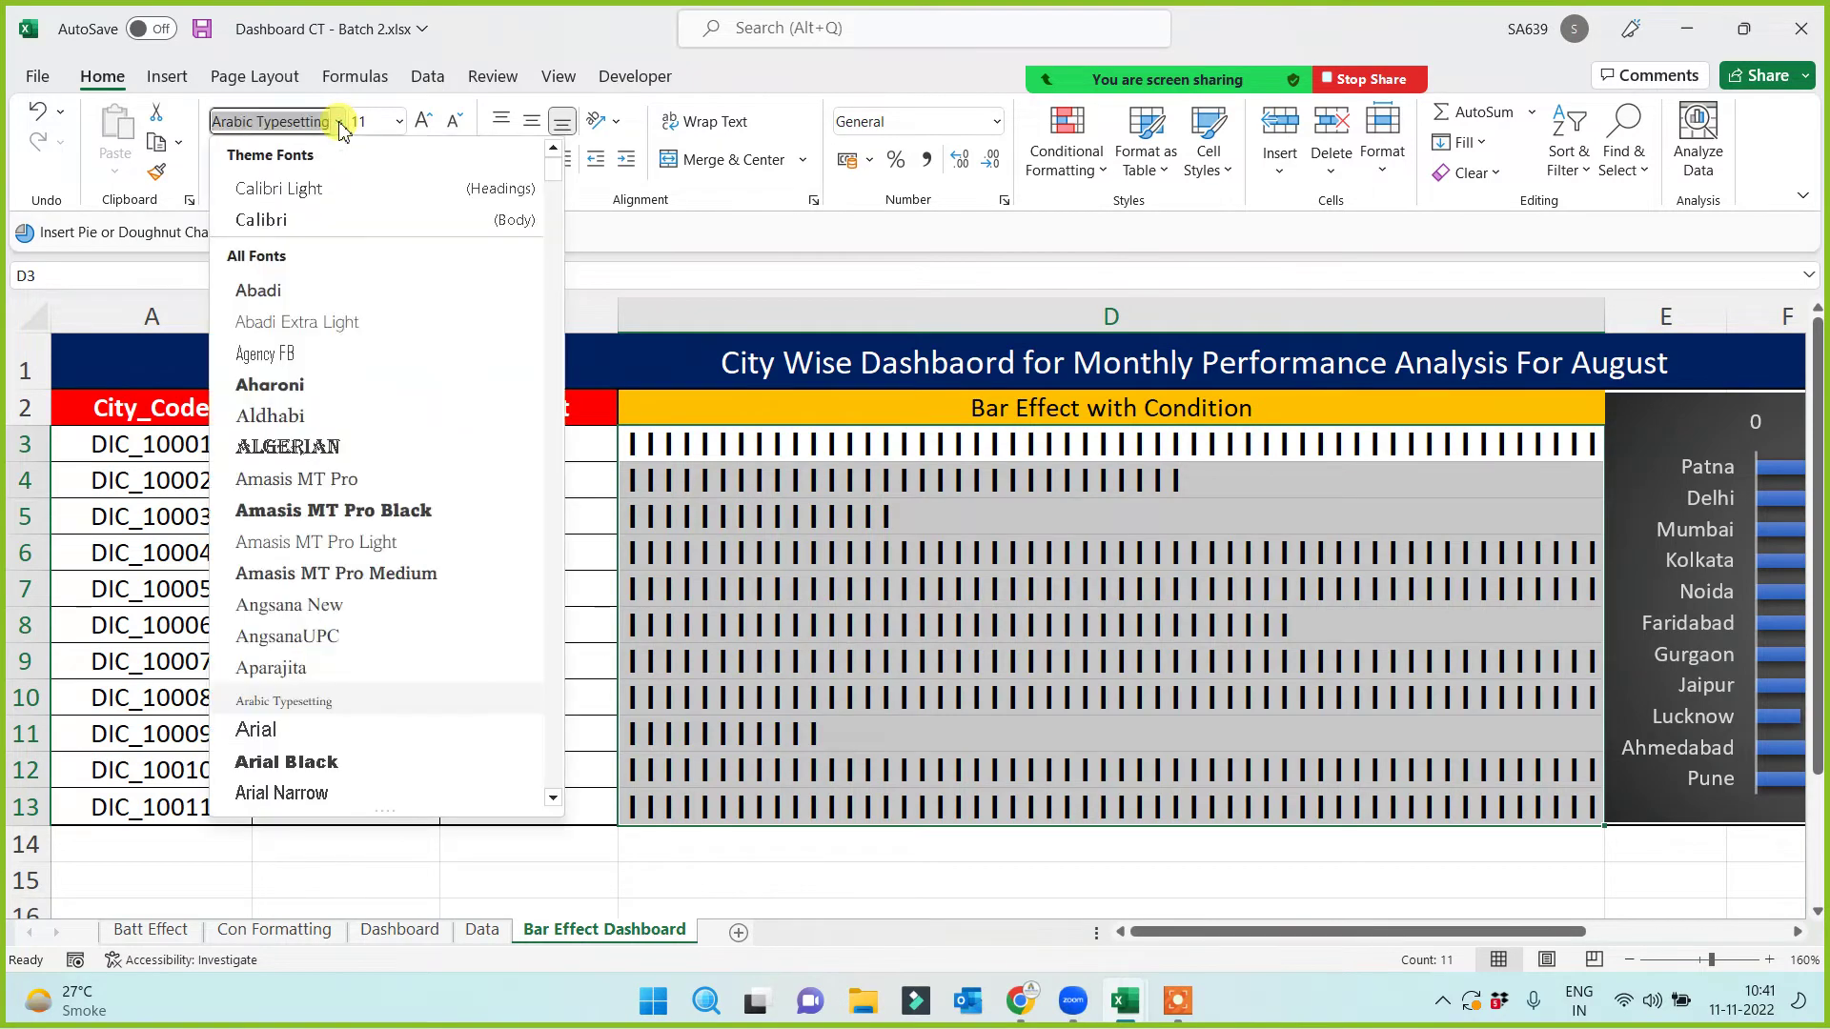
left_click(301, 387)
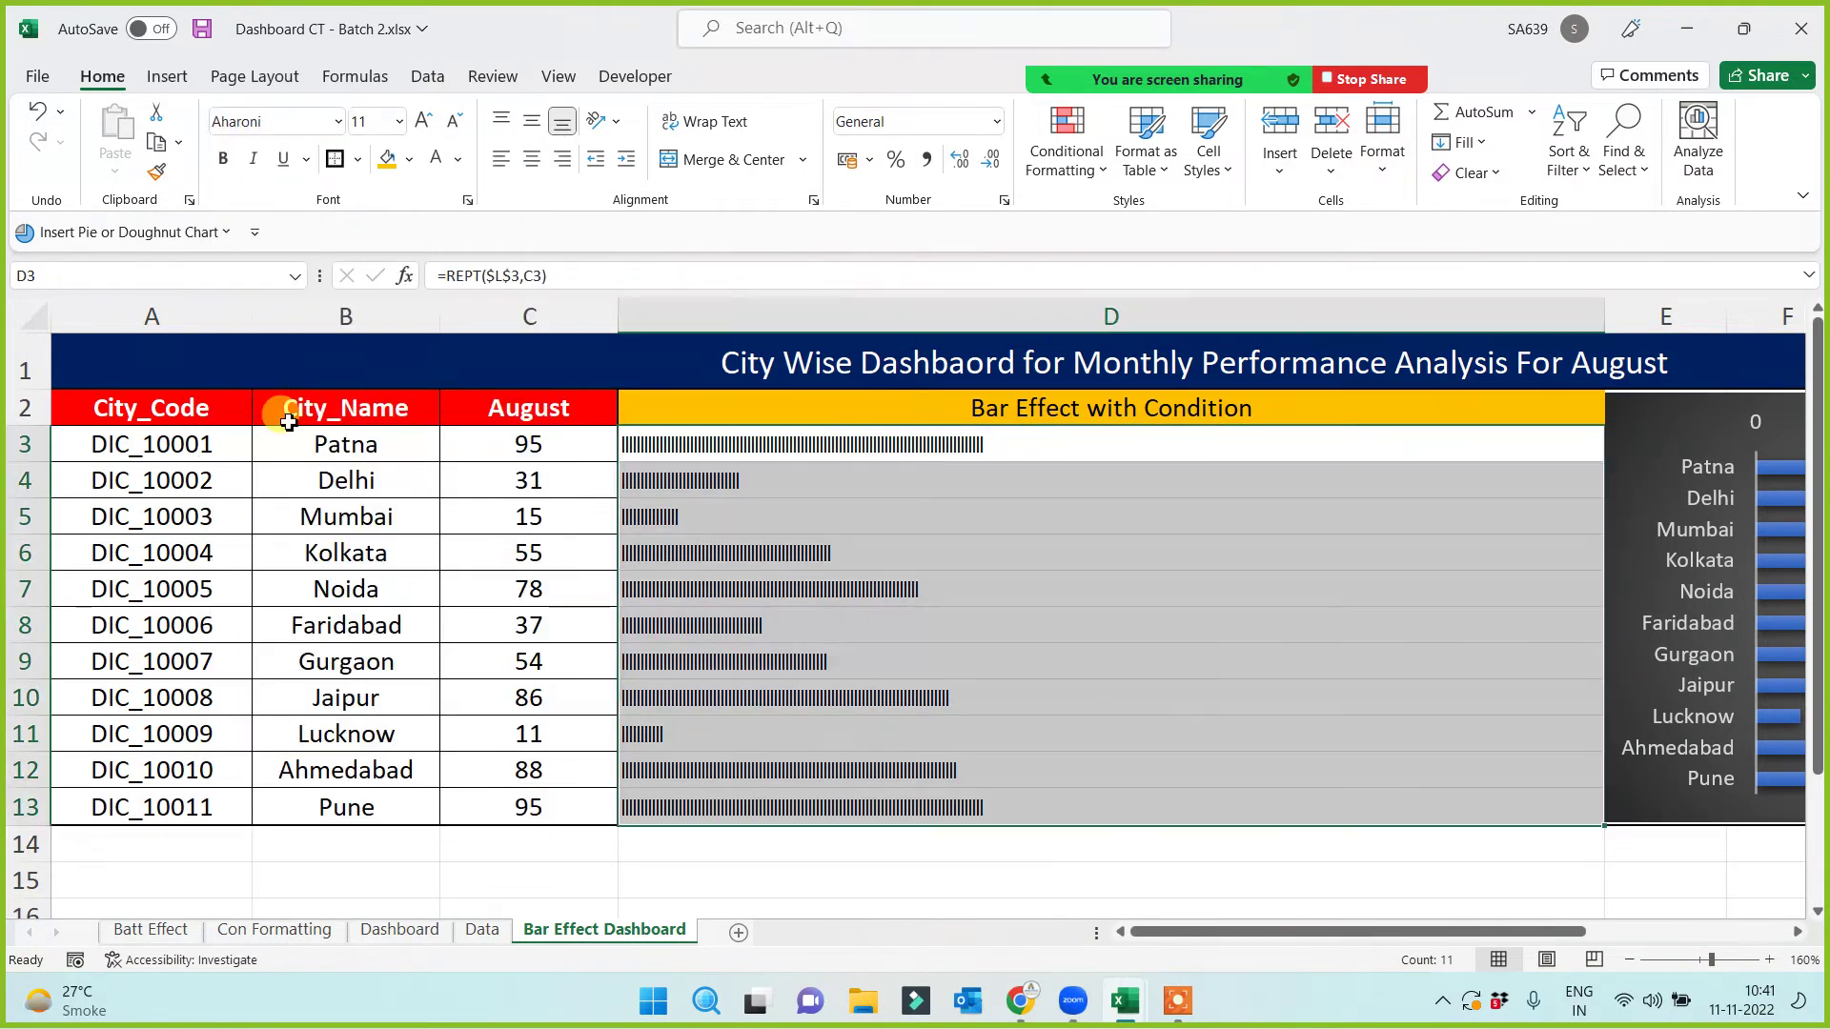
Step: Set the font of the REPT bars in D3:D13 to Britannic Bold
left_click(299, 121)
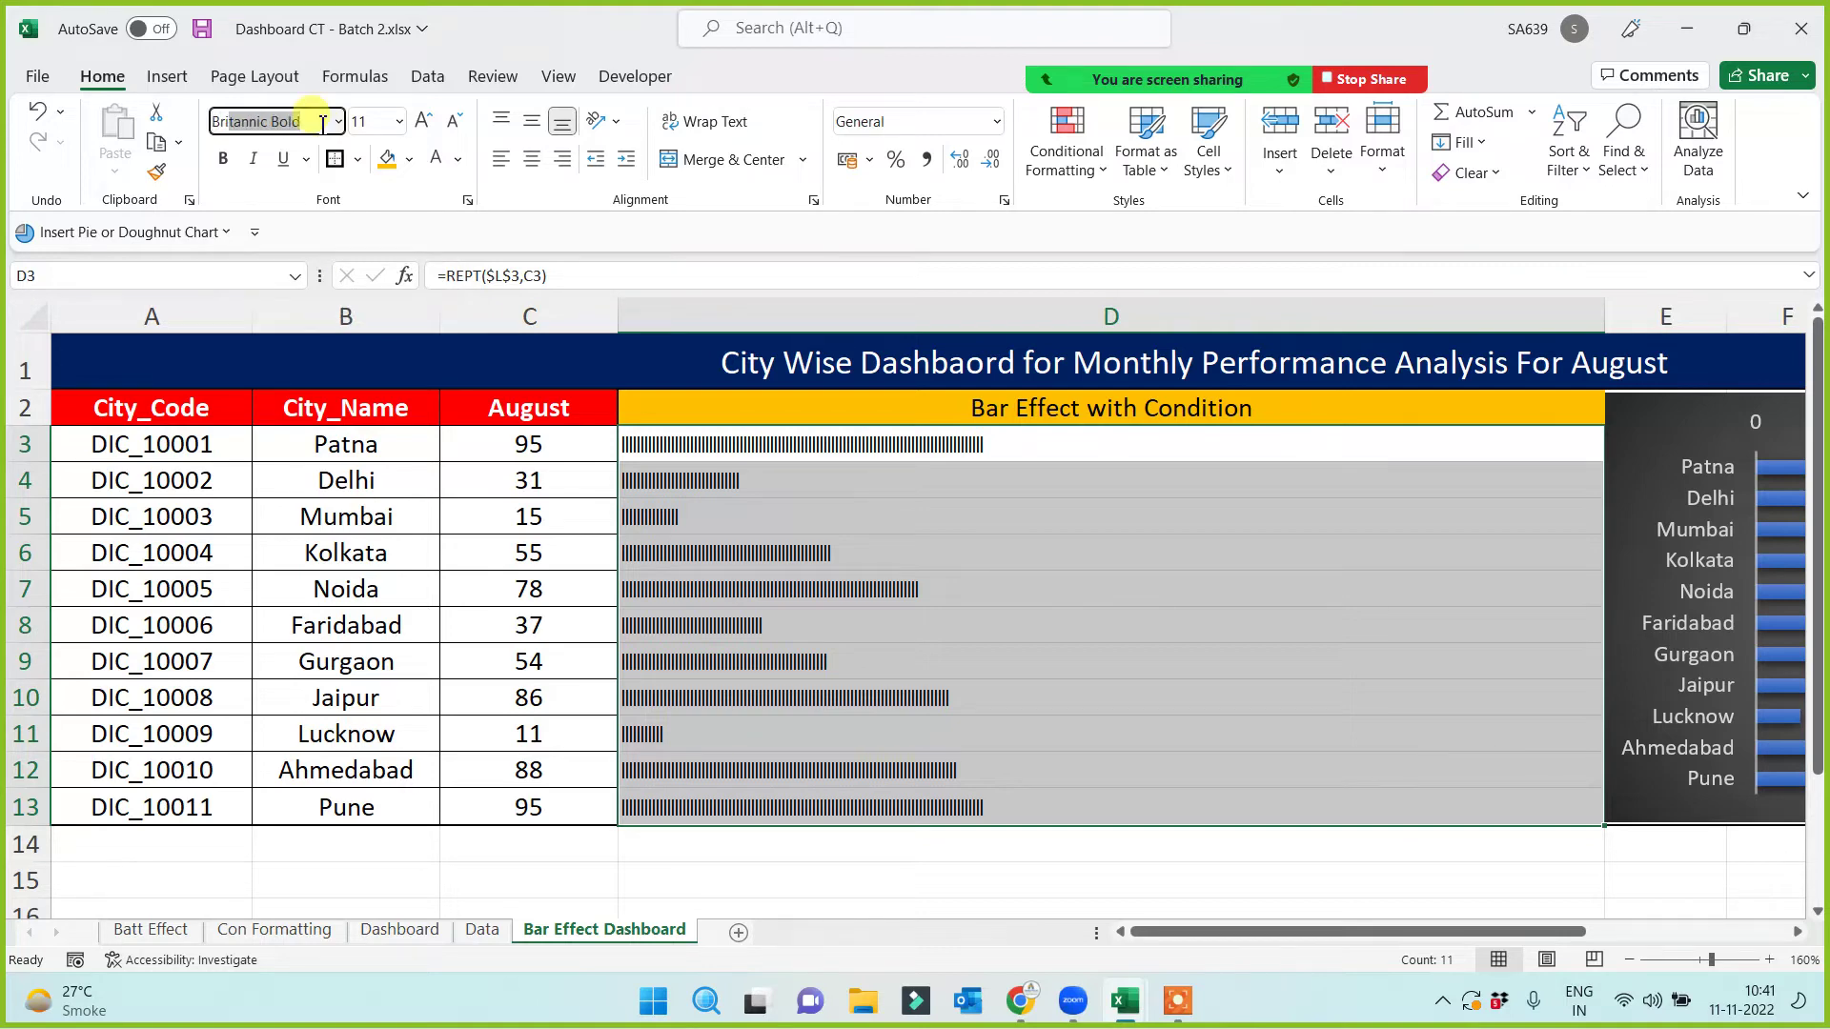
key("Return")
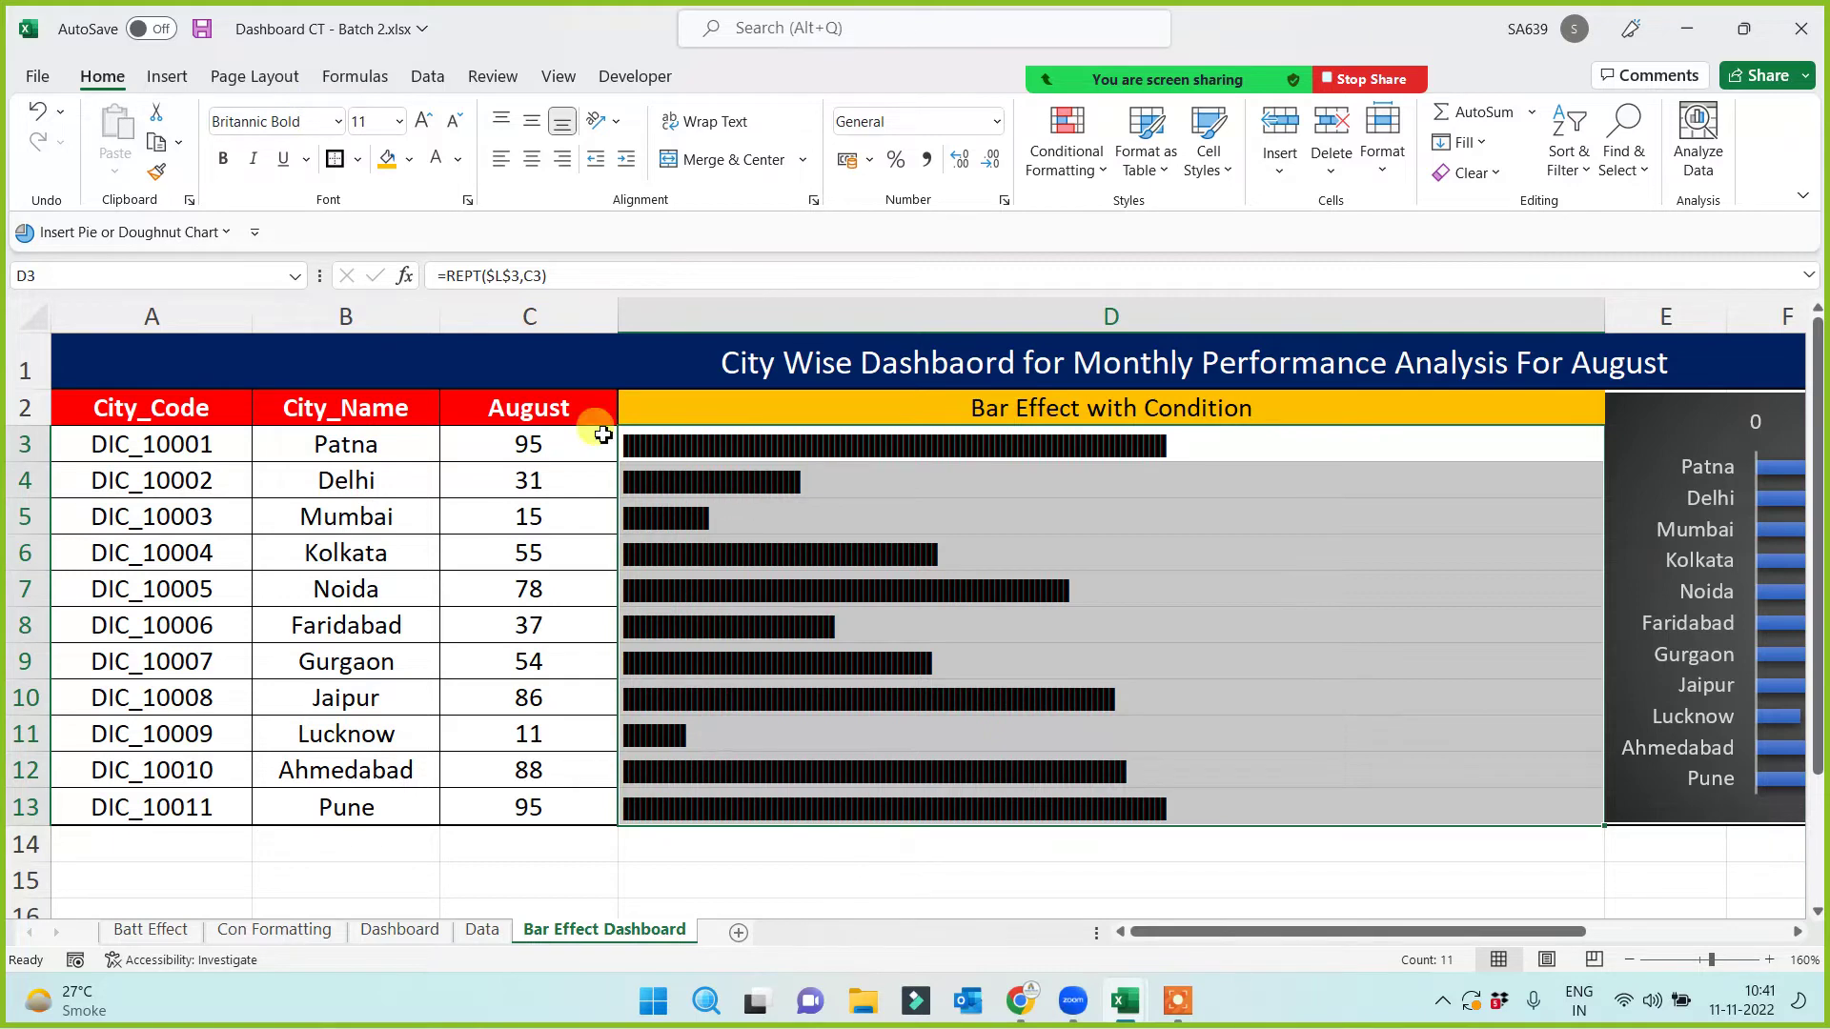
left_click(621, 855)
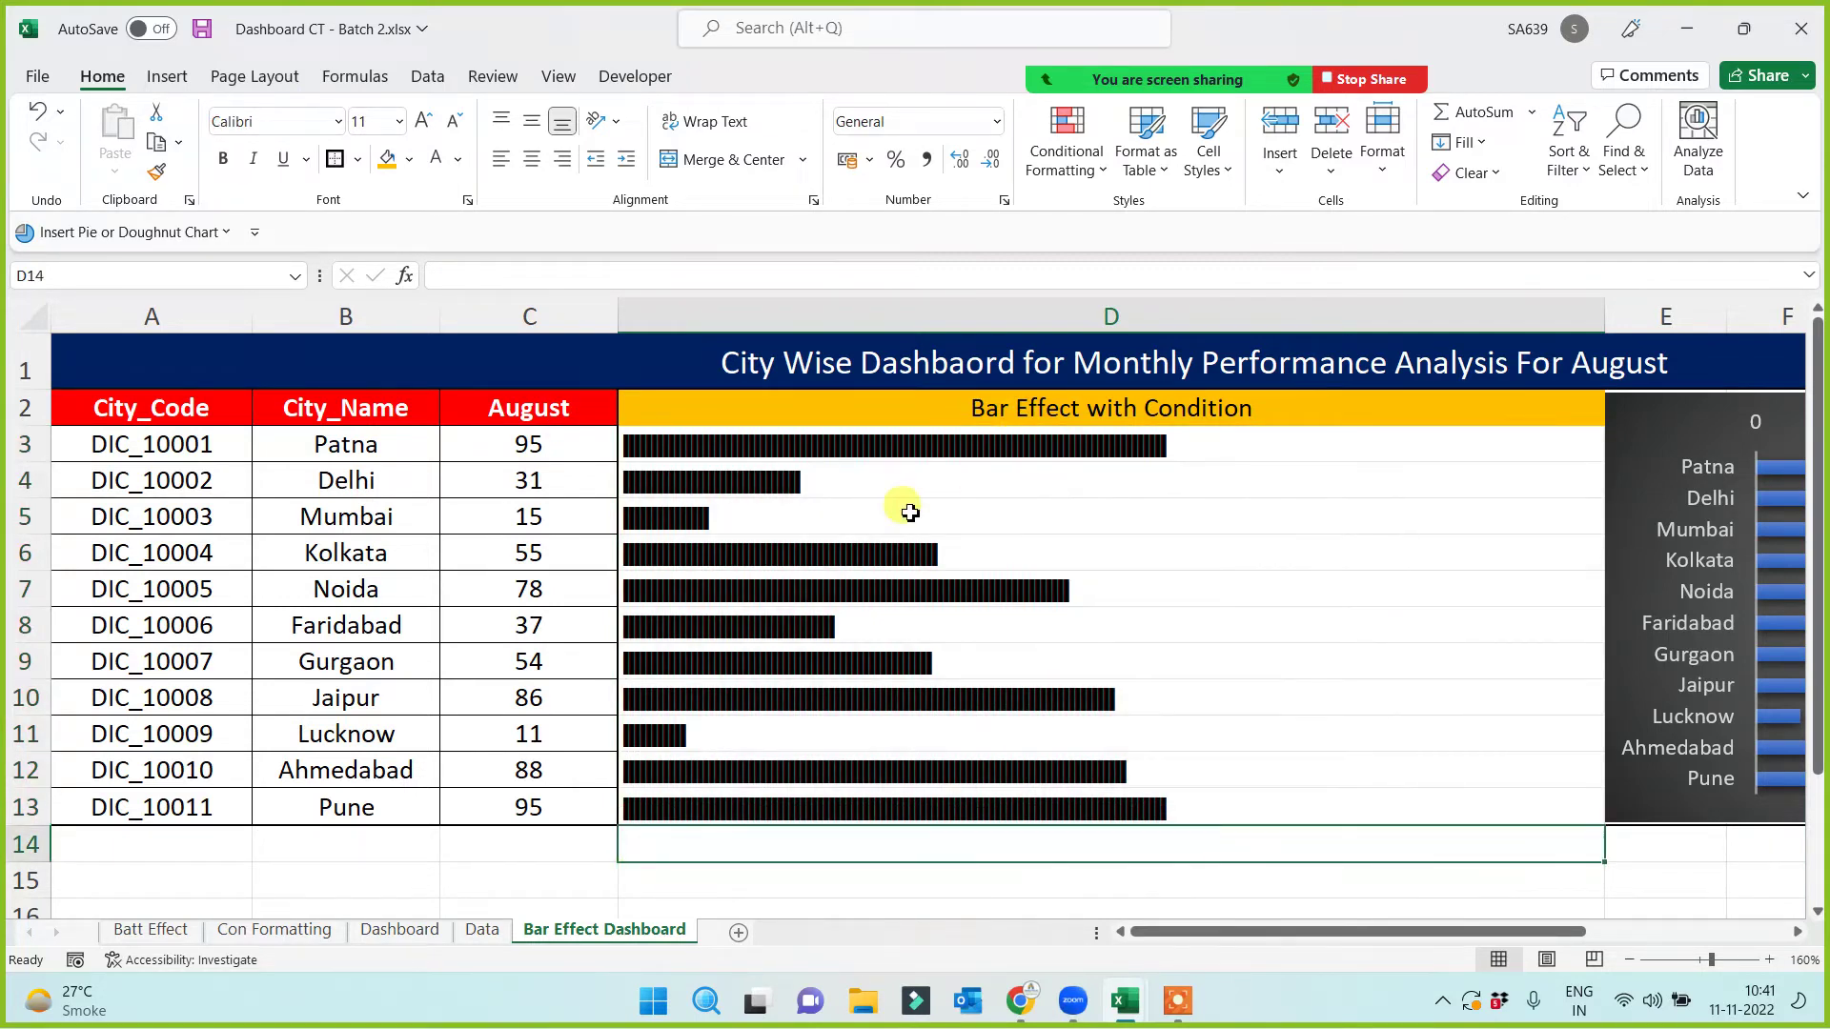
left_click(770, 444)
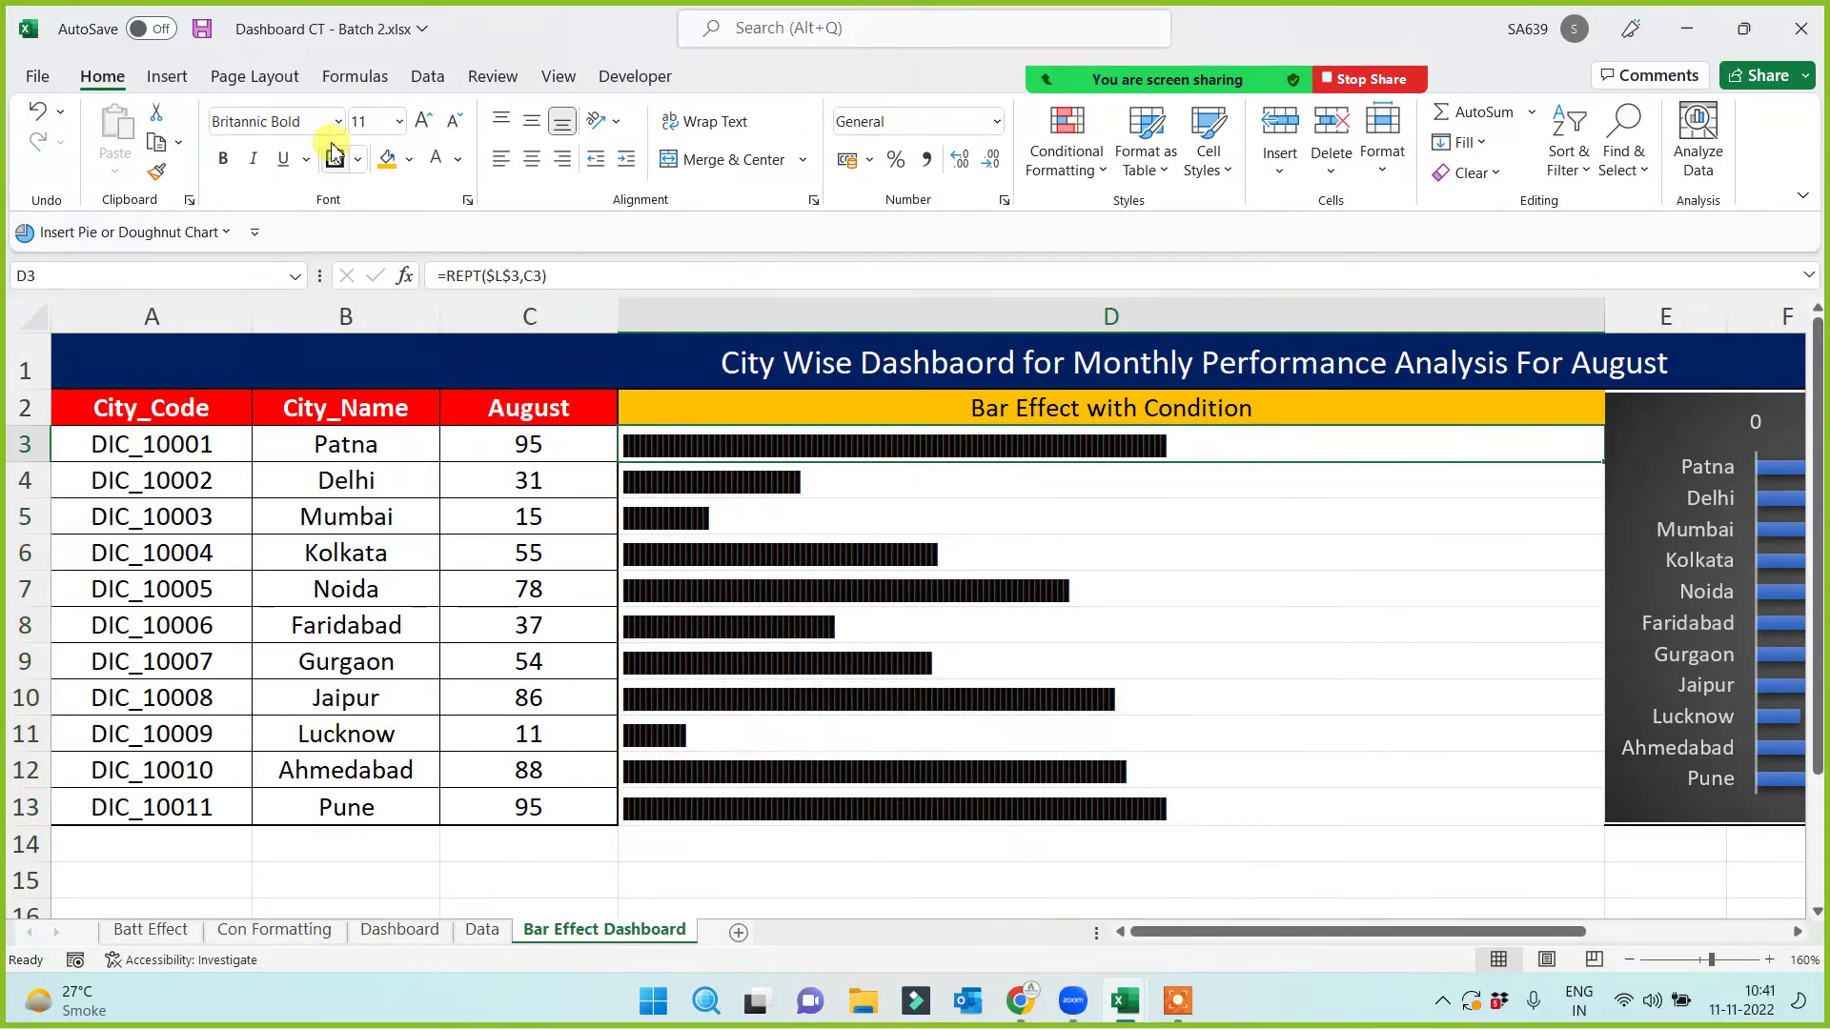
left_click(739, 853)
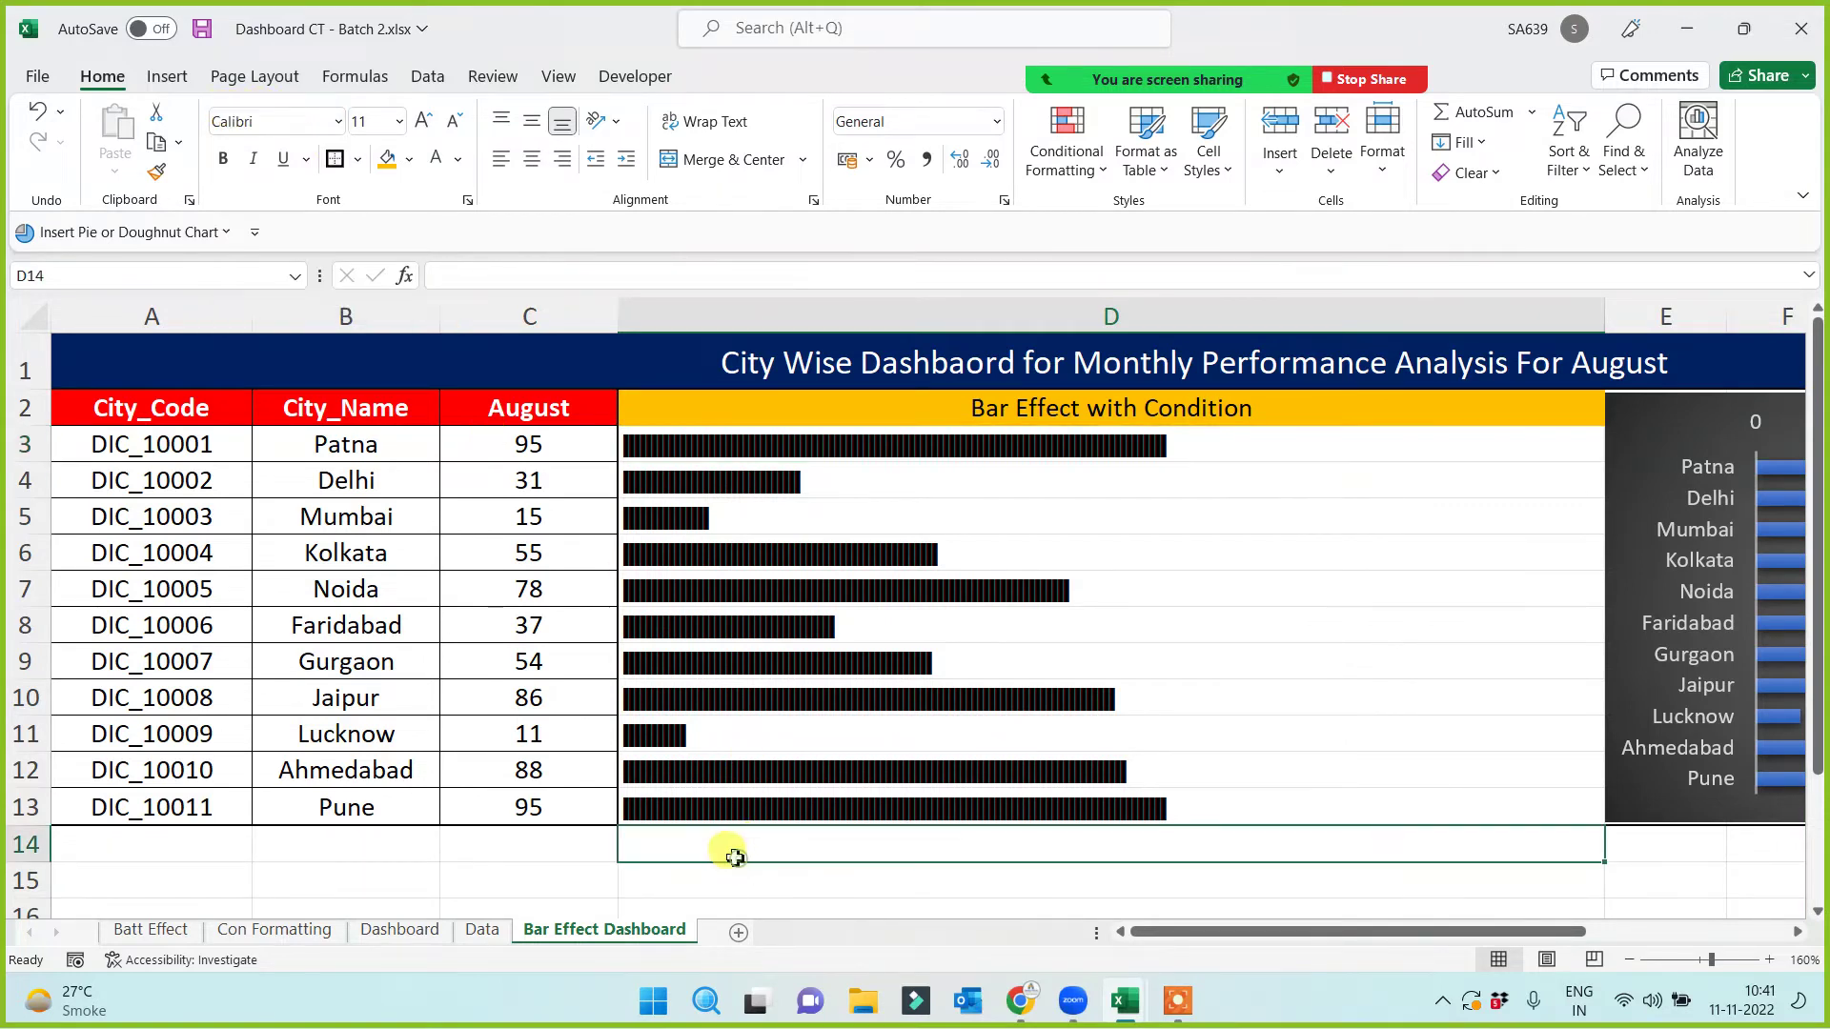
Step: Narrow columns A, B, D, F, G and H so the table, chart and month spinner all fit on screen
left_click_drag(1611, 304, 1280, 349)
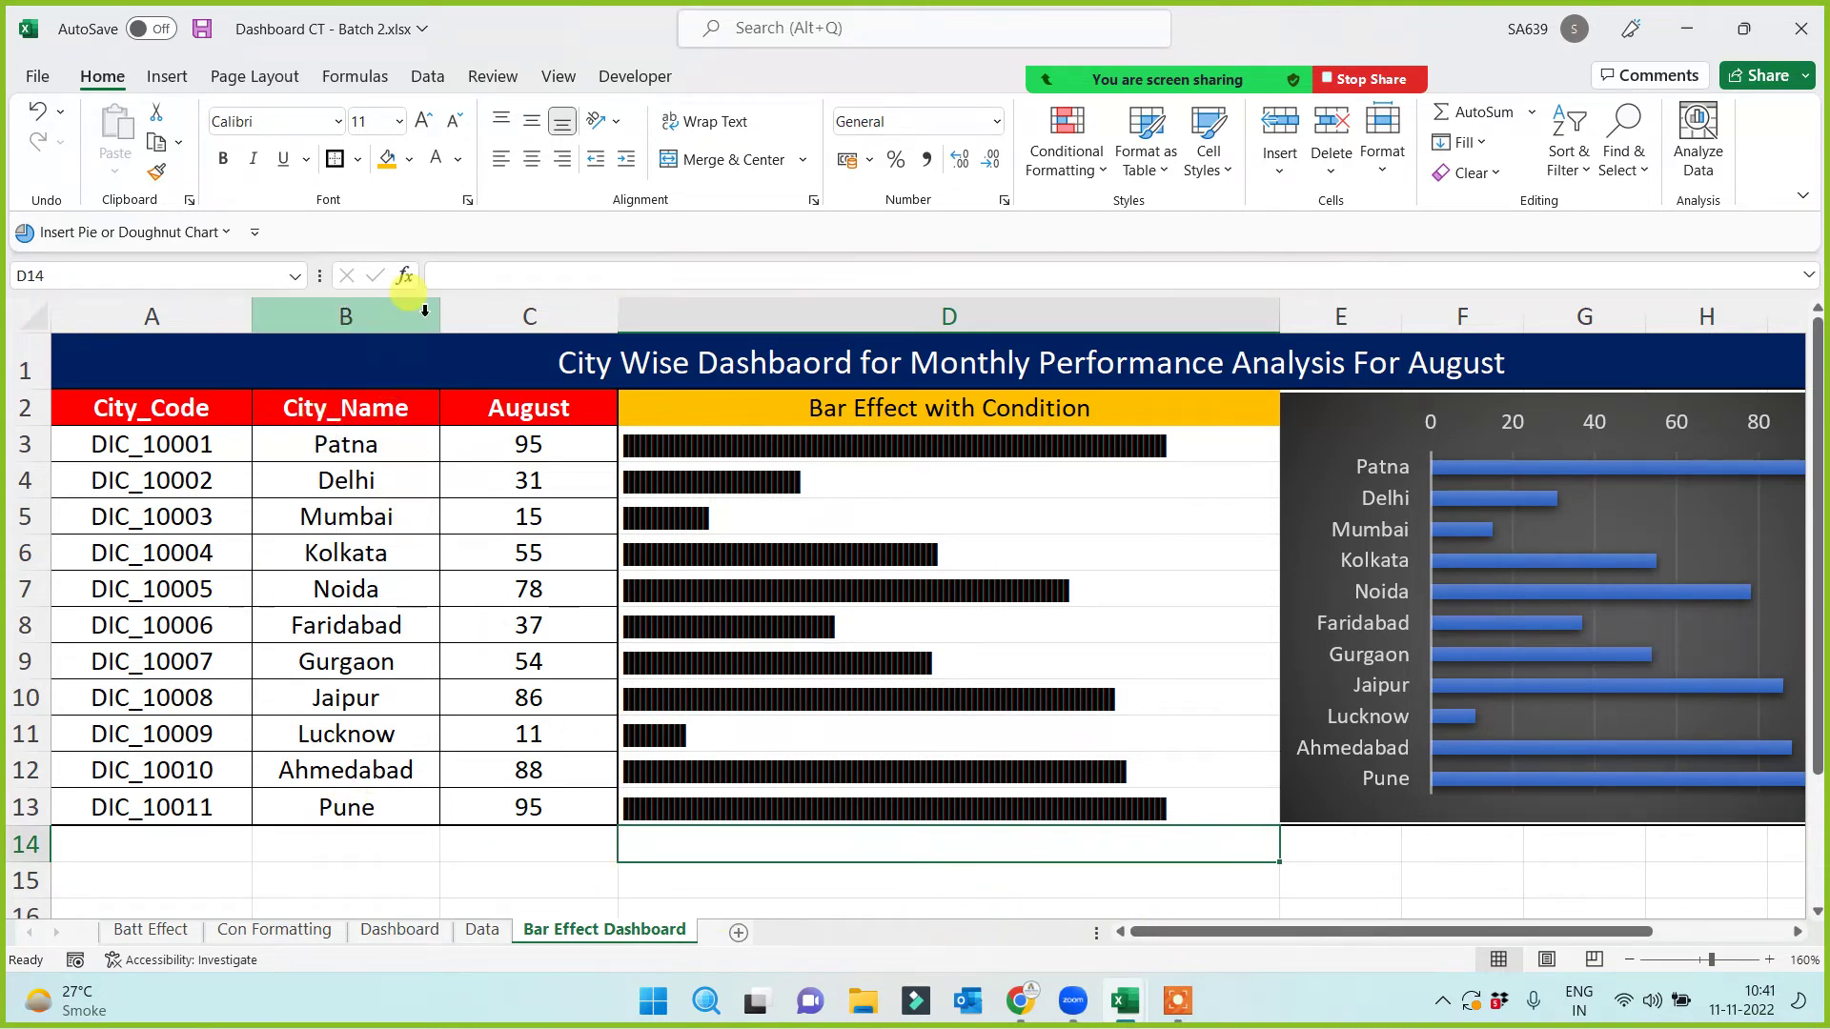
left_click_drag(440, 308, 399, 310)
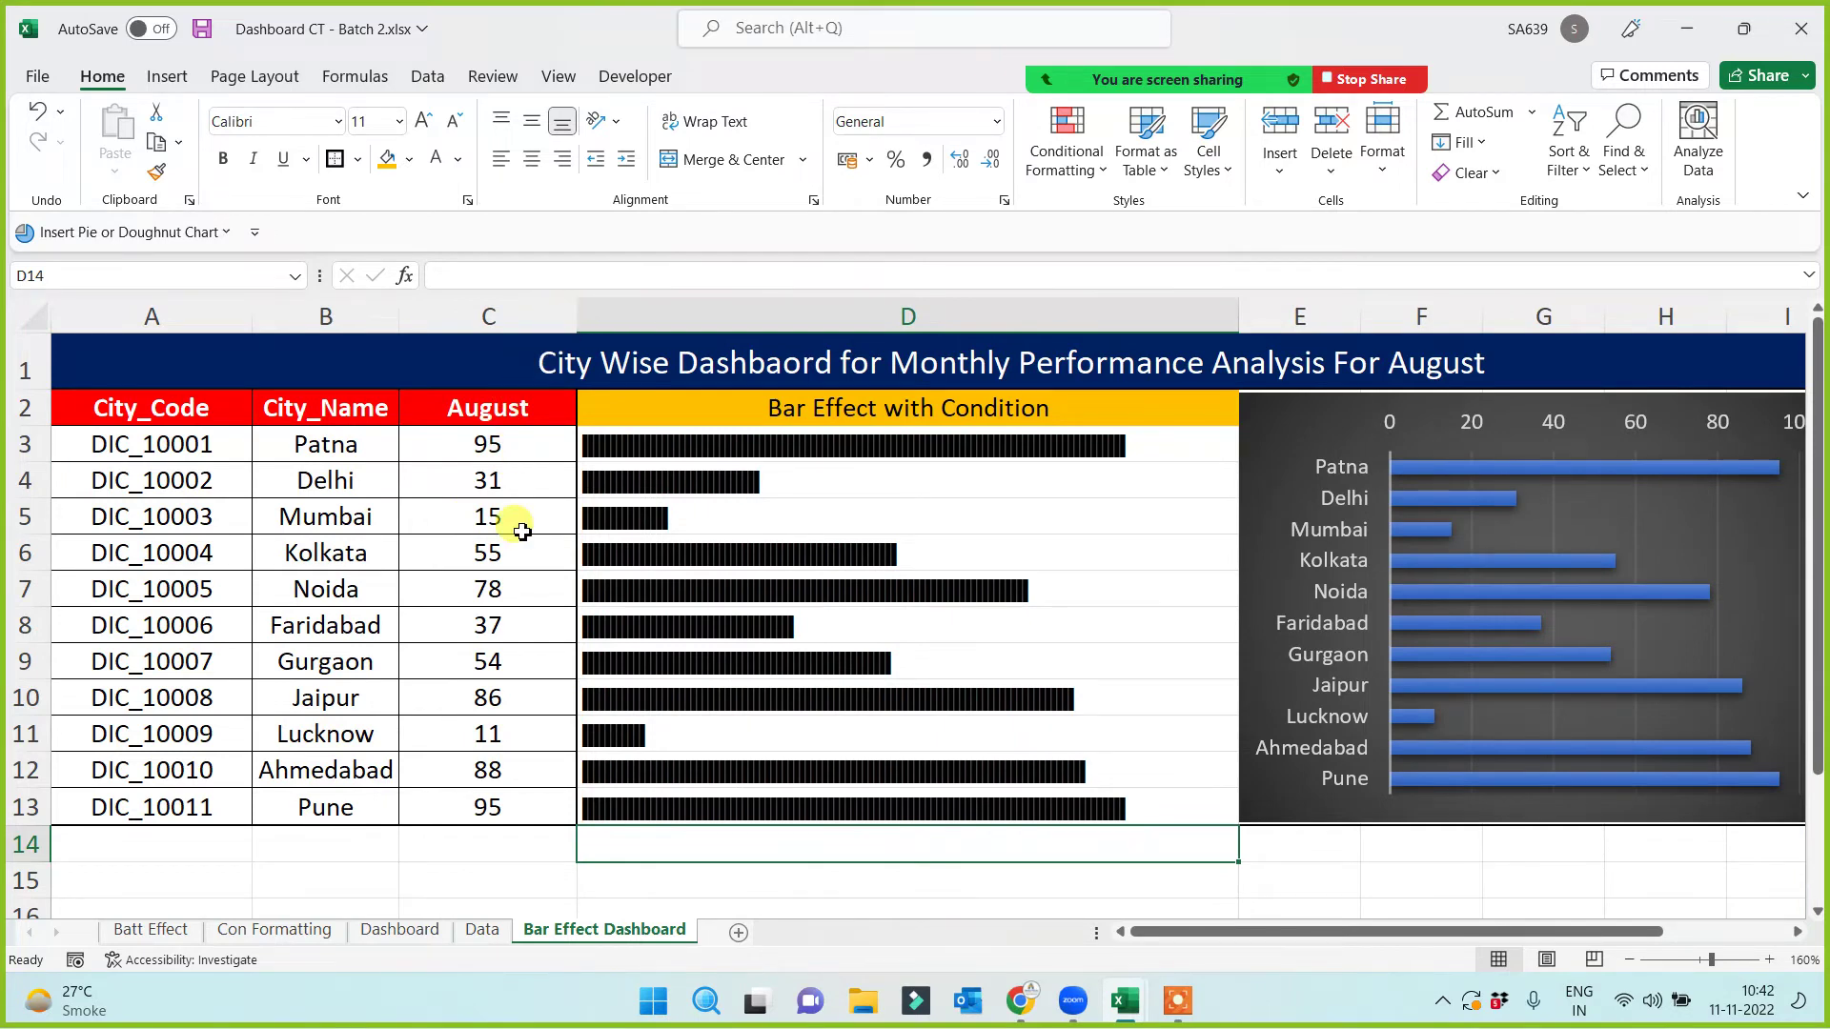
left_click_drag(252, 307, 187, 310)
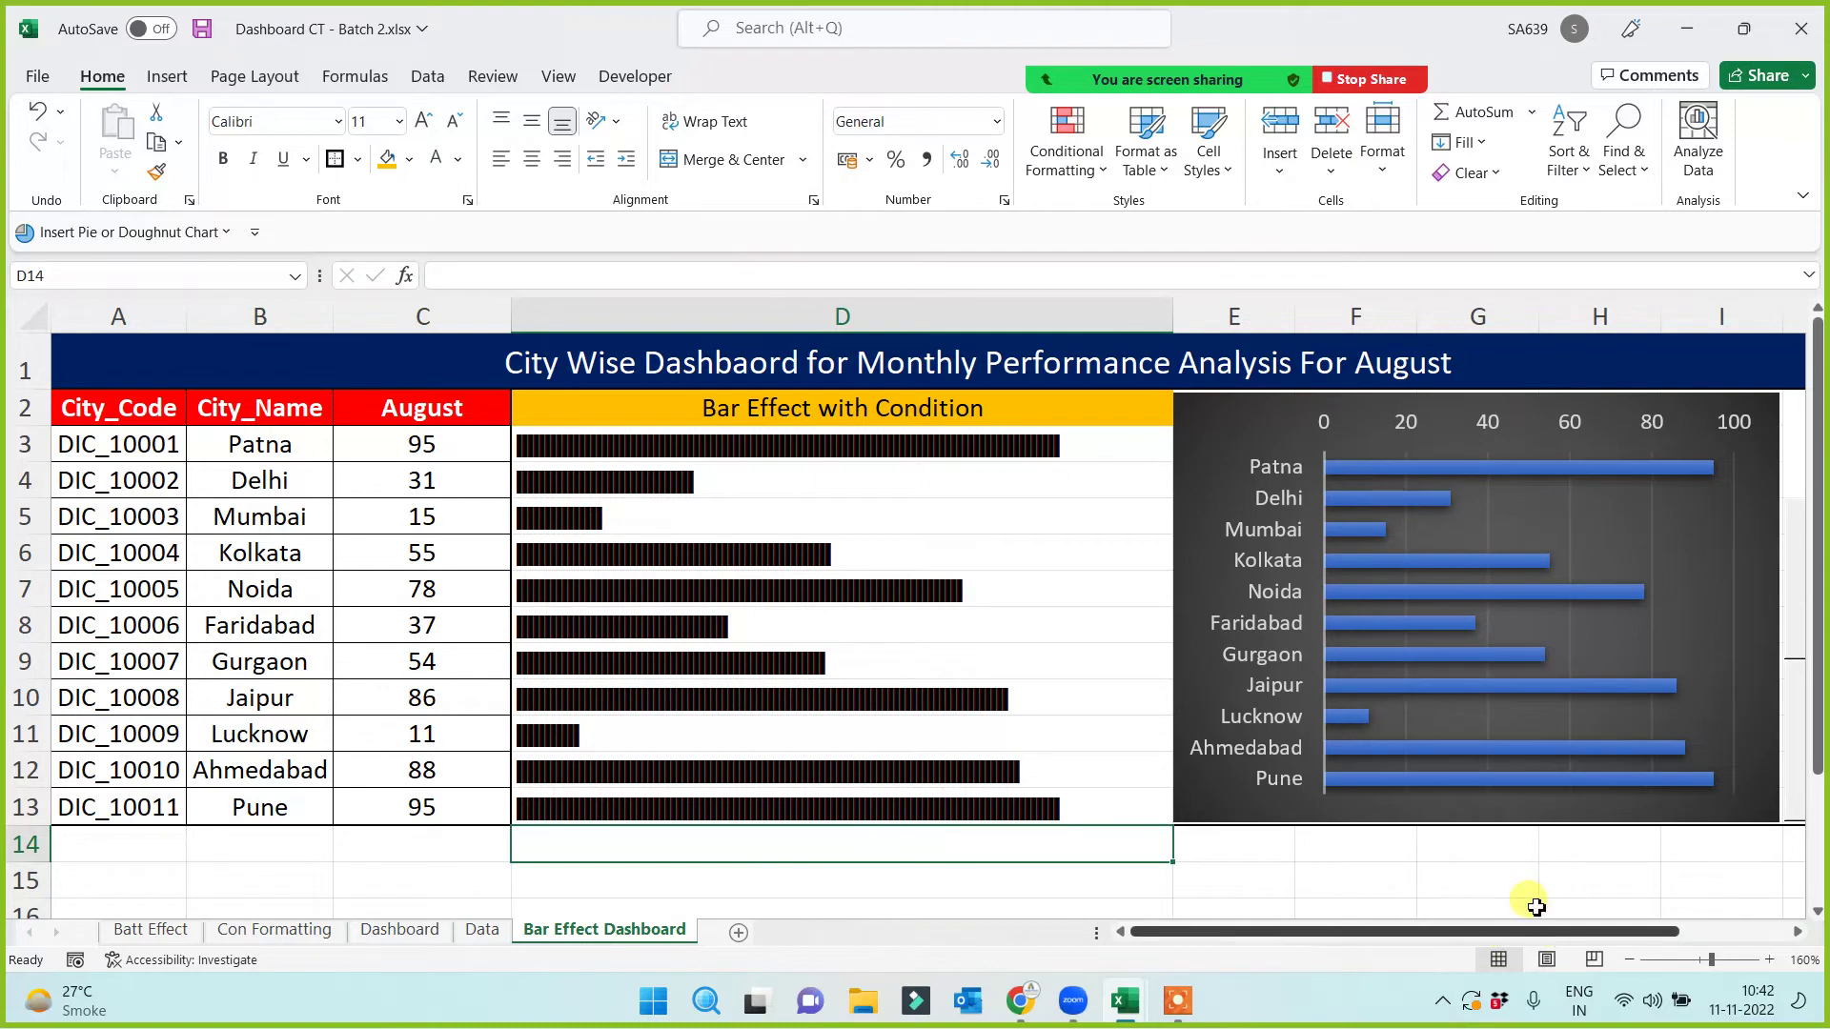
left_click_drag(1540, 307, 1511, 315)
left_click_drag(1626, 307, 1589, 323)
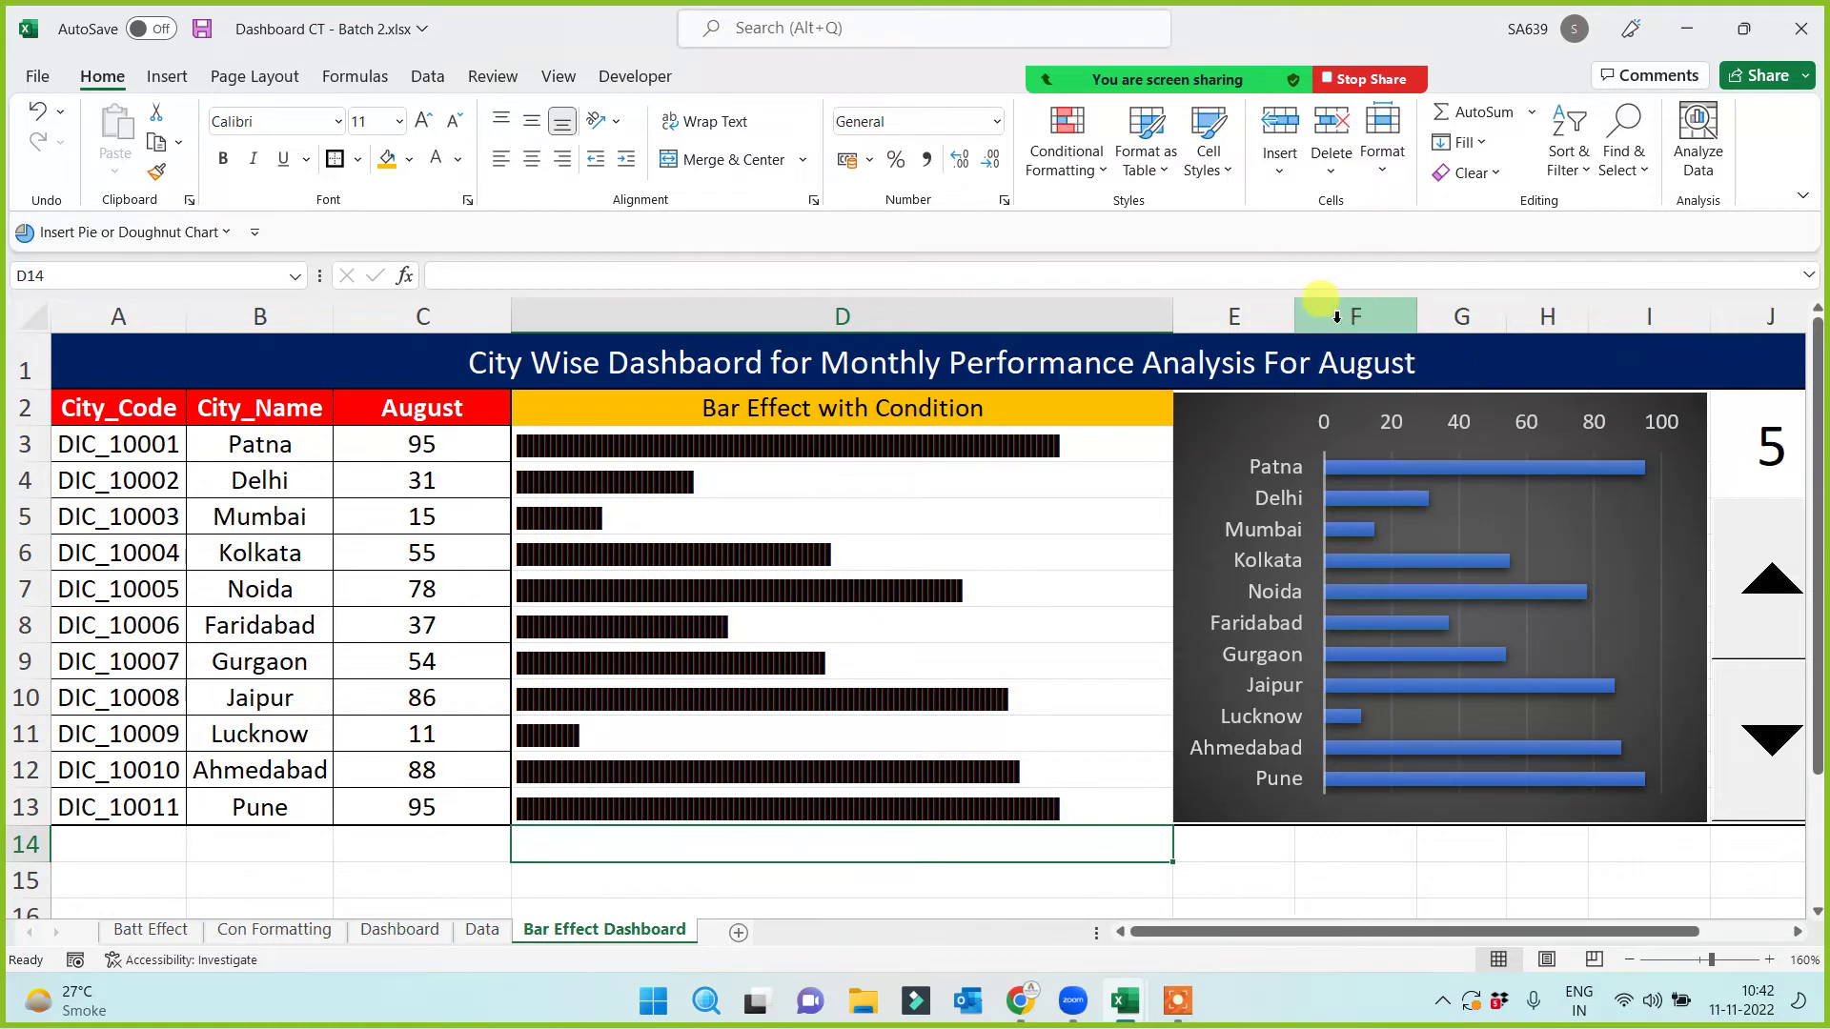
left_click_drag(1411, 311, 1392, 307)
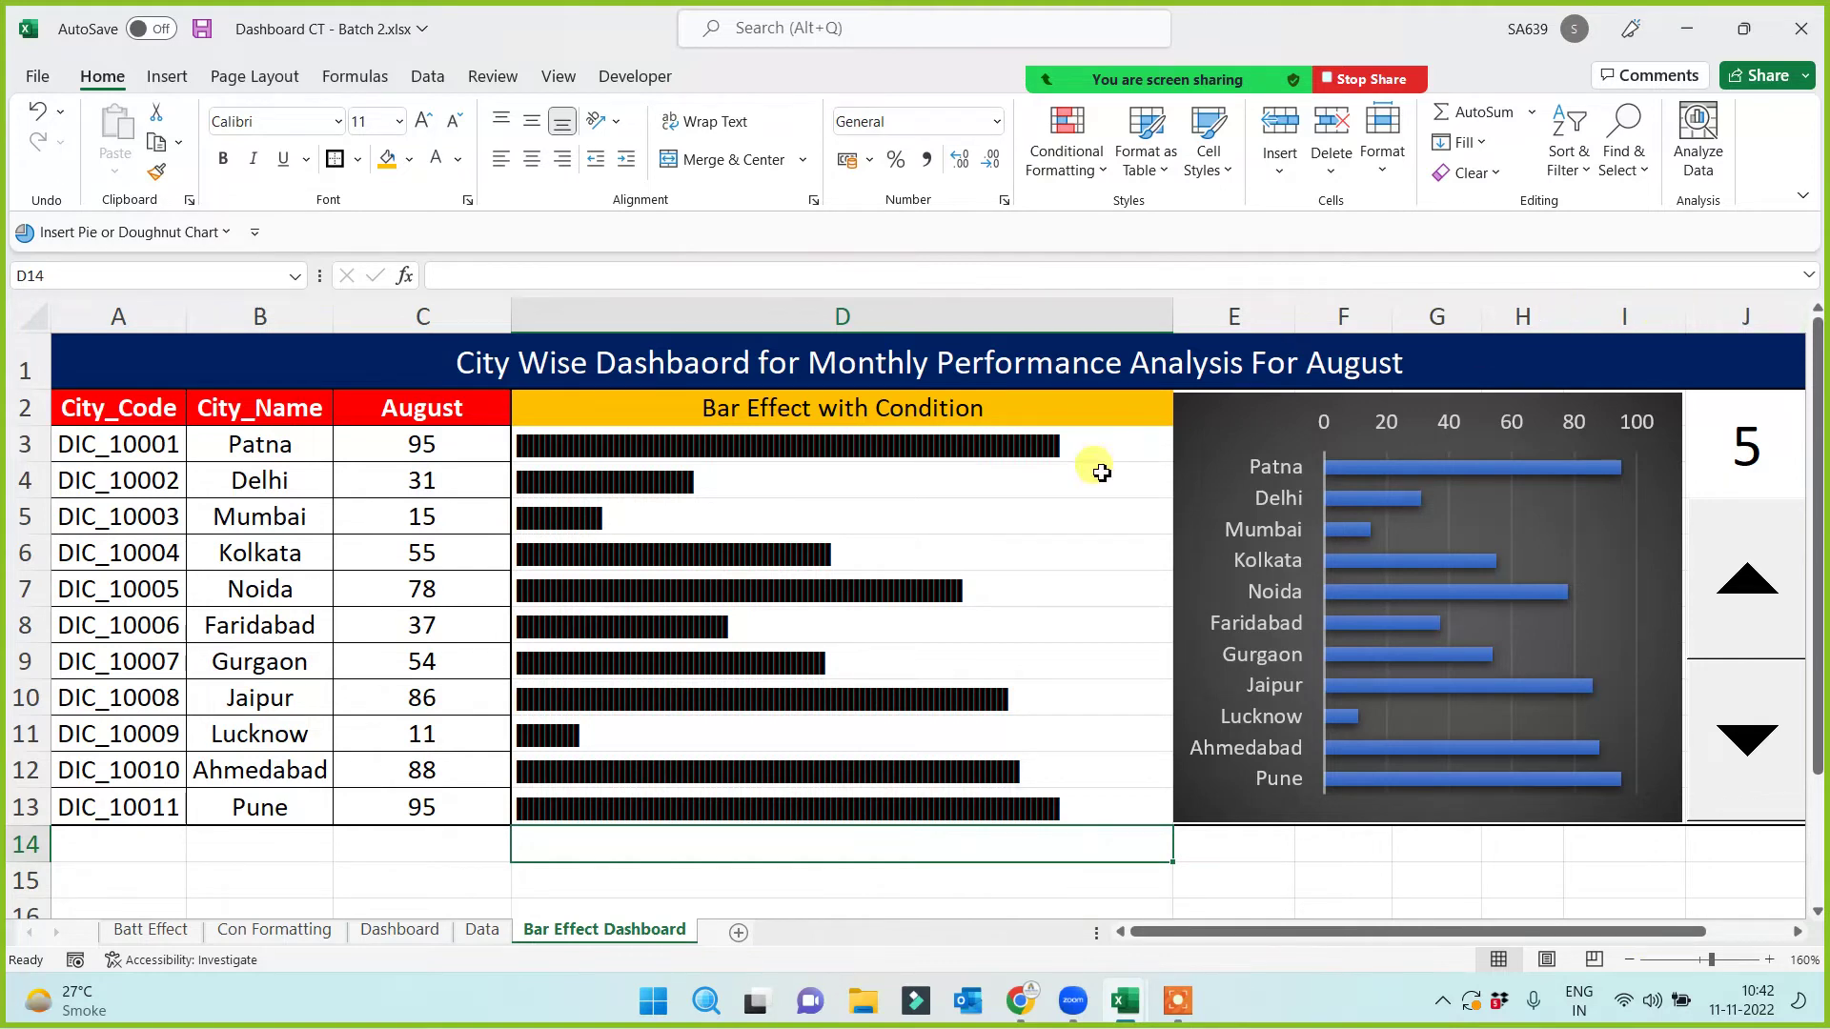
left_click_drag(1173, 318, 1154, 317)
left_click(791, 889)
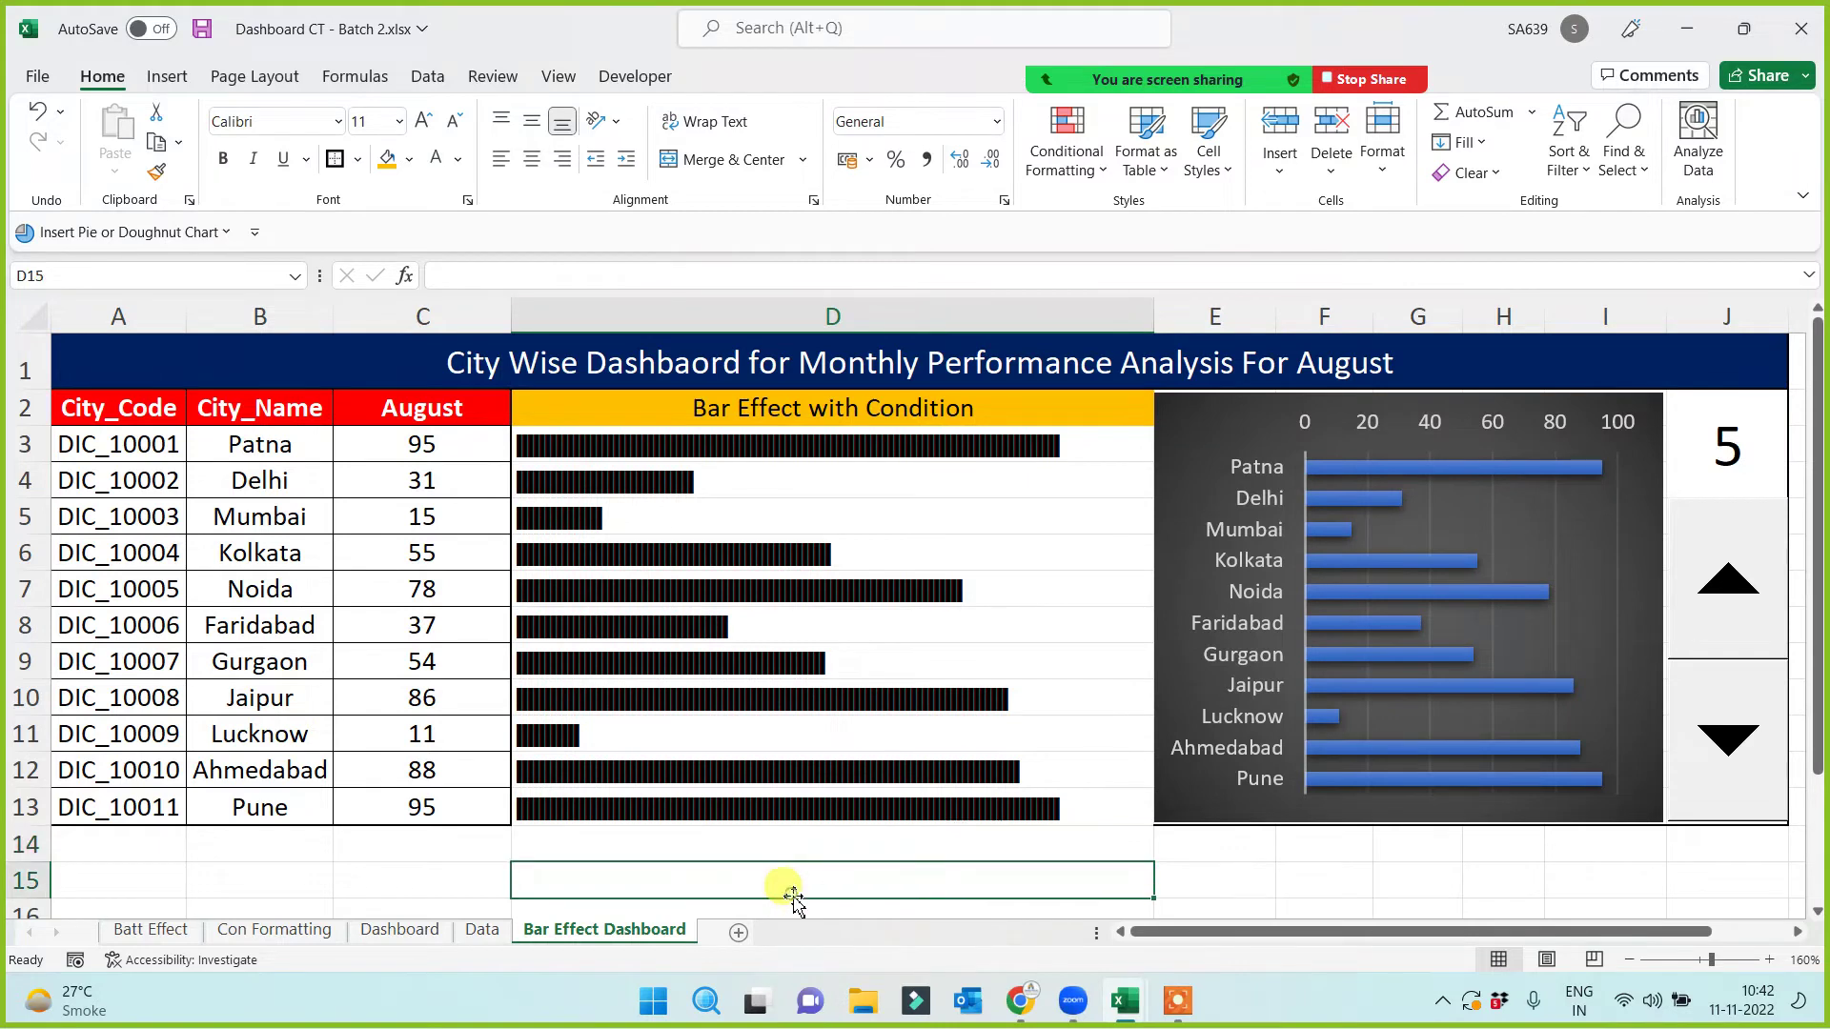
Step: Make the merged dashboard title in A1 bold
left_click(615, 370)
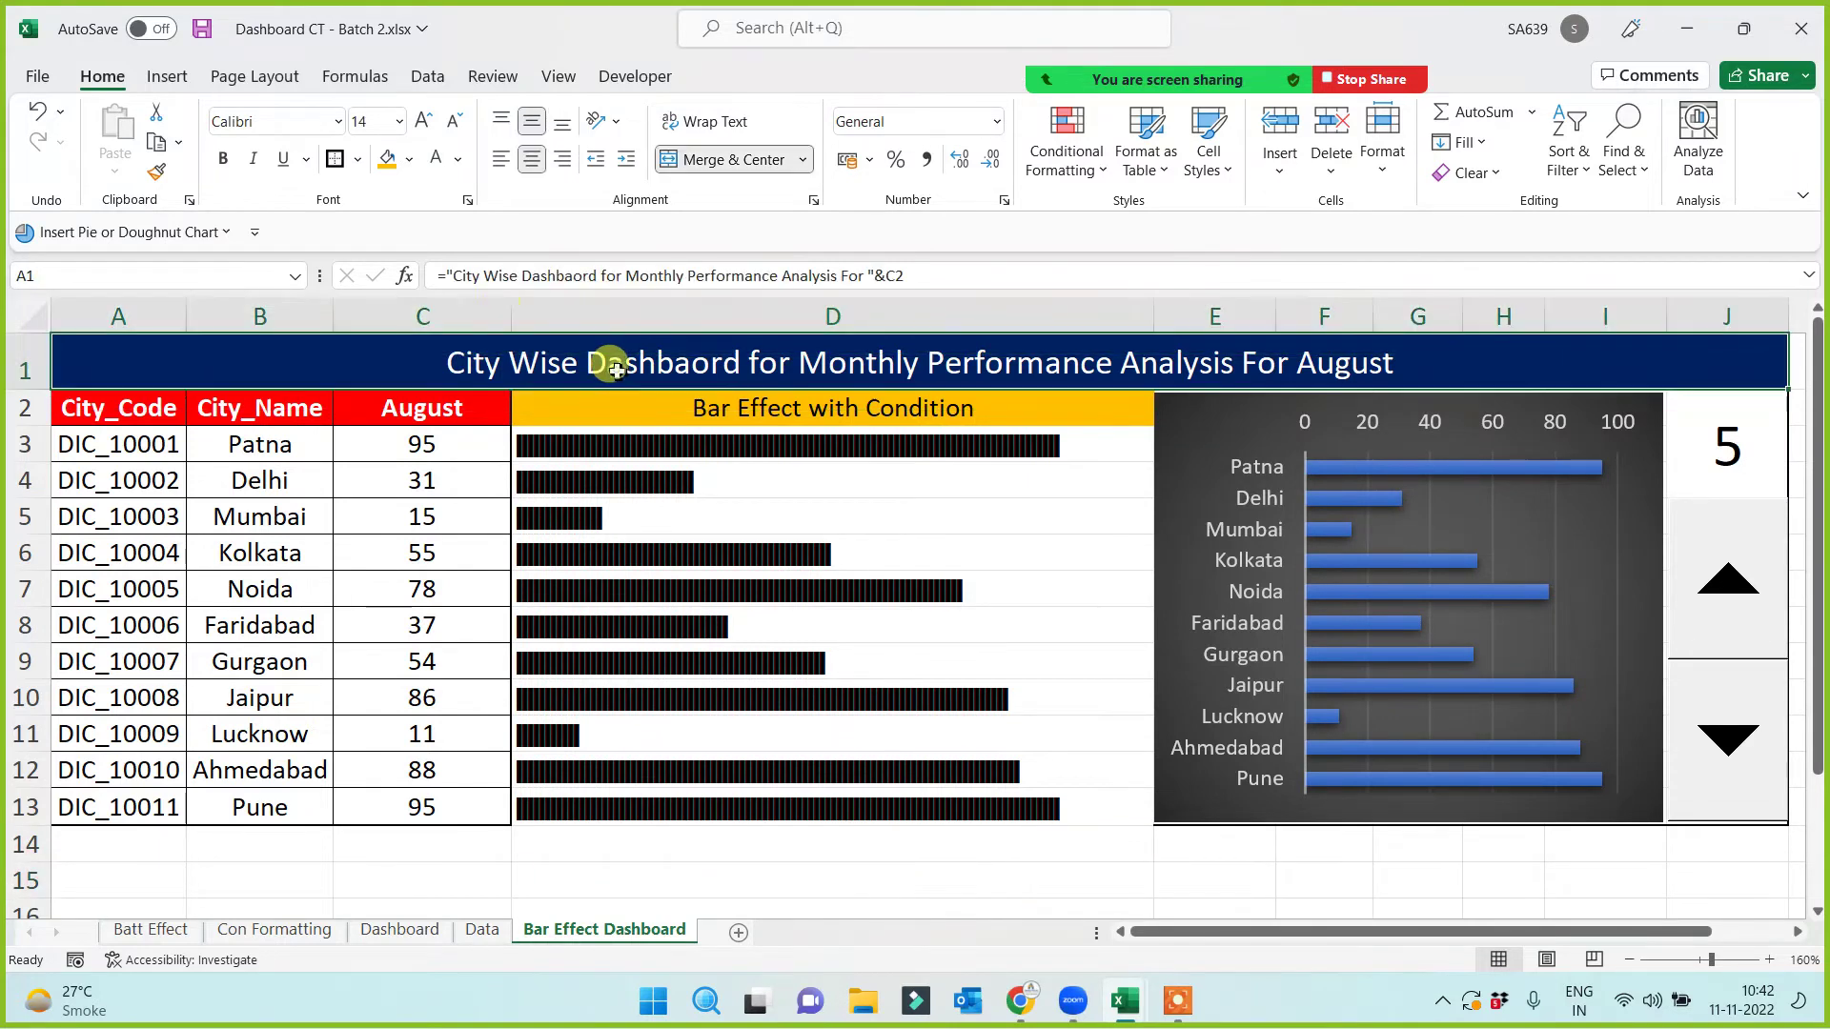
left_click(223, 158)
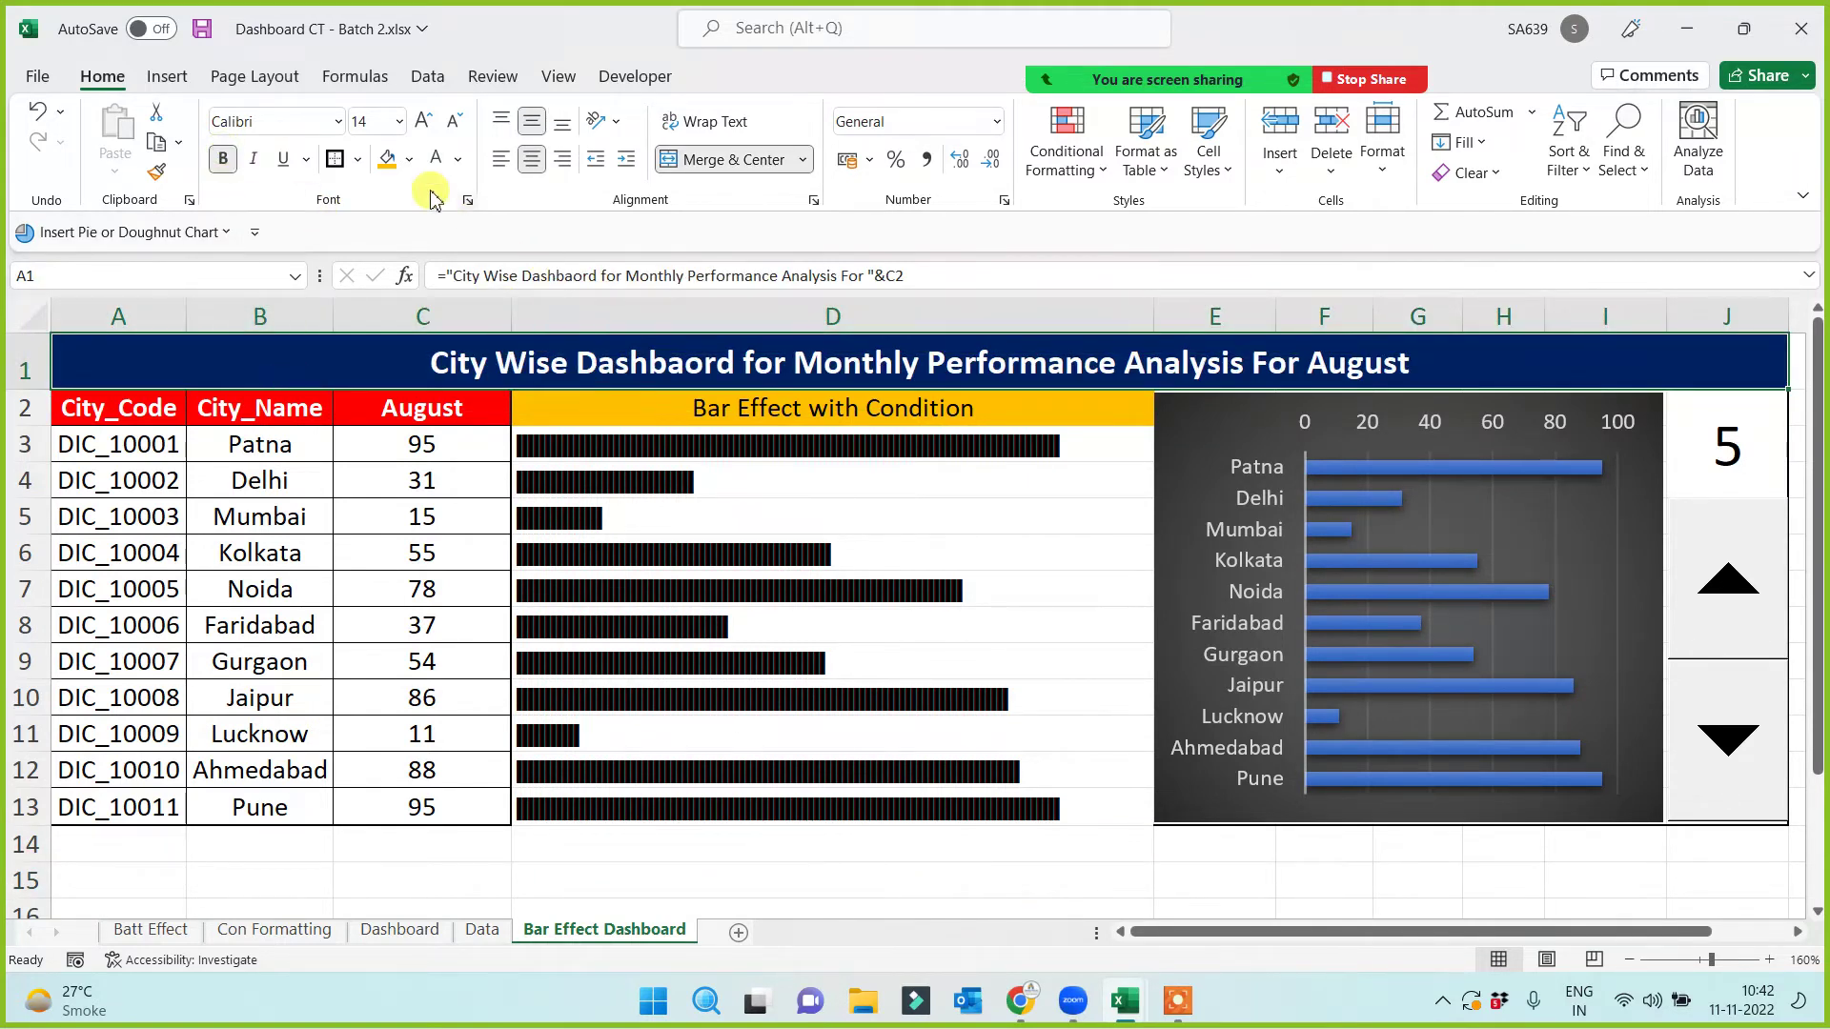
left_click_drag(225, 408, 239, 805)
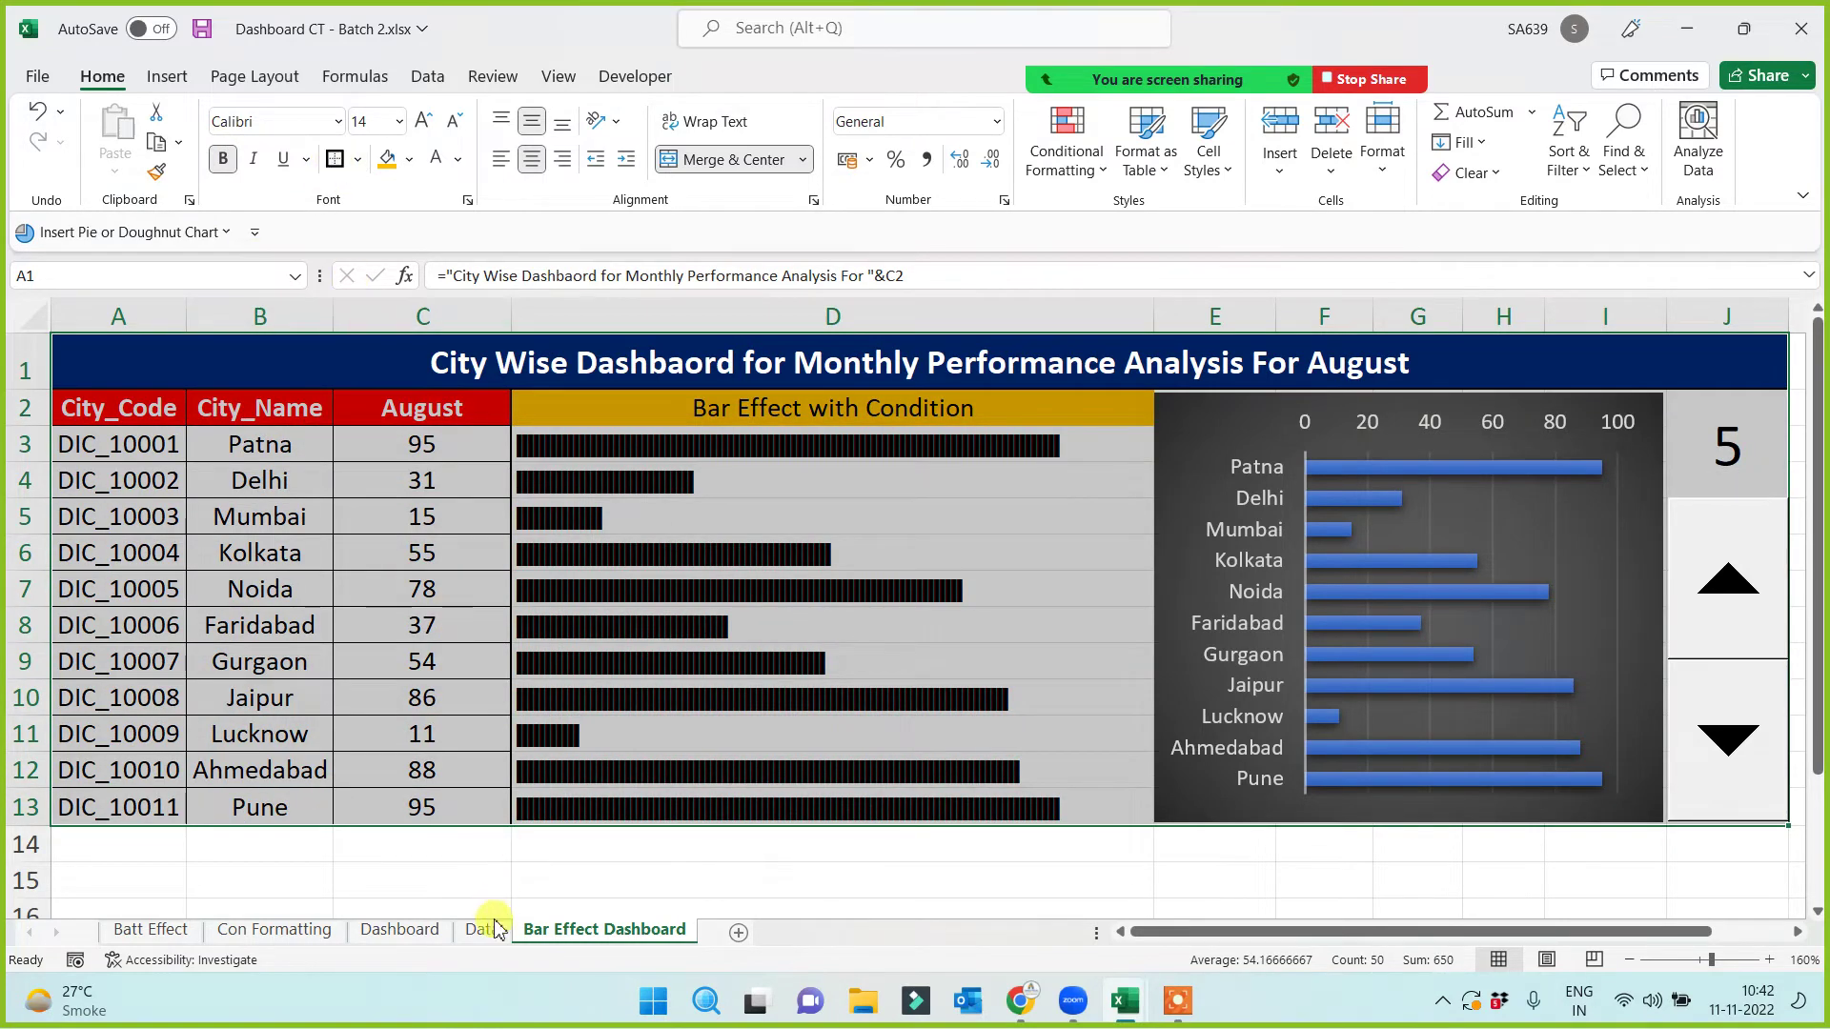
left_click(499, 870)
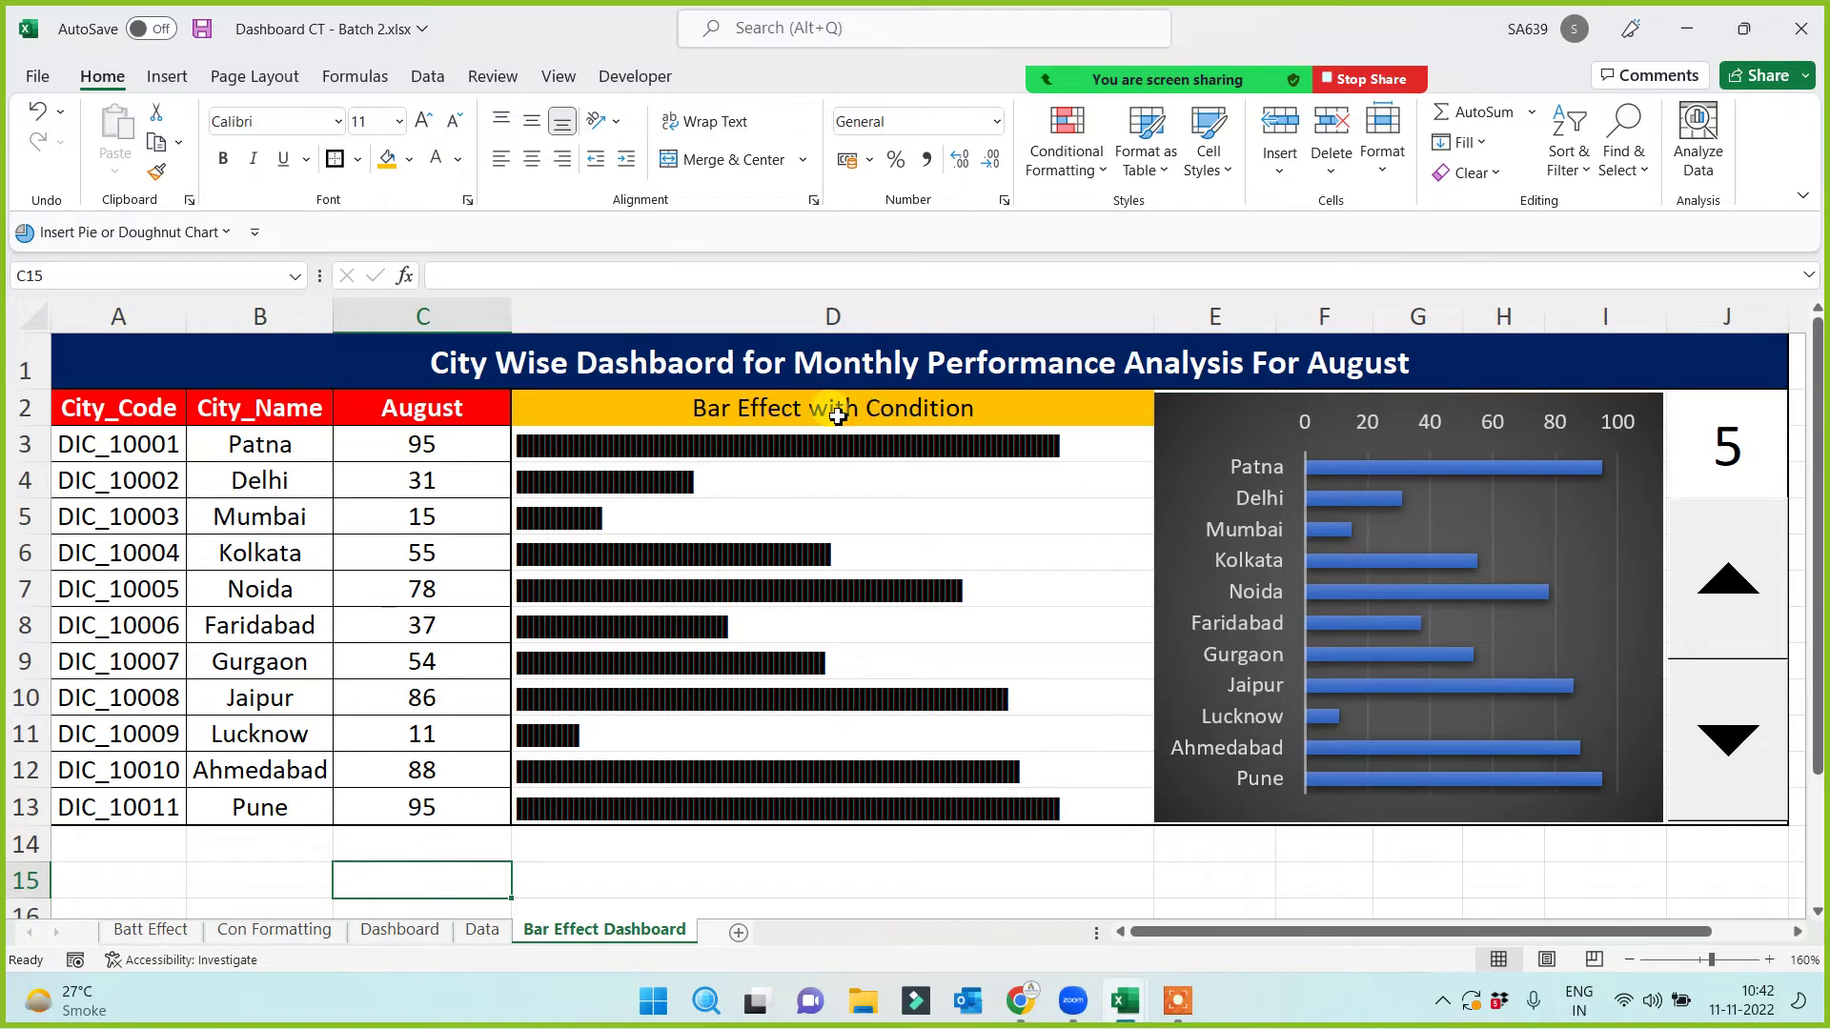
Step: Advance the month spinner to 6 to display the September data in the bars and chart
left_click(701, 448)
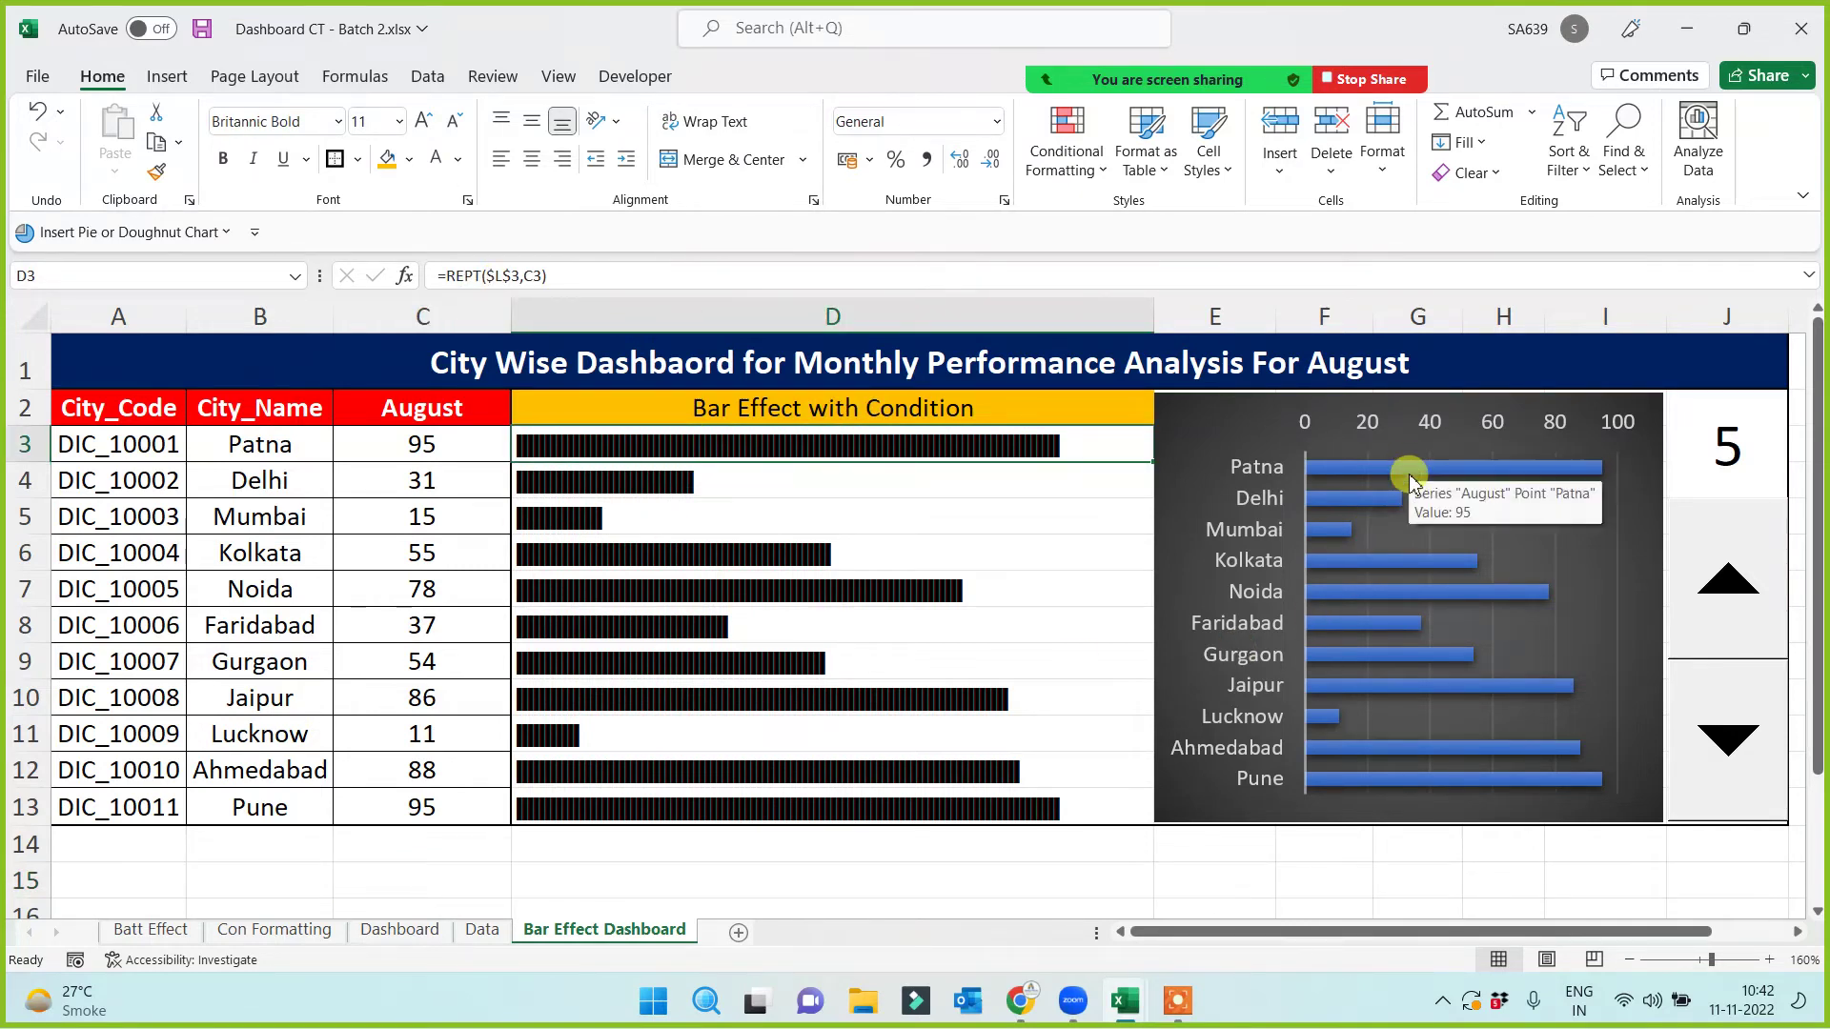
left_click(1742, 587)
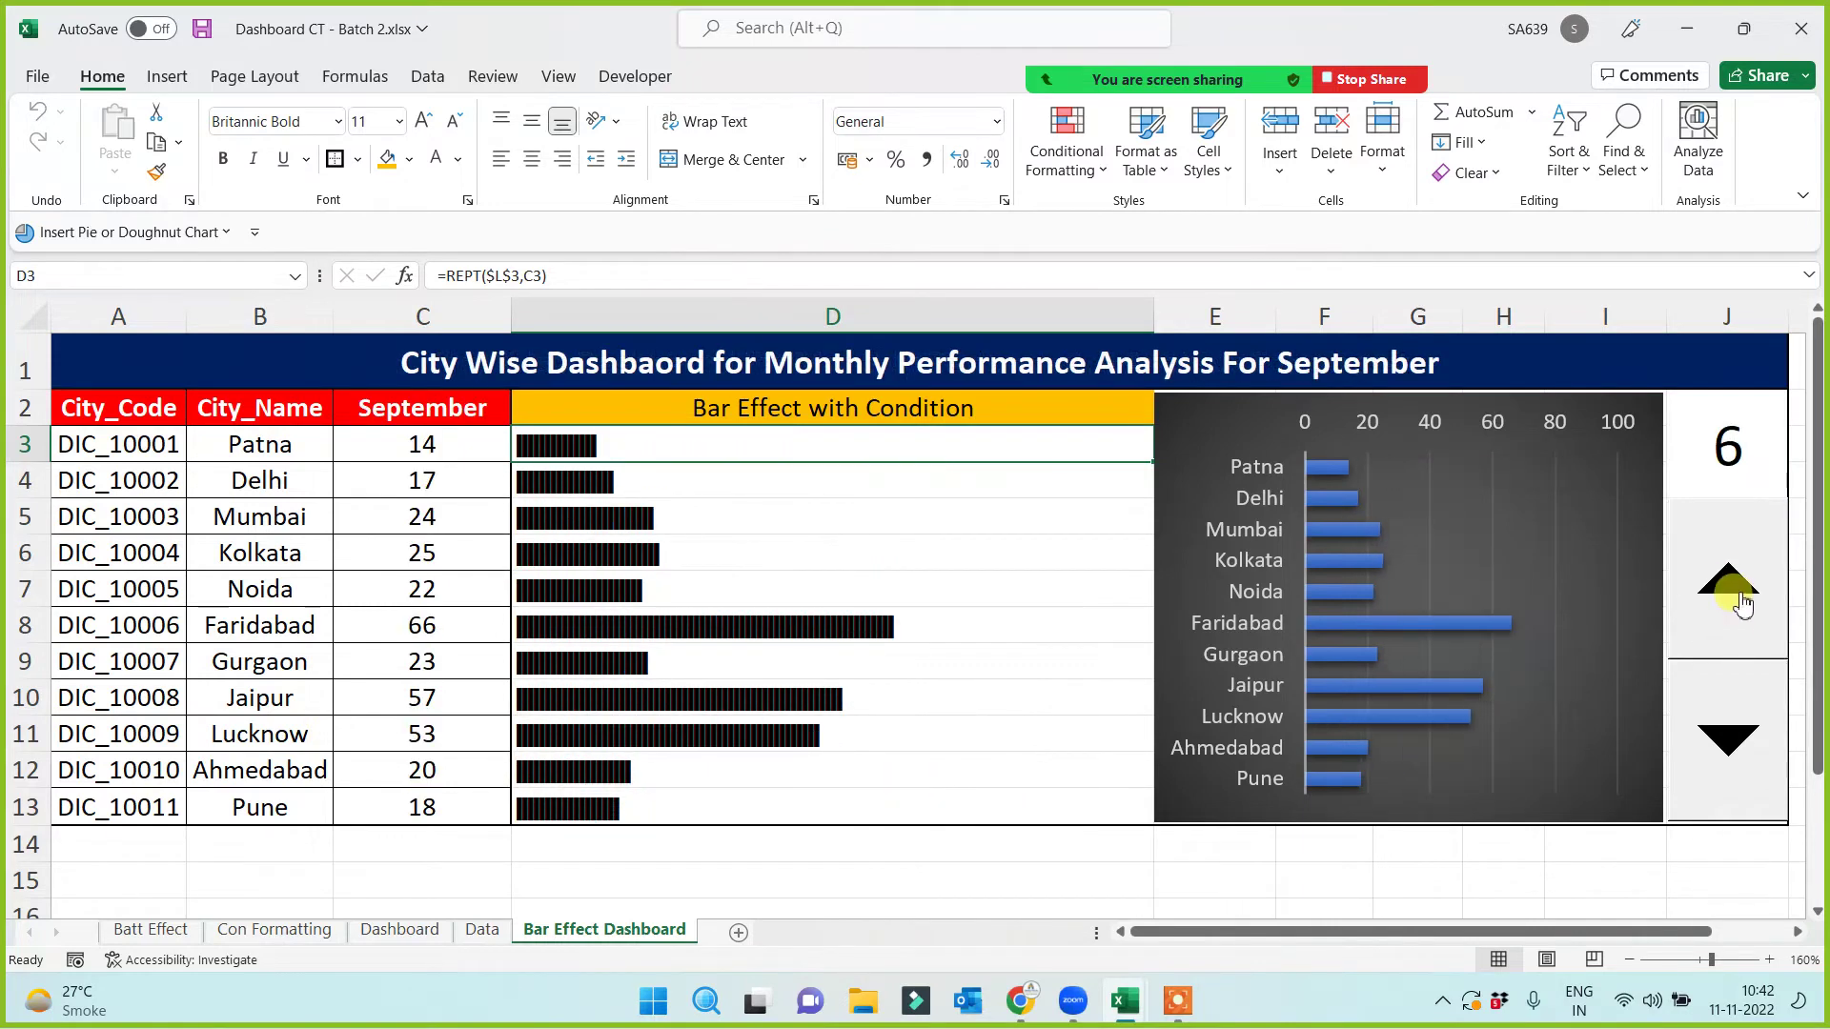
Step: Step the month spinner back to 5 for August and set the font colour of the bars in D3:D13 to red
left_click(1730, 725)
left_click(1730, 725)
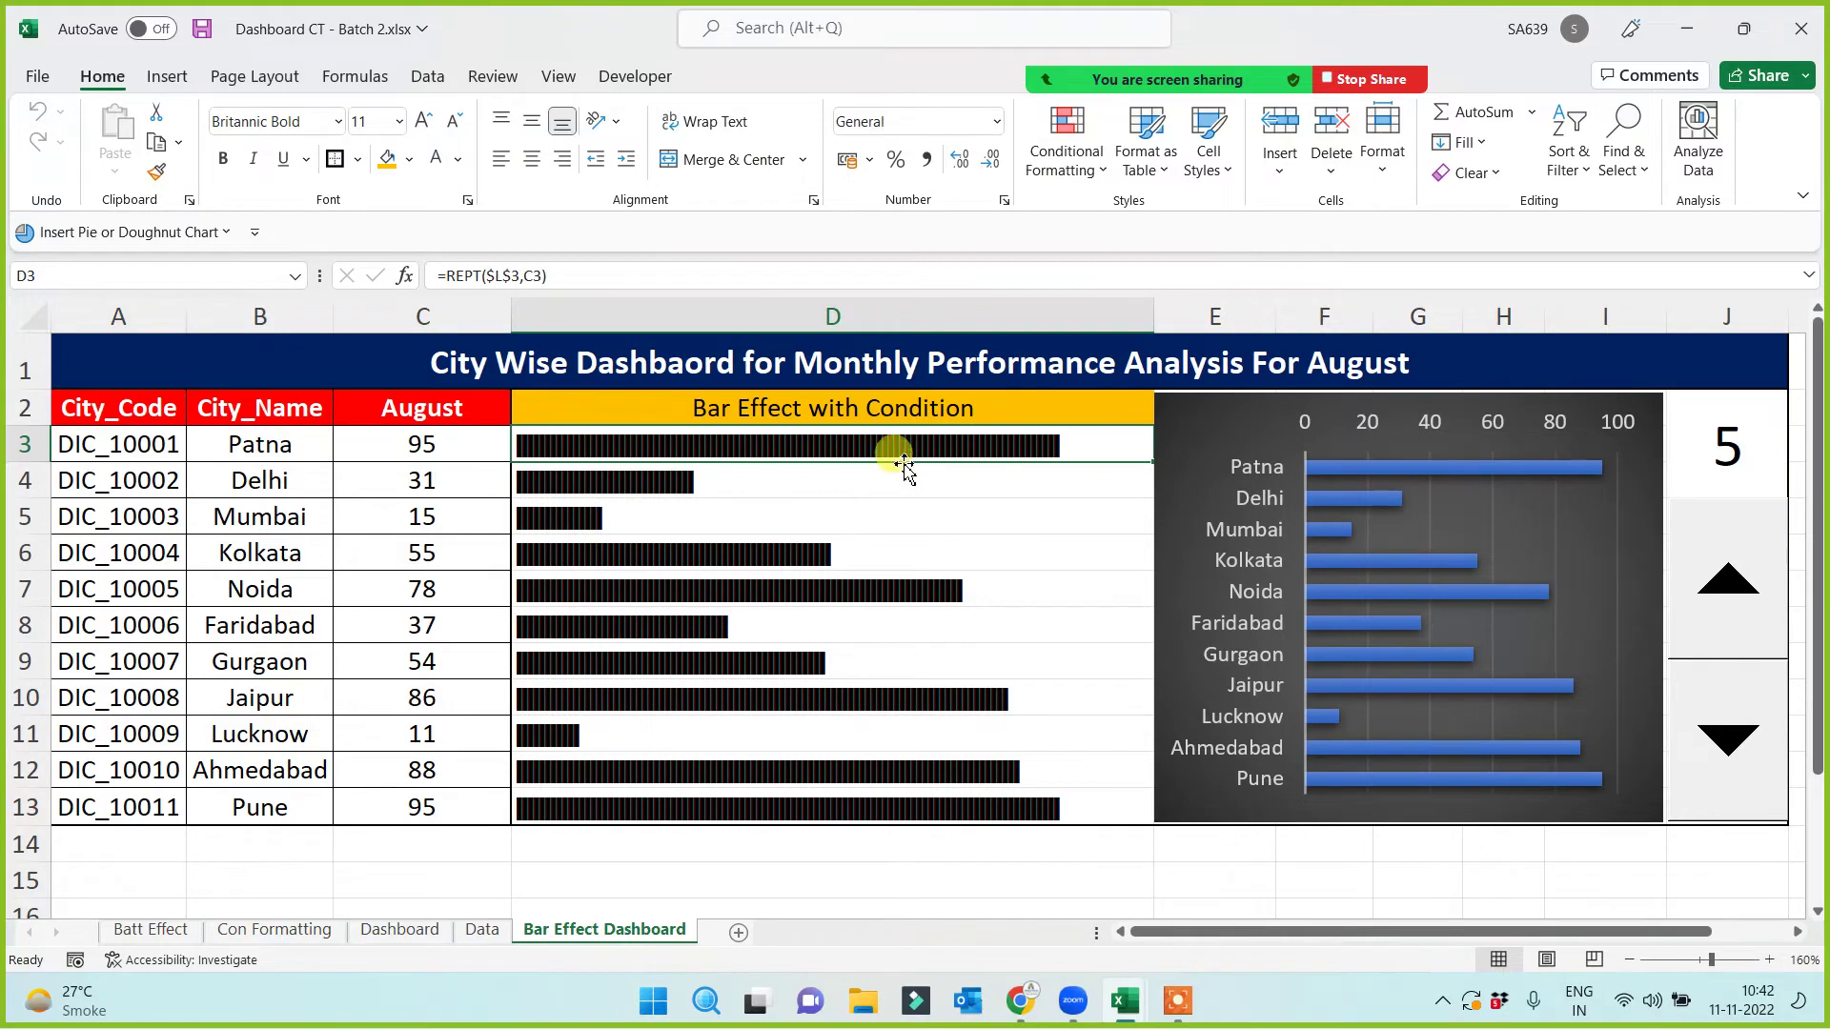
left_click_drag(1105, 441, 1038, 808)
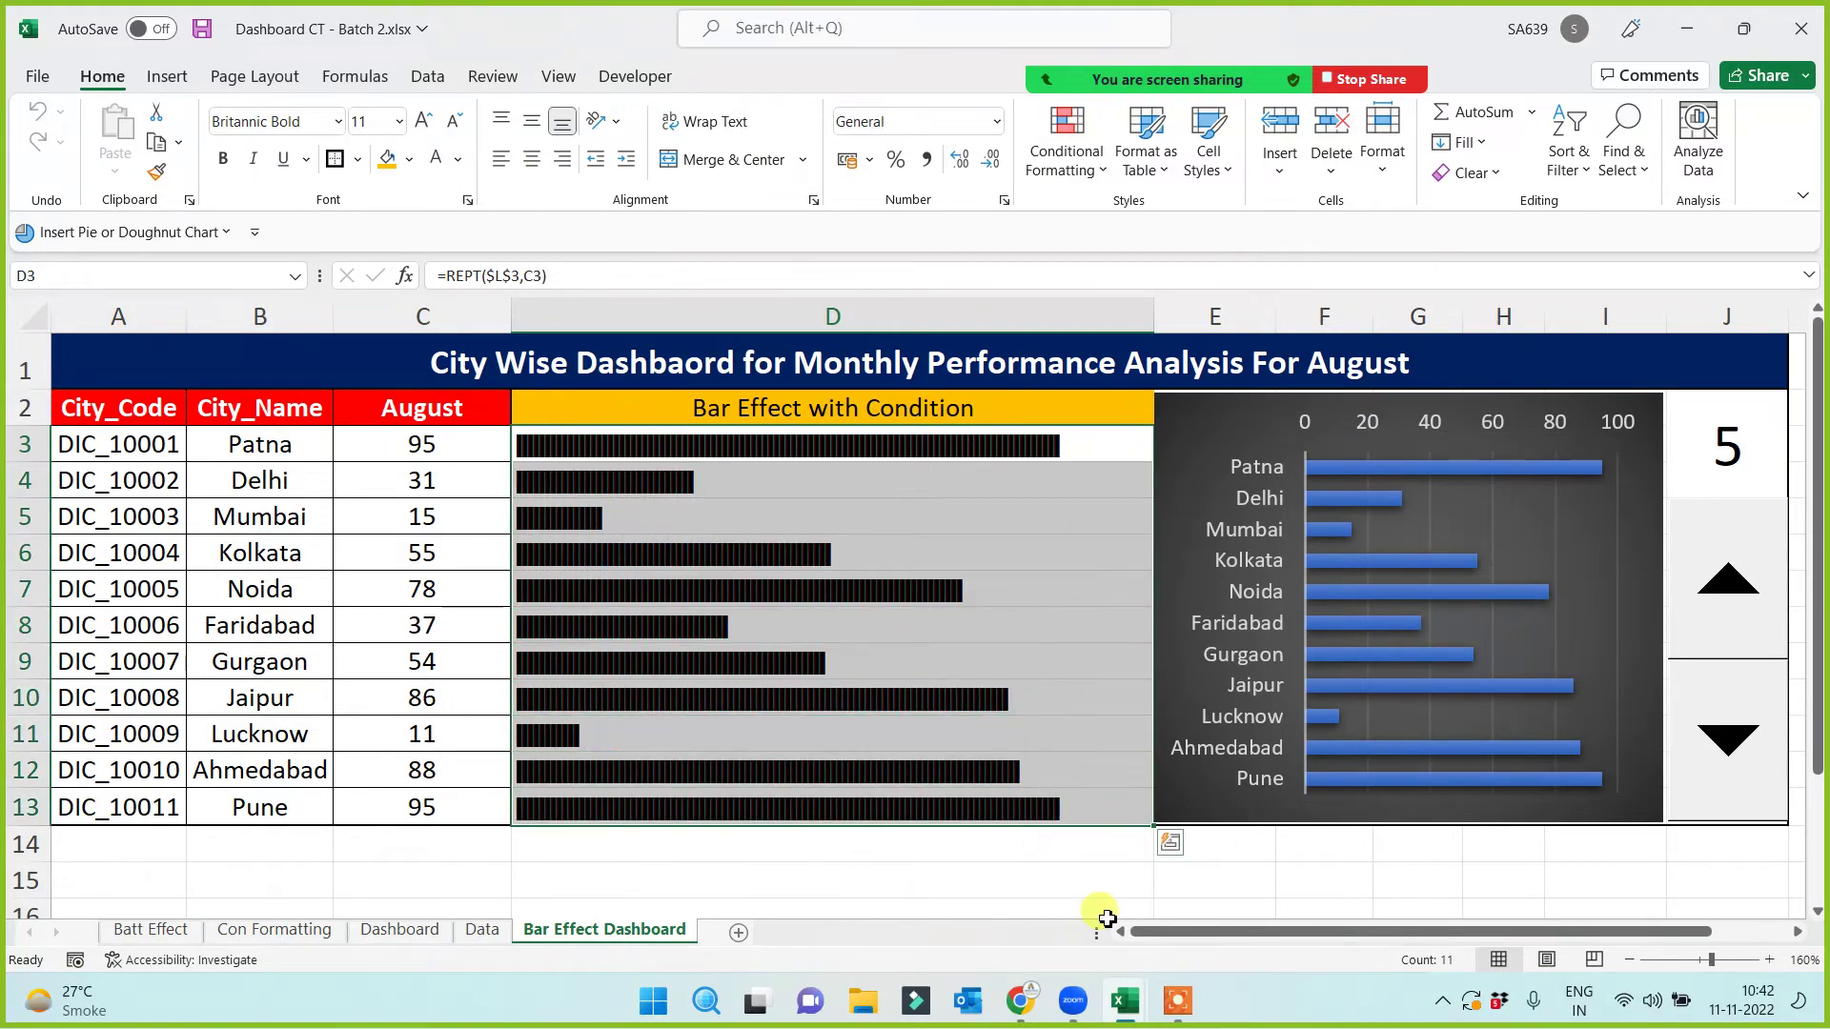
left_click(462, 162)
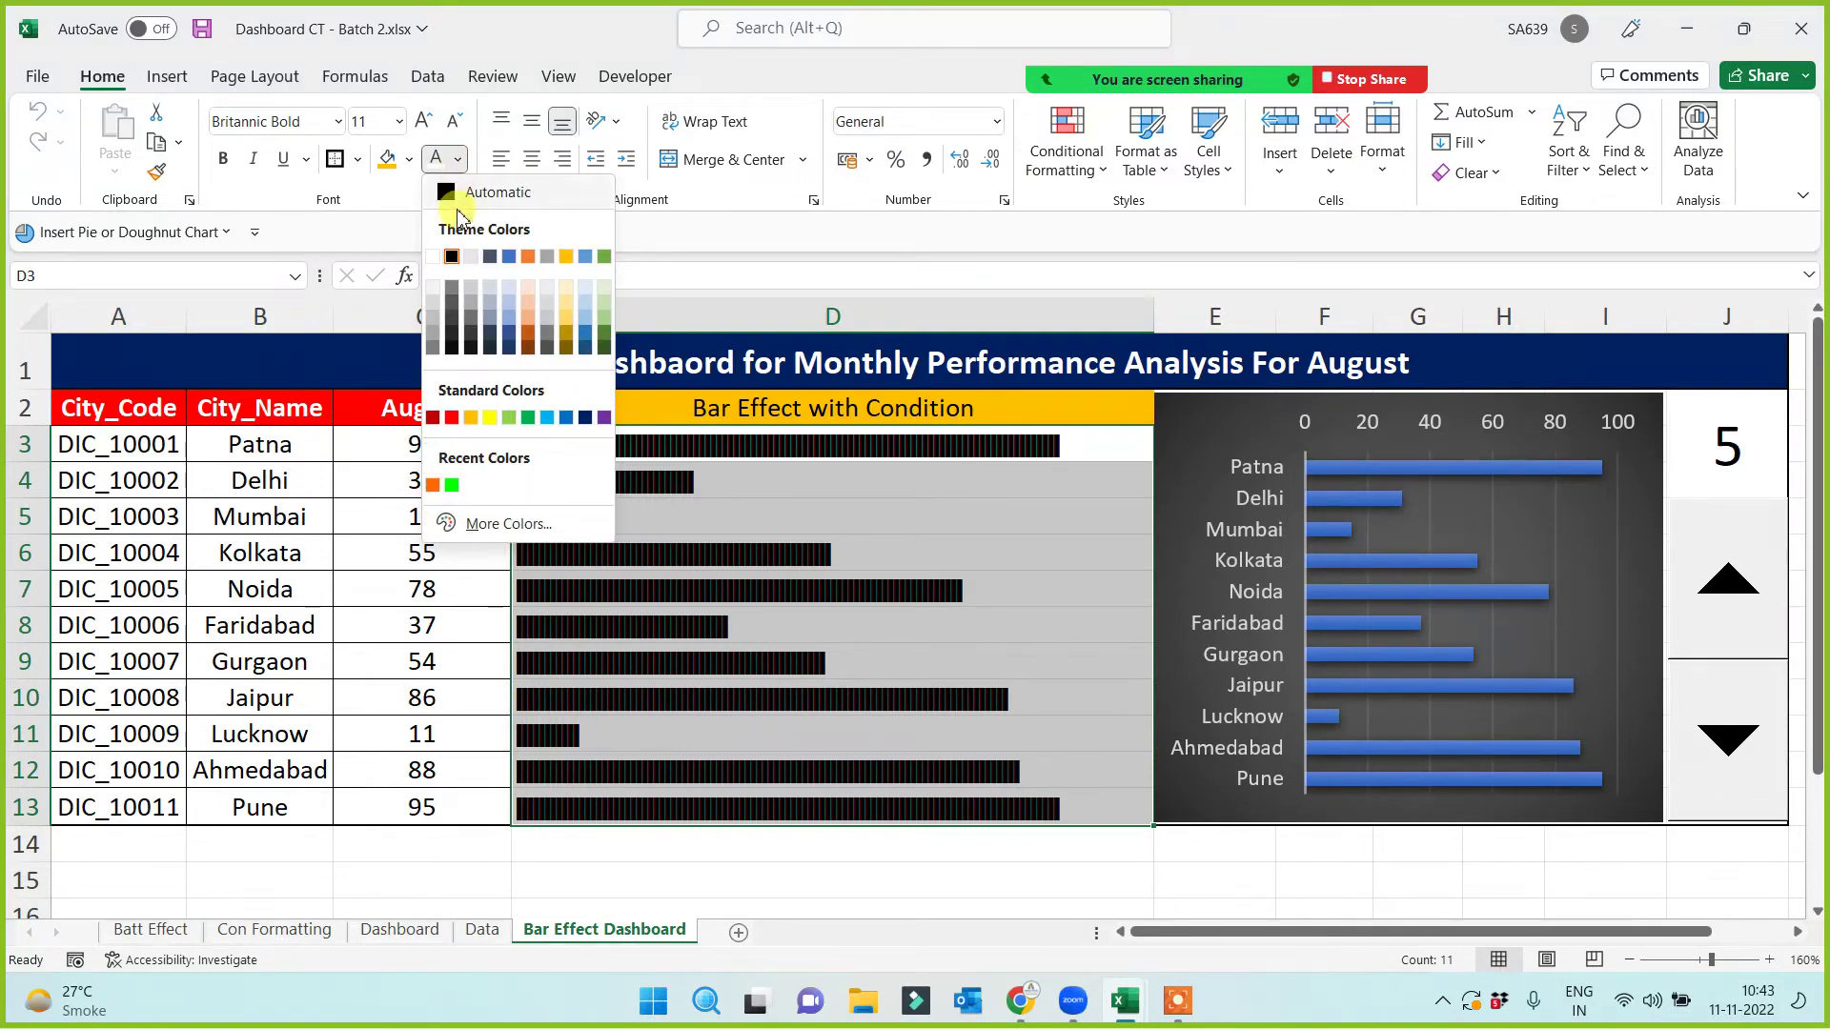
left_click(452, 418)
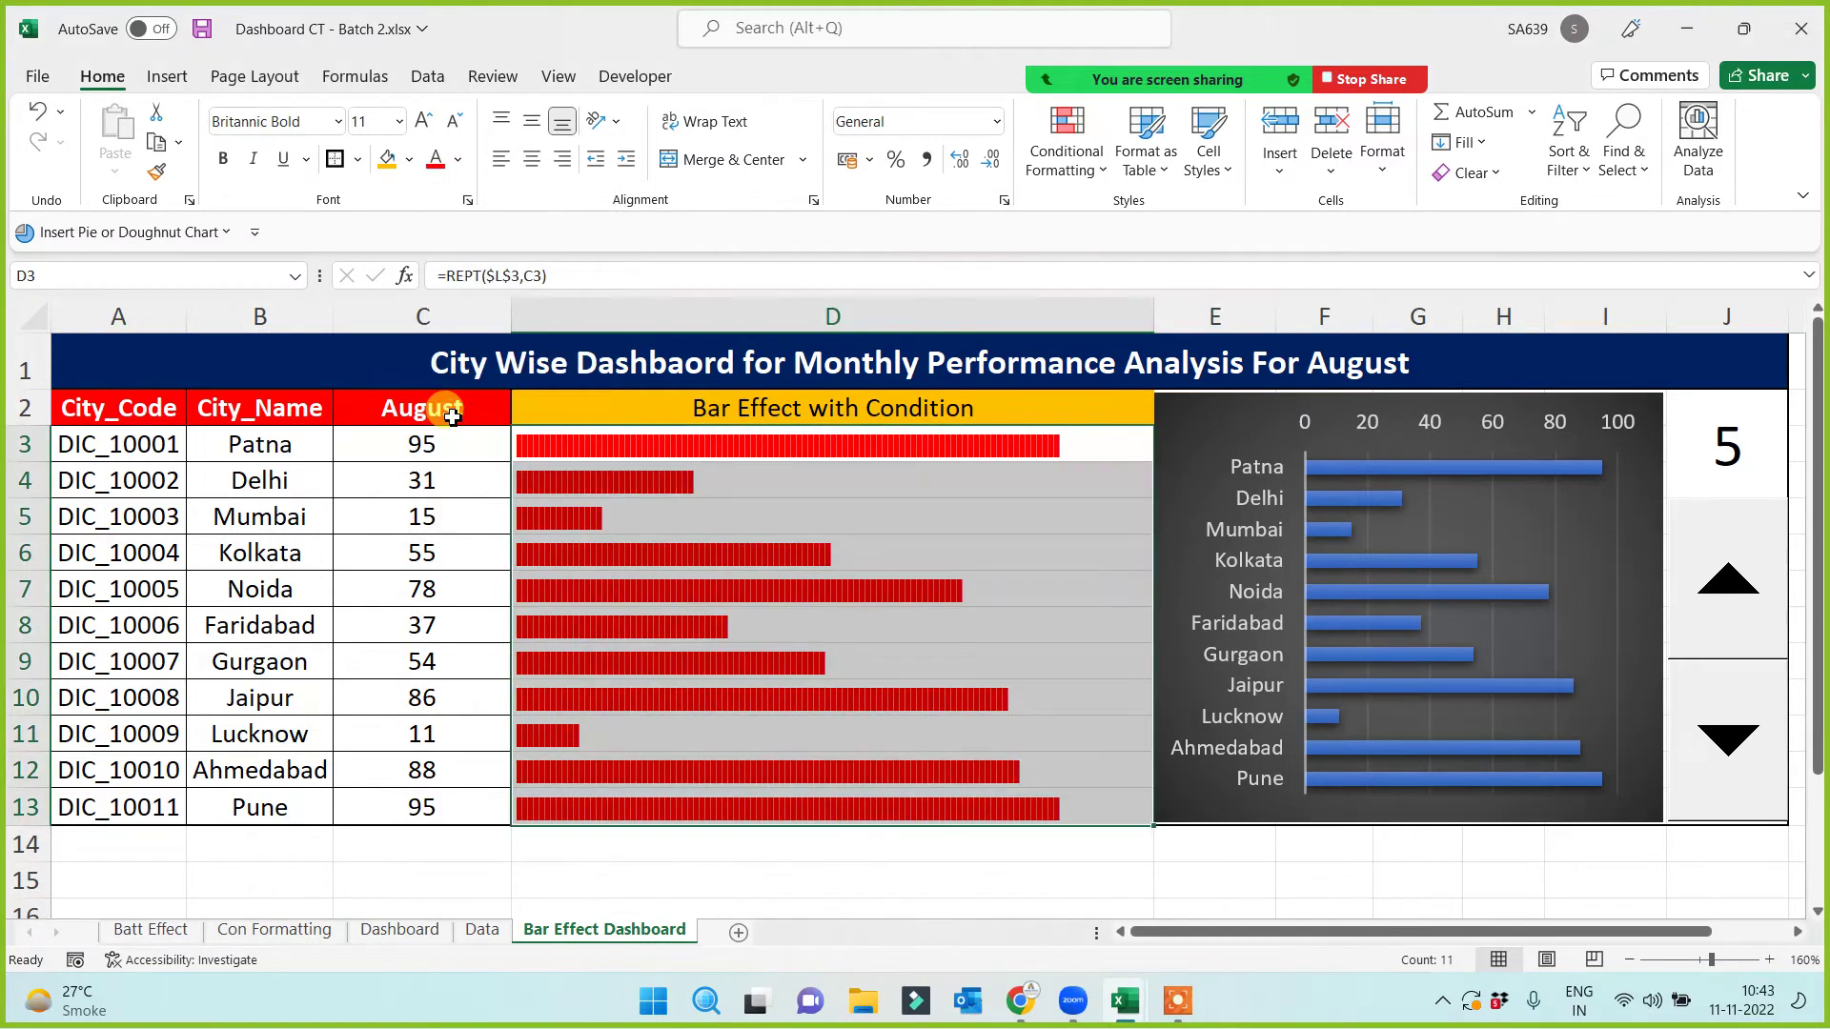
Step: Try a formula-based conditional formatting rule on D3:D13 with the condition =$C3>70
left_click(1069, 164)
left_click(1115, 563)
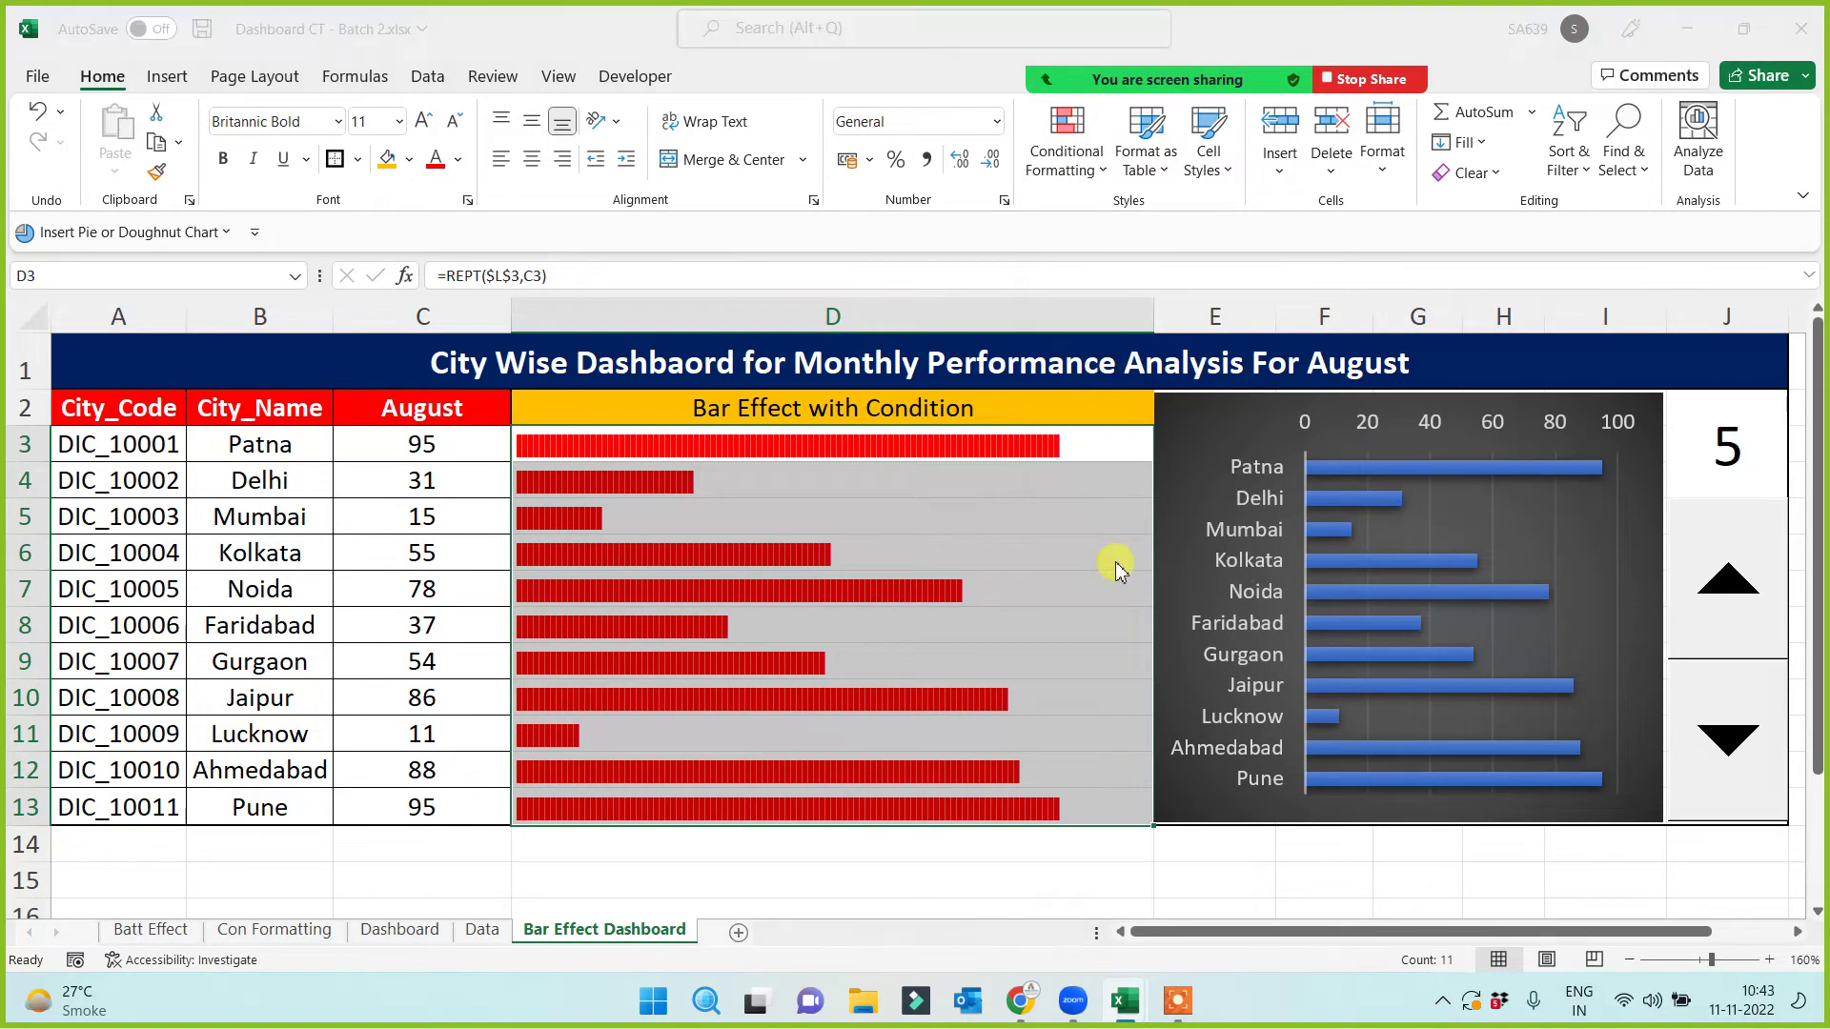
left_click(286, 558)
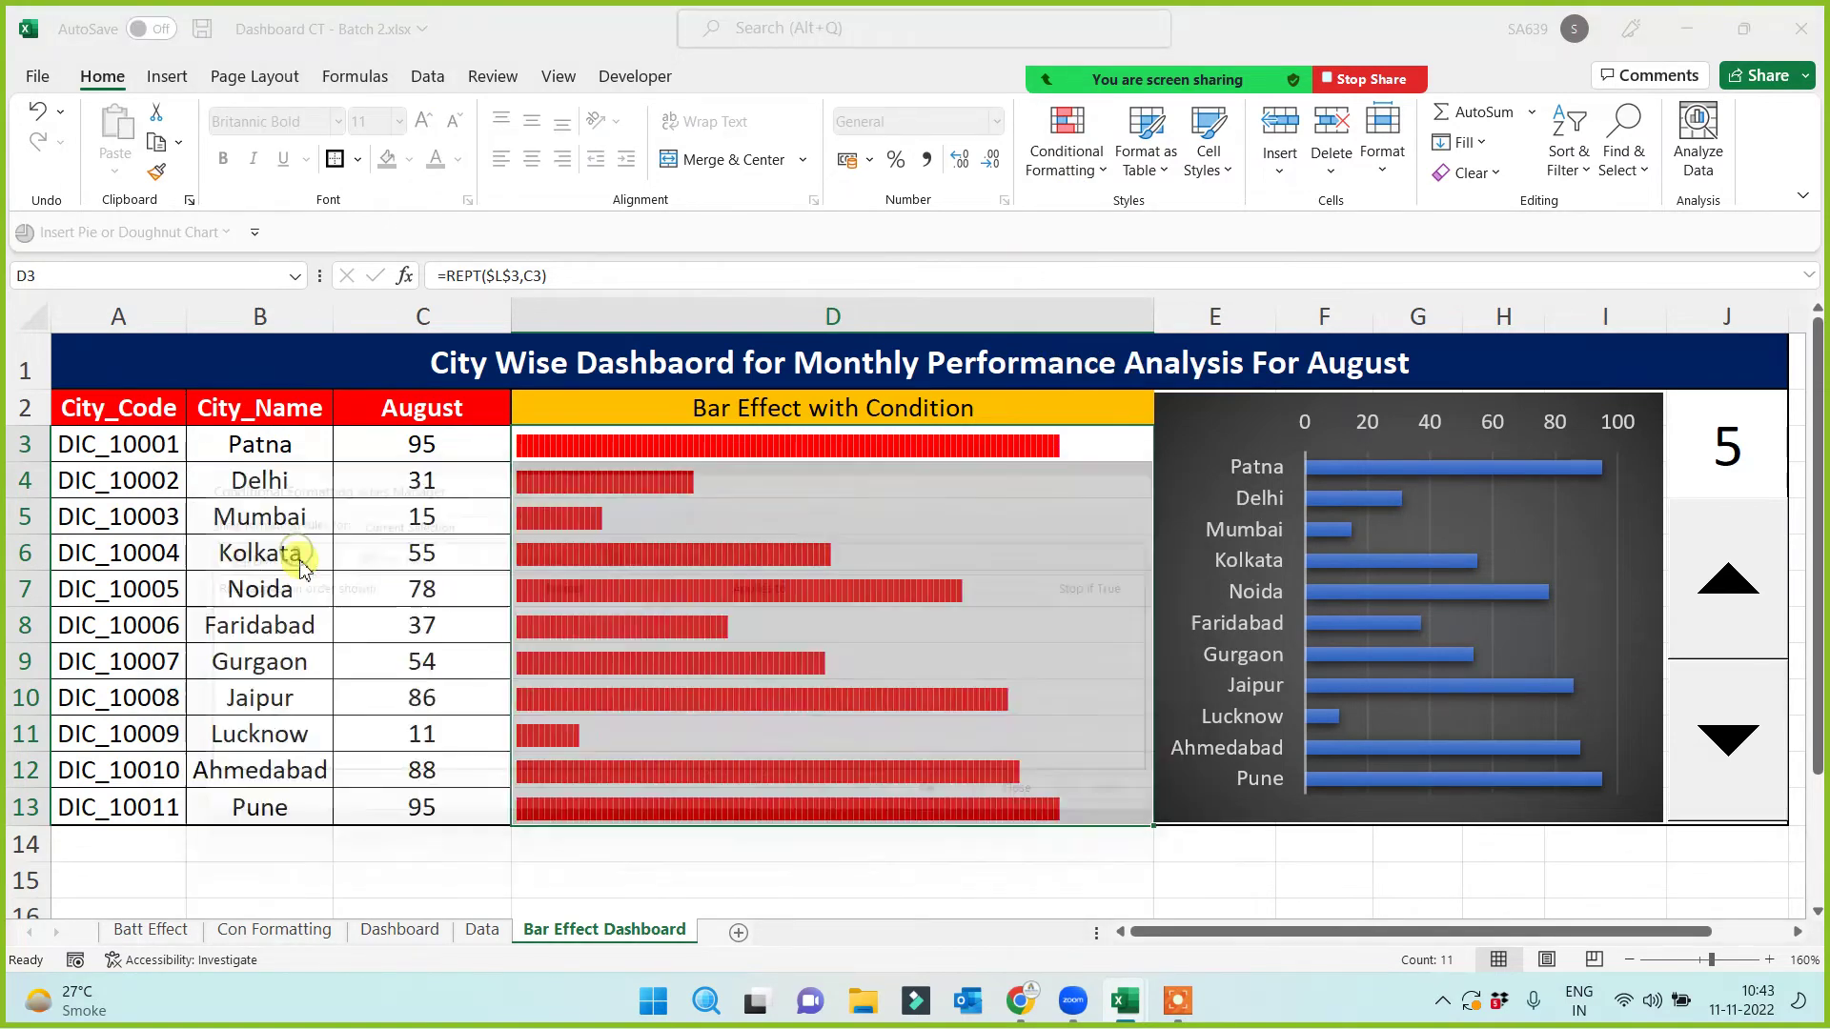
left_click_drag(607, 440, 788, 573)
left_click(948, 524)
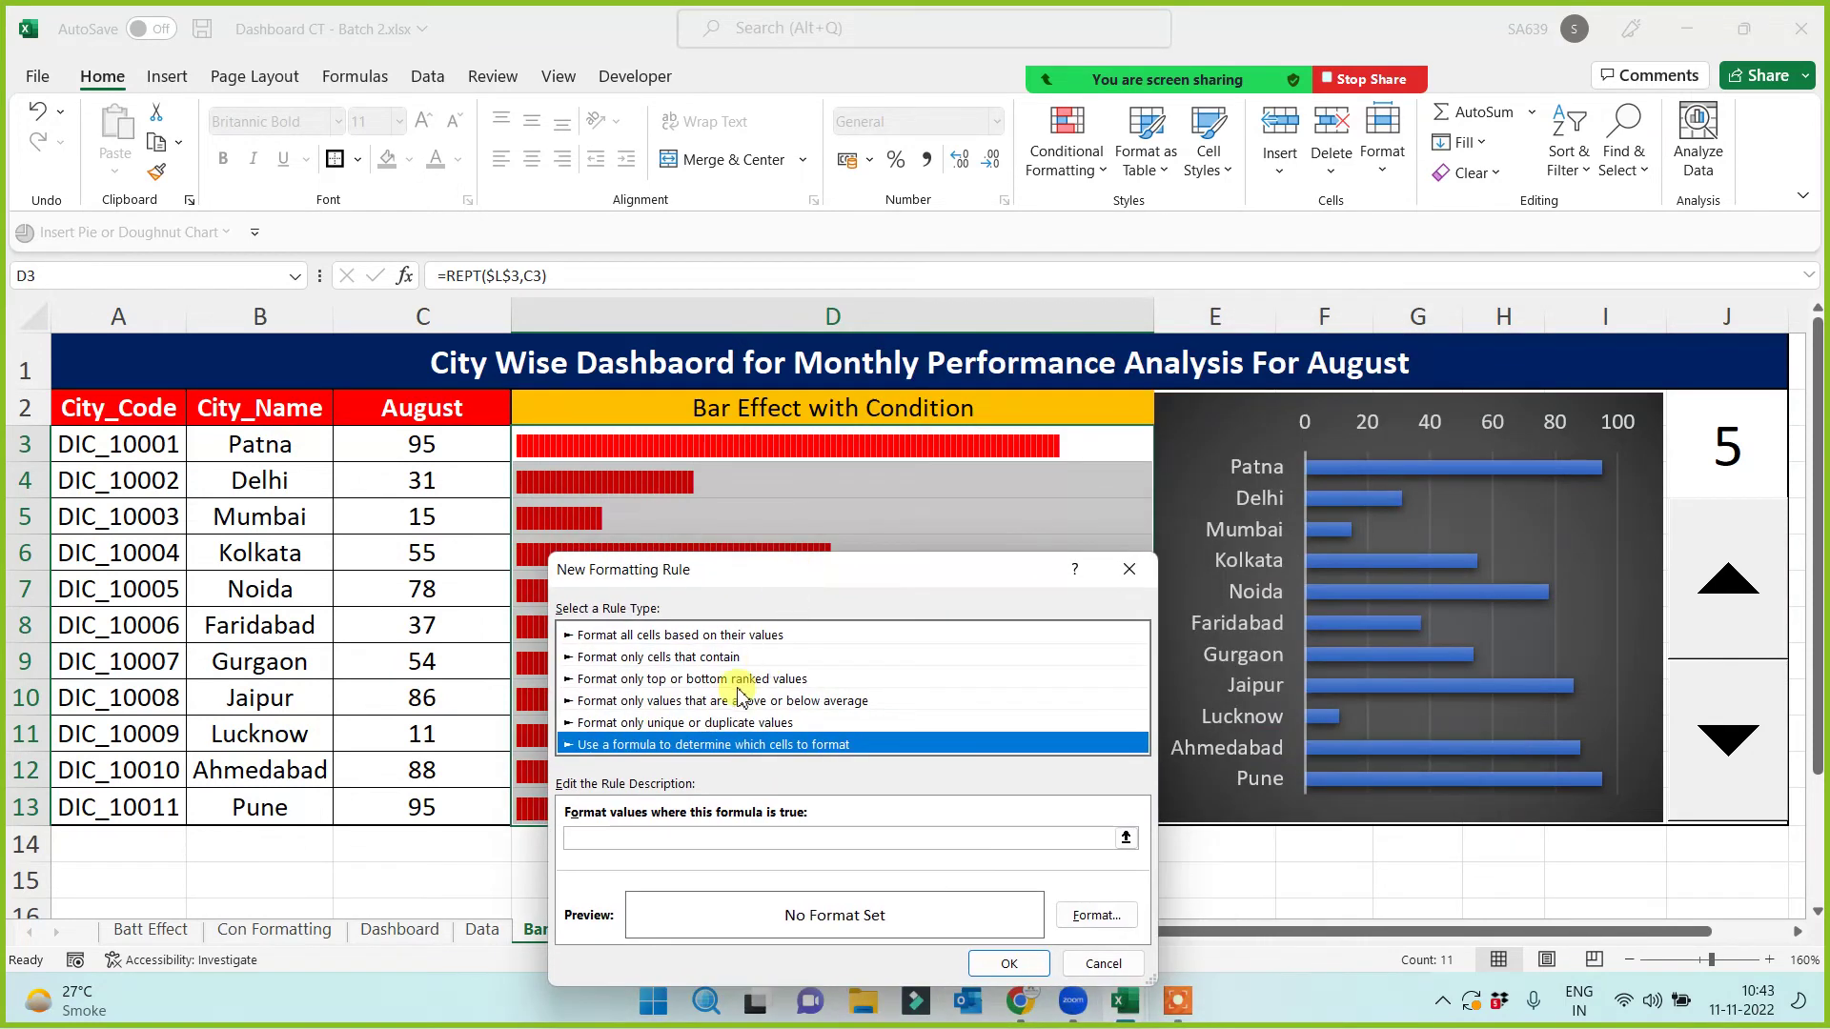
left_click(625, 839)
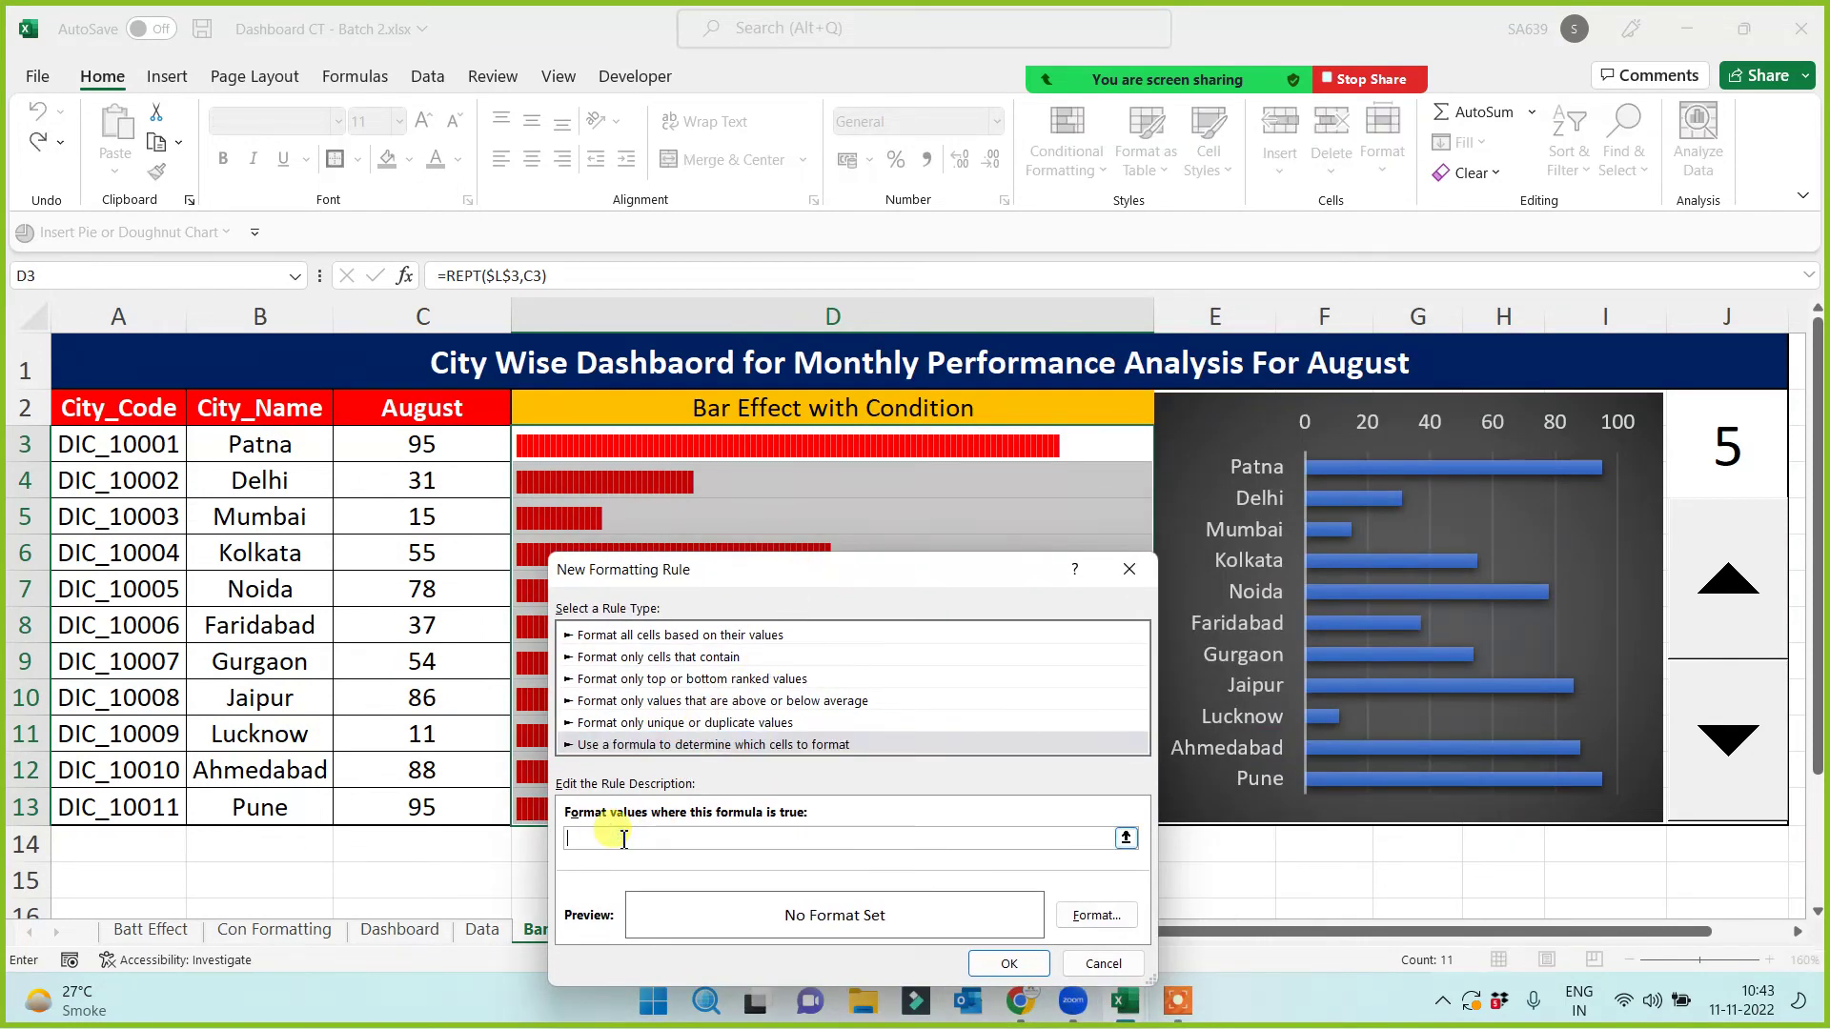
left_click(433, 448)
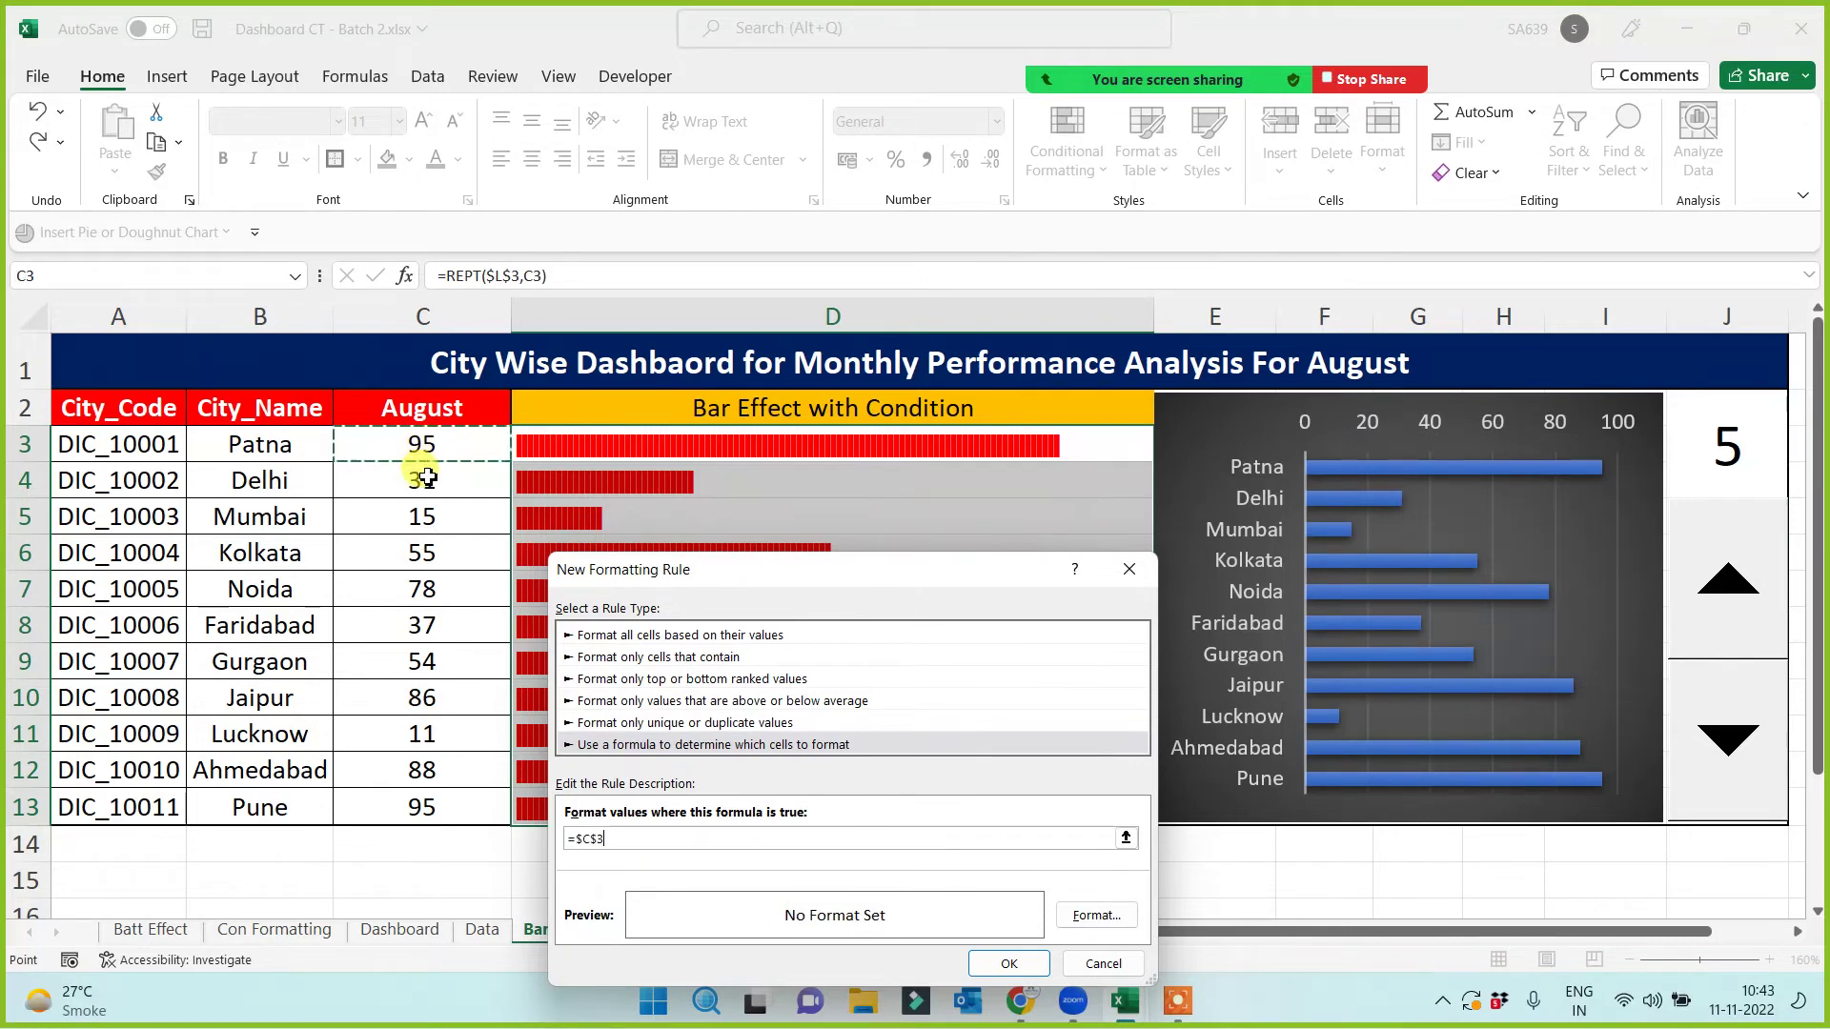
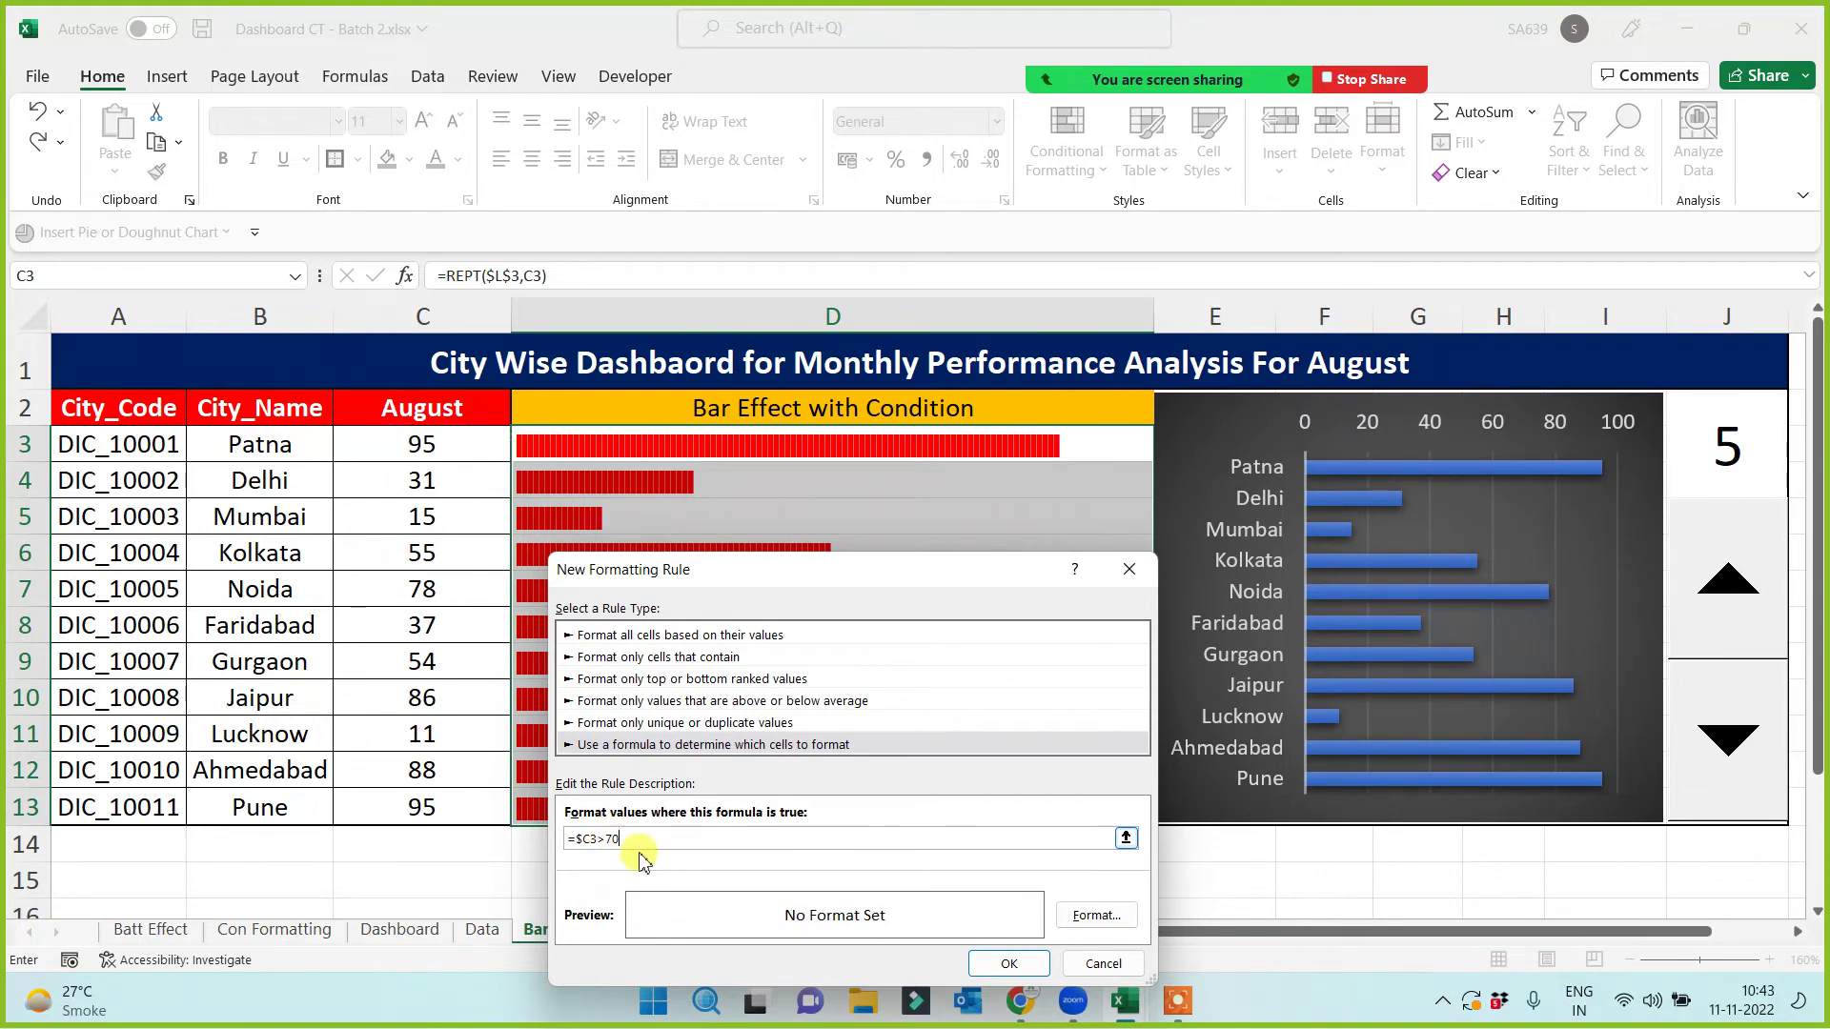
Step: Try a green background fill for the =$C3>70 rule on the bars, and undo the applied rule
left_click(1087, 917)
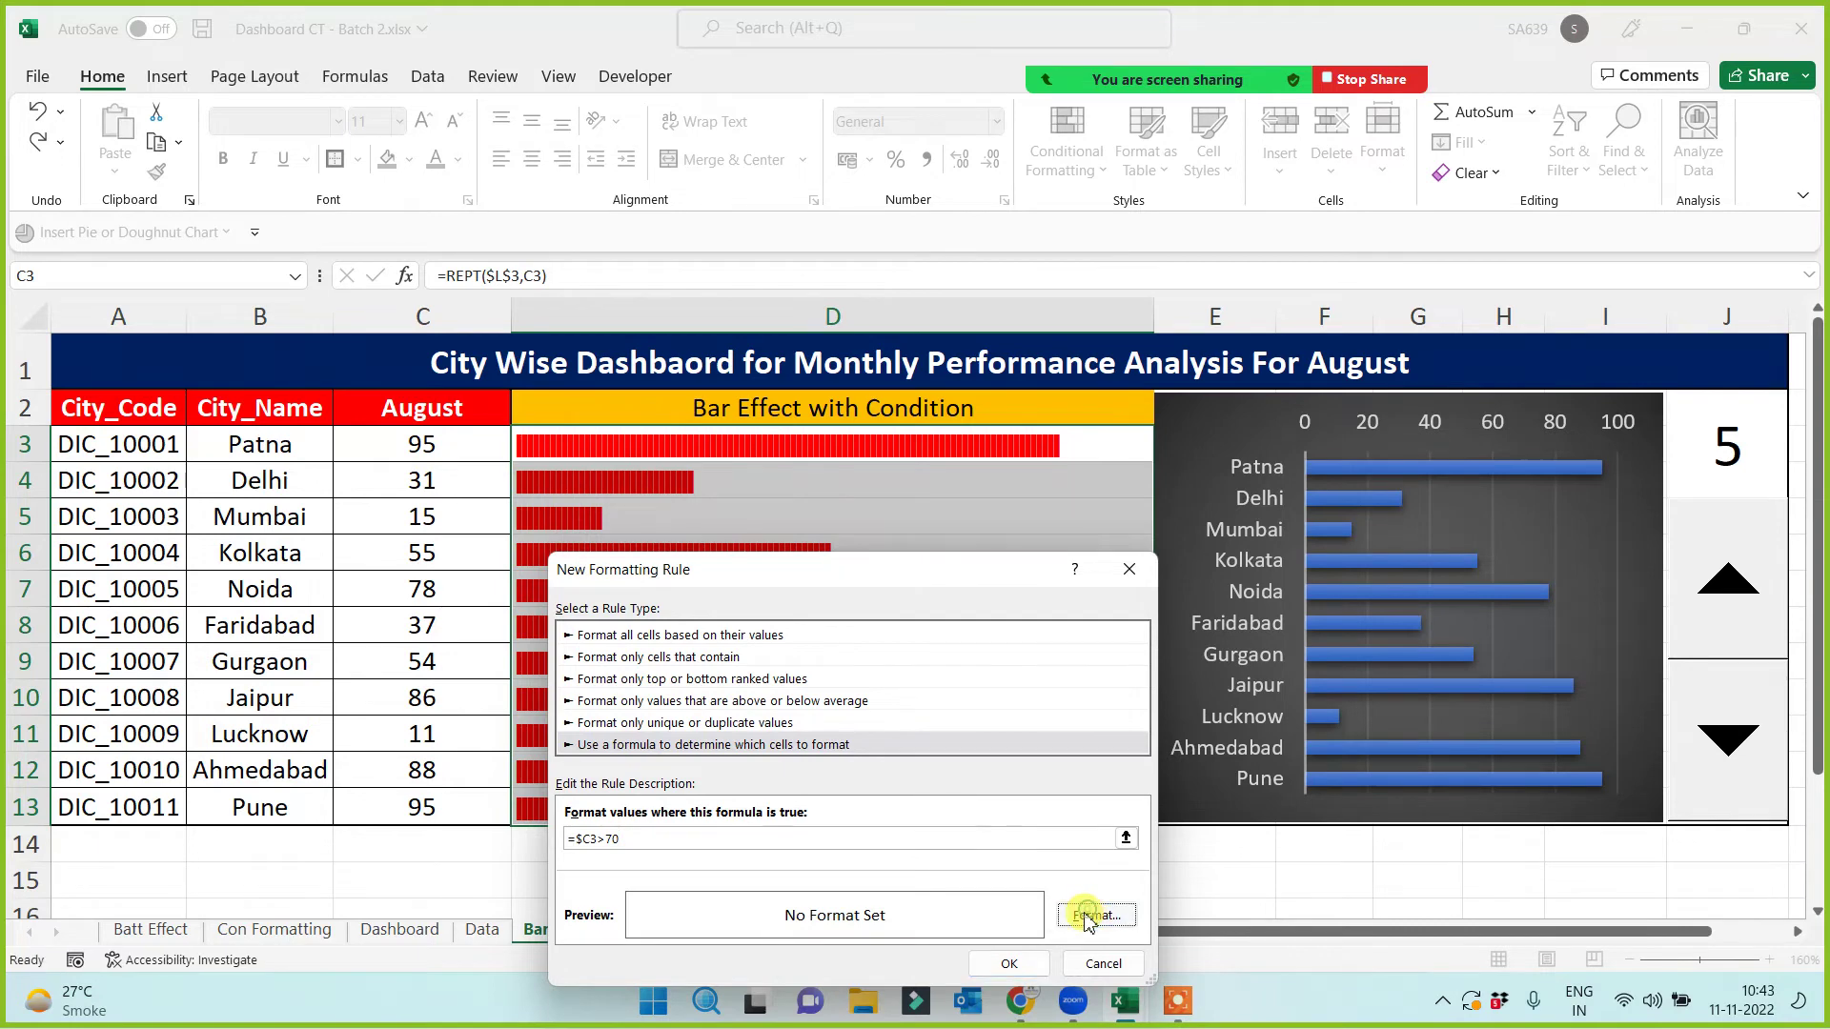
left_click(558, 615)
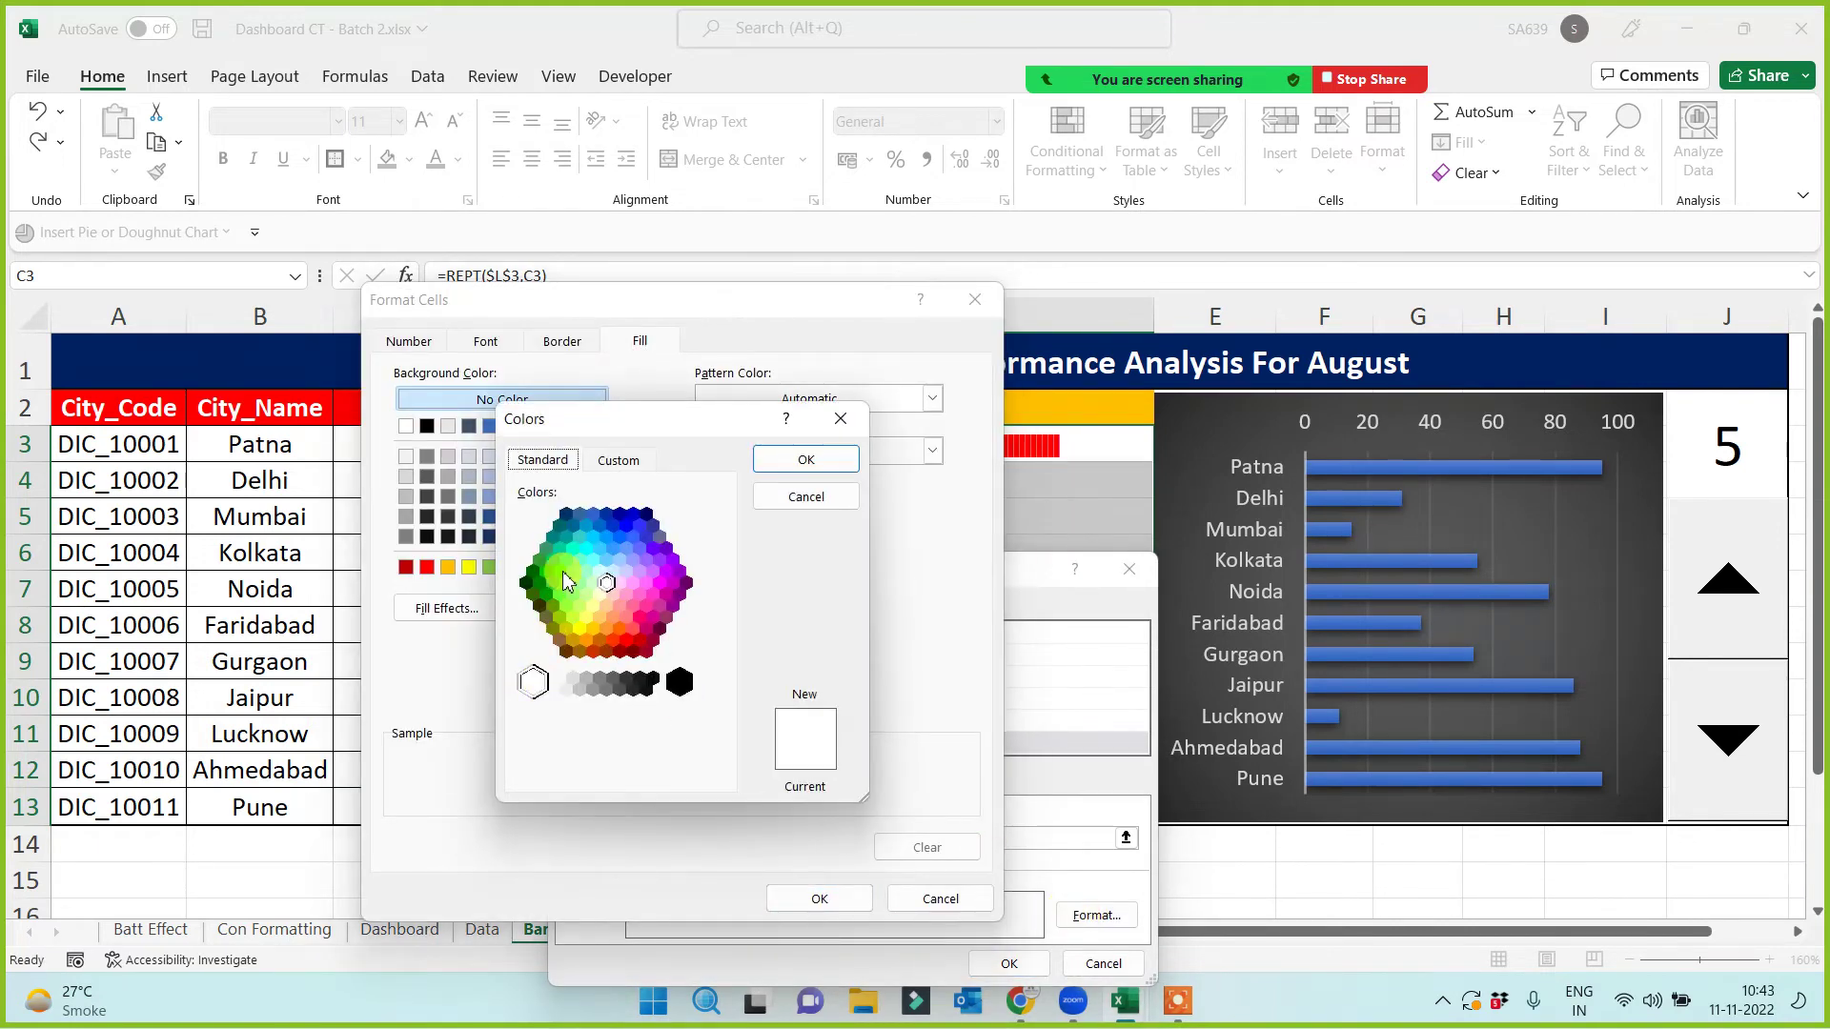
left_click(547, 572)
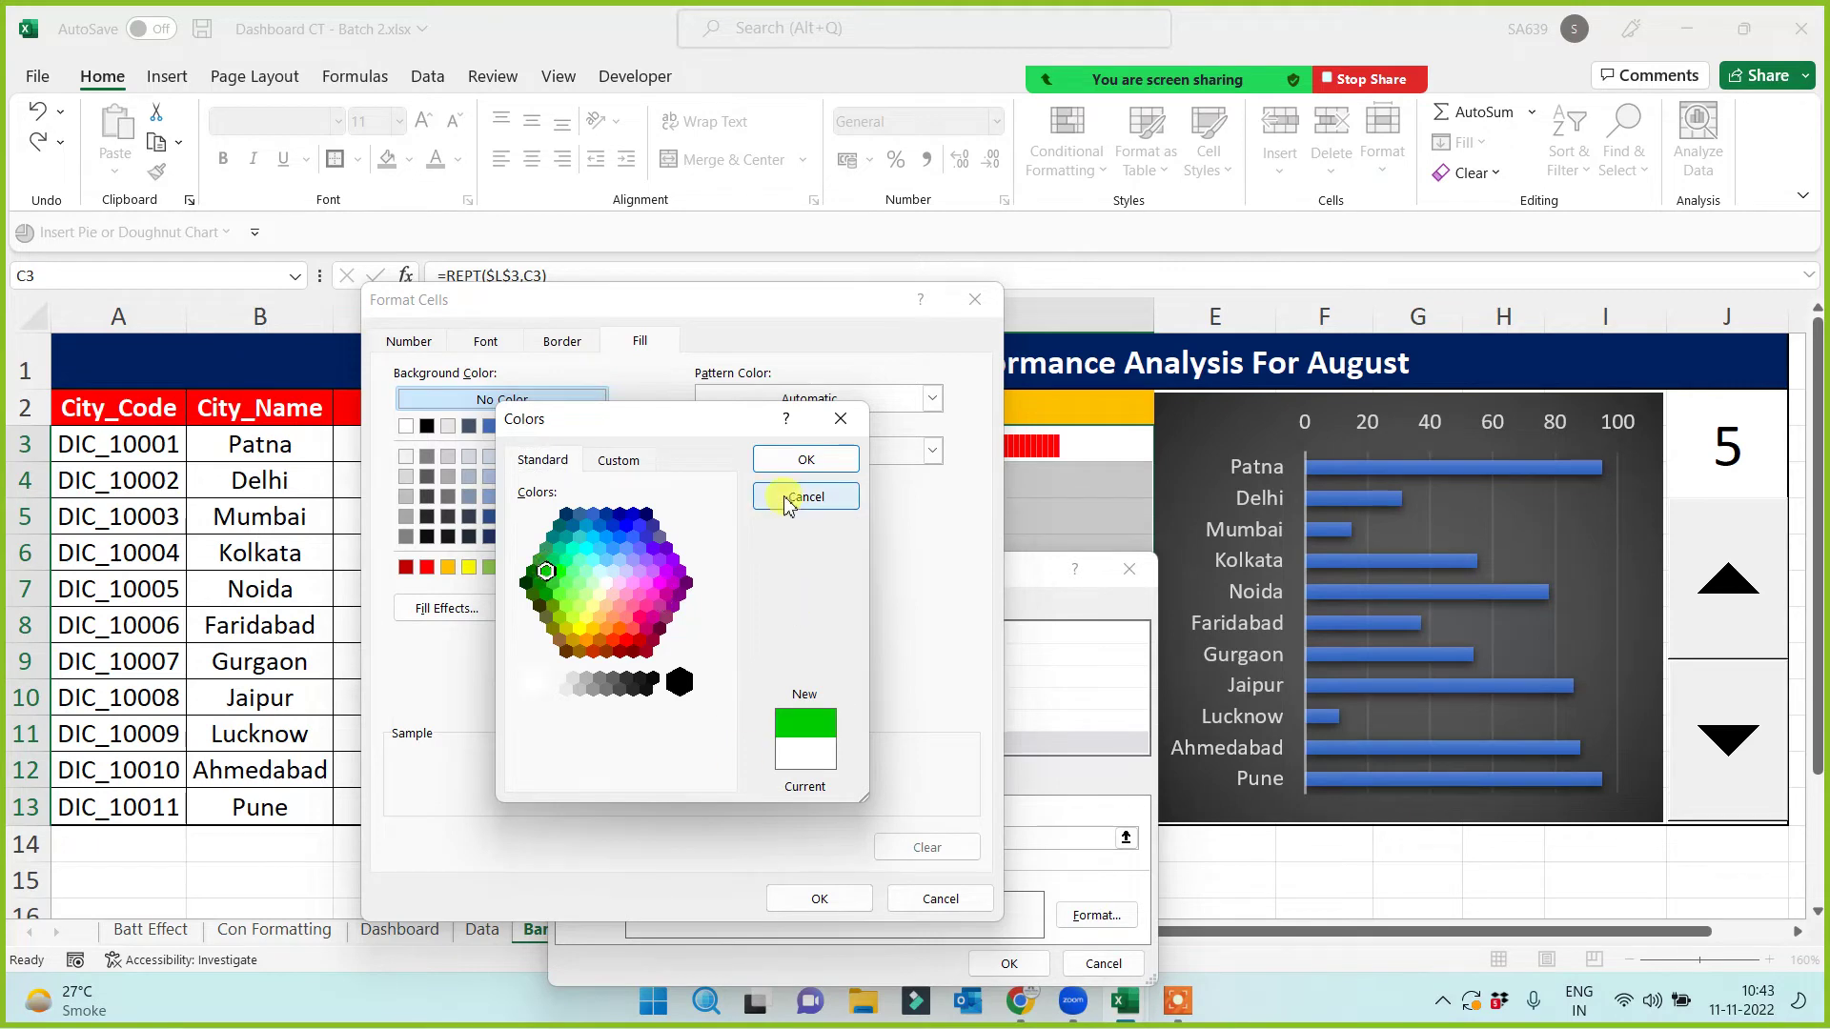
left_click(805, 460)
left_click(819, 899)
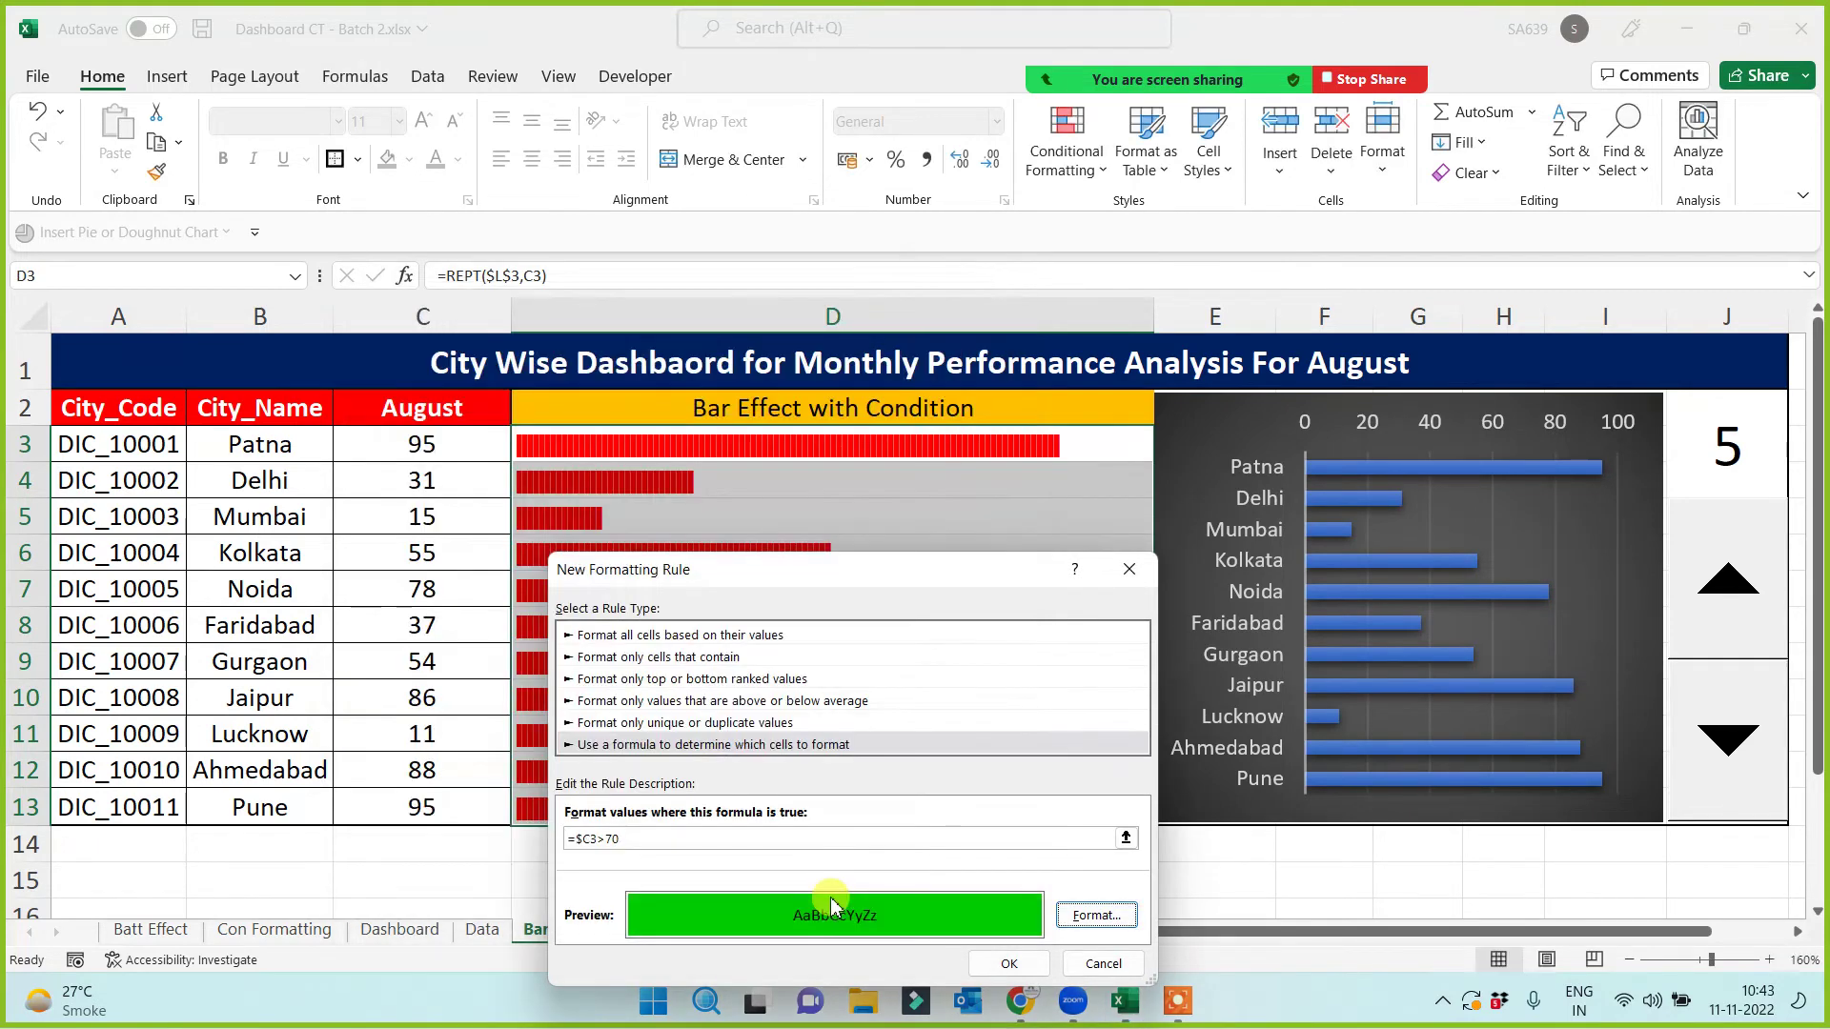
left_click(1010, 962)
left_click(1131, 796)
left_click(943, 796)
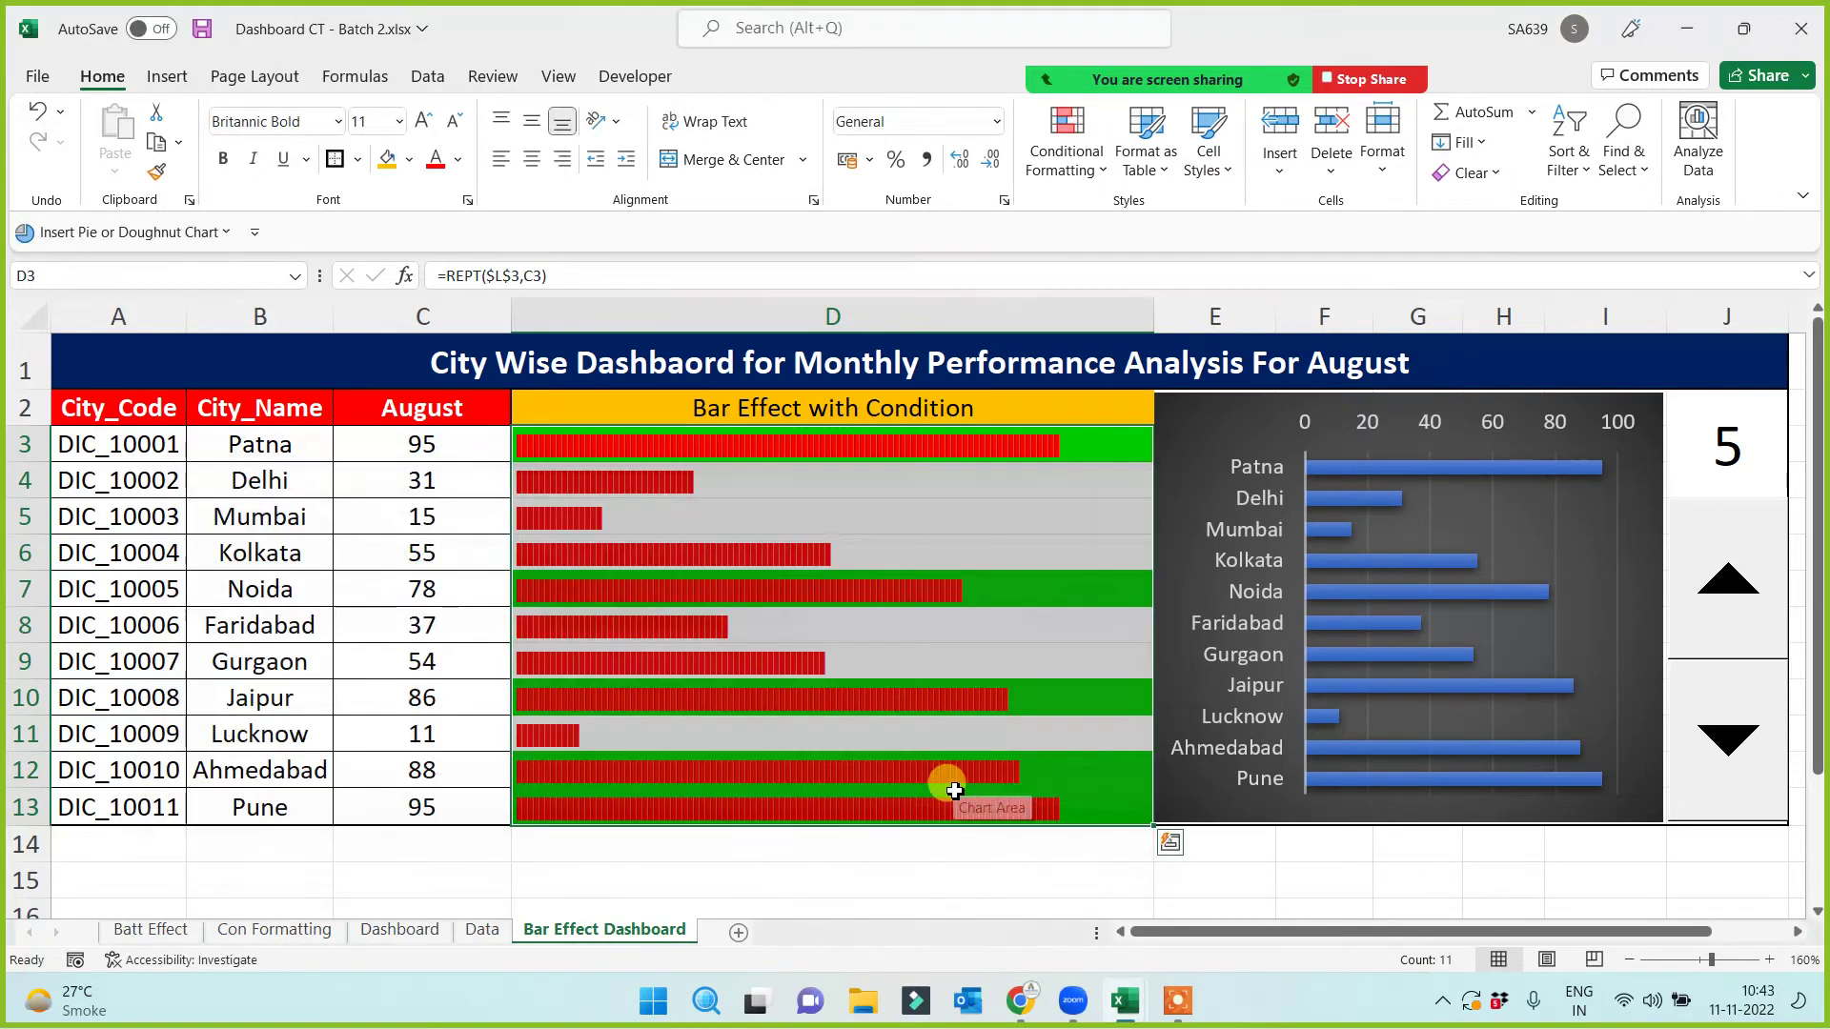
key("ctrl+z")
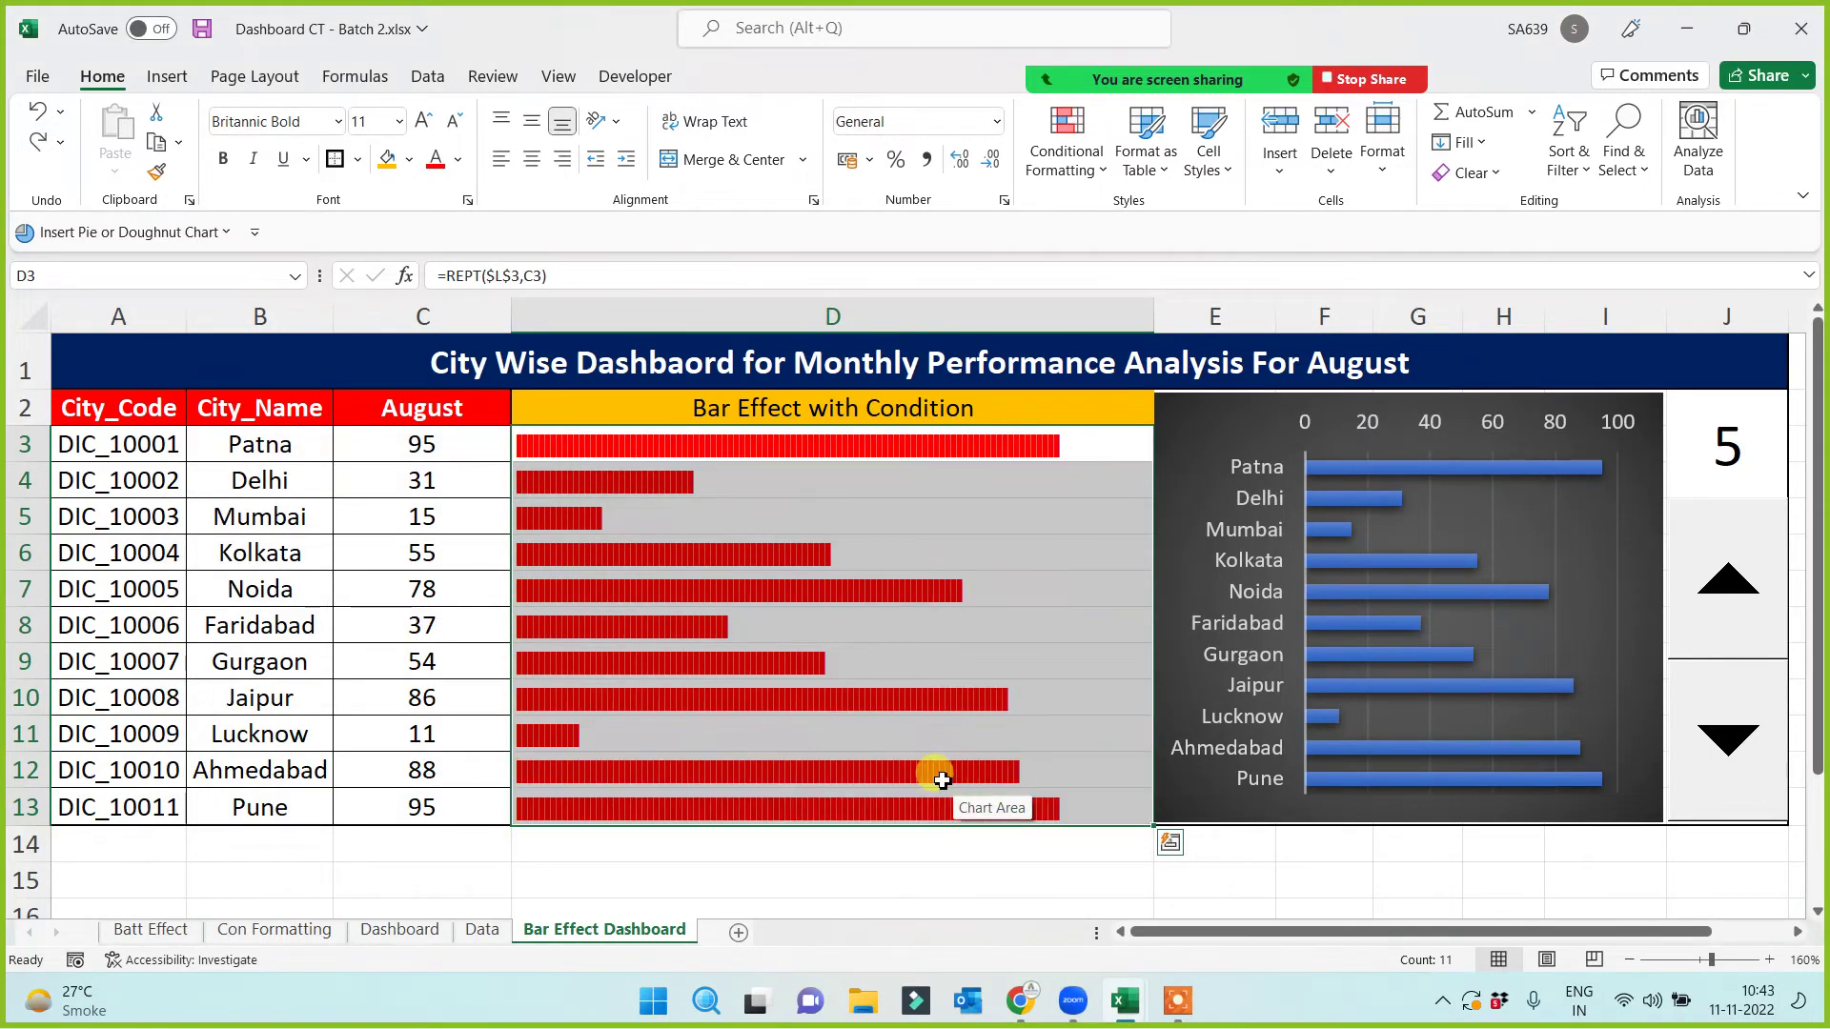
Step: Add a formula-based conditional formatting rule to D3:D13 with the condition =$C3>70
left_click(1069, 159)
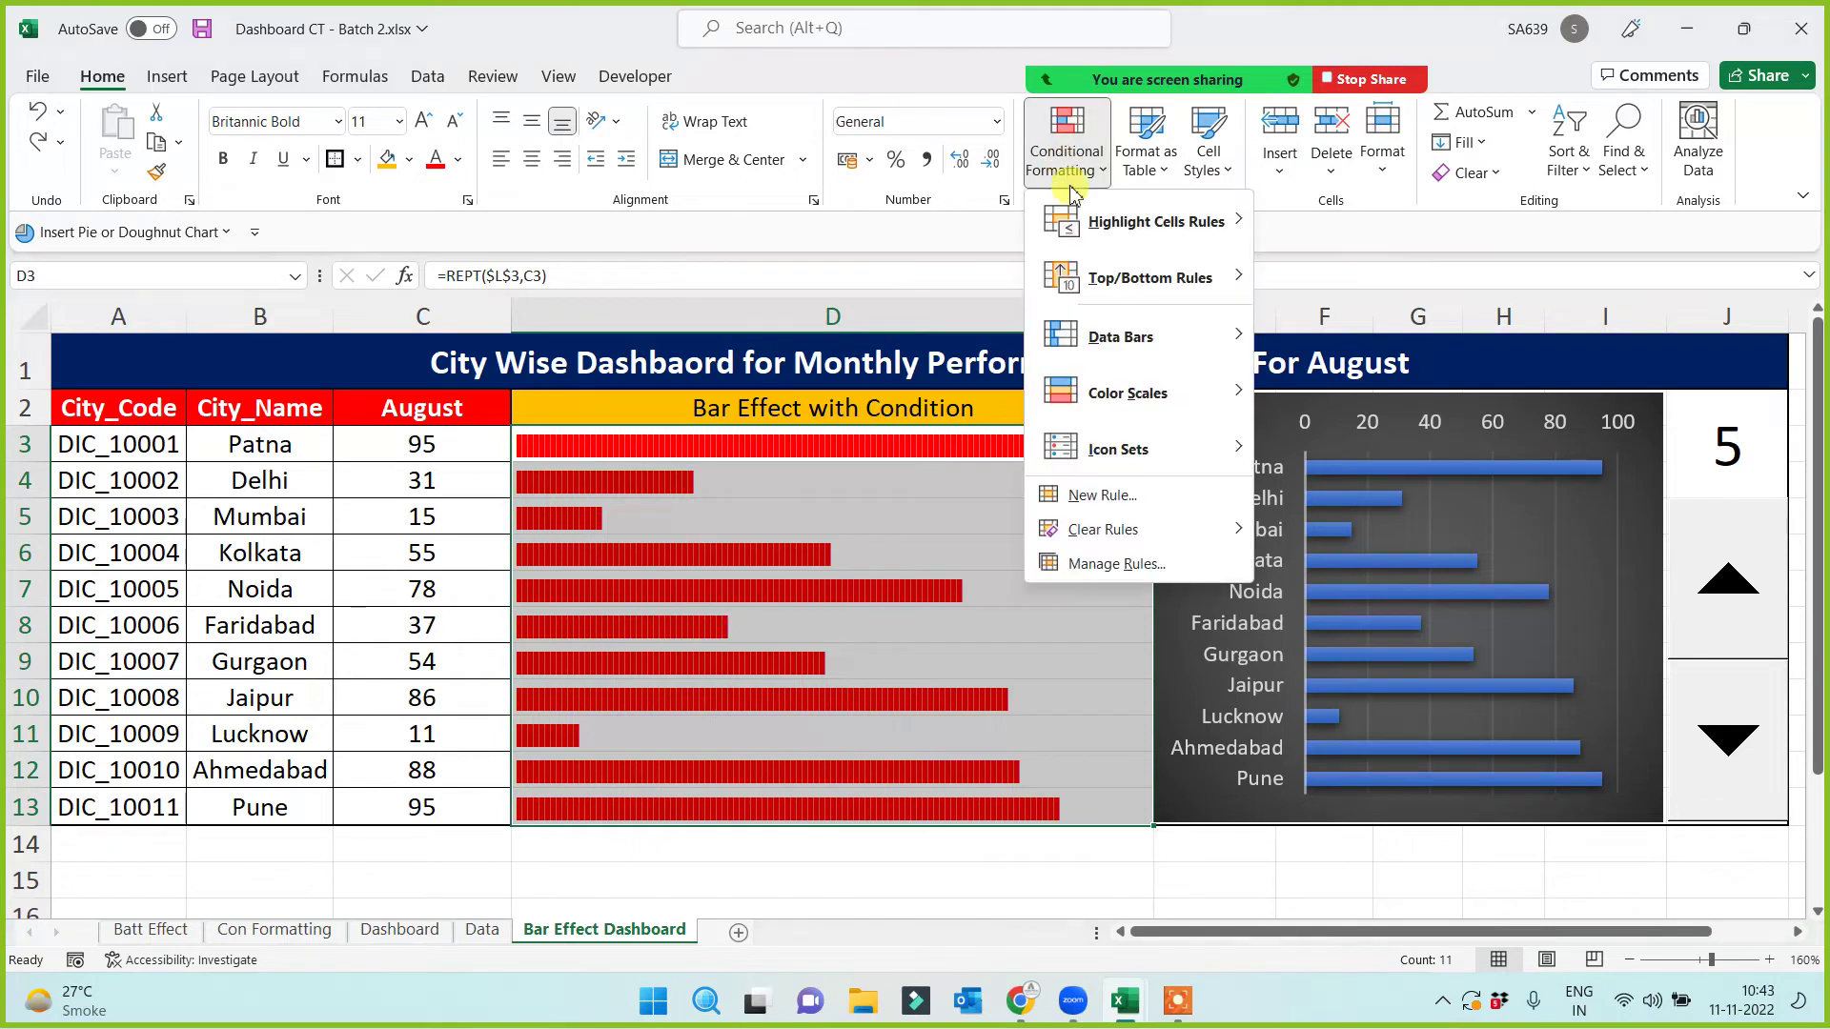
left_click(1121, 560)
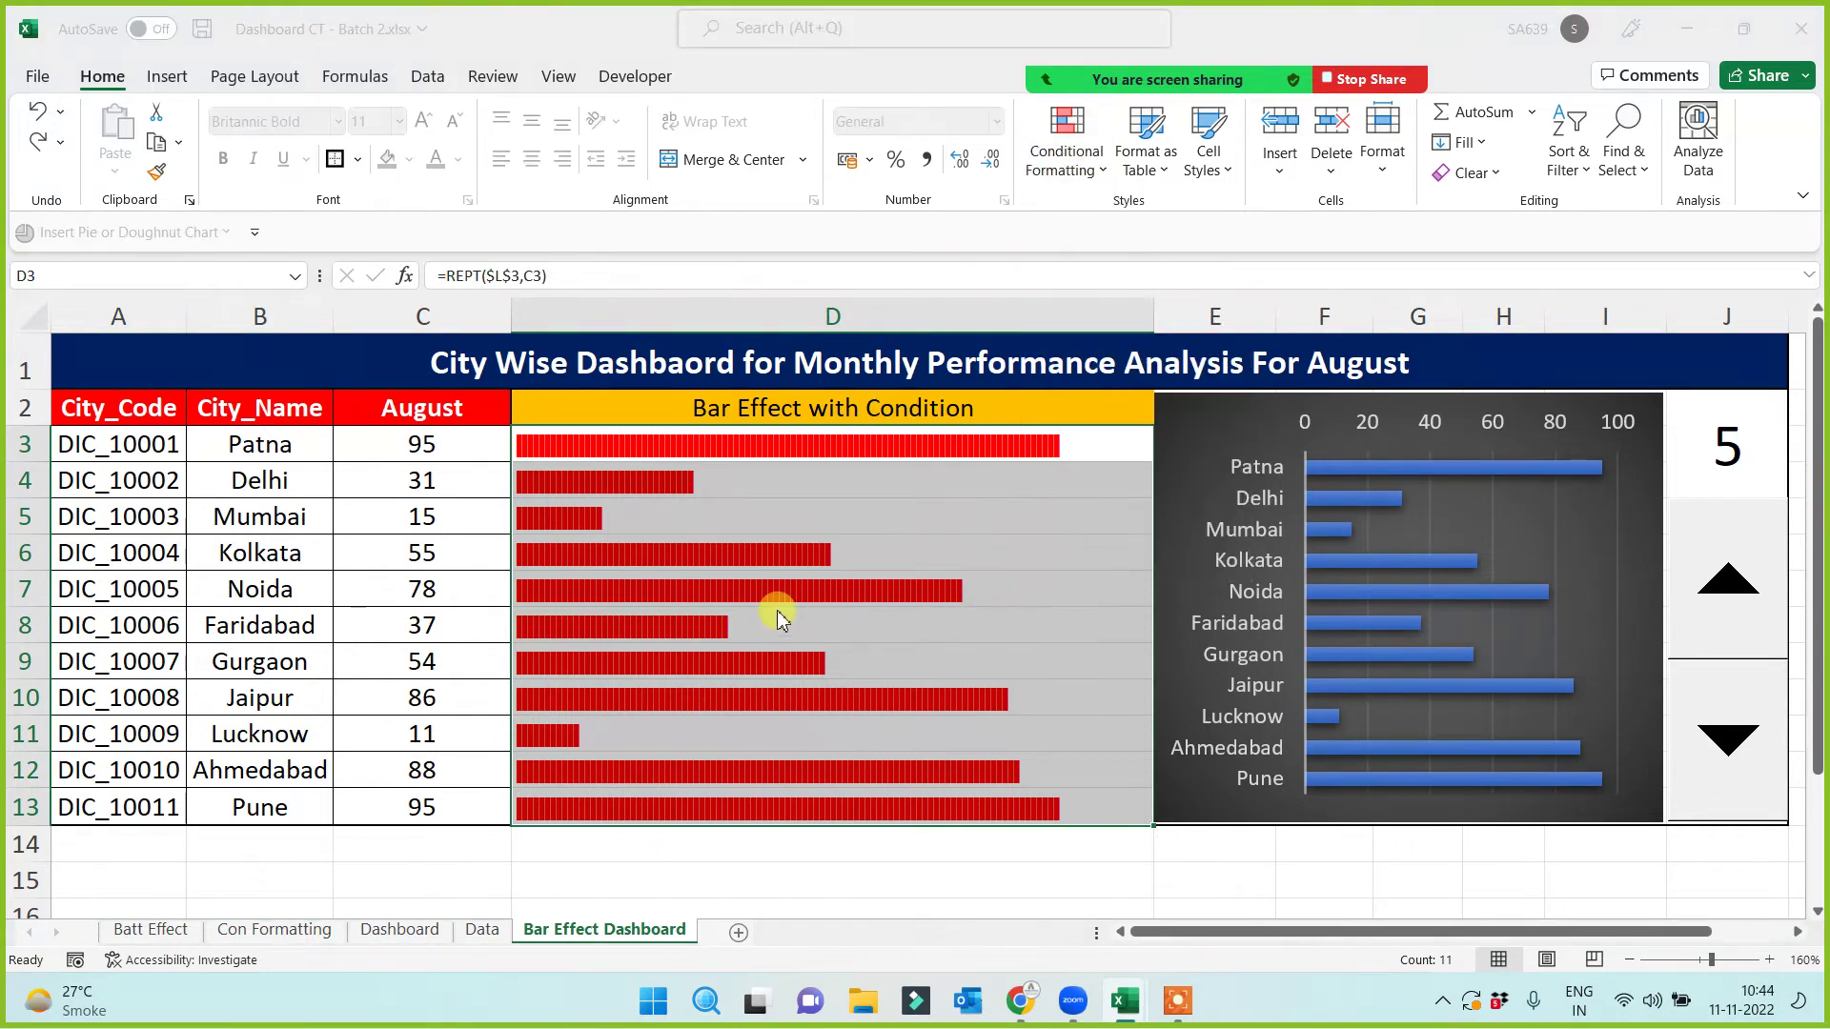
left_click(257, 558)
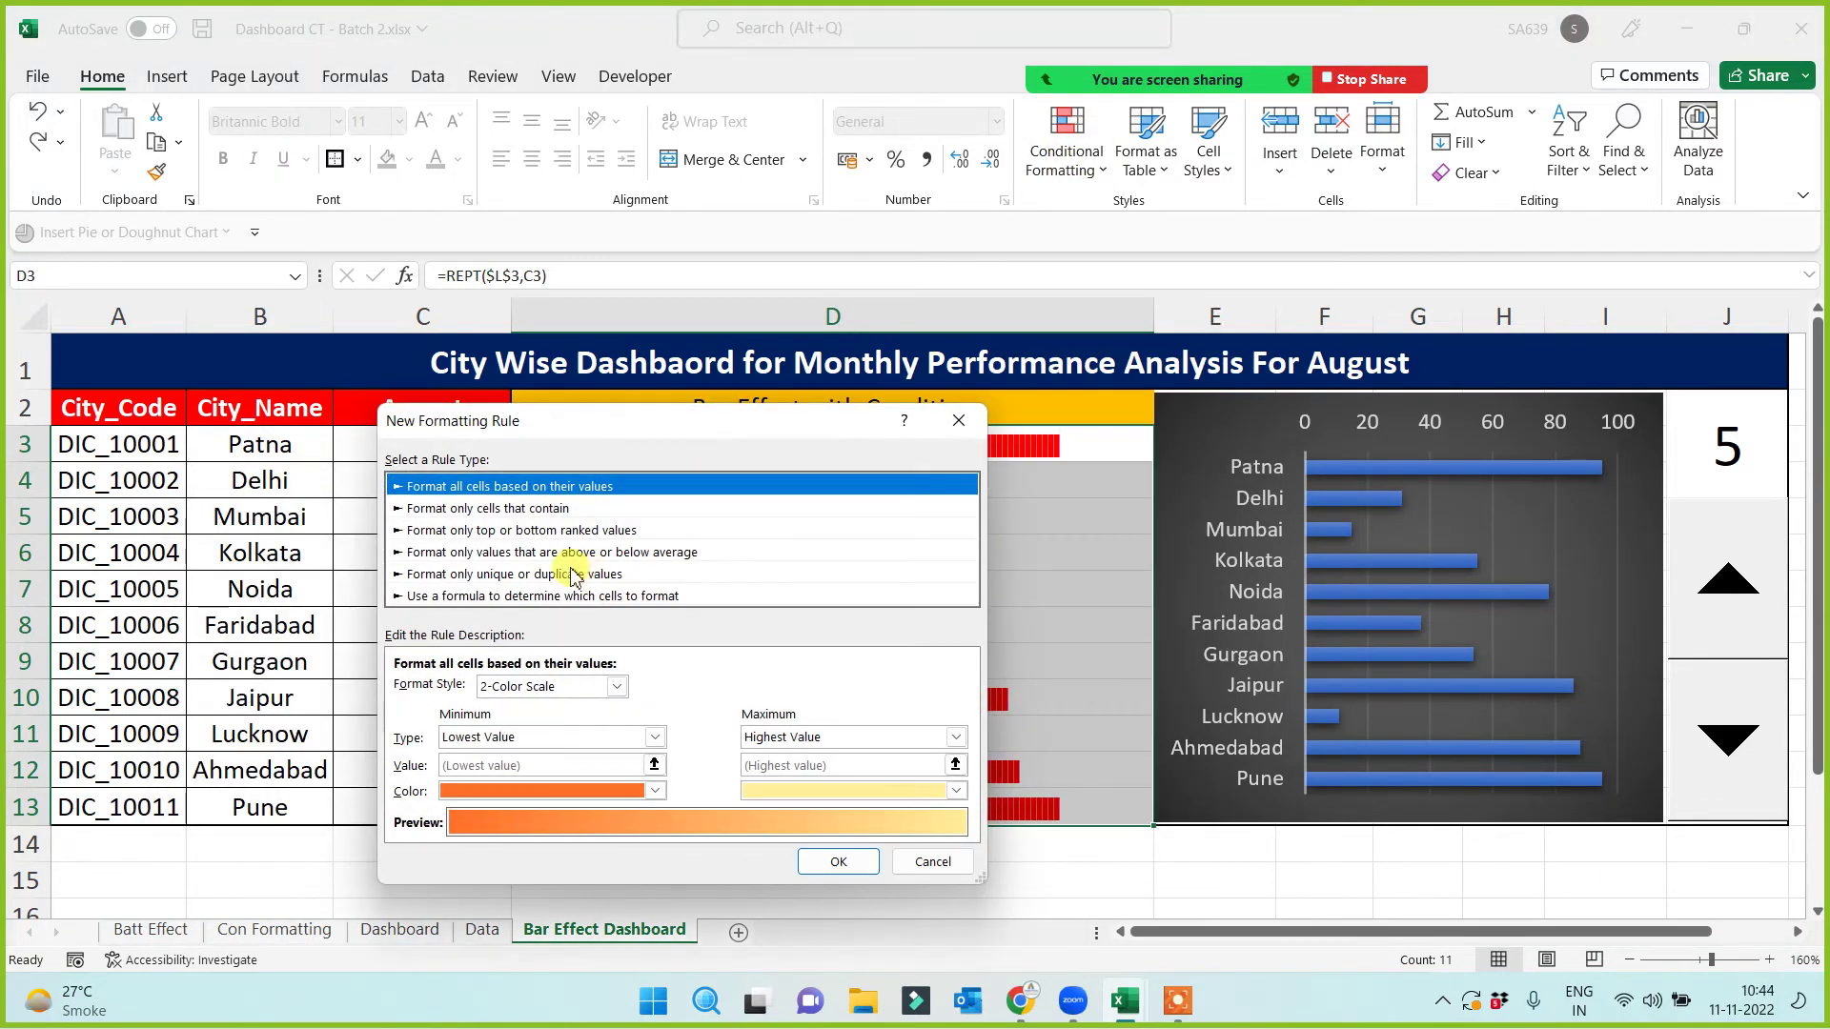
left_click(505, 595)
left_click(464, 693)
left_click_drag(695, 425, 885, 562)
left_click(447, 443)
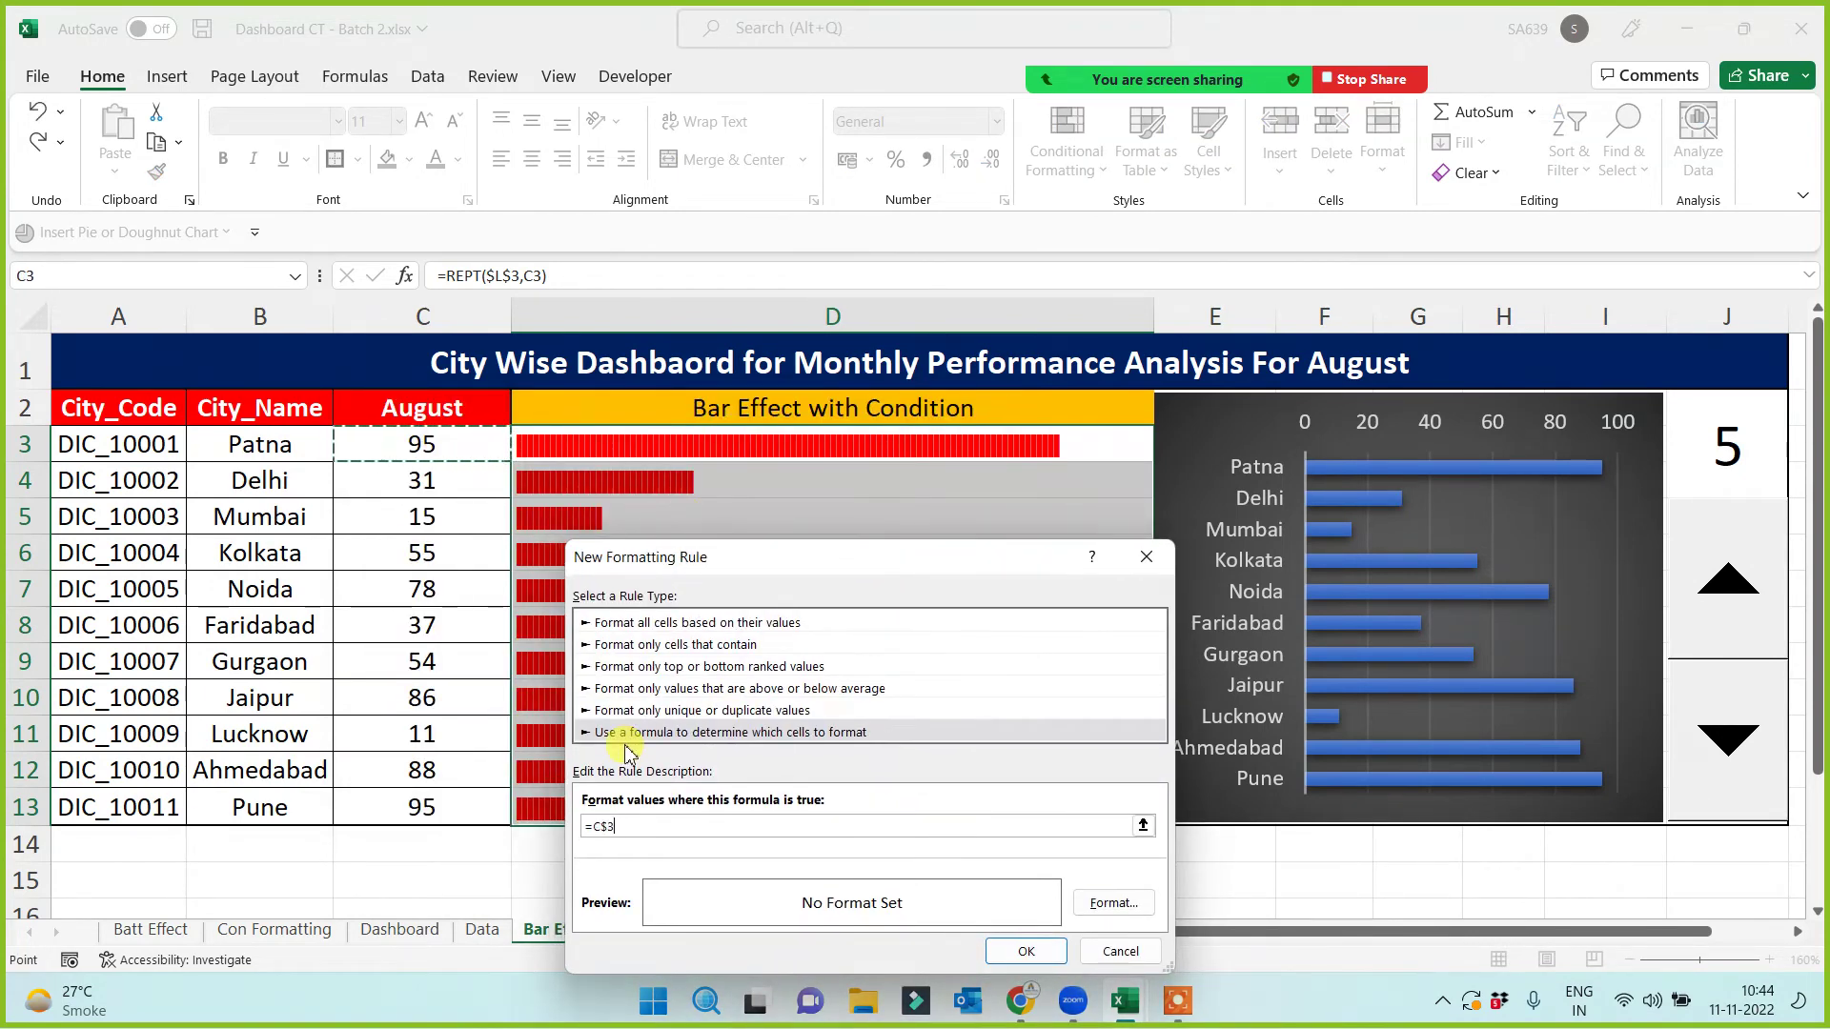
double_click(608, 827)
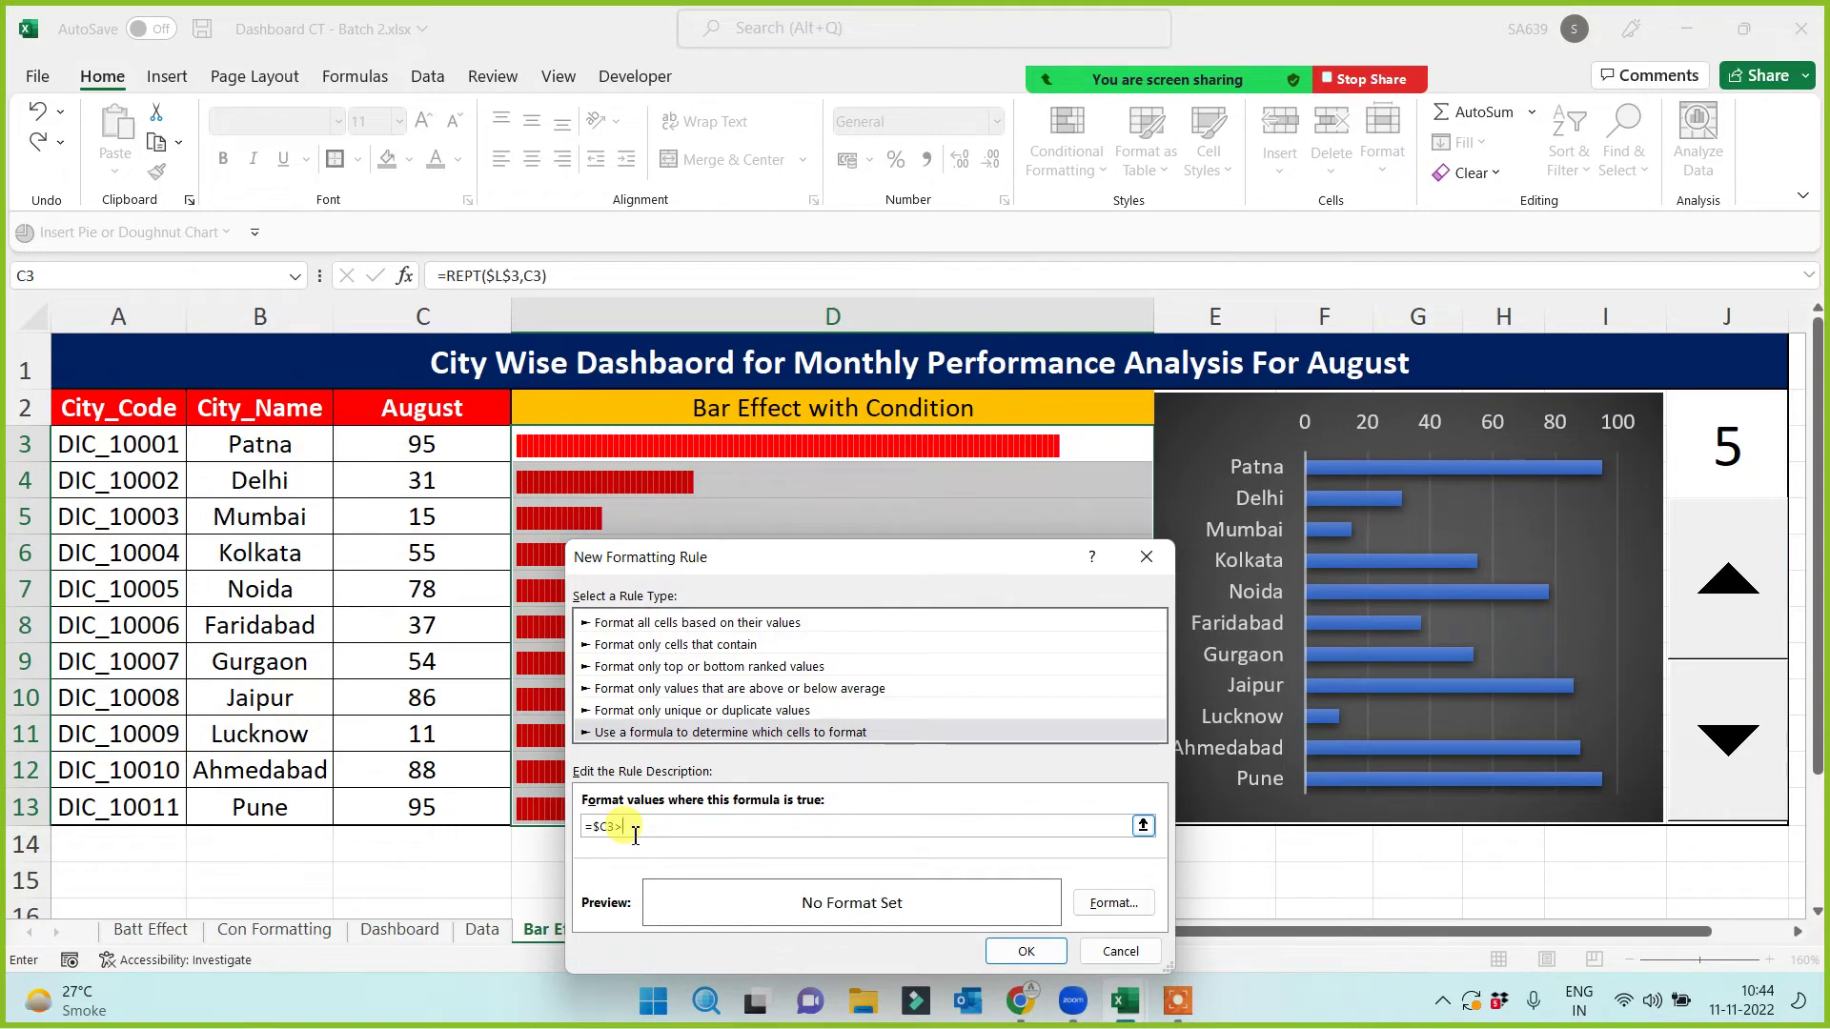
Step: Give the =$C3>70 rule a green font colour and apply it to the bars in D3:D13
left_click(1112, 903)
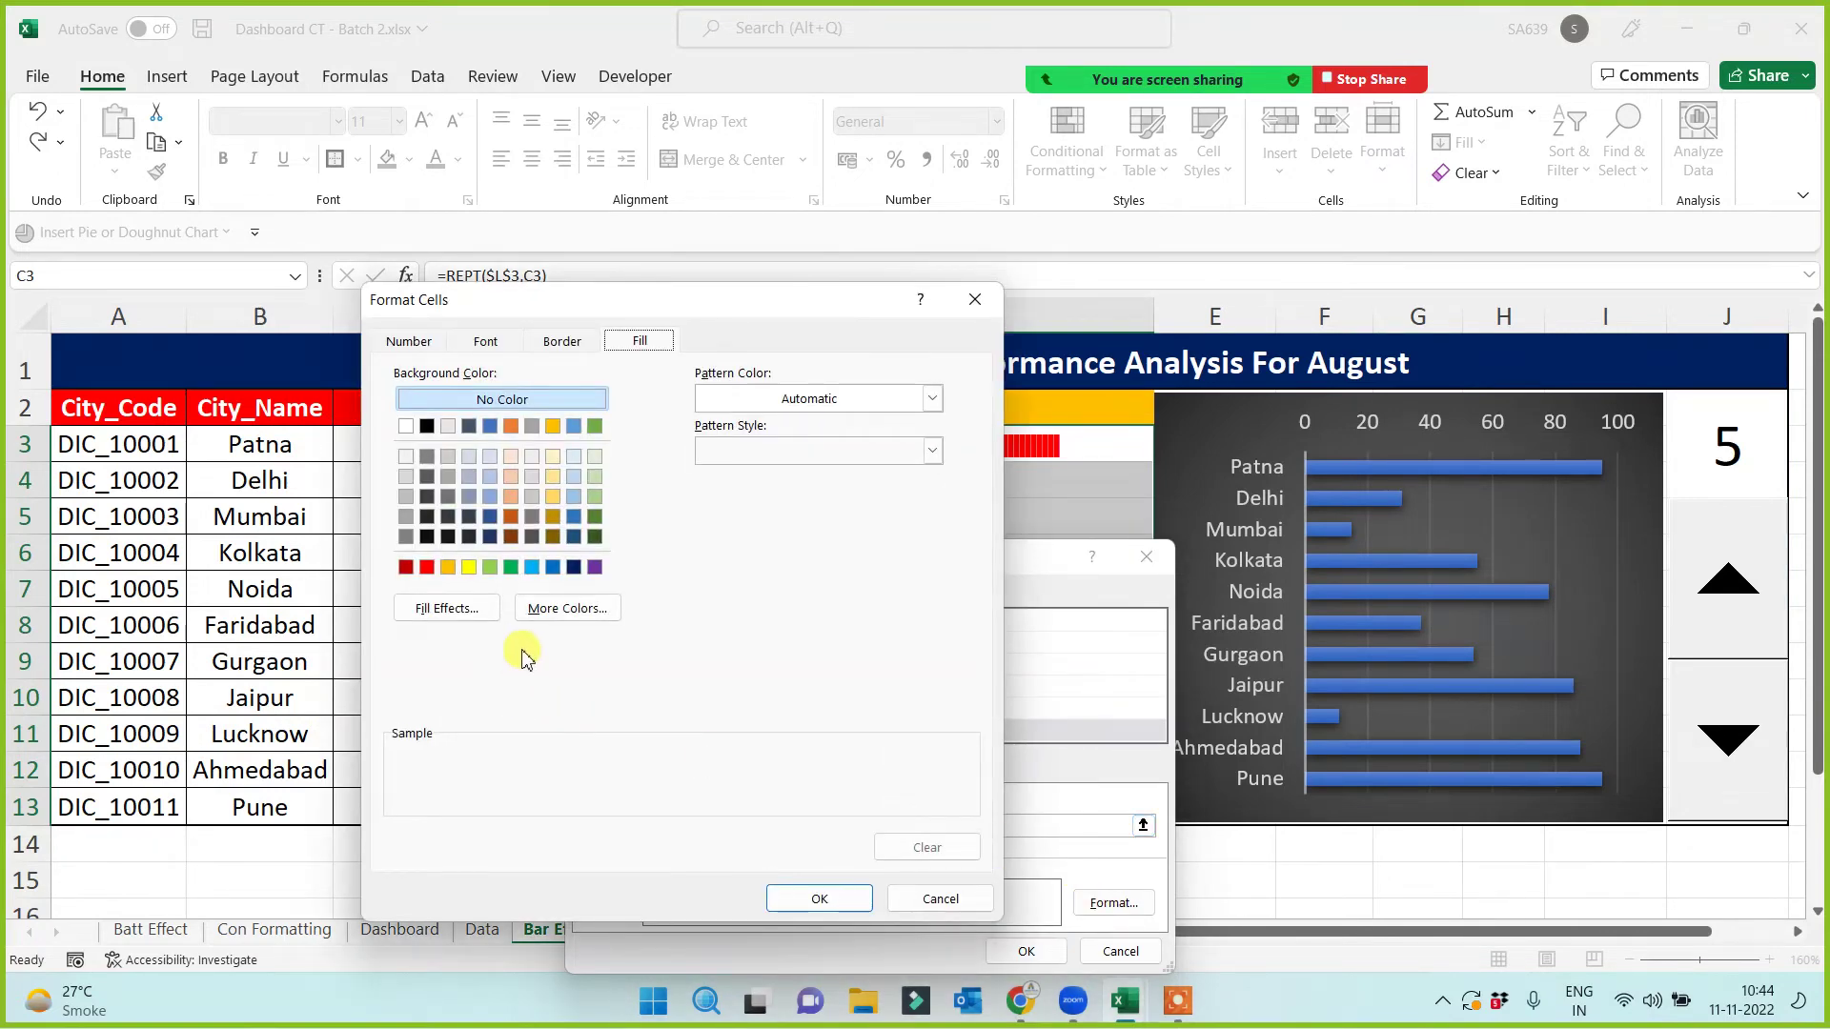
left_click(486, 345)
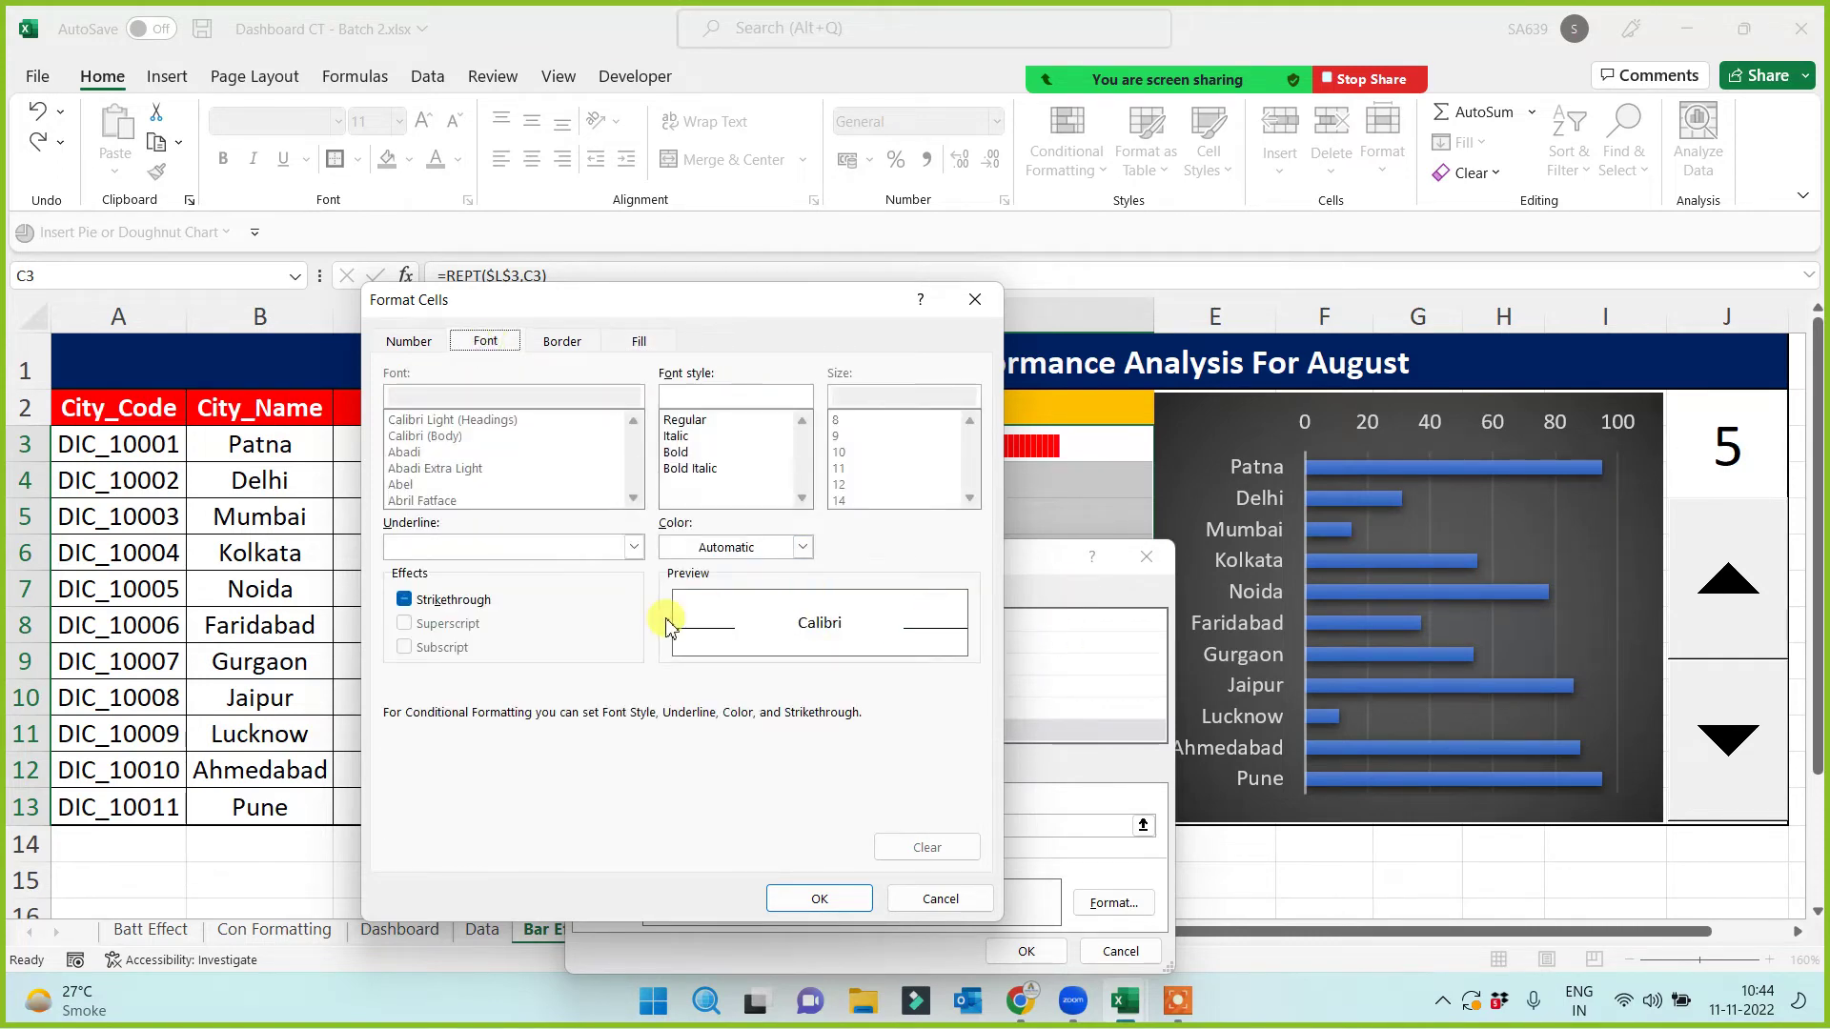
left_click(805, 549)
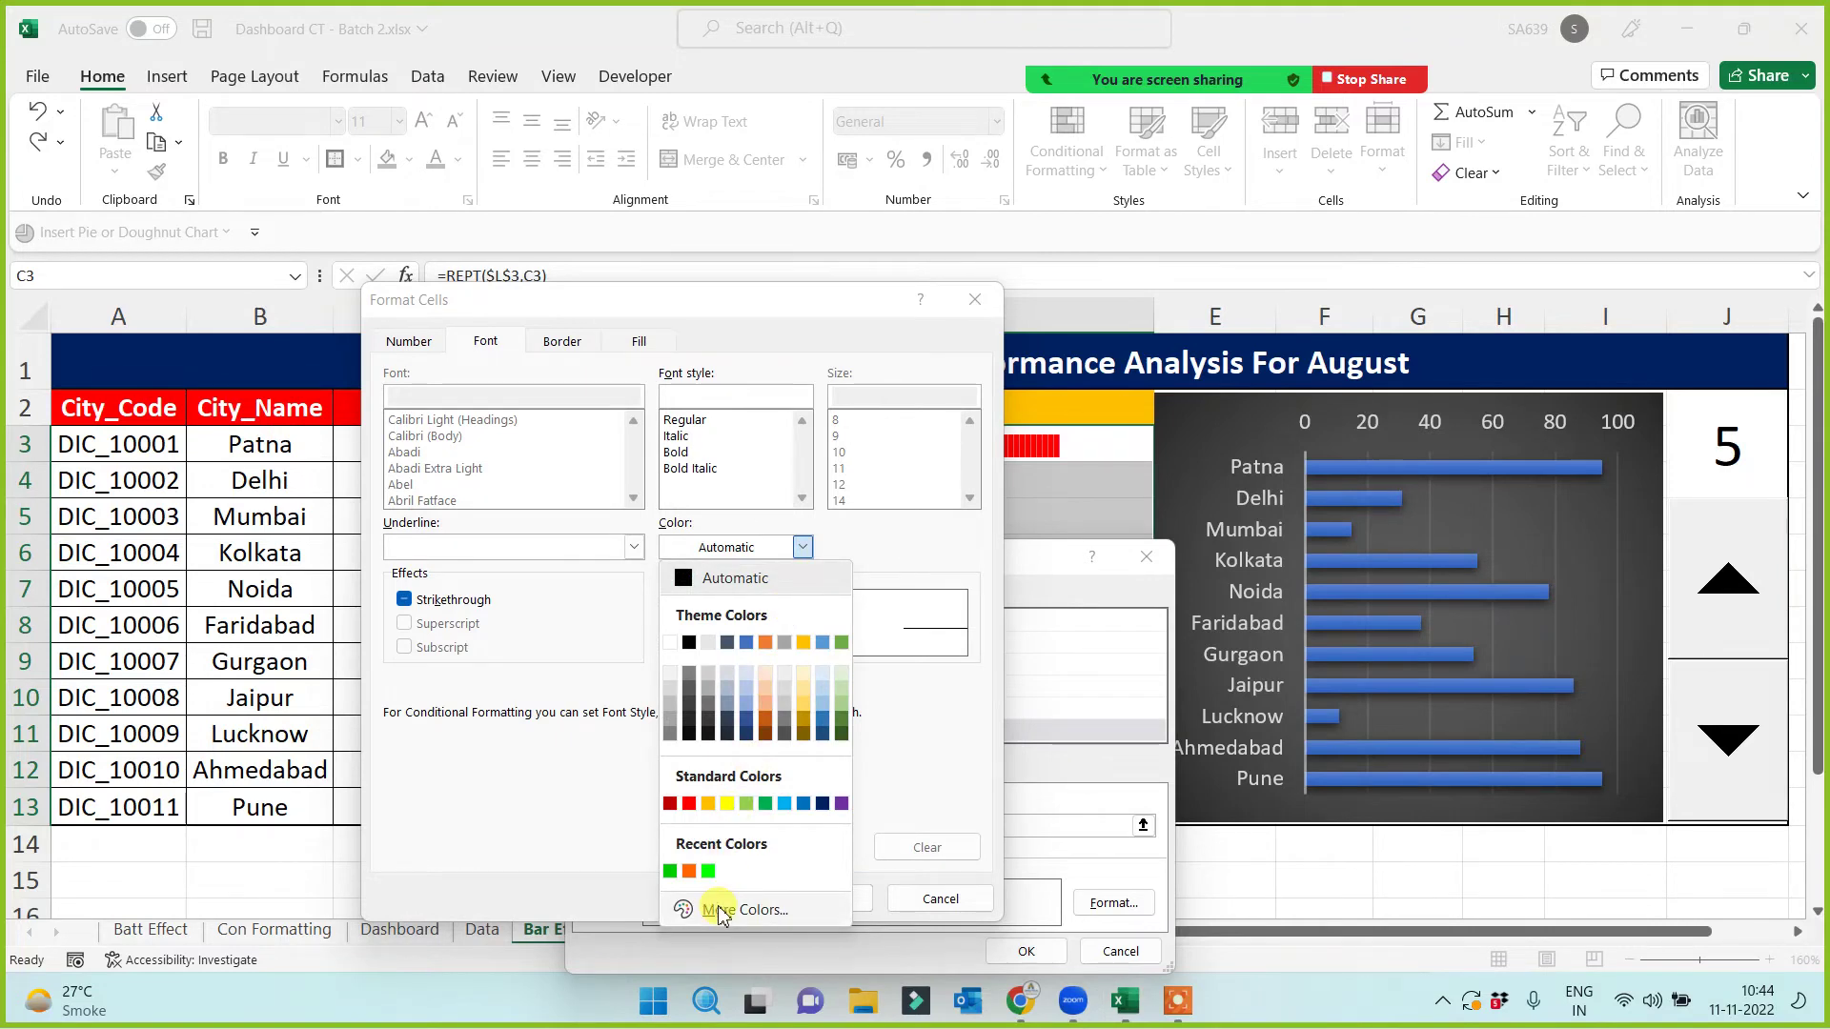
left_click(670, 871)
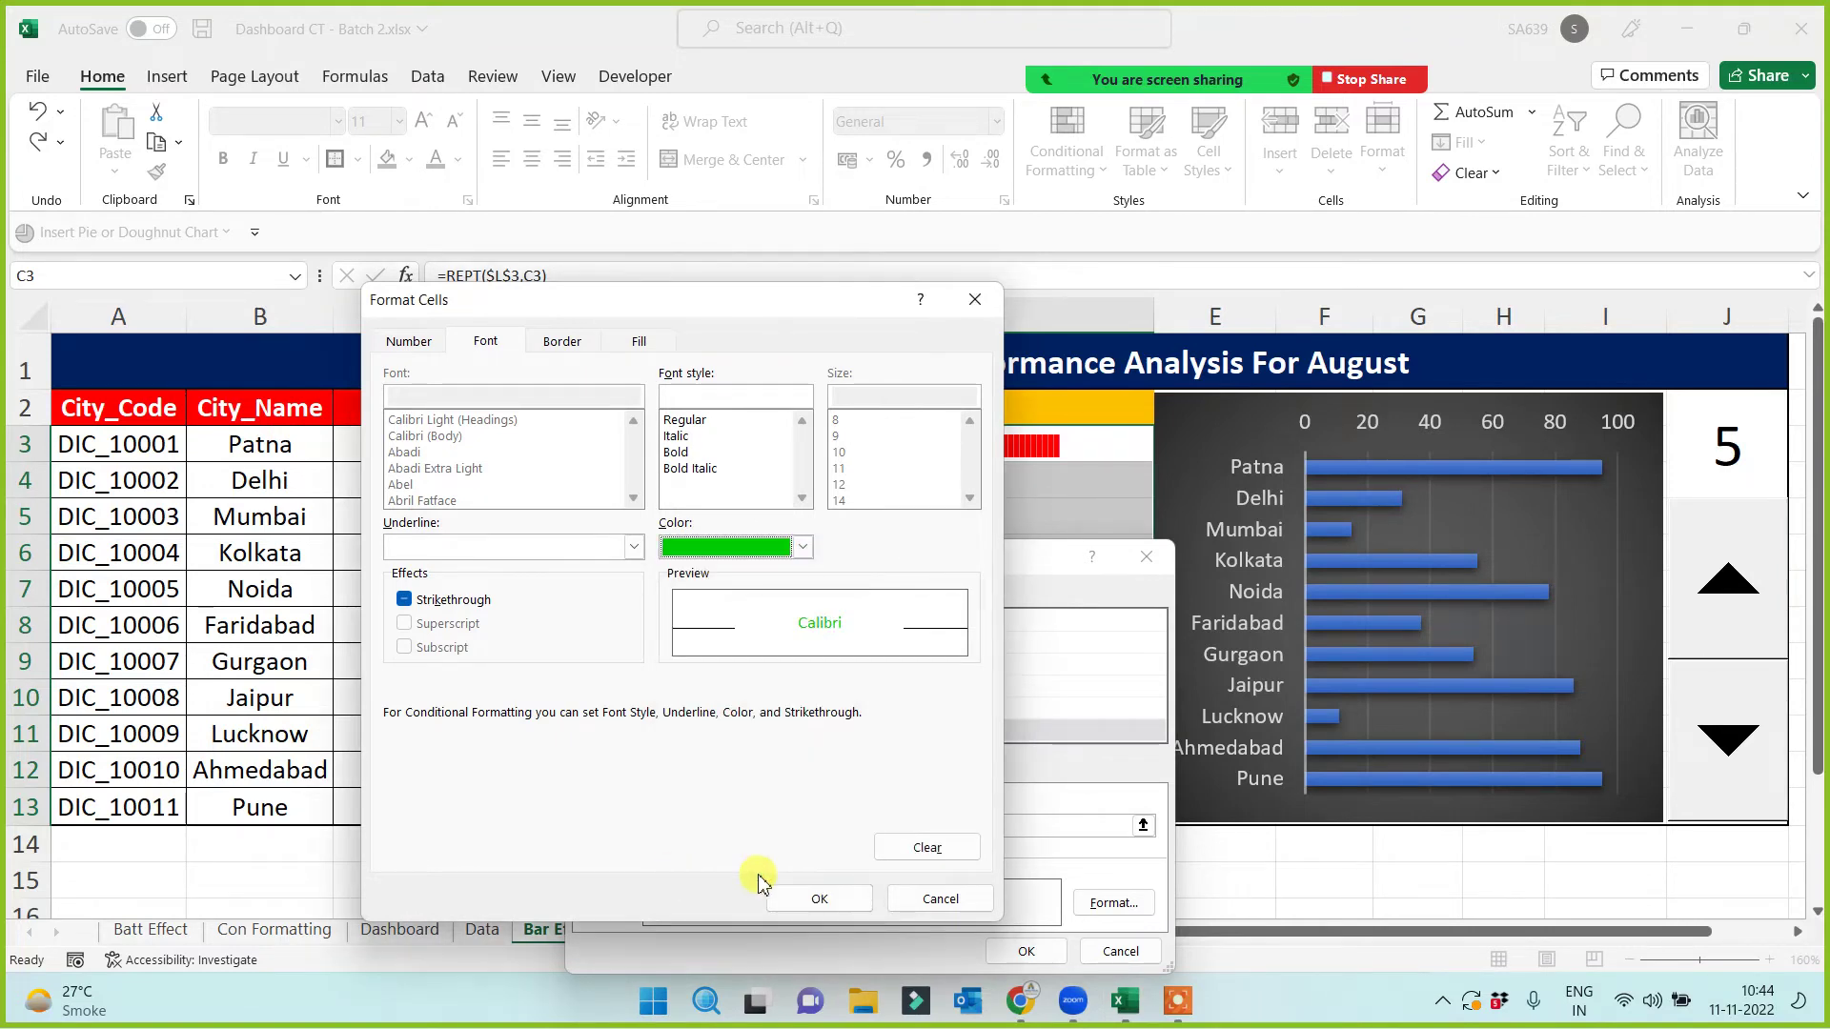
left_click(820, 899)
left_click(1027, 951)
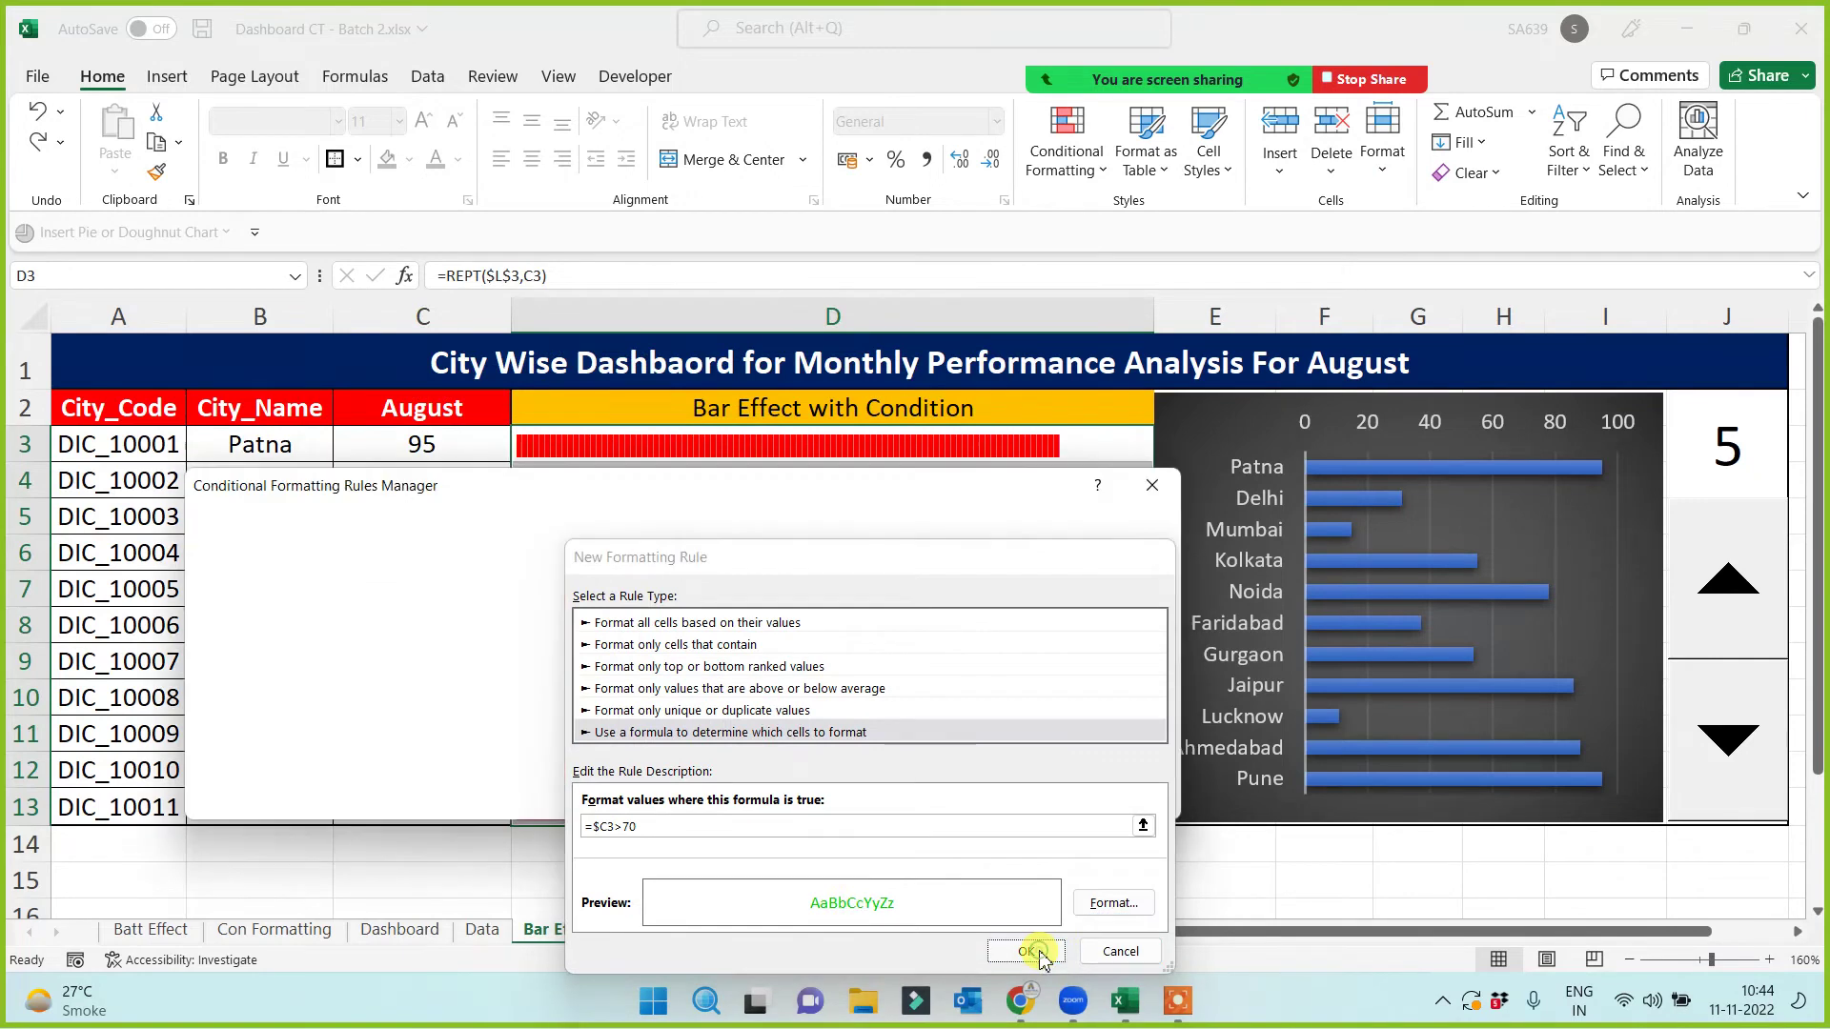
left_click(1126, 801)
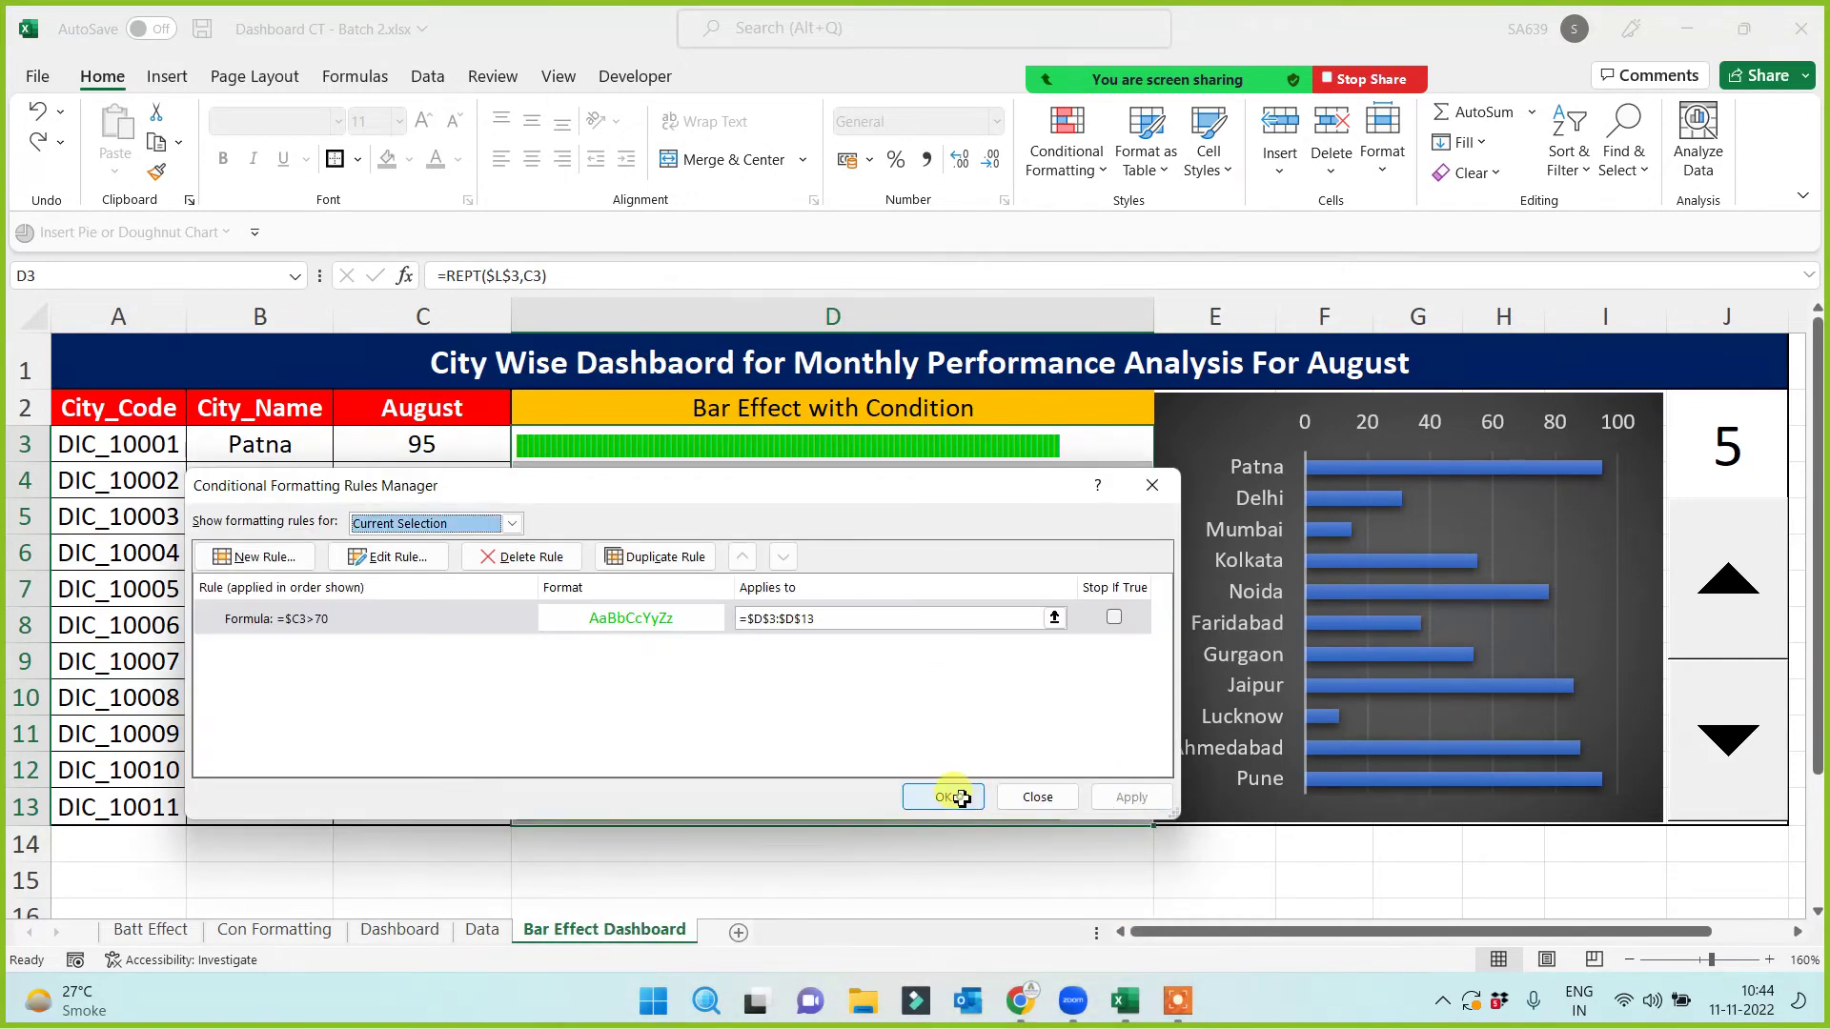
left_click(946, 797)
left_click(644, 877)
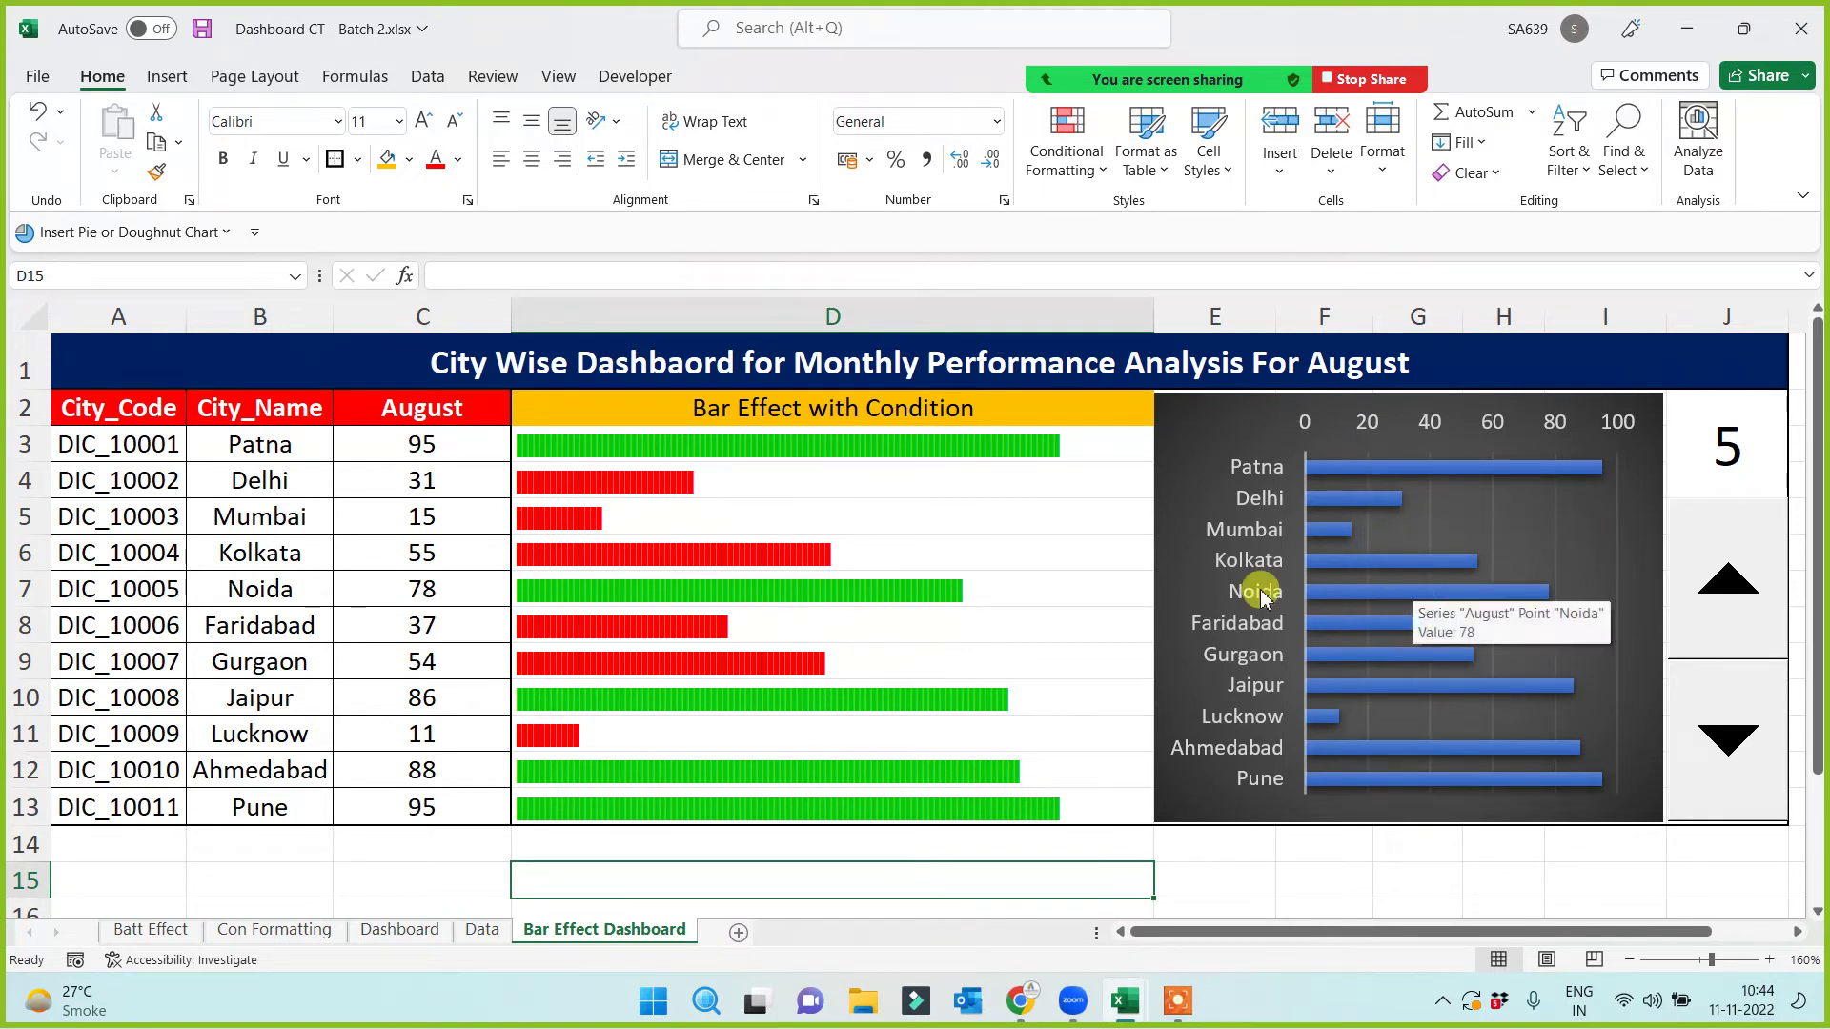
Step: Advance the month spinner to 6, and step it down to 1 for April to check the conditional bar colours
left_click(767, 438)
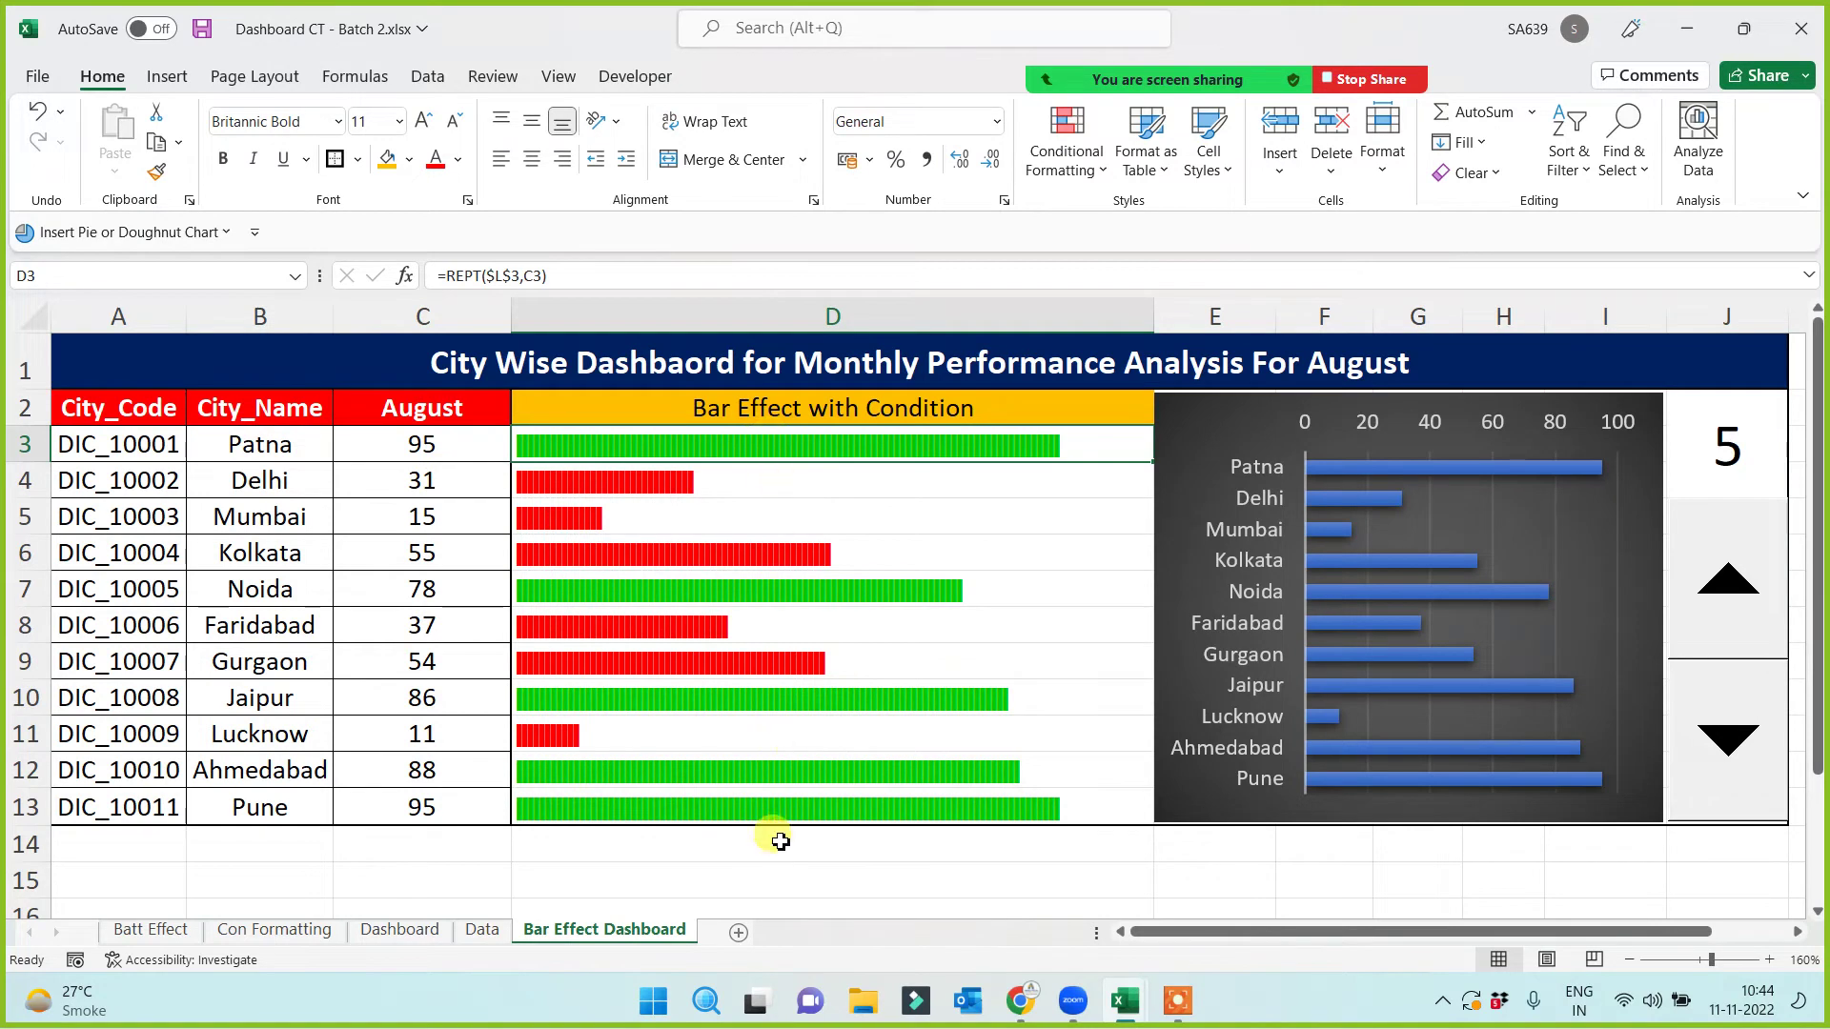
left_click(1764, 578)
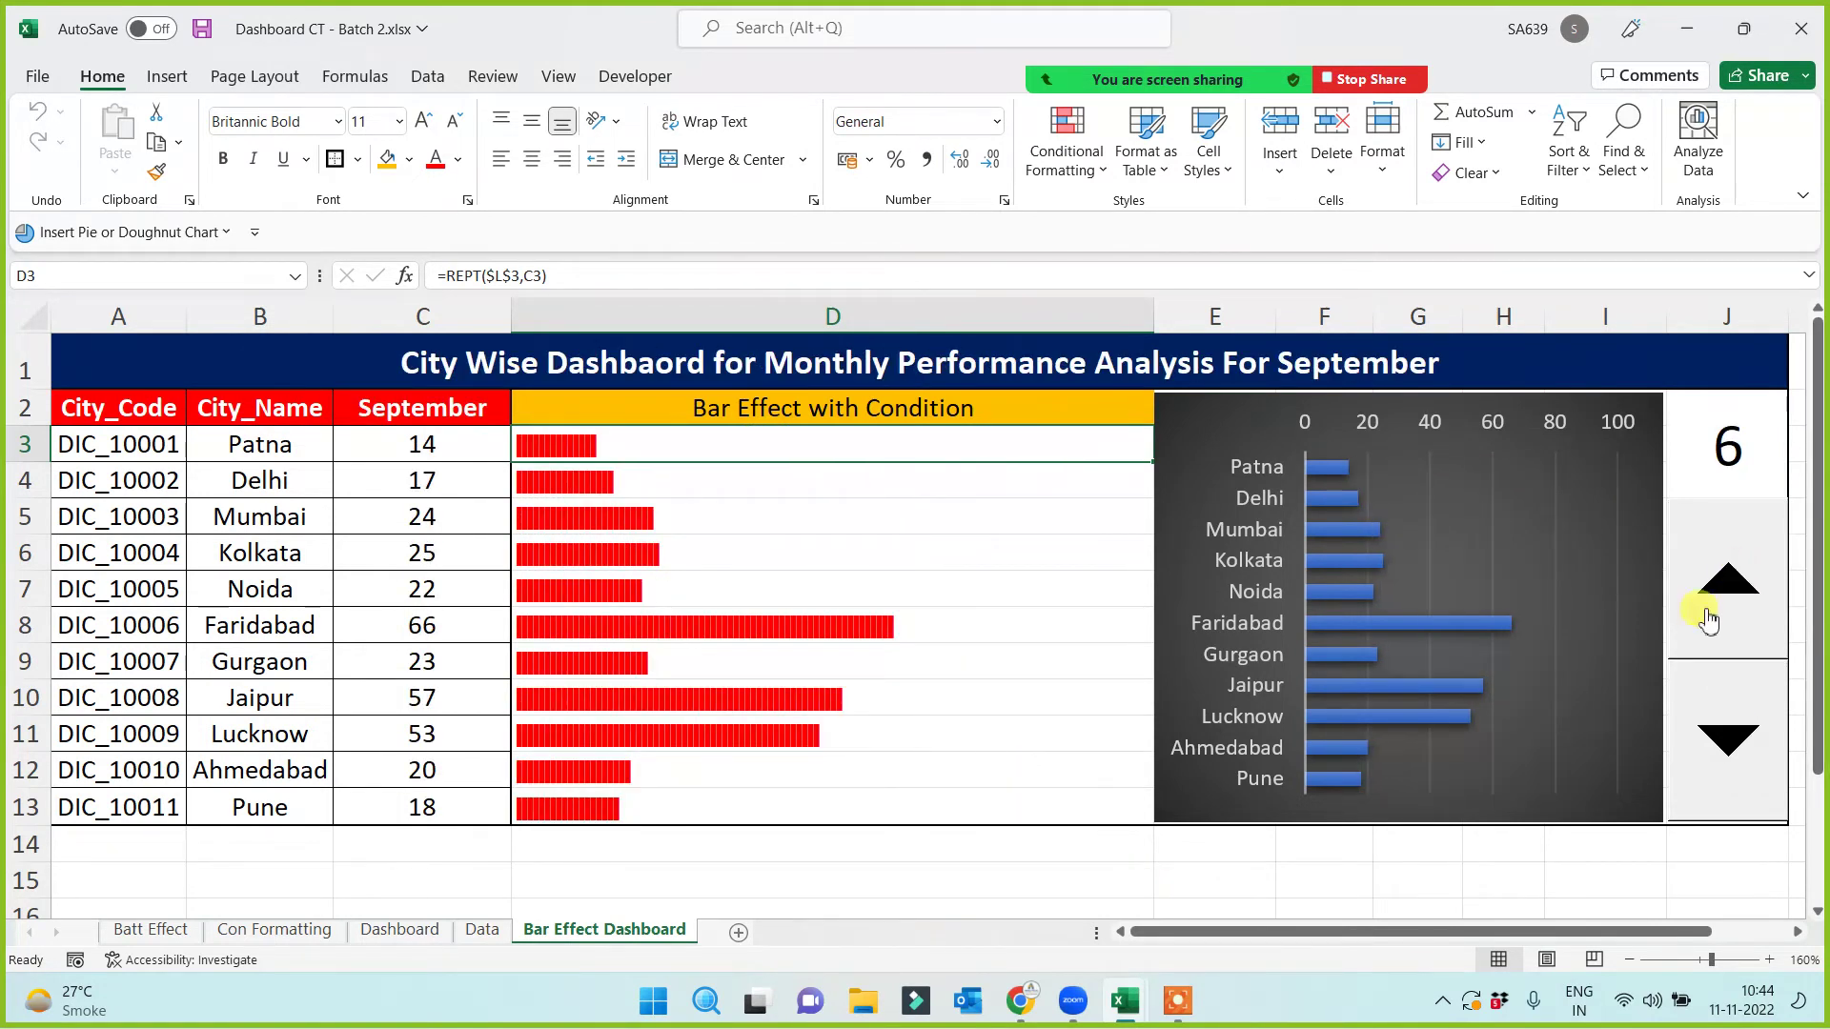
left_click(1727, 732)
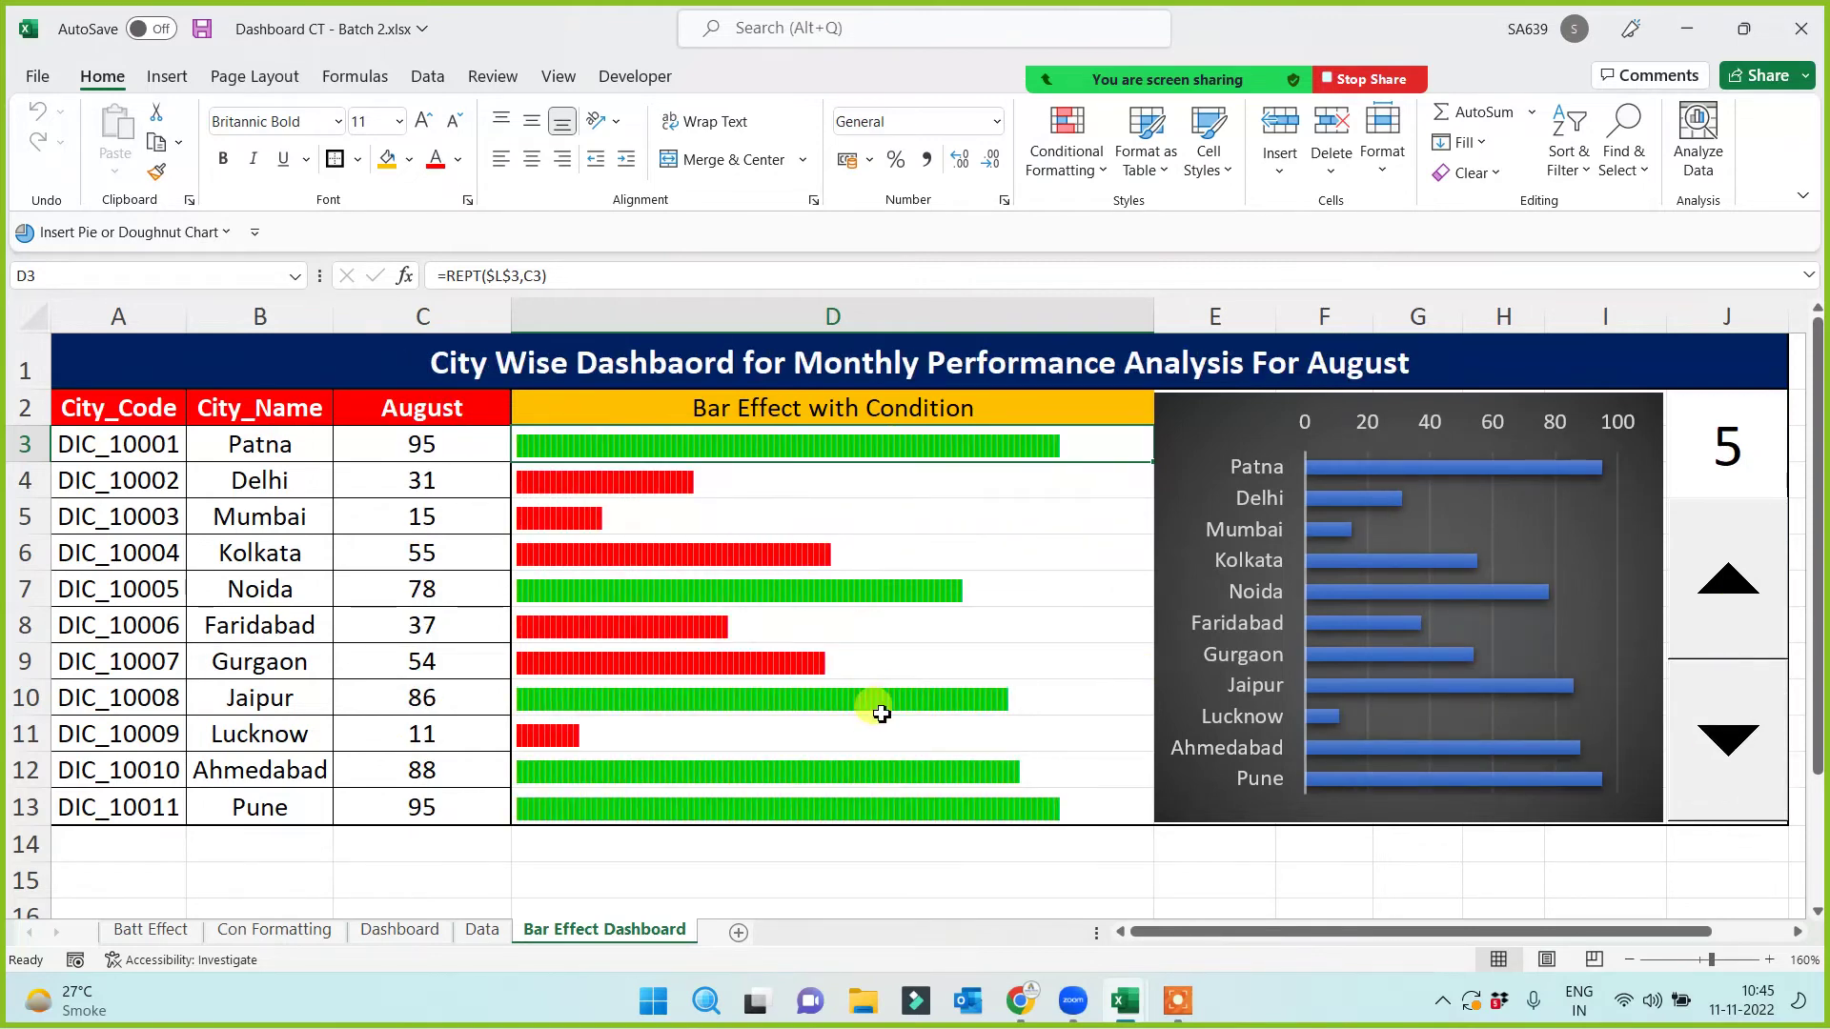
left_click(1733, 741)
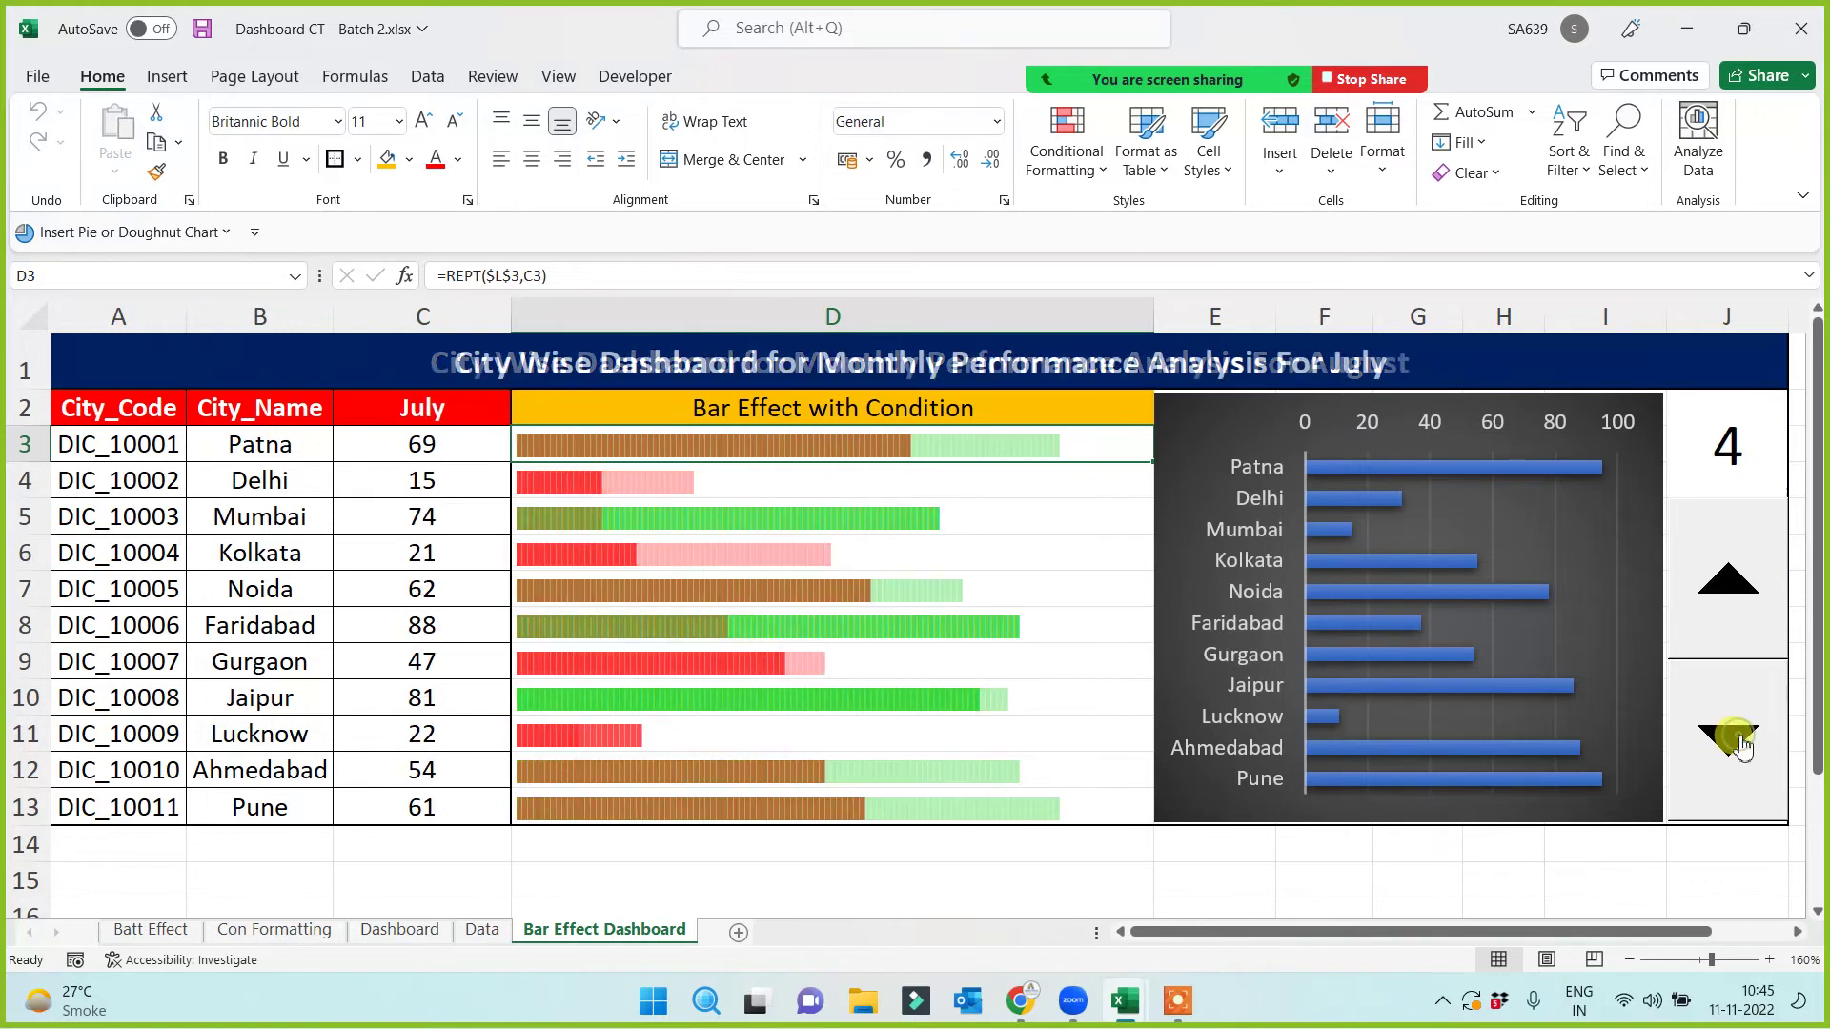
left_click(1751, 738)
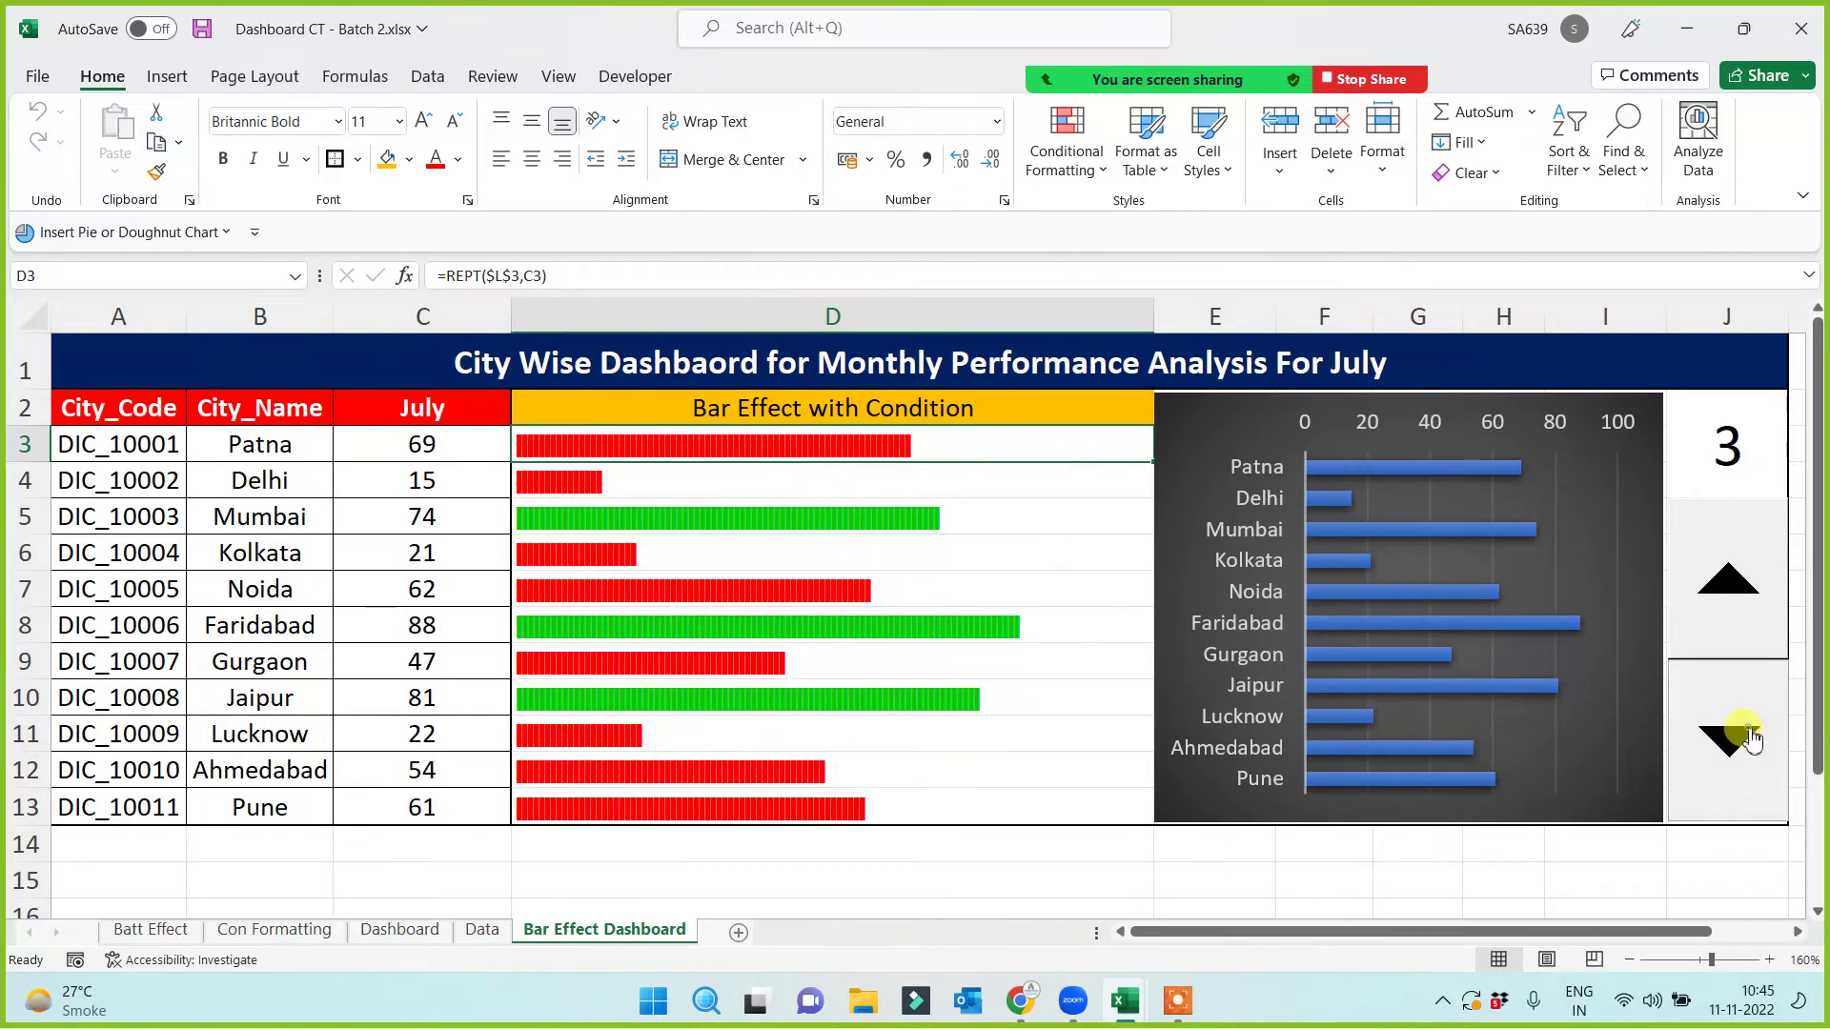
left_click(1746, 727)
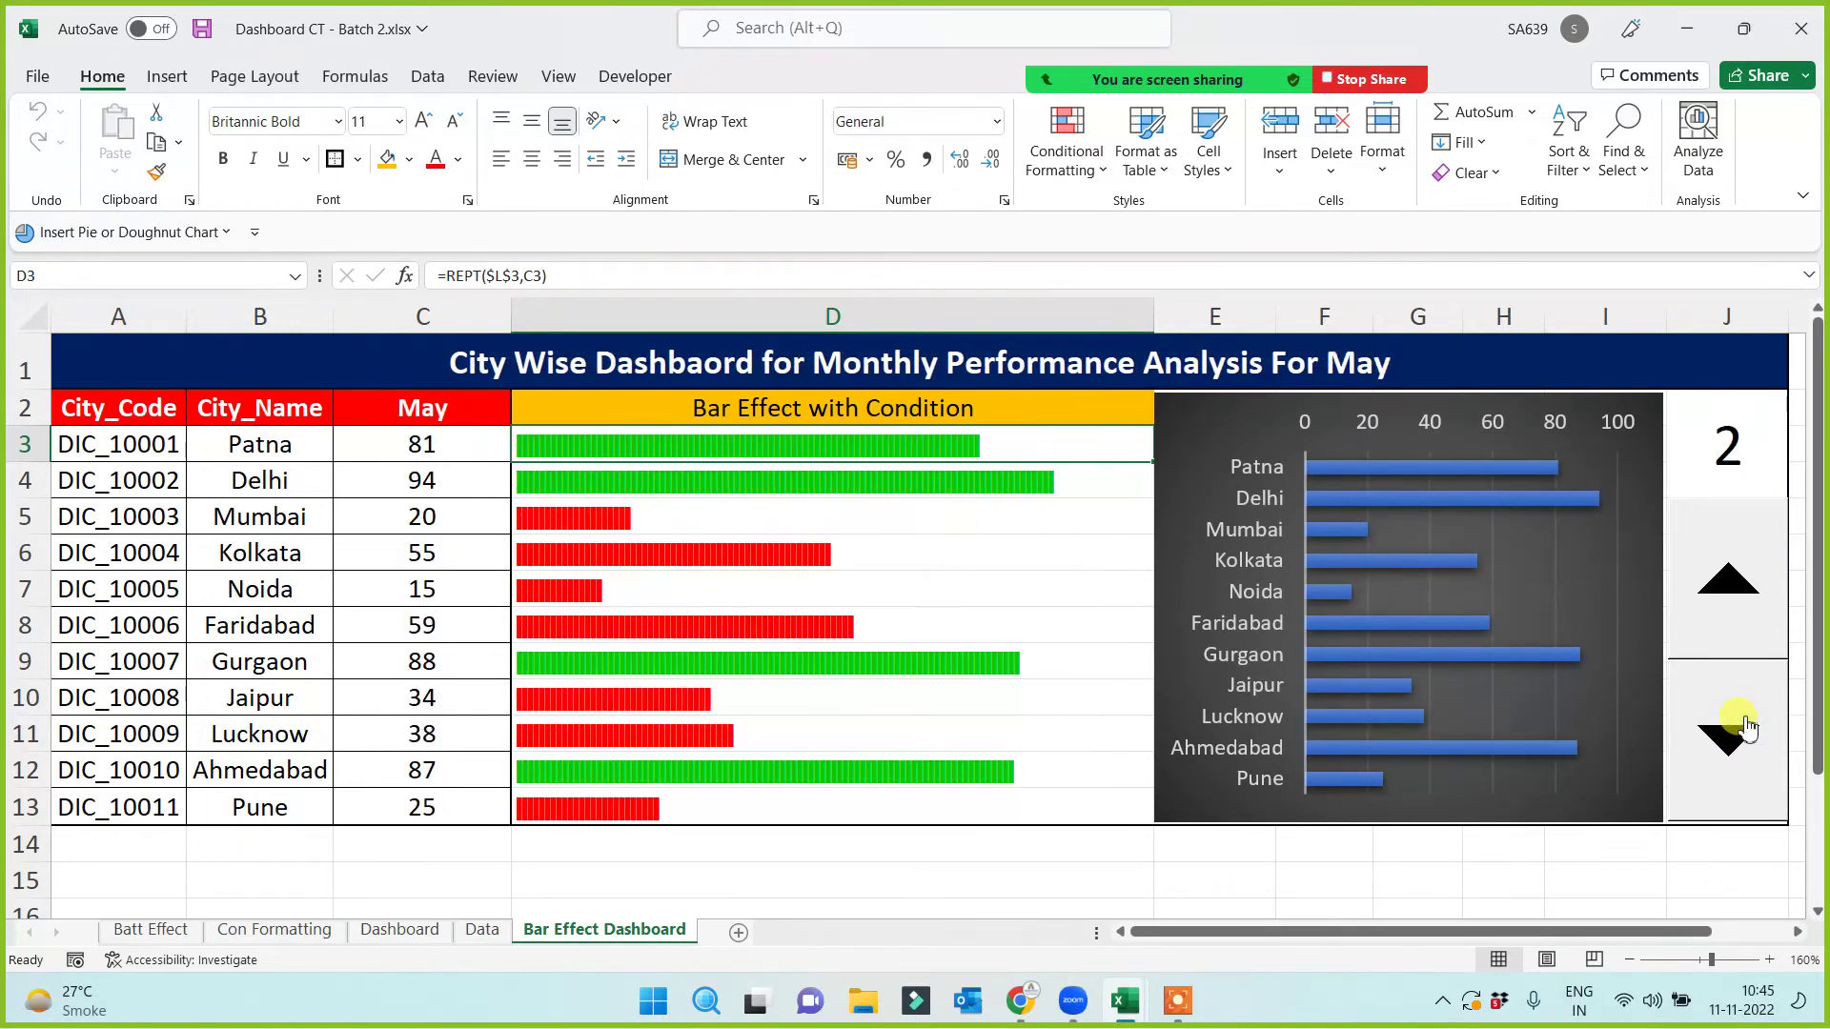
left_click(1747, 727)
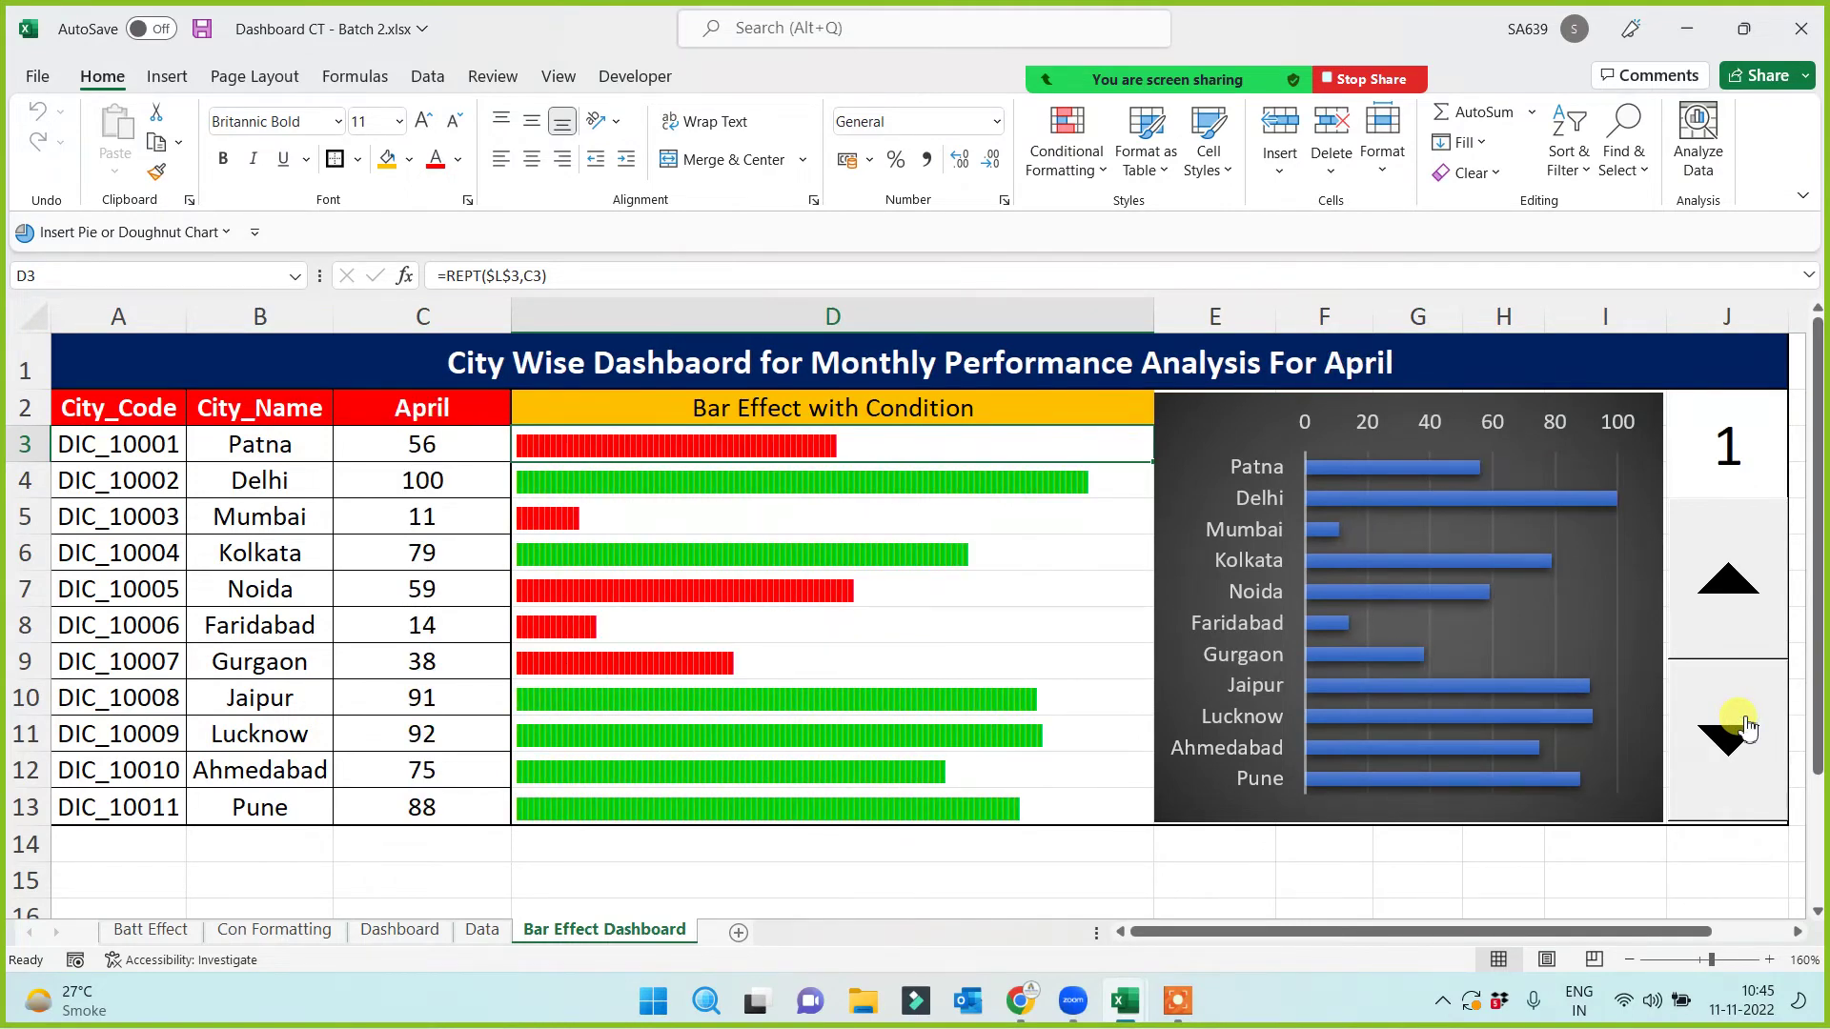
Step: Advance the month spinner to 4 for July to check how the bars and chart respond
left_click(1744, 610)
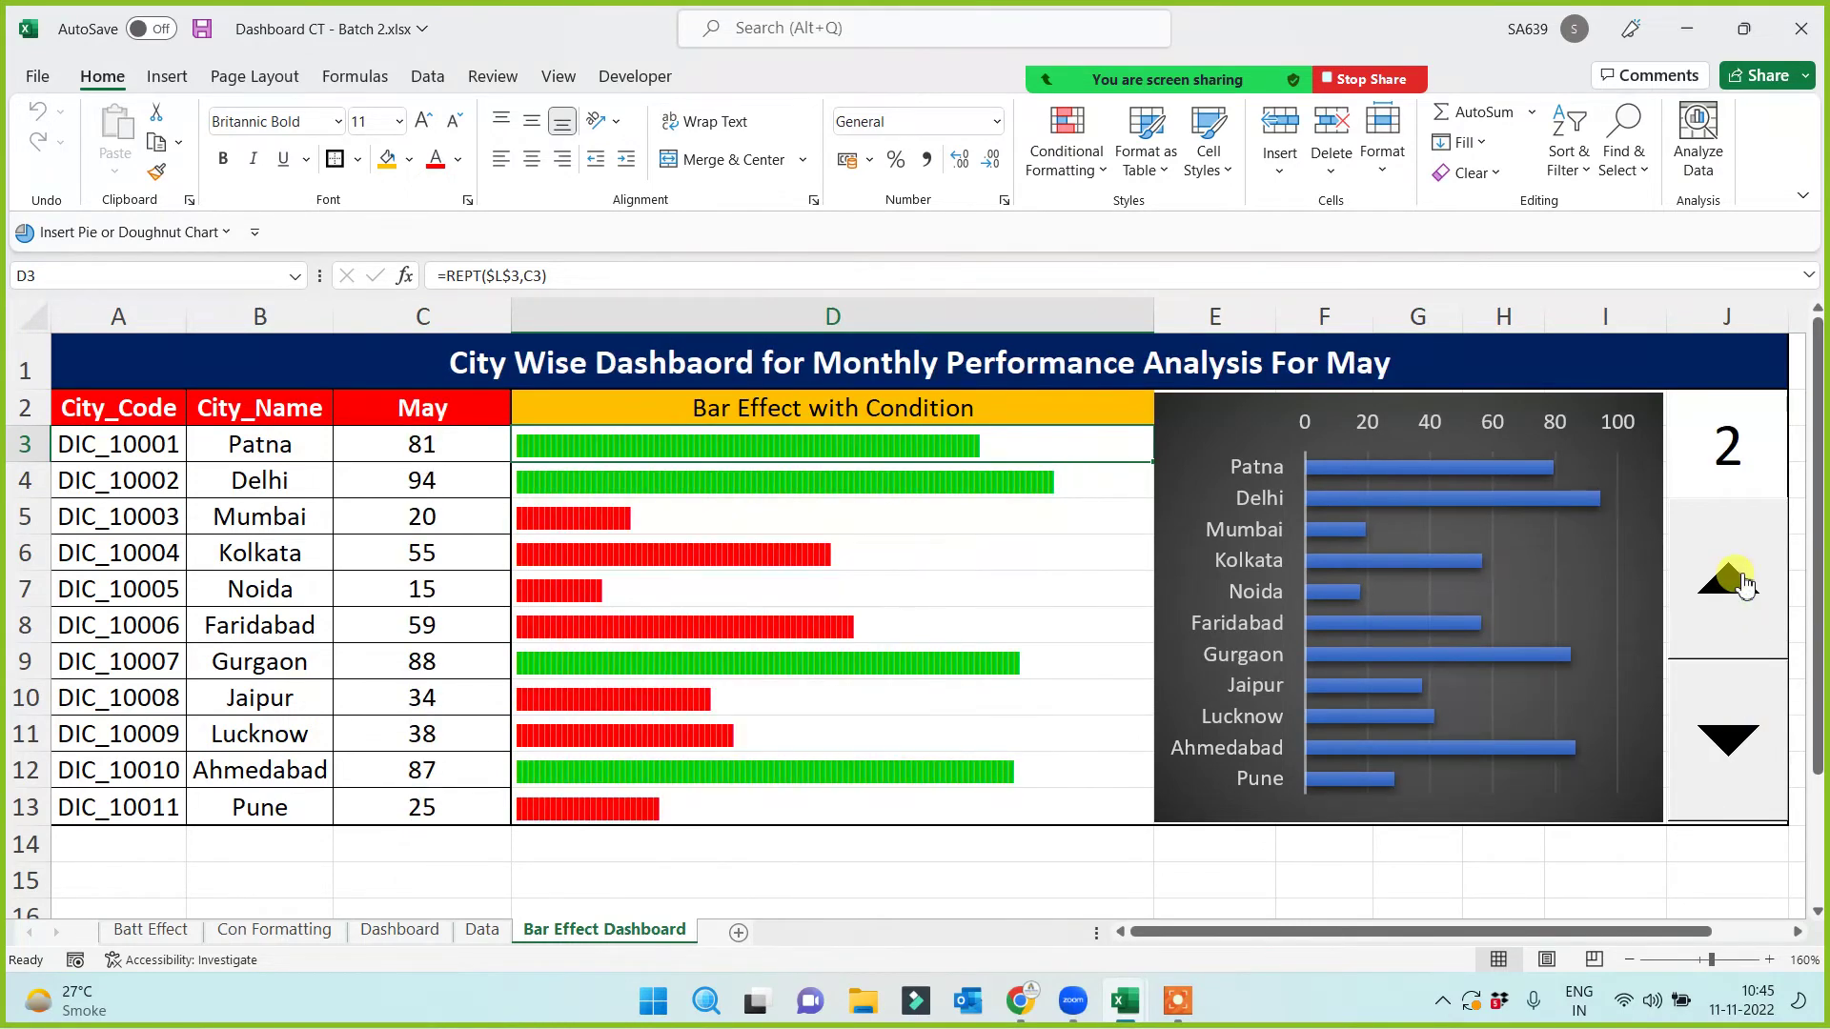
left_click(1744, 583)
left_click(1744, 583)
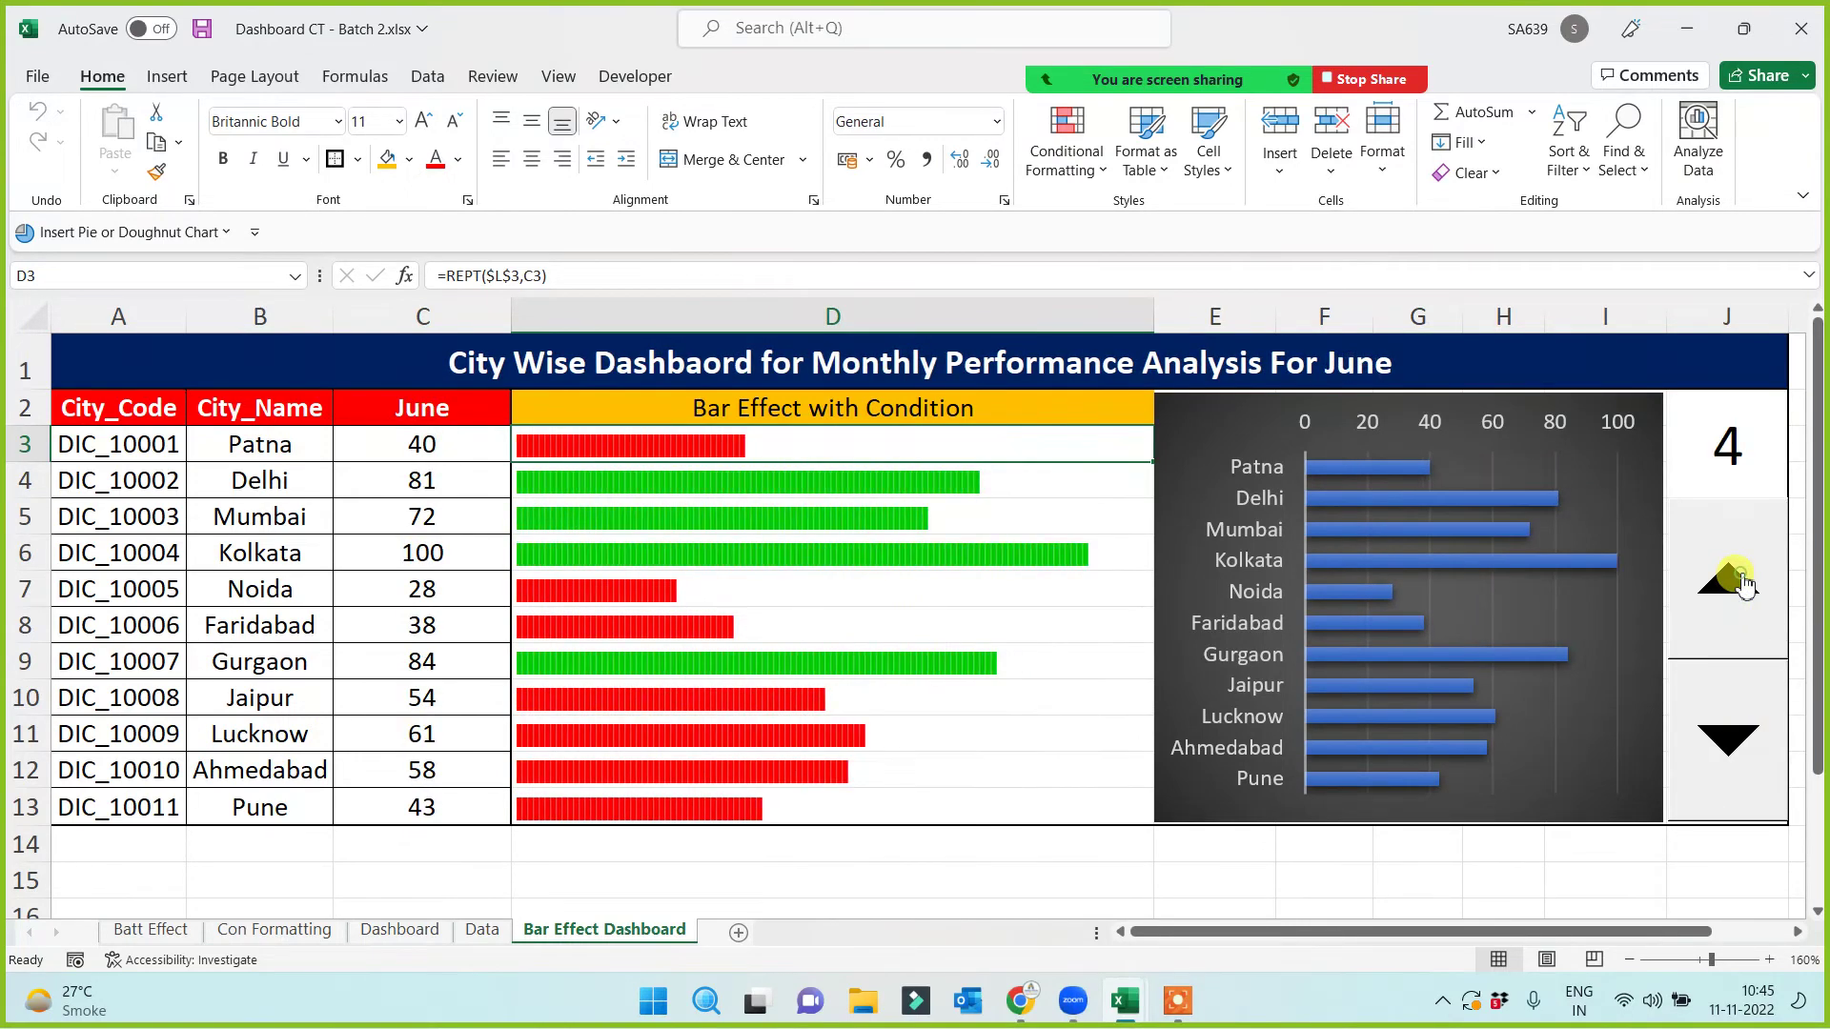
left_click(1734, 436)
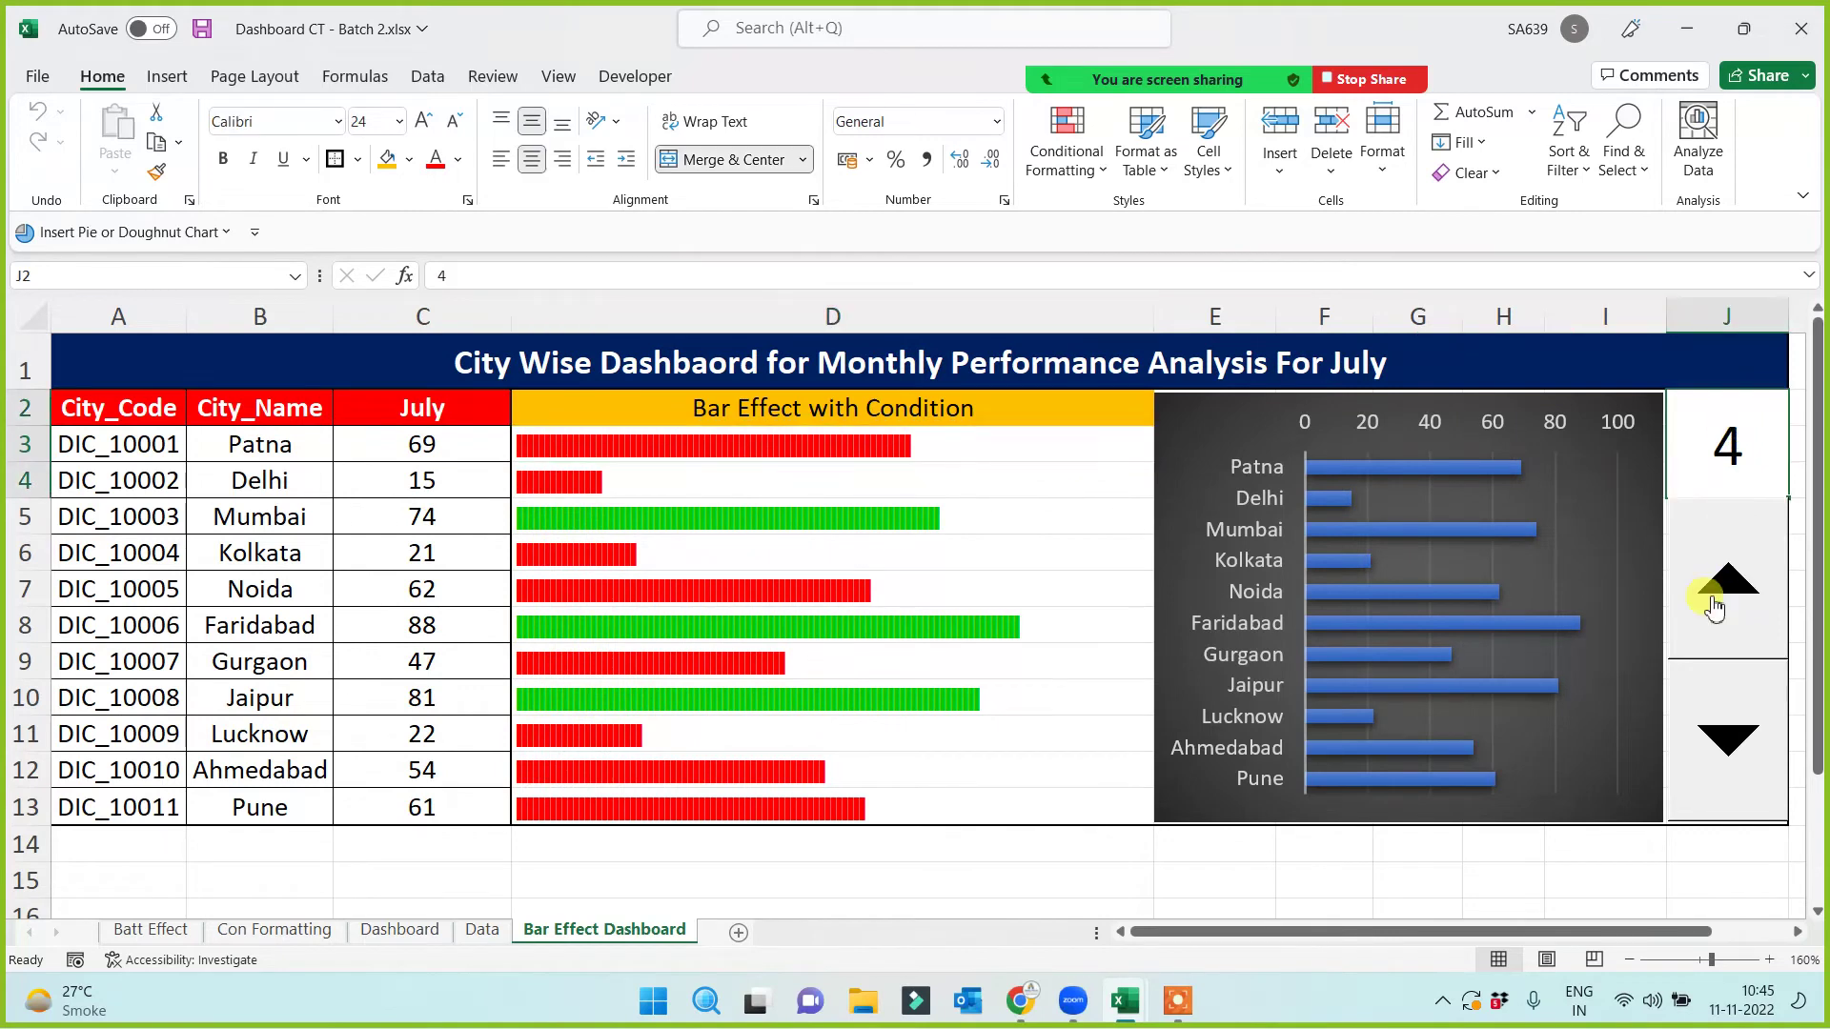
Step: Lower the spinner's upper edge slightly so the control sits just below the month number in J2
right_click(1758, 522)
left_click(1446, 874)
left_click_drag(1731, 494, 1733, 506)
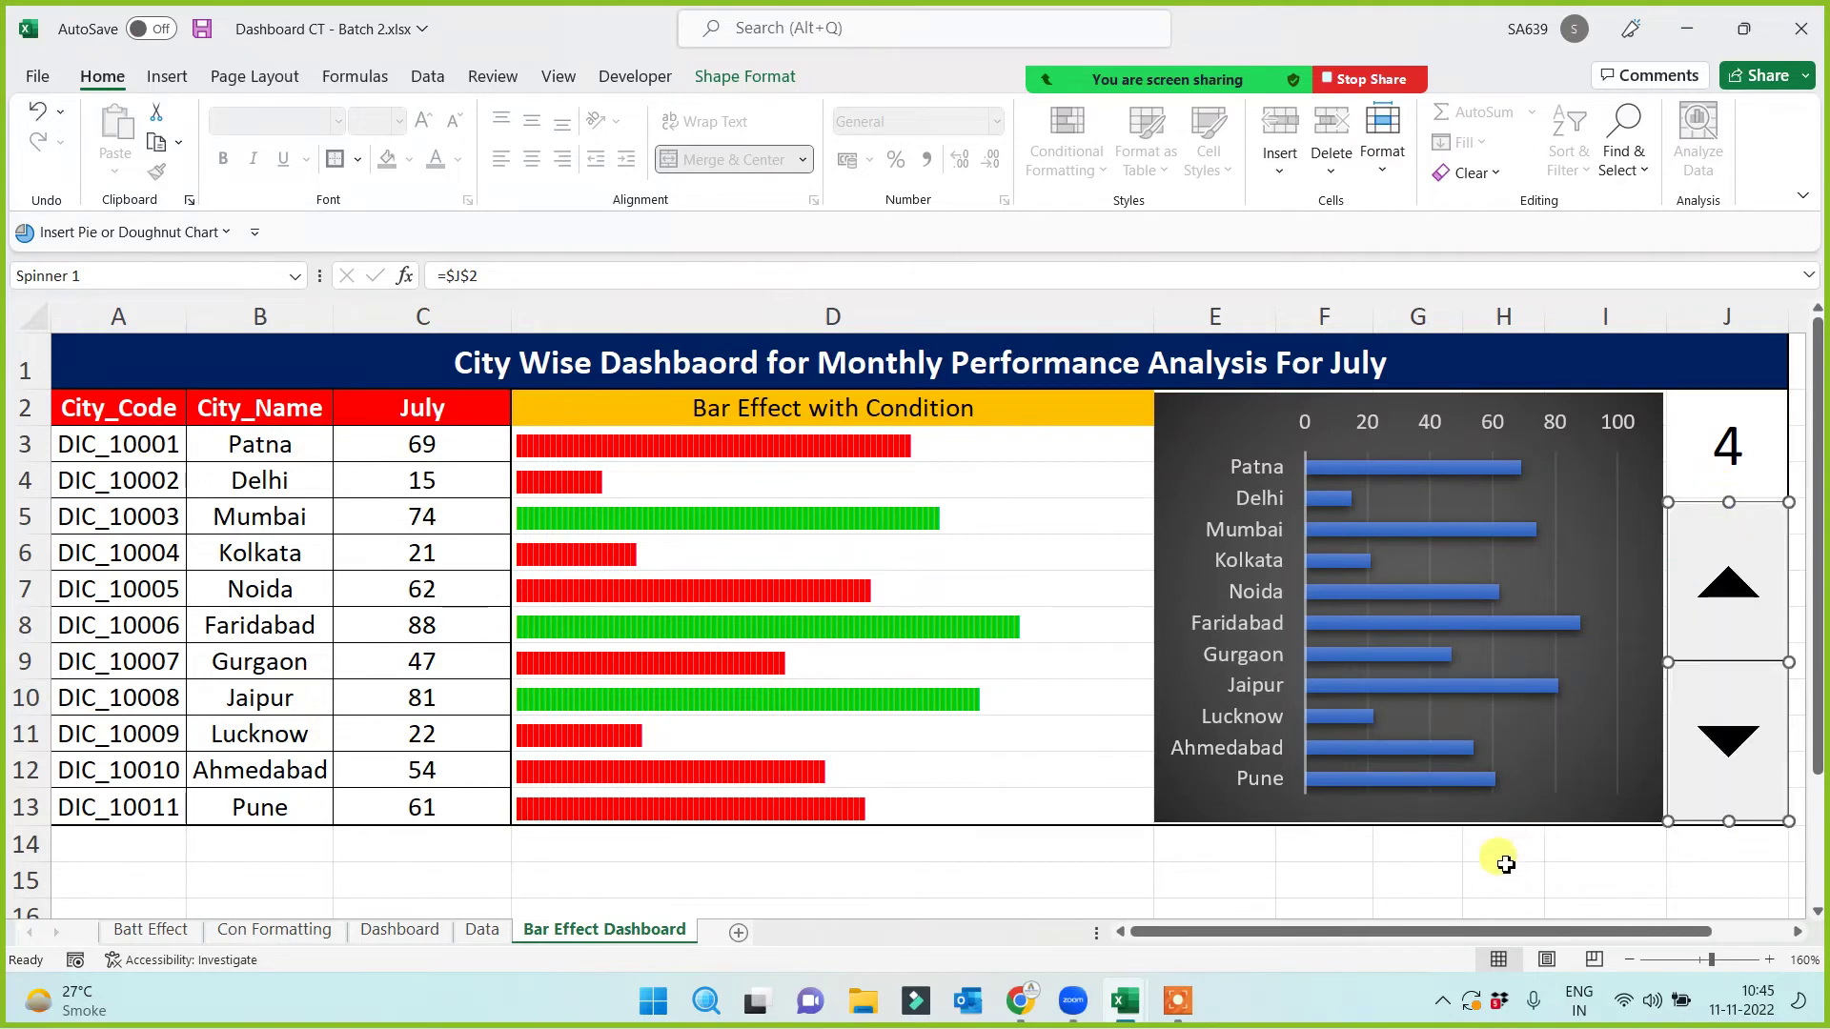
left_click(1465, 881)
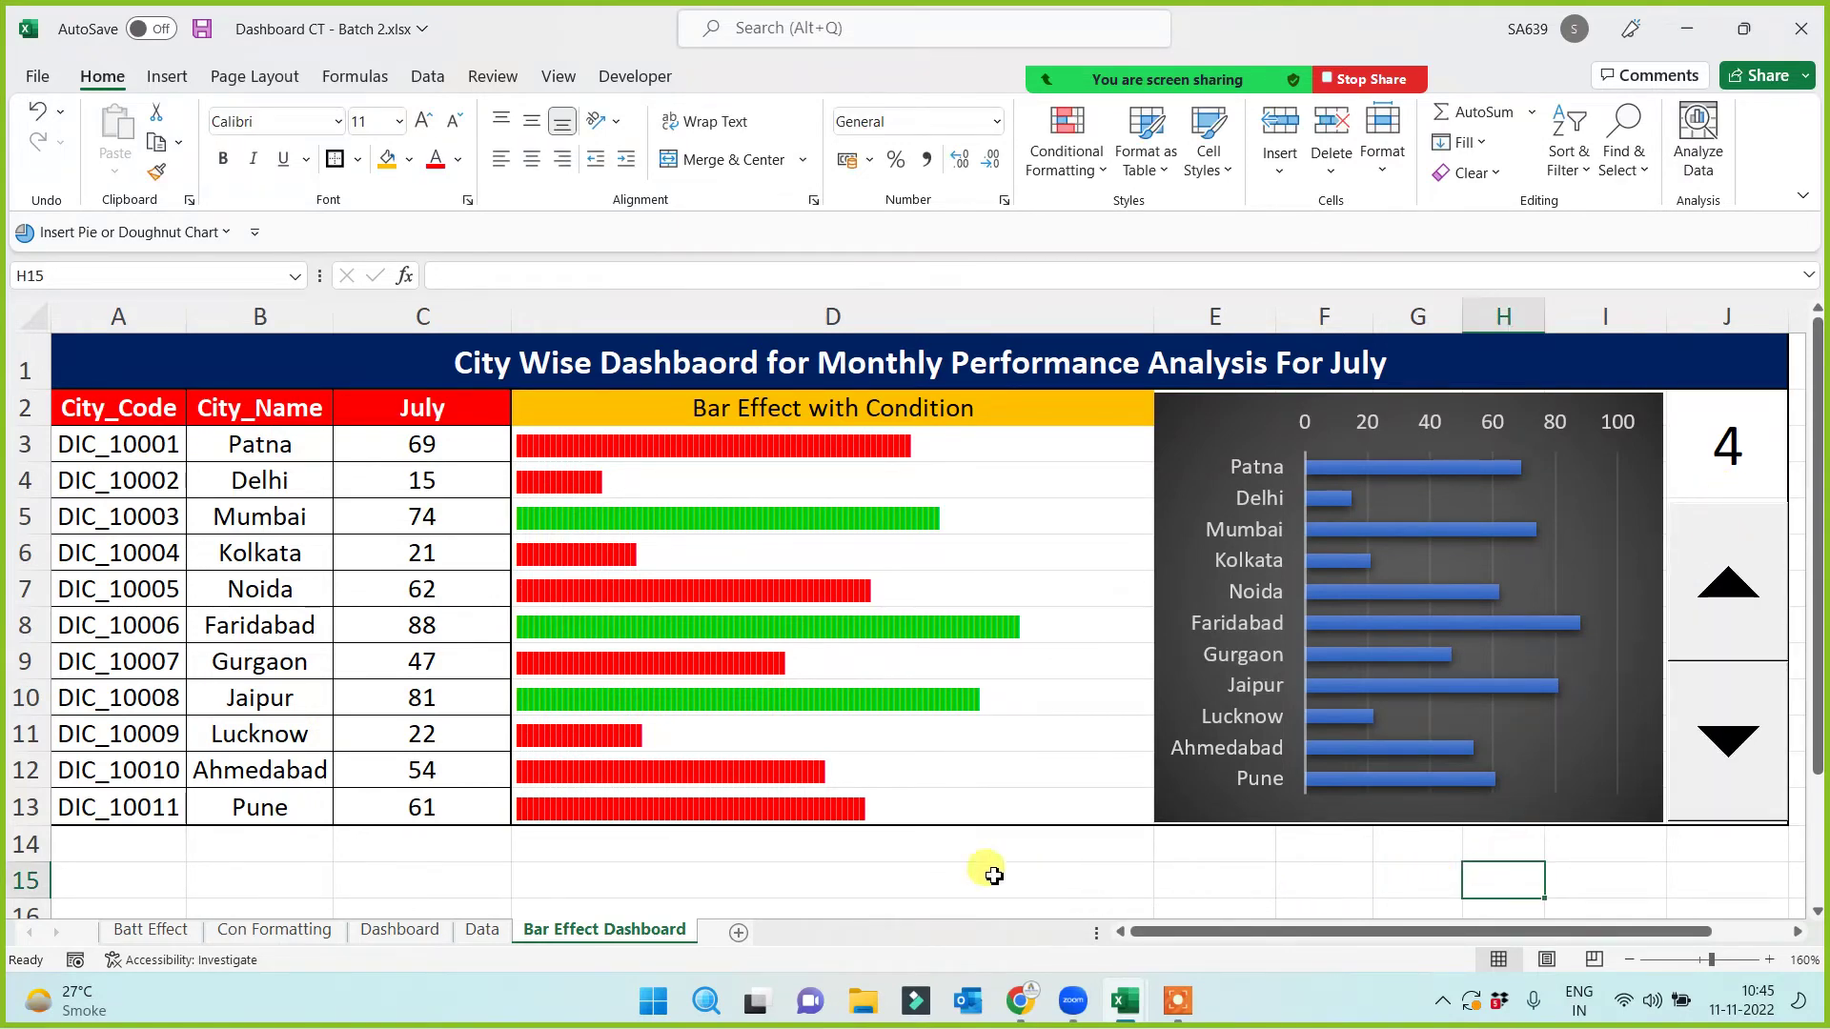
Step: Make the REPT bars in D3:D13 bold
left_click_drag(981, 441, 968, 812)
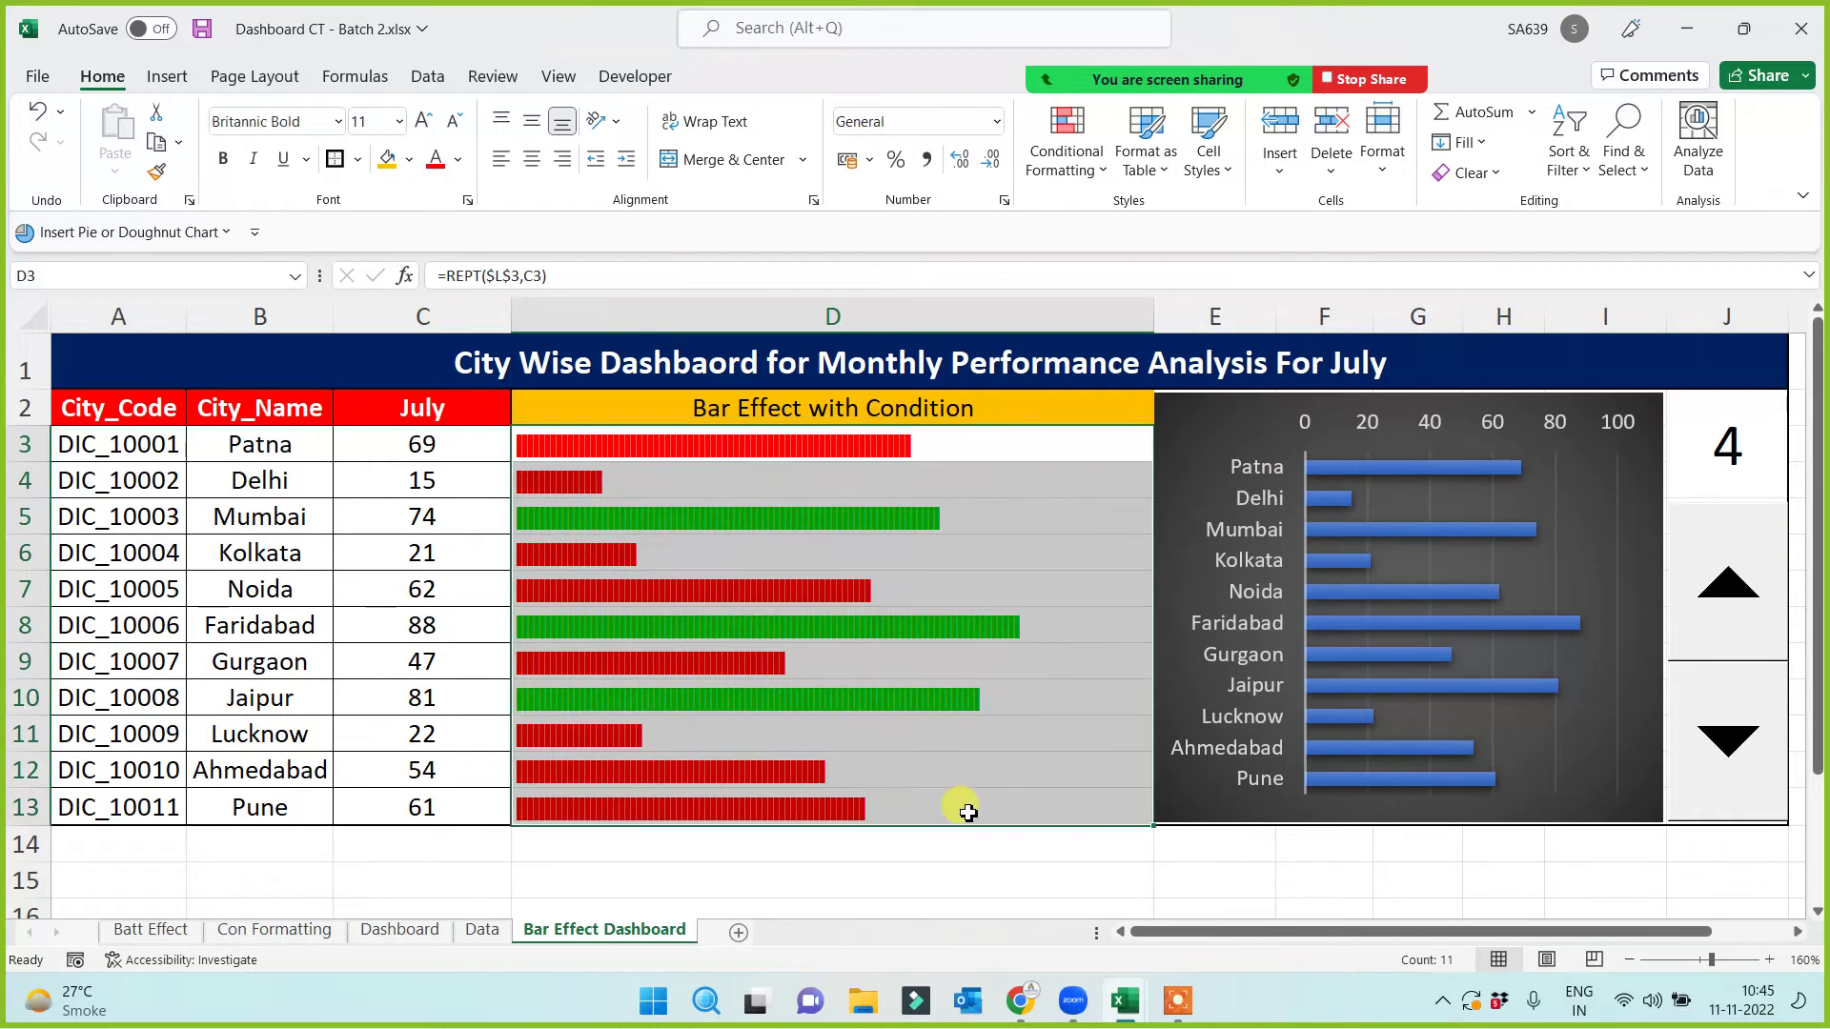
left_click(226, 159)
left_click(921, 884)
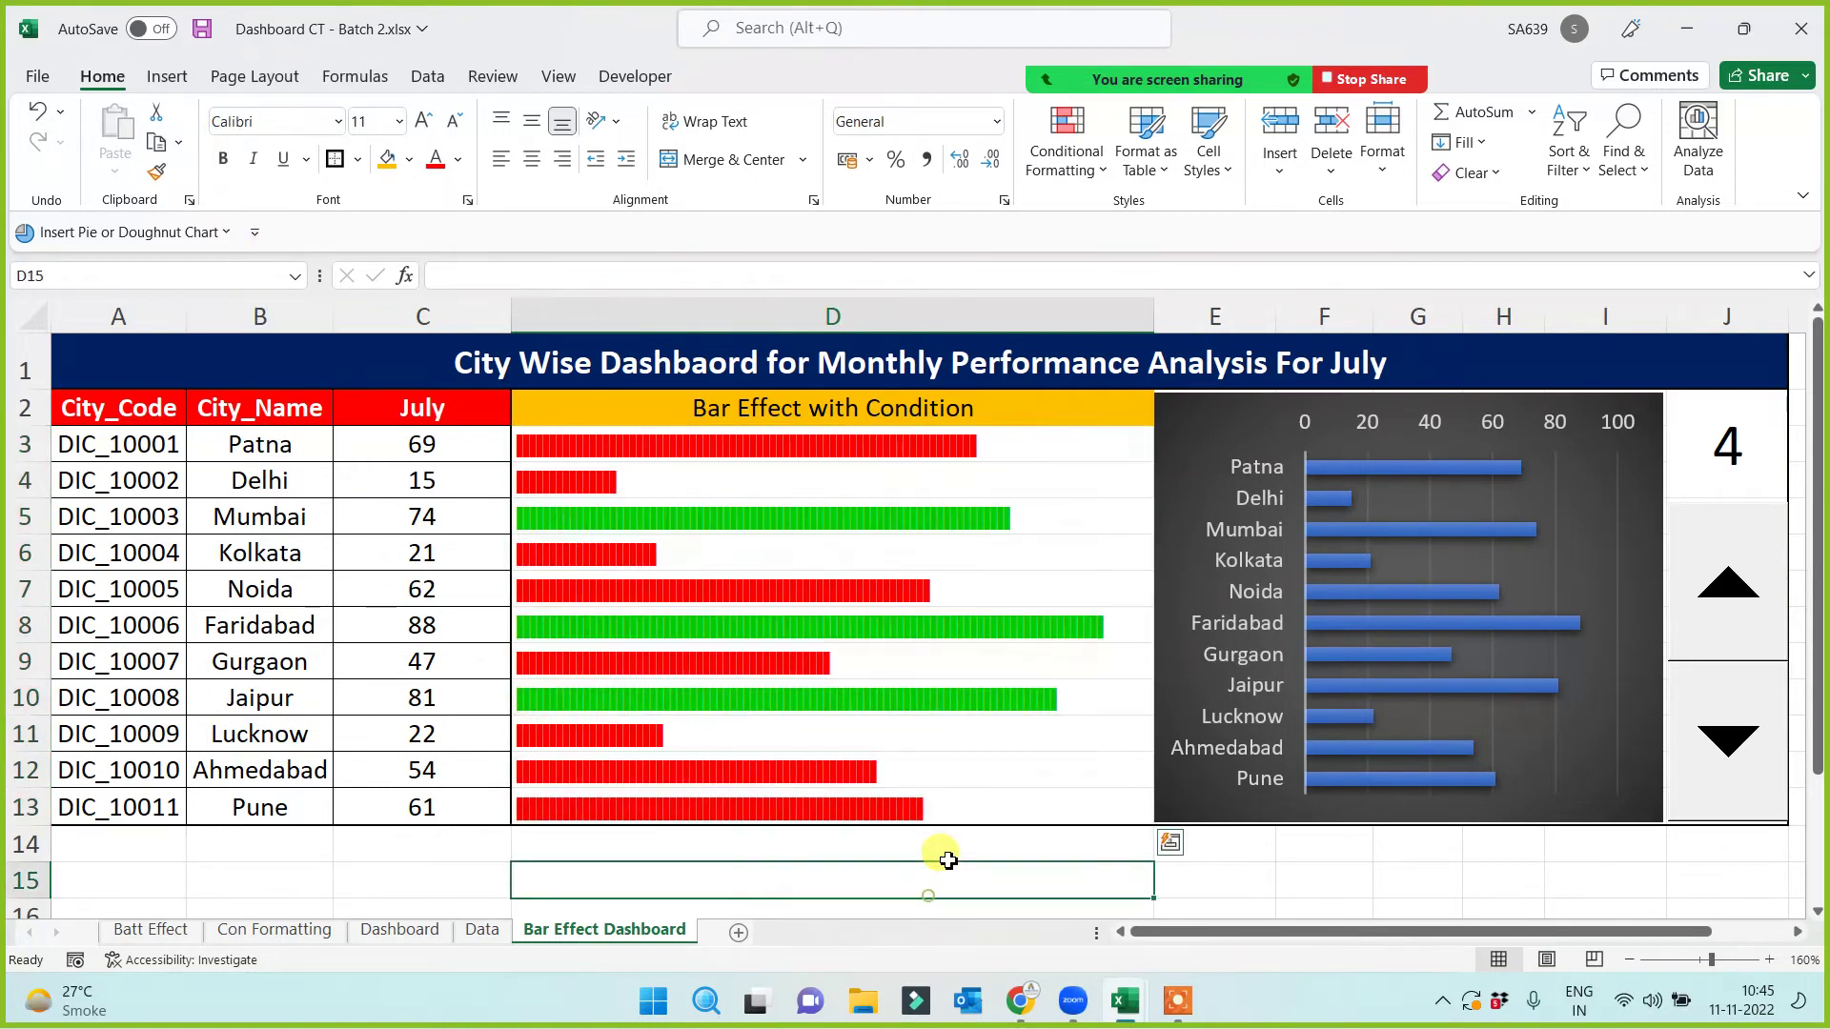
Step: Fill the bar cells D3:D13 and the city data in A3:C13 with a light gold background
left_click_drag(1078, 461, 1070, 806)
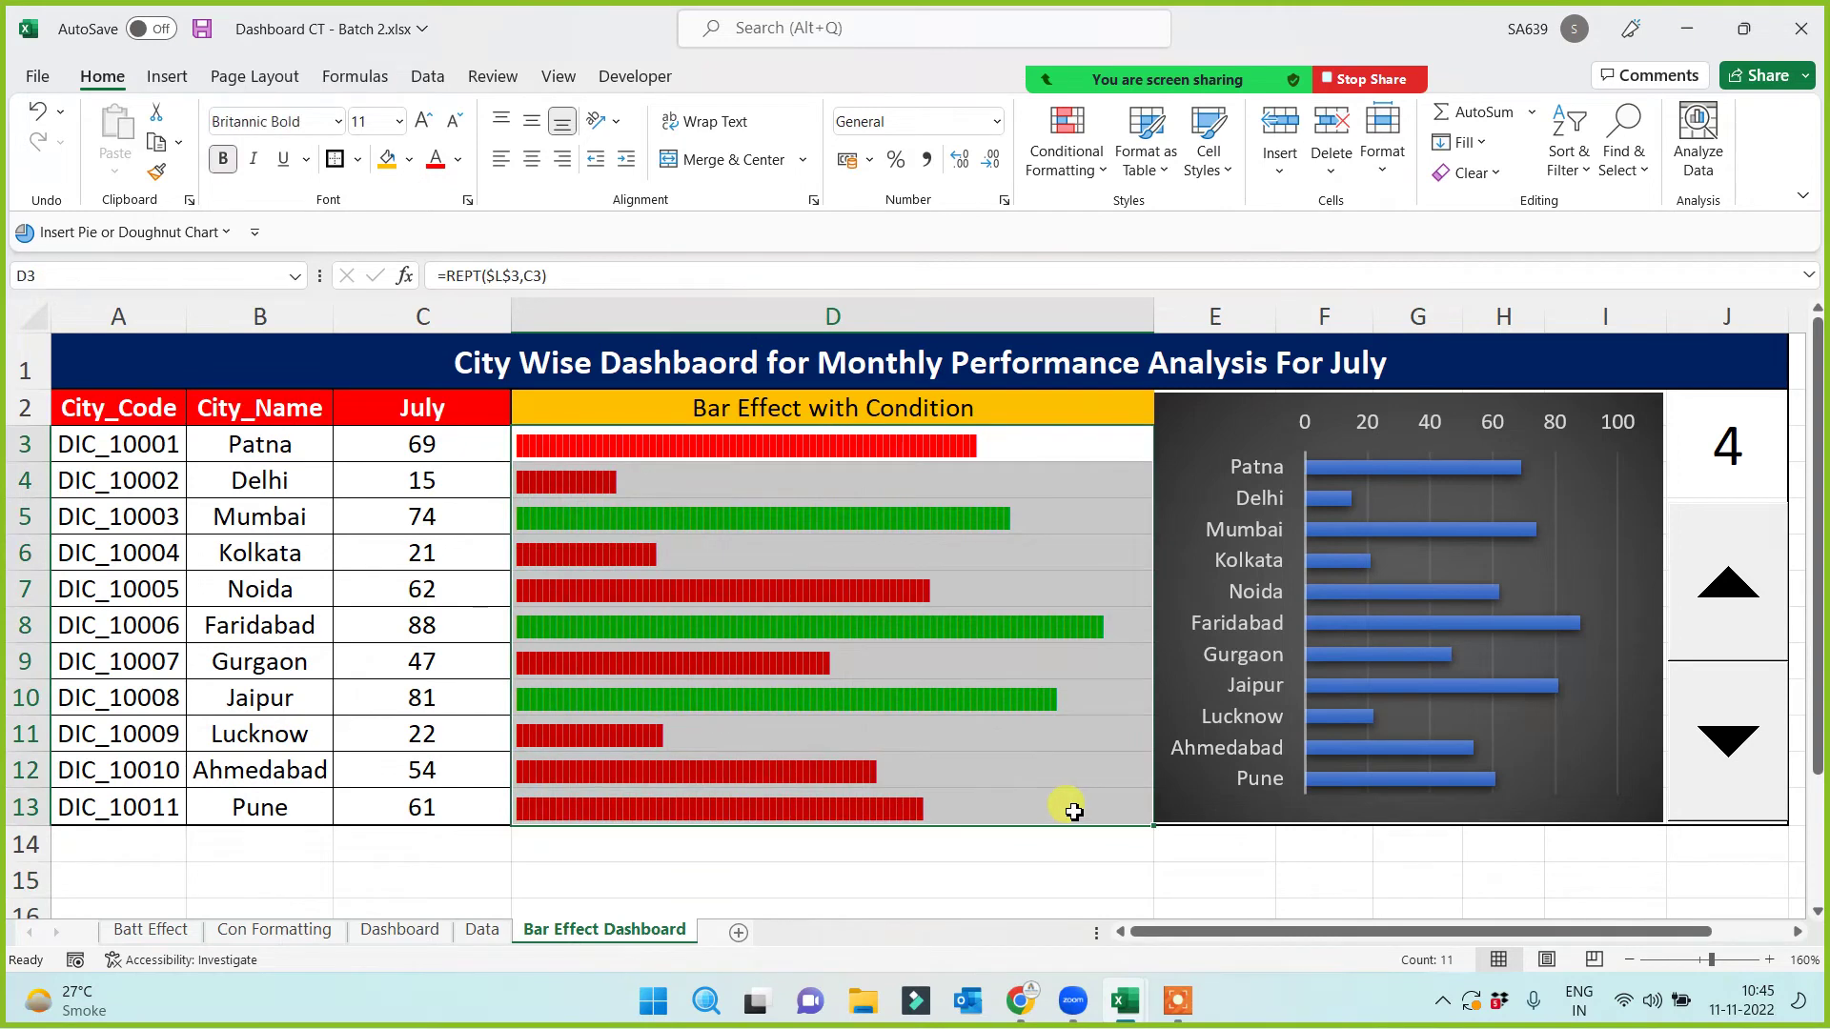
left_click(409, 159)
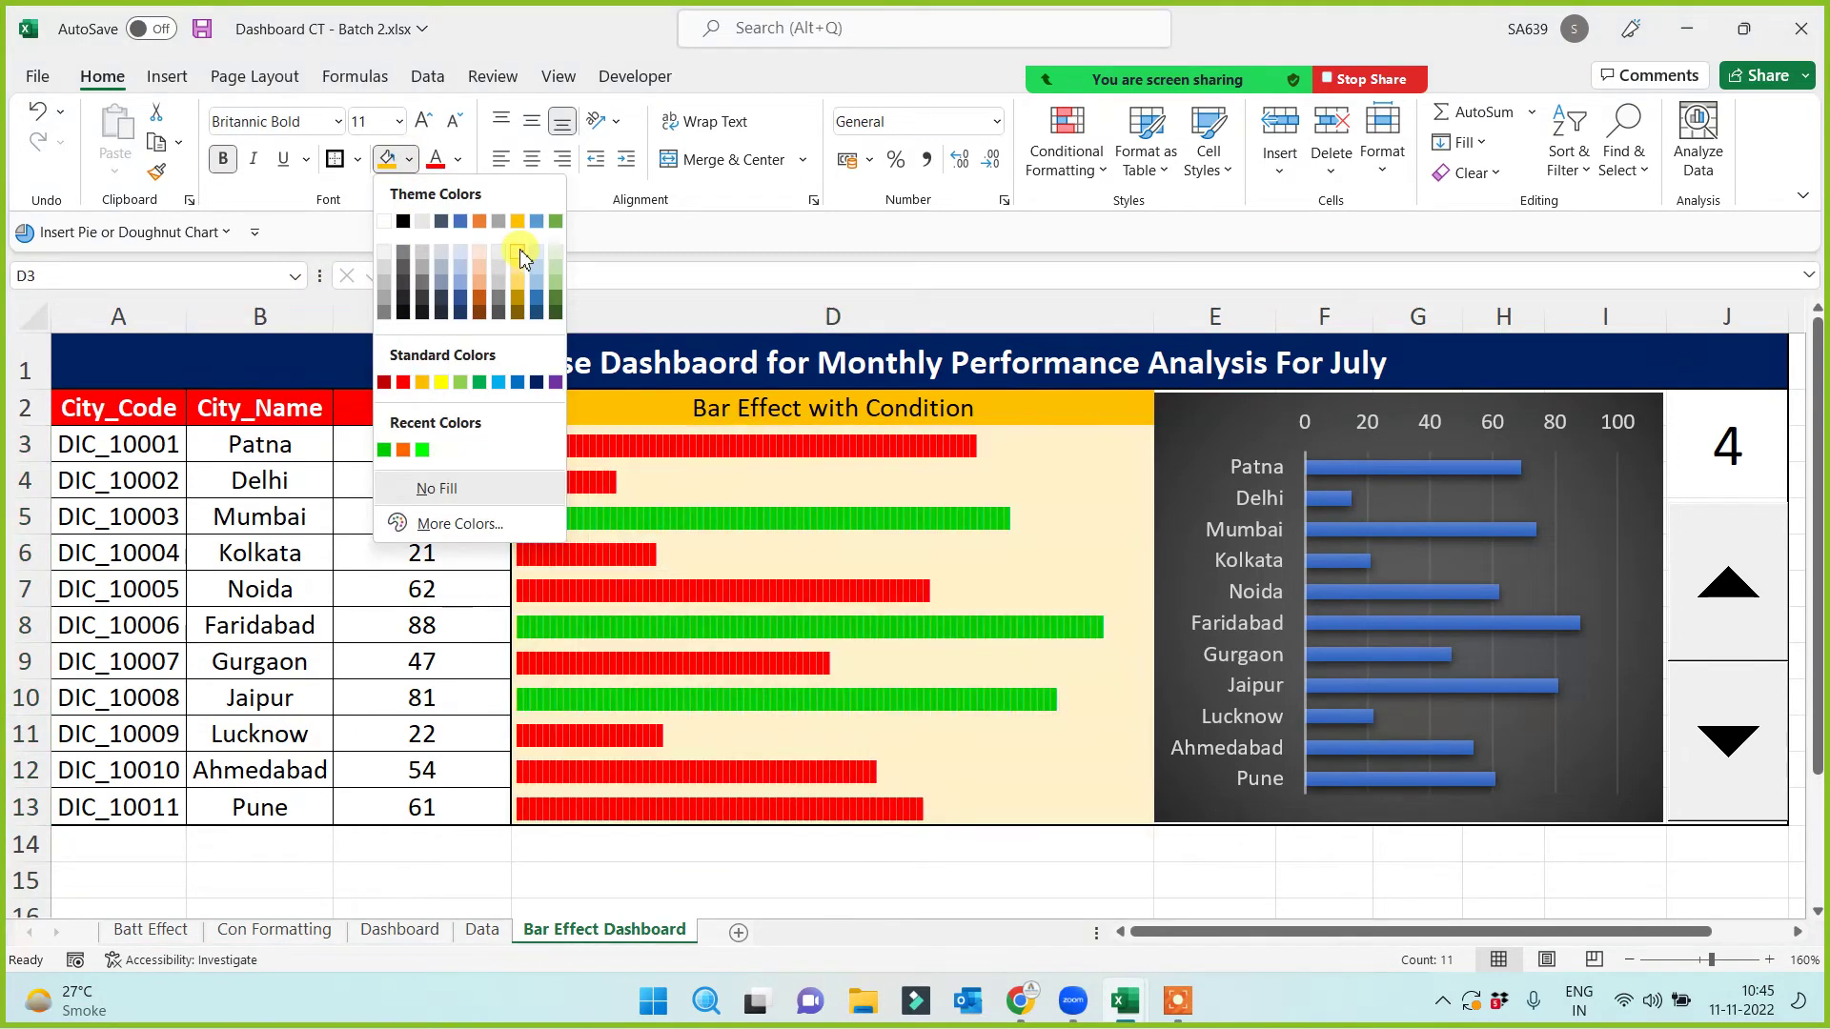
left_click(518, 255)
left_click_drag(143, 446, 443, 807)
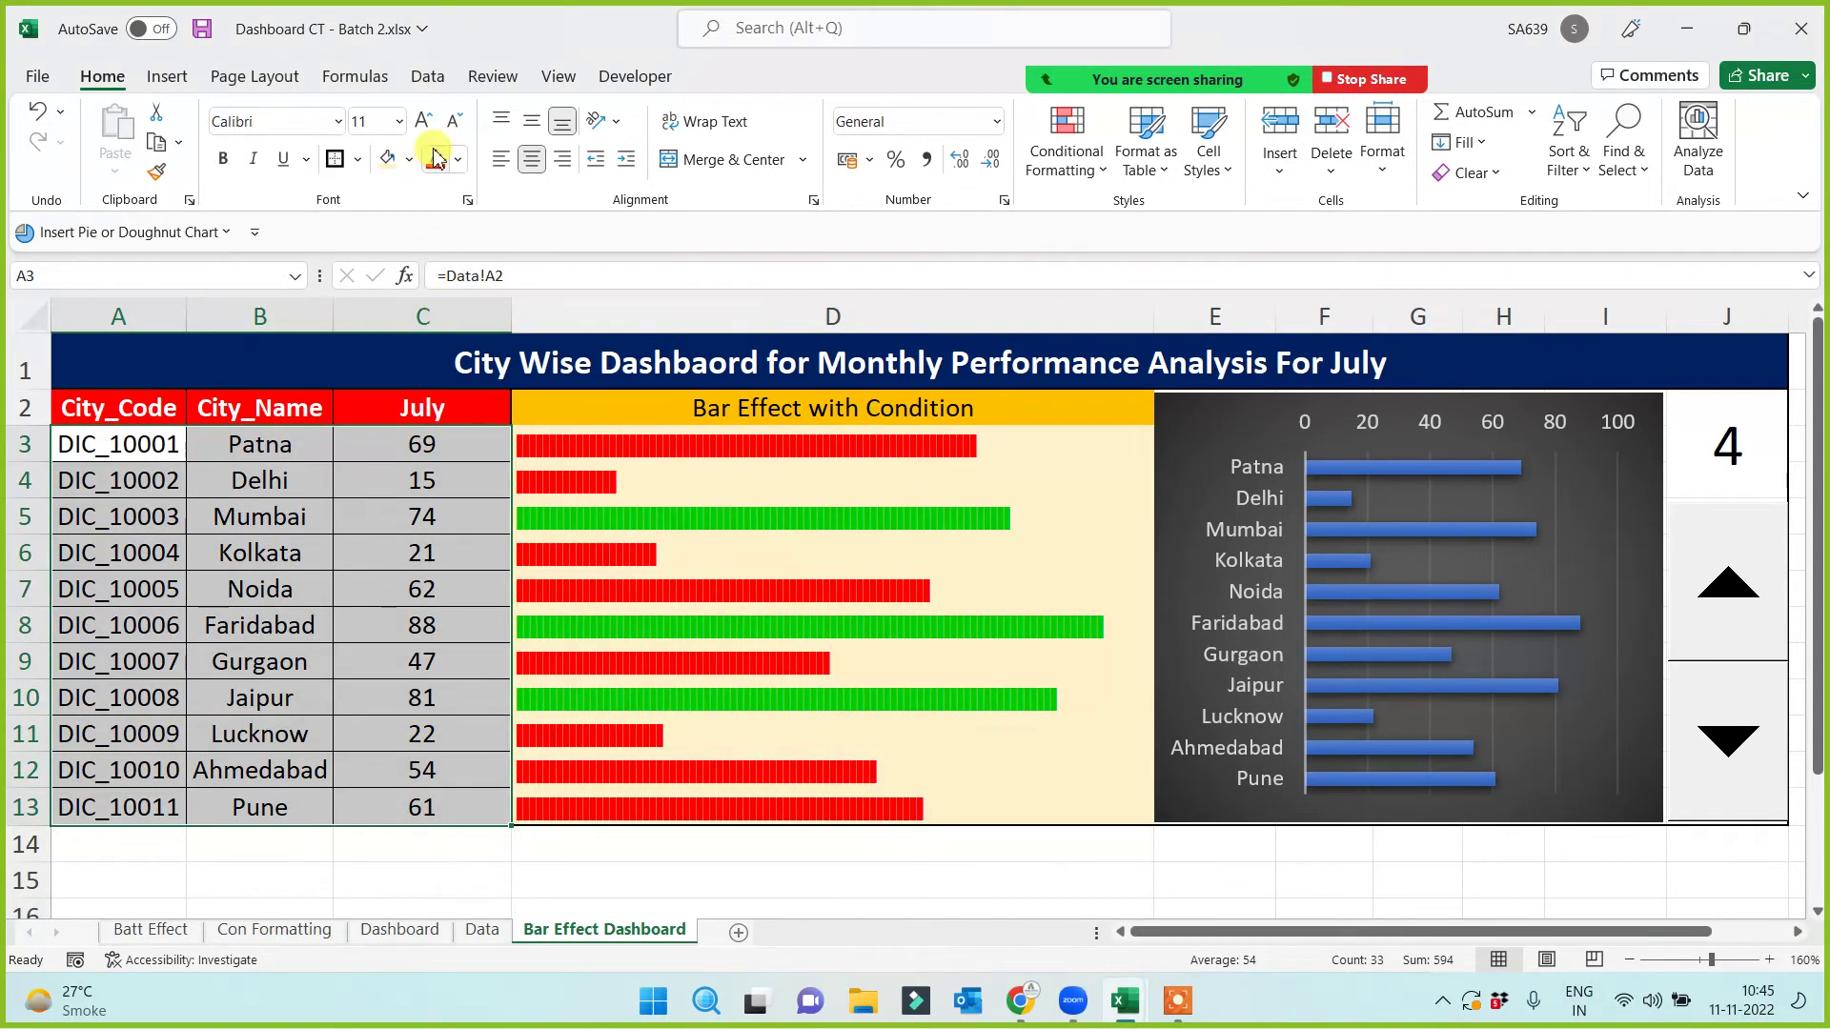
left_click(388, 160)
left_click(437, 846)
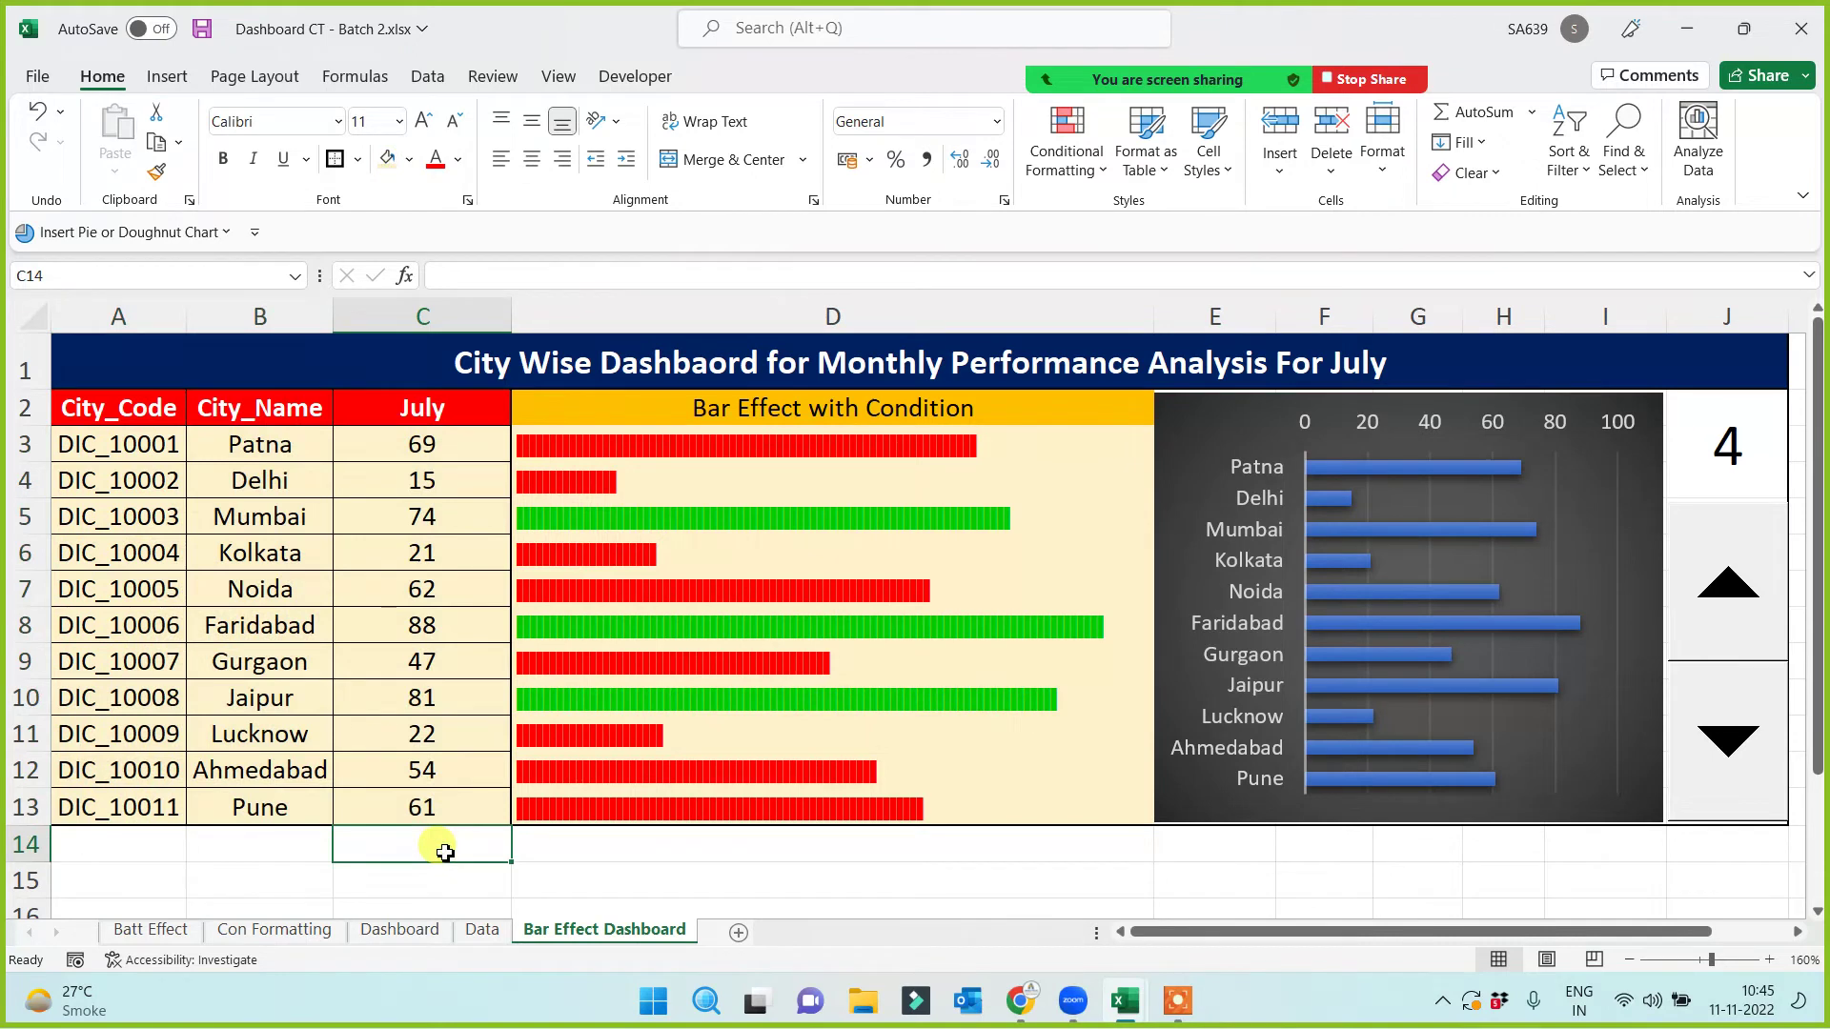
Step: Increase the font size of the dashboard title in row 1 to 16
left_click(741, 345)
left_click(426, 121)
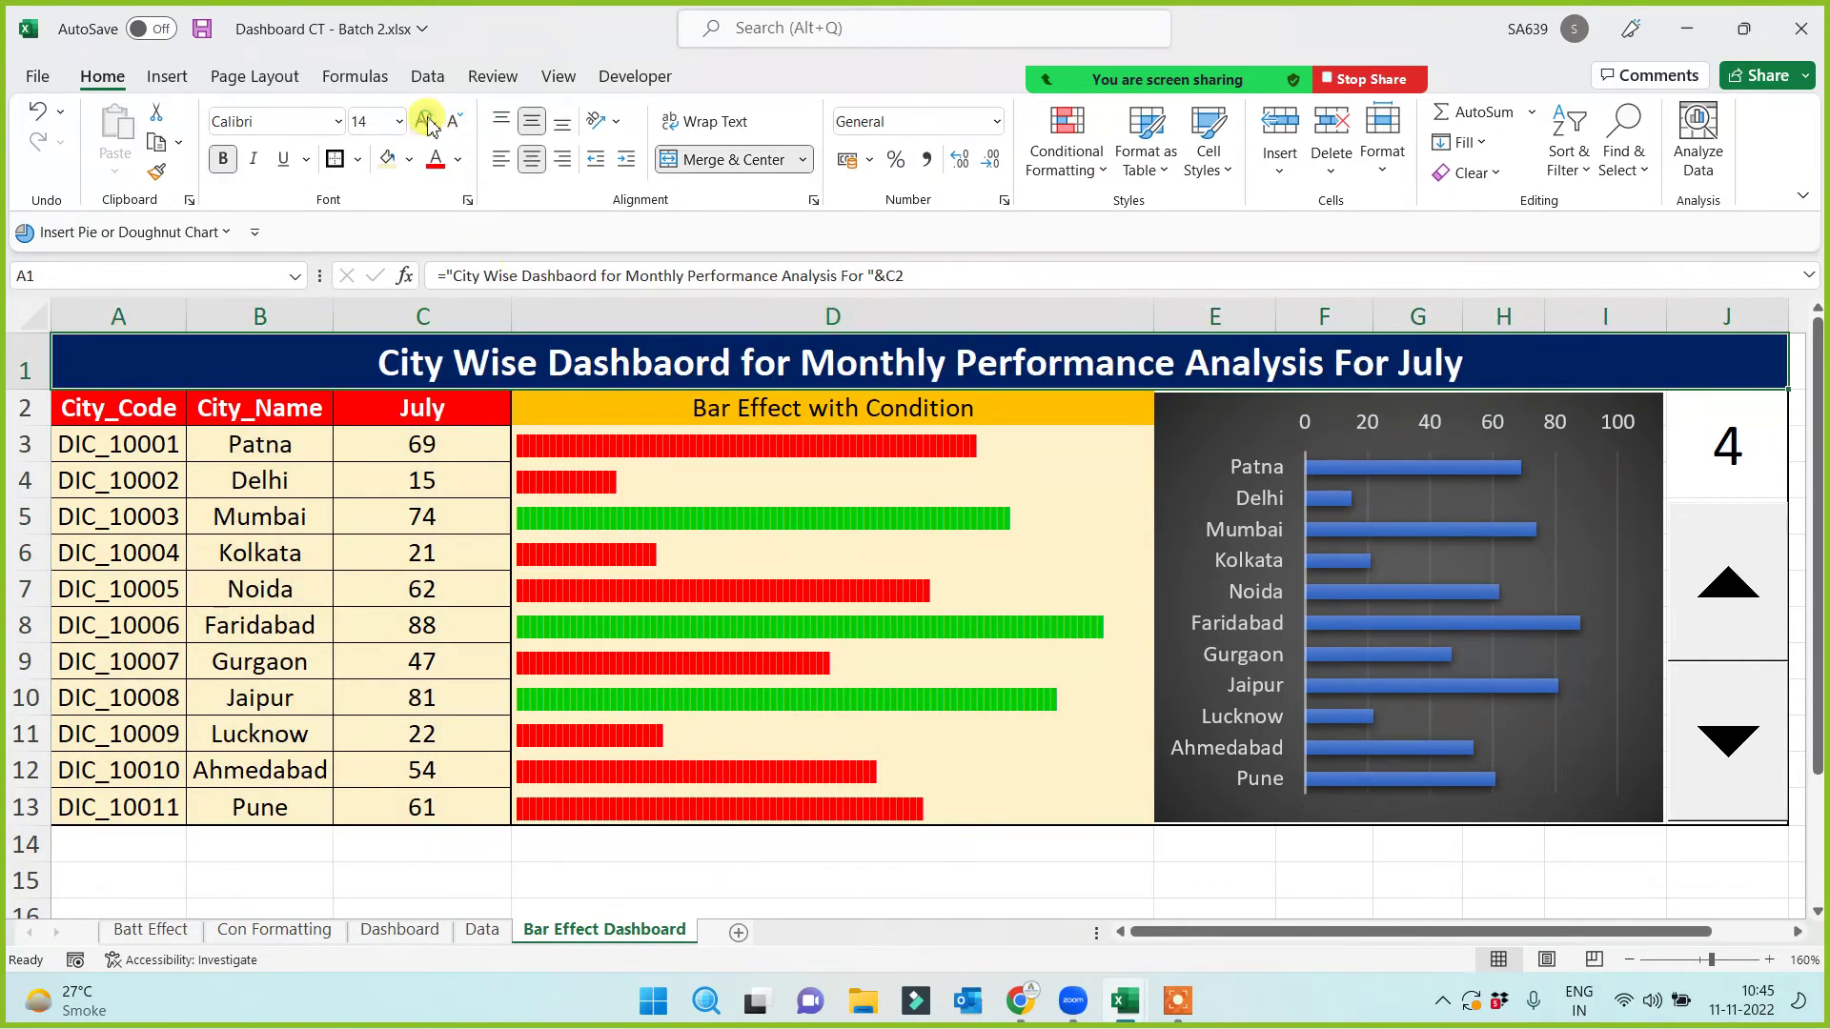
left_click(788, 844)
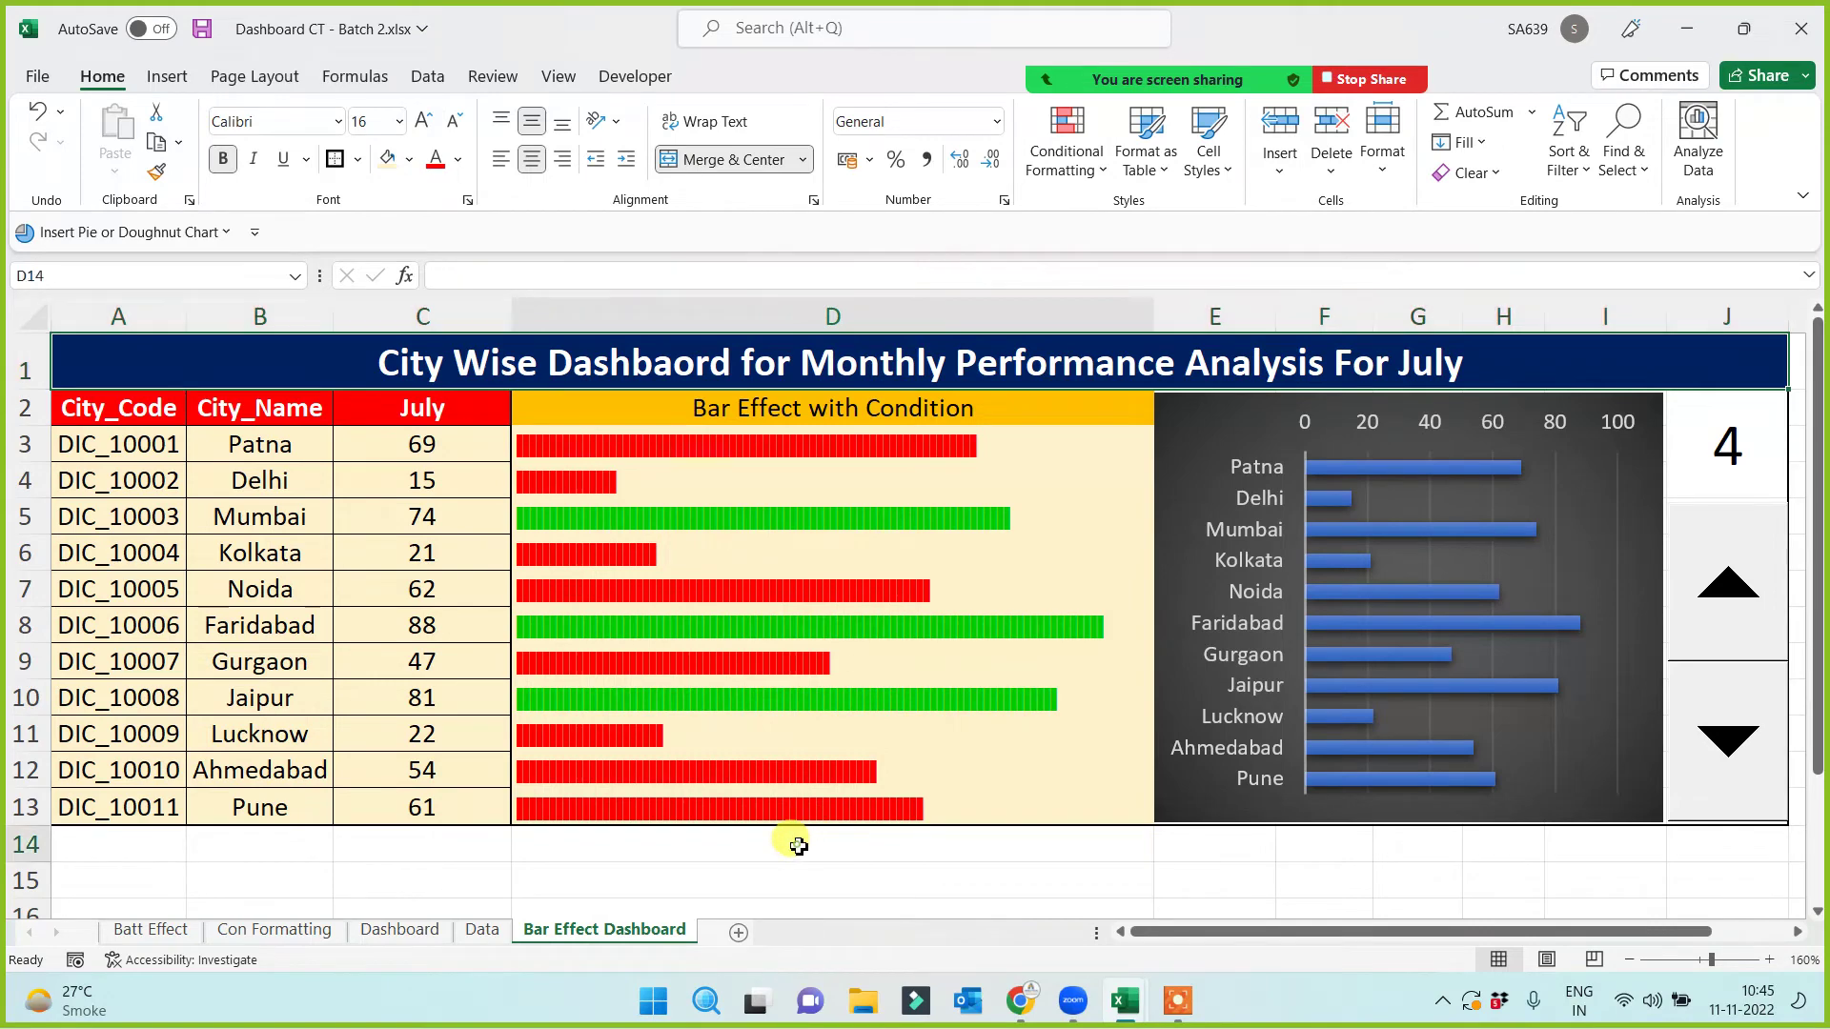
Step: Cycle the month spinner up to 6 and back down twice, finishing on 3 for June, to check the dashboard
left_click(1733, 578)
left_click(1739, 581)
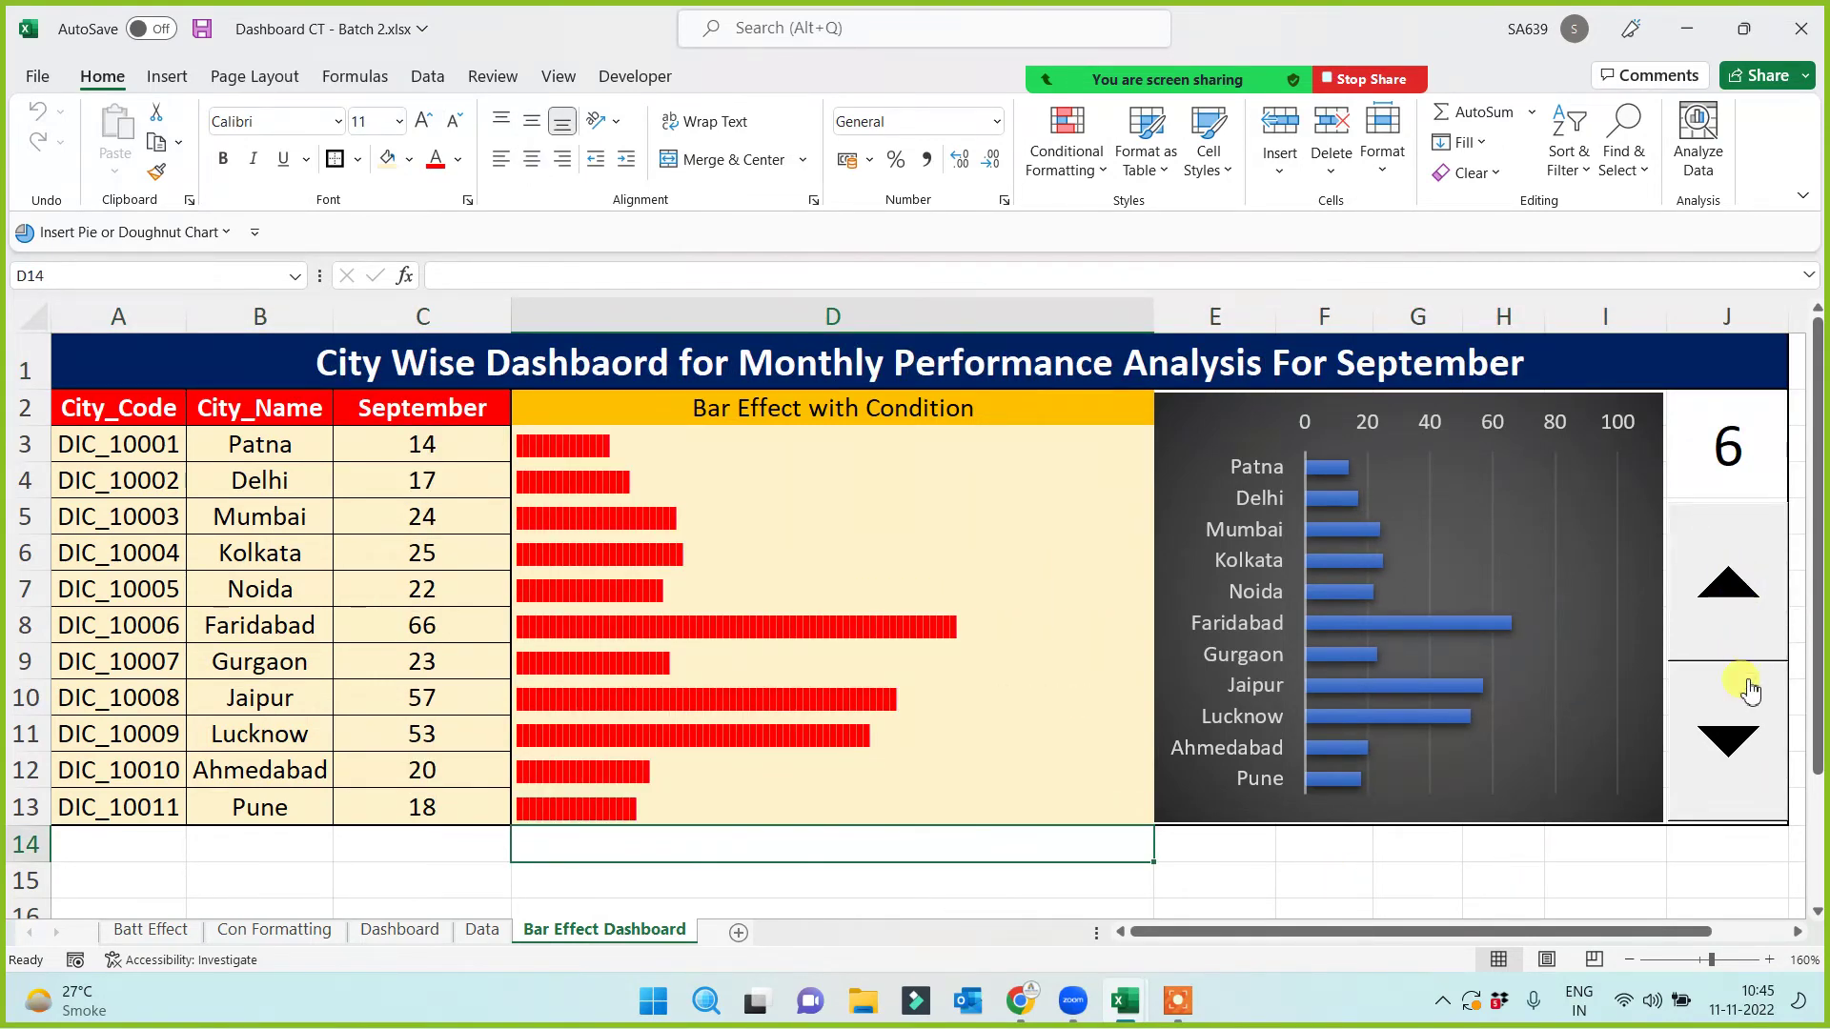
left_click(1741, 728)
left_click(1747, 732)
left_click(1747, 732)
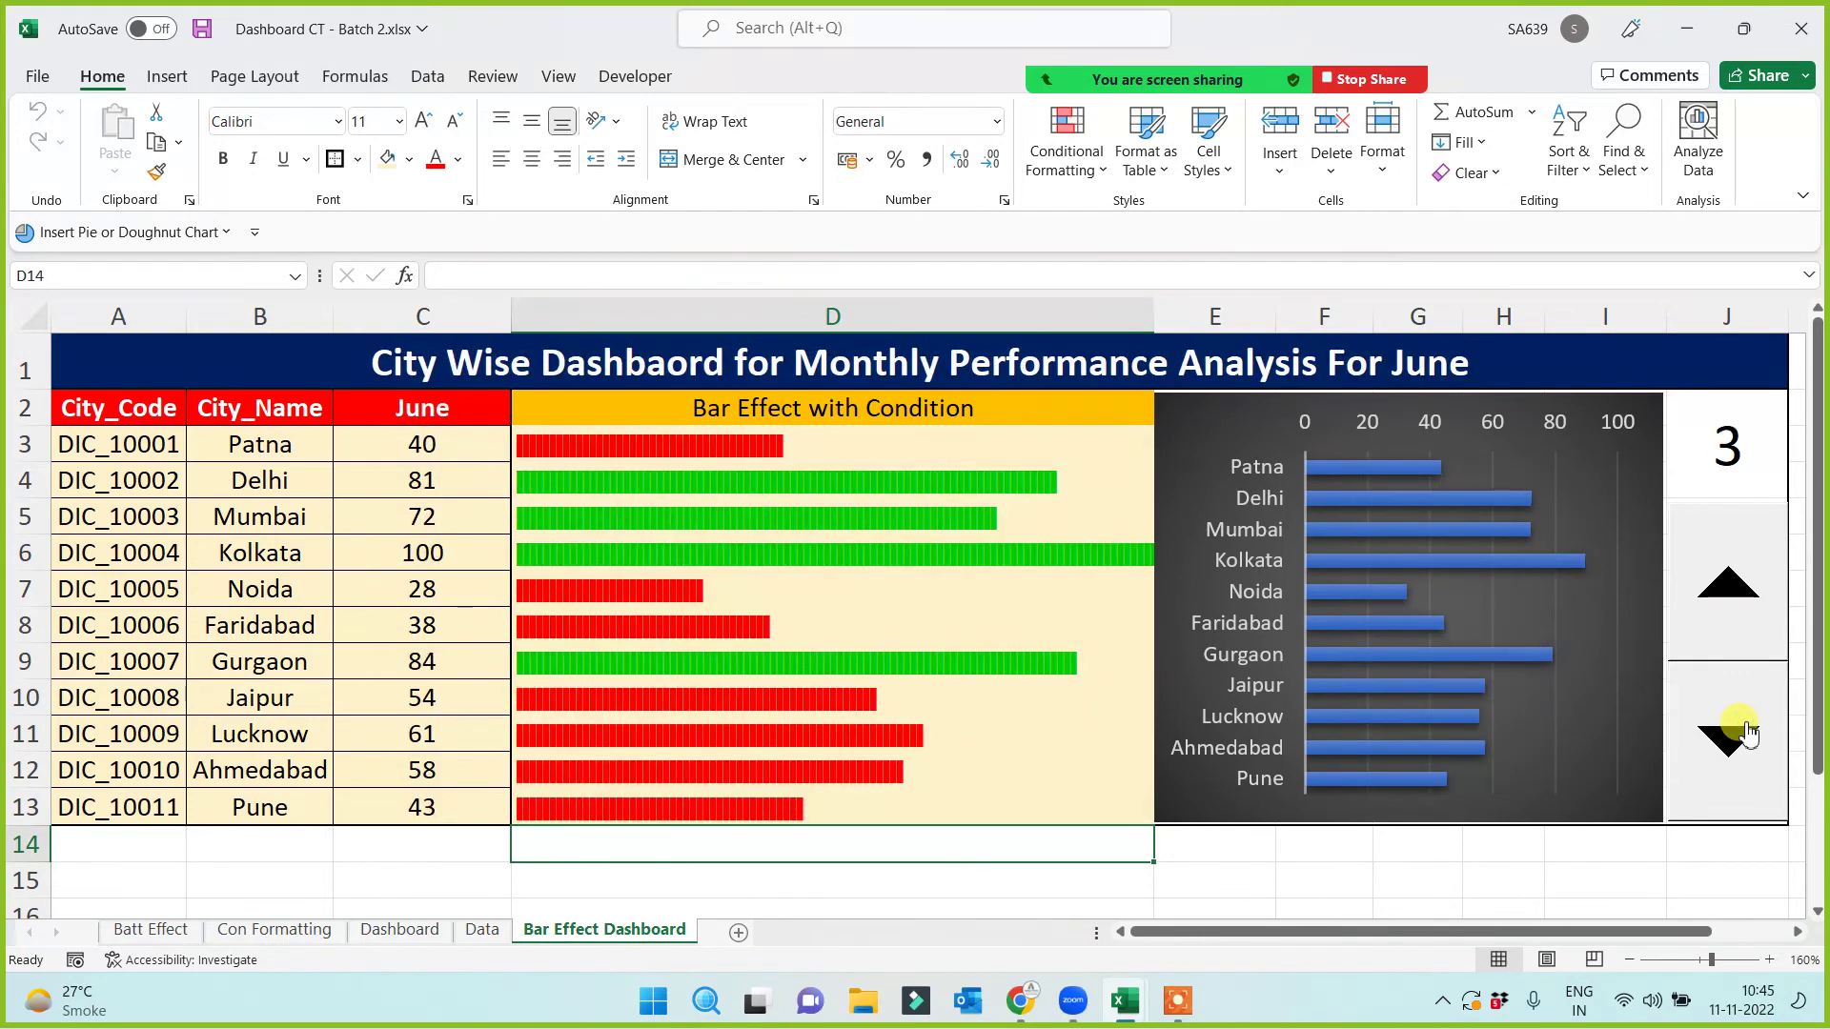
left_click(1741, 729)
left_click(1743, 618)
left_click(1742, 618)
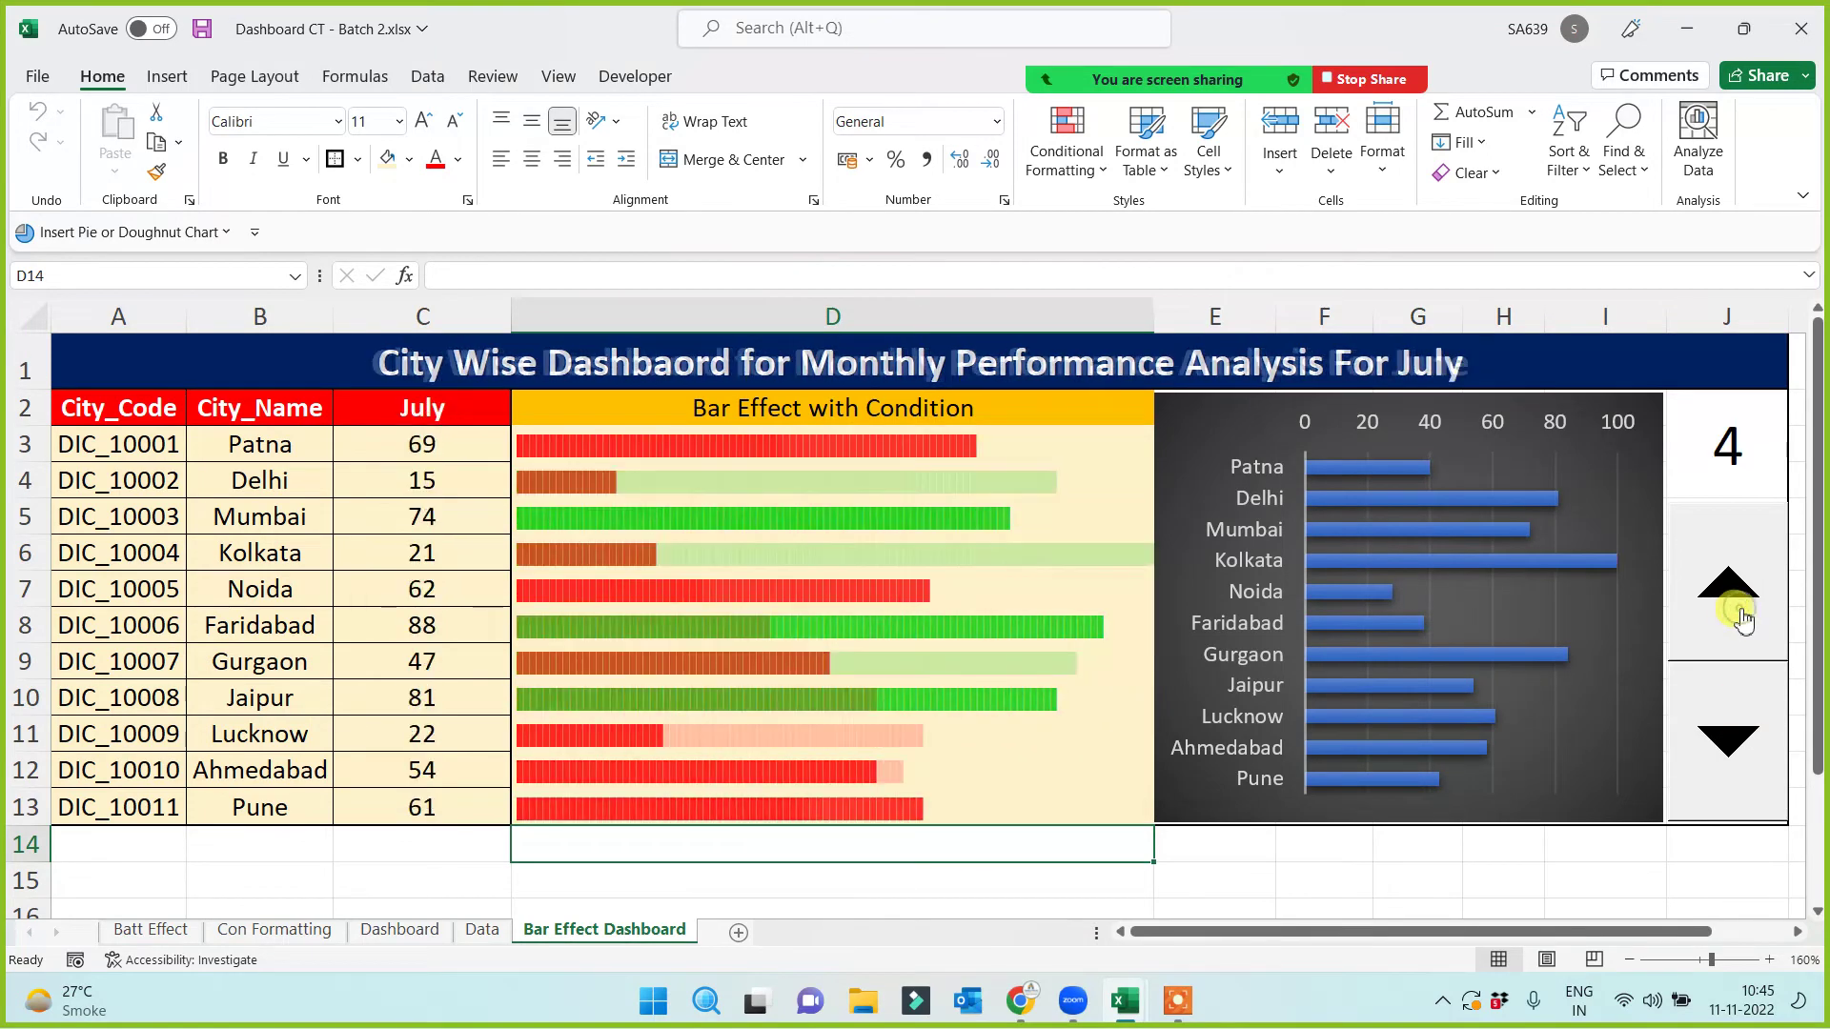
left_click(1742, 617)
left_click(1743, 617)
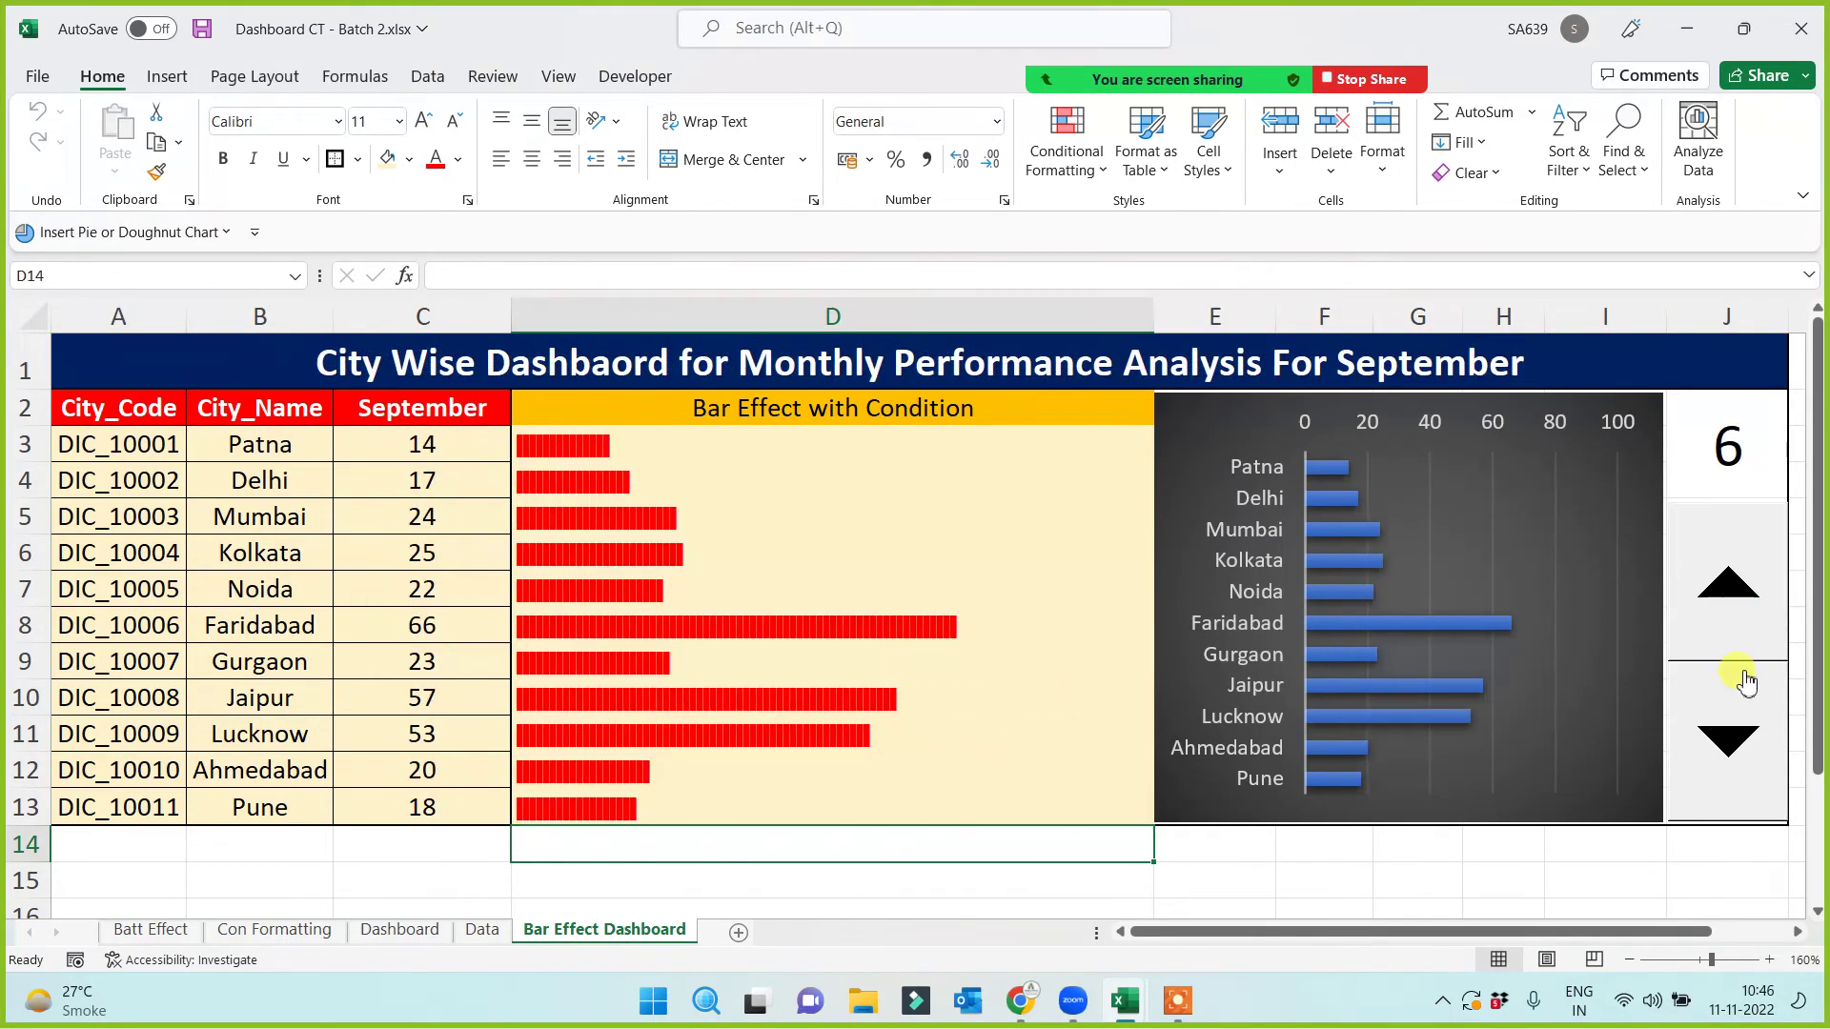
left_click(1738, 732)
left_click(1740, 710)
left_click(1744, 710)
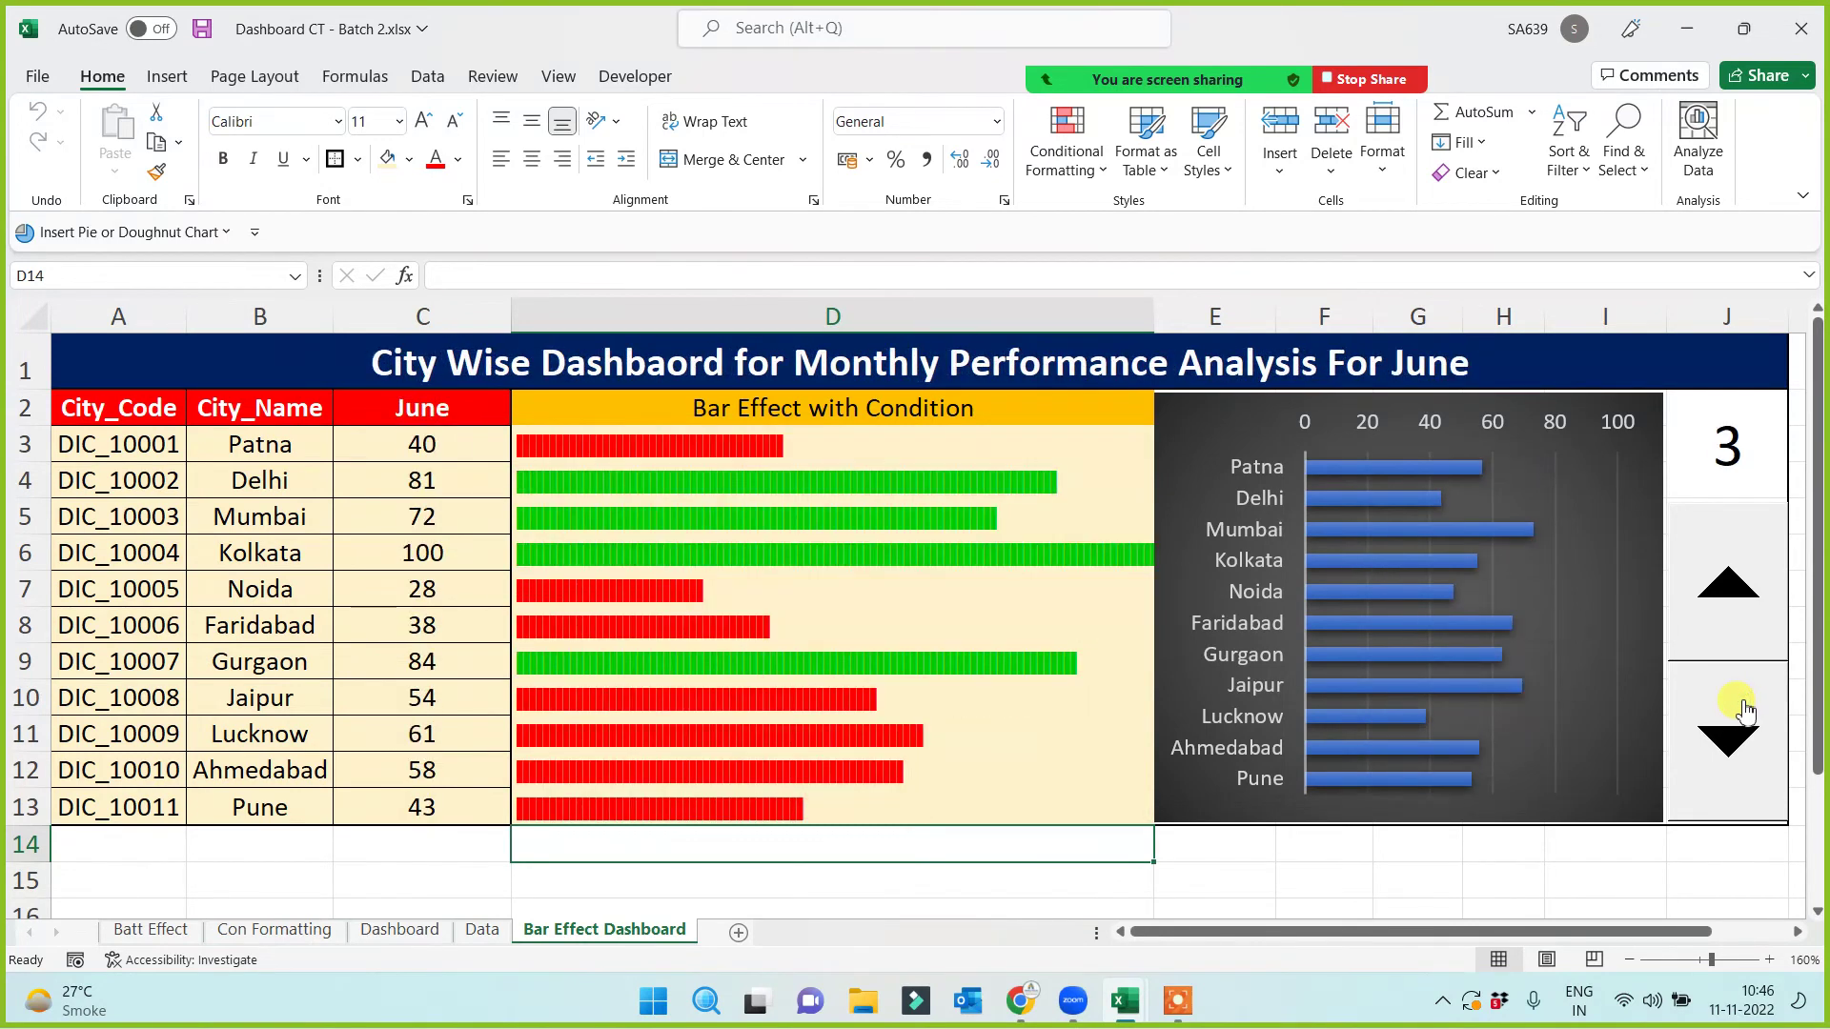
Step: Make the month number in J2 bold and increase its font size to 28
left_click(1730, 443)
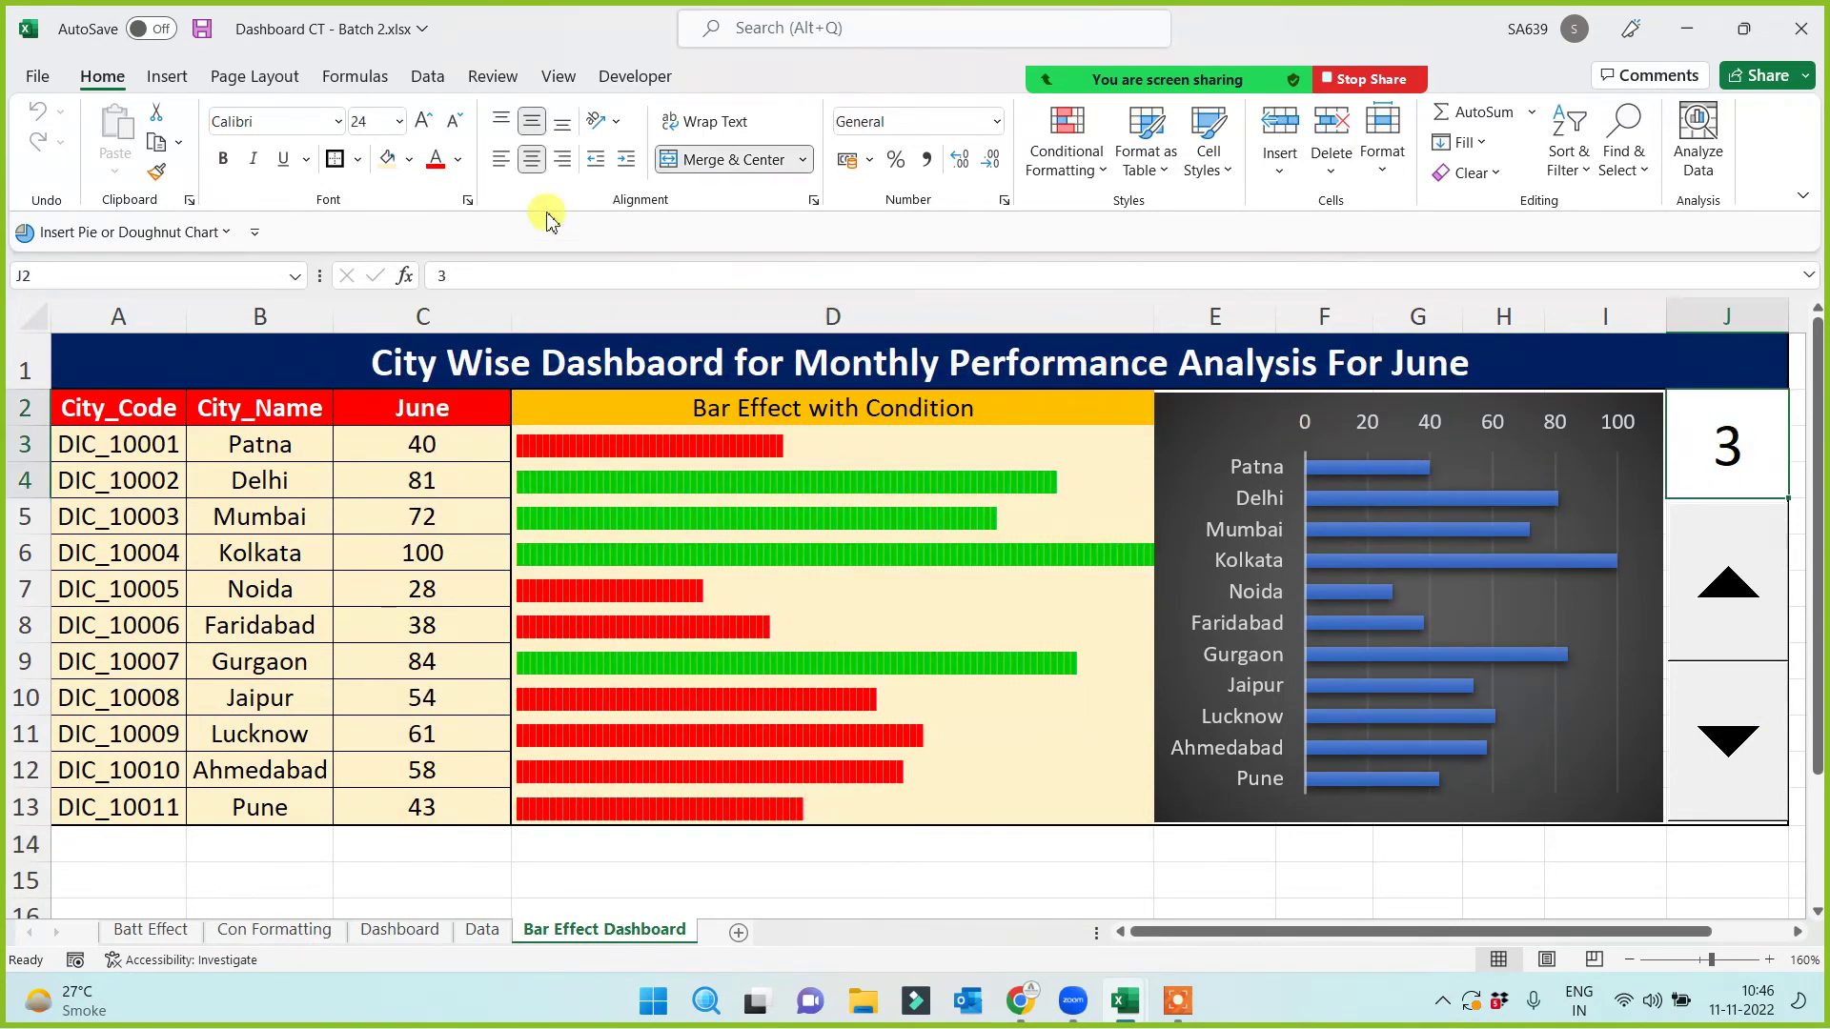
left_click(222, 158)
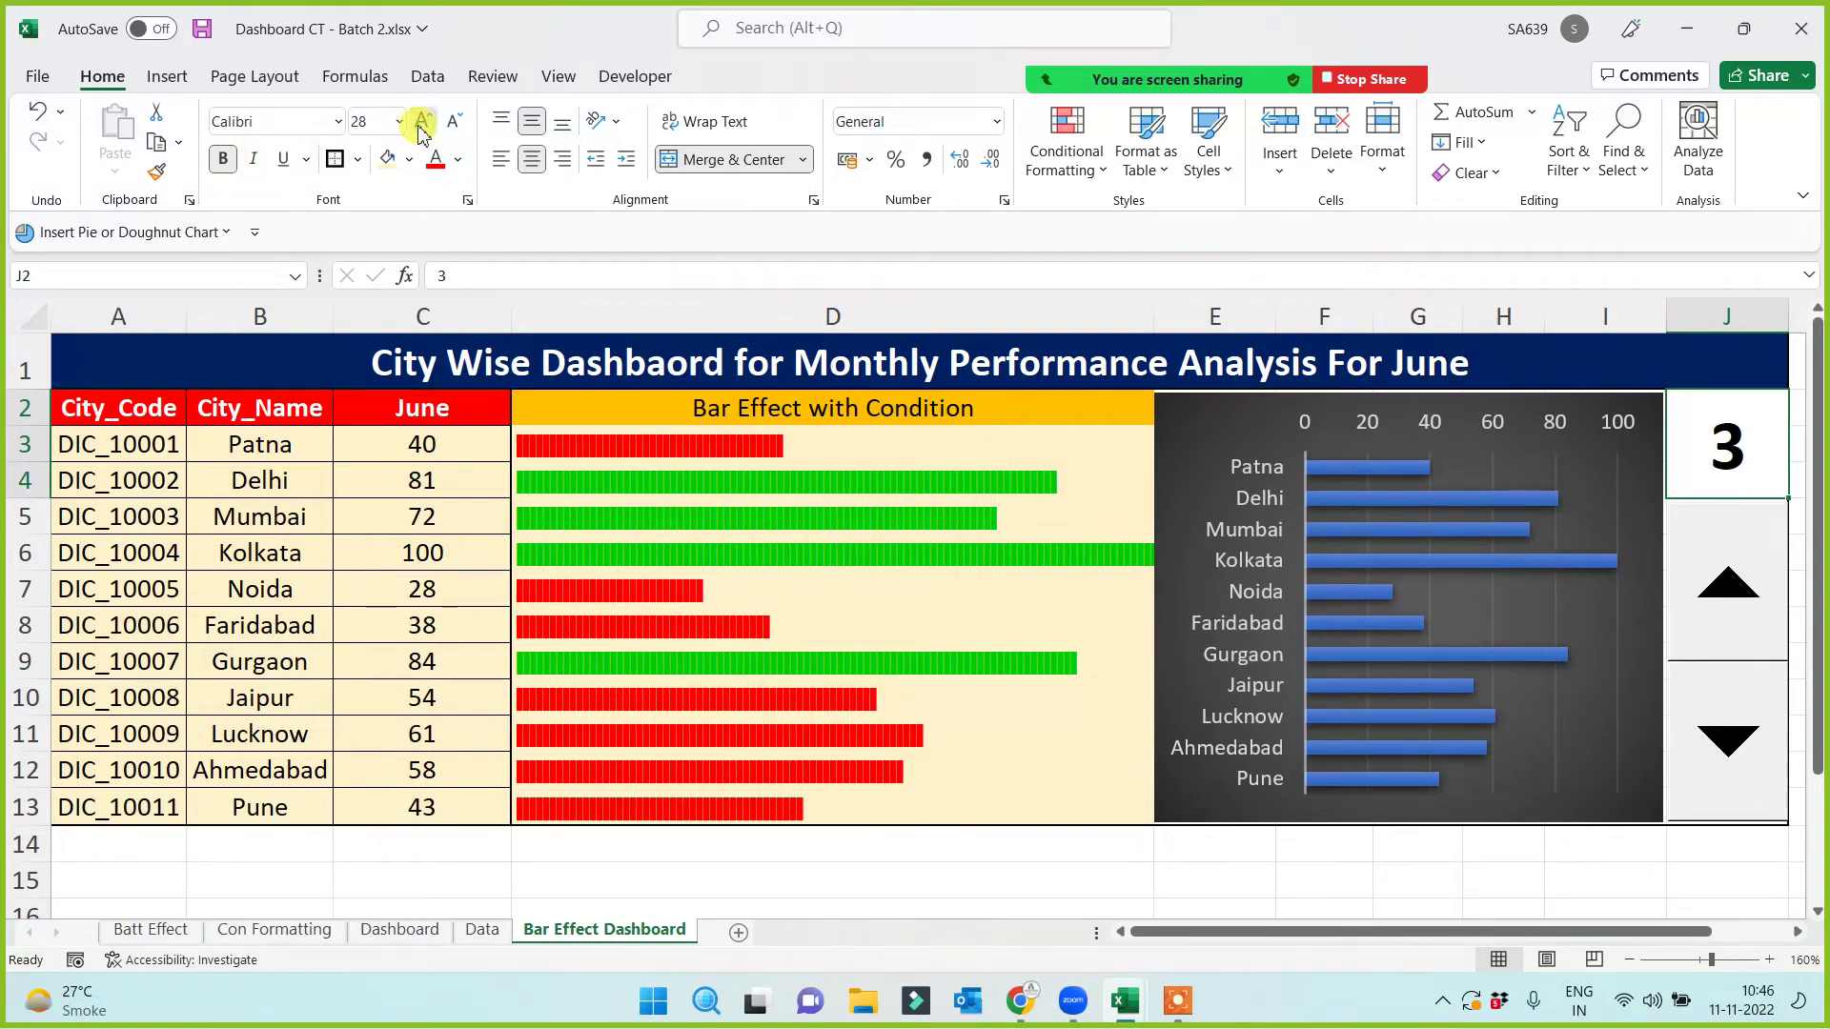
left_click(613, 874)
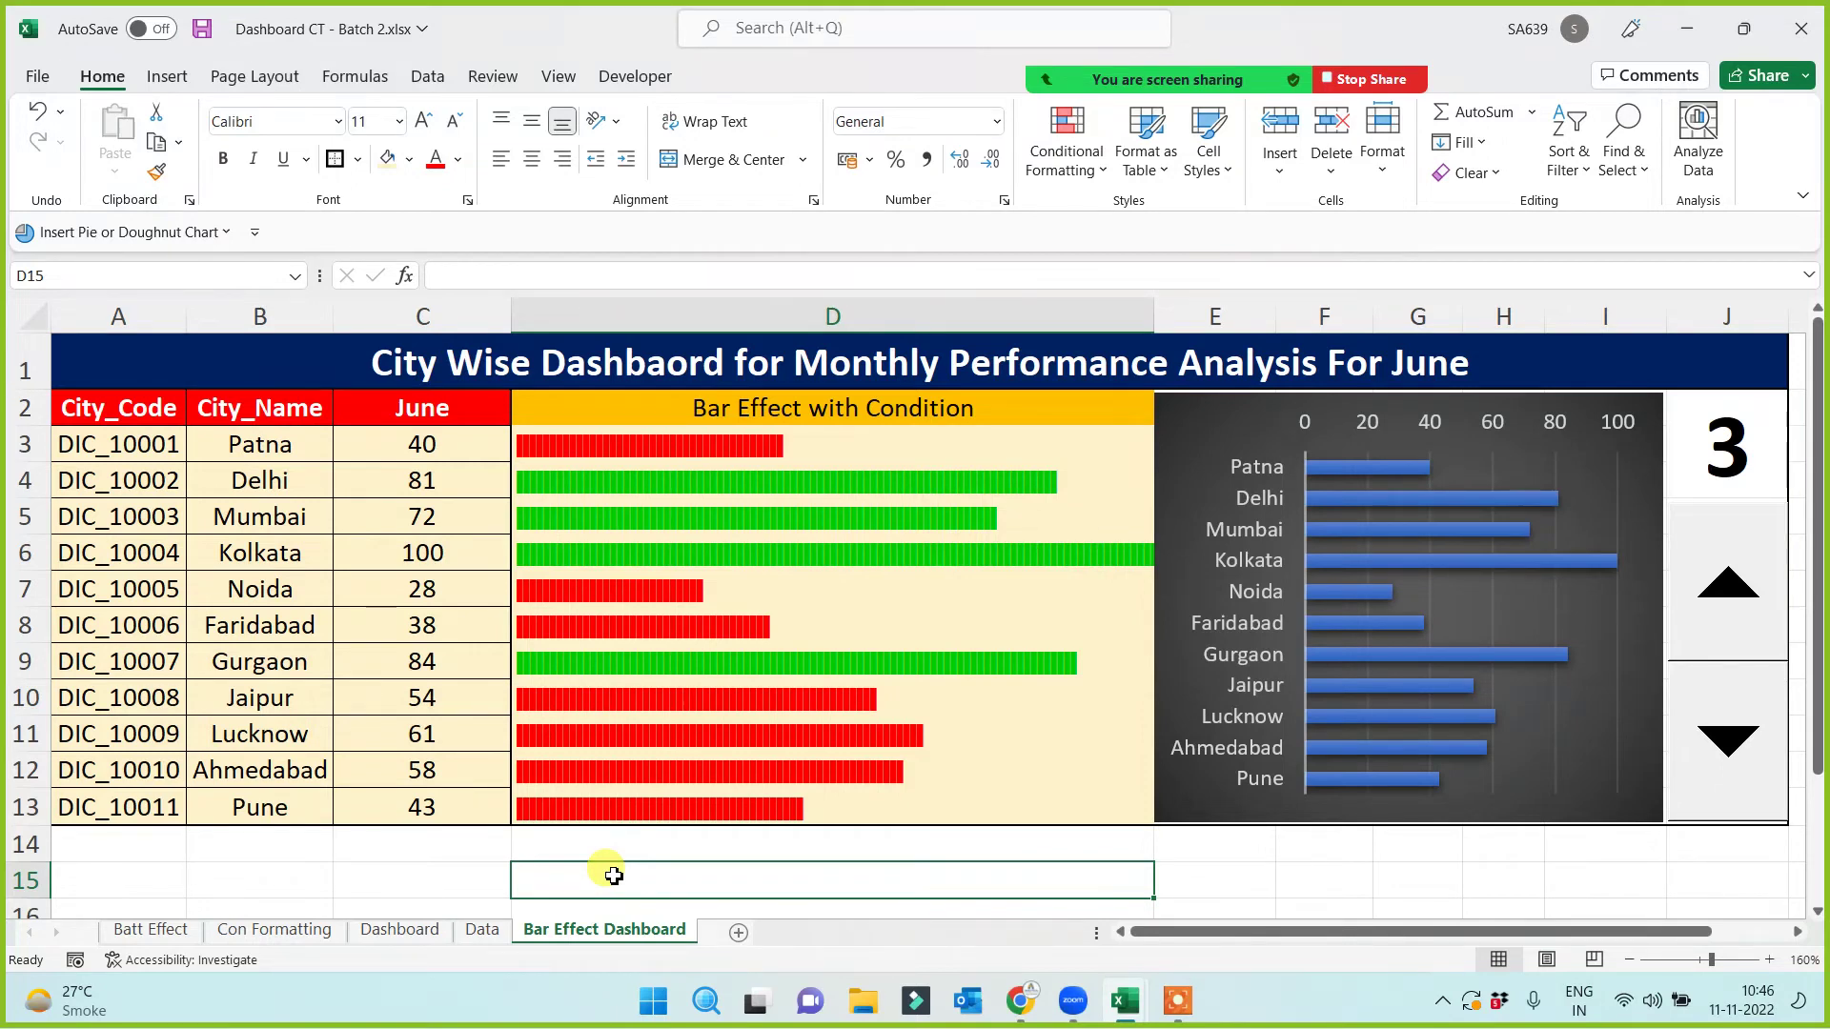
Step: Make the "Bar Effect with Condition" header in D2 bold
left_click(729, 413)
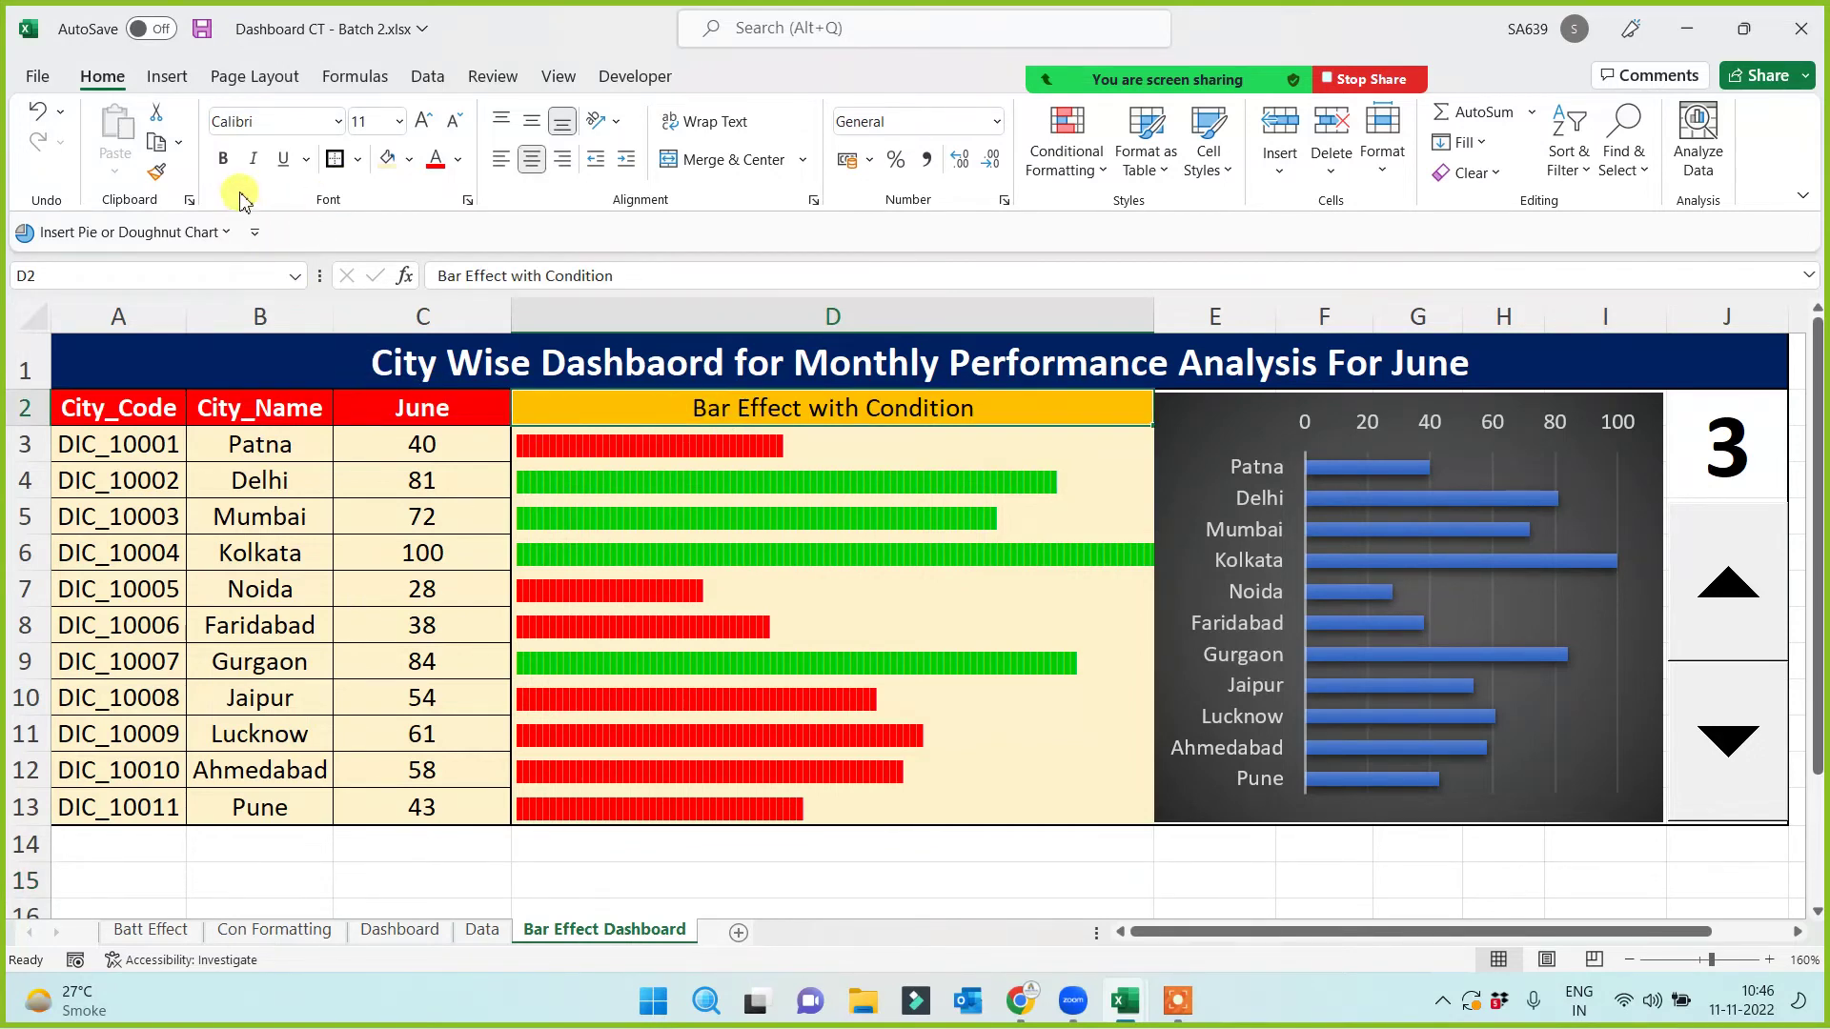
left_click(226, 160)
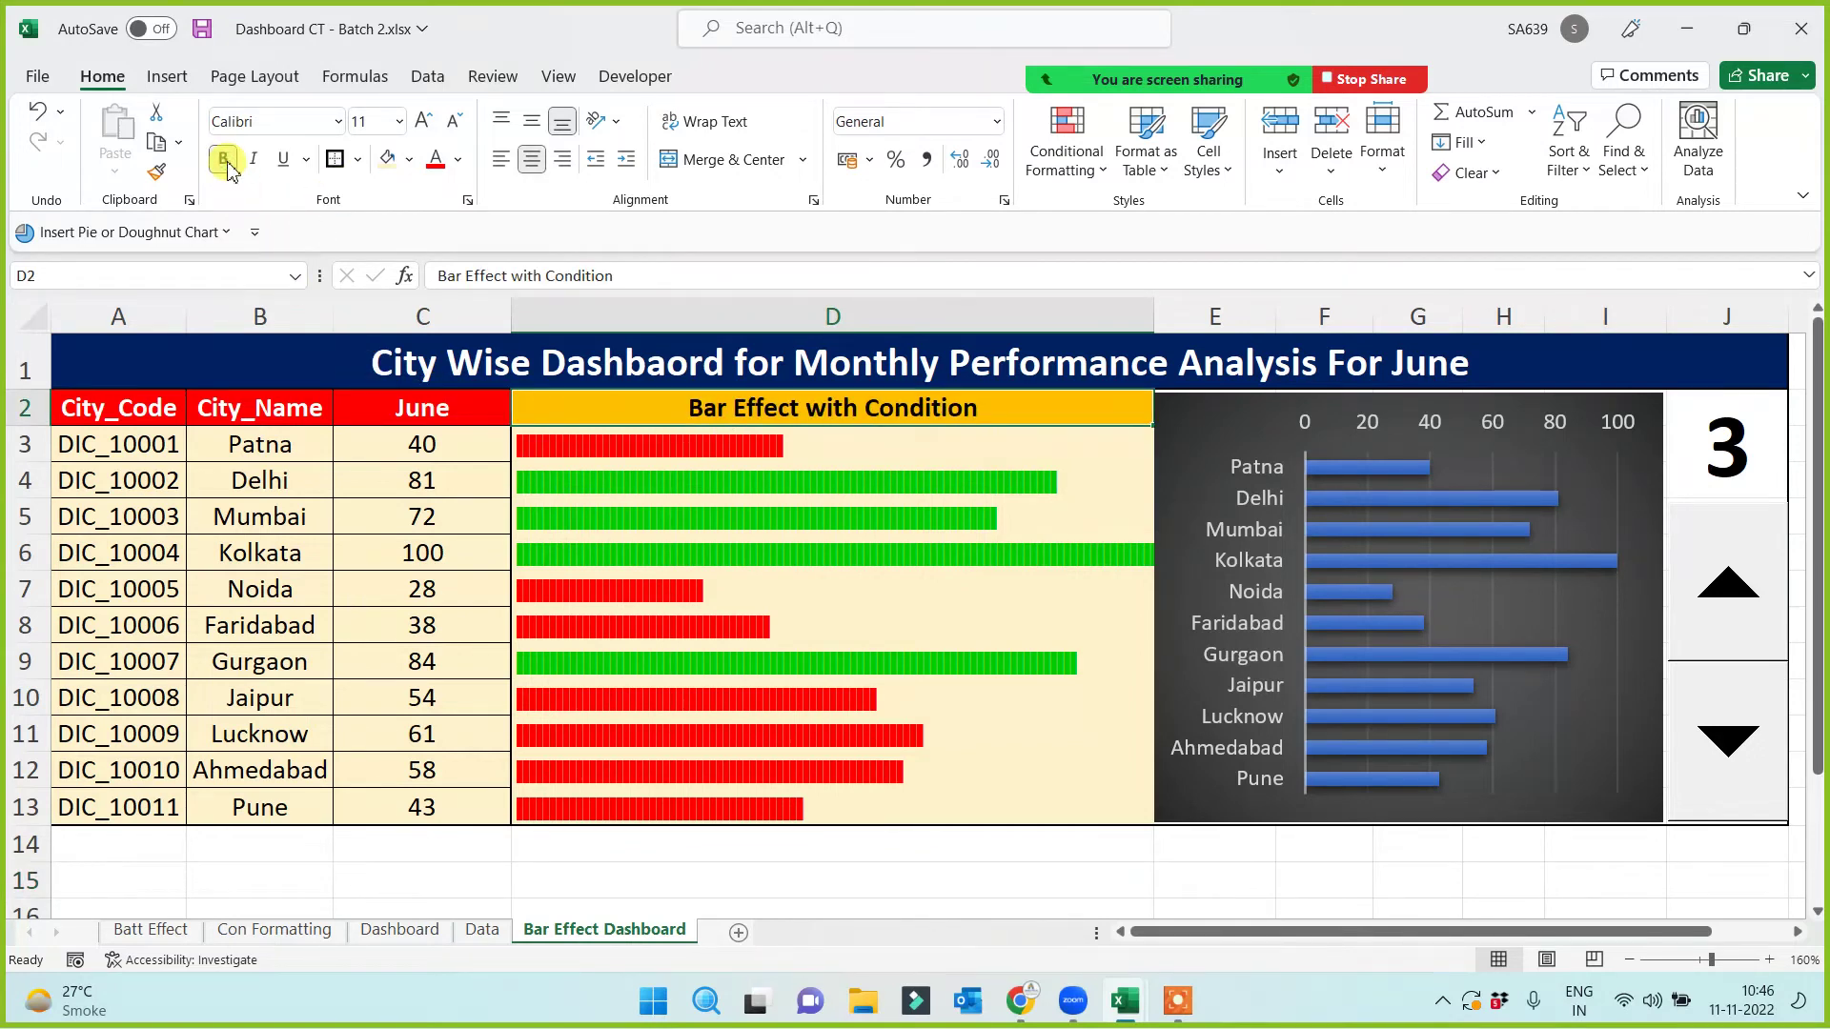
left_click(716, 868)
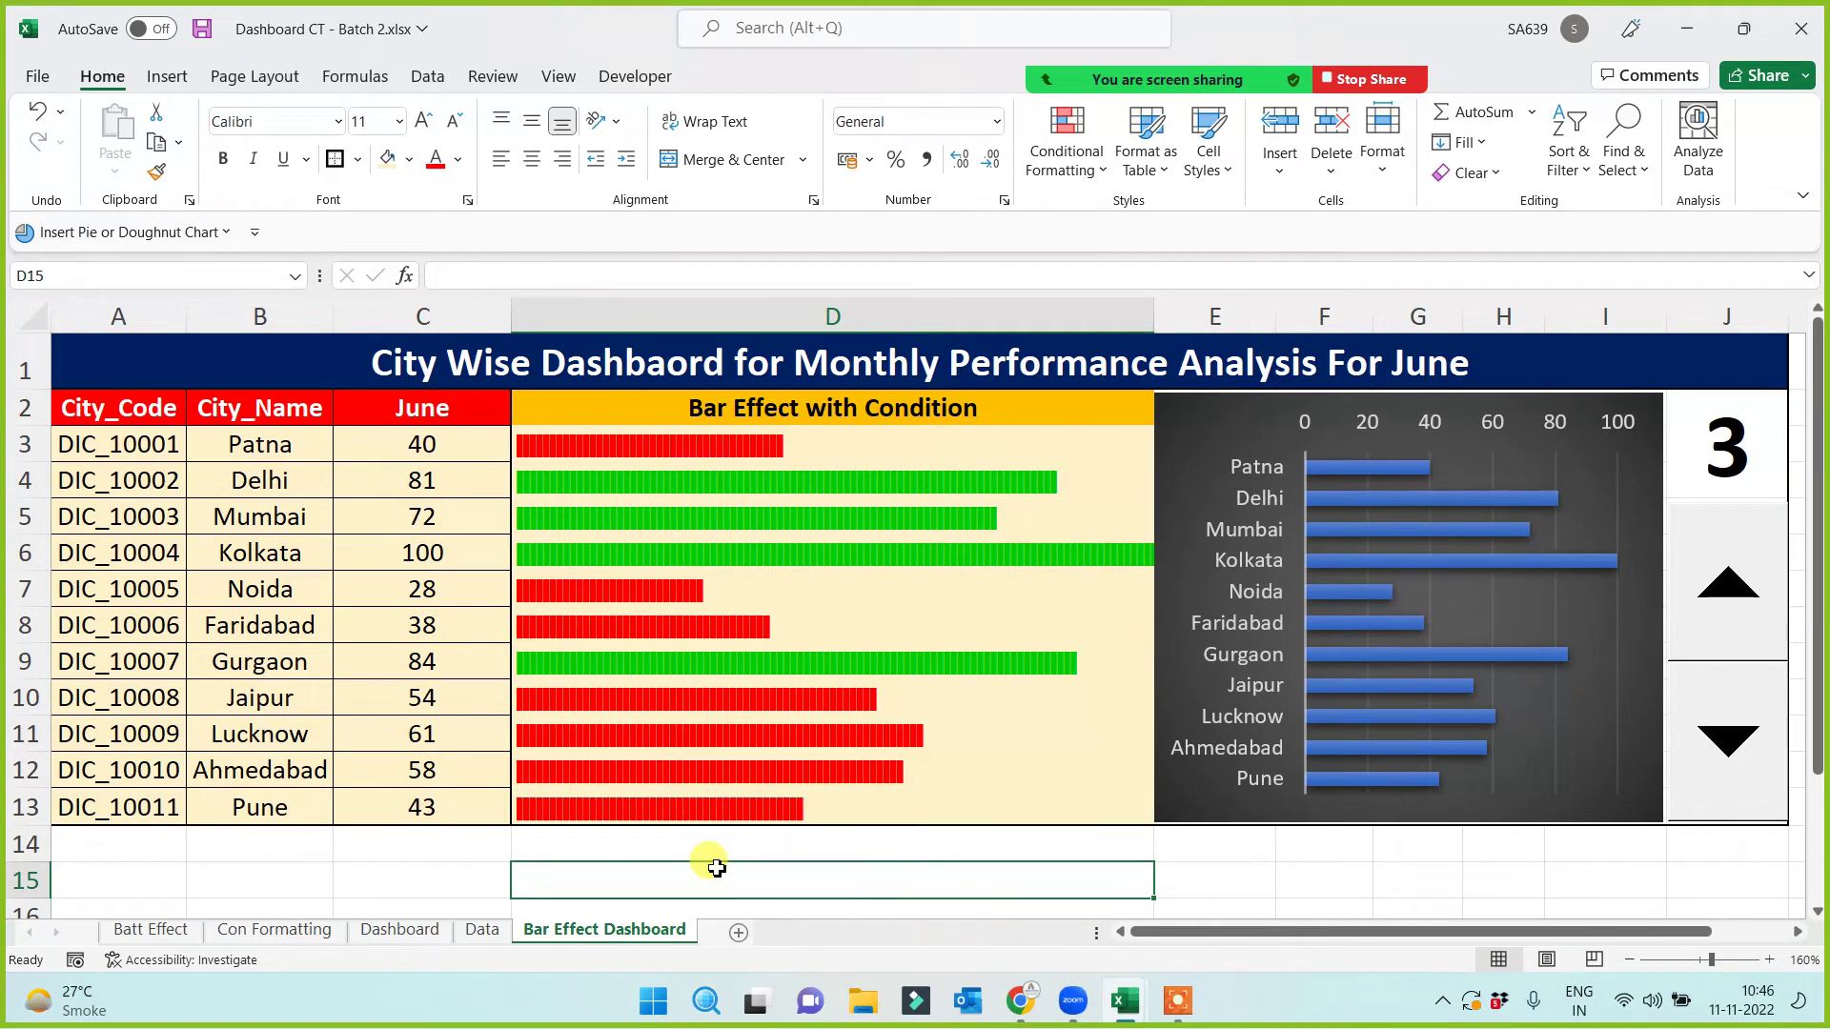
mouse_move(1240, 71)
left_click(1027, 52)
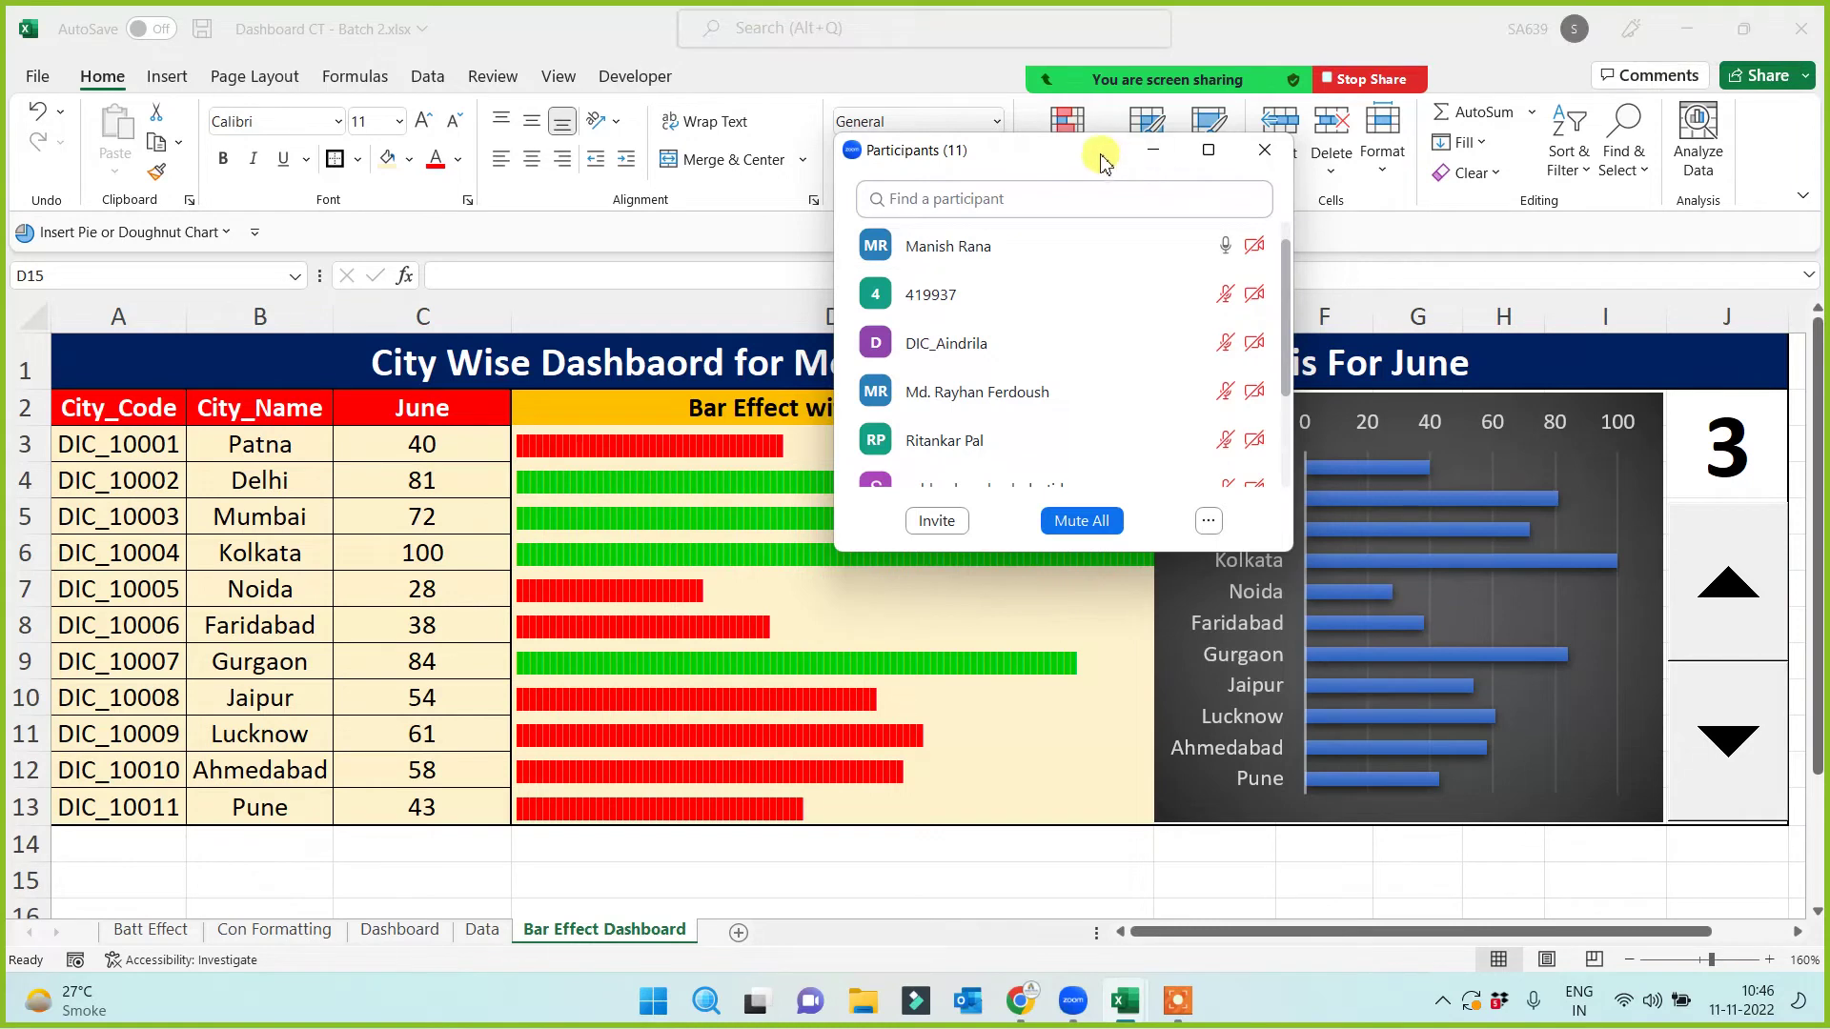
left_click(1153, 152)
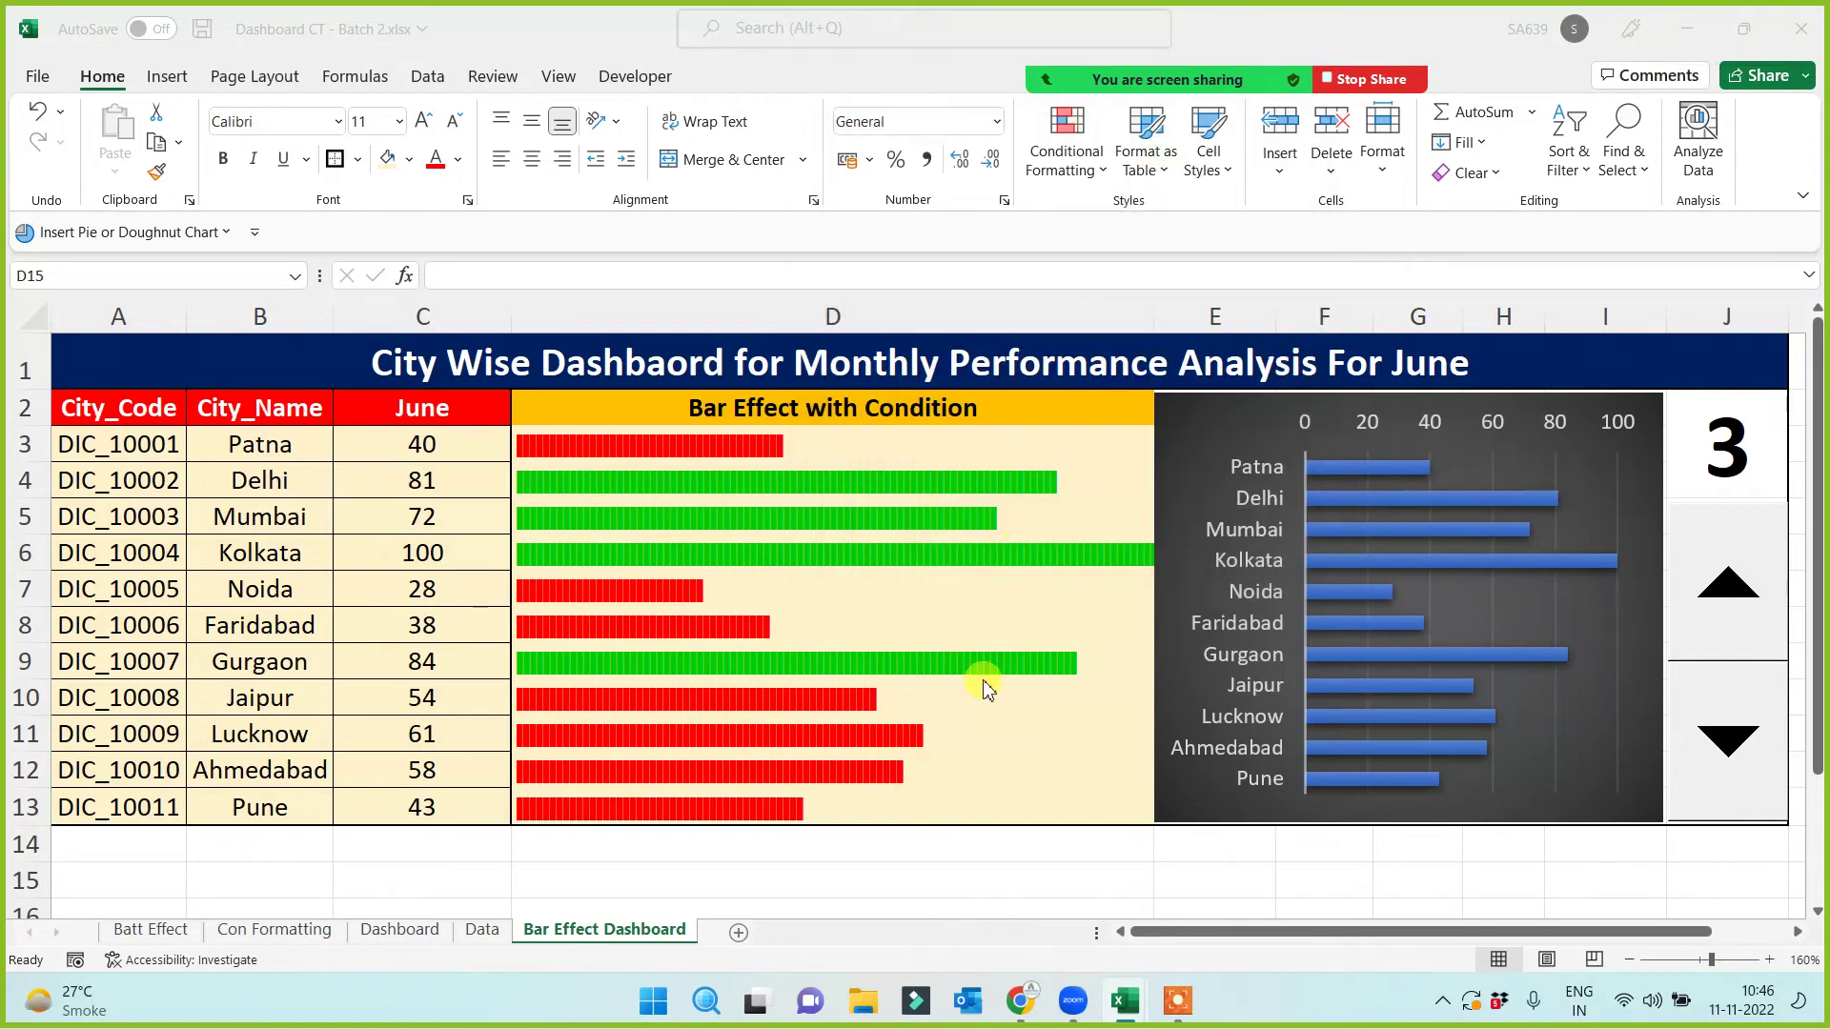
Step: Reduce the font size of the bars in D3:D13 to 10
left_click(1018, 619)
left_click(1037, 446)
left_click(1052, 539)
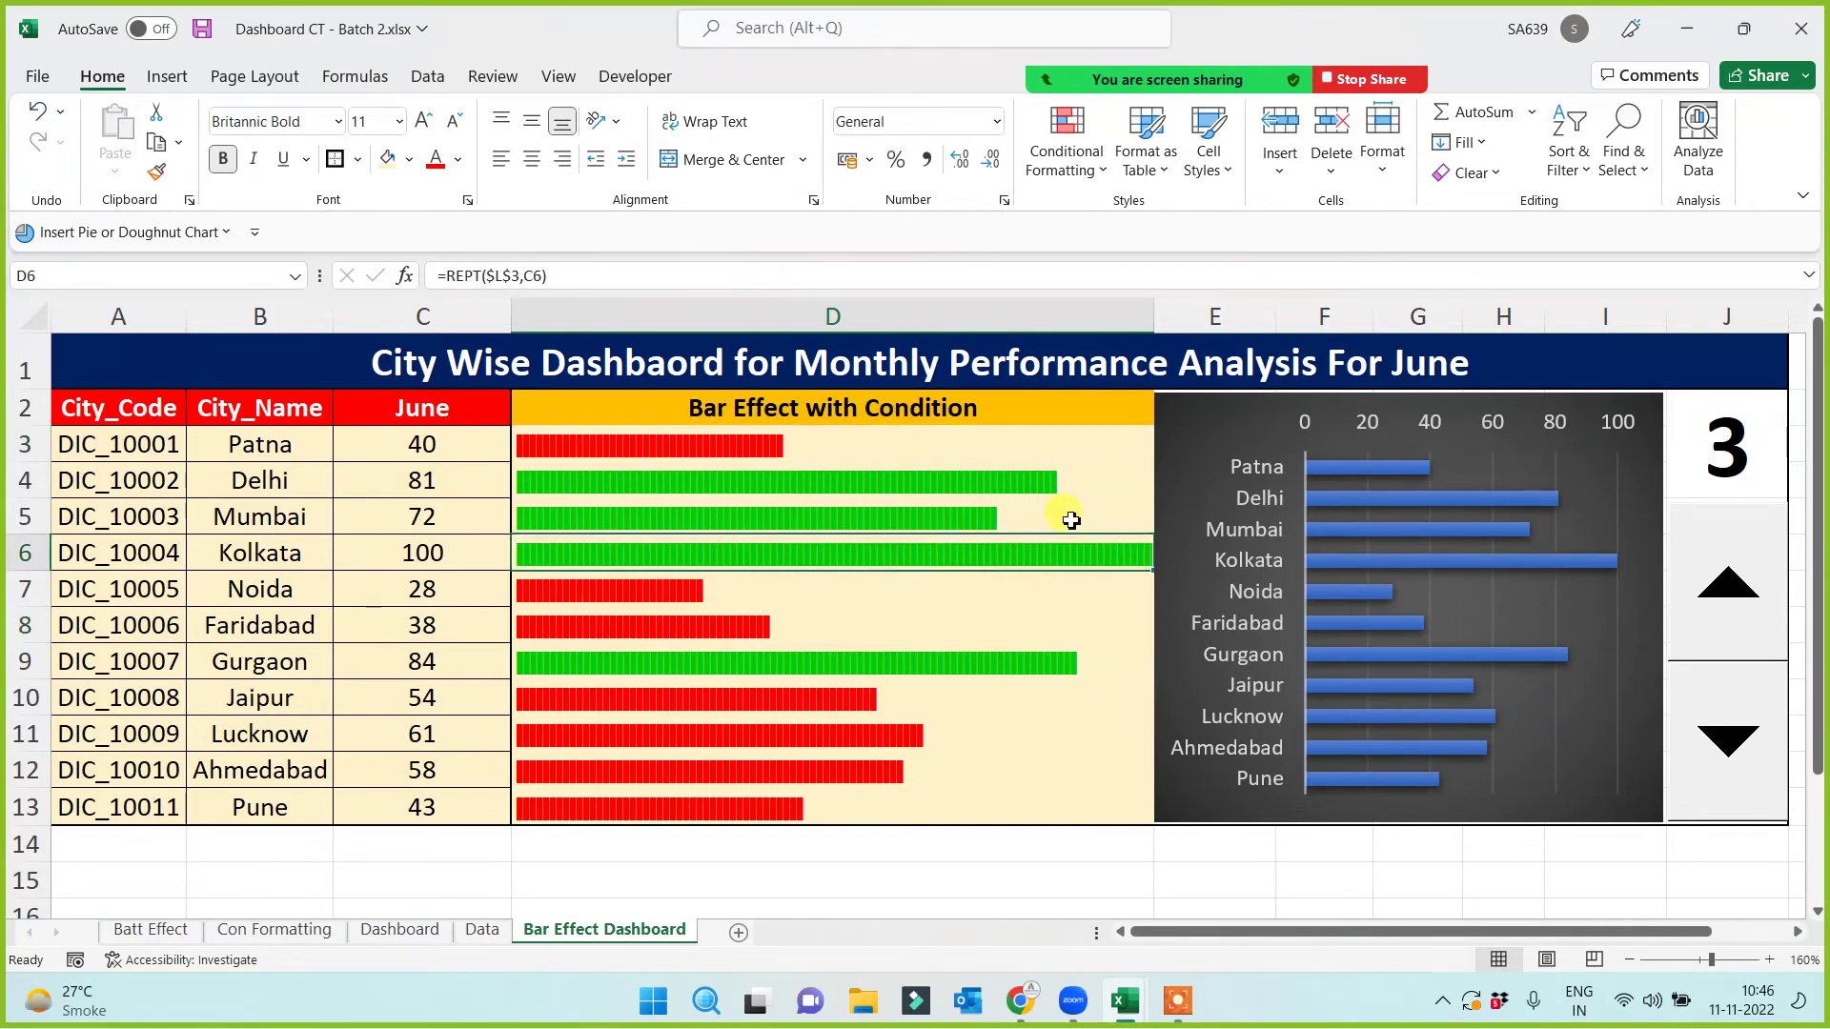
left_click_drag(1085, 439, 1062, 791)
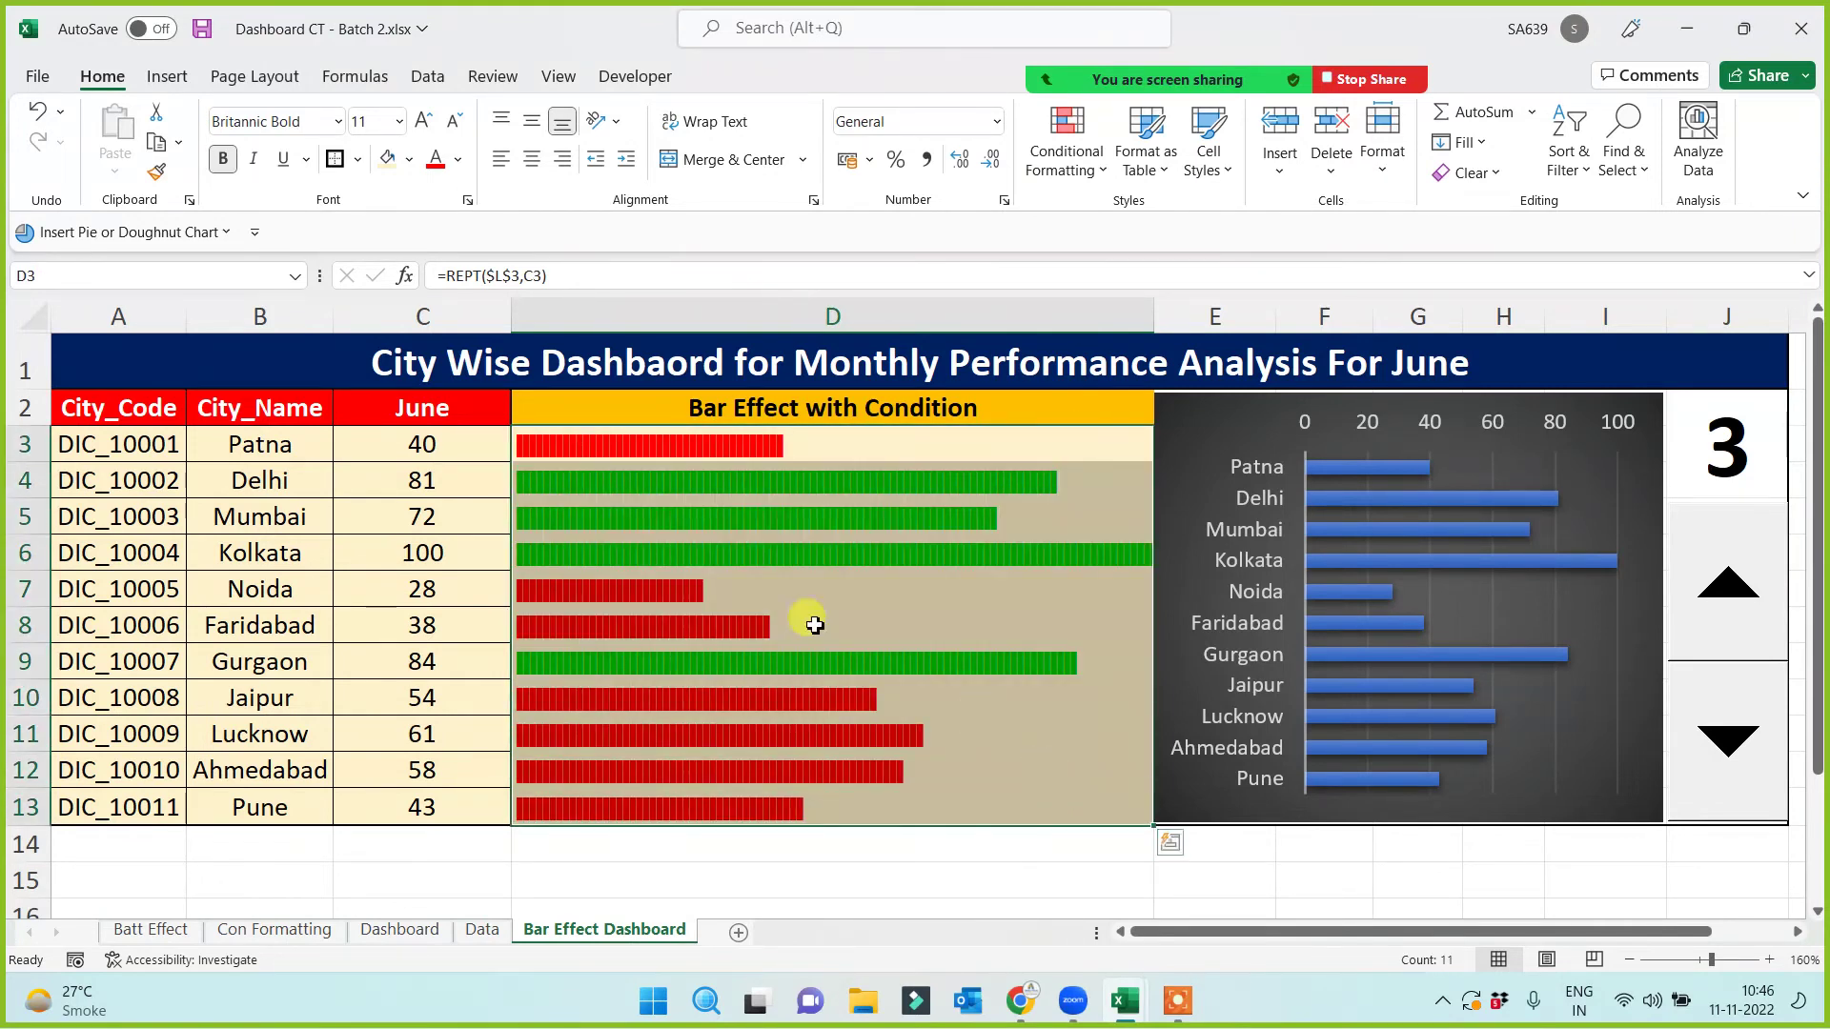
left_click(455, 120)
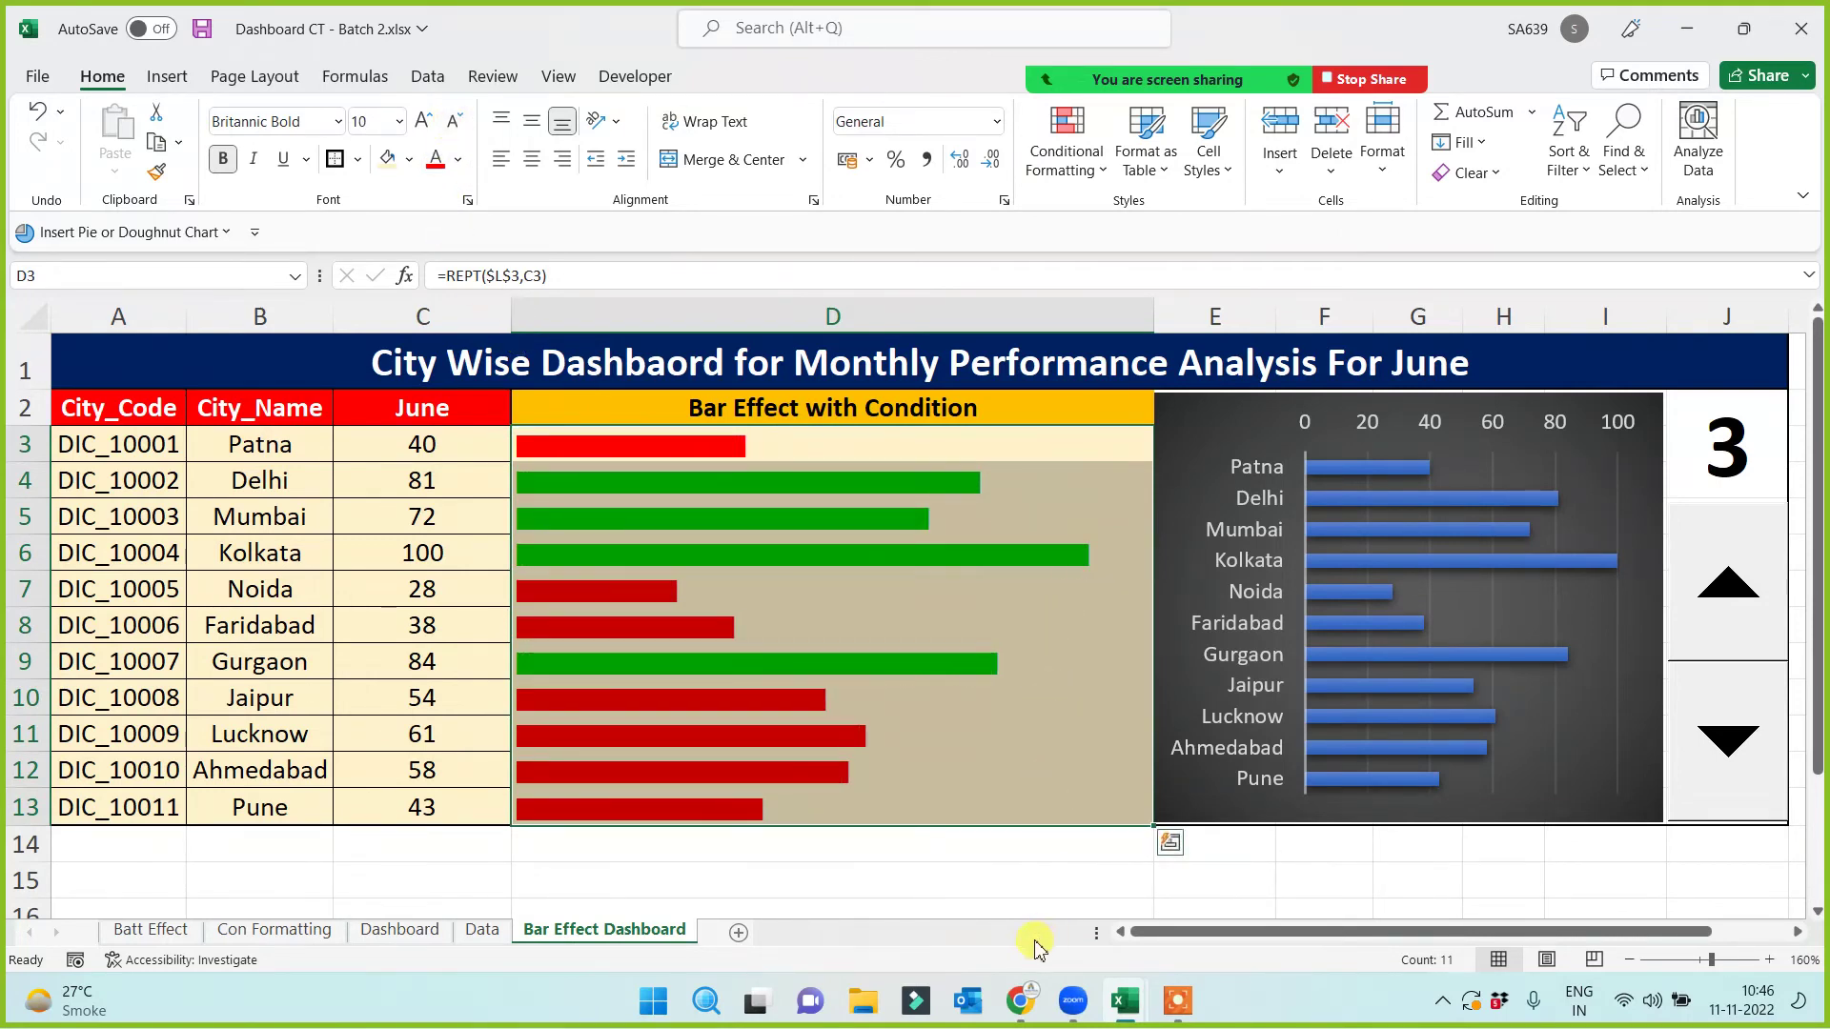
left_click(901, 884)
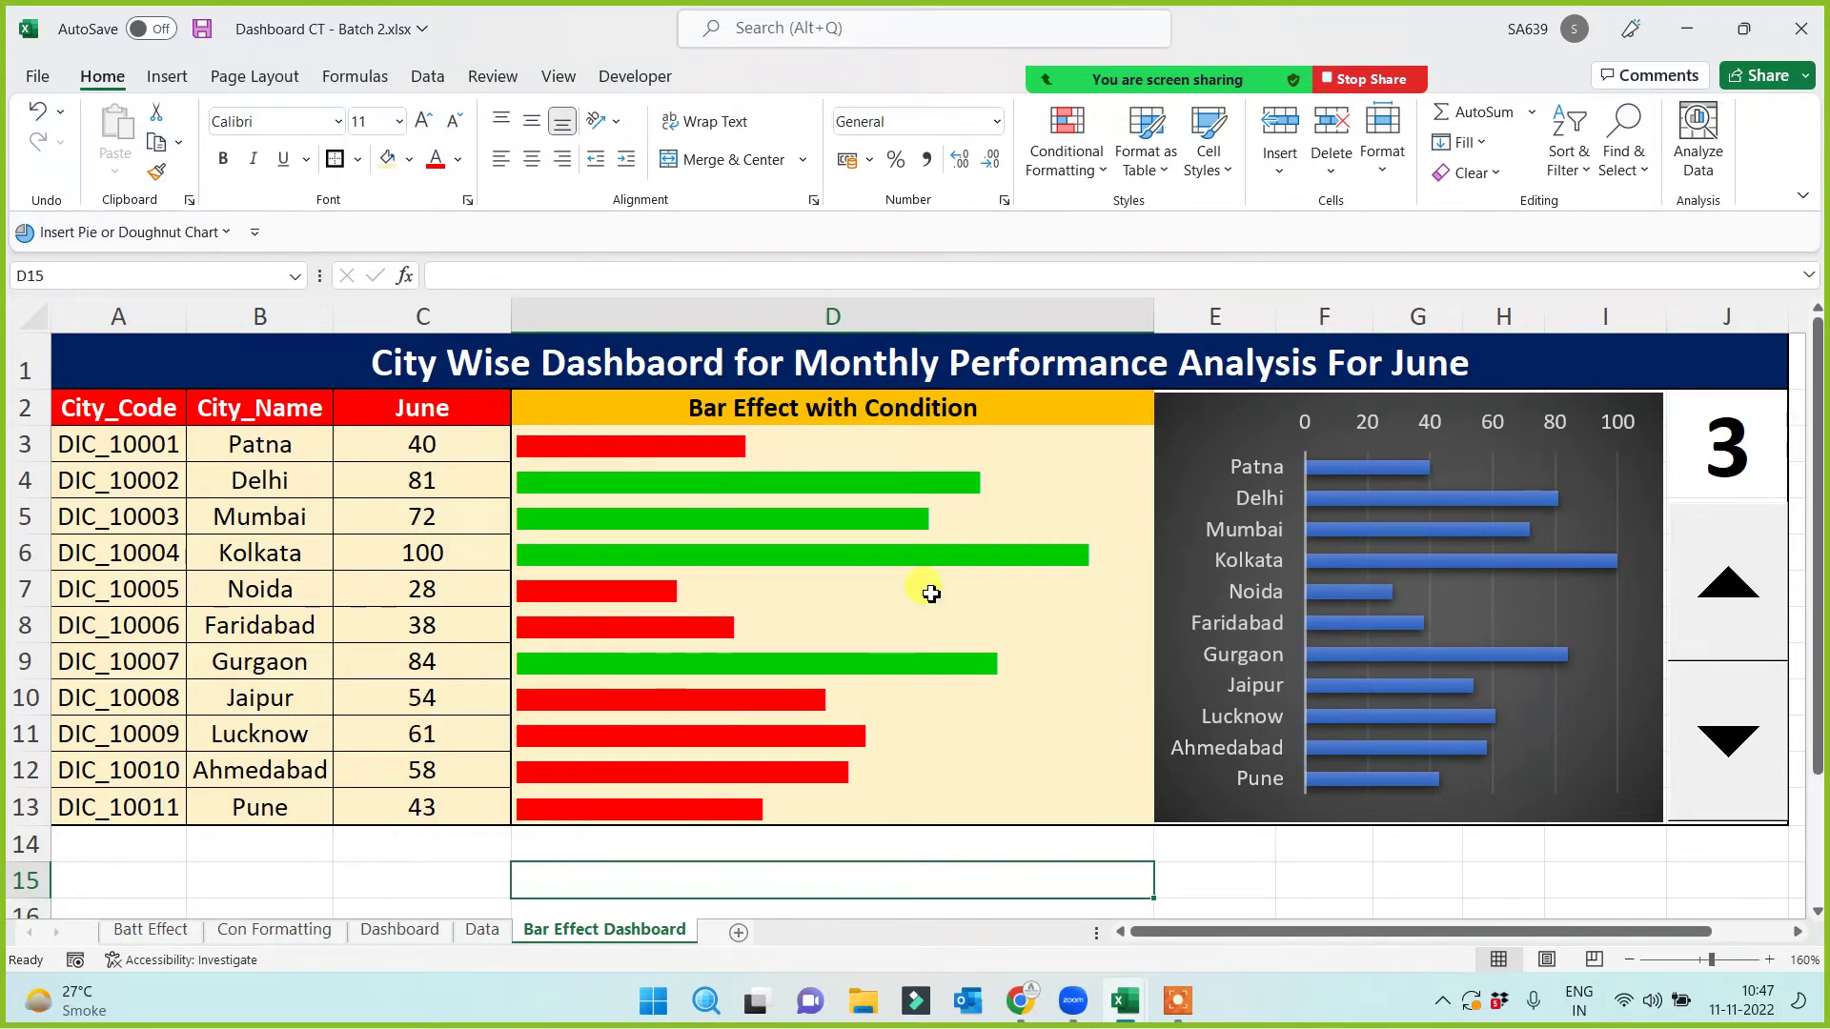
Step: Advance the month spinner to 6 and step it back to 5 for August to check the resized bars
left_click_drag(1060, 438, 1029, 797)
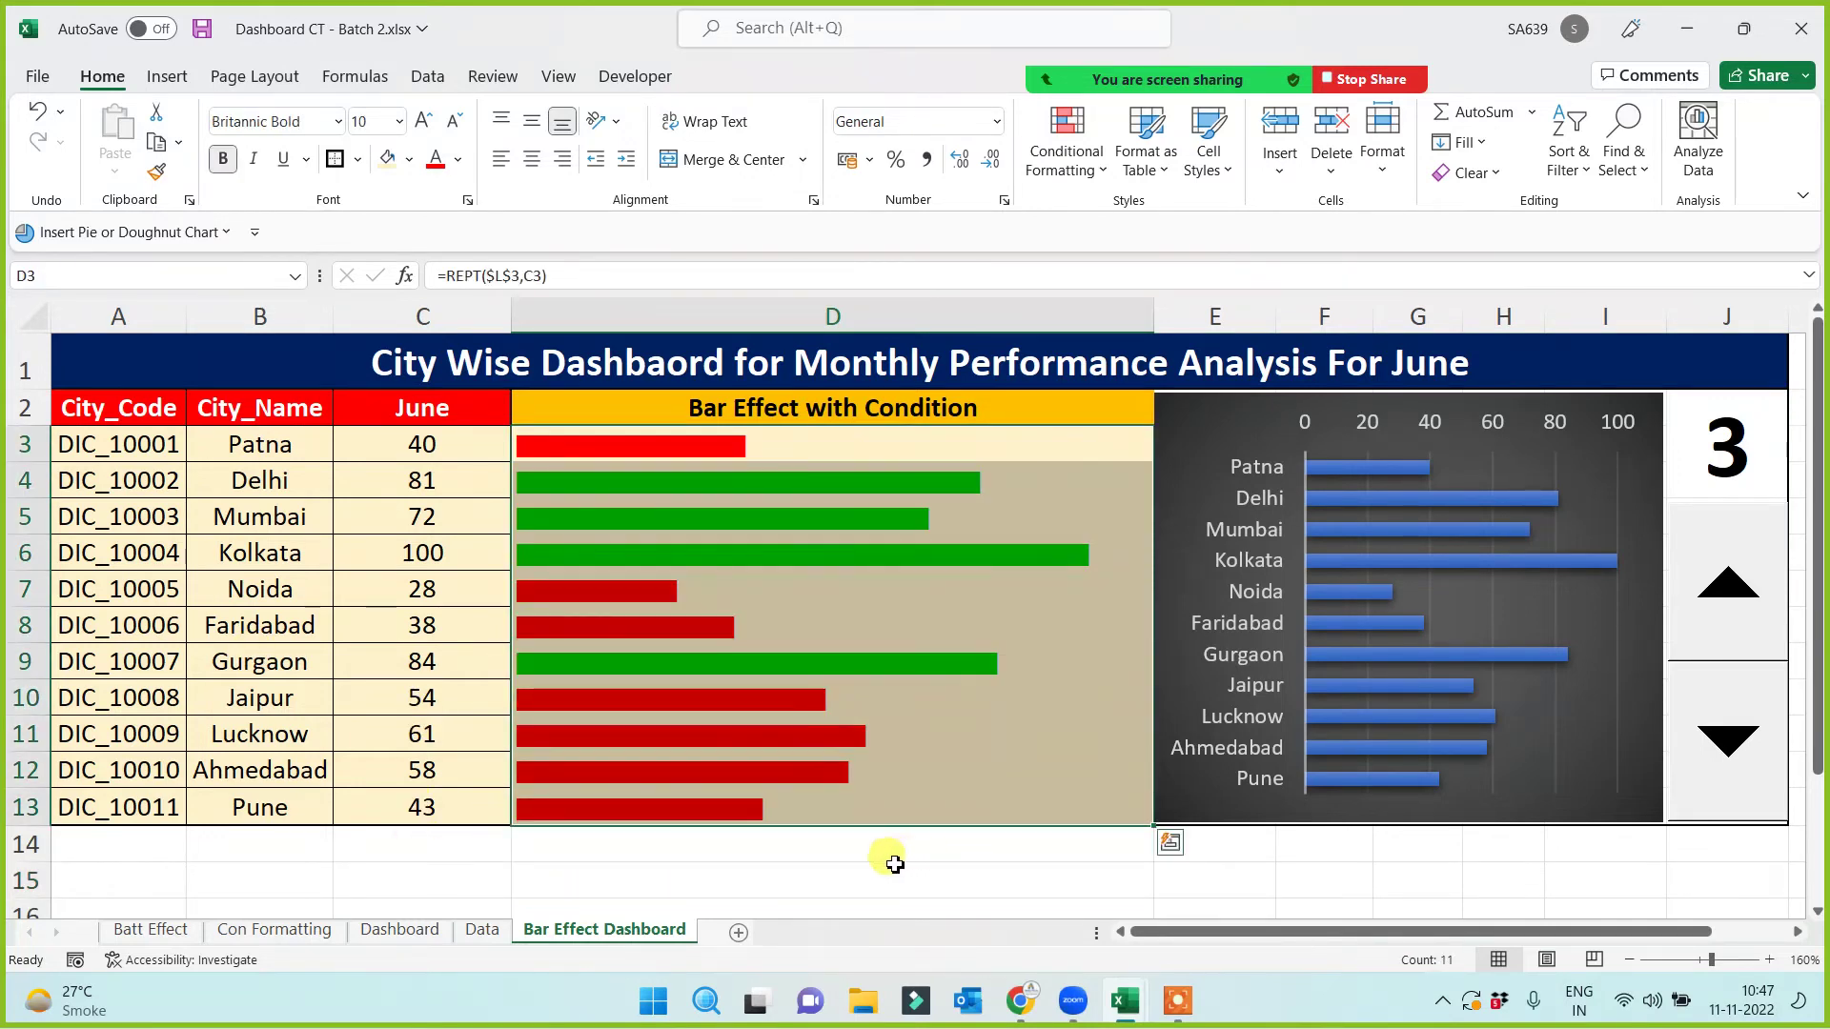
left_click(890, 853)
left_click(1750, 618)
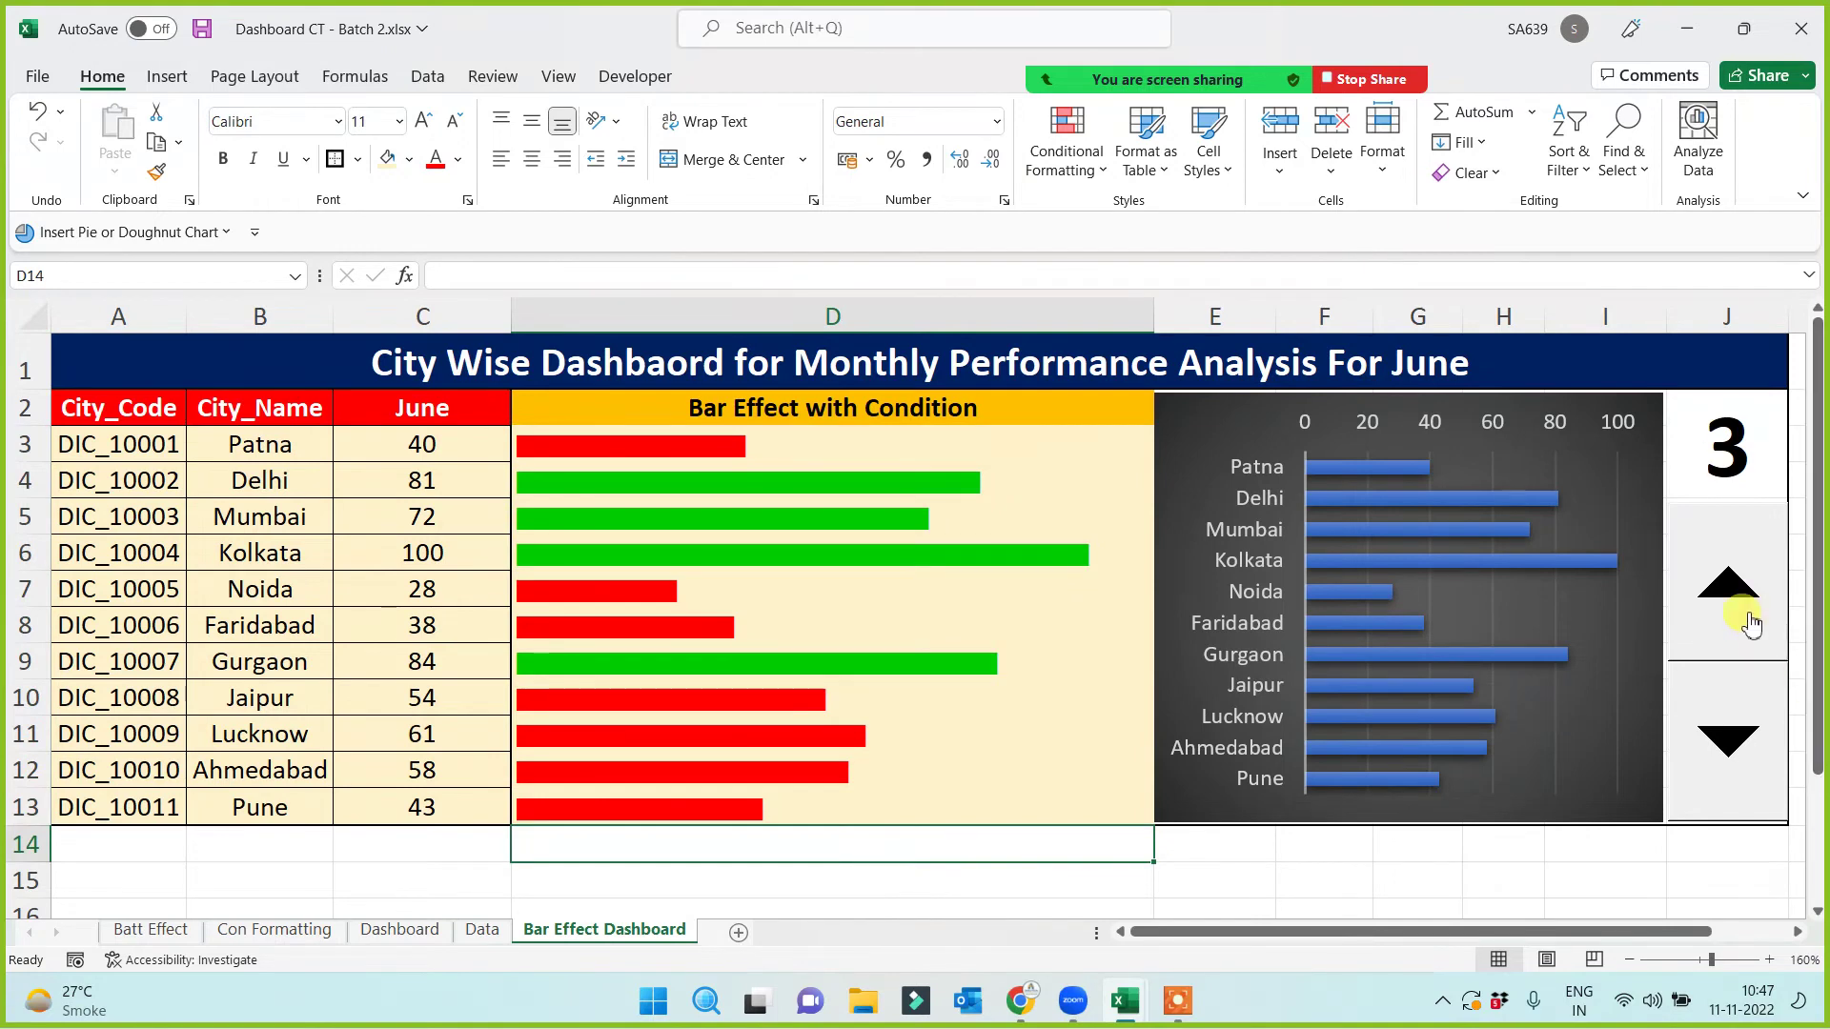
left_click(1749, 617)
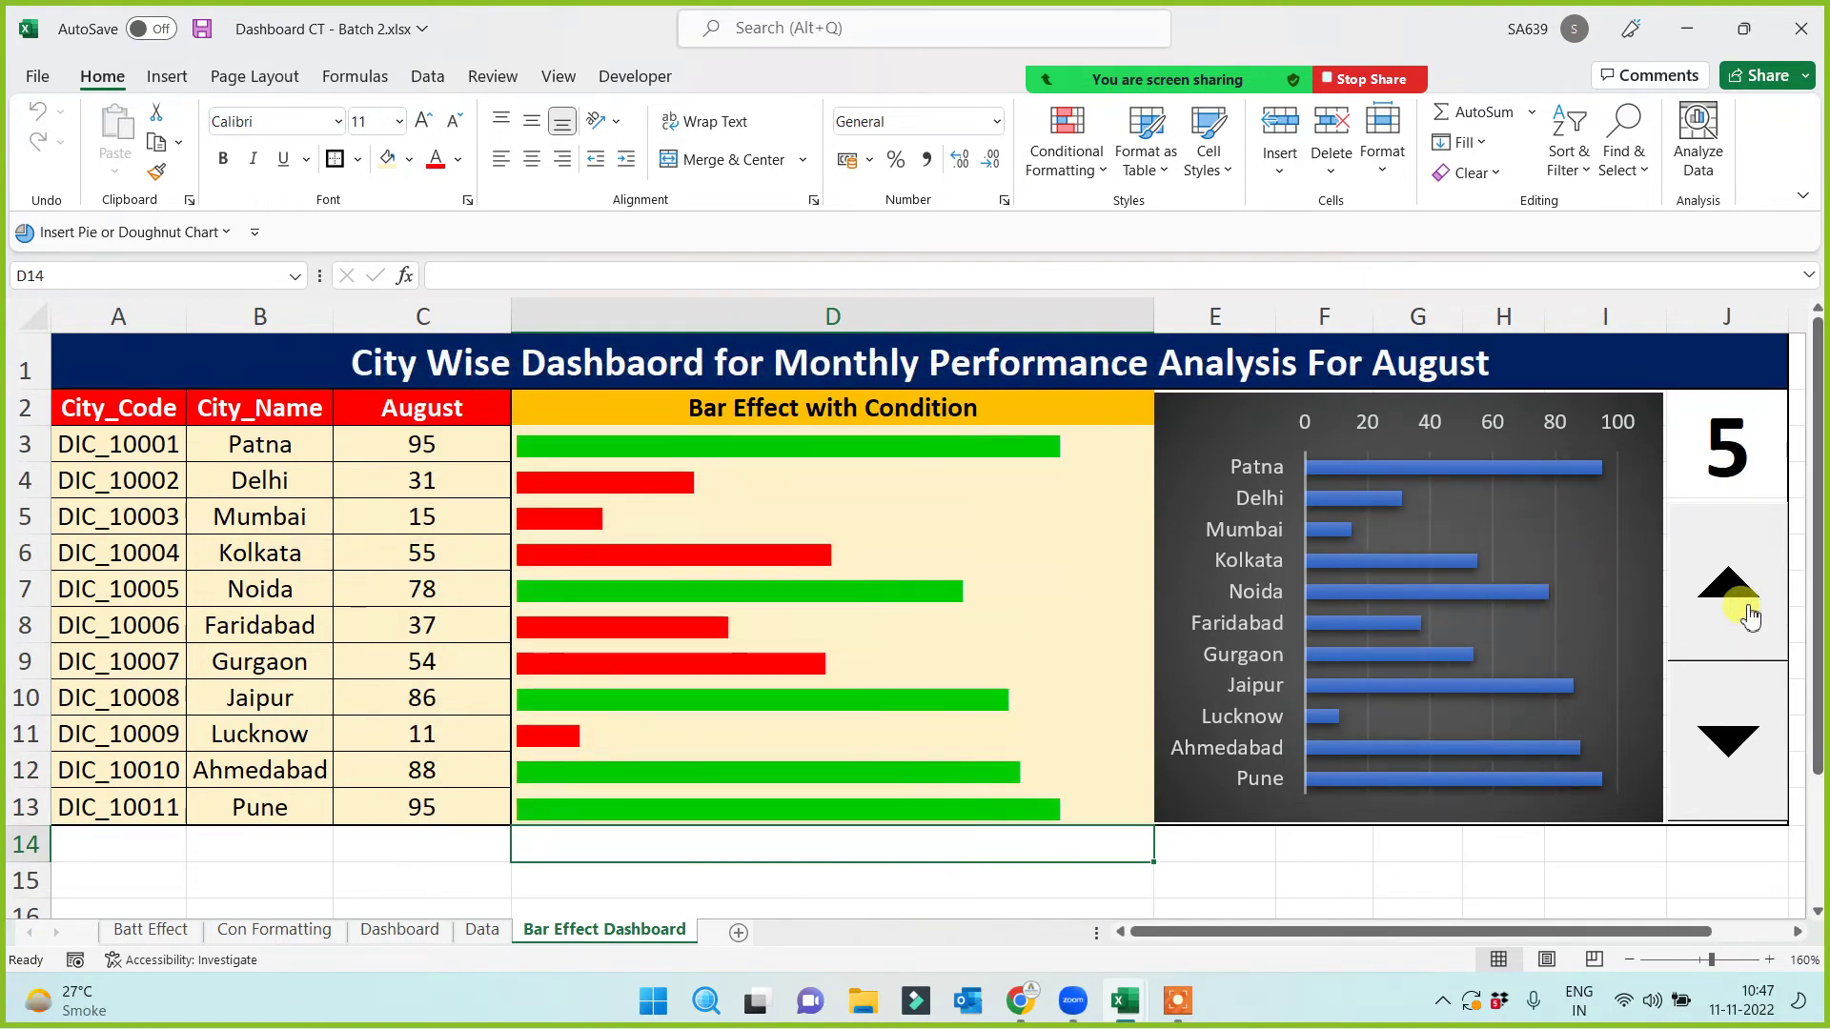
left_click(1750, 617)
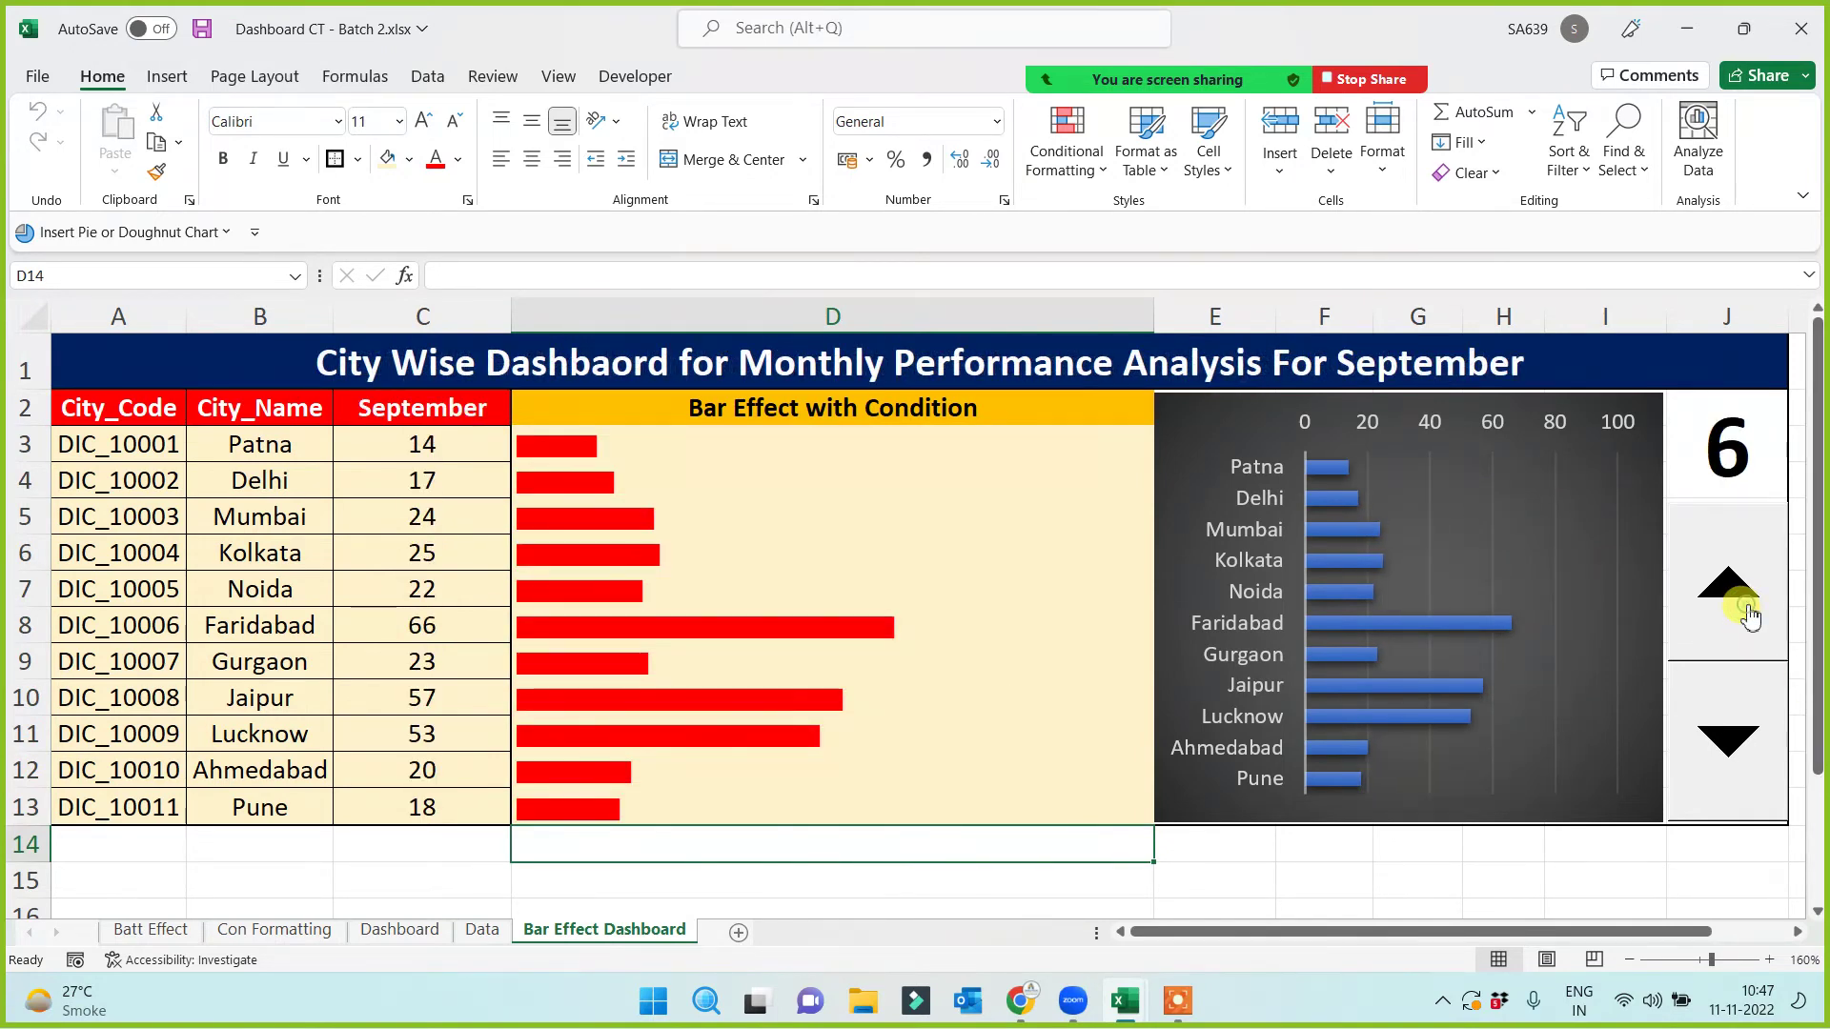
left_click(1744, 739)
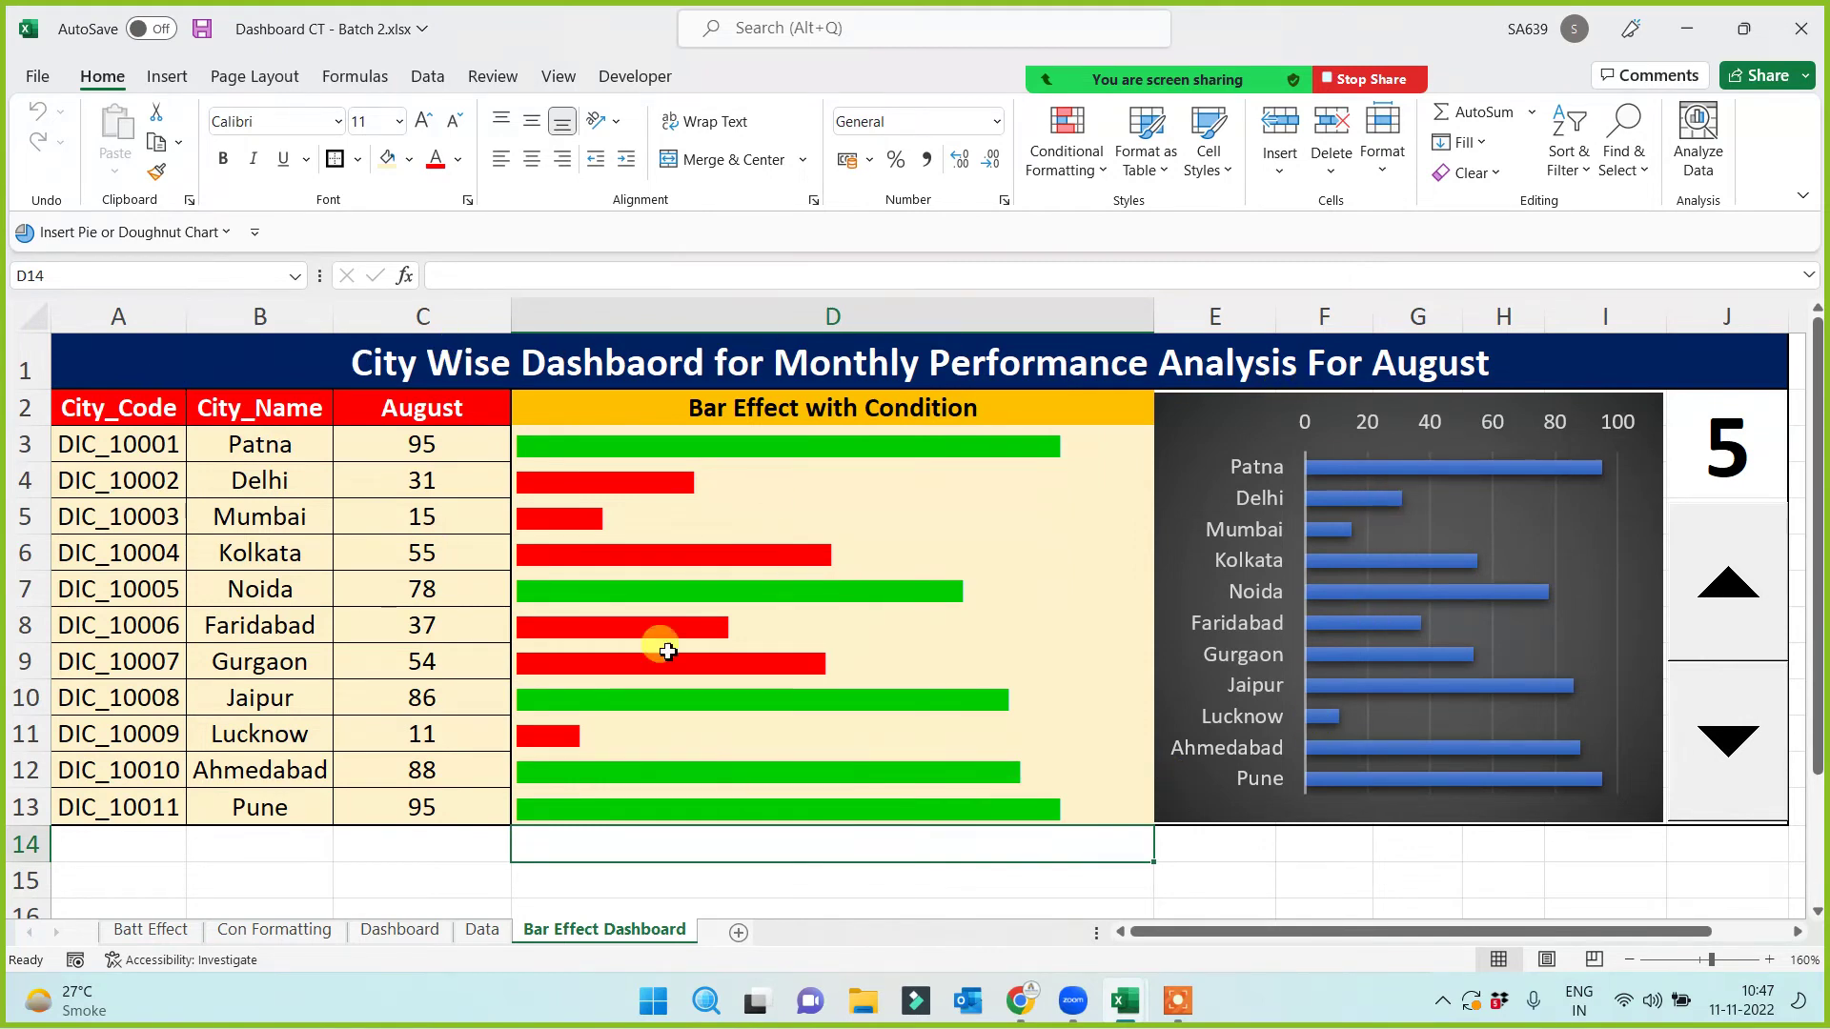
Step: Review the Data, Dashboard, Con Formatting and Batt Effect sheets and return to the Bar Effect Dashboard sheet
left_click(416, 891)
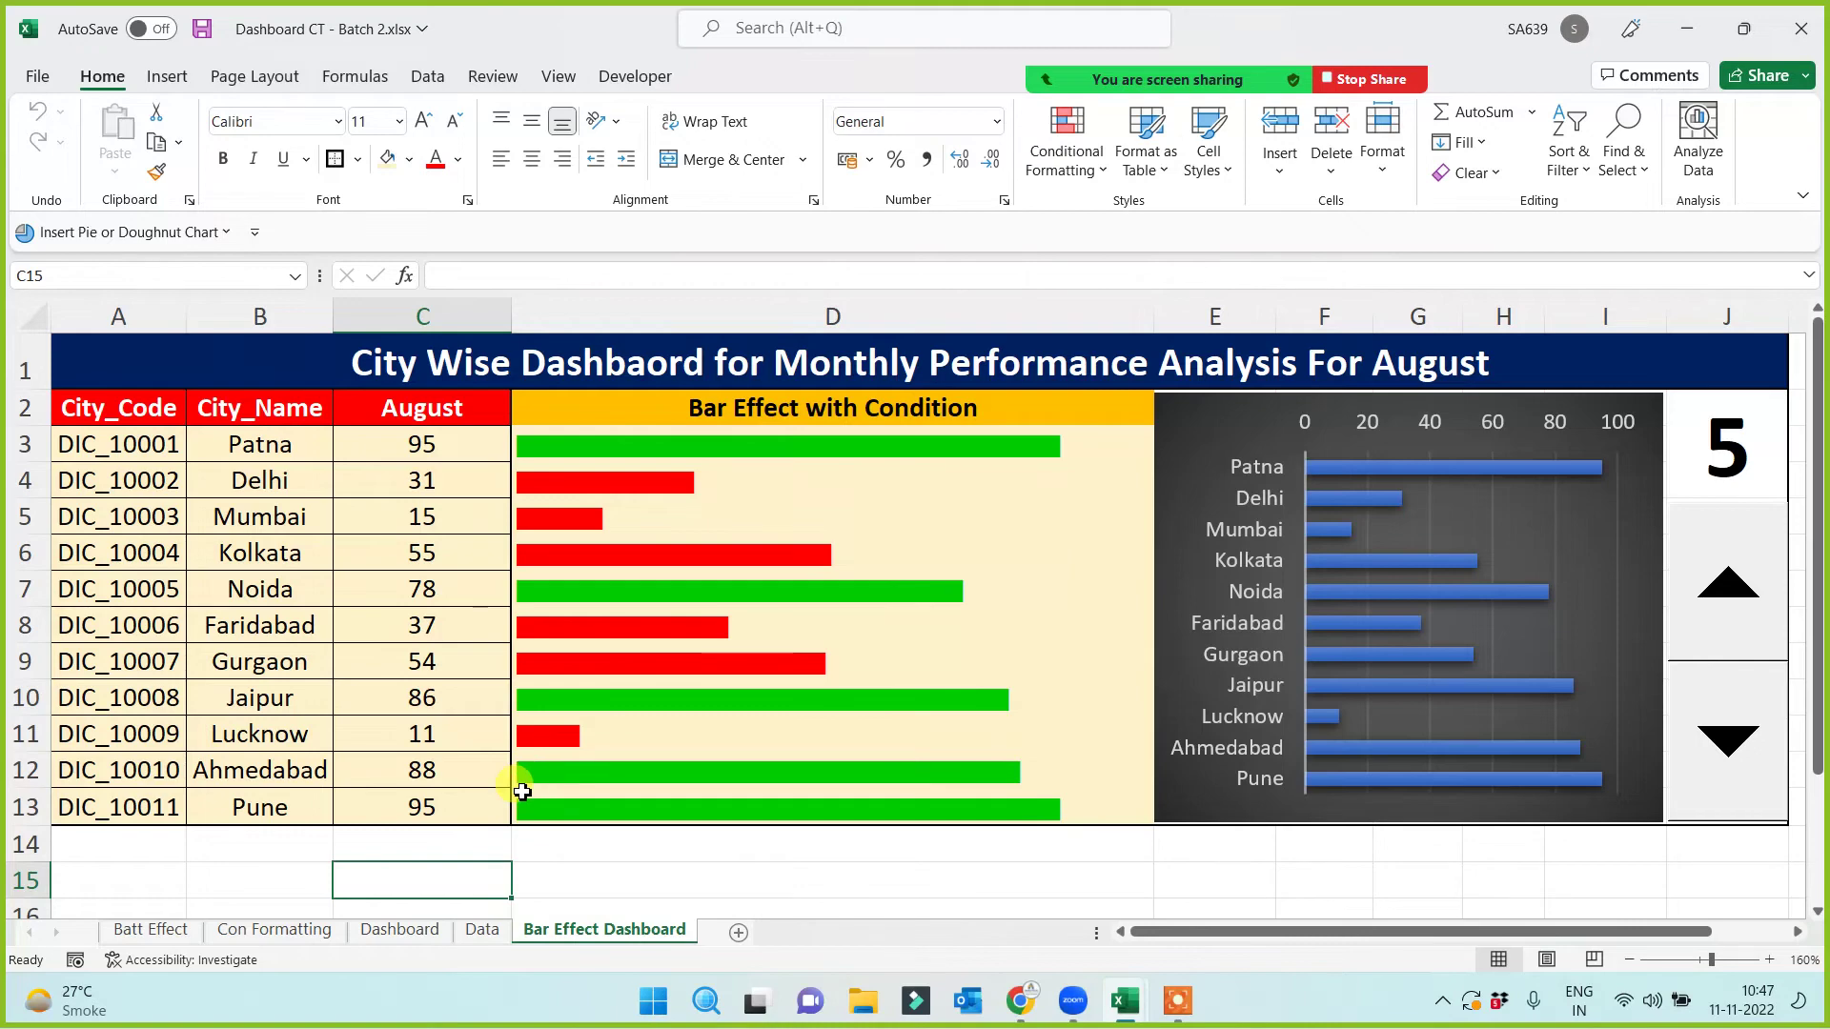
left_click(481, 929)
left_click(405, 934)
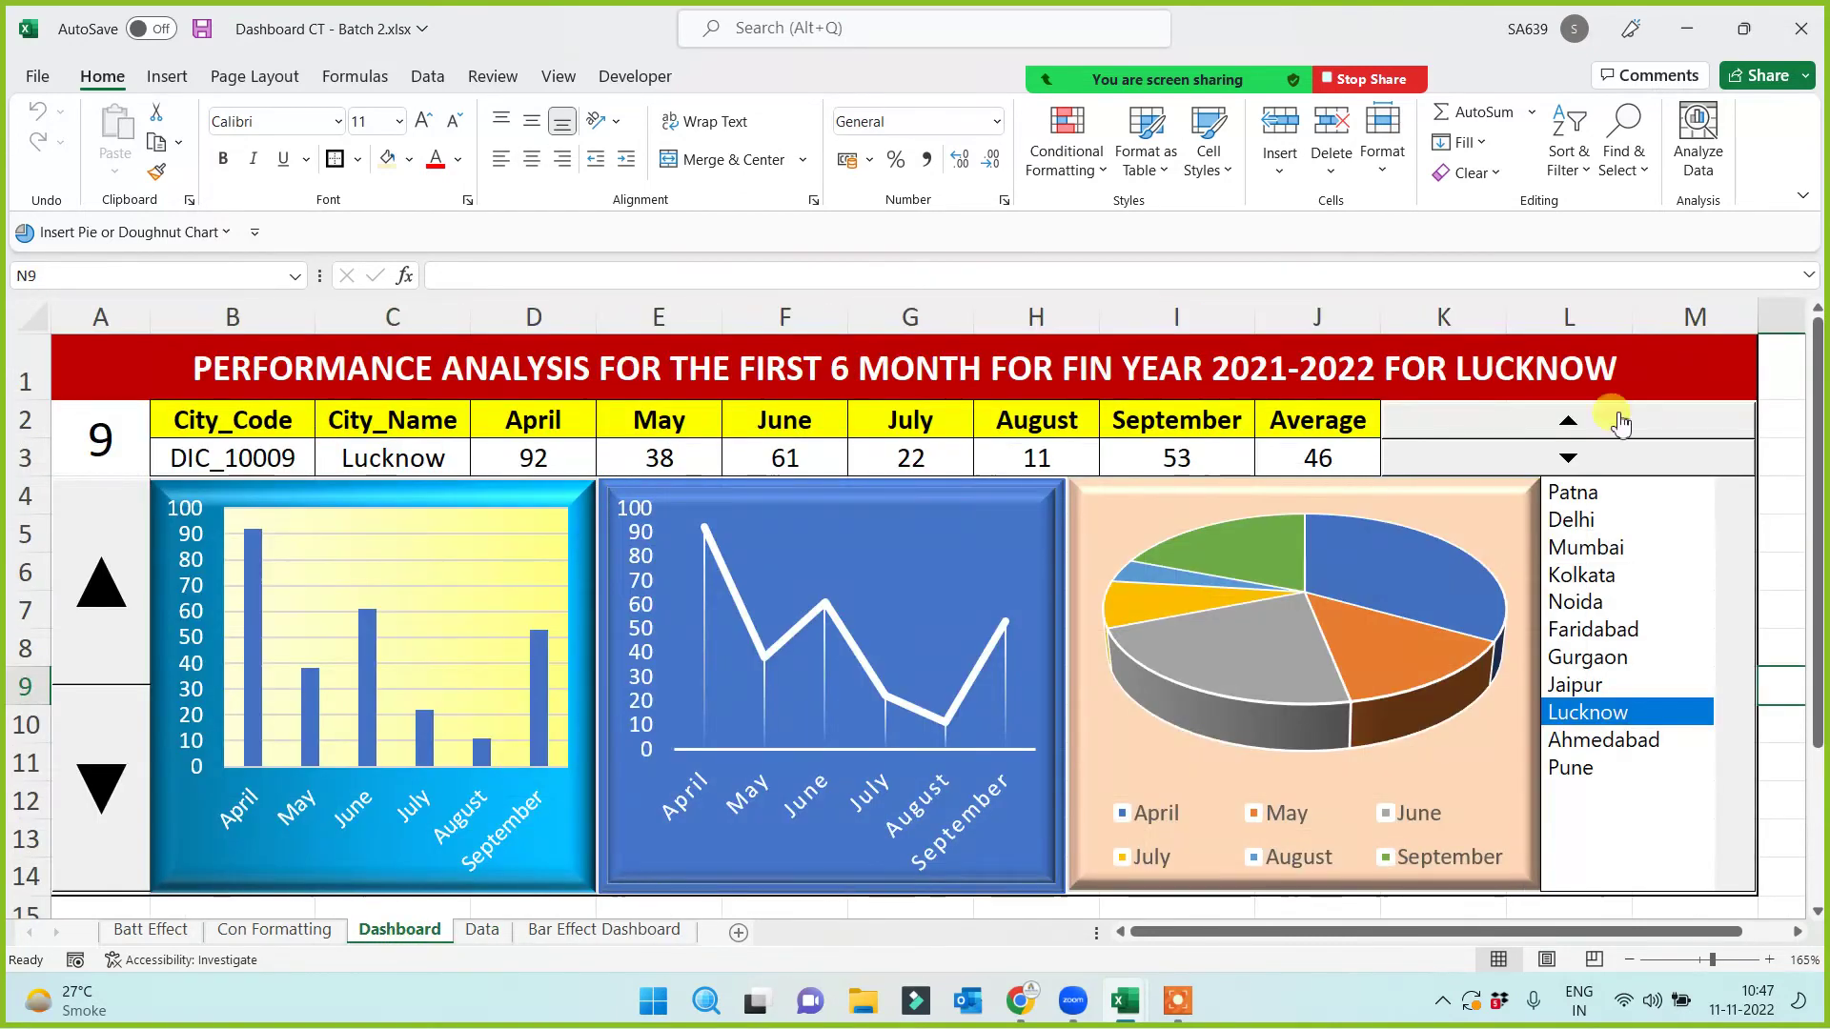
left_click(275, 929)
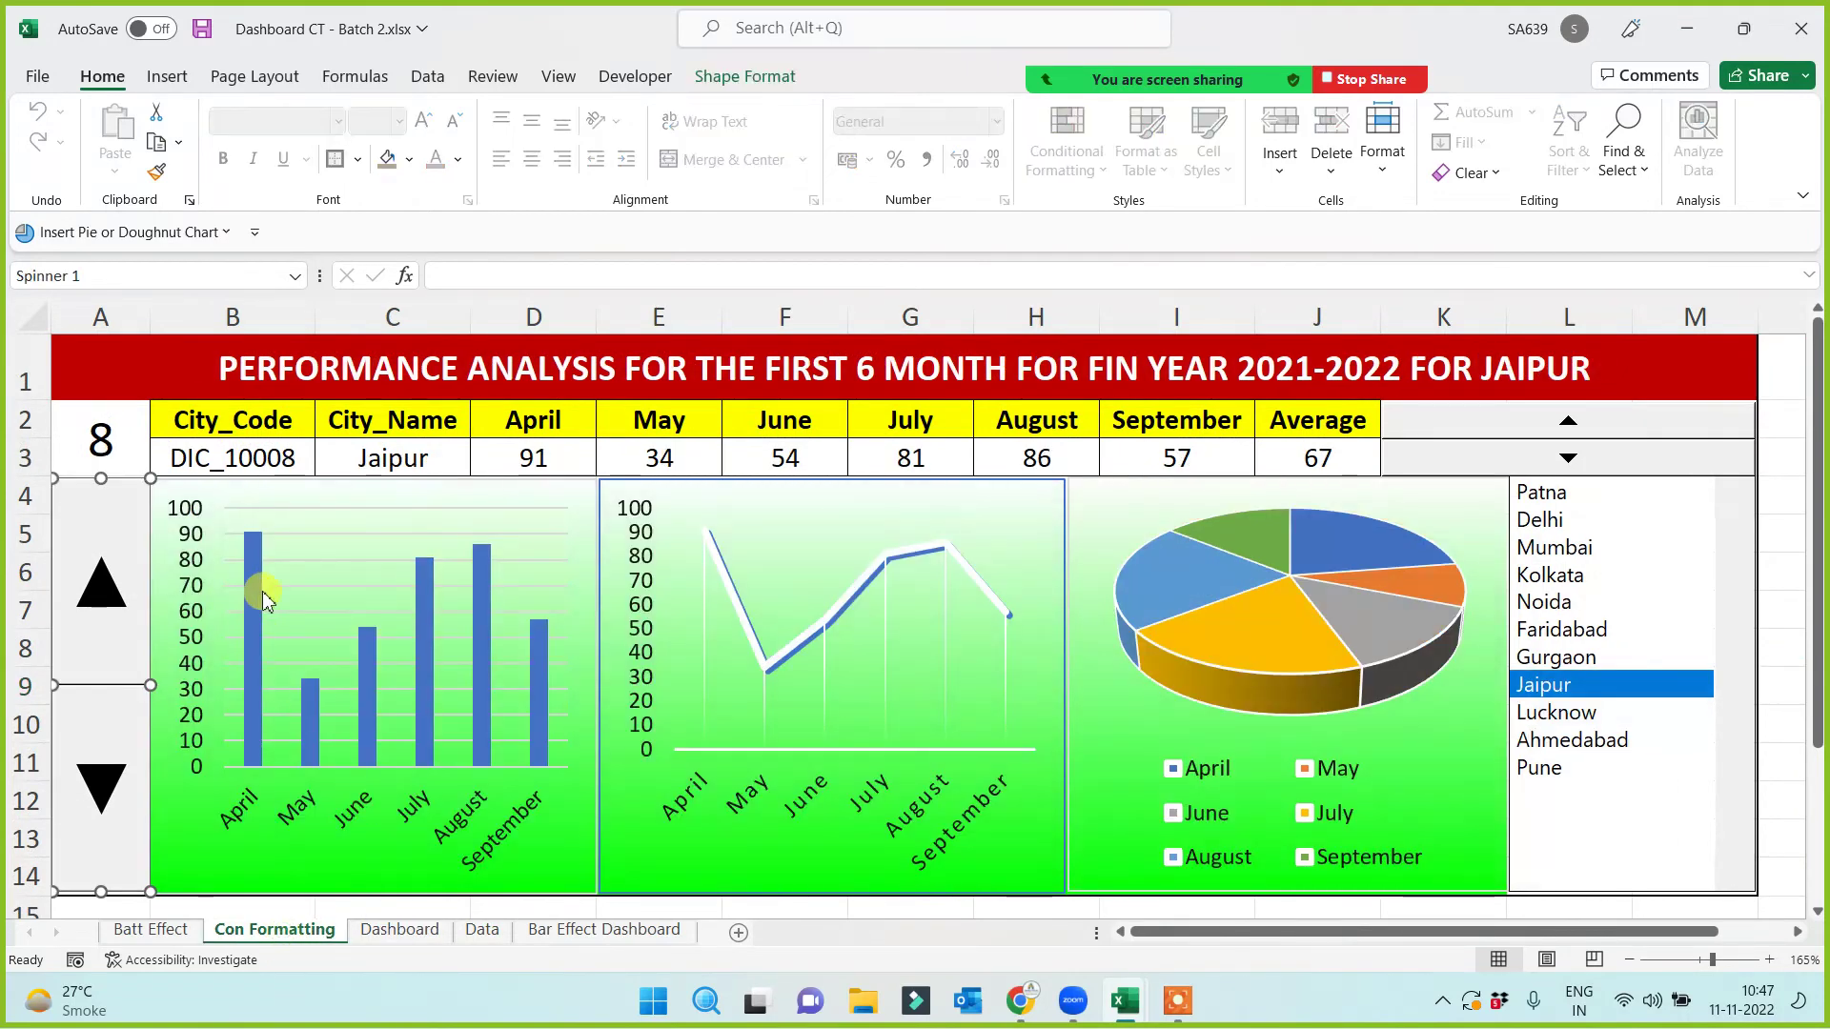
left_click(151, 931)
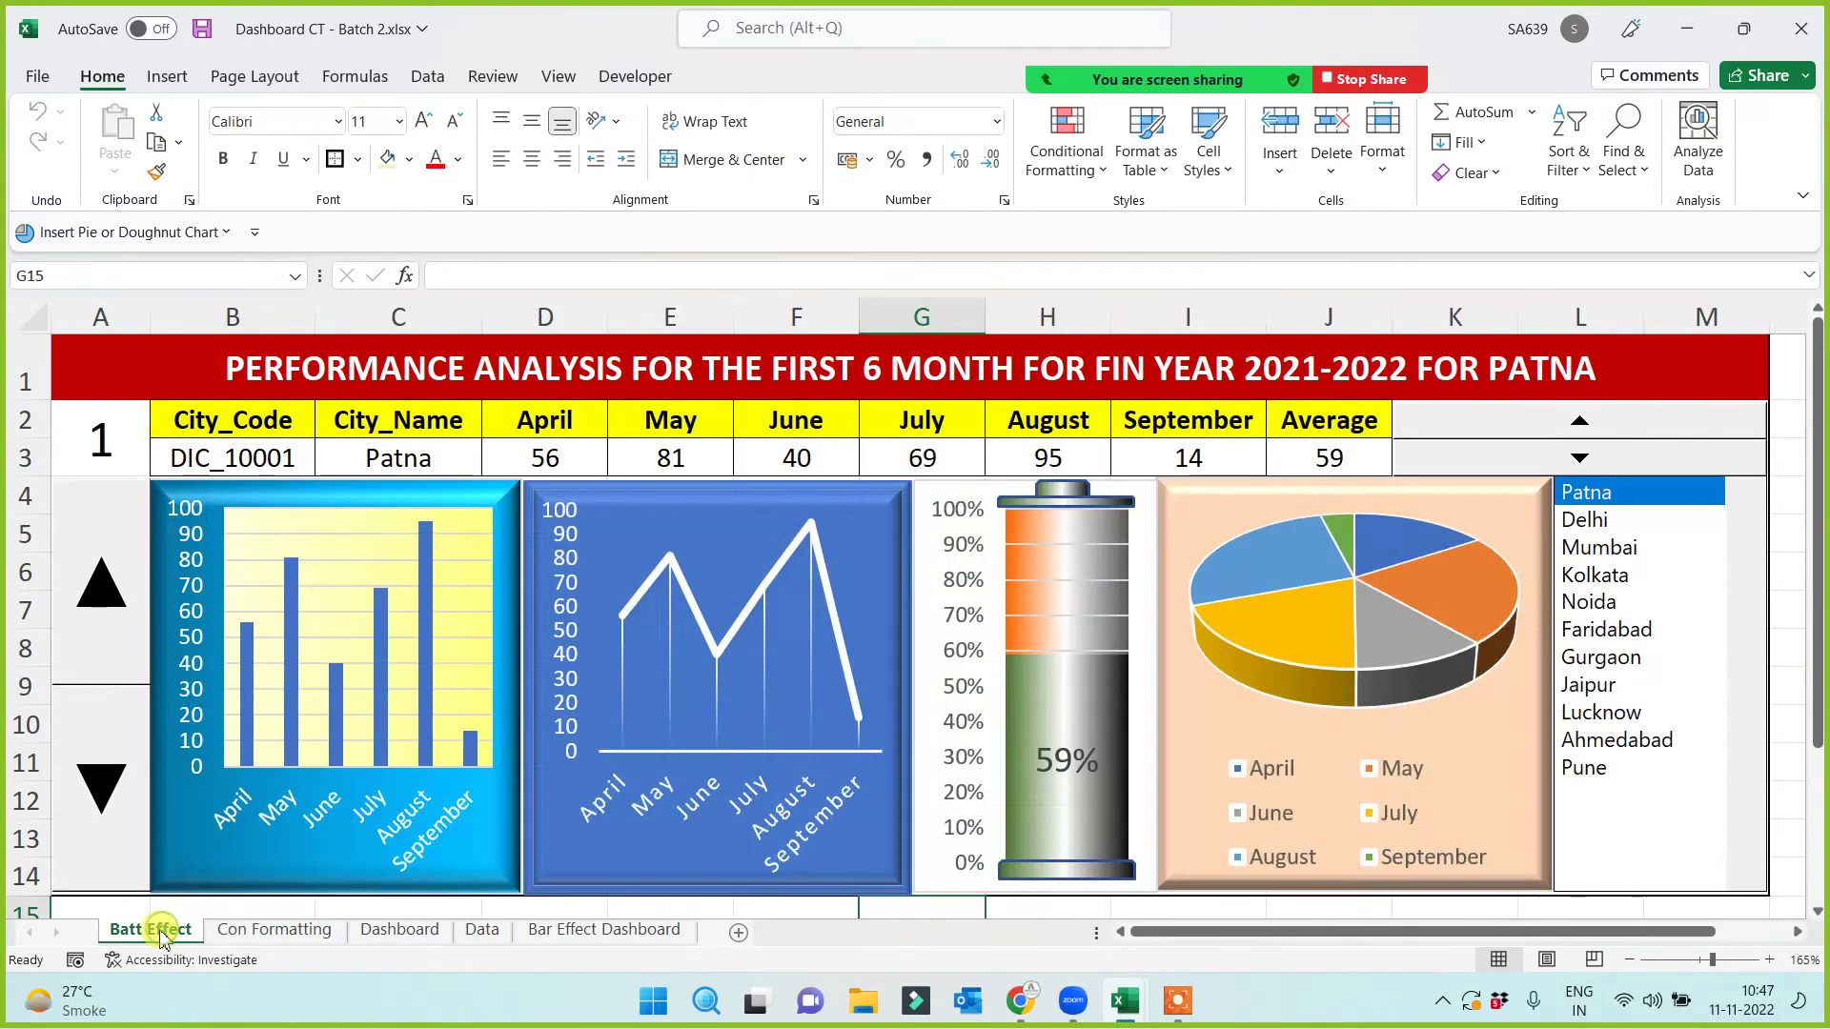
left_click(558, 932)
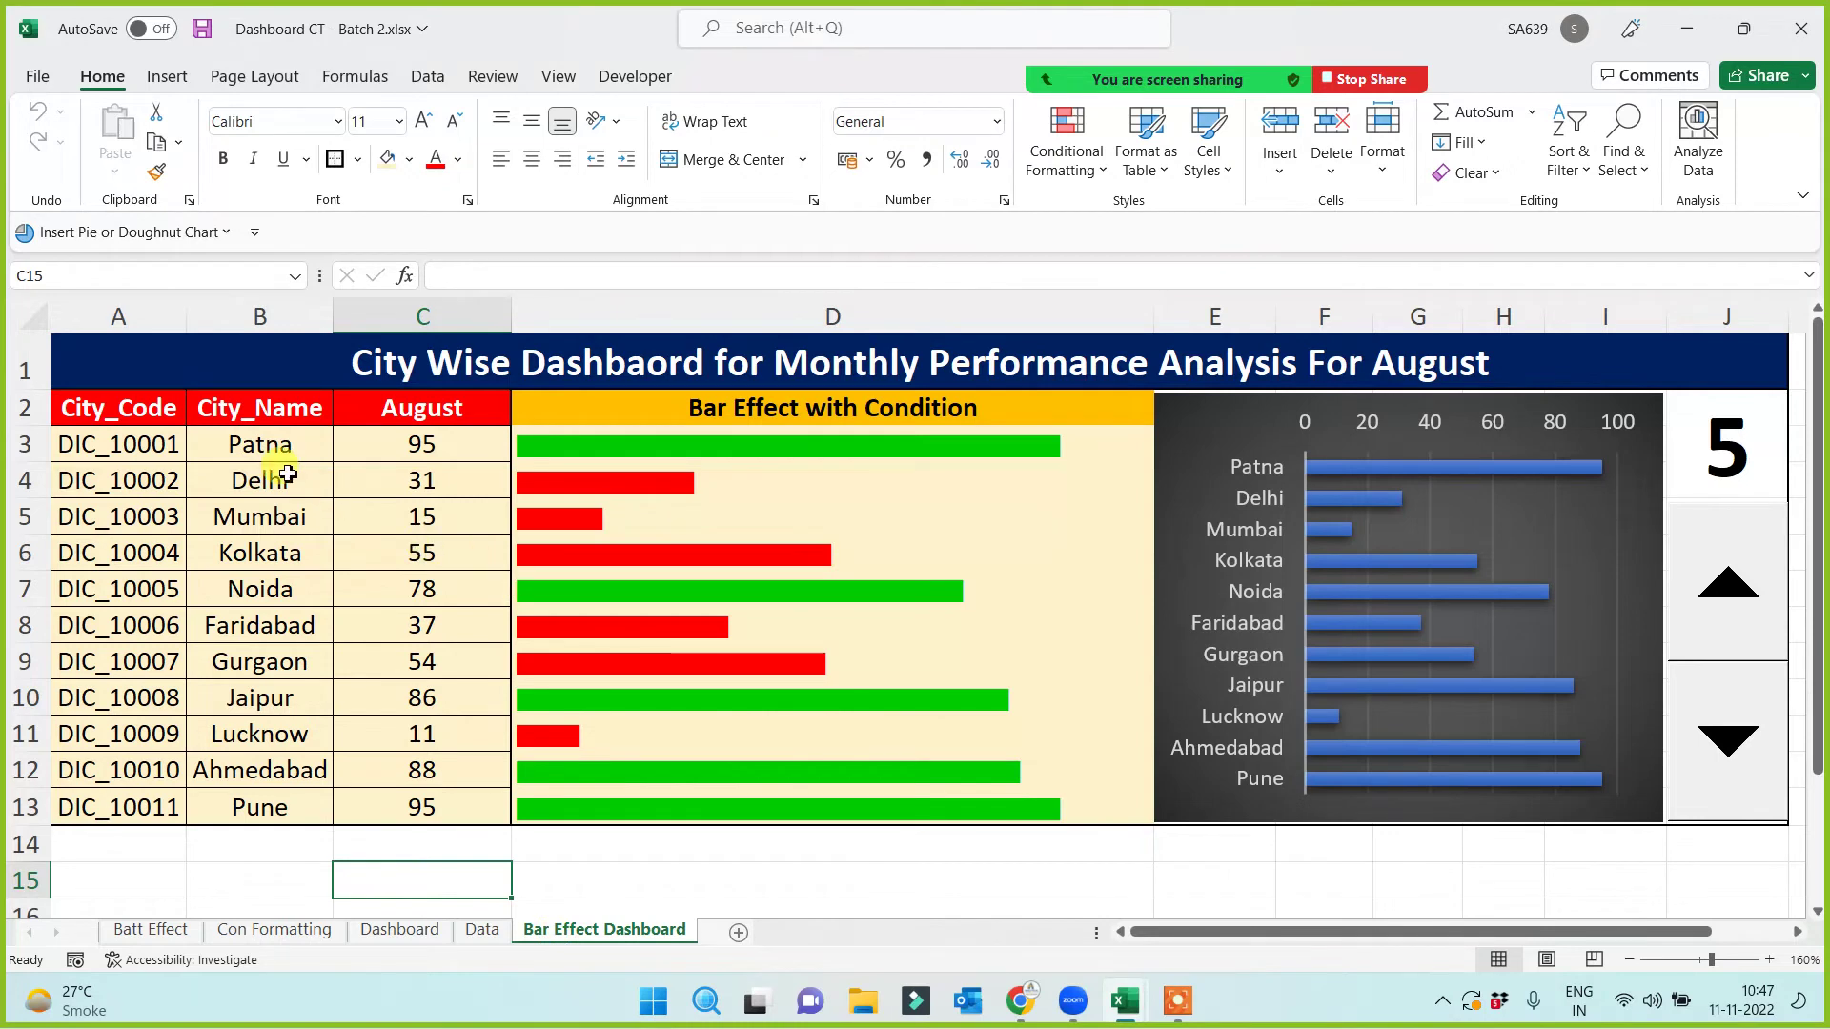
Step: Widen column A slightly and narrow column D by a similar amount to rebalance the dashboard layout
left_click_drag(187, 316, 210, 316)
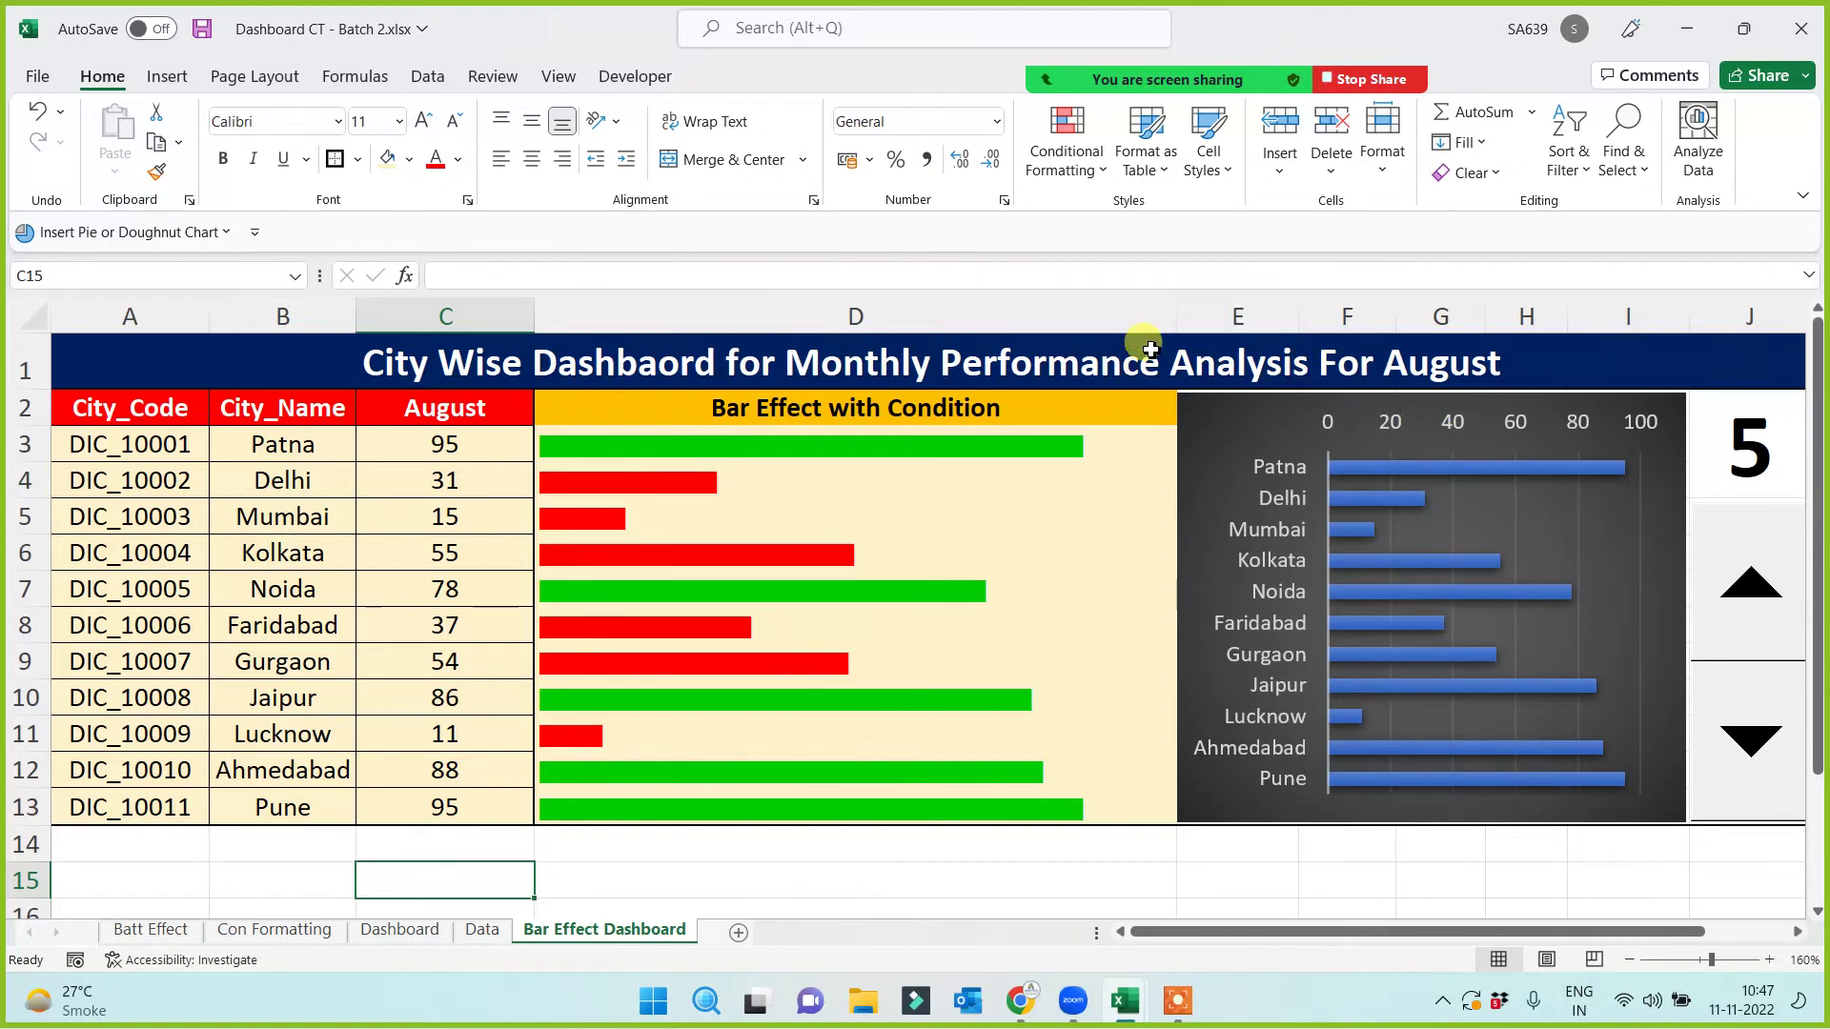
left_click_drag(1176, 315, 1157, 314)
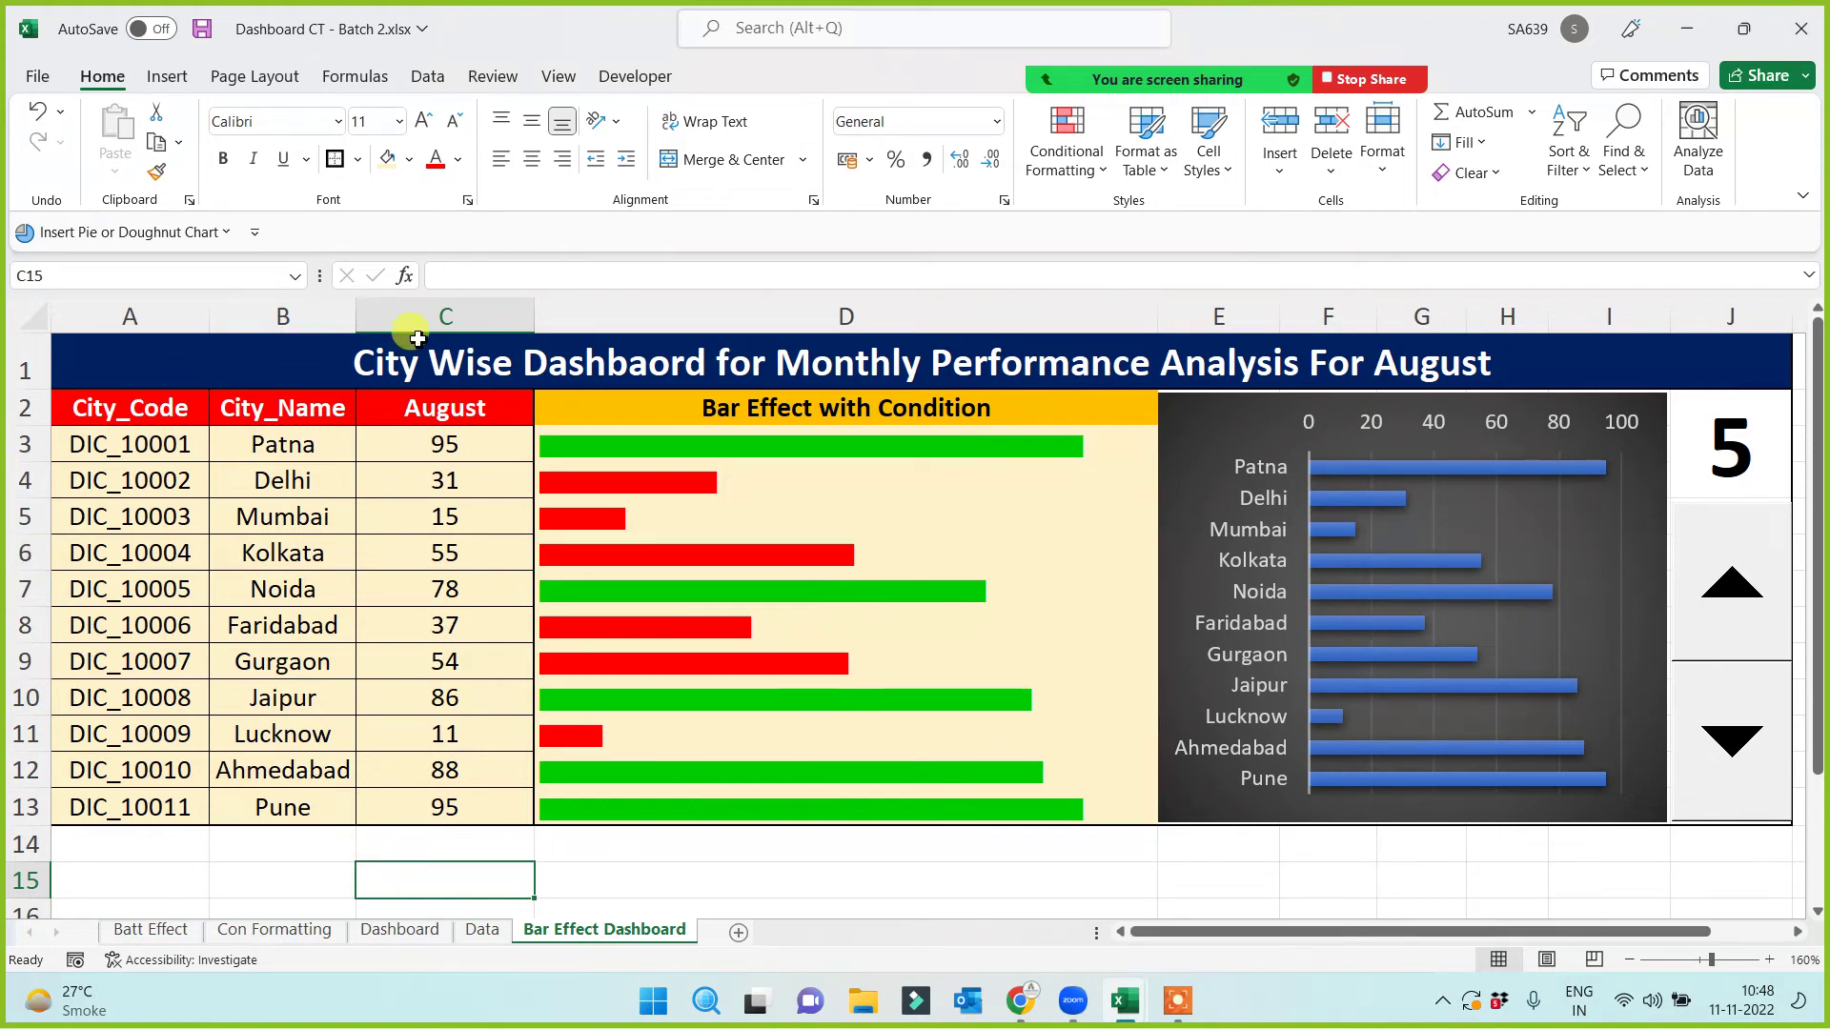
Step: Advance the month spinner to 6 and return it to 5 to check the bars and chart in the adjusted layout
left_click(1733, 594)
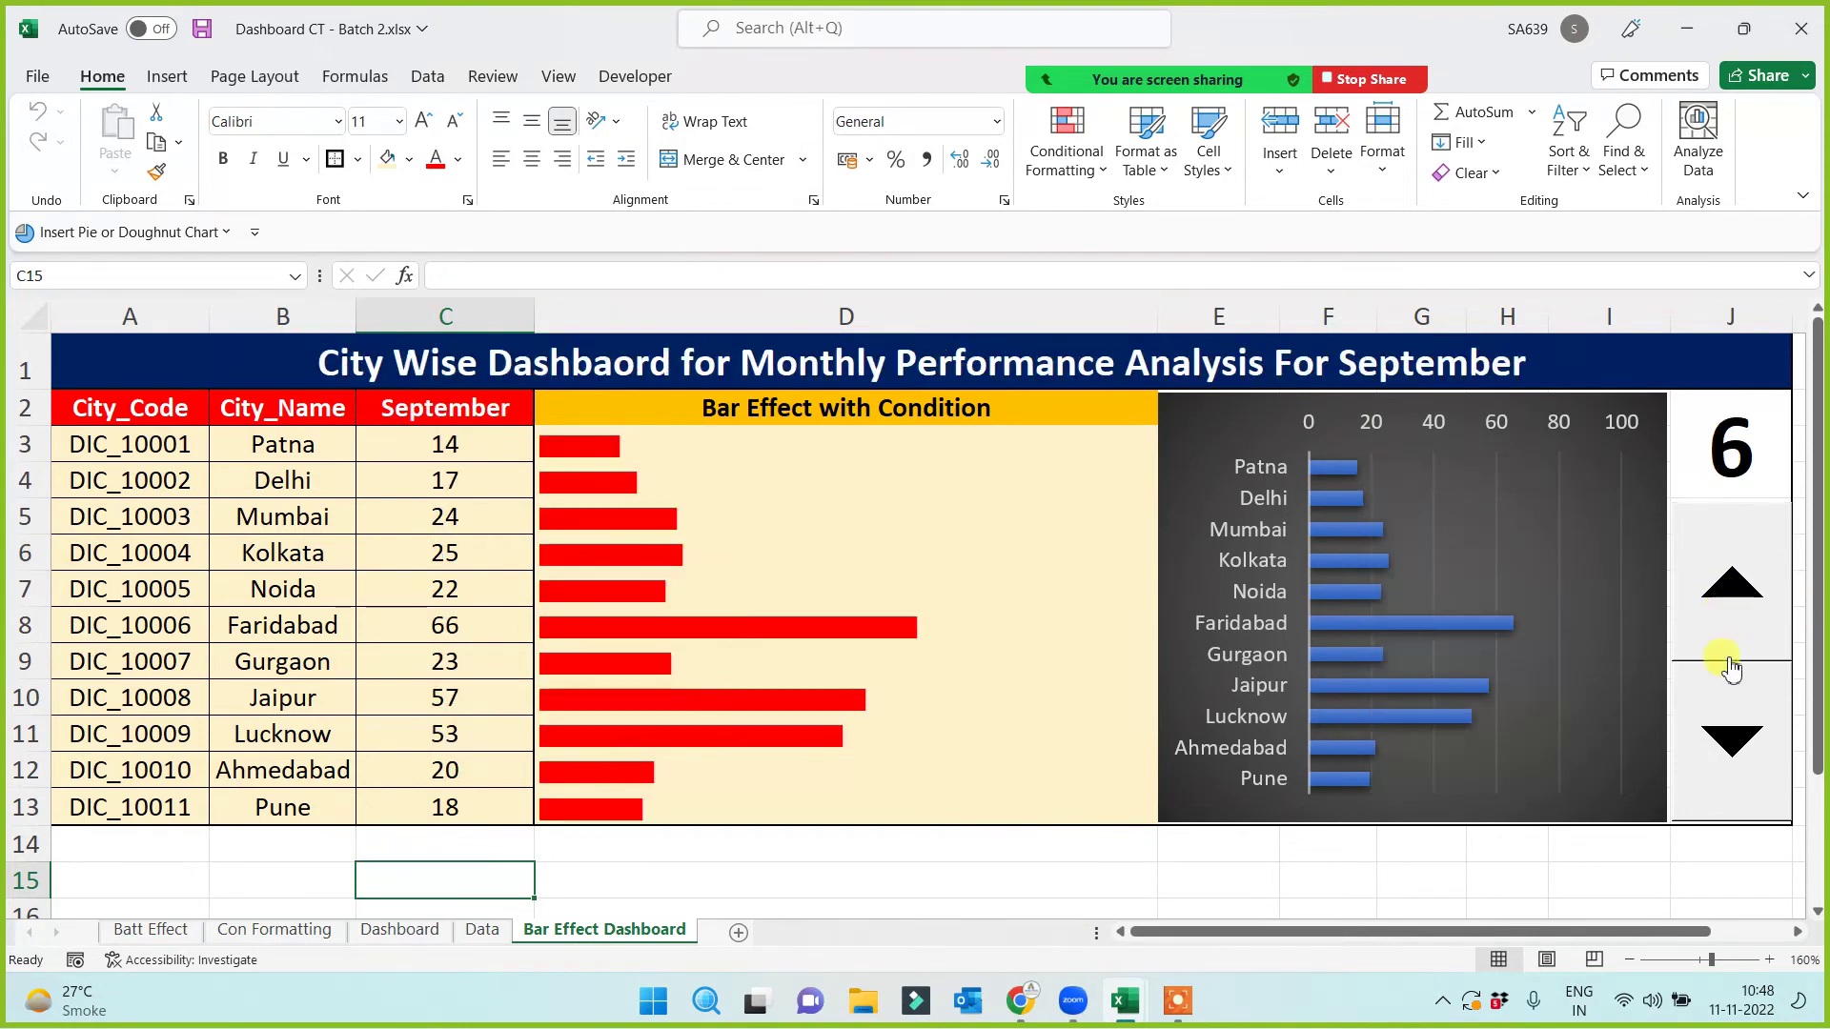
left_click(1740, 732)
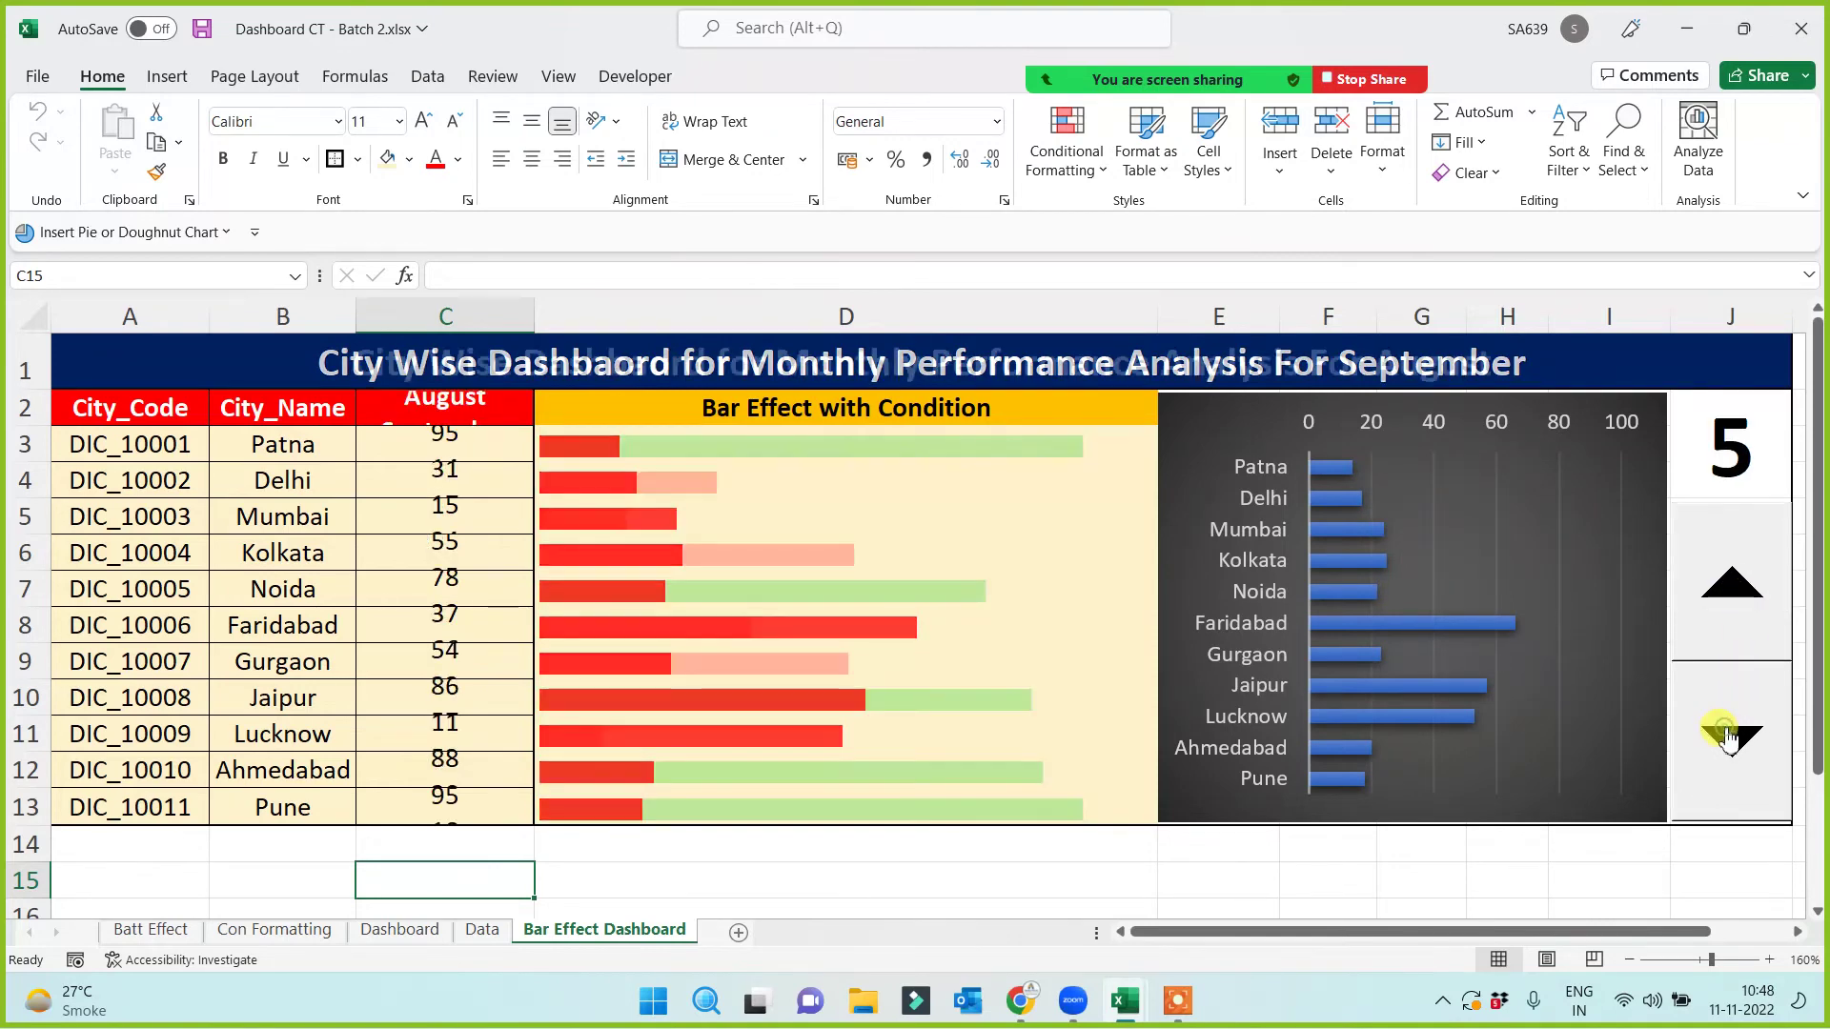
left_click(1723, 728)
left_click(1721, 608)
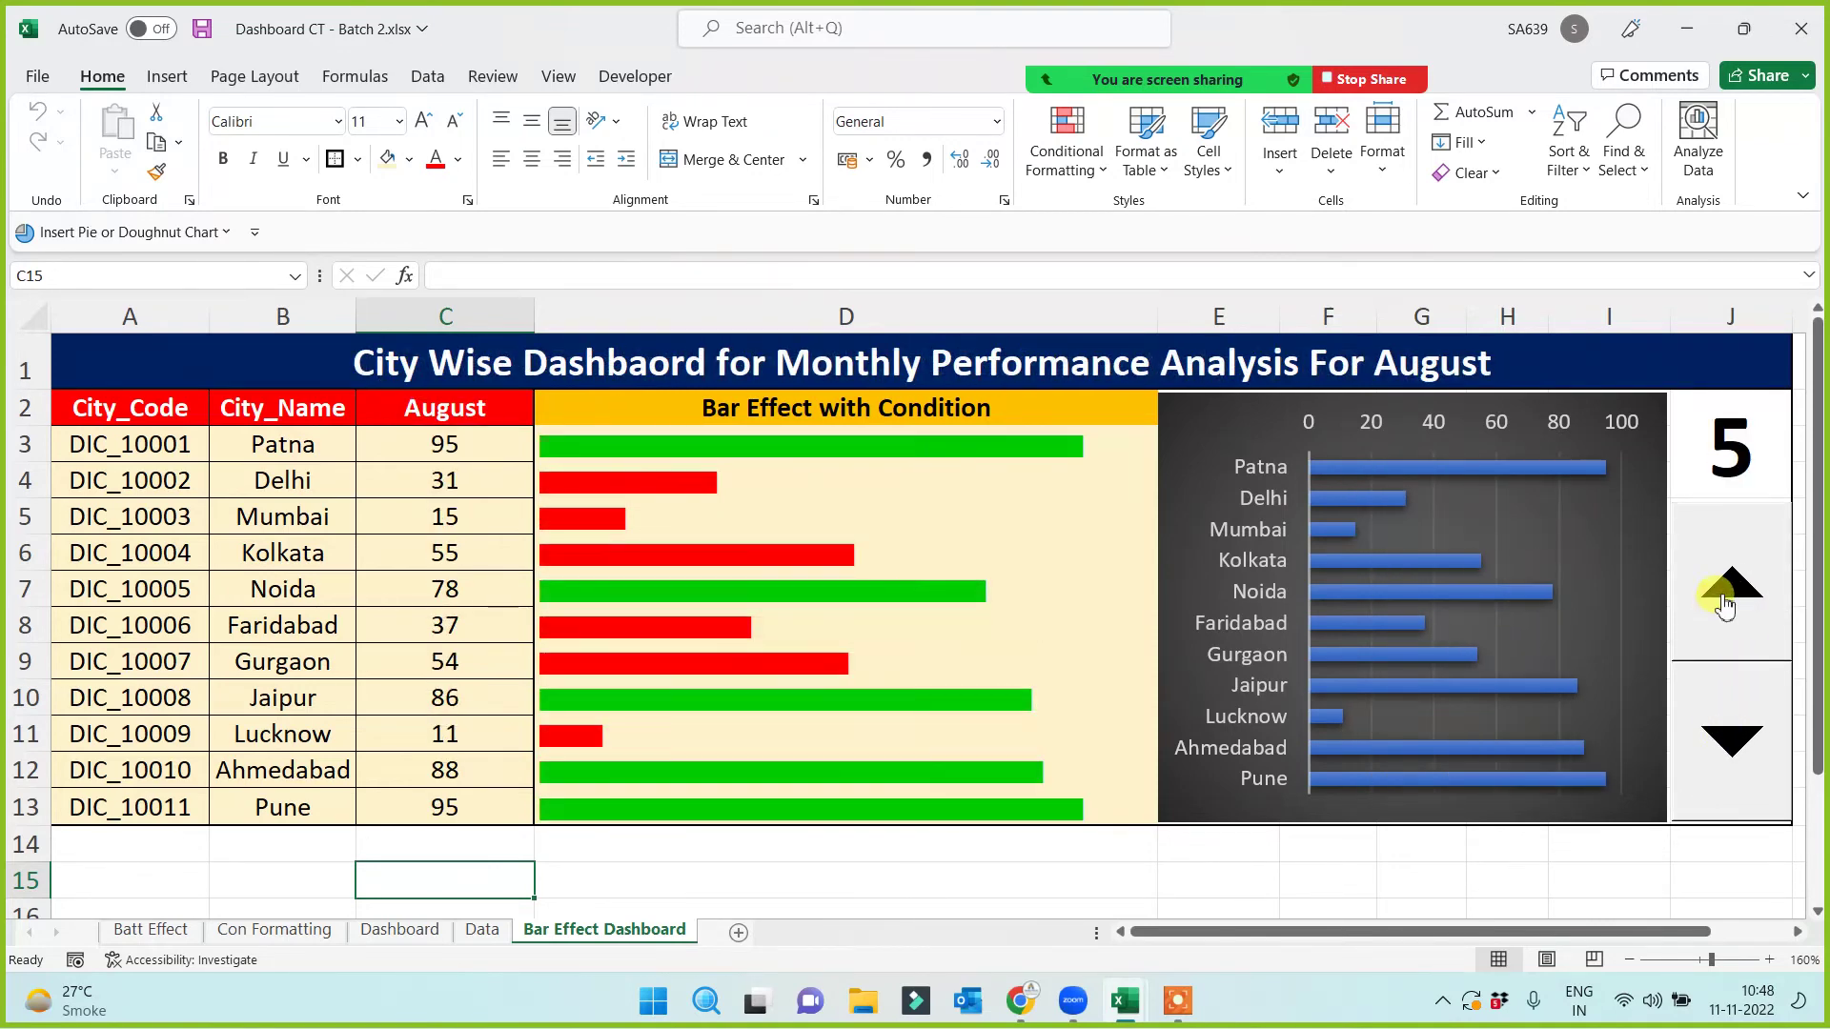
left_click(591, 875)
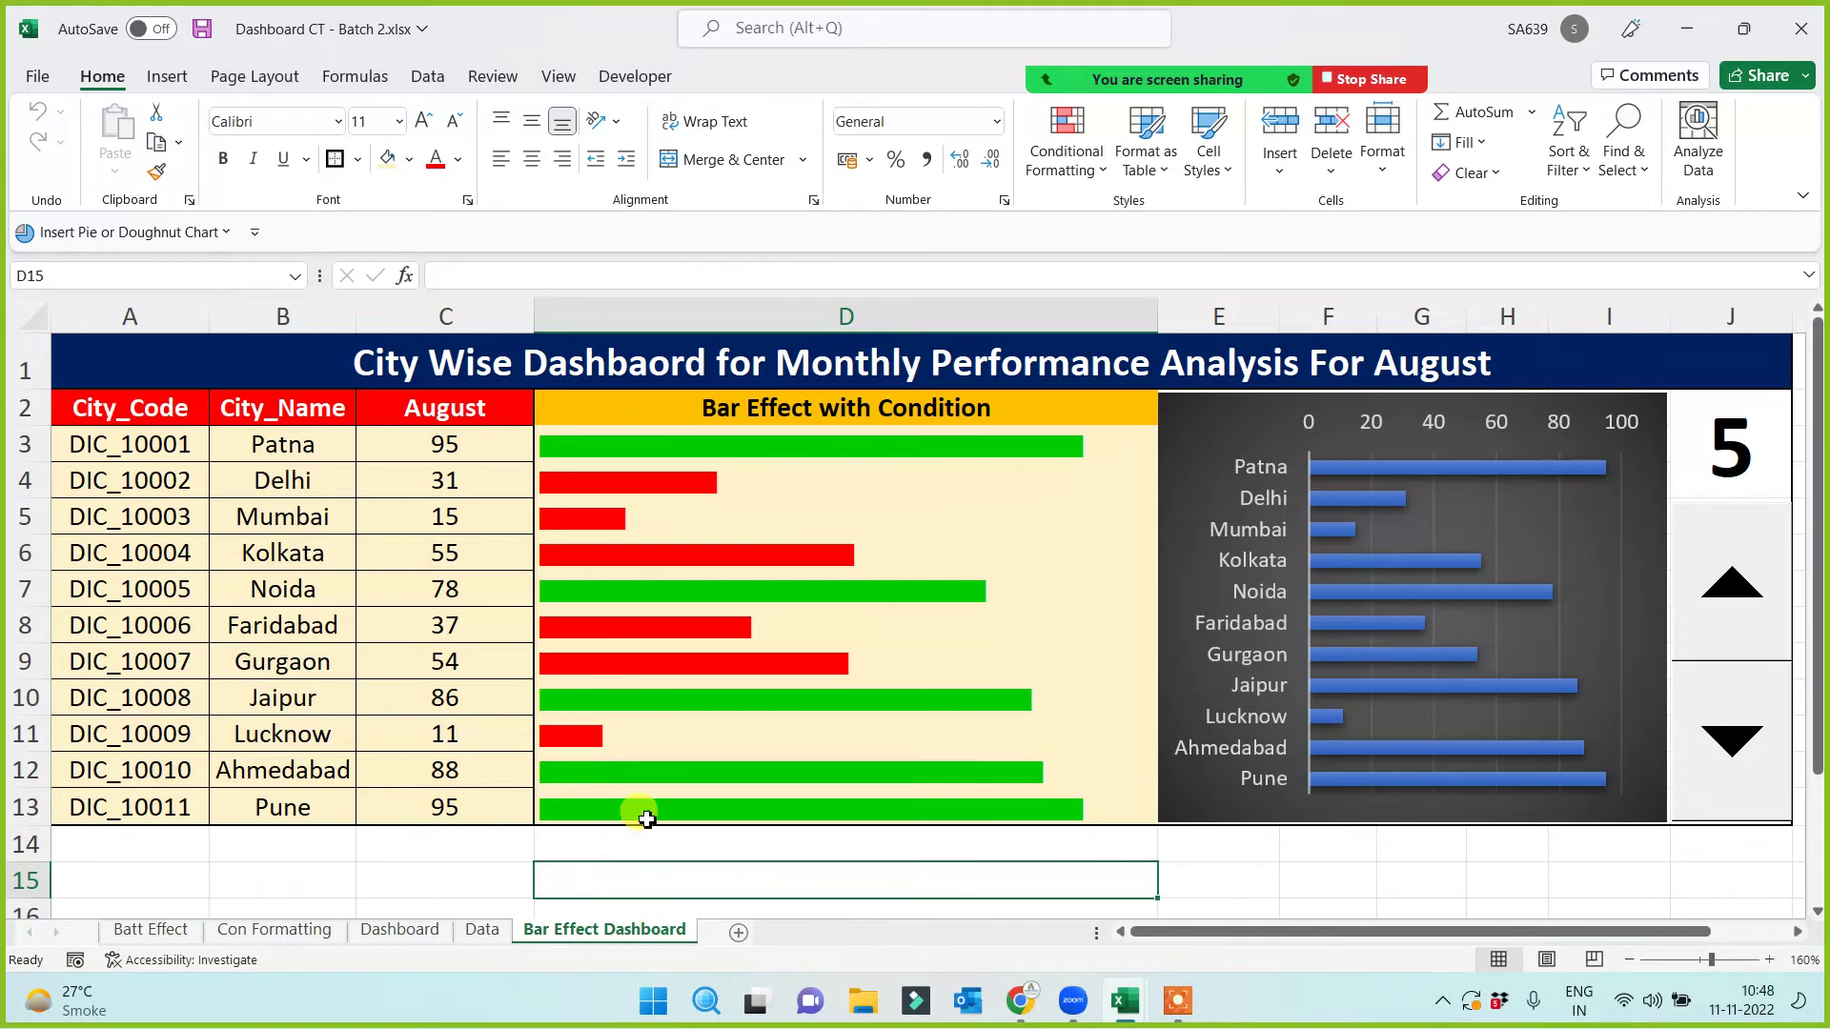
Step: Create a copy of the Bar Effect Dashboard sheet, placed before the Batt Effect sheet
right_click(632, 931)
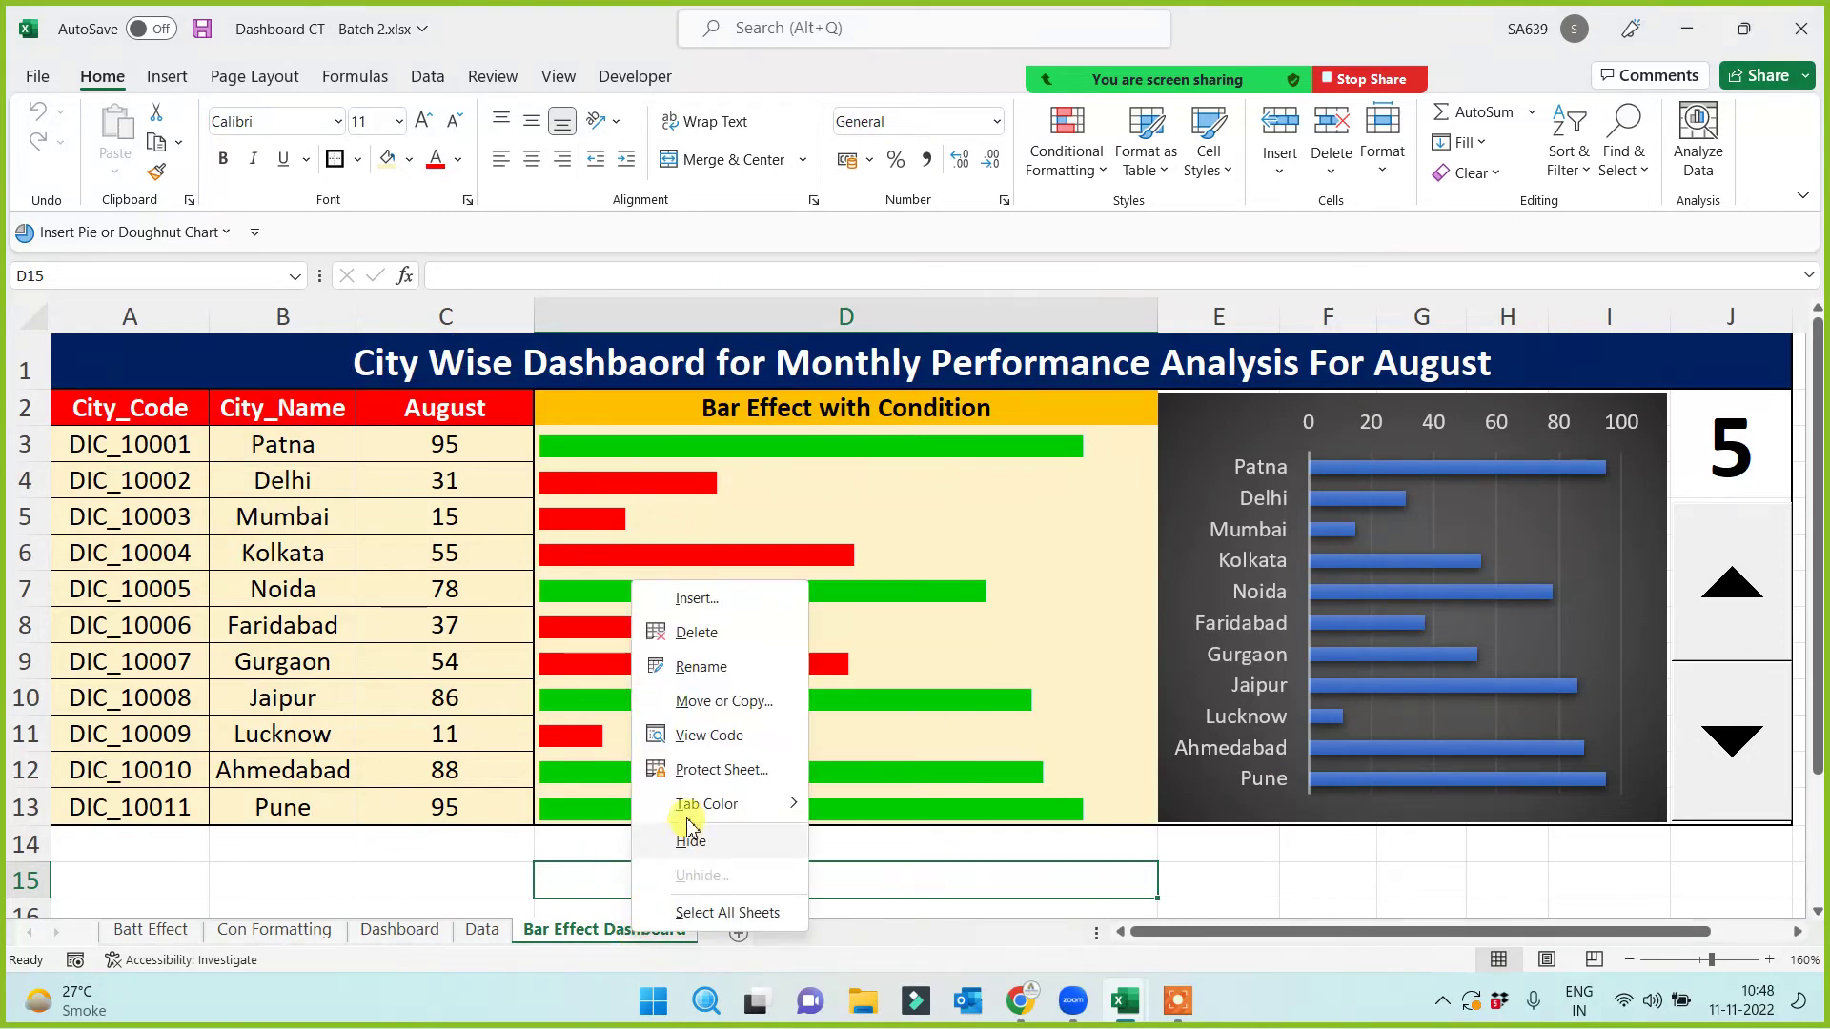
left_click(710, 702)
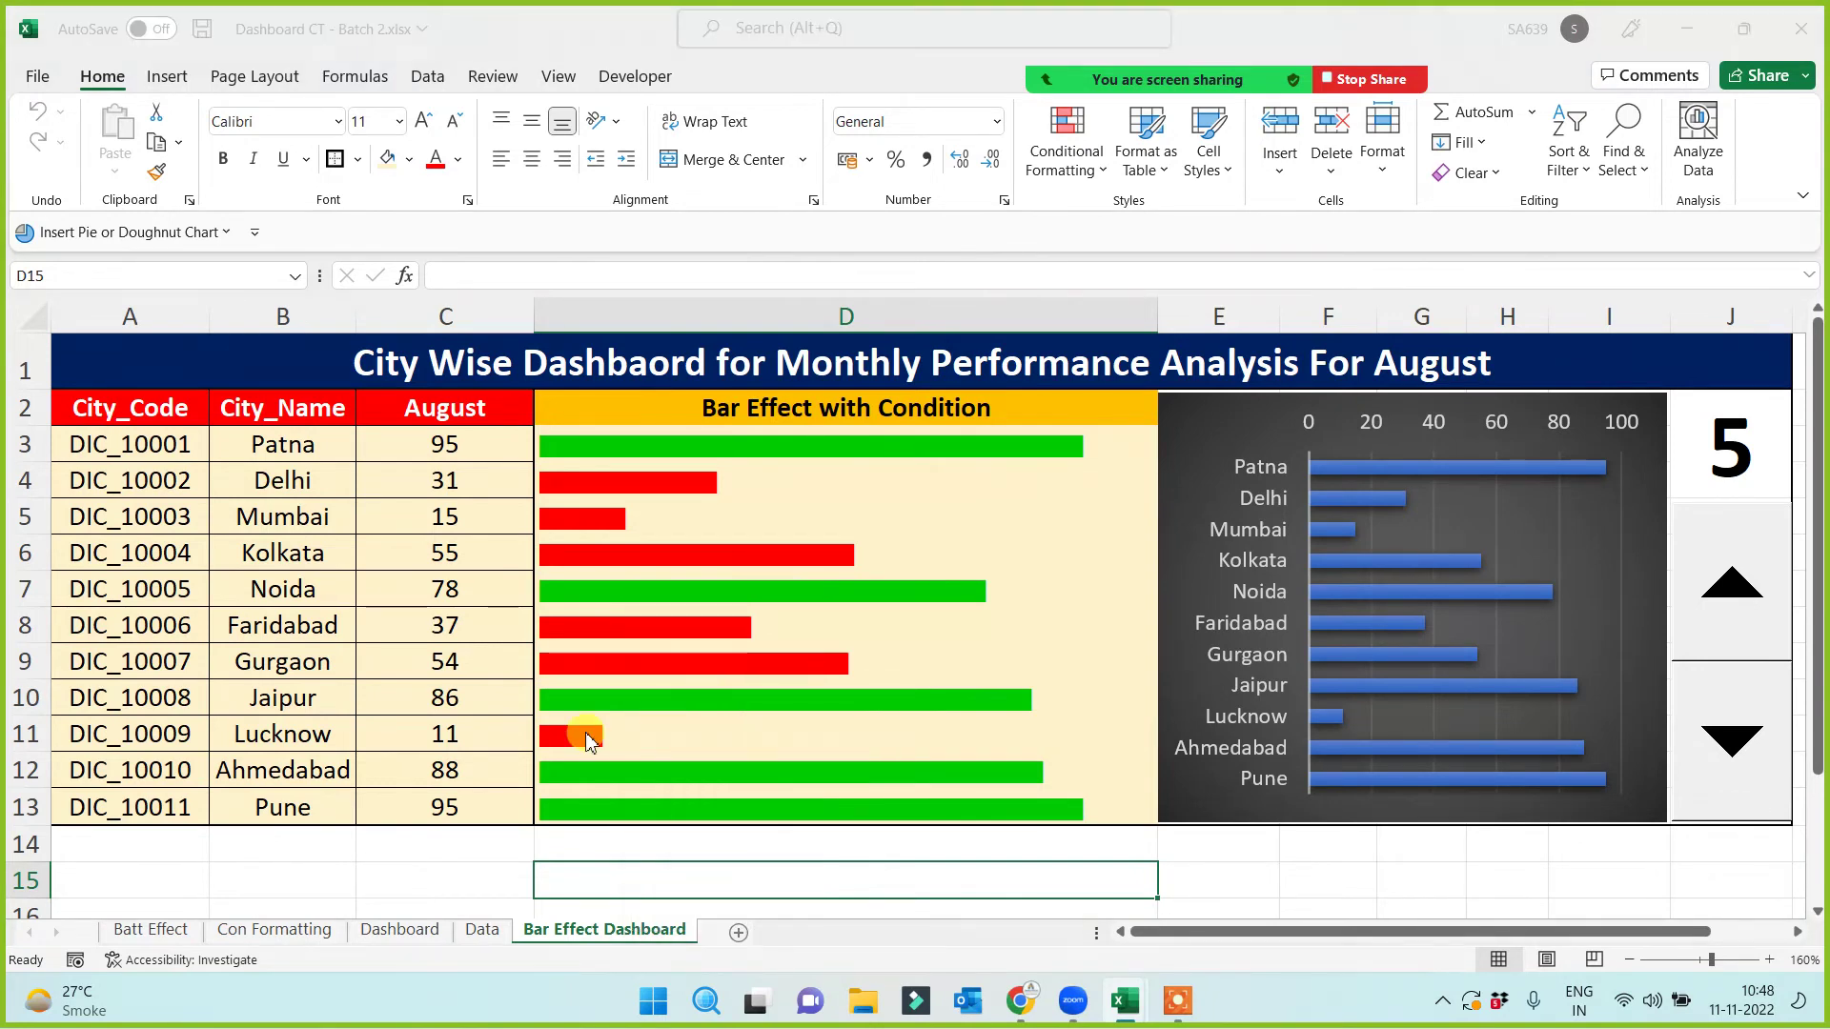
left_click(552, 834)
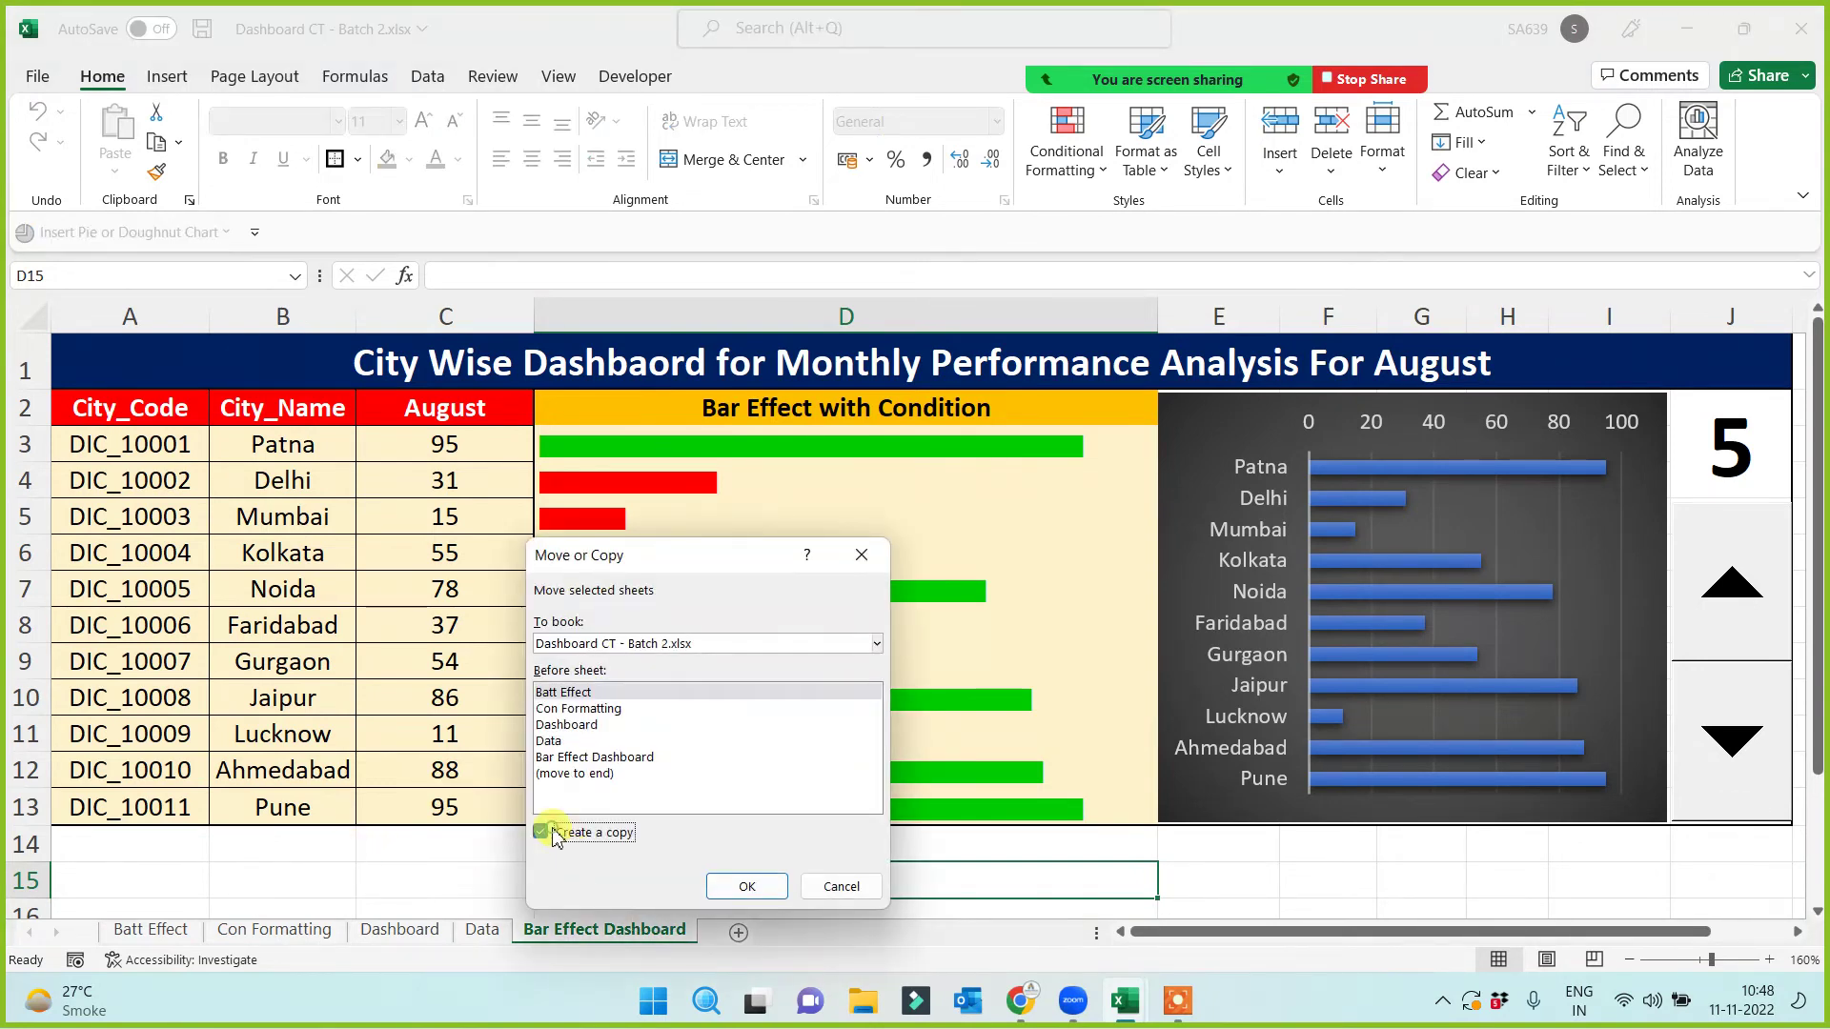
left_click(748, 887)
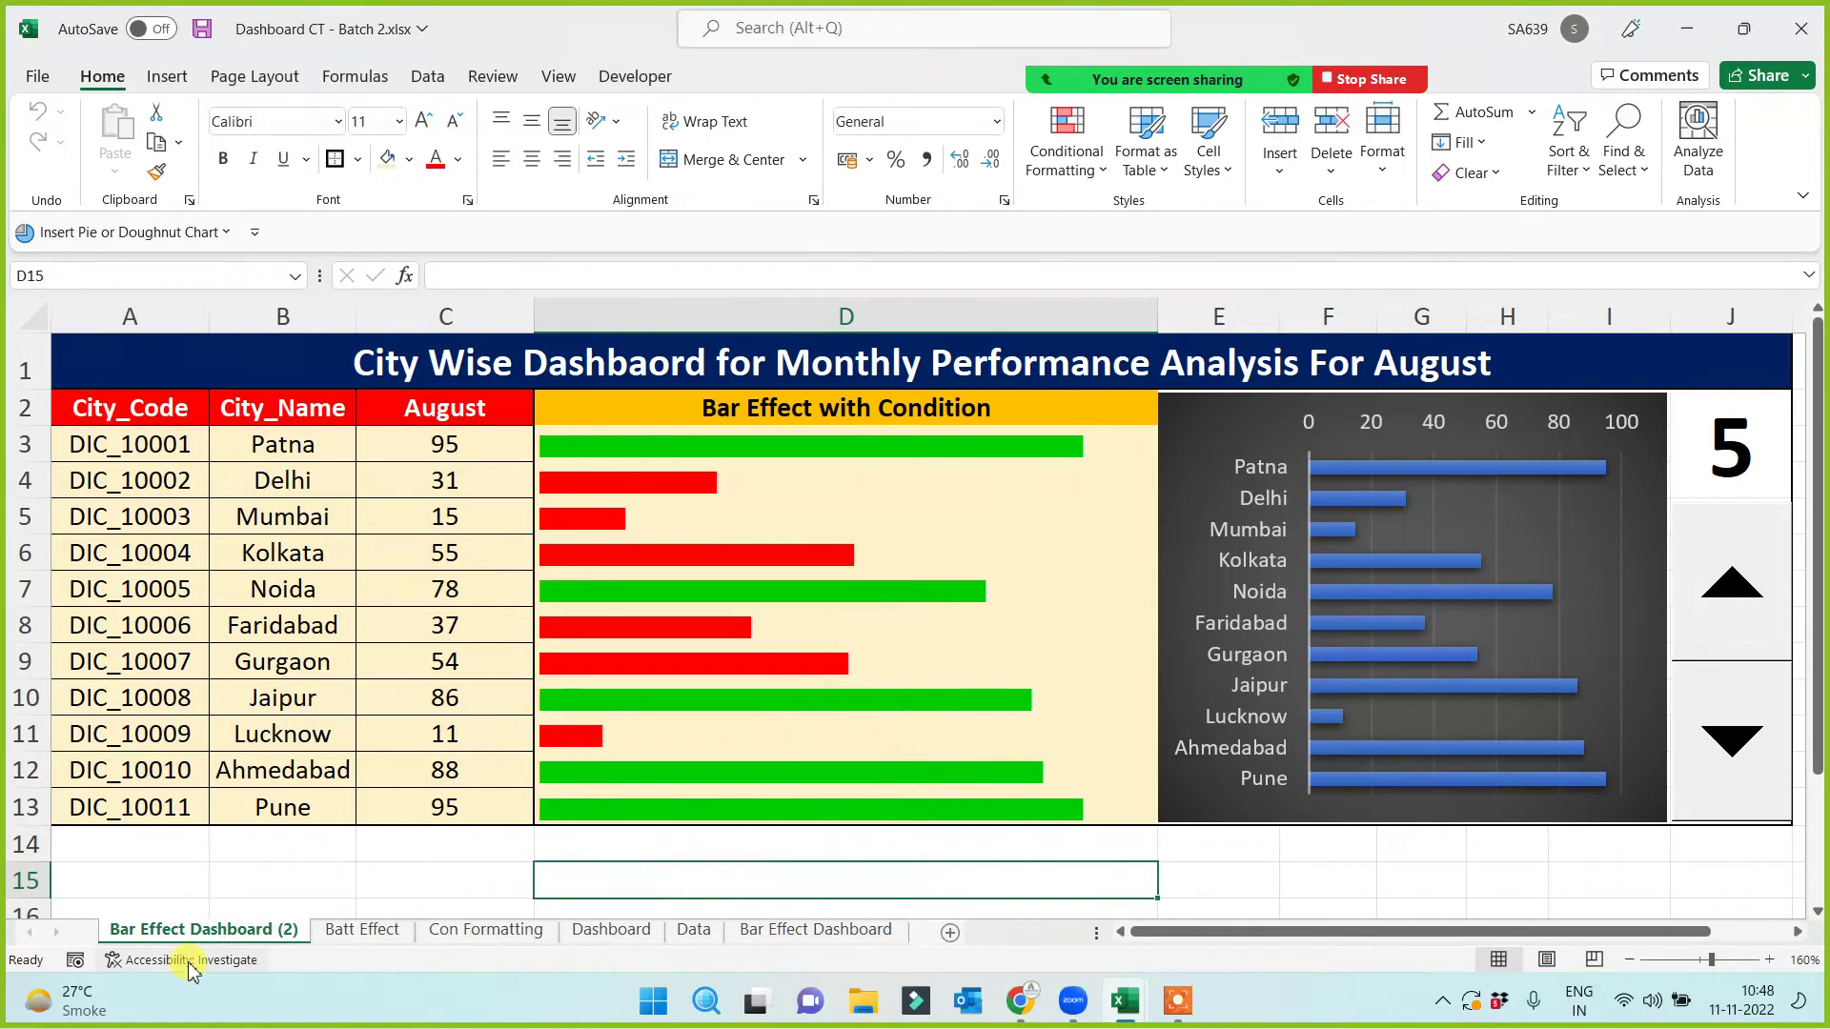
Step: Rename the copied sheet as "Star Effect Dashboard"
double_click(184, 932)
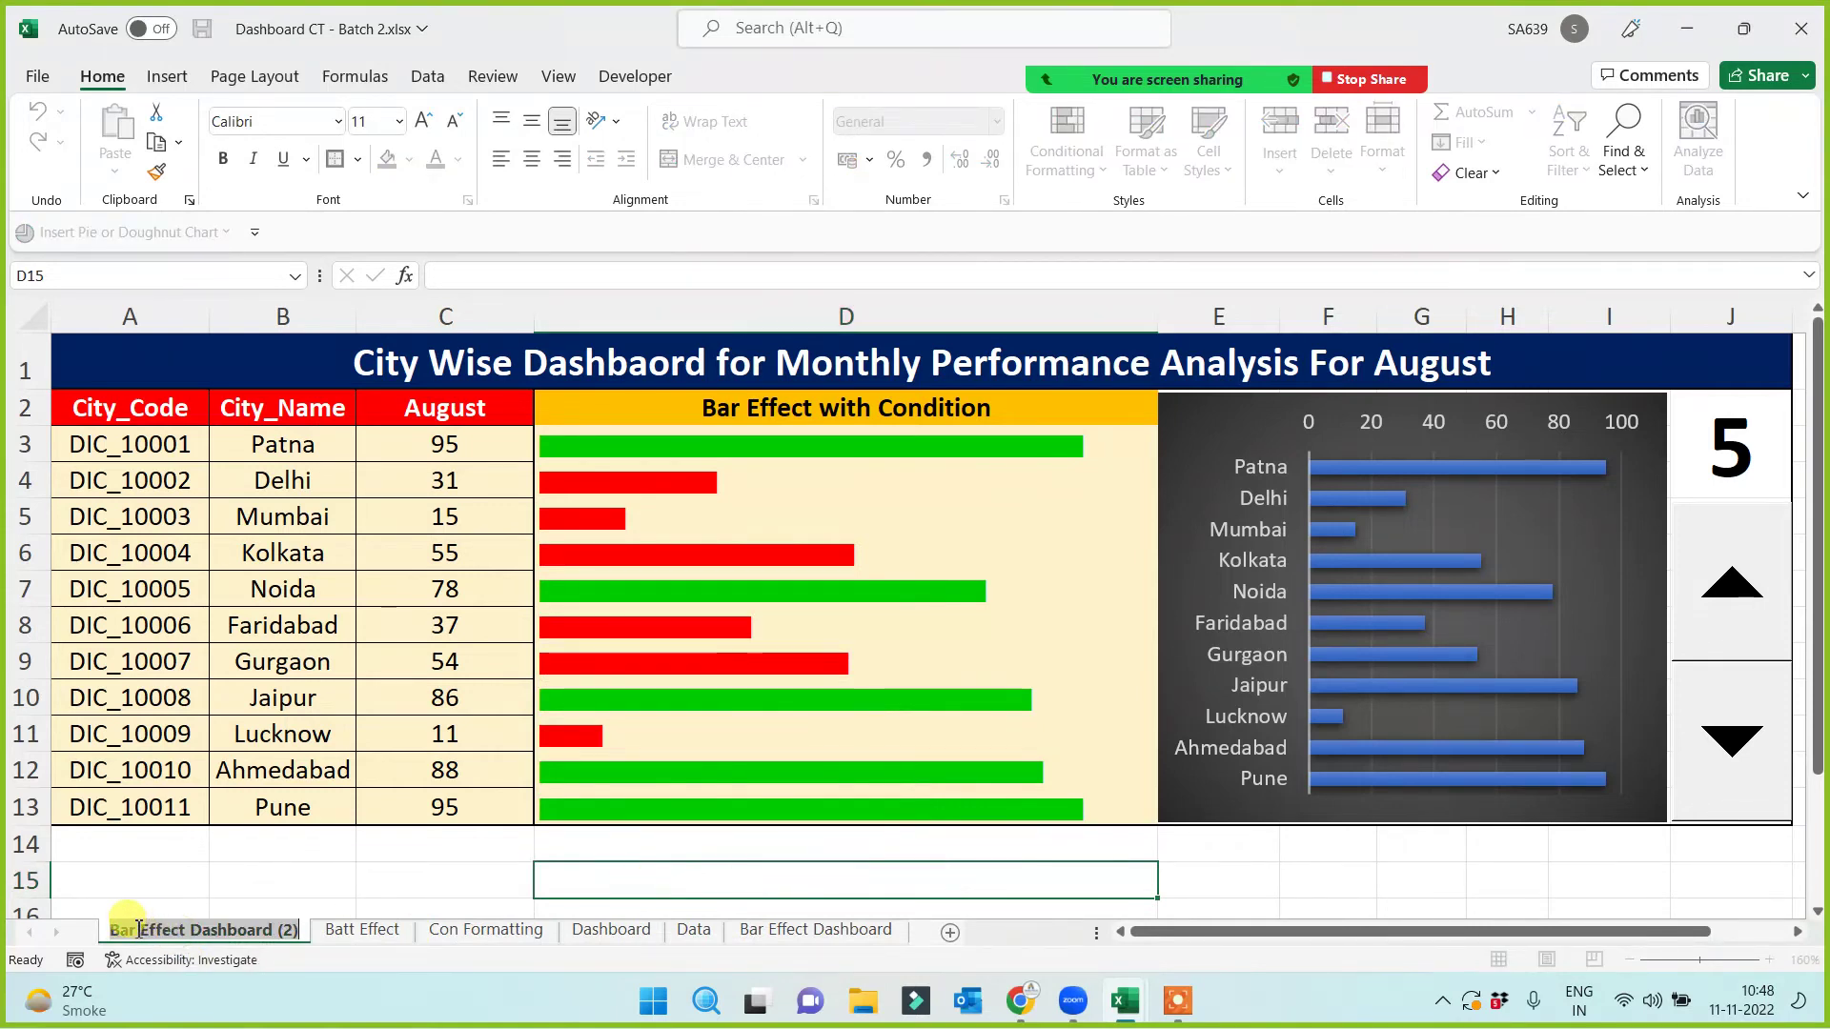
key("Return")
type("Star Effe")
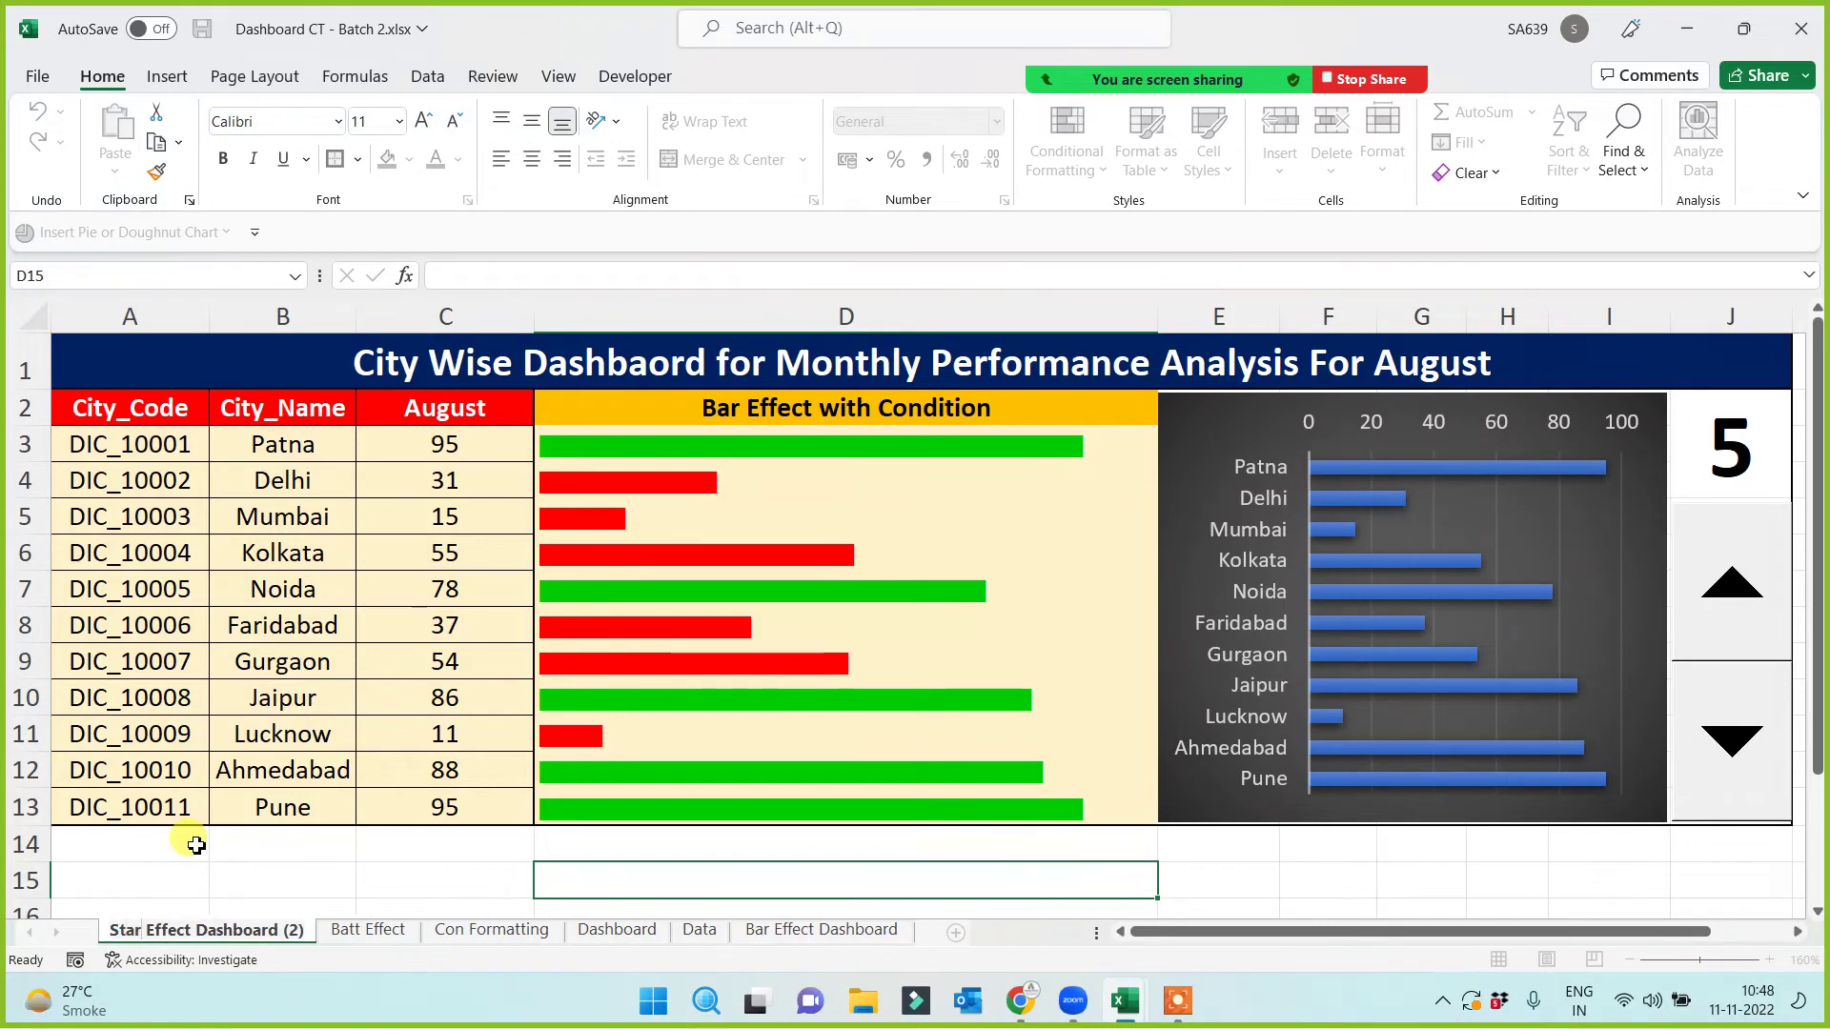
type("c")
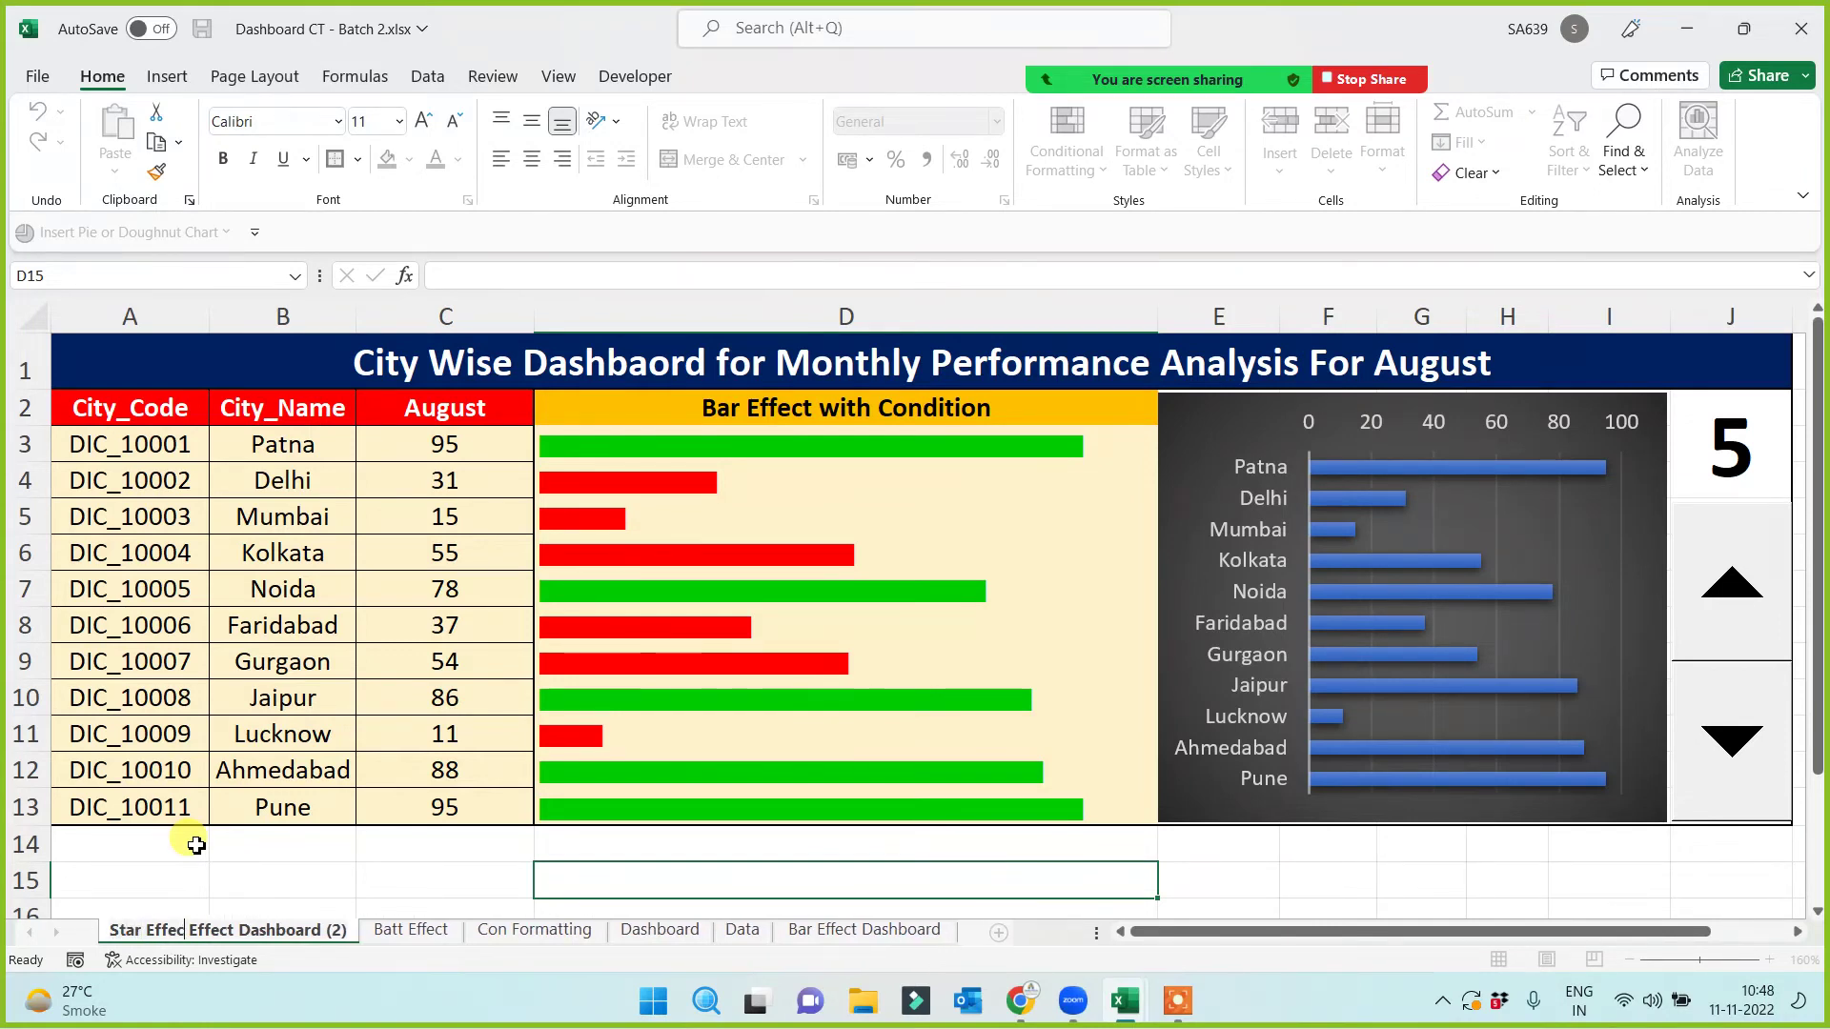
key("BackSpace")
key("BackSpace")
key("BackSpace")
key("BackSpace")
key("BackSpace")
key("BackSpace")
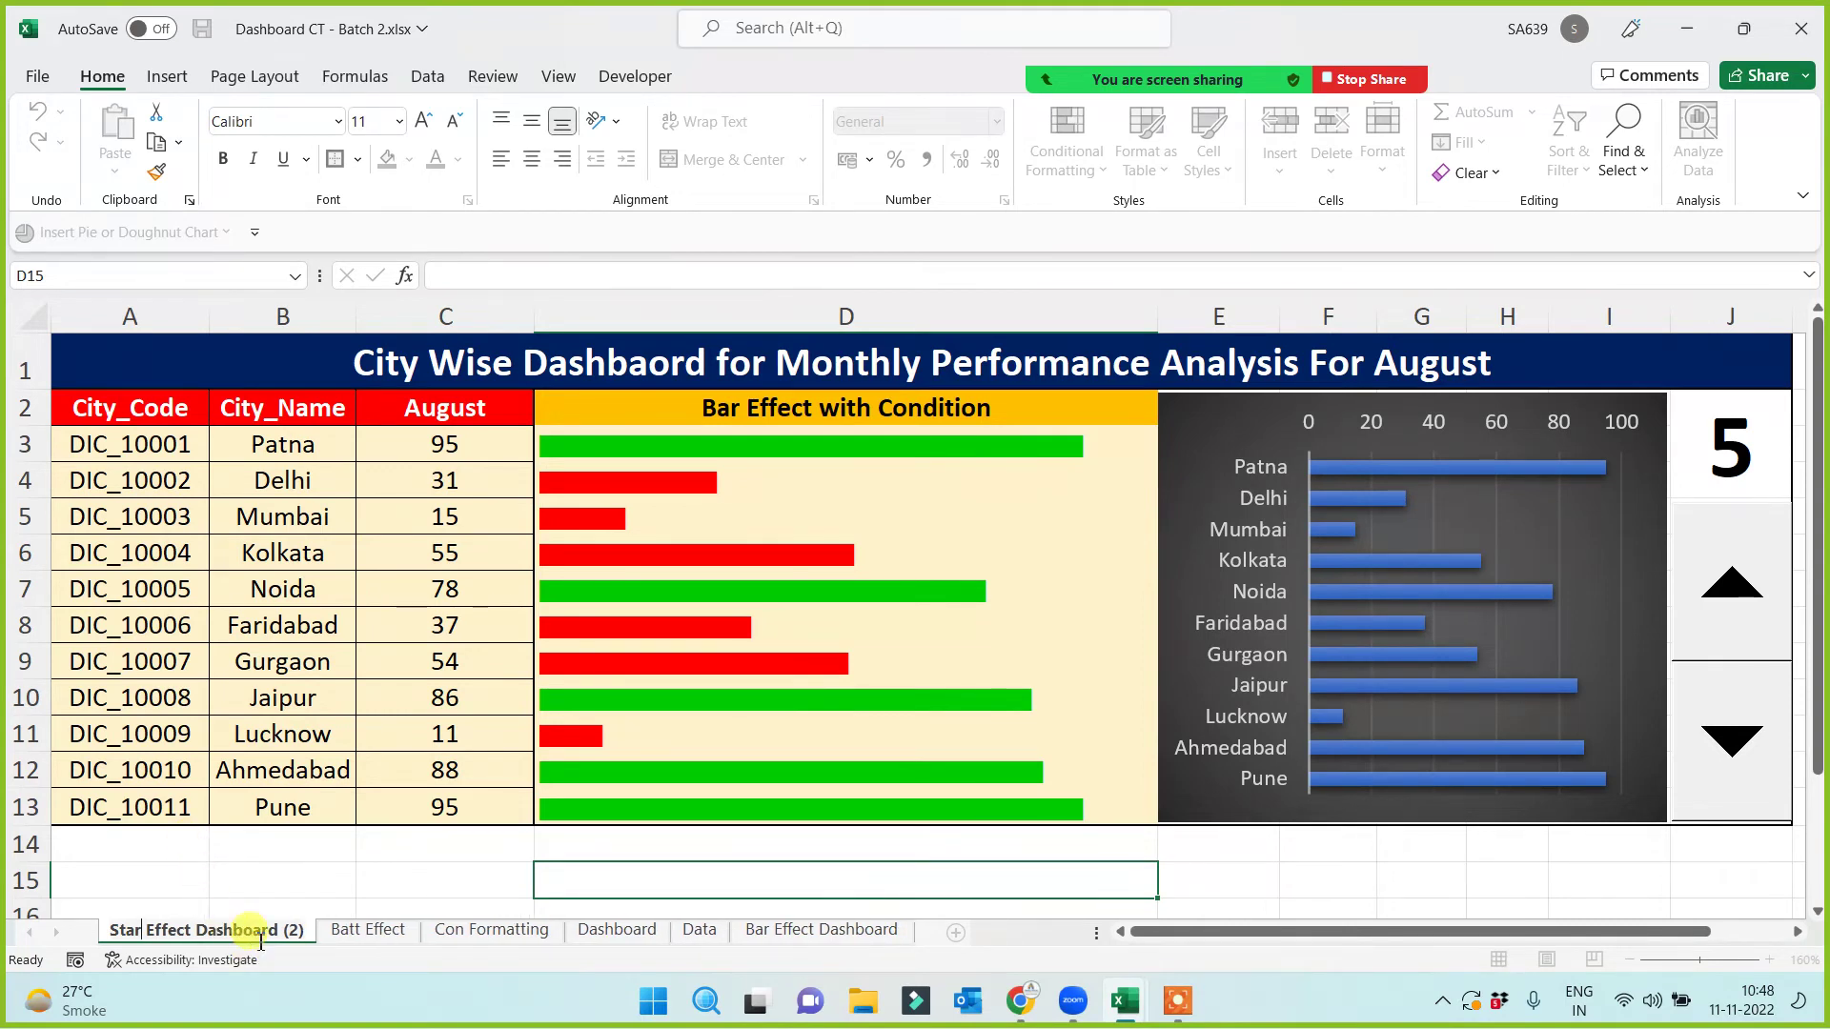
key("Delete")
key("Delete")
key("Delete")
key("Delete")
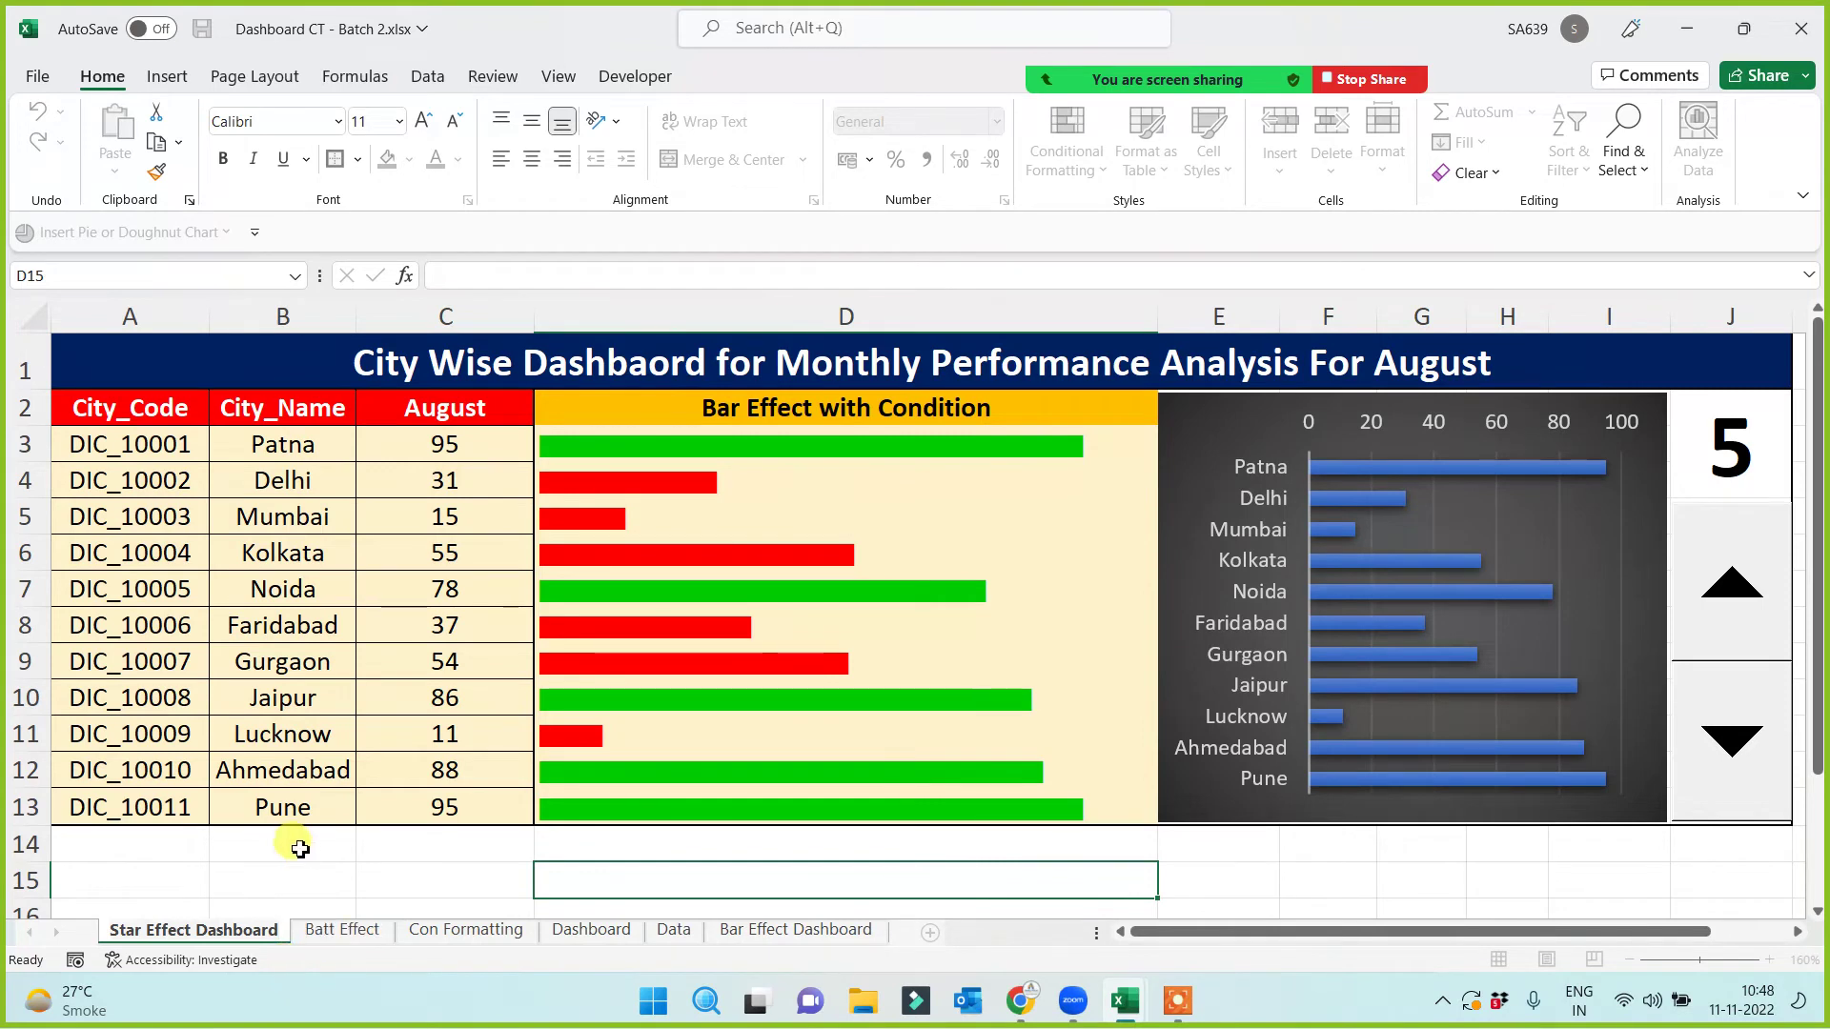
left_click(300, 848)
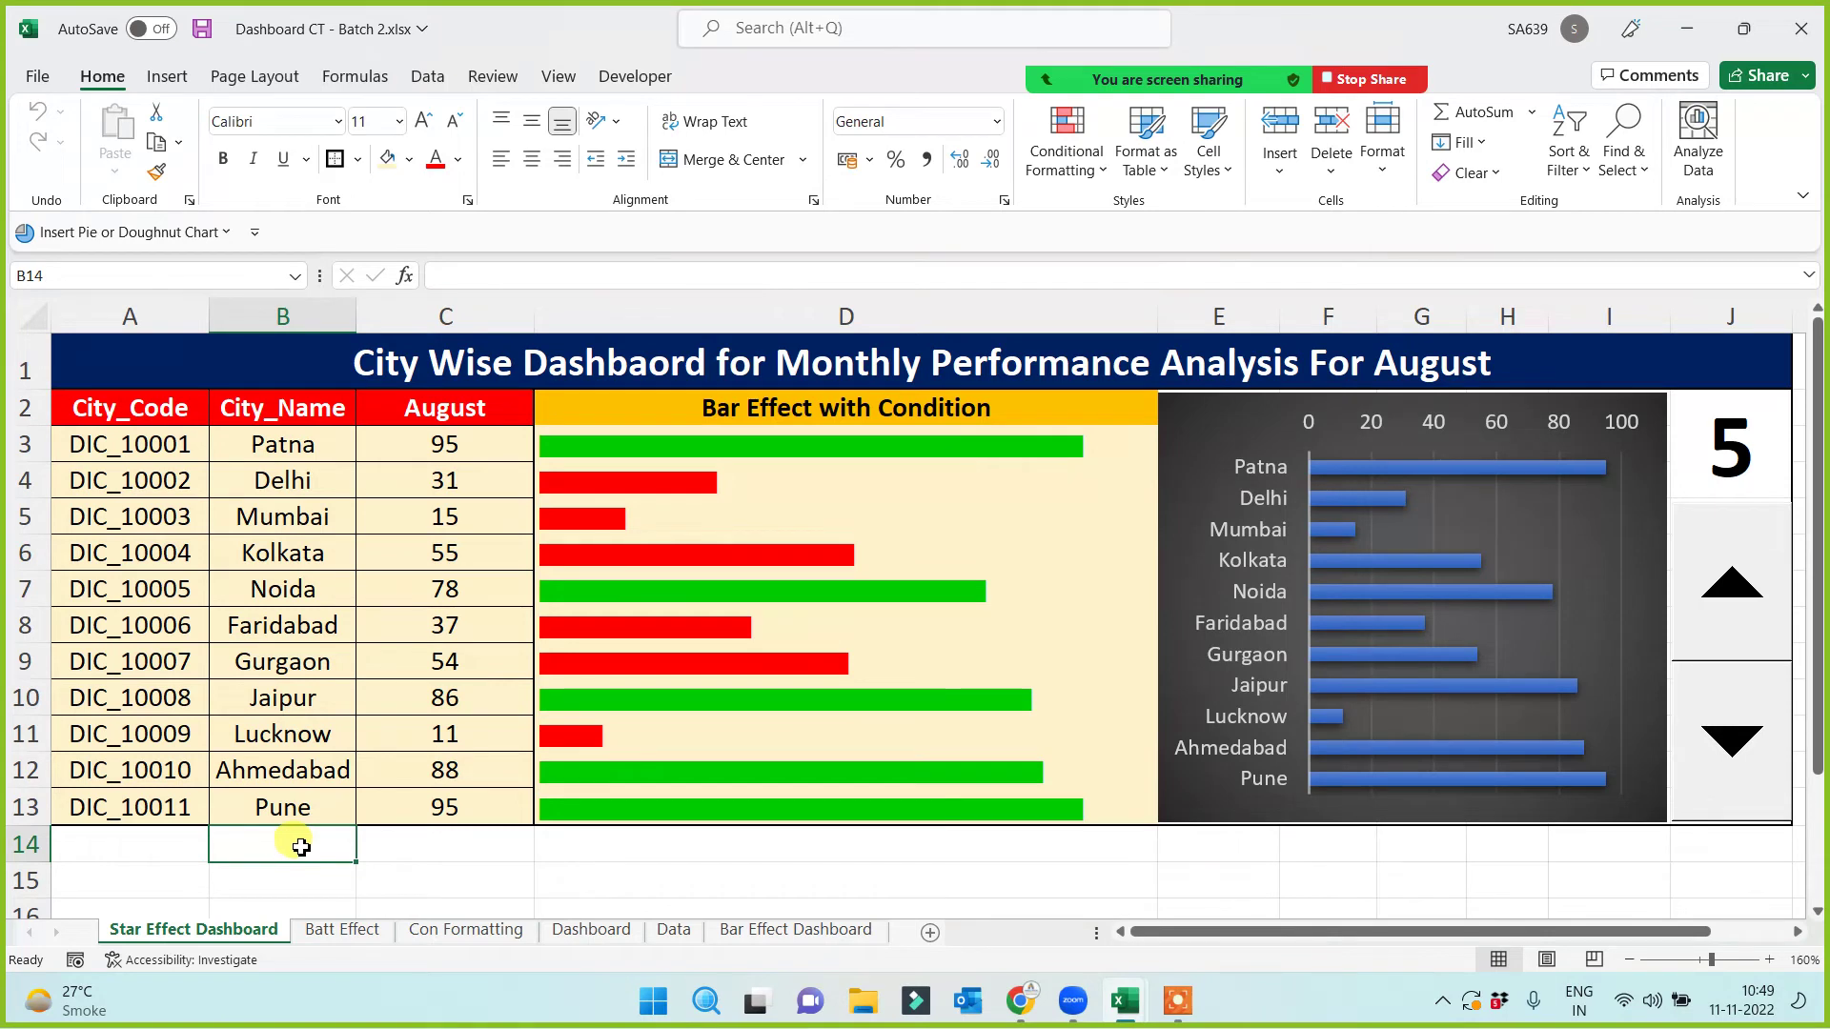
left_click_drag(446, 444, 382, 854)
left_click(324, 847)
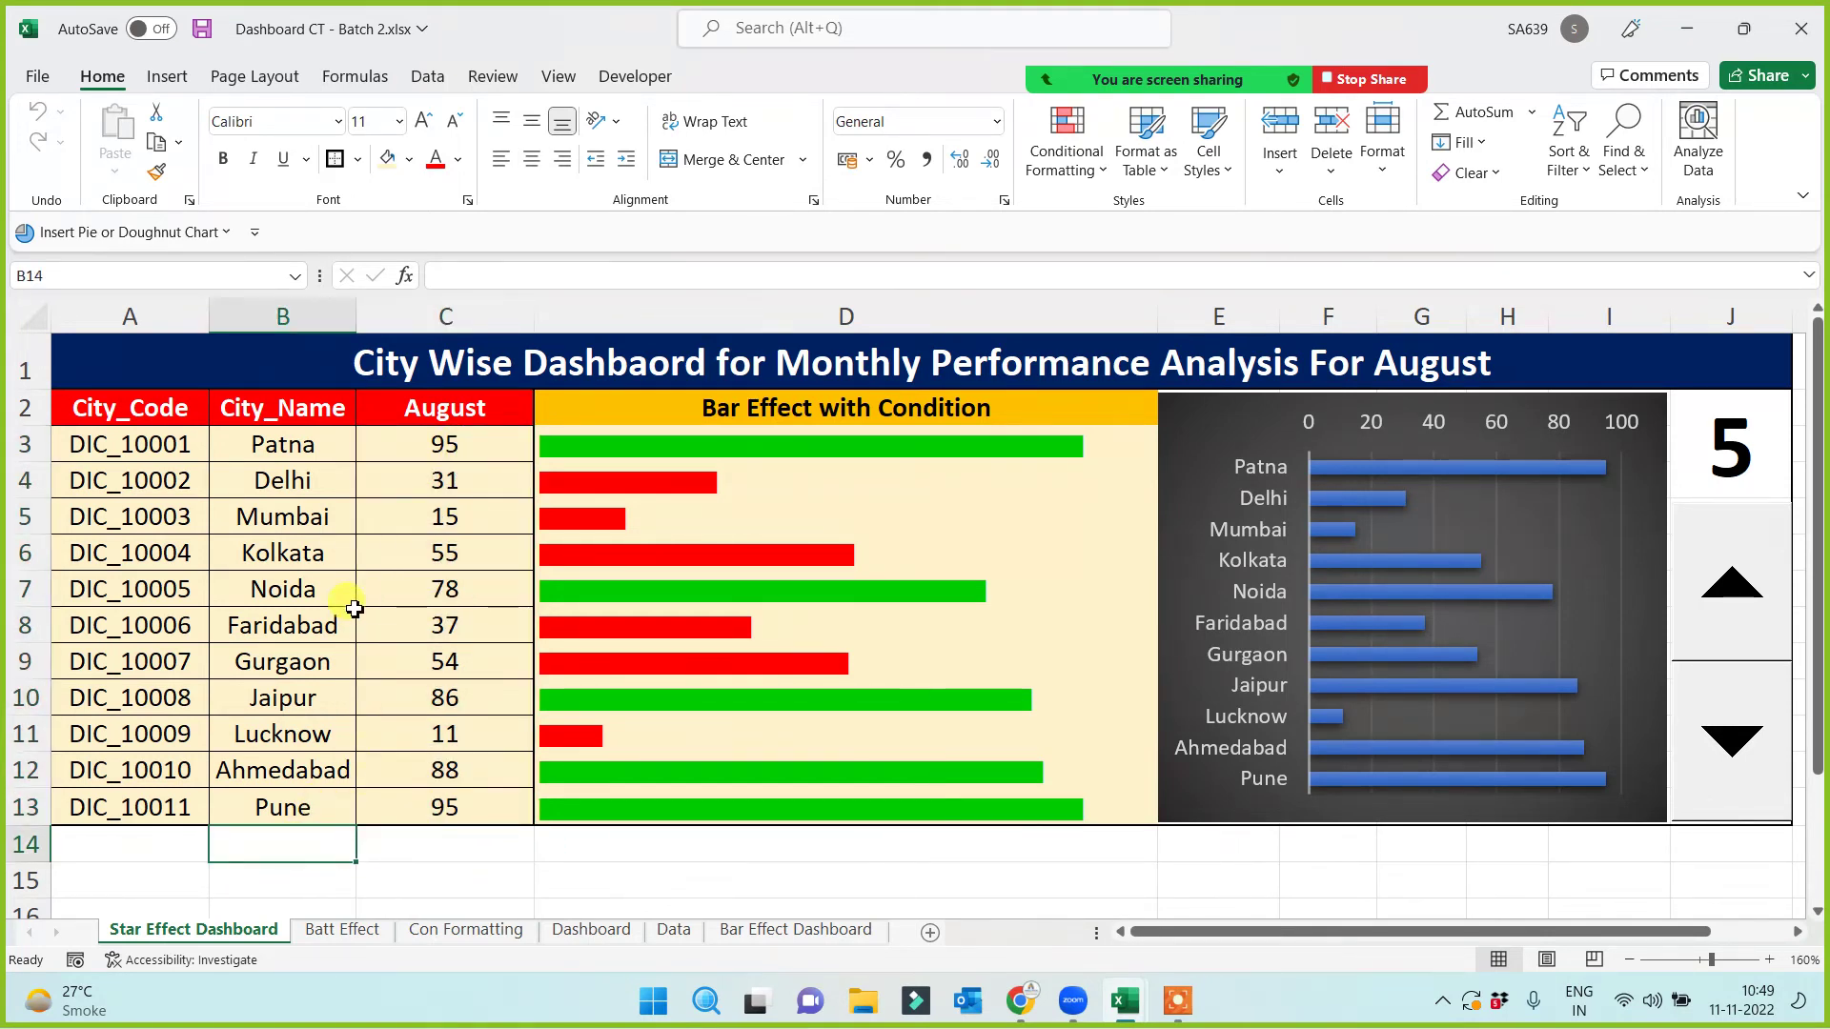
left_click_drag(434, 440, 360, 855)
left_click(335, 859)
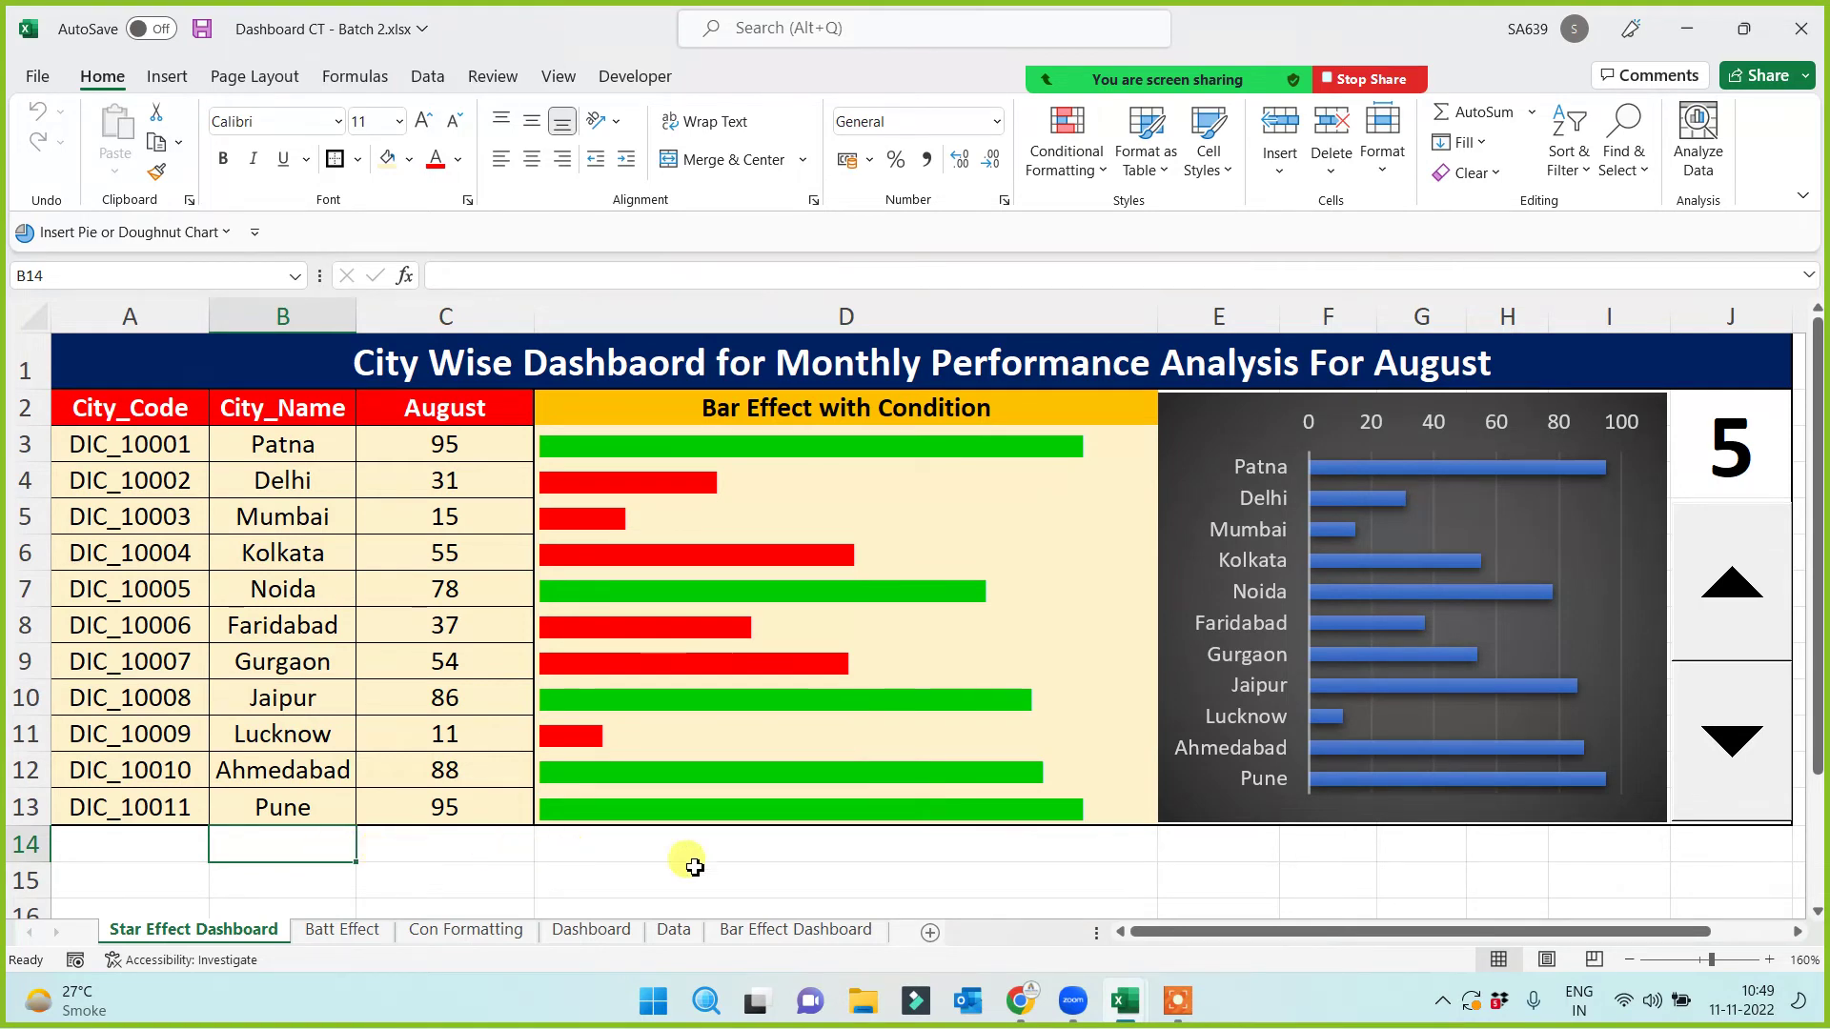
Step: Insert the star symbol from the Webdings font, character code 152, into cell L6 beside the dashboard
left_click(831, 881)
key("Right")
key("Right")
key("Right")
key("Right")
key("Right")
key("Right")
key("Right")
key("Right")
key("Right")
key("Right")
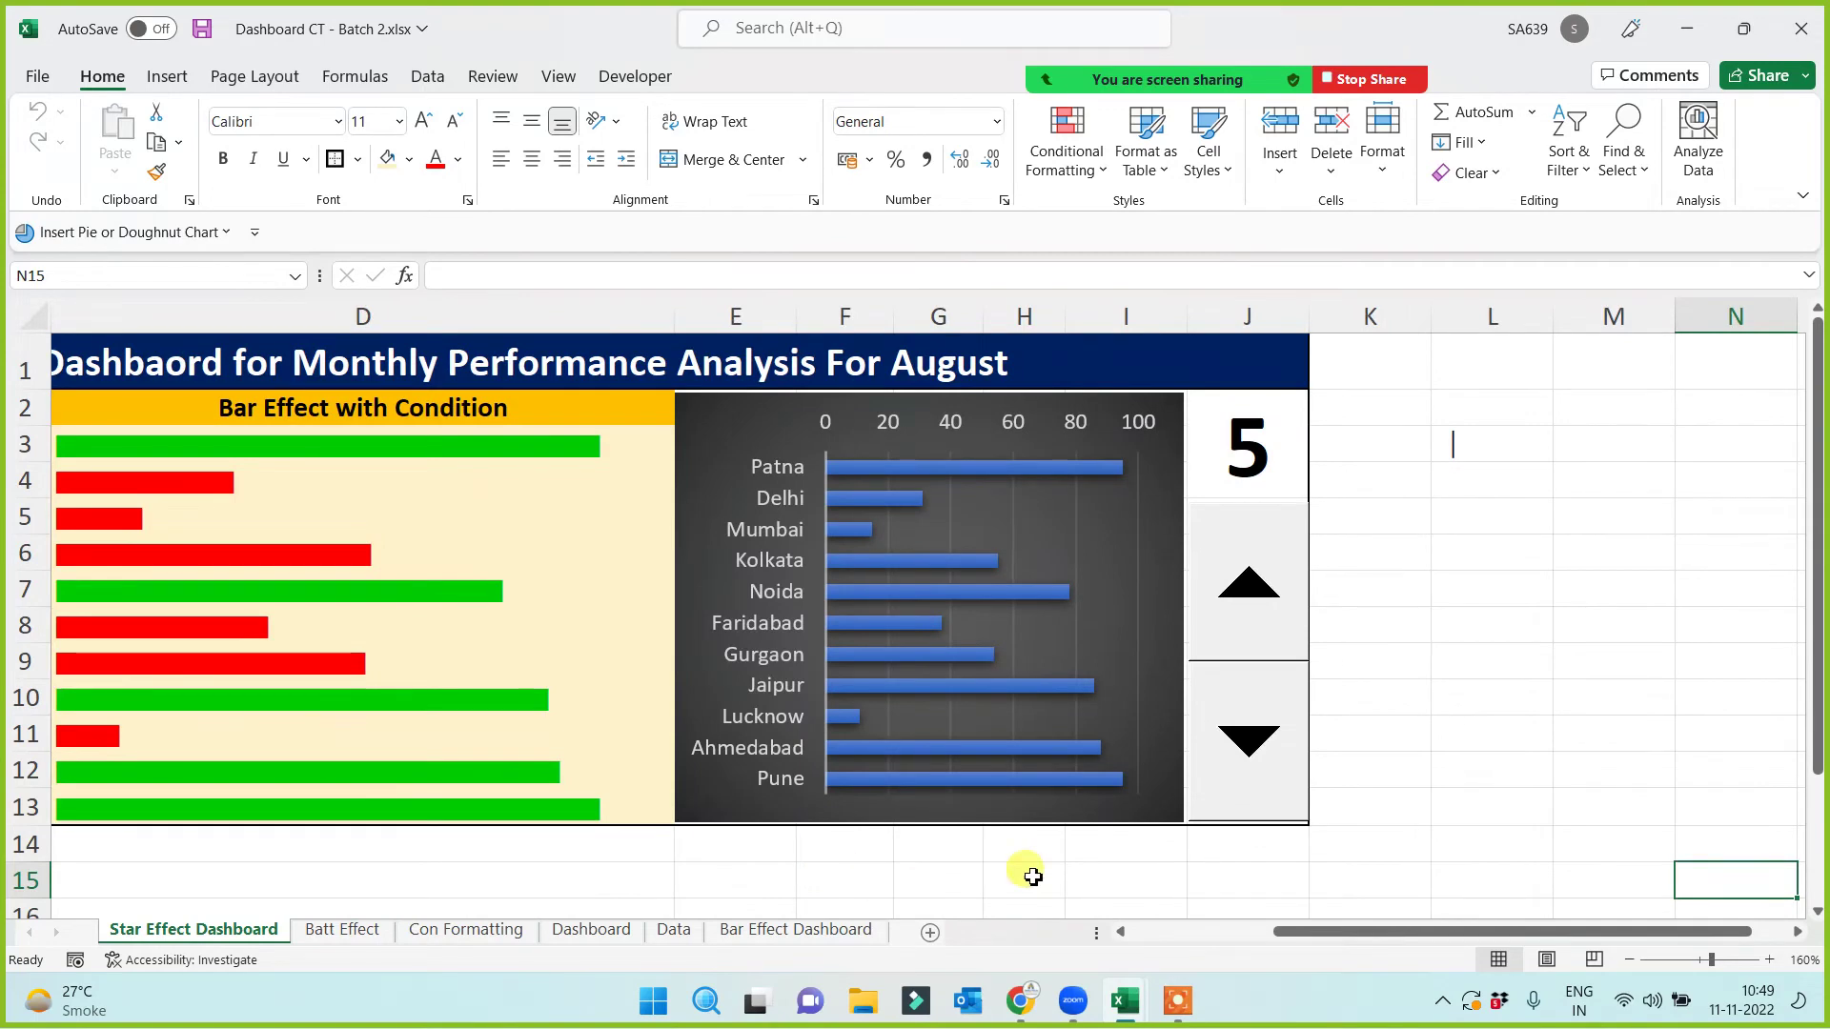
left_click(1492, 560)
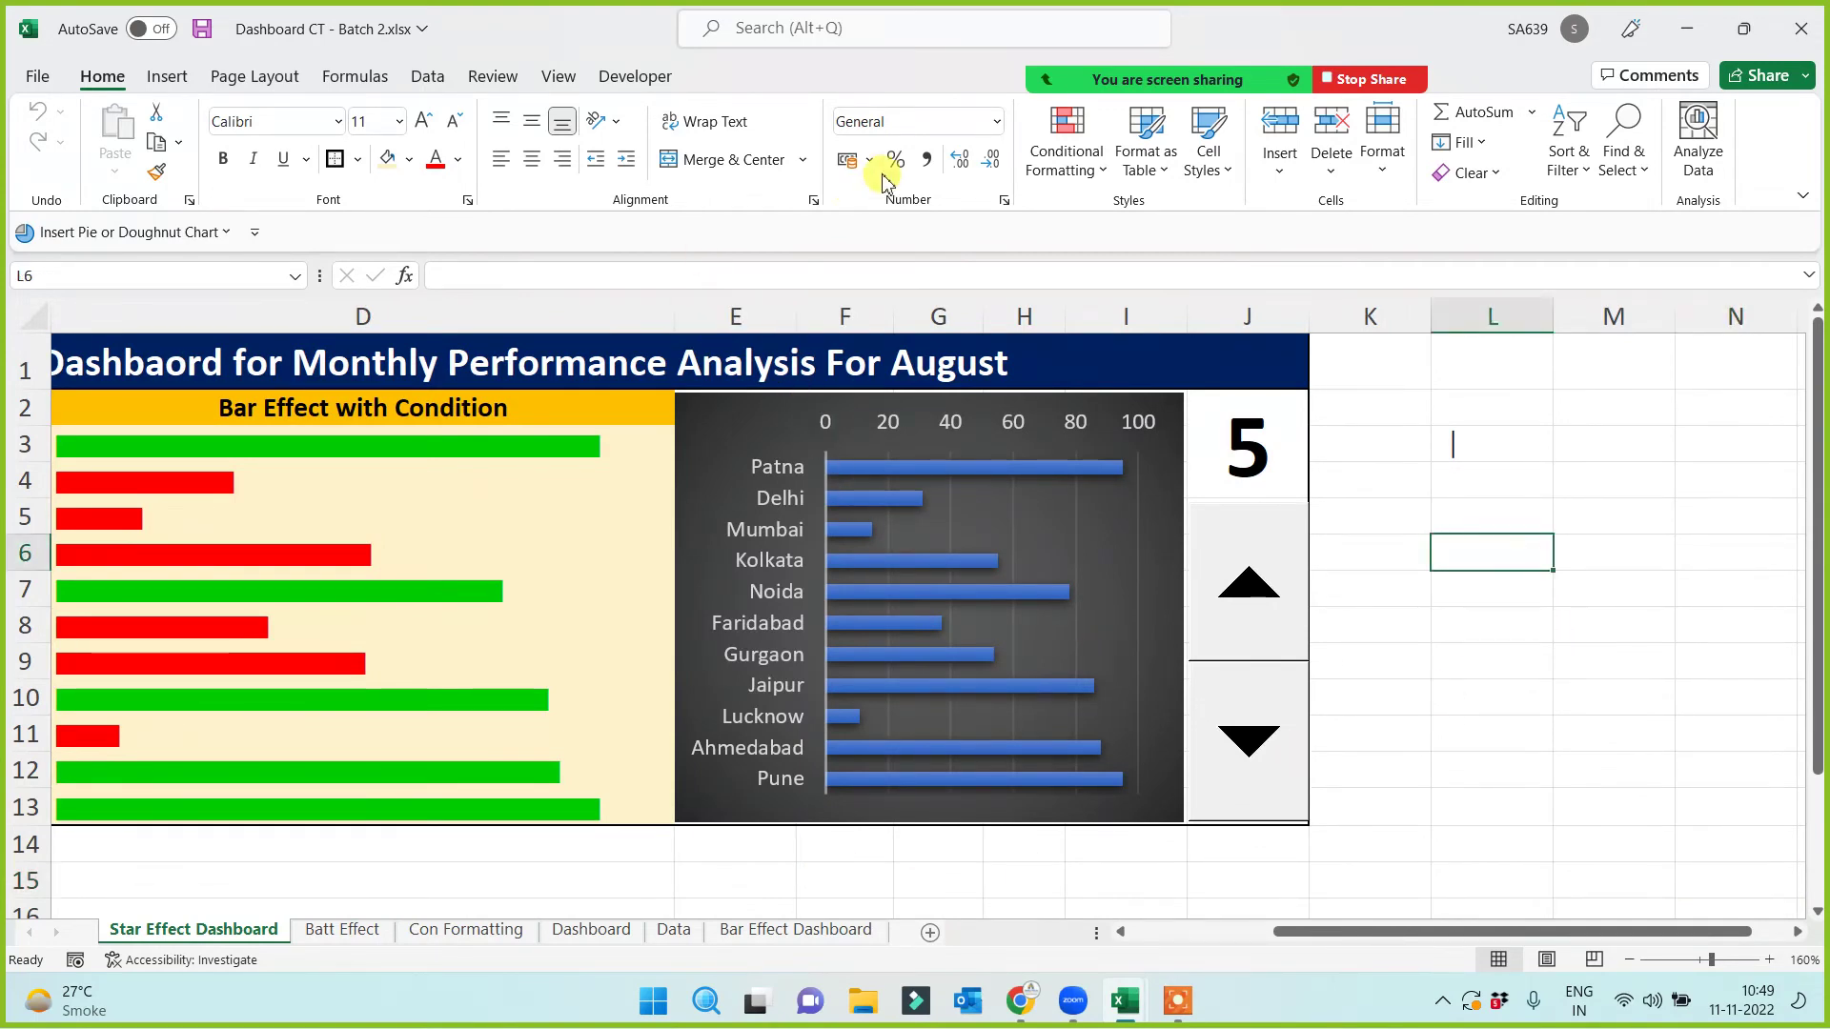
left_click(184, 84)
left_click(1553, 160)
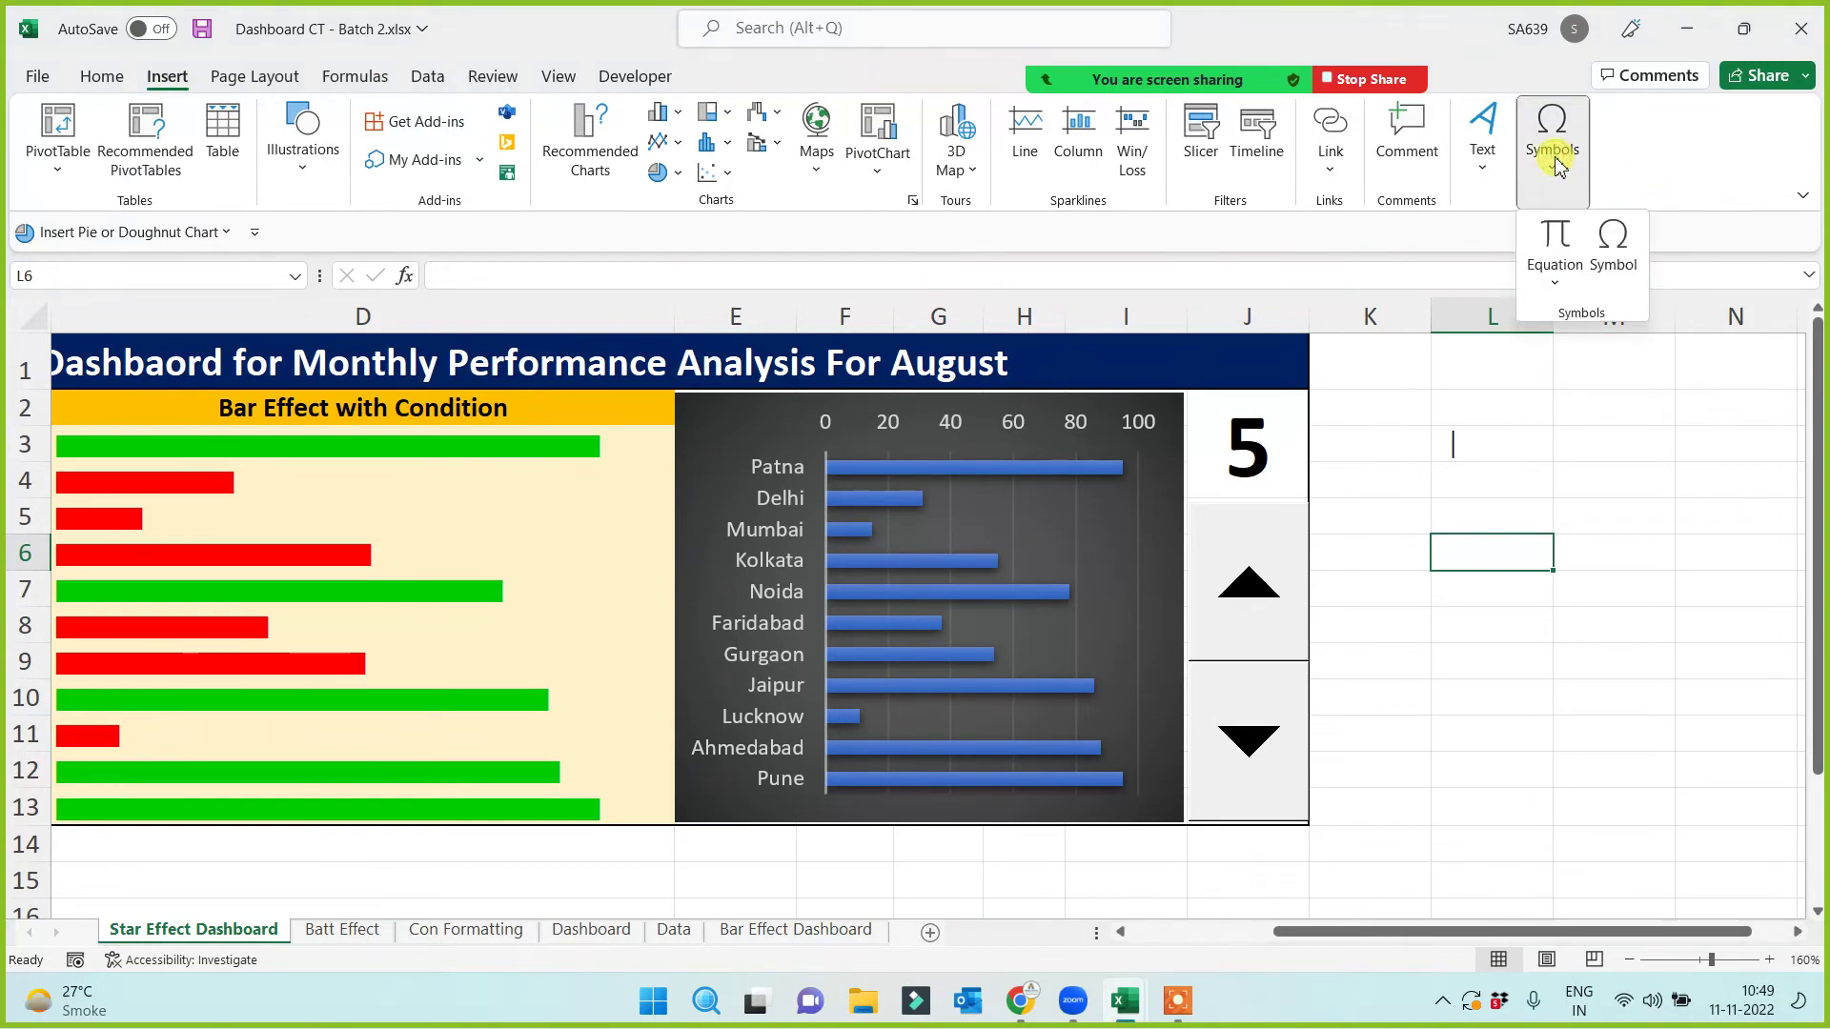
left_click(1612, 250)
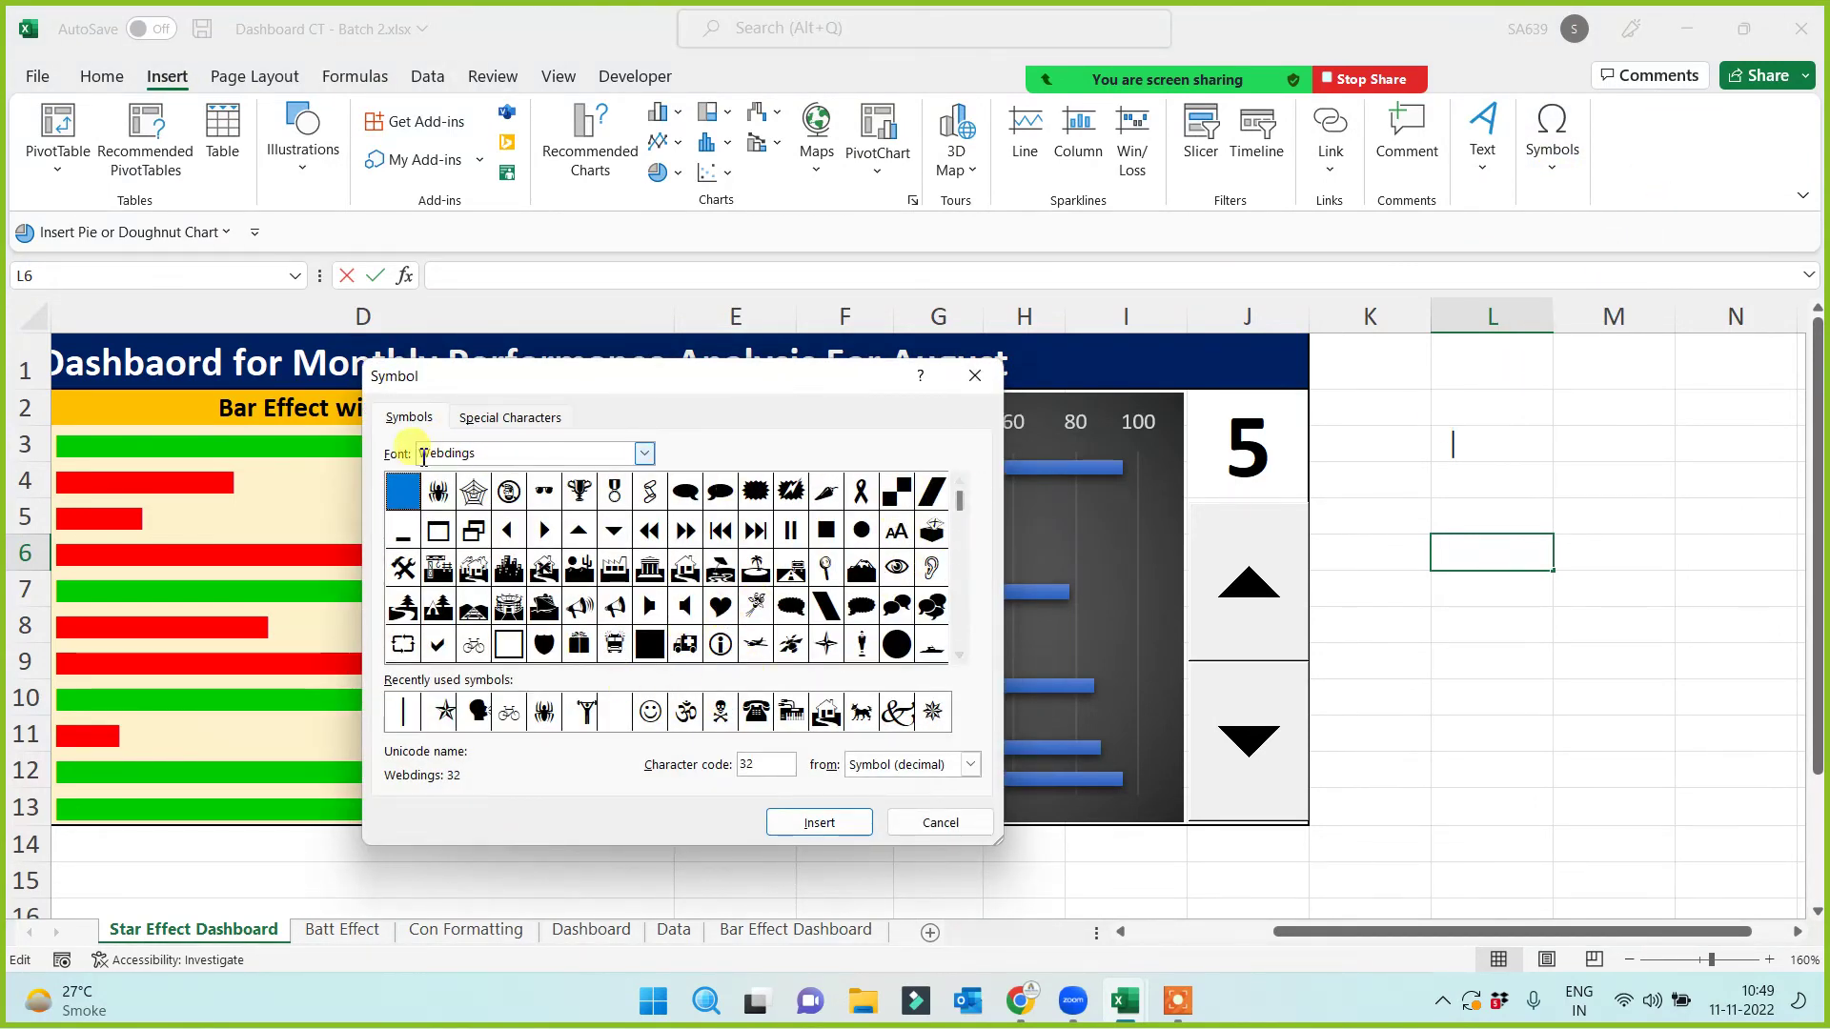
left_click(960, 656)
left_click(961, 655)
left_click(961, 655)
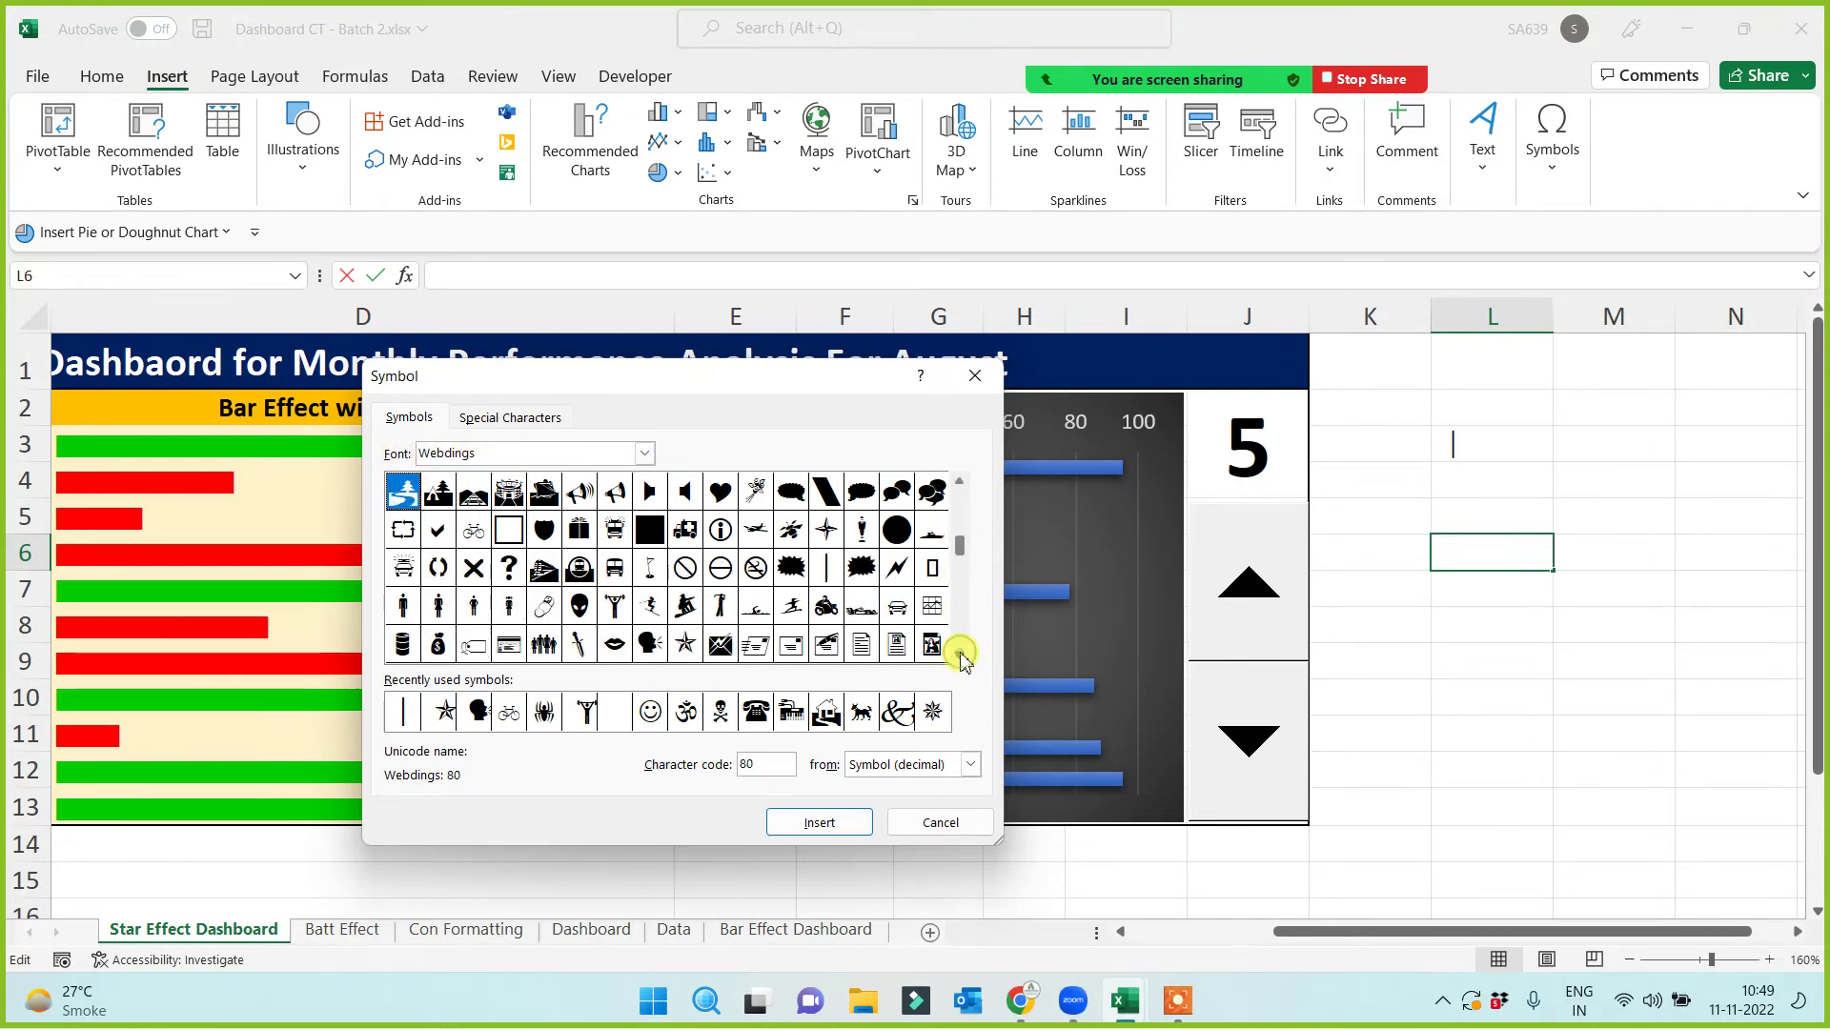
left_click(682, 645)
left_click(817, 823)
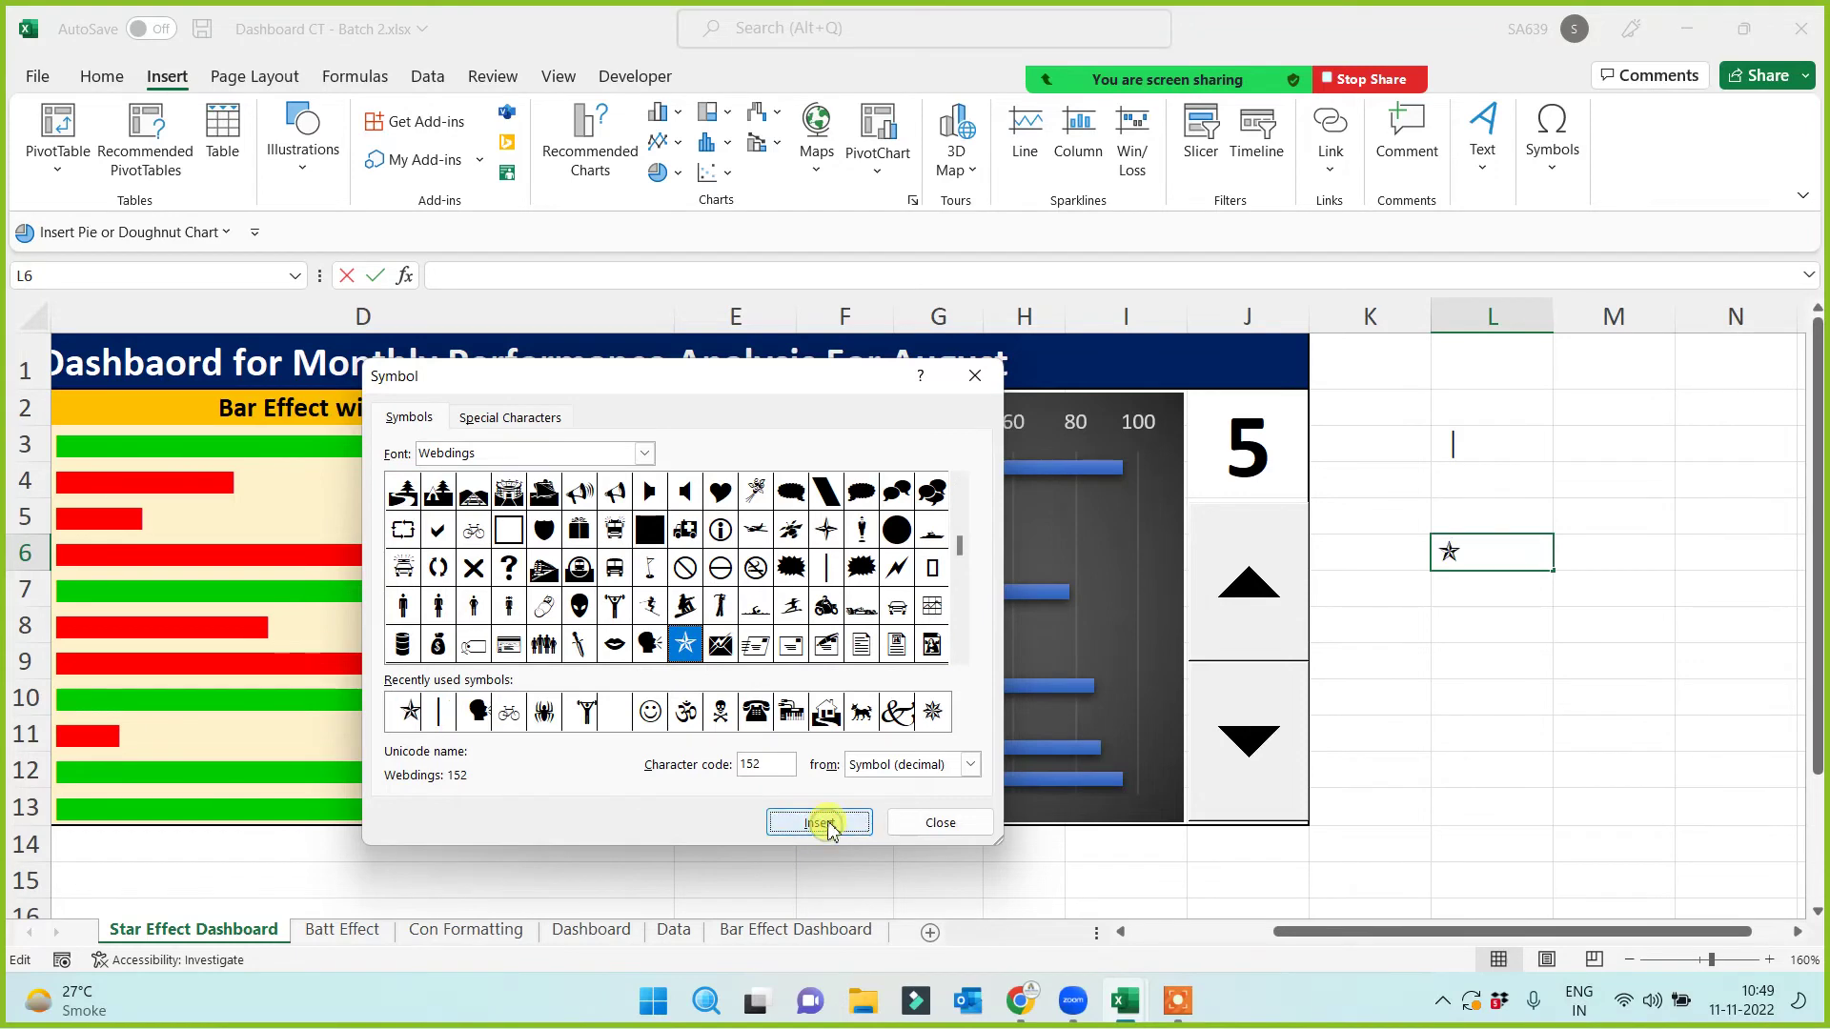
left_click(967, 825)
left_click(1605, 809)
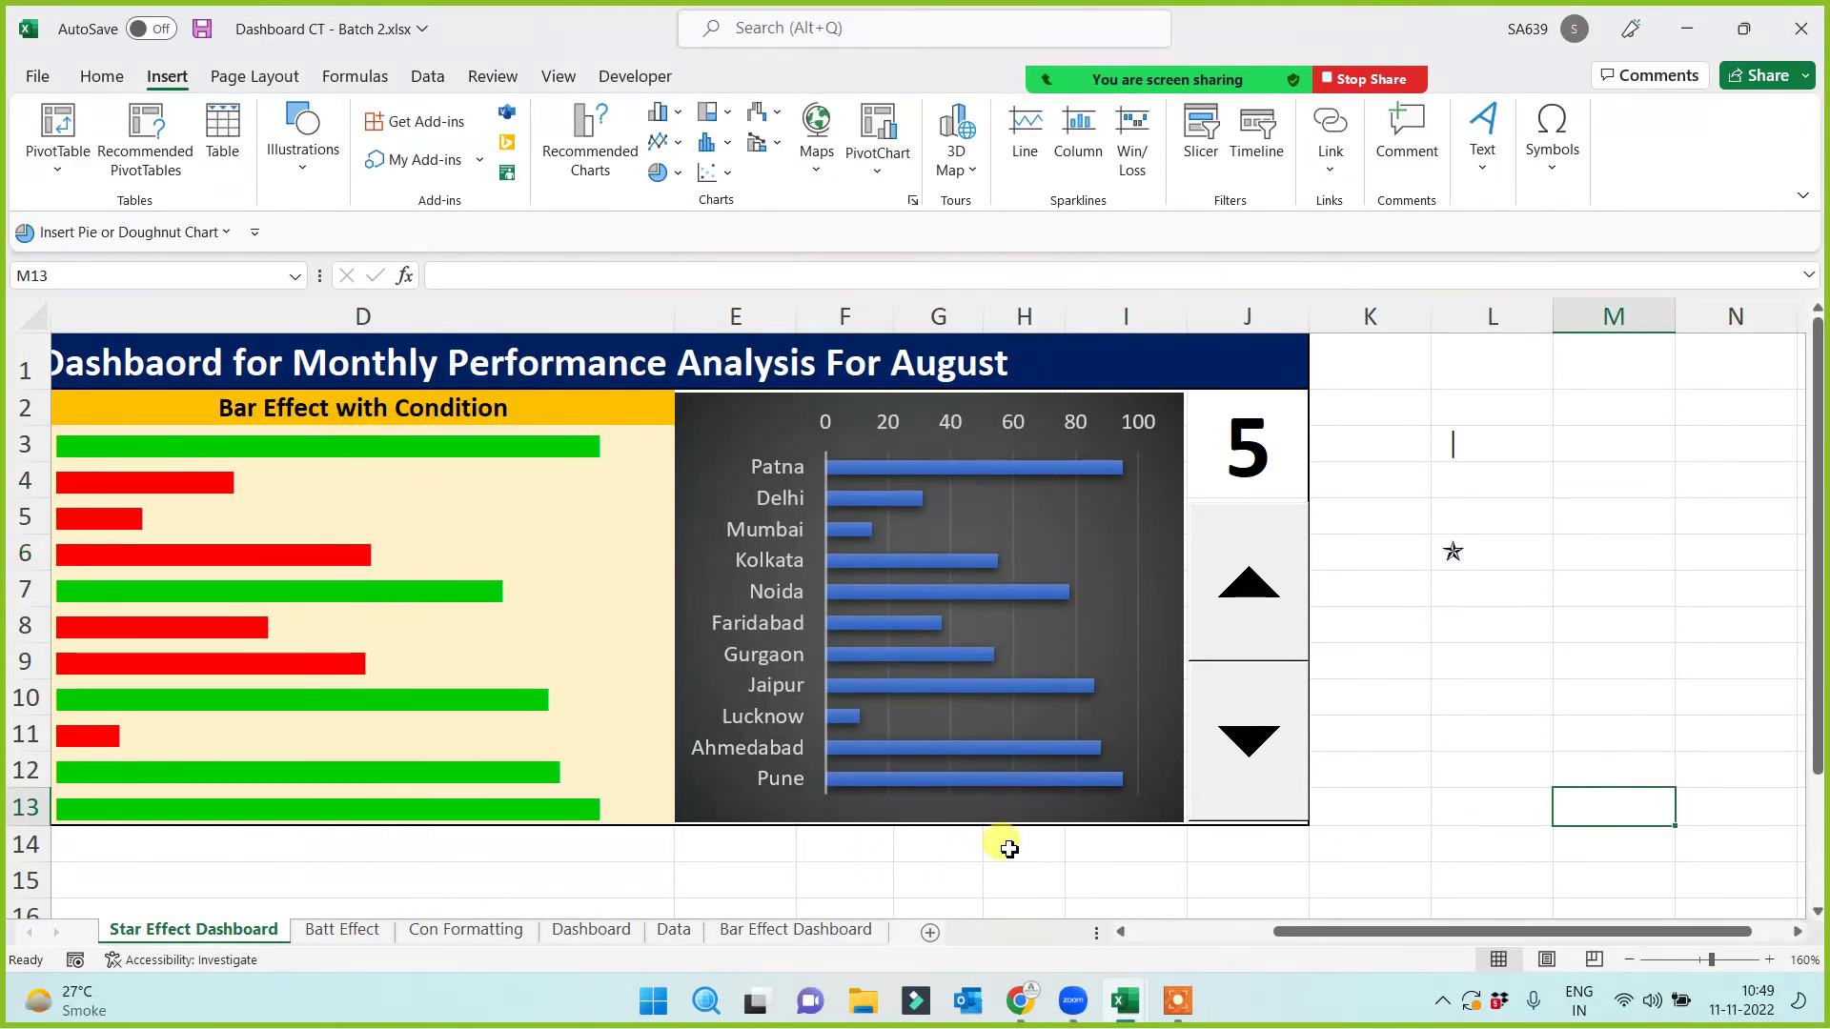
Step: Narrow the bar chart from its left side so that it starts at column F and leaves column E free
left_click(681, 618)
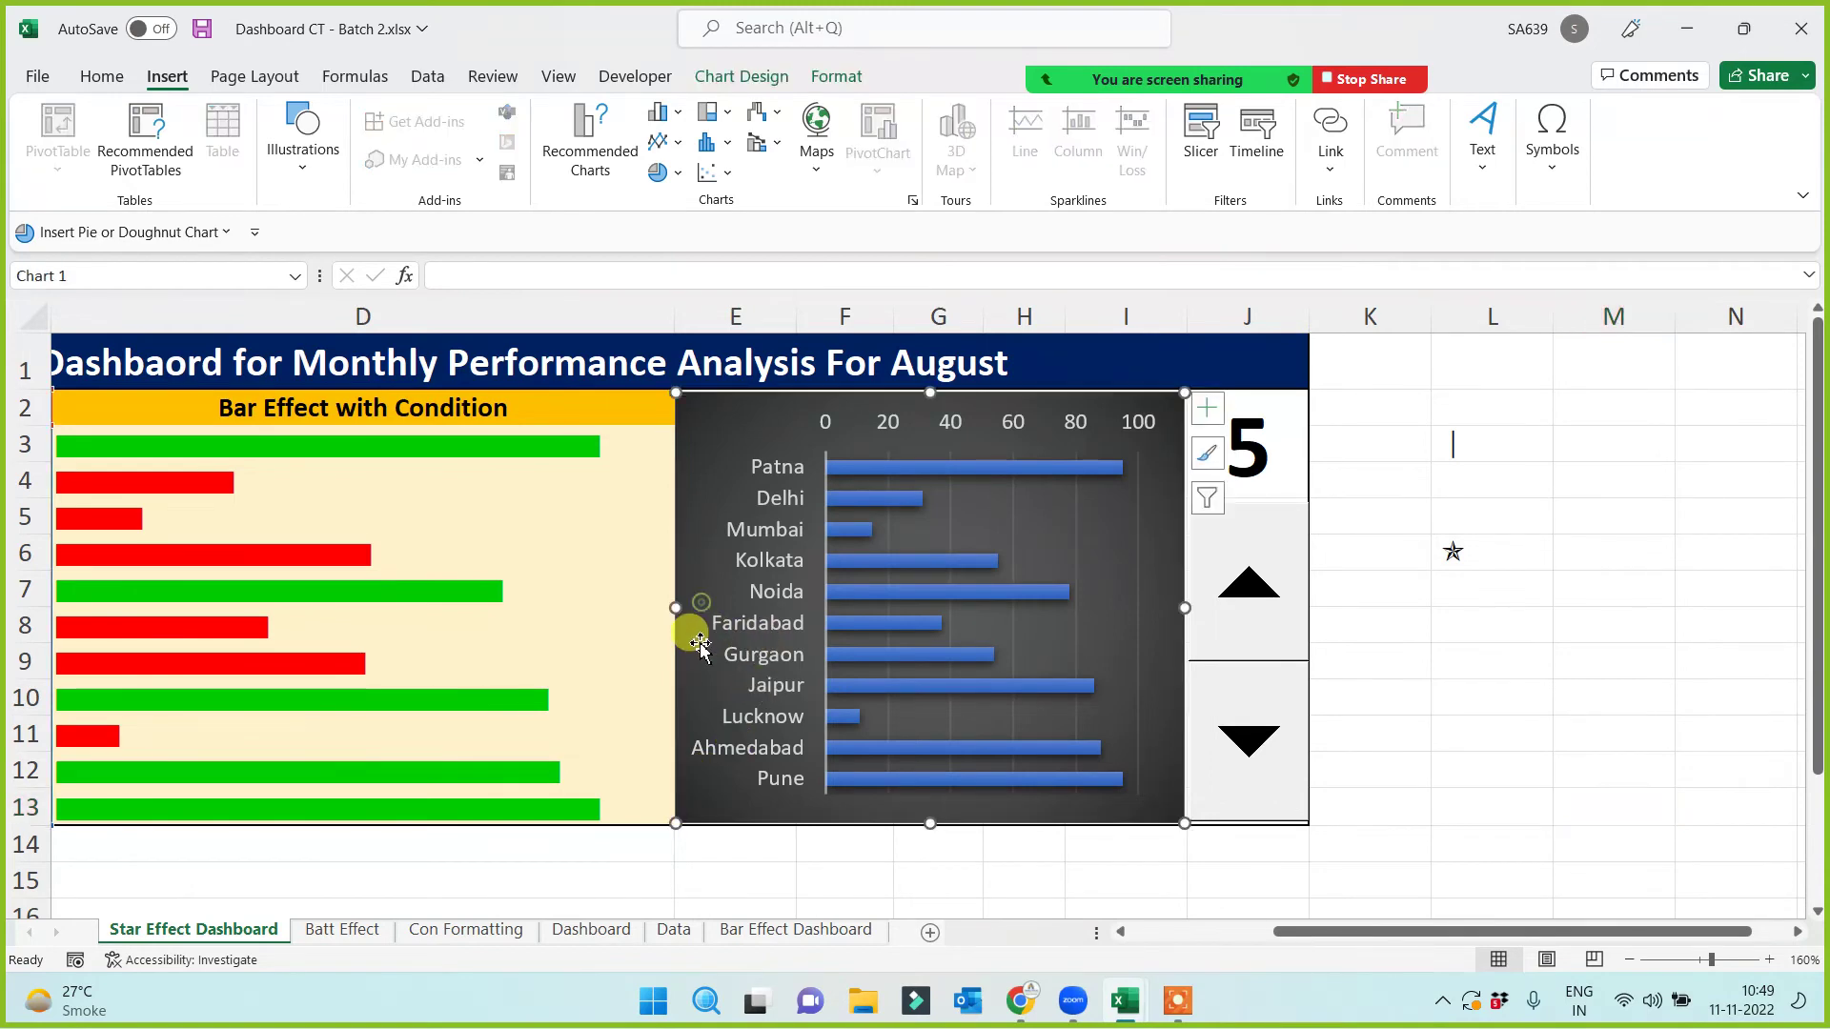
left_click_drag(677, 605, 777, 599)
left_click_drag(1277, 931, 1134, 931)
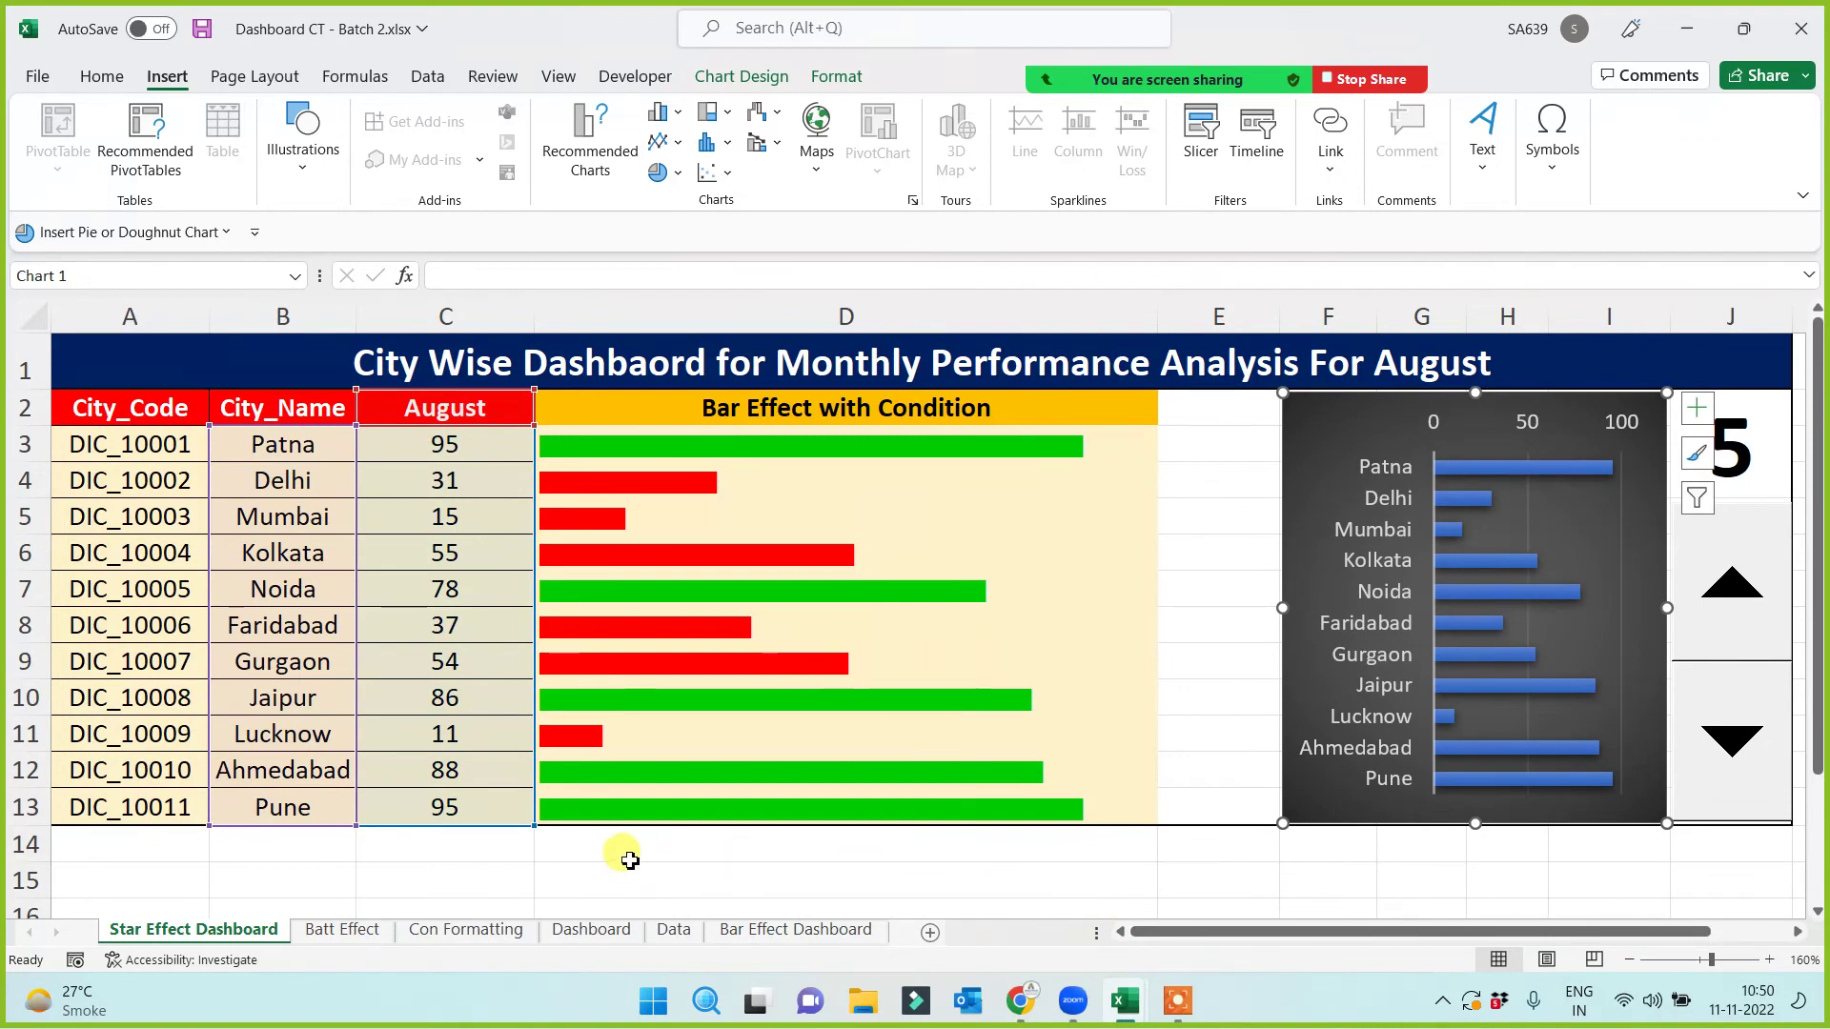
Step: Remove the bold formatting from the REPT bars in D3:D13
scroll(614, 850, "down", 1)
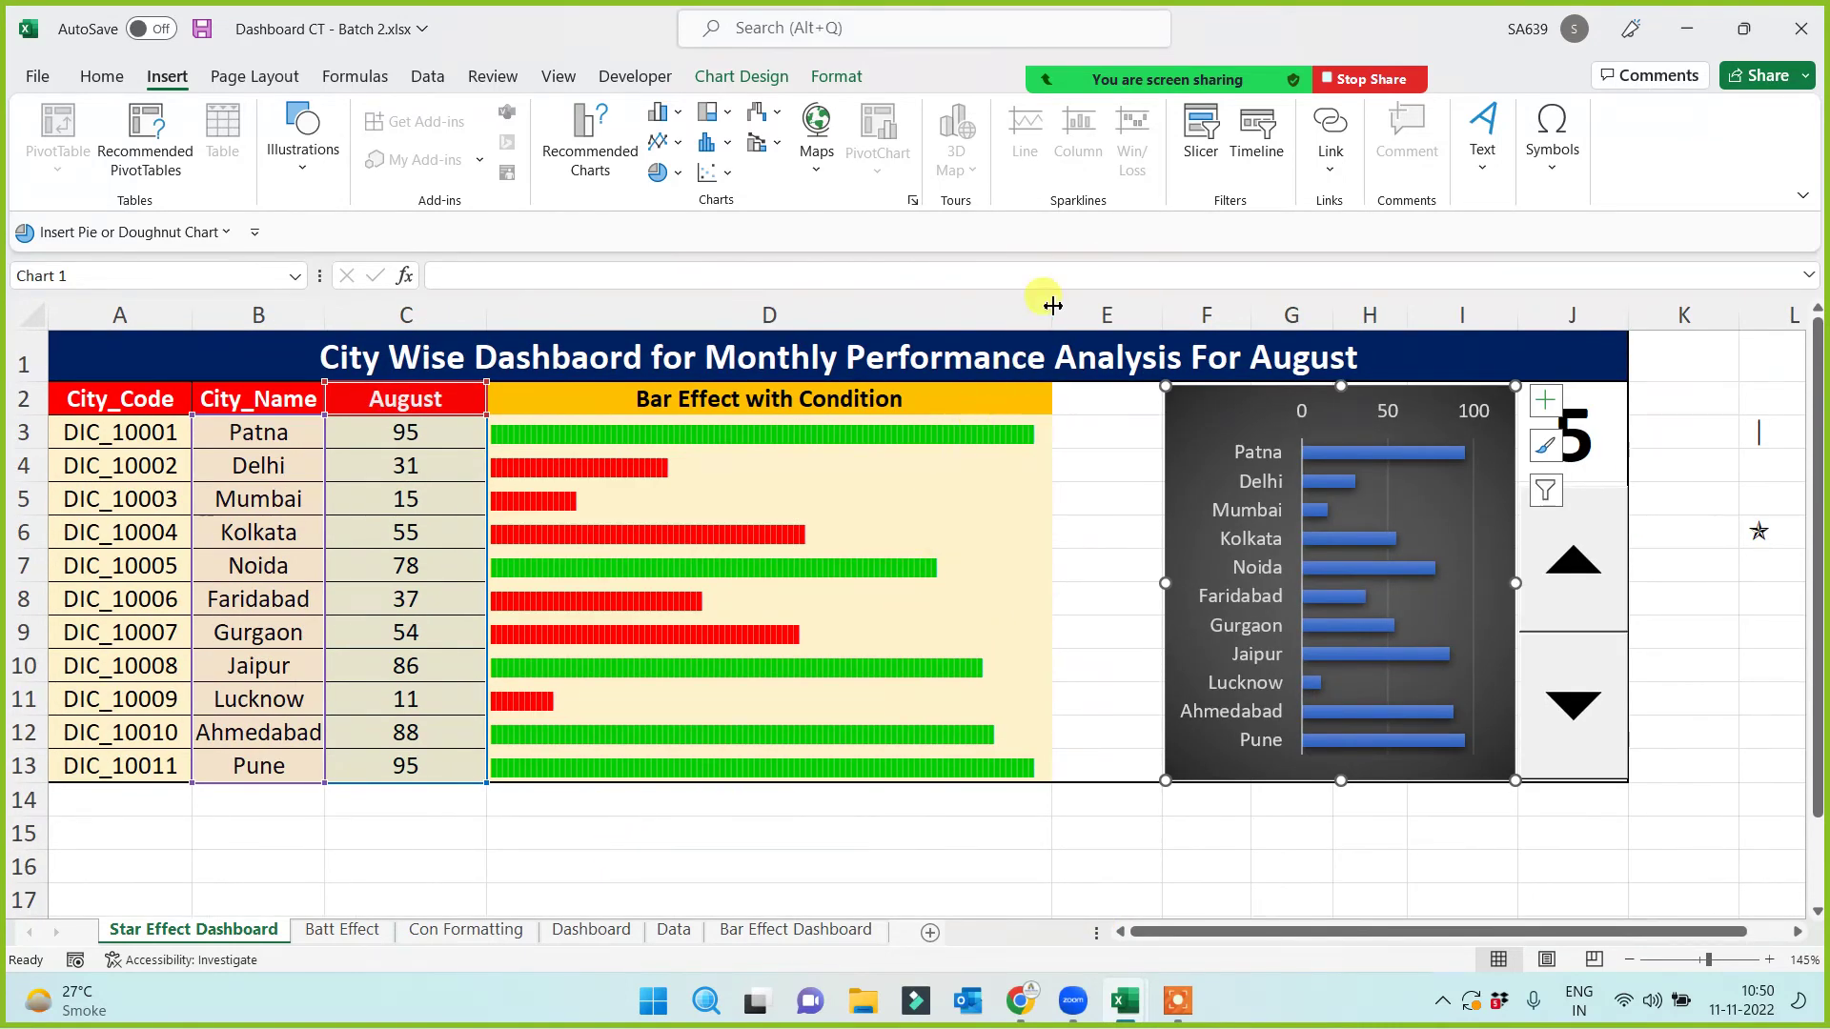
left_click_drag(753, 434, 715, 760)
left_click(101, 76)
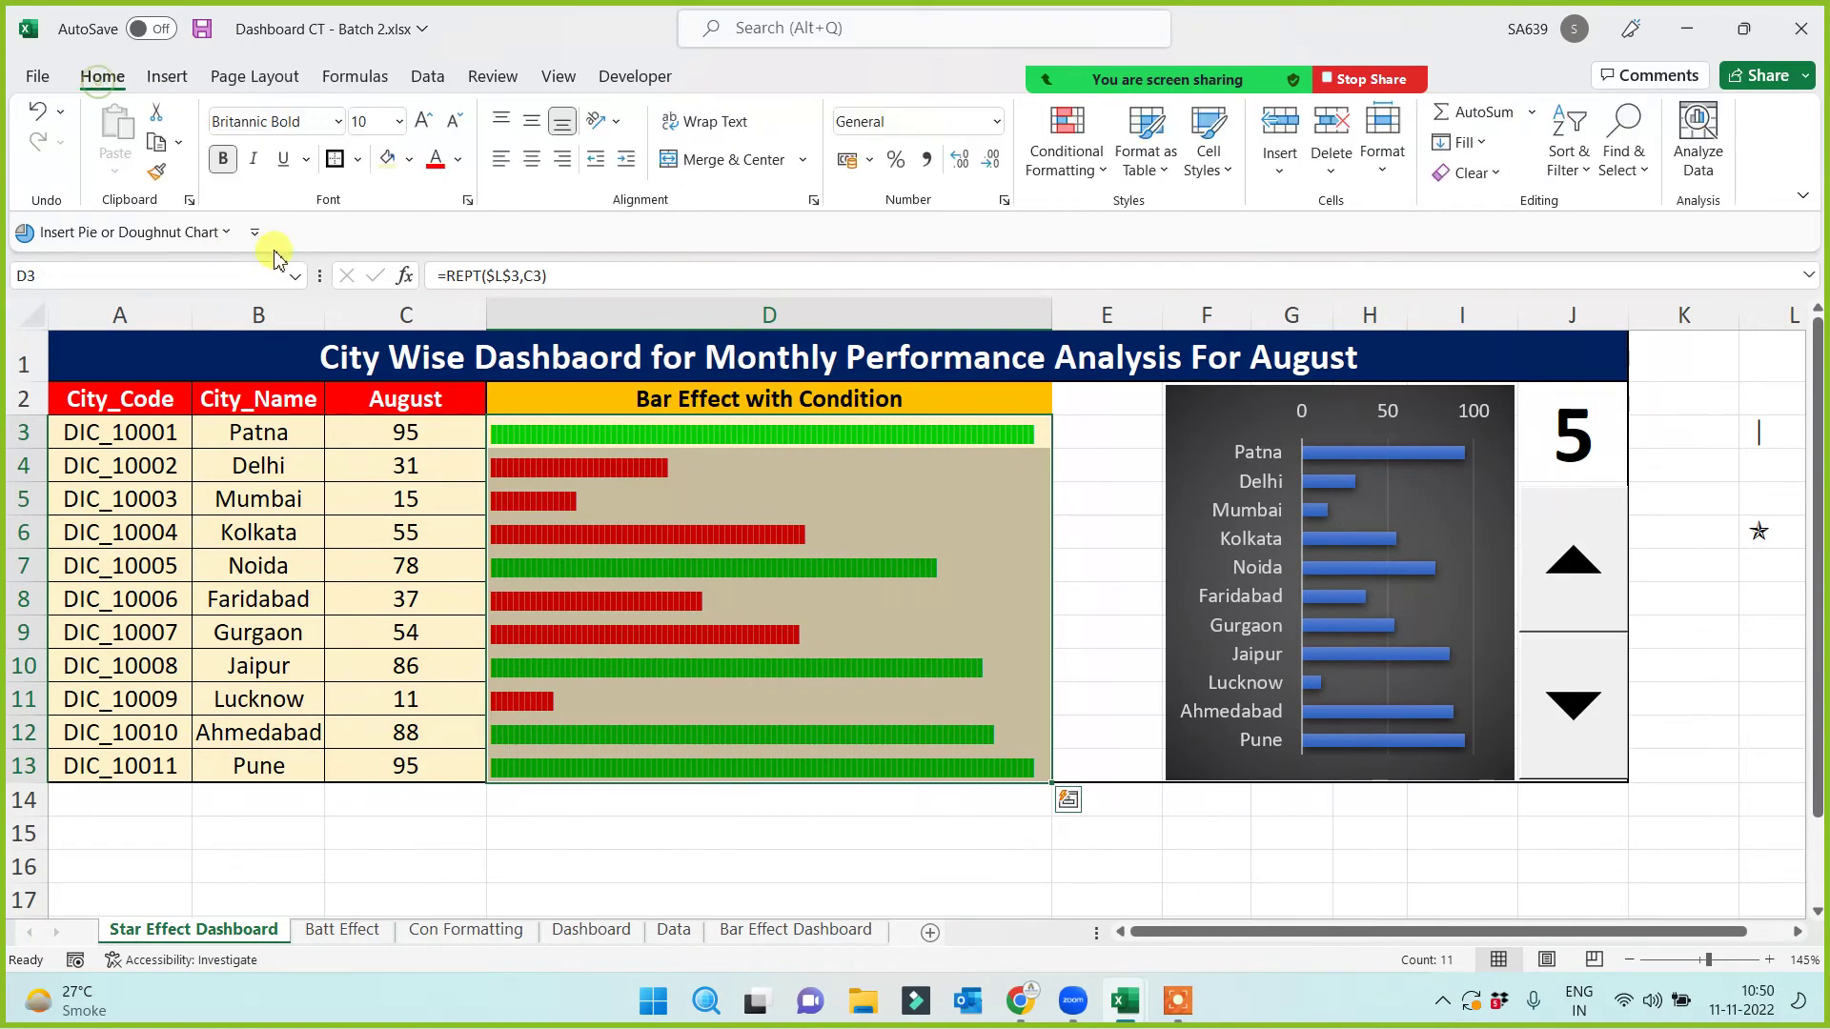
left_click(224, 160)
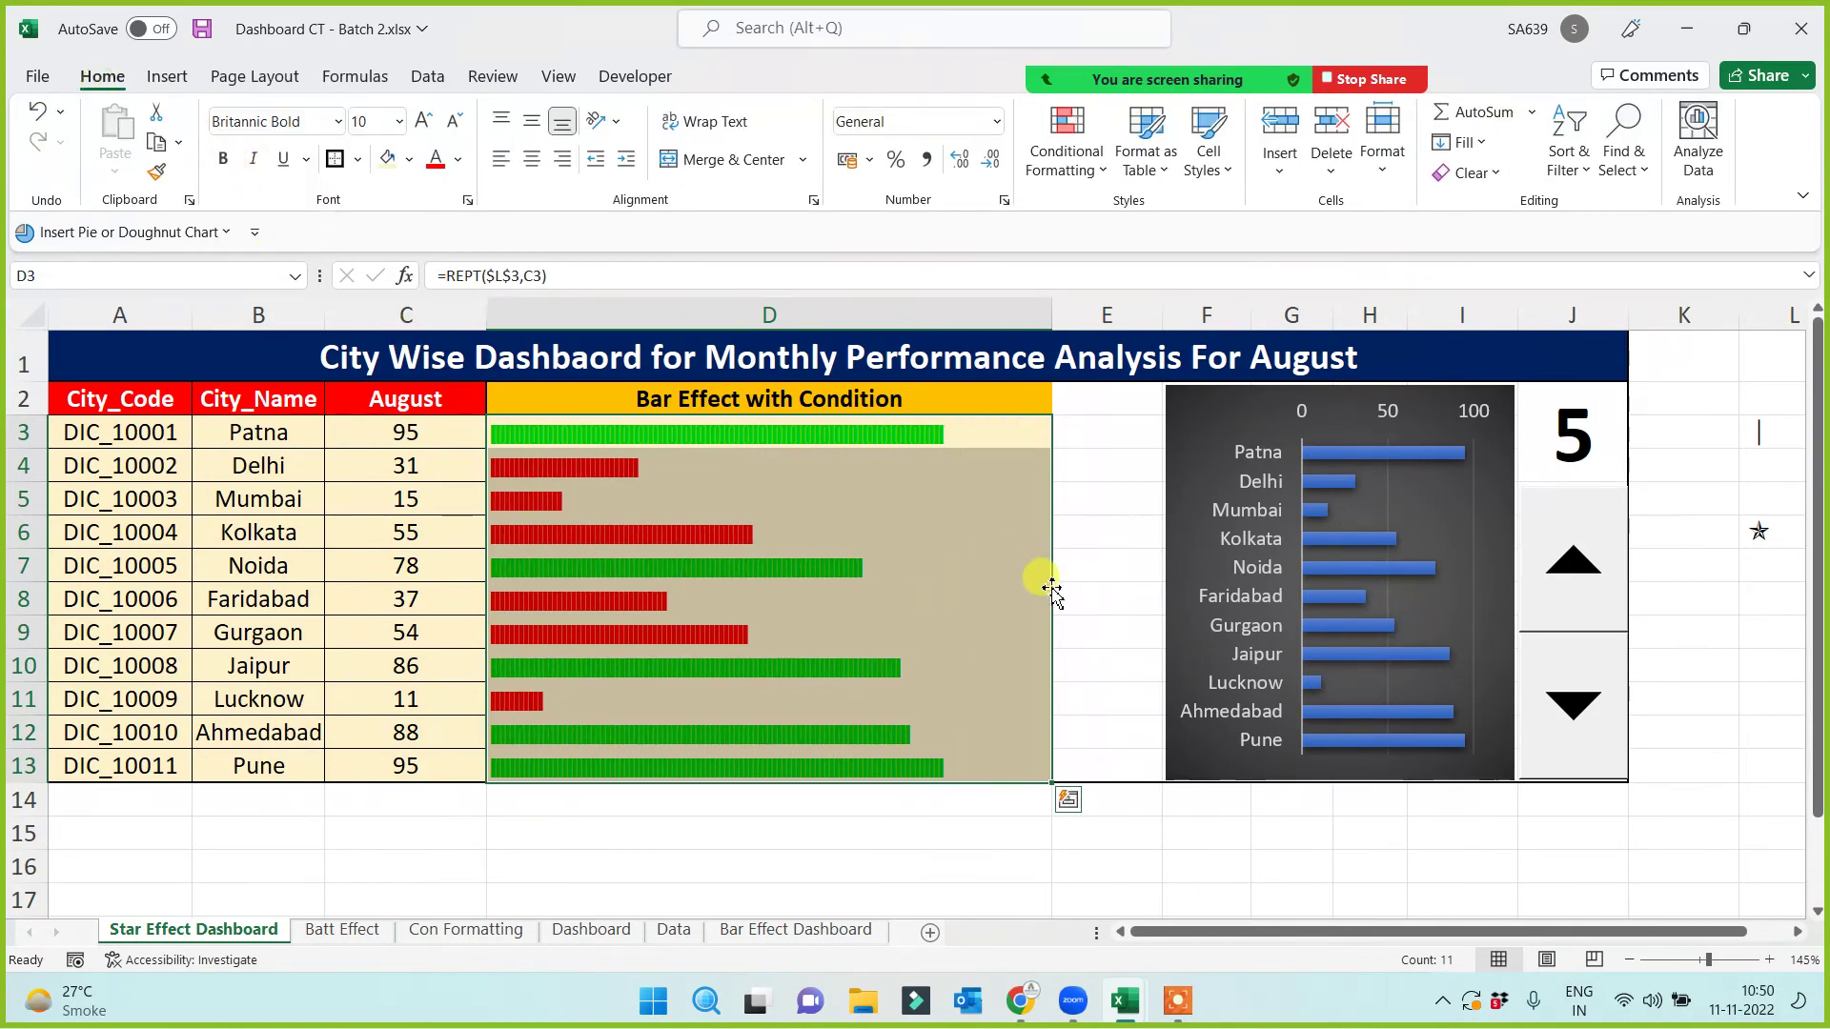
Step: Narrow column D to just past the bars and widen the empty column E beside the chart
left_click(965, 598)
left_click_drag(1047, 321, 998, 318)
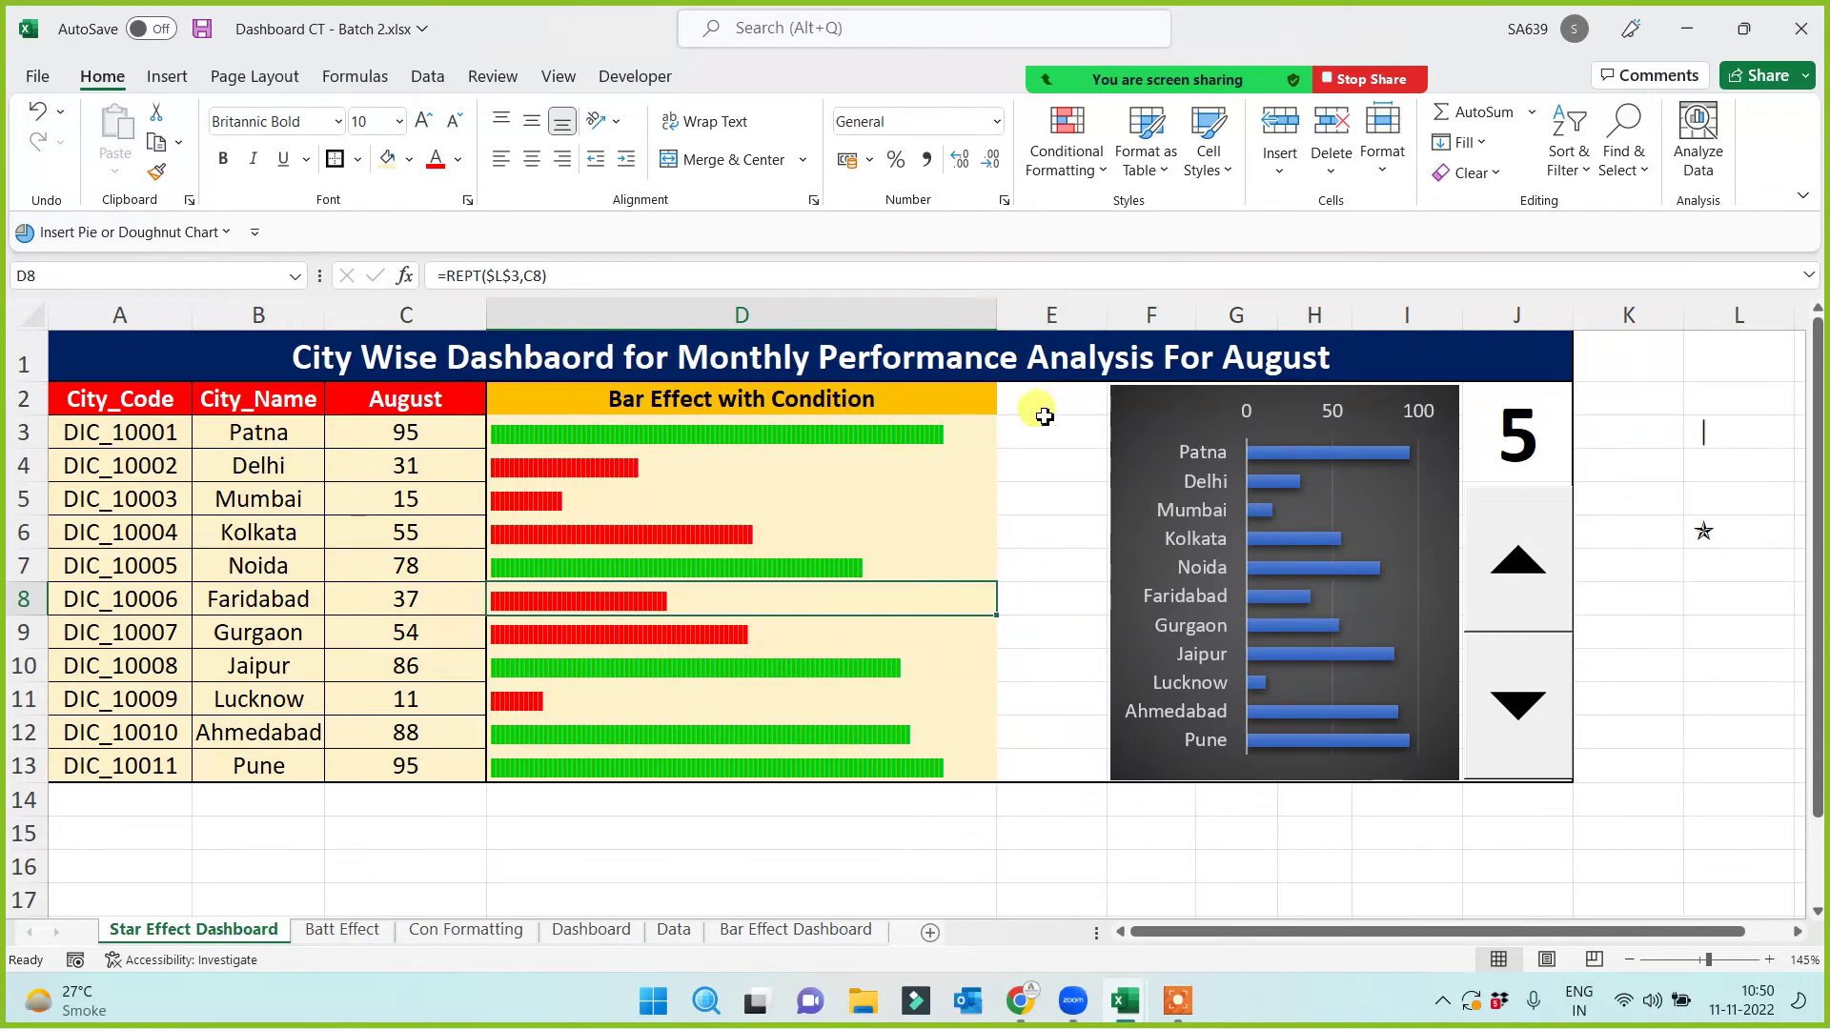
left_click_drag(1105, 301, 1156, 309)
left_click(1046, 794)
left_click(1032, 829)
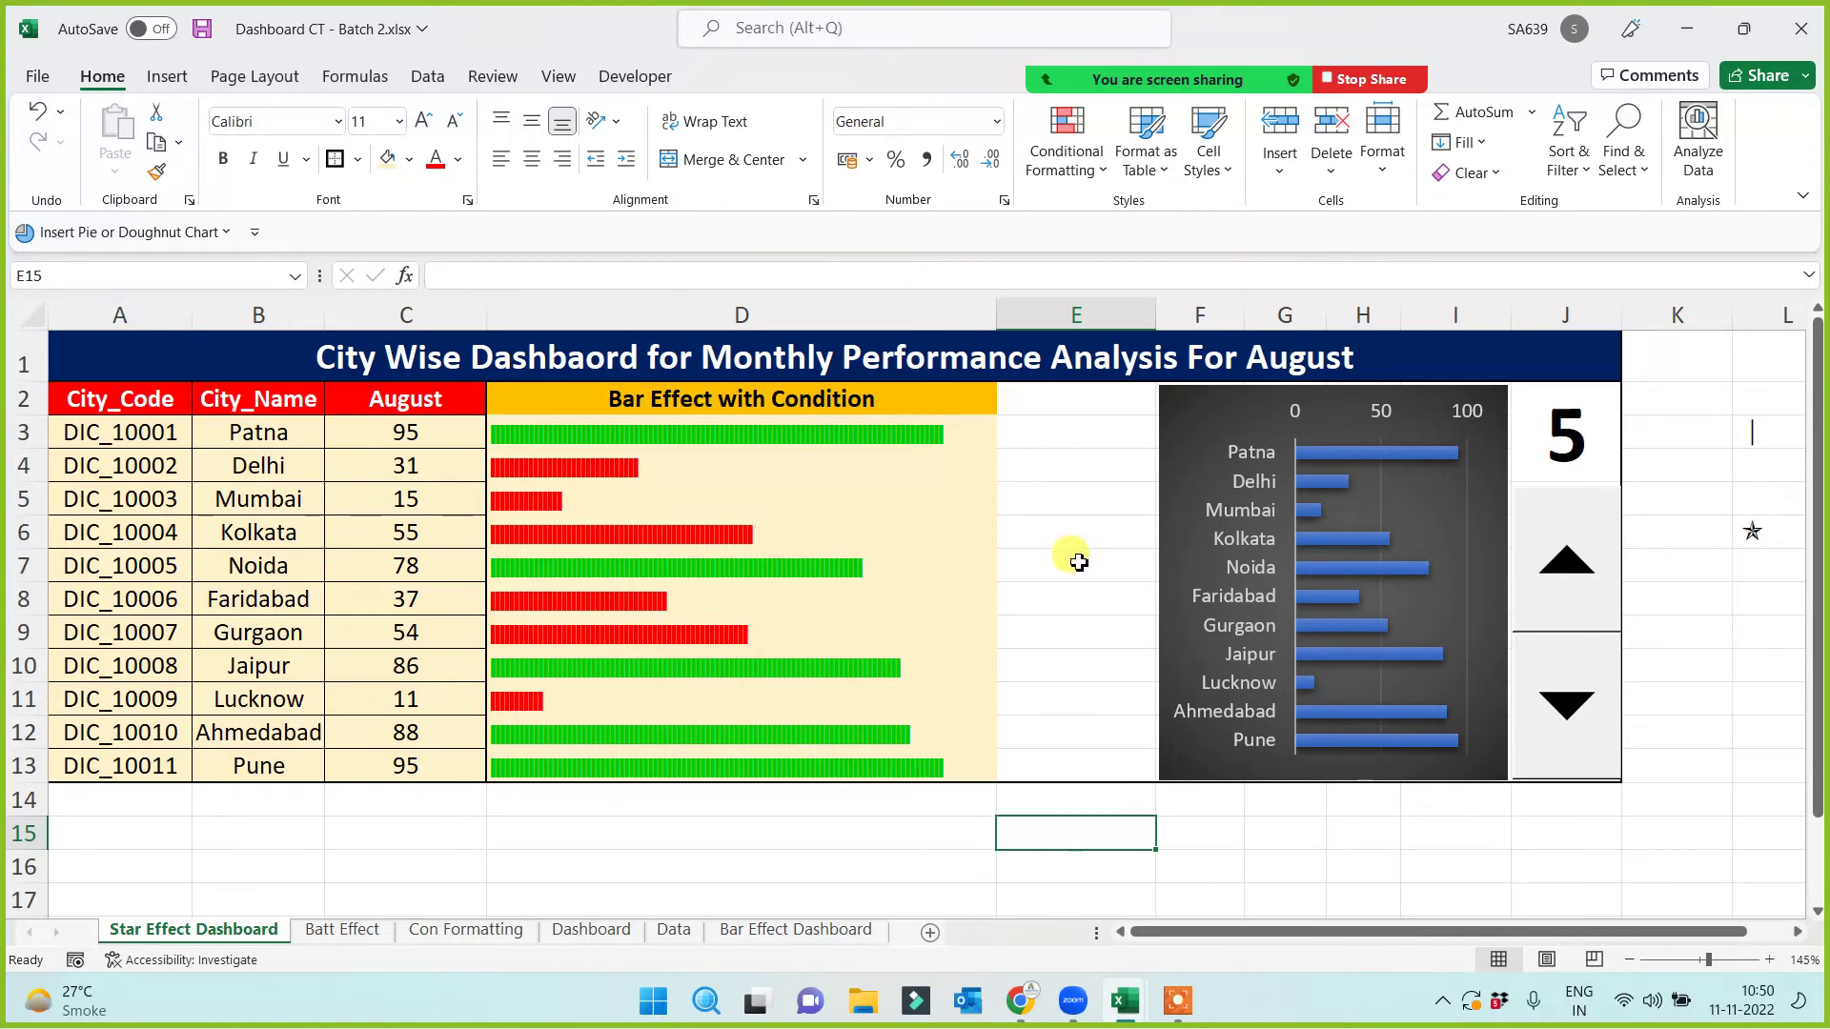
Step: Enter the numbers 1 to 5 down cells N7:N11, outside the dashboard area
left_click(1058, 535)
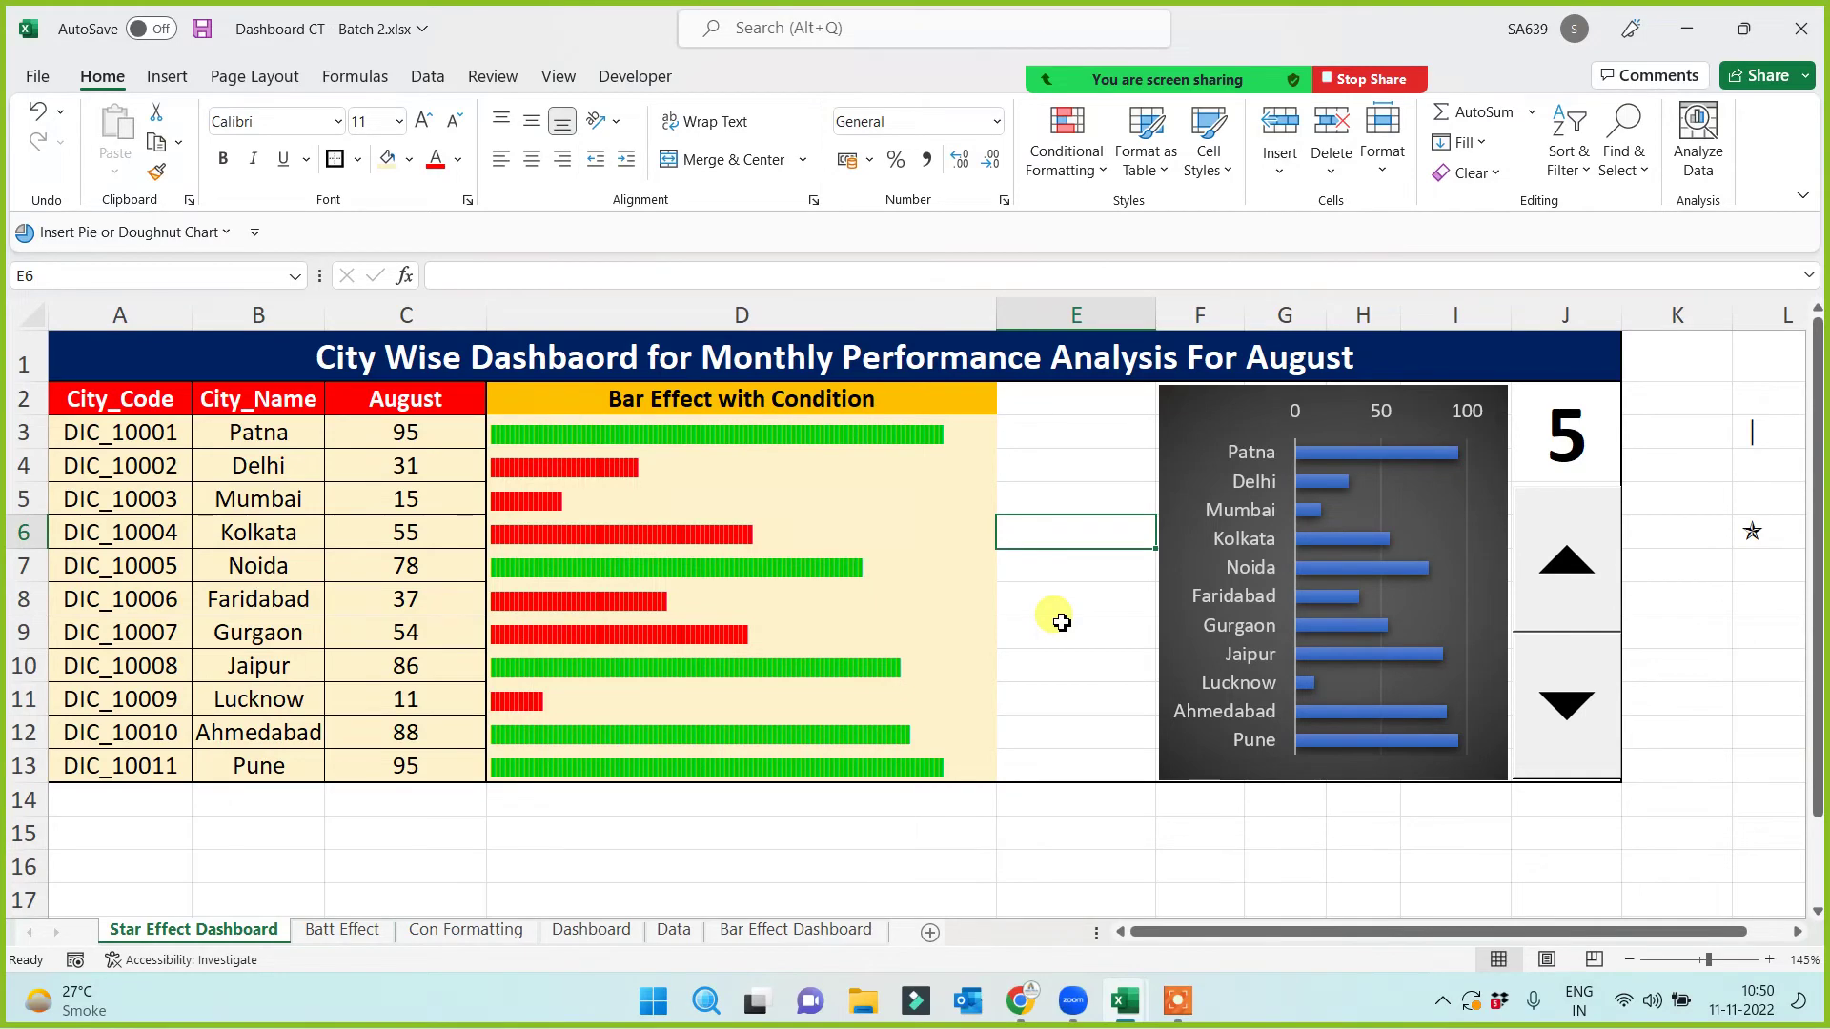
key("Right")
key("Right")
key("Right")
key("Right")
key("Right")
key("Right")
key("Right")
key("Right")
key("Right")
key("Right")
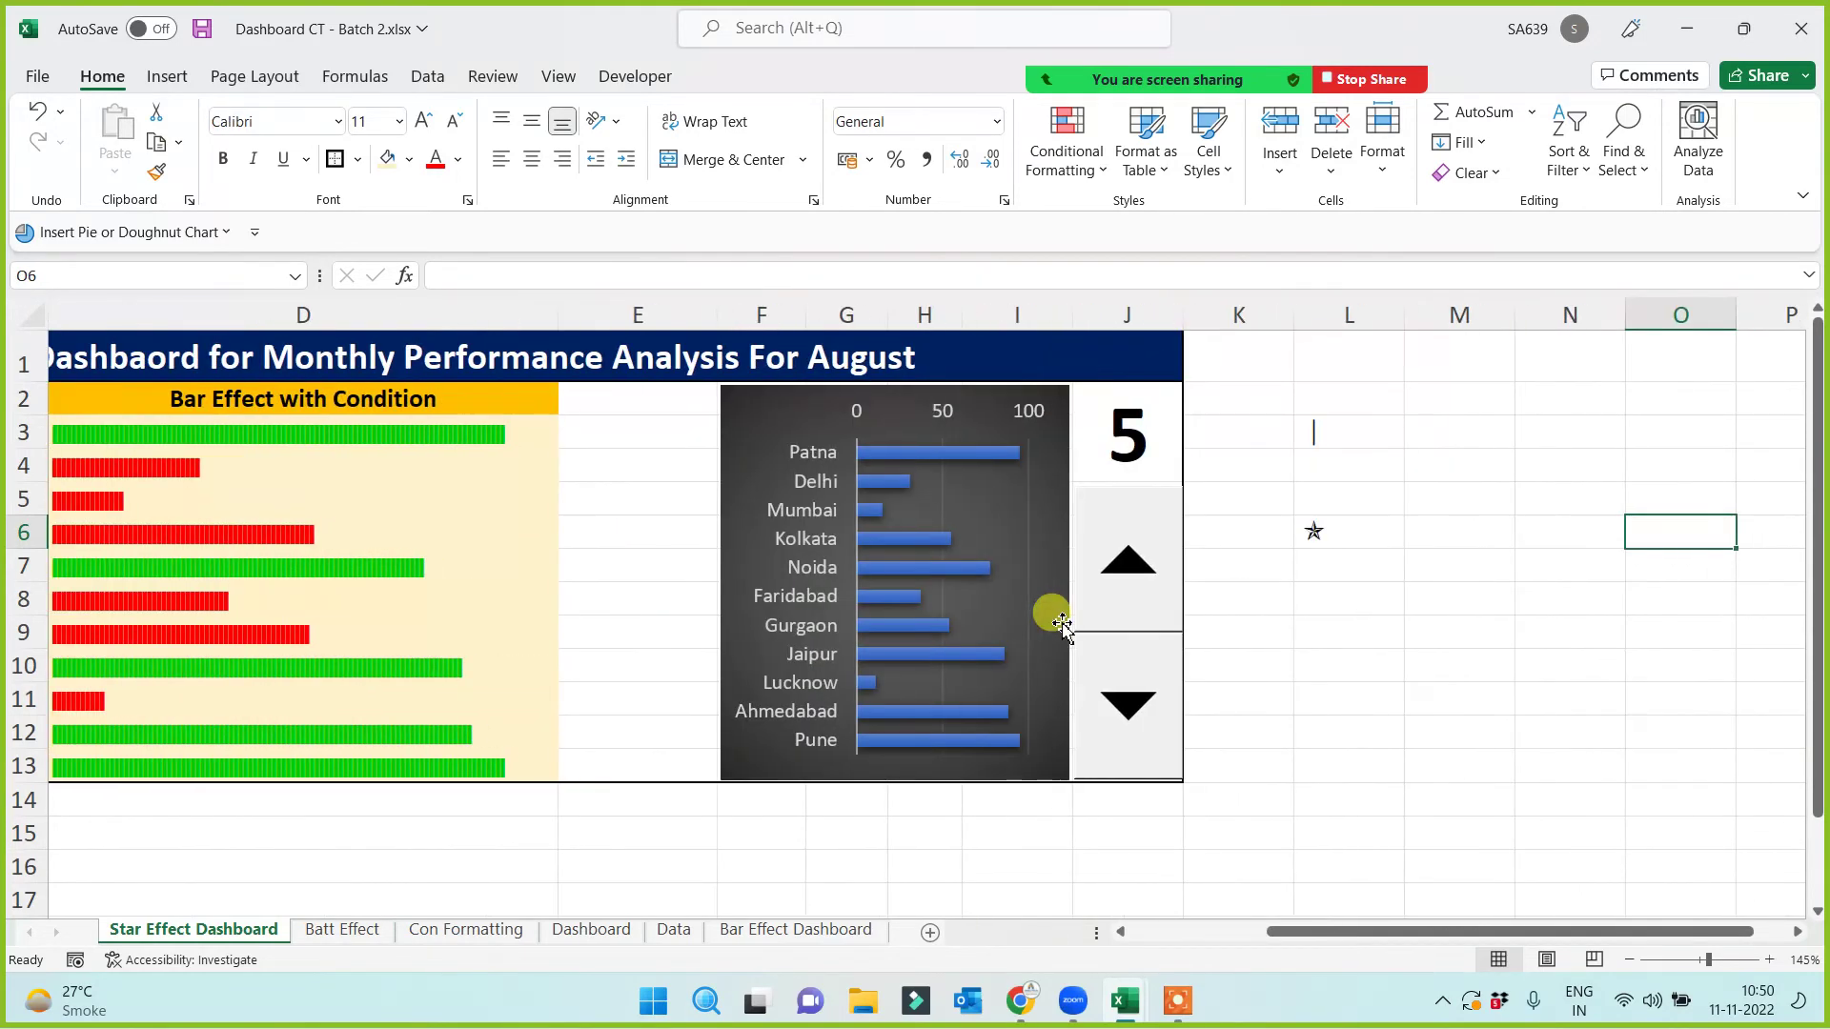
left_click(1483, 591)
left_click(1483, 539)
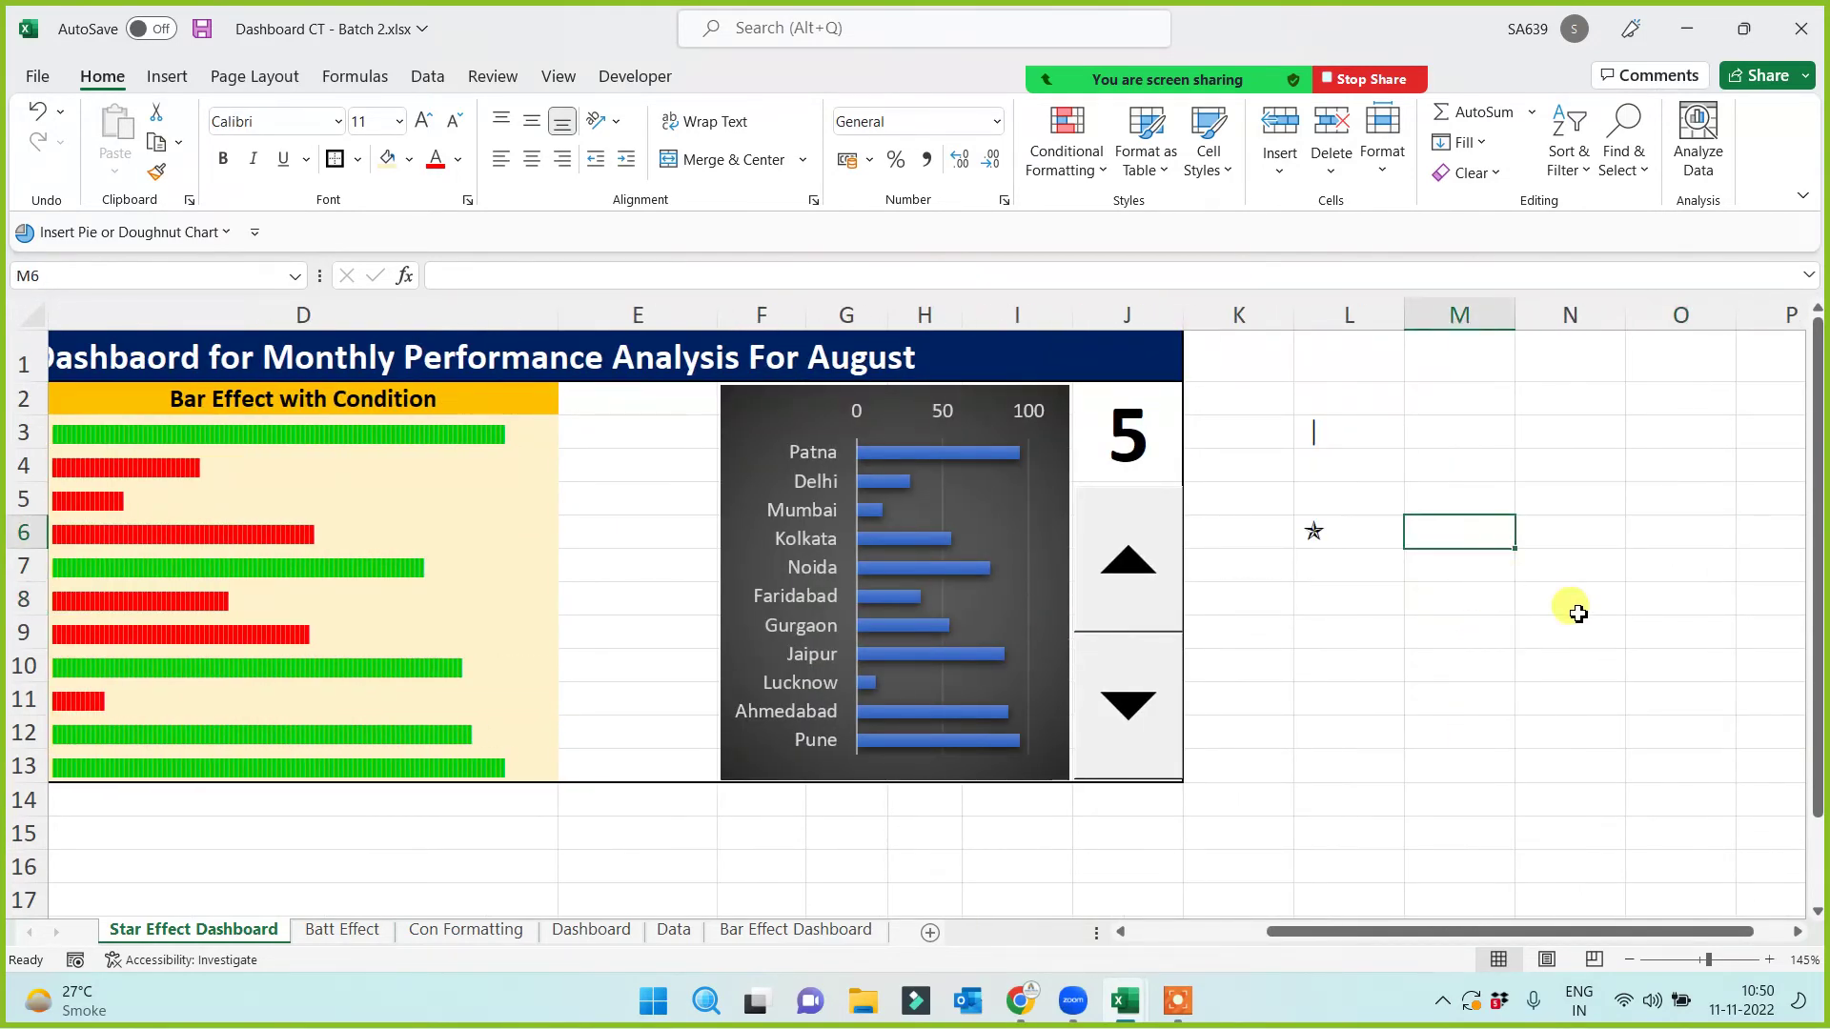
left_click(1567, 575)
type("1")
key("Return")
type("2")
key("Return")
type("3")
key("Return")
type("4")
key("Return")
type("5")
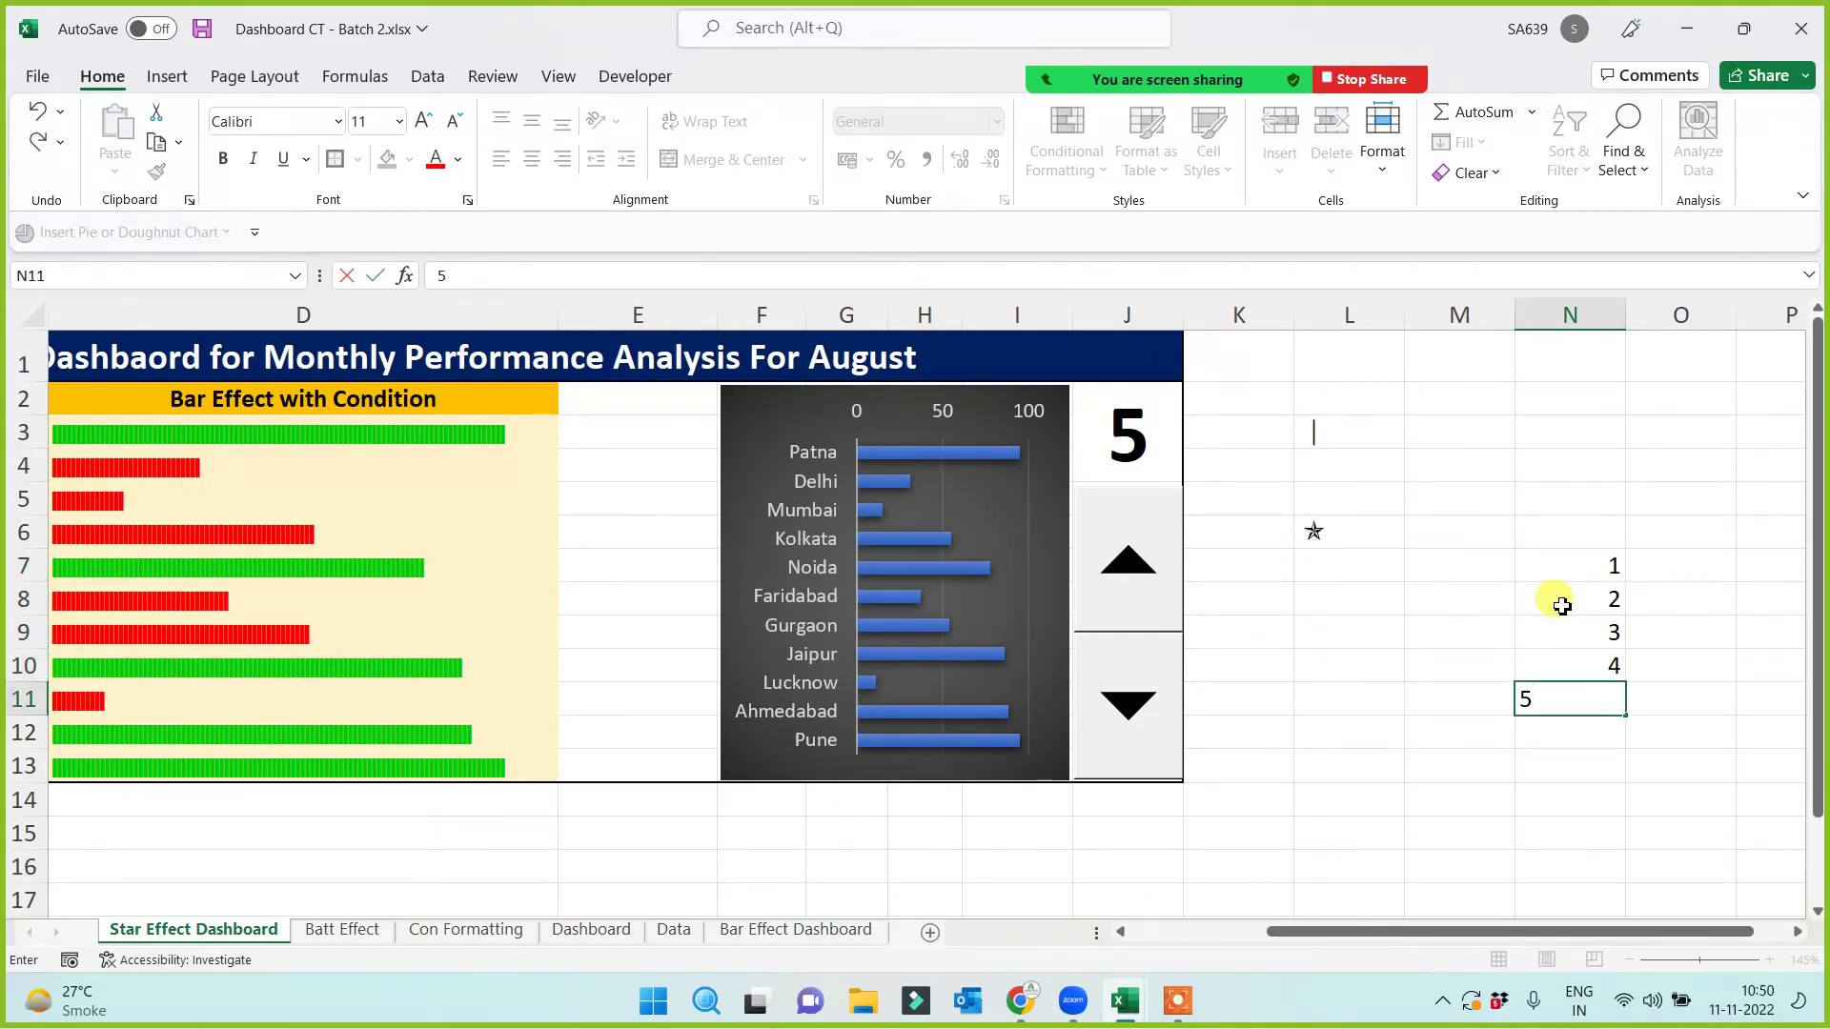
Step: Add the headers "No of Star" in N6 and "Value" in M6 above the lookup list
key("Up")
key("Up")
key("Up")
key("Up")
key("Up")
type("No")
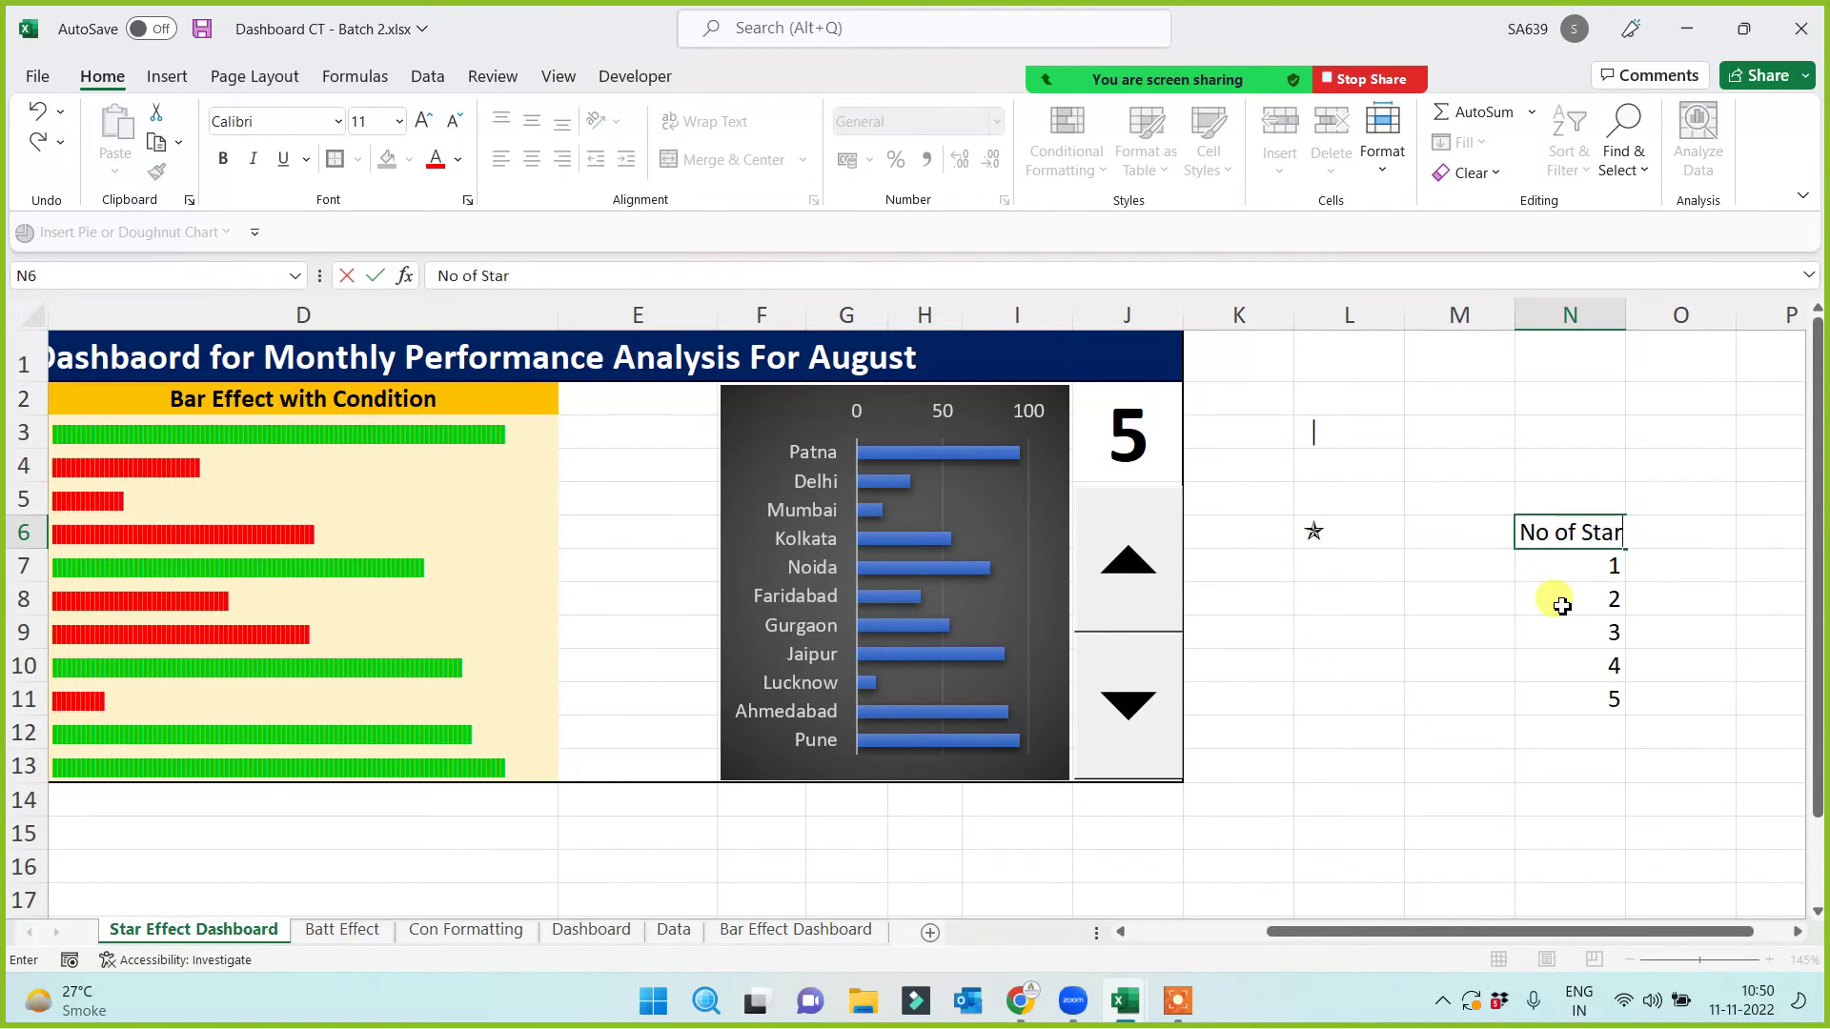
key("Left")
type("Valou")
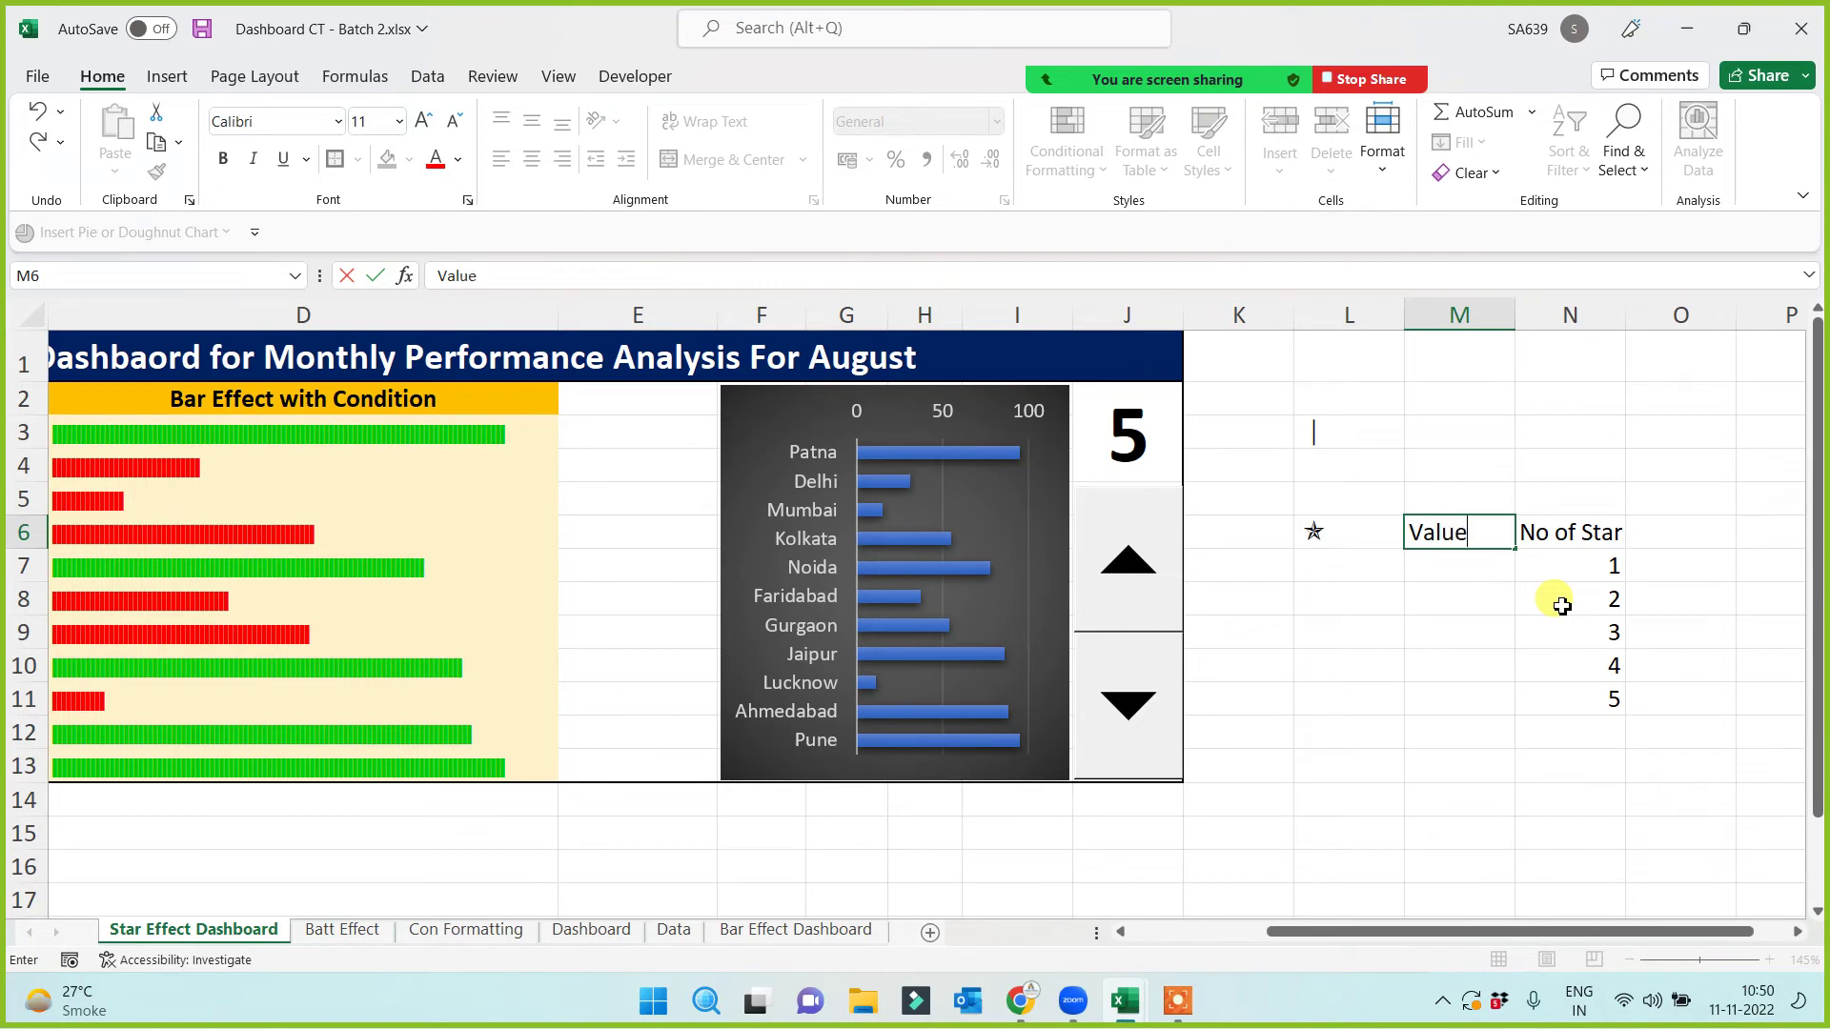
key("Return")
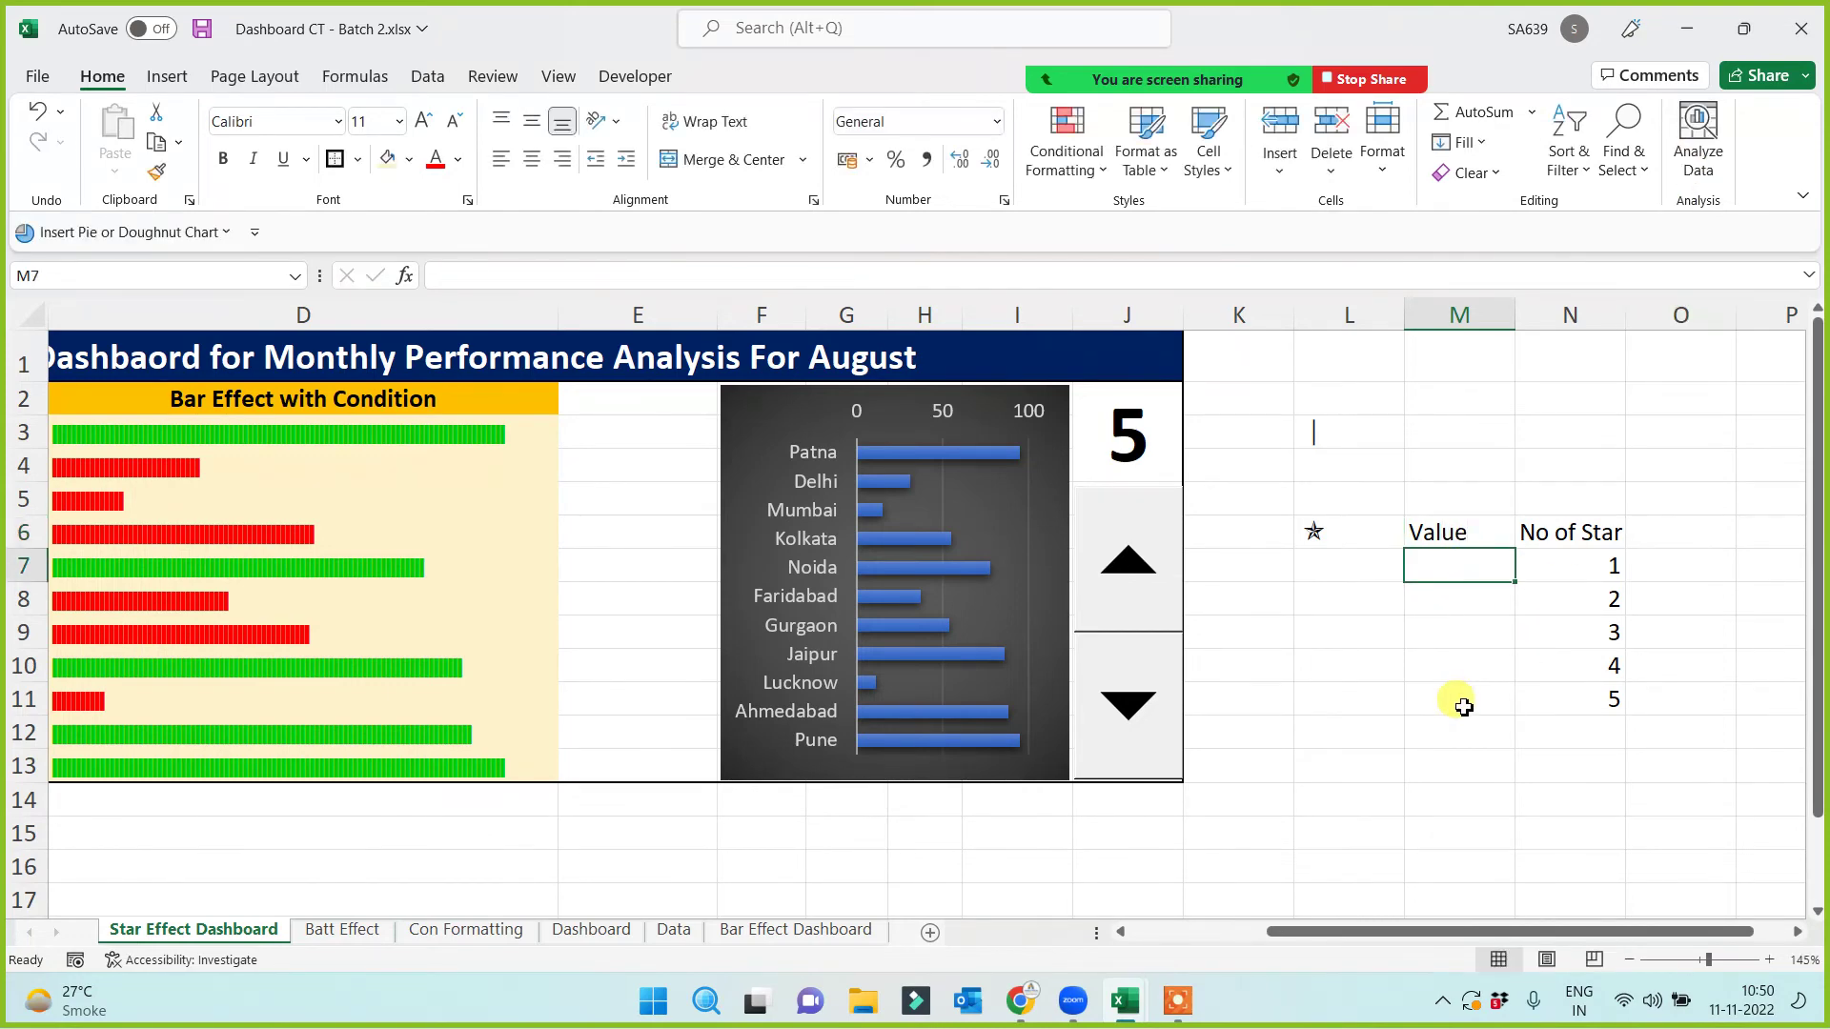
Step: Enter the threshold values 1, 25 and 40 in M7:M9 for one, two and three stars
type("1")
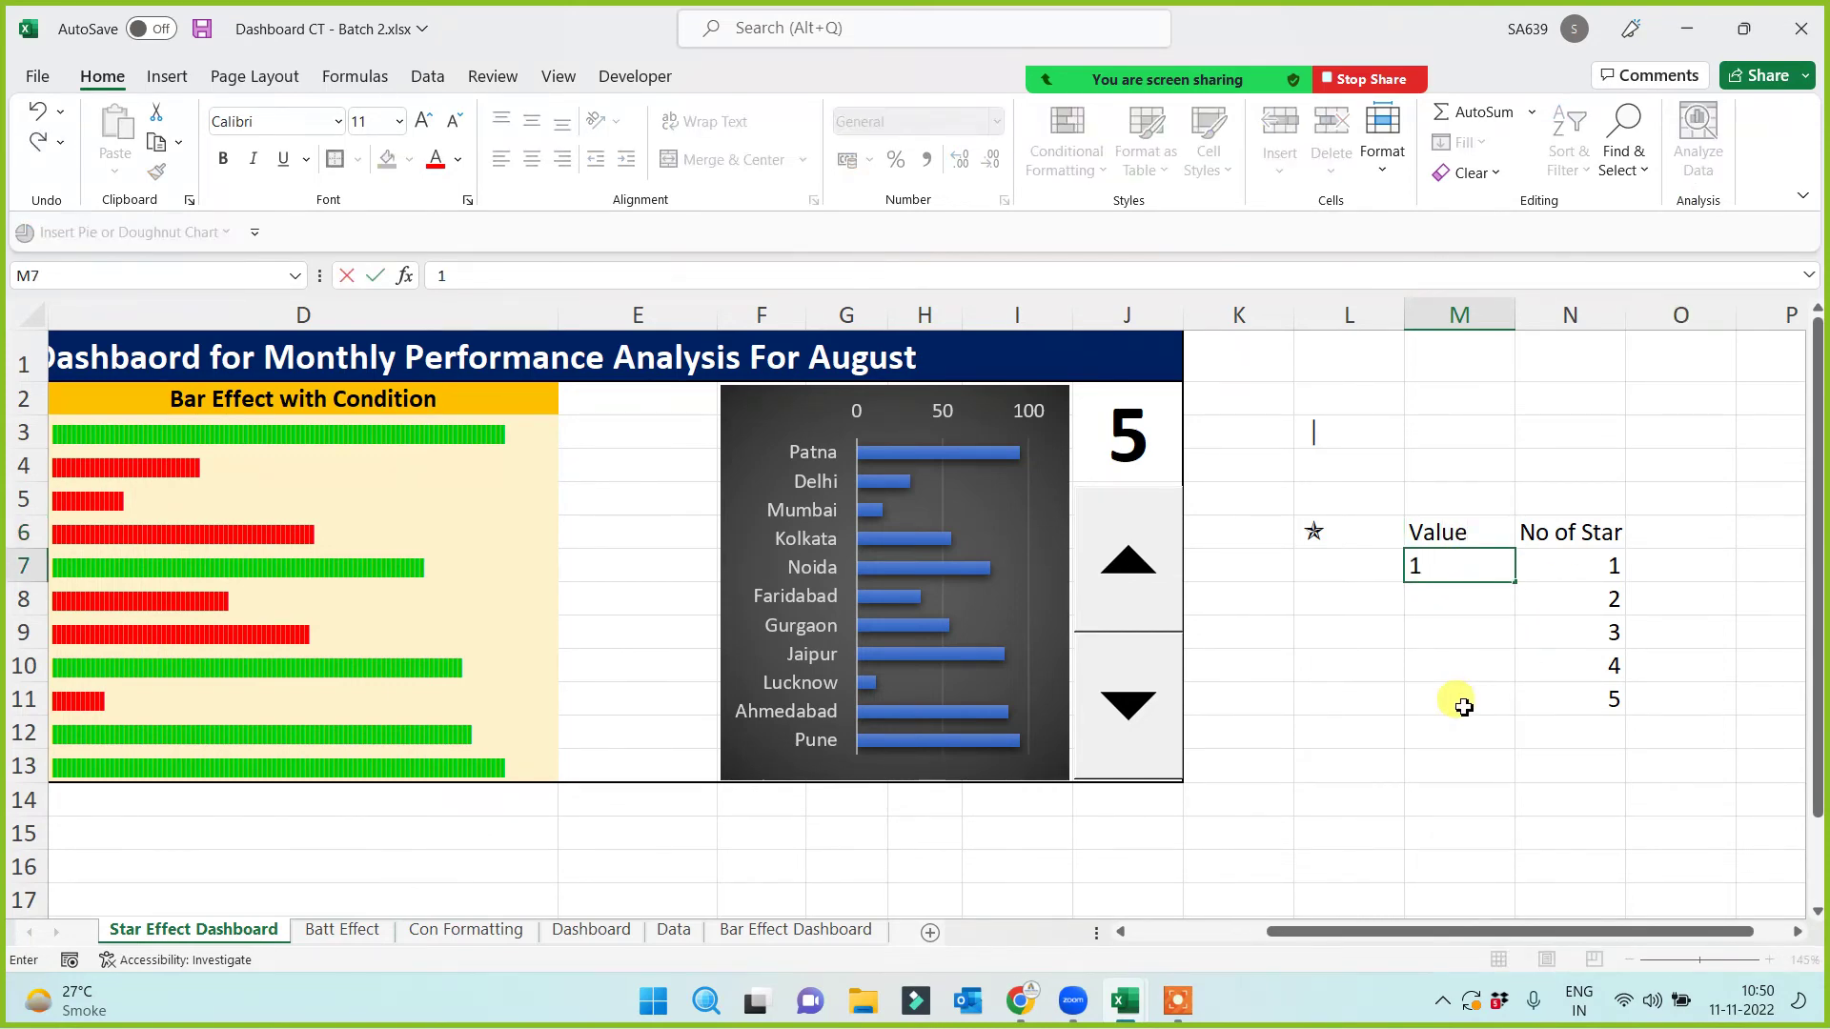
key("Return")
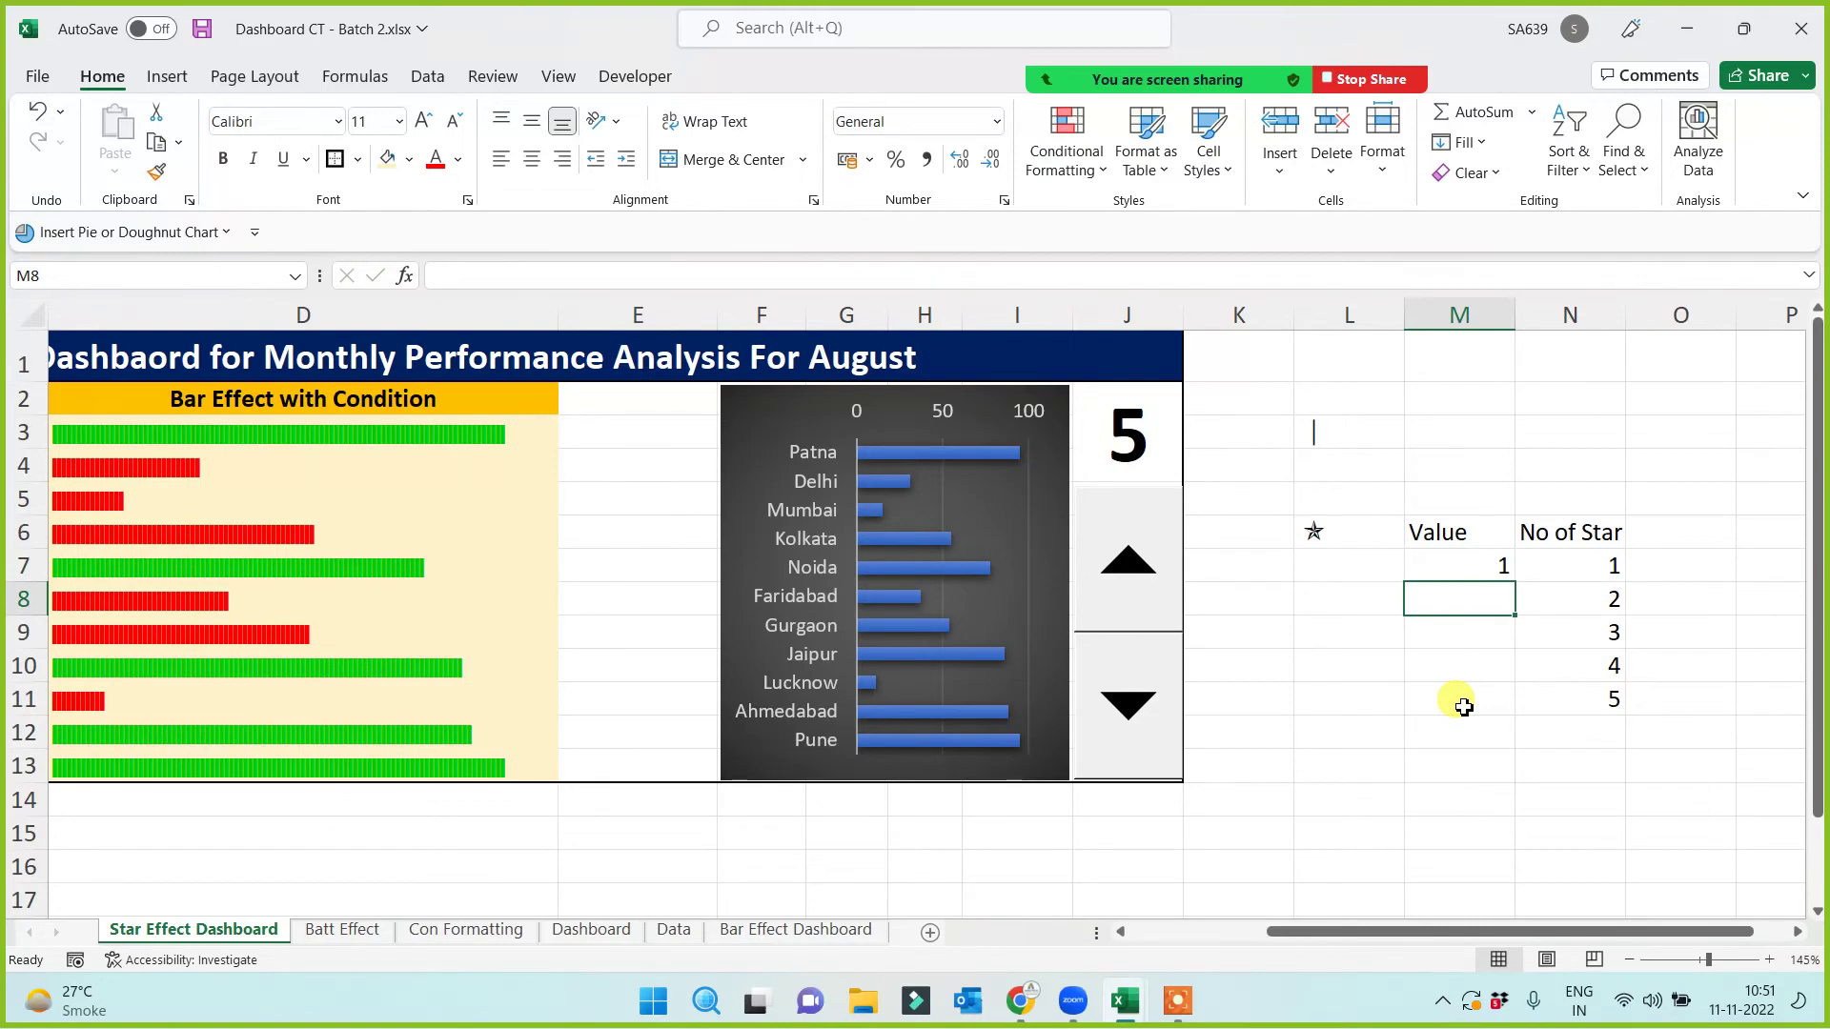
type("25")
left_click(1464, 706)
left_click_drag(1488, 565, 1546, 570)
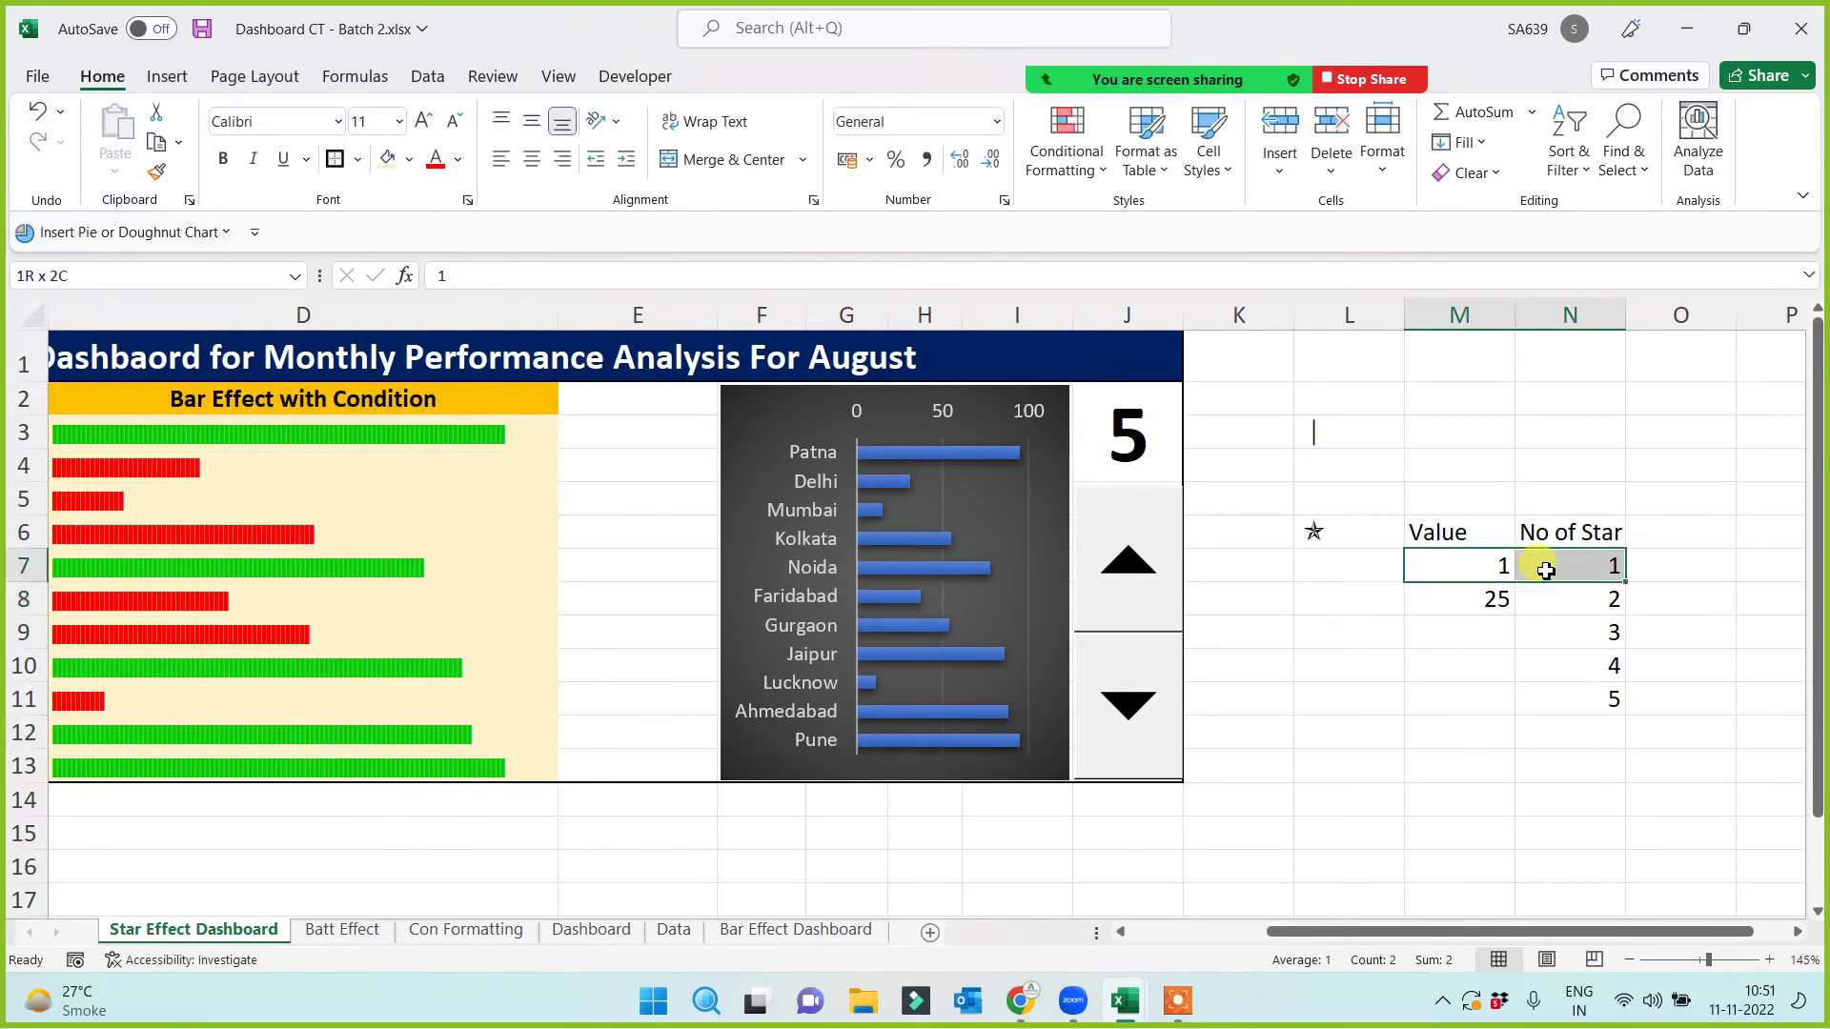
left_click(1492, 599)
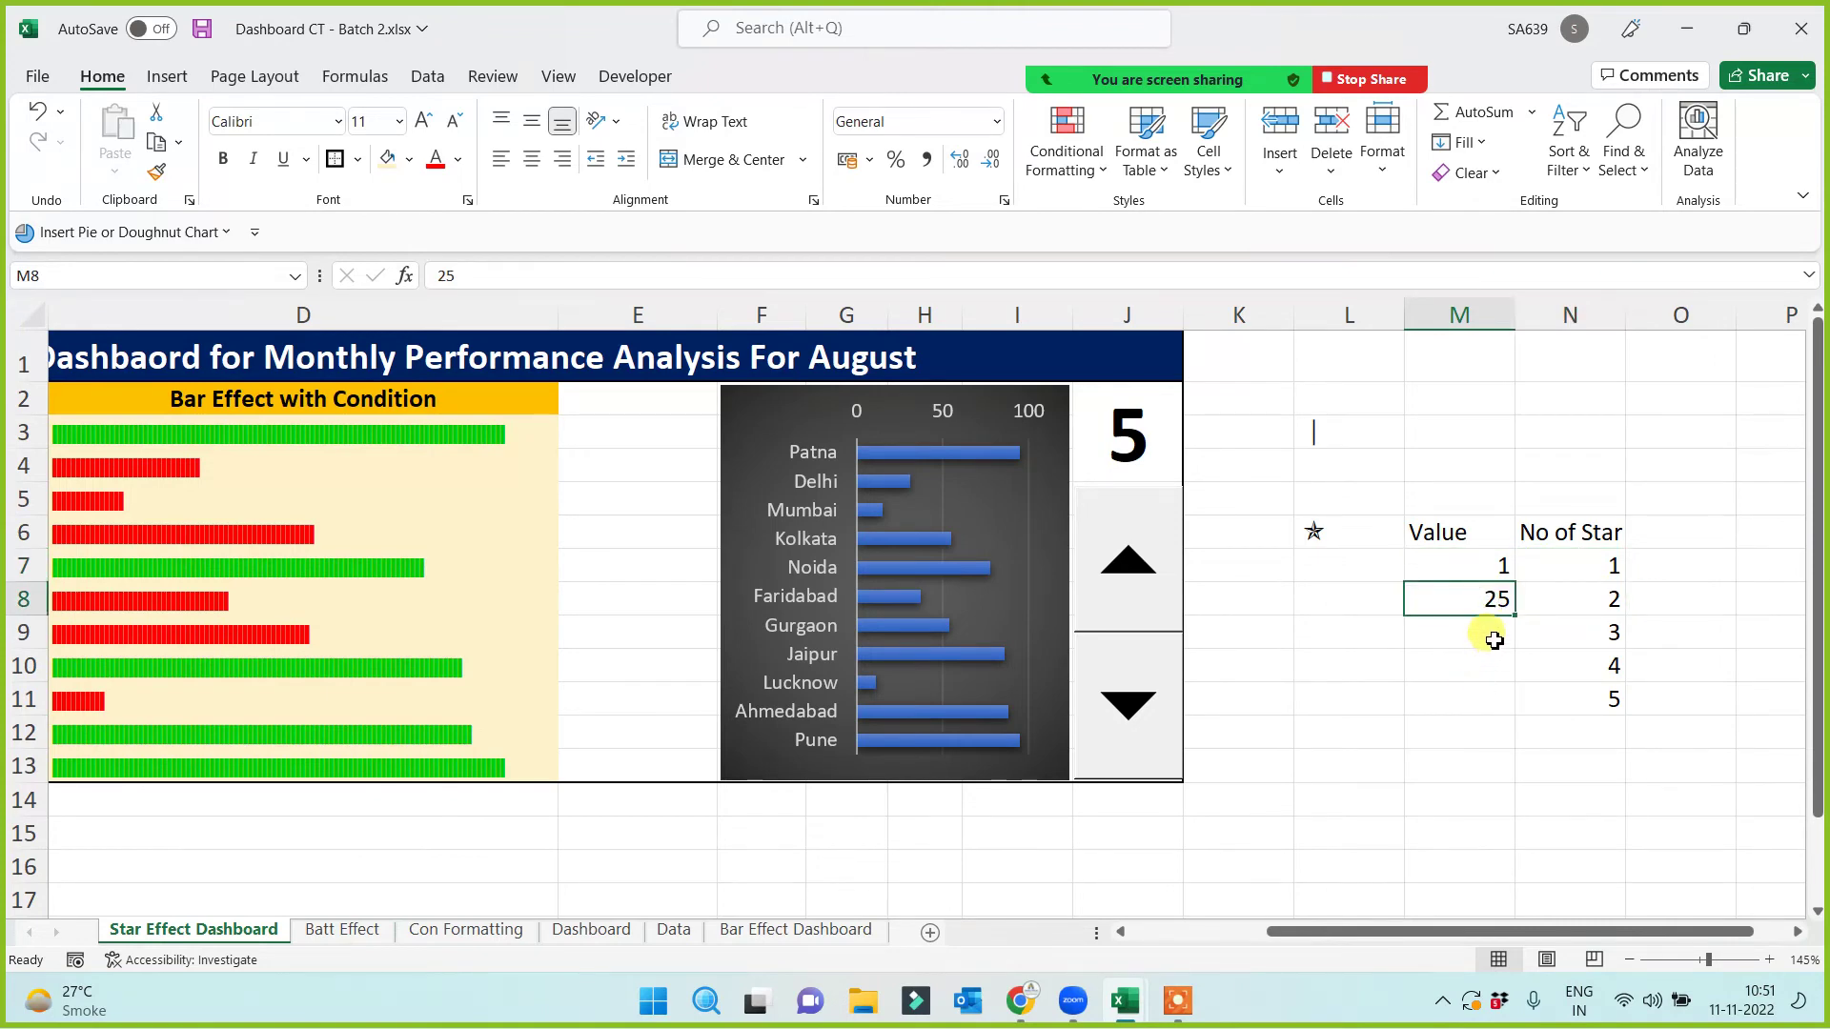
left_click(1478, 633)
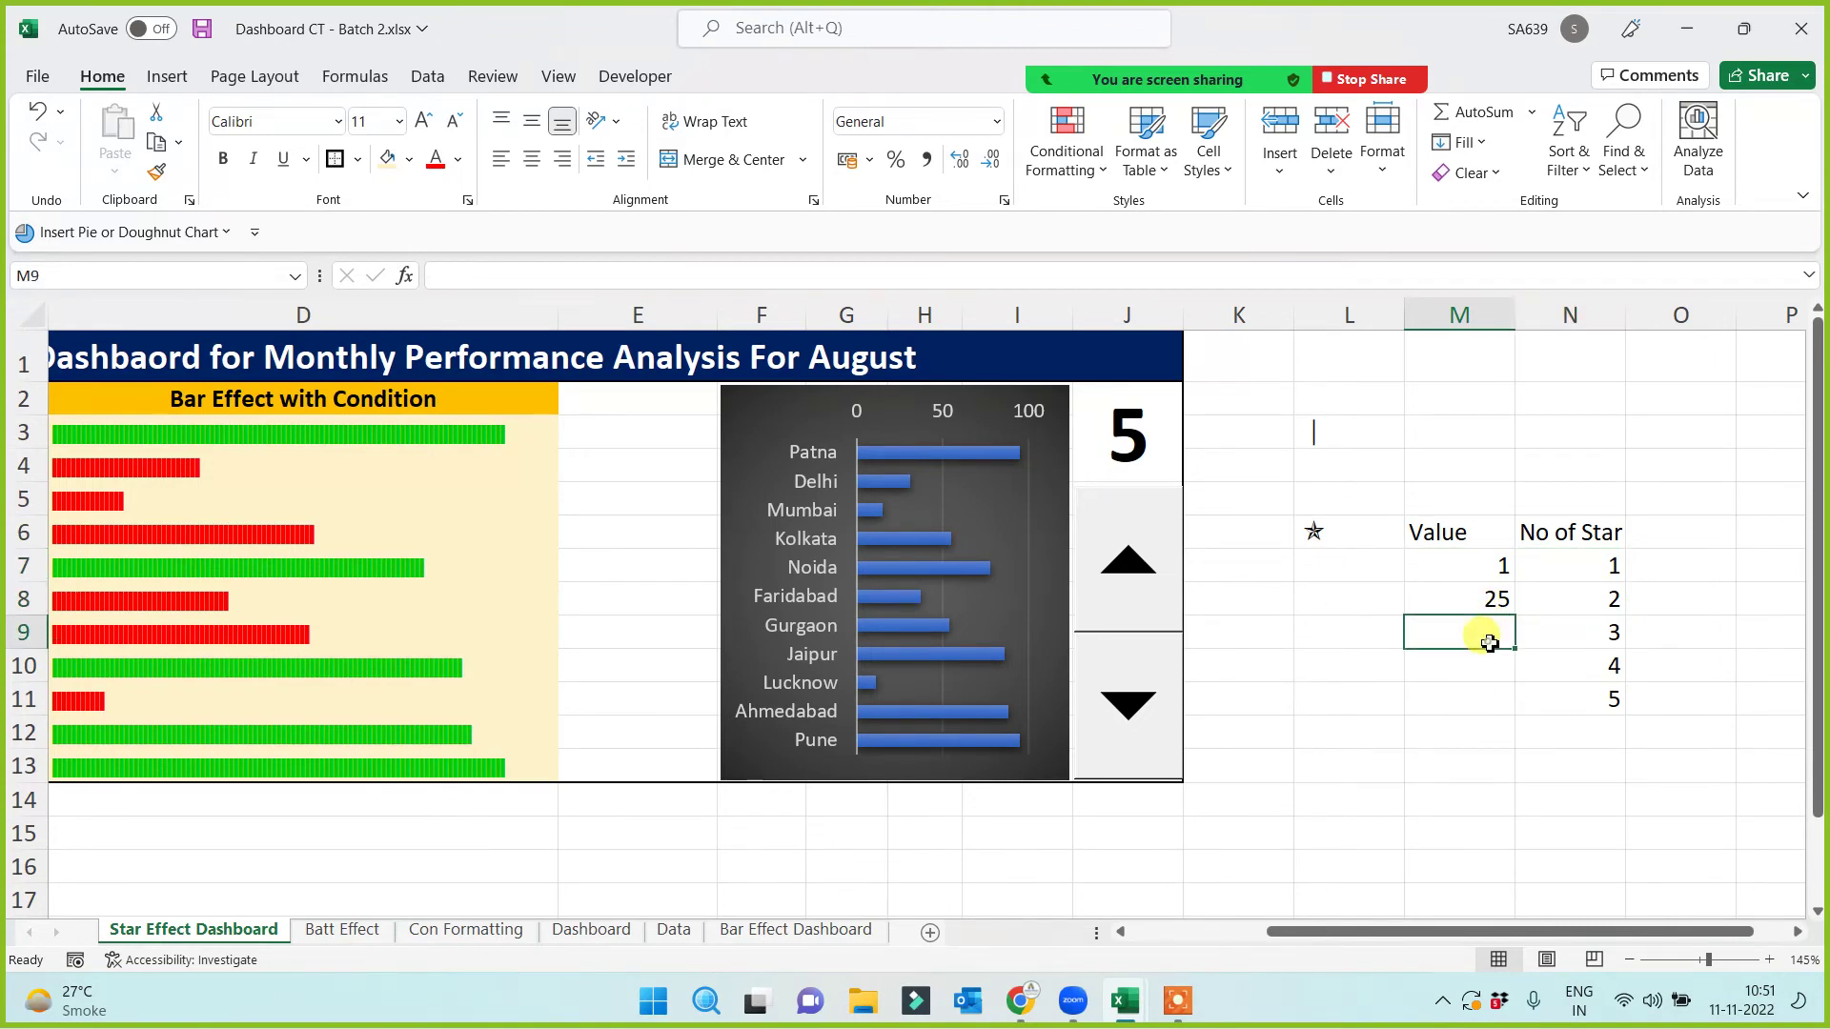
type("40")
left_click(1476, 719)
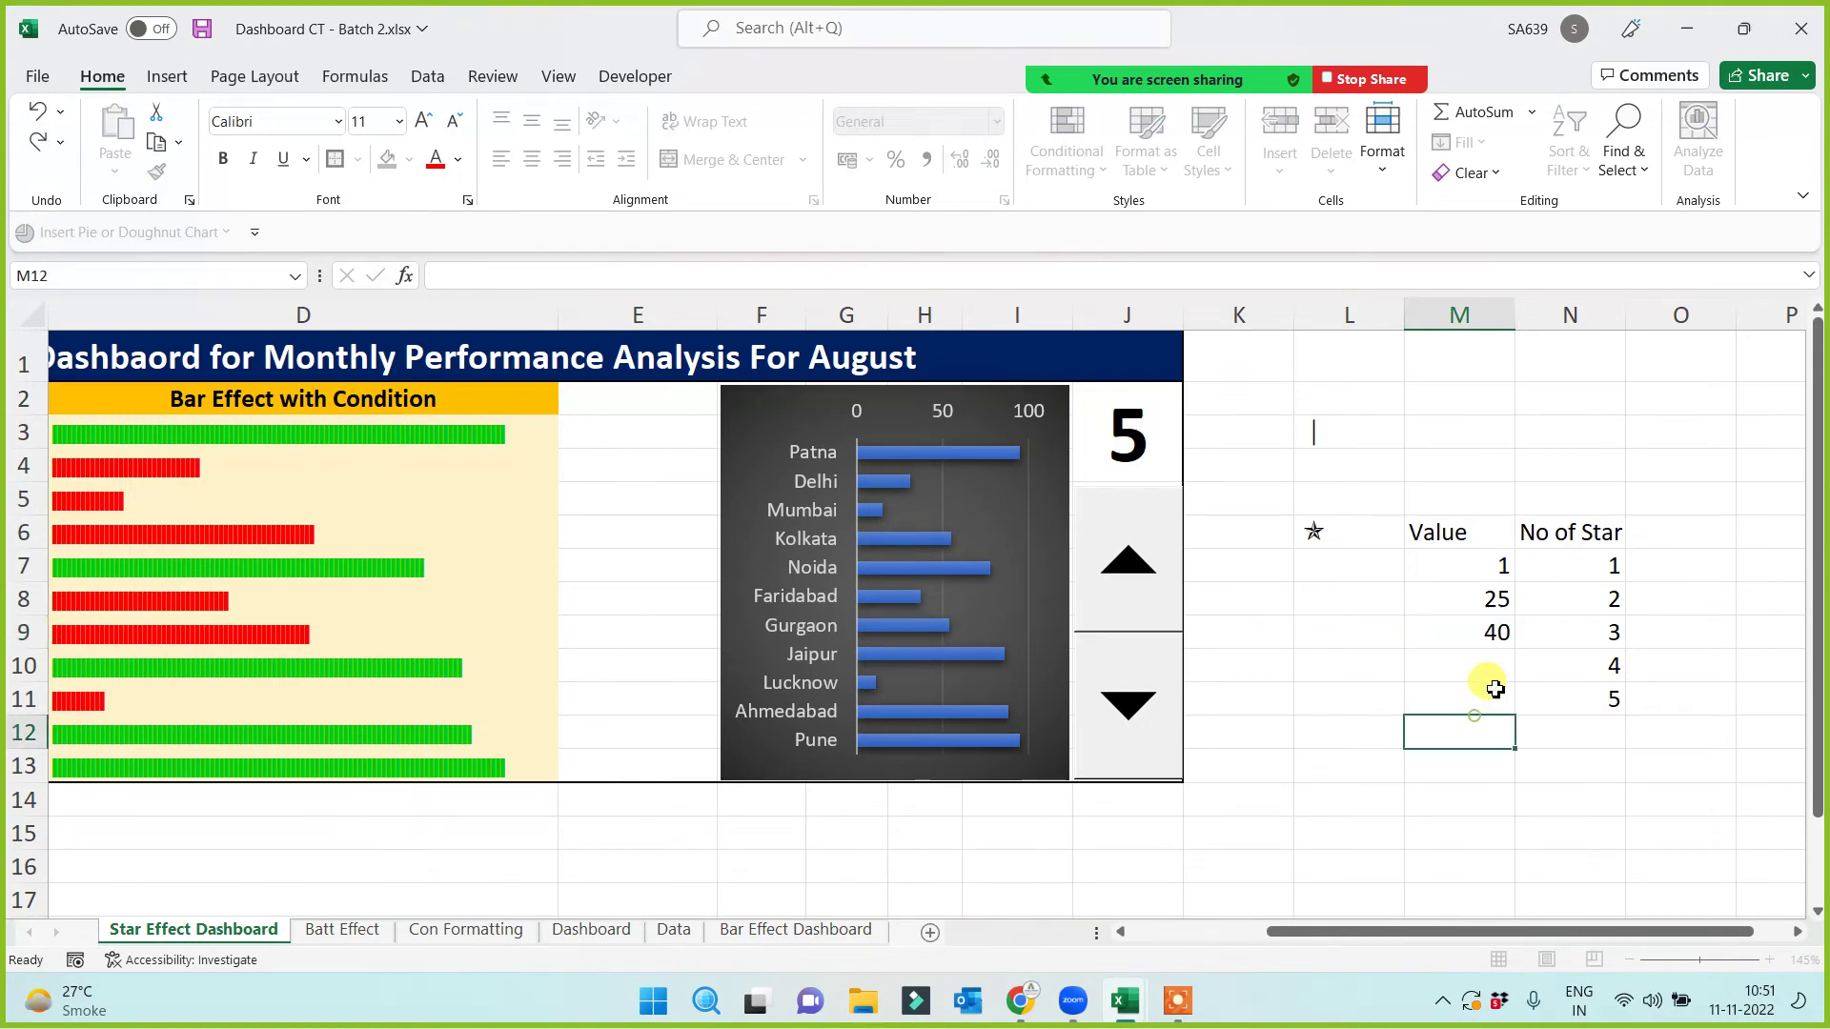
left_click(1494, 593)
left_click(1594, 602)
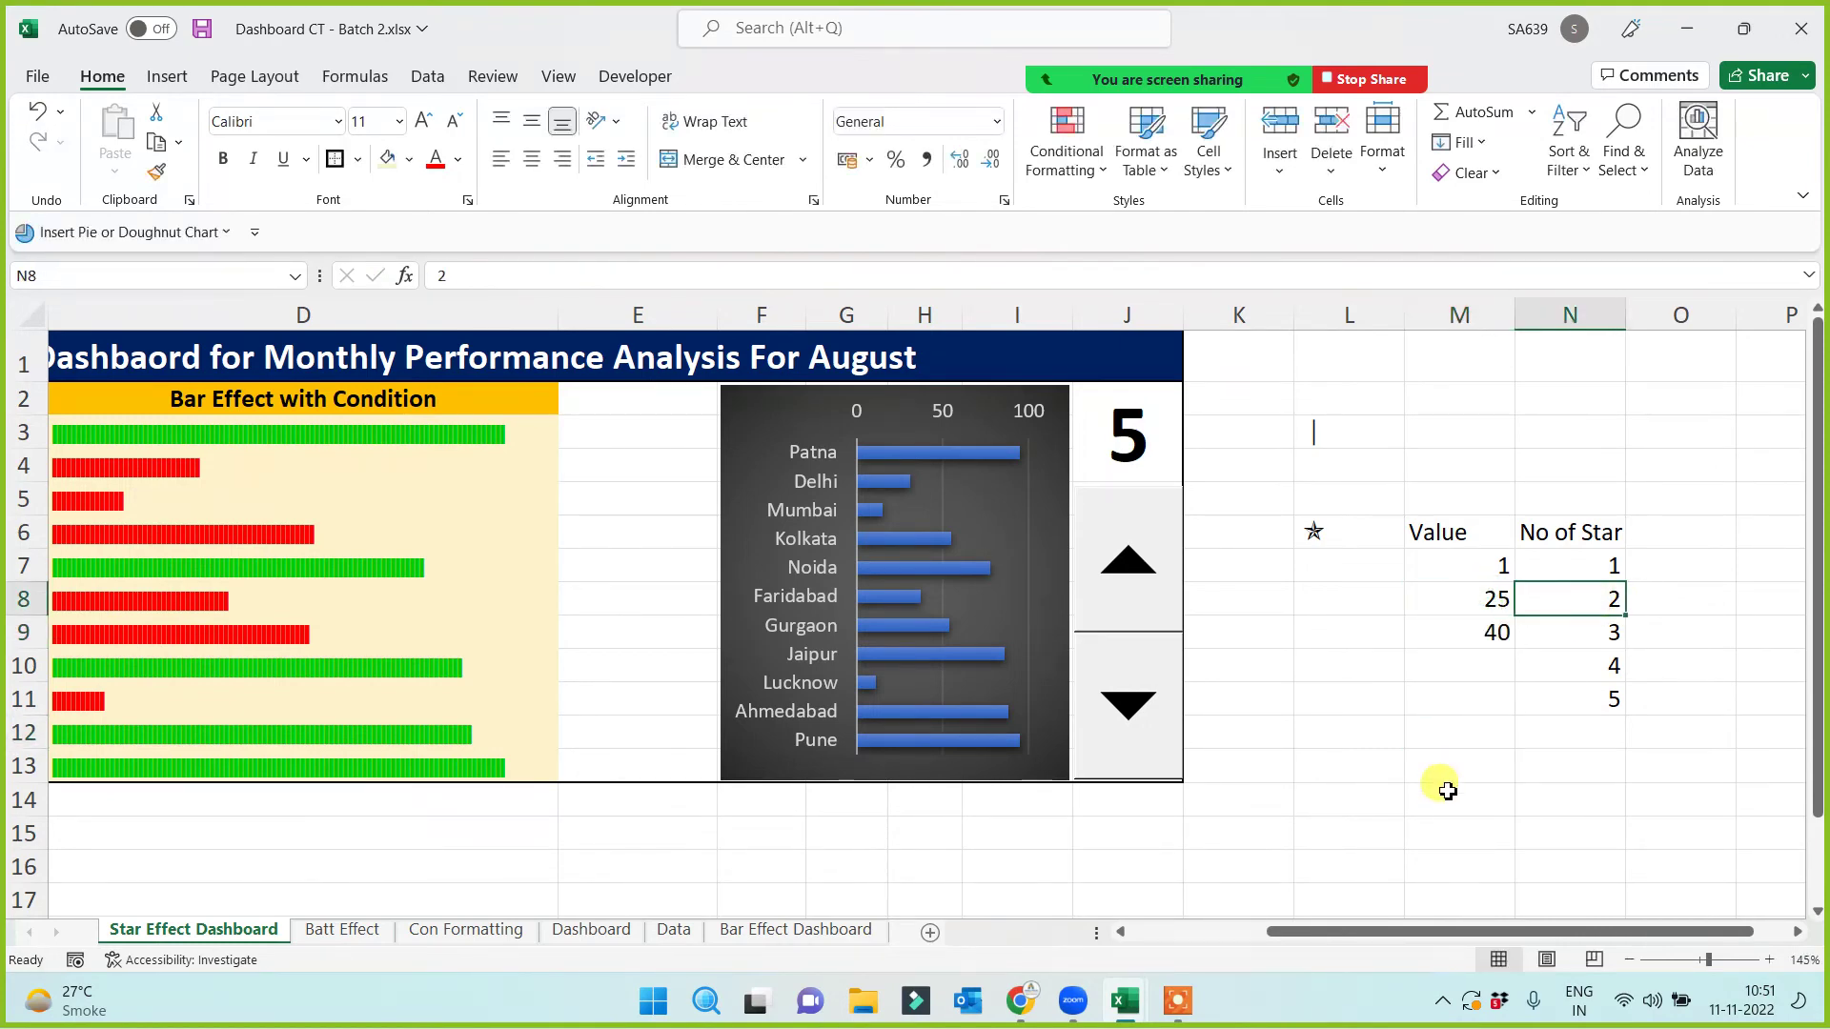
Step: Enter 50 in M10 as the threshold value for four stars
left_click(1490, 631)
left_click(1497, 659)
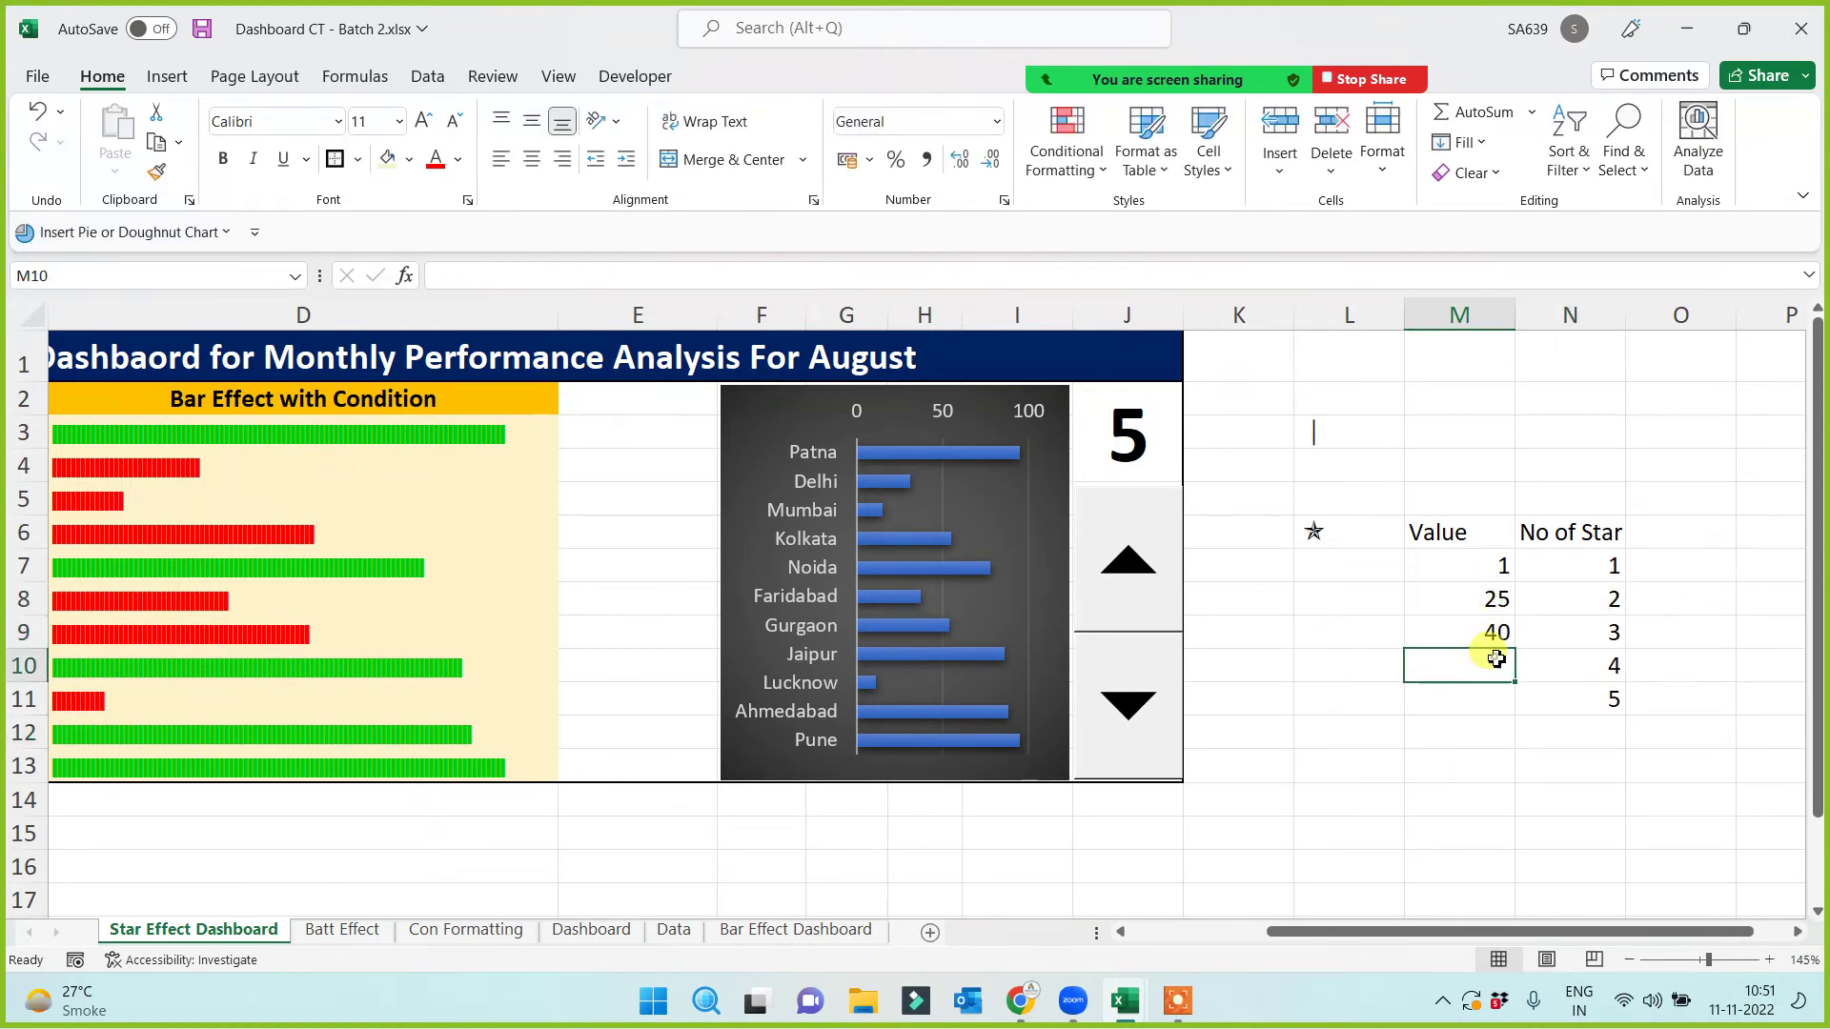
type("50")
left_click(1478, 727)
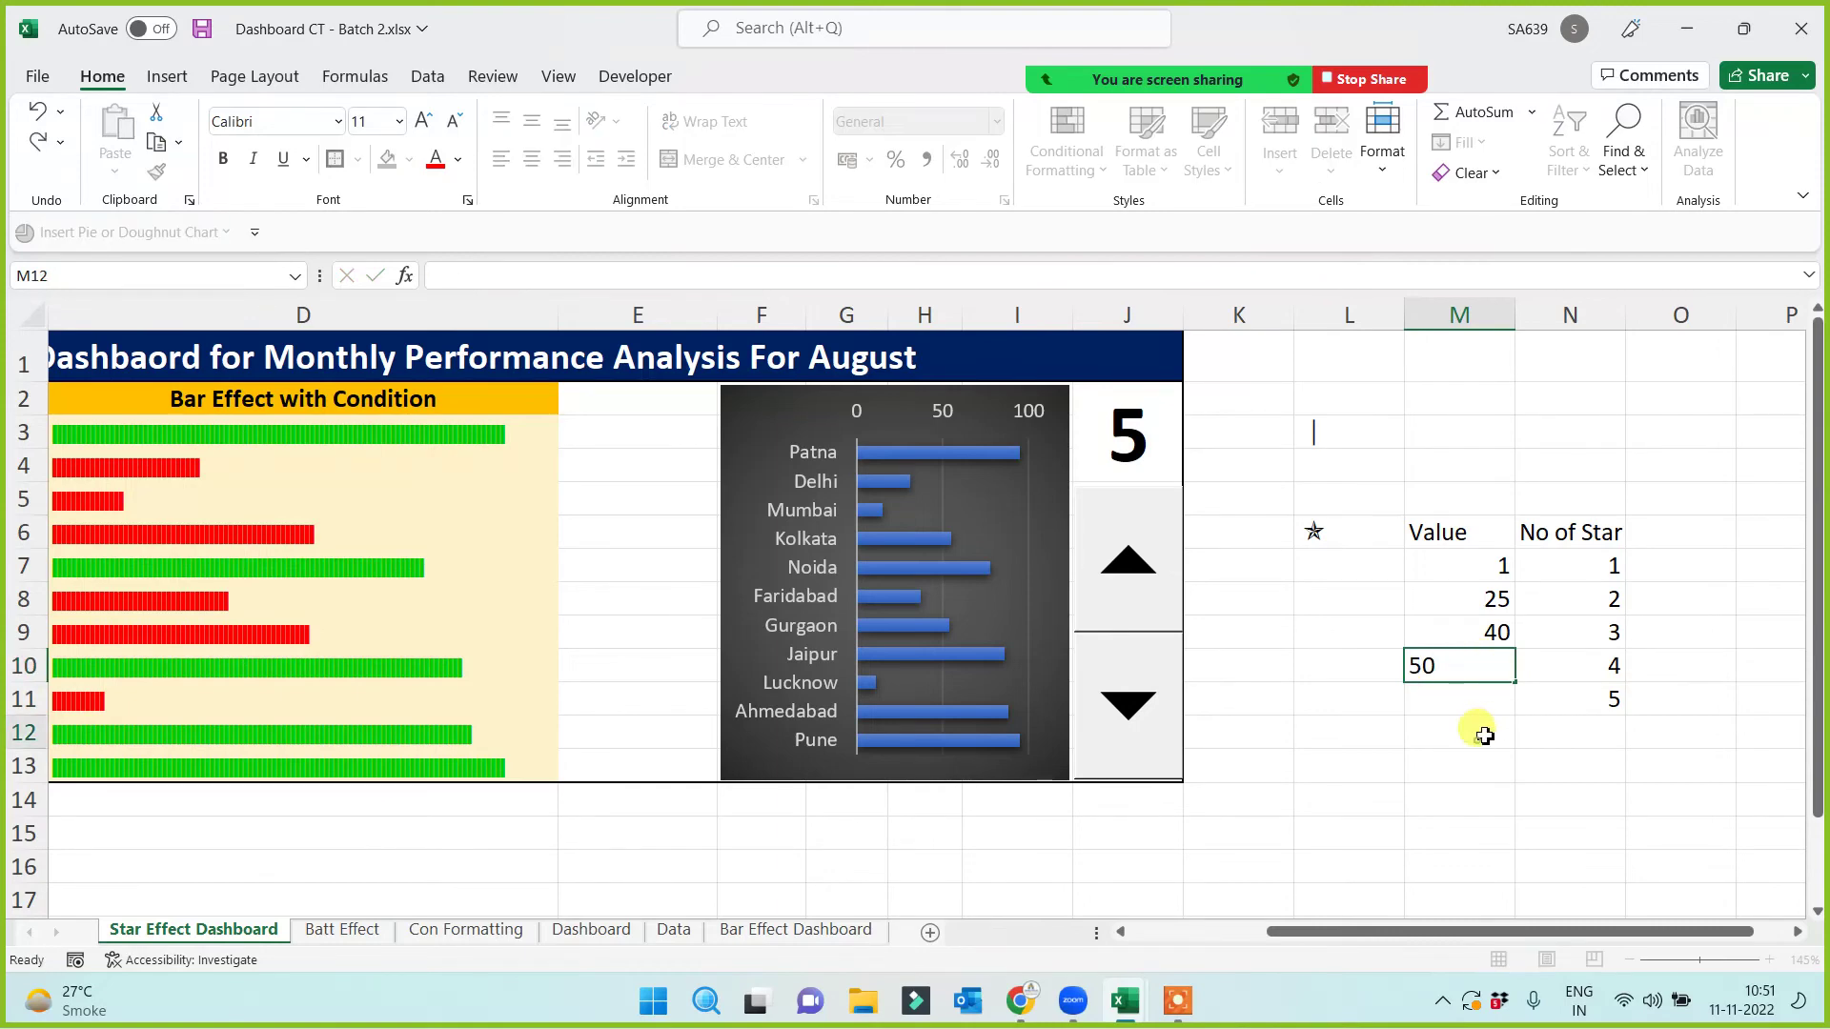
Step: Set the four-star threshold in M10 to 60 and enter 75 in M11 for five stars
left_click(1569, 633)
left_click(1480, 699)
left_click(1483, 670)
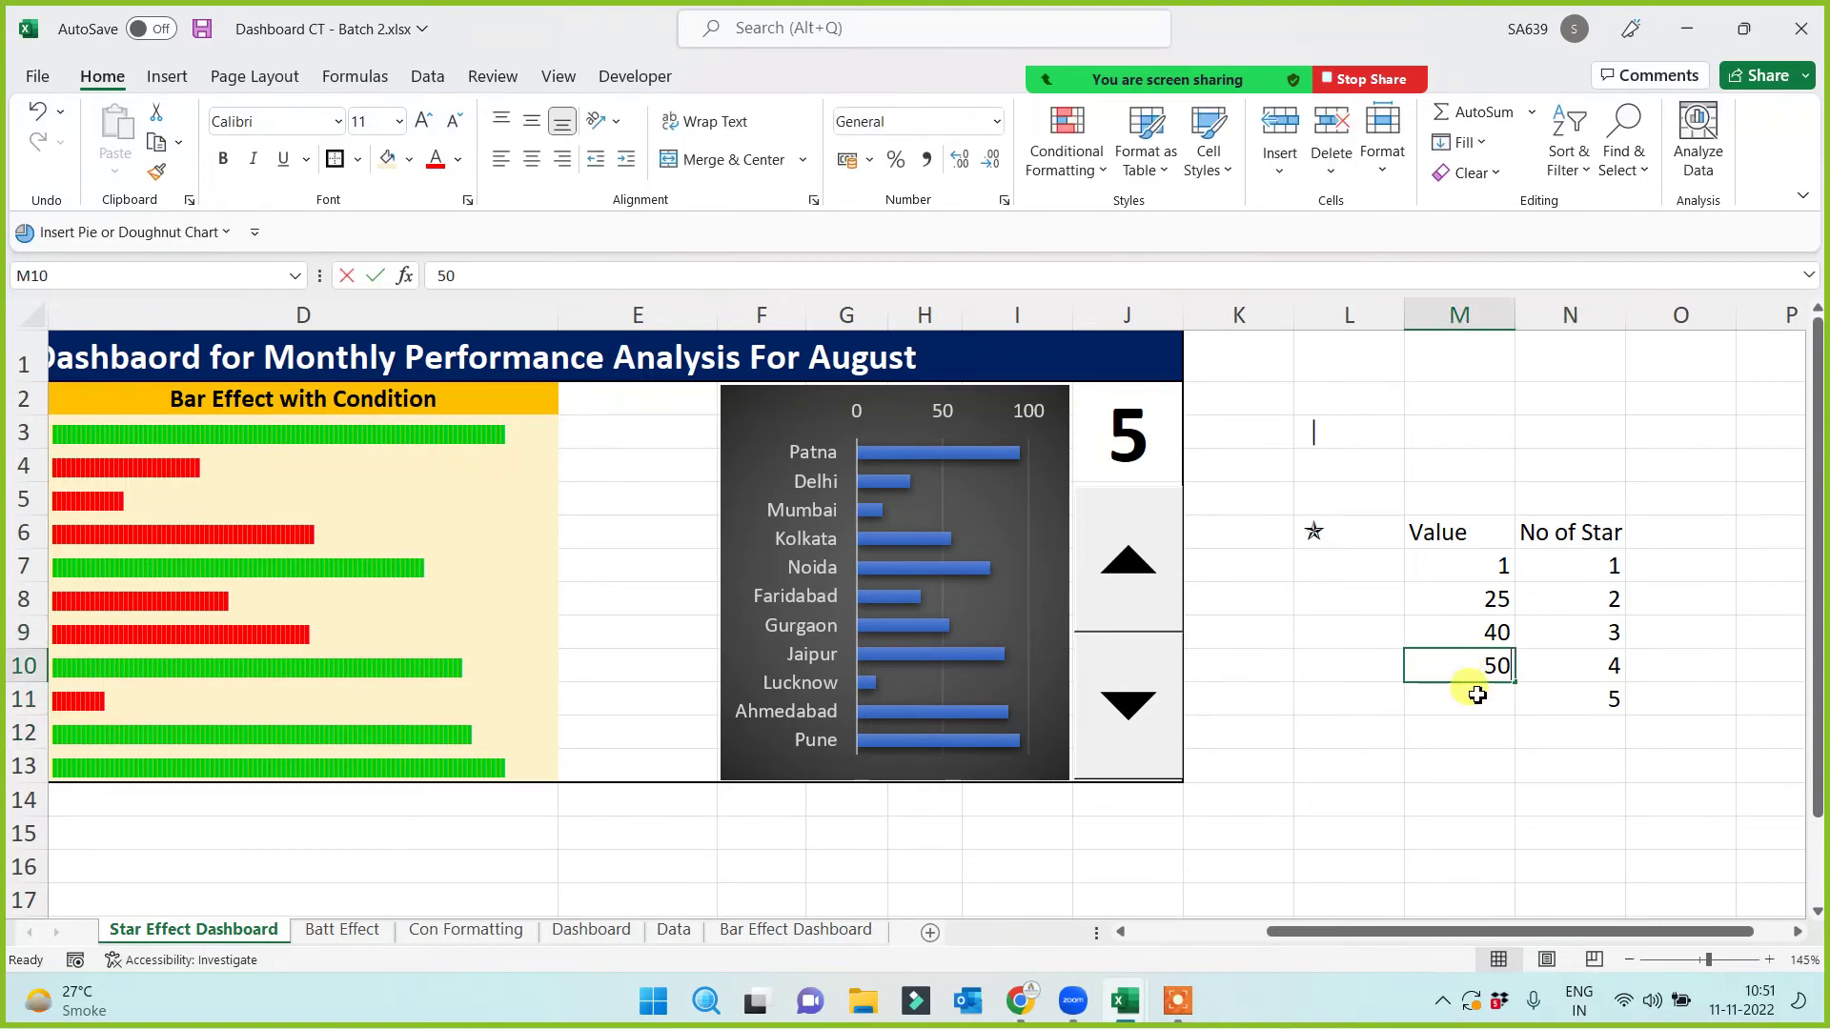
type("60")
left_click(1478, 696)
left_click(1601, 629)
left_click(1474, 666)
left_click(1483, 707)
type("75")
left_click(1436, 799)
left_click(1499, 713)
left_click(1601, 666)
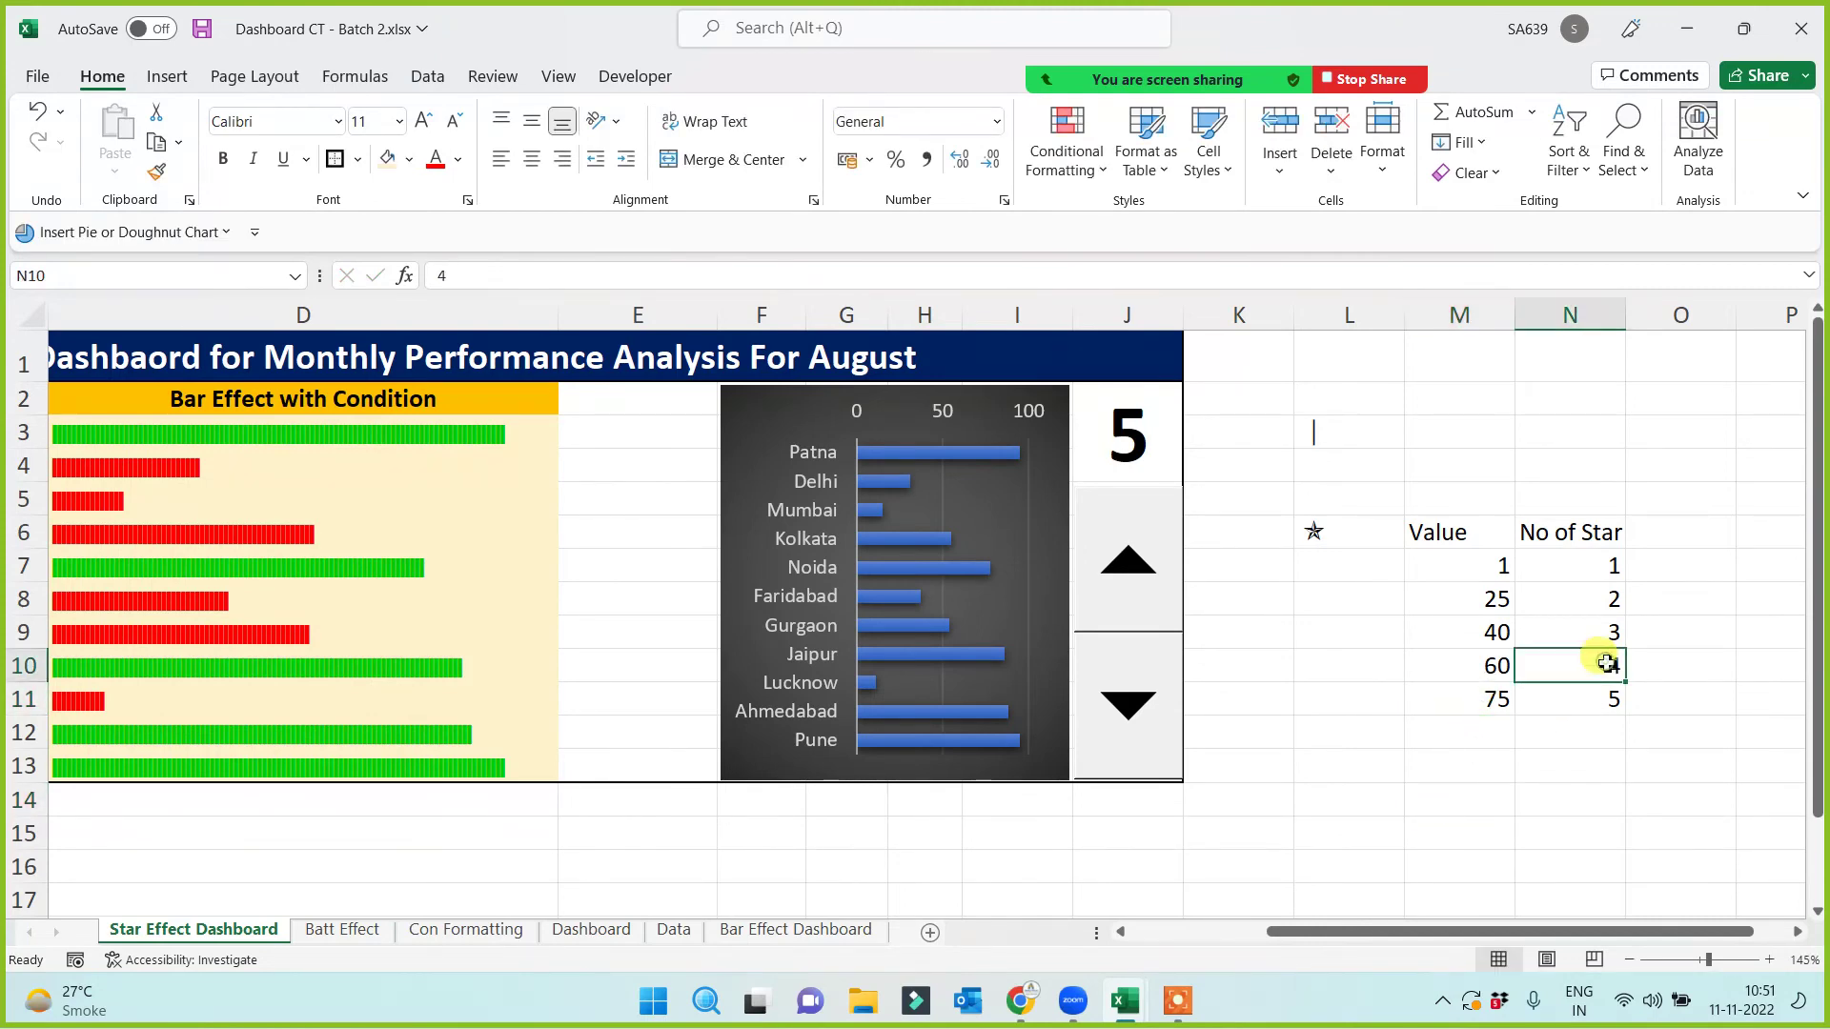
left_click(1498, 707)
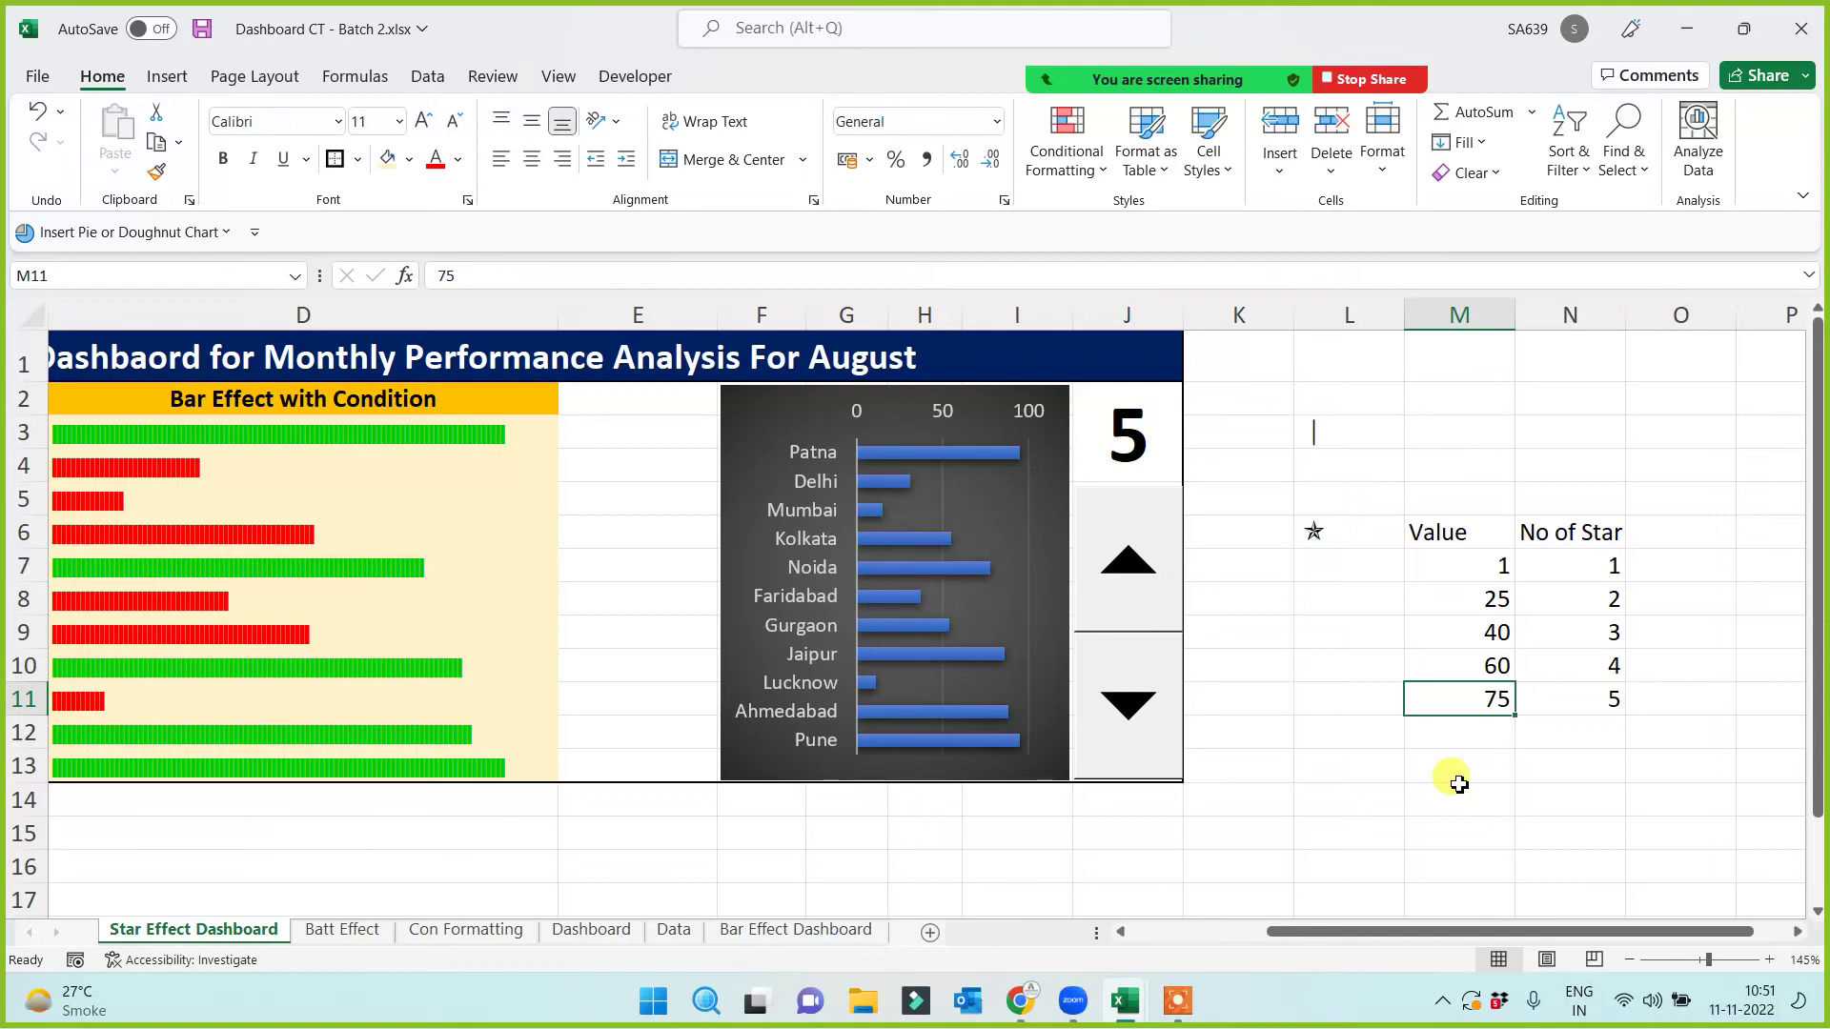
Step: Centre the contents of the lookup table M6:N11 and apply borders to all its cells
left_click_drag(1455, 532, 1563, 701)
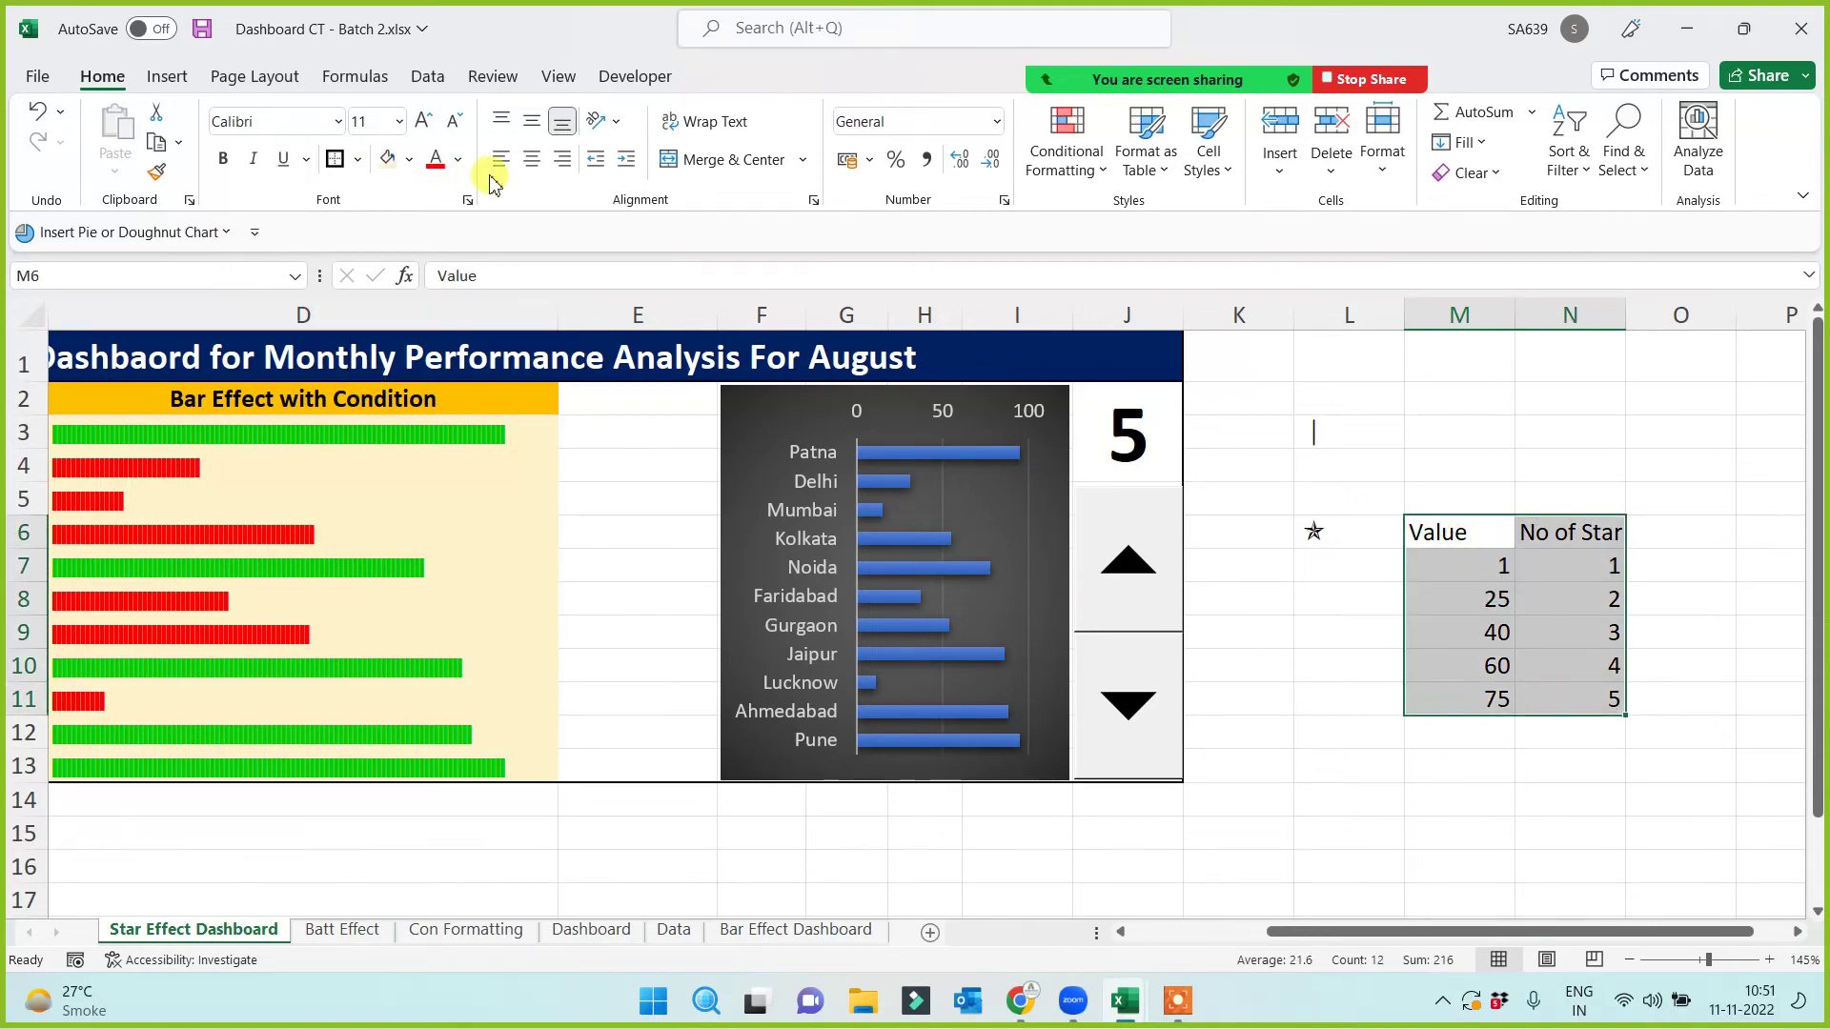
left_click(532, 159)
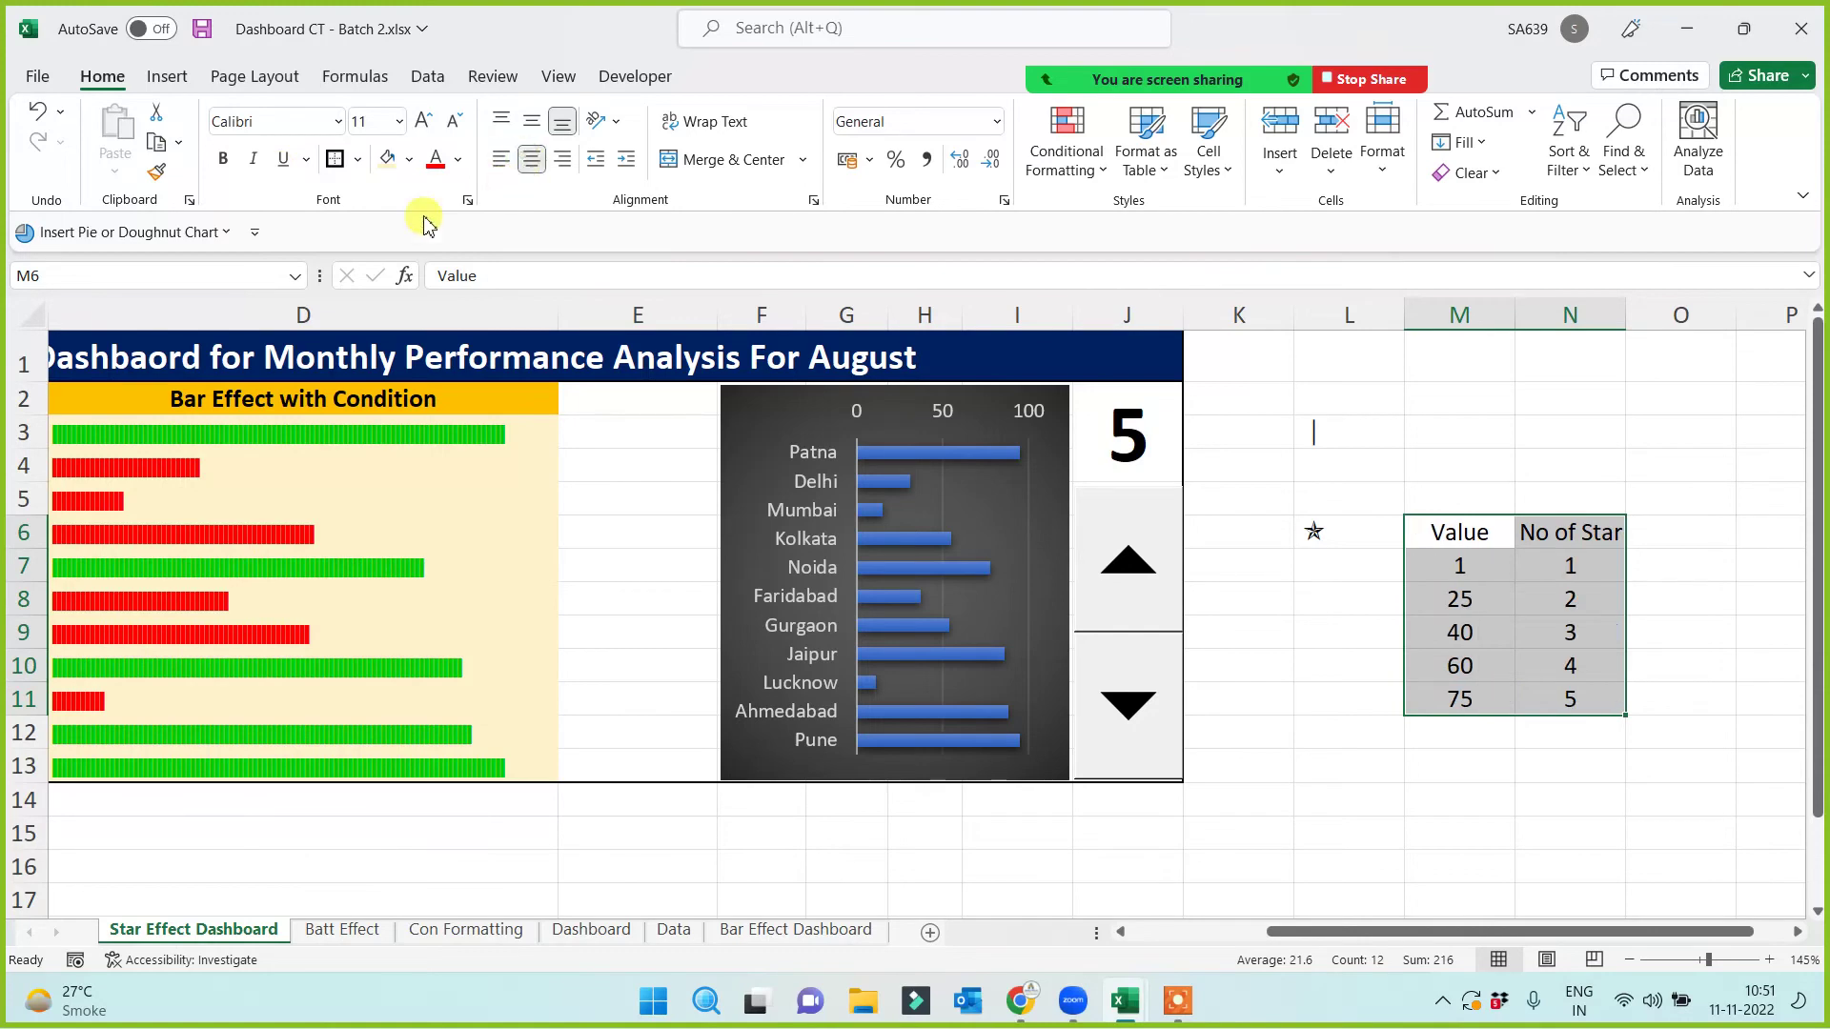
left_click(359, 164)
left_click(367, 399)
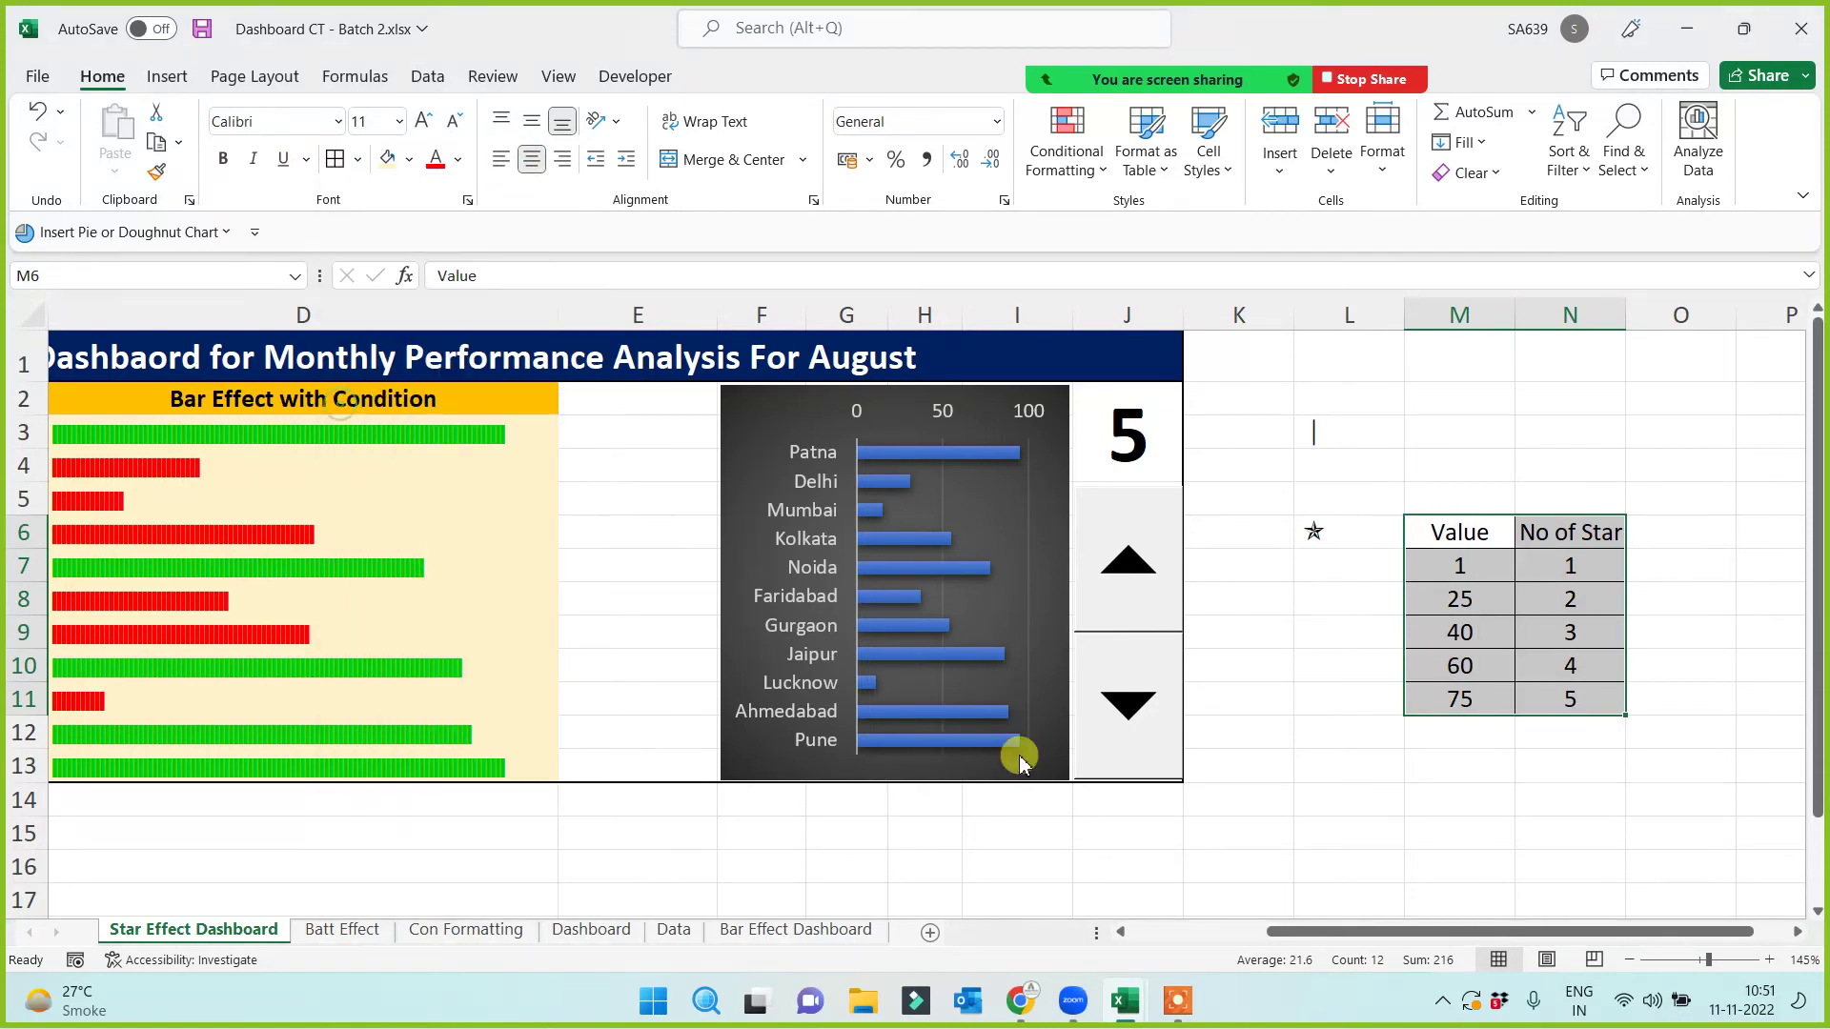
left_click(1582, 846)
left_click(1477, 705)
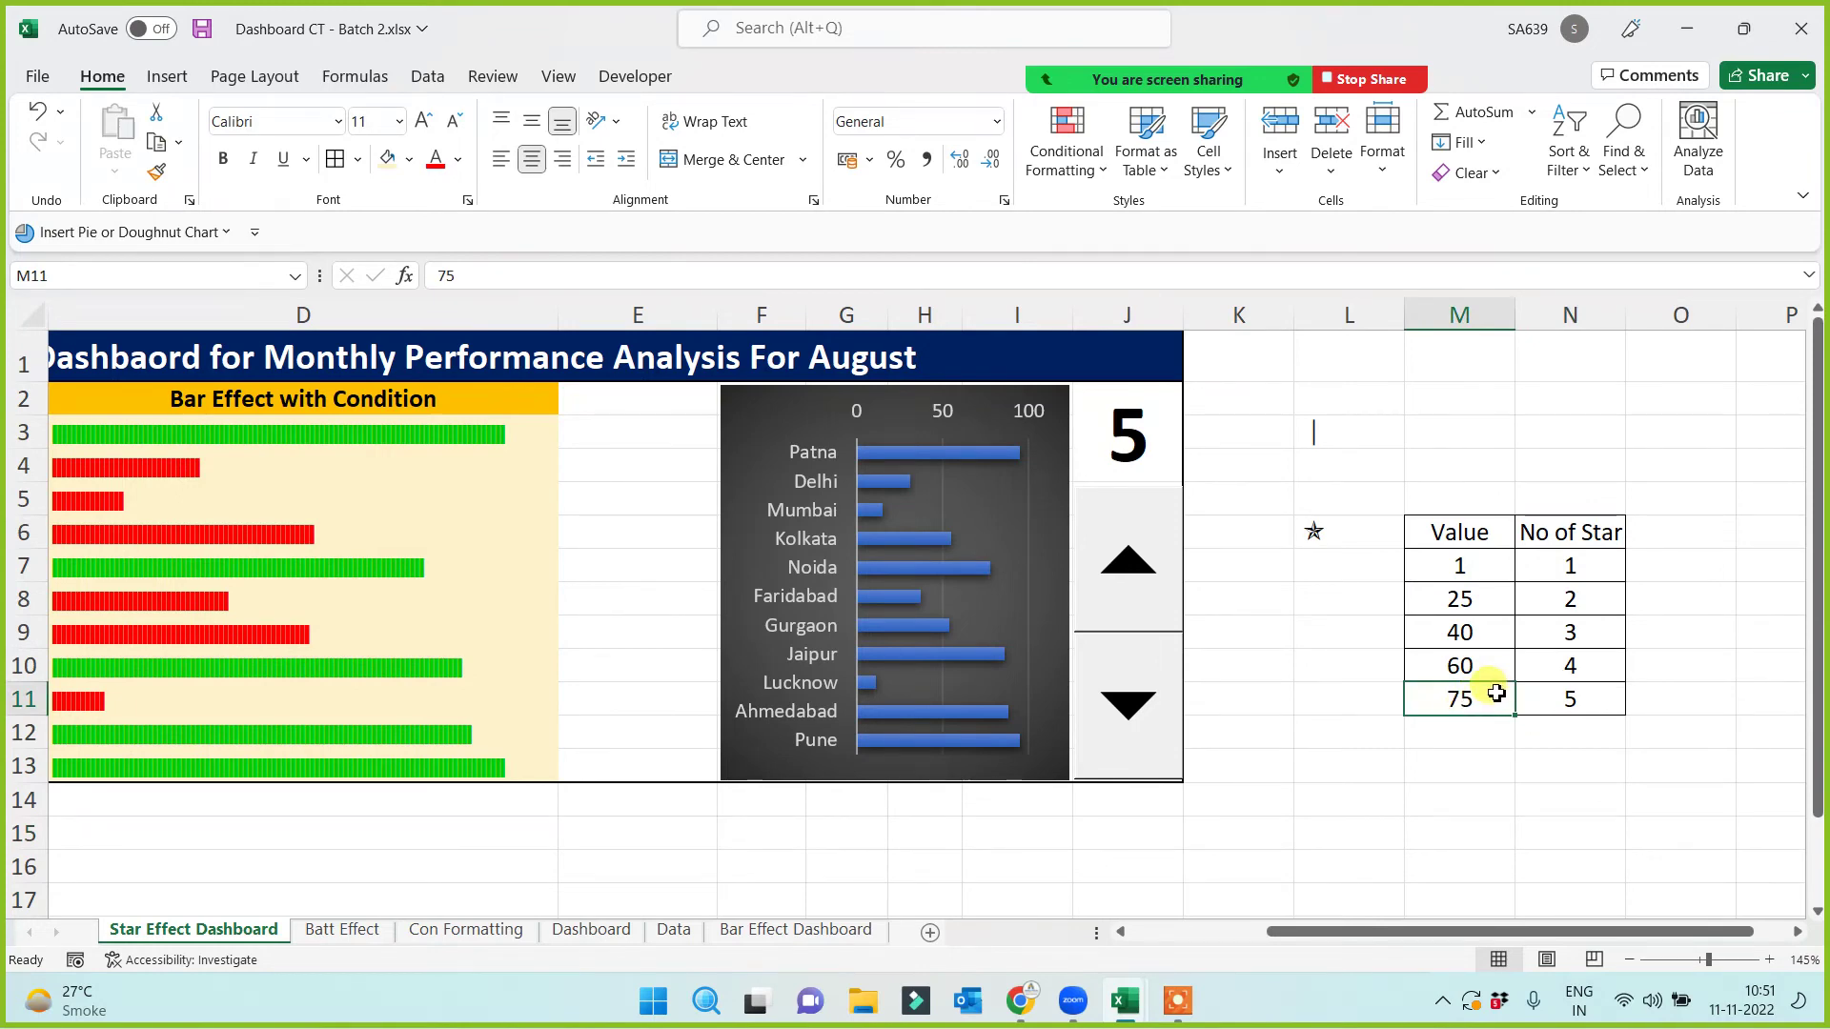
left_click(1568, 696)
left_click(1462, 667)
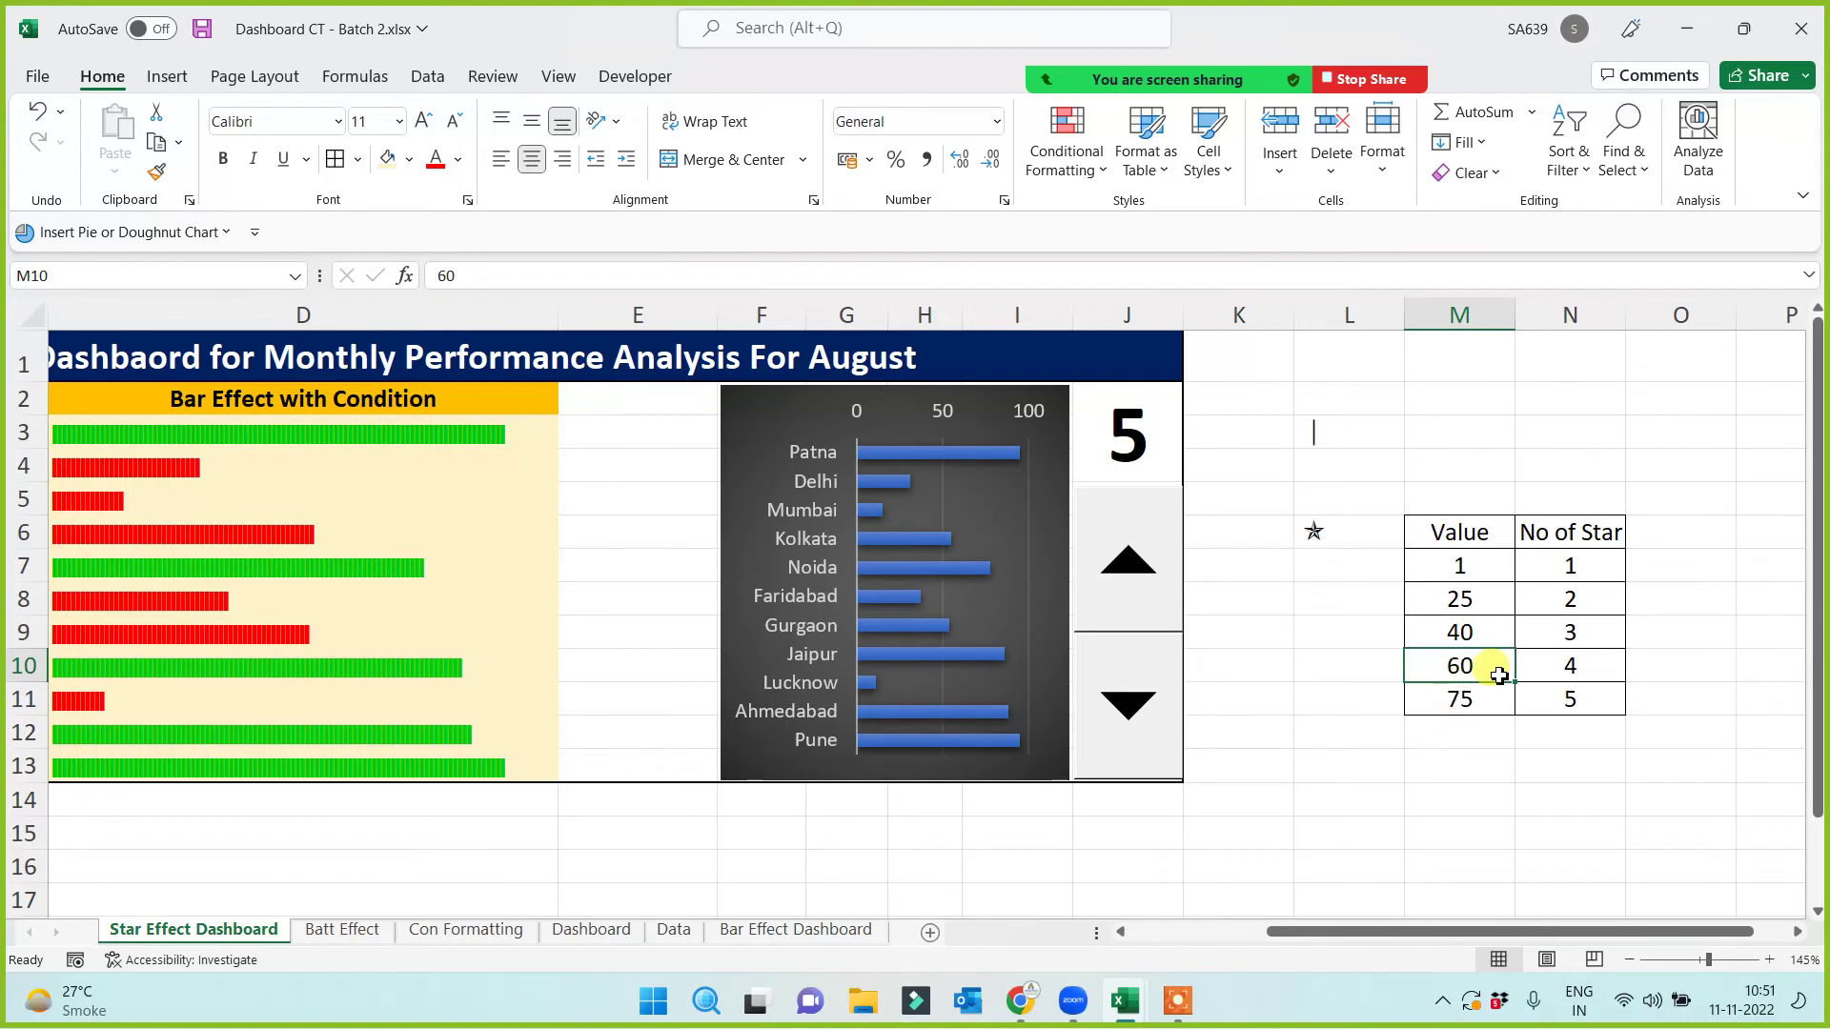
left_click(1577, 666)
left_click(1499, 624)
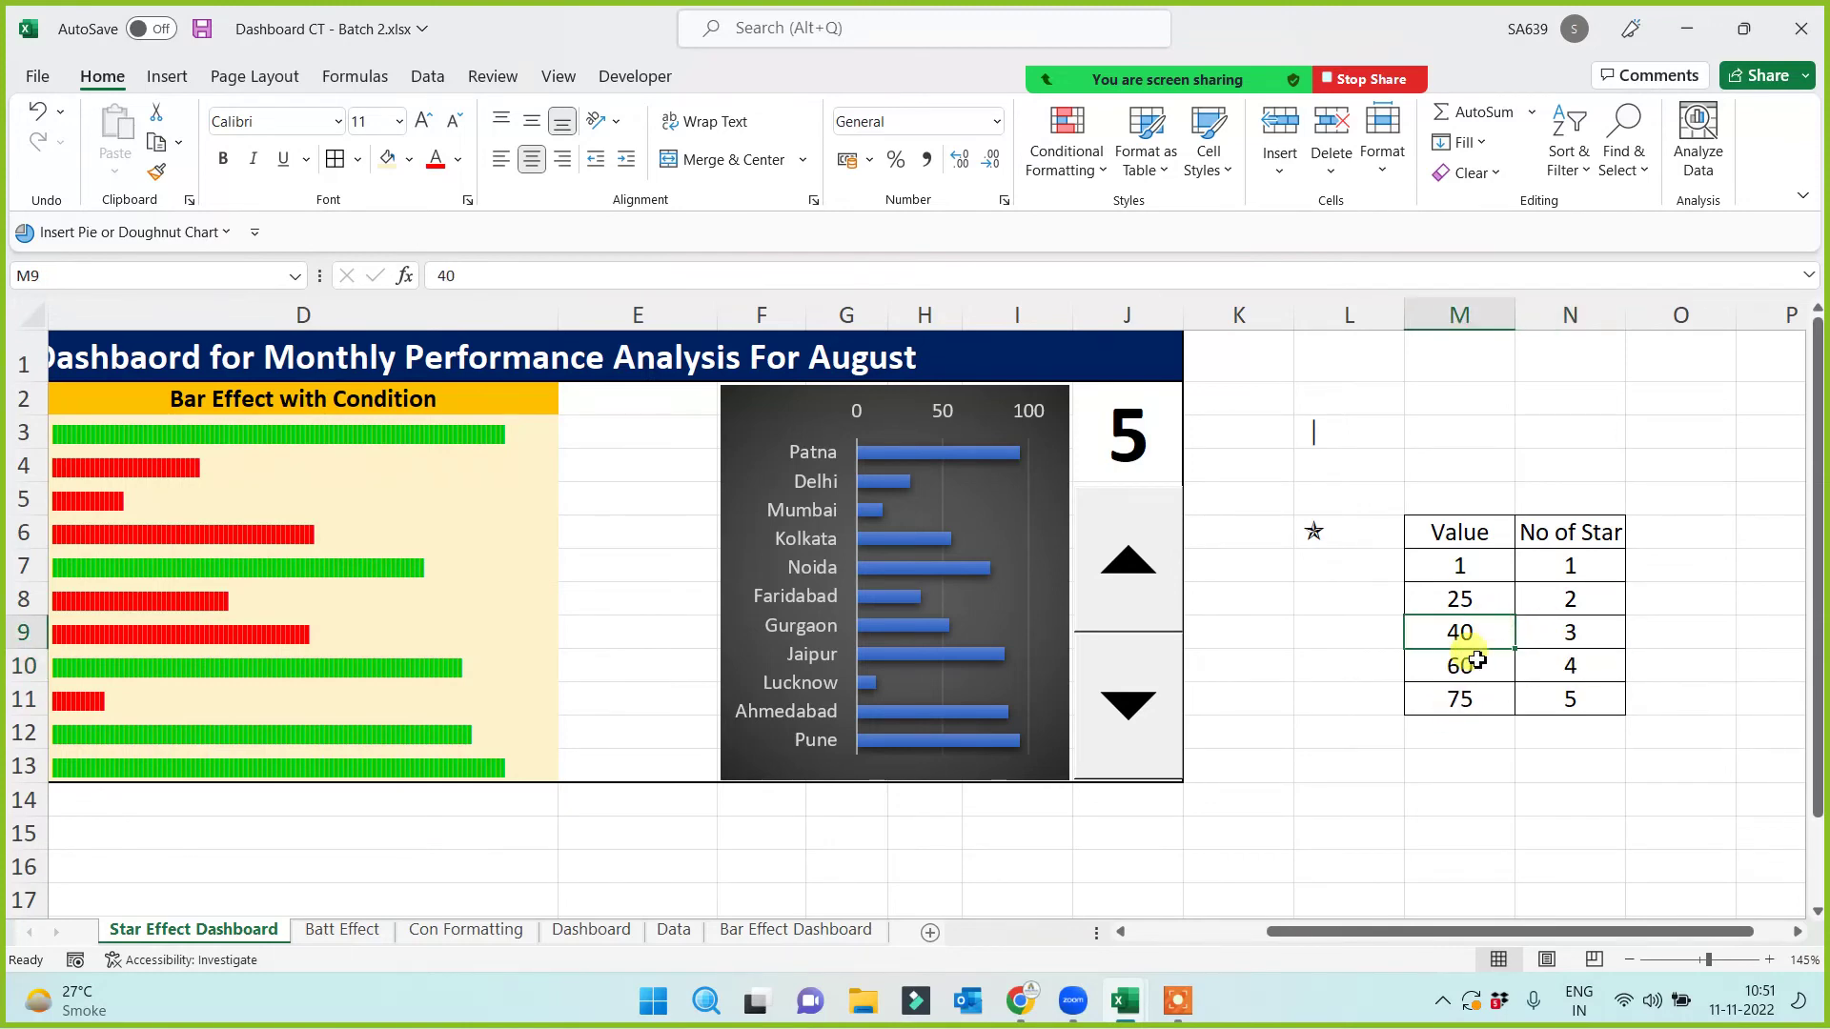
left_click(1487, 661)
Step: Fill the lookup table's header cells M6:N6 with the light cream colour
left_click_drag(1472, 530, 1563, 532)
left_click(387, 159)
left_click(1004, 869)
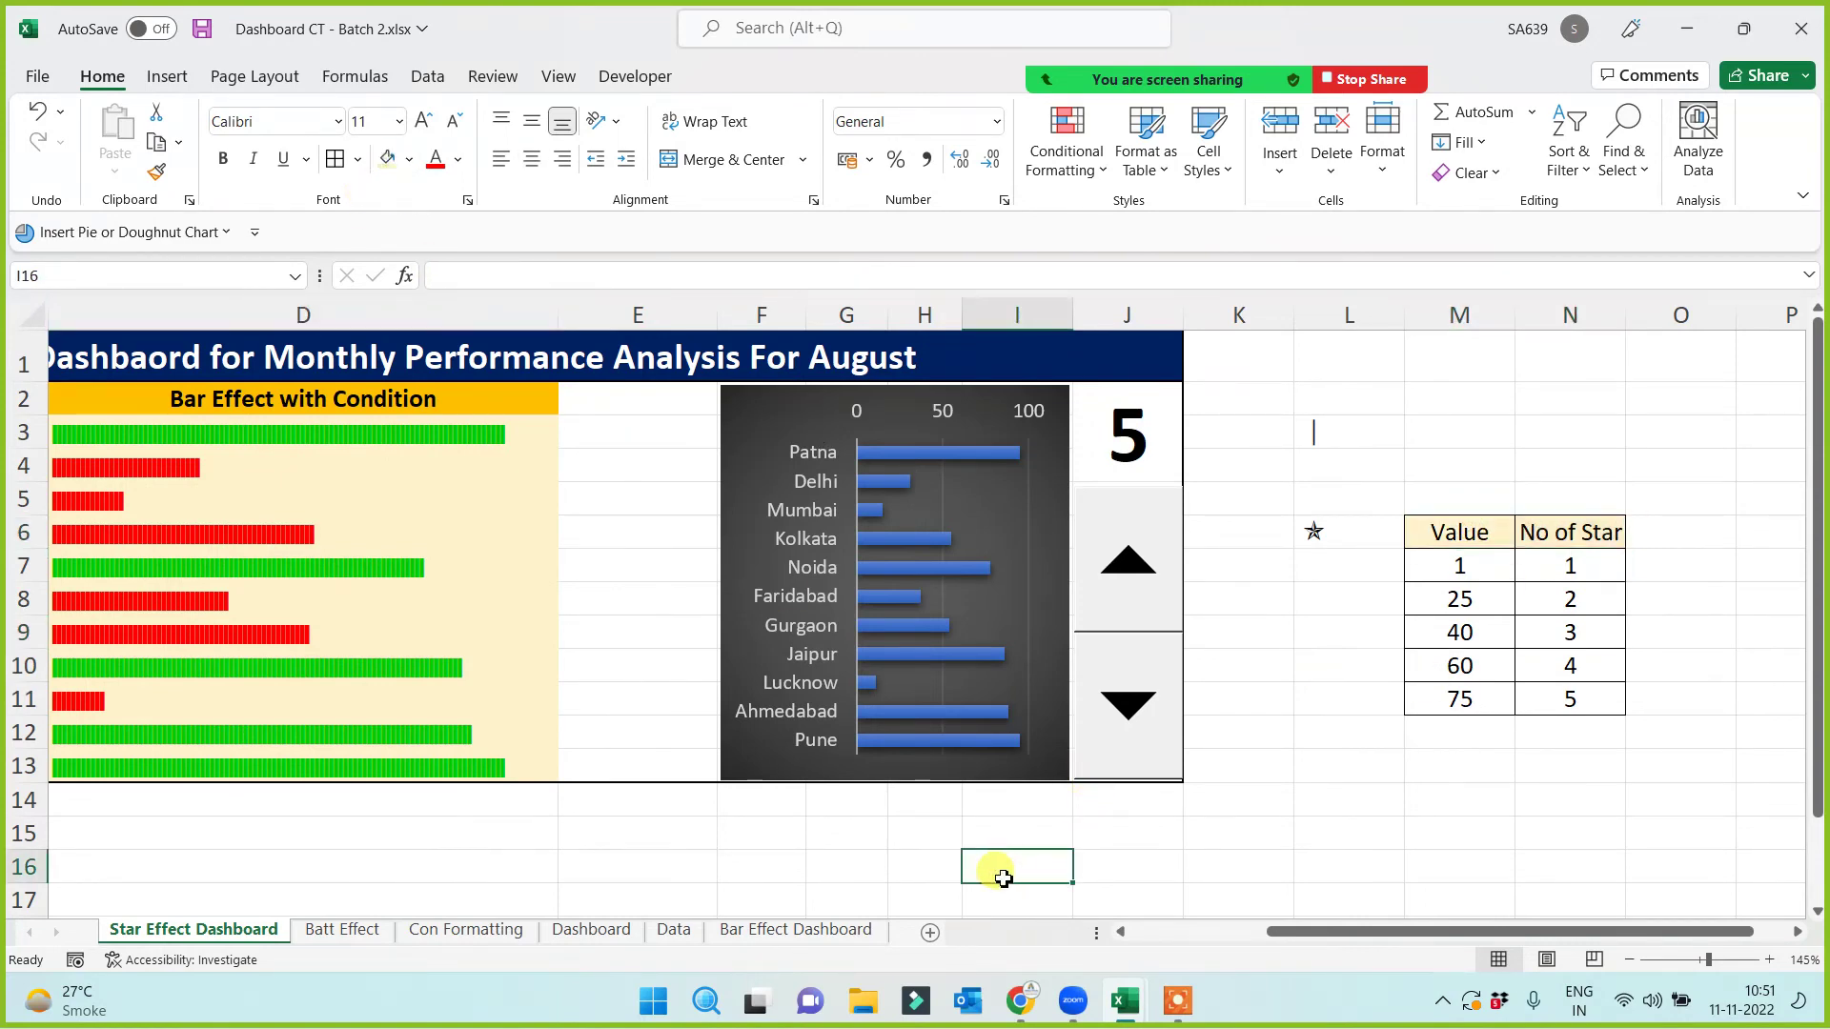
Step: Hide column D with the "Bar Effect with Condition" bars
left_click(757, 873)
key("Left")
key("Left")
key("Left")
key("Left")
key("Left")
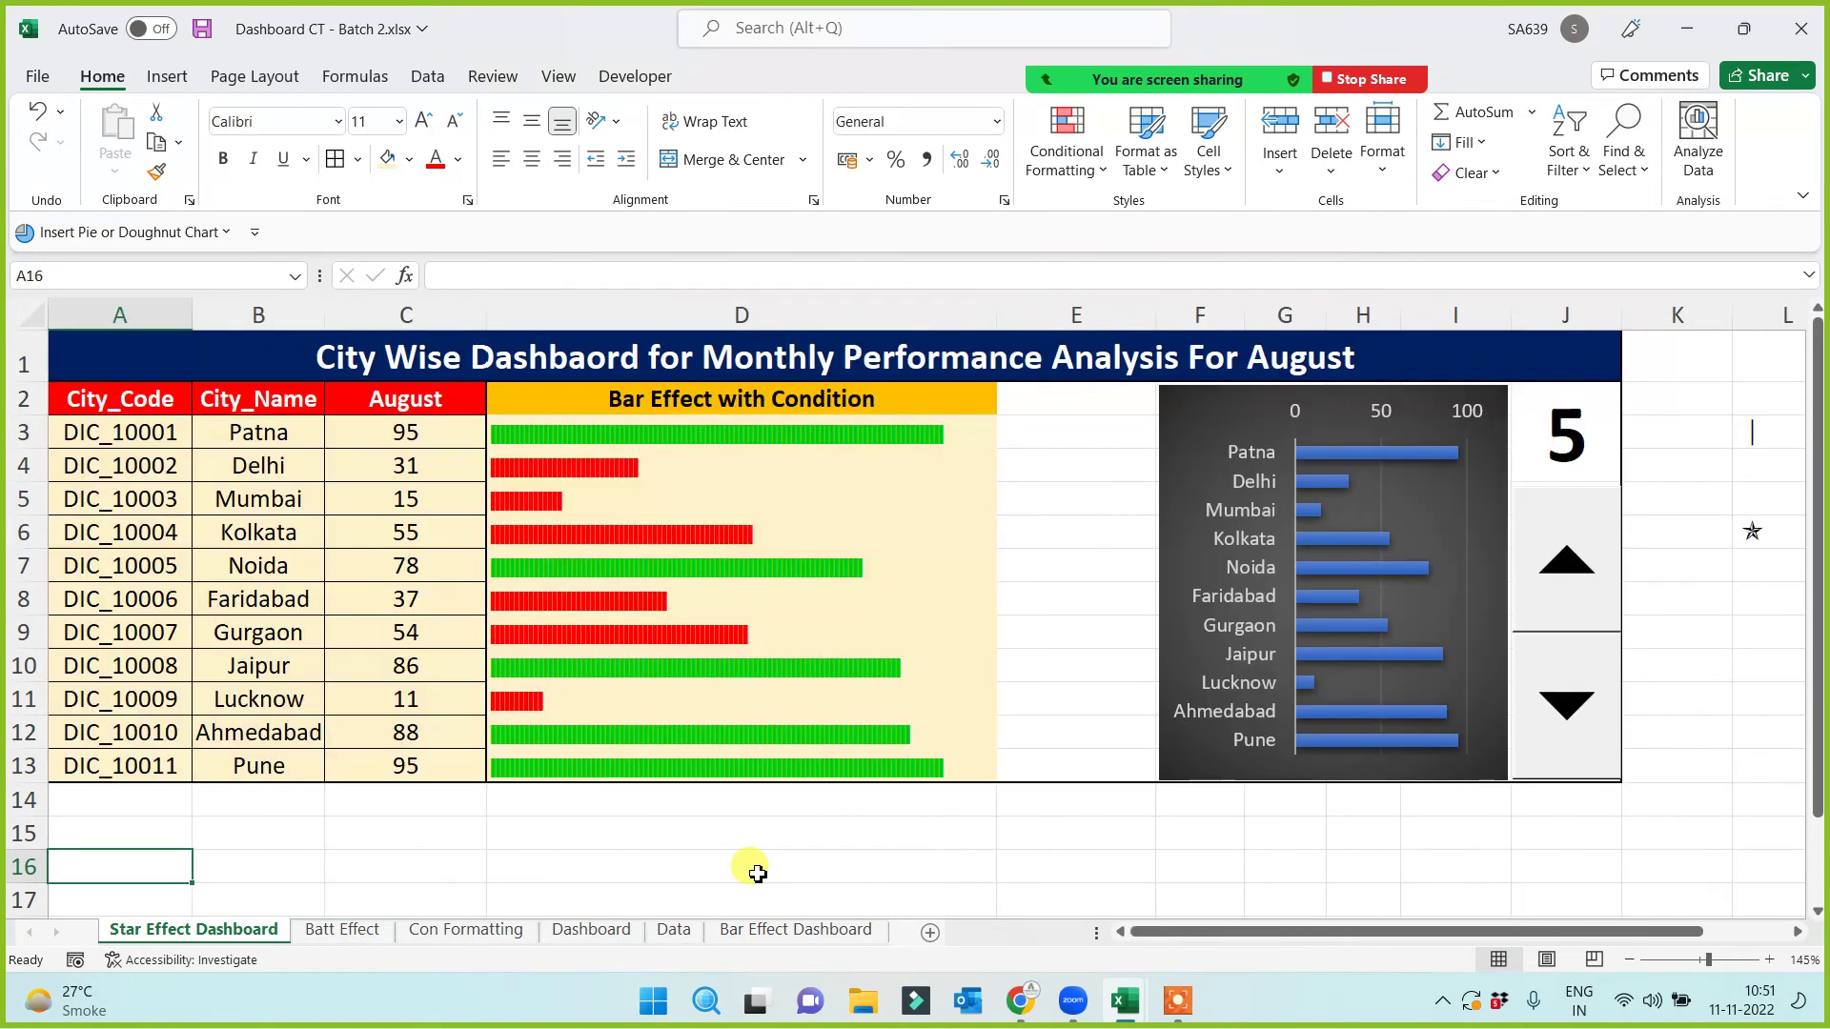
left_click(779, 308)
left_click_drag(779, 308, 877, 313)
right_click(876, 313)
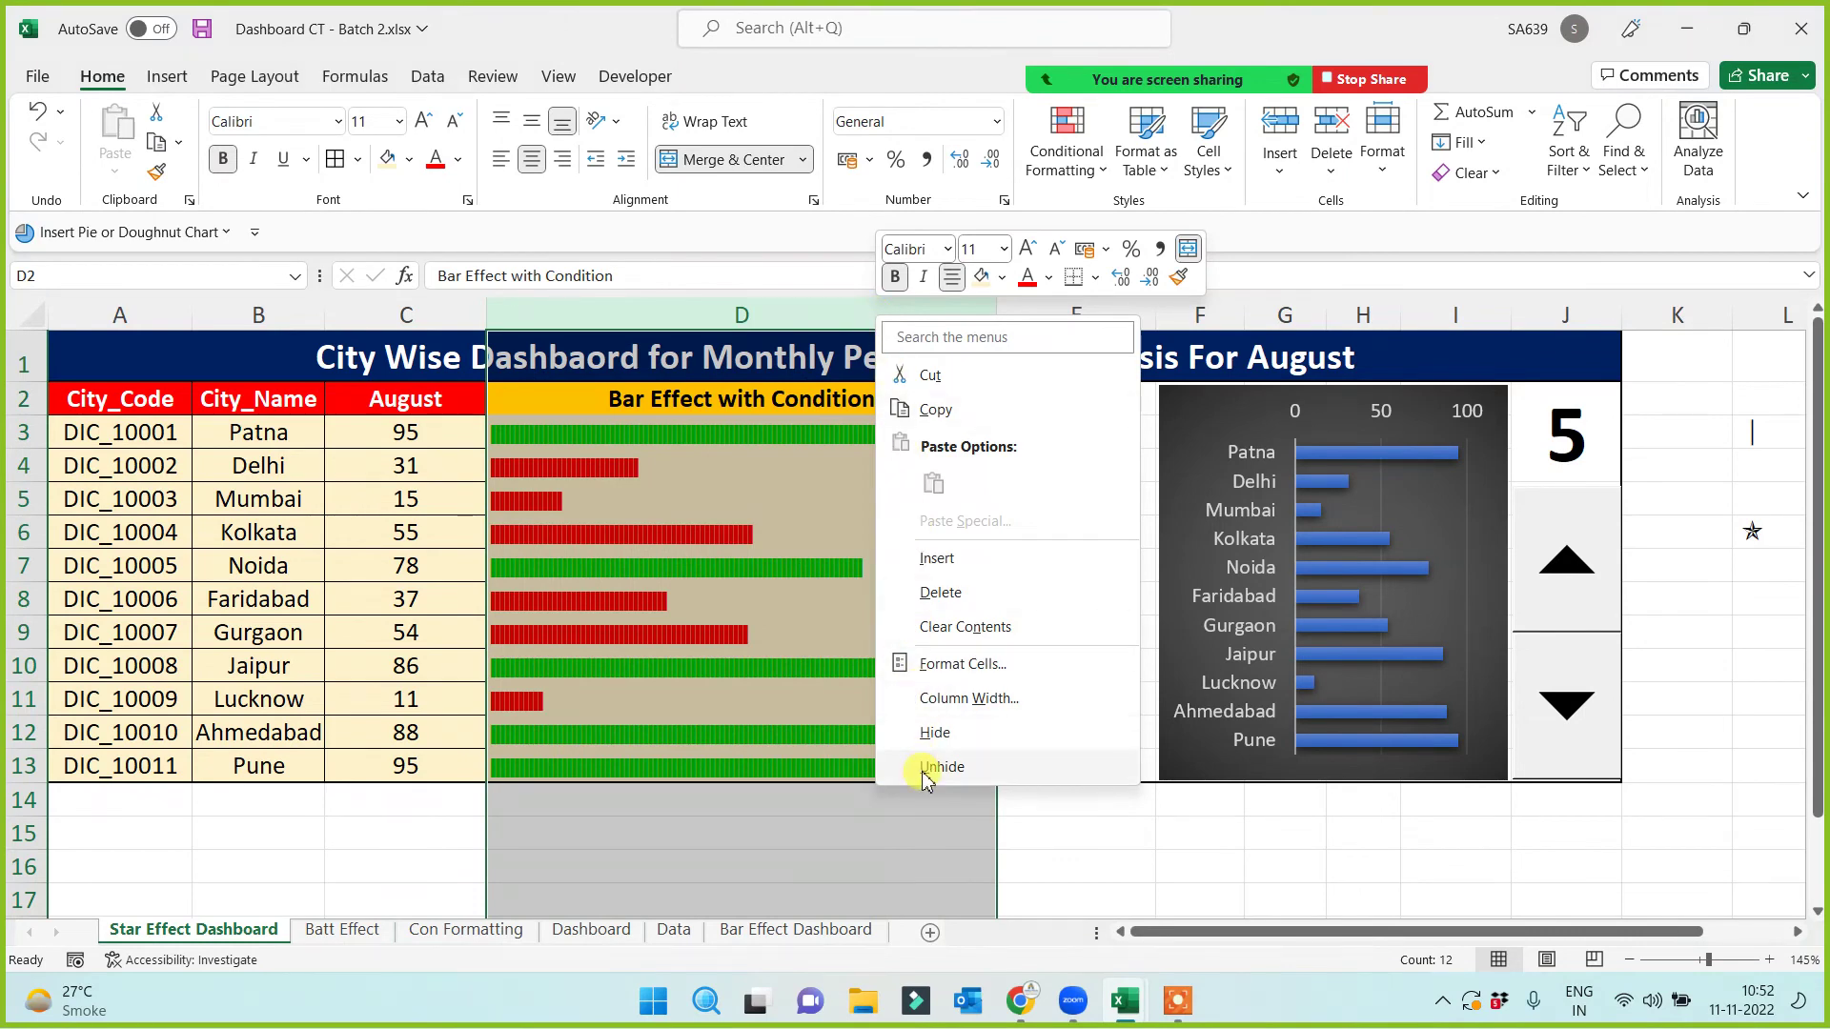
left_click(934, 732)
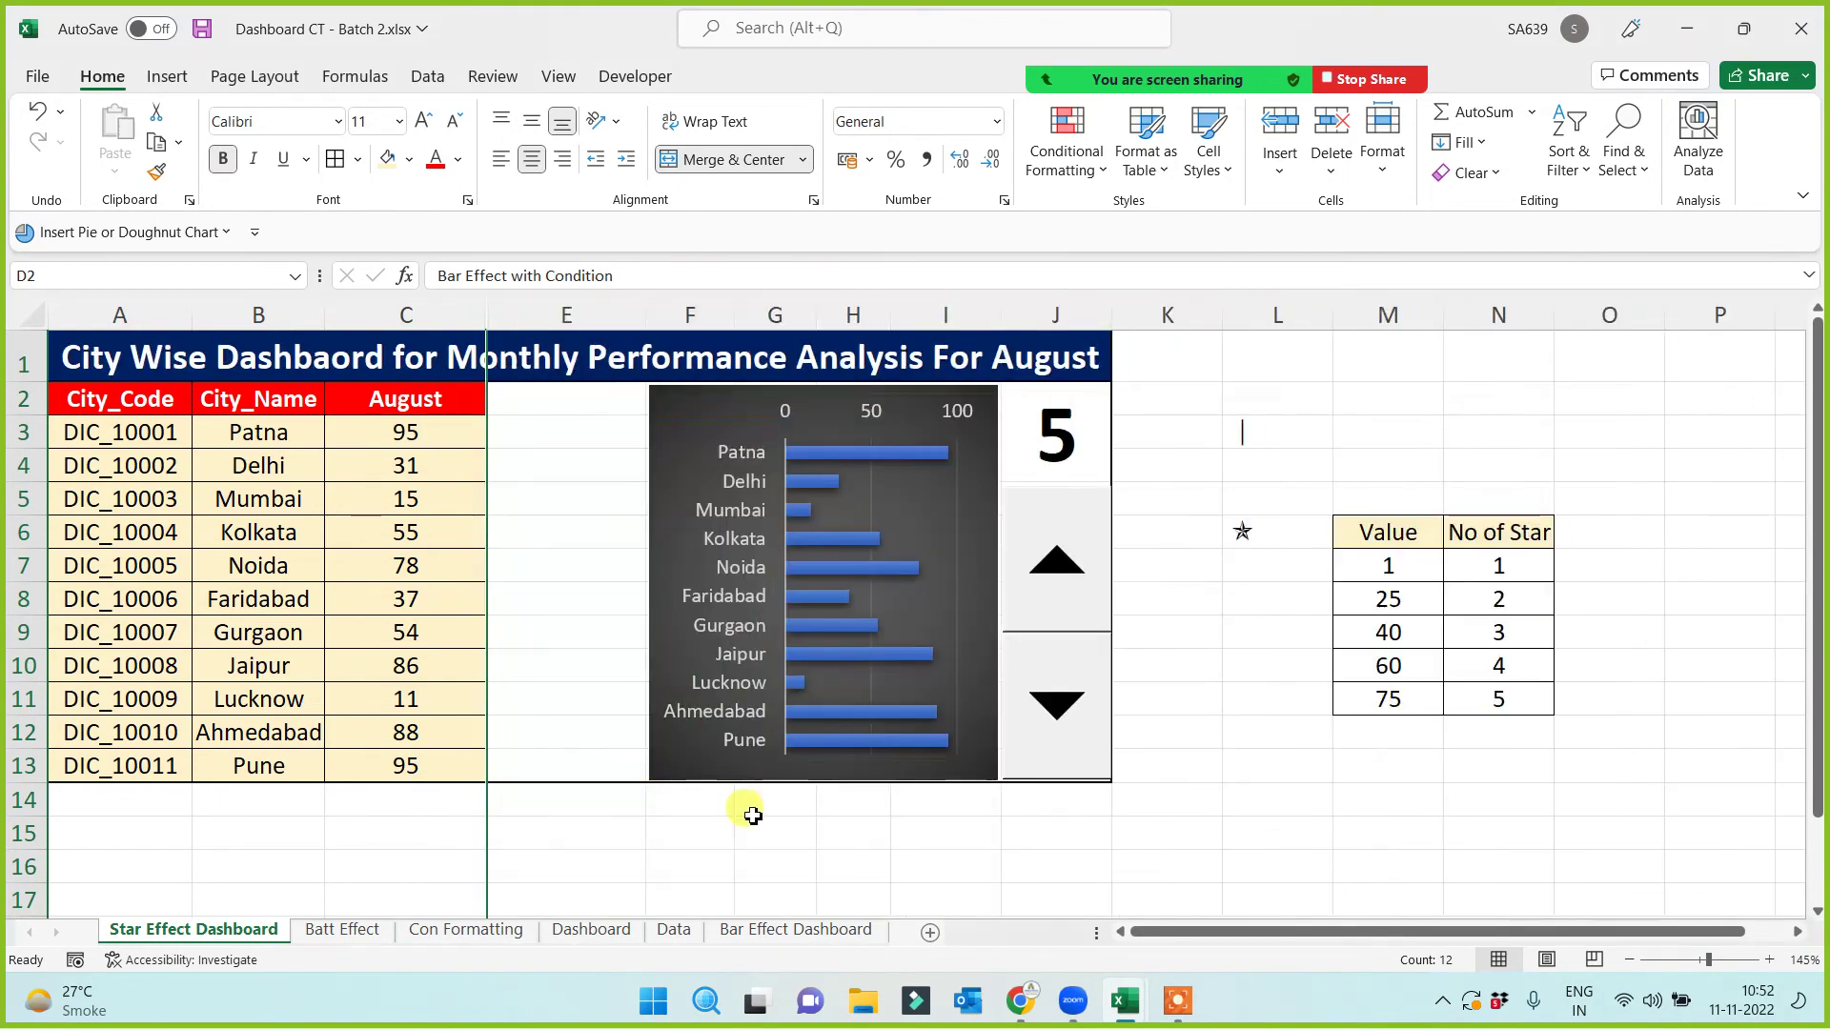
left_click(667, 862)
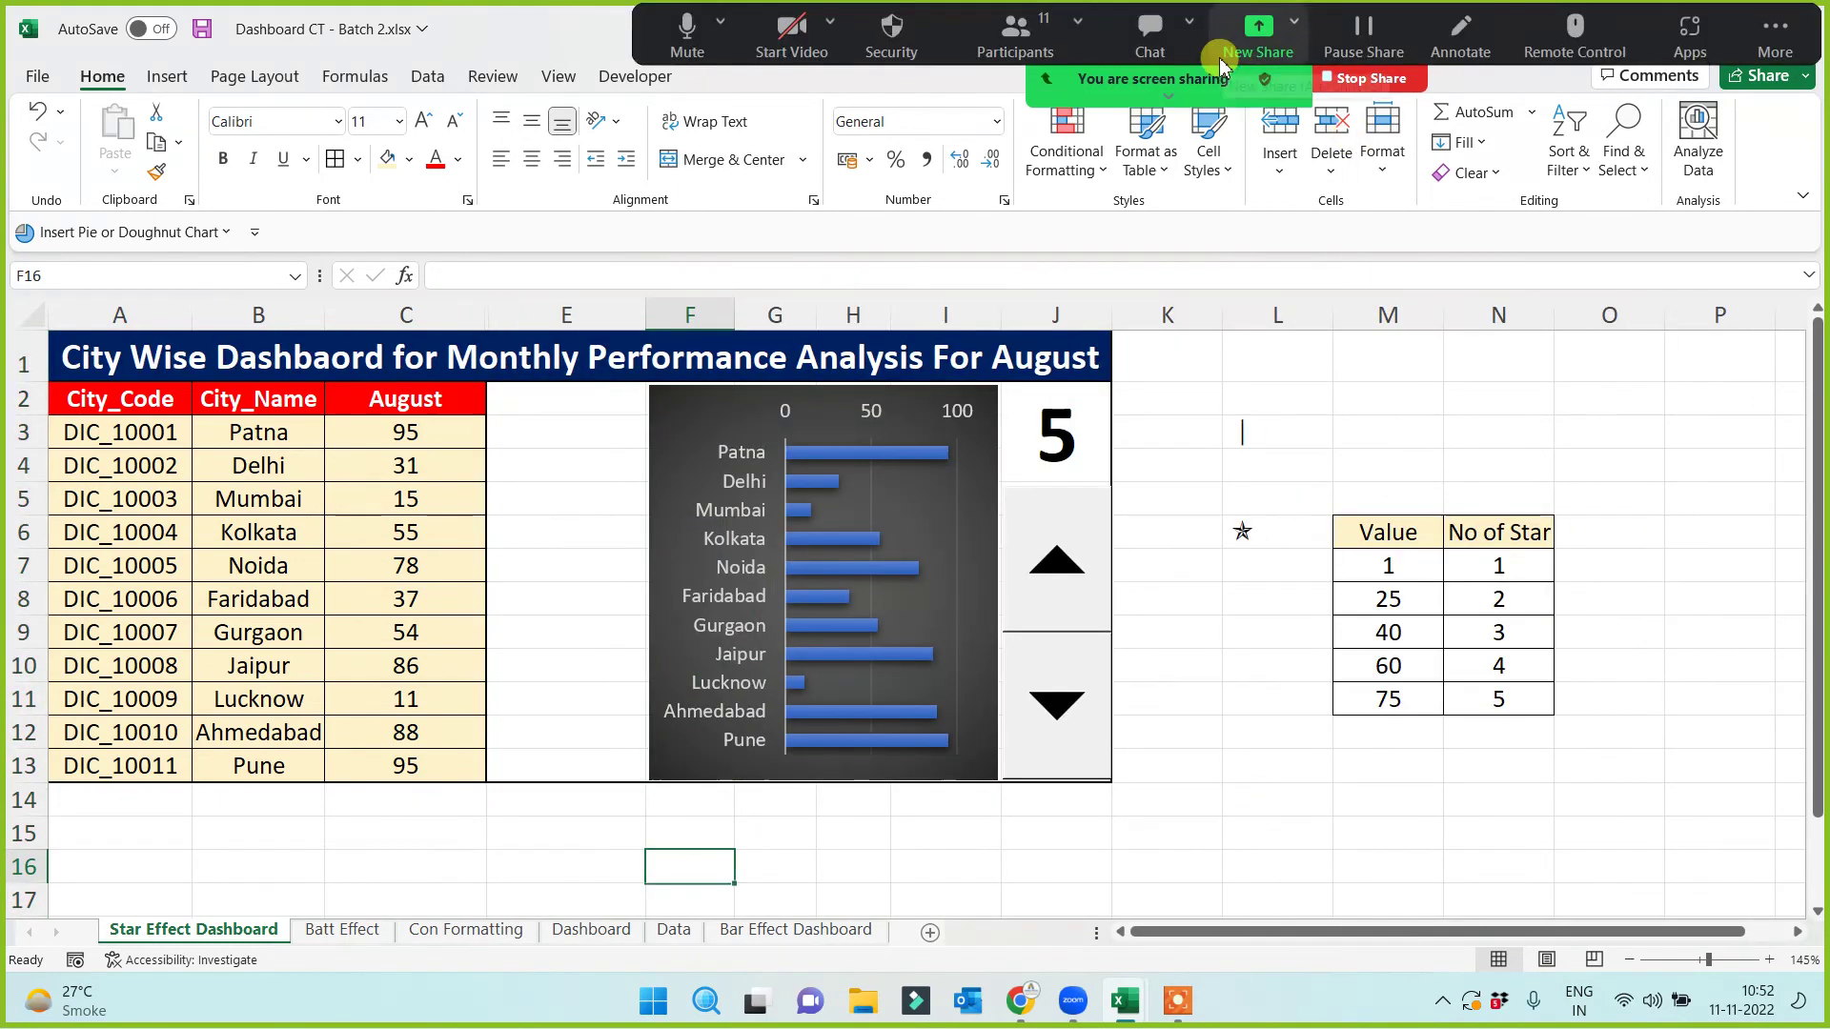
left_click(1024, 31)
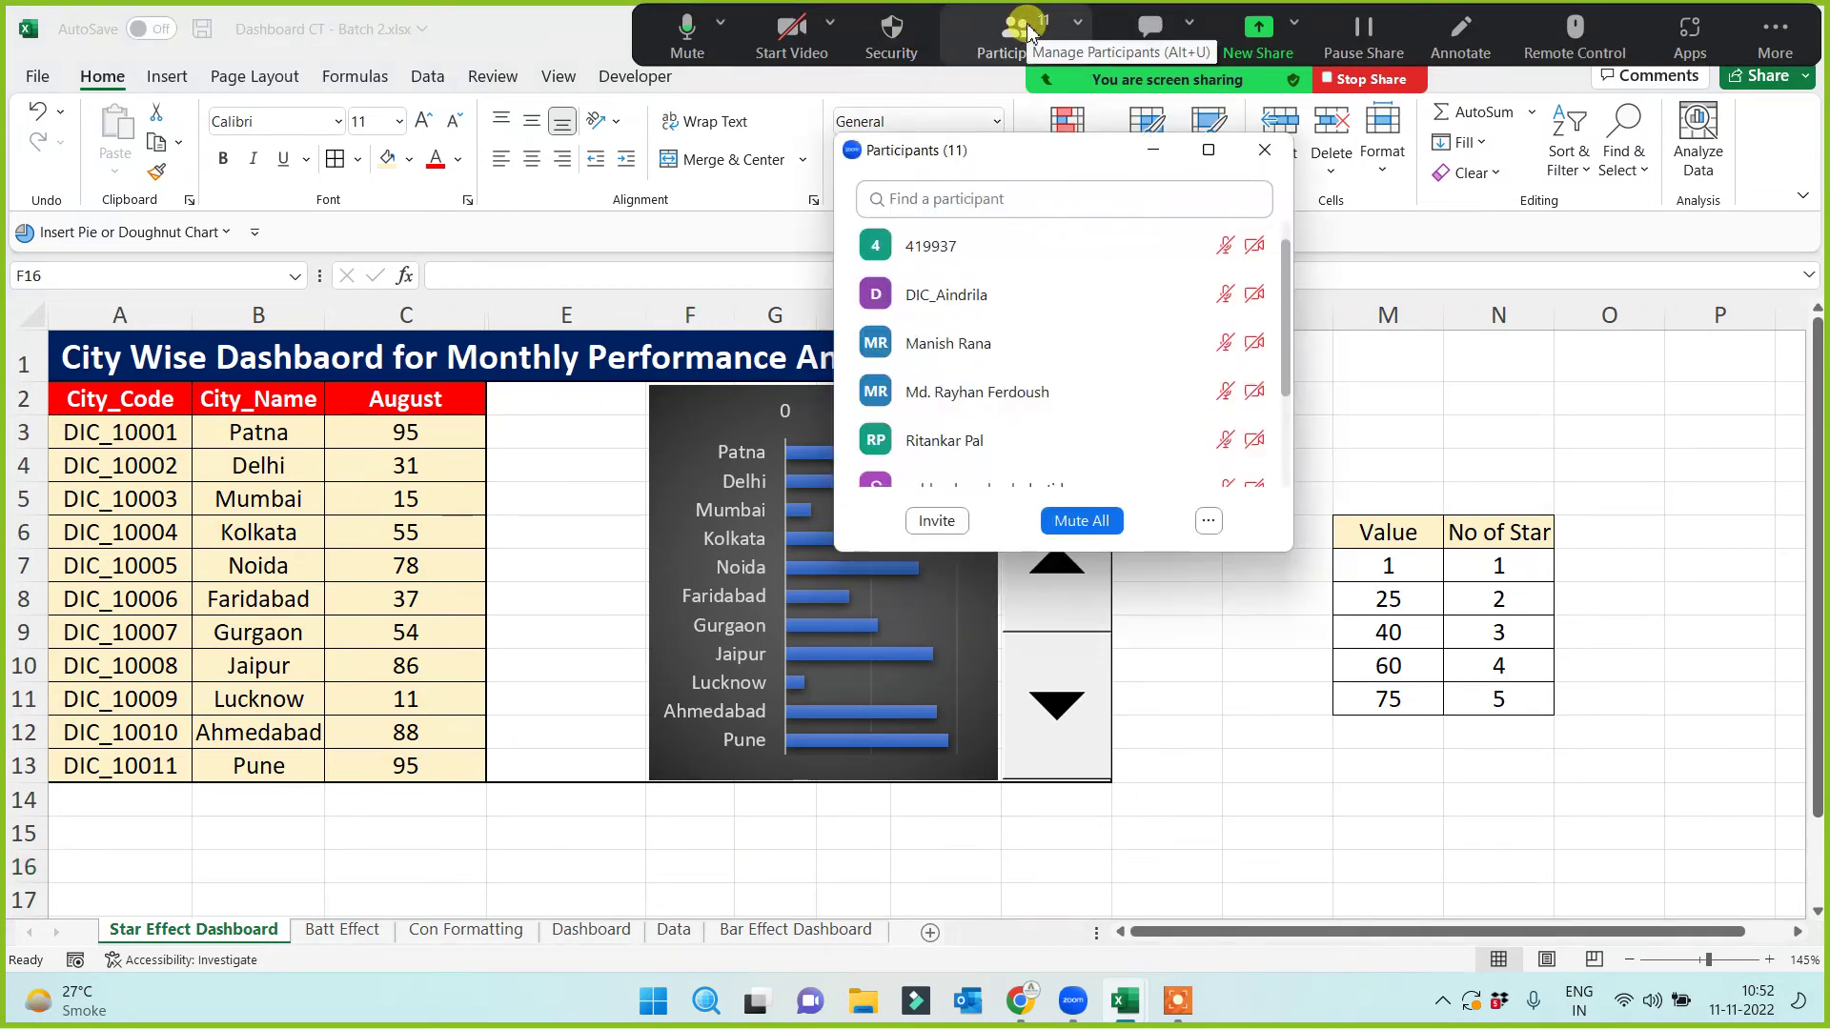
left_click(1153, 149)
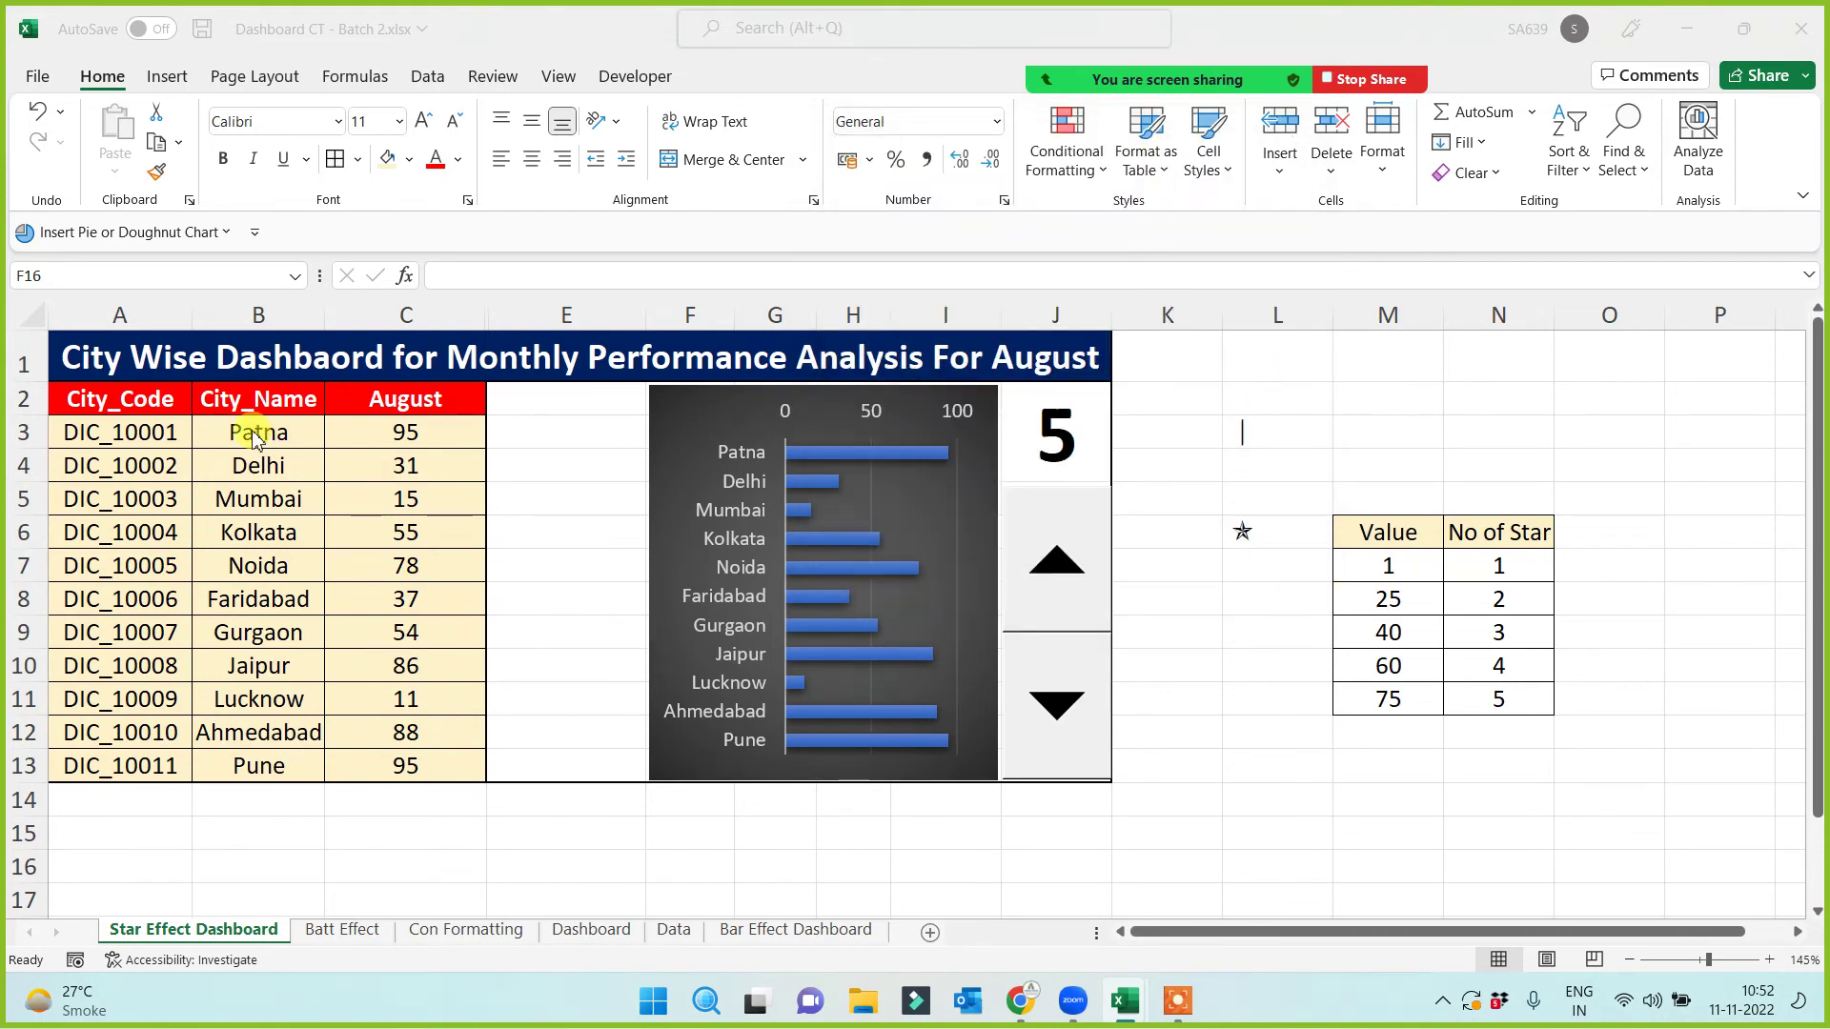
Step: Compare the August values in column C with the empty cells E3:E13 beside them
left_click(577, 427)
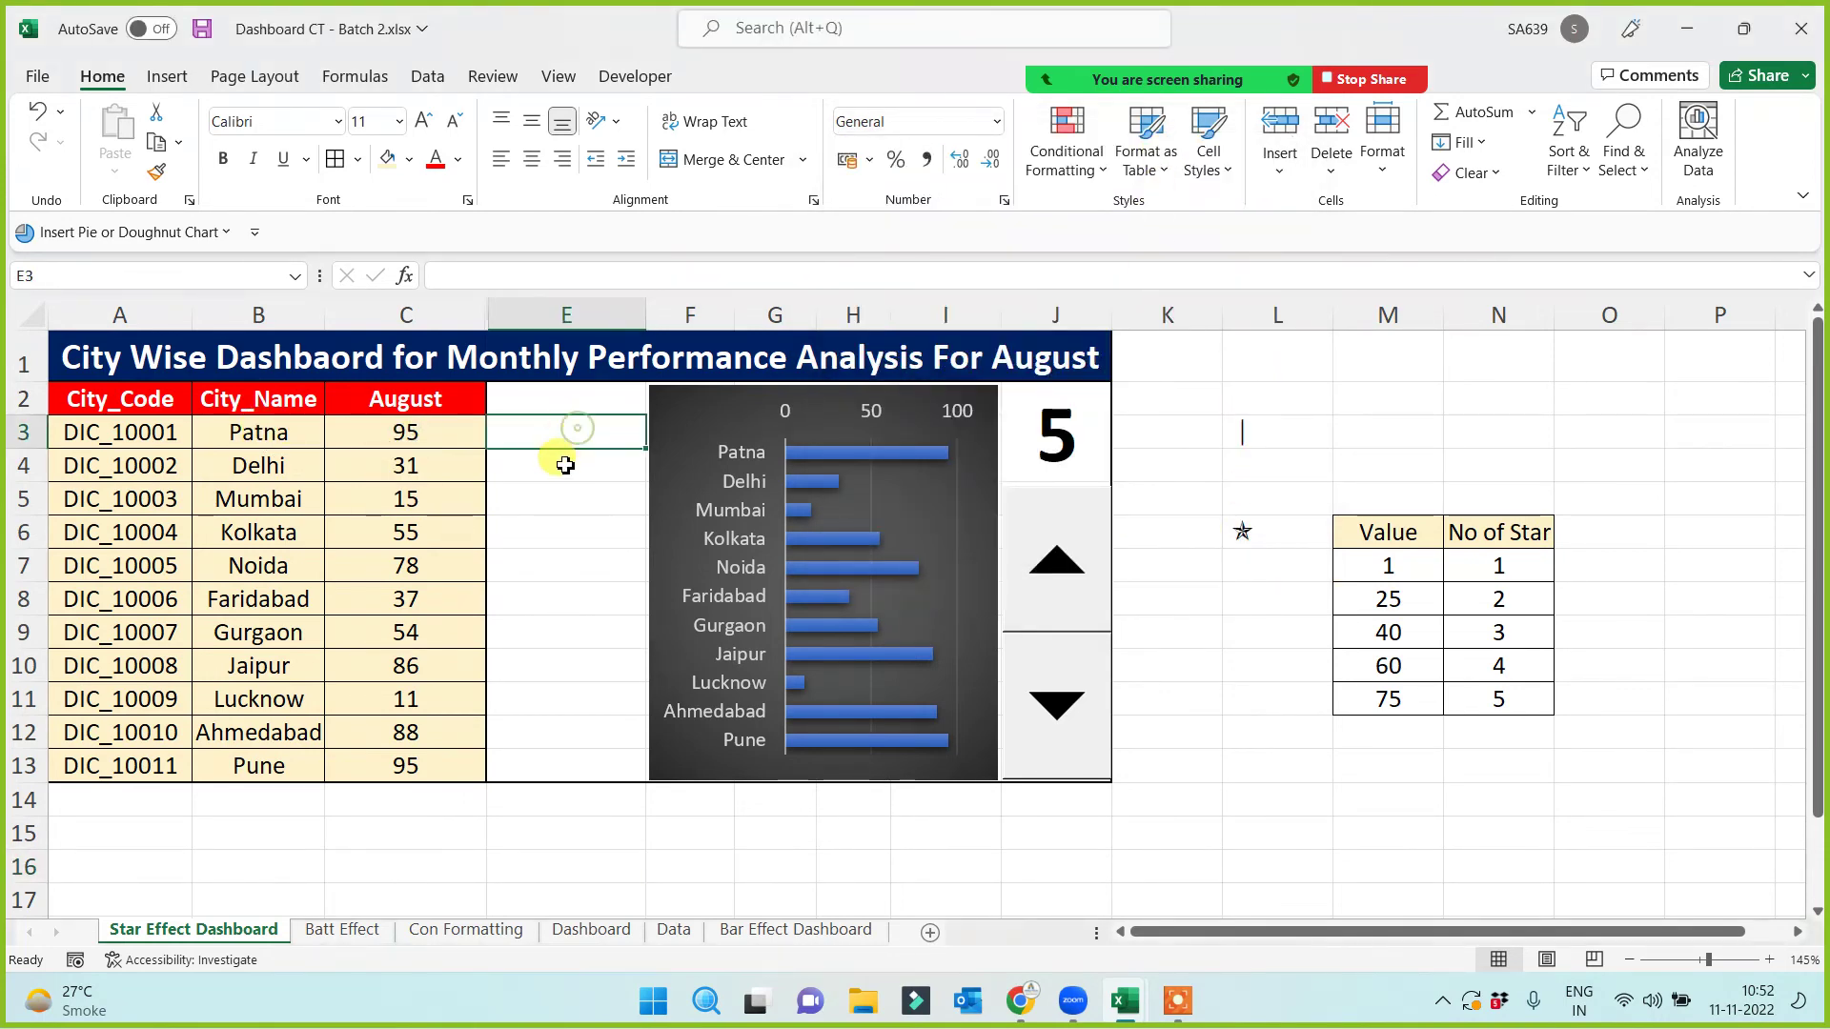
left_click_drag(564, 426, 544, 764)
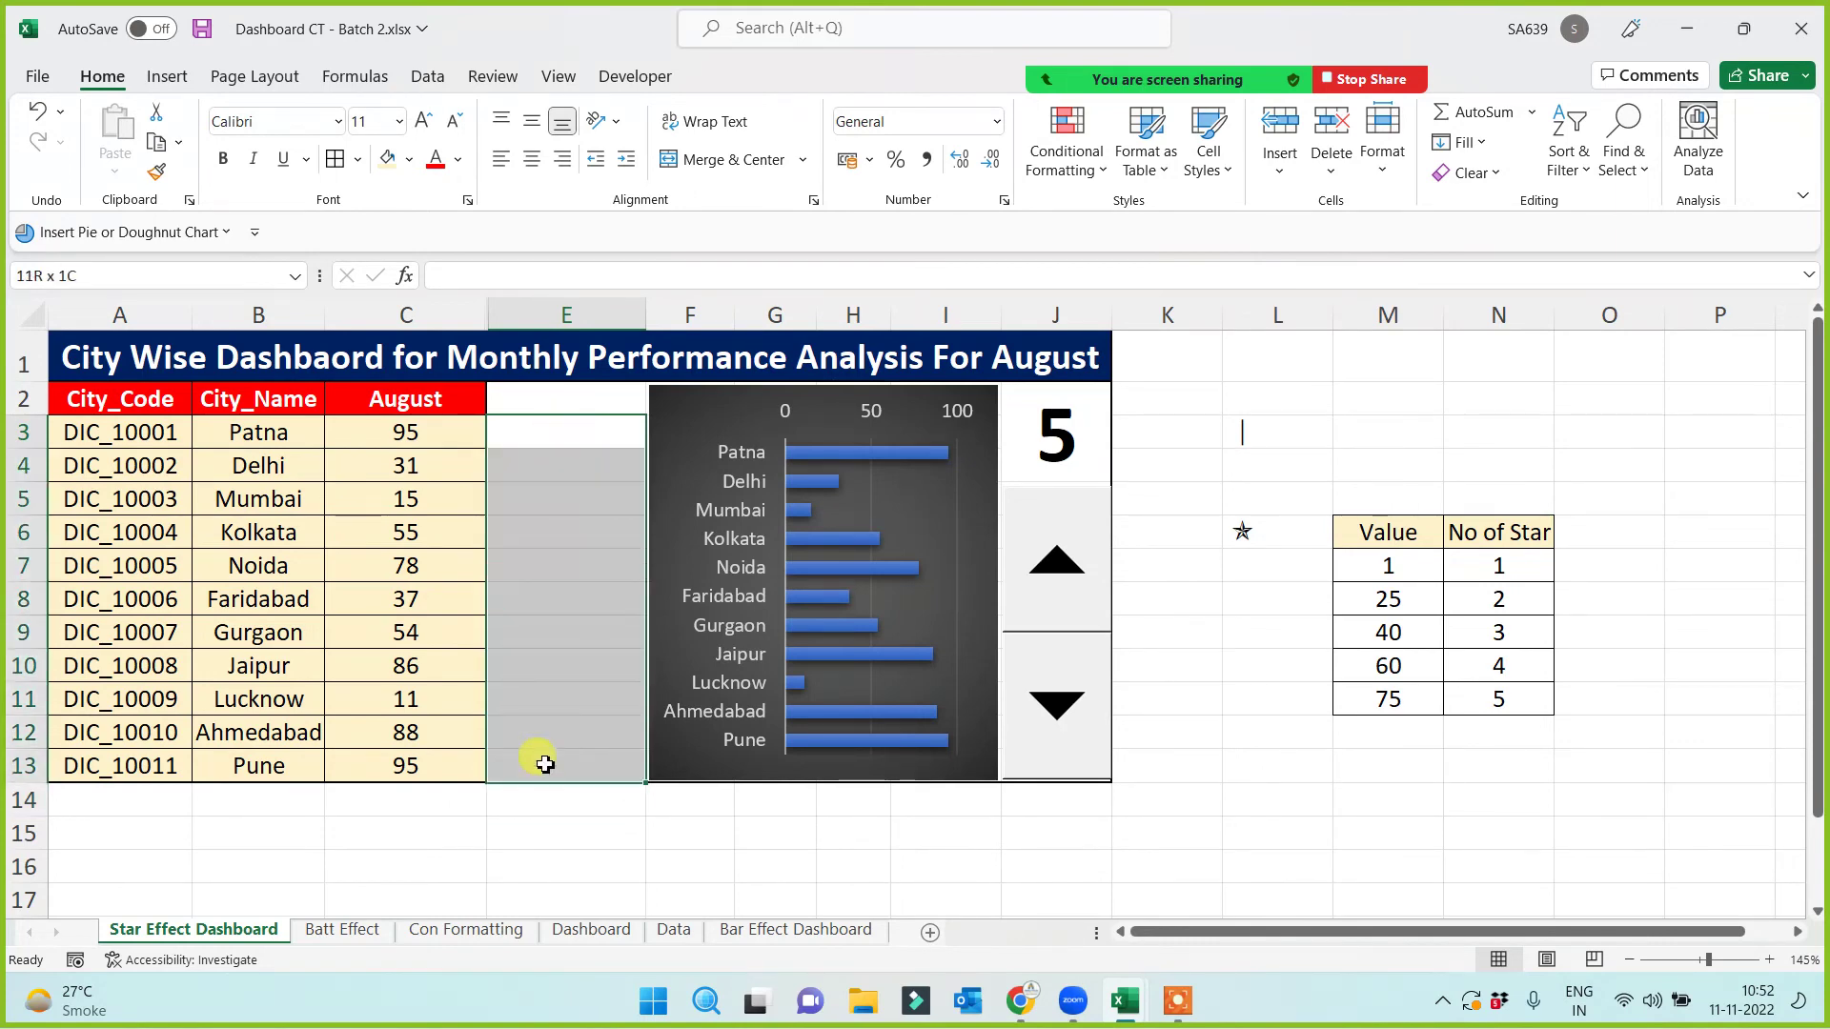
left_click(368, 431)
left_click(562, 431)
left_click(425, 467)
left_click(563, 471)
left_click(461, 503)
left_click(529, 496)
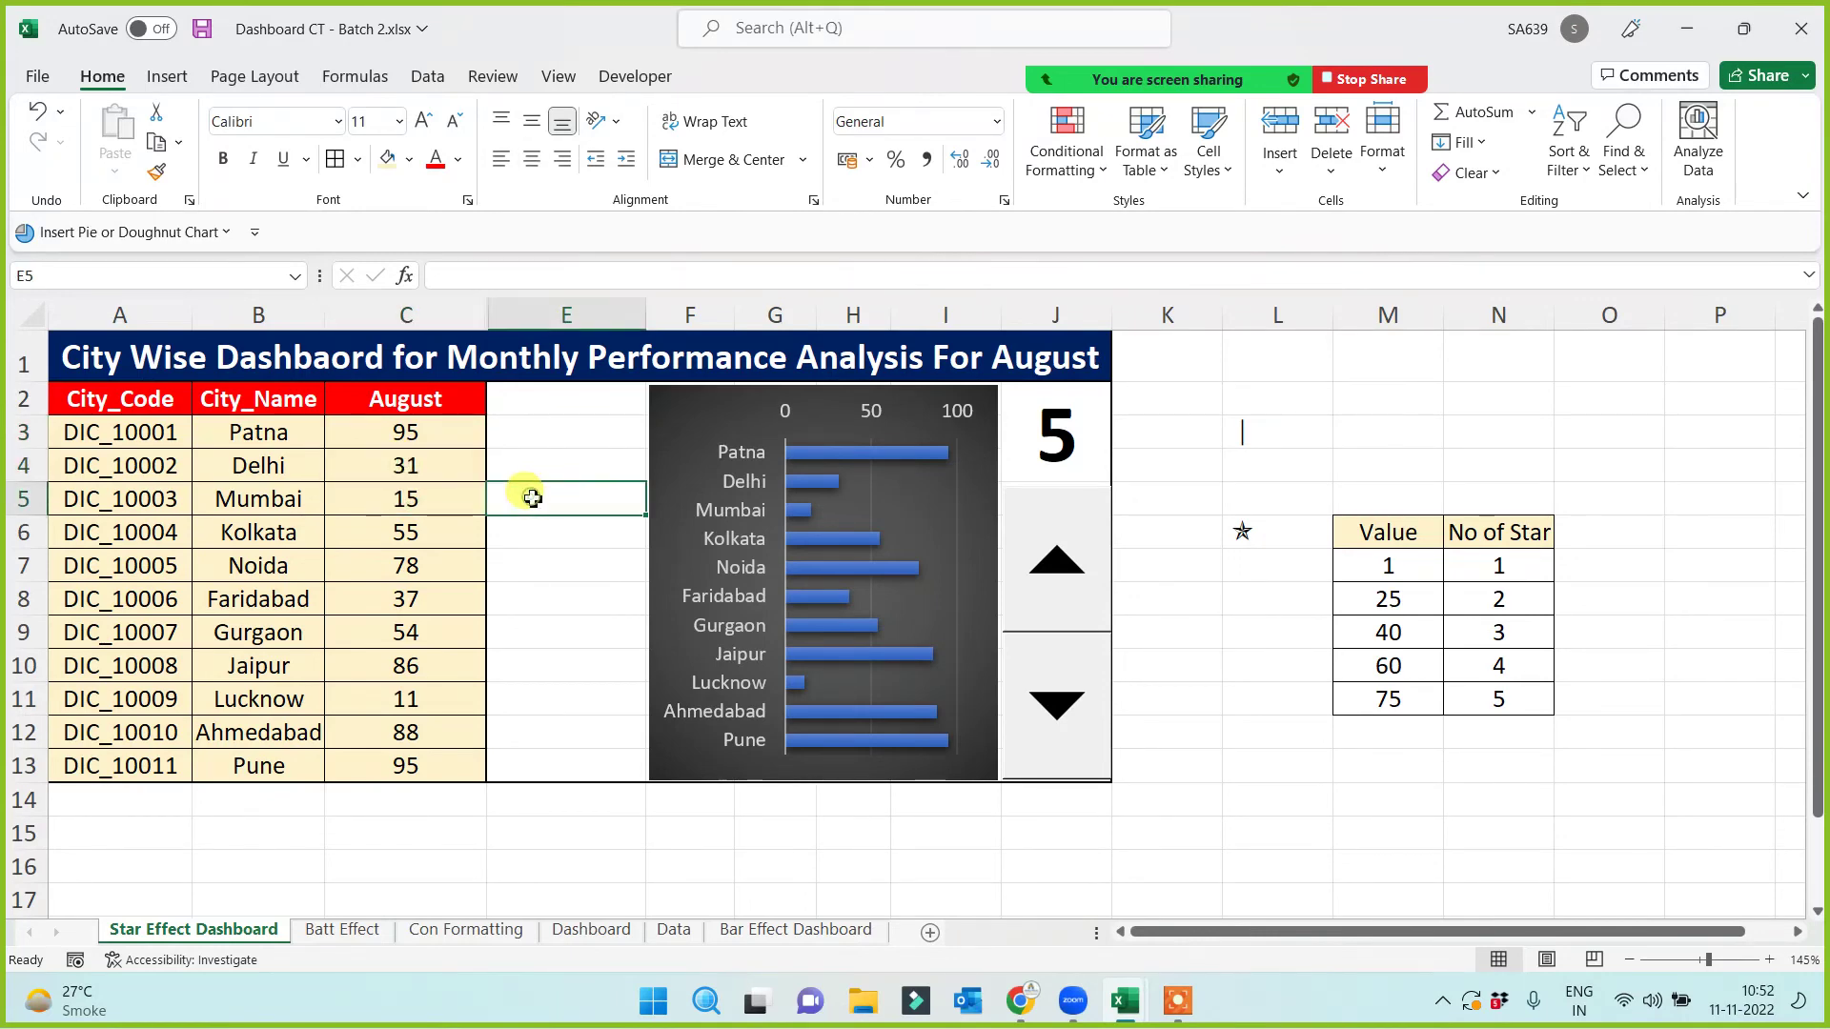
Step: Start a nested IF formula in K3 that returns 5 when C3>=75
left_click(1147, 428)
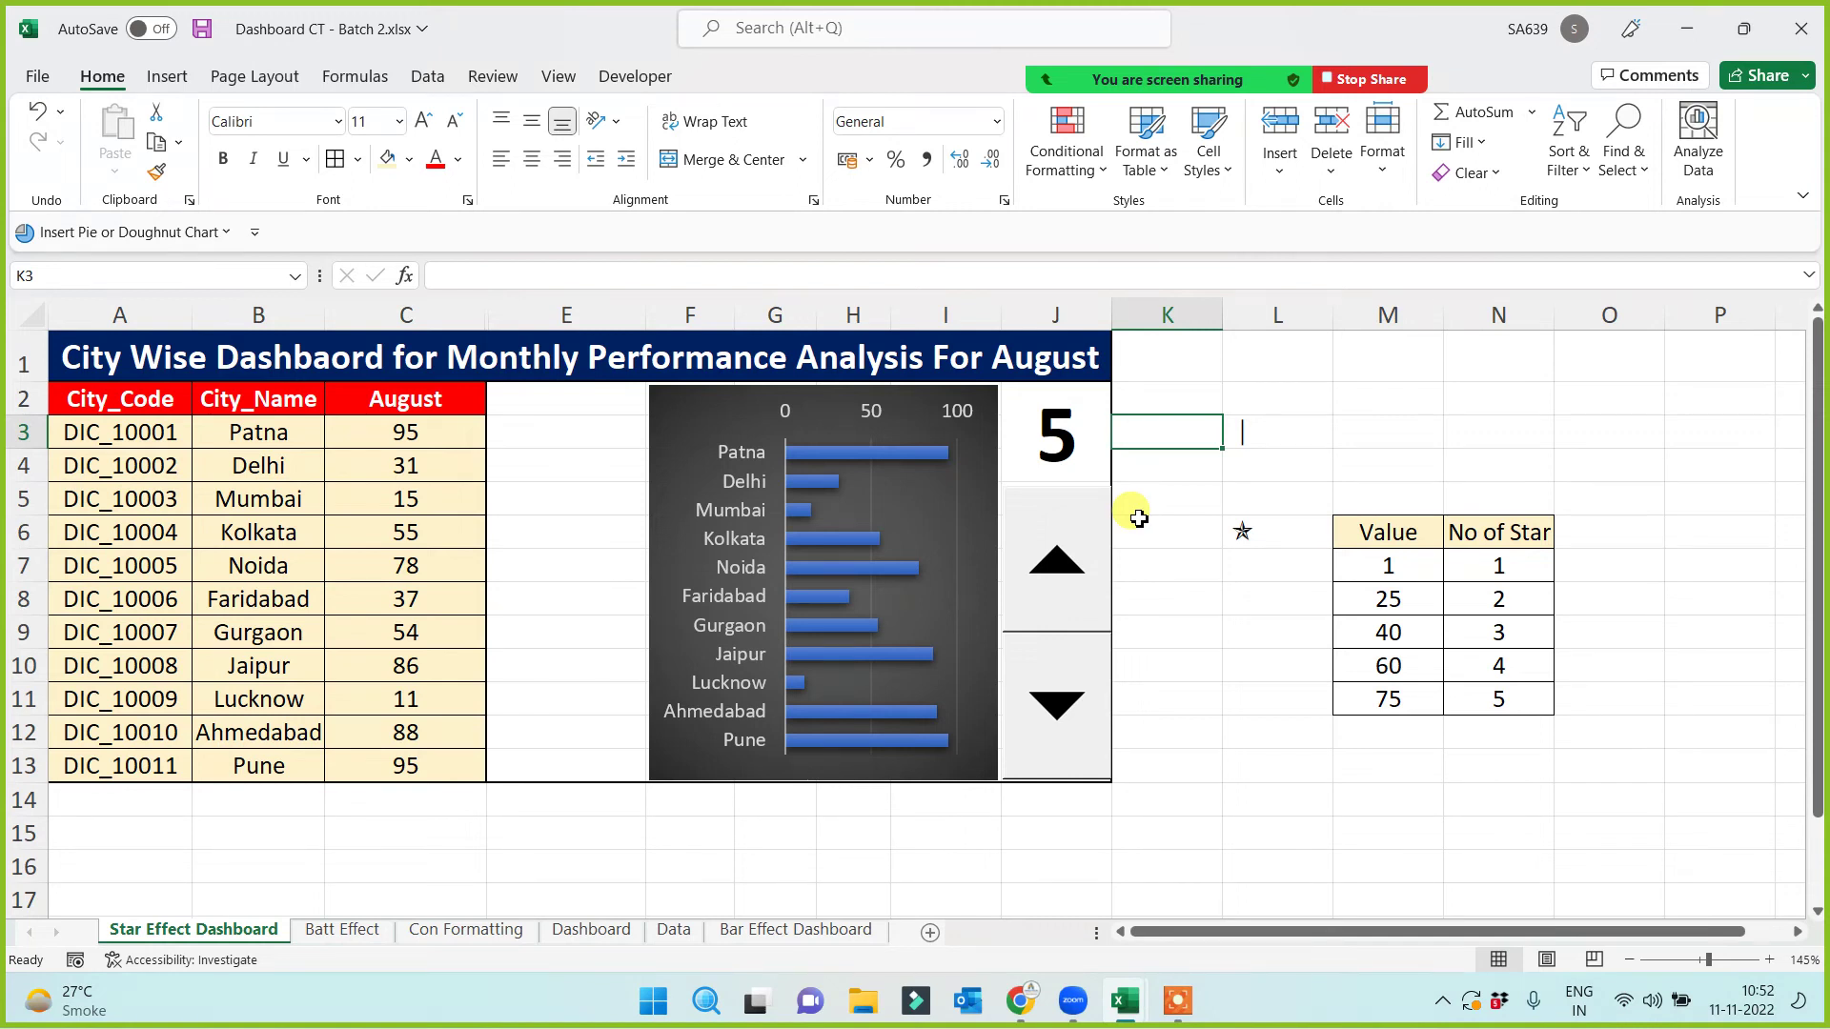
type("=")
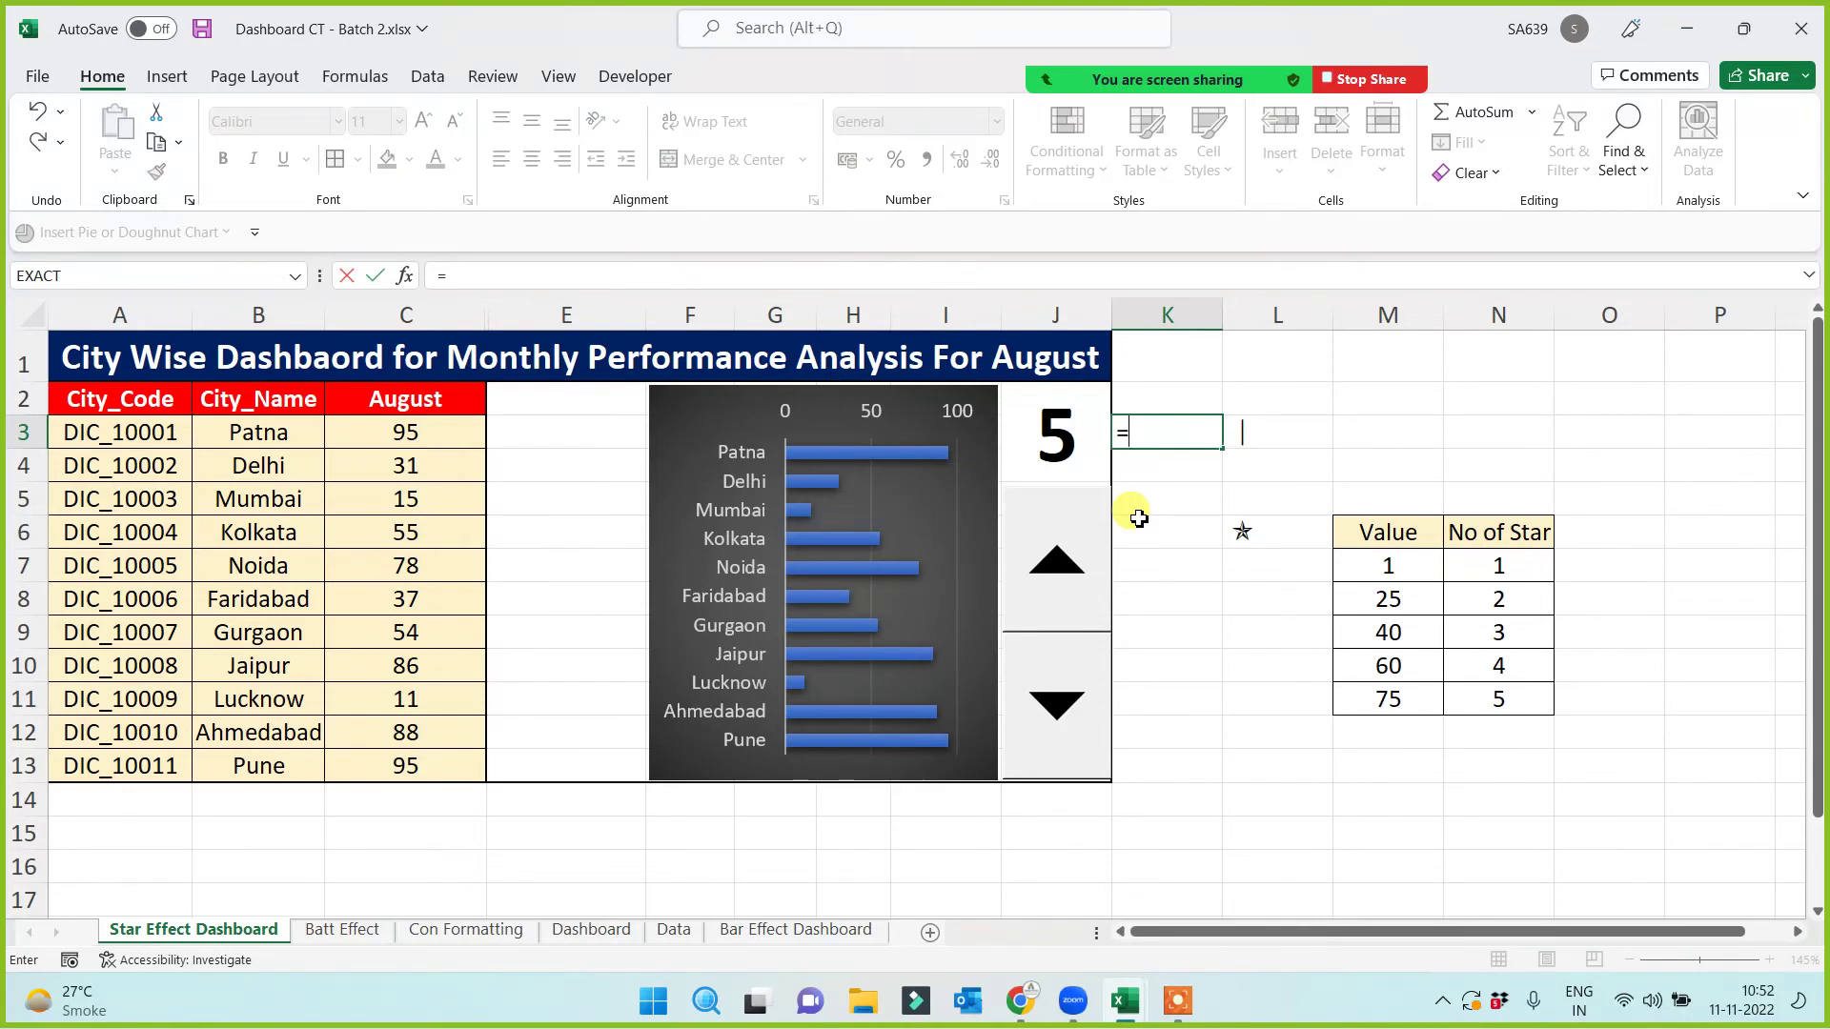
type("if(")
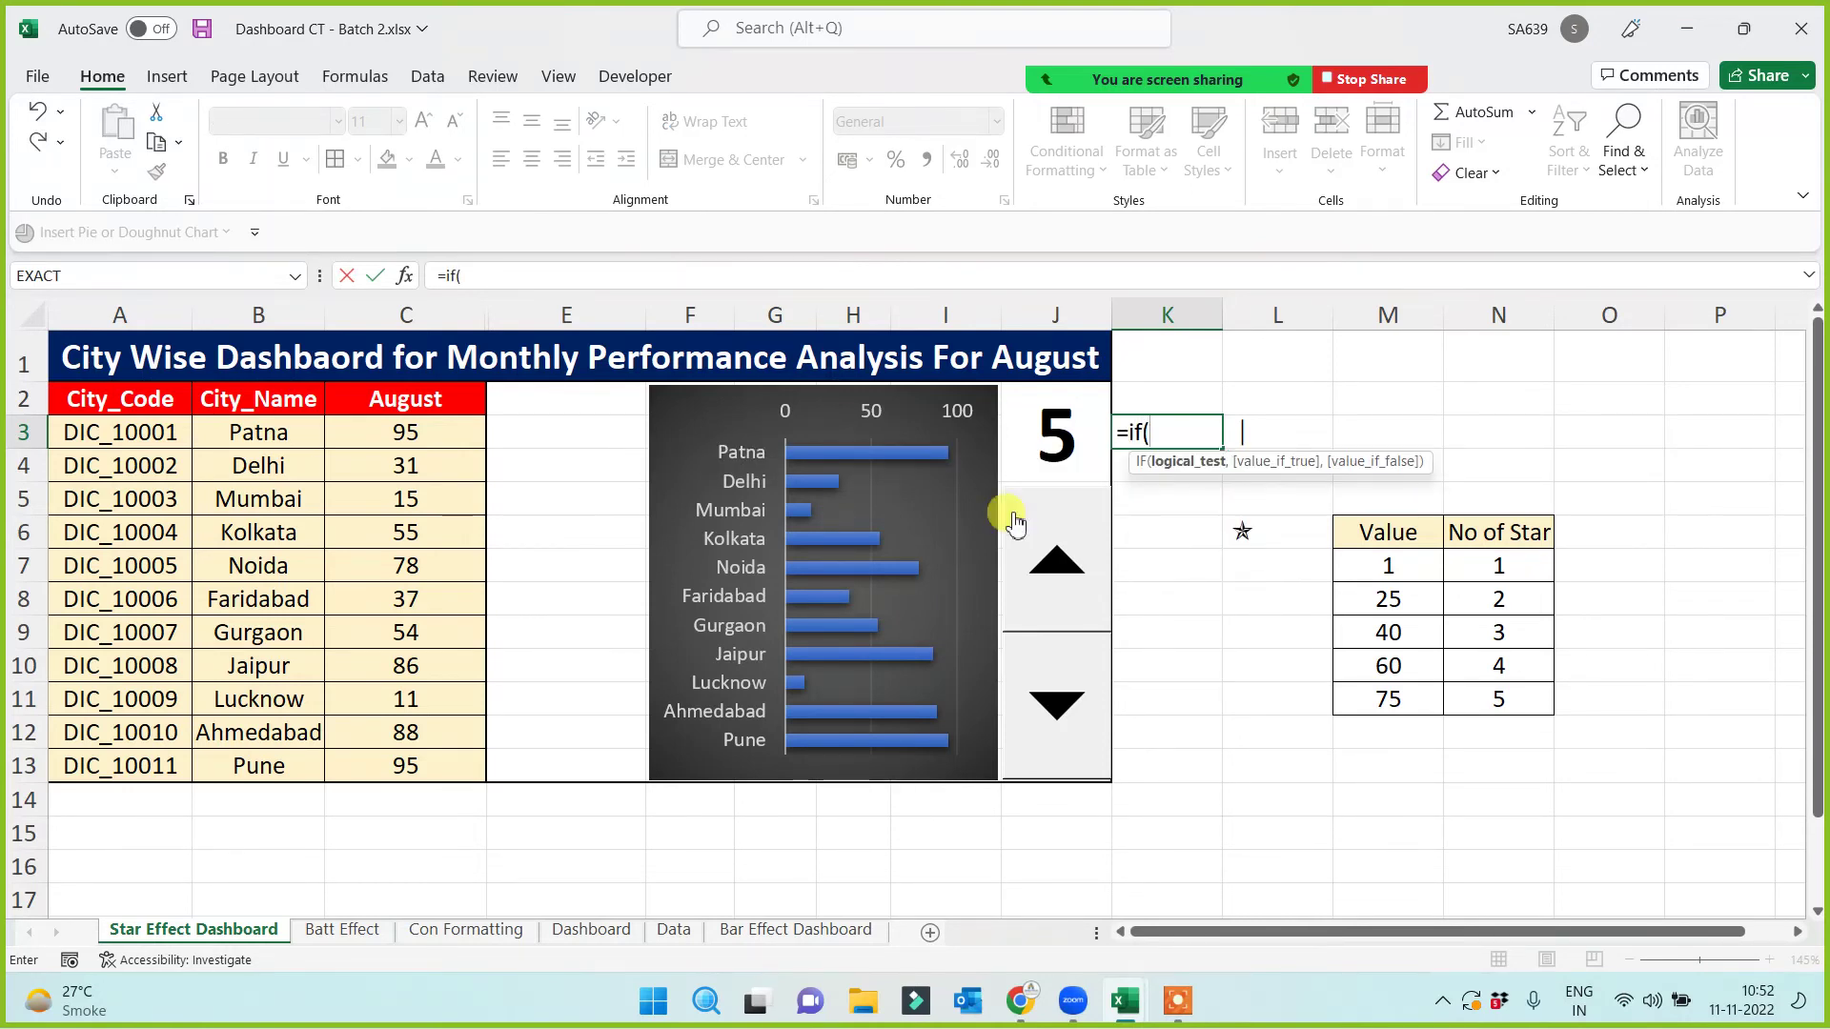
left_click(431, 436)
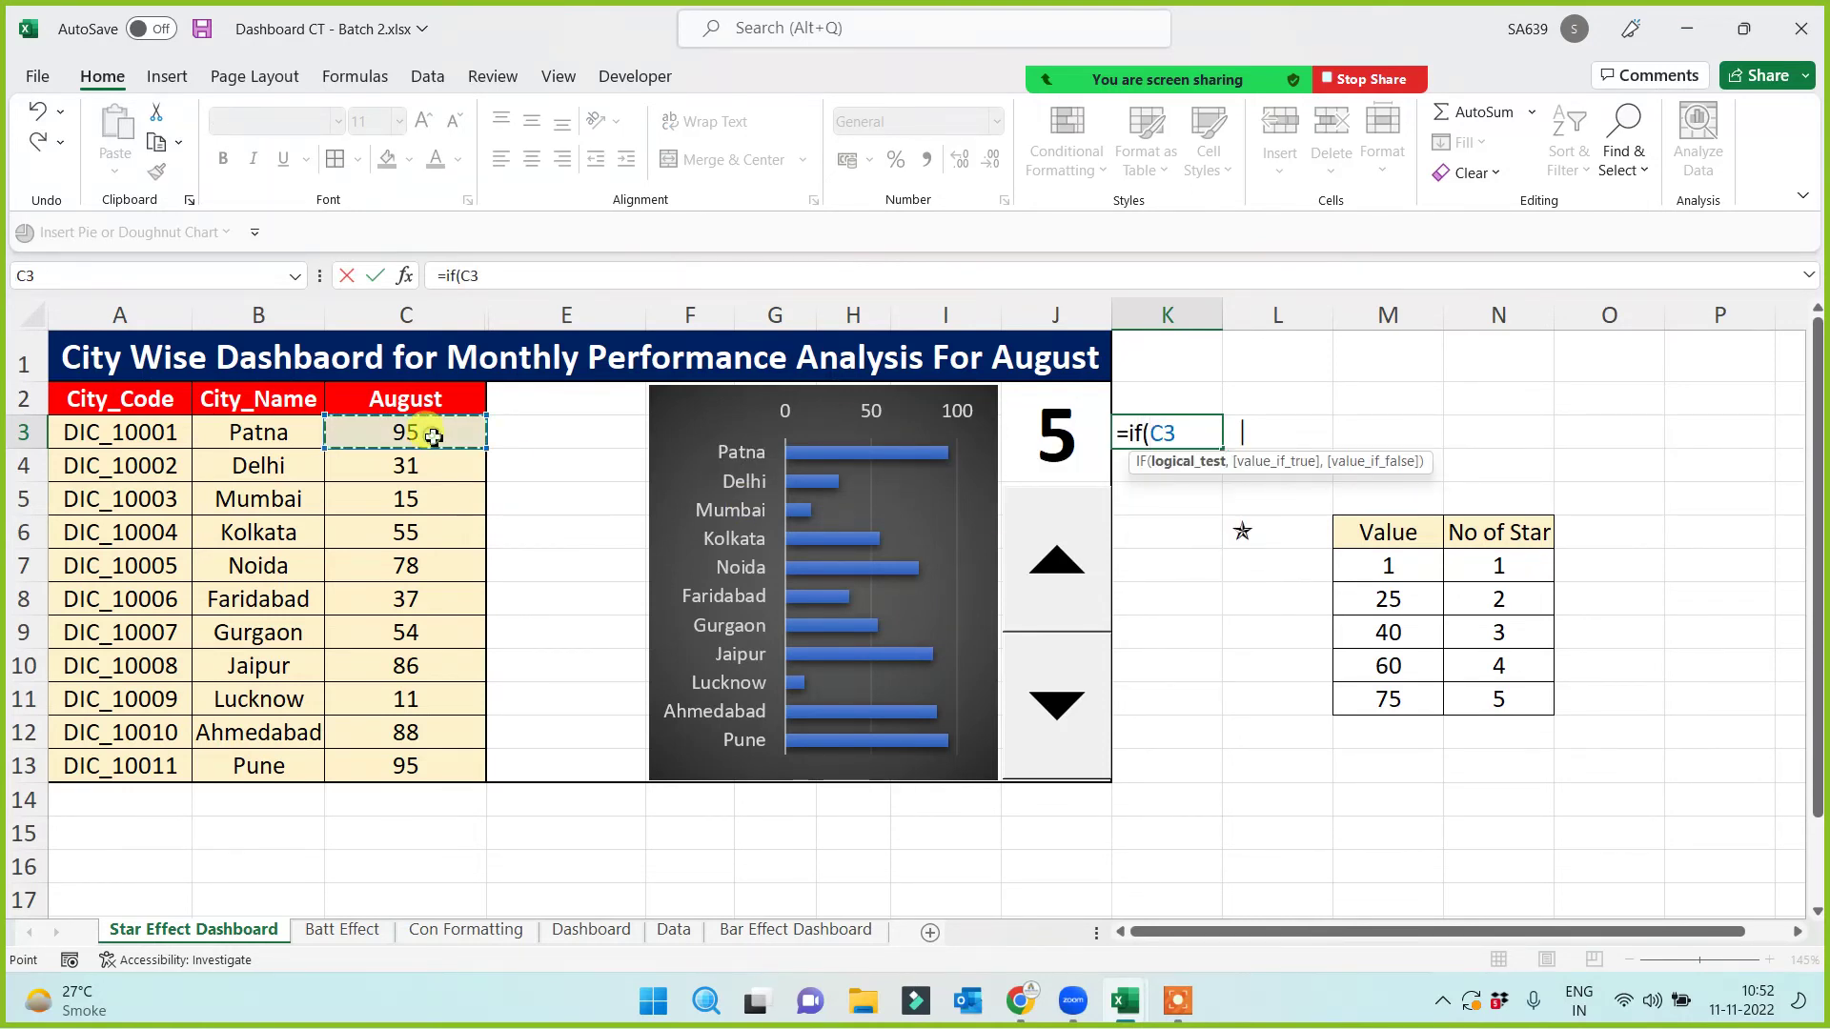
type(">=75,5,")
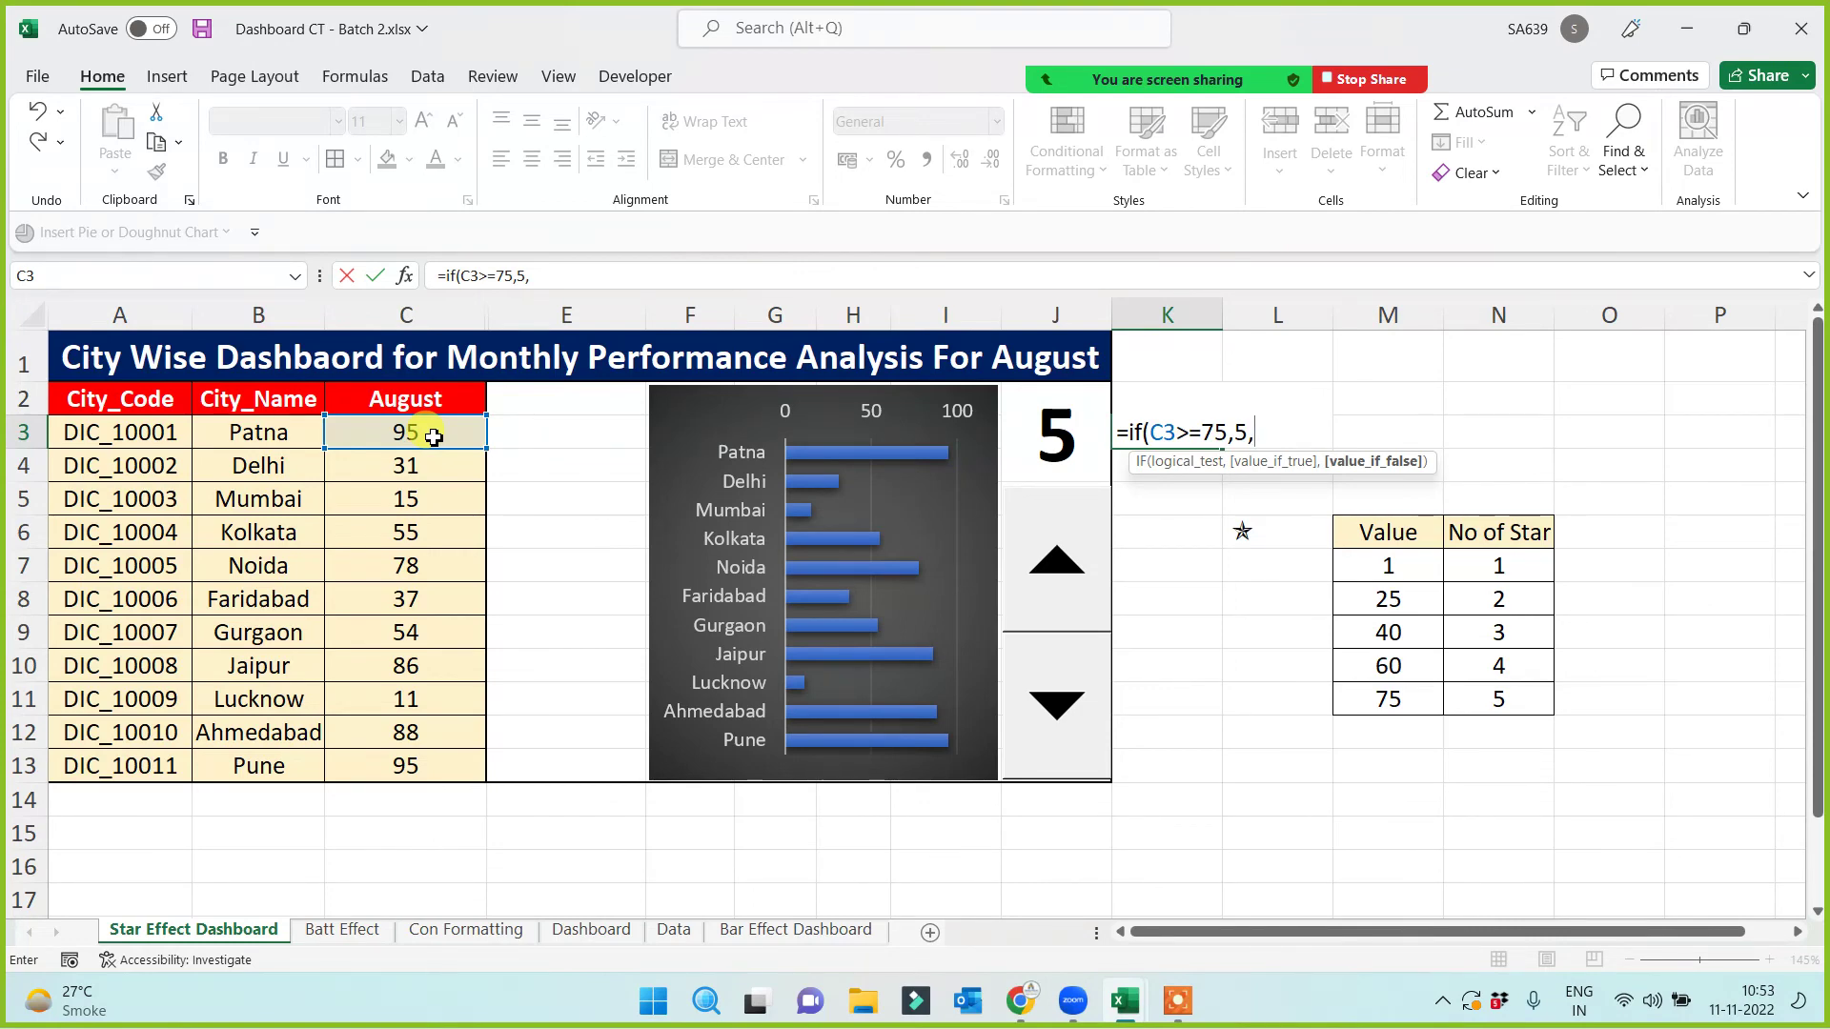
Step: Nest a second IF as the false value of the K3 formula, testing C3>=60
left_click(433, 436)
key("BackSpace")
key("BackSpace")
type("if(")
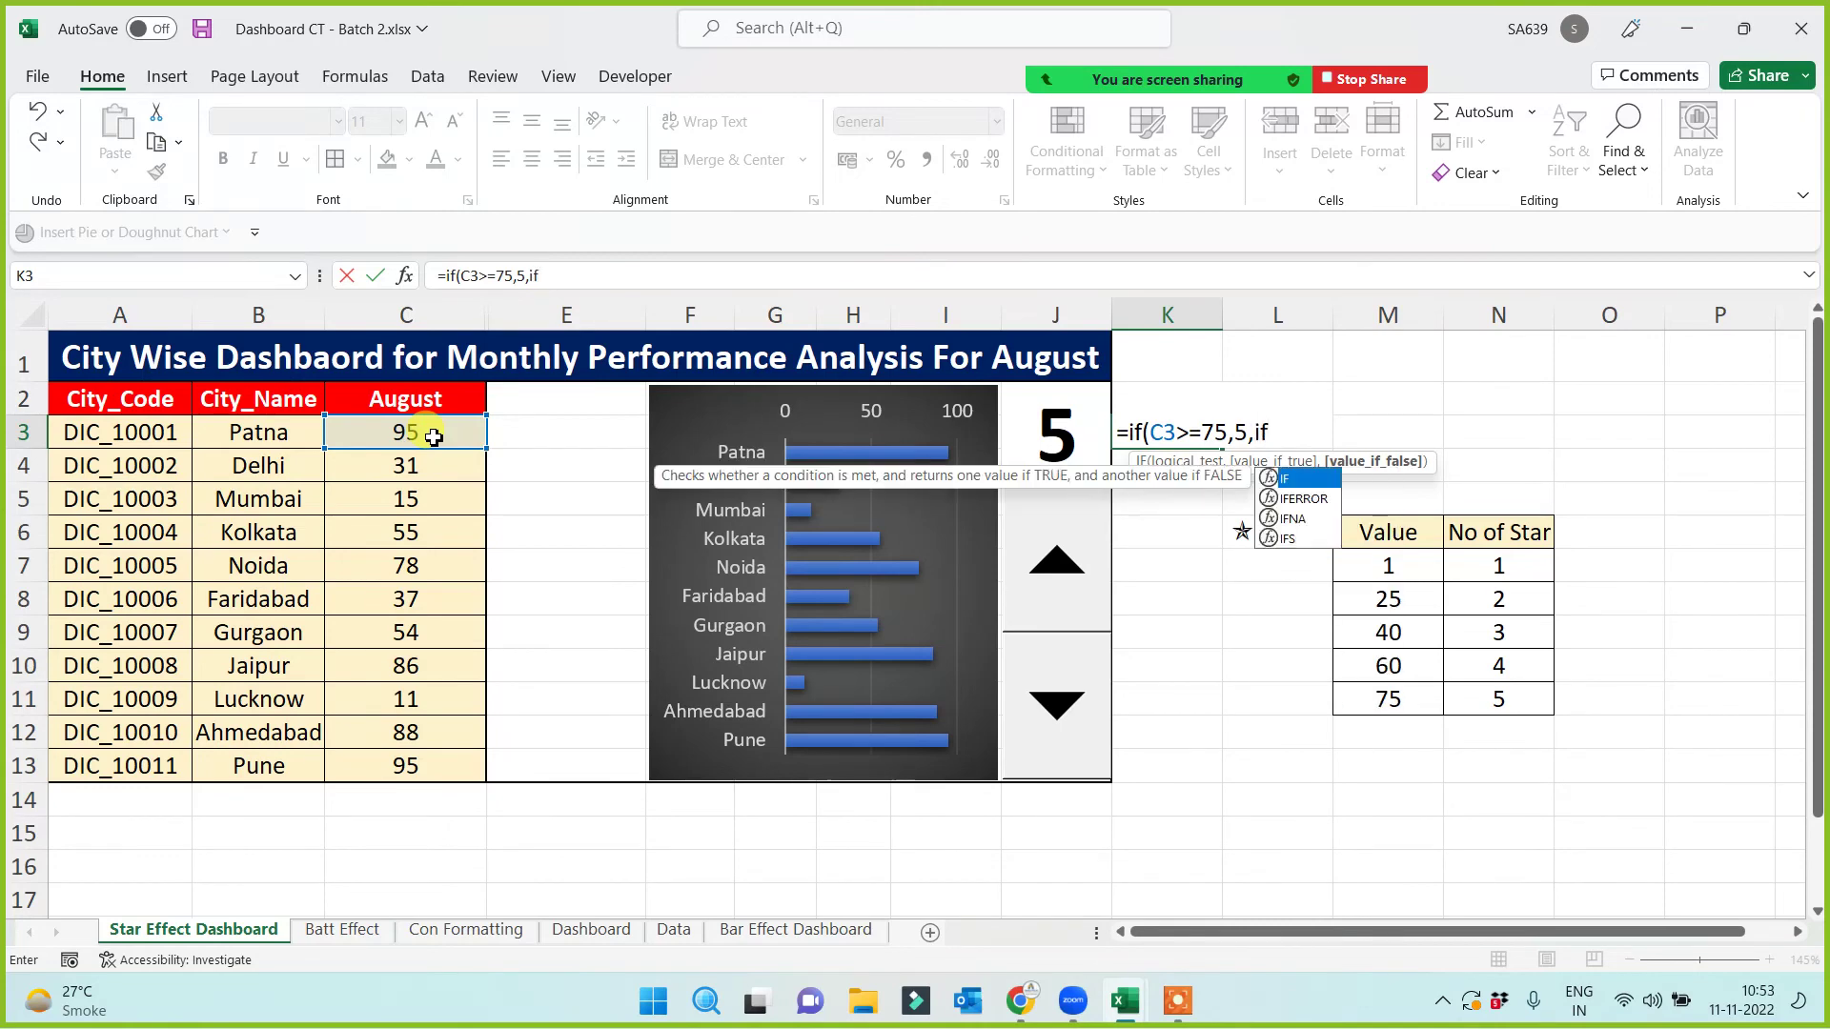
left_click(388, 431)
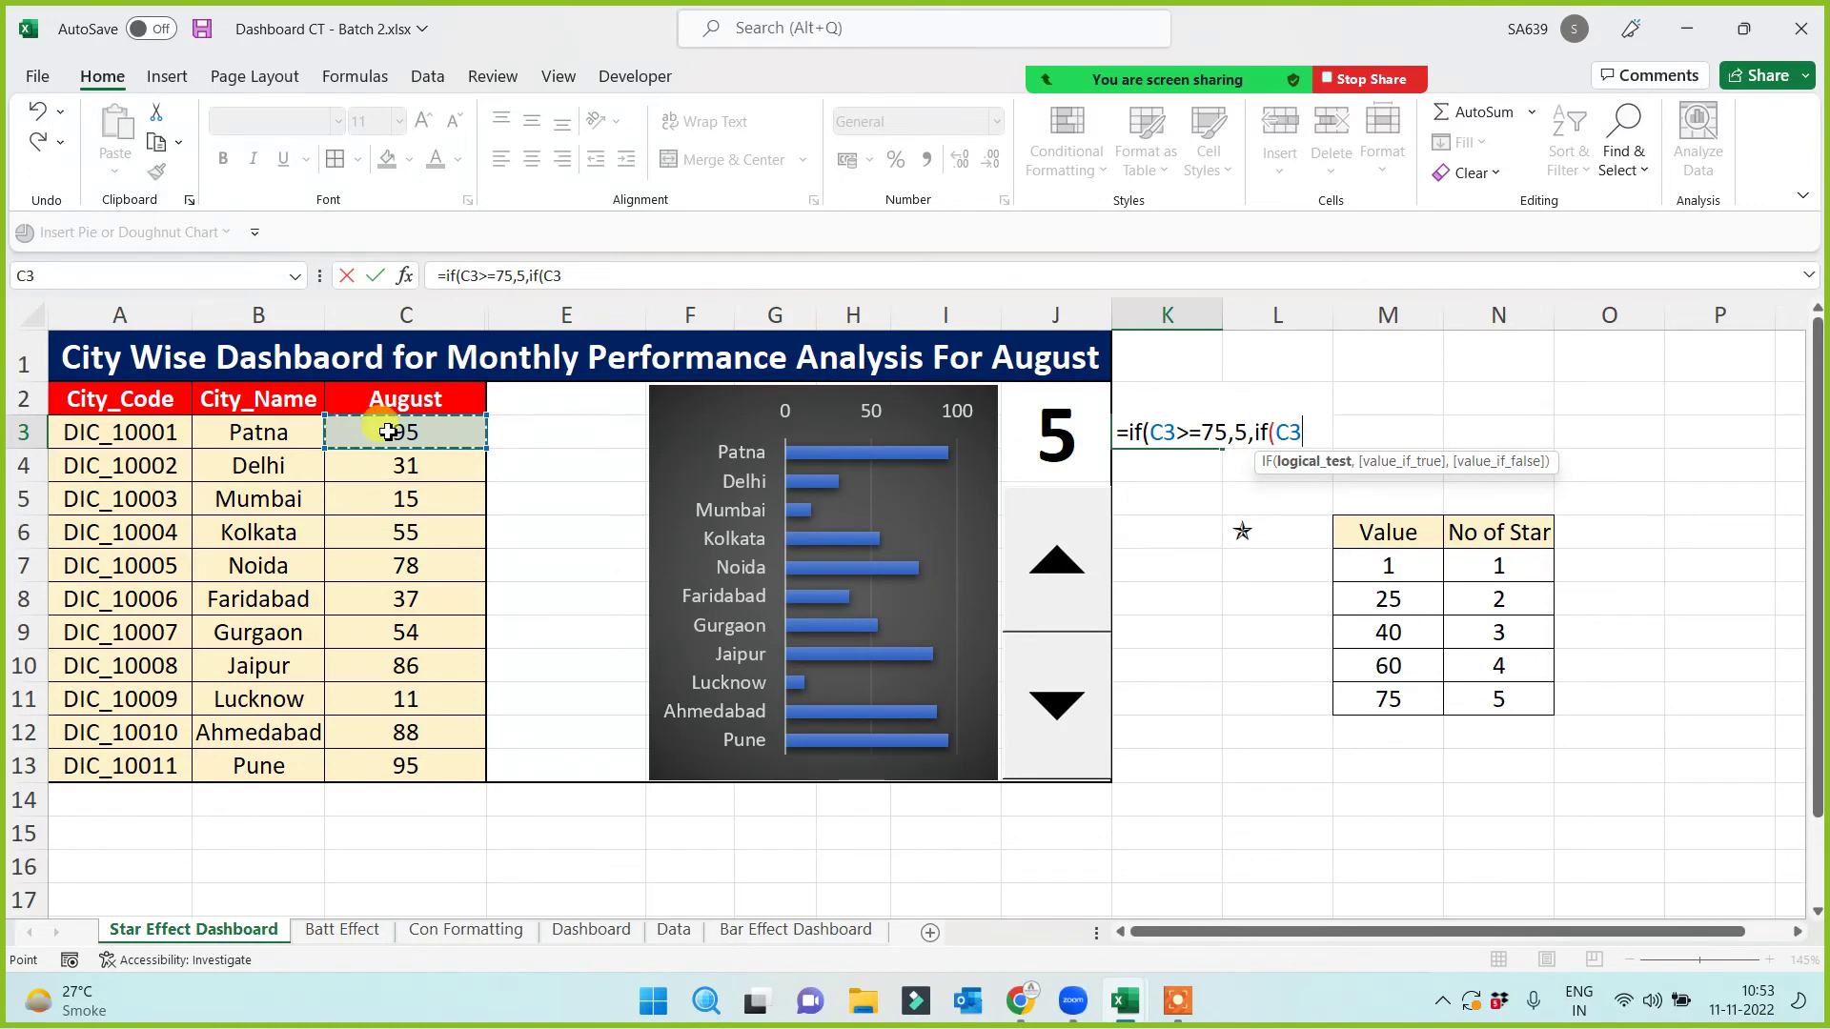
type(">=60<")
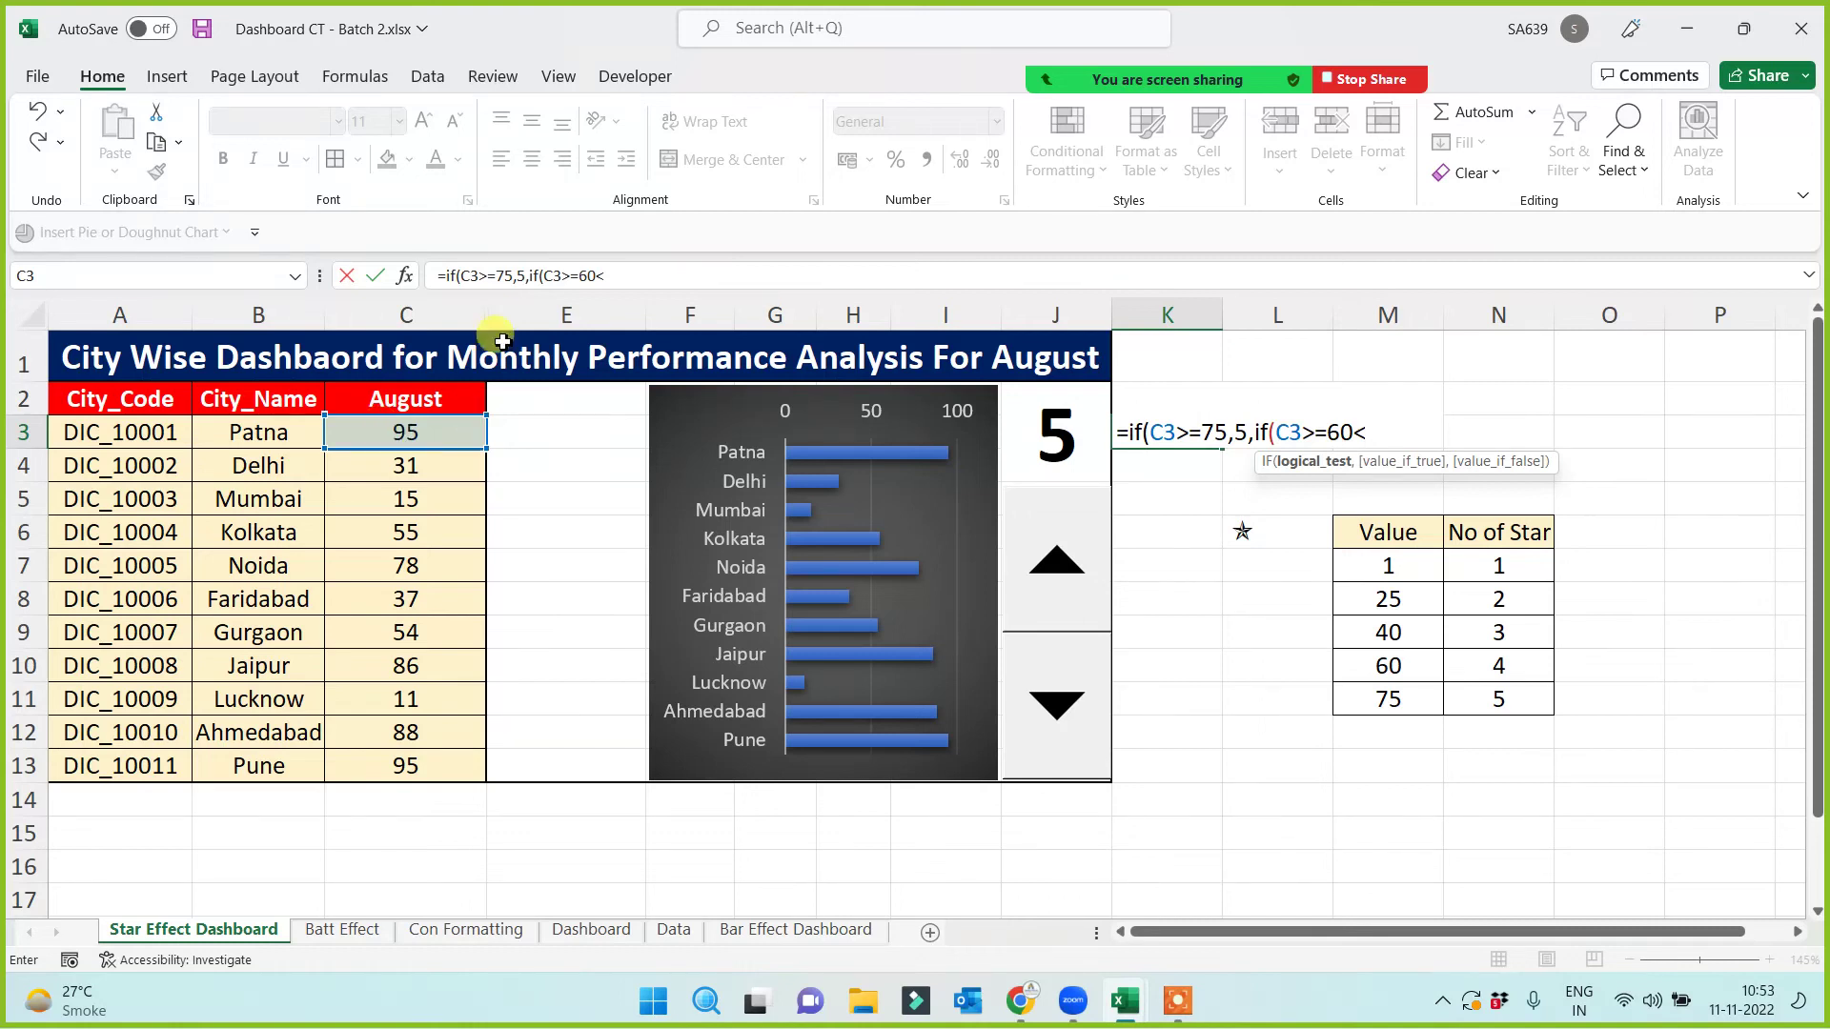
Step: Check the participant list of the Zoom meeting and return to the formula in Excel
mouse_move(1145, 86)
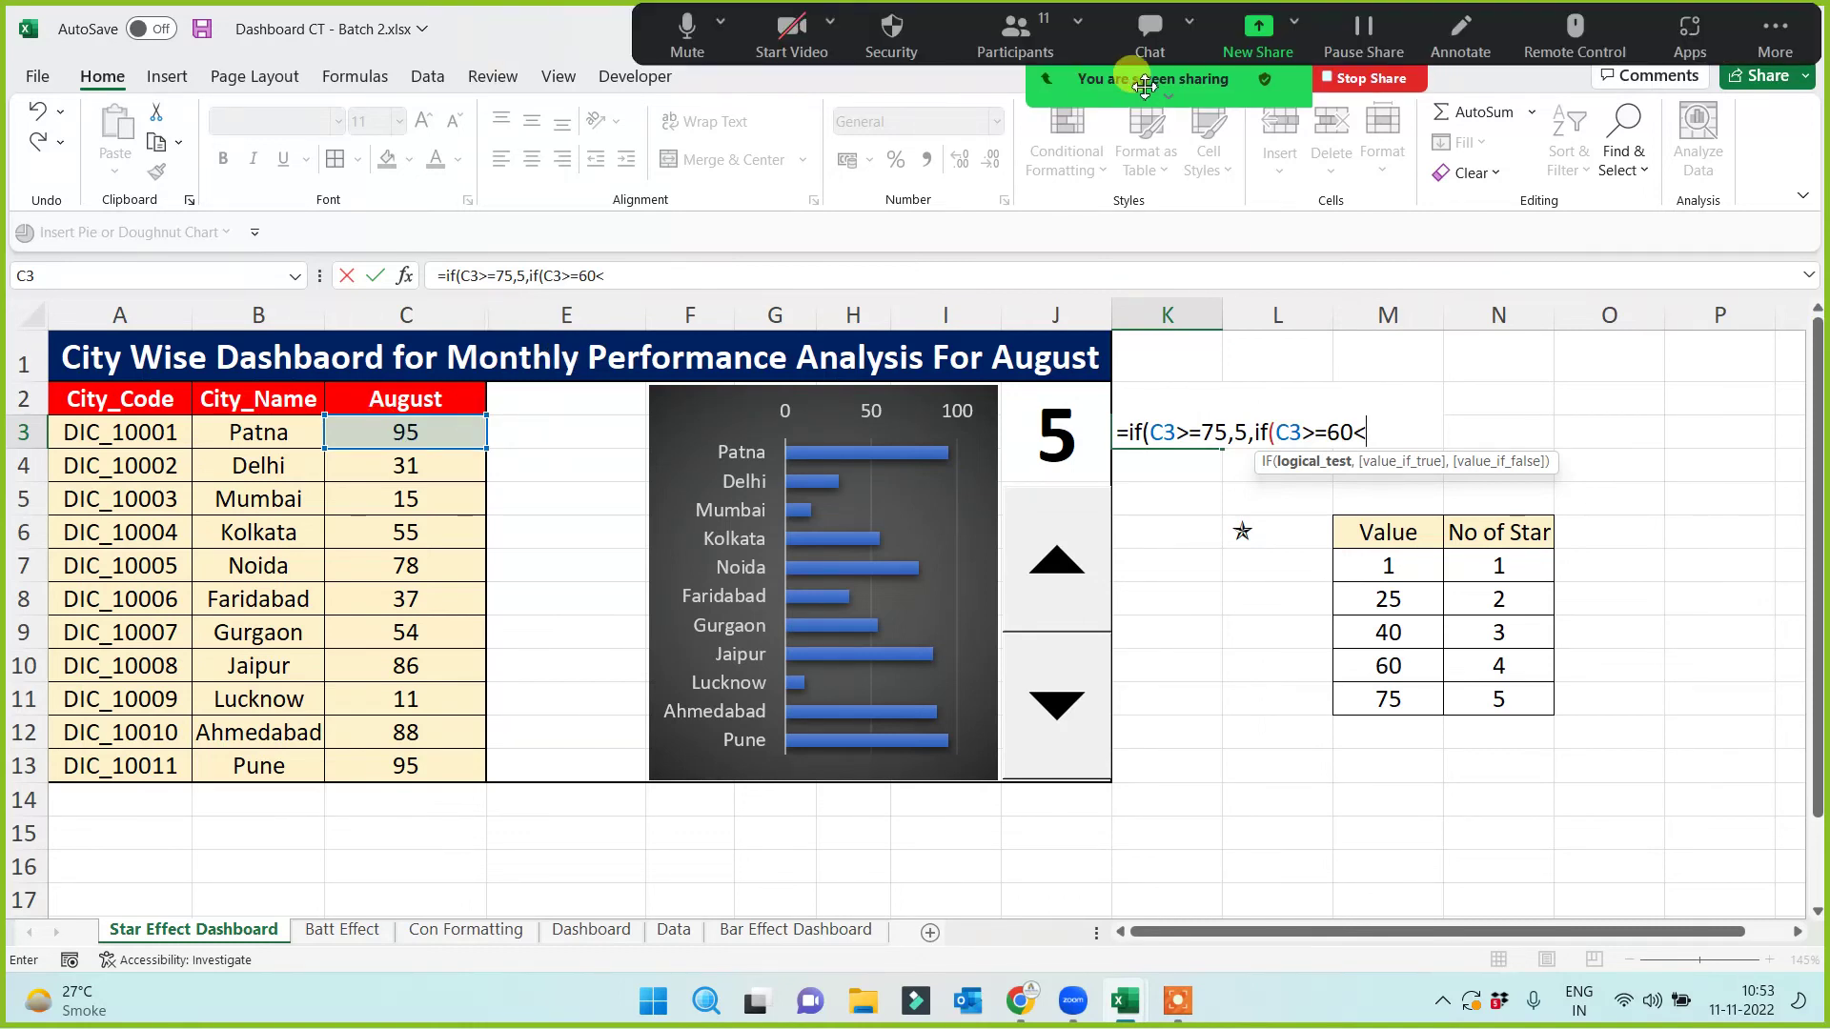
left_click(1035, 56)
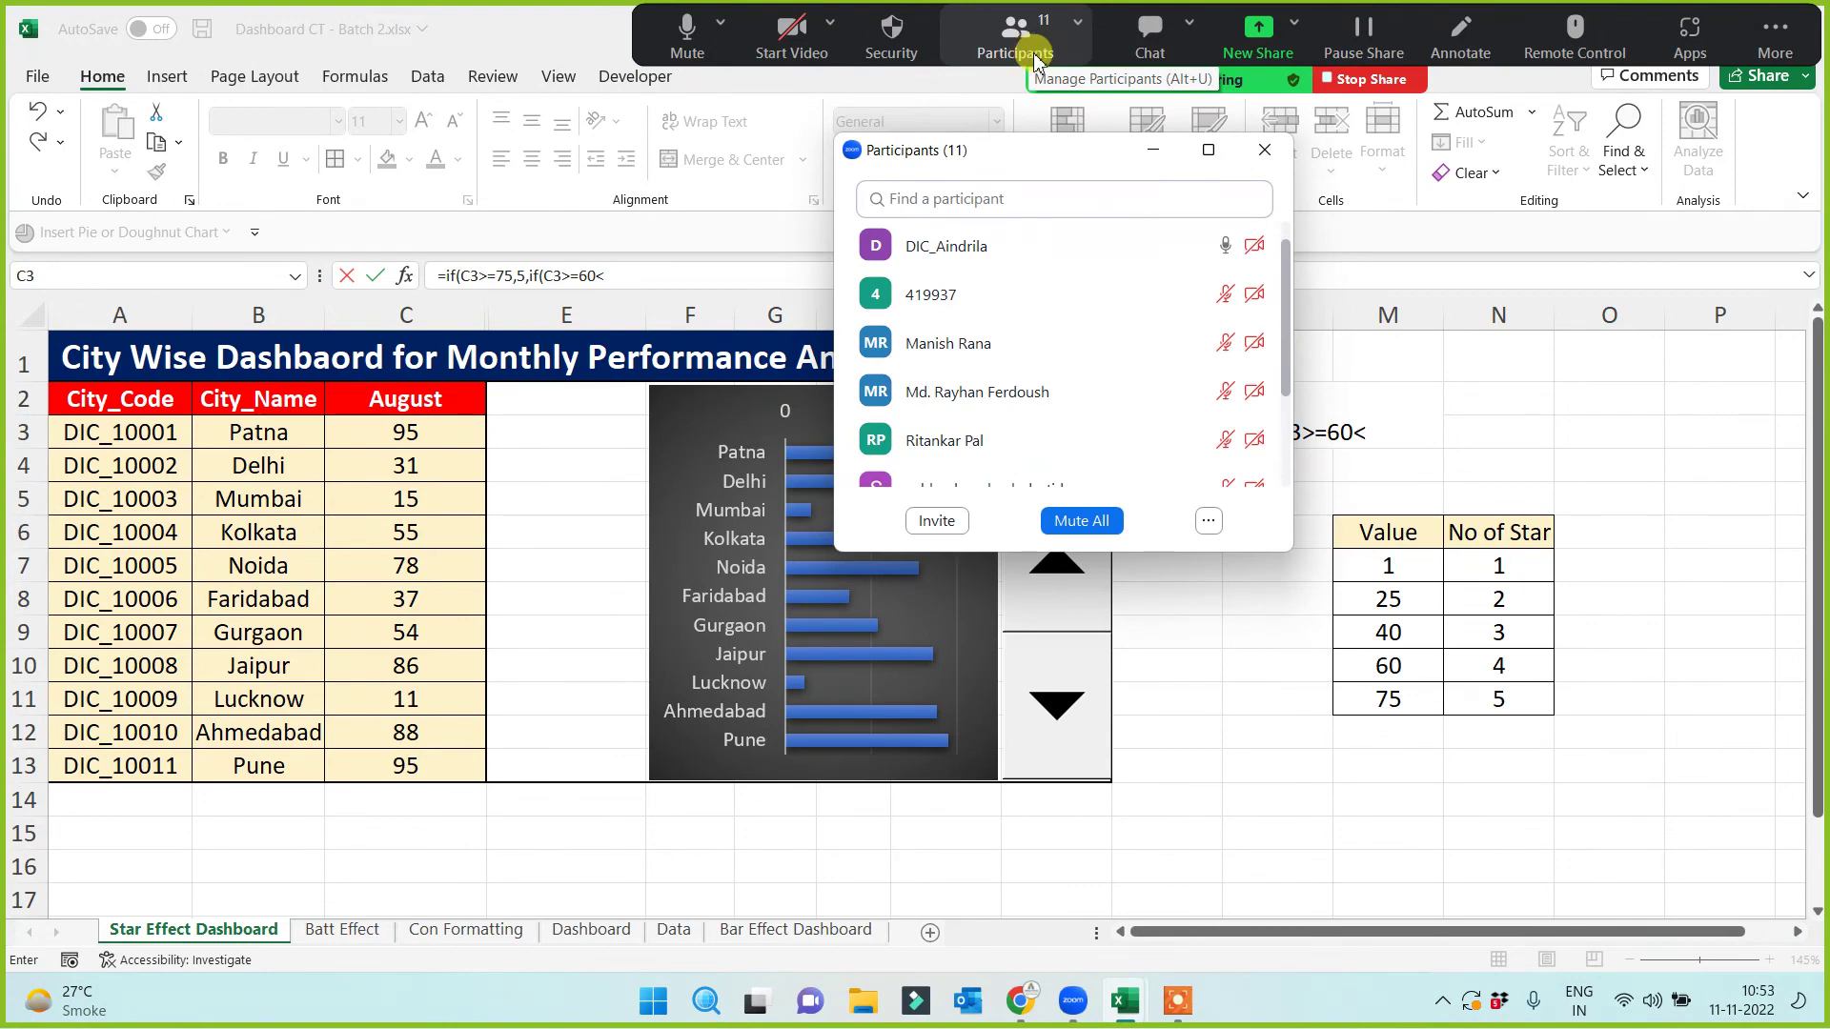
left_click(1155, 153)
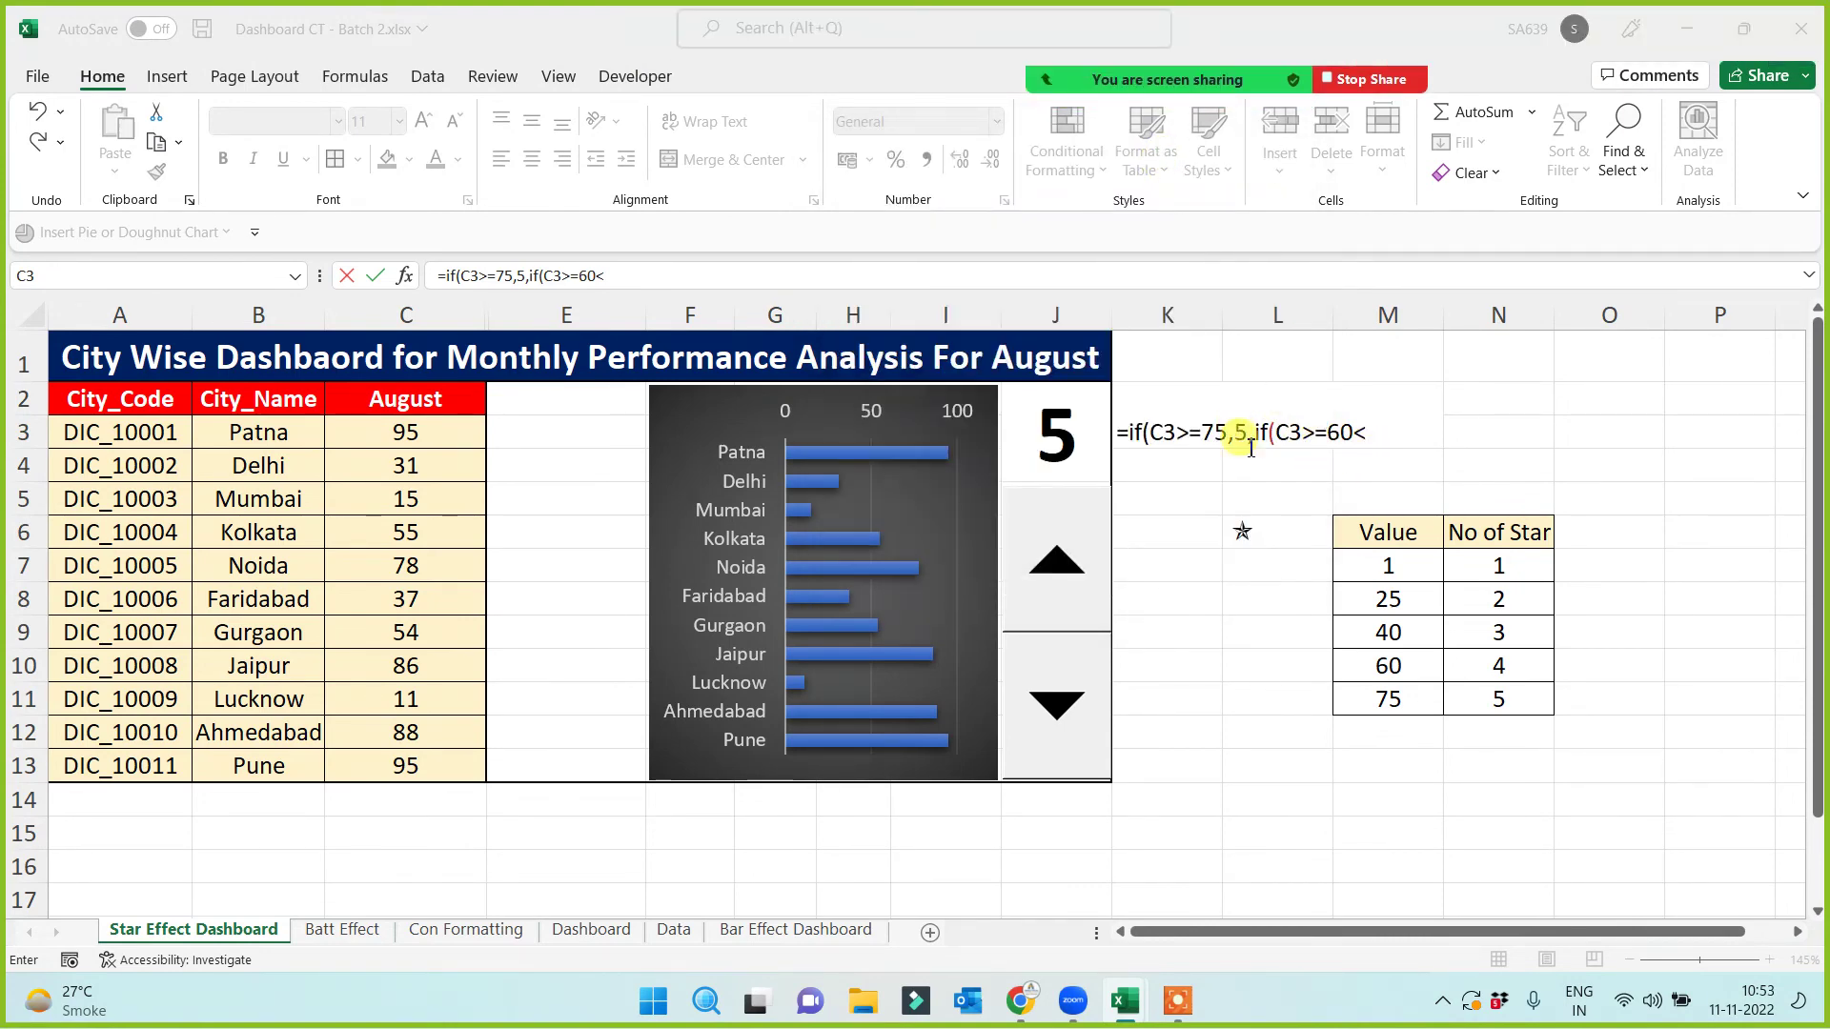
left_click(1382, 455)
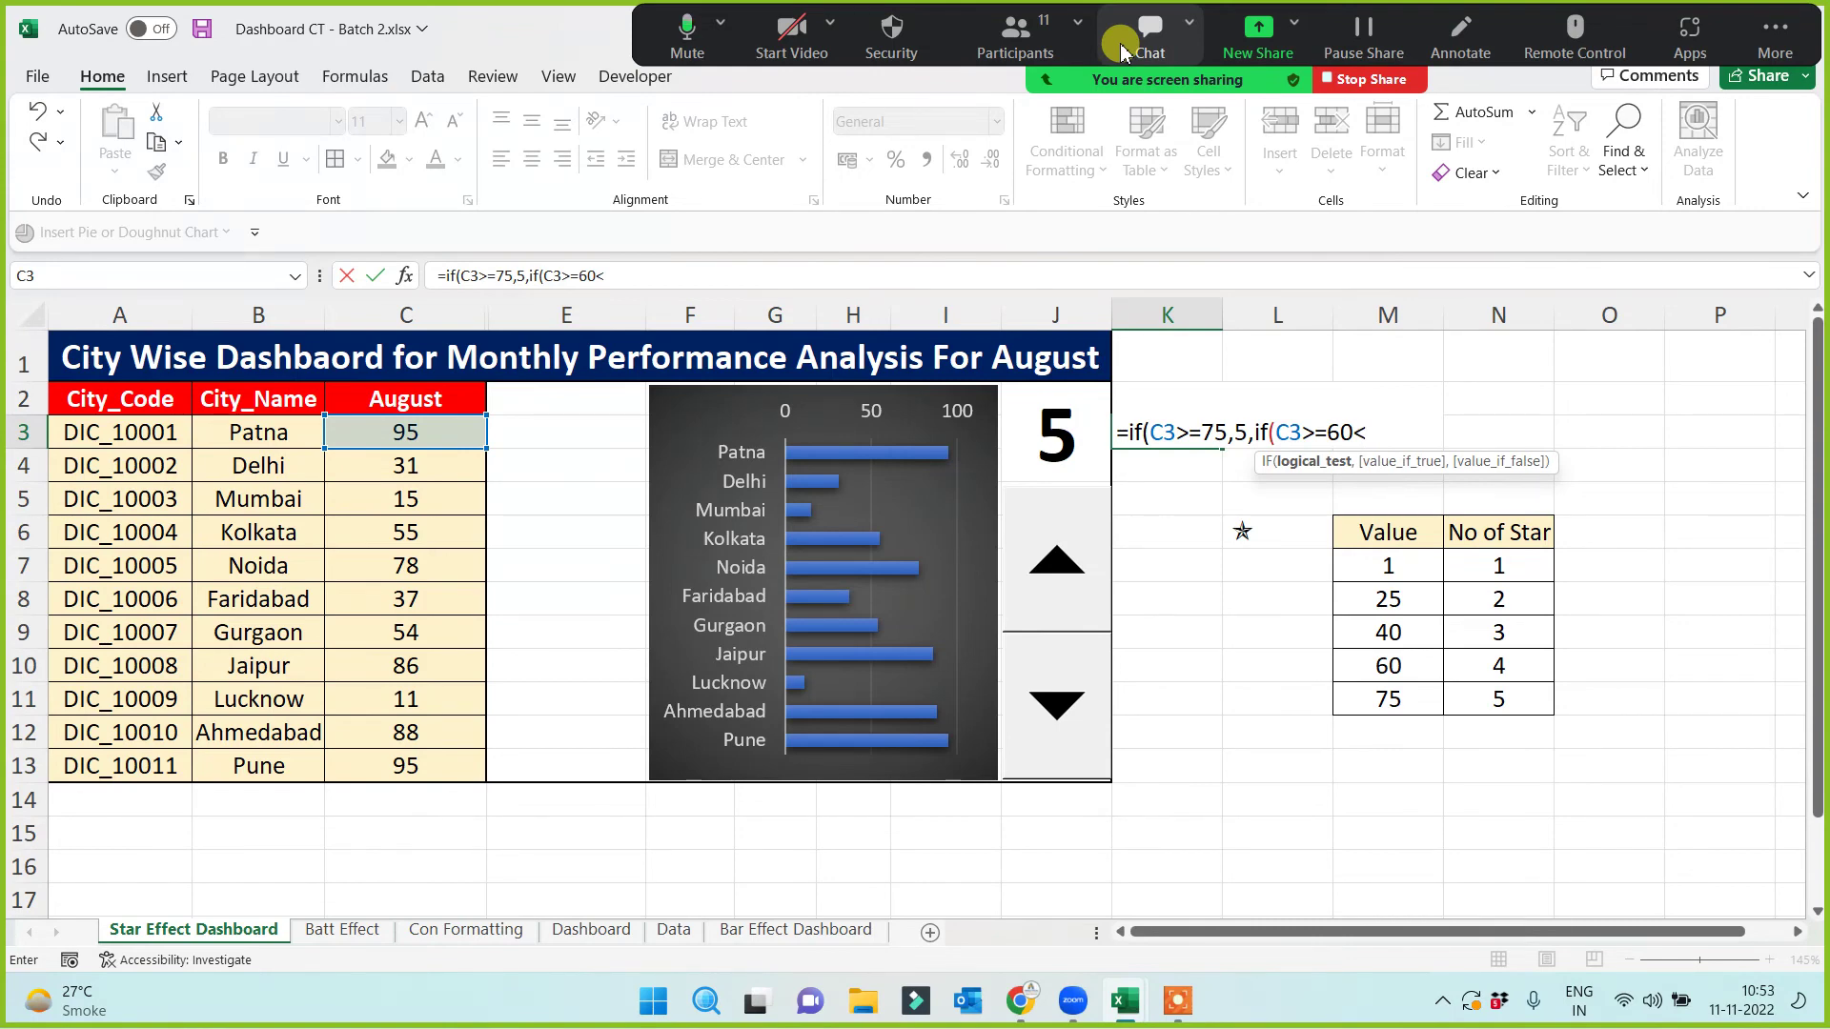
left_click(1044, 45)
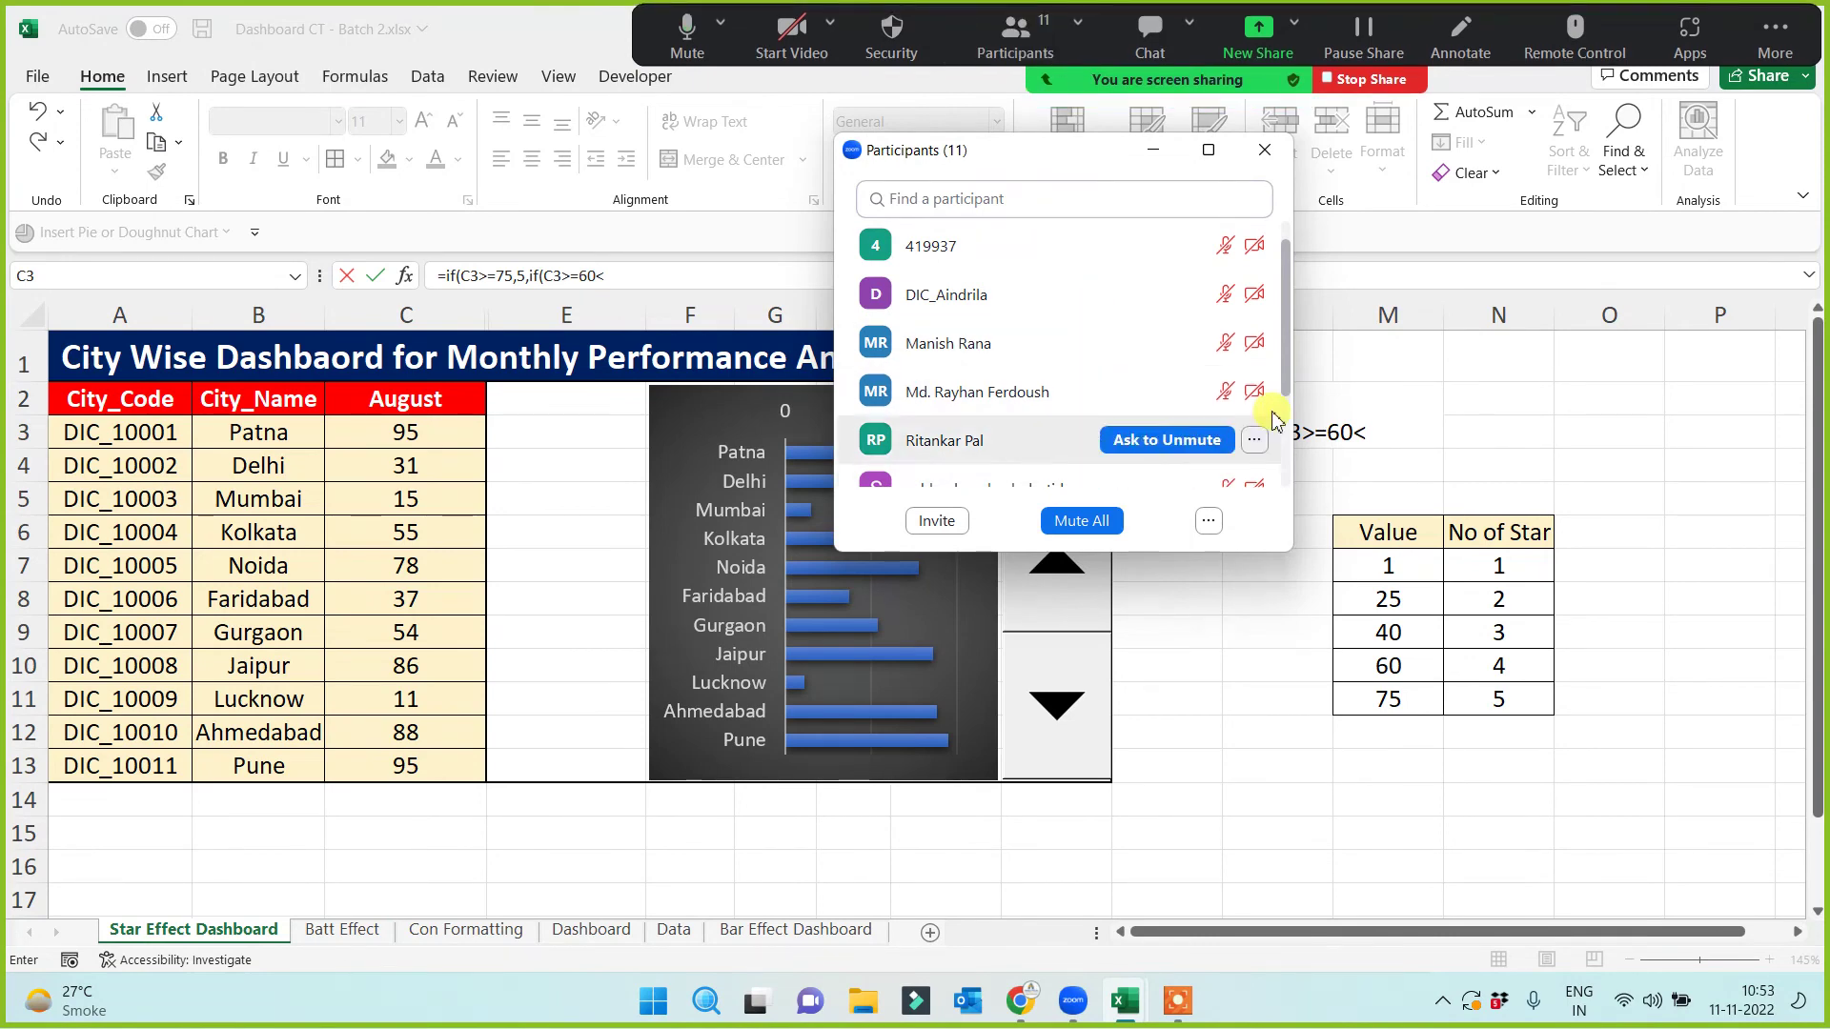
left_click_drag(1284, 360, 1288, 286)
left_click(1169, 212)
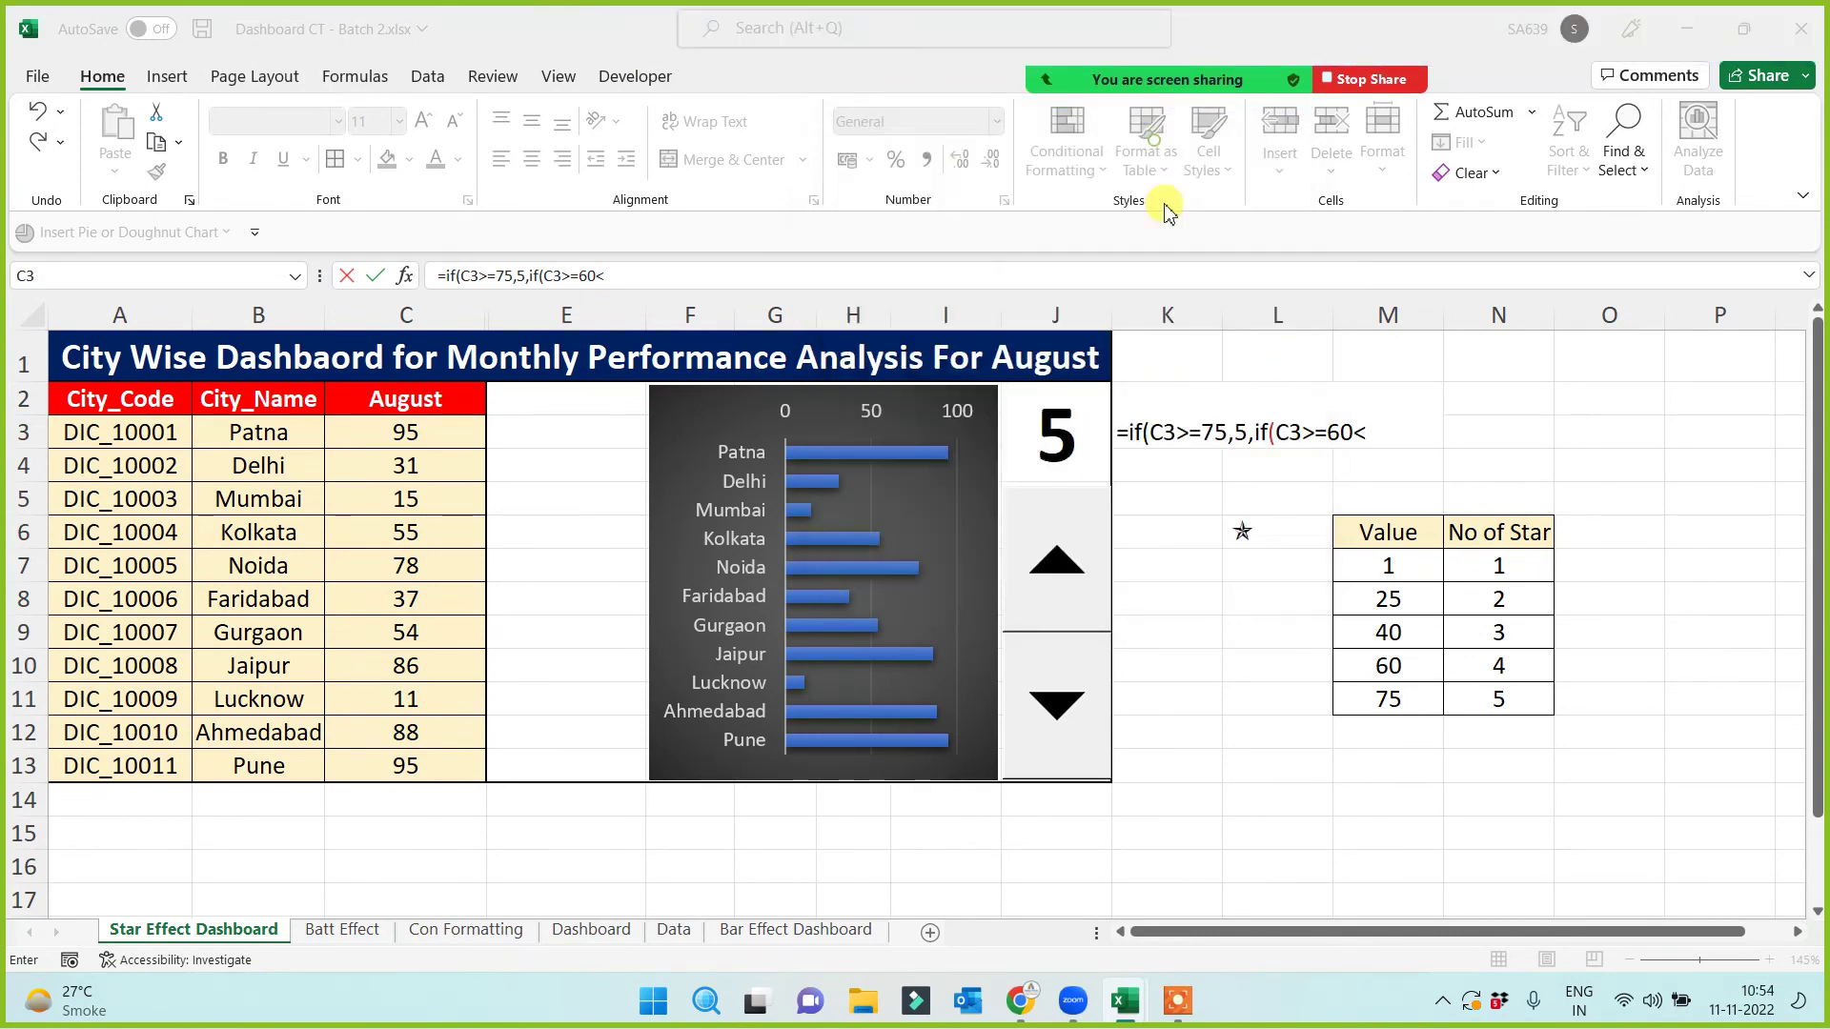
Step: Extend the K3 formula to return 4 for C3>=60 and 3 for C3>=40, and open another nested IF
left_click(1239, 429)
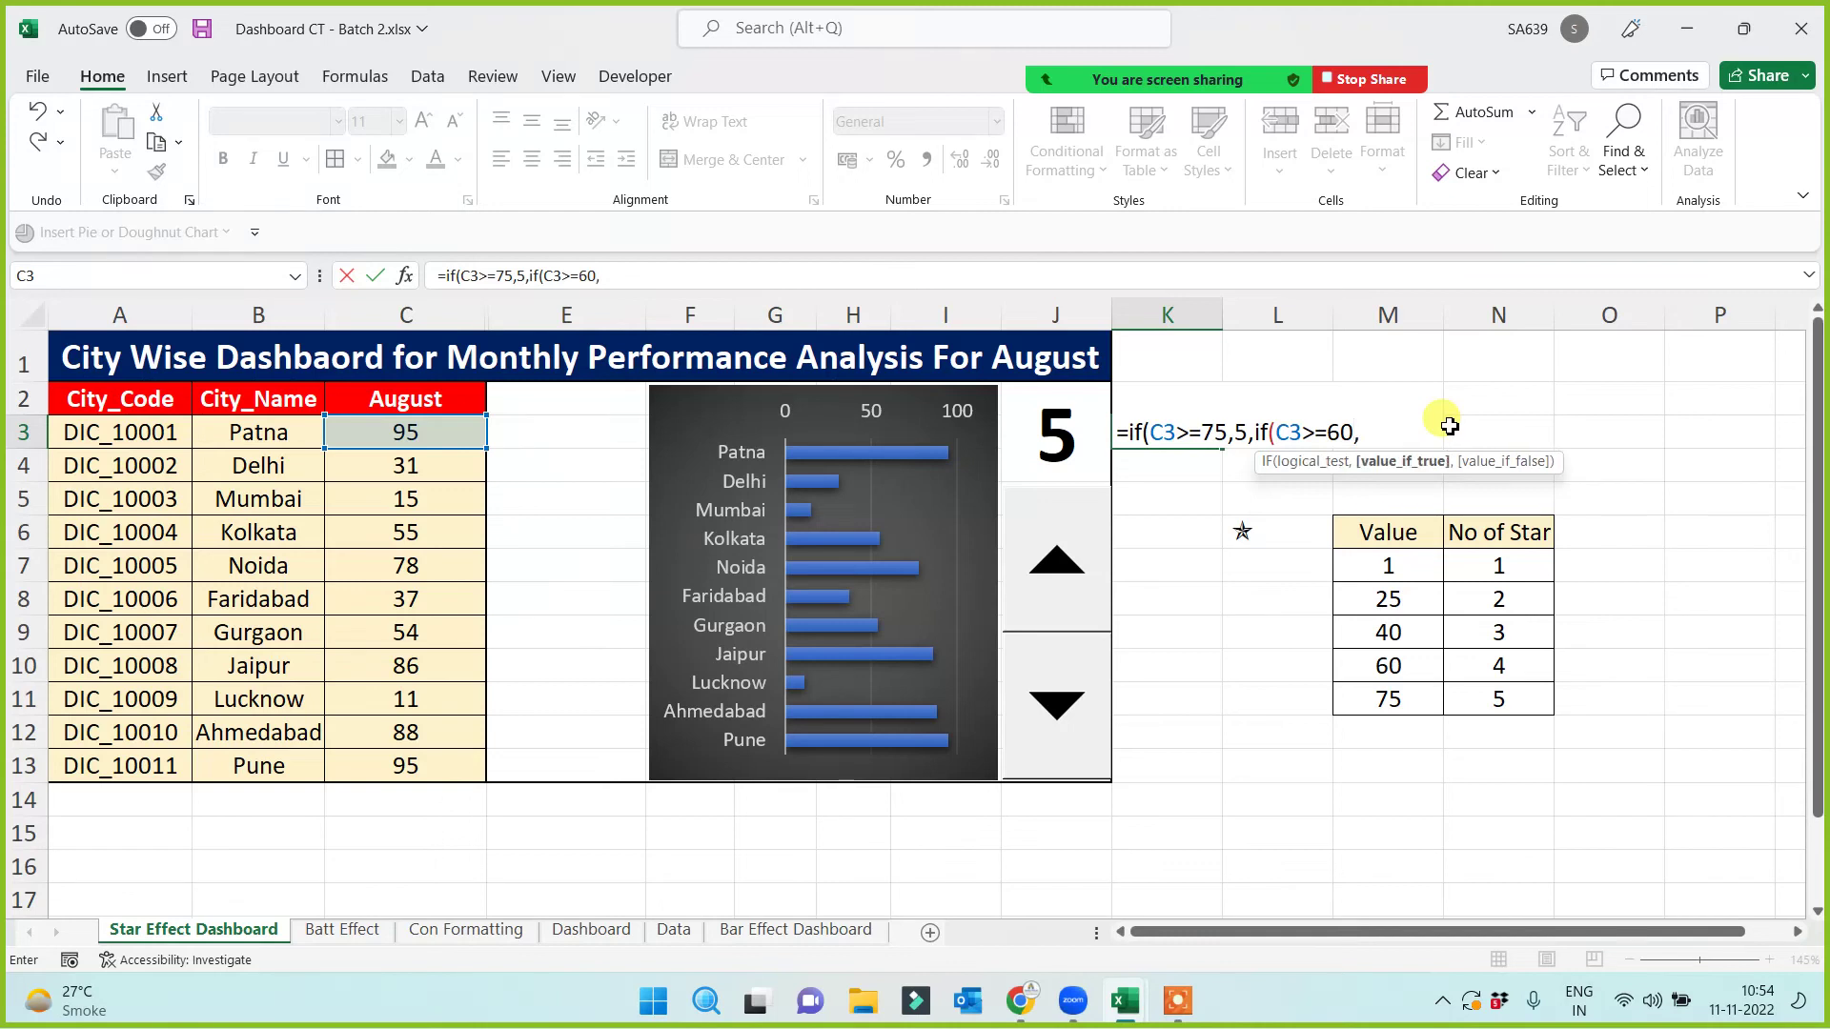
type("4,")
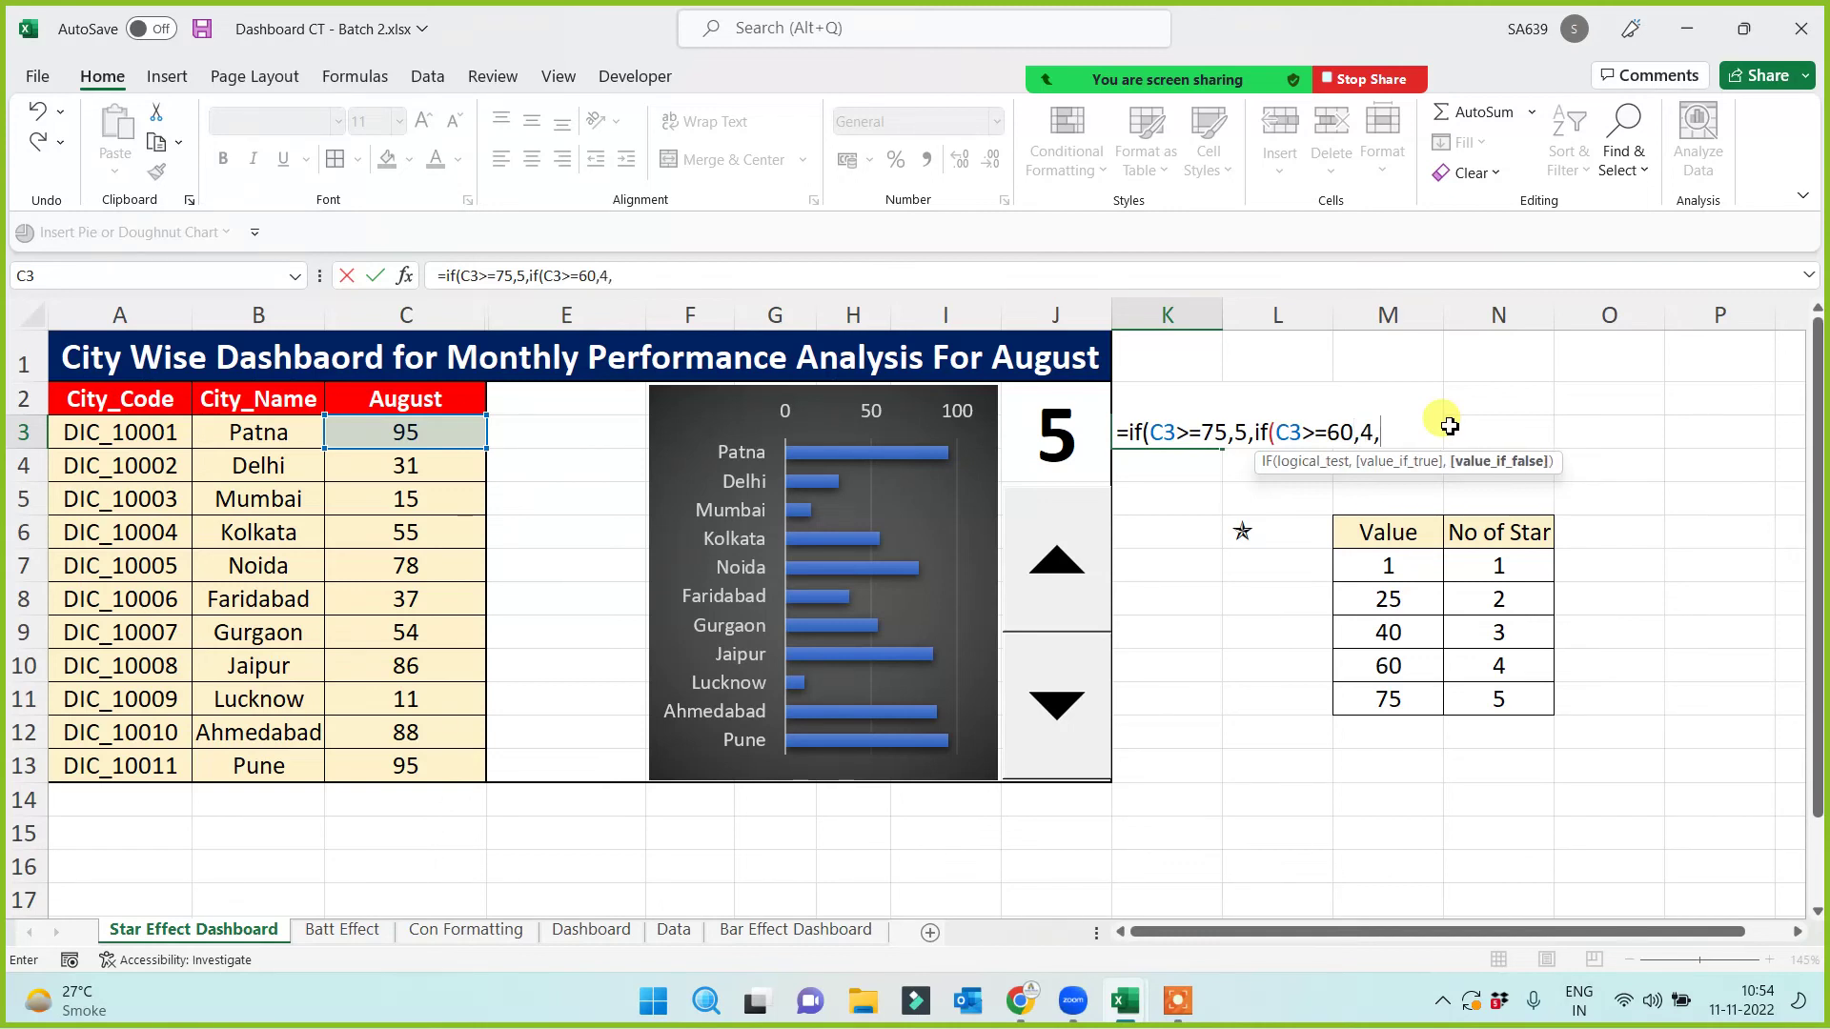
type("if(")
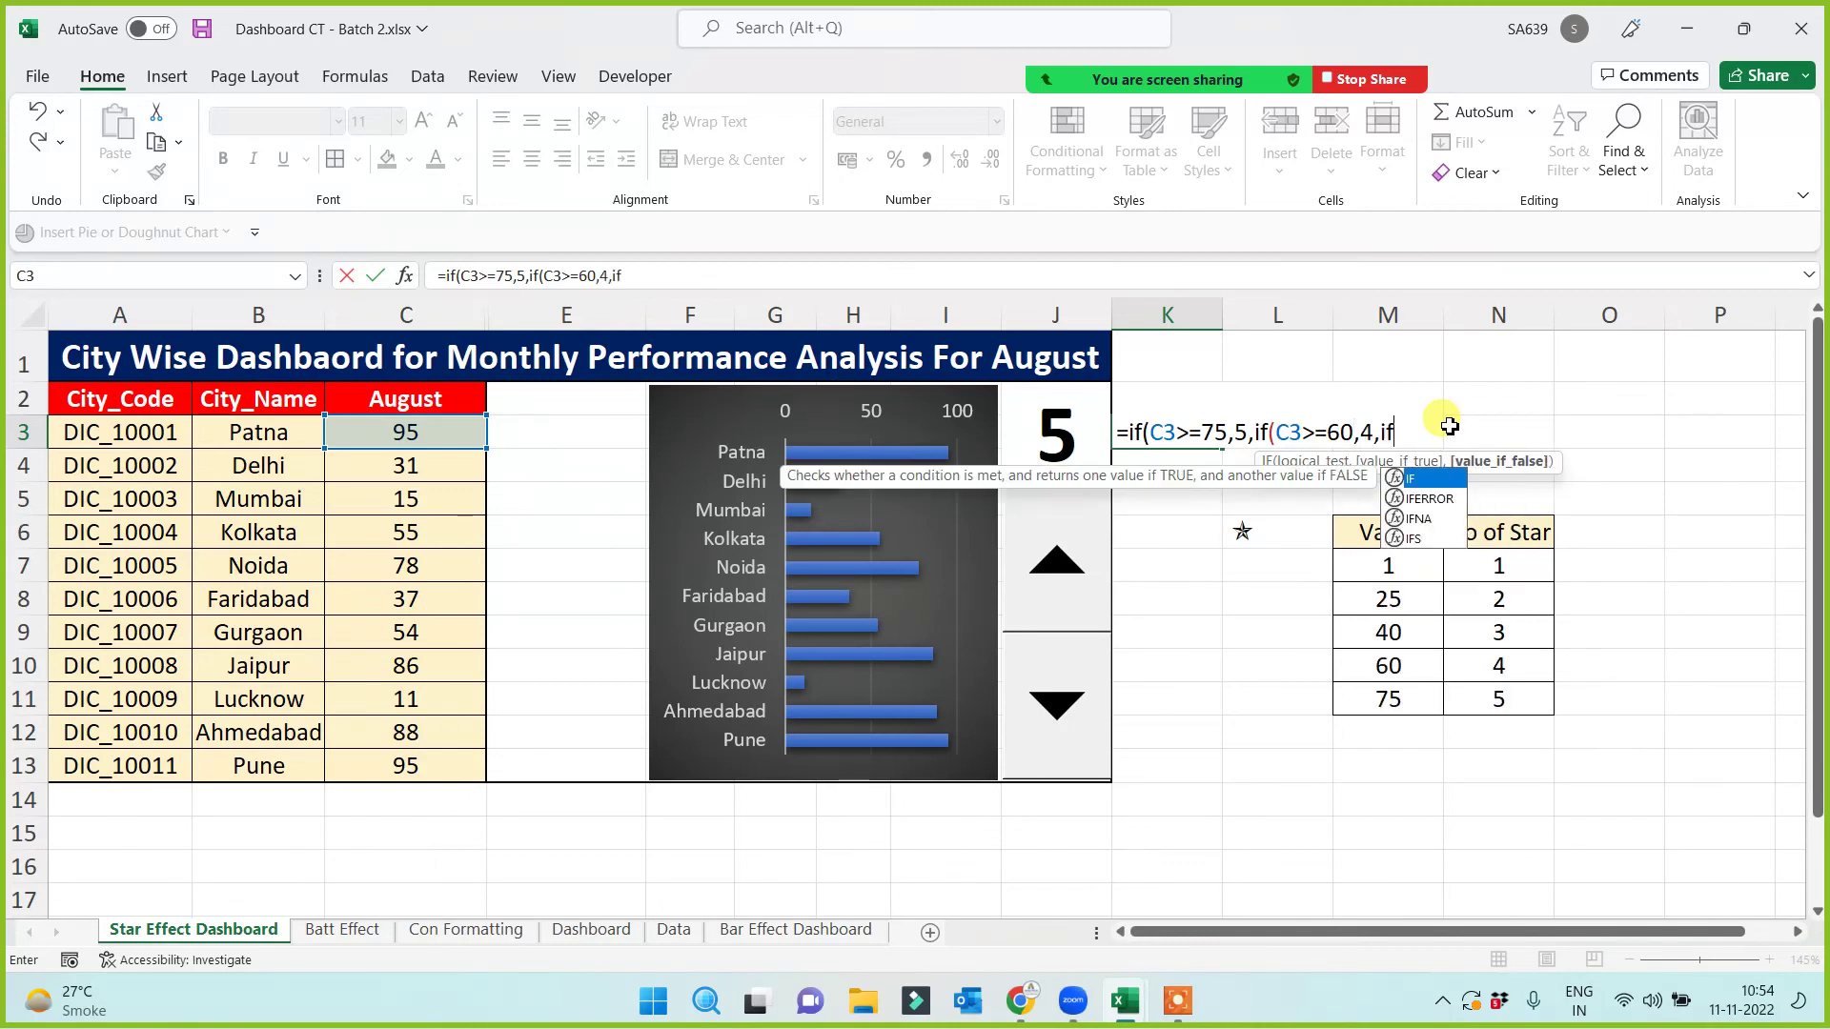
left_click(439, 433)
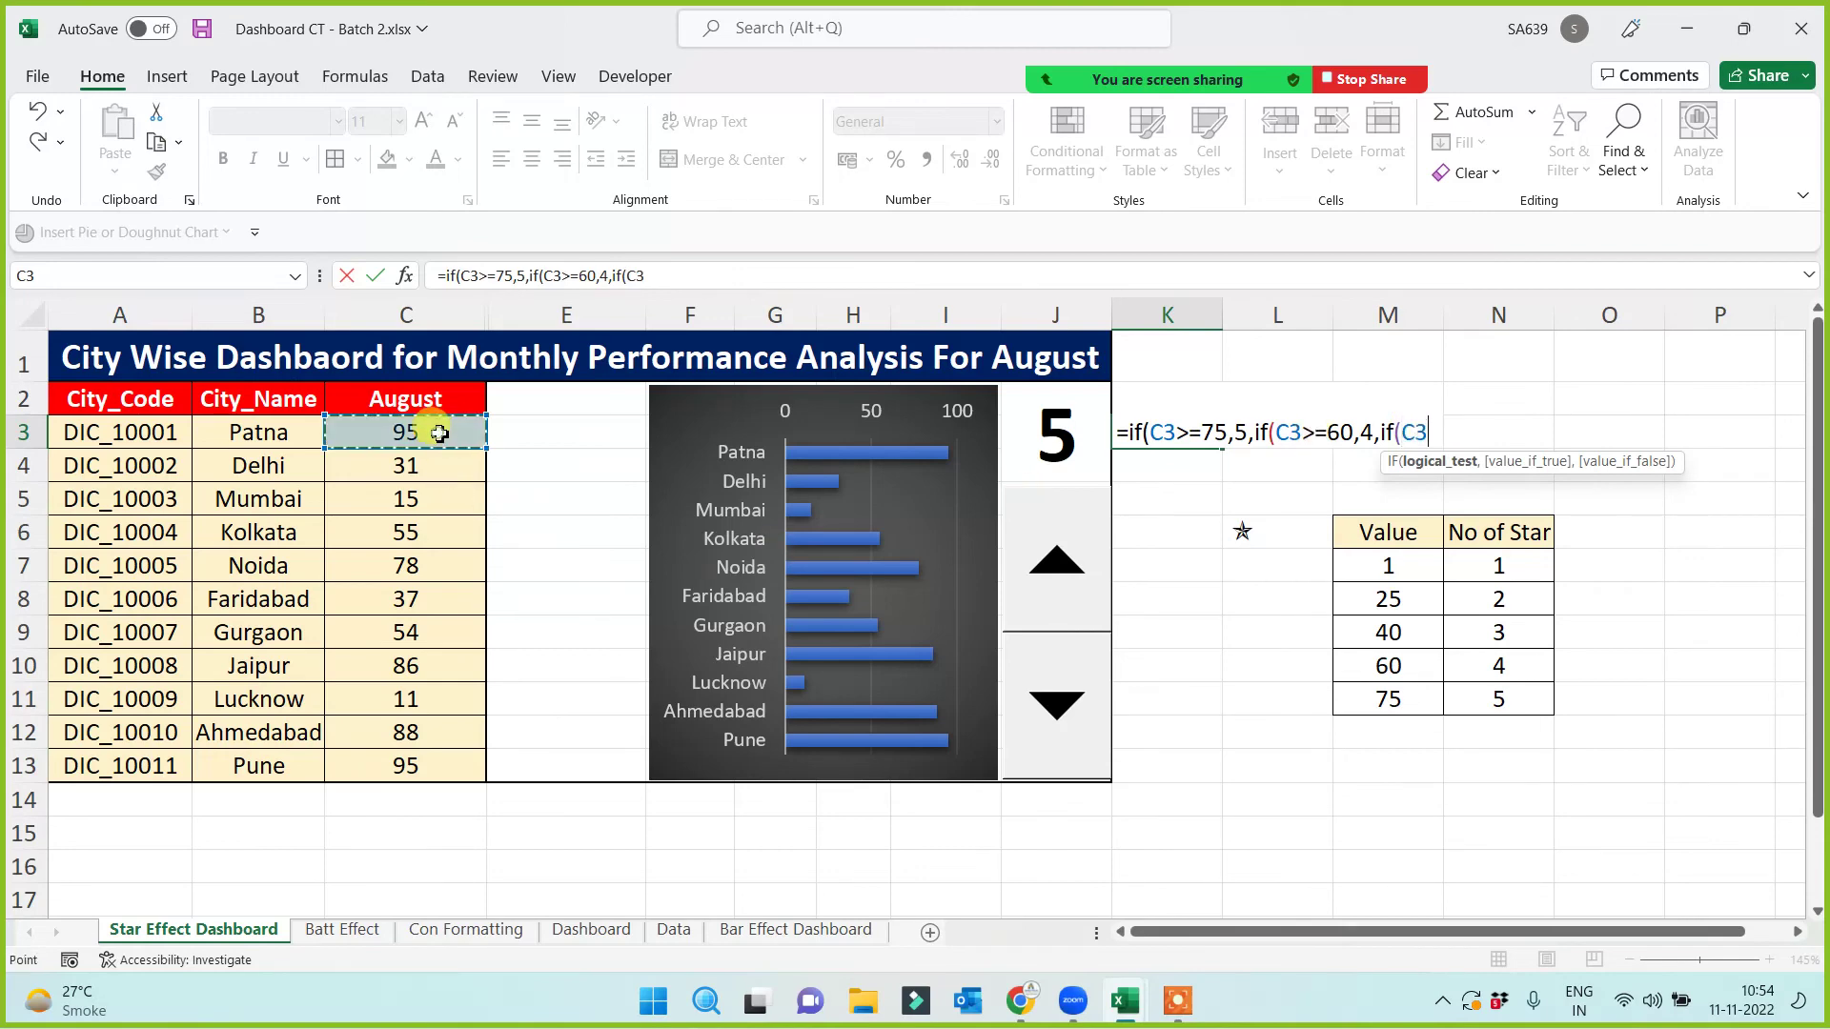
type(">=40,")
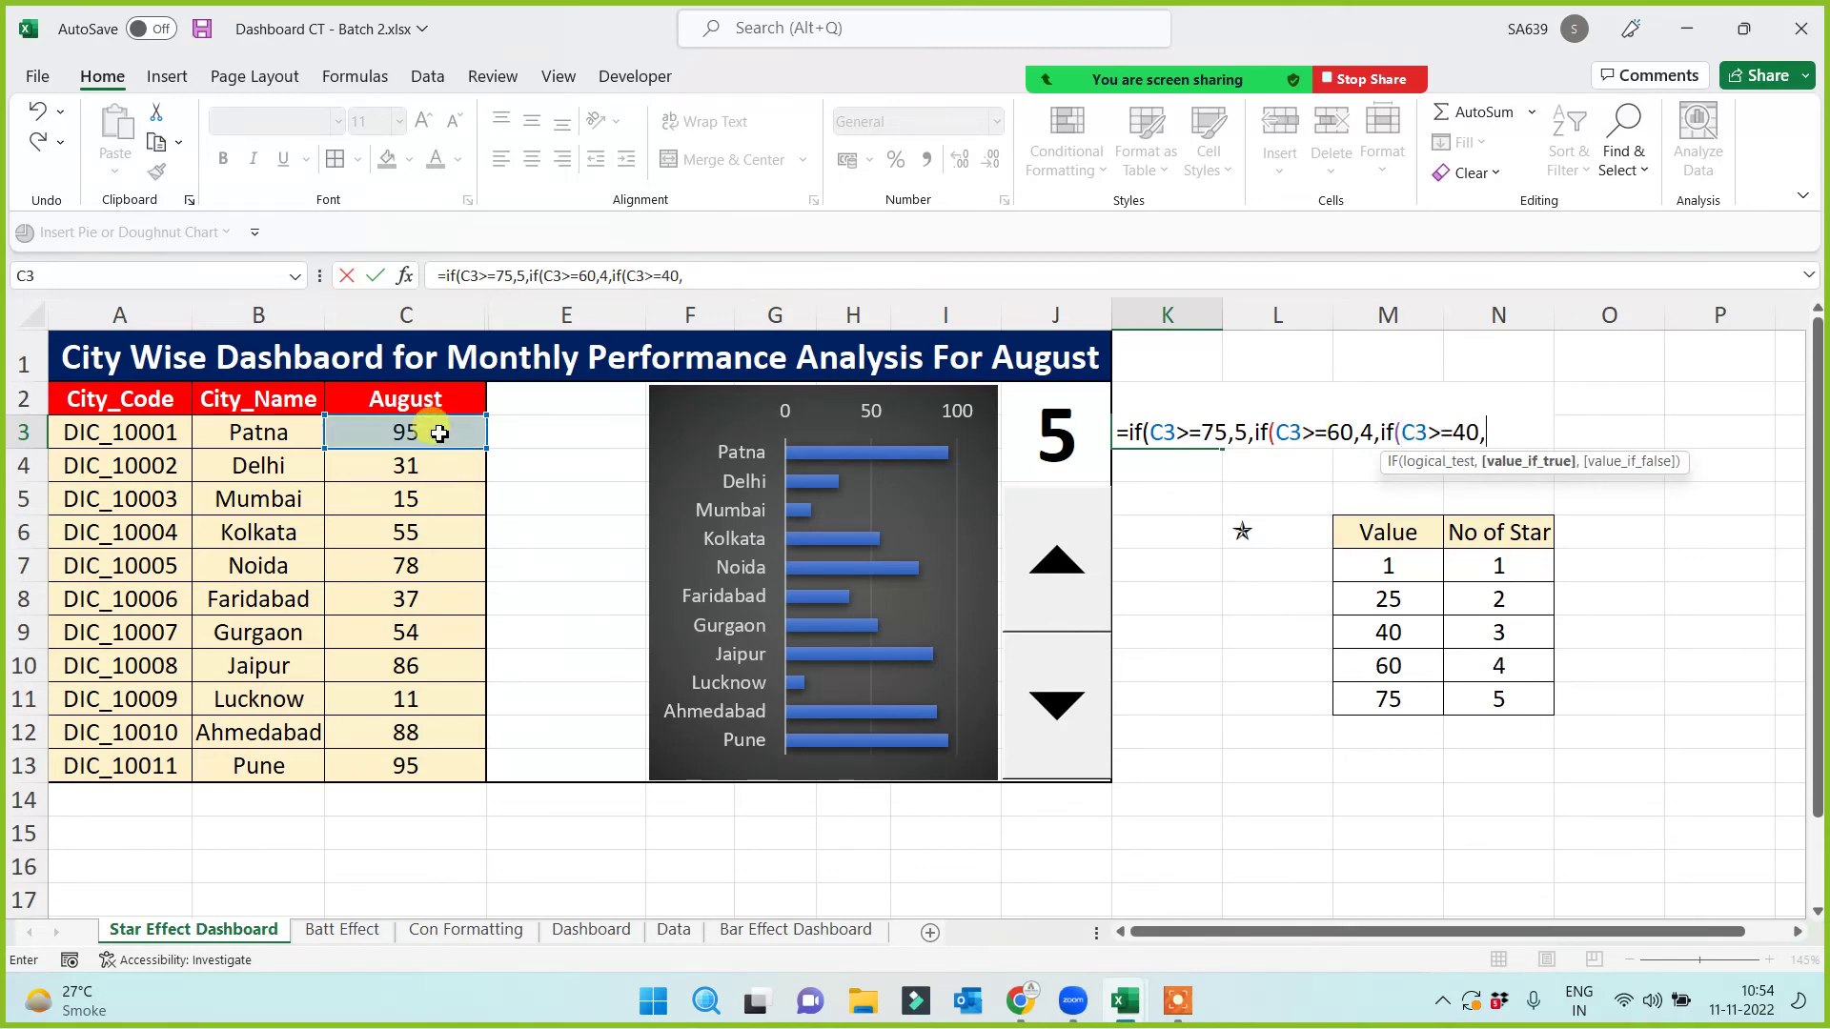
type("4")
key("BackSpace")
type("3,if(")
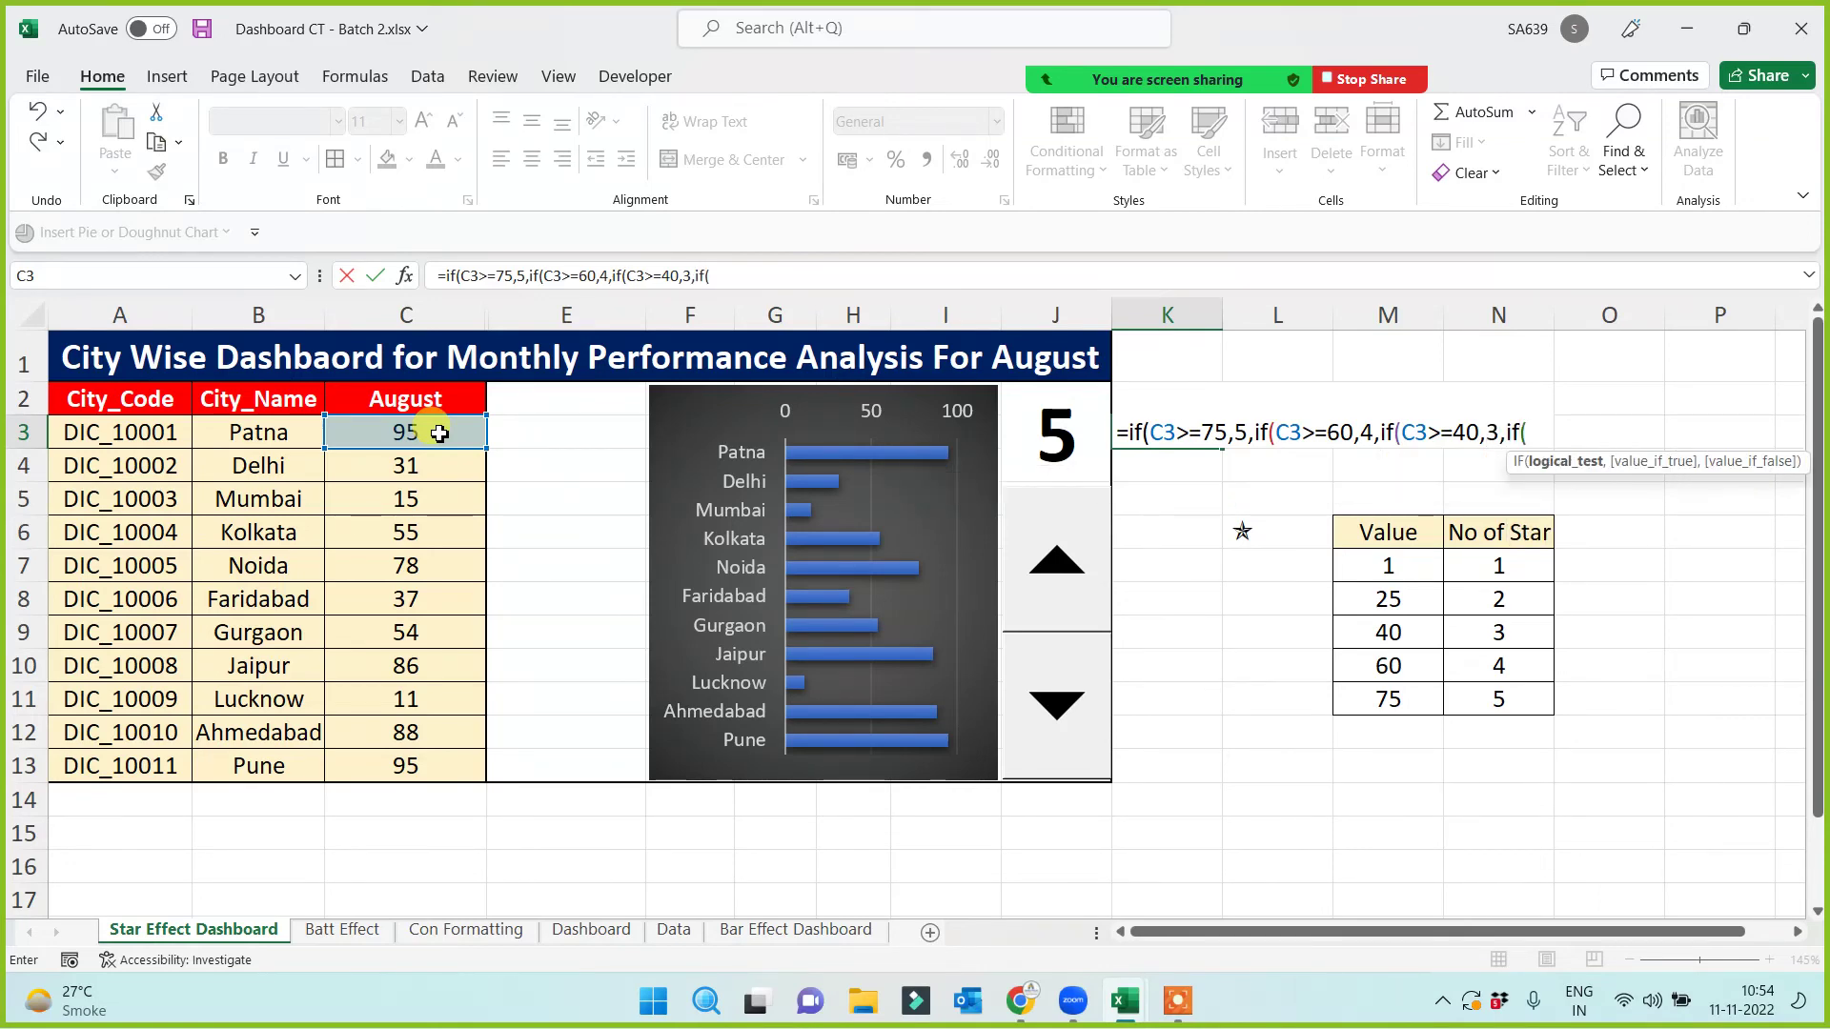
Step: Finish the K3 formula with 2 for C3>=25 and otherwise 1, and fill it down to K13
left_click(353, 436)
type(">=25,2,1)")
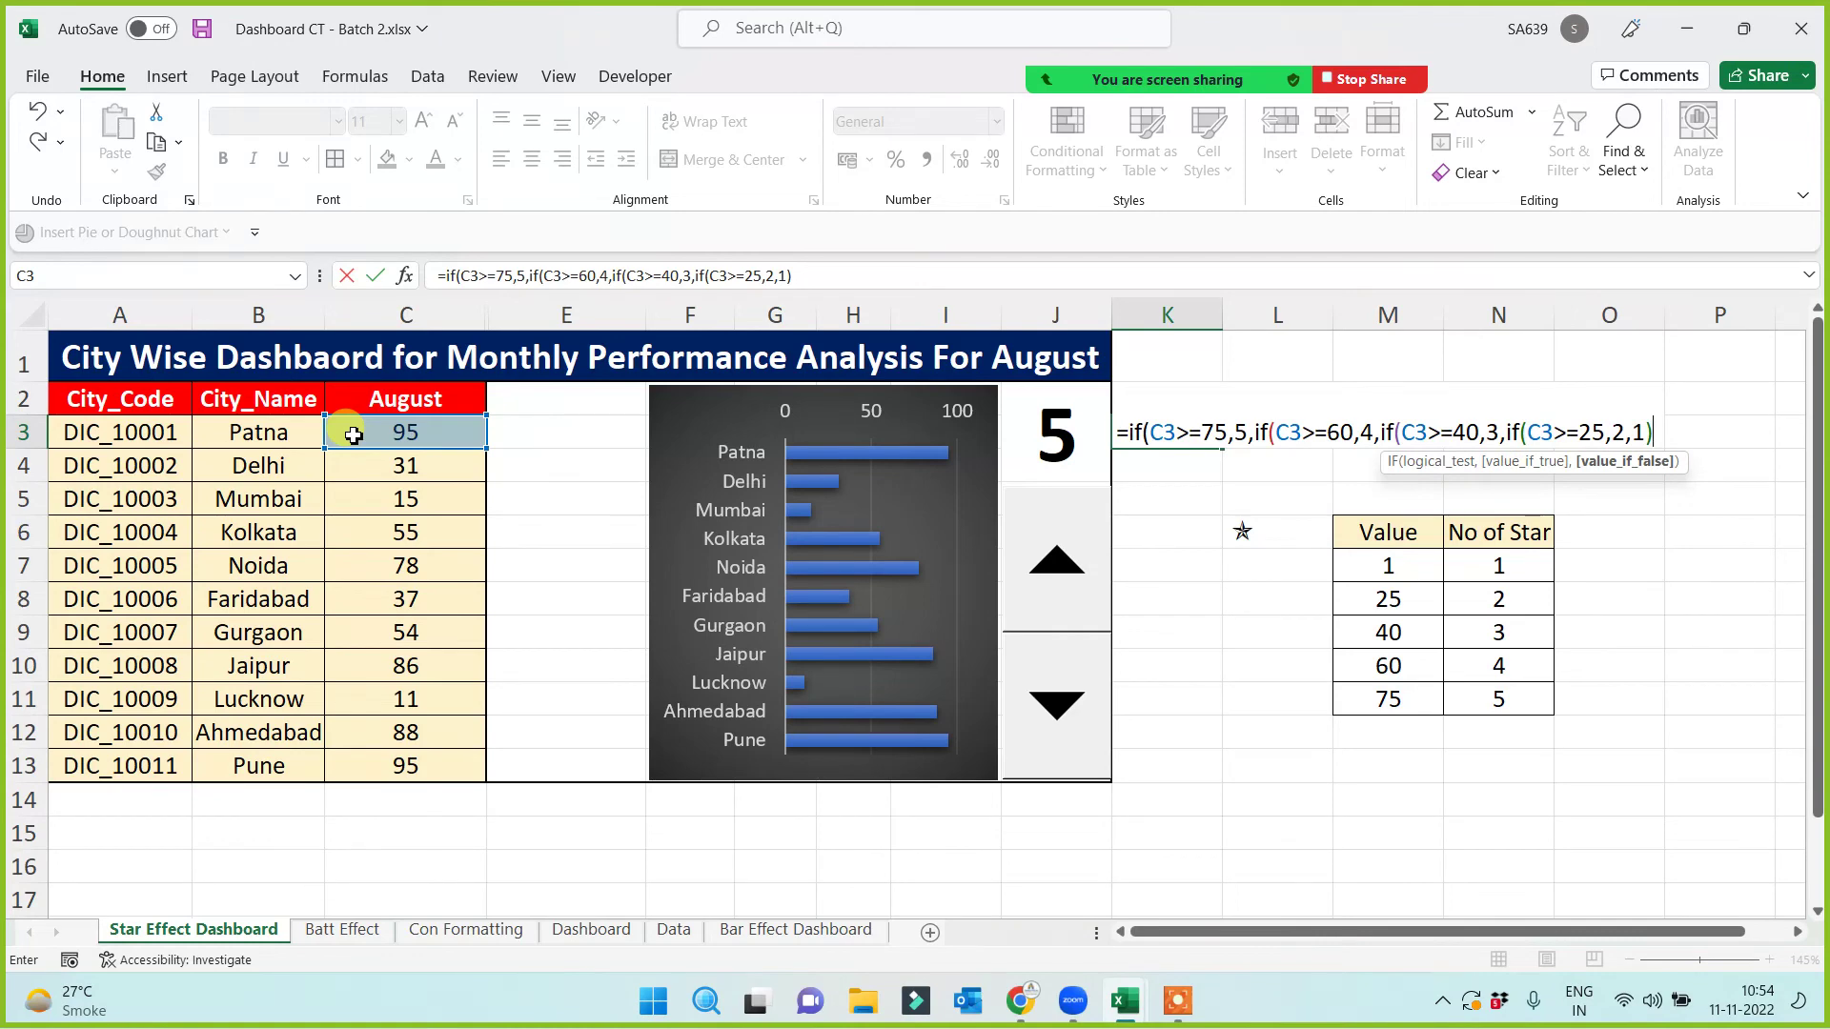
type(")")
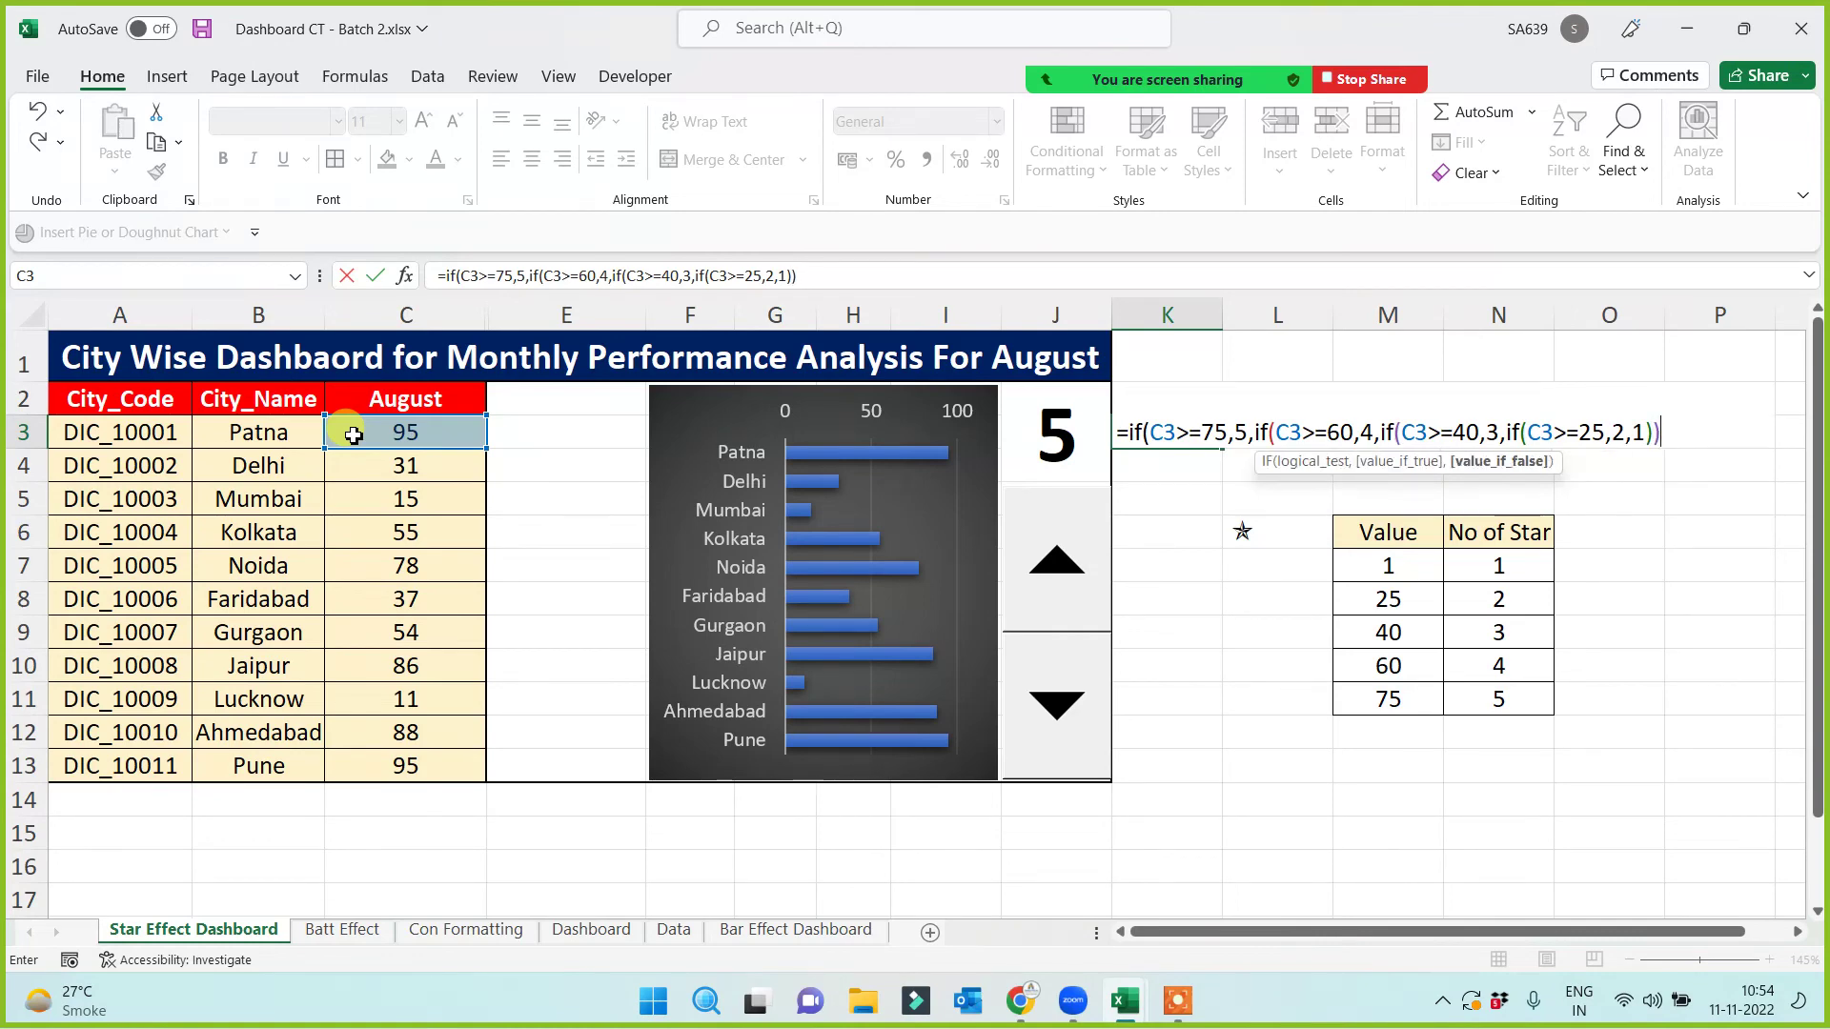
type("))")
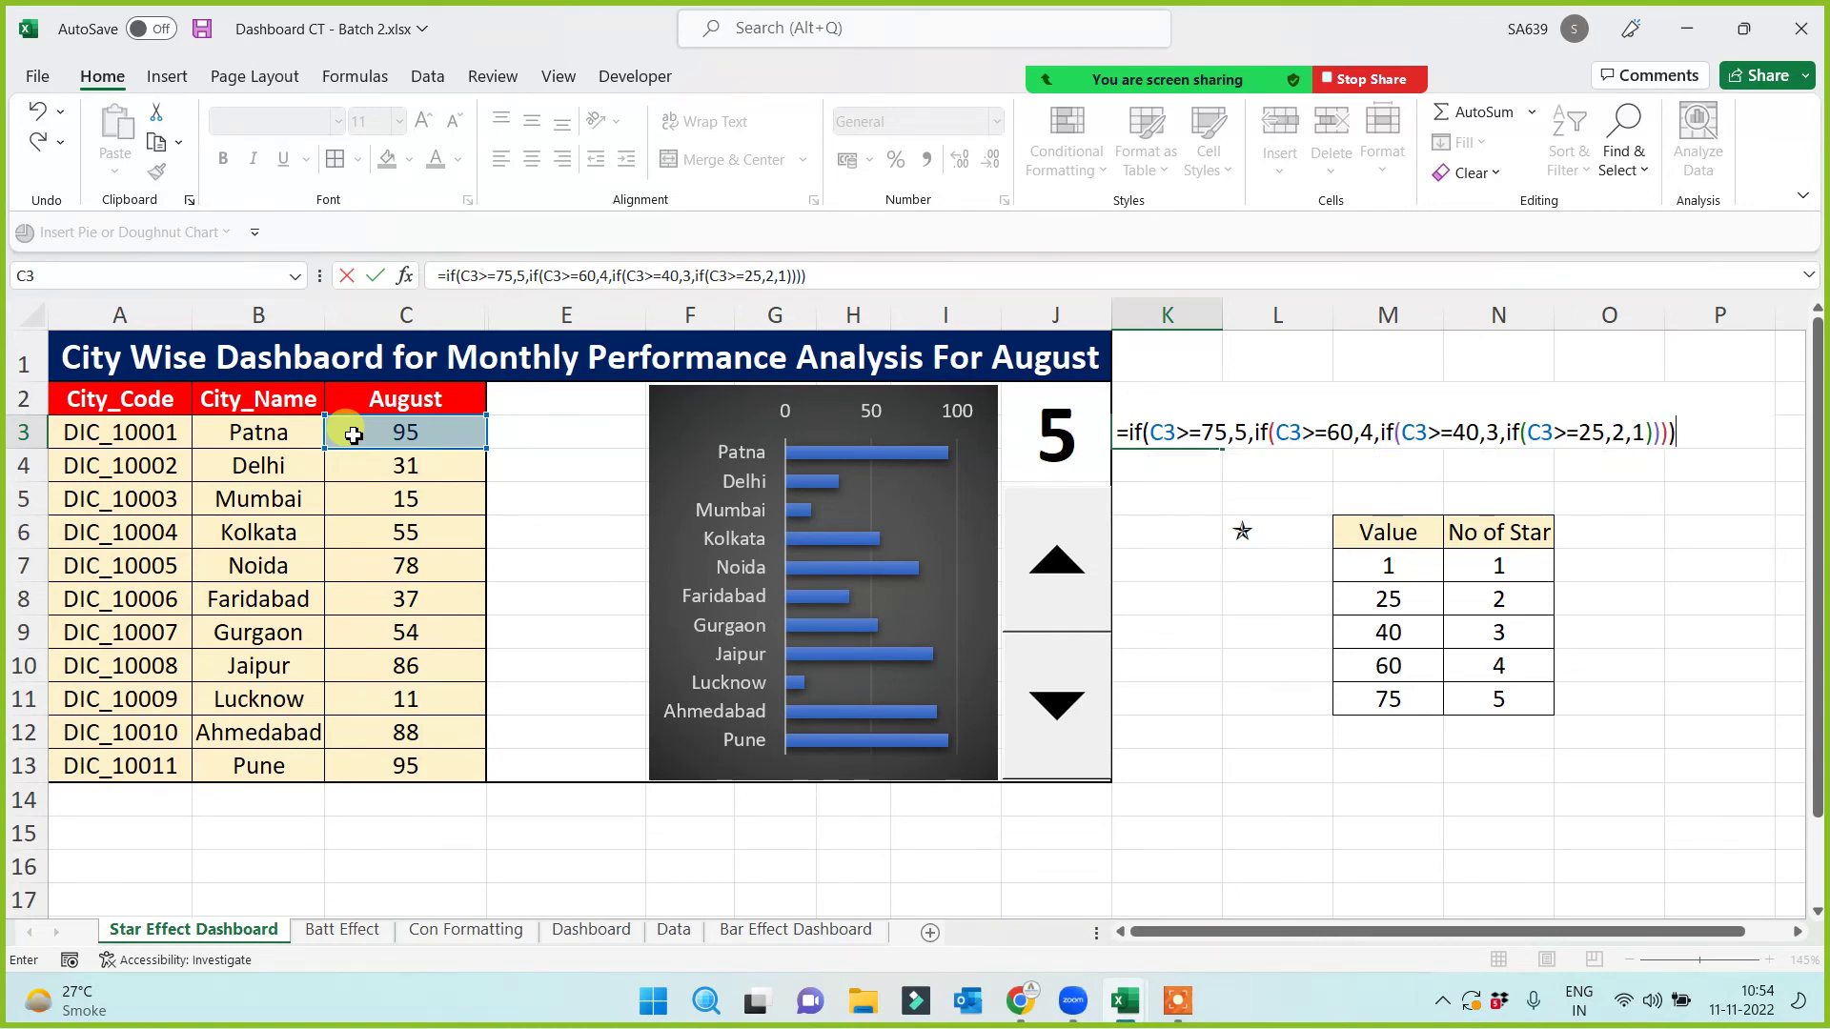
key("Return")
left_click(1168, 423)
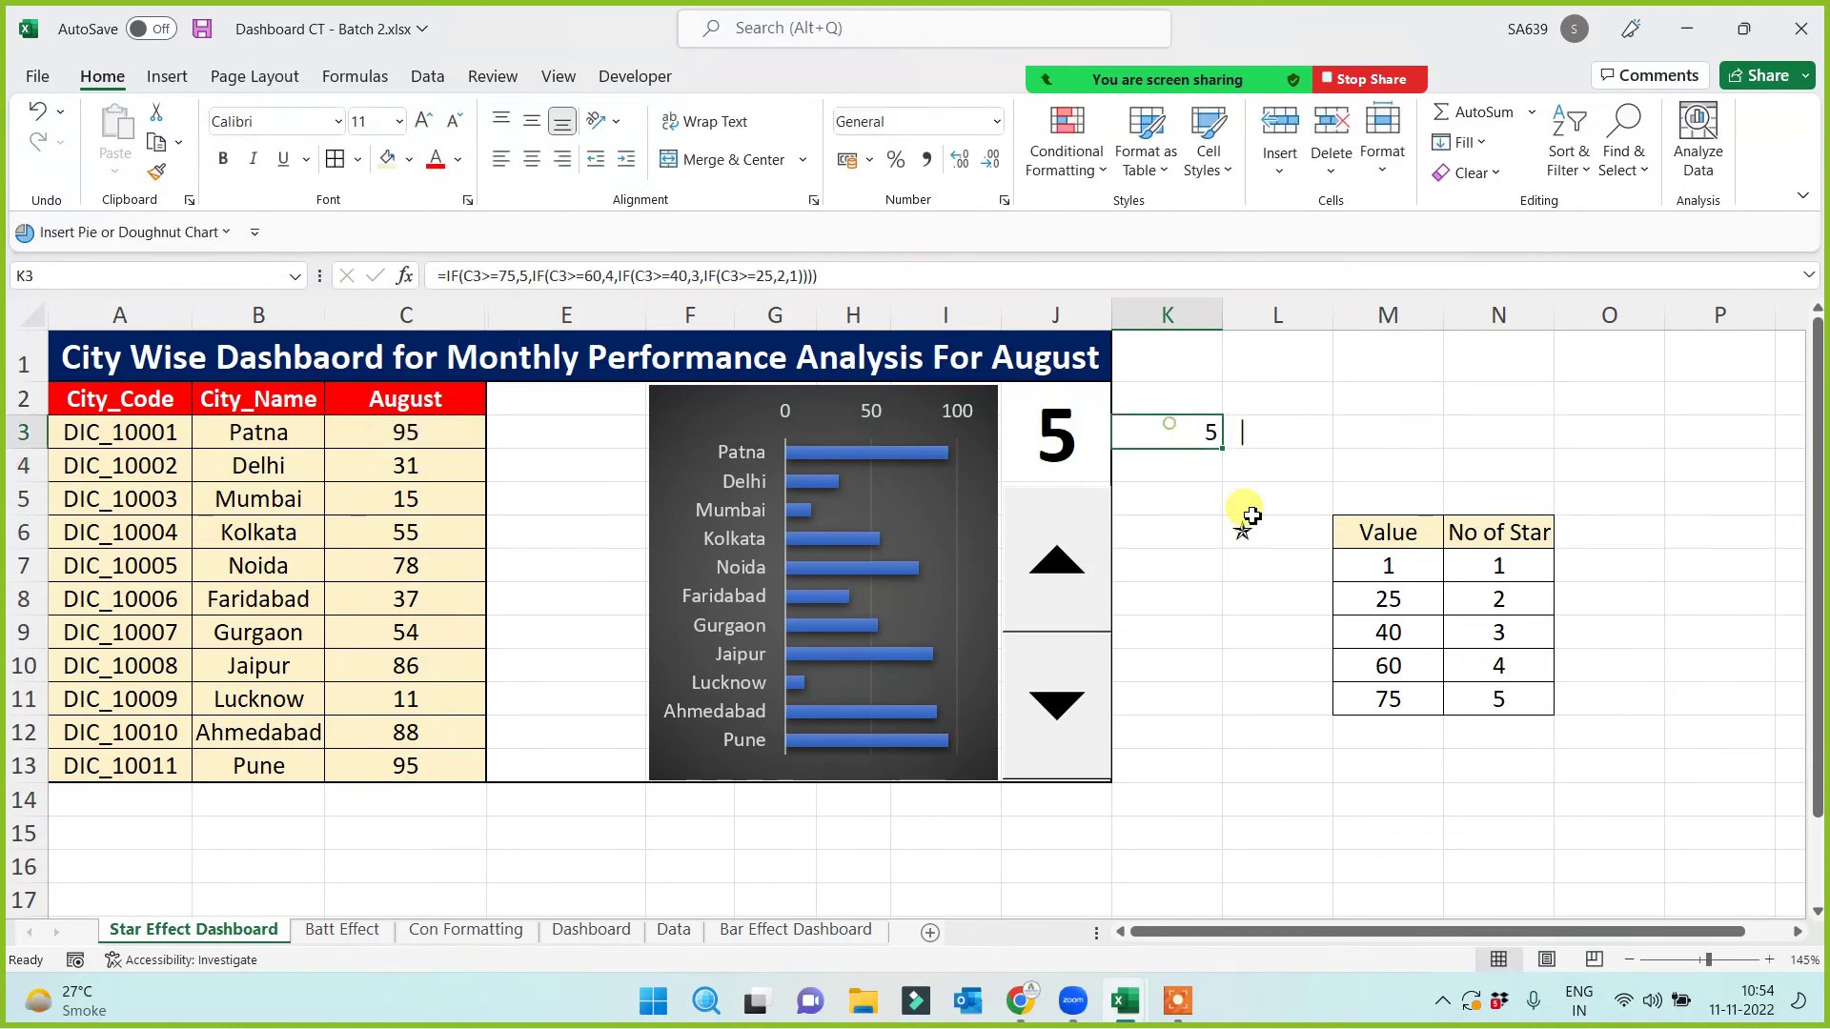
left_click_drag(1220, 447, 1182, 779)
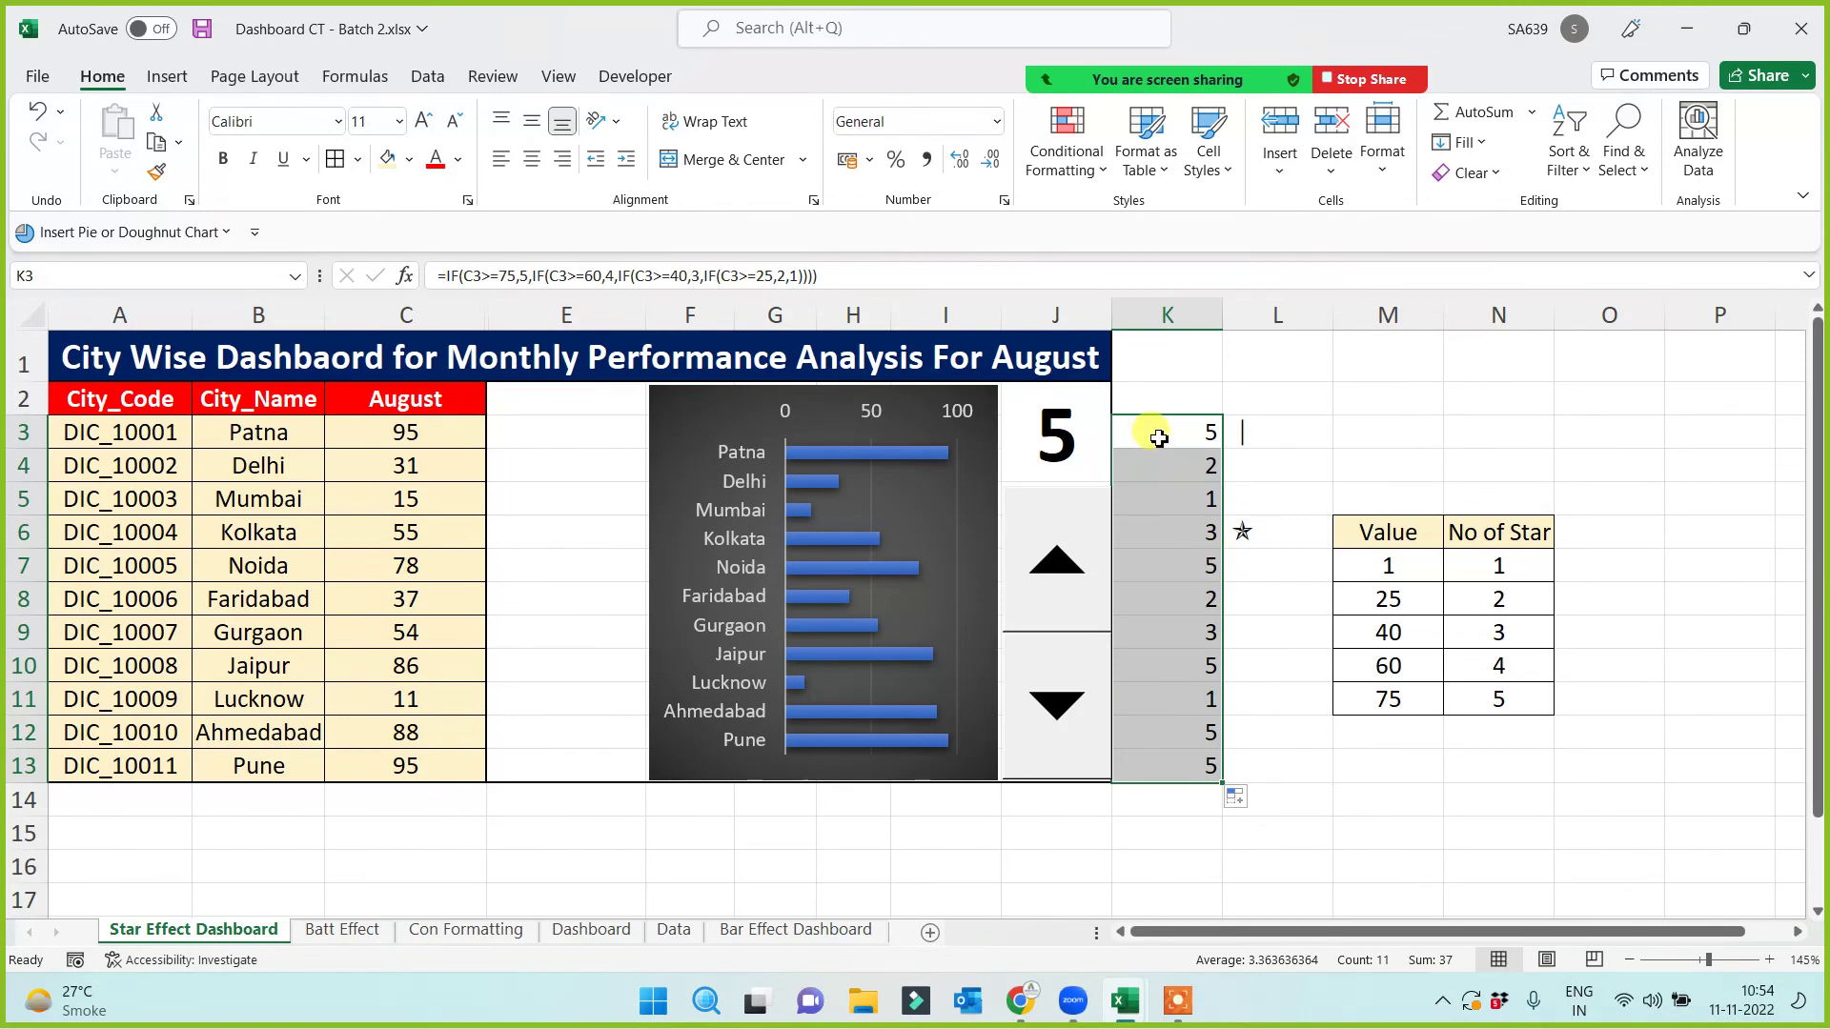
Step: Insert a blank column before column L, beside the IF results
right_click(1305, 322)
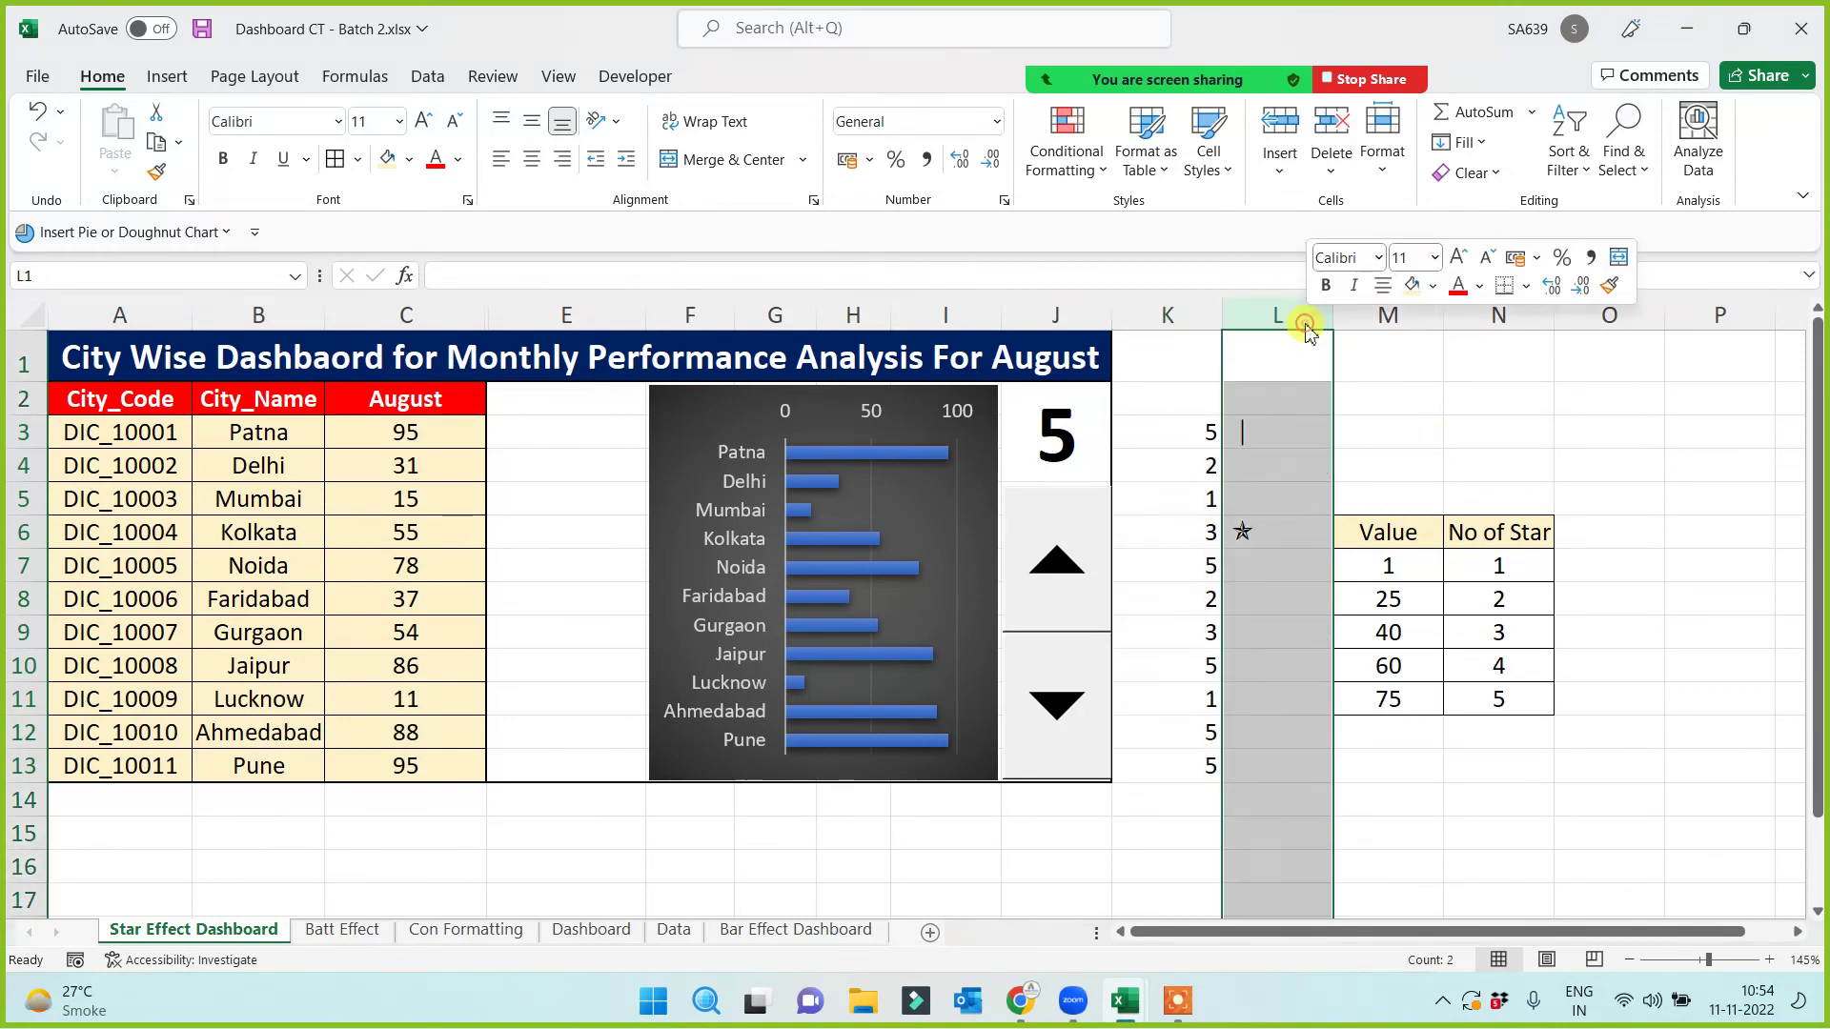
left_click(1347, 567)
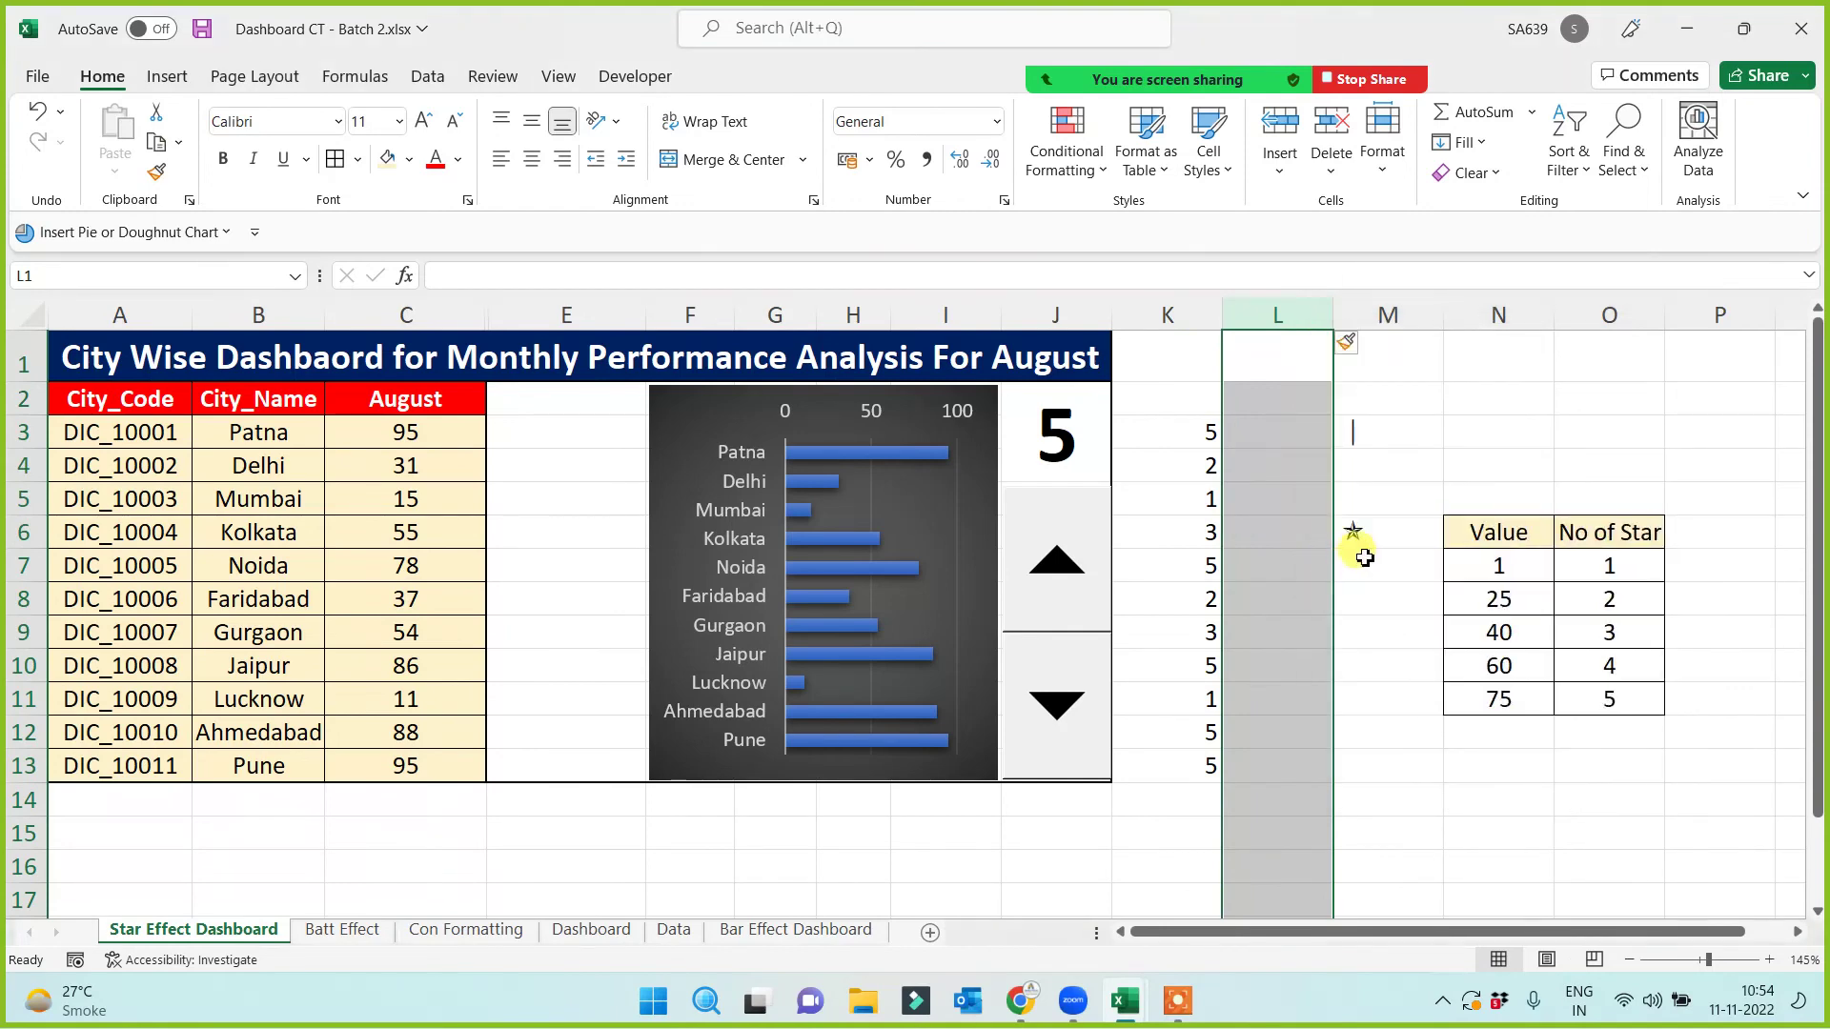
Step: Make the lookup table headers N6:O6 bold and fit column O's width to its contents
left_click(1528, 532)
left_click_drag(1565, 584, 1563, 532)
left_click(222, 159)
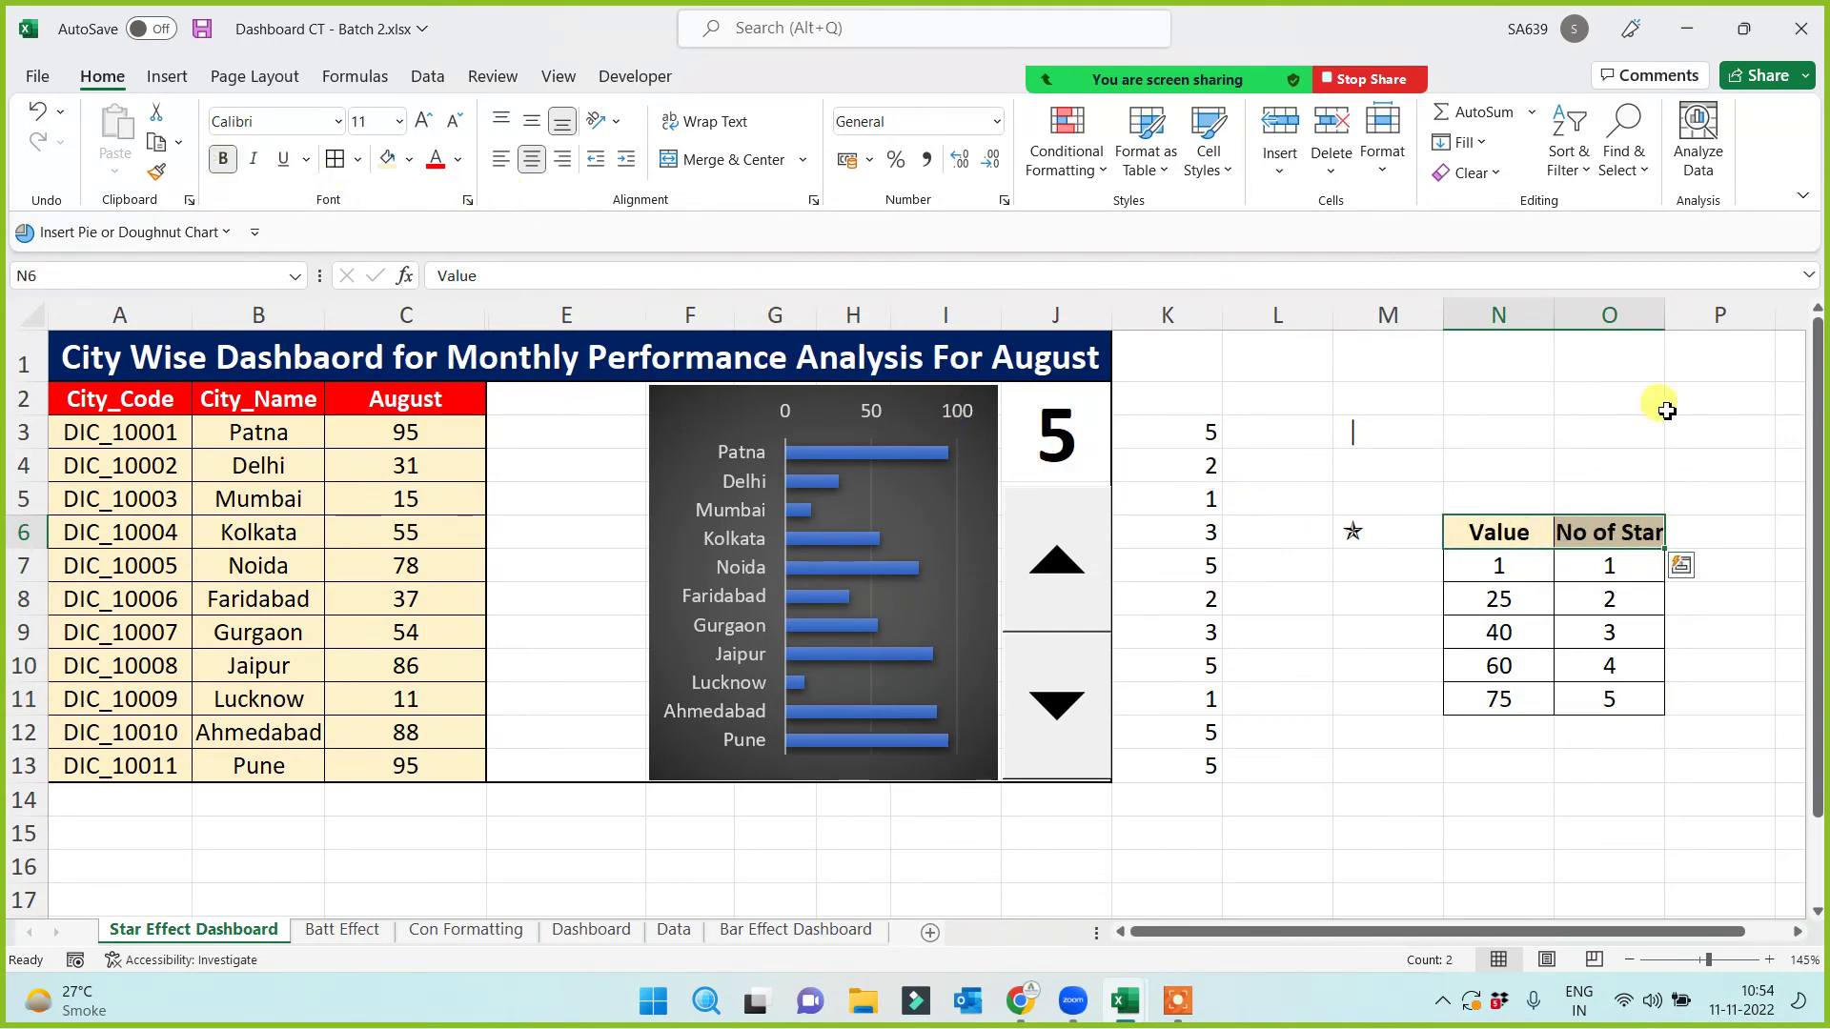
double_click(1665, 316)
Step: Enter =VLOOKUP(C3,$N$6:$O$11,2,1) in L3 to look up Patna's star count by approximate match
left_click(1282, 429)
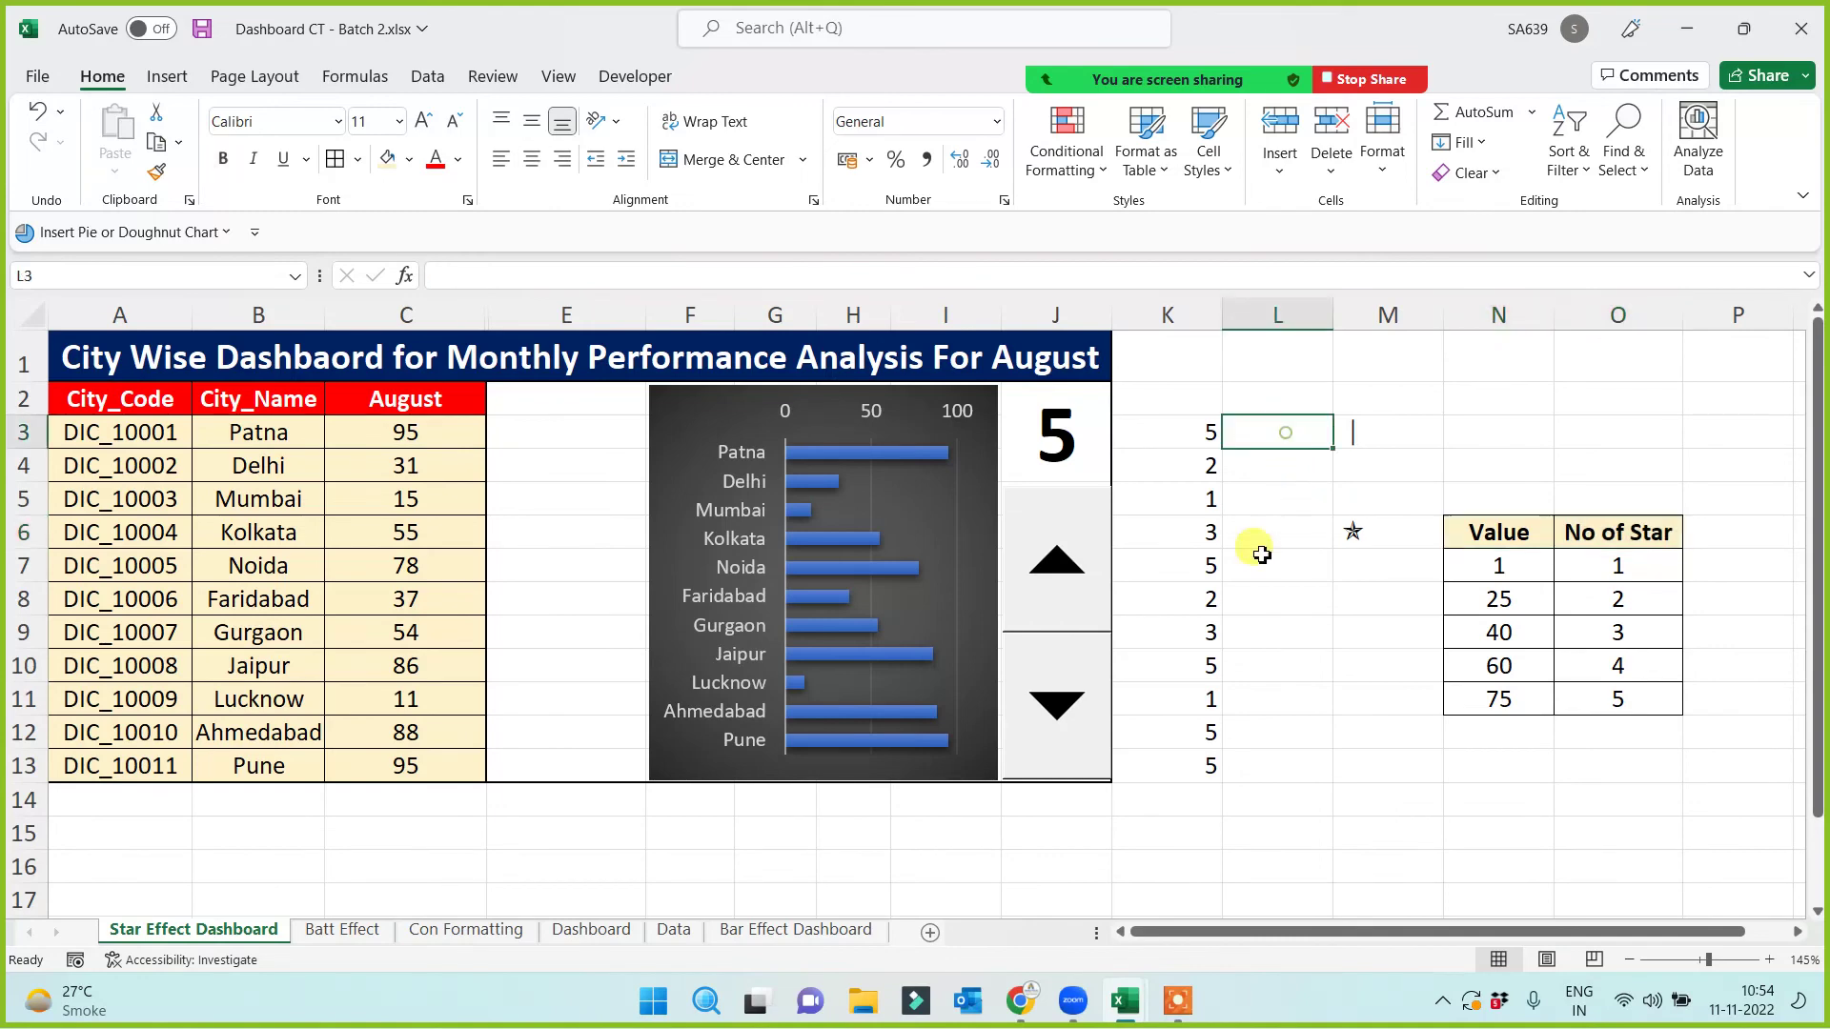
type("=vl")
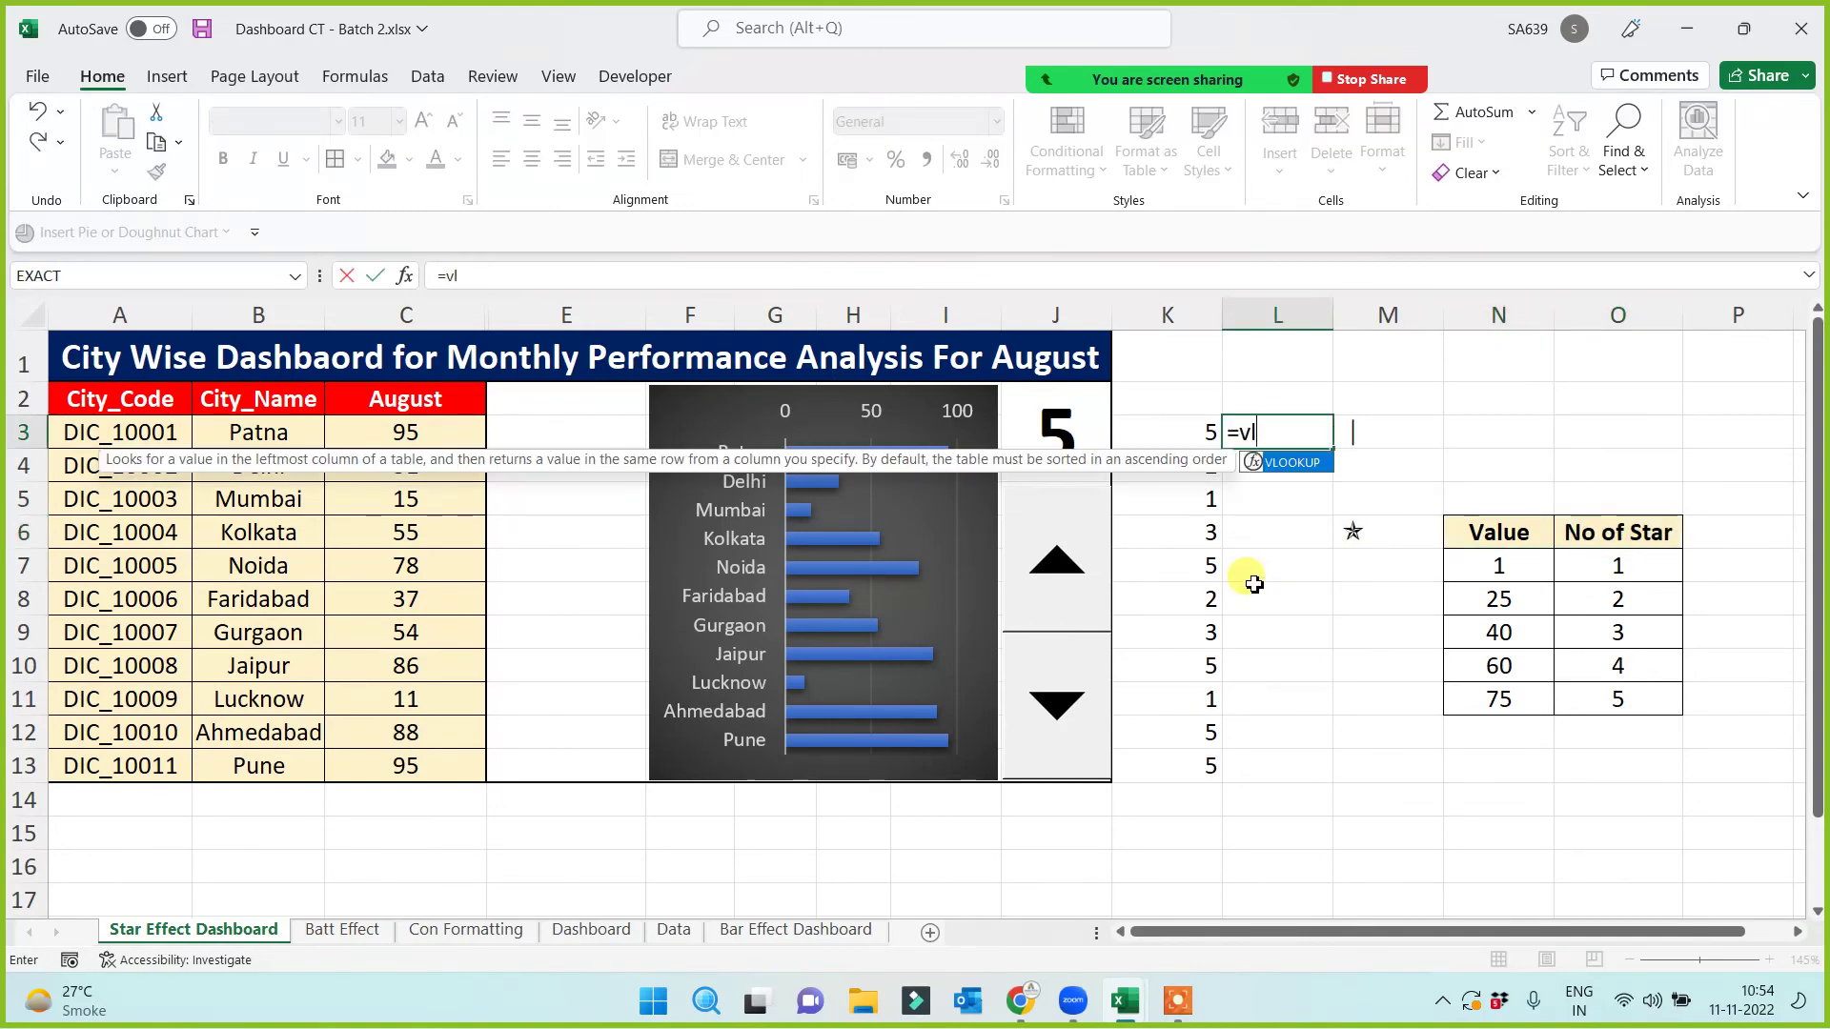
key("Tab")
left_click(377, 432)
type(",")
left_click_drag(1467, 534, 1591, 693)
key("F4")
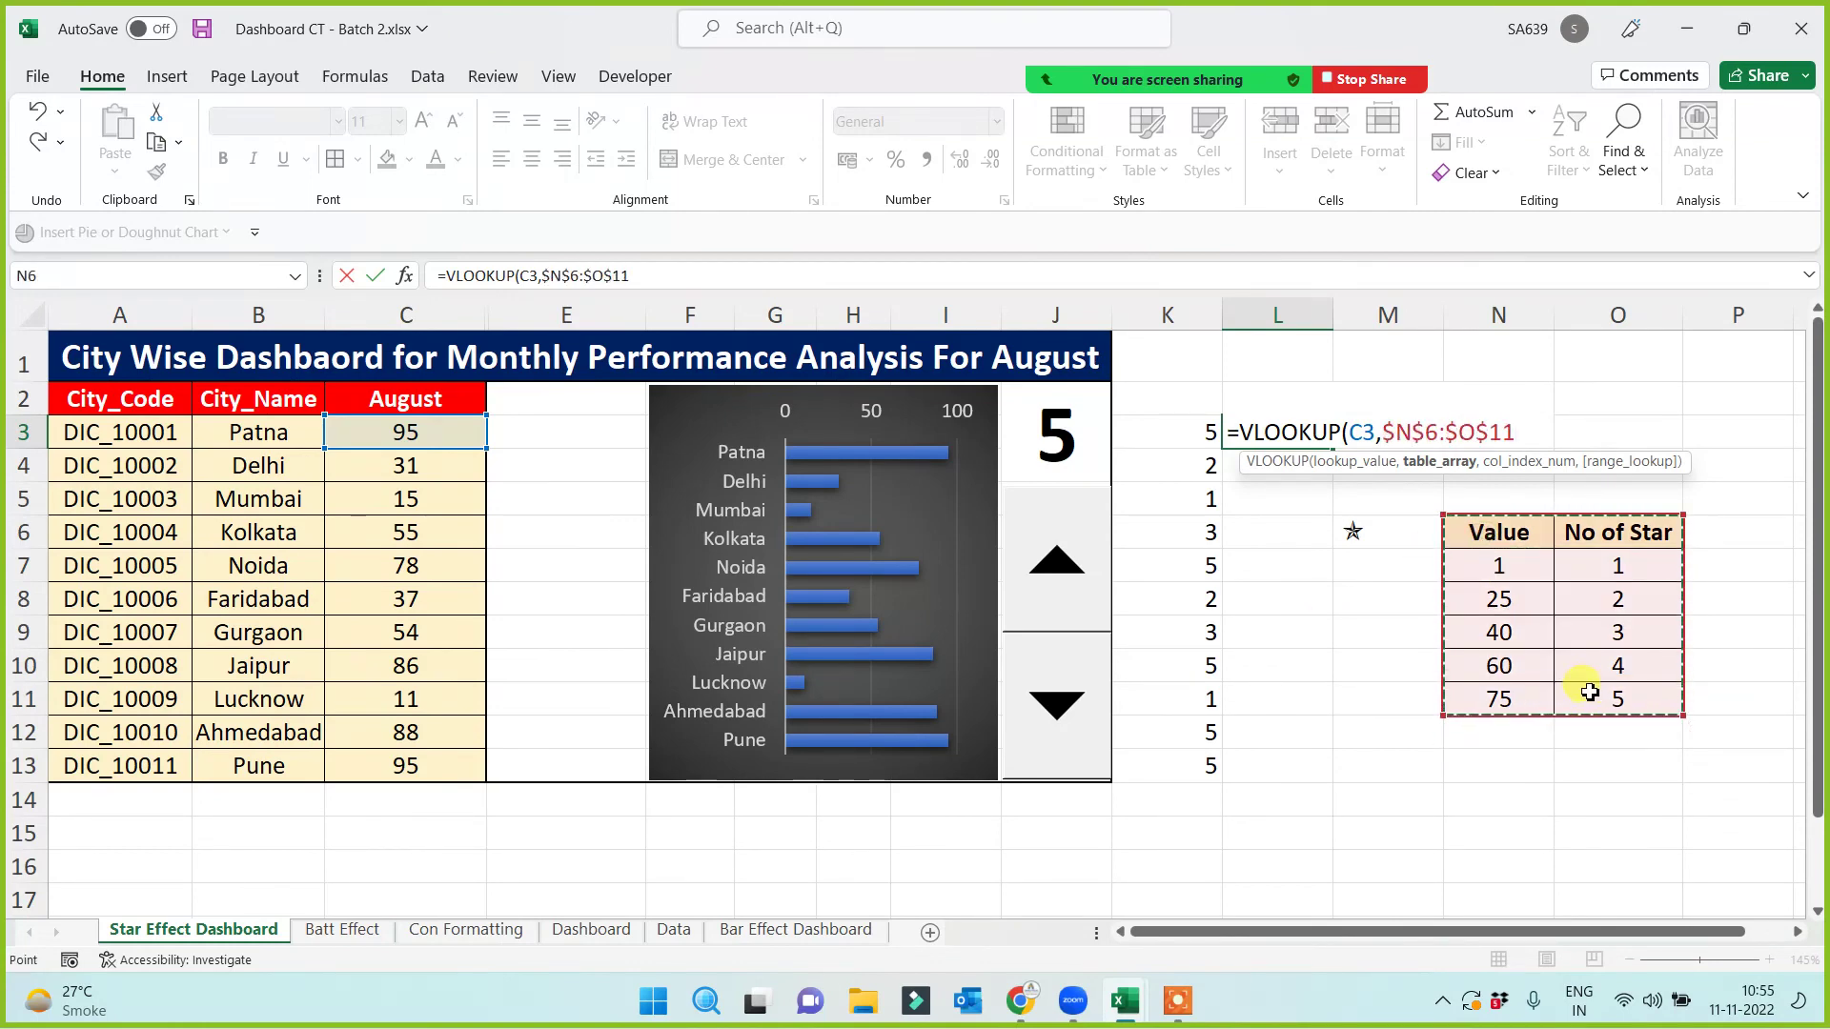
type(",")
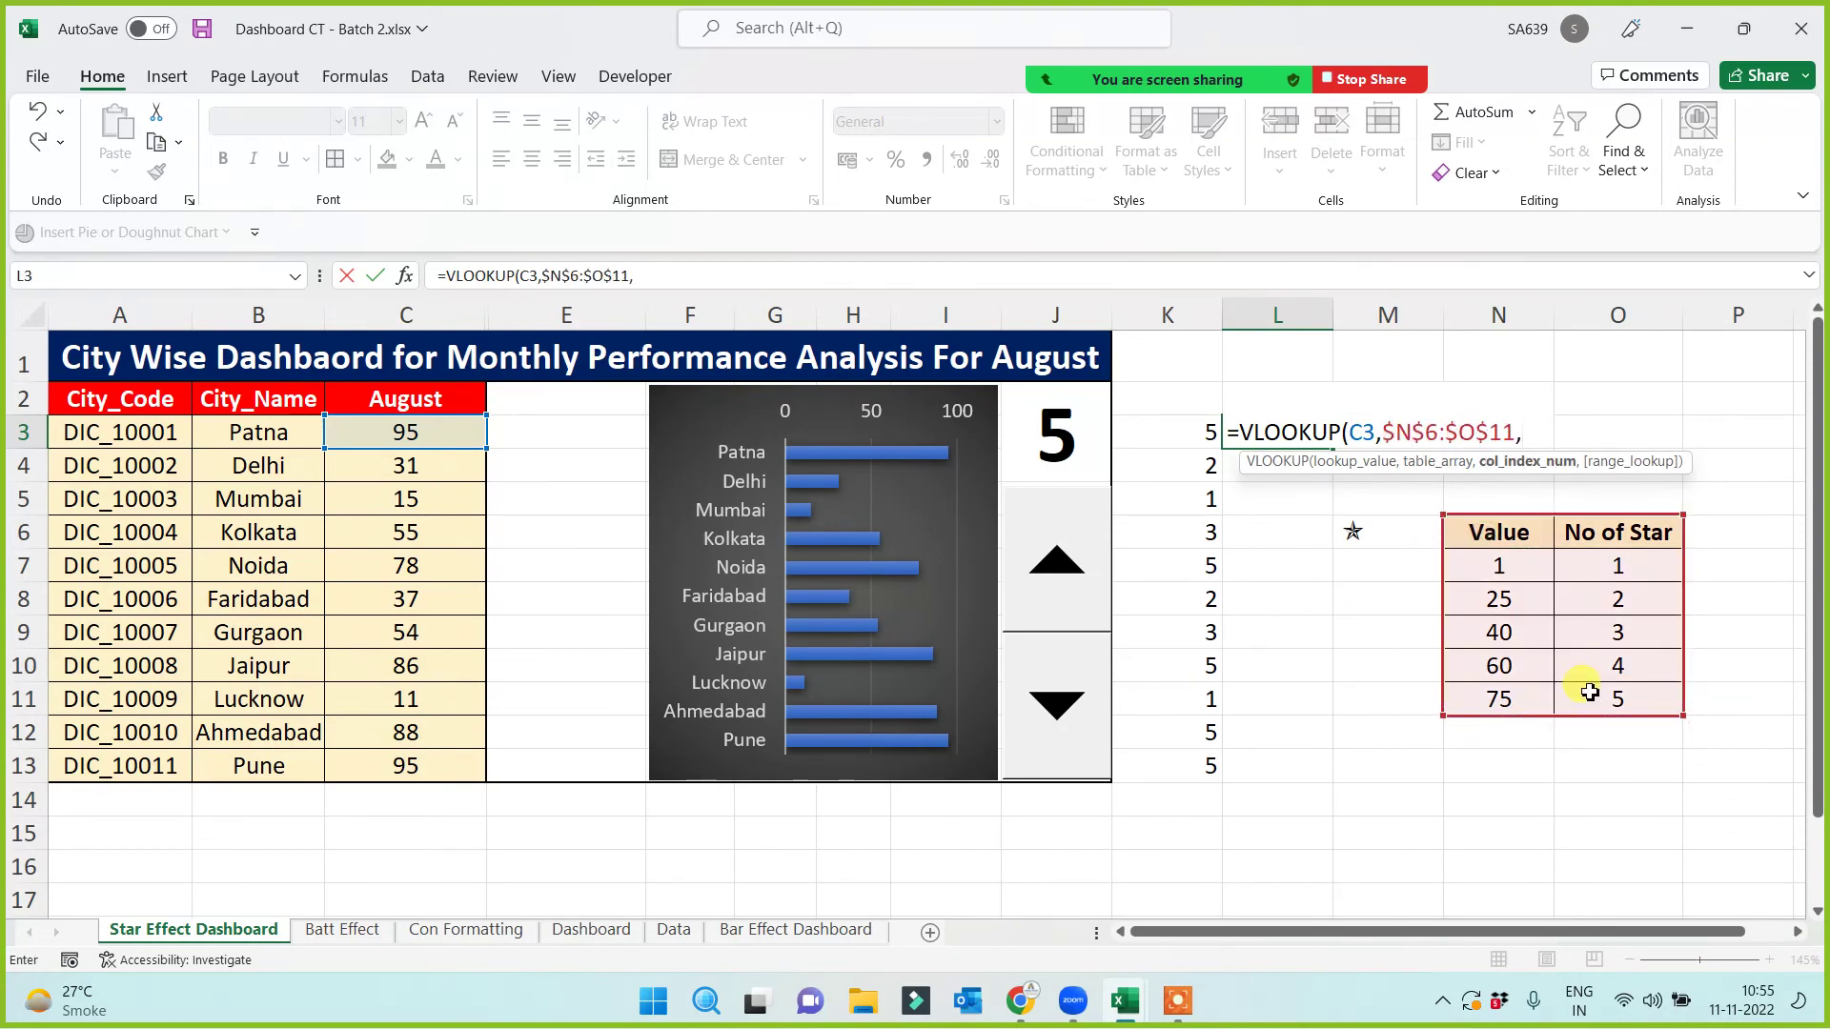
type("2")
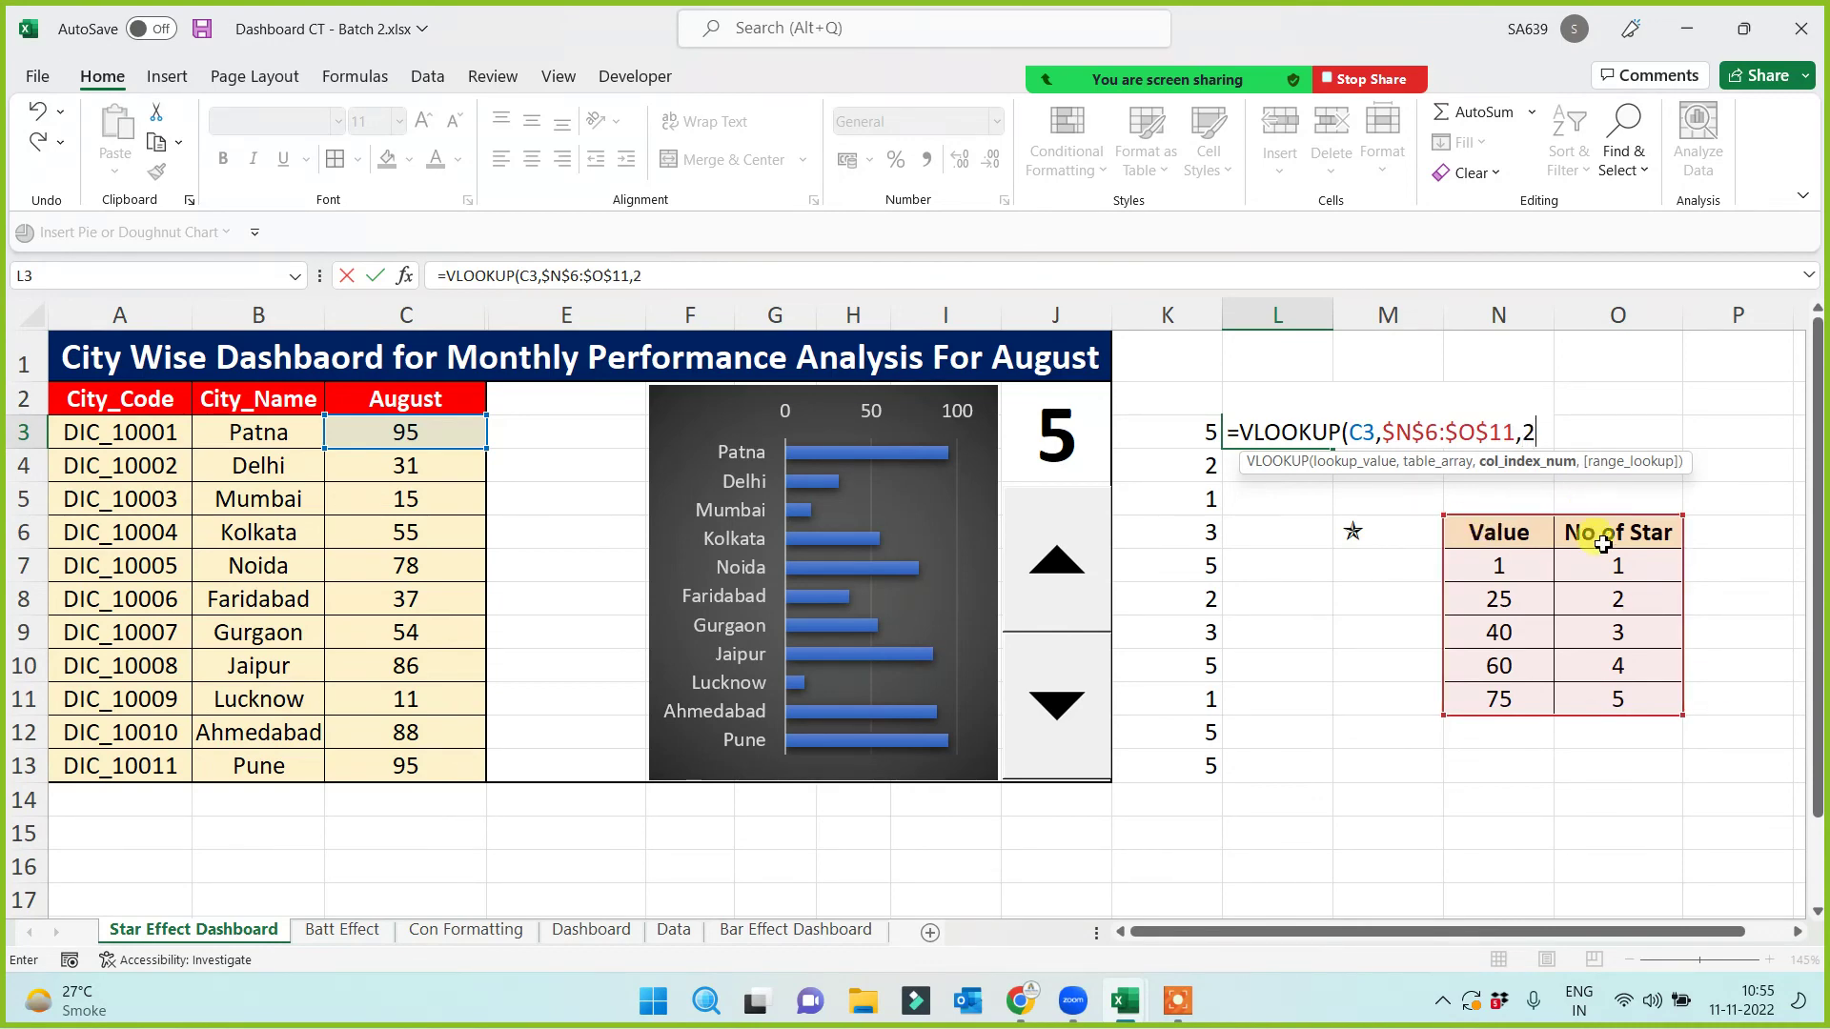
type(",")
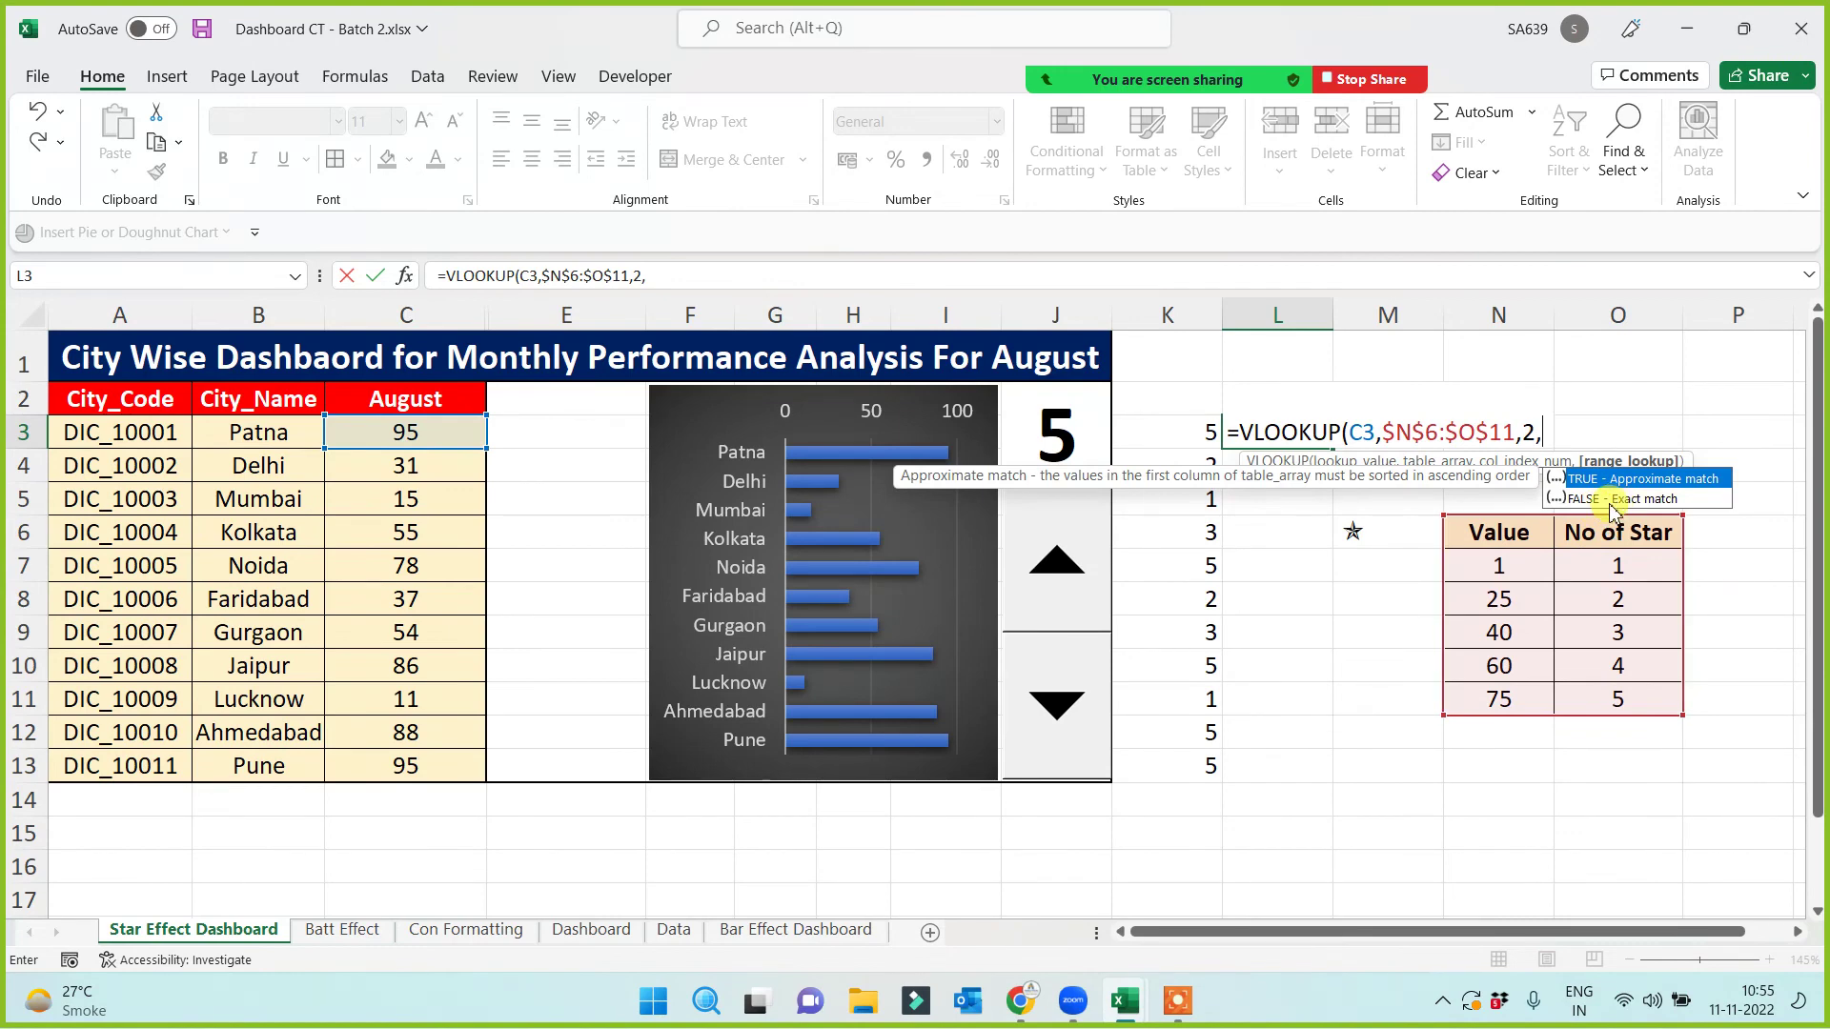
type("1)")
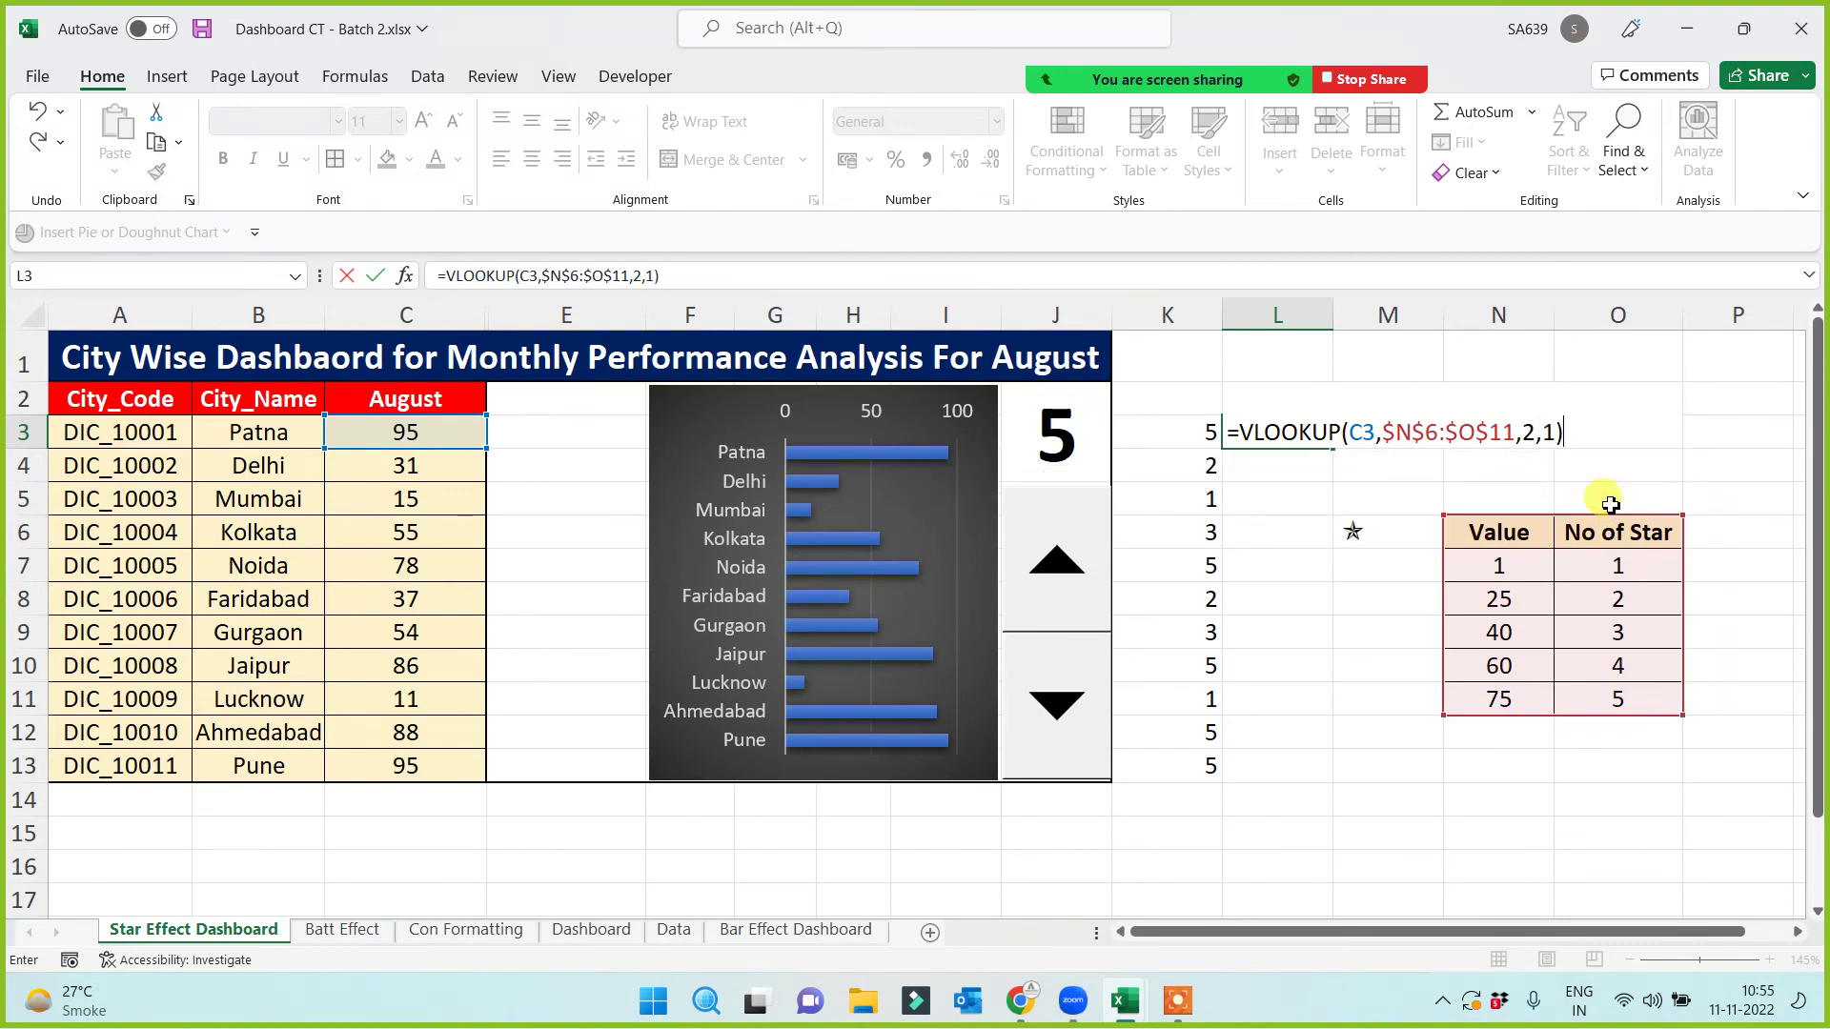
key("Return")
Step: Compare the VLOOKUP formula in L3 with the nested IF formula in K3
left_click(1277, 431)
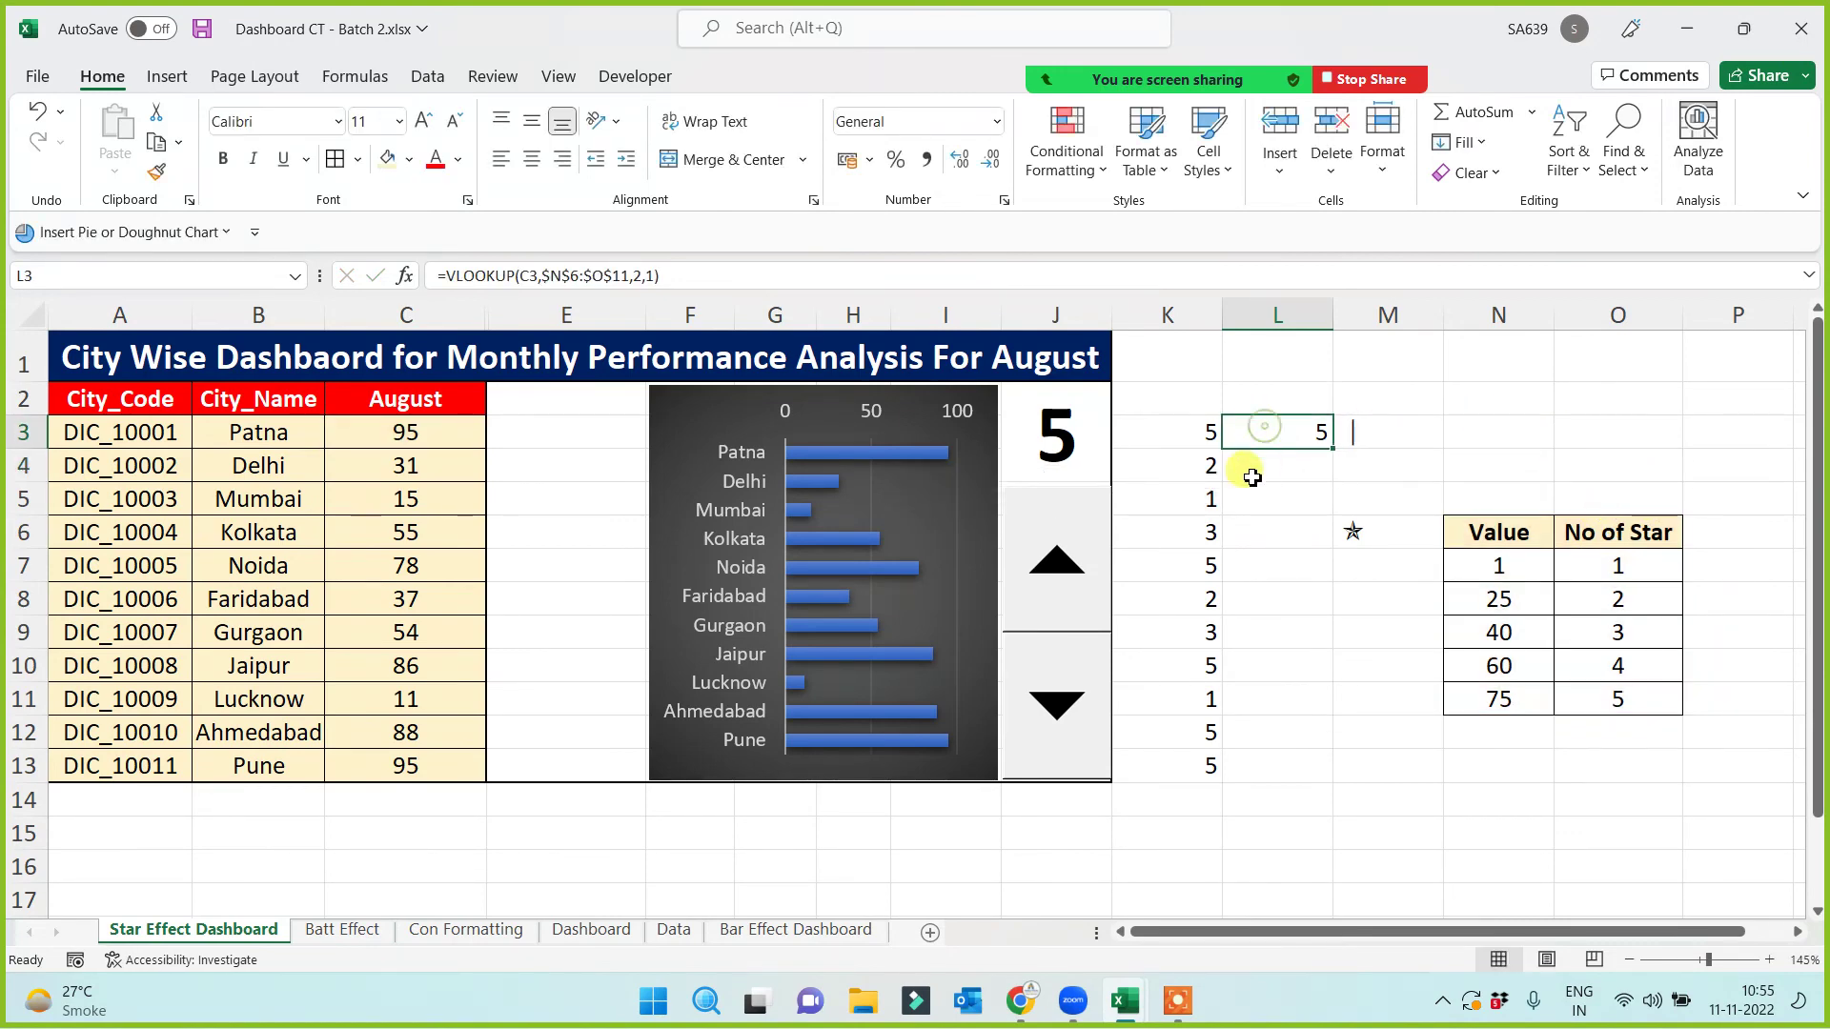
left_click_drag(444, 275, 654, 272)
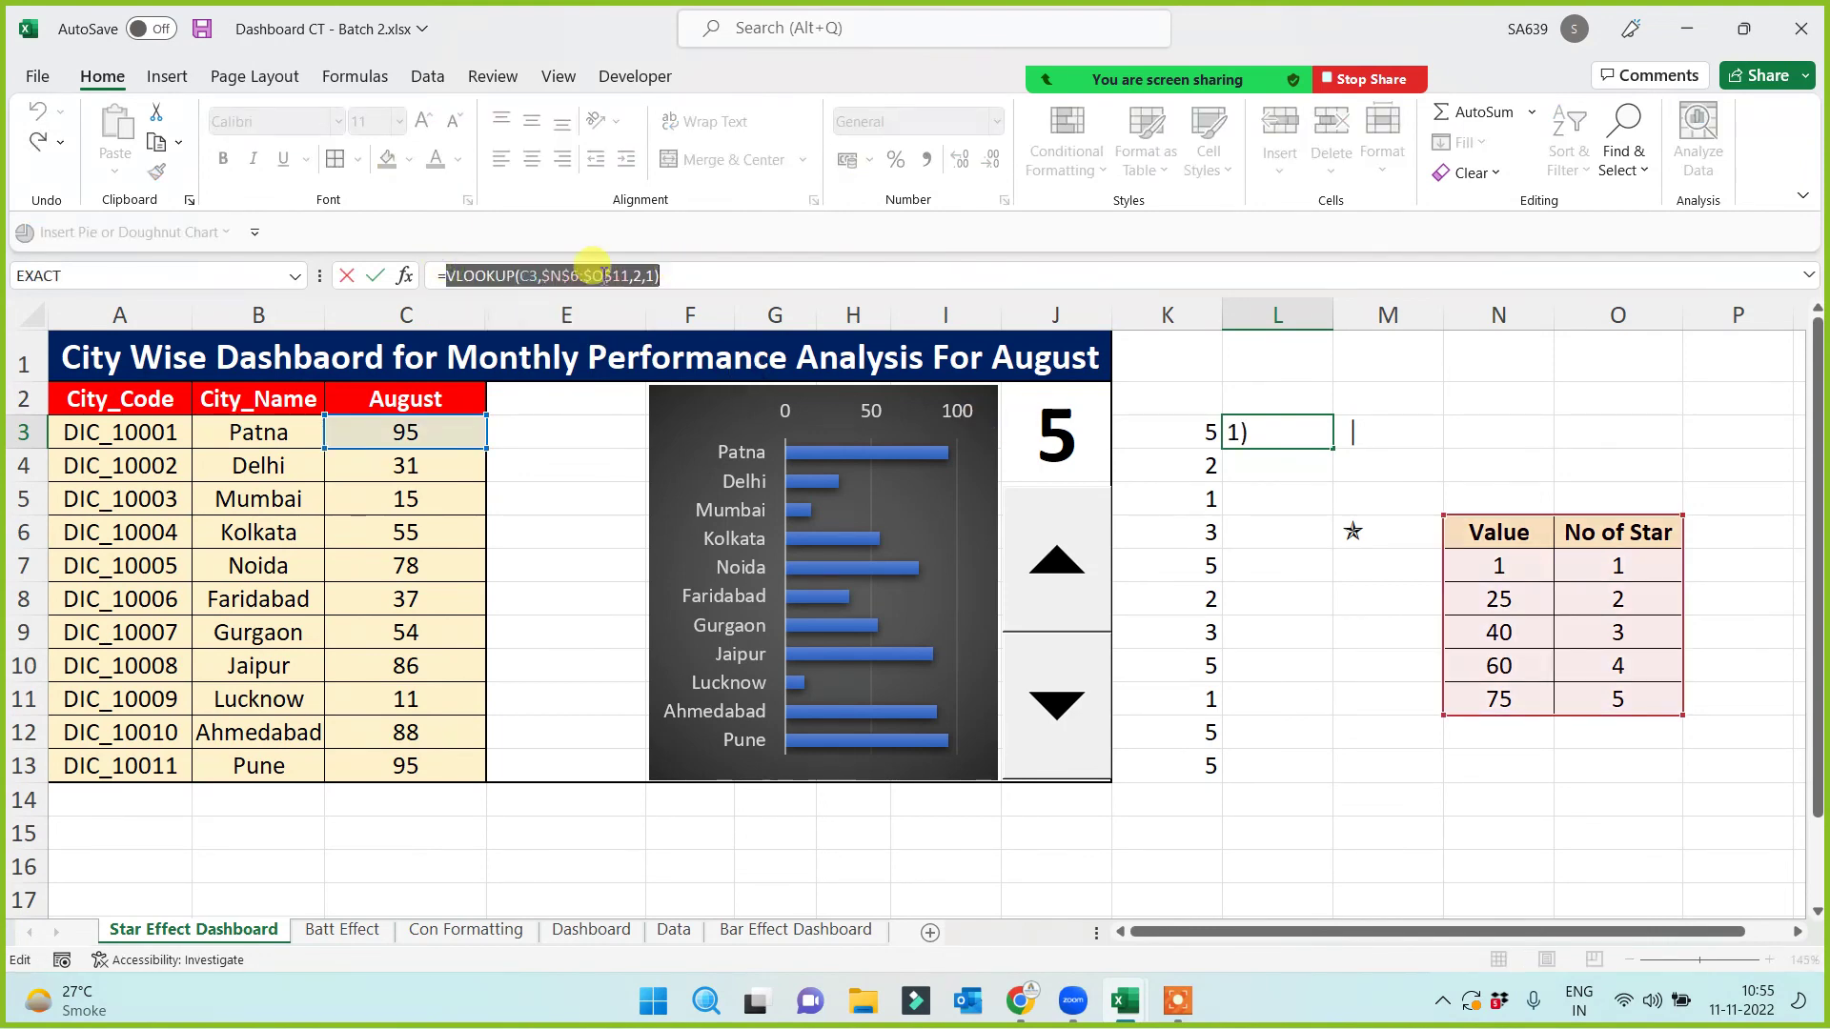
key("Escape")
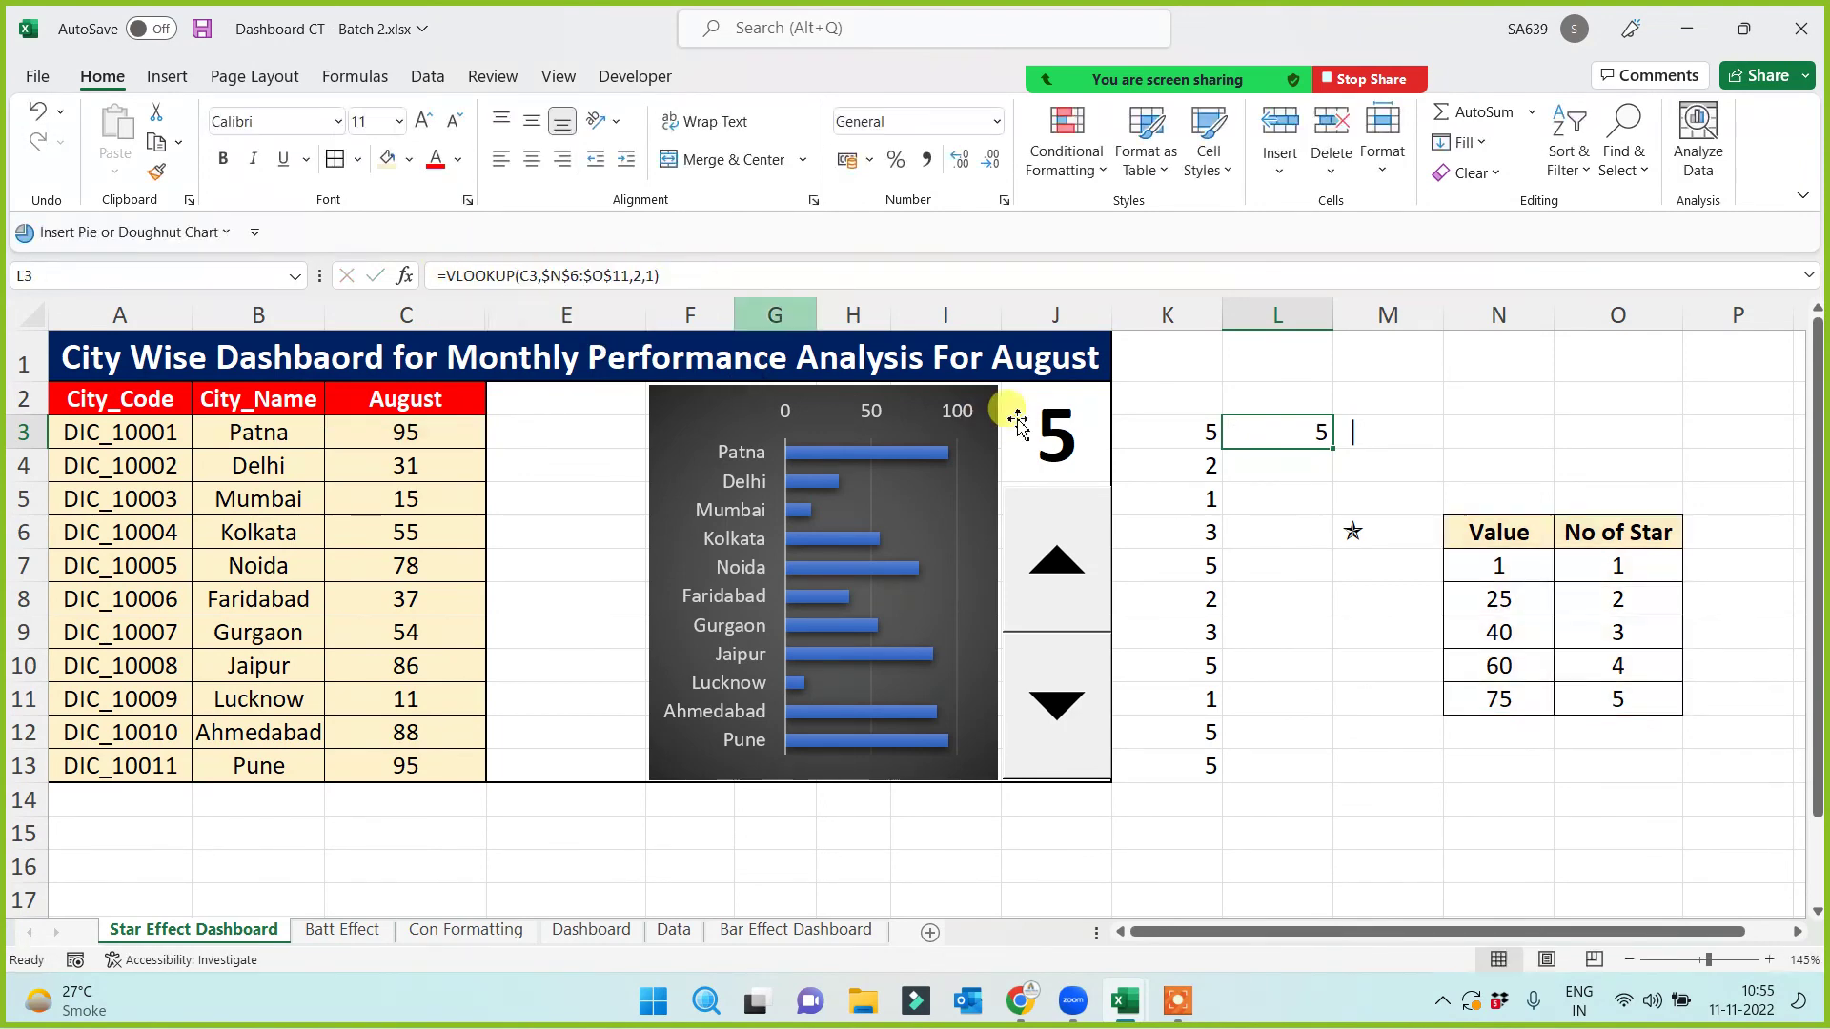
left_click(1197, 429)
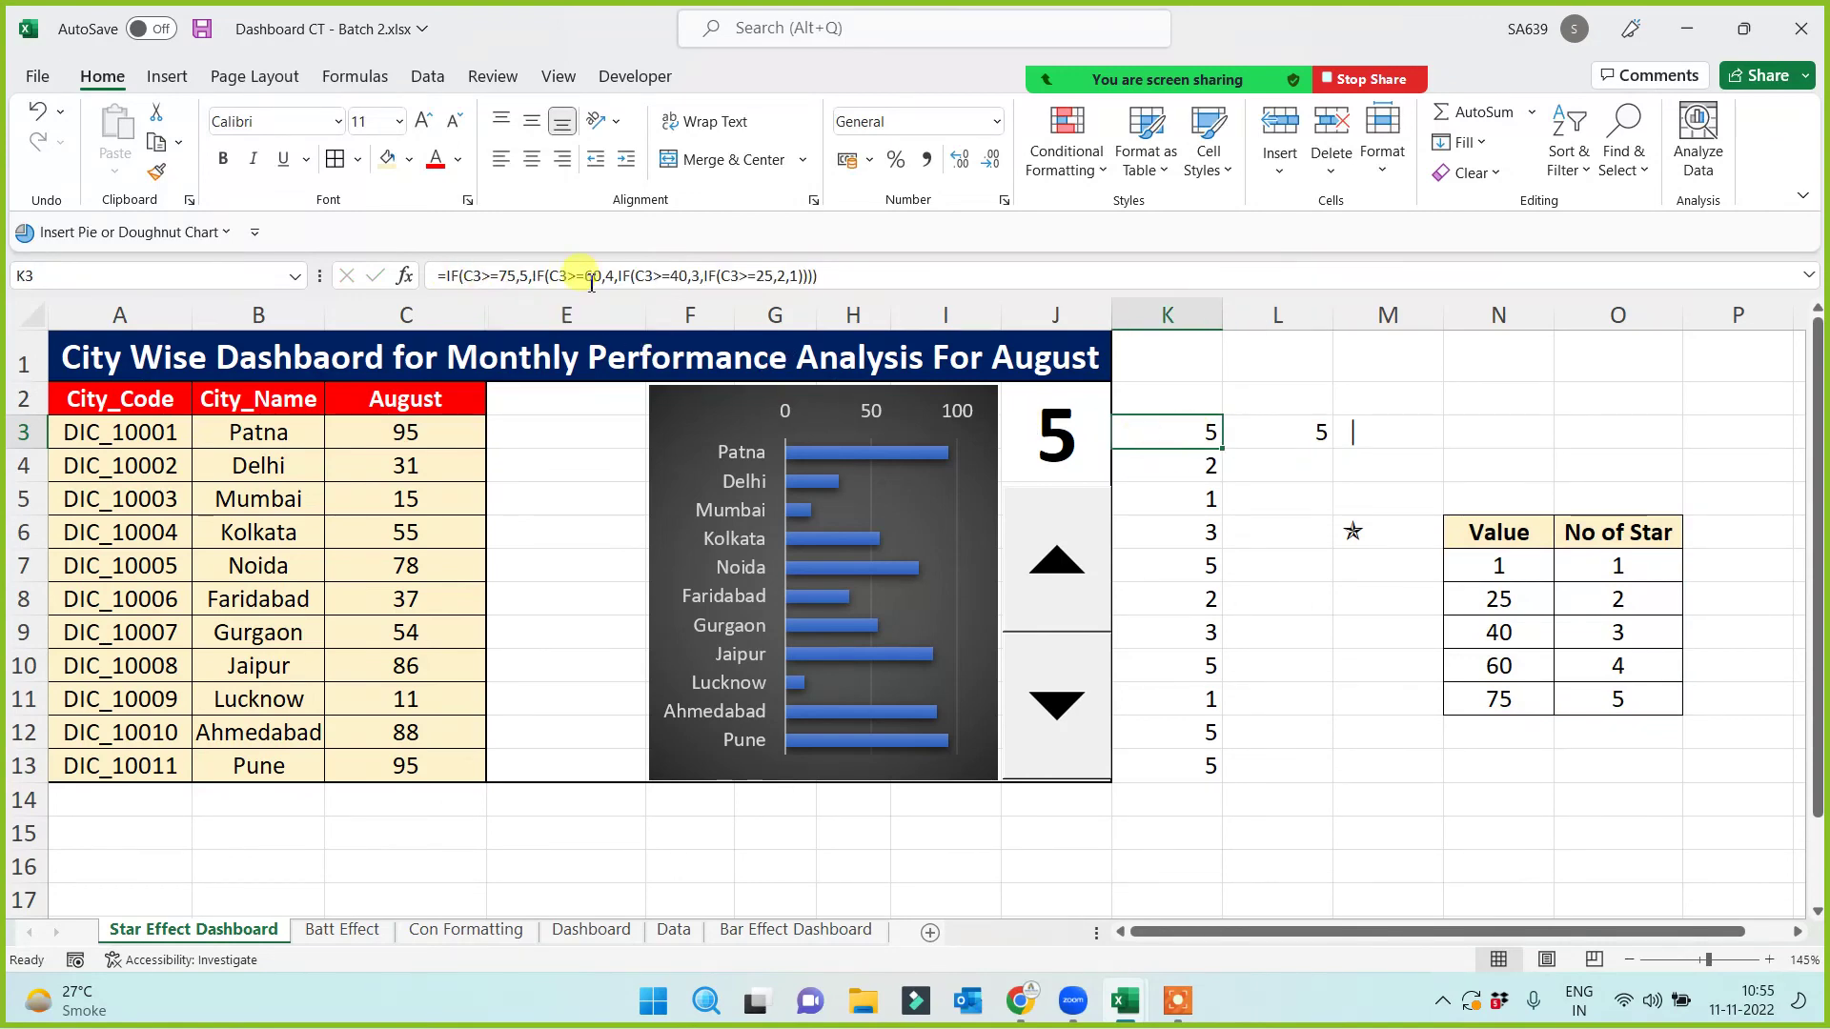
left_click_drag(835, 276, 273, 276)
key("Escape")
Step: Fill the VLOOKUP formula down to L13 and compare its results with the IF results in K3:K13
left_click(1304, 444)
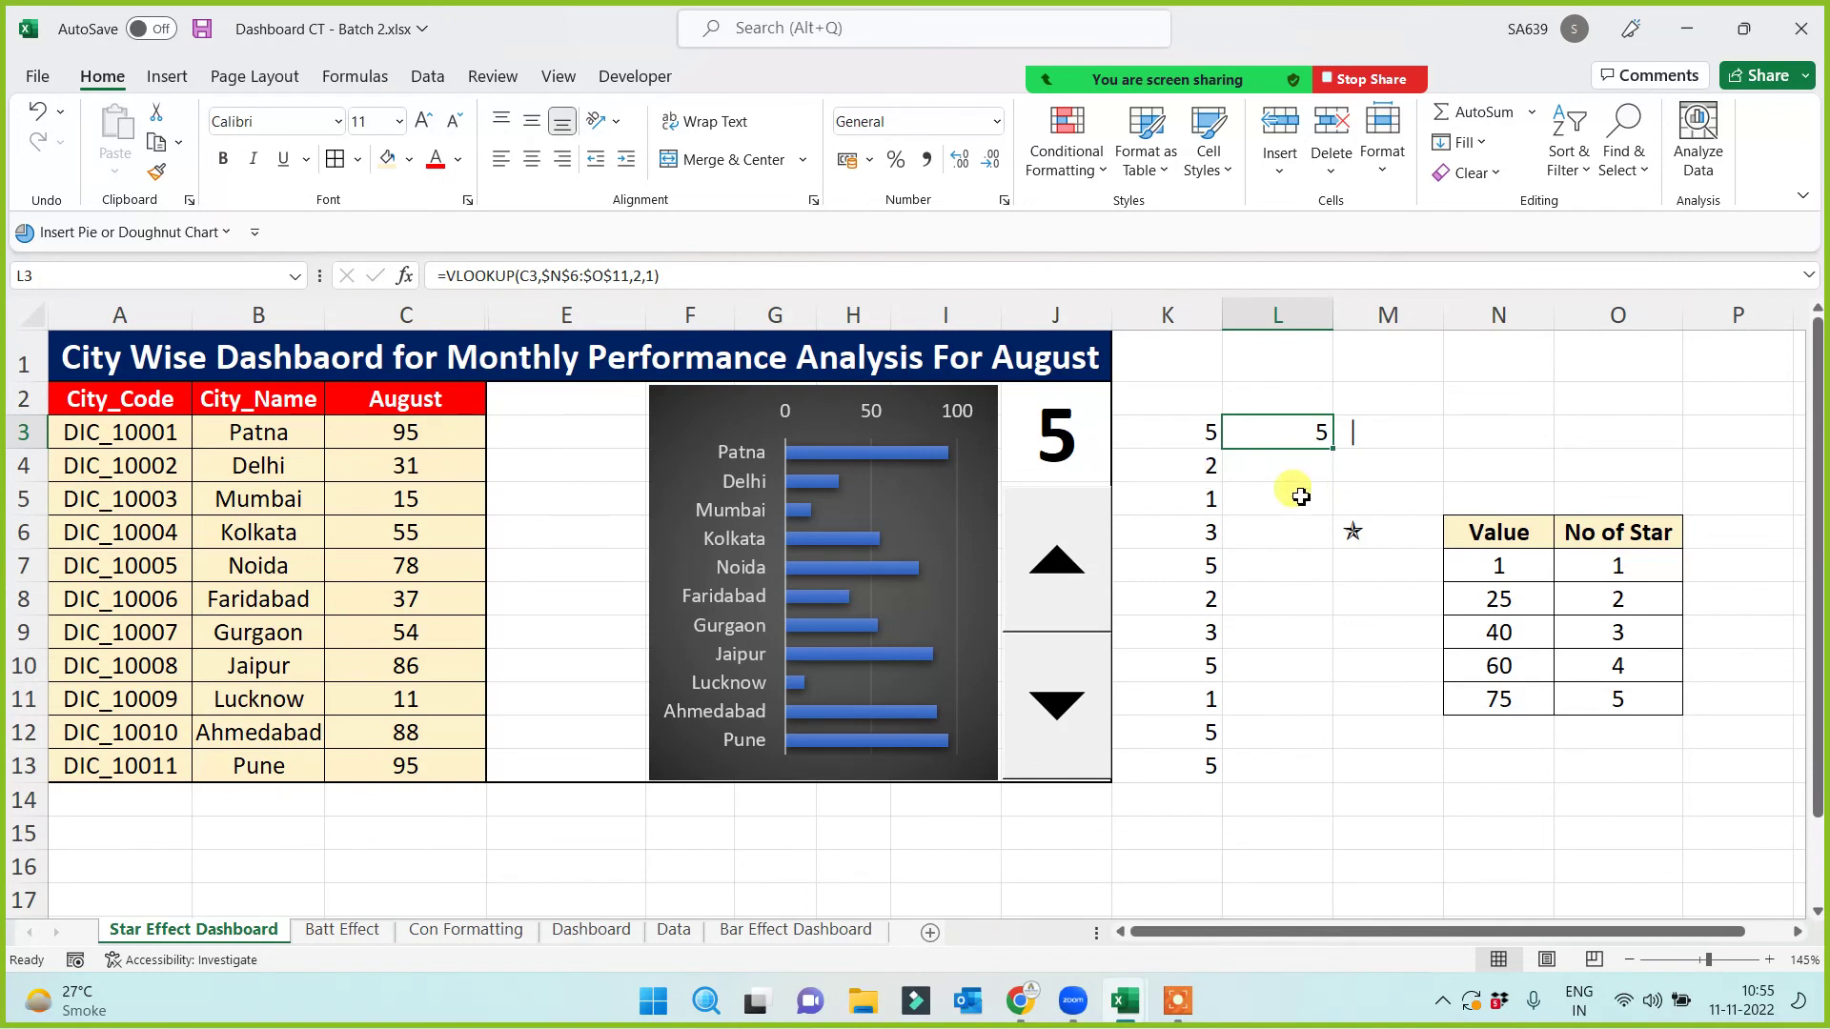
left_click_drag(1336, 451, 1315, 772)
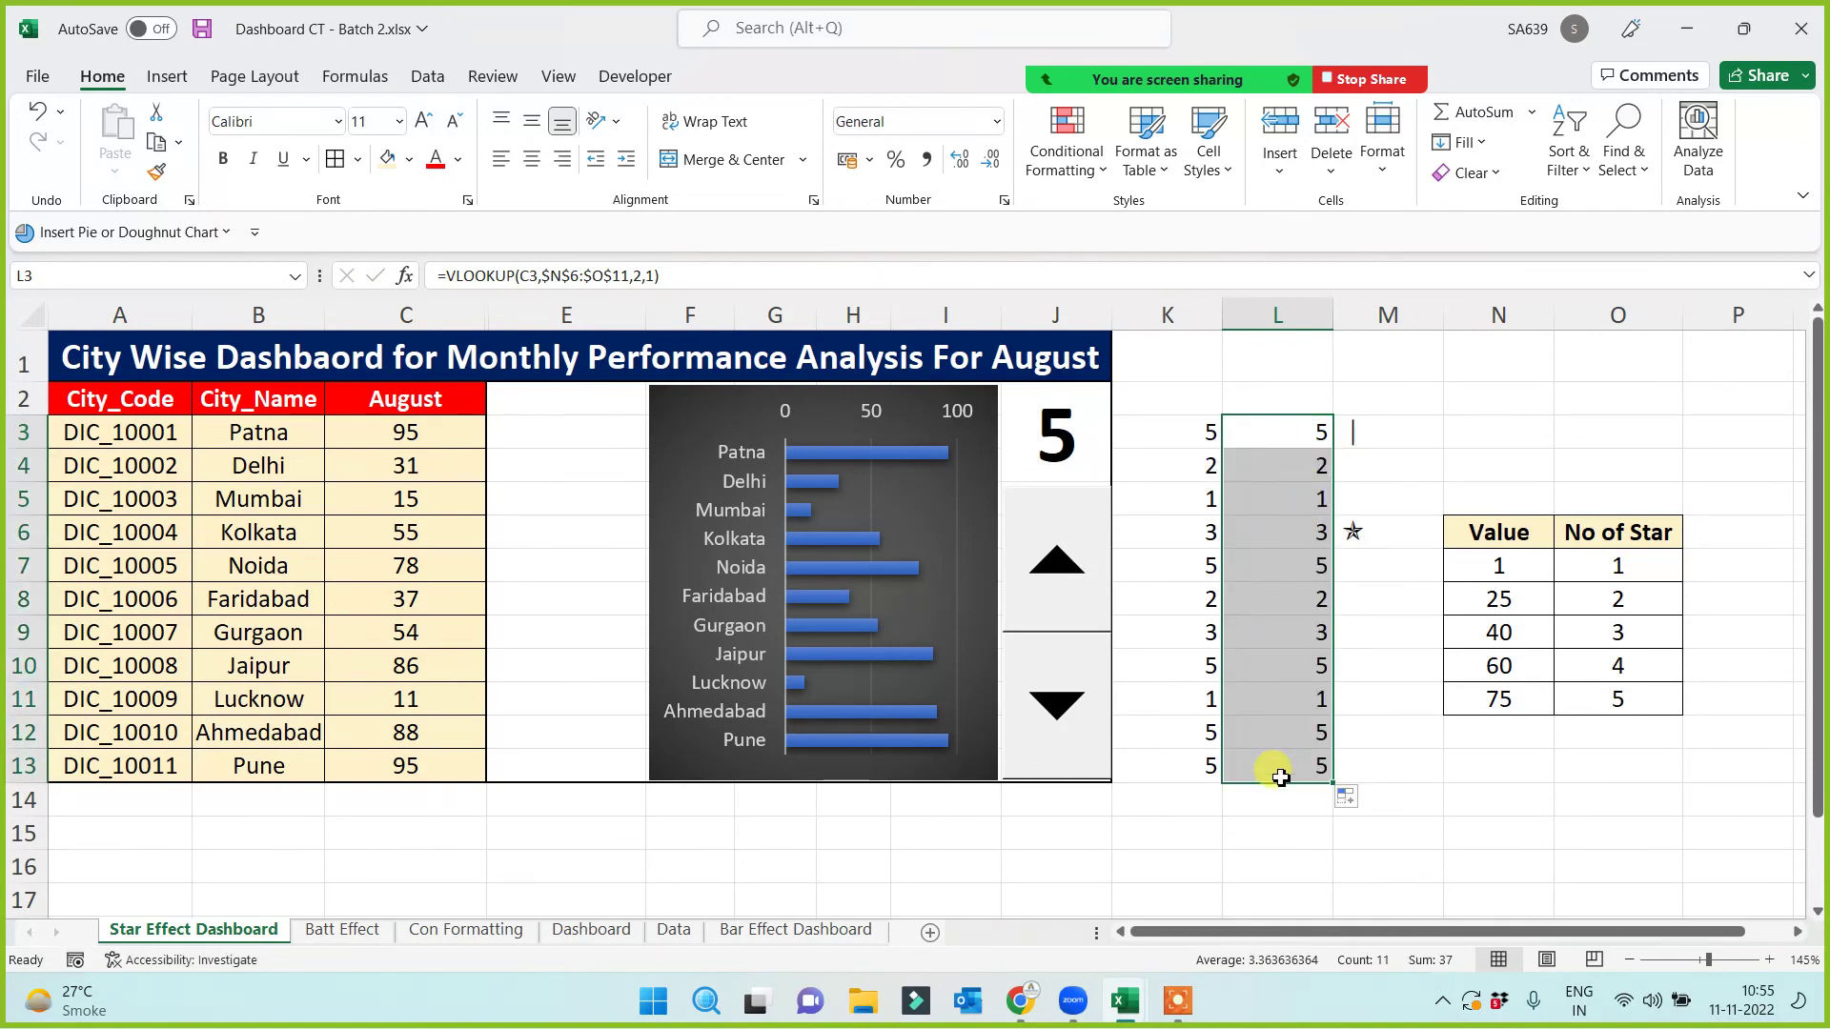
left_click_drag(1182, 437, 1164, 764)
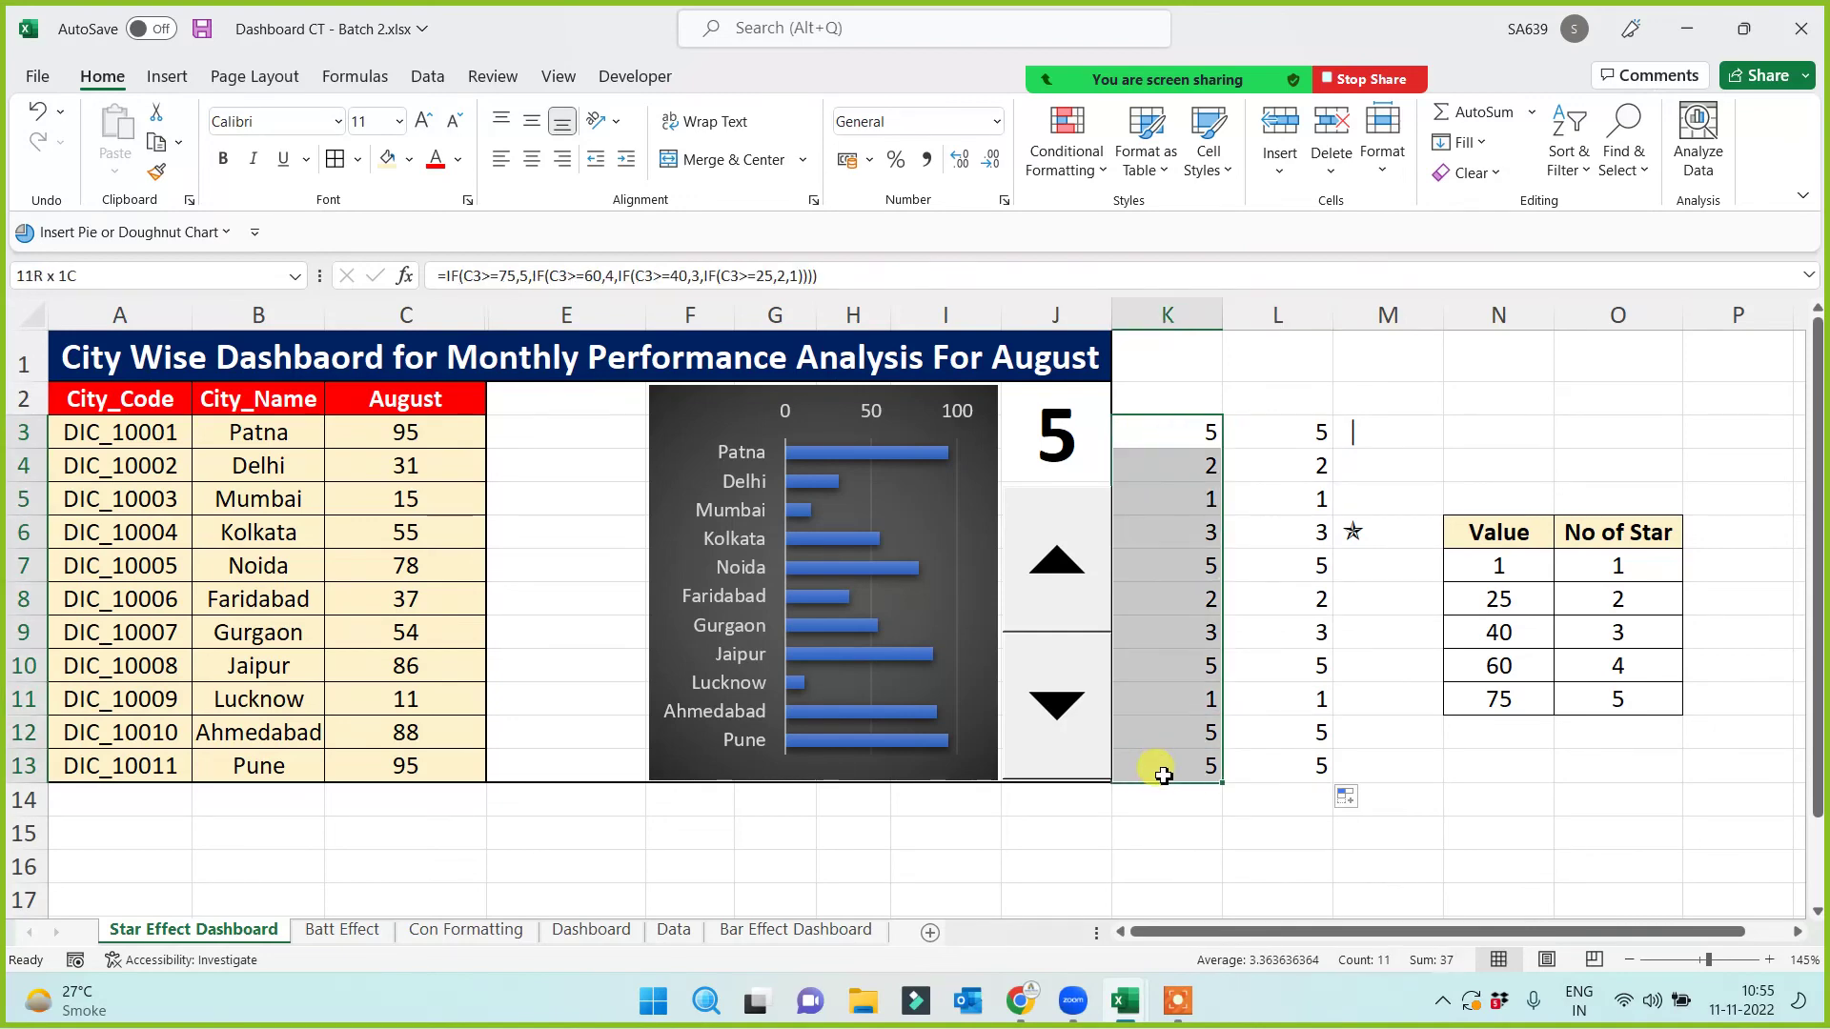
left_click(1339, 836)
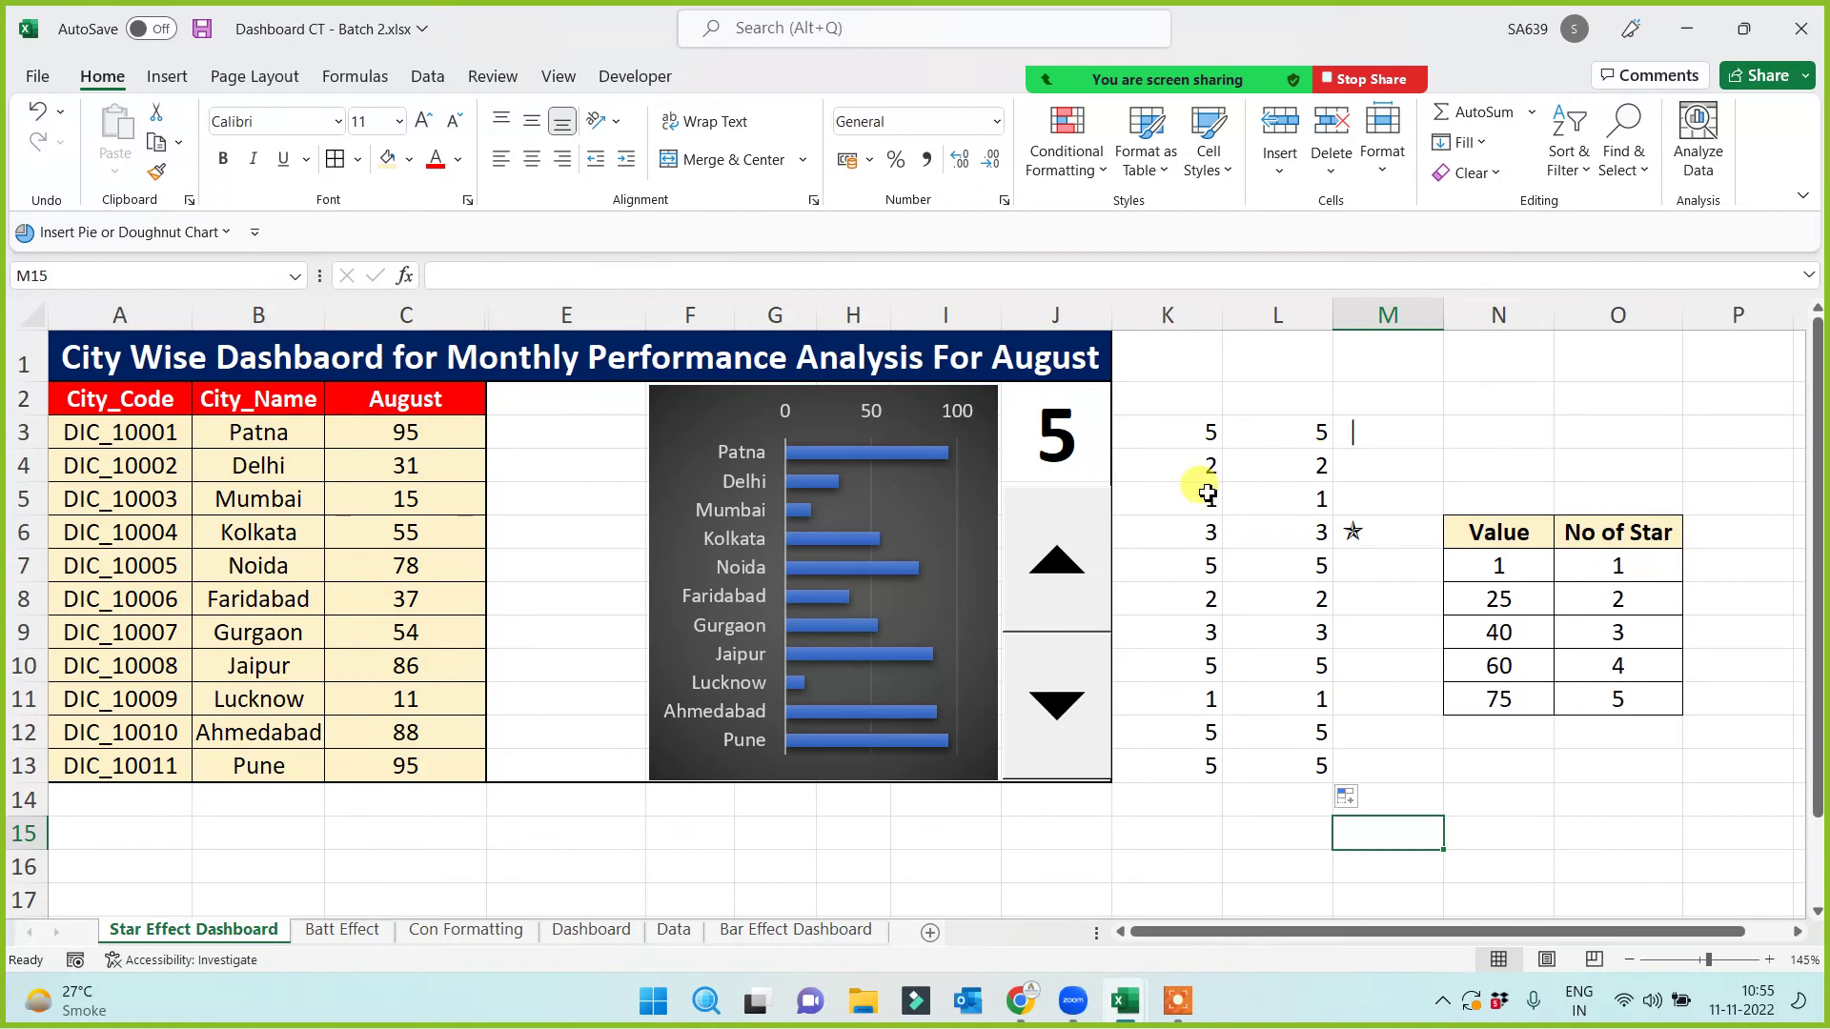
left_click_drag(1187, 431, 1258, 755)
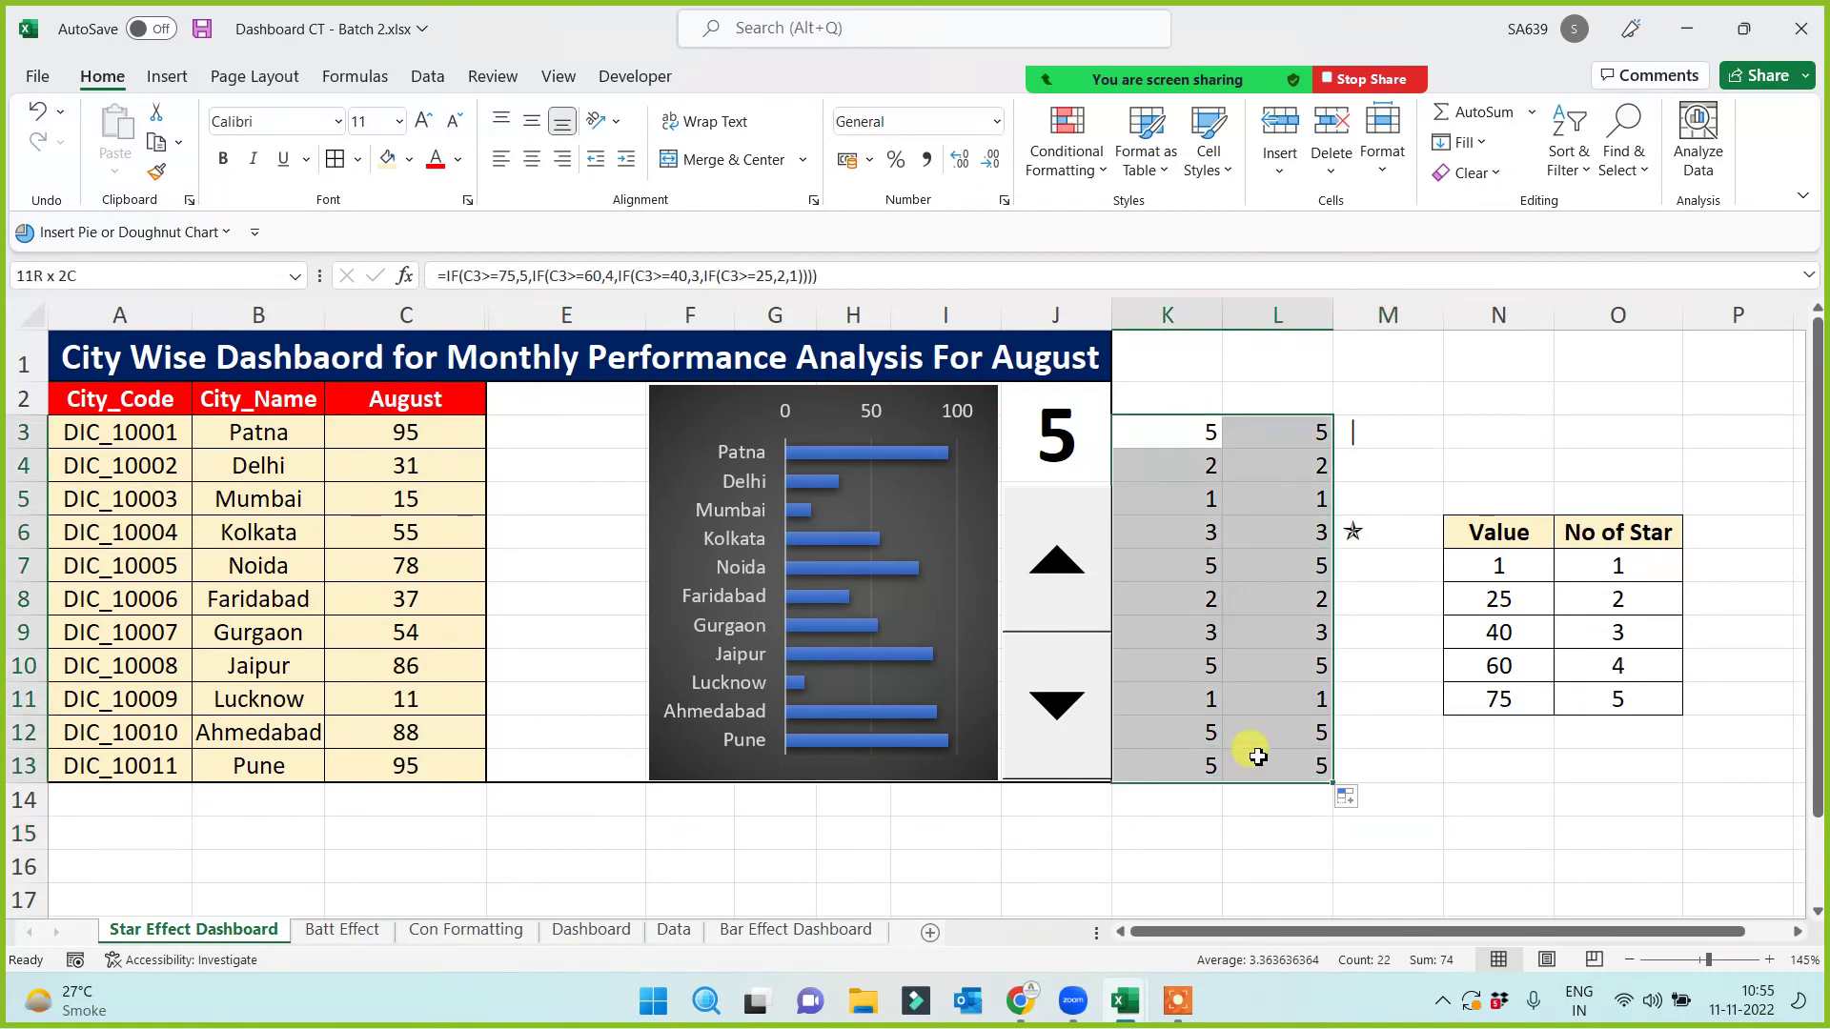
left_click(1256, 825)
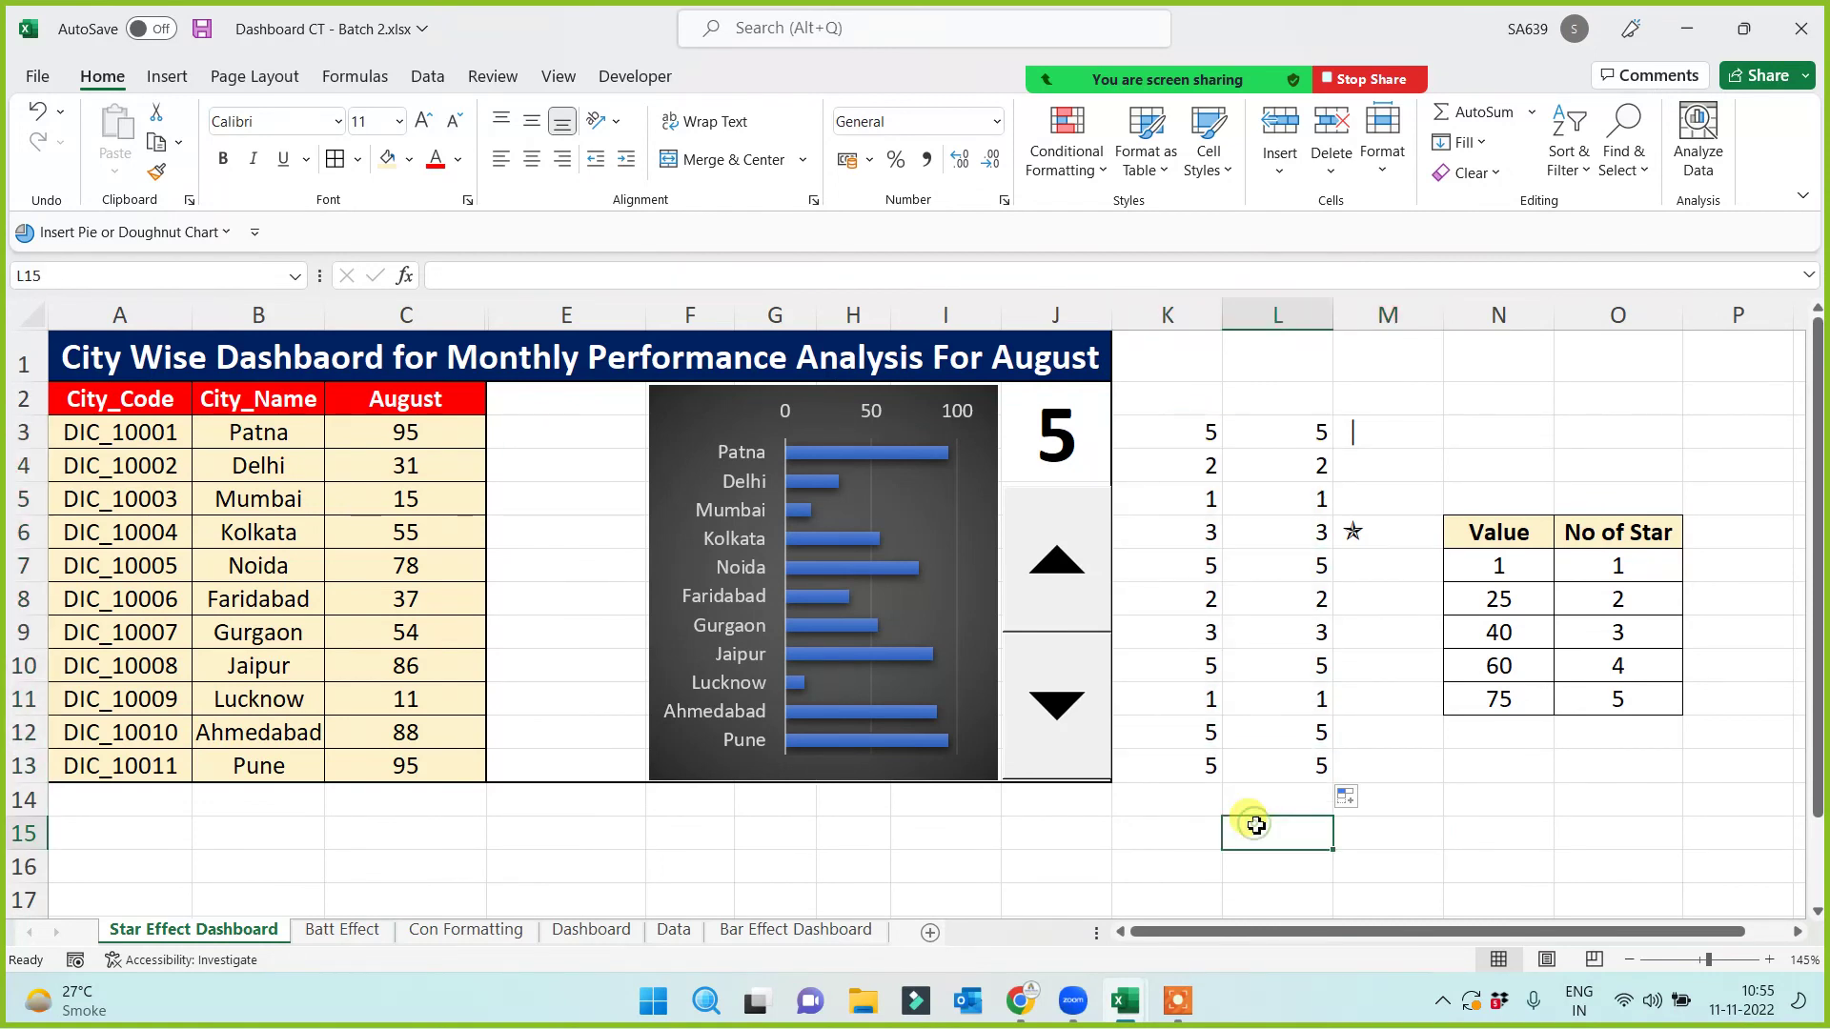
Step: Enter the header Star Effect in E2, beside the August column
left_click(531, 437)
left_click(578, 399)
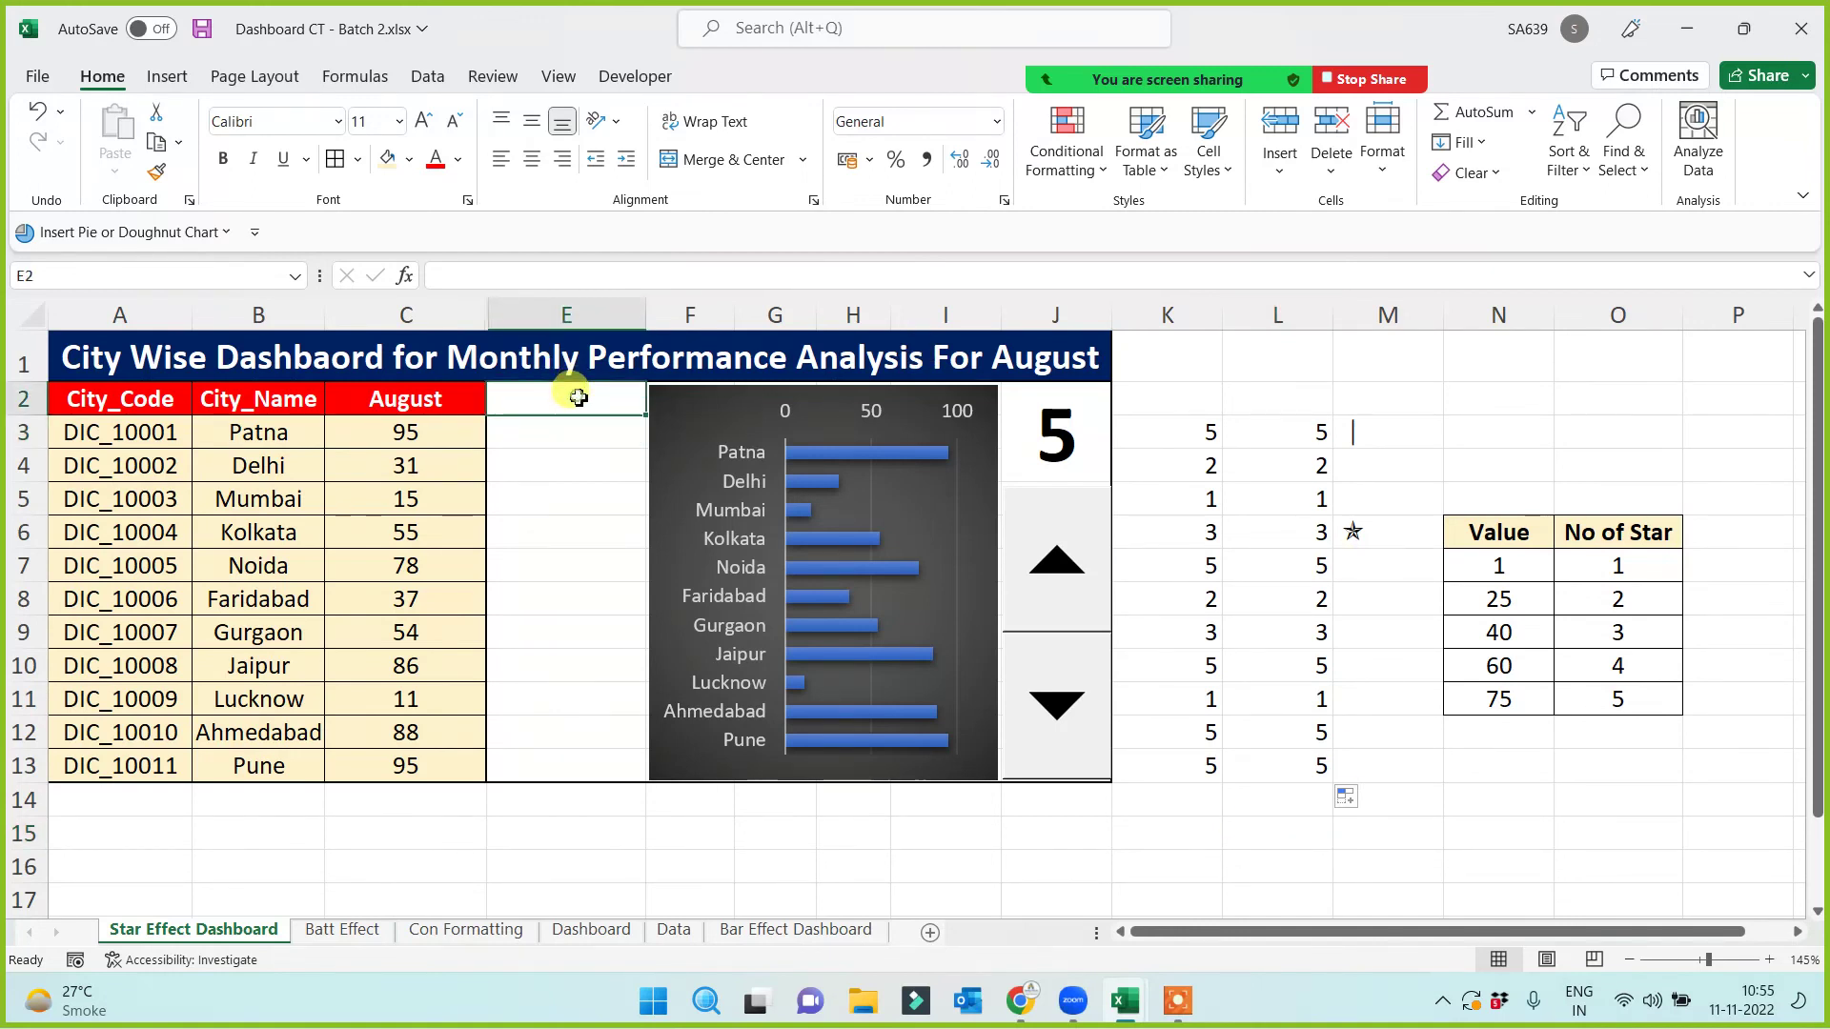
type("Star Effect")
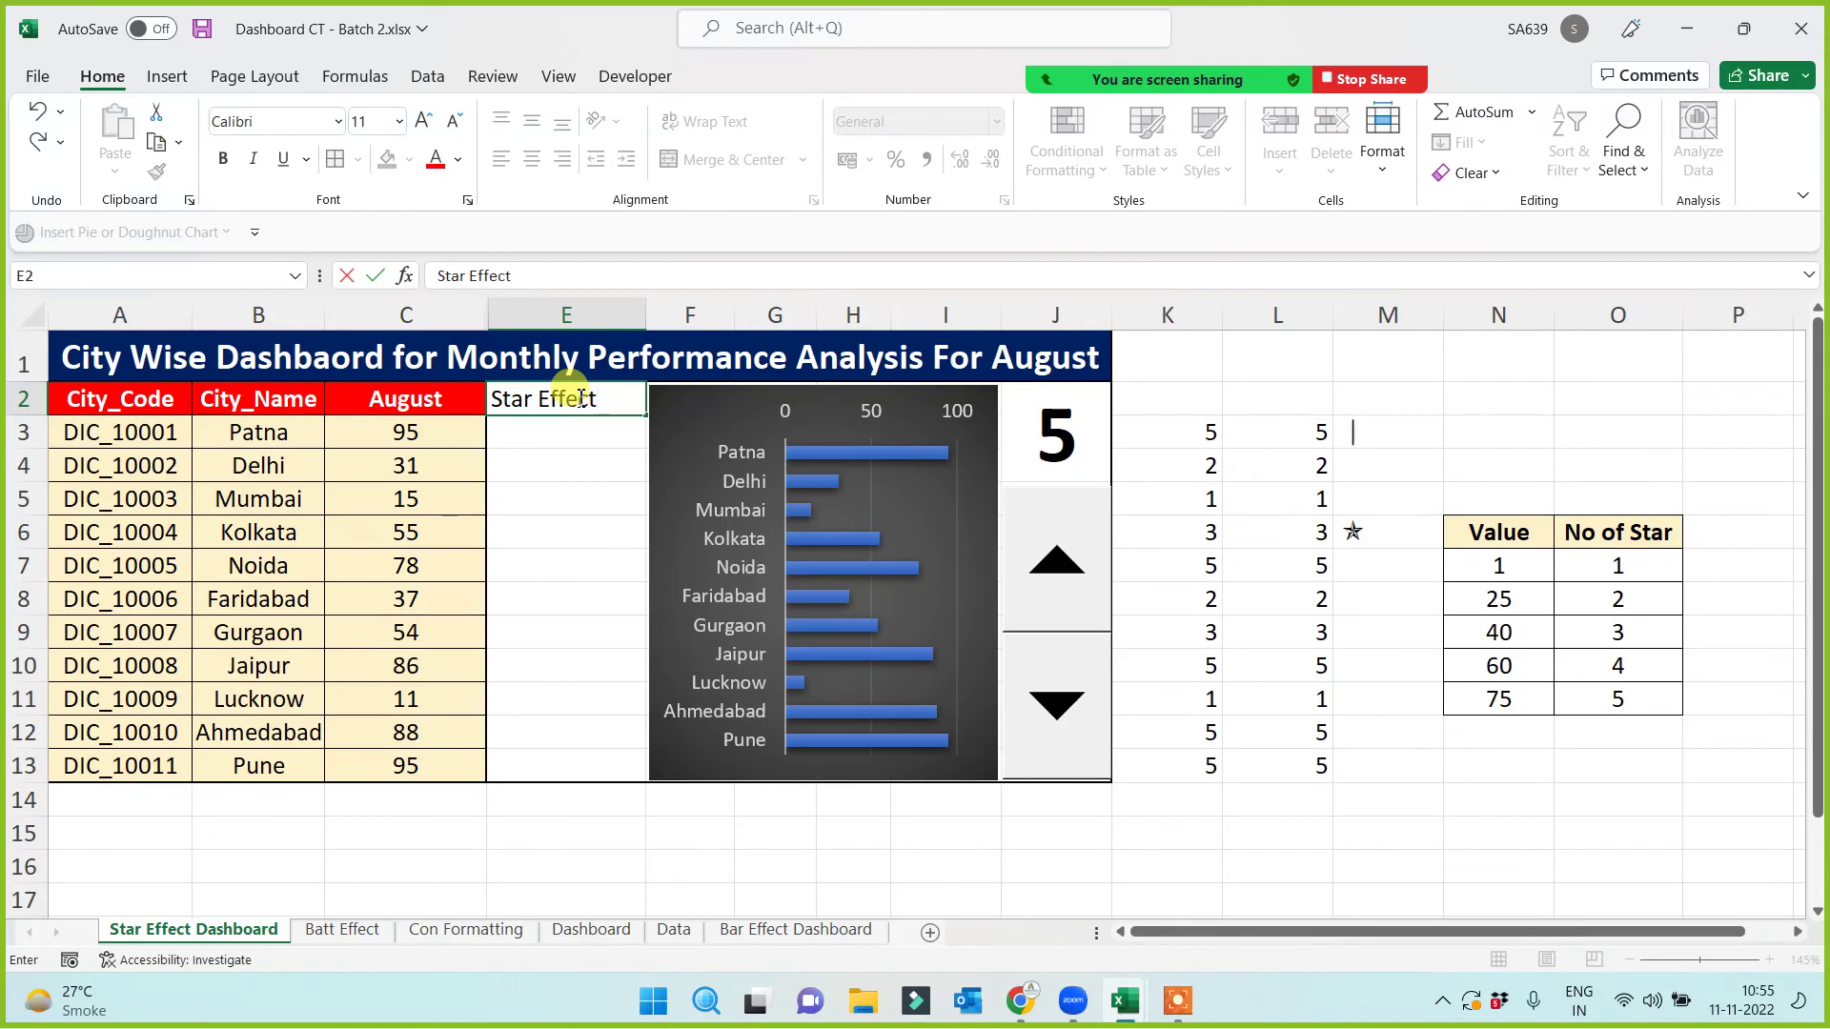
key("Return")
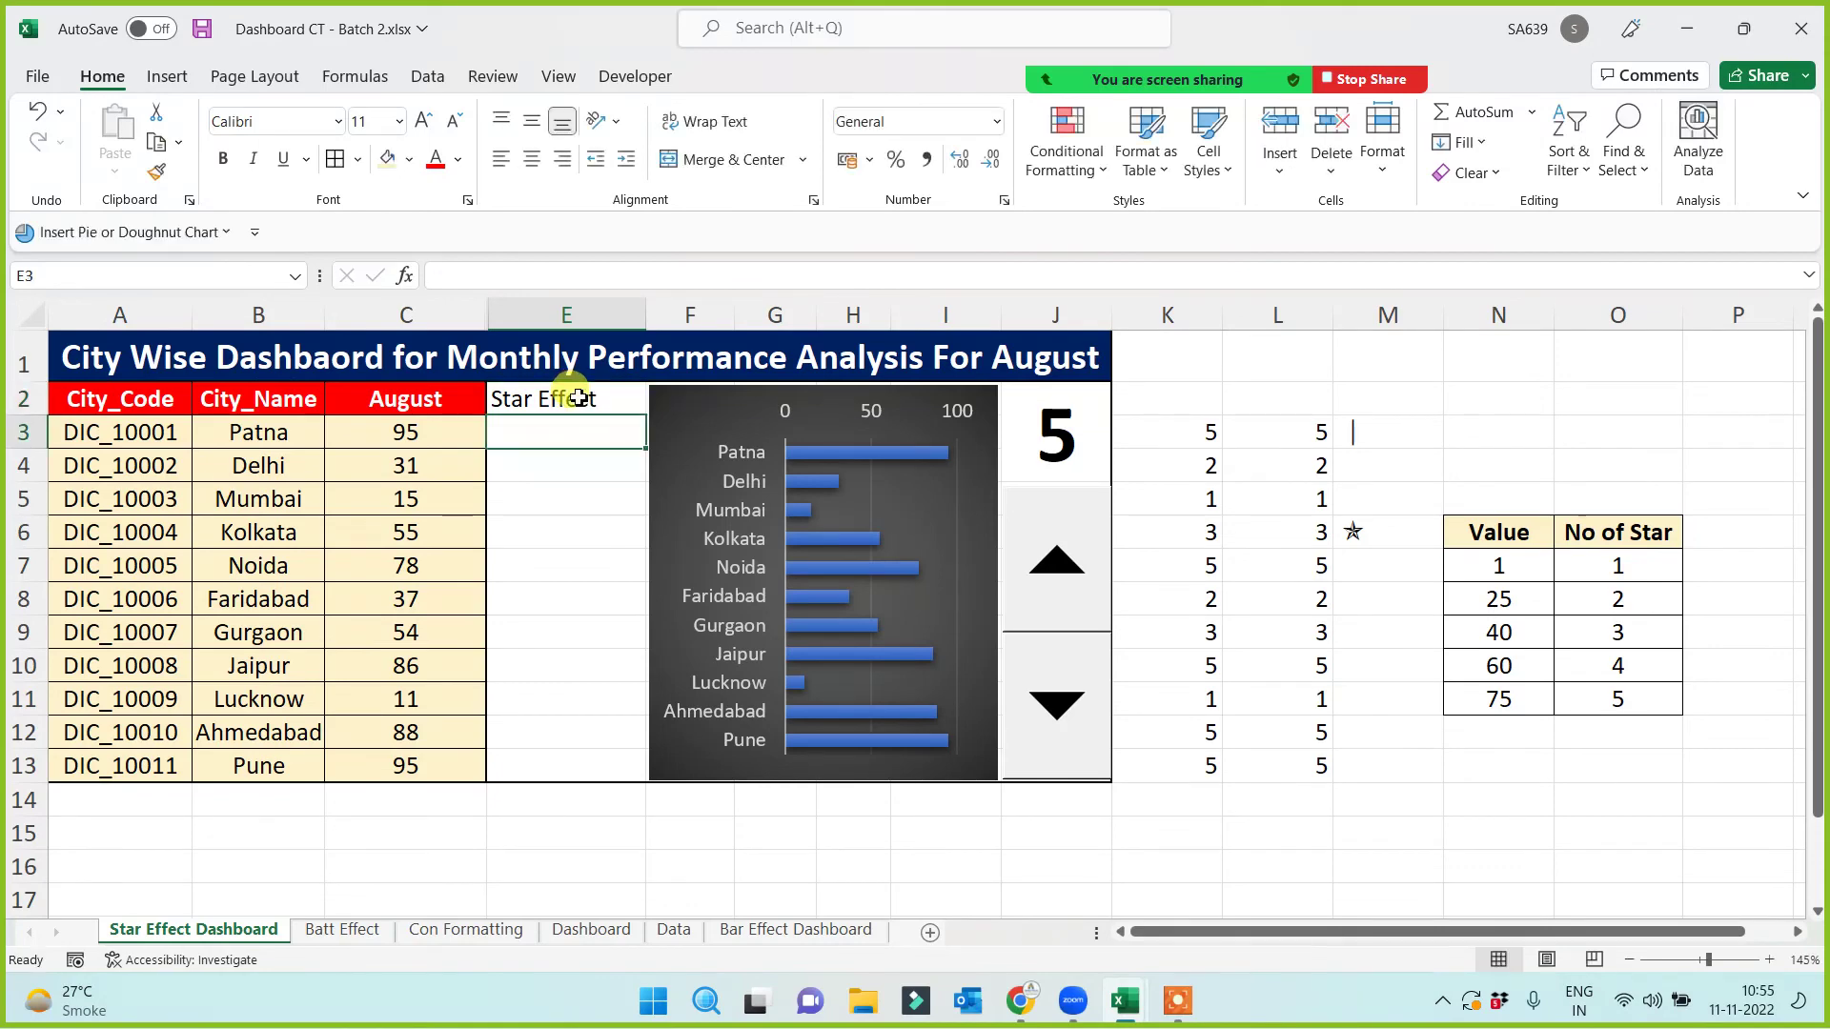
Step: Enter =REPT($M$6,K3) in E3 to repeat the star symbol by the IF count, and fill it down to E10
type("=")
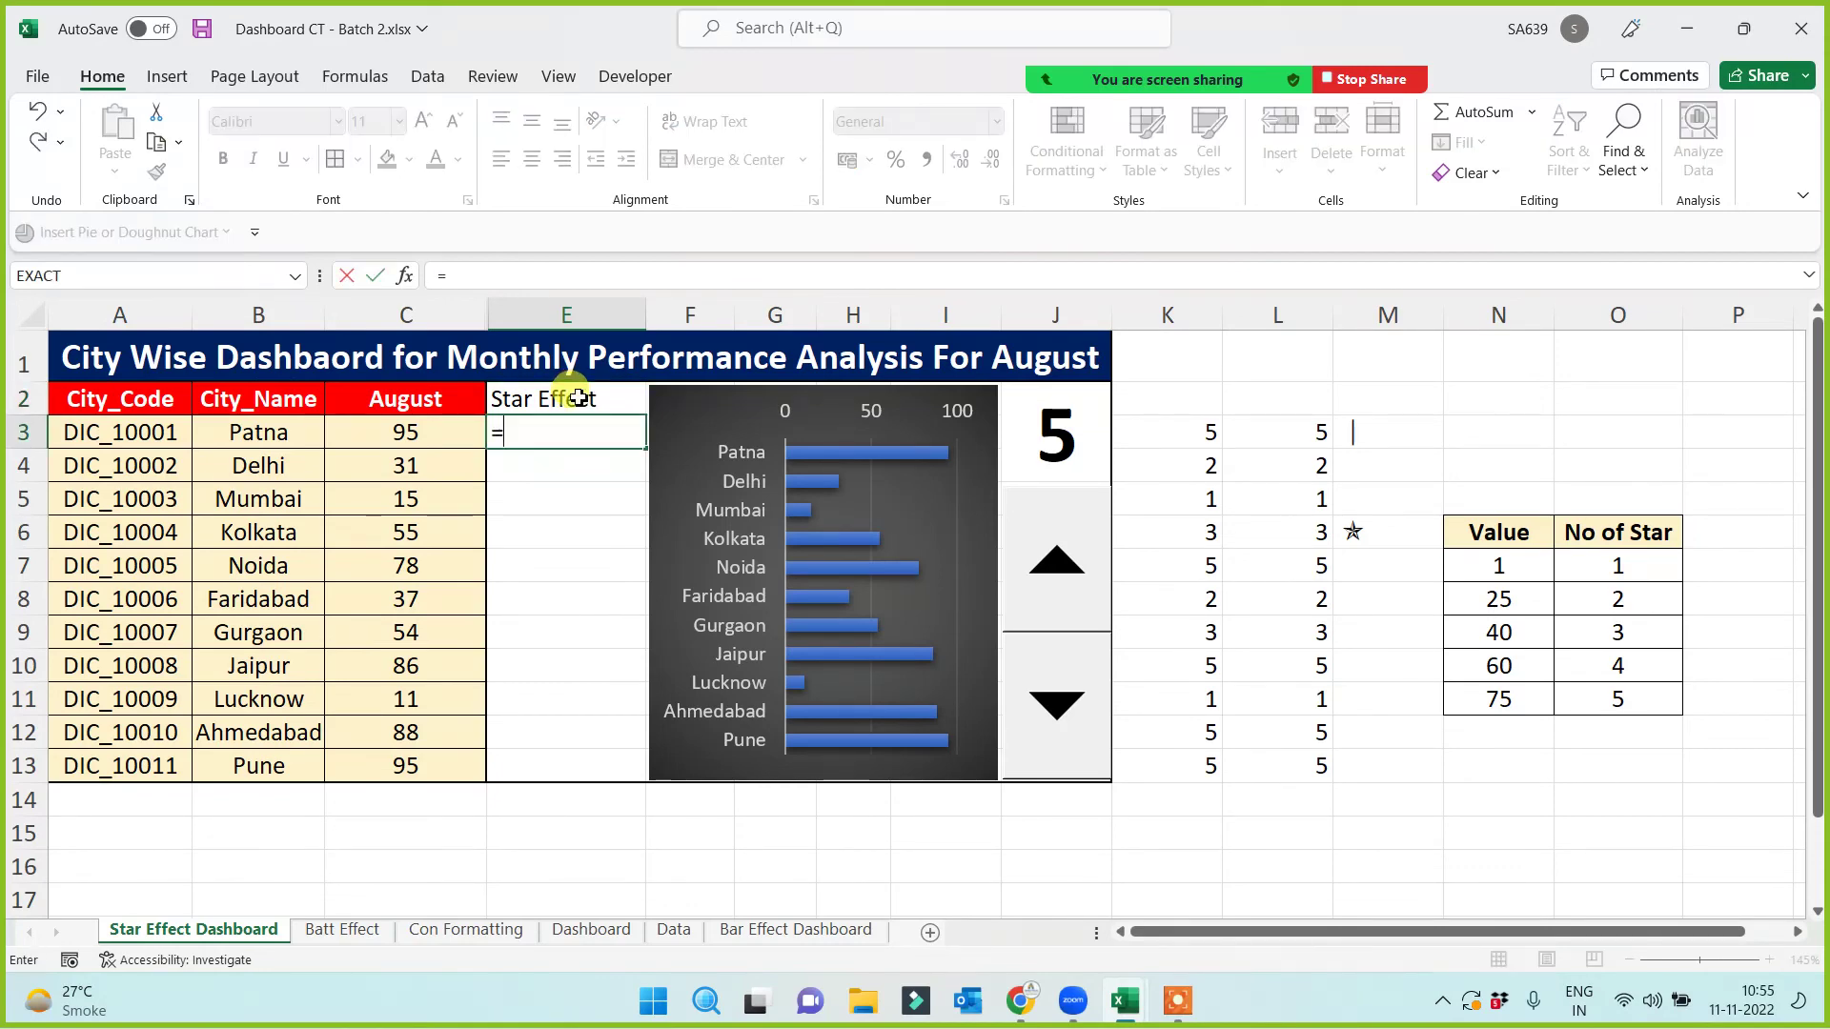
type("rept(")
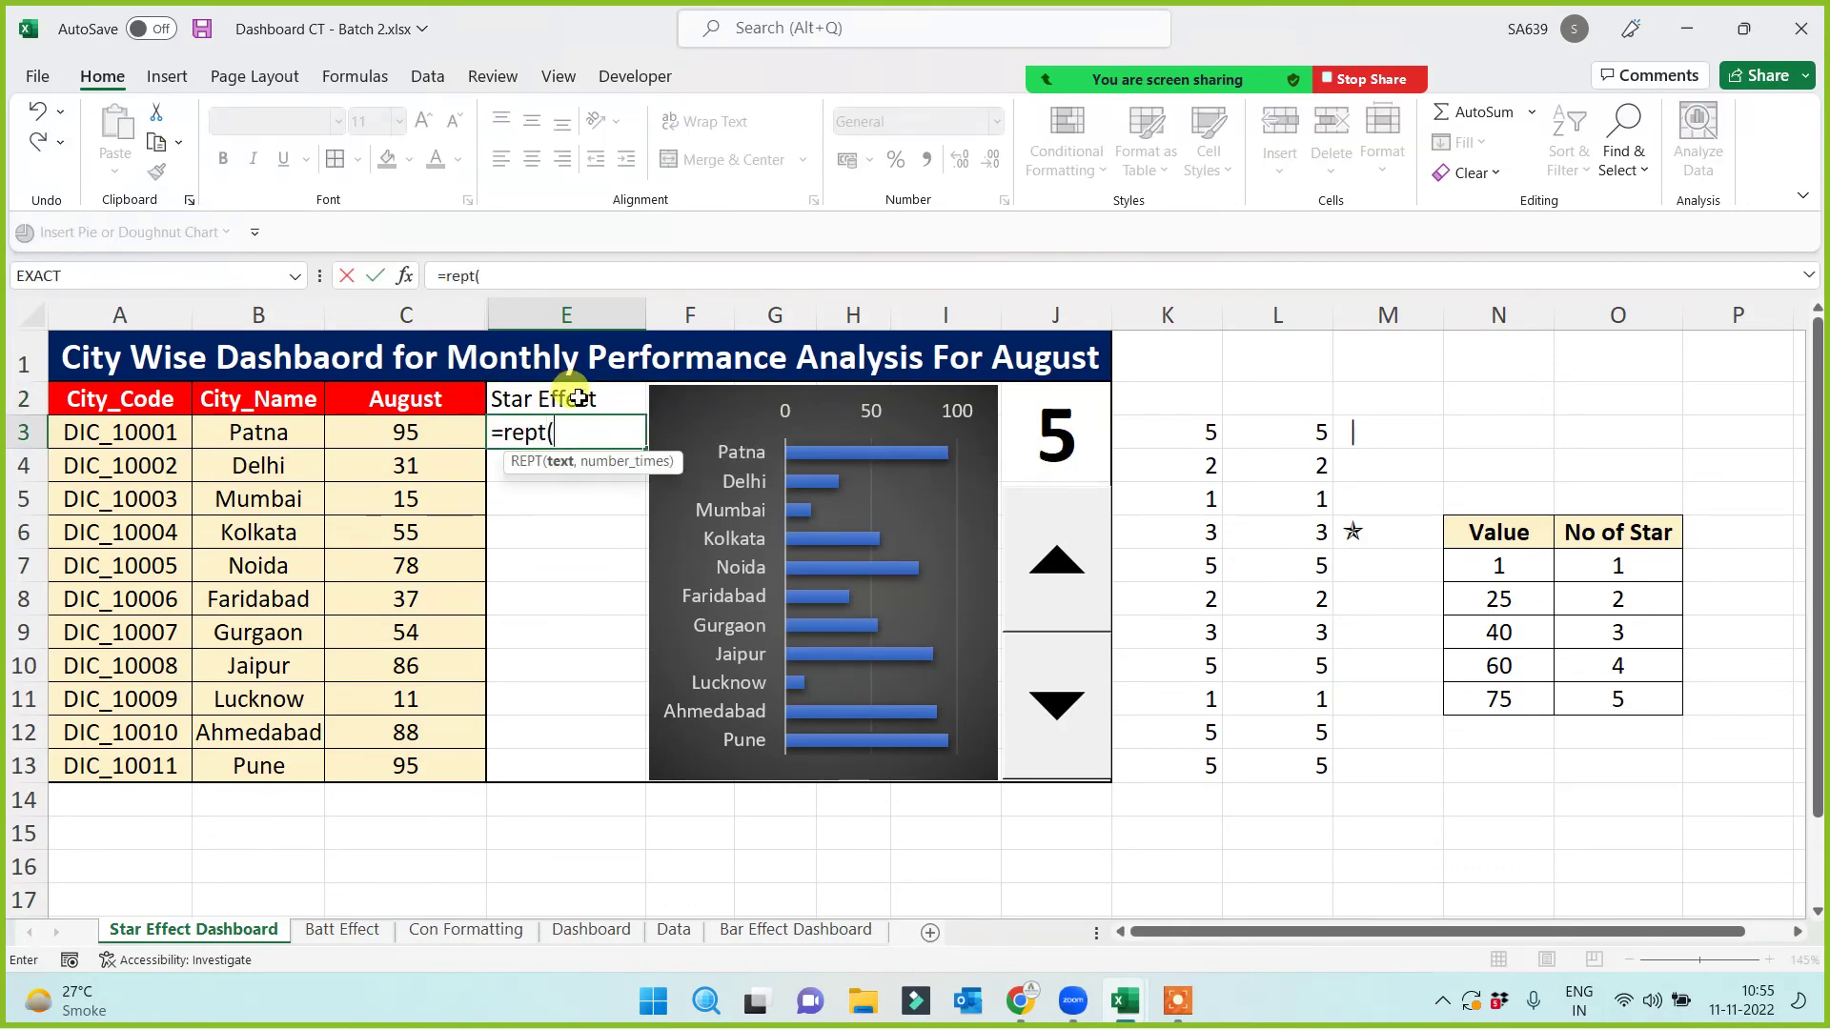
left_click(1357, 530)
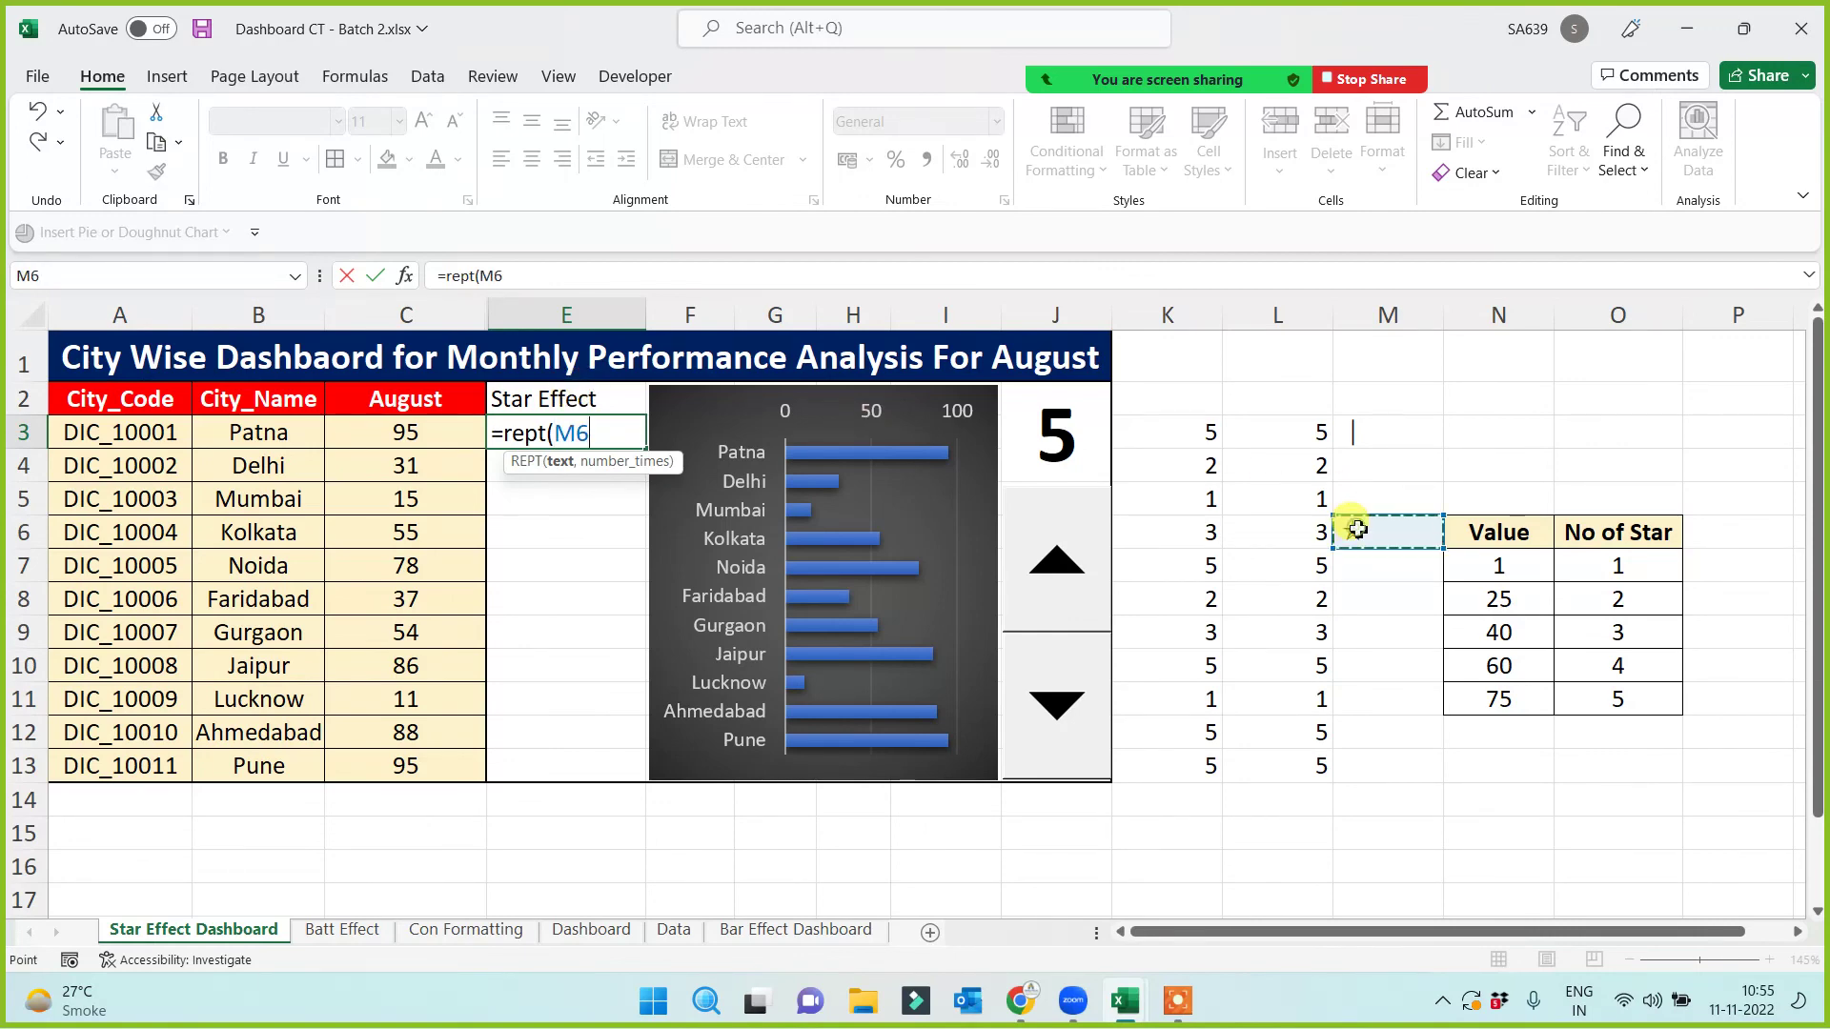
key("F4")
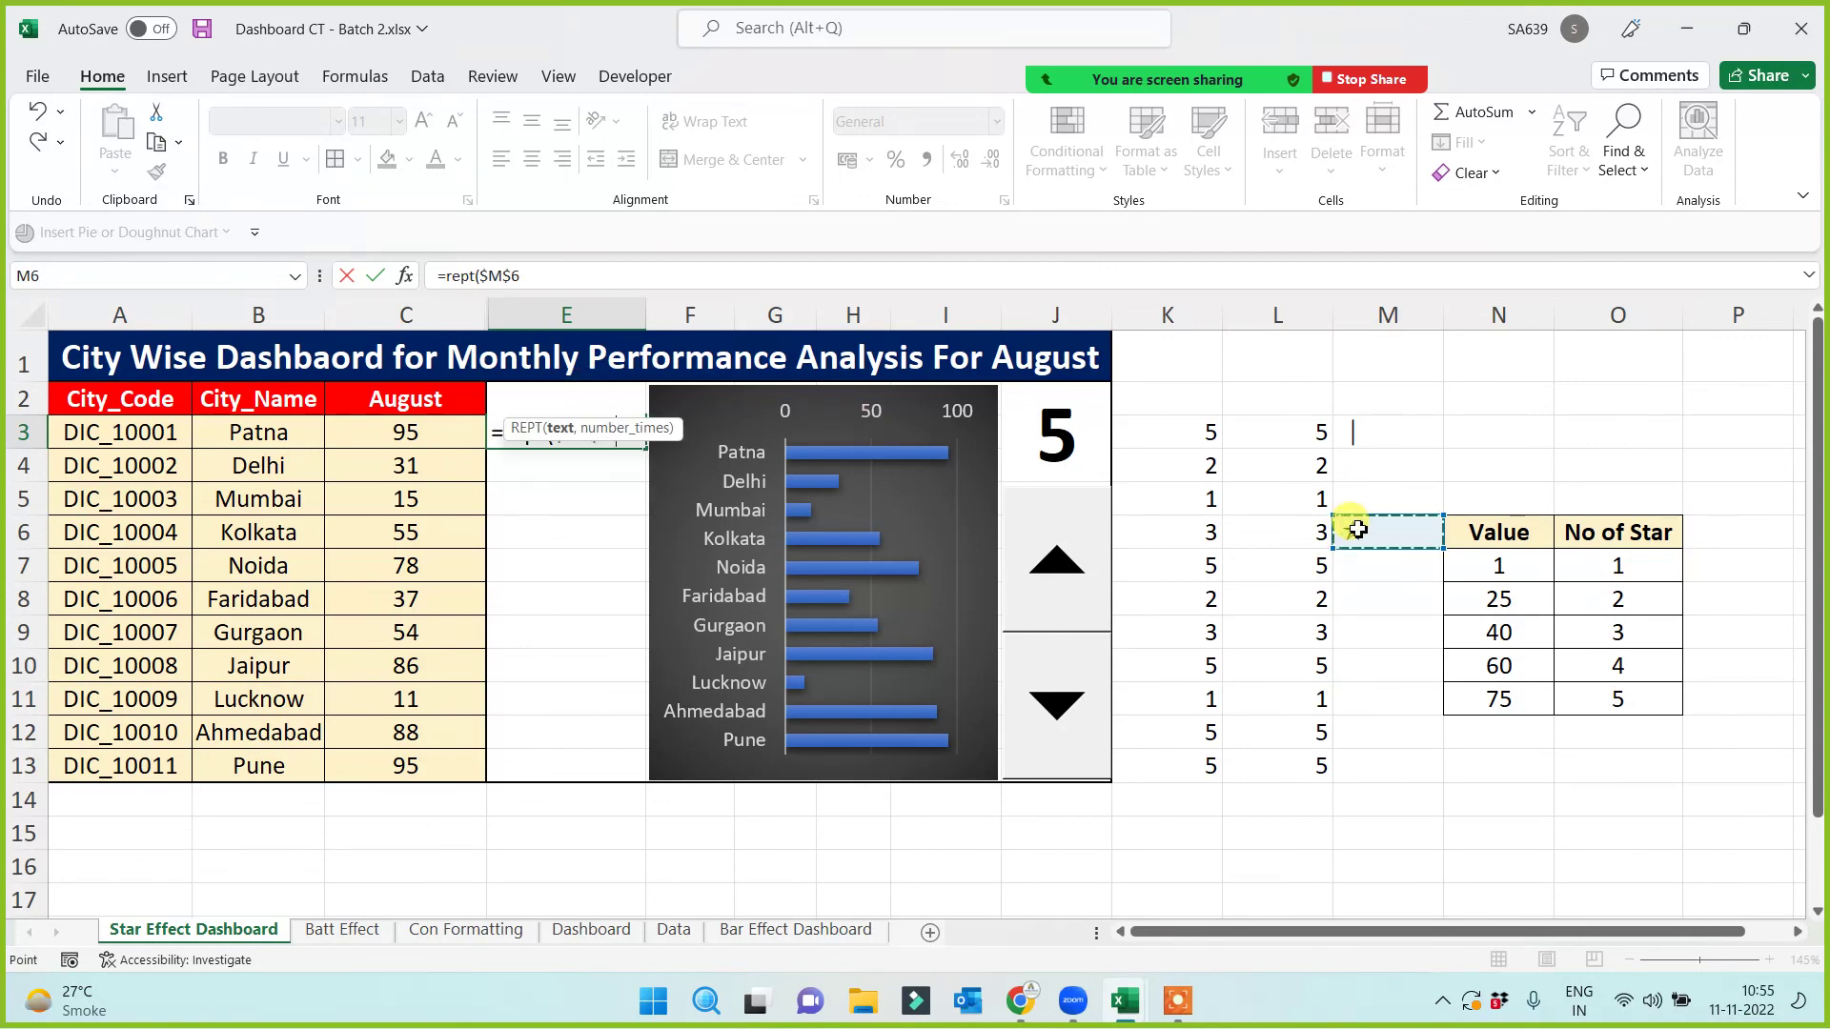
type(",")
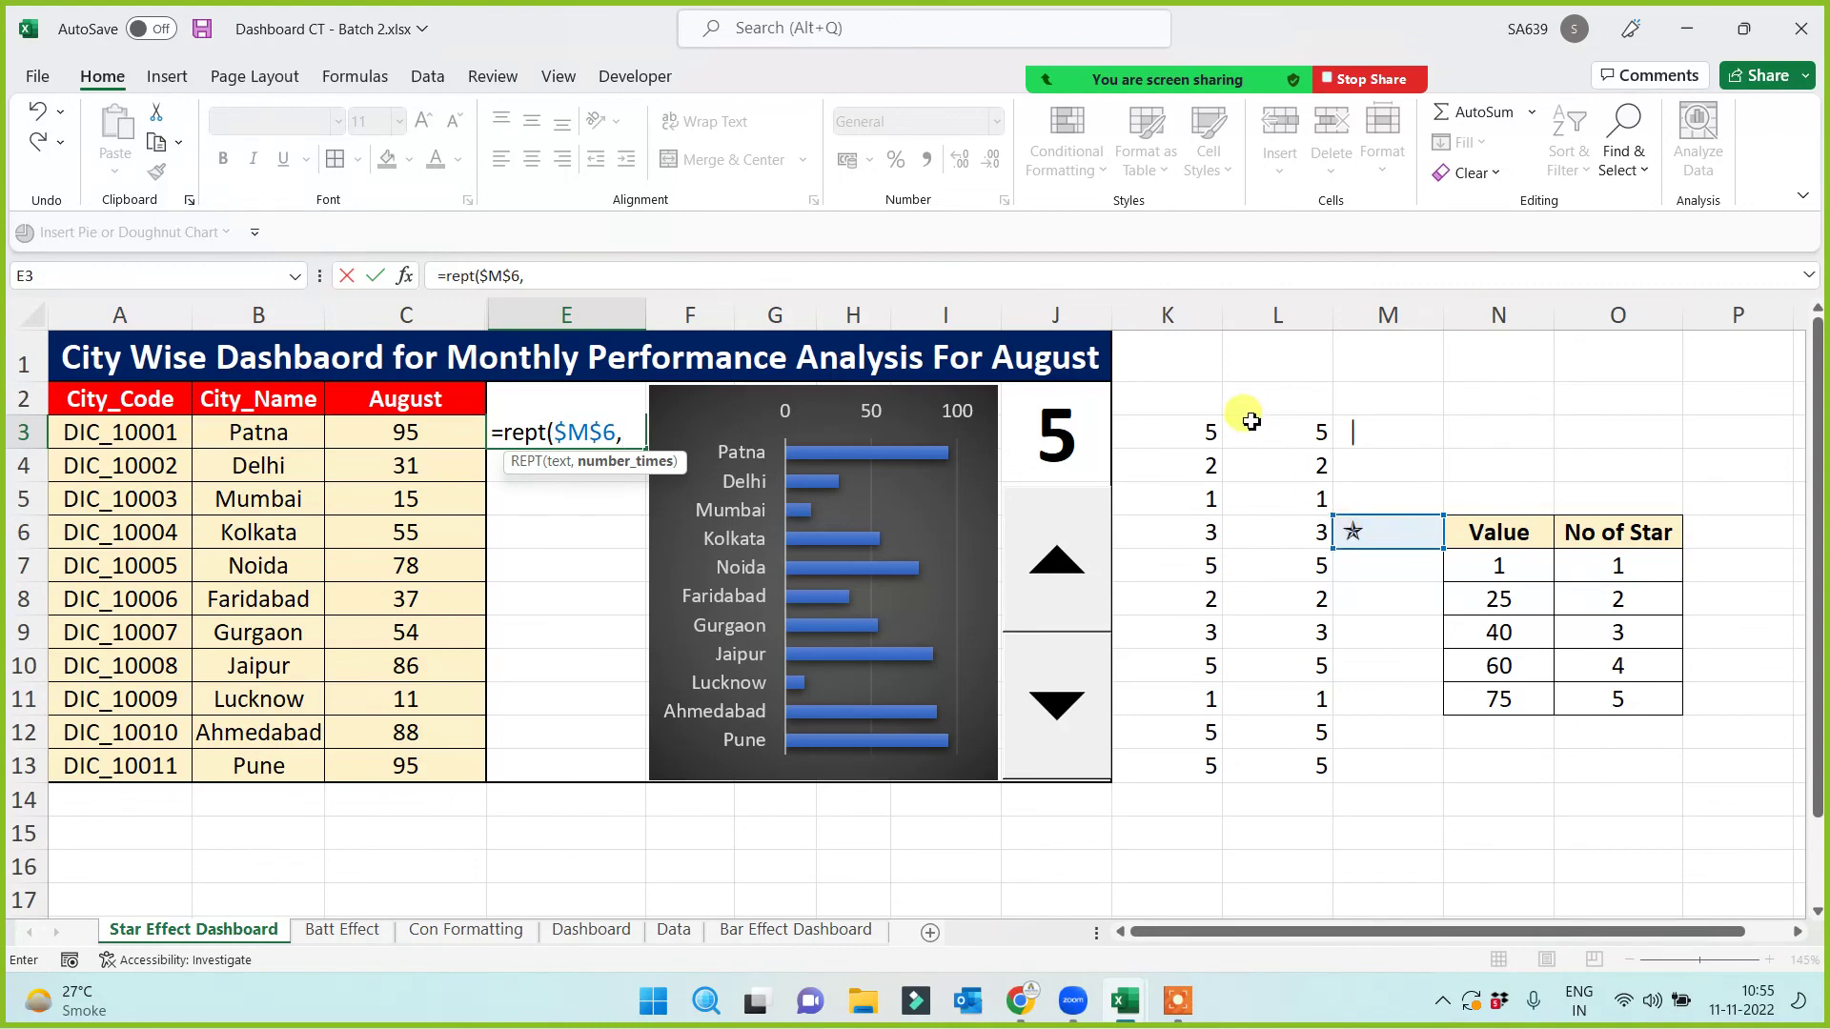
left_click(1202, 429)
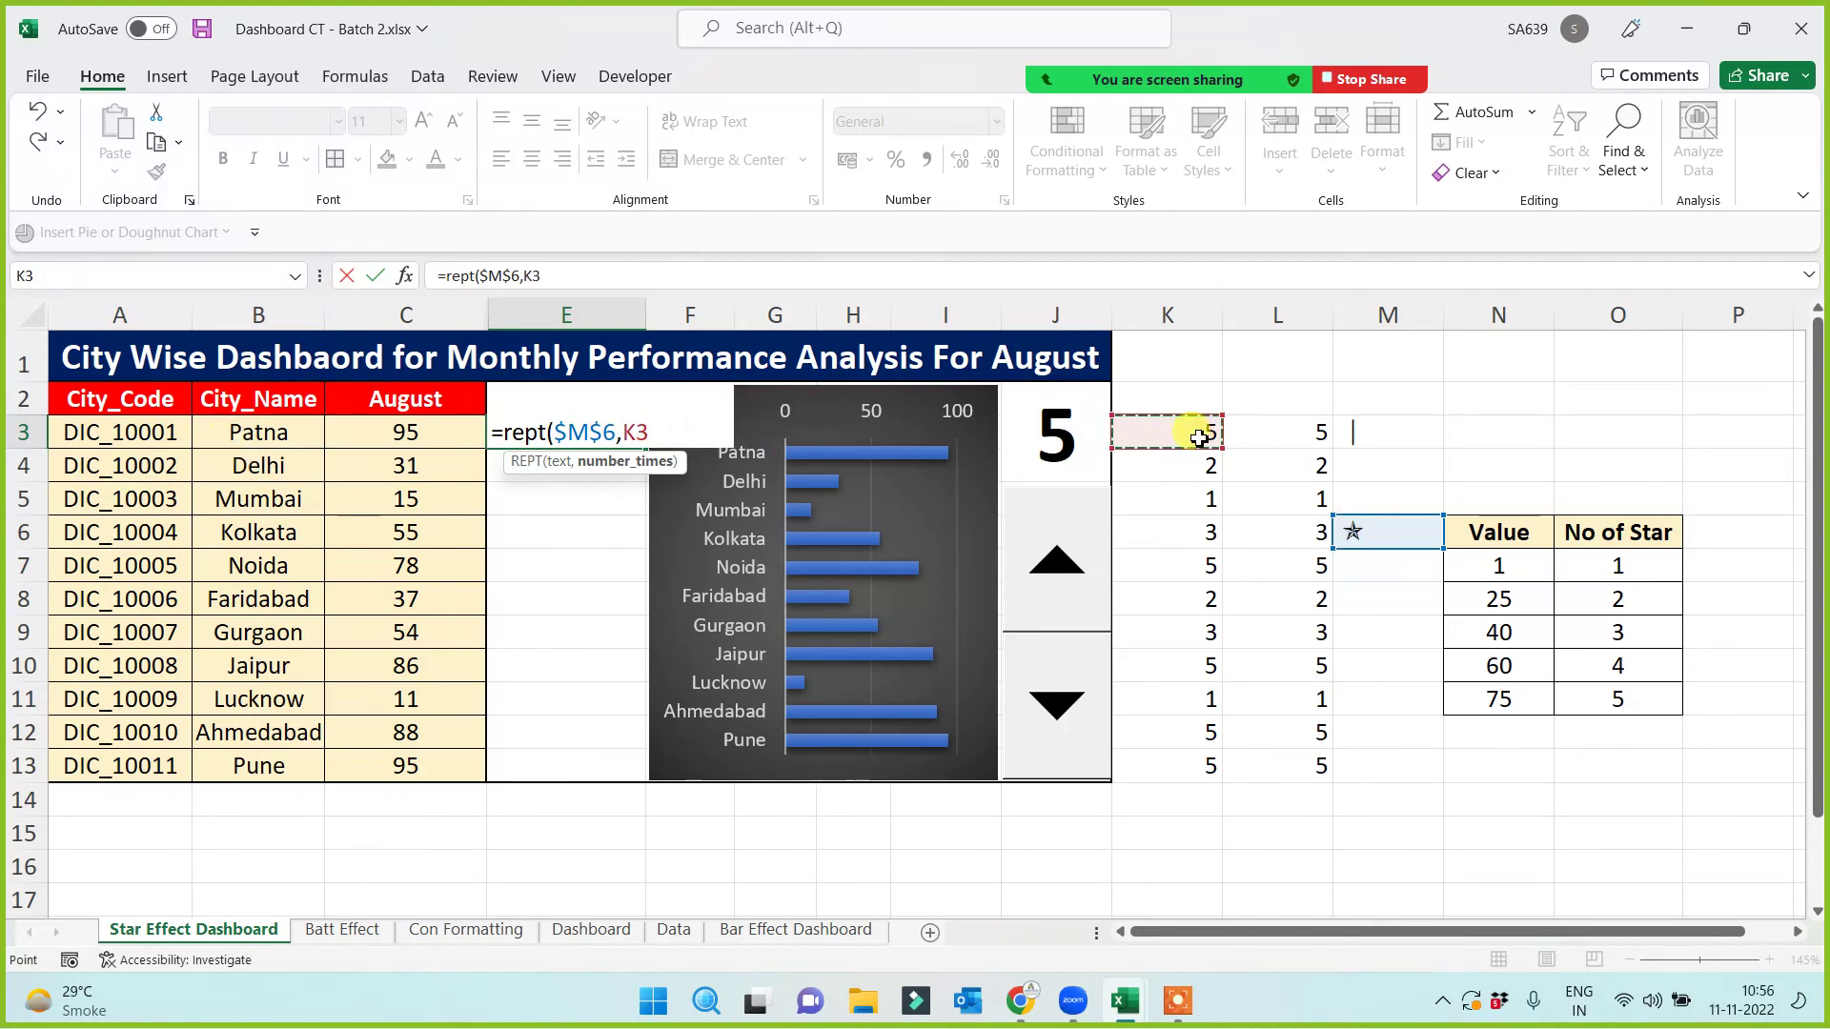
key("Return")
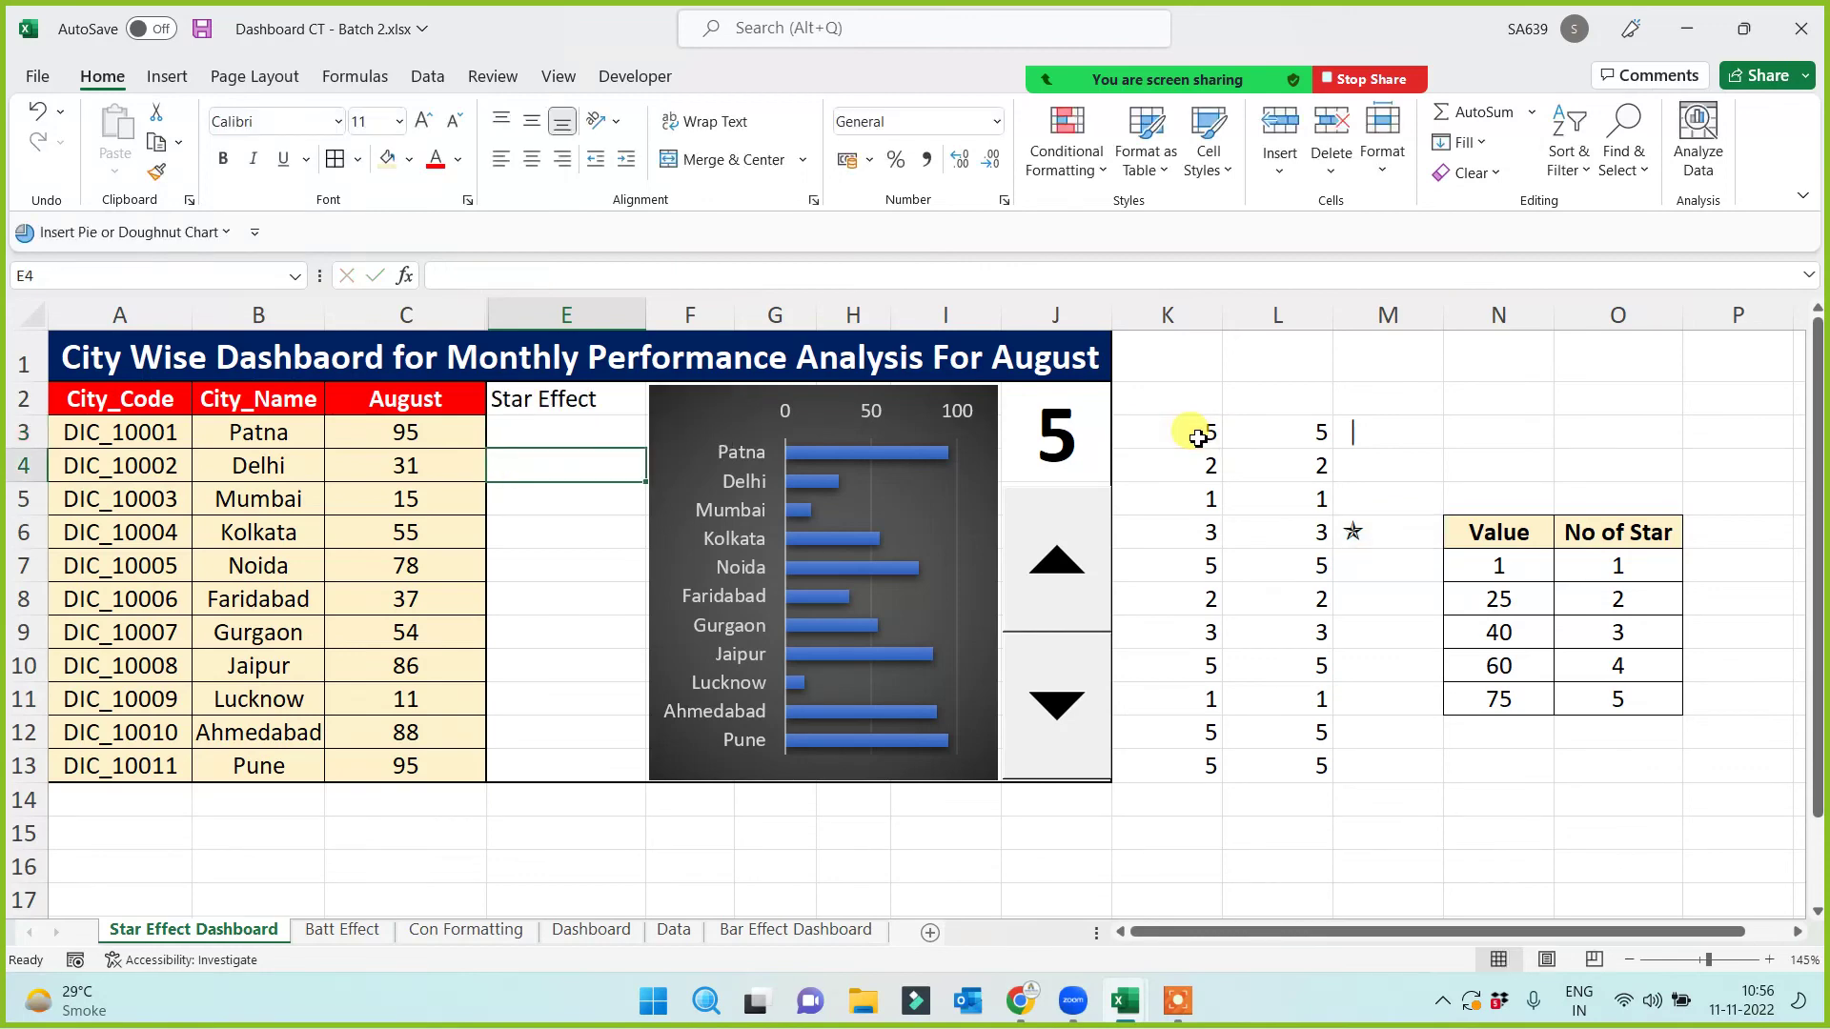
left_click(593, 424)
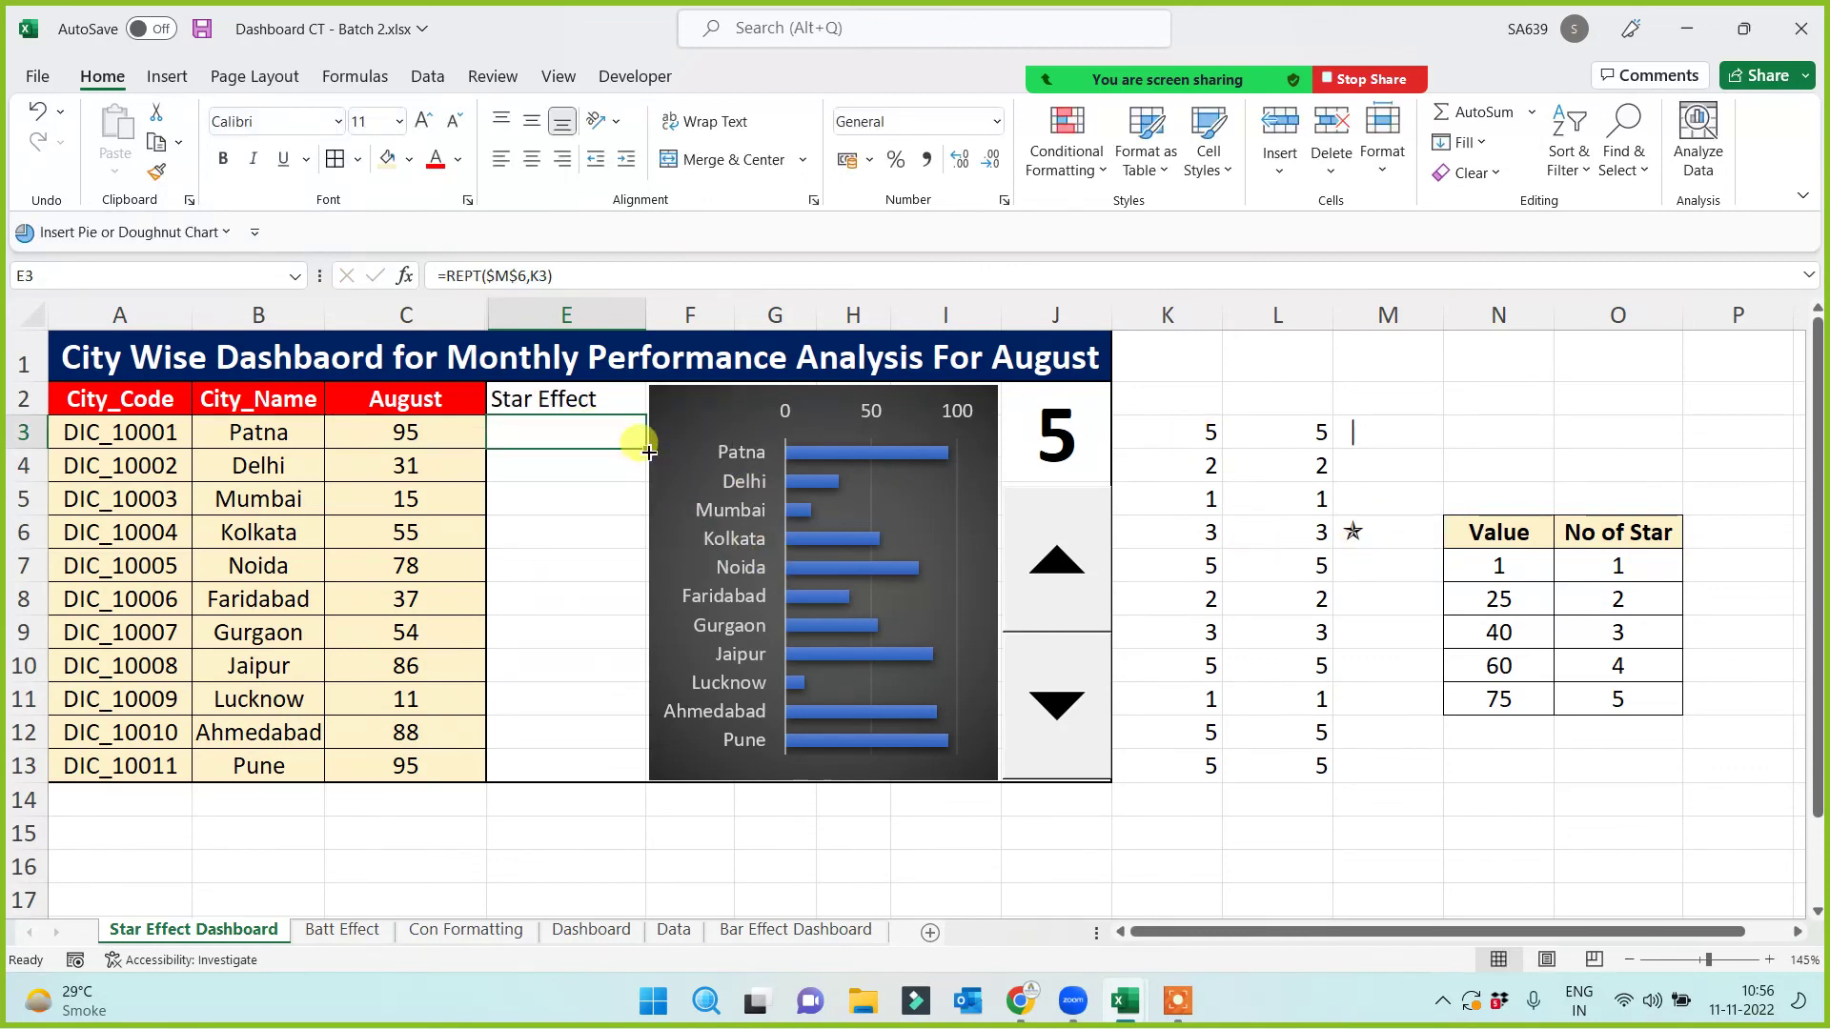
left_click_drag(647, 458, 639, 668)
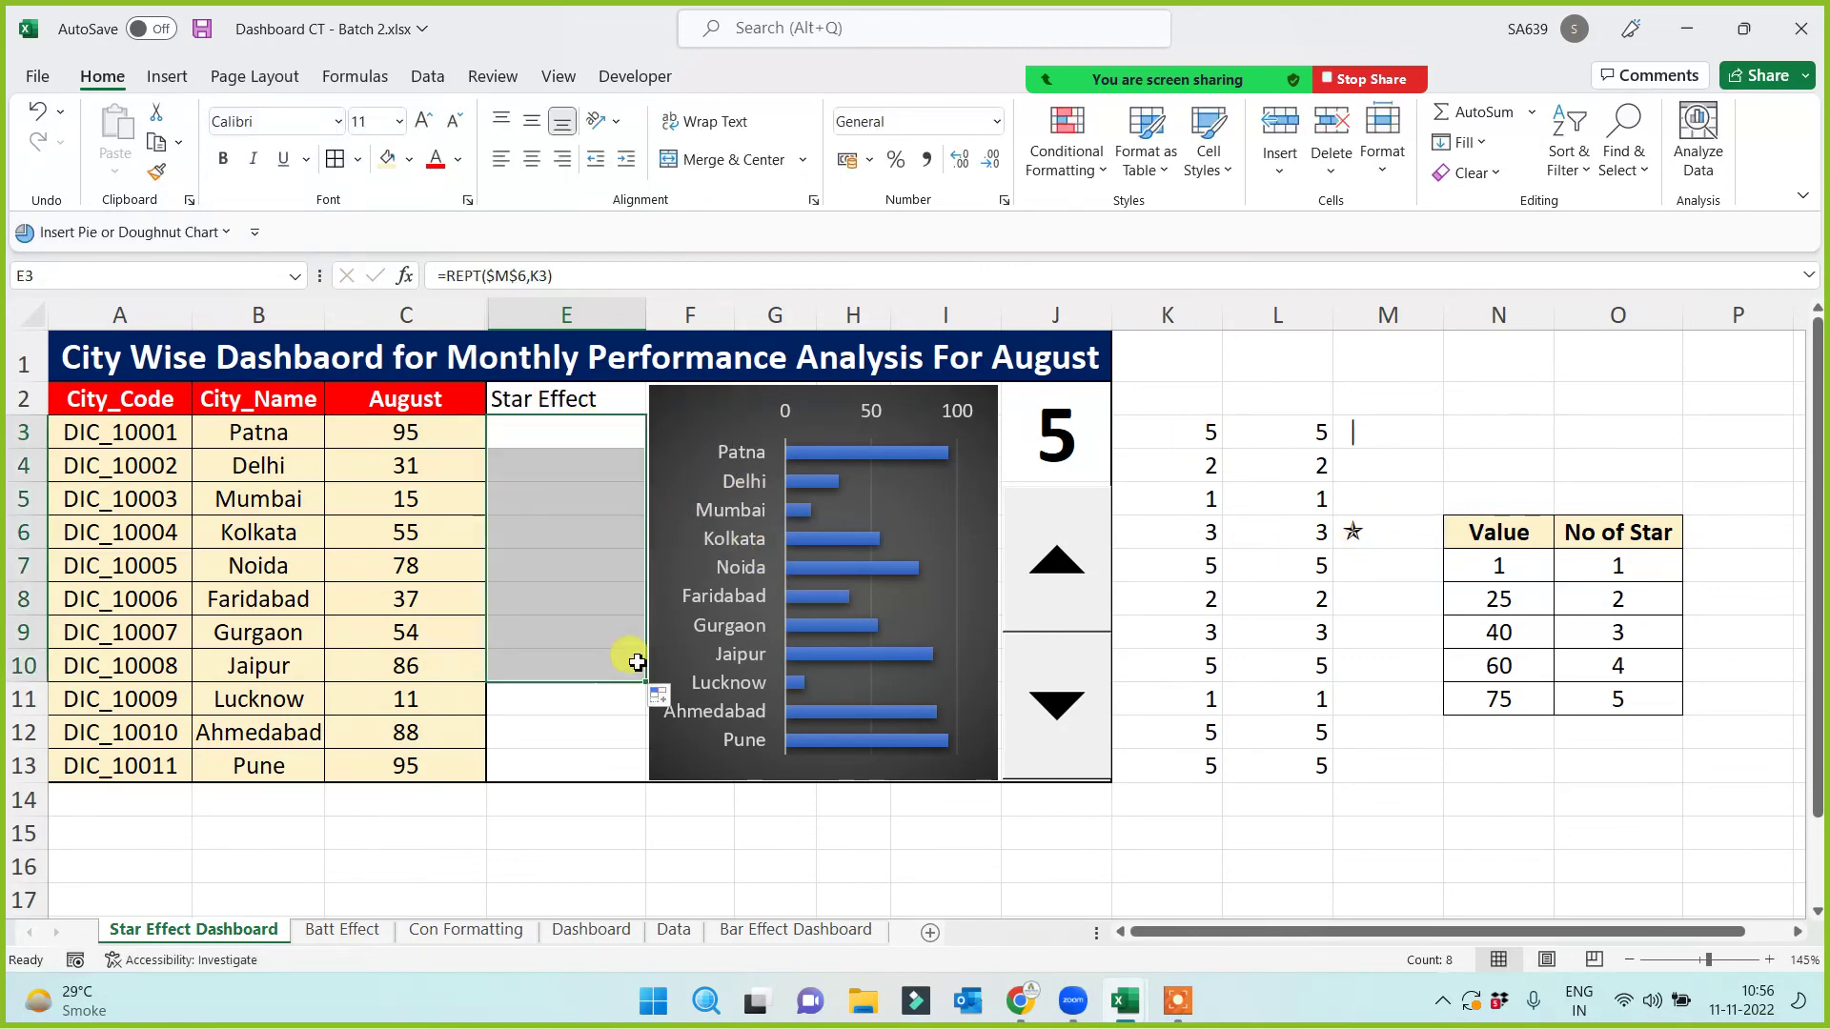
Step: Copy the Webdings formatting of M6 onto E3:E13 and extend the REPT formula from E10 down to E13
left_click(573, 427)
left_click(1360, 529)
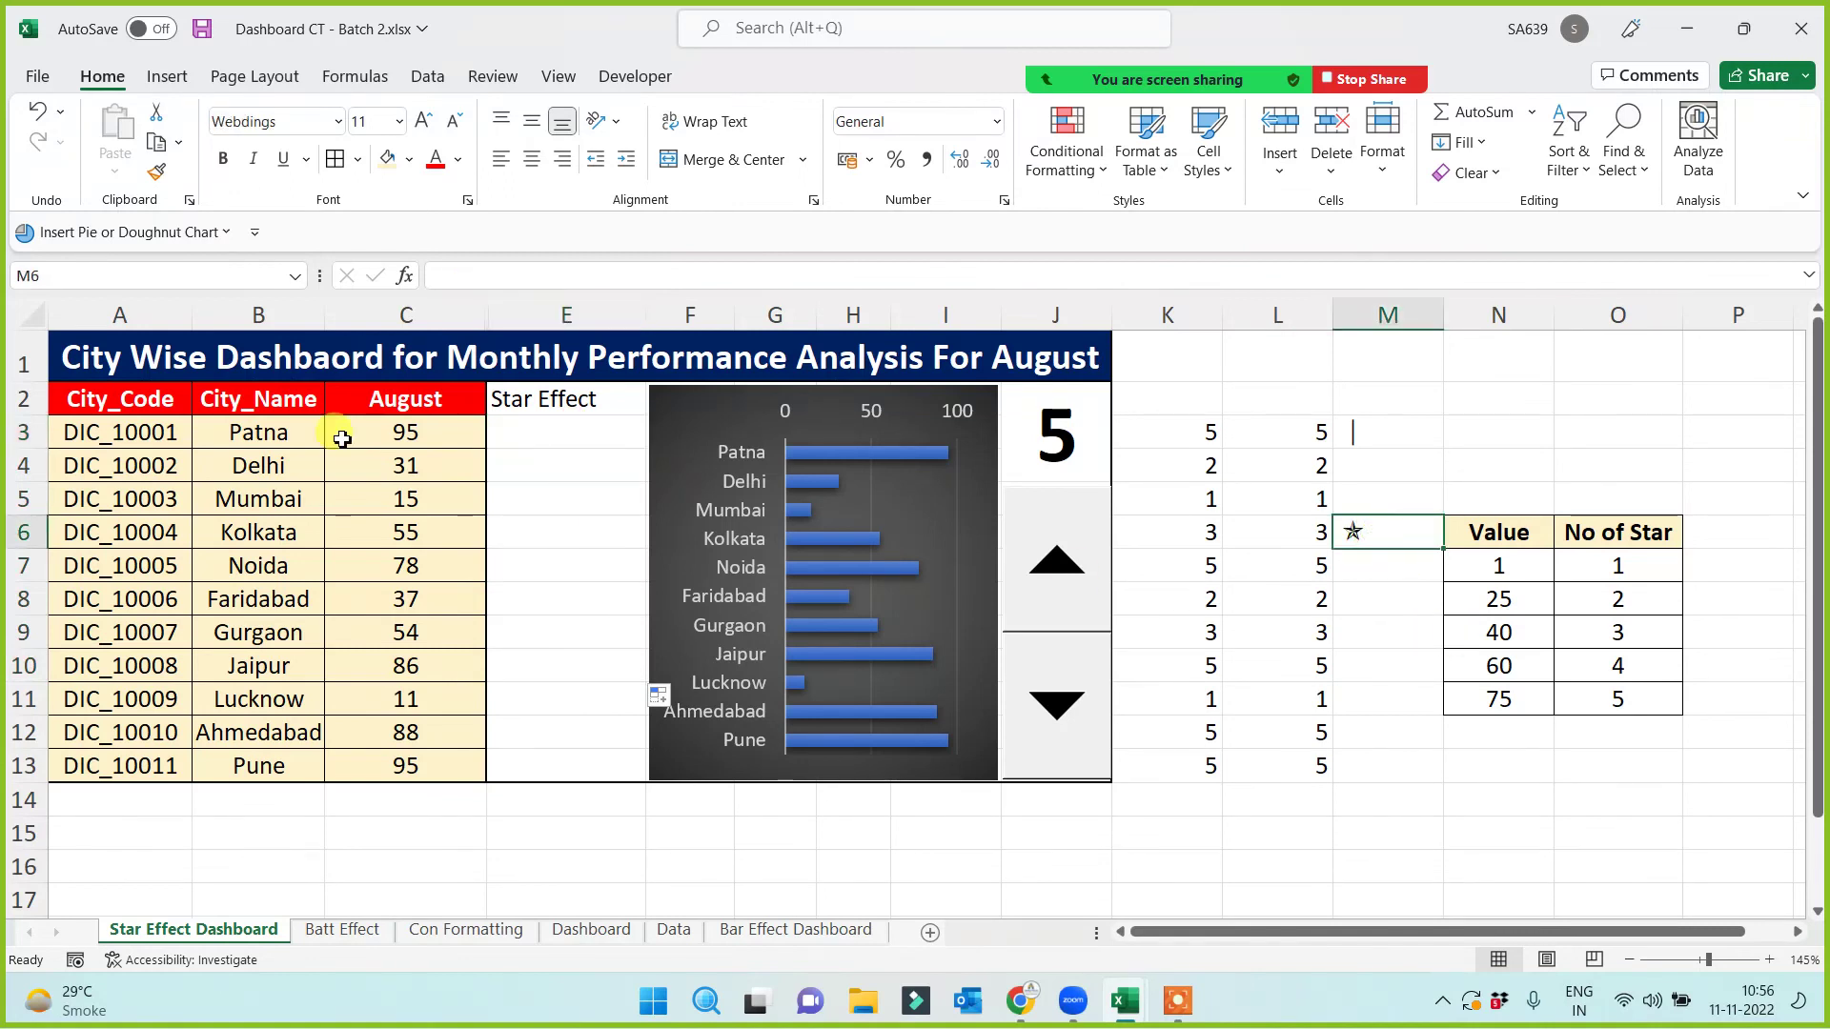
left_click(158, 173)
left_click_drag(543, 433, 540, 763)
left_click(600, 674)
left_click_drag(645, 683, 625, 762)
Step: Give the star cells E3:E13 a black fill and a white font color
left_click_drag(580, 434, 566, 763)
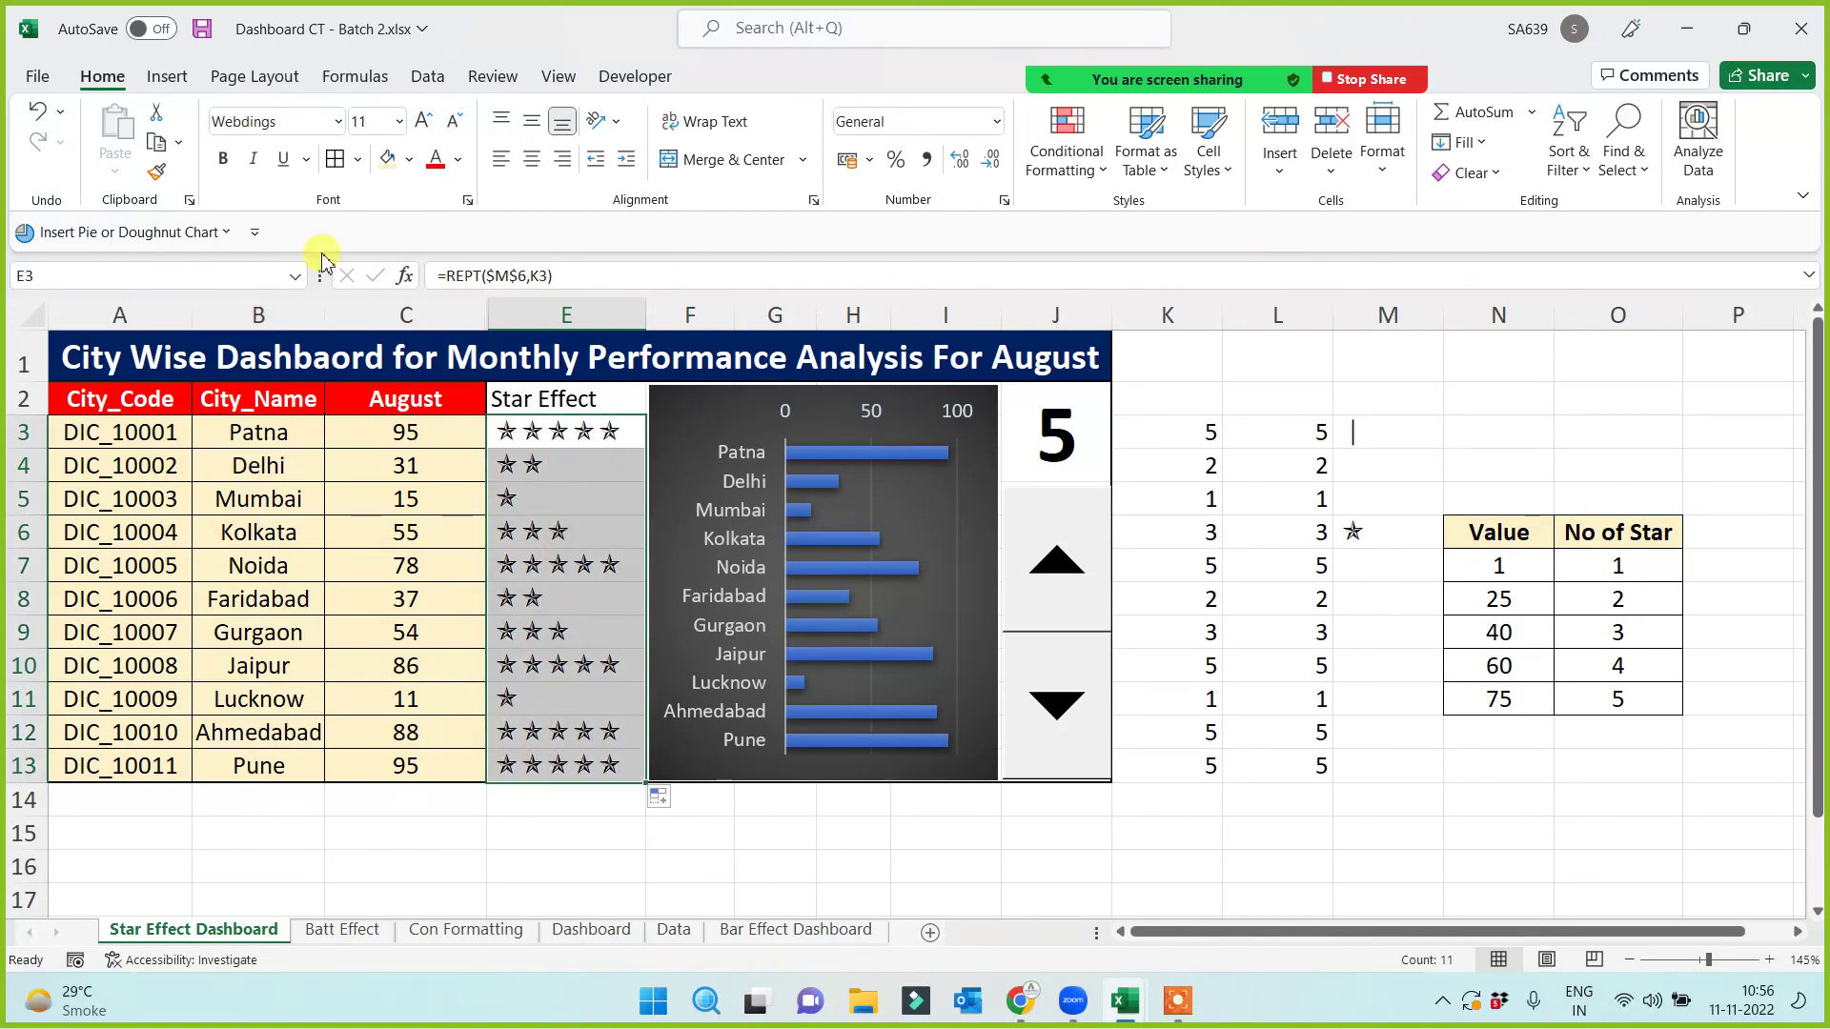
left_click(409, 160)
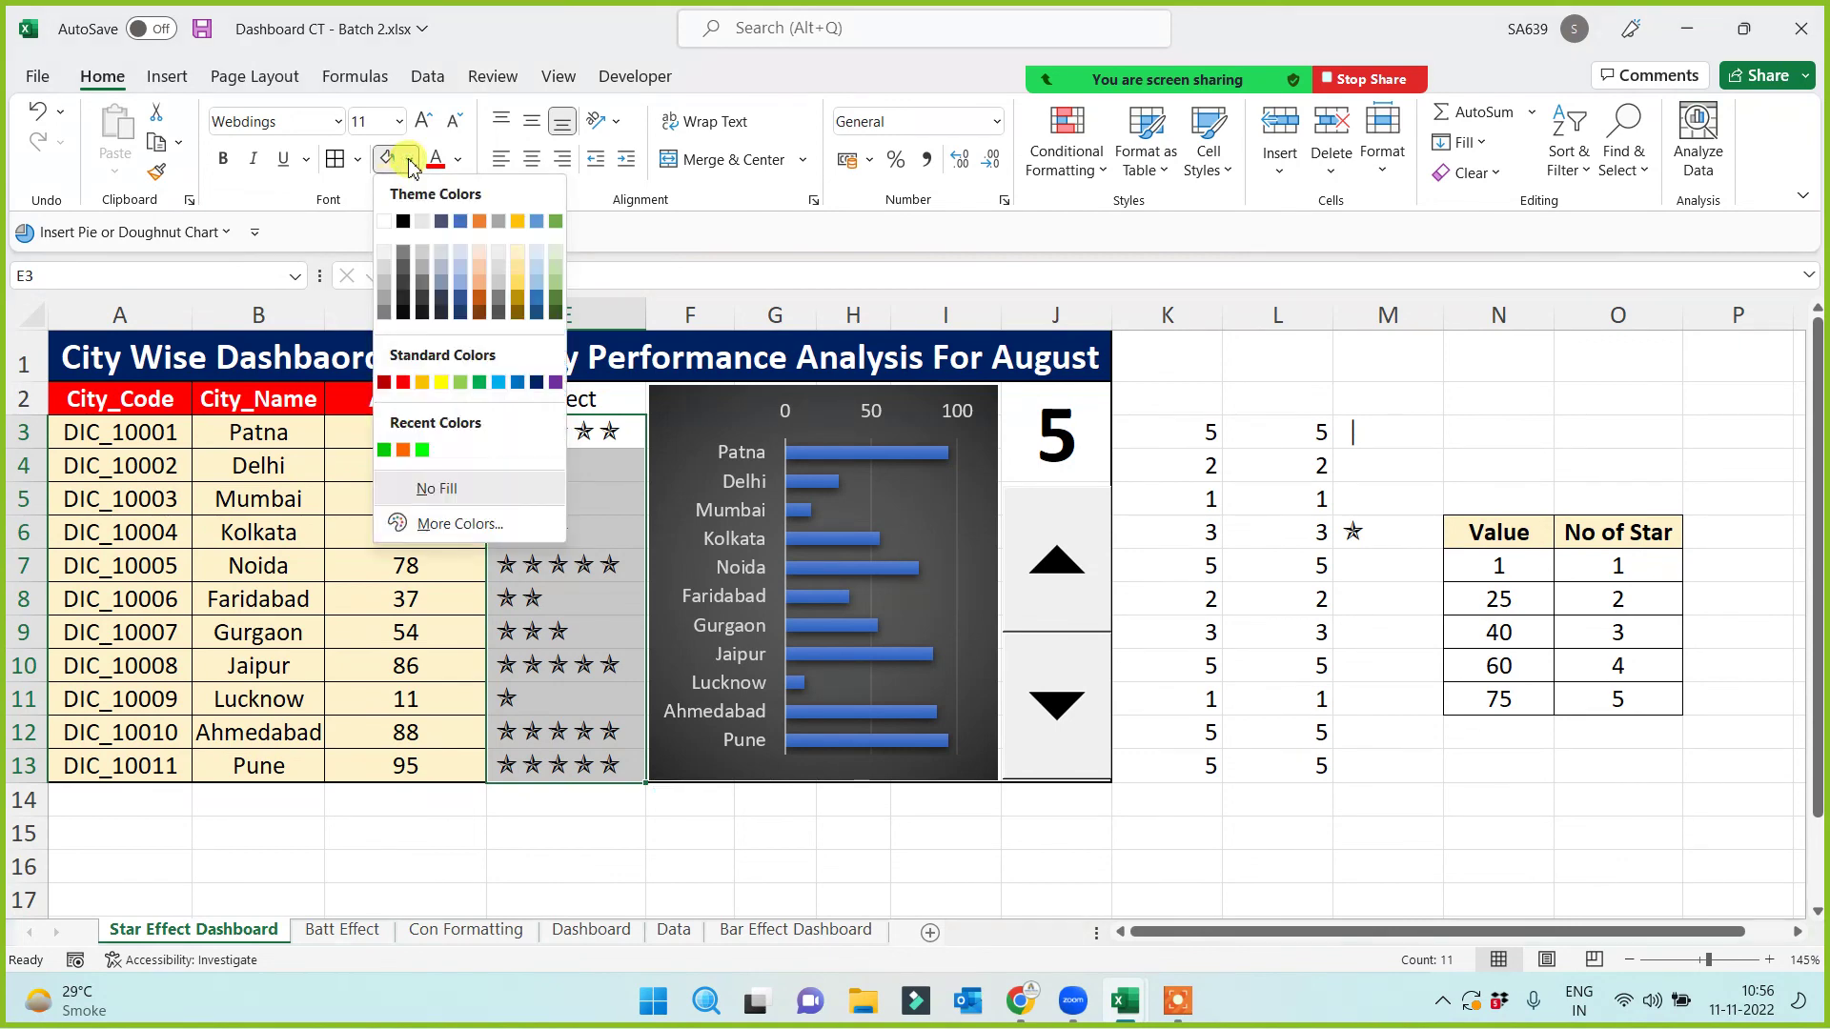
left_click(404, 312)
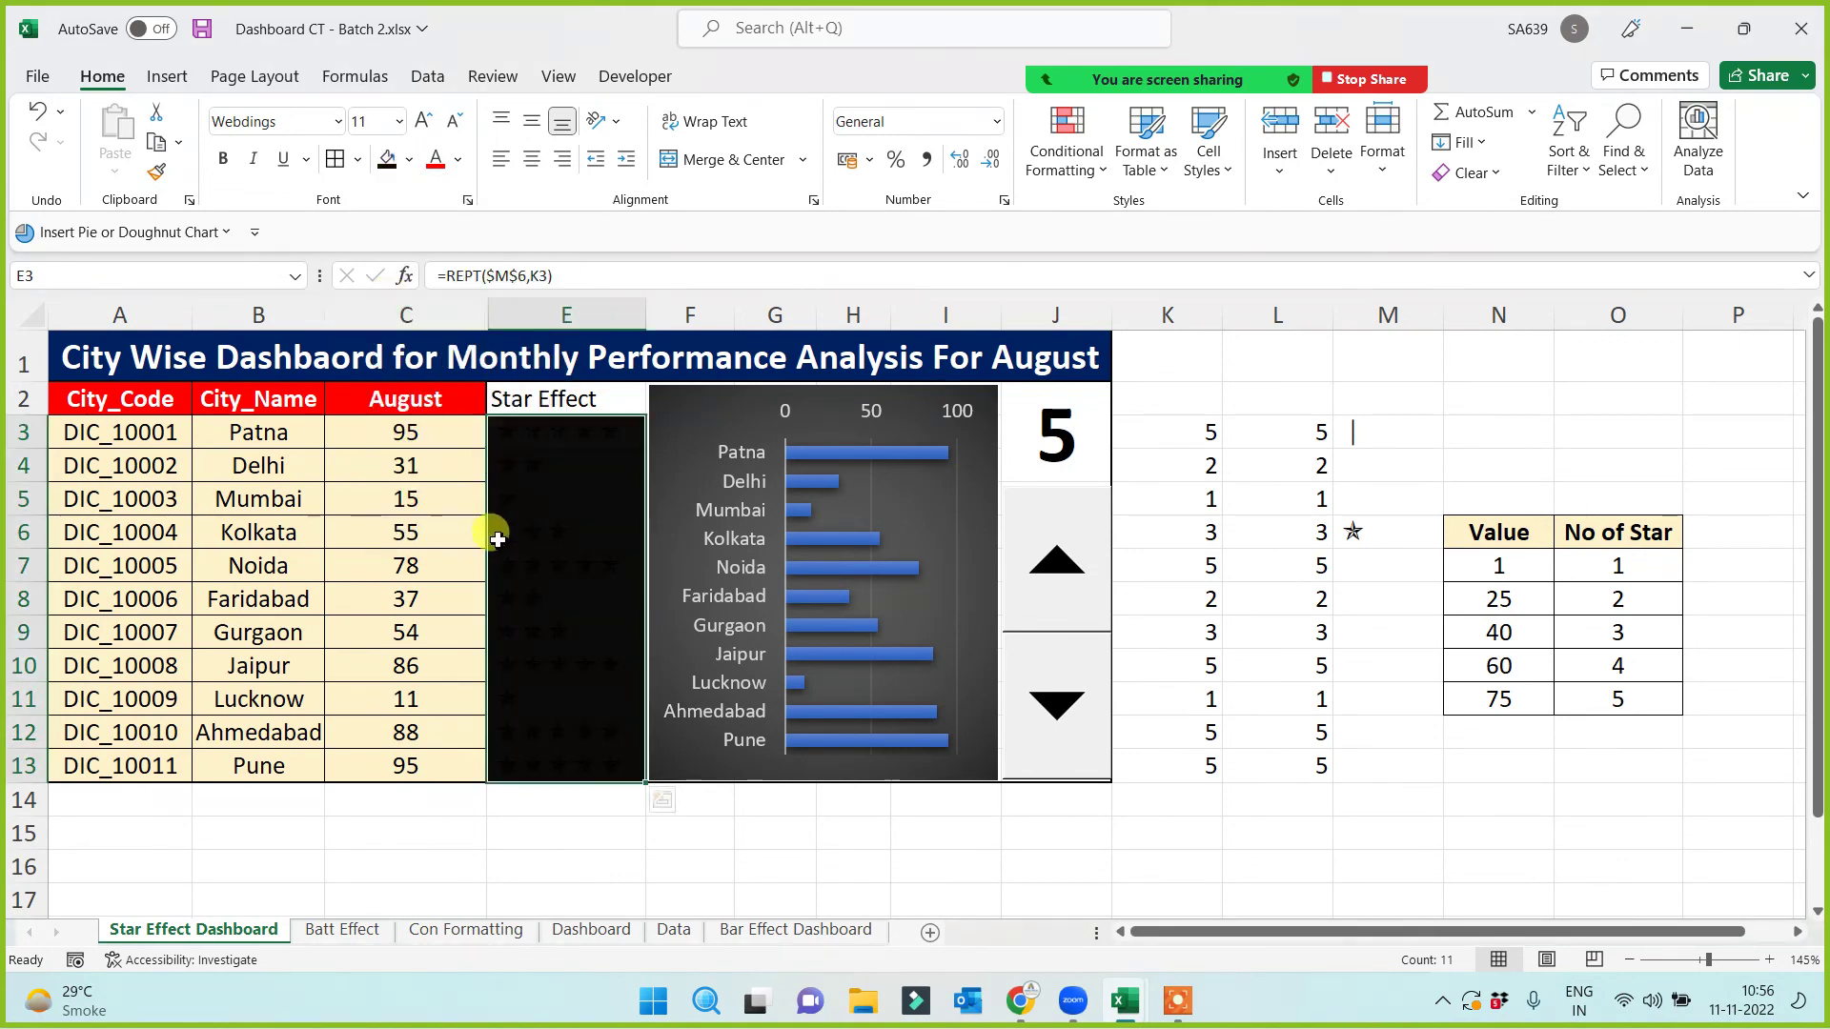
left_click(458, 161)
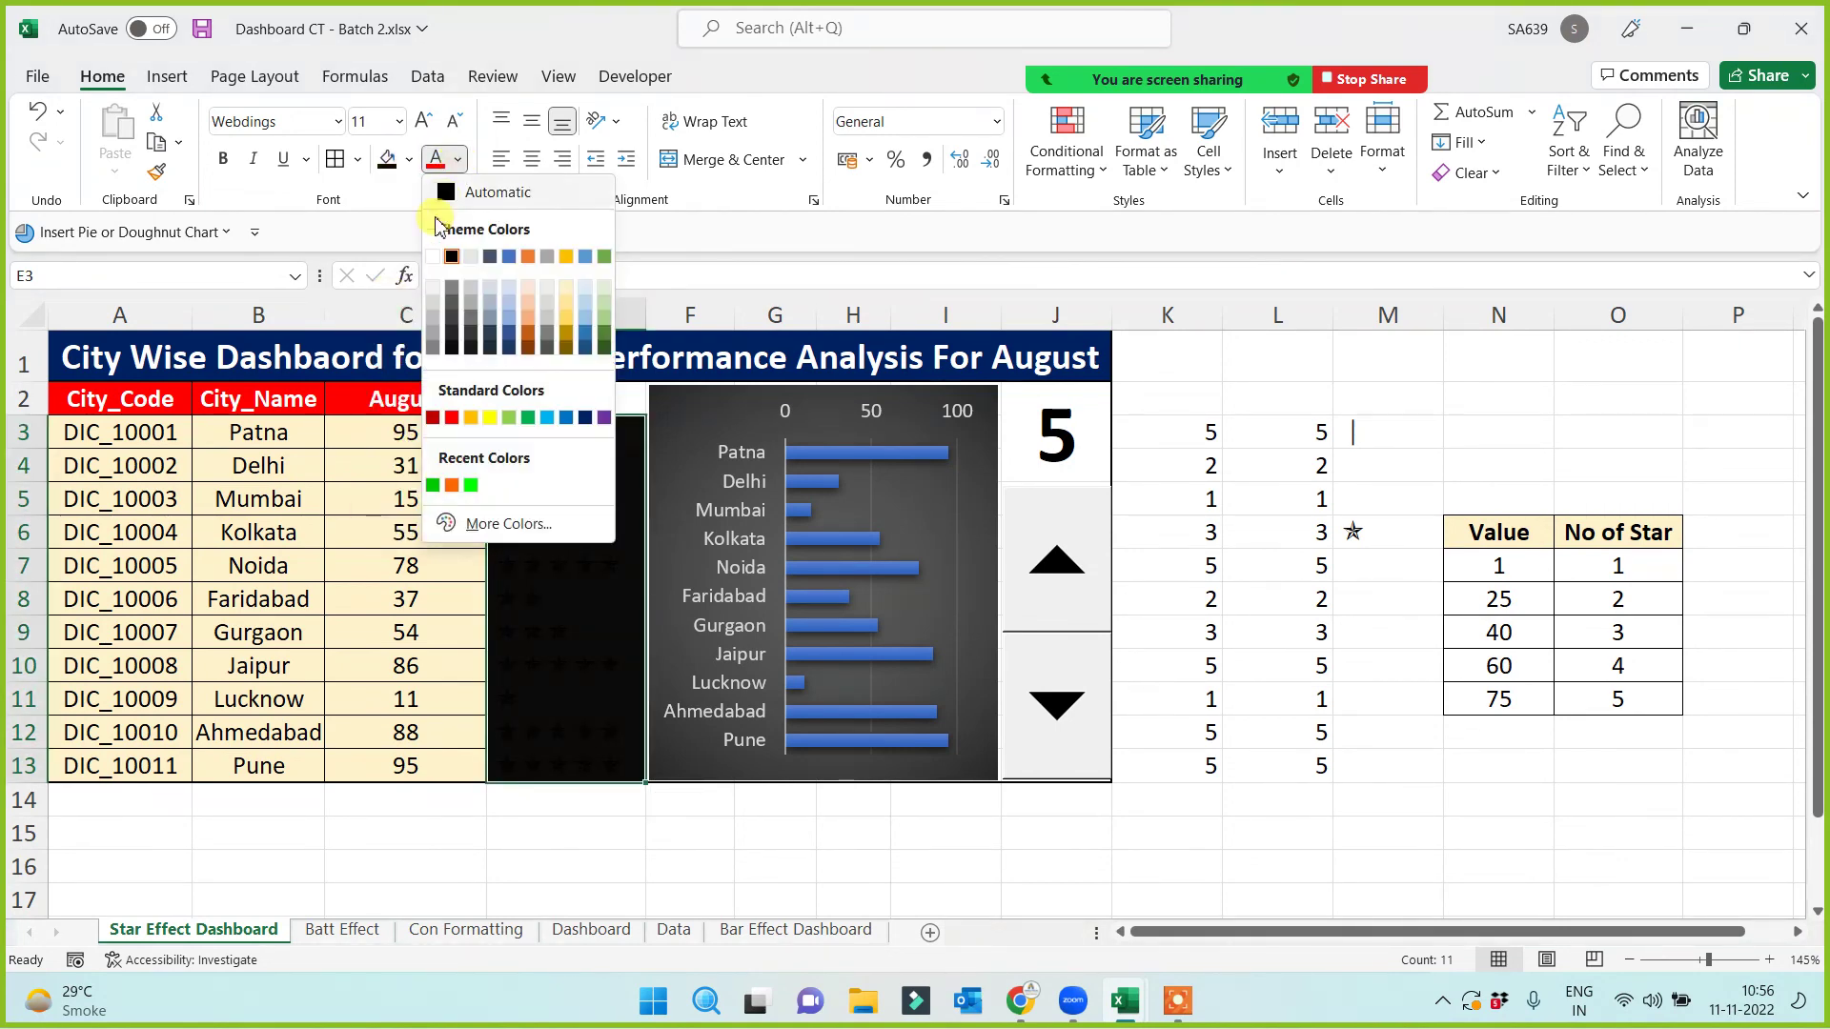
left_click(433, 258)
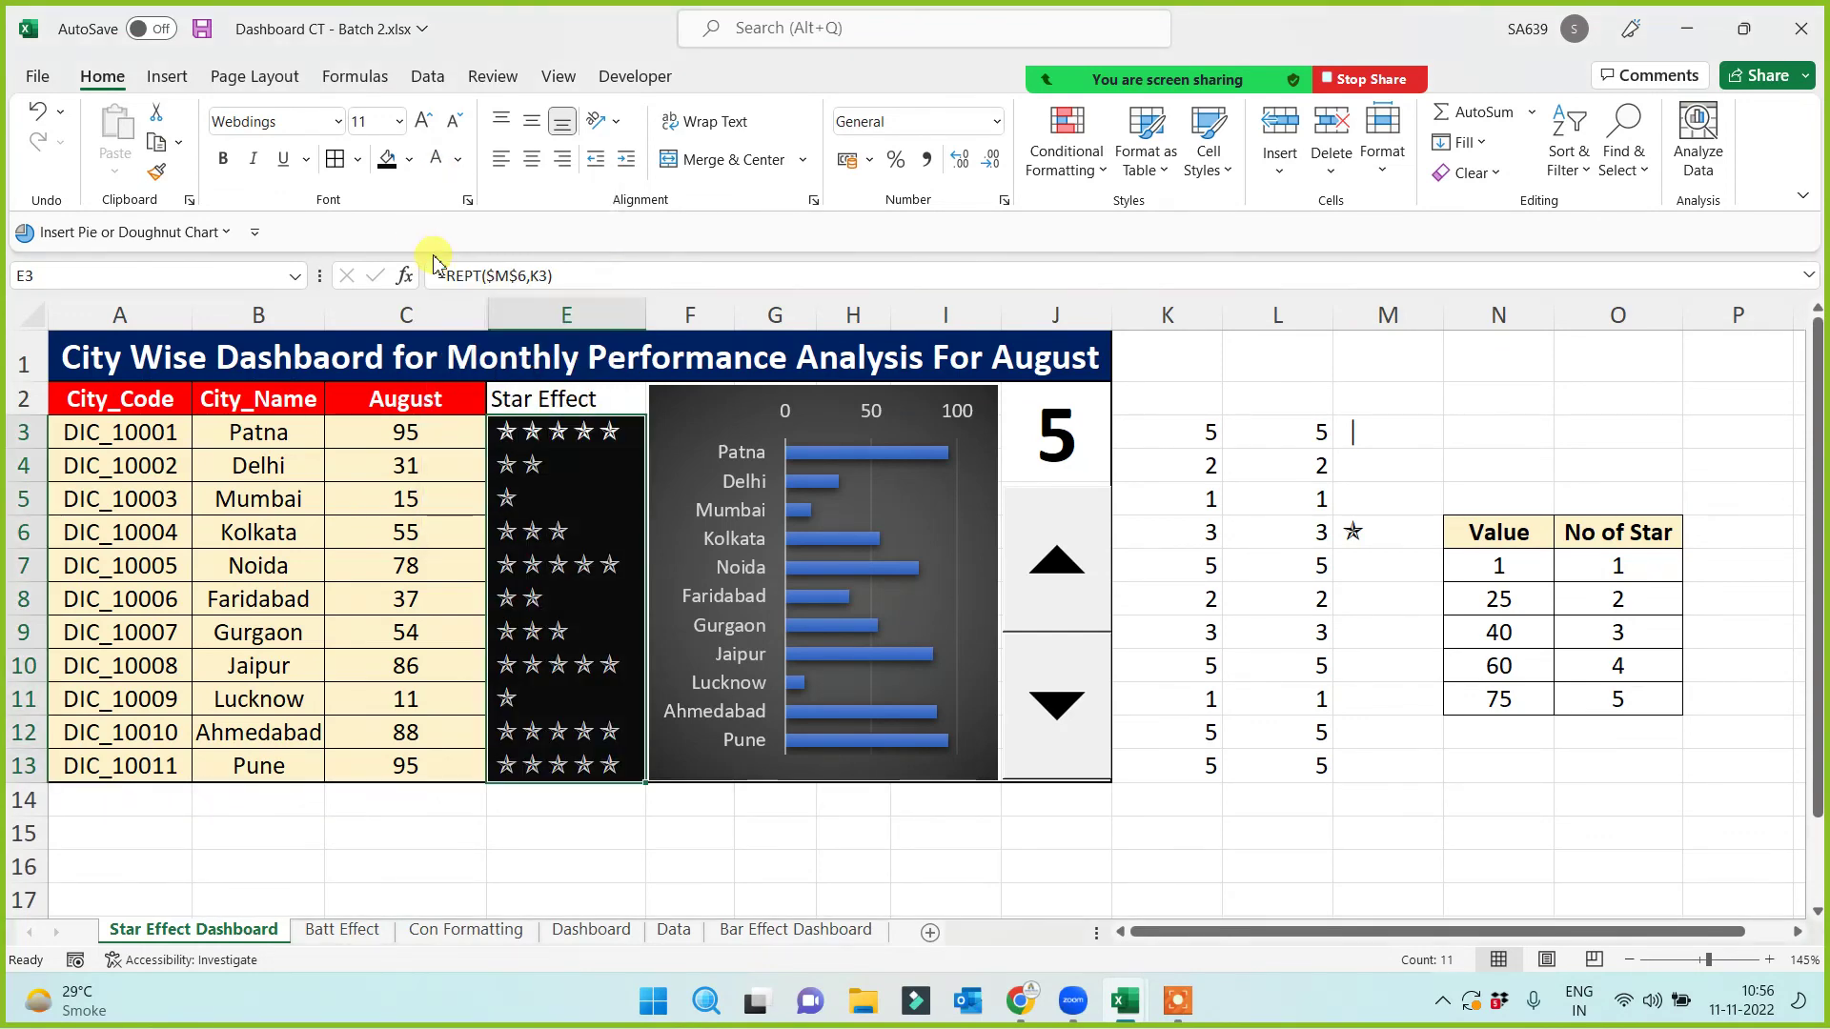
Step: Make the star cells E3:E13 bold and widen column E slightly
left_click(223, 160)
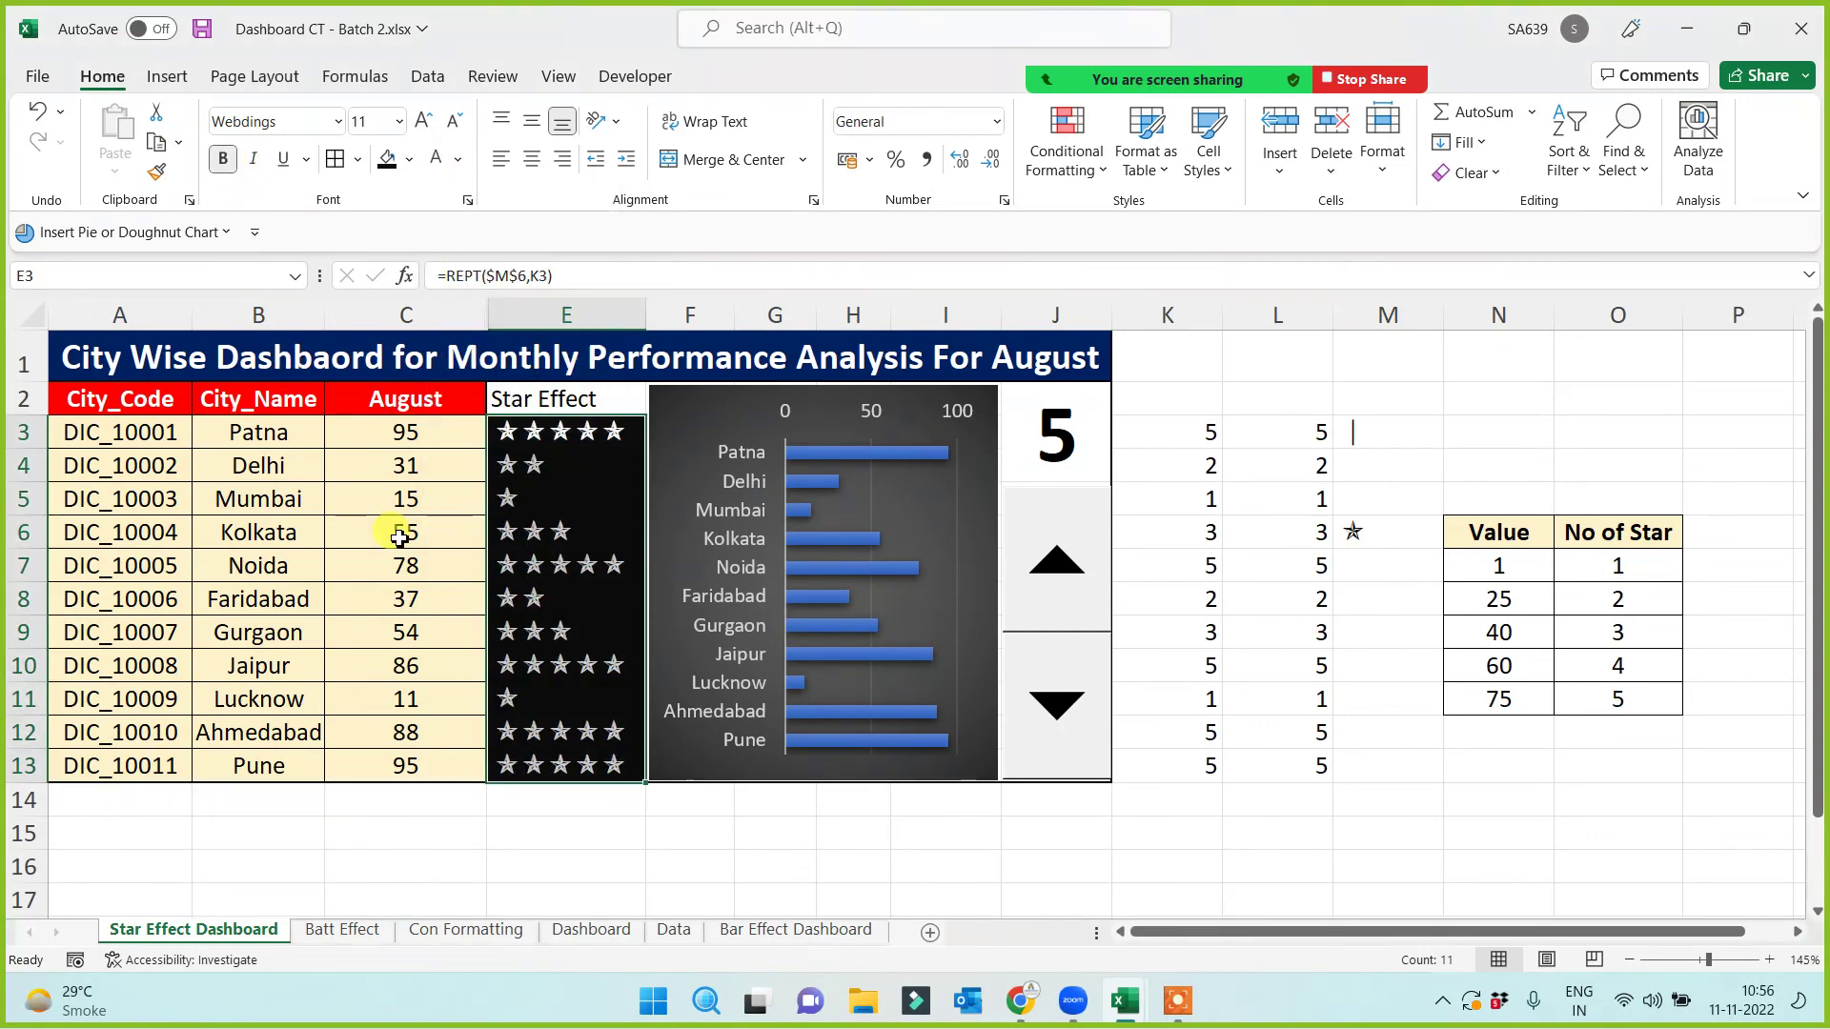
left_click_drag(652, 305, 663, 303)
left_click(575, 808)
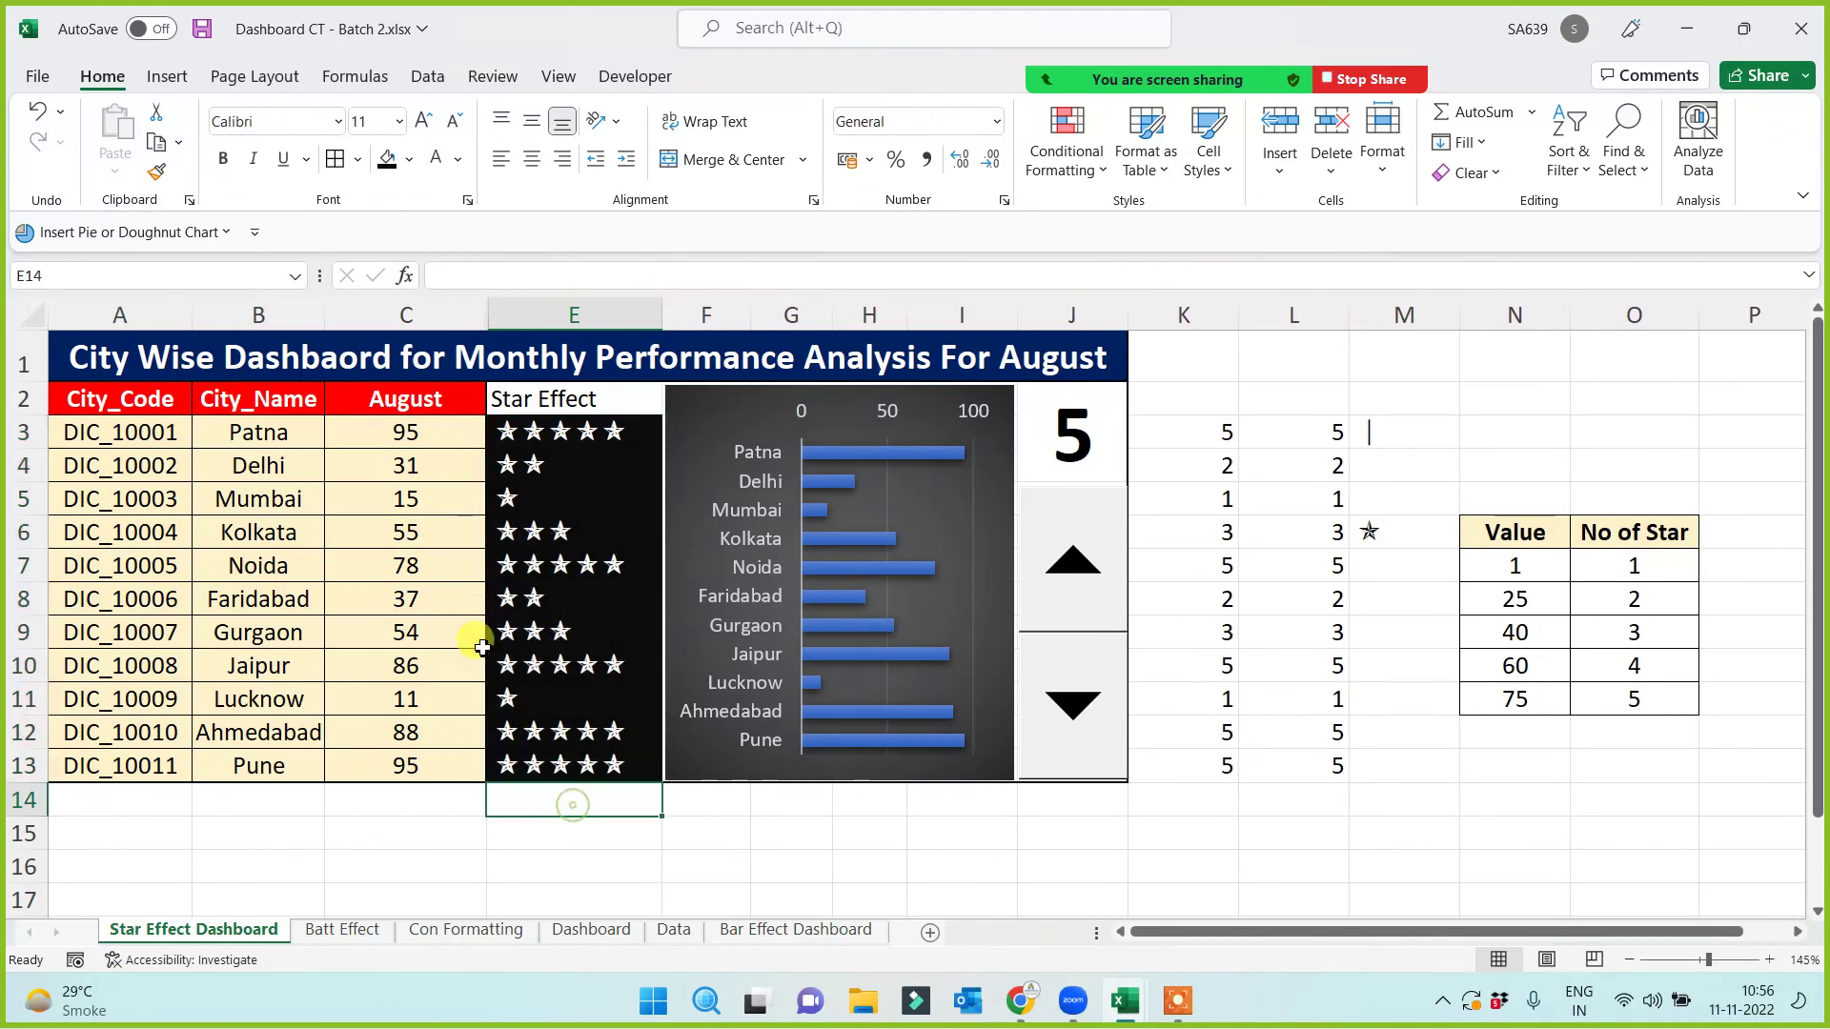
Step: Fill the Star Effect header cell E2 with bright green
left_click(591, 398)
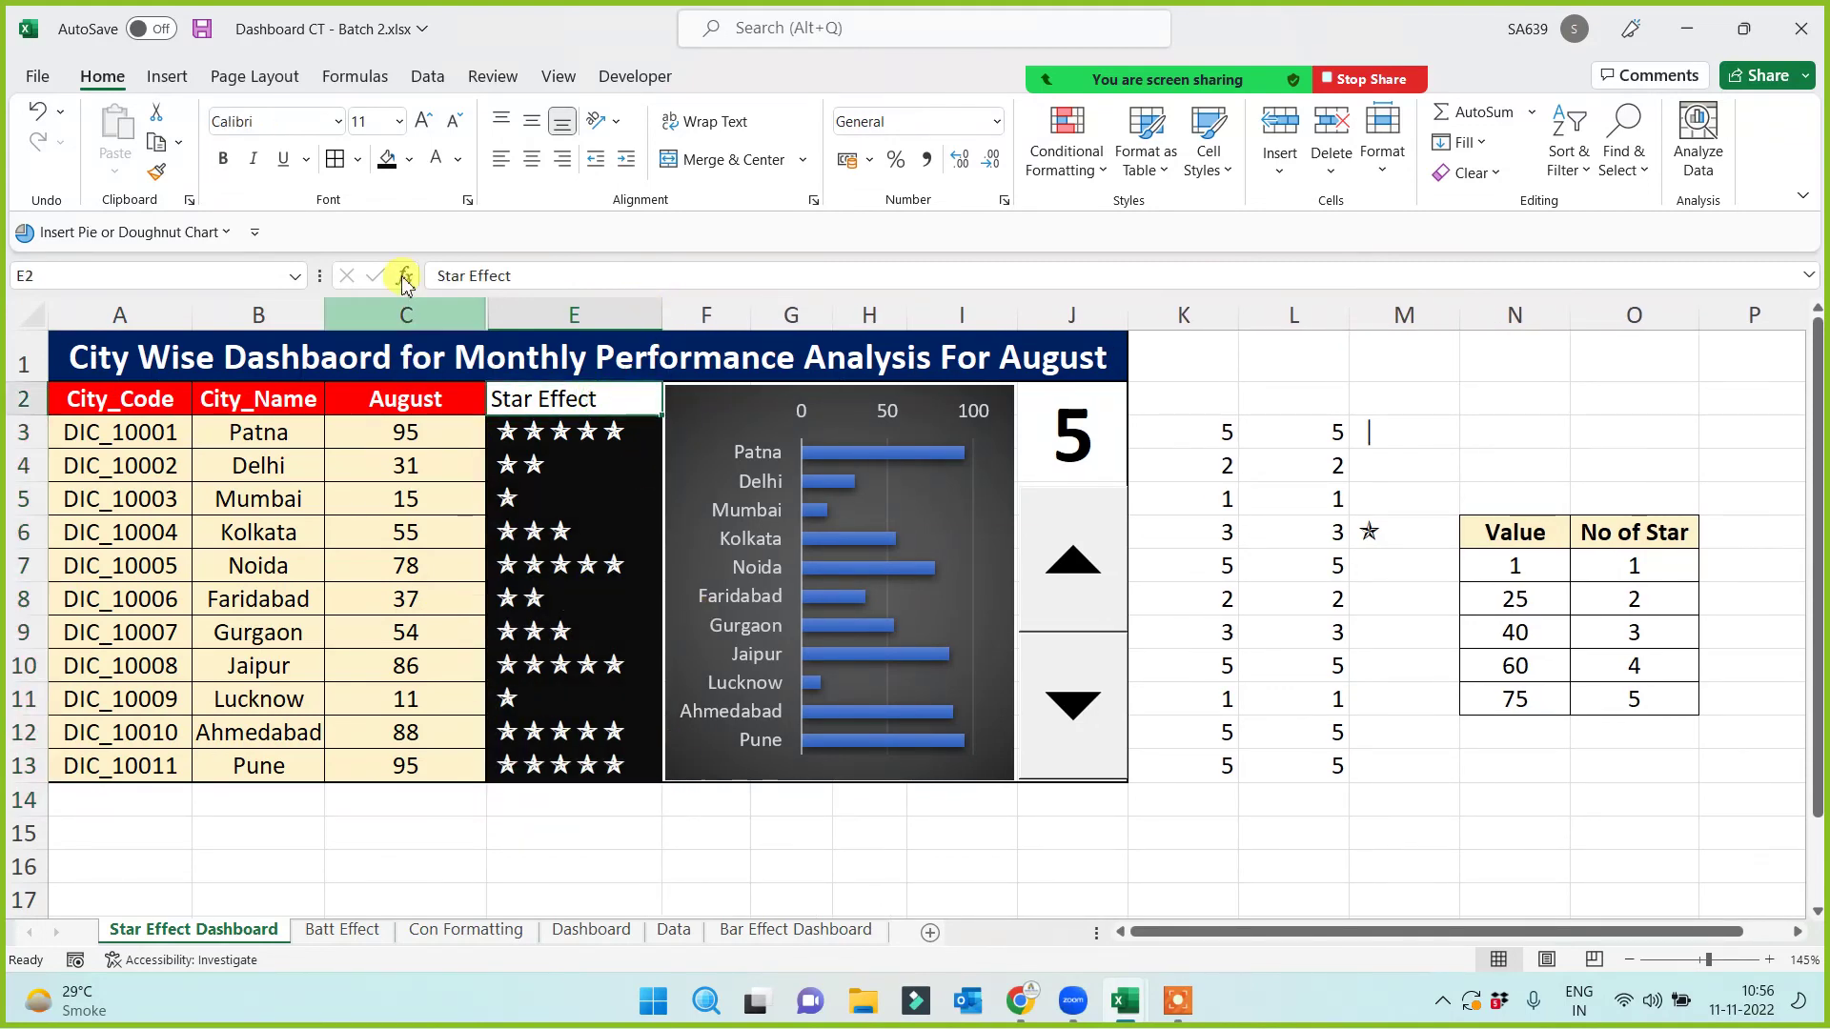
left_click(409, 160)
left_click(424, 450)
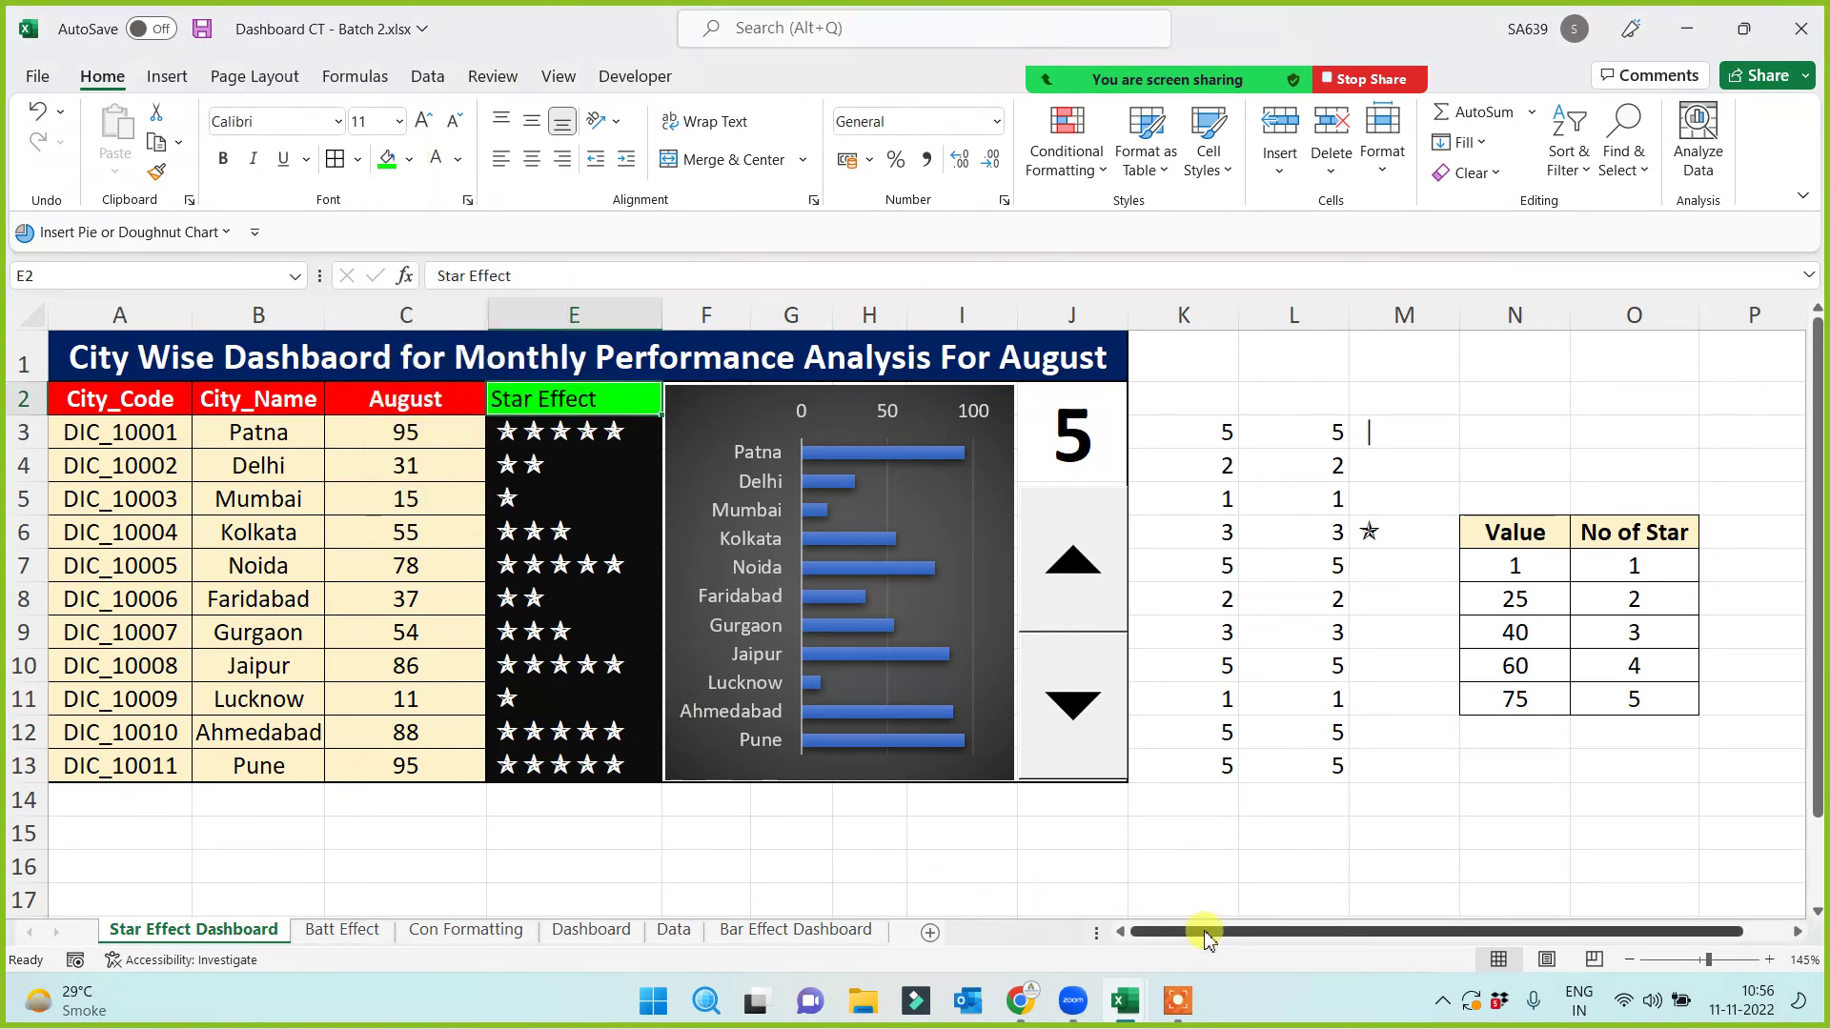
Step: Unhide column D between columns C and E, and narrow it slightly
left_click_drag(458, 314, 533, 314)
right_click(531, 315)
left_click(595, 764)
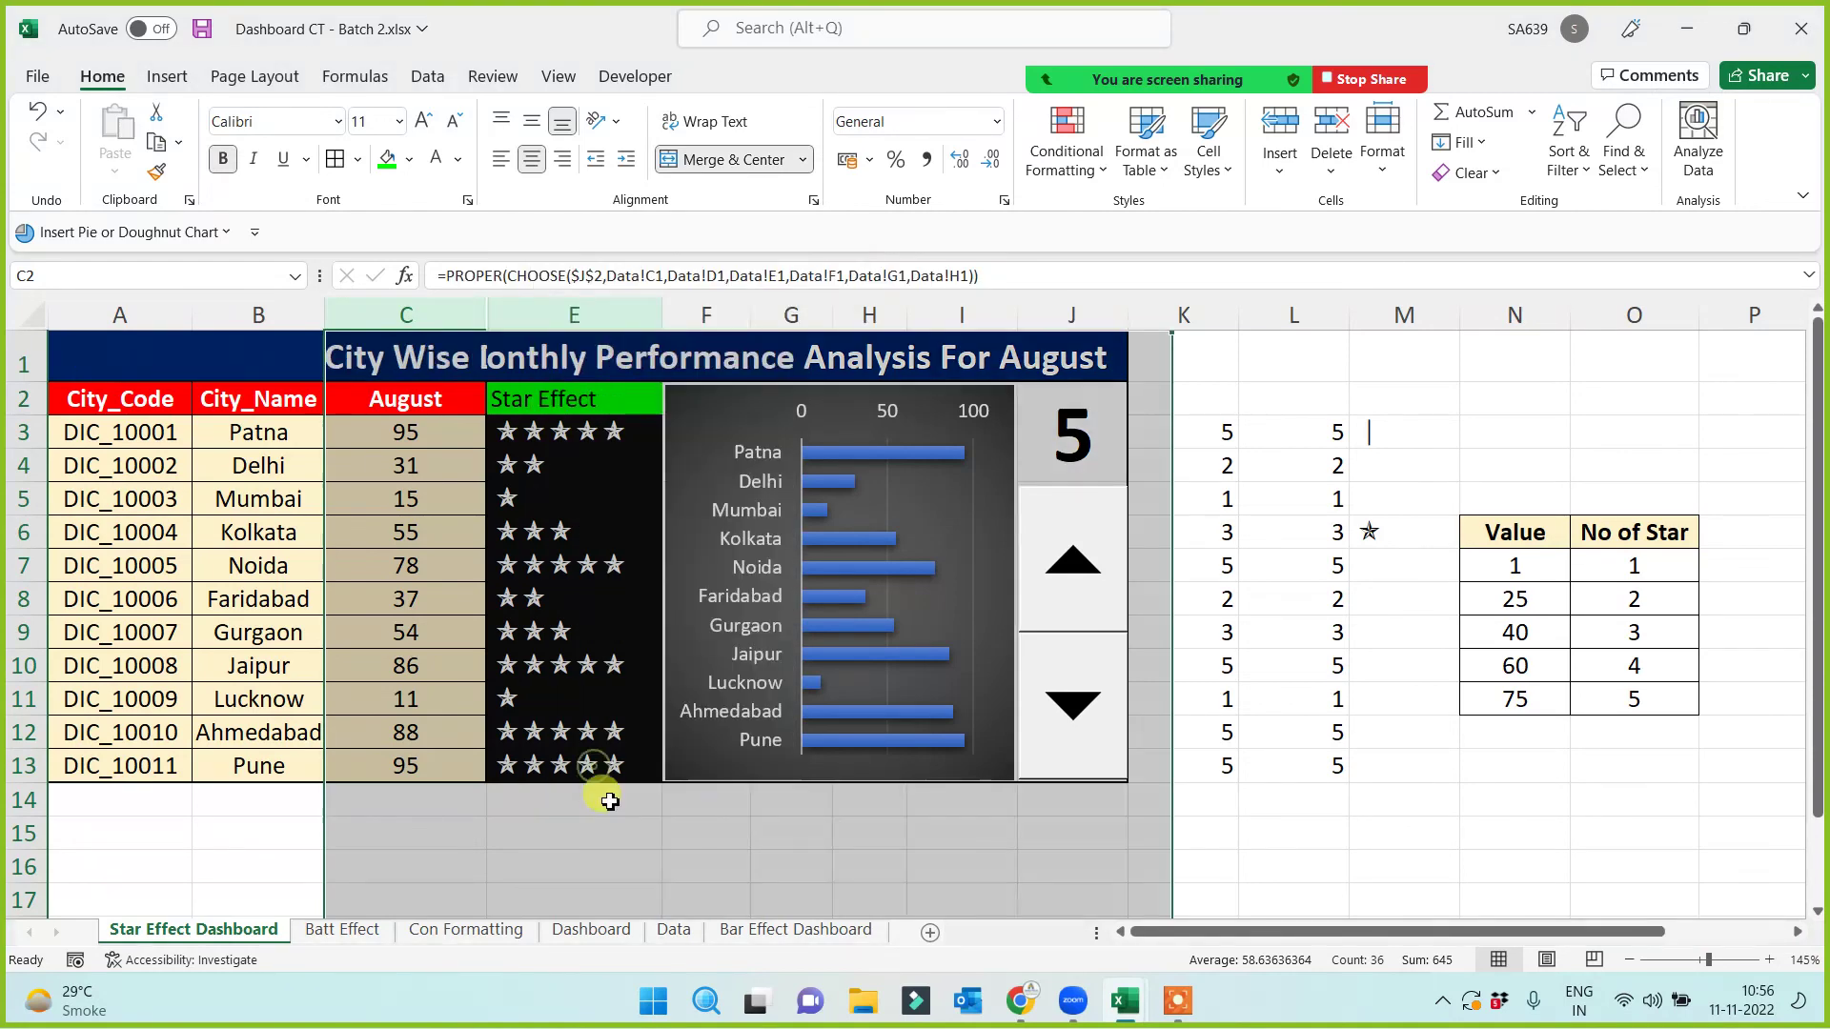
left_click(548, 839)
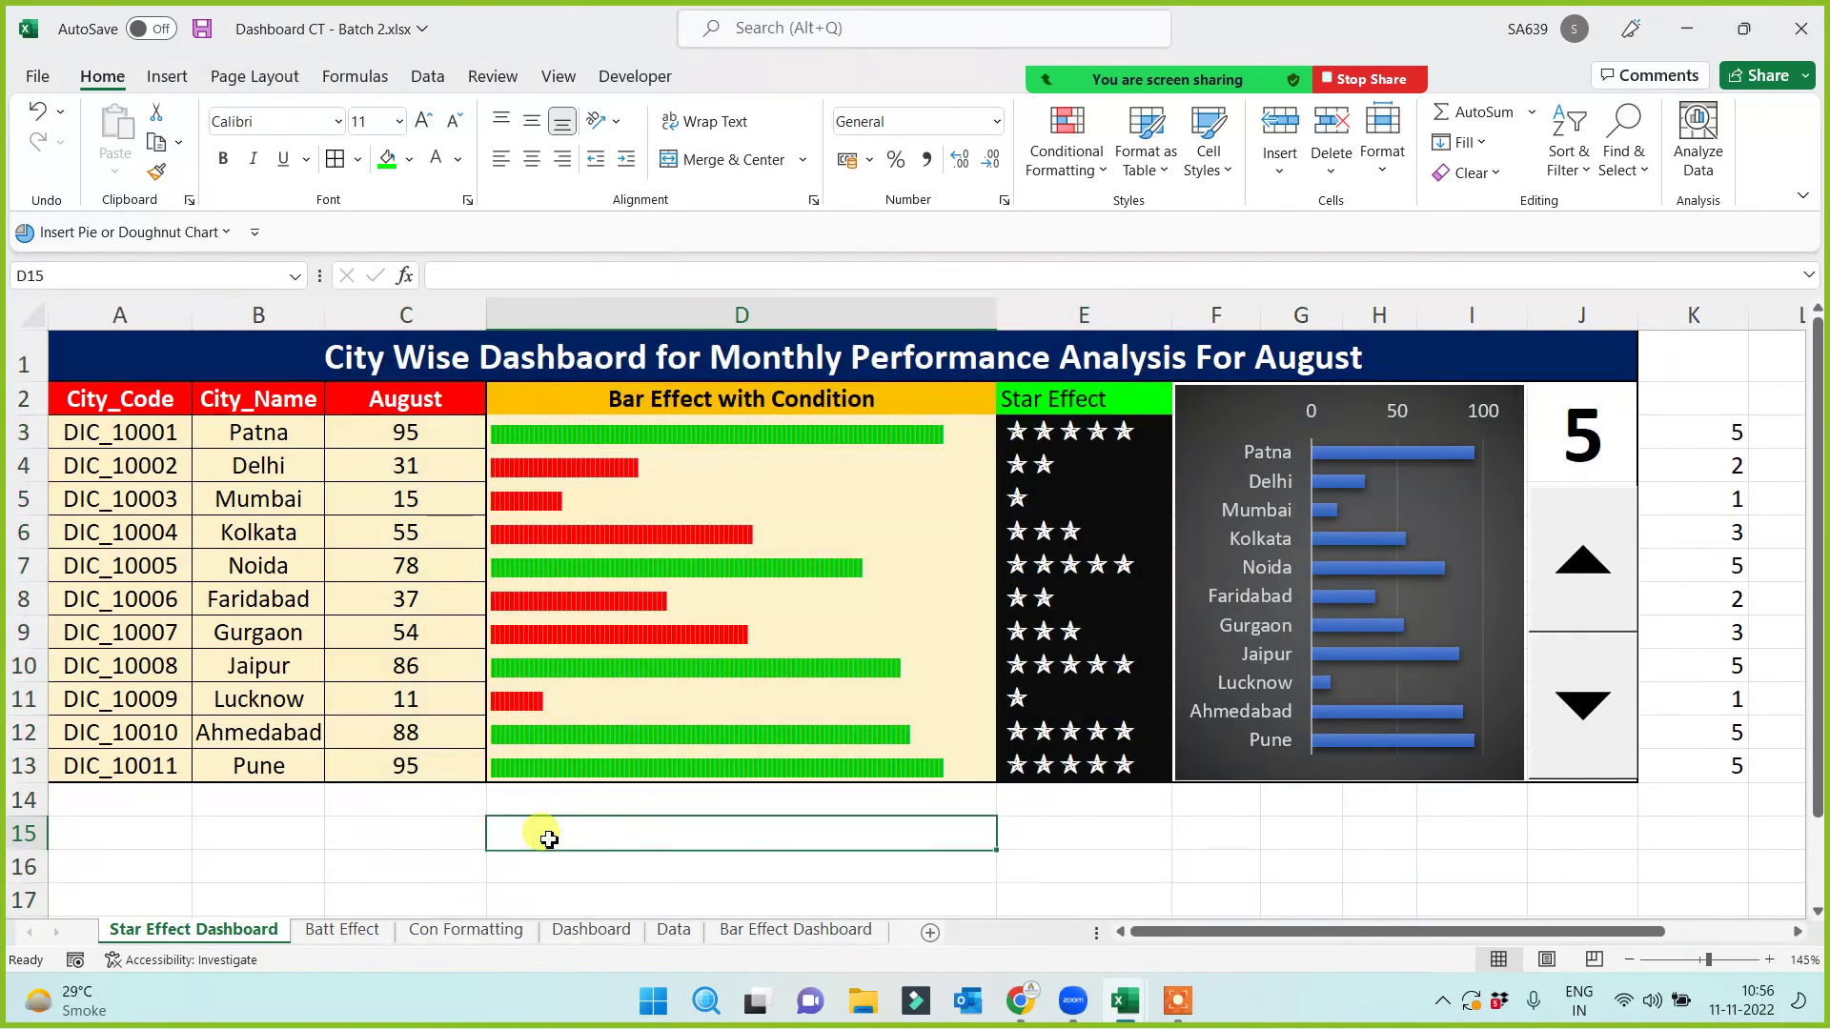
scroll(493, 850, "up", 1)
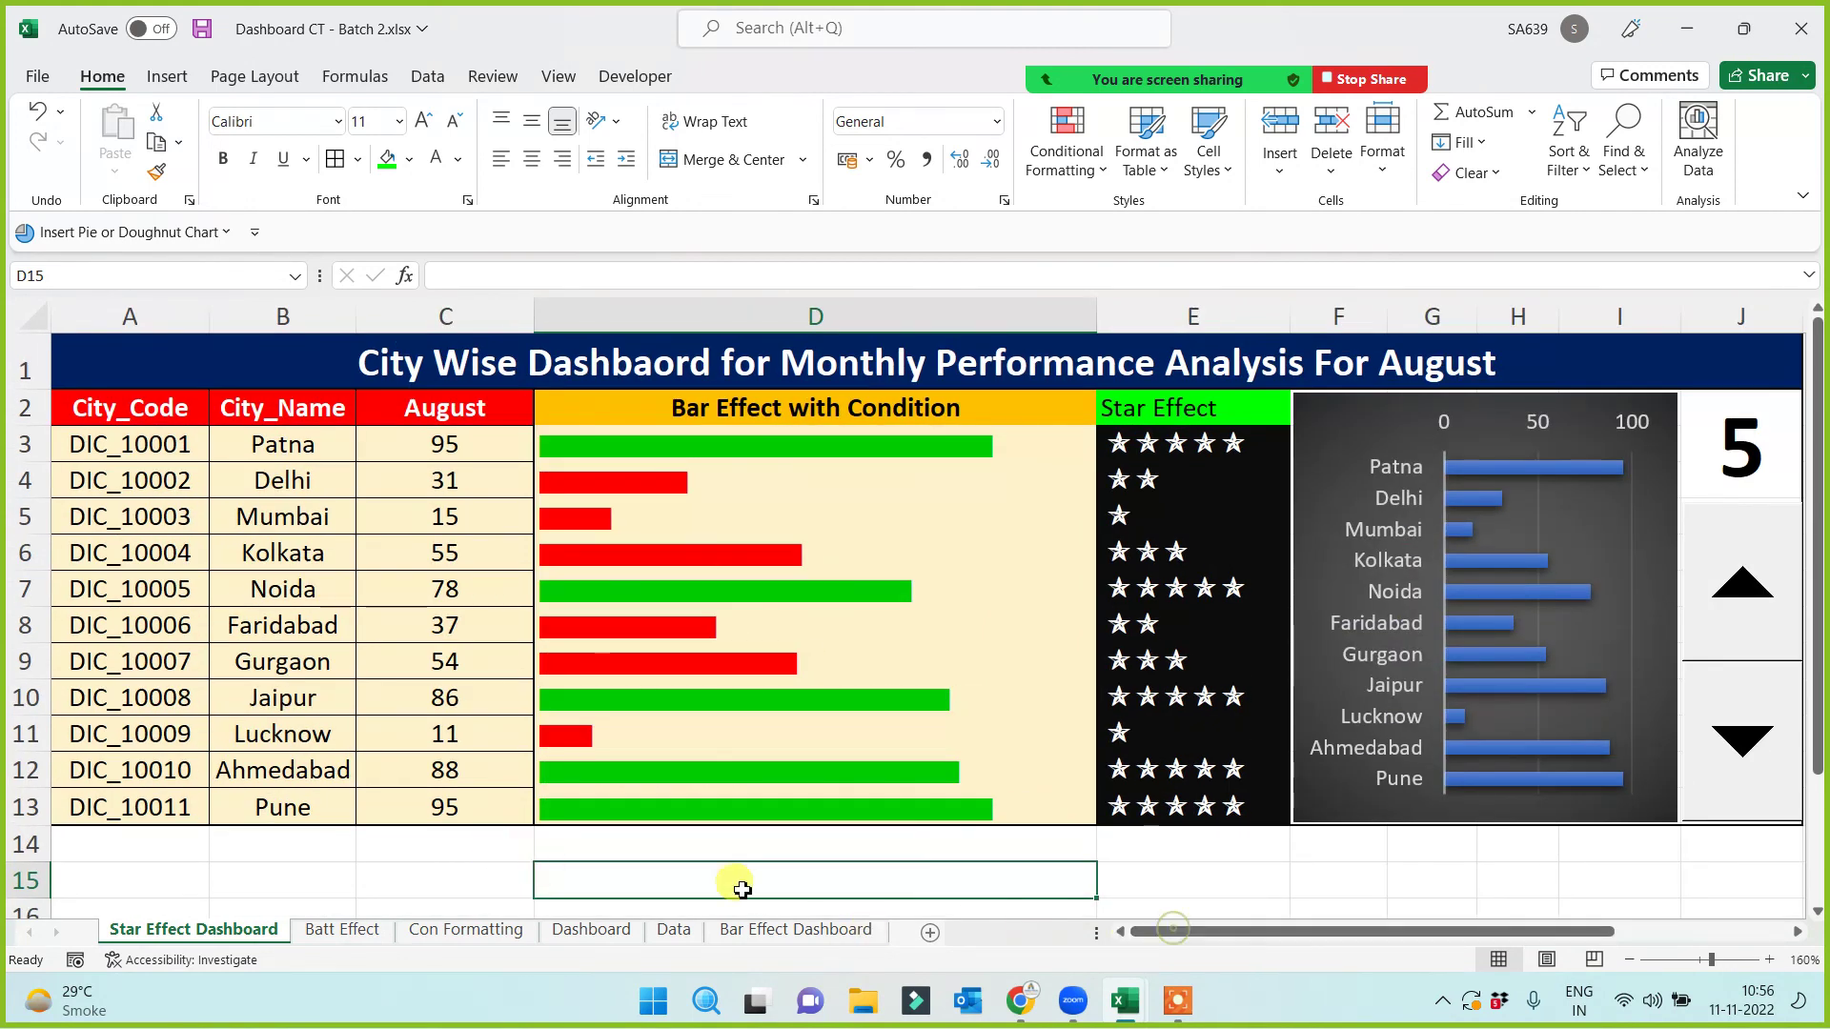
left_click_drag(1096, 317, 1087, 318)
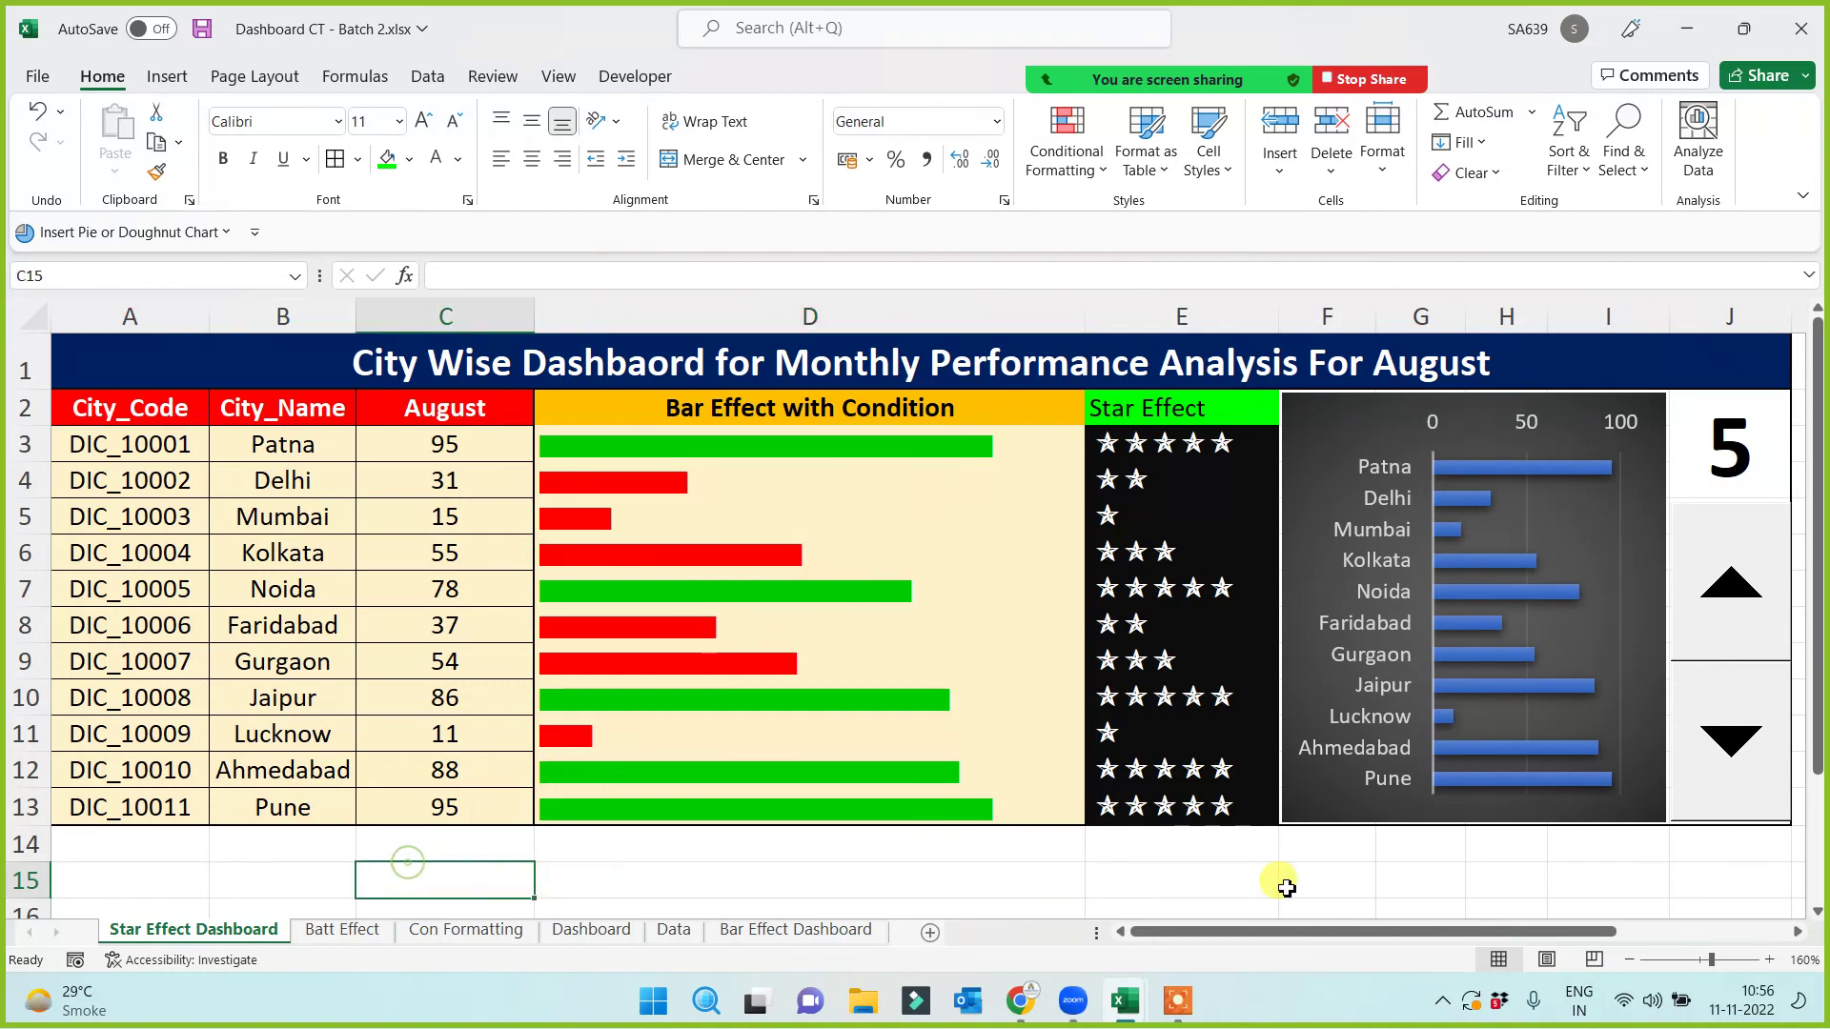
Step: Set the month number in J2 to 1 and step it up to 6, checking the bars, stars and chart for each month
left_click(1718, 453)
type("1")
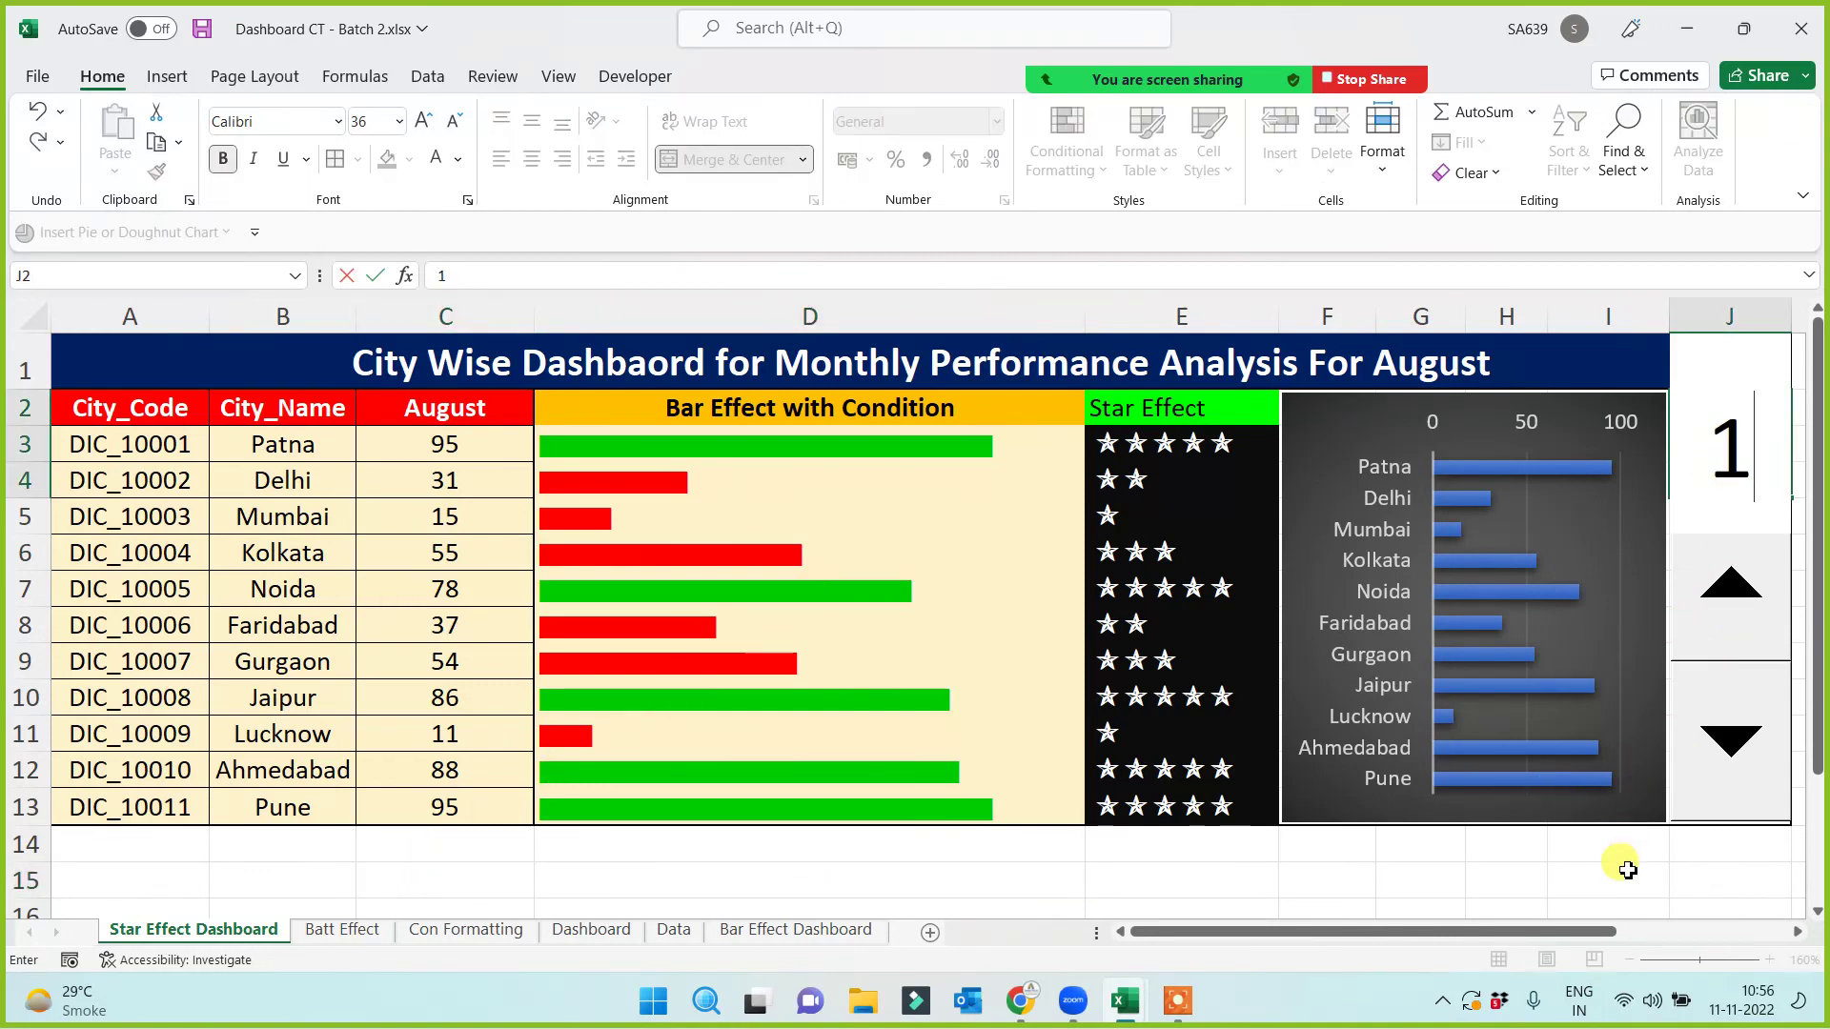
left_click(1625, 873)
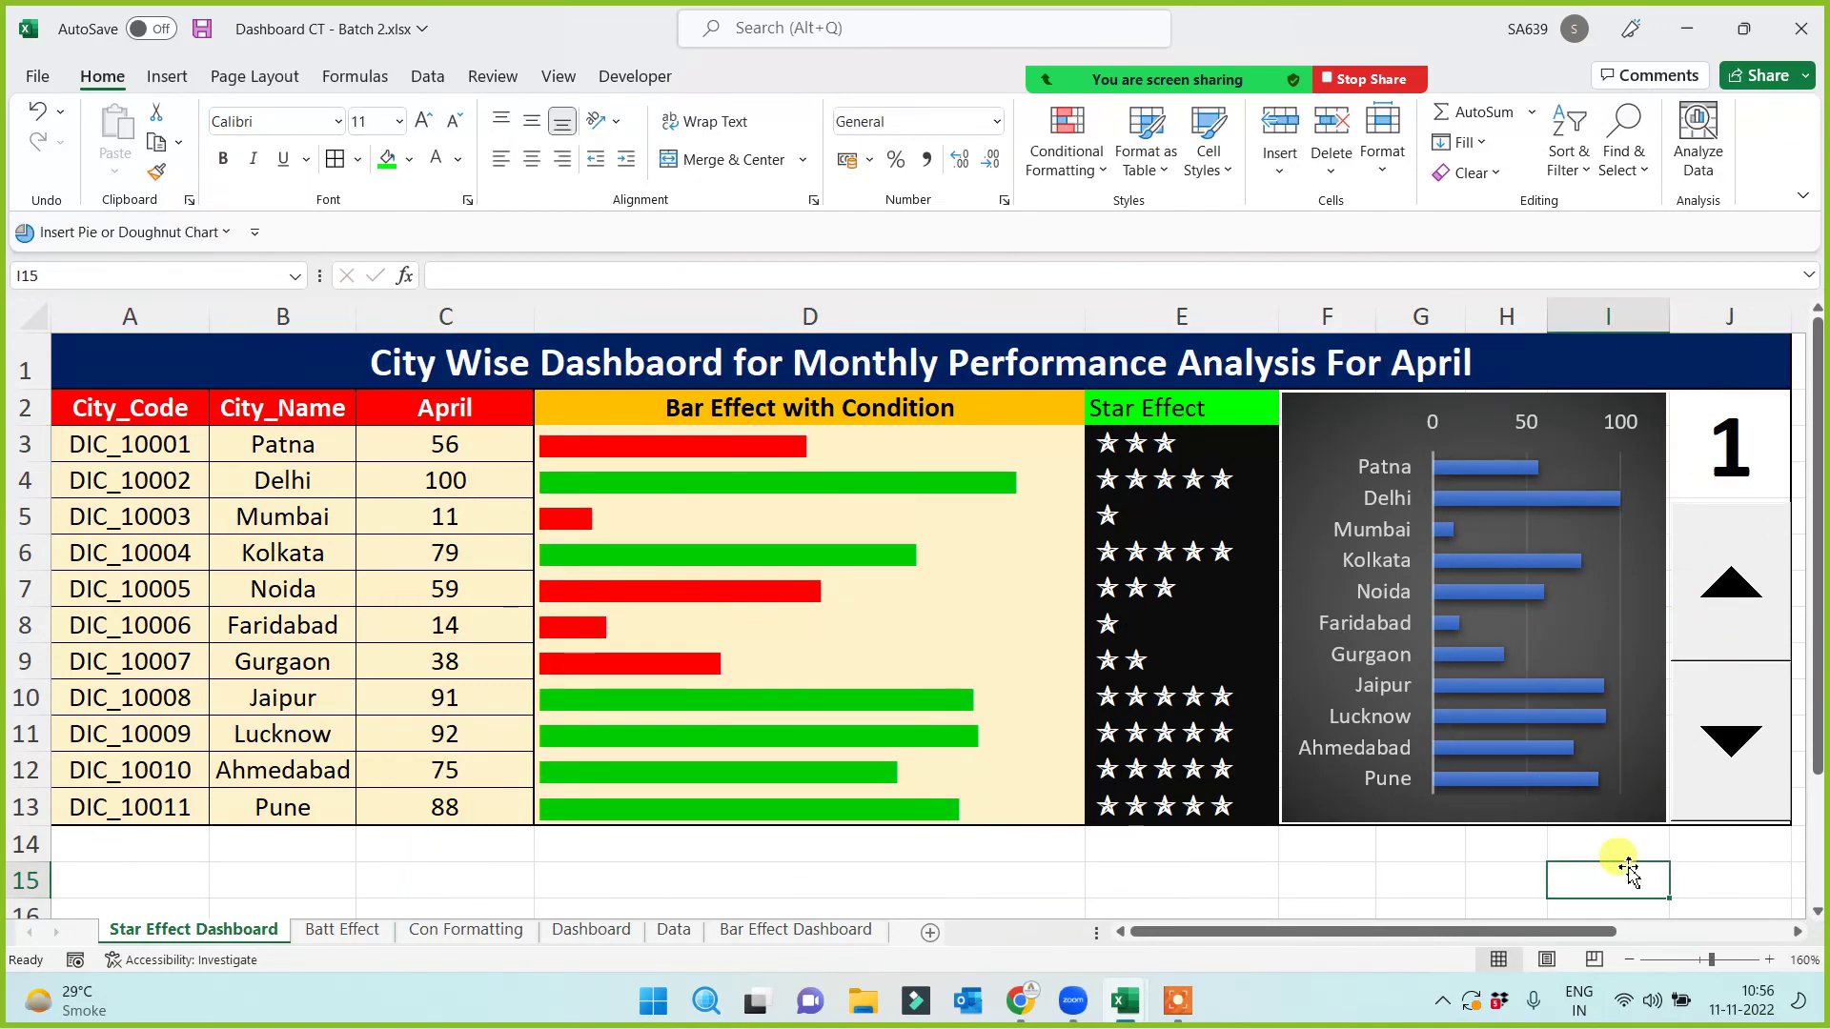
left_click(1754, 580)
left_click(1754, 584)
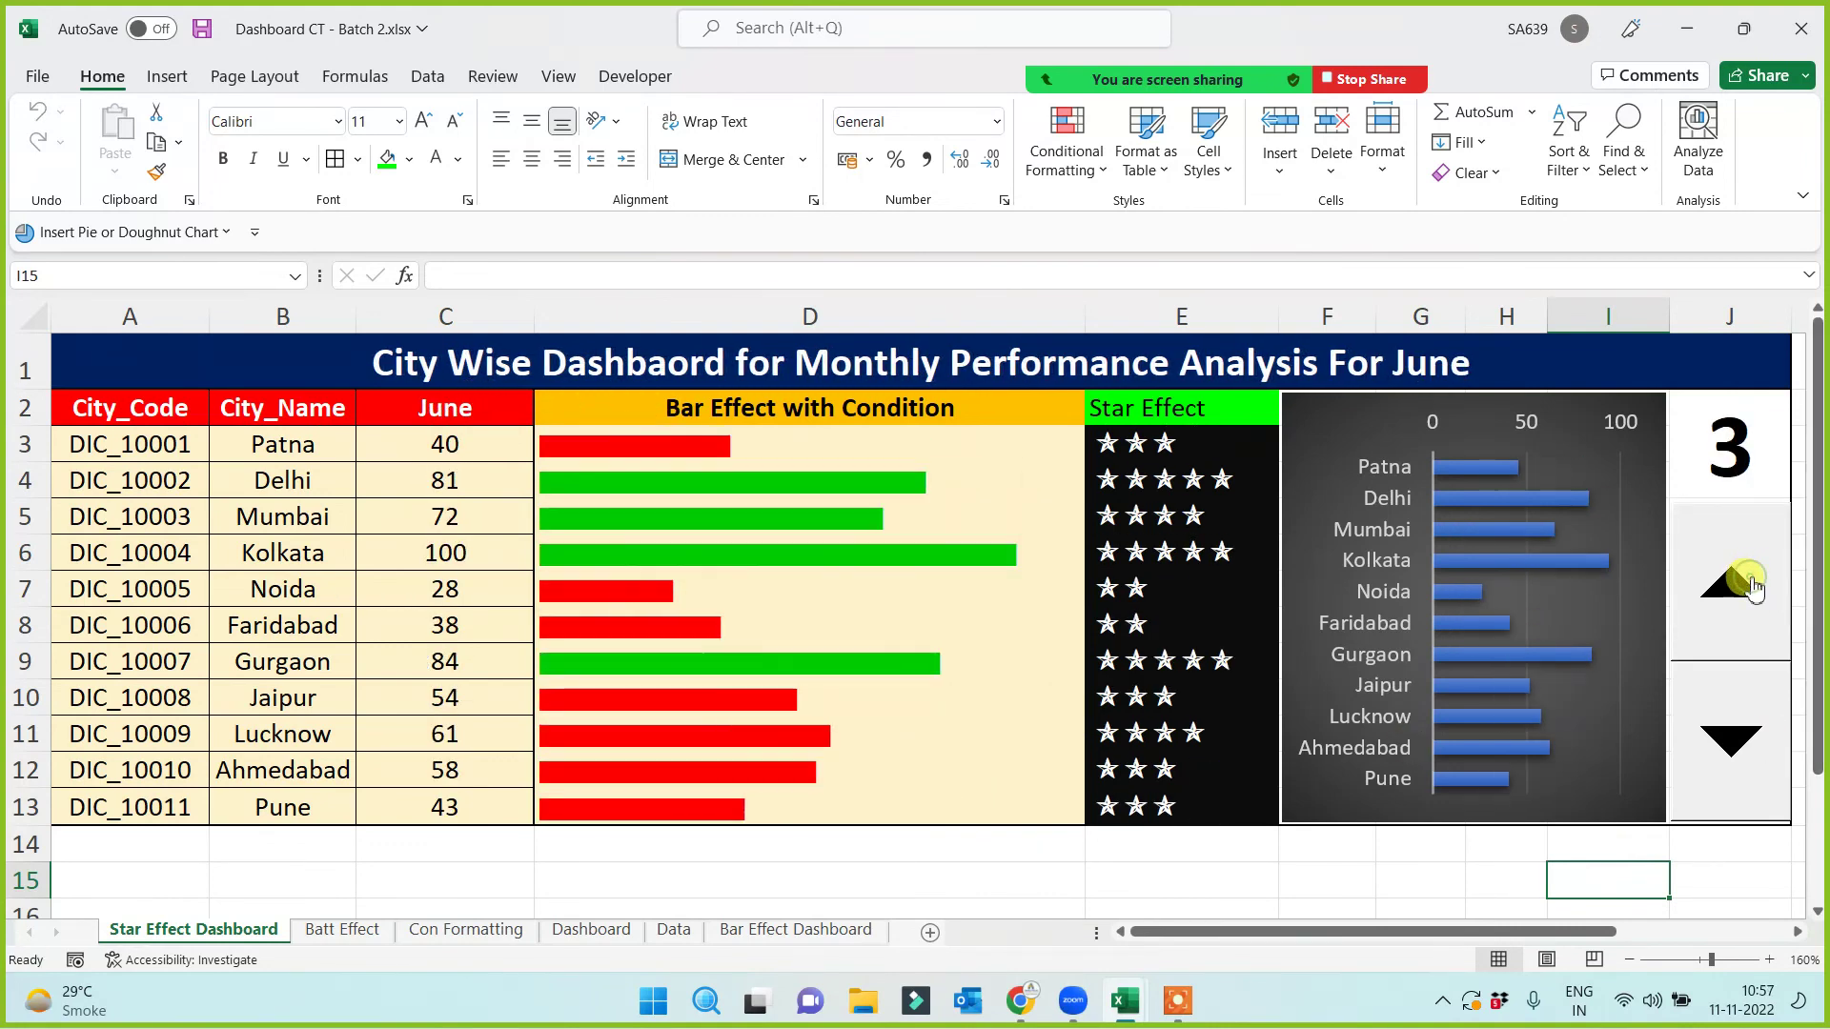
left_click(1753, 584)
left_click(1754, 584)
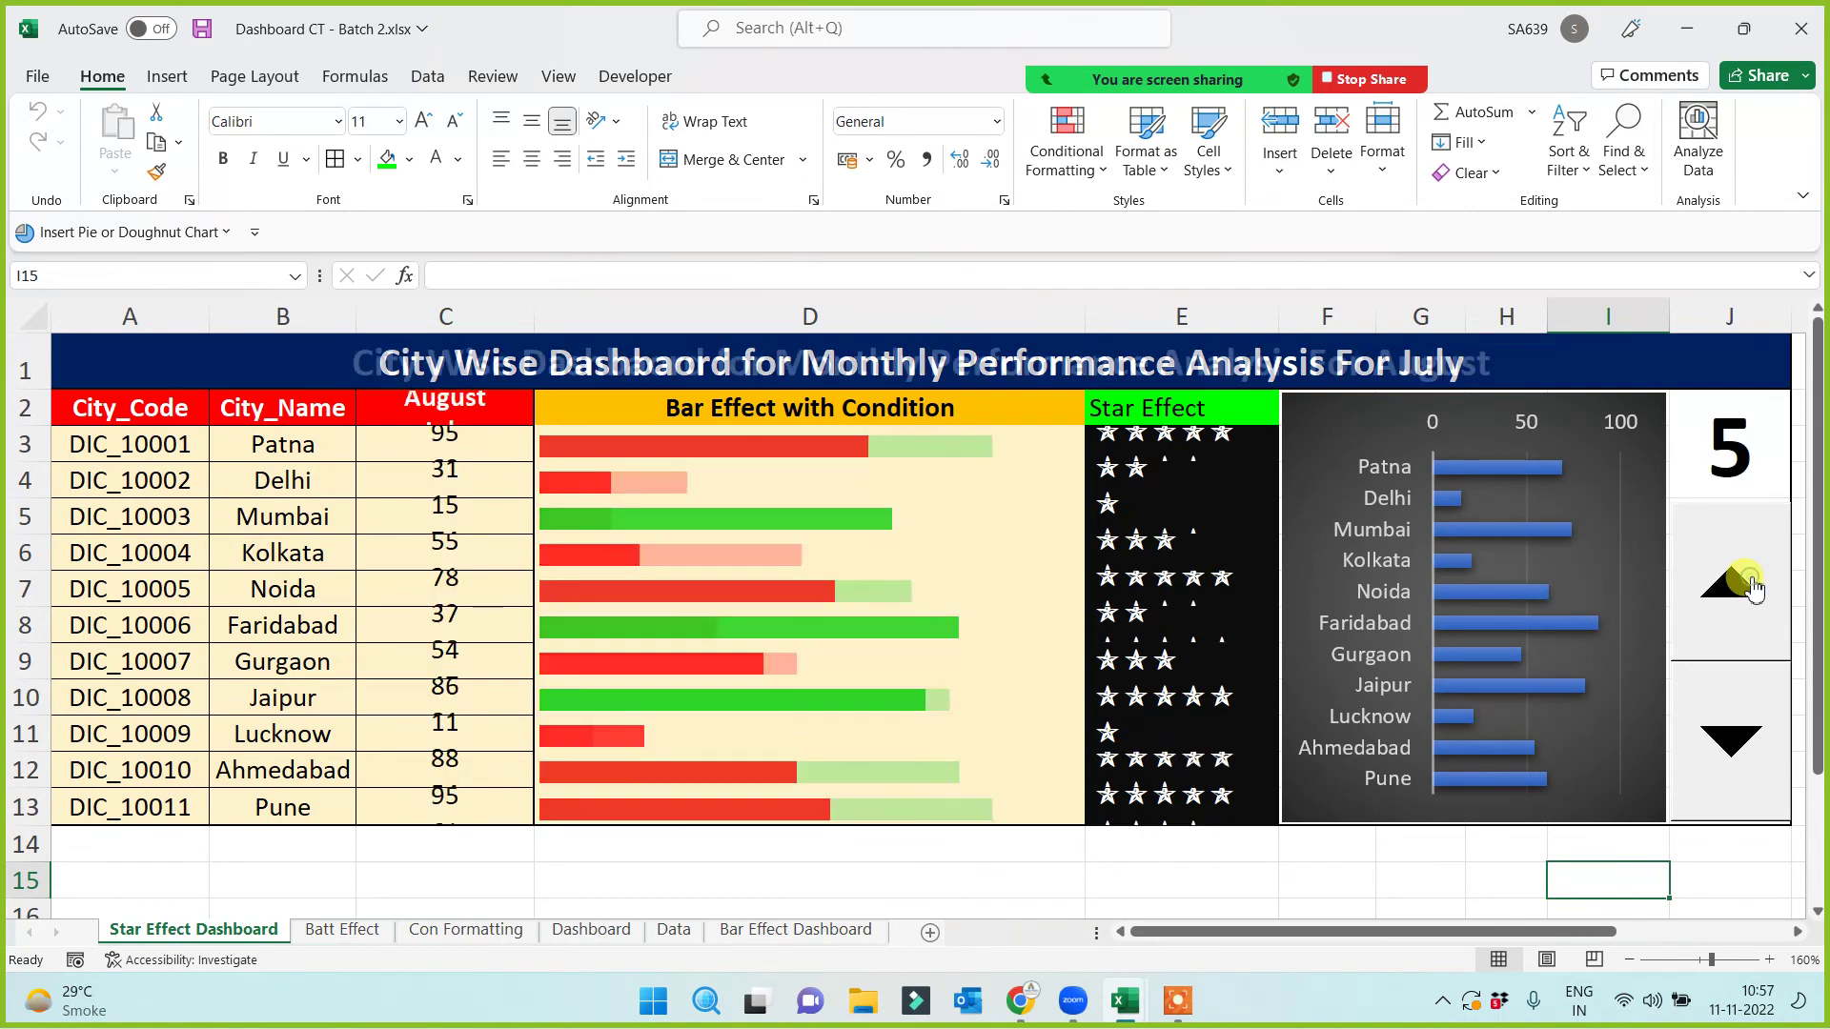
left_click(1753, 583)
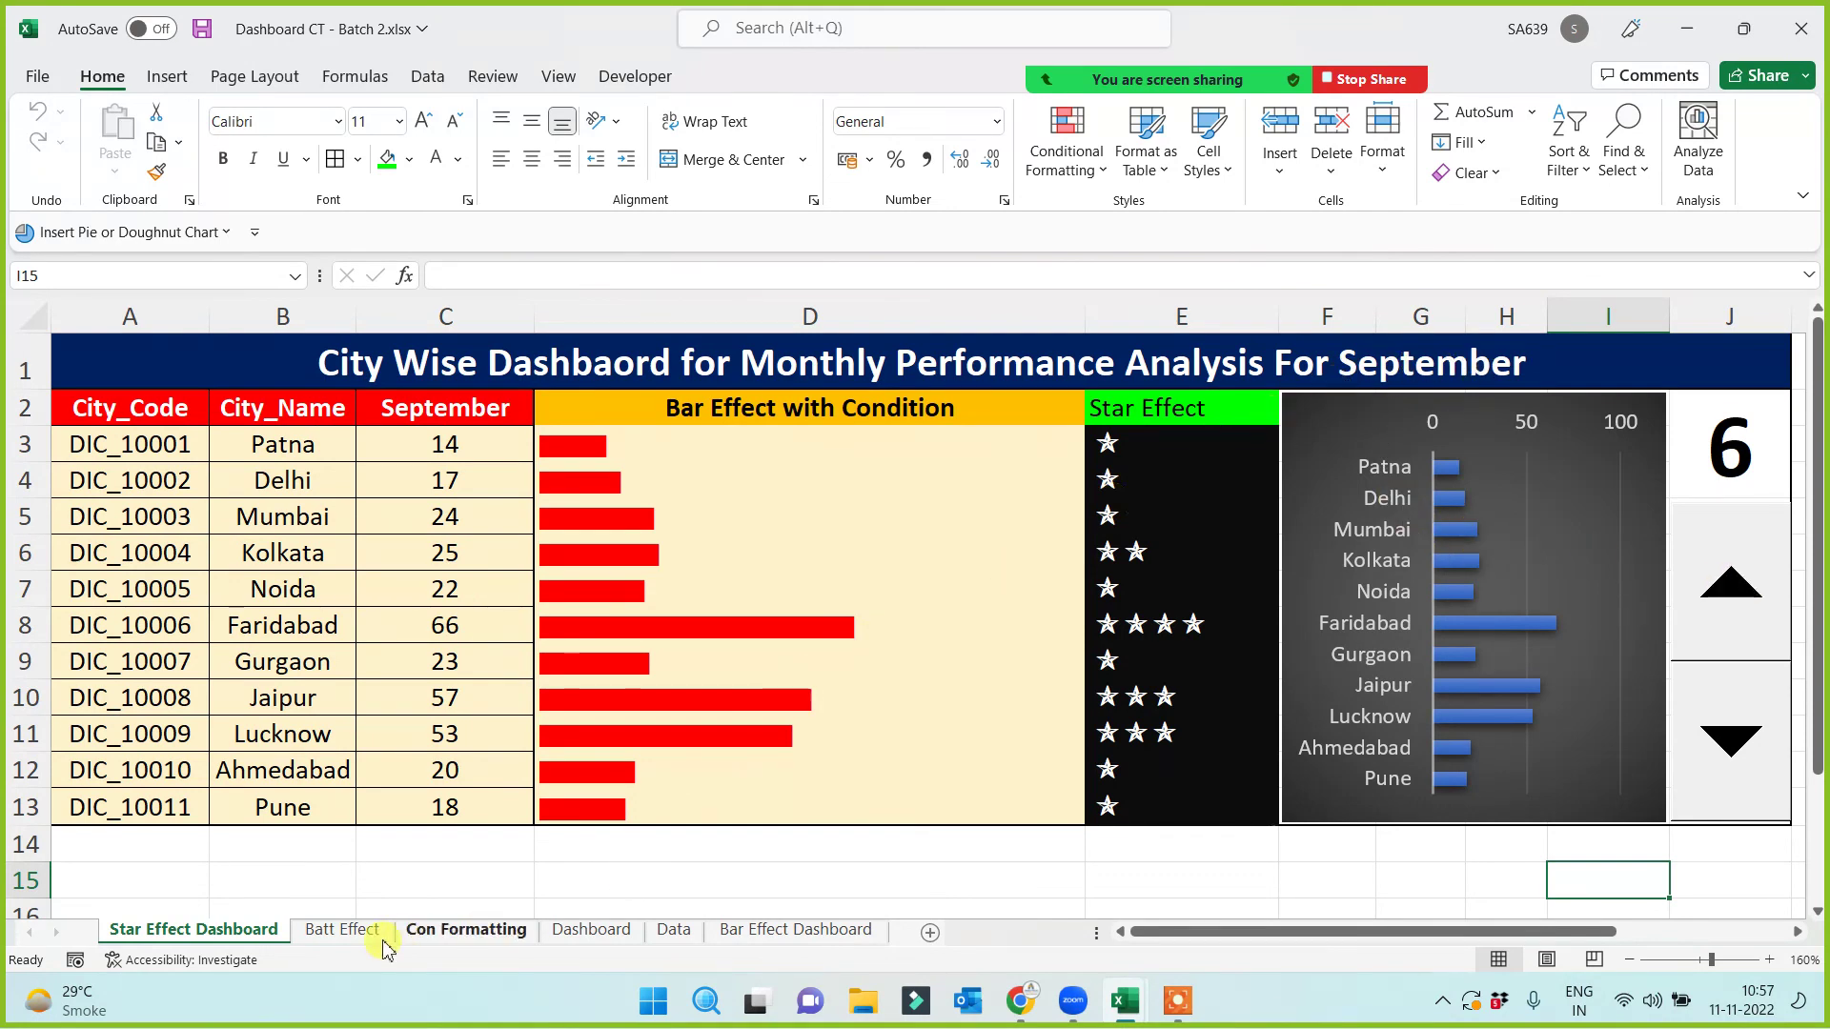
Step: Highlight the month headers C1:H1 on the Data sheet, and set the Bar Effect Dashboard's month selector to 3 for June
left_click(679, 933)
left_click_drag(375, 352, 982, 343)
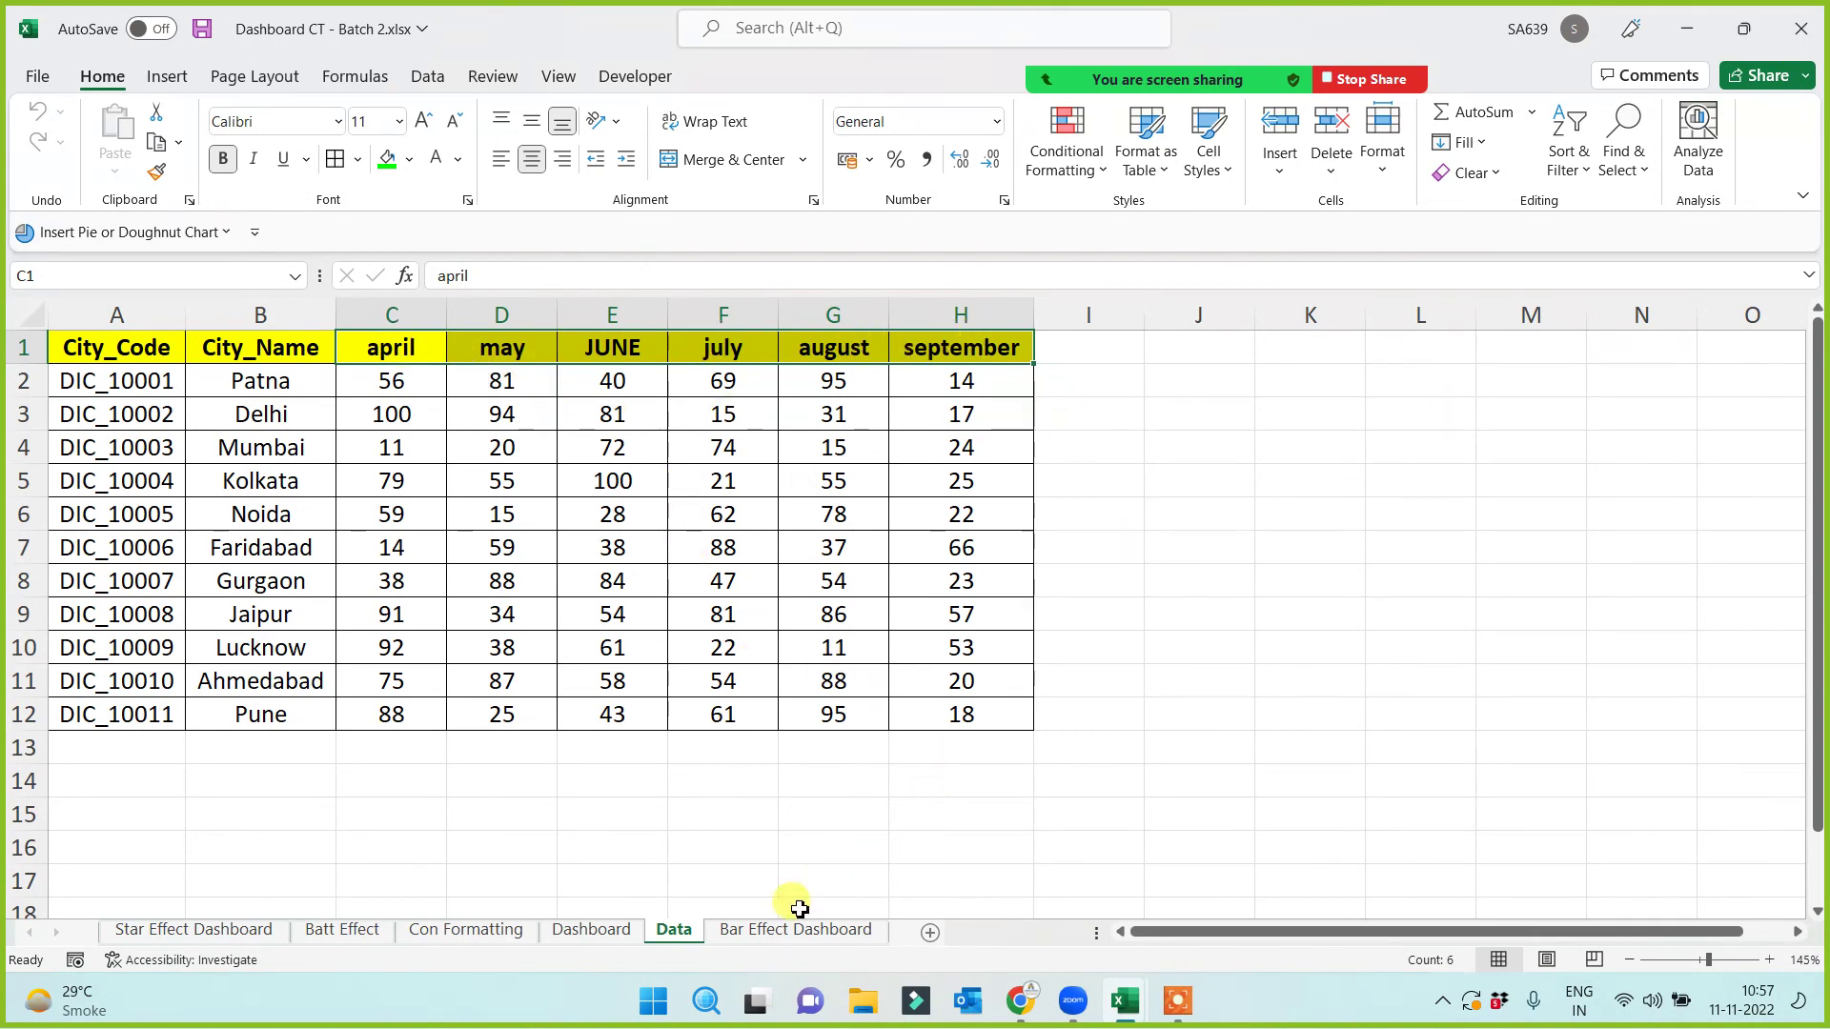
left_click(762, 936)
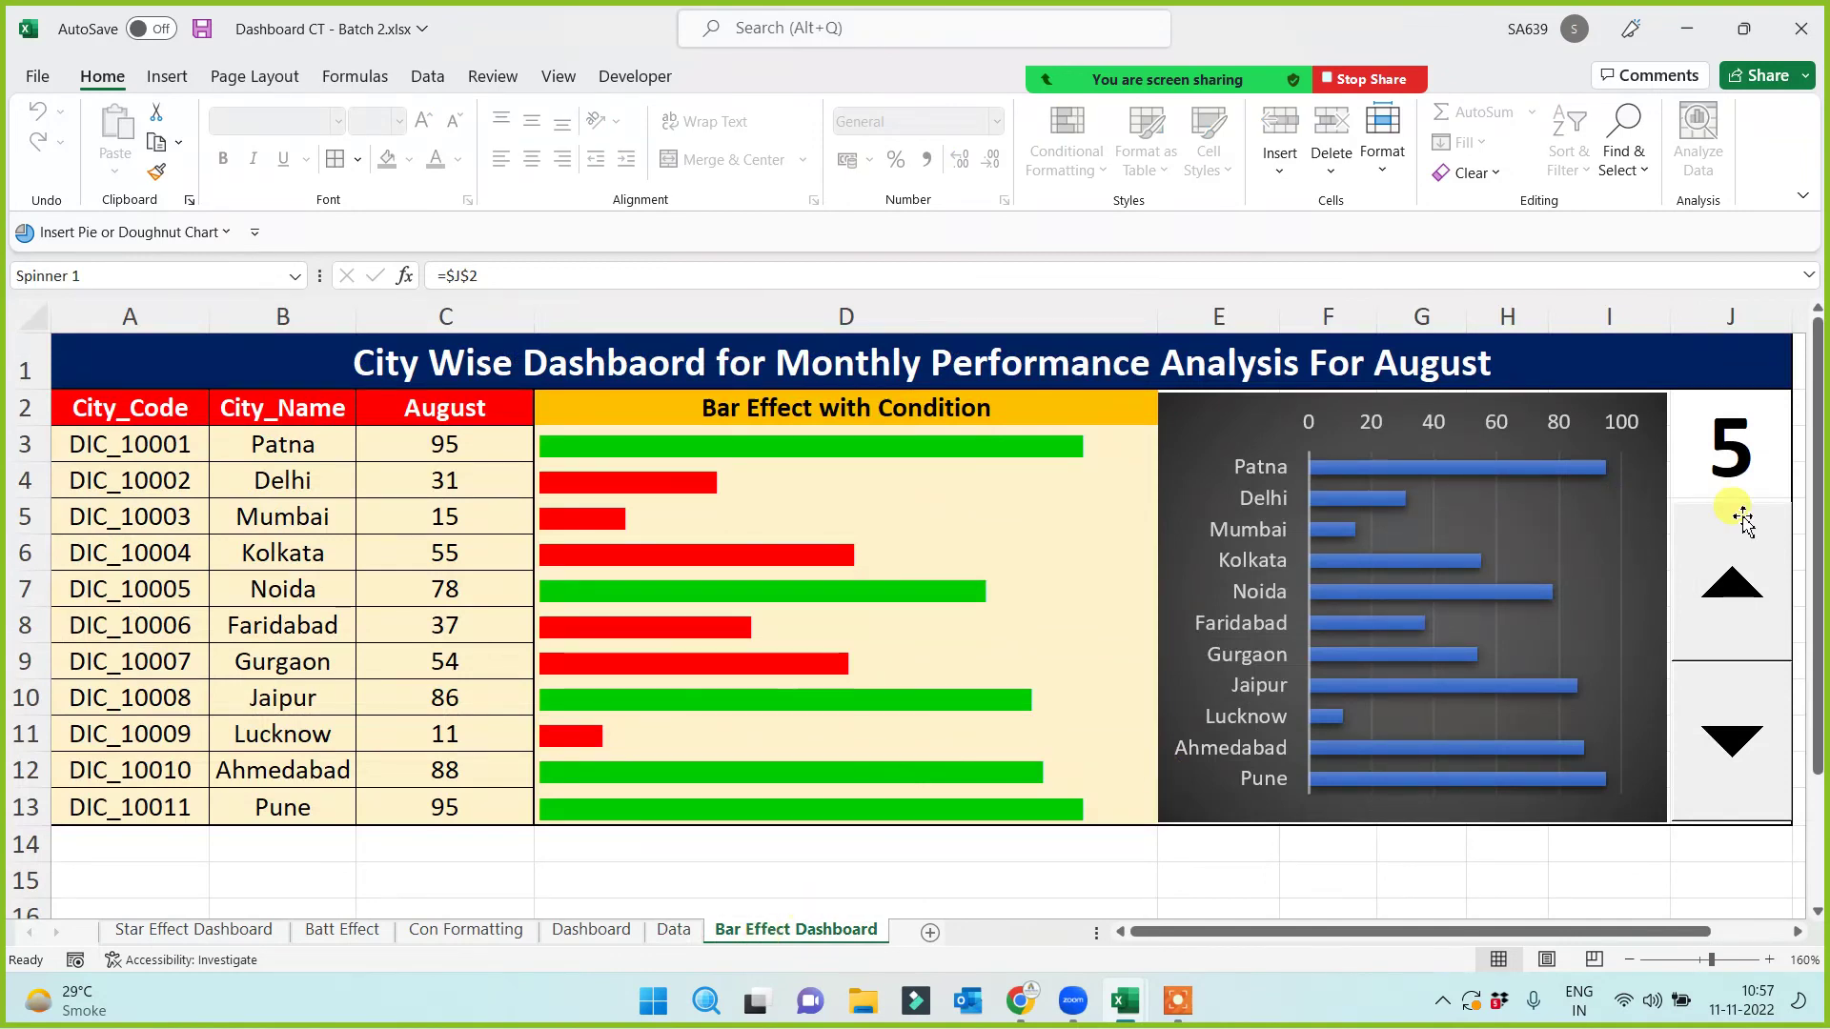
left_click(1734, 587, "ctrl")
left_click(1472, 881)
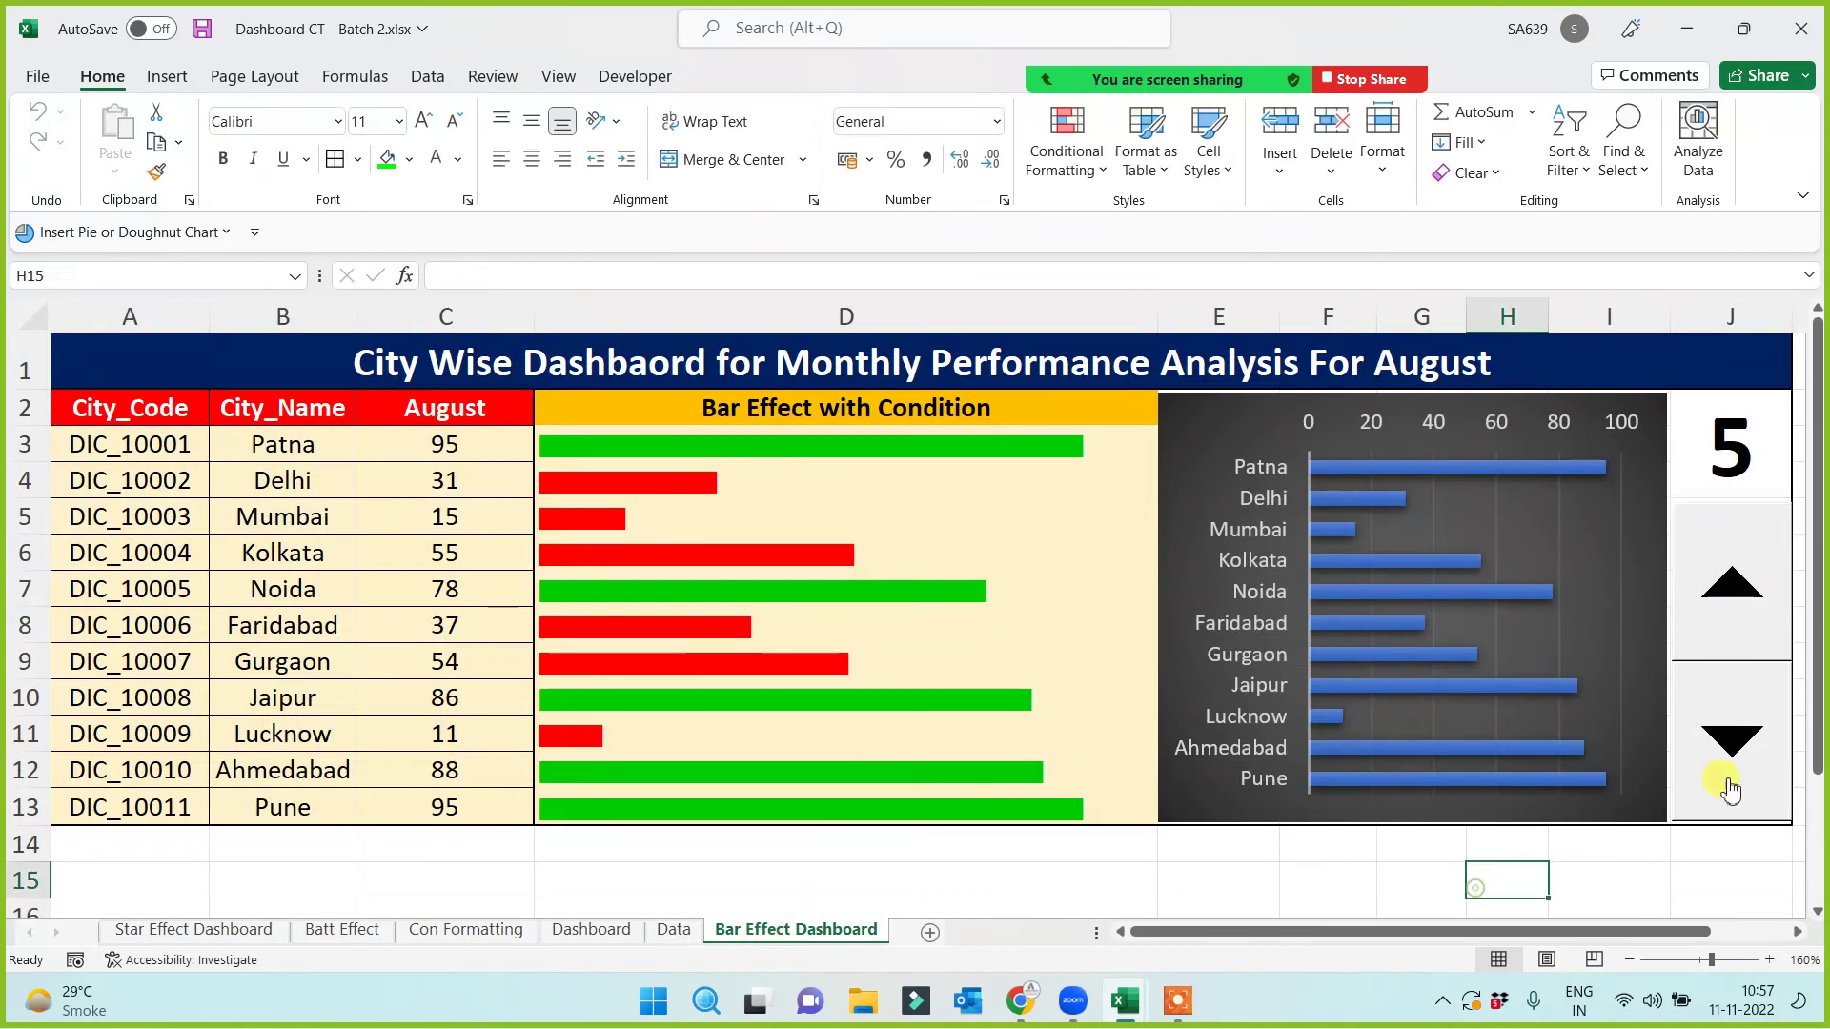
left_click(1732, 583)
left_click(1744, 706)
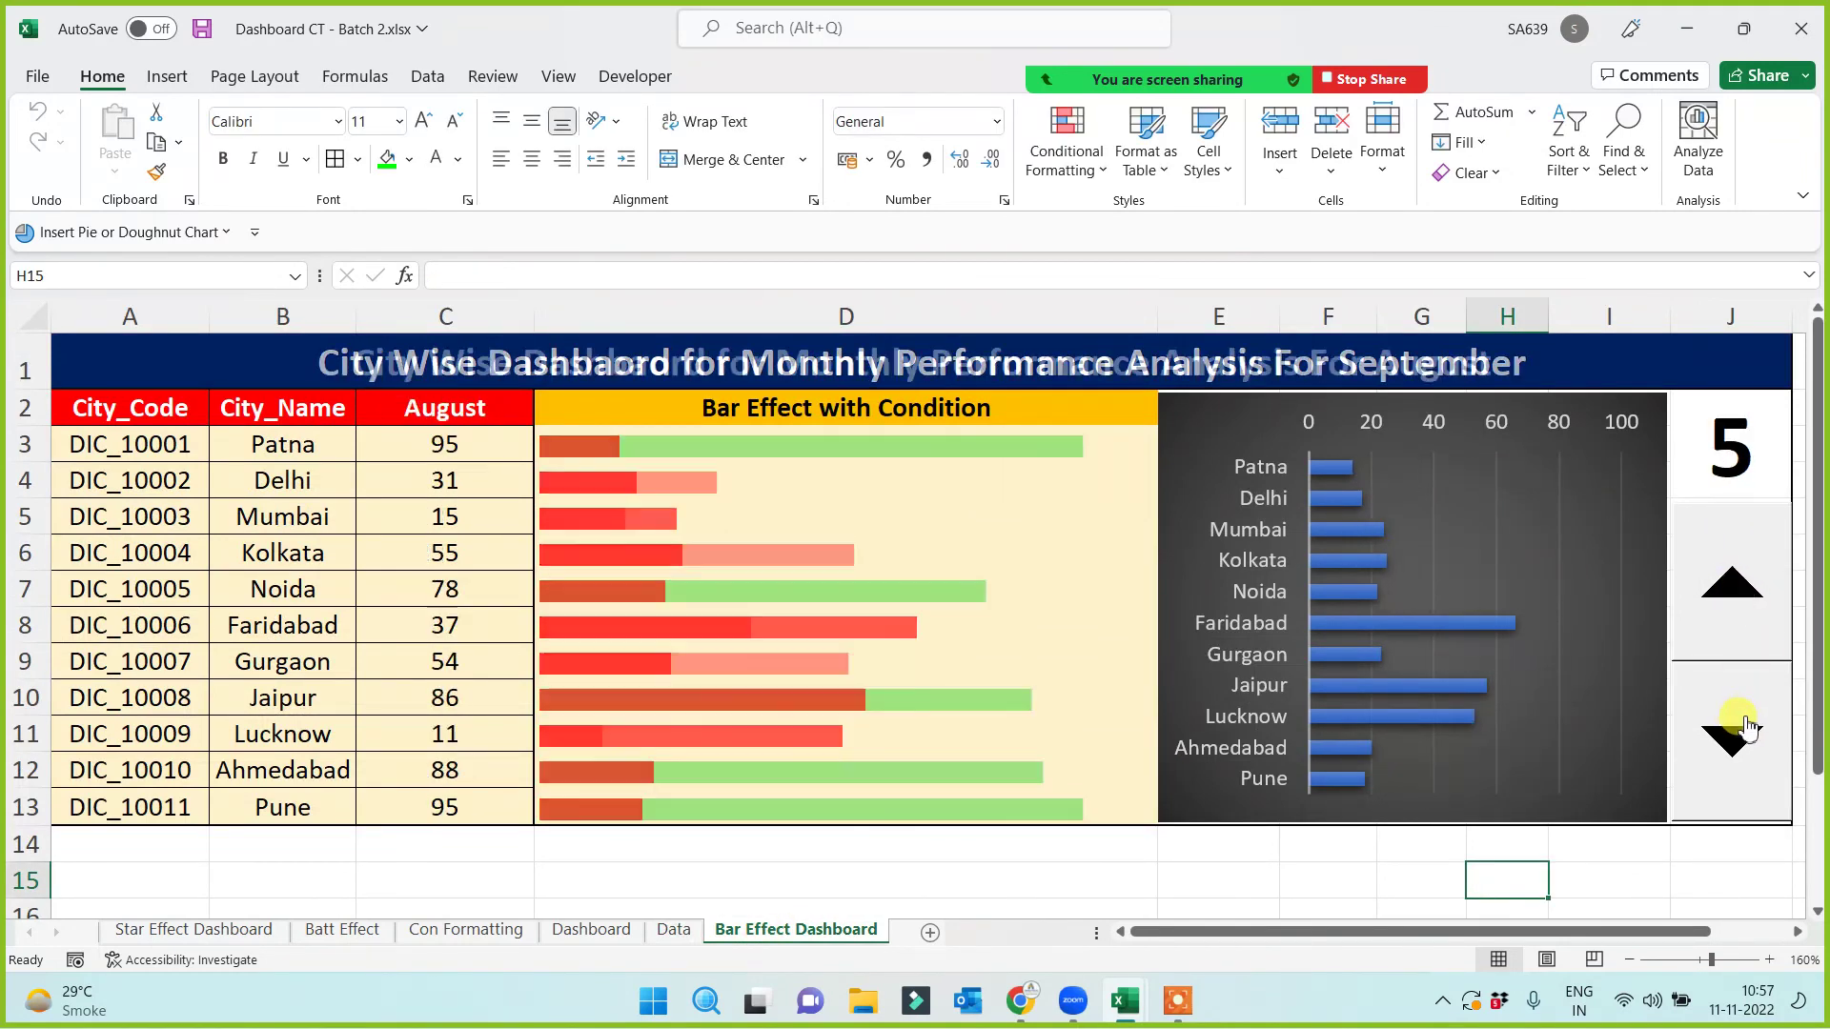
left_click(1736, 727)
left_click(1735, 727)
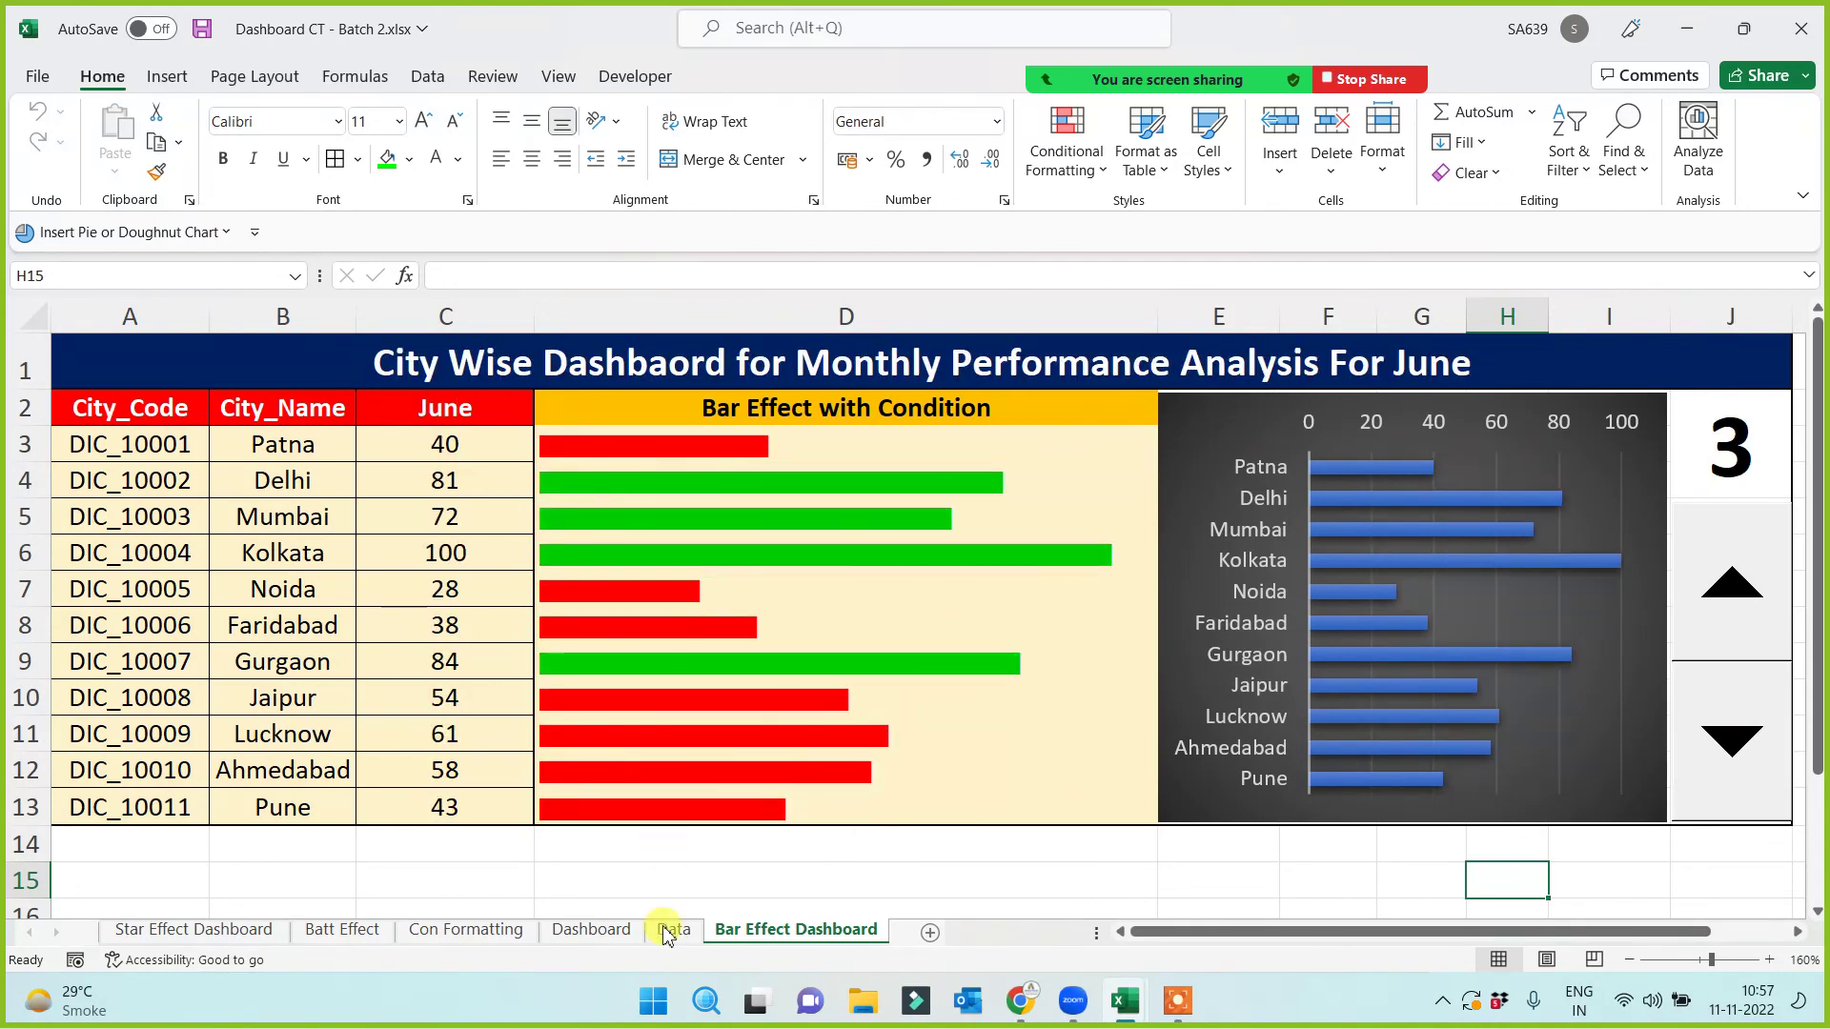
Step: Return to the Star Effect Dashboard and examine the bars in D3:D13 and the stars in E3:E13
left_click(198, 934)
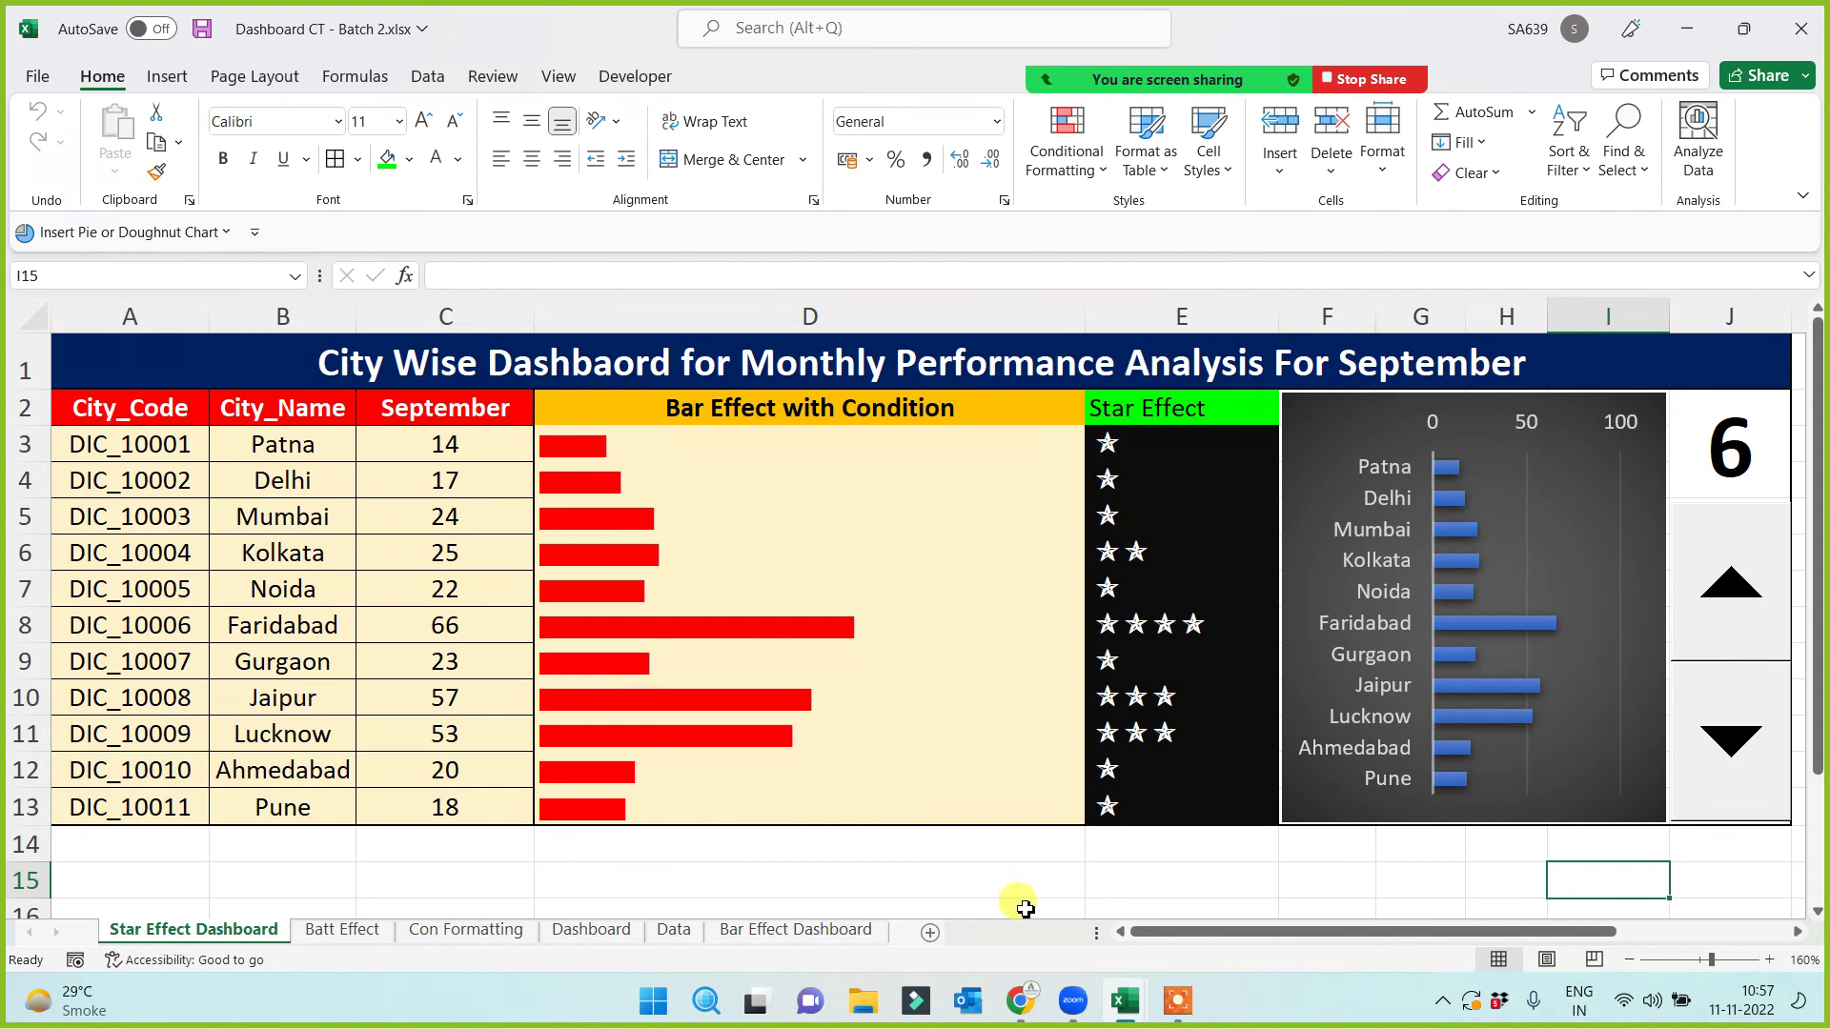
left_click_drag(690, 467, 701, 805)
left_click(1167, 851)
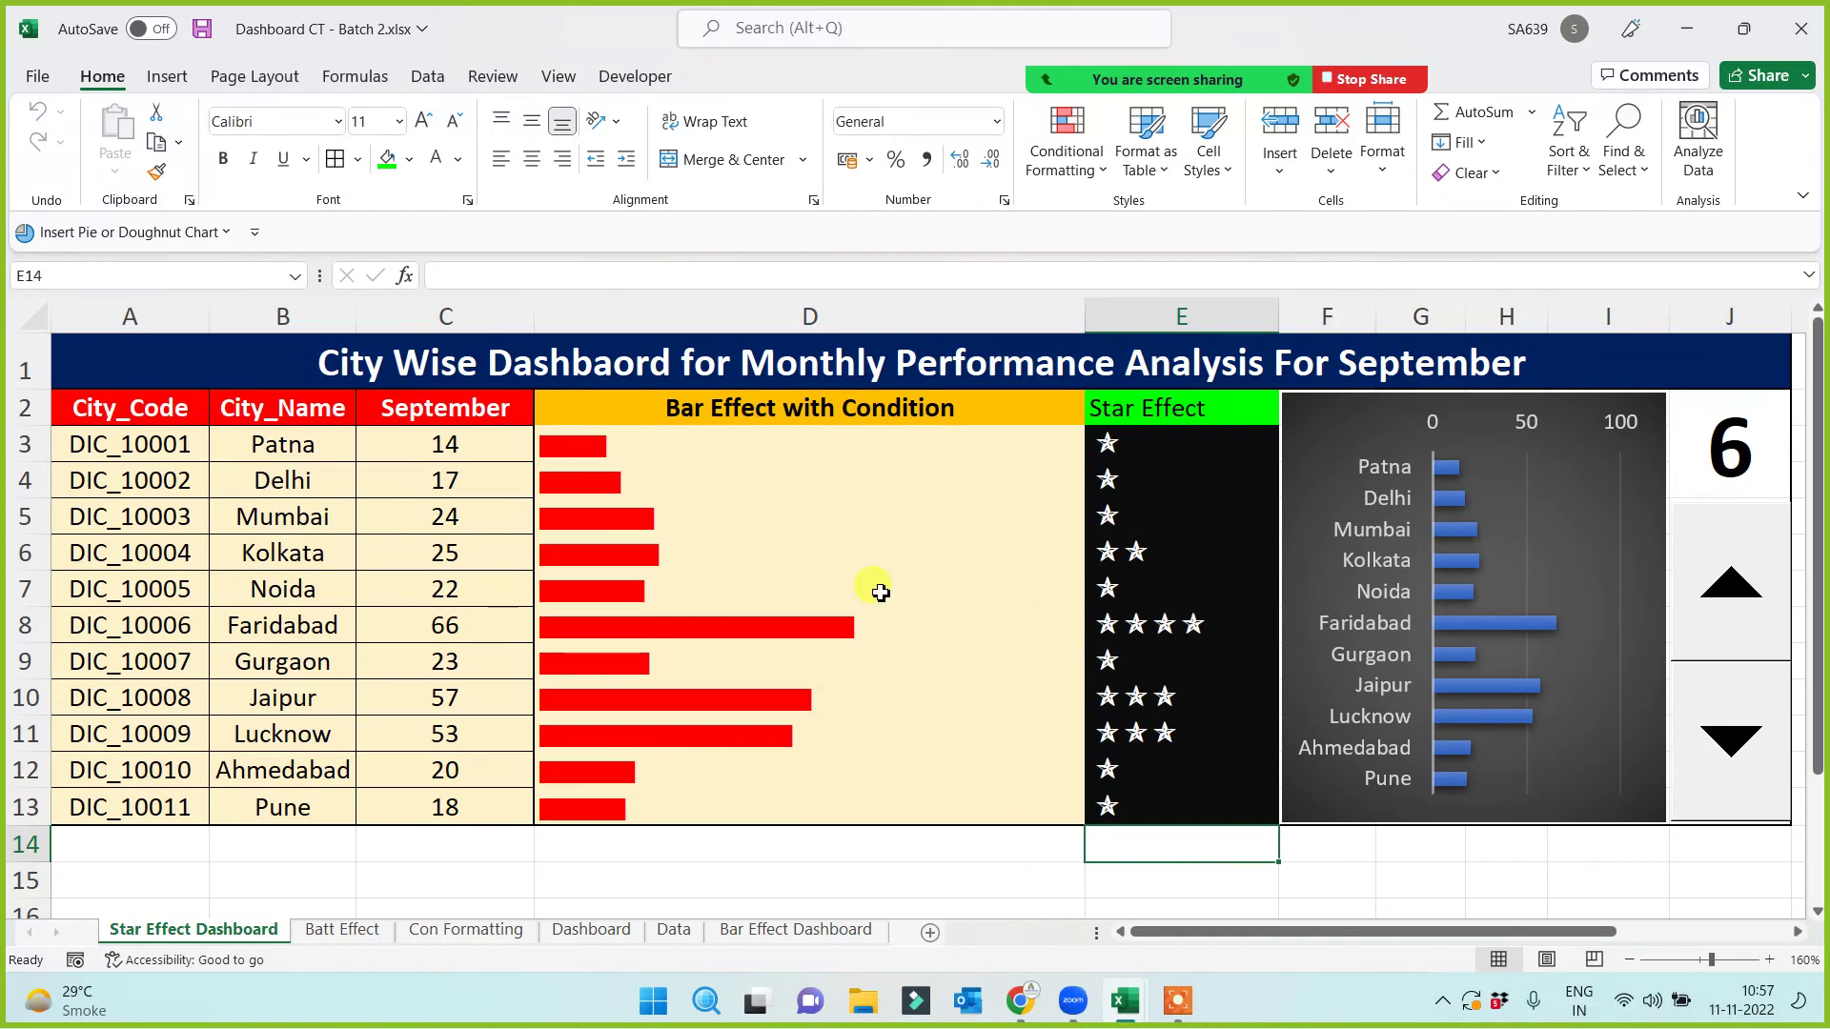
left_click_drag(1158, 445, 1153, 812)
left_click(1076, 882)
Step: Step the Star Effect Dashboard's month selector down to 1 for April
left_click(1768, 605)
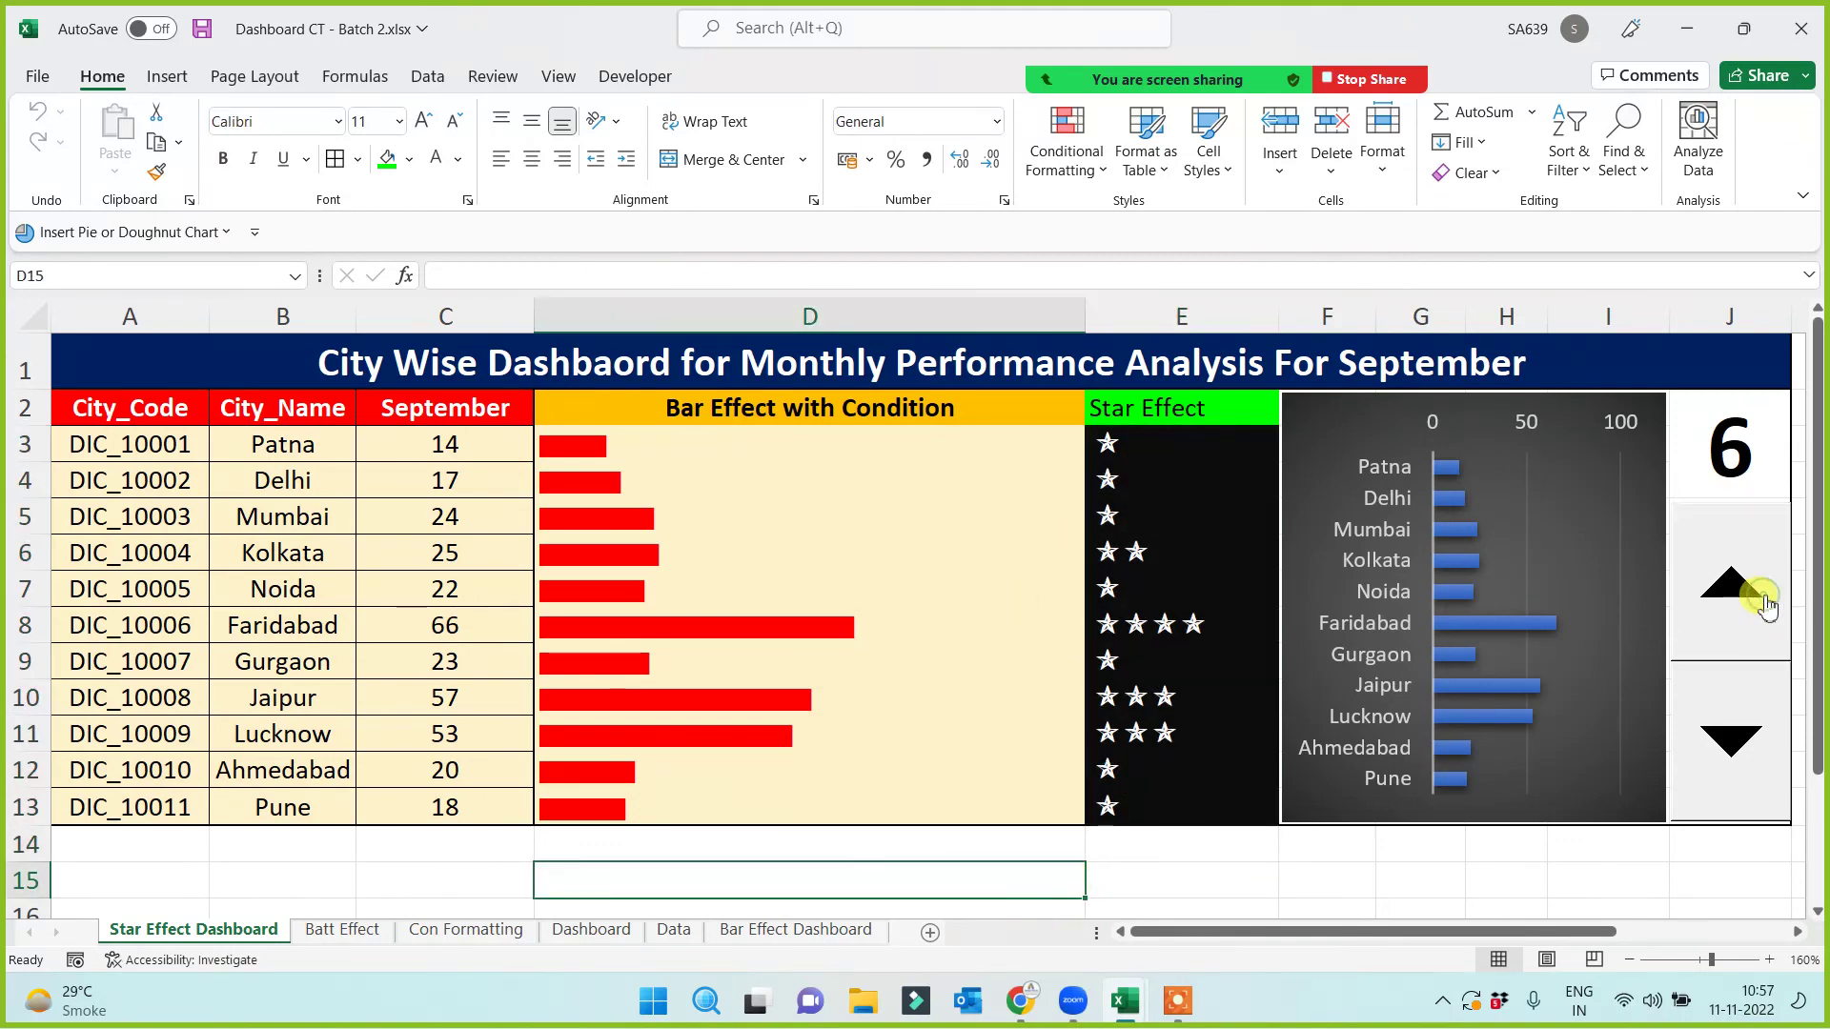
left_click(1739, 727)
left_click(1744, 727)
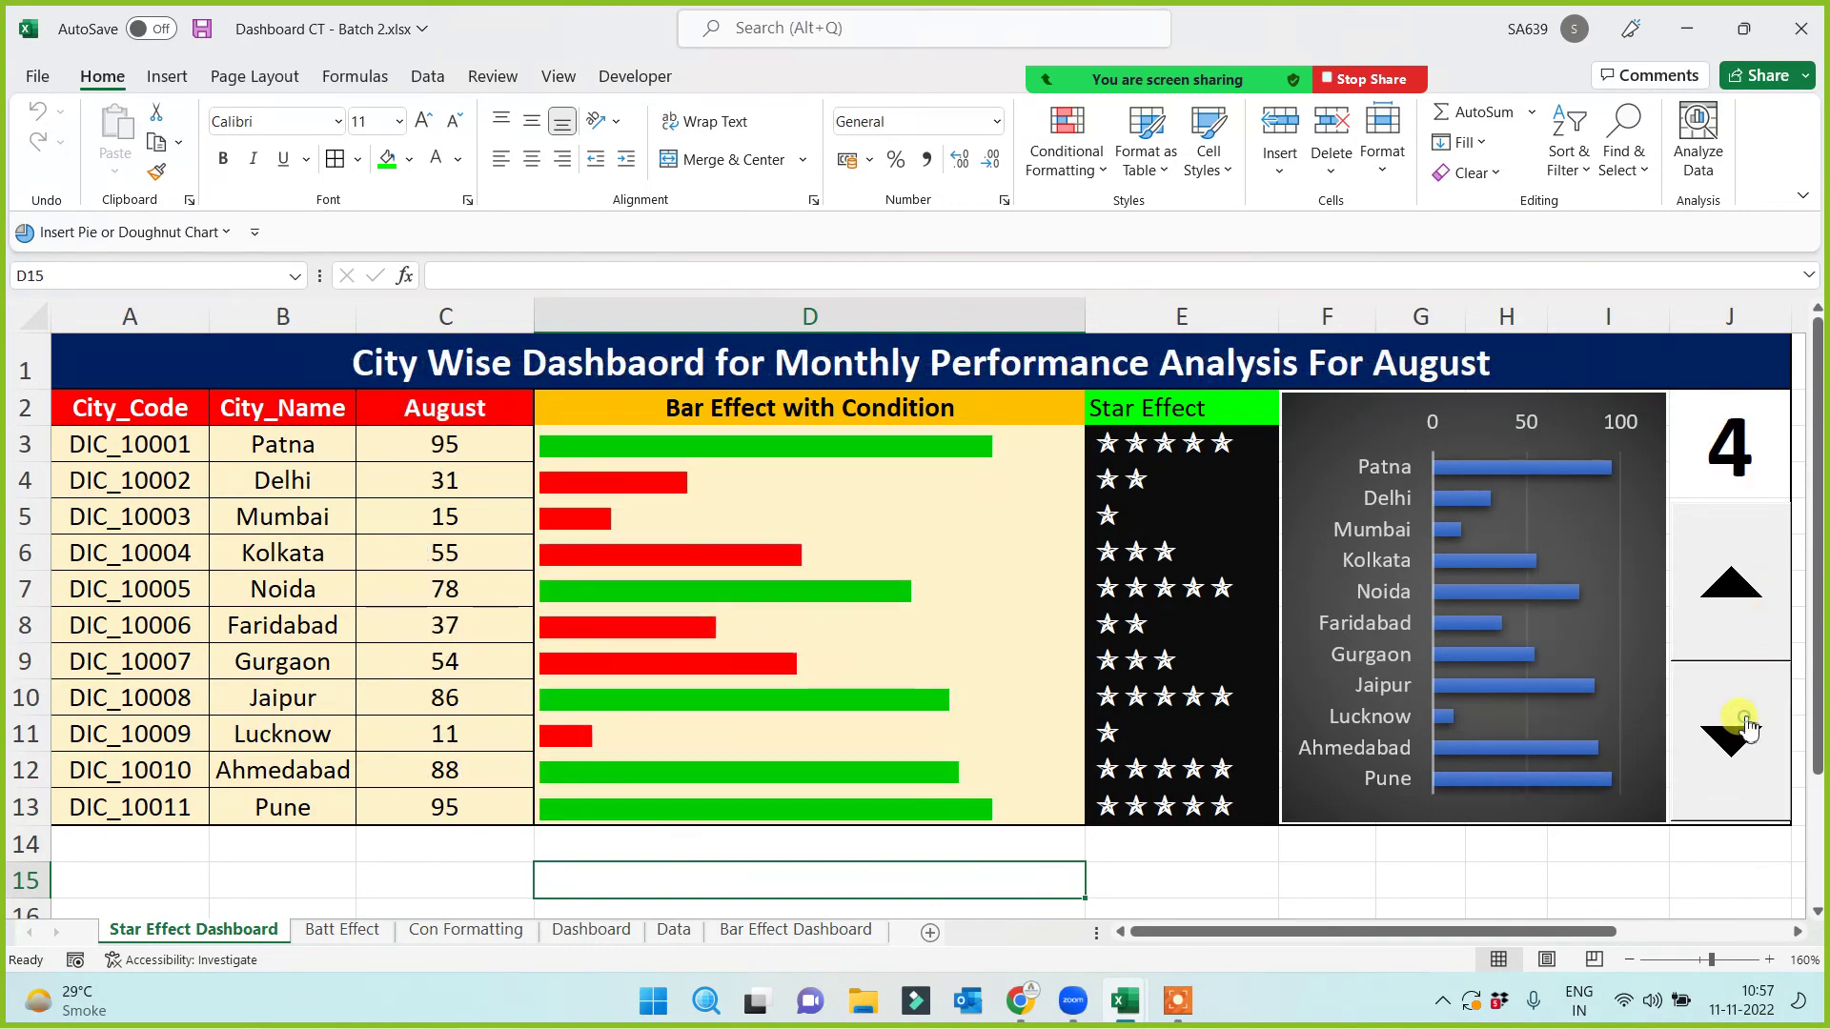
left_click(1744, 727)
left_click(1744, 727)
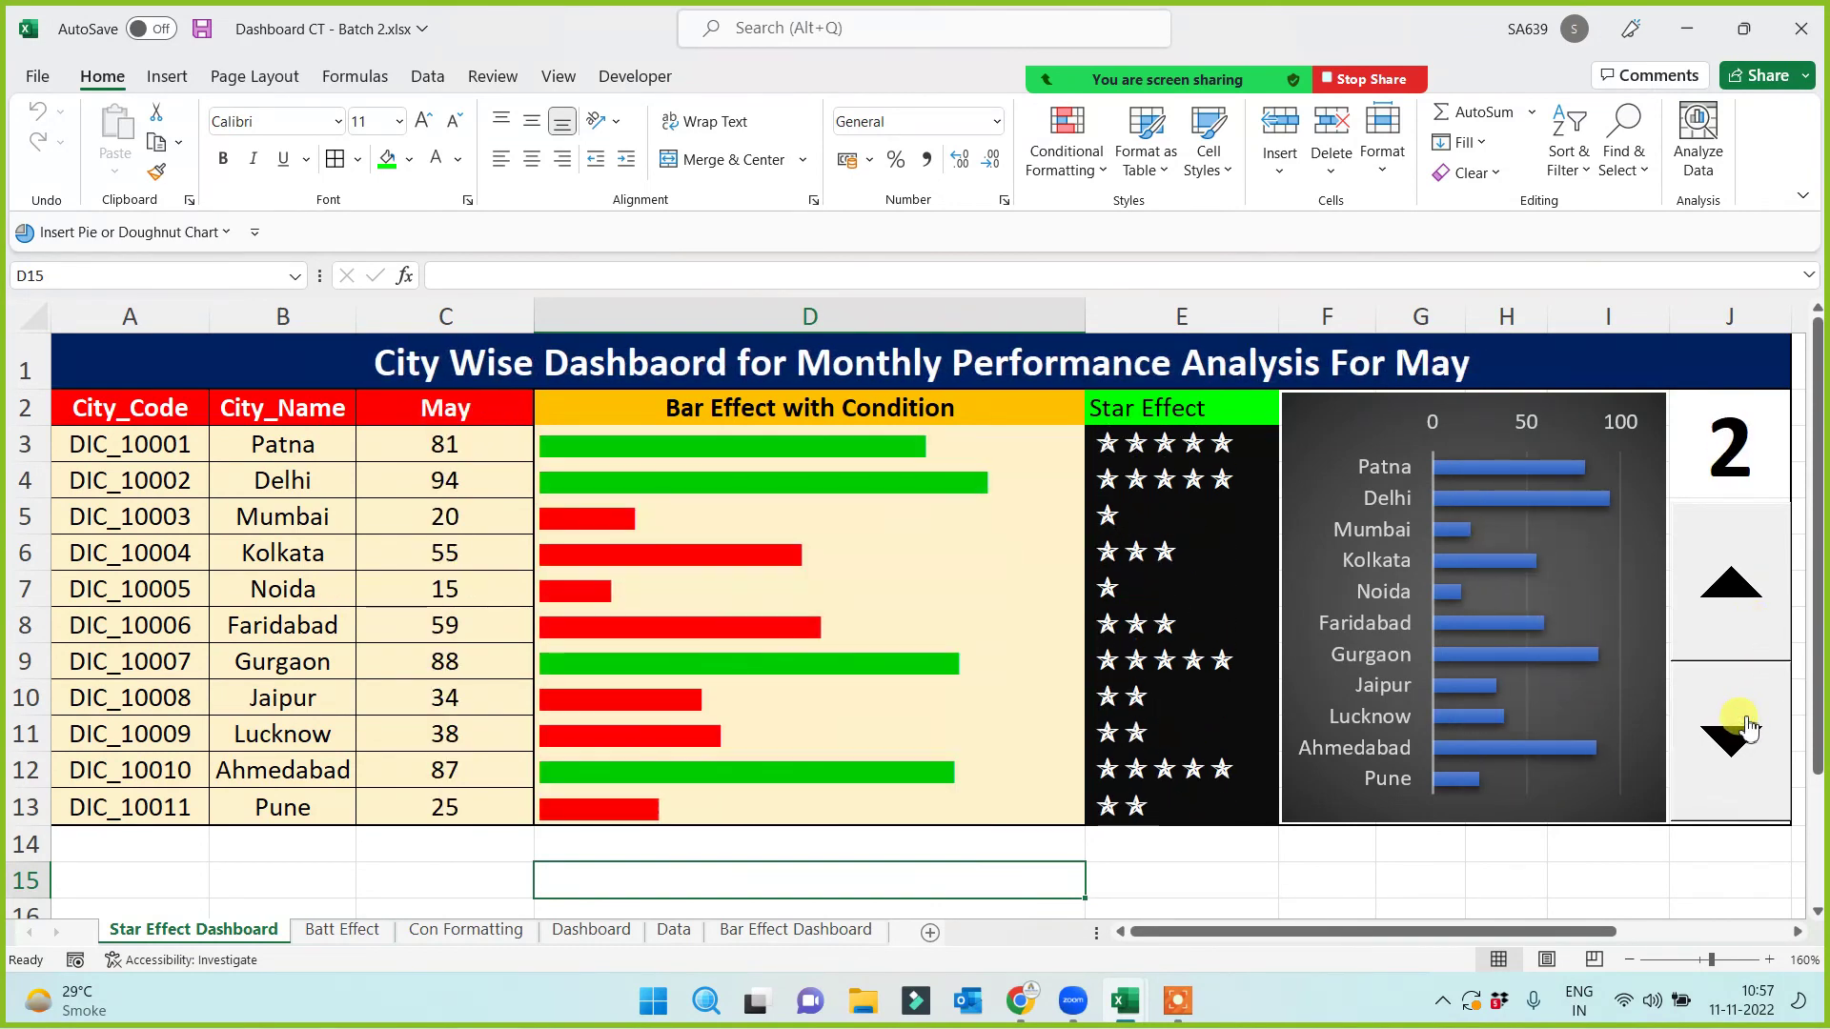
left_click(1744, 727)
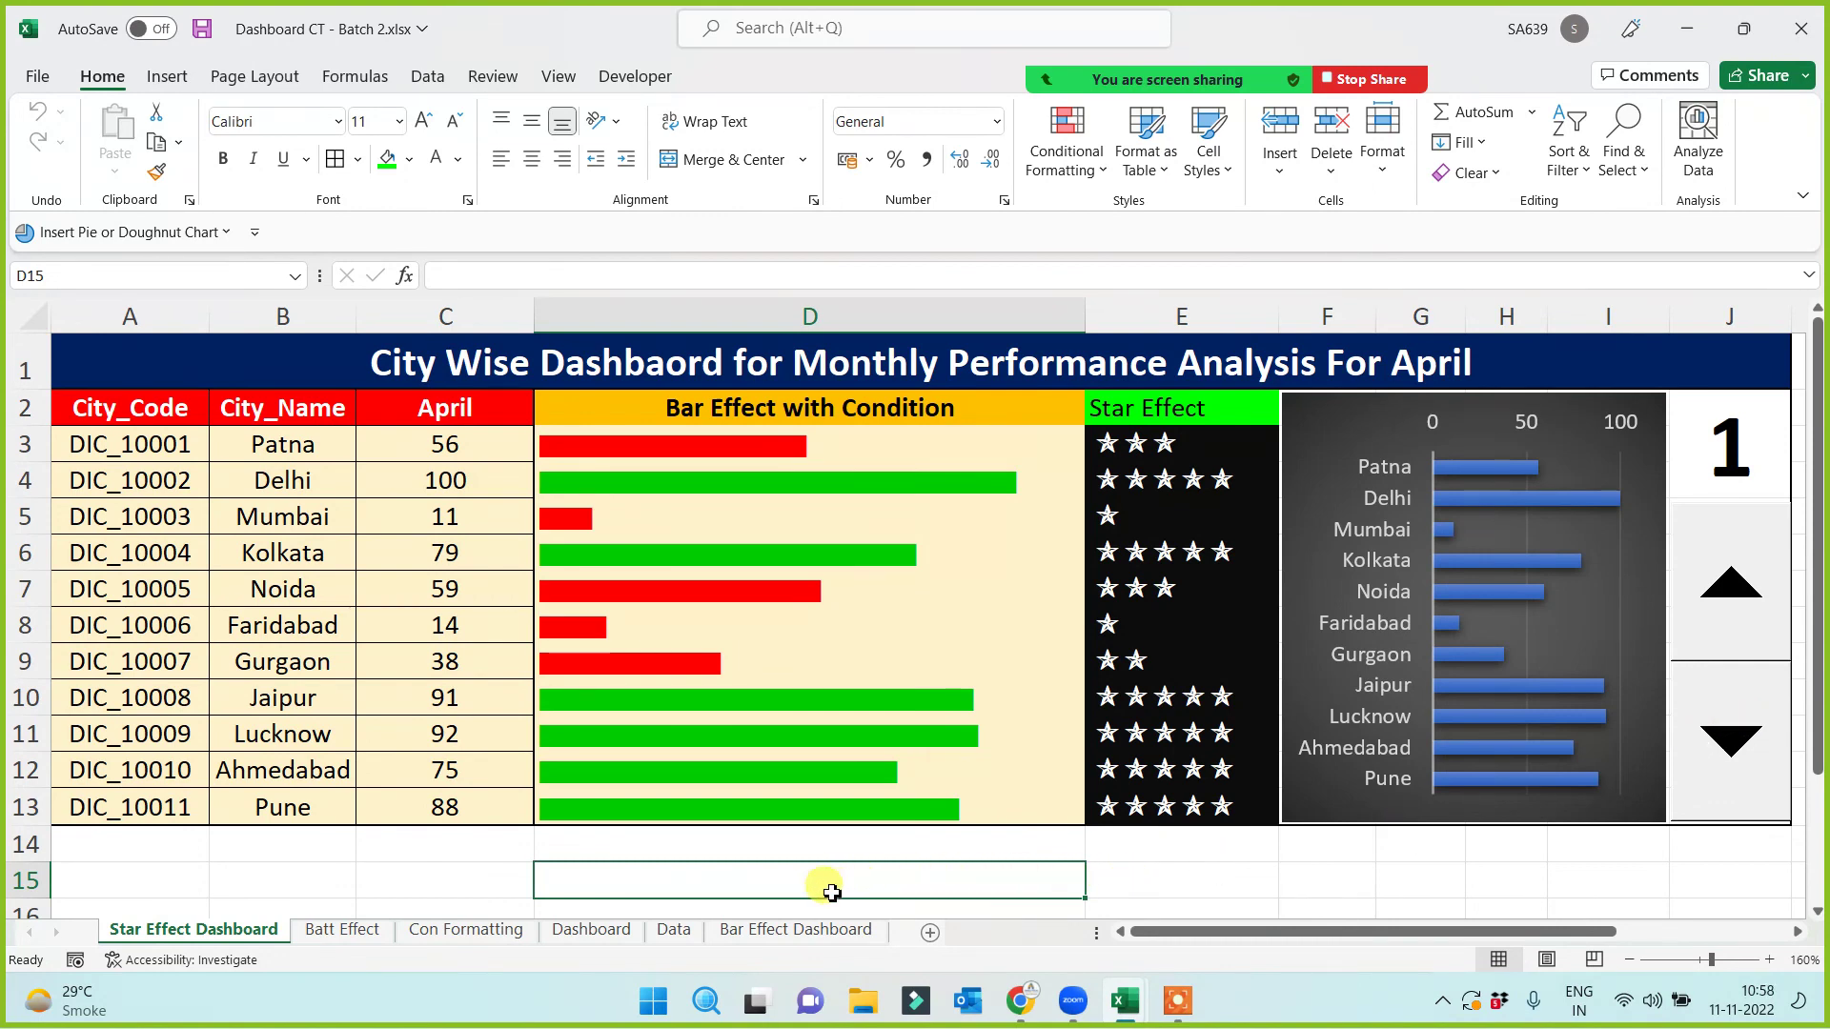
Step: Move the Bar Effect Dashboard sheet directly after the Star Effect Dashboard, and look through the dashboard sheets before returning to the Star Effect Dashboard
left_click(755, 930)
mouse_move(815, 939)
left_mouse_down()
mouse_move(204, 936)
mouse_move(309, 938)
left_mouse_up()
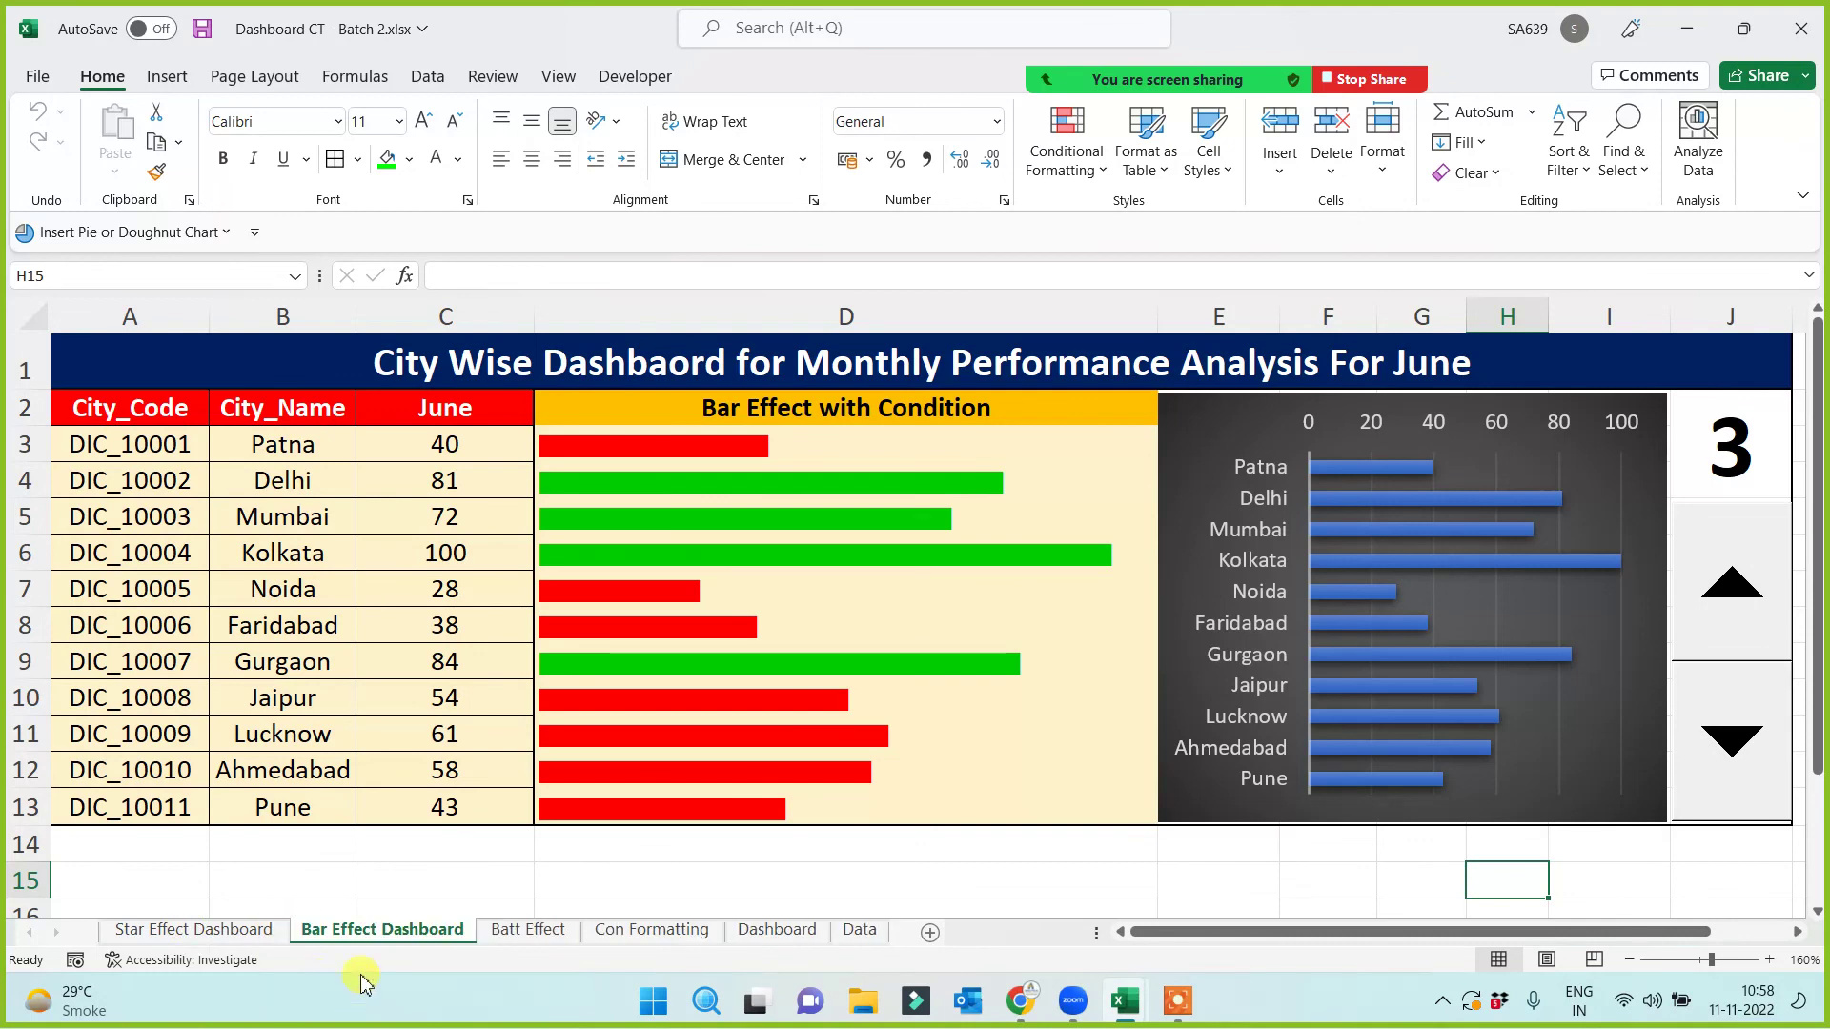
left_click(556, 931)
left_click(659, 932)
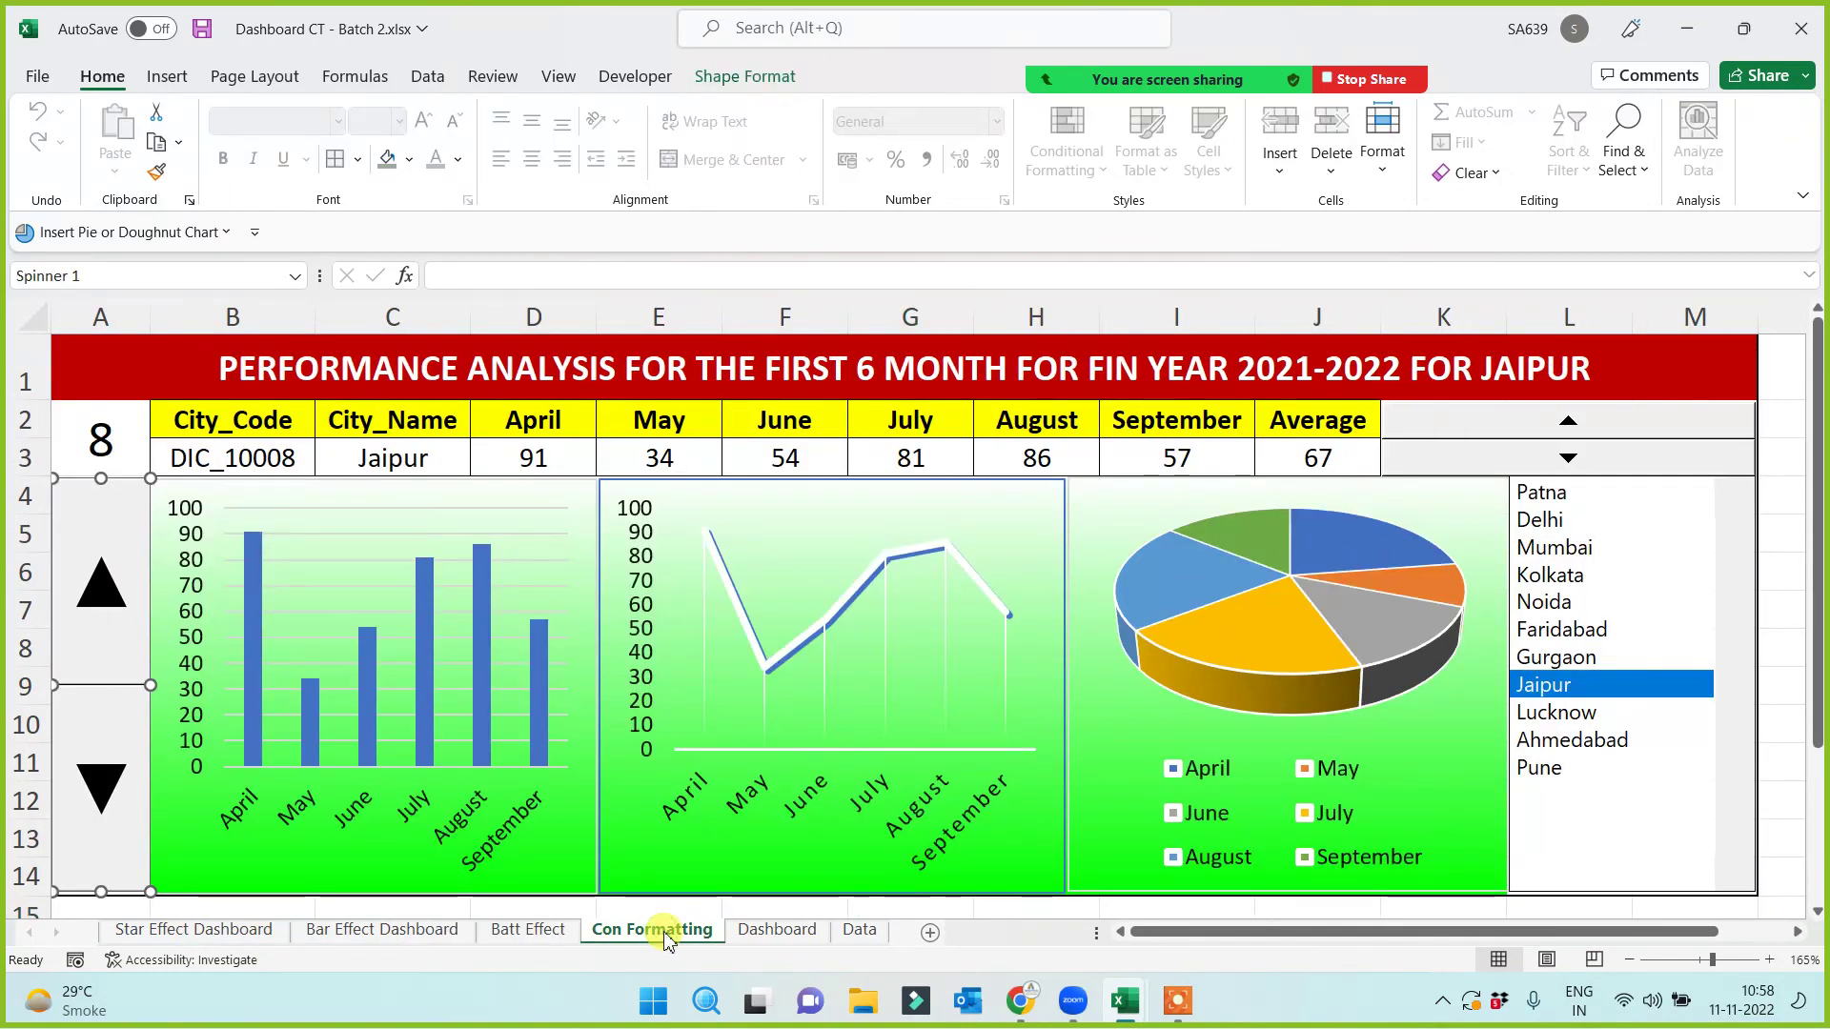
left_click(530, 931)
left_click(386, 931)
left_click(204, 934)
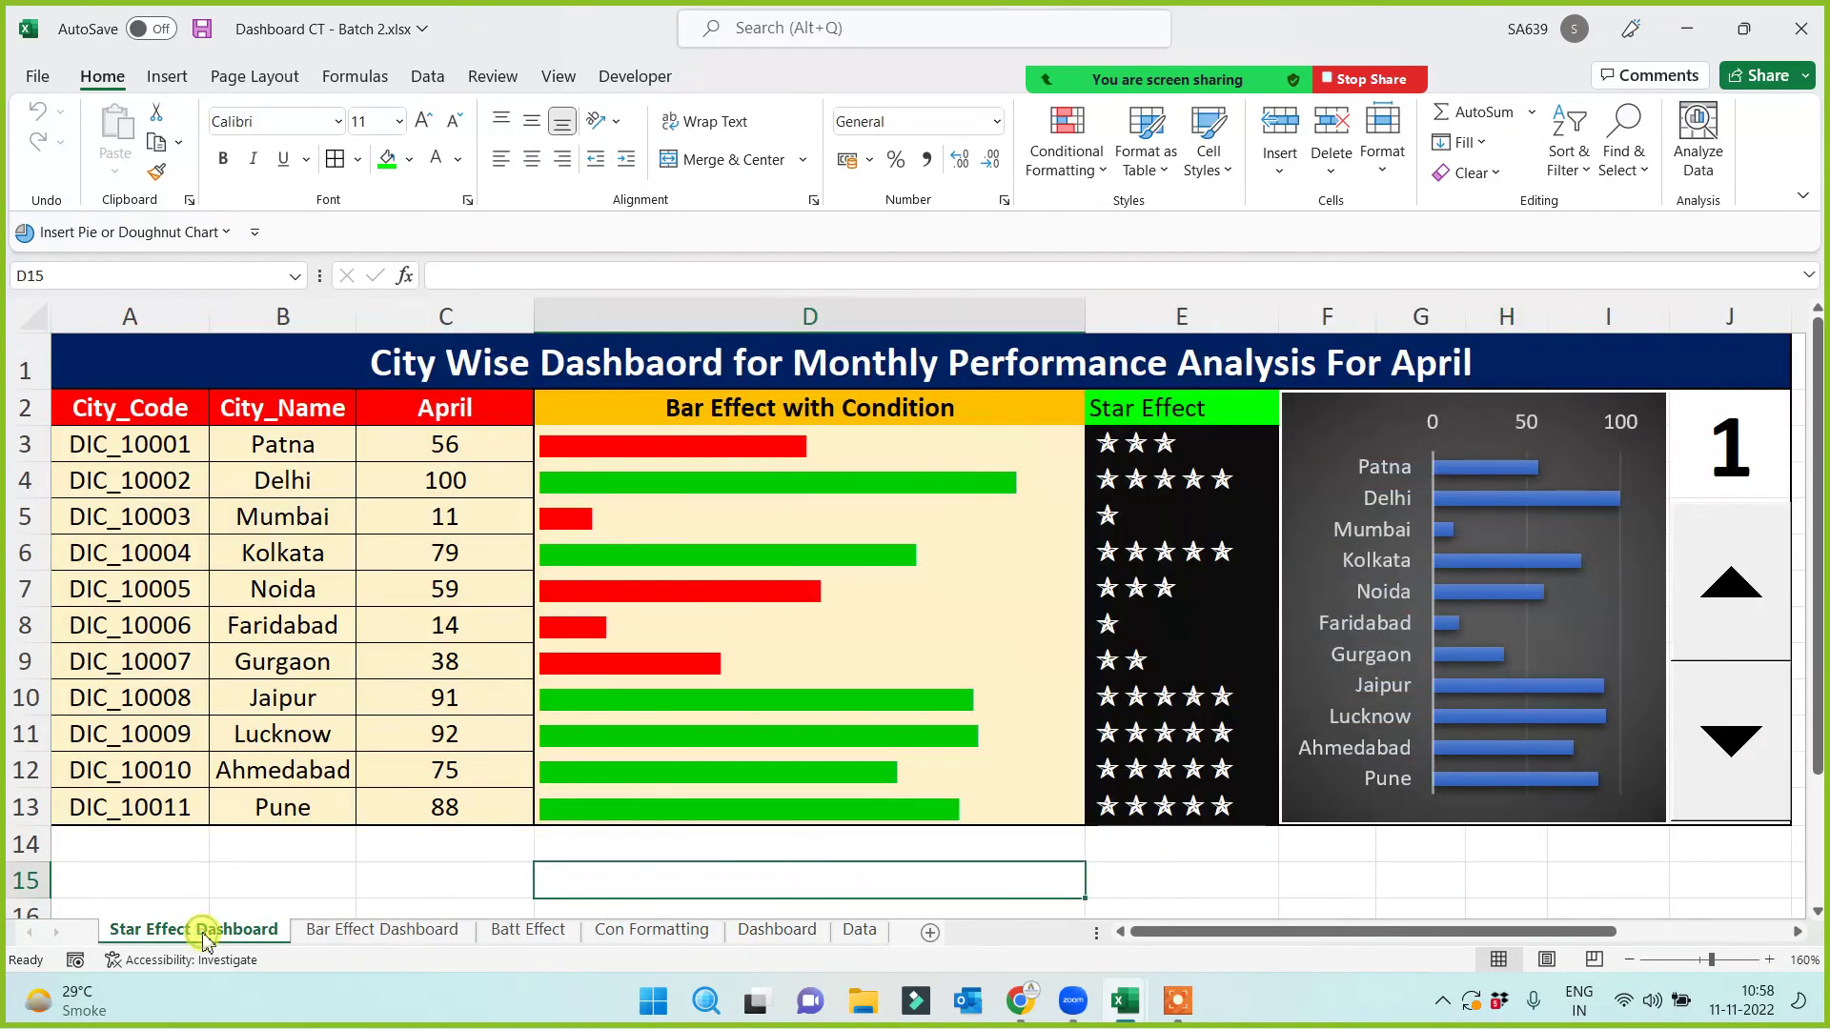
Step: Save the workbook with the Star Effect Dashboard sheet open
left_click(245, 858)
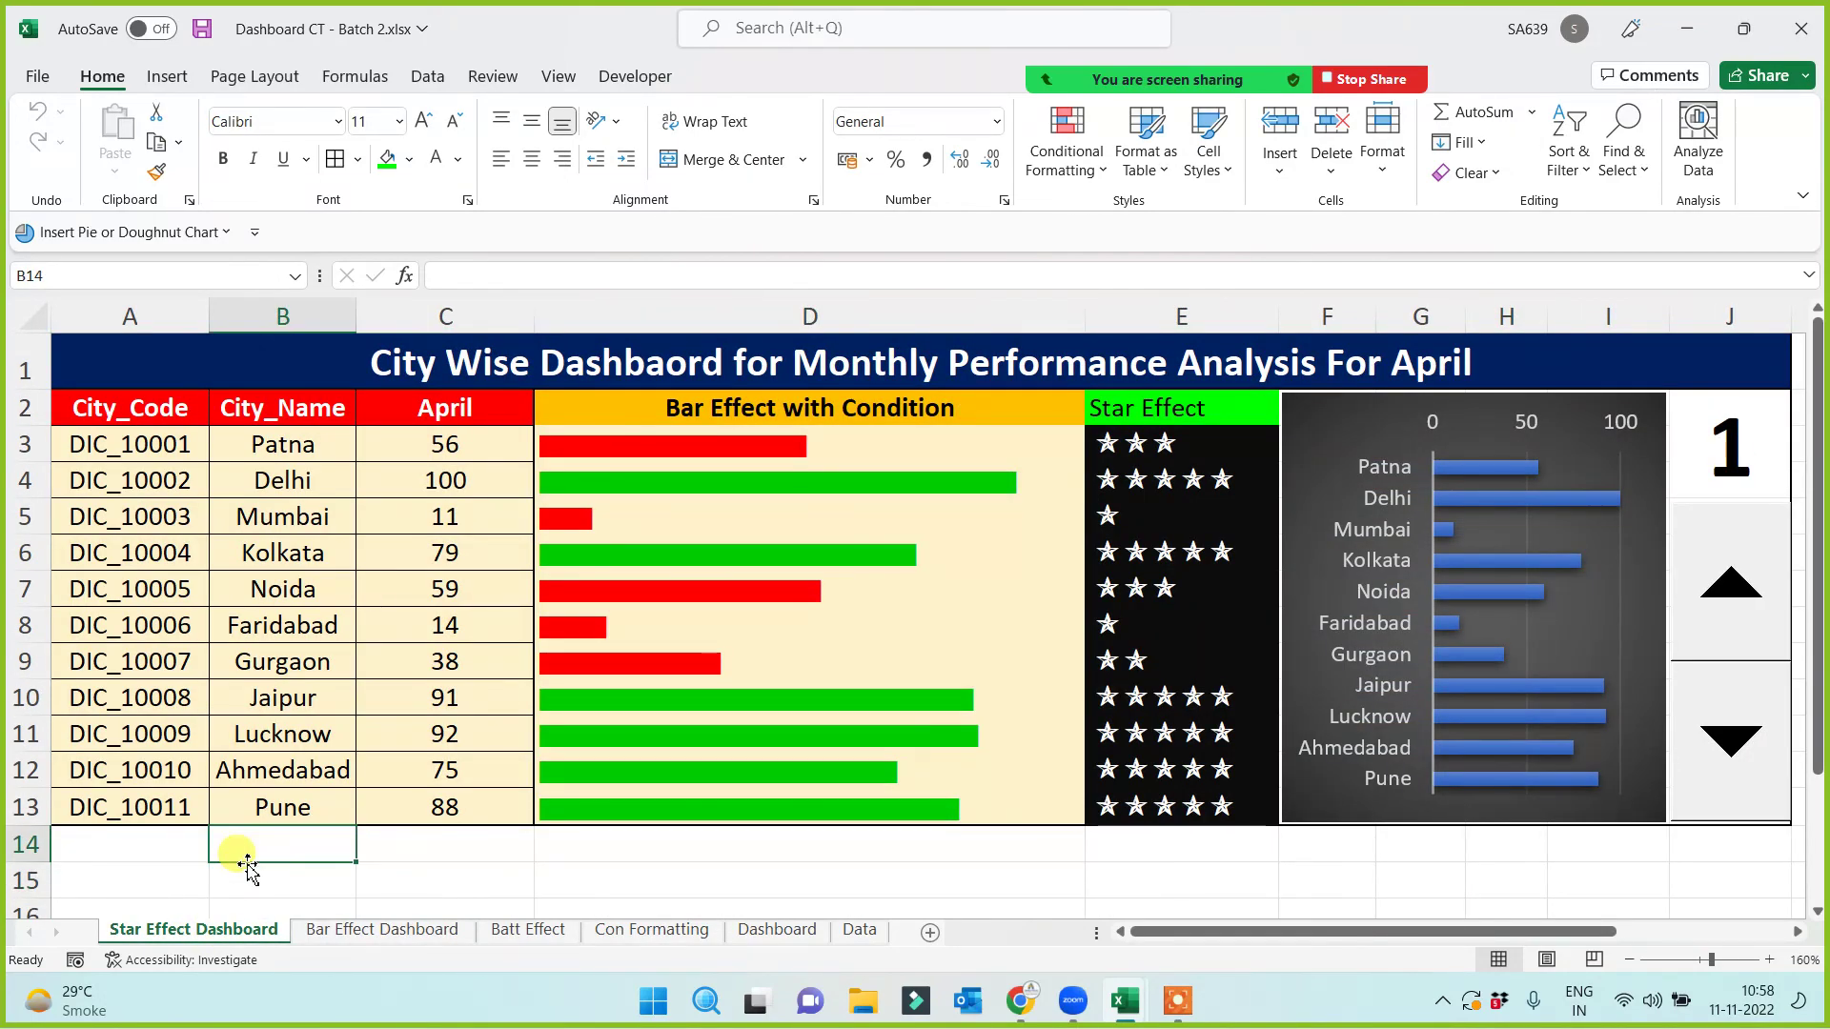
left_click(505, 876)
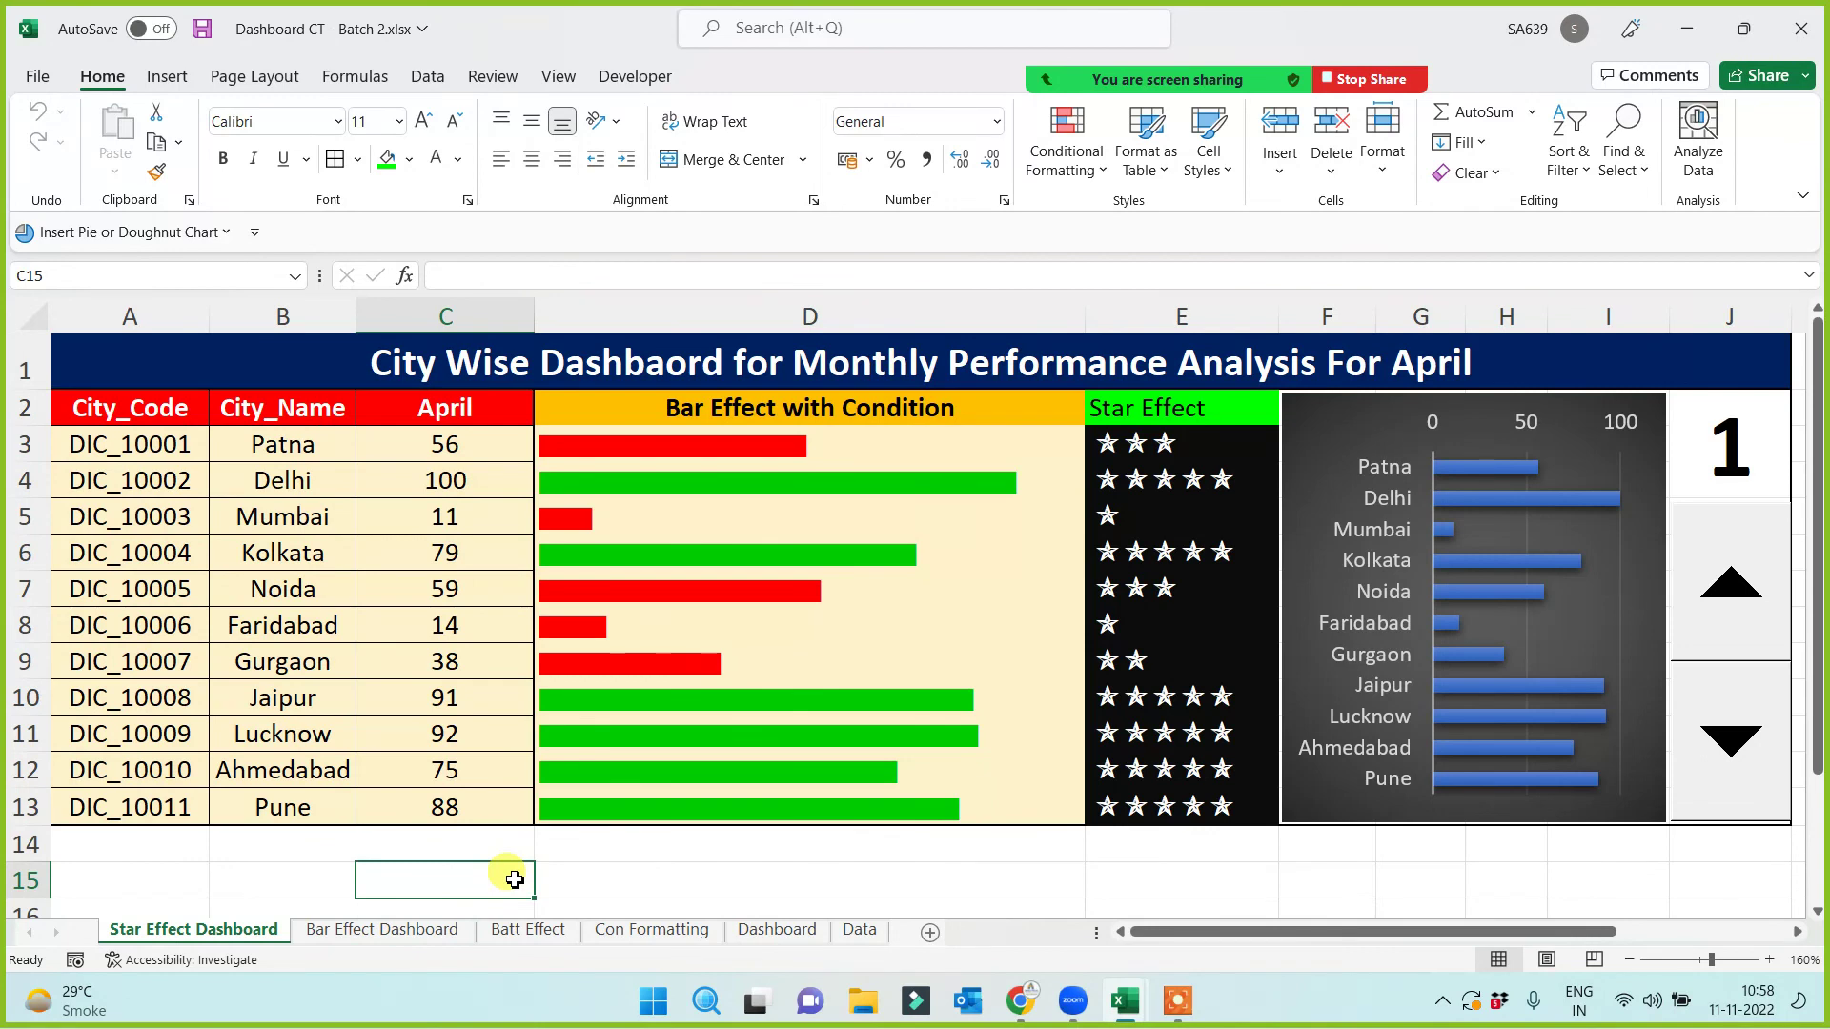
left_click(867, 869)
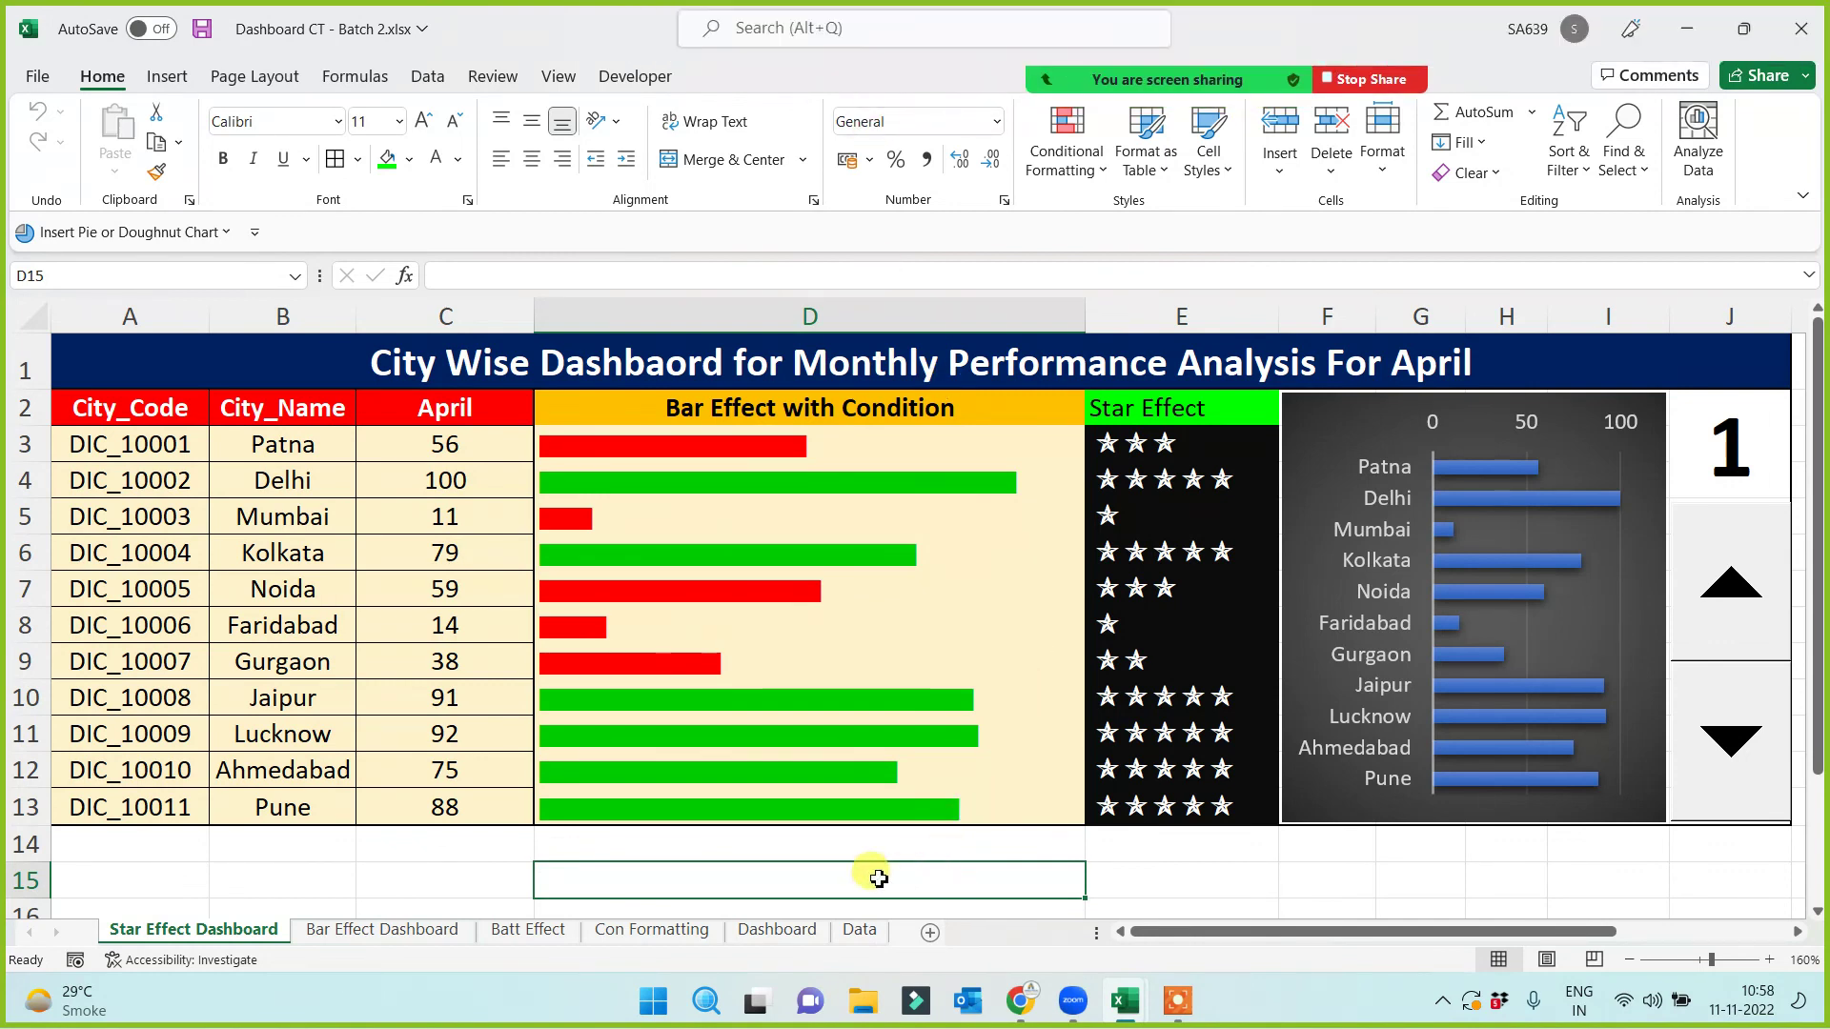
key("ctrl+s")
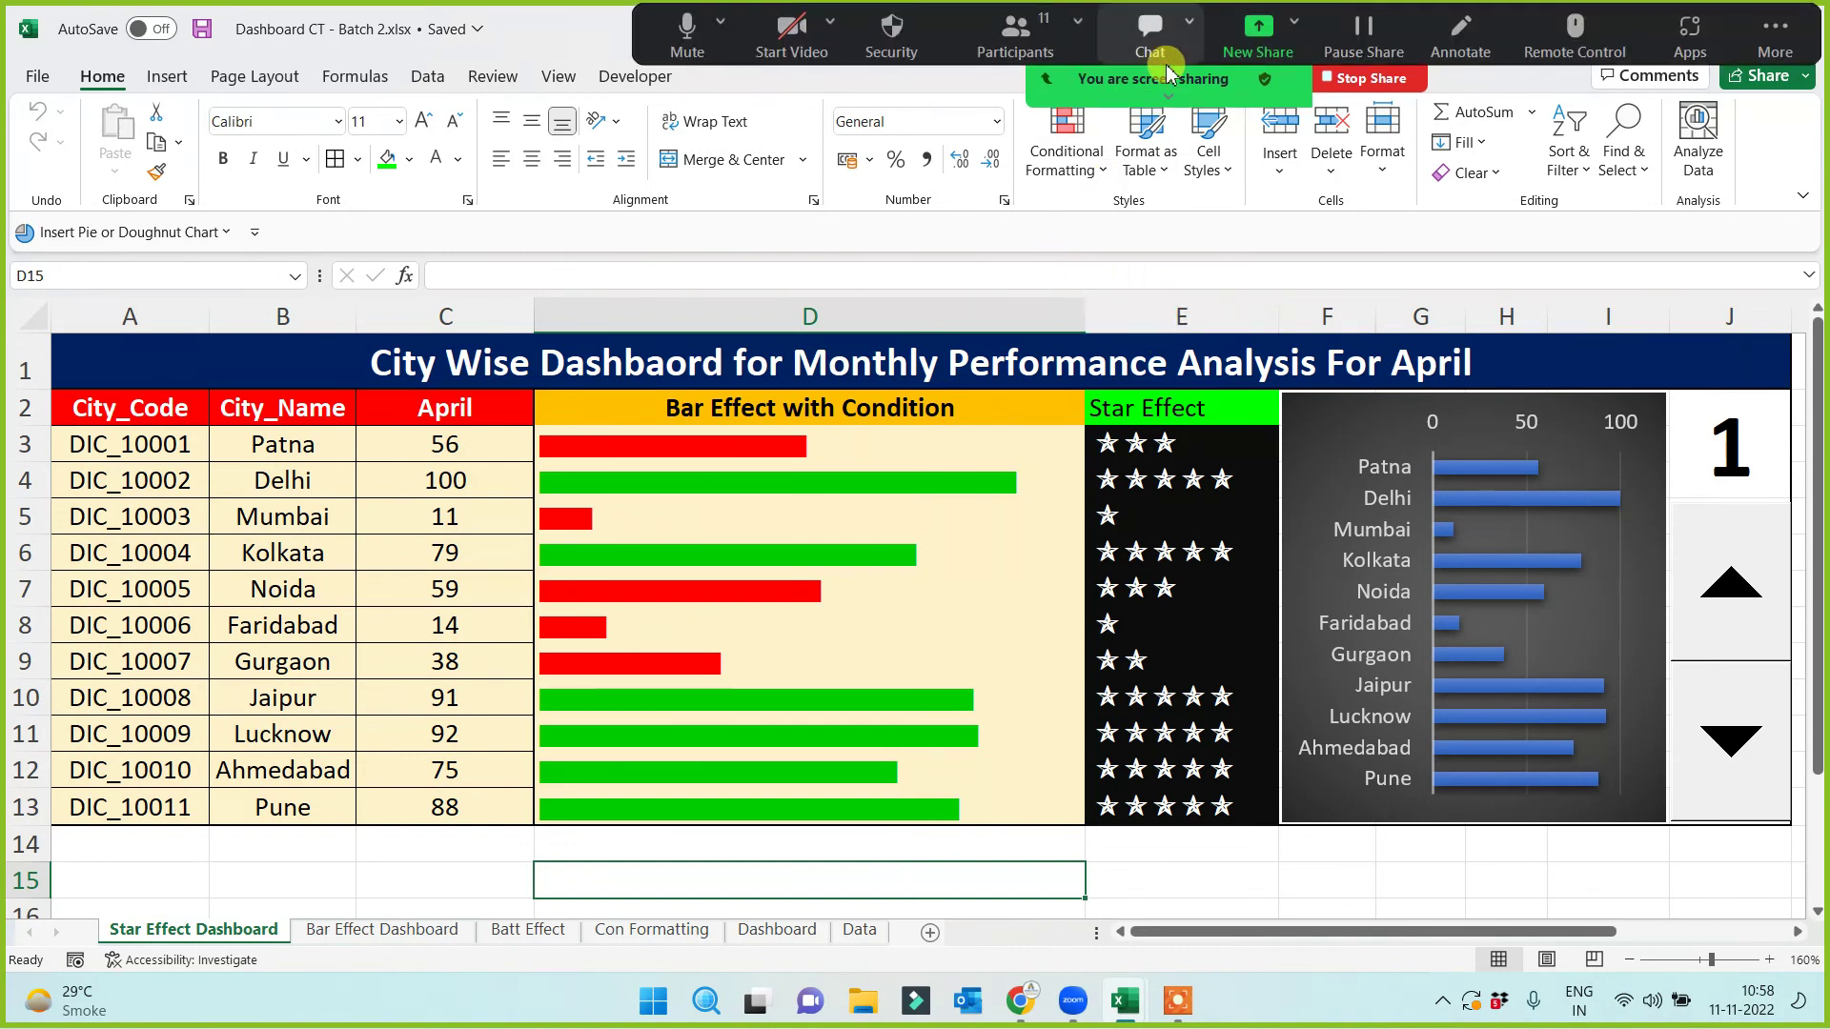
left_click(688, 30)
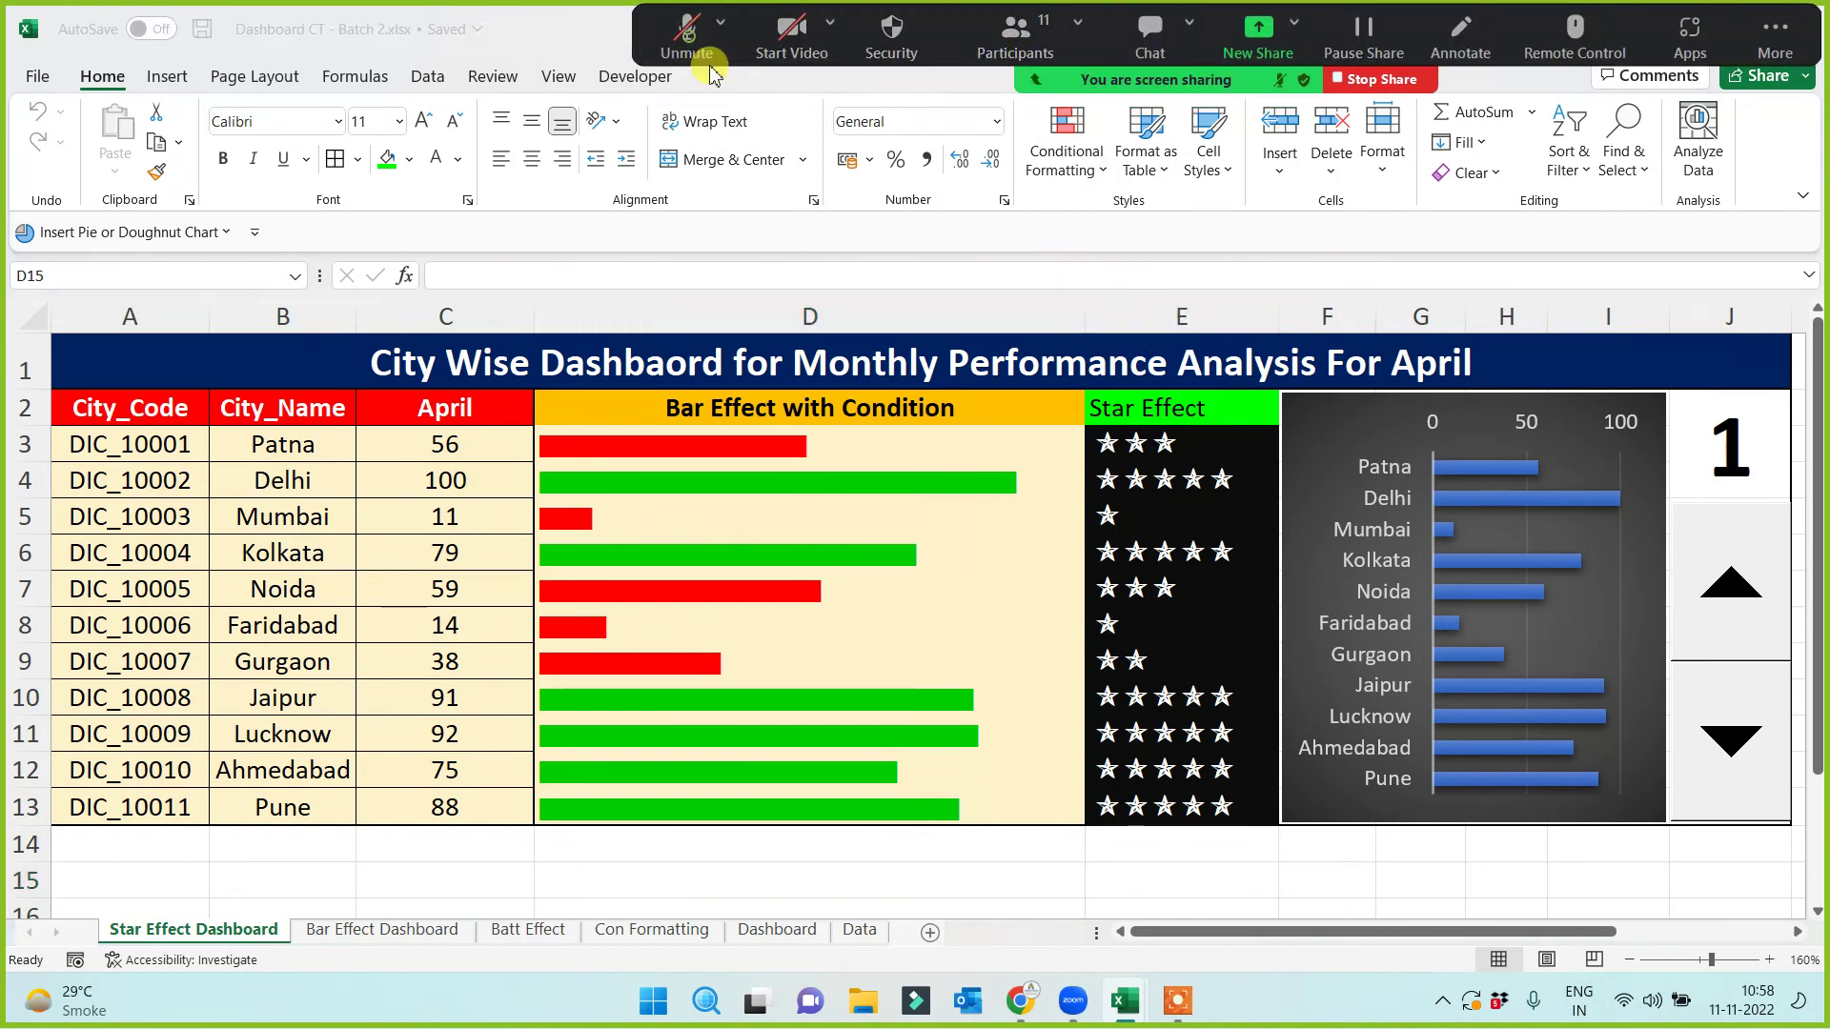
left_click(1170, 1010)
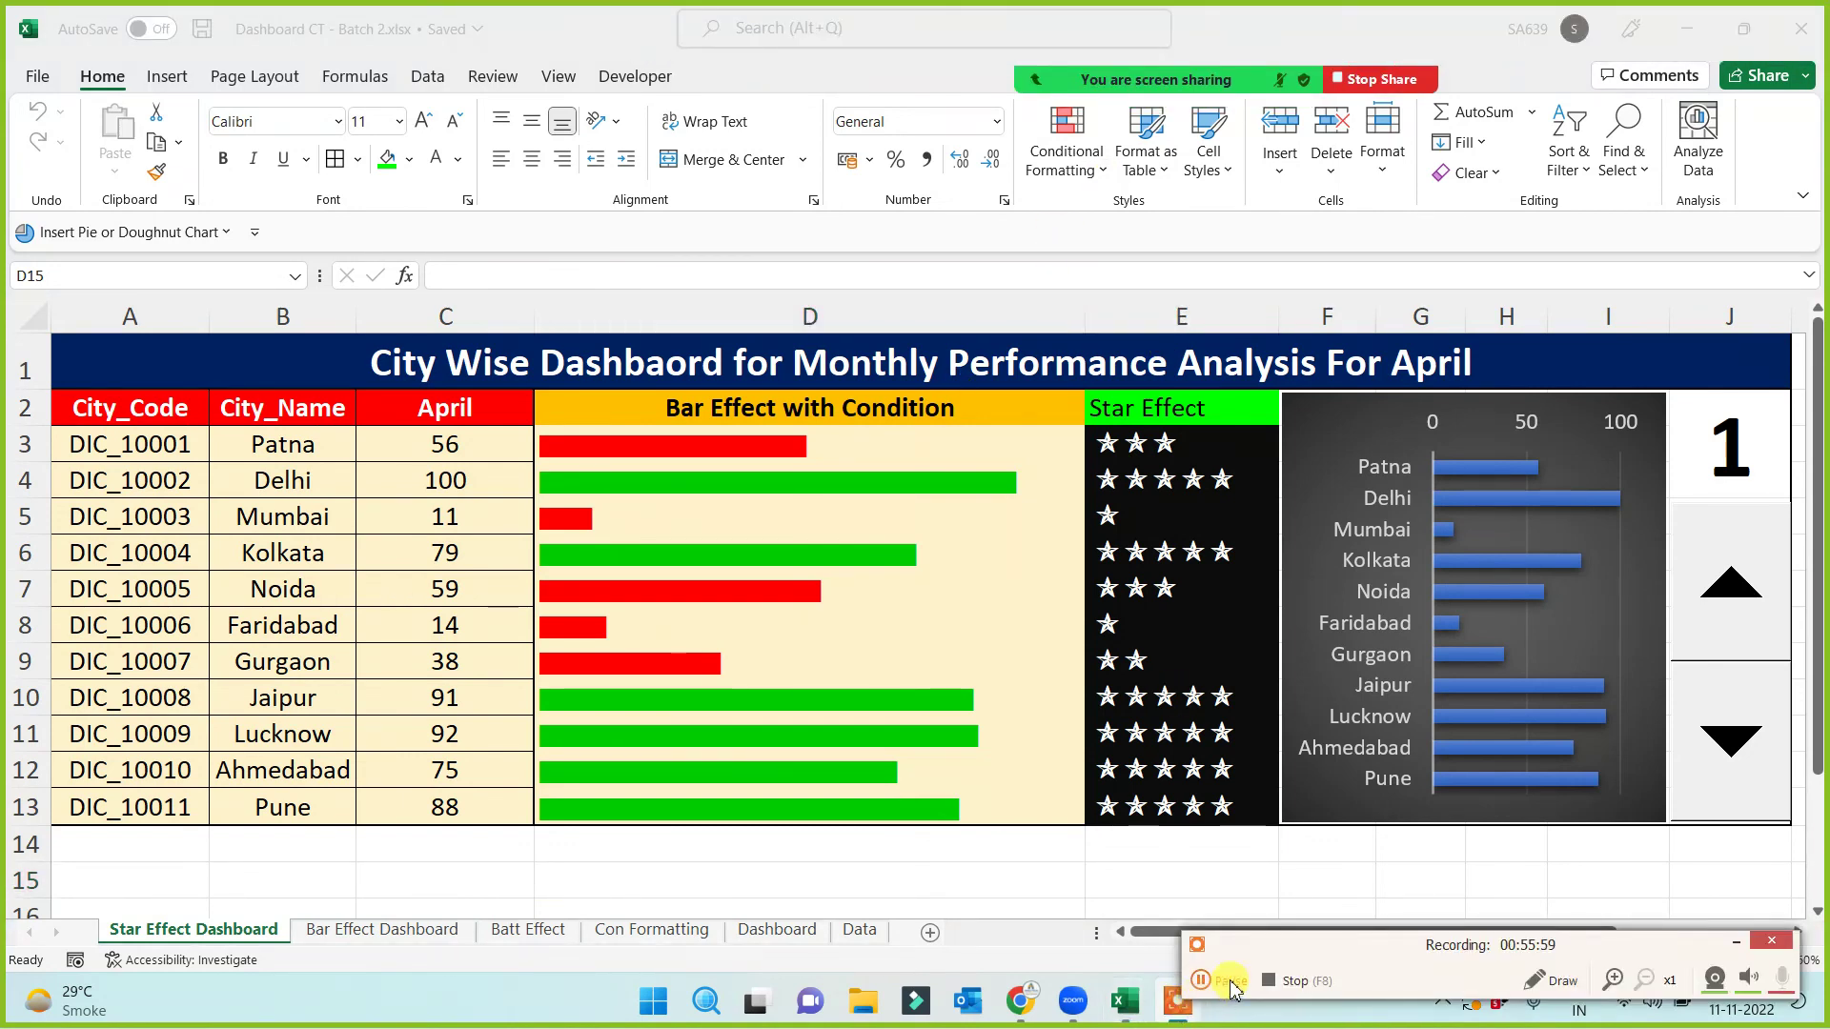